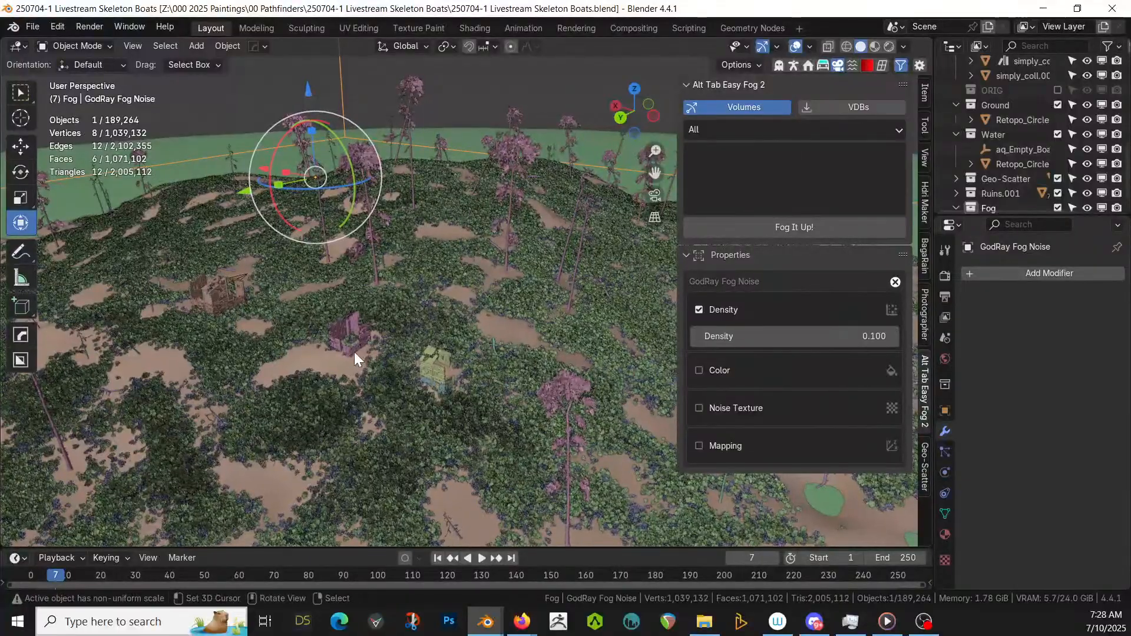
# - Start saving the scene under a new name and create the folder "250710-1 Livestream Viking Village" inside 00 Pathfinders
pyautogui.scroll(-2, 326, 348)
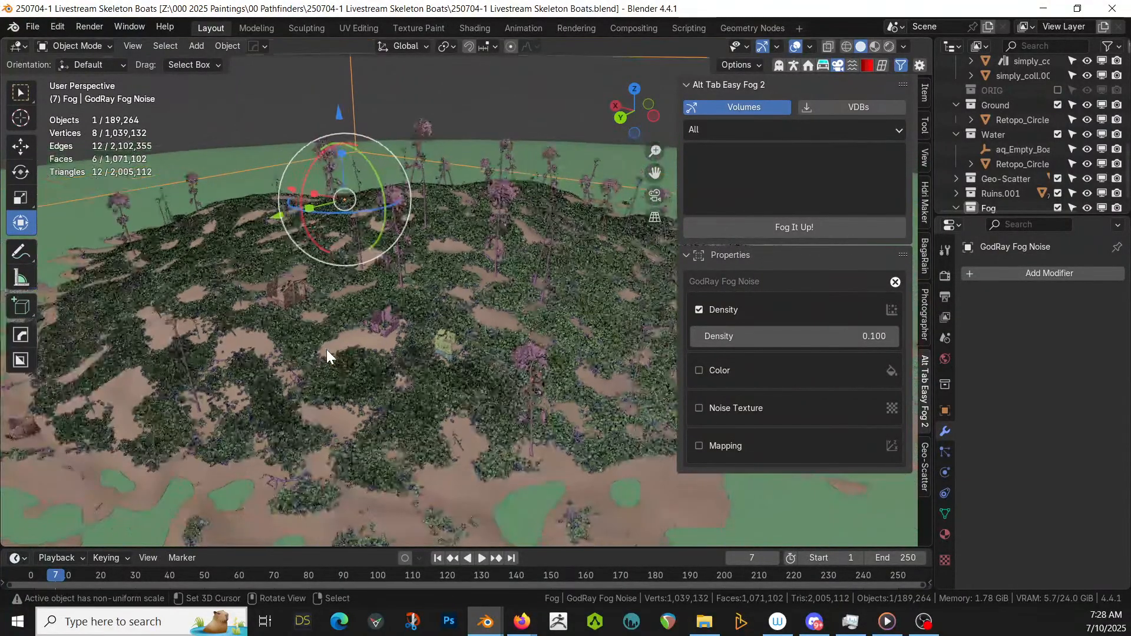
pyautogui.moveTo(320, 349); pyautogui.dragTo(327, 355, button='middle')
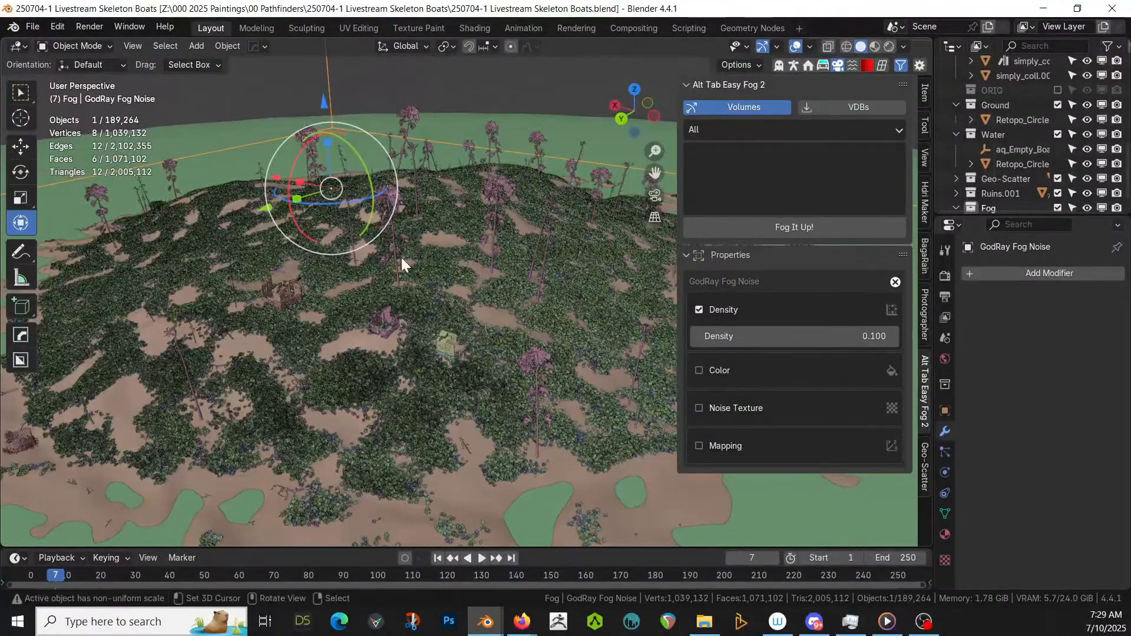
pyautogui.click(33, 27)
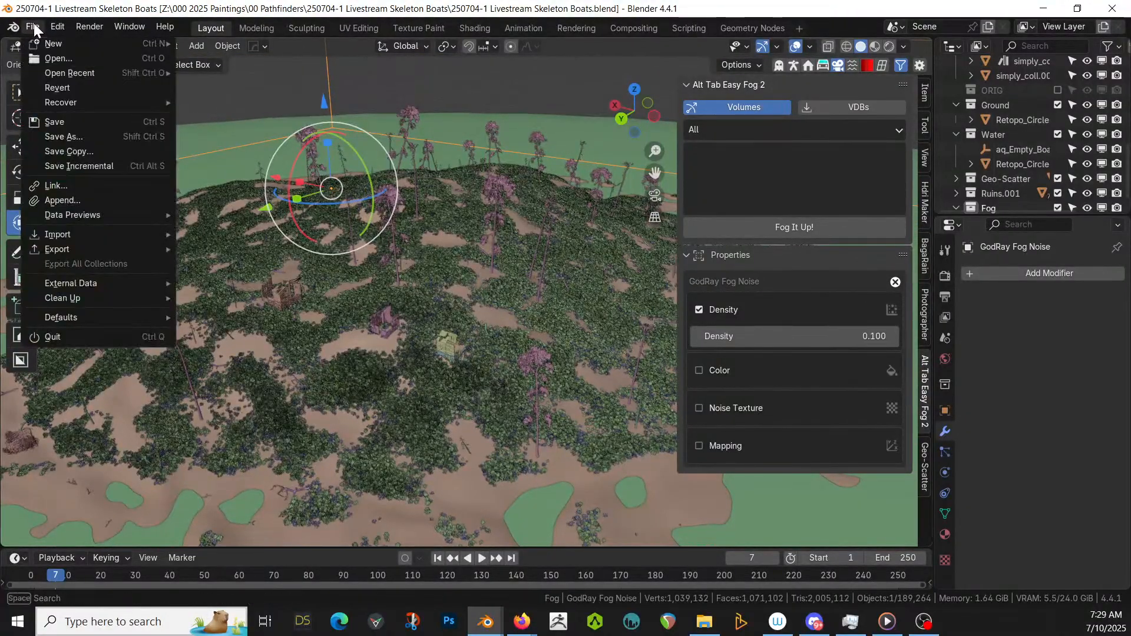
pyautogui.click(80, 139)
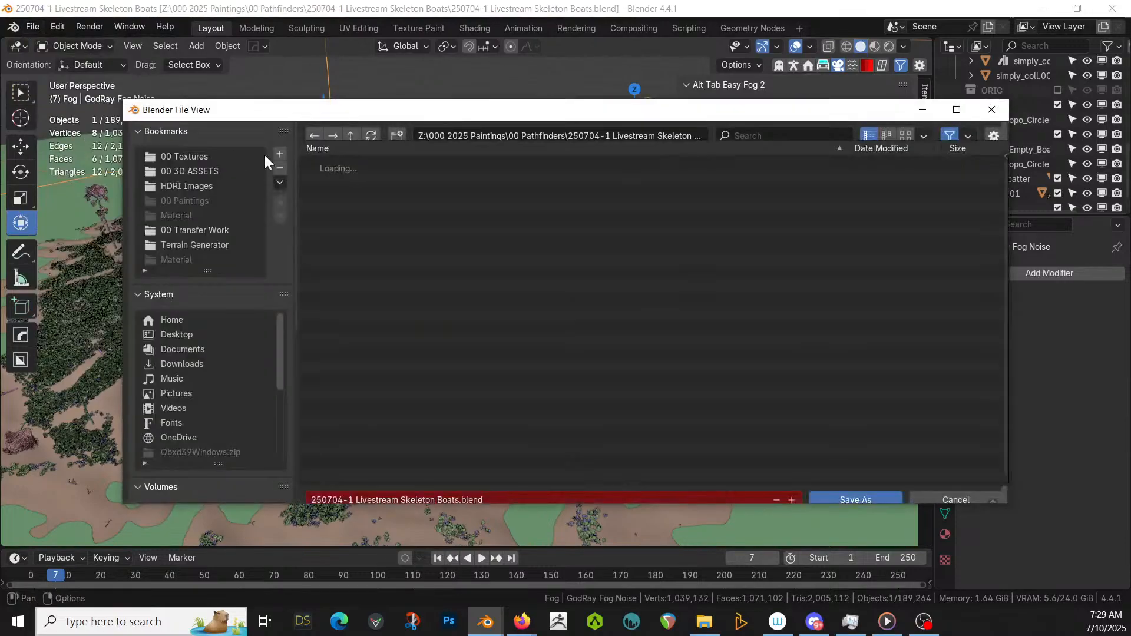
pyautogui.click(353, 136)
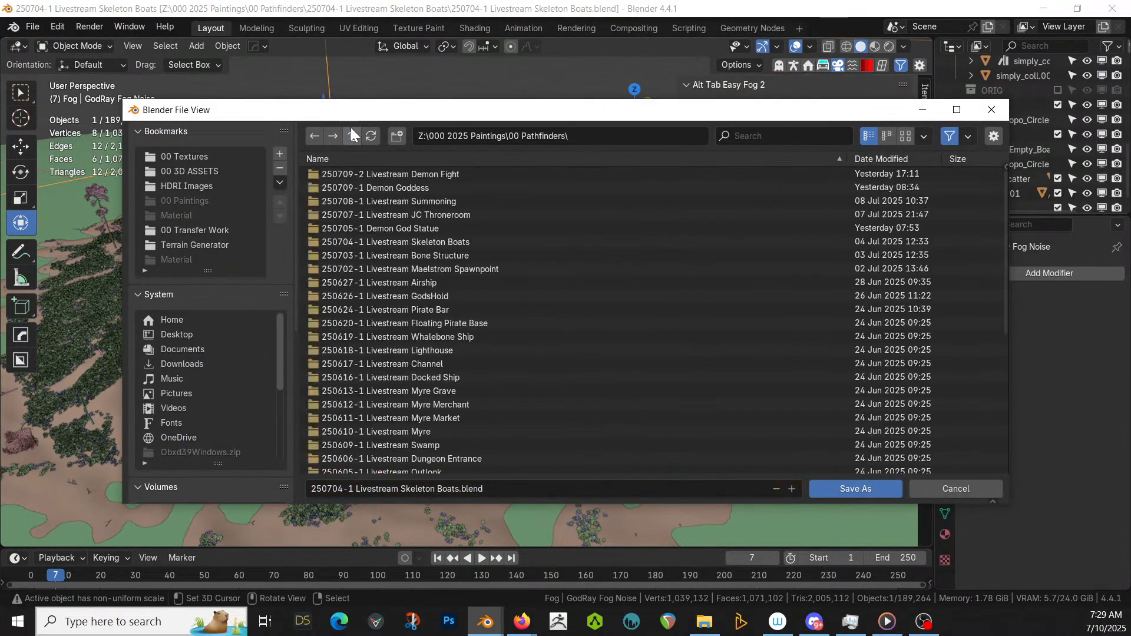
pyautogui.click(396, 136)
pyautogui.write('2')
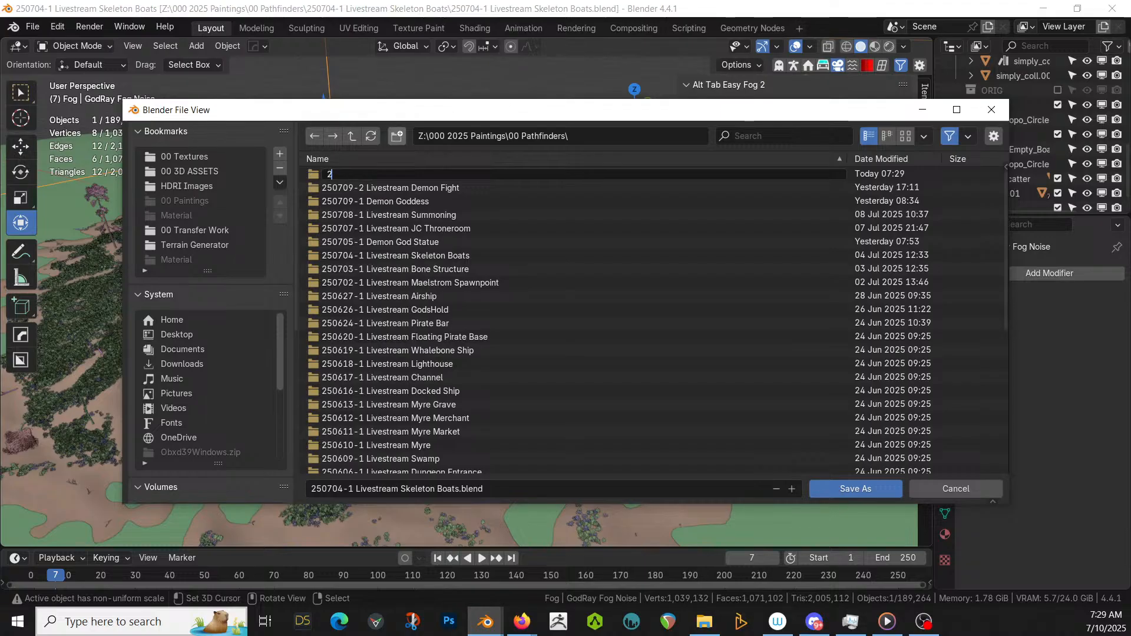
pyautogui.write('50710-')
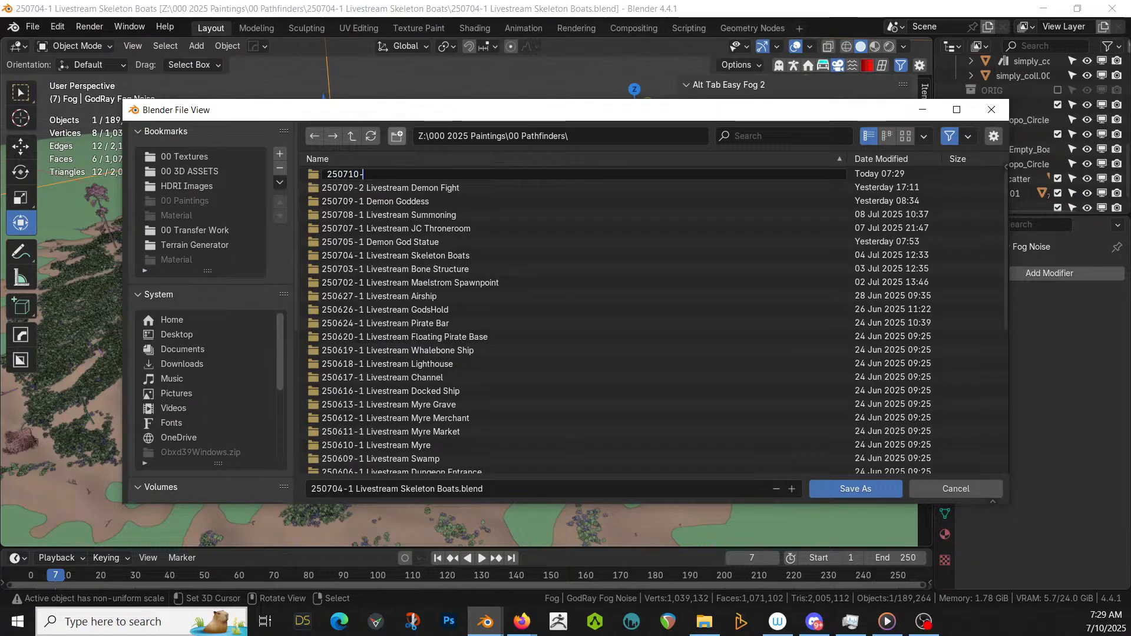
pyautogui.write('1 Livestream ')
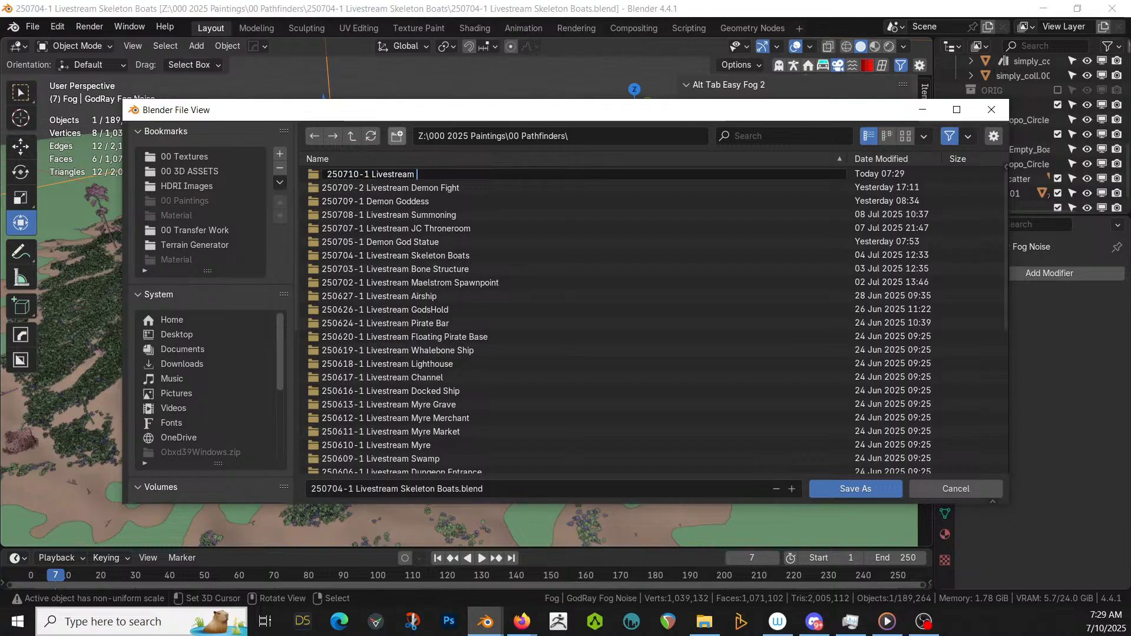
pyautogui.write('Viking Vil')
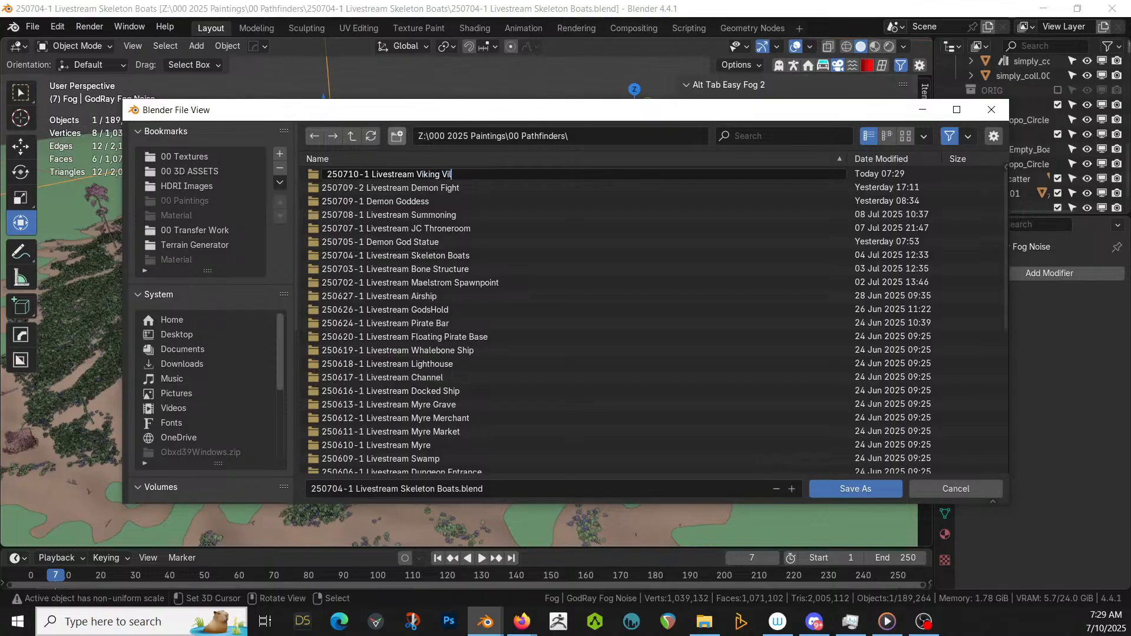
pyautogui.write('lage')
pyautogui.press('Home')
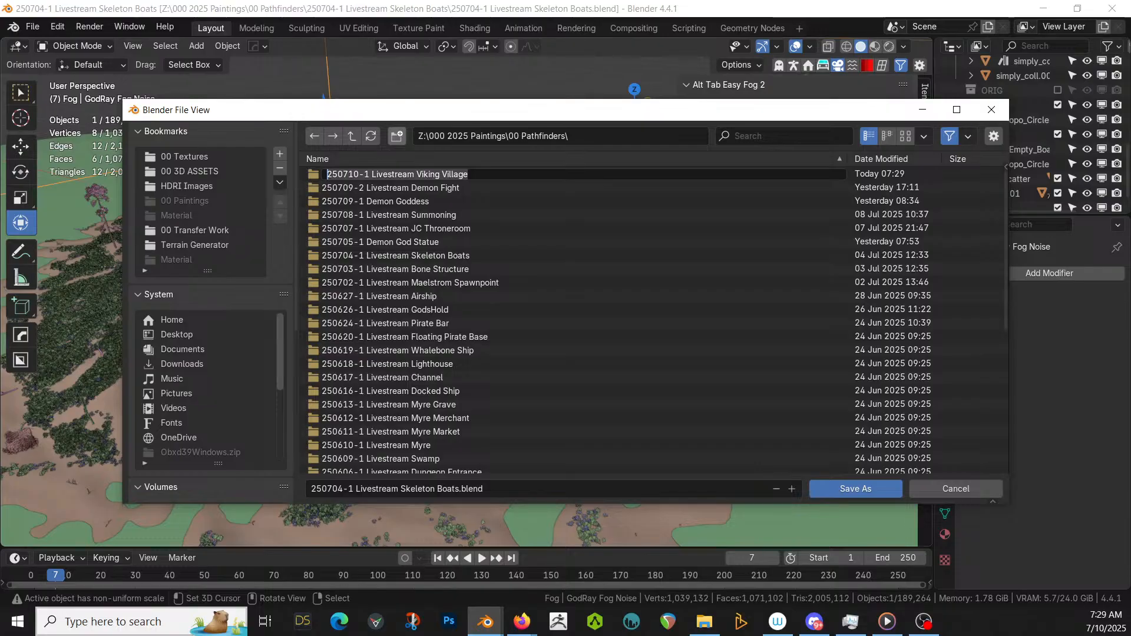
pyautogui.press('Return')
# - Save the scene as "250710-1 Livestream Viking Village" inside the new folder of that name
pyautogui.doubleClick(390, 174)
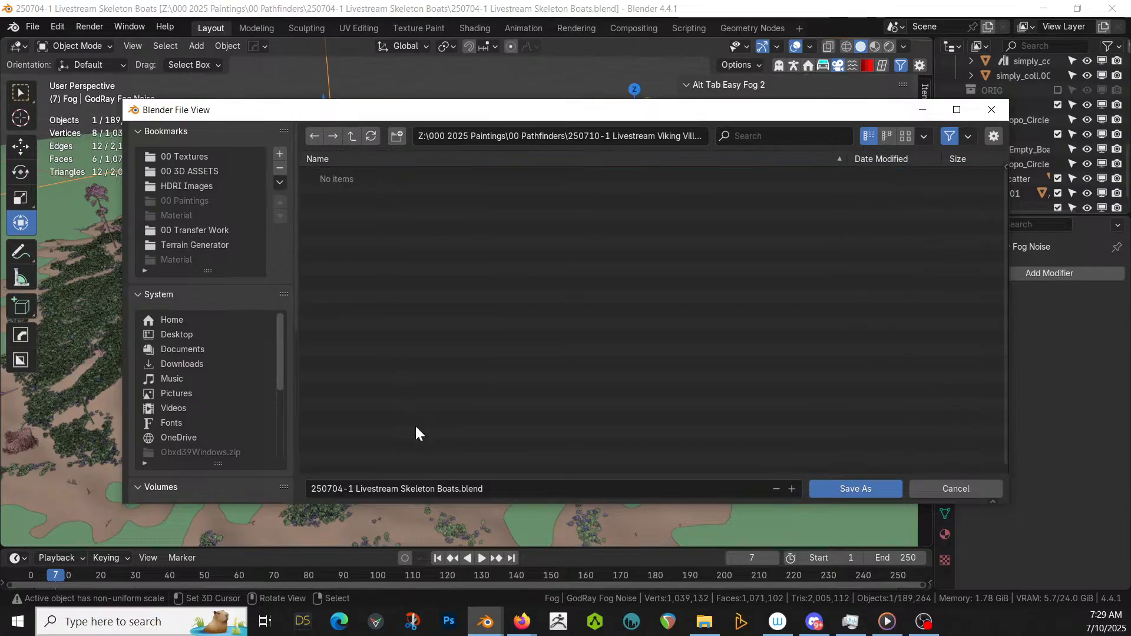
pyautogui.click(448, 488)
pyautogui.write('250710-1 Livestream Viking Village')
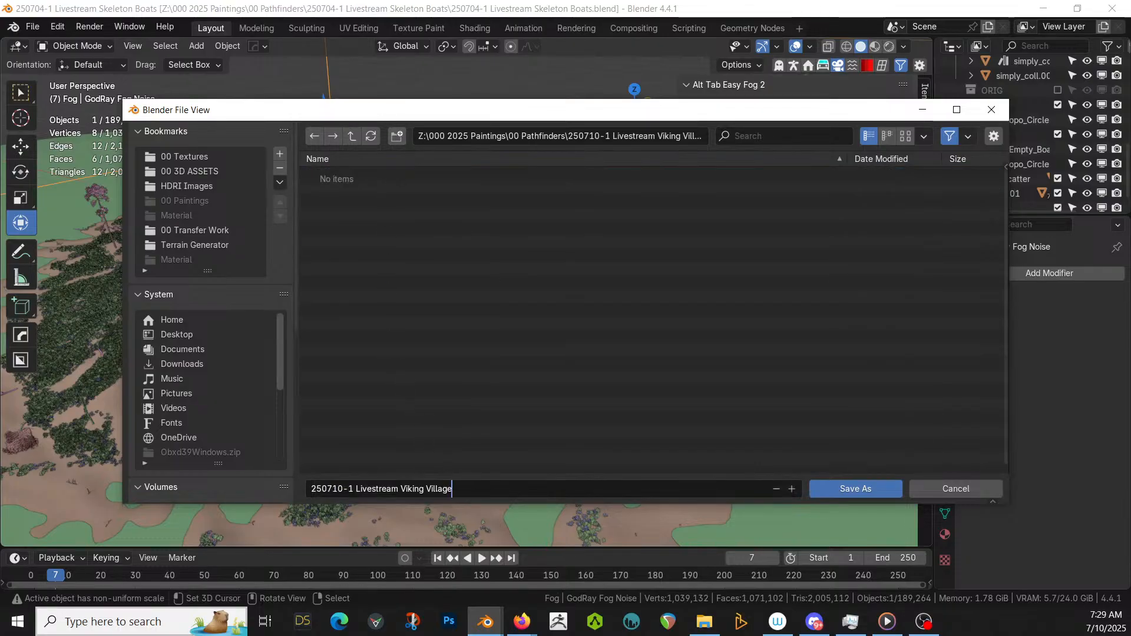
pyautogui.press('Return')
pyautogui.press('Return')
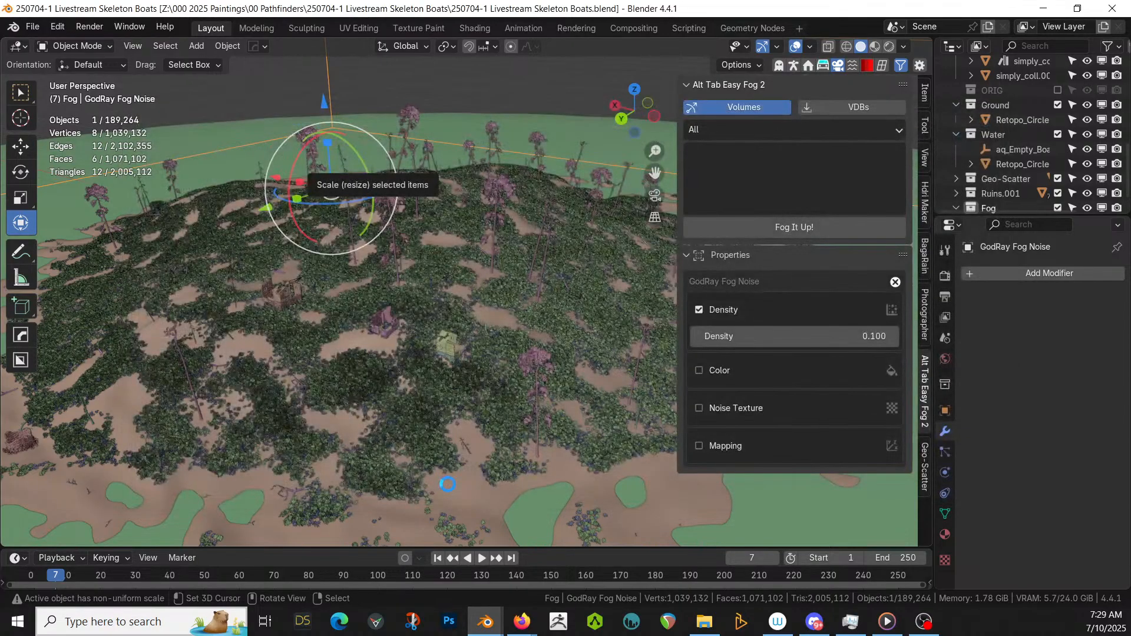
# - Exclude the Geo-Scatter and Fog collections from the view layer
pyautogui.click(1058, 179)
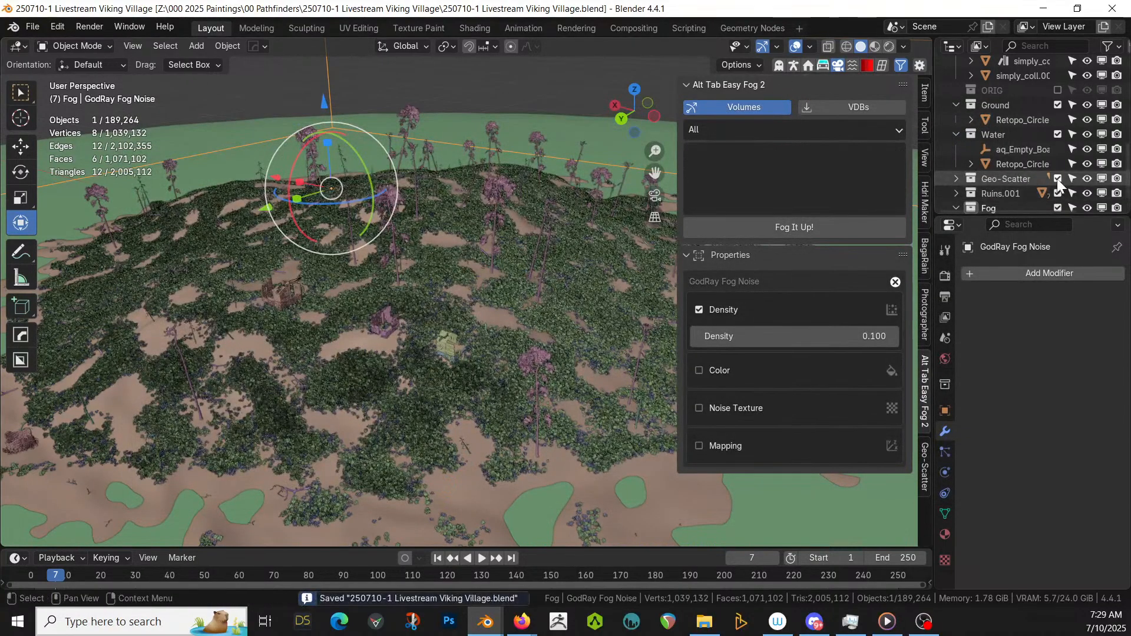
pyautogui.scroll(-1, 1025, 177)
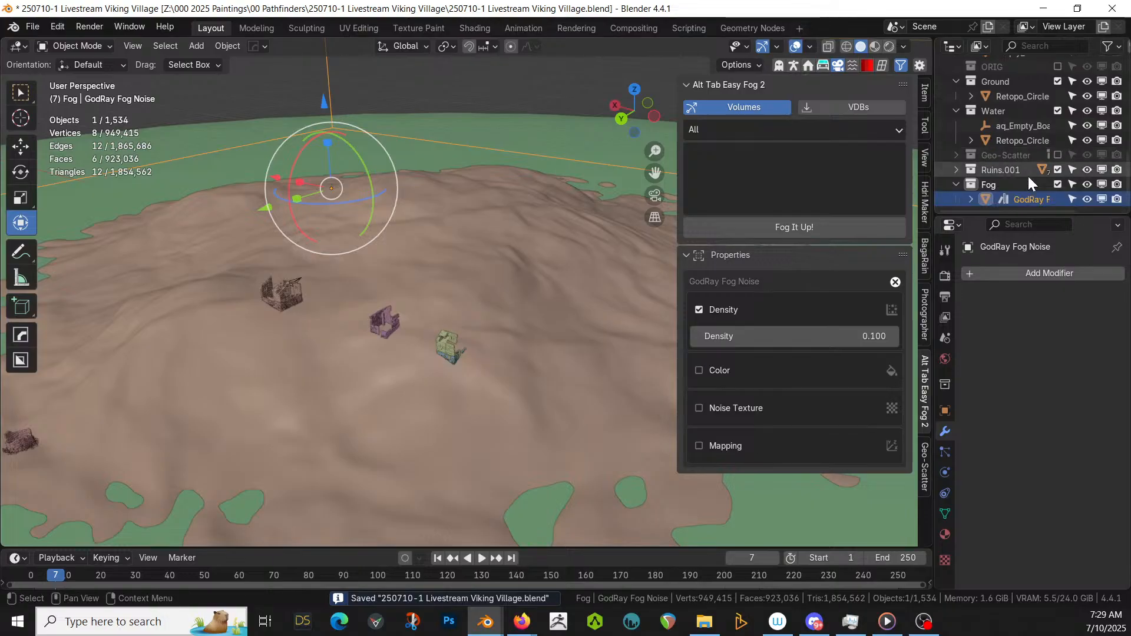
pyautogui.click(1058, 184)
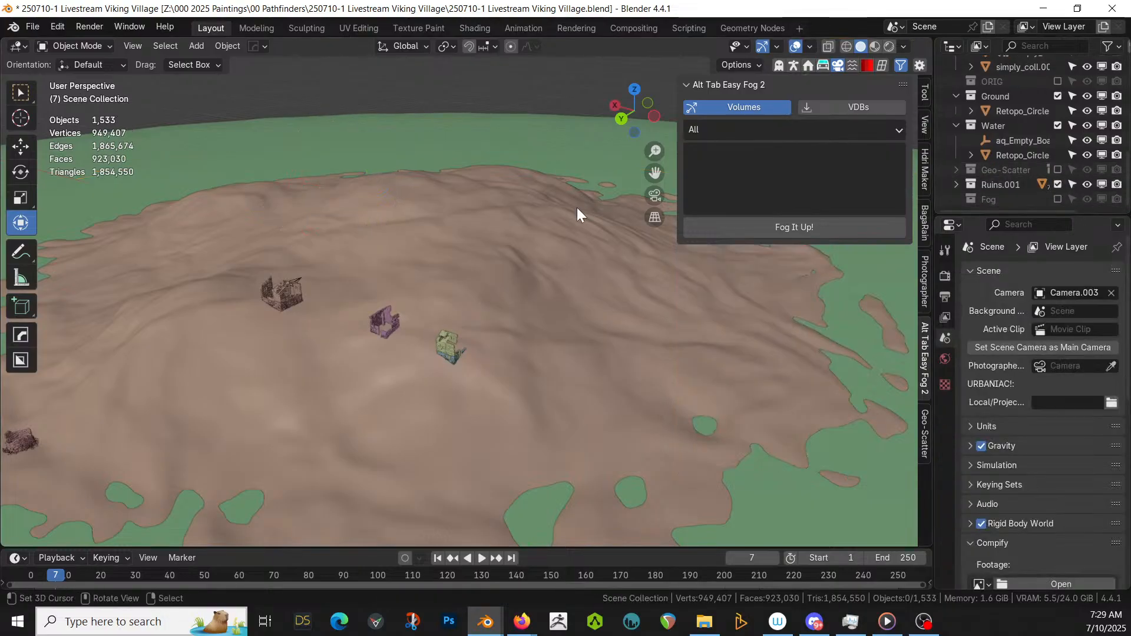
# - Delete the skeleton boat's inner rib frame and the rib-cage pieces lying inside its hull
pyautogui.scroll(-4, 554, 219)
pyautogui.moveTo(532, 232); pyautogui.dragTo(375, 348, button='middle')
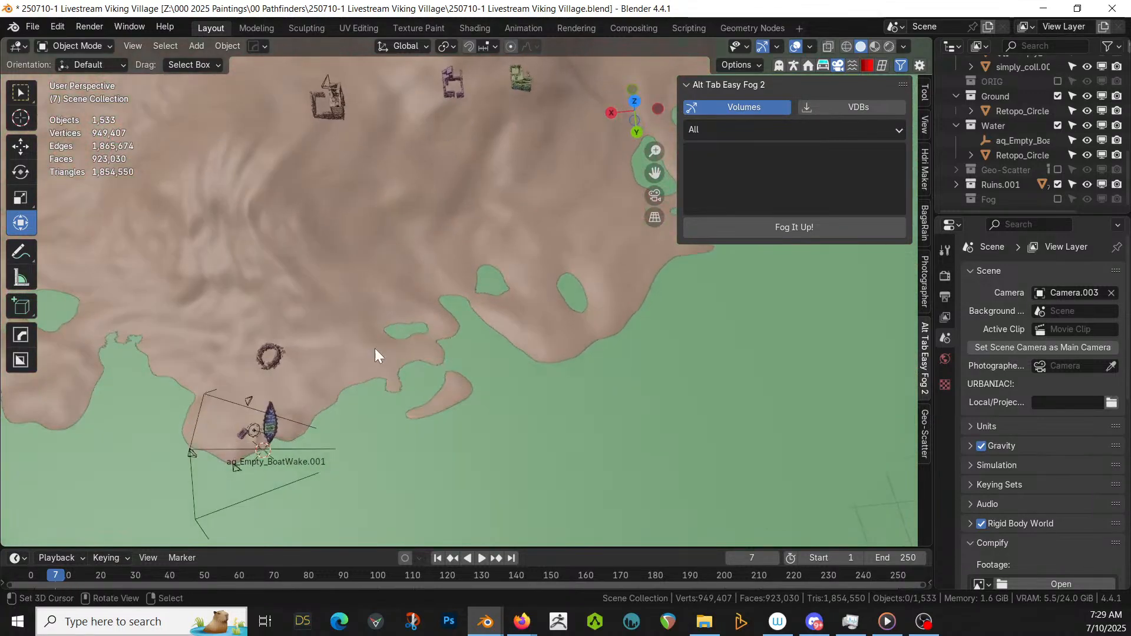
pyautogui.click(266, 425)
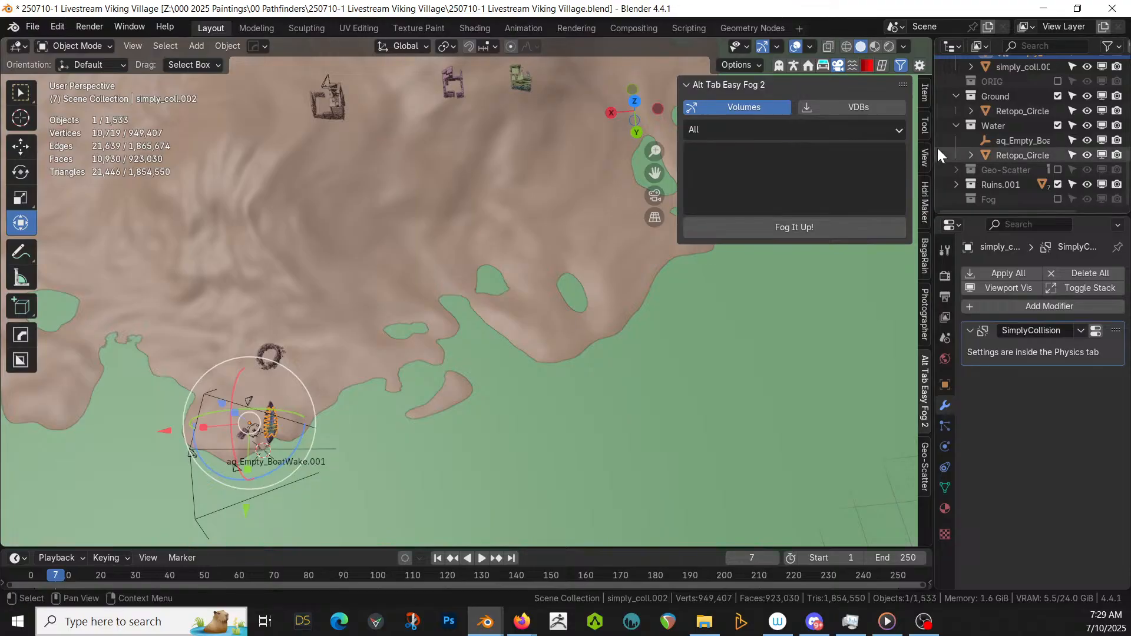
pyautogui.scroll(5, 1034, 94)
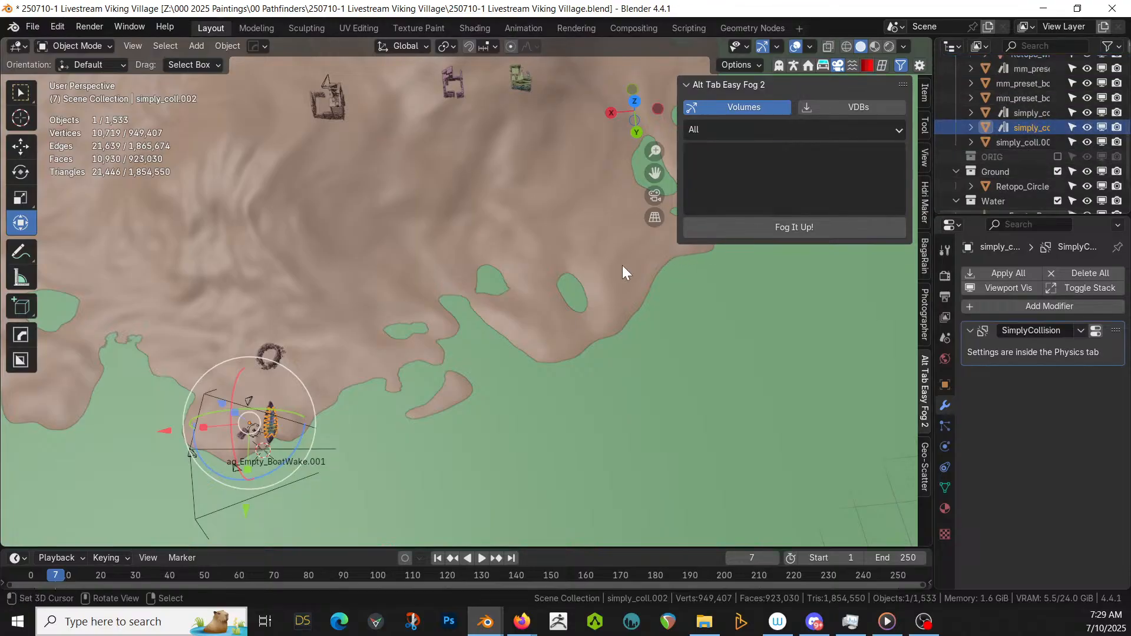
pyautogui.press('KP_Decimal')
pyautogui.moveTo(398, 352); pyautogui.dragTo(347, 333, button='middle')
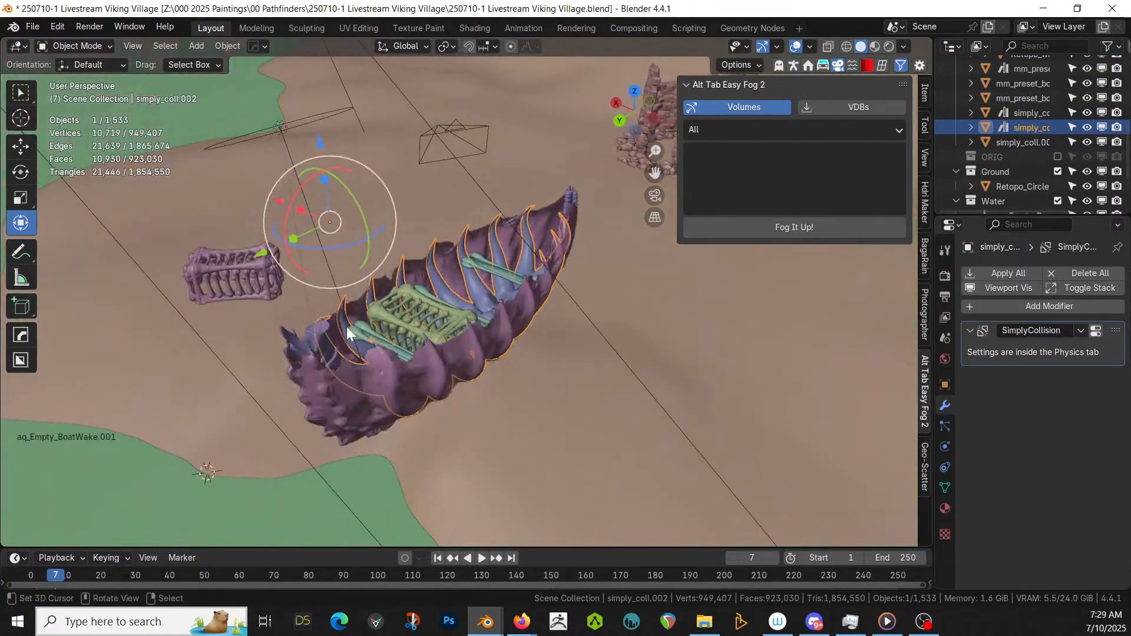
pyautogui.press('Delete')
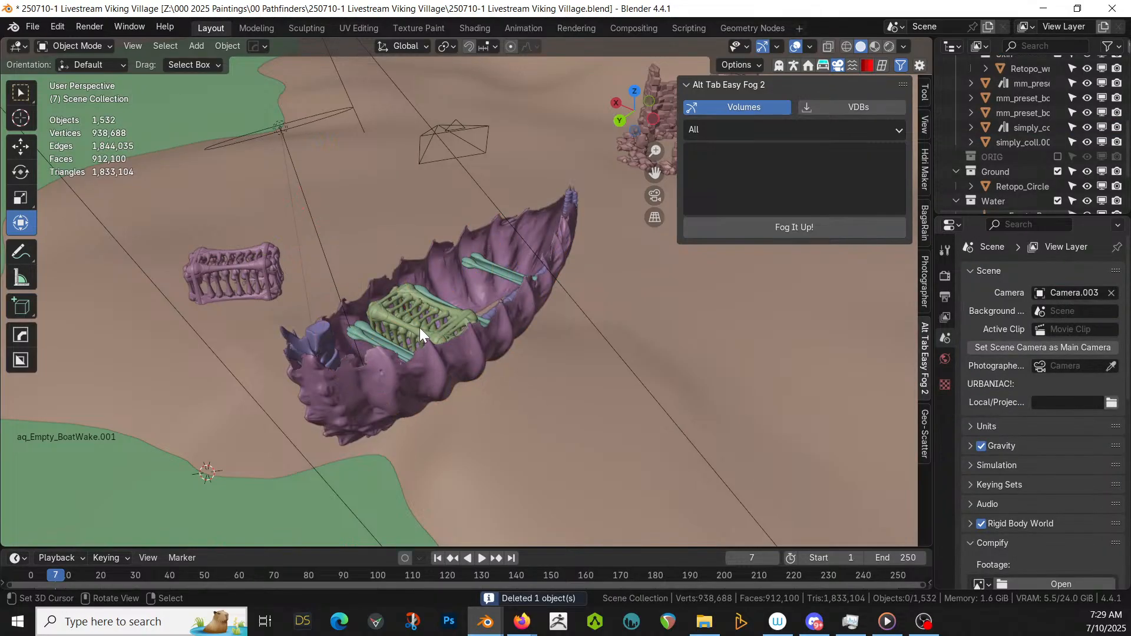
pyautogui.click(419, 327)
pyautogui.press('Delete')
pyautogui.click(394, 344)
pyautogui.press('Delete')
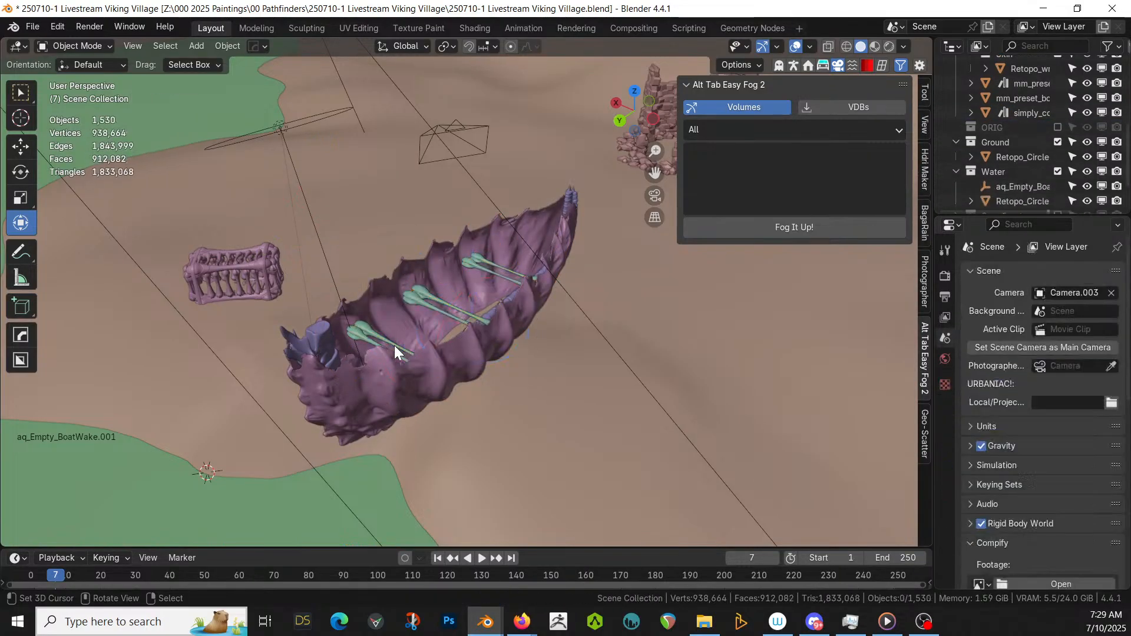
# - Delete the boat's cross bones, hull skin and spine, plus the separate rib cage beside it
pyautogui.click(363, 329)
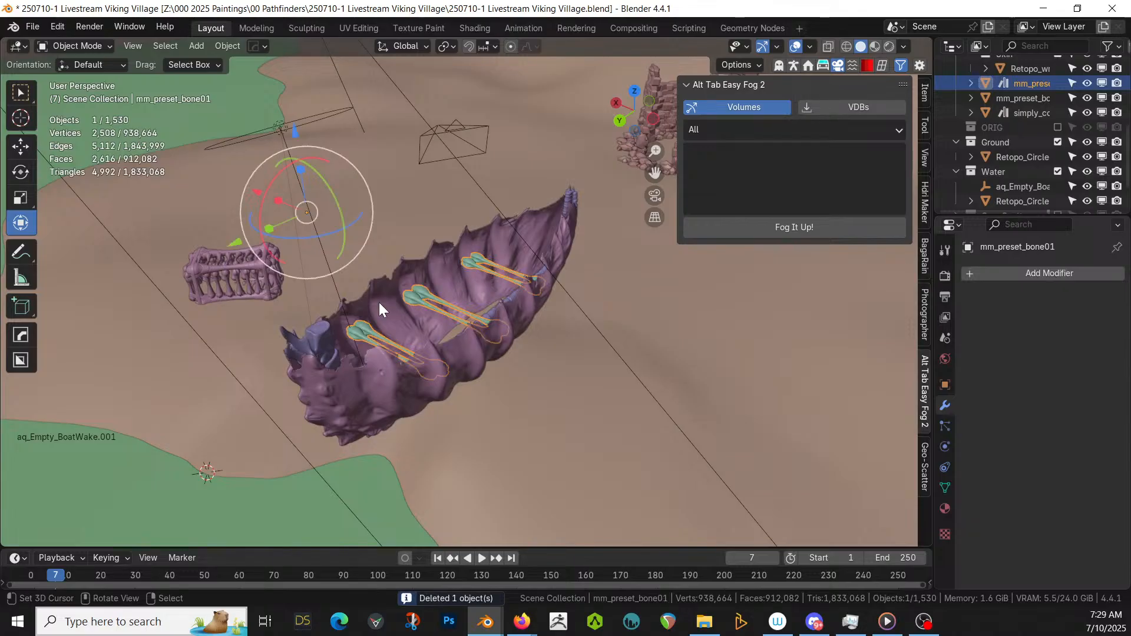
pyautogui.press('Delete')
pyautogui.click(360, 324)
pyautogui.press('Delete')
pyautogui.click(328, 337)
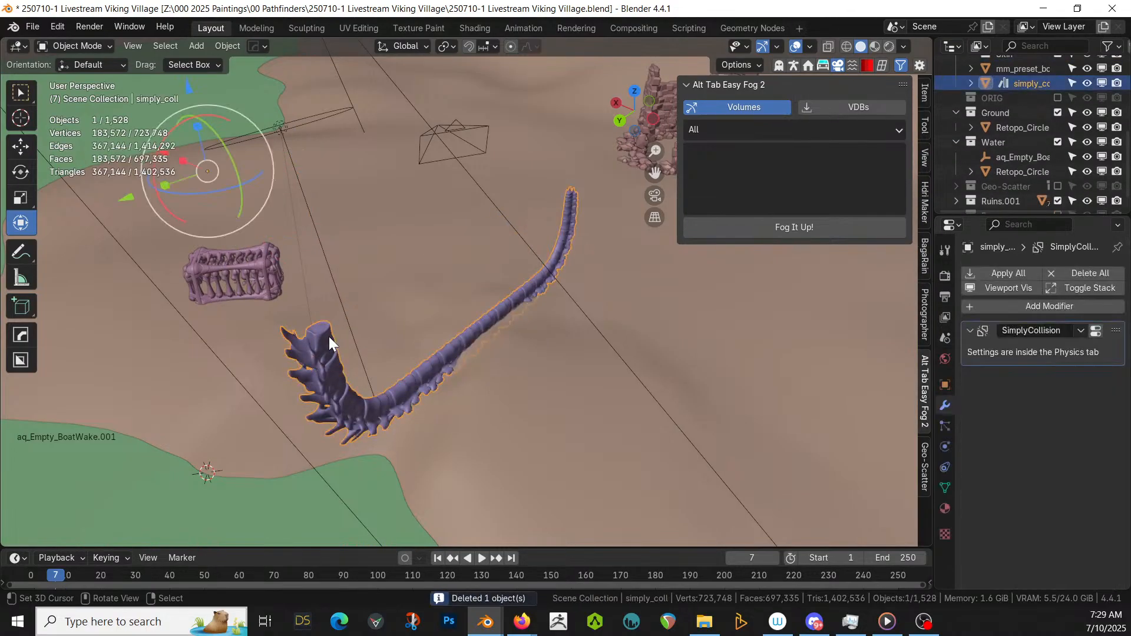
pyautogui.press('Delete')
pyautogui.click(231, 258)
pyautogui.press('Delete')
# - Delete the Area light from the Lights collection
pyautogui.scroll(-3, 361, 267)
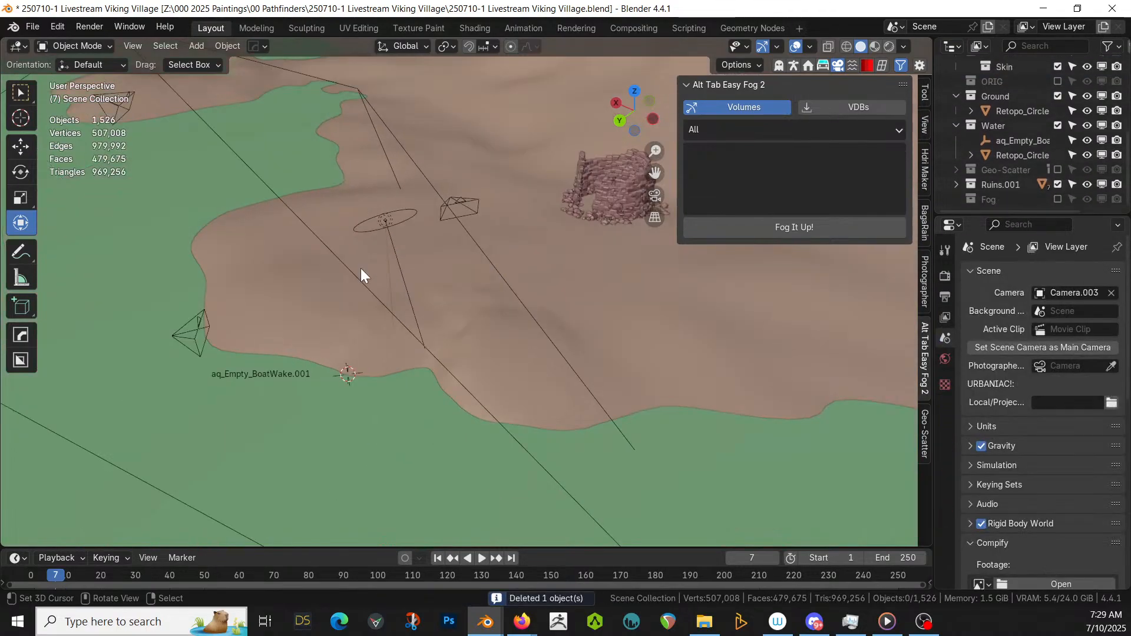
pyautogui.scroll(-3, 361, 267)
pyautogui.moveTo(362, 269); pyautogui.dragTo(408, 316, button='middle')
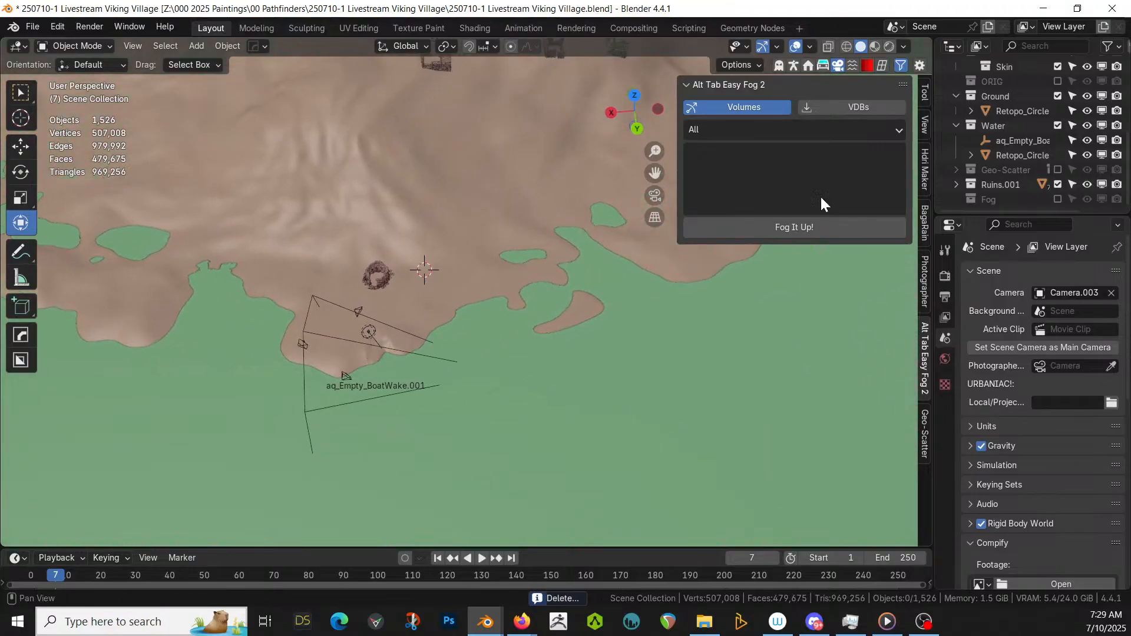
pyautogui.scroll(5, 995, 90)
pyautogui.click(1006, 109)
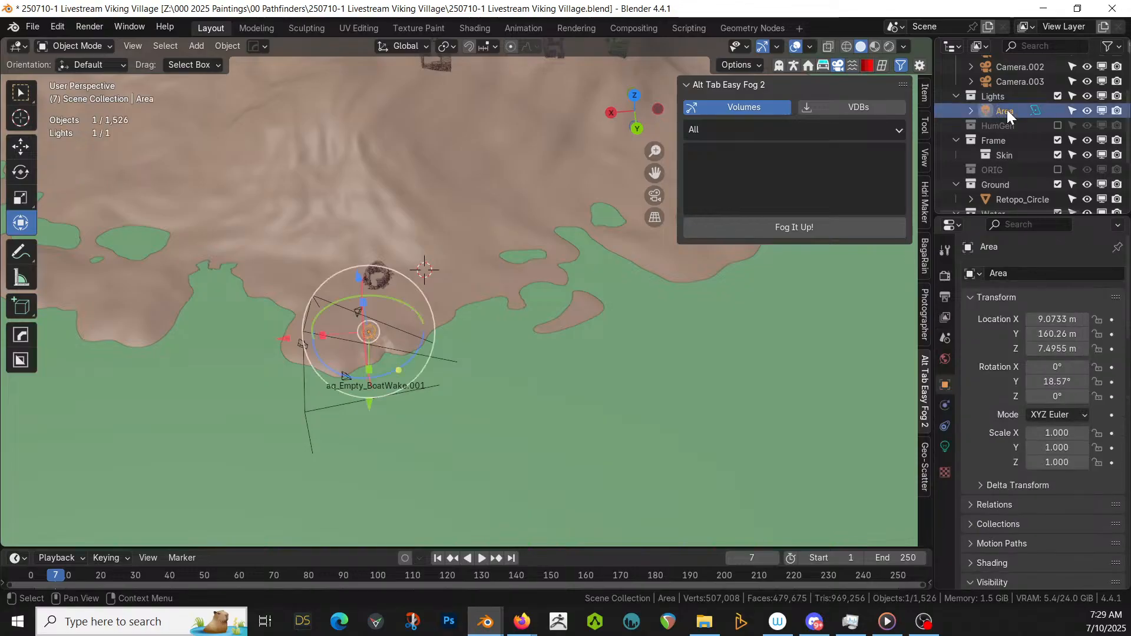
pyautogui.rightClick(1006, 110)
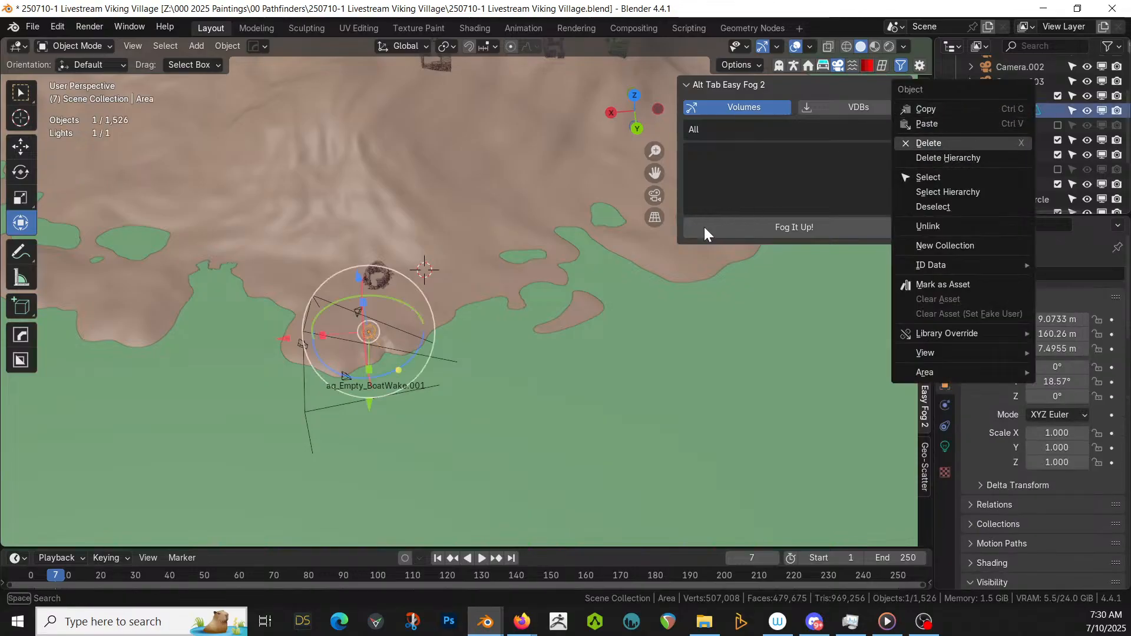
pyautogui.press('x')
# - Examine the cleared island from above and at an angle, including the shoreline around the cameras and the round ruin
pyautogui.press('KP_7')
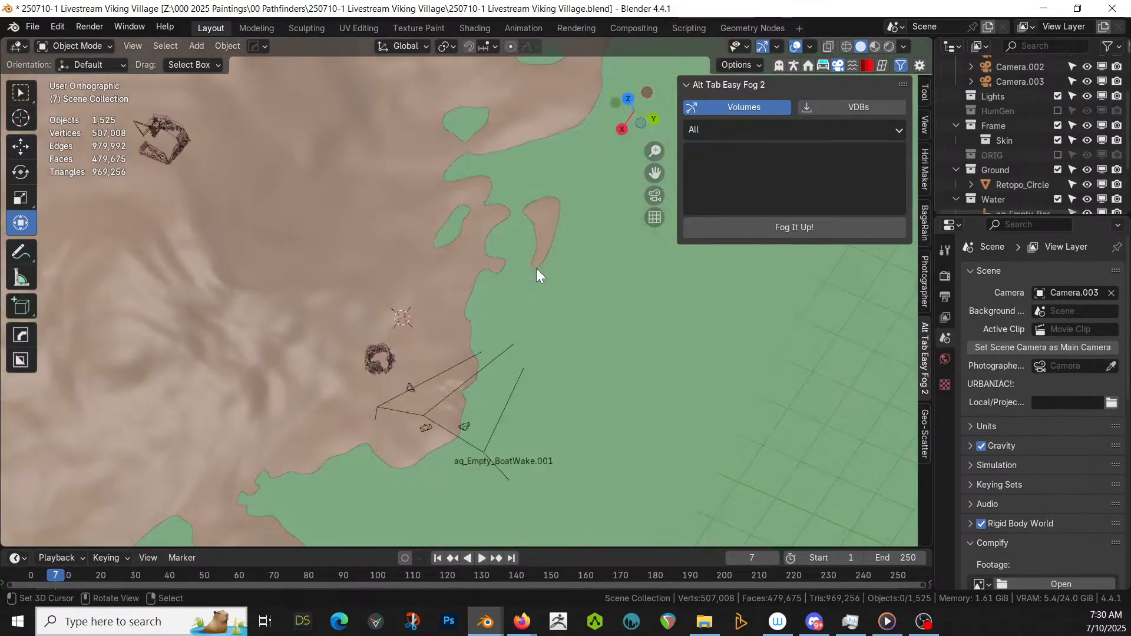
pyautogui.keyDown('shift'); pyautogui.moveTo(536, 302); pyautogui.dragTo(493, 157, button='middle'); pyautogui.keyUp('shift')
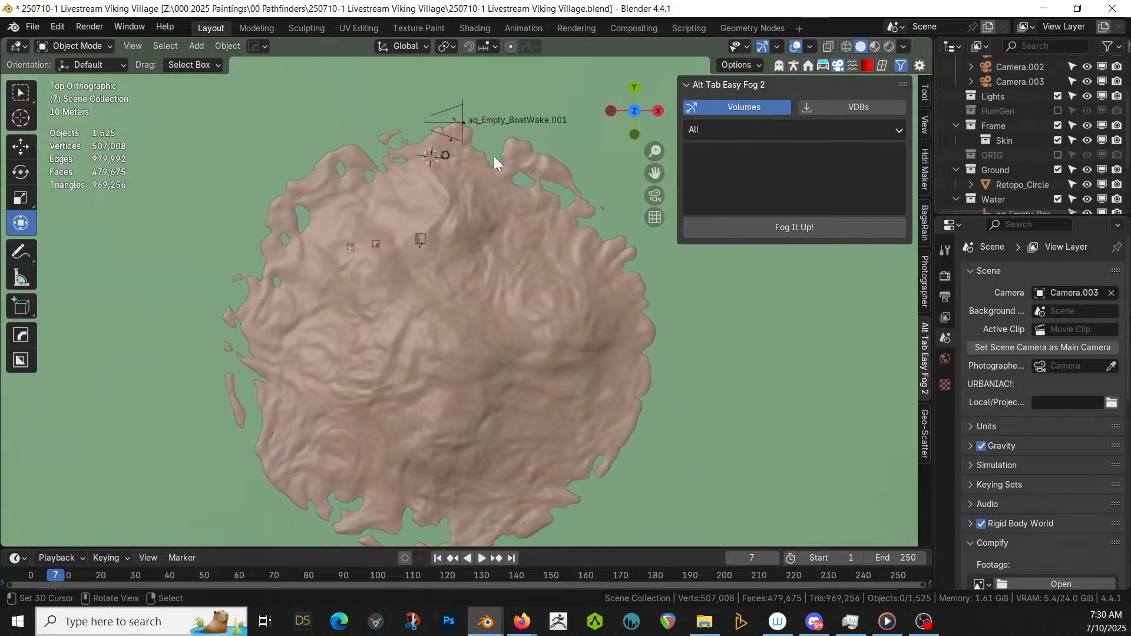
pyautogui.moveTo(585, 289); pyautogui.dragTo(457, 247, button='middle')
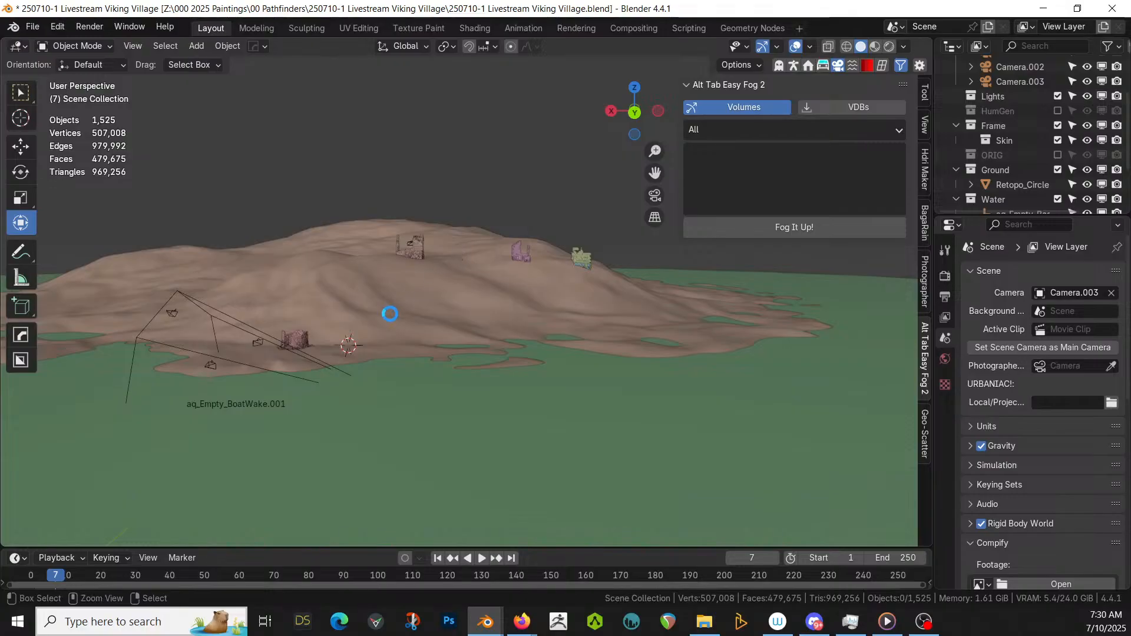
pyautogui.moveTo(442, 311); pyautogui.dragTo(390, 352, button='middle')
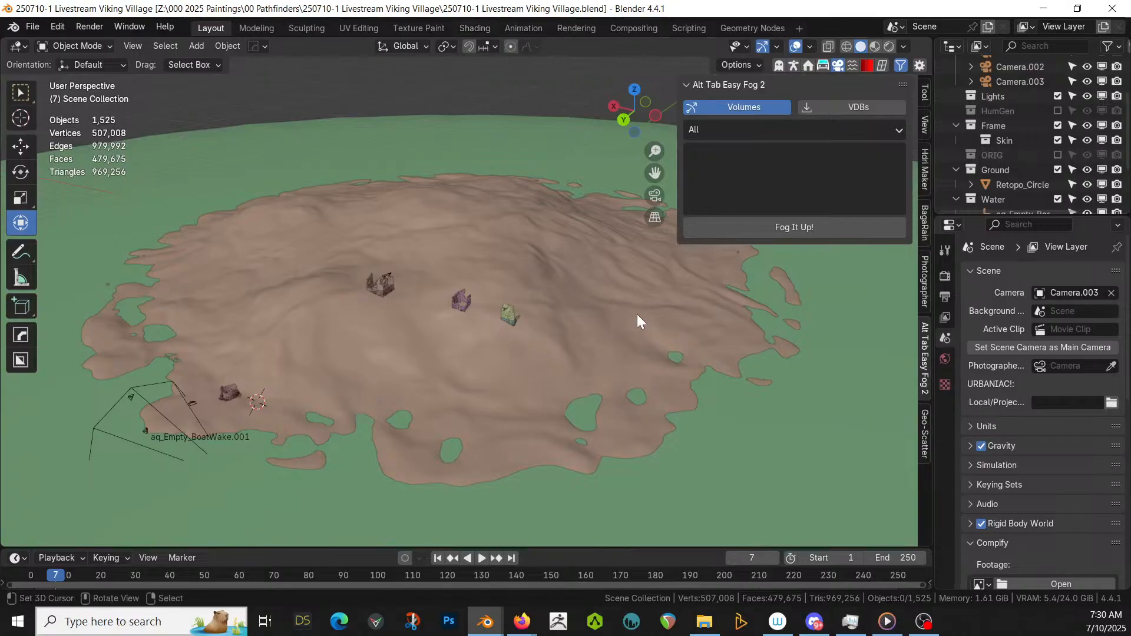
pyautogui.moveTo(557, 309); pyautogui.dragTo(569, 333, button='middle')
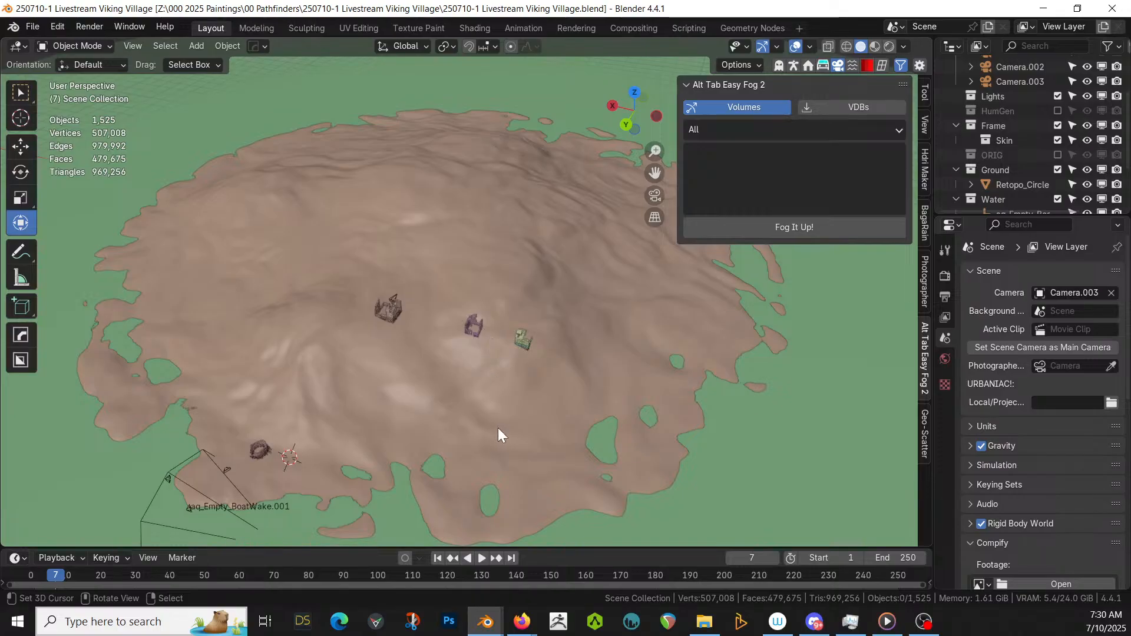
pyautogui.keyDown('shift'); pyautogui.moveTo(533, 447); pyautogui.dragTo(500, 518, button='middle'); pyautogui.keyUp('shift')
pyautogui.press('KP_7')
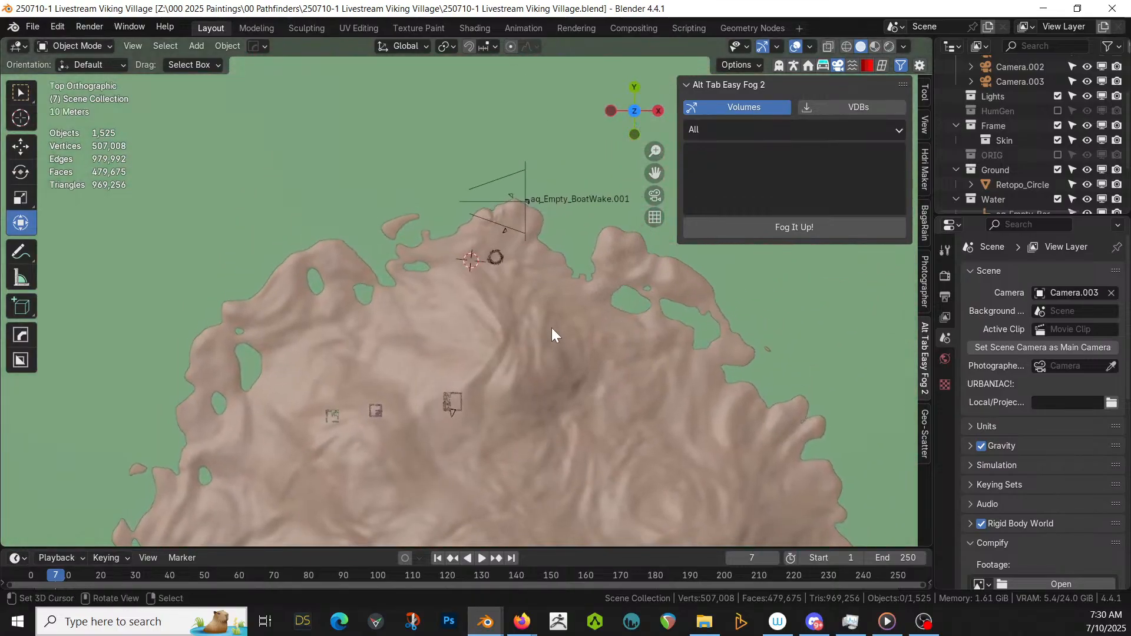
pyautogui.scroll(5, 551, 322)
pyautogui.keyDown('shift'); pyautogui.moveTo(552, 323); pyautogui.dragTo(493, 512, button='middle'); pyautogui.keyUp('shift')
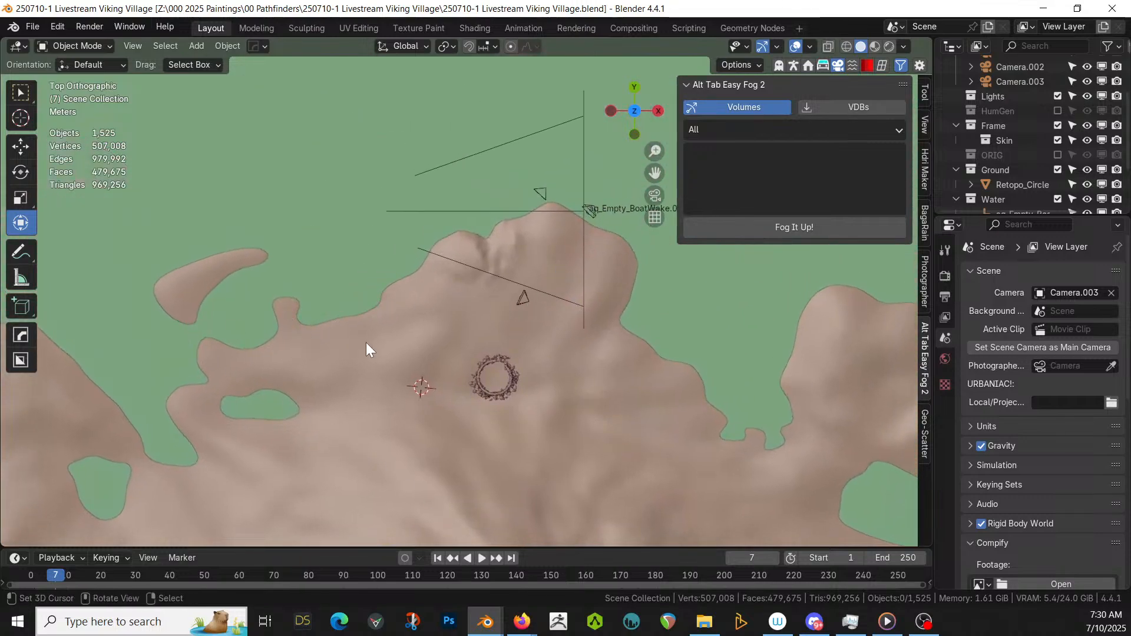
# - Place the 3D cursor on the shore beside the cameras, then enable the HumGen collection and select the HG_Kent figure
pyautogui.moveTo(512, 330); pyautogui.dragTo(570, 365, button='middle')
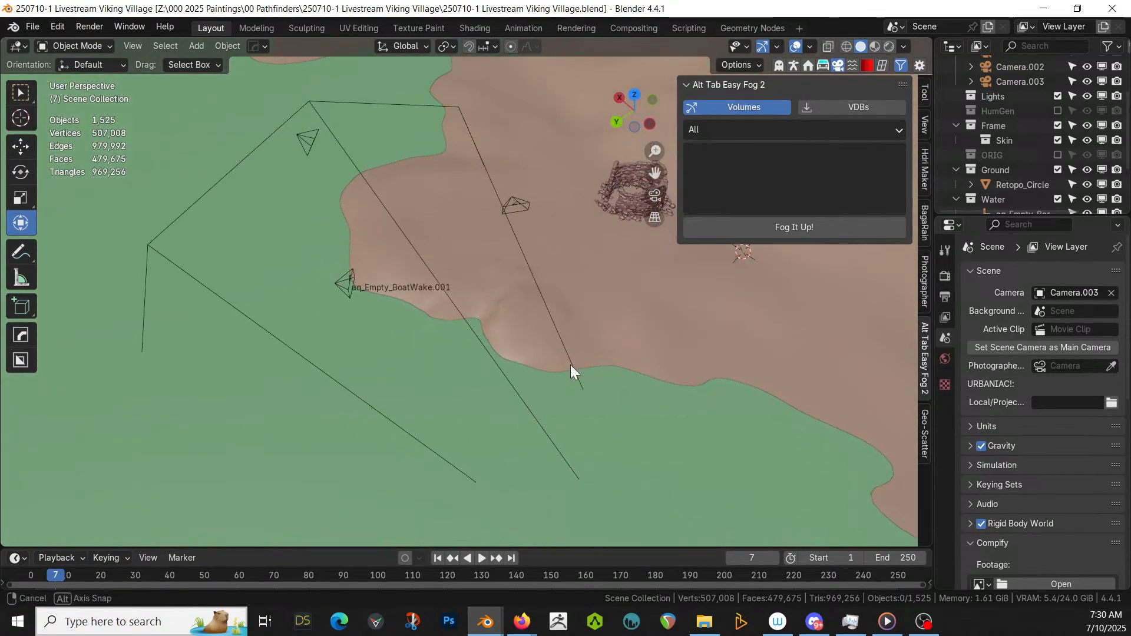
pyautogui.keyDown('shift'); pyautogui.rightClick(560, 293); pyautogui.keyUp('shift')
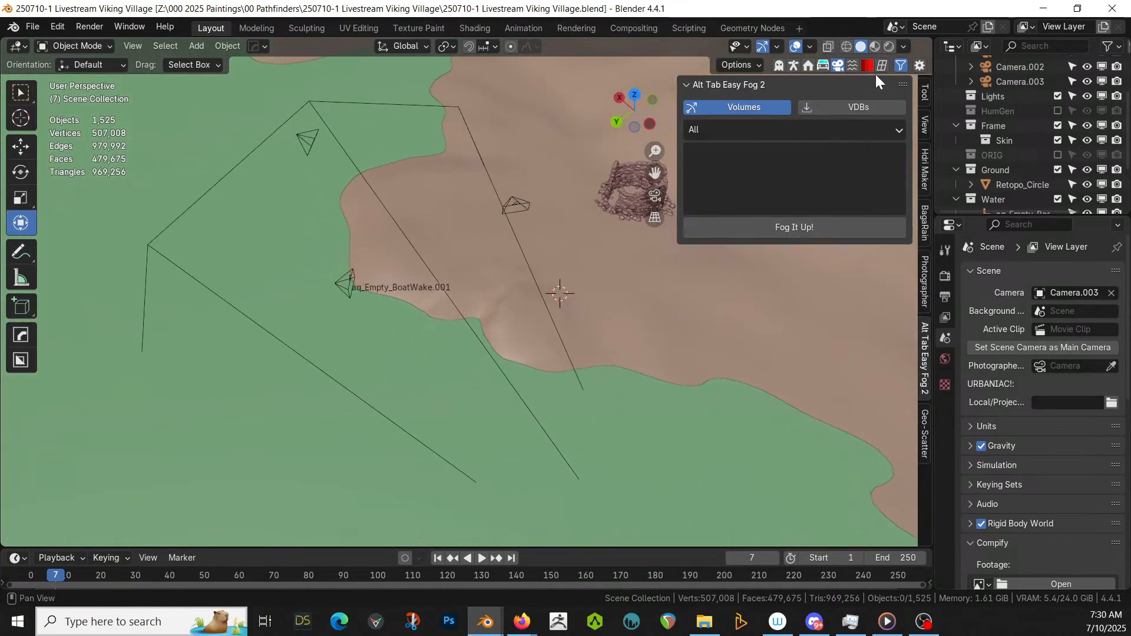
pyautogui.click(924, 124)
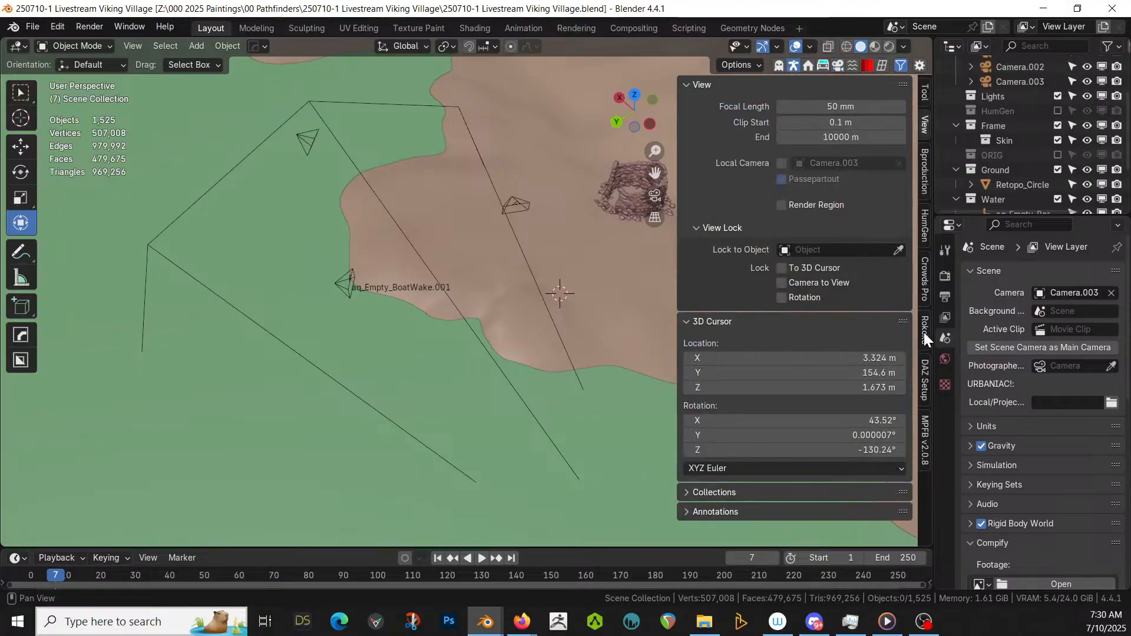
pyautogui.click(923, 228)
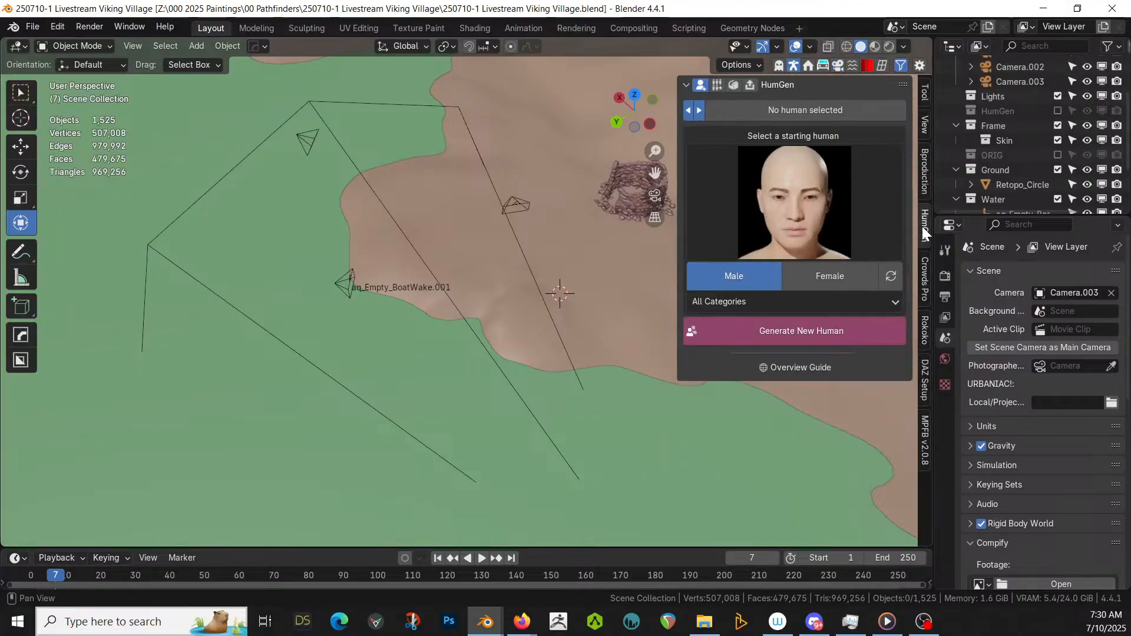
pyautogui.click(1059, 111)
pyautogui.click(1008, 125)
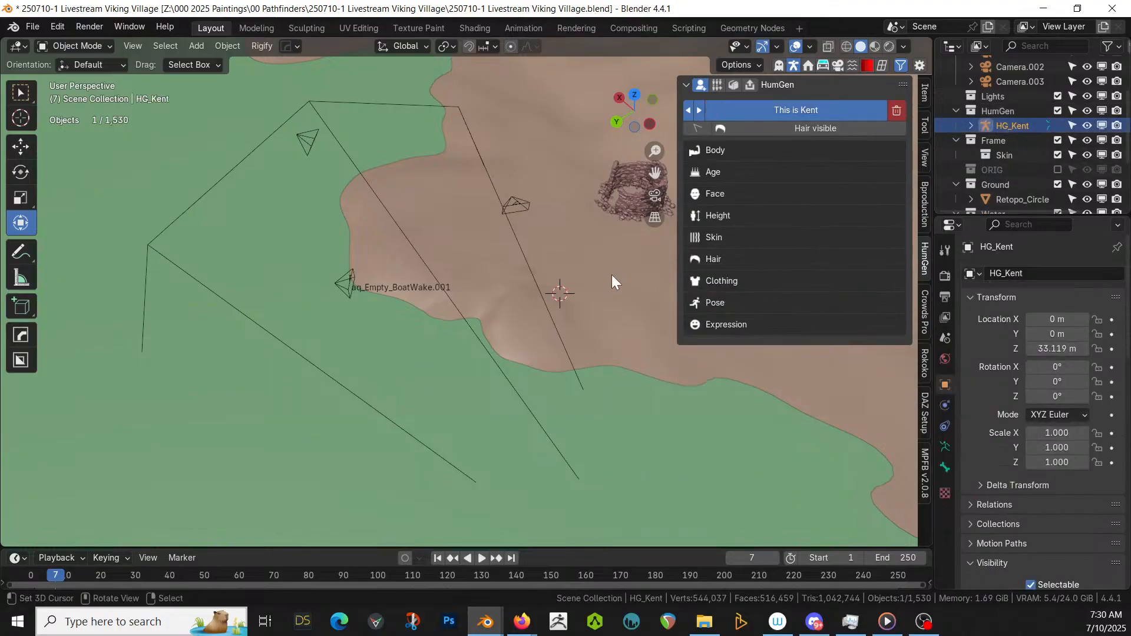
# - Move the HG_Kent figure across the island to the northern shore near the 3D cursor, about X 4.13 m, Y 155.92 m
pyautogui.press('KP_7')
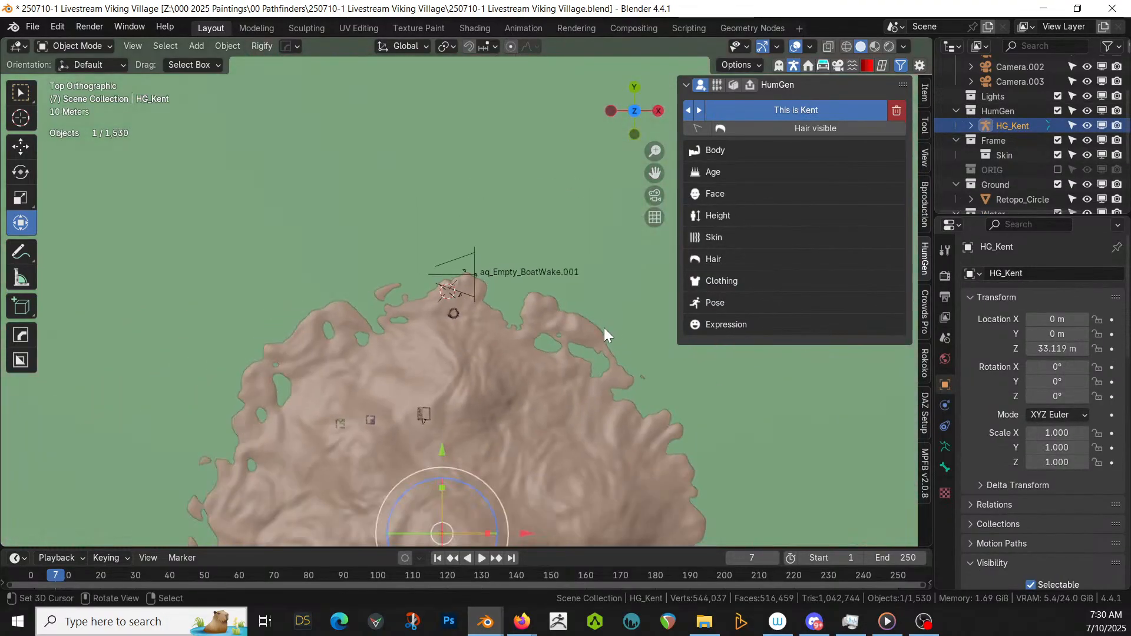
pyautogui.press('g')
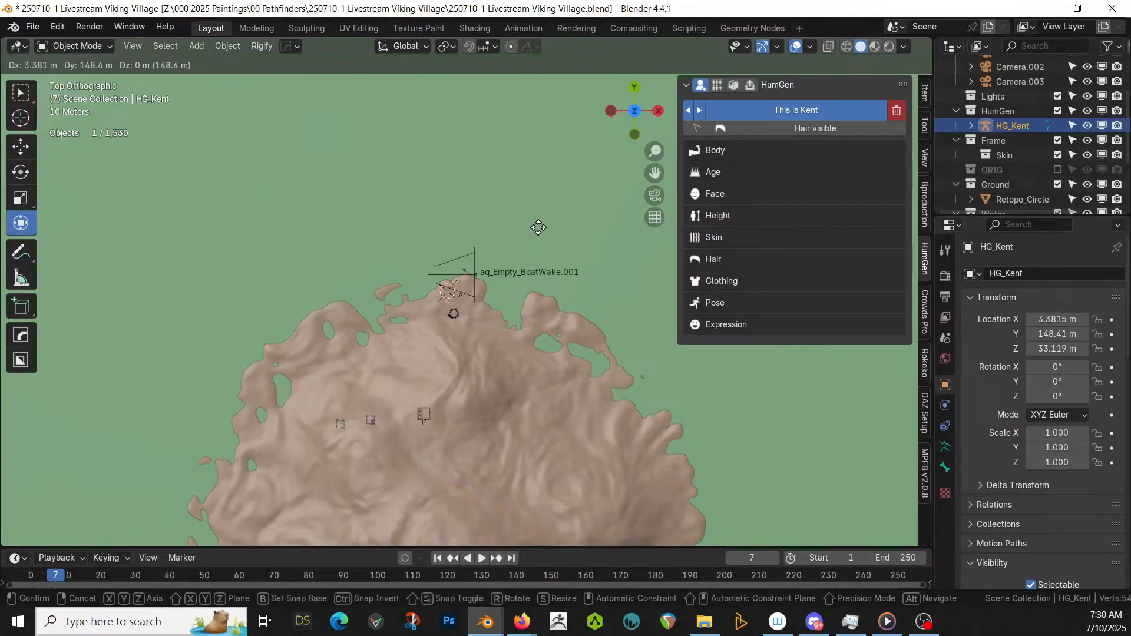
pyautogui.click(540, 220)
# - Lower the HG_Kent figure along Z until it stands on the shoreline ground, at a height of about 1.82 m
pyautogui.press('KP_1')
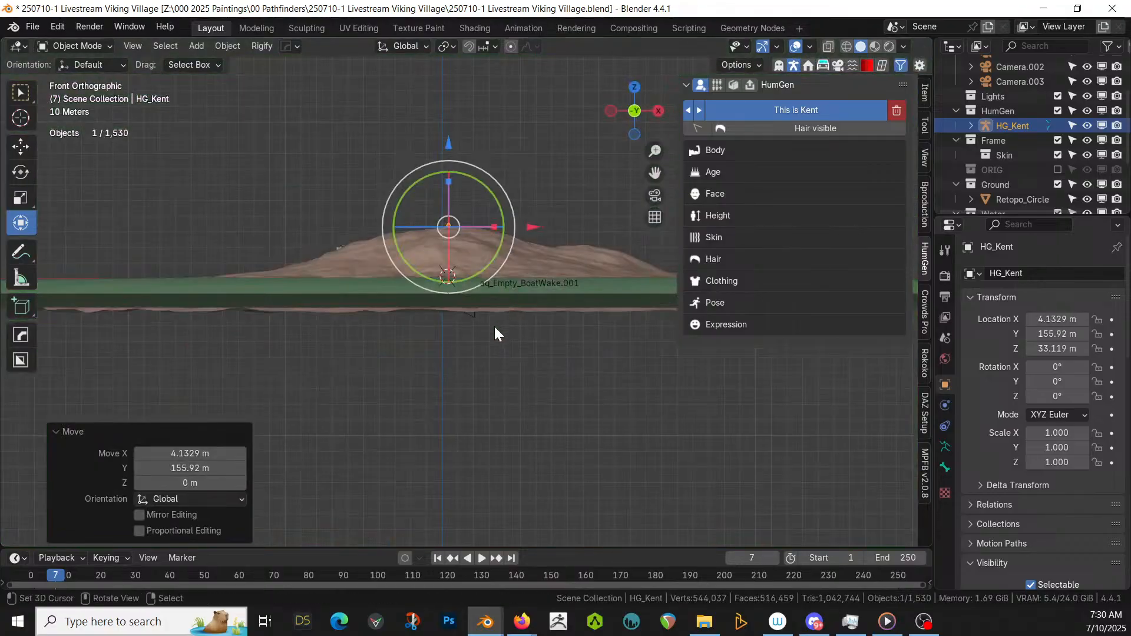
pyautogui.press('KP_Decimal')
pyautogui.scroll(-10, 496, 327)
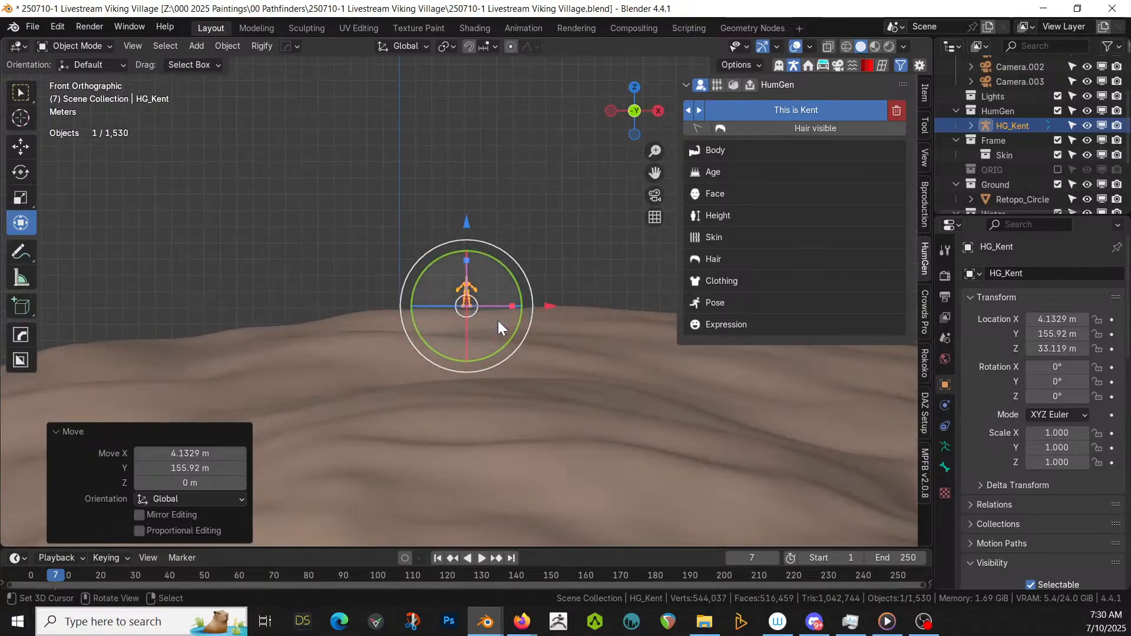
pyautogui.scroll(-2, 499, 320)
pyautogui.press('g')
pyautogui.press('z')
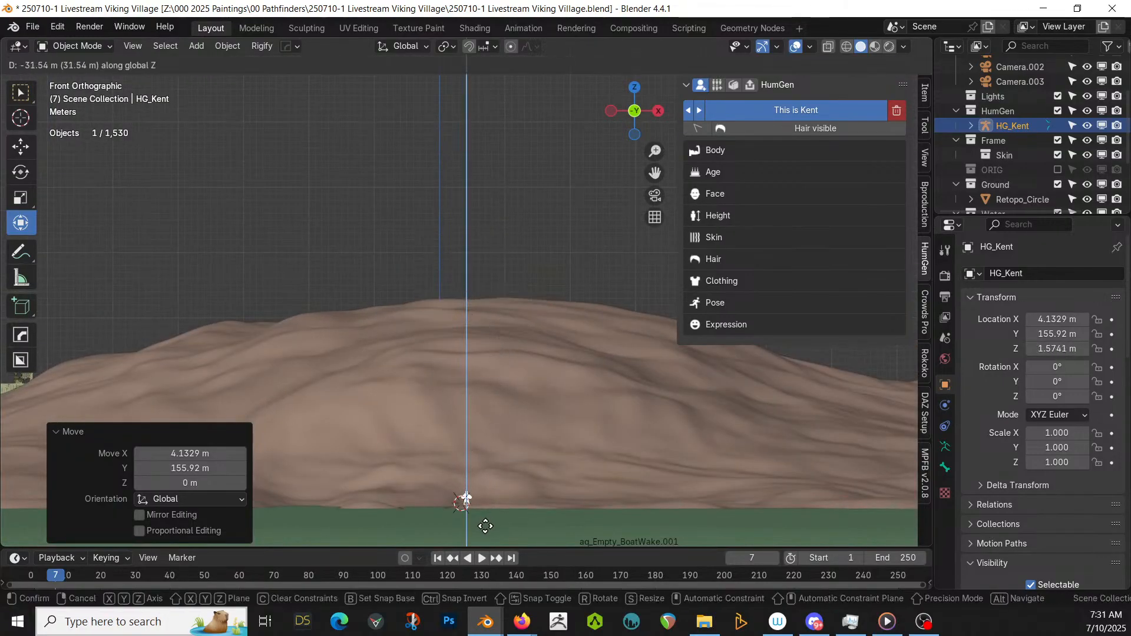
pyautogui.click(485, 526)
pyautogui.moveTo(485, 525); pyautogui.dragTo(477, 366, button='middle')
pyautogui.press('g')
pyautogui.press('z')
pyautogui.click(551, 444)
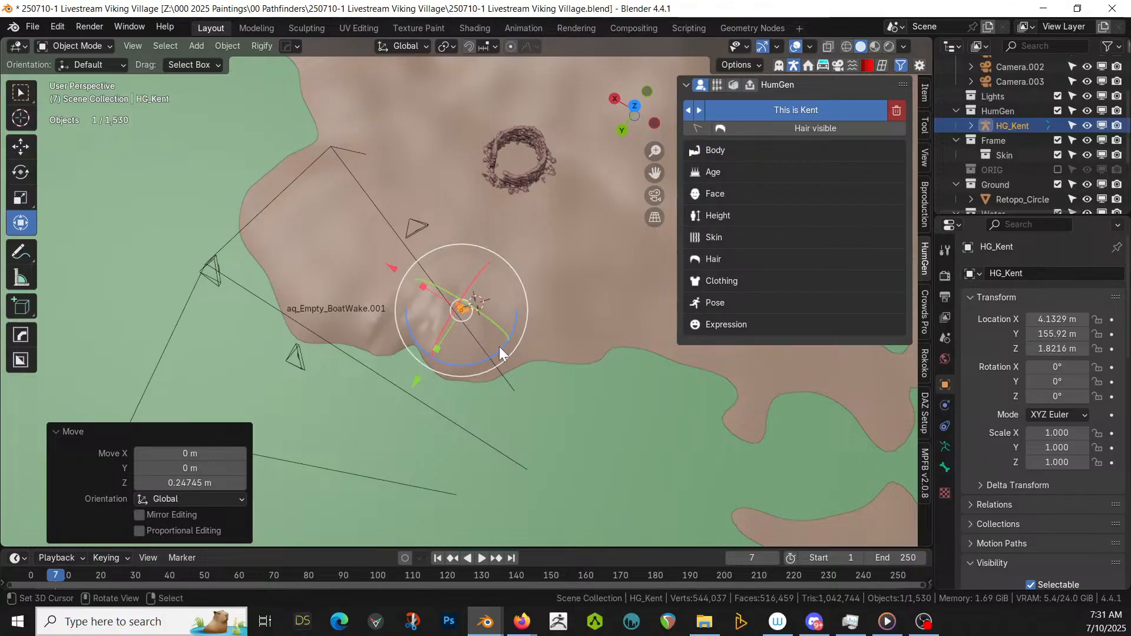
# - Examine the Retopo_Circle ground's mesh density around the headland, then view the shoreline from above
pyautogui.moveTo(347, 323); pyautogui.dragTo(384, 329, button='middle')
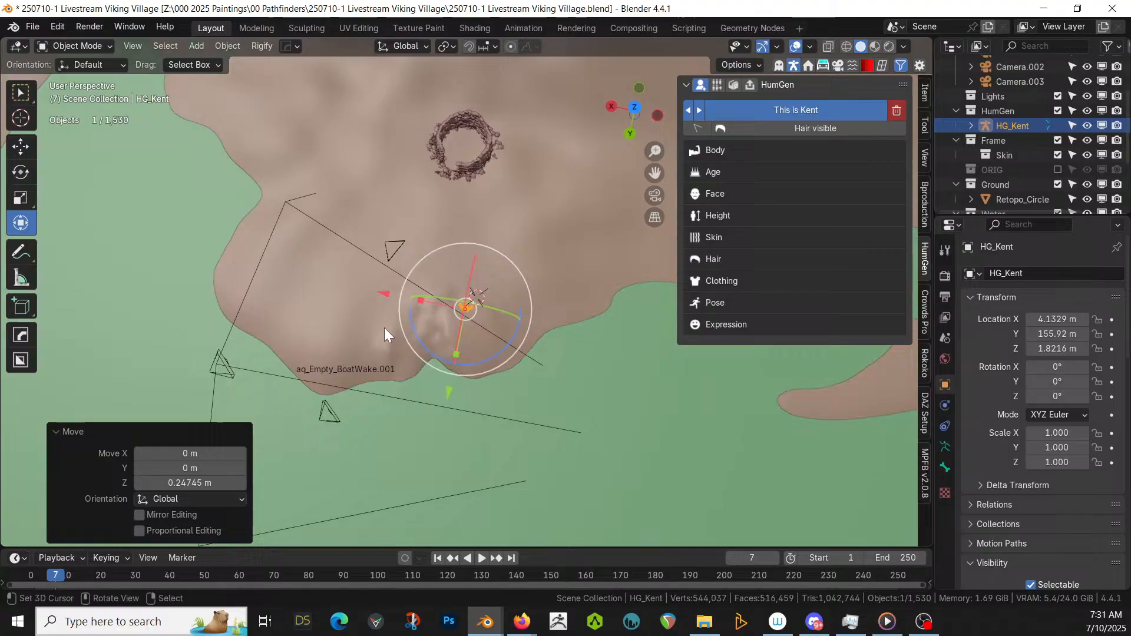
pyautogui.click(318, 328)
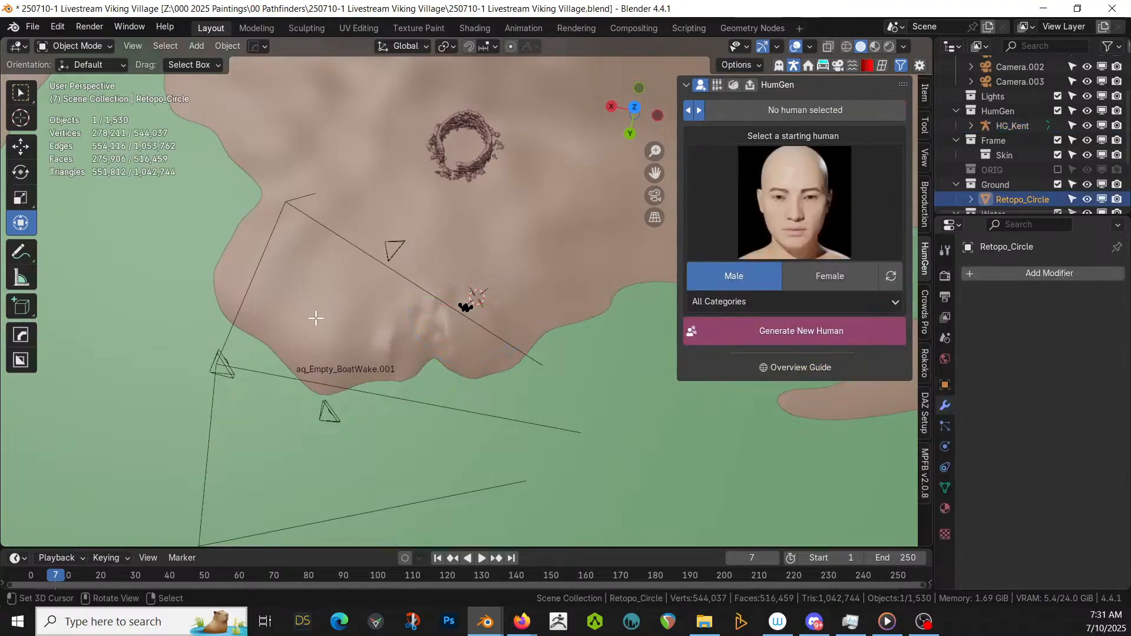
pyautogui.press('Tab')
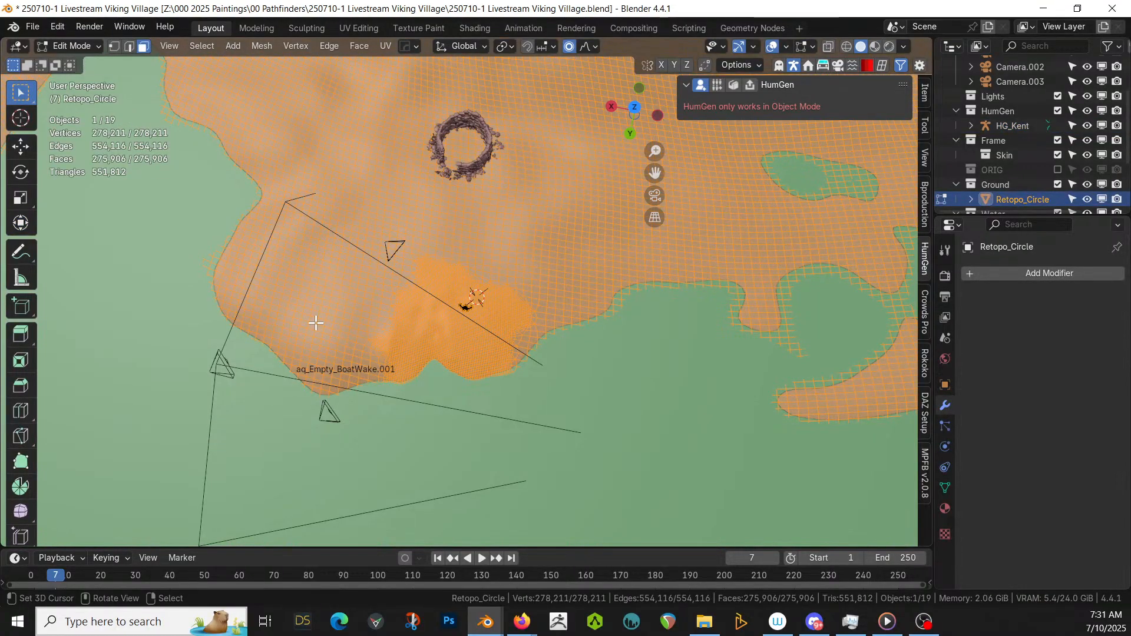
pyautogui.press('Tab')
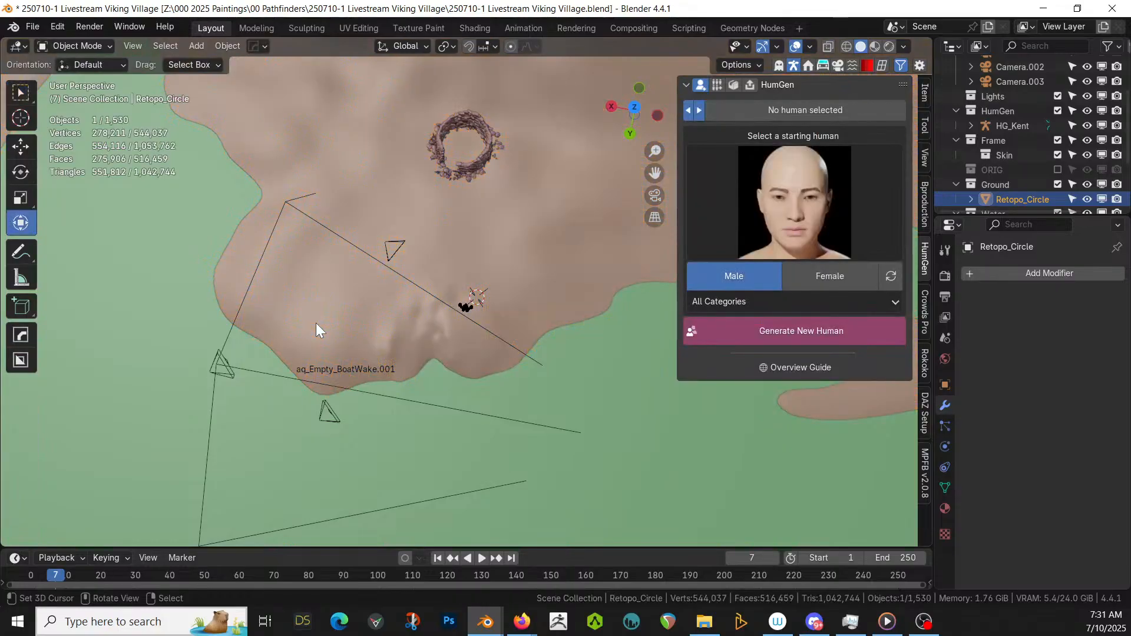
pyautogui.press('KP_7')
pyautogui.keyDown('shift'); pyautogui.moveTo(334, 340); pyautogui.dragTo(279, 341, button='middle'); pyautogui.keyUp('shift')
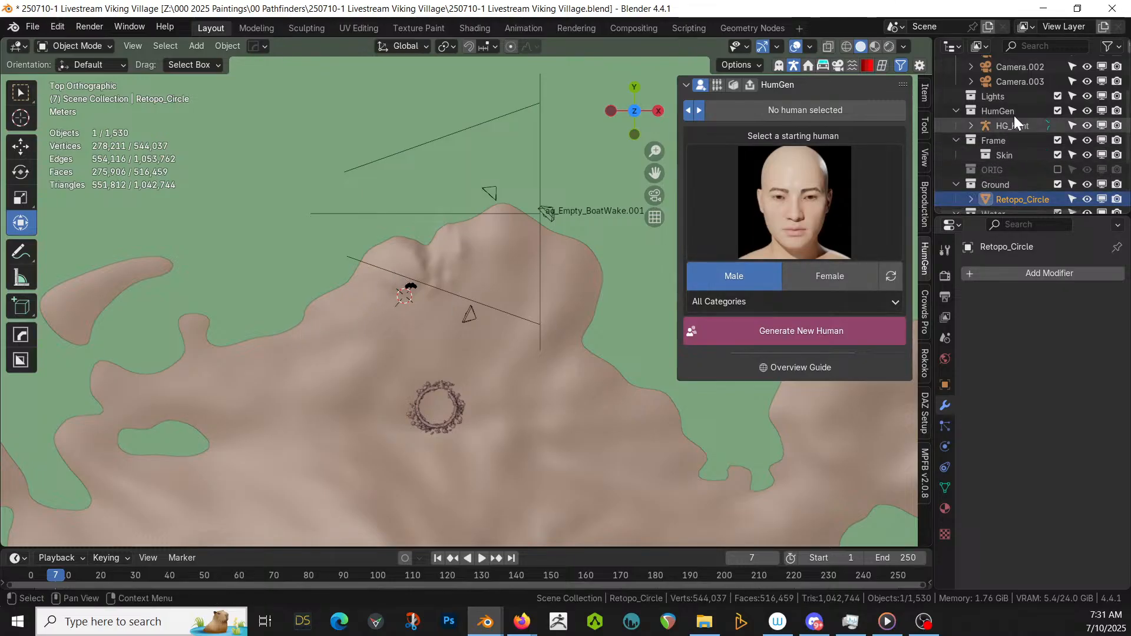
# - Enable the excluded Collection in the scene hierarchy and expand it to show its subcollections and objects
pyautogui.scroll(3, 1019, 118)
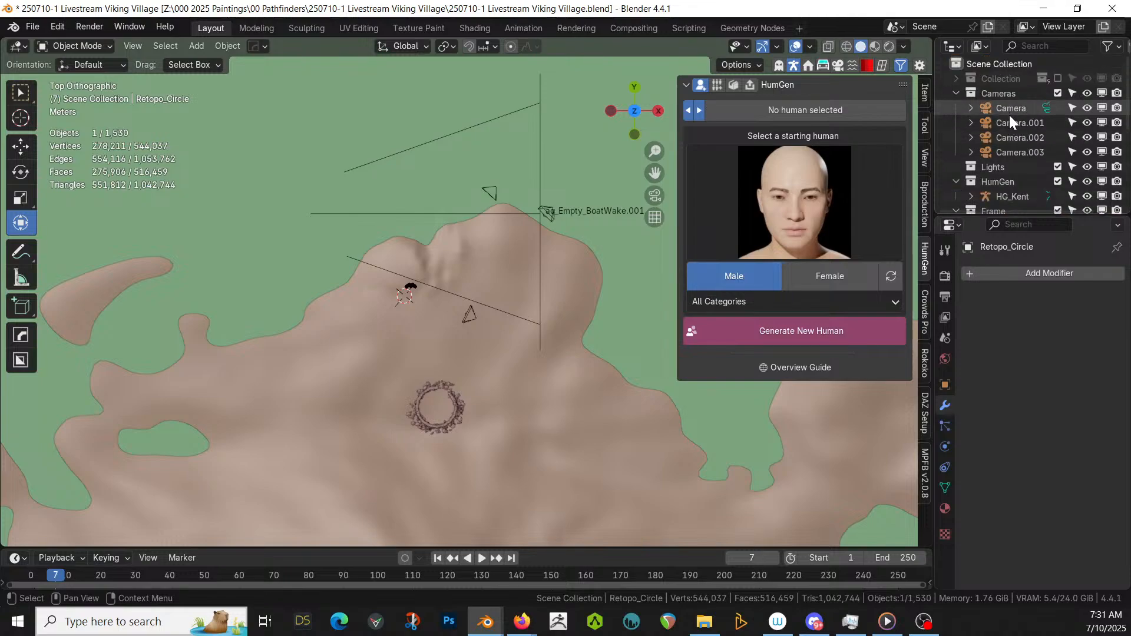
pyautogui.scroll(-4, 1013, 124)
pyautogui.scroll(4, 1016, 133)
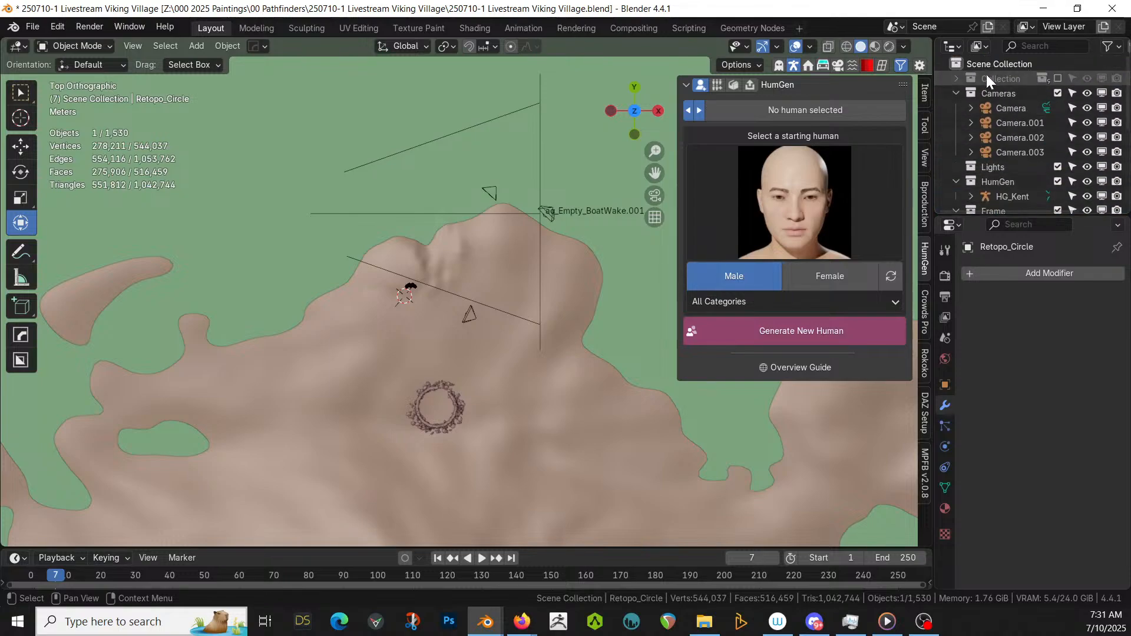
pyautogui.click(954, 78)
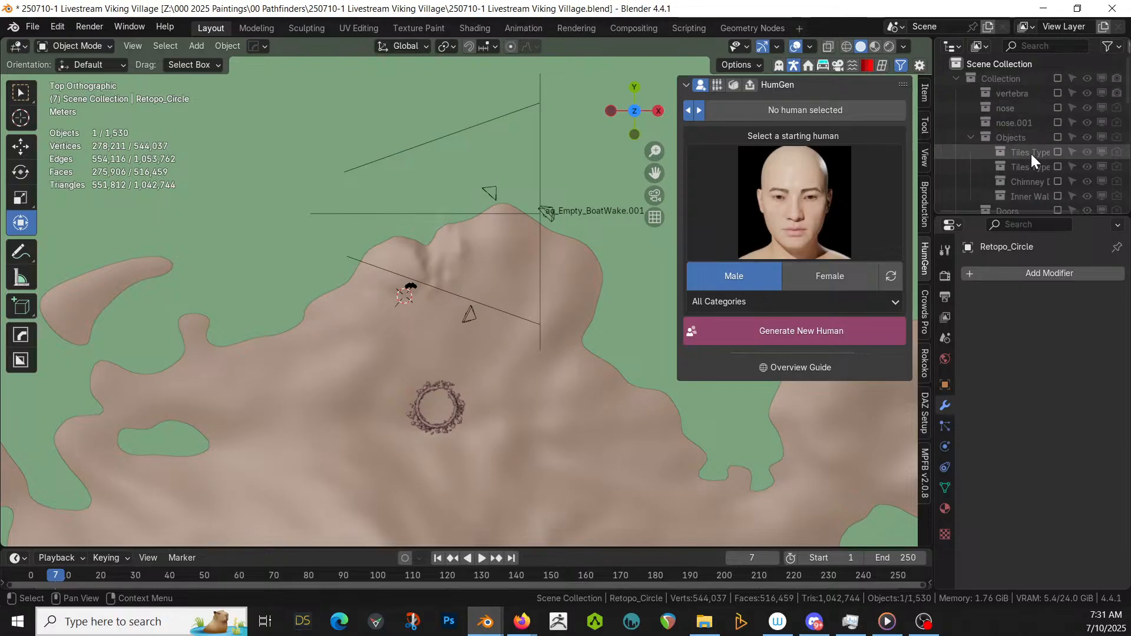
pyautogui.scroll(-4, 1031, 153)
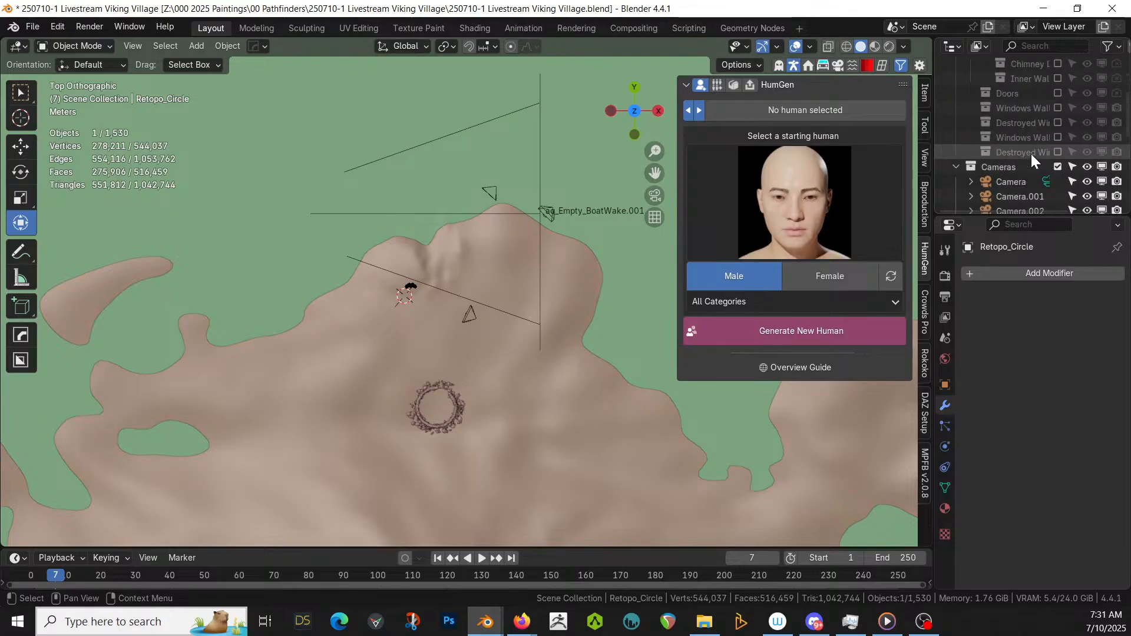
pyautogui.scroll(4, 1030, 154)
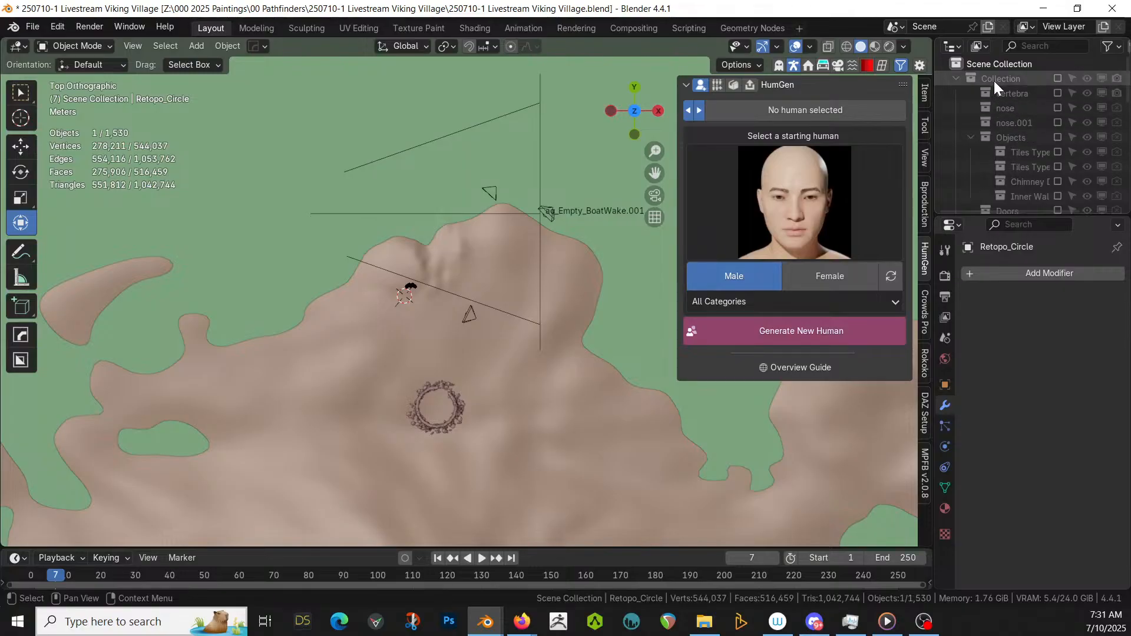
pyautogui.click(1058, 79)
pyautogui.click(956, 78)
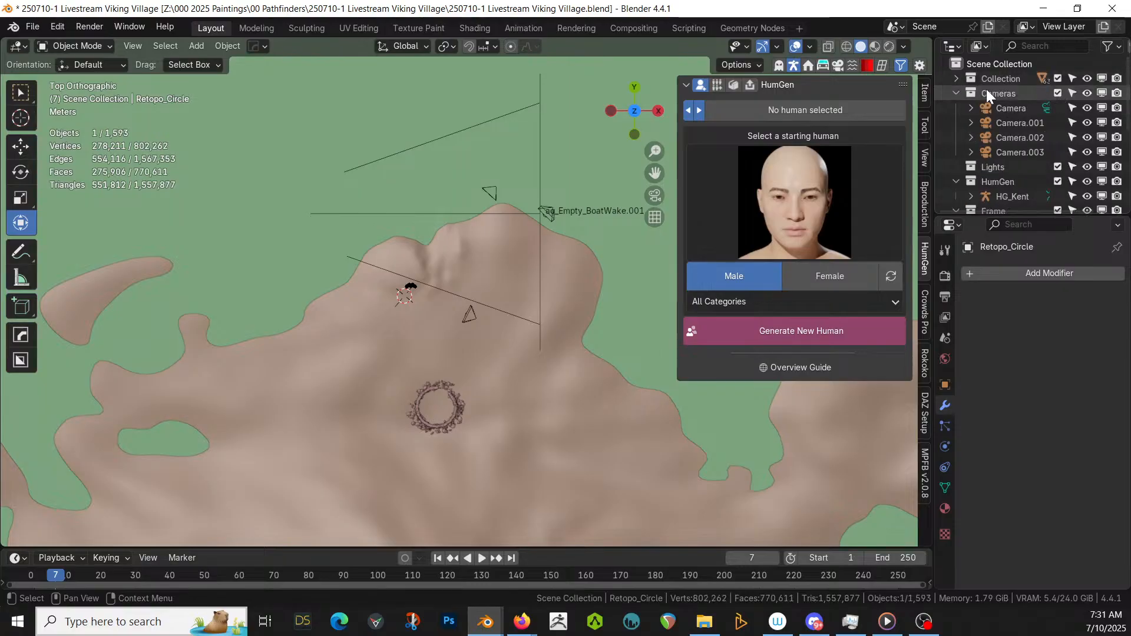
pyautogui.click(955, 78)
# - Select all objects inside Collection and delete them
pyautogui.rightClick(1011, 68)
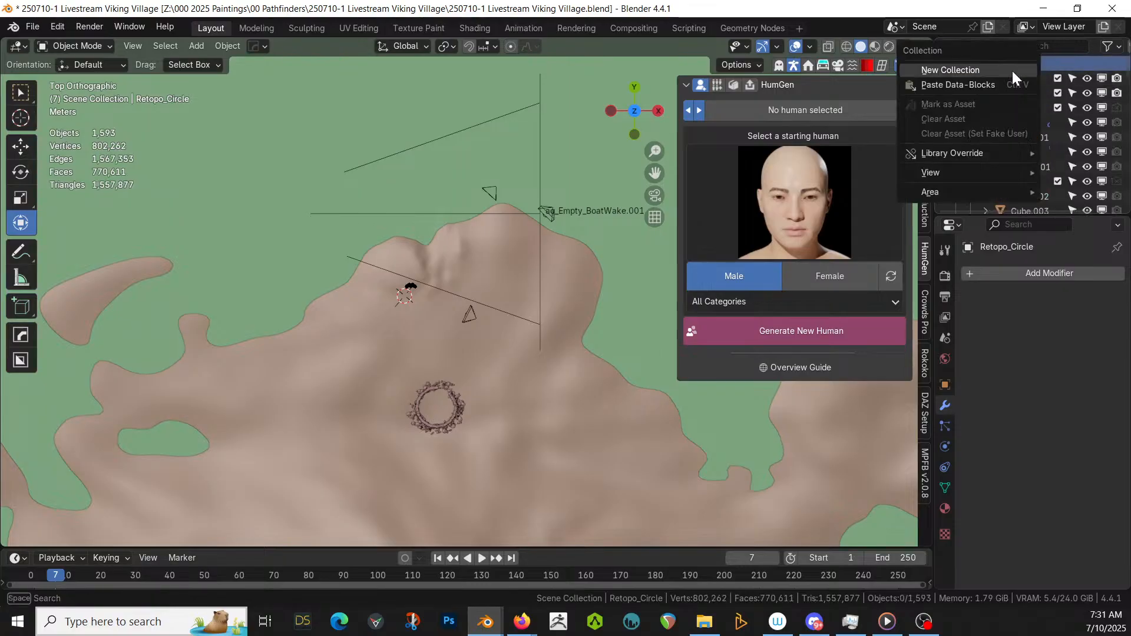
pyautogui.click(1029, 67)
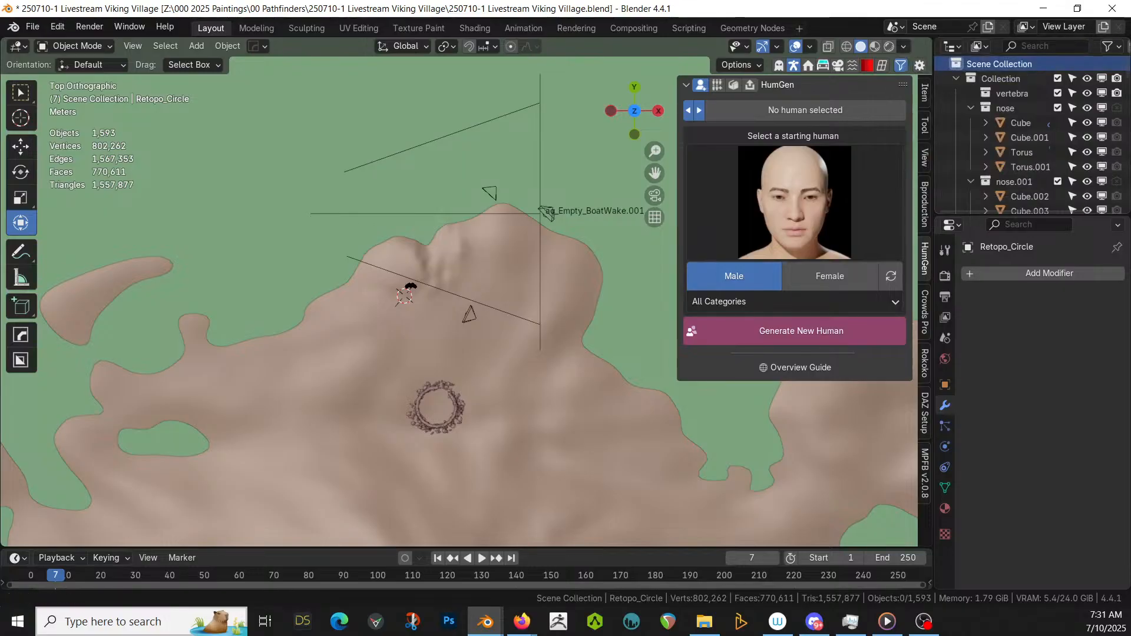
pyautogui.click(991, 77)
pyautogui.rightClick(990, 76)
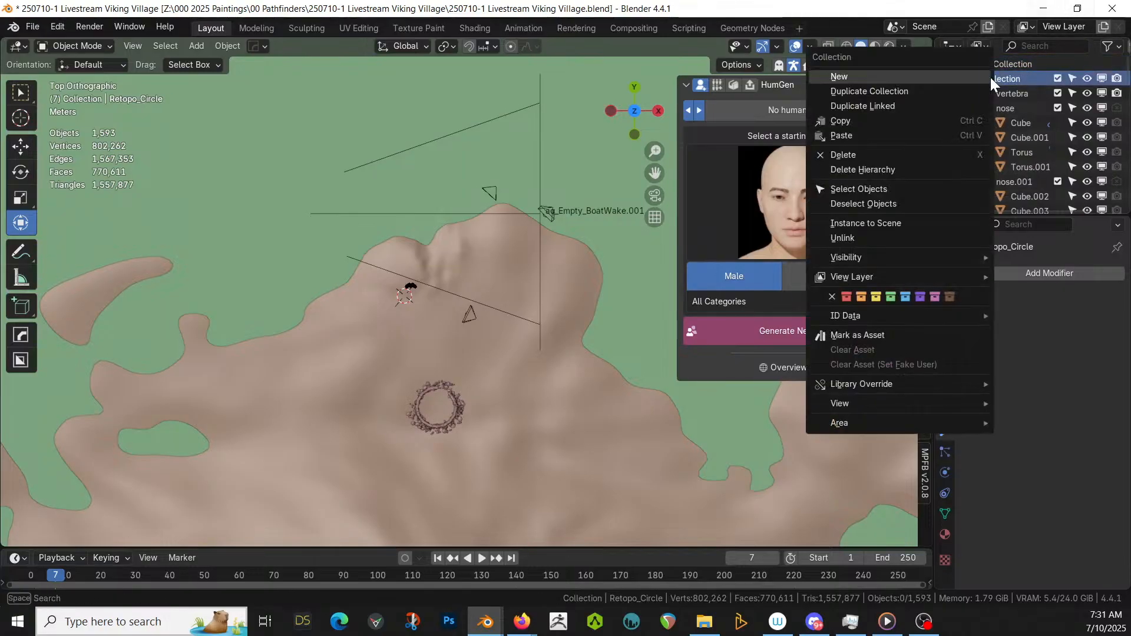
pyautogui.click(878, 190)
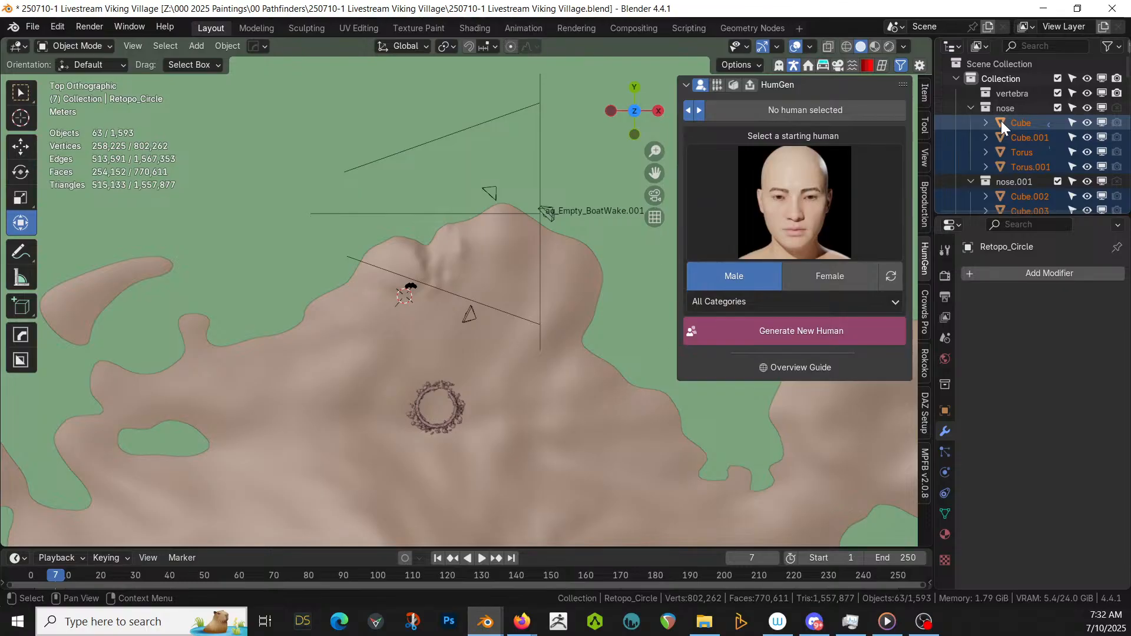
pyautogui.press('x')
# - Delete the emptied subcollections from vertebra through Destroyed Windows Wall Type 2, including their hierarchy
pyautogui.click(1003, 94)
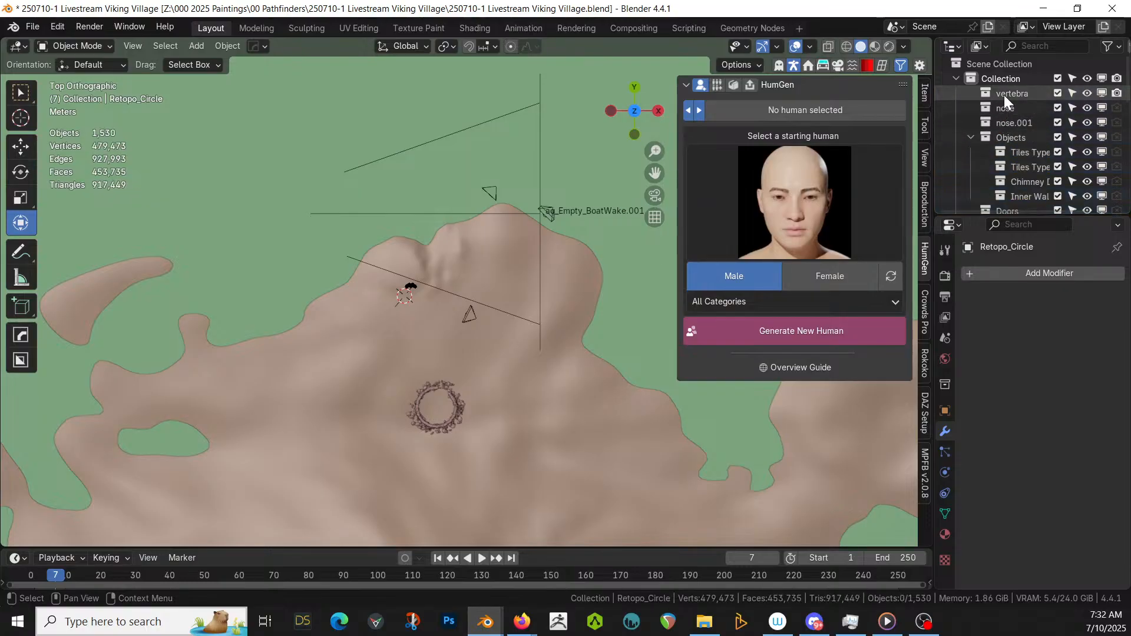
pyautogui.scroll(-5, 1023, 122)
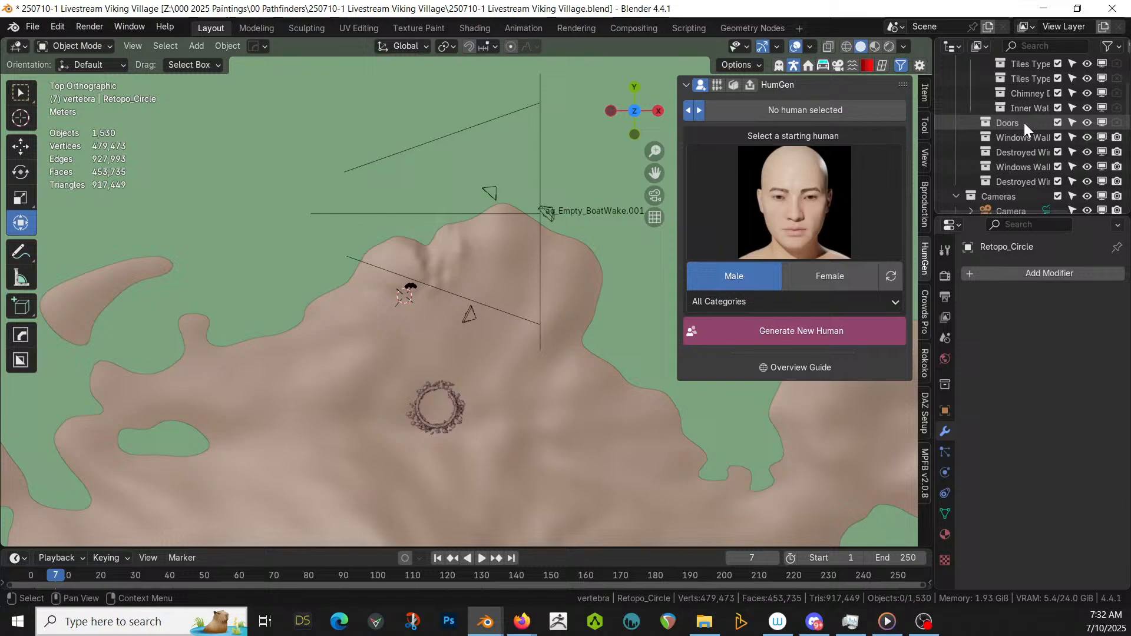
pyautogui.rightClick(1020, 178)
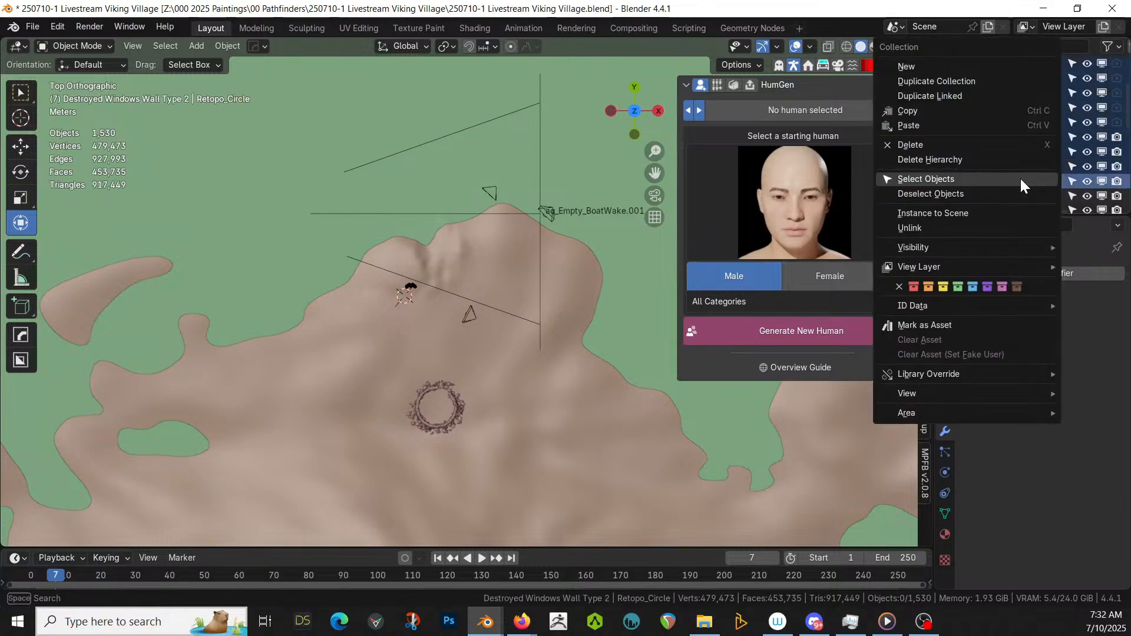
pyautogui.click(948, 157)
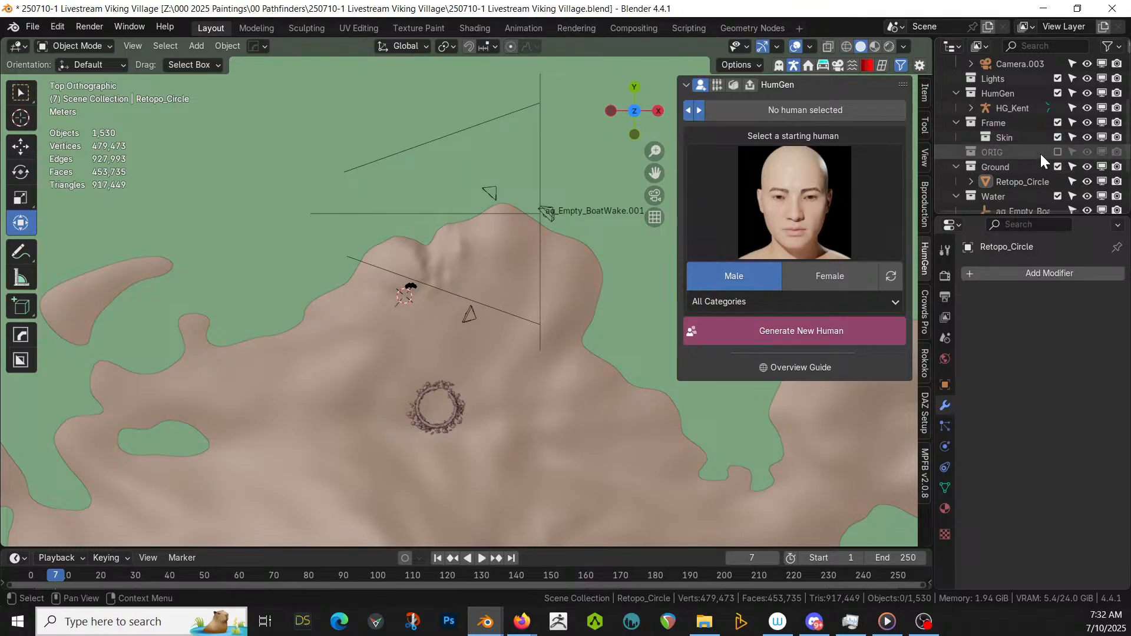
# - Delete the disabled ORIG collection and save the file
pyautogui.rightClick(994, 151)
pyautogui.click(937, 154)
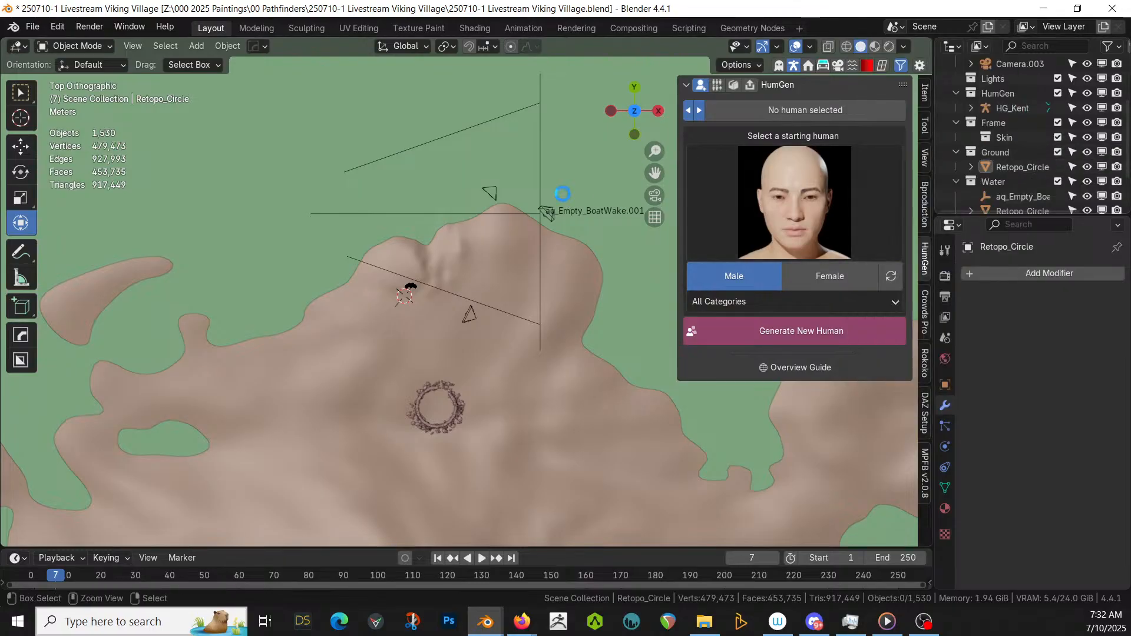
pyautogui.hotkey('ctrl', 's')
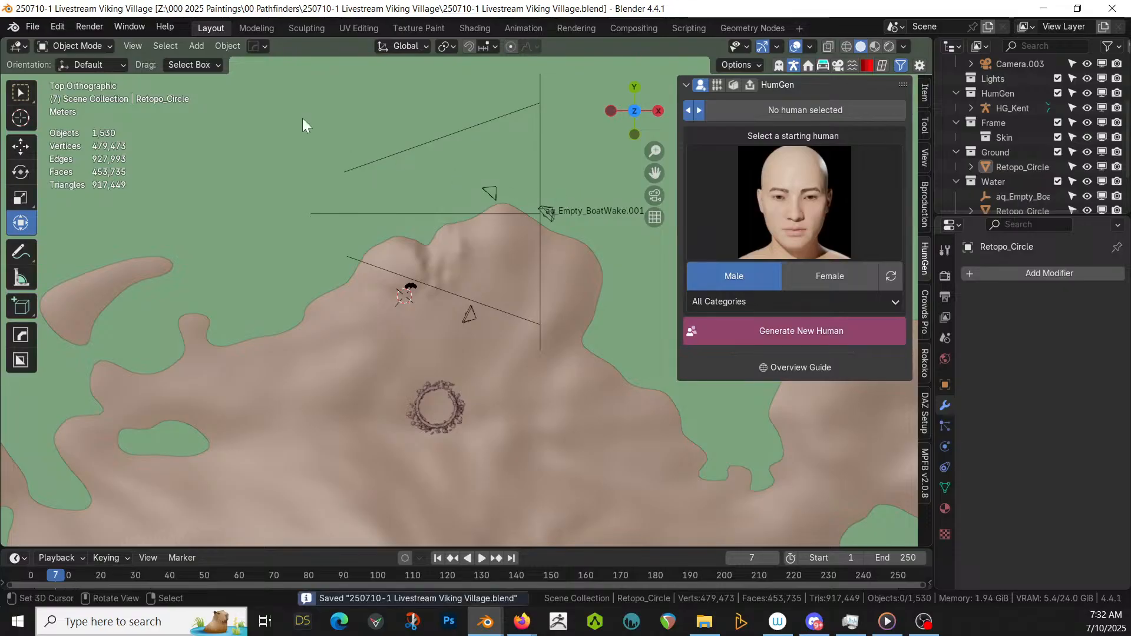
# - Purge the file's unused local and linked data-blocks with recursive delete enabled
pyautogui.click(36, 27)
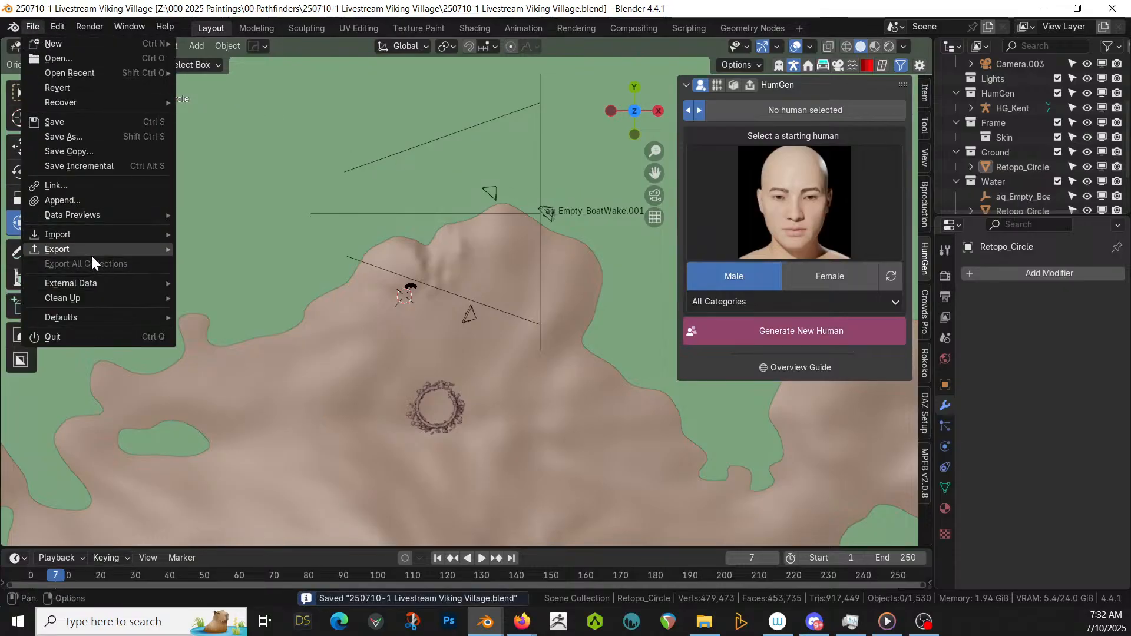
pyautogui.moveTo(83, 295)
pyautogui.click(232, 295)
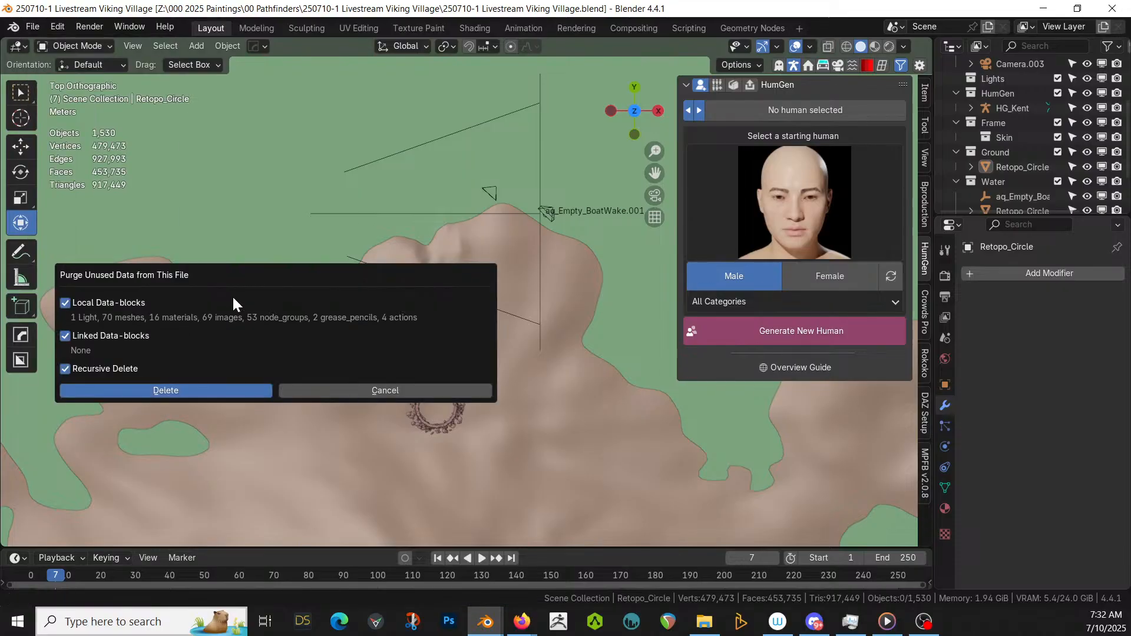
pyautogui.click(209, 392)
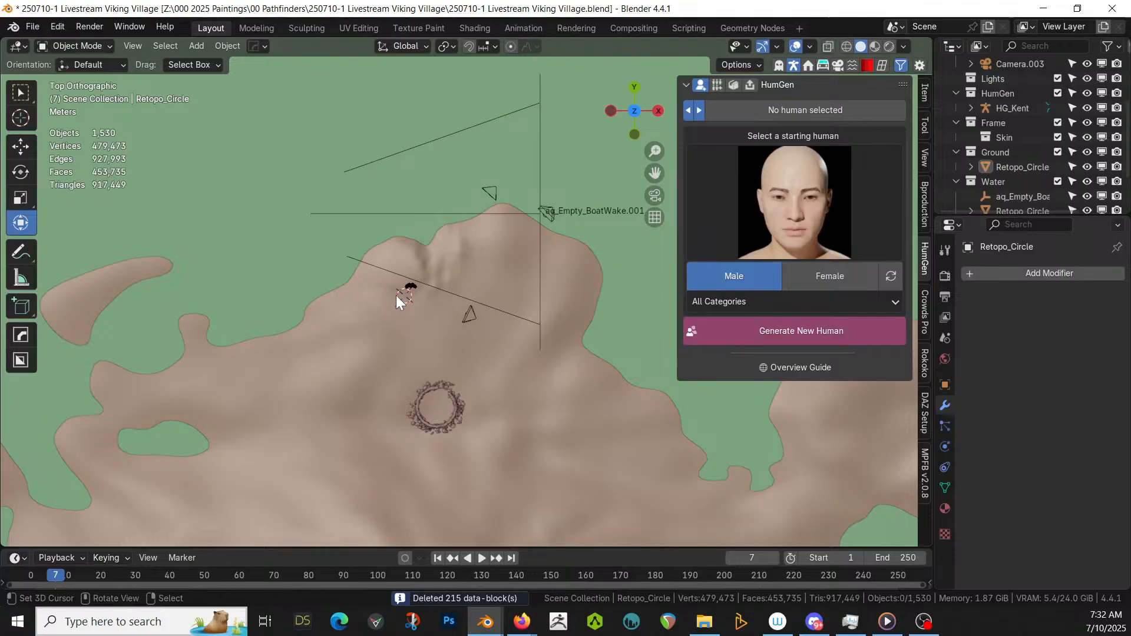
# - Add a Bézier curve to the root Scene Collection and delete all its default control points
pyautogui.scroll(2, 394, 299)
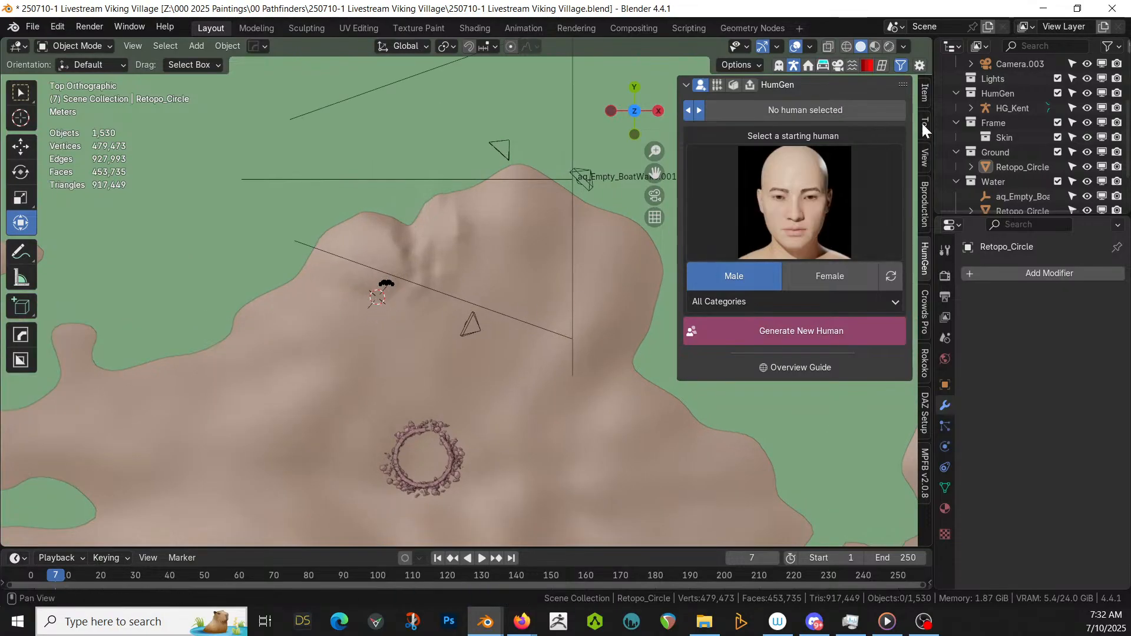
pyautogui.scroll(3, 982, 133)
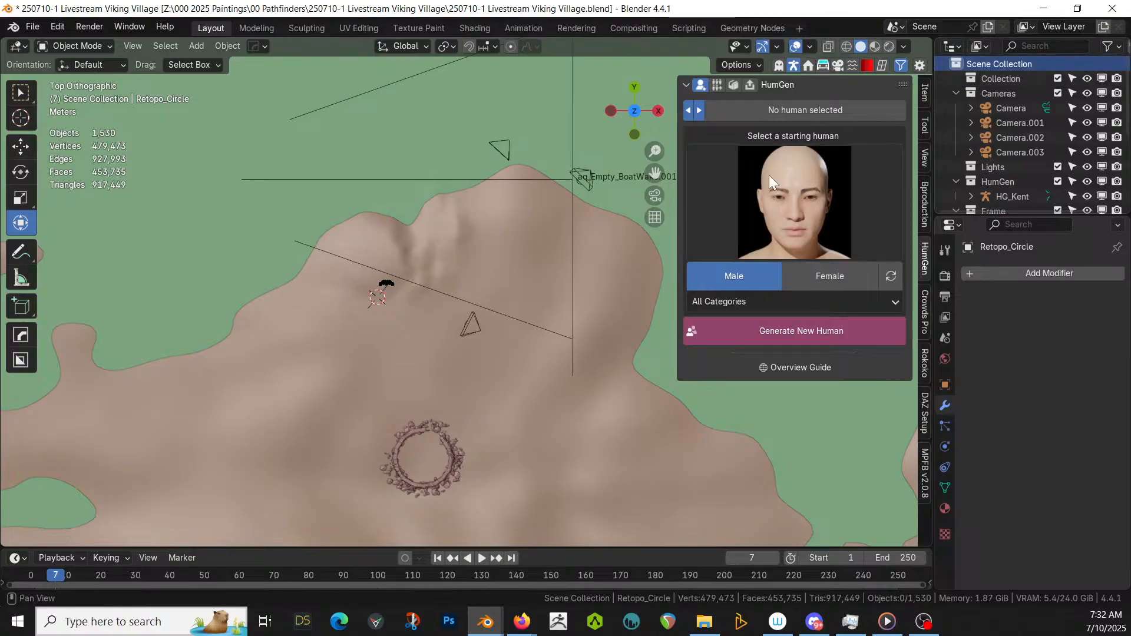
pyautogui.hotkey('shift', 'a')
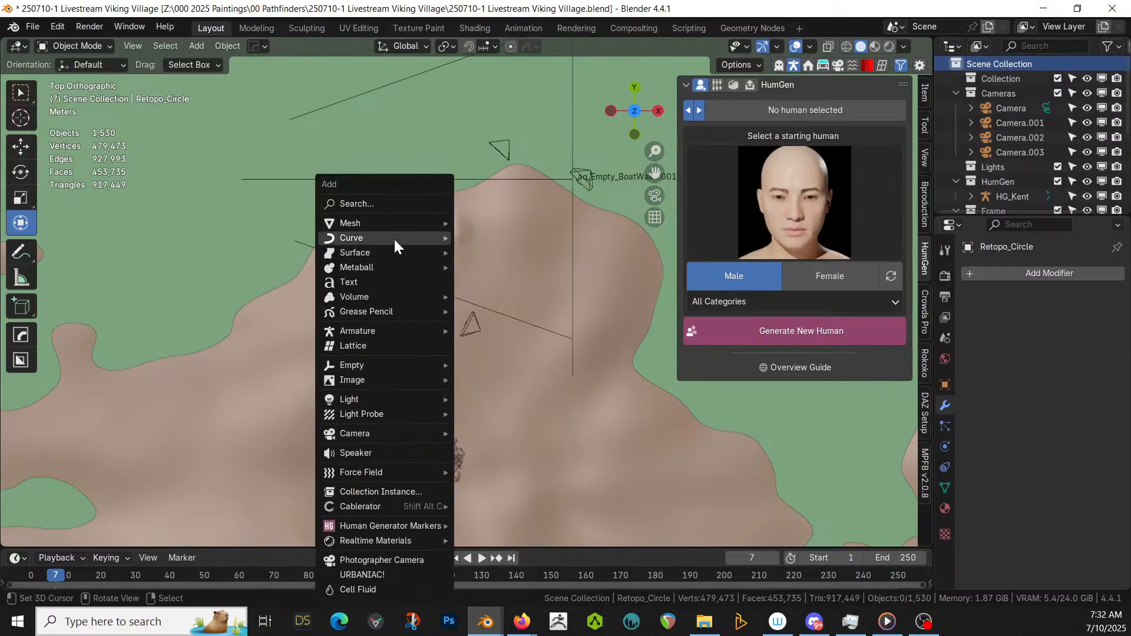
pyautogui.moveTo(393, 238)
pyautogui.click(560, 235)
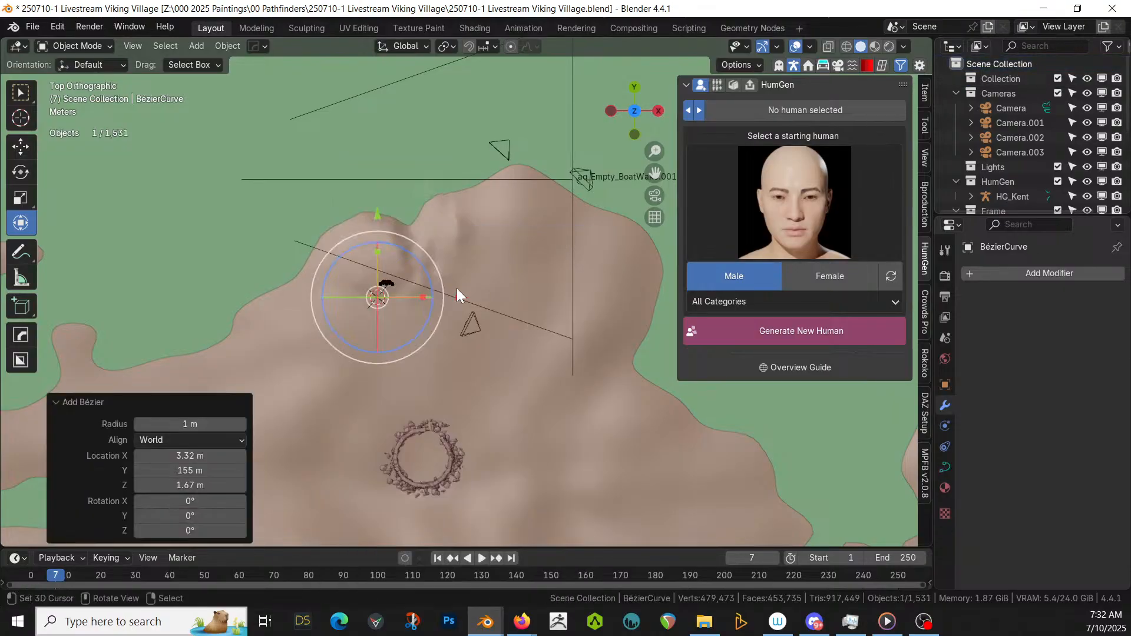
pyautogui.press('Tab')
pyautogui.press('x')
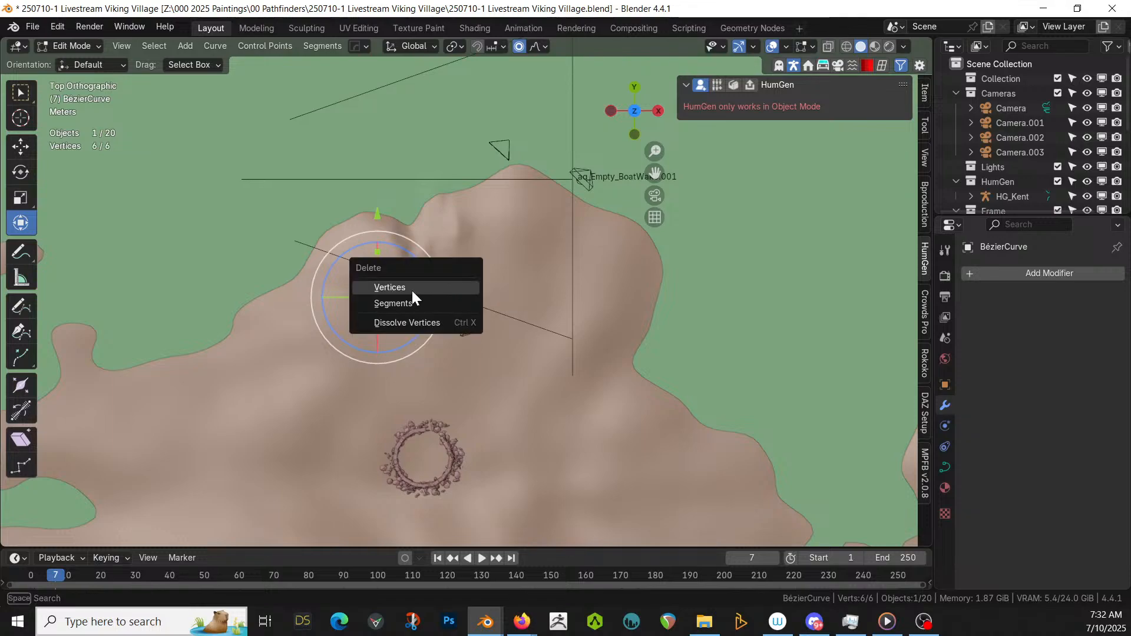
pyautogui.click(412, 291)
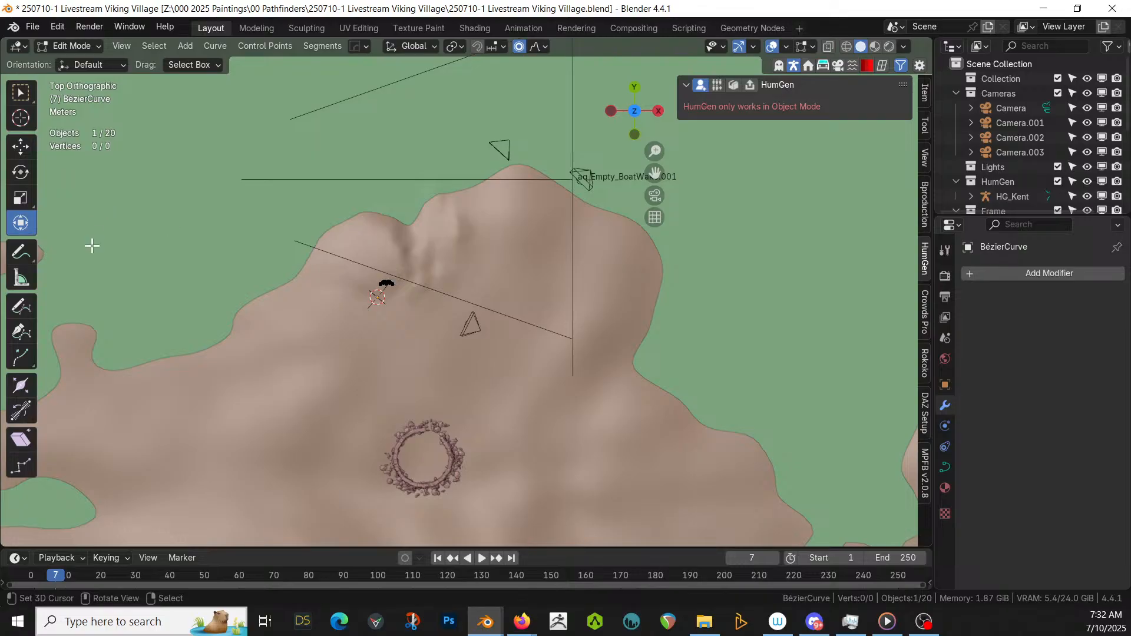
# - Draw a freehand Bézier curve following the peninsula's shoreline and set its fitting error to 1 m
pyautogui.click(19, 309)
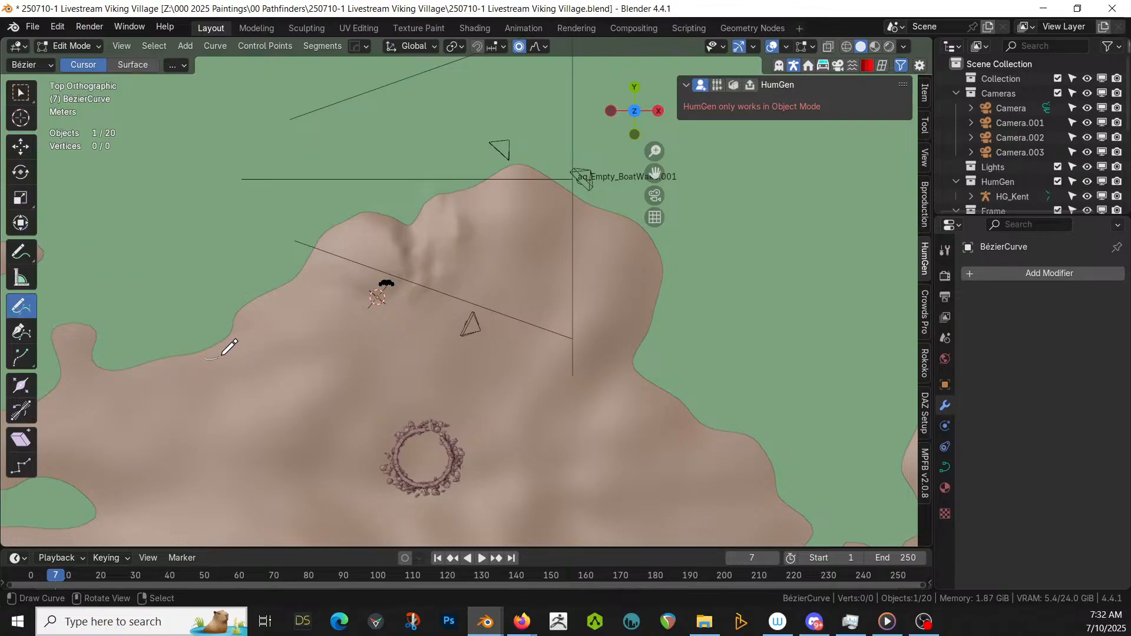
pyautogui.moveTo(222, 355); pyautogui.dragTo(318, 277)
pyautogui.moveTo(405, 229)
pyautogui.mouseDown()
pyautogui.moveTo(472, 200)
pyautogui.moveTo(541, 201)
pyautogui.mouseUp()
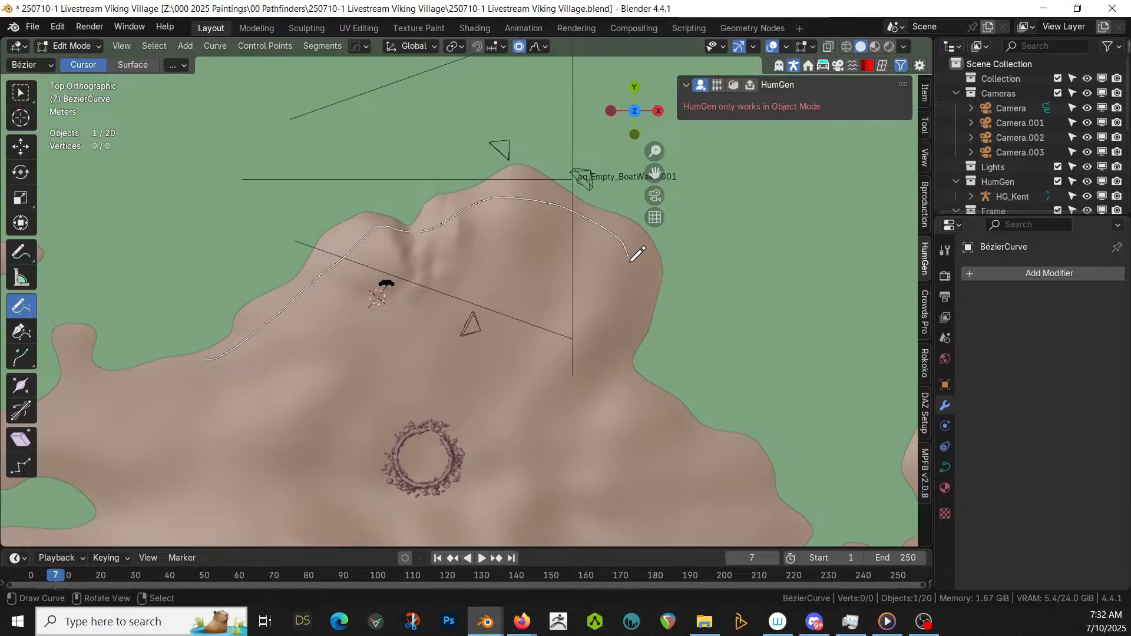
pyautogui.moveTo(629, 259); pyautogui.dragTo(609, 384)
pyautogui.moveTo(669, 423)
pyautogui.mouseDown()
pyautogui.moveTo(730, 457)
pyautogui.moveTo(771, 498)
pyautogui.moveTo(761, 507)
pyautogui.mouseUp()
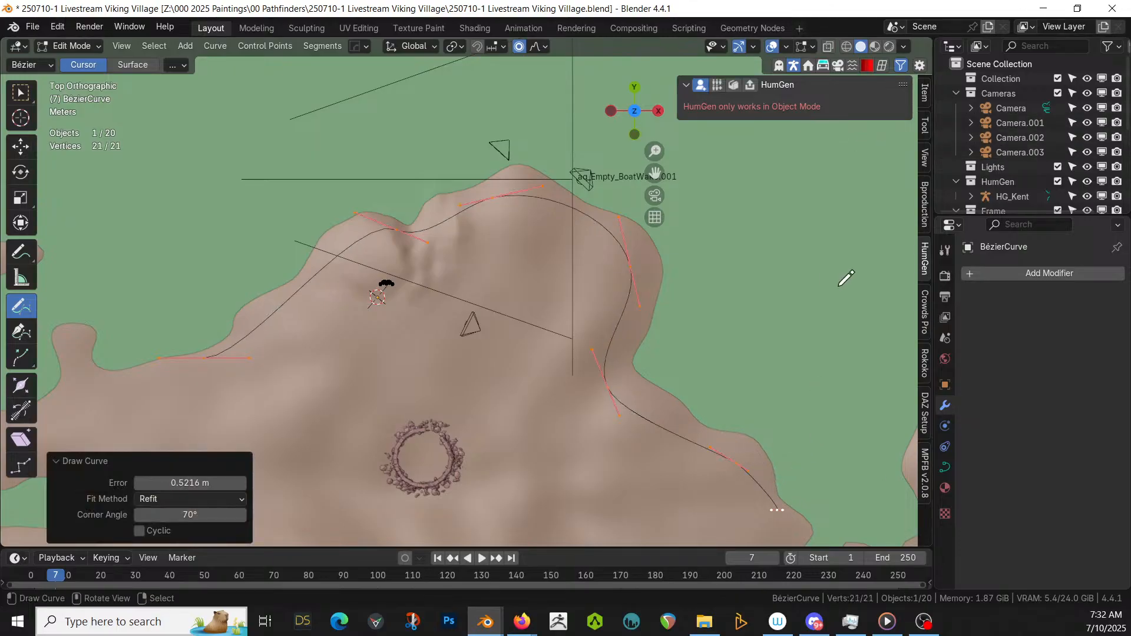
pyautogui.moveTo(846, 278)
pyautogui.mouseDown(button='middle')
pyautogui.moveTo(740, 273)
pyautogui.moveTo(941, 112)
pyautogui.moveTo(917, 141)
pyautogui.moveTo(35, 177)
pyautogui.moveTo(69, 211)
pyautogui.mouseUp(button='middle')
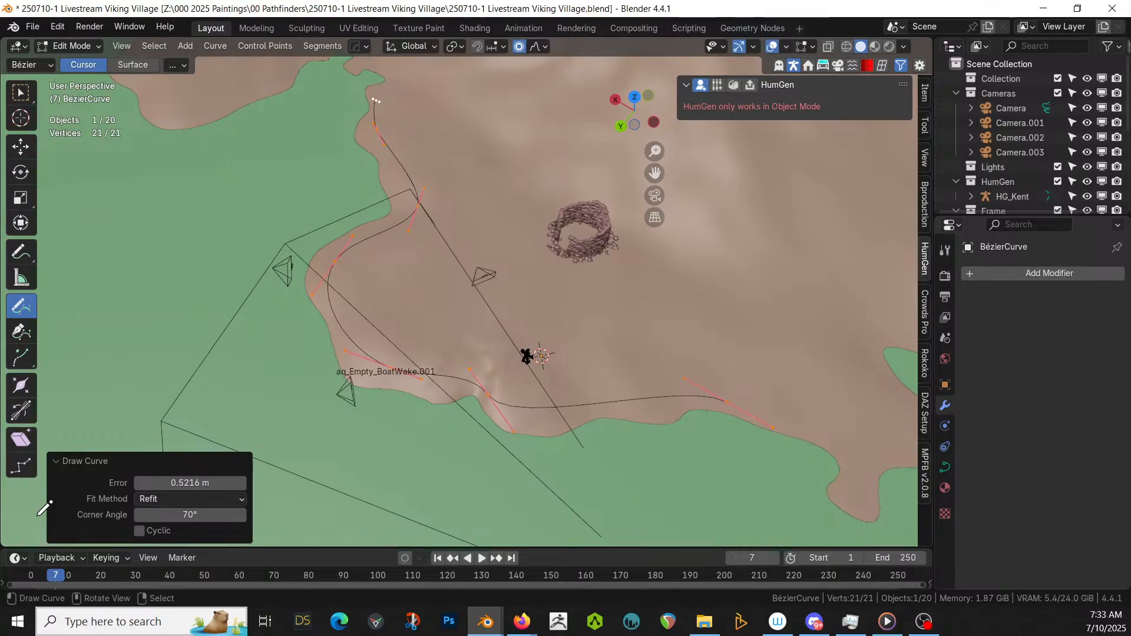
pyautogui.click(183, 482)
pyautogui.write('1')
pyautogui.press('Return')
# - Extrude the shoreline curve 1.5 m in its geometry settings
pyautogui.click(945, 468)
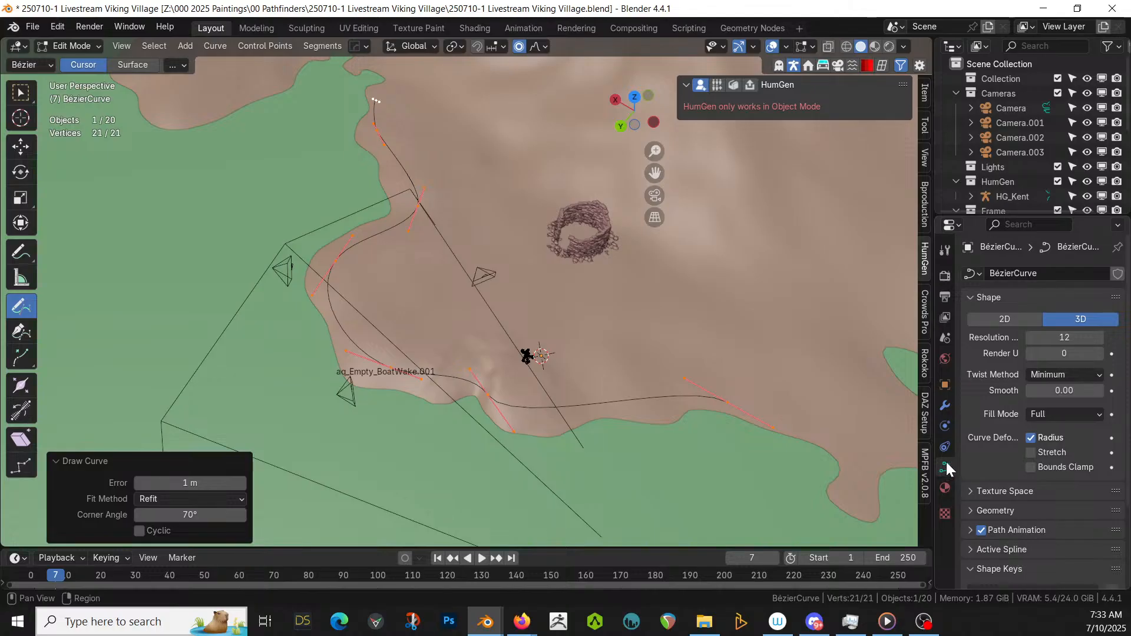
pyautogui.click(972, 510)
pyautogui.scroll(-2, 1001, 501)
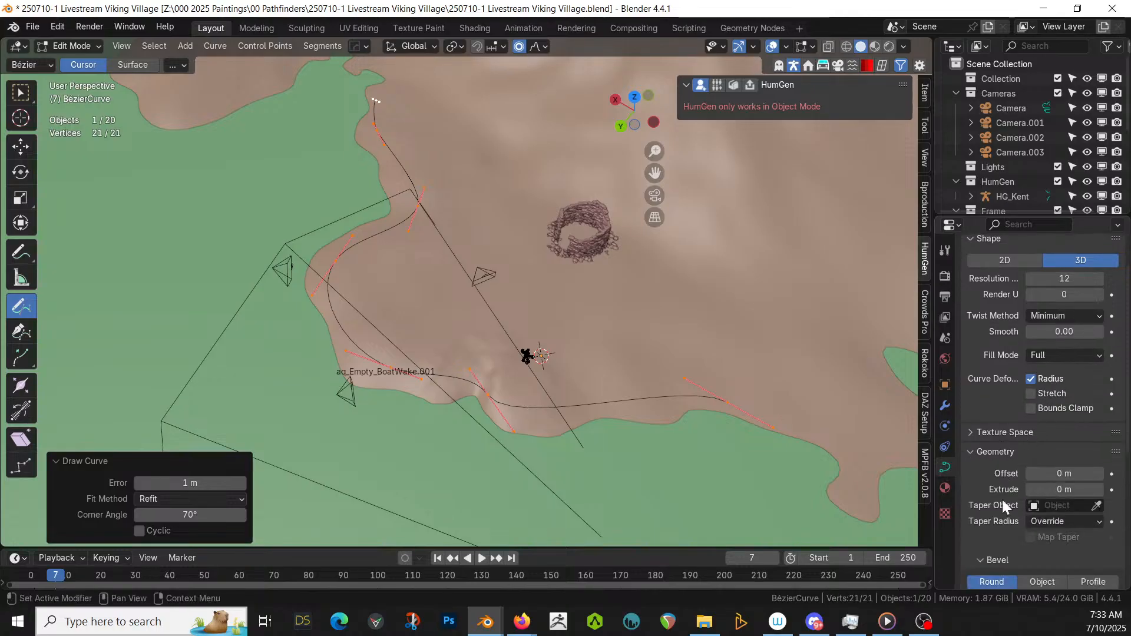
pyautogui.moveTo(1061, 490); pyautogui.dragTo(1113, 490)
pyautogui.click(1062, 490)
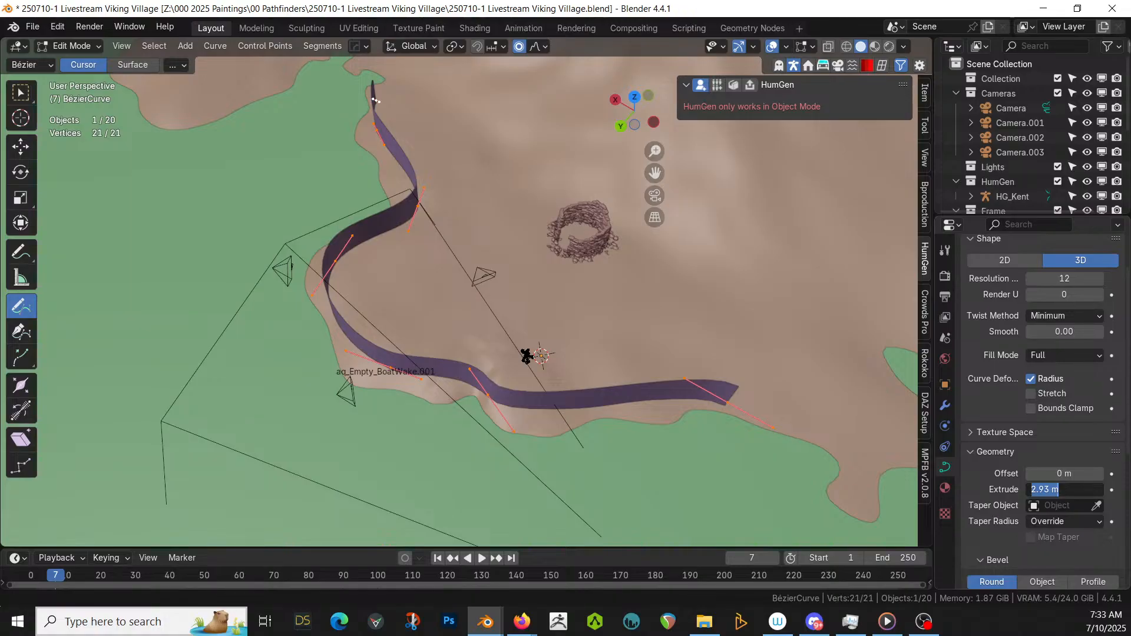
pyautogui.write('1.5')
pyautogui.press('Return')
# - Tilt all the curve's control points by 90° so the strip lies flat
pyautogui.moveTo(715, 449); pyautogui.dragTo(639, 412, button='middle')
pyautogui.hotkey('ctrl', 't')
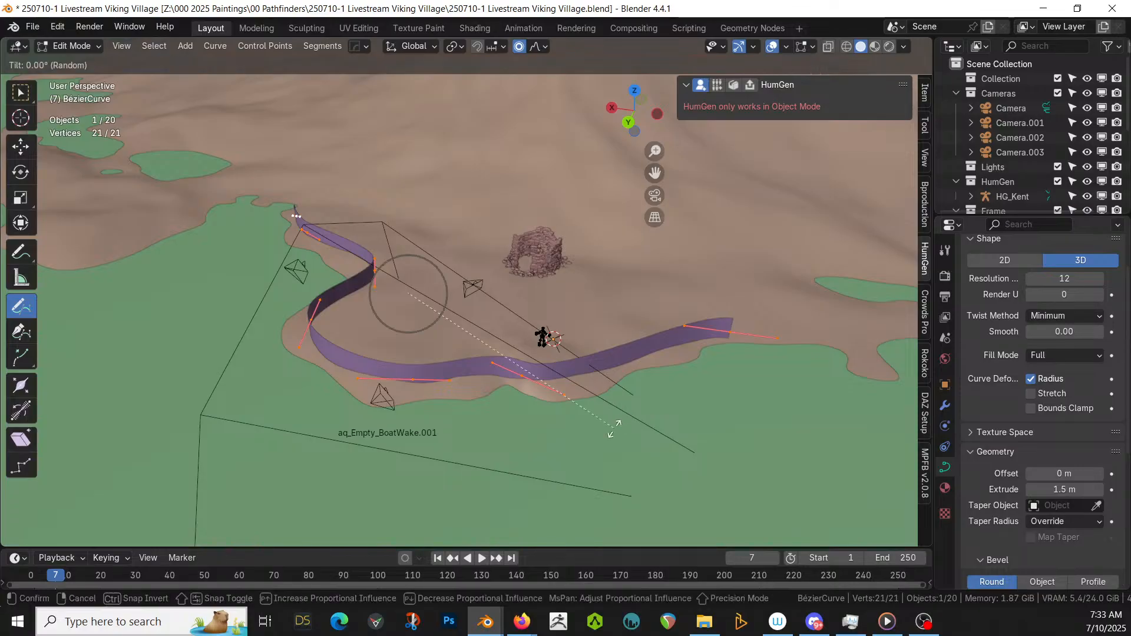
pyautogui.write('90')
pyautogui.press('Return')
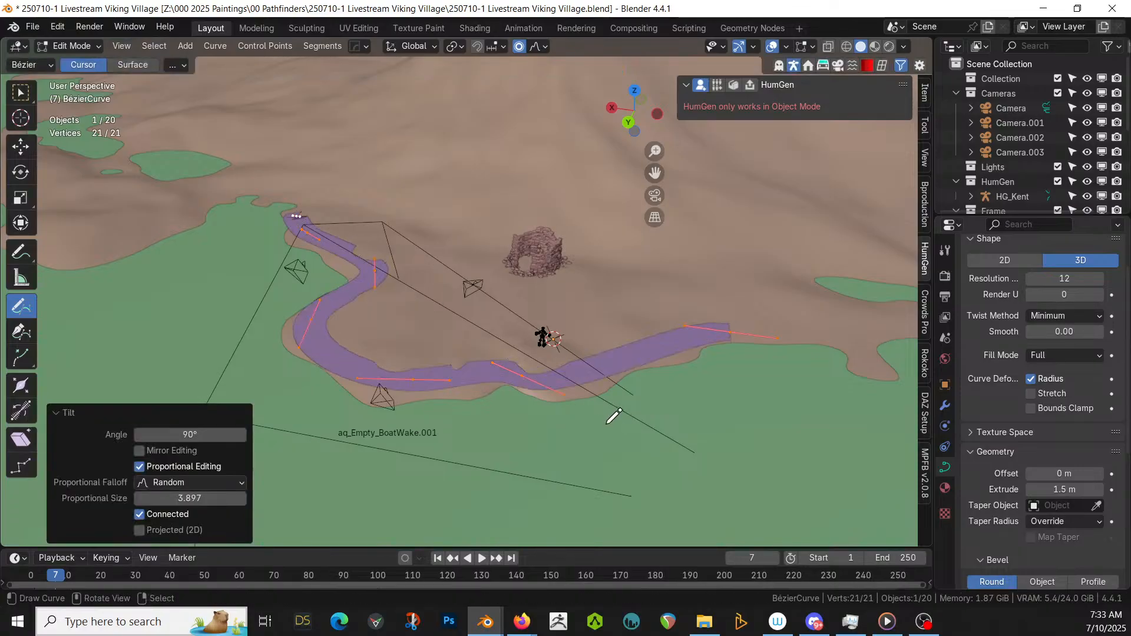
# - Raise the whole curve about 0.5 m along the Z axis
pyautogui.moveTo(614, 416); pyautogui.dragTo(659, 361, button='middle')
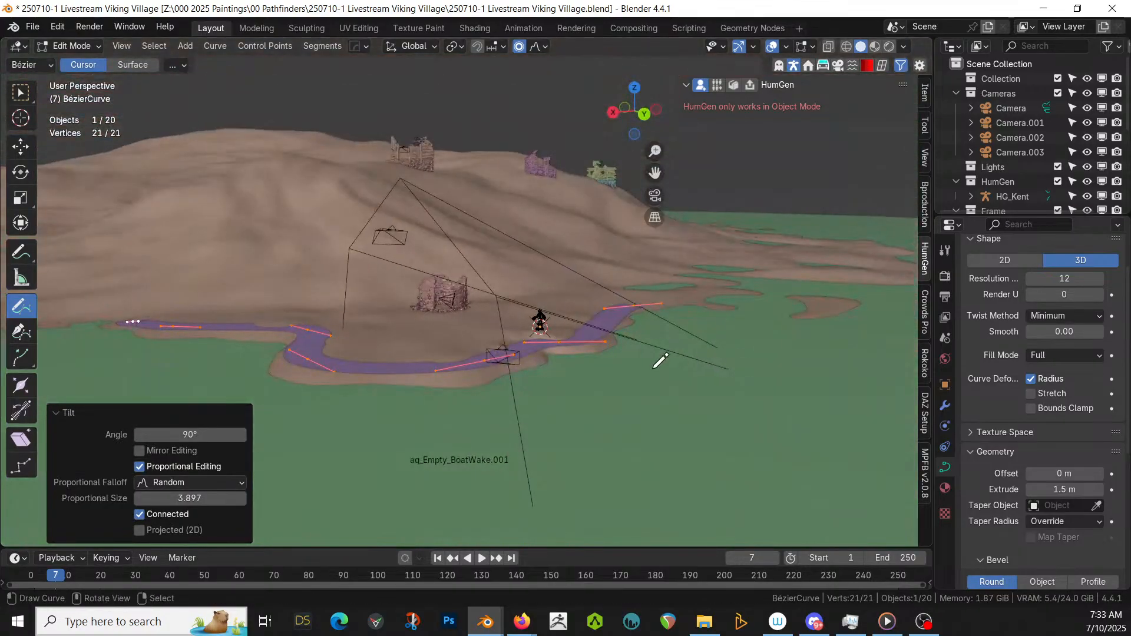
pyautogui.press('g')
pyautogui.press('z')
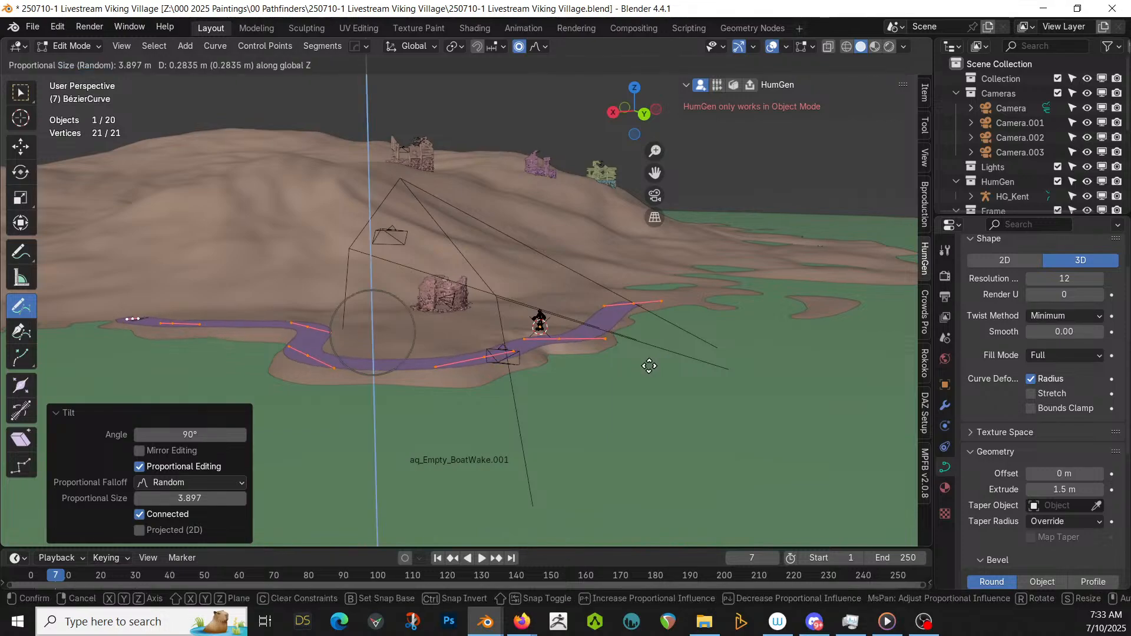
pyautogui.click(652, 358)
# - Pull the bunched control point and handle at the strip's folded end outward along the shore, and leave Edit Mode
pyautogui.moveTo(653, 358); pyautogui.dragTo(644, 430, button='middle')
pyautogui.scroll(2, 523, 260)
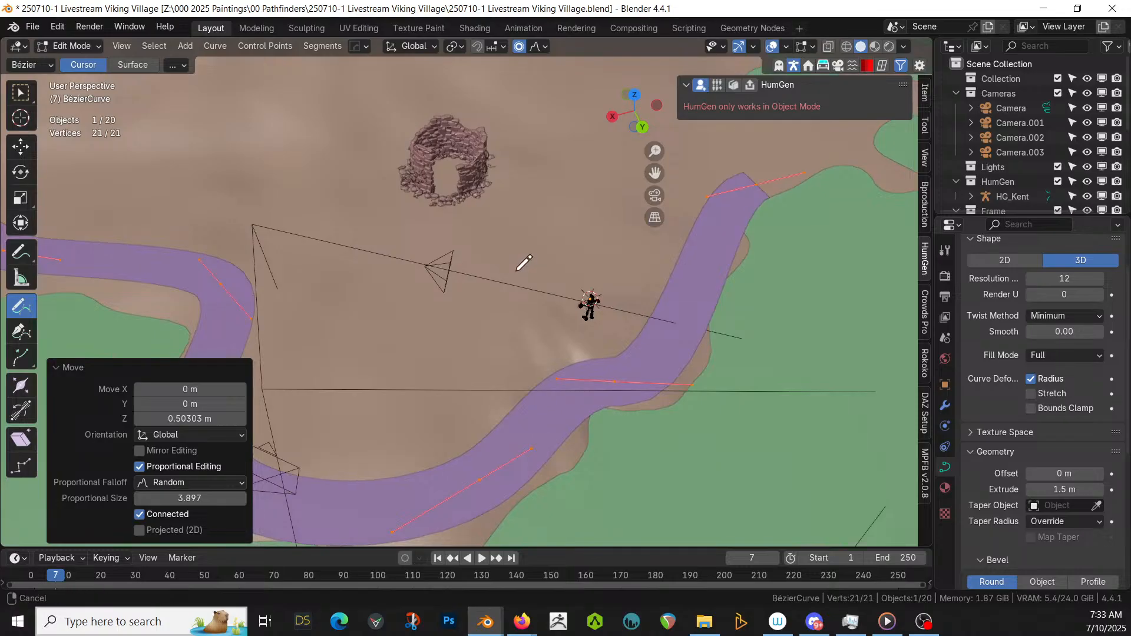
pyautogui.keyDown('shift'); pyautogui.moveTo(524, 263); pyautogui.dragTo(235, 361, button='middle'); pyautogui.keyUp('shift')
pyautogui.scroll(2, 285, 329)
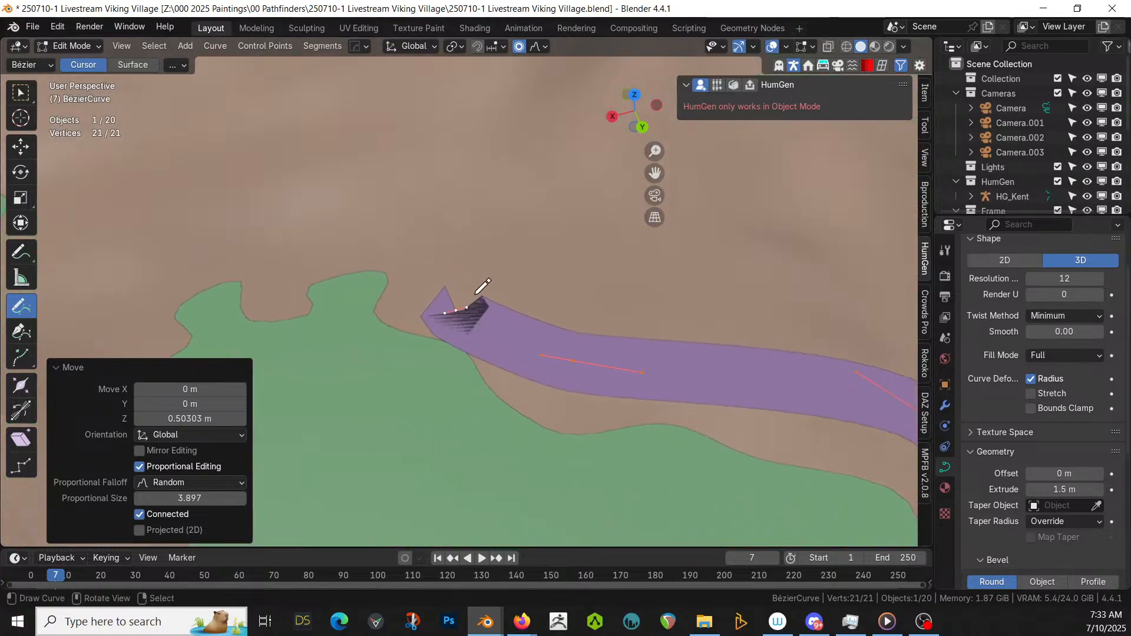
pyautogui.click(17, 225)
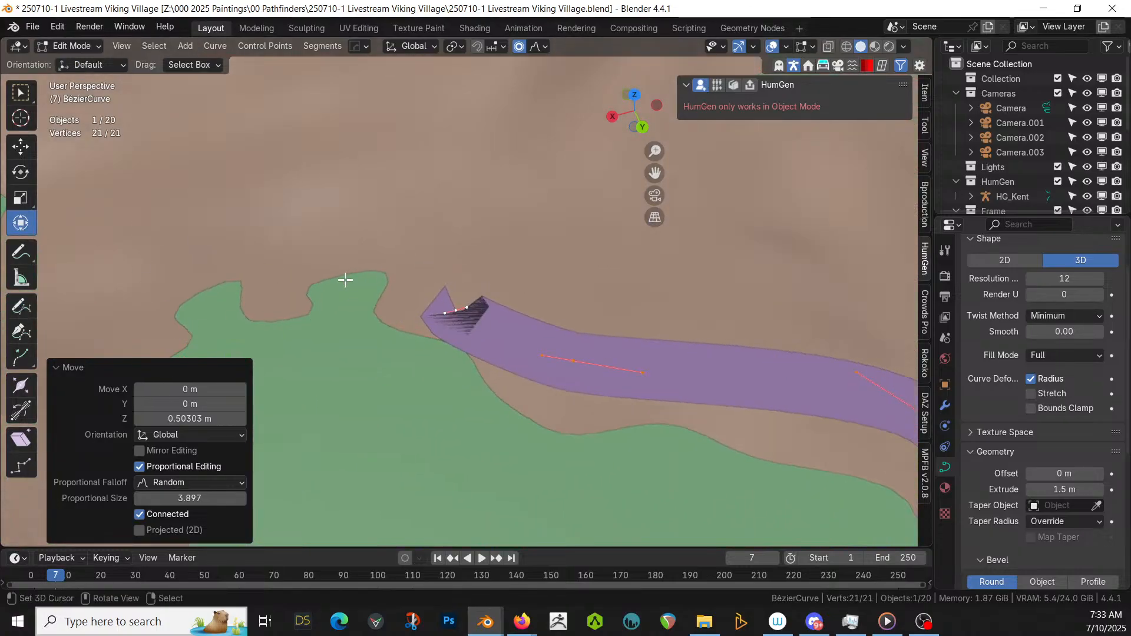
pyautogui.click(456, 310)
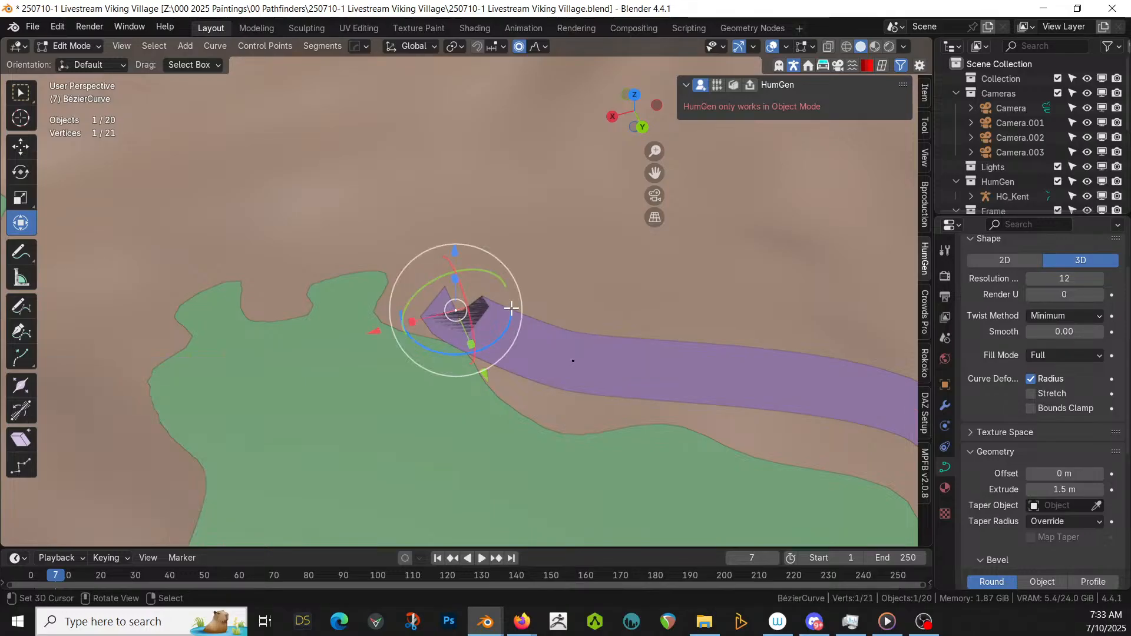
pyautogui.press('g')
pyautogui.click(452, 300)
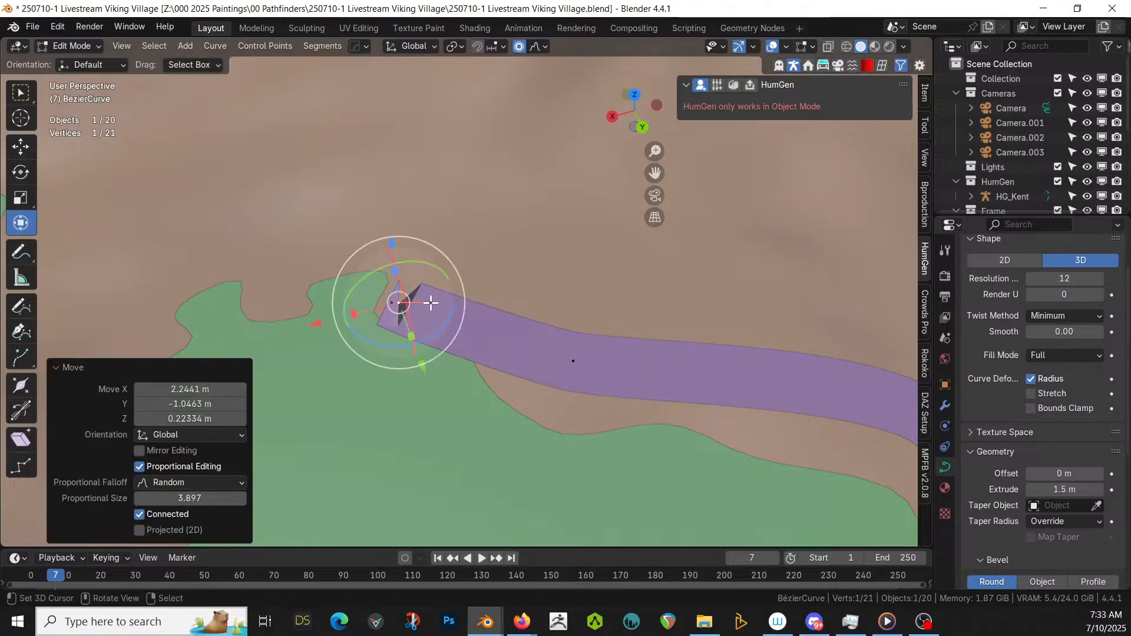
pyautogui.press('g')
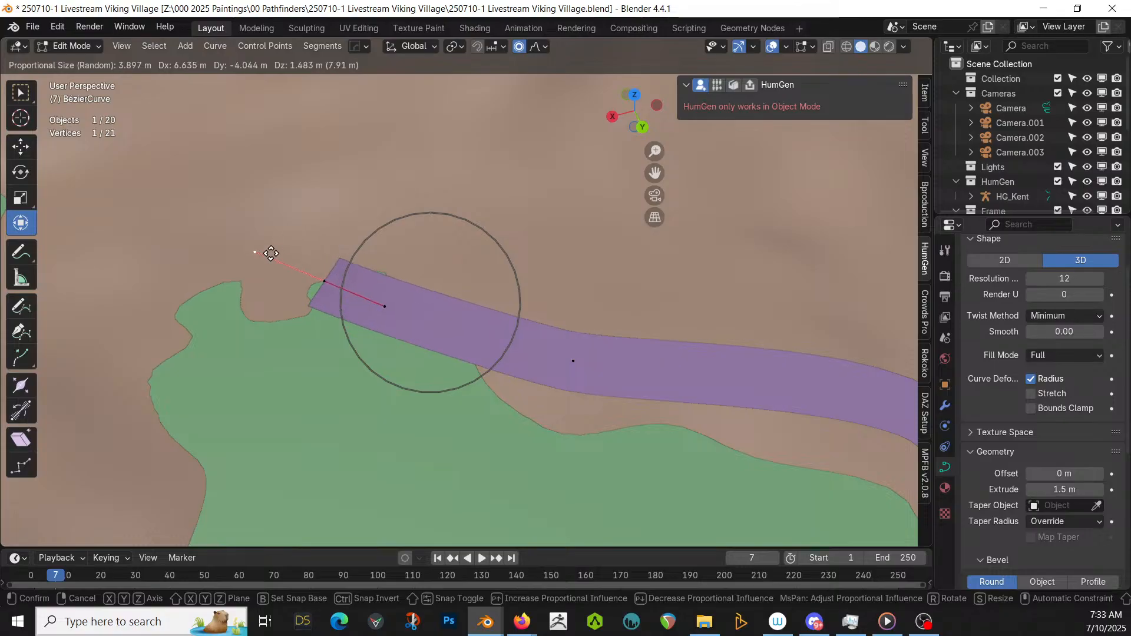
pyautogui.click(176, 284)
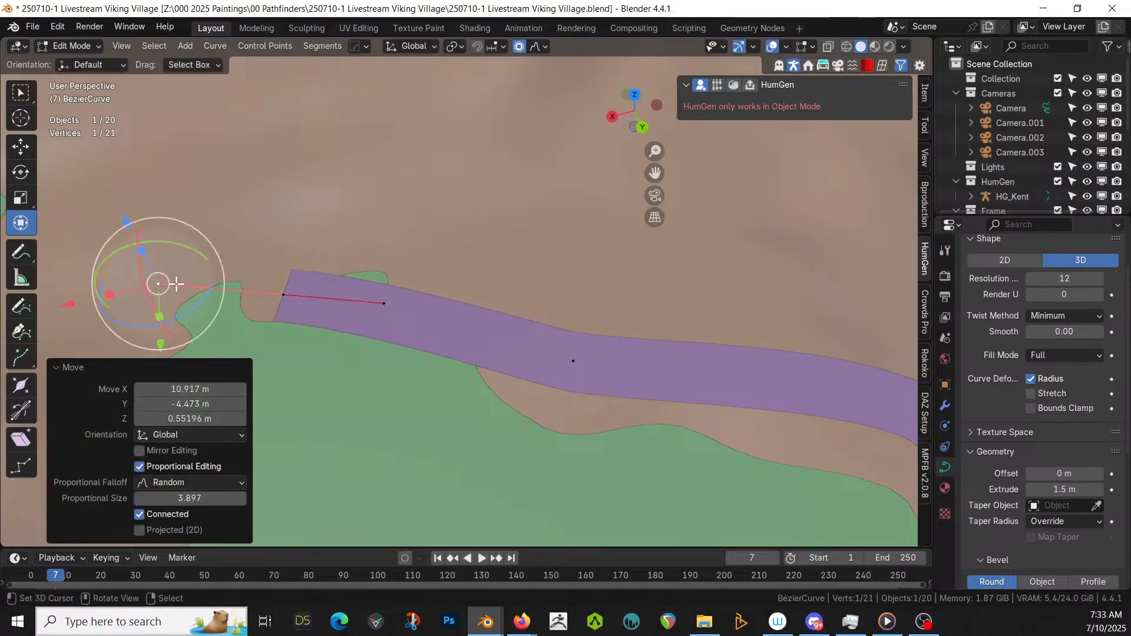
pyautogui.moveTo(176, 284); pyautogui.dragTo(574, 302, button='middle')
pyautogui.press('Tab')
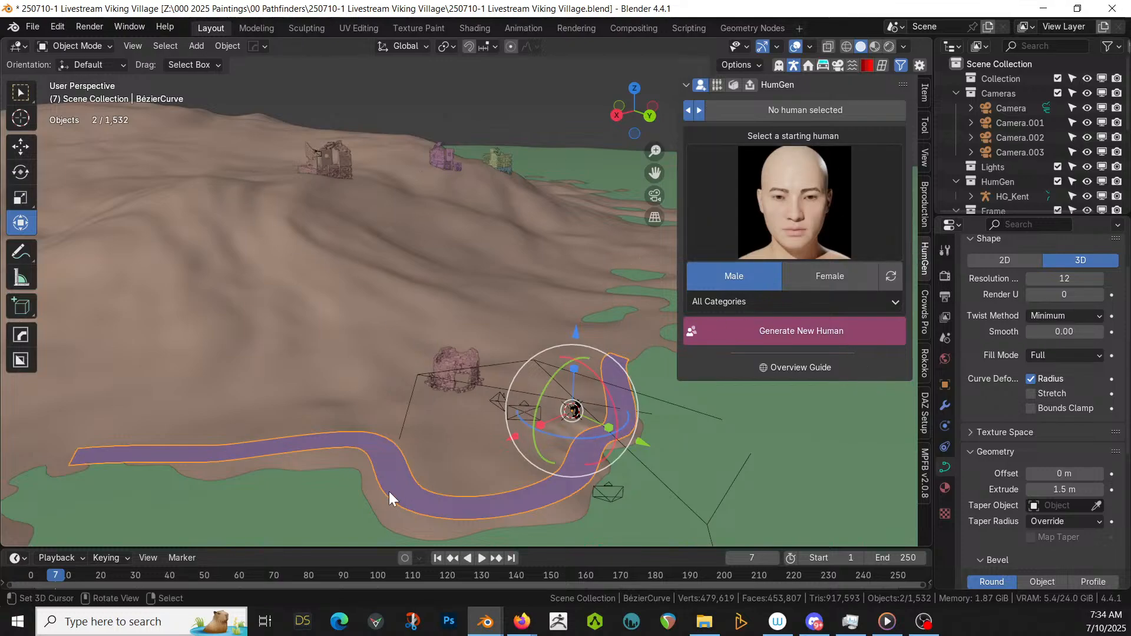
# - Convert the strip curve to a mesh and check its face layout from the top view
pyautogui.press('q')
pyautogui.moveTo(394, 461)
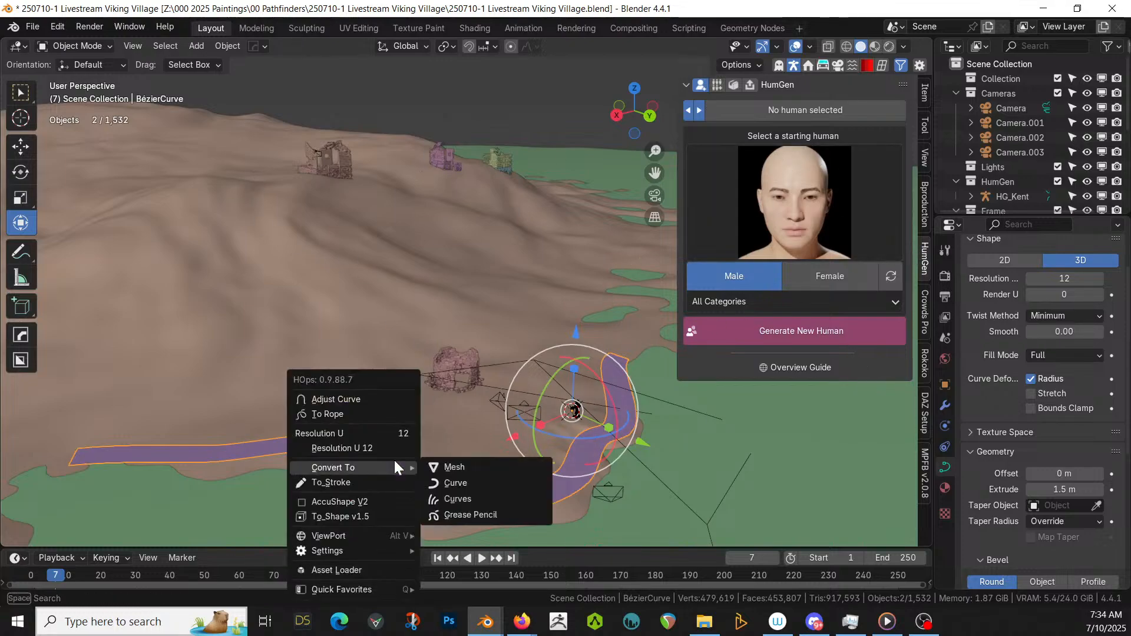
pyautogui.click(475, 468)
pyautogui.press('Tab')
pyautogui.moveTo(472, 470); pyautogui.dragTo(498, 402, button='middle')
pyautogui.press('KP_7')
pyautogui.scroll(-2, 466, 497)
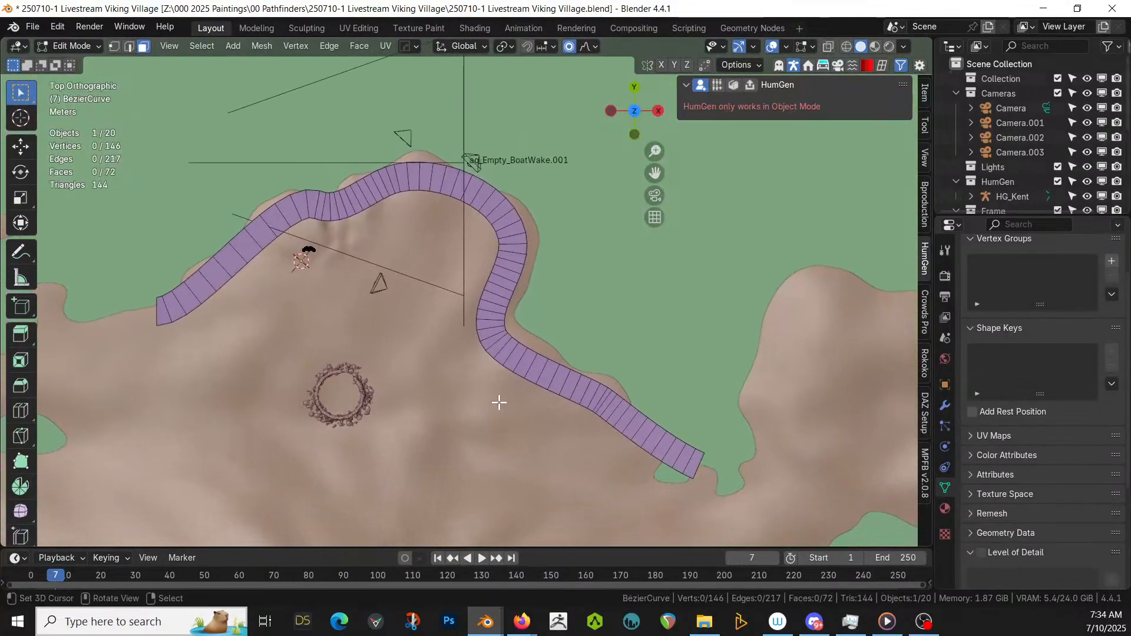
pyautogui.scroll(2, 498, 403)
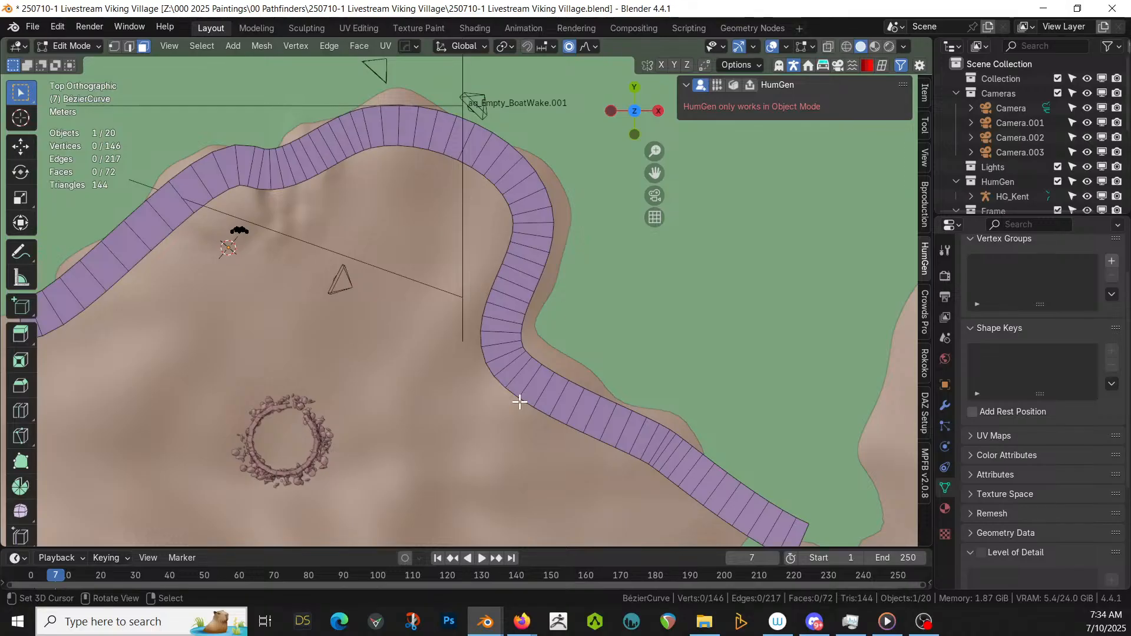
# - Isolate the strip mesh, remesh it with Quad Remesher at a quad count of 50, and check the faces in Edit Mode
pyautogui.press('Tab')
pyautogui.press('KP_Divide')
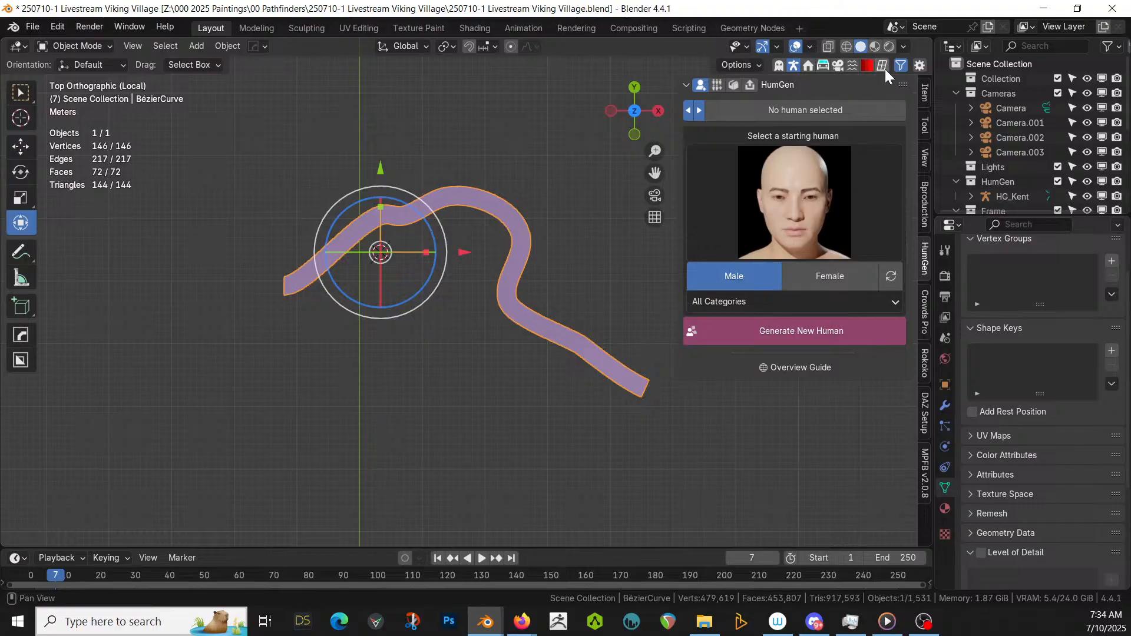
pyautogui.scroll(-5, 1002, 118)
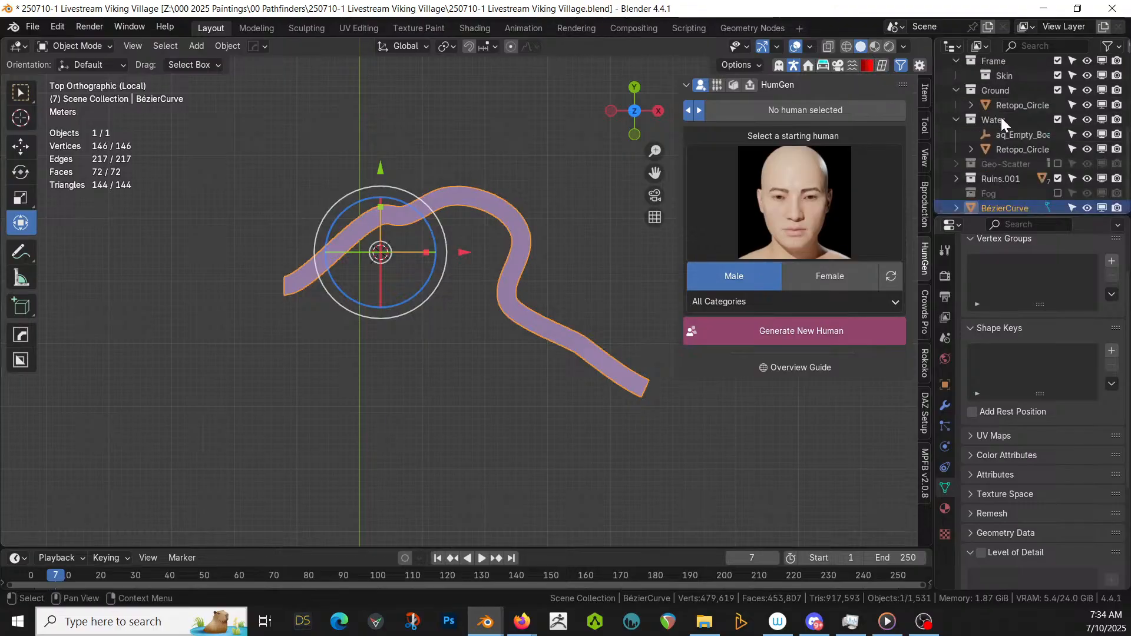
pyautogui.click(883, 64)
pyautogui.click(923, 257)
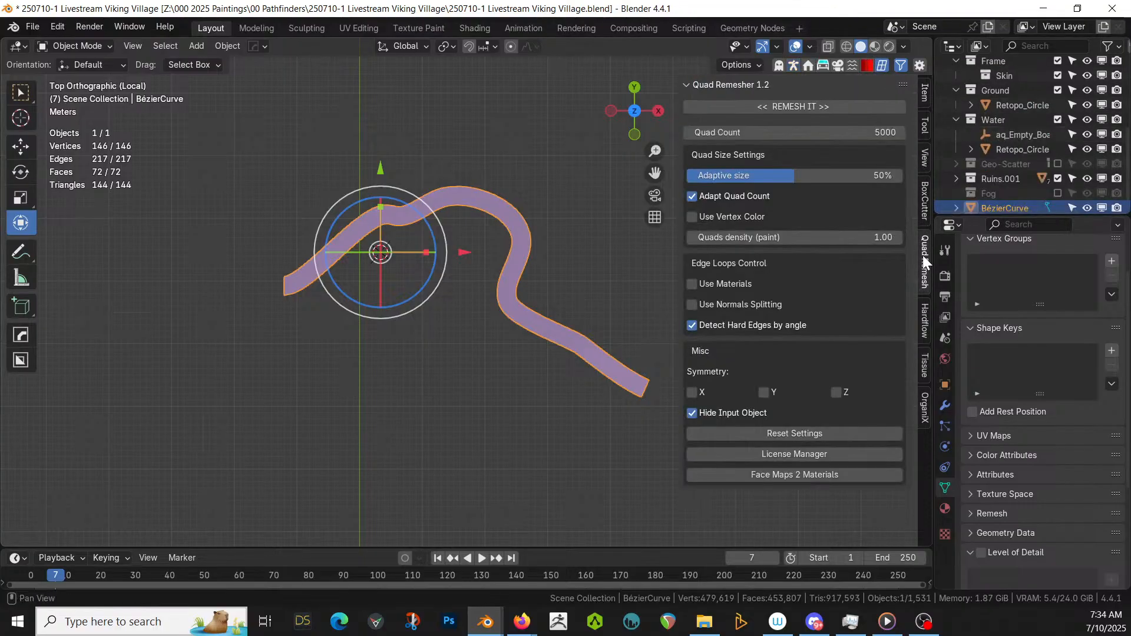
pyautogui.click(848, 131)
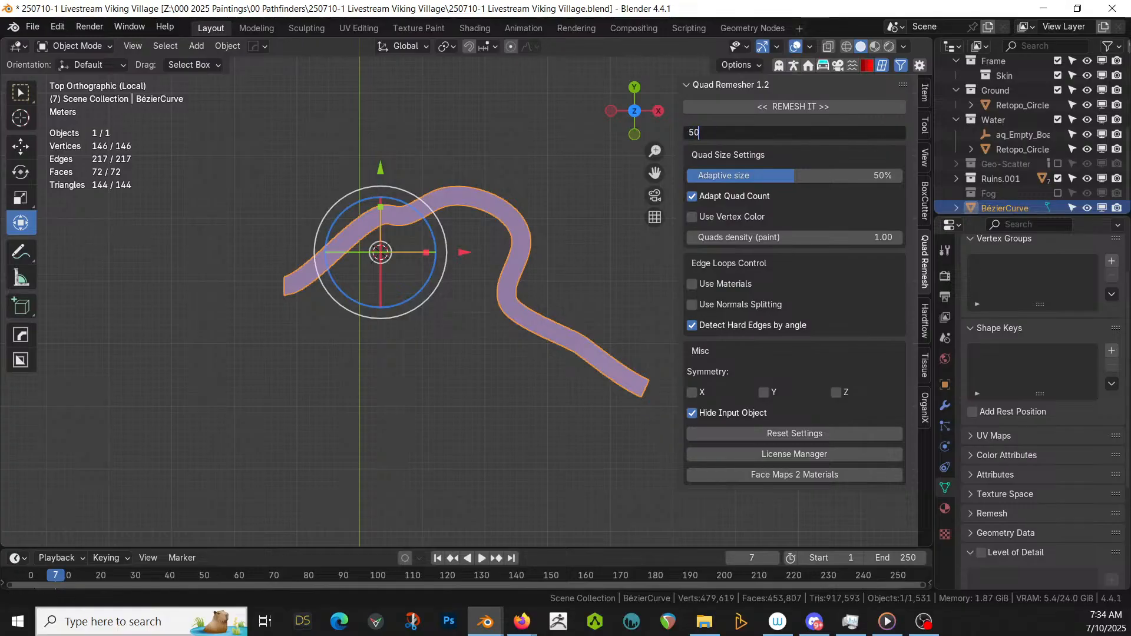
pyautogui.write('50')
pyautogui.press('Return')
pyautogui.click(821, 111)
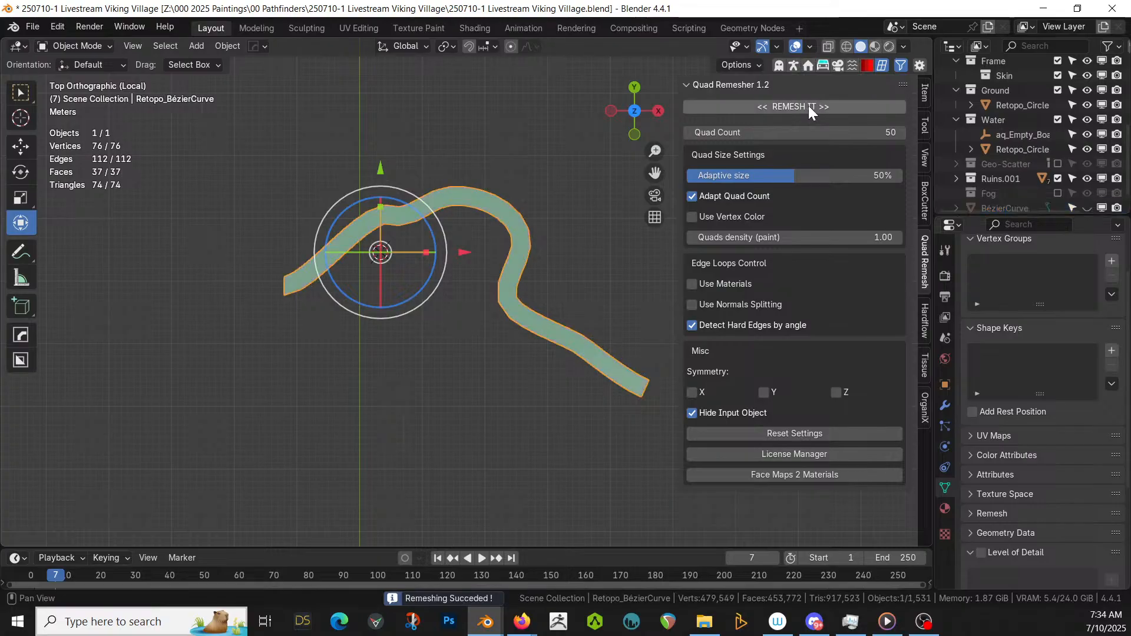
pyautogui.press('Tab')
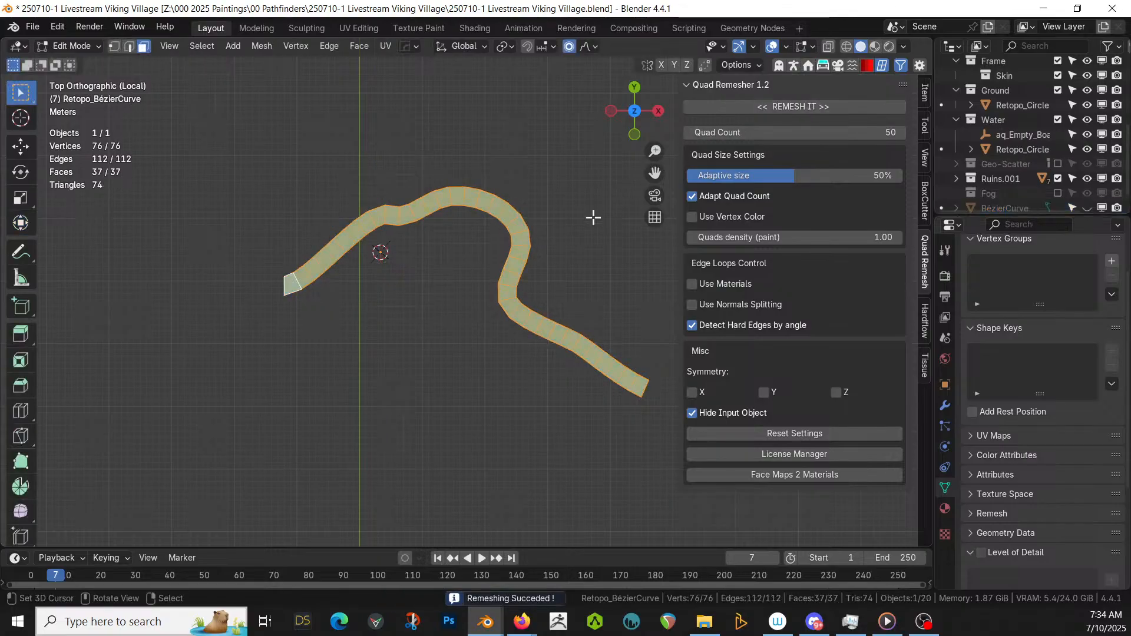
pyautogui.scroll(2, 595, 238)
pyautogui.scroll(-1, 595, 239)
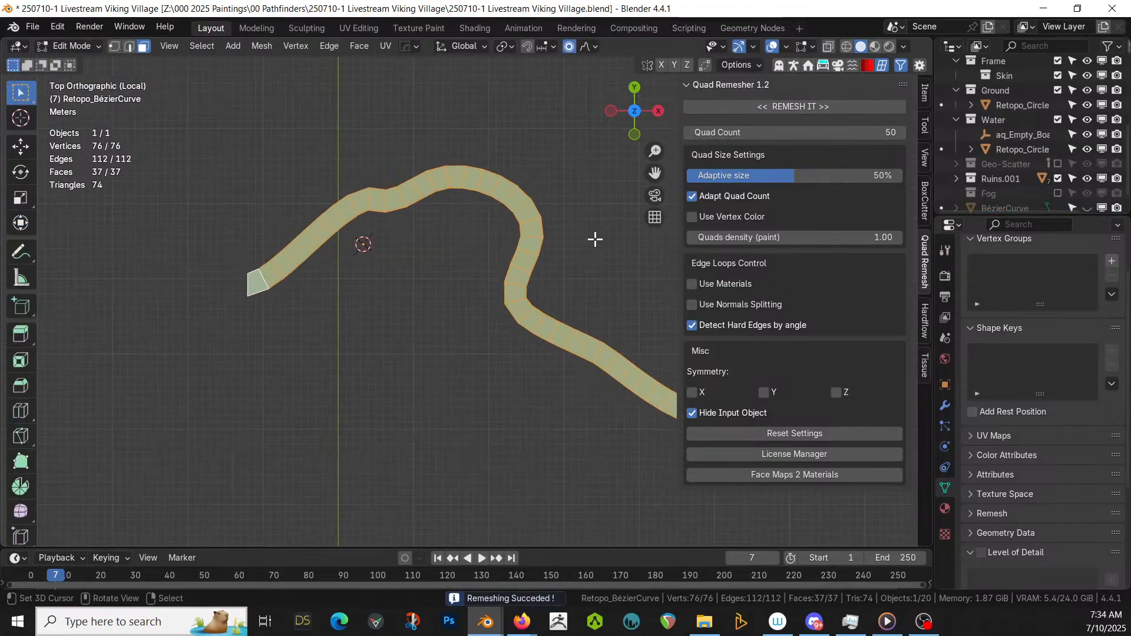
# - Undo the last remesh, then remesh the strip with Quad Remesher at a quad count of 40 and check its faces in Edit Mode
pyautogui.press('Tab')
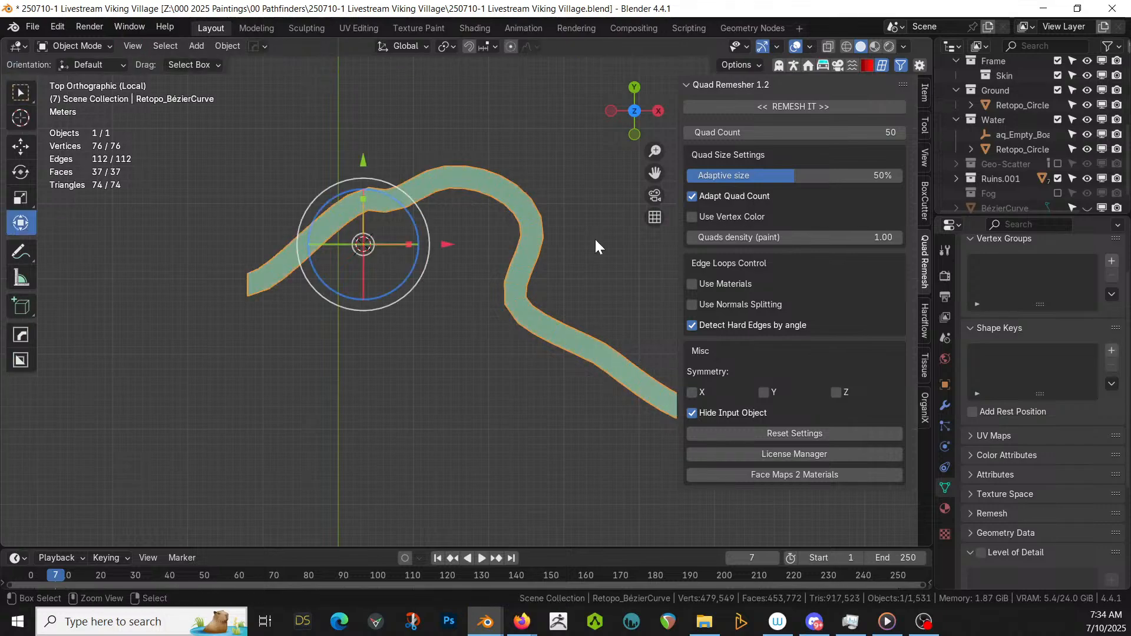
pyautogui.hotkey('ctrl', 'z')
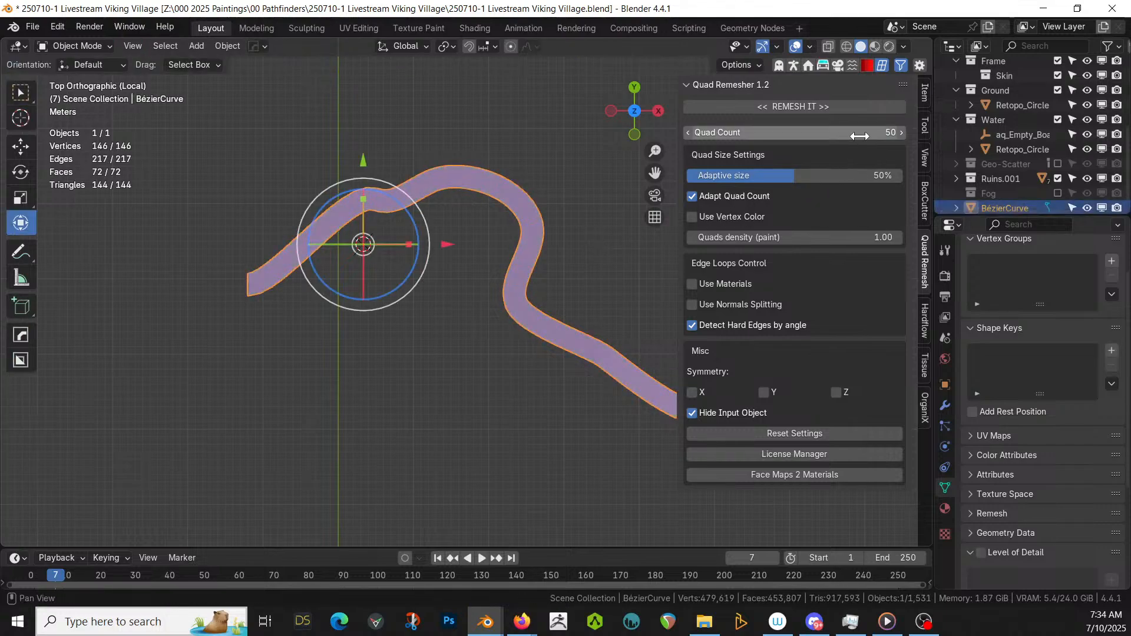
pyautogui.click(796, 133)
pyautogui.write('40')
pyautogui.press('Return')
pyautogui.click(818, 108)
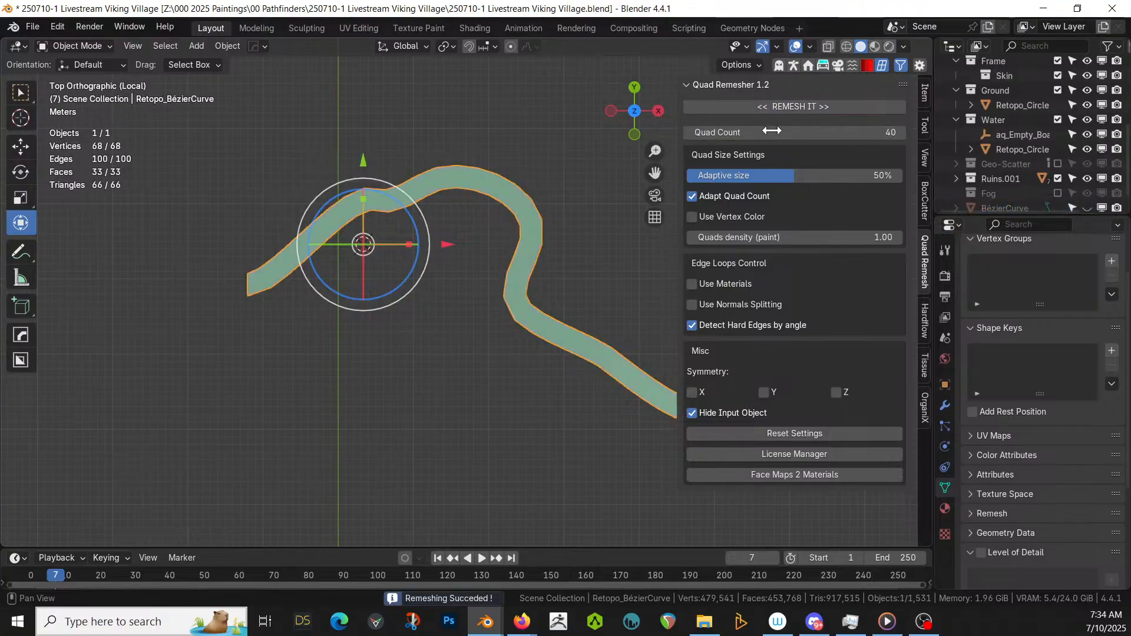
pyautogui.press('Tab')
pyautogui.keyDown('shift'); pyautogui.moveTo(443, 317); pyautogui.dragTo(376, 316, button='middle'); pyautogui.keyUp('shift')
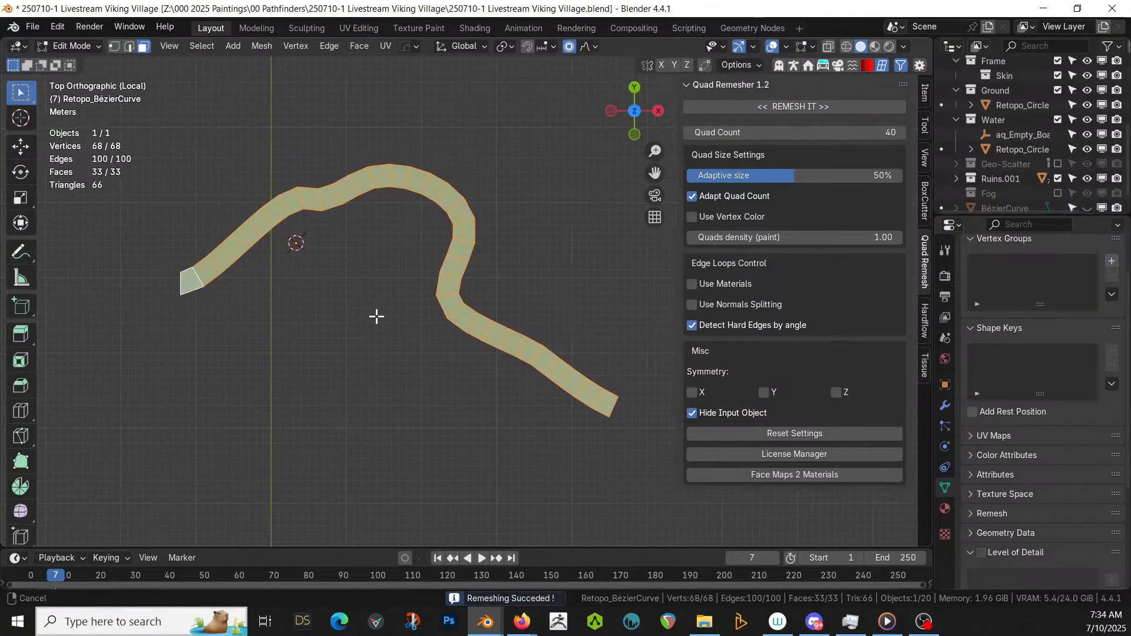
# - Delete the hidden original BézierCurve, select the remeshed strip, leave Edit Mode and exit the isolated view to show the whole scene
pyautogui.scroll(-2, 1009, 190)
pyautogui.click(1009, 190)
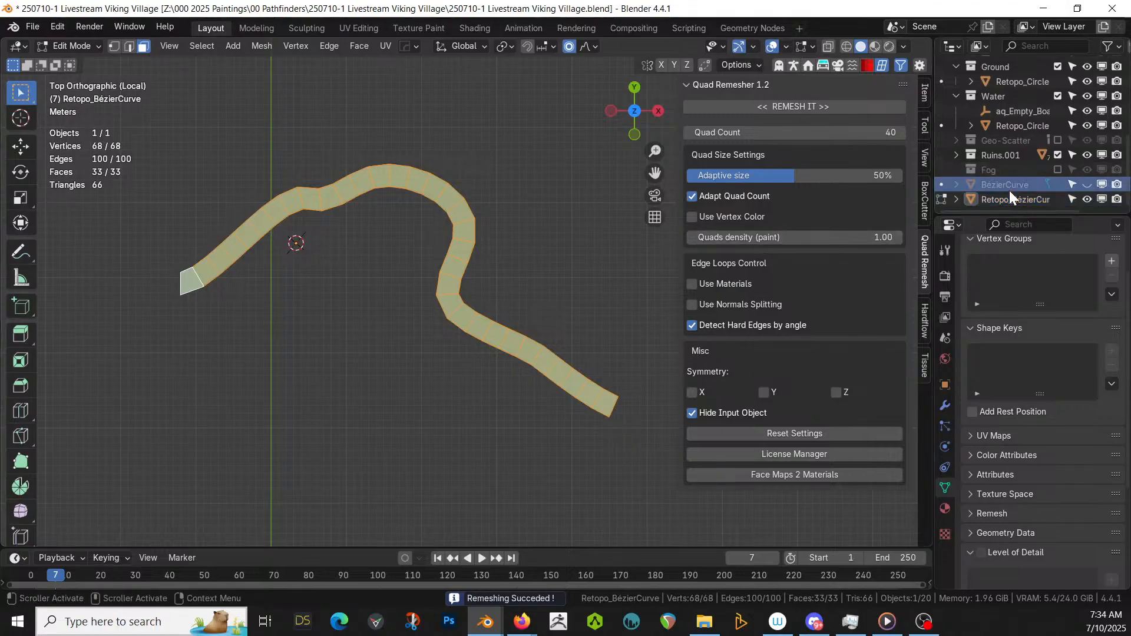
pyautogui.press('Delete')
pyautogui.click(1006, 194)
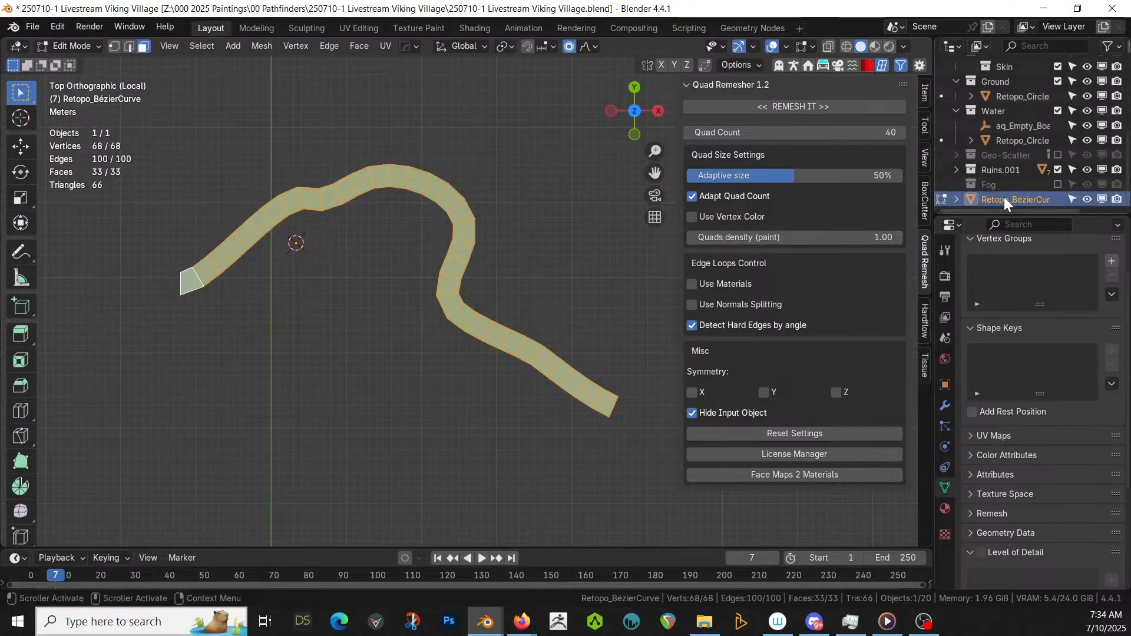
pyautogui.press('Tab')
pyautogui.moveTo(607, 321); pyautogui.dragTo(367, 208, button='middle')
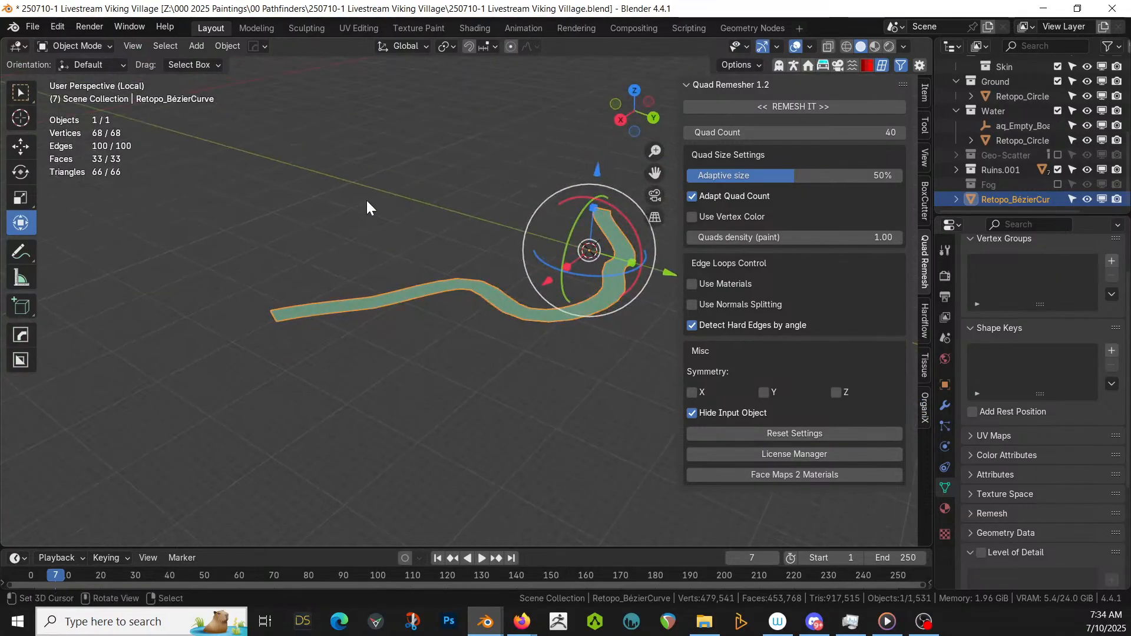
pyautogui.press('KP_7')
pyautogui.scroll(5, 365, 199)
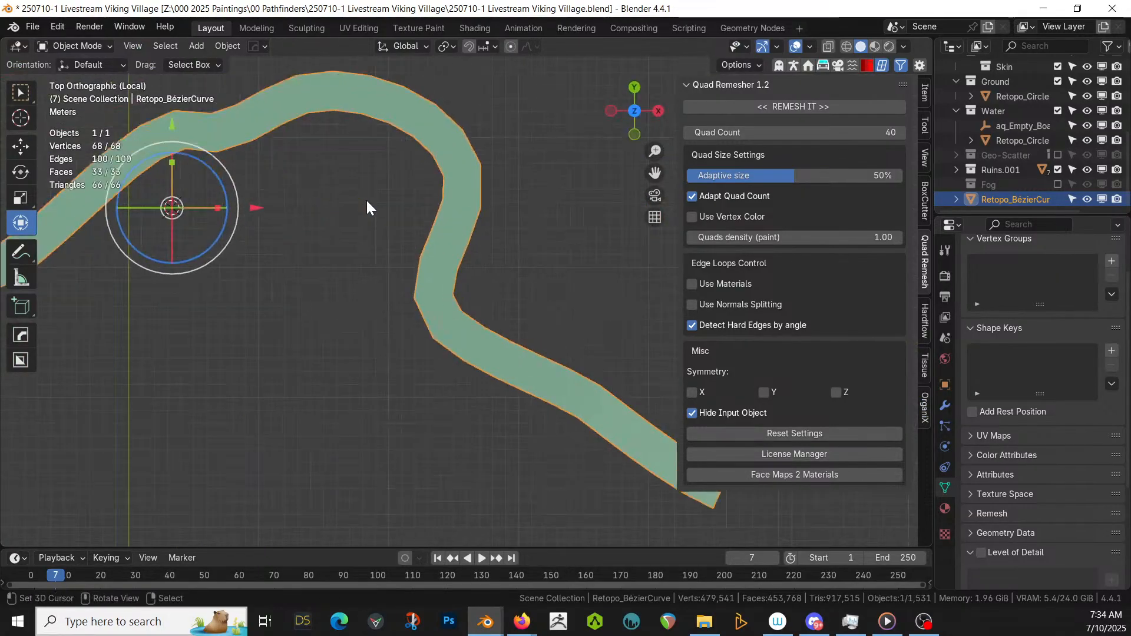
pyautogui.press('KP_Divide')
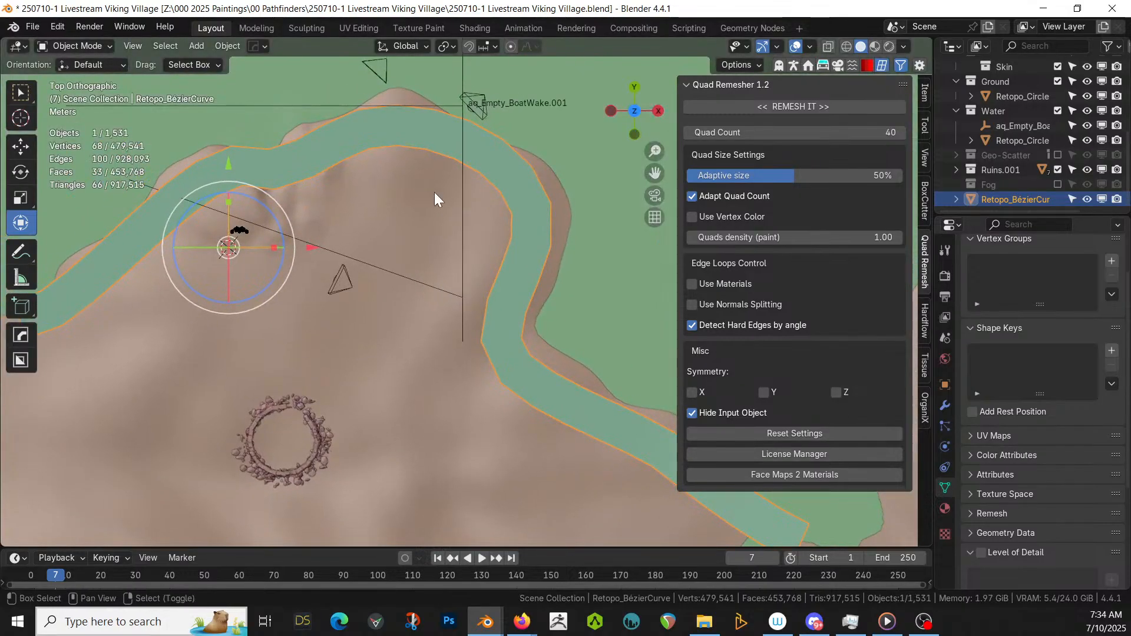
# - Extrude an outer edge of the strip at the headland's tip about 9 m over the water and divide it with 2 loop cuts
pyautogui.keyDown('shift'); pyautogui.moveTo(433, 192); pyautogui.dragTo(496, 470, button='middle'); pyautogui.keyUp('shift')
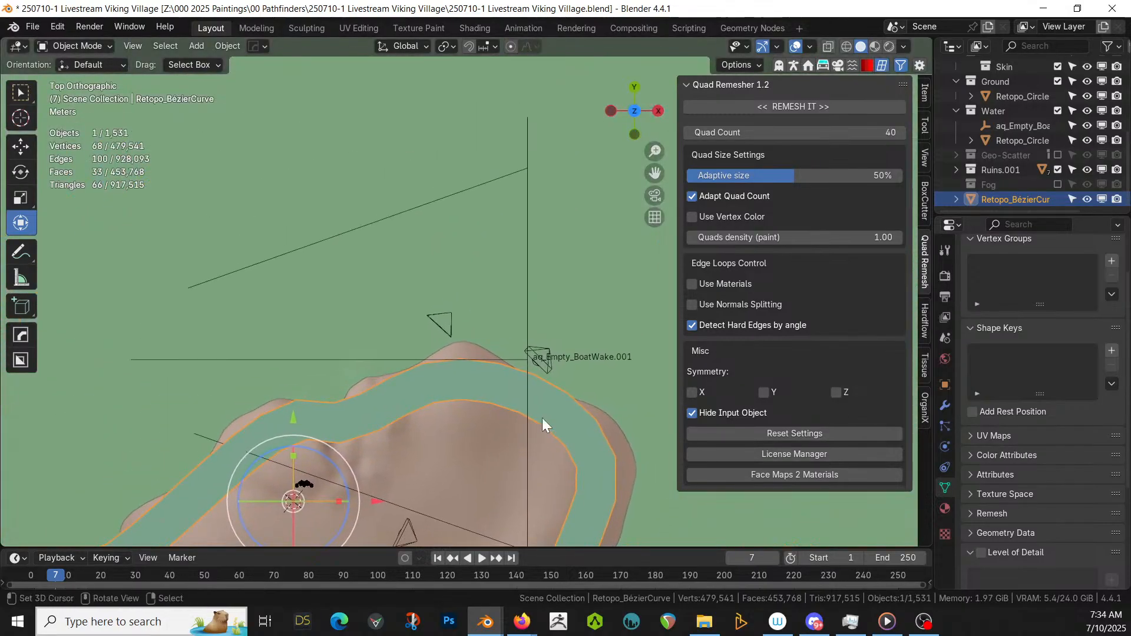
pyautogui.press('Tab')
pyautogui.click(440, 360)
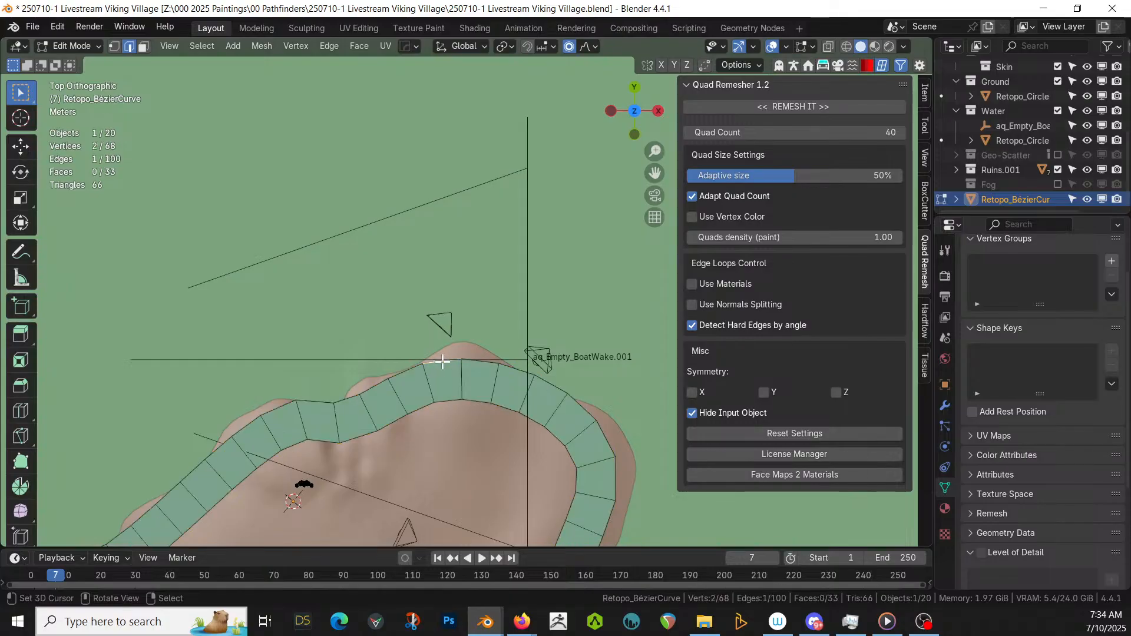
pyautogui.press('e')
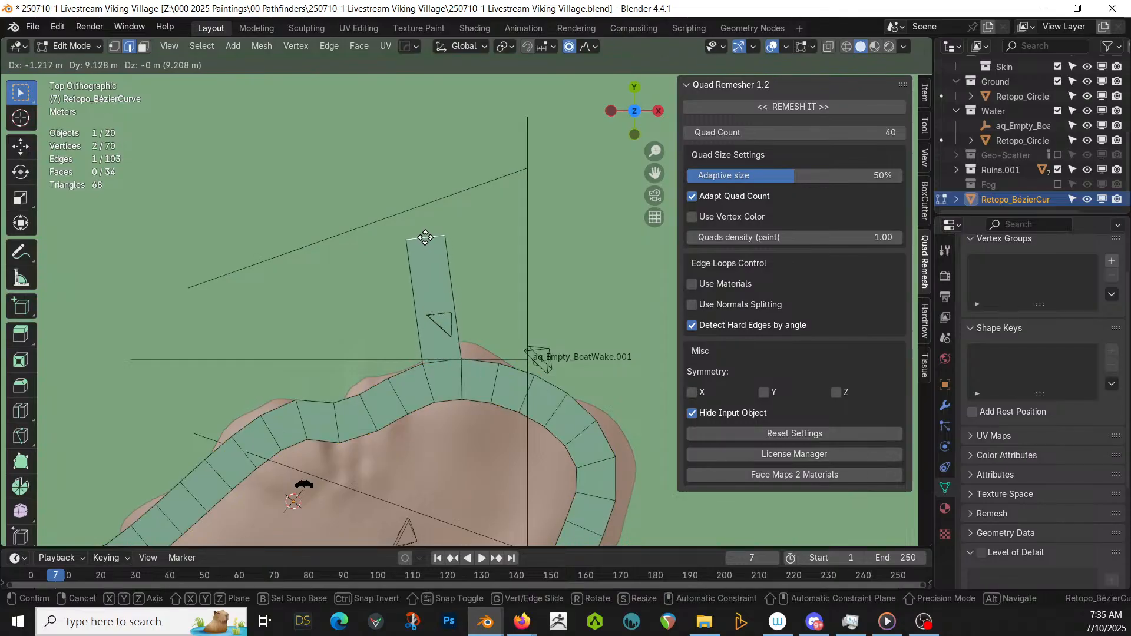
pyautogui.click(424, 236)
pyautogui.hotkey('ctrl', 'r')
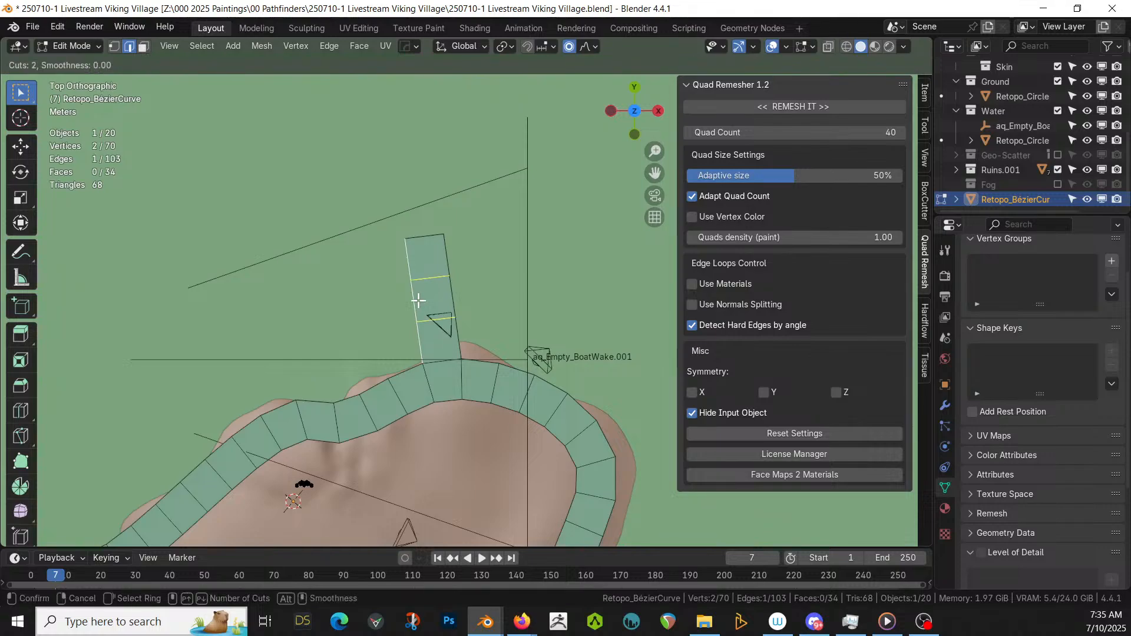
pyautogui.click(418, 300)
# - Extrude an outer edge on the strip's western stretch about 11 m northwest over the water and divide the pier with 3 loop cuts
pyautogui.keyDown('shift'); pyautogui.moveTo(508, 371); pyautogui.dragTo(689, 320, button='middle'); pyautogui.keyUp('shift')
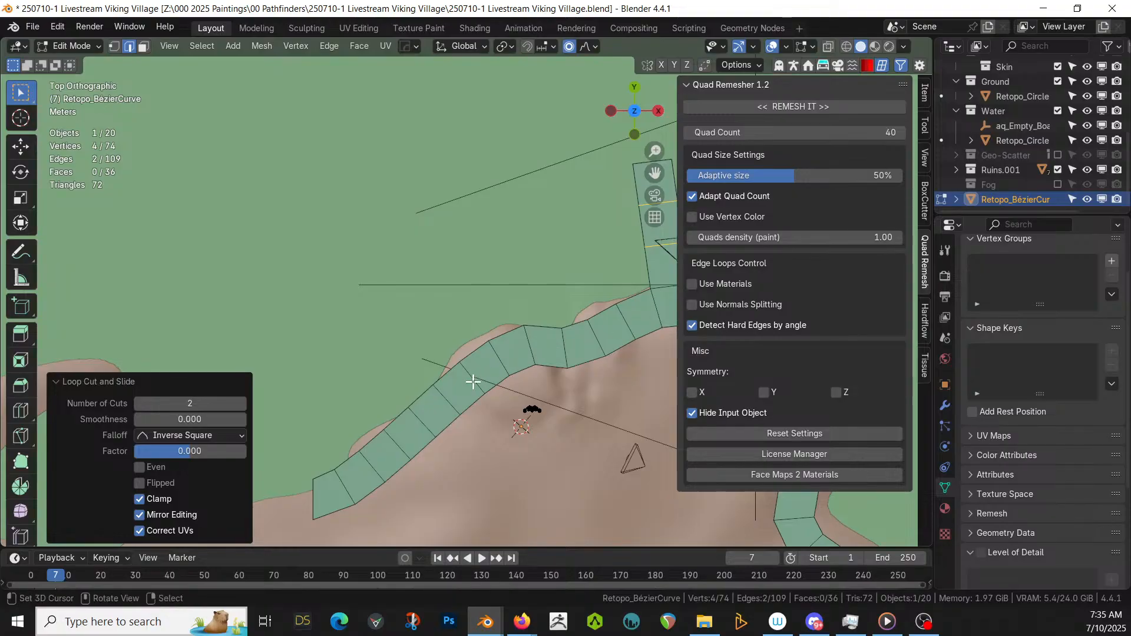
pyautogui.click(413, 401)
pyautogui.press('e')
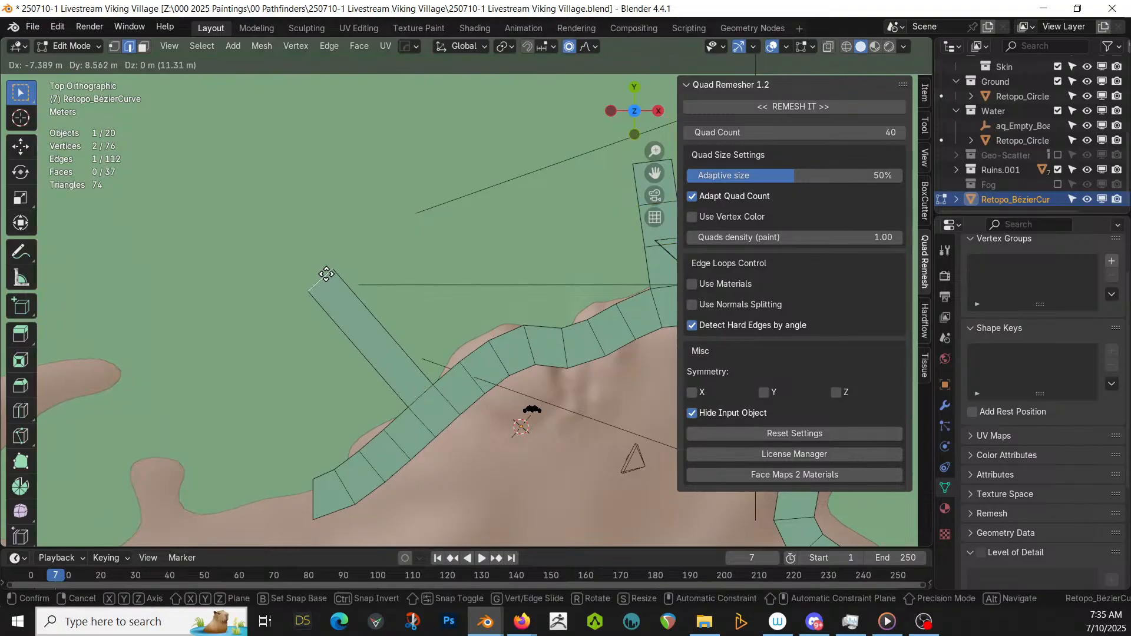
pyautogui.click(332, 270)
pyautogui.click(378, 374)
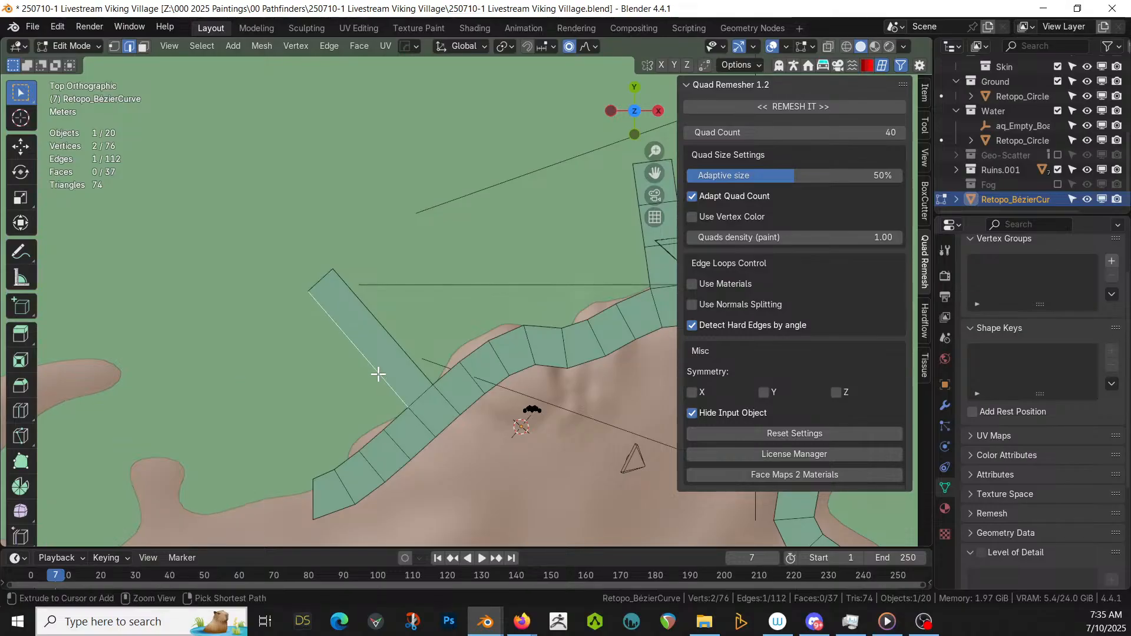
pyautogui.hotkey('ctrl', 'r')
pyautogui.click(379, 374)
pyautogui.rightClick(378, 374)
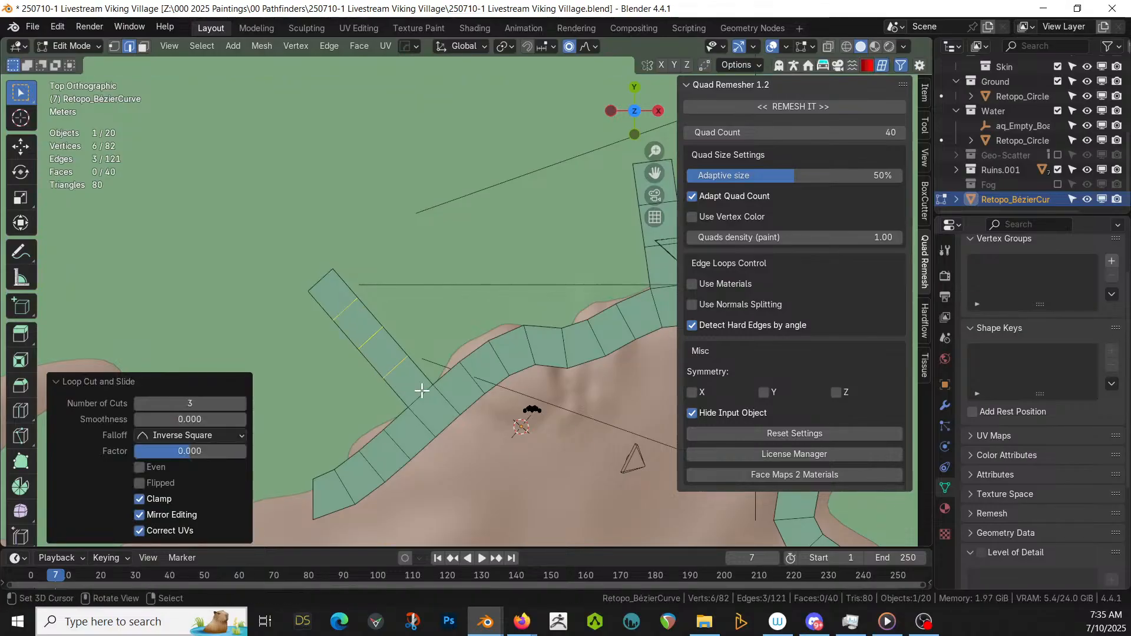
# - Extrude an outer edge at the strip's eastern bend about 17.5 m northeast over the water and divide the pier with 4 loop cuts
pyautogui.keyDown('shift'); pyautogui.moveTo(490, 408); pyautogui.dragTo(178, 351, button='middle'); pyautogui.keyUp('shift')
pyautogui.keyDown('shift'); pyautogui.moveTo(413, 383); pyautogui.dragTo(380, 375, button='middle'); pyautogui.keyUp('shift')
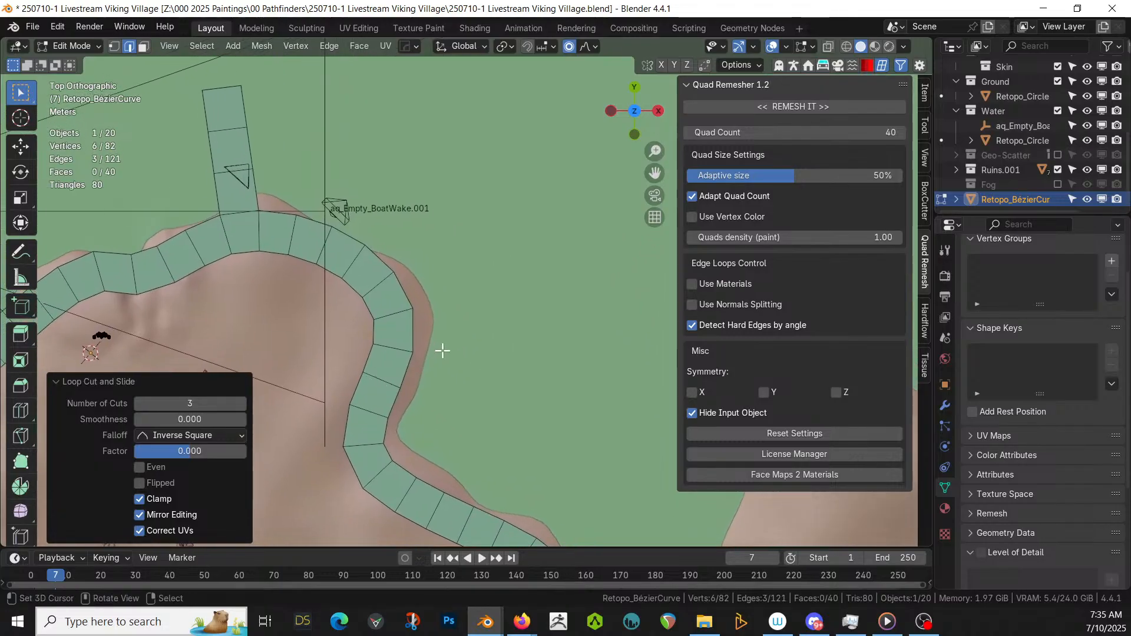
pyautogui.click(395, 287)
pyautogui.press('e')
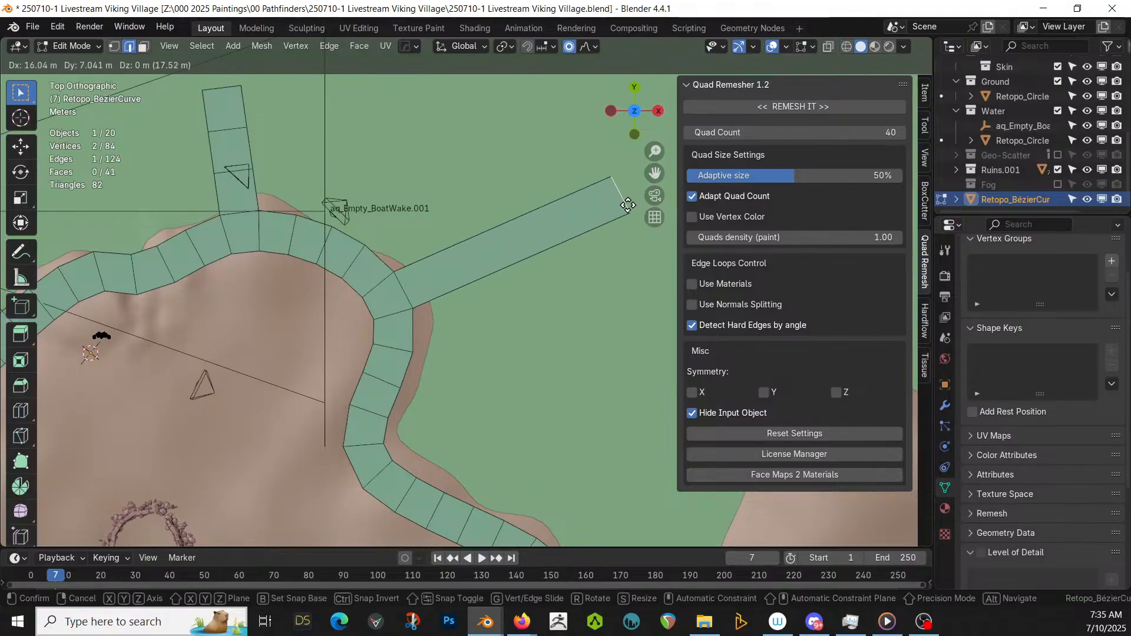
pyautogui.click(628, 205)
pyautogui.hotkey('ctrl', 'r')
pyautogui.scroll(3, 542, 243)
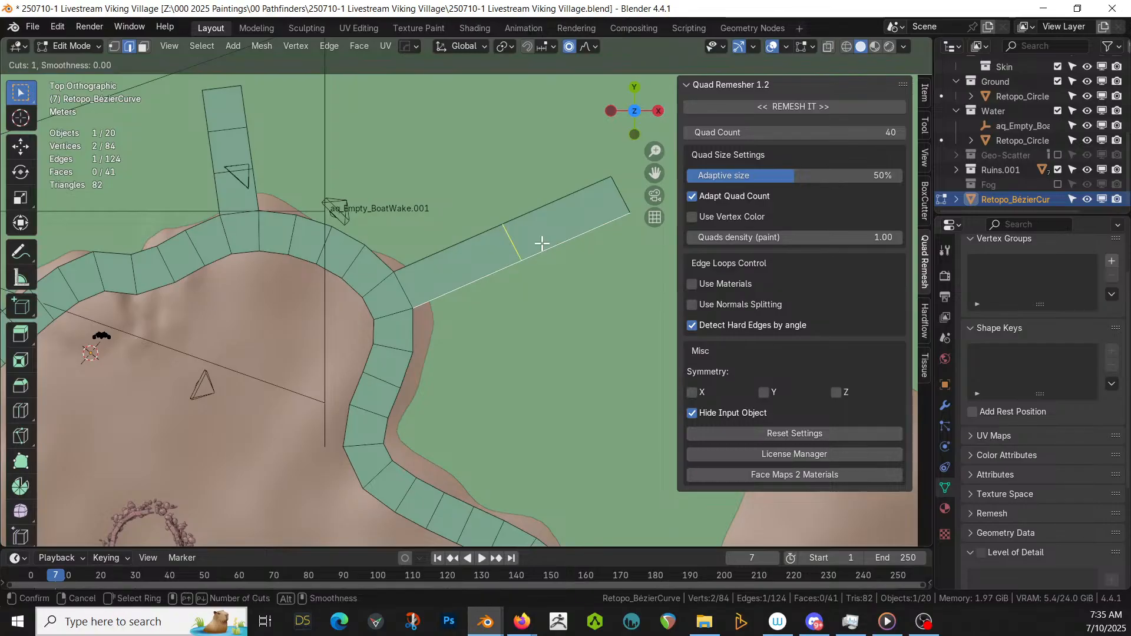
pyautogui.click(542, 243)
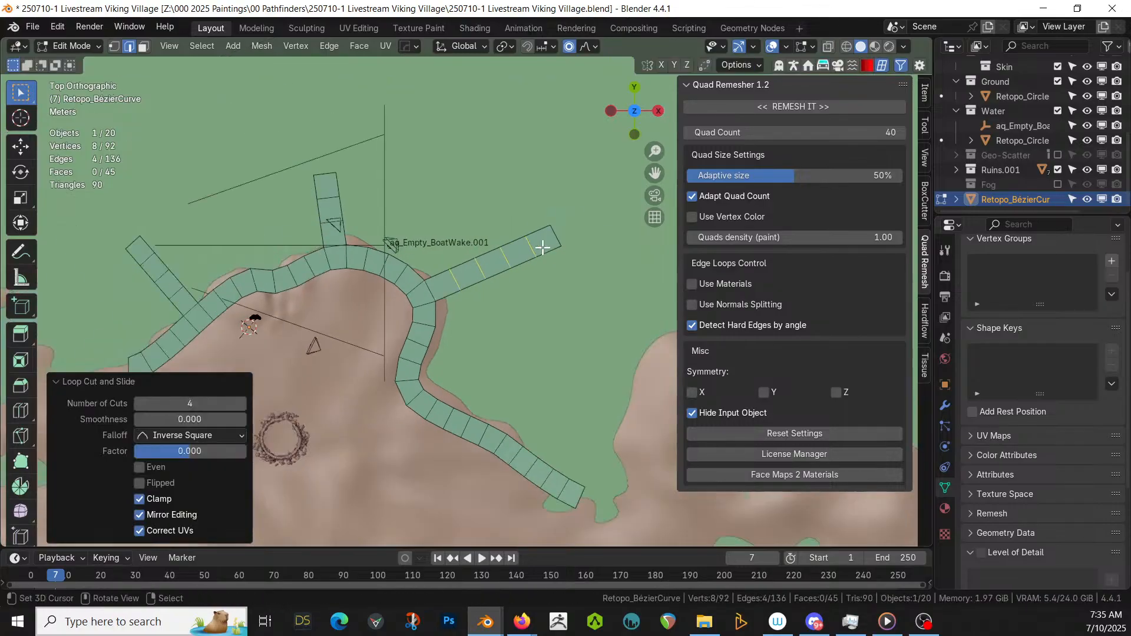
# - Extrude an outer edge near the strip's southeastern end about 17 m north over the water and rotate the pier's end edge about -28°
pyautogui.scroll(-3, 454, 245)
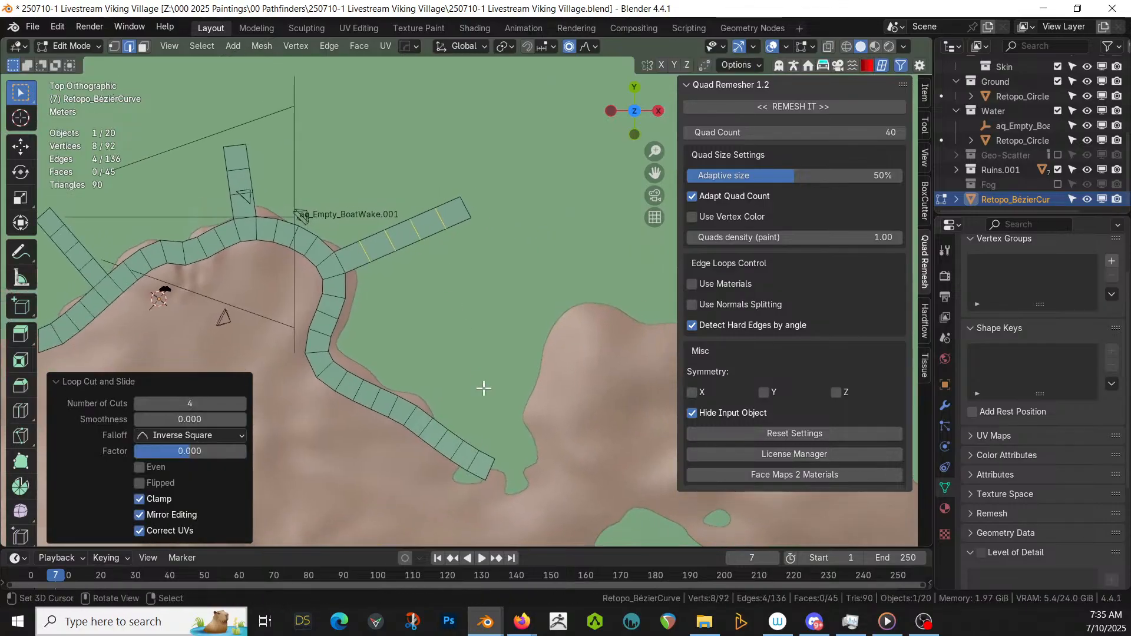
pyautogui.click(475, 448)
pyautogui.press('e')
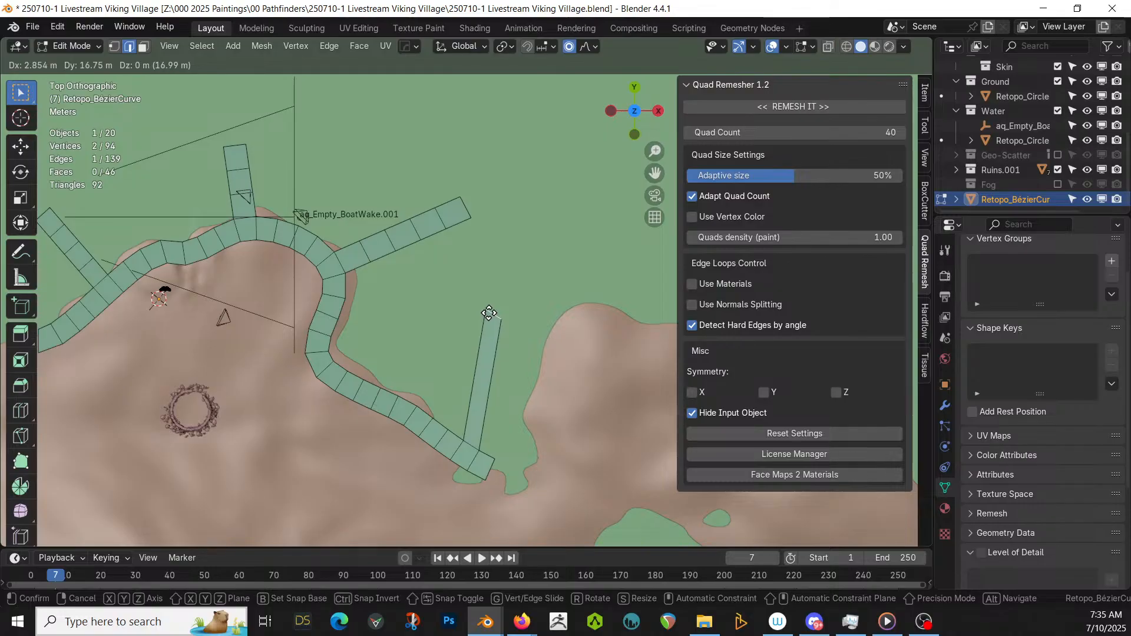
pyautogui.click(489, 310)
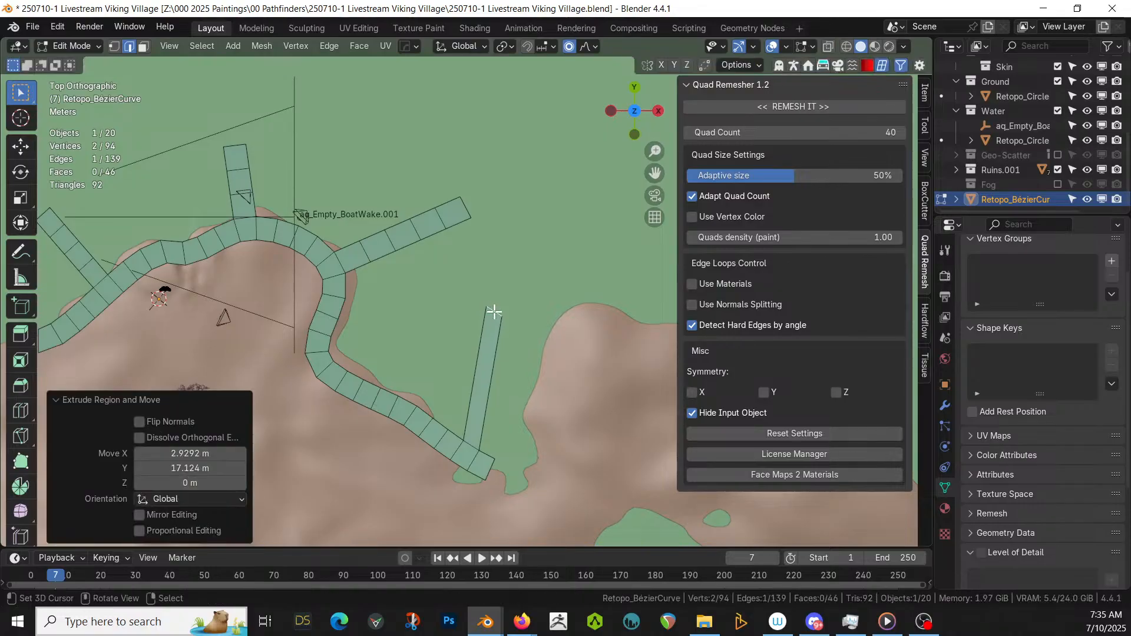
pyautogui.press('r')
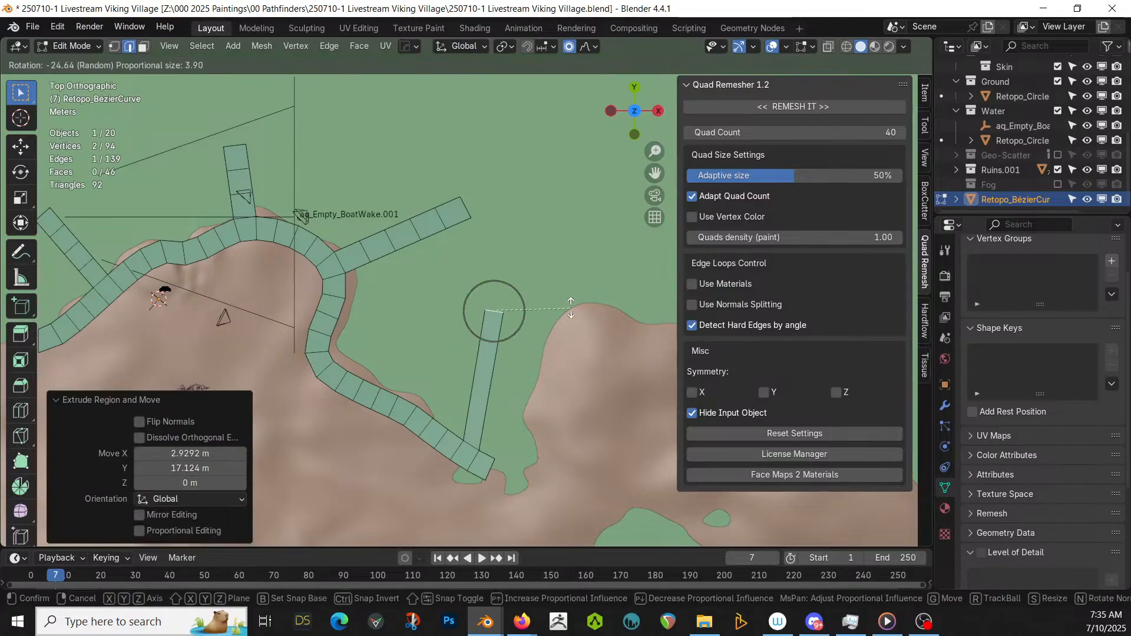
pyautogui.click(544, 325)
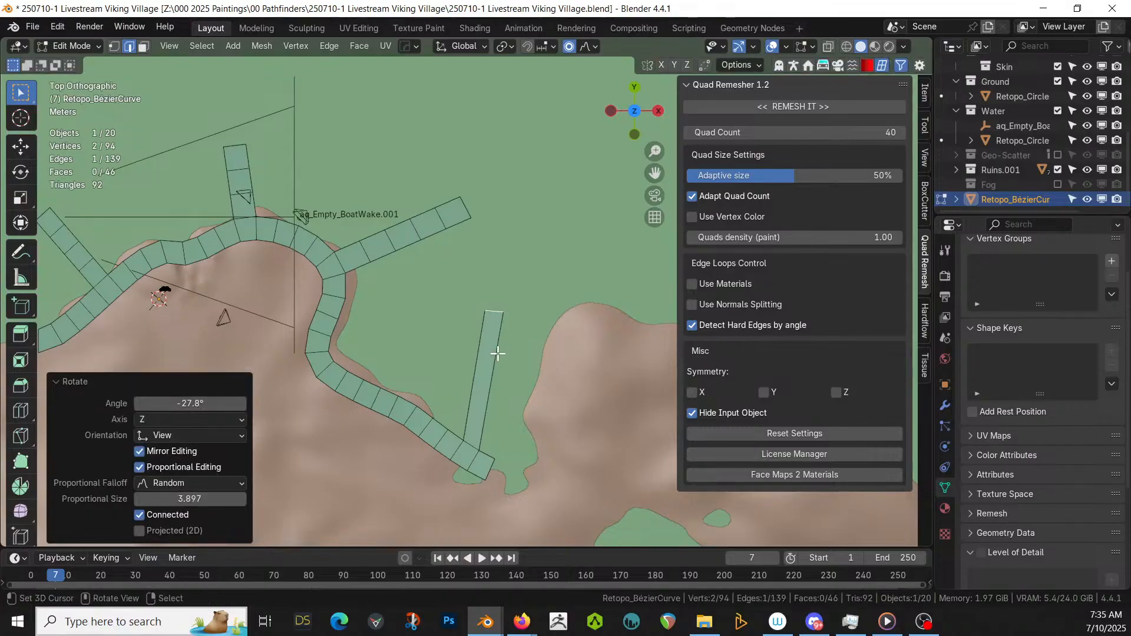
# - Divide the southeastern pier with 5 loop cuts, leave Edit Mode and view the walkway in perspective
pyautogui.hotkey('ctrl', 'r')
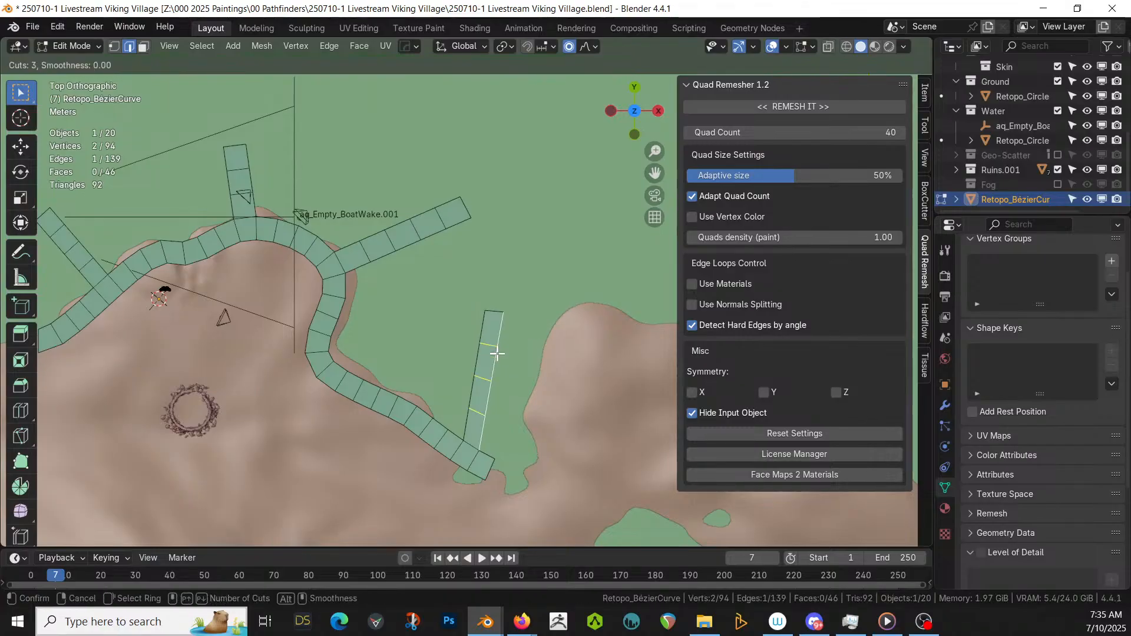
pyautogui.scroll(1, 496, 353)
pyautogui.scroll(1, 497, 353)
pyautogui.click(497, 353)
pyautogui.rightClick(497, 353)
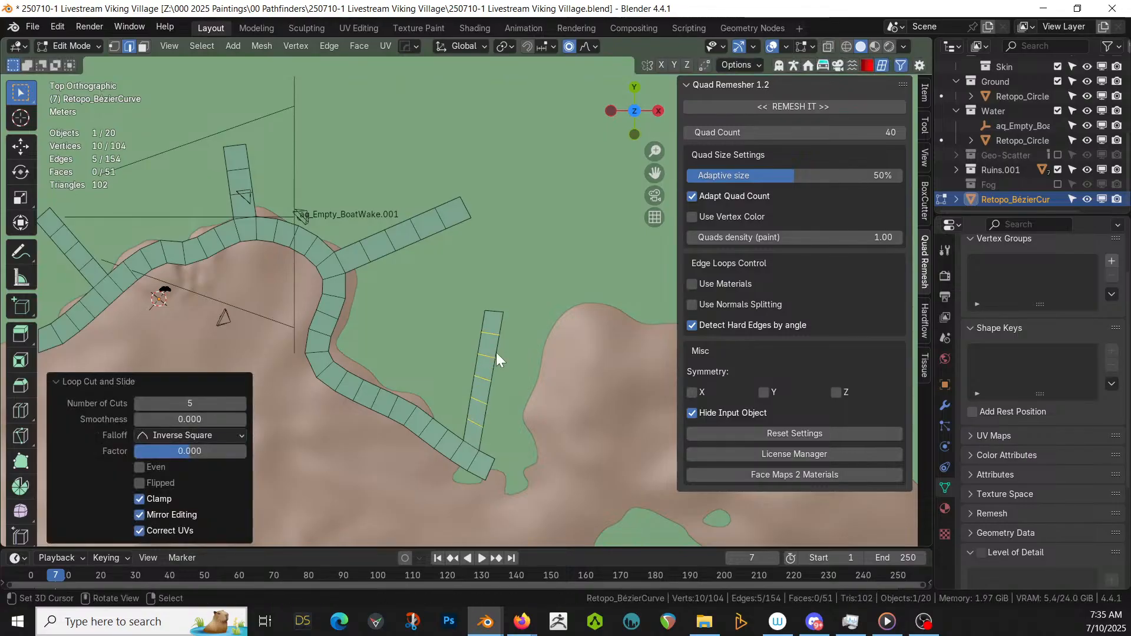
pyautogui.press('Tab')
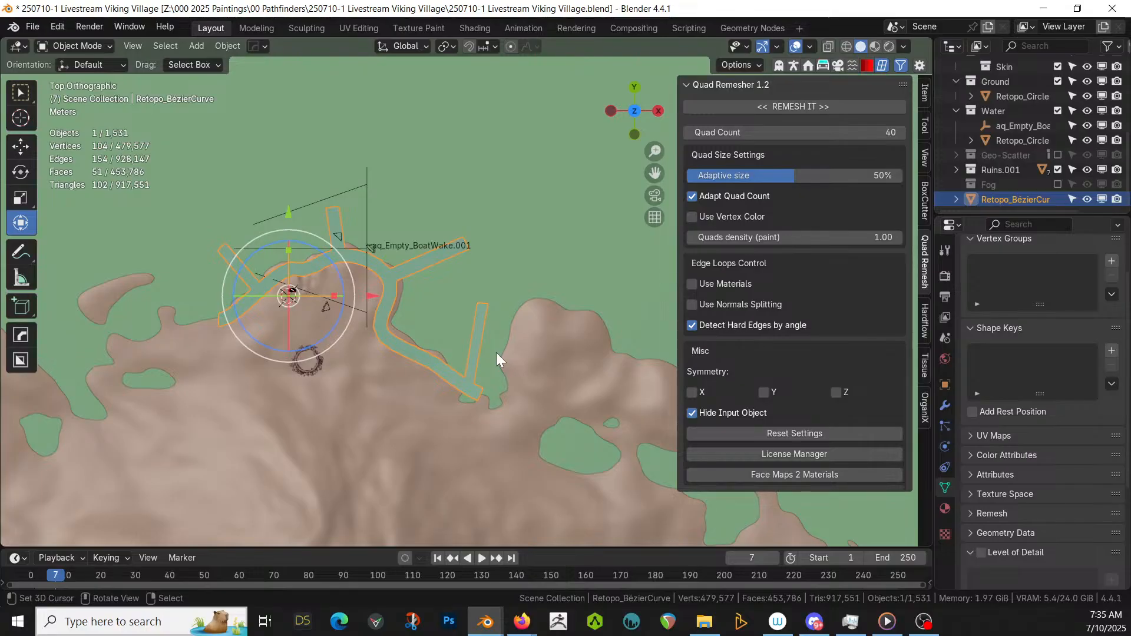
pyautogui.moveTo(496, 354); pyautogui.dragTo(505, 264, button='middle')
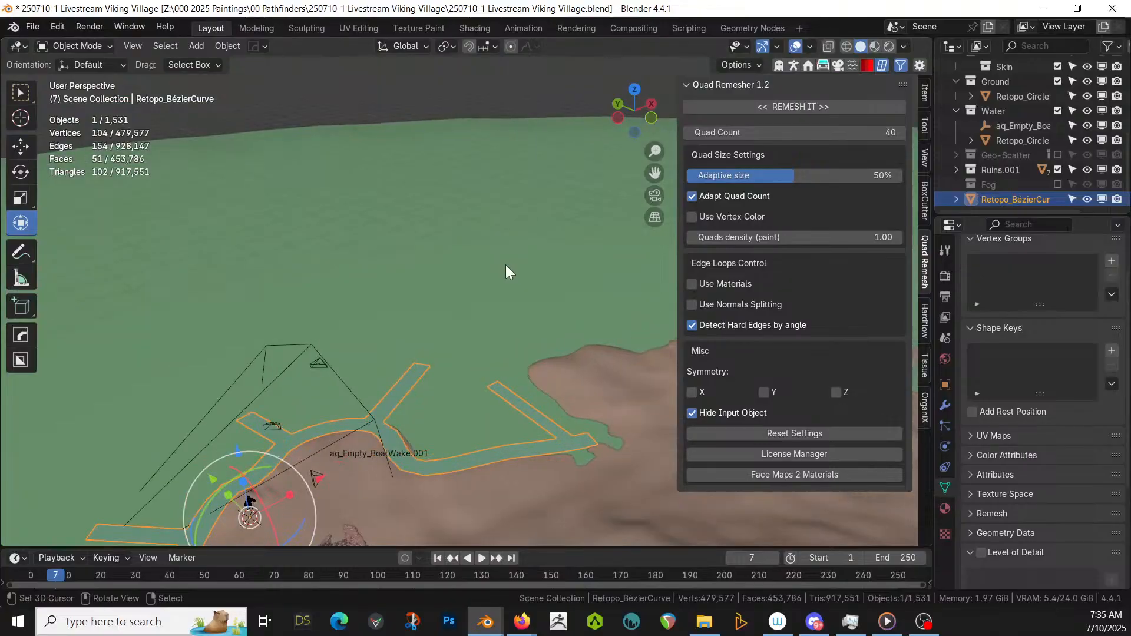
pyautogui.keyDown('shift'); pyautogui.moveTo(444, 337); pyautogui.dragTo(444, 235, button='middle'); pyautogui.keyUp('shift')
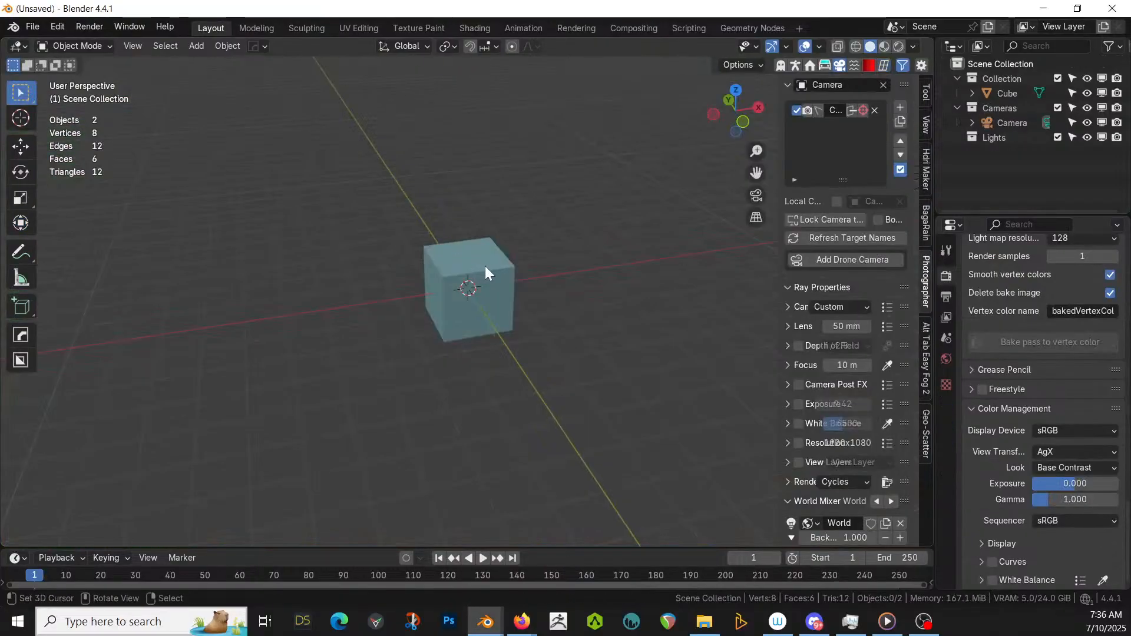
# - Find the Platform Generator folder inside 00 Blender Geometry Examples and open Platform Generator.blend from it
pyautogui.click(33, 27)
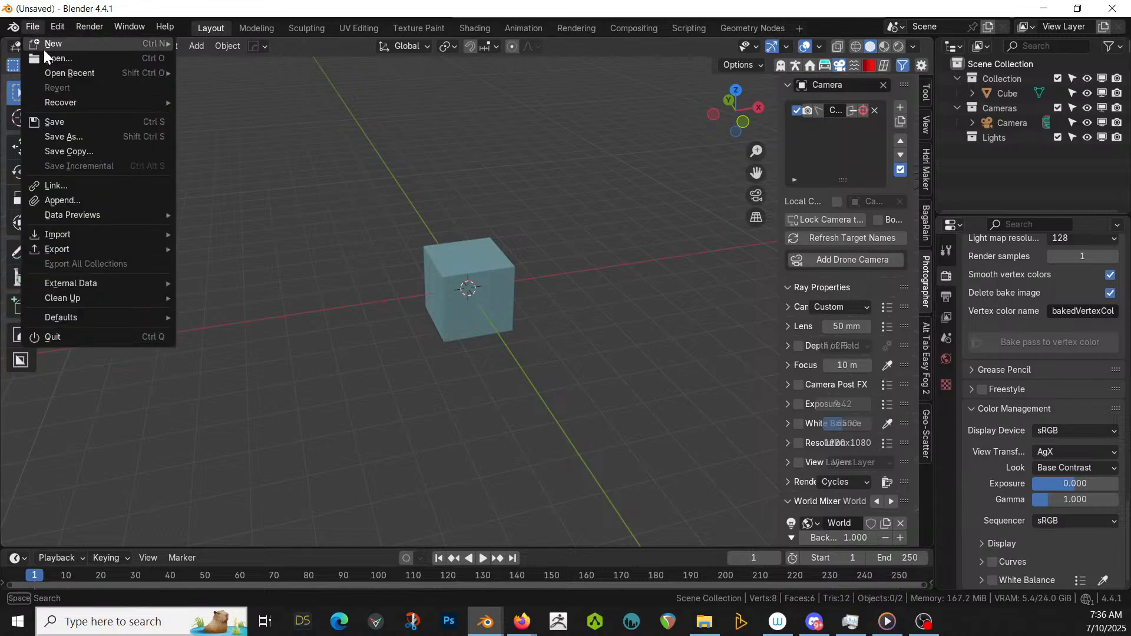
pyautogui.click(58, 61)
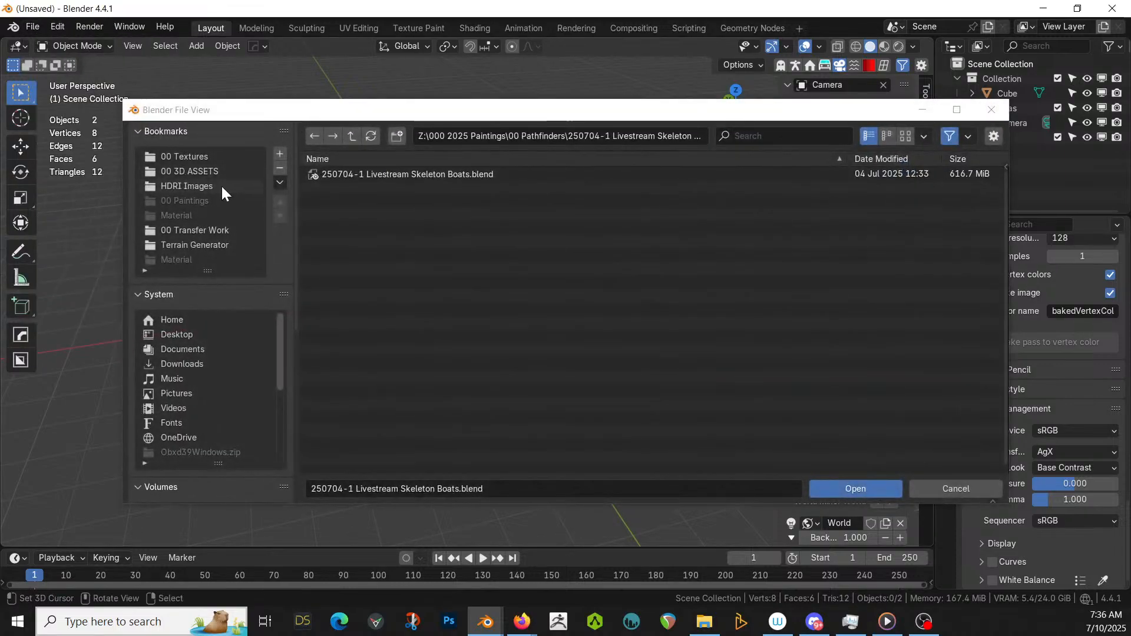
pyautogui.click(194, 244)
pyautogui.click(355, 134)
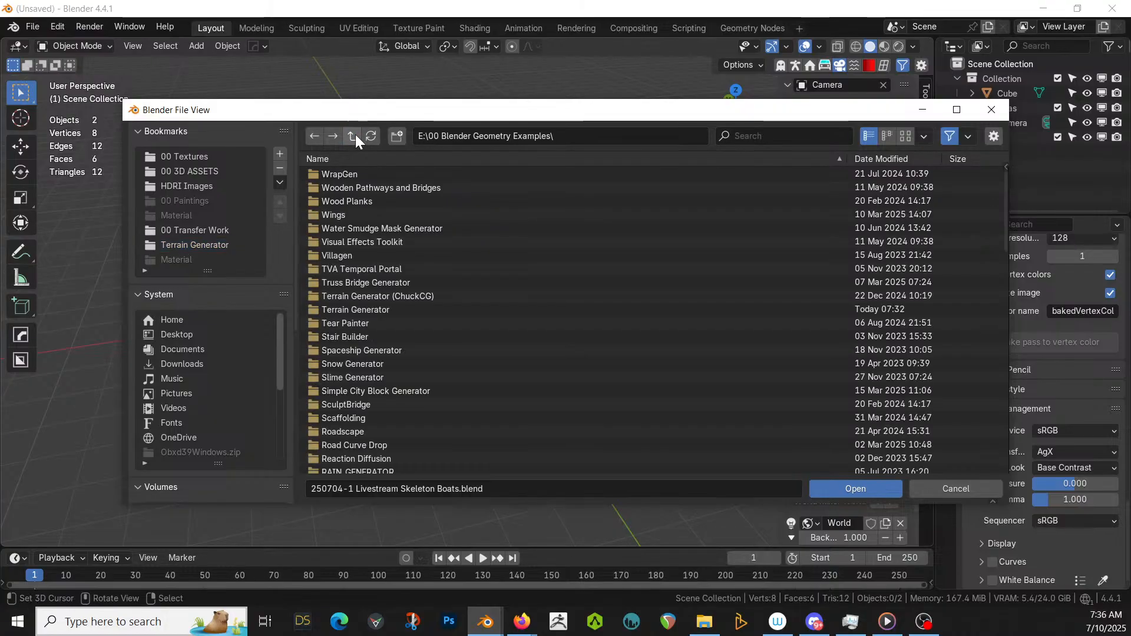
pyautogui.click(744, 136)
pyautogui.write('plat')
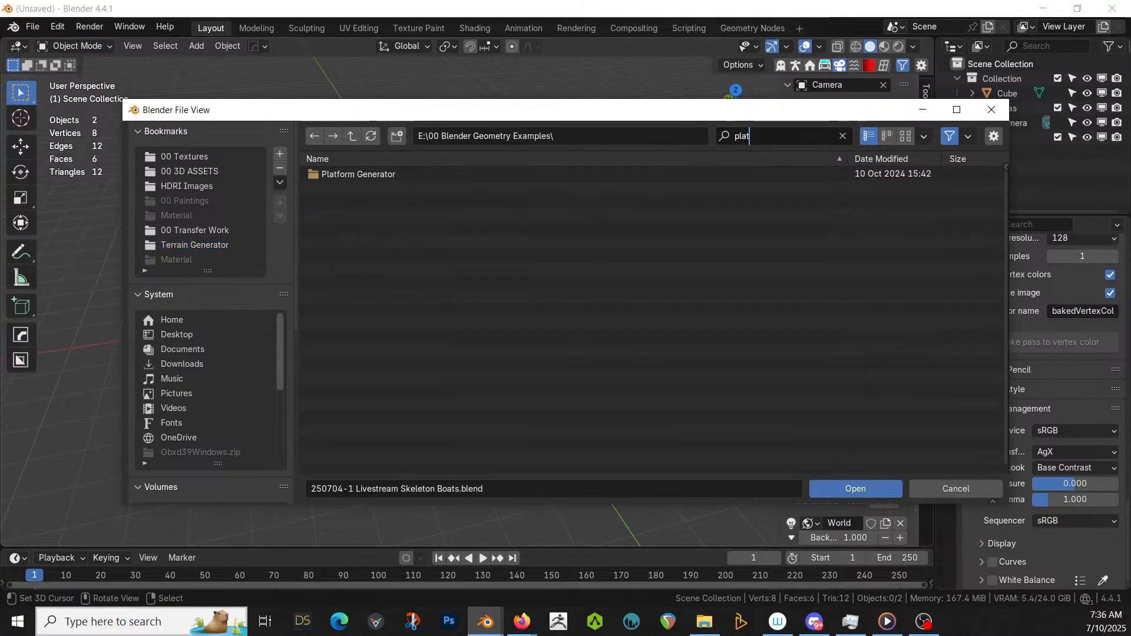
pyautogui.click(340, 173)
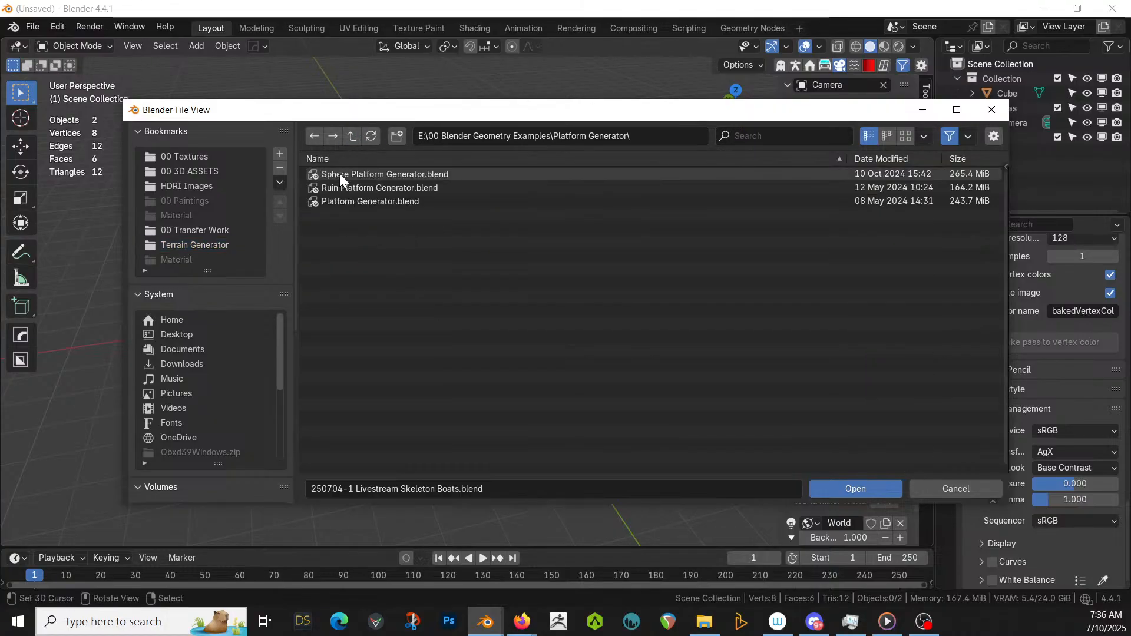
pyautogui.doubleClick(356, 202)
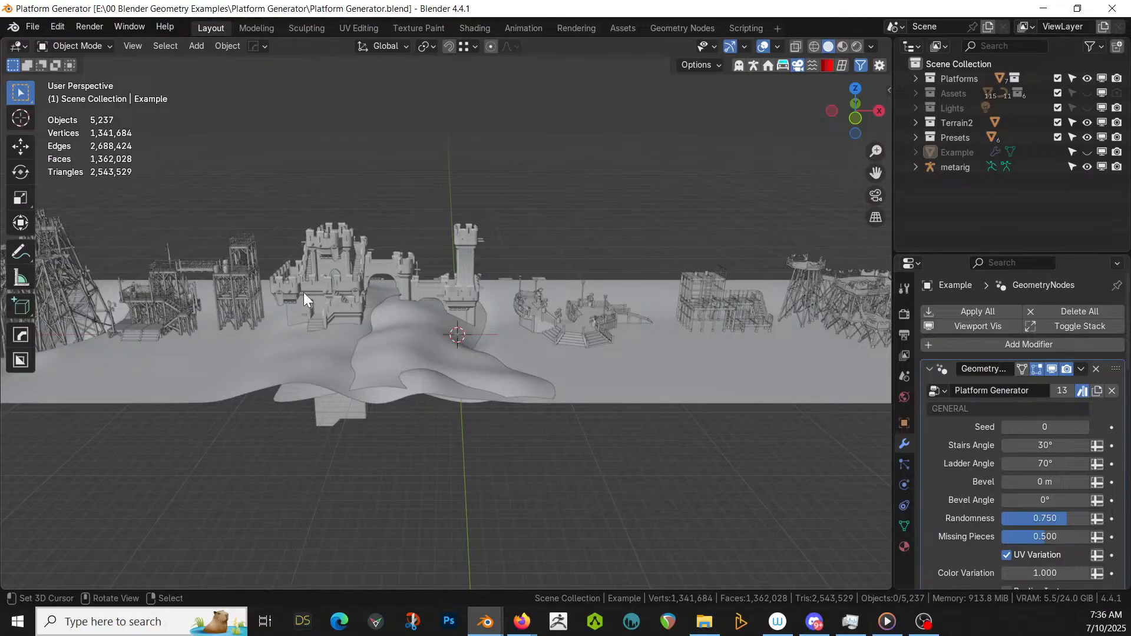
# - Inspect the preset platform structures and copy the Rough Wood platform
pyautogui.moveTo(303, 292); pyautogui.dragTo(331, 298, button='middle')
pyautogui.scroll(6, 567, 316)
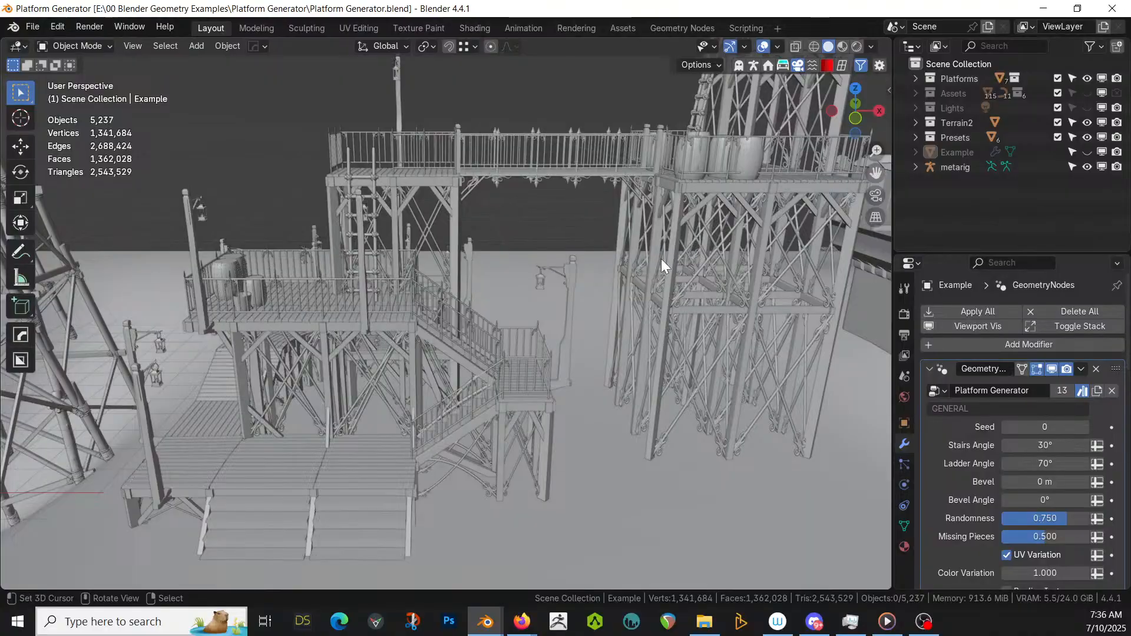
pyautogui.scroll(-4, 518, 302)
pyautogui.moveTo(564, 285); pyautogui.dragTo(694, 338, button='middle')
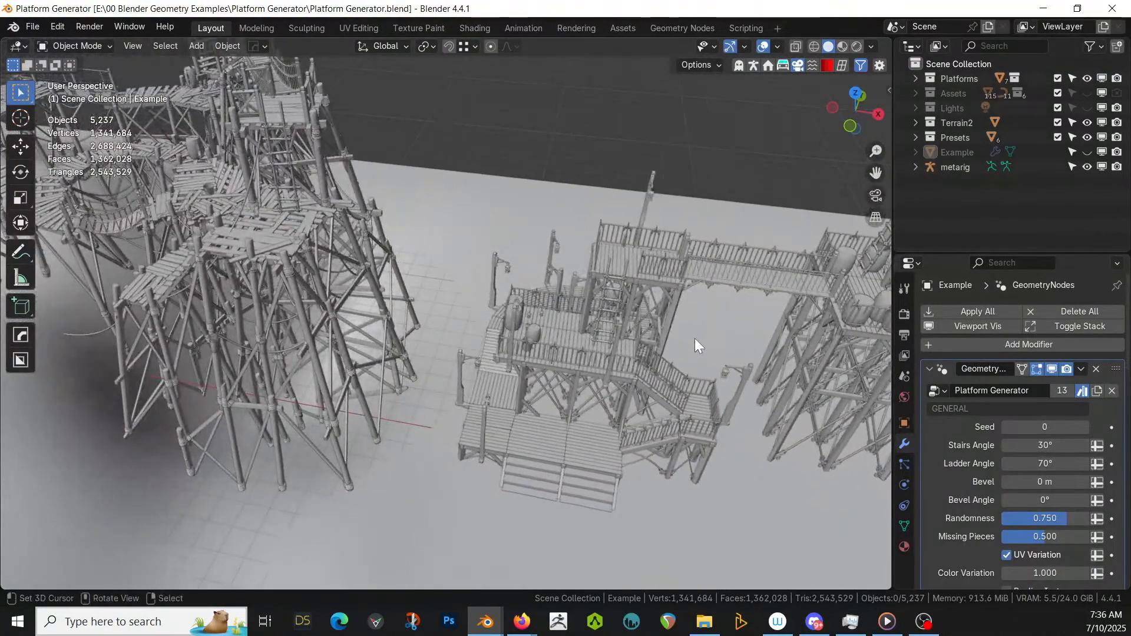
pyautogui.click(254, 248)
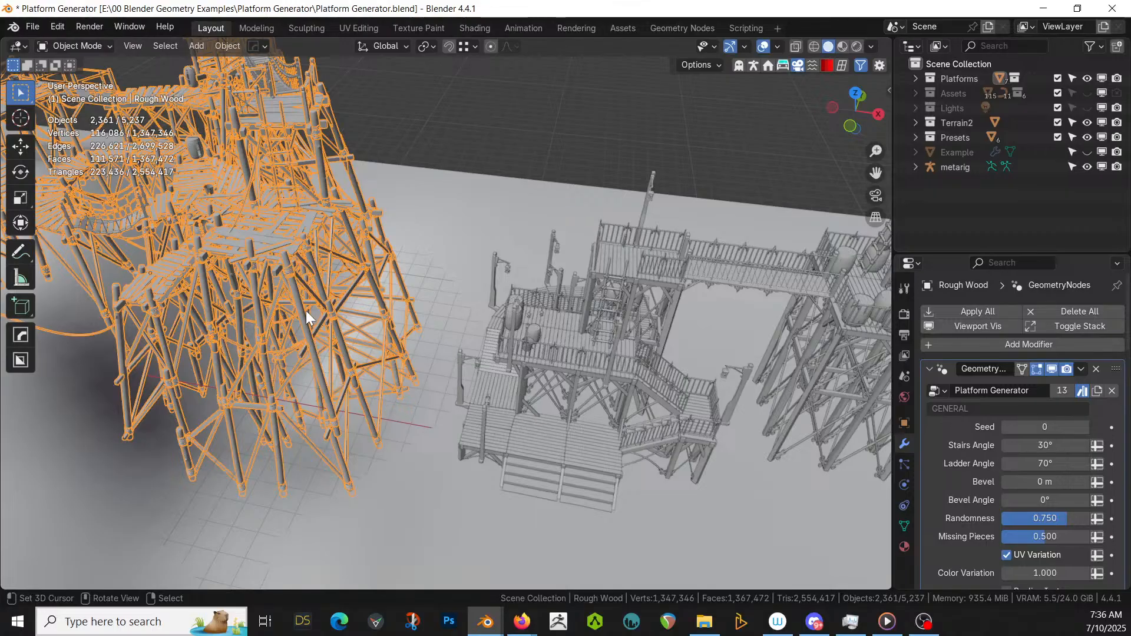
pyautogui.hotkey('ctrl', 'c')
pyautogui.click(271, 292)
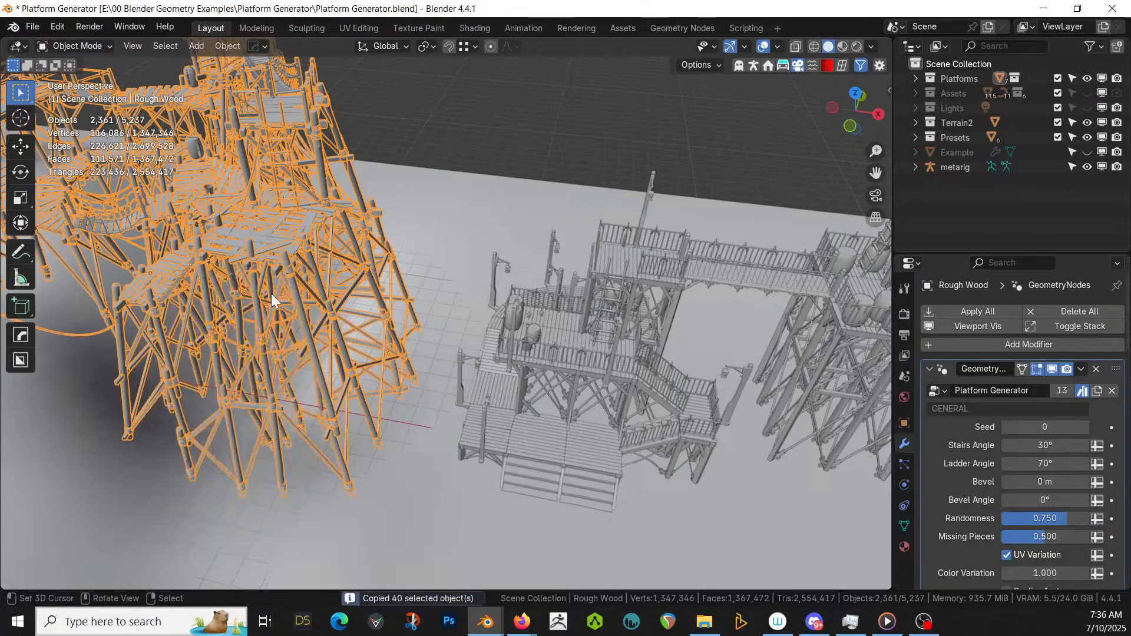
# - Switch to the Viking Village file and paste the copied Rough Wood platform into the collection named Collection
pyautogui.hotkey('alt', 'Tab')
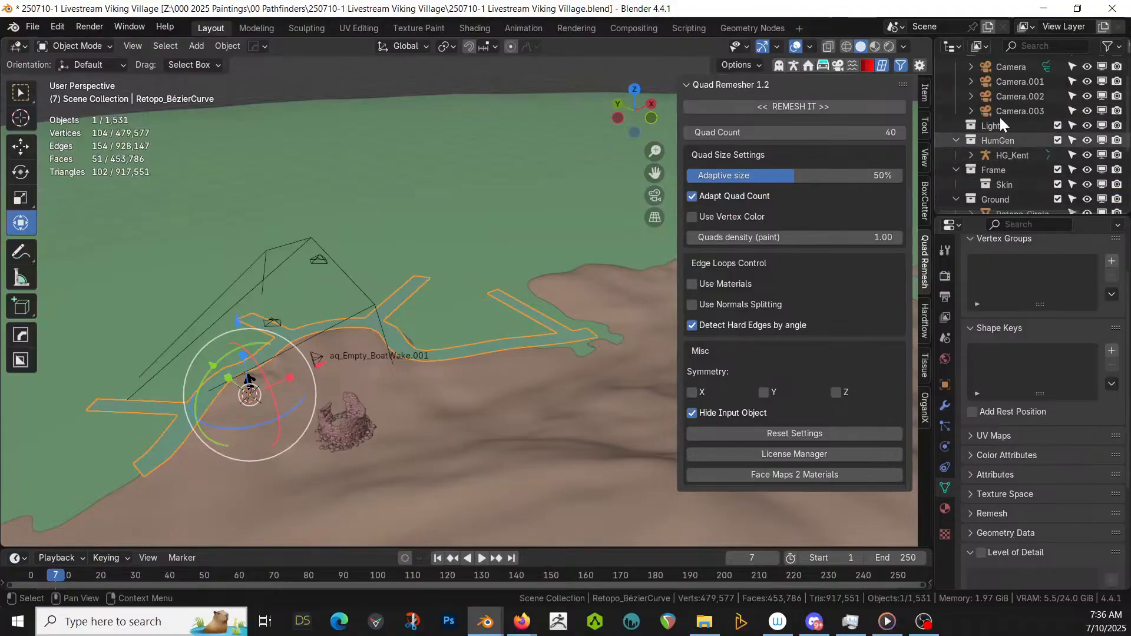
pyautogui.scroll(3, 999, 118)
pyautogui.click(1004, 79)
pyautogui.scroll(-2, 504, 224)
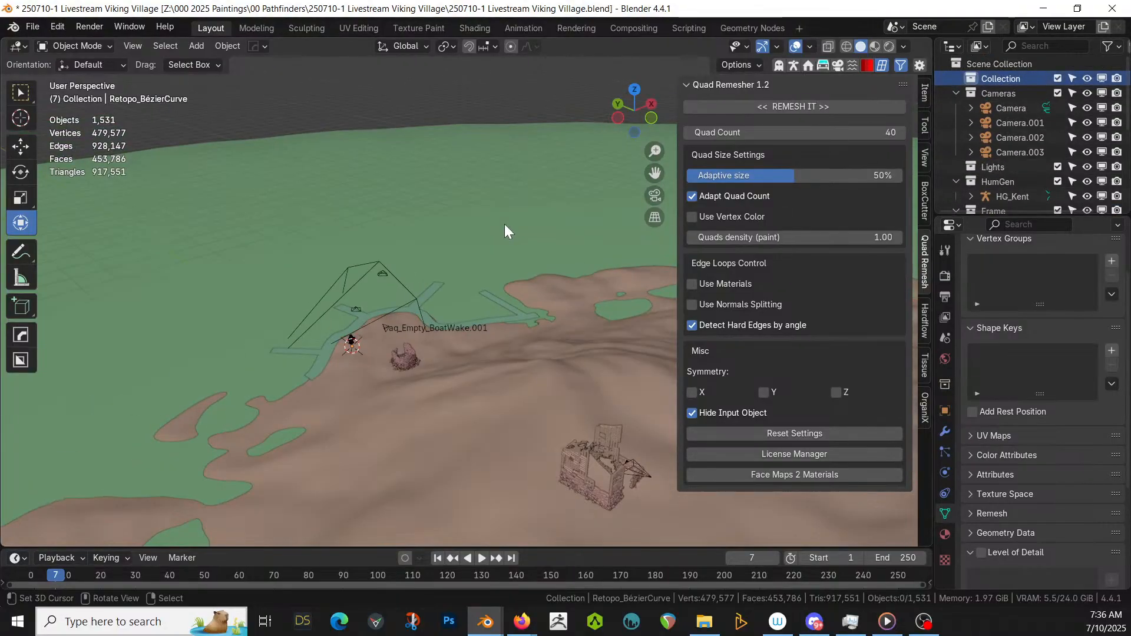
pyautogui.hotkey('ctrl', 'v')
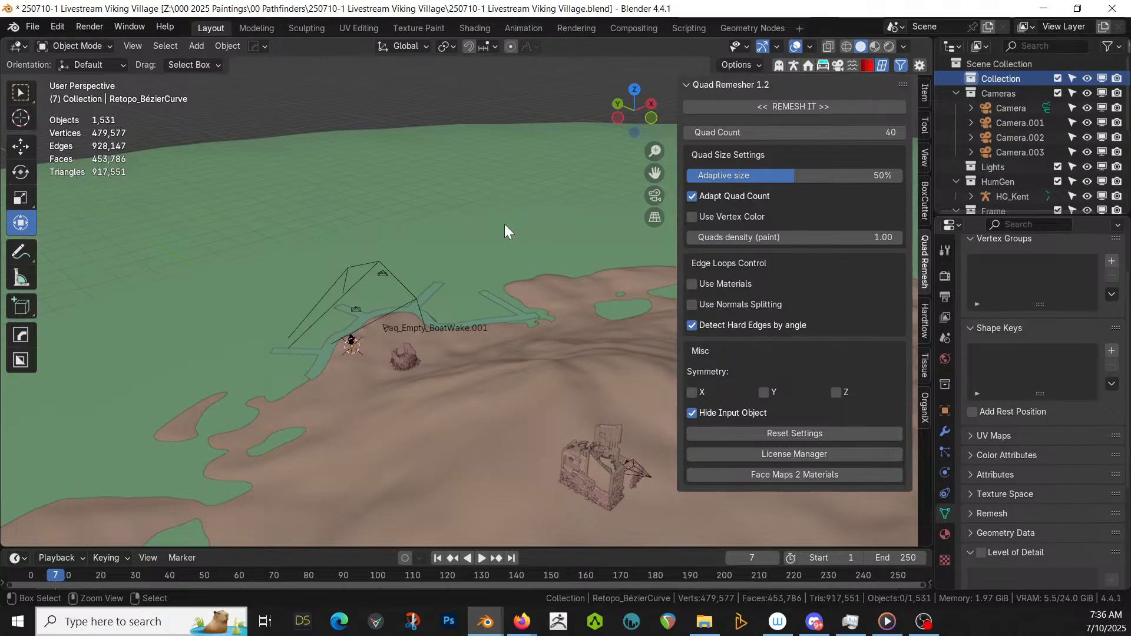
pyautogui.moveTo(495, 268); pyautogui.dragTo(486, 294, button='middle')
pyautogui.scroll(-5, 485, 293)
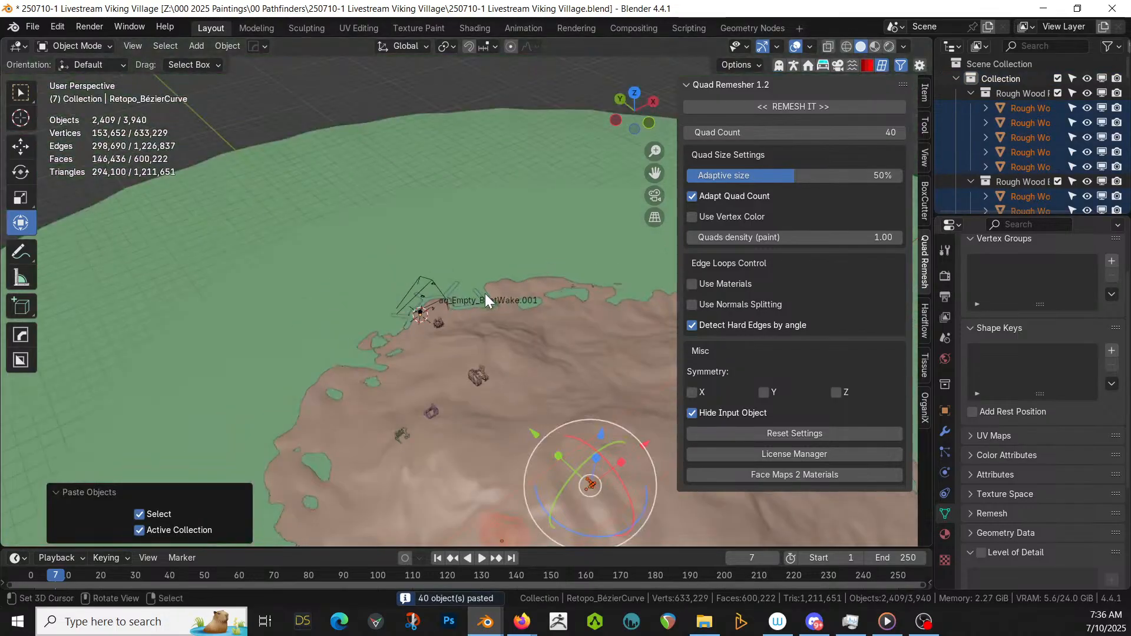
# - Move the pasted objects in top view about -411 m in X and 296 m in Y, clear of the island
pyautogui.press('KP_7')
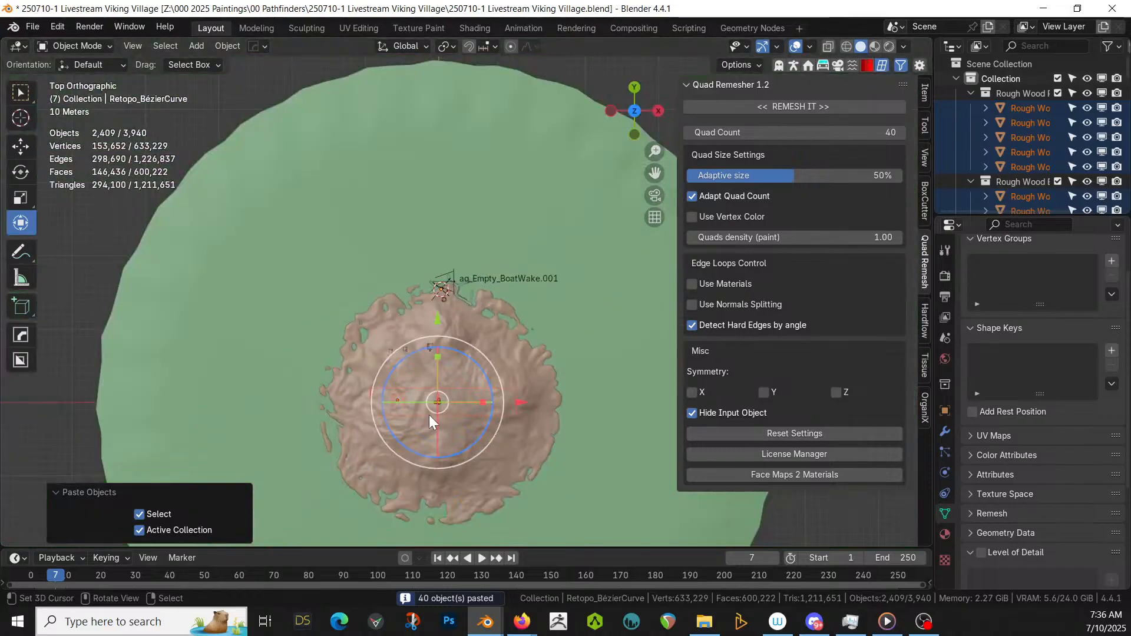
pyautogui.press('g')
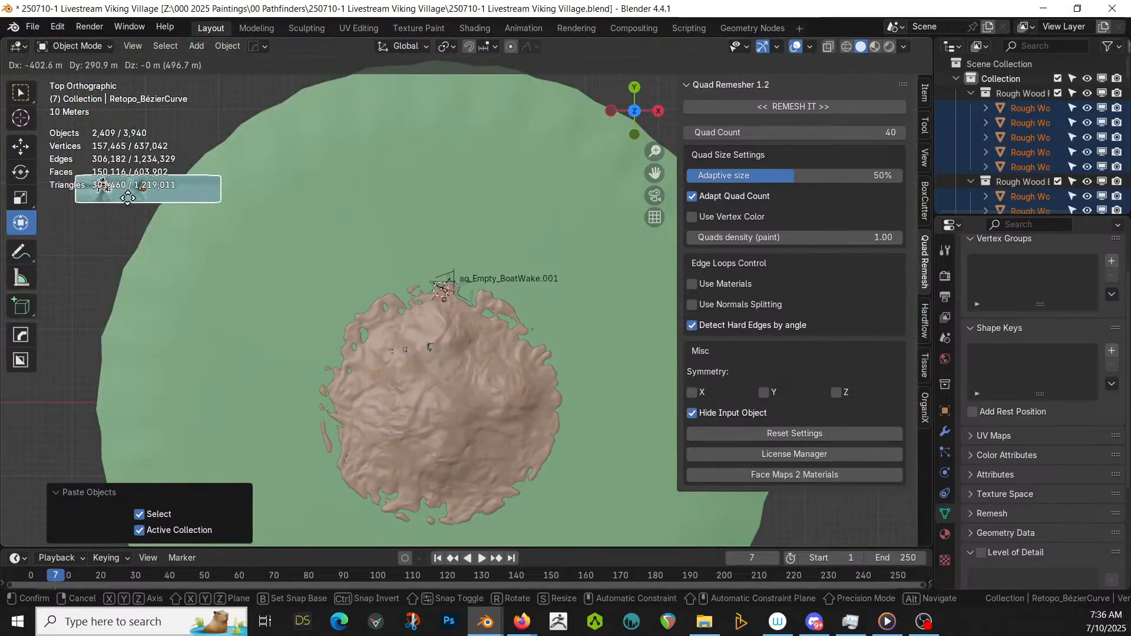
pyautogui.click(123, 195)
# - Copy the modifiers from the pasted Rough Wood platform onto the shoreline walkway mesh
pyautogui.keyDown('shift'); pyautogui.moveTo(192, 223); pyautogui.dragTo(162, 189, button='middle'); pyautogui.keyUp('shift')
pyautogui.scroll(4, 351, 256)
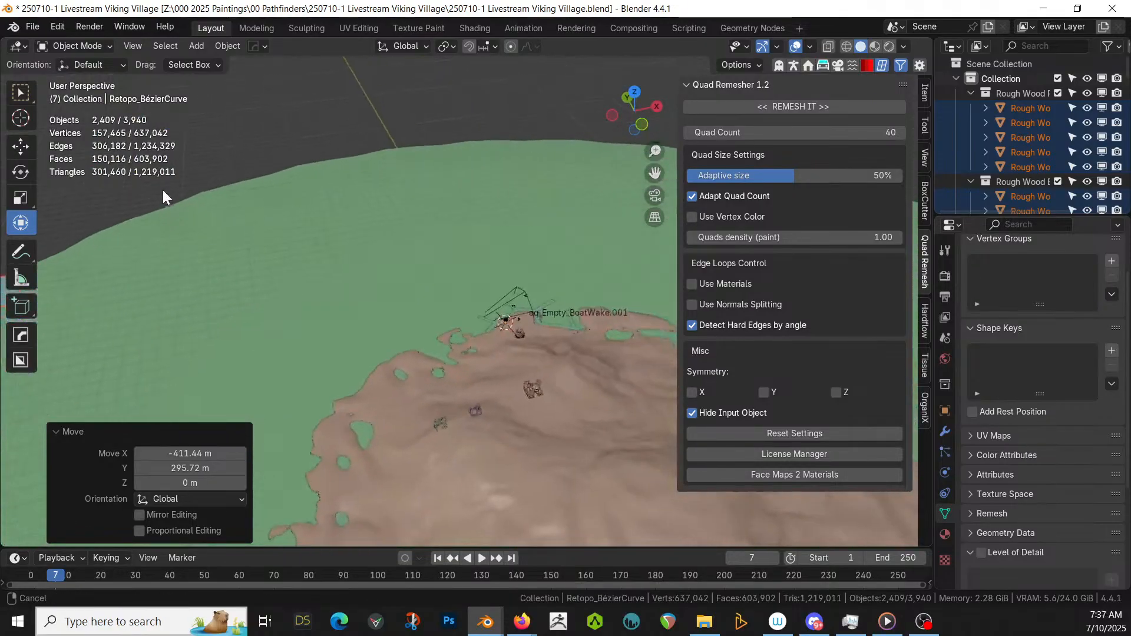
pyautogui.click(558, 325)
pyautogui.press('KP_Decimal')
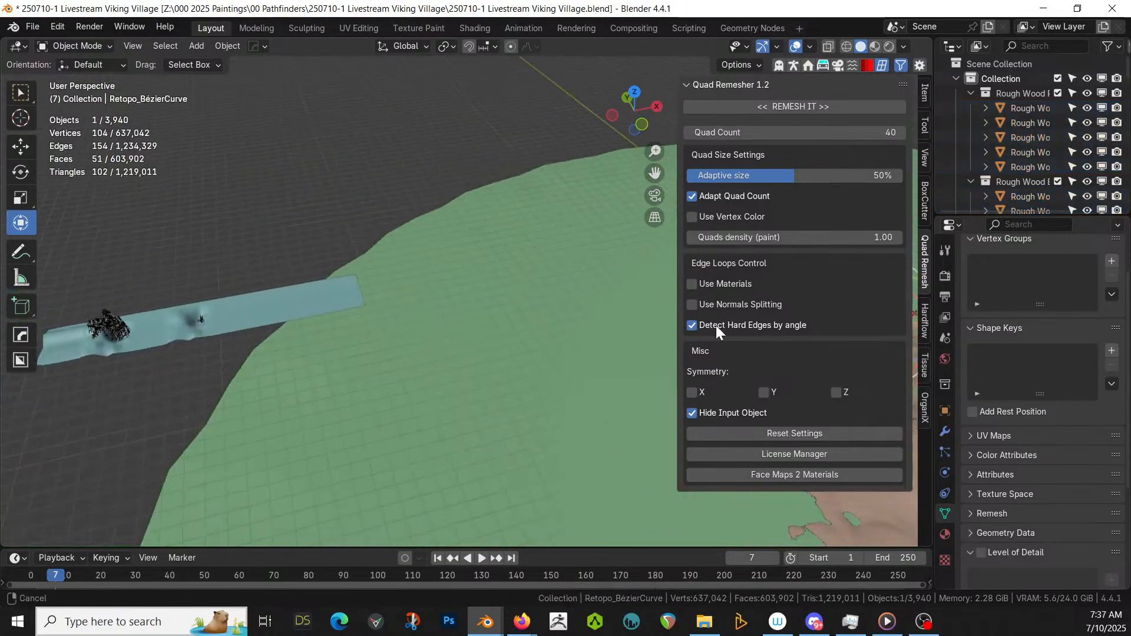
pyautogui.keyDown('shift'); pyautogui.rightClick(180, 327); pyautogui.keyUp('shift')
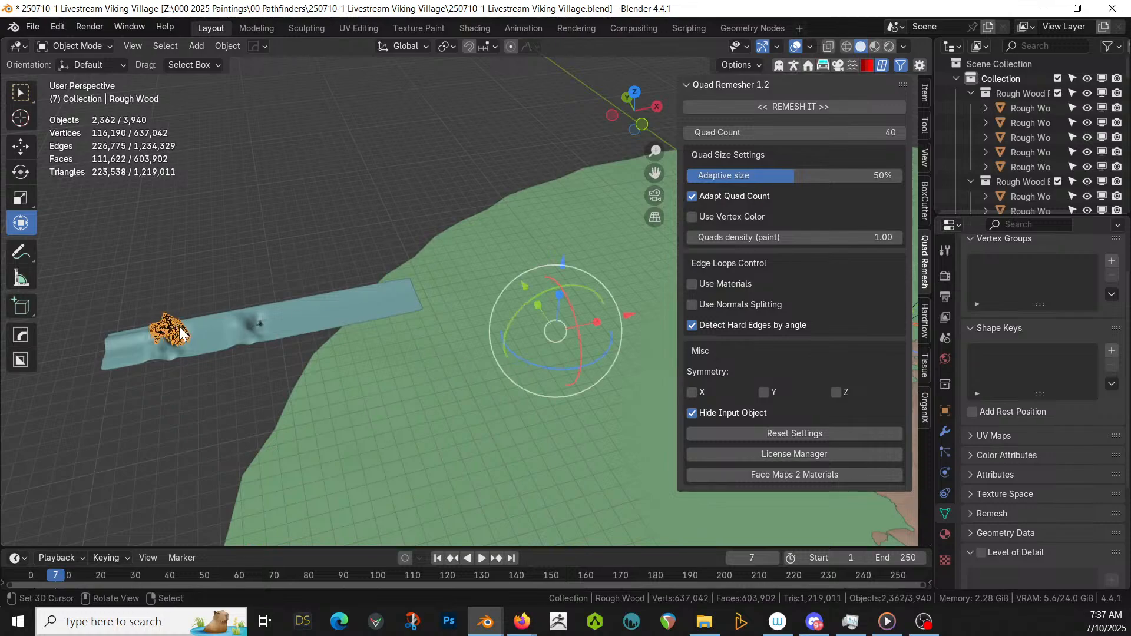
pyautogui.hotkey('ctrl', 'l')
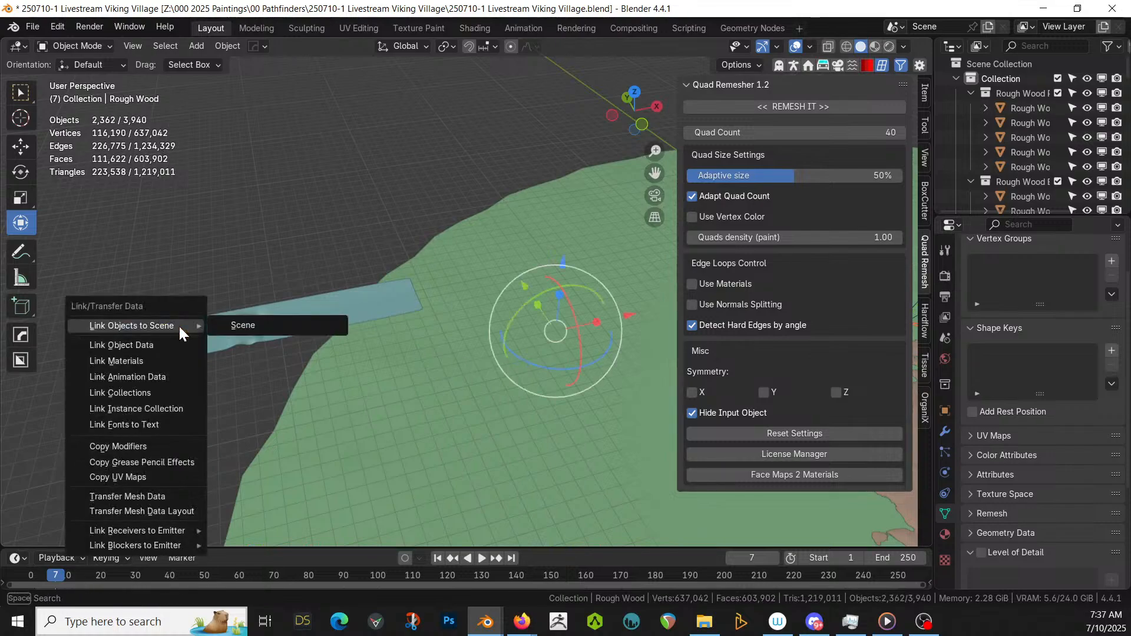
pyautogui.click(136, 446)
# - Select only the pasted Rough Wood platform and delete it
pyautogui.keyDown('shift'); pyautogui.moveTo(275, 422); pyautogui.dragTo(202, 422, button='middle'); pyautogui.keyUp('shift')
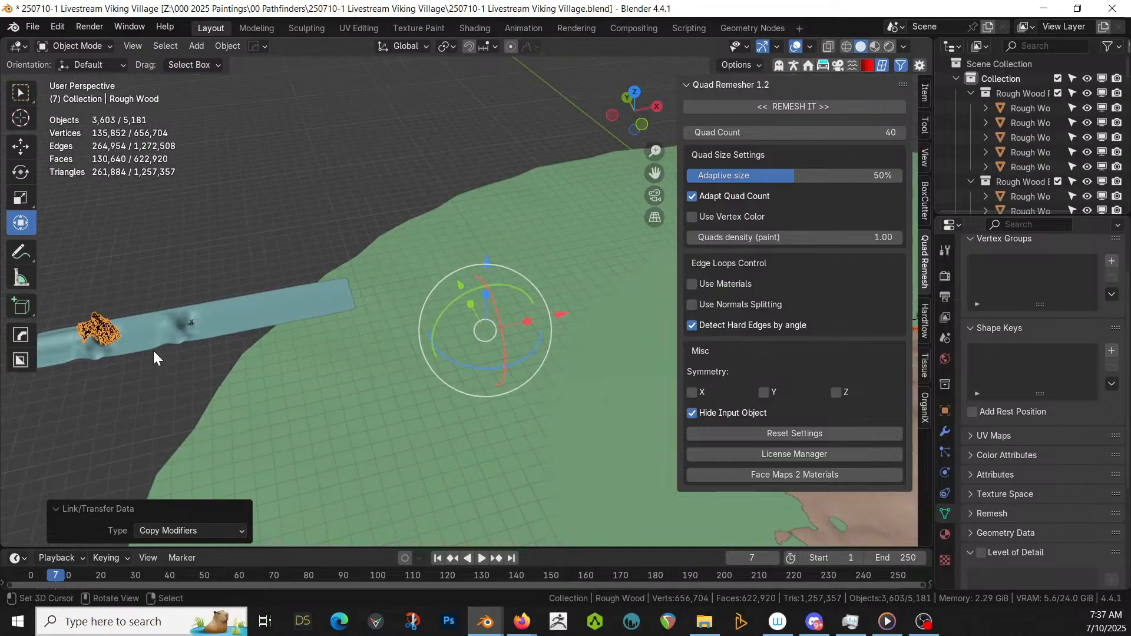
pyautogui.rightClick(102, 330)
pyautogui.rightClick(103, 328)
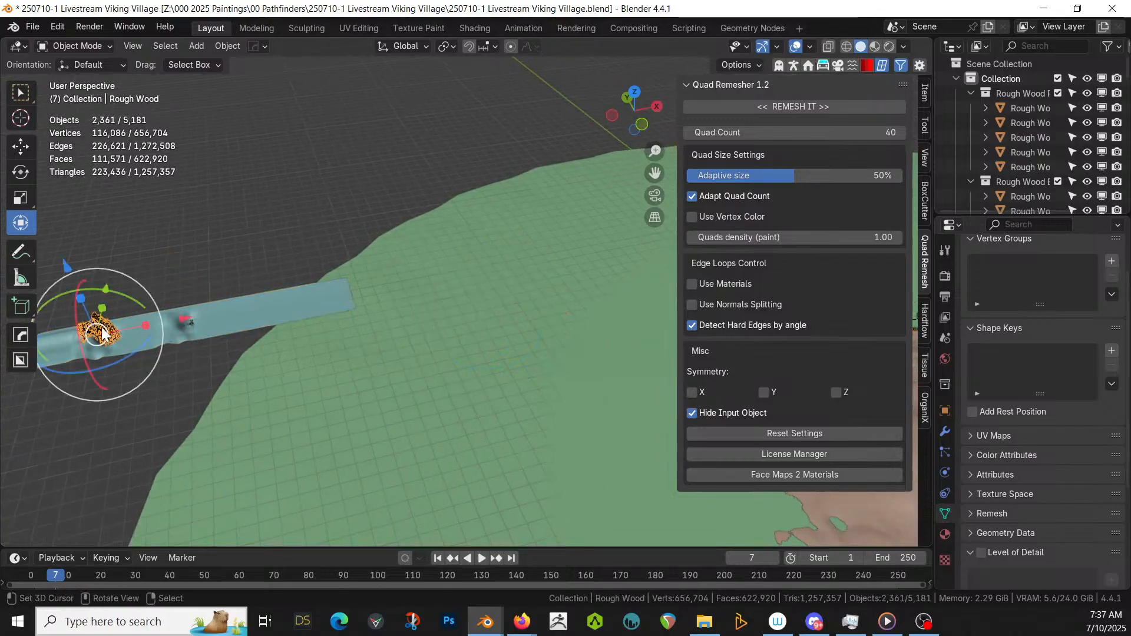
pyautogui.press('Delete')
pyautogui.keyDown('shift'); pyautogui.moveTo(288, 343); pyautogui.dragTo(902, 355, button='middle'); pyautogui.keyUp('shift')
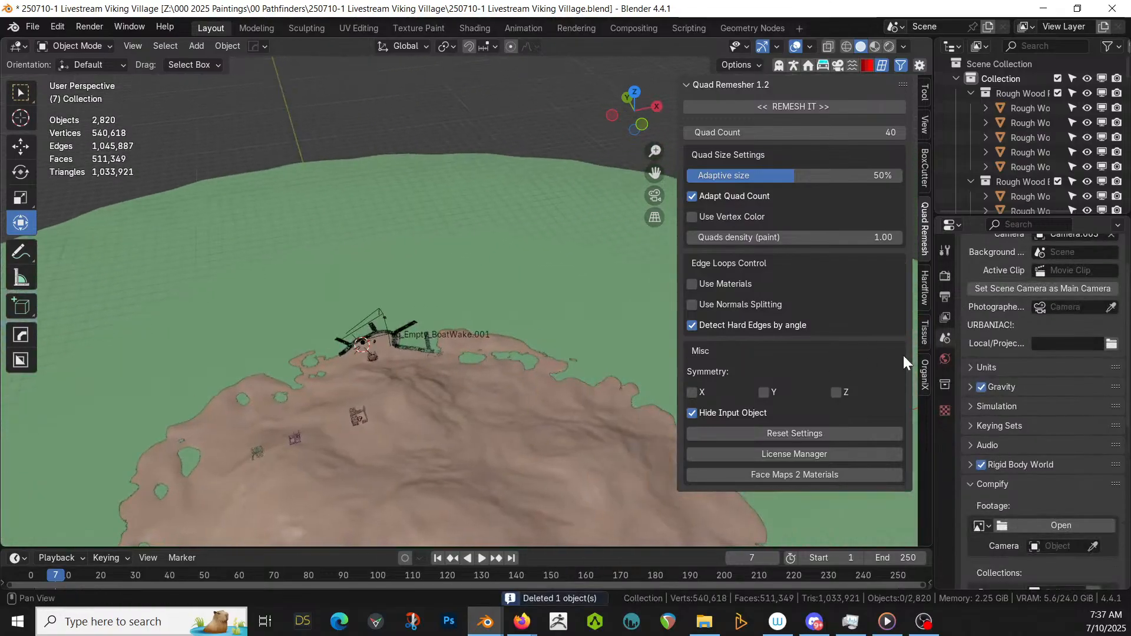
# - Select the plank walkway, inspect it from the water side and show its Platform Generator modifier settings
pyautogui.rightClick(409, 348)
pyautogui.rightClick(408, 344)
pyautogui.scroll(5, 408, 344)
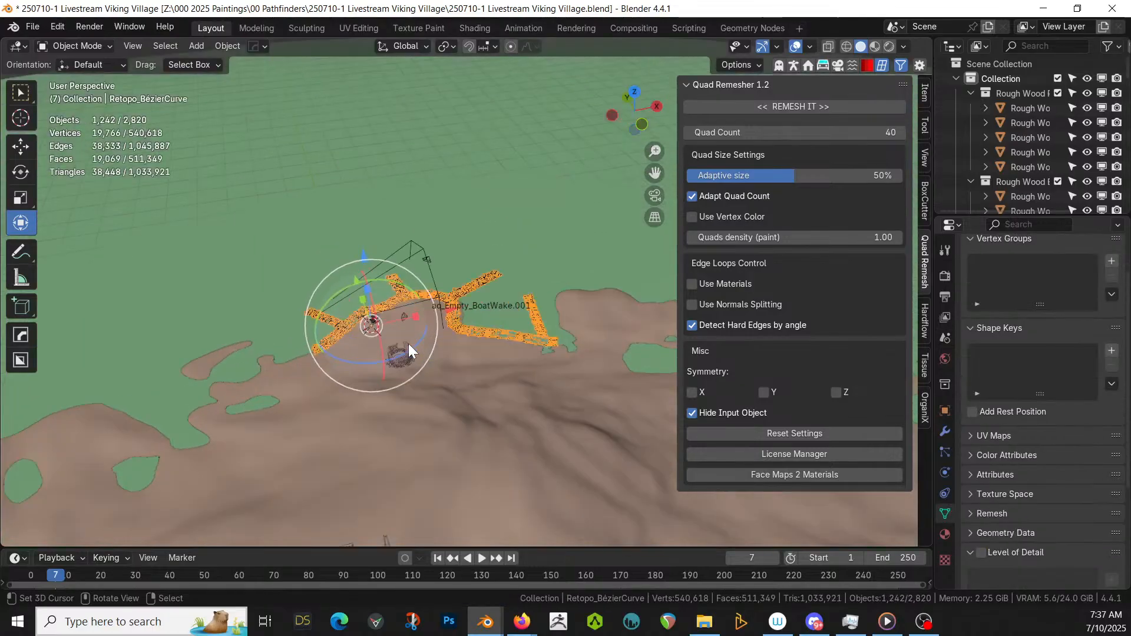
pyautogui.scroll(2, 408, 344)
pyautogui.moveTo(409, 344); pyautogui.dragTo(574, 292, button='middle')
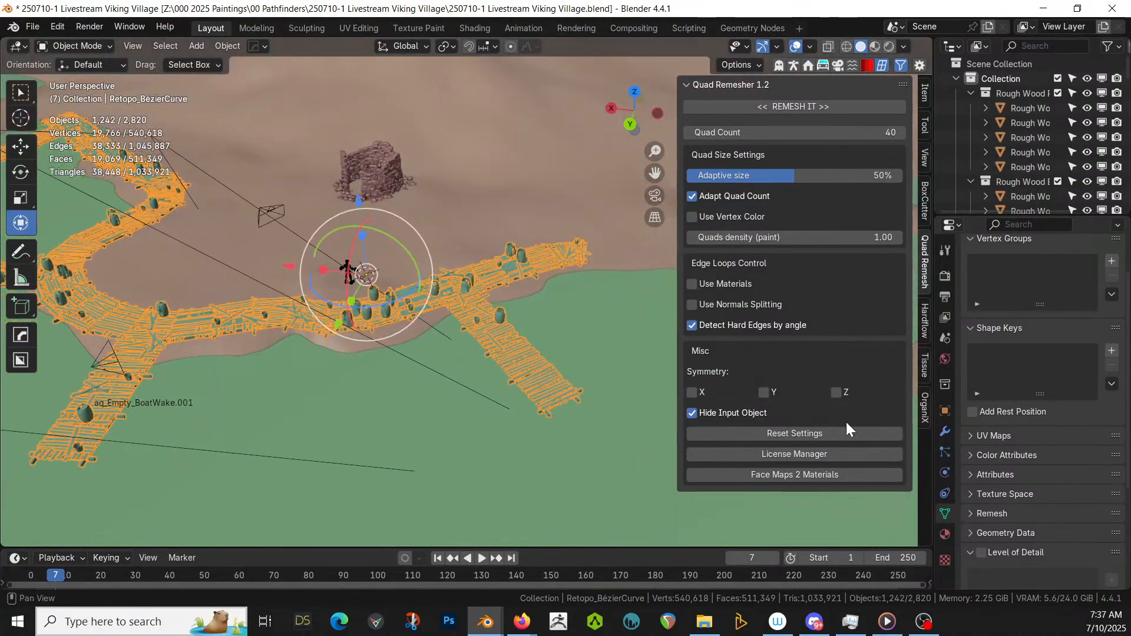
pyautogui.click(944, 432)
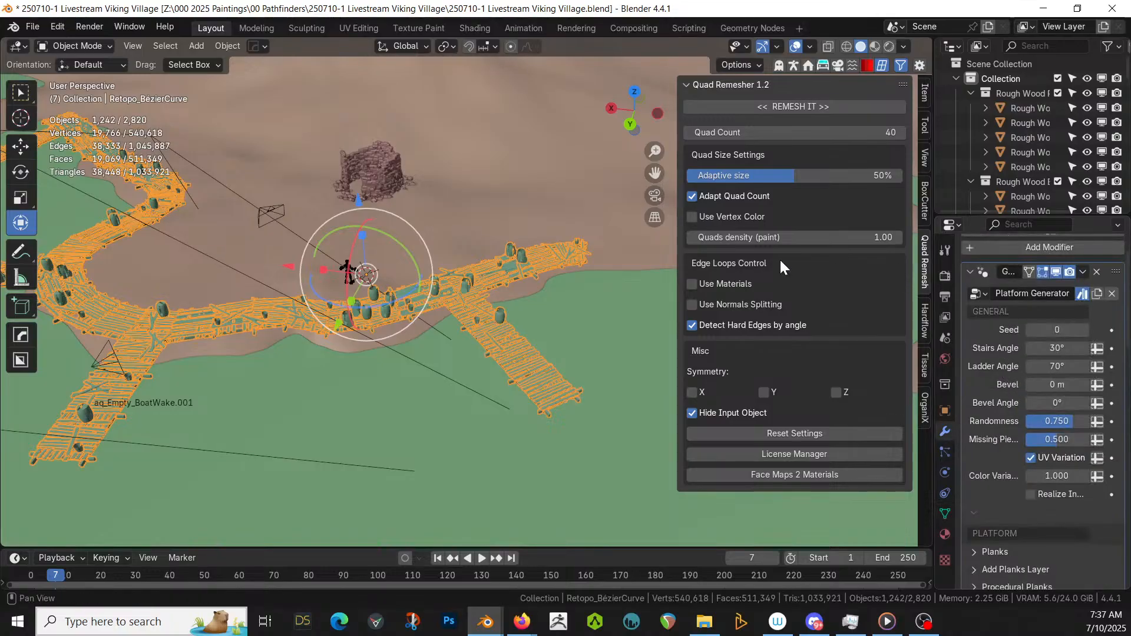
# - Look up the ground terrain's collection and set the walkway's base Terrain Collection to Ground
pyautogui.click(479, 194)
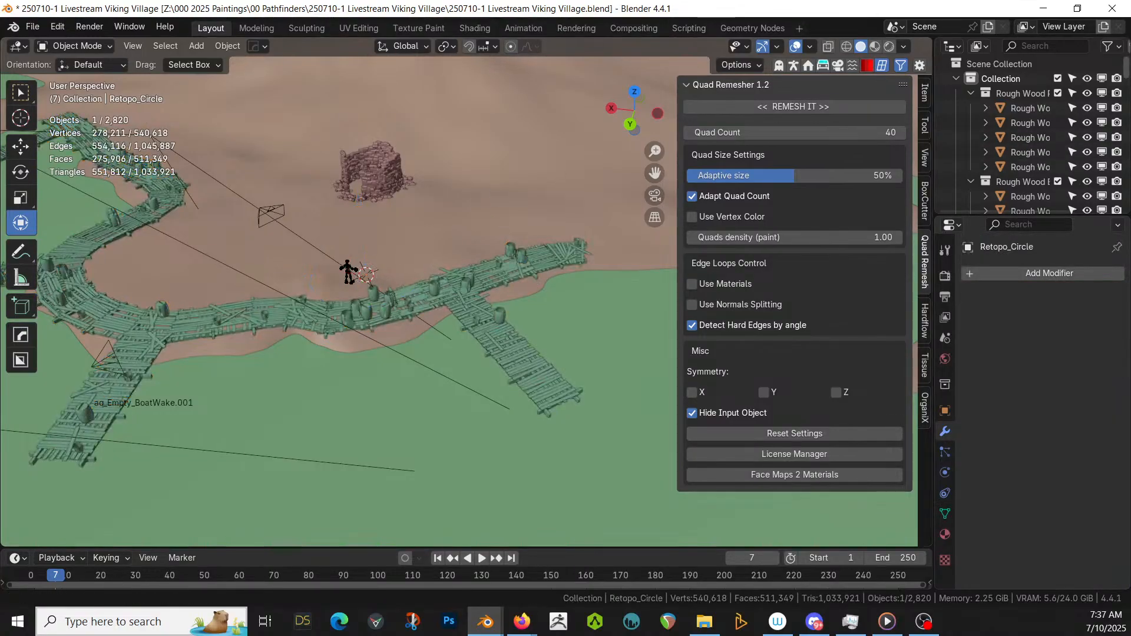
pyautogui.press('KP_Decimal')
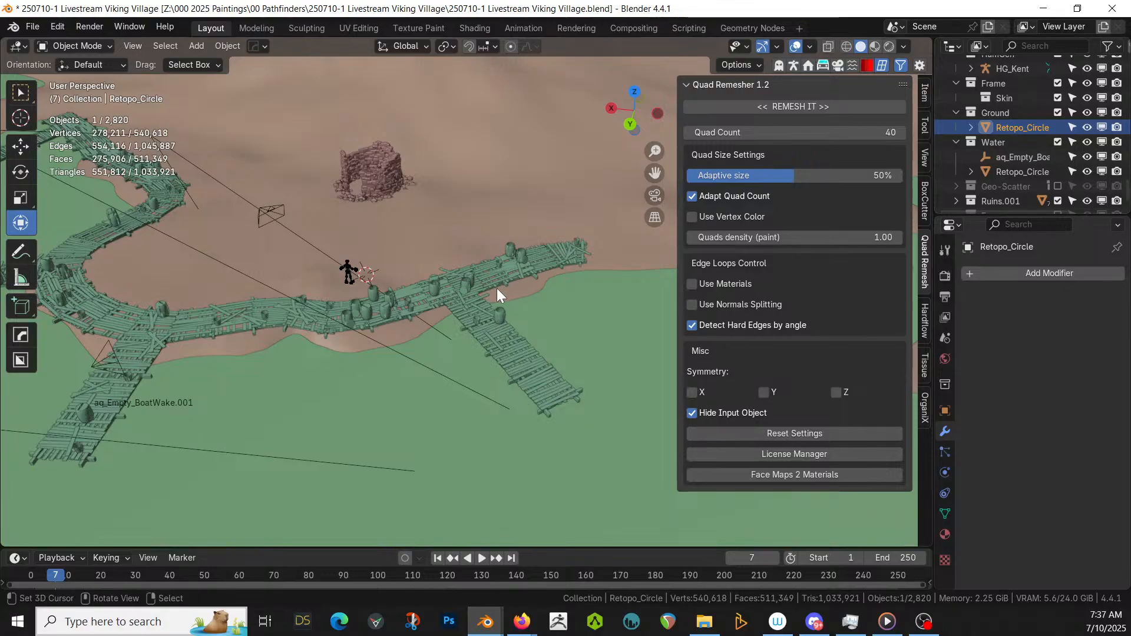
pyautogui.click(493, 323)
pyautogui.scroll(-5, 989, 451)
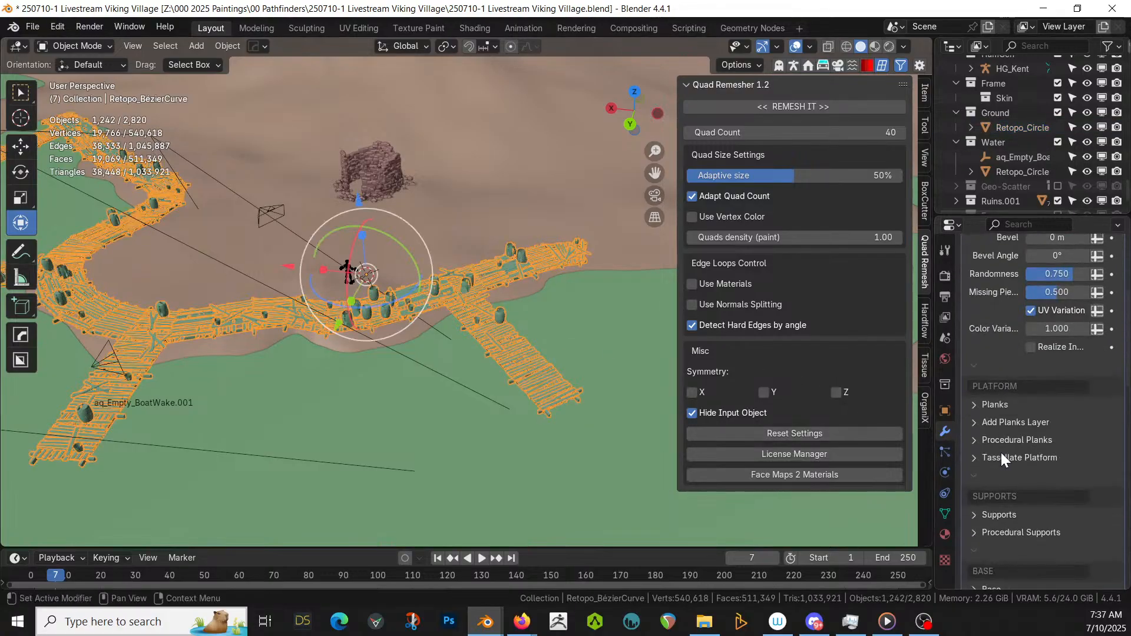
pyautogui.scroll(-3, 1001, 452)
pyautogui.click(972, 501)
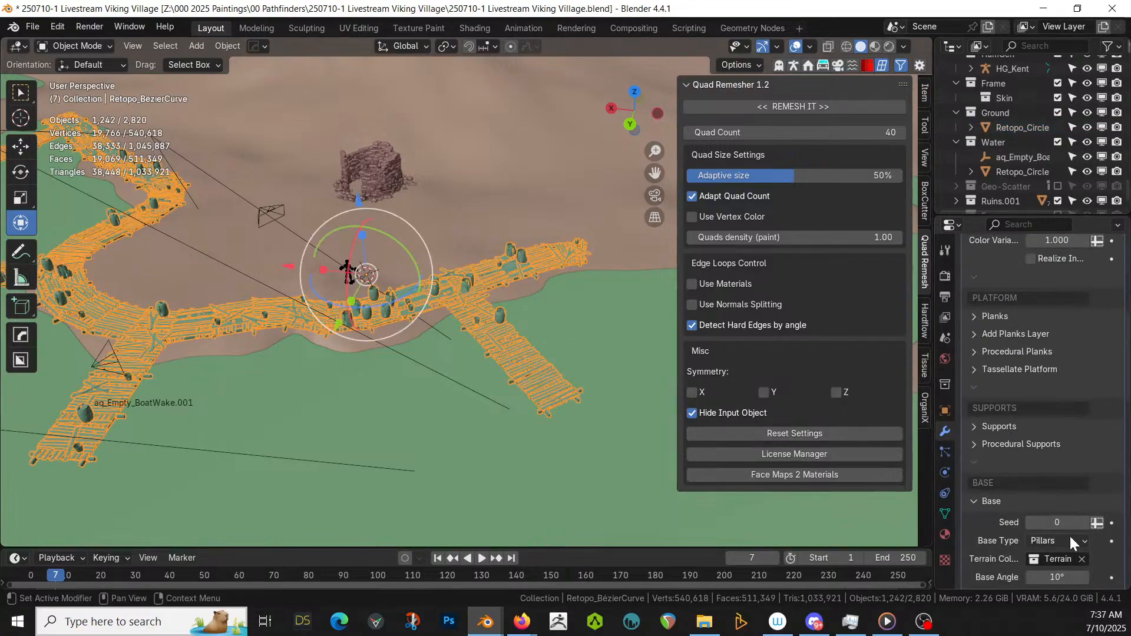
pyautogui.click(1083, 561)
pyautogui.click(1064, 561)
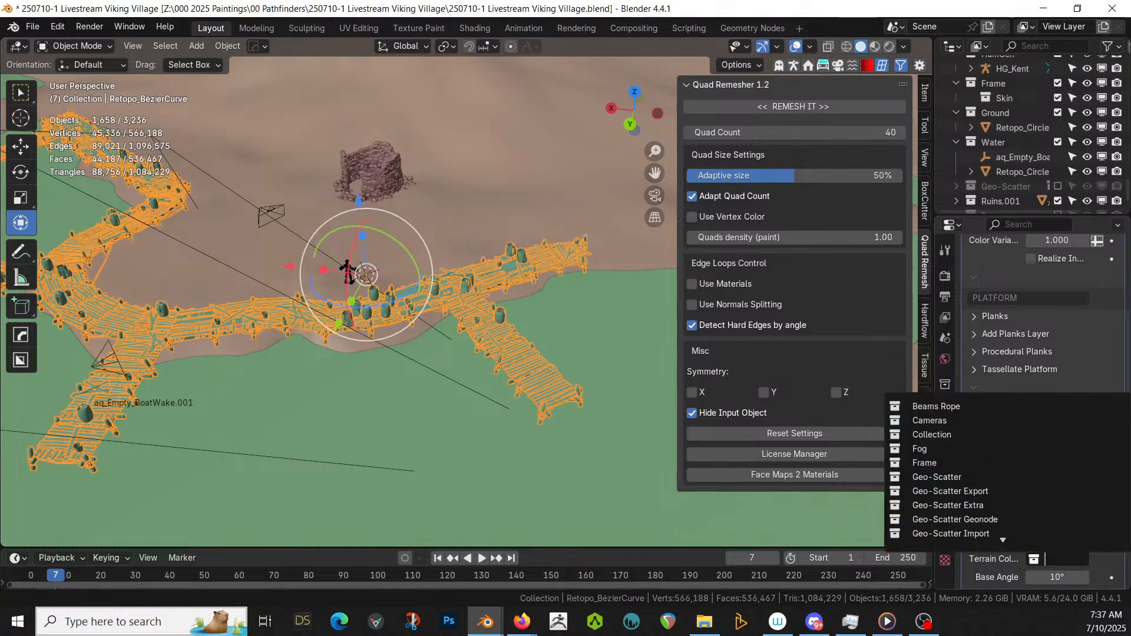
pyautogui.write('Grou')
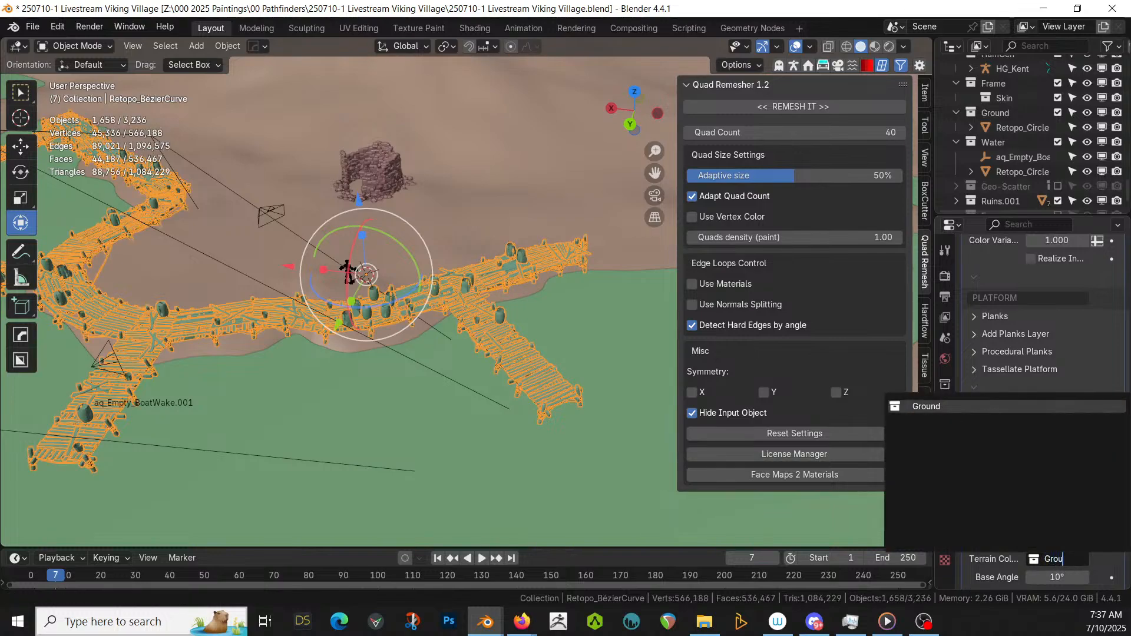
pyautogui.click(920, 406)
# - Check the walkway's supports and set the Platform Generator's Randomness to 0.100
pyautogui.moveTo(506, 391); pyautogui.dragTo(518, 342, button='middle')
pyautogui.scroll(8, 1025, 402)
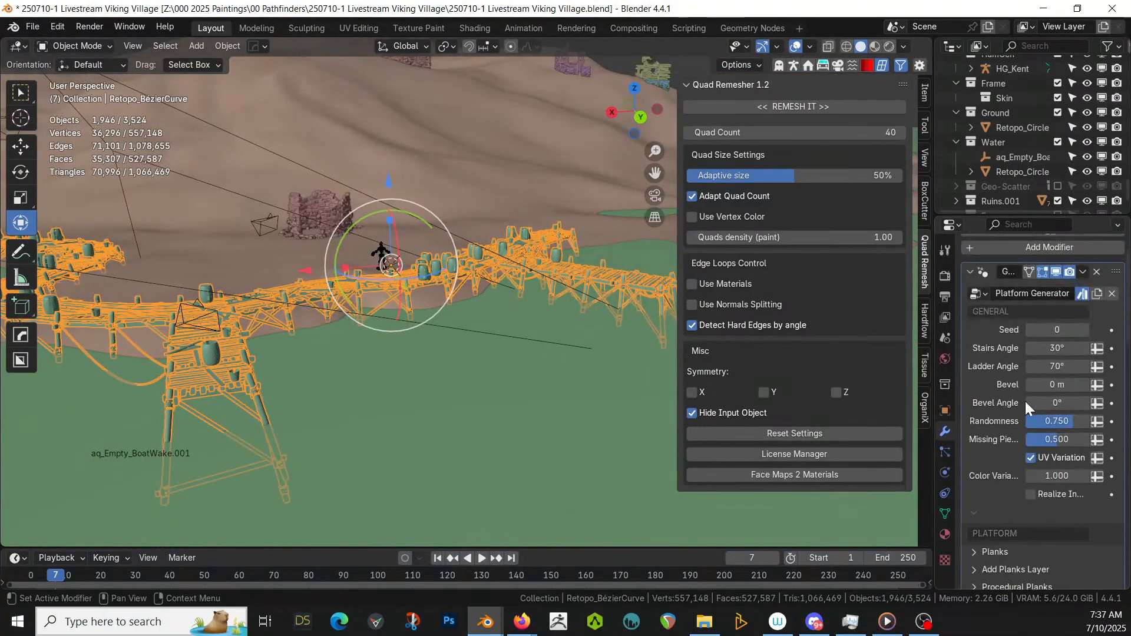
pyautogui.scroll(3, 1025, 401)
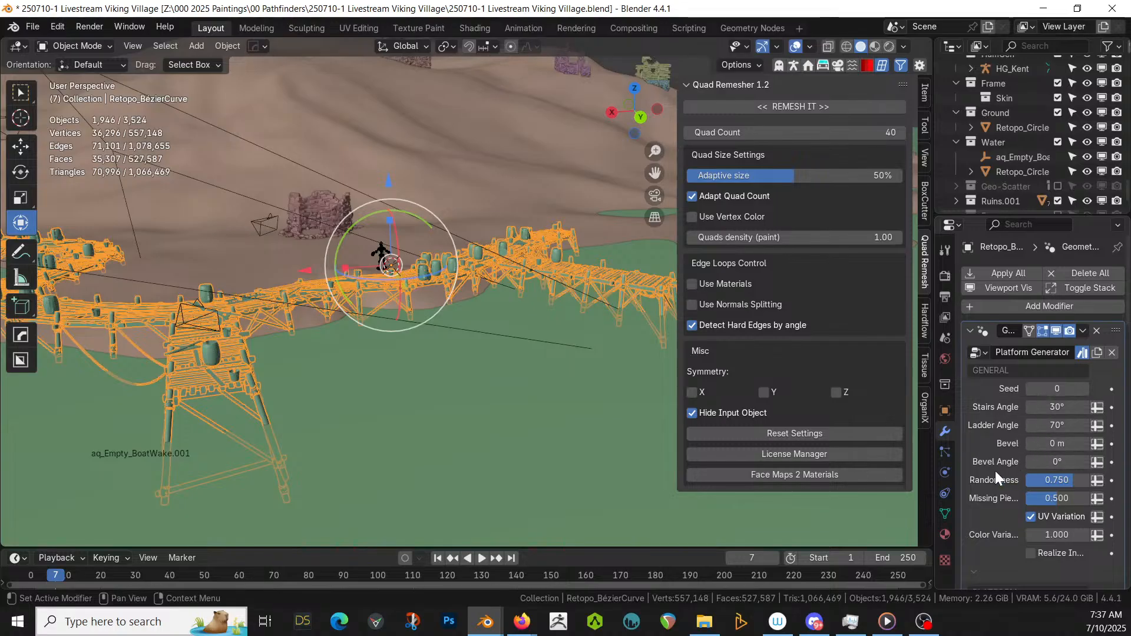
pyautogui.moveTo(1055, 478); pyautogui.dragTo(1012, 479)
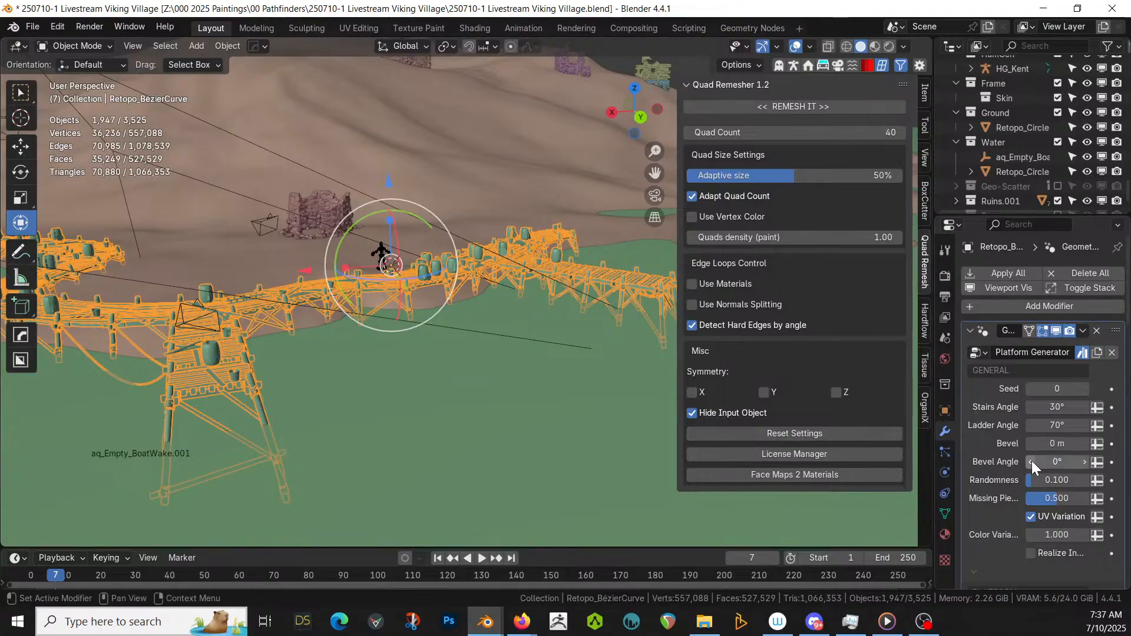
# - Expand the Platform Generator's Planks settings and widen the properties editor enough to read the full setting names
pyautogui.scroll(-3, 1008, 476)
pyautogui.scroll(-2, 1008, 476)
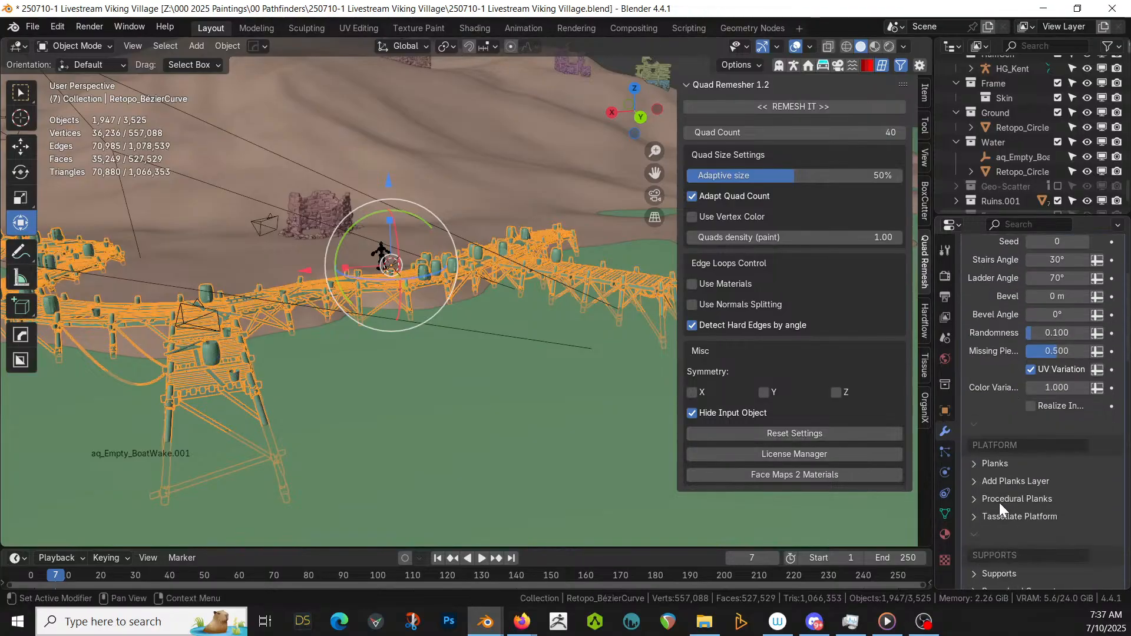
pyautogui.click(973, 465)
pyautogui.scroll(-2, 1032, 483)
pyautogui.scroll(-3, 1032, 483)
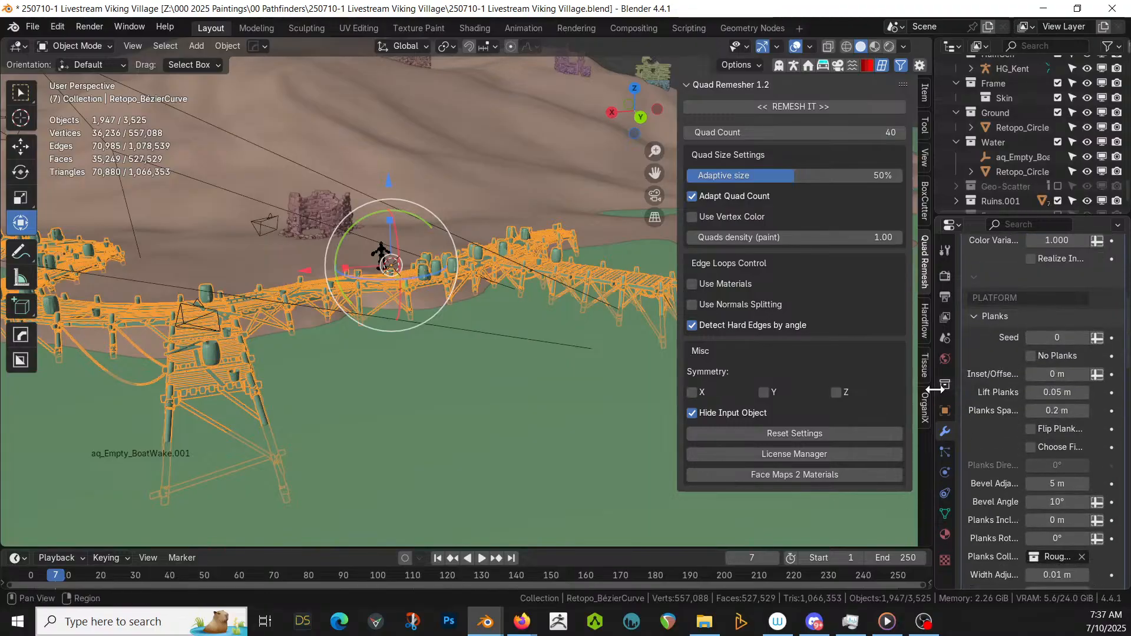
pyautogui.moveTo(934, 387); pyautogui.dragTo(741, 388)
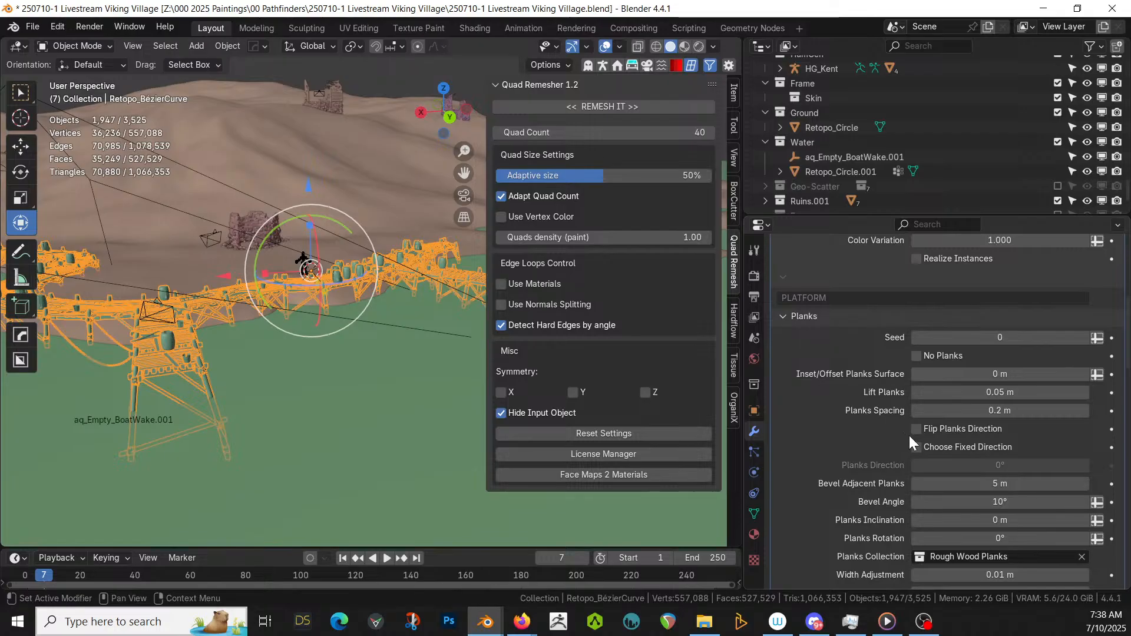
# - Inspect the walkway's planks up close and set the Platform Generator's Missing Pieces to 0.010
pyautogui.scroll(1, 953, 447)
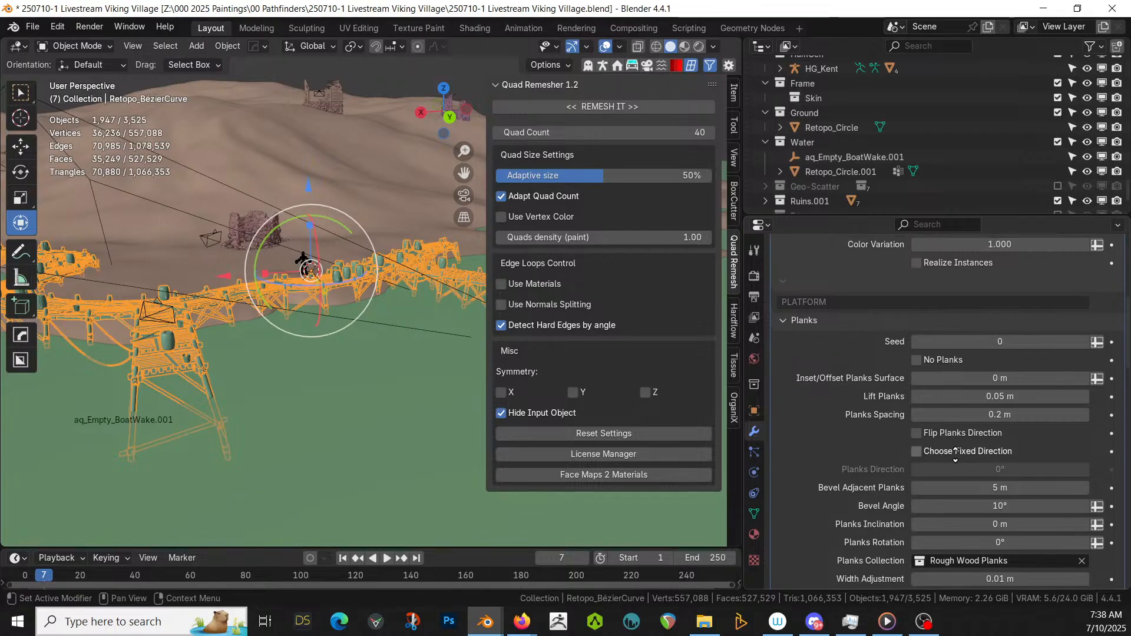
pyautogui.moveTo(400, 376); pyautogui.dragTo(575, 409, button='middle')
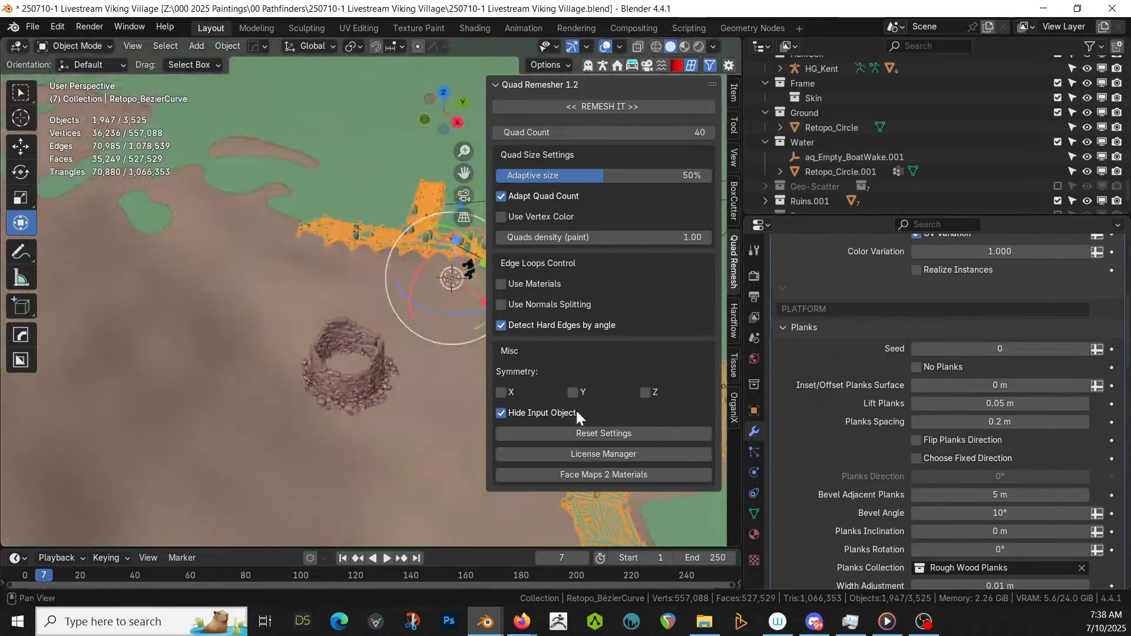
pyautogui.moveTo(393, 396); pyautogui.dragTo(256, 277, button='middle')
pyautogui.scroll(3, 378, 409)
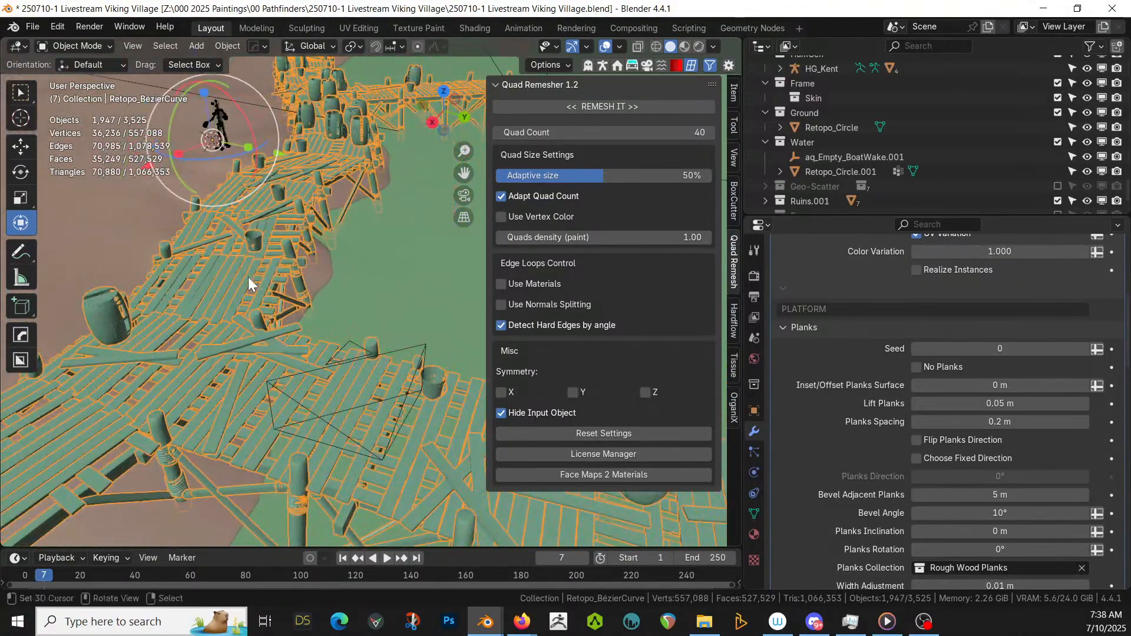
pyautogui.scroll(5, 956, 372)
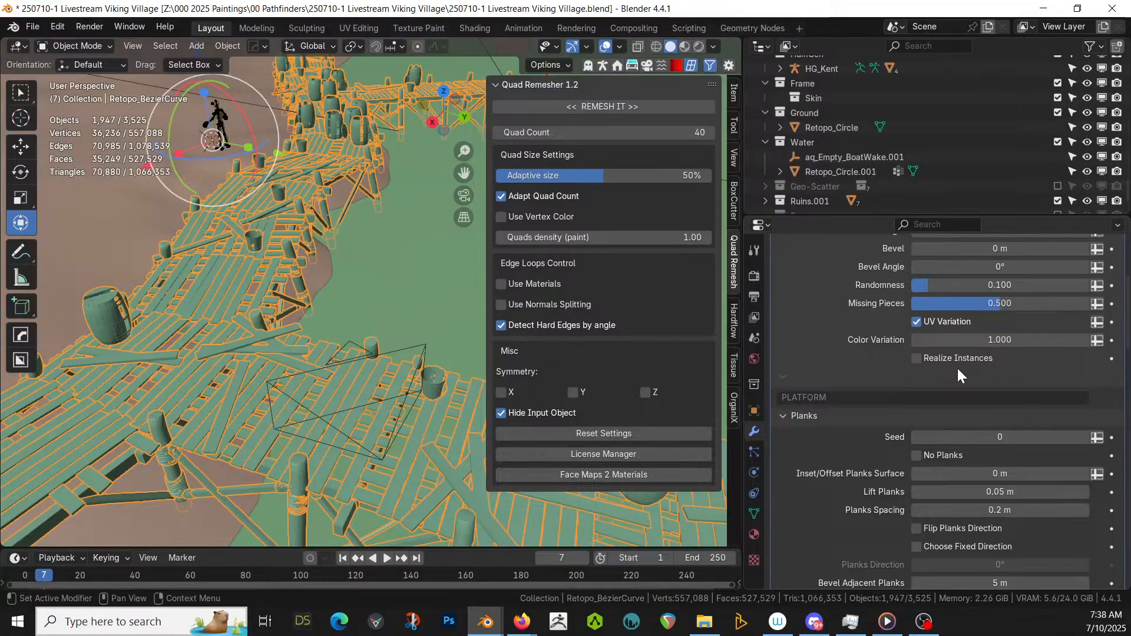
pyautogui.scroll(2, 957, 369)
pyautogui.moveTo(996, 332); pyautogui.dragTo(919, 332)
pyautogui.moveTo(296, 334); pyautogui.dragTo(279, 392, button='middle')
pyautogui.scroll(4, 353, 363)
pyautogui.moveTo(359, 362); pyautogui.dragTo(511, 478, button='middle')
pyautogui.doubleClick(948, 332)
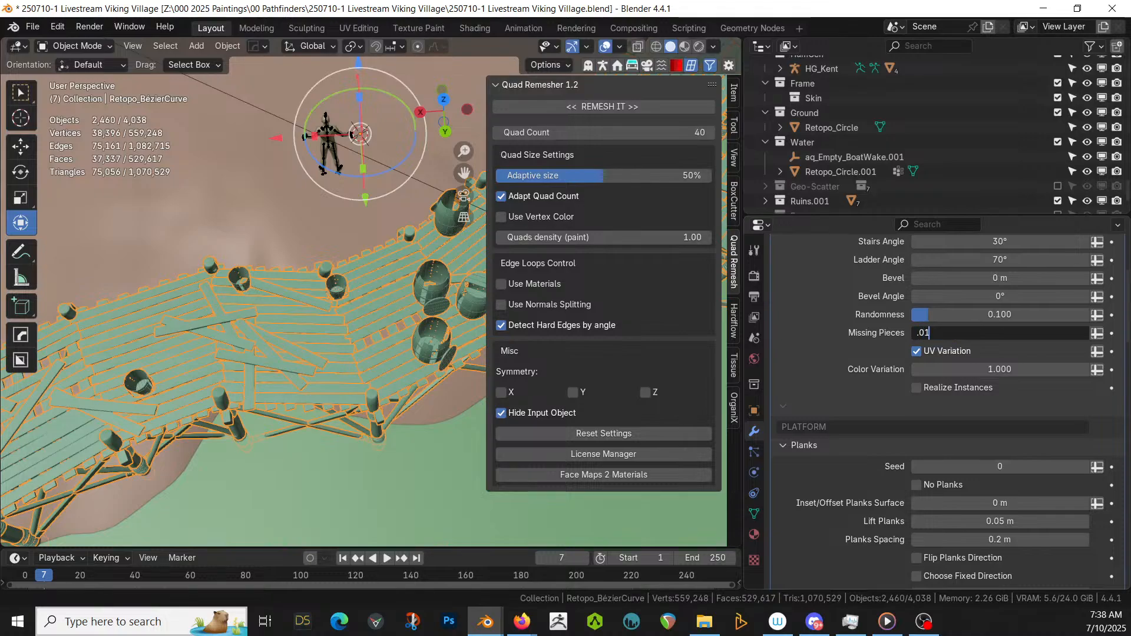
pyautogui.press('Return')
# - Set the Density of the Rough Wood Scatter under Scatter on Platform to 0.100
pyautogui.scroll(-3, 284, 296)
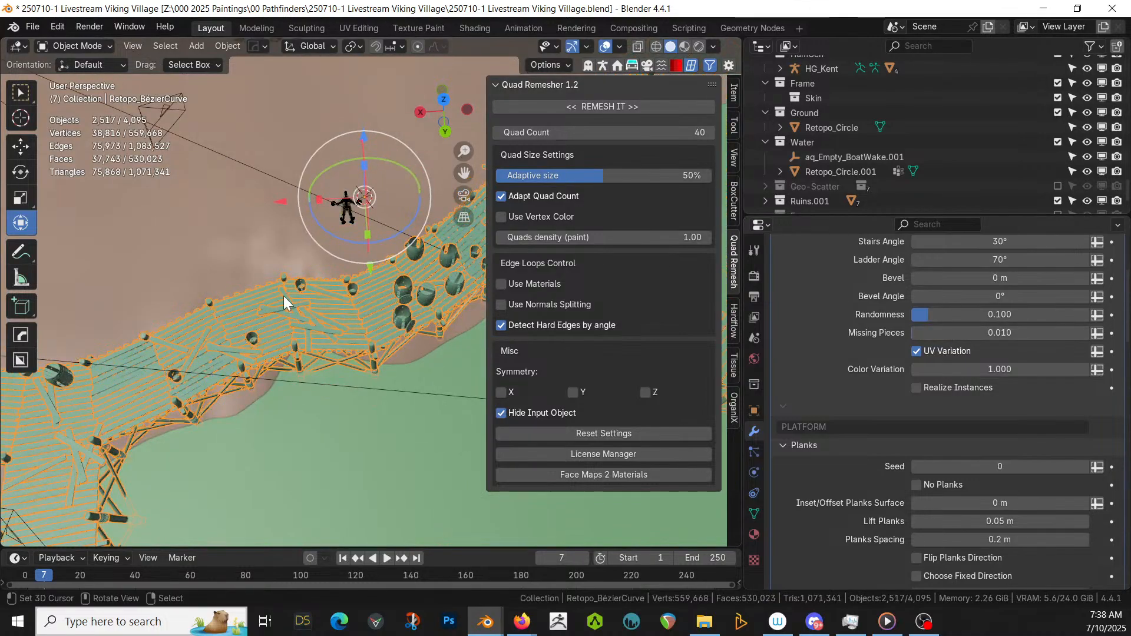
pyautogui.keyDown('shift'); pyautogui.moveTo(284, 296); pyautogui.dragTo(277, 253, button='middle'); pyautogui.keyUp('shift')
pyautogui.scroll(-10, 938, 415)
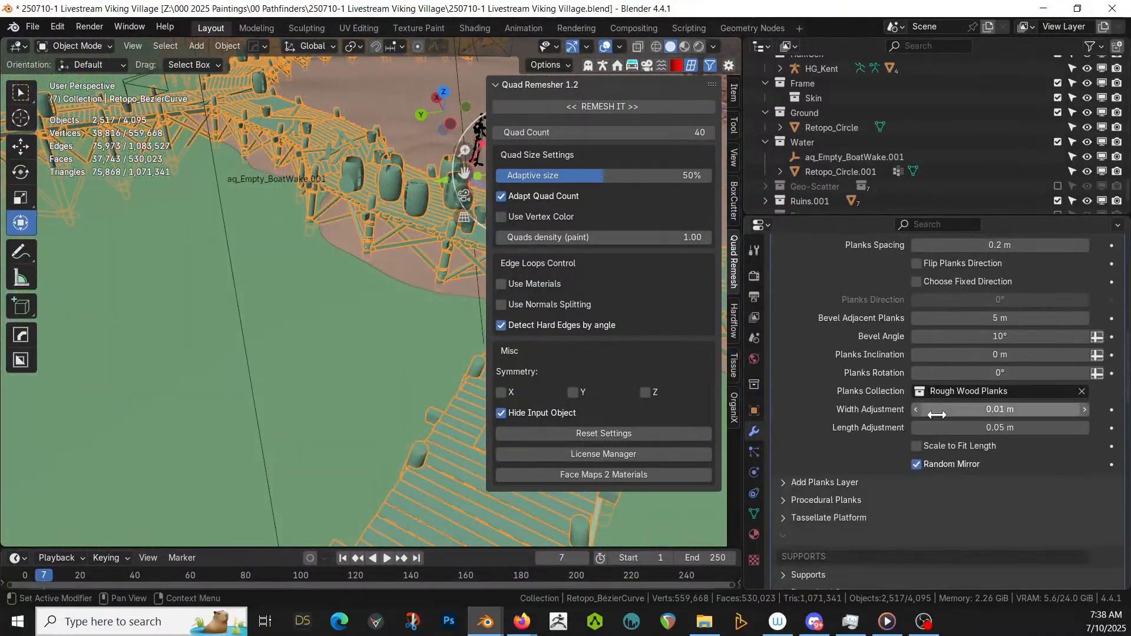
pyautogui.scroll(-20, 936, 414)
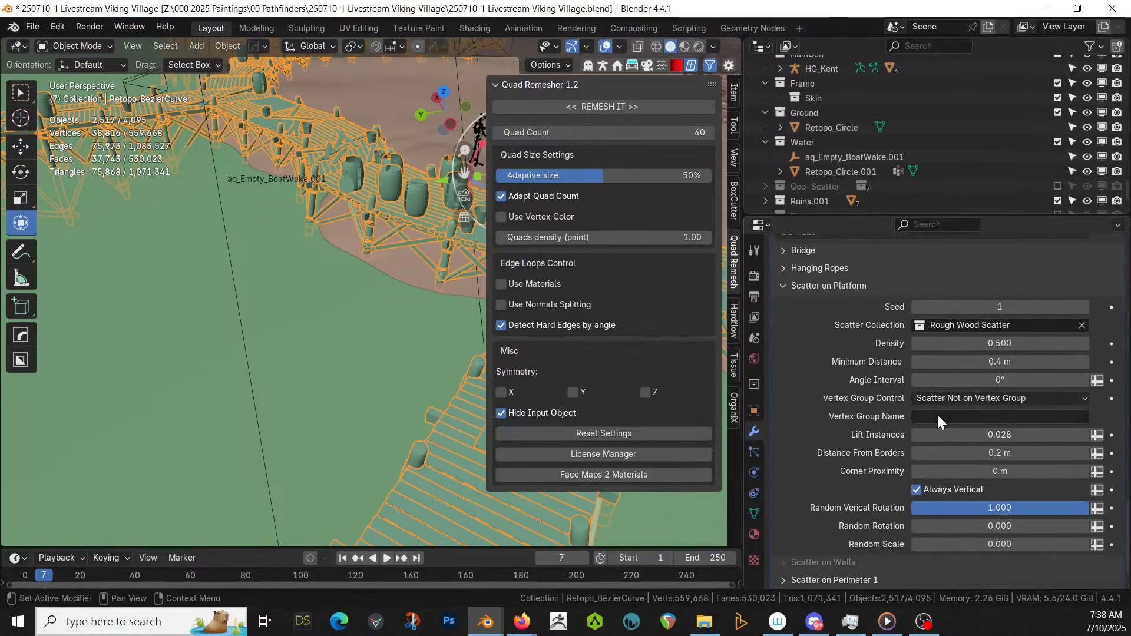
pyautogui.click(982, 343)
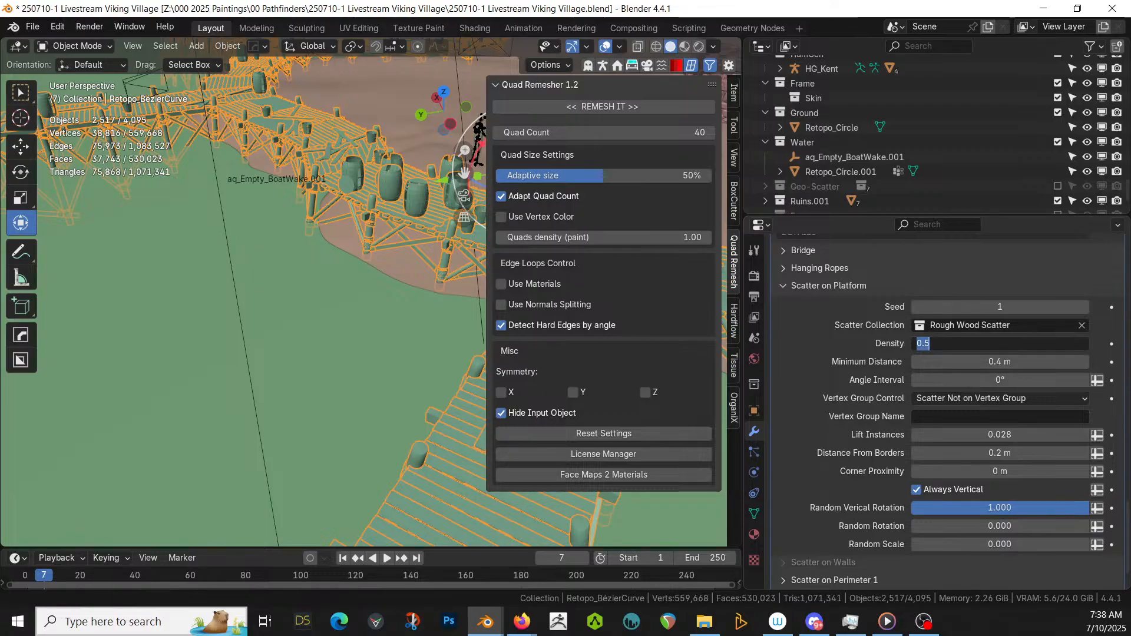
pyautogui.write('.1')
pyautogui.press('Return')
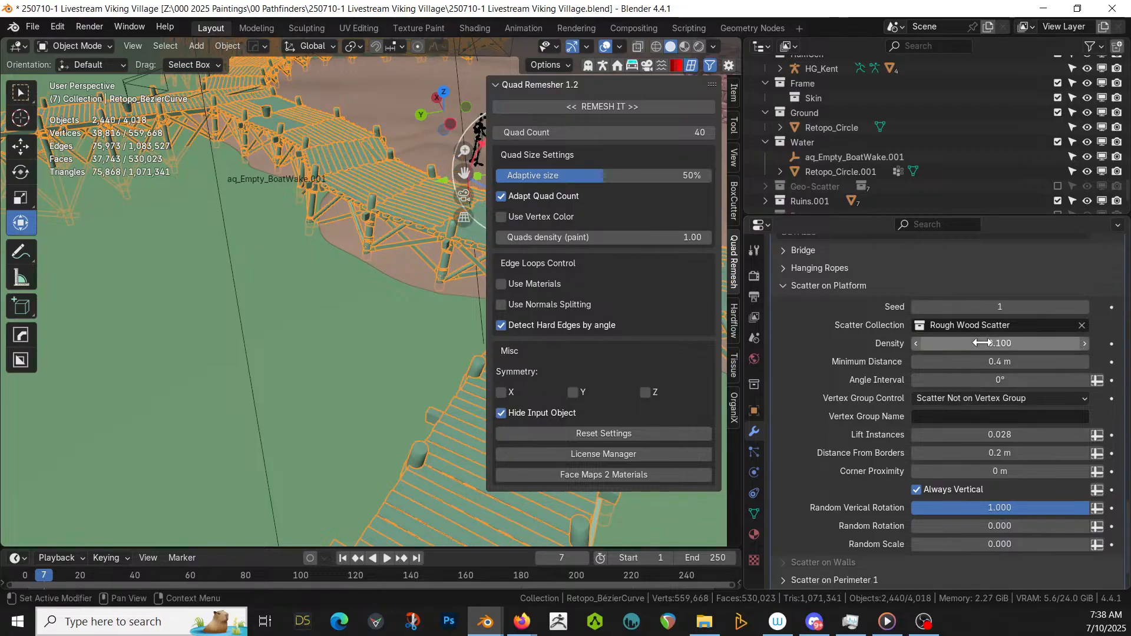
# - Check the scattered props along the walkway, expand the Hanging Ropes settings and raise their Tension to 0.425
pyautogui.moveTo(32, 222); pyautogui.dragTo(704, 334, button='middle')
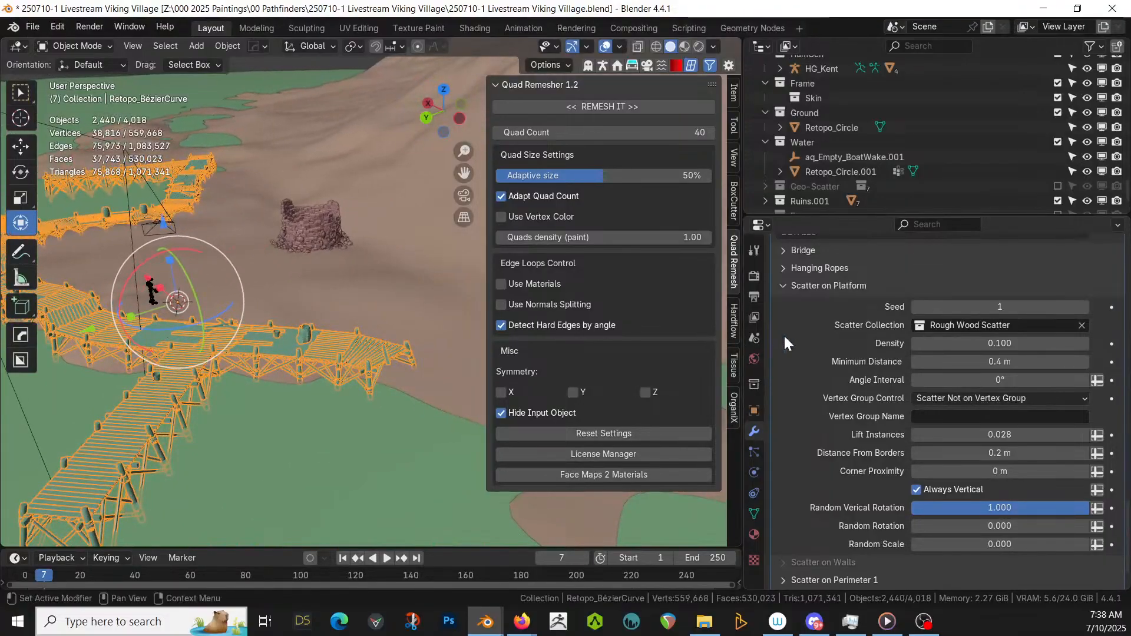
pyautogui.moveTo(380, 294); pyautogui.dragTo(514, 351, button='middle')
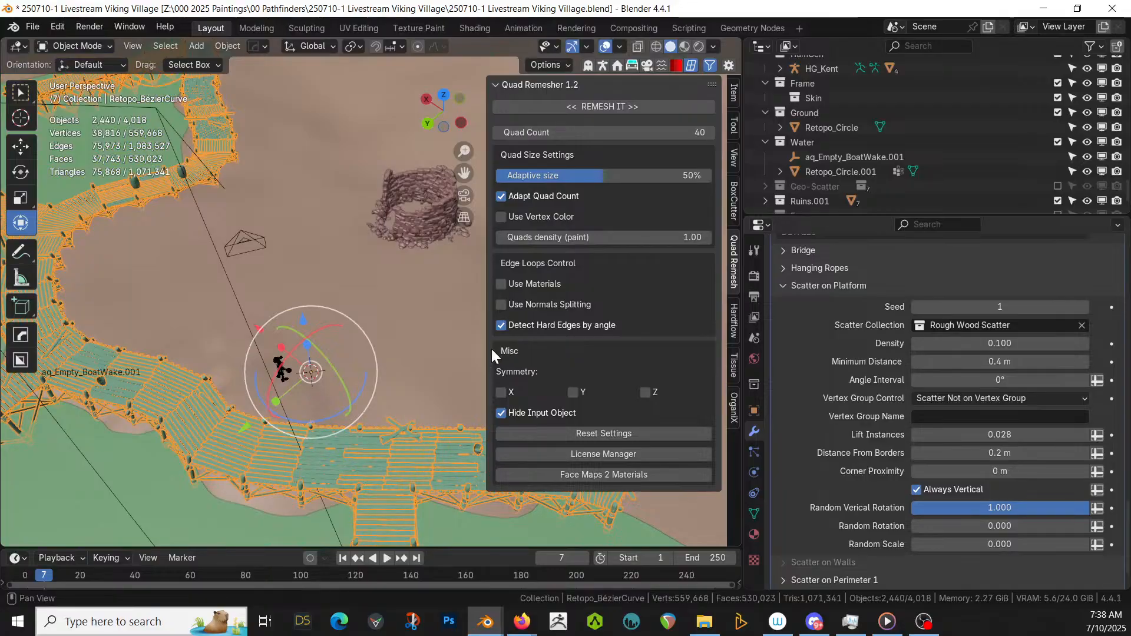
pyautogui.moveTo(387, 355); pyautogui.dragTo(412, 294, button='middle')
pyautogui.scroll(5, 868, 444)
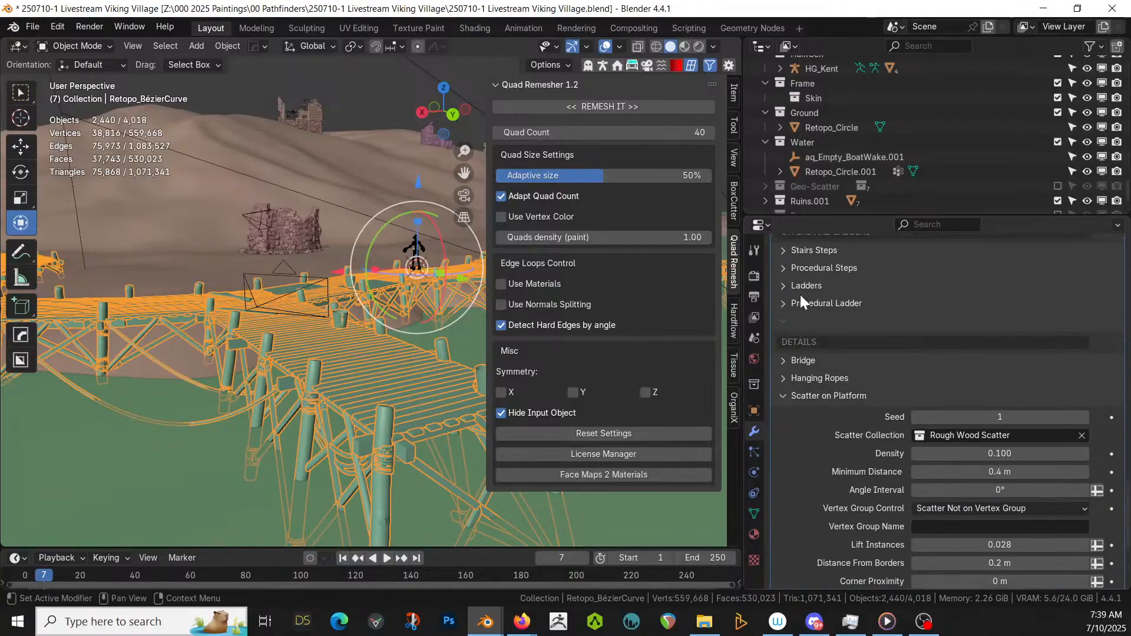
pyautogui.click(787, 376)
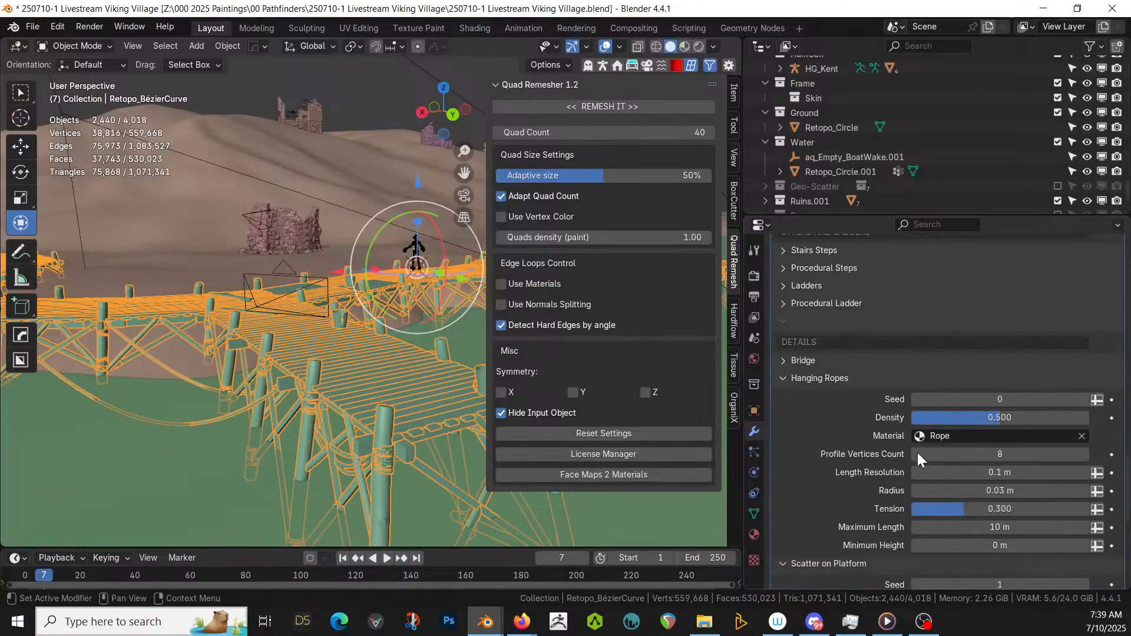
pyautogui.moveTo(964, 517); pyautogui.dragTo(985, 508)
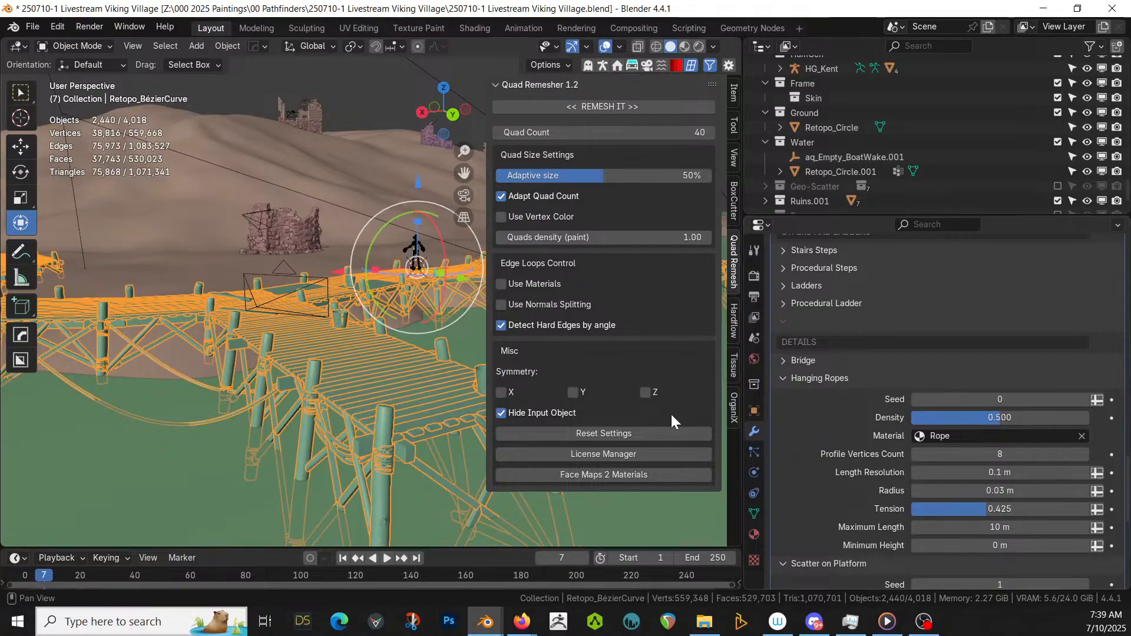
# - Set the hanging ropes' Maximum Length to 8 m and check the walkway and piers from above and the water
pyautogui.moveTo(423, 373); pyautogui.dragTo(356, 403, button='middle')
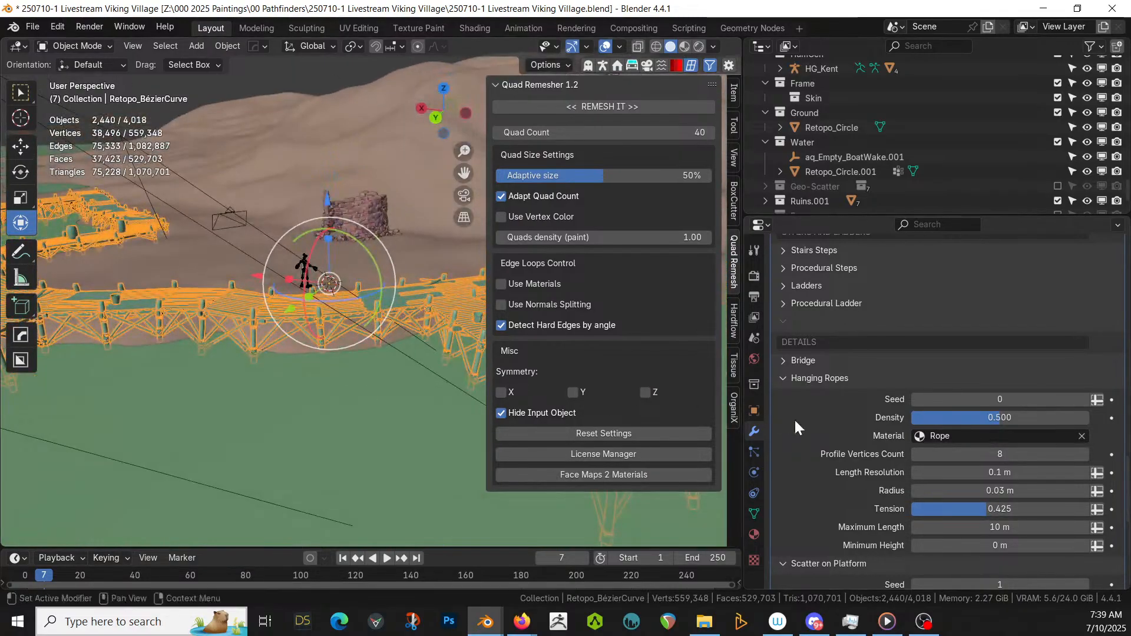
pyautogui.click(997, 528)
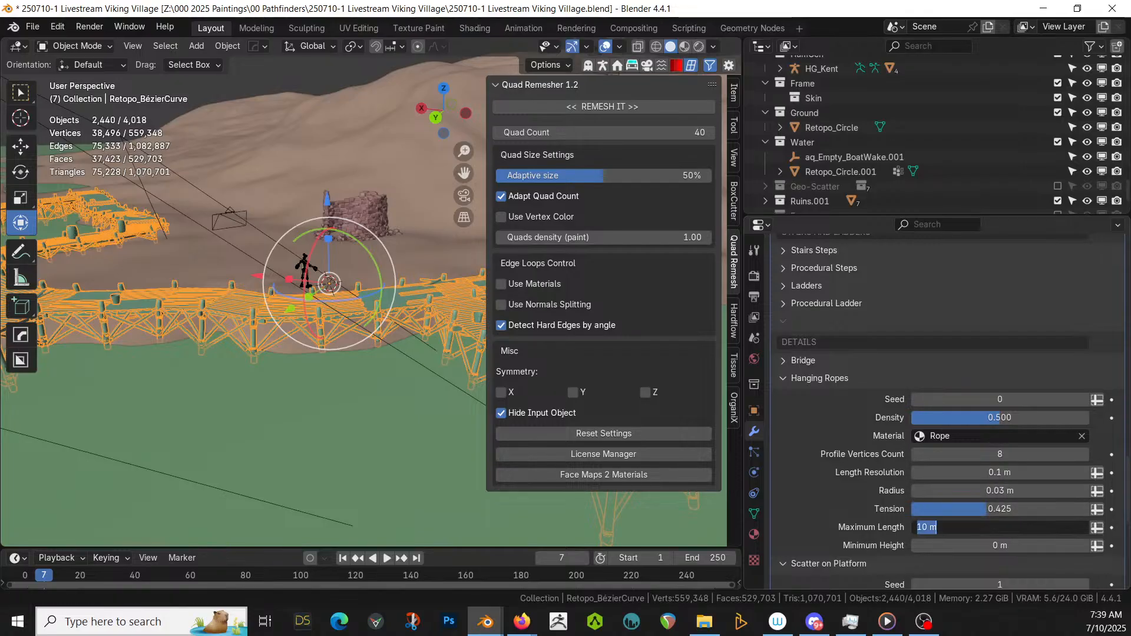
pyautogui.write('8')
pyautogui.press('Return')
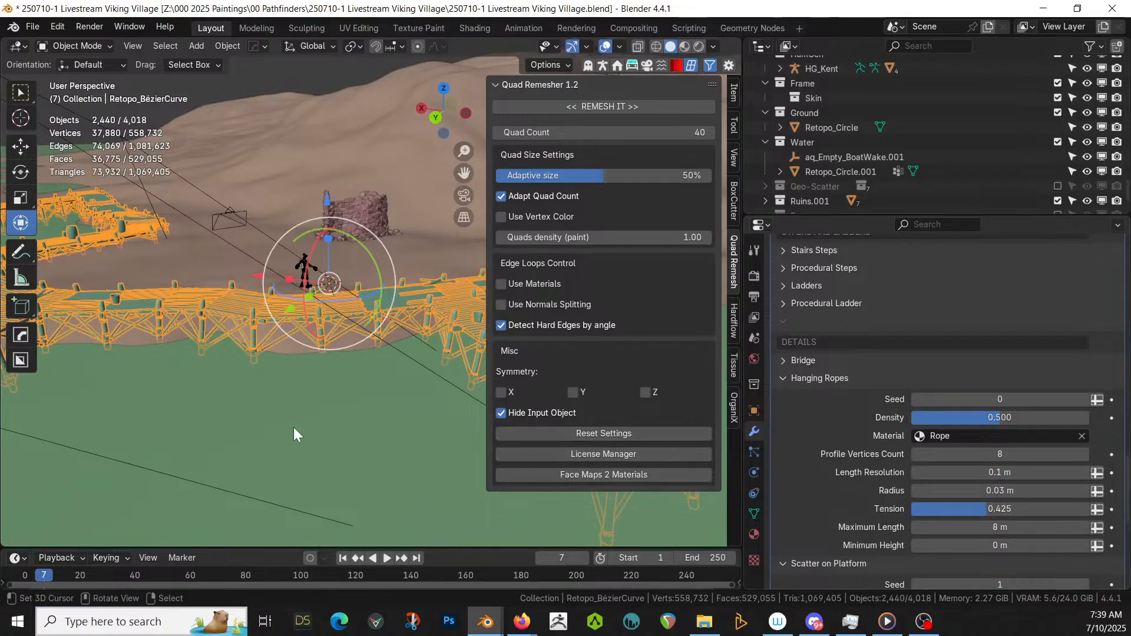
pyautogui.moveTo(293, 426); pyautogui.dragTo(462, 419, button='middle')
pyautogui.moveTo(328, 400); pyautogui.dragTo(394, 418, button='middle')
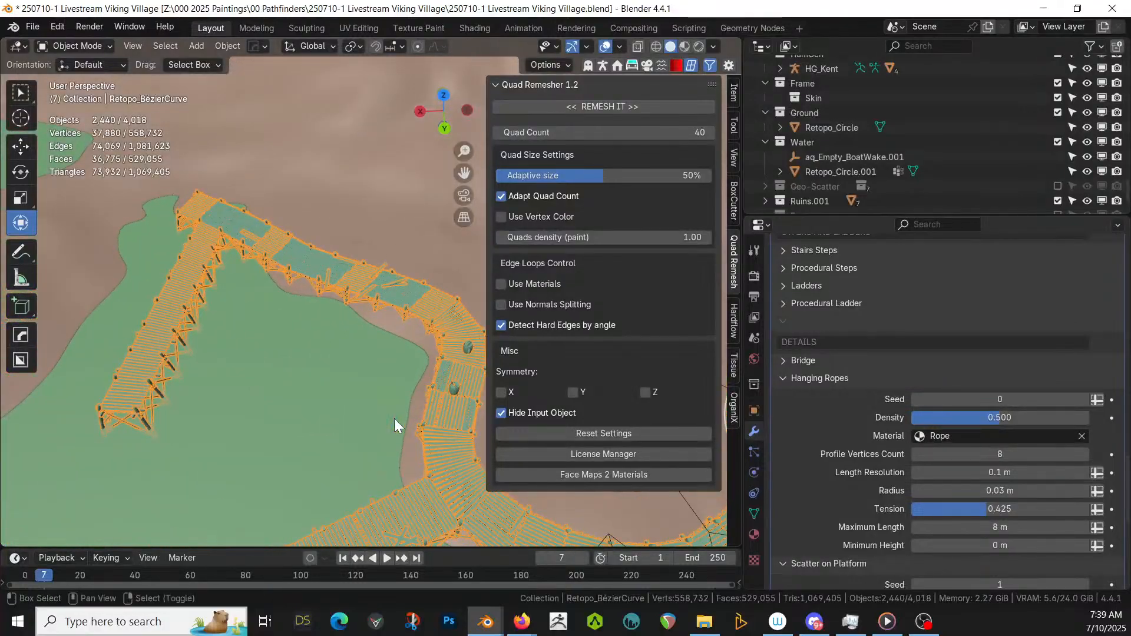
pyautogui.moveTo(327, 397); pyautogui.dragTo(365, 309, button='middle')
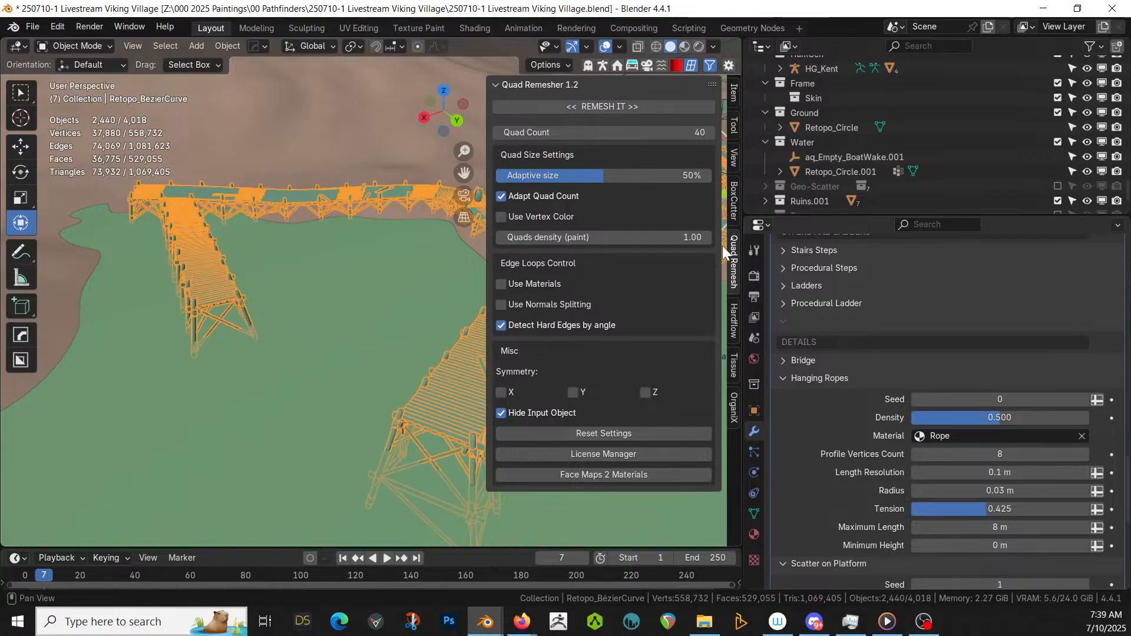
# - Narrow the properties editor, switch the viewport to Rendered shading and inspect the piers with the water selected instead of the walkway
pyautogui.moveTo(741, 236); pyautogui.dragTo(900, 236)
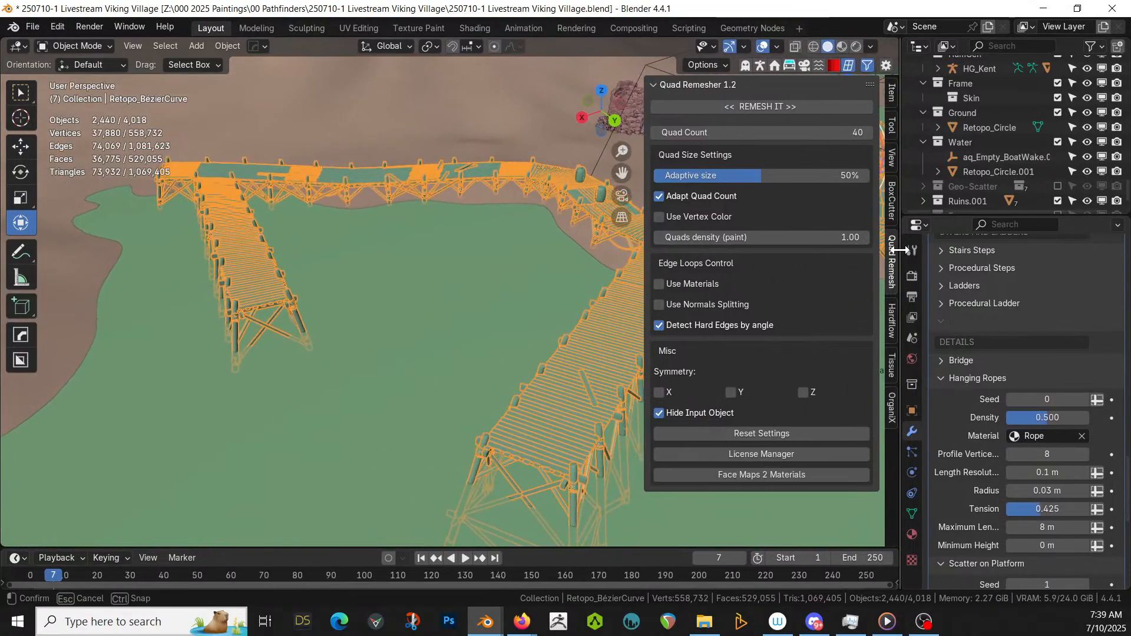
pyautogui.keyDown('shift'); pyautogui.moveTo(521, 338); pyautogui.dragTo(452, 326, button='middle'); pyautogui.keyUp('shift')
pyautogui.press('z')
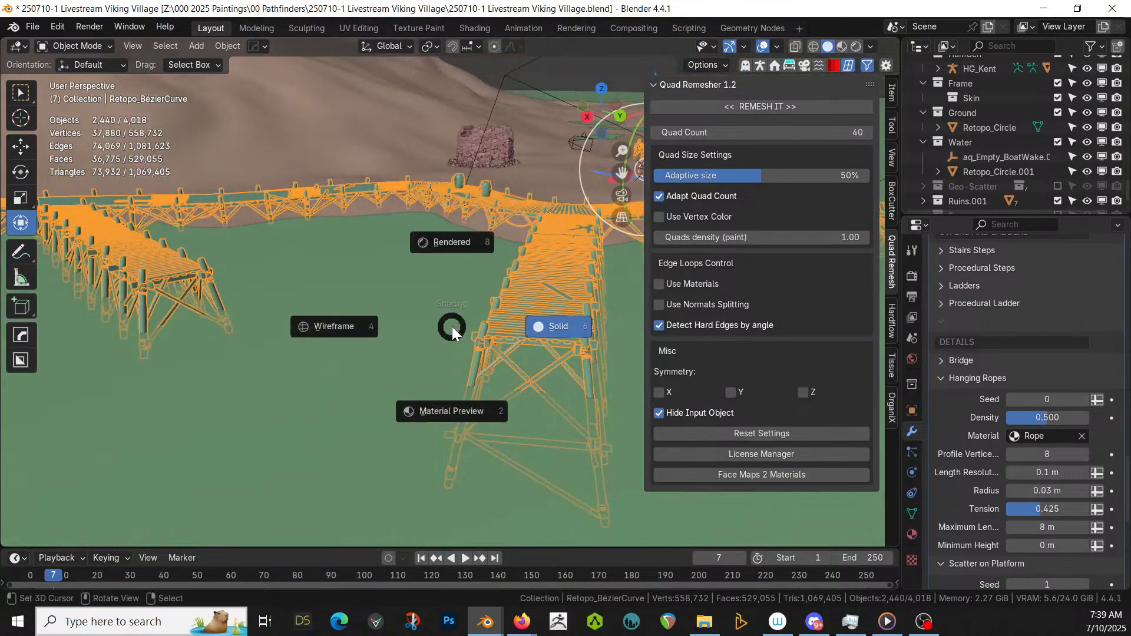
pyautogui.press('8')
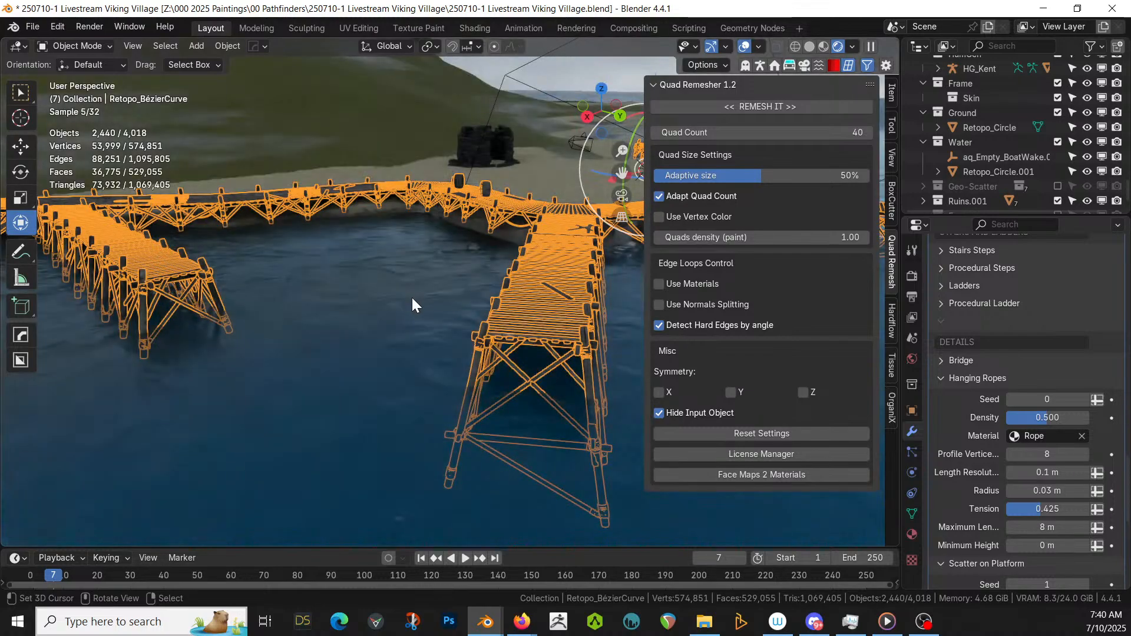
pyautogui.click(419, 284)
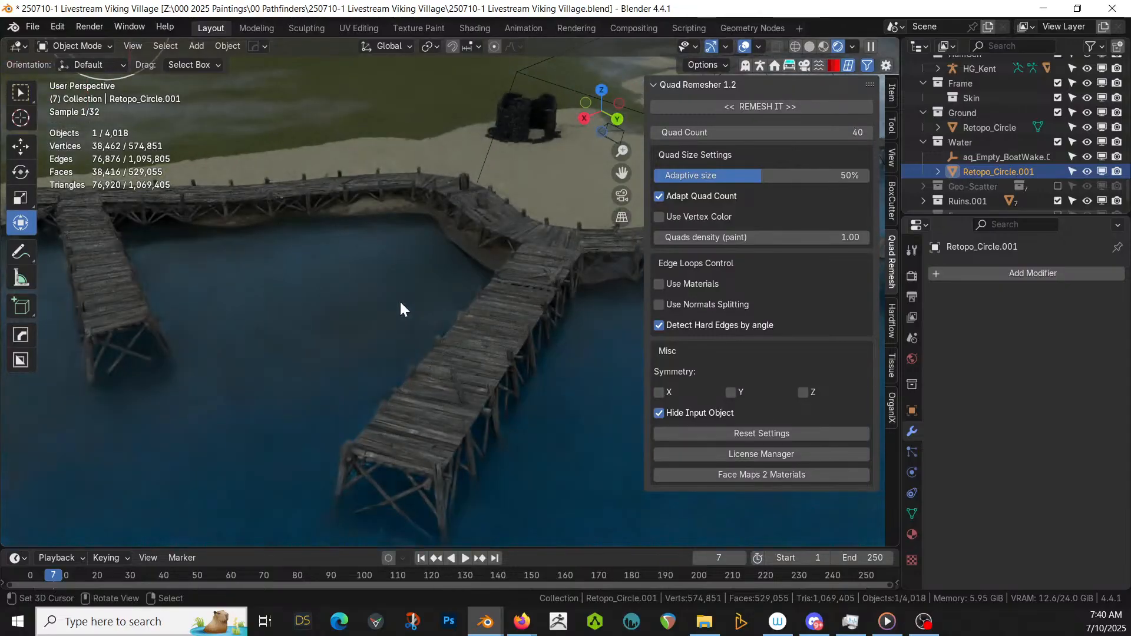
pyautogui.scroll(4, 400, 310)
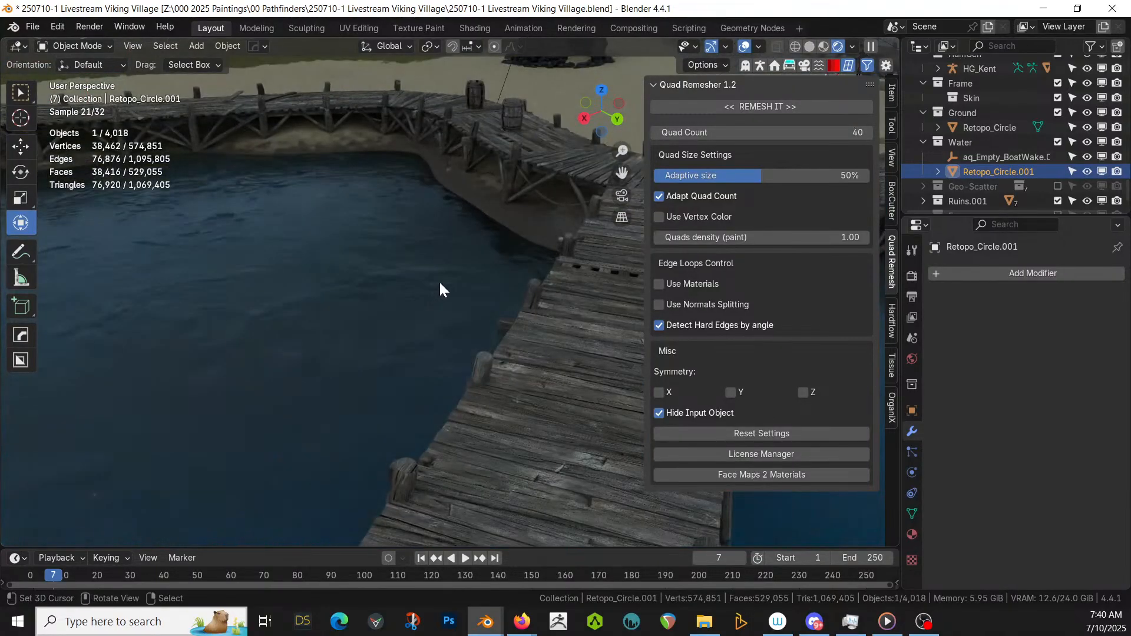
pyautogui.keyDown('shift'); pyautogui.moveTo(440, 290); pyautogui.dragTo(315, 294, button='middle'); pyautogui.keyUp('shift')
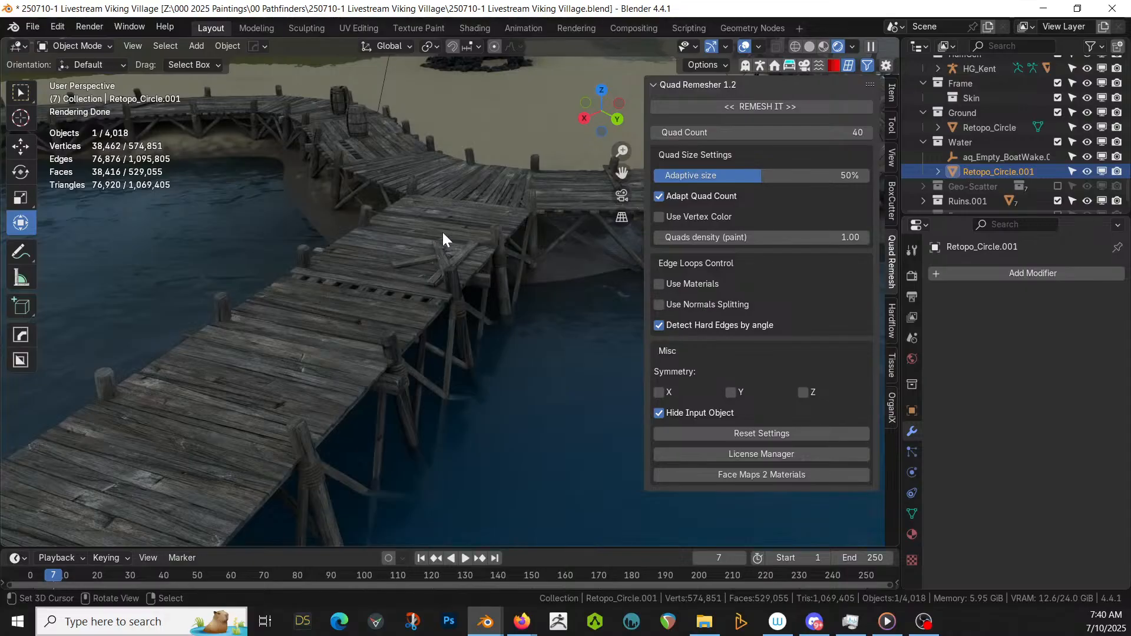
# - Find the Beams Rope collection in the outliner, select its Beam.005 rope and isolate the selection in local view
pyautogui.scroll(10, 996, 143)
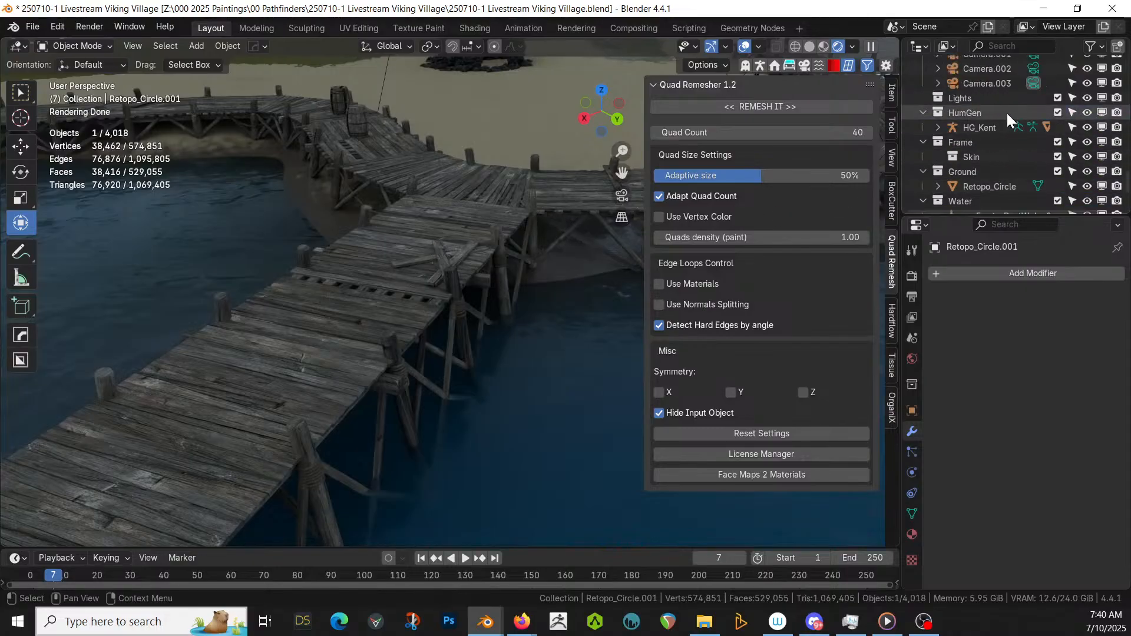
pyautogui.scroll(5, 1005, 116)
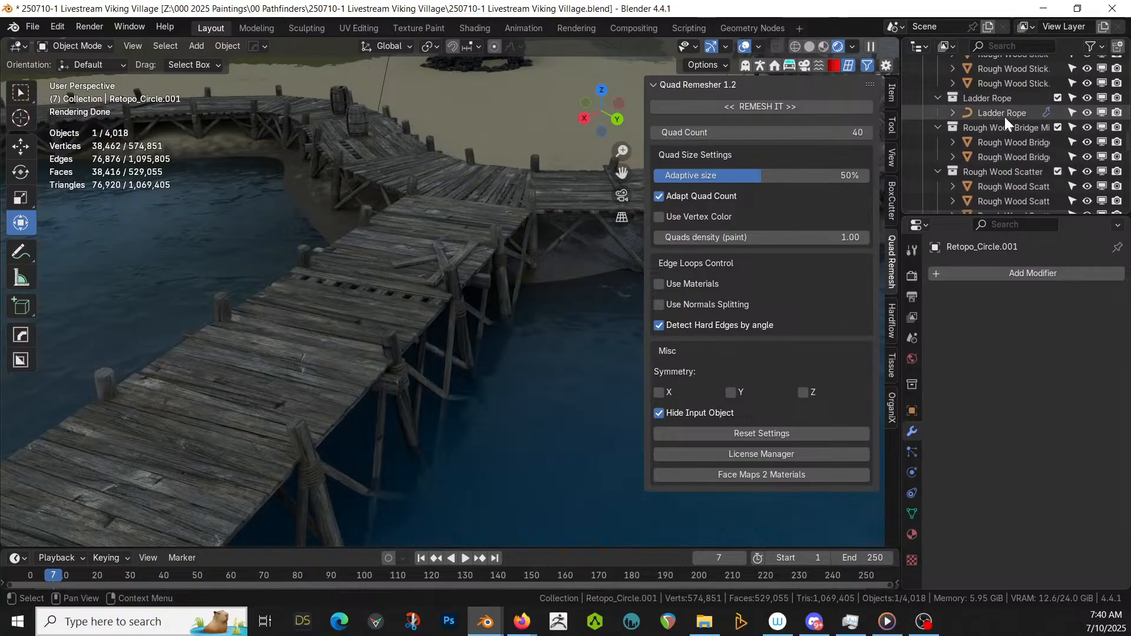
pyautogui.scroll(4, 1005, 117)
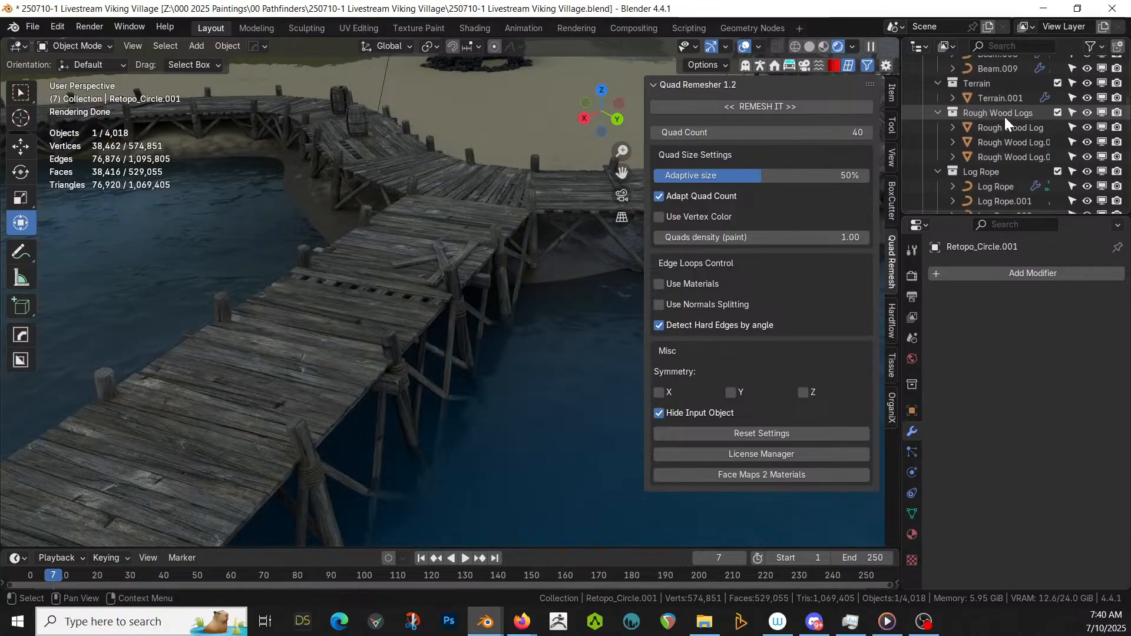
pyautogui.scroll(5, 996, 123)
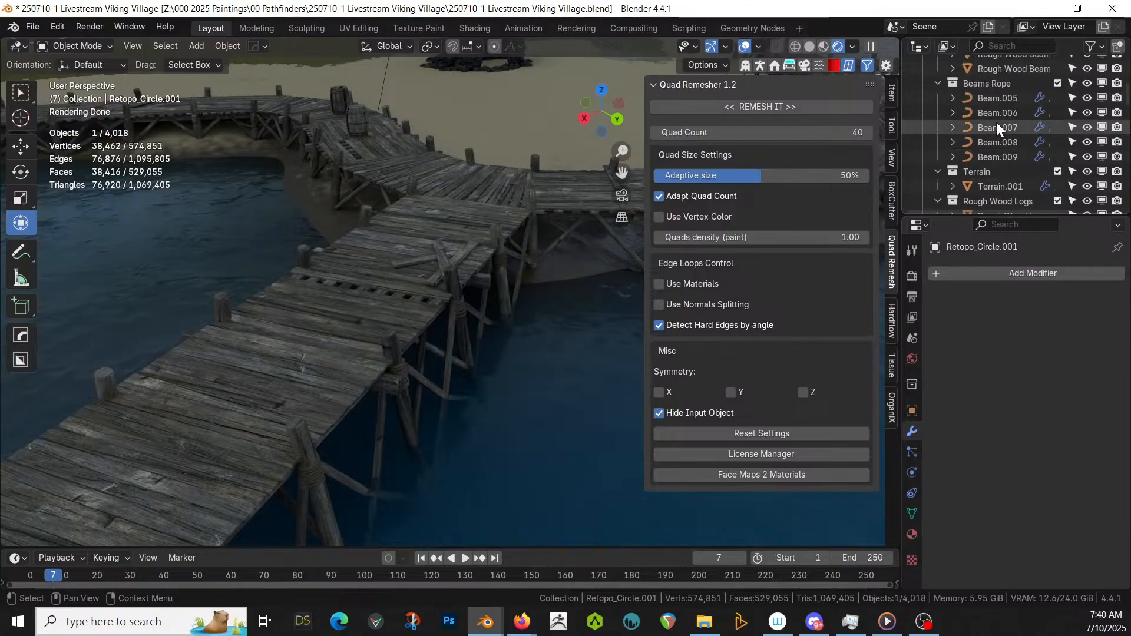
pyautogui.click(992, 185)
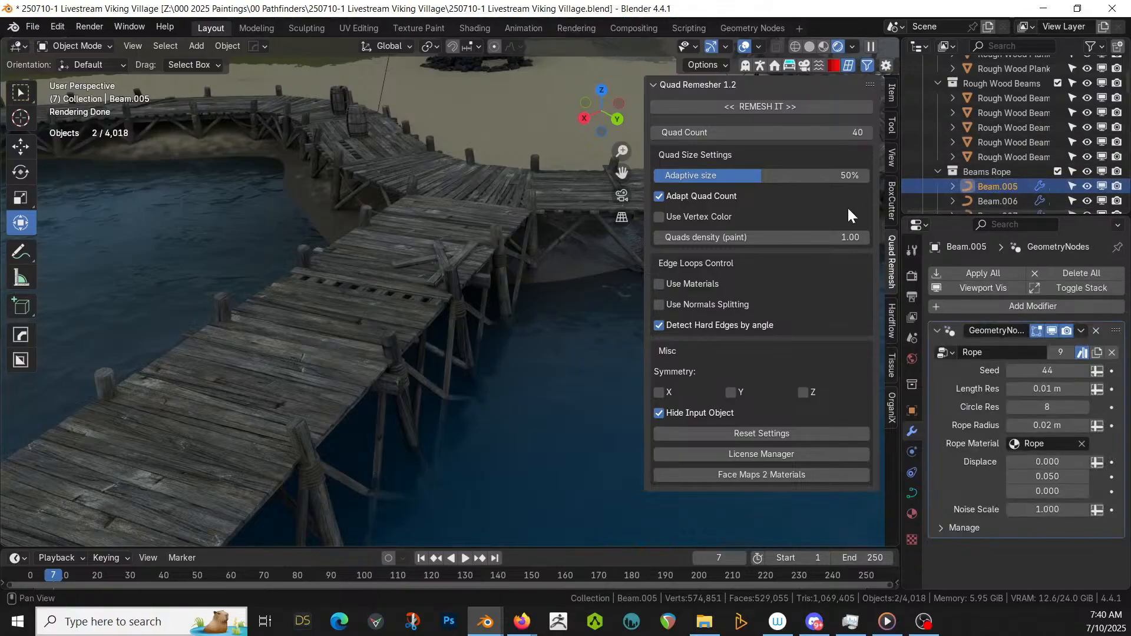
pyautogui.press('KP_Divide')
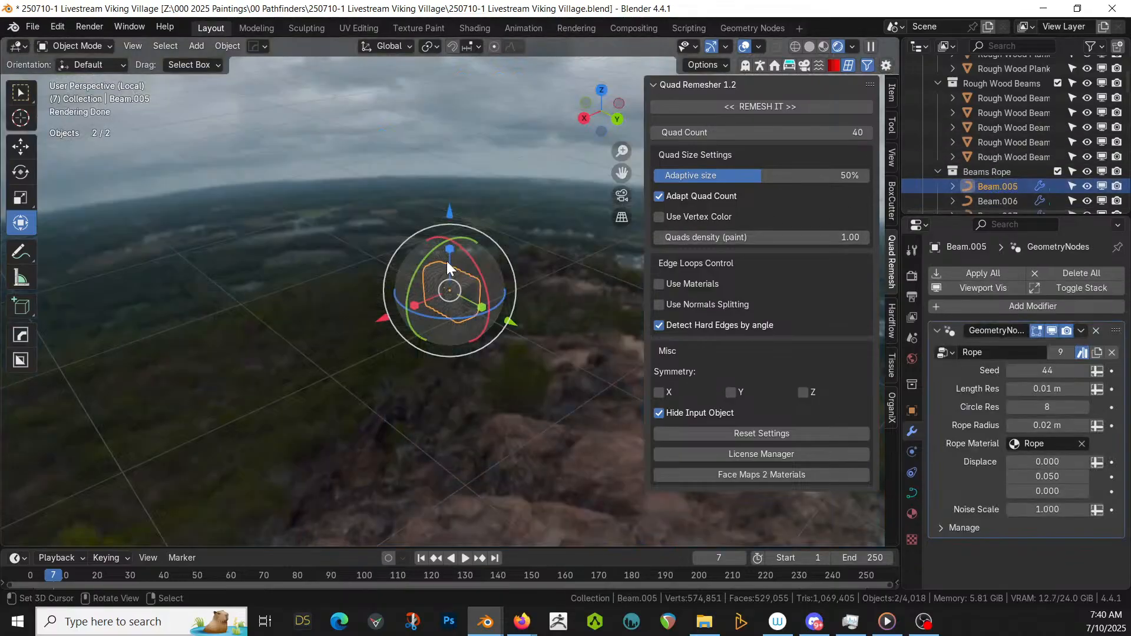
# - Select the first beam in the Rough Wood Beams collection, show its material settings and isolate it in local view
pyautogui.scroll(4, 1016, 110)
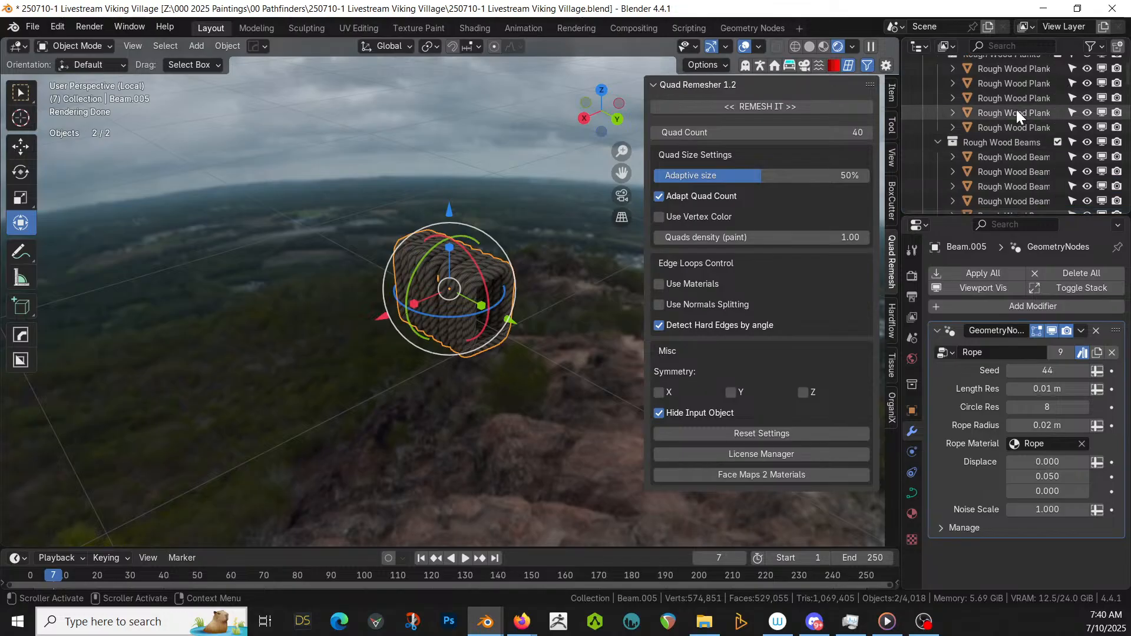
pyautogui.click(991, 158)
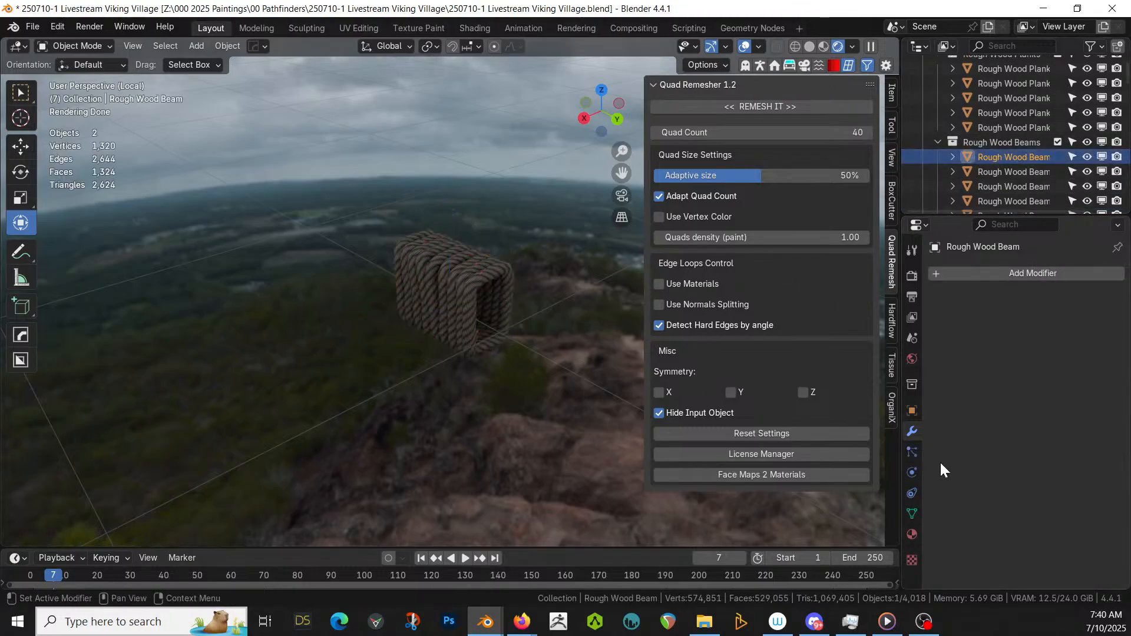
pyautogui.click(913, 534)
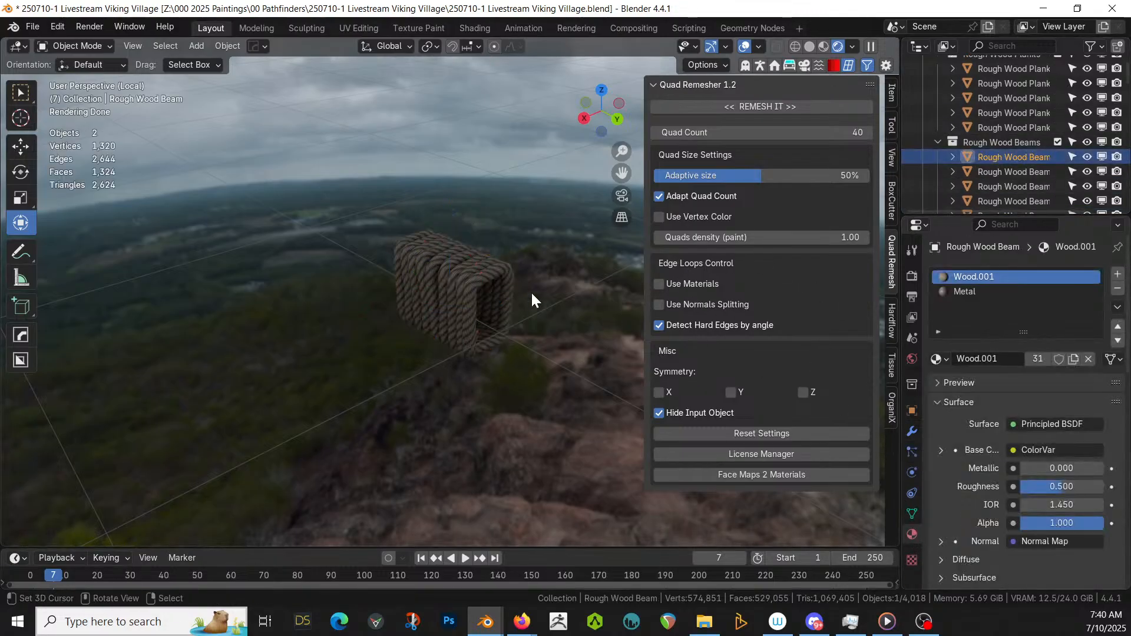
pyautogui.press('KP_Divide')
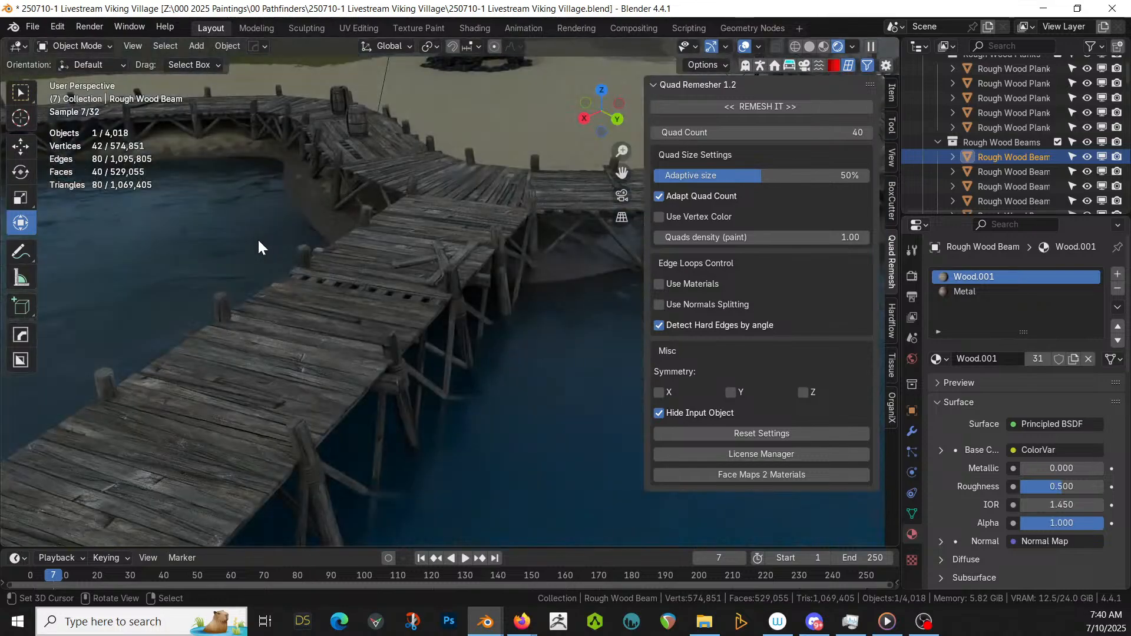
pyautogui.press('KP_Divide')
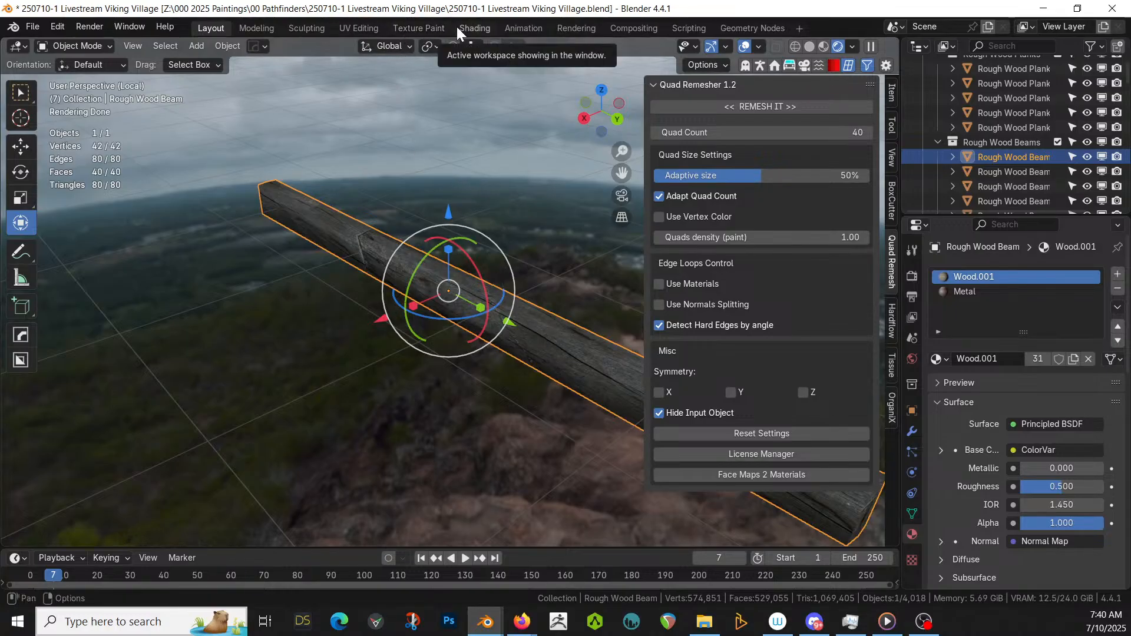
# - Switch to the Shading workspace and examine the texture nodes of the beam's Wood.001 material
pyautogui.click(474, 27)
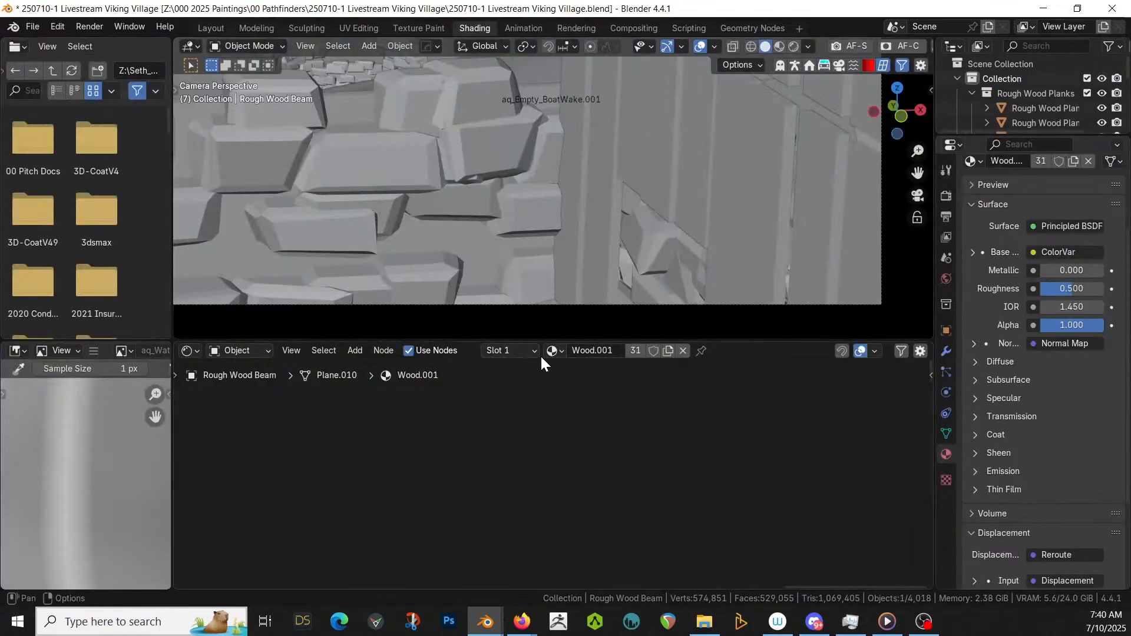
pyautogui.press('Home')
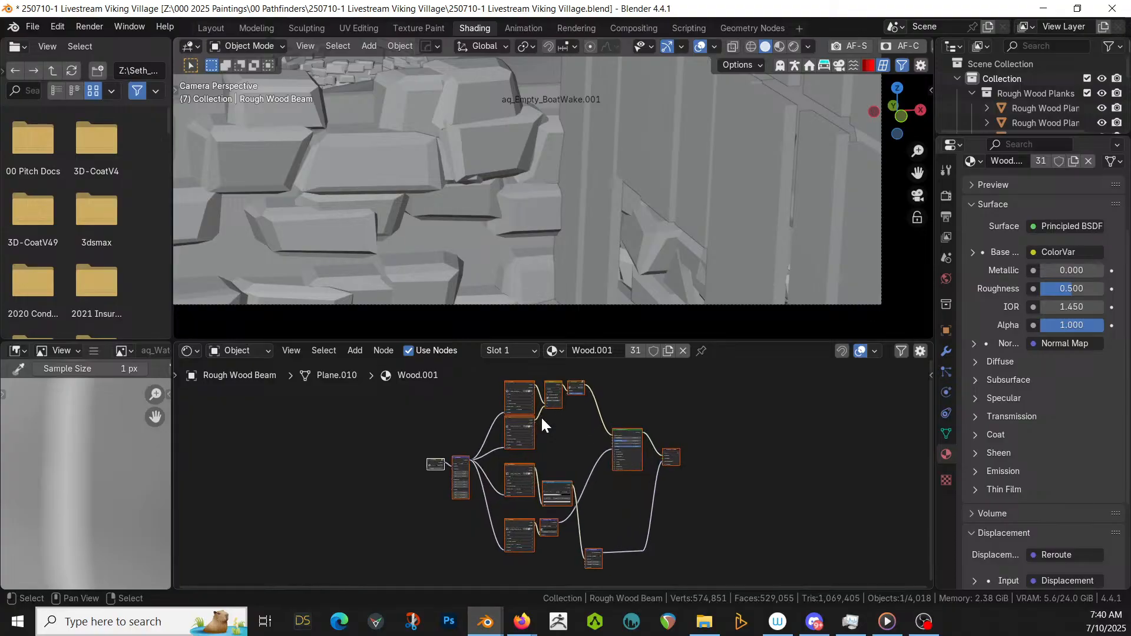
pyautogui.scroll(2, 540, 416)
pyautogui.moveTo(573, 426); pyautogui.dragTo(573, 489, button='middle')
pyautogui.scroll(4, 500, 477)
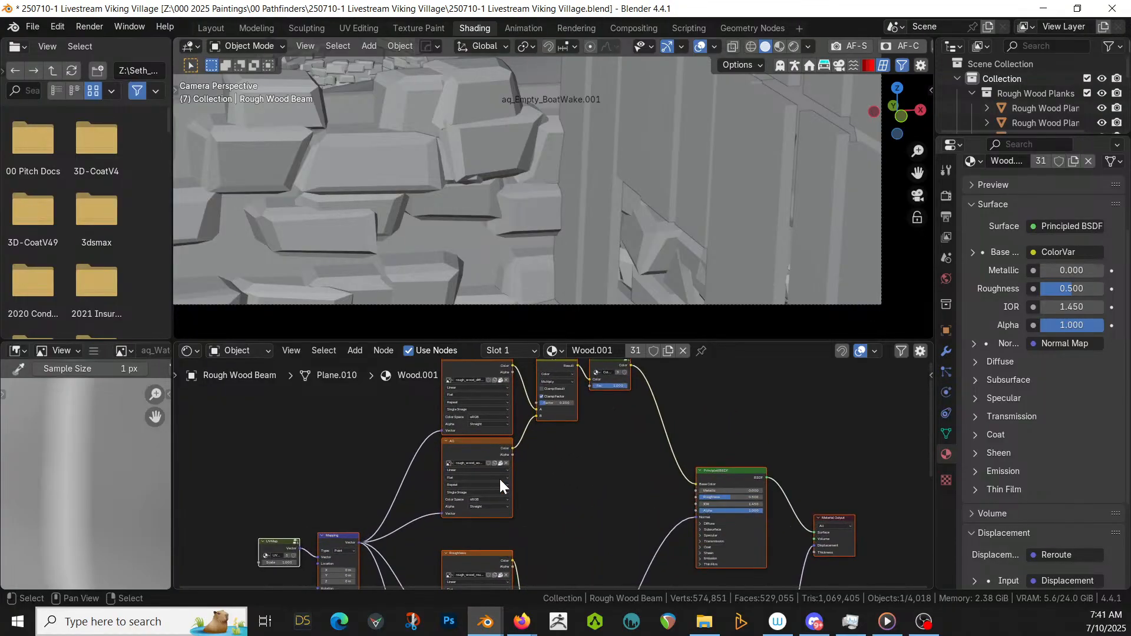
pyautogui.moveTo(500, 477); pyautogui.dragTo(620, 502, button='middle')
pyautogui.scroll(-7, 628, 570)
pyautogui.scroll(4, 571, 401)
pyautogui.scroll(3, 571, 400)
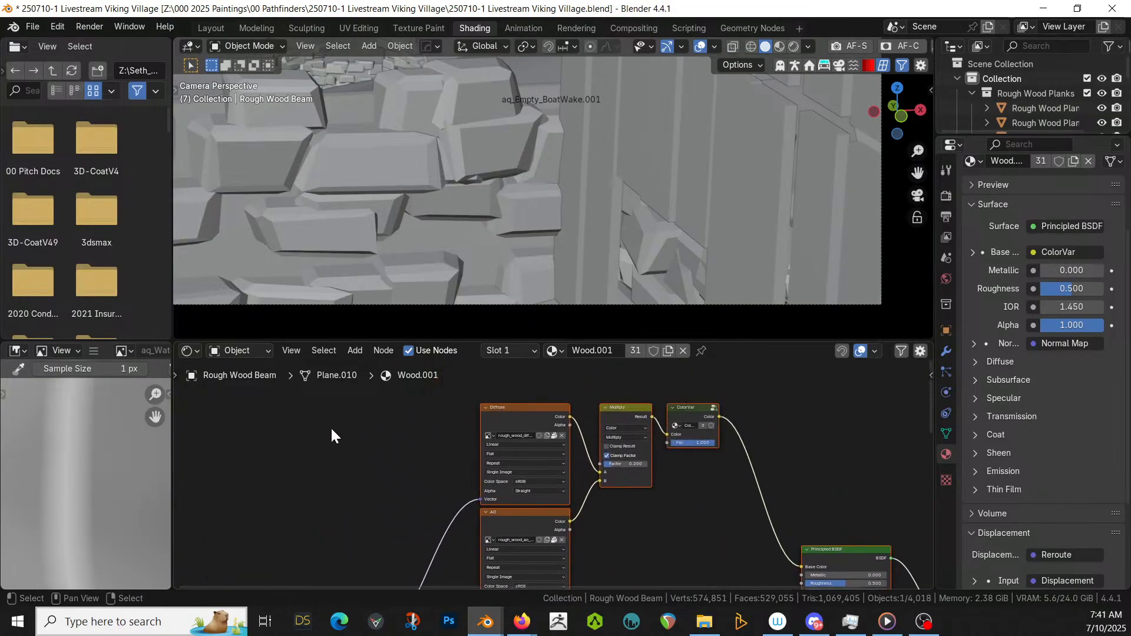
# - Add a Principled BSDF node in the empty space beside the Diffuse and AO texture nodes
pyautogui.moveTo(331, 436); pyautogui.dragTo(556, 427, button='middle')
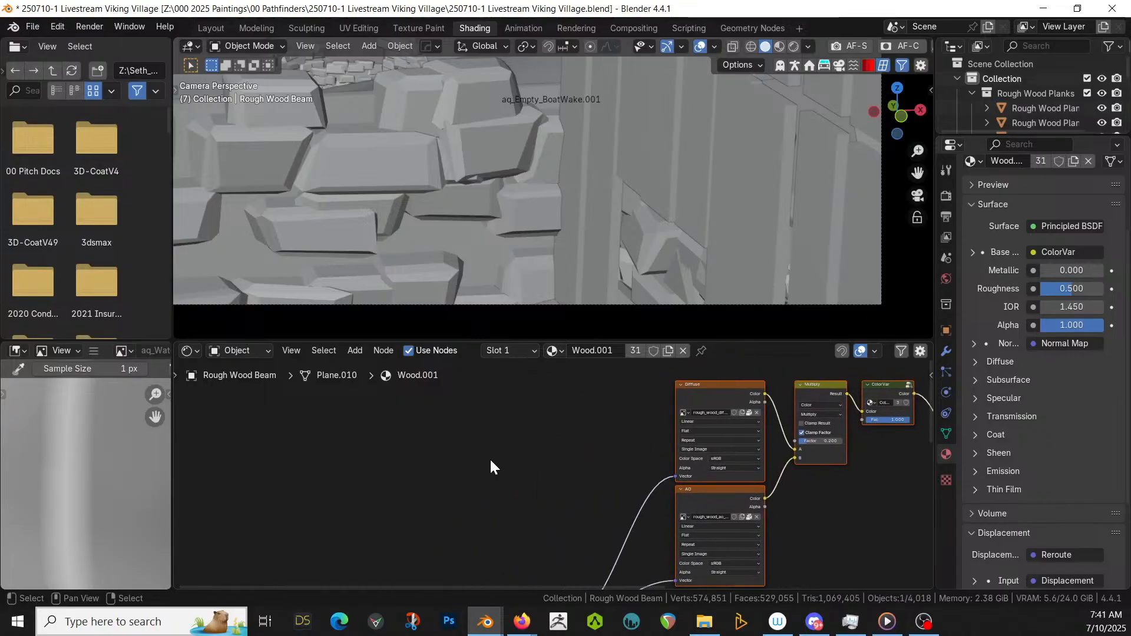
pyautogui.hotkey('shift', 'a')
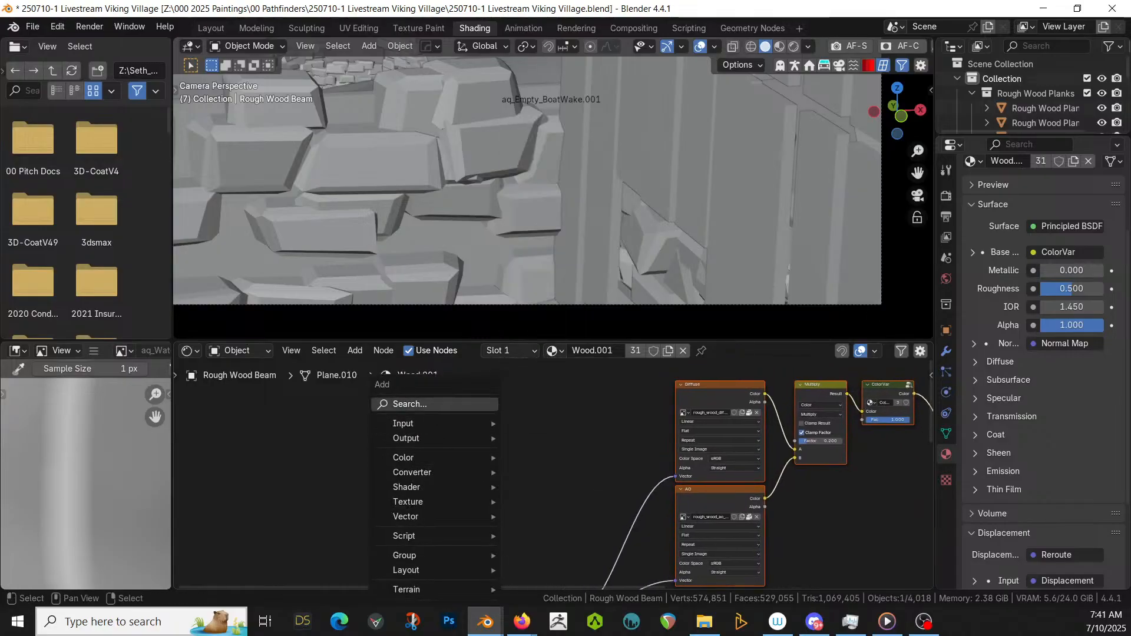
pyautogui.write('pri')
pyautogui.press('Return')
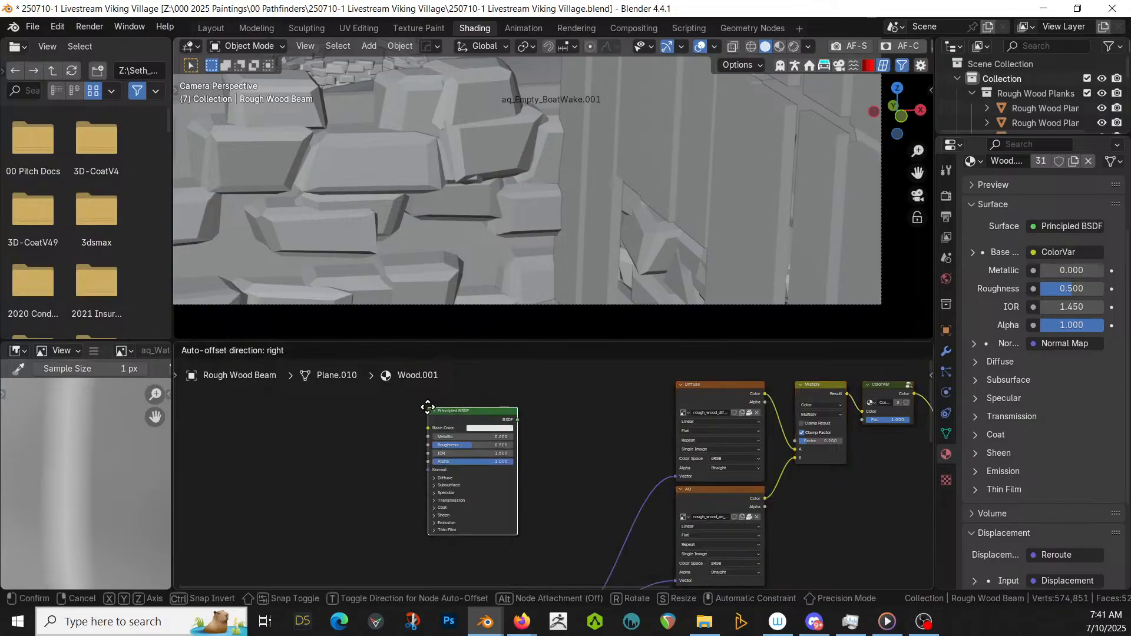
pyautogui.click(428, 406)
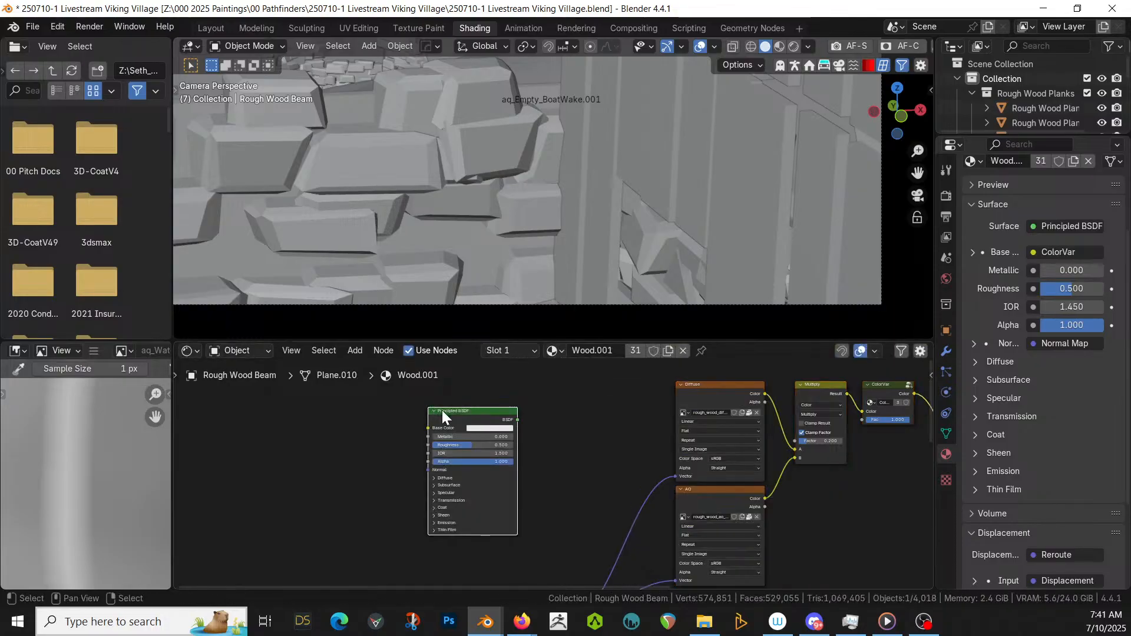
# - Start Principled Texture Setup for the new shader node and browse to the 00 Textures\Plants\Wood folder
pyautogui.hotkey('ctrl', 'shift', 't')
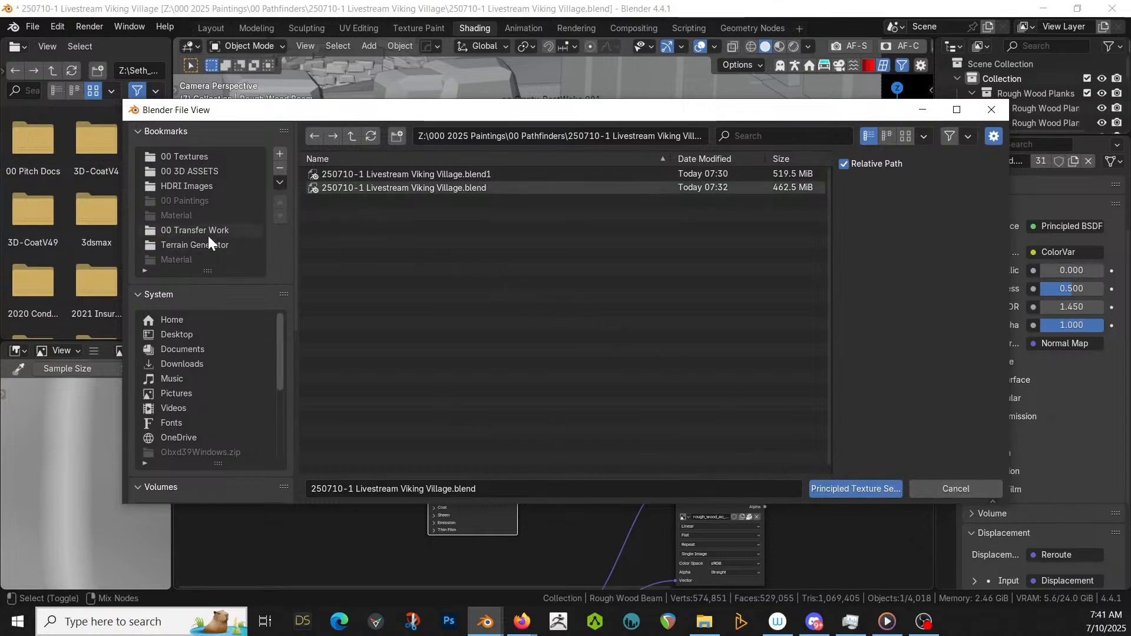
pyautogui.click(196, 159)
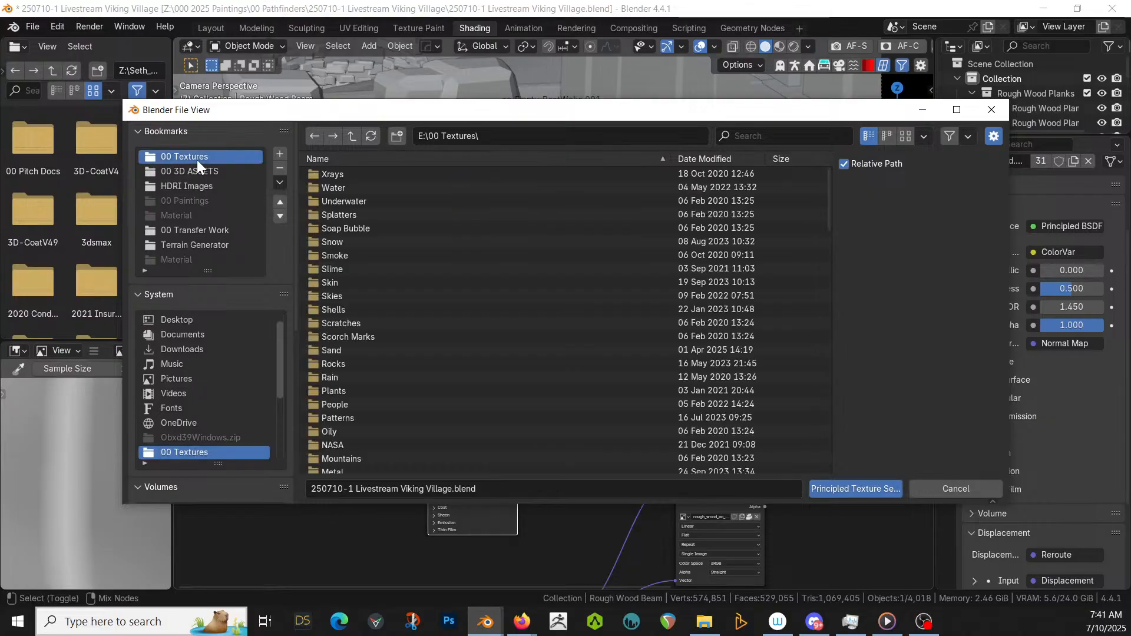
pyautogui.scroll(-5, 341, 363)
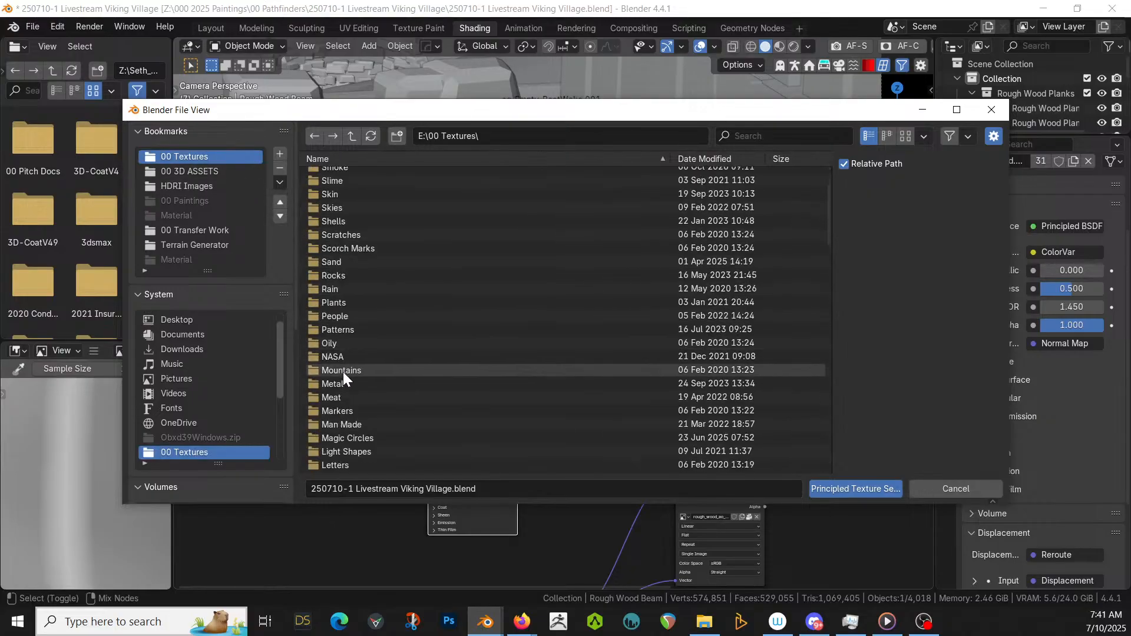
pyautogui.scroll(5, 350, 350)
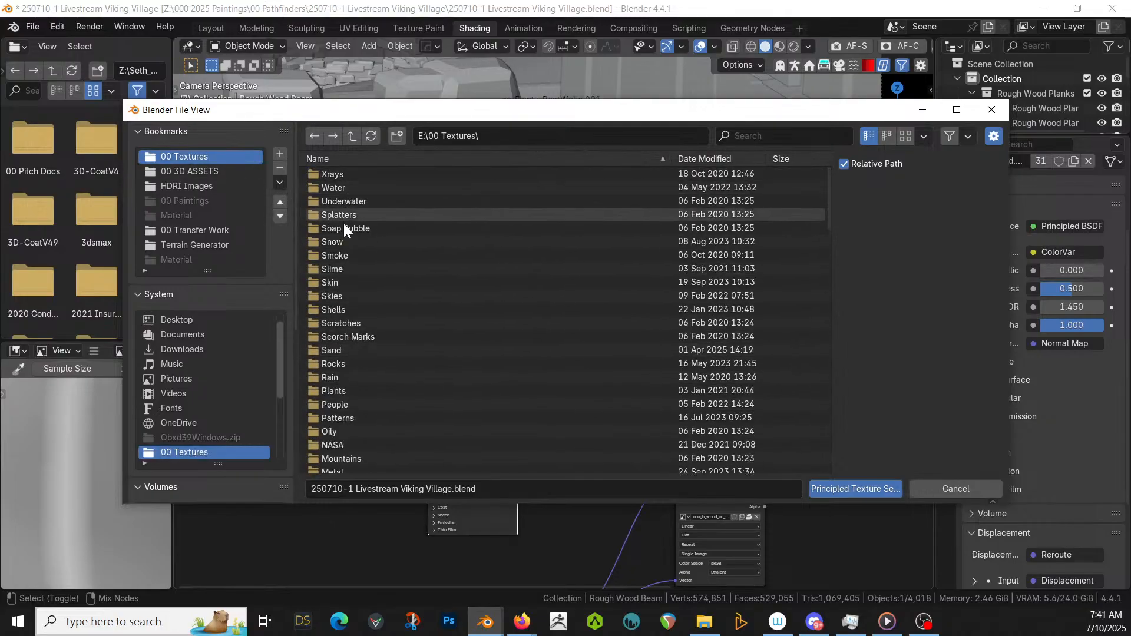
pyautogui.click(338, 391)
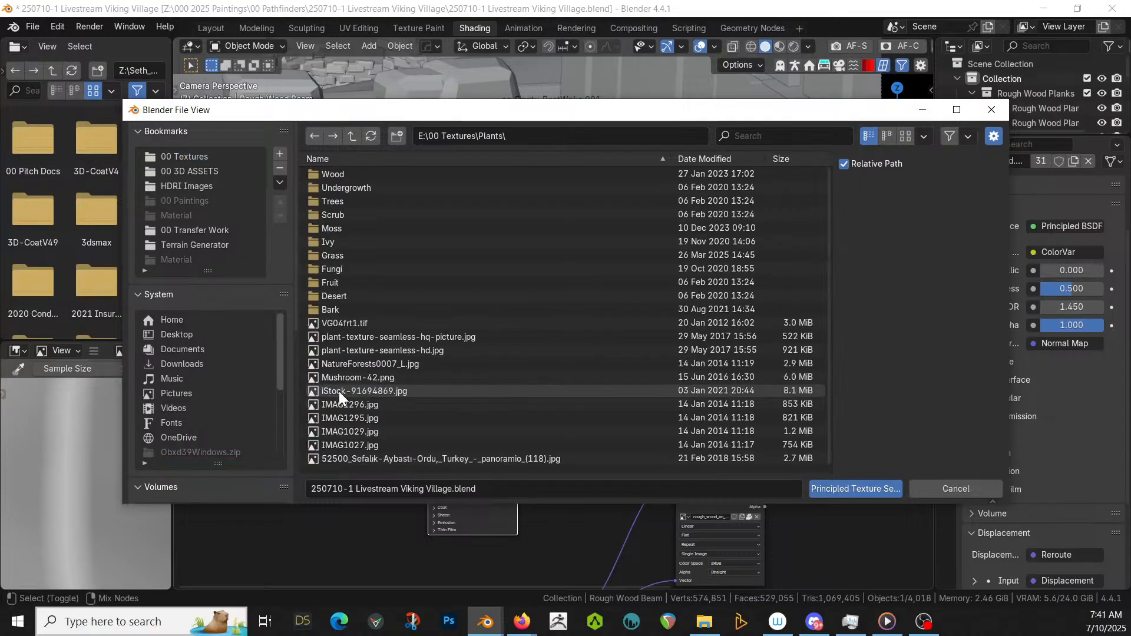
pyautogui.click(344, 176)
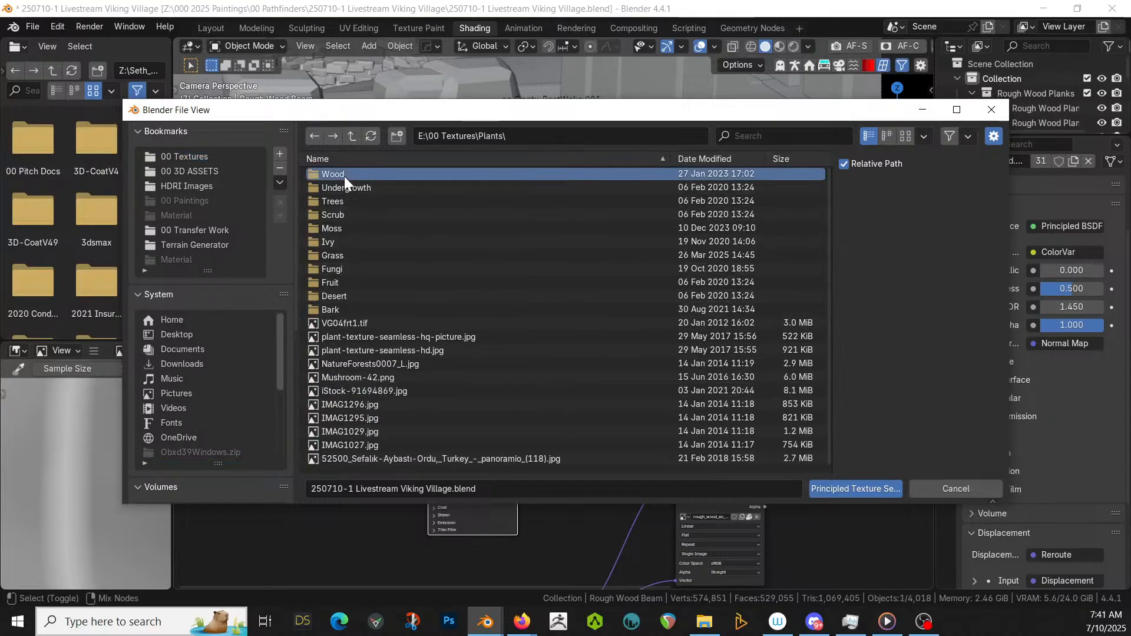
pyautogui.doubleClick(344, 175)
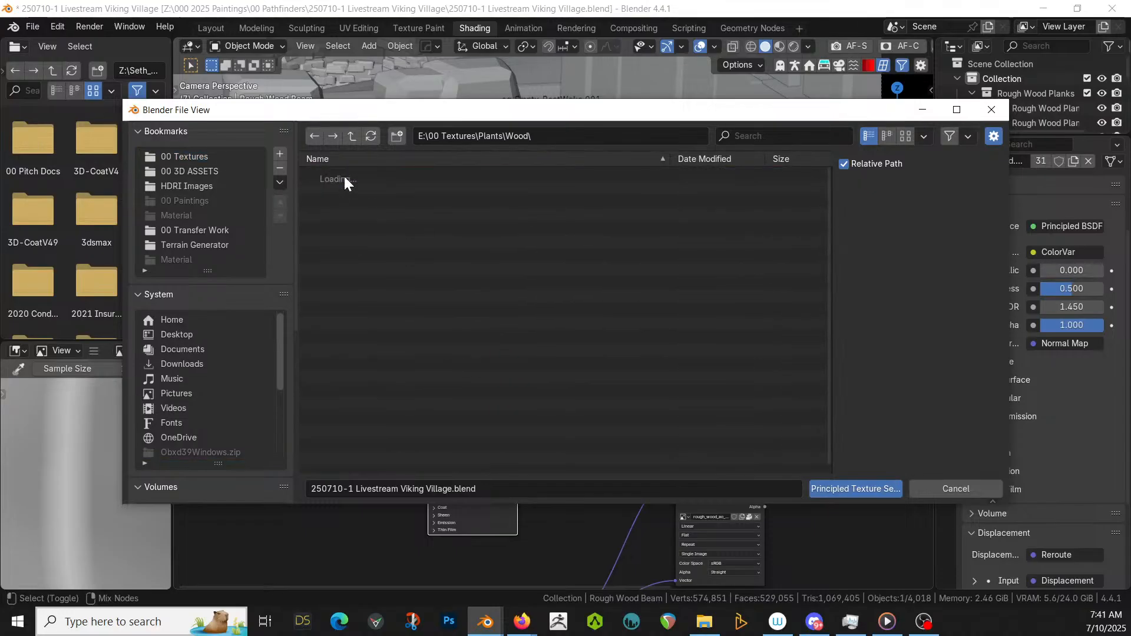
pyautogui.click(902, 139)
pyautogui.scroll(-3, 619, 323)
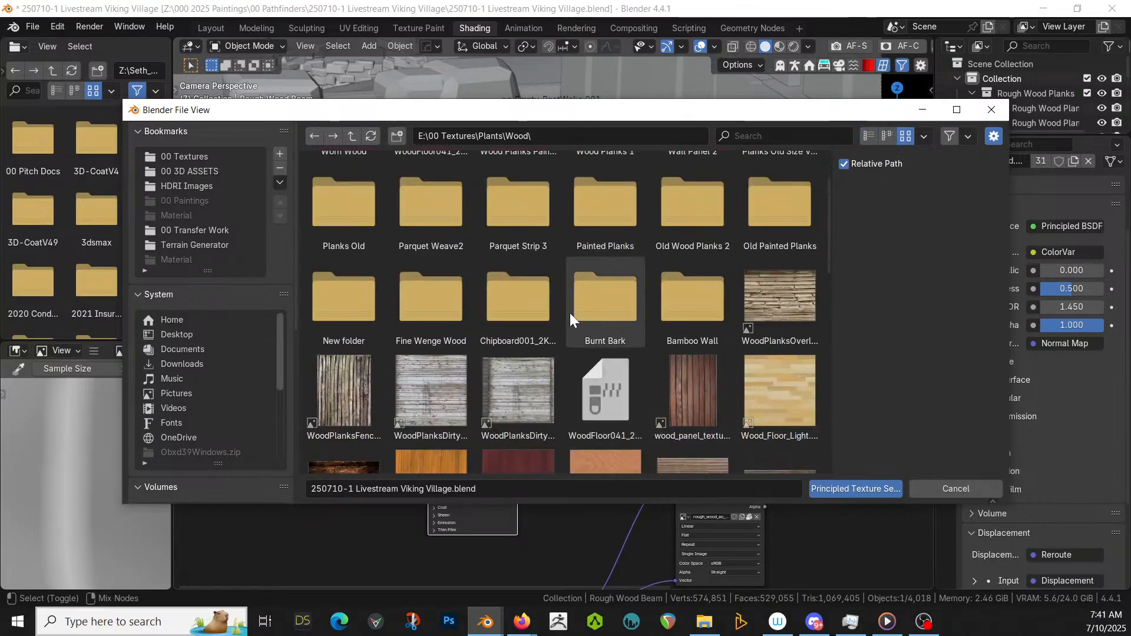
pyautogui.scroll(-5, 557, 310)
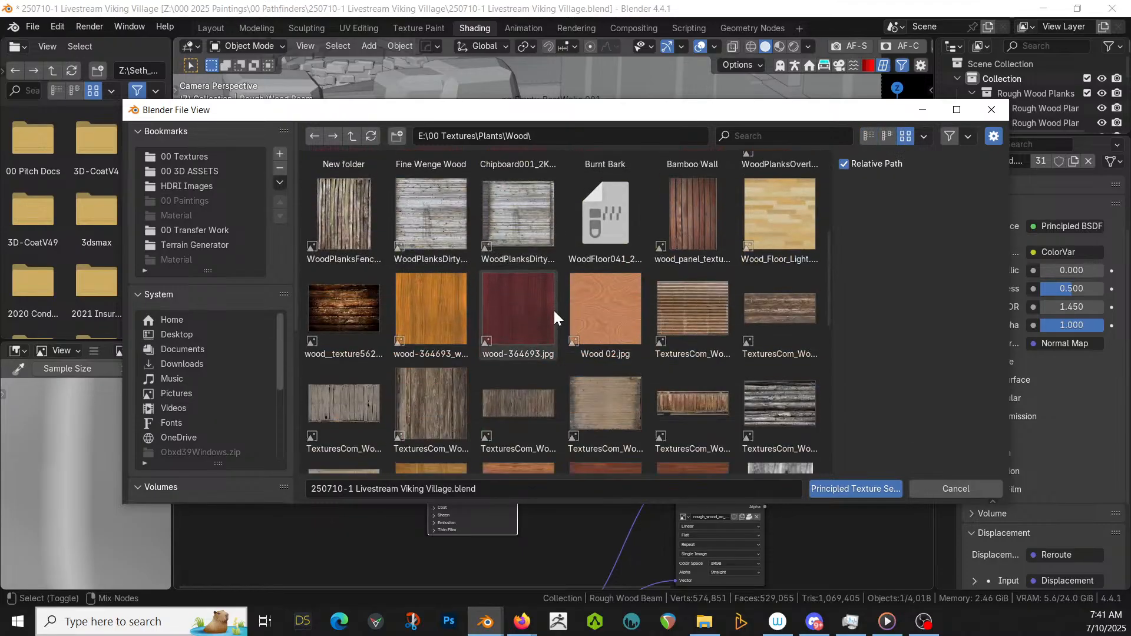
pyautogui.scroll(-2, 554, 314)
pyautogui.scroll(-5, 553, 308)
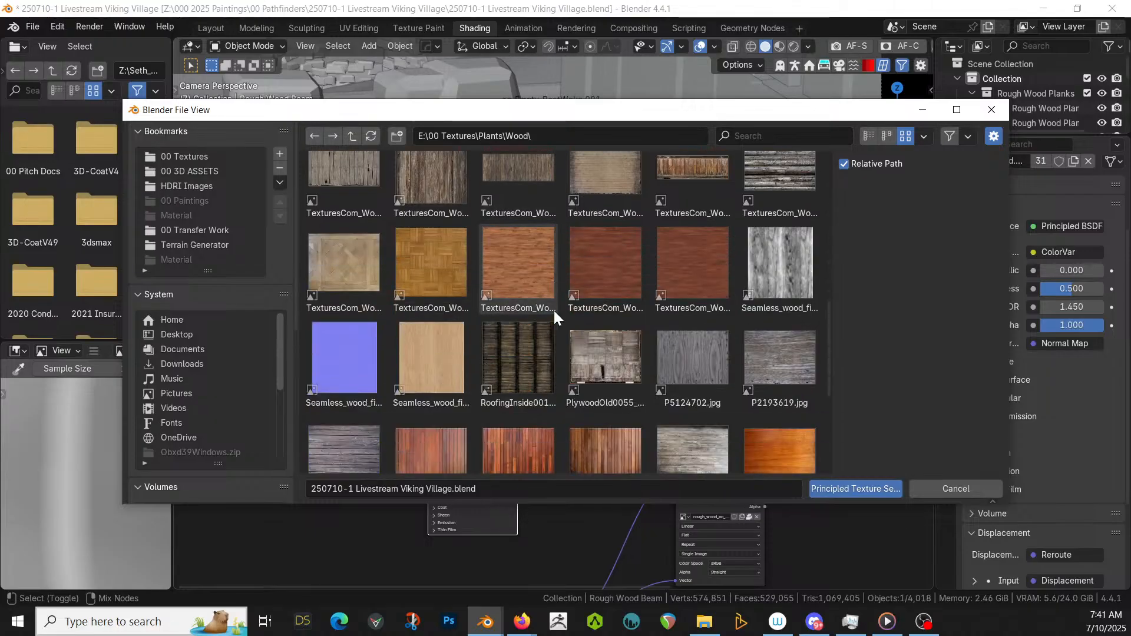
pyautogui.scroll(-5, 553, 309)
pyautogui.scroll(-2, 554, 310)
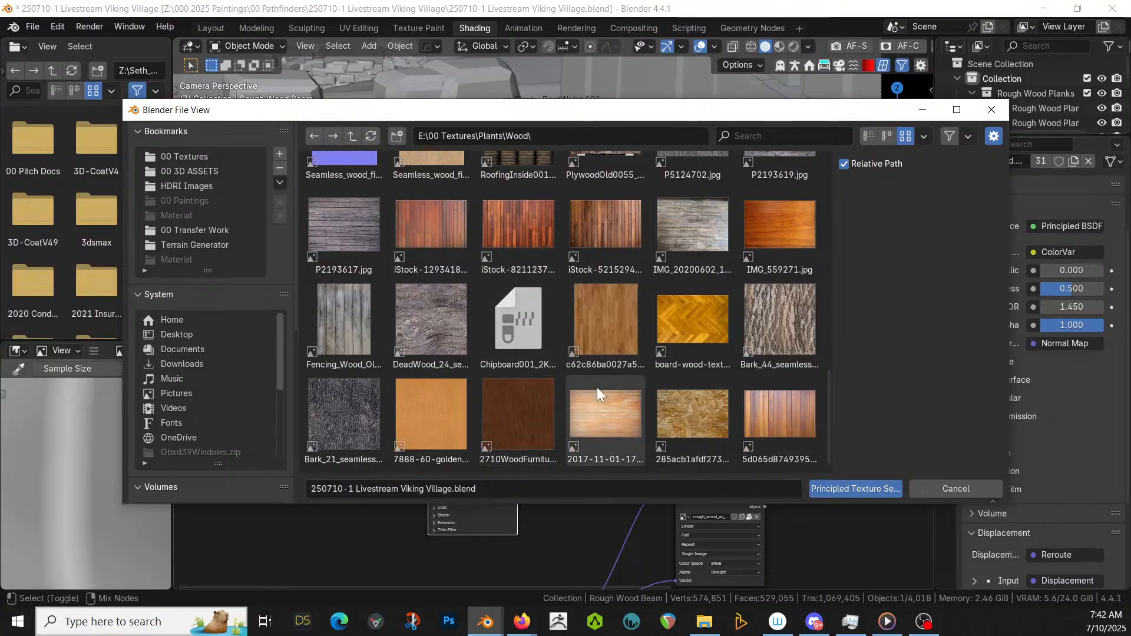
pyautogui.click(602, 411)
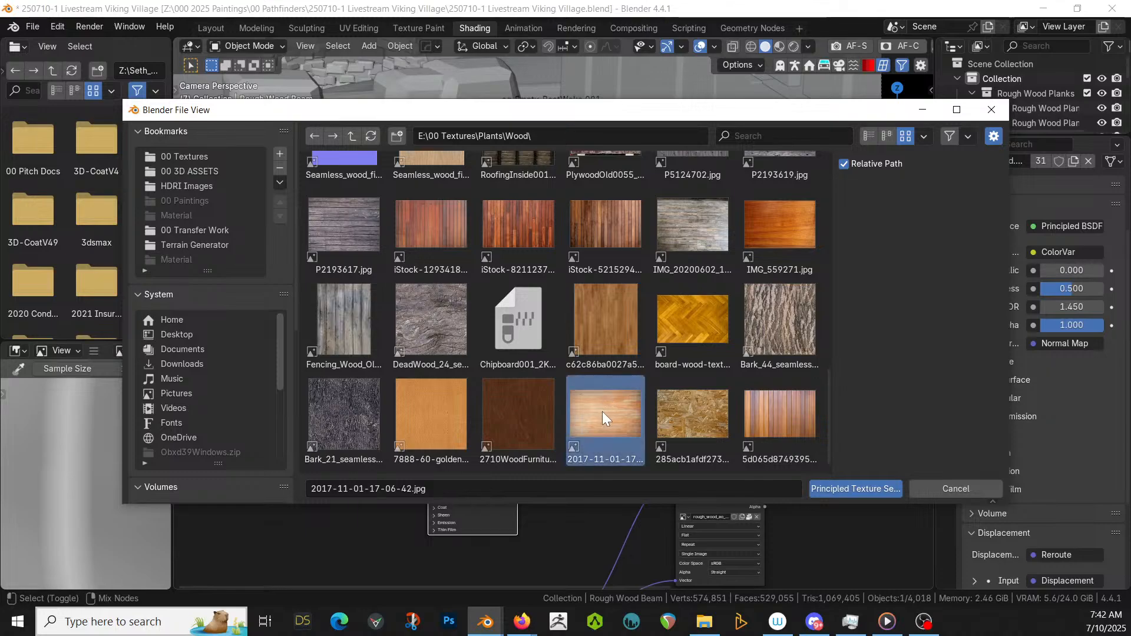
pyautogui.scroll(4, 568, 367)
pyautogui.scroll(4, 567, 367)
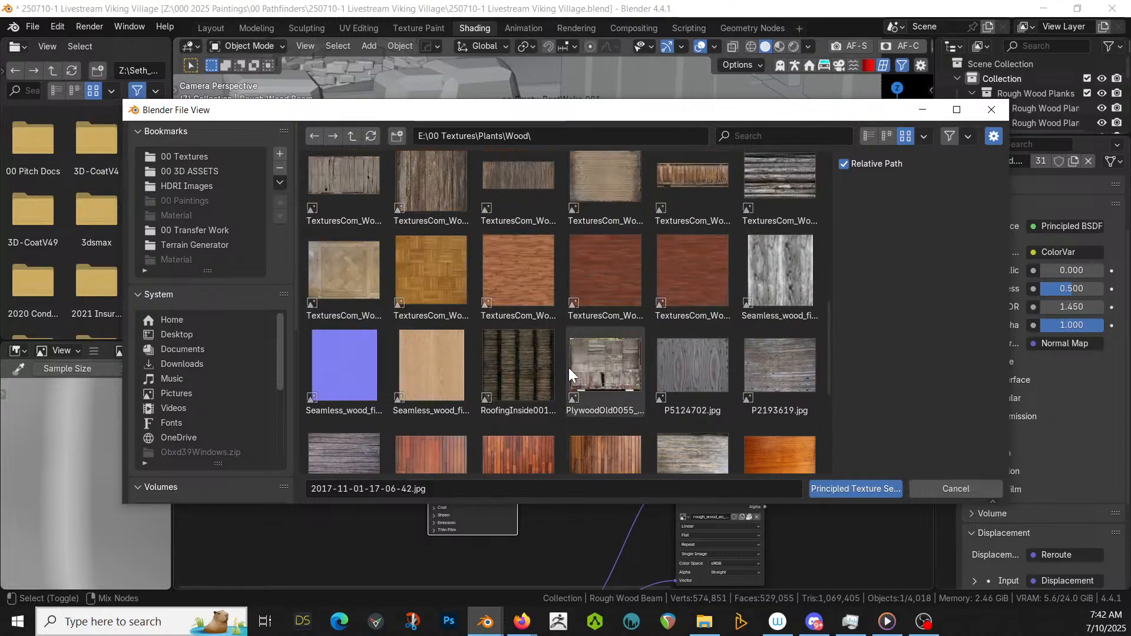
pyautogui.scroll(3, 569, 372)
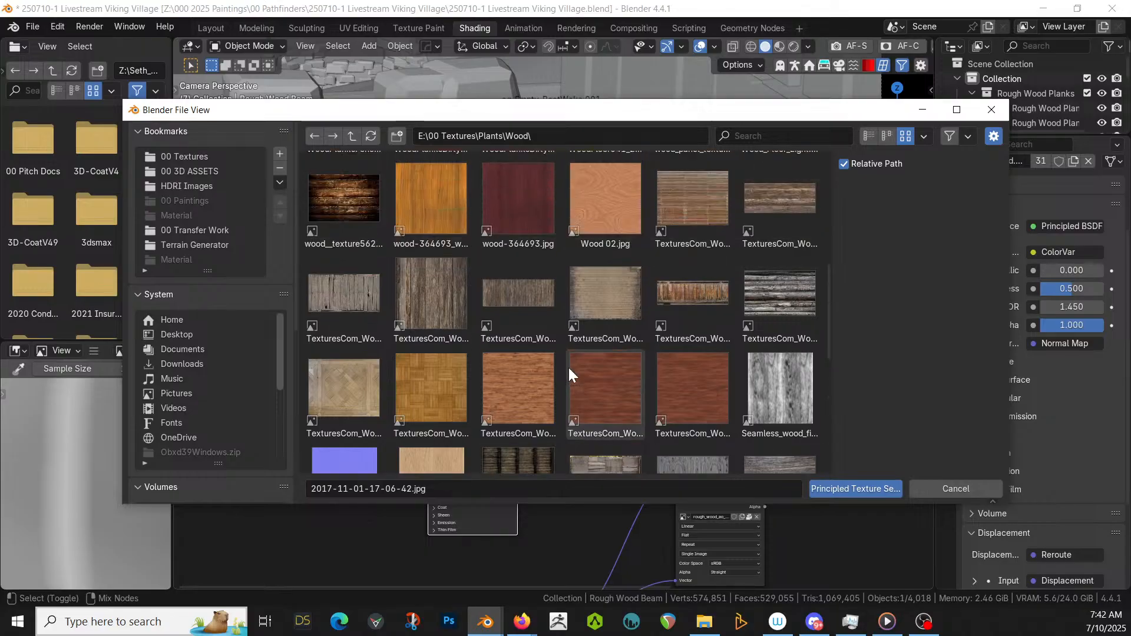
pyautogui.scroll(3, 607, 366)
pyautogui.scroll(1, 607, 365)
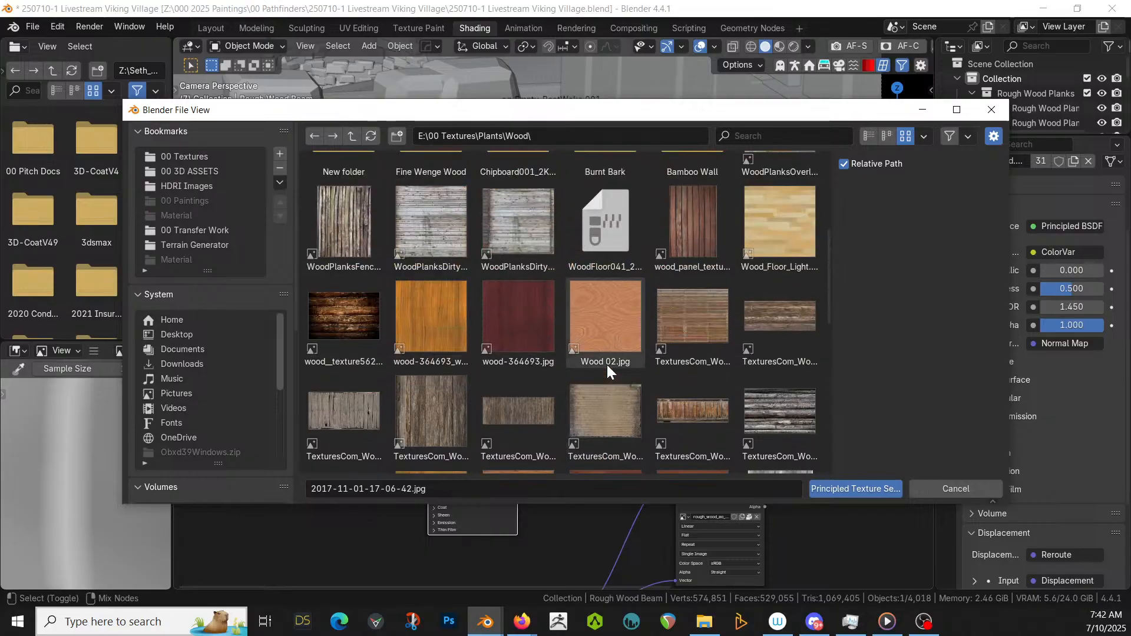
pyautogui.scroll(3, 607, 366)
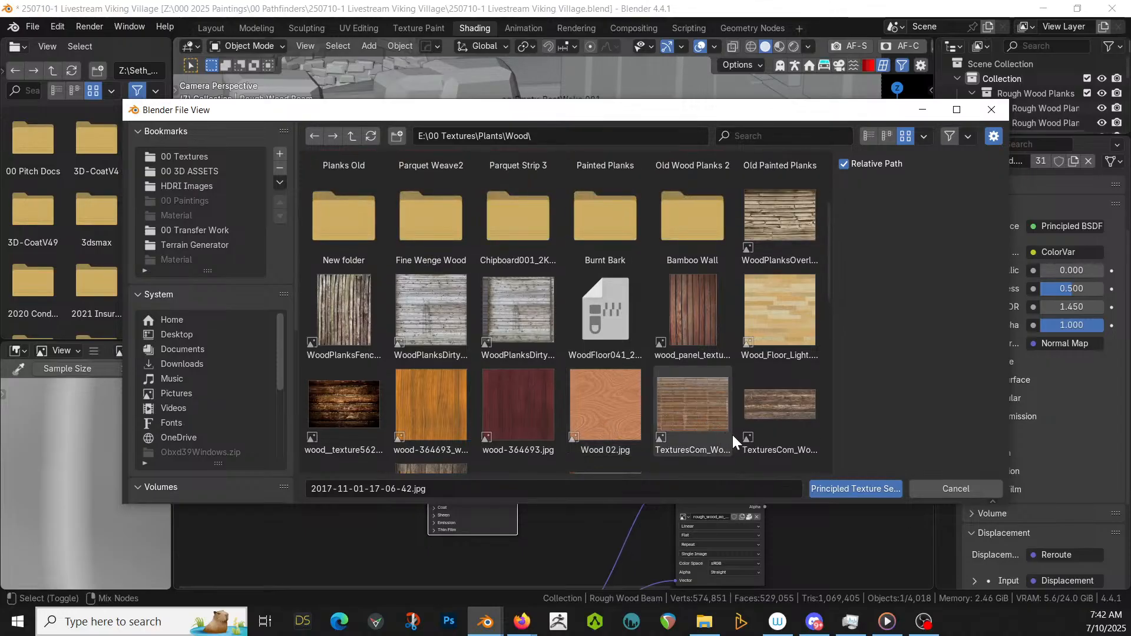
pyautogui.click(937, 489)
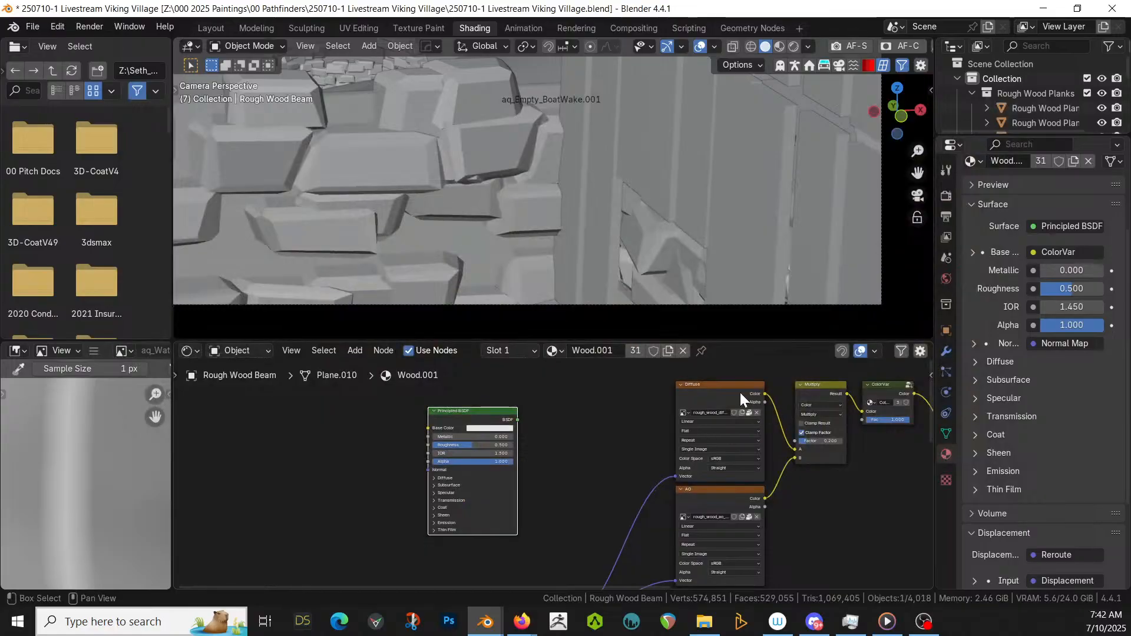
# - Show the Diffuse node's rough wood texture in the image editor and examine the whole image
pyautogui.click(716, 384)
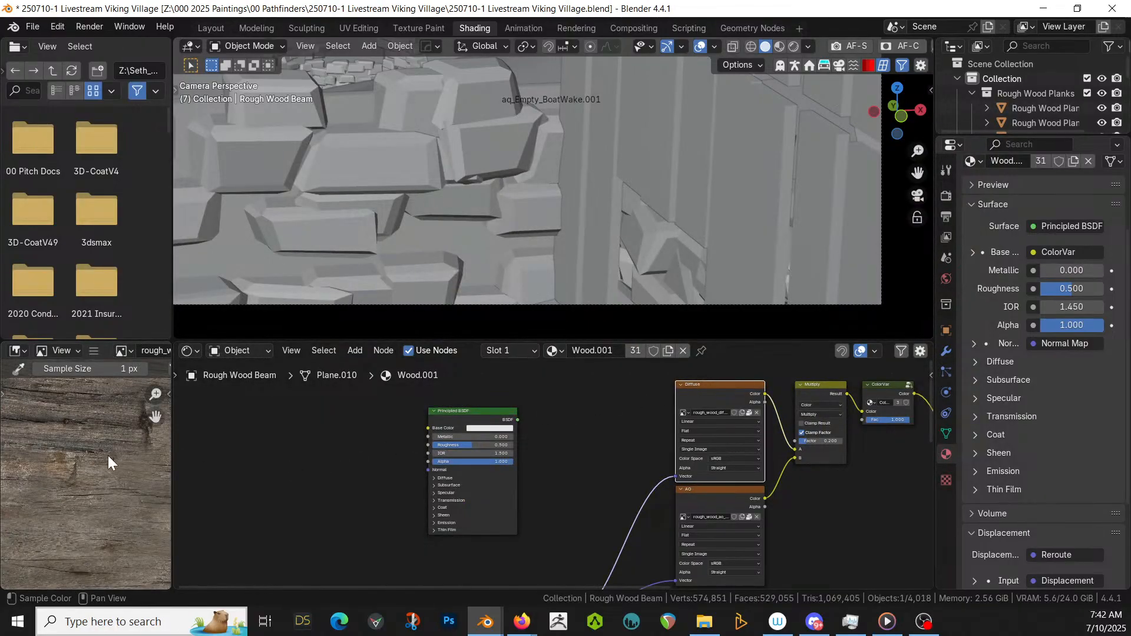
pyautogui.scroll(-8, 108, 455)
pyautogui.scroll(3, 108, 455)
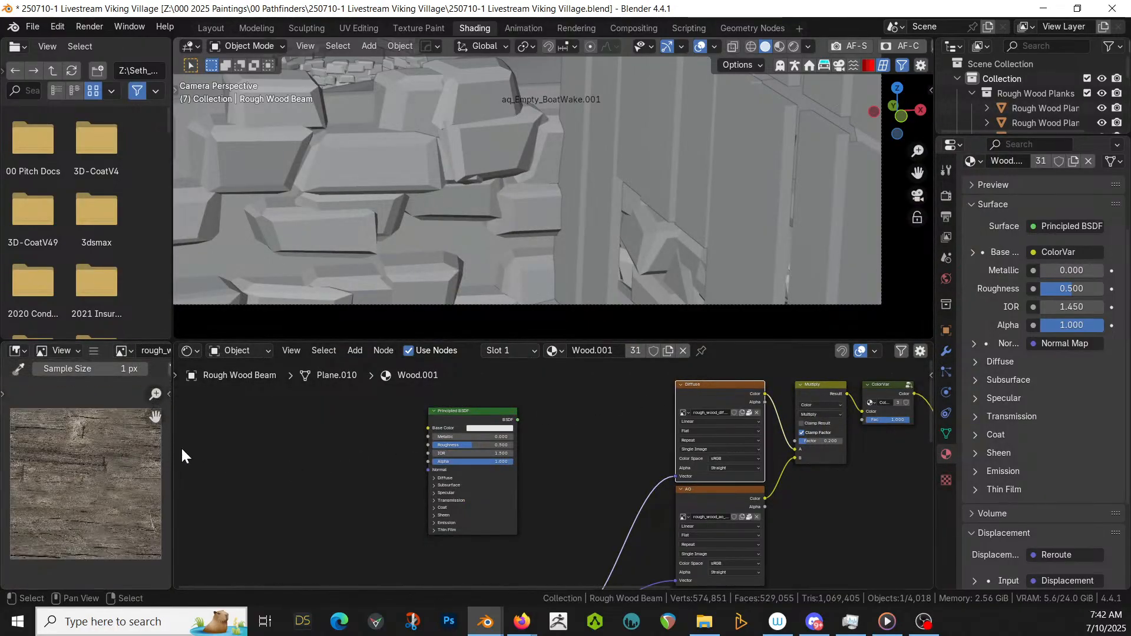
pyautogui.click(457, 415)
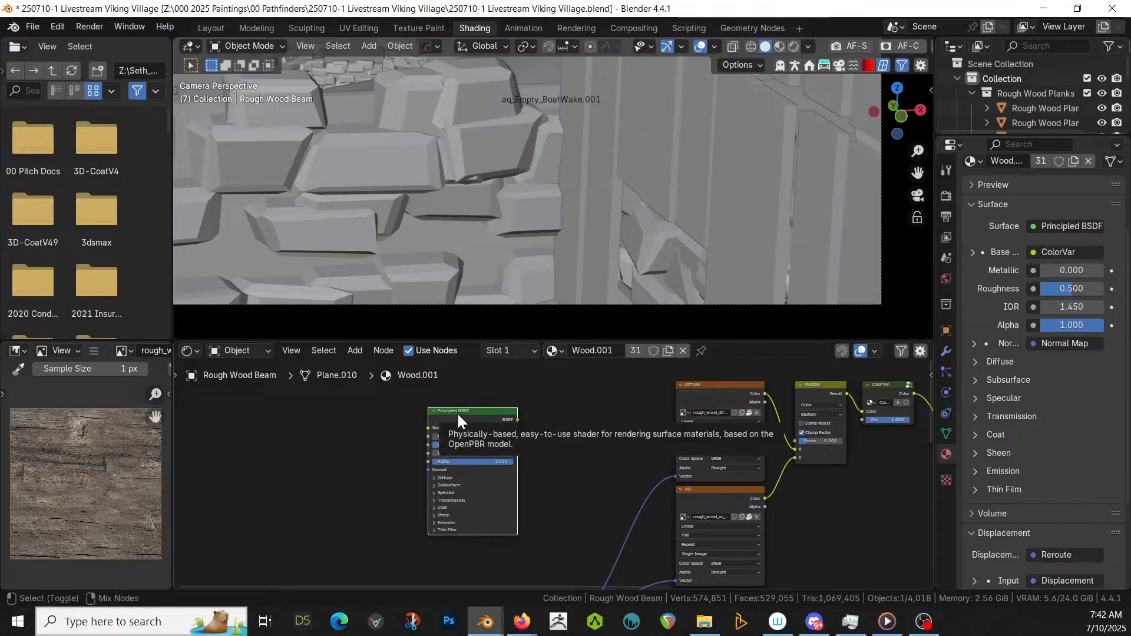
pyautogui.hotkey('ctrl', 'shift', 't')
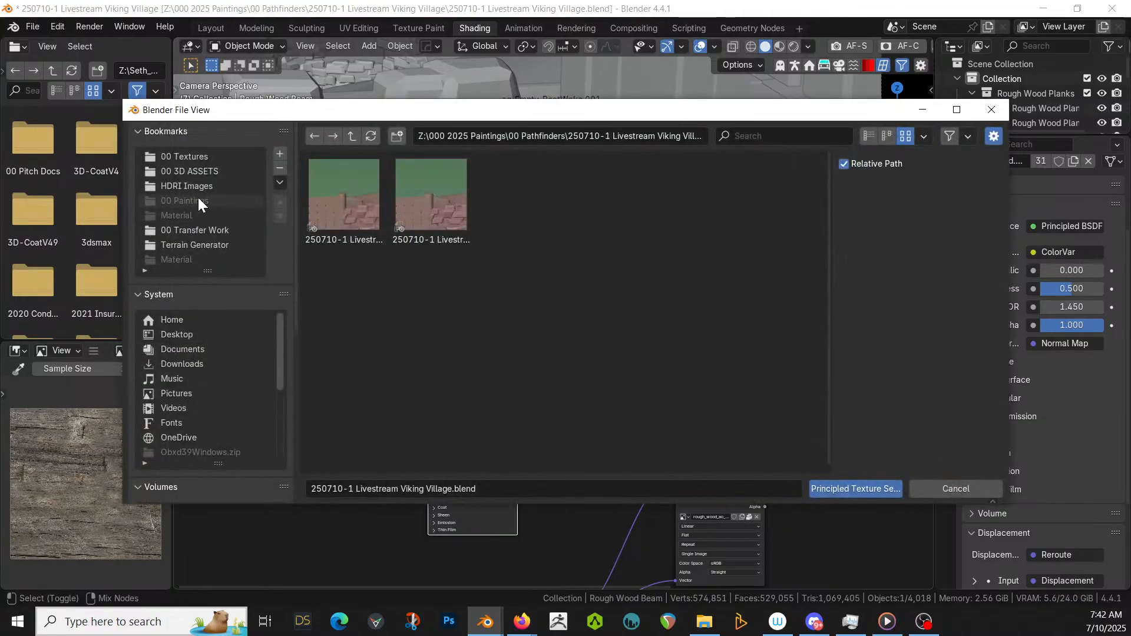
pyautogui.click(190, 155)
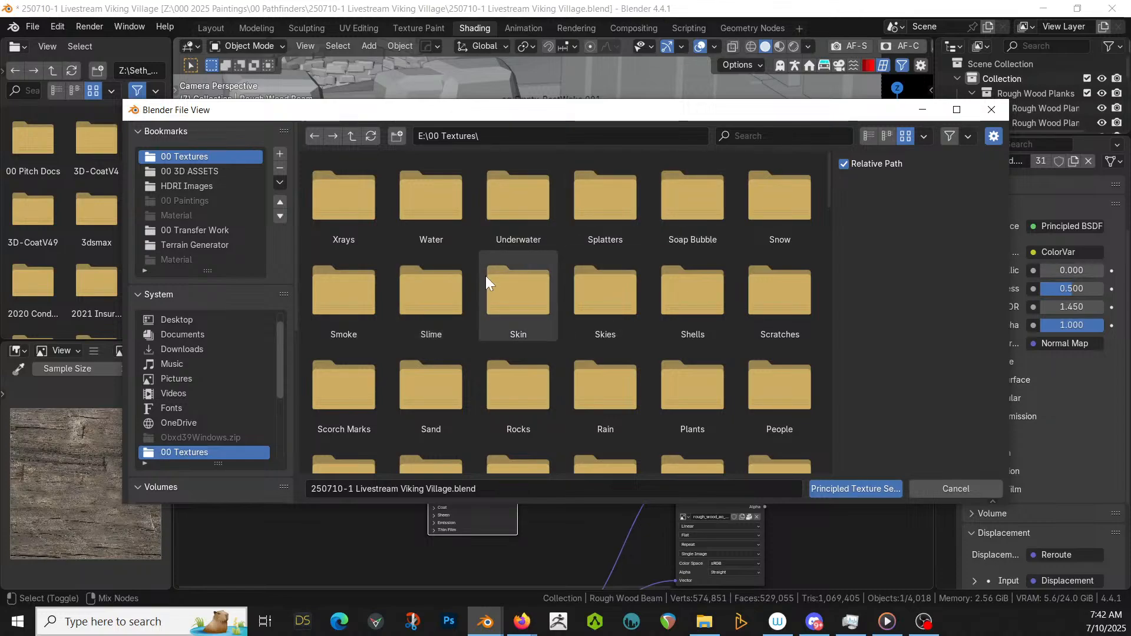
pyautogui.doubleClick(704, 383)
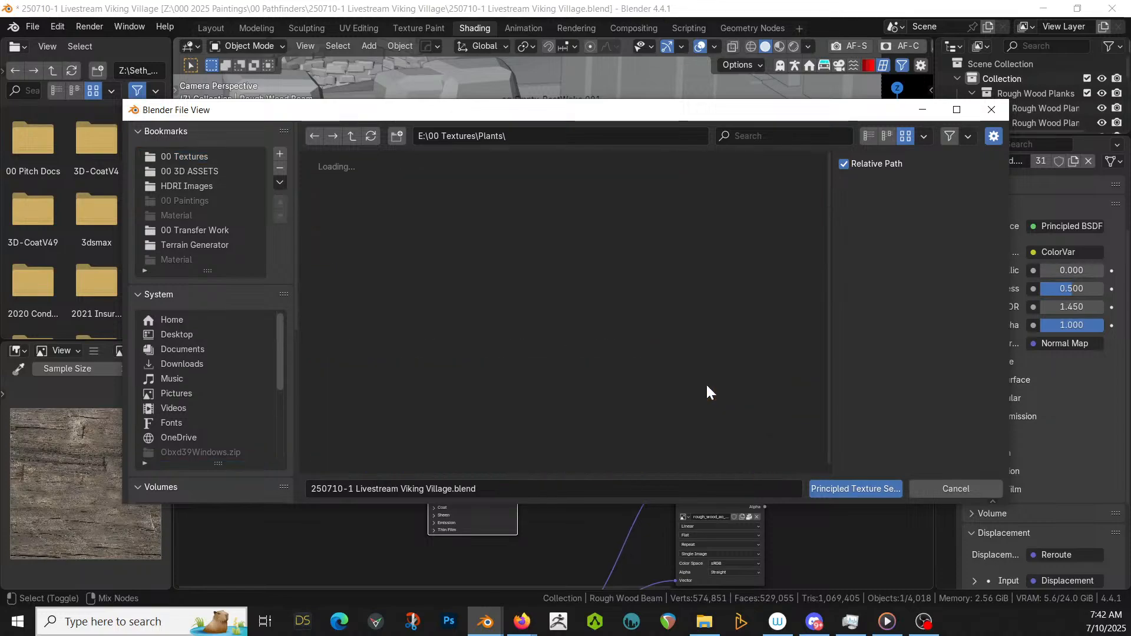
pyautogui.doubleClick(354, 201)
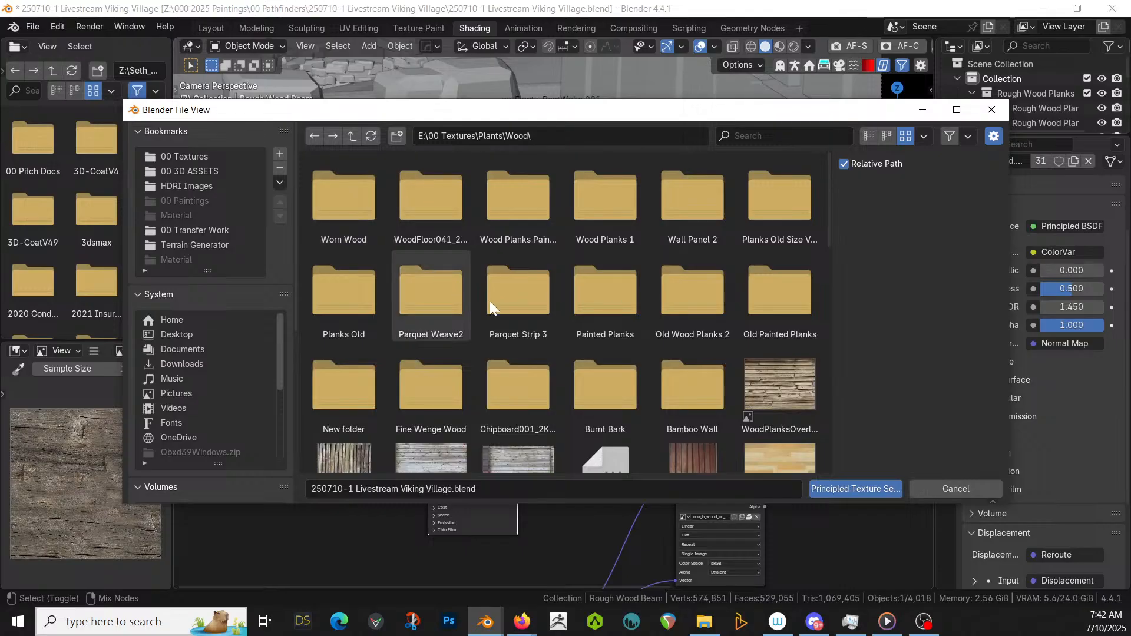
pyautogui.scroll(-5, 571, 333)
pyautogui.scroll(-2, 572, 331)
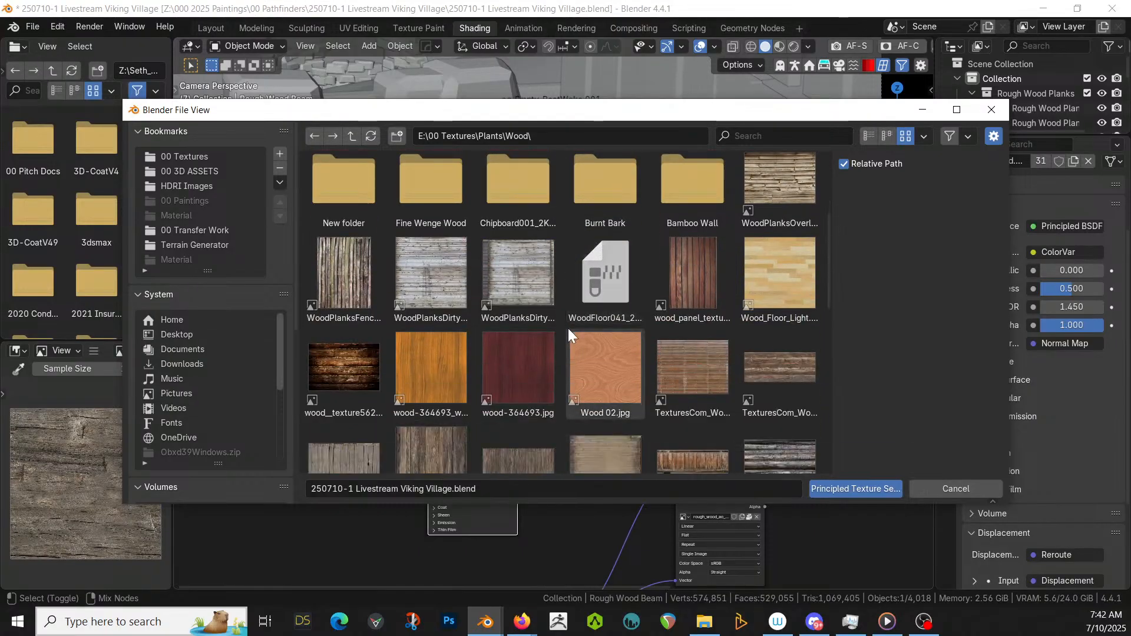
pyautogui.click(443, 368)
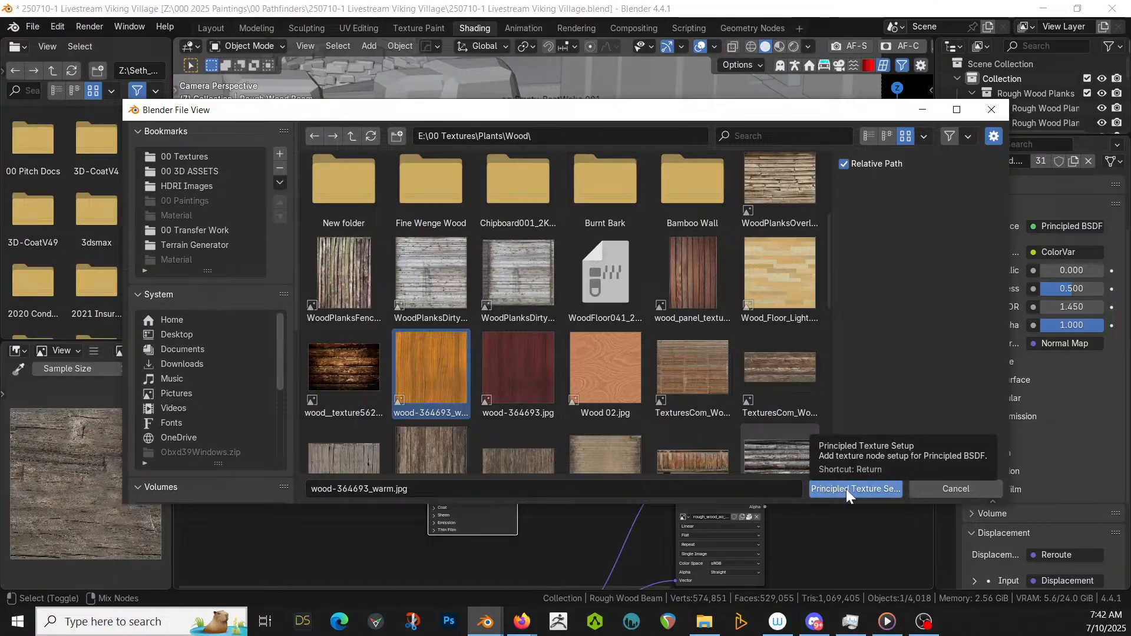
pyautogui.click(963, 484)
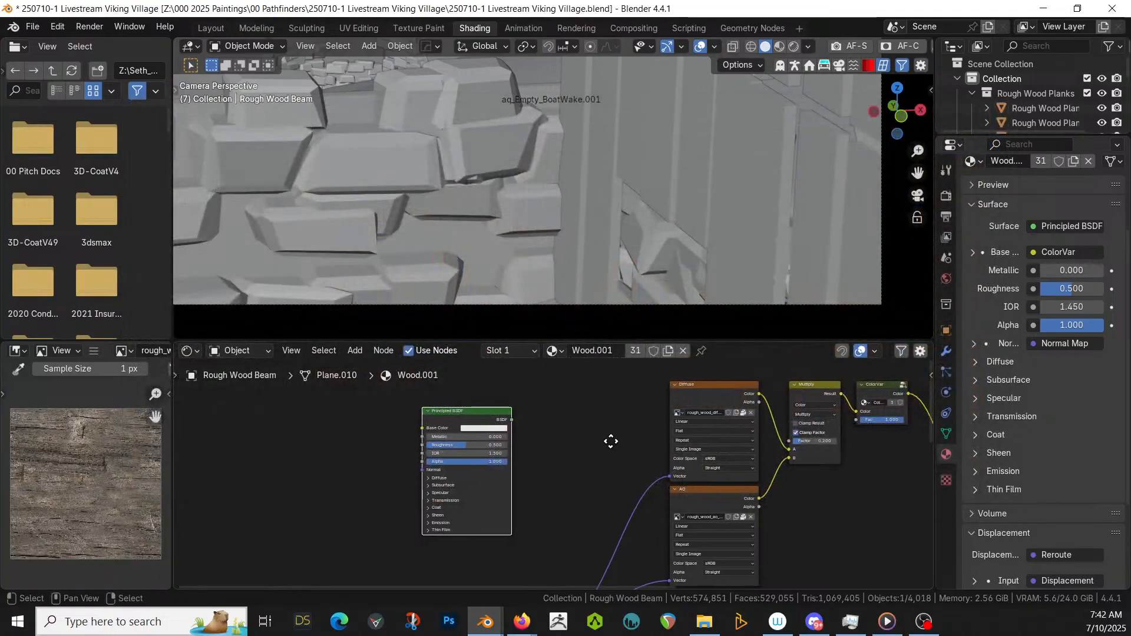
# - Unpack the Diffuse node's rough wood image using the file from the current directory
pyautogui.keyDown('ctrl'); pyautogui.scroll(-3, 608, 440); pyautogui.keyUp('ctrl')
pyautogui.click(670, 408)
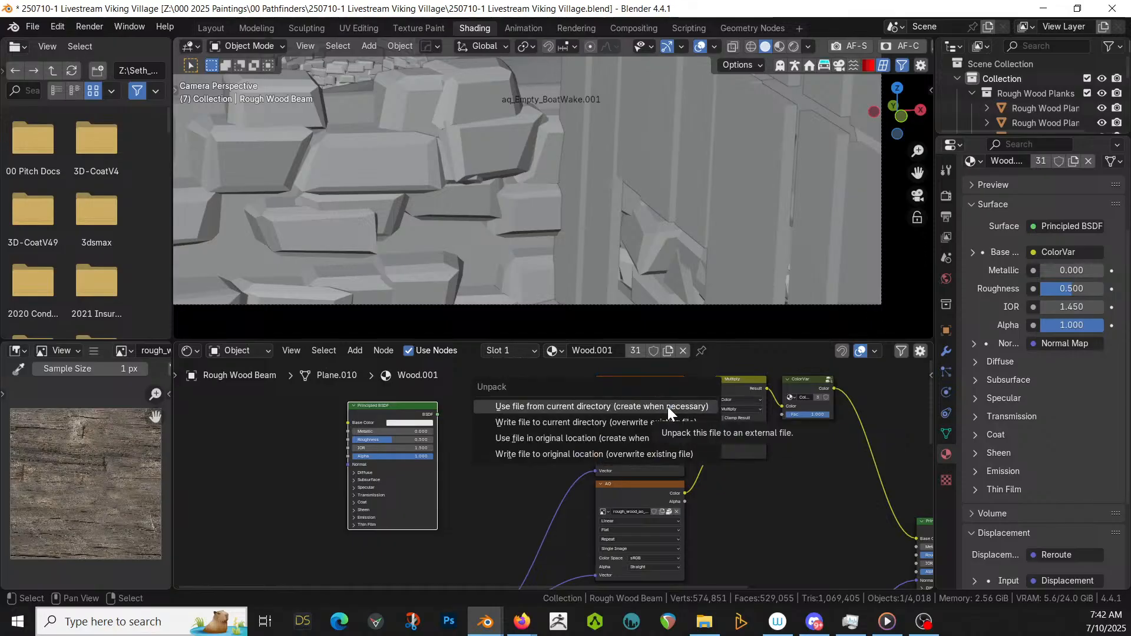
pyautogui.click(666, 406)
# - Load wood-364693_warm.jpg from the 00 Textures\Plants\Wood folder into the Diffuse node in place of the rough wood image
pyautogui.click(668, 407)
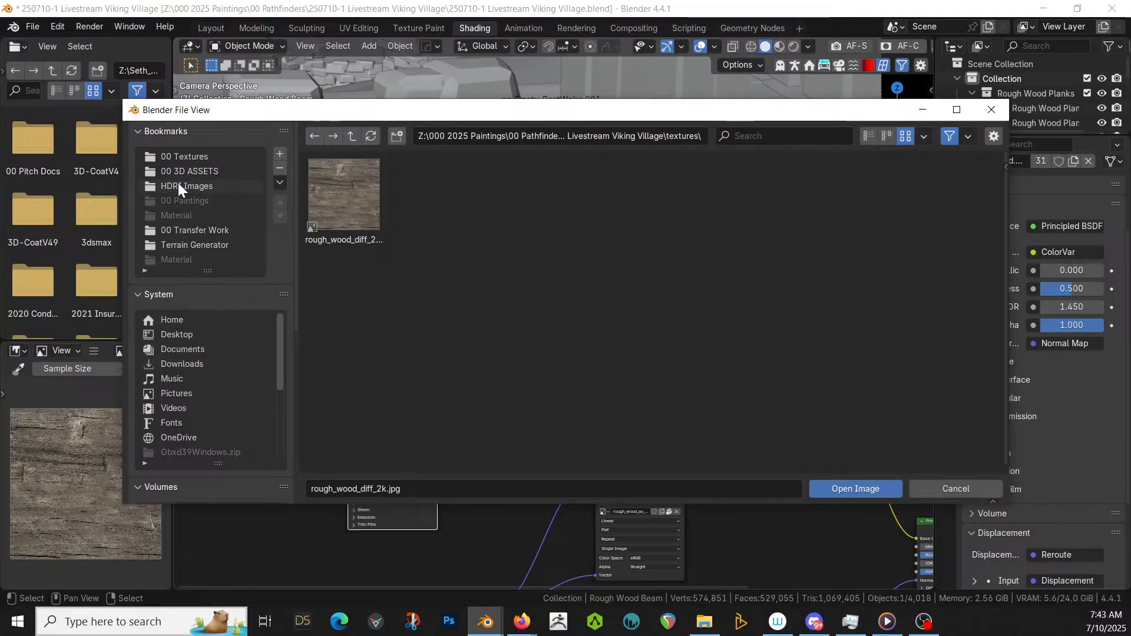
pyautogui.click(189, 158)
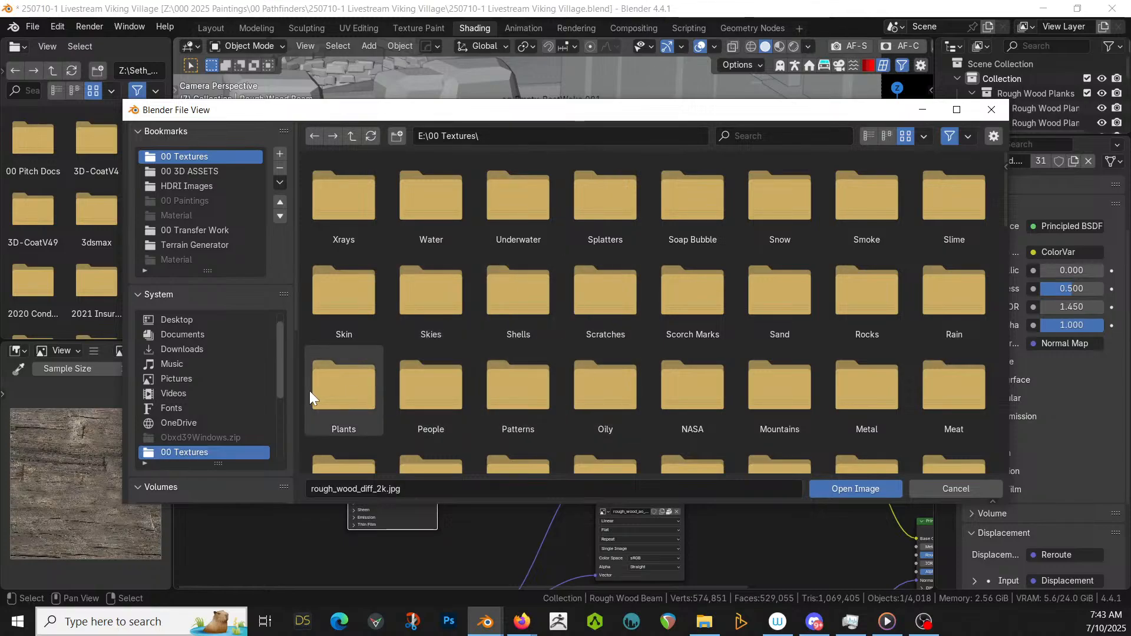
pyautogui.doubleClick(324, 389)
pyautogui.doubleClick(371, 215)
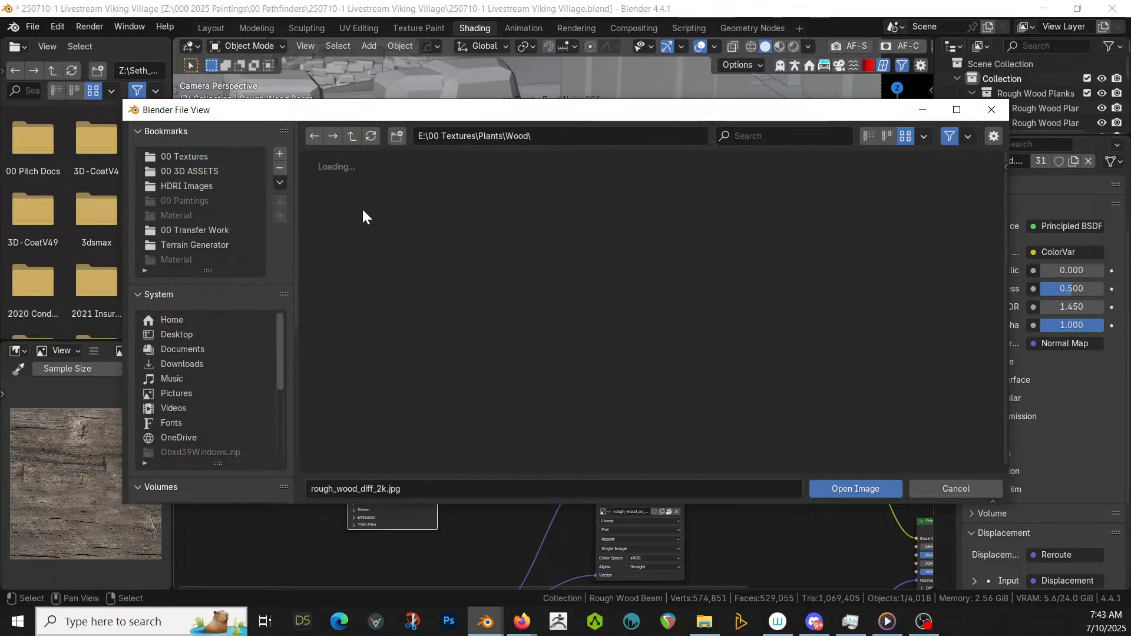
pyautogui.scroll(-2, 495, 353)
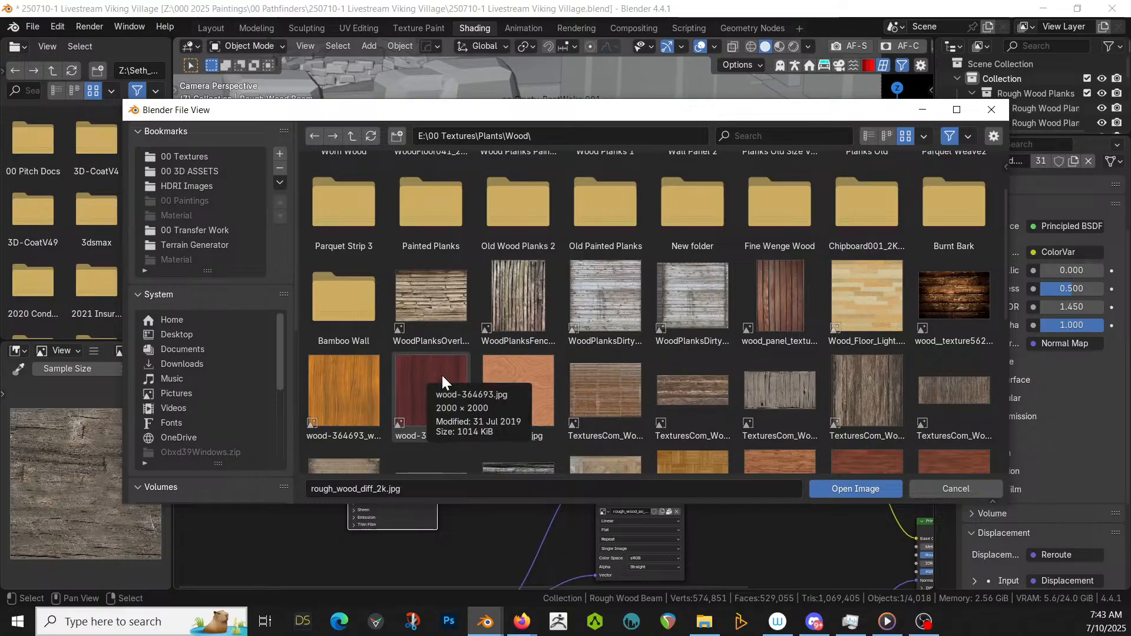
pyautogui.click(341, 390)
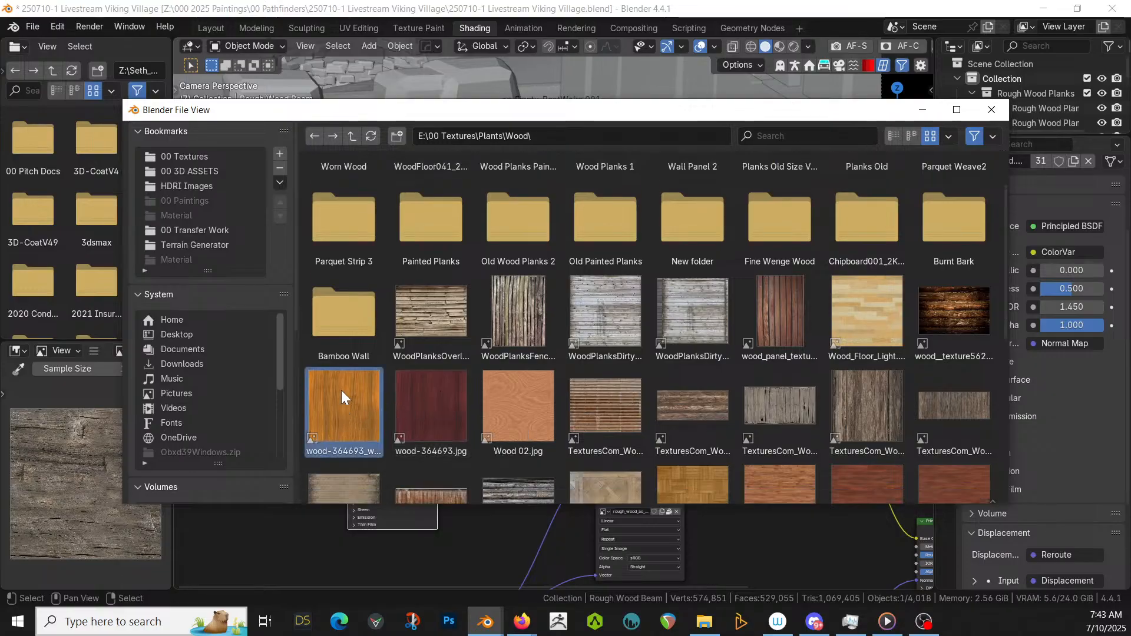
pyautogui.doubleClick(341, 390)
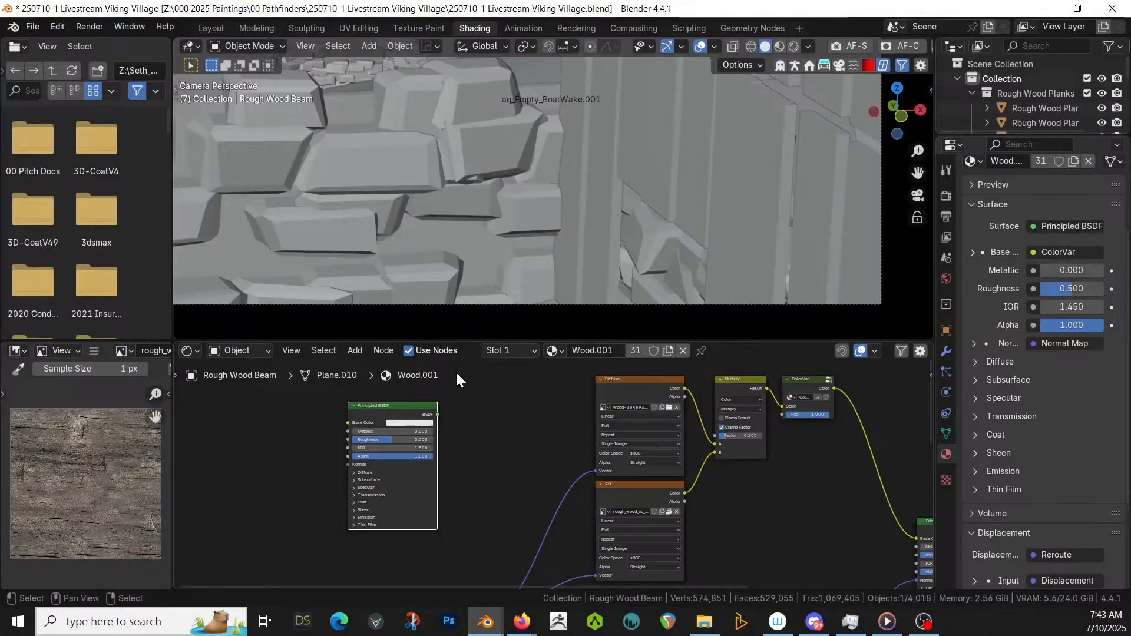
# - Move the Diffuse node away from the Multiply node, toward the loose Principled BSDF, to free space between them
pyautogui.click(627, 380)
pyautogui.moveTo(629, 379); pyautogui.dragTo(556, 372)
pyautogui.scroll(1, 620, 419)
pyautogui.moveTo(620, 423); pyautogui.dragTo(568, 469, button='middle')
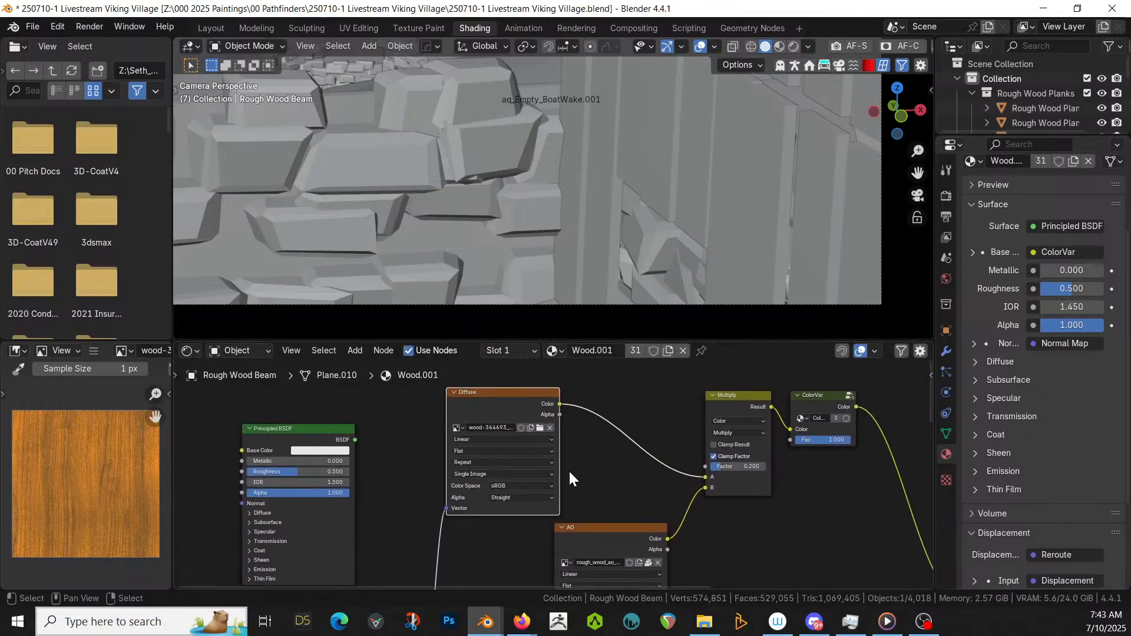
pyautogui.hotkey('shift', 'a')
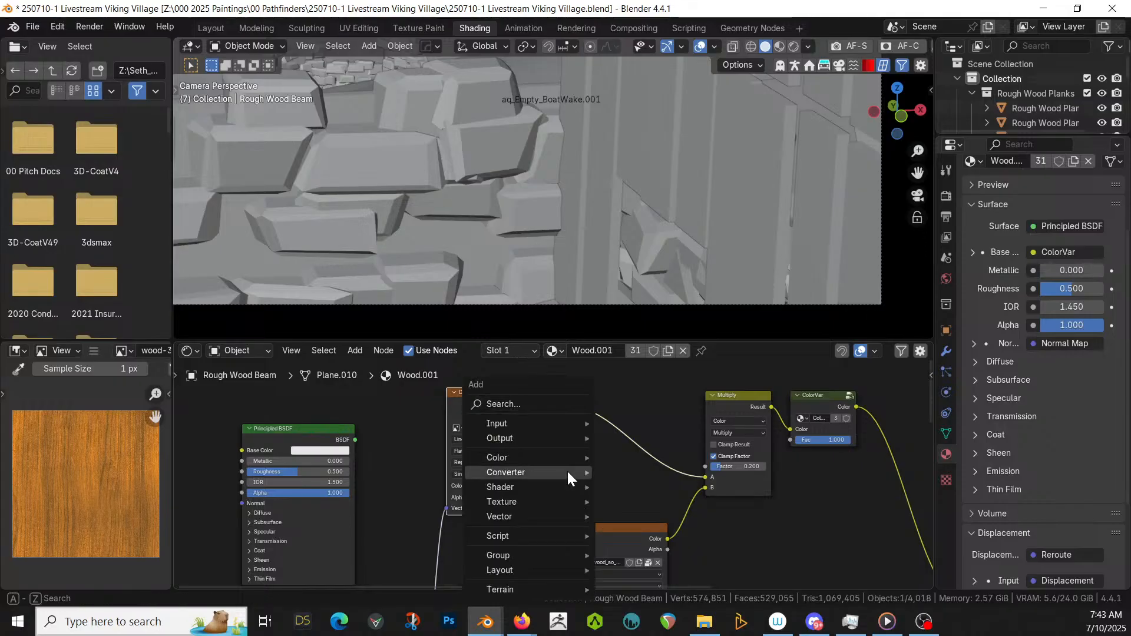
pyautogui.click(529, 412)
pyautogui.write('tra')
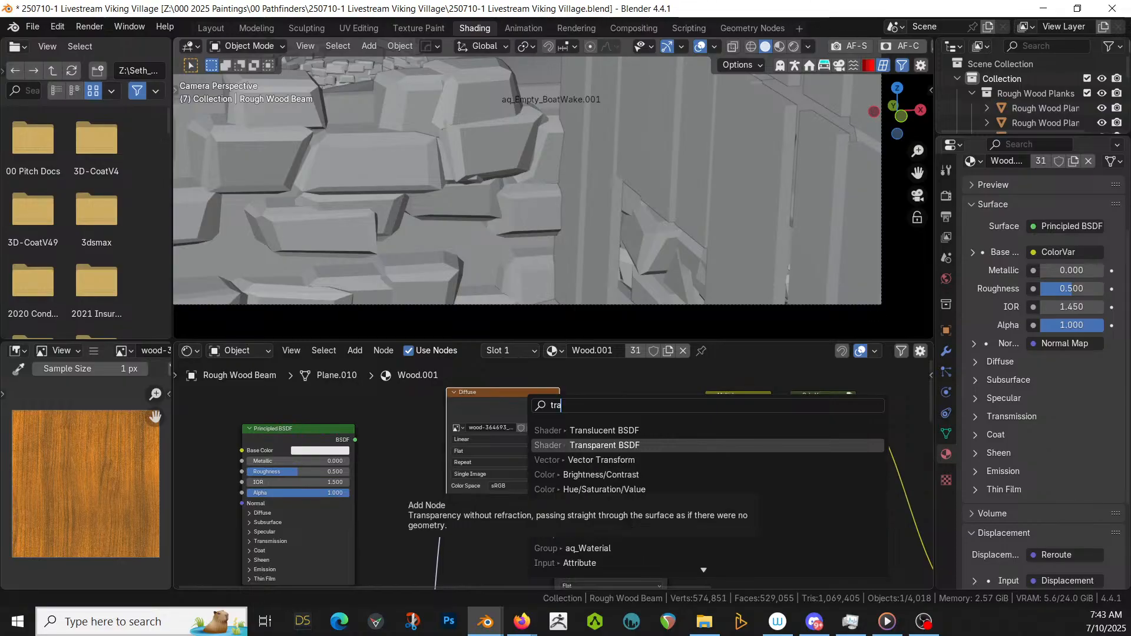
pyautogui.press('Escape')
# - Try Texture Setup on the Diffuse node, and add Texture Coordinate, Mapping and Image Texture nodes to the loose Principled BSDF
pyautogui.scroll(-3, 417, 477)
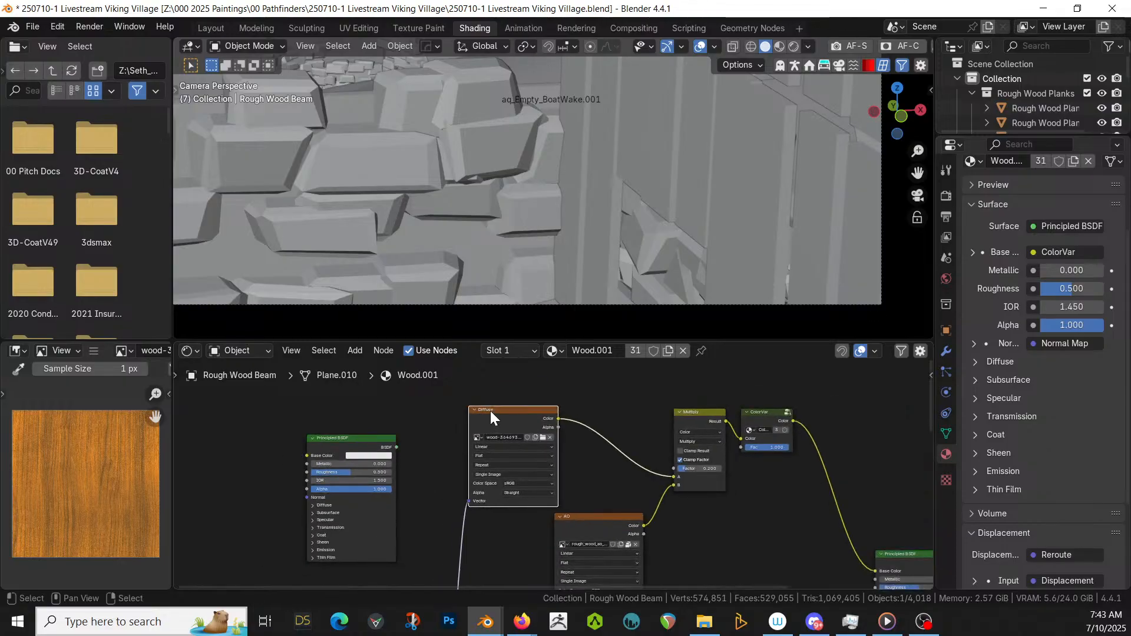
pyautogui.hotkey('ctrl', 't')
pyautogui.scroll(-3, 466, 450)
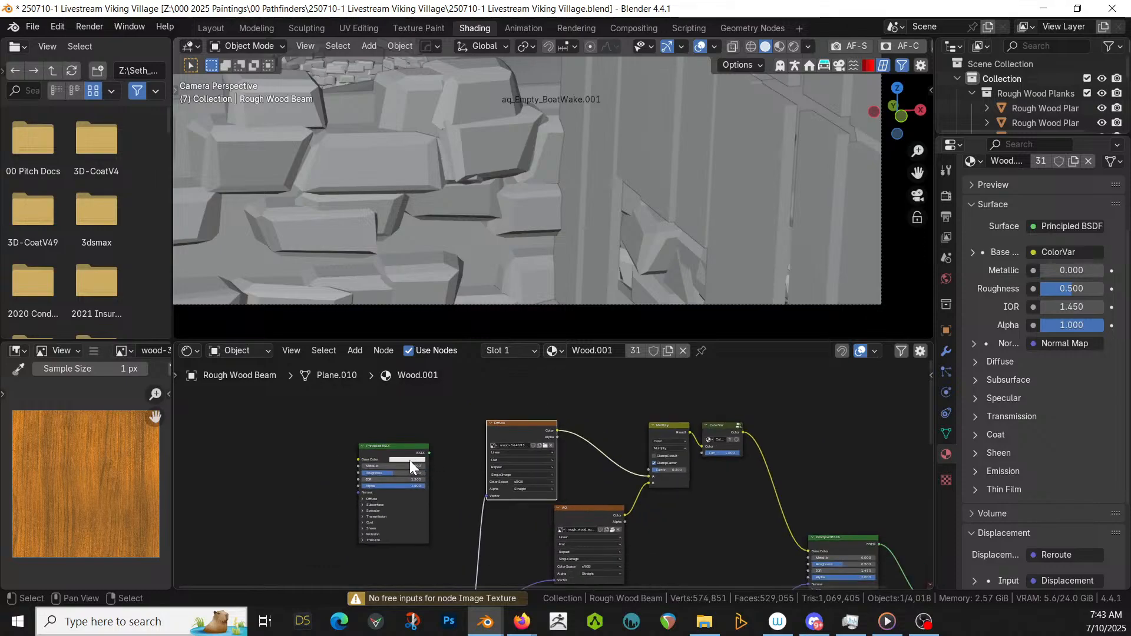
pyautogui.click(391, 447)
pyautogui.hotkey('ctrl', 't')
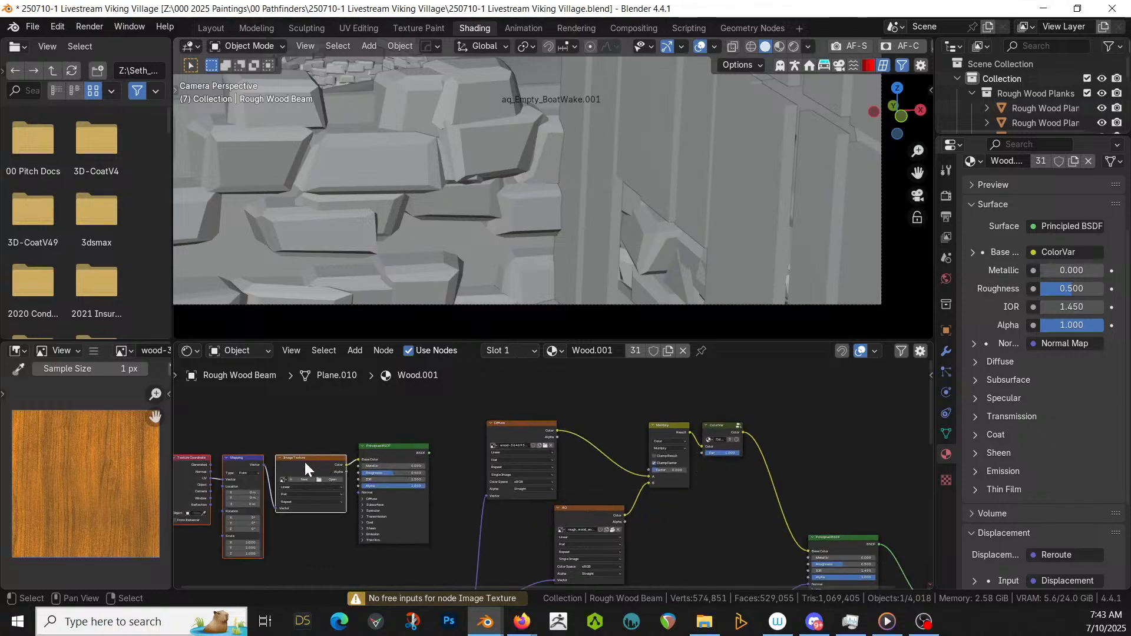
pyautogui.click(251, 459)
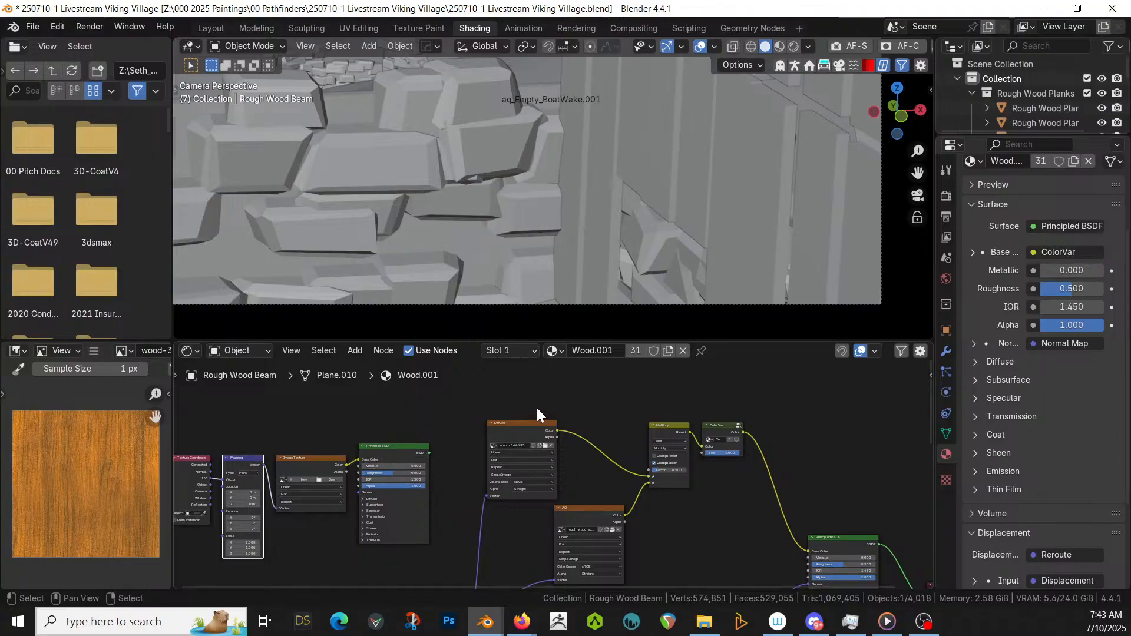
# - Insert a Mapping node into the link between the Diffuse node's color output and the Multiply node
pyautogui.click(661, 426)
pyautogui.click(536, 429)
pyautogui.hotkey('shift', 'a')
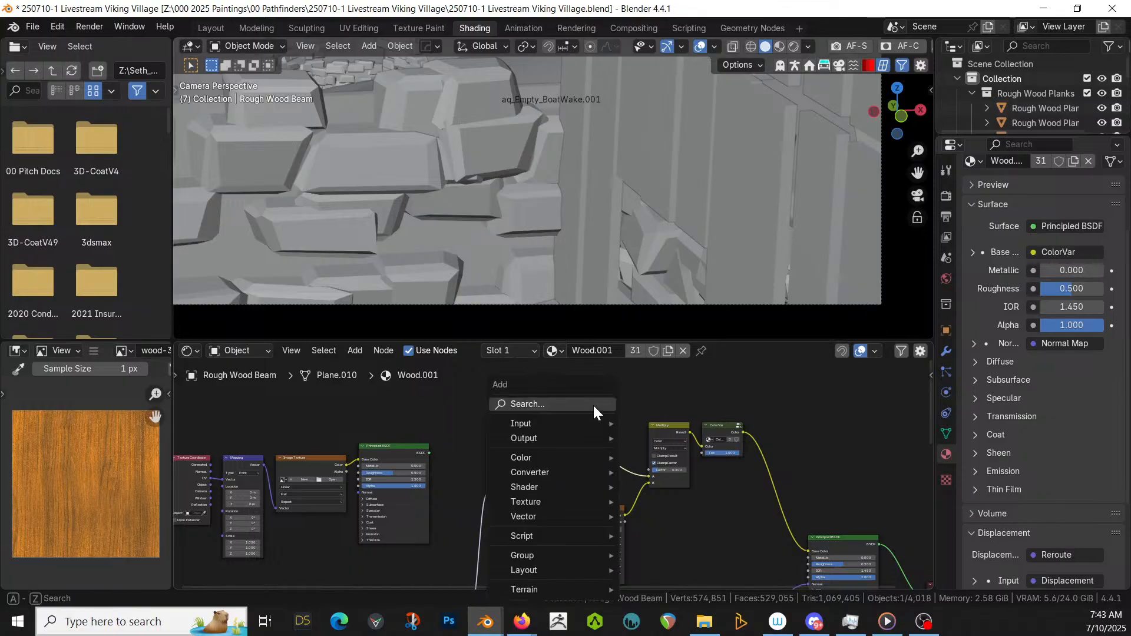
pyautogui.write('map')
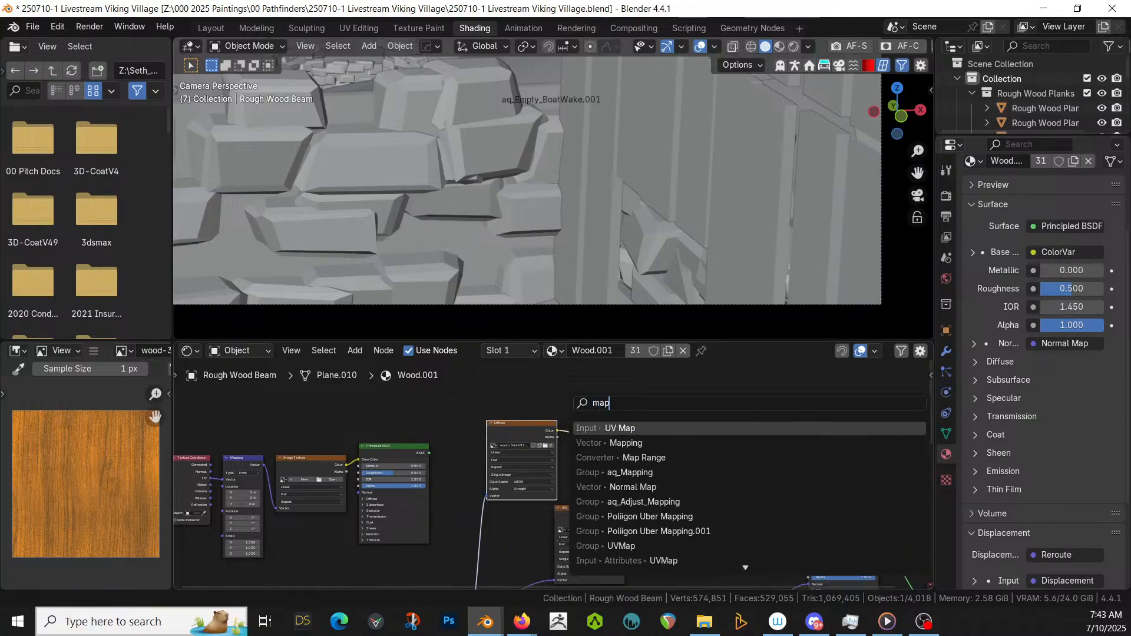
pyautogui.press('Down')
pyautogui.press('Return')
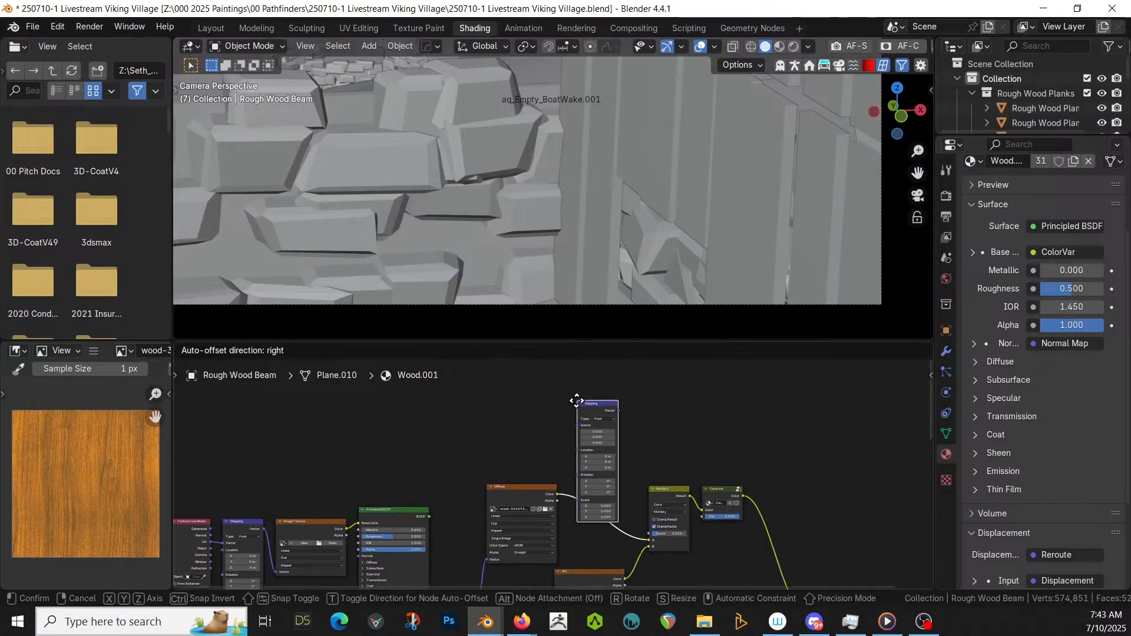
pyautogui.click(576, 414)
# - Isolate the Rough Wood Beam in local view with rendered shading and show its long side up close
pyautogui.press('KP_Divide')
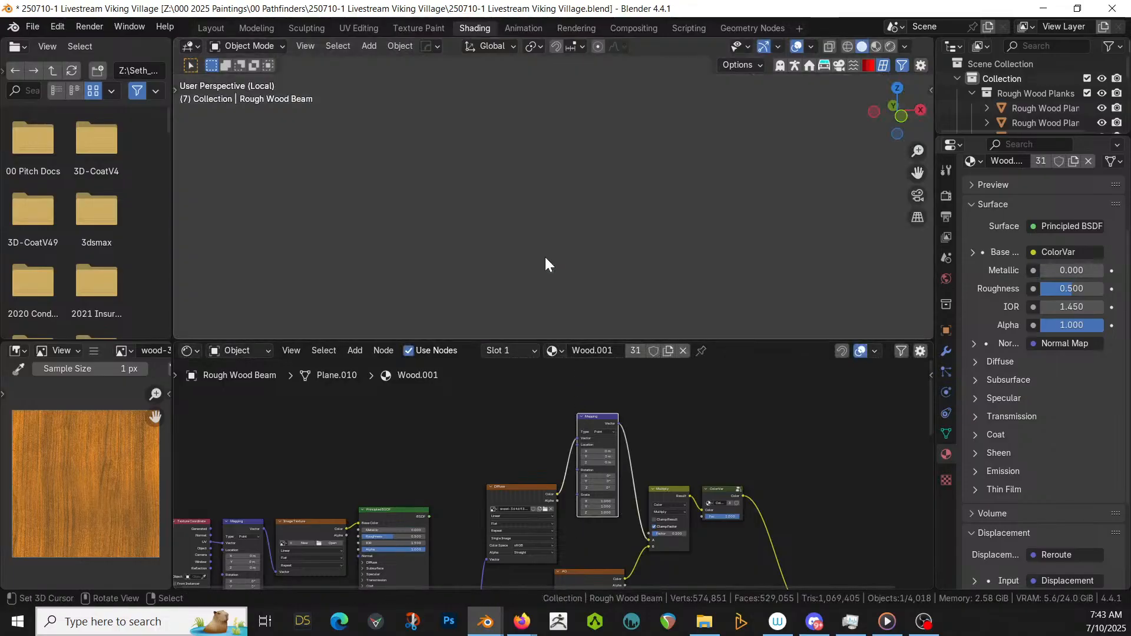
pyautogui.press('z')
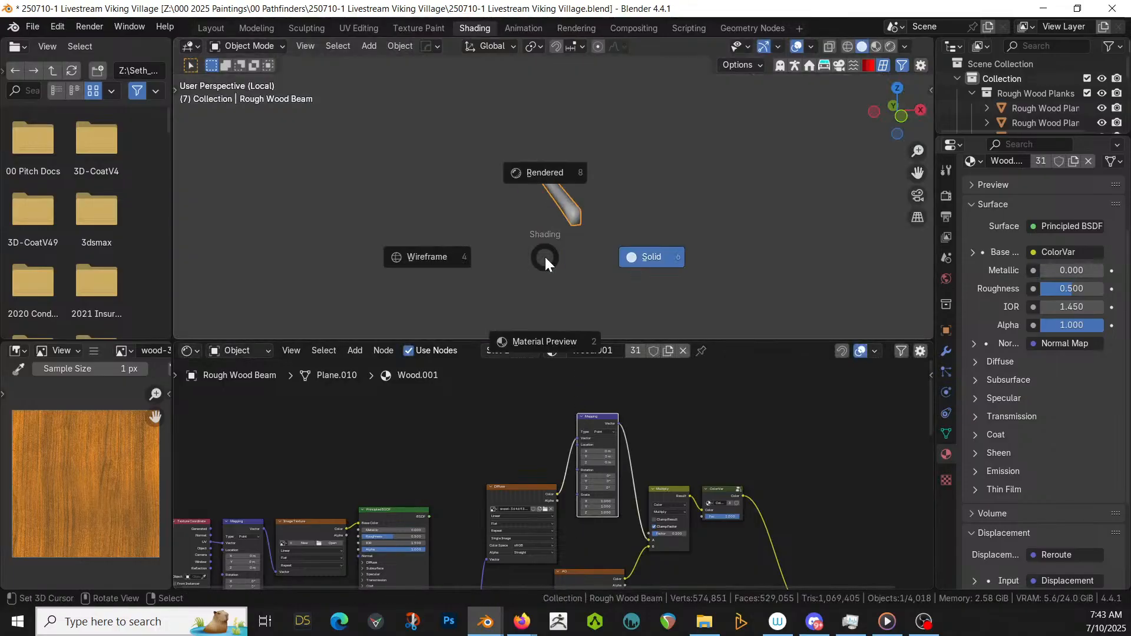
pyautogui.press('8')
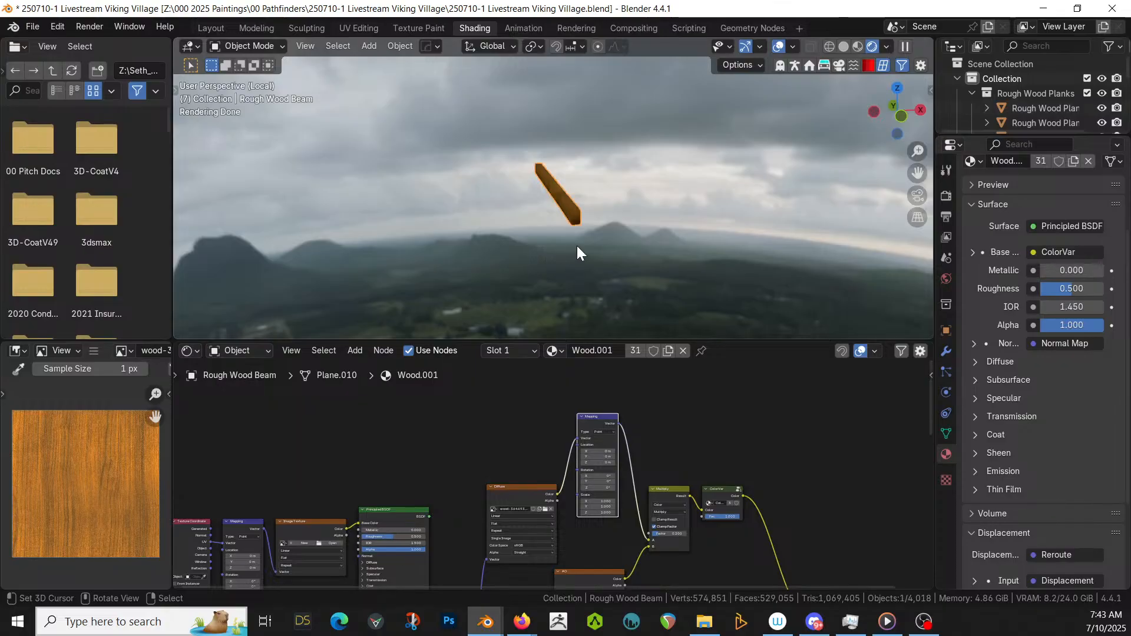
pyautogui.scroll(5, 701, 243)
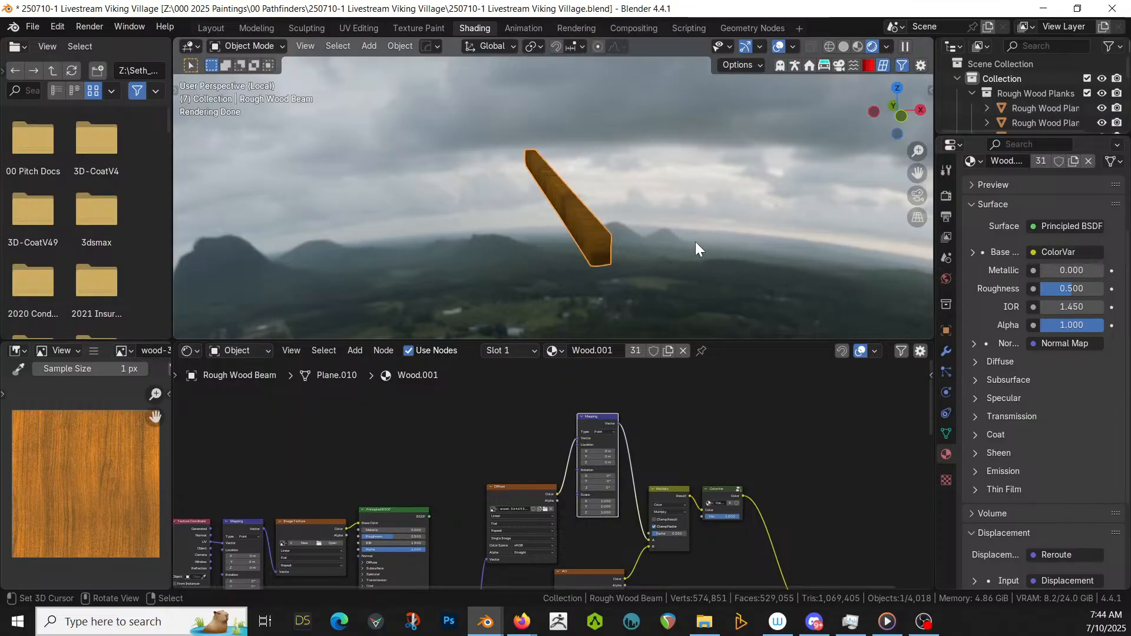
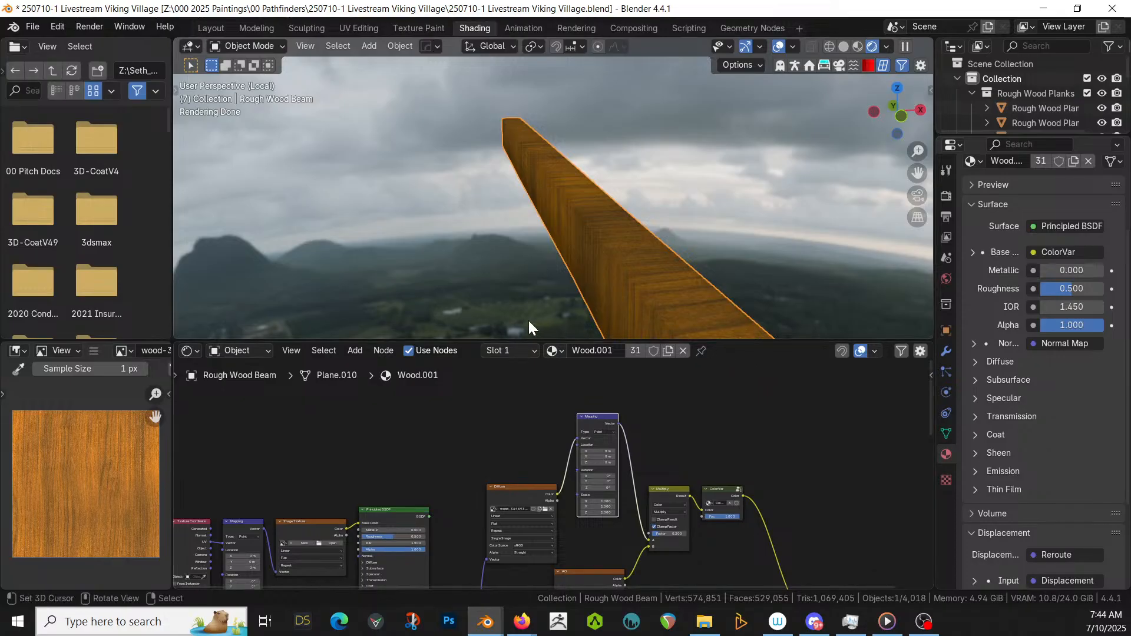
pyautogui.moveTo(642, 277); pyautogui.dragTo(706, 264, button='middle')
# - Try a Y rotation of 90° on the inserted Mapping node and set it back to 0°
pyautogui.scroll(3, 659, 384)
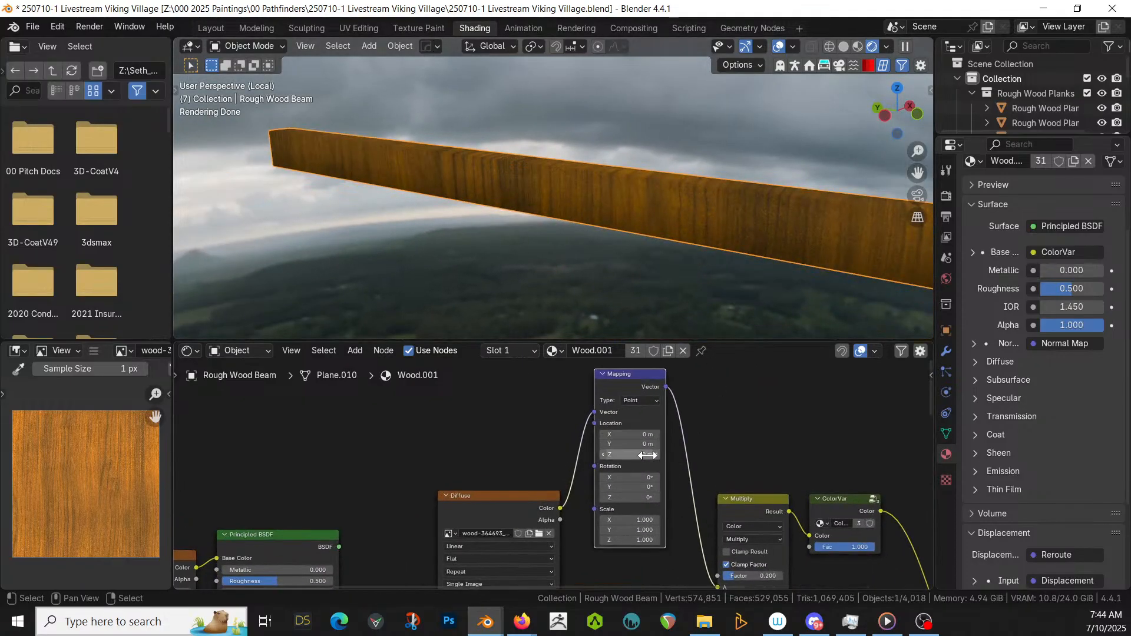
pyautogui.doubleClick(629, 487)
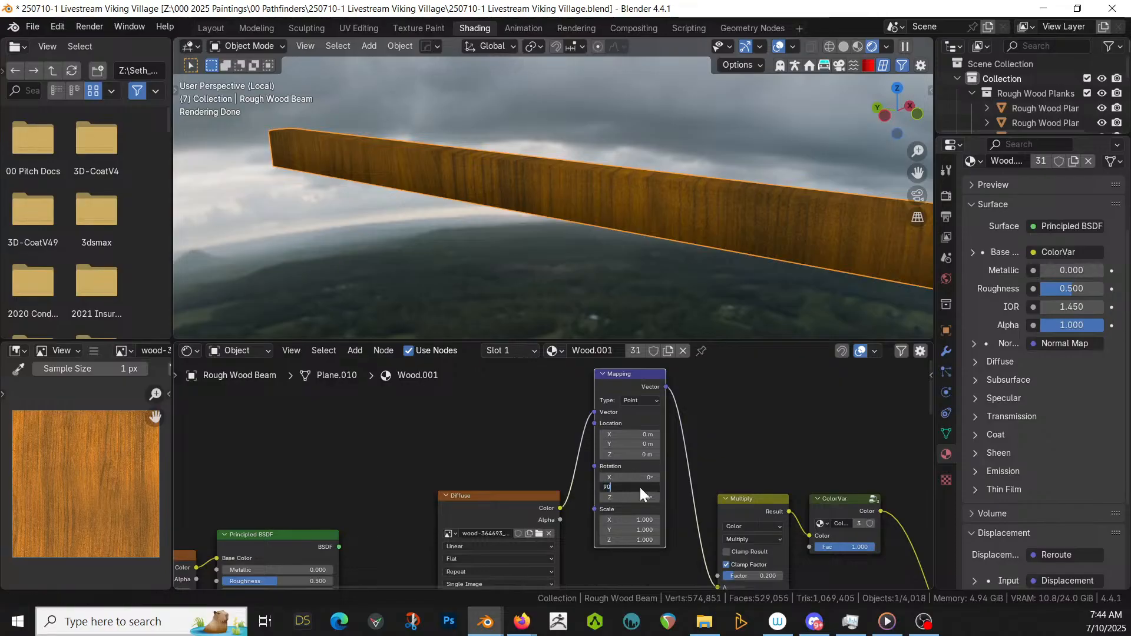
pyautogui.write('90')
pyautogui.press('Return')
pyautogui.doubleClick(639, 487)
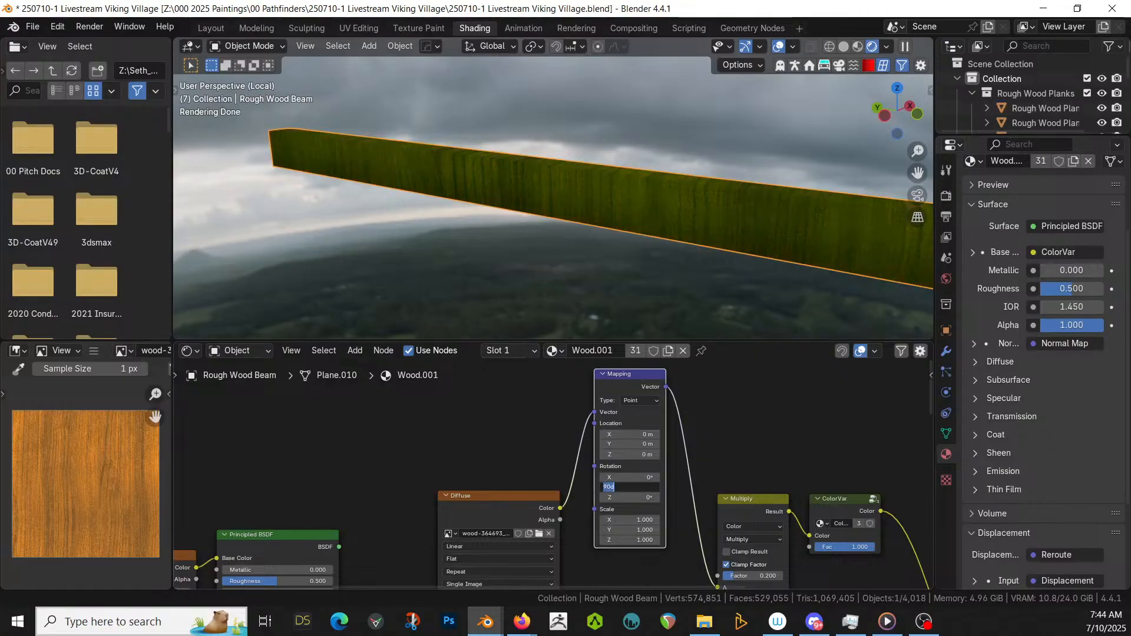
pyautogui.write('0')
pyautogui.press('Return')
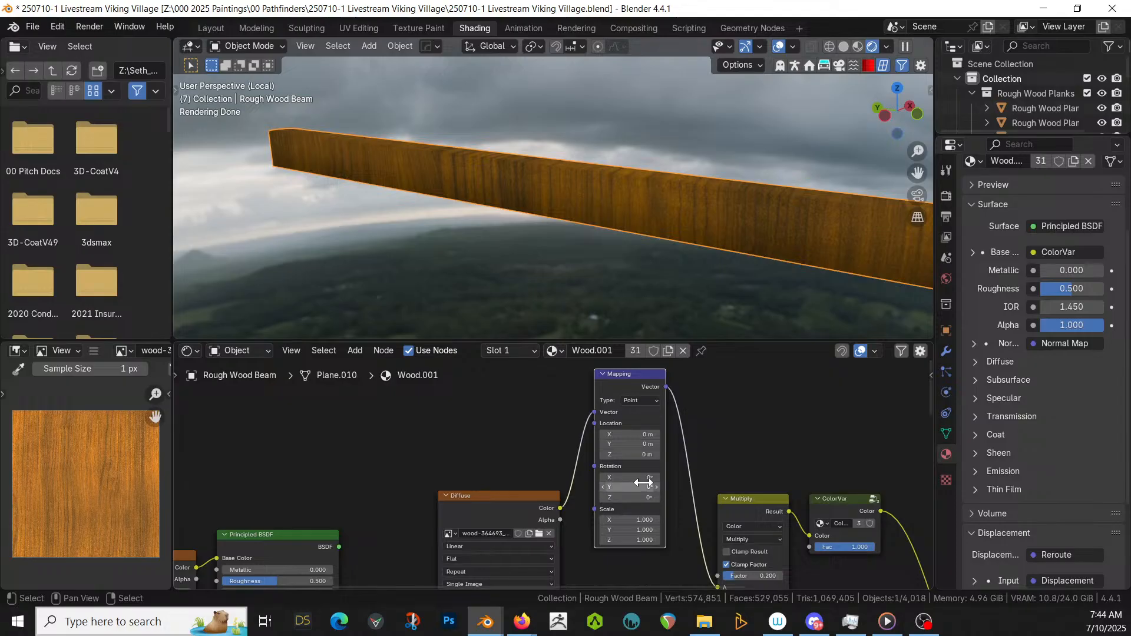
# - Set the inserted Mapping node's X rotation to 90°
pyautogui.doubleClick(629, 477)
pyautogui.write('90')
pyautogui.press('Return')
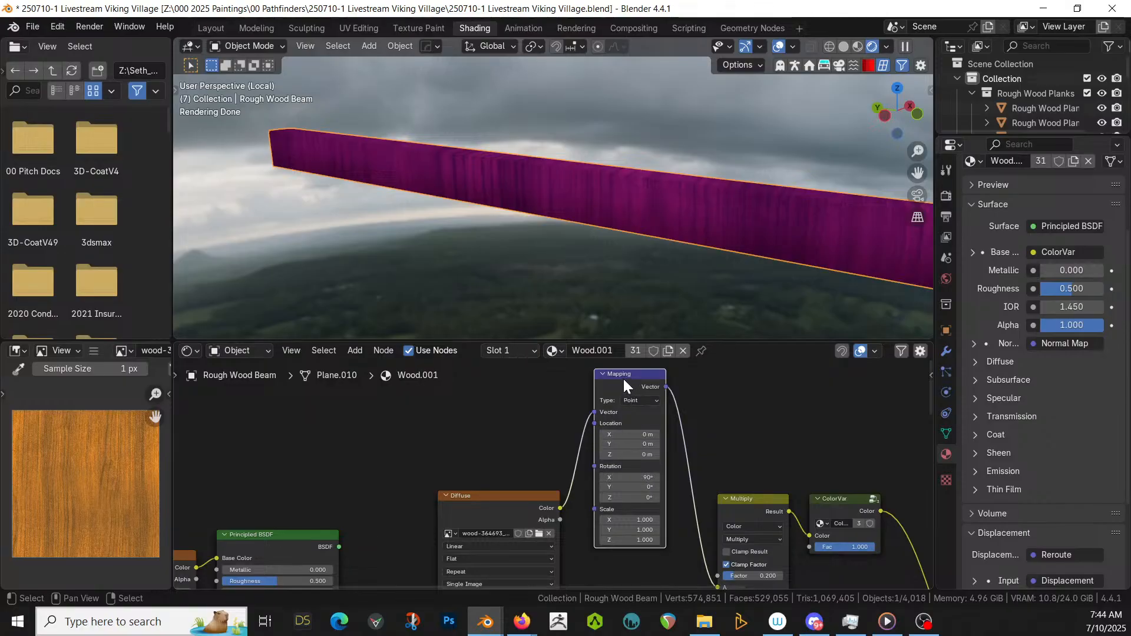
# - Delete the Mapping node between Diffuse and Multiply, keeping their link, and remove the unused, disconnected texture and shader nodes
pyautogui.hotkey('ctrl', 'x')
pyautogui.keyDown('shift'); pyautogui.moveTo(525, 428); pyautogui.dragTo(649, 569, button='middle'); pyautogui.keyUp('shift')
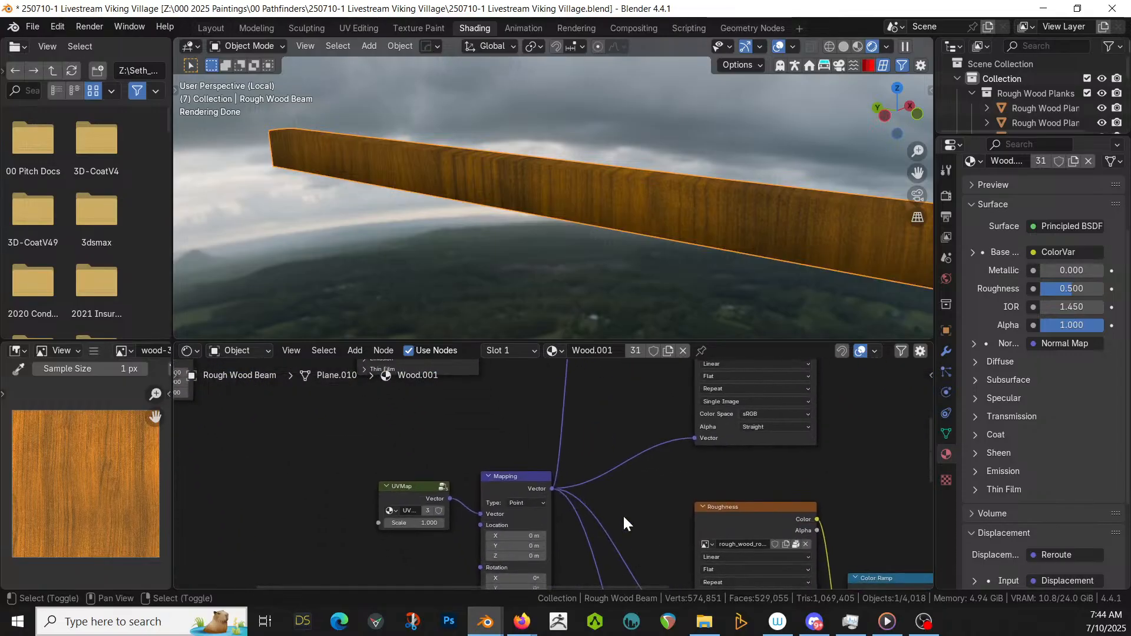
pyautogui.moveTo(623, 515); pyautogui.dragTo(700, 426, button='middle')
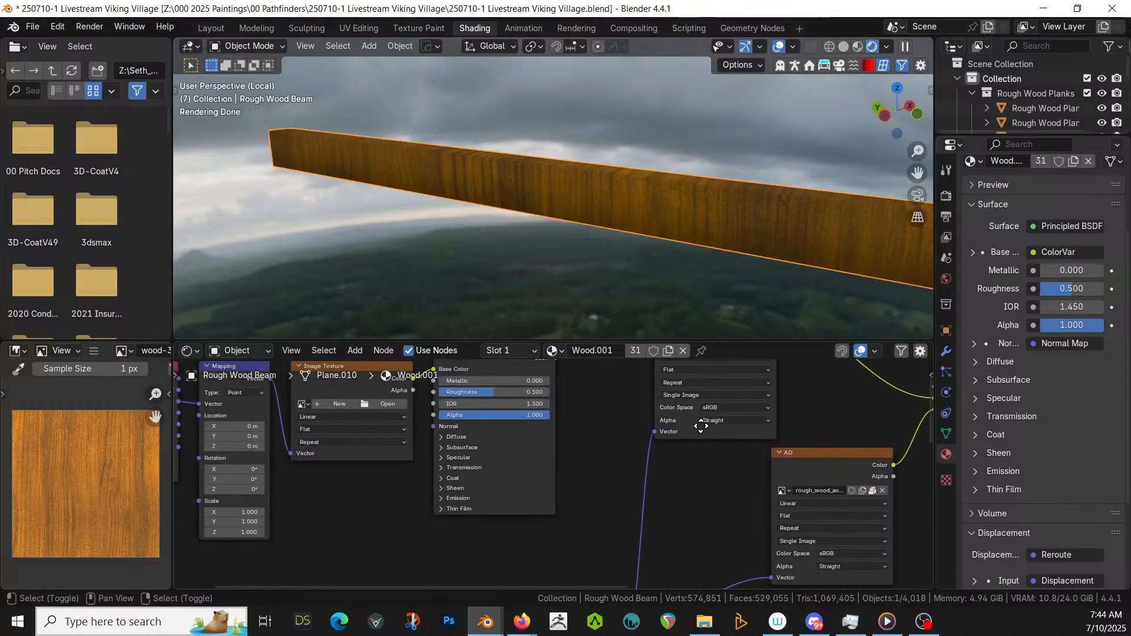
pyautogui.scroll(-5, 712, 480)
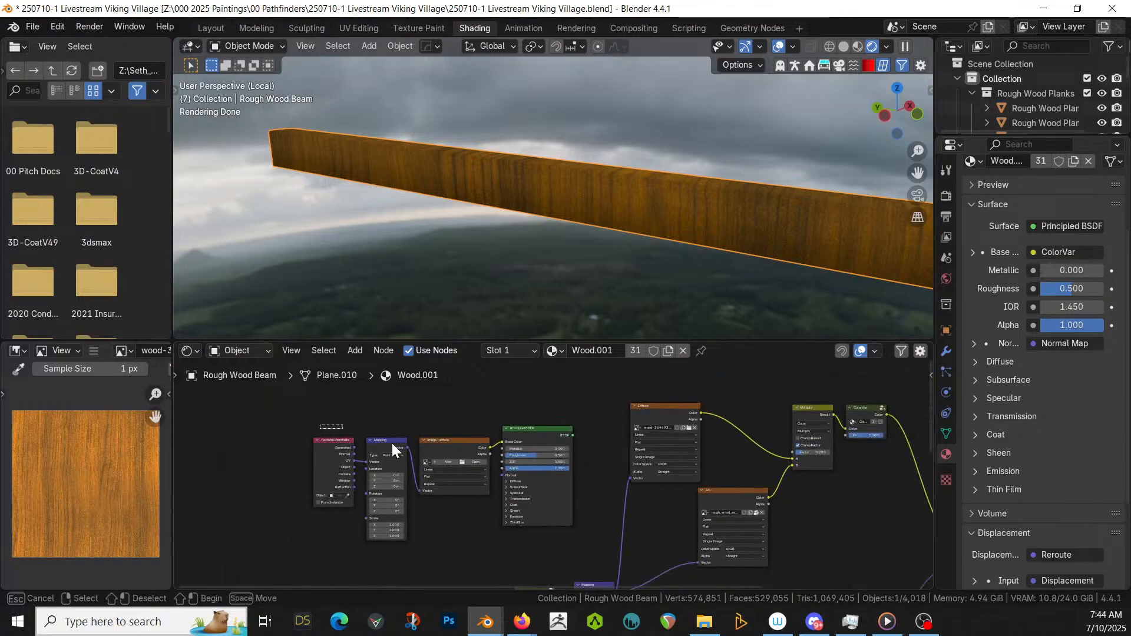
pyautogui.moveTo(392, 446); pyautogui.dragTo(562, 529)
pyautogui.press('x')
# - Duplicate the Mapping node that feeds the wood textures and place the copy beside the Diffuse node
pyautogui.moveTo(582, 539); pyautogui.dragTo(579, 436, button='middle')
pyautogui.click(584, 487)
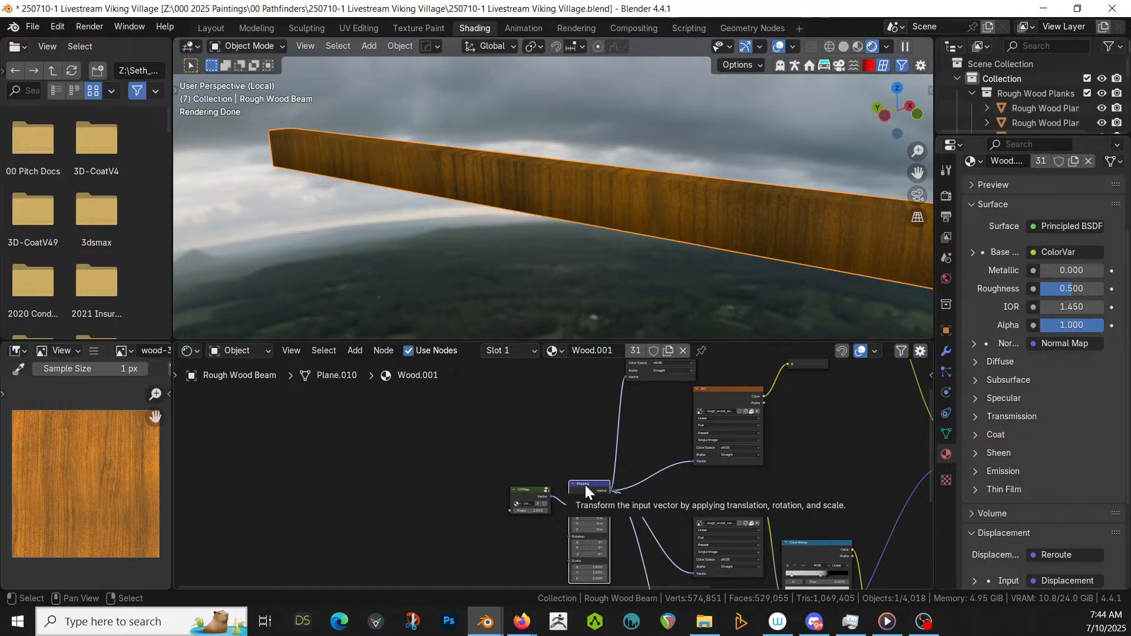
pyautogui.hotkey('shift', 'd')
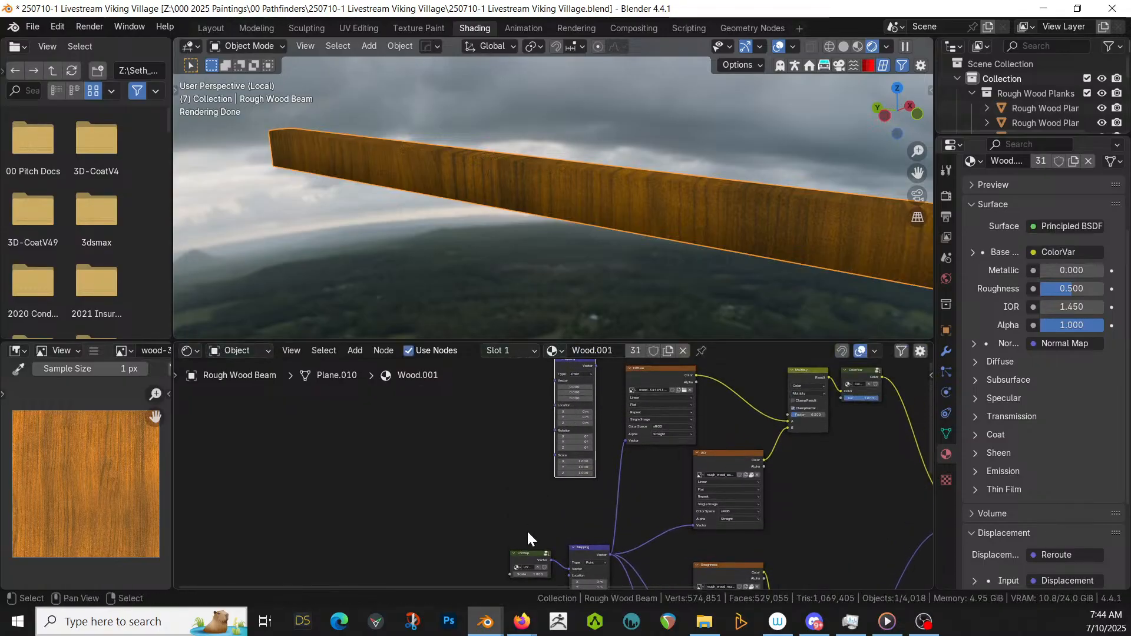
# - Move the UVMap node clear and wire its Vector output through the duplicated Mapping node into the Diffuse node's Vector input
pyautogui.moveTo(528, 553); pyautogui.dragTo(549, 383)
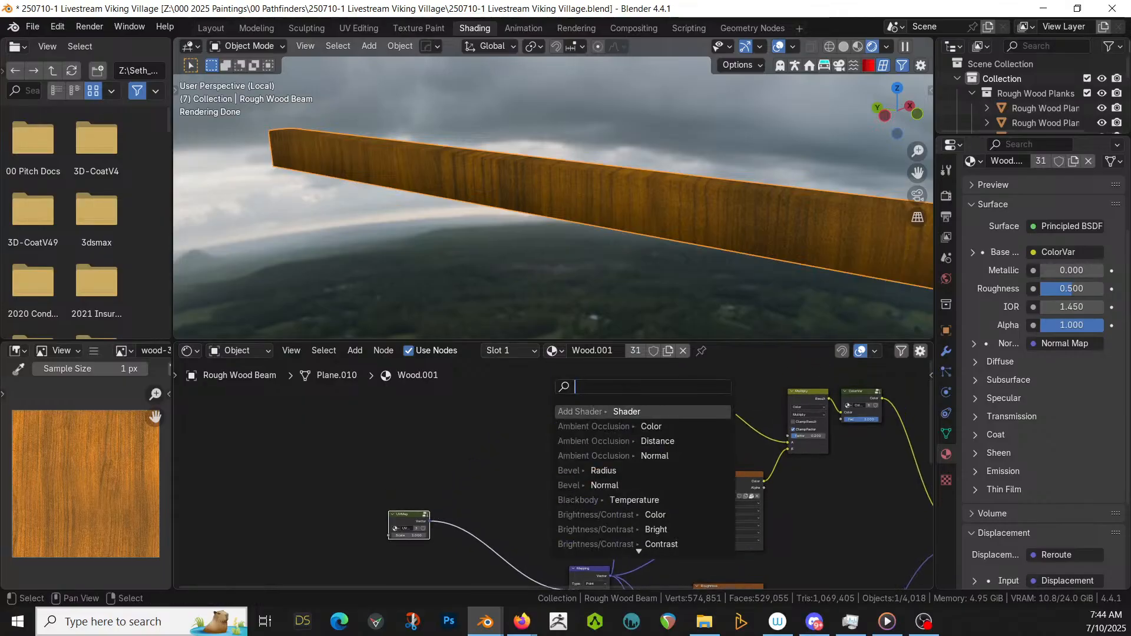
pyautogui.press('Escape')
pyautogui.moveTo(430, 521); pyautogui.dragTo(624, 461)
# - Try a Y rotation of 90° on the Diffuse texture's Mapping node, check the beam, and set it back to 0°
pyautogui.scroll(2, 593, 436)
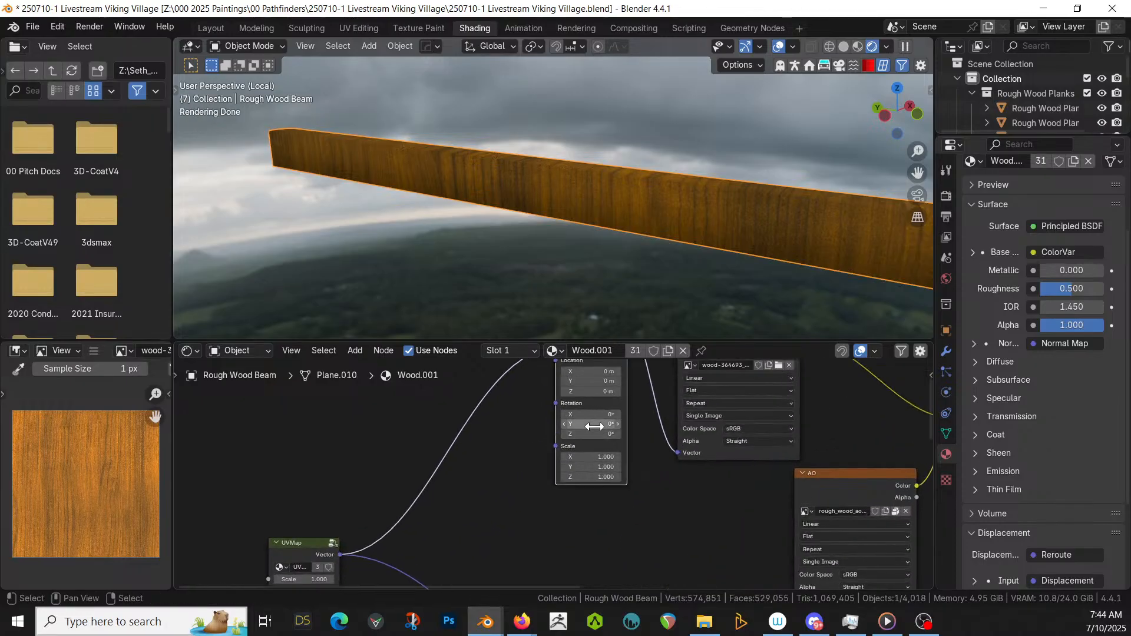
pyautogui.click(594, 426)
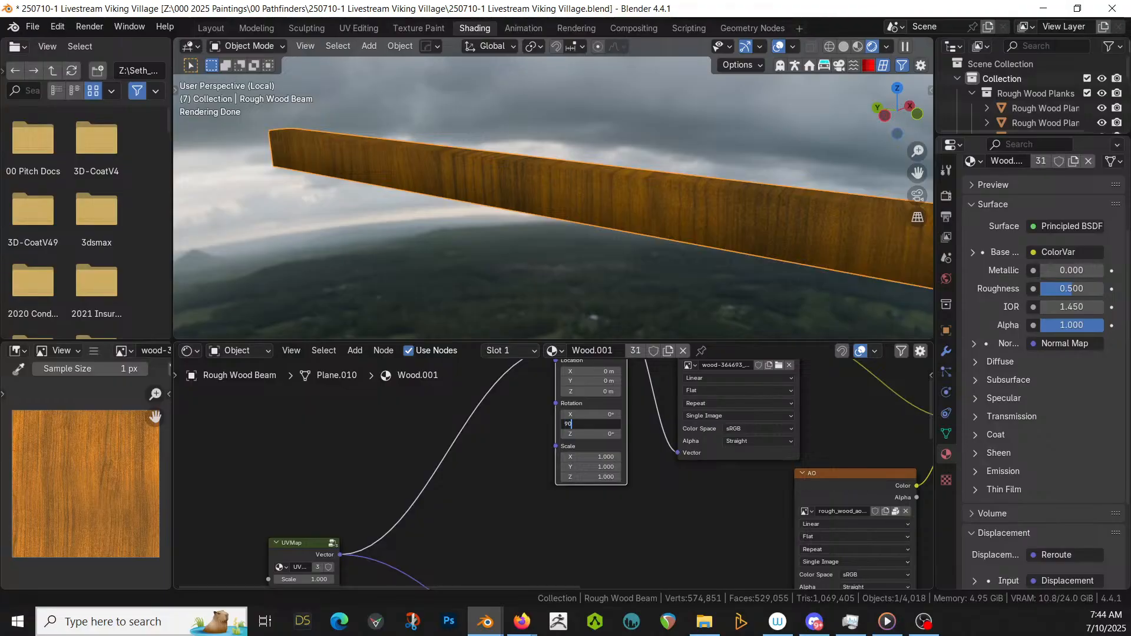
pyautogui.write('90')
pyautogui.press('Return')
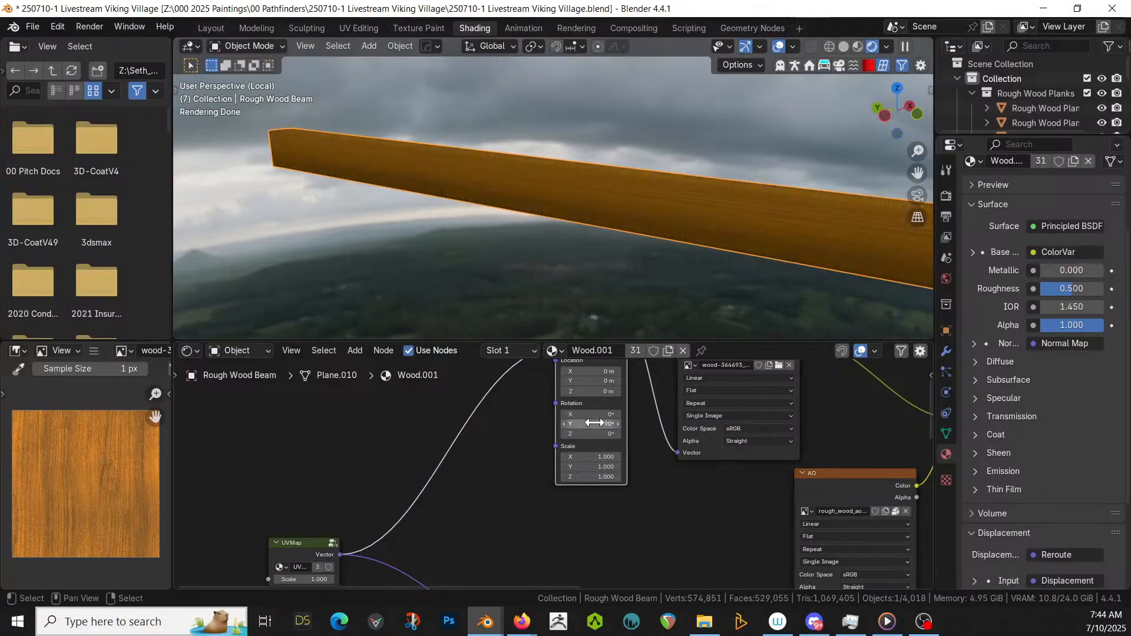
pyautogui.moveTo(684, 276); pyautogui.dragTo(560, 241, button='middle')
pyautogui.click(589, 423)
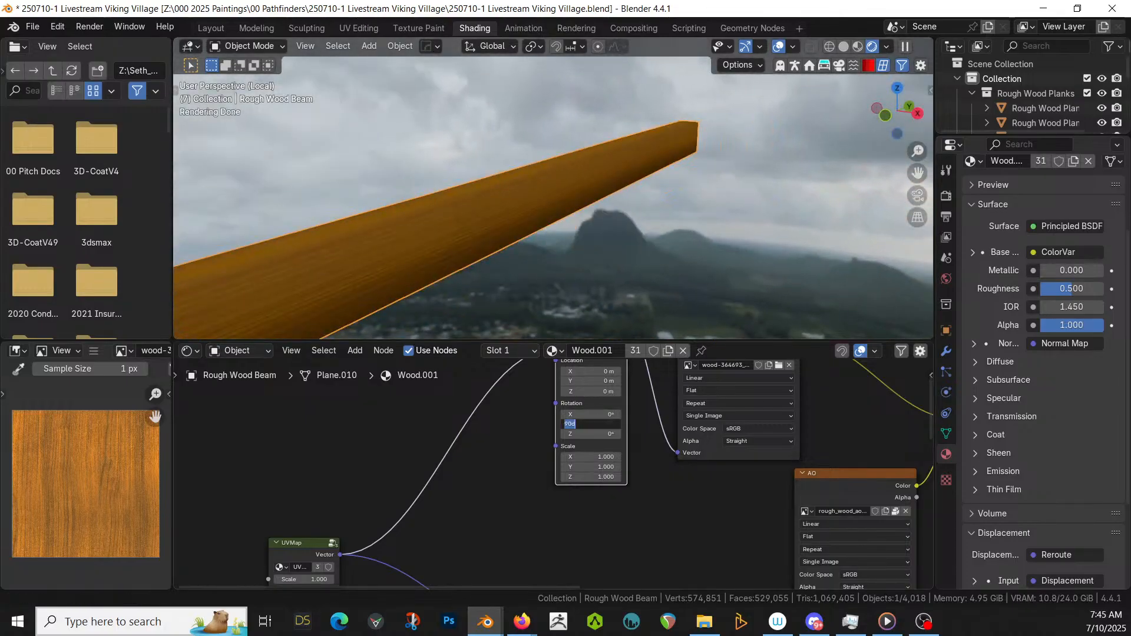
pyautogui.write('0')
pyautogui.press('Return')
# - Try an X rotation of 90° on the Diffuse texture's Mapping node and set it back to 0°
pyautogui.click(605, 414)
pyautogui.write('9')
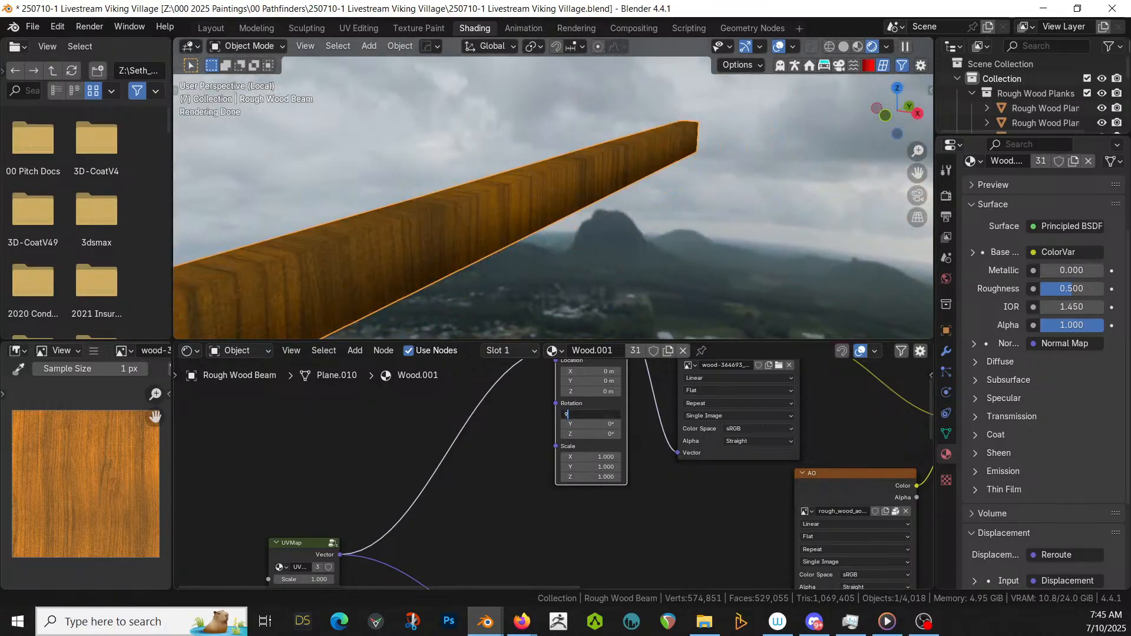
pyautogui.write('0')
pyautogui.press('Return')
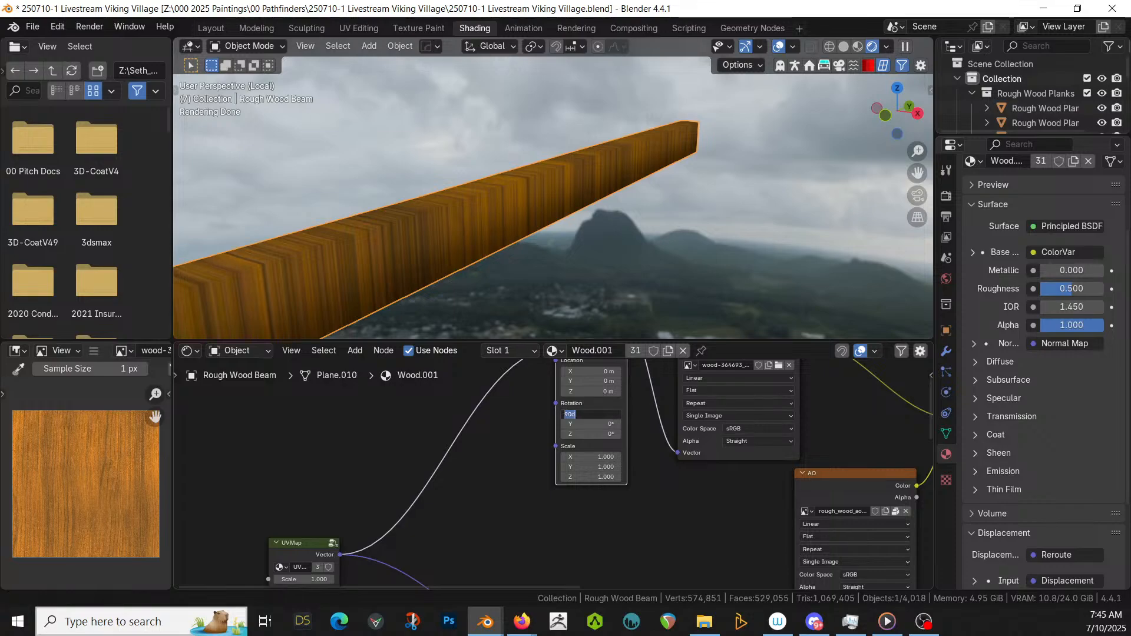
pyautogui.write('0')
pyautogui.press('Return')
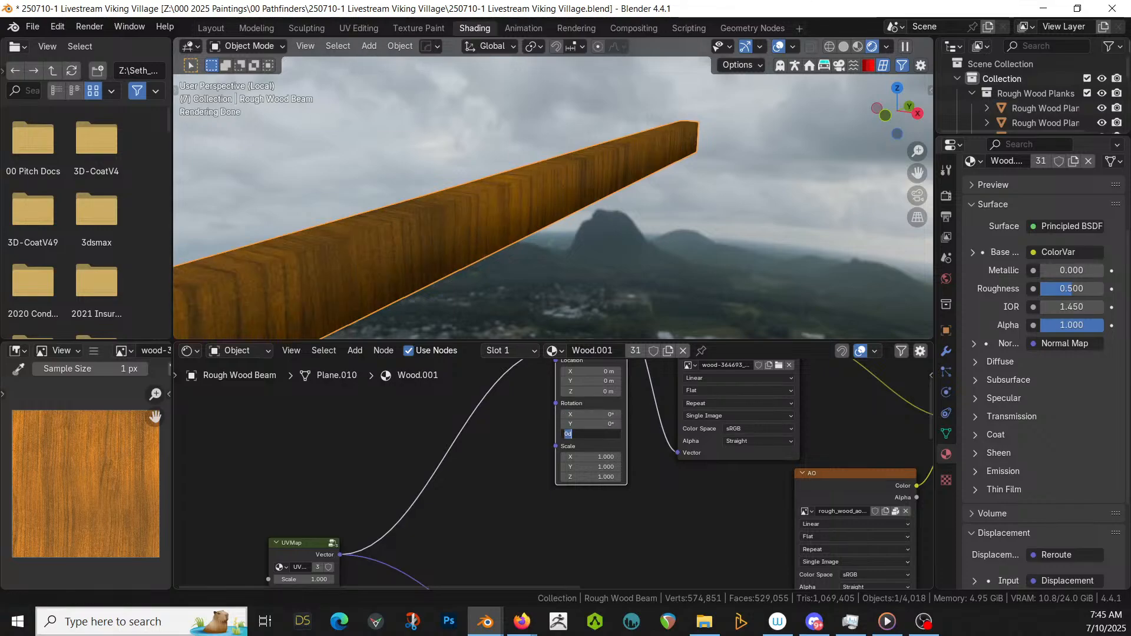
# - Set the Z rotation of the Diffuse texture's Mapping node to 90° and check the grain along the beam
pyautogui.write('90')
pyautogui.press('Return')
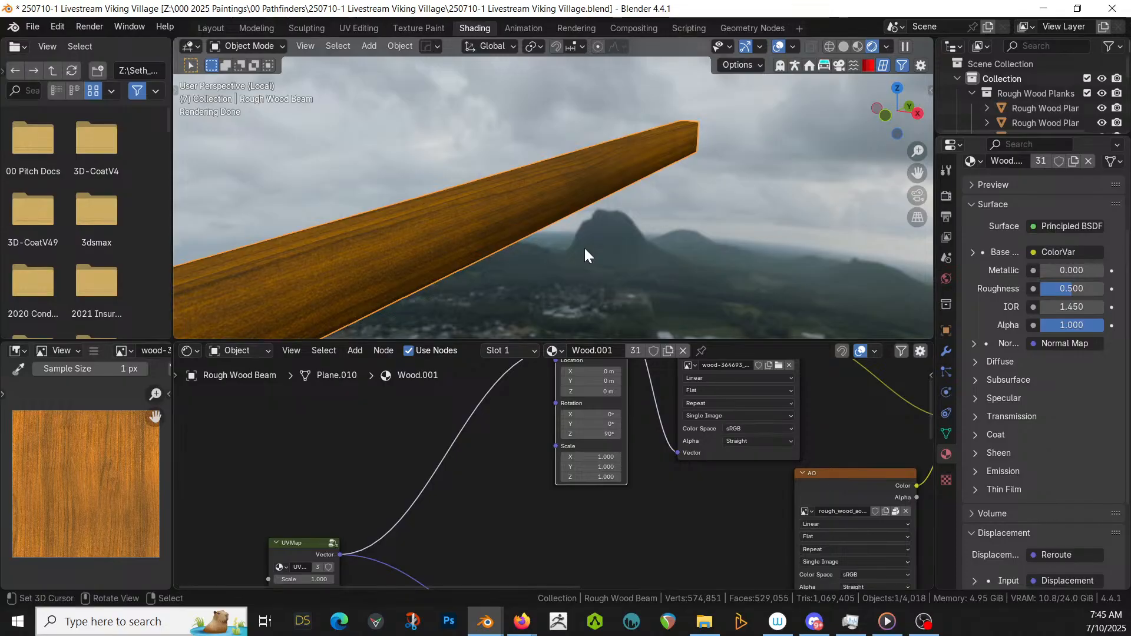
pyautogui.moveTo(567, 281); pyautogui.dragTo(518, 238, button='middle')
# - Insert a Hue/Saturation/Value node into the link between the Diffuse color output and the Multiply node
pyautogui.moveTo(661, 397); pyautogui.dragTo(464, 505, button='middle')
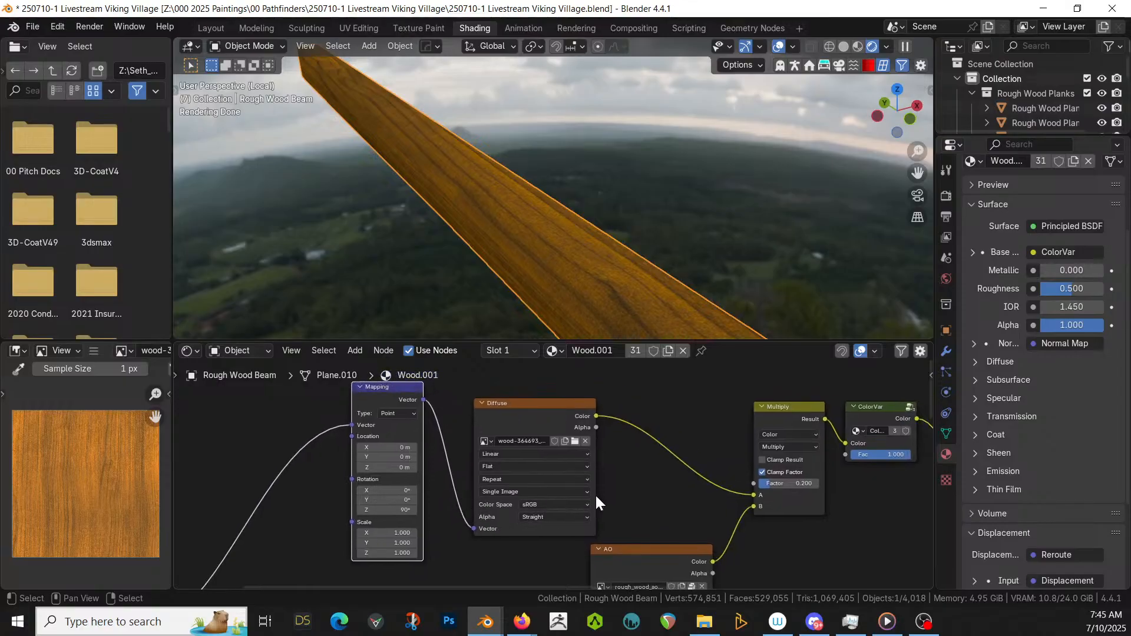
pyautogui.moveTo(596, 502); pyautogui.dragTo(423, 473, button='middle')
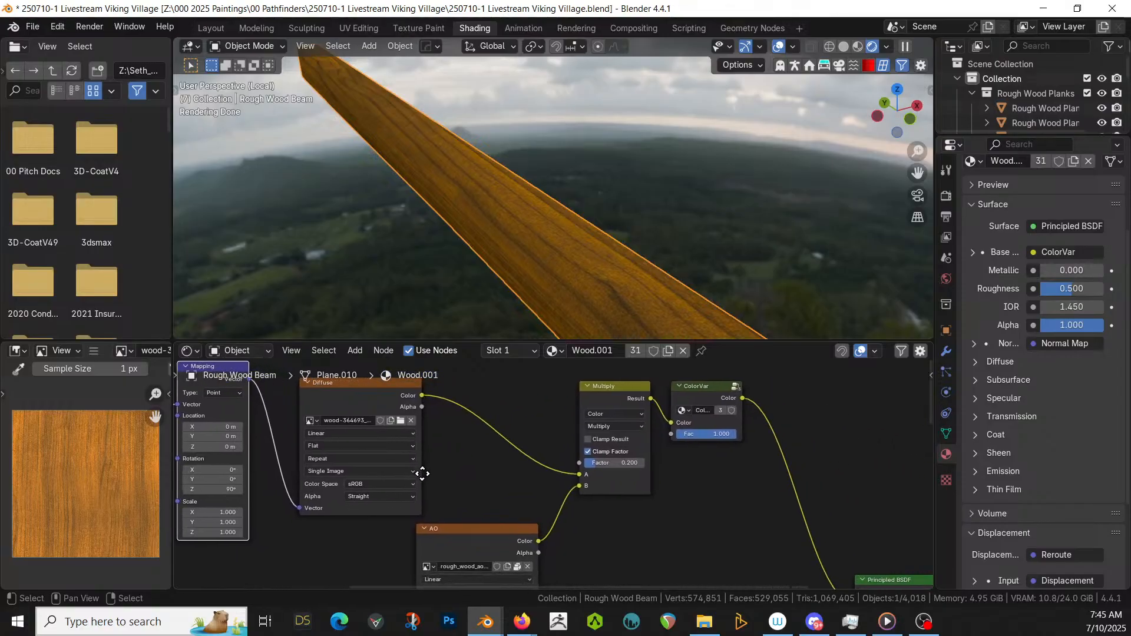
pyautogui.hotkey('shift', 'a')
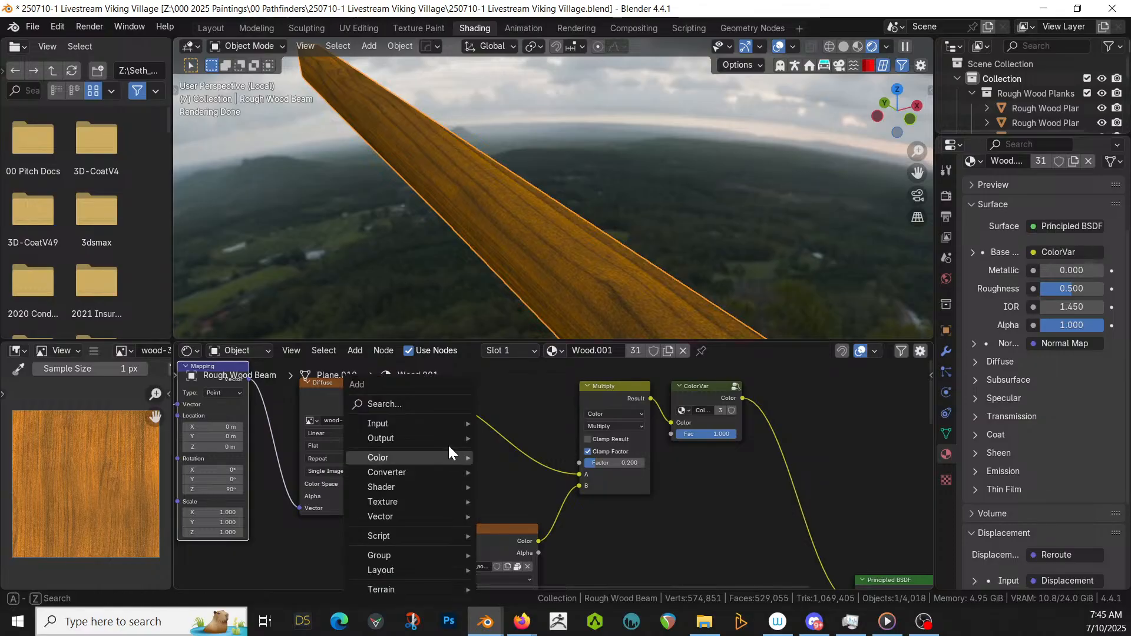
pyautogui.click(405, 402)
pyautogui.write('hue')
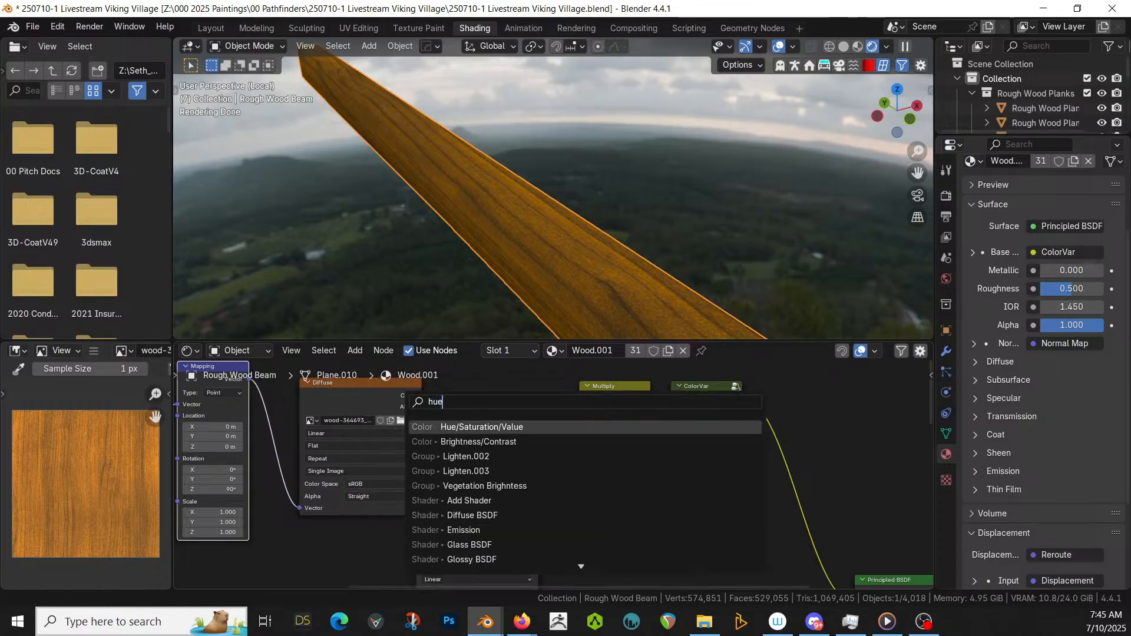
pyautogui.press('Return')
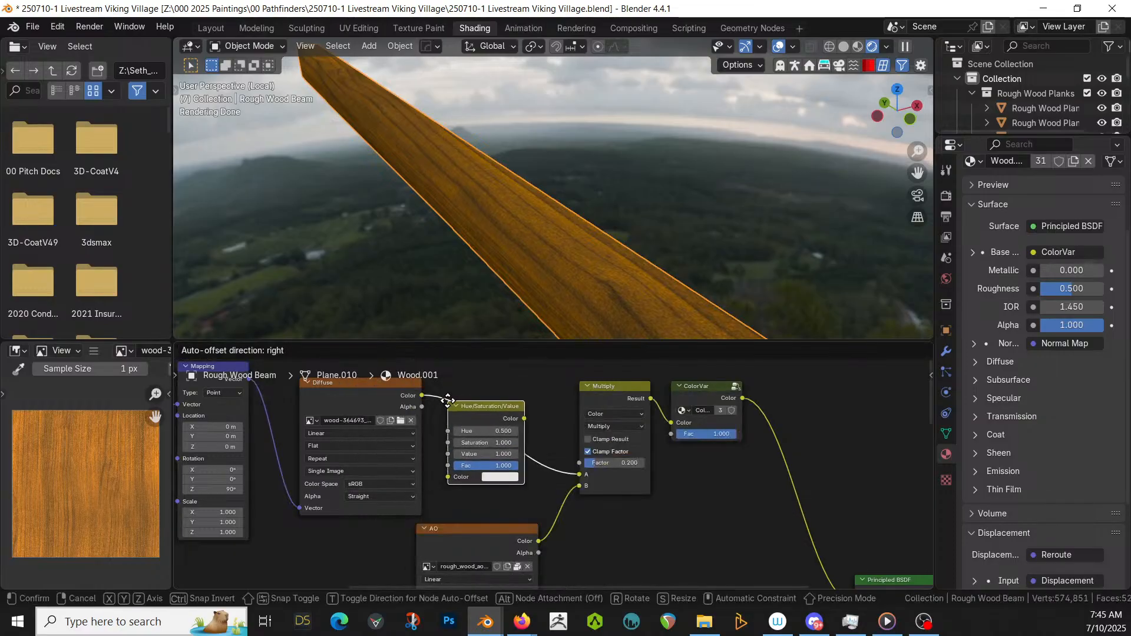
pyautogui.click(474, 428)
# - Try Saturation values of 0.5 and 0.75 on the Hue/Saturation/Value node
pyautogui.click(478, 442)
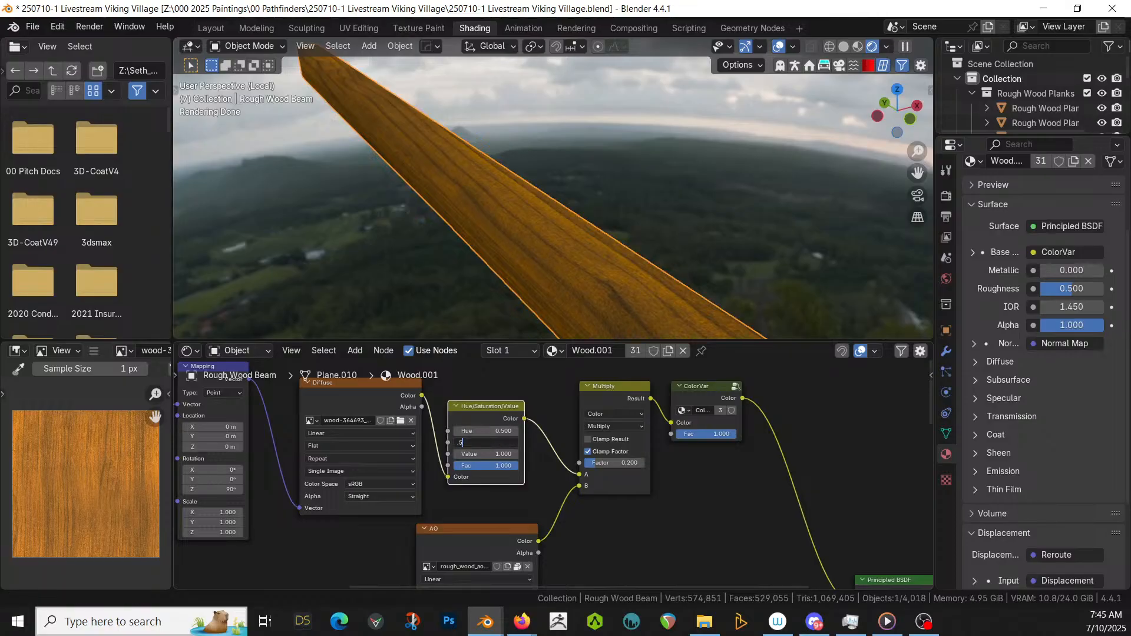
pyautogui.write('.5')
pyautogui.press('Return')
pyautogui.click(479, 441)
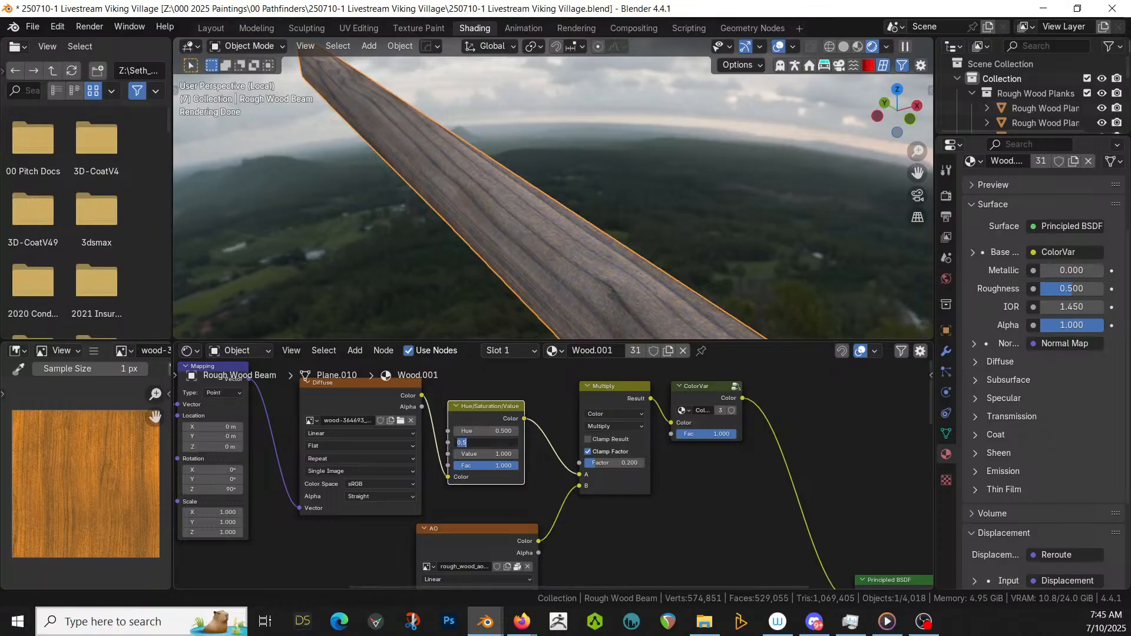
pyautogui.write('.75')
pyautogui.press('Return')
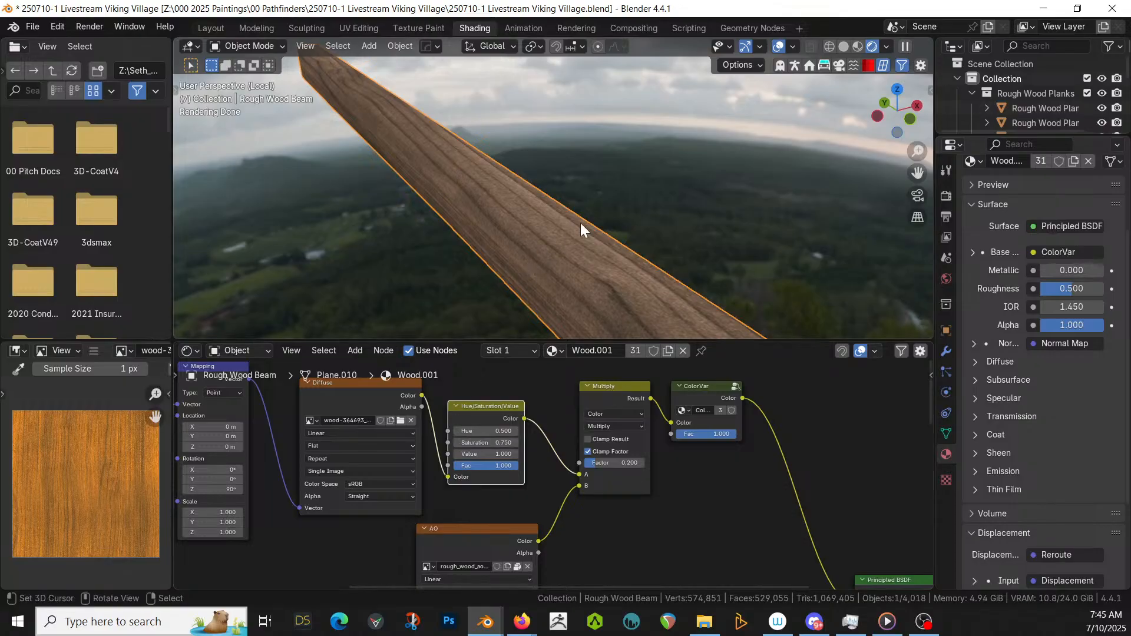
# - Examine the beam's color up close and set the Hue/Saturation/Value node's Saturation to 0.8
pyautogui.moveTo(581, 222); pyautogui.dragTo(636, 204, button='middle')
pyautogui.scroll(2, 635, 202)
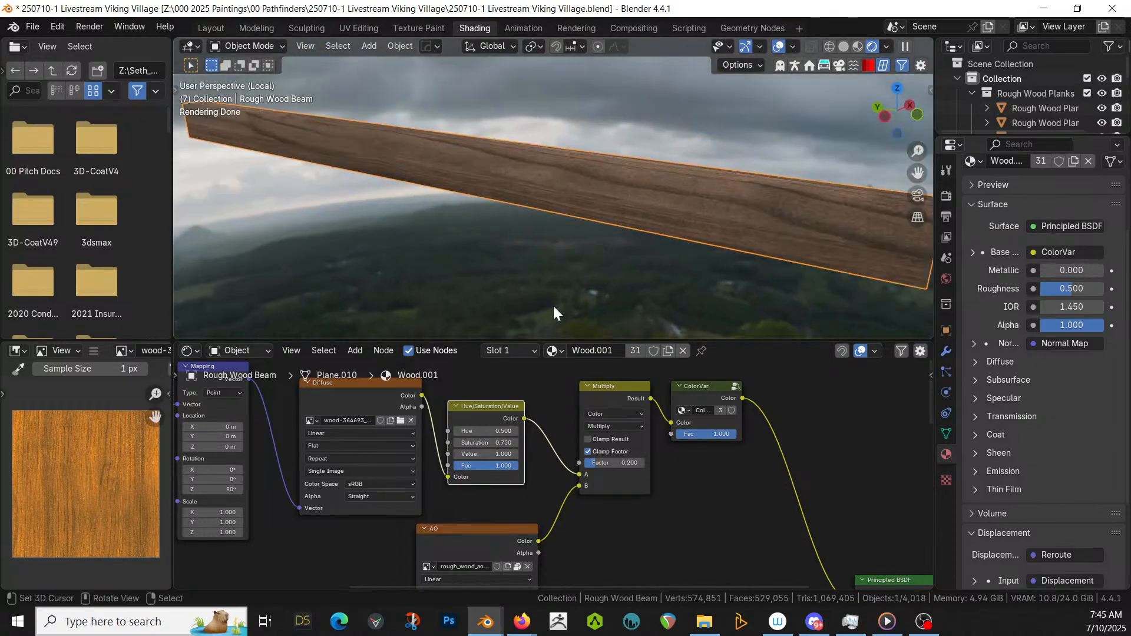
pyautogui.scroll(1, 527, 430)
pyautogui.click(488, 434)
pyautogui.write('.')
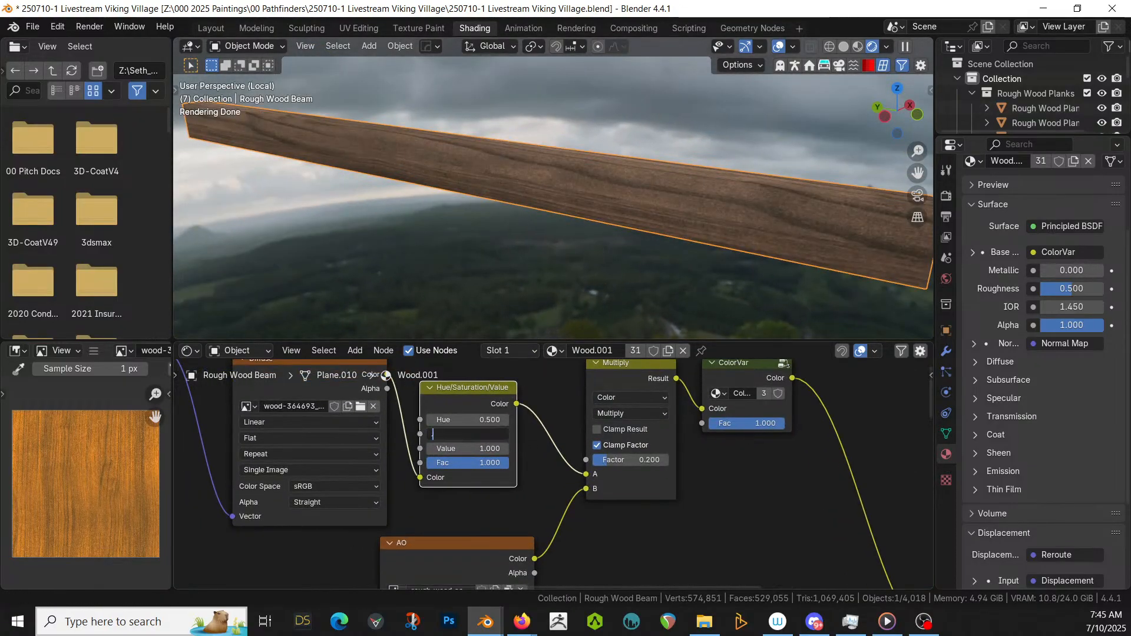
pyautogui.write('9')
pyautogui.press('Return')
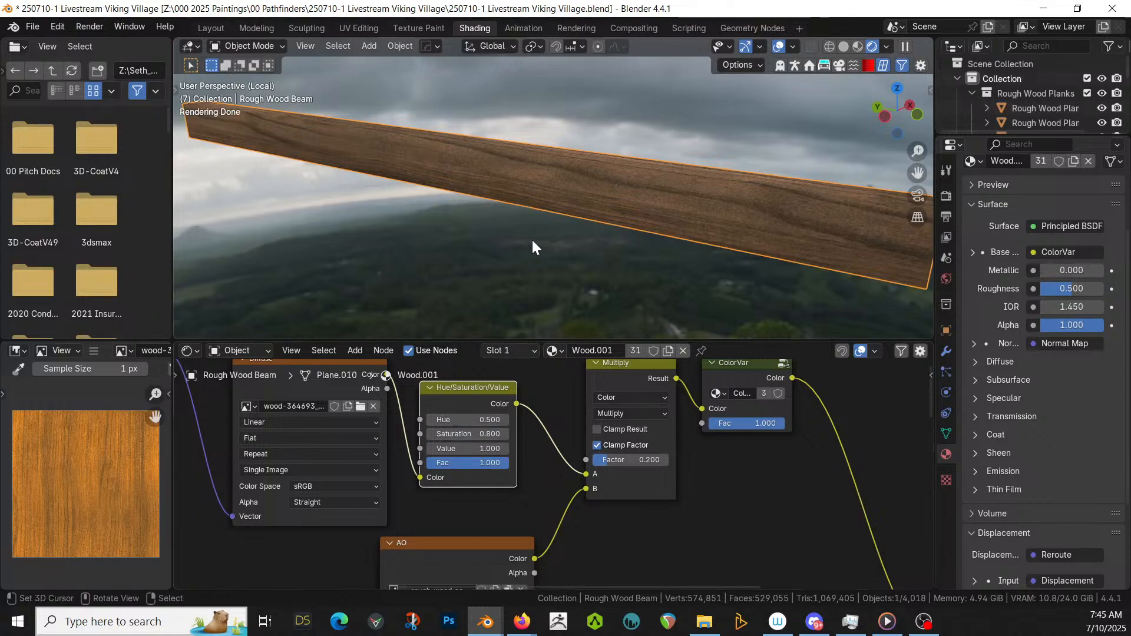
# - Leave local view and frame the shoreline walkway and piers from above in the rendered scene
pyautogui.scroll(-4, 548, 234)
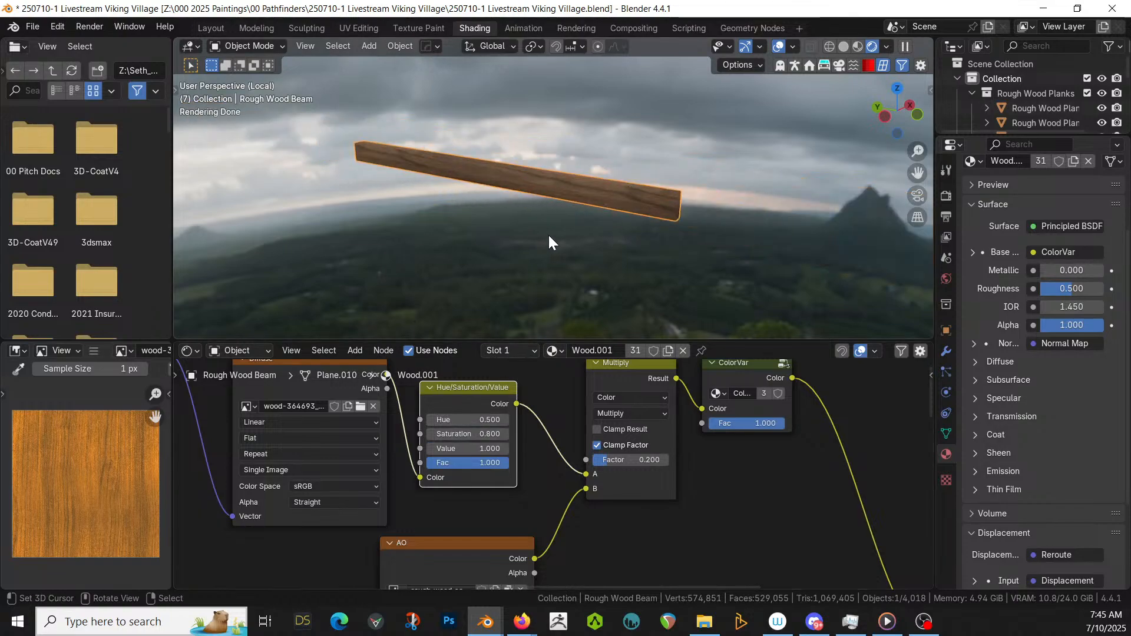
pyautogui.press('KP_0')
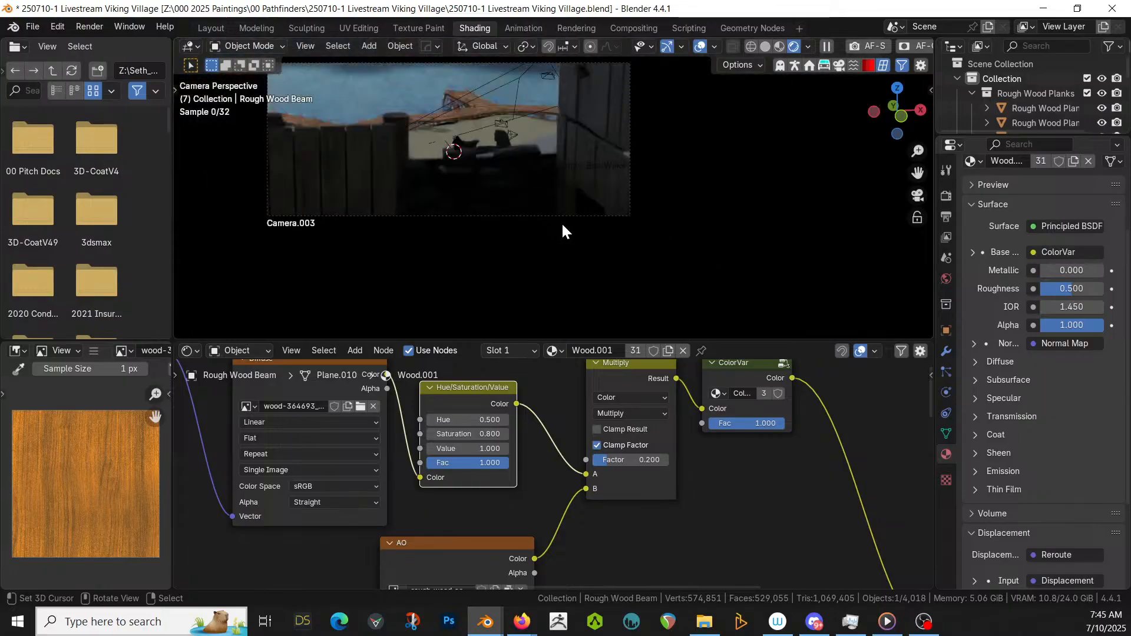
pyautogui.moveTo(565, 224); pyautogui.dragTo(396, 176, button='middle')
pyautogui.scroll(5, 641, 256)
pyautogui.scroll(5, 498, 205)
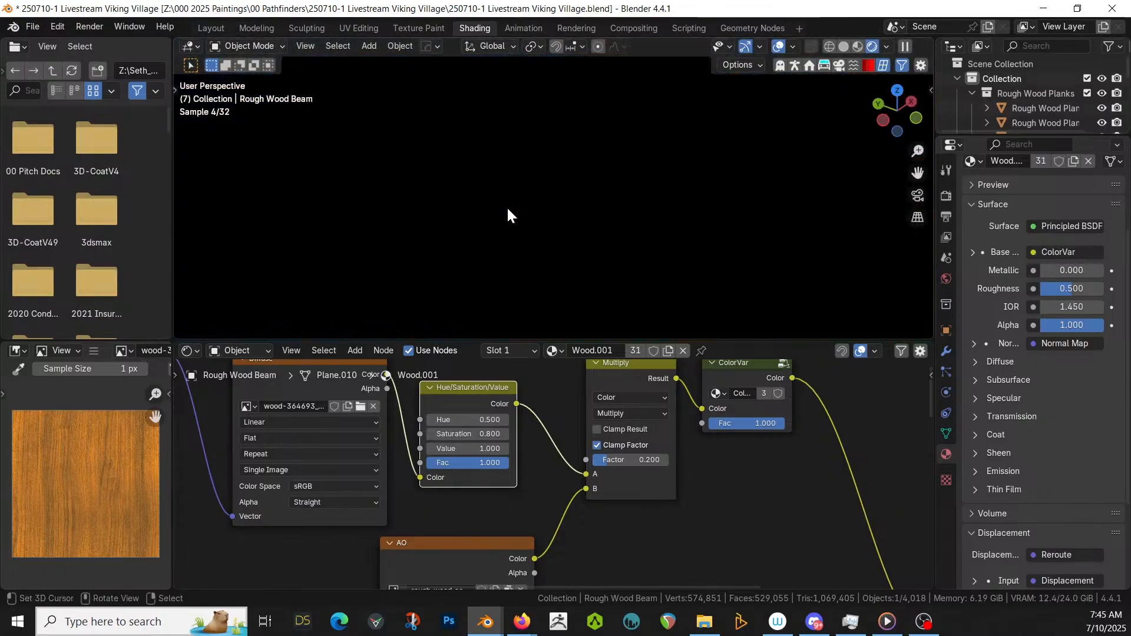
pyautogui.scroll(-2, 507, 208)
pyautogui.scroll(-4, 485, 226)
pyautogui.moveTo(473, 218)
pyautogui.mouseDown(button='middle')
pyautogui.moveTo(492, 222)
pyautogui.moveTo(479, 223)
pyautogui.mouseUp(button='middle')
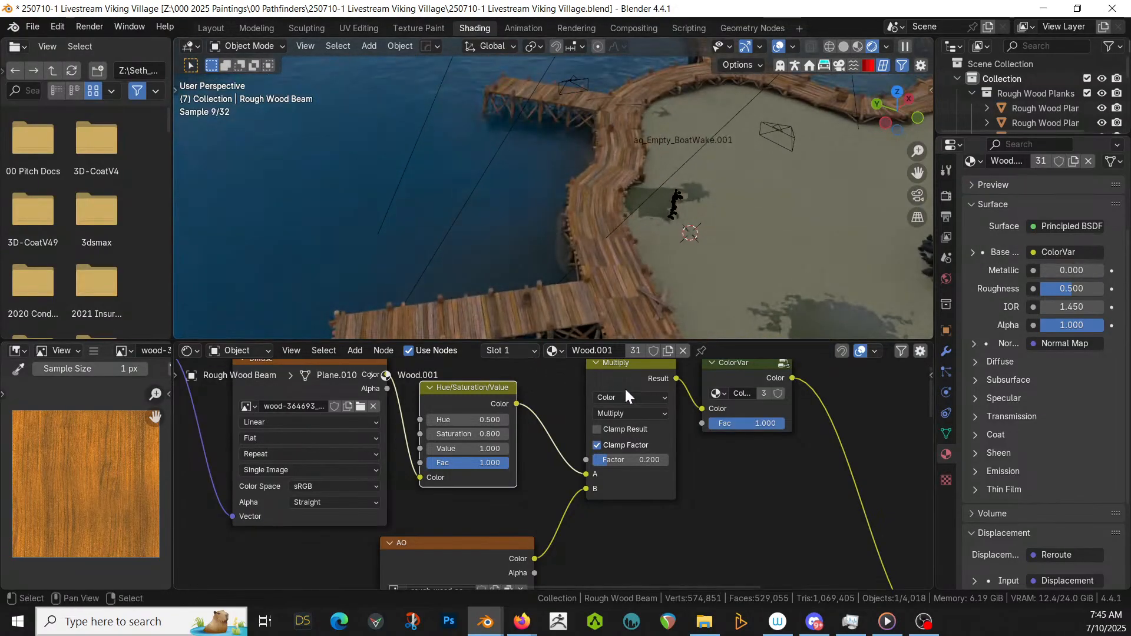
# - Reduce the ColorVar node's Fac, trying 0.5 first and settling on 0.2
pyautogui.moveTo(723, 447); pyautogui.dragTo(693, 475, button='middle')
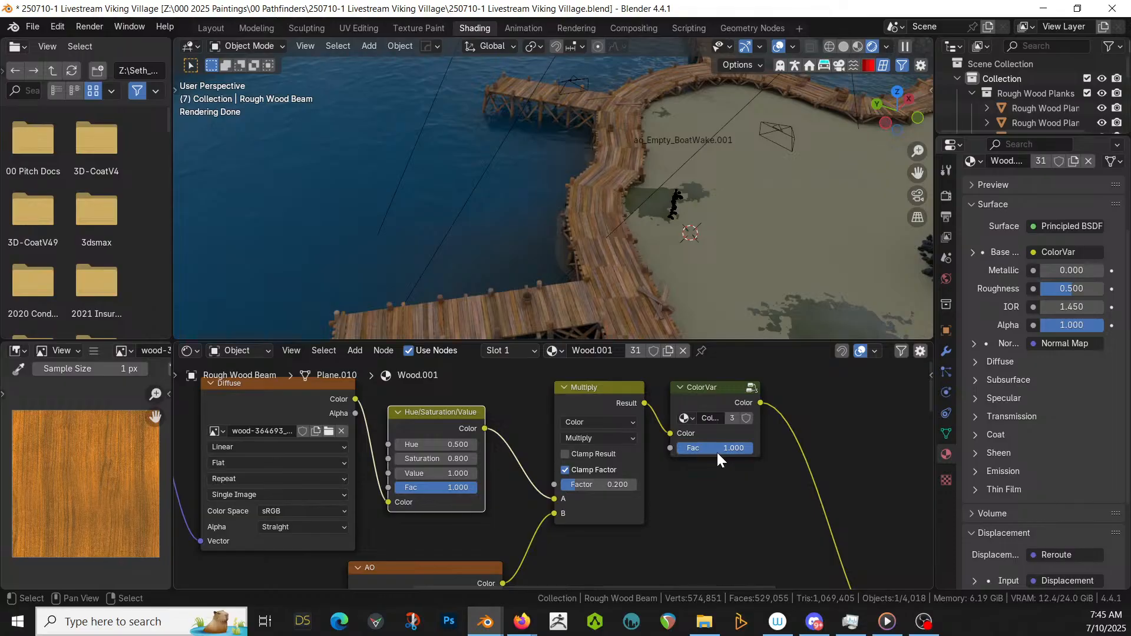
pyautogui.click(717, 452)
pyautogui.press('Return')
pyautogui.click(717, 449)
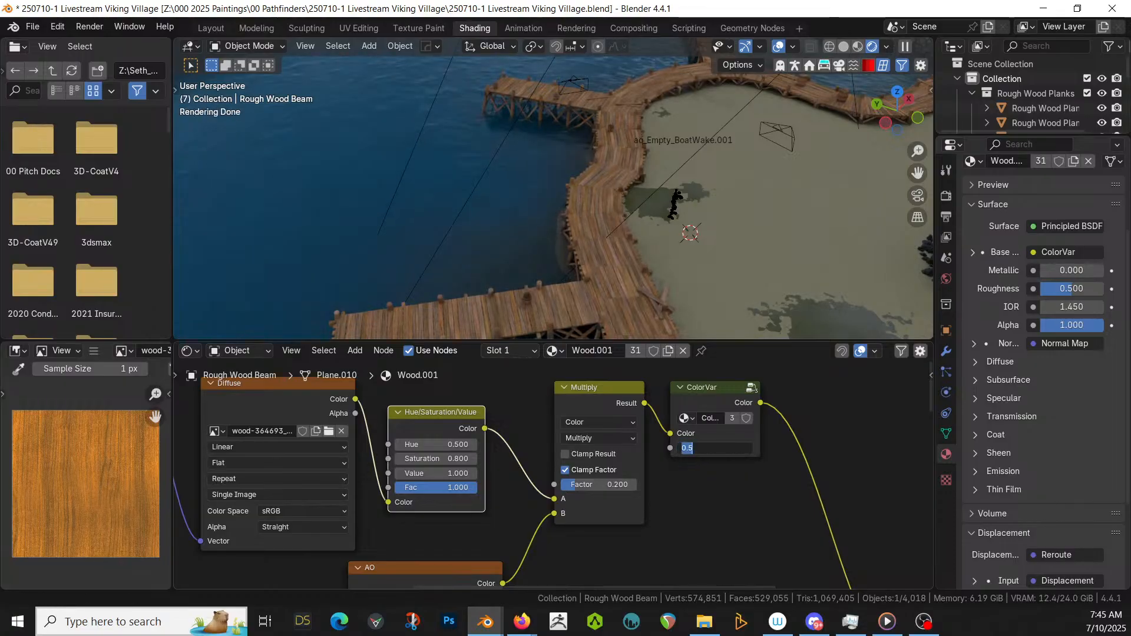
pyautogui.write('.2')
pyautogui.press('Return')
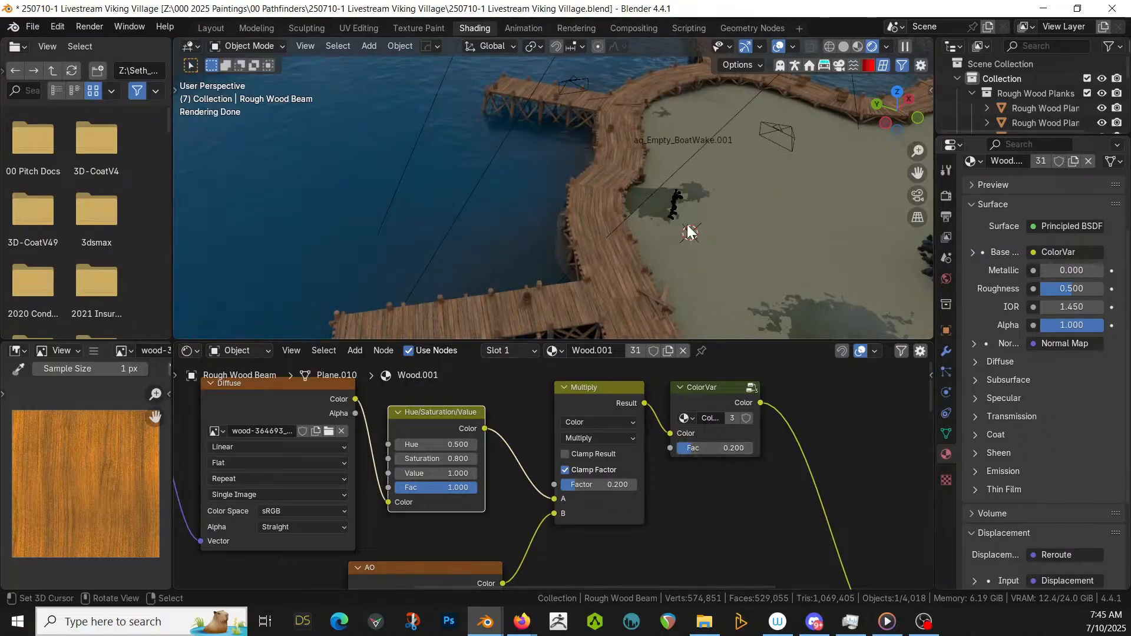
# - Inspect the wood color on the walkway planks up close and on the piers from the water side
pyautogui.scroll(6, 689, 231)
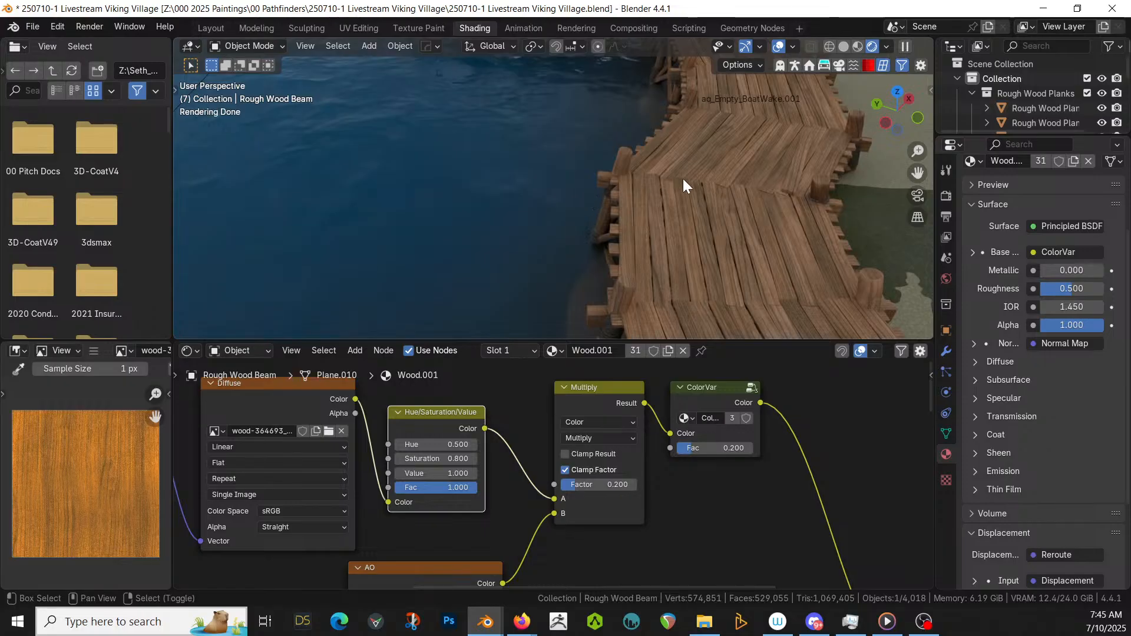
pyautogui.scroll(-6, 606, 236)
pyautogui.moveTo(607, 280); pyautogui.dragTo(654, 68, button='middle')
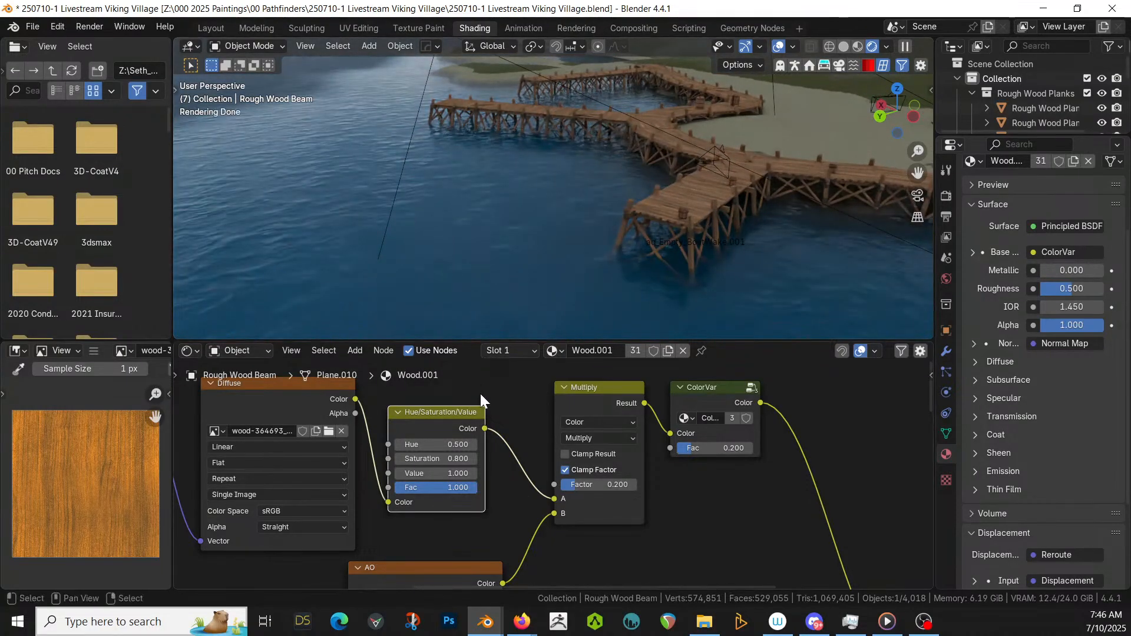
pyautogui.scroll(2, 479, 391)
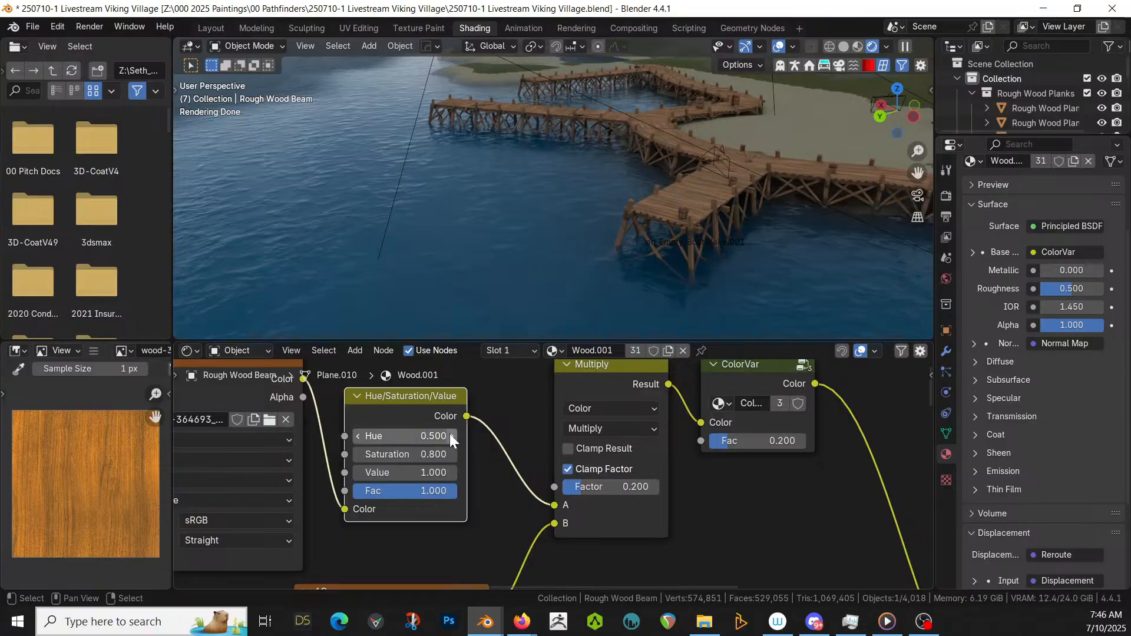
# - Set the Hue/Saturation/Value node's Value to 1.1
pyautogui.click(416, 439)
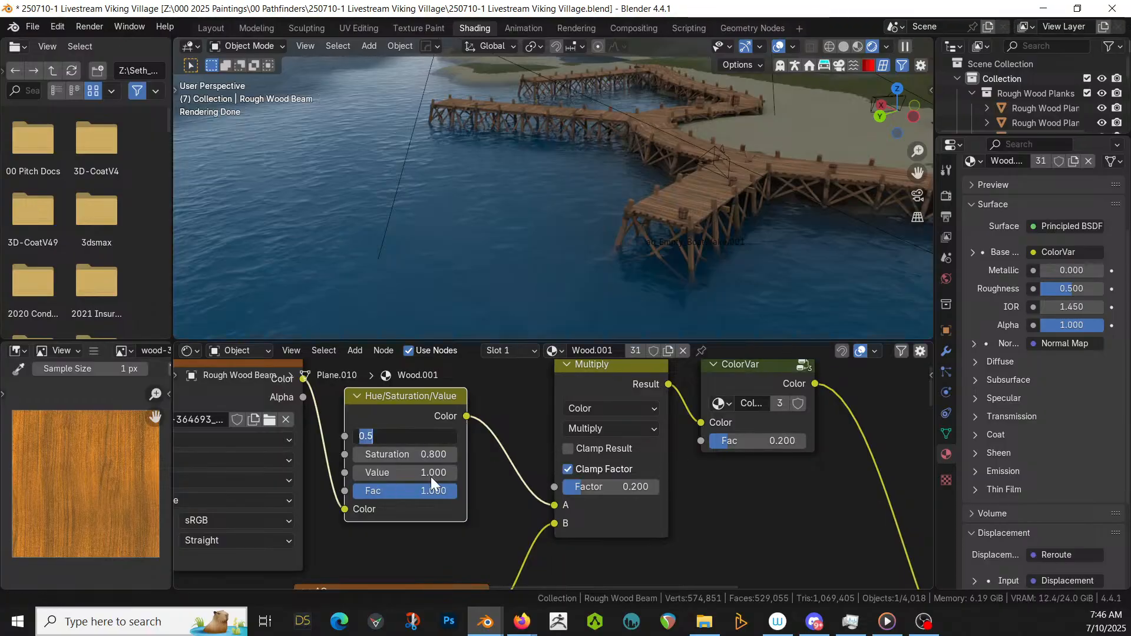
pyautogui.press('Tab')
pyautogui.write('1')
pyautogui.press('Return')
pyautogui.scroll(1, 554, 470)
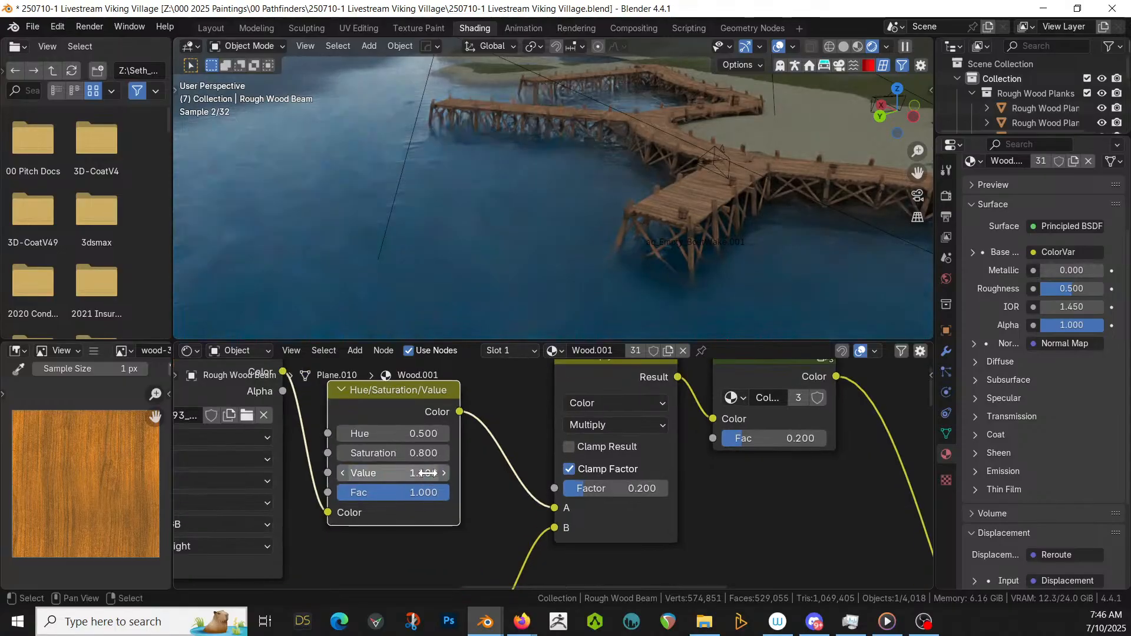
# - Raise the Hue/Saturation/Value node's Saturation, trying 0.9 first and settling on 0.85, and check the wood color on the piers
pyautogui.click(420, 452)
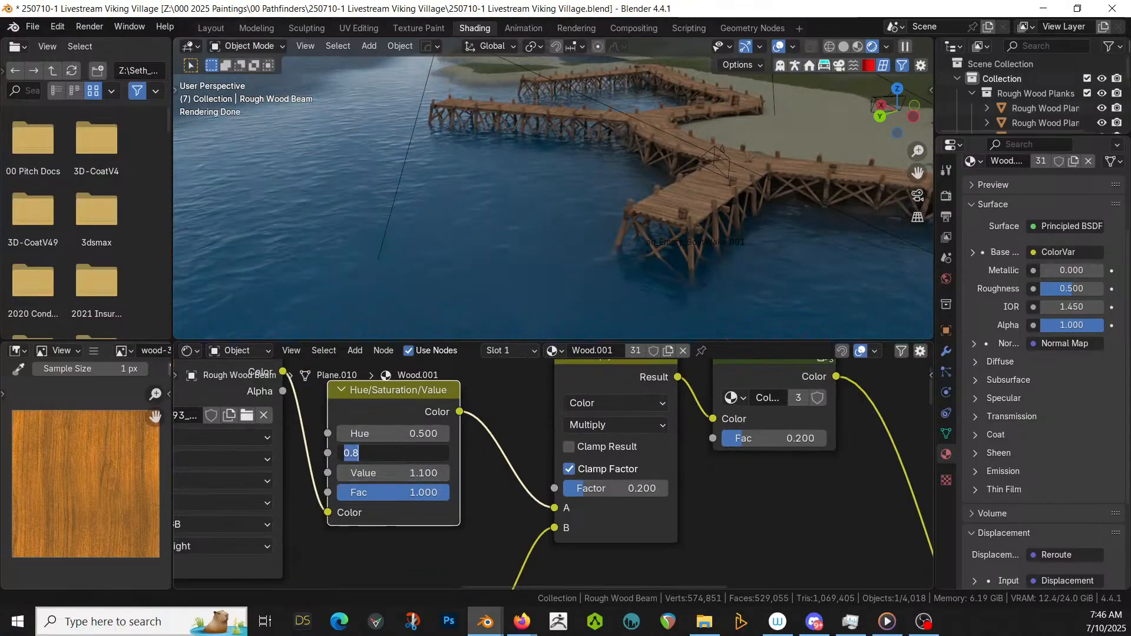
pyautogui.write('.9')
pyautogui.press('Return')
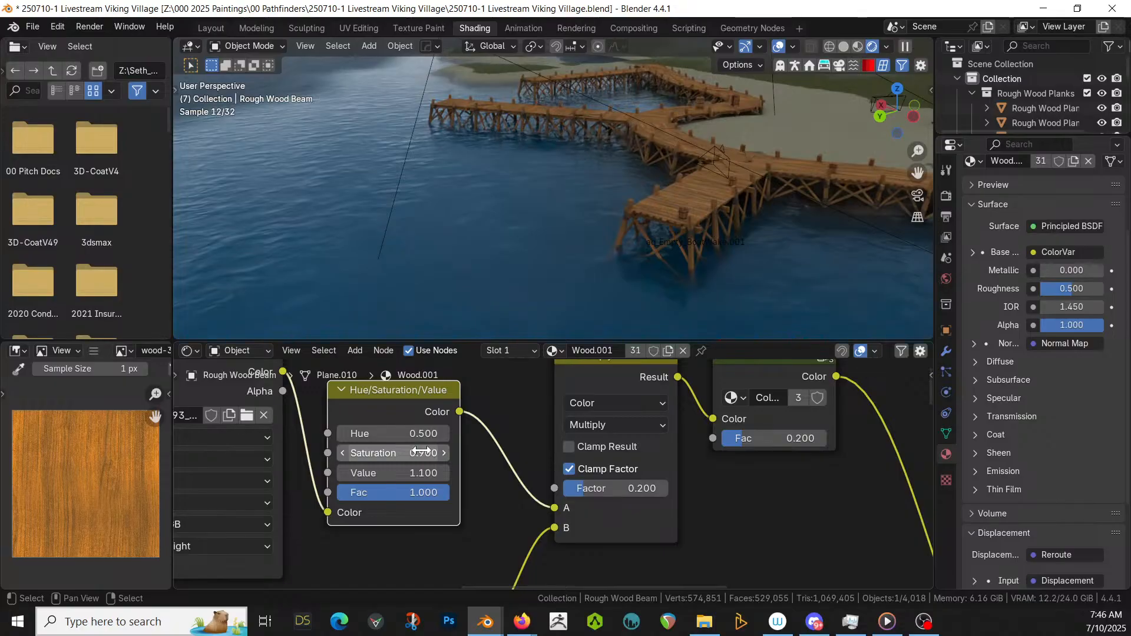
pyautogui.click(420, 452)
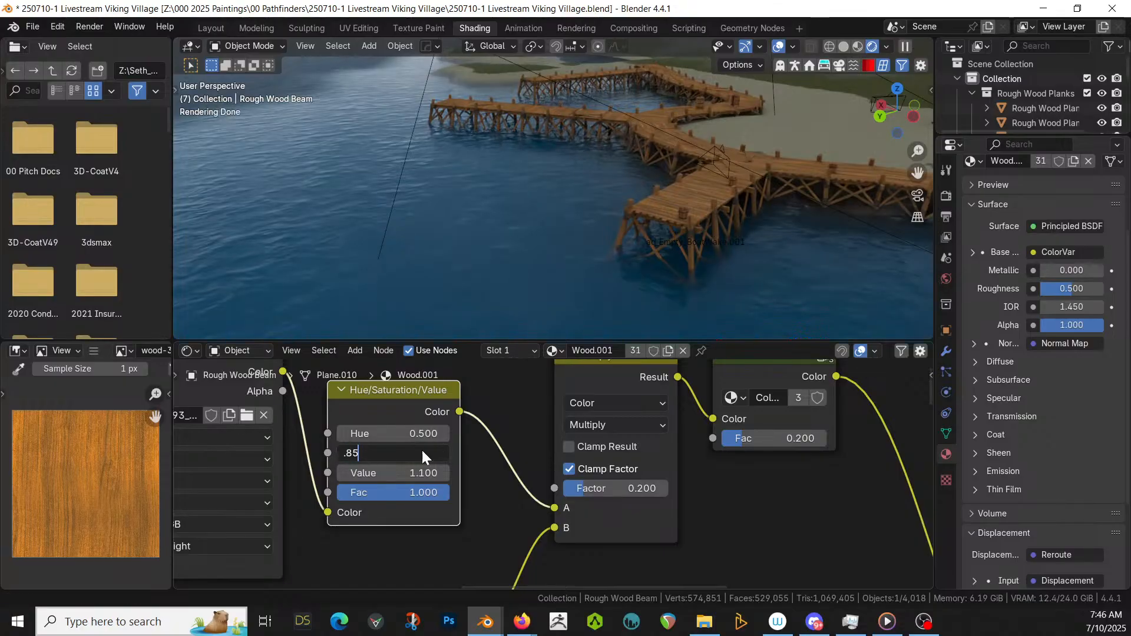
pyautogui.press('Return')
pyautogui.moveTo(636, 253); pyautogui.dragTo(676, 253, button='middle')
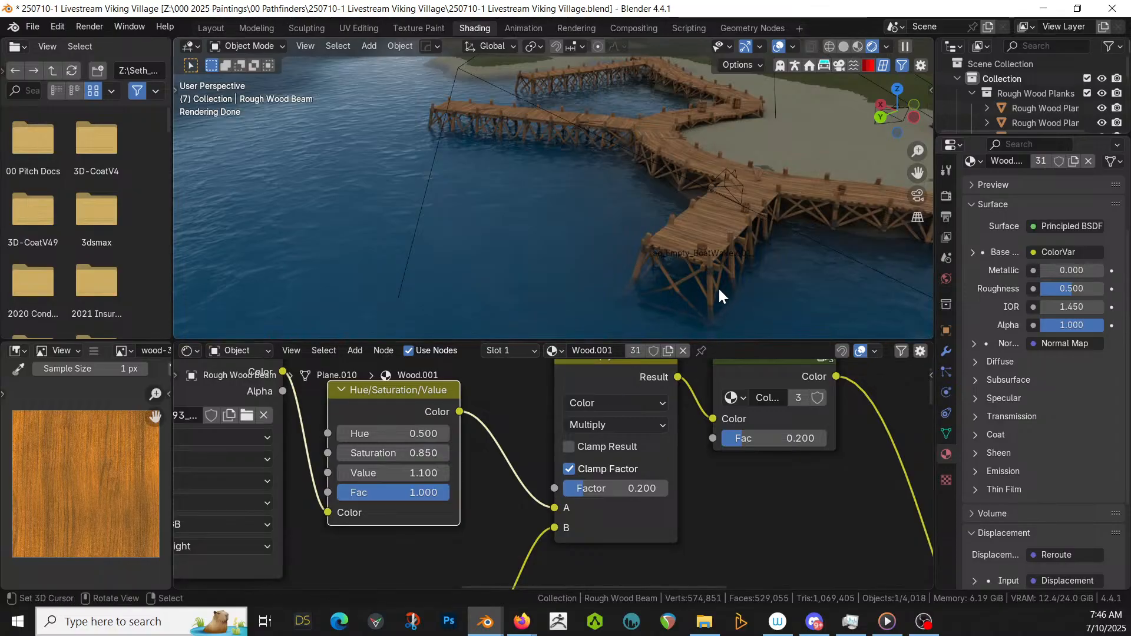
pyautogui.moveTo(730, 273); pyautogui.dragTo(603, 291, button='middle')
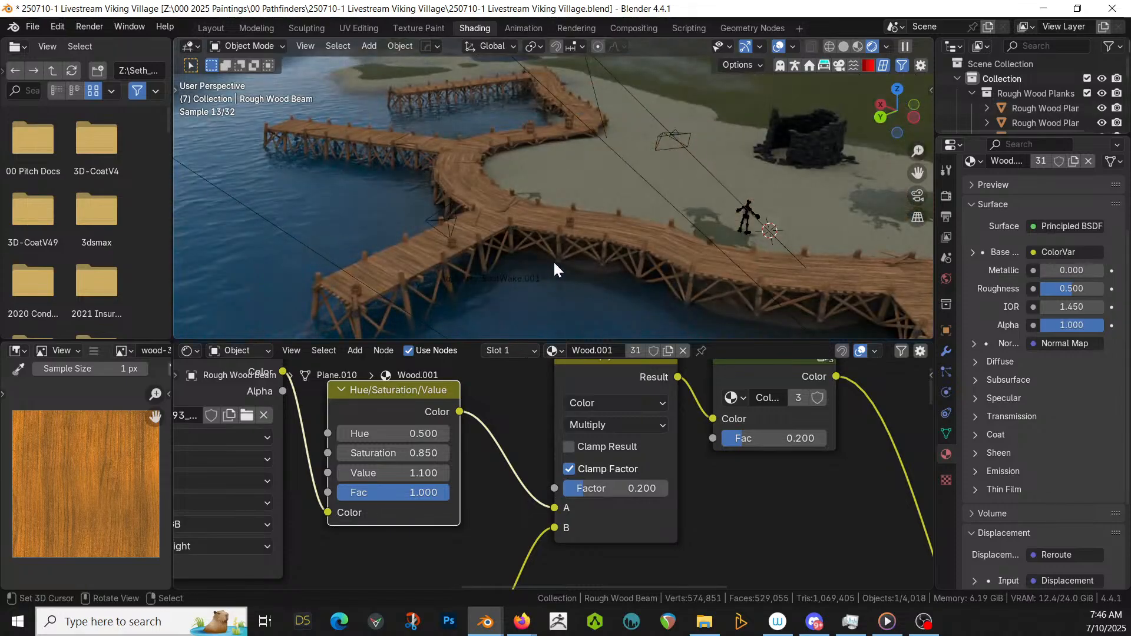
# - Switch to the Layout workspace, leave local view to show the whole walkway from above, and save the file
pyautogui.click(210, 27)
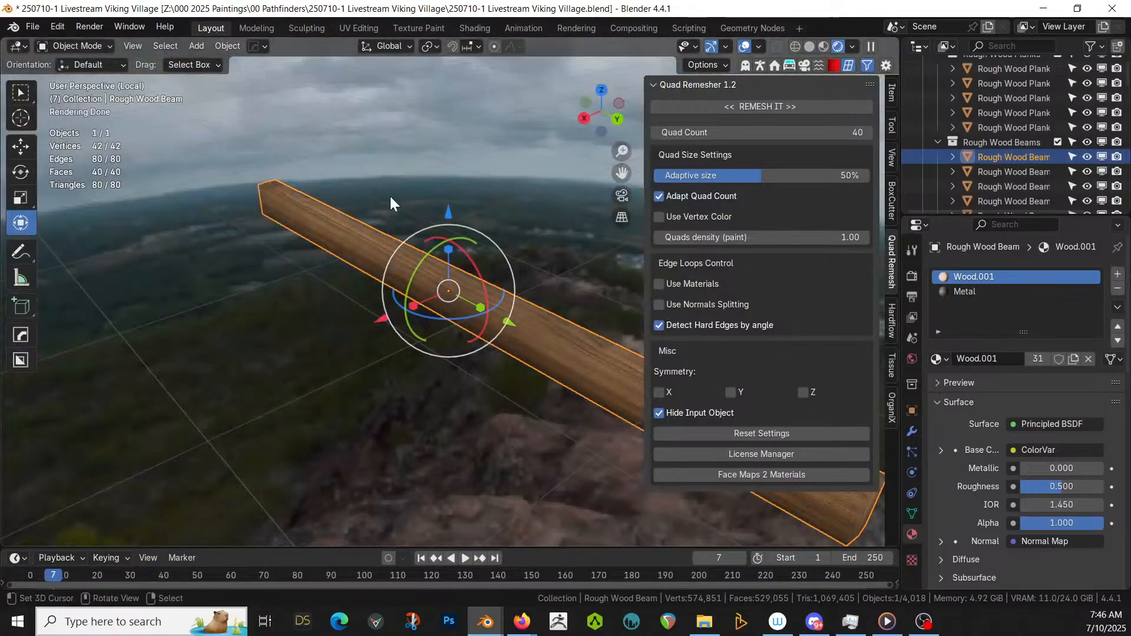
pyautogui.press('/')
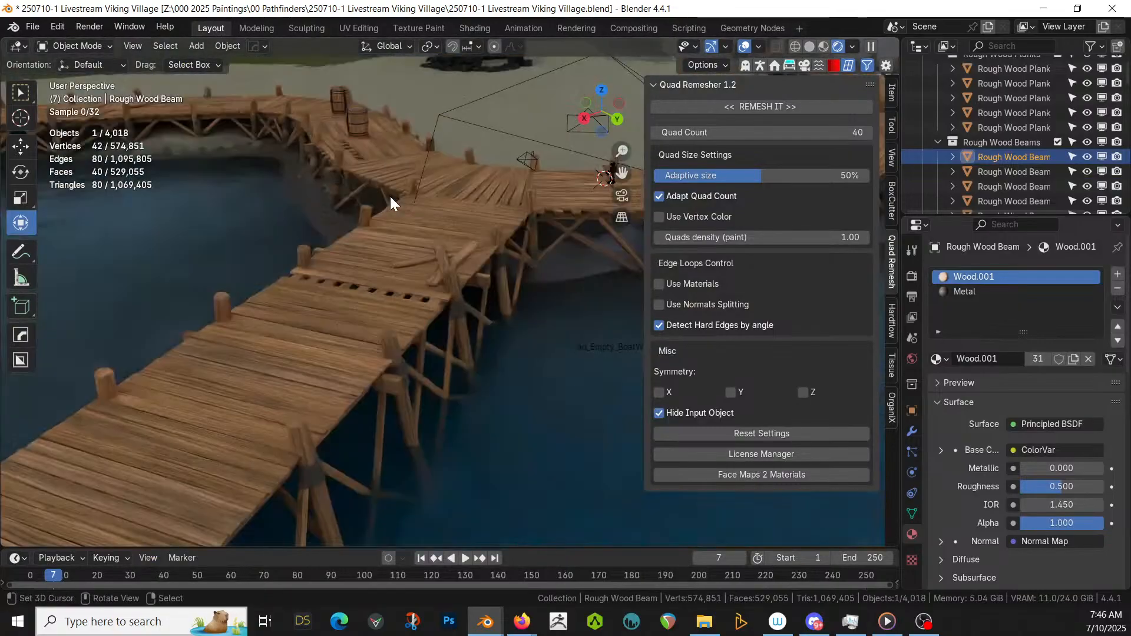
pyautogui.scroll(-8, 390, 196)
pyautogui.moveTo(390, 196); pyautogui.dragTo(318, 275, button='middle')
pyautogui.hotkey('ctrl', 's')
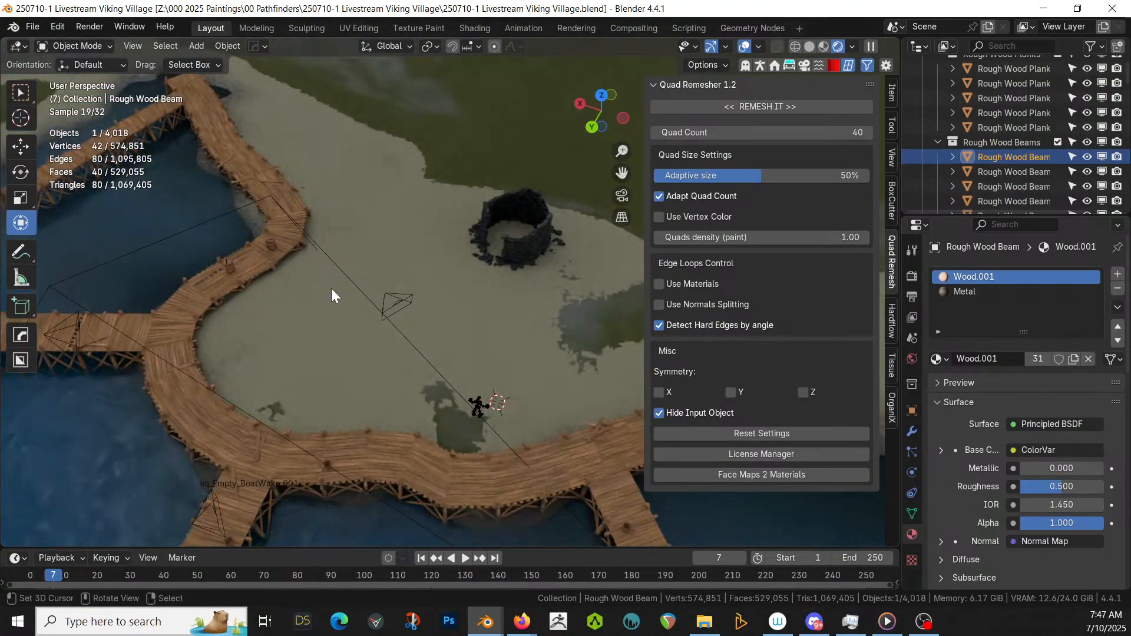
# - Select the shoreline walkway object and switch the viewport to solid shading
pyautogui.scroll(-2, 345, 296)
pyautogui.keyDown('shift'); pyautogui.moveTo(347, 294); pyautogui.dragTo(326, 306, button='middle'); pyautogui.keyUp('shift')
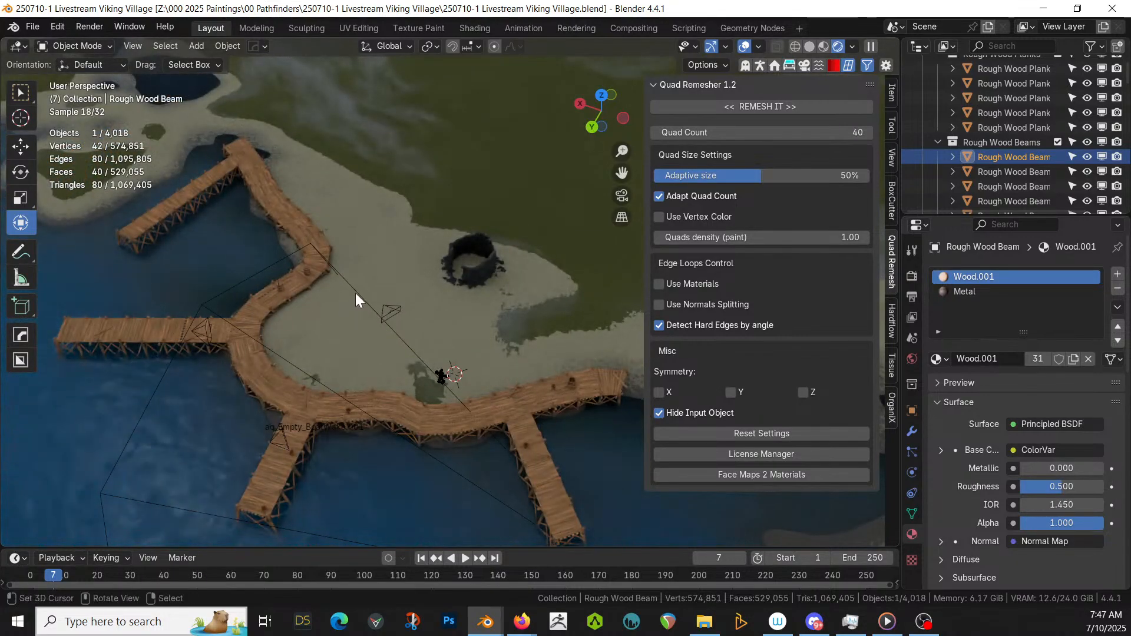
pyautogui.scroll(1, 355, 290)
pyautogui.keyDown('shift'); pyautogui.moveTo(356, 291); pyautogui.dragTo(386, 370, button='middle'); pyautogui.keyUp('shift')
pyautogui.scroll(1, 307, 282)
pyautogui.press('a')
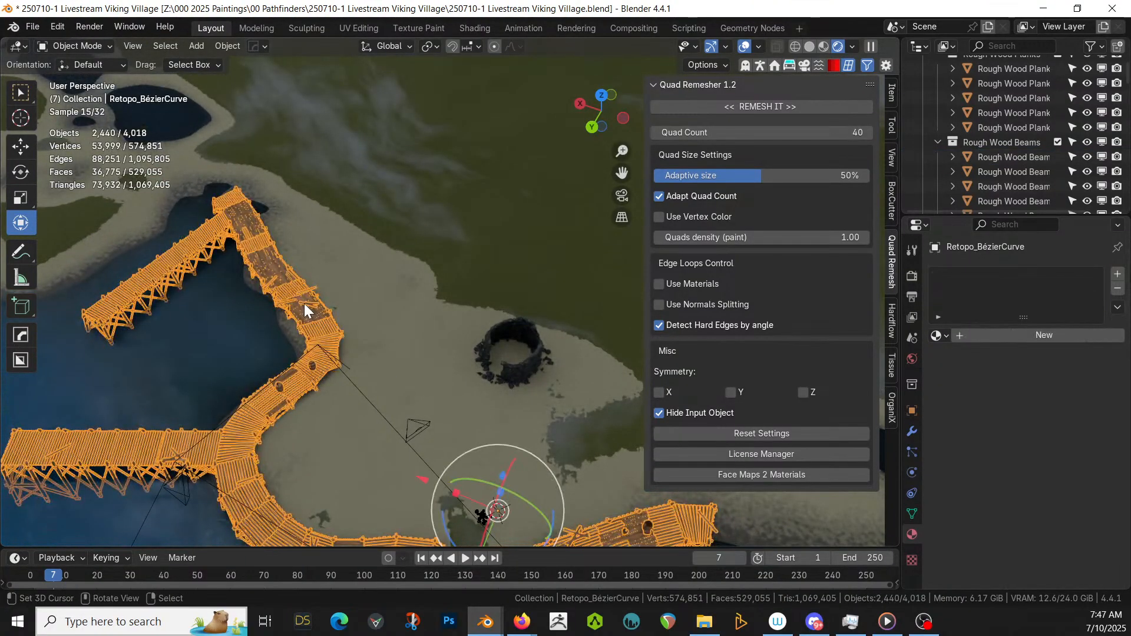
pyautogui.press('z')
pyautogui.press('6')
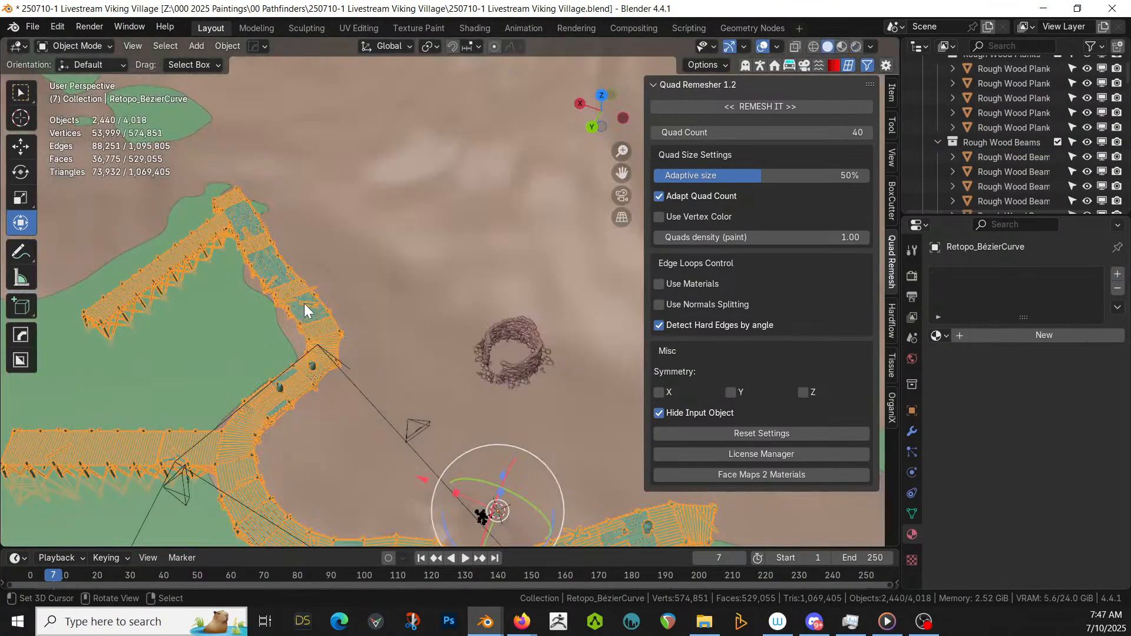
# - Enter Edit Mode on the walkway mesh in top view and turn off the Platform Generator modifier's display in Edit Mode
pyautogui.press('Tab')
pyautogui.press('KP_7')
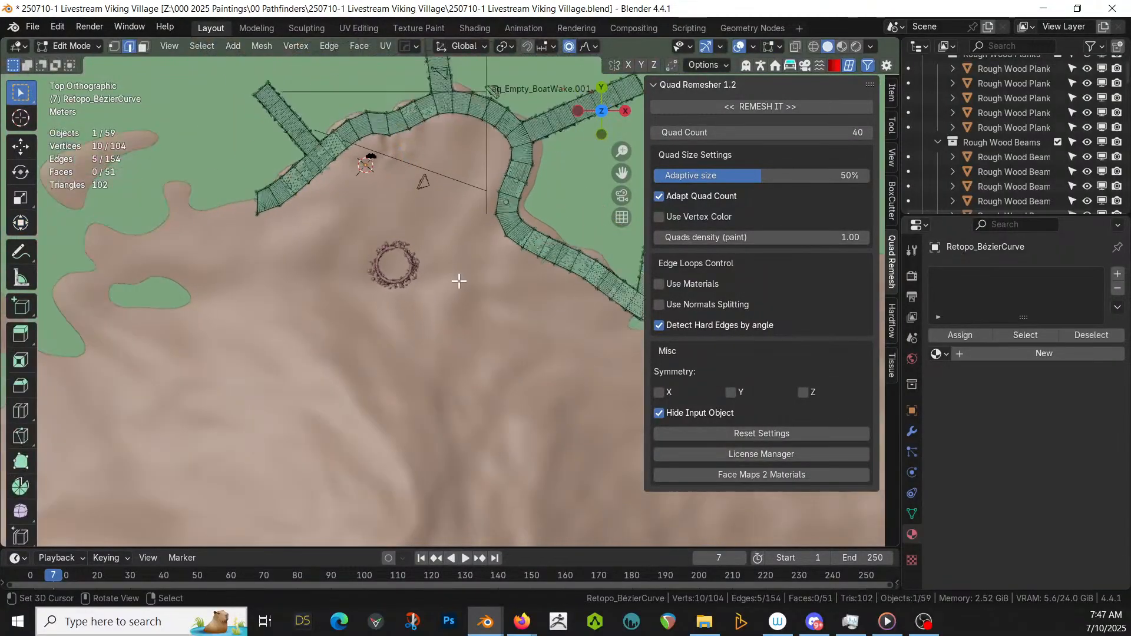
pyautogui.scroll(-2, 439, 280)
pyautogui.click(913, 432)
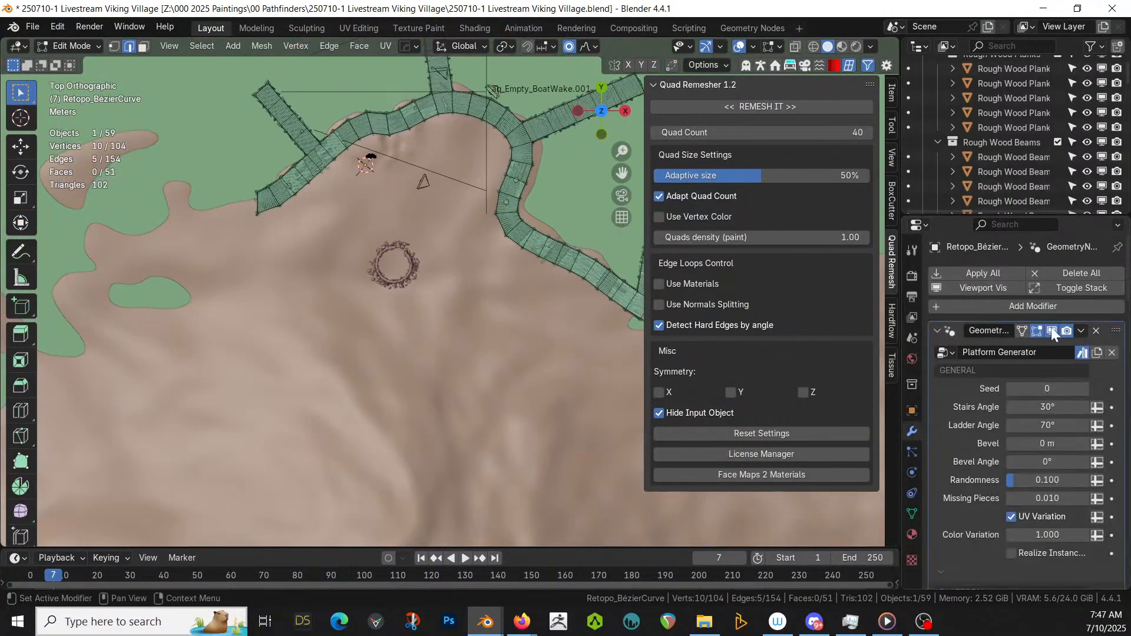
pyautogui.click(1036, 331)
# - Extrude the walkway's inland edge opposite the far-end pier by about -5.1 m in X and -7.2 m in Y
pyautogui.keyDown('shift'); pyautogui.moveTo(535, 309); pyautogui.dragTo(430, 328, button='middle'); pyautogui.keyUp('shift')
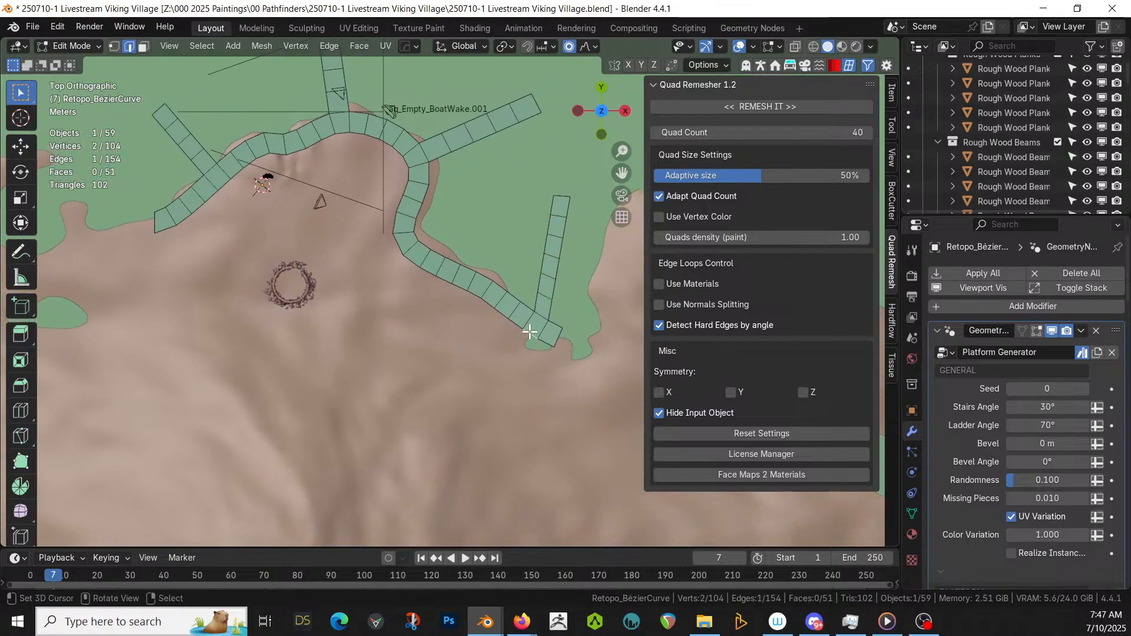
pyautogui.click(529, 332)
pyautogui.press('e')
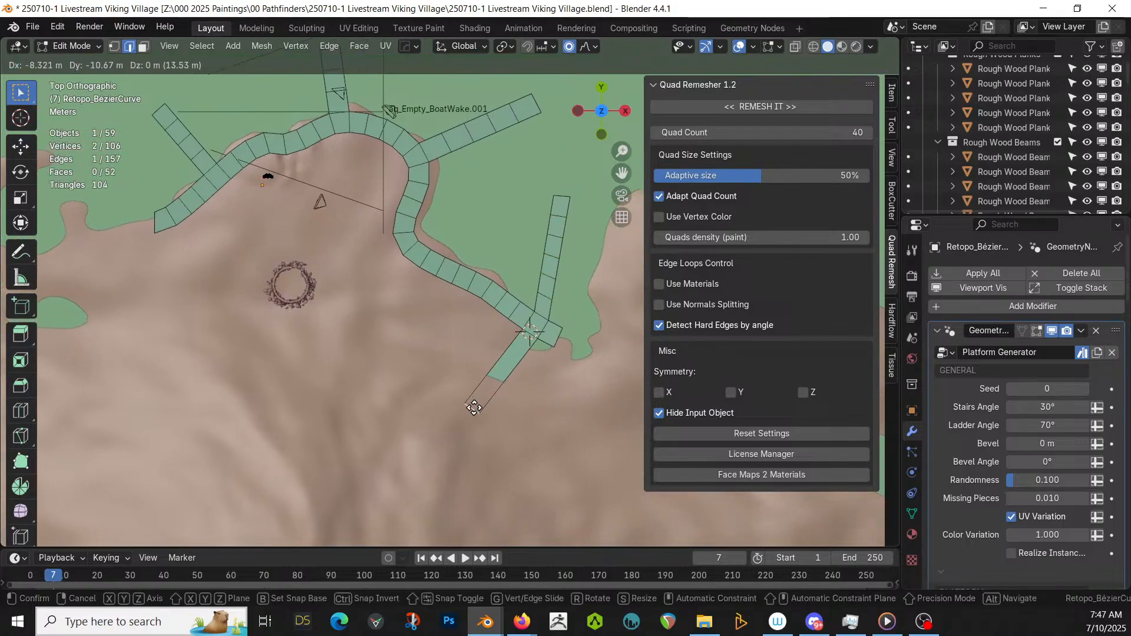
pyautogui.click(495, 384)
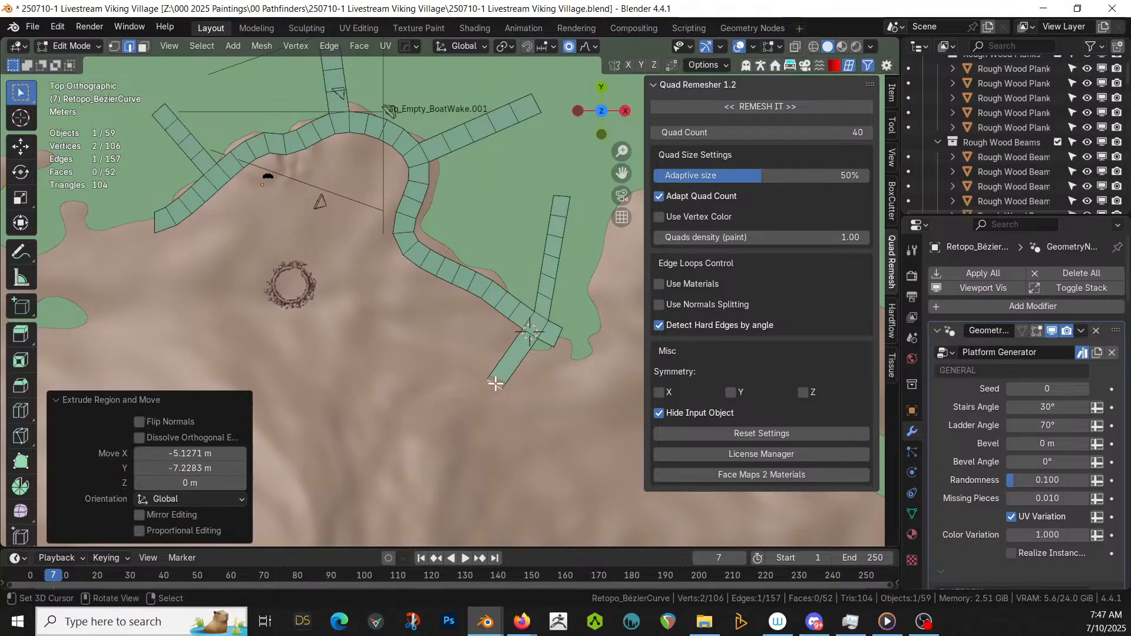
# - Extrude the inland edge opposite the pier beside the figure toward the stone ruin, about 7.4 m in X and -8.7 m in Y
pyautogui.click(218, 186)
pyautogui.press('e')
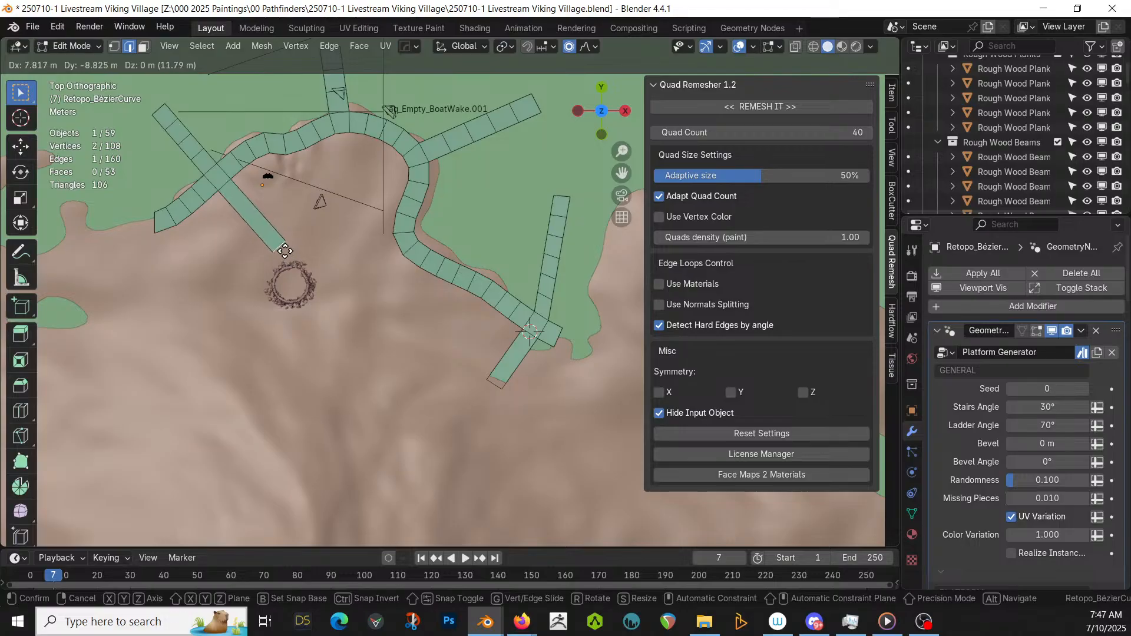
pyautogui.click(282, 250)
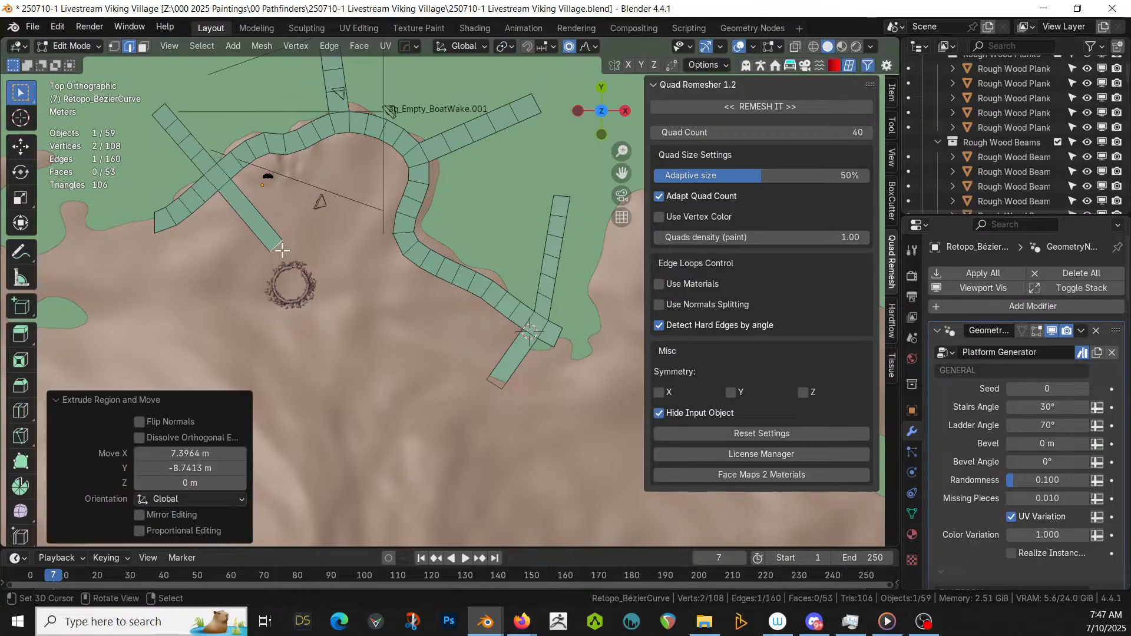
# - Lower the end edge of the extension near the ruin by about 0.65 m along Z and turn off proportional editing
pyautogui.moveTo(281, 250); pyautogui.dragTo(361, 277, button='middle')
pyautogui.press('g')
pyautogui.press('z')
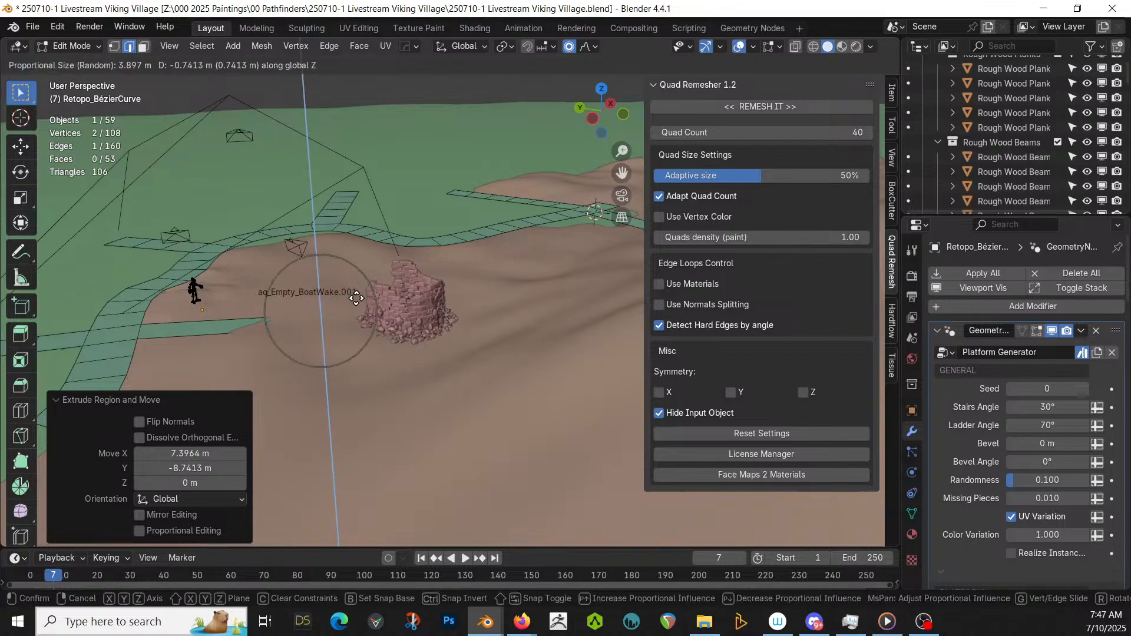
pyautogui.scroll(3, 356, 296)
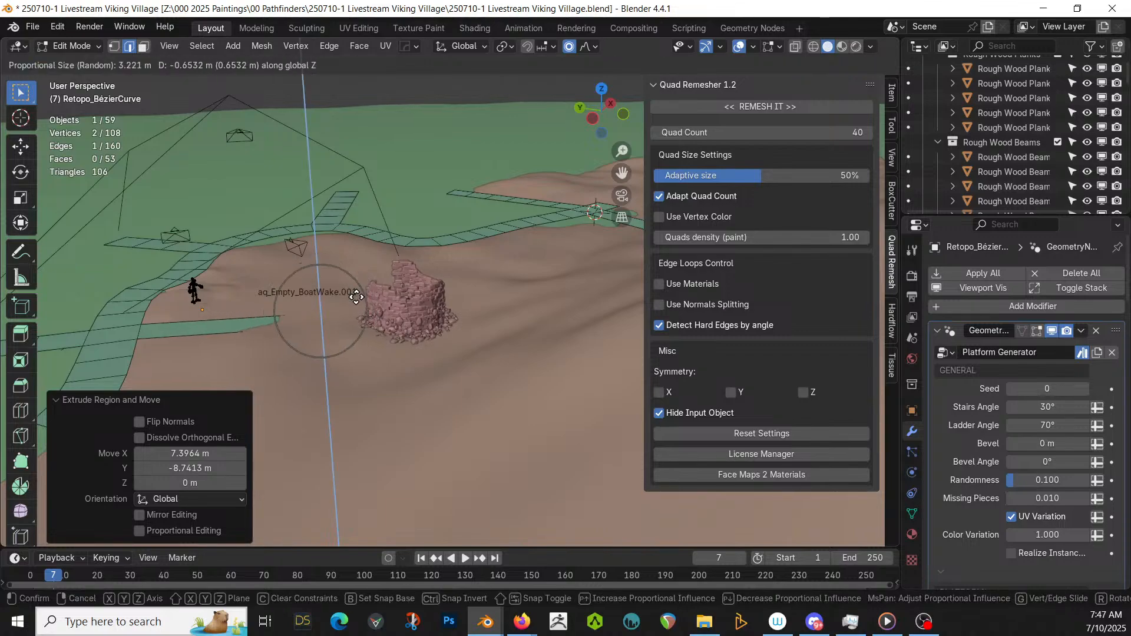
pyautogui.click(357, 297)
pyautogui.press('o')
# - Extrude the inland edge opposite the middle pier about 0.47 m in X and -13.3 m in Y, and lower its end about 0.33 m
pyautogui.moveTo(356, 296); pyautogui.dragTo(348, 326, button='middle')
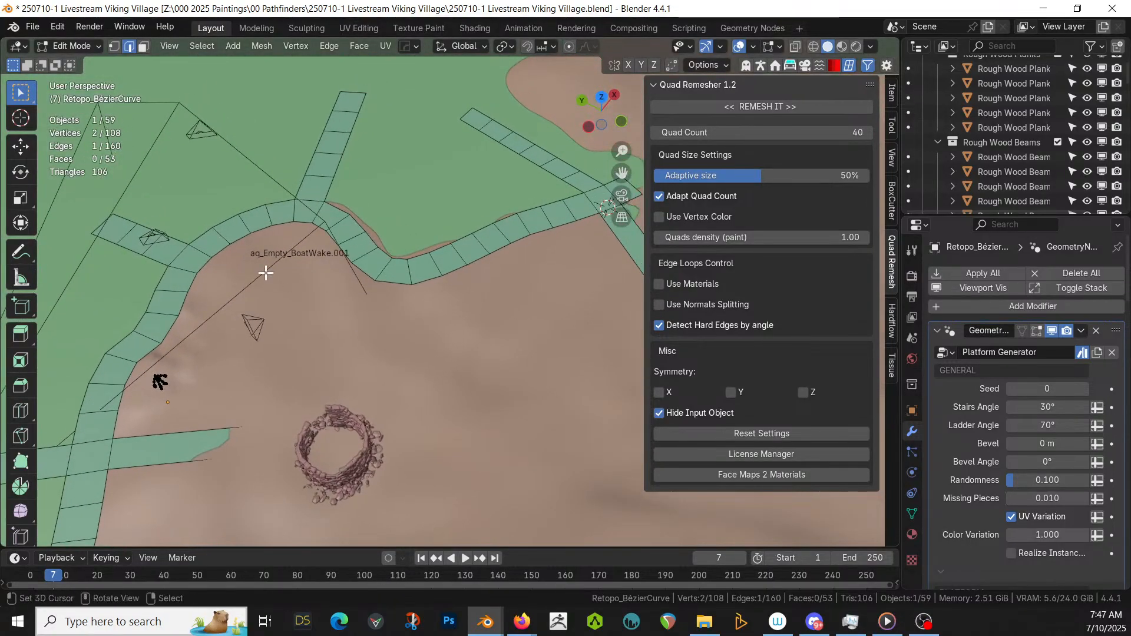
pyautogui.press('KP_7')
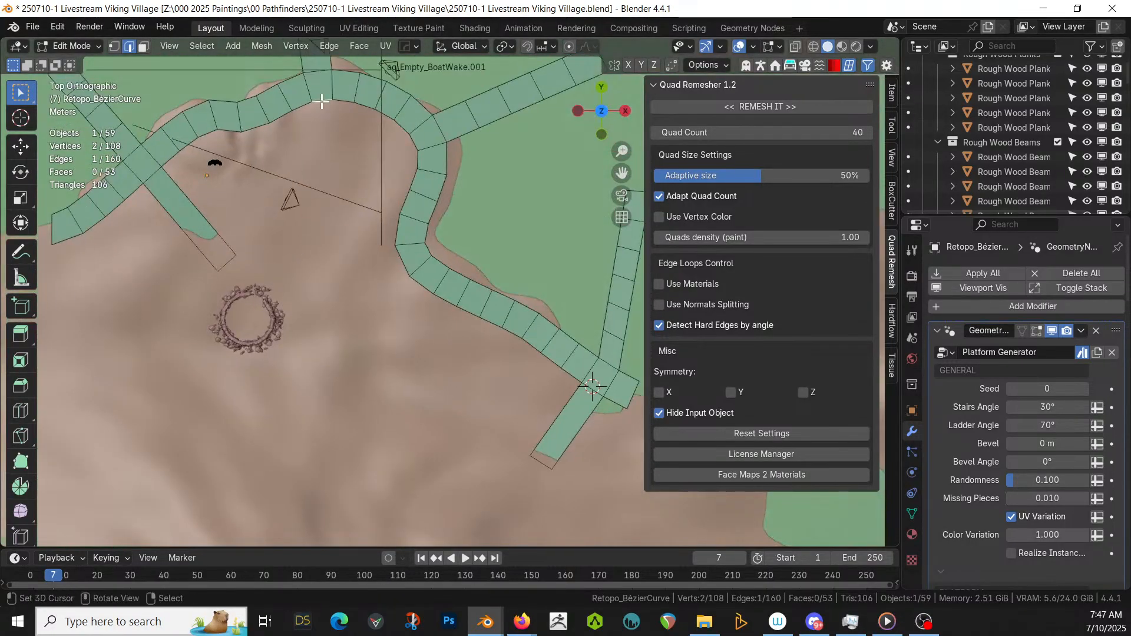
pyautogui.press('e')
pyautogui.click(327, 237)
pyautogui.press('g')
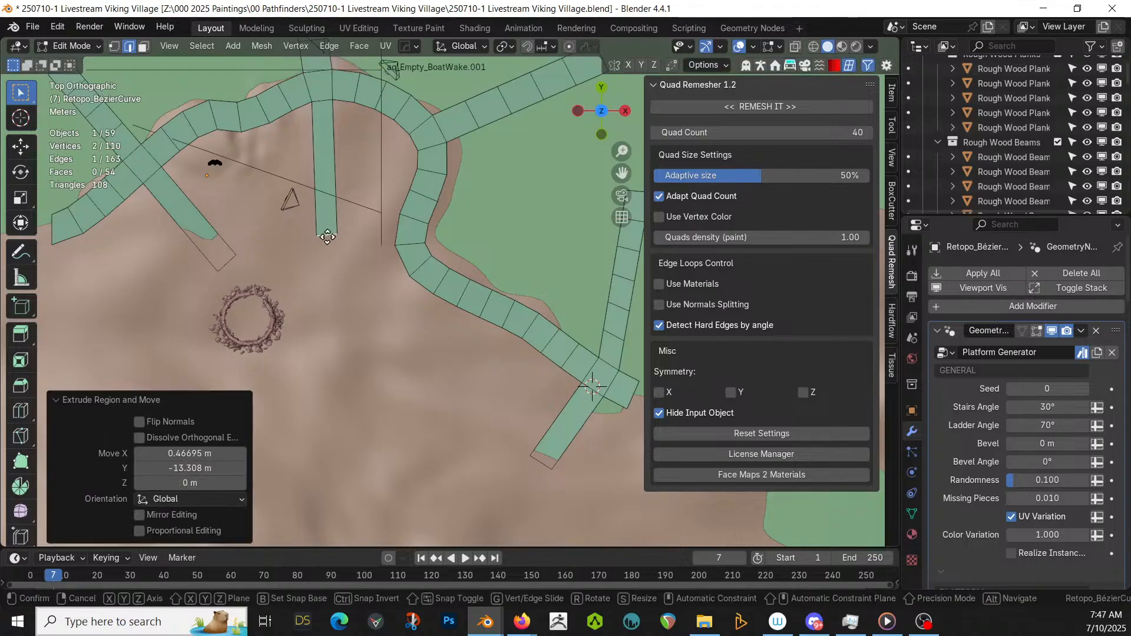
pyautogui.press('z')
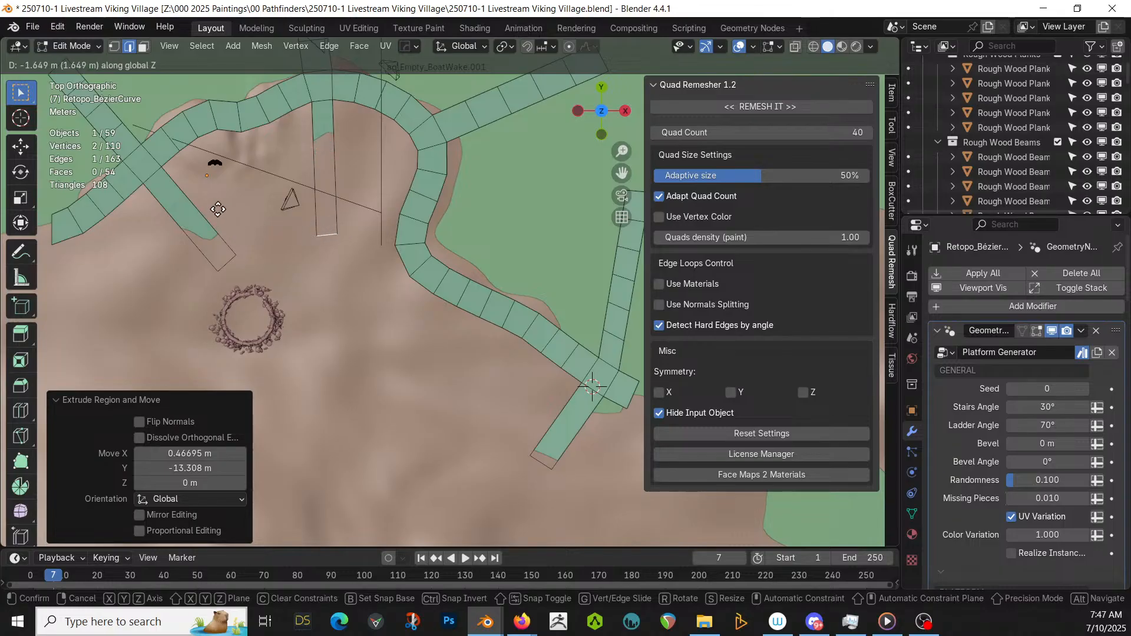
pyautogui.click(317, 255)
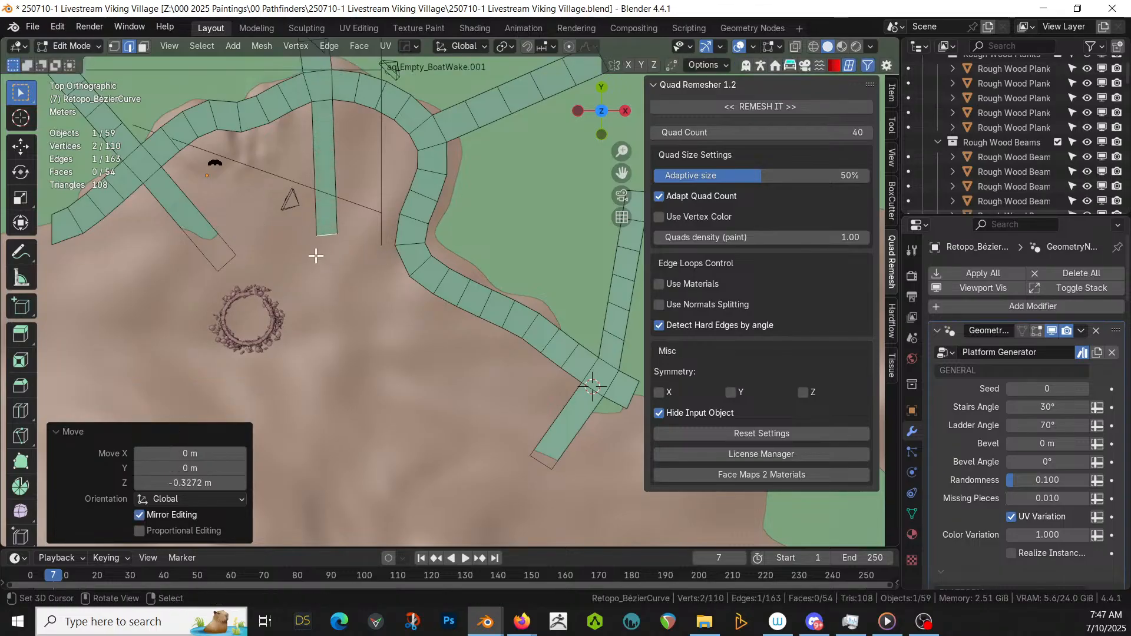
# - Lower the middle extension's end edge by about another 0.44 m along Z toward the sloping ground
pyautogui.press('KP_Decimal')
pyautogui.moveTo(385, 258); pyautogui.dragTo(449, 282, button='middle')
pyautogui.press('g')
pyautogui.press('z')
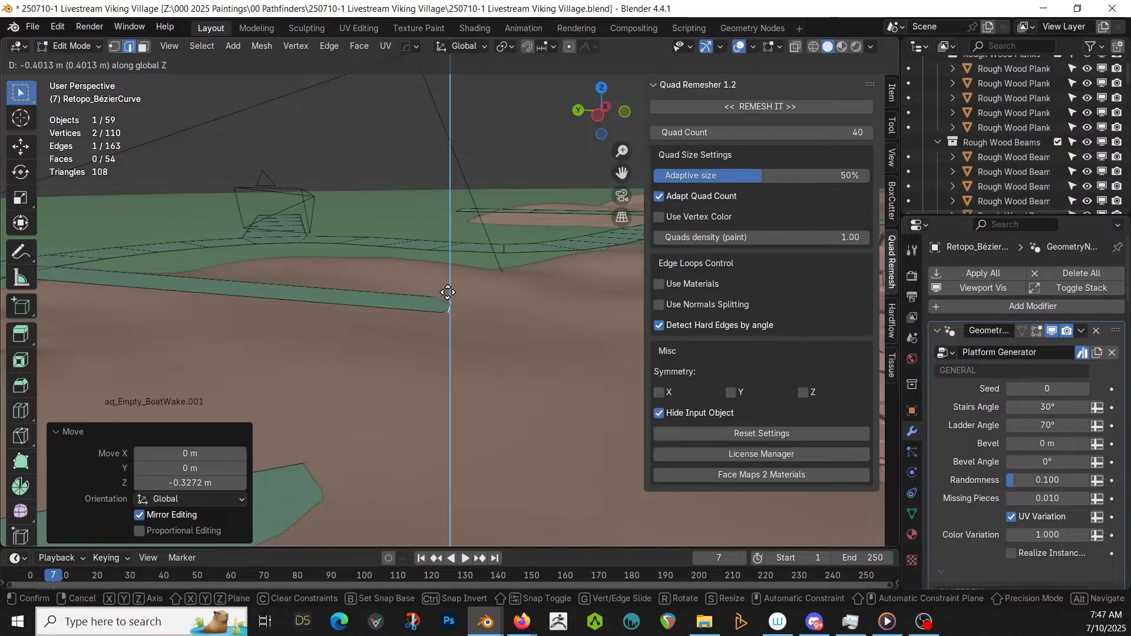
pyautogui.click(447, 293)
pyautogui.moveTo(447, 294); pyautogui.dragTo(418, 333, button='middle')
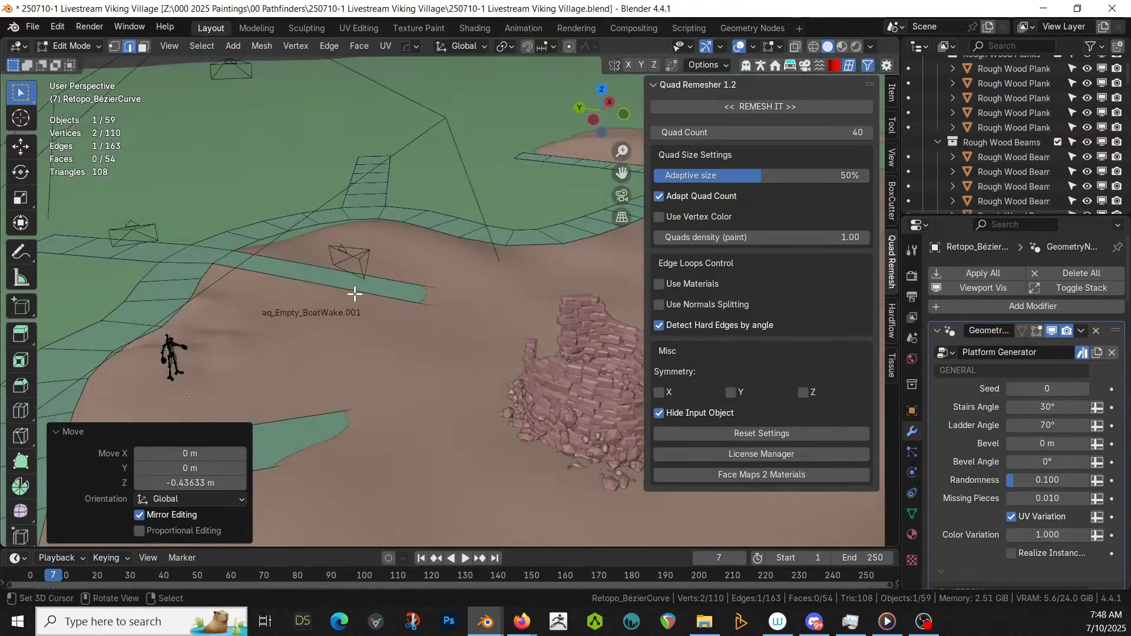
# - Add six evenly spaced loop cuts across the middle inland extension without sliding them
pyautogui.hotkey('ctrl', 'r')
pyautogui.scroll(4, 350, 289)
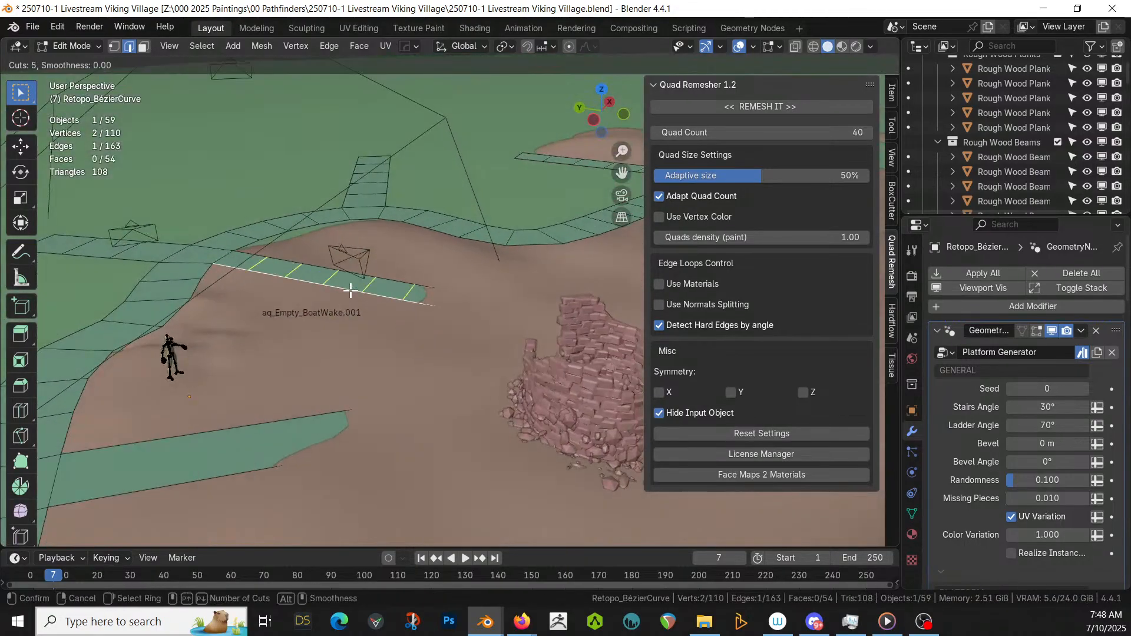
pyautogui.click(350, 290)
pyautogui.rightClick(350, 290)
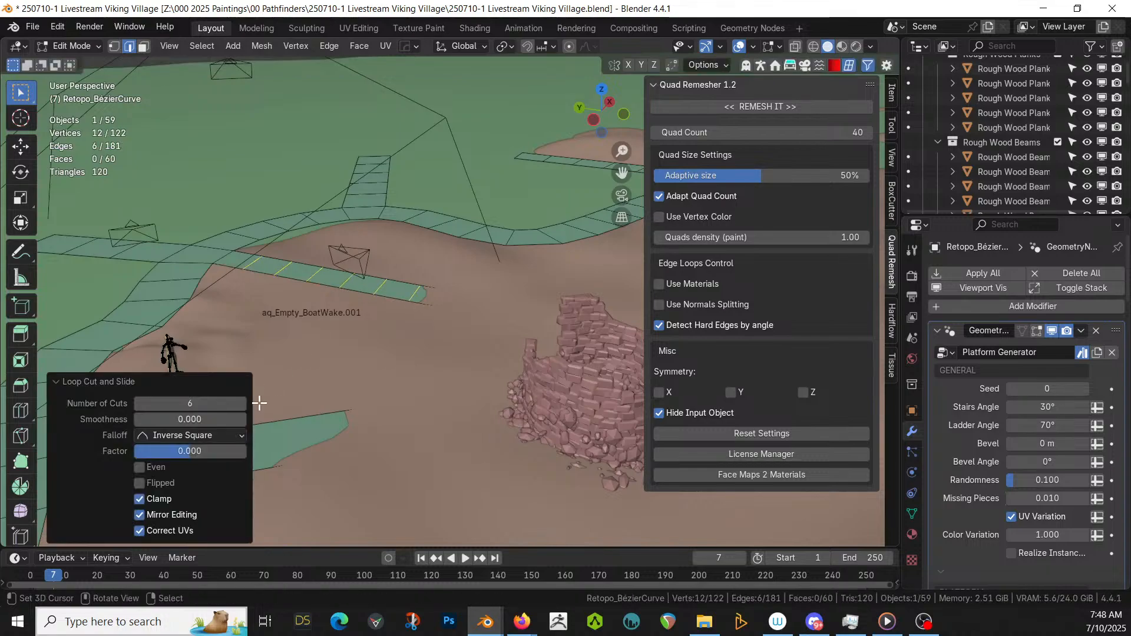
# - Add three evenly spaced loop cuts across the inland extension beside the figure
pyautogui.moveTo(384, 373); pyautogui.dragTo(447, 311, button='middle')
pyautogui.hotkey('ctrl', 'r')
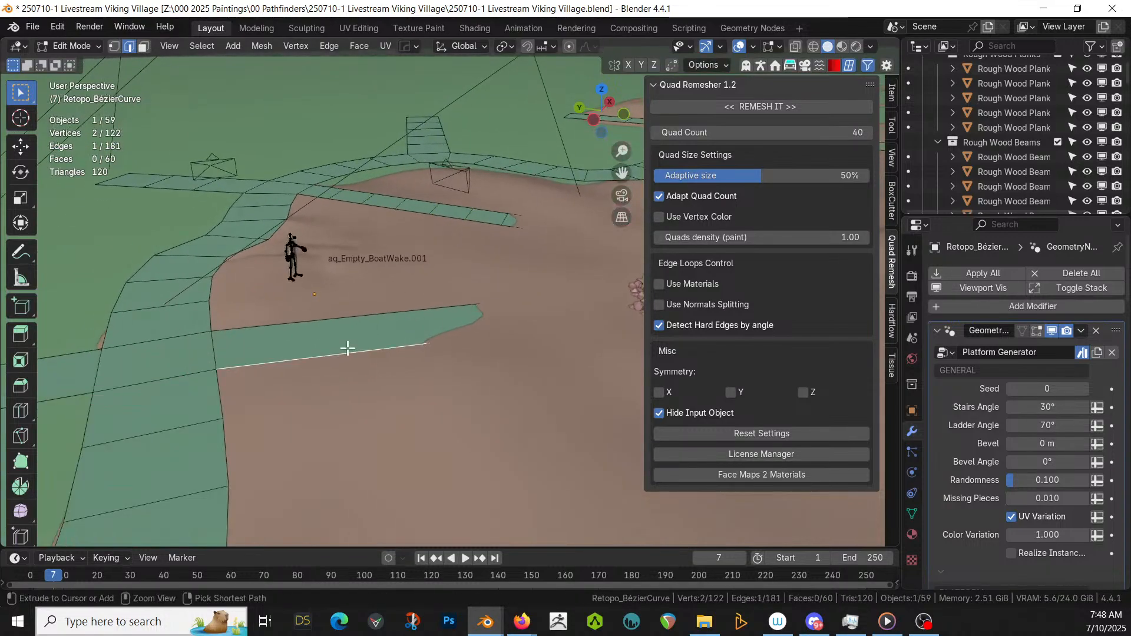
pyautogui.scroll(2, 348, 348)
pyautogui.click(347, 347)
pyautogui.rightClick(347, 347)
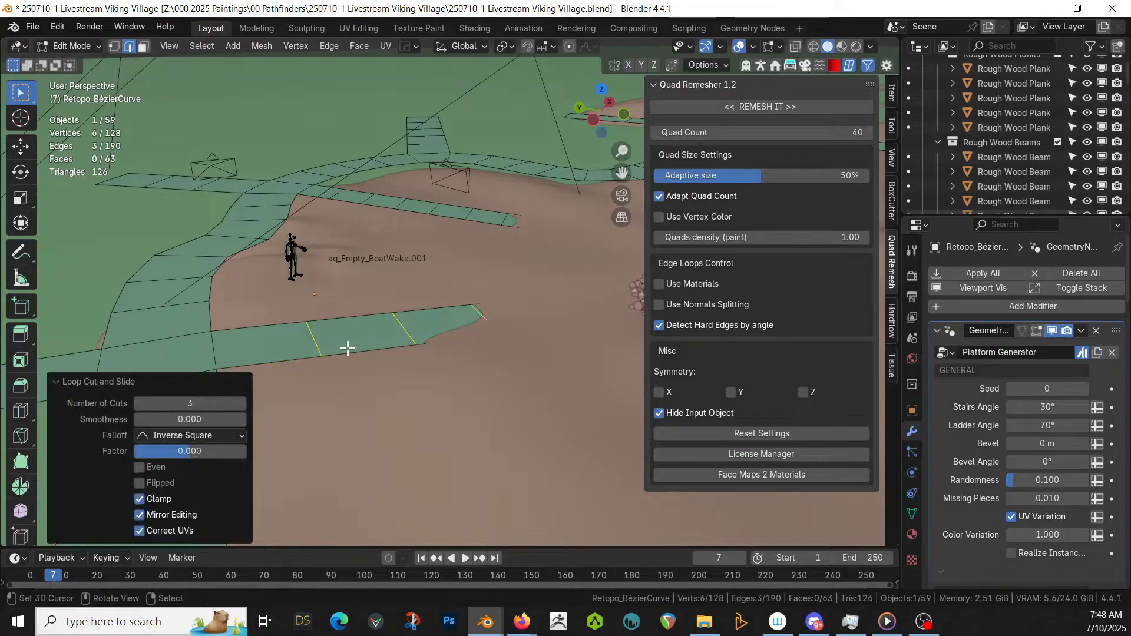
# - Add two evenly spaced loop cuts across the short inland extension at the far end of the walkway, without sliding them
pyautogui.moveTo(347, 347); pyautogui.dragTo(813, 194, button='middle')
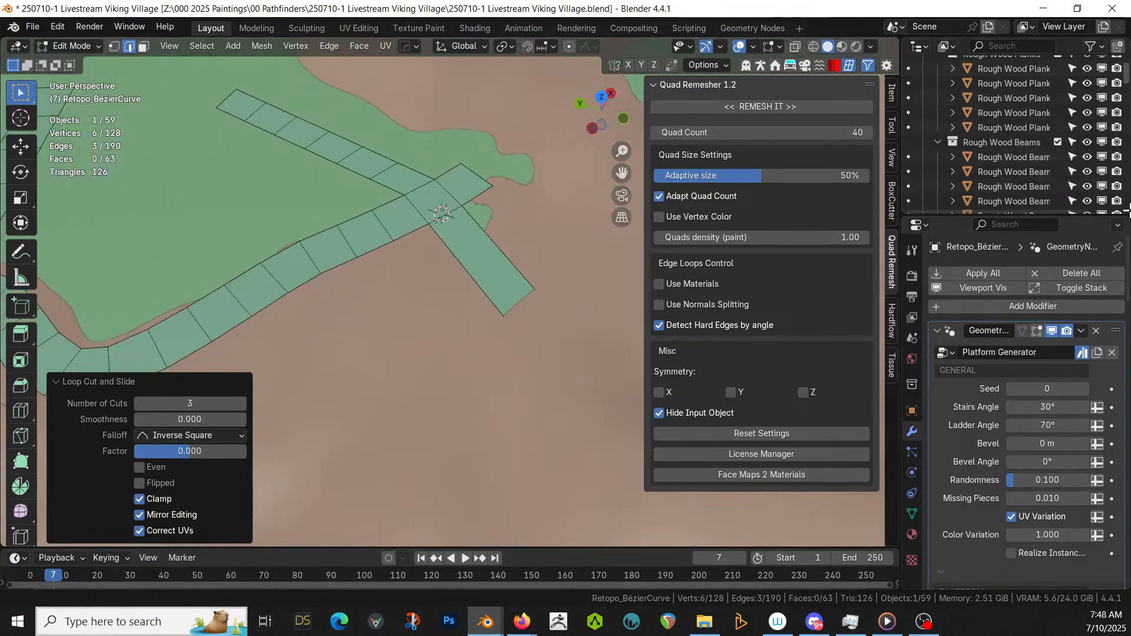
pyautogui.click(454, 255)
pyautogui.hotkey('ctrl', 'r')
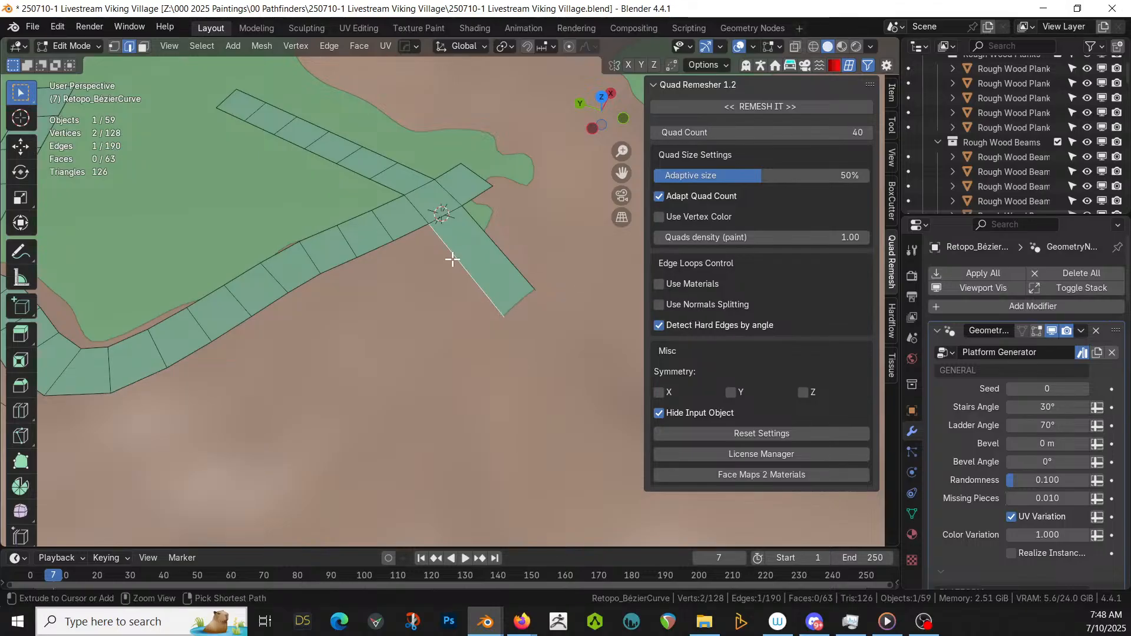
pyautogui.scroll(1, 453, 259)
pyautogui.click(452, 259)
pyautogui.rightClick(453, 259)
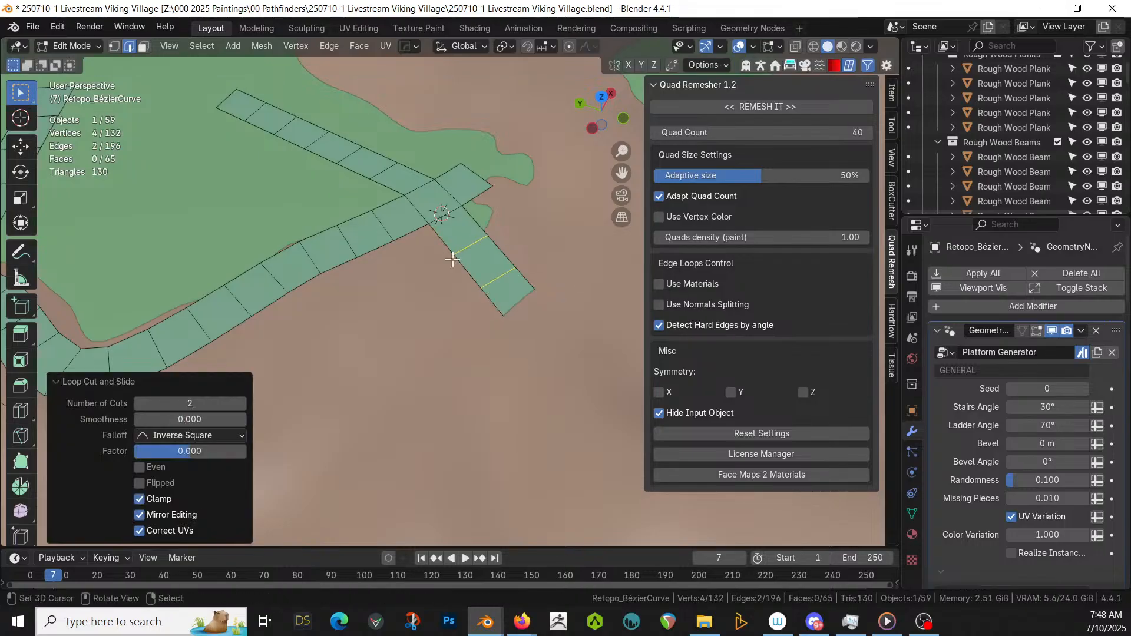
# - Return to Object Mode, deselect the walkway and examine the generated inland branches around the stone ruin
pyautogui.scroll(-6, 453, 259)
pyautogui.moveTo(469, 265); pyautogui.dragTo(415, 203, button='middle')
pyautogui.press('Tab')
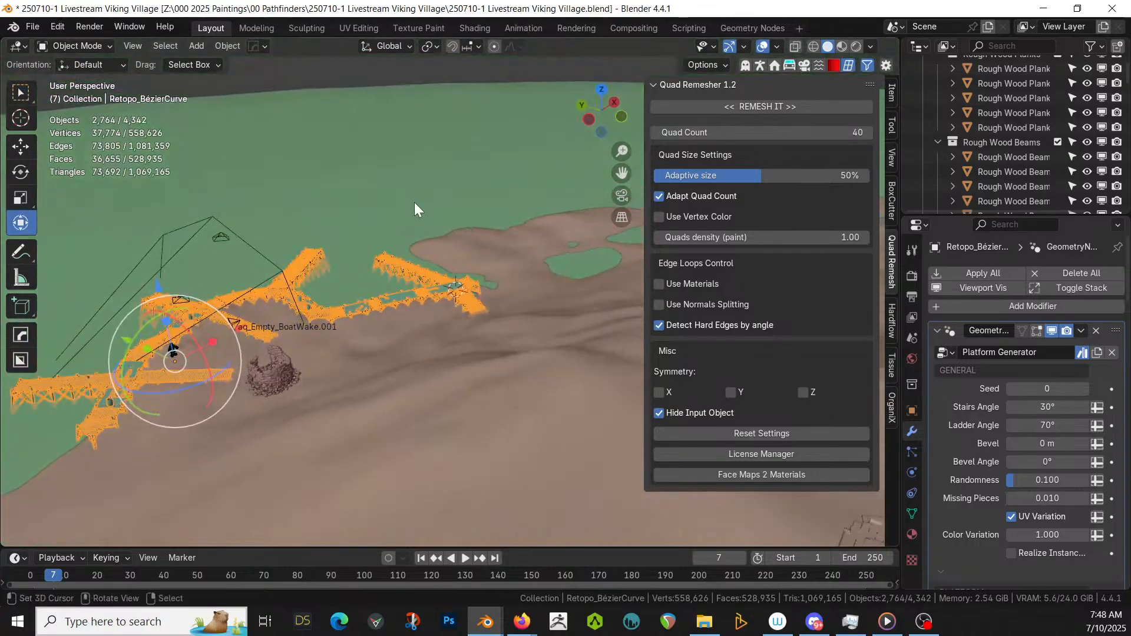
pyautogui.click(344, 221)
pyautogui.moveTo(361, 228); pyautogui.dragTo(526, 201, button='middle')
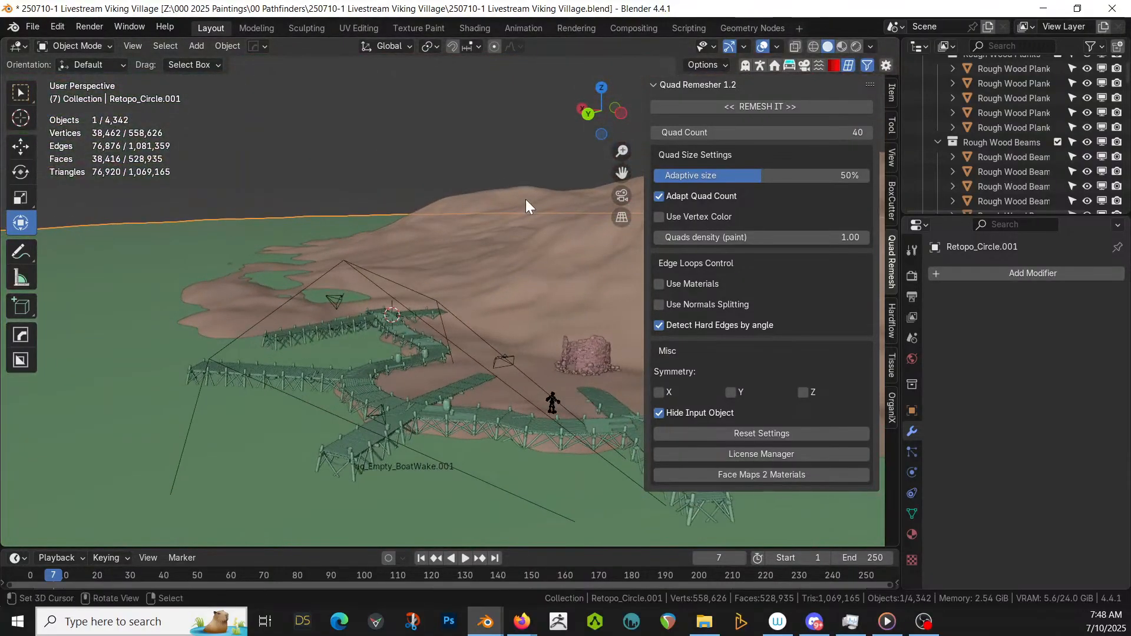
pyautogui.moveTo(516, 300); pyautogui.dragTo(435, 198, button='middle')
pyautogui.scroll(3, 424, 262)
pyautogui.keyDown('shift'); pyautogui.moveTo(422, 275); pyautogui.dragTo(433, 214, button='middle'); pyautogui.keyUp('shift')
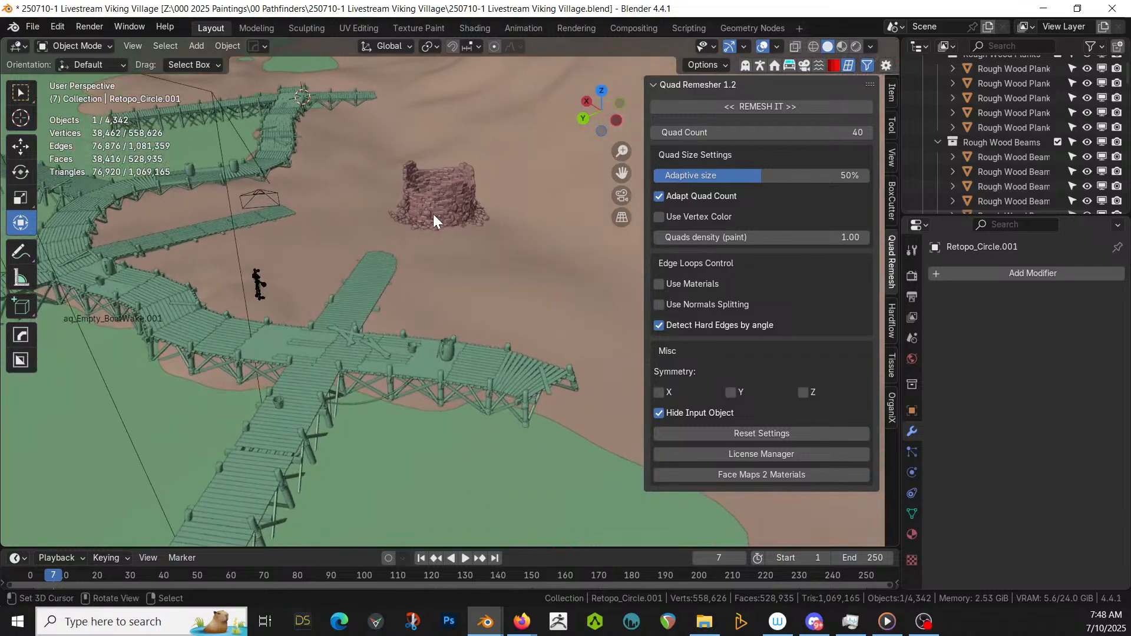
pyautogui.moveTo(489, 207); pyautogui.dragTo(472, 263, button='middle')
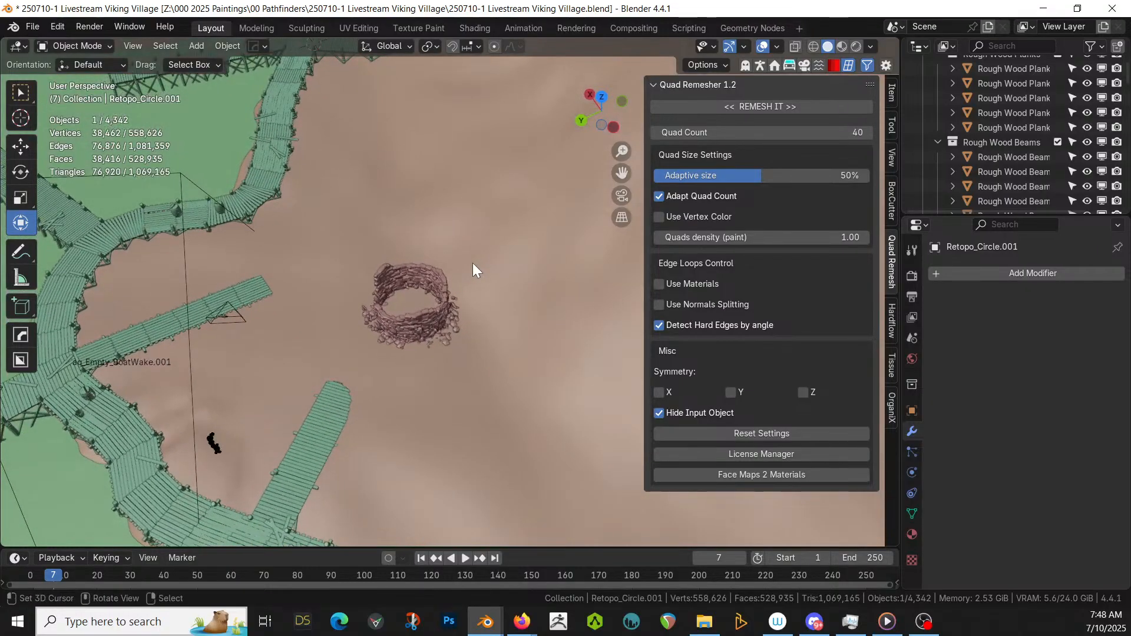
# - Select the round stone ruin and snap the 3D cursor to its center
pyautogui.click(412, 308)
pyautogui.scroll(2, 419, 311)
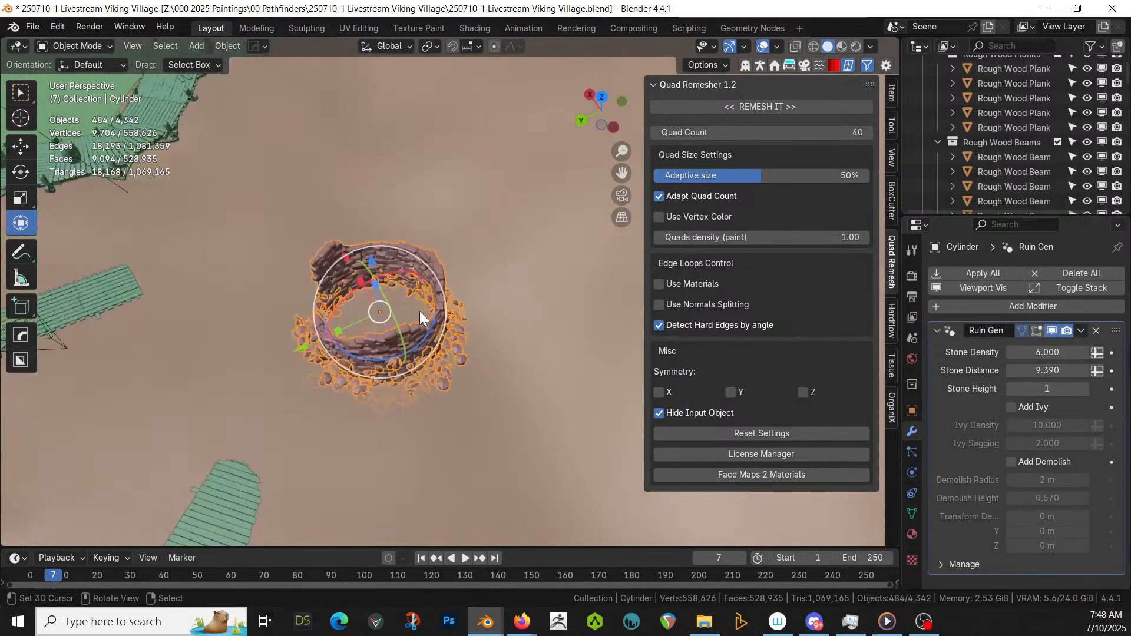
pyautogui.moveTo(419, 311); pyautogui.dragTo(401, 339, button='middle')
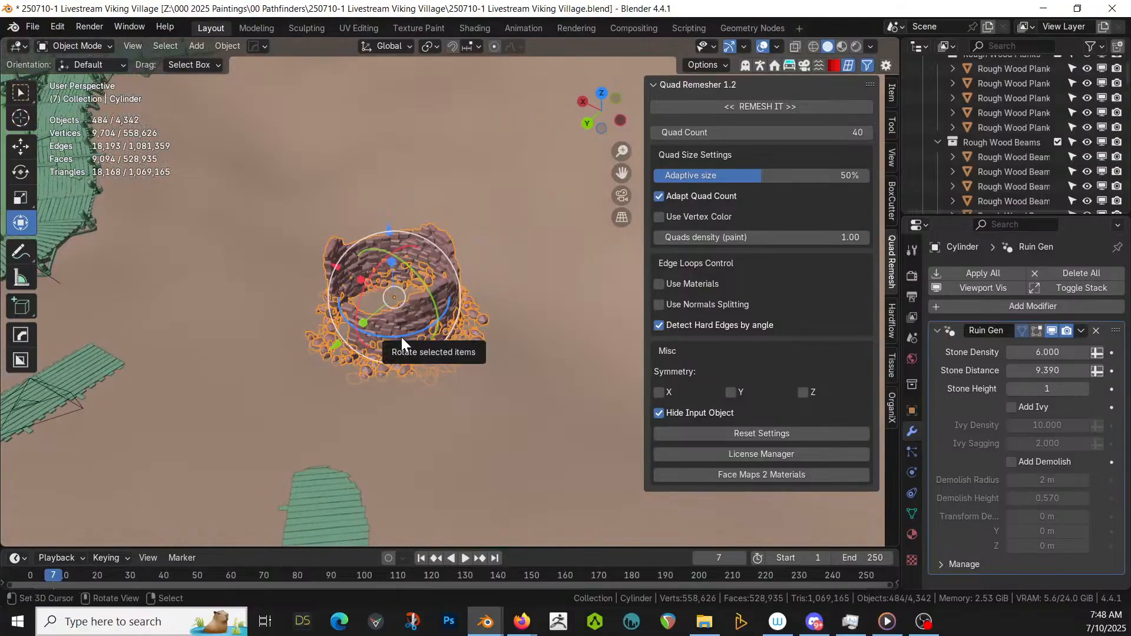
pyautogui.hotkey('shift', 's')
pyautogui.press('2')
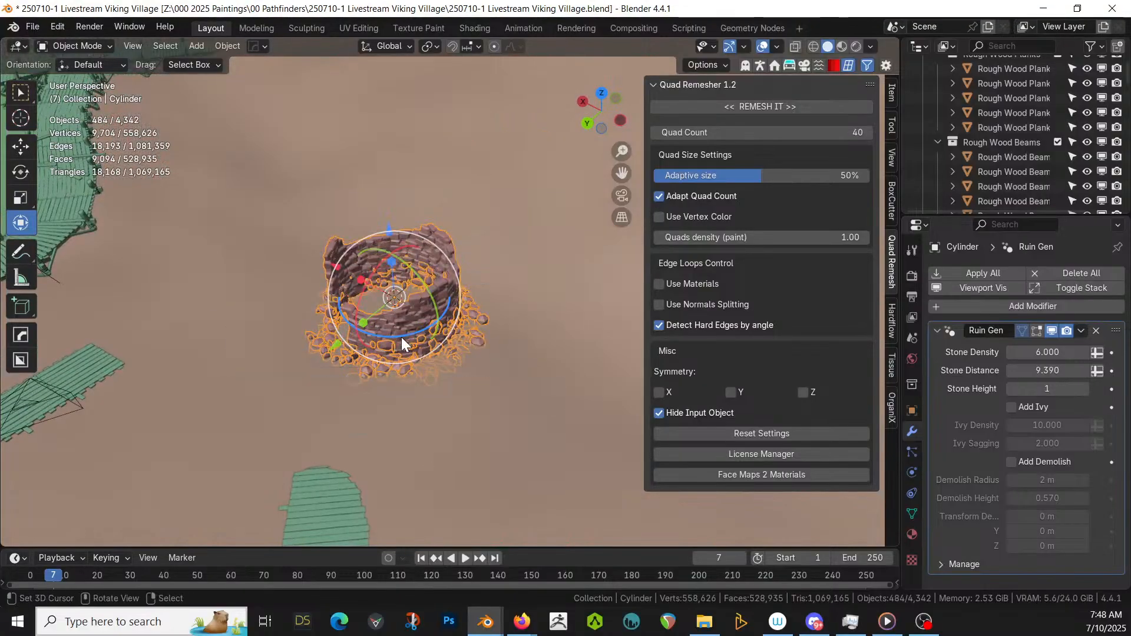
# - Add a 2 m plane to the walkway mesh at the 3D cursor and raise it about 2.94 m along Z above the ruin
pyautogui.click(326, 502)
pyautogui.press('Tab')
pyautogui.hotkey('shift', 'a')
pyautogui.moveTo(359, 377)
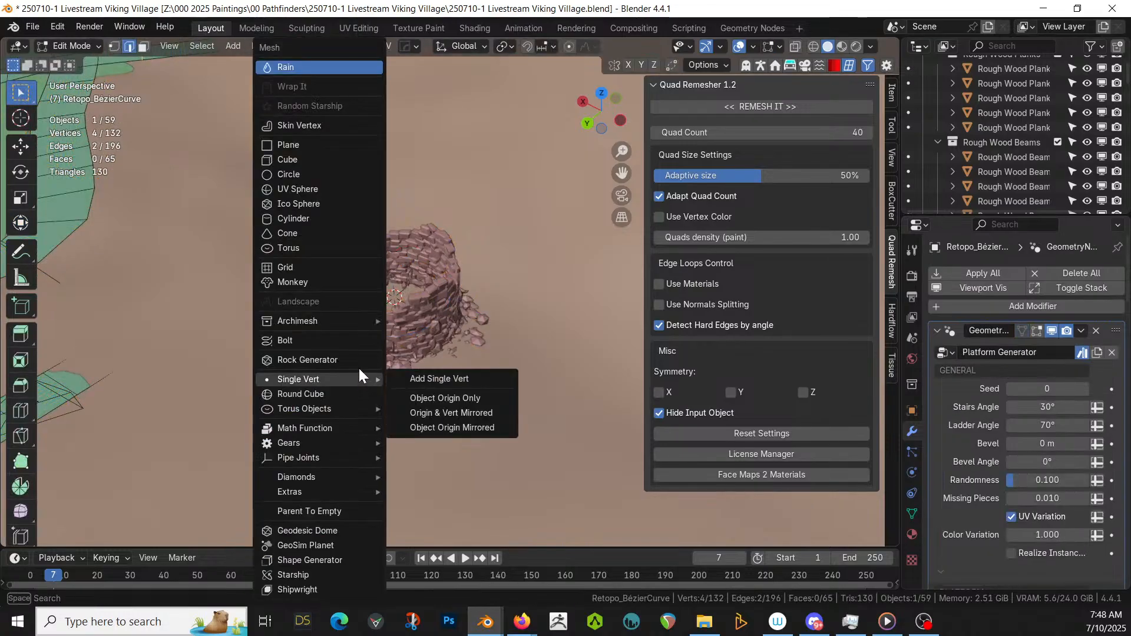
pyautogui.click(295, 145)
pyautogui.press('g')
pyautogui.press('z')
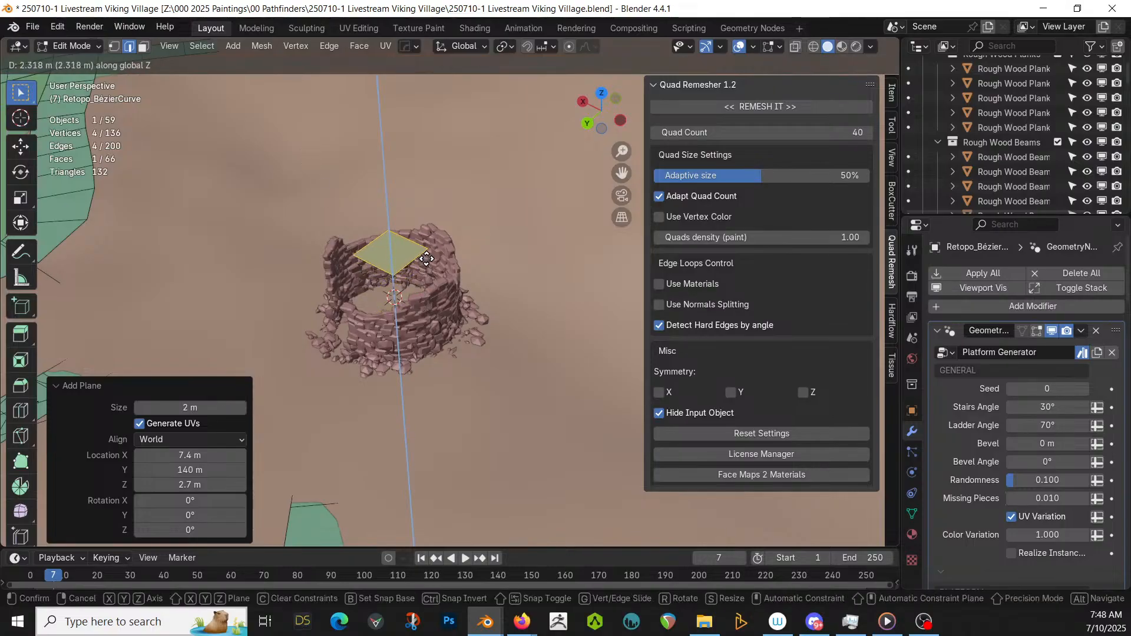
pyautogui.click(429, 247)
# - Scale the new plane above the ruin by a factor of 2 and subdivide it with one cut
pyautogui.press('s')
pyautogui.press('2')
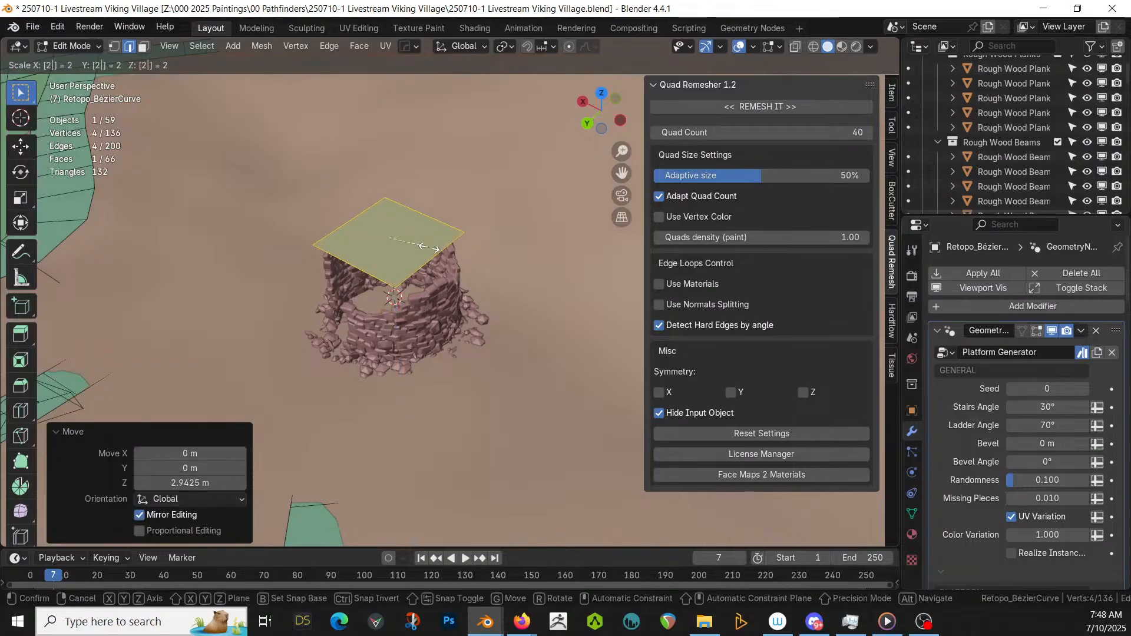
pyautogui.press('Return')
pyautogui.rightClick(429, 247)
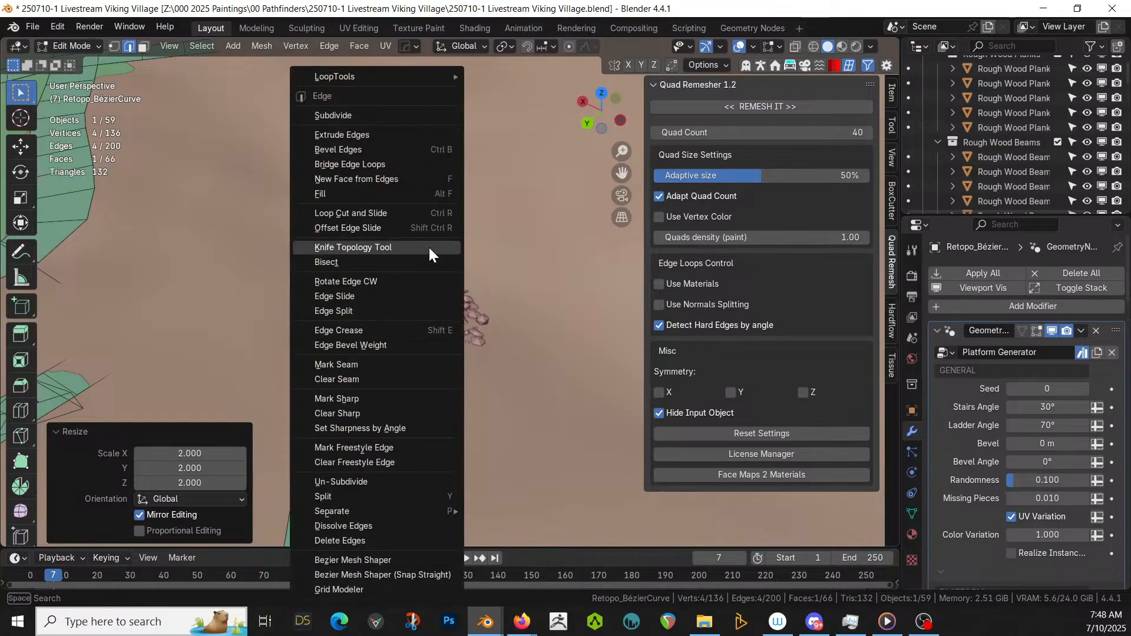
pyautogui.click(367, 113)
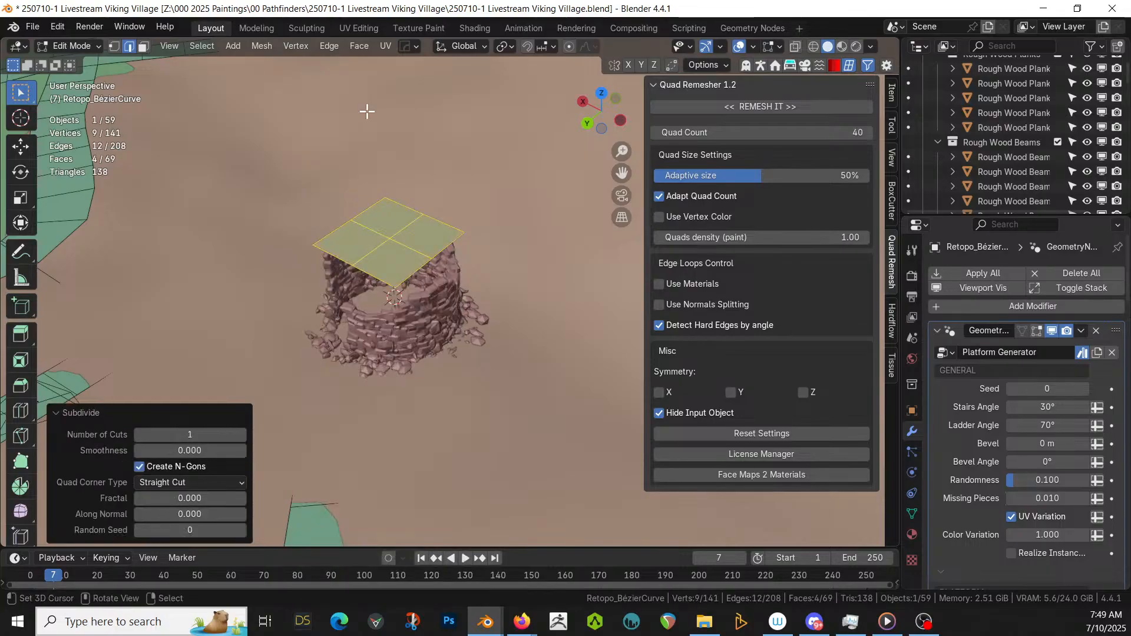
# - Rotate the subdivided square above the stone tower base by about -42.3° in top view and scale it to about 1.446
pyautogui.press('KP_7')
pyautogui.scroll(-5, 431, 210)
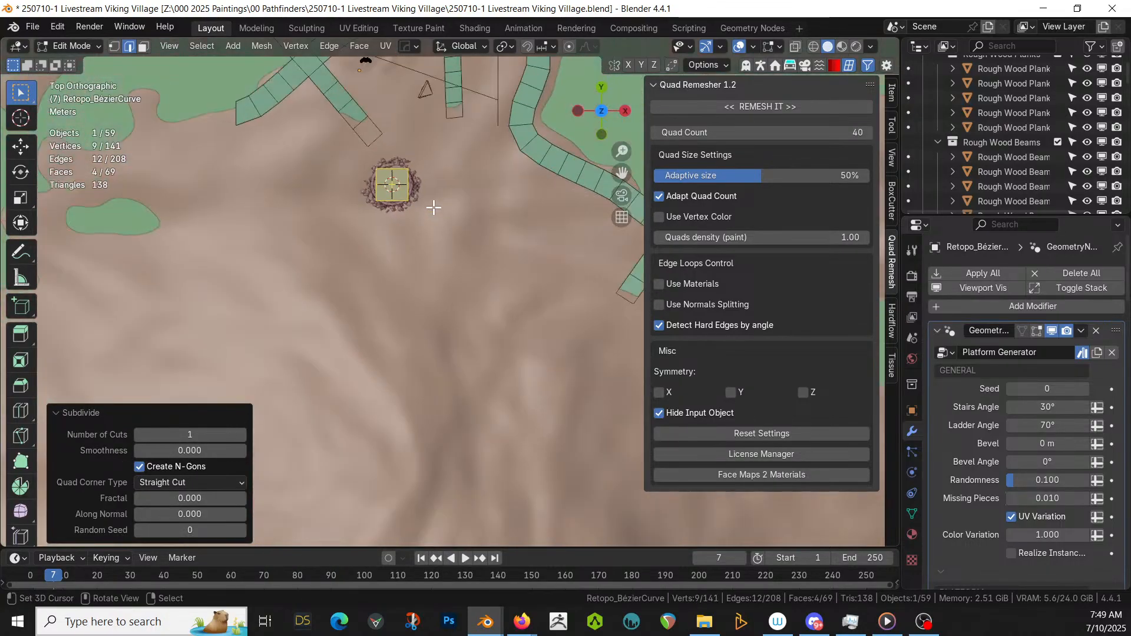
pyautogui.keyDown('shift'); pyautogui.moveTo(433, 208); pyautogui.dragTo(471, 284, button='middle'); pyautogui.keyUp('shift')
pyautogui.scroll(3, 471, 284)
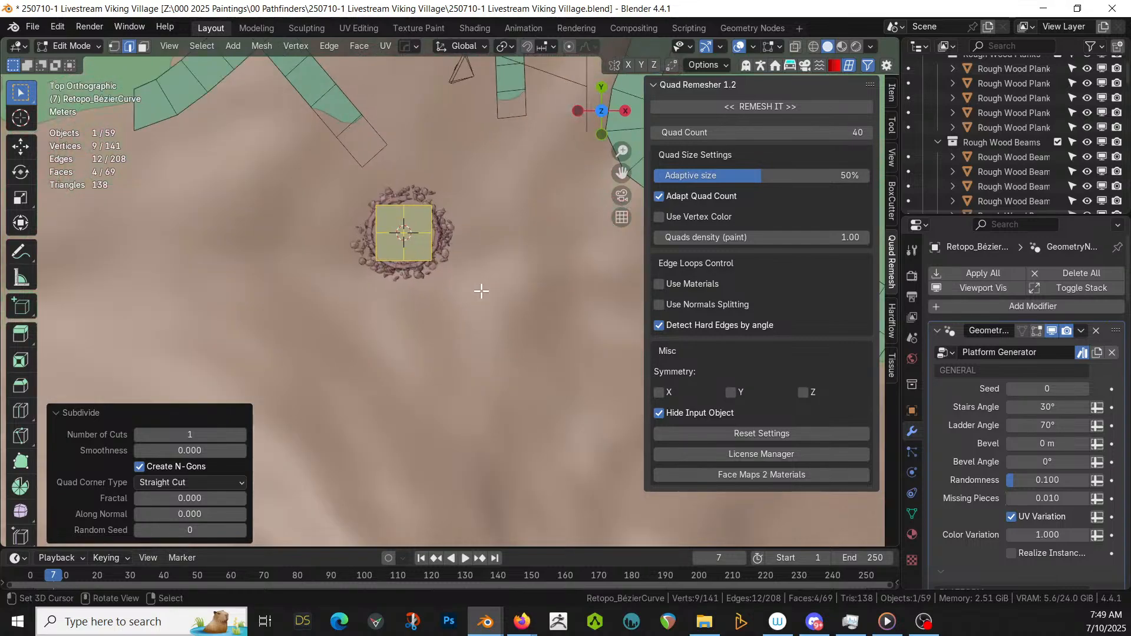
pyautogui.press('r')
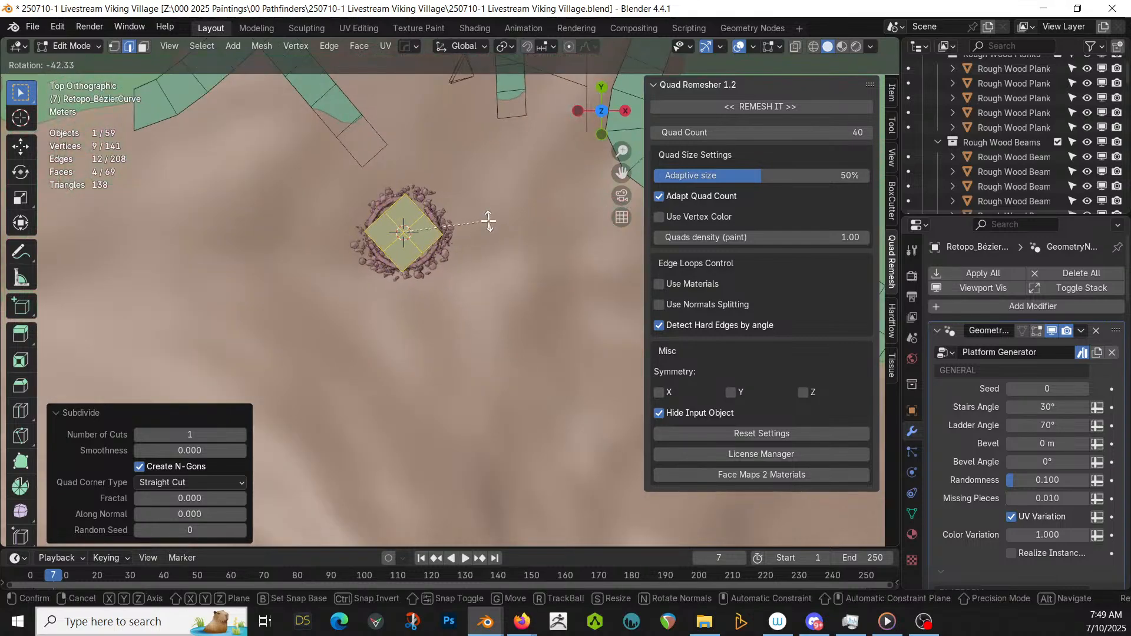
pyautogui.click(488, 222)
pyautogui.press('s')
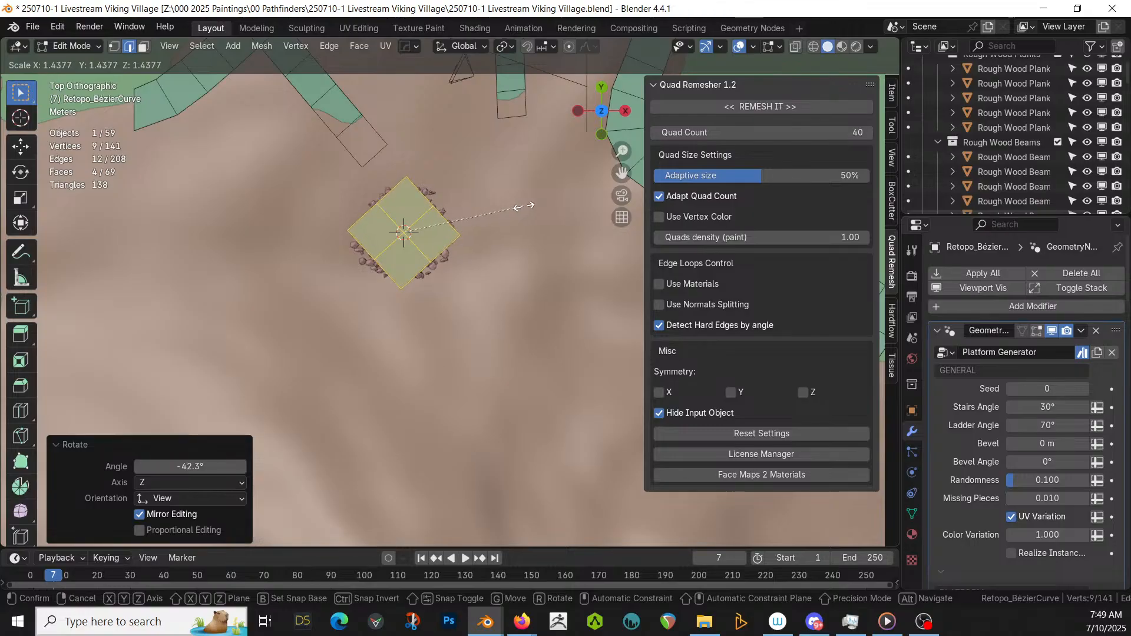
pyautogui.click(530, 205)
# - Bridge the square's nearest outer edge to the end edge of the neighbouring walkway with a new face
pyautogui.moveTo(522, 204); pyautogui.dragTo(464, 300, button='middle')
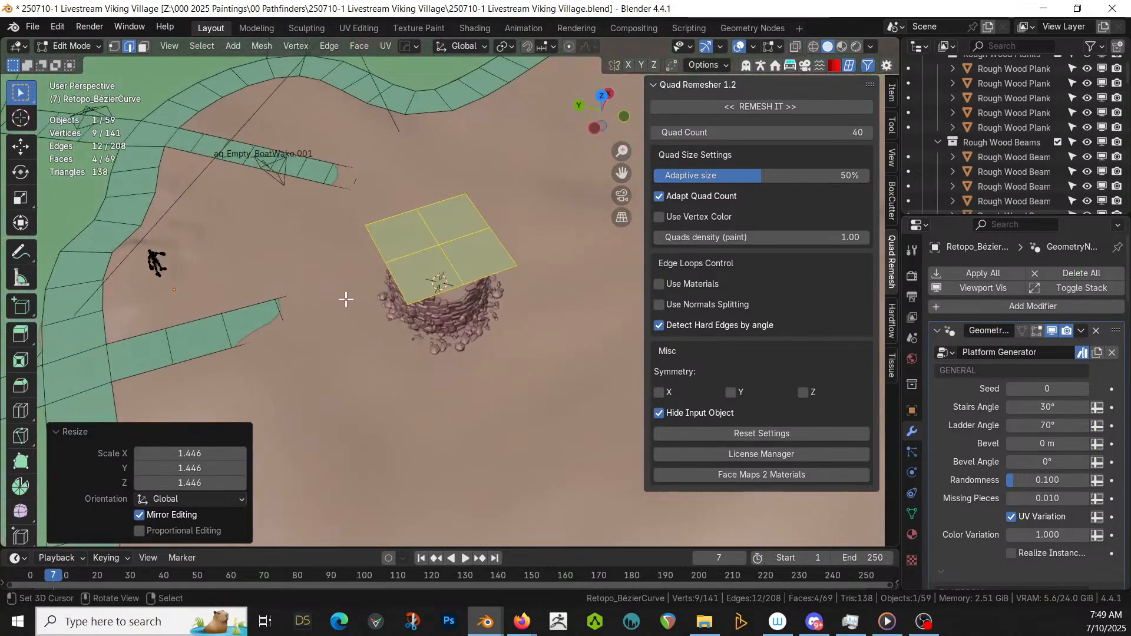
pyautogui.keyDown('shift'); pyautogui.moveTo(373, 295); pyautogui.dragTo(430, 257, button='middle'); pyautogui.keyUp('shift')
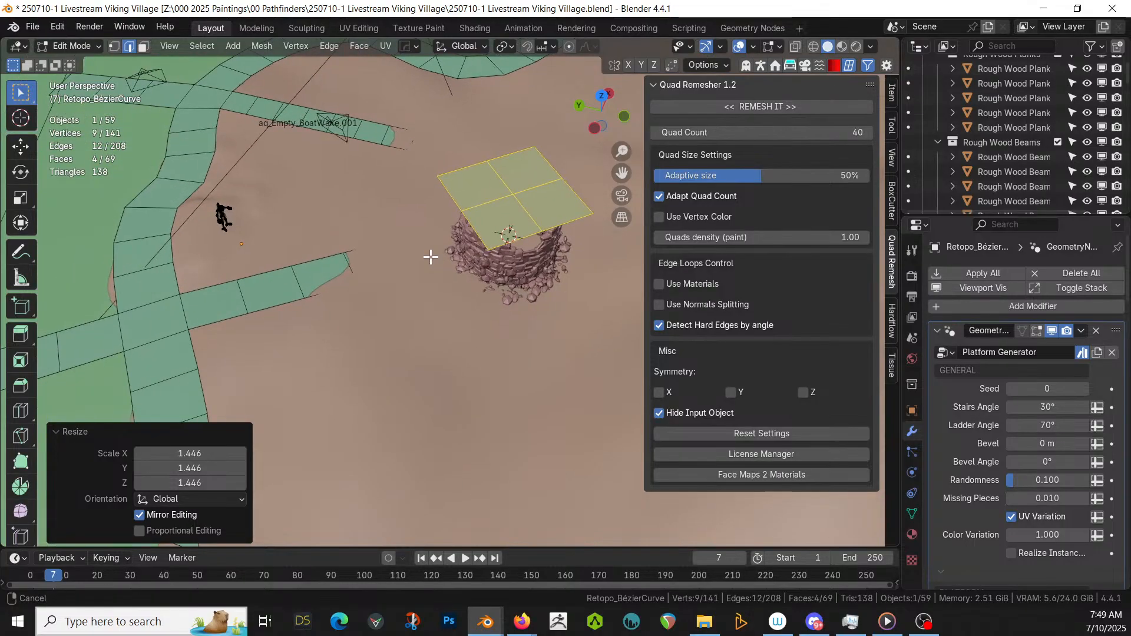
pyautogui.click(444, 192)
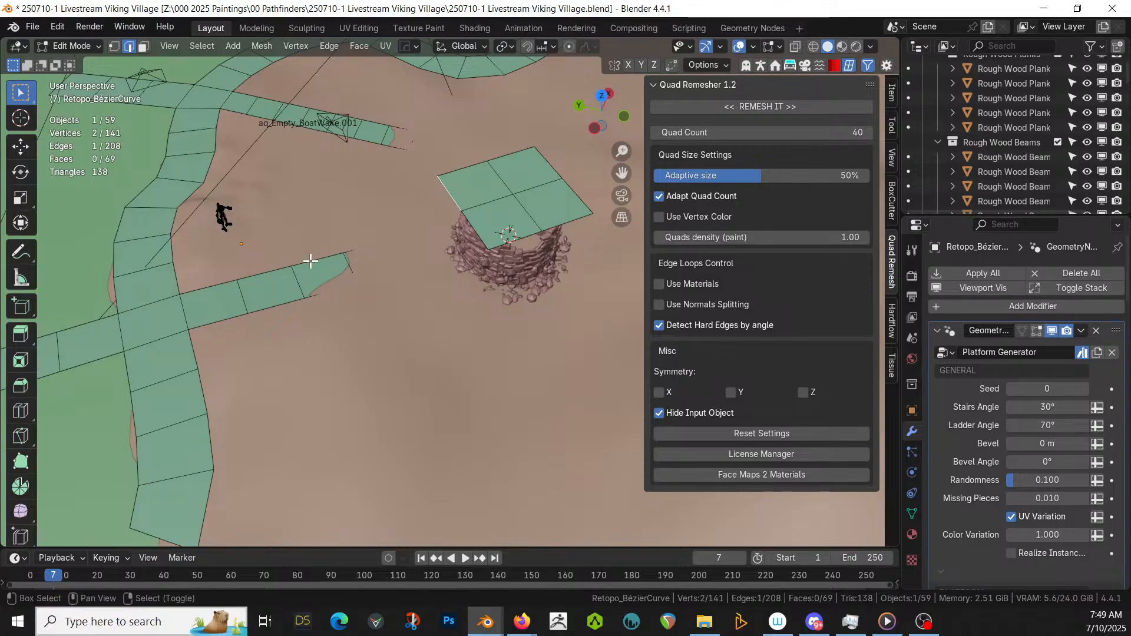
pyautogui.press('f')
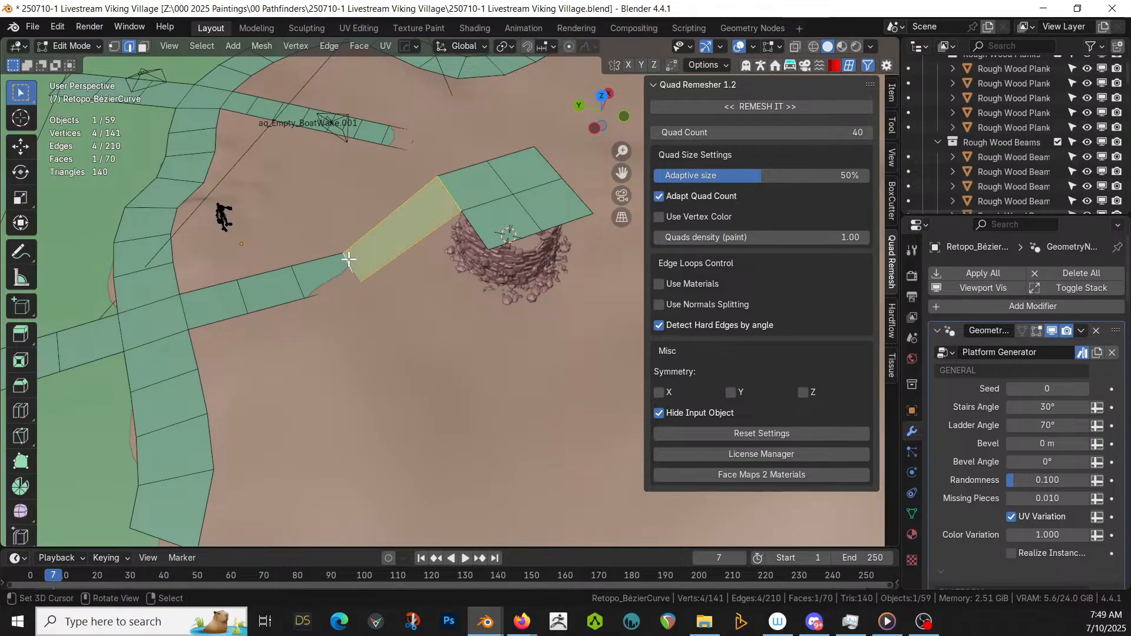
# - Add one centred loop cut across the new connecting face between the walkway and the square platform
pyautogui.moveTo(353, 262); pyautogui.dragTo(431, 302, button='middle')
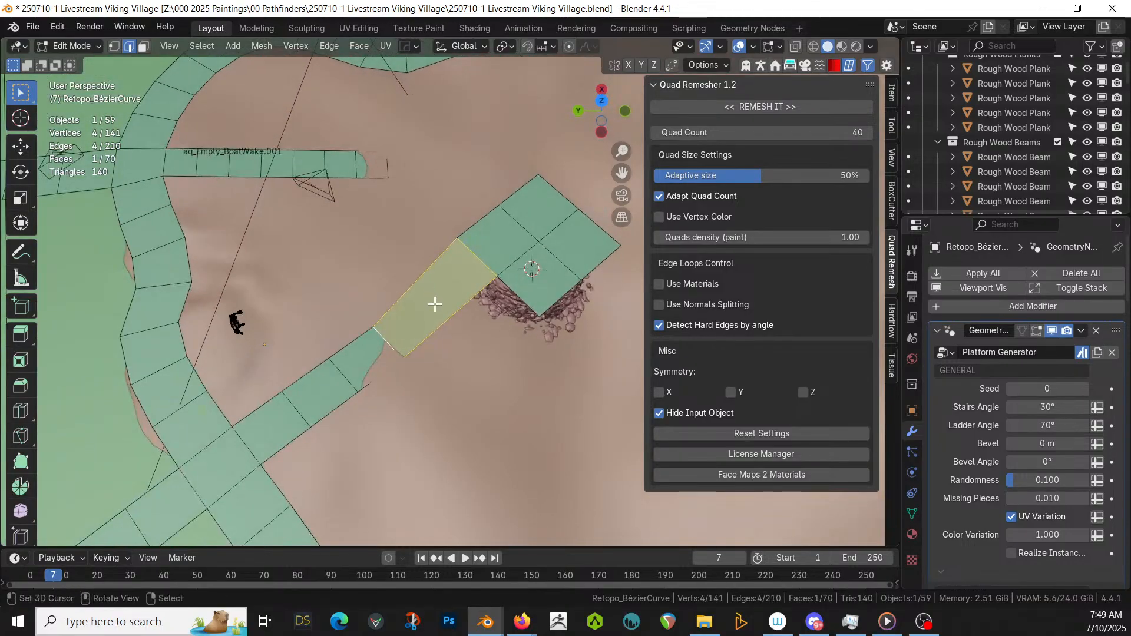
pyautogui.hotkey('ctrl', 'r')
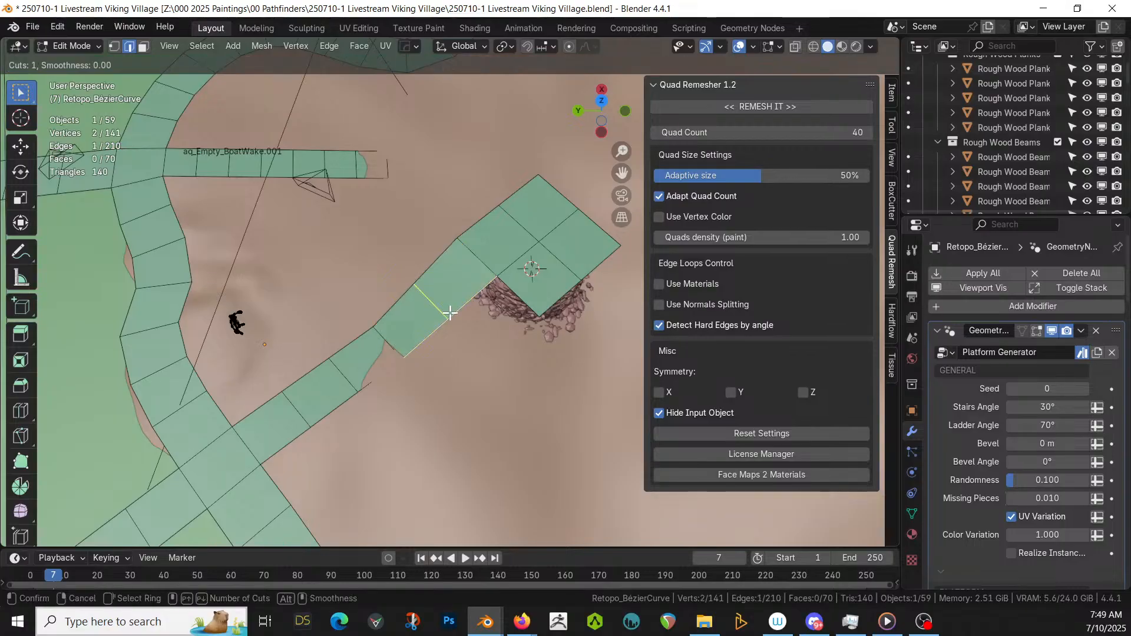
pyautogui.click(446, 311)
pyautogui.rightClick(446, 312)
pyautogui.moveTo(467, 318); pyautogui.dragTo(463, 304, button='middle')
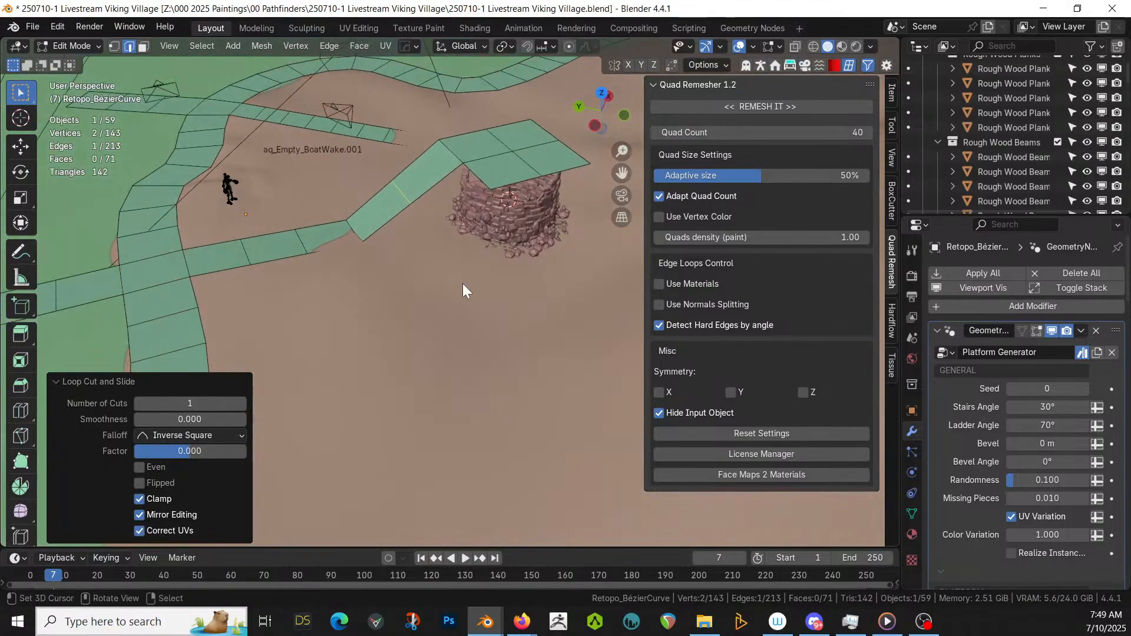
# - Return to Object Mode, inspect the generated platform around the stone base, and save the file
pyautogui.press('Tab')
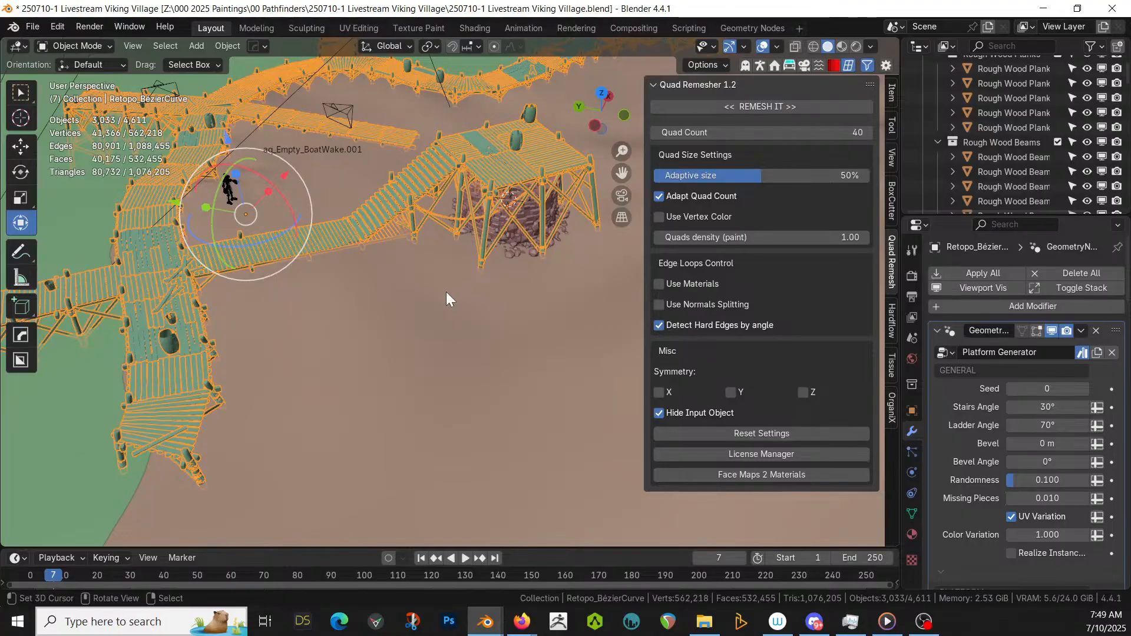
pyautogui.moveTo(446, 292); pyautogui.dragTo(316, 299, button='middle')
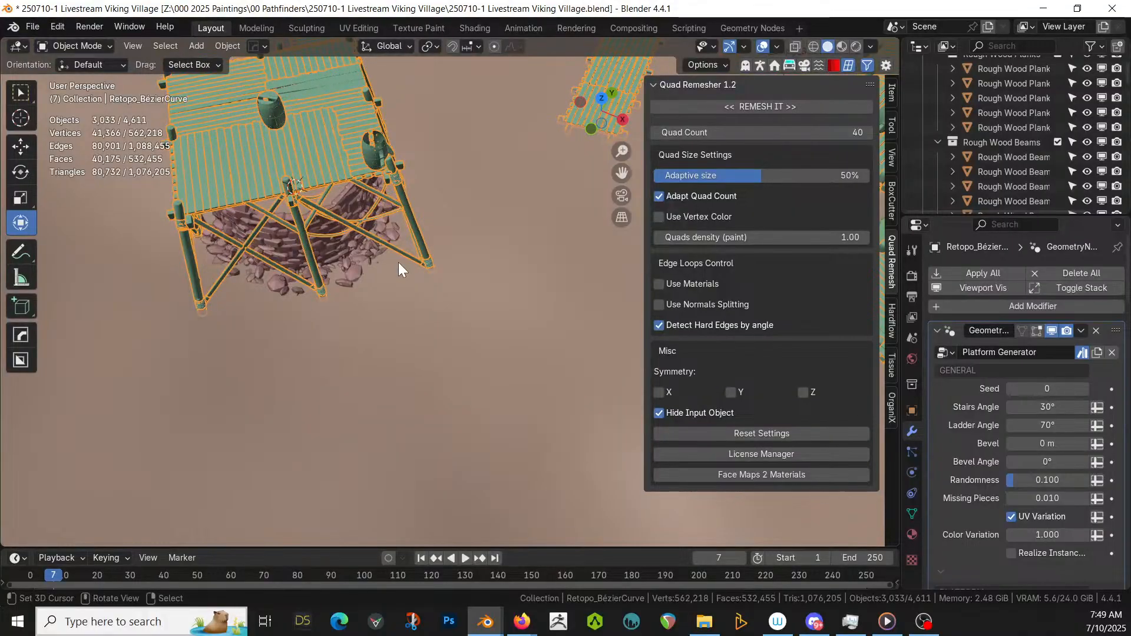
pyautogui.moveTo(456, 277); pyautogui.dragTo(334, 313, button='middle')
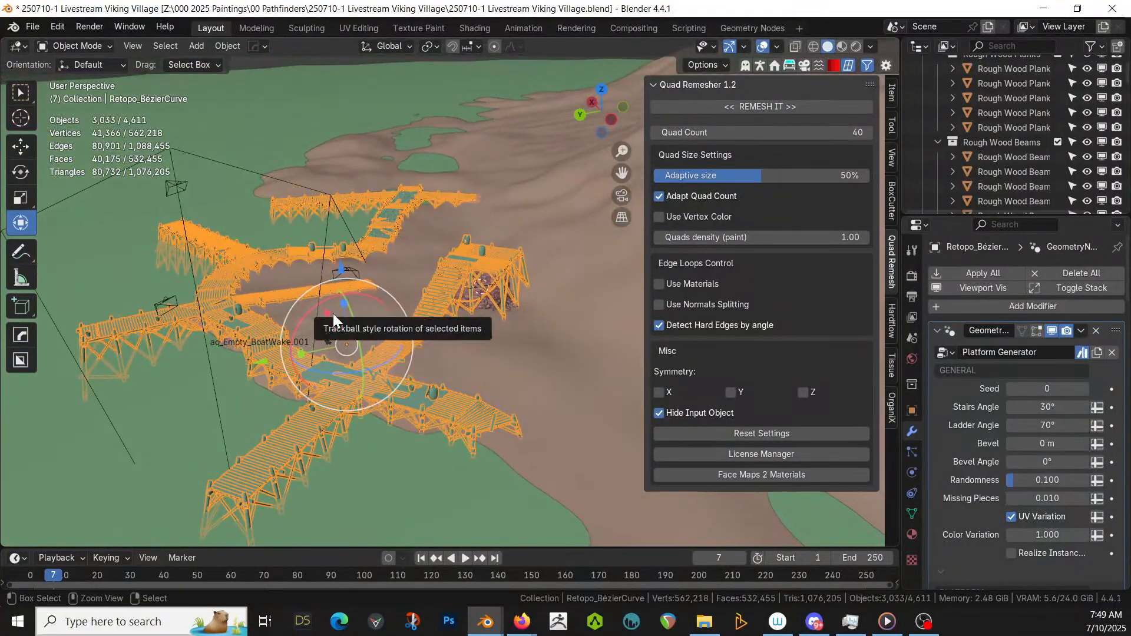
pyautogui.hotkey('ctrl', 's')
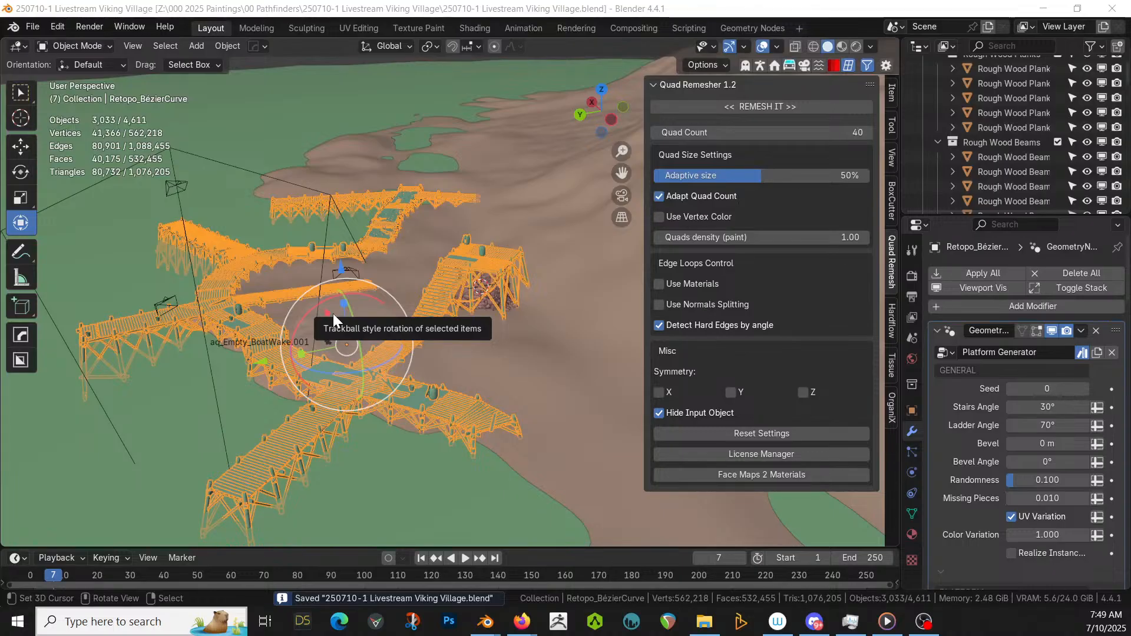
# - Switch to the Viking Village.blend window and copy the WatchTower_01_Structure object
pyautogui.hotkey('alt', 'Tab')
pyautogui.scroll(-6, 499, 377)
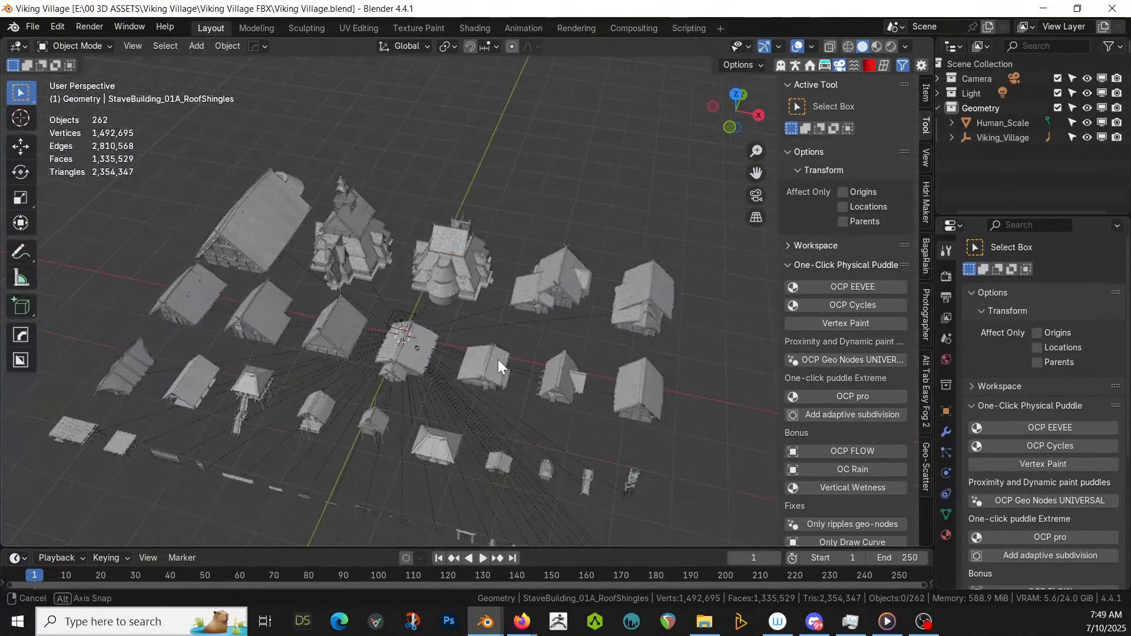
pyautogui.moveTo(497, 359); pyautogui.dragTo(506, 334, button='middle')
pyautogui.scroll(6, 506, 335)
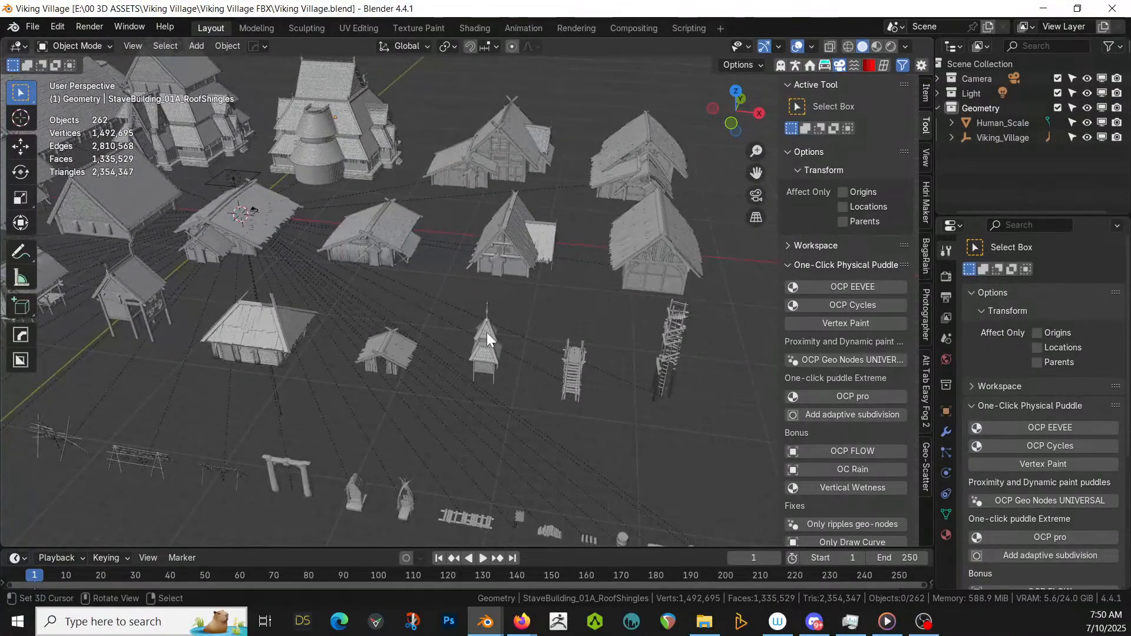
pyautogui.moveTo(487, 333); pyautogui.dragTo(483, 305, button='middle')
pyautogui.scroll(2, 457, 331)
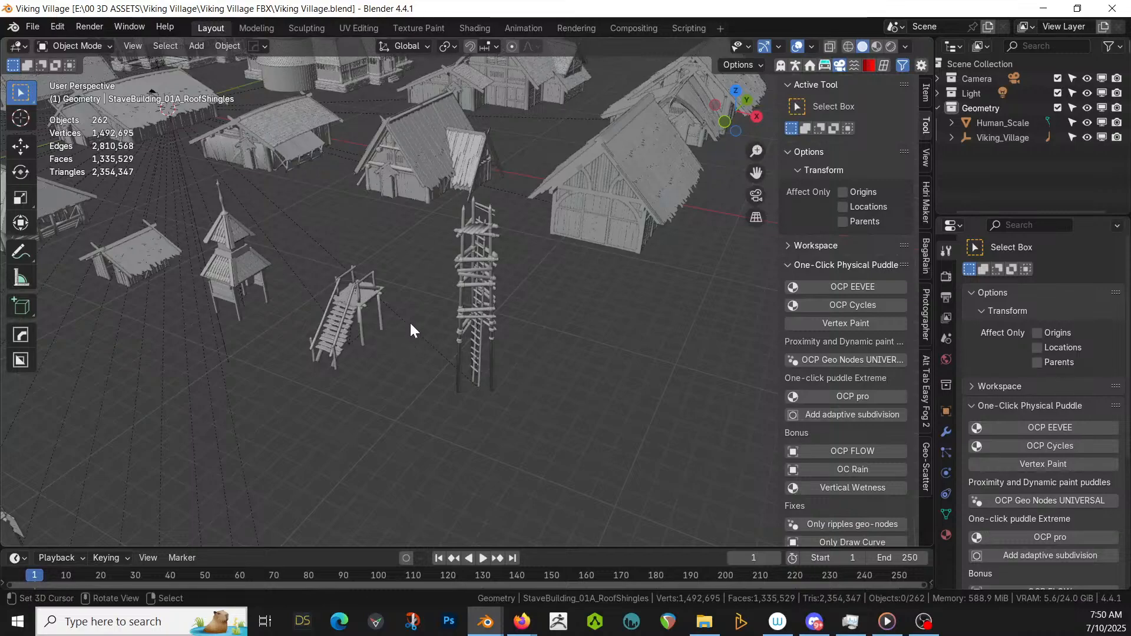
pyautogui.scroll(-3, 421, 328)
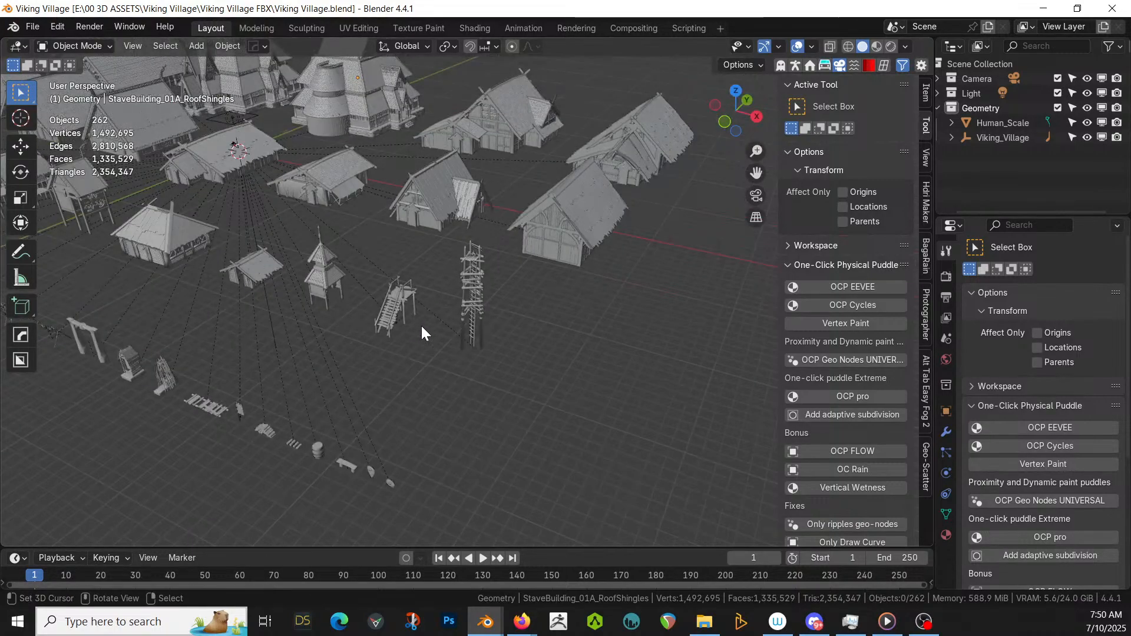
pyautogui.scroll(2, 453, 318)
pyautogui.scroll(3, 453, 319)
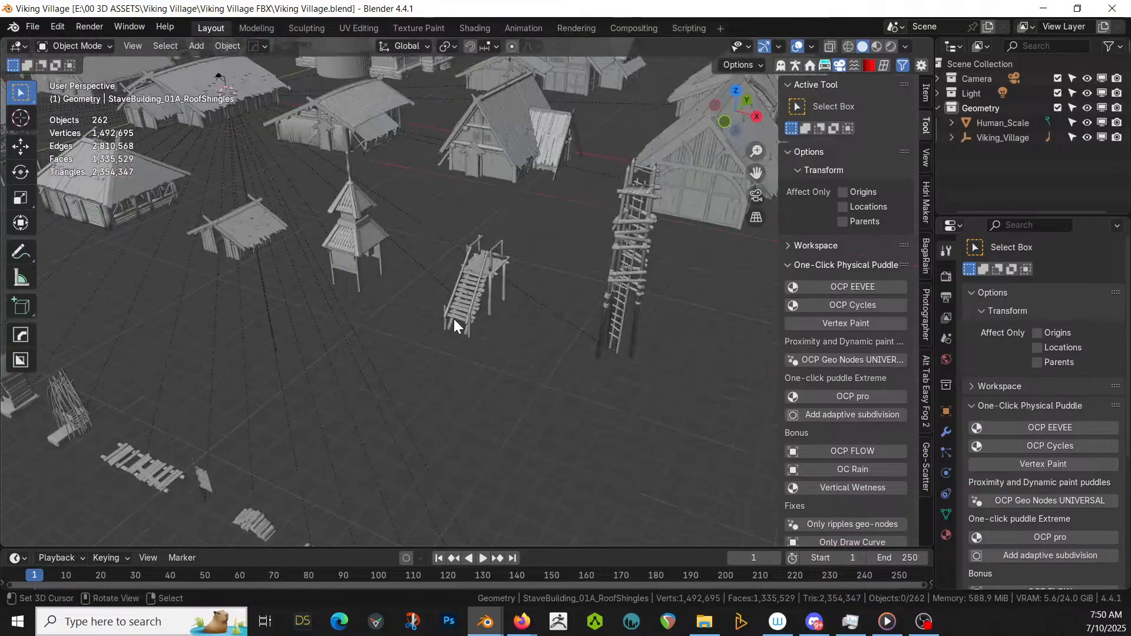
pyautogui.moveTo(475, 322); pyautogui.dragTo(443, 322, button='middle')
pyautogui.click(472, 317)
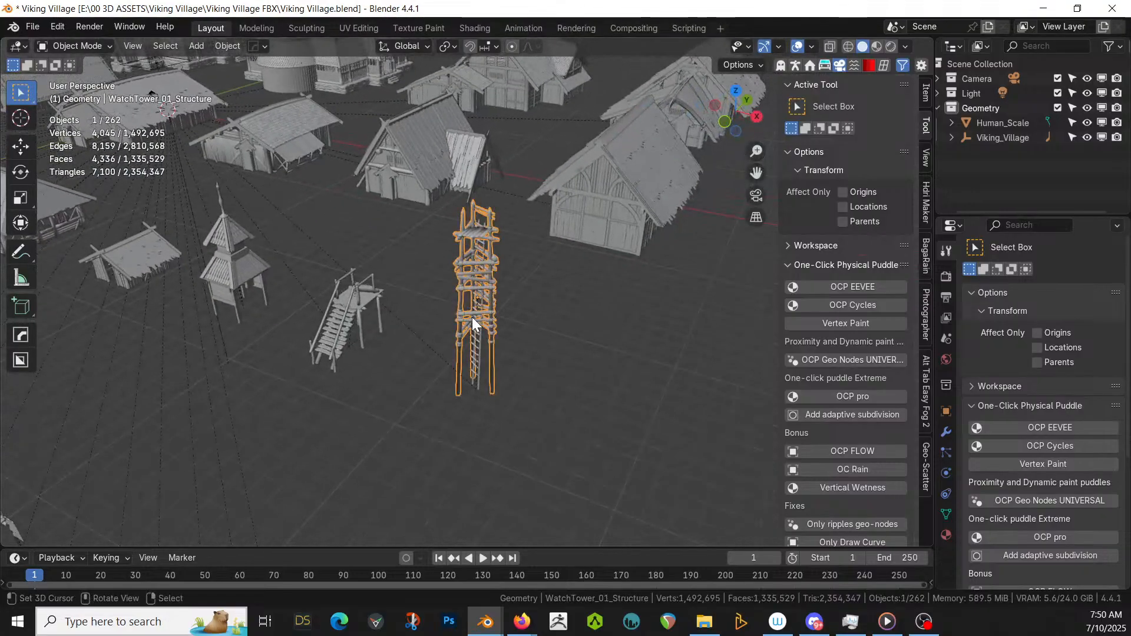
pyautogui.hotkey('ctrl', 'c')
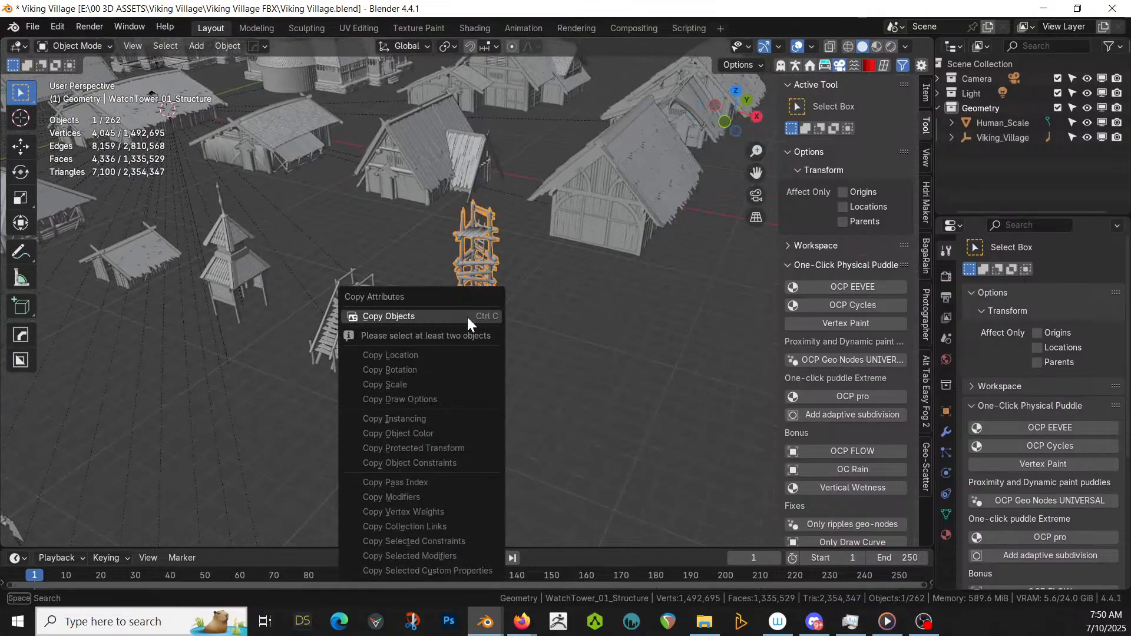
pyautogui.click(468, 317)
# - Switch back to the livestream village file and paste the watchtower into the top-level Scene Collection
pyautogui.hotkey('alt', 'Tab')
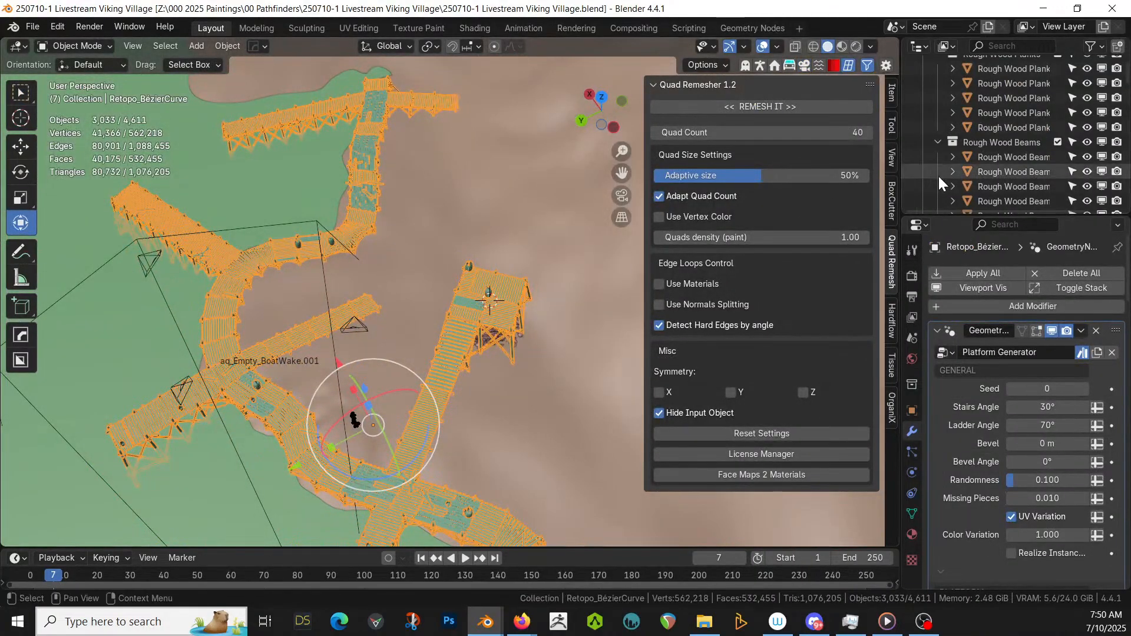
pyautogui.scroll(3, 971, 165)
pyautogui.click(964, 65)
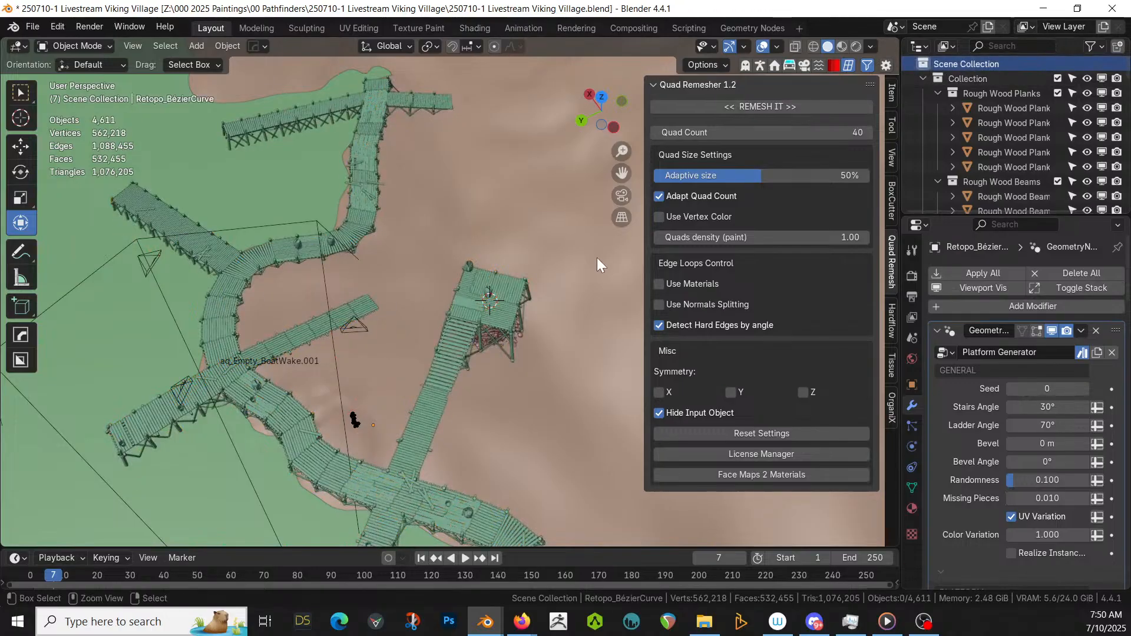
pyautogui.hotkey('ctrl', 'v')
pyautogui.scroll(-2, 571, 298)
pyautogui.press('KP_Decimal')
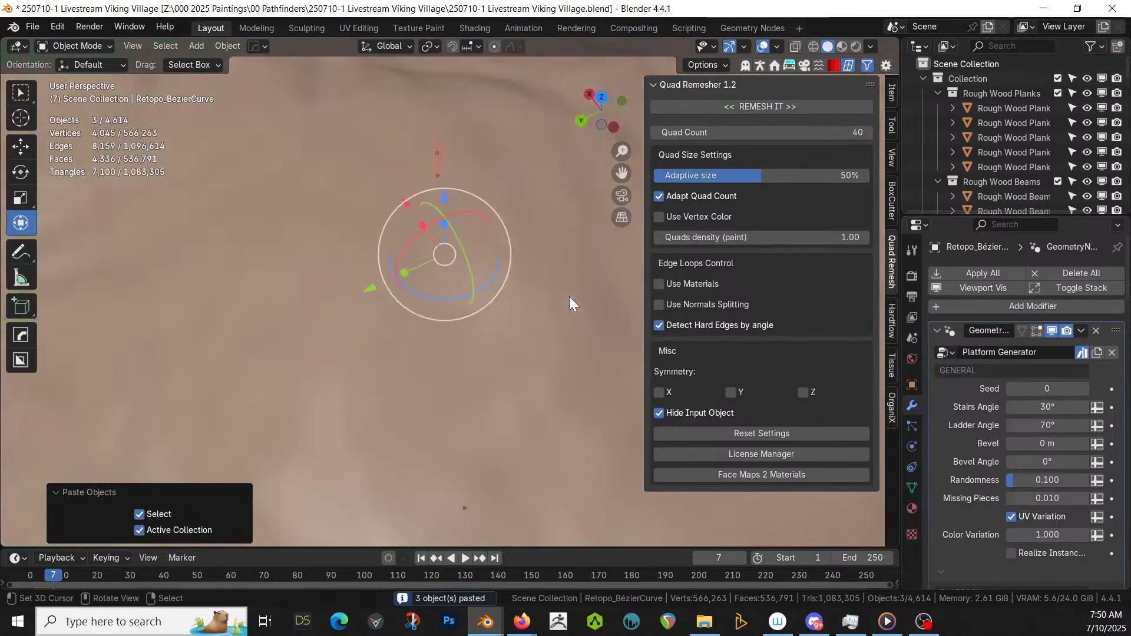
# - Move the pasted watchtower towards the docks in top view, about 6.9 m along X and 140.57 m along Y
pyautogui.press('KP_7')
pyautogui.scroll(-3, 568, 296)
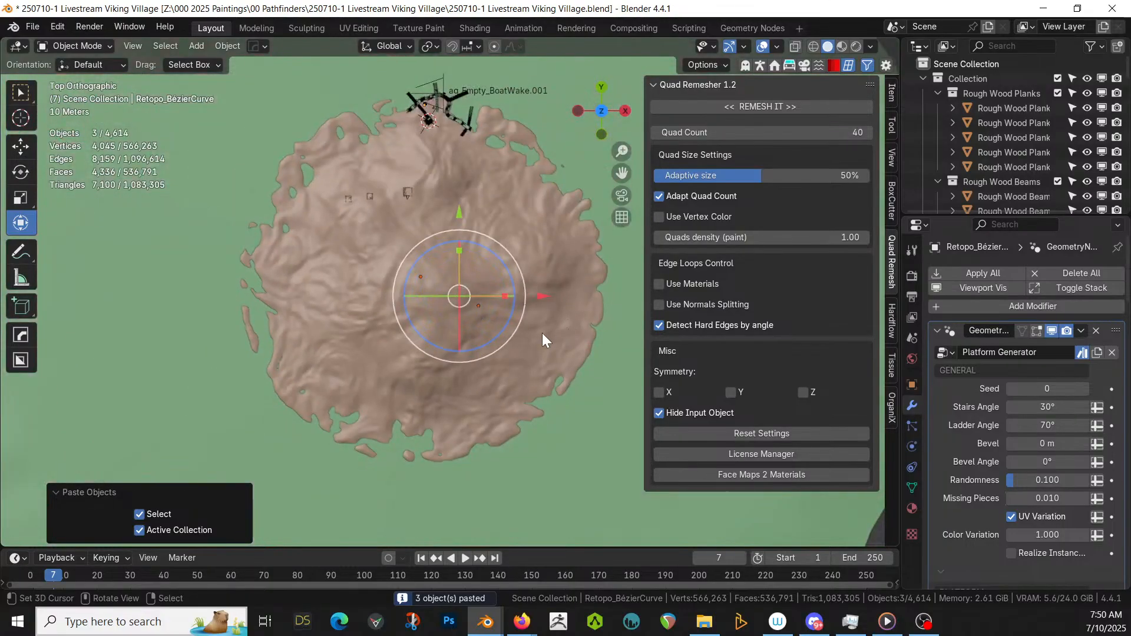
pyautogui.press('g')
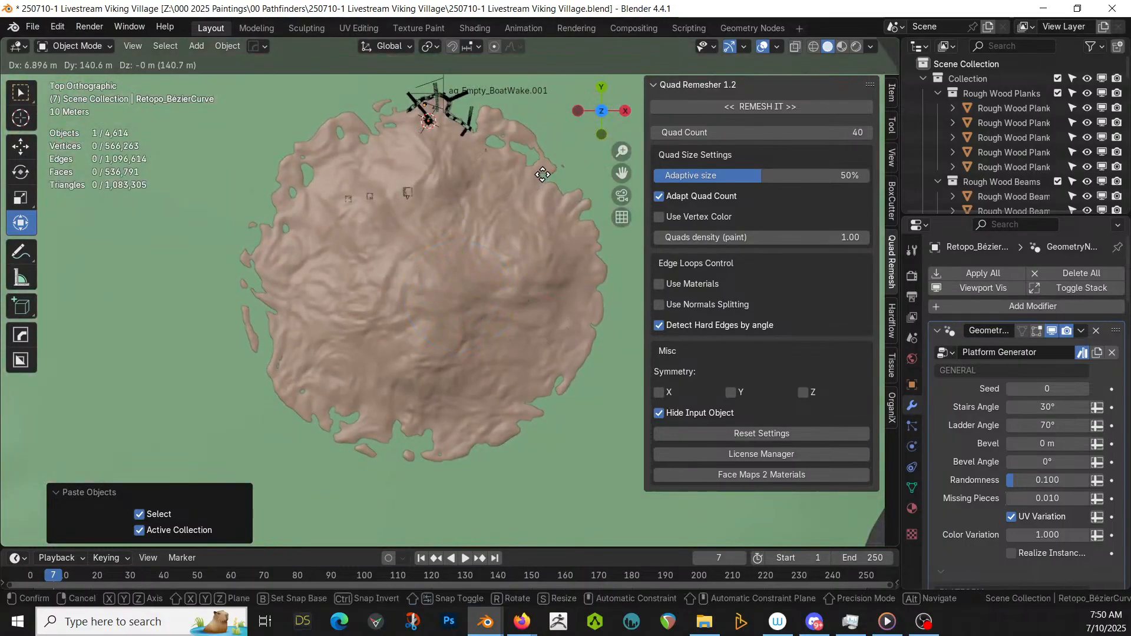
pyautogui.click(542, 174)
# - Move the watchtower onto the square platform in top view, about -51.69 m along X and 26.4 m along Y
pyautogui.press('KP_Decimal')
pyautogui.moveTo(497, 186); pyautogui.dragTo(573, 108, button='middle')
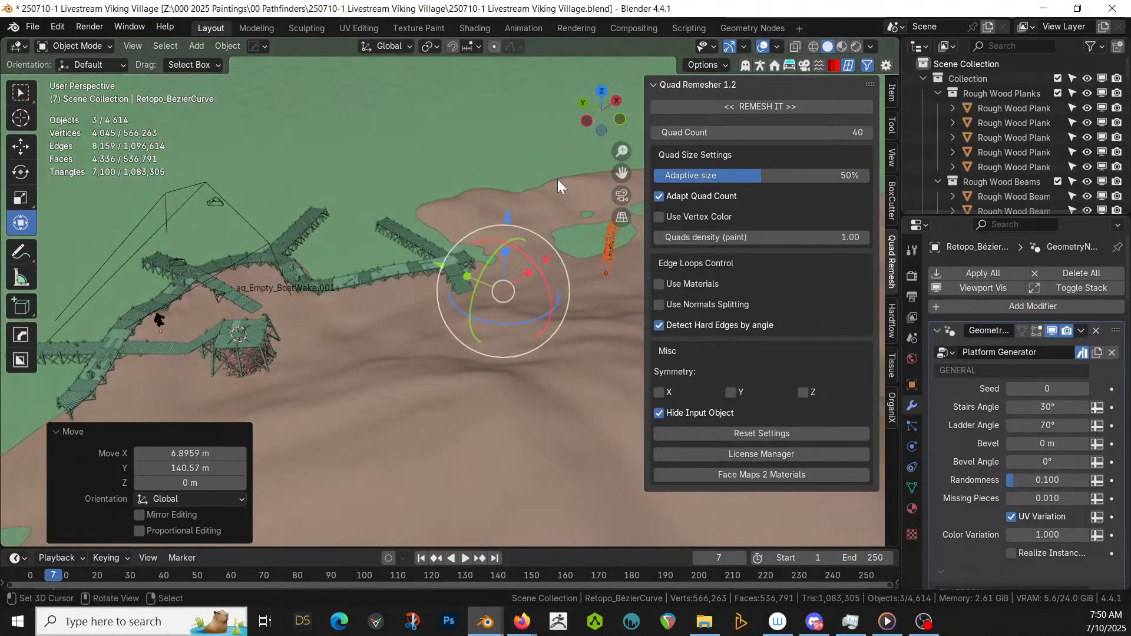
pyautogui.press('KP_7')
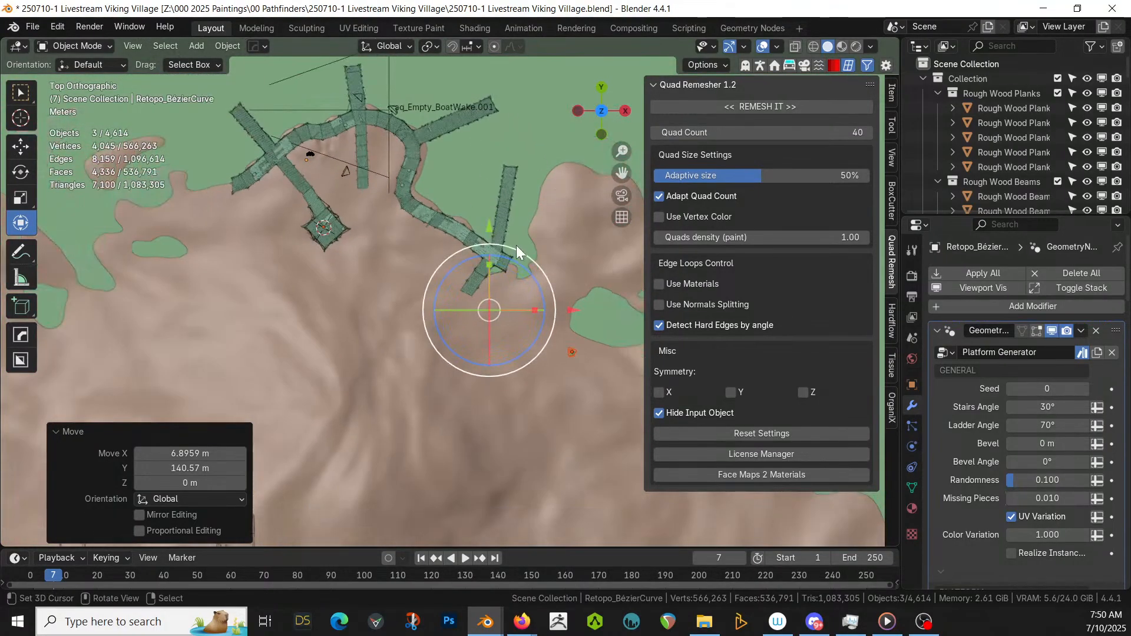
pyautogui.press('g')
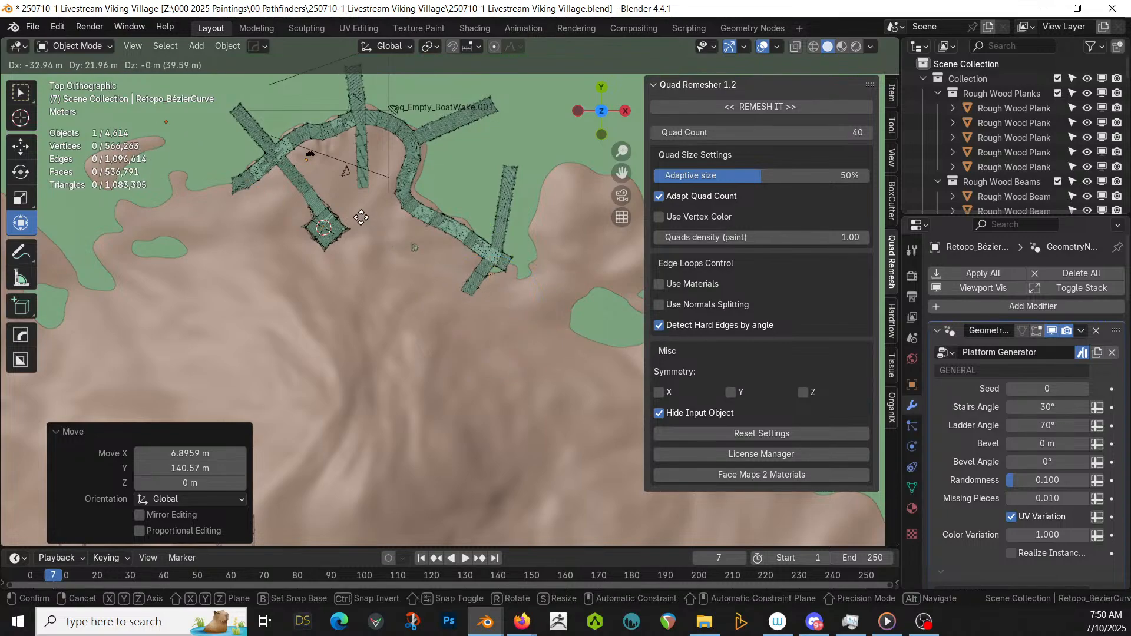
pyautogui.click(275, 196)
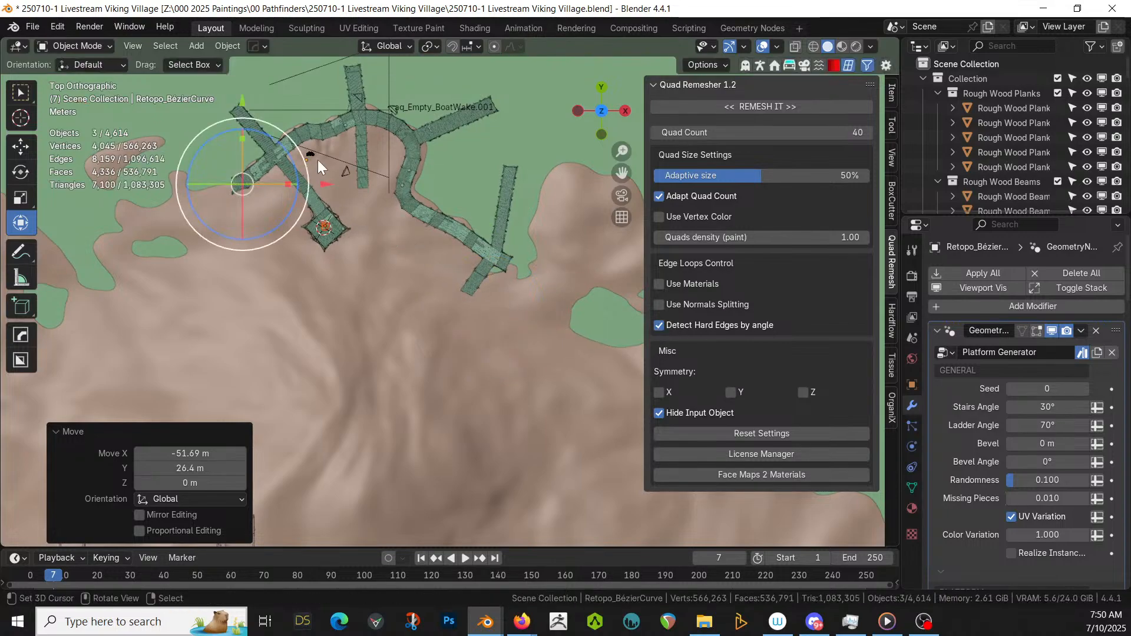
# - Set the transform pivot point to the 3D Cursor and frame the selected watchtower
pyautogui.click(430, 47)
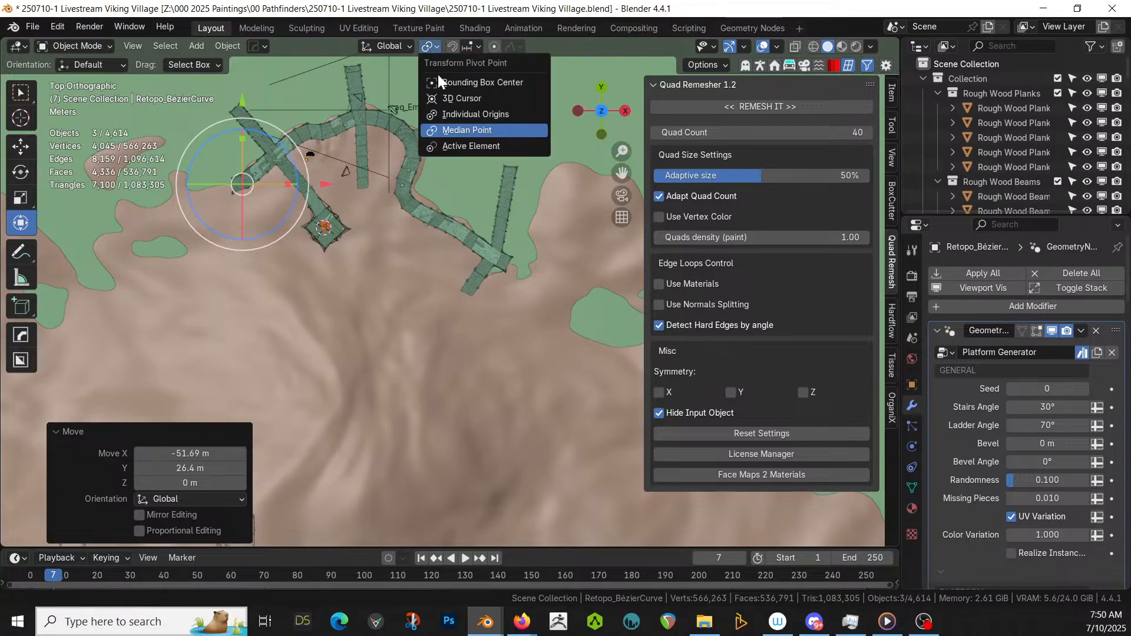
pyautogui.click(449, 98)
pyautogui.press('KP_Decimal')
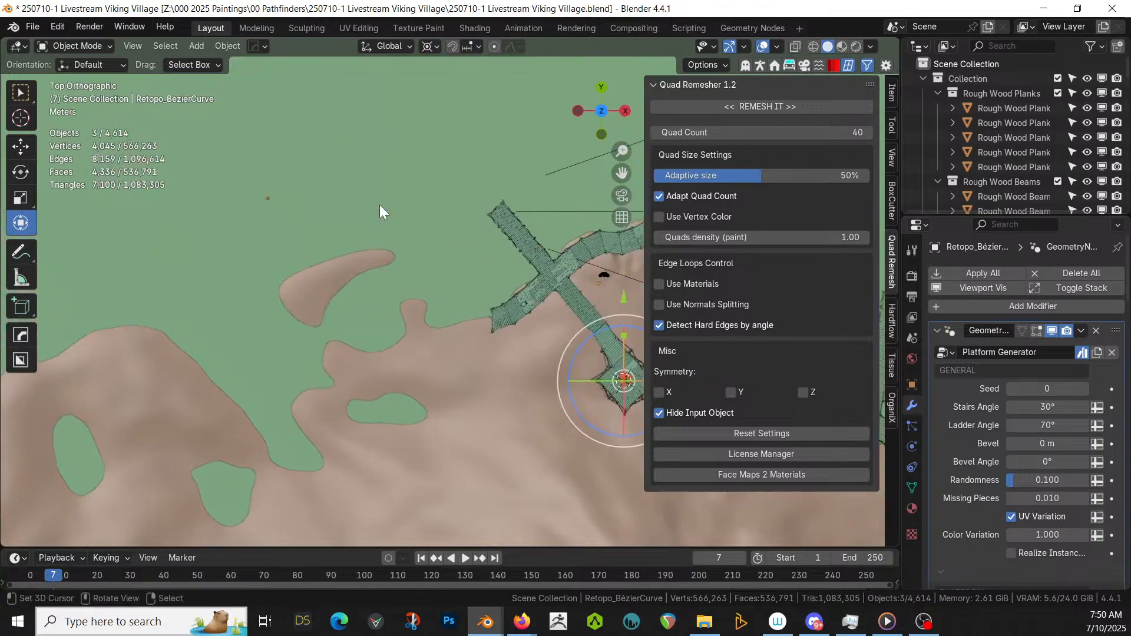
# - Raise the watchtower about 5.54 m along Z onto the square platform deck
pyautogui.moveTo(523, 320); pyautogui.dragTo(418, 118, button='middle')
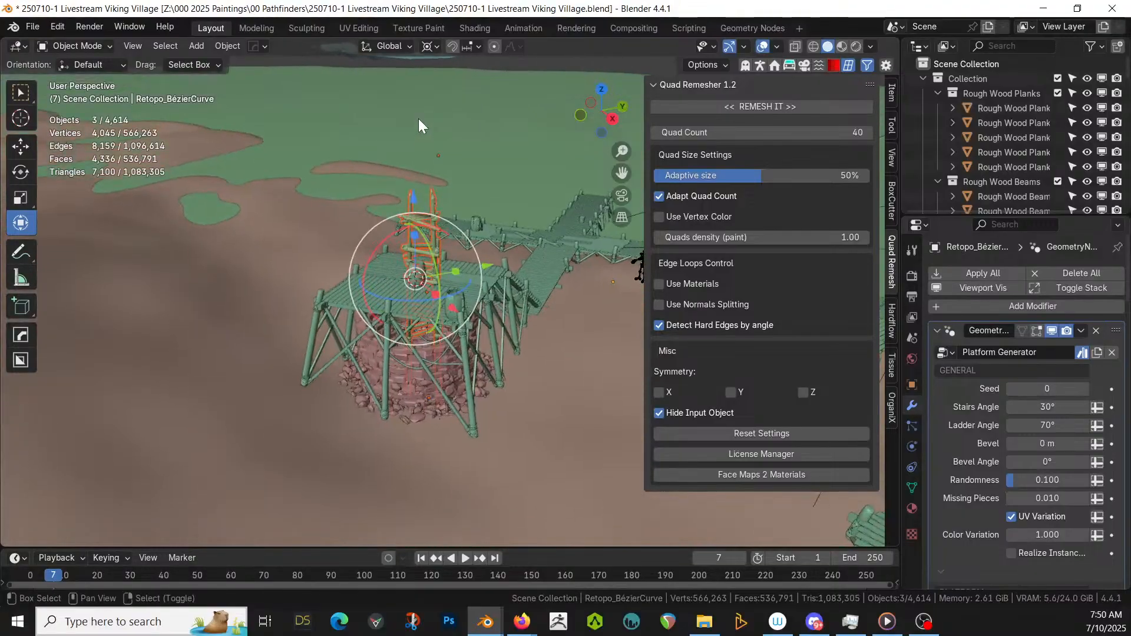
pyautogui.scroll(1, 437, 172)
pyautogui.press('g')
pyautogui.press('z')
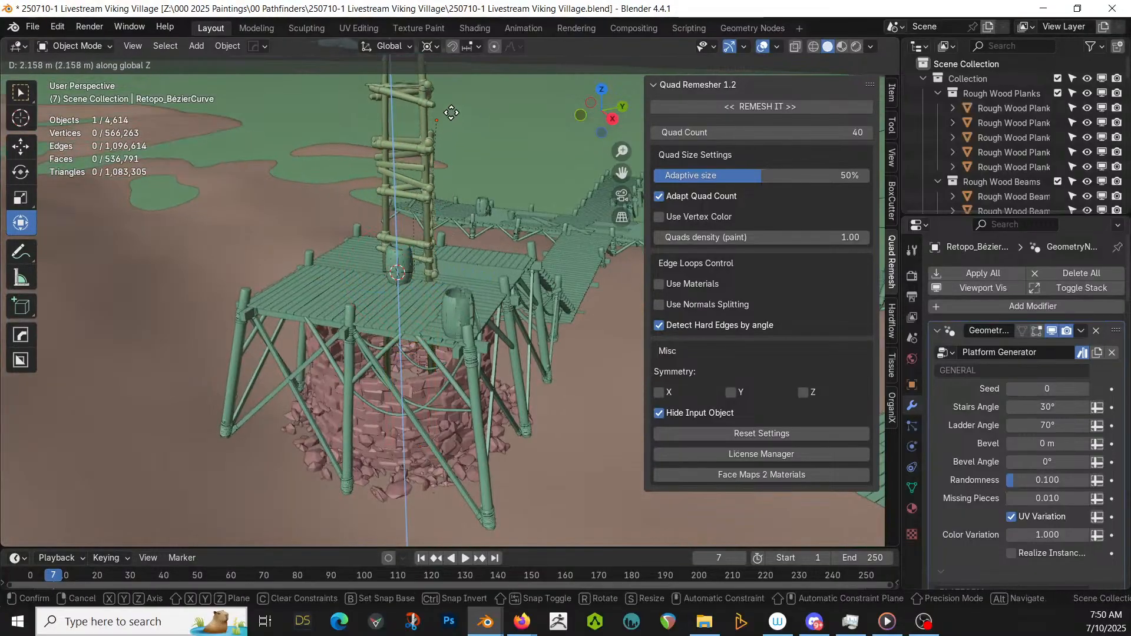
pyautogui.click(493, 483)
pyautogui.moveTo(485, 453); pyautogui.dragTo(527, 451, button='middle')
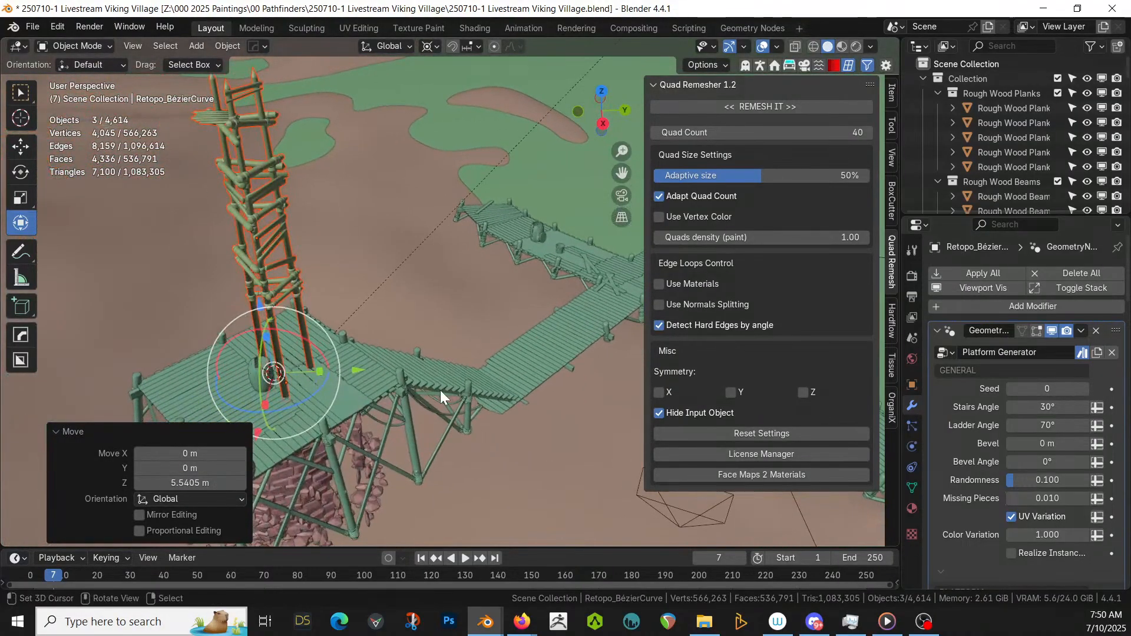
# - Rotate the watchtower 180° in top view and move it about 2.85 m along X and 0.29 m along Y
pyautogui.press('KP_7')
pyautogui.keyDown('shift'); pyautogui.moveTo(478, 405); pyautogui.dragTo(231, 415, button='middle'); pyautogui.keyUp('shift')
pyautogui.press('r')
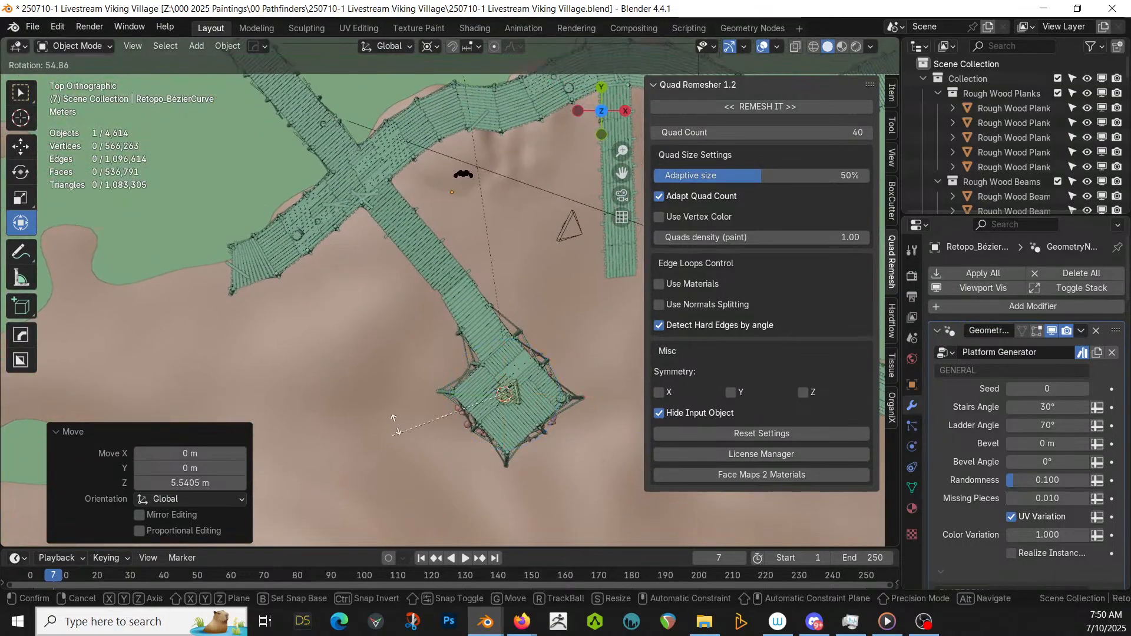
pyautogui.click(523, 334)
pyautogui.press('g')
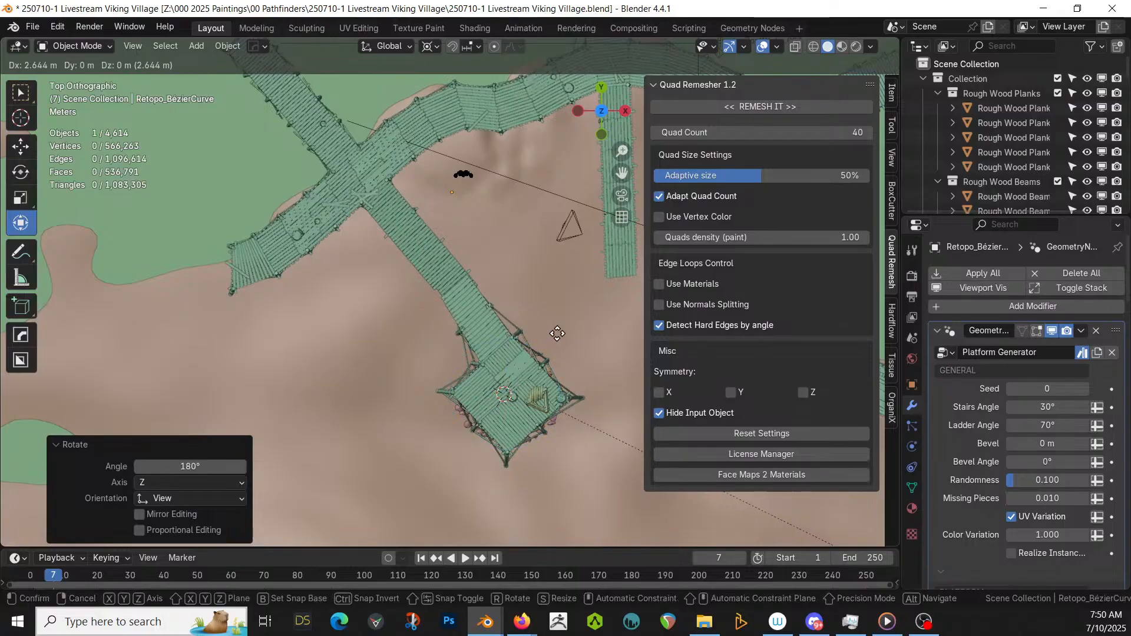
pyautogui.click(559, 330)
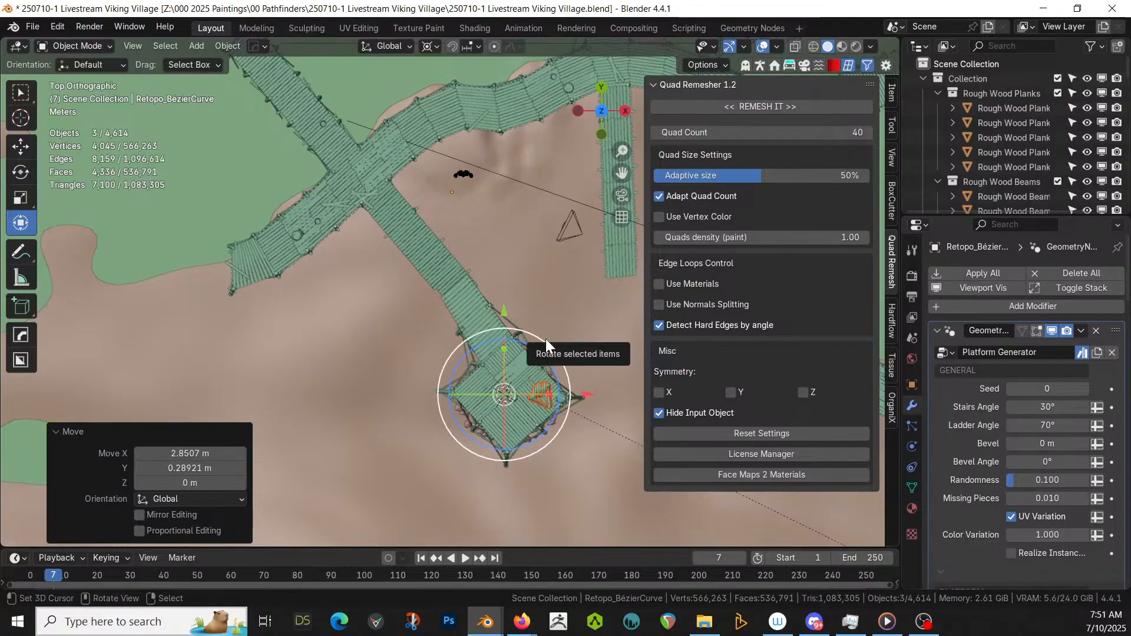
# - Select only the watchtower structure mesh and move it off the platform in top view, about 2.38 m along X and 1.49 m along Y
pyautogui.scroll(-4, 546, 338)
pyautogui.keyDown('shift'); pyautogui.moveTo(759, 505); pyautogui.dragTo(545, 371, button='middle'); pyautogui.keyUp('shift')
pyautogui.scroll(1, 496, 351)
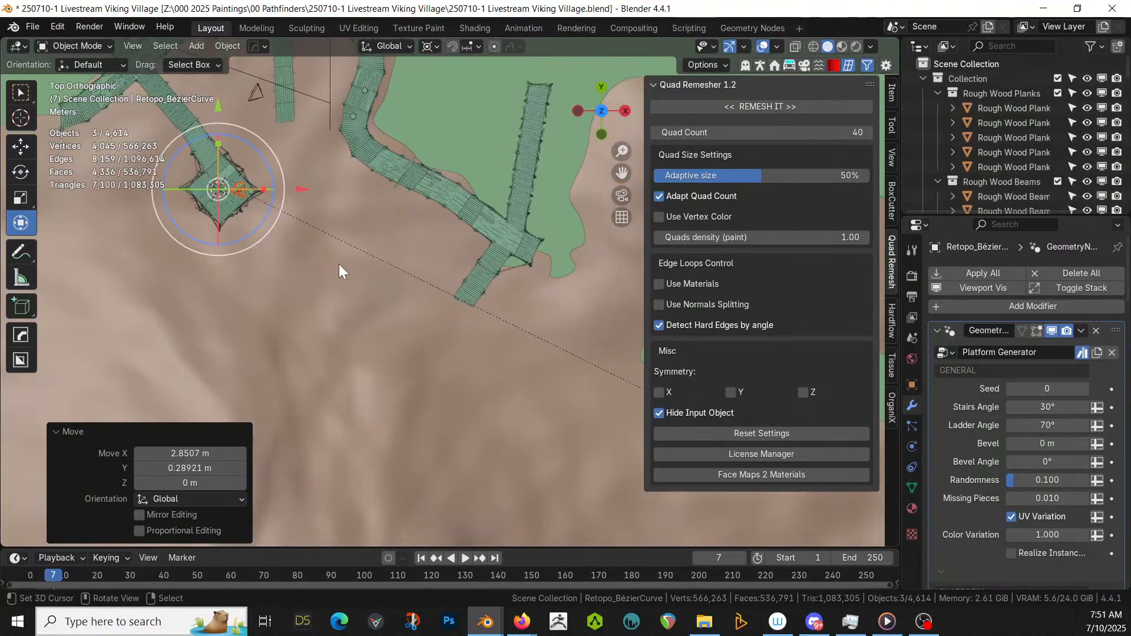
pyautogui.rightClick(241, 185)
pyautogui.press('KP_Decimal')
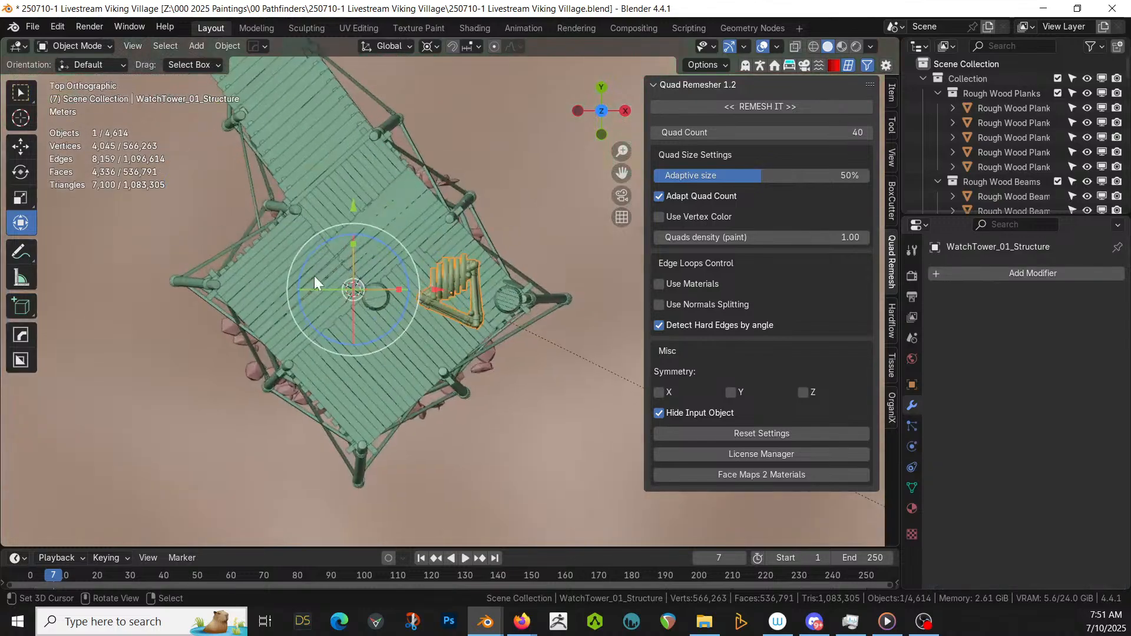
pyautogui.moveTo(314, 276); pyautogui.dragTo(73, 162, button='middle')
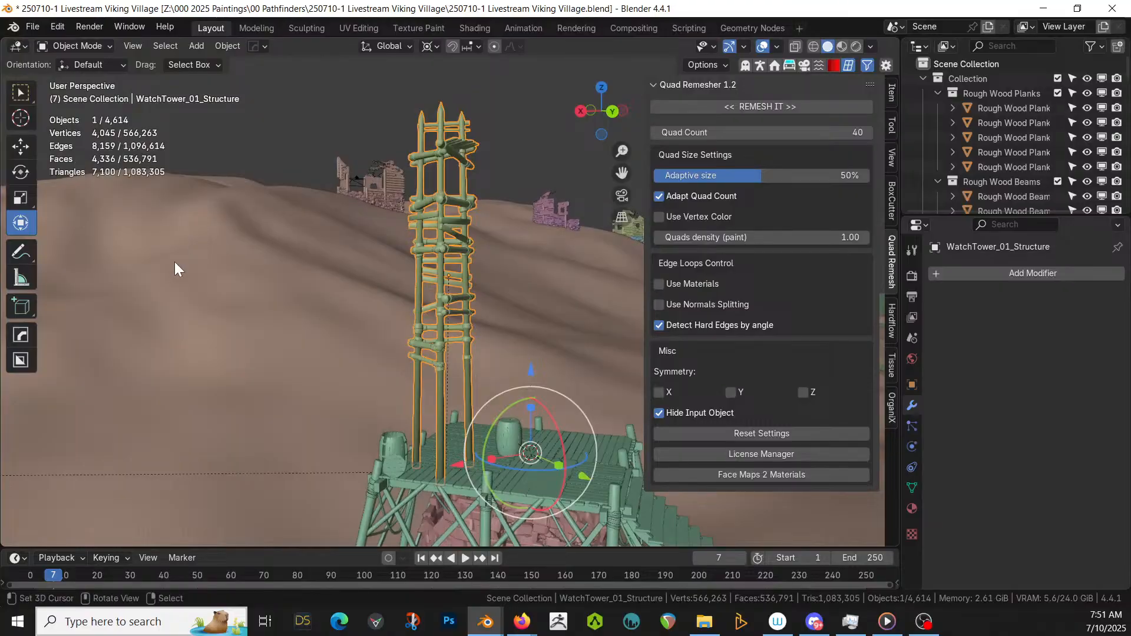
pyautogui.moveTo(174, 263); pyautogui.dragTo(274, 329, button='middle')
pyautogui.moveTo(401, 307); pyautogui.dragTo(268, 440, button='middle')
pyautogui.press('KP_7')
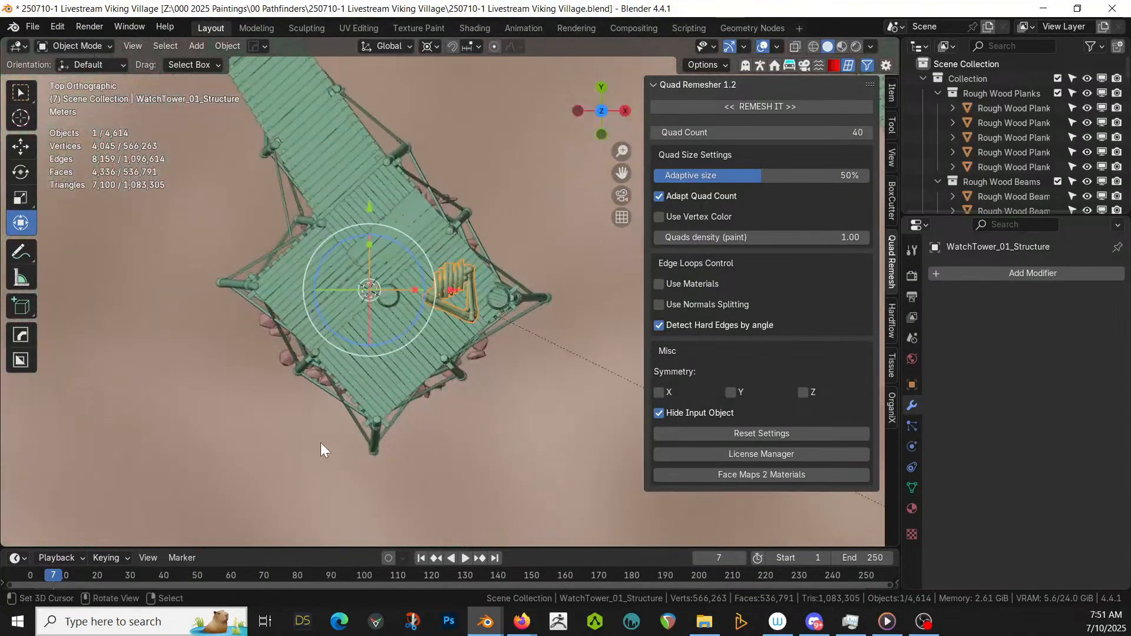
pyautogui.press('g')
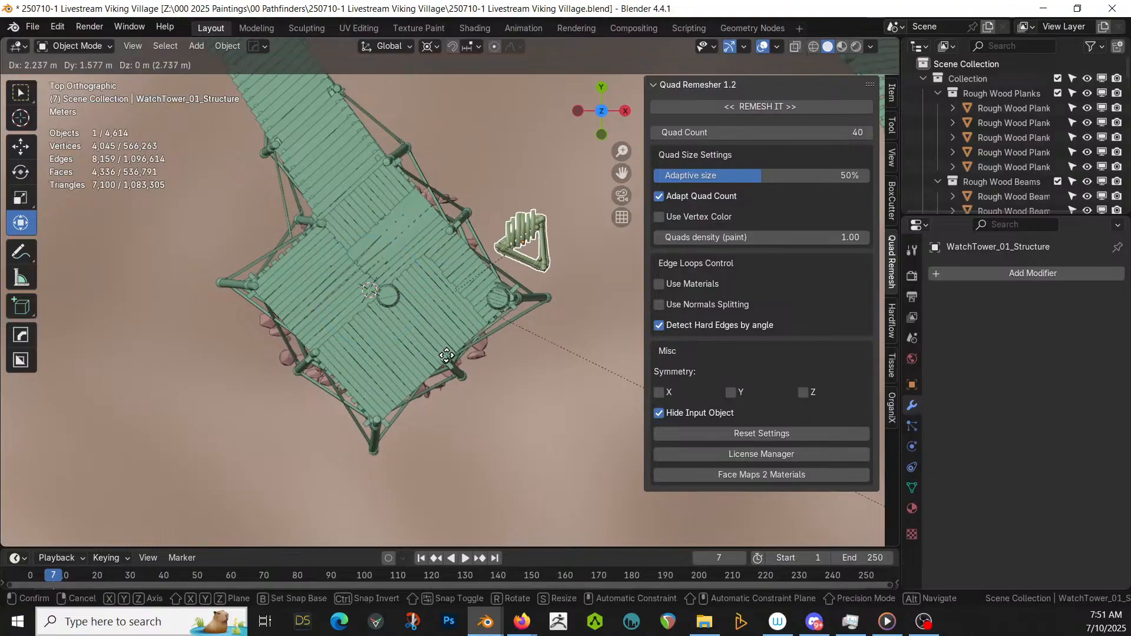
pyautogui.click(440, 349)
# - Lower the watchtower structure about 4.23 m along Z beside the platform
pyautogui.moveTo(441, 348); pyautogui.dragTo(336, 150, button='middle')
pyautogui.press('g')
pyautogui.press('z')
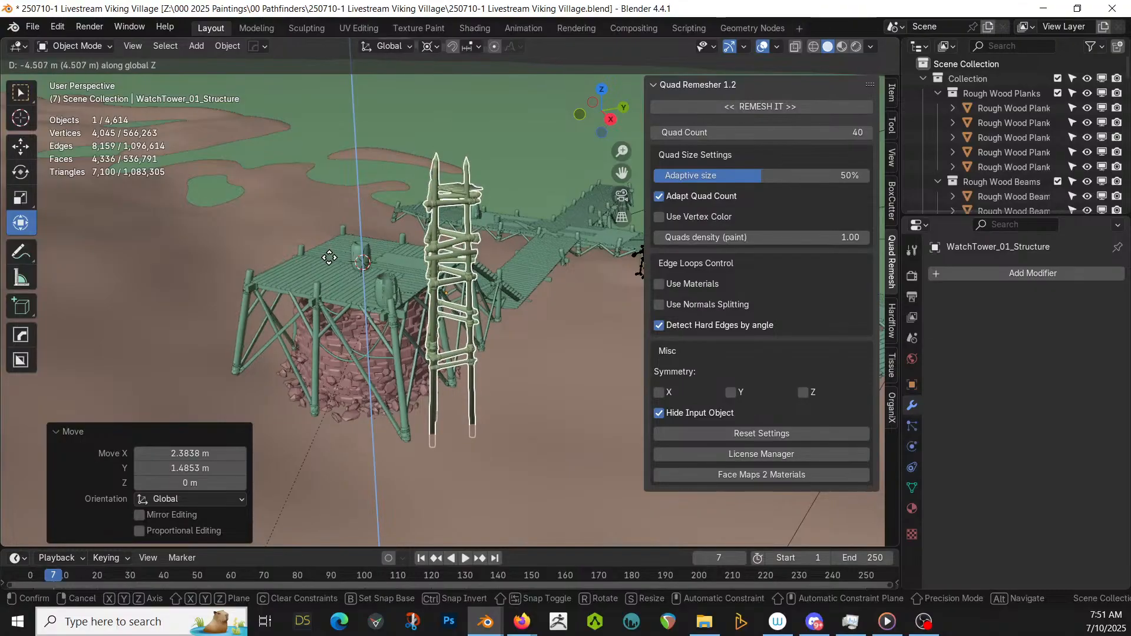
pyautogui.click(328, 252)
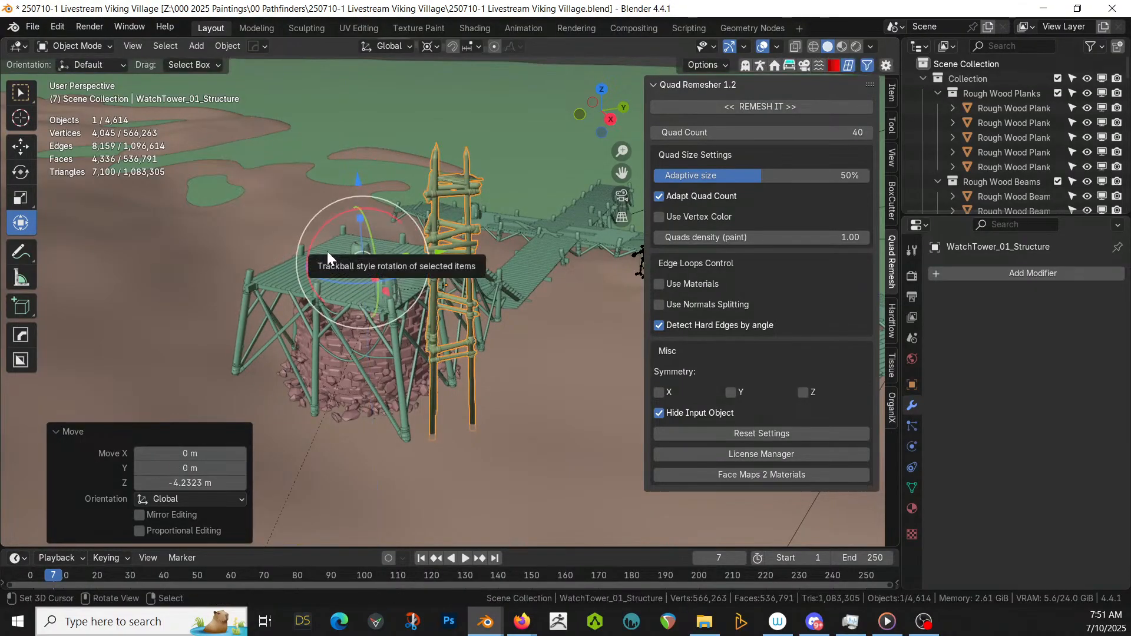
# - Switch the viewport to Rendered shading and inspect the watchtower's materials against the platform up close
pyautogui.moveTo(375, 276); pyautogui.dragTo(393, 330, button='middle')
pyautogui.press('z')
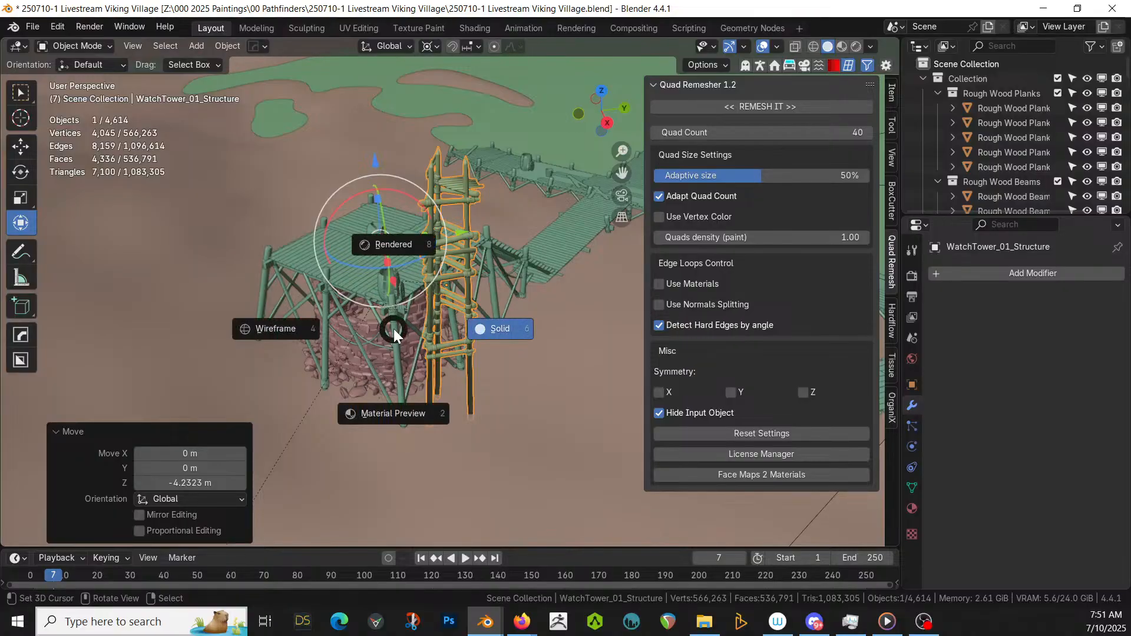
pyautogui.press('8')
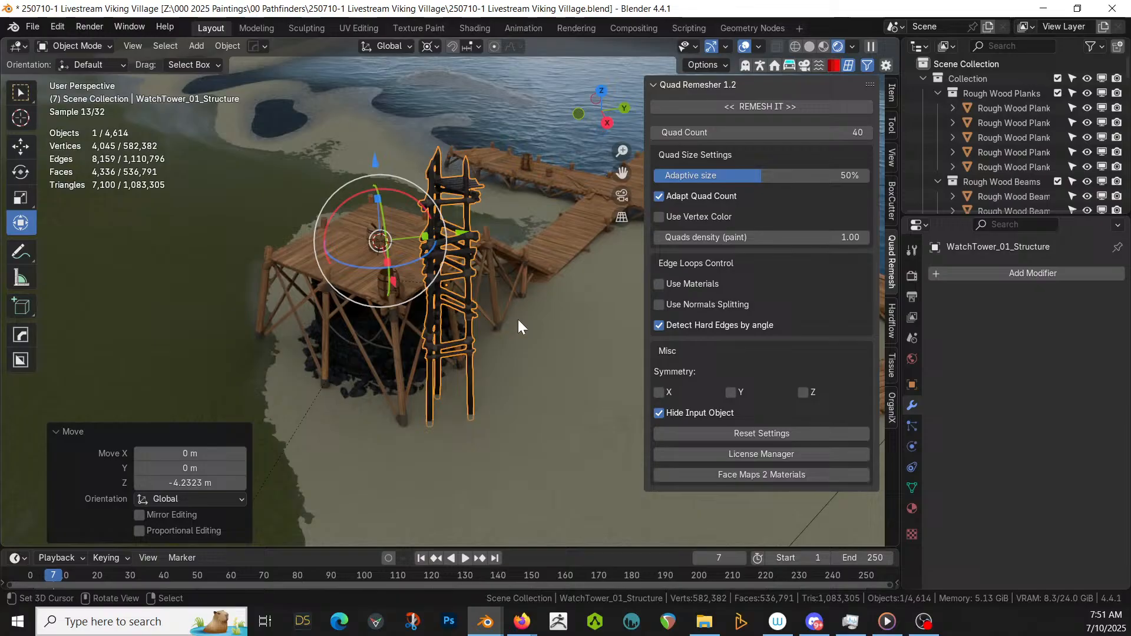
pyautogui.click(517, 320)
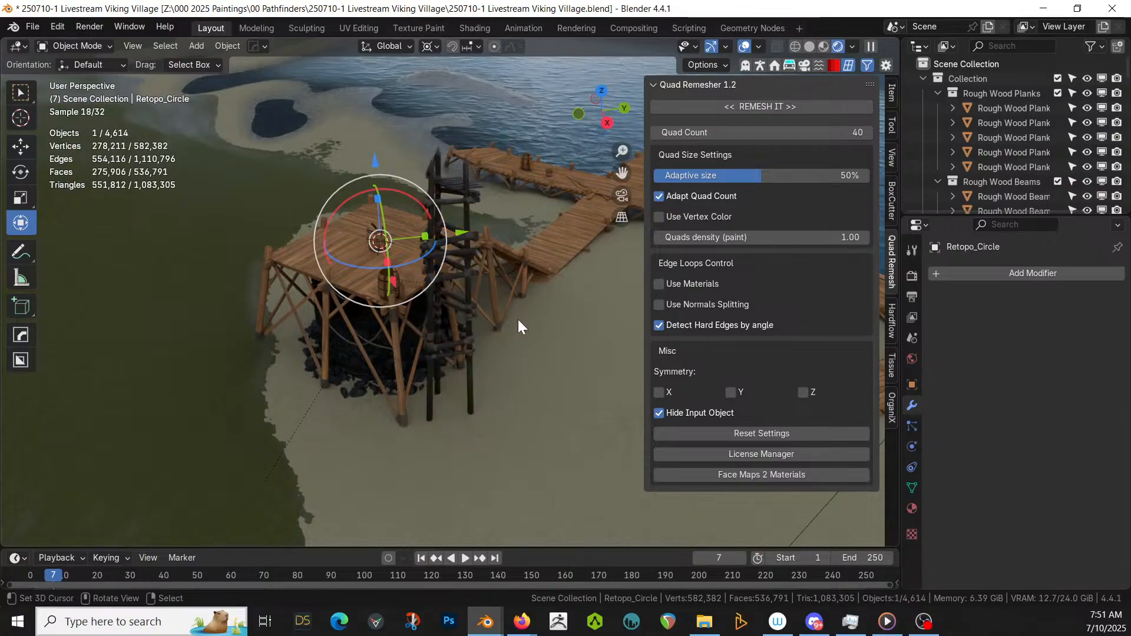
pyautogui.scroll(3, 518, 319)
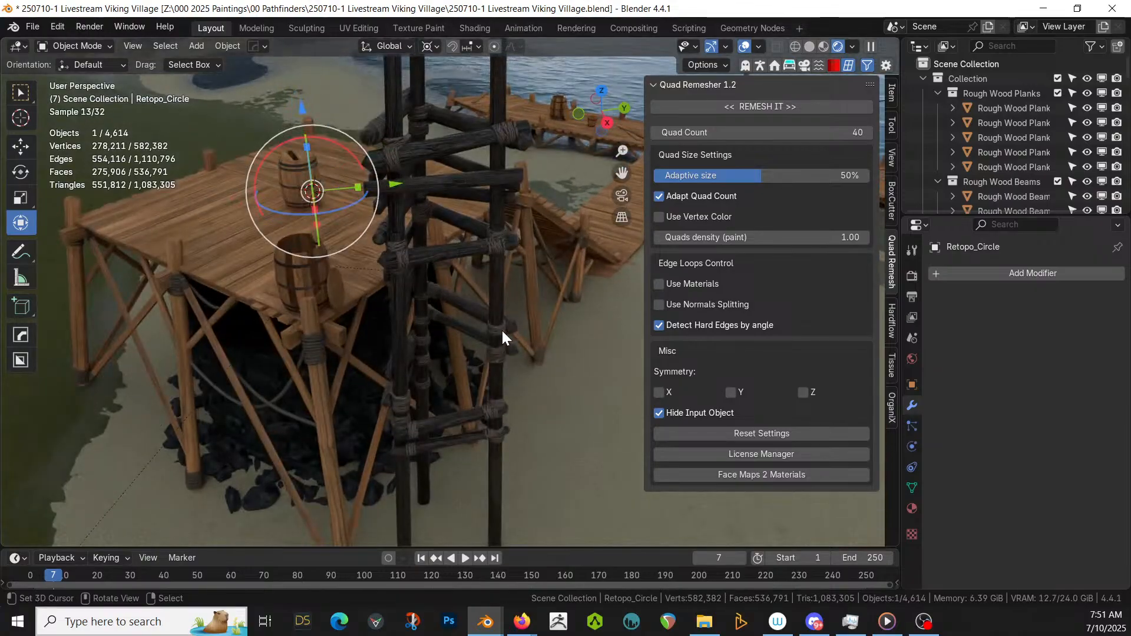
pyautogui.moveTo(502, 331); pyautogui.dragTo(430, 313, button='middle')
pyautogui.scroll(3, 473, 310)
pyautogui.scroll(-4, 416, 358)
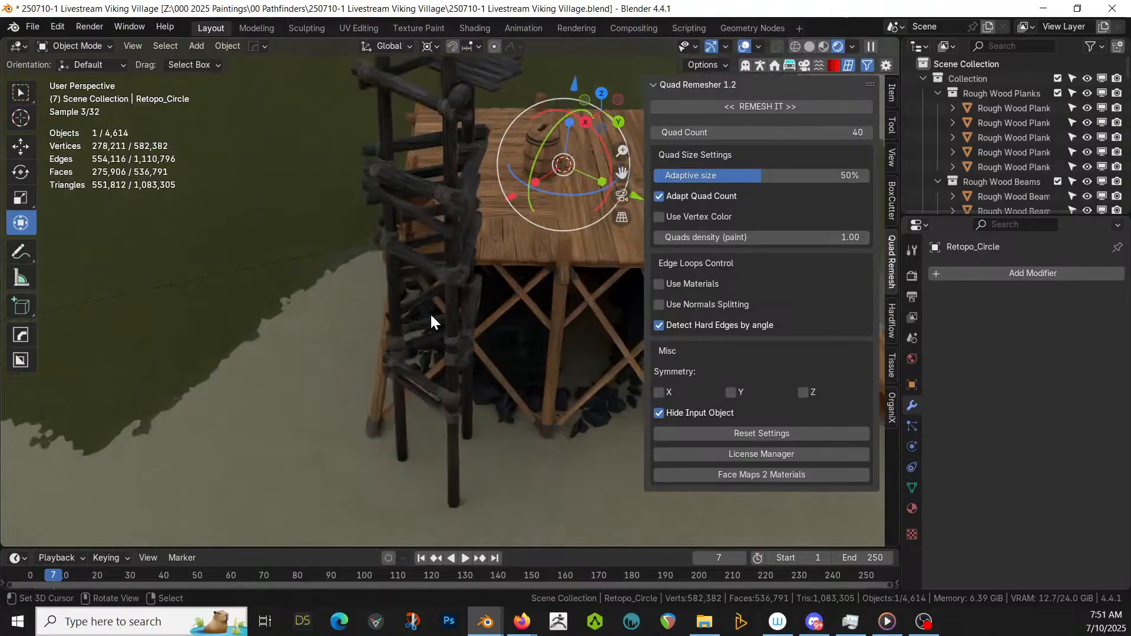
# - Replace the VikingPlanks_02.1 material on the watchtower structure with Wood.001
pyautogui.click(431, 277)
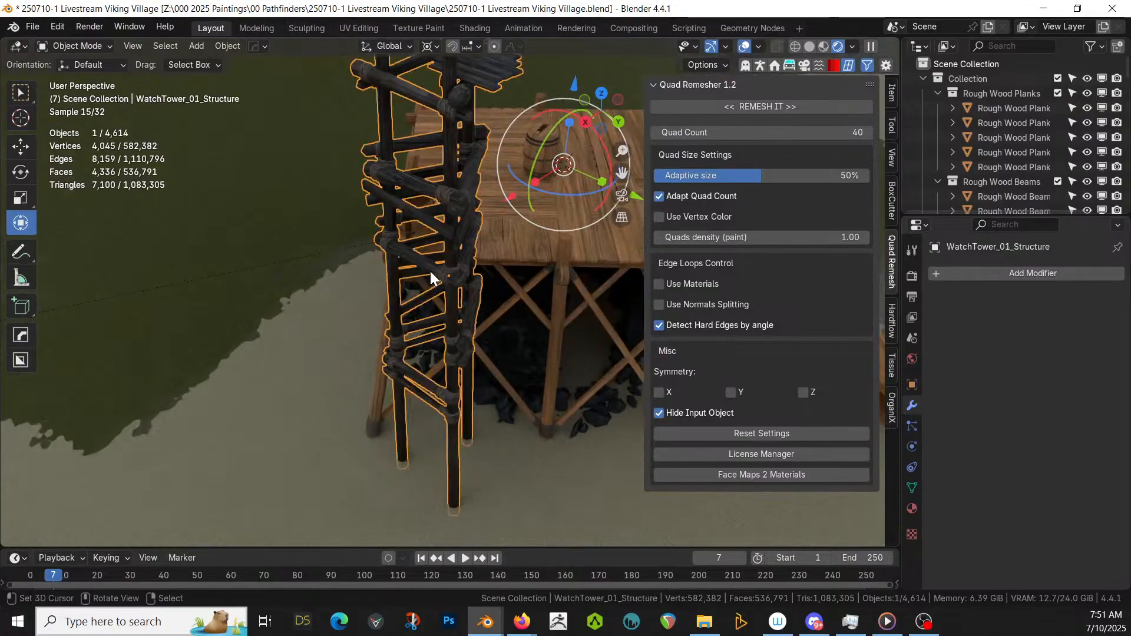
pyautogui.click(912, 508)
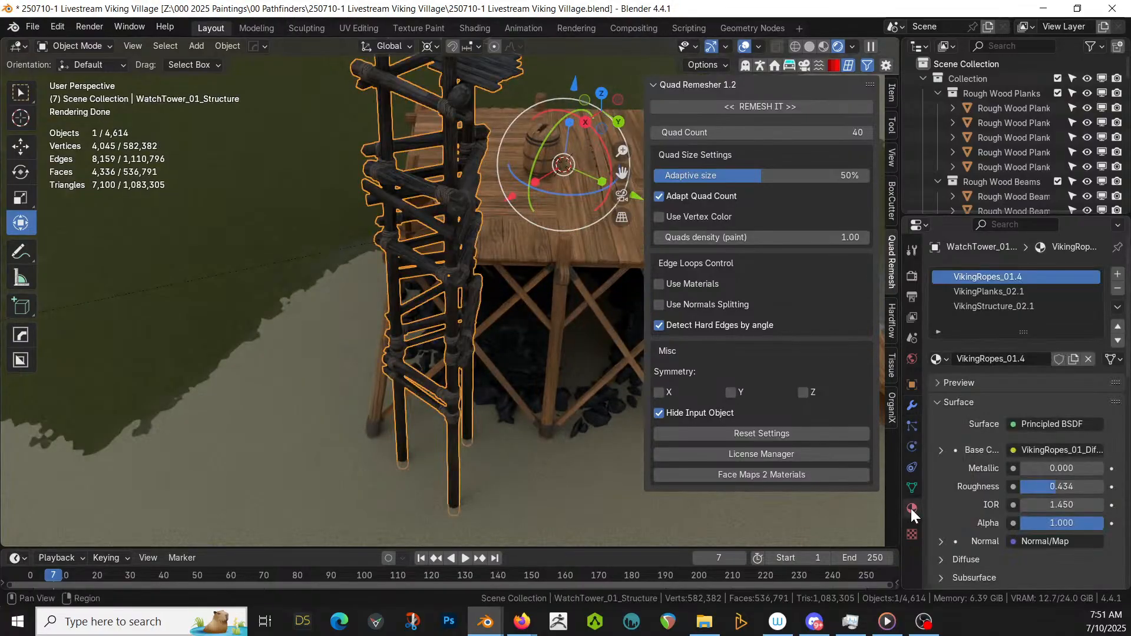
pyautogui.click(997, 292)
pyautogui.click(938, 359)
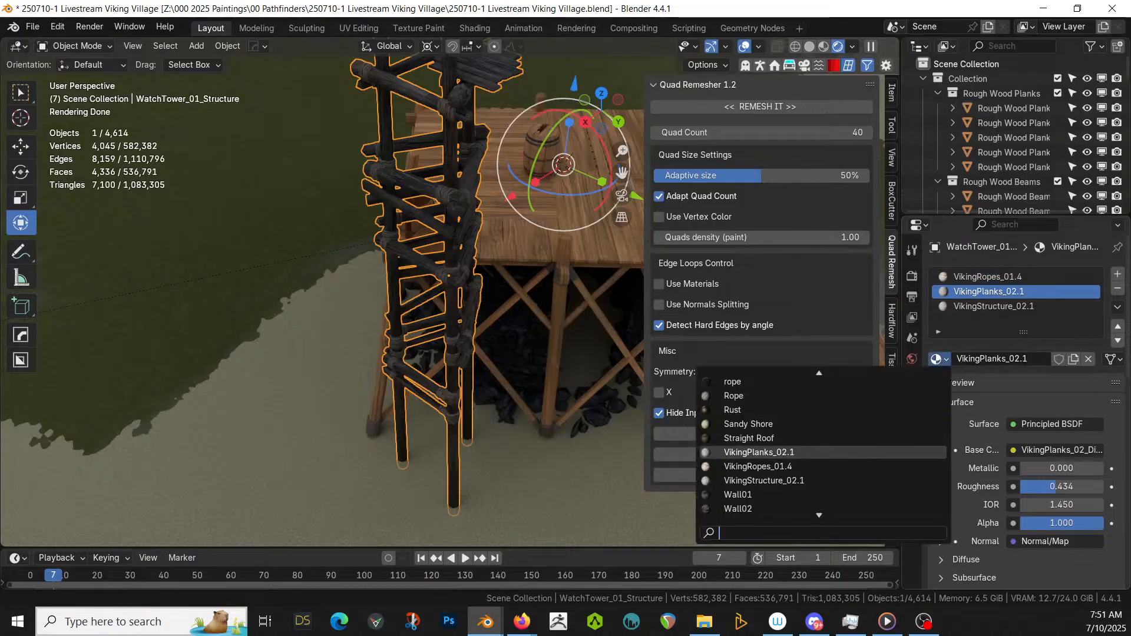
pyautogui.write('wood')
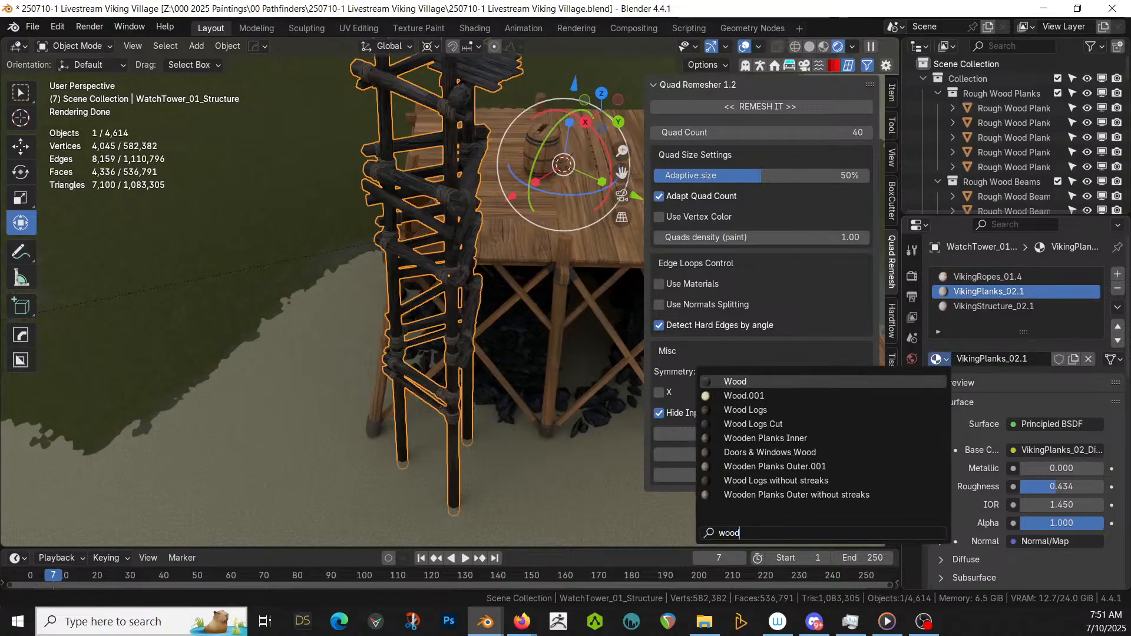
pyautogui.click(757, 394)
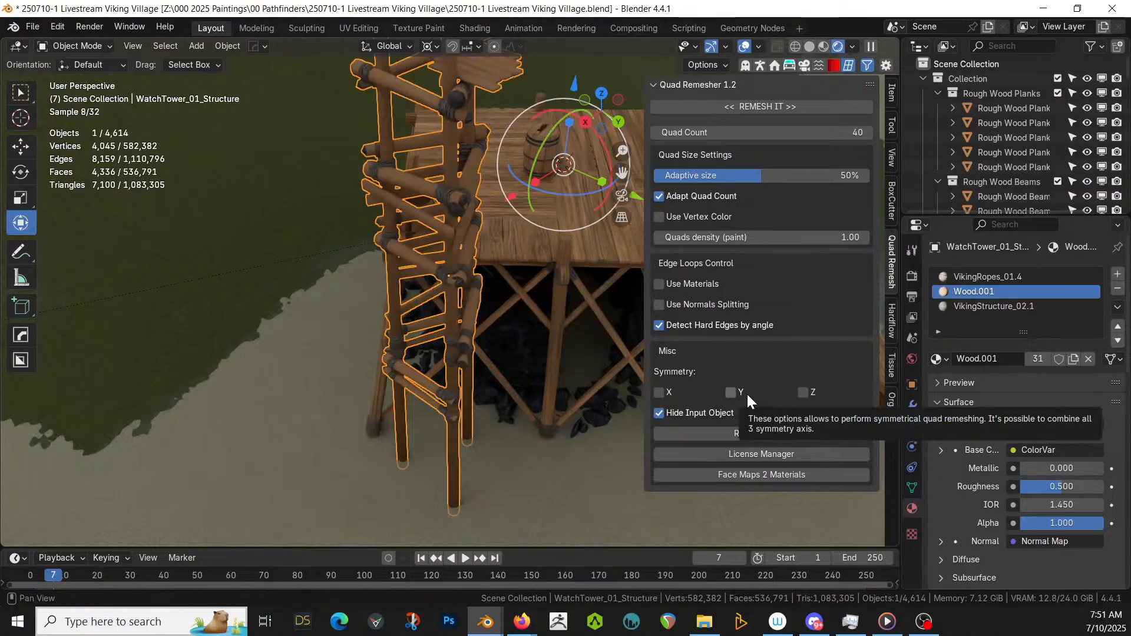
# - Unwrap the whole watchtower mesh with Smart UV Project at a 66° angle limit and return to Object Mode
pyautogui.scroll(3, 460, 267)
pyautogui.press('Tab')
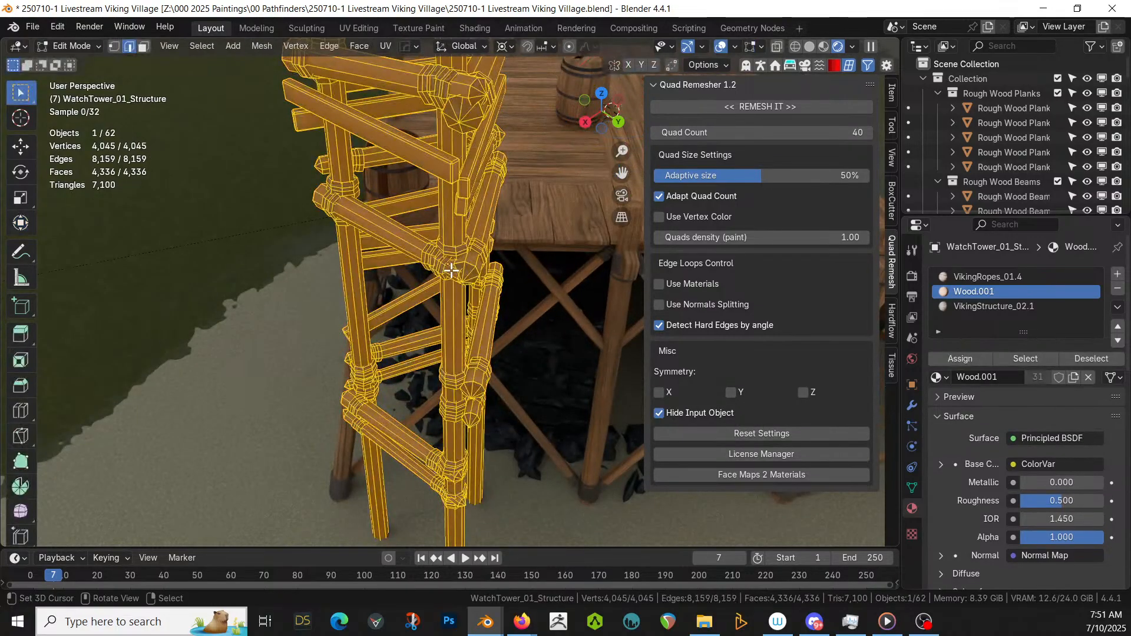
pyautogui.press('u')
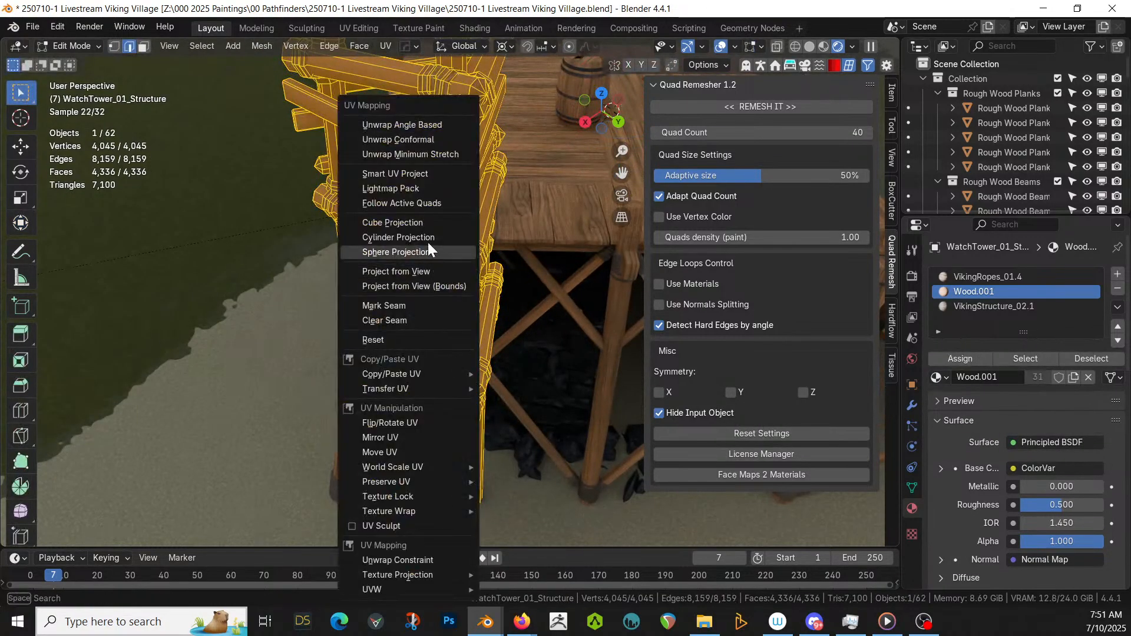
pyautogui.click(426, 172)
pyautogui.click(419, 313)
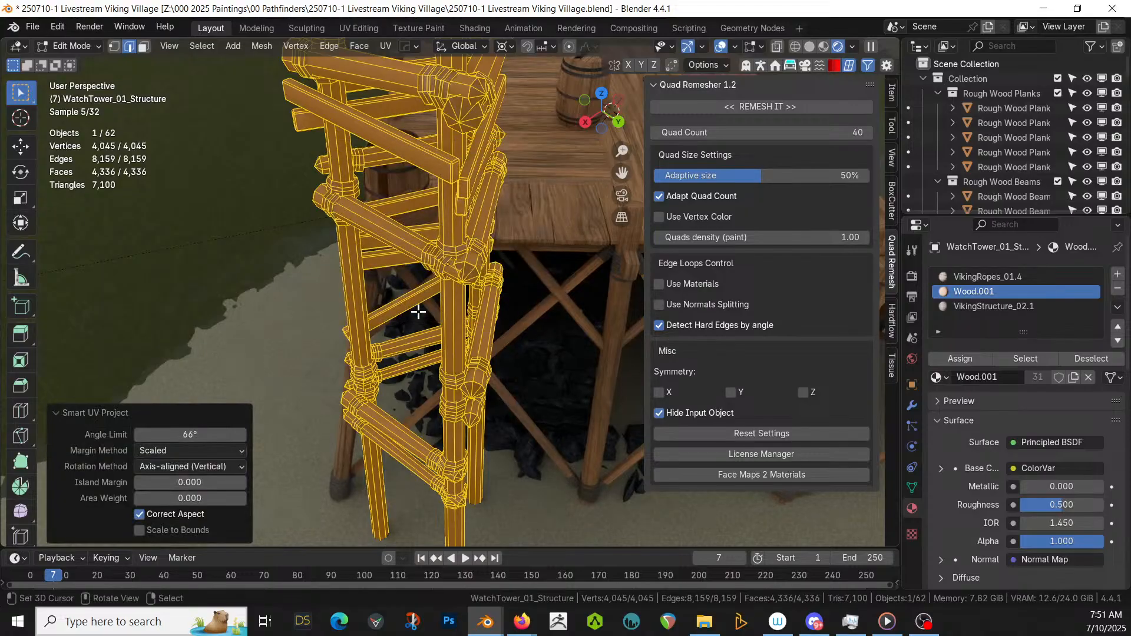
pyautogui.press('Tab')
# - Check the wood texture on the watchtower and make its Wood.001 material a separate single-user copy
pyautogui.scroll(6, 418, 318)
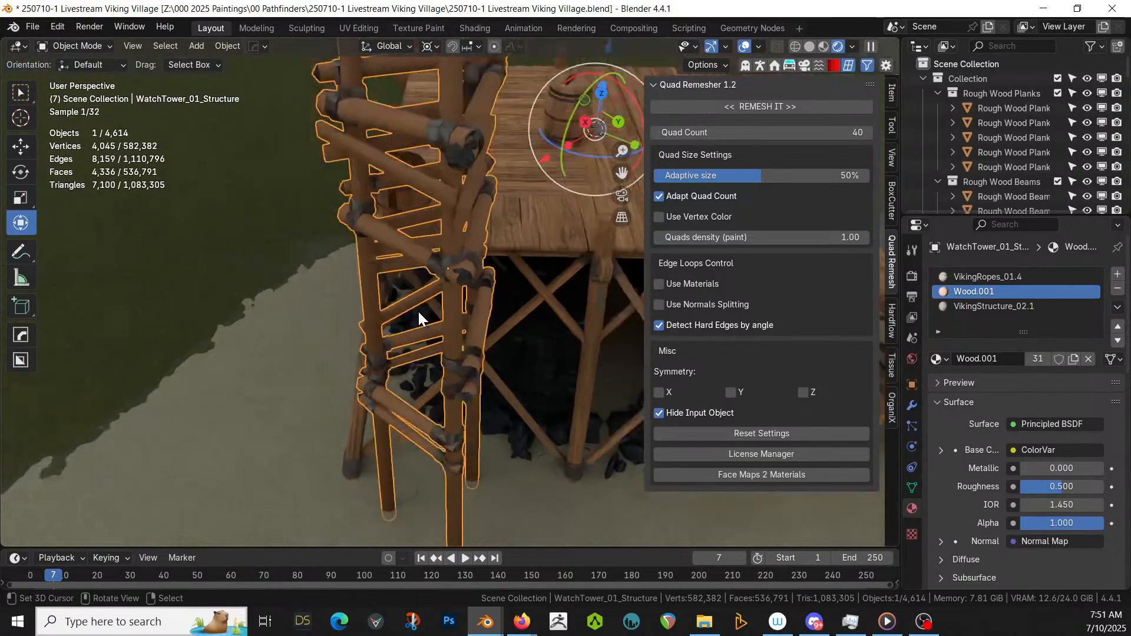
pyautogui.scroll(-6, 419, 310)
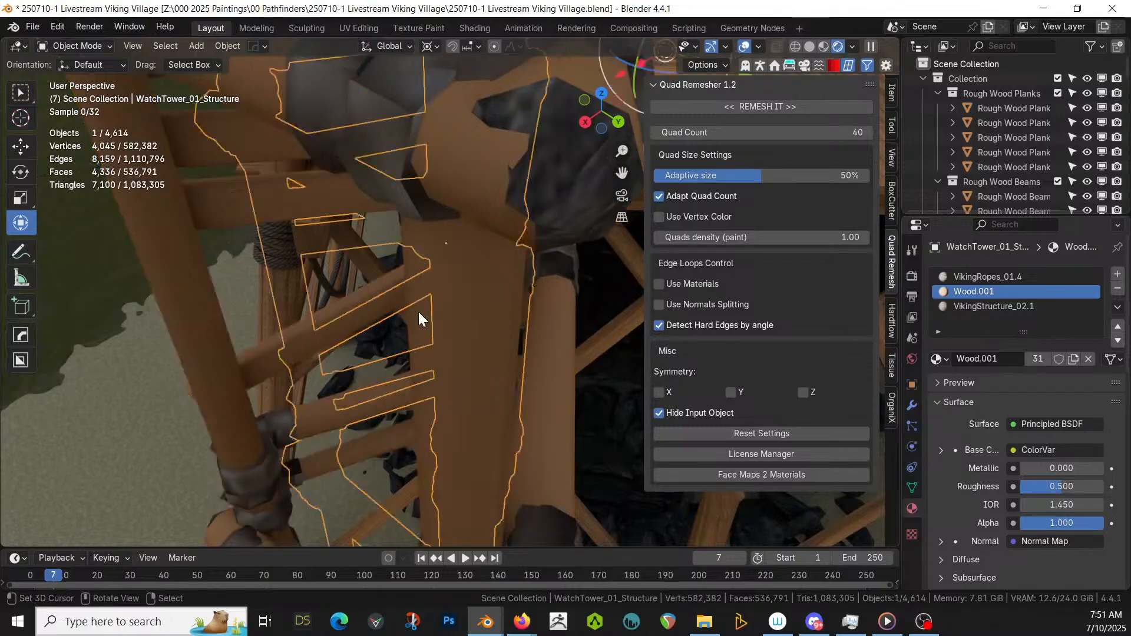
pyautogui.moveTo(417, 309); pyautogui.dragTo(306, 377, button='middle')
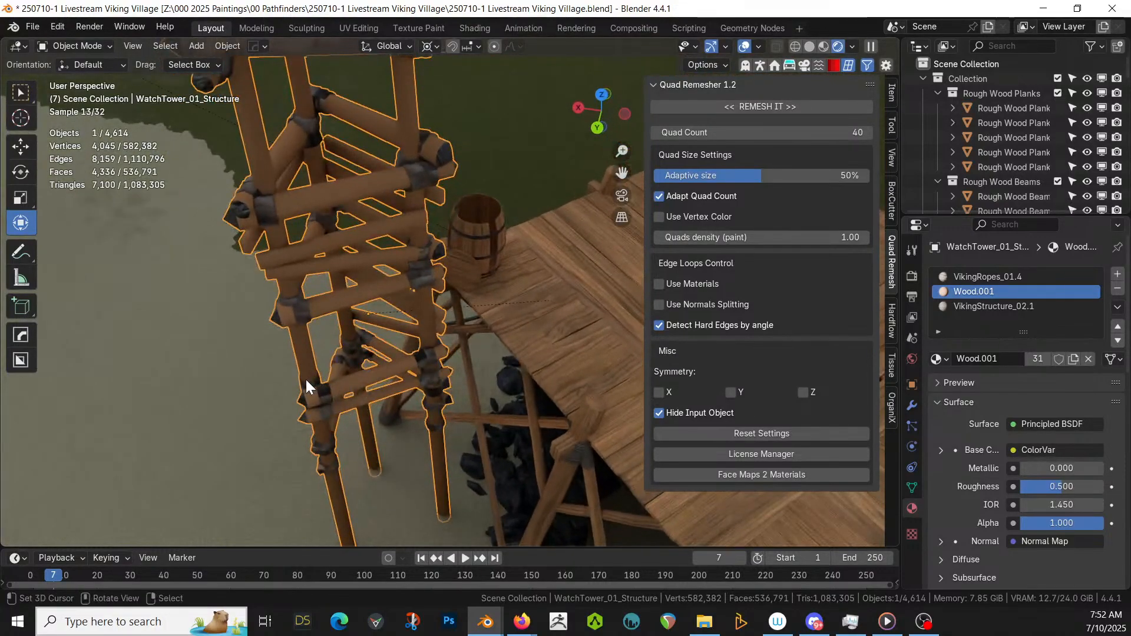
pyautogui.click(1074, 360)
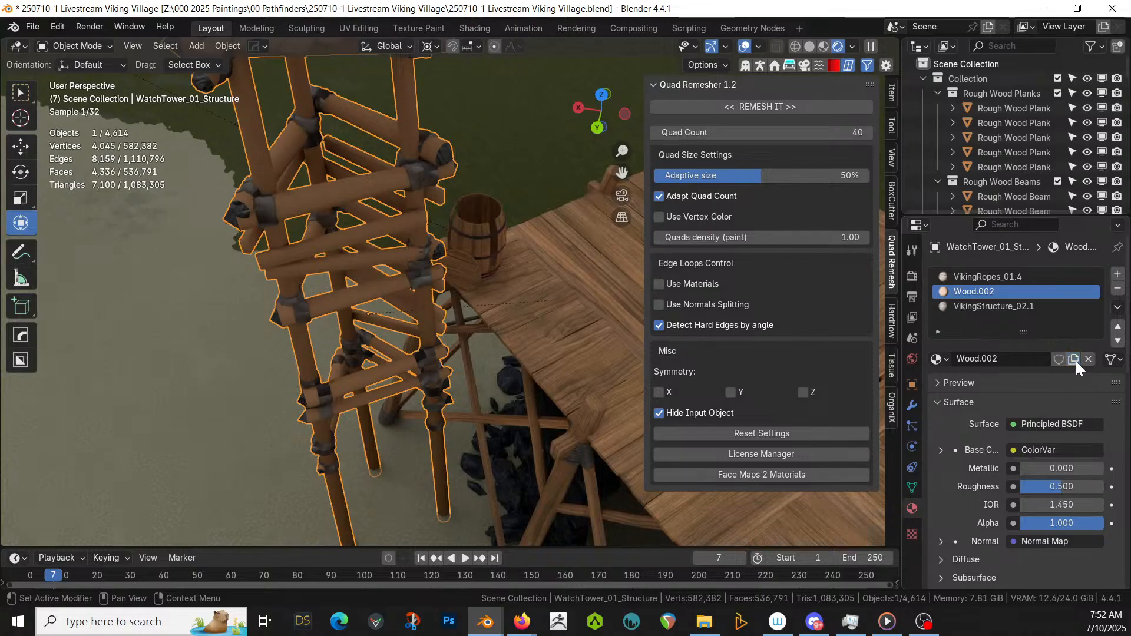
# - In the Shading workspace, cut the links from the UVMap node to both Mapping nodes and frame the watchtower
pyautogui.click(472, 28)
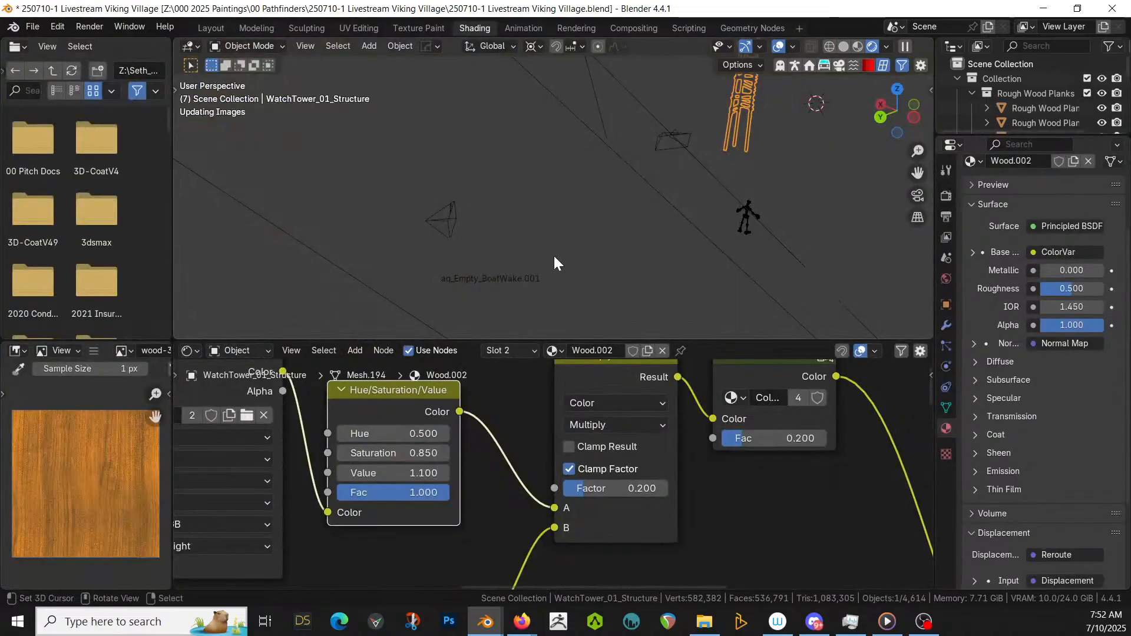
pyautogui.scroll(-8, 484, 502)
pyautogui.moveTo(490, 500); pyautogui.dragTo(891, 375, button='middle')
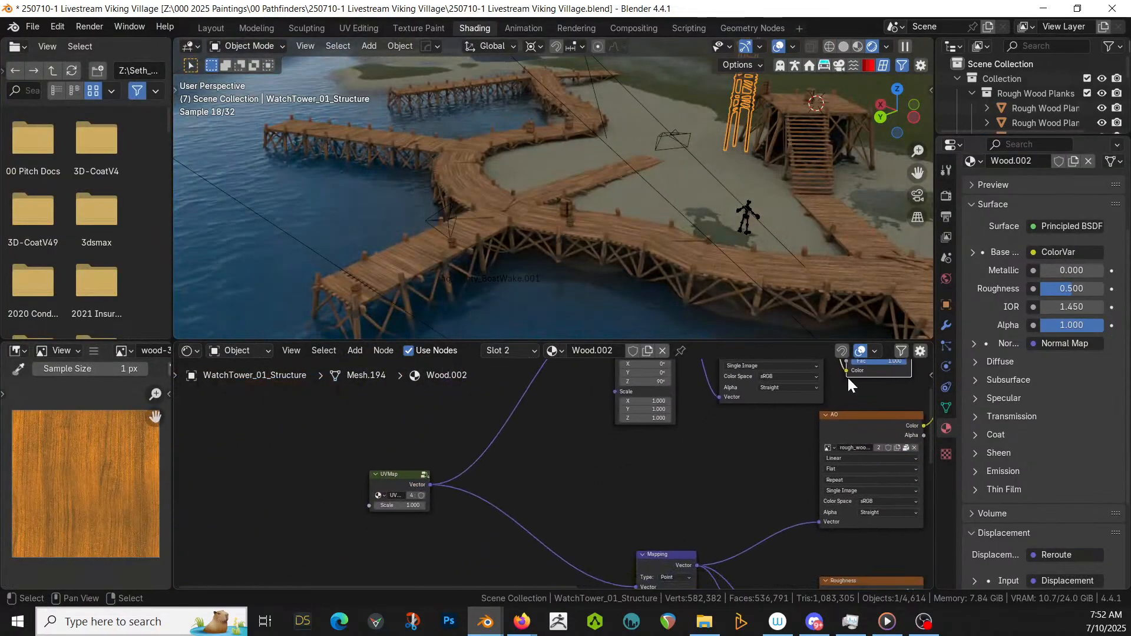
pyautogui.scroll(2, 584, 430)
pyautogui.moveTo(538, 457); pyautogui.dragTo(588, 468, button='middle')
pyautogui.scroll(-3, 587, 468)
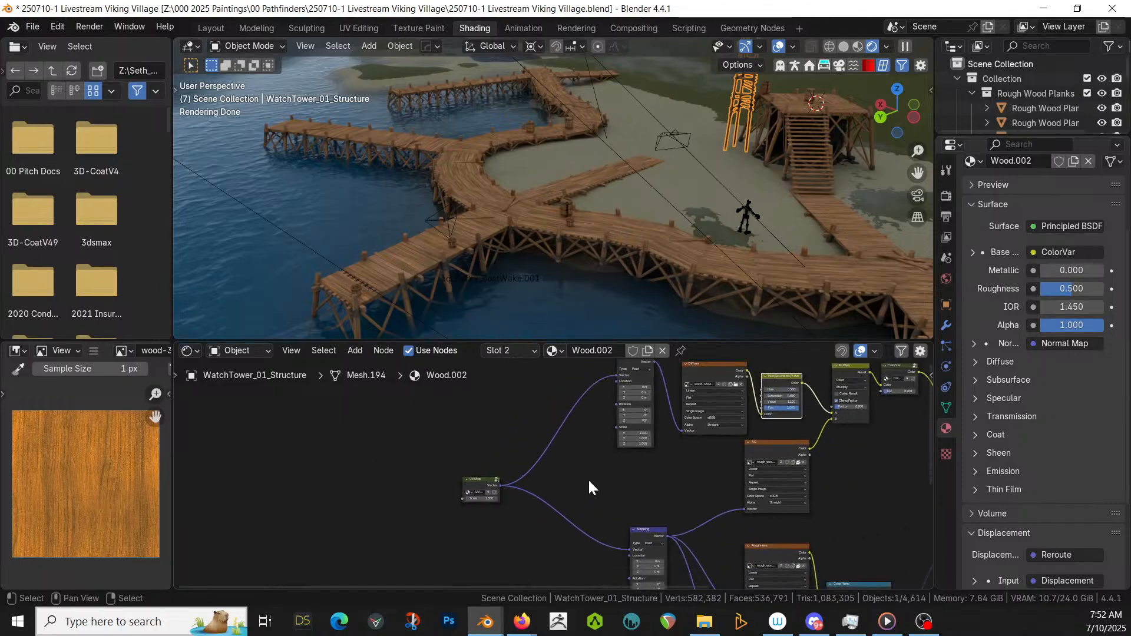
pyautogui.keyDown('ctrl'); pyautogui.moveTo(525, 447); pyautogui.dragTo(520, 551, button='right'); pyautogui.keyUp('ctrl')
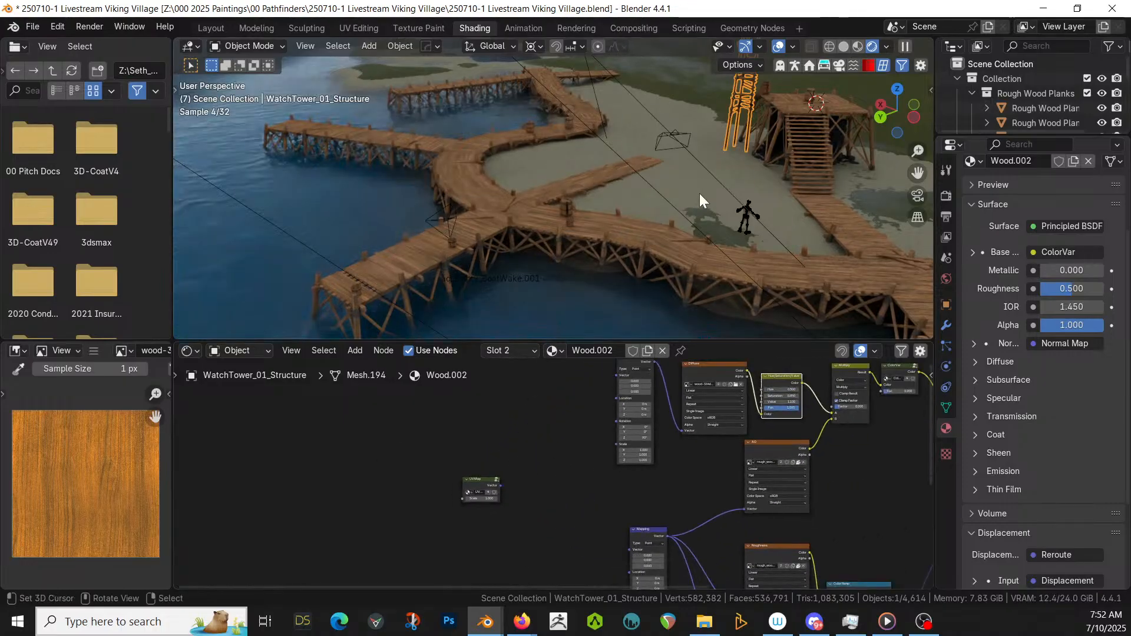
pyautogui.press('KP_Decimal')
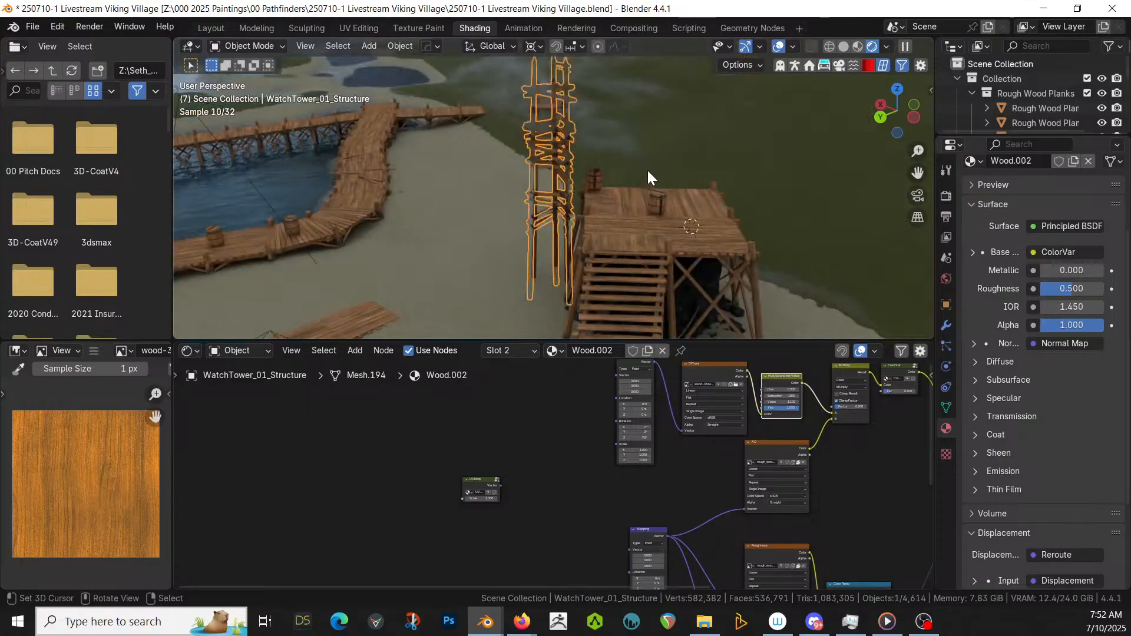
# - Select the watchtower structure beside the platform and delete the disconnected UVMap group node from its Wood.002 material
pyautogui.scroll(5, 647, 168)
pyautogui.click(620, 167)
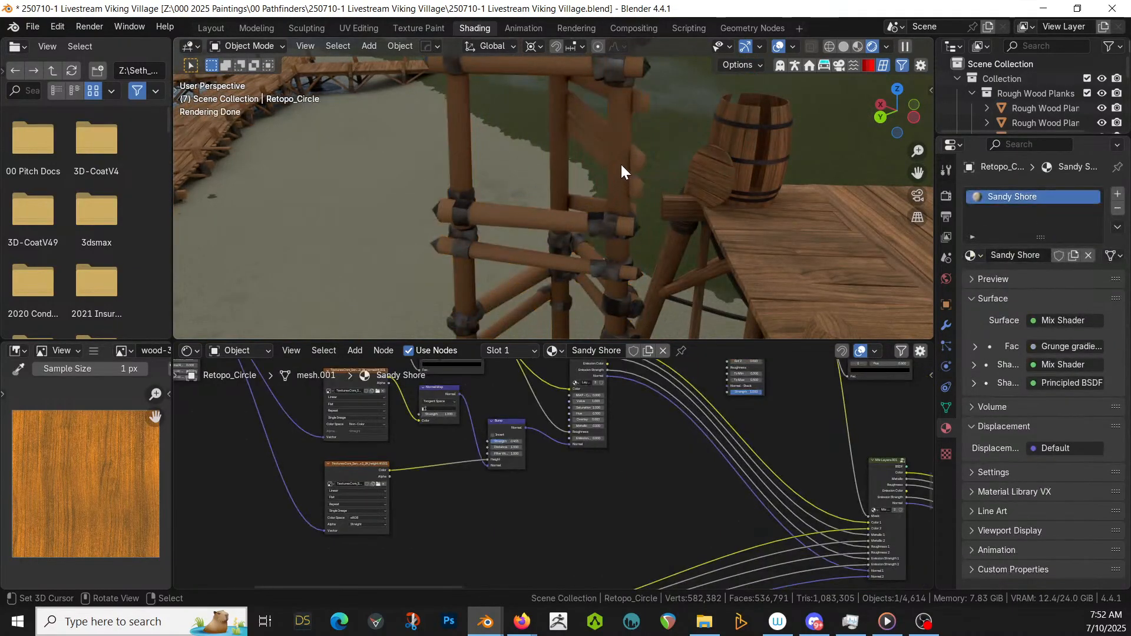
pyautogui.click(621, 164)
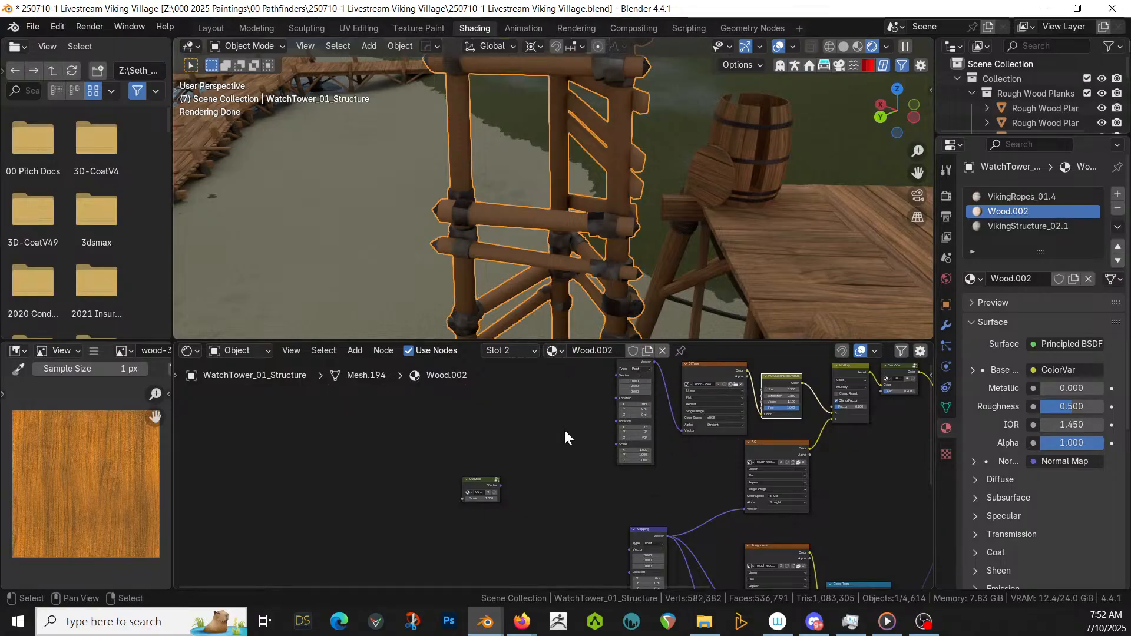
pyautogui.click(478, 480)
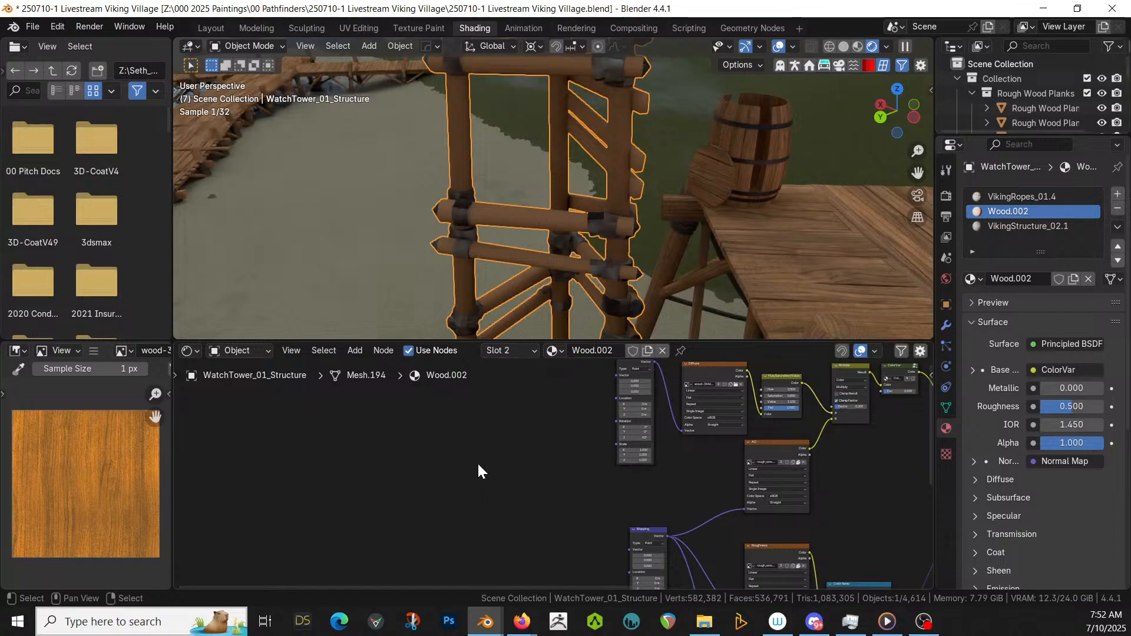
# - Add a UV Map input node to the Wood.002 material and choose the watchtower mesh's UV map in it
pyautogui.hotkey('shift', 'a')
pyautogui.click(444, 407)
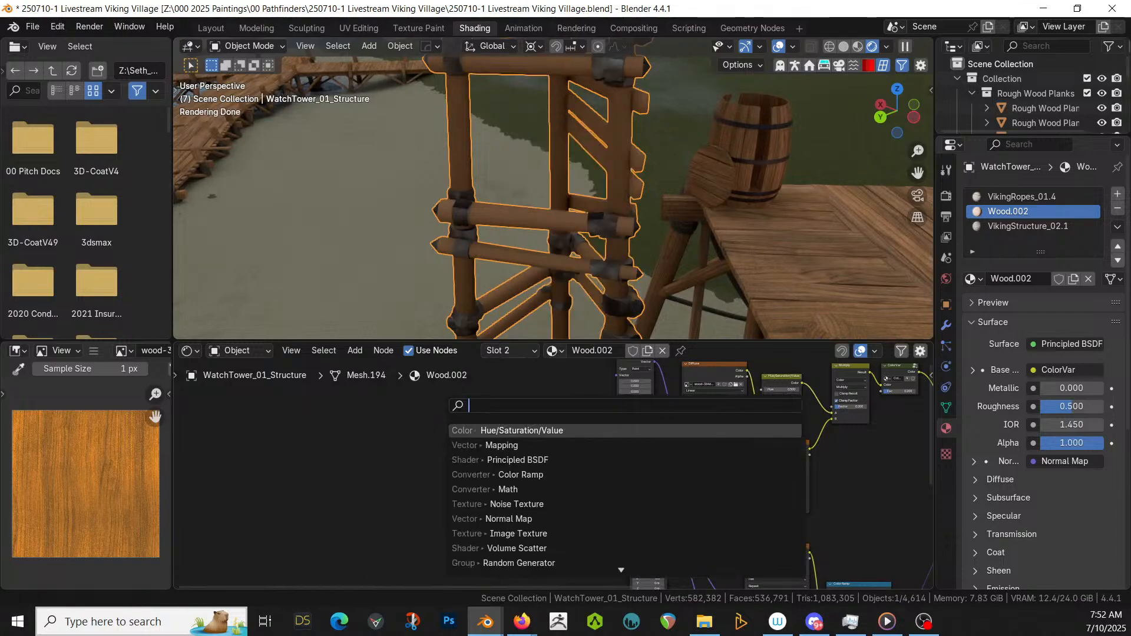
pyautogui.write('uv')
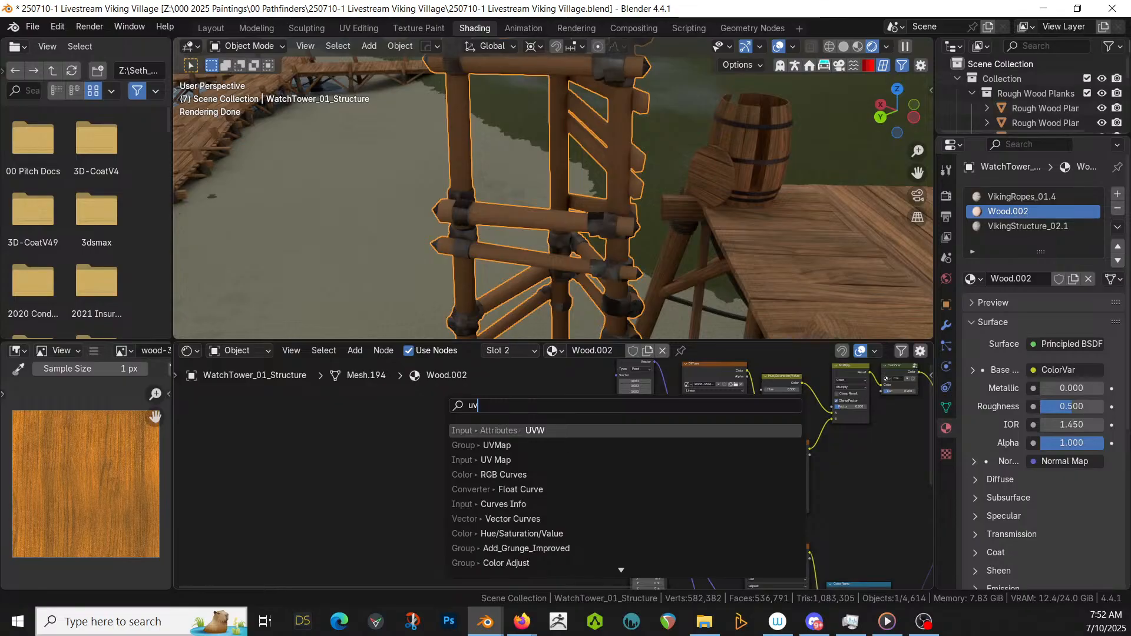
pyautogui.click(482, 460)
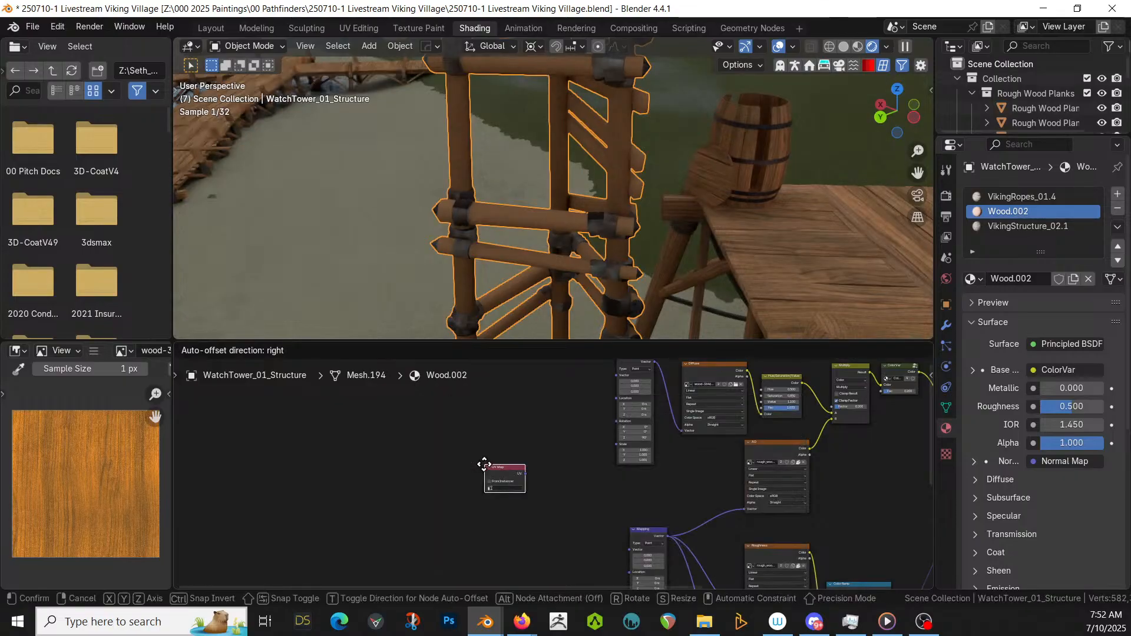
pyautogui.click(468, 453)
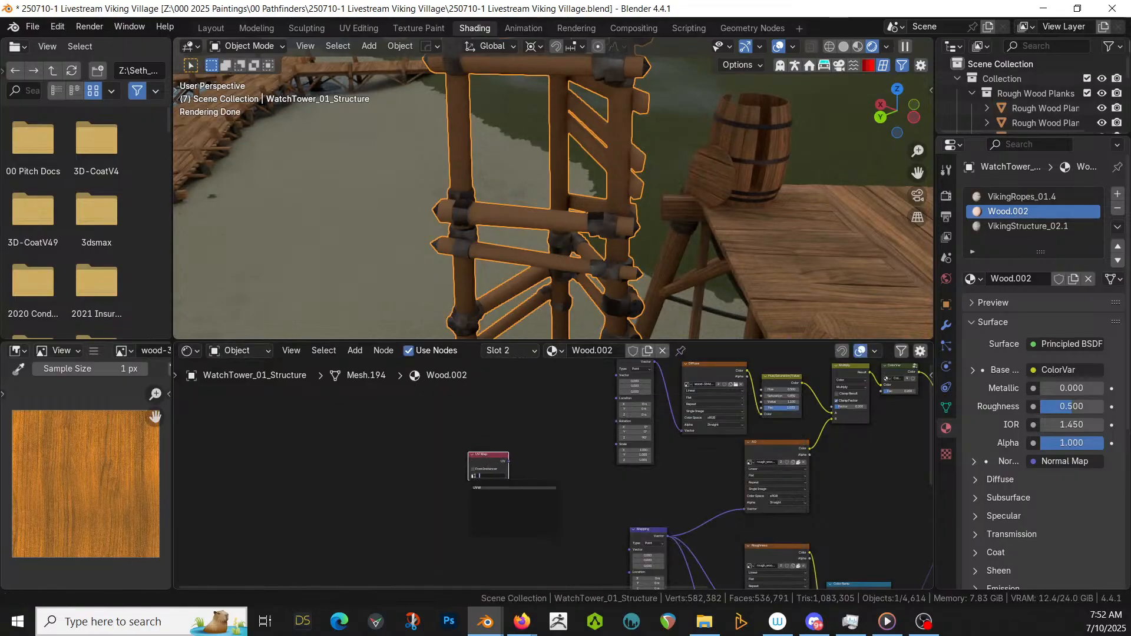
pyautogui.click(480, 488)
pyautogui.scroll(1, 514, 438)
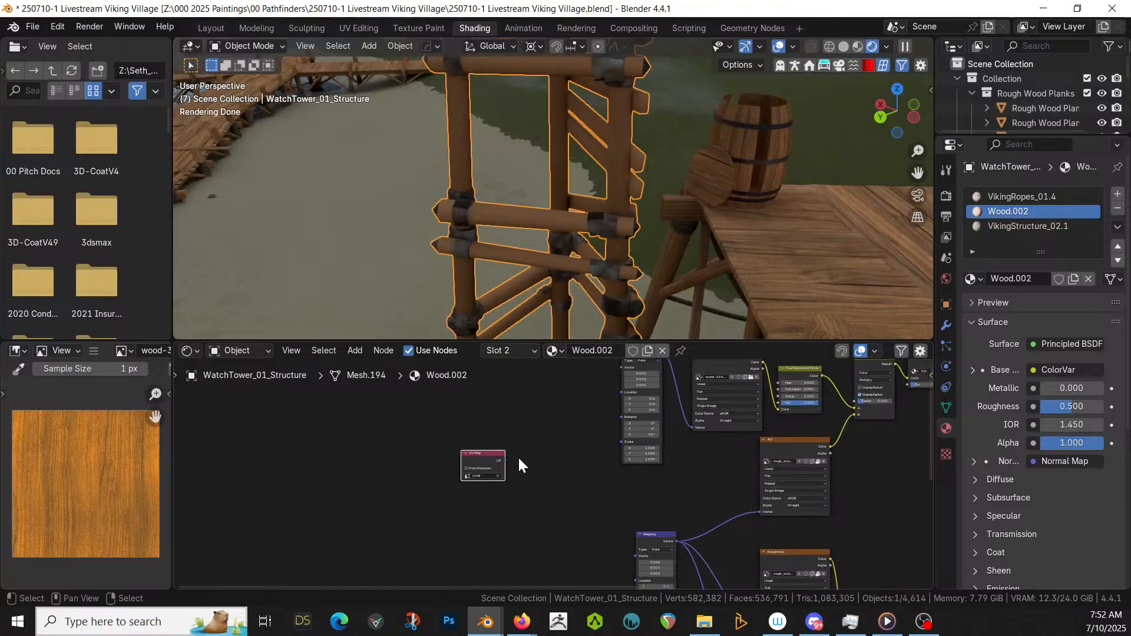
# - Link the UV Map node's UV output to the Vector inputs of both Mapping nodes
pyautogui.moveTo(504, 460); pyautogui.dragTo(617, 437)
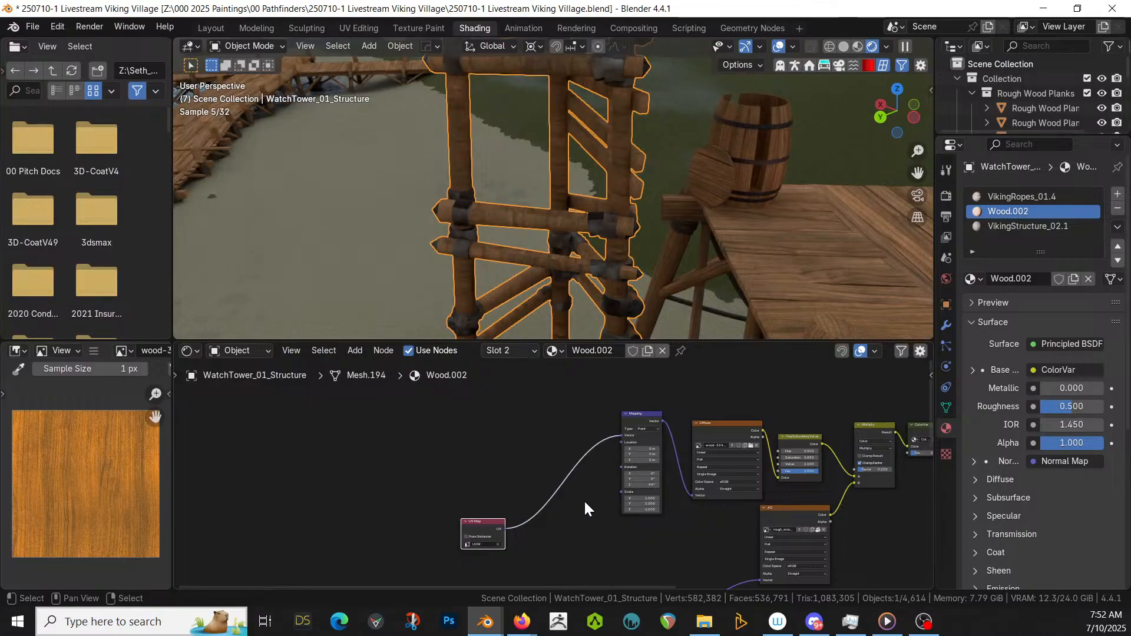
pyautogui.moveTo(585, 503); pyautogui.dragTo(586, 439, button='middle')
pyautogui.moveTo(506, 460); pyautogui.dragTo(635, 556)
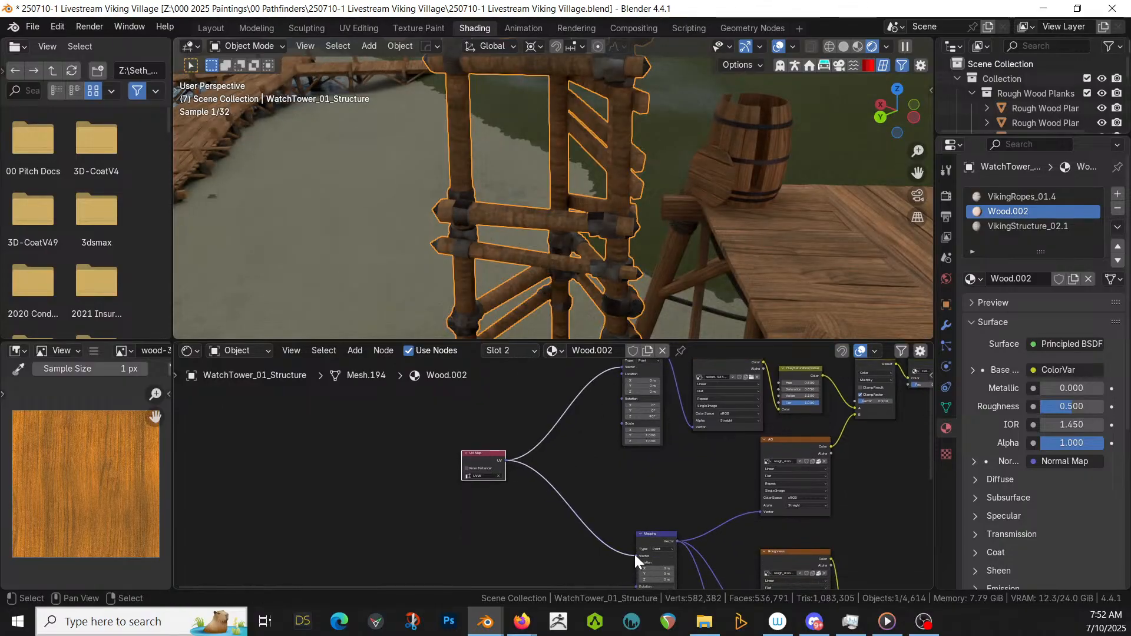
# - Deselect the watchtower, check its wood texture against the docks from several angles, and save the file
pyautogui.moveTo(542, 289); pyautogui.dragTo(555, 239, button='middle')
pyautogui.scroll(-10, 557, 232)
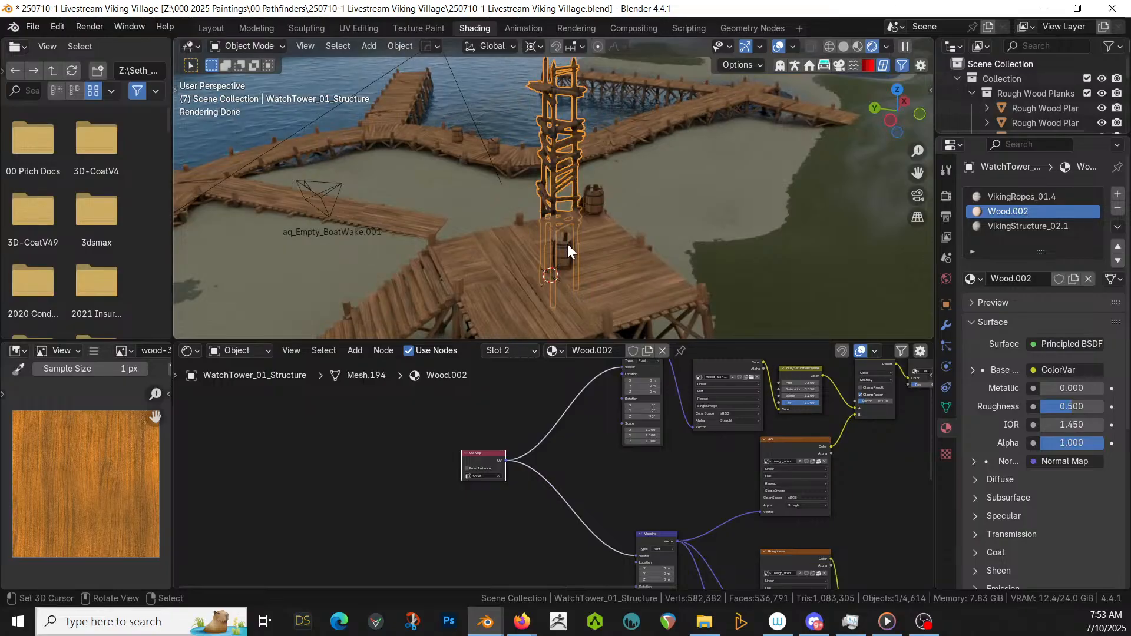
pyautogui.moveTo(567, 243); pyautogui.dragTo(638, 186, button='middle')
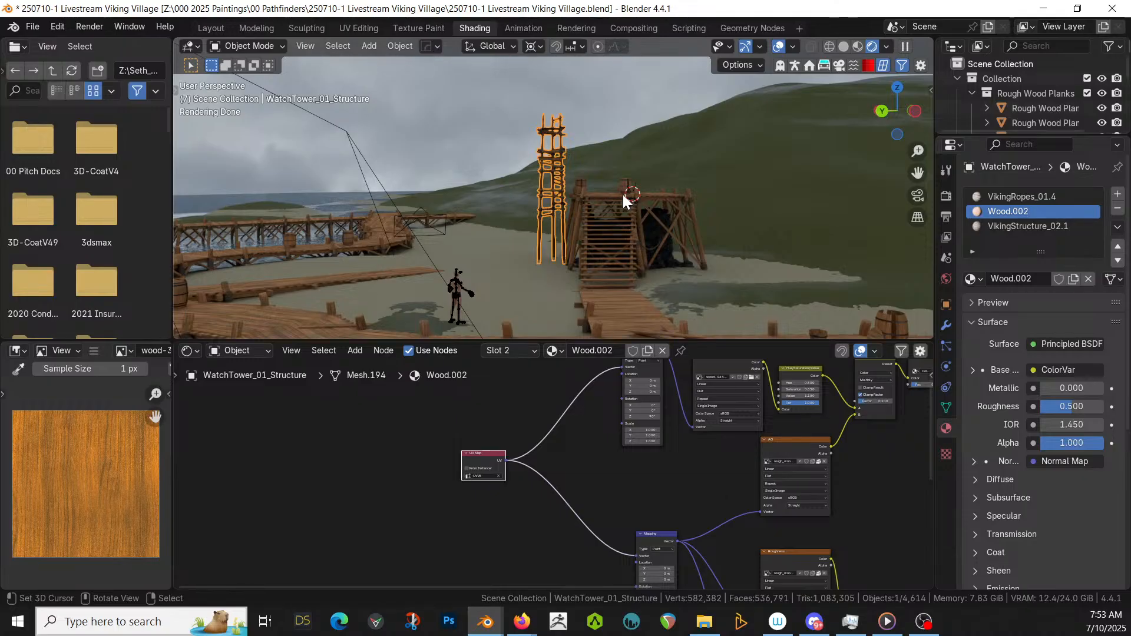
pyautogui.click(480, 129)
pyautogui.scroll(3, 553, 216)
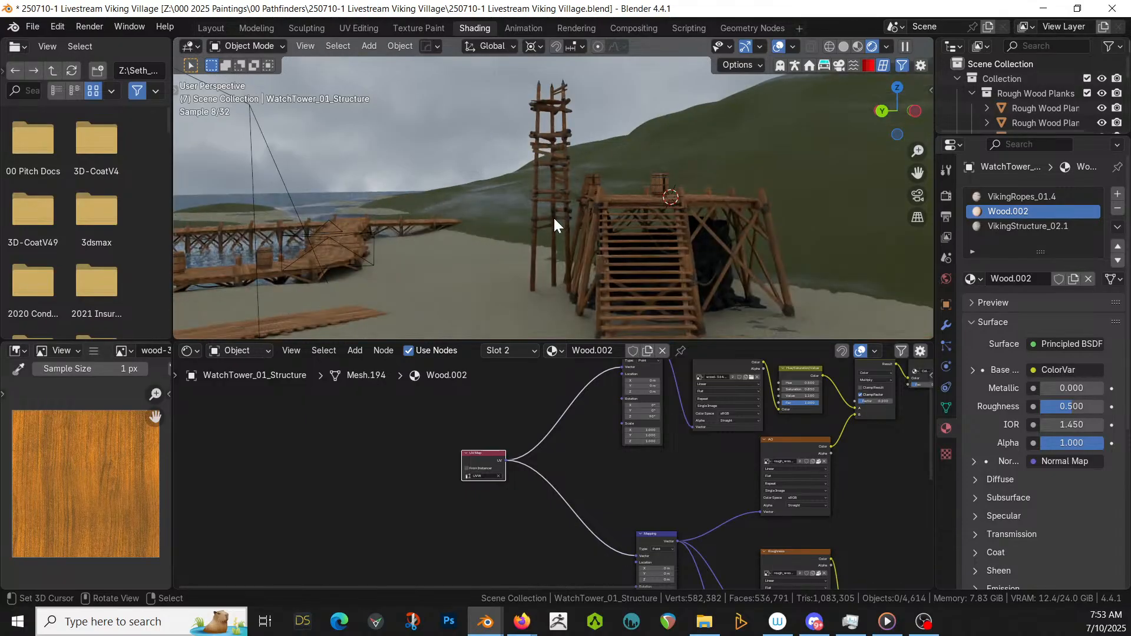
pyautogui.moveTo(553, 217); pyautogui.dragTo(547, 249, button='middle')
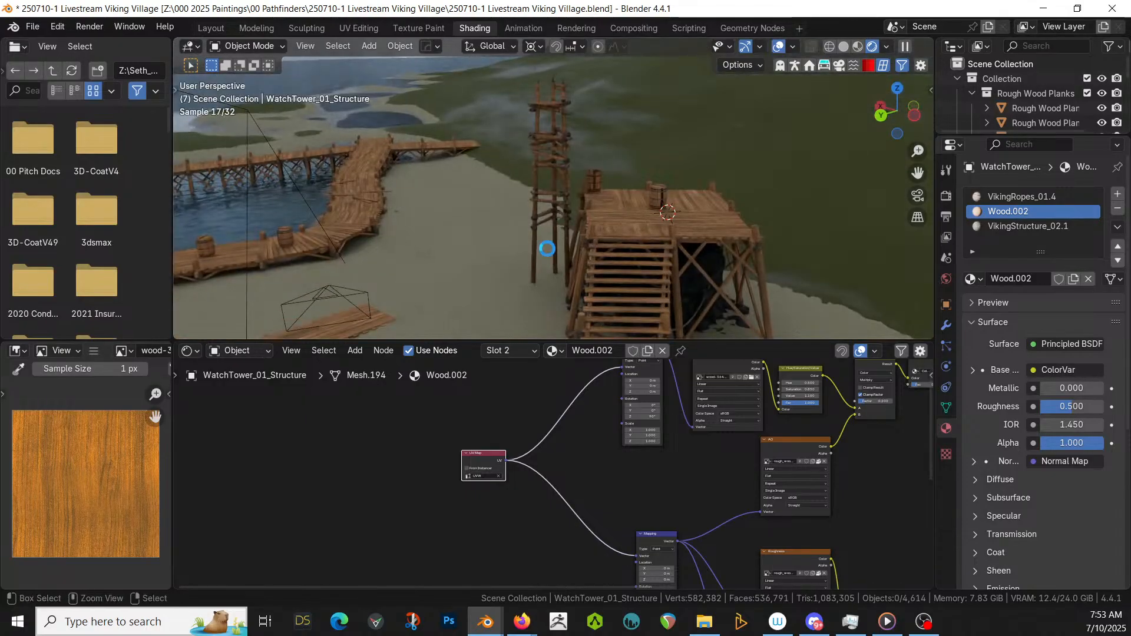
pyautogui.scroll(-5, 546, 248)
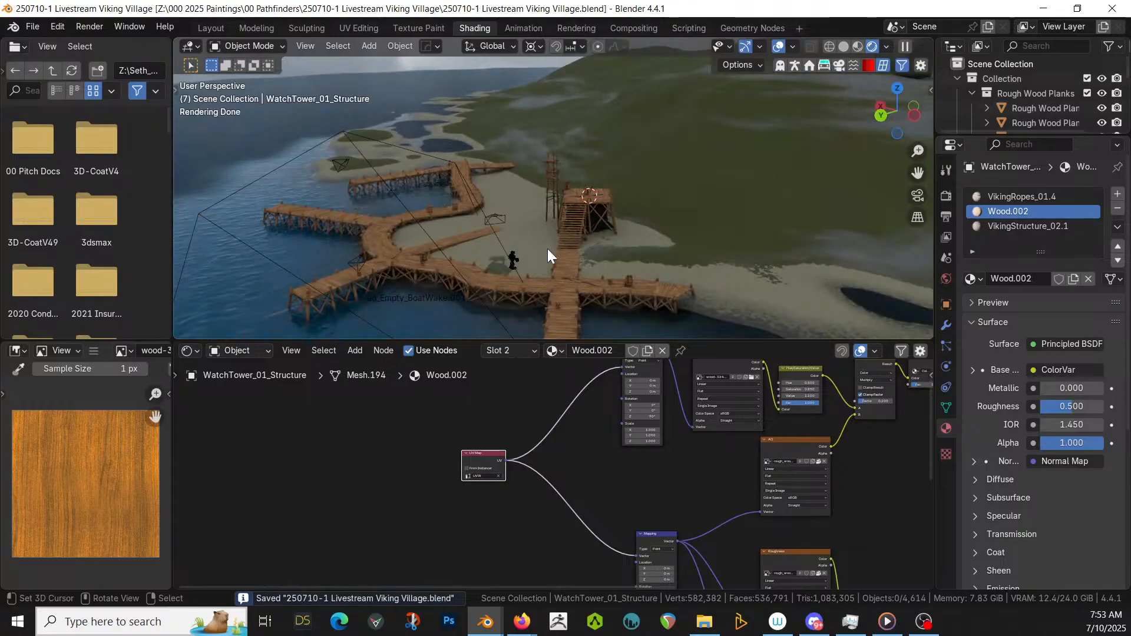
# - In the Layout workspace, switch the viewport to solid shading and show the docks from directly above
pyautogui.press('KP_7')
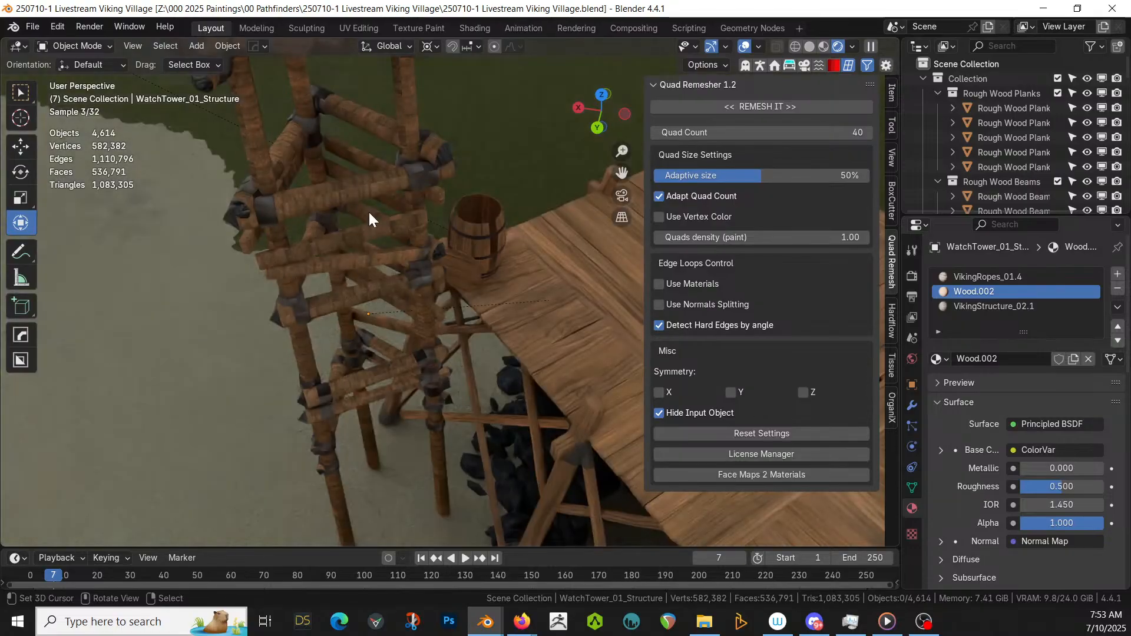
pyautogui.press('z')
pyautogui.press('6')
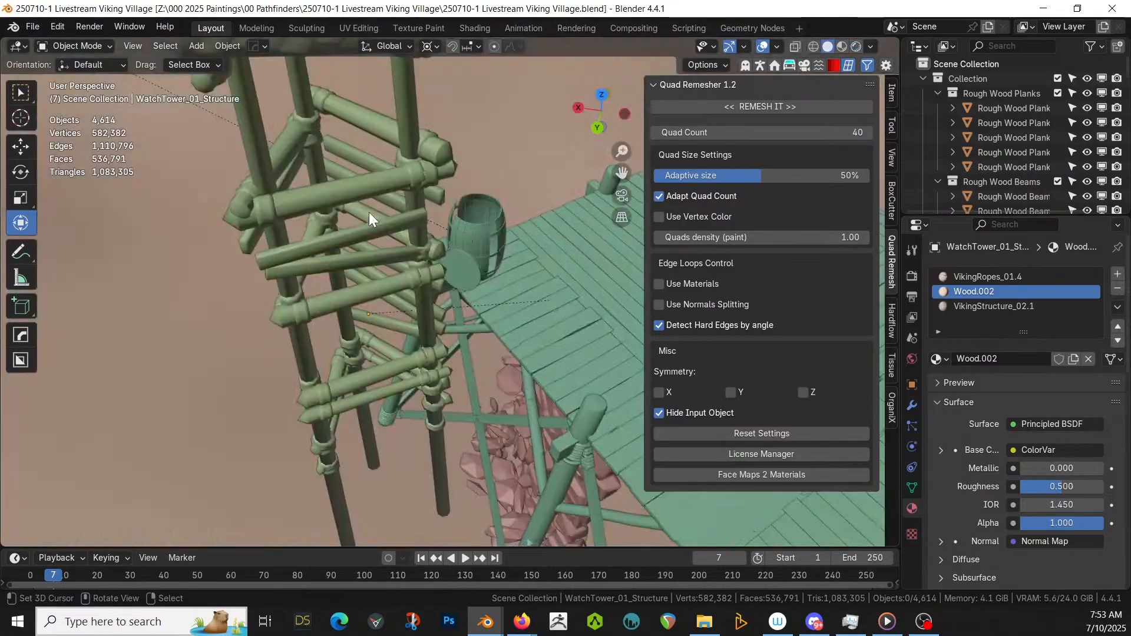
pyautogui.scroll(-4, 516, 321)
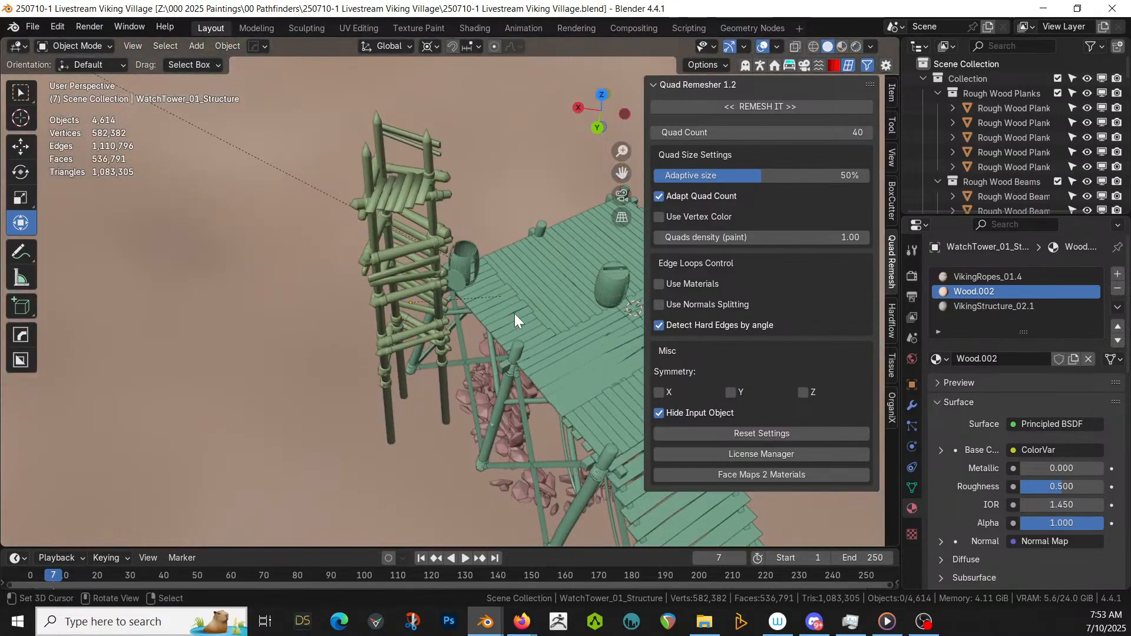
pyautogui.press('KP_7')
pyautogui.scroll(2, 514, 320)
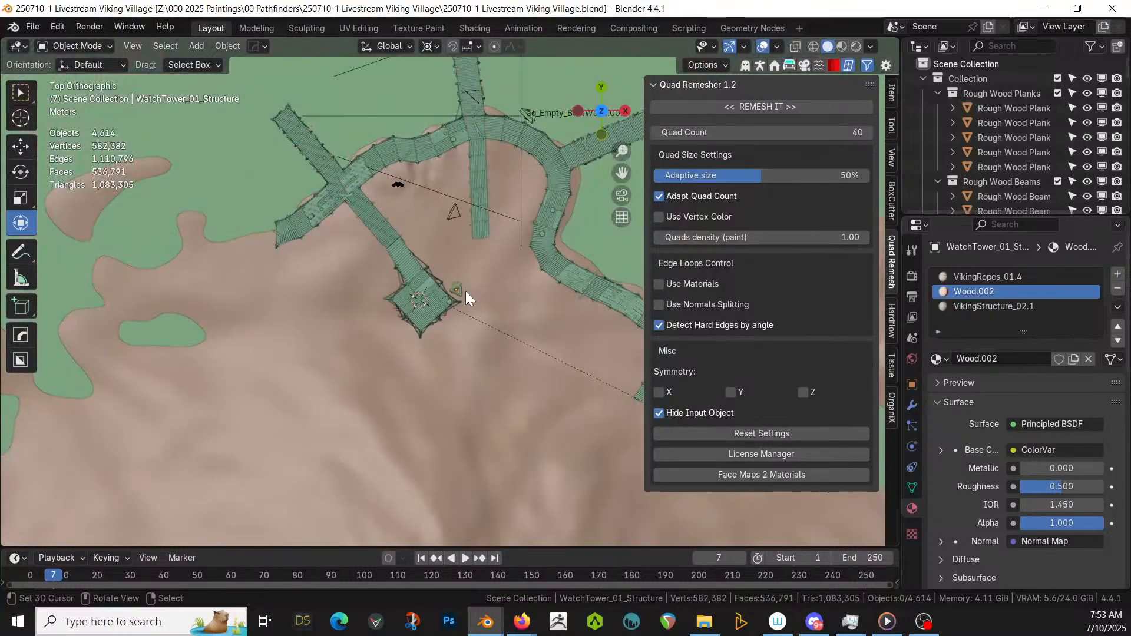
# - Select the watchtower and set the transform pivot point to Individual Origins
pyautogui.click(458, 288)
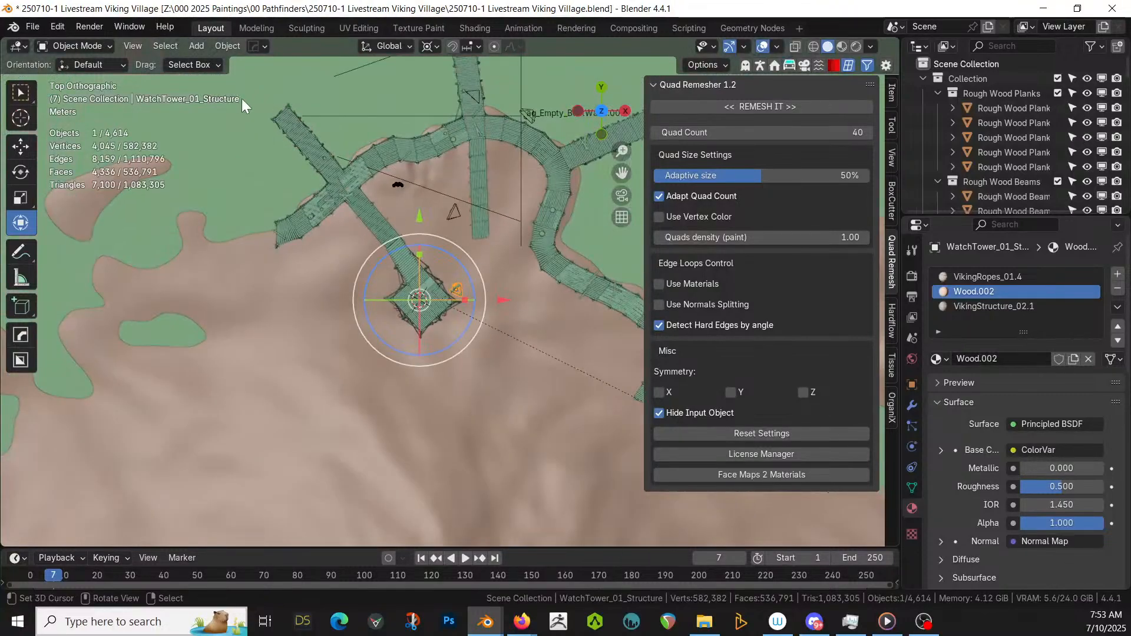
pyautogui.click(437, 47)
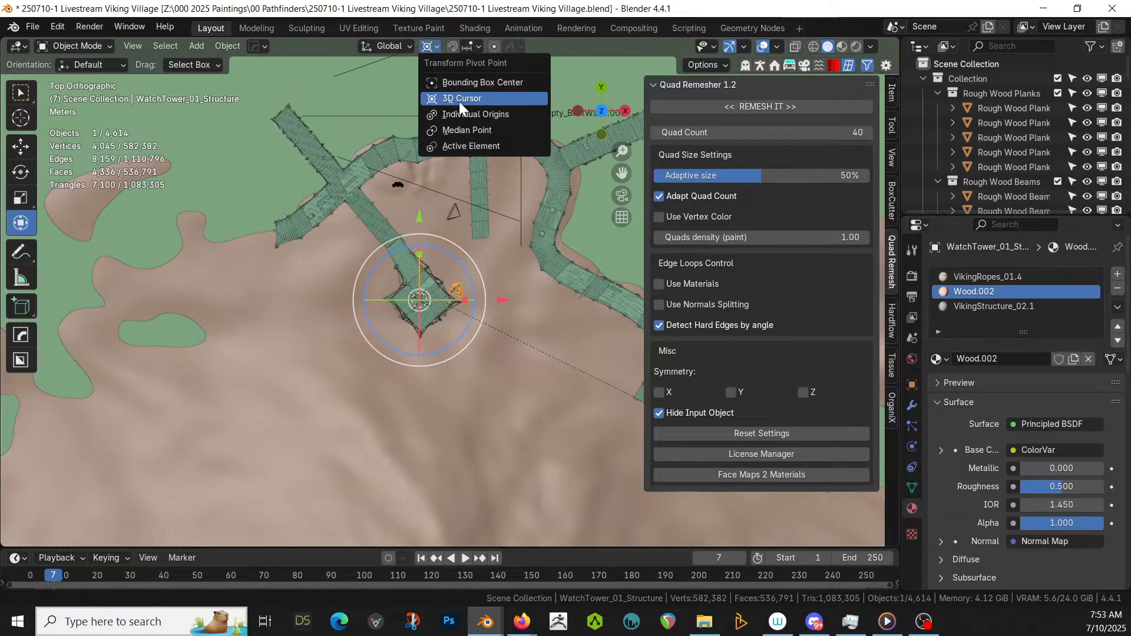
pyautogui.click(464, 122)
pyautogui.scroll(-3, 457, 265)
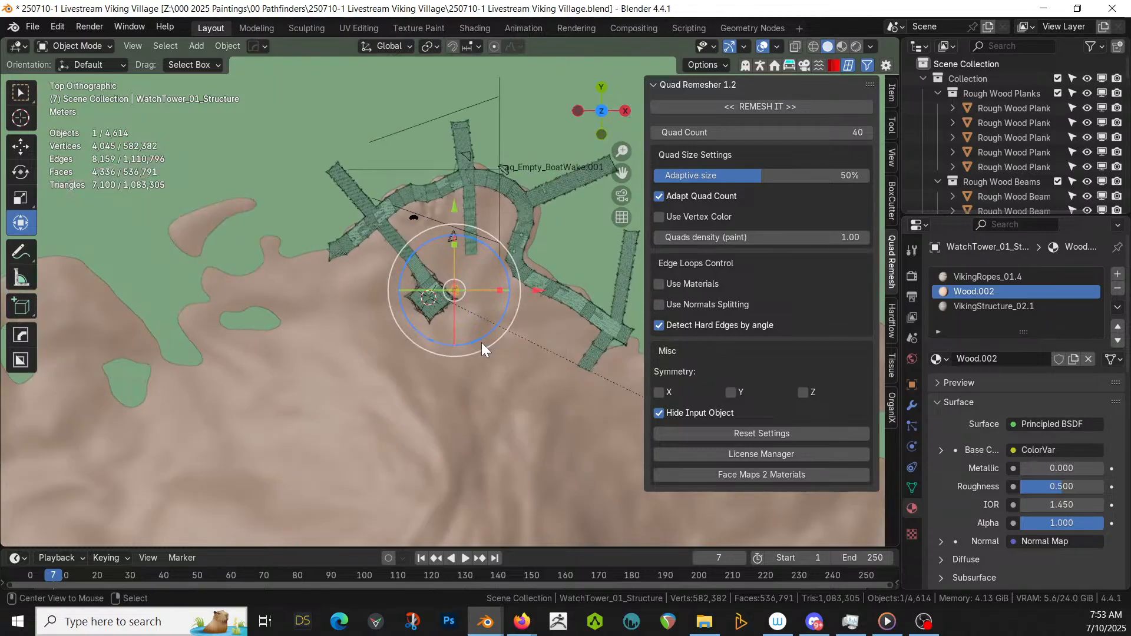
# - Make a linked duplicate of the watchtower, place it about 8.2 m along X and 16.5 m along Y inside the dock curve, and rotate it
pyautogui.hotkey('alt', 'd')
pyautogui.click(519, 262)
pyautogui.press('r')
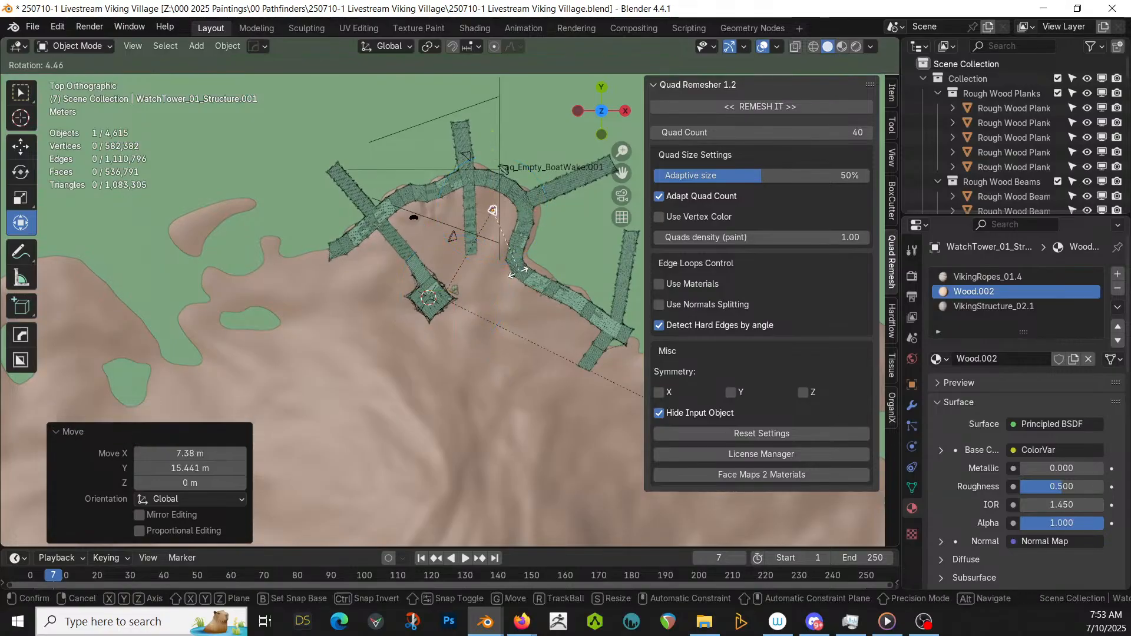
pyautogui.click(477, 261)
pyautogui.press('g')
pyautogui.click(485, 256)
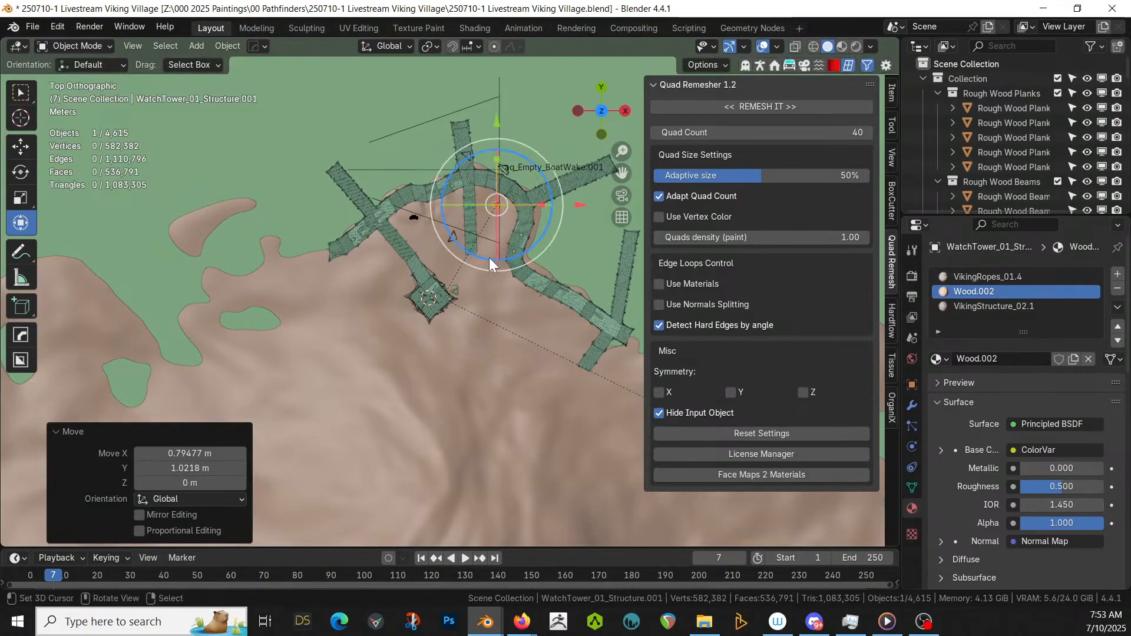
# - Lower the duplicated watchtower about 0.31 m along Z to seat its legs in the ground
pyautogui.press('KP_Decimal')
pyautogui.moveTo(525, 283); pyautogui.dragTo(496, 170, button='middle')
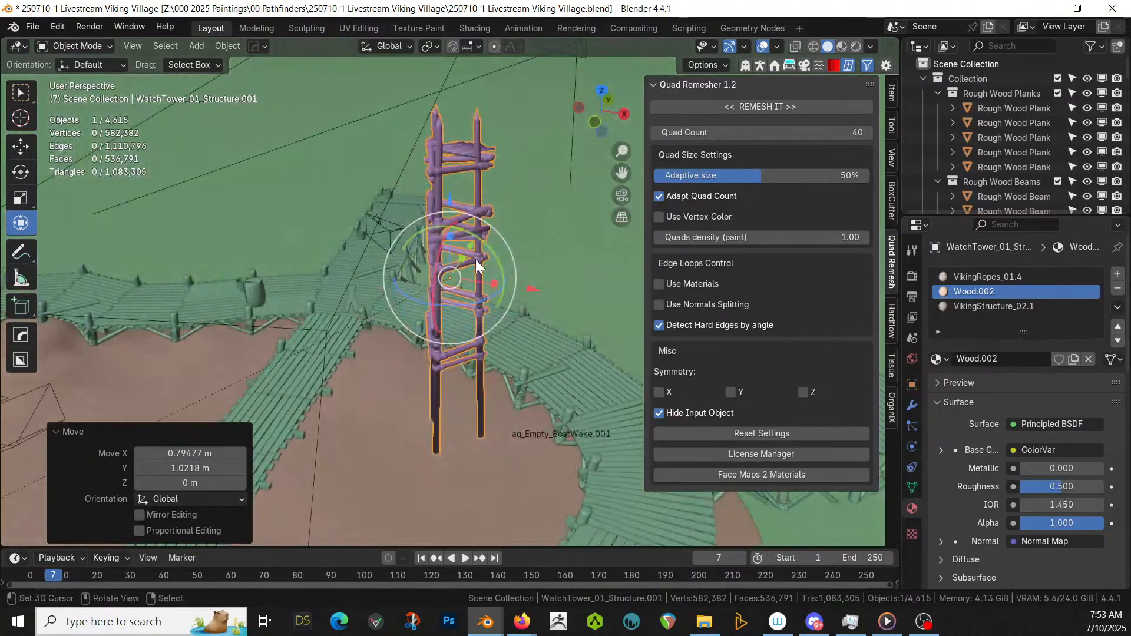
pyautogui.press('h')
pyautogui.press('x')
pyautogui.press('Escape')
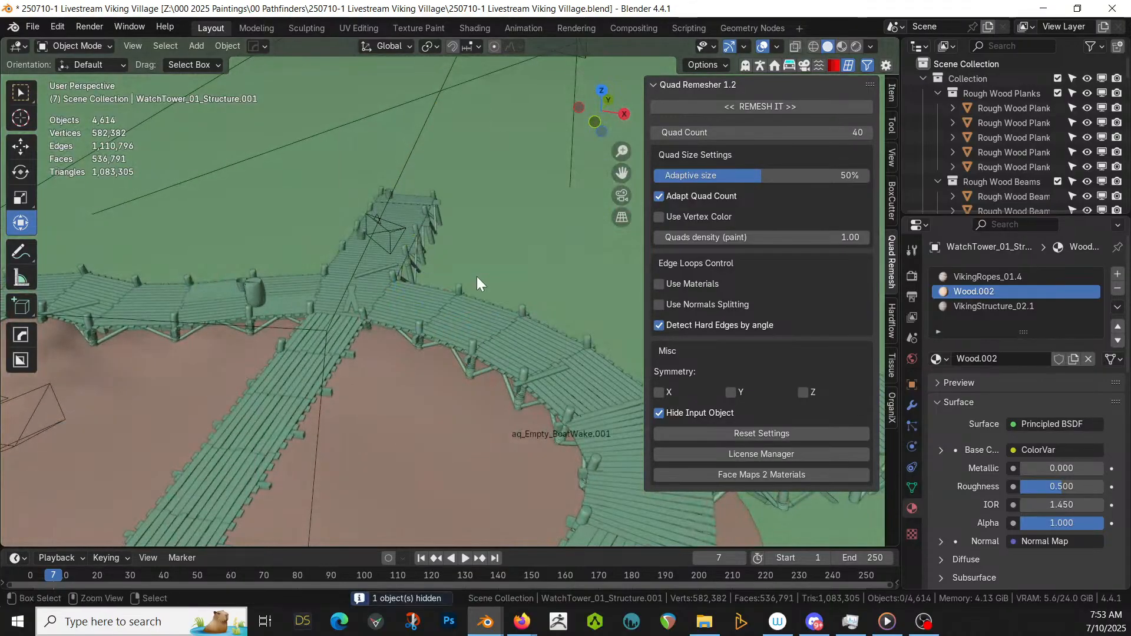
pyautogui.hotkey('alt', 'h')
pyautogui.press('g')
pyautogui.press('z')
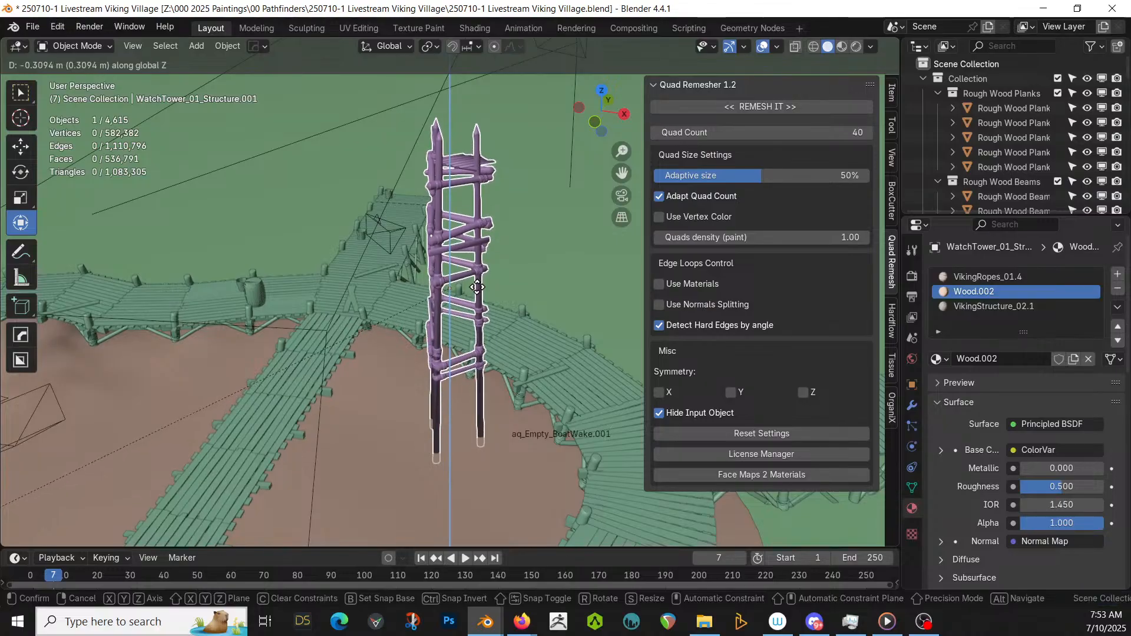
pyautogui.click(477, 288)
# - Make another linked duplicate of the watchtower, about 28.7 m along X and -26.7 m along Y, beside the far dock end
pyautogui.press('KP_7')
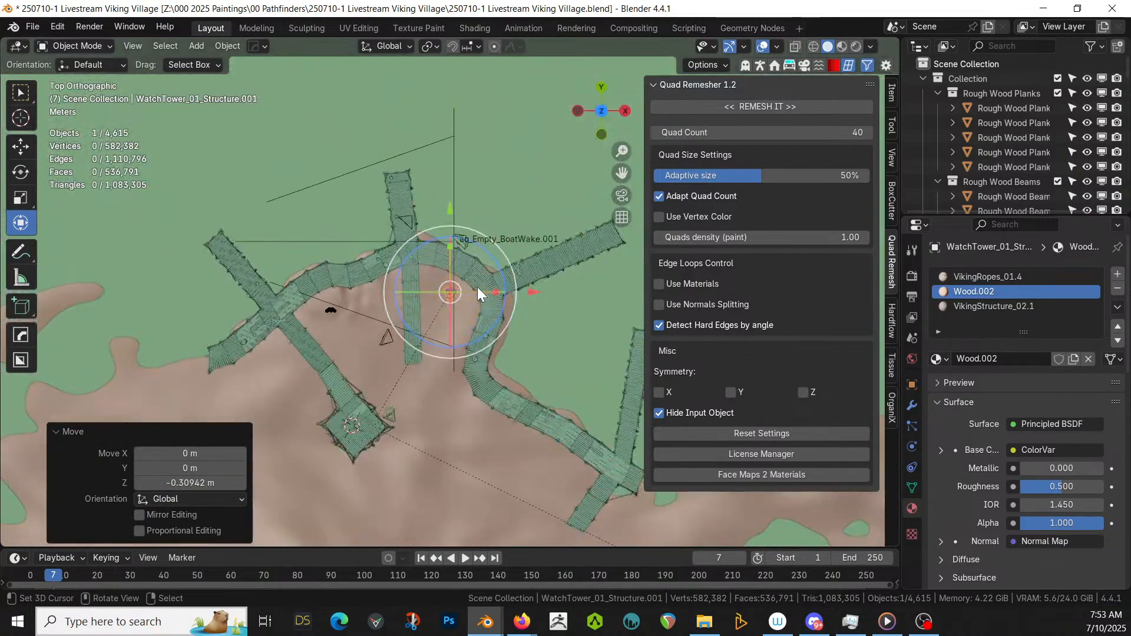
pyautogui.scroll(-4, 477, 288)
pyautogui.hotkey('shift', 'd')
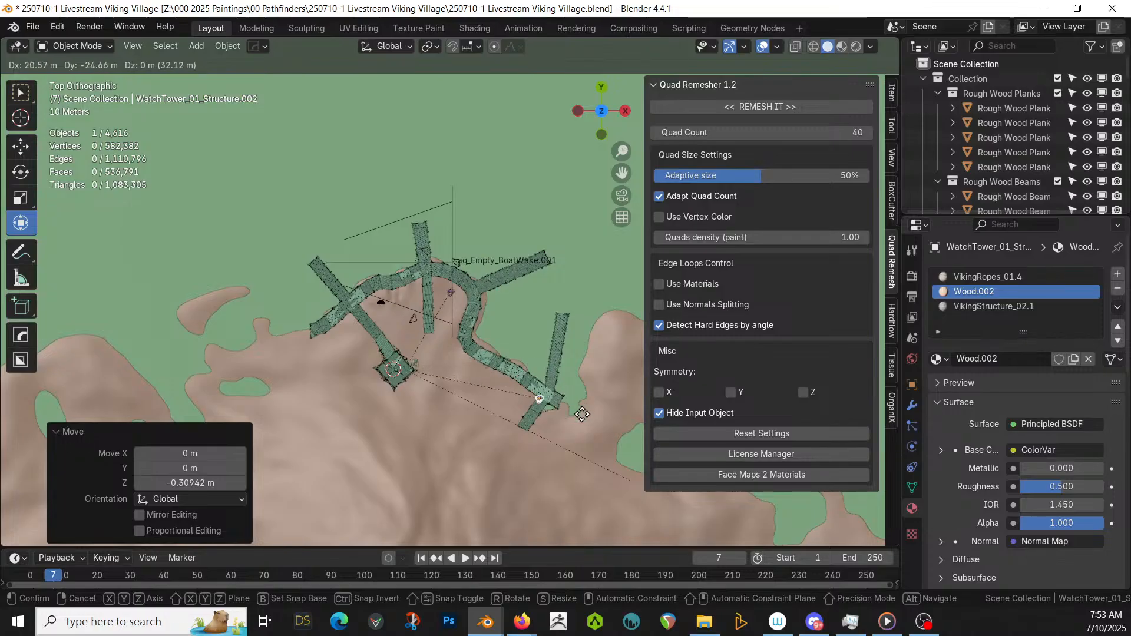
pyautogui.click(615, 420)
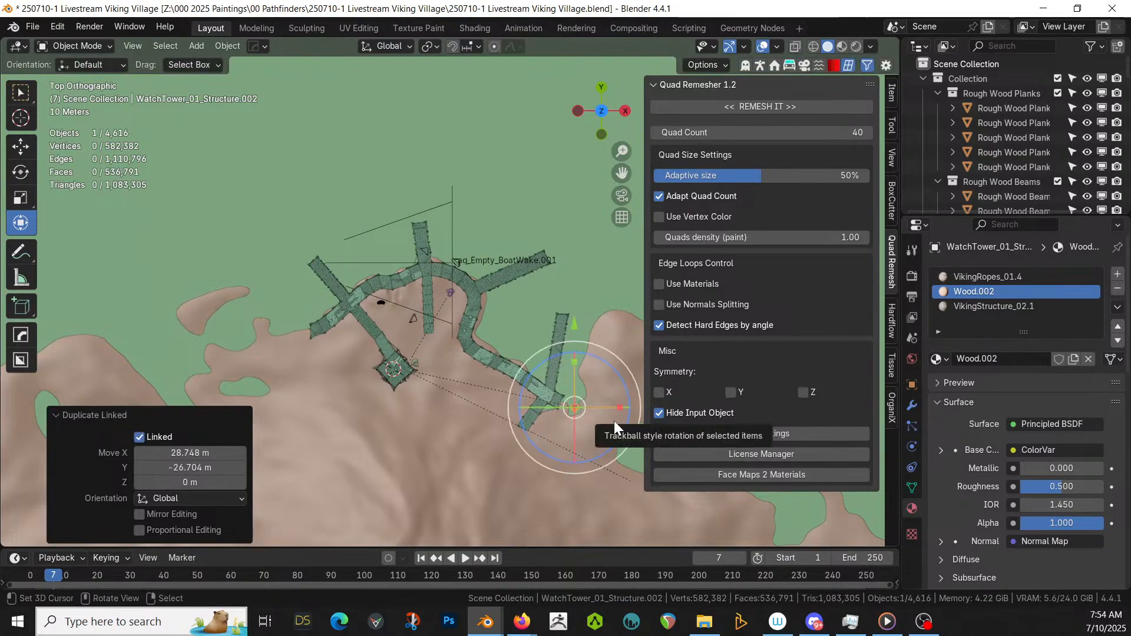
# - Seat the newest watchtower in the terrain by moving it down about 1.24 m and back up about 1.12 m along Z
pyautogui.press('KP_Decimal')
pyautogui.moveTo(587, 436); pyautogui.dragTo(519, 290, button='middle')
pyautogui.press('g')
pyautogui.press('z')
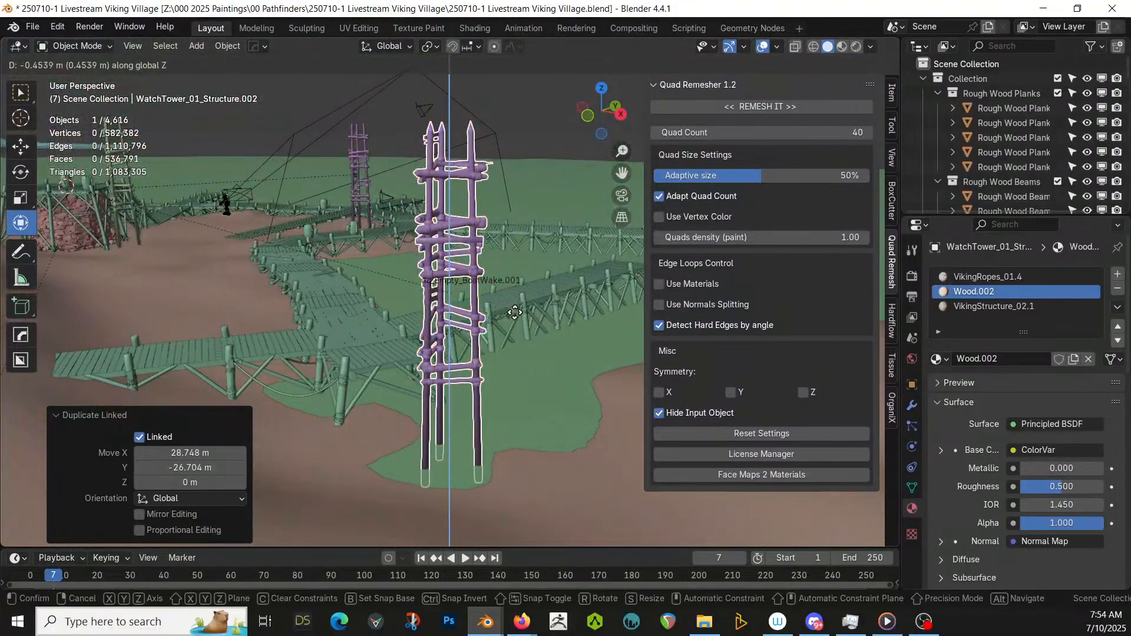
pyautogui.click(517, 311)
pyautogui.press('KP_Decimal')
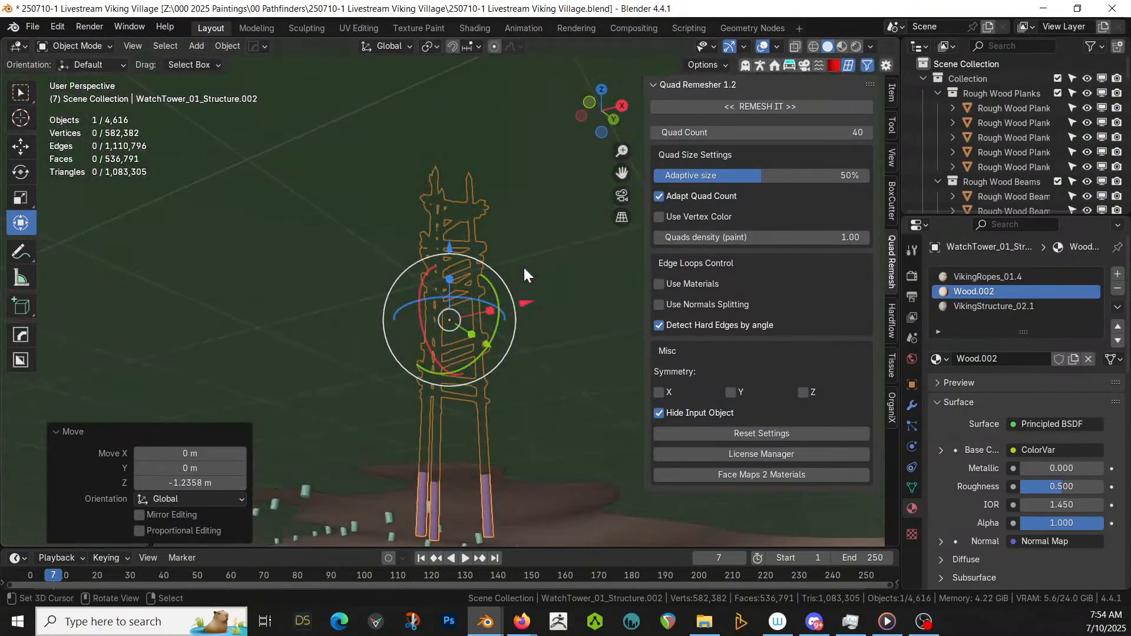
pyautogui.press('g')
pyautogui.press('z')
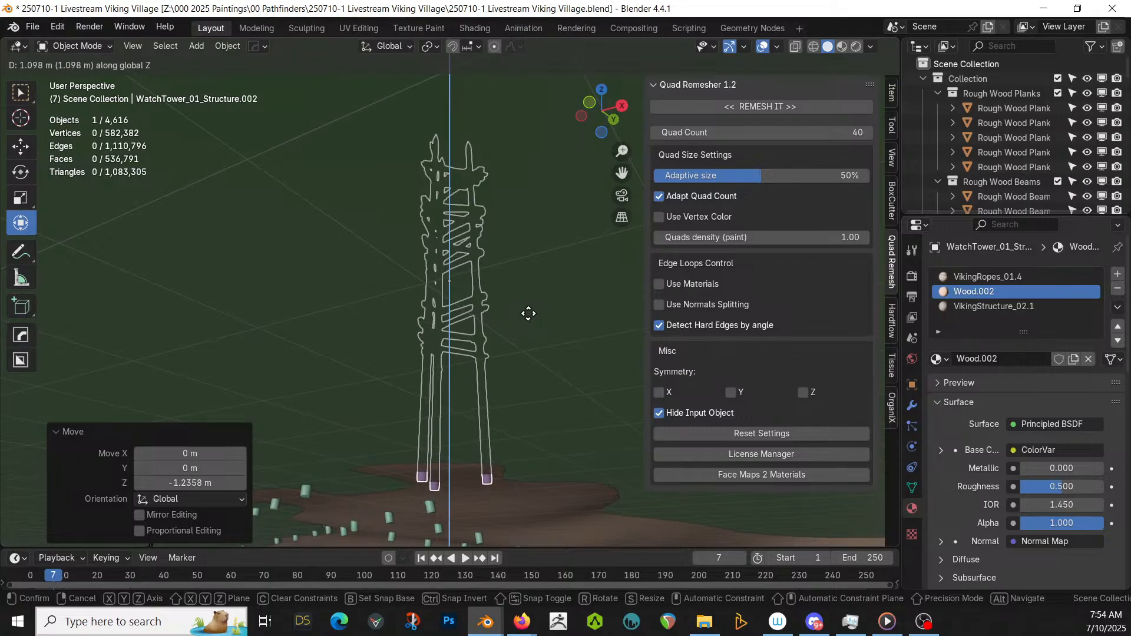
pyautogui.click(529, 314)
pyautogui.moveTo(531, 312); pyautogui.dragTo(234, 382, button='middle')
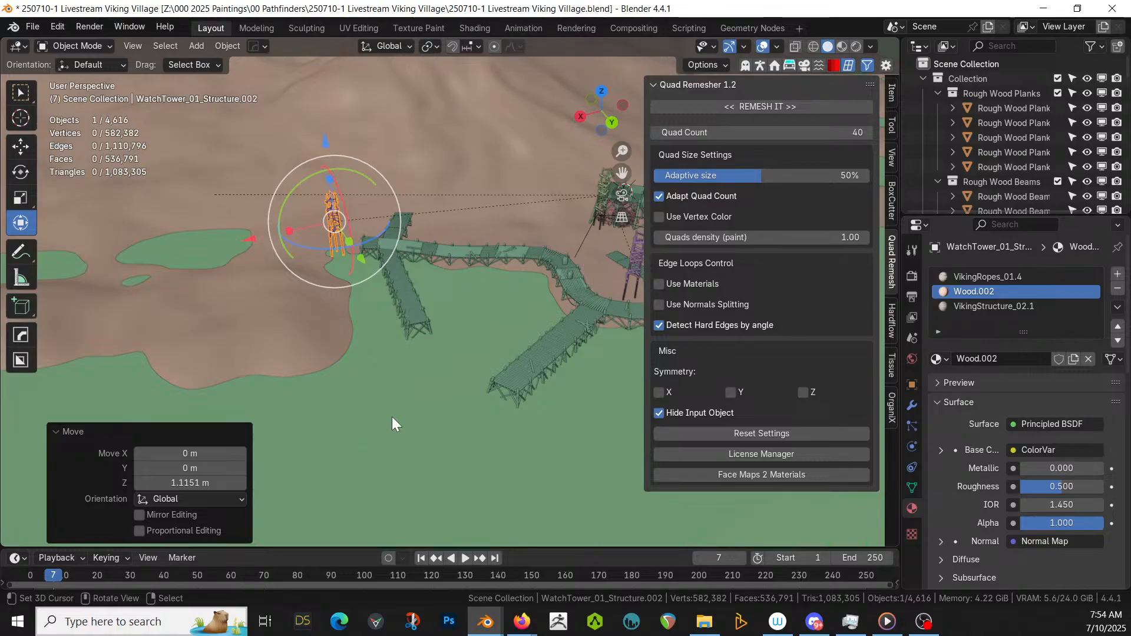
pyautogui.keyDown('shift'); pyautogui.moveTo(391, 416); pyautogui.dragTo(222, 419, button='middle'); pyautogui.keyUp('shift')
pyautogui.scroll(-3, 348, 369)
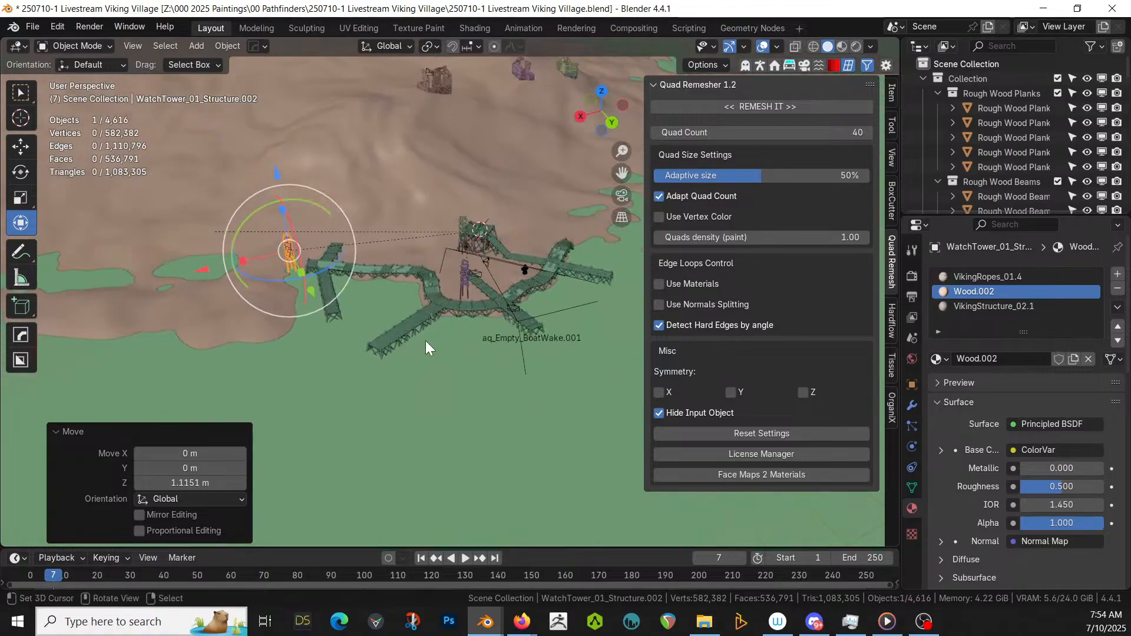
# - Place the 3D cursor on the hill between the three buildings, about X -32.9, Y 48.6, Z 23 m, and add a Bézier curve there
pyautogui.moveTo(425, 340); pyautogui.dragTo(366, 401, button='middle')
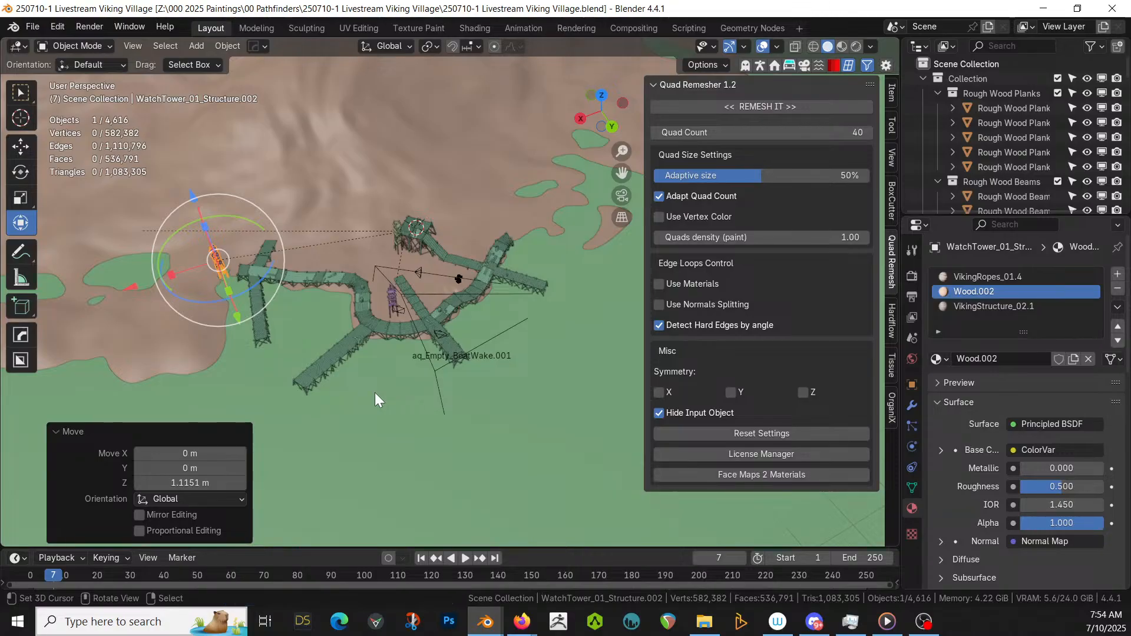
pyautogui.moveTo(439, 342); pyautogui.dragTo(462, 409, button='middle')
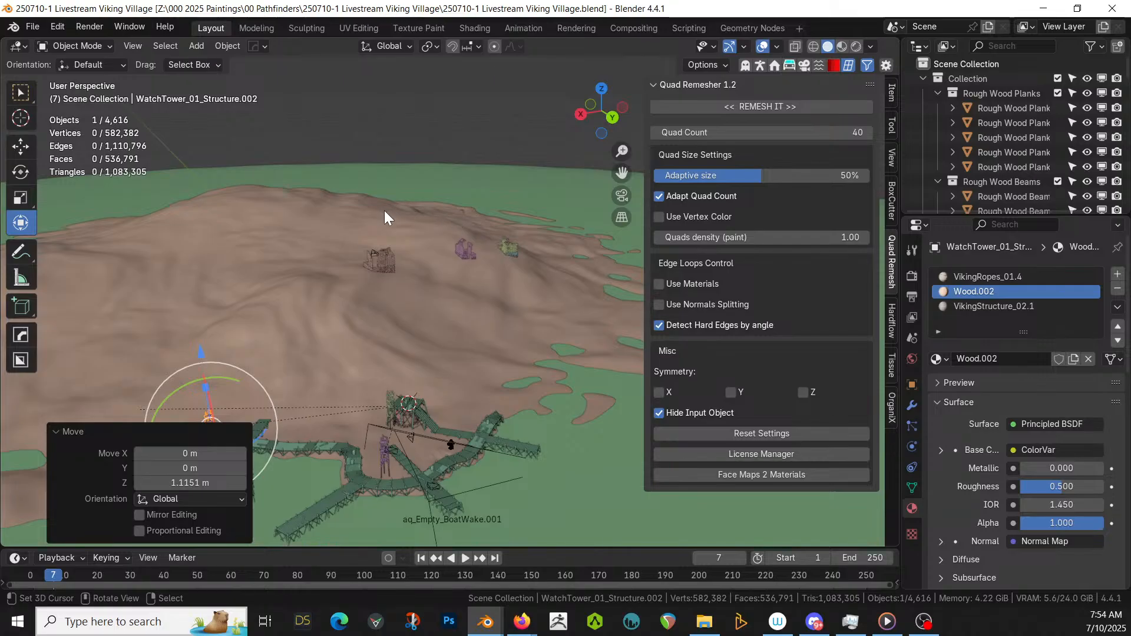
pyautogui.moveTo(384, 211); pyautogui.dragTo(582, 51, button='middle')
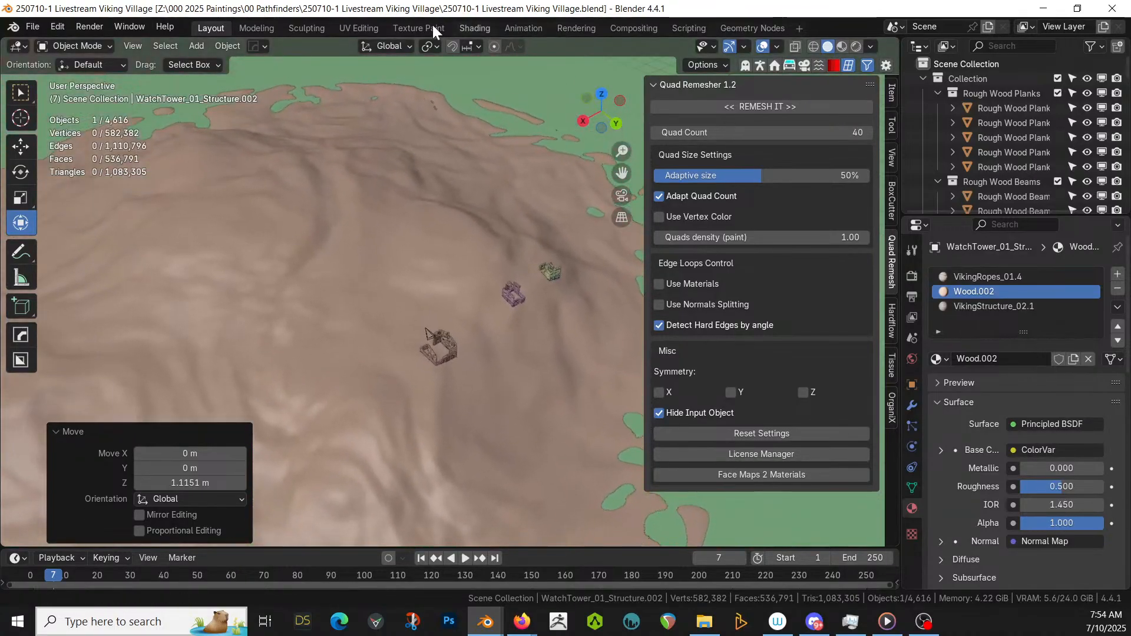
pyautogui.press('KP_7')
pyautogui.scroll(2, 459, 359)
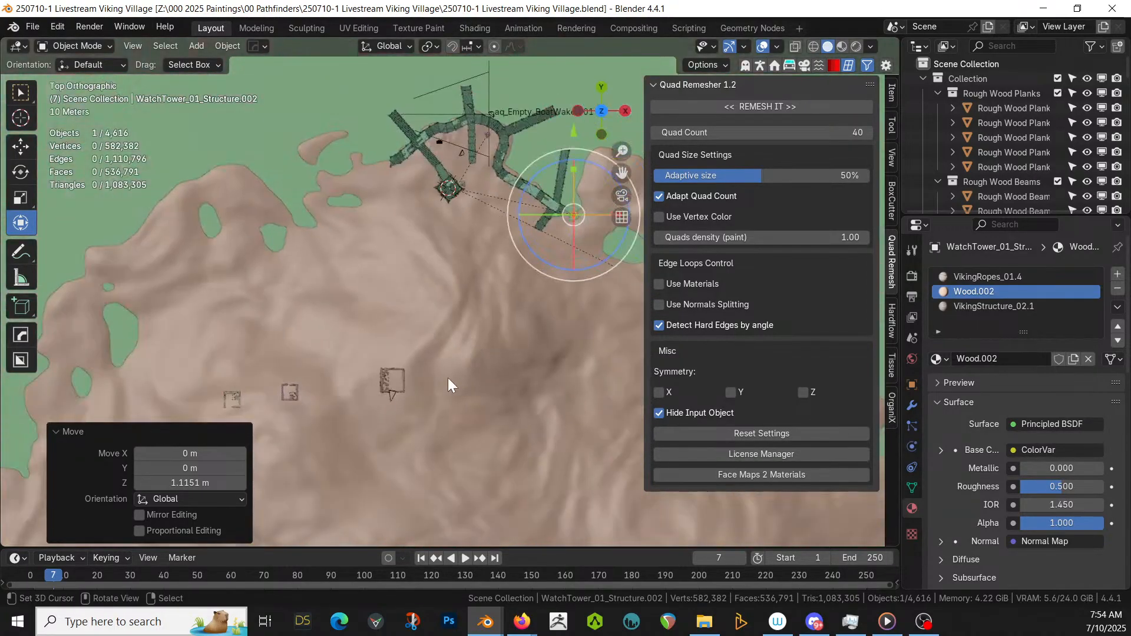
pyautogui.keyDown('shift'); pyautogui.moveTo(448, 378); pyautogui.dragTo(484, 250, button='middle'); pyautogui.keyUp('shift')
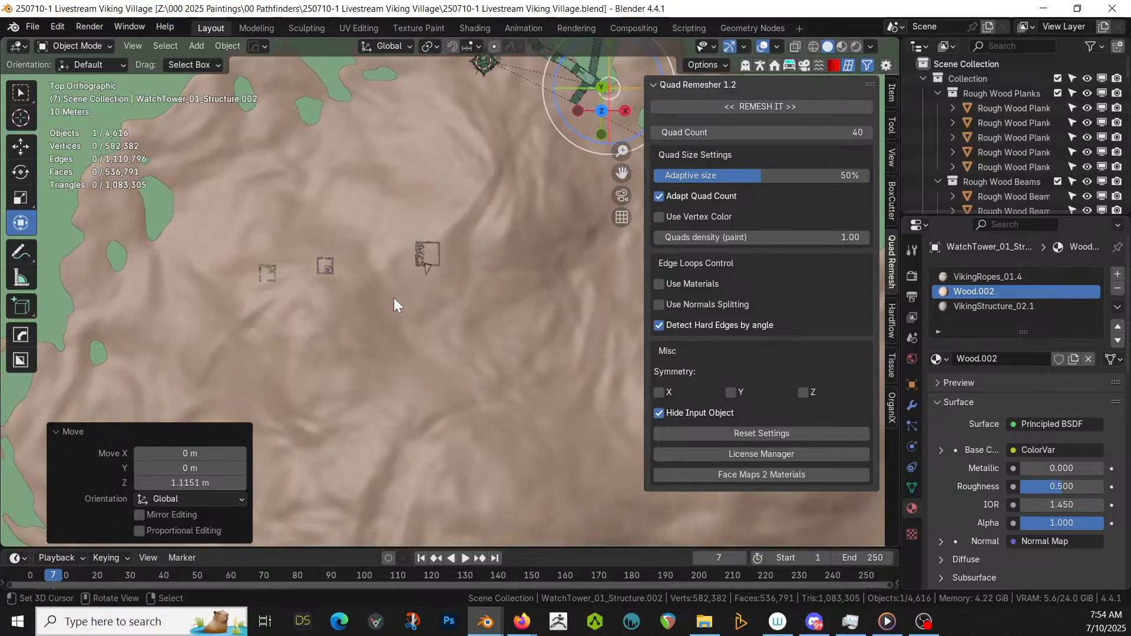
pyautogui.click(363, 337)
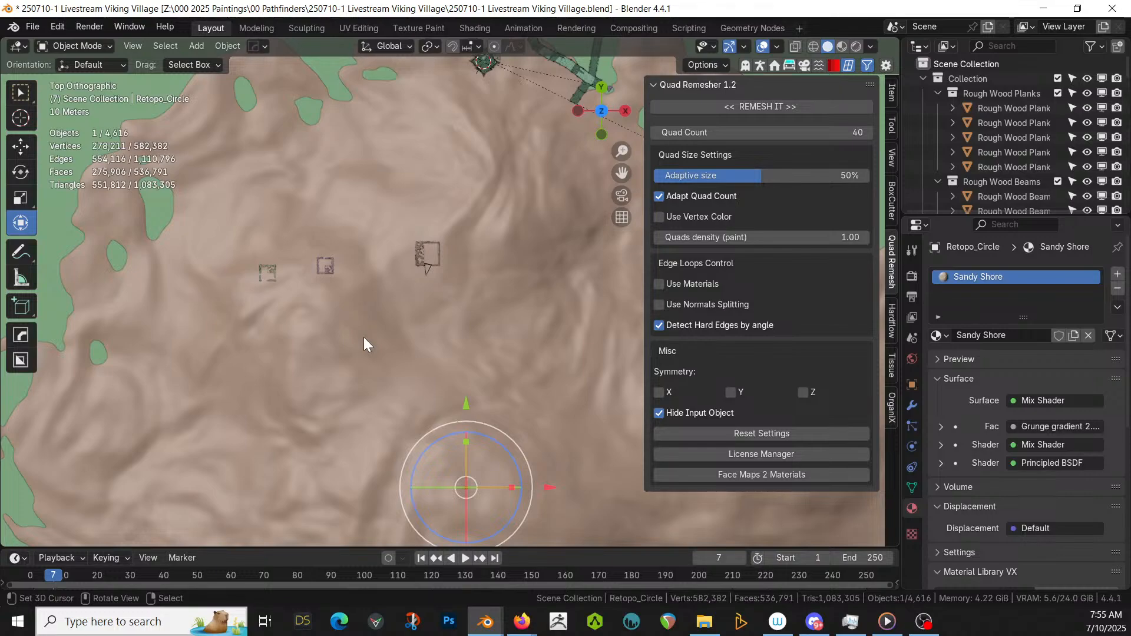
pyautogui.click(363, 337)
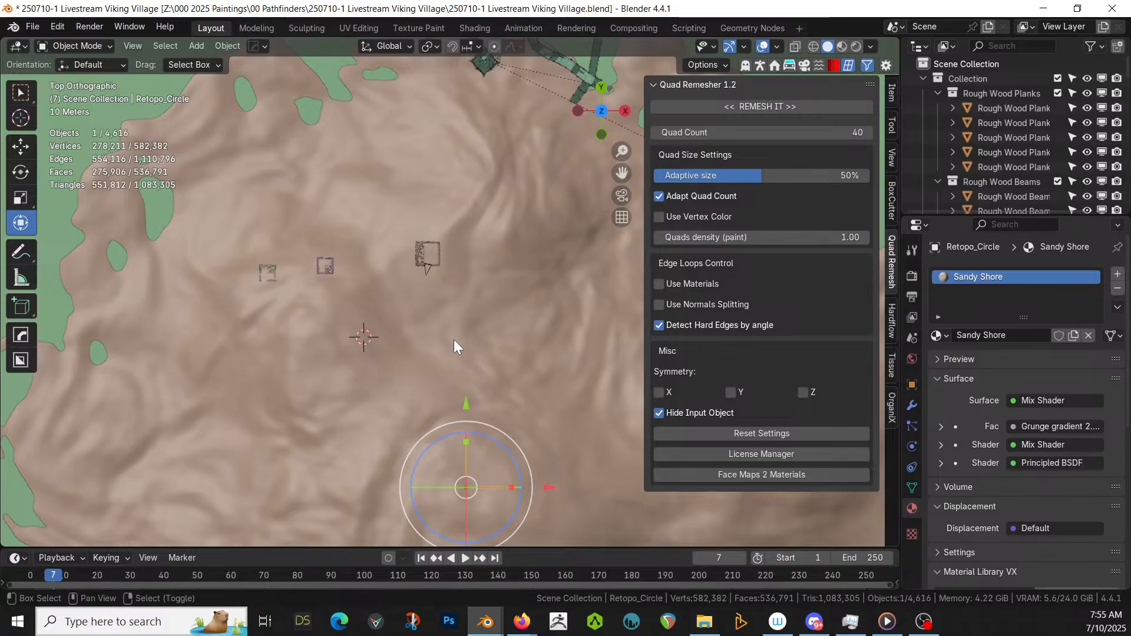
pyautogui.hotkey('shift', 'a')
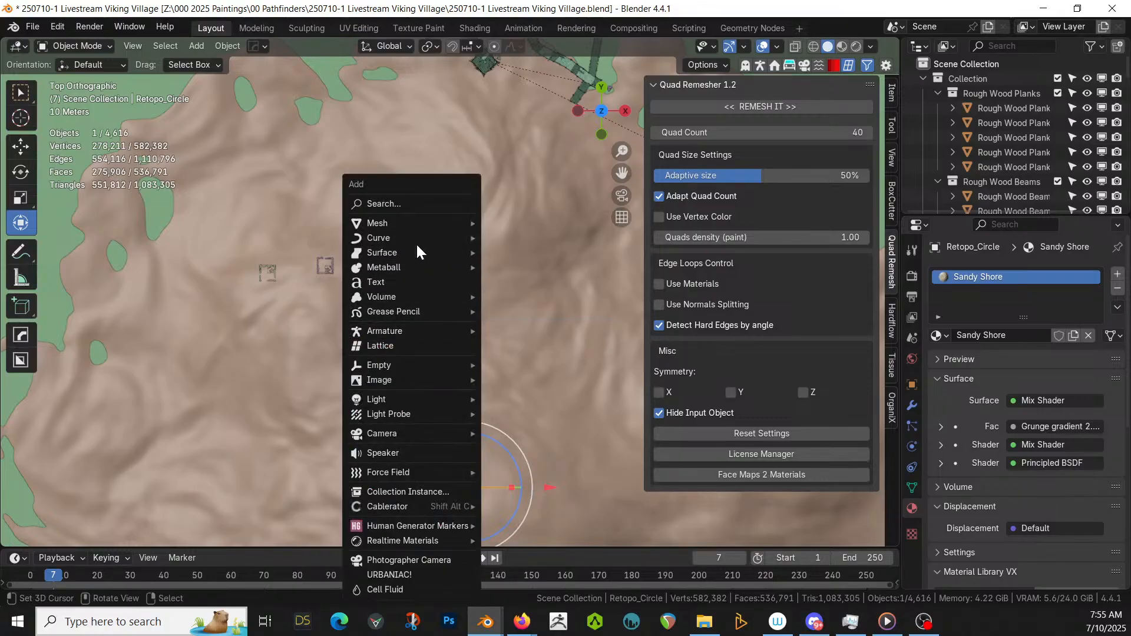
pyautogui.moveTo(397, 232)
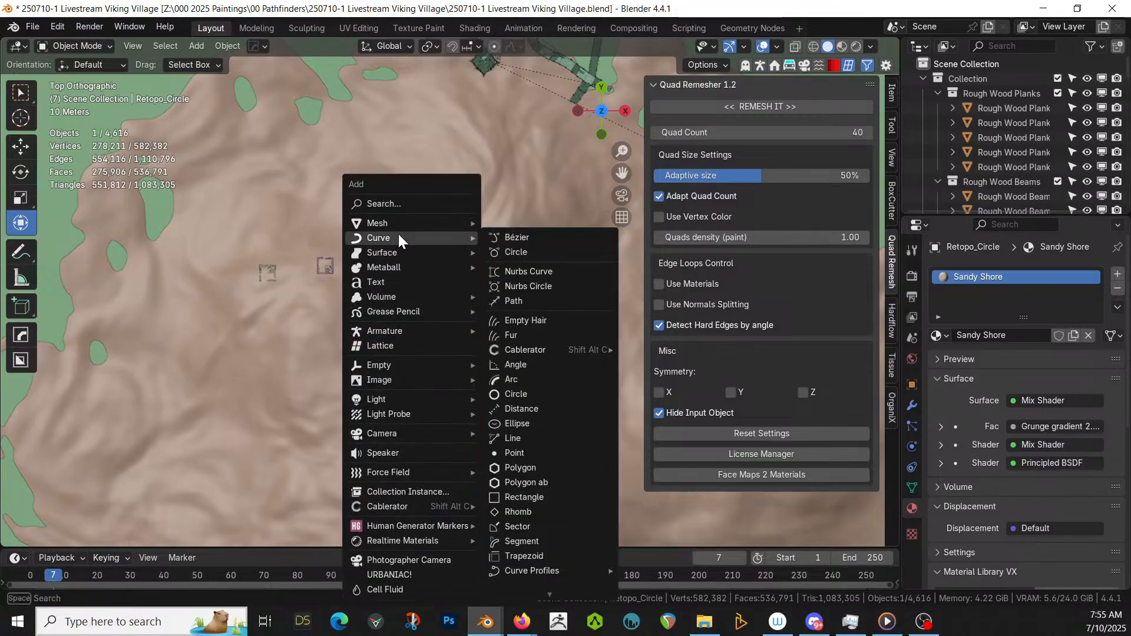
pyautogui.click(515, 238)
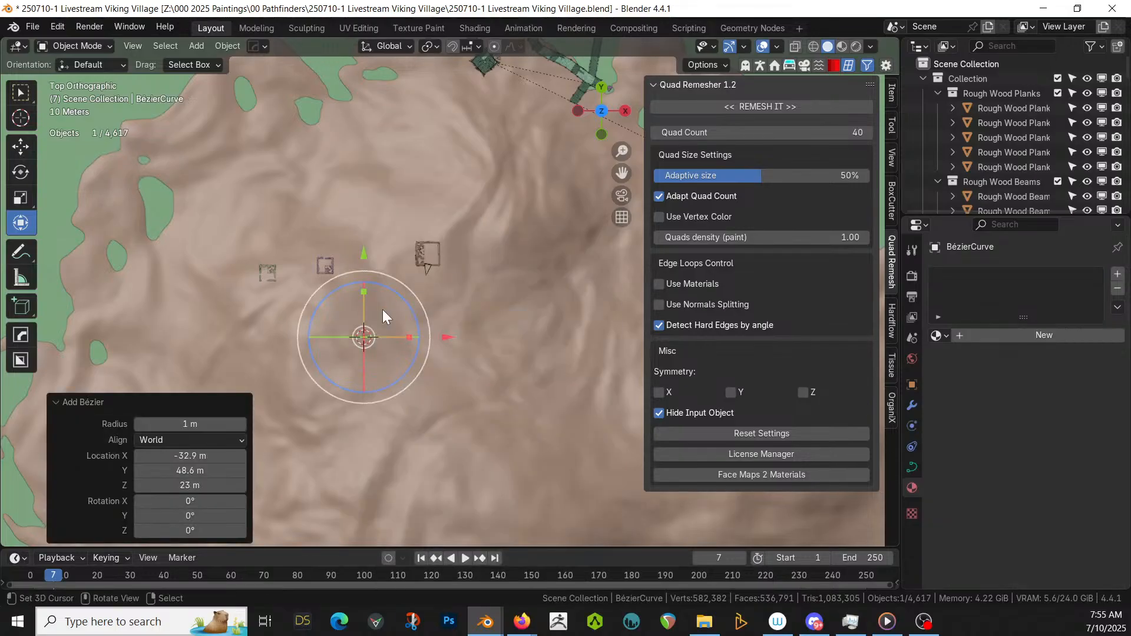
# - Delete all default points of the new Bézier curve in Edit Mode and activate the curve Draw tool
pyautogui.press('Tab')
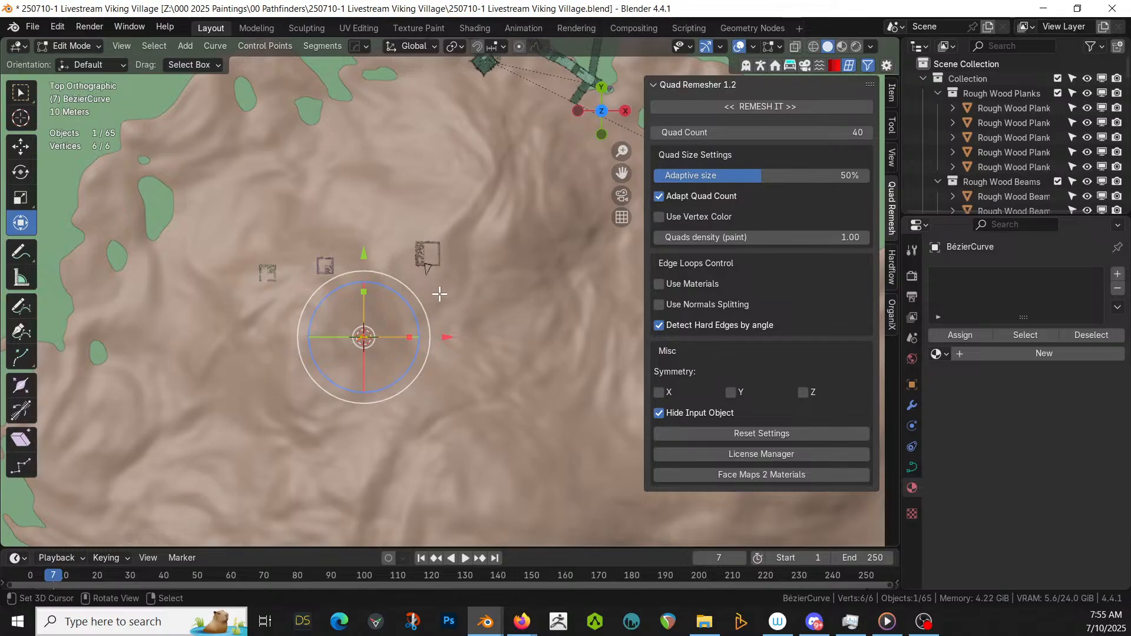
pyautogui.press('x')
pyautogui.click(413, 290)
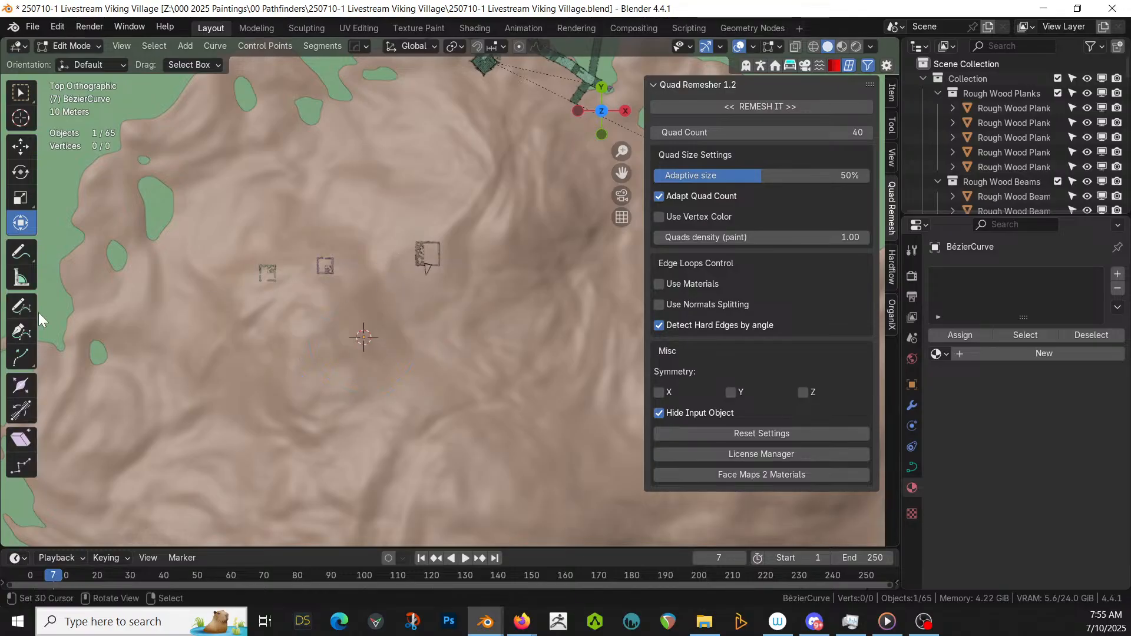
pyautogui.click(20, 308)
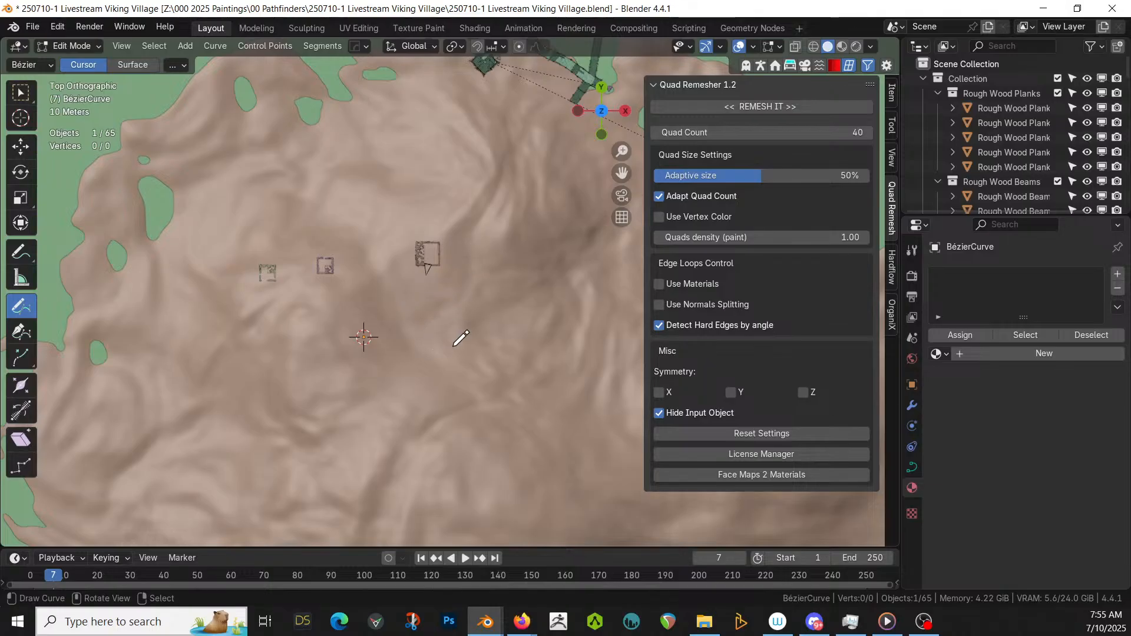
# - Try a freehand curve loop around the three hilltop buildings at cursor depth, and undo it
pyautogui.moveTo(464, 311); pyautogui.dragTo(462, 293)
pyautogui.moveTo(447, 239)
pyautogui.mouseDown()
pyautogui.moveTo(414, 234)
pyautogui.moveTo(353, 253)
pyautogui.mouseUp()
pyautogui.moveTo(316, 256)
pyautogui.mouseDown()
pyautogui.moveTo(276, 259)
pyautogui.moveTo(230, 287)
pyautogui.moveTo(263, 370)
pyautogui.mouseUp()
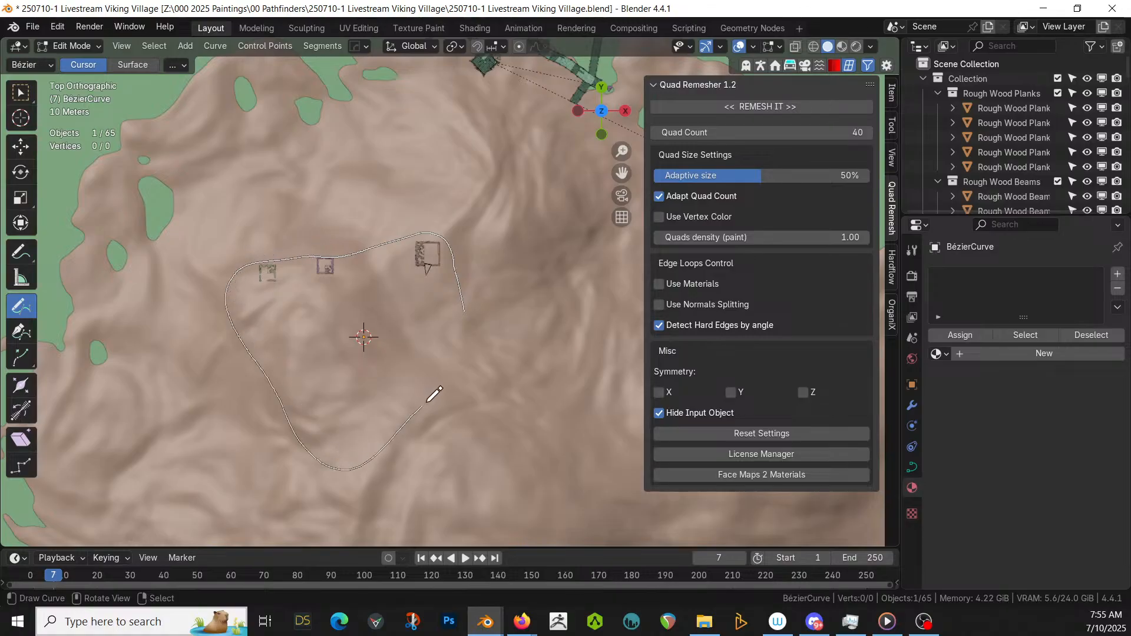
pyautogui.moveTo(428, 401); pyautogui.dragTo(470, 339)
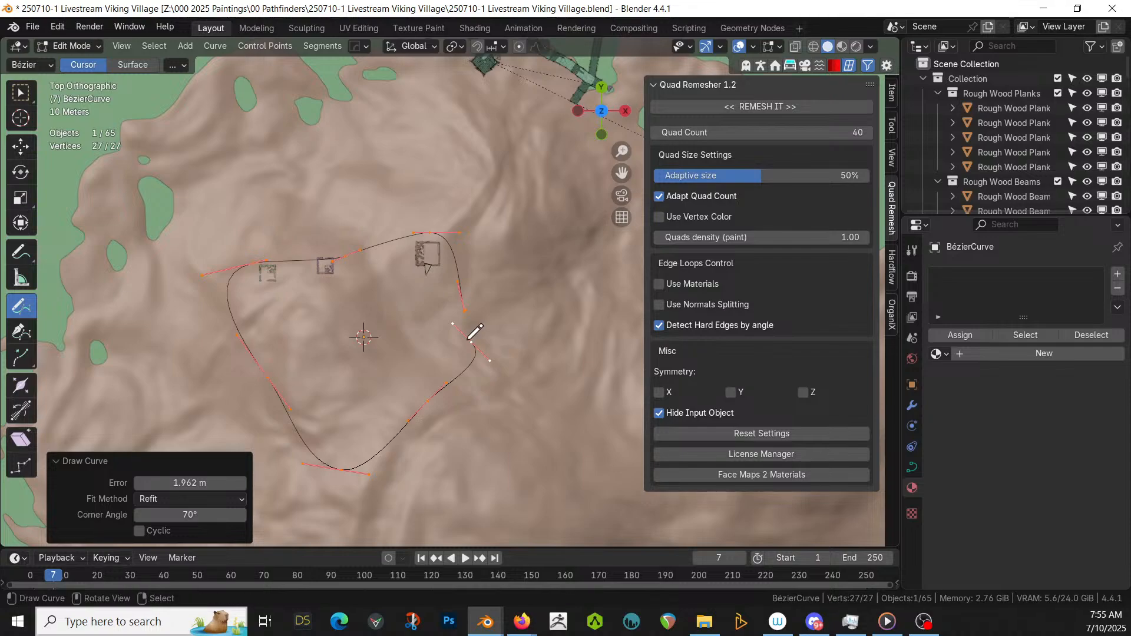
pyautogui.hotkey('ctrl', 'z')
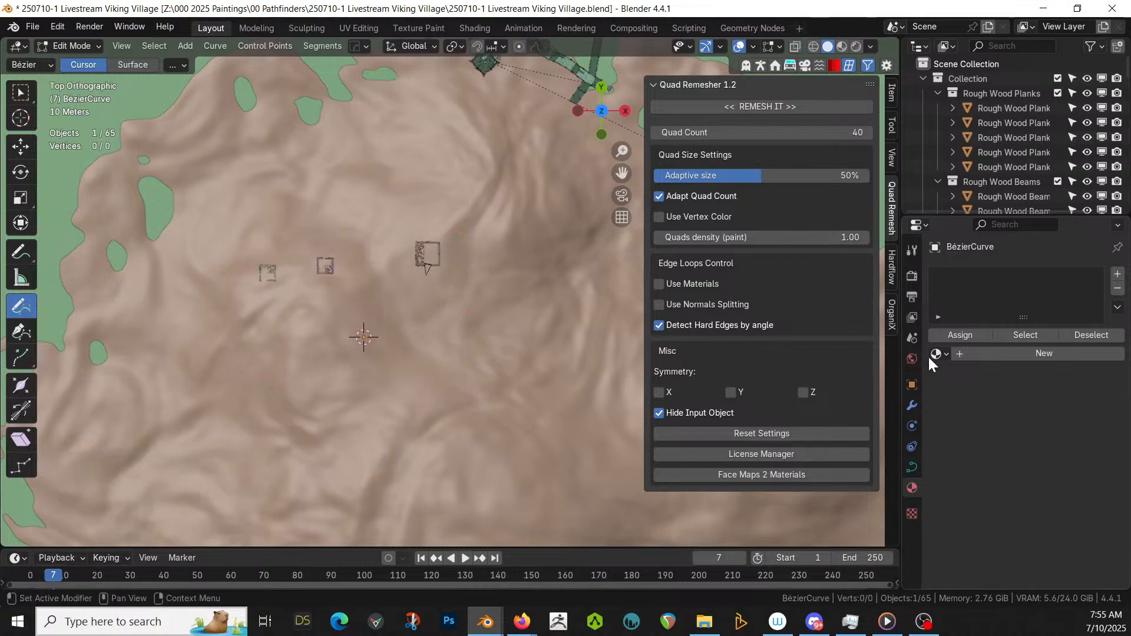
# - Set the Draw tool's depth to Surface and draw a nearly closed loop on the terrain around the three hilltop buildings
pyautogui.click(911, 276)
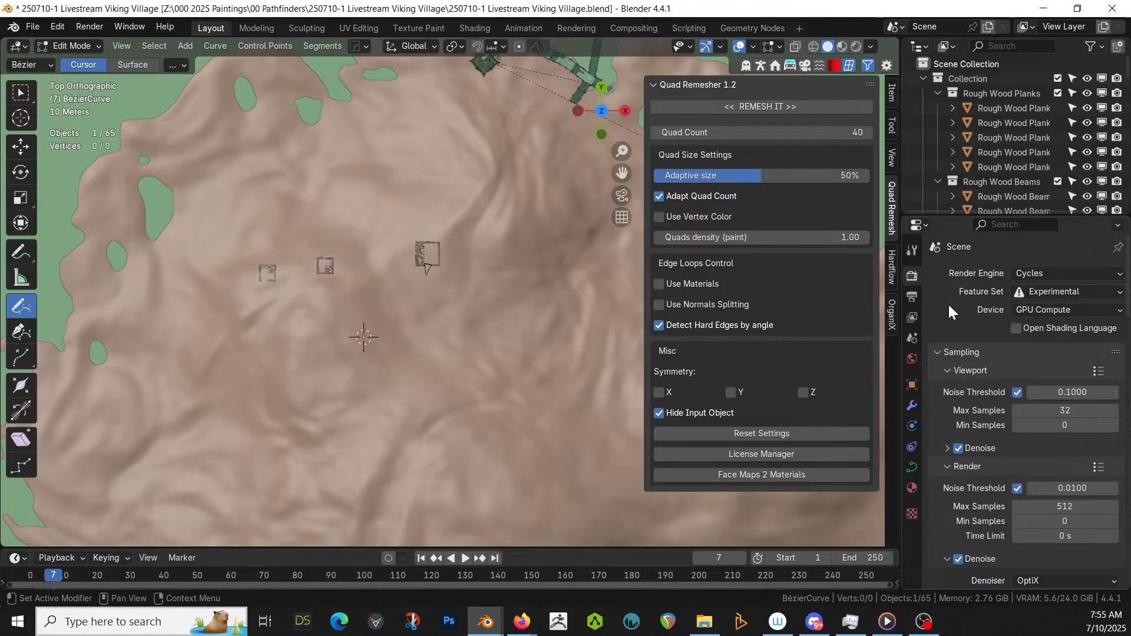
pyautogui.click(911, 251)
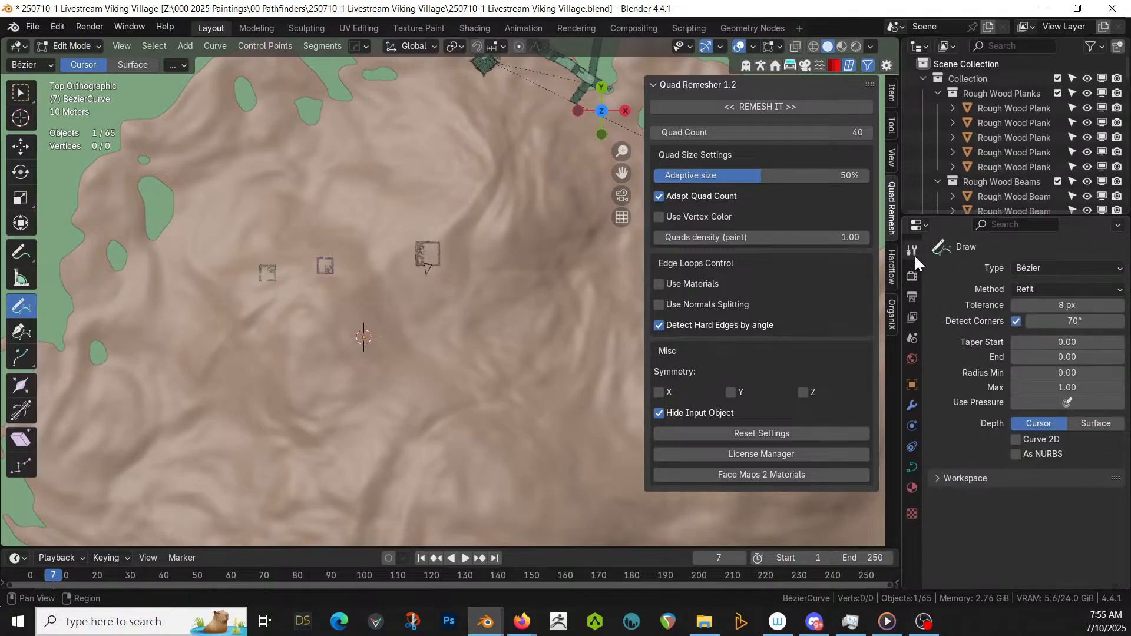
pyautogui.click(1095, 423)
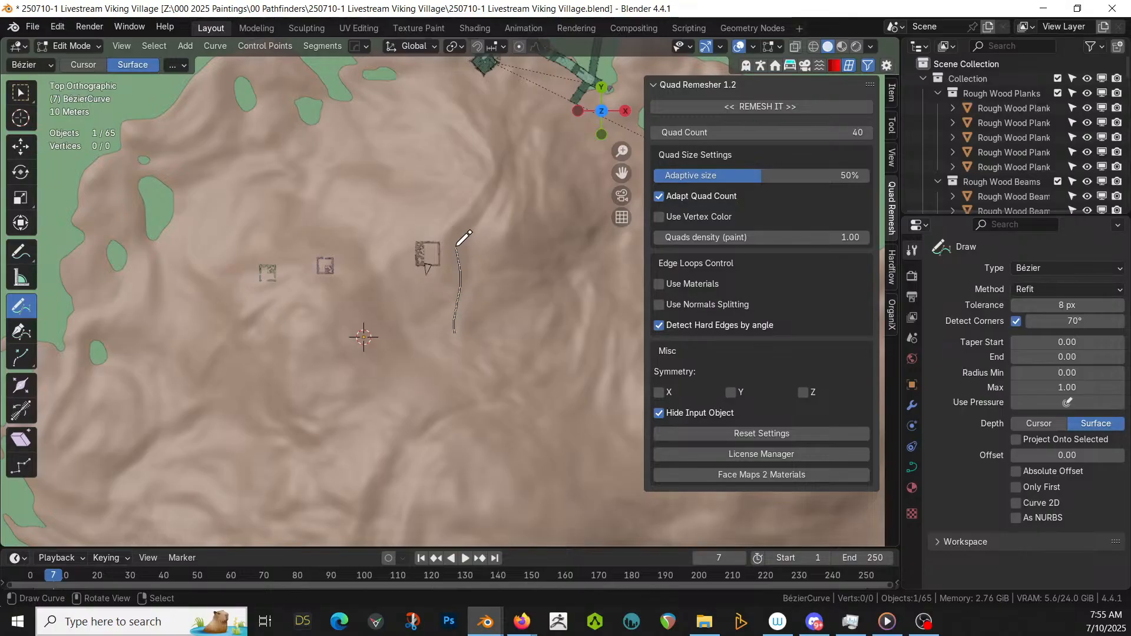
pyautogui.moveTo(457, 246)
pyautogui.mouseDown()
pyautogui.moveTo(442, 228)
pyautogui.moveTo(367, 247)
pyautogui.mouseUp()
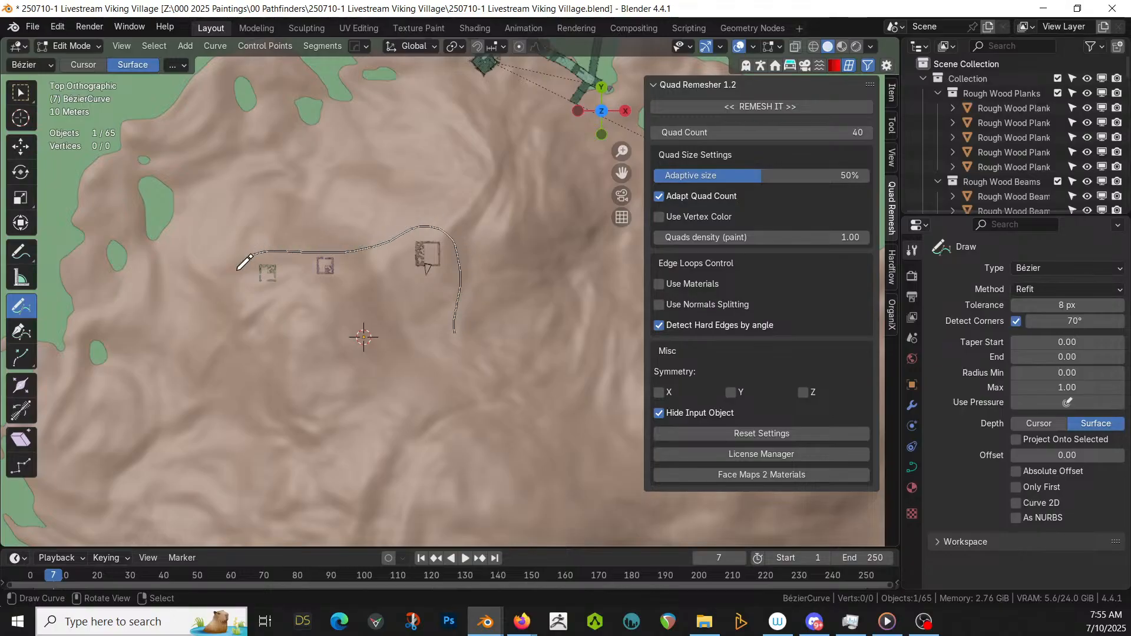
pyautogui.moveTo(238, 268)
pyautogui.mouseDown()
pyautogui.moveTo(240, 311)
pyautogui.moveTo(370, 420)
pyautogui.mouseUp()
pyautogui.moveTo(453, 370); pyautogui.dragTo(453, 370)
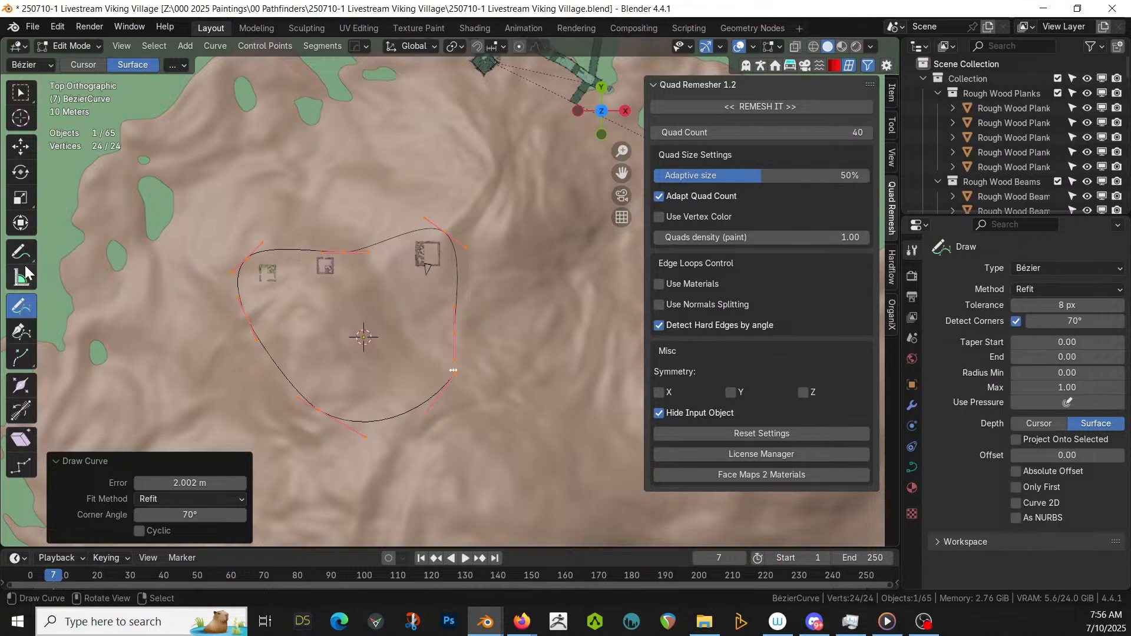
# - Delete the stray end point that hooks back at the closing end of the drawn curve
pyautogui.click(30, 224)
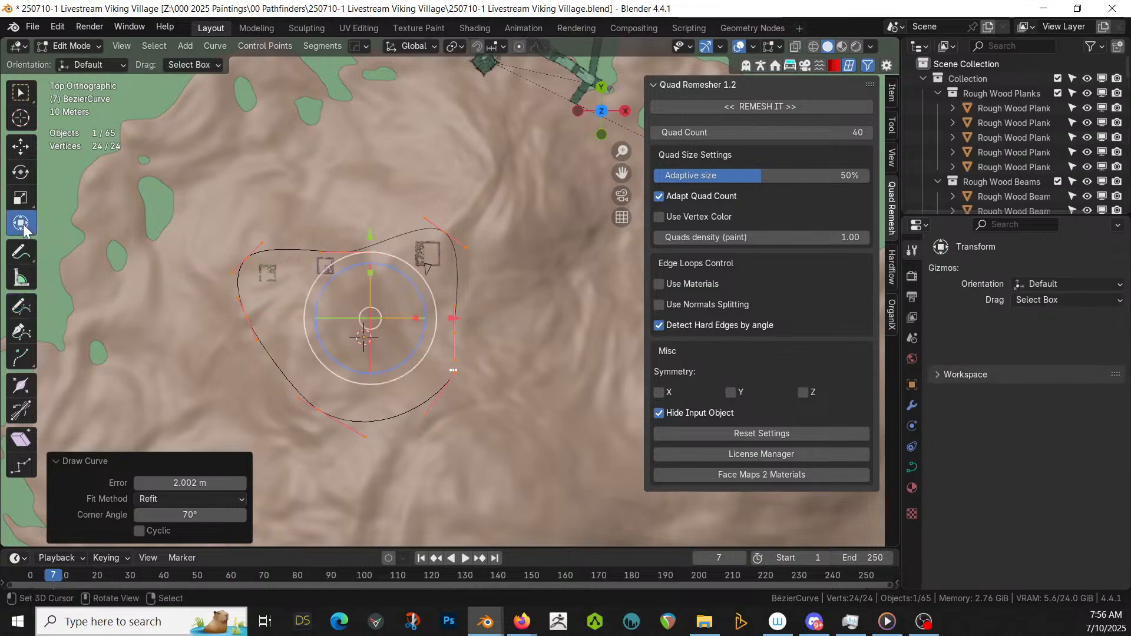
pyautogui.click(457, 371)
pyautogui.press('KP_Decimal')
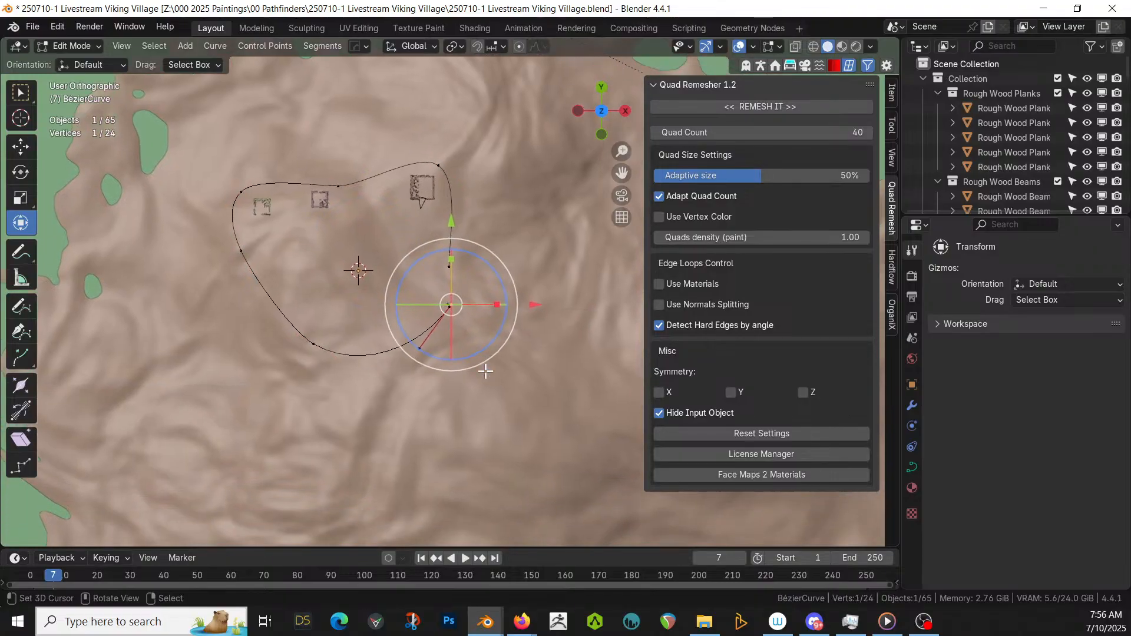
pyautogui.scroll(13, 485, 371)
pyautogui.scroll(4, 486, 371)
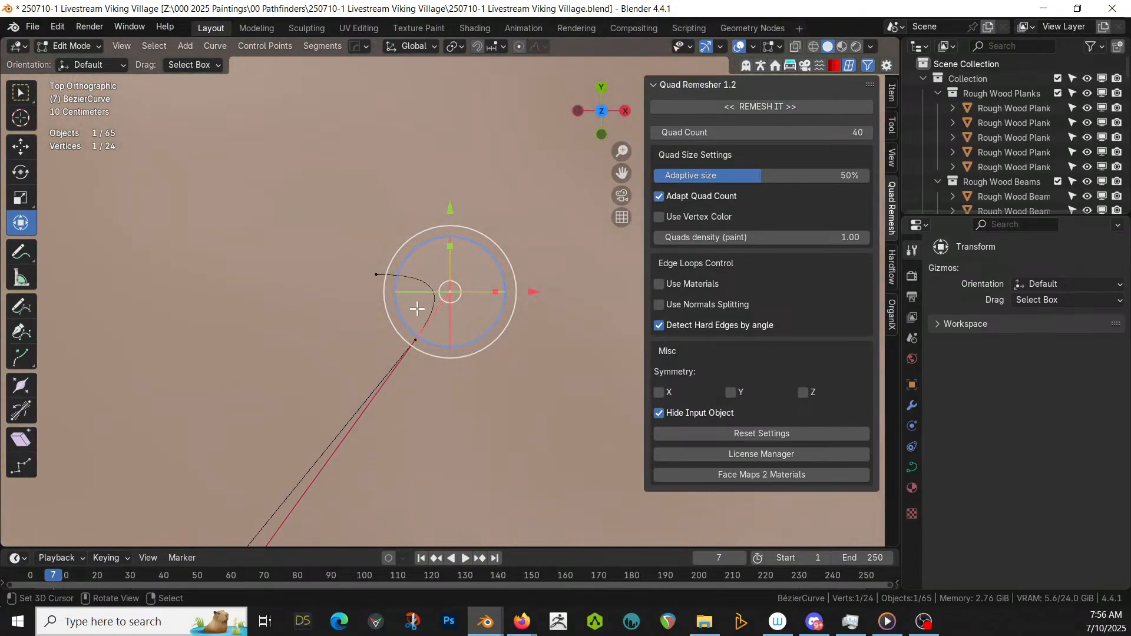
pyautogui.hotkey('alt', 'a')
pyautogui.click(376, 272)
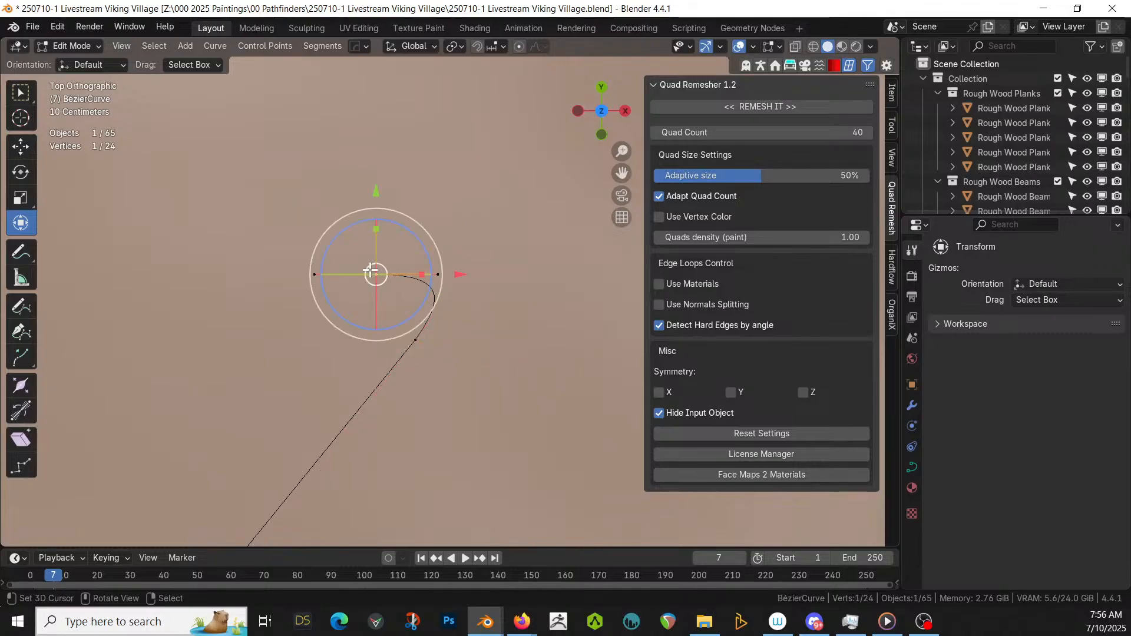
pyautogui.press('x')
pyautogui.click(344, 270)
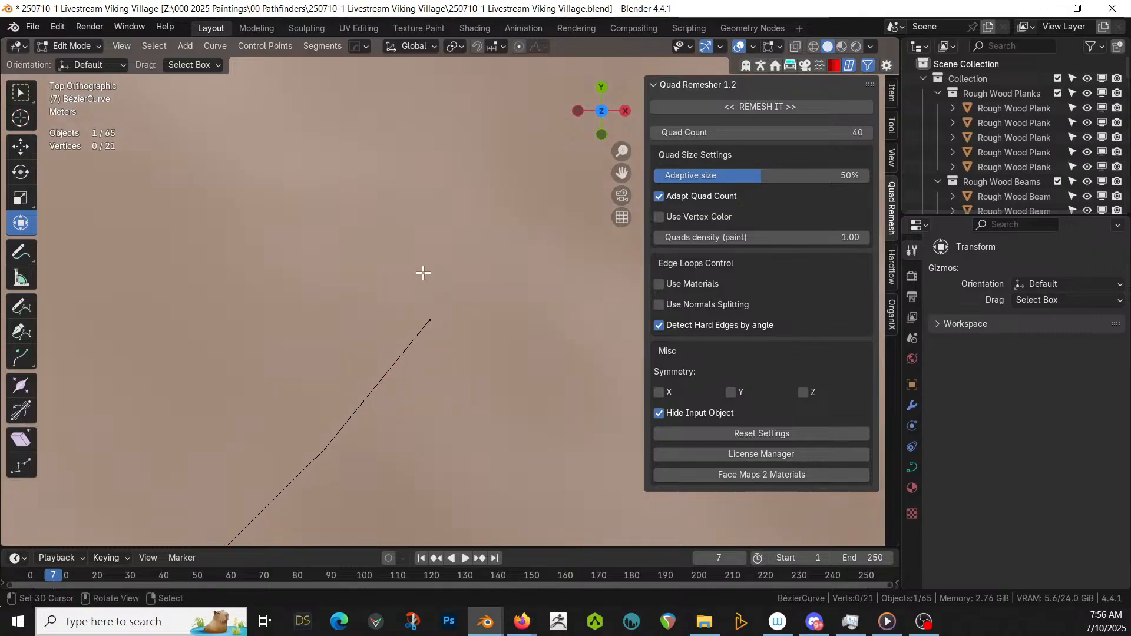
# - Return to Object Mode and give the loop curve an Extrude of 5 m, reduced to 4 m, to form a wall
pyautogui.scroll(-20, 424, 270)
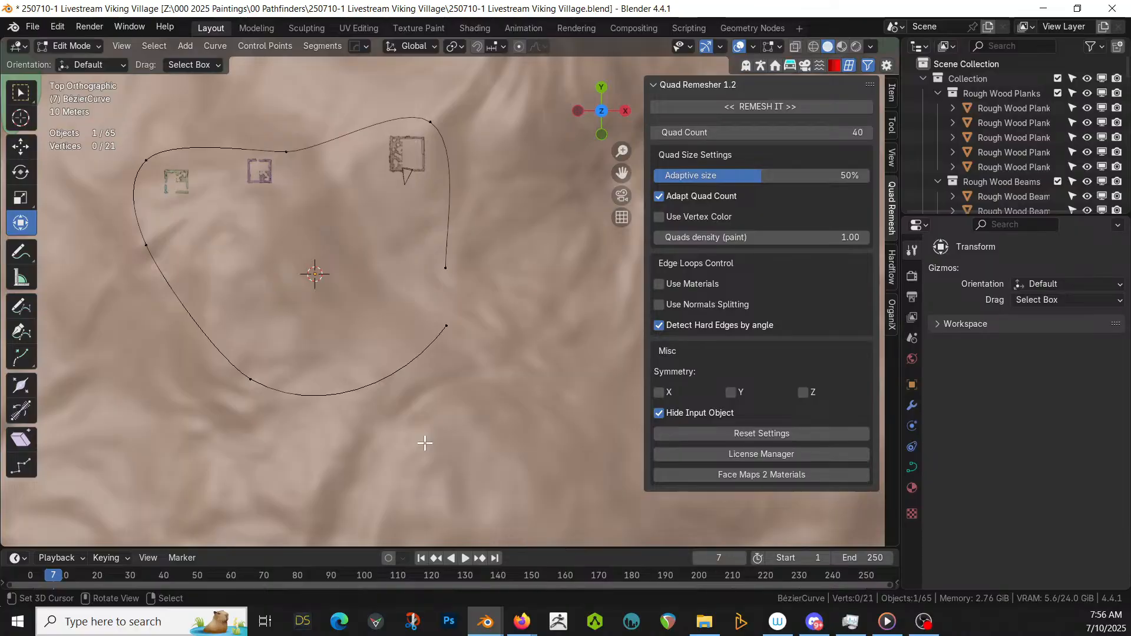
pyautogui.moveTo(424, 441); pyautogui.dragTo(388, 367, button='middle')
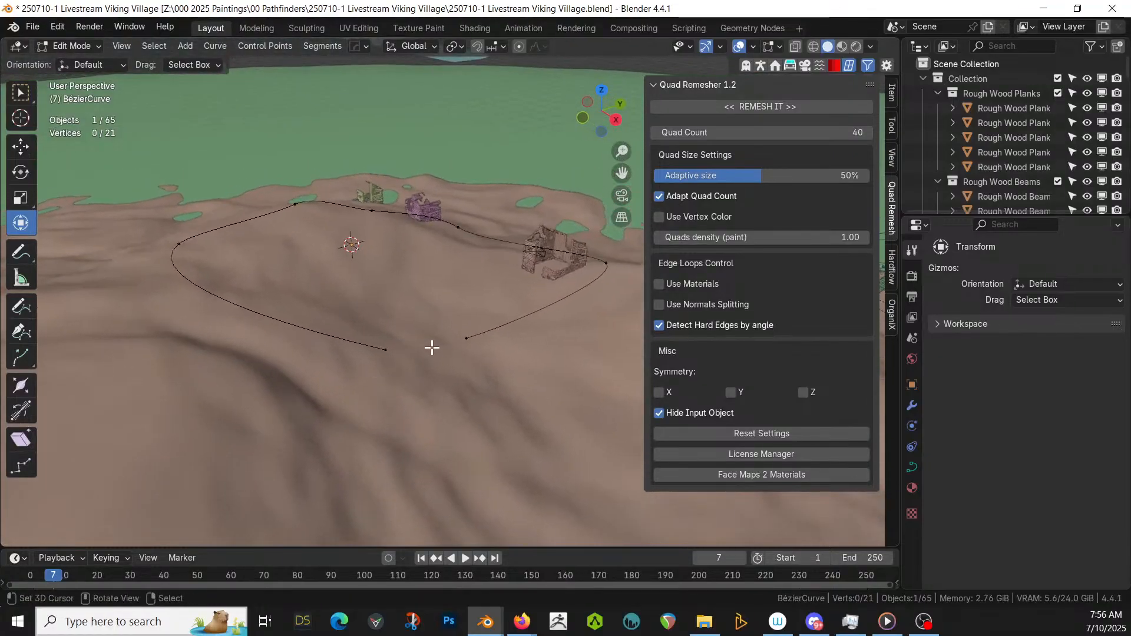
pyautogui.press('Tab')
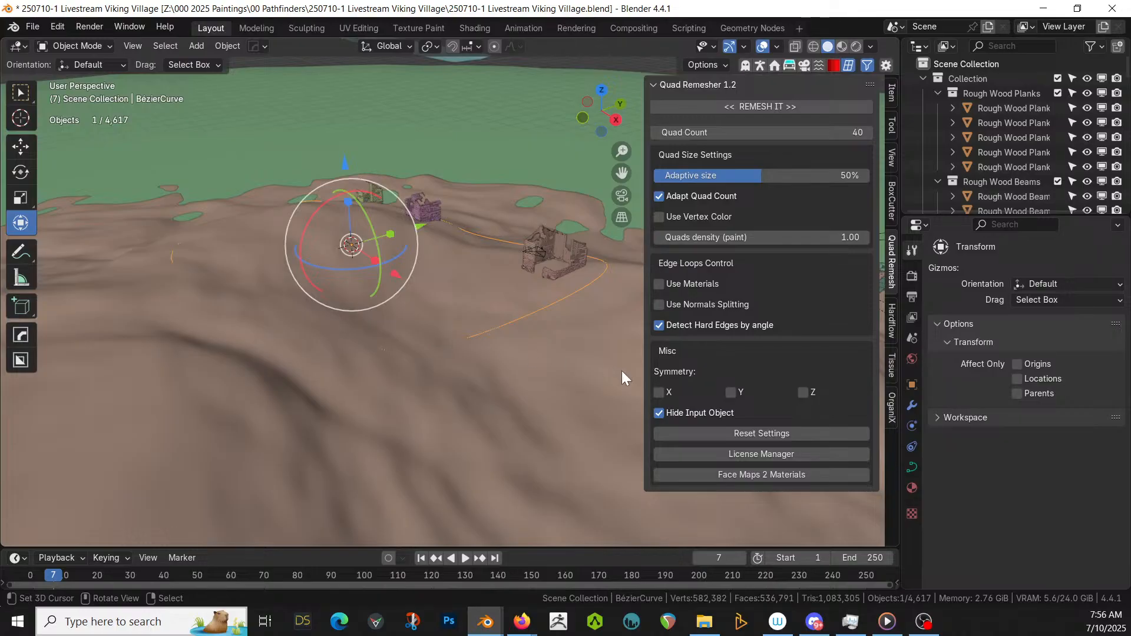
pyautogui.click(912, 468)
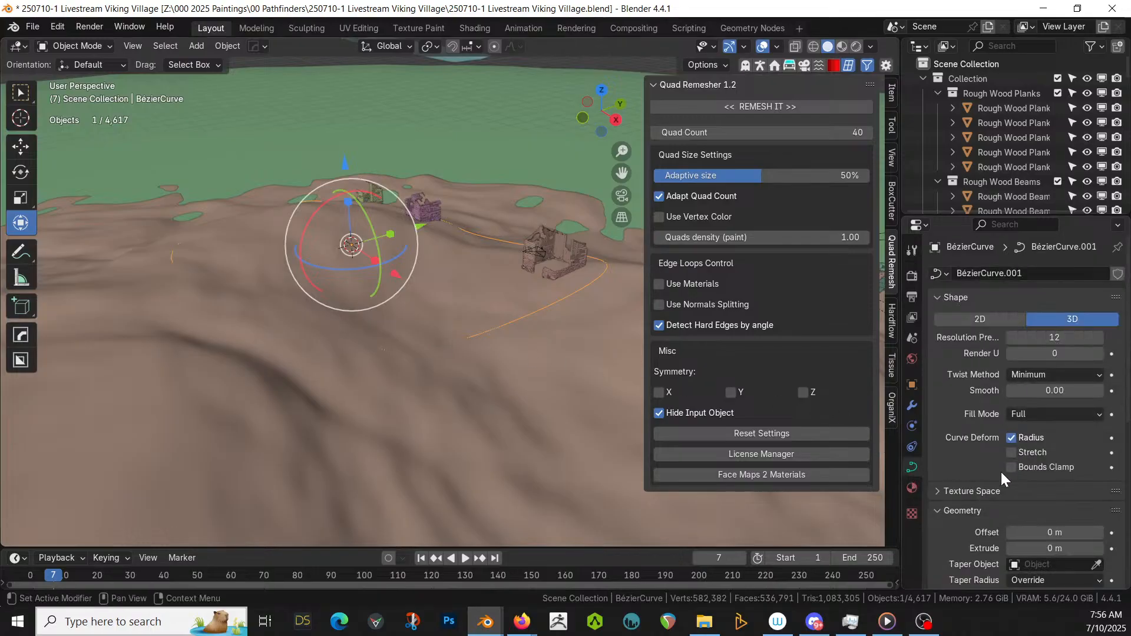
pyautogui.click(1034, 549)
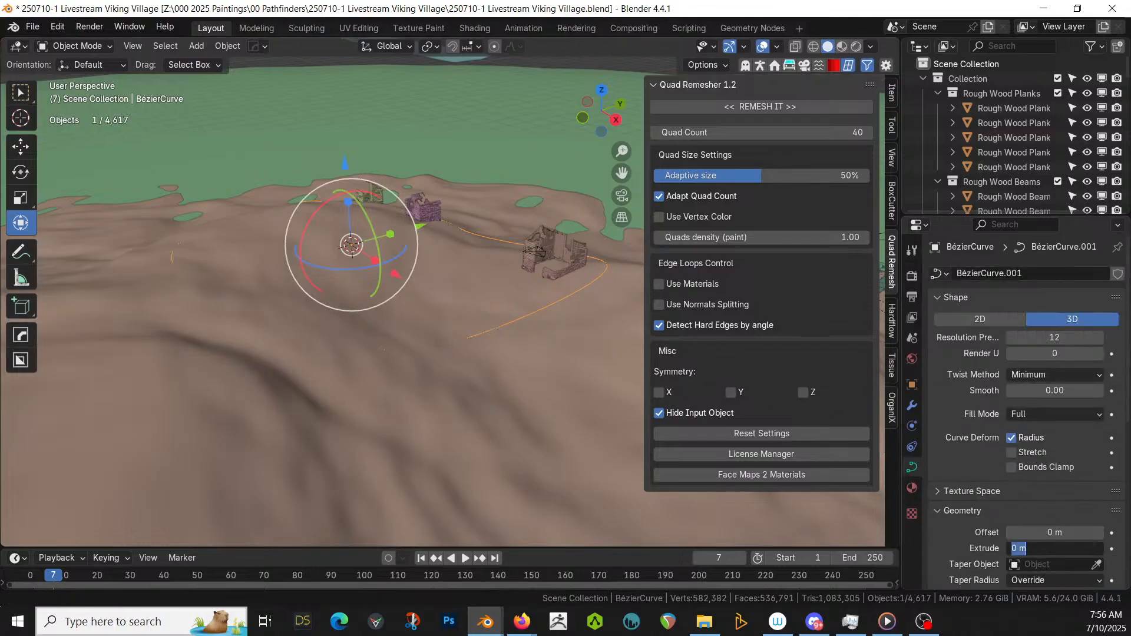
pyautogui.write('5')
pyautogui.press('Return')
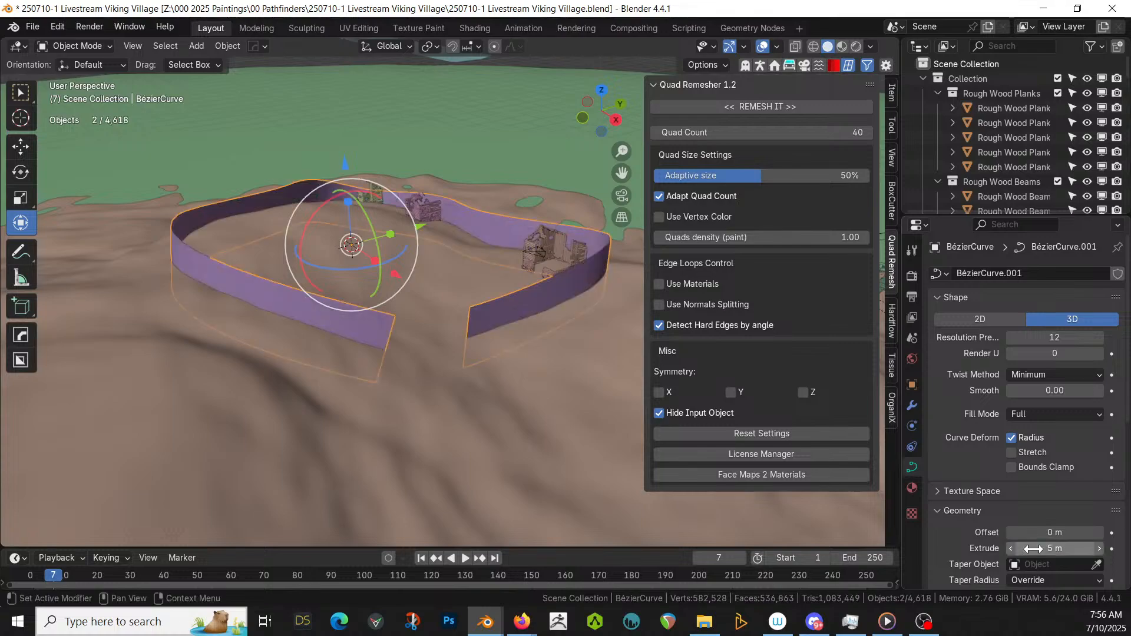
pyautogui.click(1033, 549)
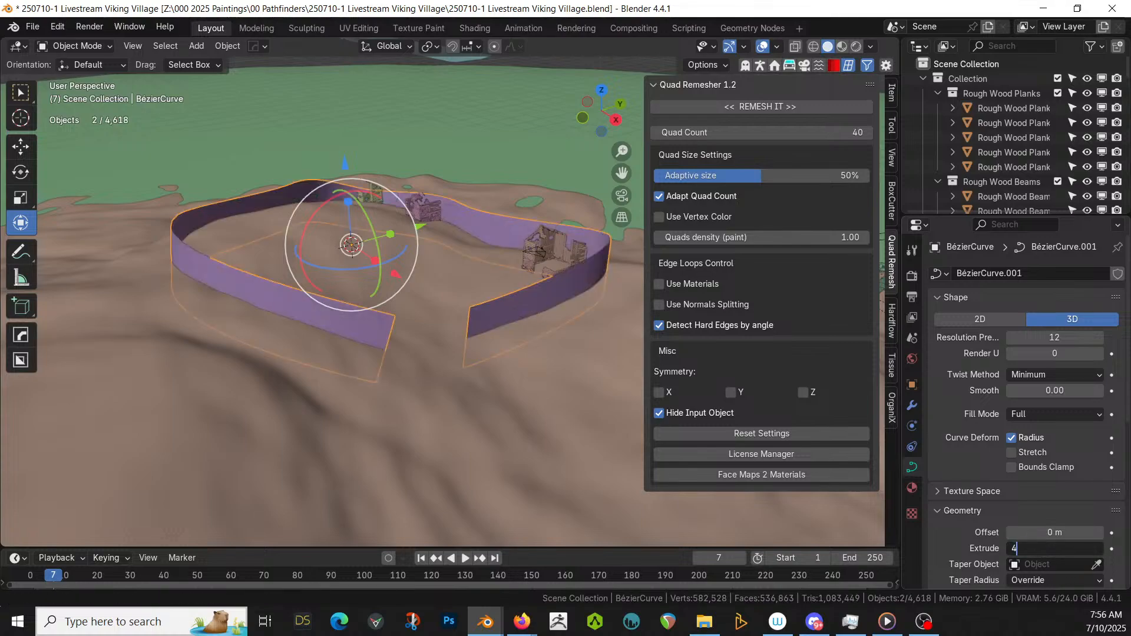
pyautogui.press('Return')
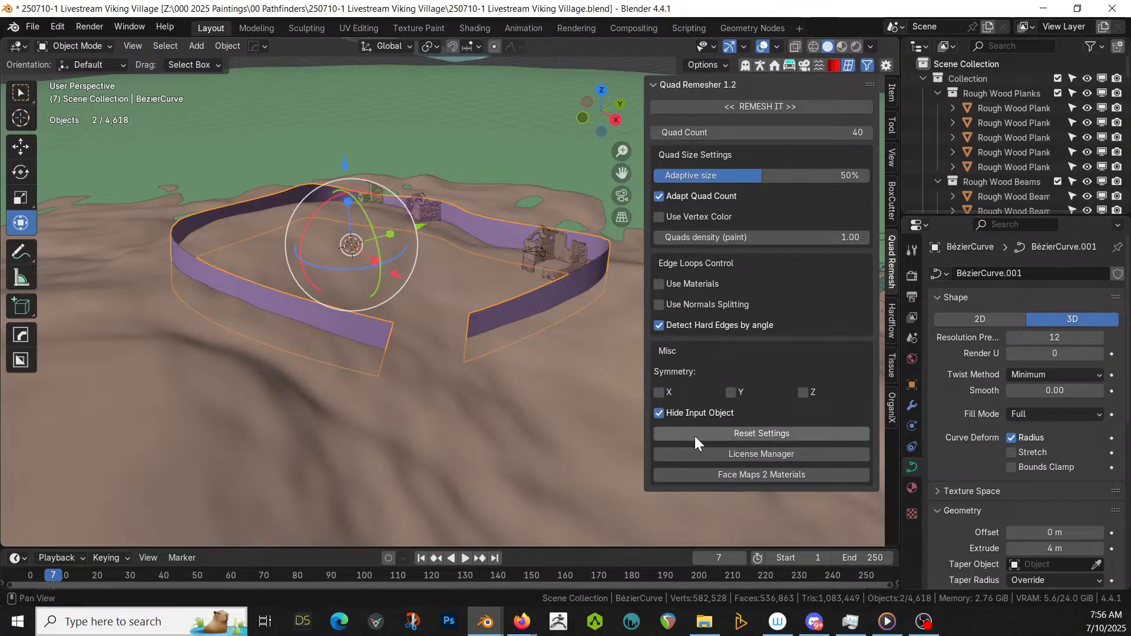
# - Raise the curve wall vertically by about 2.44 m so it sits higher above the terrain
pyautogui.press('g')
pyautogui.press('z')
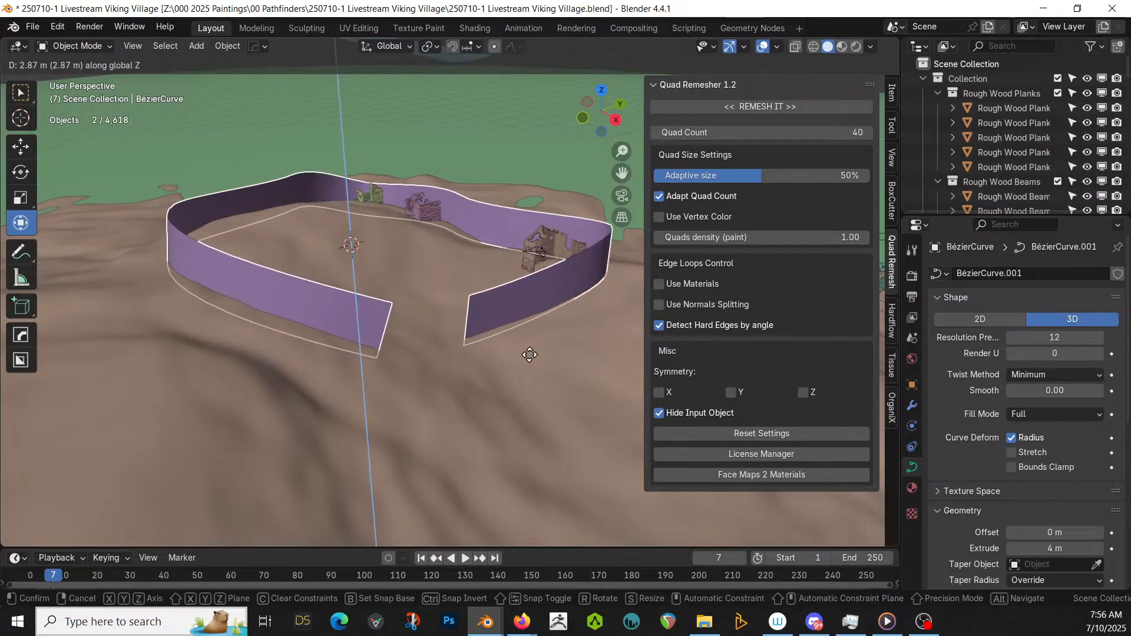
pyautogui.click(530, 357)
pyautogui.moveTo(538, 343); pyautogui.dragTo(405, 279, button='middle')
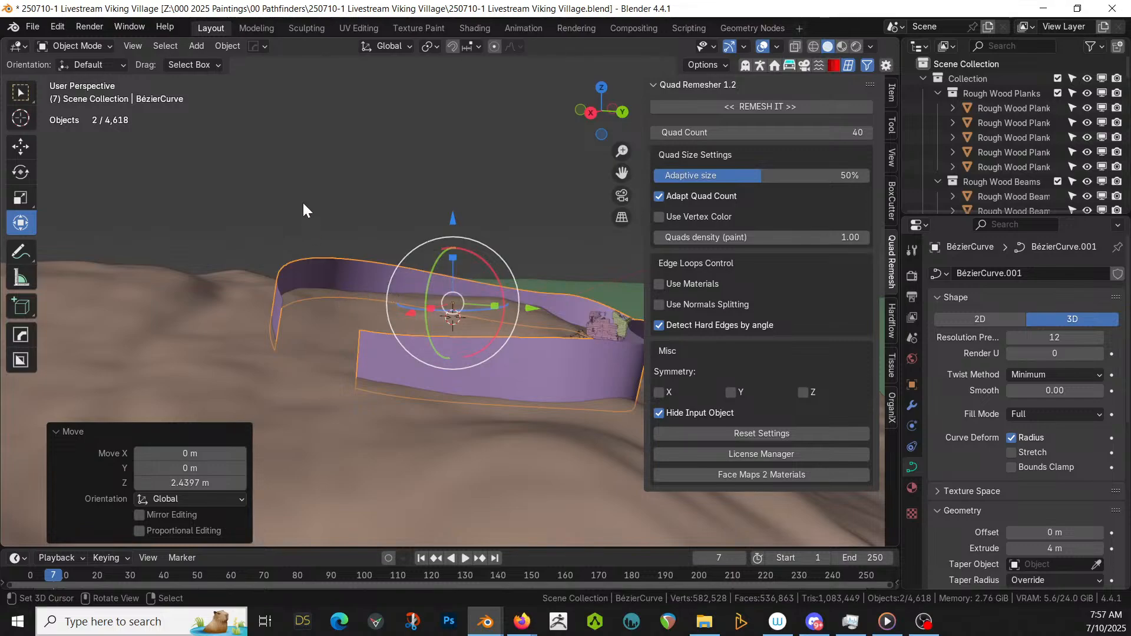
pyautogui.moveTo(304, 200); pyautogui.dragTo(175, 280, button='middle')
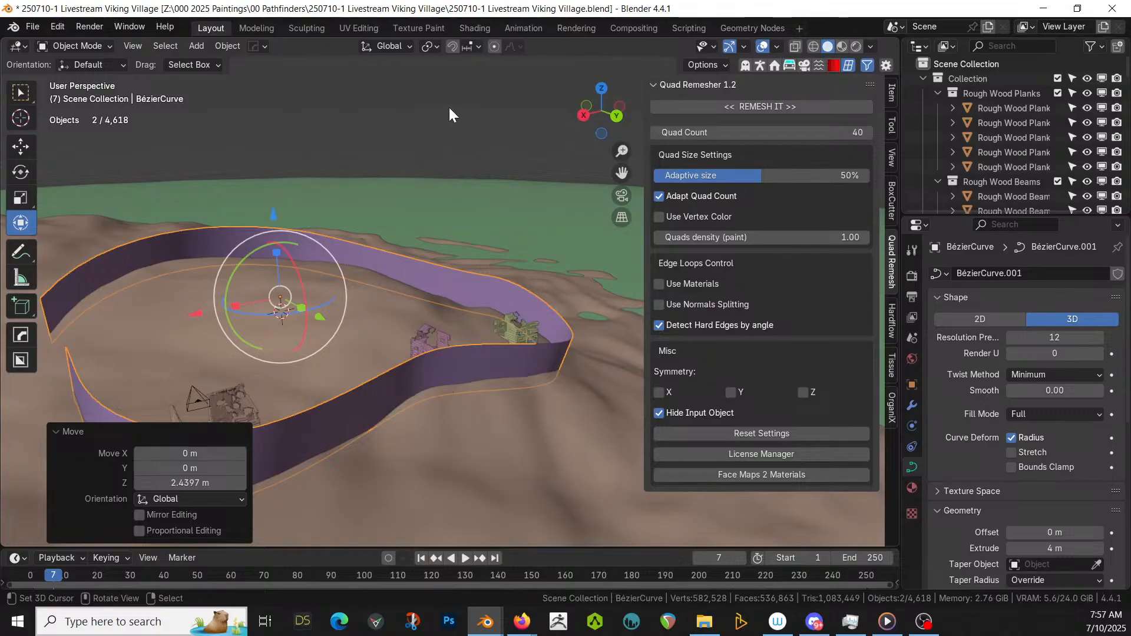
# - Convert the extruded wall curve to a mesh and check its topology in Edit Mode
pyautogui.press('q')
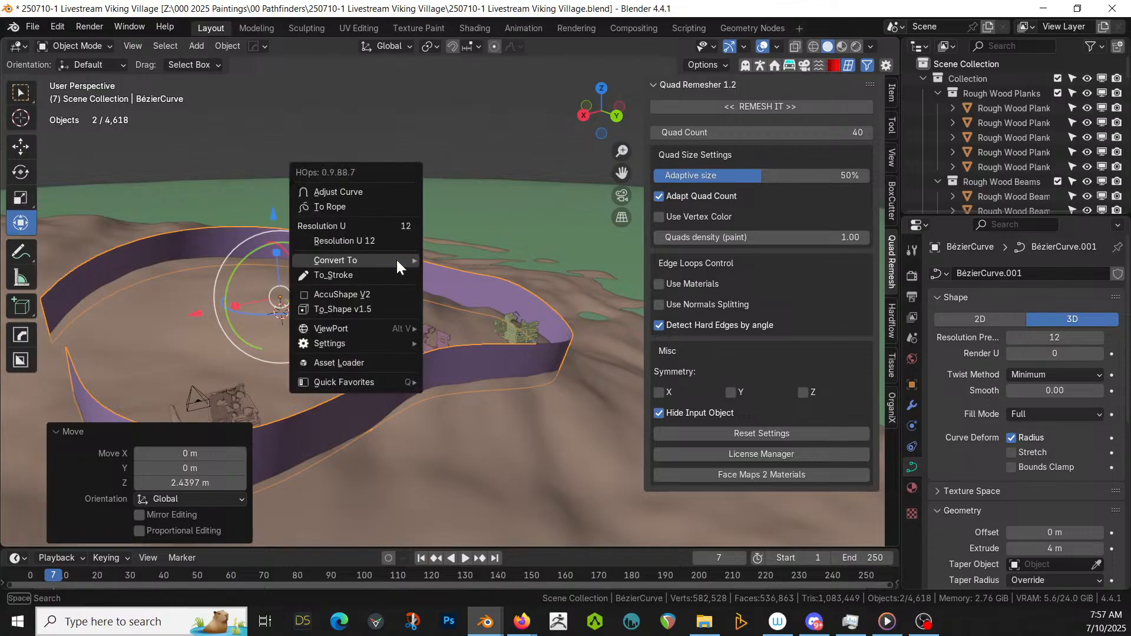
pyautogui.moveTo(397, 259)
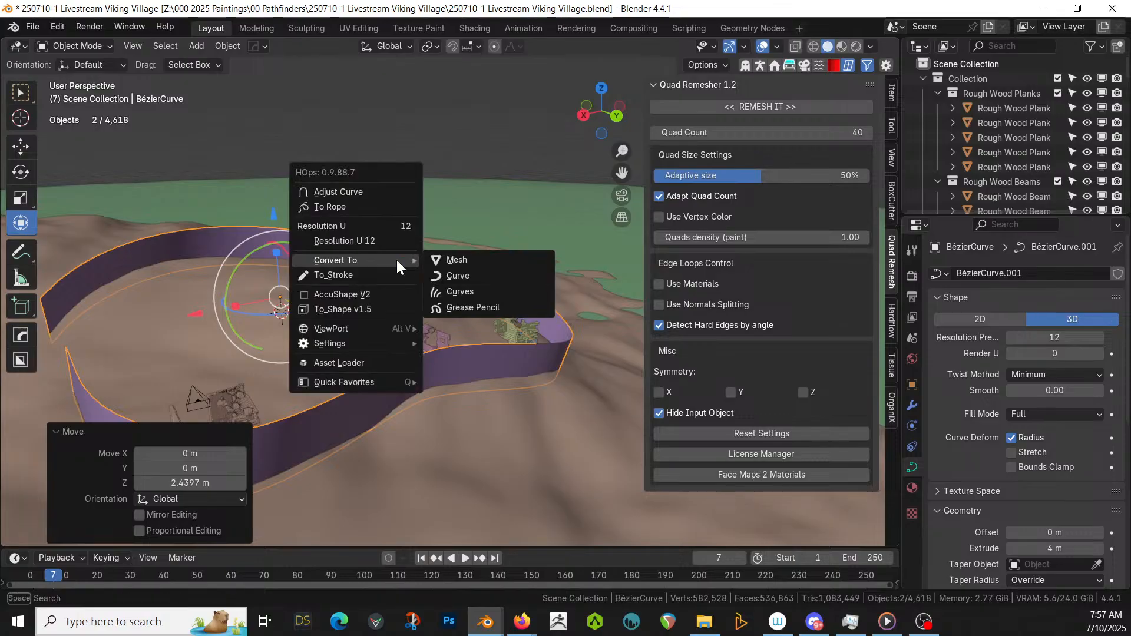
pyautogui.click(476, 263)
pyautogui.press('Tab')
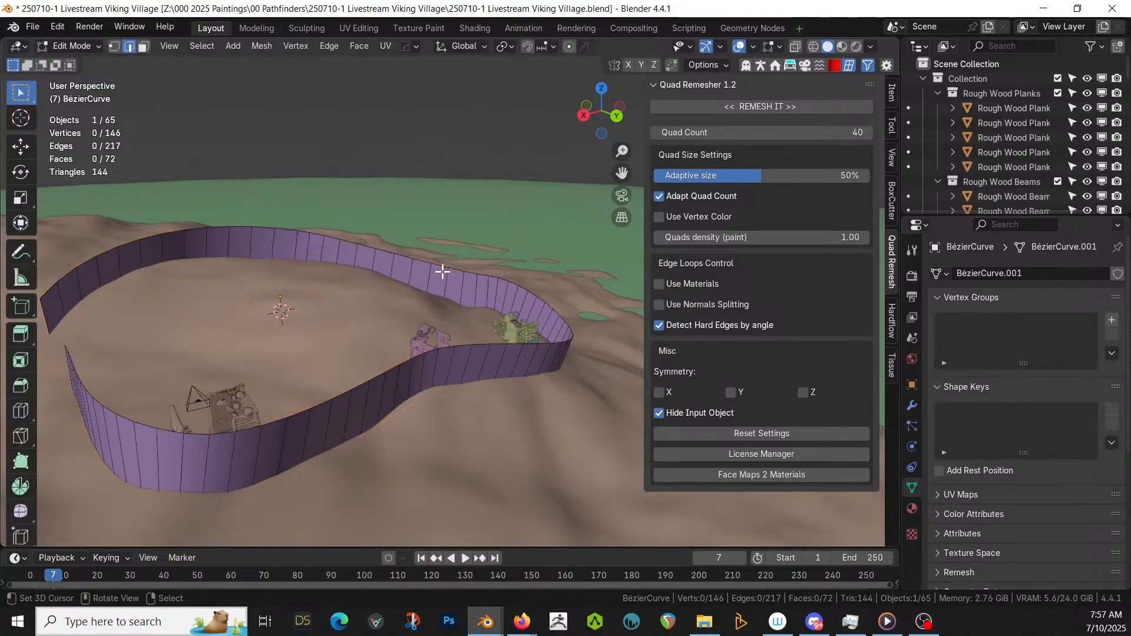
pyautogui.press('Tab')
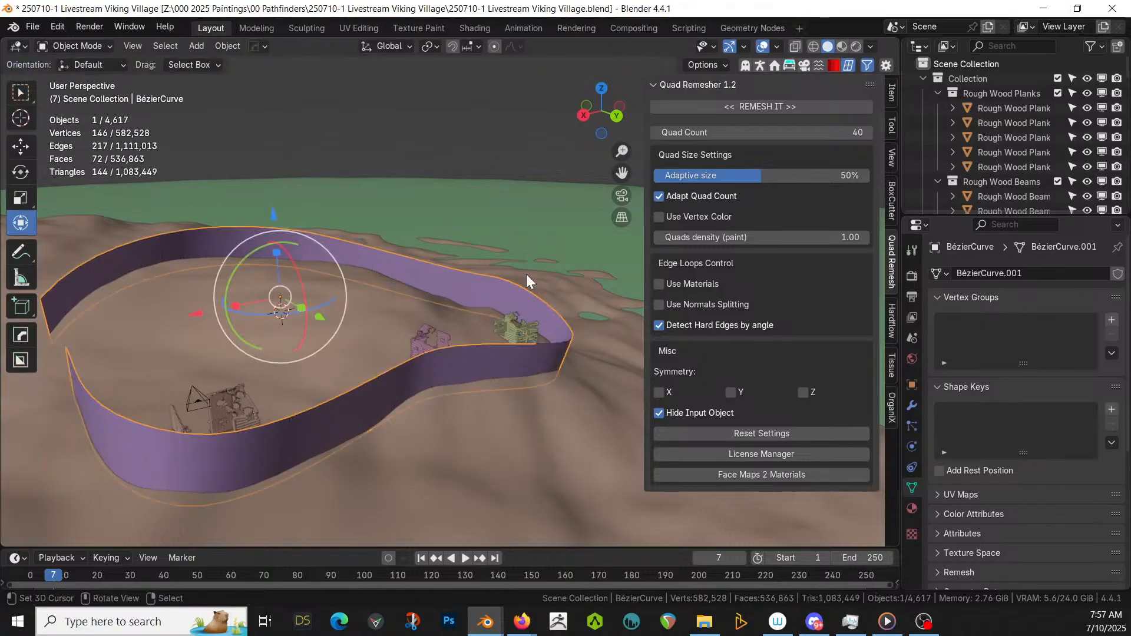
# - Isolate the wall mesh in local view and quad-remesh it with a Quad Count of 30, then enter Edit Mode
pyautogui.press('KP_Divide')
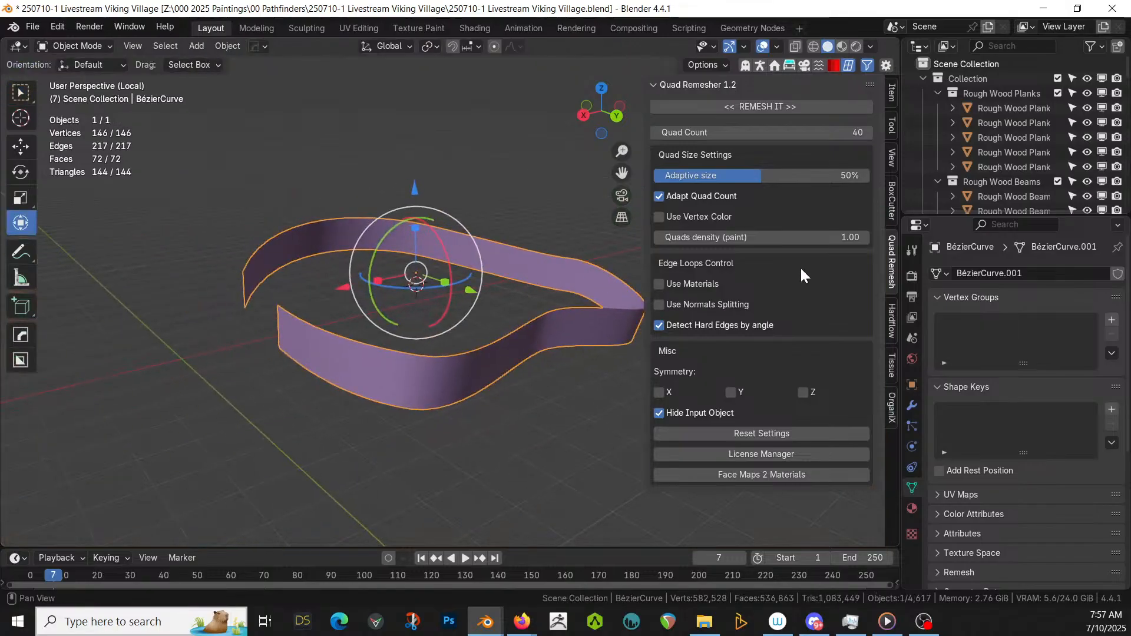
pyautogui.click(803, 135)
pyautogui.write('3')
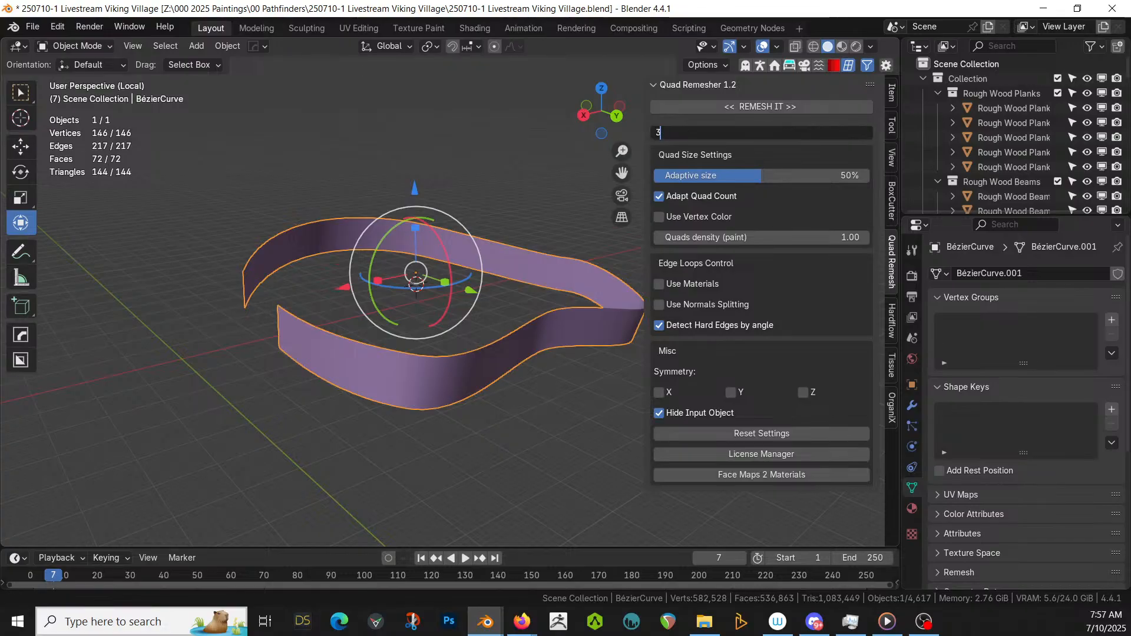
pyautogui.write('0')
pyautogui.press('Return')
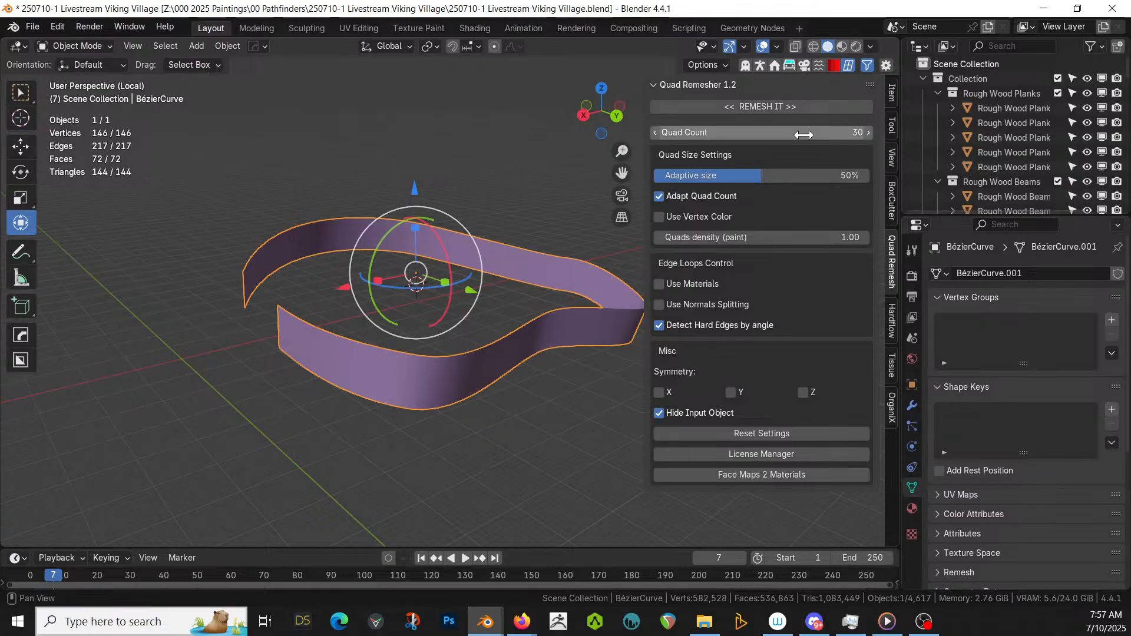
pyautogui.click(765, 107)
pyautogui.press('Tab')
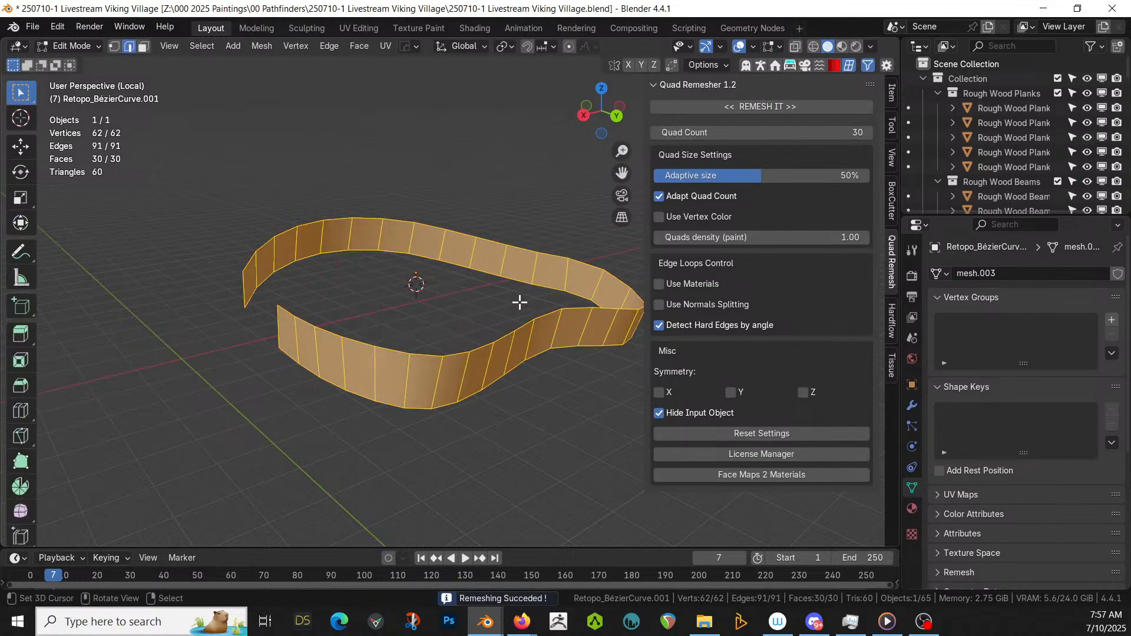
# - Select a single wall face in face mode, activate the Transform tool and set the transform orientation to Normal
pyautogui.moveTo(510, 305); pyautogui.dragTo(301, 305, button='middle')
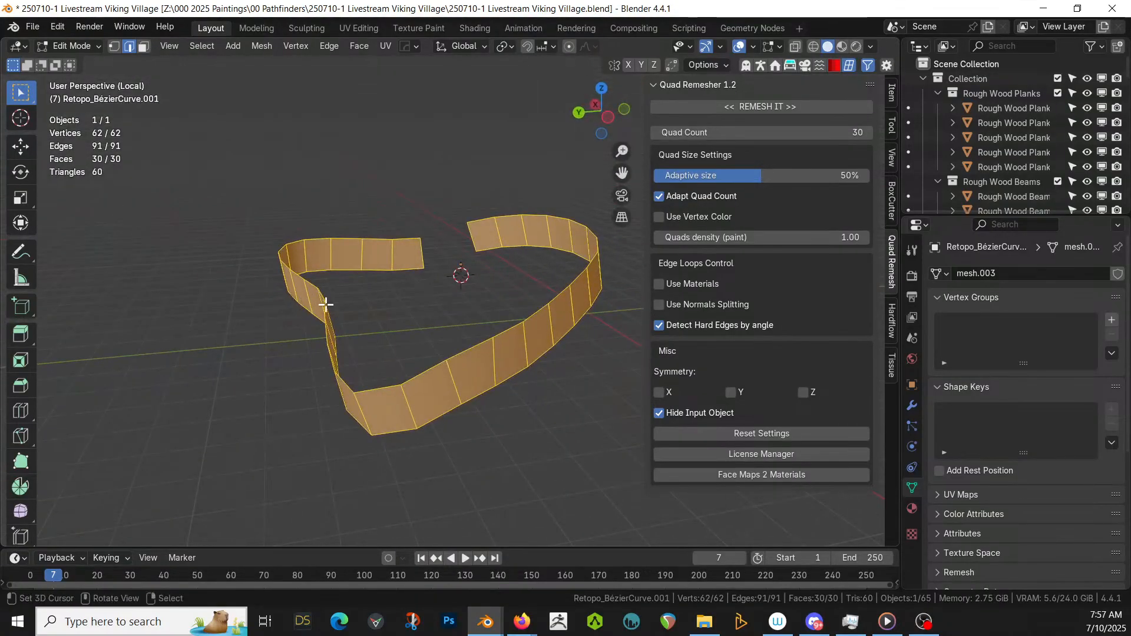
pyautogui.moveTo(447, 313); pyautogui.dragTo(384, 326, button='middle')
pyautogui.press('KP_7')
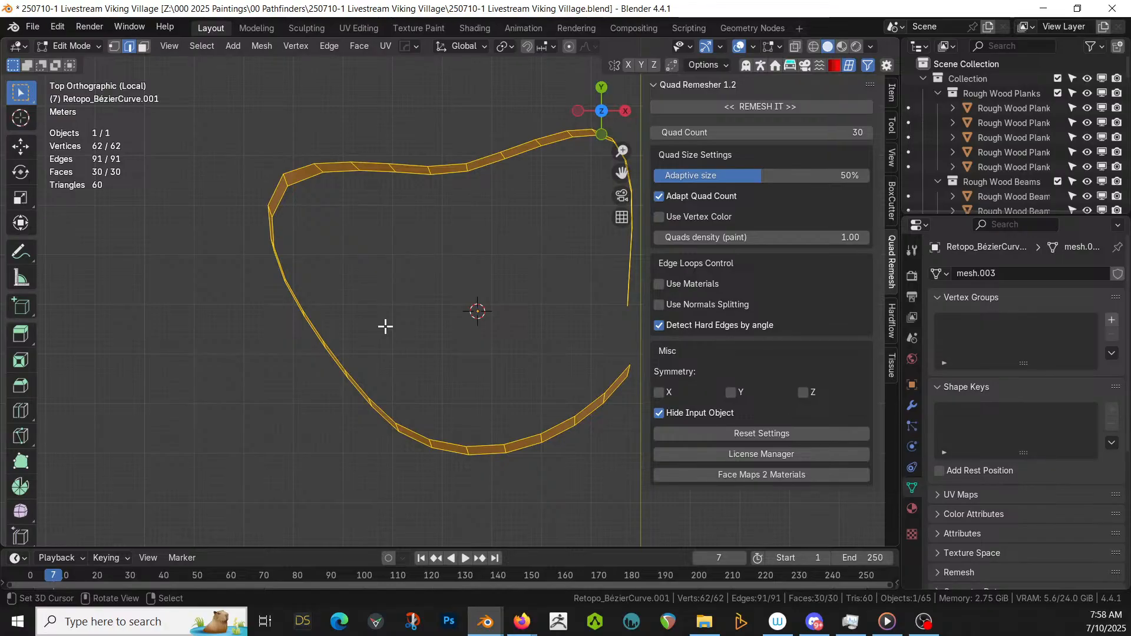
pyautogui.keyDown('shift'); pyautogui.moveTo(427, 346); pyautogui.dragTo(361, 348, button='middle'); pyautogui.keyUp('shift')
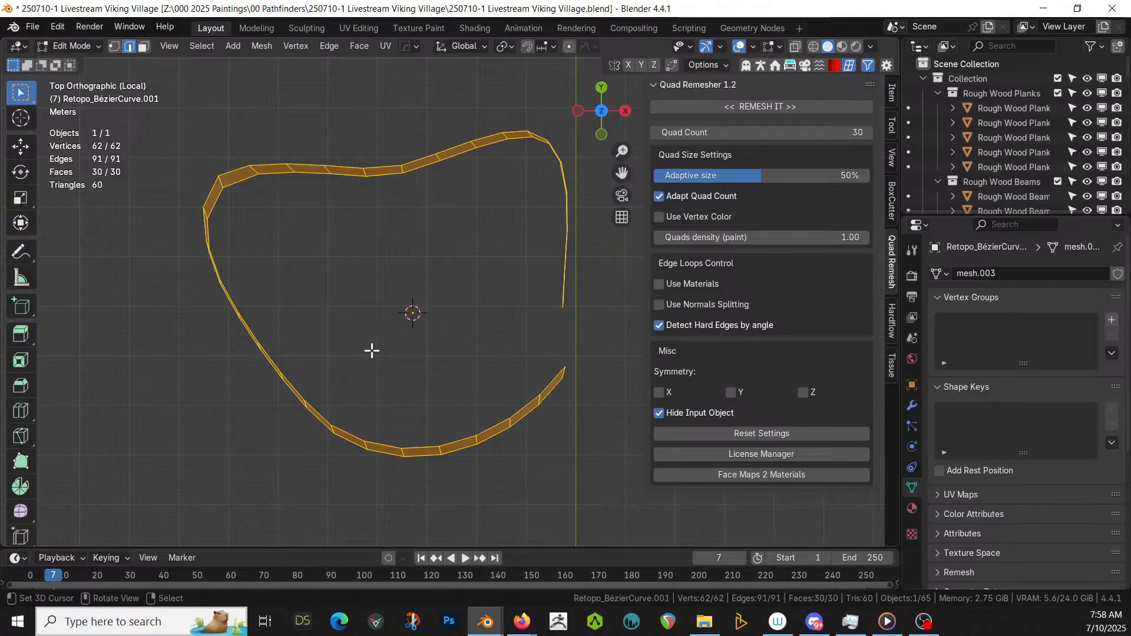
pyautogui.moveTo(371, 350); pyautogui.dragTo(417, 240, button='middle')
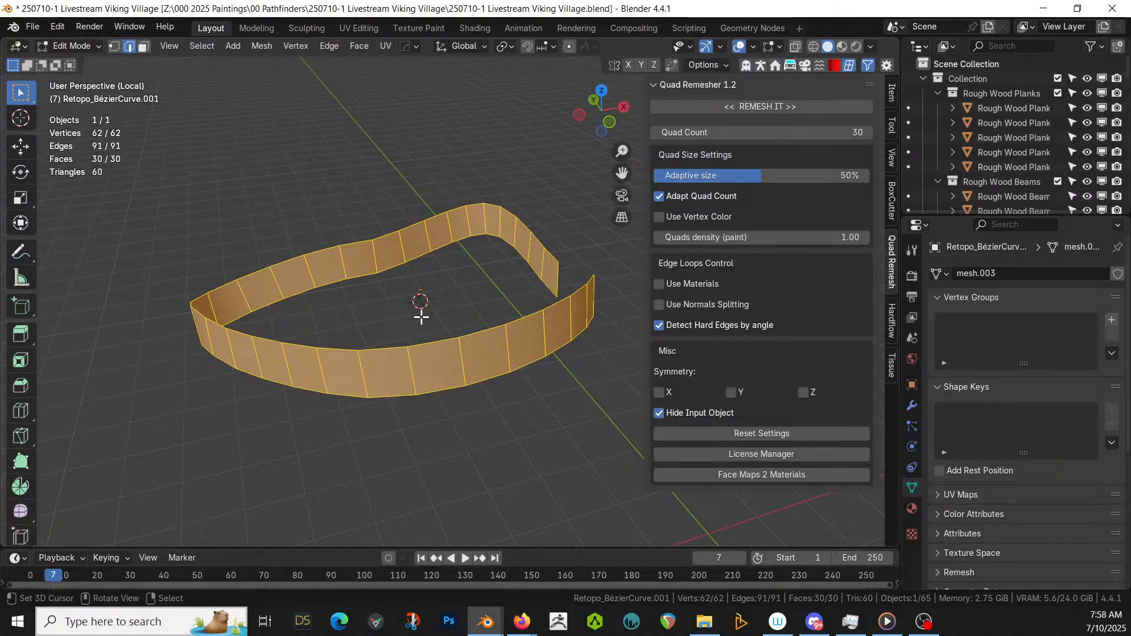
pyautogui.moveTo(421, 317); pyautogui.dragTo(579, 304, button='middle')
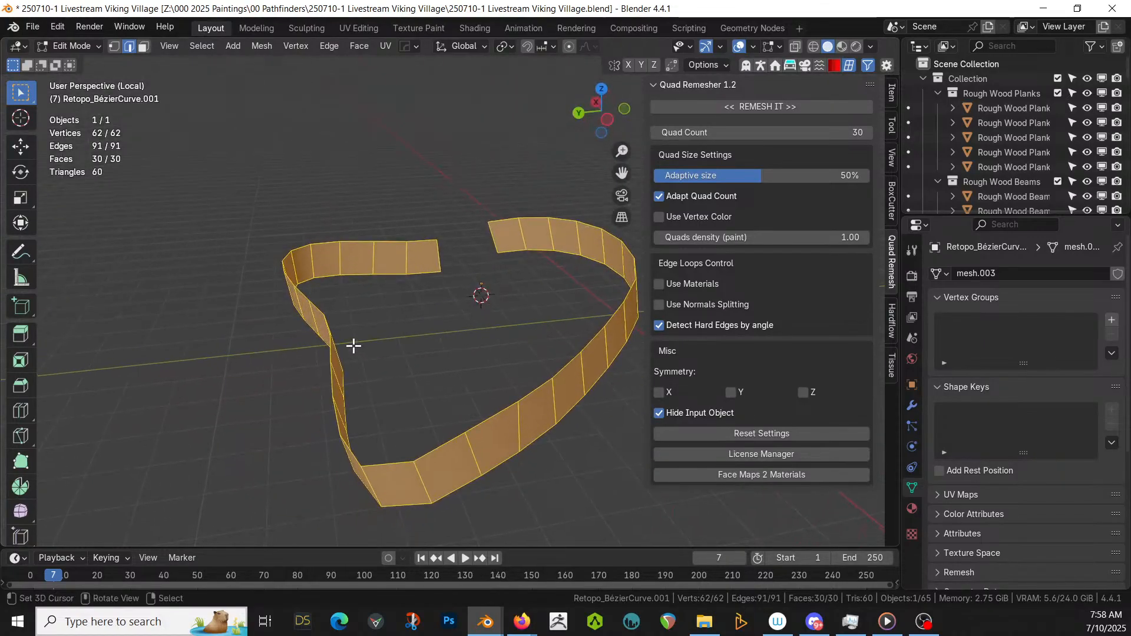
pyautogui.press('3')
pyautogui.click(318, 329)
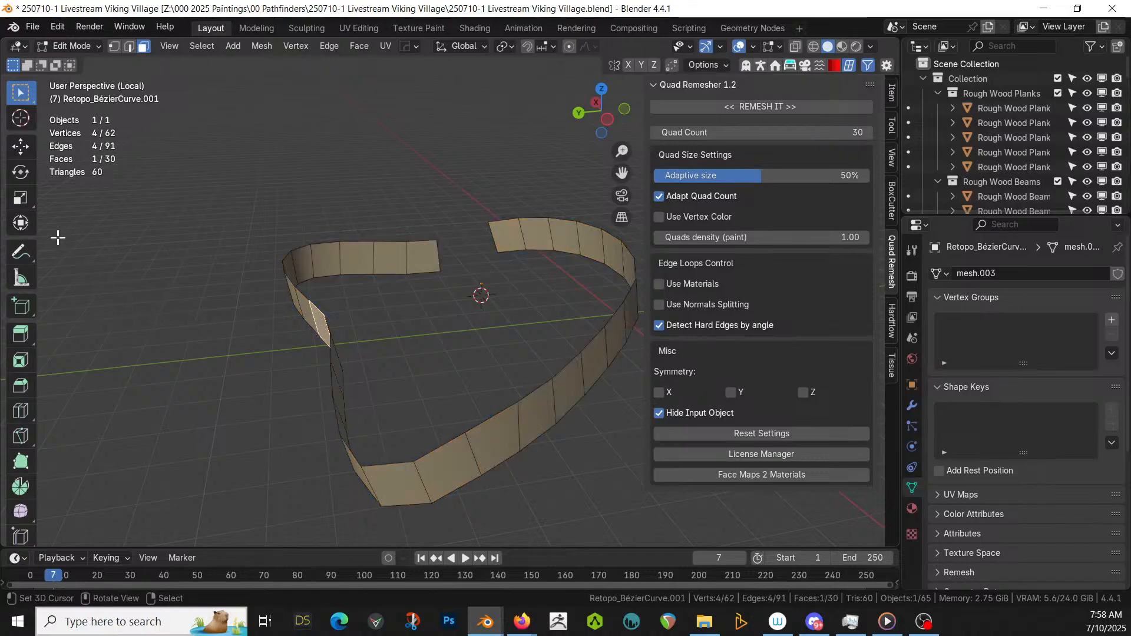
pyautogui.click(20, 223)
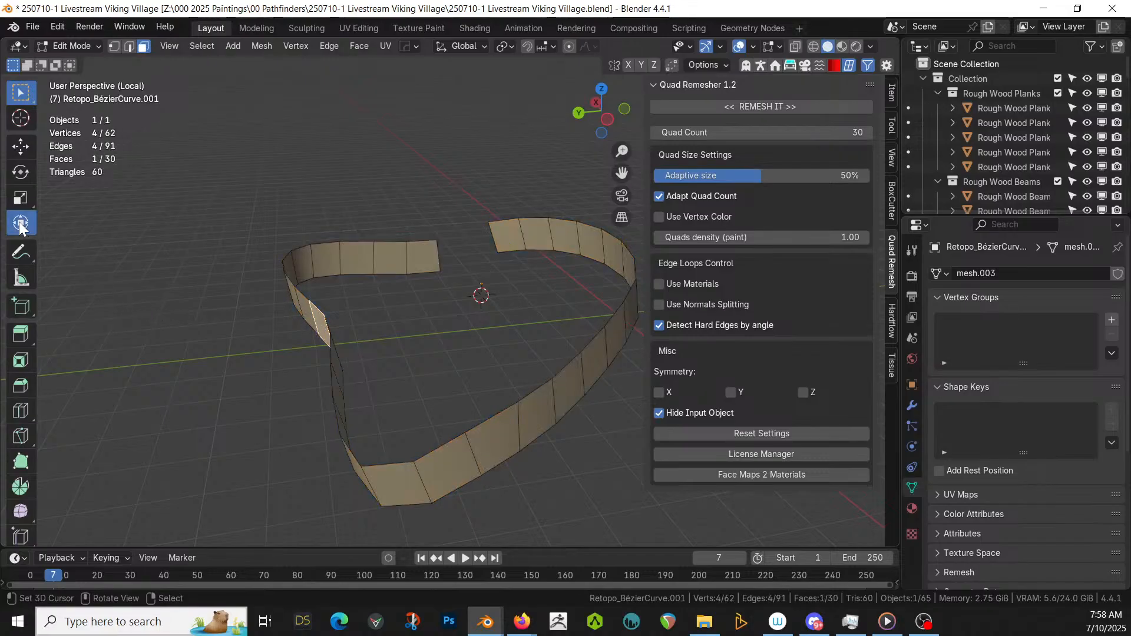
pyautogui.click(476, 46)
pyautogui.click(446, 122)
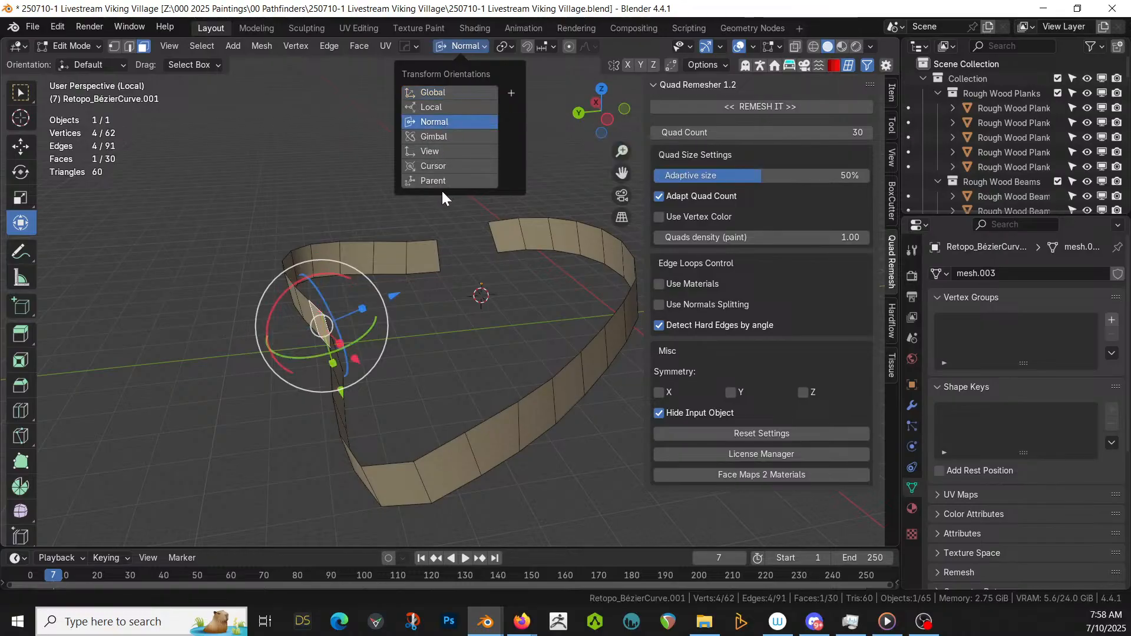
# - Select all of the wall's faces and set the pivot point to Individual Origins
pyautogui.press('a')
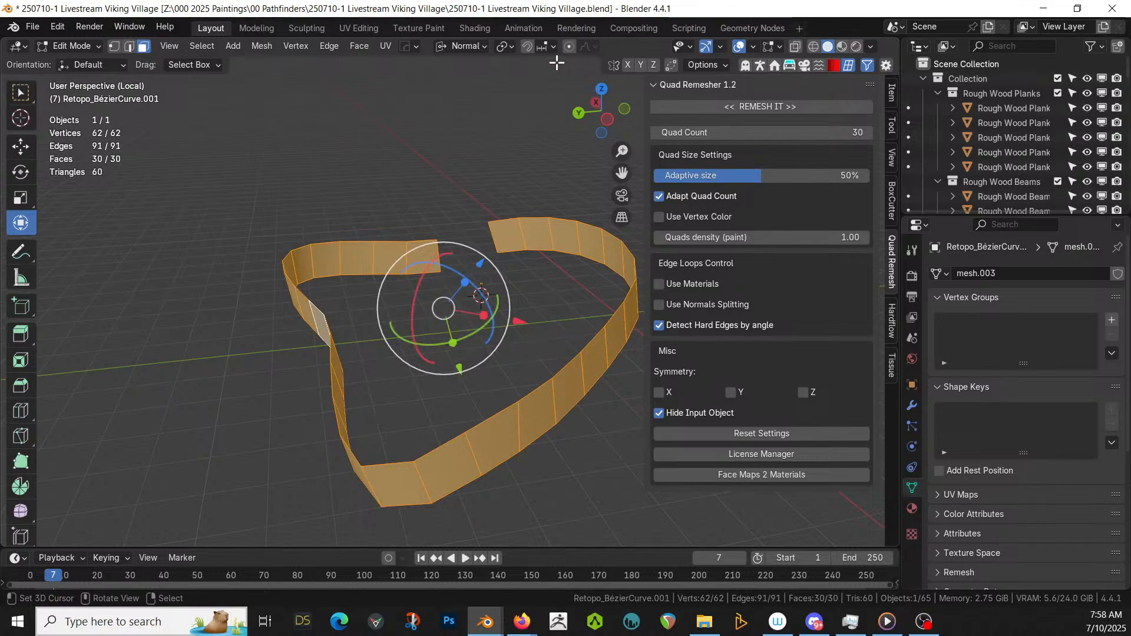
pyautogui.click(512, 44)
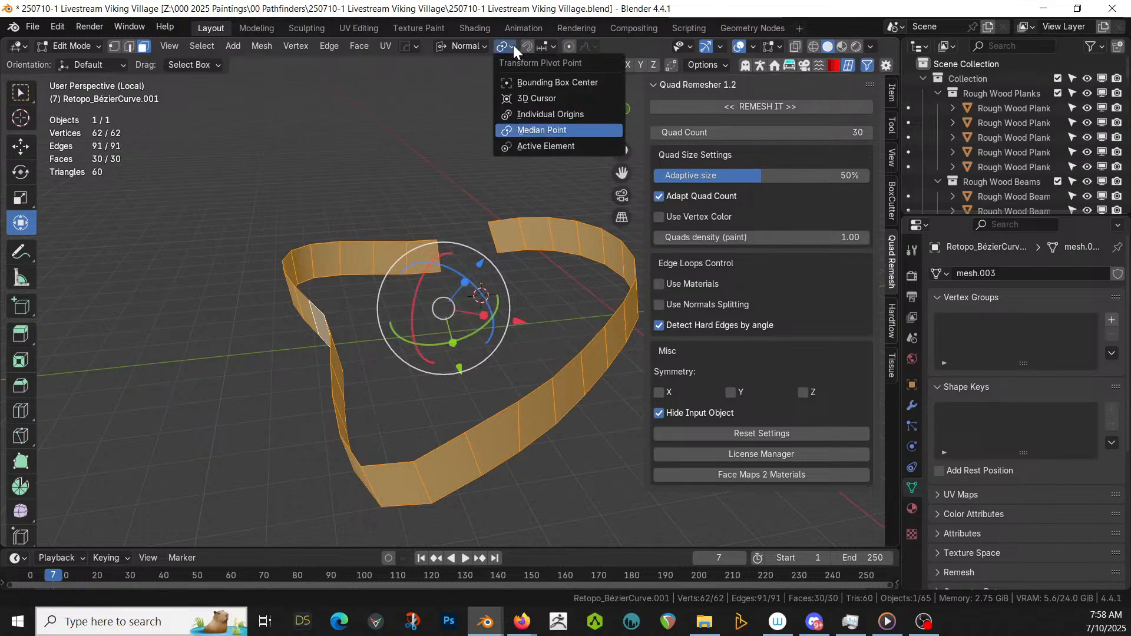
pyautogui.click(542, 113)
# - Try scaling all of the wall's faces to 0 along normal Z
pyautogui.press('s')
pyautogui.press('z')
pyautogui.press('0')
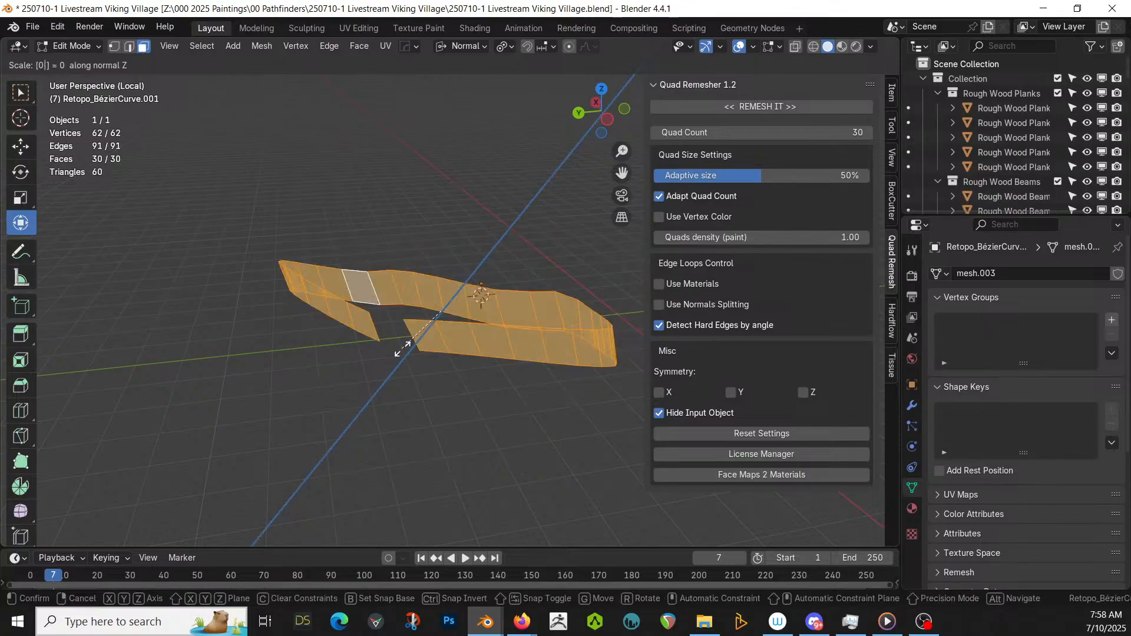
pyautogui.press('Escape')
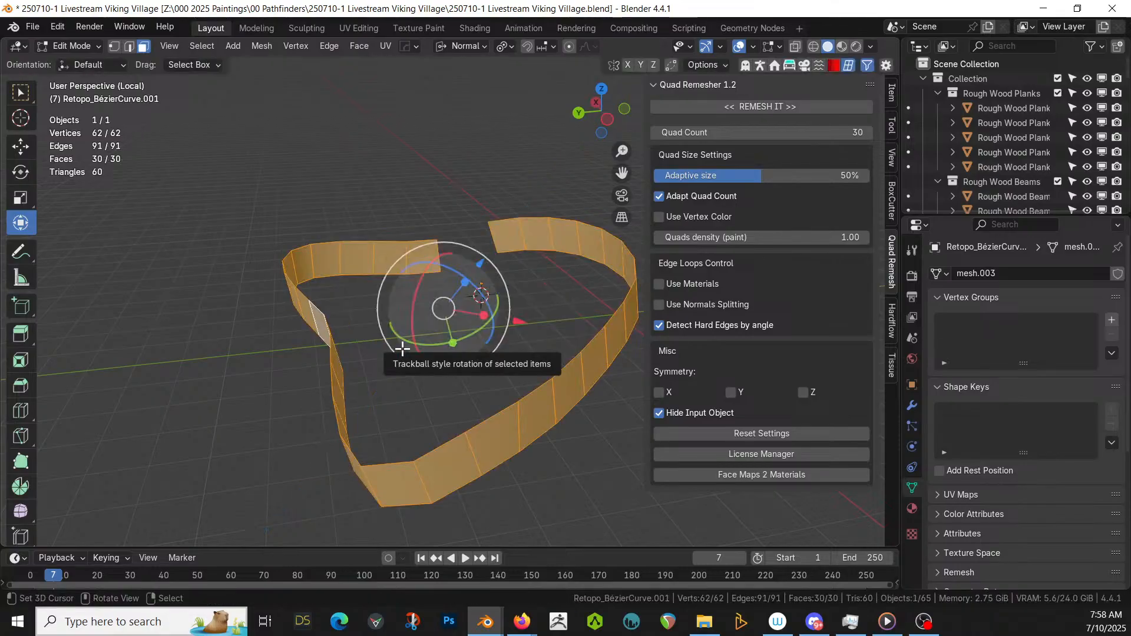
# - Switch to edge selection and select the wall's lower and upper edge loops
pyautogui.moveTo(391, 340)
pyautogui.mouseDown(button='middle')
pyautogui.moveTo(356, 389)
pyautogui.moveTo(320, 371)
pyautogui.moveTo(412, 336)
pyautogui.mouseUp(button='middle')
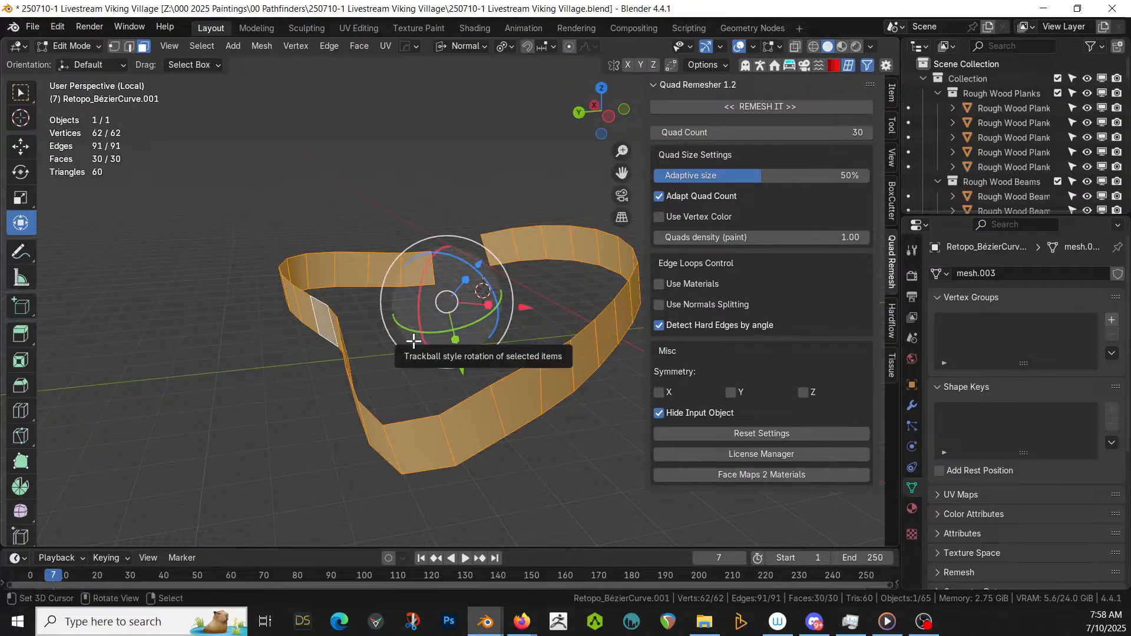
pyautogui.press('2')
pyautogui.click(323, 331)
pyautogui.keyDown('alt'); pyautogui.click(323, 335); pyautogui.keyUp('alt')
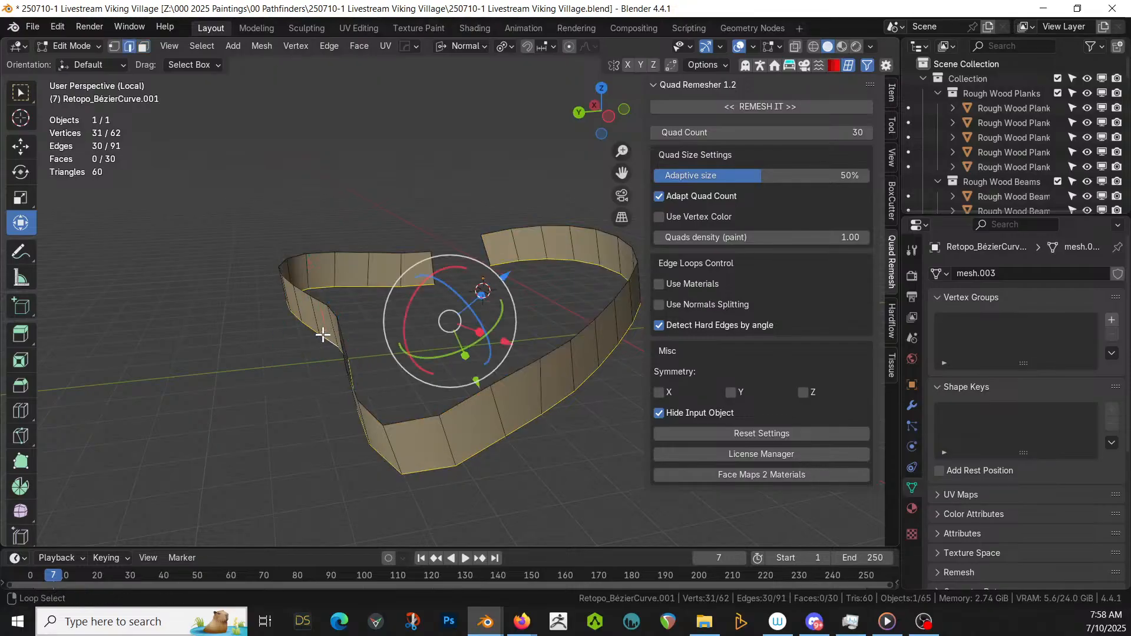
pyautogui.keyDown('alt'); pyautogui.keyDown('shift'); pyautogui.click(326, 304); pyautogui.keyUp('shift'); pyautogui.keyUp('alt')
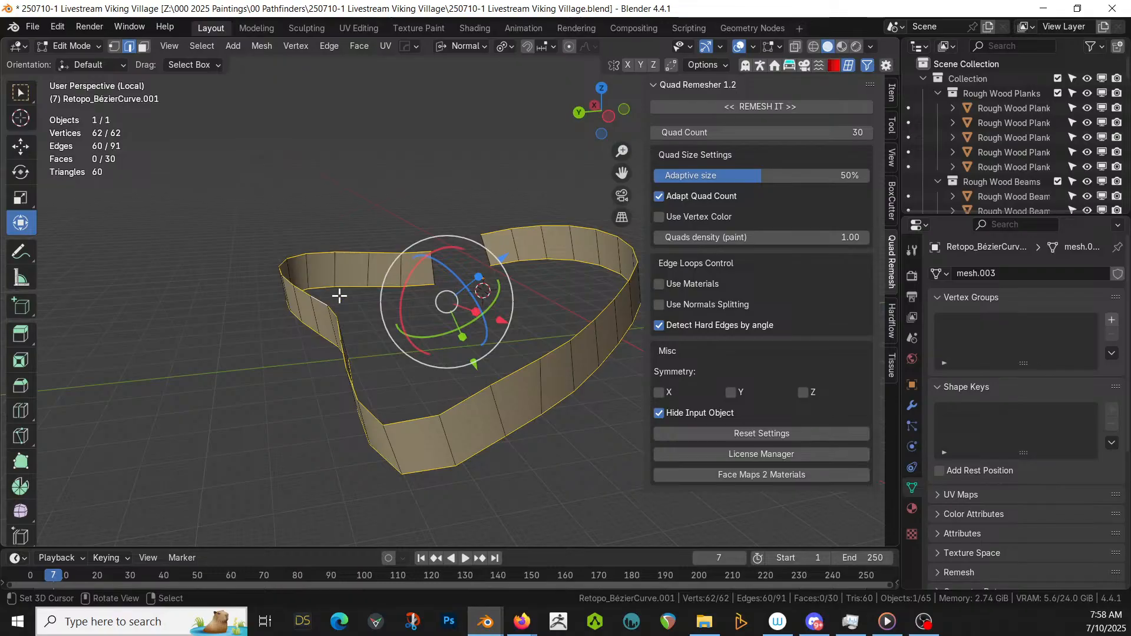
# - Try the Global transform orientation on the selected edge loops and return to Normal
pyautogui.click(480, 47)
pyautogui.click(443, 90)
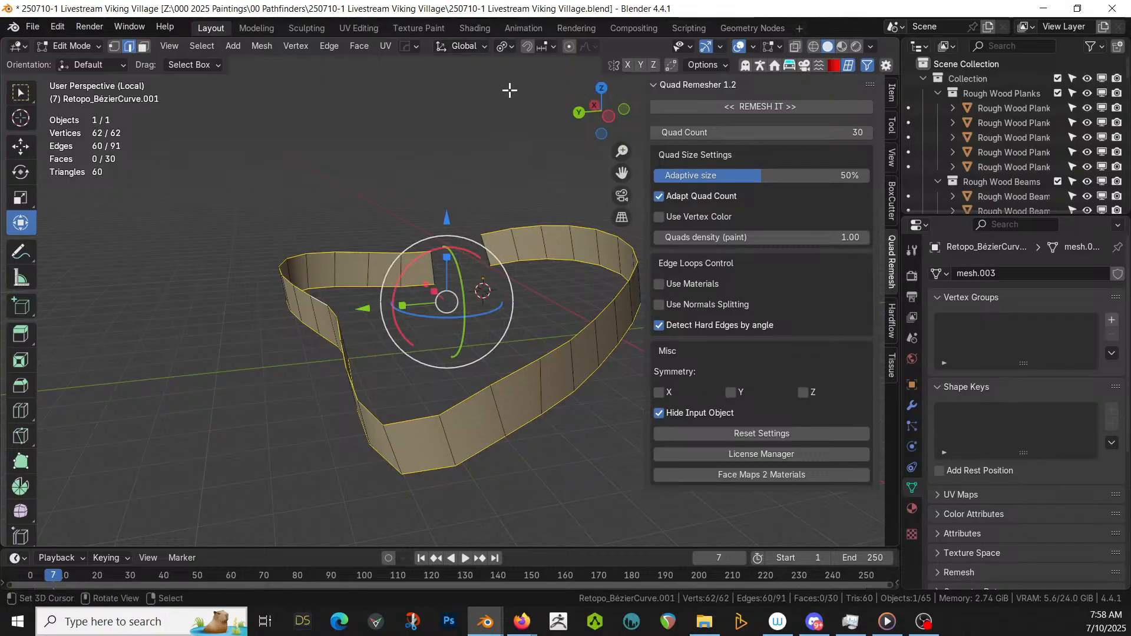
pyautogui.click(476, 47)
pyautogui.click(434, 121)
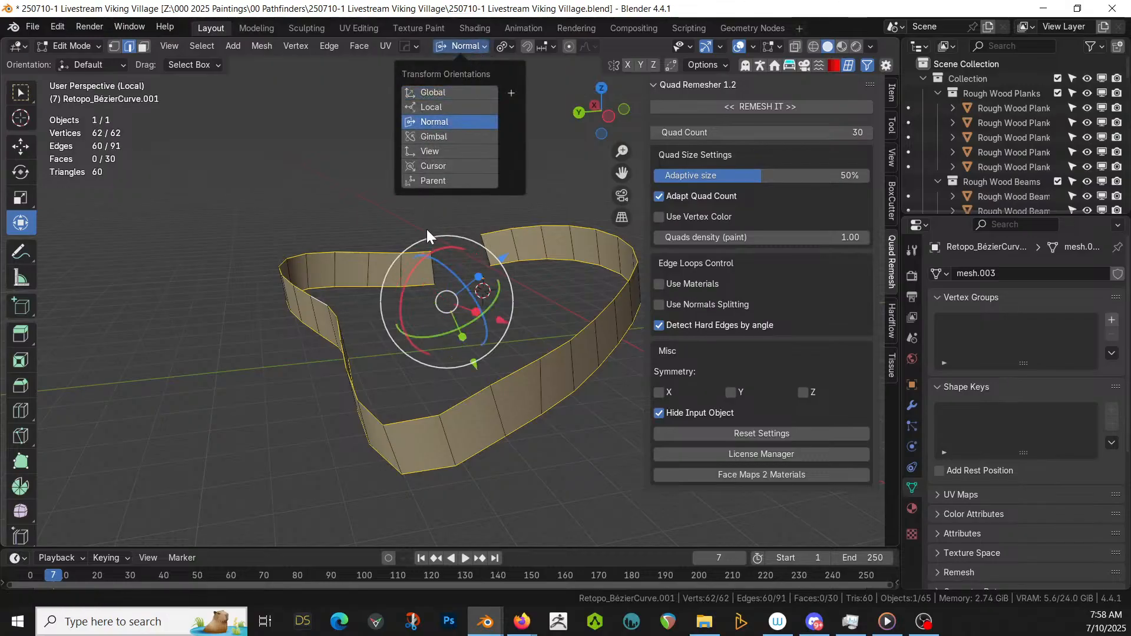
# - Reselect the wall's upper and lower edge loops and scale them to 0 along normal Z
pyautogui.click(322, 325)
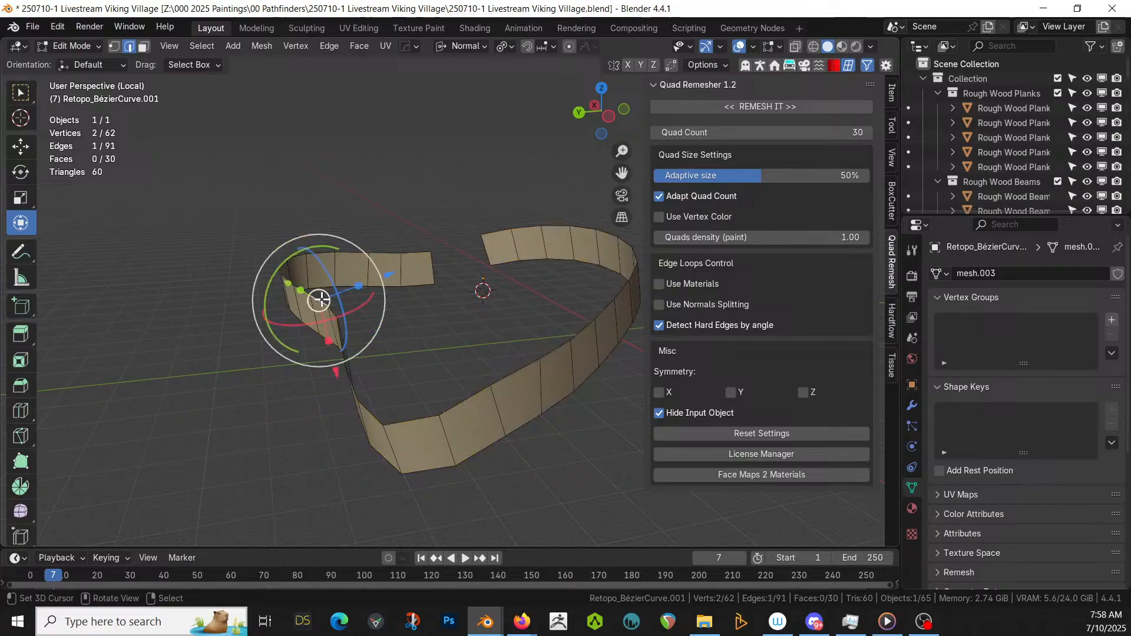
pyautogui.keyDown('shift'); pyautogui.click(324, 329); pyautogui.keyUp('shift')
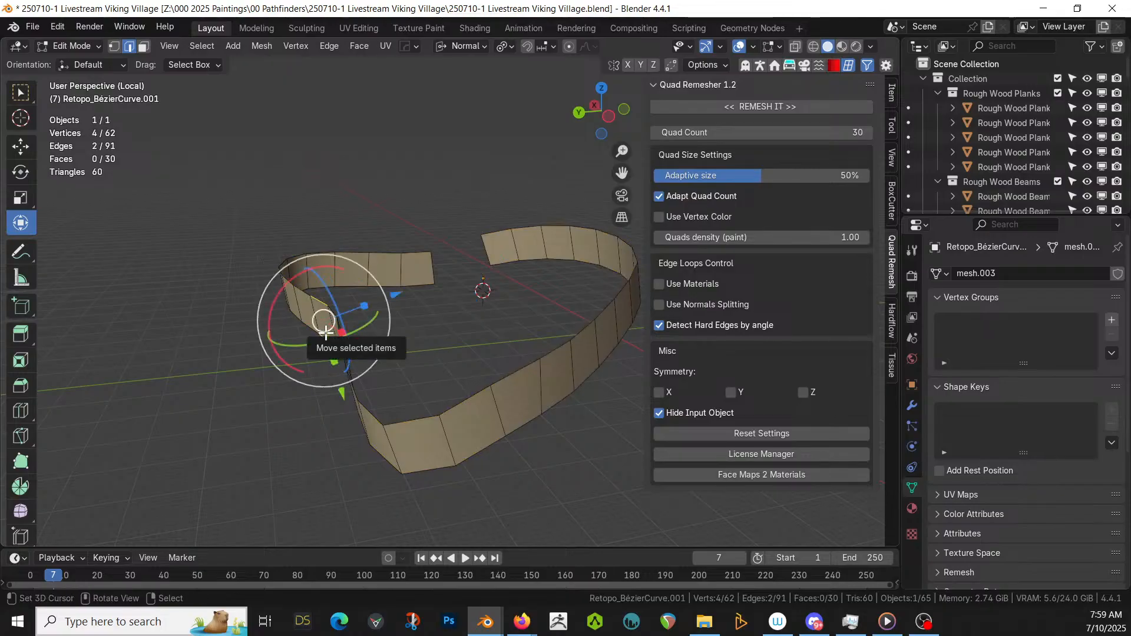
pyautogui.keyDown('alt'); pyautogui.click(322, 303); pyautogui.keyUp('alt')
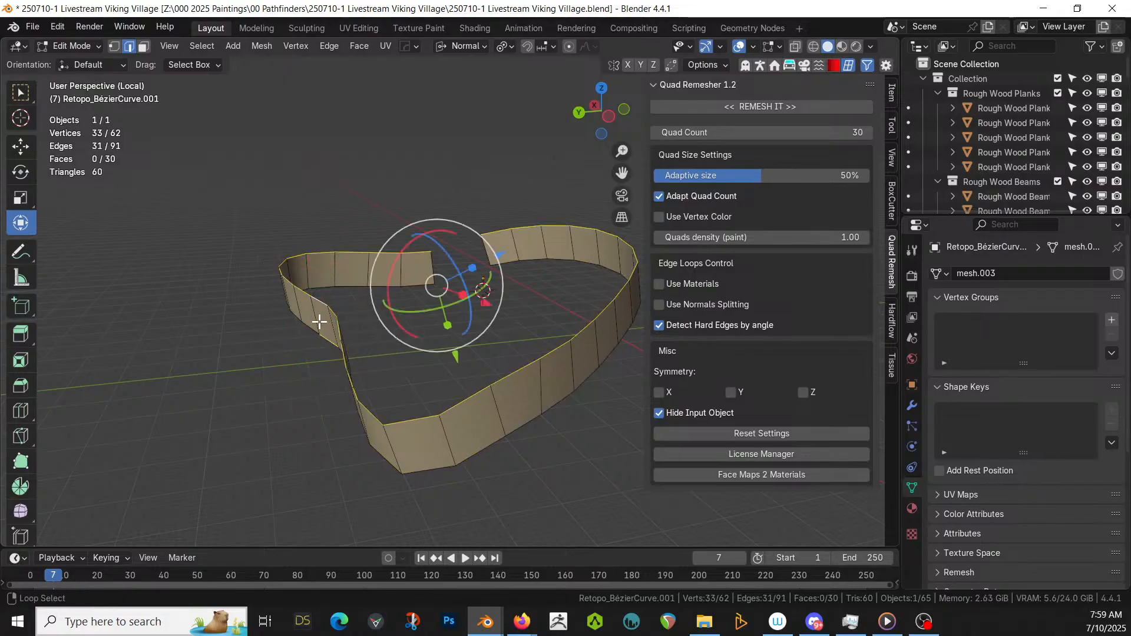
pyautogui.keyDown('alt'); pyautogui.keyDown('shift'); pyautogui.click(323, 331); pyautogui.keyUp('shift'); pyautogui.keyUp('alt')
pyautogui.press('s')
pyautogui.press('z')
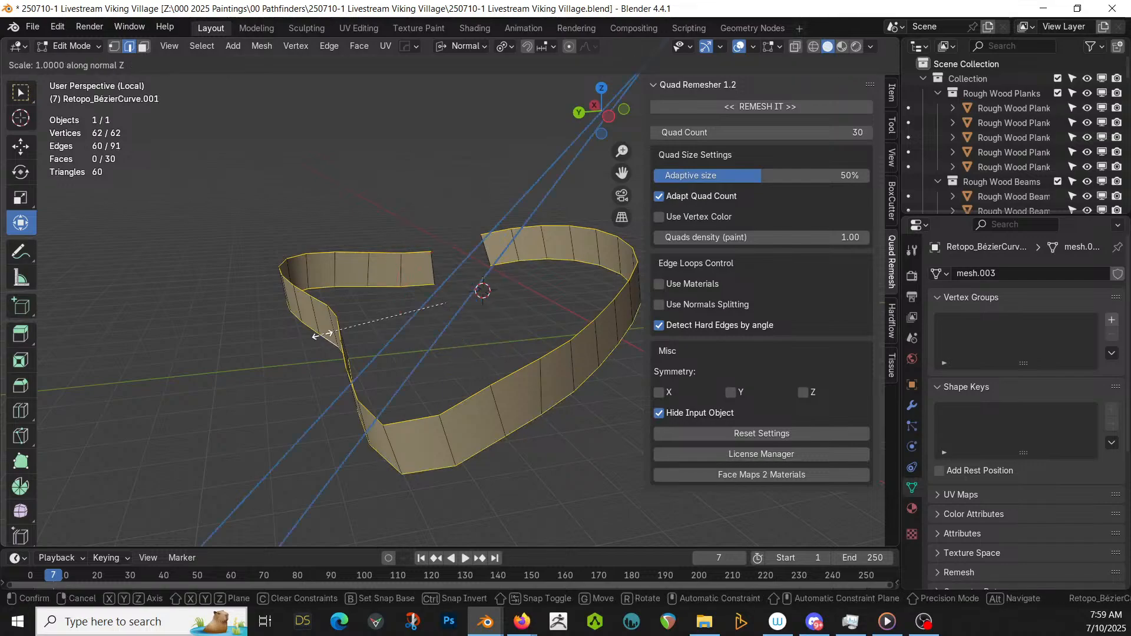
pyautogui.press('0')
pyautogui.press('Return')
# - Delete all of the wall mesh's edges except its upper edge loop
pyautogui.moveTo(322, 334); pyautogui.dragTo(358, 321, button='middle')
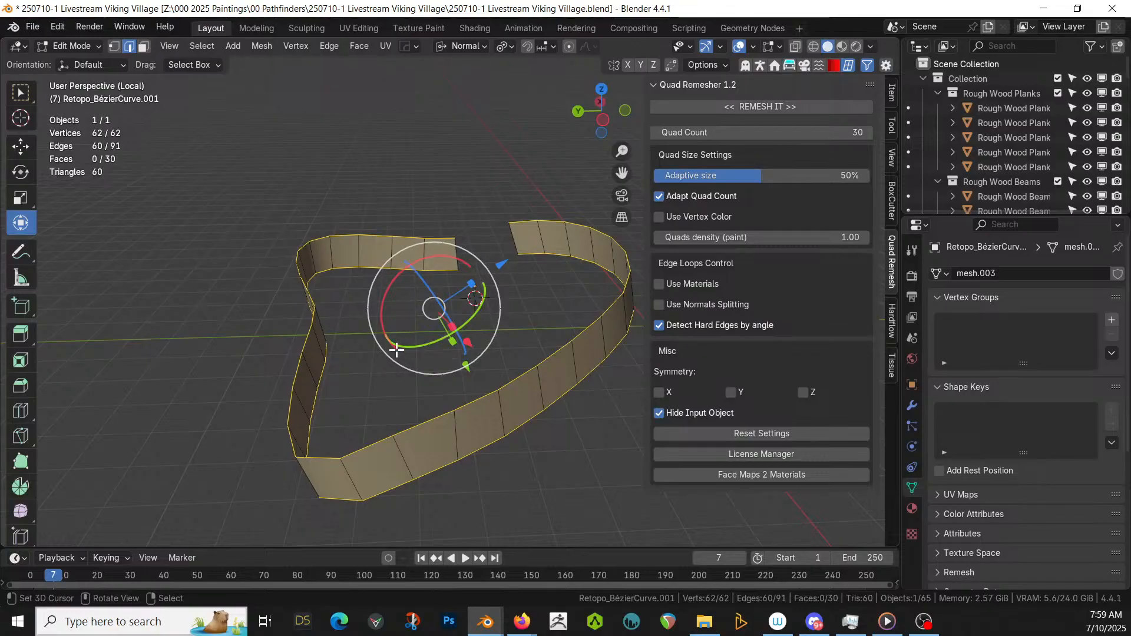
pyautogui.moveTo(396, 350); pyautogui.dragTo(382, 345, button='middle')
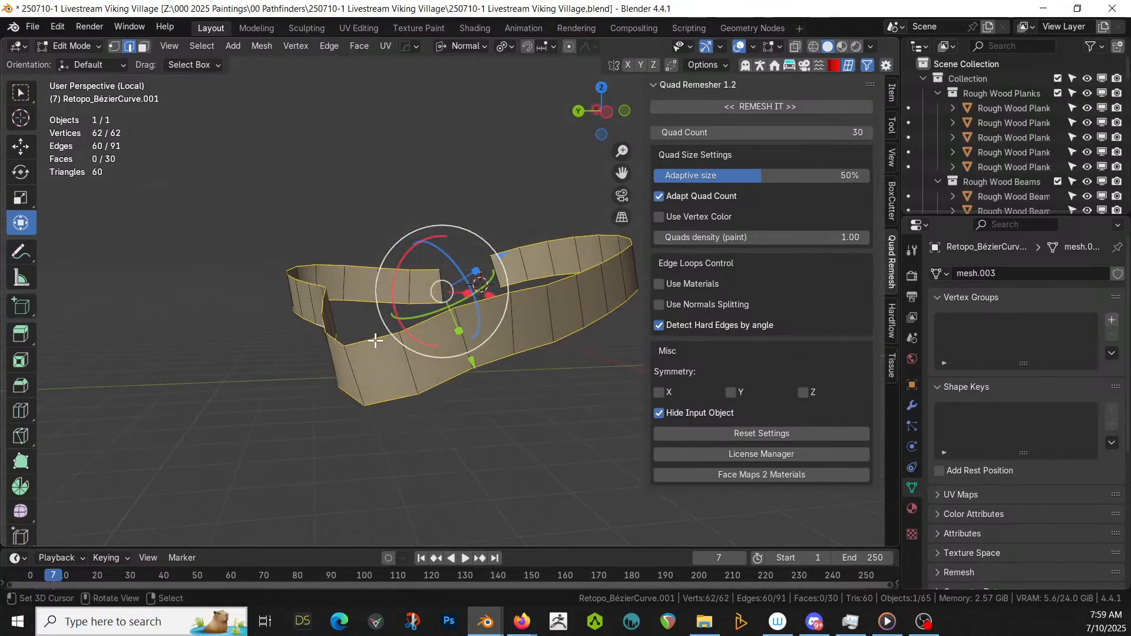
pyautogui.rightClick(375, 341)
pyautogui.hotkey('alt', 'a')
pyautogui.keyDown('alt'); pyautogui.rightClick(375, 341); pyautogui.keyUp('alt')
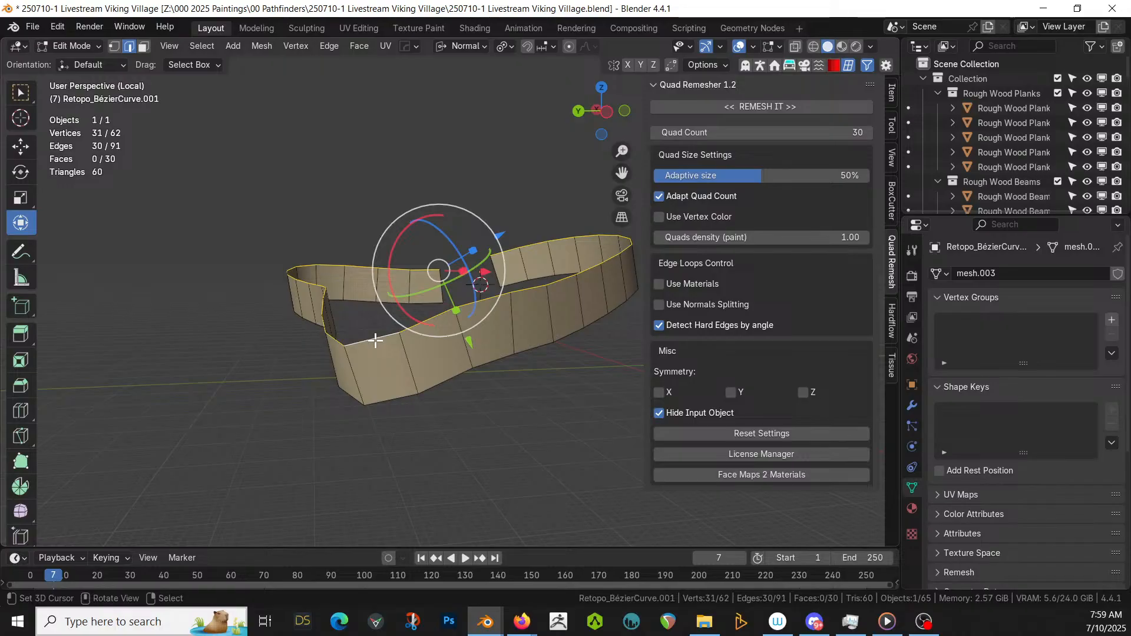
pyautogui.press('ctrl+KP_Add')
pyautogui.press('x')
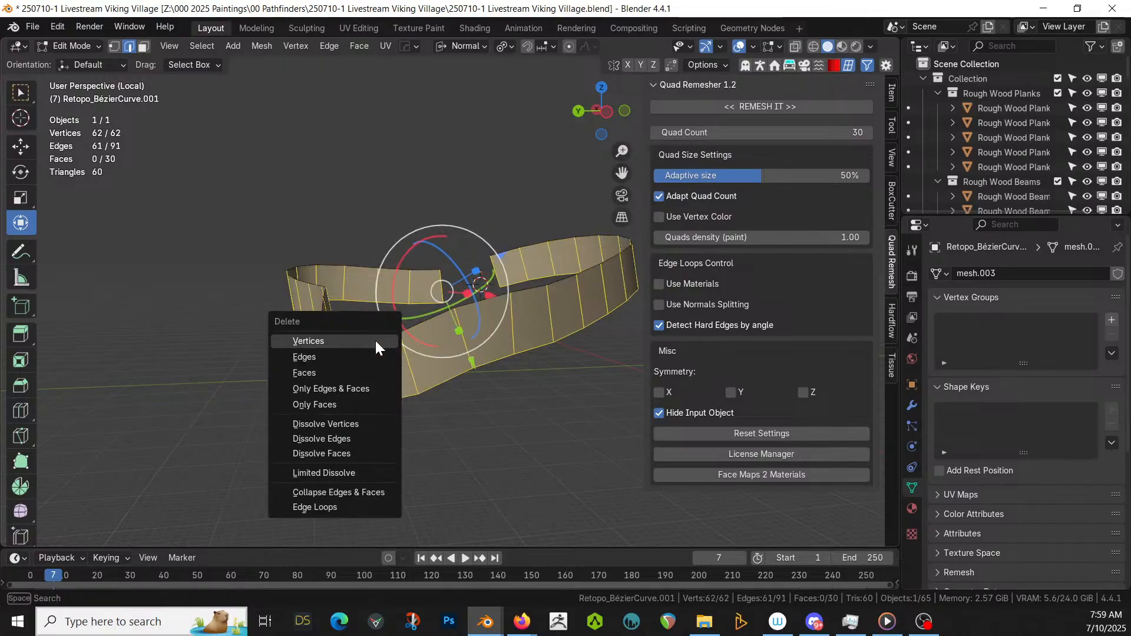
pyautogui.click(344, 353)
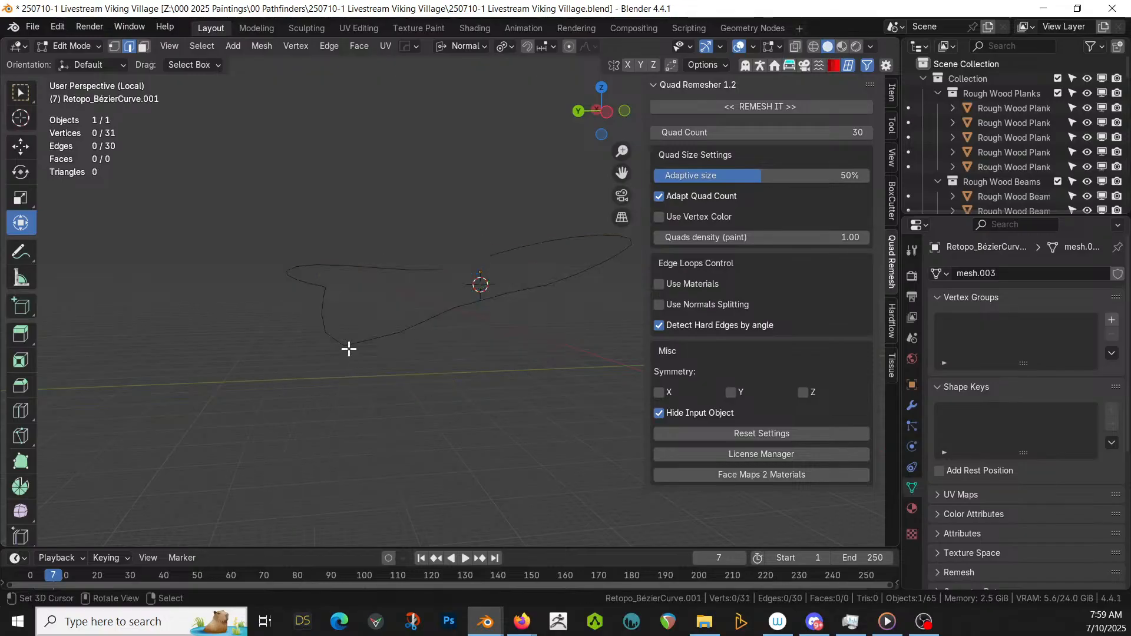
# - Select the whole remaining edge loop, extrude it in place, and try moving the extruded edges along normal Z
pyautogui.rightClick(349, 348)
pyautogui.hotkey('alt', 'a')
pyautogui.keyDown('alt'); pyautogui.rightClick(348, 348); pyautogui.keyUp('alt')
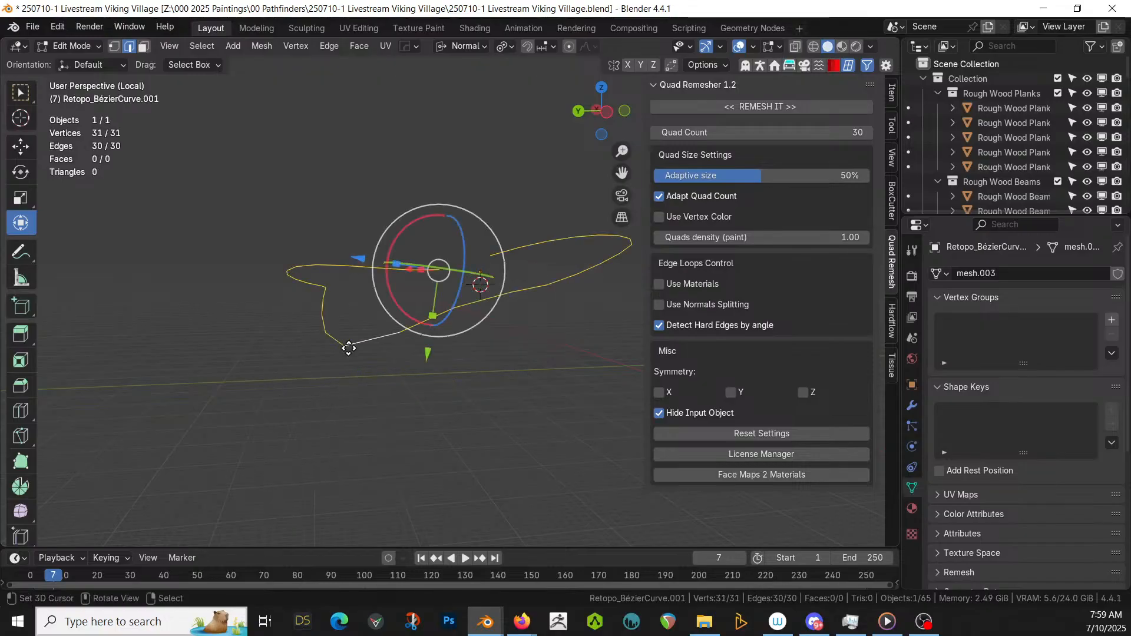
pyautogui.press('e')
pyautogui.press('Escape')
pyautogui.press('g')
pyautogui.press('z')
pyautogui.press('z')
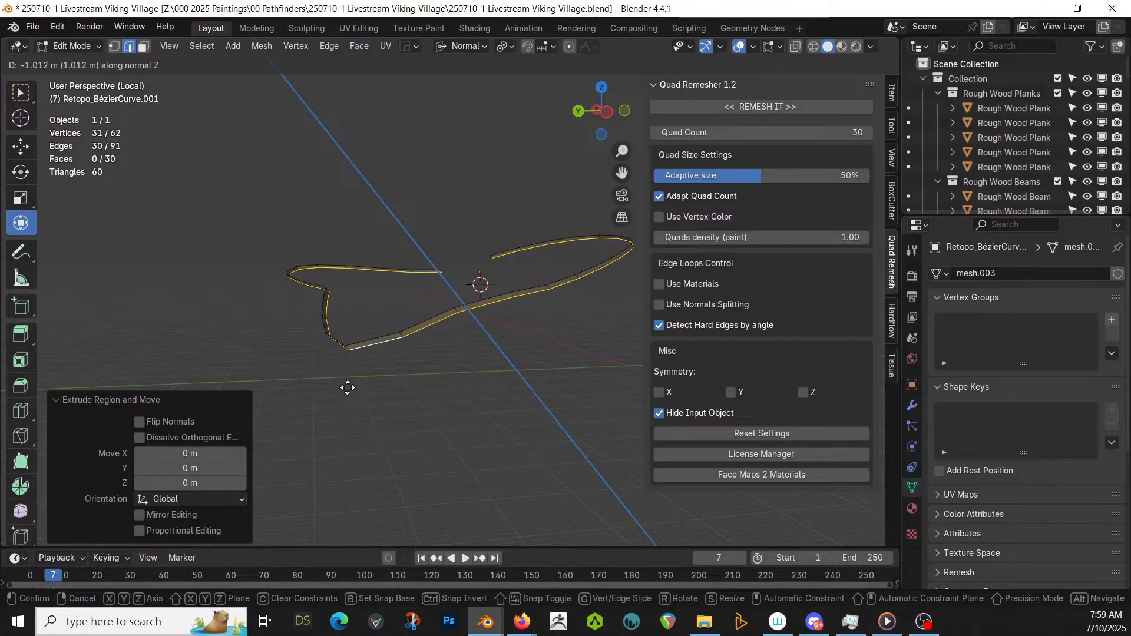
pyautogui.press('Escape')
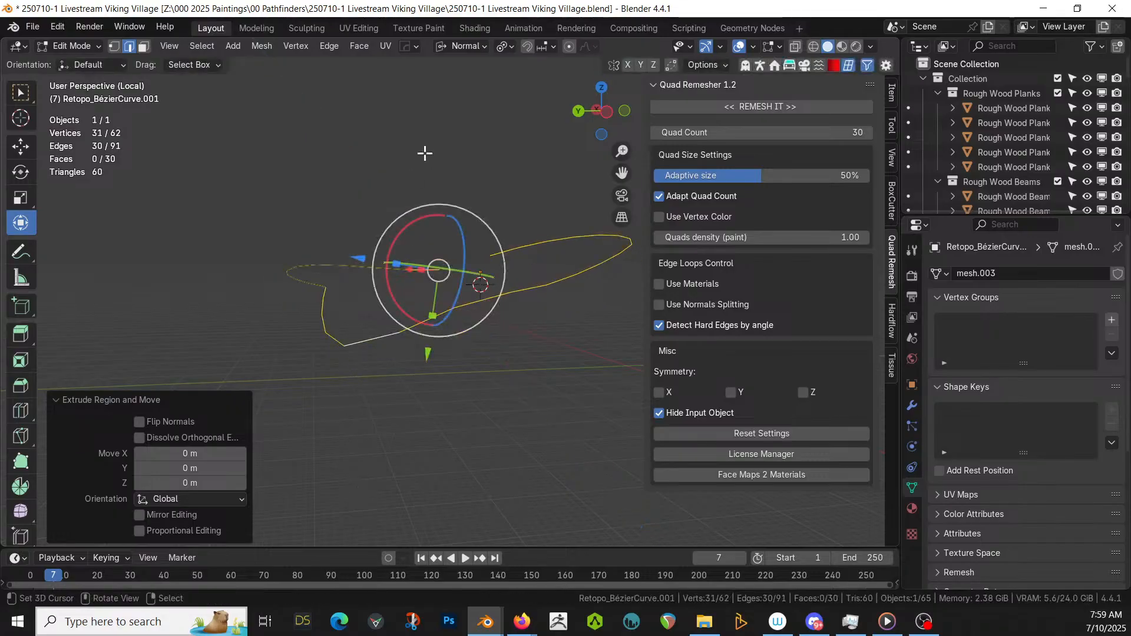
# - Set the transform orientation to Global and switch the viewport to Material Preview shading
pyautogui.click(483, 48)
pyautogui.click(445, 92)
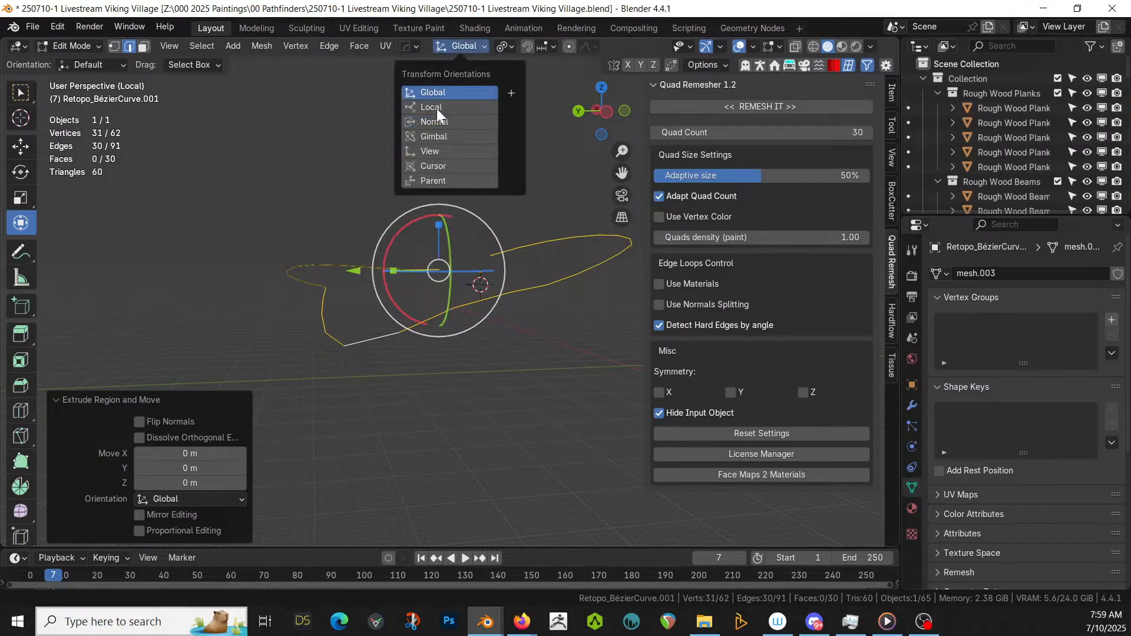
pyautogui.click(443, 227)
pyautogui.press('z')
pyautogui.click(442, 256)
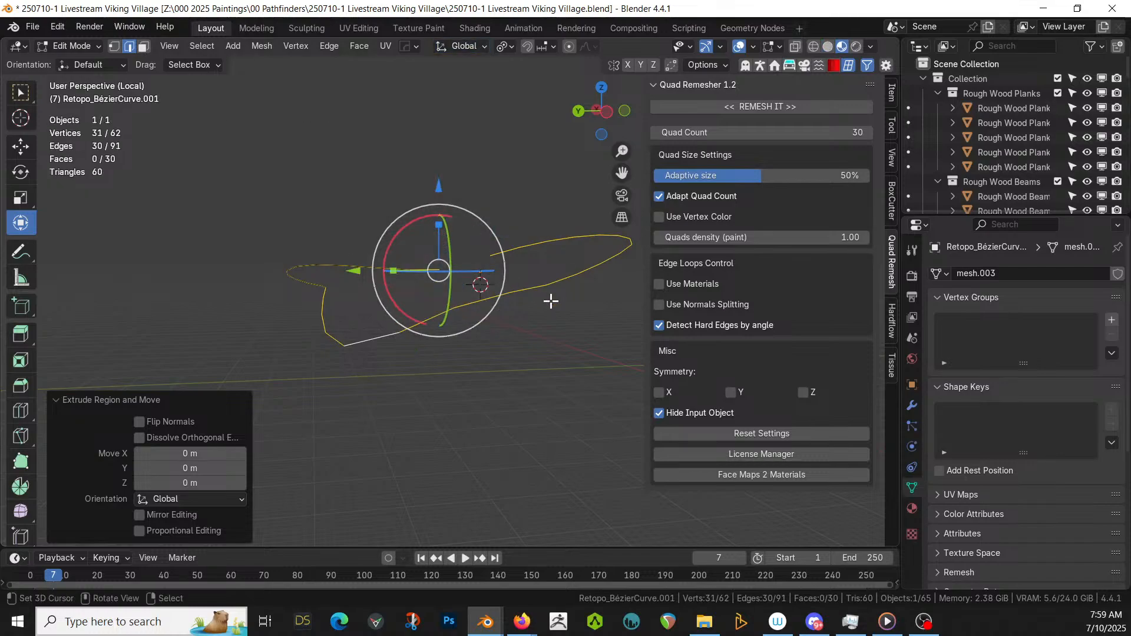
# - Set the edge extrusion's Z move to -6 m to form straight vertical wall faces
pyautogui.moveTo(190, 480); pyautogui.dragTo(139, 480)
pyautogui.click(190, 480)
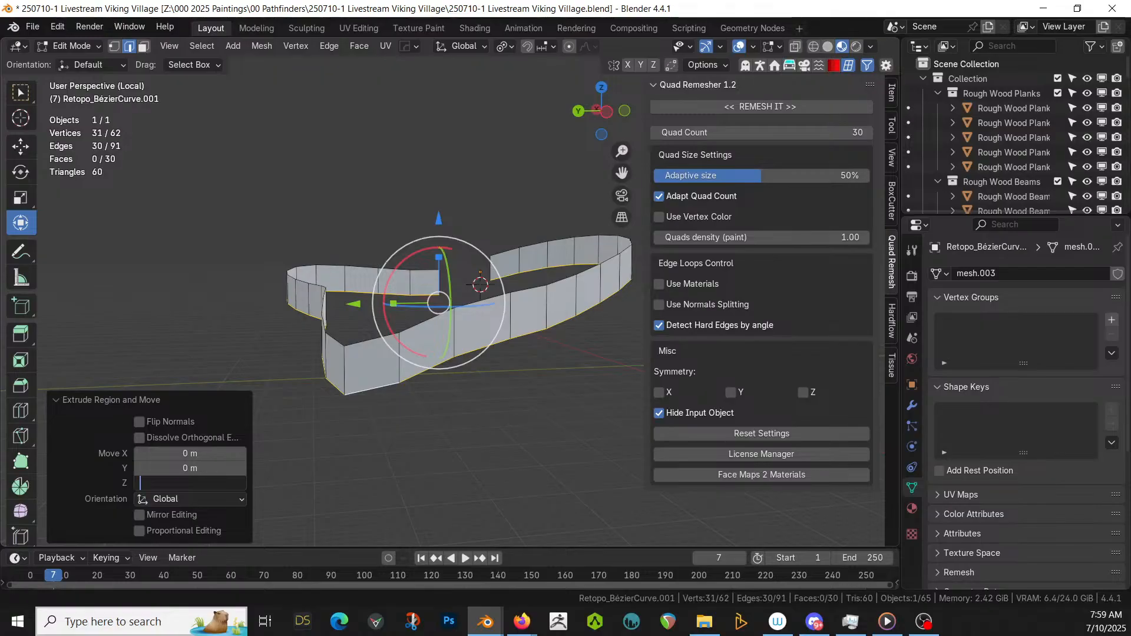
pyautogui.write('-6')
pyautogui.press('Return')
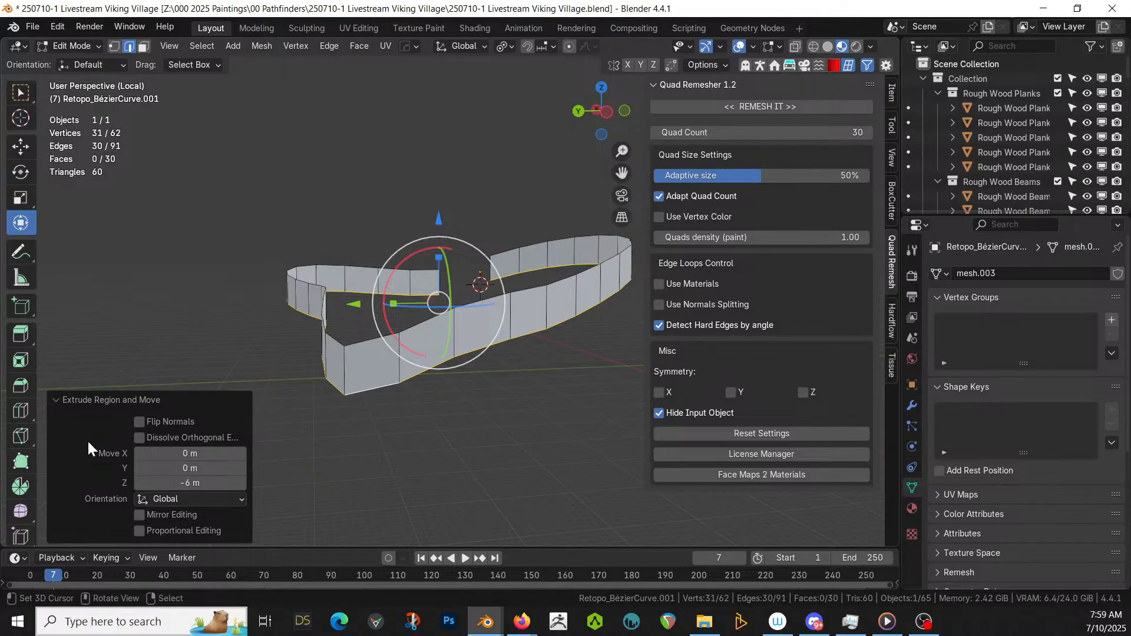
pyautogui.click(242, 453)
pyautogui.click(57, 399)
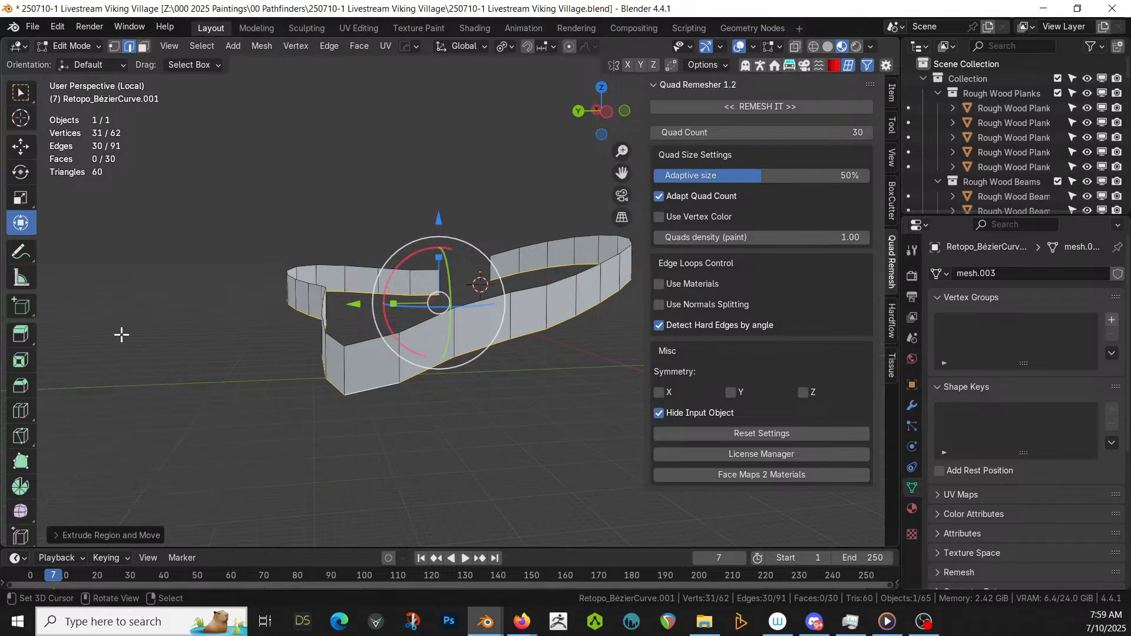
# - Leave local view so the terrain is displayed again and return the viewport to Solid shading
pyautogui.press('KP_7')
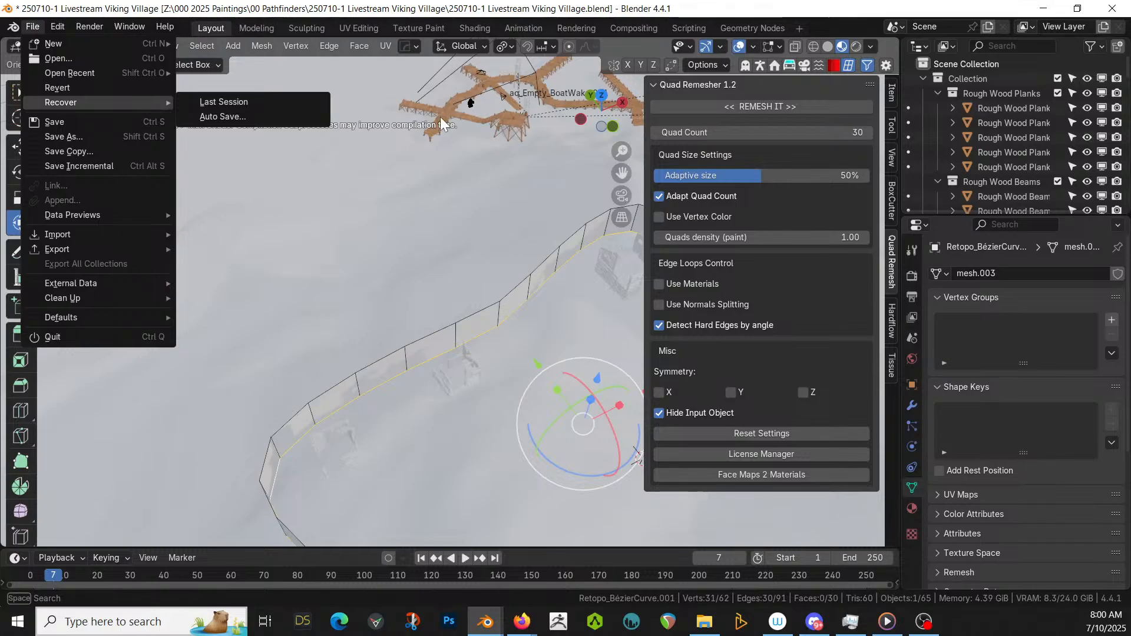
pyautogui.click(828, 48)
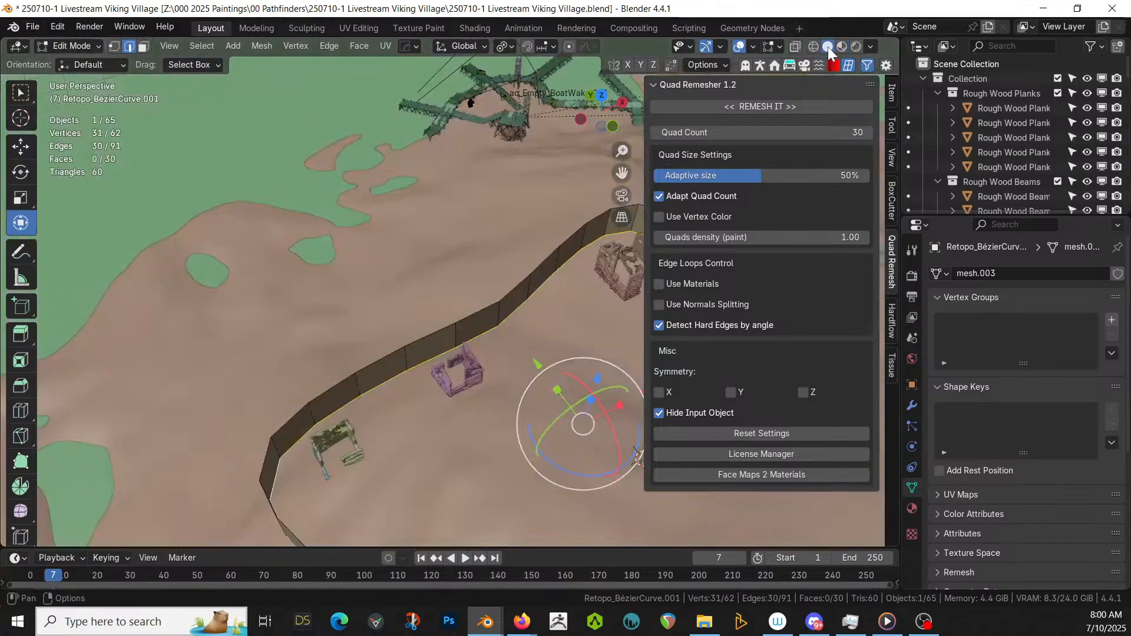
pyautogui.moveTo(520, 295)
pyautogui.mouseDown(button='middle')
pyautogui.moveTo(447, 335)
pyautogui.moveTo(452, 262)
pyautogui.moveTo(417, 252)
pyautogui.moveTo(276, 278)
pyautogui.moveTo(303, 287)
pyautogui.moveTo(290, 282)
pyautogui.mouseUp(button='middle')
pyautogui.moveTo(358, 395); pyautogui.dragTo(442, 354, button='middle')
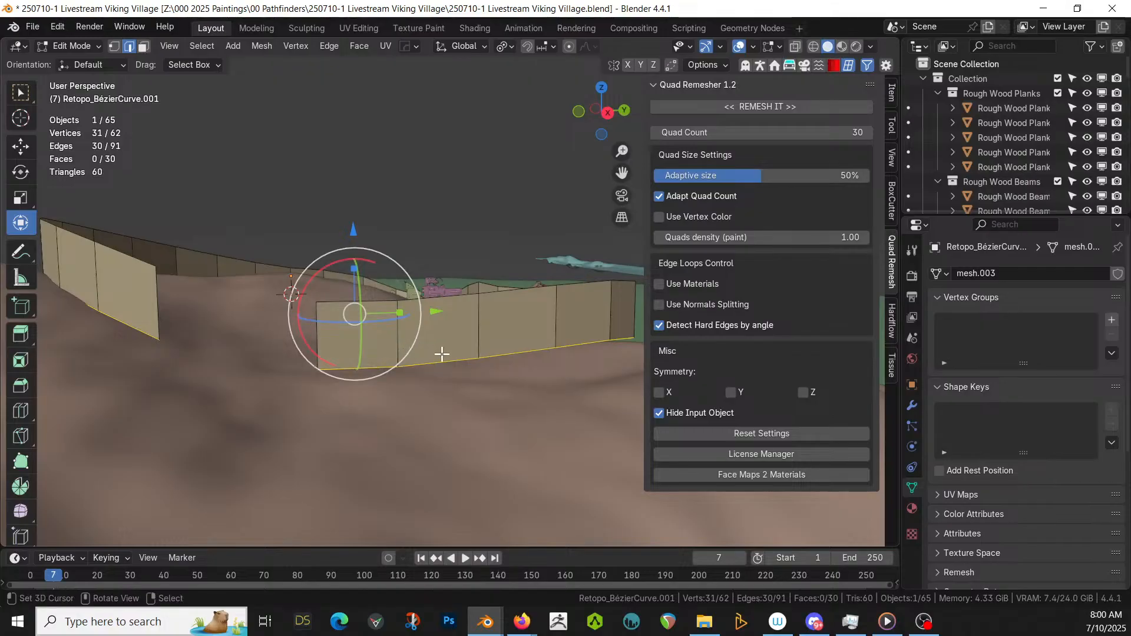
# - Lower the wall's bottom edge loop along global Z into the terrain and inspect it around the perimeter
pyautogui.press('g')
pyautogui.press('z')
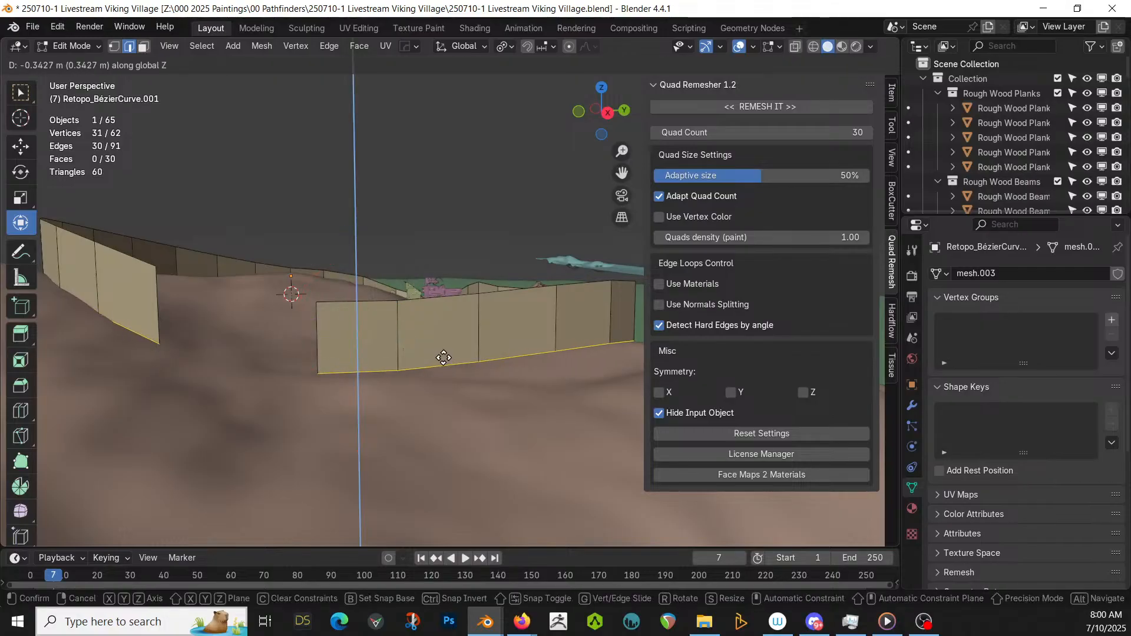
pyautogui.click(442, 364)
pyautogui.moveTo(443, 366); pyautogui.dragTo(272, 362, button='middle')
pyautogui.press('g')
pyautogui.press('z')
pyautogui.click(451, 337)
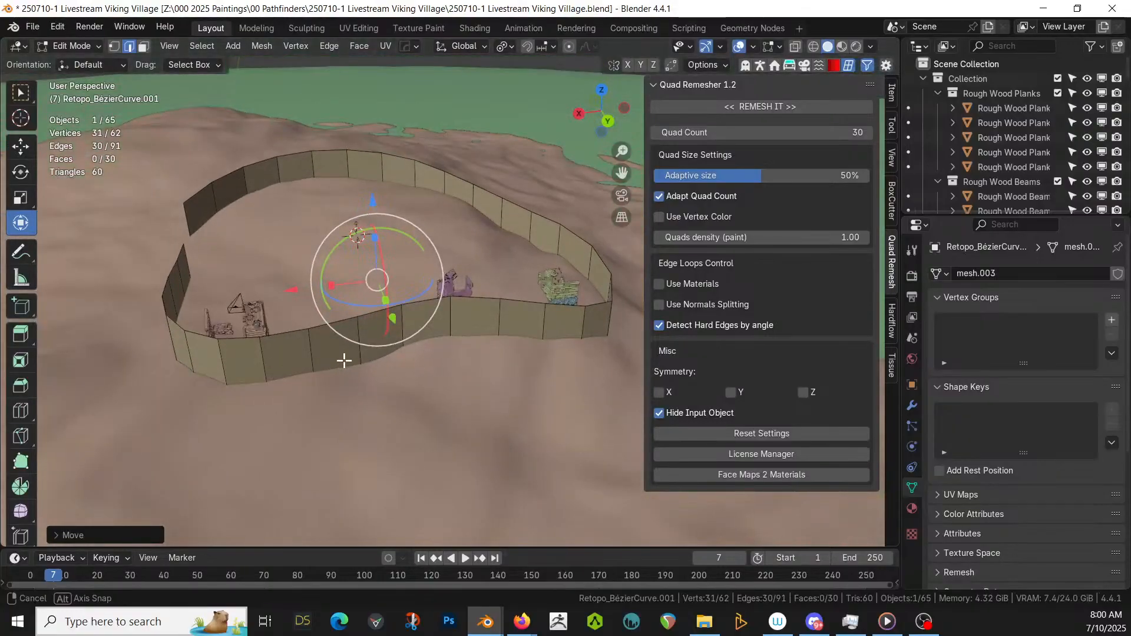
pyautogui.moveTo(344, 361); pyautogui.dragTo(344, 359, button='middle')
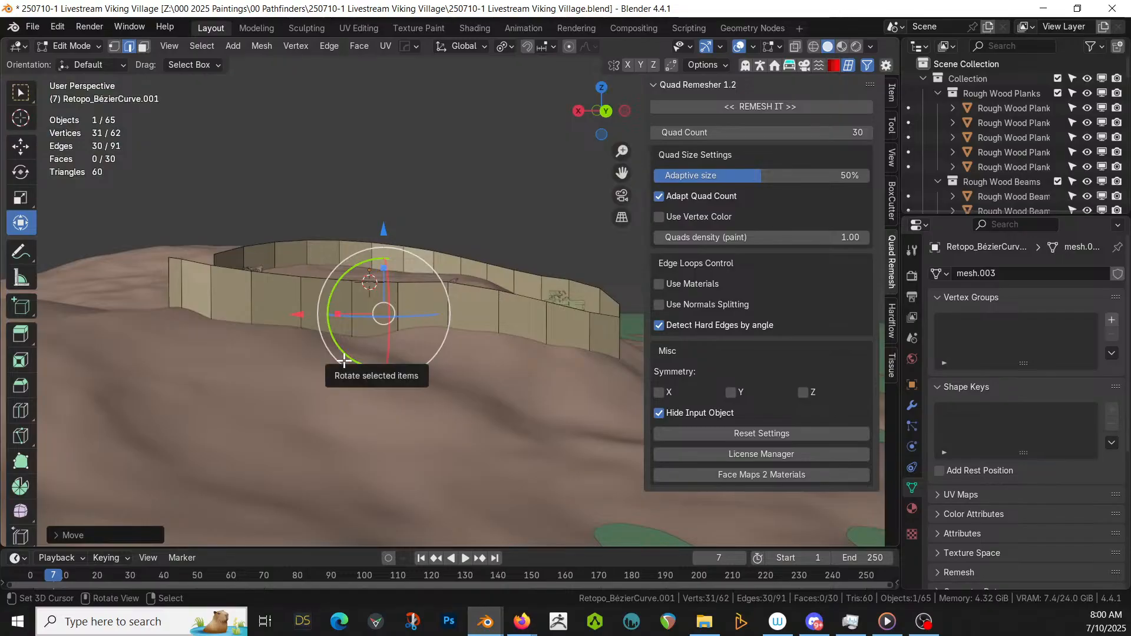
pyautogui.moveTo(381, 401); pyautogui.dragTo(379, 417, button='middle')
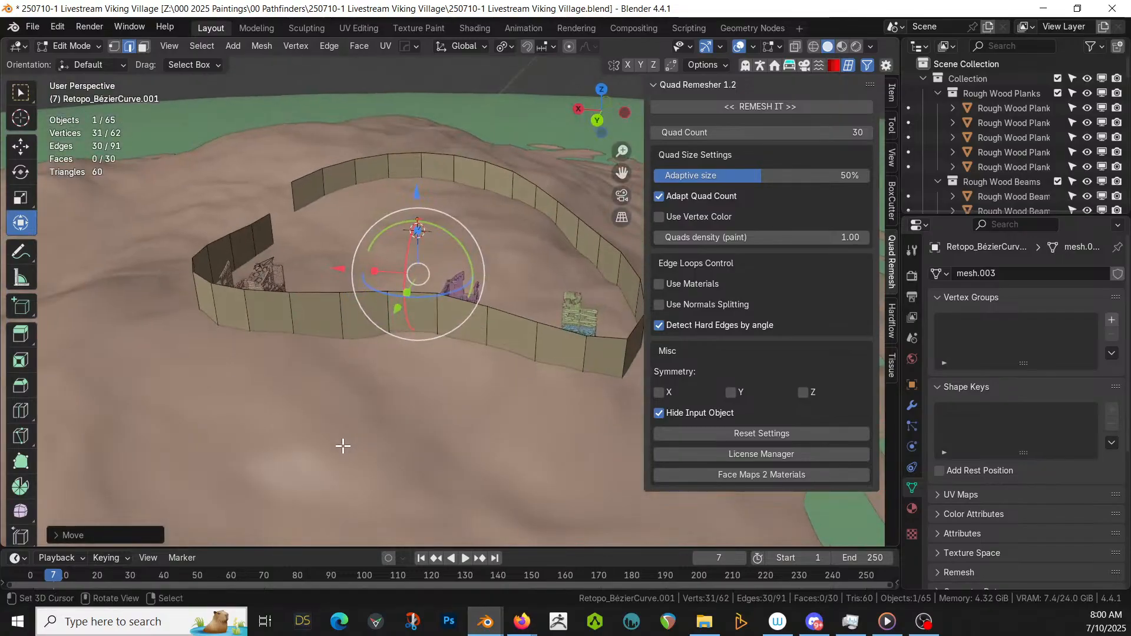
# - Return to Object Mode, review the wall around the hilltop, and save the village file
pyautogui.press('Tab')
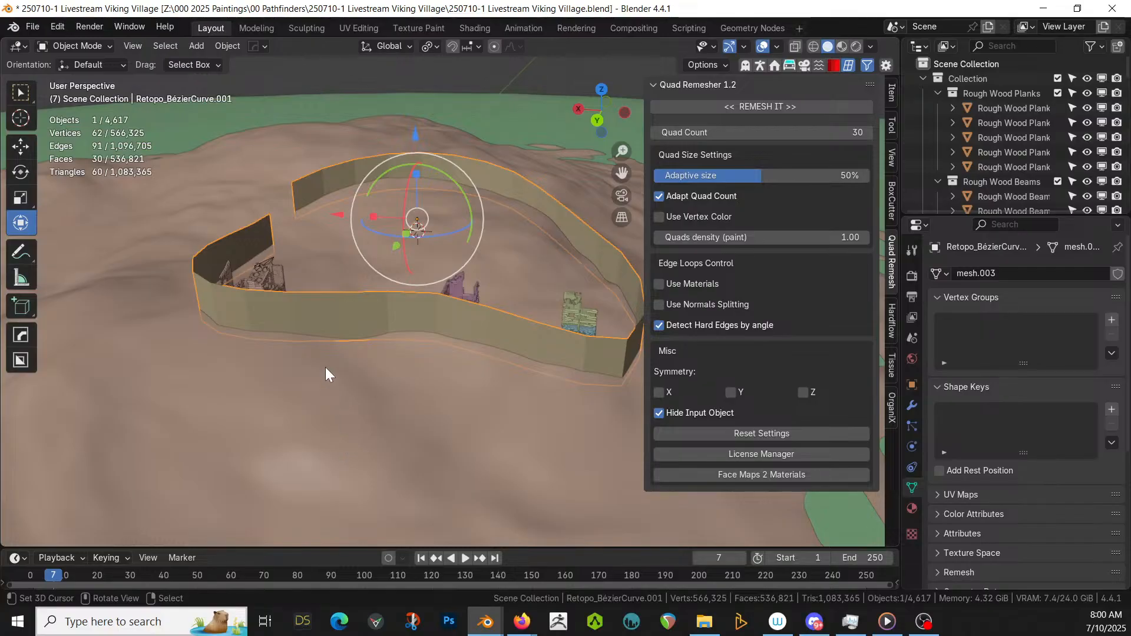
pyautogui.moveTo(442, 353); pyautogui.dragTo(217, 359, button='middle')
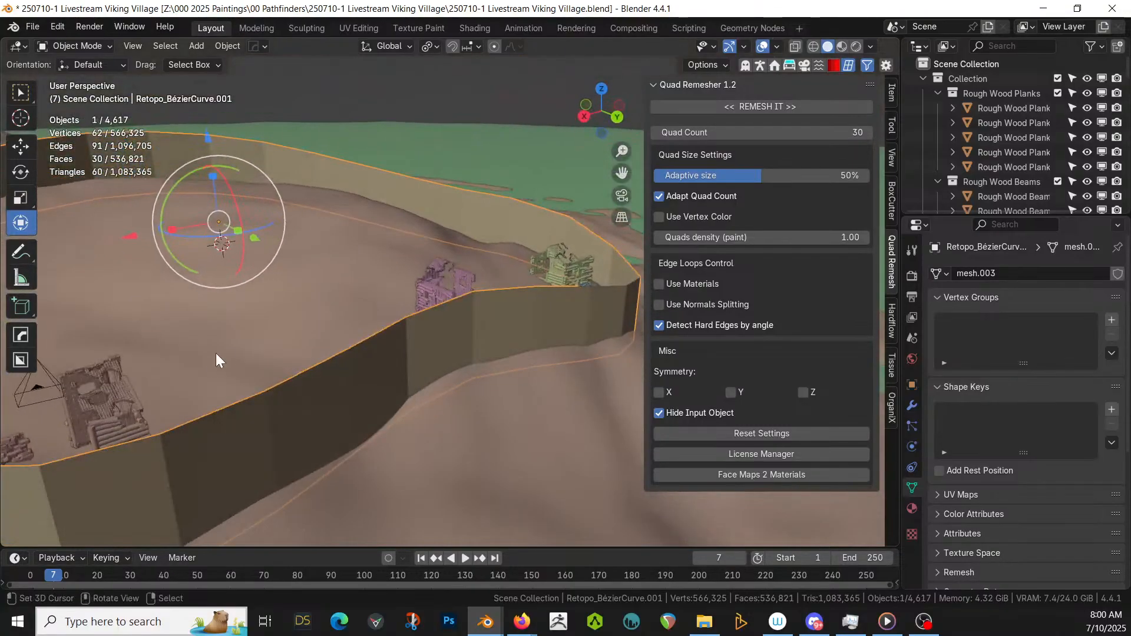
pyautogui.keyDown('shift'); pyautogui.moveTo(305, 317); pyautogui.dragTo(359, 373, button='middle'); pyautogui.keyUp('shift')
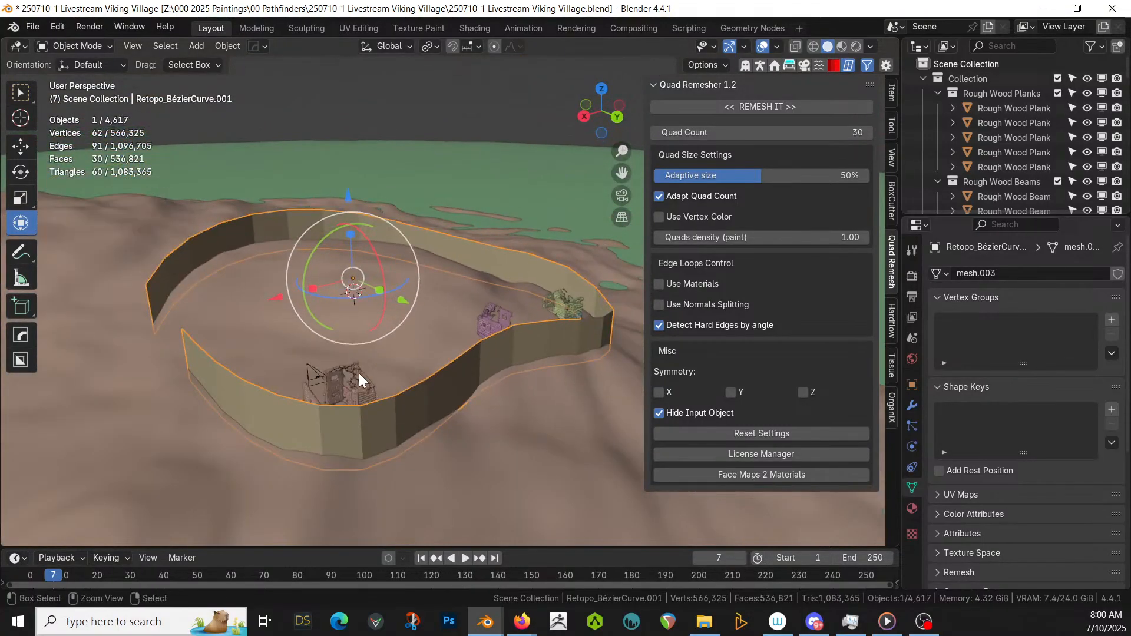
pyautogui.hotkey('ctrl', 's')
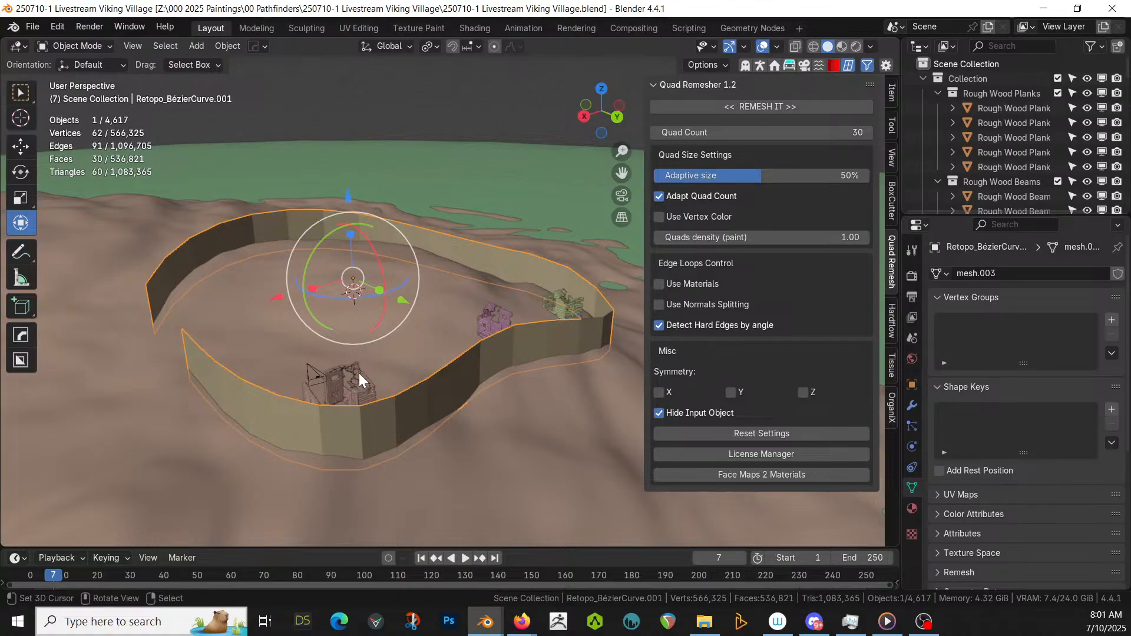
# - Rename the Retopo_BézierCurve.001 object to Wall
pyautogui.scroll(-3, 445, 384)
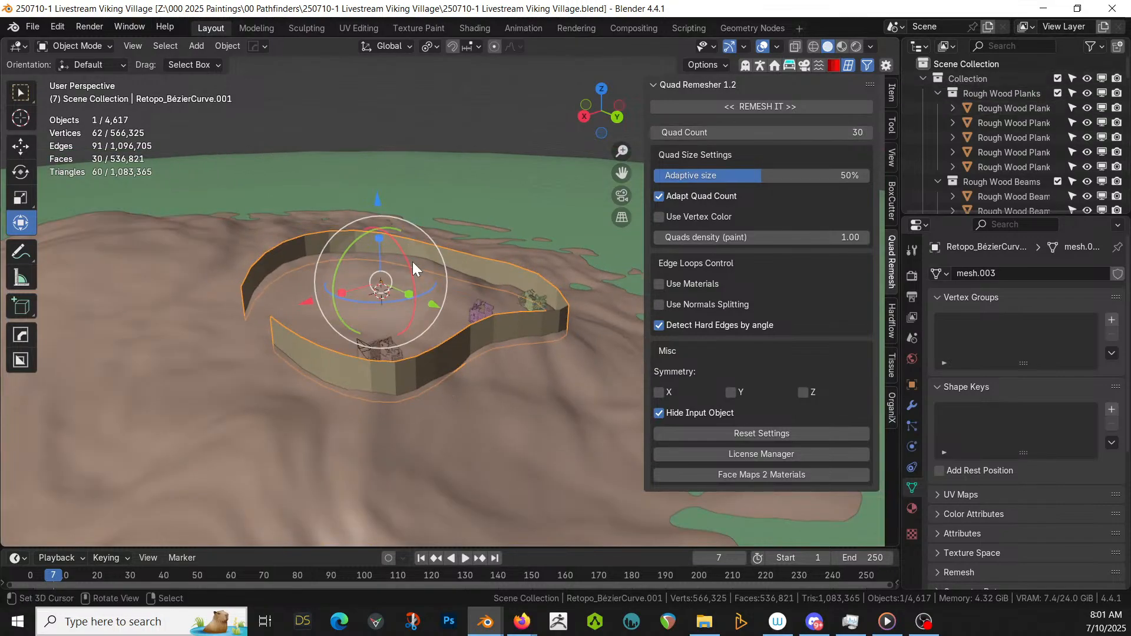
pyautogui.scroll(-10, 1025, 170)
pyautogui.doubleClick(999, 194)
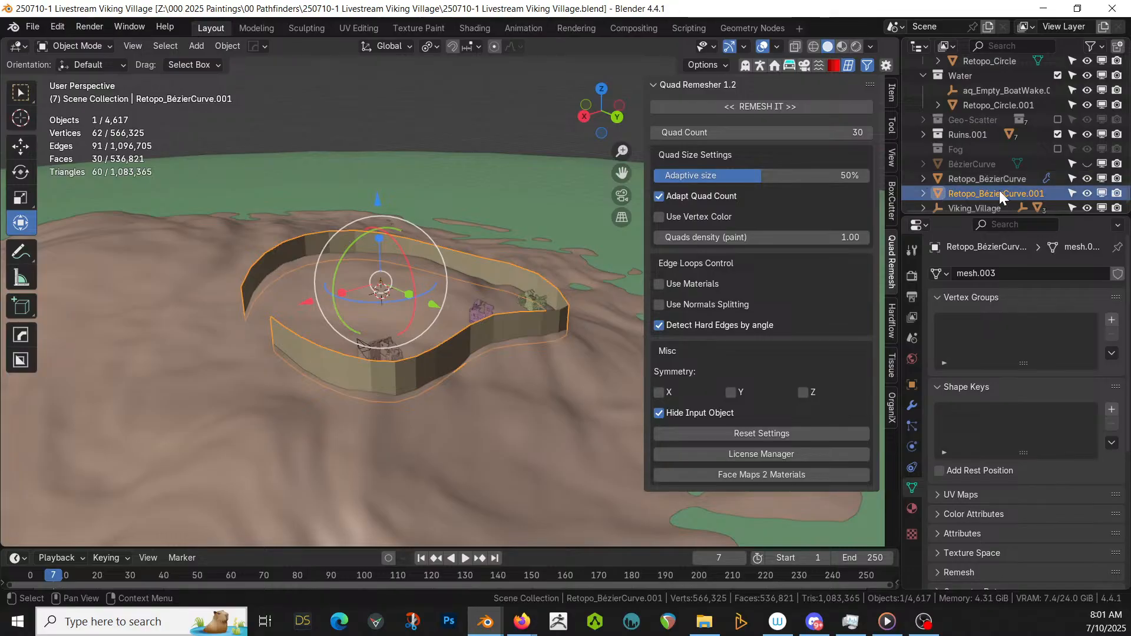
pyautogui.hotkey('ctrl', 'a')
pyautogui.write('Wall')
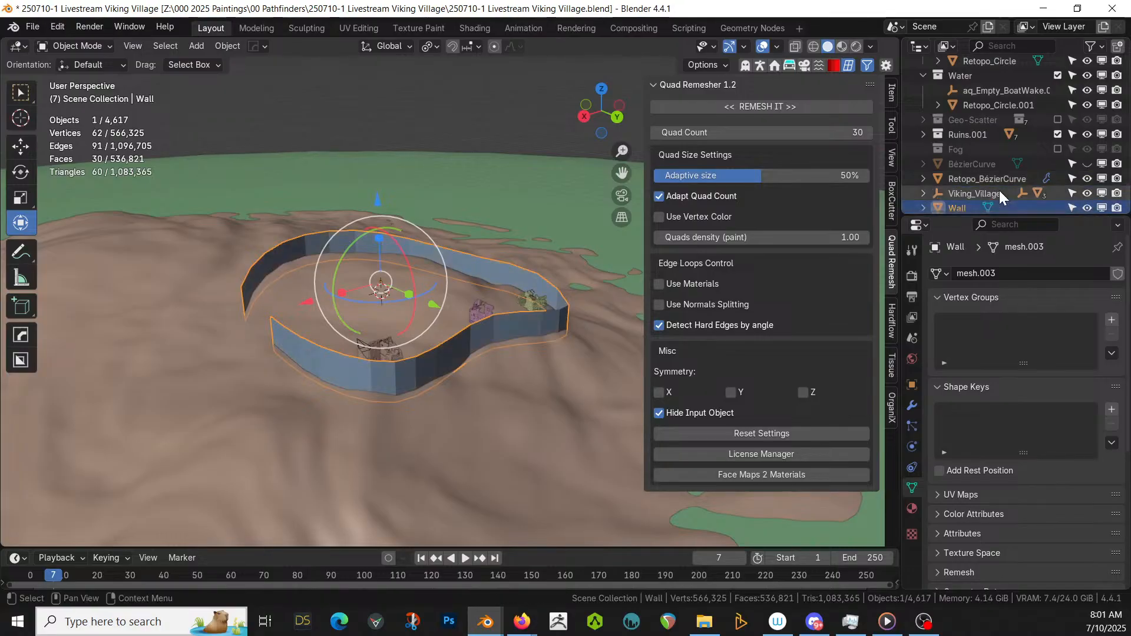
pyautogui.press('Return')
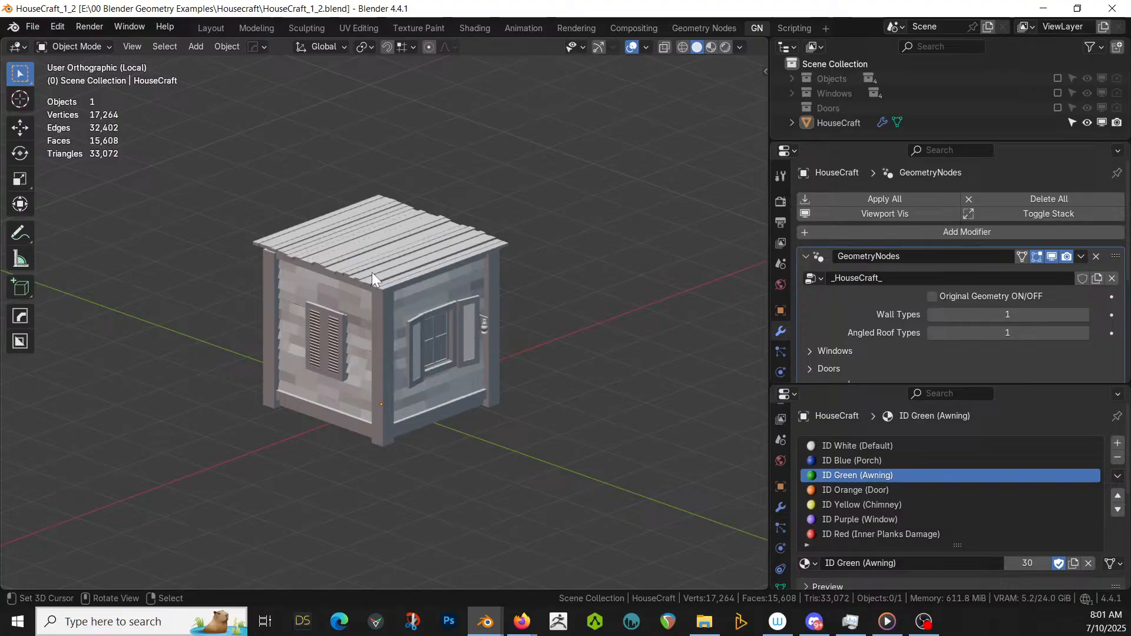
# - Copy the HouseCraft object from HouseCraft_1_2.blend and make the top-level Collection active in the Viking village file
pyautogui.click(372, 272)
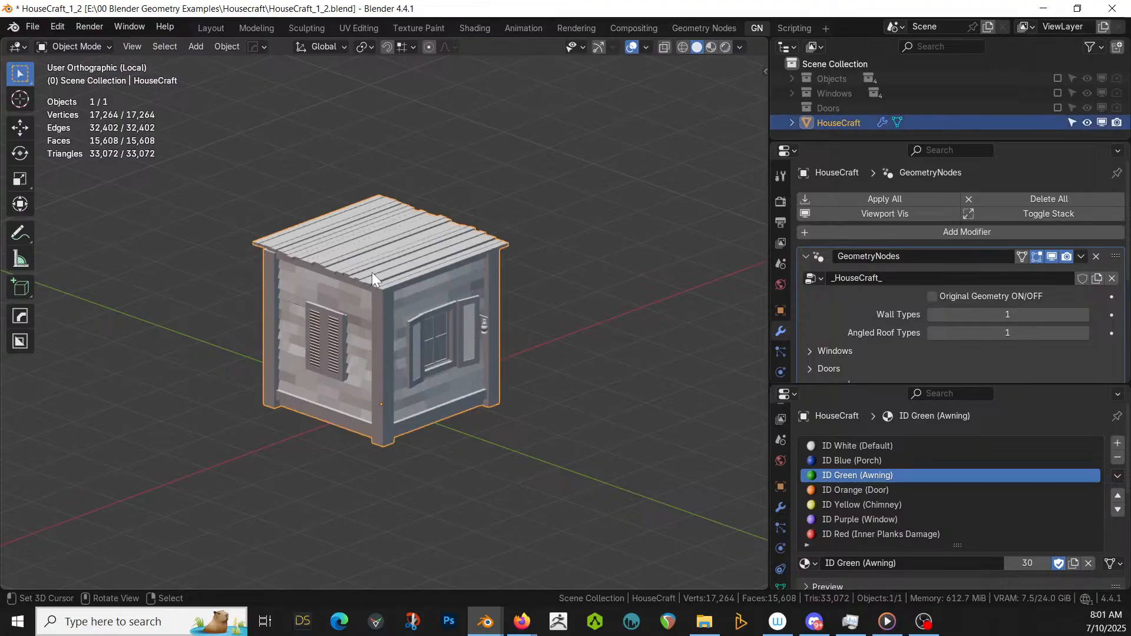
pyautogui.hotkey('ctrl', 'c')
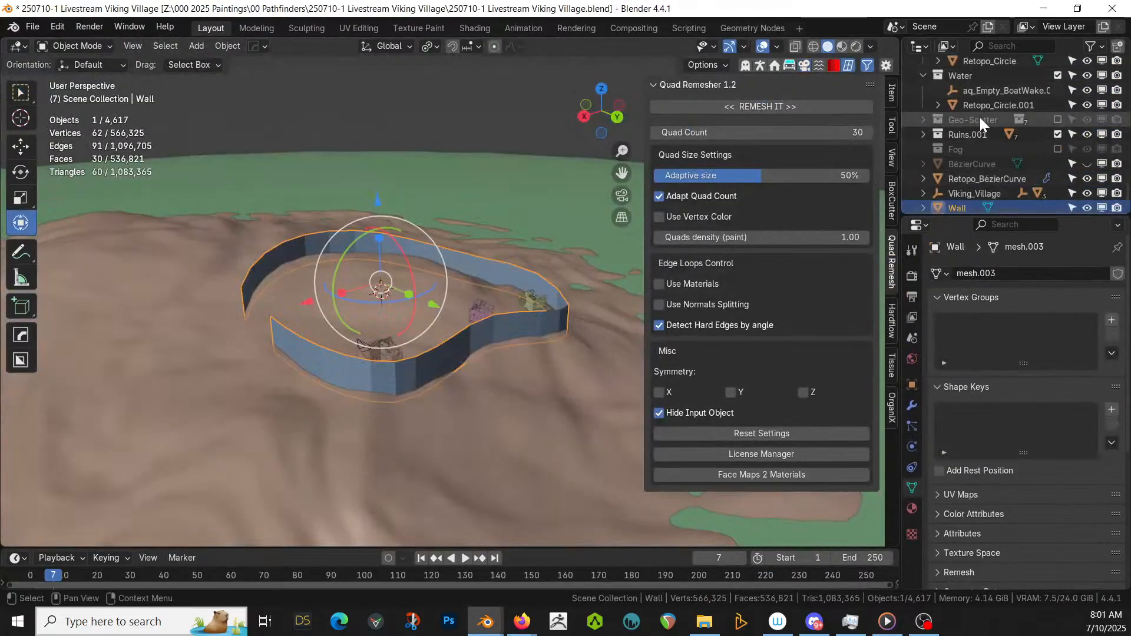
pyautogui.scroll(-3, 980, 118)
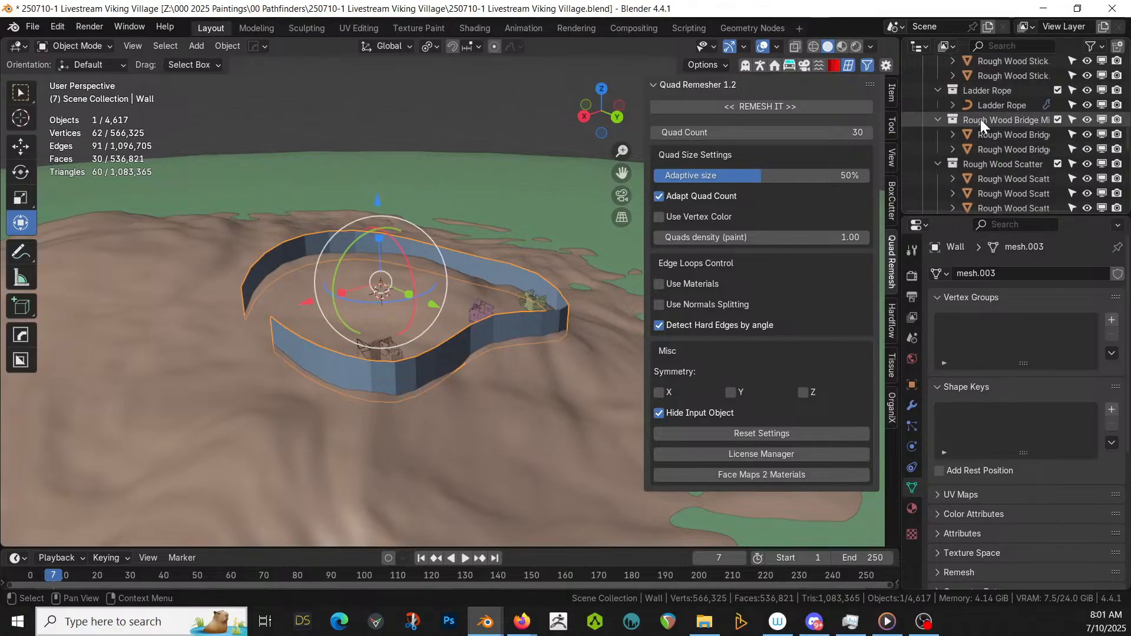
pyautogui.scroll(5, 1005, 97)
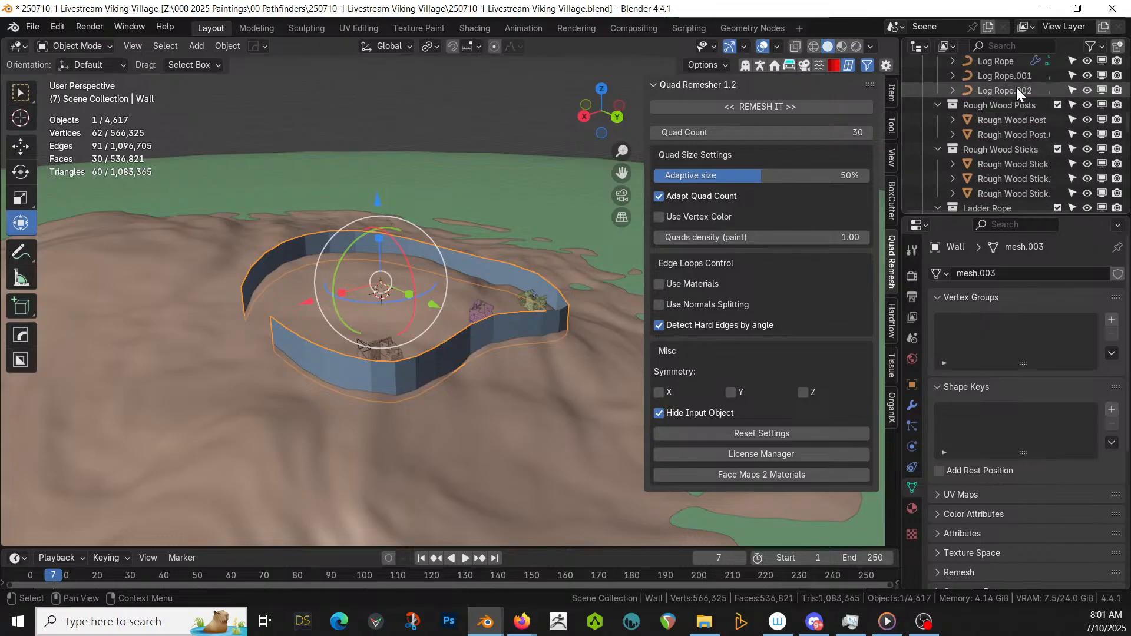
pyautogui.scroll(11, 1016, 87)
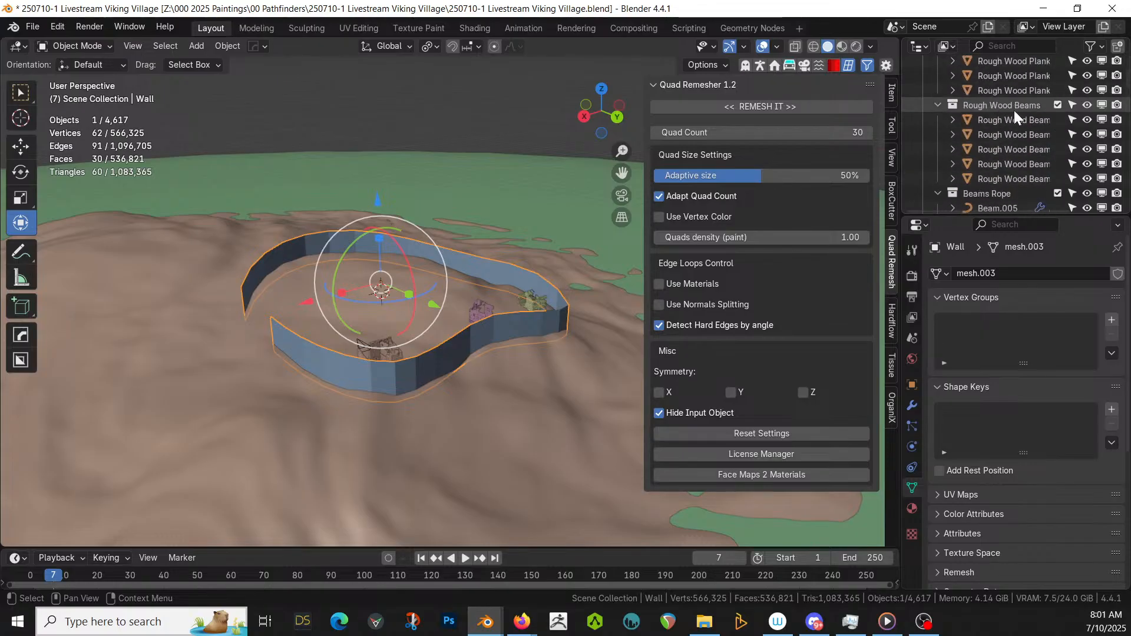
pyautogui.scroll(3, 1029, 138)
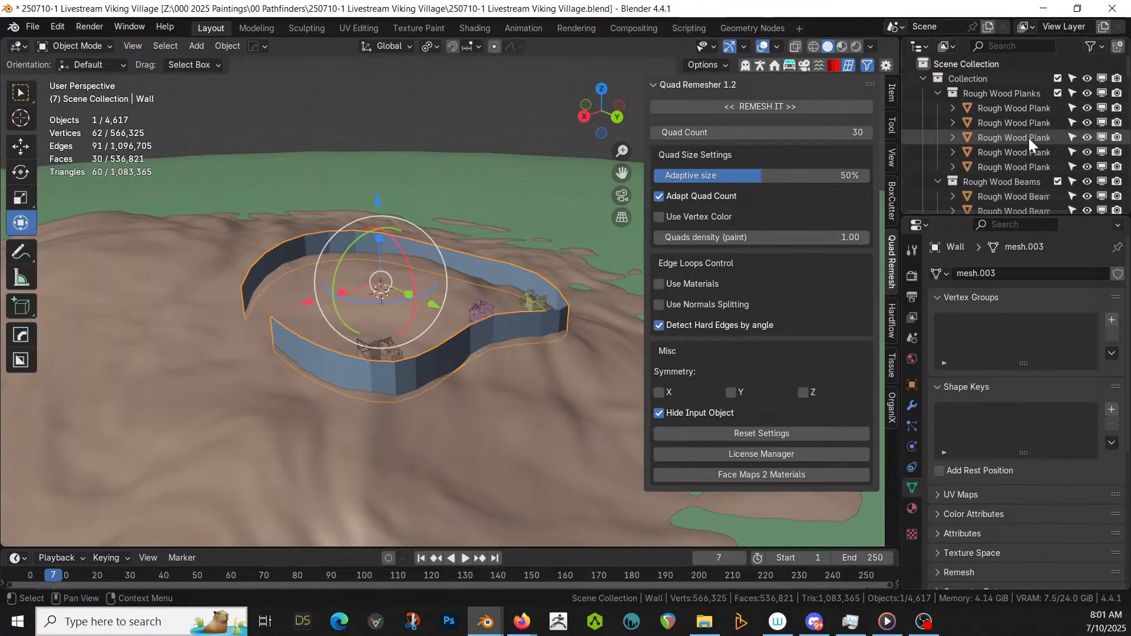
pyautogui.click(970, 79)
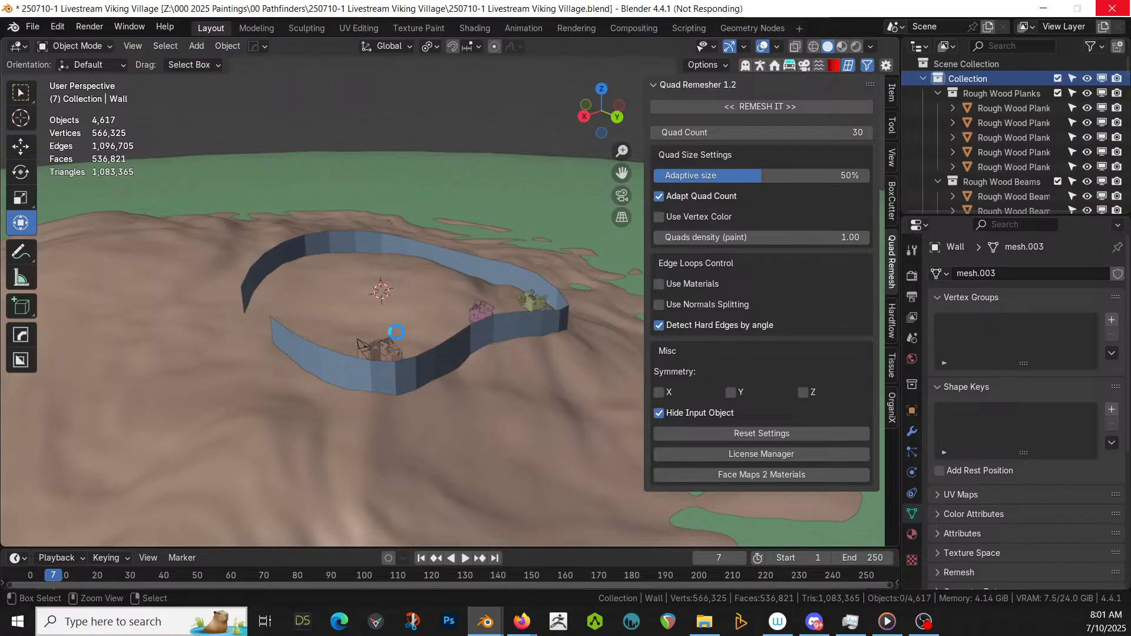
# - Move the pasted HouseCraft objects in top view off the hill, past the outer edge of the large round ground plane
pyautogui.moveTo(397, 333); pyautogui.dragTo(357, 377, button='middle')
pyautogui.scroll(-2, 357, 377)
pyautogui.press('KP_7')
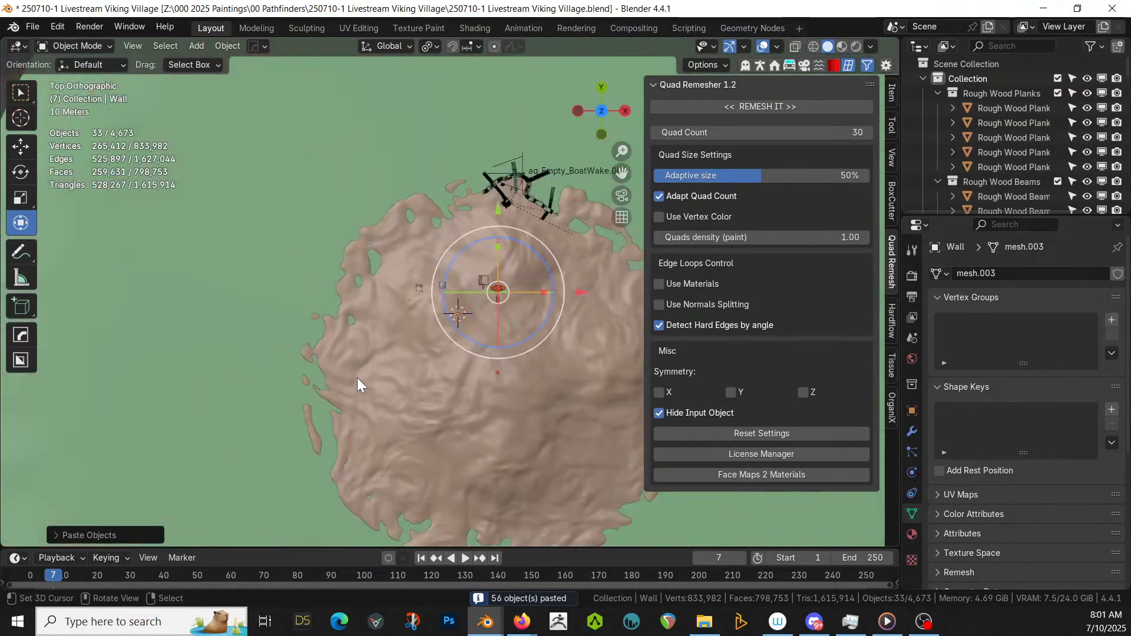
pyautogui.scroll(-4, 357, 377)
pyautogui.press('g')
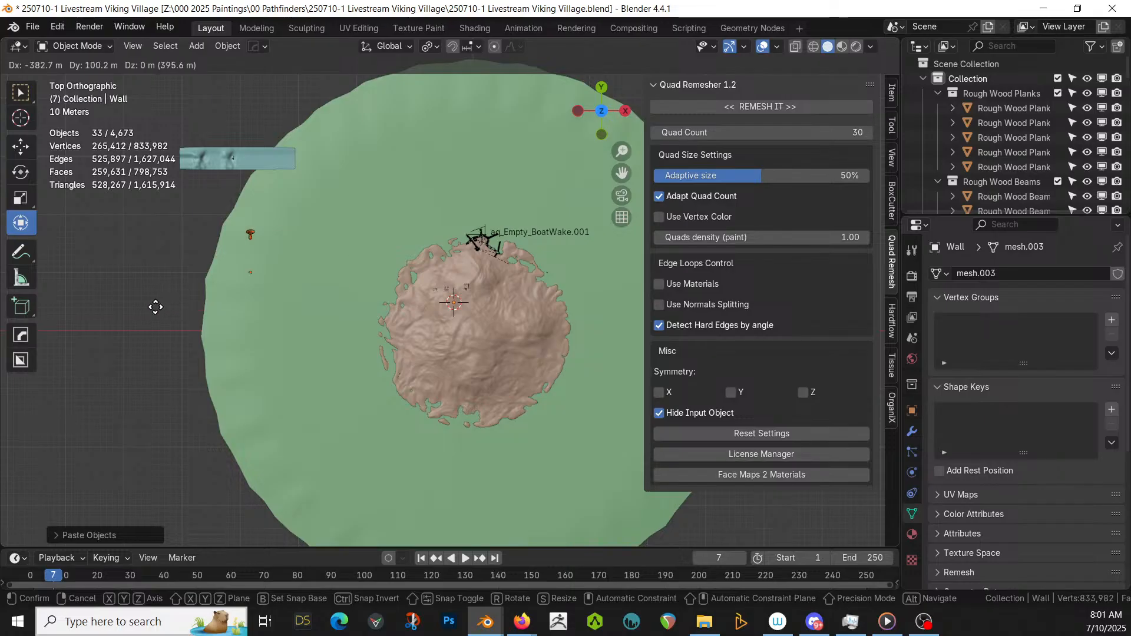
pyautogui.click(112, 305)
# - Copy the modifiers from the HouseCraft object to the Wall object
pyautogui.moveTo(156, 306); pyautogui.dragTo(193, 220, button='middle')
pyautogui.scroll(4, 199, 265)
pyautogui.keyDown('shift'); pyautogui.moveTo(199, 265); pyautogui.dragTo(444, 237, button='middle'); pyautogui.keyUp('shift')
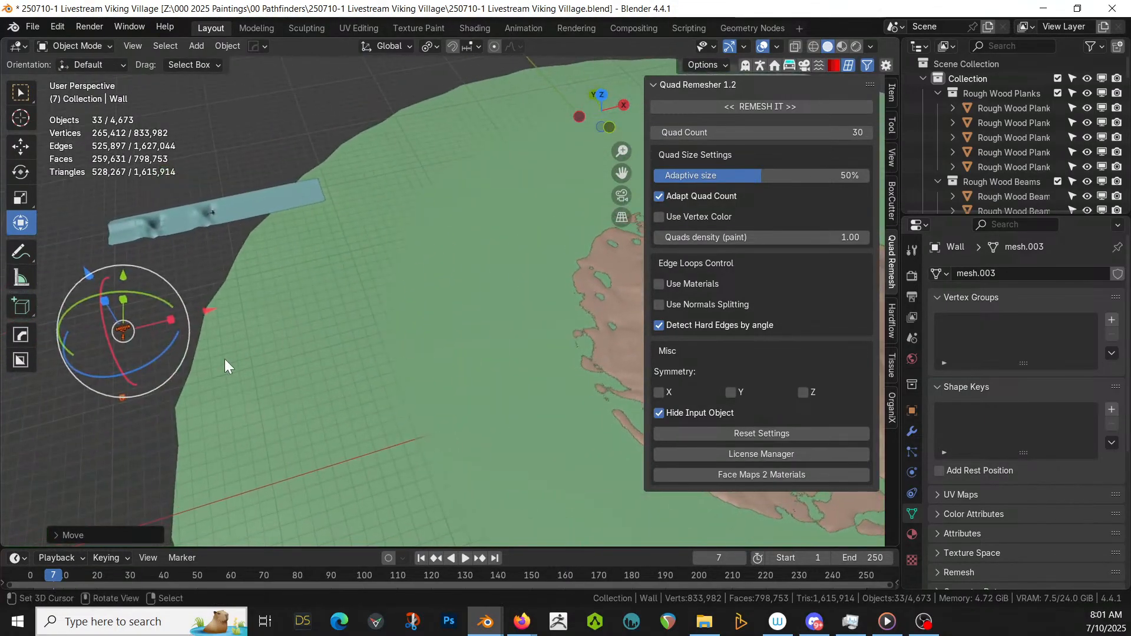
pyautogui.scroll(-2, 224, 358)
pyautogui.click(599, 284)
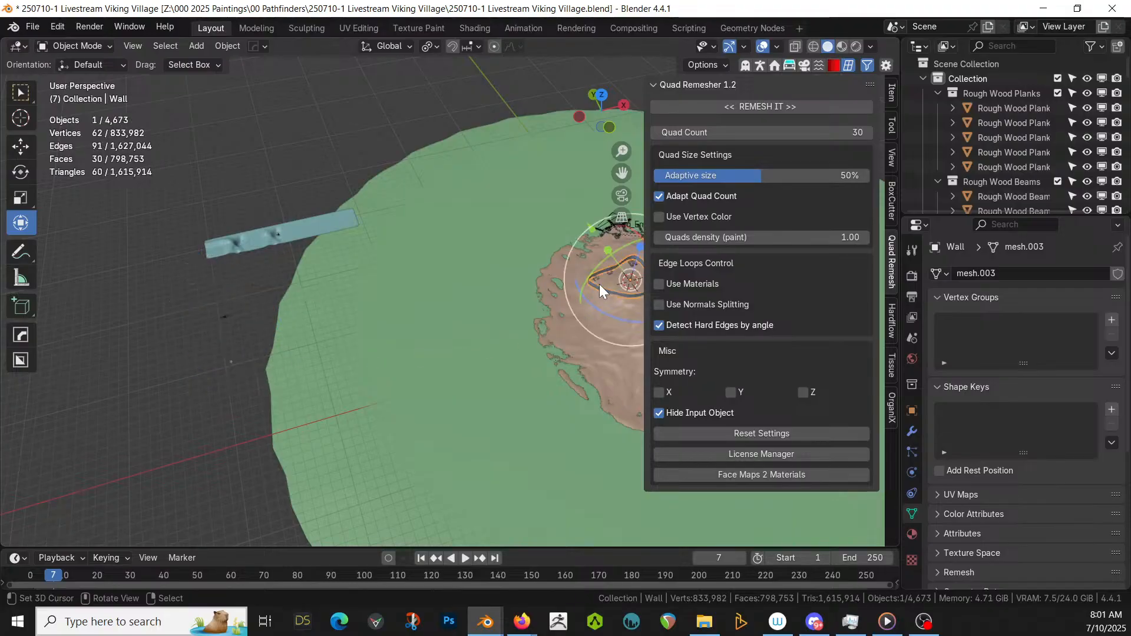
pyautogui.keyDown('shift'); pyautogui.click(231, 361); pyautogui.keyUp('shift')
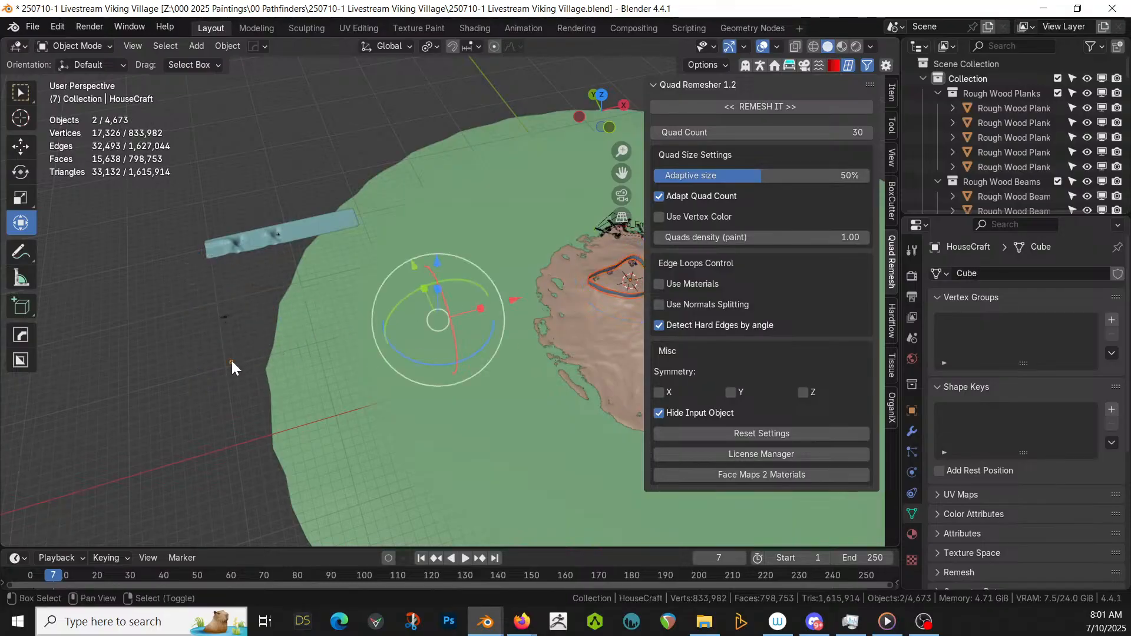
pyautogui.hotkey('ctrl', 'l')
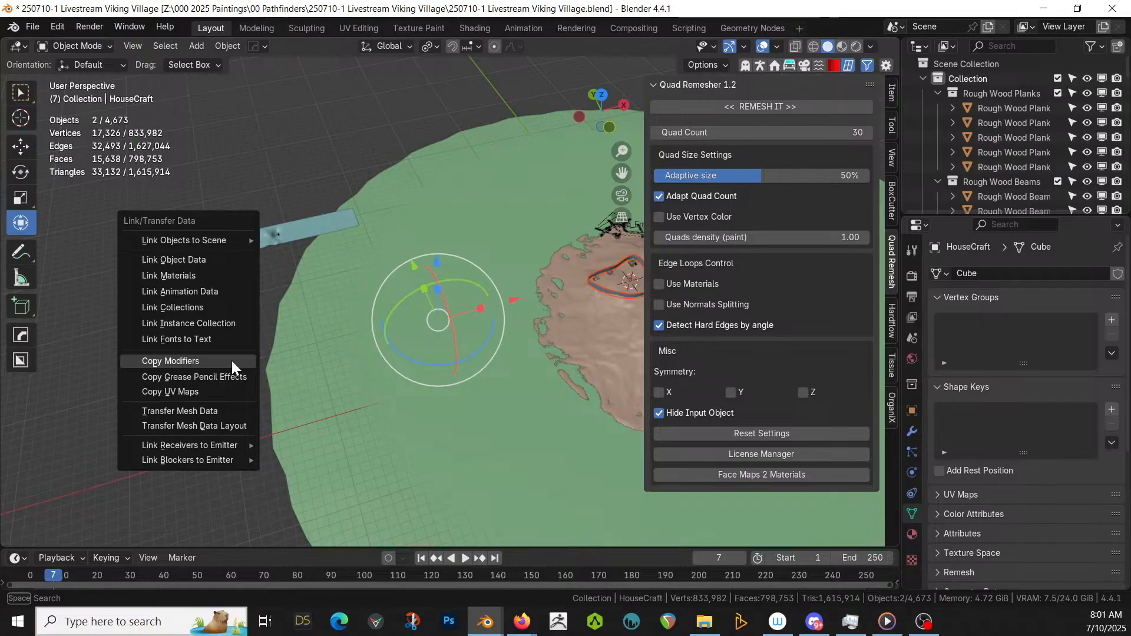
pyautogui.click(231, 360)
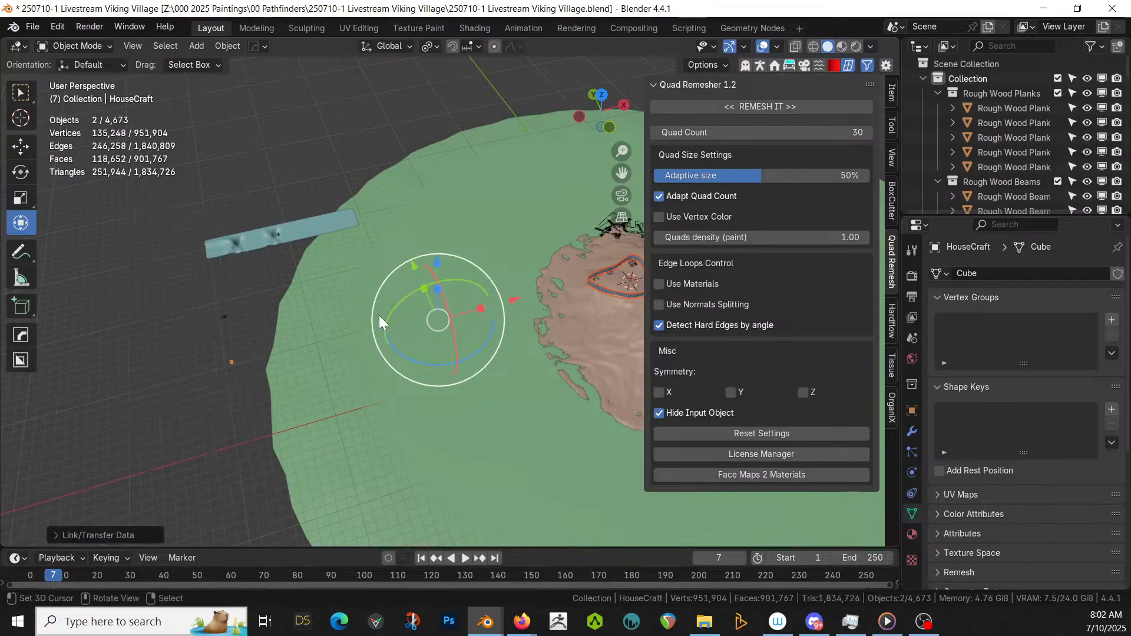
# - Delete the original HouseCraft object from its spot outside the ground plane
pyautogui.moveTo(379, 316); pyautogui.dragTo(426, 306, button='middle')
pyautogui.click(181, 377)
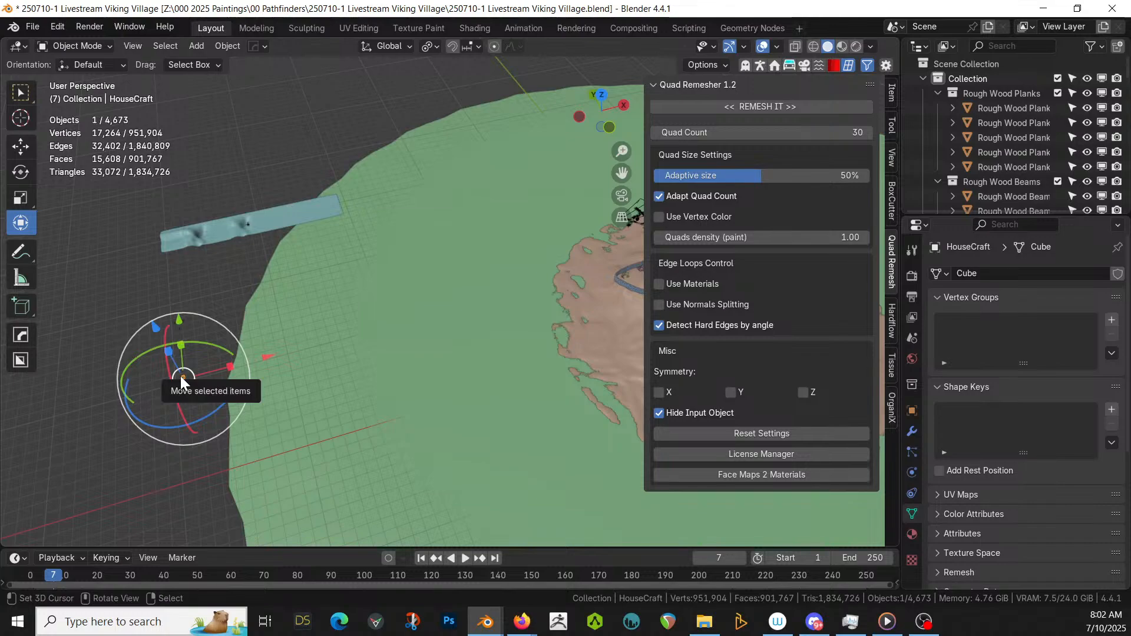
pyautogui.press('Delete')
# - Set Wall Types to 2 in the Wall object's HouseCraft geometry nodes modifier
pyautogui.keyDown('shift'); pyautogui.moveTo(214, 377); pyautogui.dragTo(866, 376, button='middle'); pyautogui.keyUp('shift')
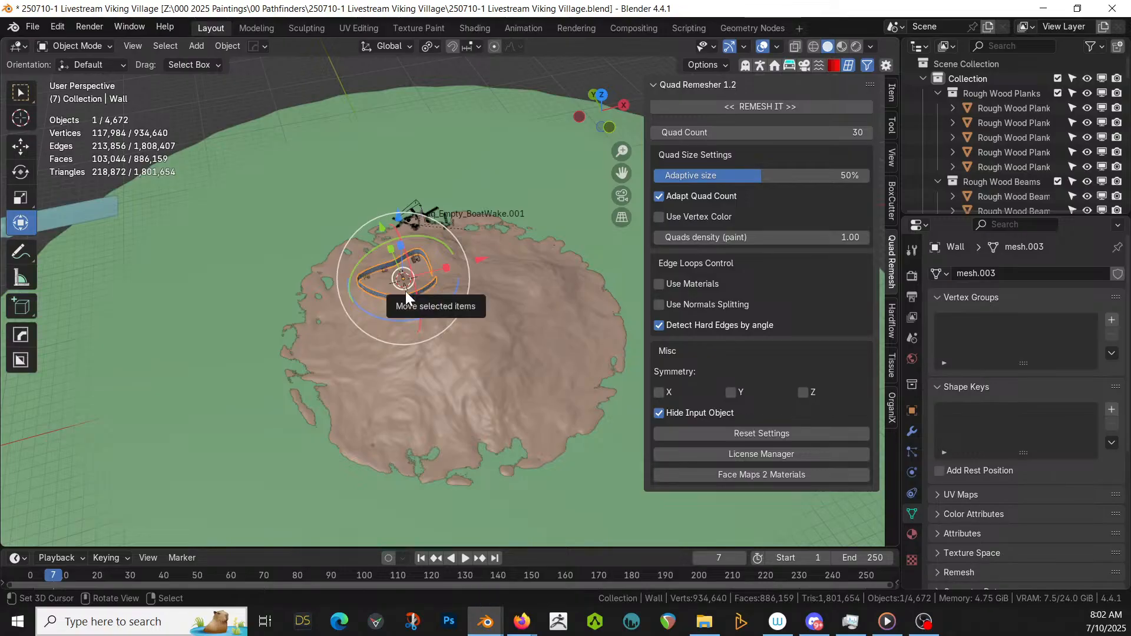
pyautogui.press('KP_Decimal')
pyautogui.moveTo(405, 291); pyautogui.dragTo(439, 268, button='middle')
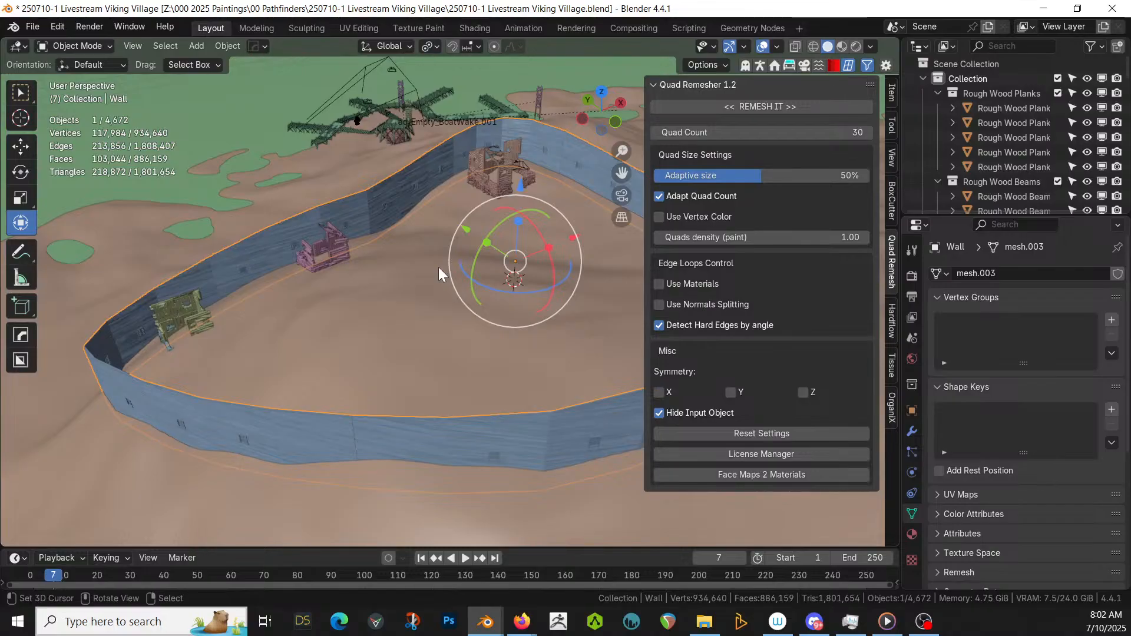
pyautogui.click(443, 422)
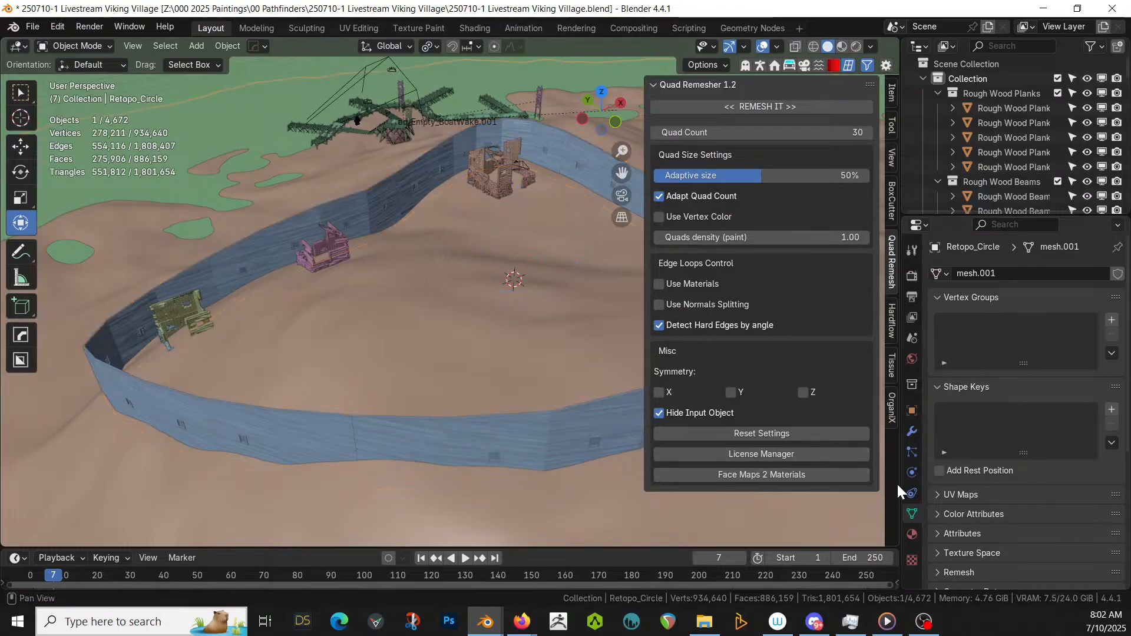
pyautogui.click(913, 432)
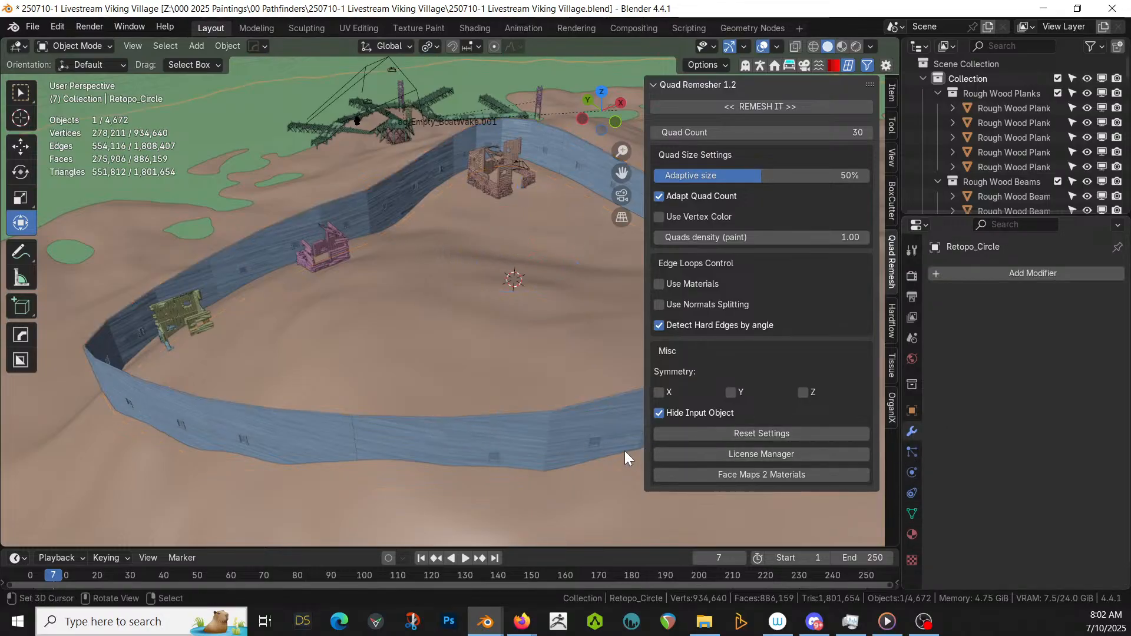
pyautogui.click(564, 431)
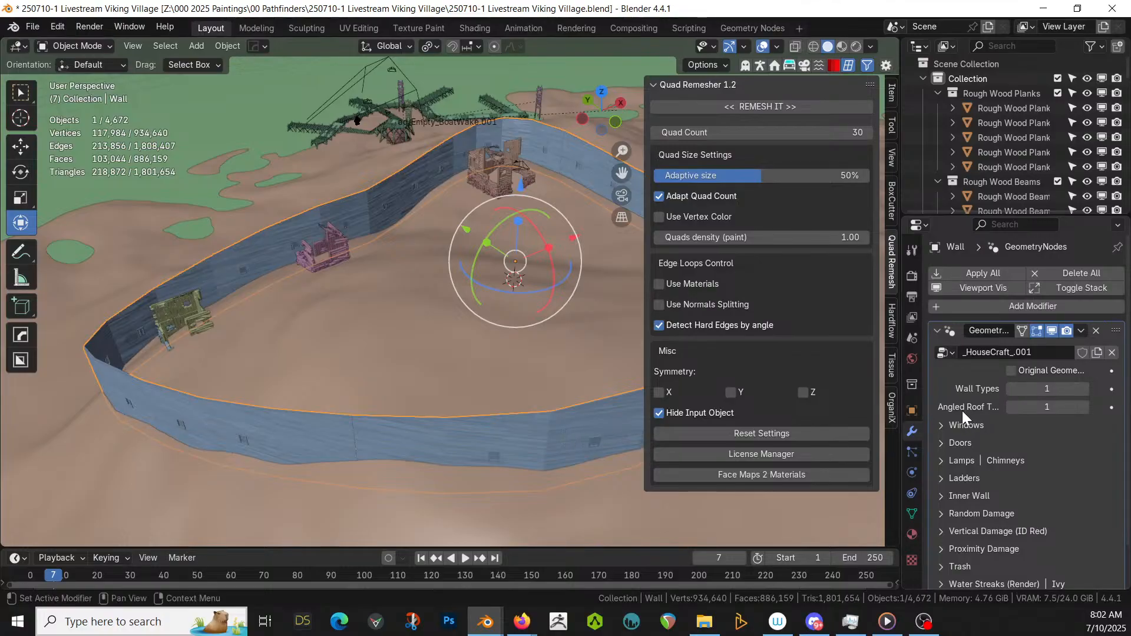
pyautogui.click(1082, 389)
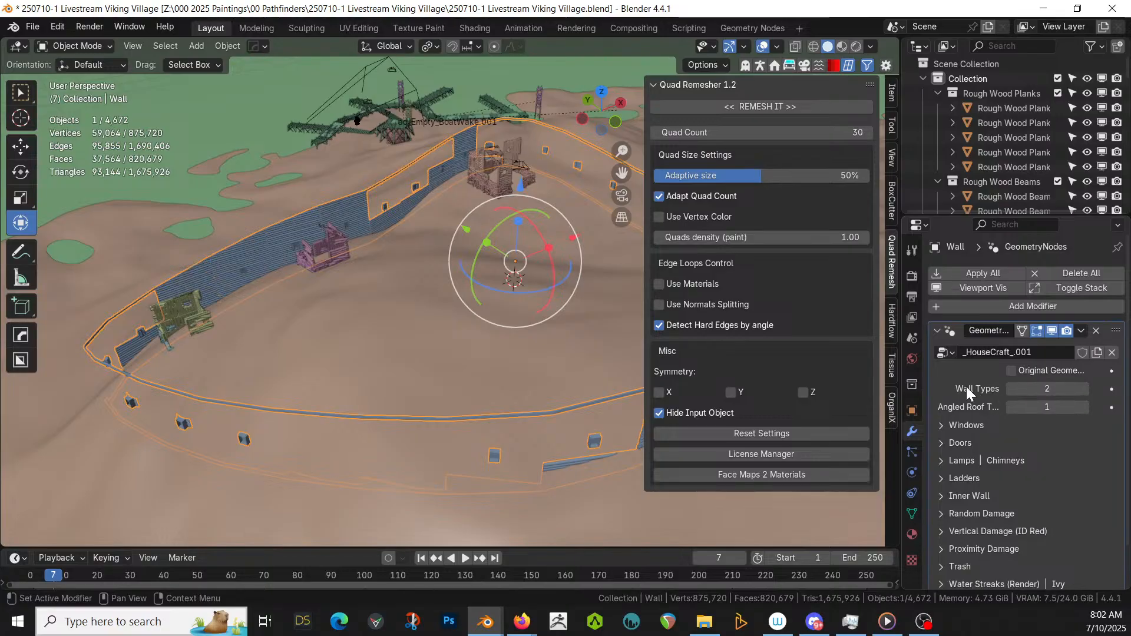
# - Turn off random windows in the Wall's HouseCraft window settings
pyautogui.moveTo(554, 298); pyautogui.dragTo(694, 275, button='middle')
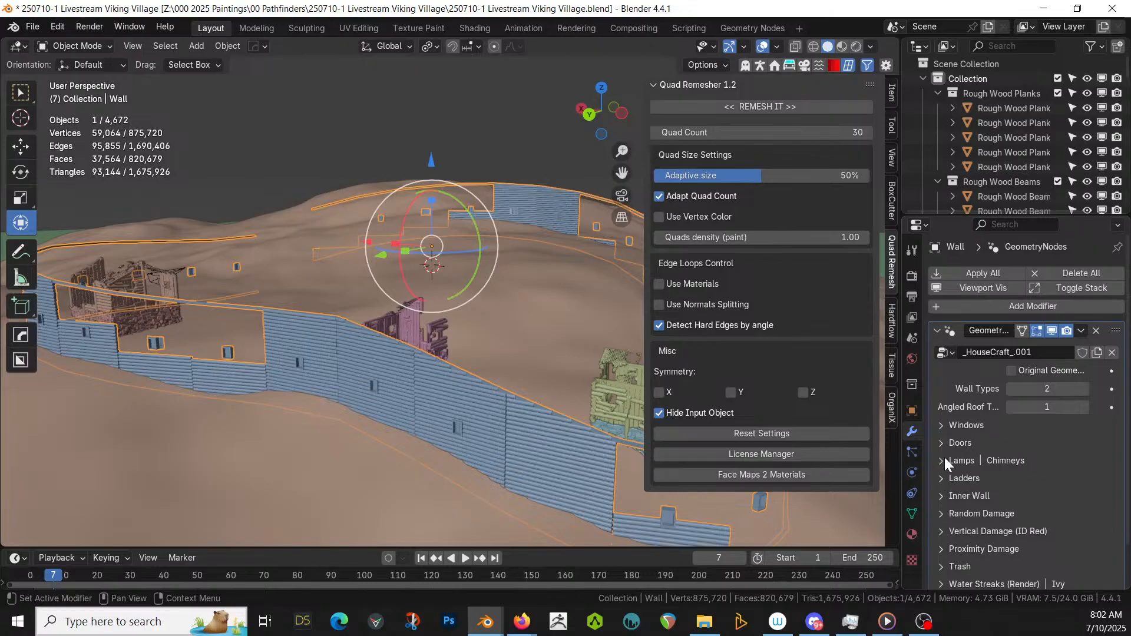
pyautogui.click(965, 425)
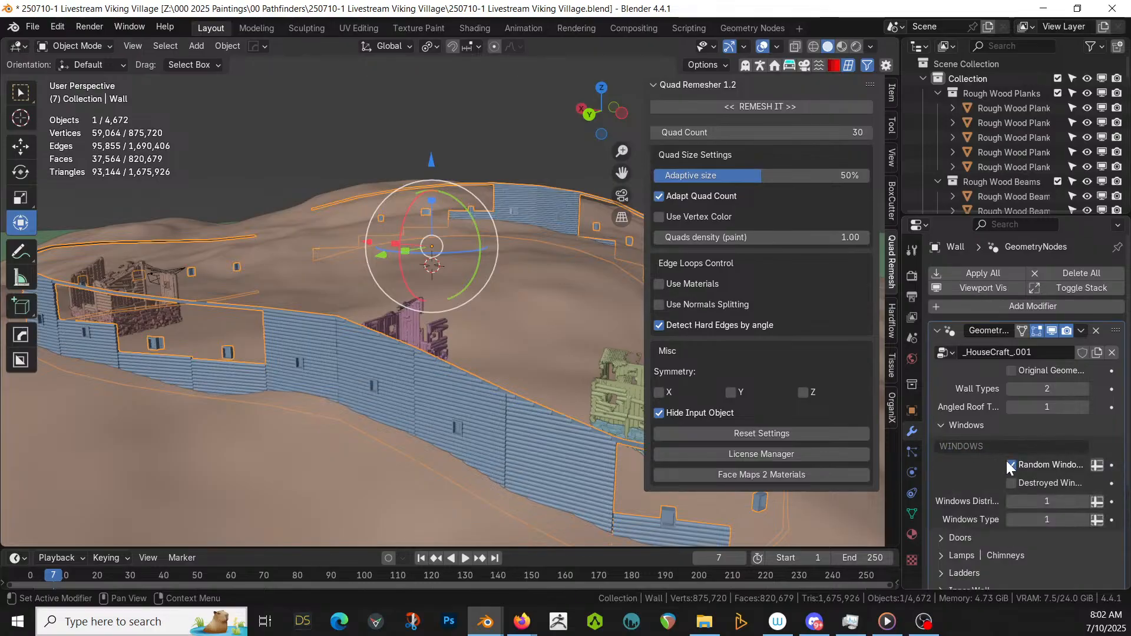
pyautogui.click(1011, 465)
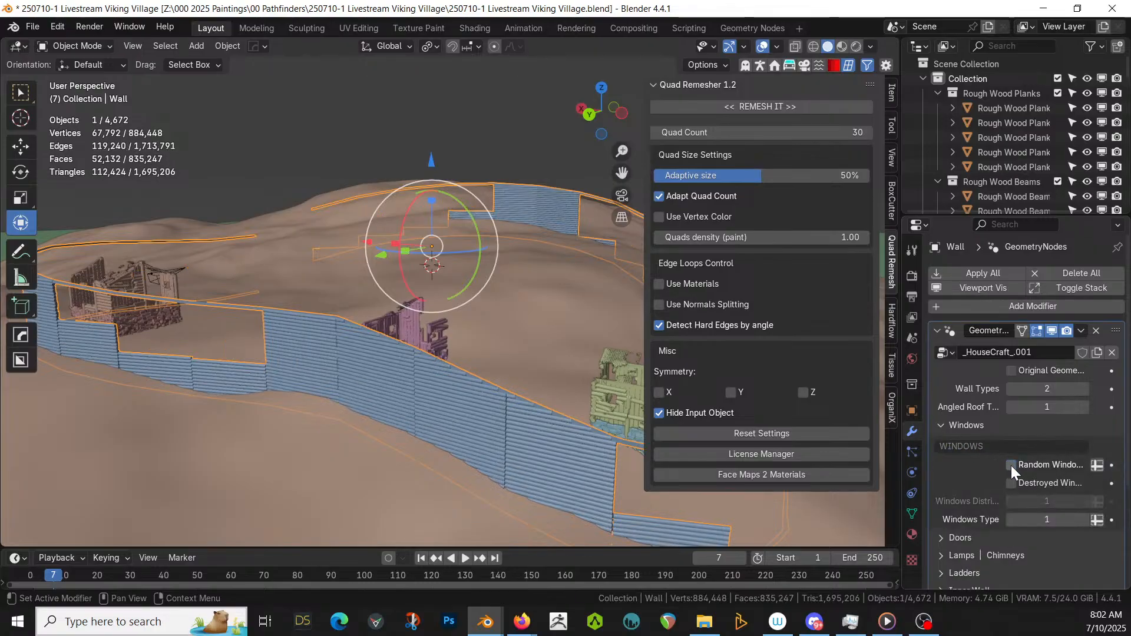
# - Examine the Wall's Inner Wall settings and look through the imported HouseCraft collections in the object list
pyautogui.moveTo(600, 359); pyautogui.dragTo(463, 375, button='middle')
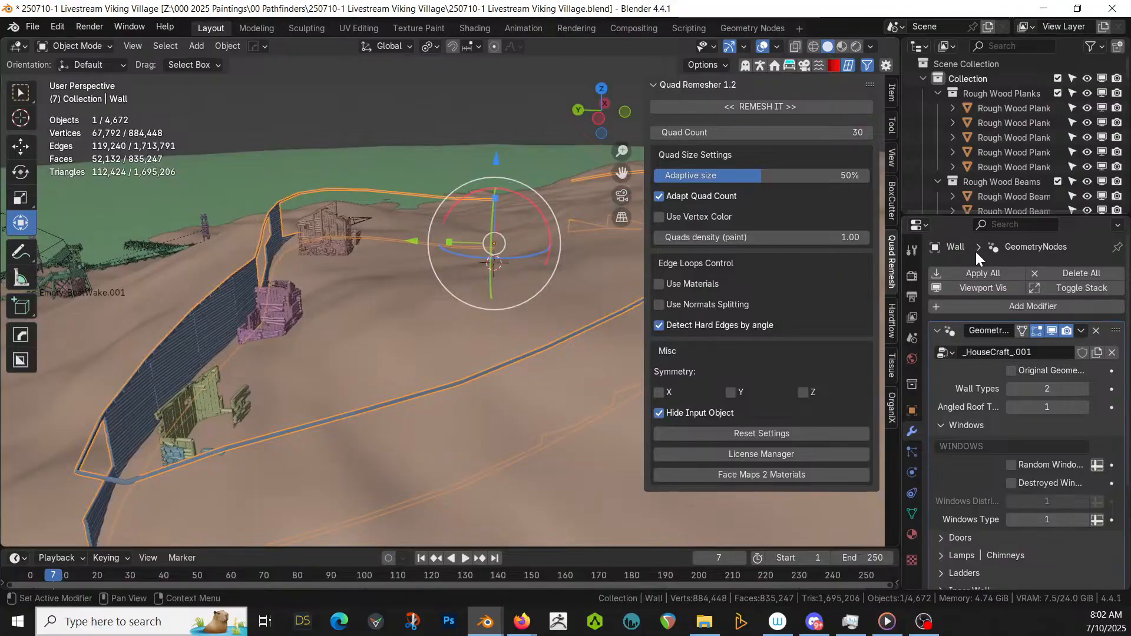
pyautogui.scroll(-5, 1003, 434)
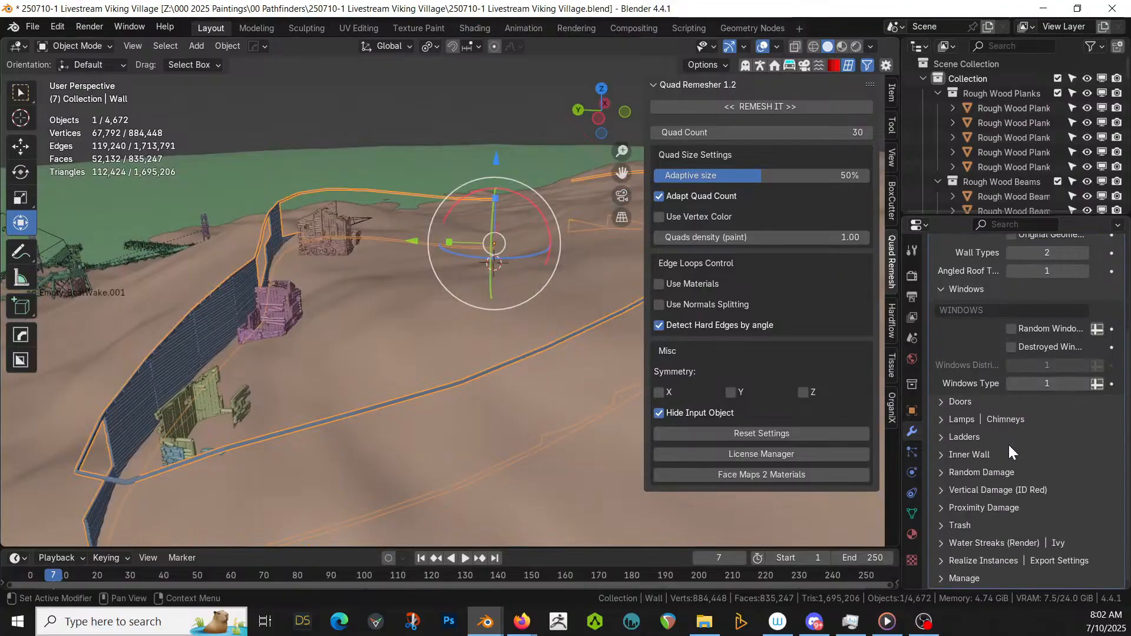
pyautogui.click(942, 454)
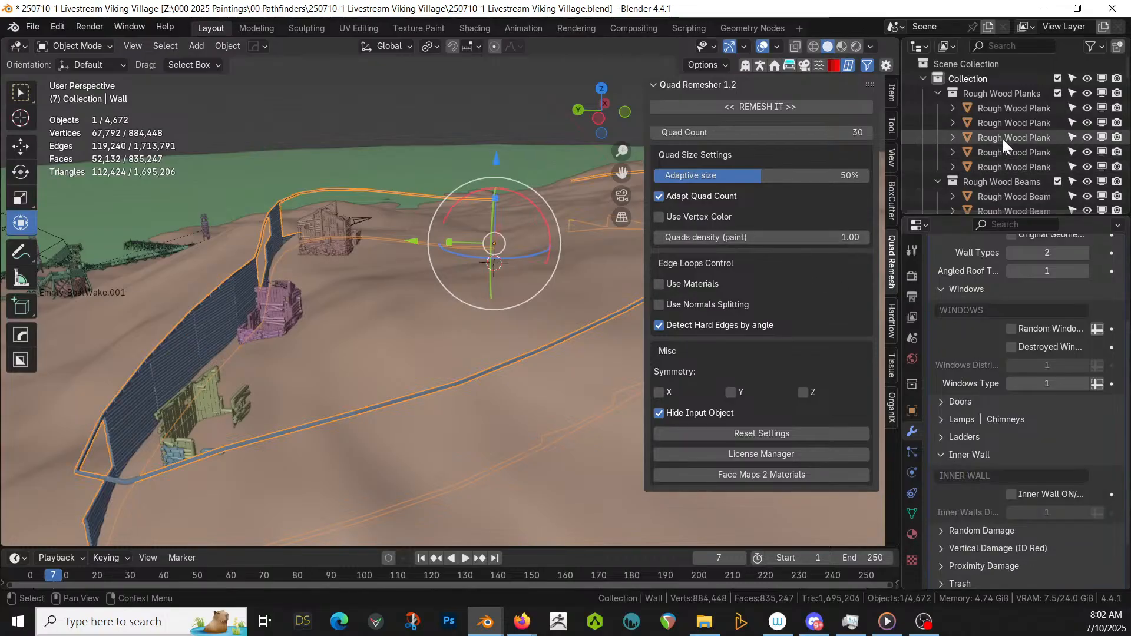
pyautogui.scroll(-3, 1004, 173)
pyautogui.scroll(-8, 1004, 173)
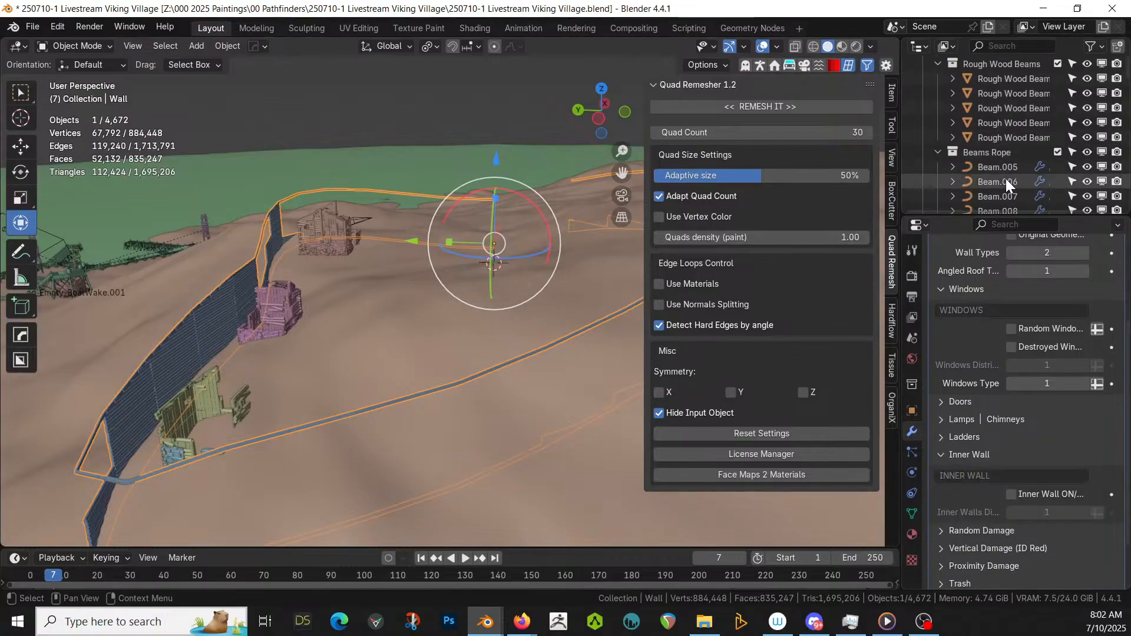
pyautogui.scroll(-6, 1006, 183)
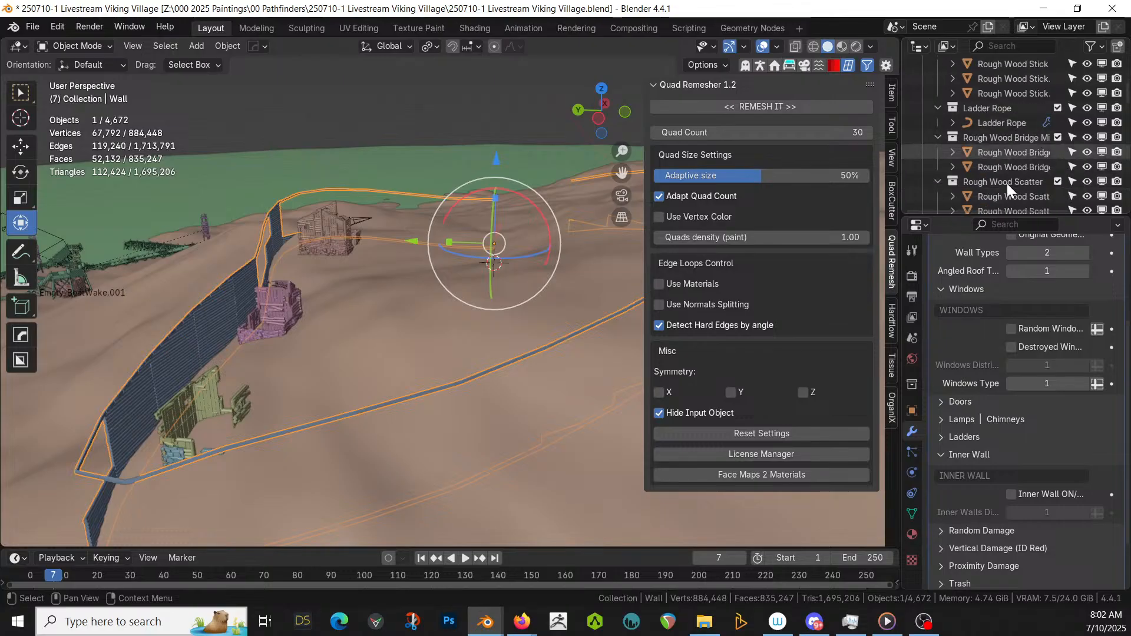
pyautogui.scroll(-6, 1006, 183)
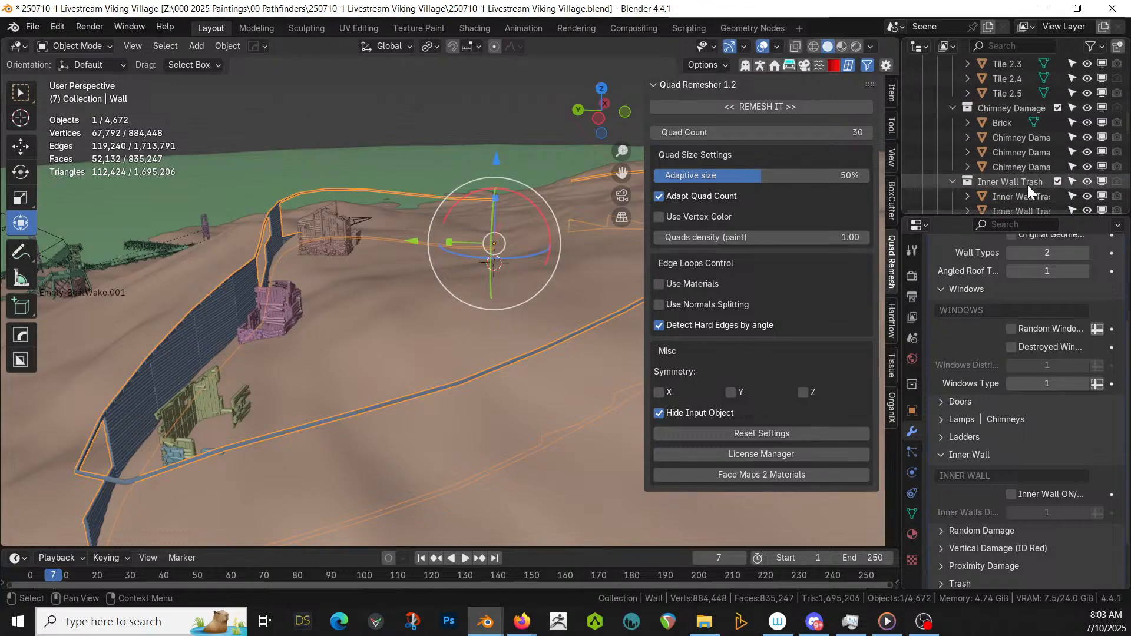
pyautogui.scroll(-5, 1027, 185)
pyautogui.scroll(-5, 1027, 185)
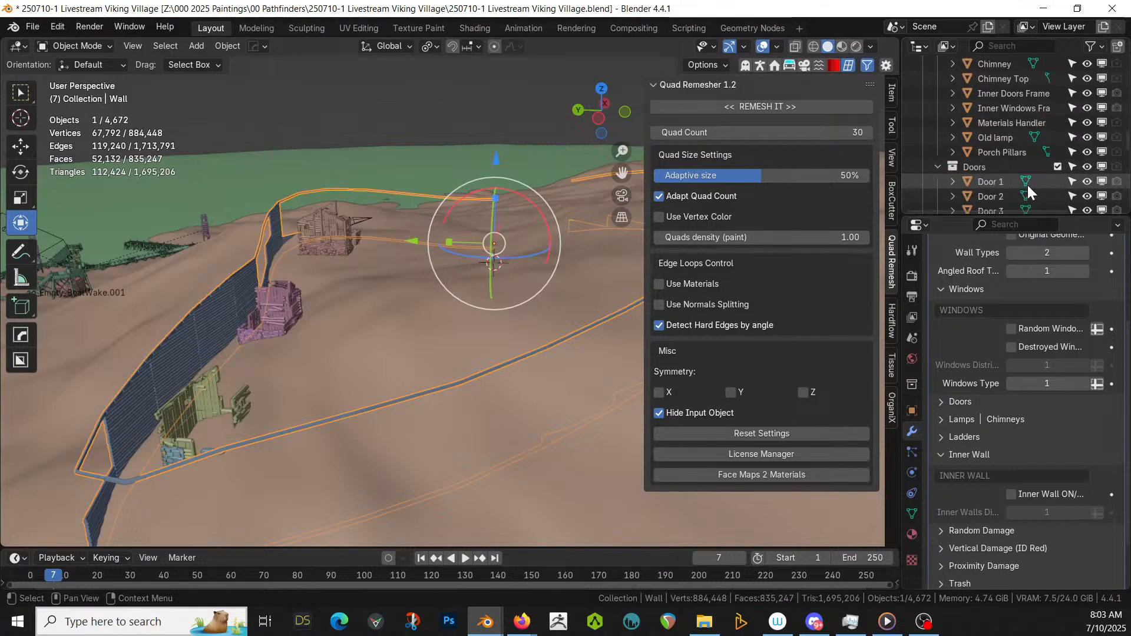
pyautogui.scroll(-5, 1028, 185)
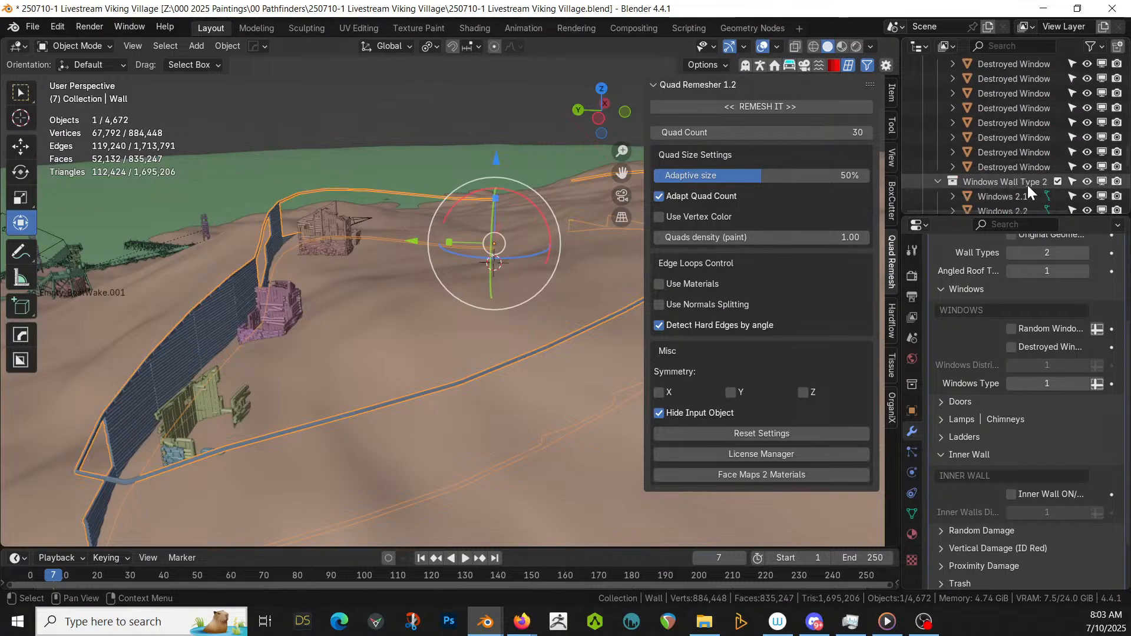
pyautogui.scroll(-5, 1027, 184)
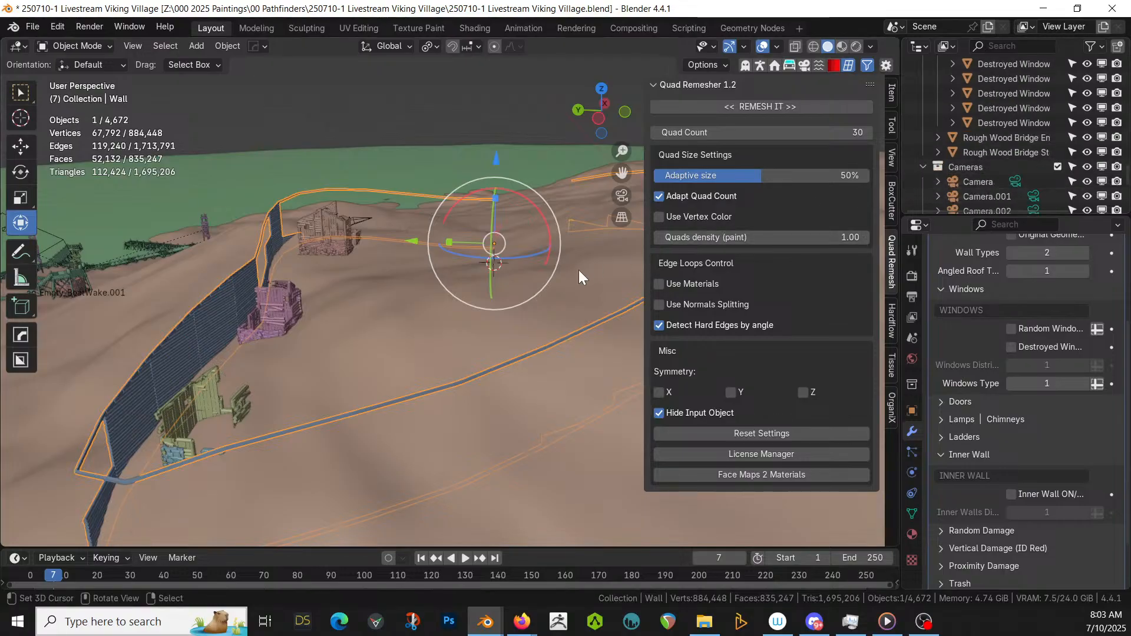
# - Locate the HouseCraft source parts beside the ground plane, frame Destroyed Window 1.1, and inspect the surrounding windows, doors and pillar
pyautogui.moveTo(578, 269); pyautogui.dragTo(535, 304, button='middle')
pyautogui.scroll(-9, 536, 304)
pyautogui.scroll(-4, 536, 303)
pyautogui.moveTo(418, 288); pyautogui.dragTo(769, 252, button='middle')
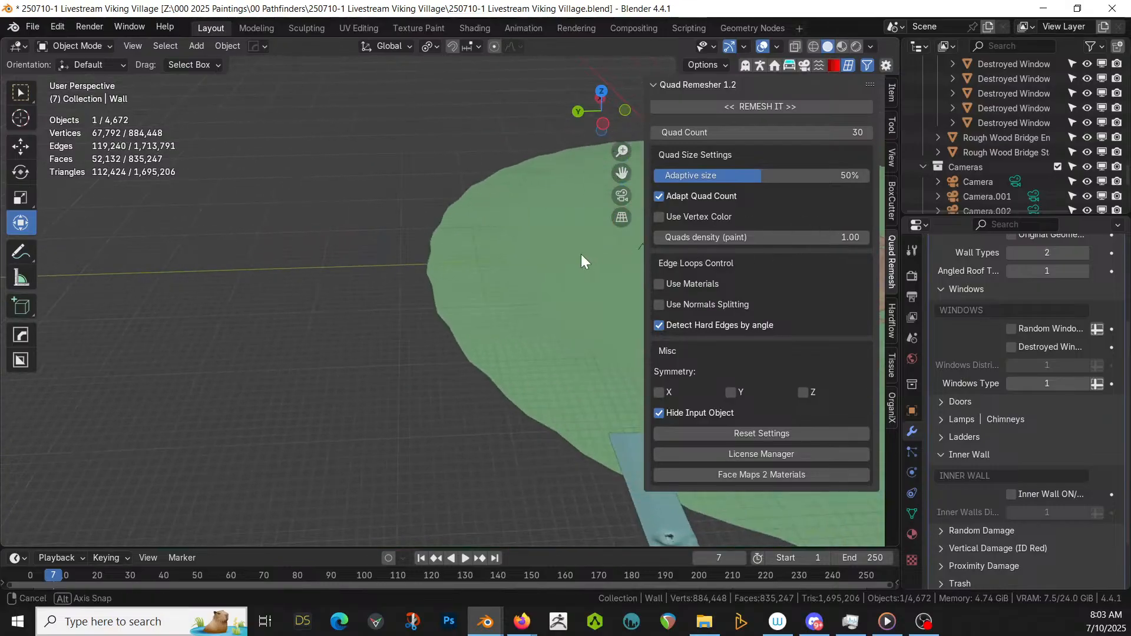
pyautogui.moveTo(581, 254); pyautogui.dragTo(494, 225, button='middle')
pyautogui.scroll(-7, 495, 225)
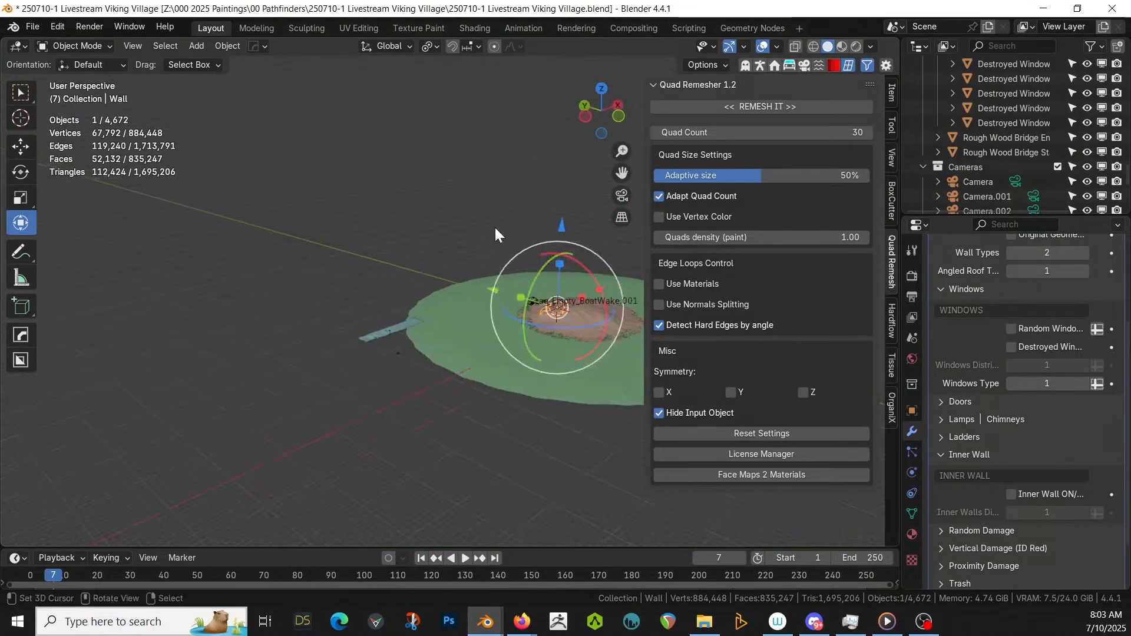
pyautogui.scroll(2, 415, 353)
pyautogui.click(362, 396)
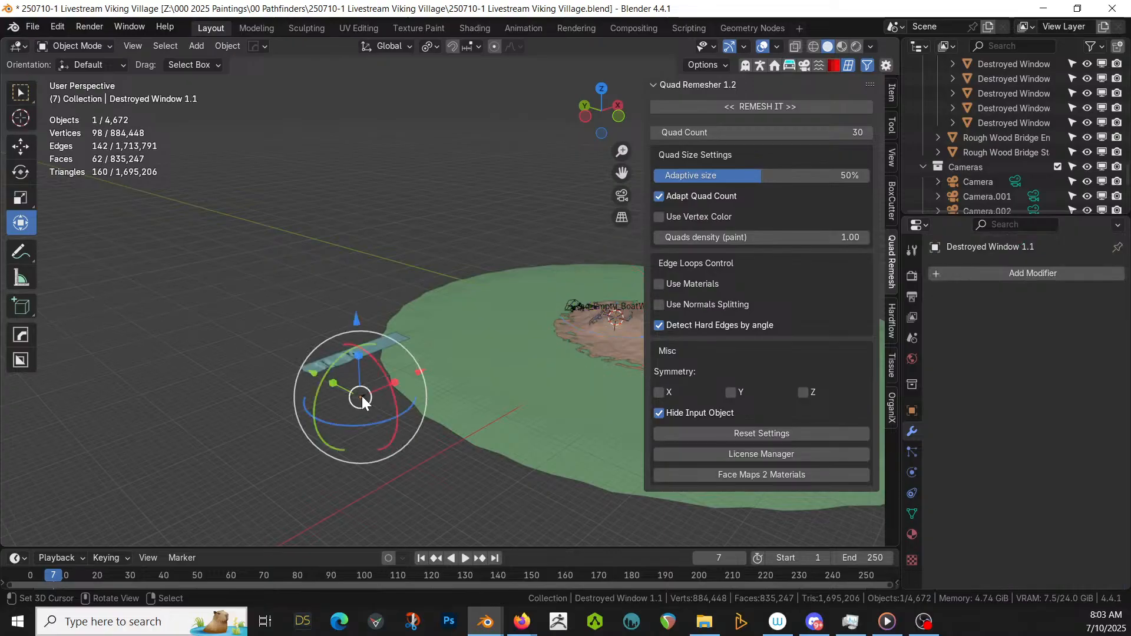
pyautogui.press('KP_Decimal')
pyautogui.scroll(-7, 412, 327)
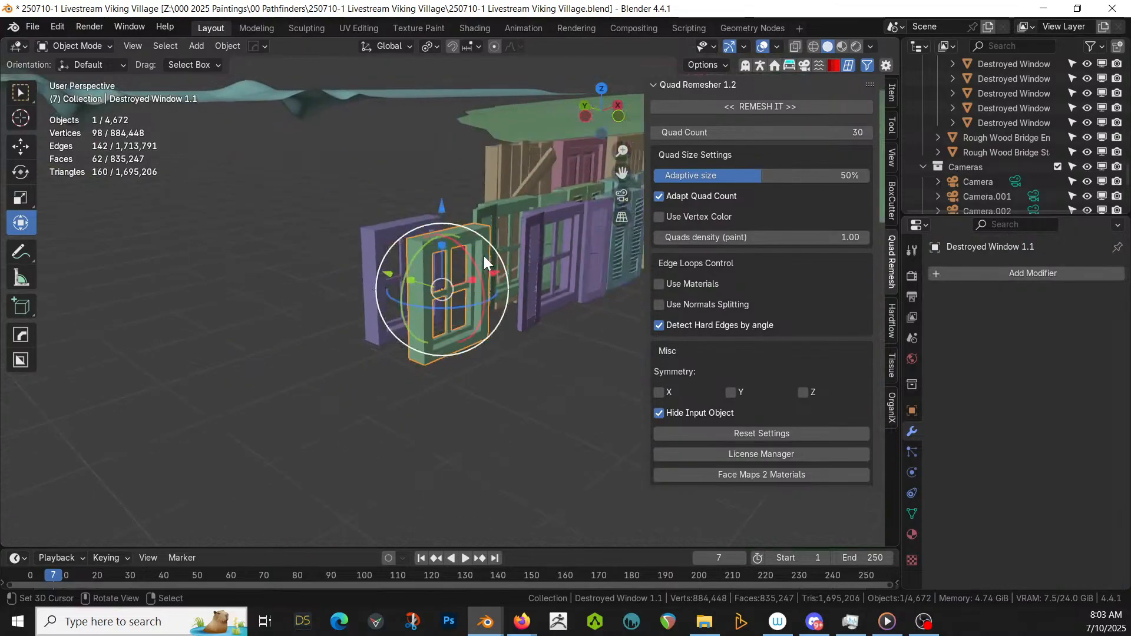
pyautogui.moveTo(483, 255); pyautogui.dragTo(331, 479, button='middle')
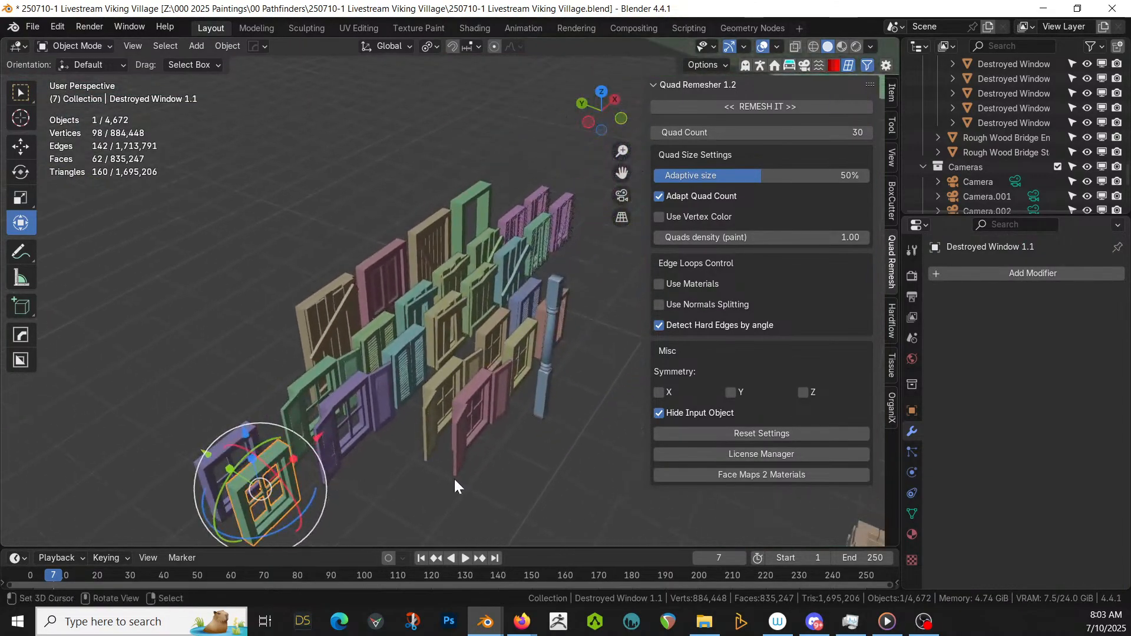
pyautogui.keyDown('shift'); pyautogui.moveTo(455, 487); pyautogui.dragTo(134, 293, button='middle'); pyautogui.keyUp('shift')
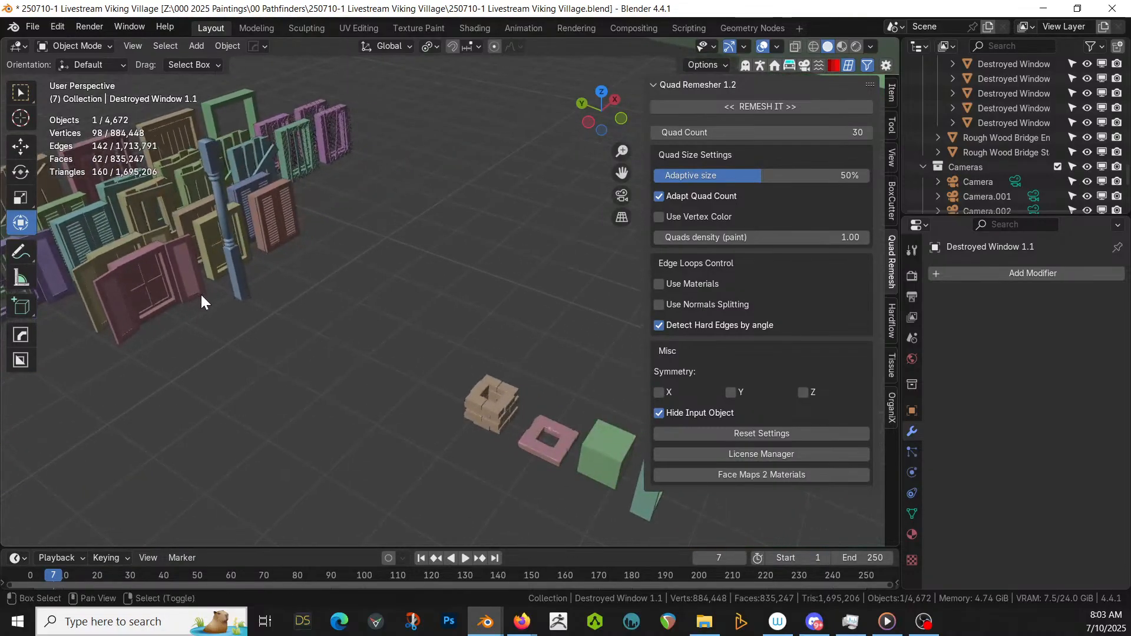
pyautogui.keyDown('shift'); pyautogui.moveTo(202, 301); pyautogui.dragTo(386, 465, button='middle'); pyautogui.keyUp('shift')
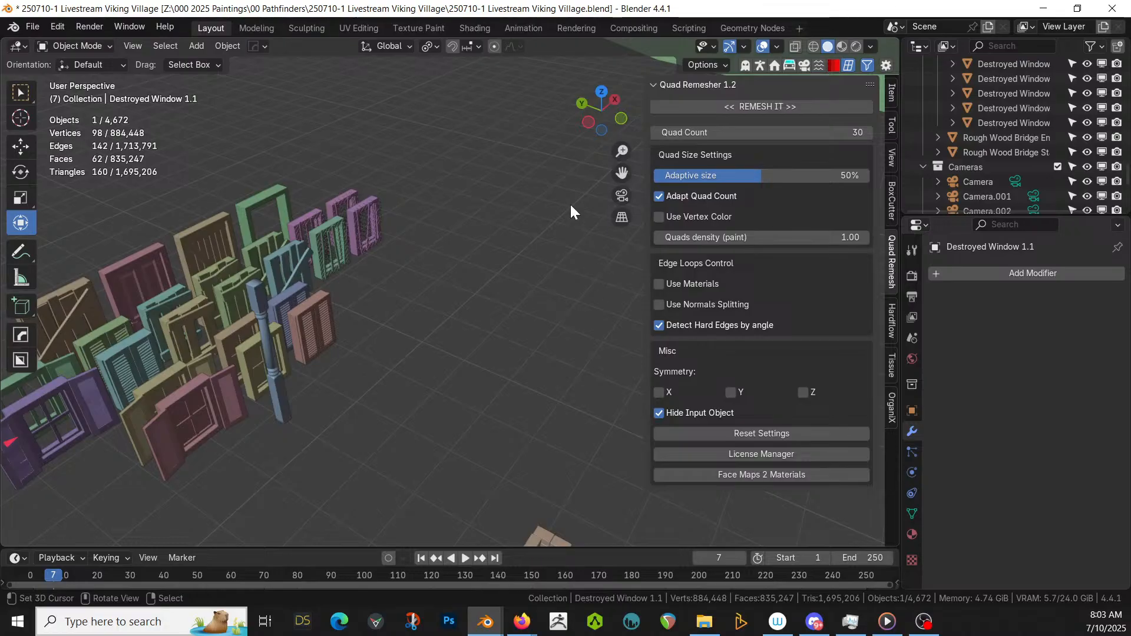
# - Delete the Terrain.001 strip that lies beside the large ground plane
pyautogui.scroll(-5, 503, 323)
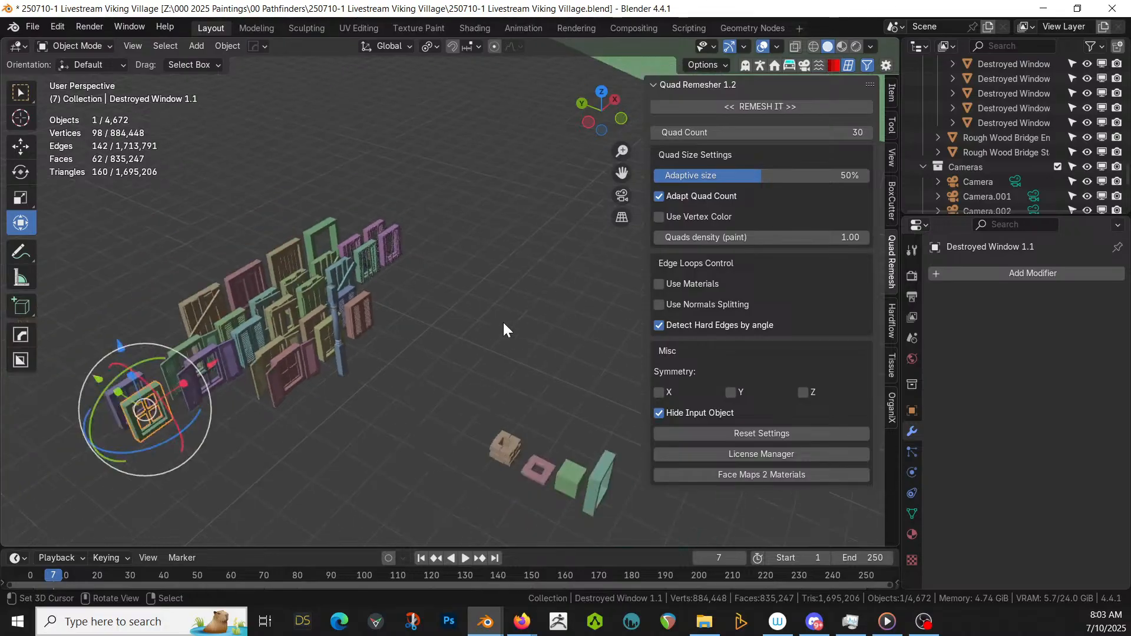
pyautogui.scroll(-3, 389, 345)
pyautogui.keyDown('shift'); pyautogui.moveTo(406, 338); pyautogui.dragTo(242, 208, button='middle'); pyautogui.keyUp('shift')
pyautogui.scroll(-9, 294, 202)
pyautogui.click(259, 218)
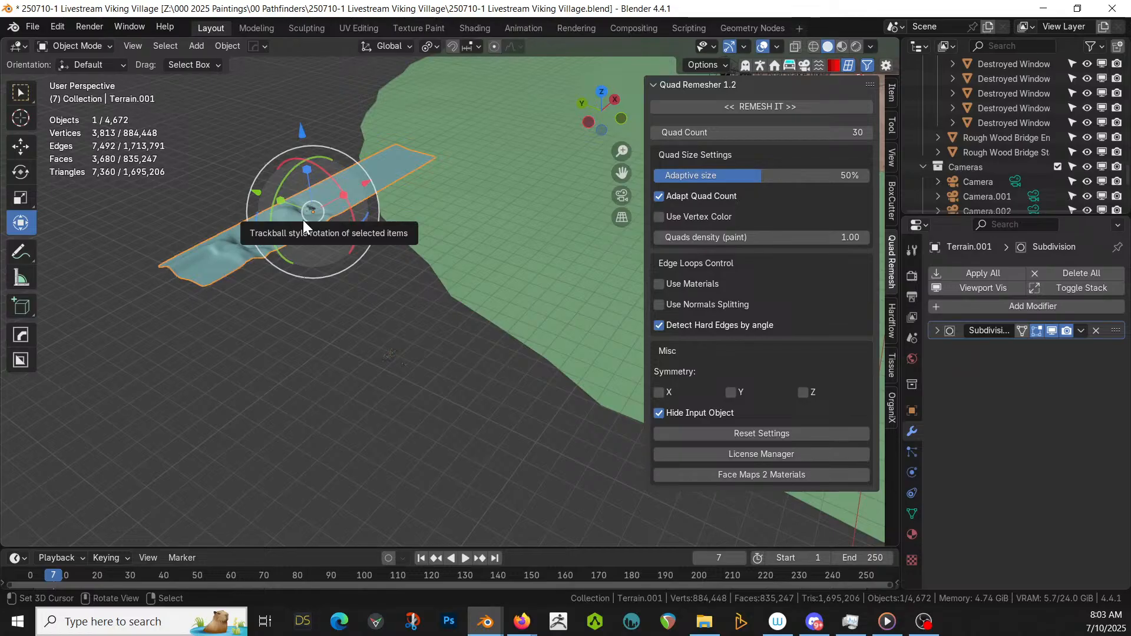
pyautogui.press('Delete')
# - Copy the Platform Generator modifier from the dock platform object Retopo_BézierCurve onto the hilltop Wall object
pyautogui.scroll(3, 327, 233)
pyautogui.keyDown('shift'); pyautogui.moveTo(887, 252); pyautogui.dragTo(441, 451, button='middle'); pyautogui.keyUp('shift')
pyautogui.scroll(4, 419, 241)
pyautogui.moveTo(418, 238); pyautogui.dragTo(878, 172, button='middle')
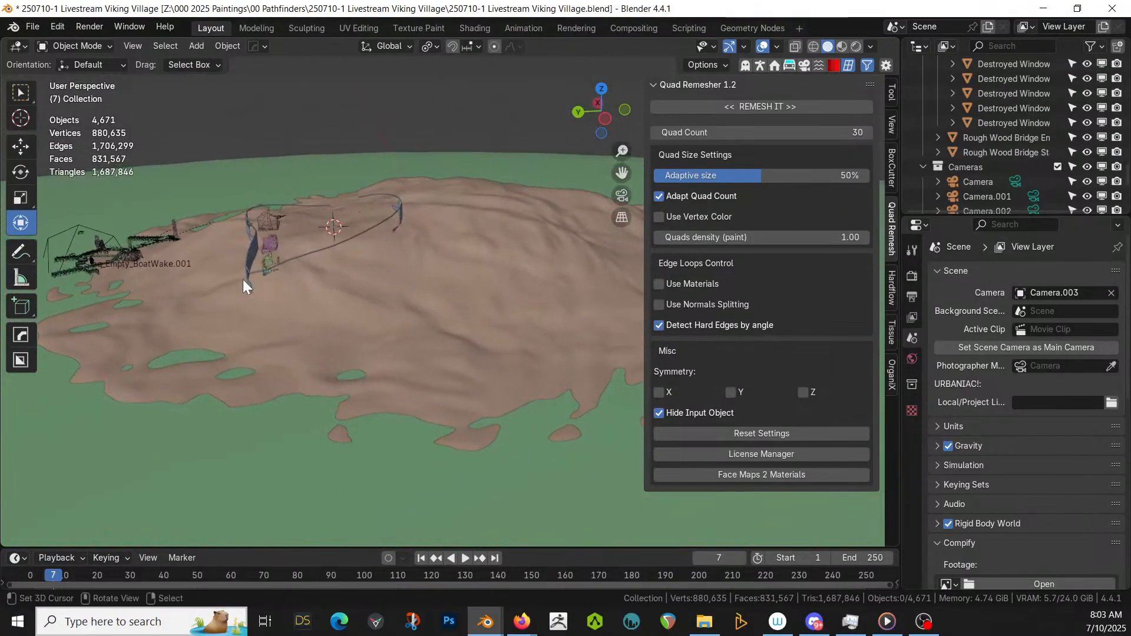
pyautogui.click(266, 270)
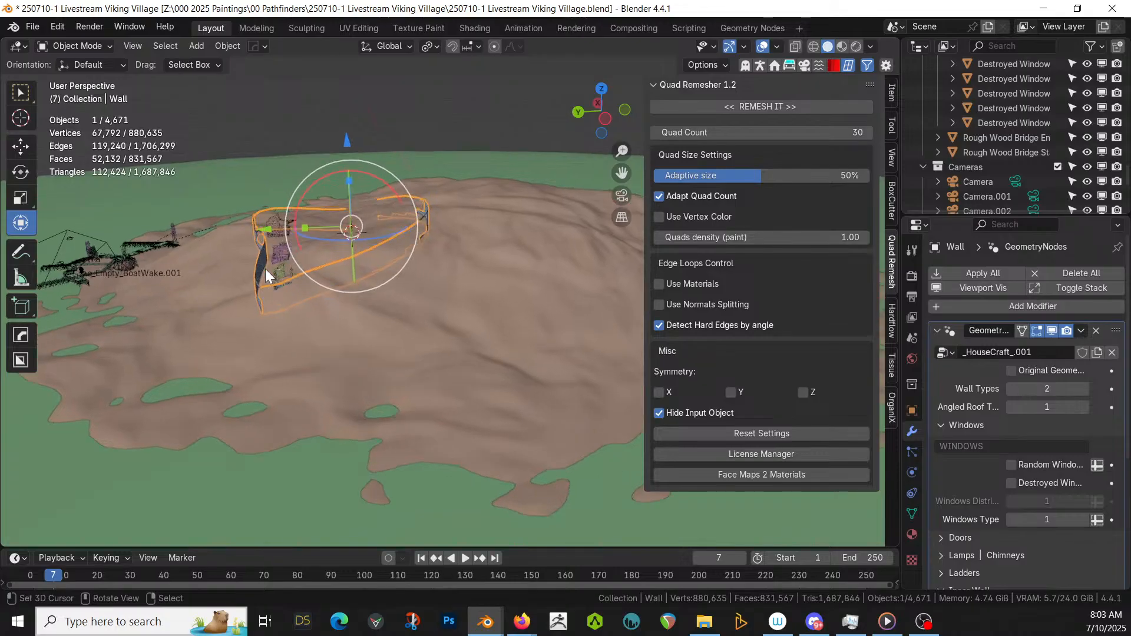
pyautogui.press('KP_Decimal')
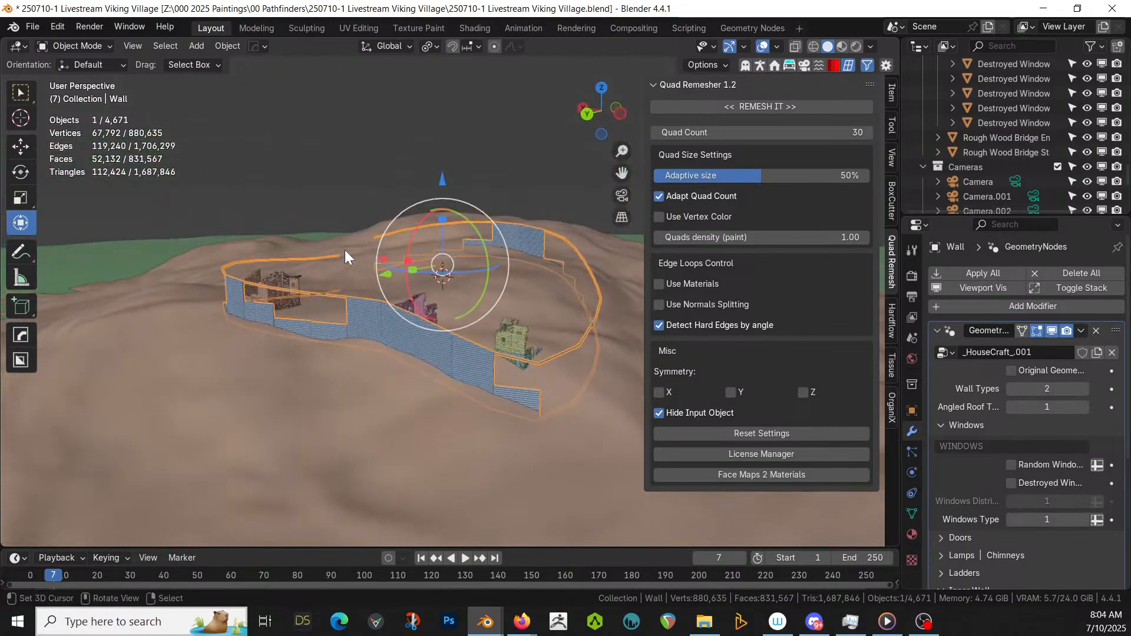
pyautogui.keyDown('shift'); pyautogui.moveTo(292, 289); pyautogui.dragTo(533, 273, button='middle'); pyautogui.keyUp('shift')
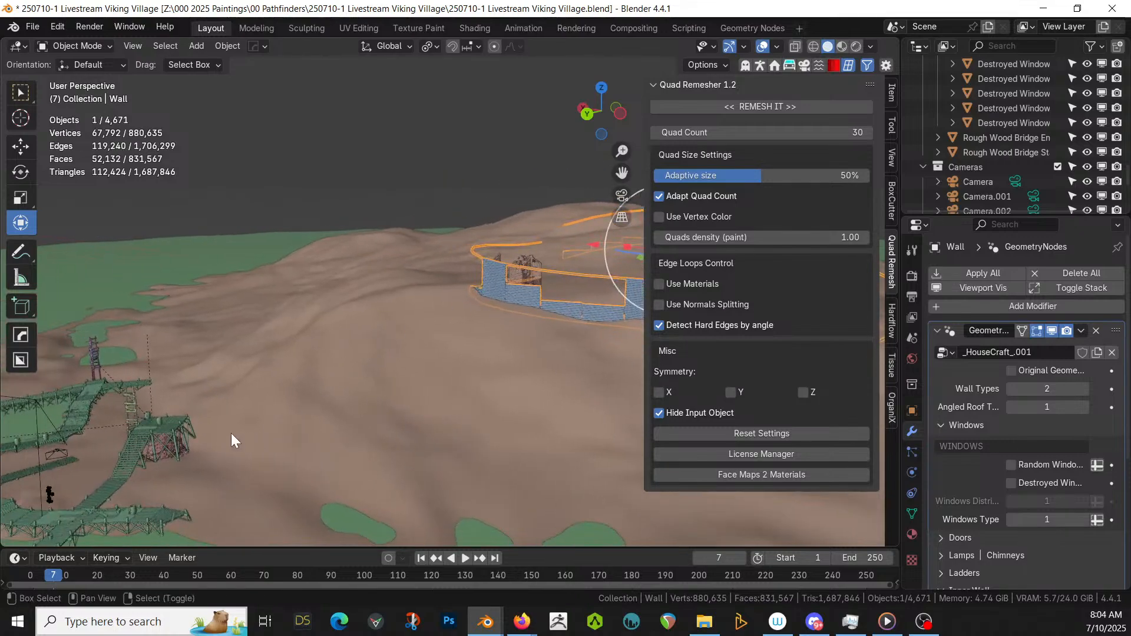
pyautogui.keyDown('shift'); pyautogui.click(175, 427); pyautogui.keyUp('shift')
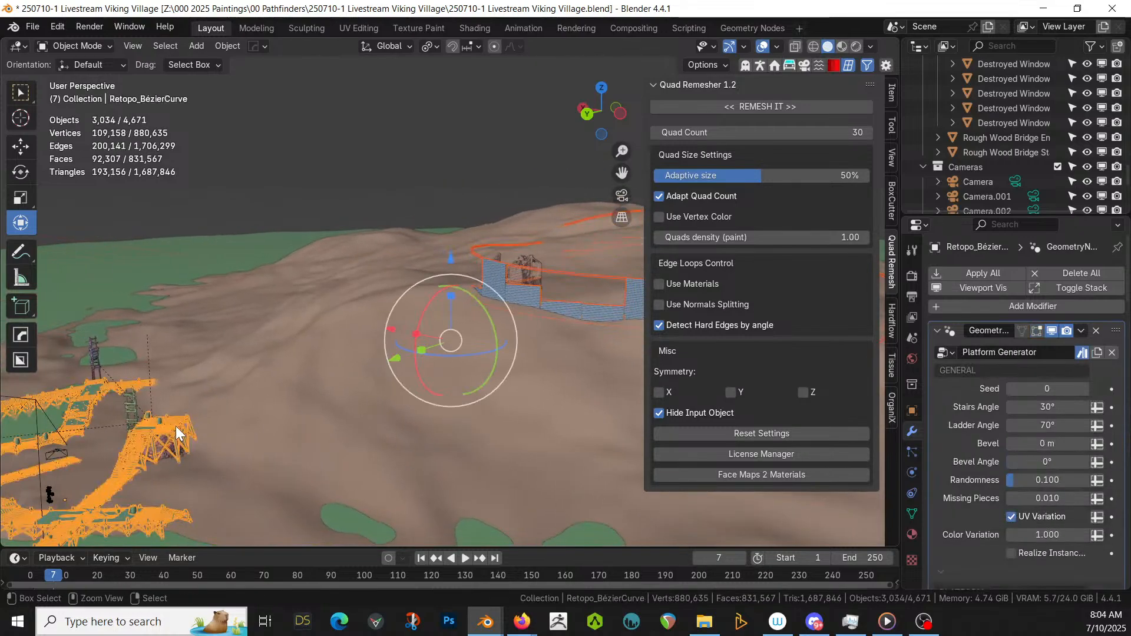
pyautogui.hotkey('ctrl', 'l')
pyautogui.click(176, 426)
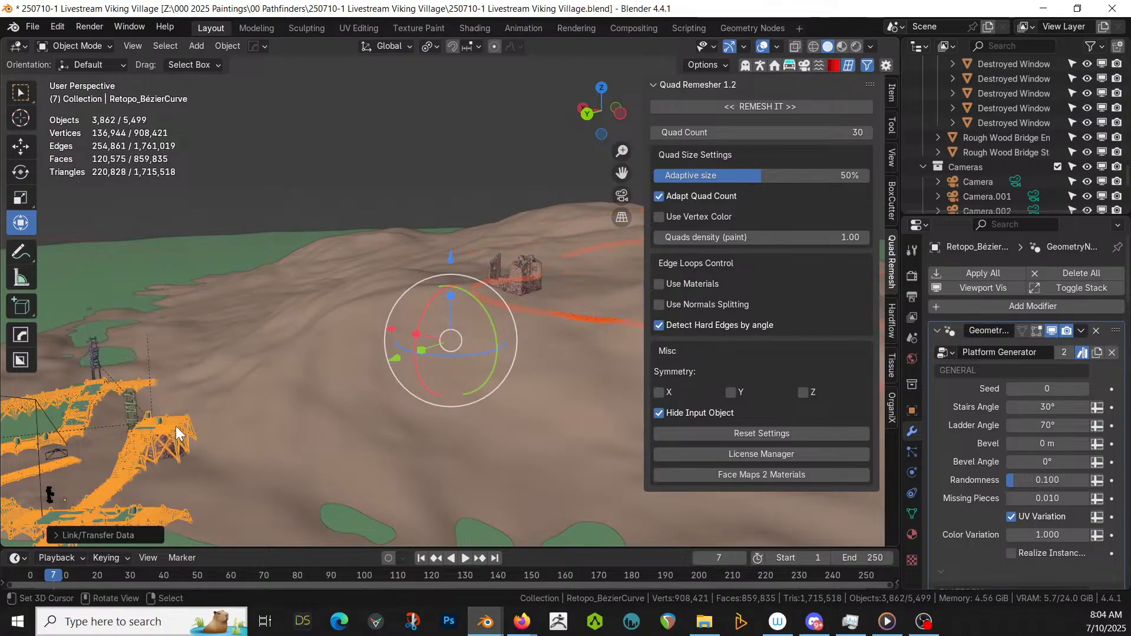
# - Select the Wall and inspect its Platform Generator geometry along the slope and around the ruined hilltop hut
pyautogui.keyDown('shift'); pyautogui.moveTo(429, 384); pyautogui.dragTo(294, 398, button='middle'); pyautogui.keyUp('shift')
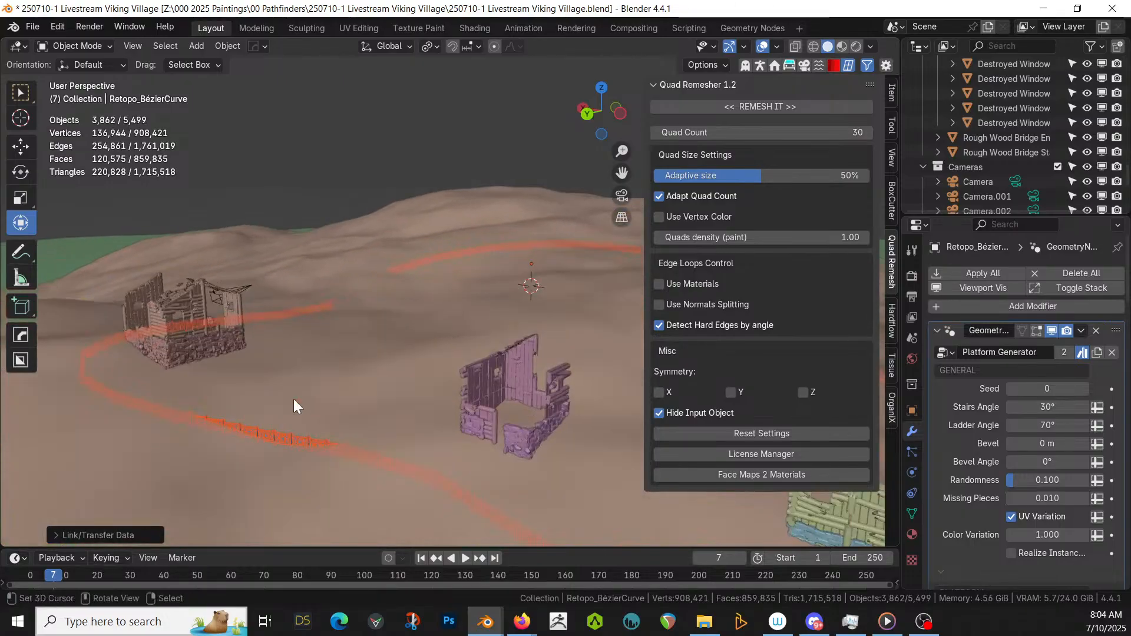
pyautogui.click(250, 440)
pyautogui.click(253, 434)
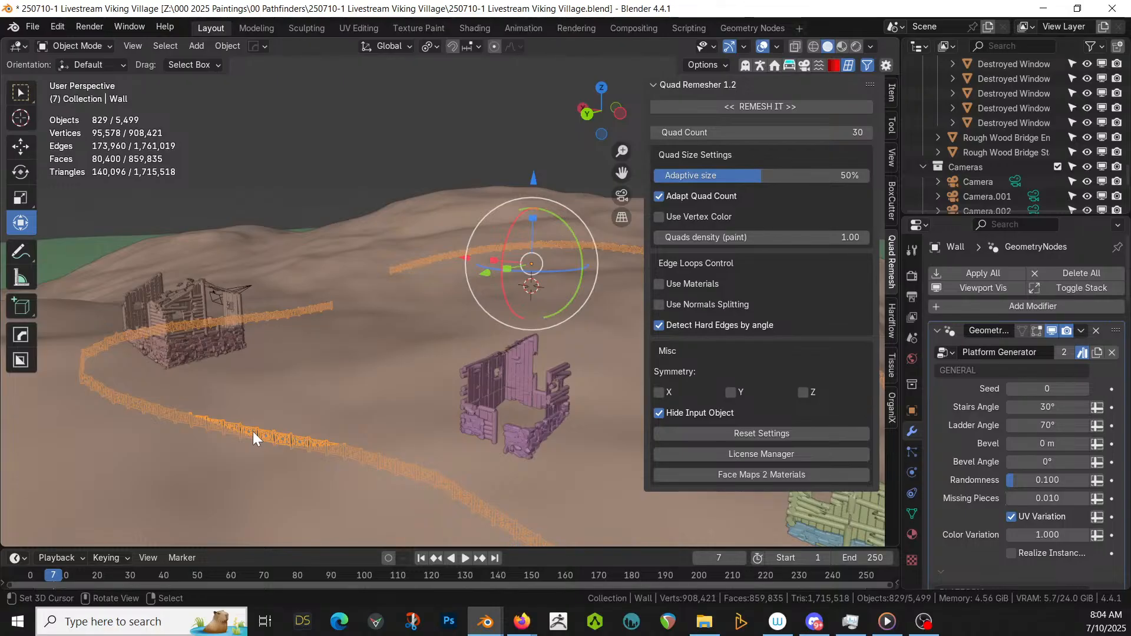
pyautogui.moveTo(307, 378); pyautogui.dragTo(324, 353, button='middle')
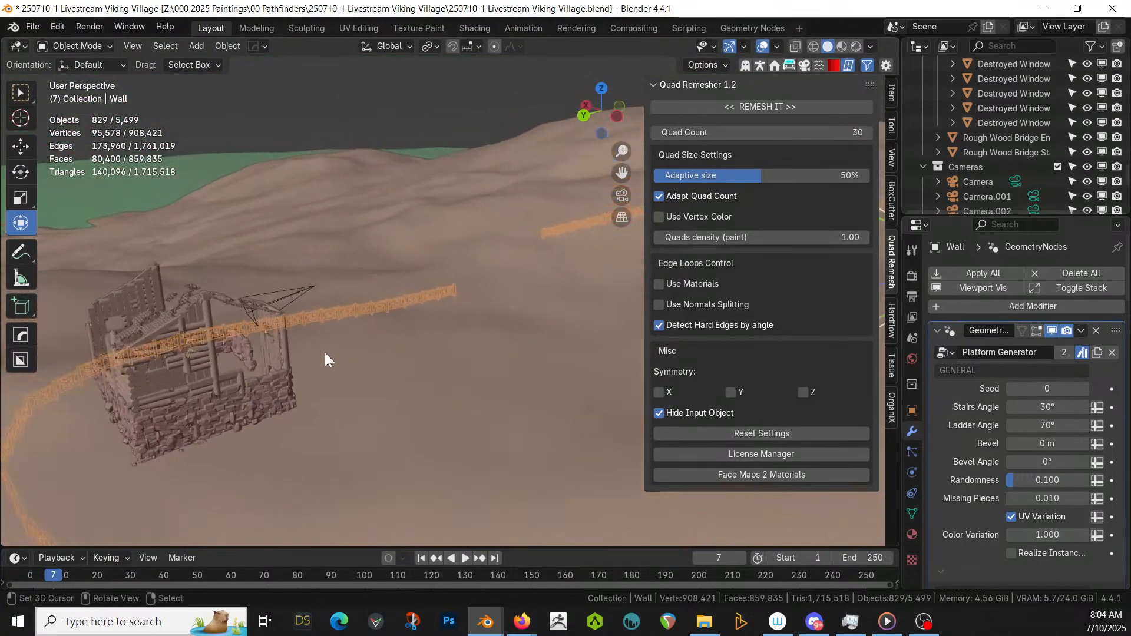
pyautogui.click(206, 322)
pyautogui.press('Tab')
pyautogui.click(206, 321)
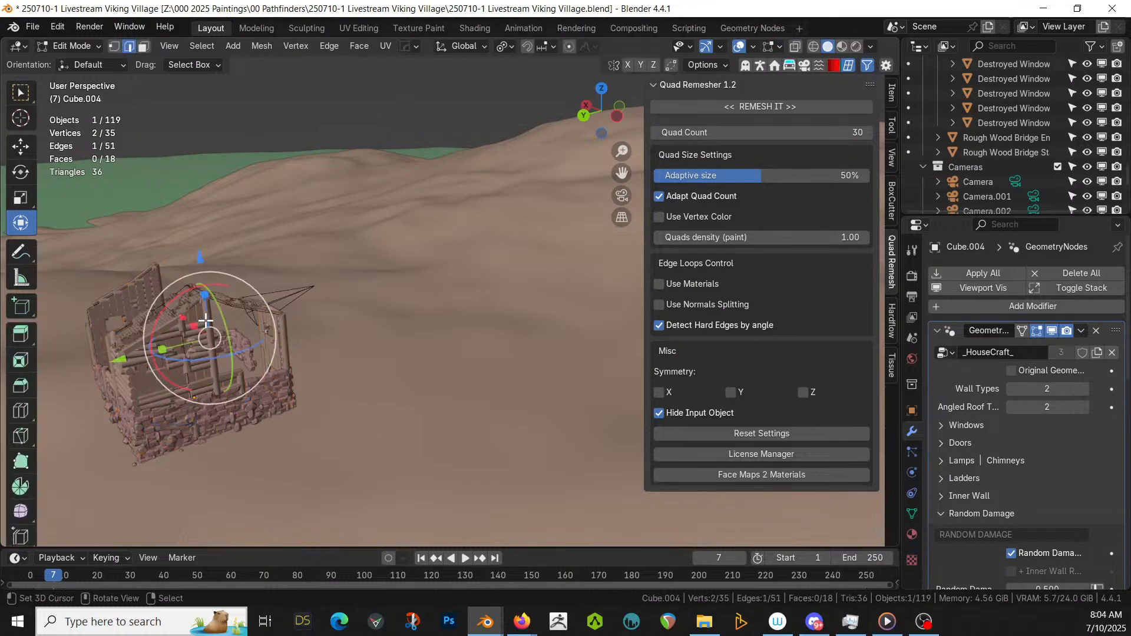
pyautogui.press('Tab')
# - Frame WatchTower_01_Structure.002 on the dock and open its mesh for editing
pyautogui.keyDown('shift'); pyautogui.moveTo(173, 312); pyautogui.dragTo(101, 221, button='middle'); pyautogui.keyUp('shift')
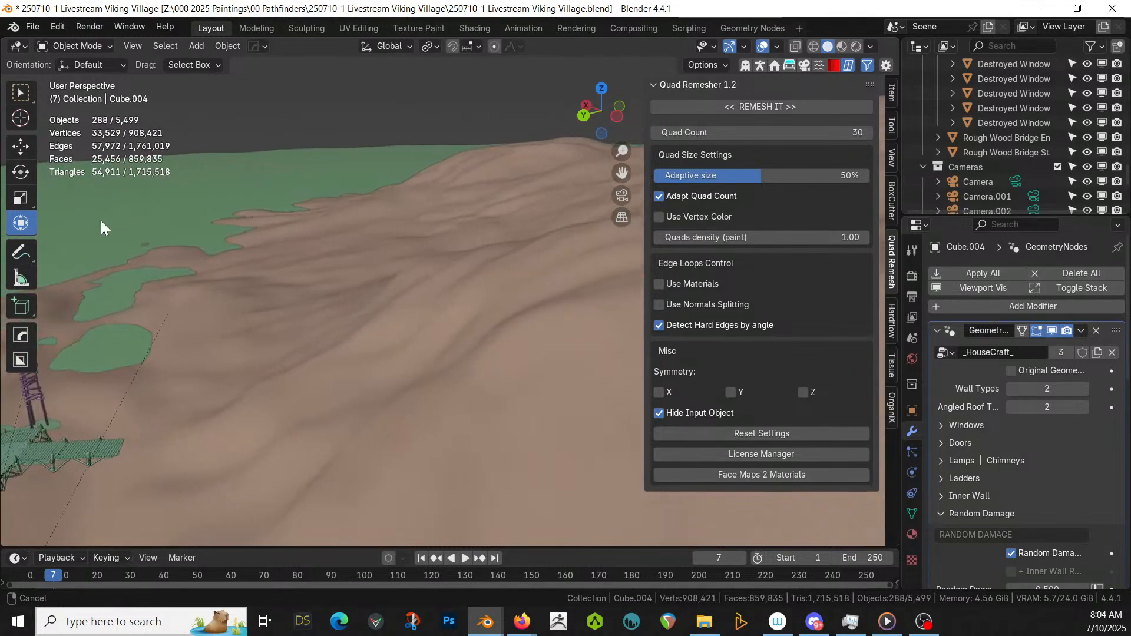
pyautogui.keyDown('shift'); pyautogui.moveTo(247, 358); pyautogui.dragTo(492, 304, button='middle'); pyautogui.keyUp('shift')
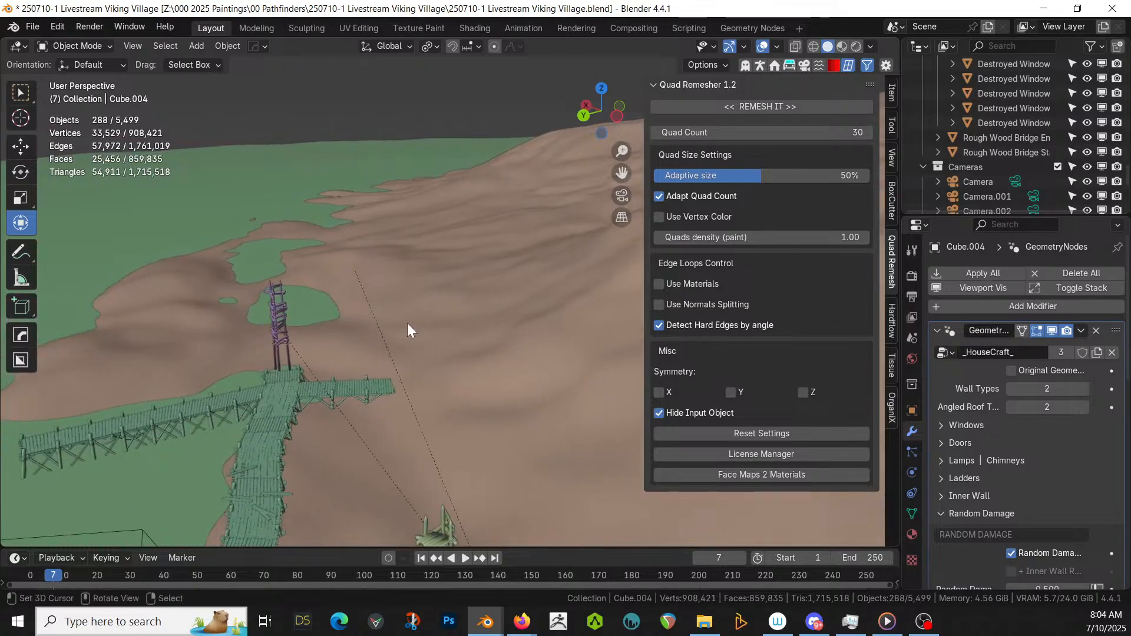
pyautogui.scroll(3, 407, 323)
pyautogui.keyDown('shift'); pyautogui.moveTo(351, 330); pyautogui.dragTo(501, 314, button='middle'); pyautogui.keyUp('shift')
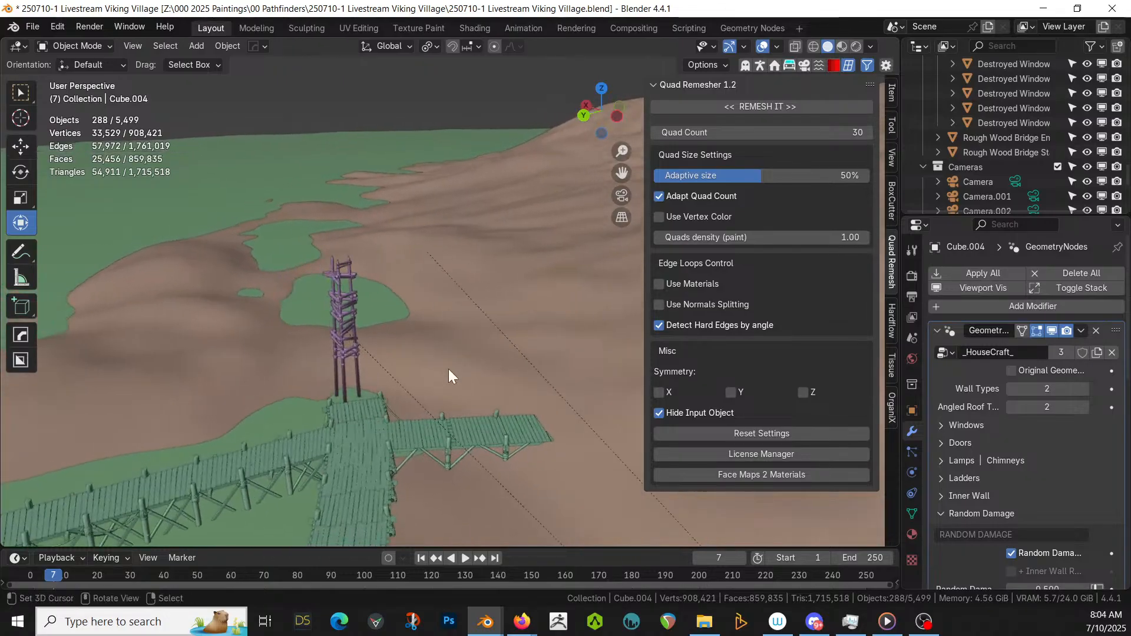
pyautogui.click(344, 375)
pyautogui.press('KP_Decimal')
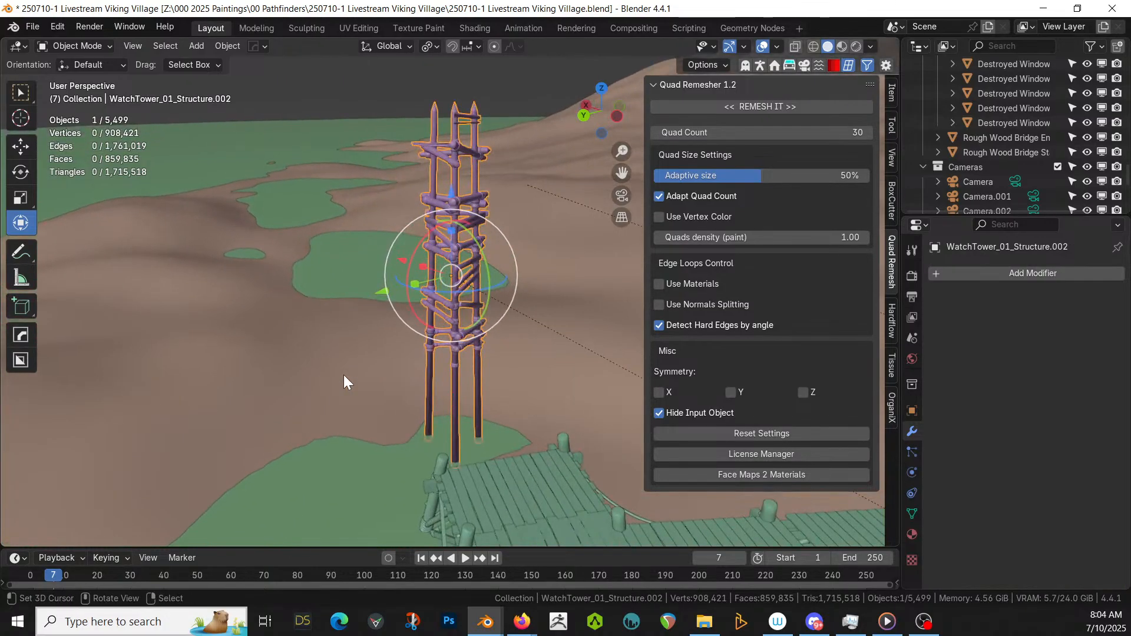
pyautogui.press('Tab')
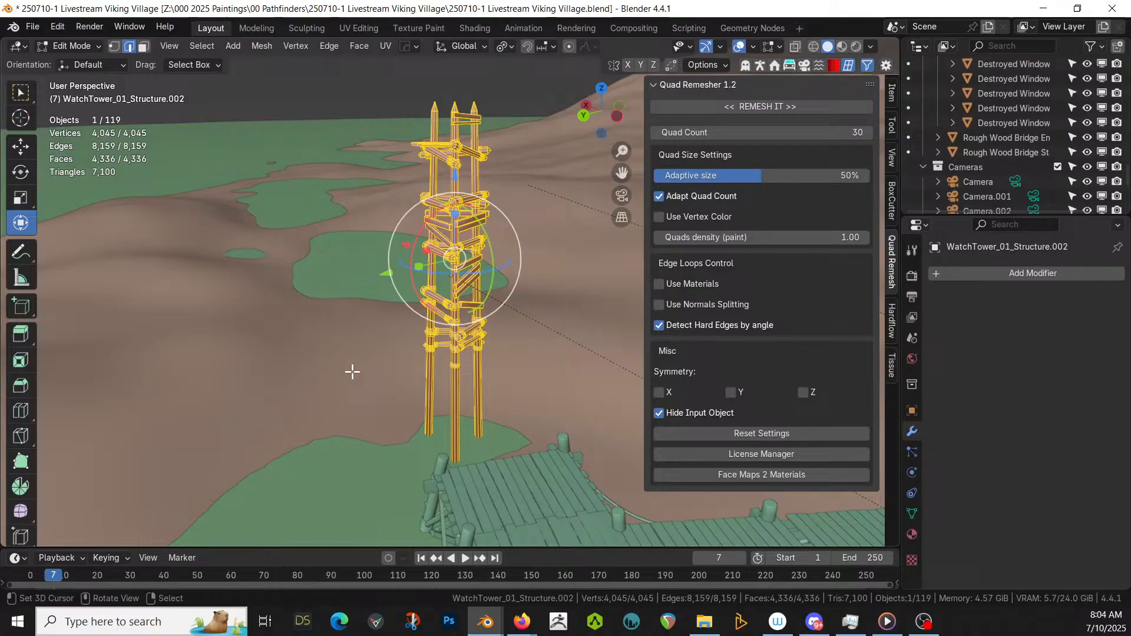
# - Duplicate the watchtower's front post with its pointed tip in place, and separate the copy into its own object
pyautogui.click(456, 184)
pyautogui.hotkey('ctrl', 'l')
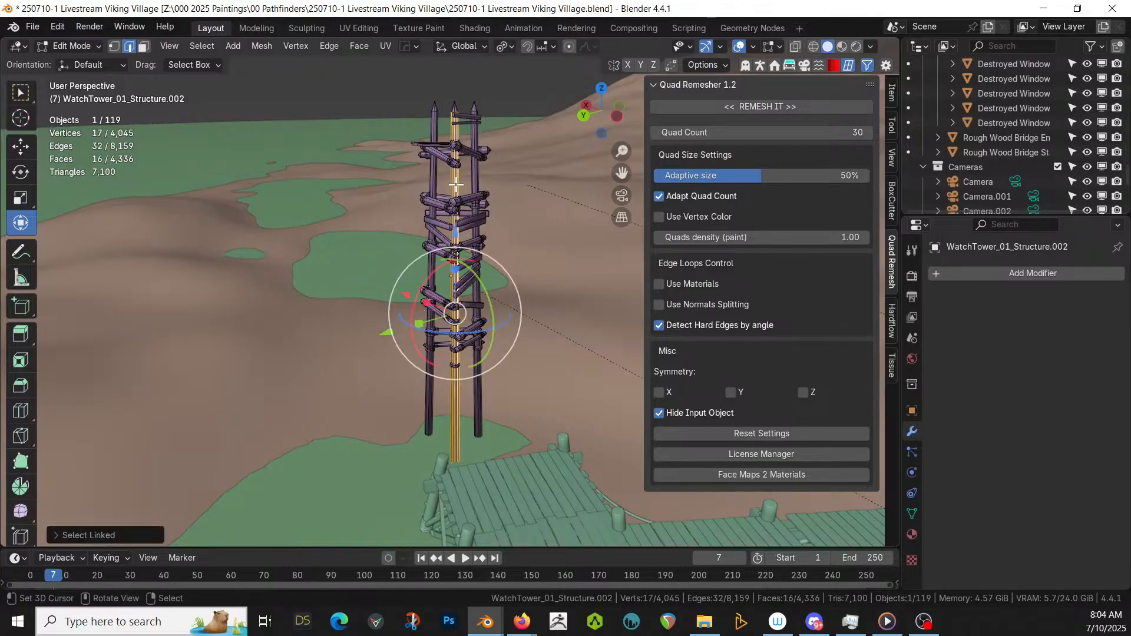
pyautogui.keyDown('ctrl'); pyautogui.moveTo(456, 184); pyautogui.dragTo(510, 136, button='middle'); pyautogui.keyUp('ctrl')
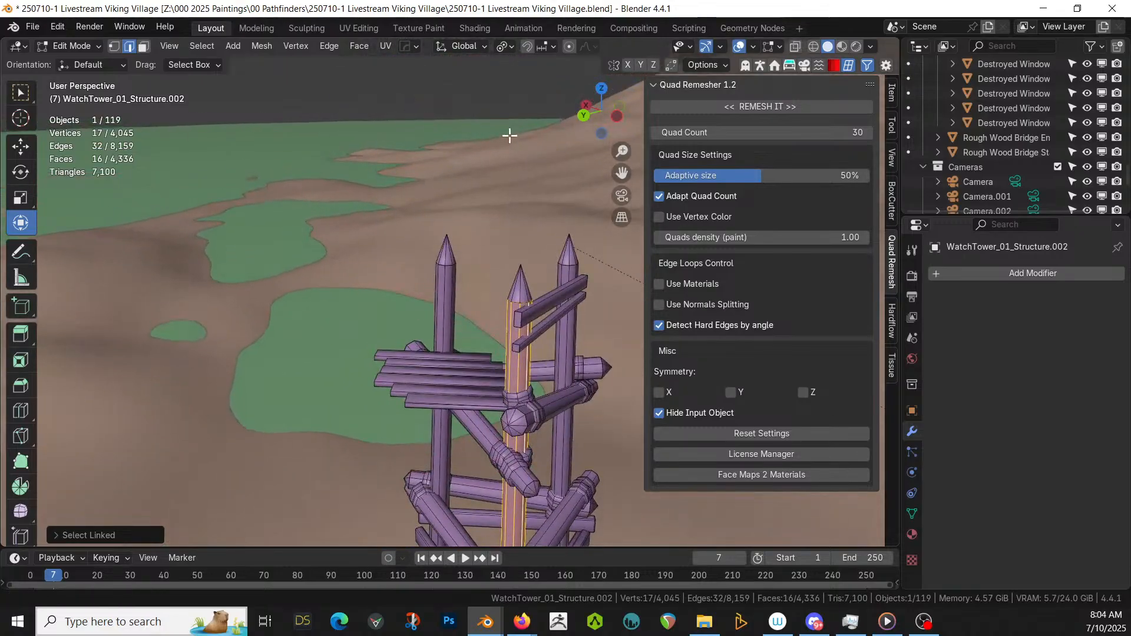
pyautogui.keyDown('shift'); pyautogui.click(518, 287); pyautogui.keyUp('shift')
pyautogui.press('3')
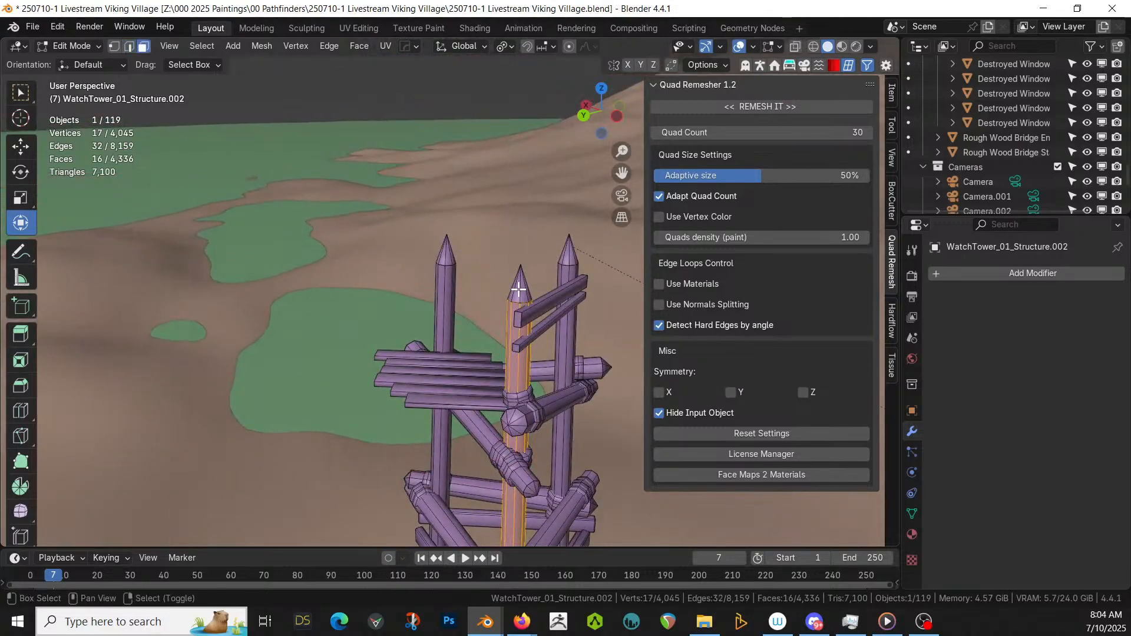
pyautogui.keyDown('shift'); pyautogui.click(518, 287); pyautogui.keyUp('shift')
pyautogui.hotkey('ctrl', 'l')
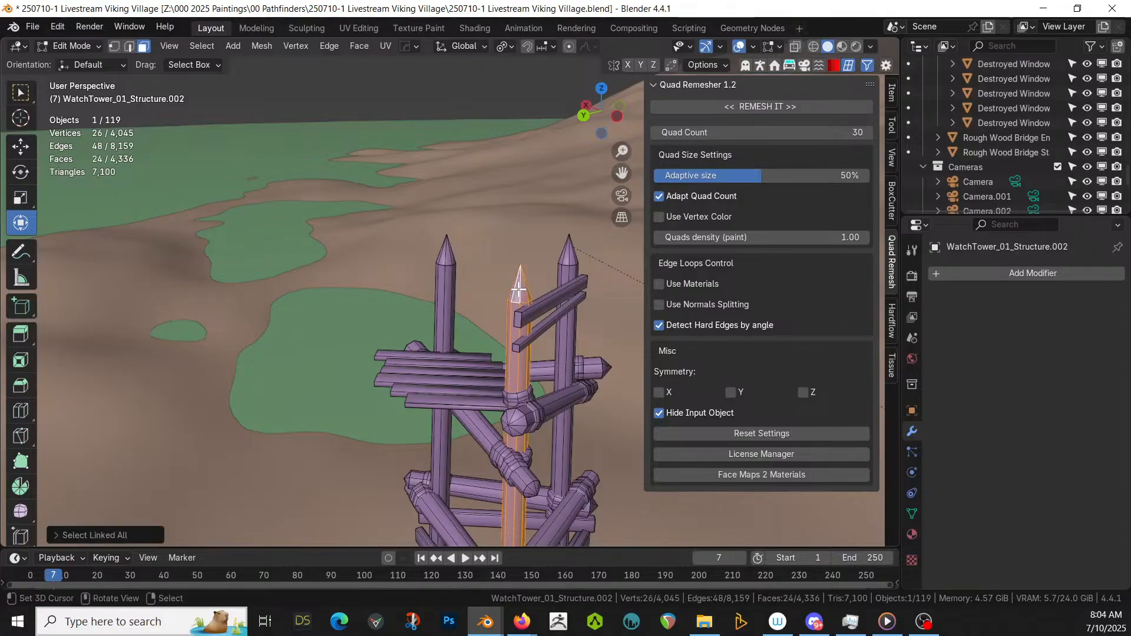
pyautogui.hotkey('shift', 'd')
pyautogui.press('Escape')
pyautogui.press('p')
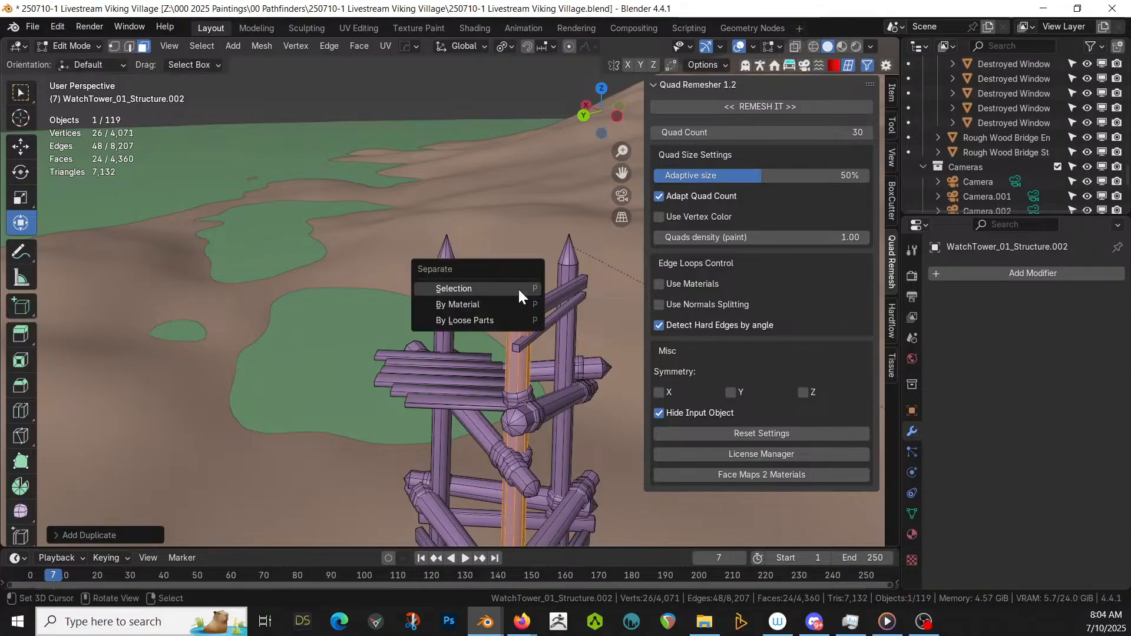
pyautogui.click(518, 288)
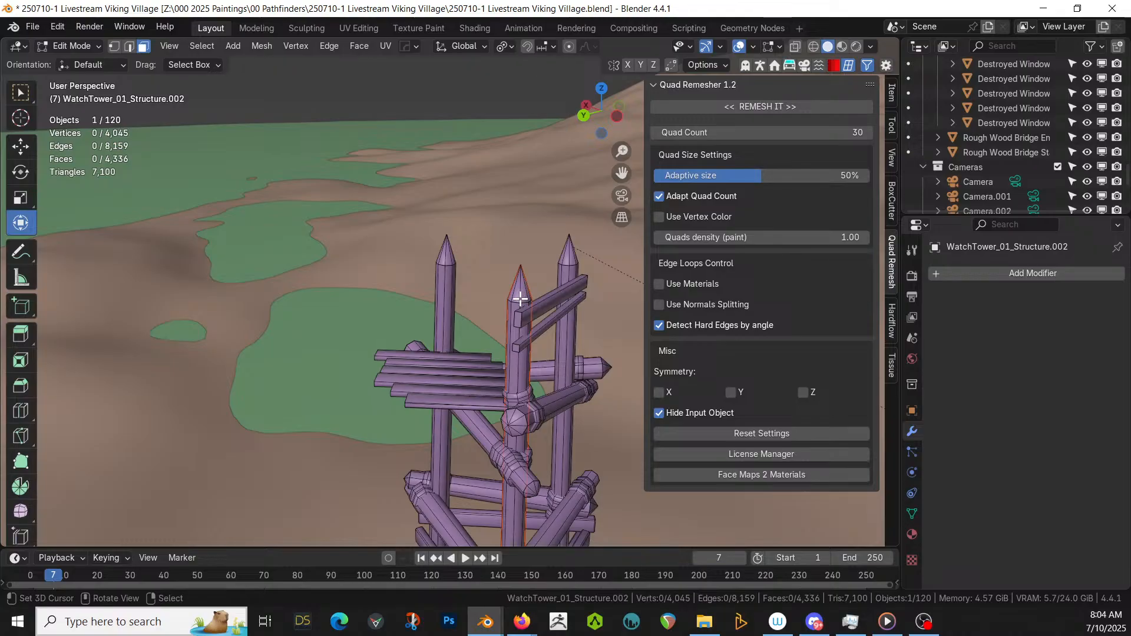
pyautogui.press('Tab')
# - Select the separated post and look through the collections it could be moved to, including those nested under Collection
pyautogui.click(517, 295)
pyautogui.press('KP_Divide')
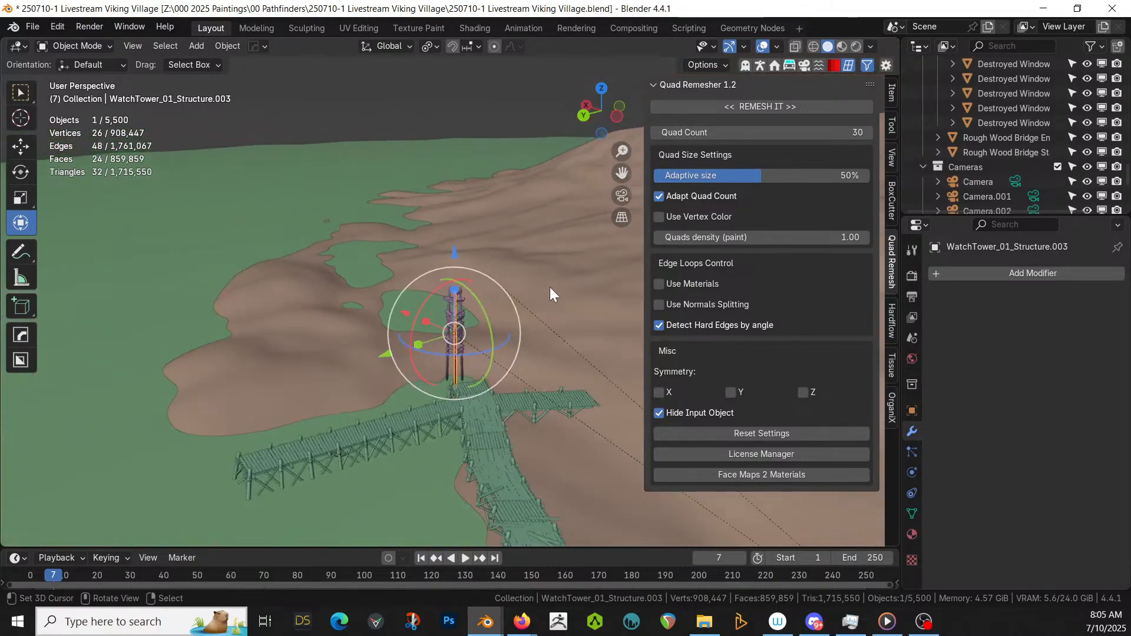
pyautogui.scroll(-6, 549, 287)
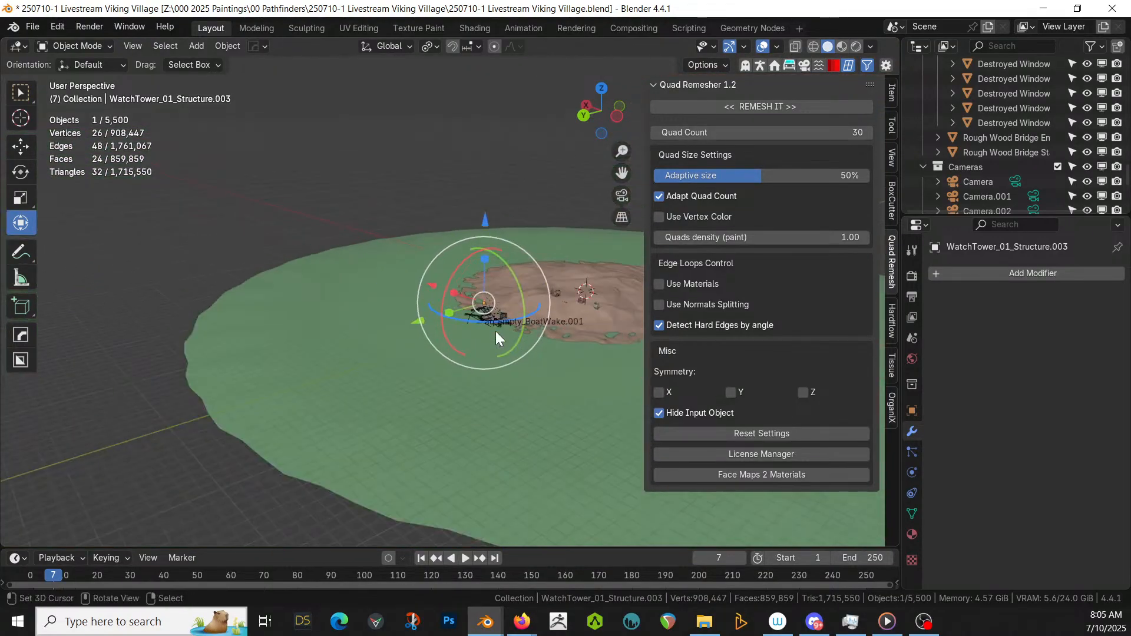
pyautogui.moveTo(496, 331); pyautogui.dragTo(155, 317, button='middle')
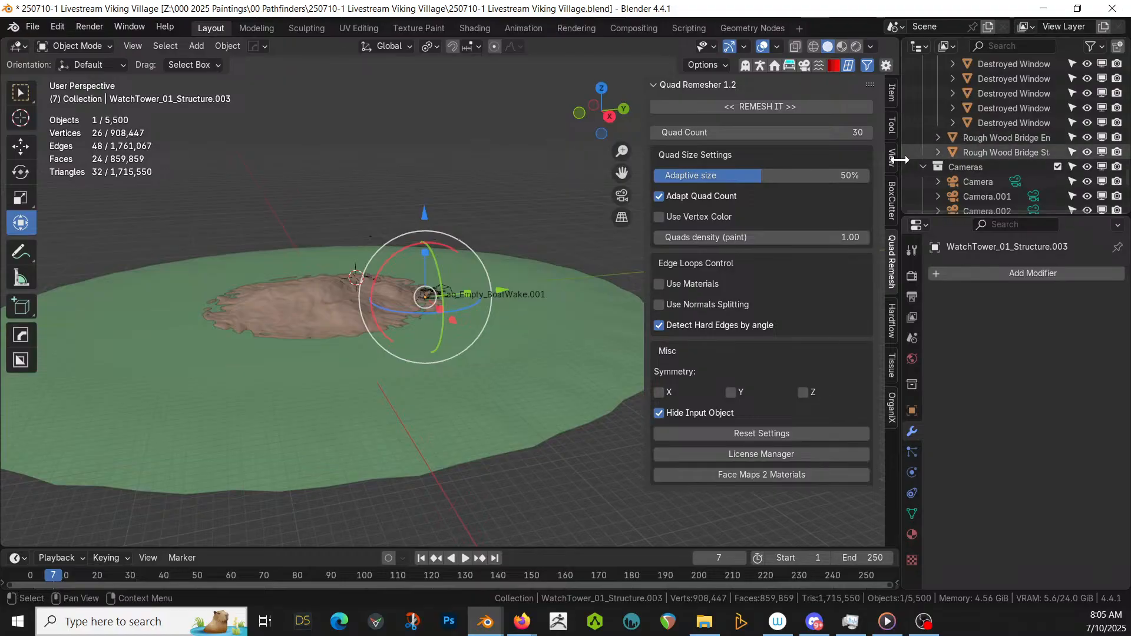
pyautogui.press('m')
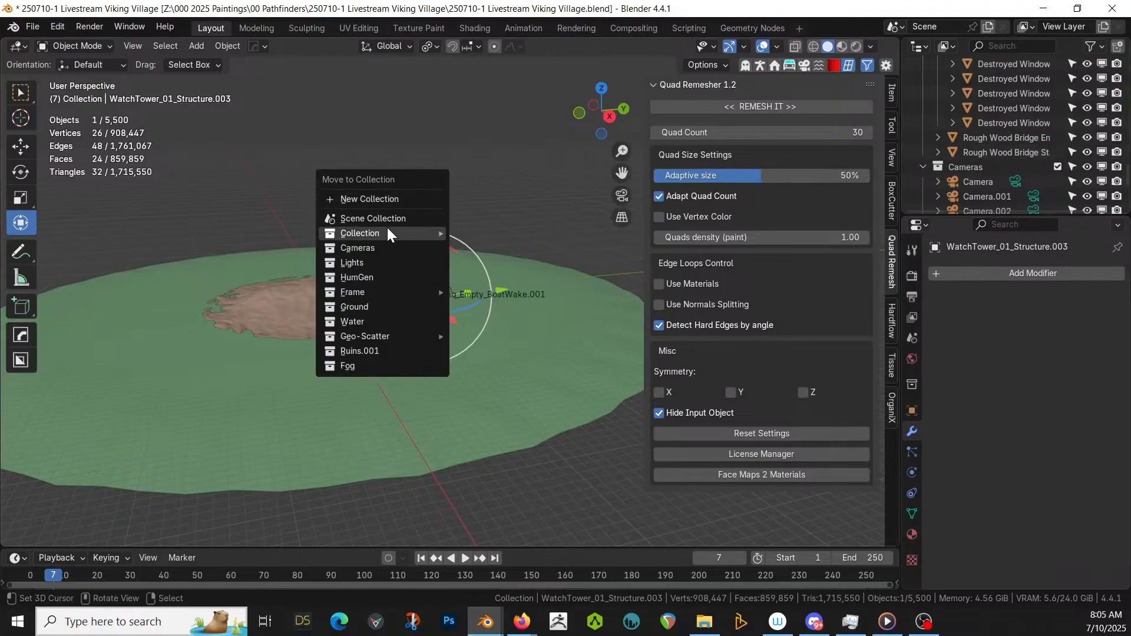
pyautogui.moveTo(386, 229)
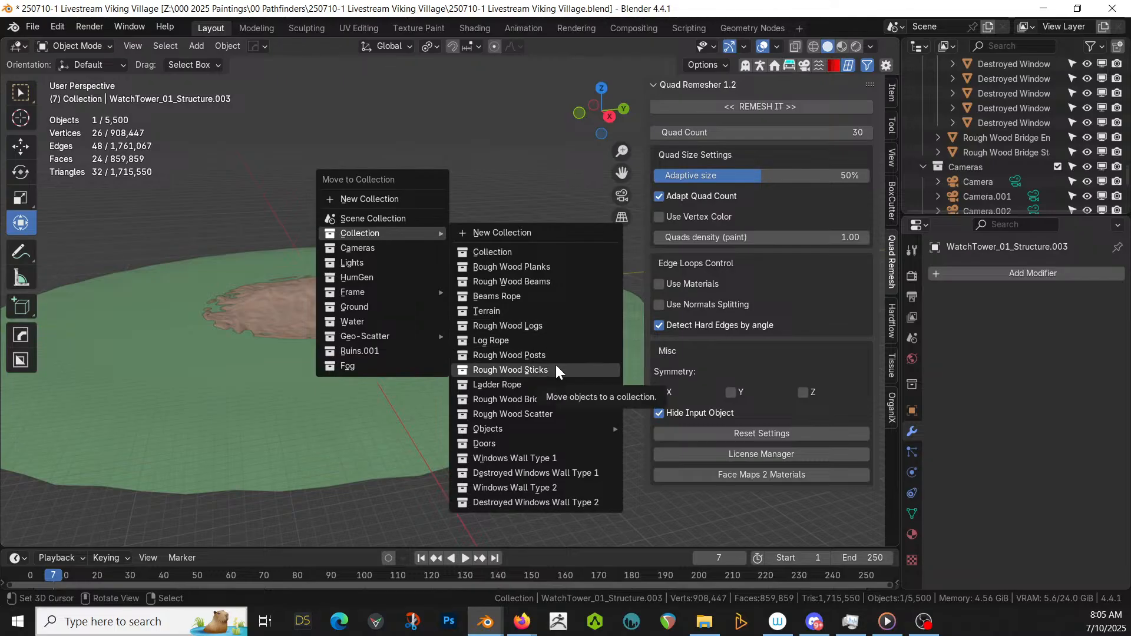
pyautogui.moveTo(566, 422)
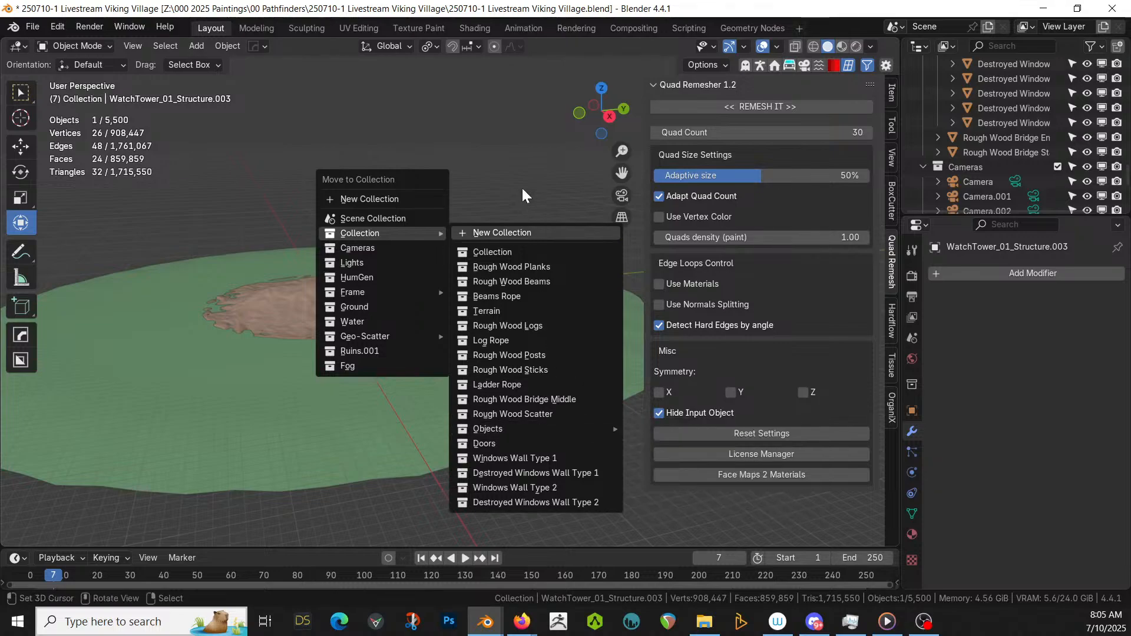
pyautogui.press('Escape')
pyautogui.moveTo(501, 176); pyautogui.dragTo(254, 200, button='middle')
pyautogui.press('KP_Divide')
pyautogui.press('KP_Divide')
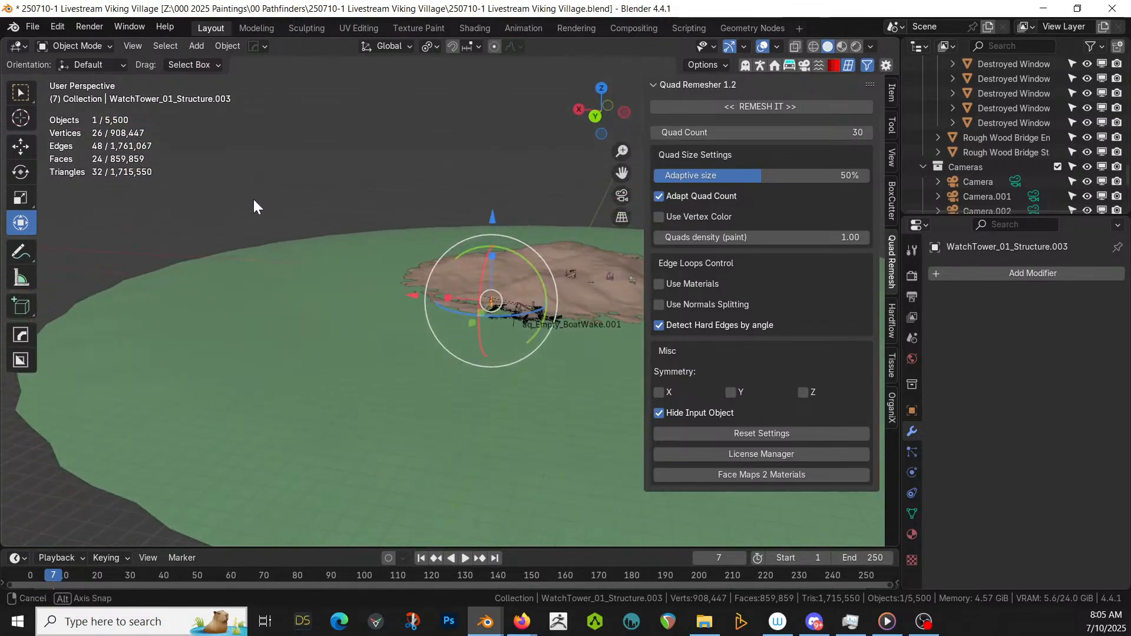
# - Find Rough Wood Scatter.001 in the object list, frame it, and inspect the surrounding platform source parts
pyautogui.click(1040, 95)
pyautogui.scroll(6, 1040, 95)
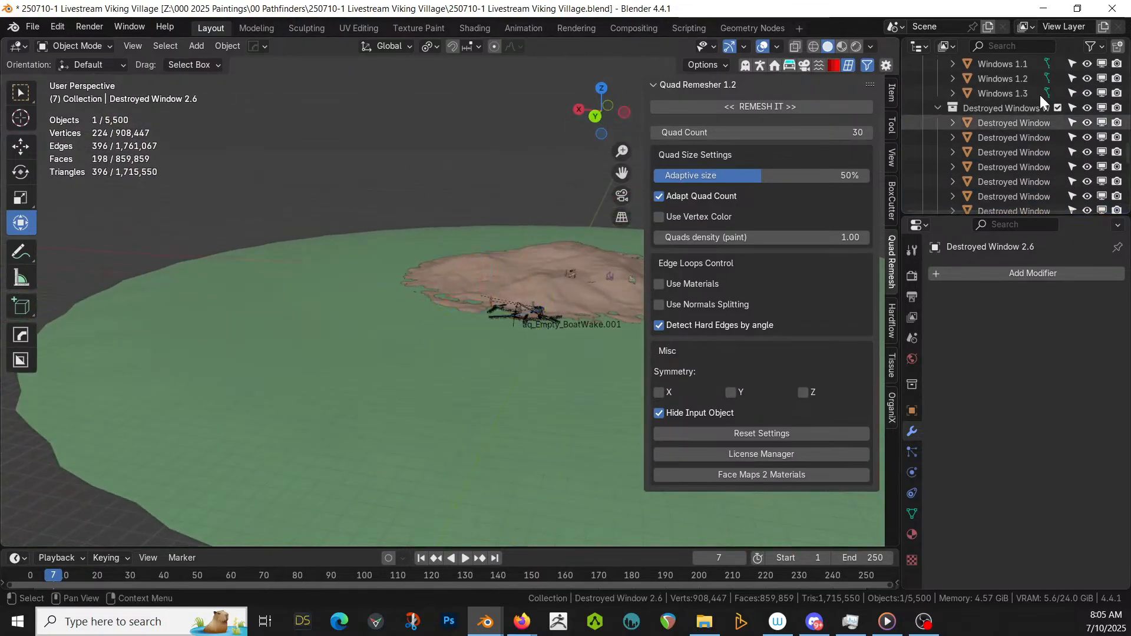
pyautogui.scroll(6, 1040, 94)
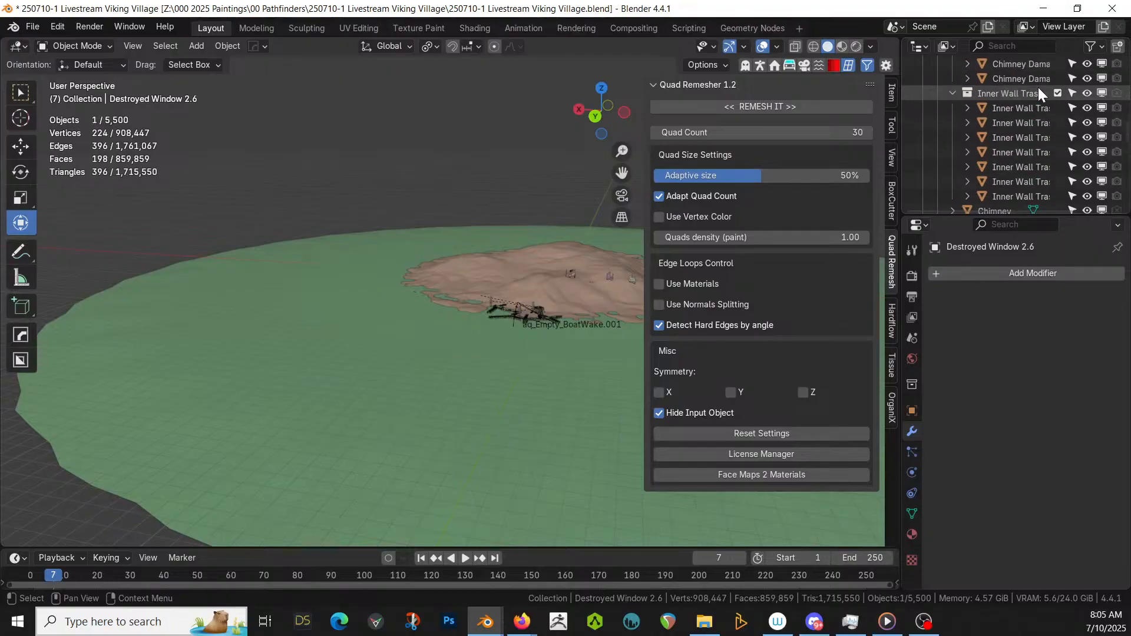
pyautogui.scroll(8, 1038, 93)
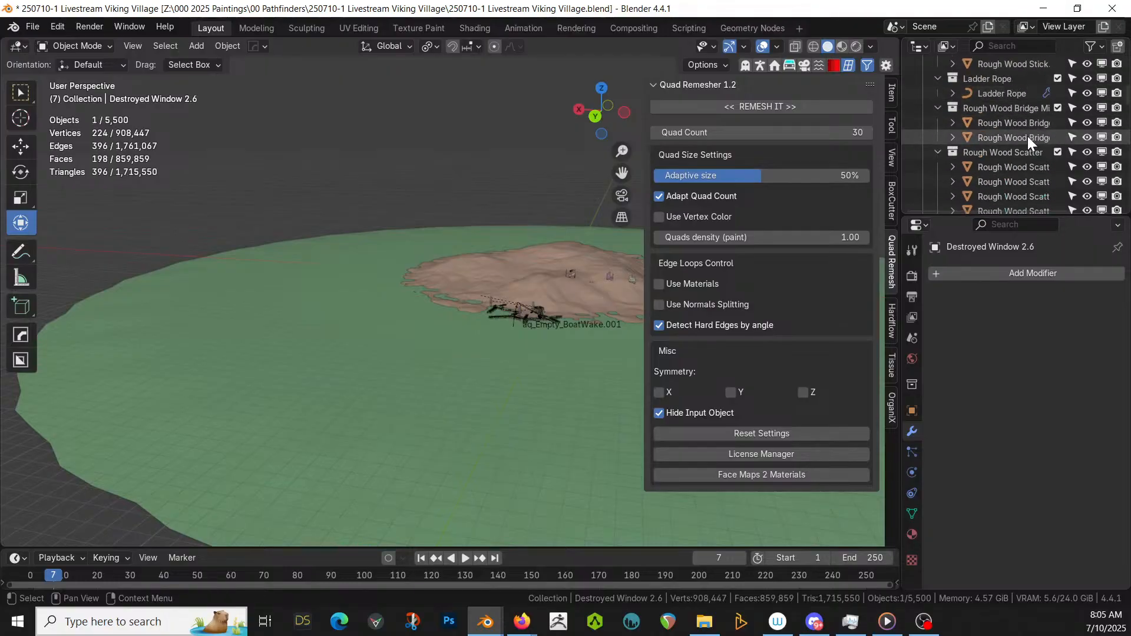
pyautogui.click(1013, 180)
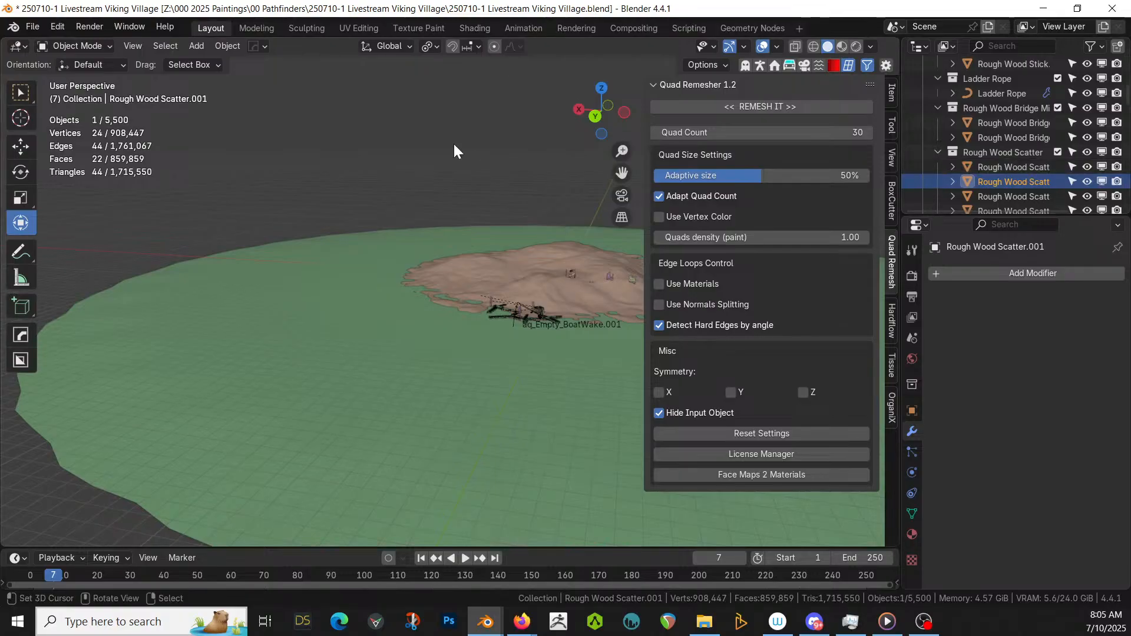
pyautogui.press('KP_Decimal')
pyautogui.moveTo(449, 145); pyautogui.dragTo(439, 185, button='middle')
pyautogui.scroll(-5, 431, 191)
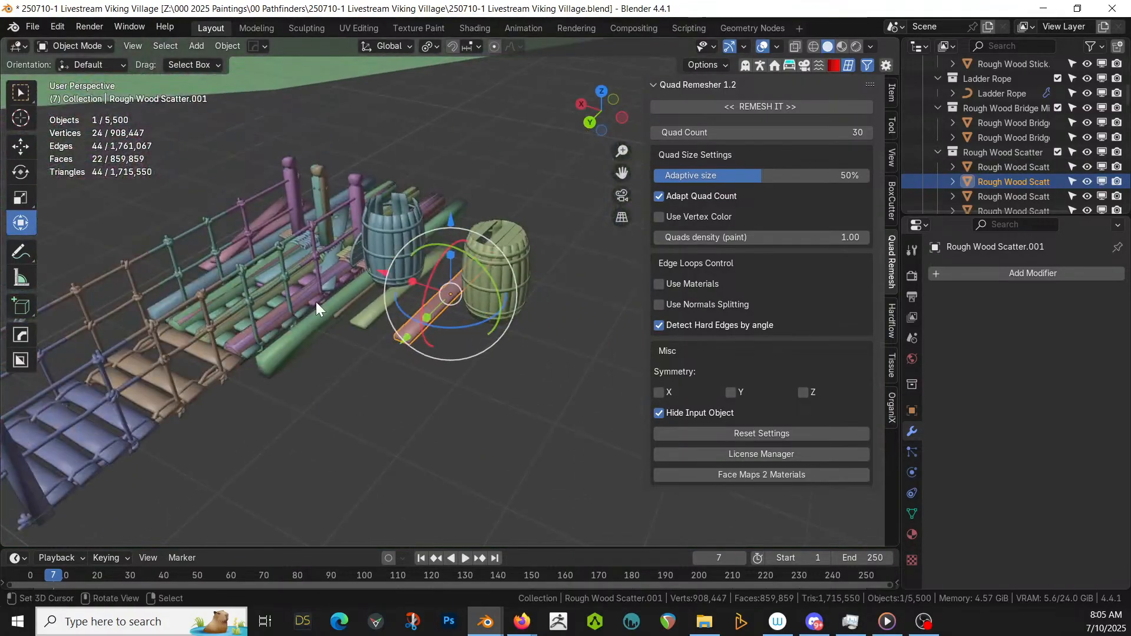
# - Select Rough Wood Bridge Start among the platform source parts and inspect it from several sides, including isolated from the other objects
pyautogui.moveTo(299, 306); pyautogui.dragTo(534, 256, button='middle')
pyautogui.click(363, 310)
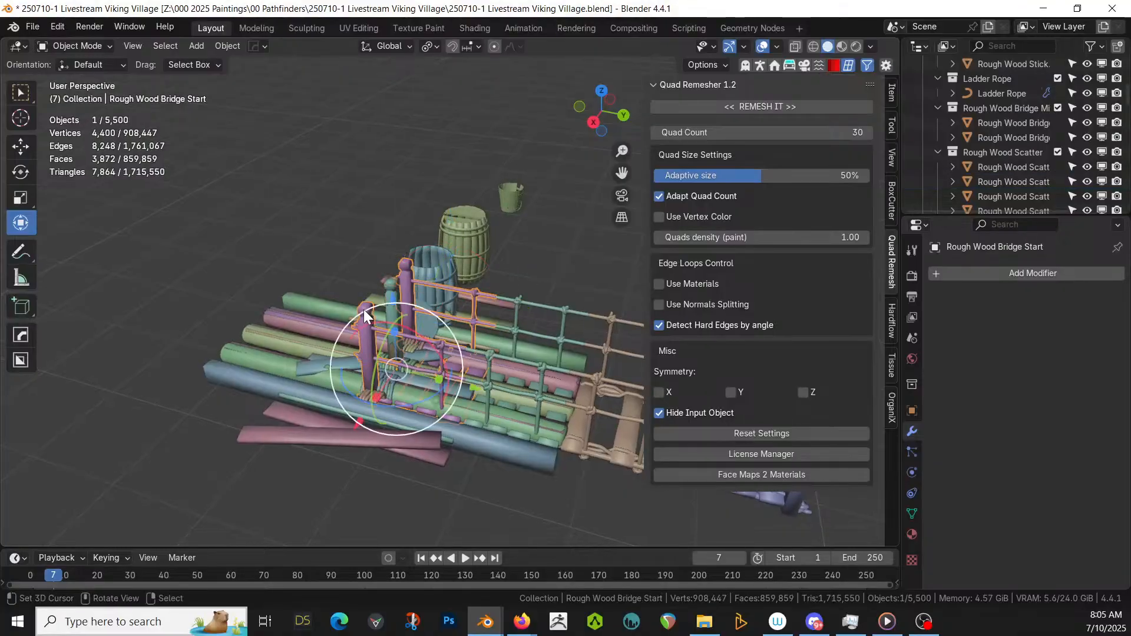
pyautogui.moveTo(363, 309); pyautogui.dragTo(218, 270, button='middle')
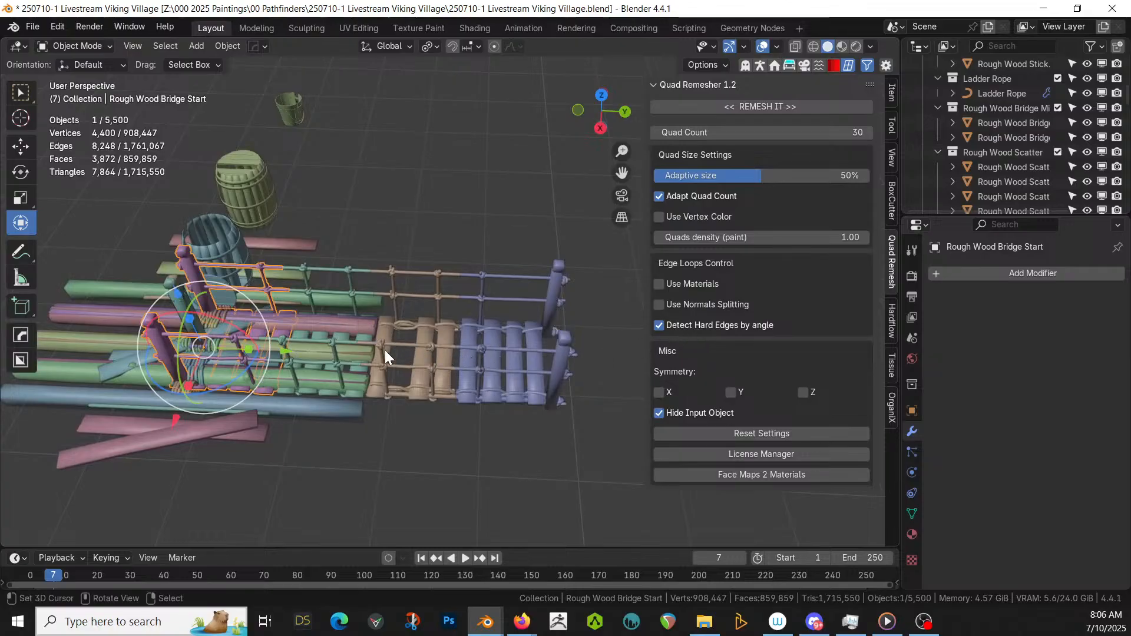
pyautogui.keyDown('shift'); pyautogui.moveTo(384, 350); pyautogui.dragTo(484, 338, button='middle'); pyautogui.keyUp('shift')
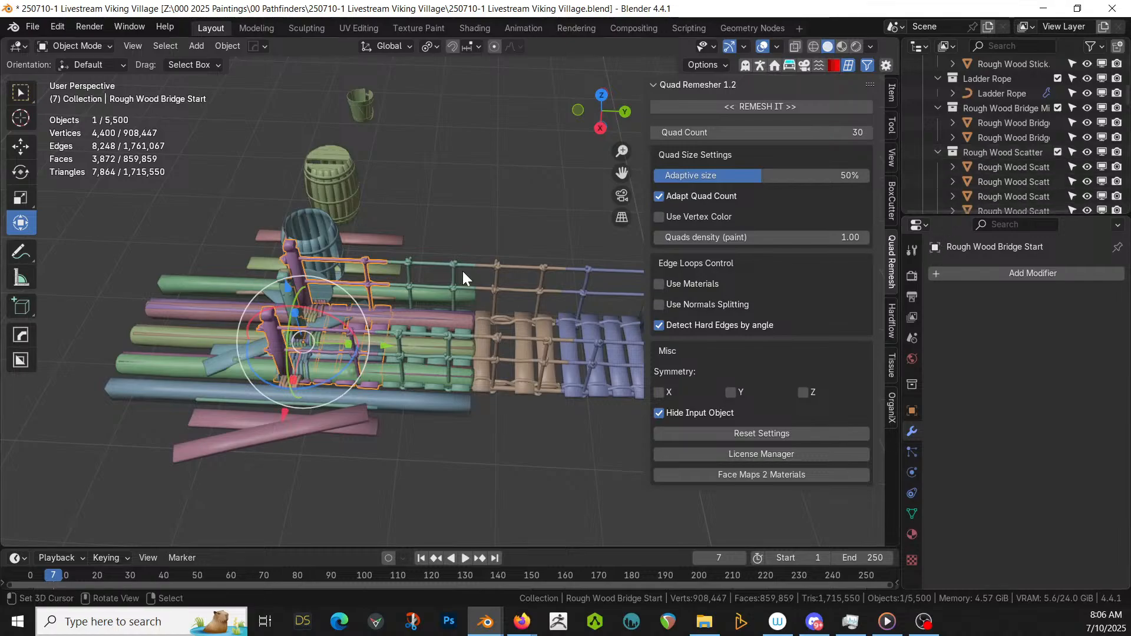
pyautogui.press('KP_Divide')
pyautogui.press('KP_Divide')
# - Set the Railing Type to Walls in the Platform Generator of the hilltop Wall, and widen the area showing its settings
pyautogui.scroll(-10, 462, 271)
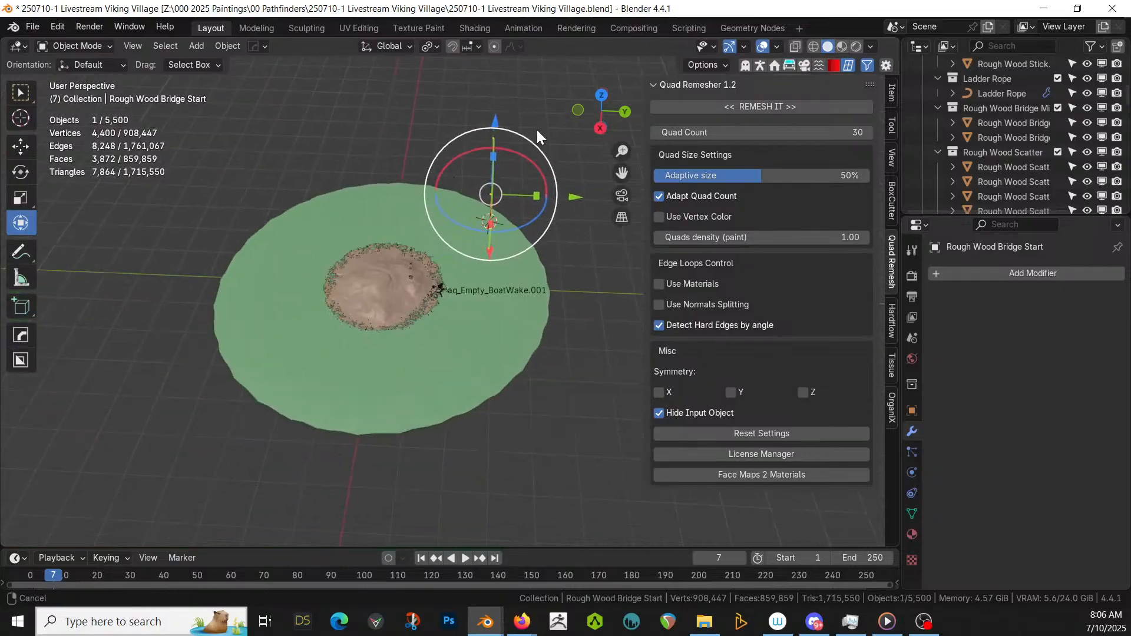
pyautogui.scroll(10, 475, 203)
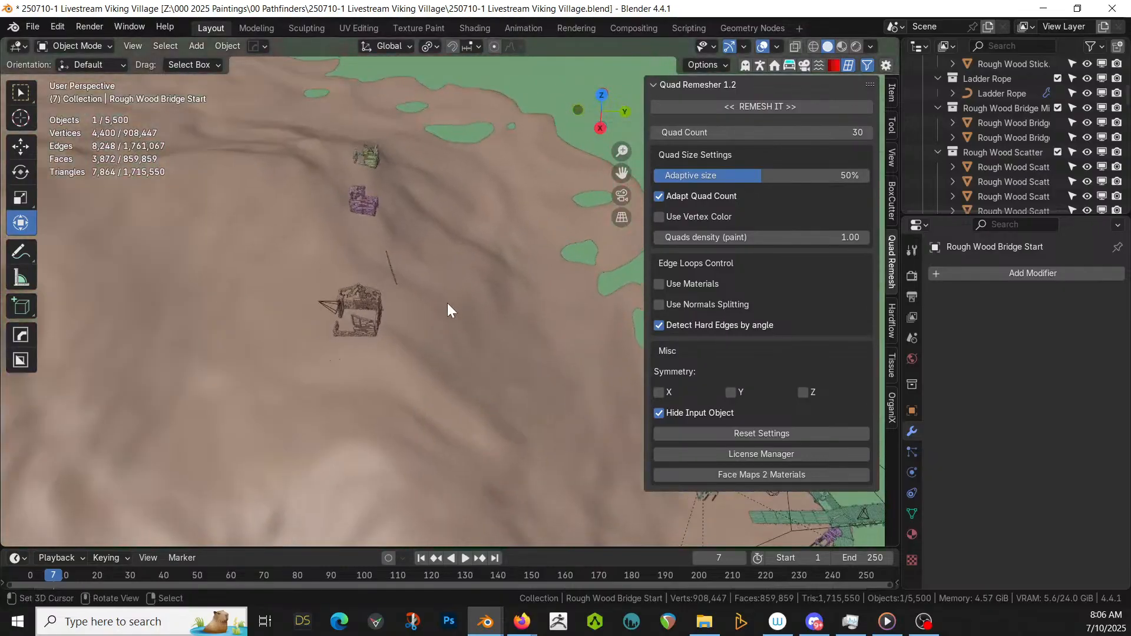
pyautogui.click(391, 267)
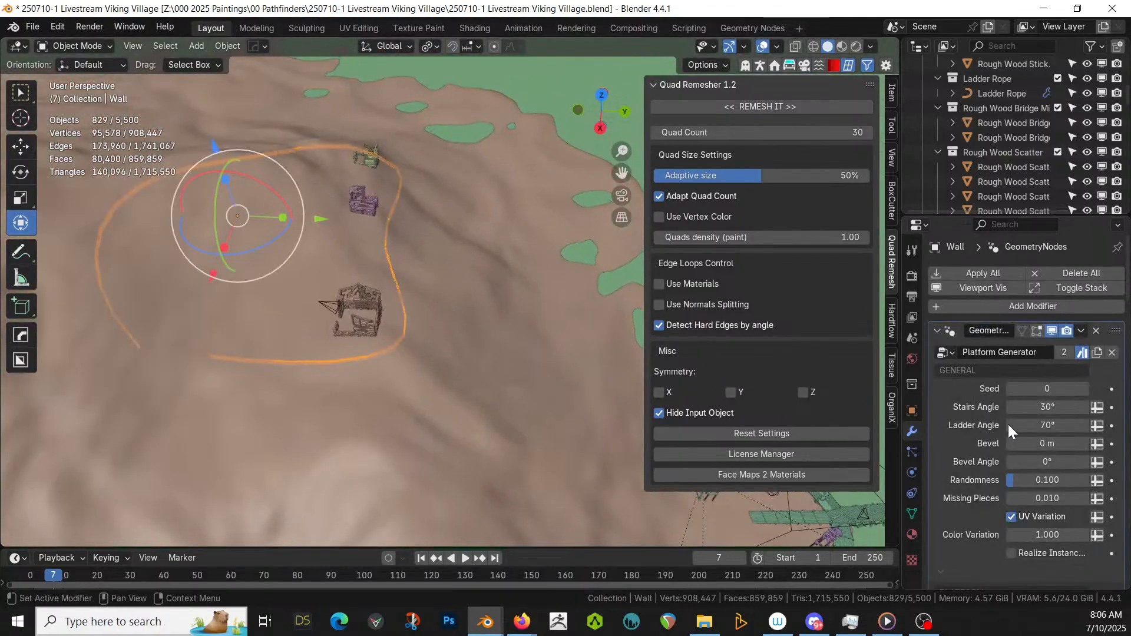
pyautogui.scroll(-12, 1025, 447)
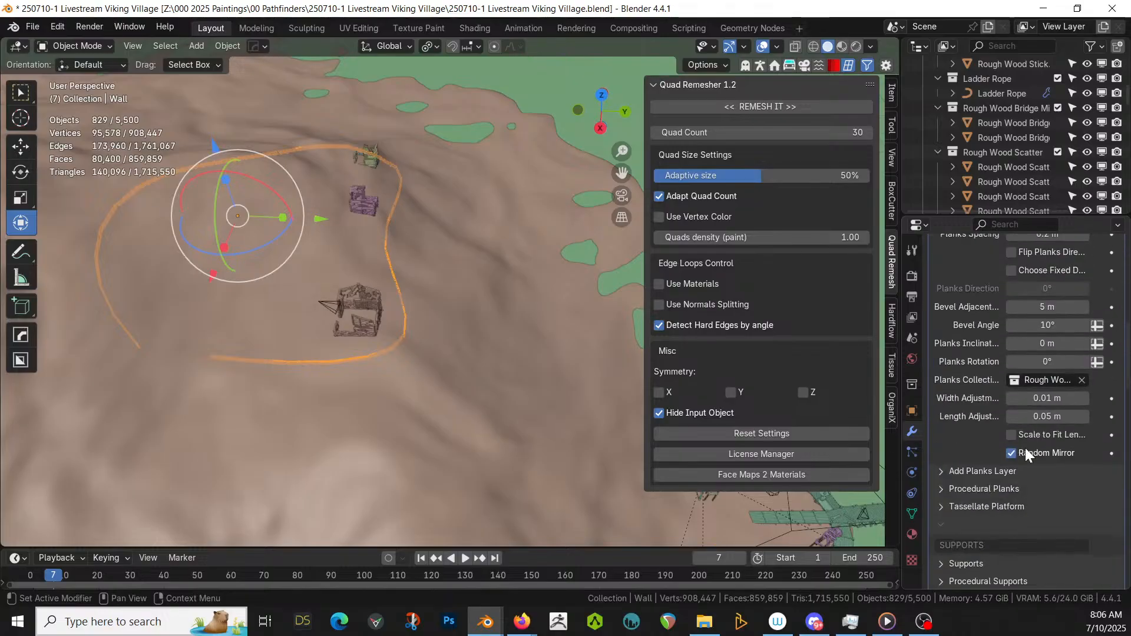
pyautogui.scroll(-15, 1025, 448)
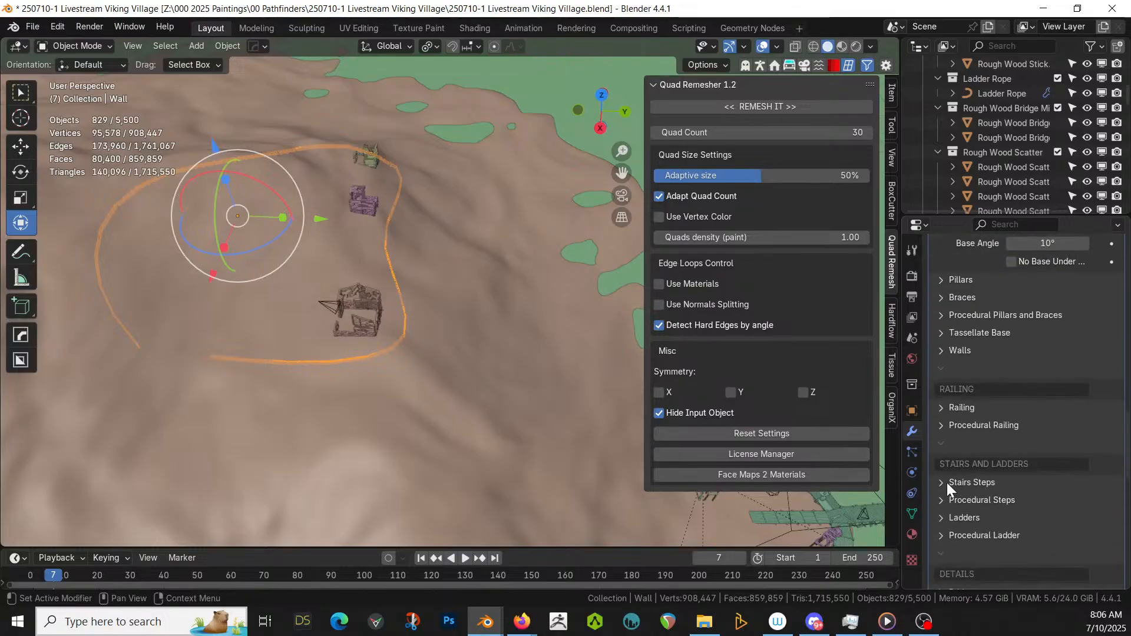
pyautogui.click(942, 409)
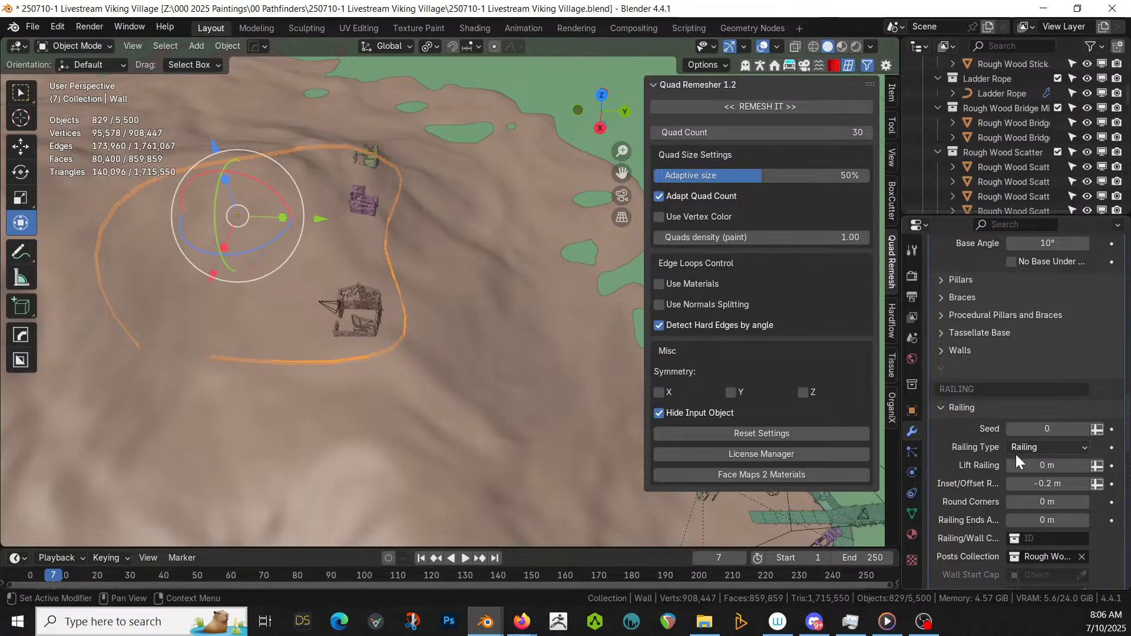
pyautogui.click(1086, 446)
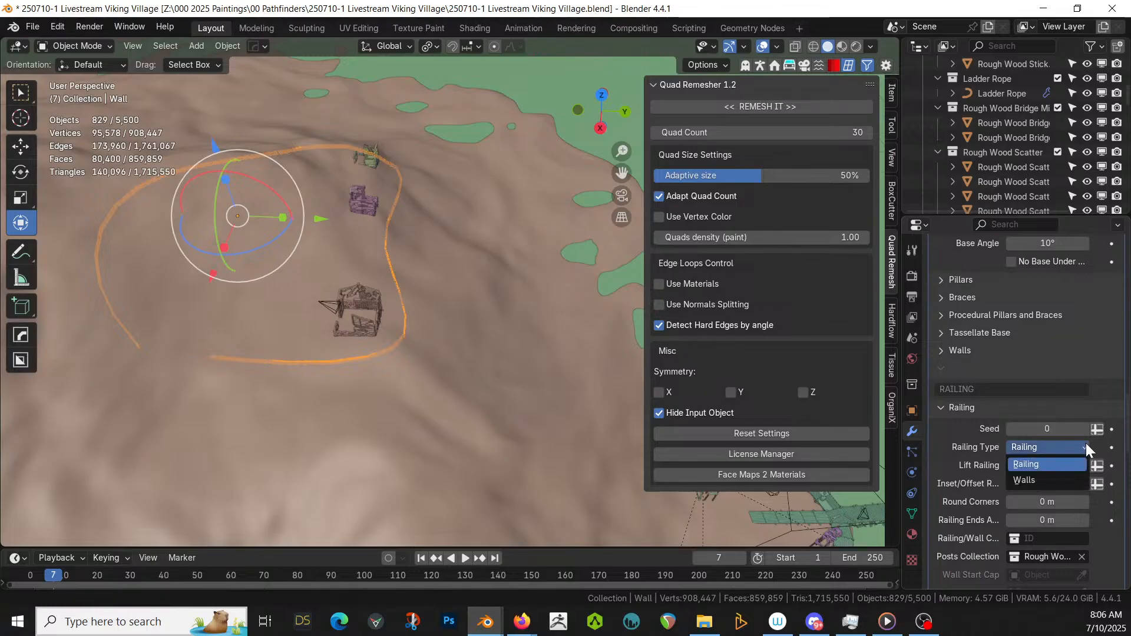
pyautogui.click(1030, 479)
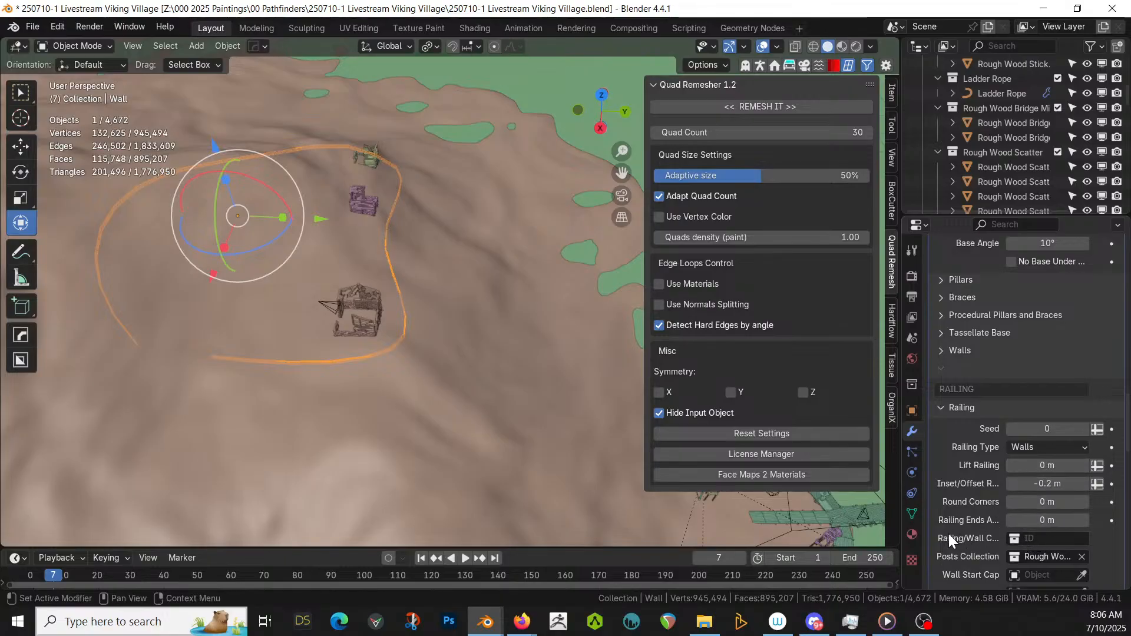
pyautogui.moveTo(902, 495); pyautogui.dragTo(787, 482)
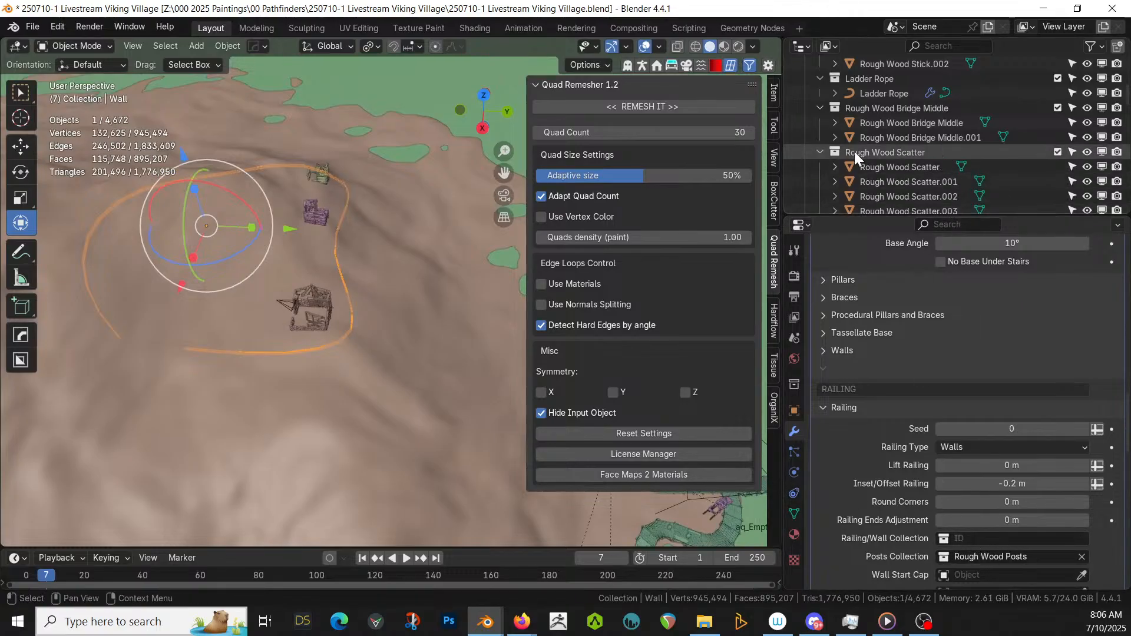
# - Return to the dock's watchtower and select its separated post, WatchTower_01_Structure.003
pyautogui.scroll(-9, 474, 224)
pyautogui.scroll(9, 447, 292)
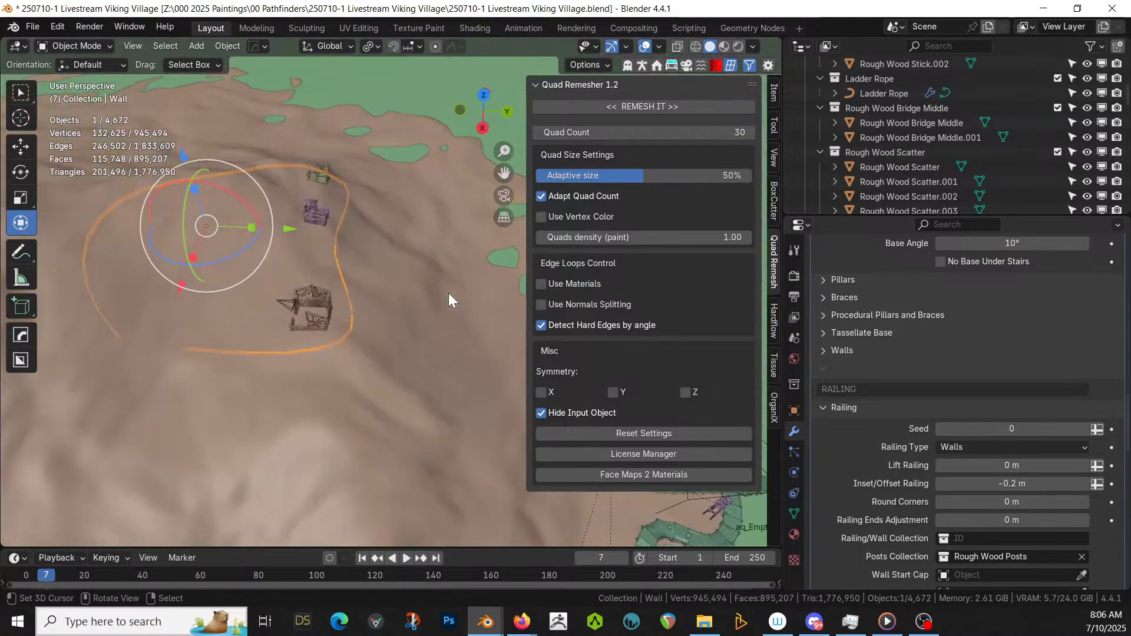
pyautogui.keyDown('shift'); pyautogui.moveTo(448, 292); pyautogui.dragTo(355, 232, button='middle'); pyautogui.keyUp('shift')
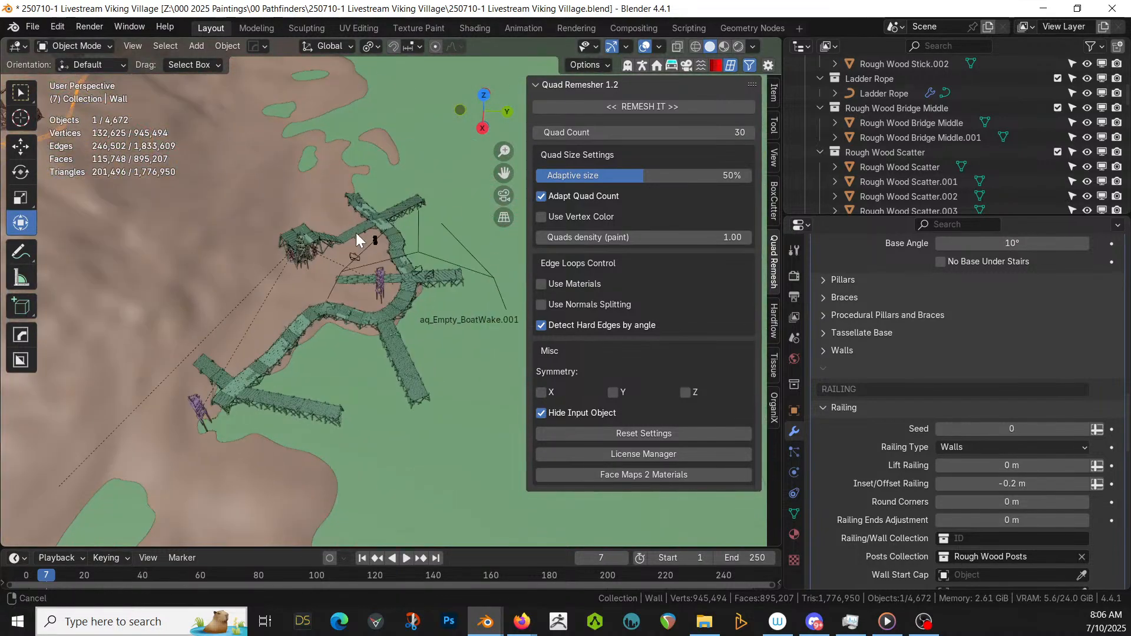
pyautogui.click(202, 408)
pyautogui.scroll(-5, 969, 153)
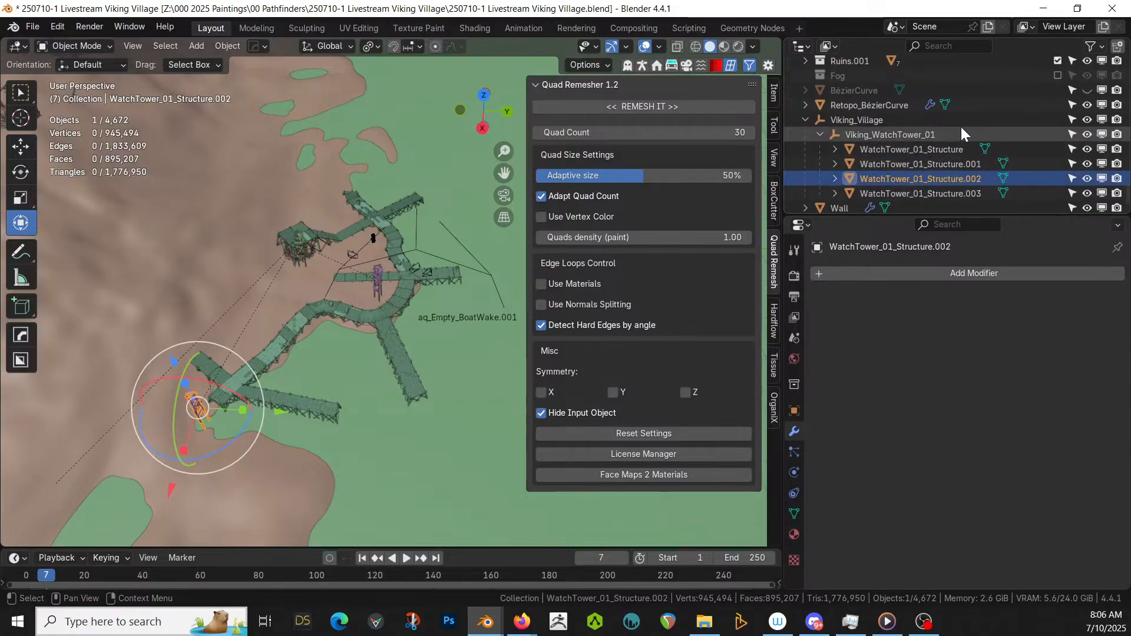
pyautogui.click(947, 193)
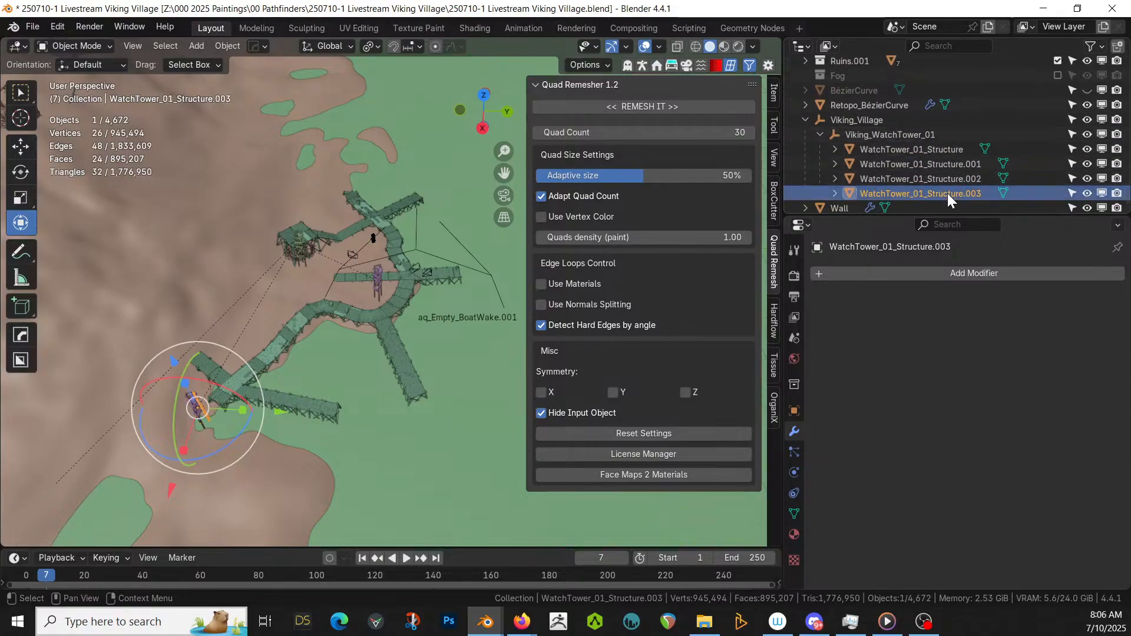
# - Move the separated post into a new collection named Fort_Wall, nested under Collection
pyautogui.press('m')
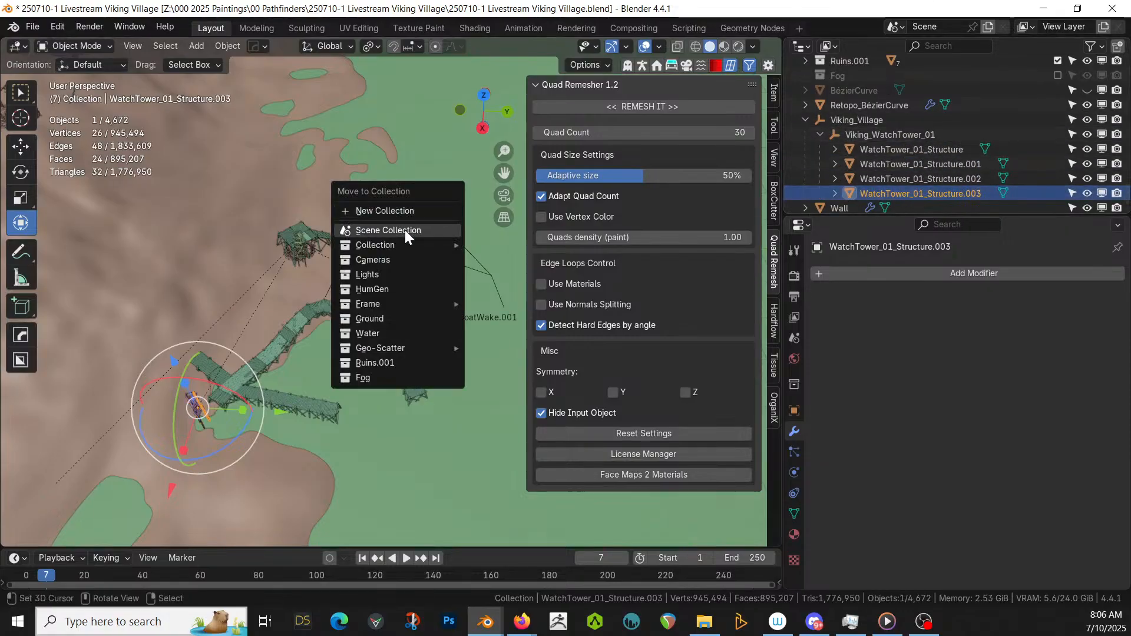
pyautogui.moveTo(405, 241)
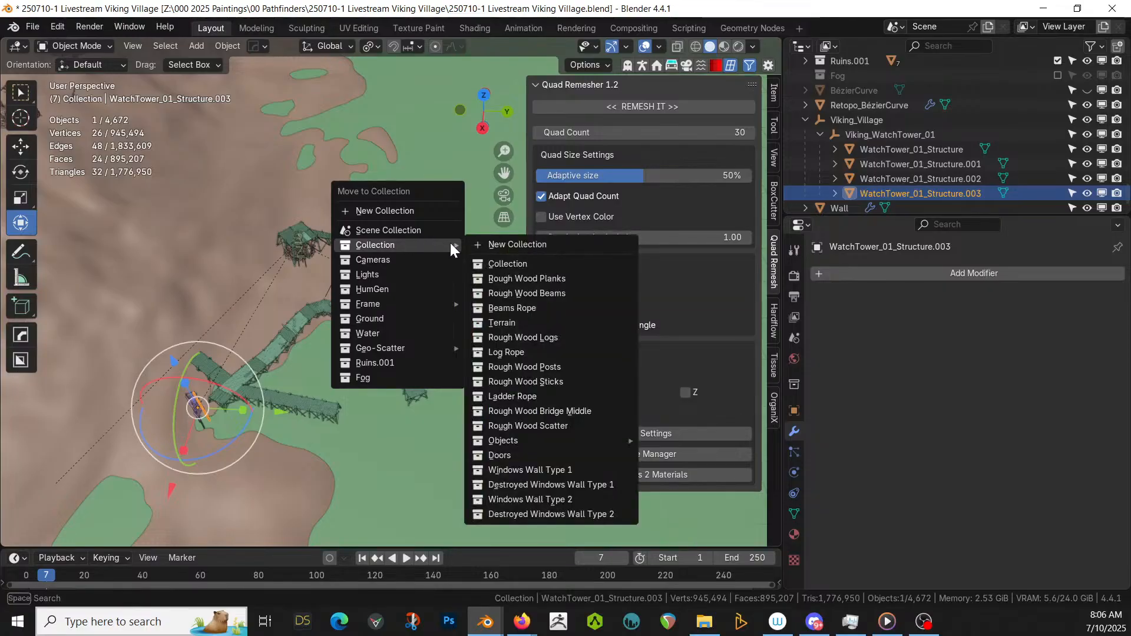
pyautogui.click(533, 245)
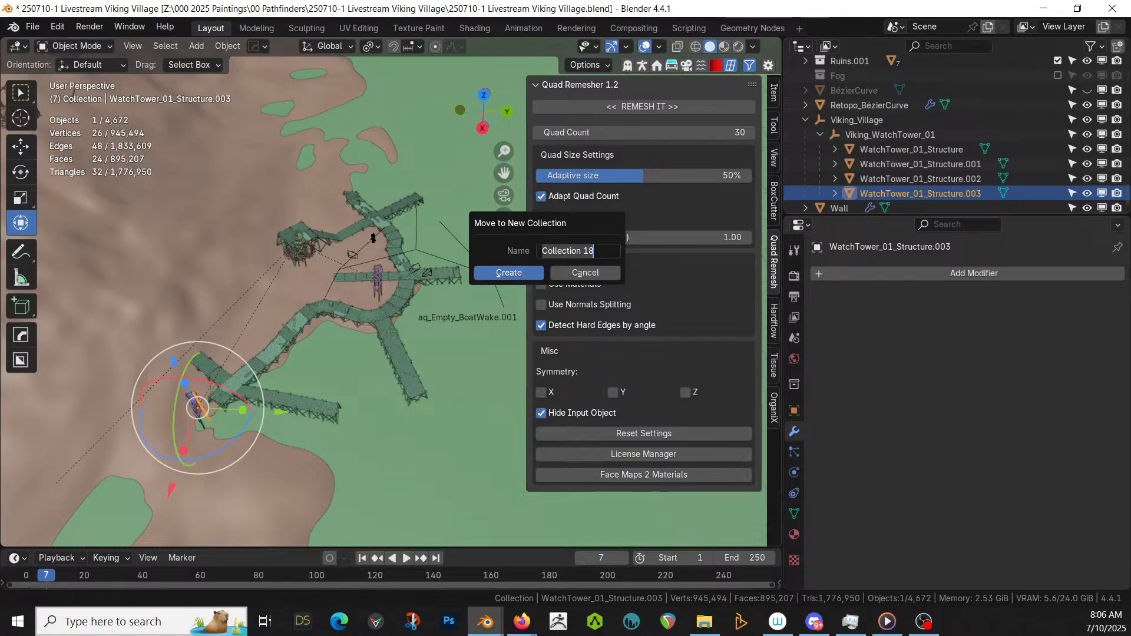
pyautogui.write('F')
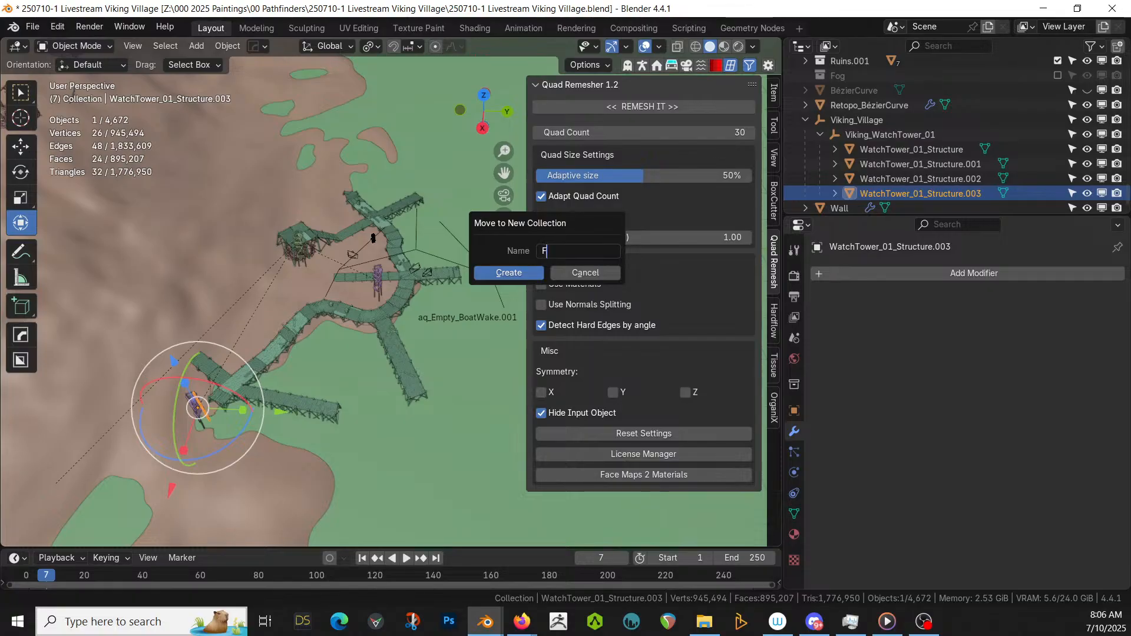
pyautogui.write('ort_Wall')
pyautogui.press('Return')
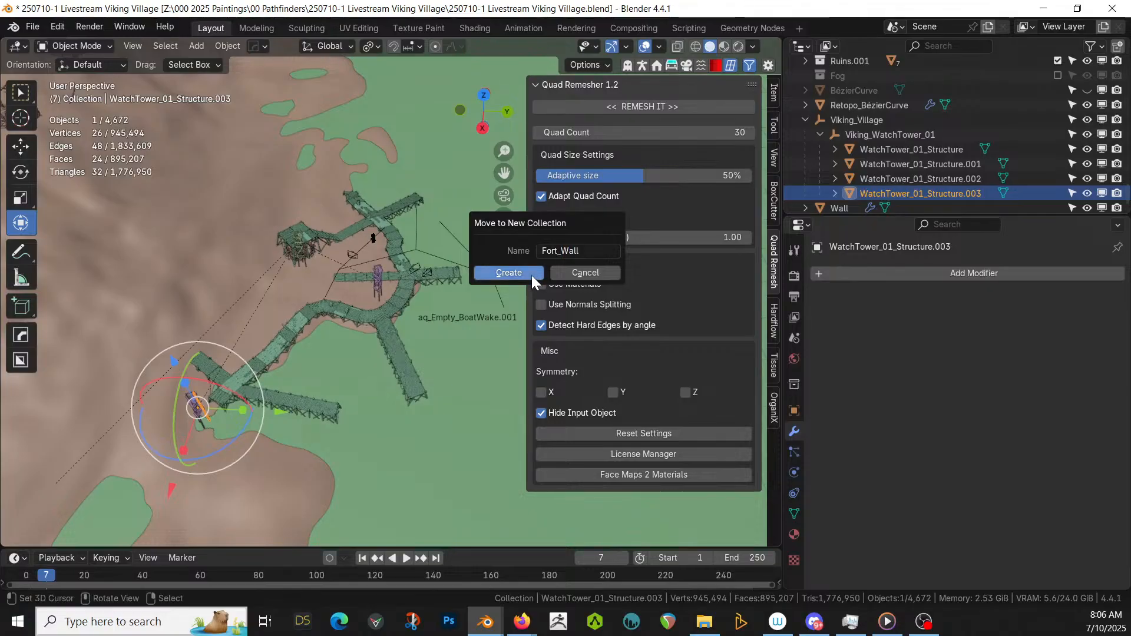
pyautogui.click(532, 275)
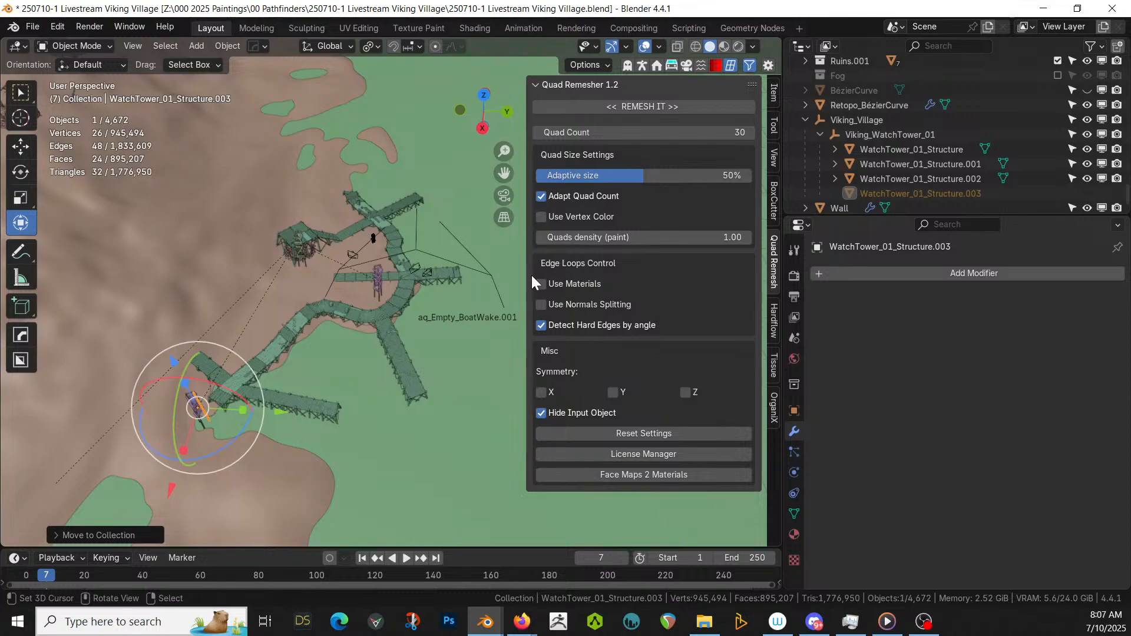
# - Assign Fort_Wall as the Railing/Wall Collection in the Platform Generator settings of the hilltop Wall object
pyautogui.scroll(-5, 448, 274)
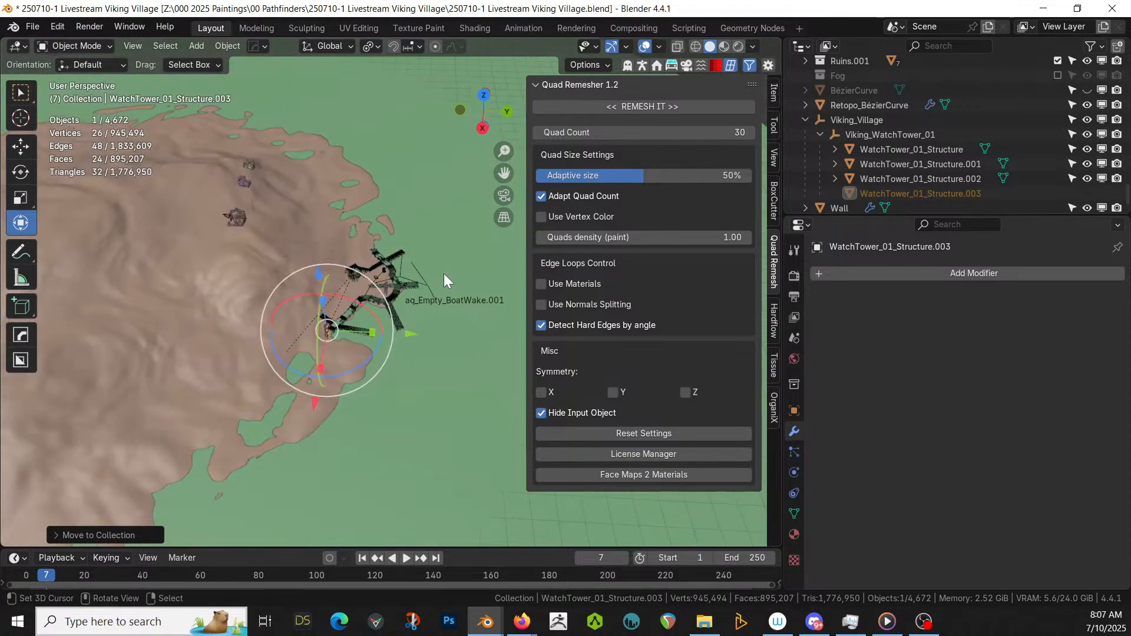
pyautogui.keyDown('shift'); pyautogui.moveTo(444, 273); pyautogui.dragTo(547, 316, button='middle'); pyautogui.keyUp('shift')
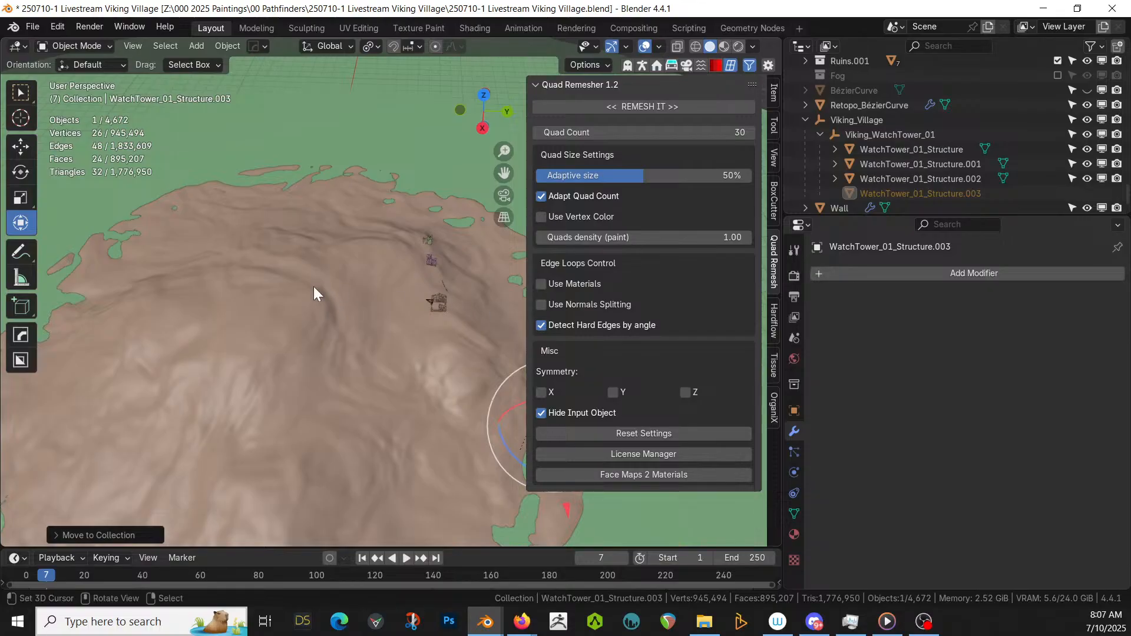
pyautogui.scroll(9, 340, 285)
pyautogui.keyDown('shift'); pyautogui.moveTo(331, 285); pyautogui.dragTo(158, 345, button='middle'); pyautogui.keyUp('shift')
pyautogui.scroll(-4, 179, 339)
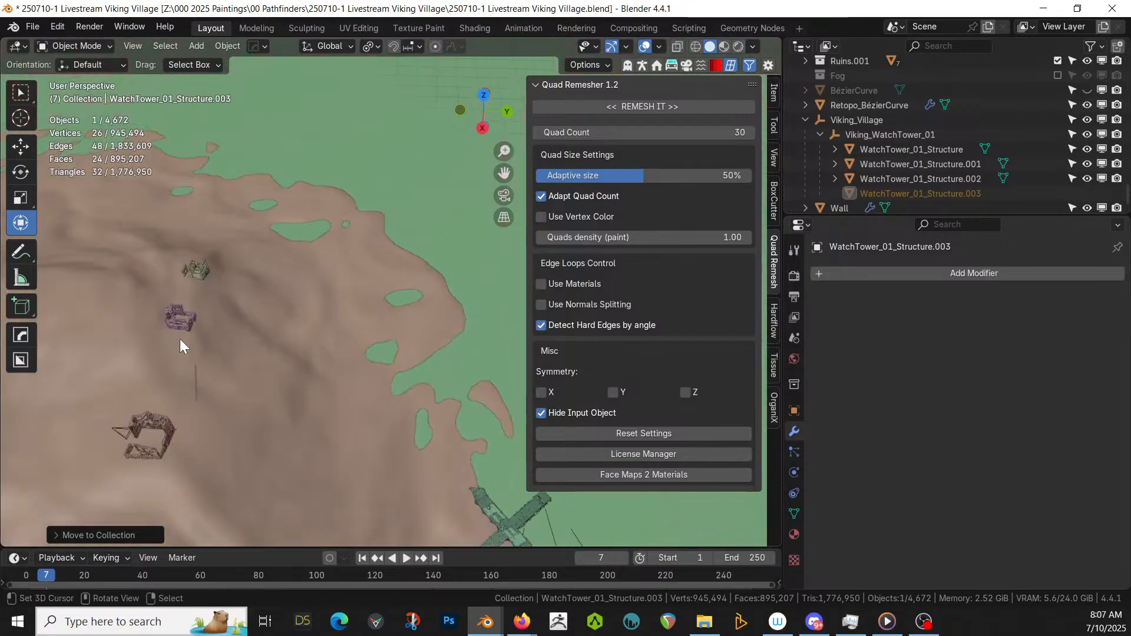
pyautogui.click(196, 376)
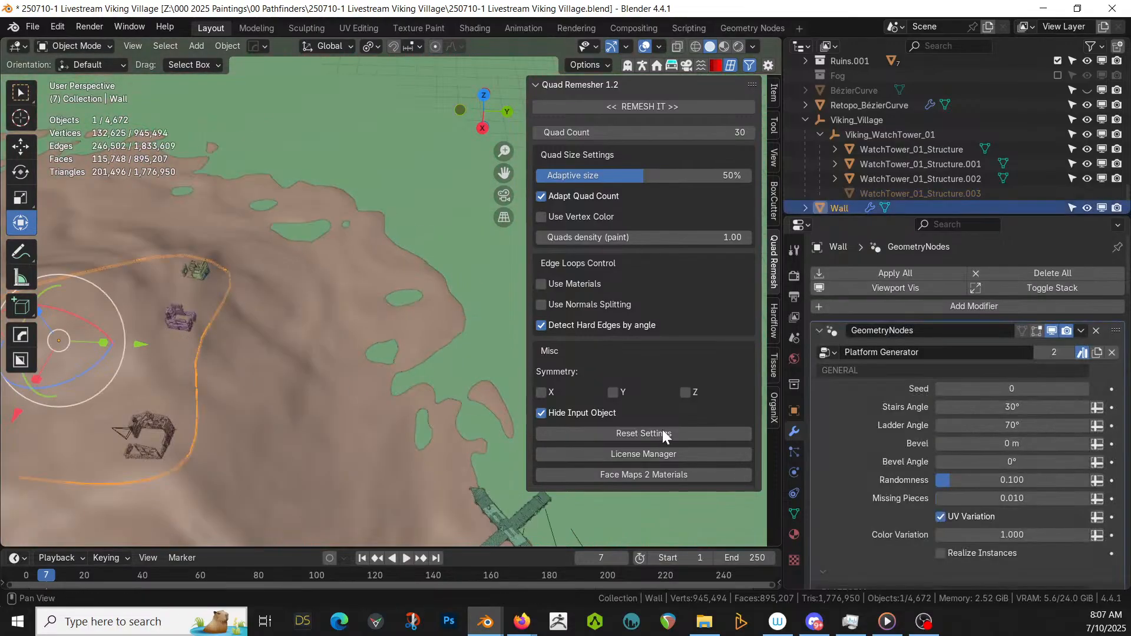
pyautogui.scroll(-20, 991, 457)
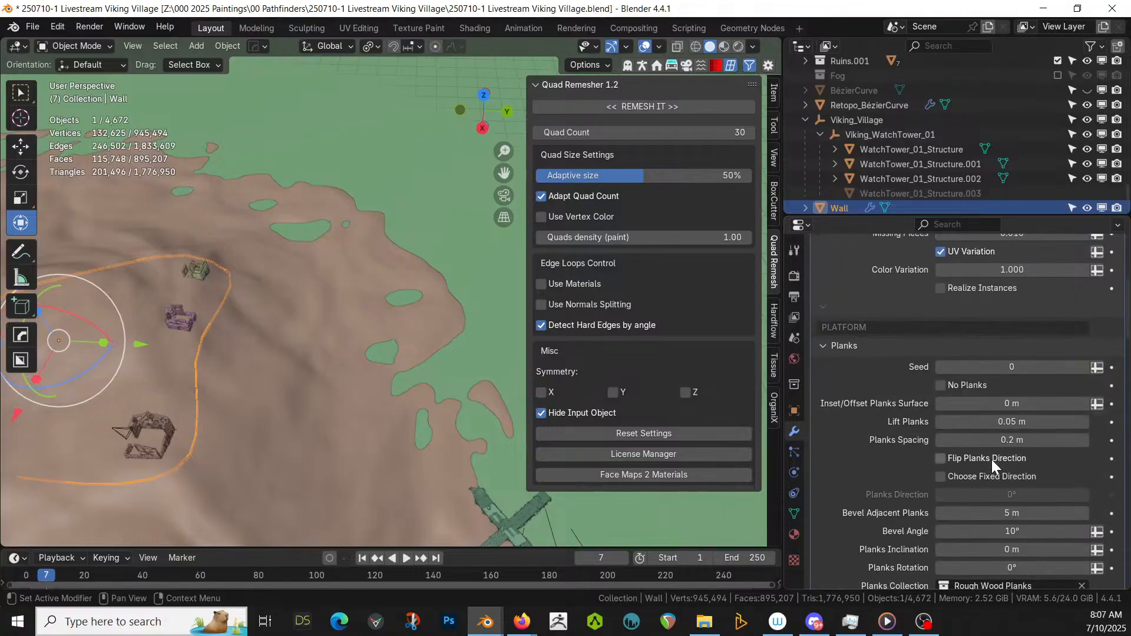
pyautogui.scroll(-20, 991, 458)
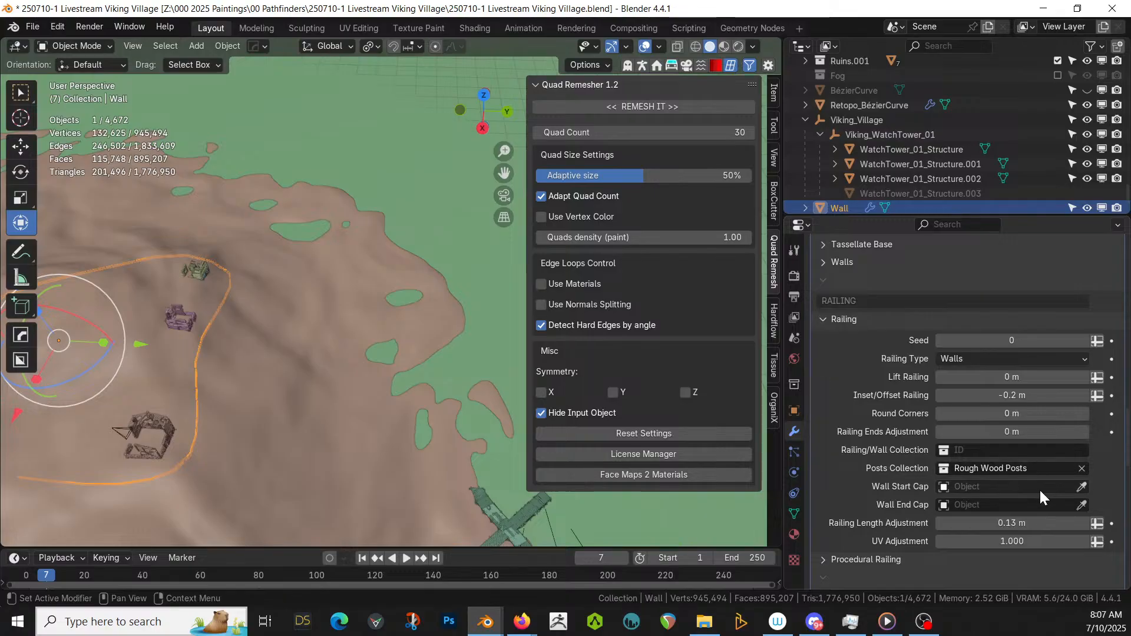
pyautogui.click(946, 450)
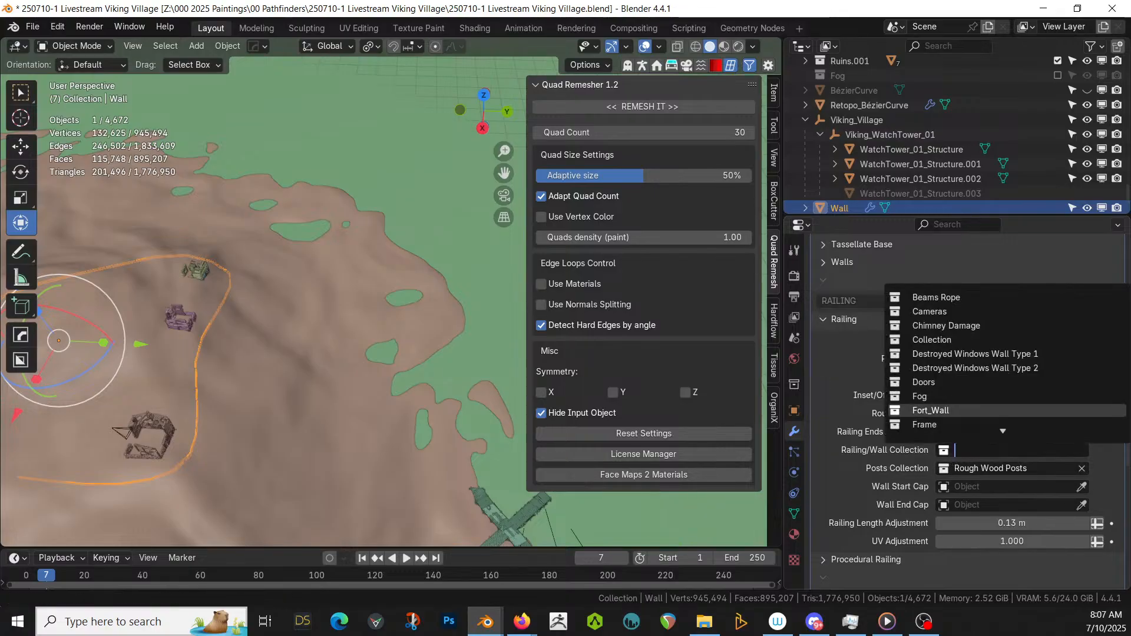
pyautogui.write('Wall')
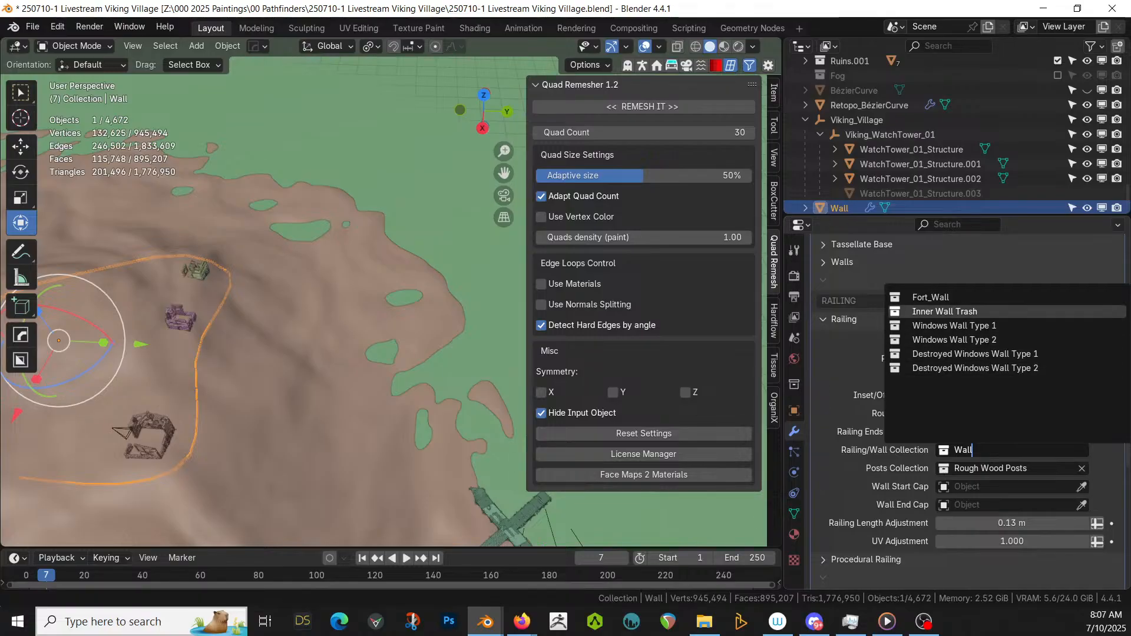
pyautogui.click(936, 298)
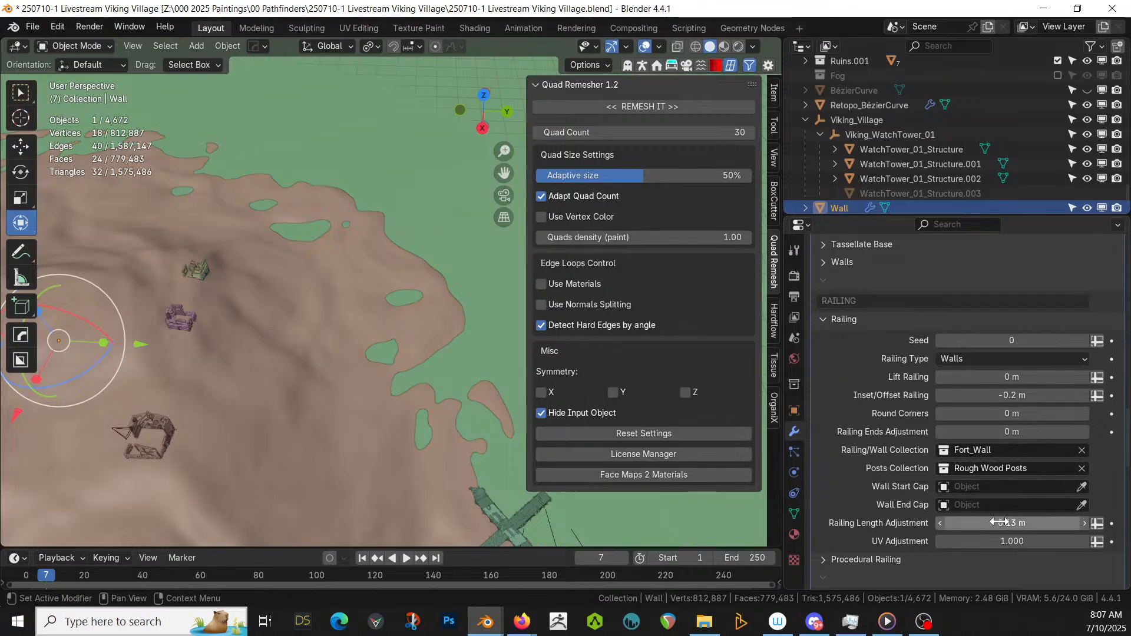
# - Isolate the Wall object in local view and inspect the geometry its Platform Generator produces
pyautogui.press('KP_Divide')
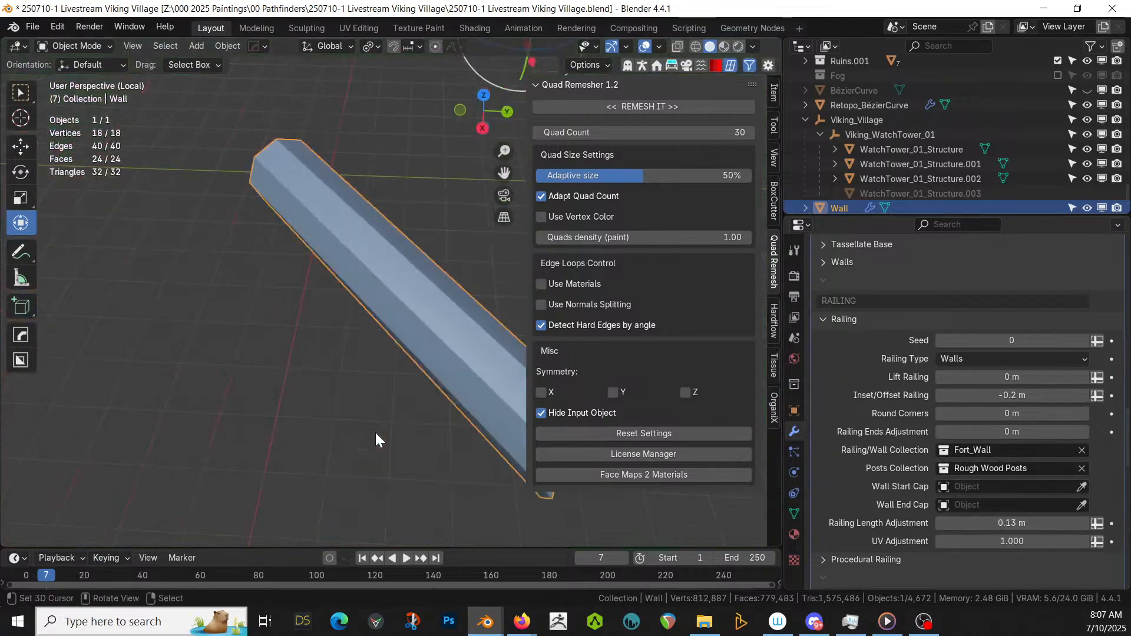
pyautogui.scroll(-3, 376, 436)
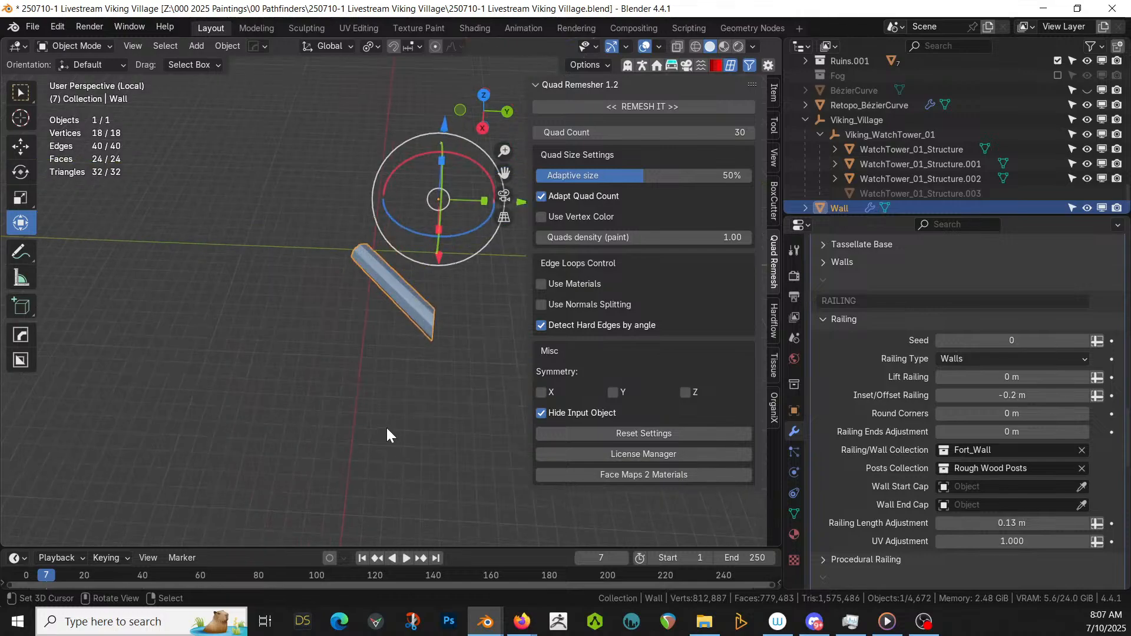
pyautogui.press('KP_Divide')
pyautogui.press('KP_Divide')
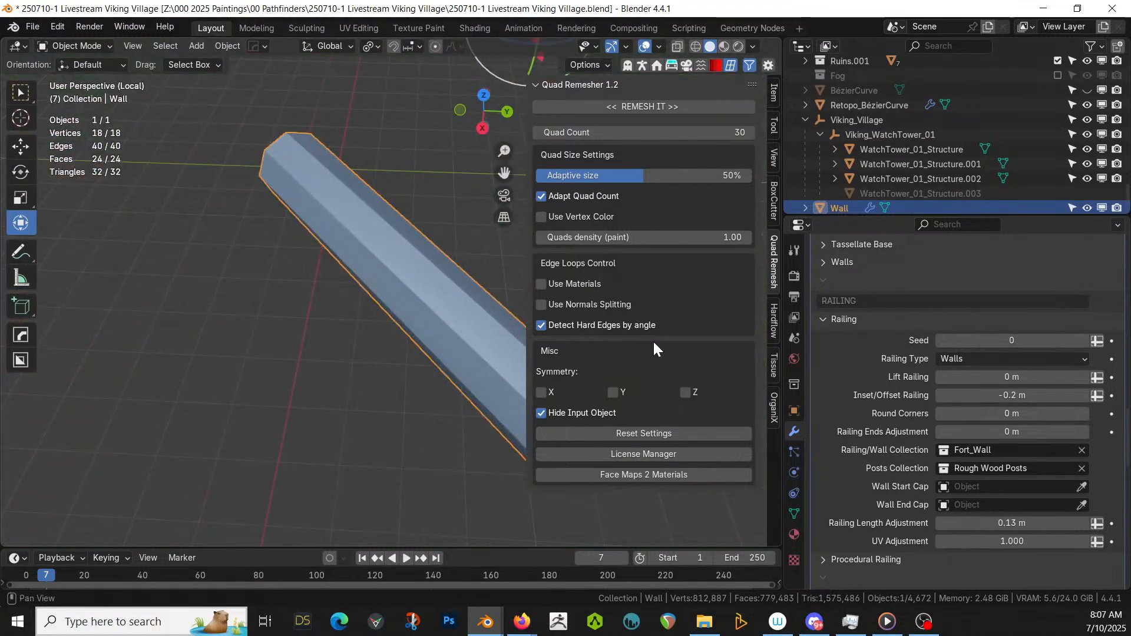
pyautogui.scroll(-1, 914, 199)
pyautogui.scroll(-1, 446, 235)
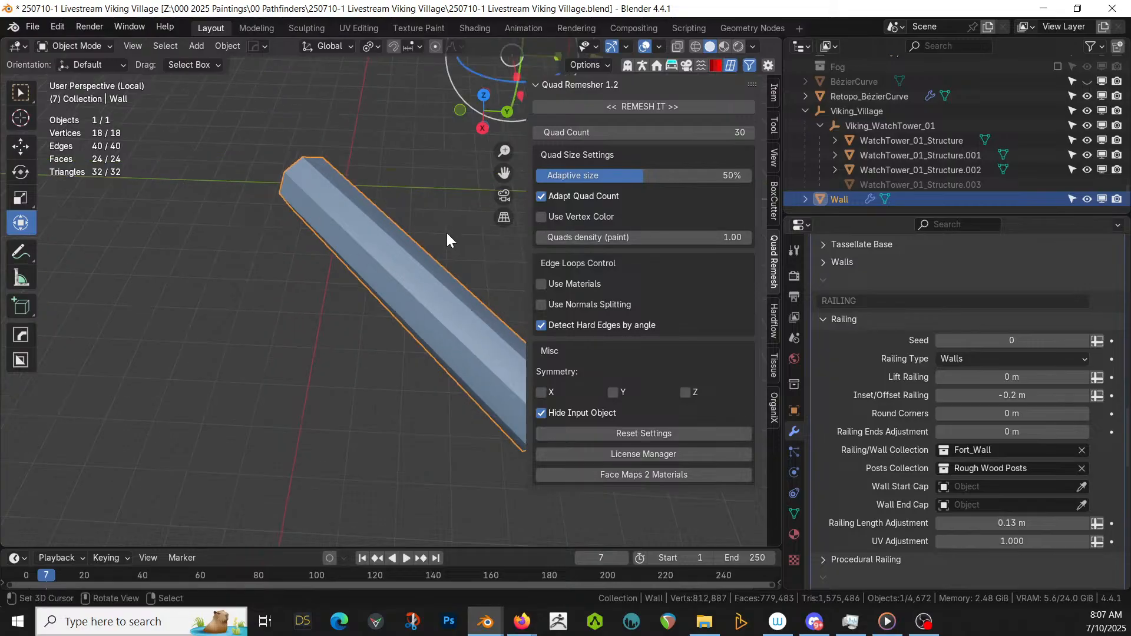
# - Change the Wall object's Railing Type to Railing in the Platform Generator and inspect the arrangement of posts
pyautogui.moveTo(447, 236); pyautogui.dragTo(353, 206, button='middle')
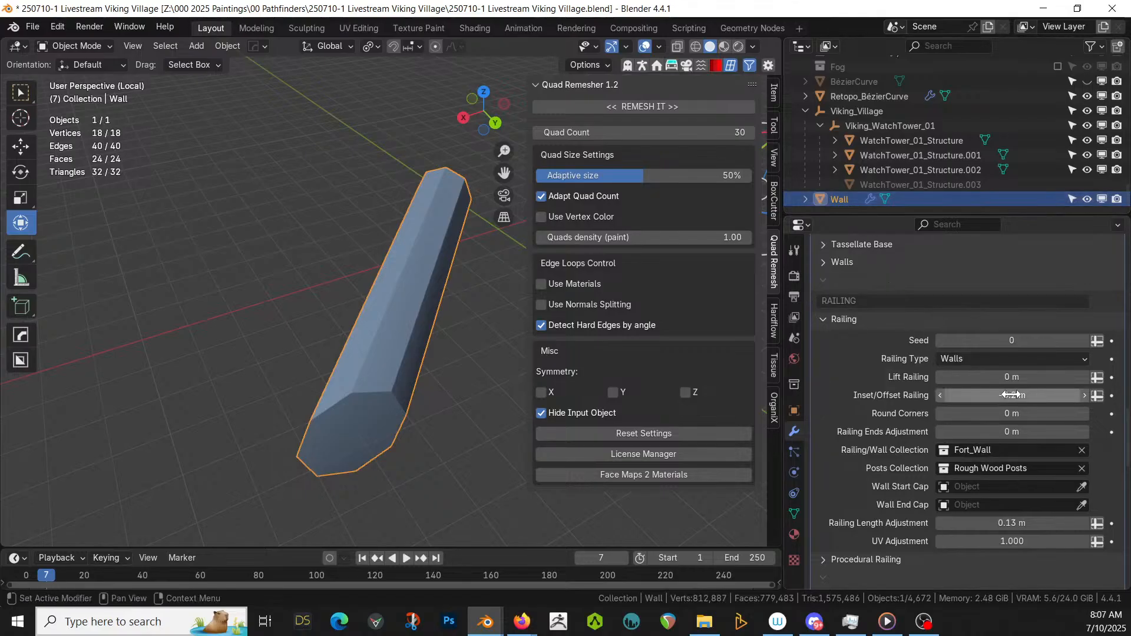
pyautogui.click(1081, 360)
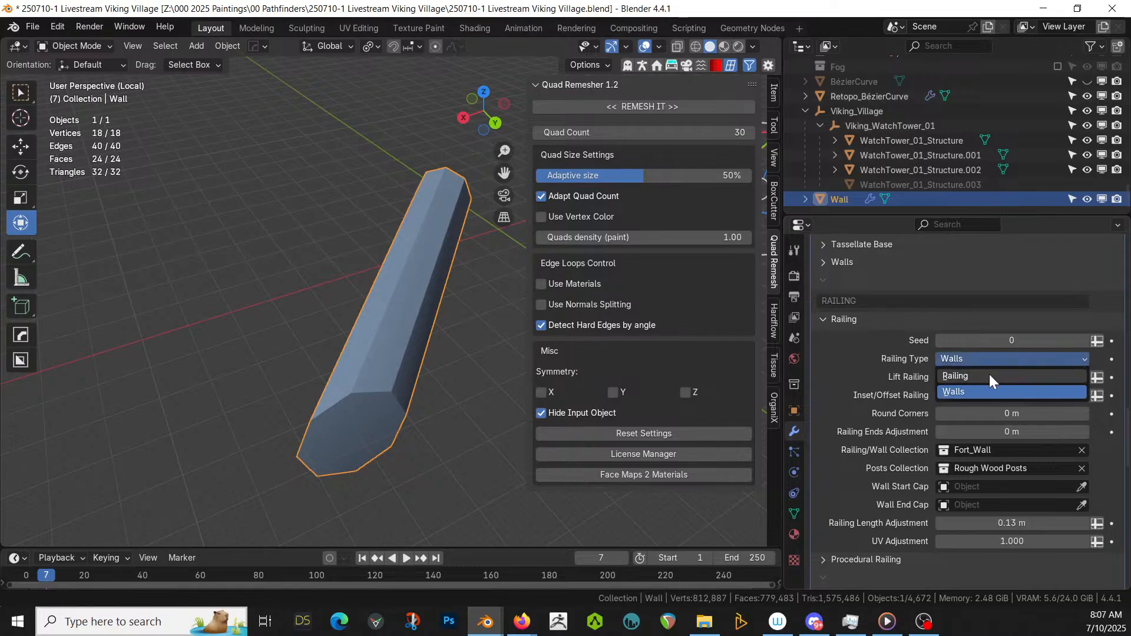
pyautogui.click(987, 373)
pyautogui.scroll(-3, 328, 316)
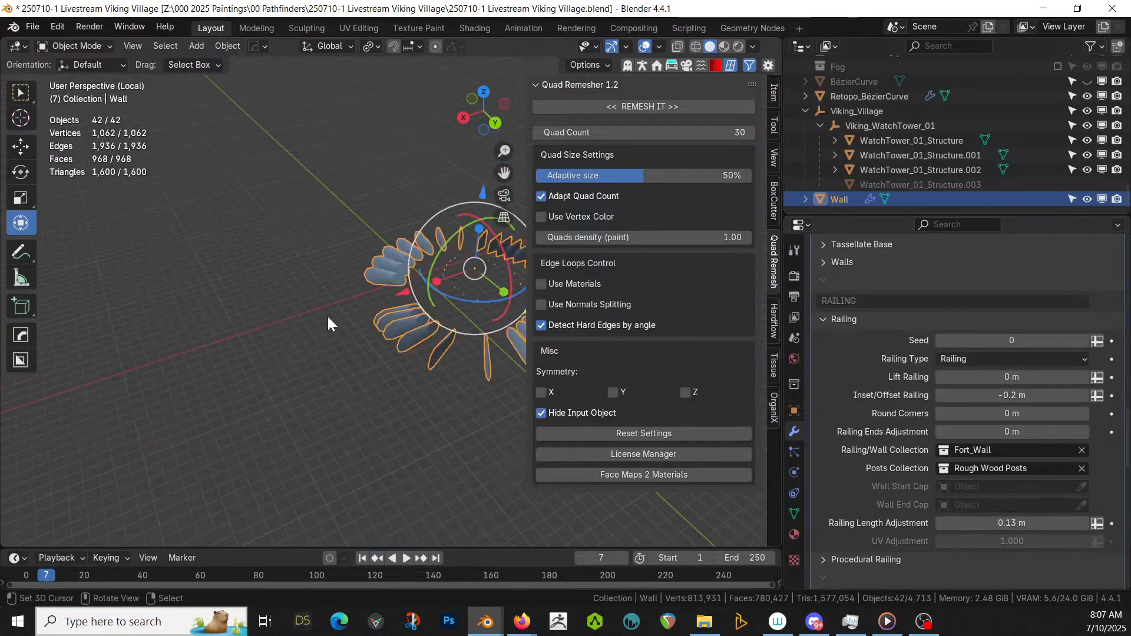
pyautogui.moveTo(348, 315); pyautogui.dragTo(207, 389, button='middle')
pyautogui.scroll(2, 295, 371)
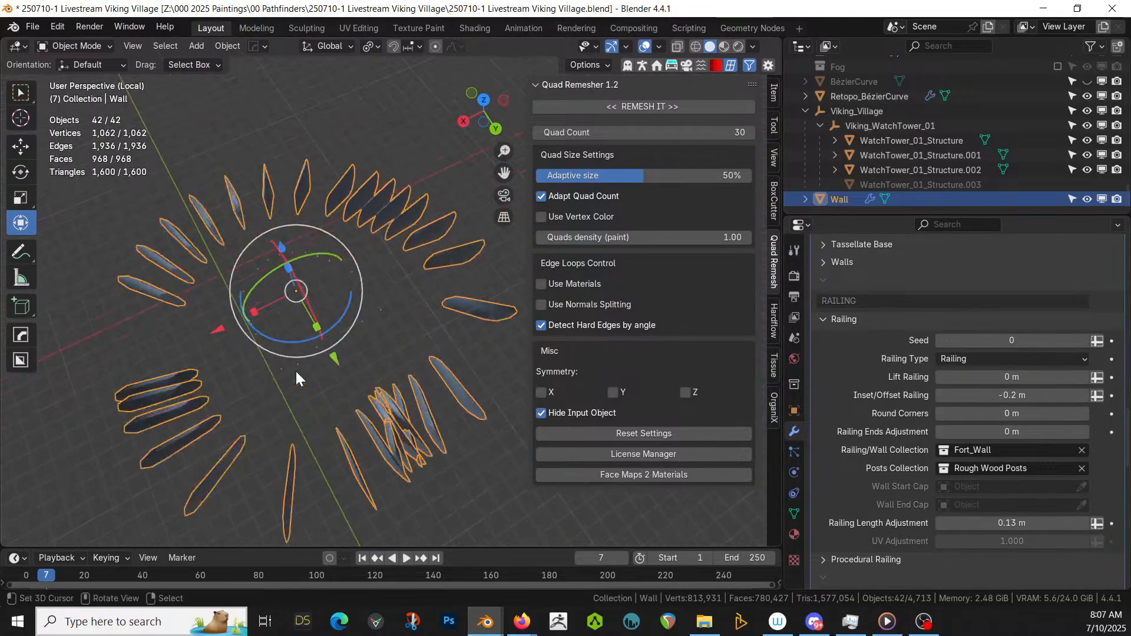
pyautogui.scroll(1, 306, 366)
# - Select the WatchTower_01_Structure.003 post in the Fort_Wall collection and try a Limited Dissolve on its mesh
pyautogui.scroll(5, 917, 153)
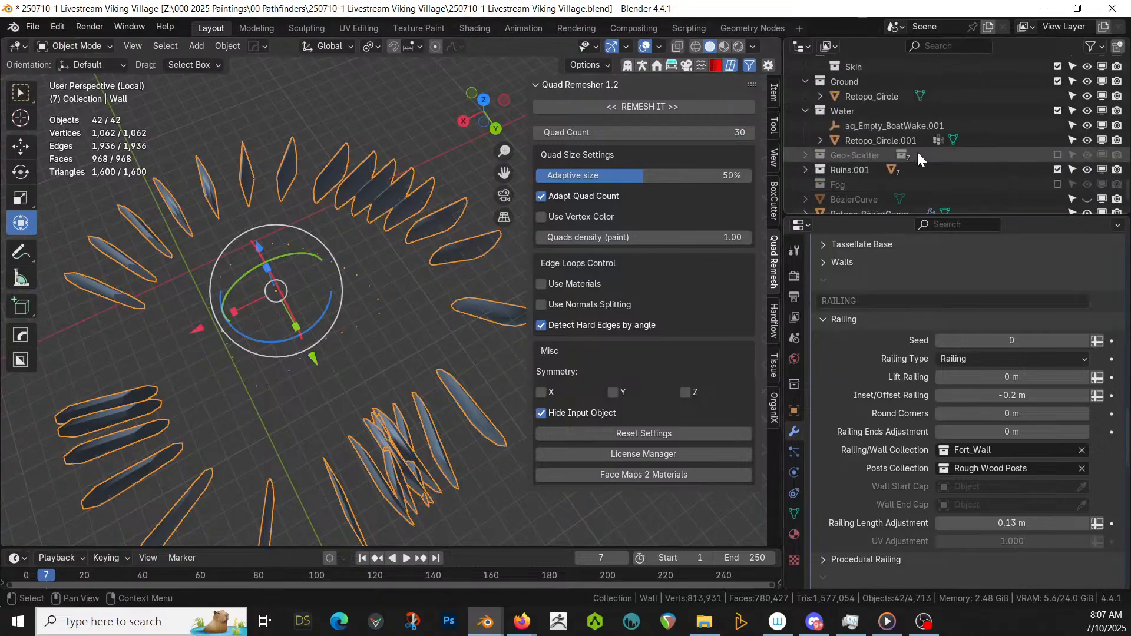
pyautogui.scroll(5, 917, 153)
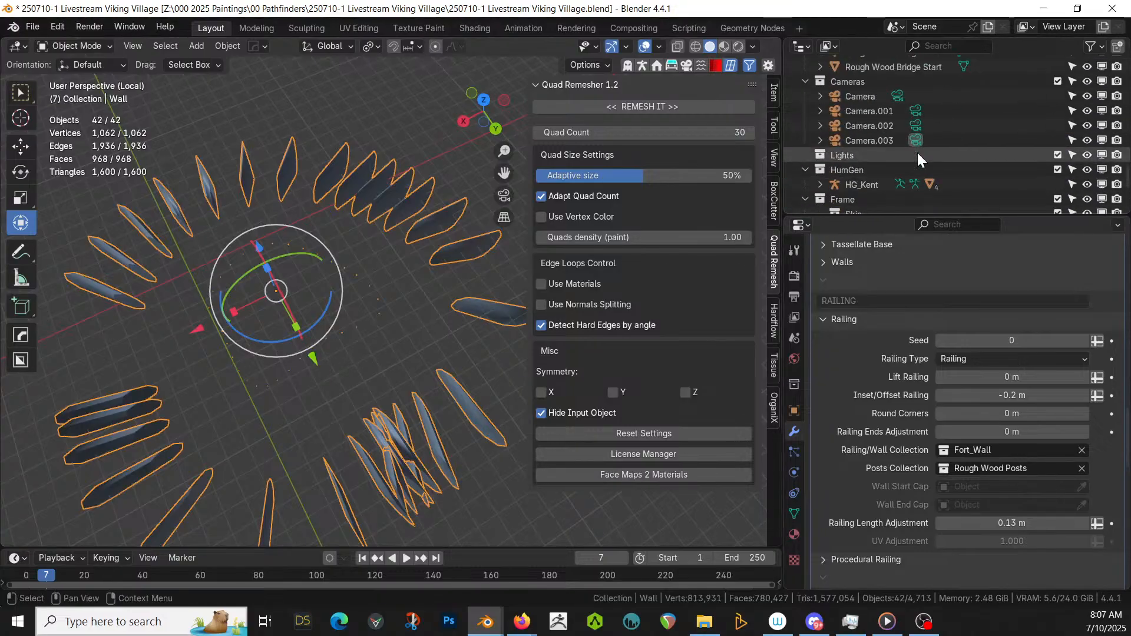
pyautogui.scroll(2, 917, 153)
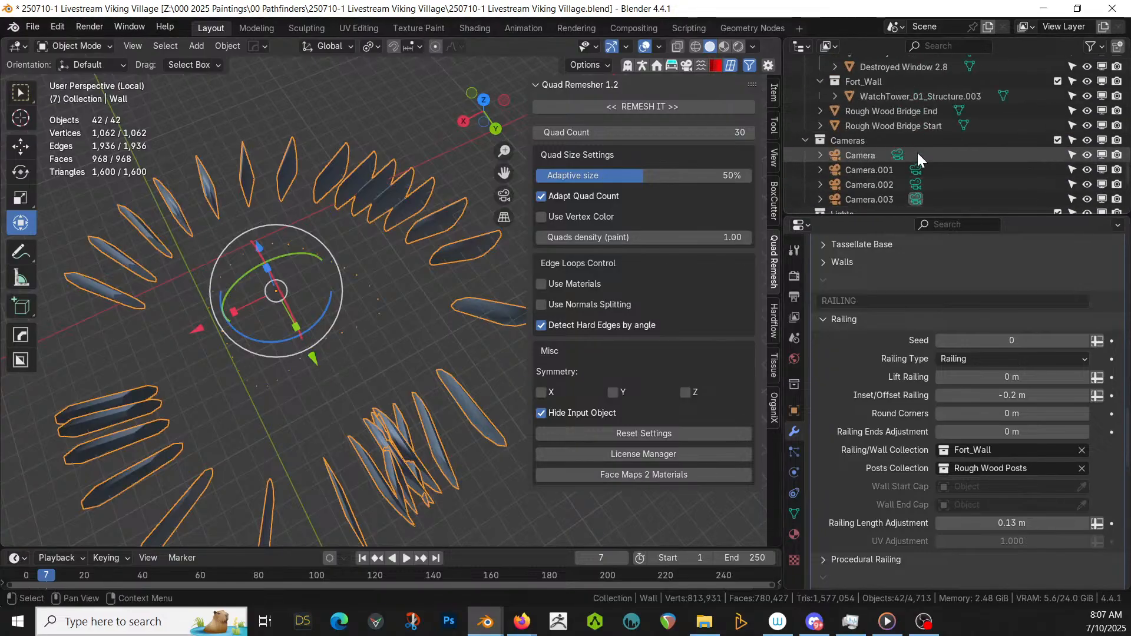
pyautogui.click(907, 94)
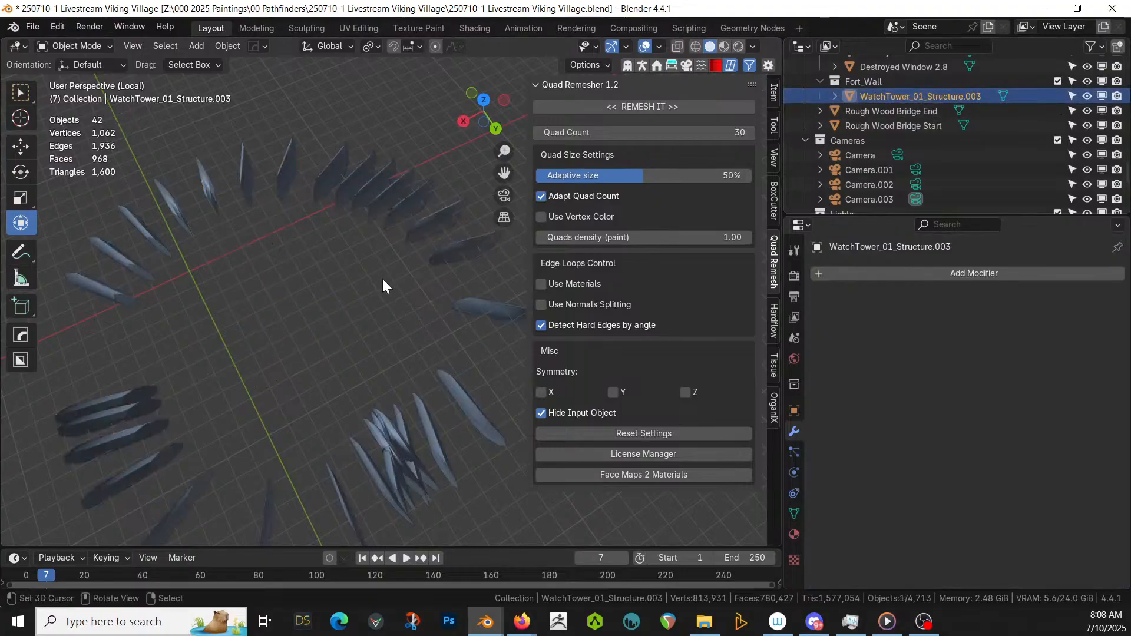
pyautogui.press('Tab')
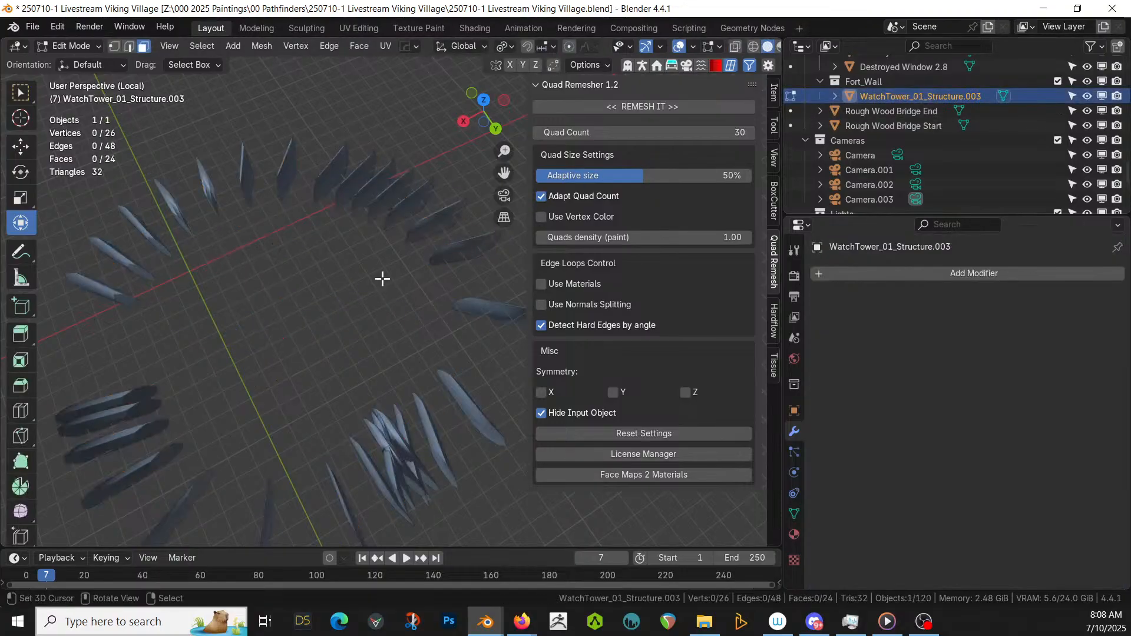
pyautogui.press('x')
pyautogui.press('l')
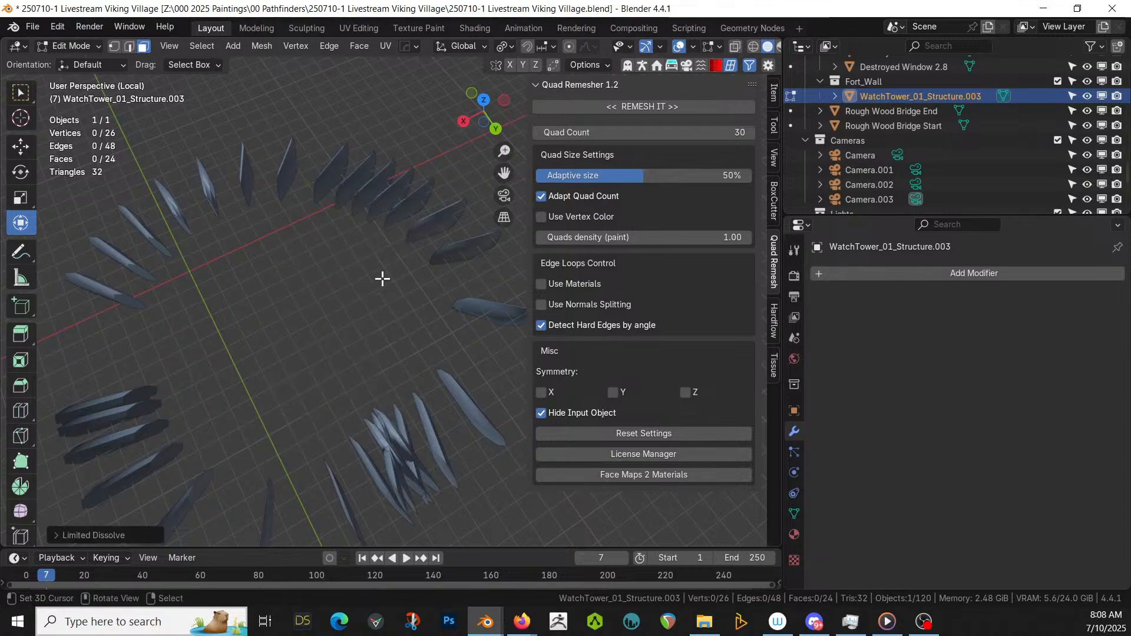
pyautogui.press('Tab')
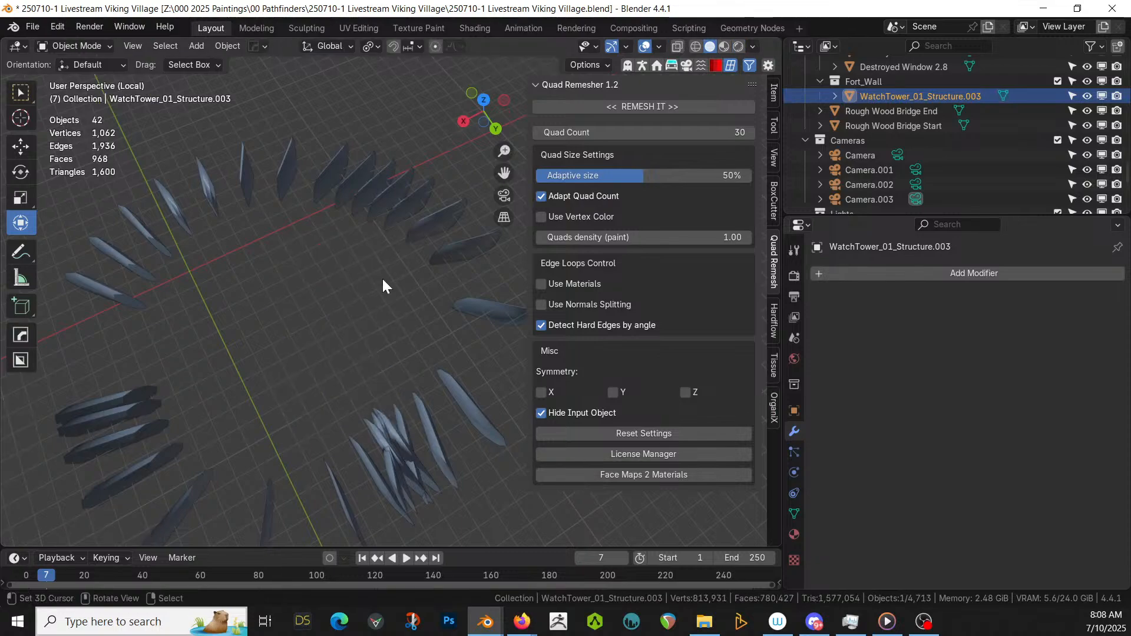
# - Isolate the post, rotate it 90° about the global X axis, apply its rotation and scale, and return to the full scene
pyautogui.moveTo(381, 276); pyautogui.dragTo(352, 243, button='middle')
pyautogui.press('KP_Divide')
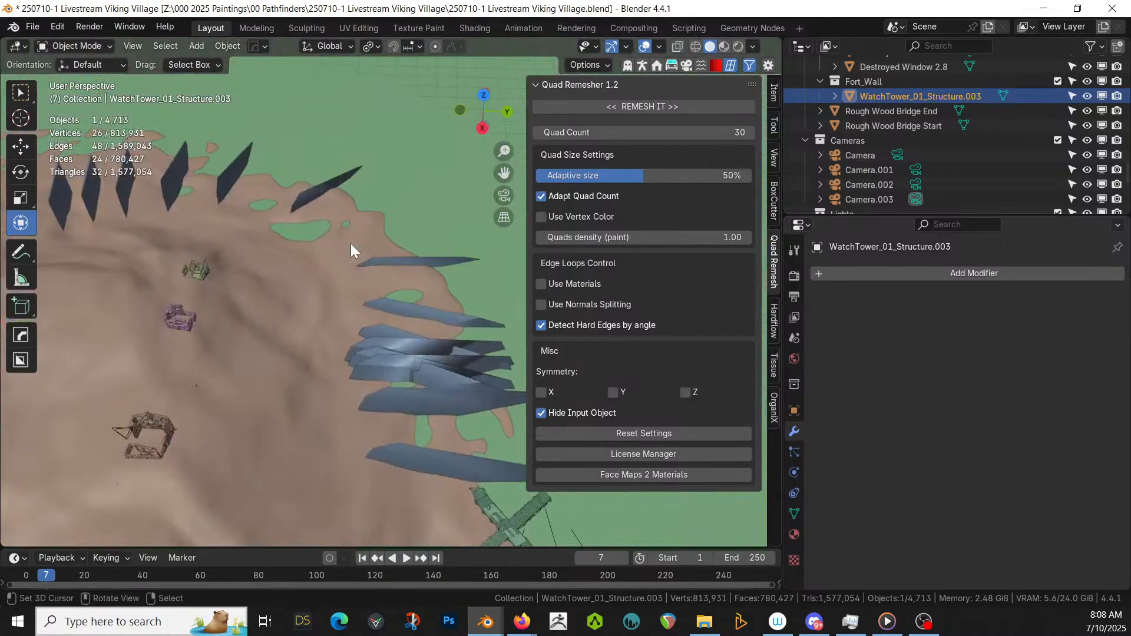
pyautogui.press('KP_Divide')
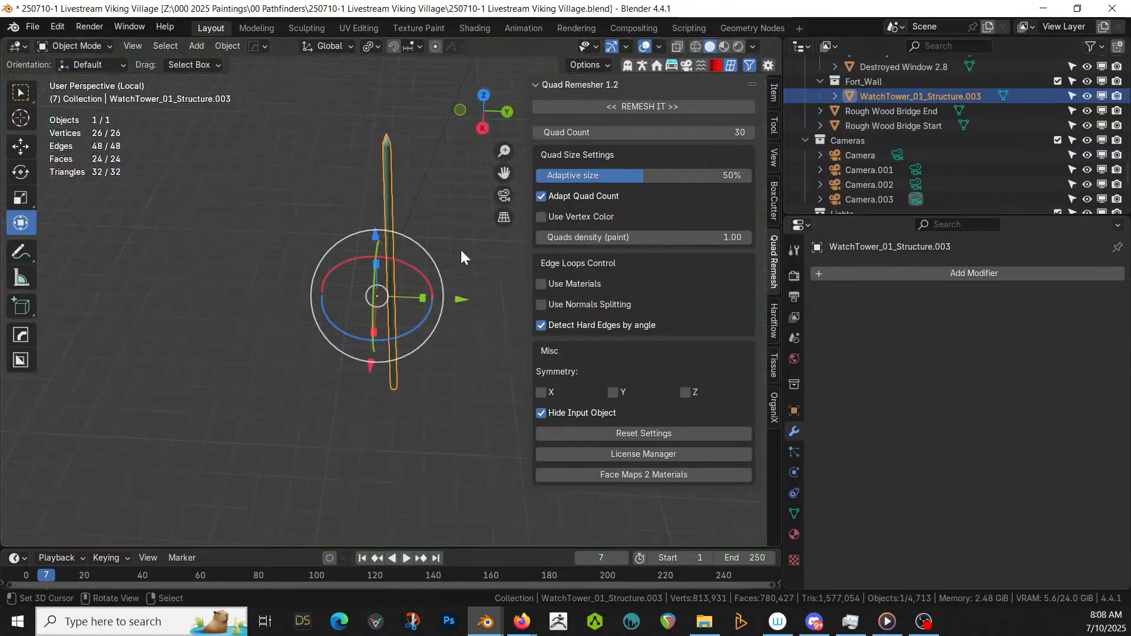
pyautogui.write('r')
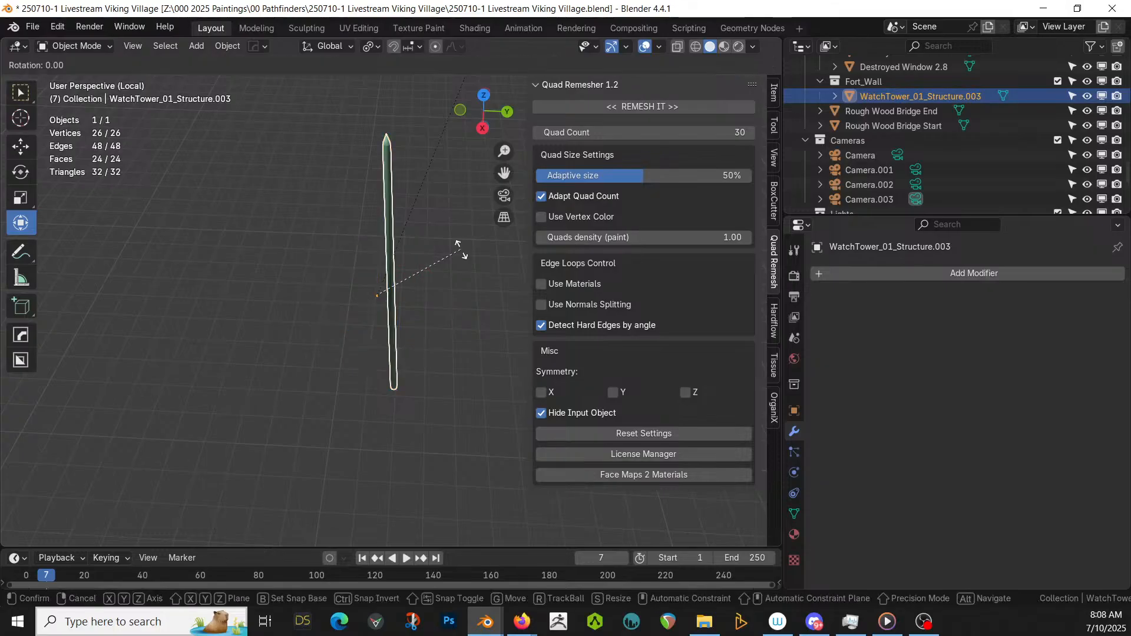
pyautogui.write('x90')
pyautogui.press('Return')
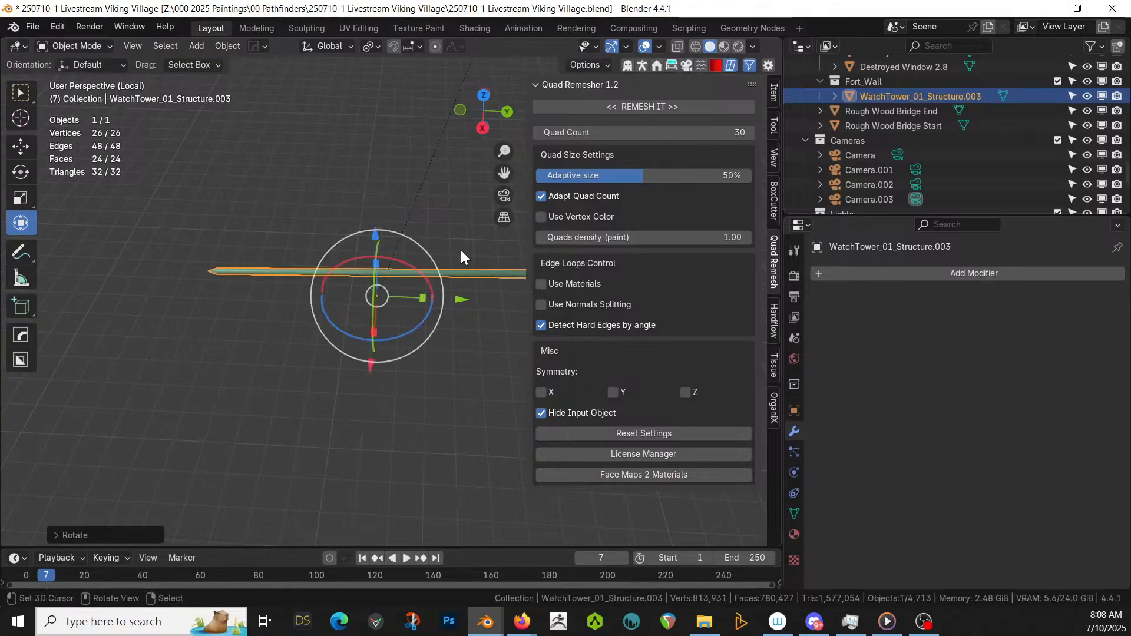
pyautogui.hotkey('ctrl', 'a')
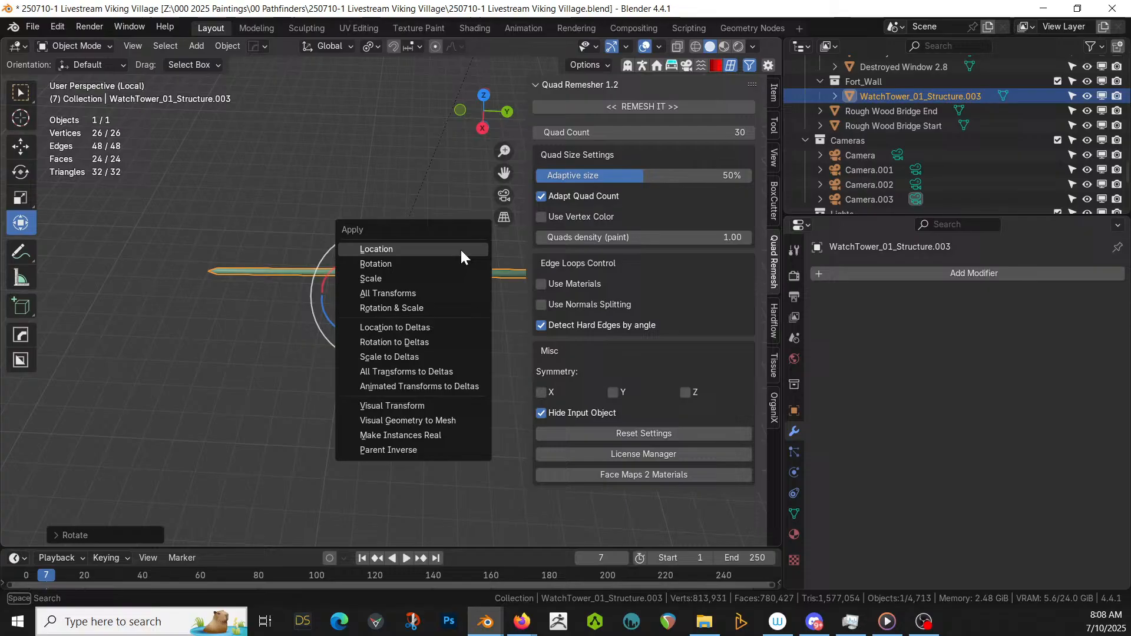
pyautogui.click(405, 303)
pyautogui.press('KP_Divide')
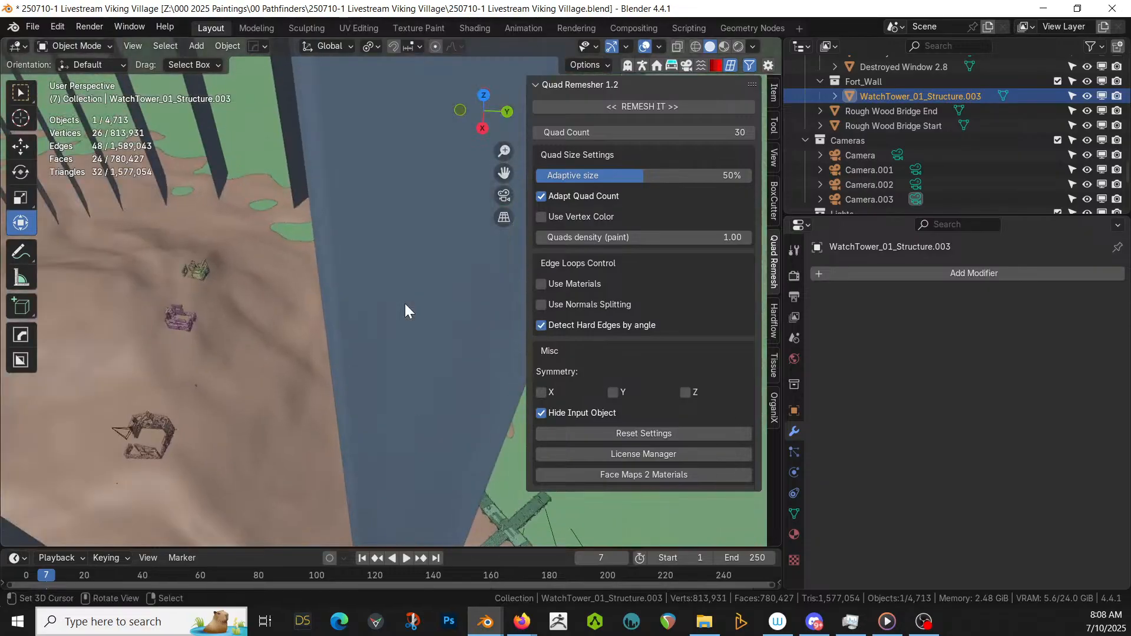
pyautogui.moveTo(405, 303); pyautogui.dragTo(394, 337, button='middle')
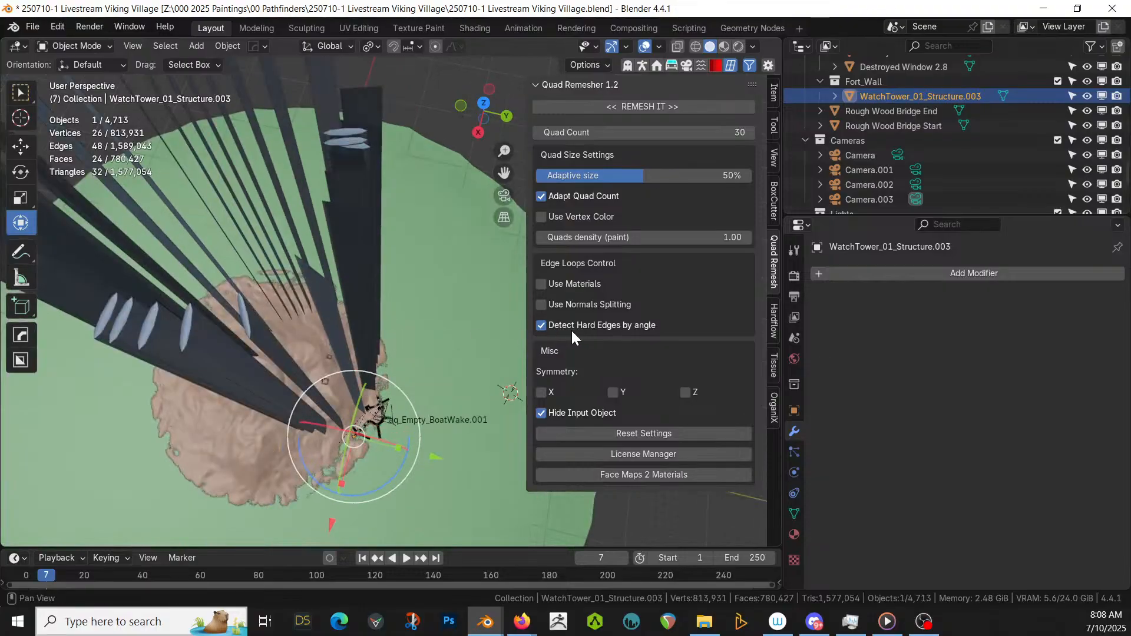
# - Isolate the Fort_Wall post again and rotate it 180° about the global Z axis
pyautogui.click(361, 257)
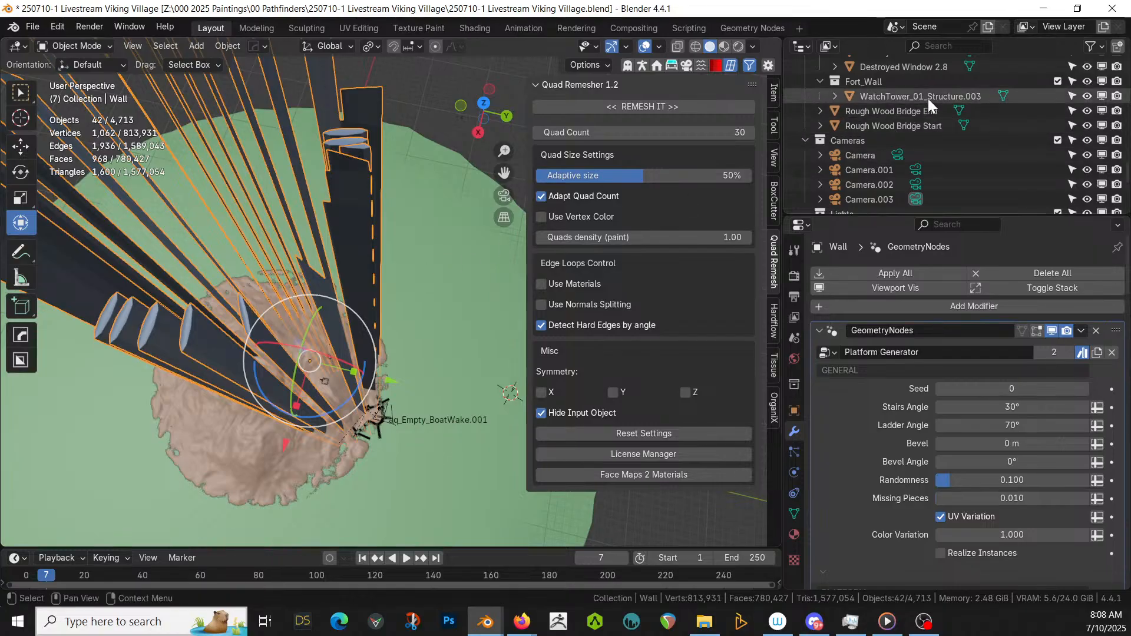
pyautogui.scroll(4, 928, 97)
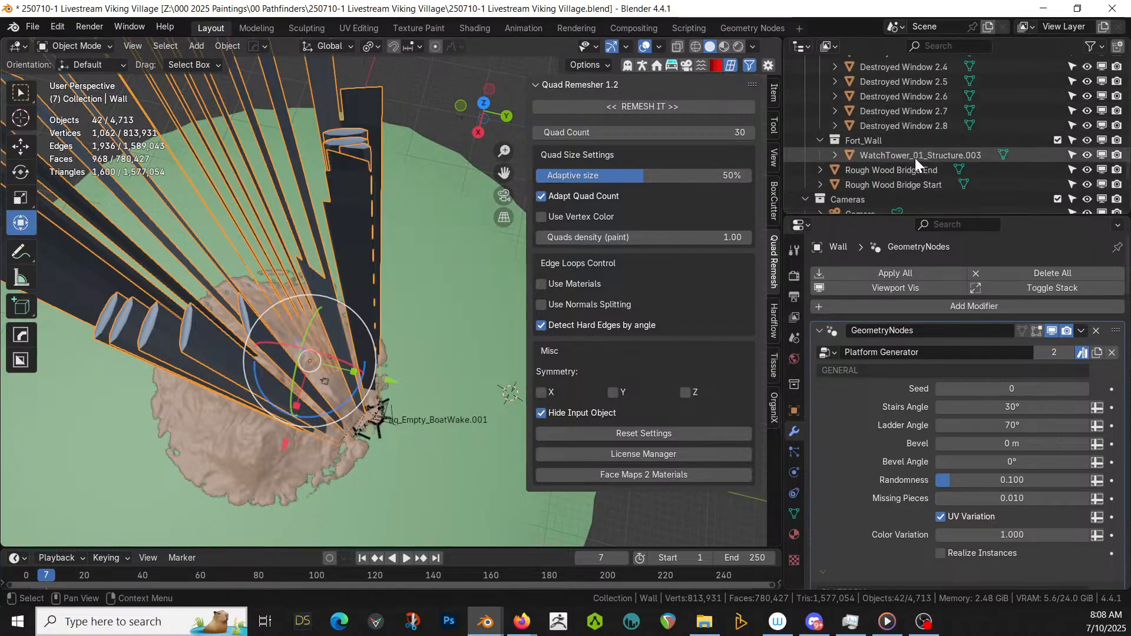
pyautogui.click(914, 156)
pyautogui.press('KP_Divide')
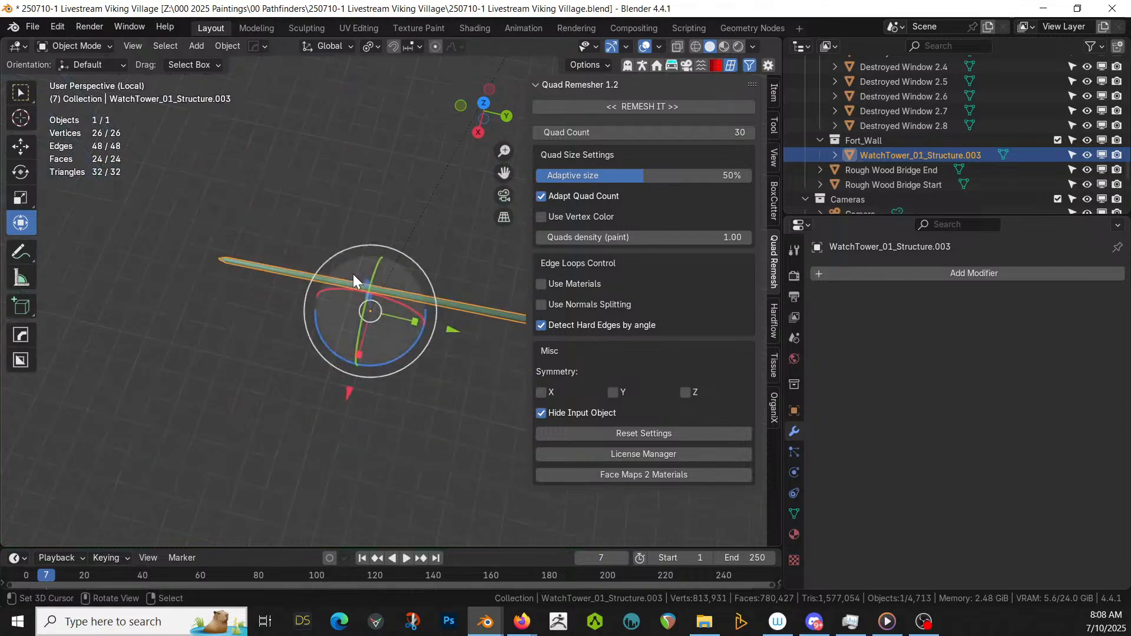
pyautogui.write('rz1')
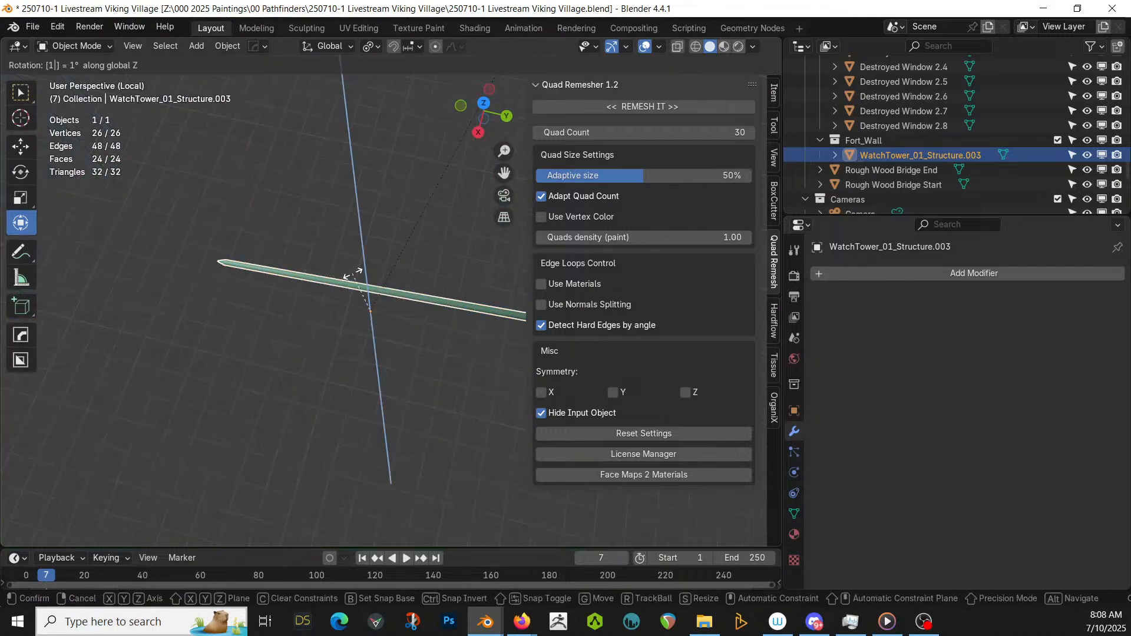
pyautogui.write('80')
pyautogui.press('Return')
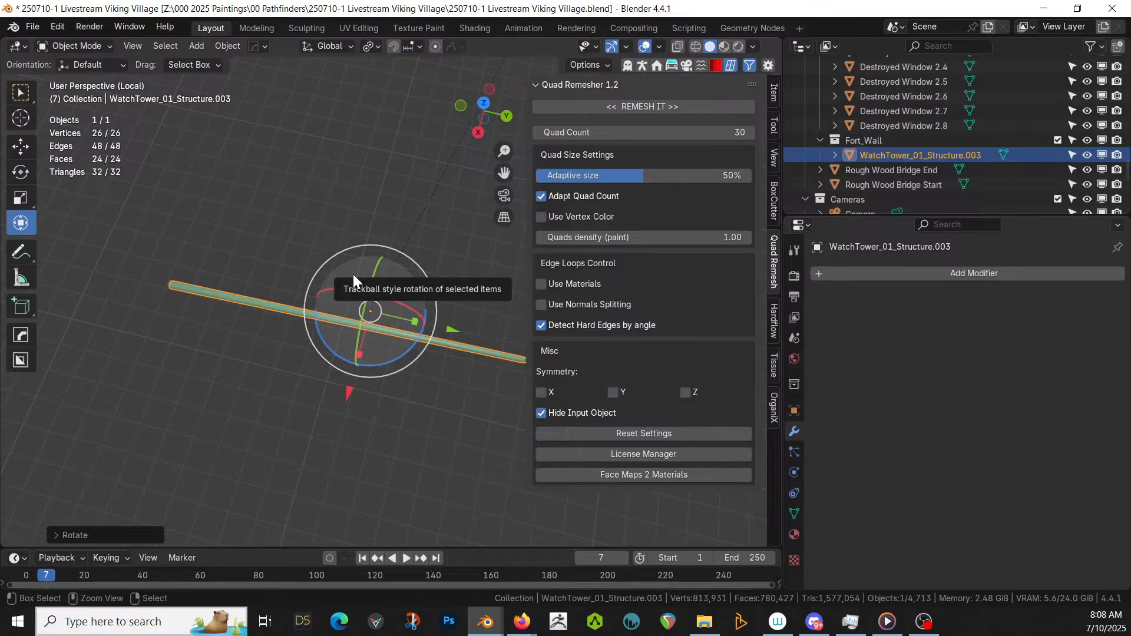
# - Snap the 3D cursor to a vertex at the blunt base end of the isolated post
pyautogui.press('KP_7')
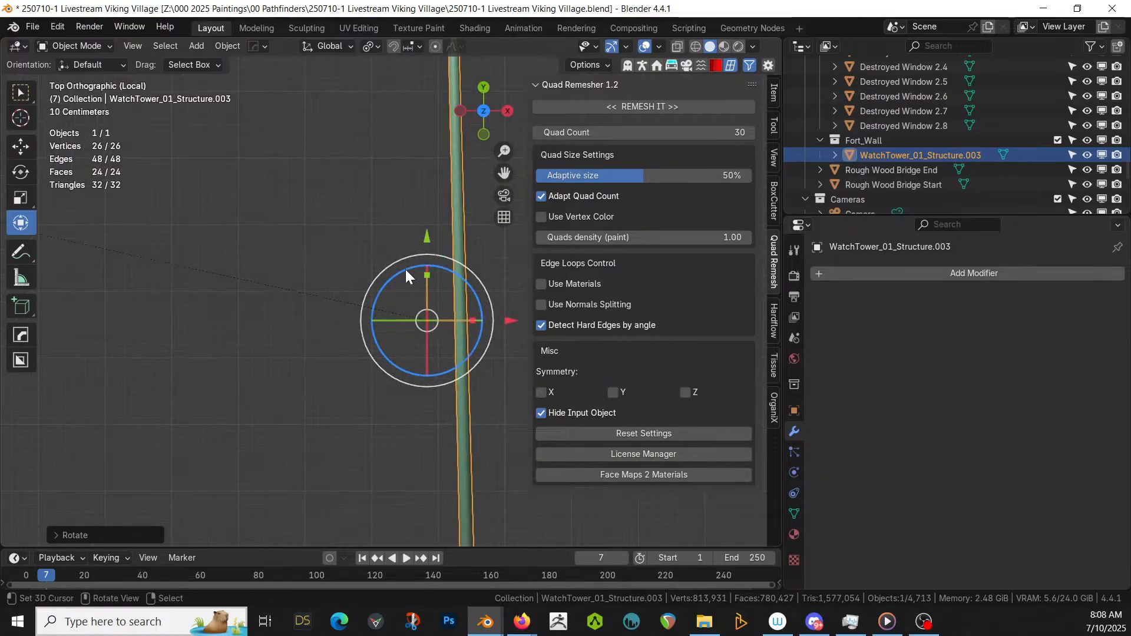
pyautogui.scroll(-3, 405, 270)
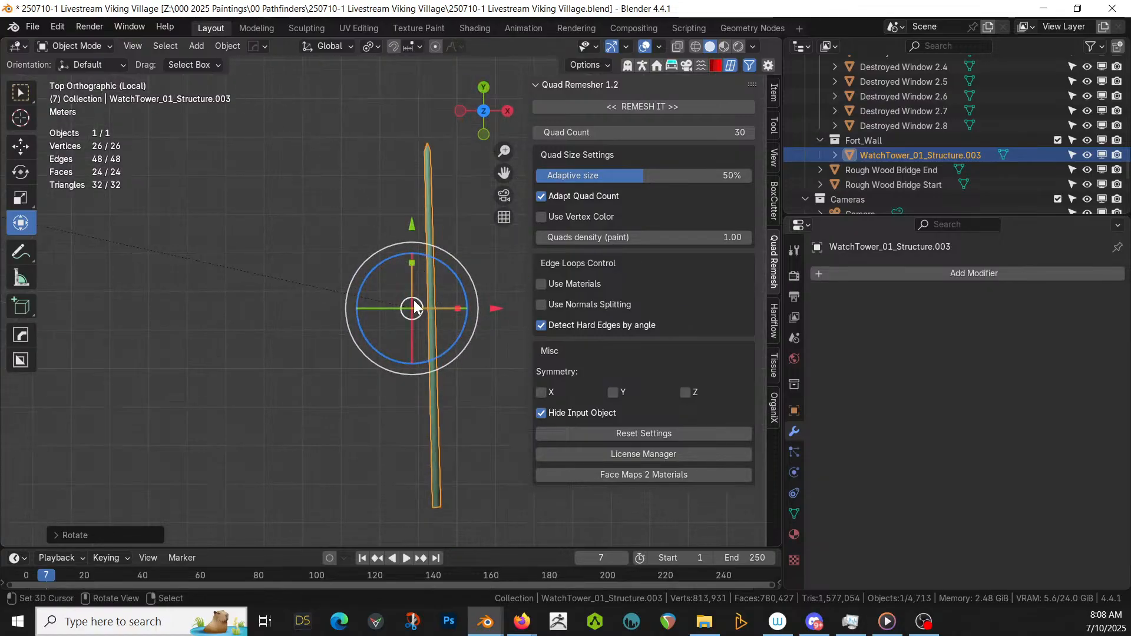
pyautogui.moveTo(415, 306); pyautogui.dragTo(497, 385, button='middle')
pyautogui.press('Tab')
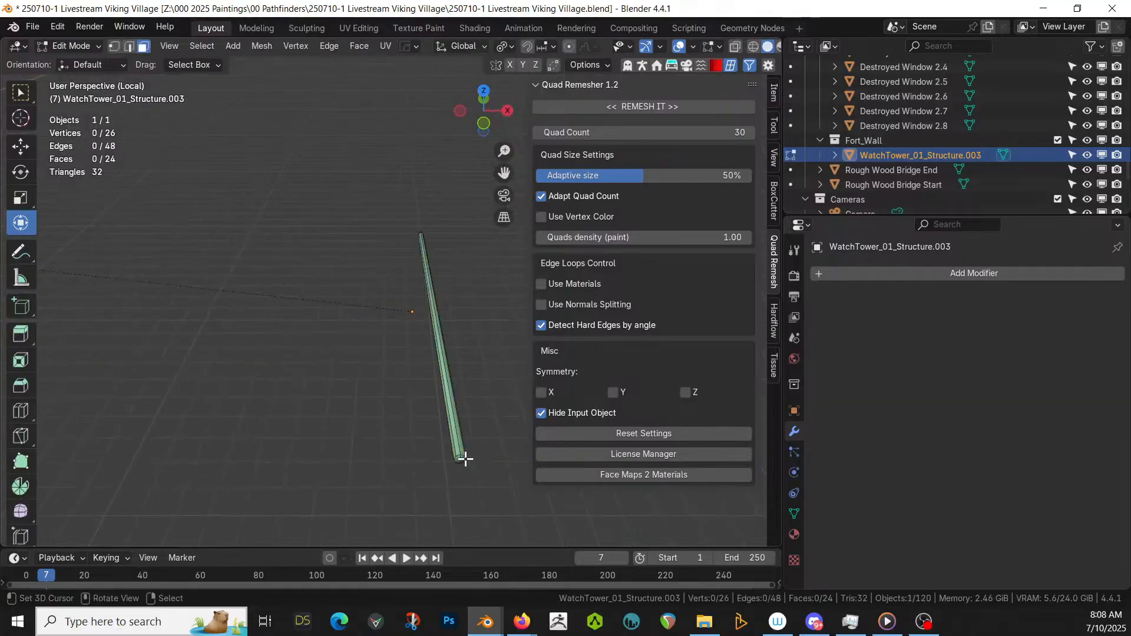
pyautogui.click(460, 459)
pyautogui.press('1')
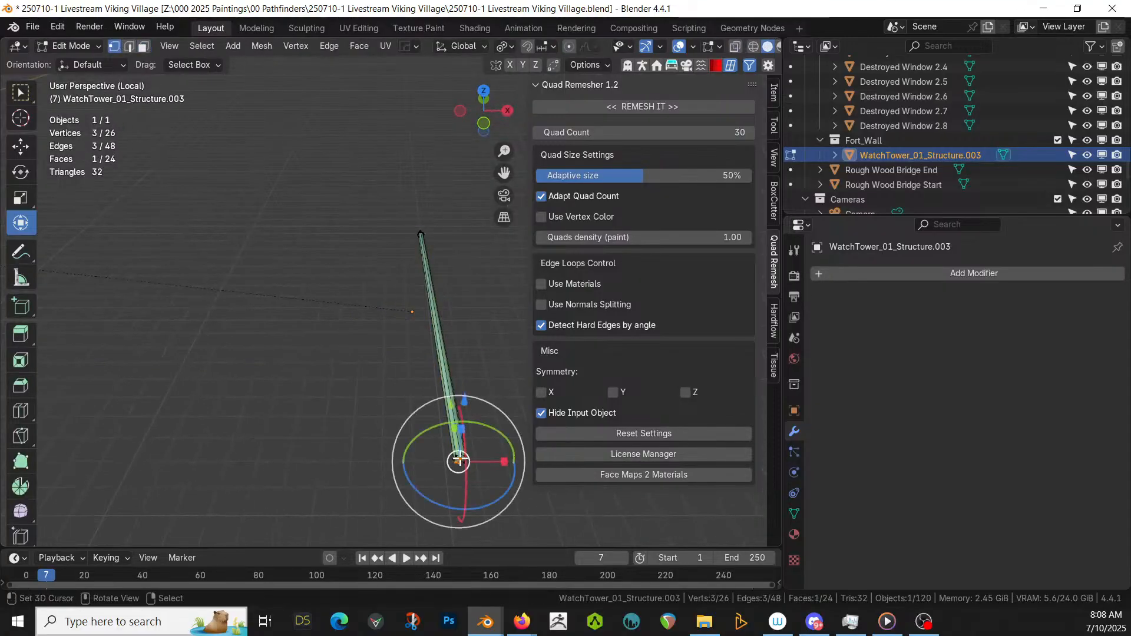
pyautogui.click(460, 459)
pyautogui.hotkey('shift', 's')
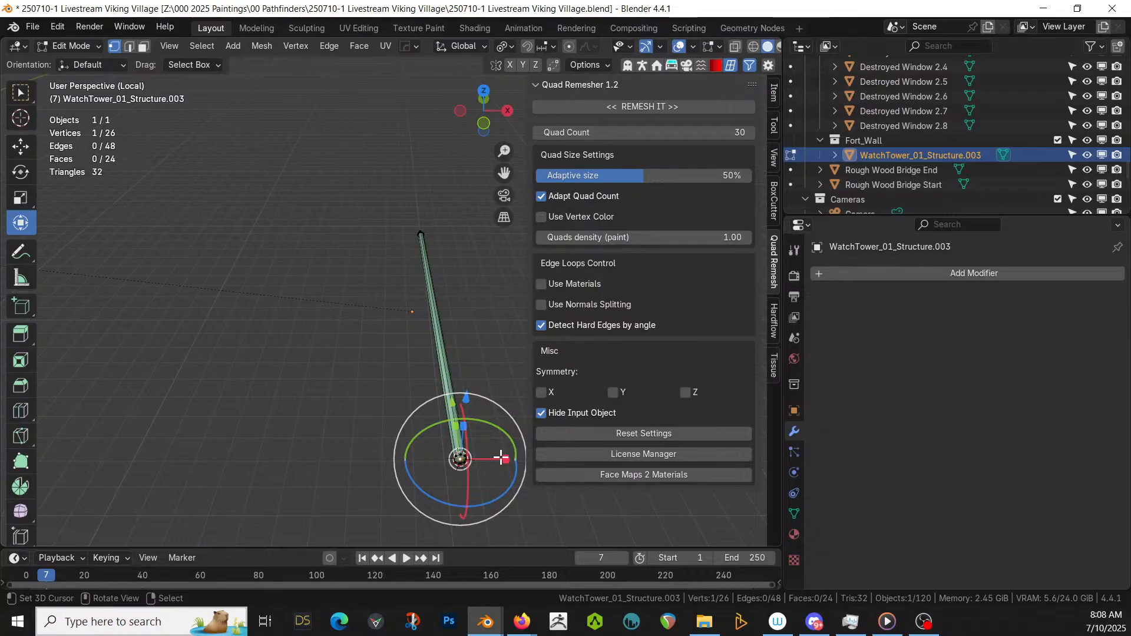
# - Set the post's origin to the 3D cursor at its blunt end
pyautogui.press('Tab')
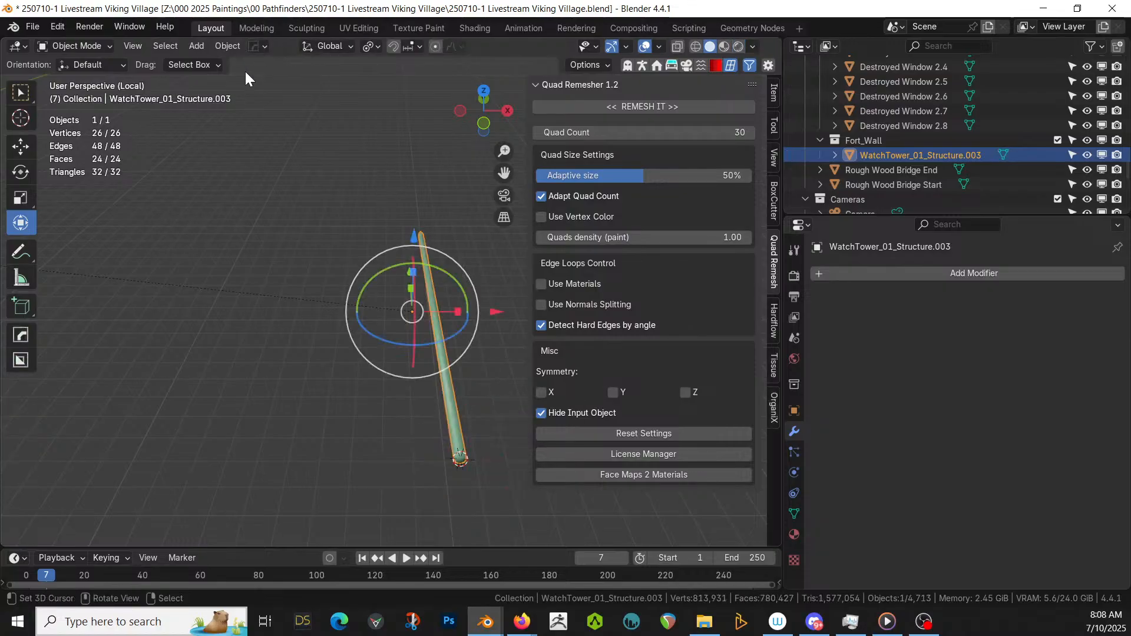
pyautogui.click(235, 49)
pyautogui.moveTo(331, 79)
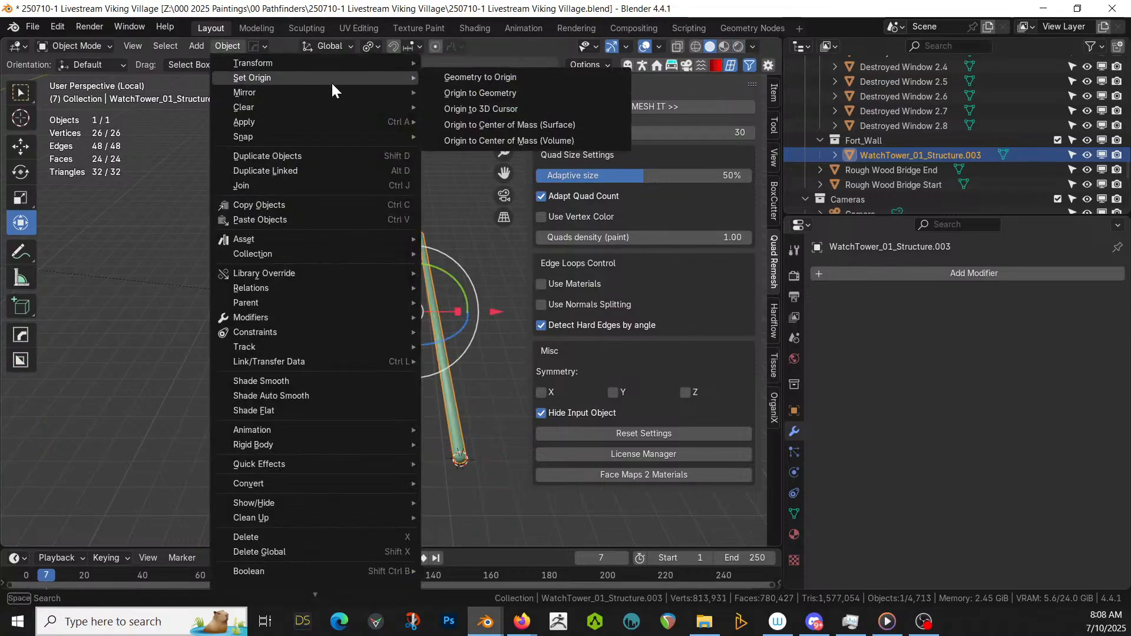
pyautogui.click(497, 109)
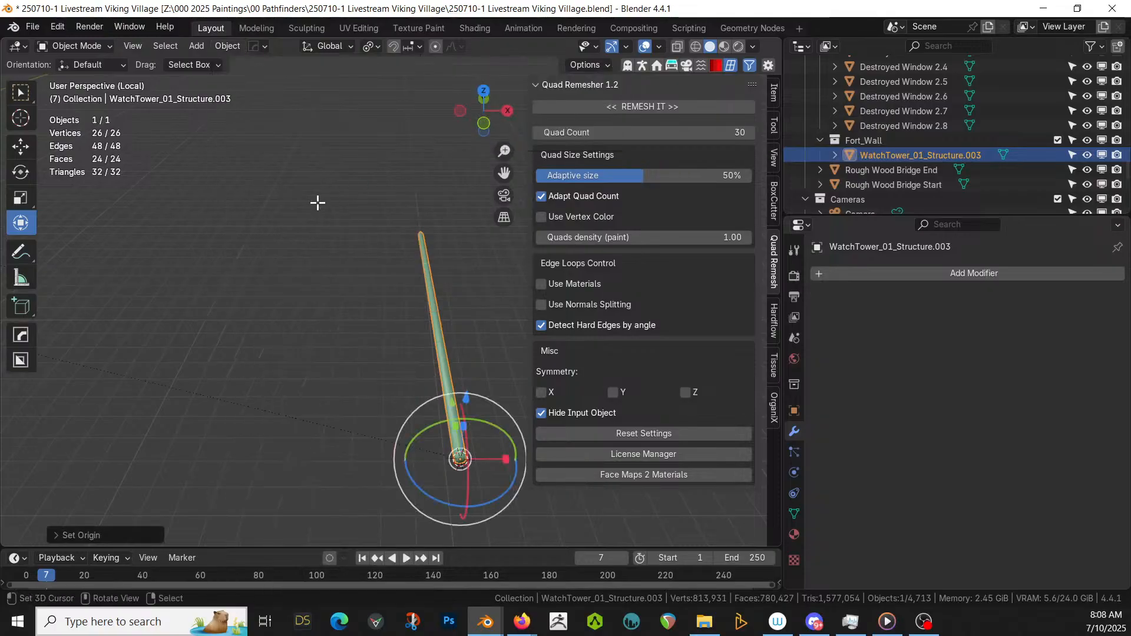
# - Leave local view and select the hilltop Wall object to check how its generated posts are placed
pyautogui.press('Tab')
pyautogui.press('KP_Divide')
pyautogui.press('Tab')
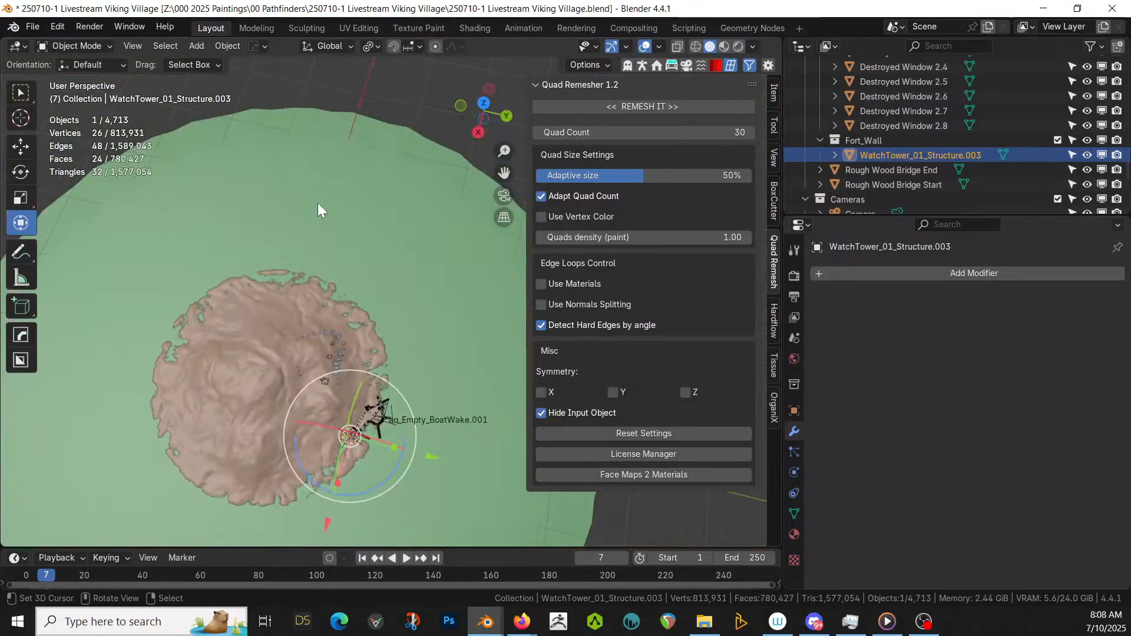
pyautogui.scroll(8, 326, 206)
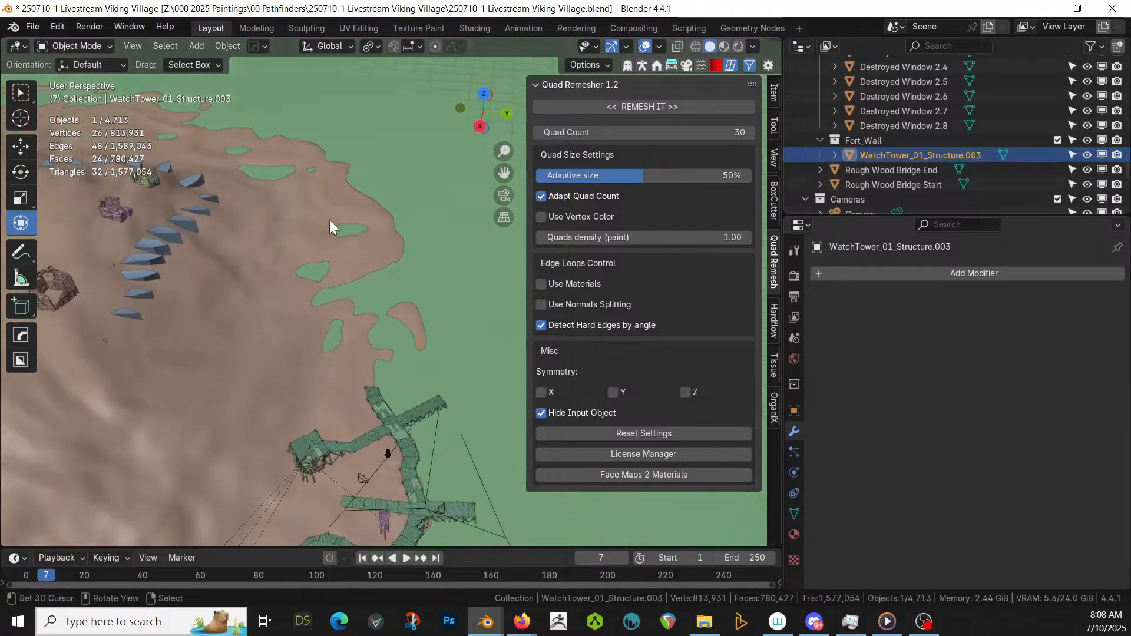
pyautogui.click(167, 237)
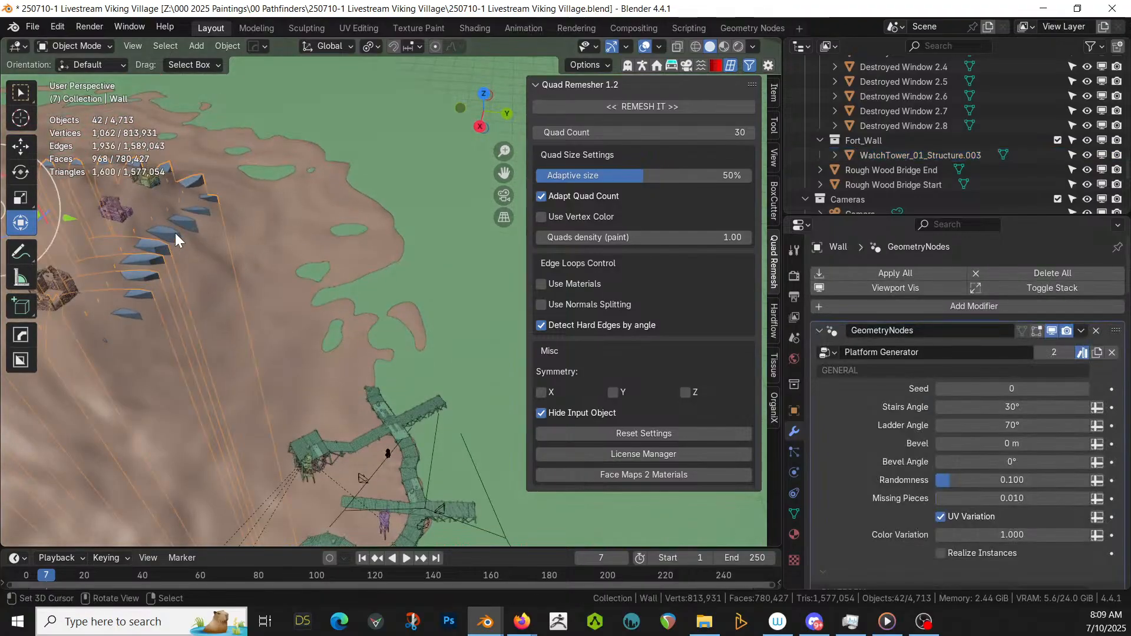
pyautogui.scroll(-6, 365, 288)
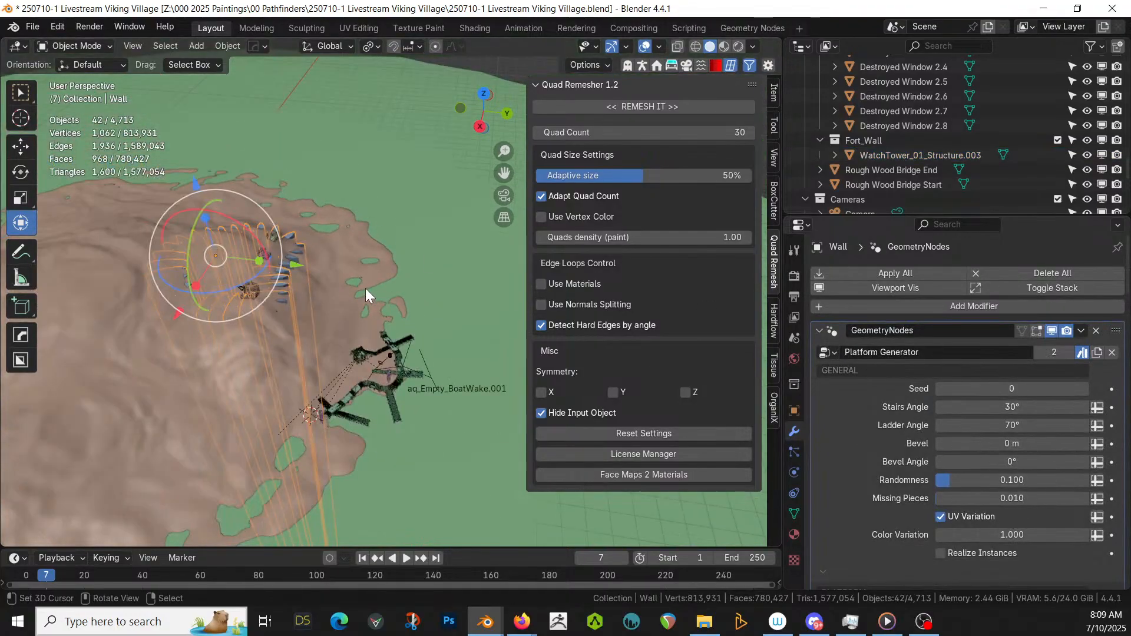
# - Set the Platform Generator's Railing Type to Walls for the hilltop Wall object
pyautogui.moveTo(365, 288); pyautogui.dragTo(380, 197, button='middle')
pyautogui.scroll(-2, 380, 197)
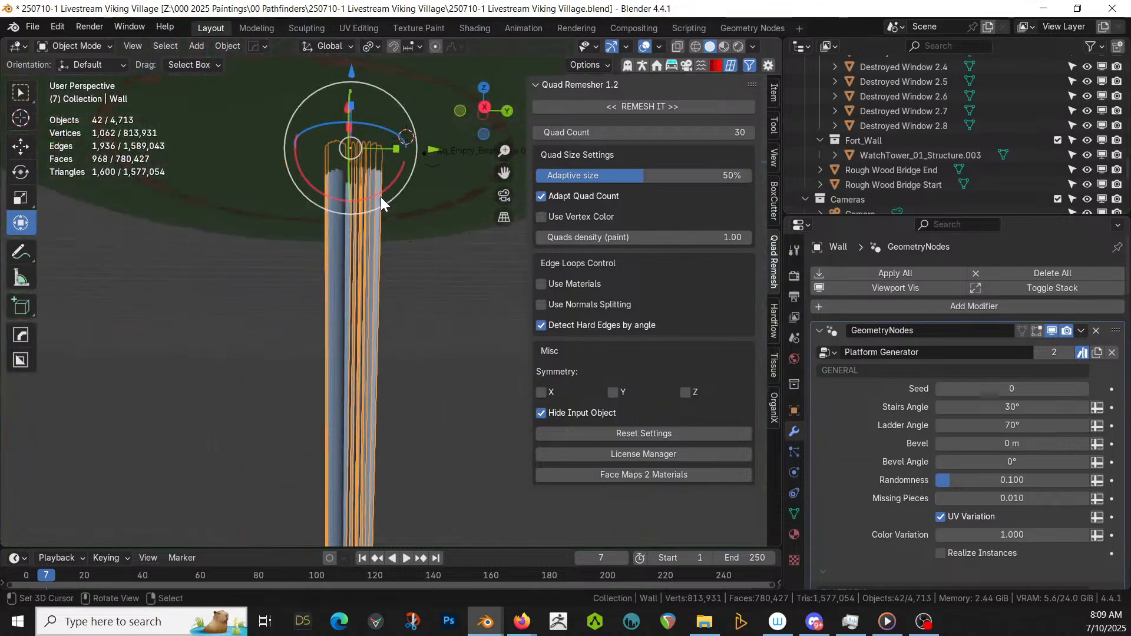
pyautogui.scroll(2, 380, 196)
pyautogui.scroll(-4, 380, 204)
pyautogui.moveTo(428, 399); pyautogui.dragTo(425, 362, button='middle')
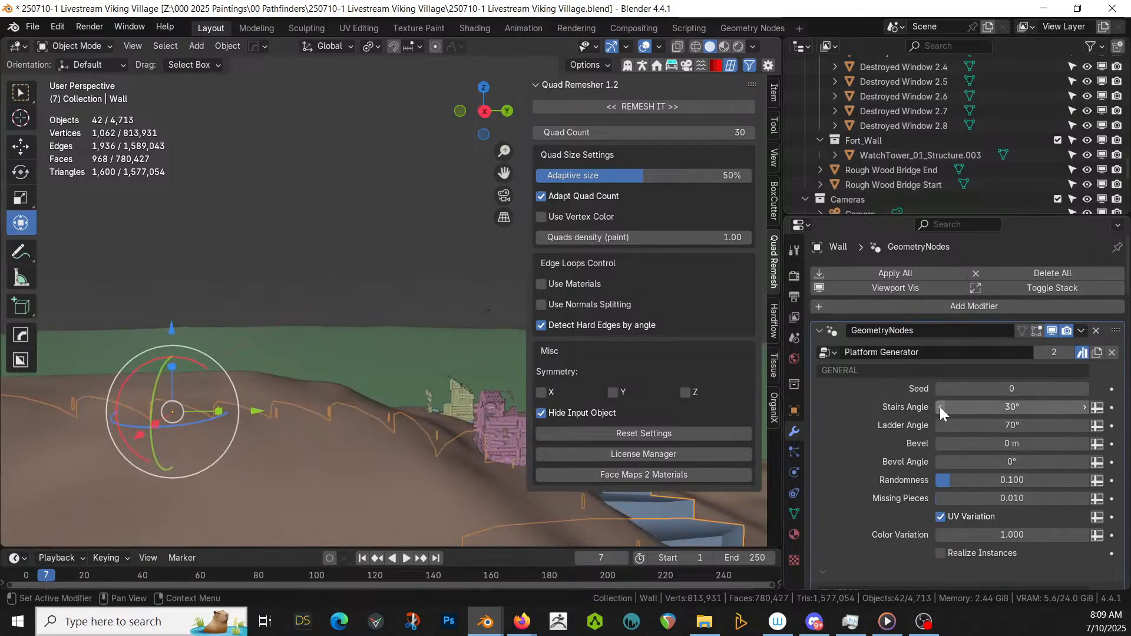
pyautogui.scroll(-3, 960, 427)
pyautogui.scroll(-15, 960, 426)
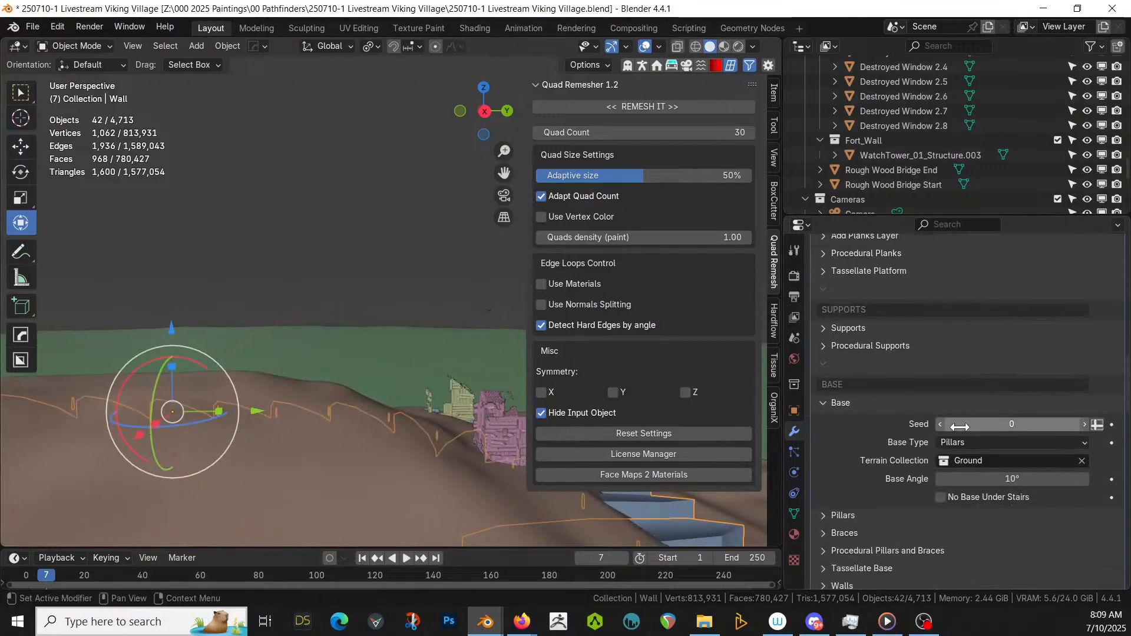
pyautogui.scroll(-5, 960, 429)
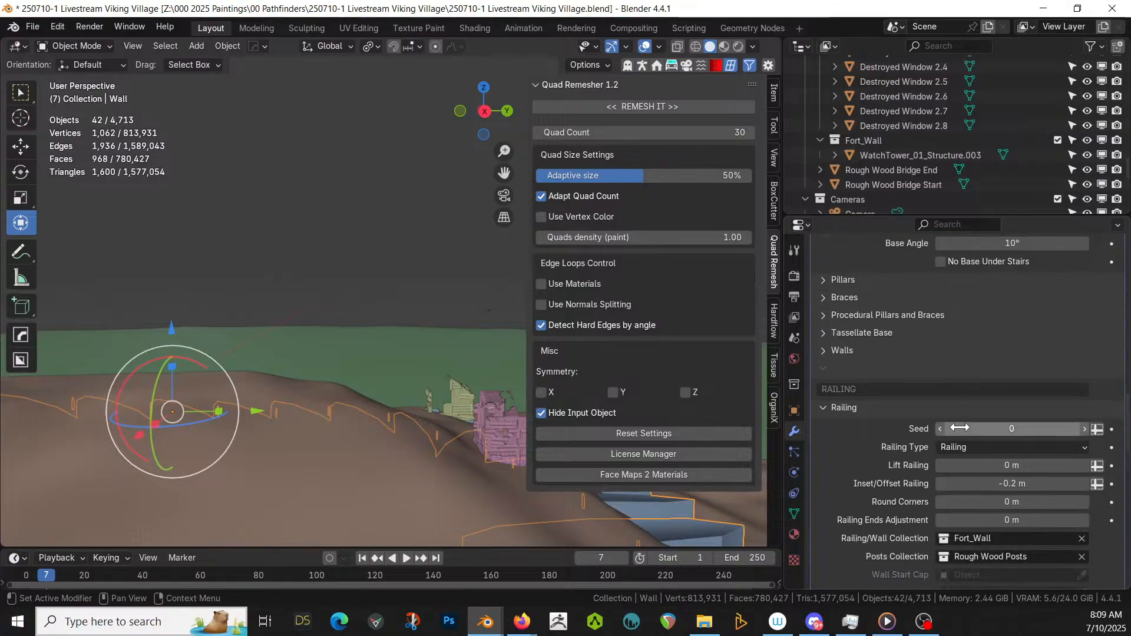
pyautogui.click(963, 447)
pyautogui.click(950, 476)
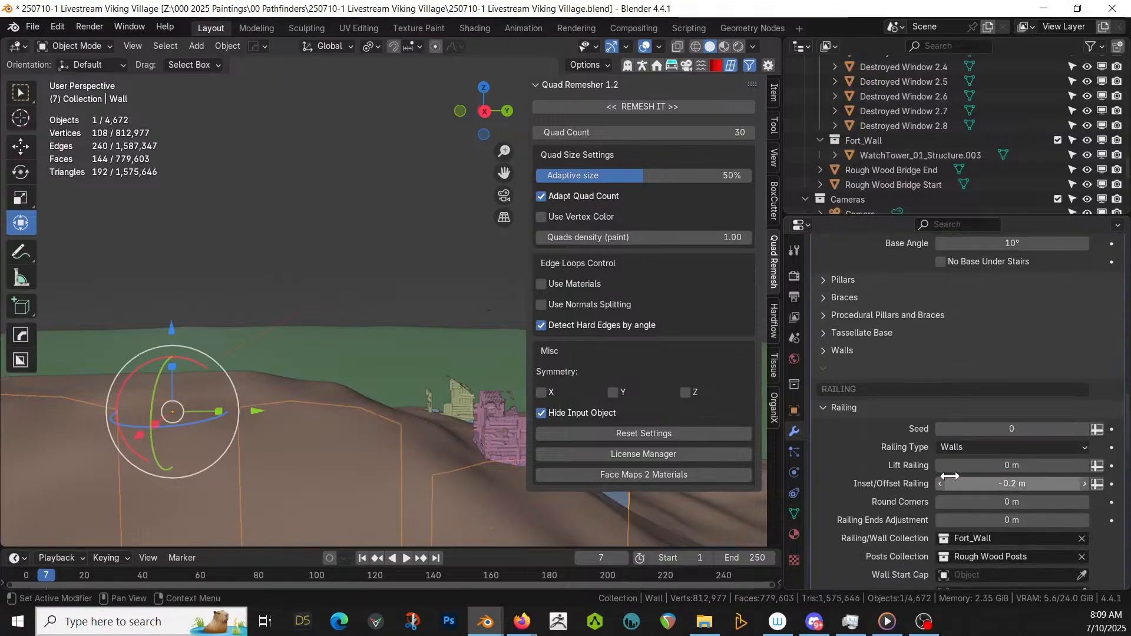
# - Isolate the Wall object in local view and examine the shape of its generated geometry along its length
pyautogui.press('KP_Decimal')
pyautogui.press('KP_Divide')
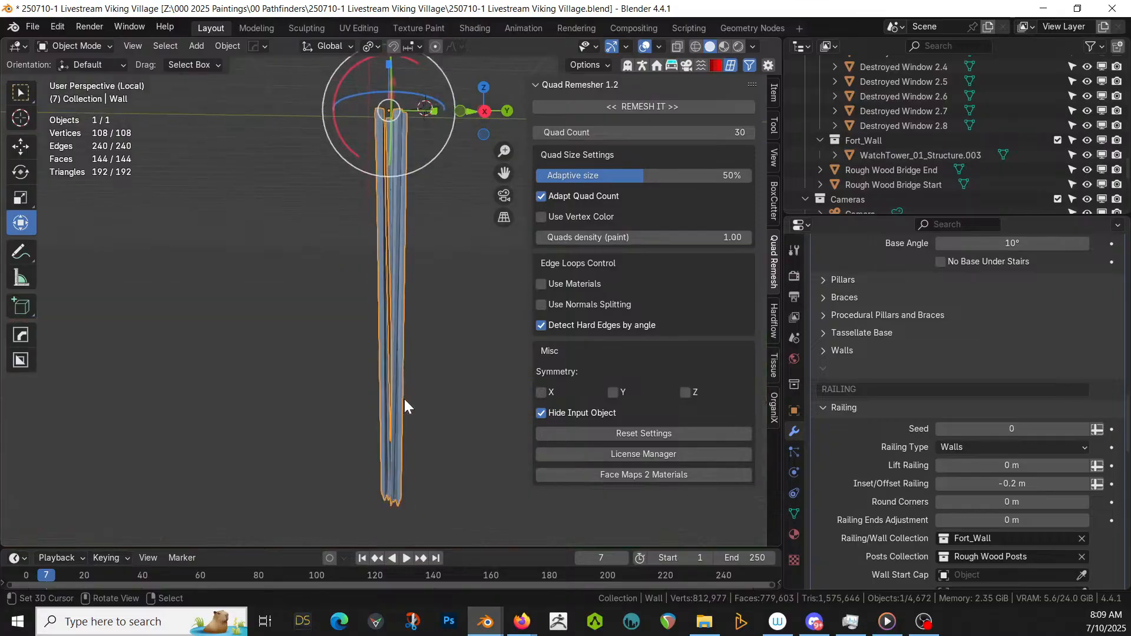
pyautogui.scroll(4, 404, 398)
pyautogui.moveTo(419, 392); pyautogui.dragTo(446, 41, button='middle')
pyautogui.scroll(-6, 451, 214)
pyautogui.scroll(6, 451, 213)
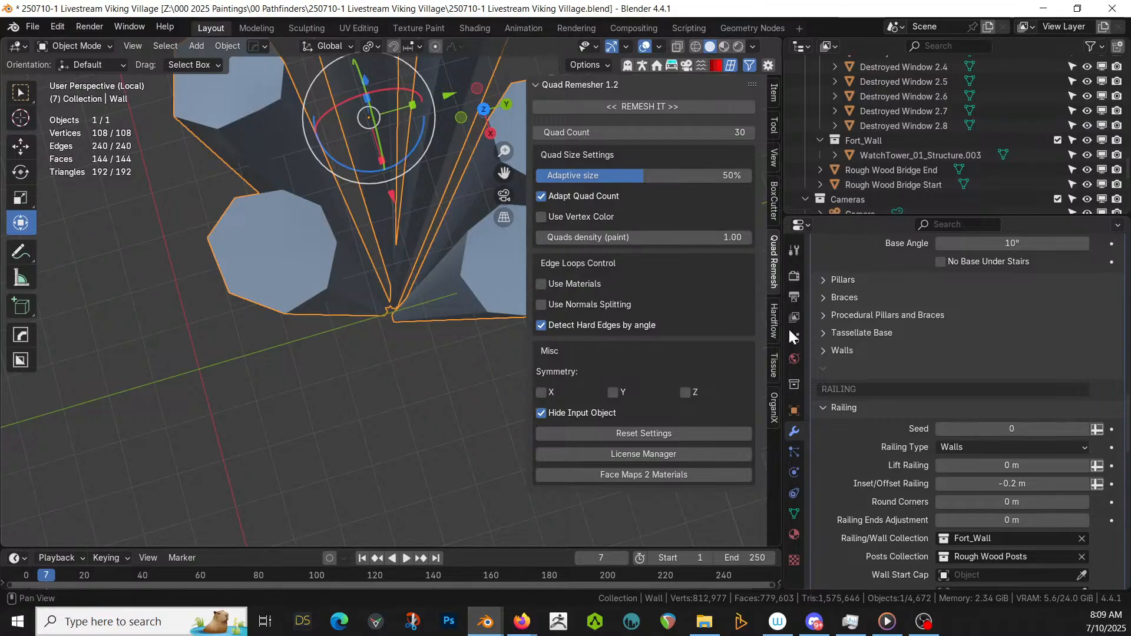
# - Delete all modifiers from the Wall object, including the Platform Generator
pyautogui.scroll(12, 931, 332)
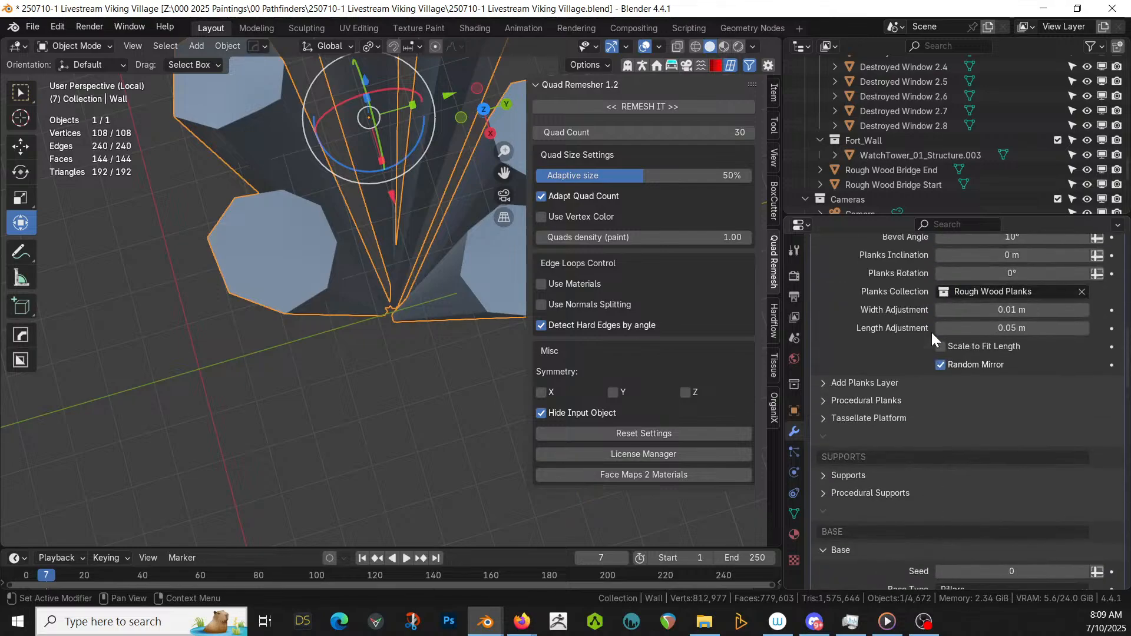
pyautogui.scroll(10, 931, 330)
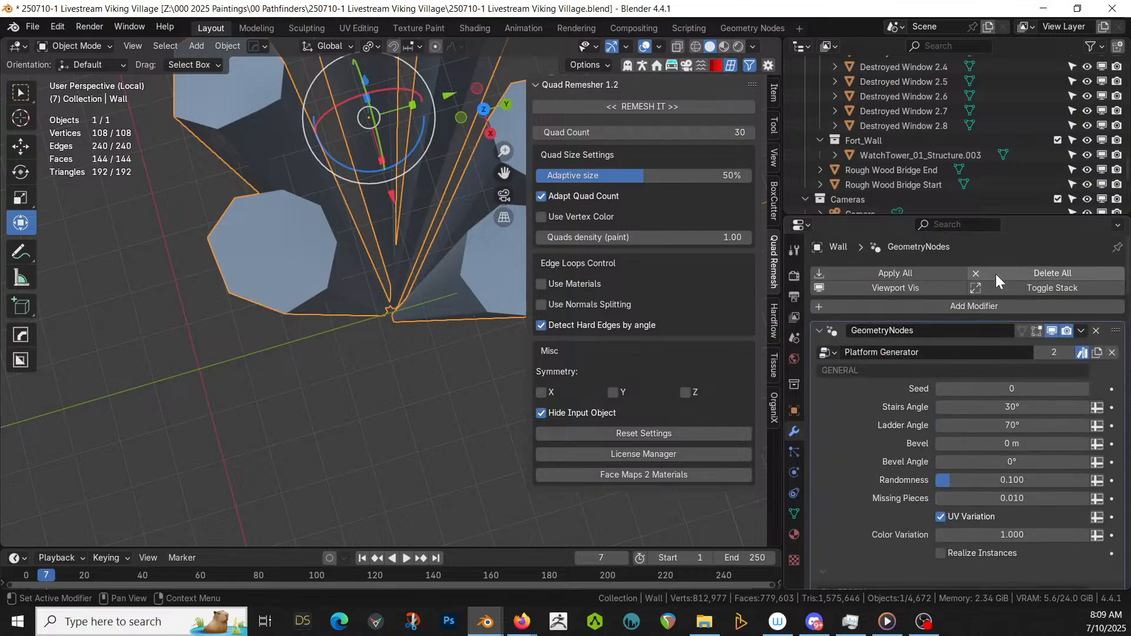
pyautogui.click(996, 280)
pyautogui.click(974, 274)
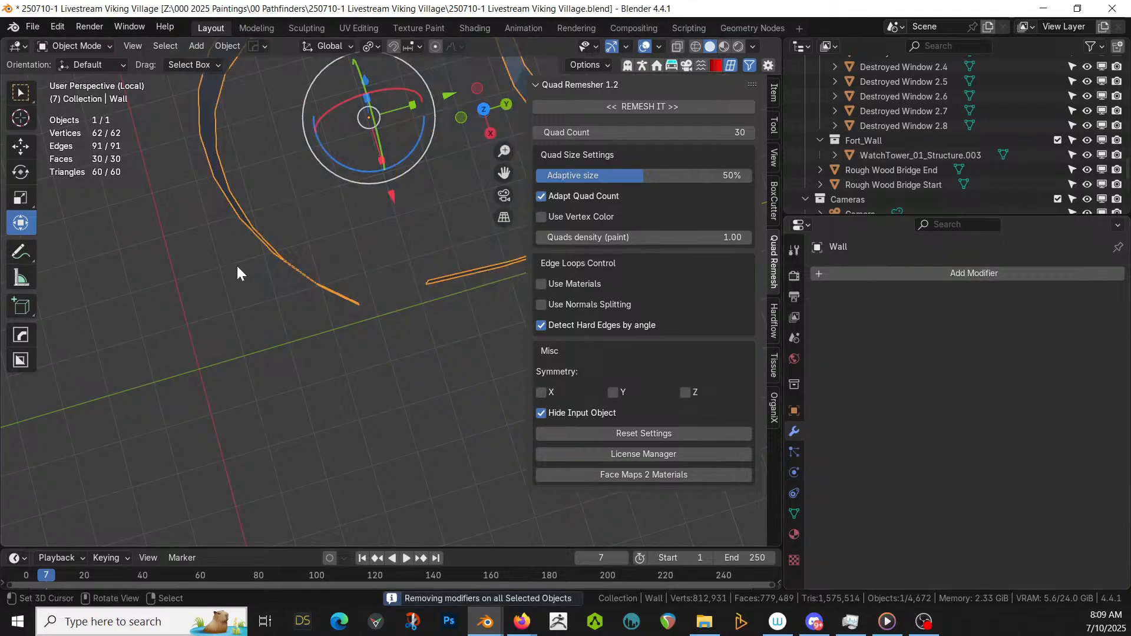
# - Isolate the bare Wall strip and, in edge edit mode, bring up the HOps operations for its selected lower edge loop
pyautogui.press('KP_Divide')
pyautogui.moveTo(238, 265); pyautogui.dragTo(217, 245, button='middle')
pyautogui.scroll(4, 246, 239)
pyautogui.press('KP_Divide')
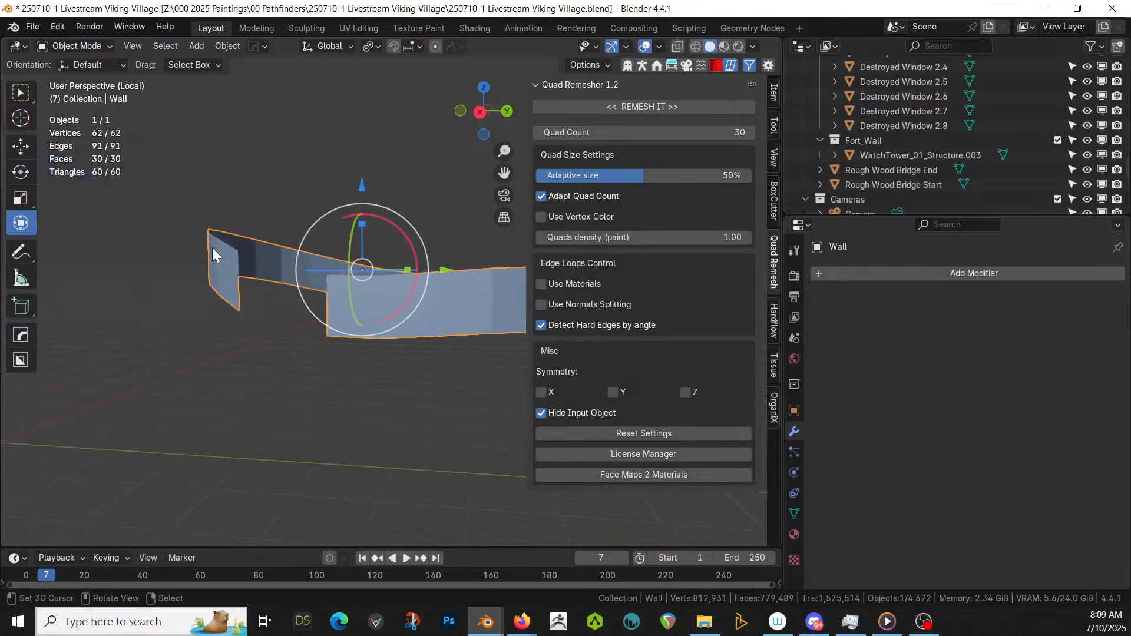
pyautogui.press('Tab')
pyautogui.press('2')
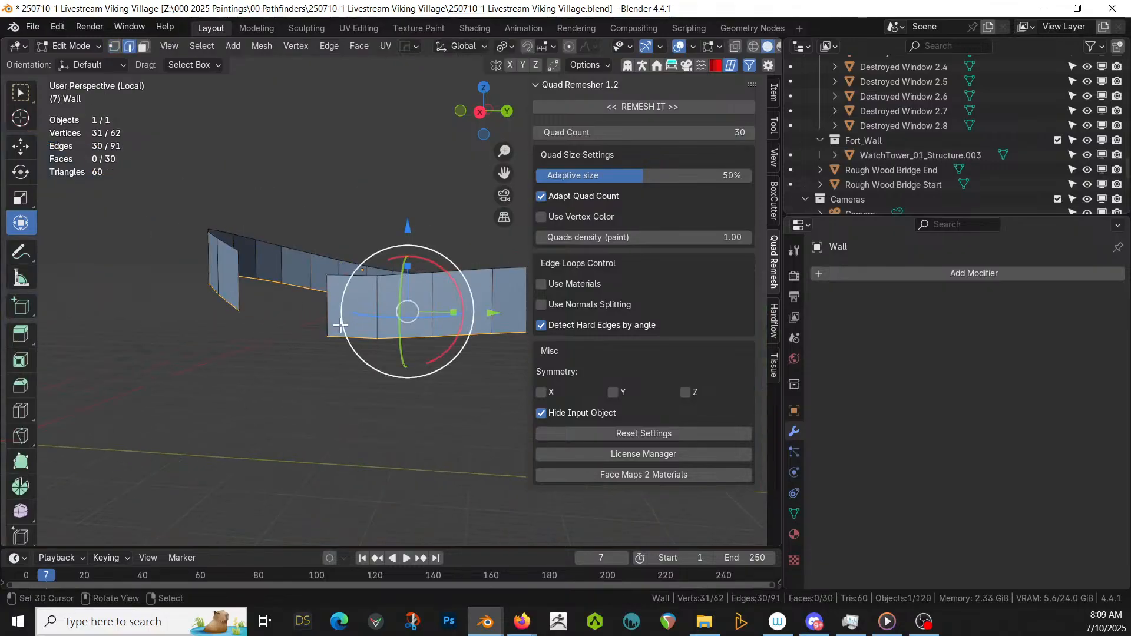
pyautogui.press('q')
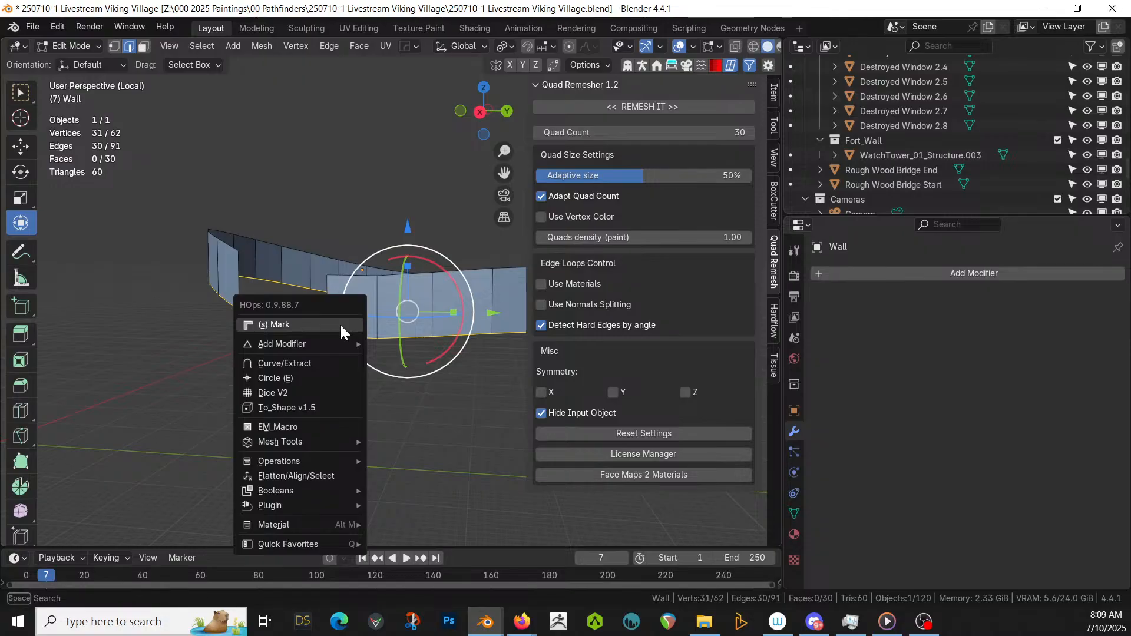
# - Extract the wall's selected bottom edge loop as a curve and delete the original wall mesh
pyautogui.click(313, 363)
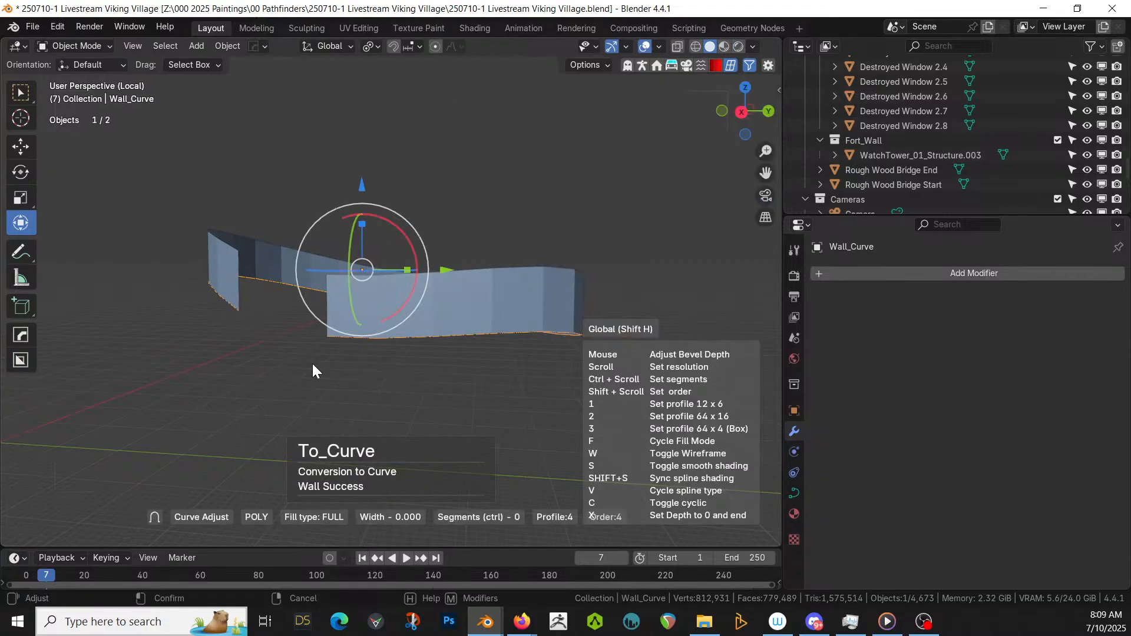
pyautogui.click(312, 362)
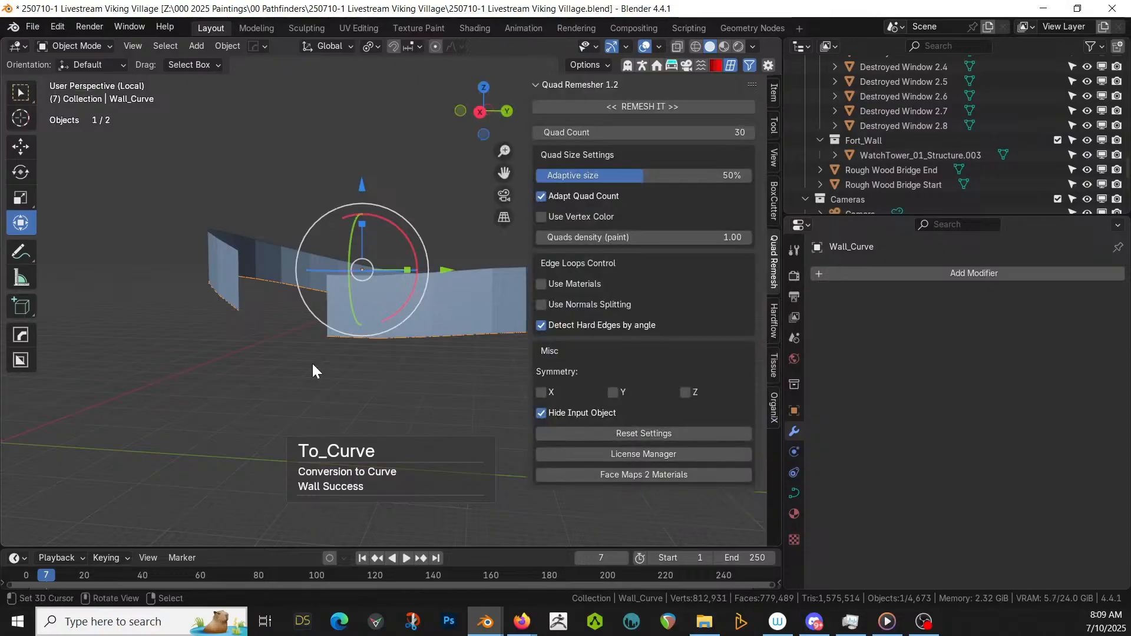
pyautogui.click(413, 304)
pyautogui.press('Delete')
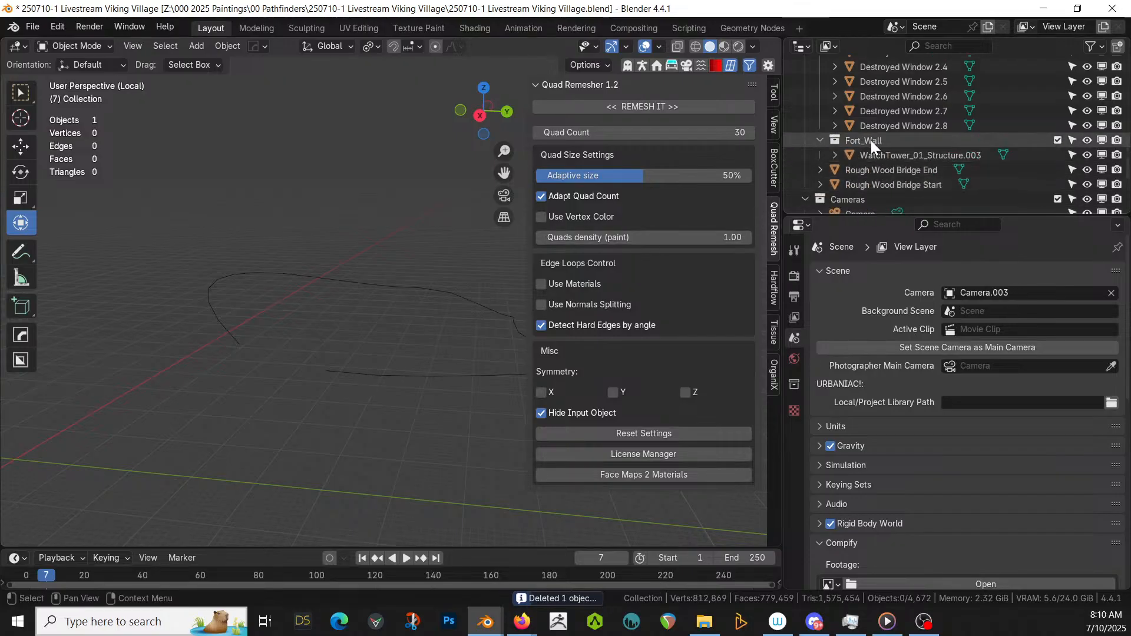
# - Move the Fort_Wall collection out of its nested level to sit beside the Fog collection, and select its WatchTower_01_Structure.003 object
pyautogui.click(878, 154)
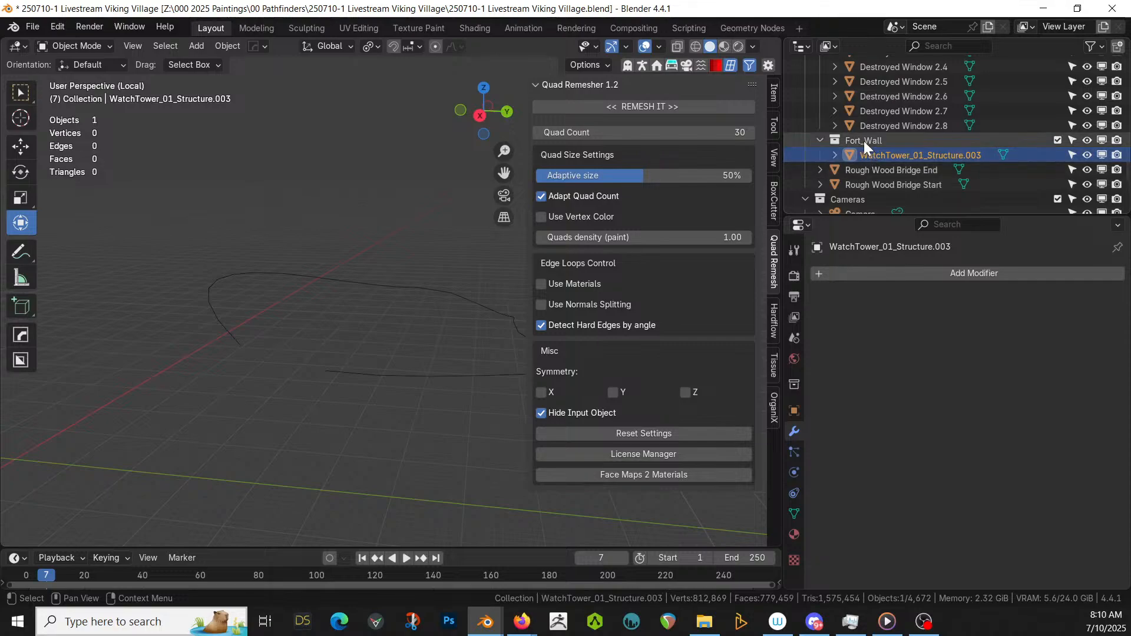
pyautogui.click(863, 140)
pyautogui.rightClick(863, 140)
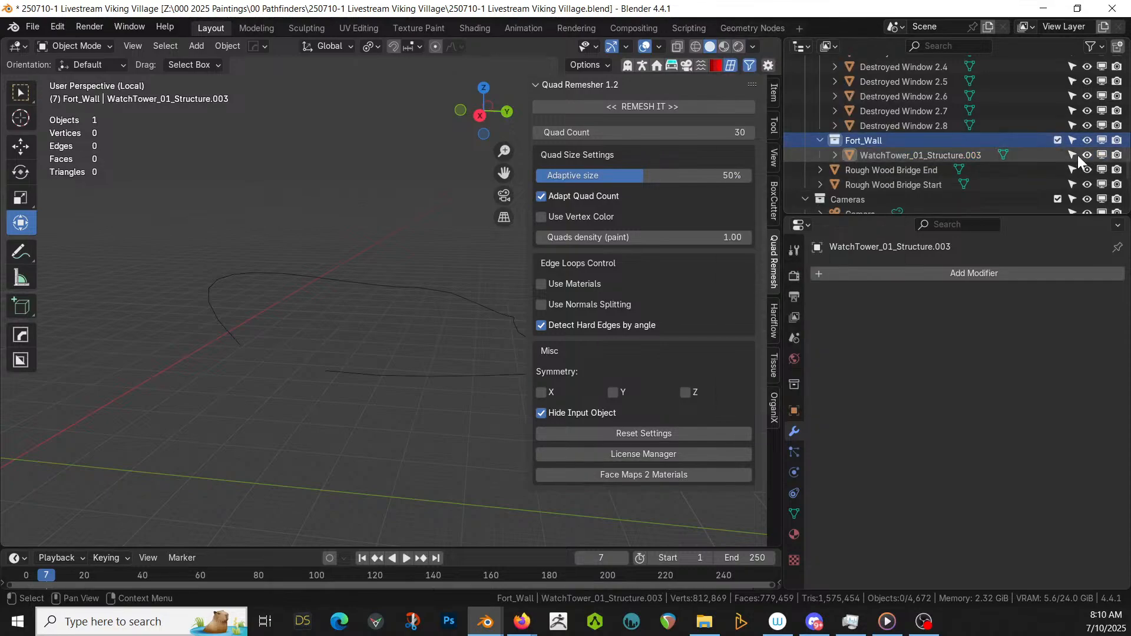
pyautogui.click(899, 155)
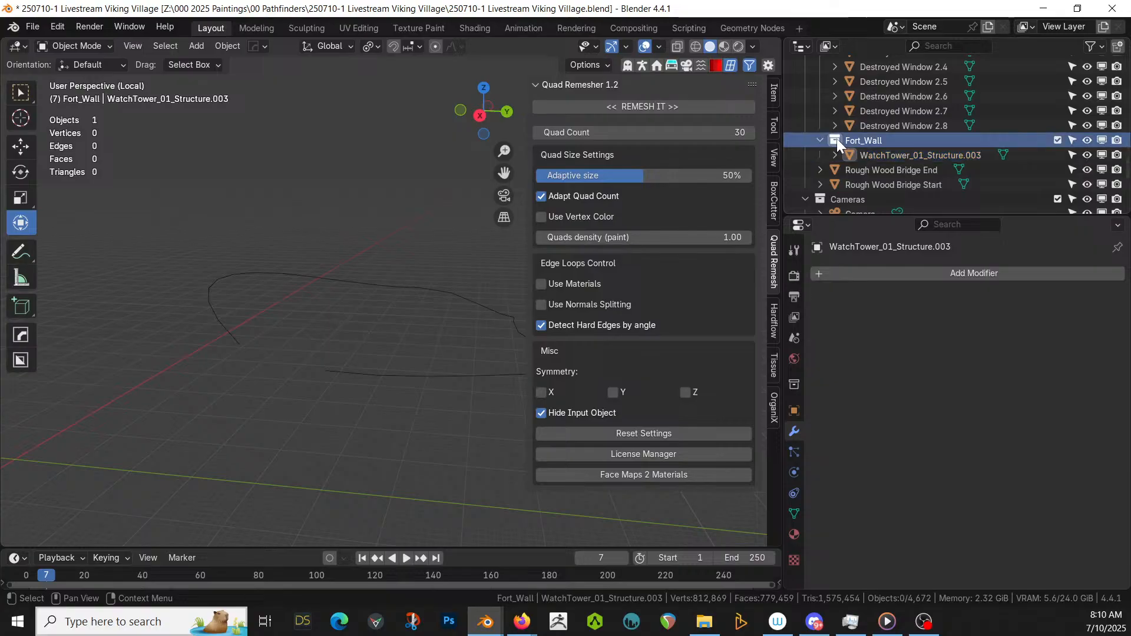
pyautogui.moveTo(837, 139); pyautogui.dragTo(810, 210)
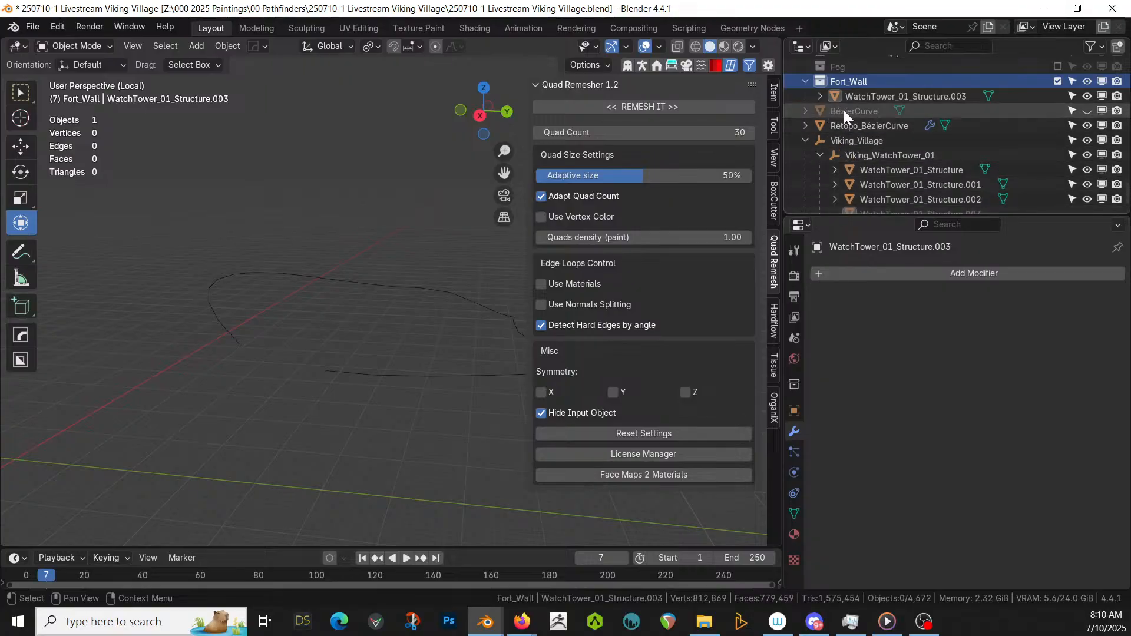
pyautogui.click(871, 97)
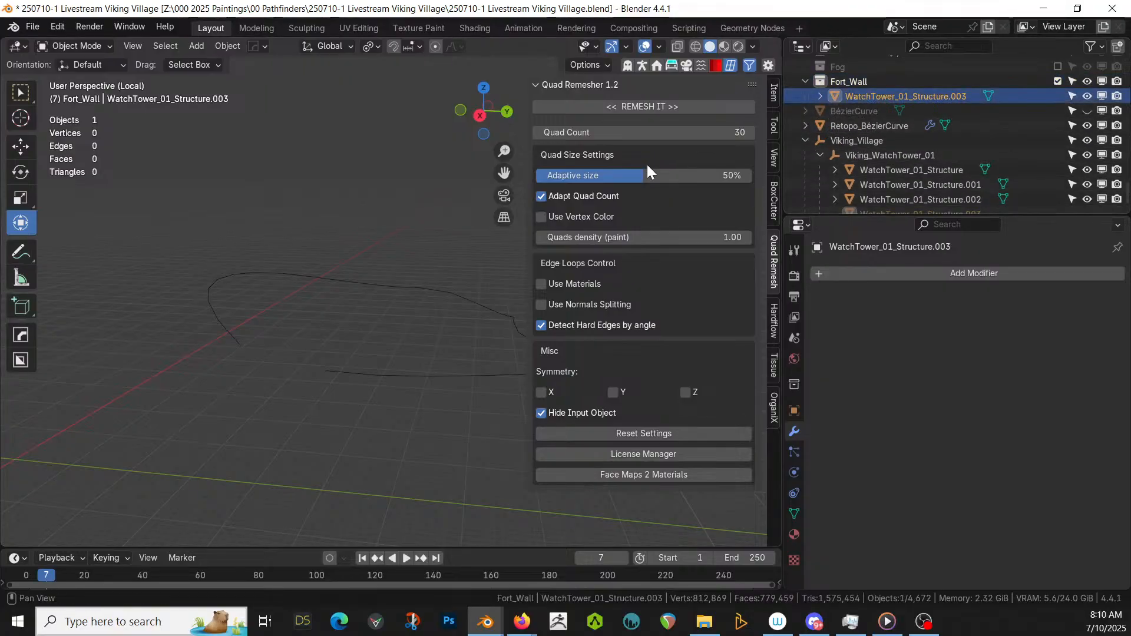
# - Snap the 3D cursor to the world origin and set the wall curve's origin to it
pyautogui.click(214, 308)
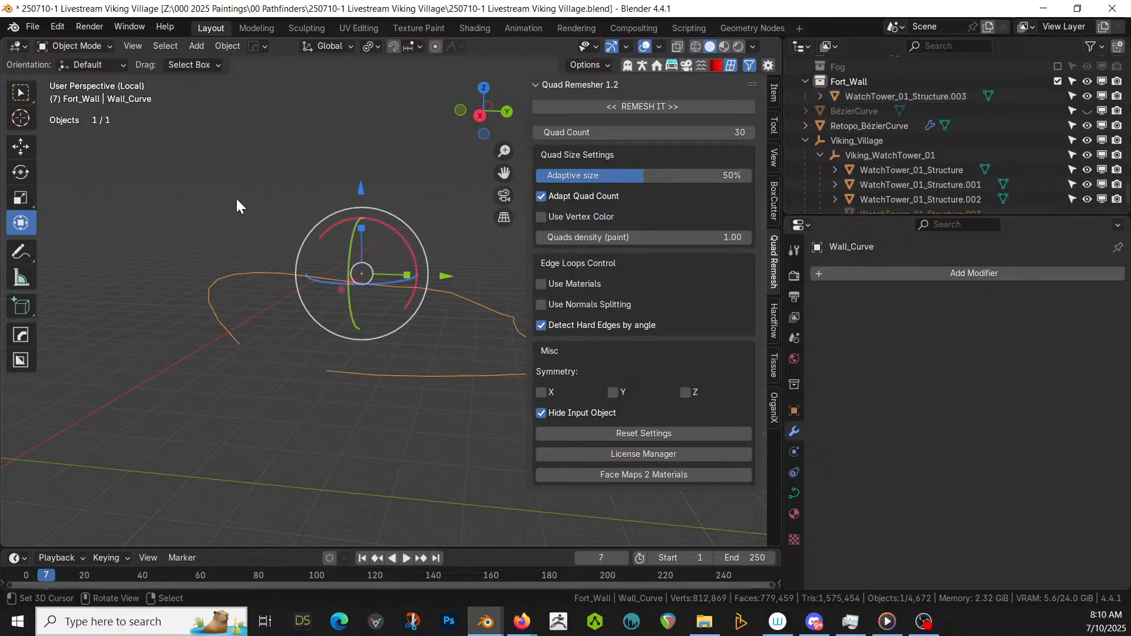
pyautogui.hotkey('shift', 's')
pyautogui.press('1')
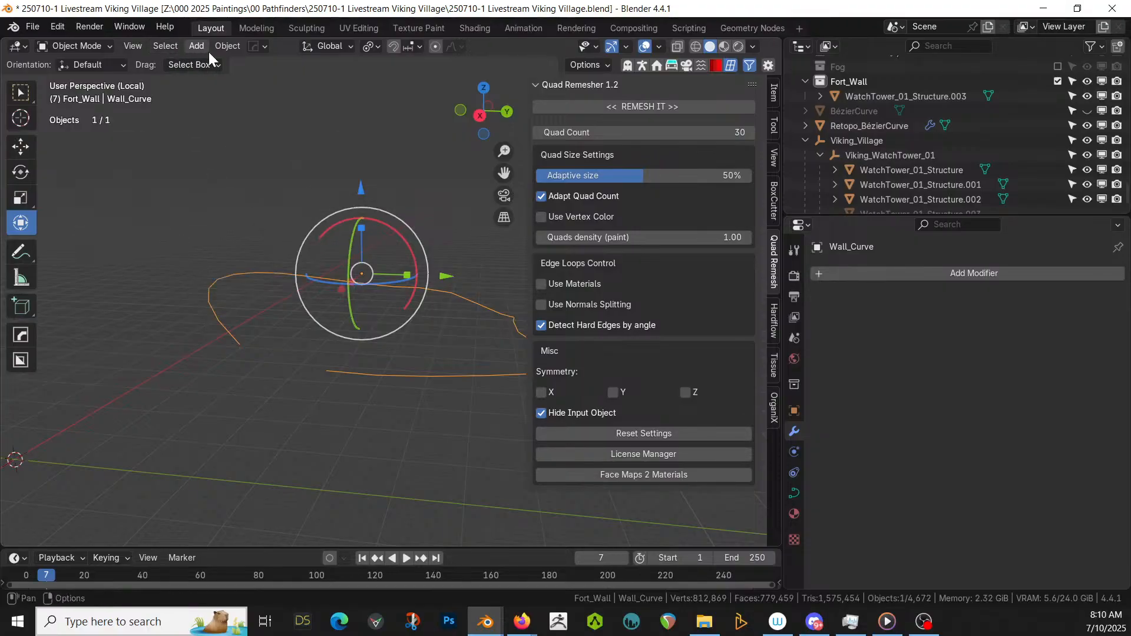
pyautogui.click(226, 47)
pyautogui.moveTo(242, 78)
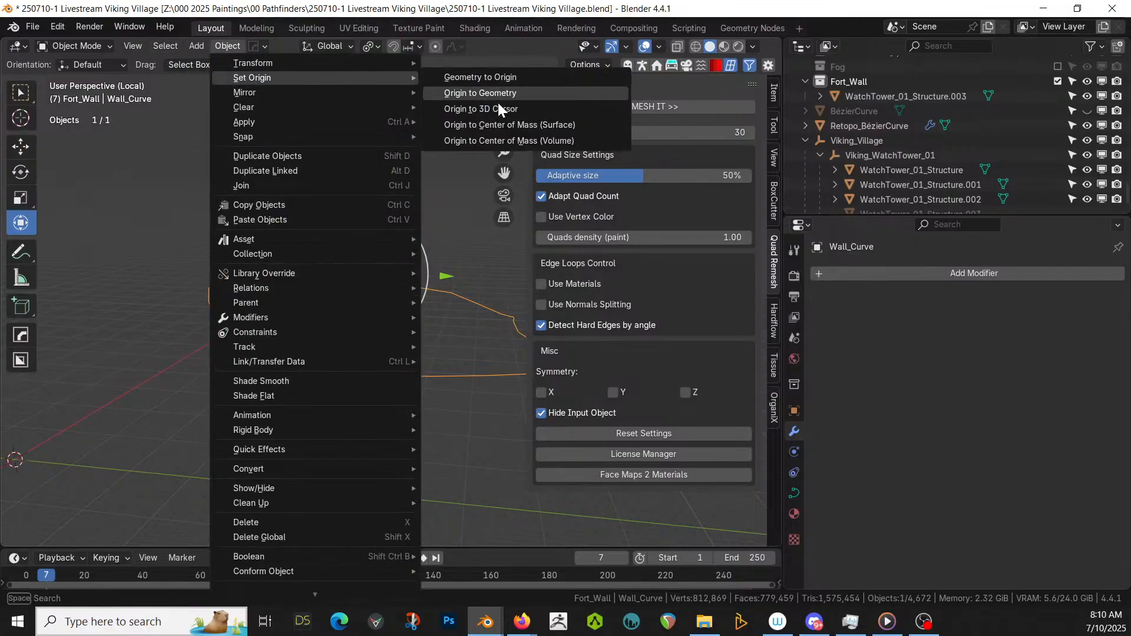
pyautogui.click(497, 107)
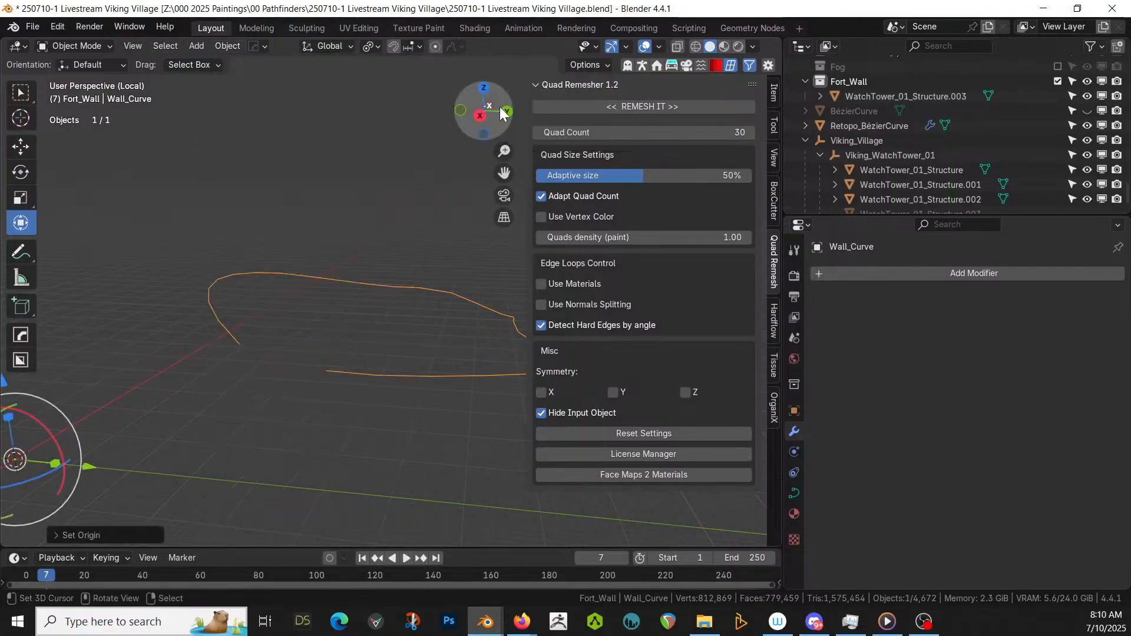
# - Try to set the origin of WatchTower_01_Structure.003 to the 3D cursor and move its geometry to the origin
pyautogui.click(955, 96)
pyautogui.click(232, 46)
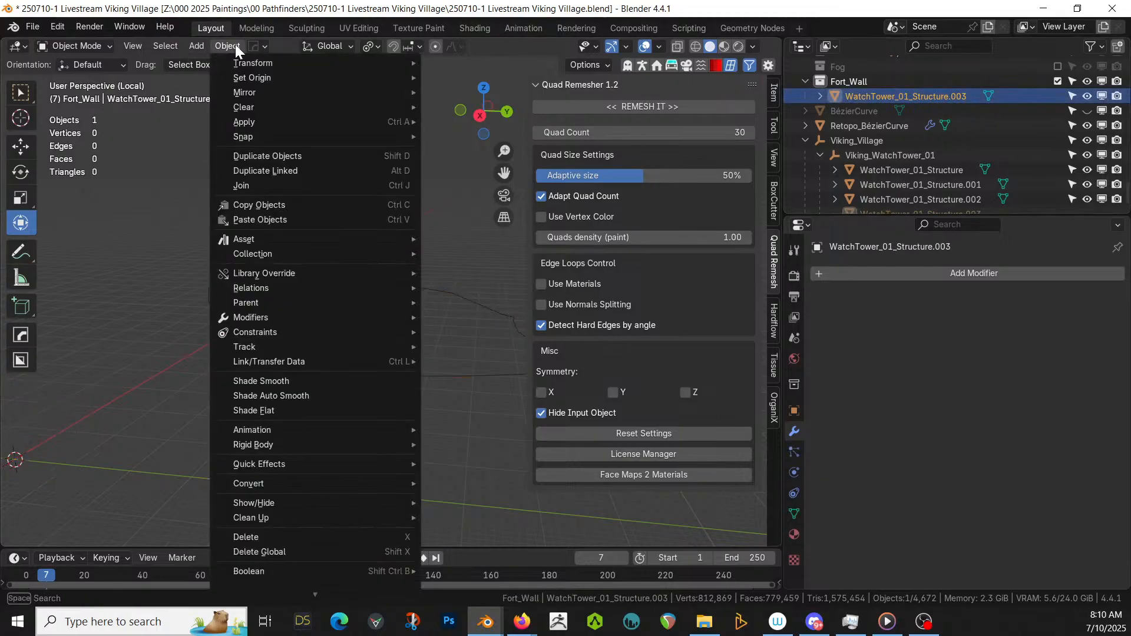
pyautogui.moveTo(256, 77)
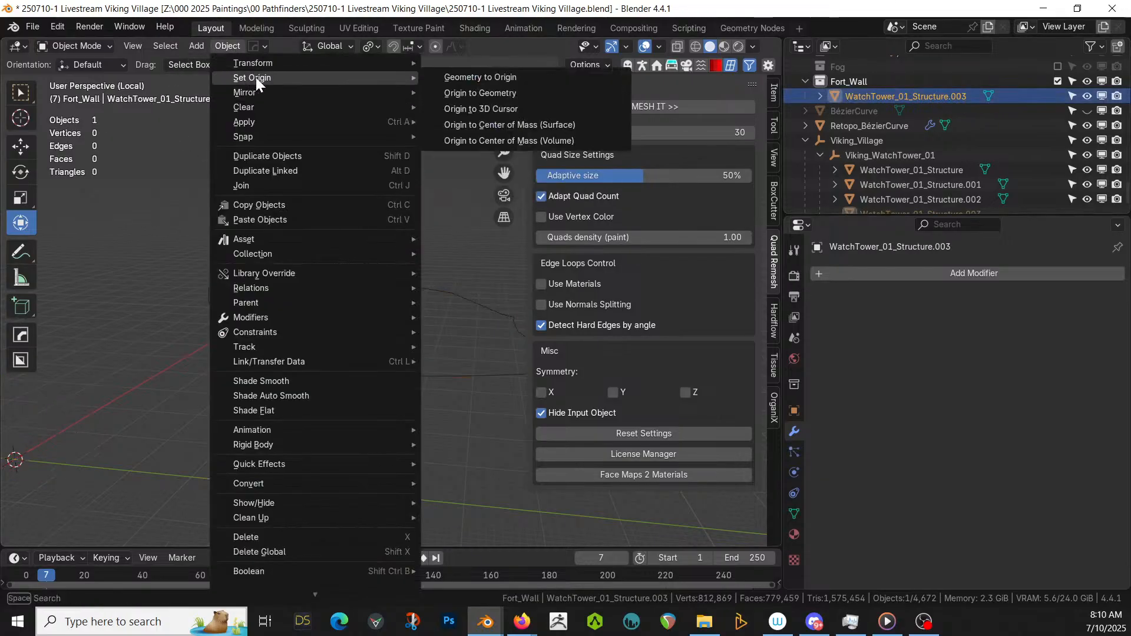
pyautogui.click(503, 106)
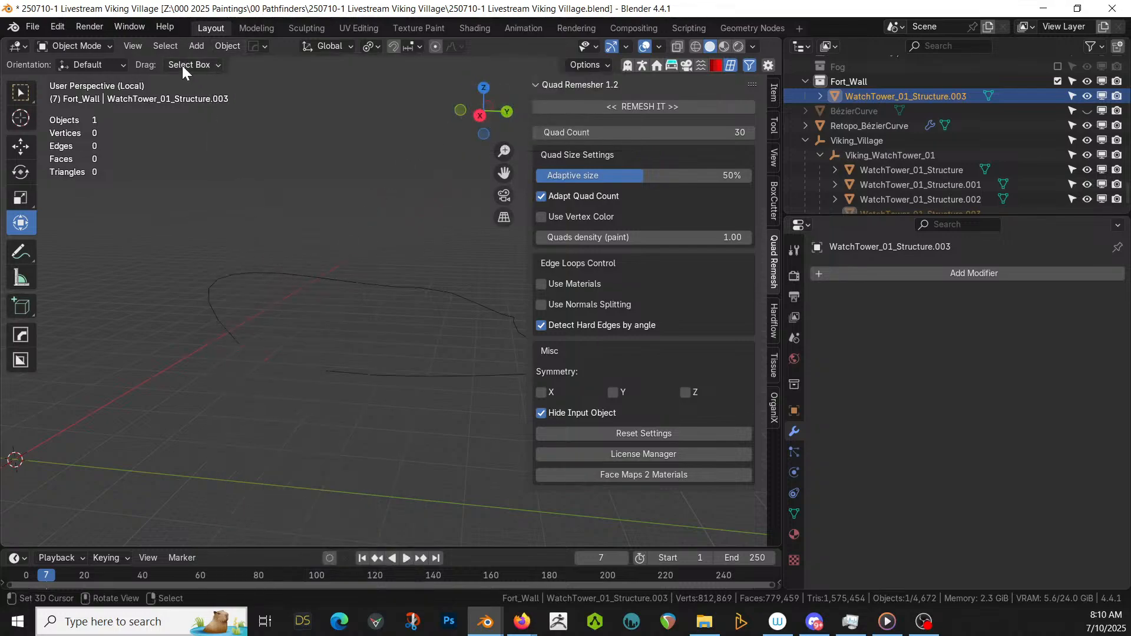
pyautogui.click(235, 46)
pyautogui.moveTo(252, 76)
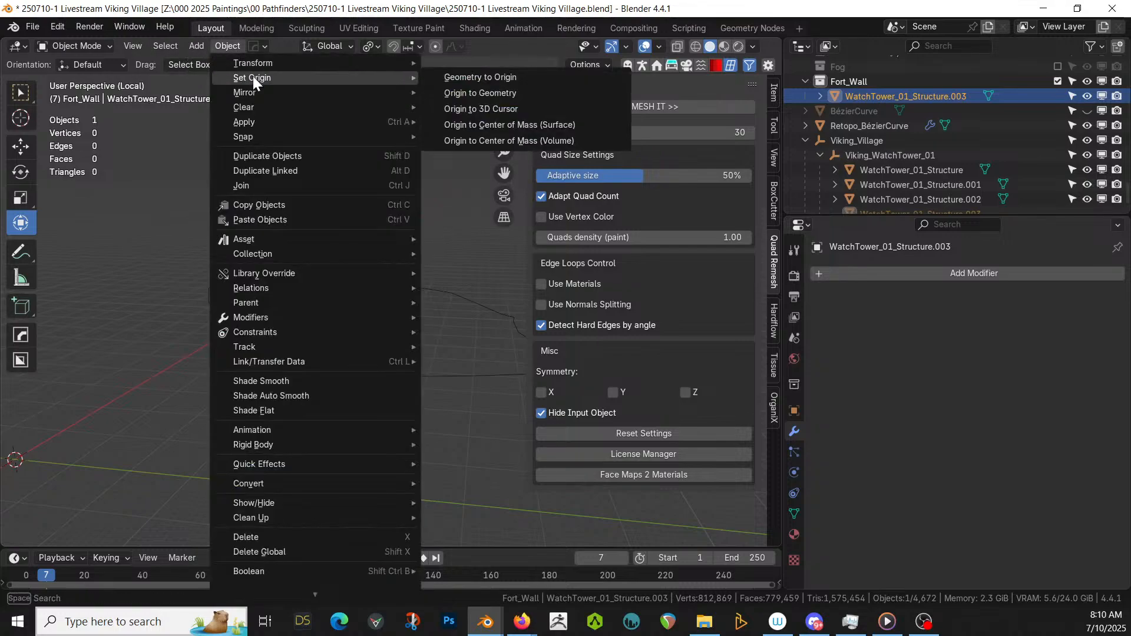
pyautogui.click(526, 76)
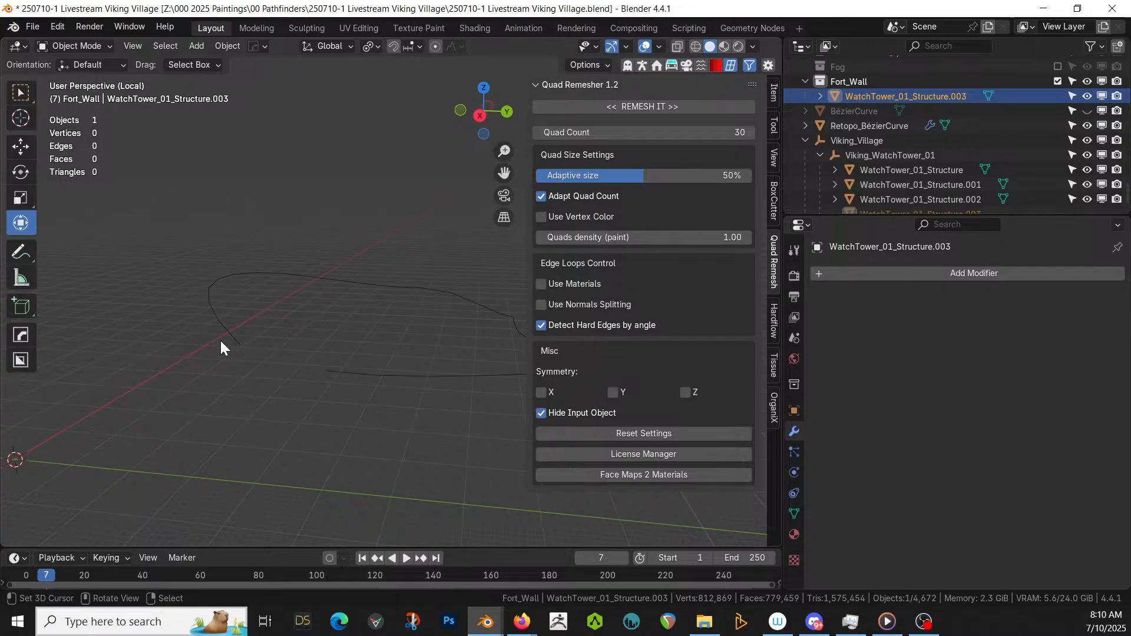
# - Leave the current local view and isolate WatchTower_01_Structure.003 in its own, seen from the top
pyautogui.scroll(-2, 233, 369)
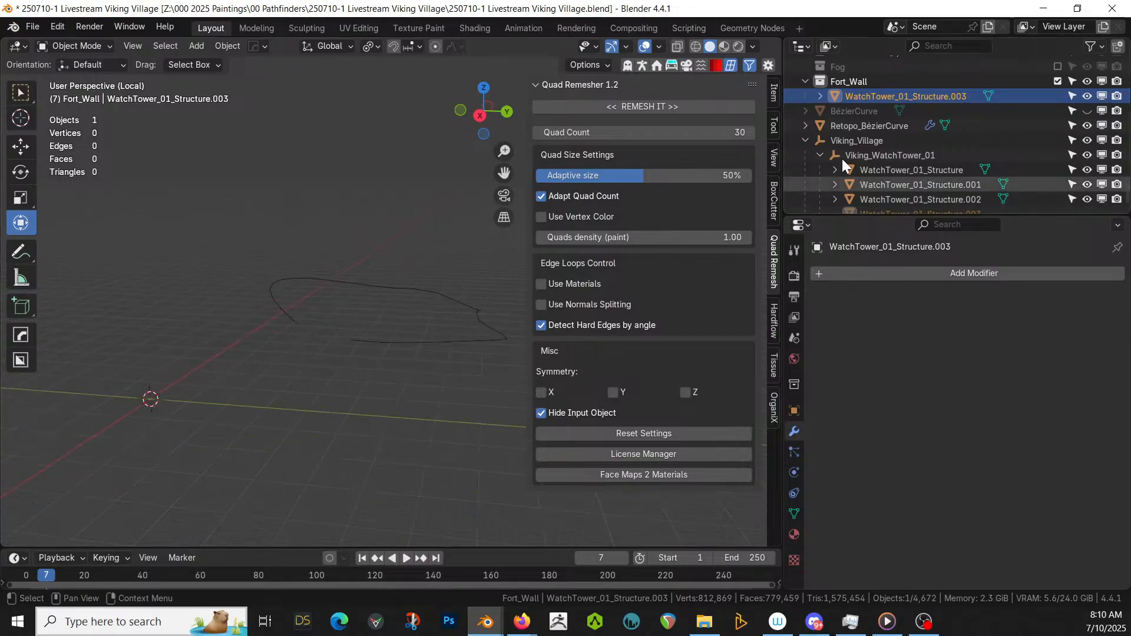
pyautogui.moveTo(218, 383); pyautogui.dragTo(387, 302, button='middle')
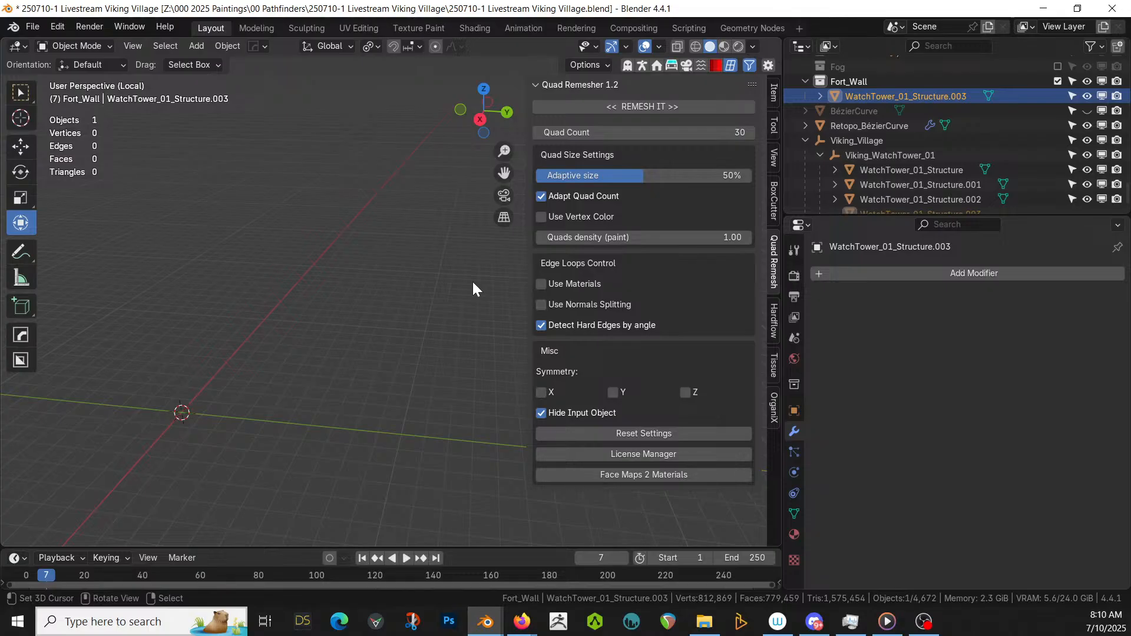
pyautogui.press('KP_Divide')
pyautogui.press('KP_Divide')
pyautogui.moveTo(472, 281); pyautogui.dragTo(485, 372, button='middle')
pyautogui.press('KP_7')
pyautogui.scroll(-7, 486, 373)
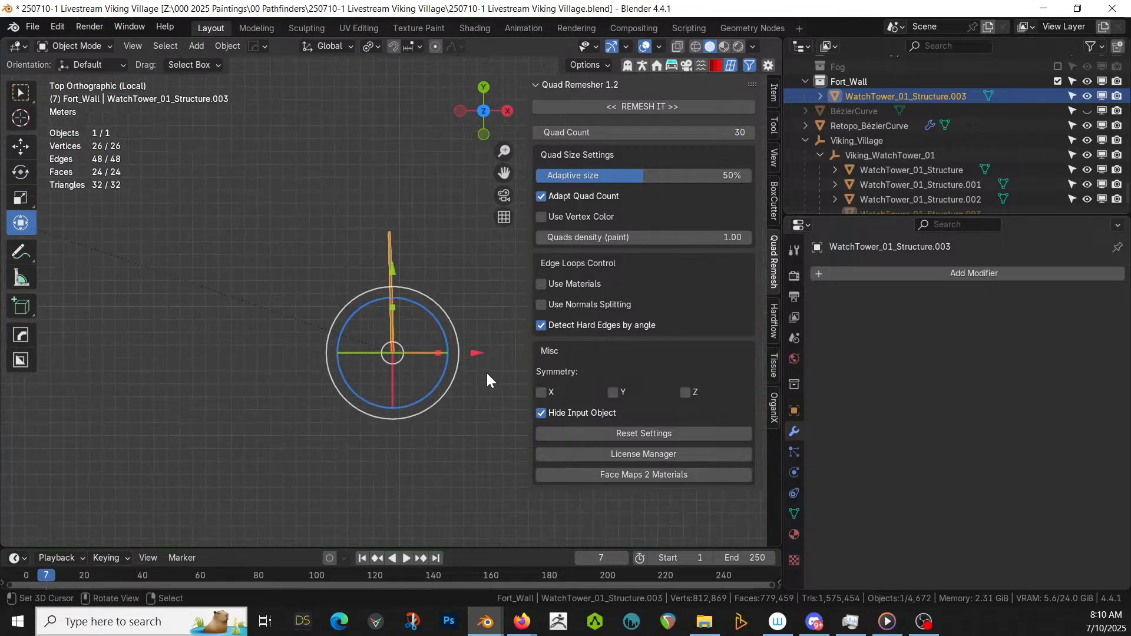
# - Set the origin of WatchTower_01_Structure.003 to the 3D cursor and move its geometry to that origin
pyautogui.click(239, 44)
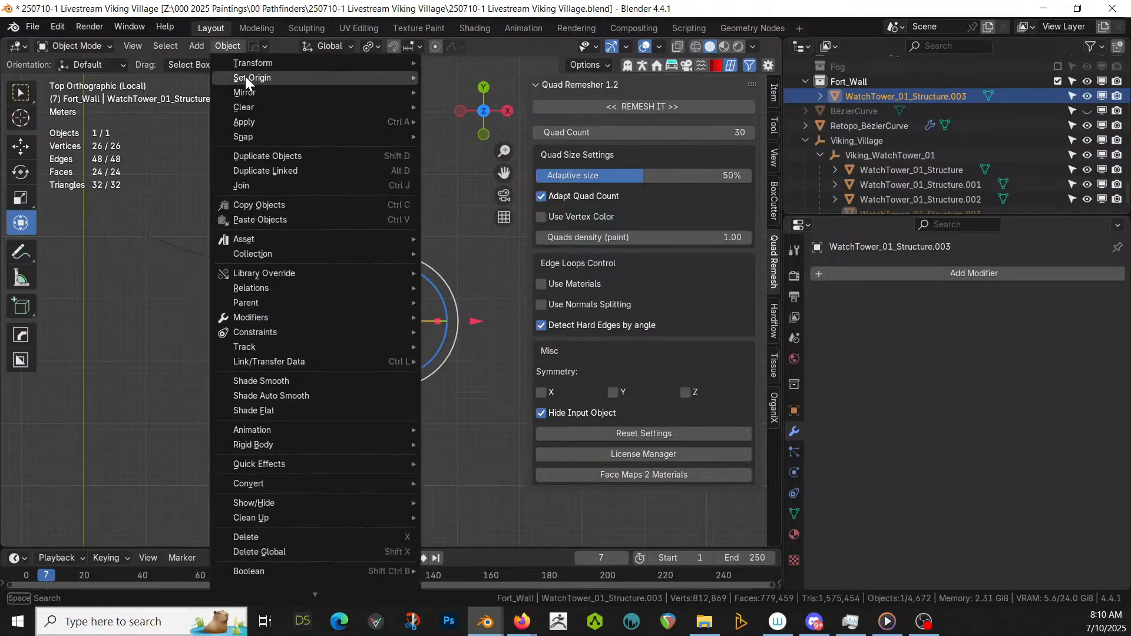
pyautogui.moveTo(246, 77)
pyautogui.click(512, 107)
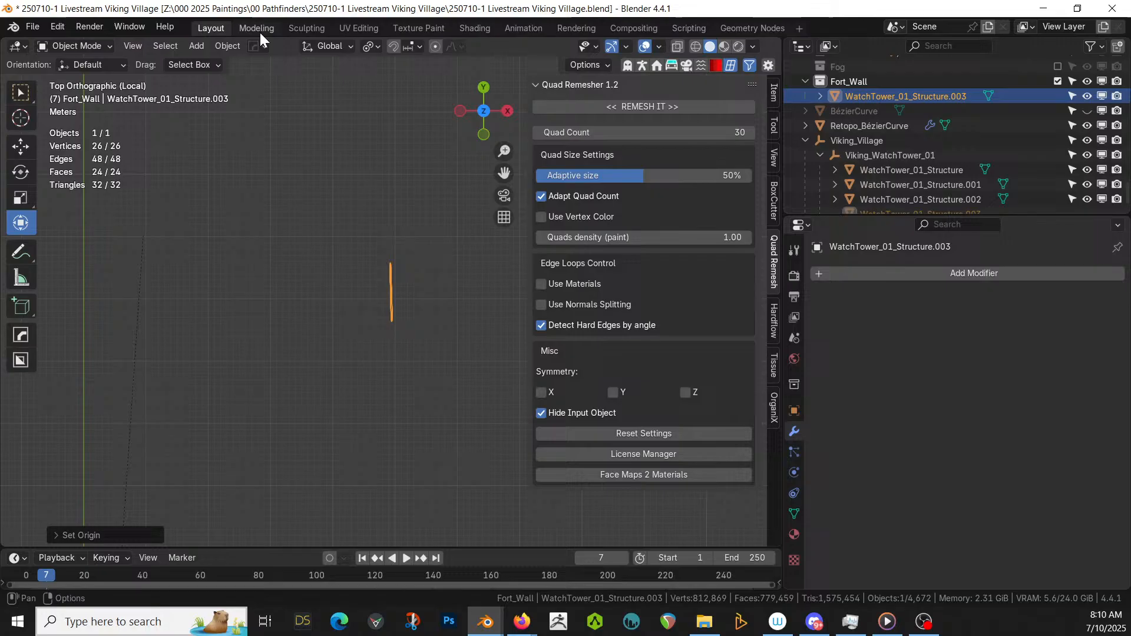
pyautogui.click(229, 45)
pyautogui.click(505, 81)
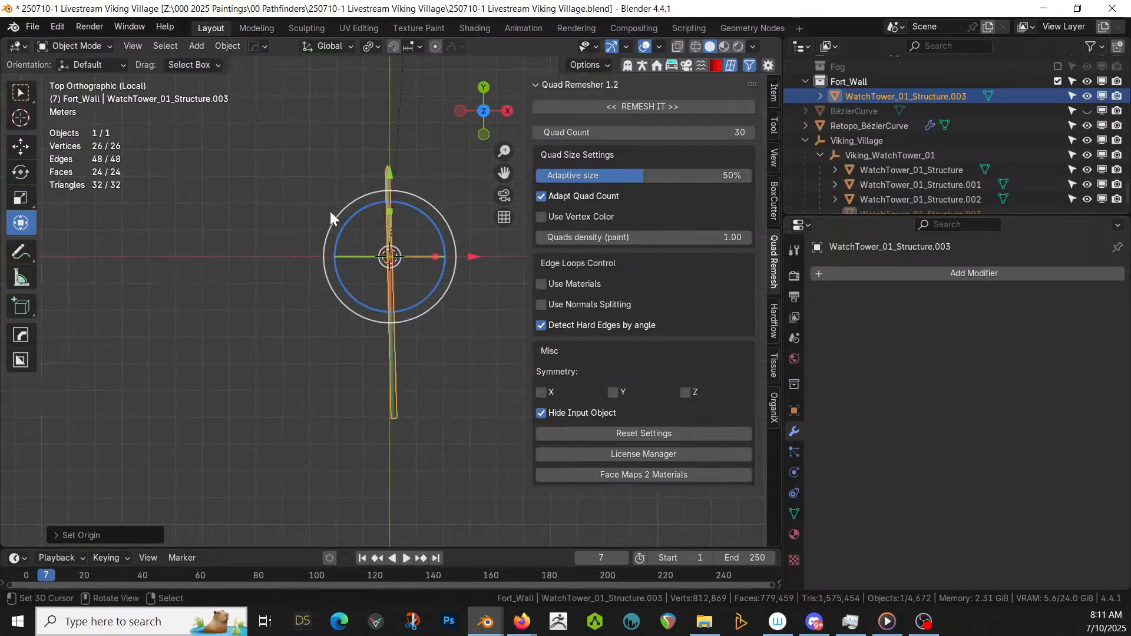
# - Move the structure's whole mesh about 6 m along Y in Edit Mode, bringing its lower end to the origin
pyautogui.press('Tab')
pyautogui.press('Tab')
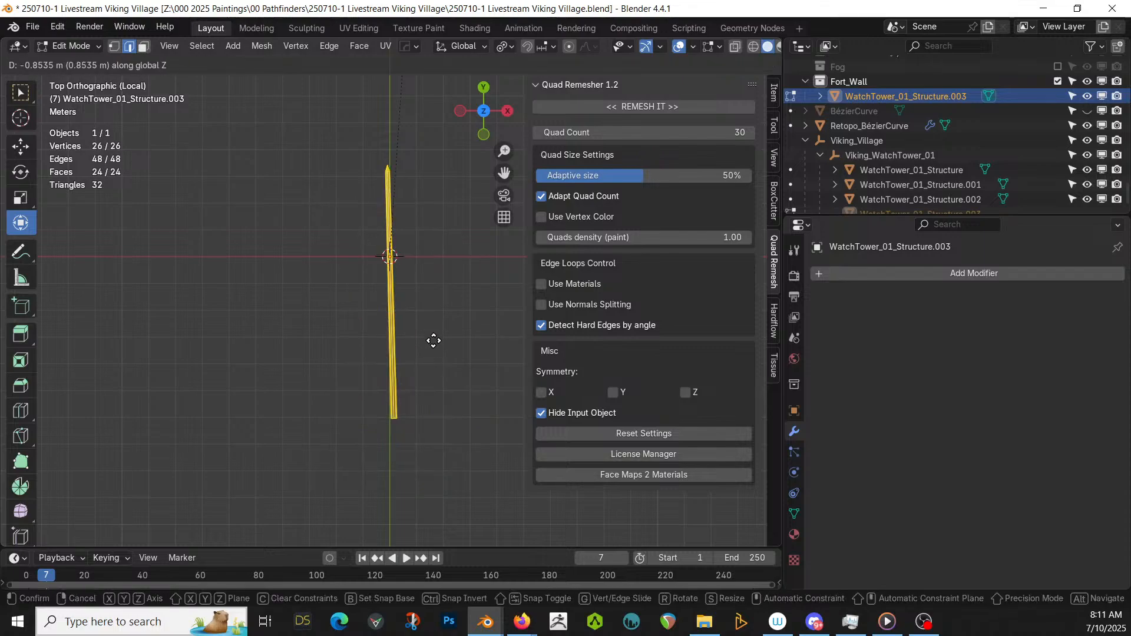
pyautogui.press('Tab')
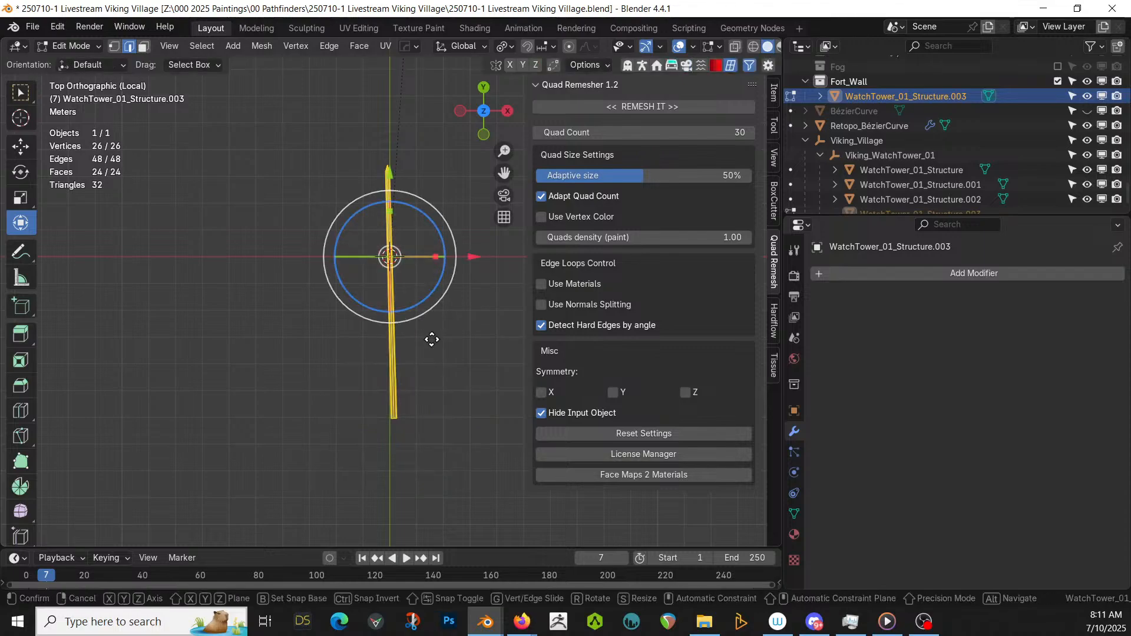
pyautogui.press('g')
pyautogui.press('y')
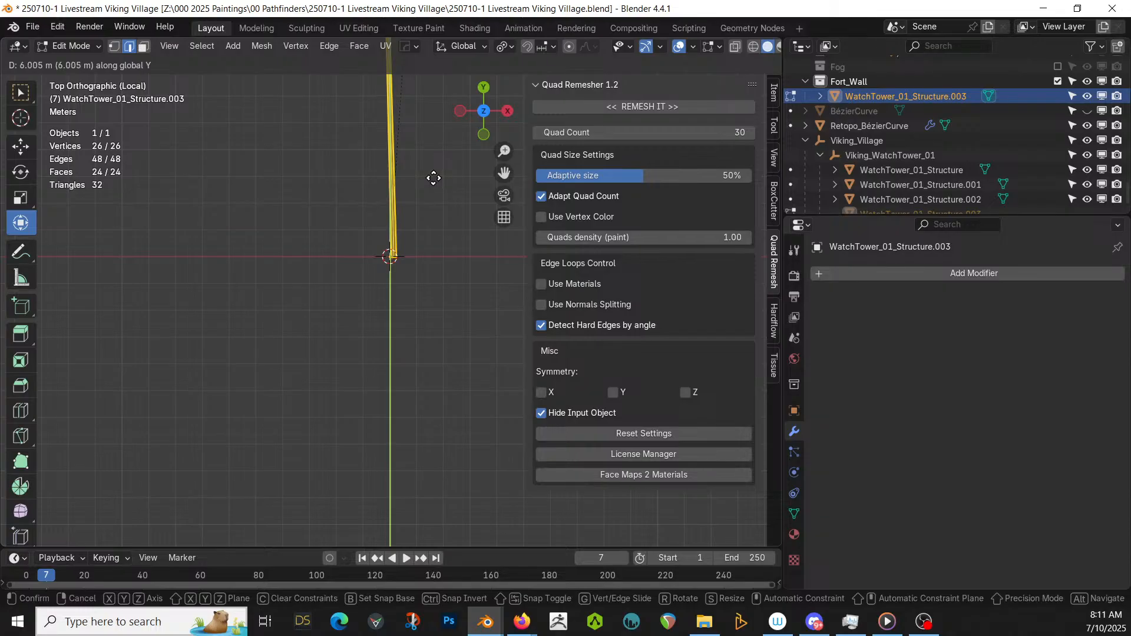
pyautogui.click(433, 178)
# - Nudge the mesh about -0.15 m in X and -0.02 m in Y to centre its end on the origin, and return to Object Mode
pyautogui.scroll(5, 418, 227)
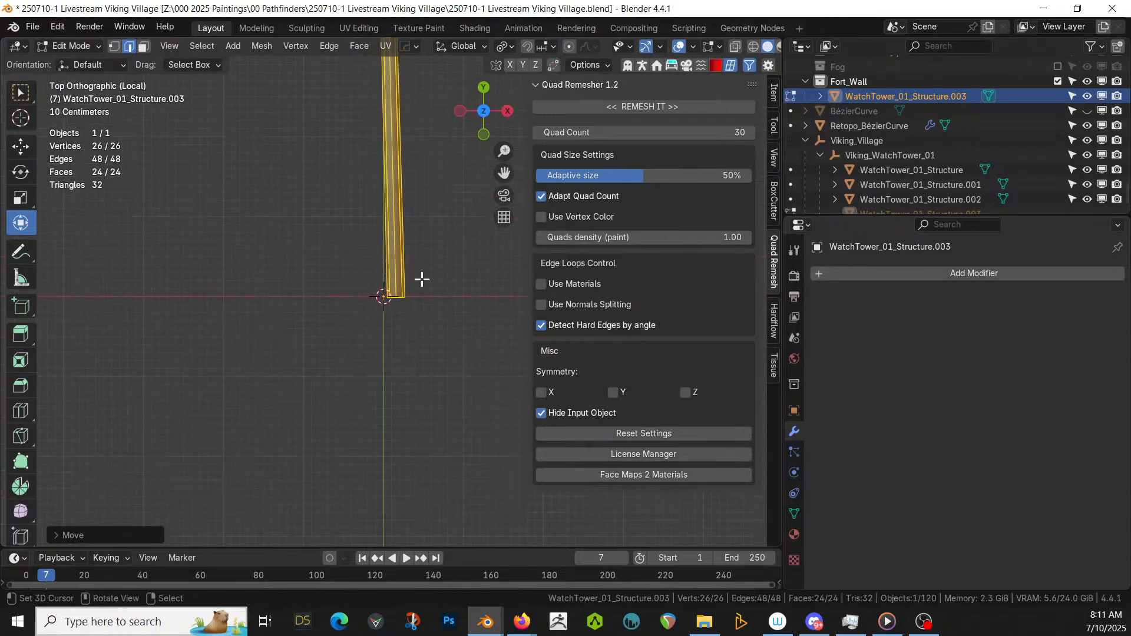
pyautogui.press('g')
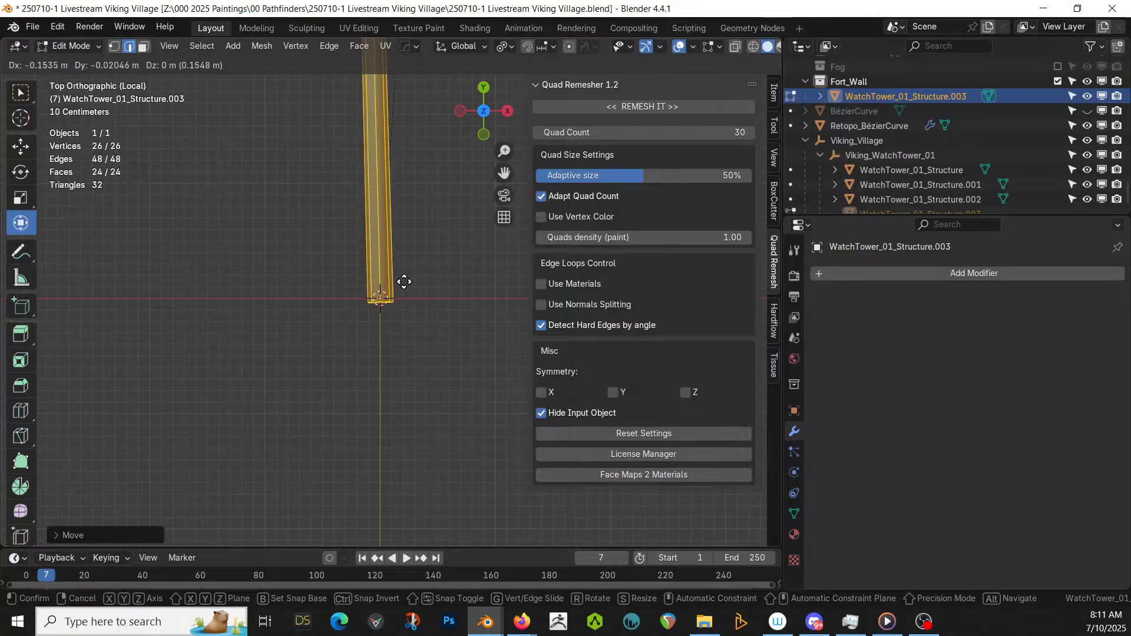
pyautogui.click(404, 282)
pyautogui.press('Tab')
pyautogui.scroll(-3, 419, 282)
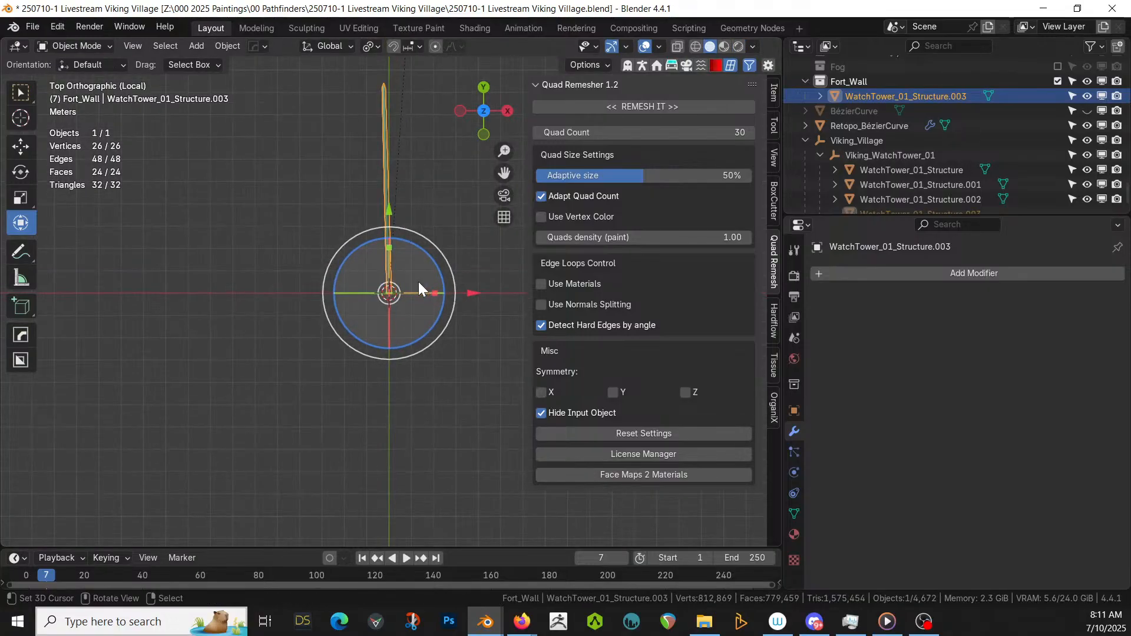
# - Leave the local view and add an Array modifier to WatchTower_01_Structure.003
pyautogui.press('KP_Divide')
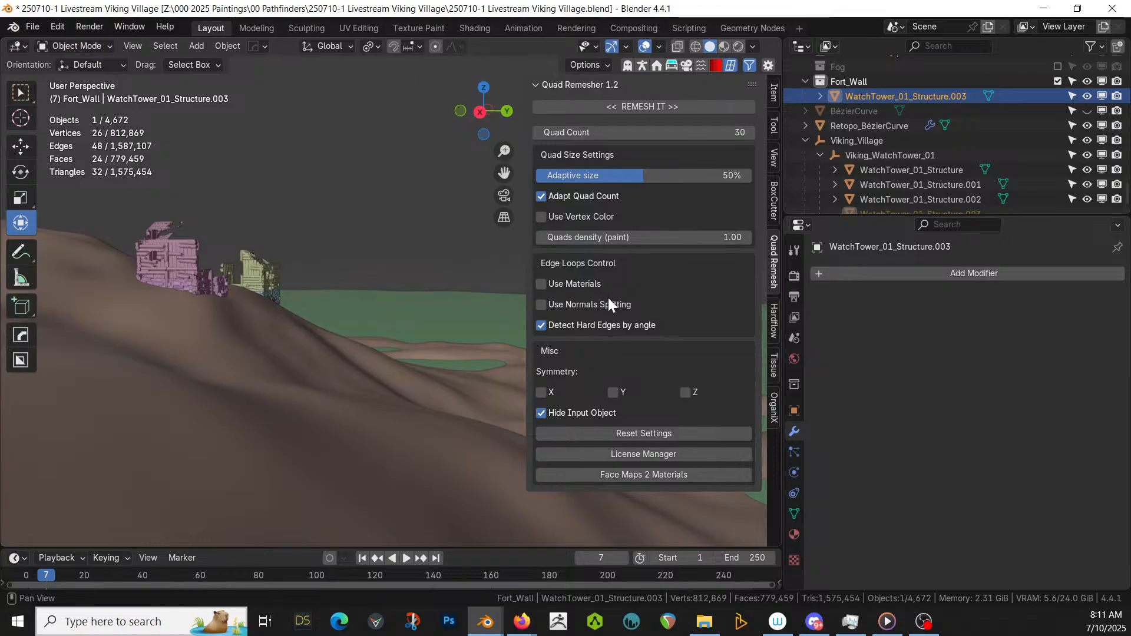
pyautogui.moveTo(377, 276); pyautogui.dragTo(634, 312, button='middle')
pyautogui.scroll(-2, 478, 313)
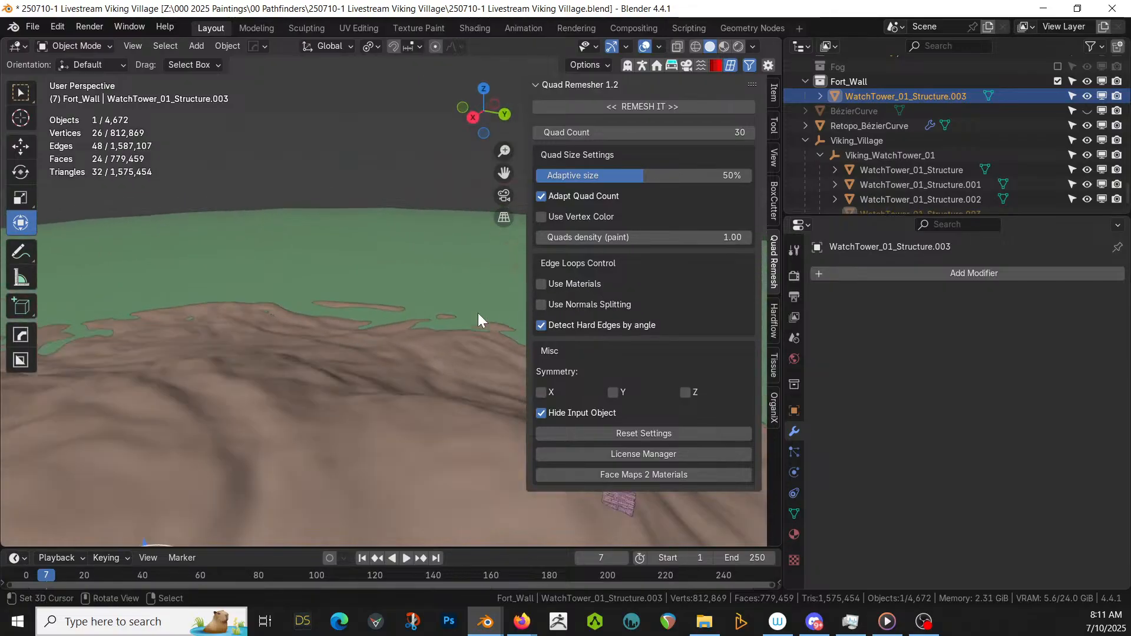
pyautogui.scroll(-2, 479, 313)
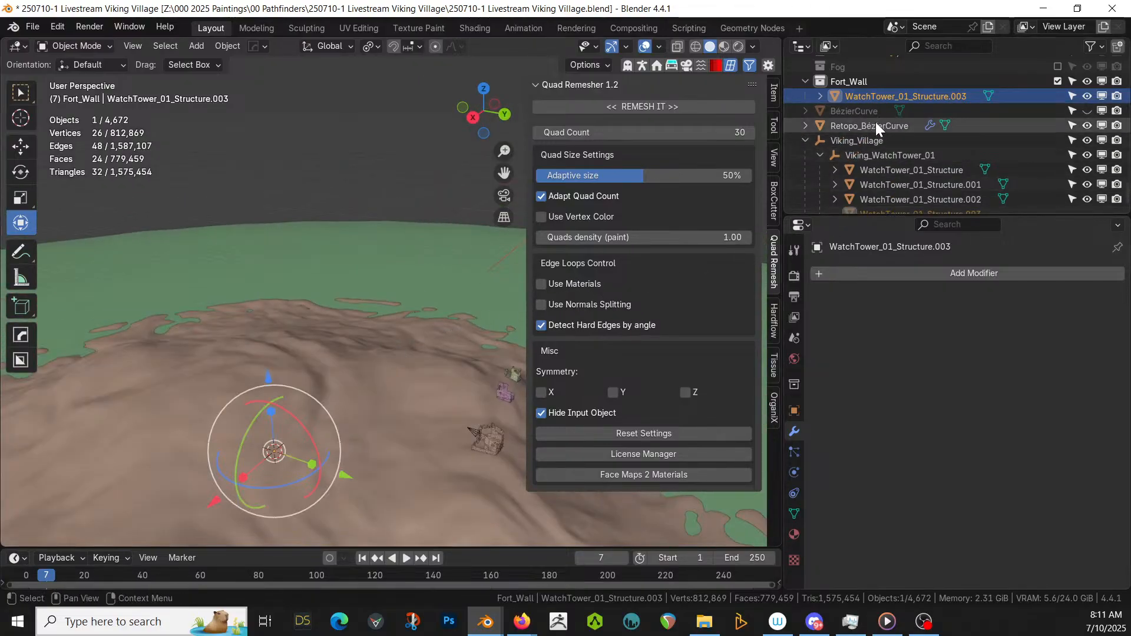
pyautogui.scroll(-1, 852, 139)
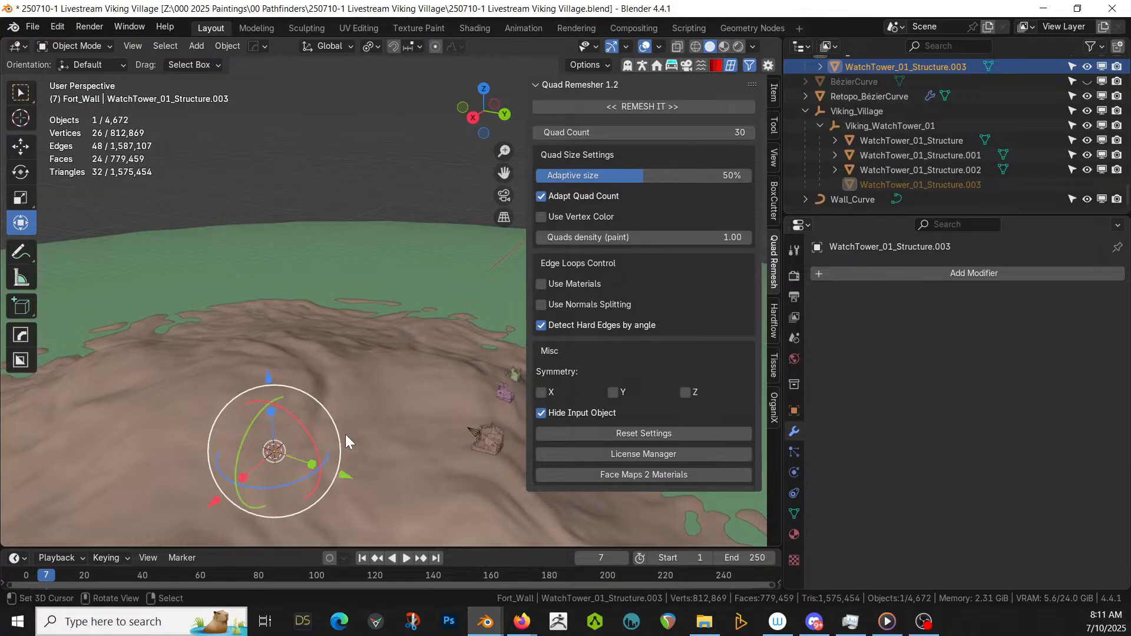
pyautogui.click(935, 271)
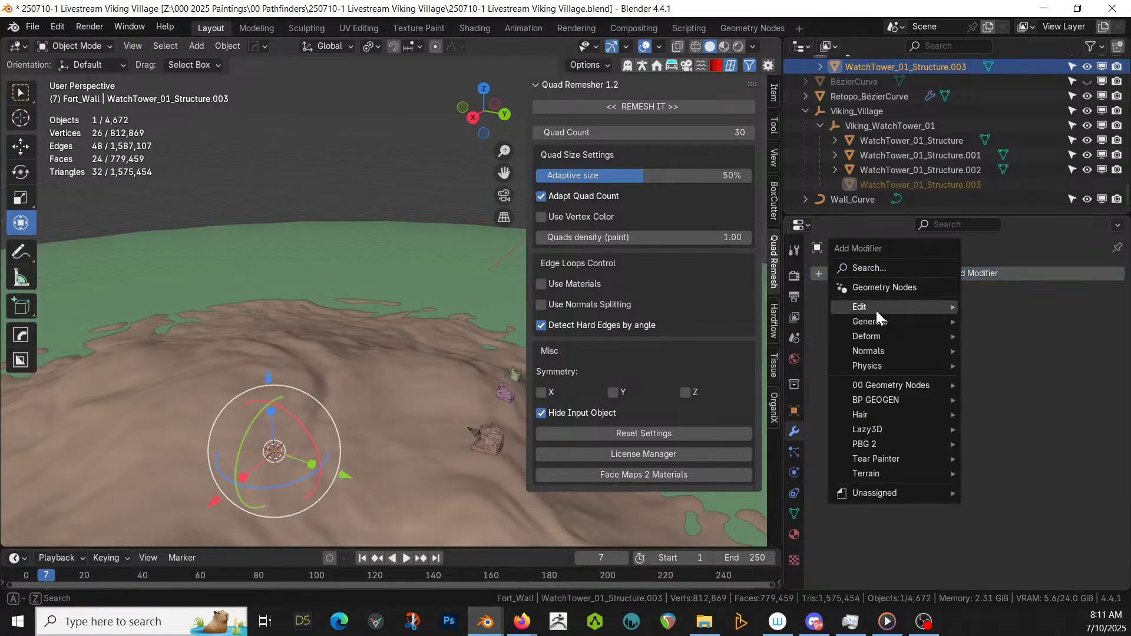
pyautogui.moveTo(877, 308)
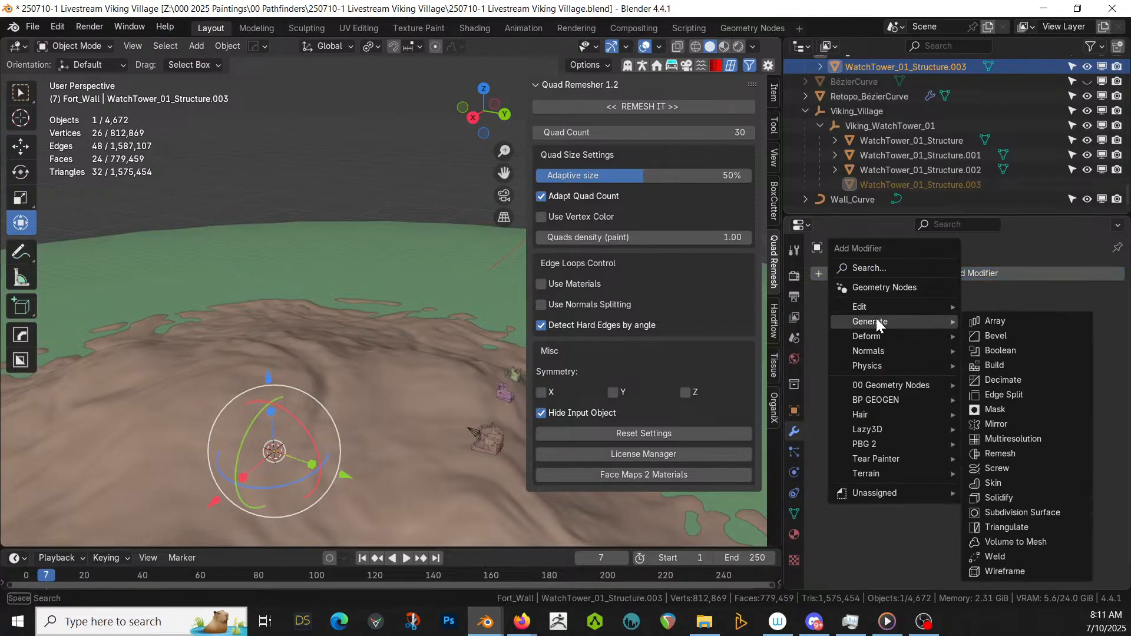
pyautogui.click(993, 322)
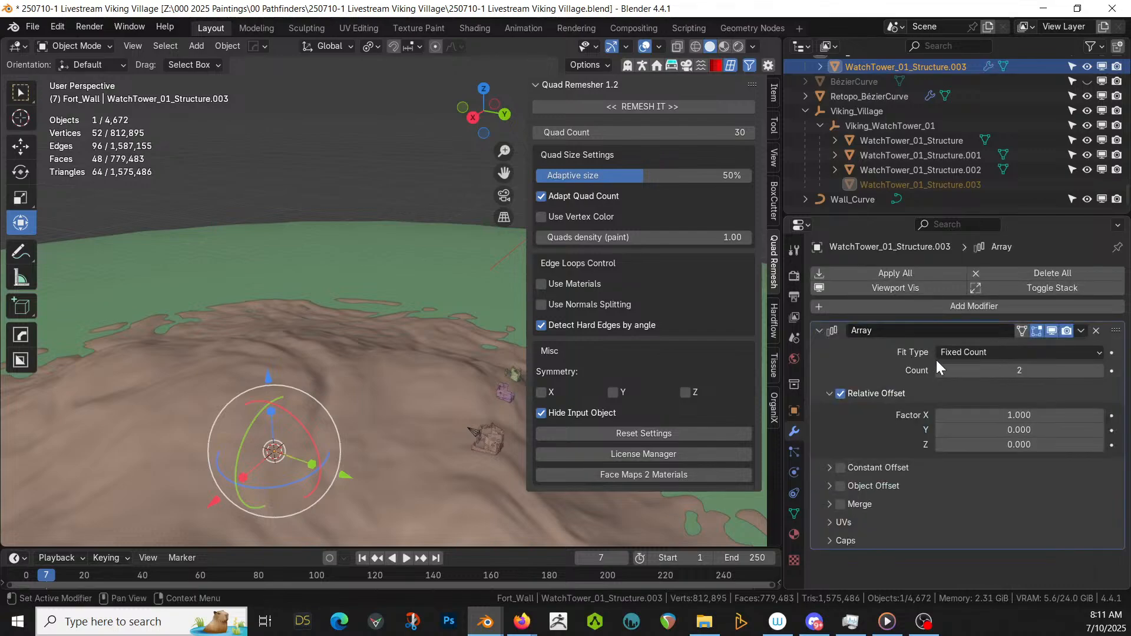
# - Set the Array modifier's fit type to Fit Curve and assign Wall_Curve as its curve
pyautogui.click(981, 352)
pyautogui.click(962, 402)
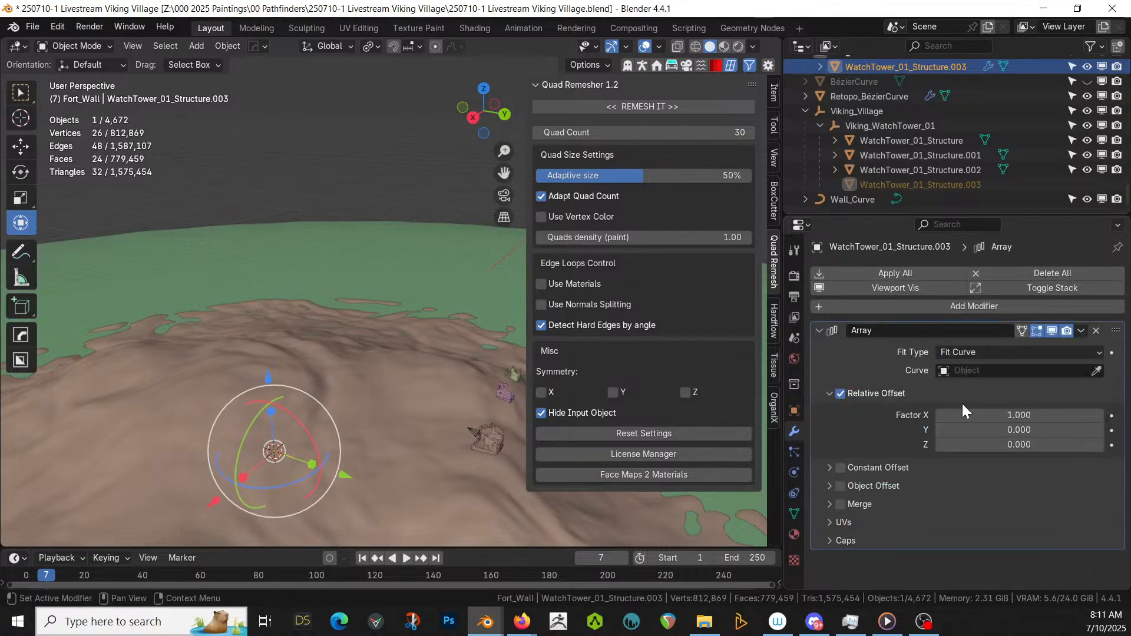
pyautogui.click(1097, 370)
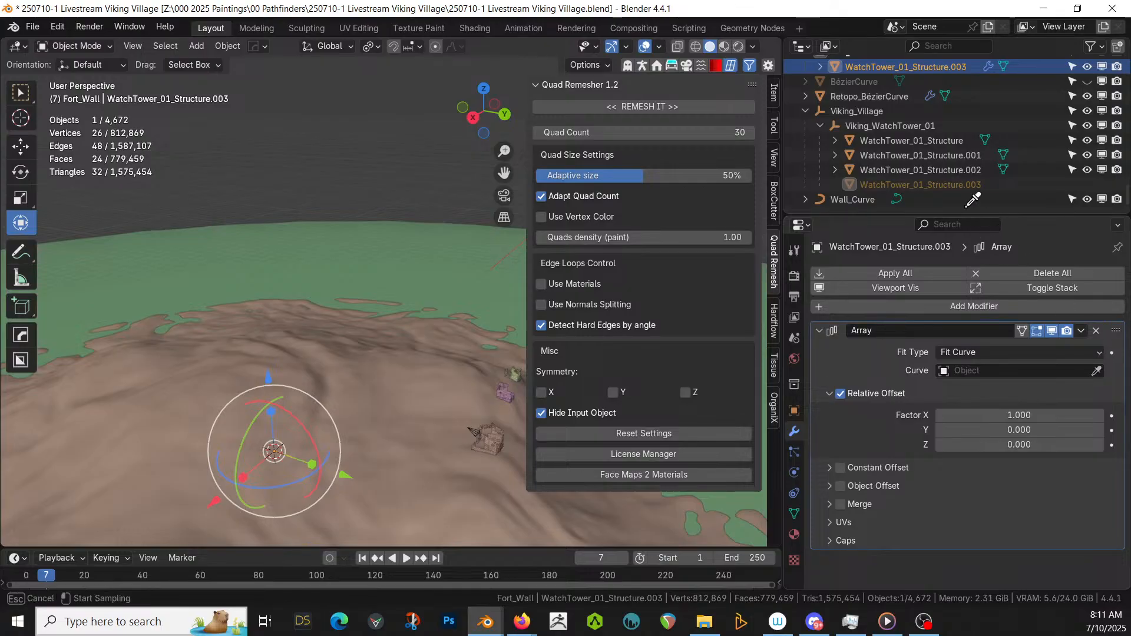
pyautogui.click(852, 200)
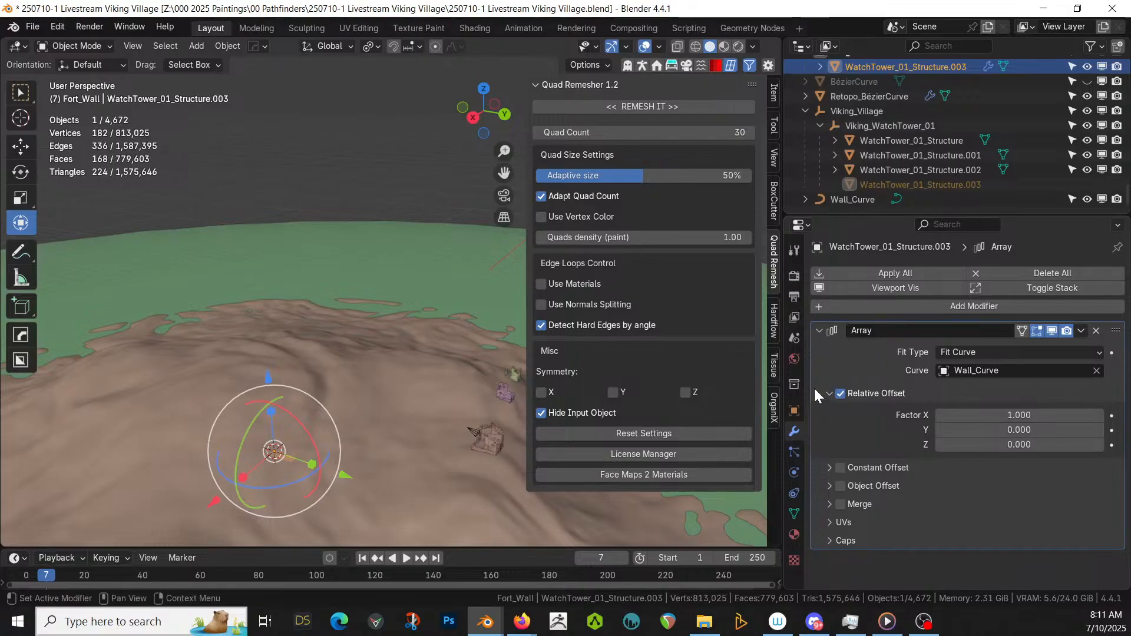
# - Add a Curve deform modifier to the arrayed log and assign Wall_Curve as its curve object
pyautogui.click(906, 308)
pyautogui.moveTo(907, 312)
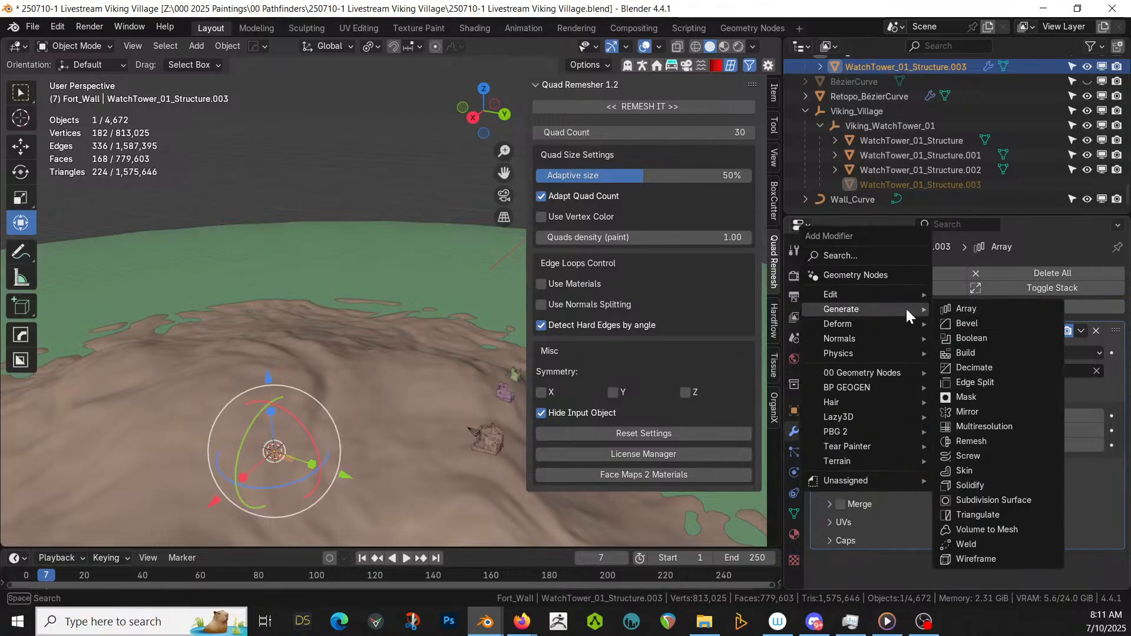
pyautogui.moveTo(857, 327)
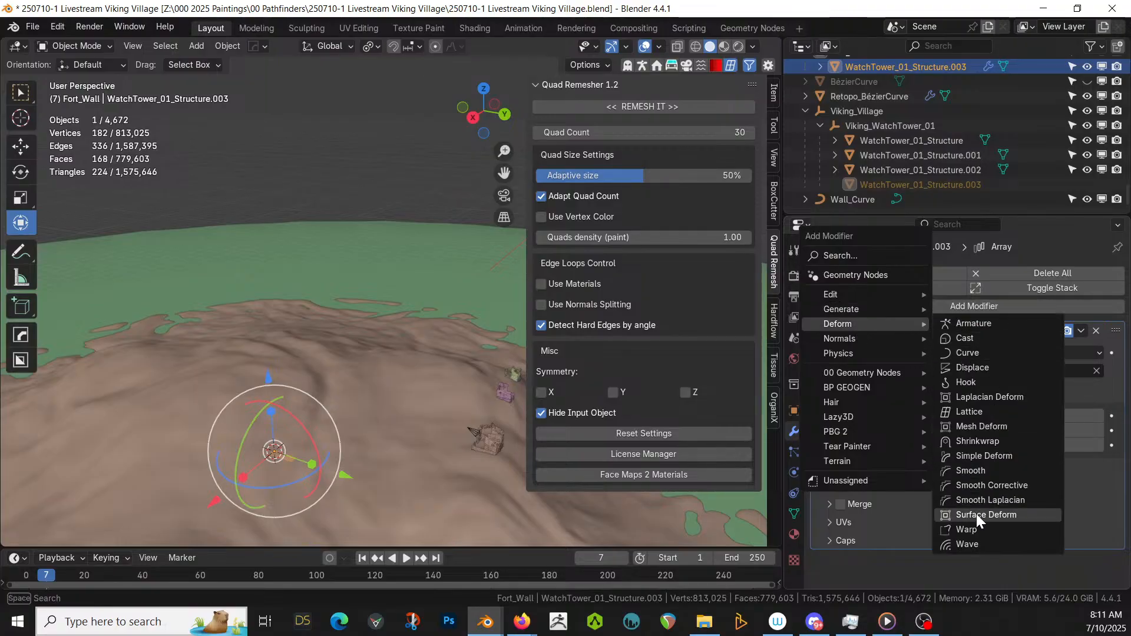
pyautogui.click(970, 350)
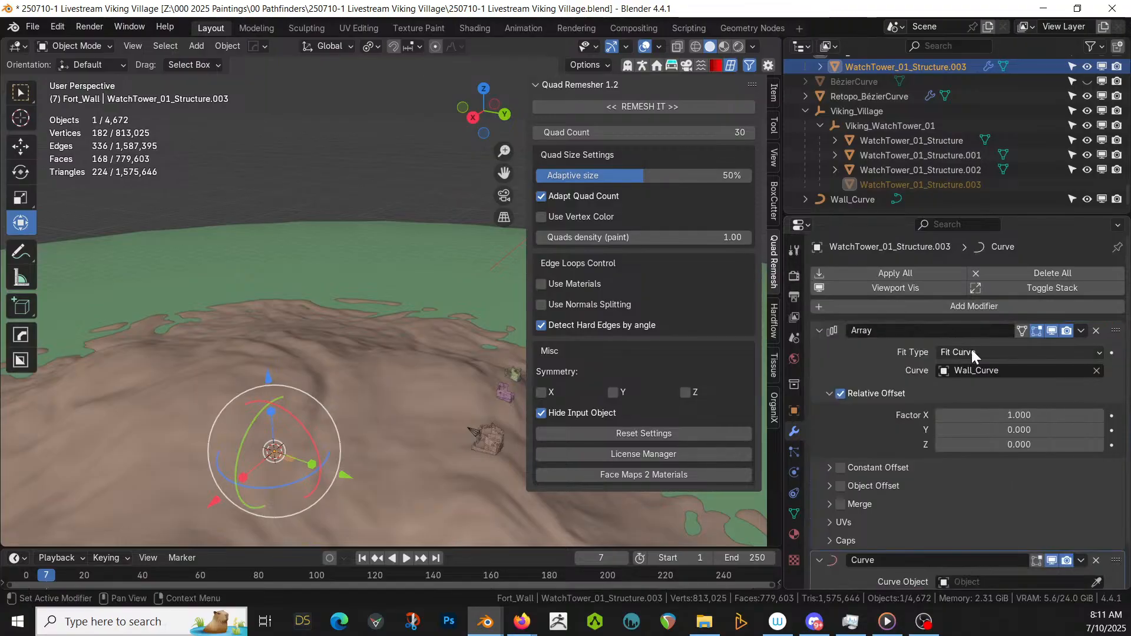
pyautogui.scroll(-2, 978, 547)
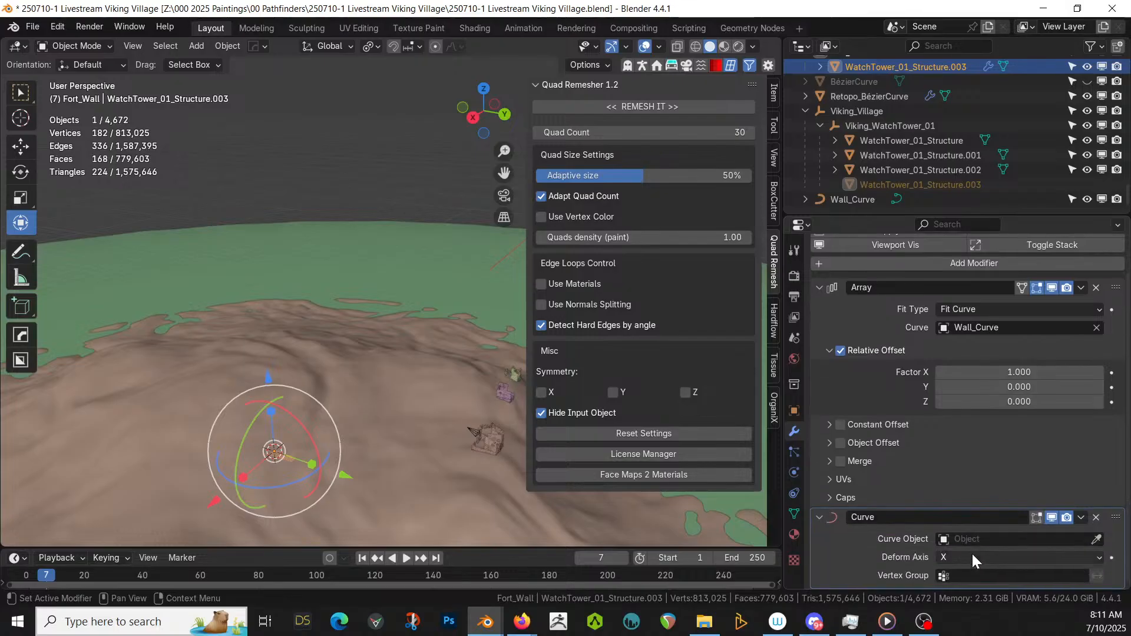
pyautogui.click(1097, 540)
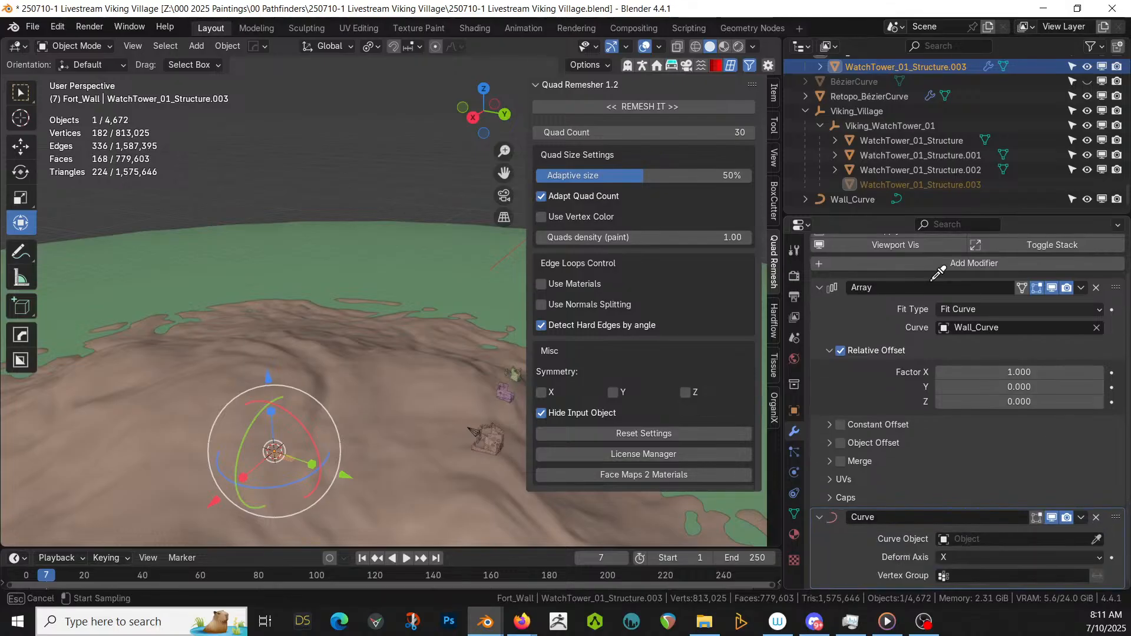
pyautogui.click(854, 199)
# - Examine the arrayed logs and Wall_Curve, each isolated in local view, and return to the full scene
pyautogui.press('KP_Divide')
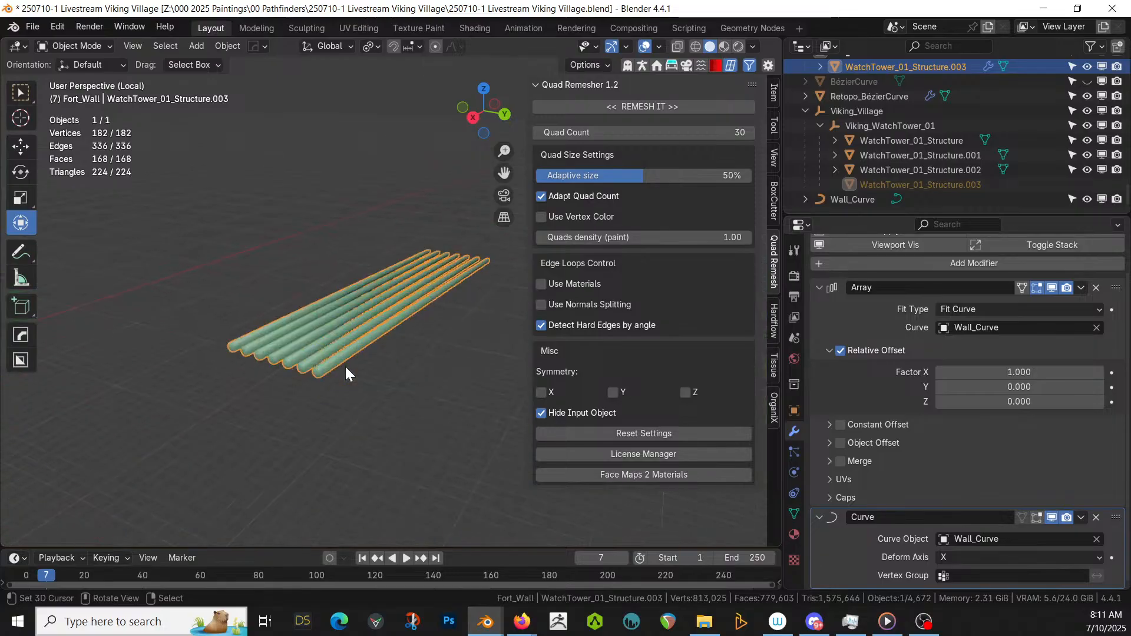
pyautogui.scroll(-8, 357, 366)
pyautogui.moveTo(358, 366); pyautogui.dragTo(337, 376, button='middle')
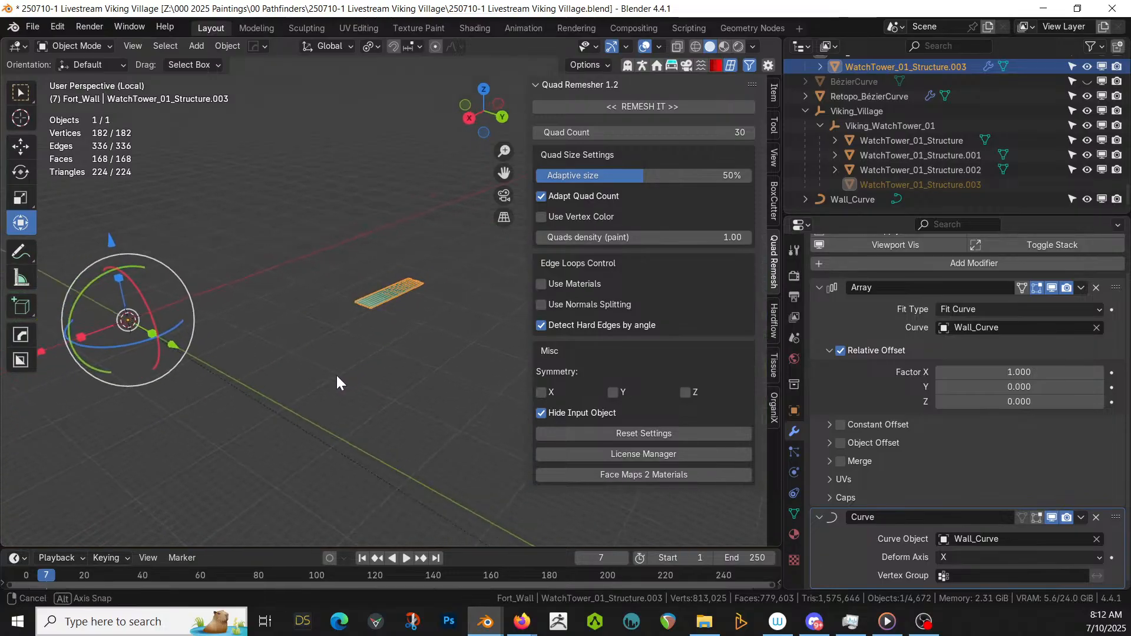
pyautogui.press('KP_Divide')
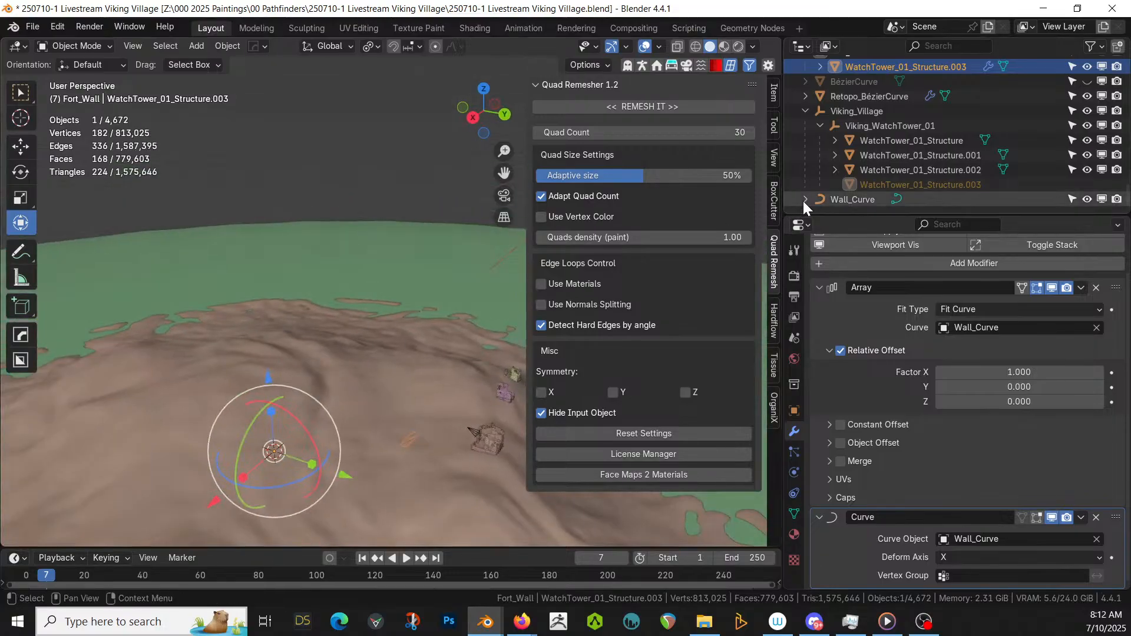
pyautogui.click(860, 201)
pyautogui.press('KP_Divide')
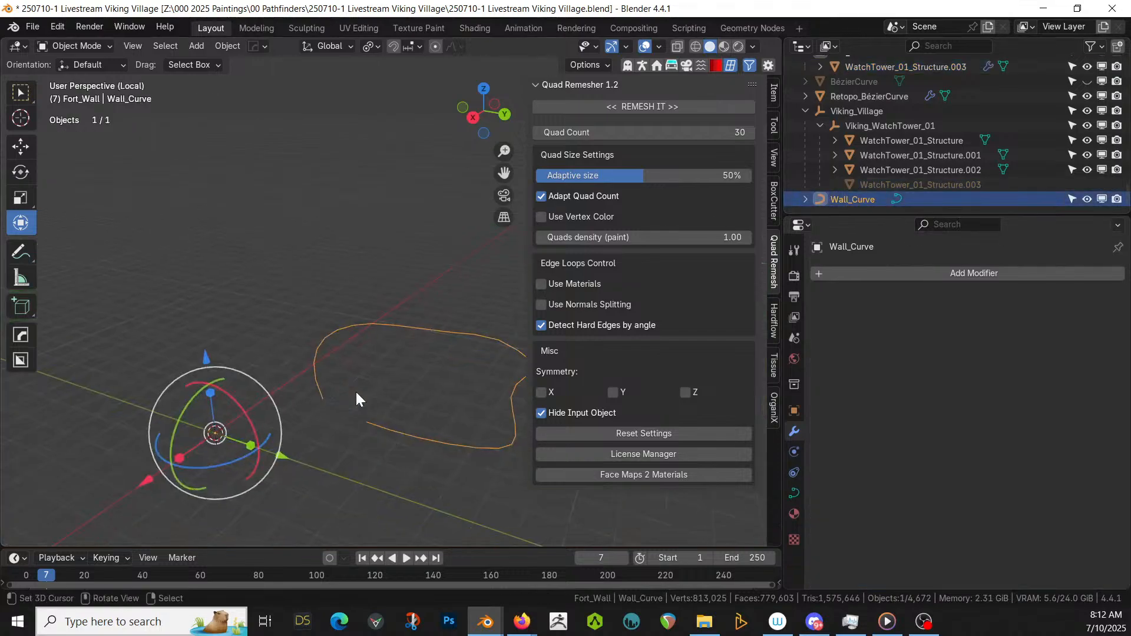
pyautogui.scroll(1, 355, 391)
pyautogui.scroll(-2, 357, 391)
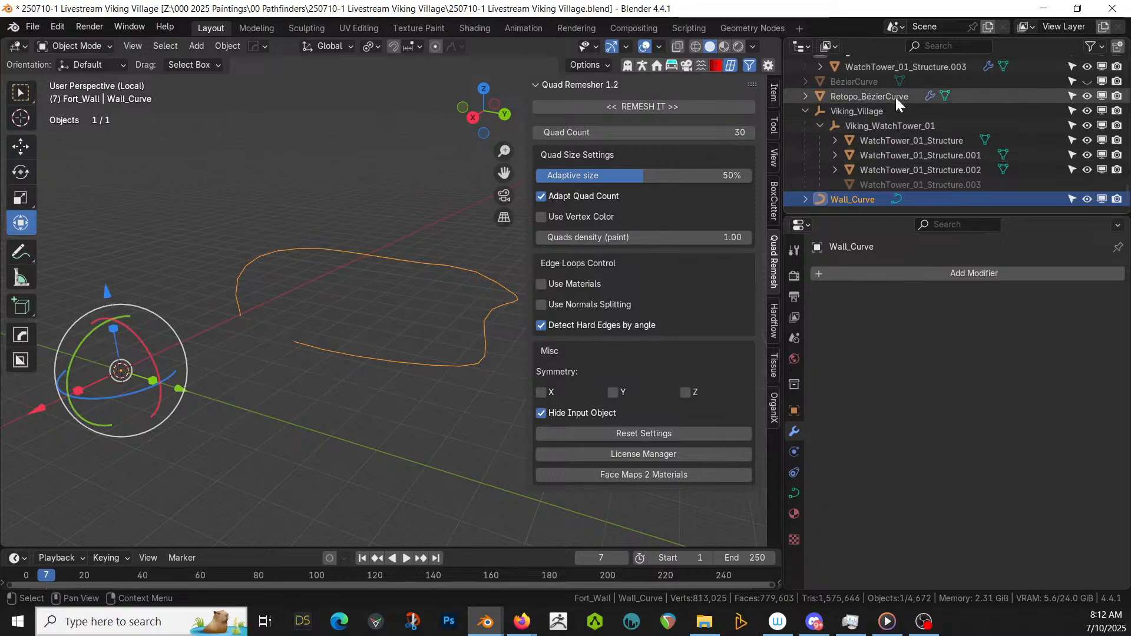
pyautogui.press('KP_Divide')
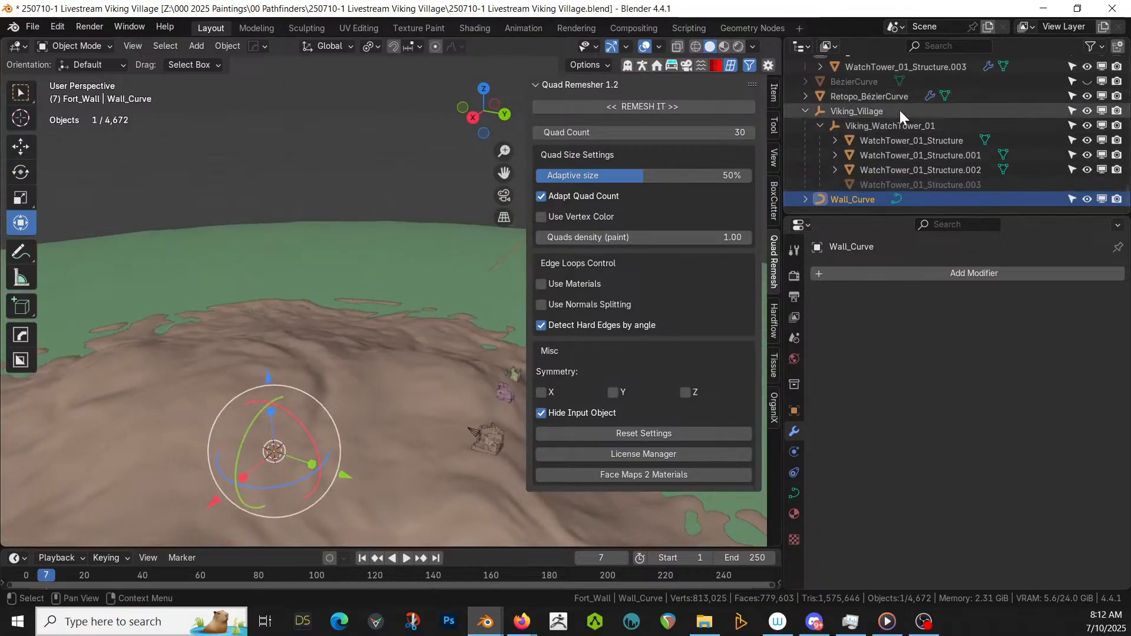
# - Isolate WatchTower_01_Structure.003 and Wall_Curve together in local view, and select only the curve
pyautogui.click(901, 68)
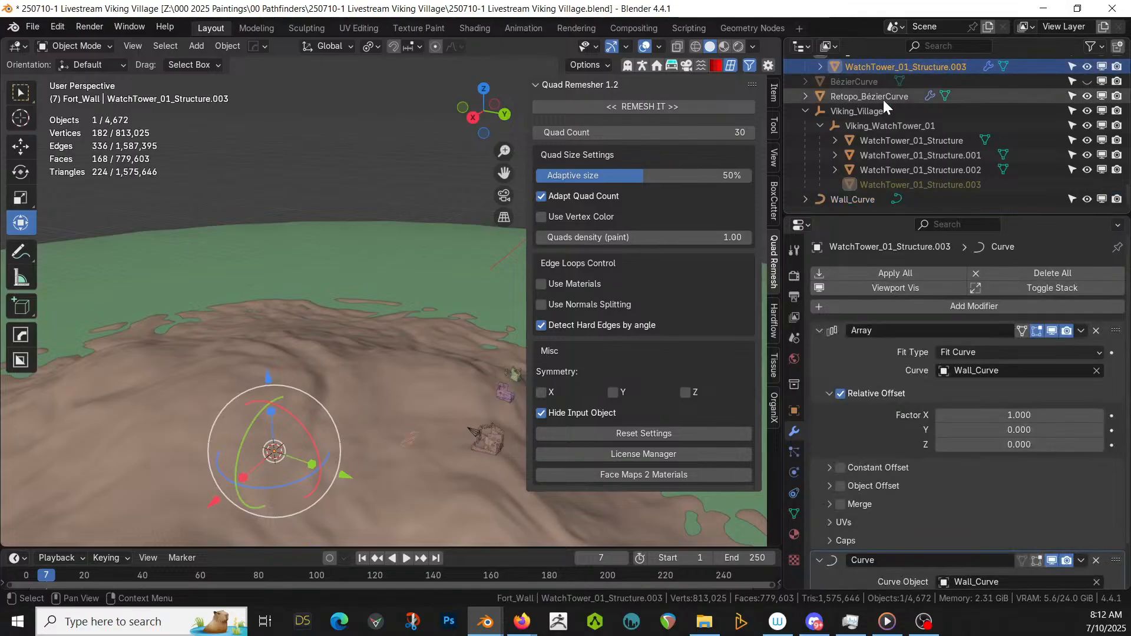
pyautogui.keyDown('ctrl'); pyautogui.click(859, 201); pyautogui.keyUp('ctrl')
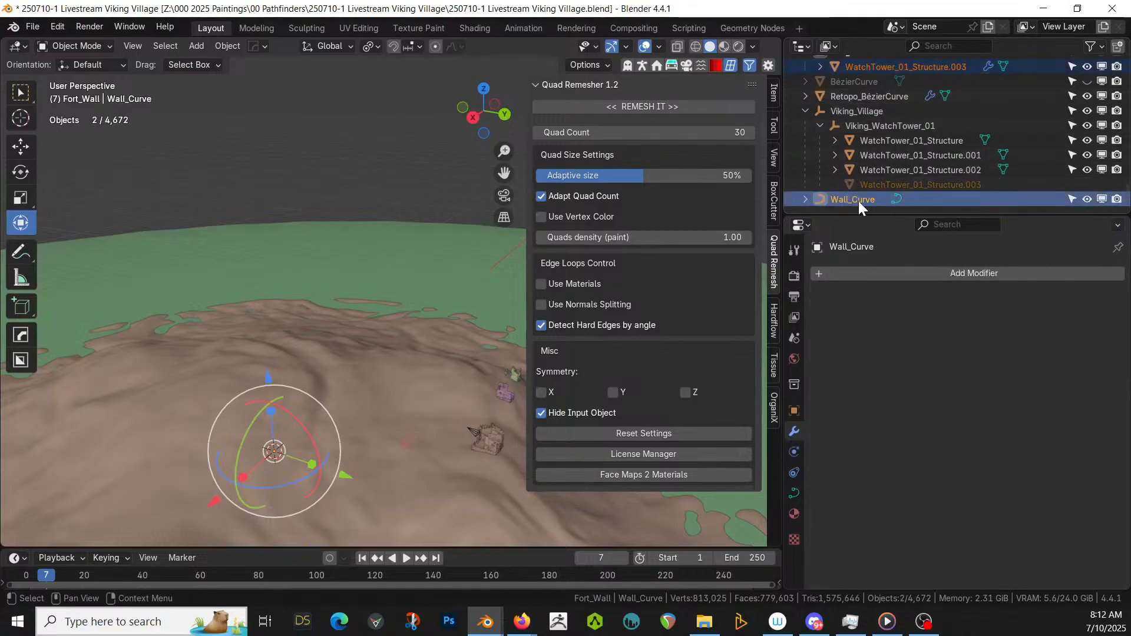
pyautogui.press('KP_Divide')
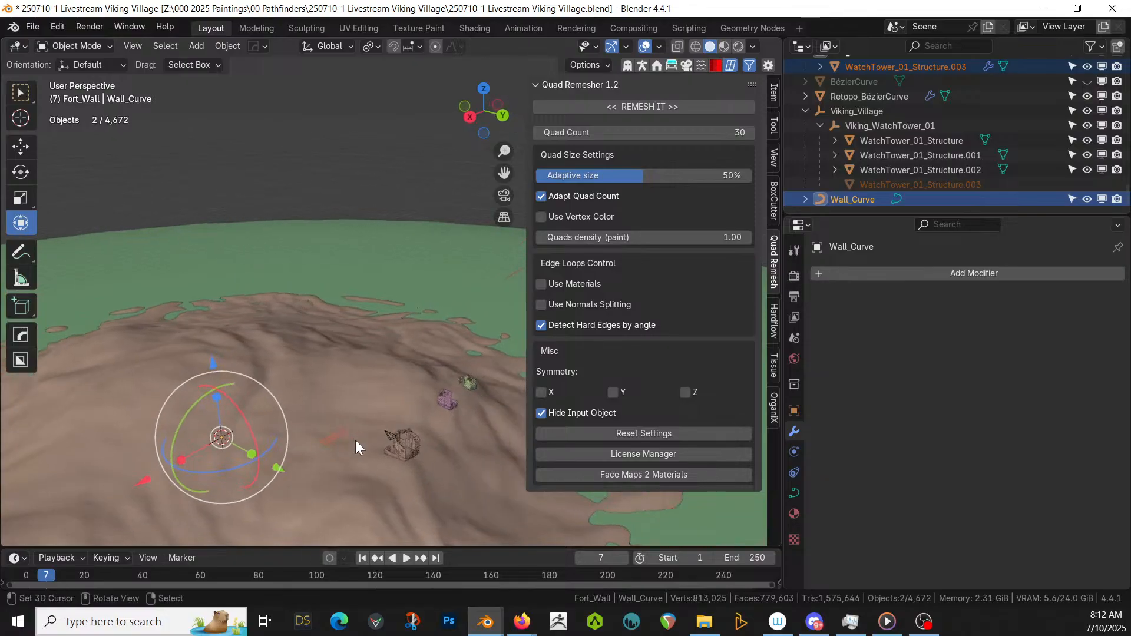
pyautogui.moveTo(345, 428); pyautogui.dragTo(366, 422, button='middle')
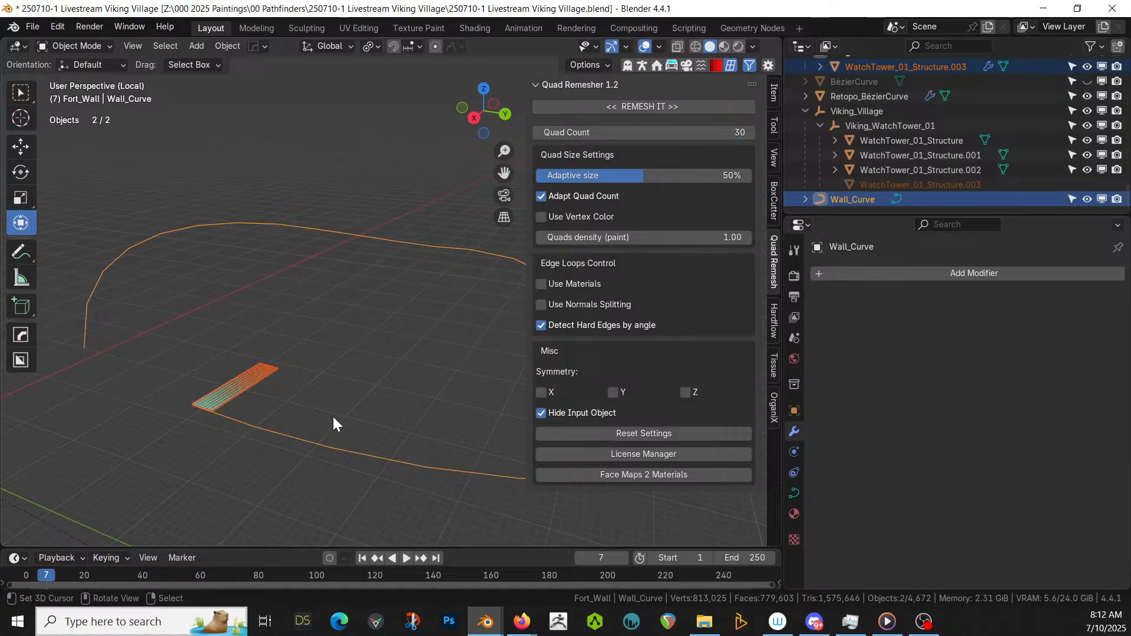
pyautogui.click(257, 426)
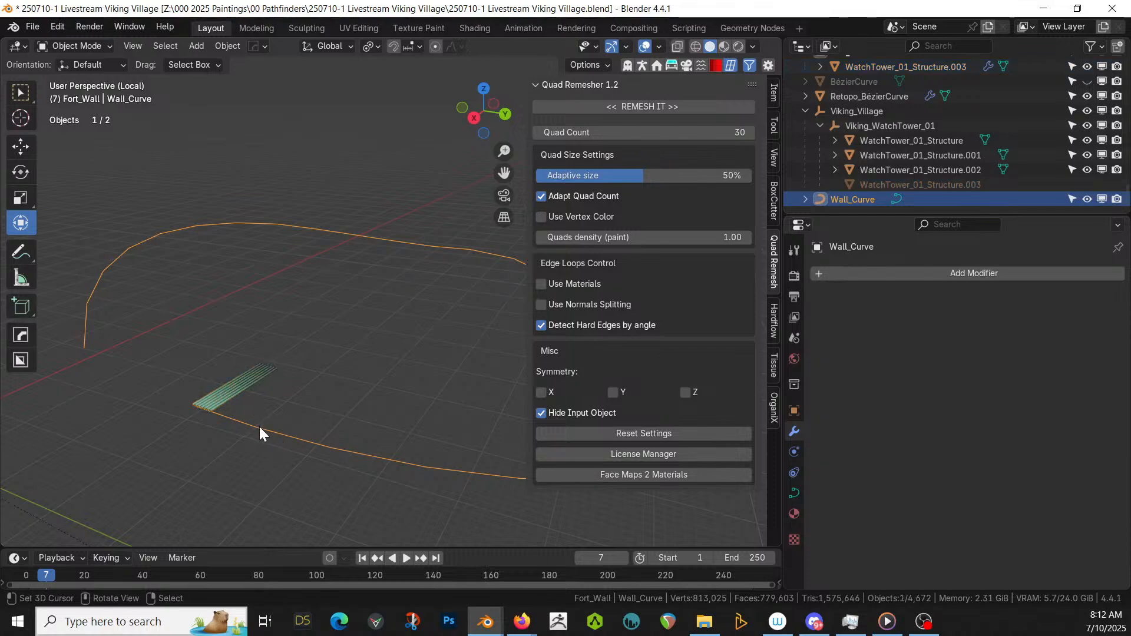
pyautogui.press('Tab')
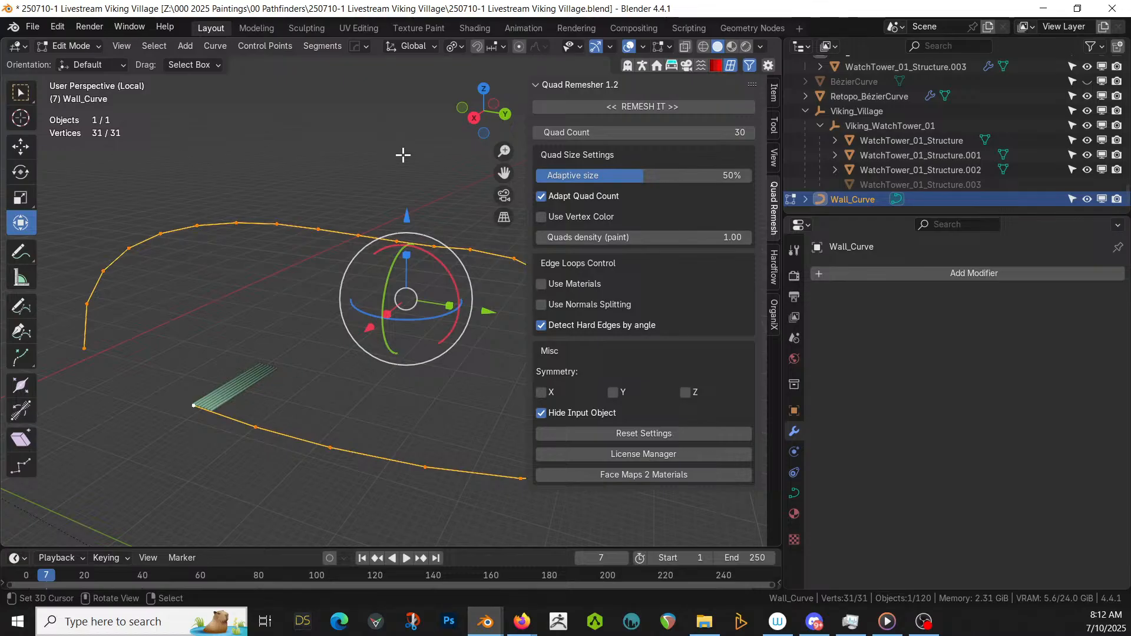
pyautogui.click(322, 46)
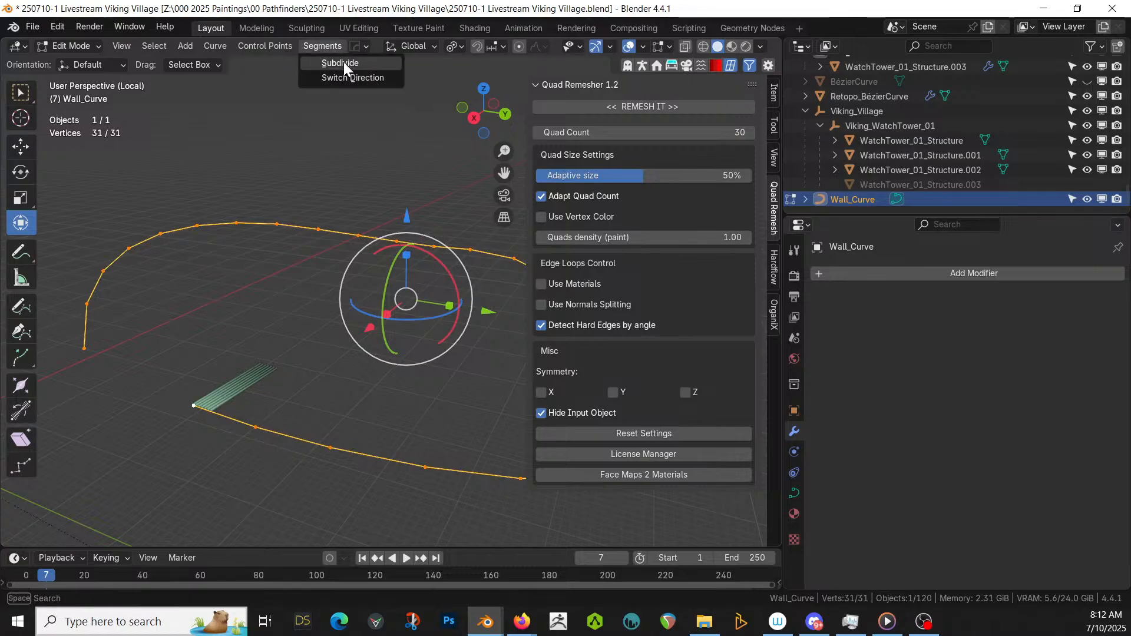
pyautogui.press('Tab')
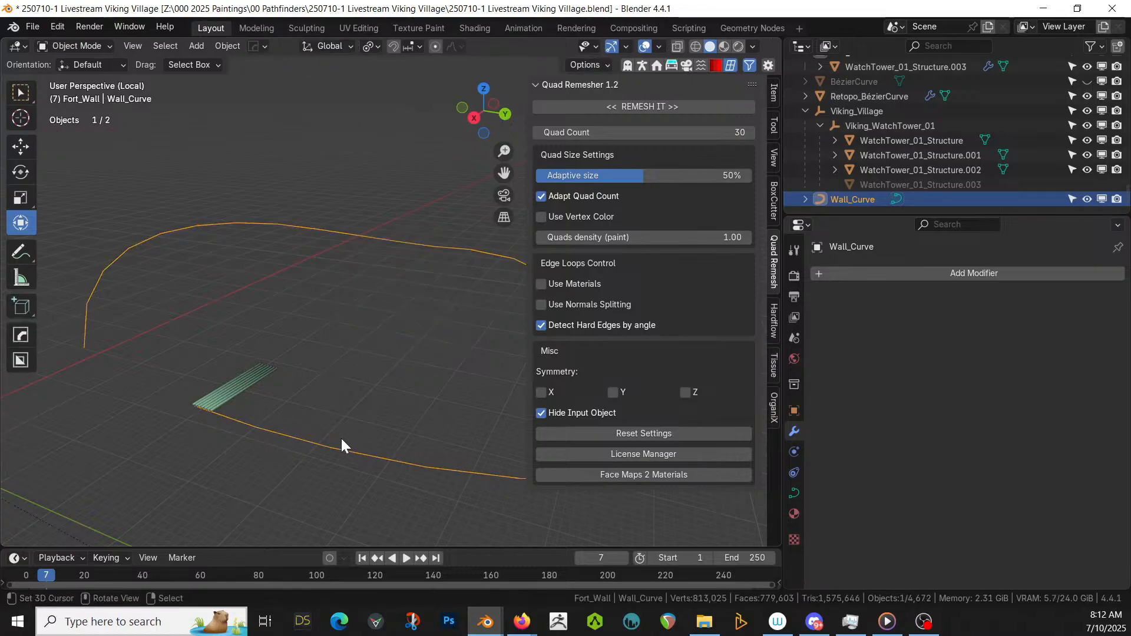
# - Convert Wall_Curve to a mesh
pyautogui.press('q')
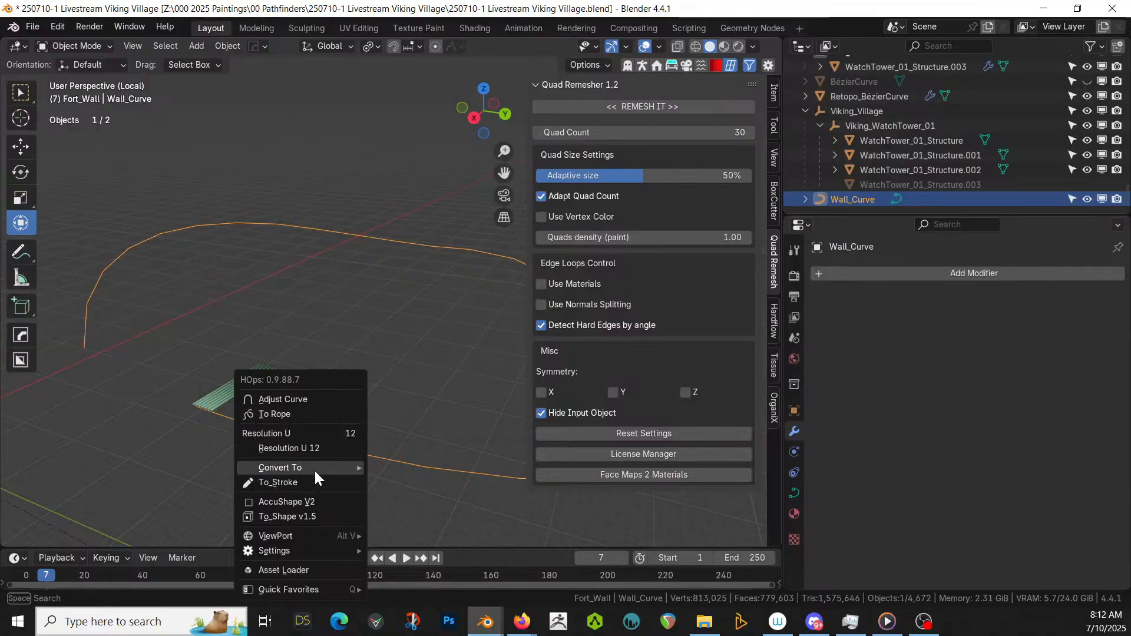
pyautogui.moveTo(314, 469)
pyautogui.click(427, 463)
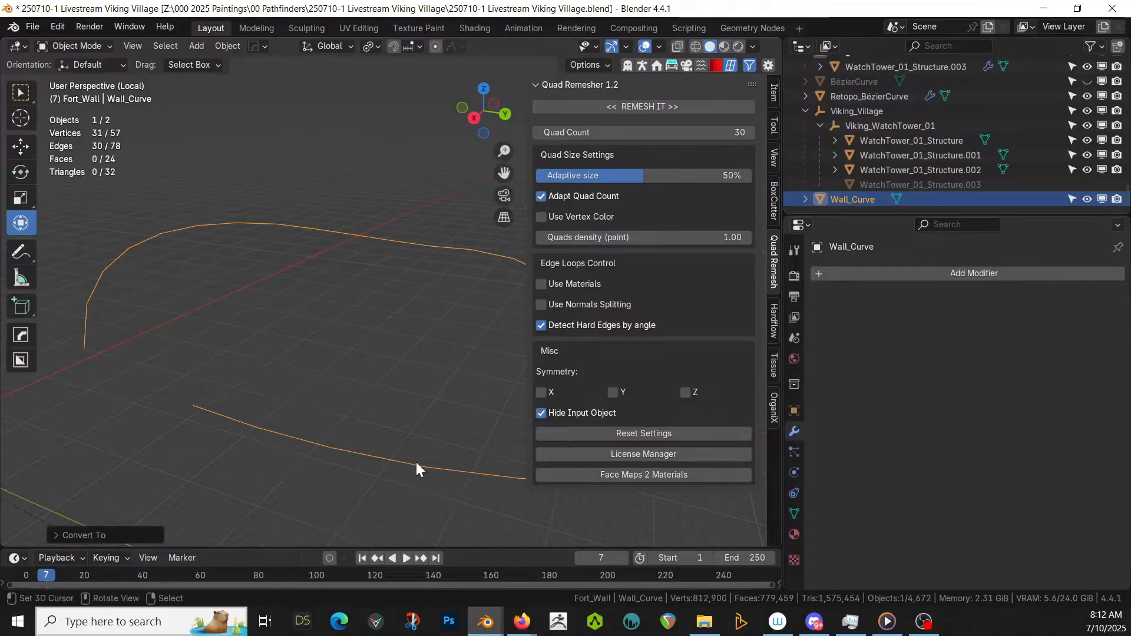
# - Select both isolated objects, merge all their vertices by distance in Edit Mode, and return to Object Mode
pyautogui.press('Tab')
pyautogui.rightClick(319, 445)
pyautogui.press('Tab')
pyautogui.press('a')
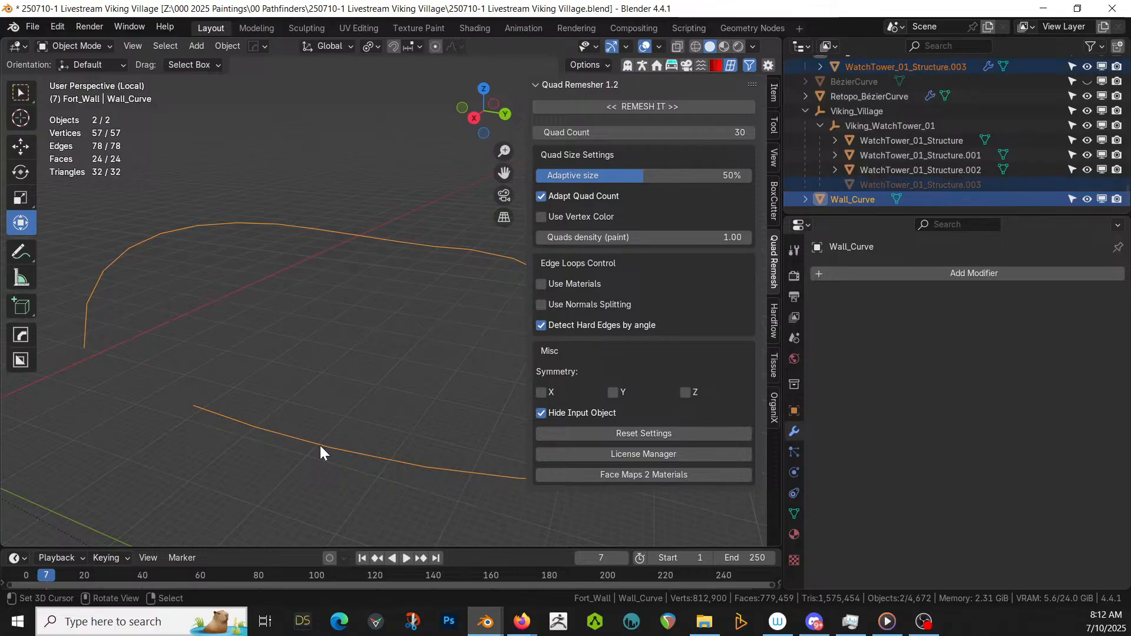
pyautogui.press('Tab')
pyautogui.press('m')
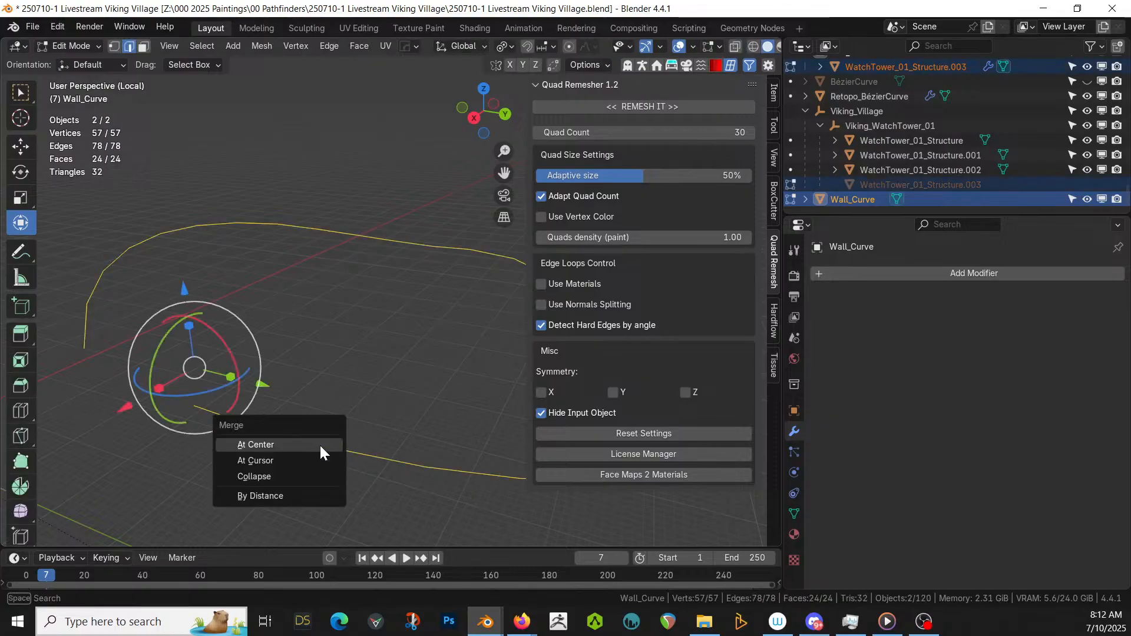
pyautogui.click(302, 492)
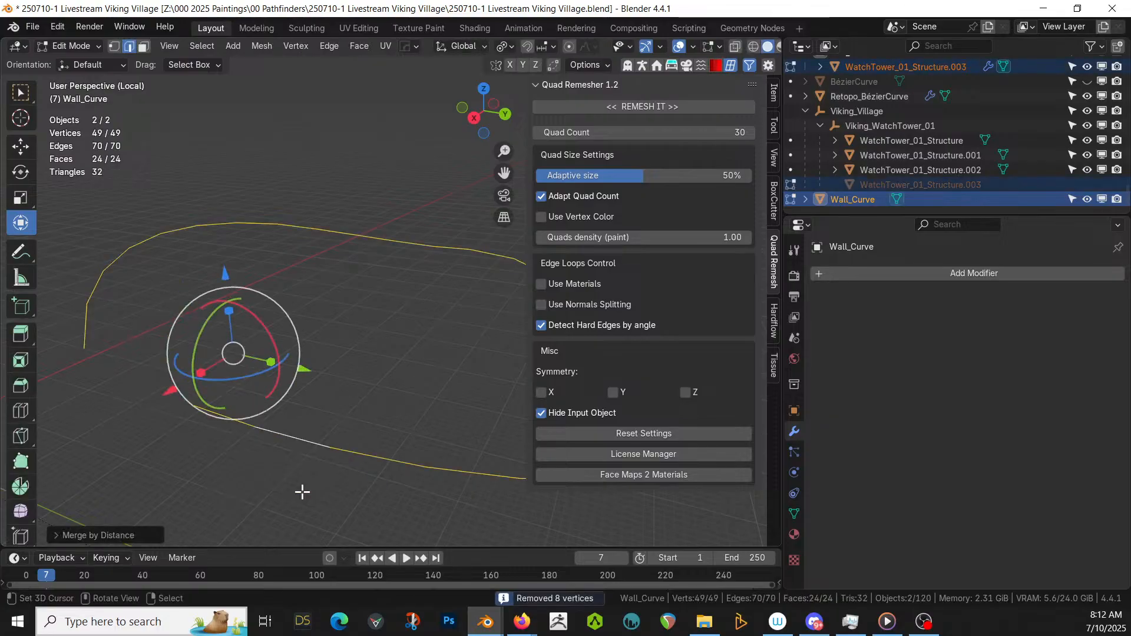
pyautogui.press('Tab')
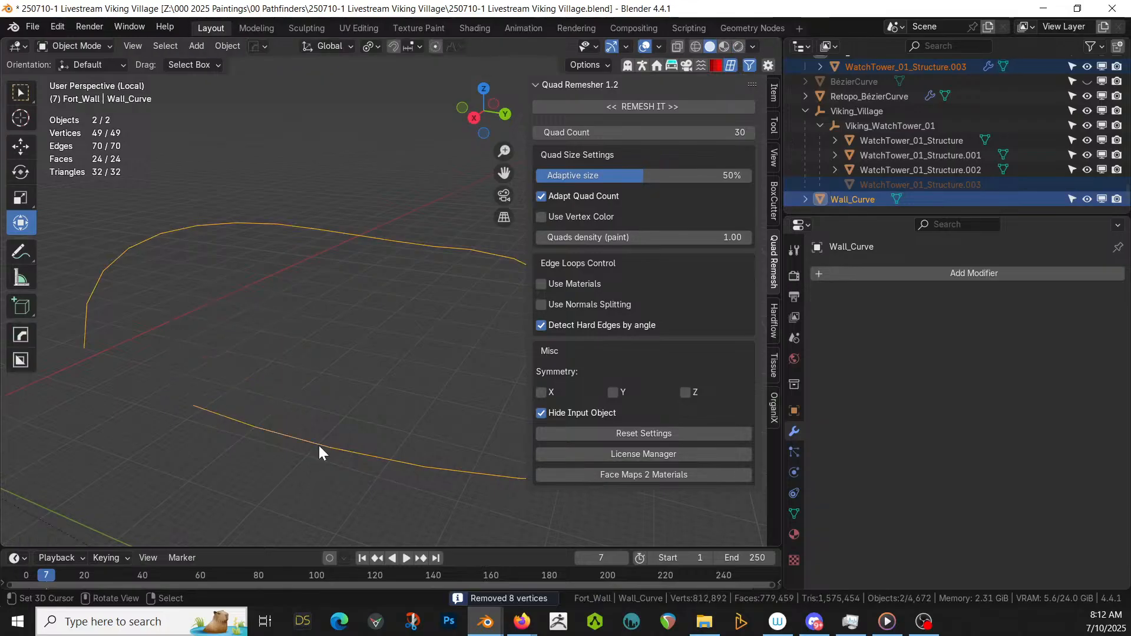
# - Select only the Wall_Curve mesh and convert it back to a curve object
pyautogui.rightClick(319, 445)
pyautogui.press('q')
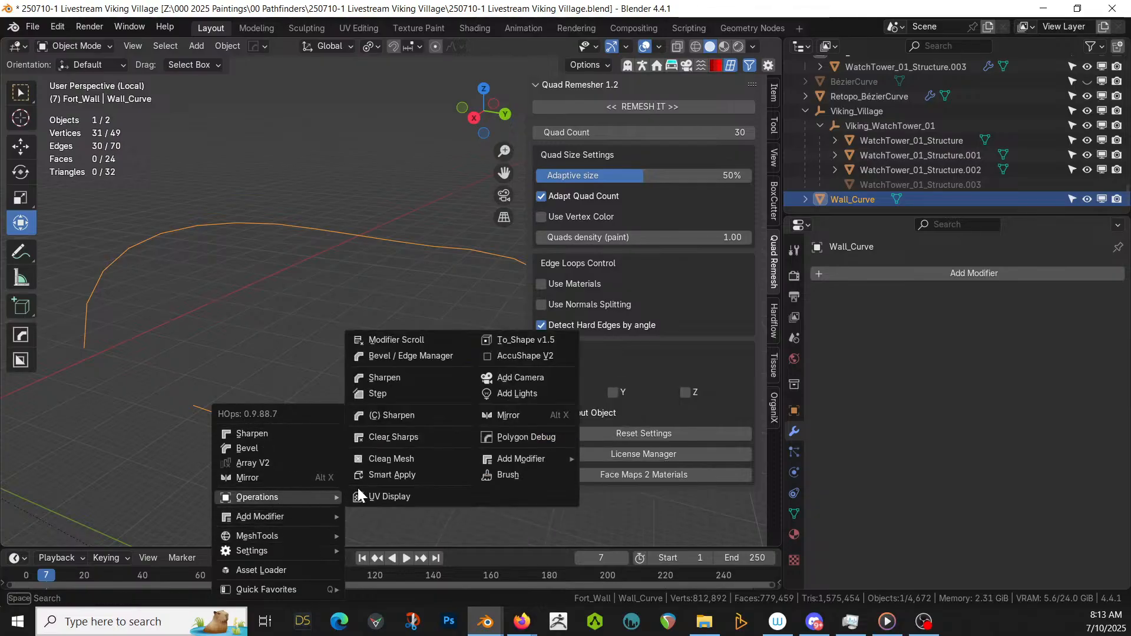
pyautogui.press('Escape')
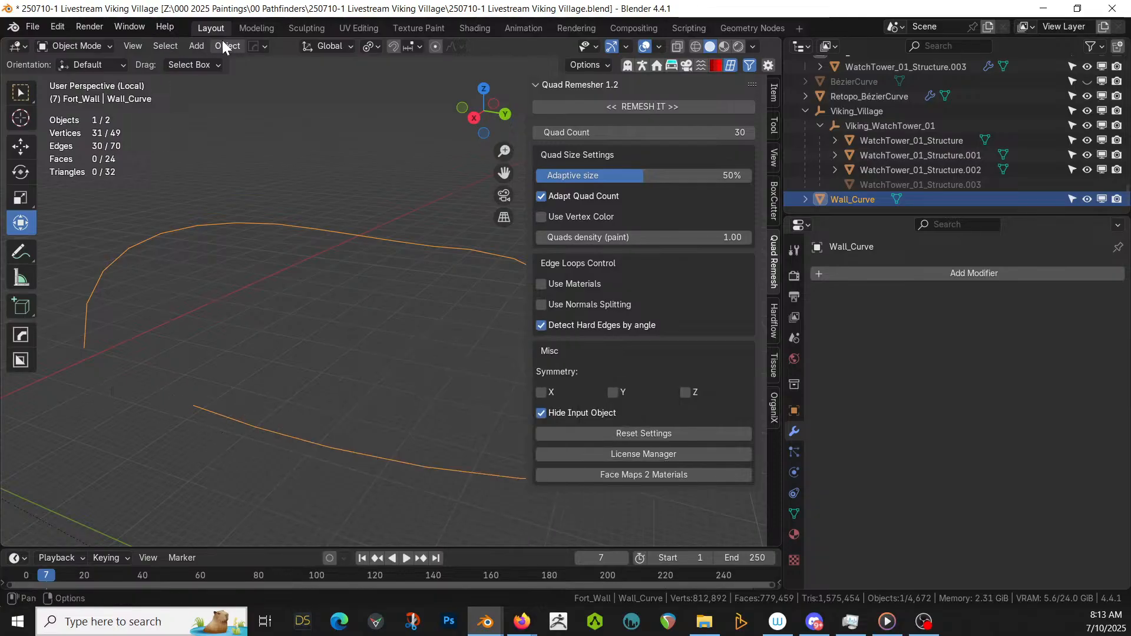
pyautogui.press('q')
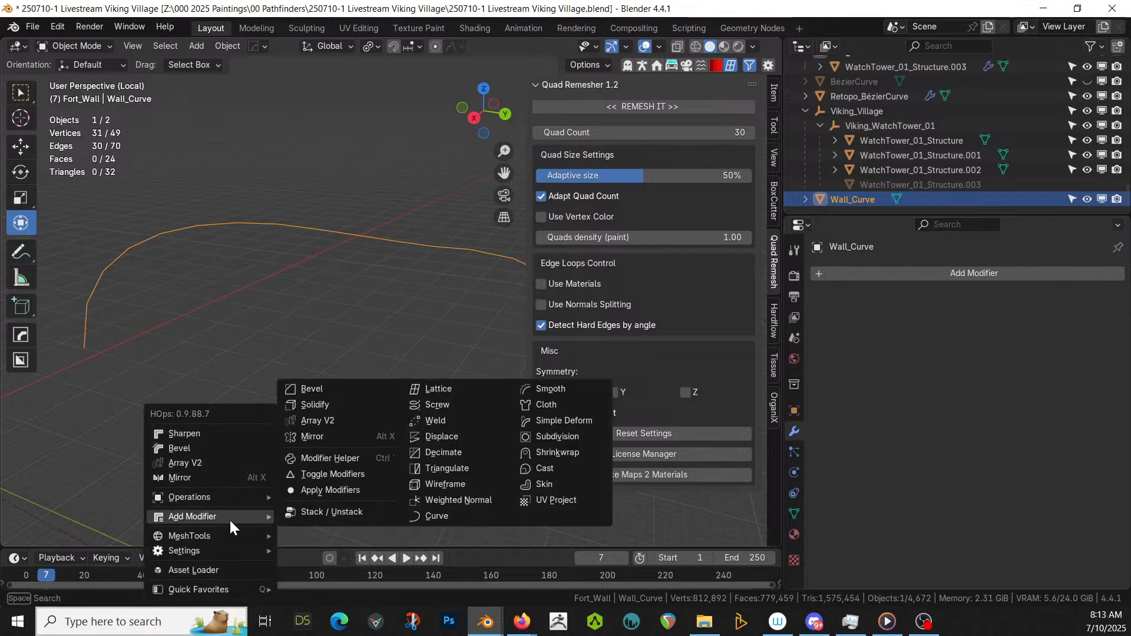
pyautogui.moveTo(245, 500)
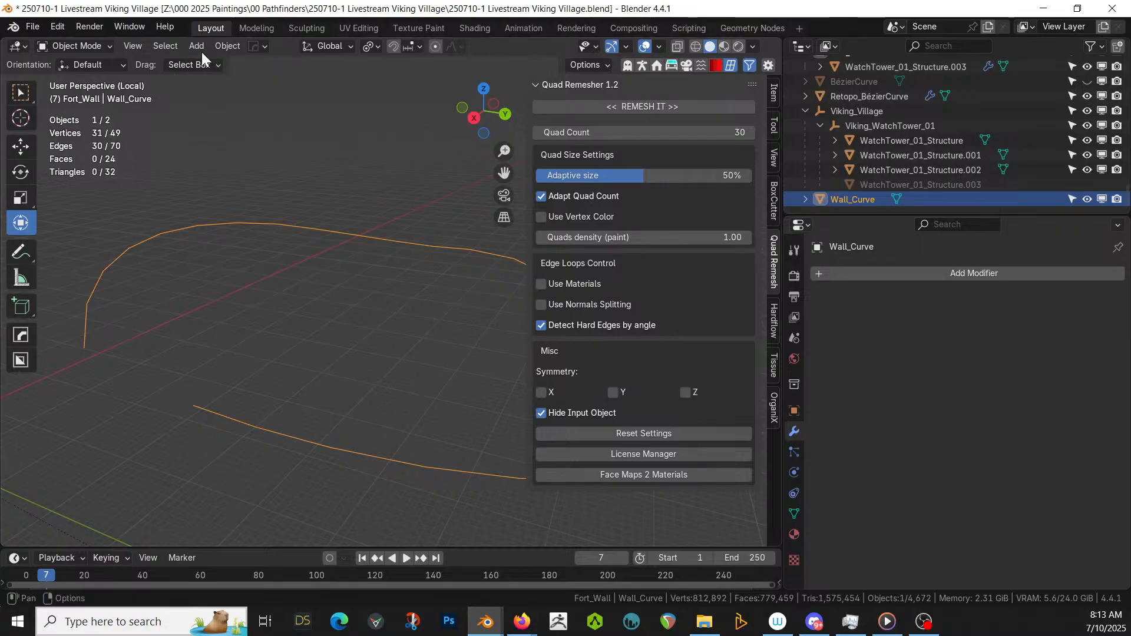
pyautogui.click(225, 45)
pyautogui.moveTo(291, 465)
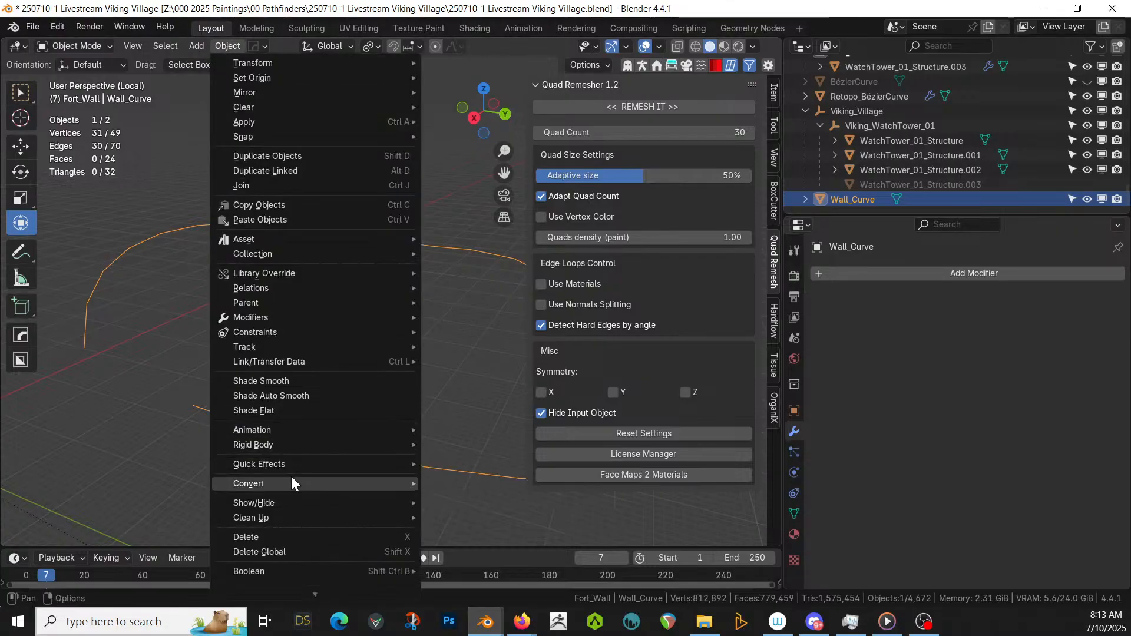
pyautogui.click(477, 500)
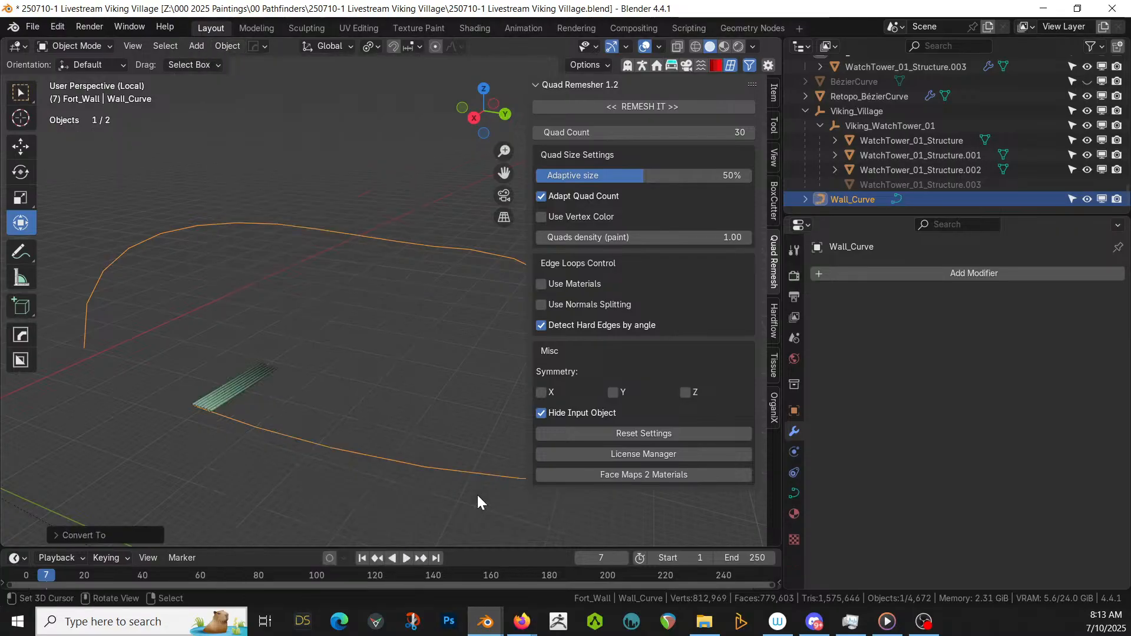
# - Delete all the existing vertices of Wall_Curve in Edit Mode, leaving the curve object empty
pyautogui.scroll(2, 353, 422)
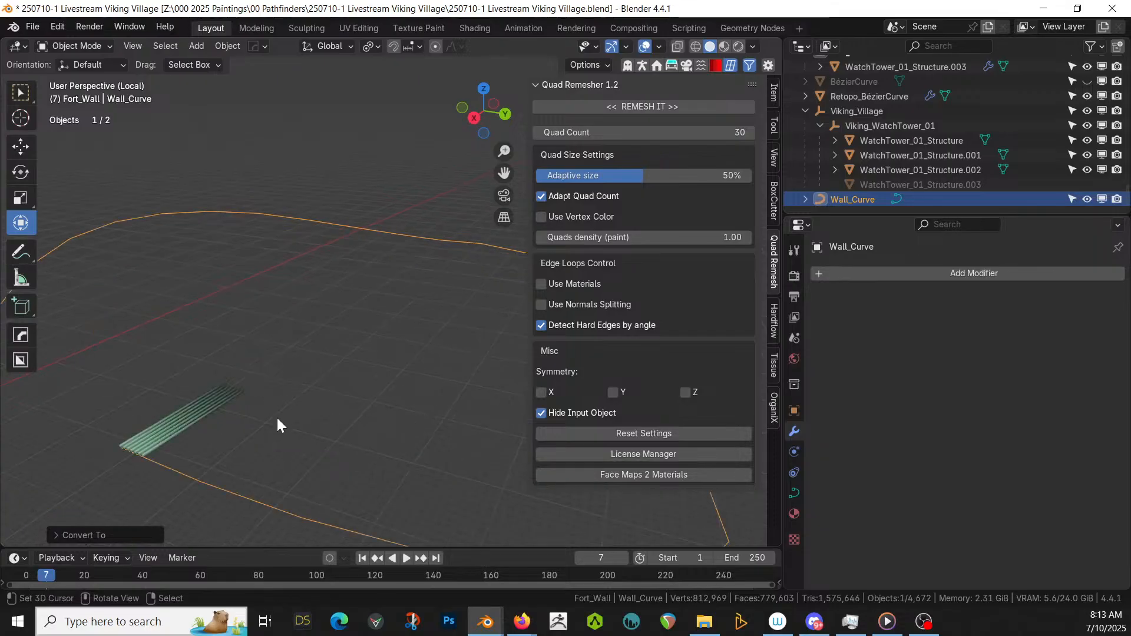
pyautogui.press('KP_7')
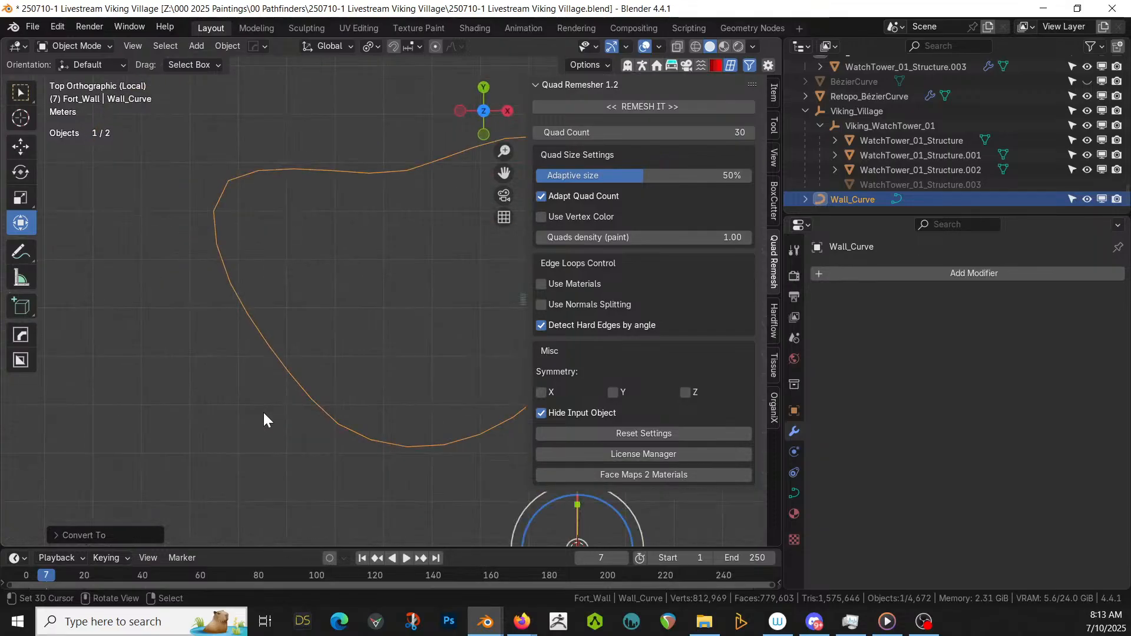
pyautogui.keyDown('shift'); pyautogui.moveTo(144, 381); pyautogui.dragTo(134, 404, button='middle'); pyautogui.keyUp('shift')
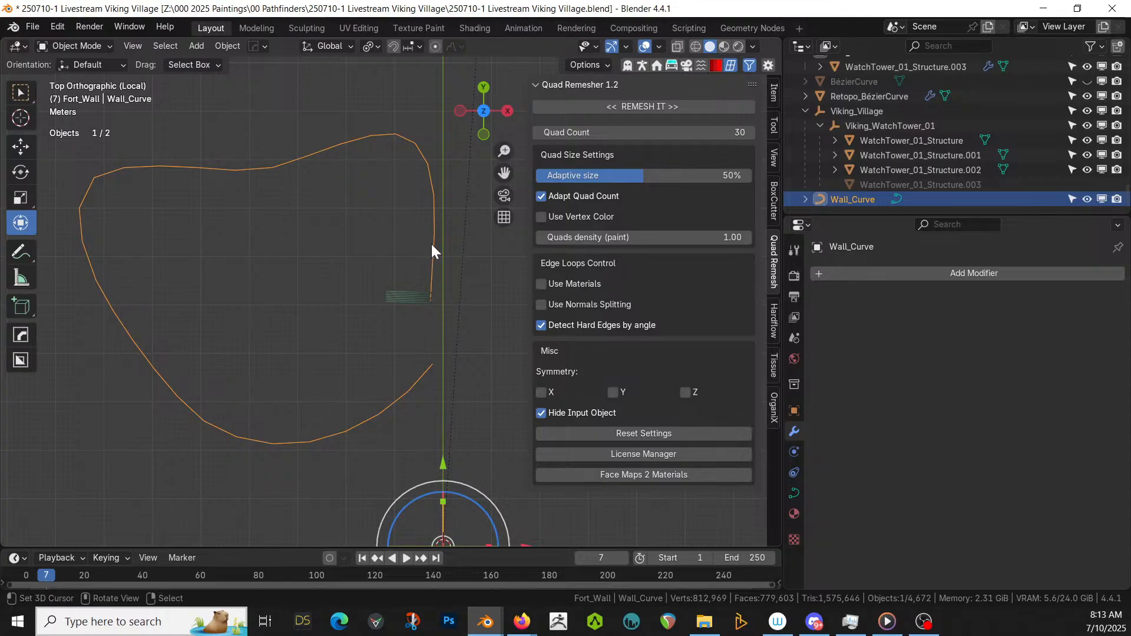
pyautogui.press('Tab')
pyautogui.press('x')
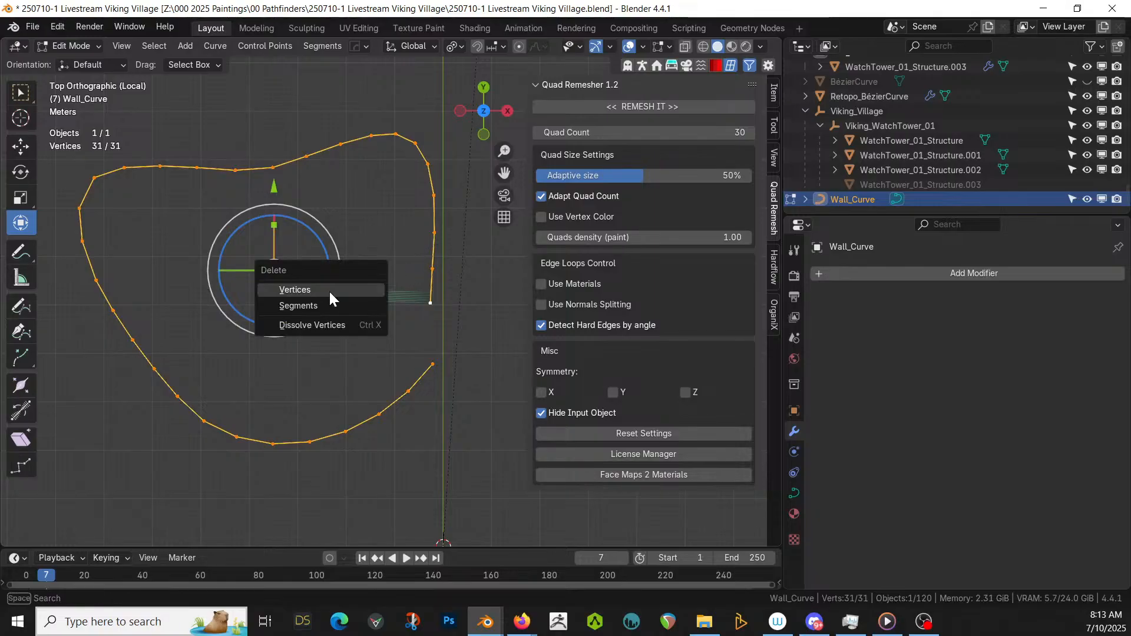
pyautogui.click(329, 290)
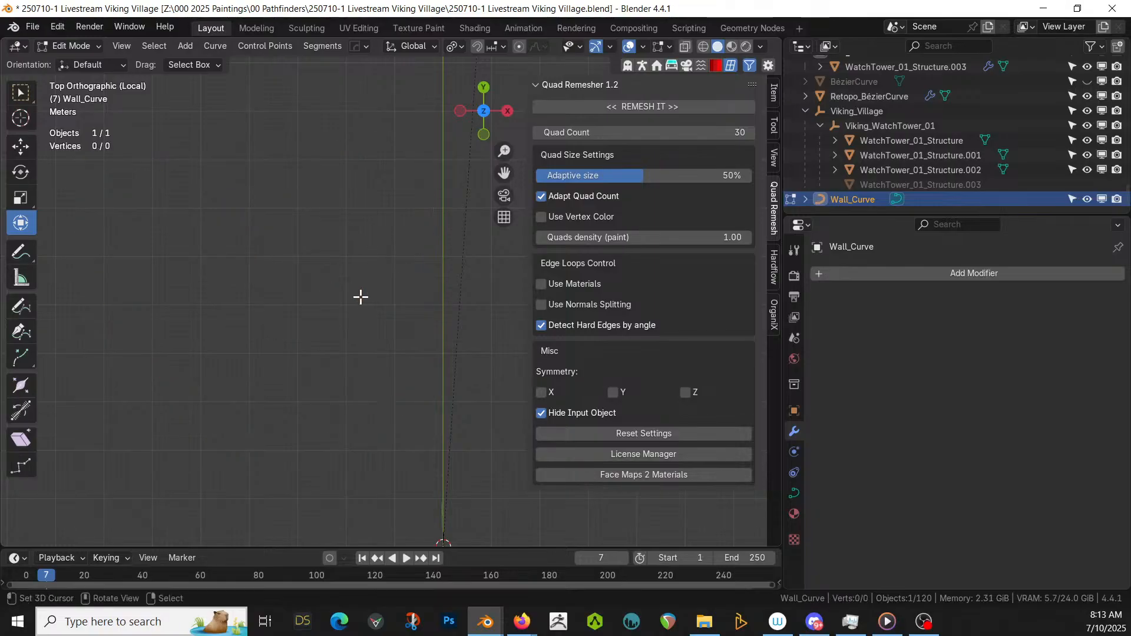
# - Leave local view and draw a freehand Bézier loop on the terrain surface around the three buildings in top view, and return to Object Mode
pyautogui.press('KP_Divide')
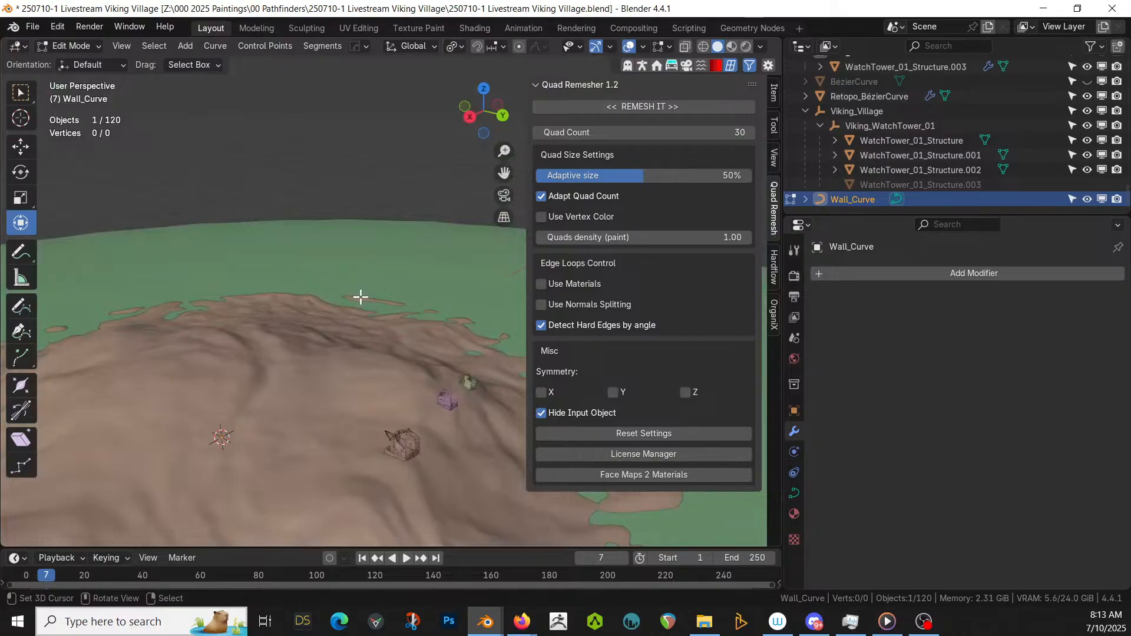
pyautogui.press('KP_7')
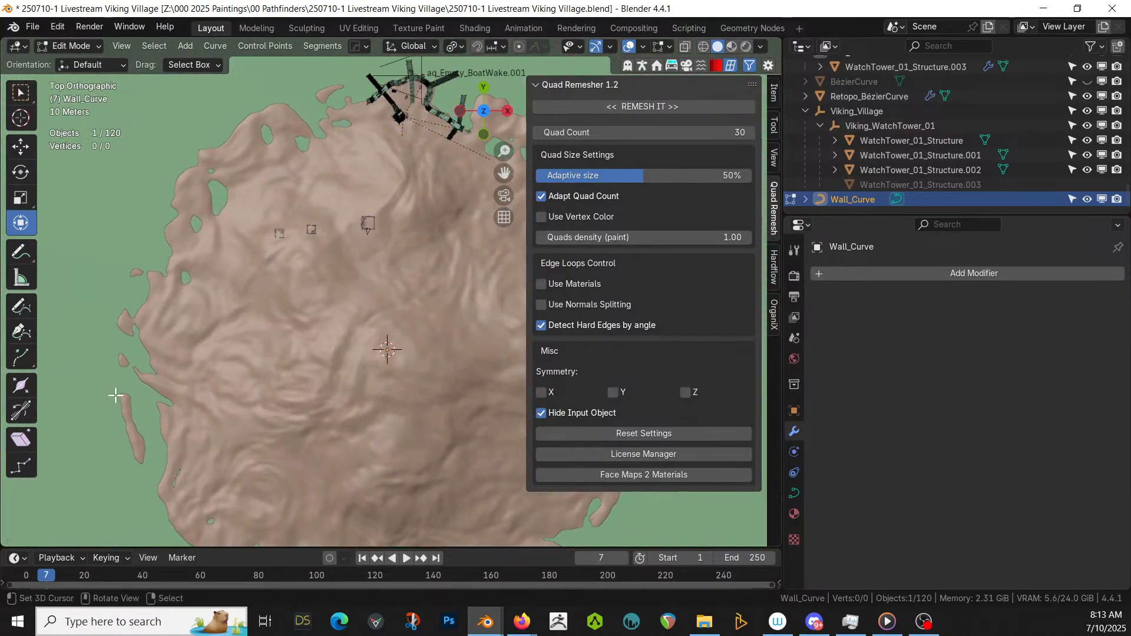
pyautogui.scroll(2, 194, 375)
pyautogui.keyDown('shift'); pyautogui.moveTo(299, 358); pyautogui.dragTo(311, 409, button='middle'); pyautogui.keyUp('shift')
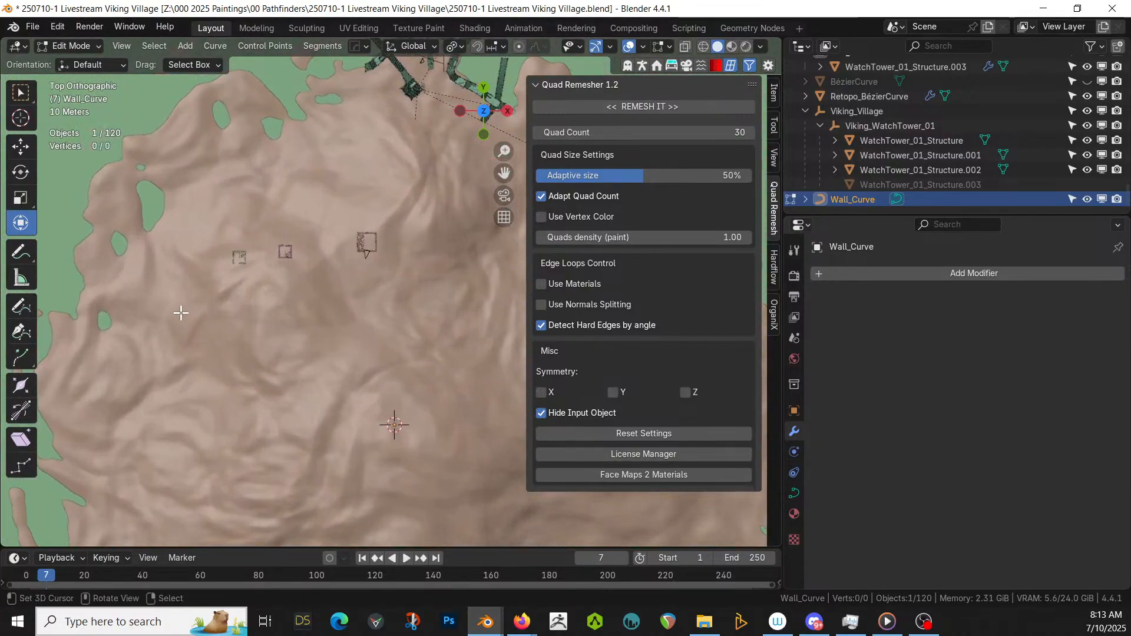
pyautogui.click(24, 303)
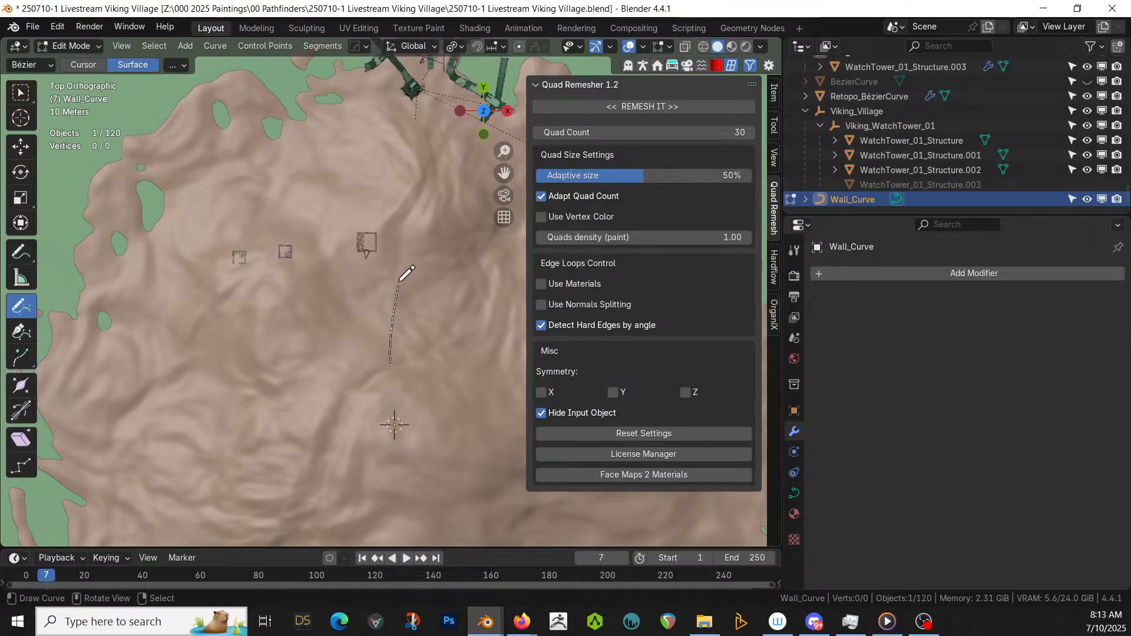
pyautogui.moveTo(400, 281)
pyautogui.mouseDown()
pyautogui.moveTo(368, 213)
pyautogui.moveTo(233, 231)
pyautogui.mouseUp()
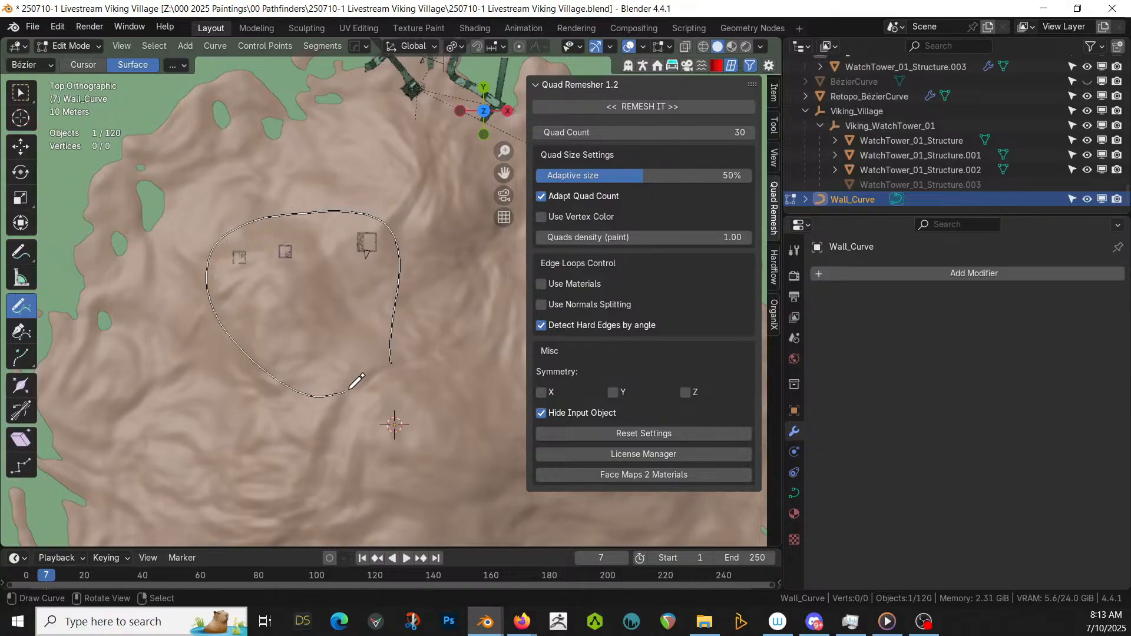
pyautogui.moveTo(357, 382); pyautogui.dragTo(364, 372)
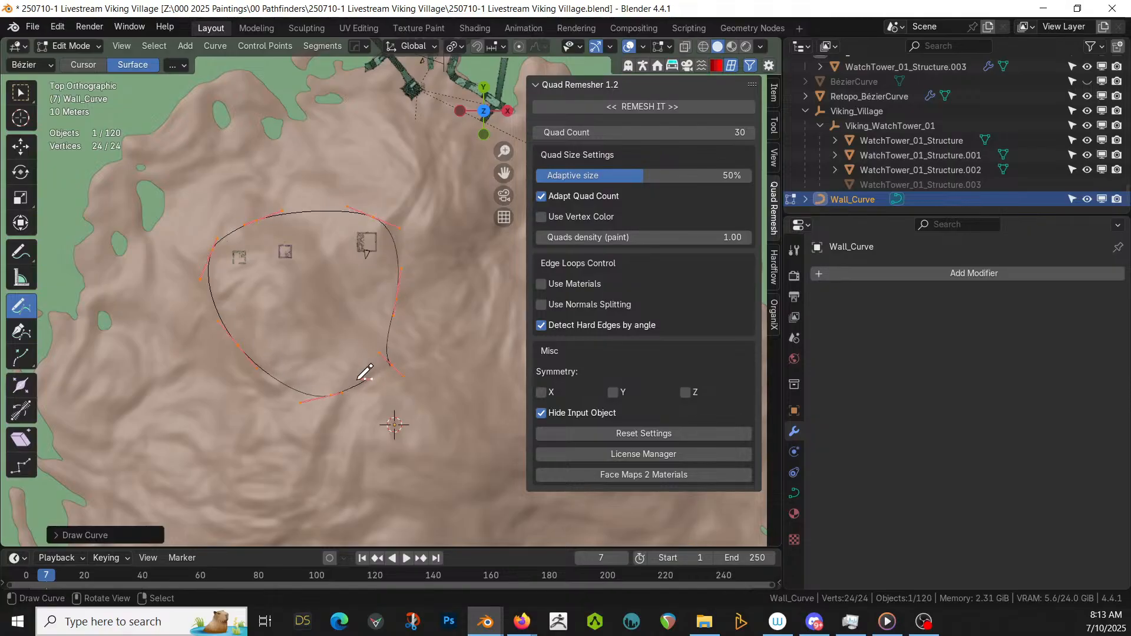
pyautogui.press('Tab')
# - Select the arrayed logs WatchTower_01_Structure.003 and switch their Array modifier's fit type to Fixed Count
pyautogui.moveTo(365, 372); pyautogui.dragTo(295, 269, button='middle')
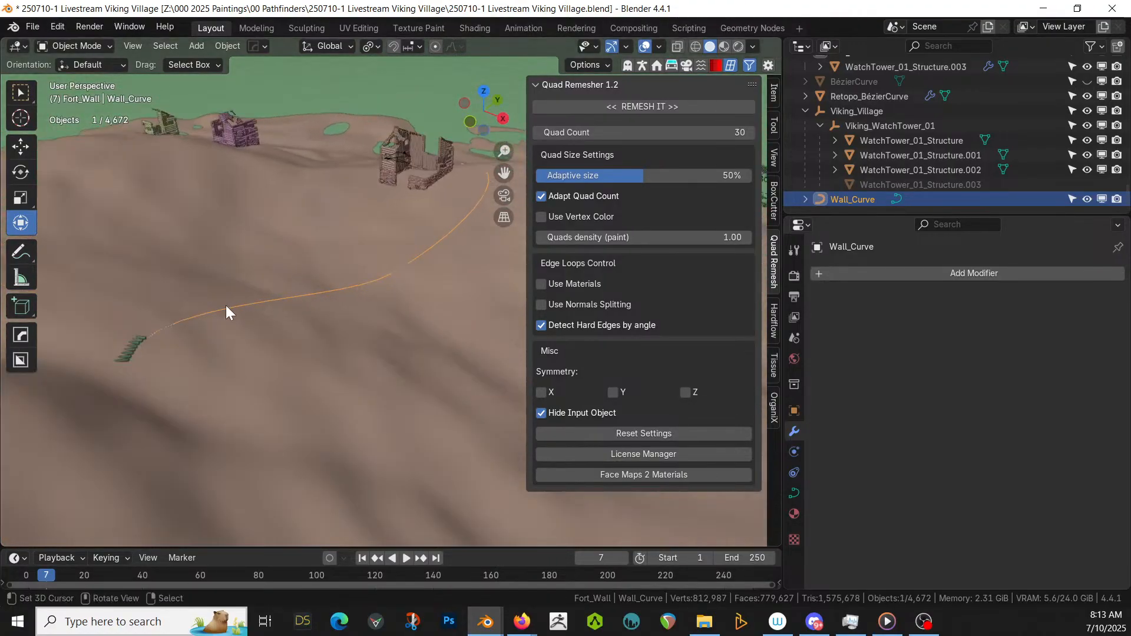
pyautogui.click(138, 345)
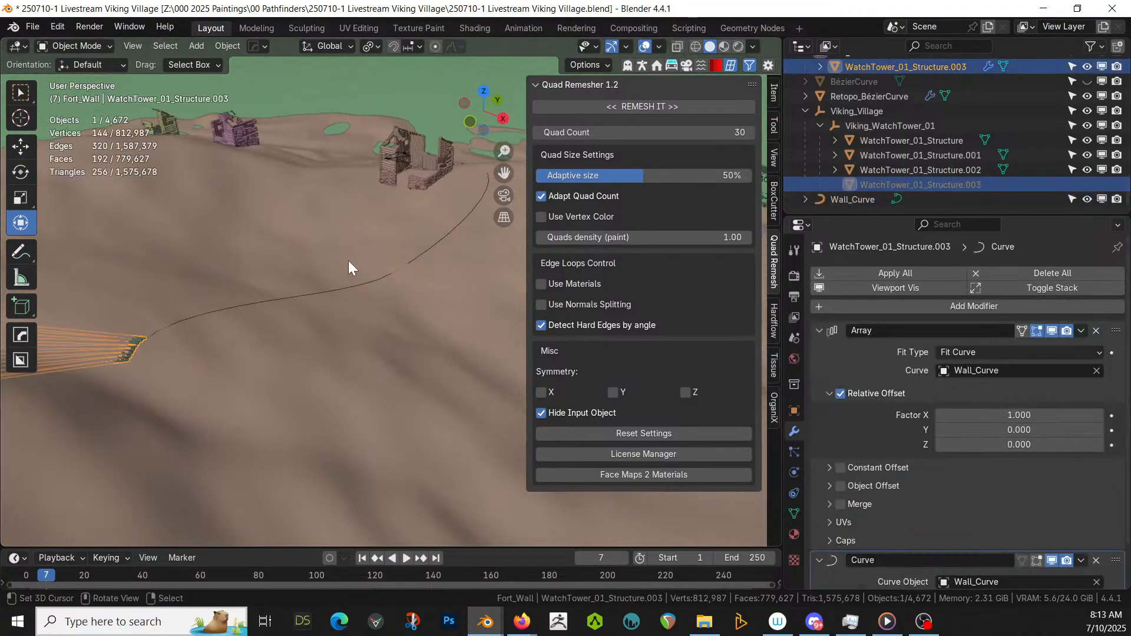
pyautogui.scroll(-4, 344, 263)
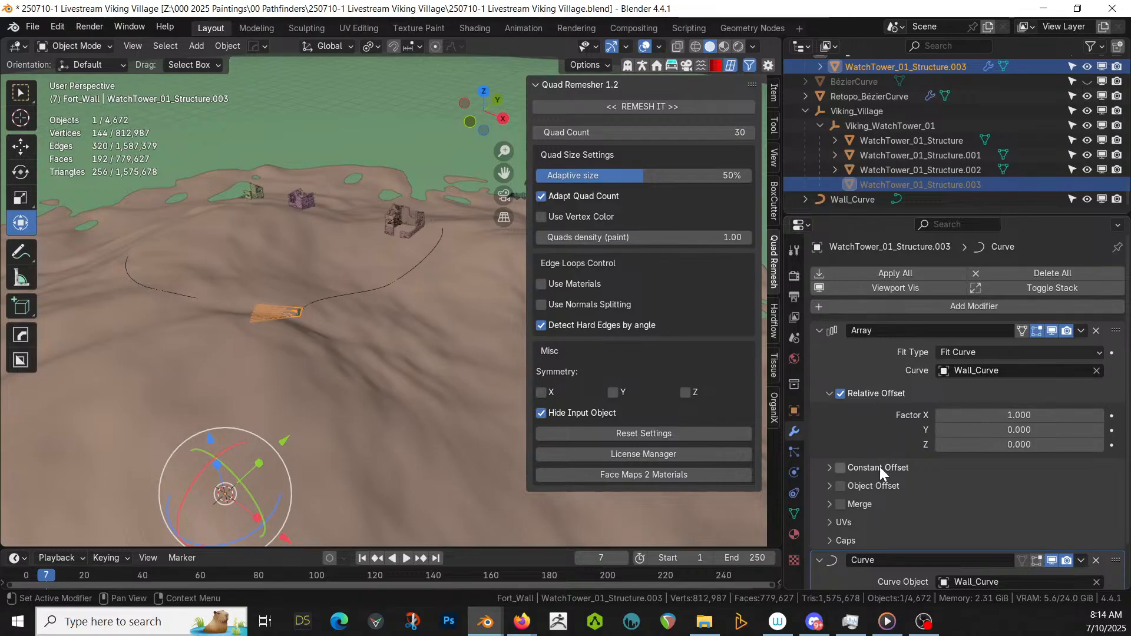
pyautogui.click(991, 354)
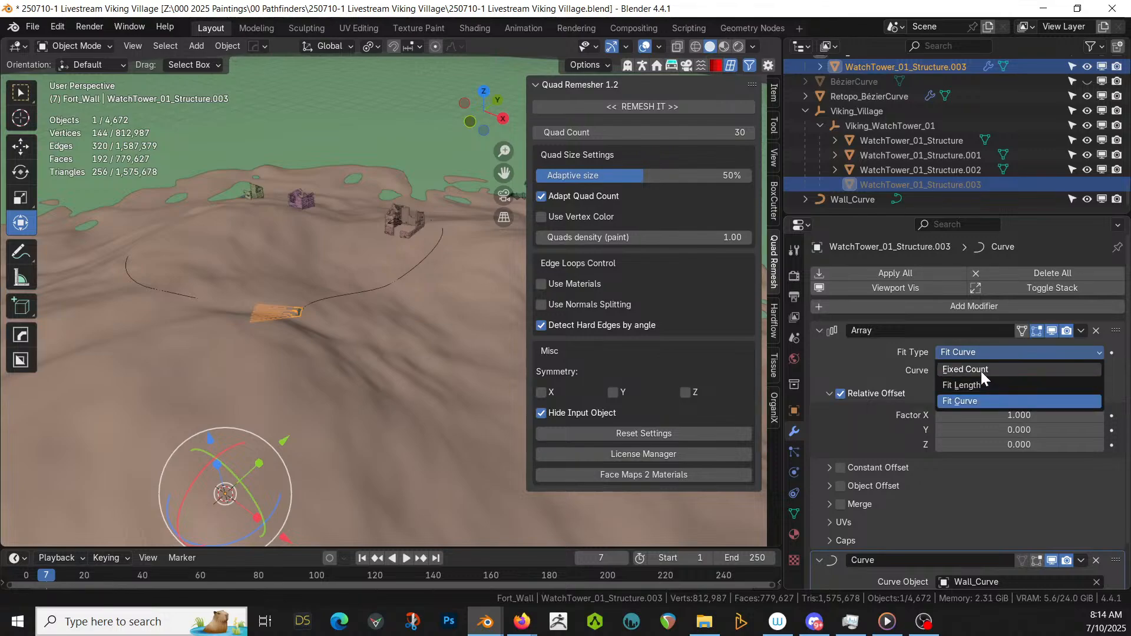
pyautogui.click(980, 371)
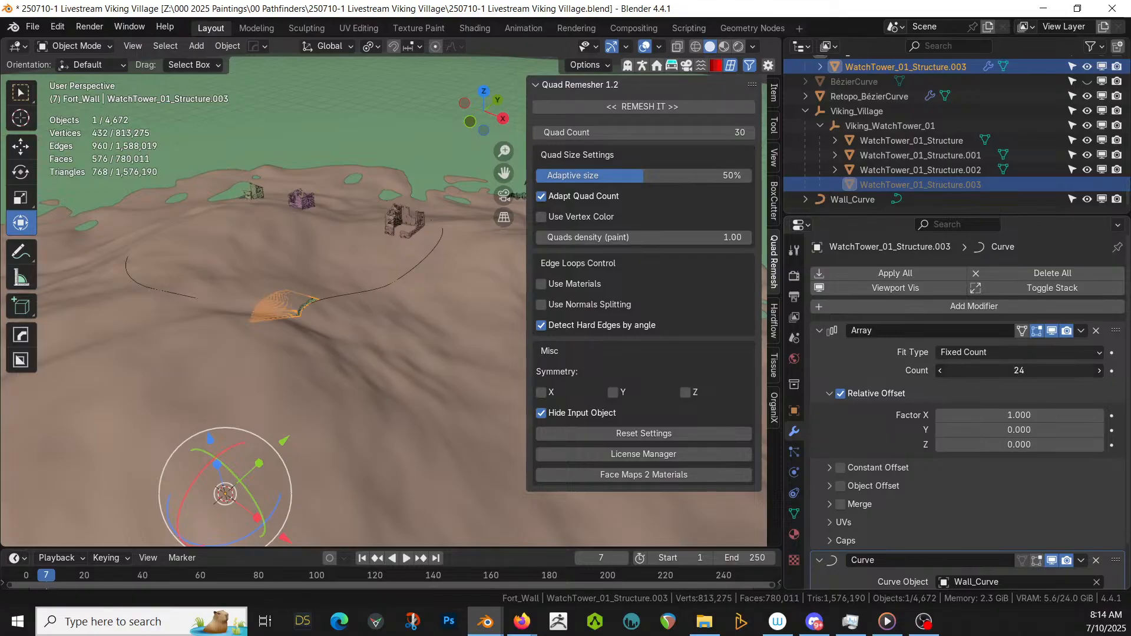
# - Try 800 copies in the Array modifier and settle on a count of 700
pyautogui.moveTo(1019, 371); pyautogui.dragTo(1054, 370)
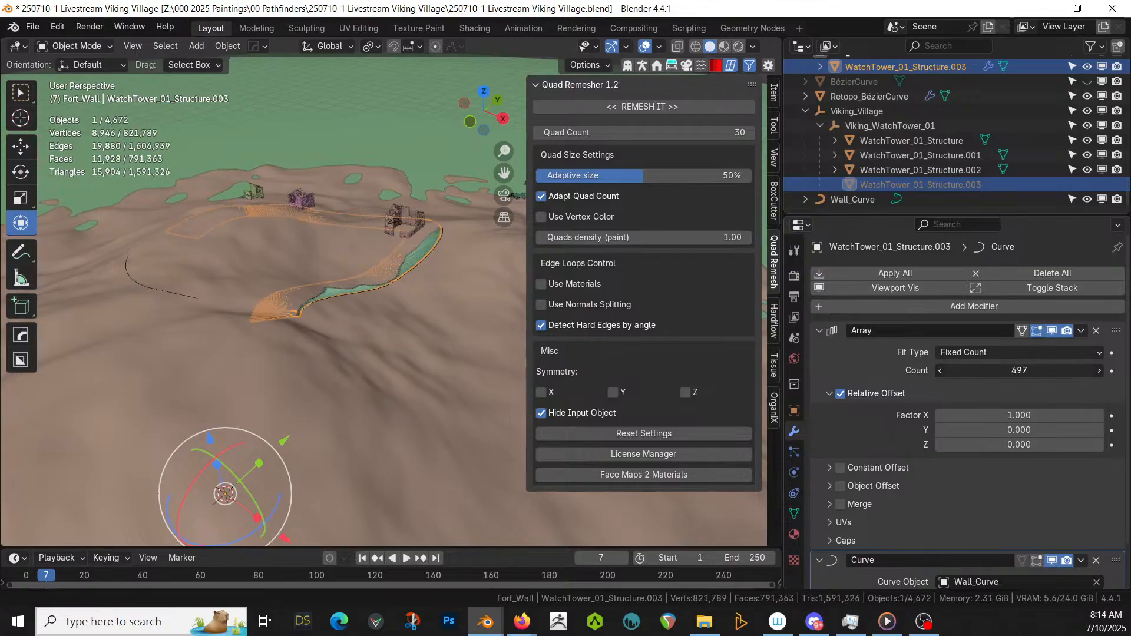
pyautogui.click(1019, 371)
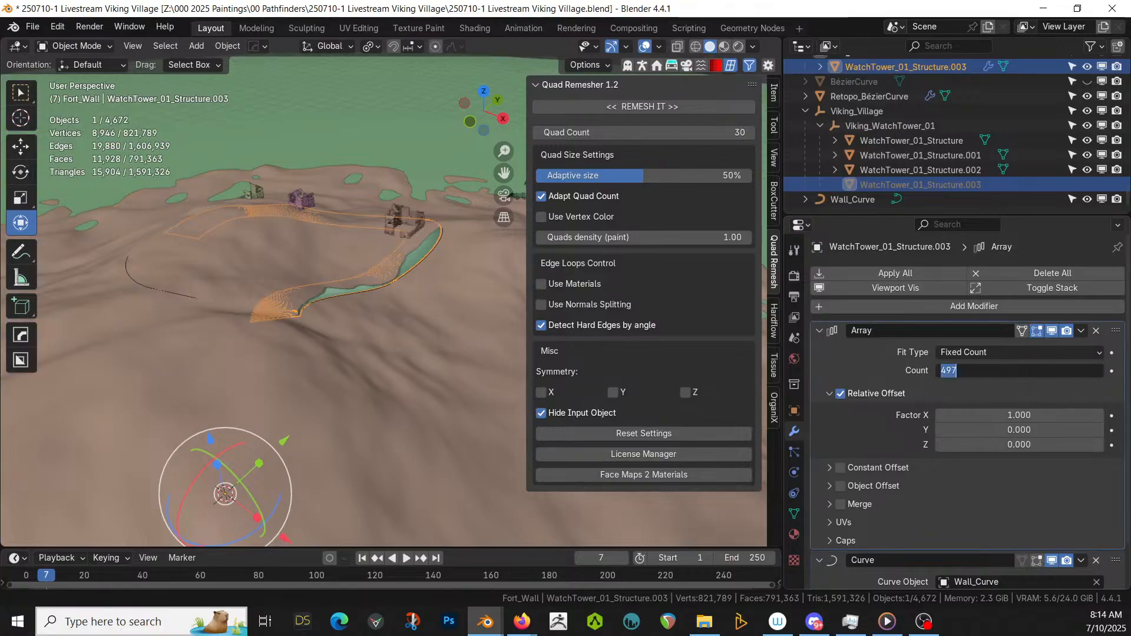
pyautogui.write('800')
pyautogui.press('Return')
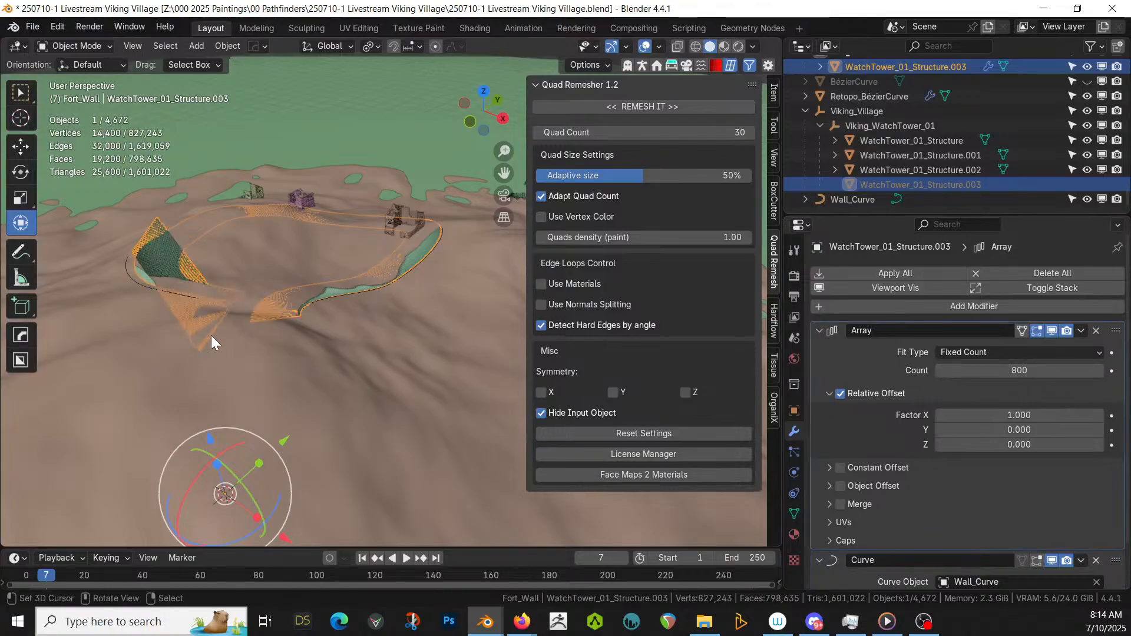
pyautogui.moveTo(211, 335); pyautogui.dragTo(318, 371, button='middle')
pyautogui.moveTo(1028, 365); pyautogui.dragTo(989, 365)
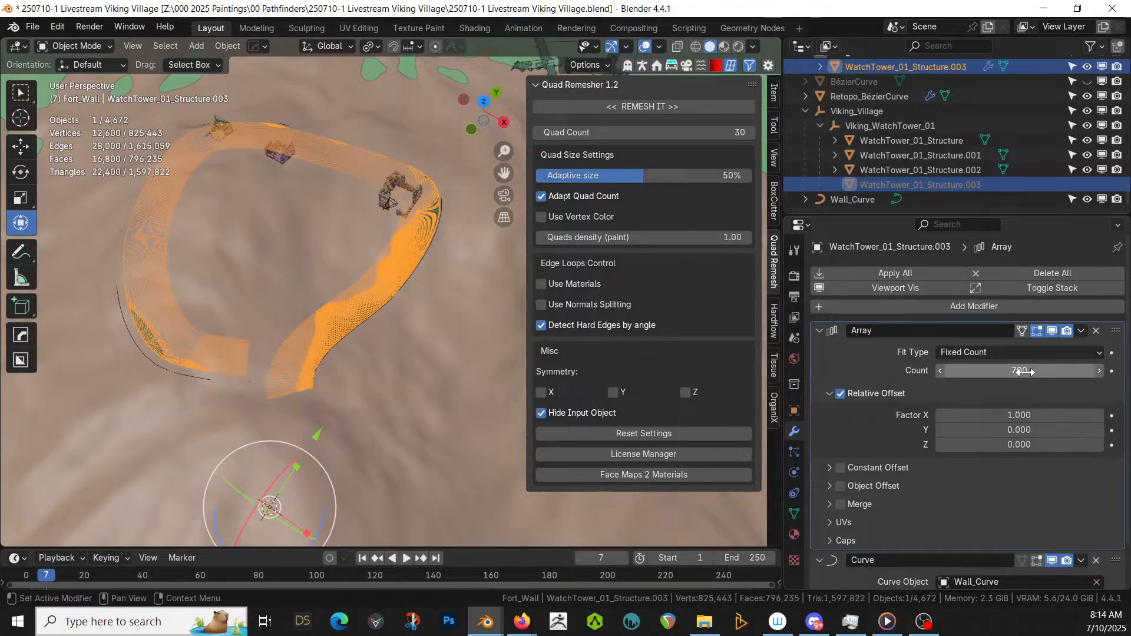
pyautogui.moveTo(465, 383); pyautogui.dragTo(384, 306, button='middle')
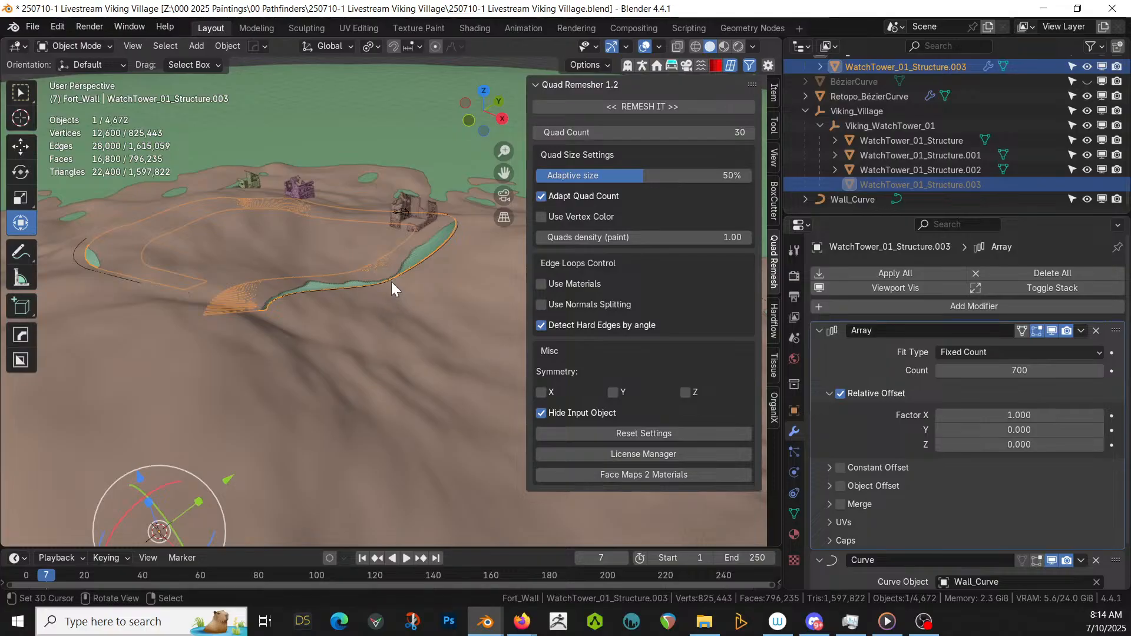
pyautogui.click(856, 201)
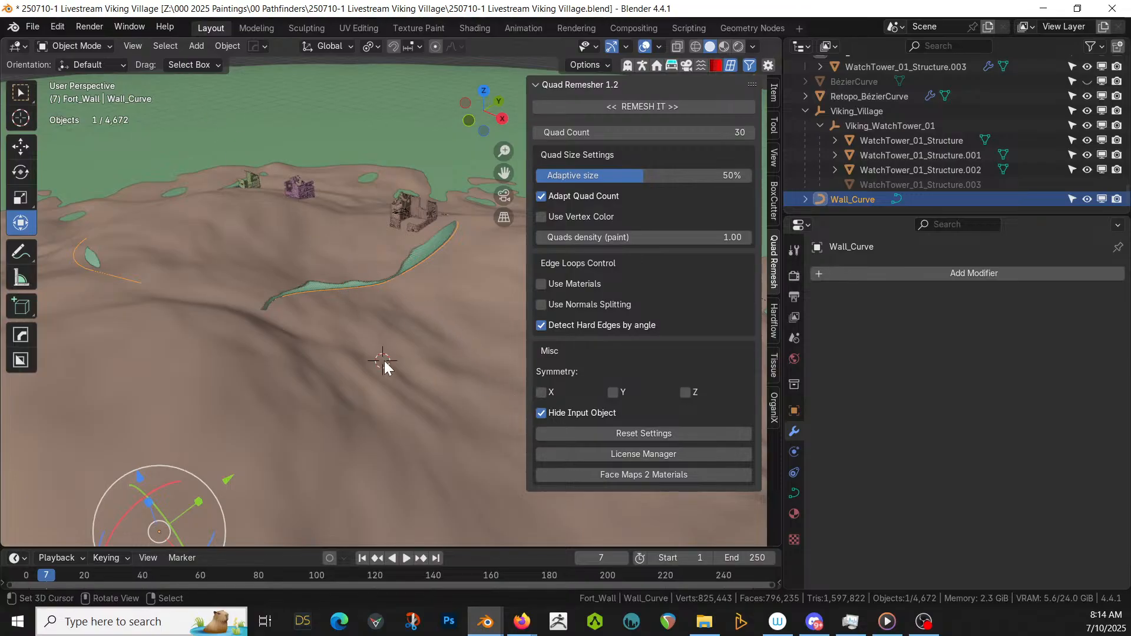
pyautogui.press('Tab')
pyautogui.press('Tab')
# - Try Z and Y as the deform axis of the arrayed logs' Curve modifier, and set it back to X
pyautogui.click(419, 257)
pyautogui.scroll(-2, 933, 466)
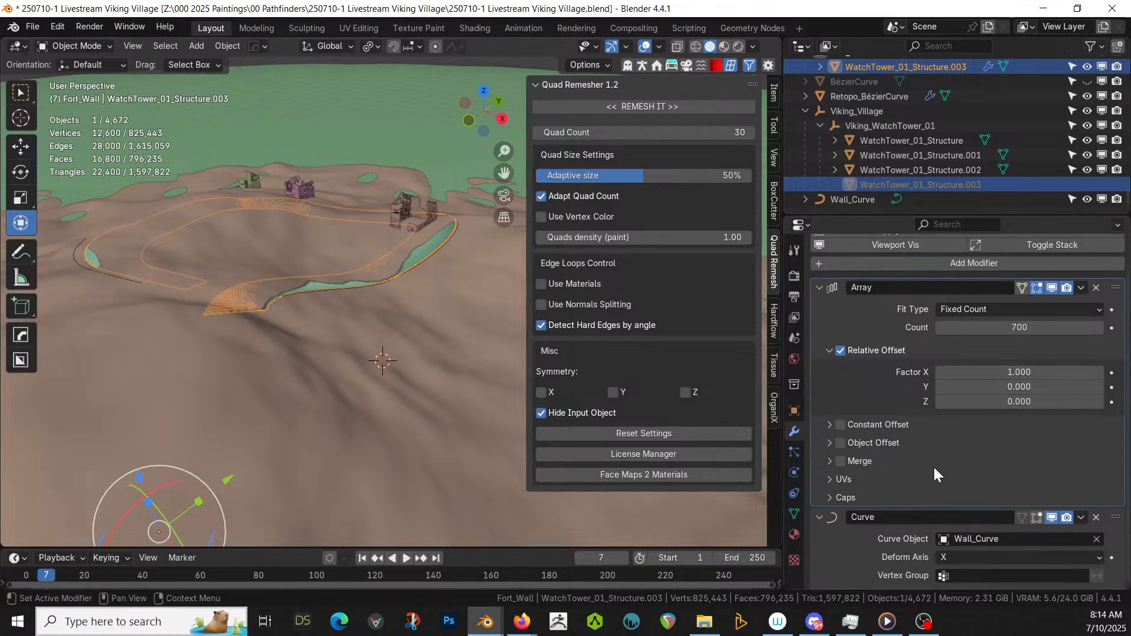
pyautogui.click(964, 553)
pyautogui.click(957, 491)
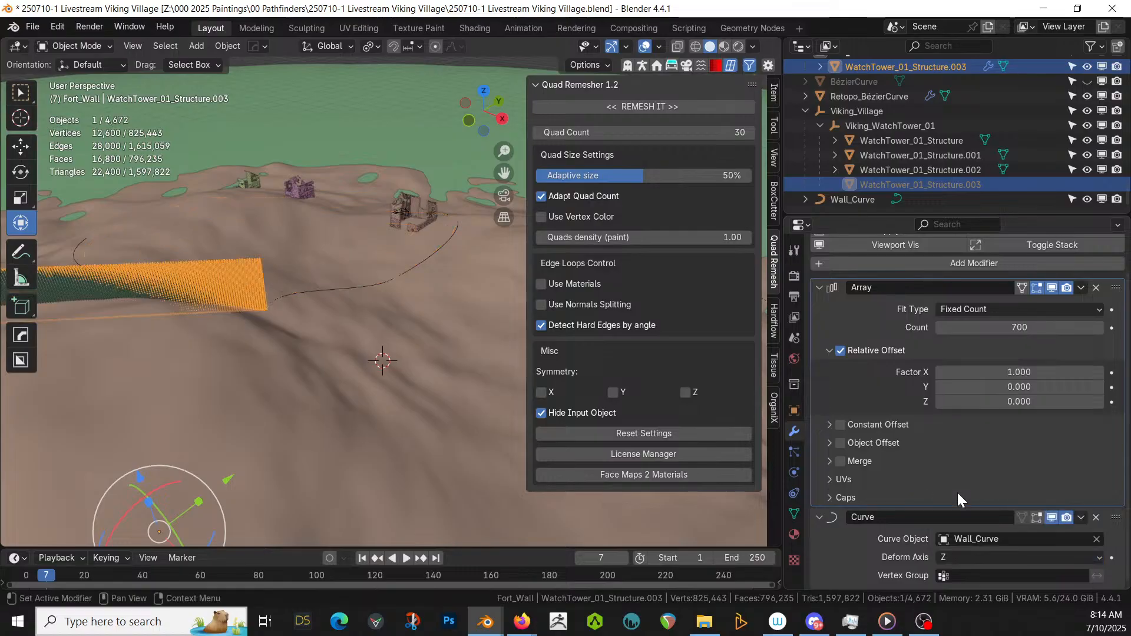
pyautogui.moveTo(507, 415); pyautogui.dragTo(354, 451, button='middle')
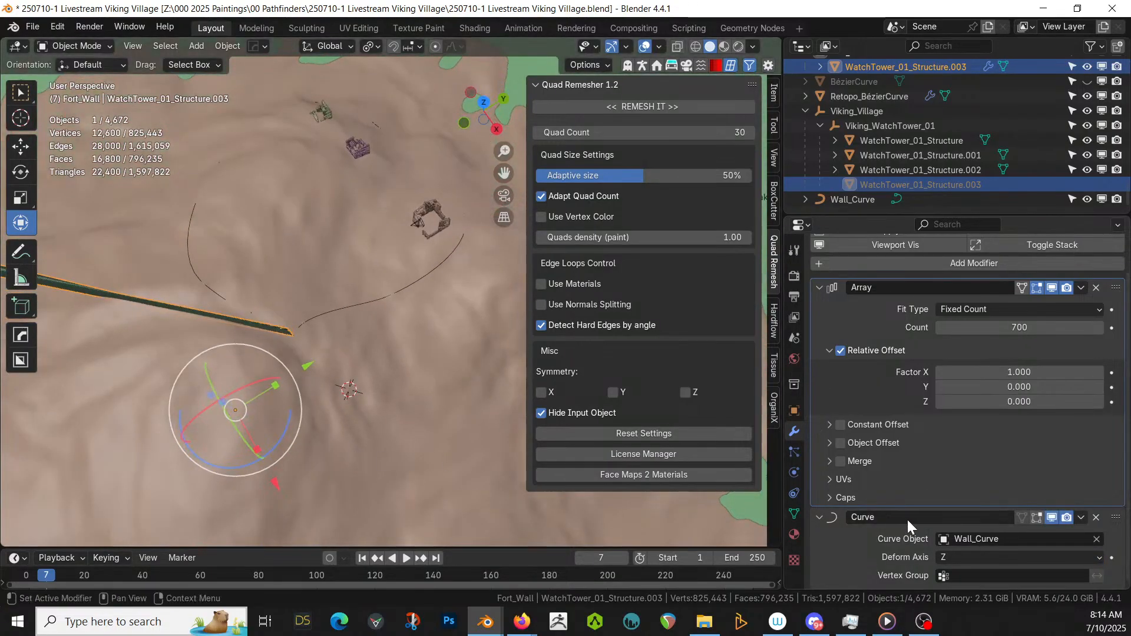
pyautogui.scroll(-4, 411, 418)
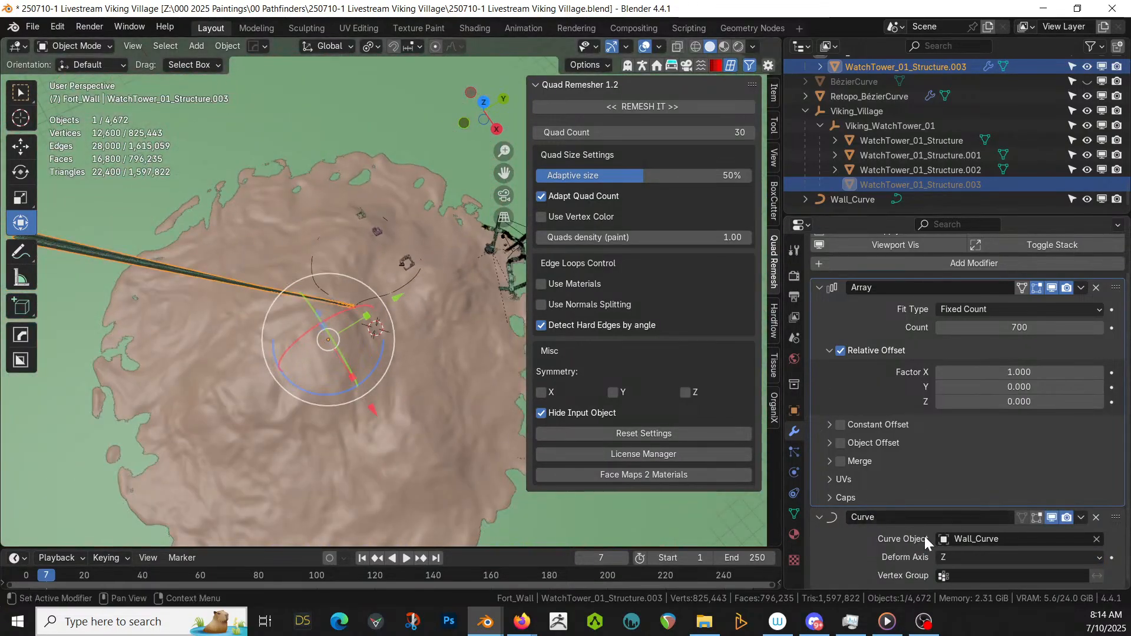
pyautogui.click(970, 553)
pyautogui.click(952, 478)
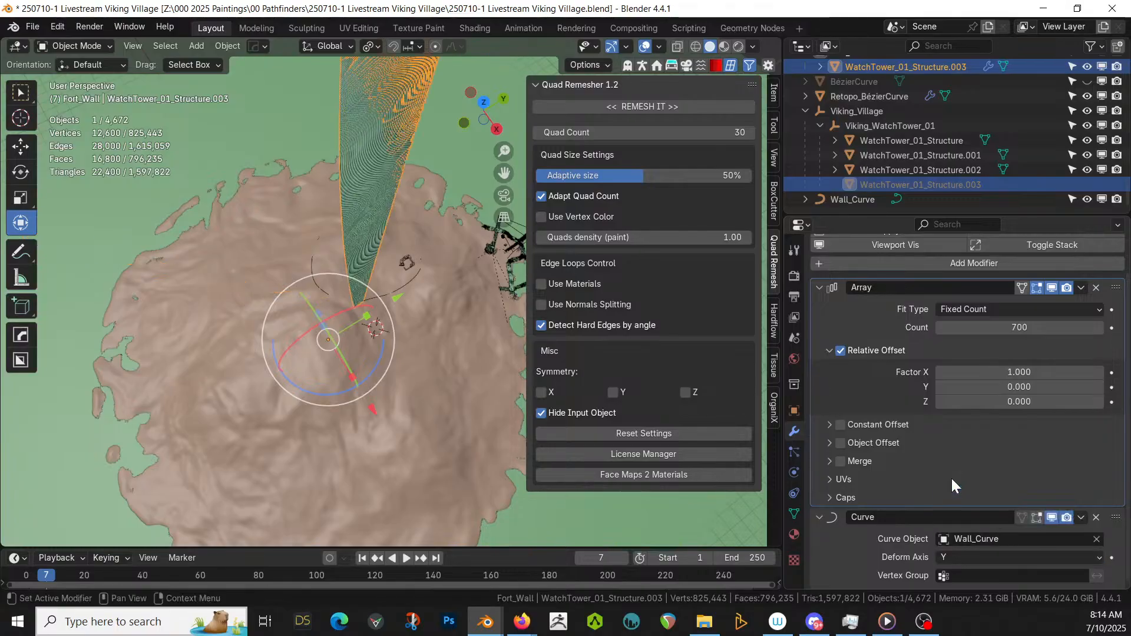
pyautogui.click(966, 557)
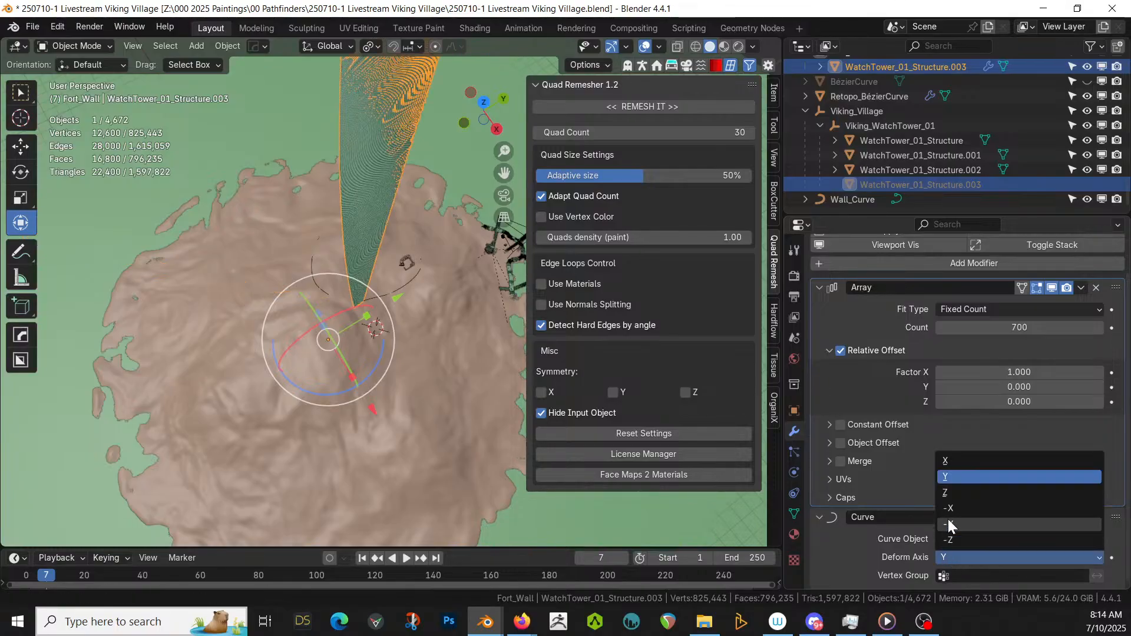
pyautogui.click(948, 463)
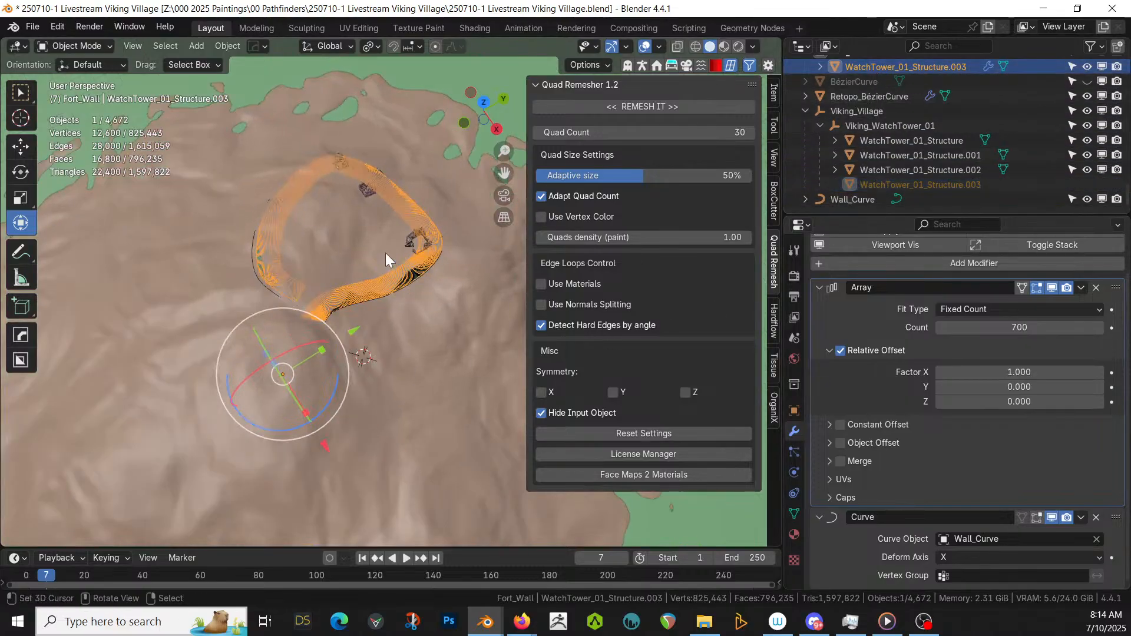
# - Isolate the wall log in local view, rotate its mesh 90° about the X axis in Edit Mode, and return to Object Mode
pyautogui.press('Tab')
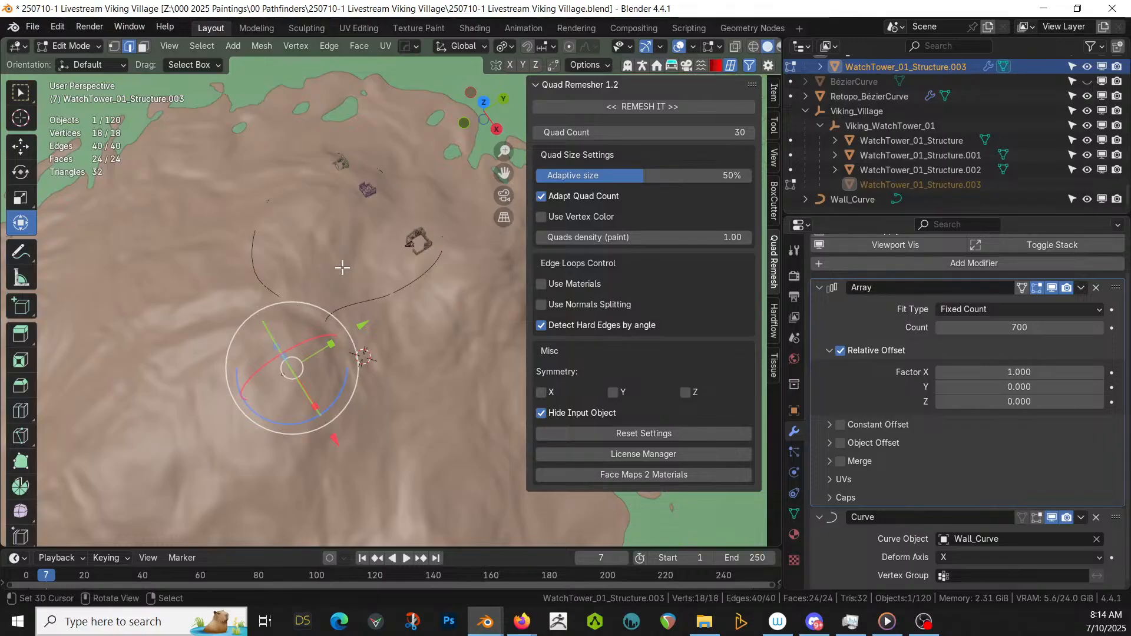
pyautogui.press('KP_Decimal')
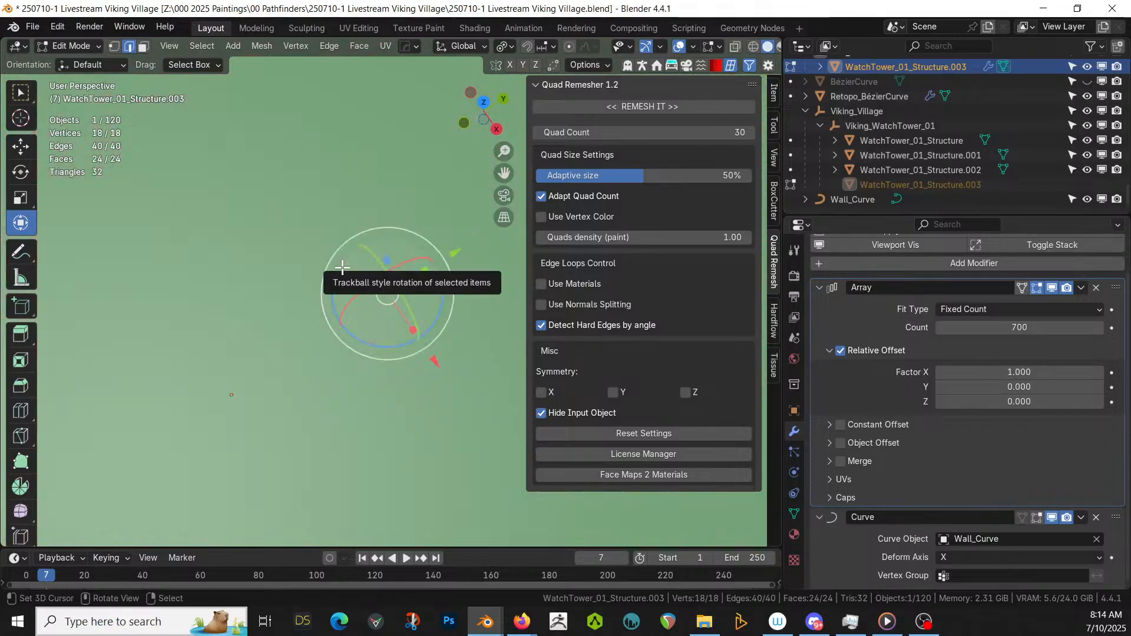
pyautogui.press('KP_Divide')
pyautogui.moveTo(225, 239)
pyautogui.mouseDown(button='middle')
pyautogui.moveTo(308, 177)
pyautogui.moveTo(298, 215)
pyautogui.moveTo(209, 243)
pyautogui.mouseUp(button='middle')
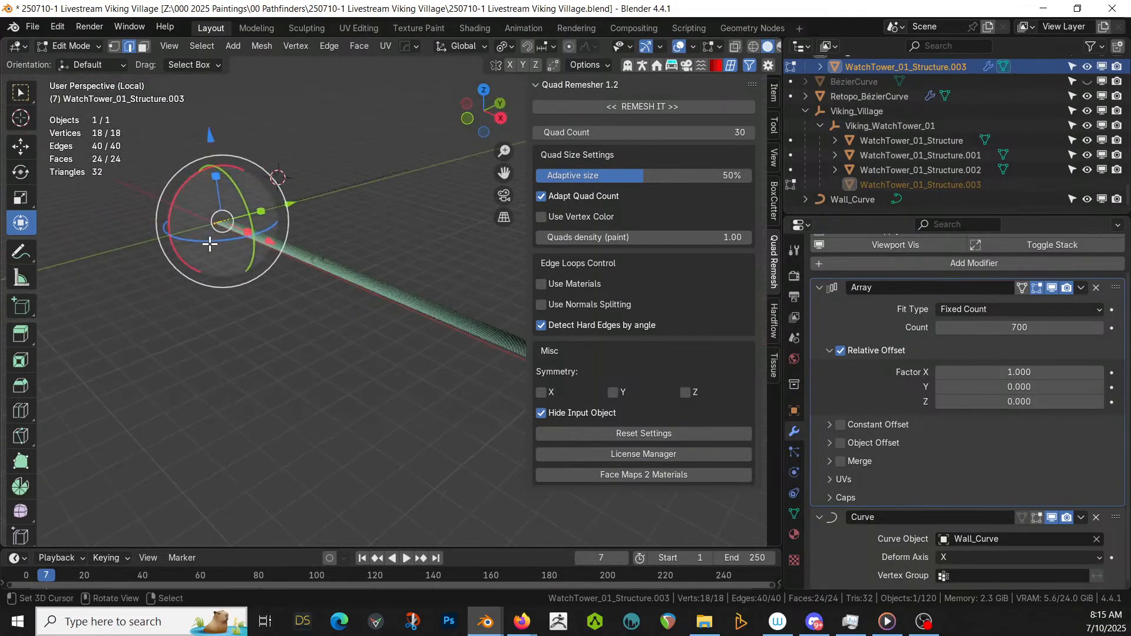
pyautogui.press('r')
pyautogui.press('x')
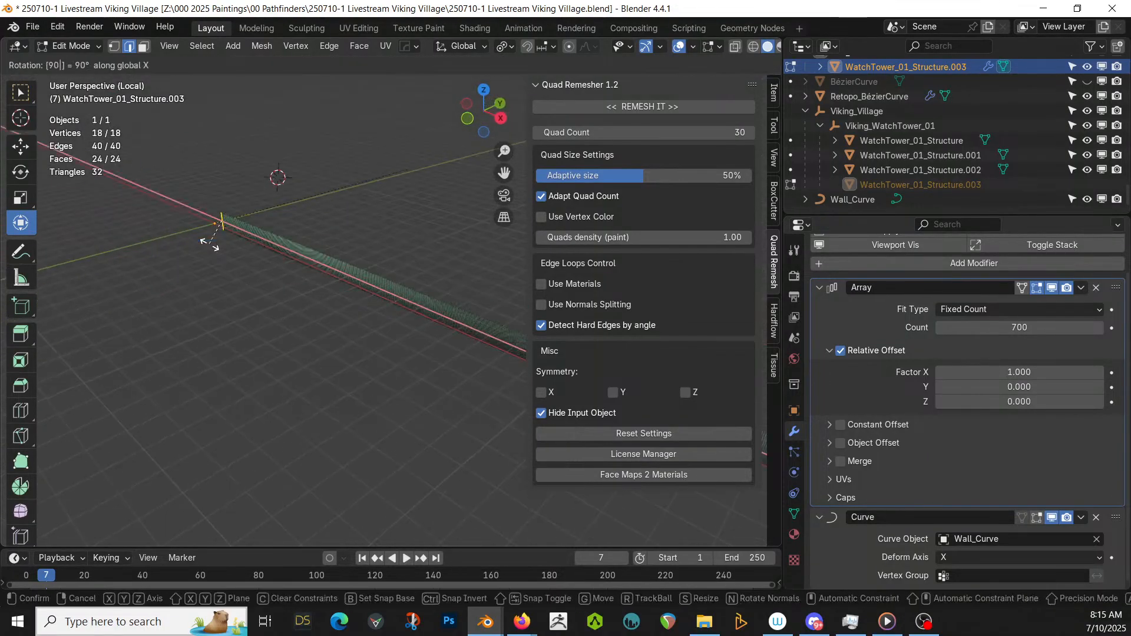
pyautogui.click(210, 243)
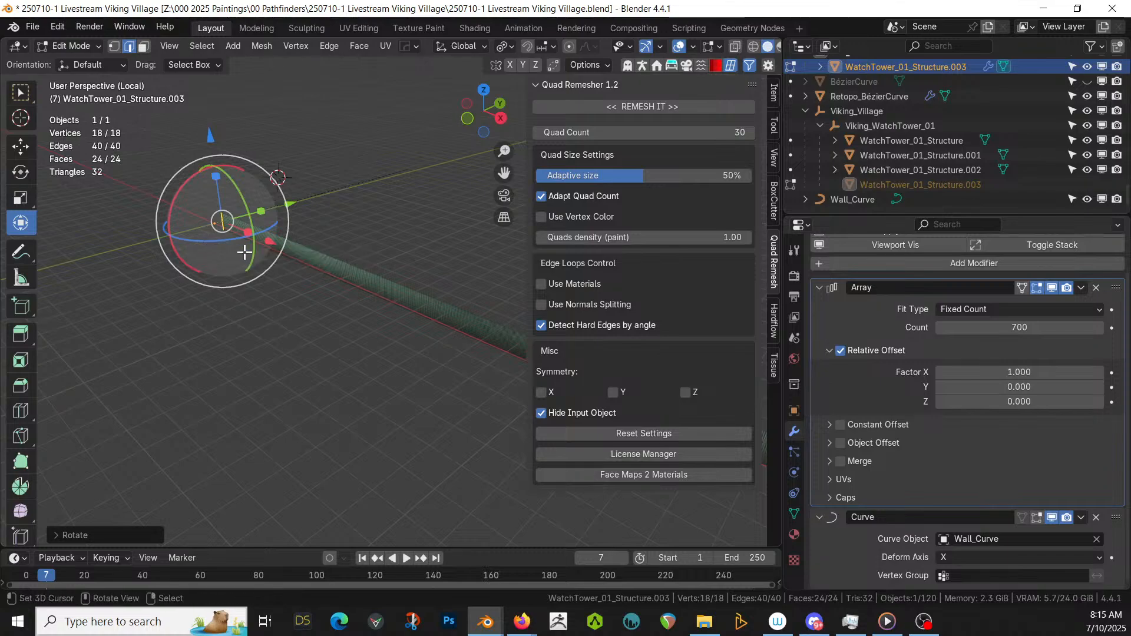
pyautogui.press('Tab')
pyautogui.moveTo(271, 252); pyautogui.dragTo(379, 315, button='middle')
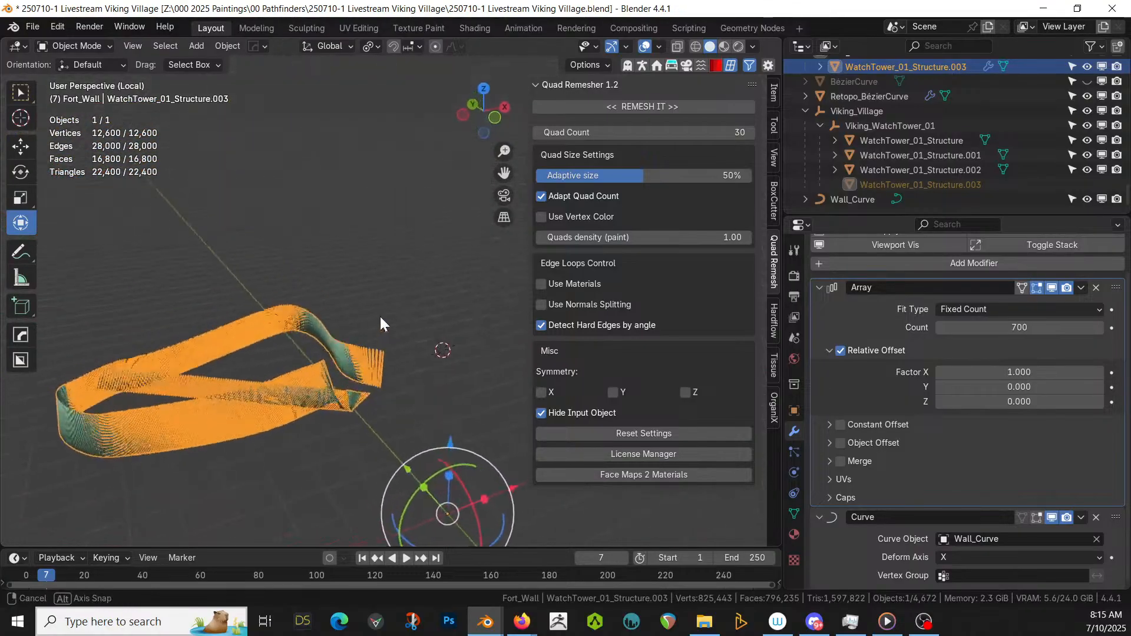
# - Reduce the Array modifier's count on the log wall to 576
pyautogui.scroll(3, 378, 318)
pyautogui.keyDown('shift'); pyautogui.moveTo(348, 366); pyautogui.dragTo(433, 285, button='middle'); pyautogui.keyUp('shift')
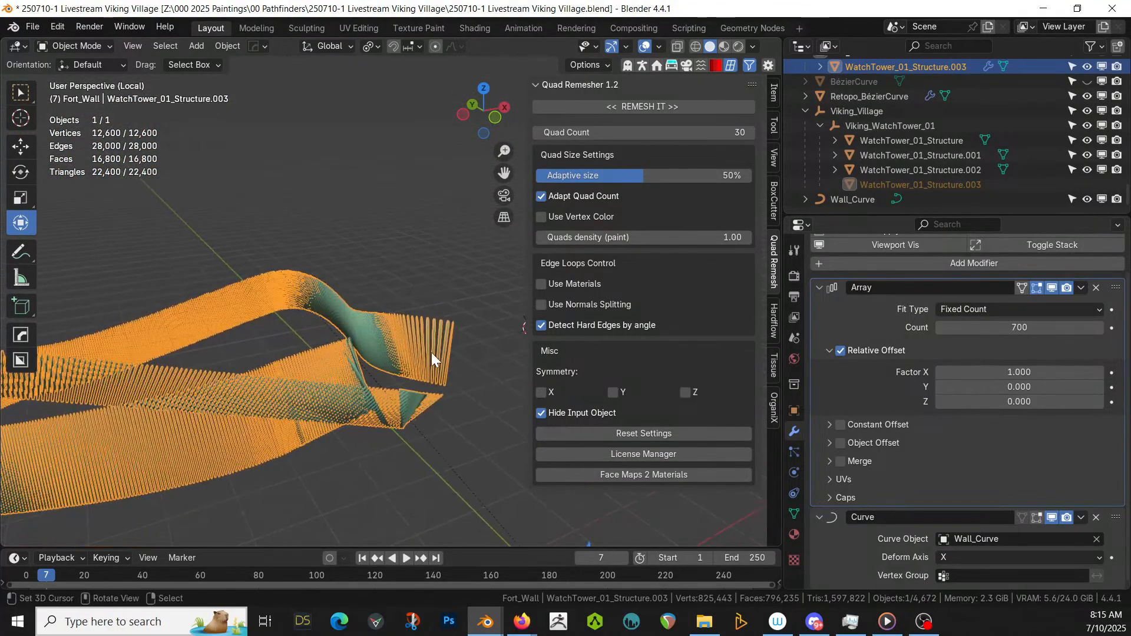
pyautogui.moveTo(431, 352); pyautogui.dragTo(483, 311, button='middle')
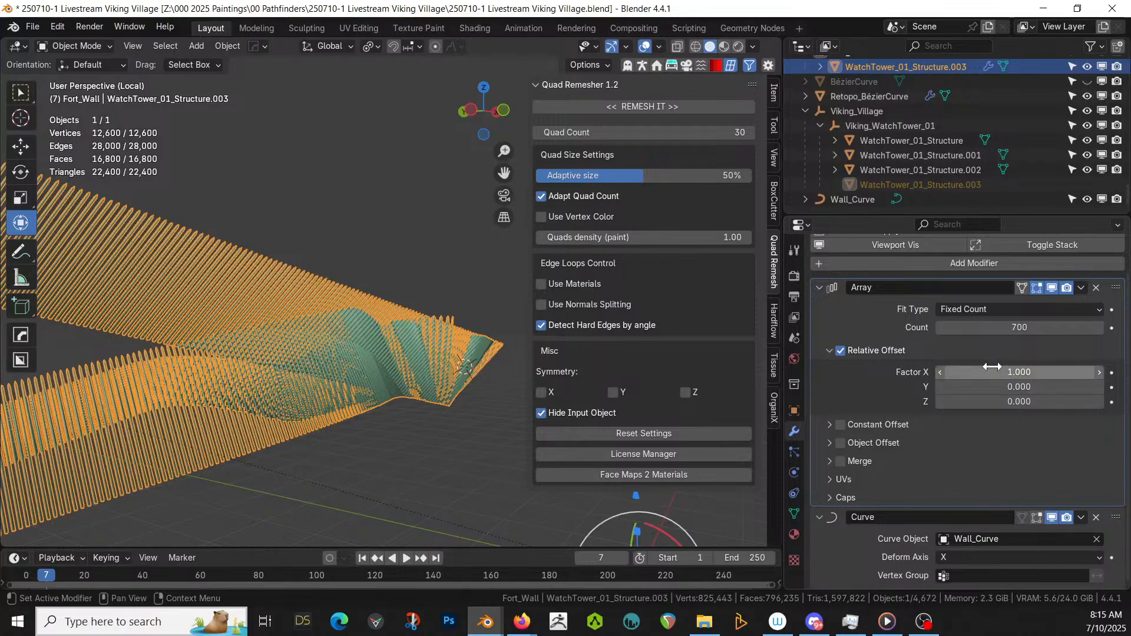
pyautogui.moveTo(1019, 327); pyautogui.dragTo(951, 327)
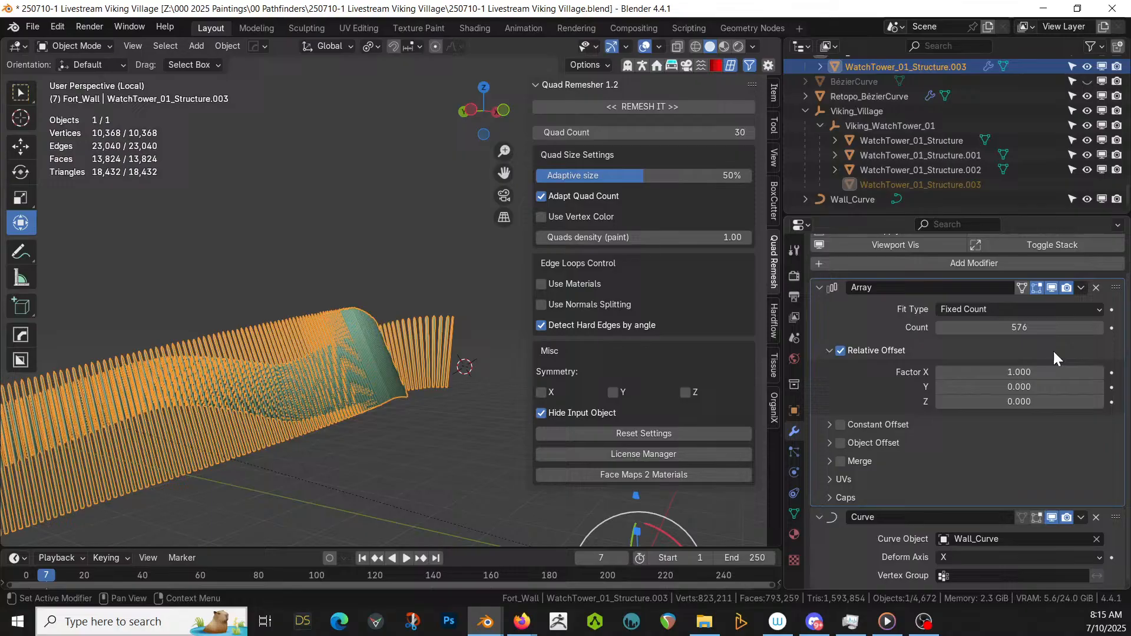
# - Try Fit Length as the Array modifier's fit type and set it back to Fixed Count
pyautogui.click(1028, 310)
pyautogui.click(990, 341)
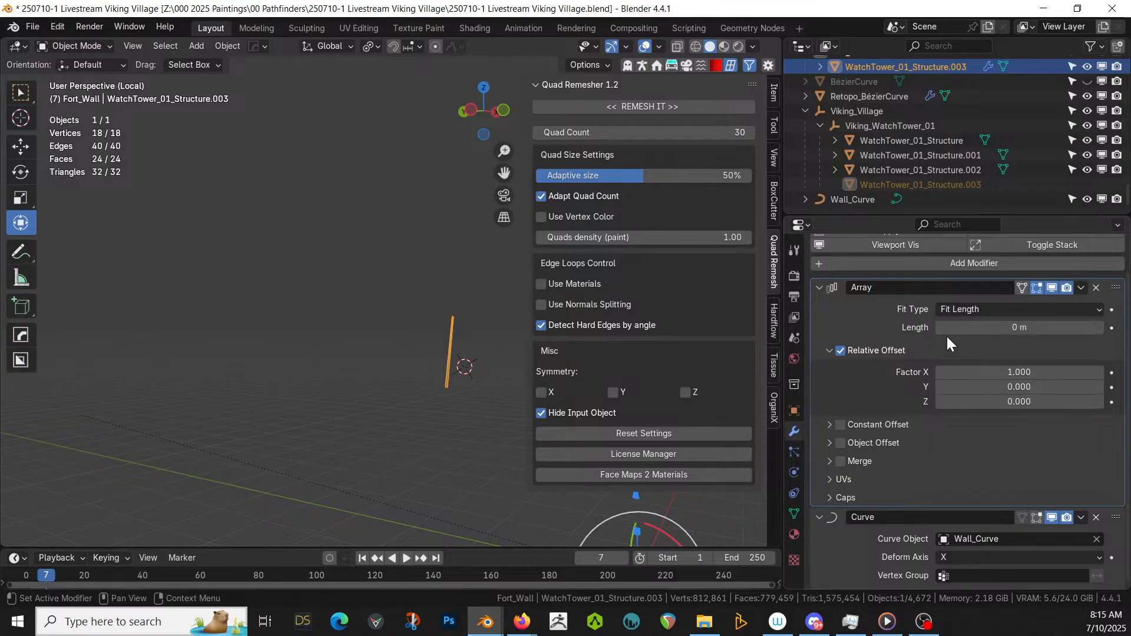
pyautogui.click(1015, 313)
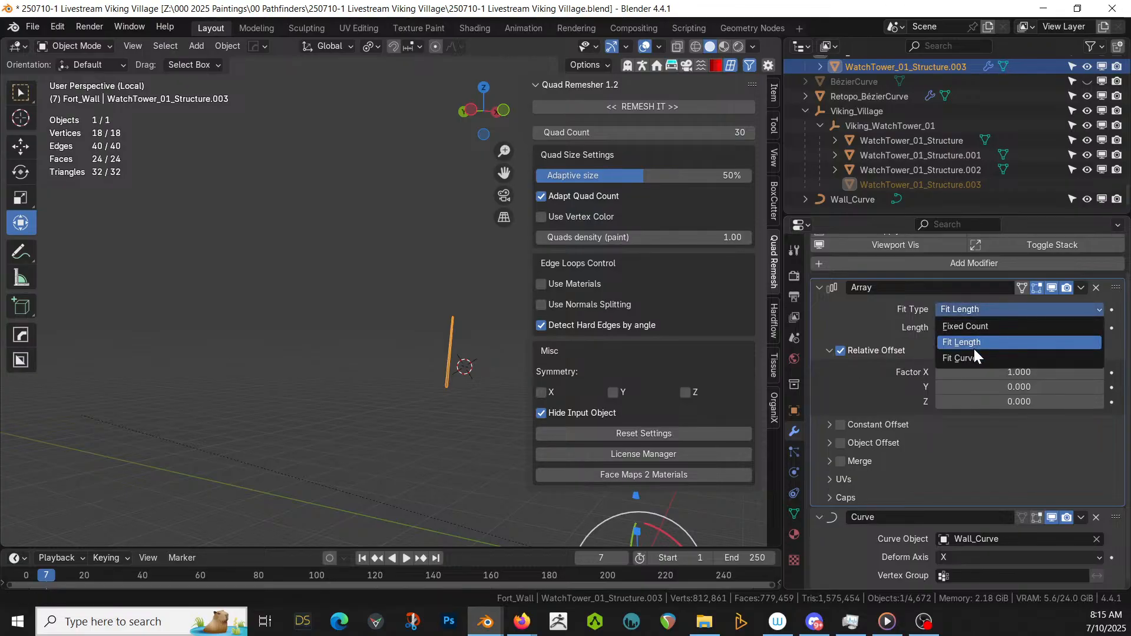
pyautogui.click(972, 327)
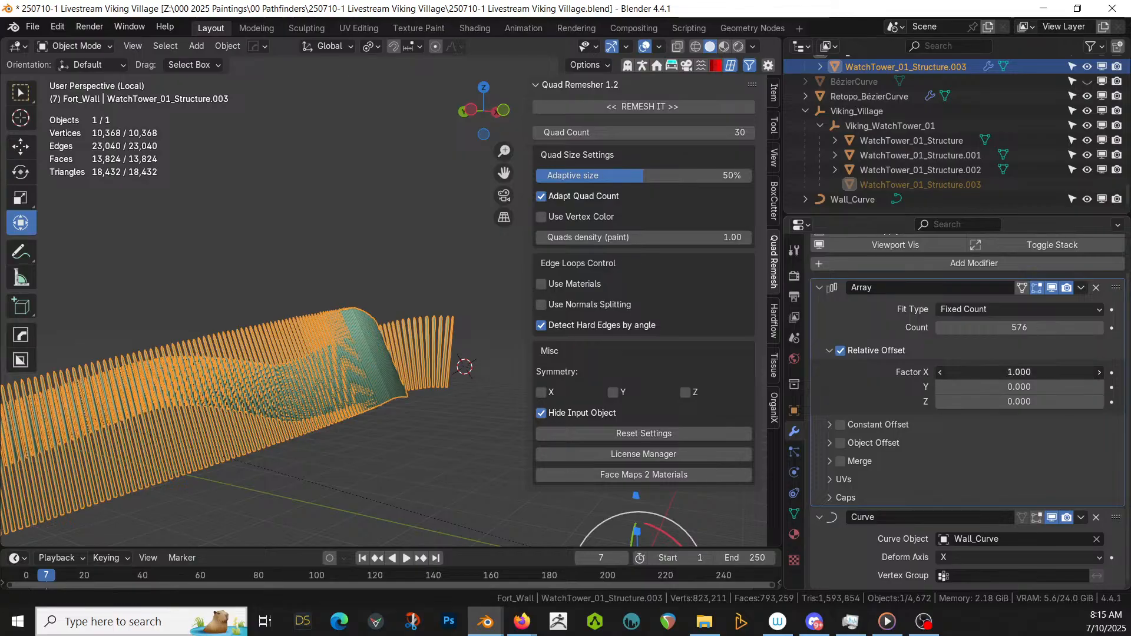
# - Tighten the spacing between the logs by setting the Array's relative offset factor X to 0.35
pyautogui.moveTo(1019, 371); pyautogui.dragTo(984, 372)
pyautogui.scroll(5, 462, 311)
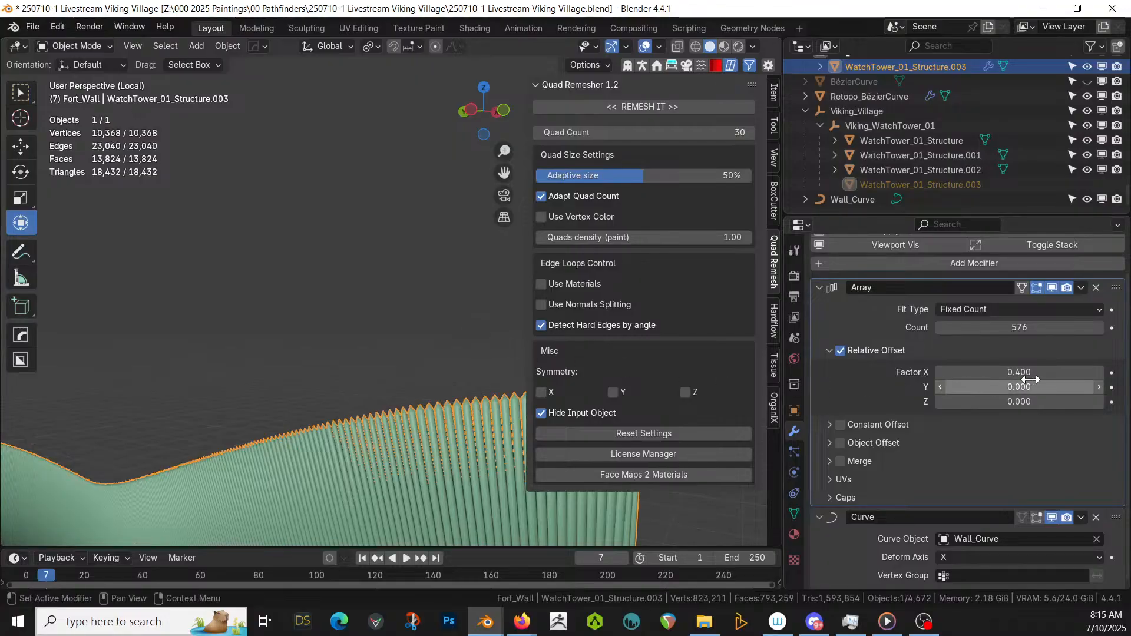
pyautogui.doubleClick(1030, 377)
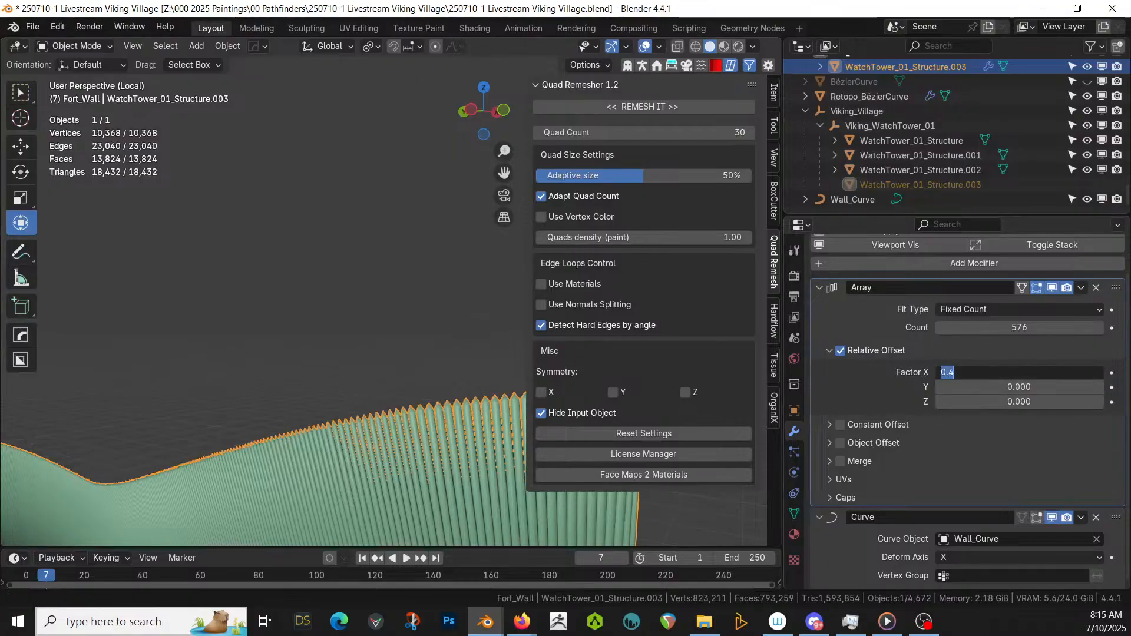
pyautogui.write('.35')
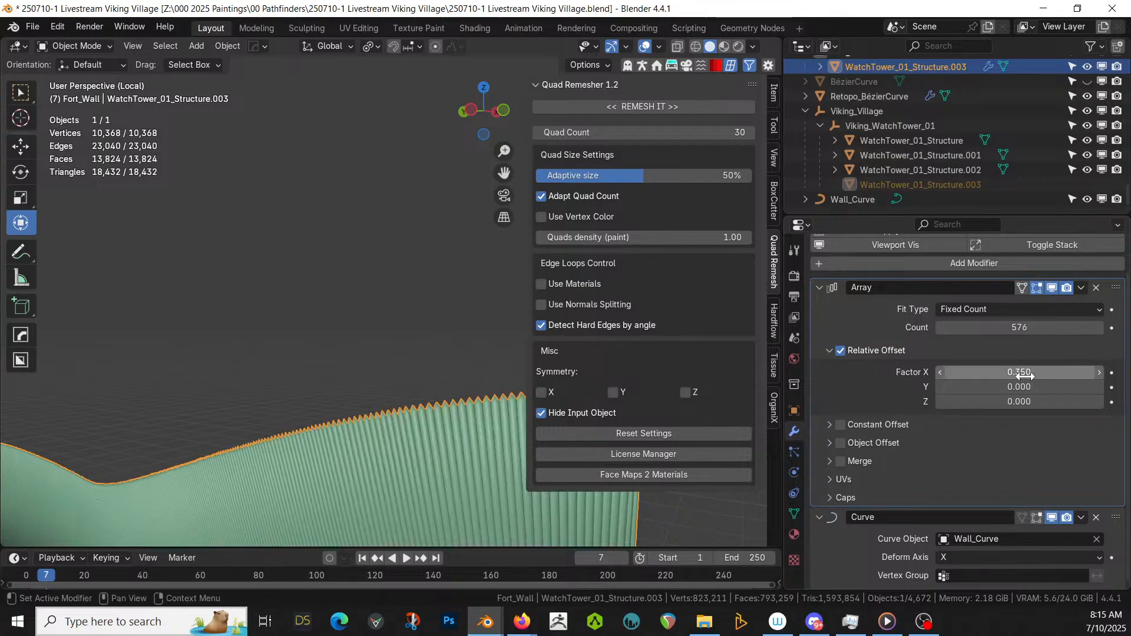
pyautogui.press('Return')
# - Try 1000 and 2000 copies in the Array modifier and settle on a count of 1500
pyautogui.scroll(-6, 327, 296)
pyautogui.moveTo(327, 306); pyautogui.dragTo(245, 349, button='middle')
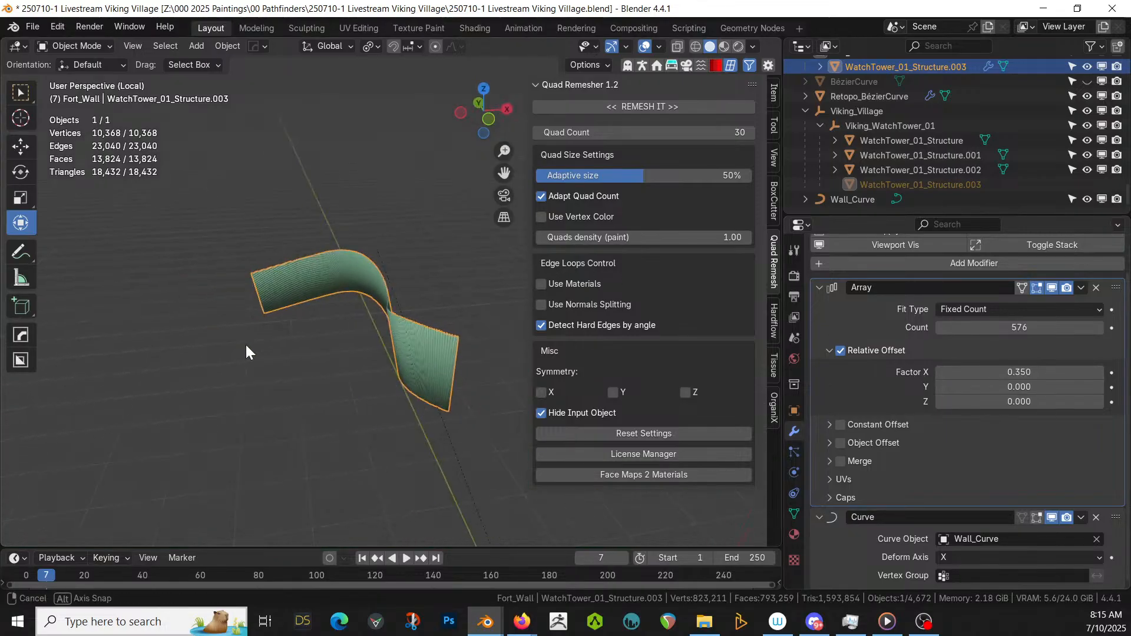
pyautogui.doubleClick(1008, 328)
pyautogui.write('1')
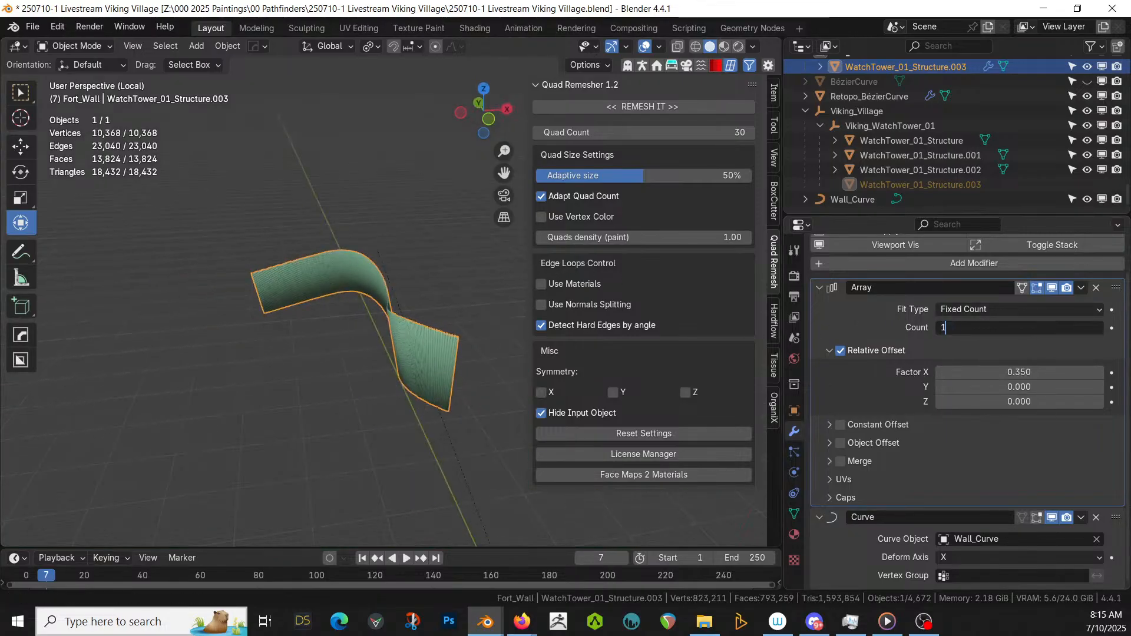
pyautogui.write('000')
pyautogui.press('Return')
pyautogui.scroll(-5, 245, 267)
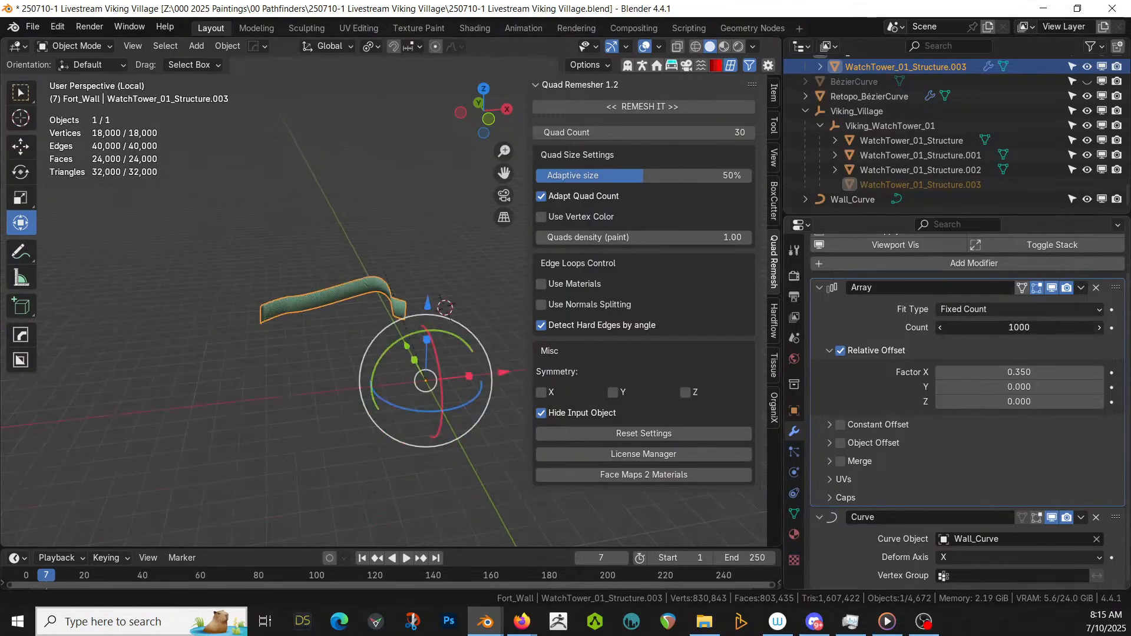
pyautogui.doubleClick(1008, 327)
pyautogui.write('2000')
pyautogui.press('Return')
pyautogui.click(980, 331)
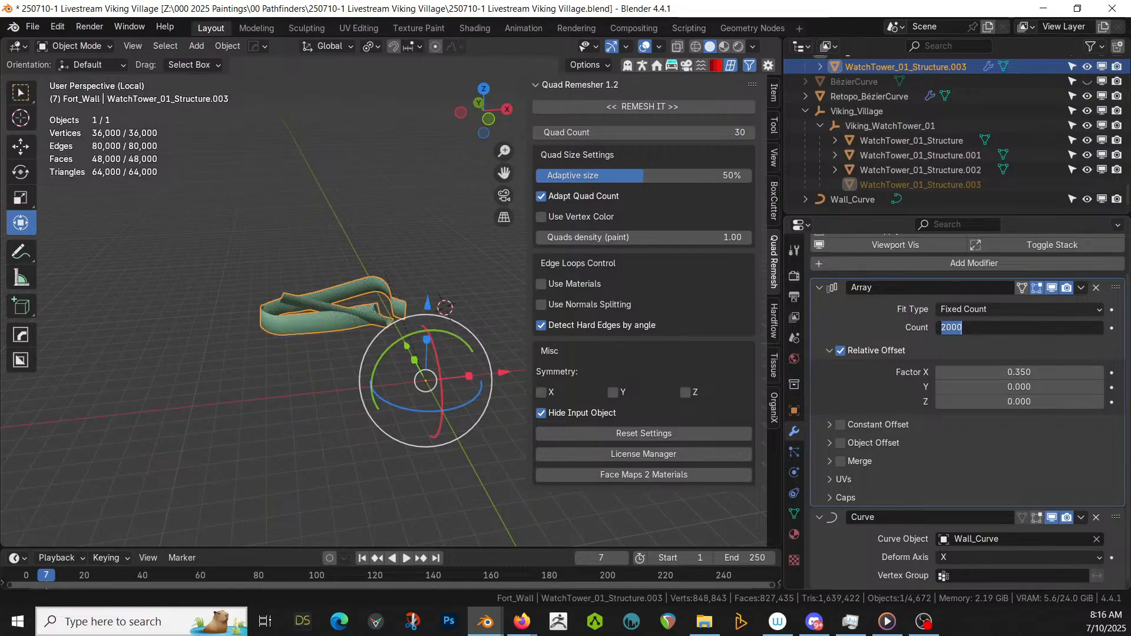
pyautogui.write('15')
pyautogui.press('Return')
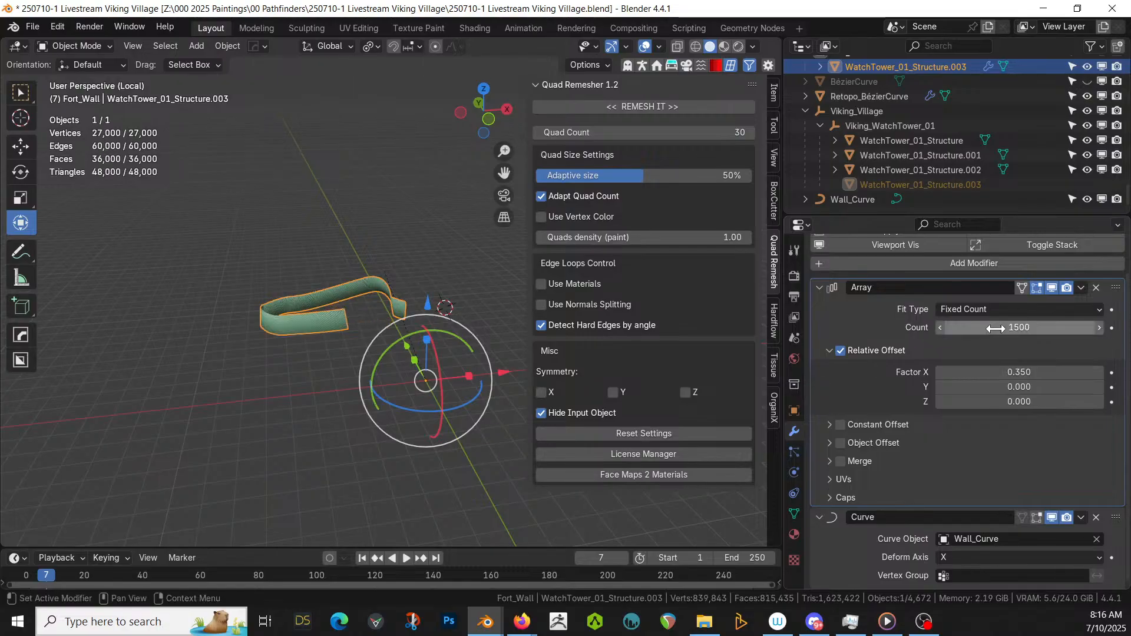
# - Inspect the log wall's pointed tops up close and leave local view to check the wall against the terrain and buildings
pyautogui.moveTo(465, 228); pyautogui.dragTo(376, 280, button='middle')
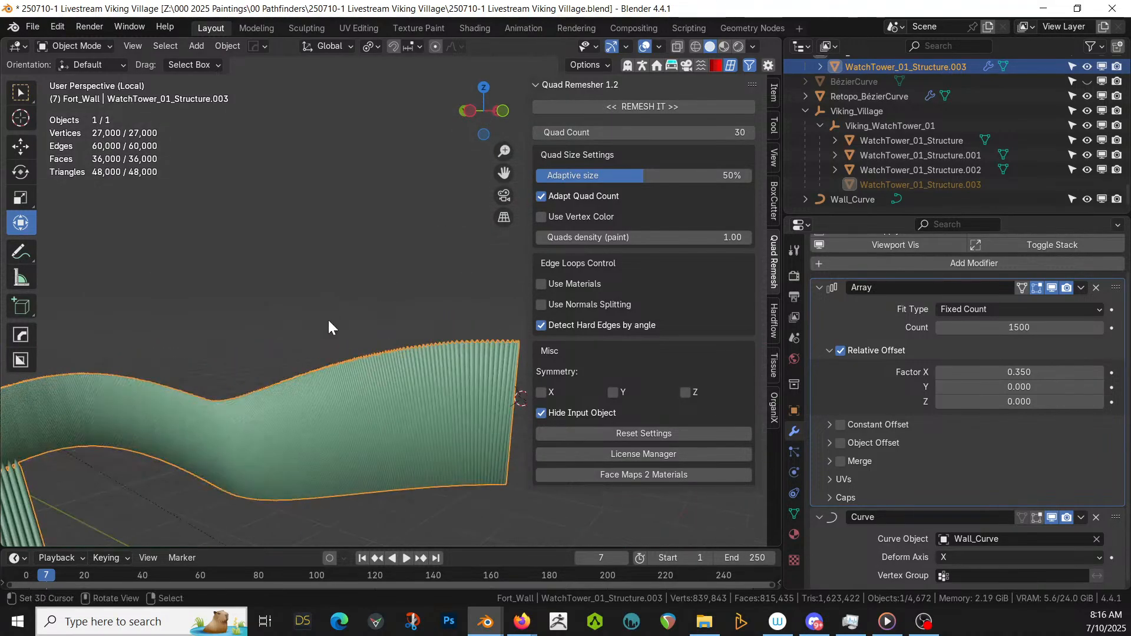
pyautogui.keyDown('ctrl'); pyautogui.moveTo(327, 320); pyautogui.dragTo(666, 205, button='middle'); pyautogui.keyUp('ctrl')
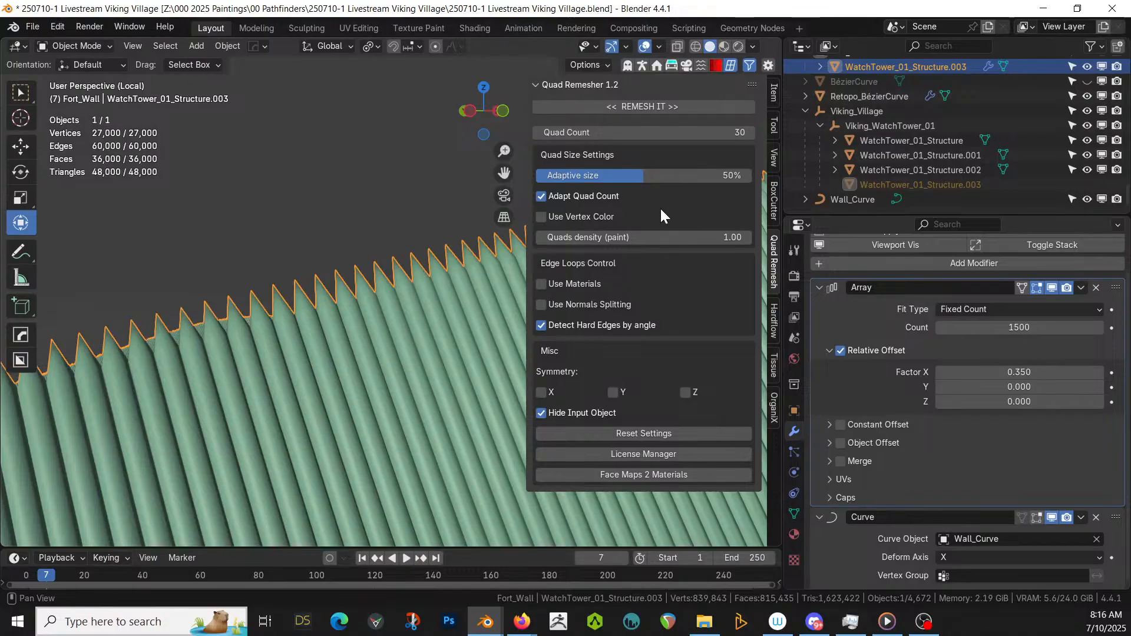
pyautogui.moveTo(558, 214); pyautogui.dragTo(417, 247, button='middle')
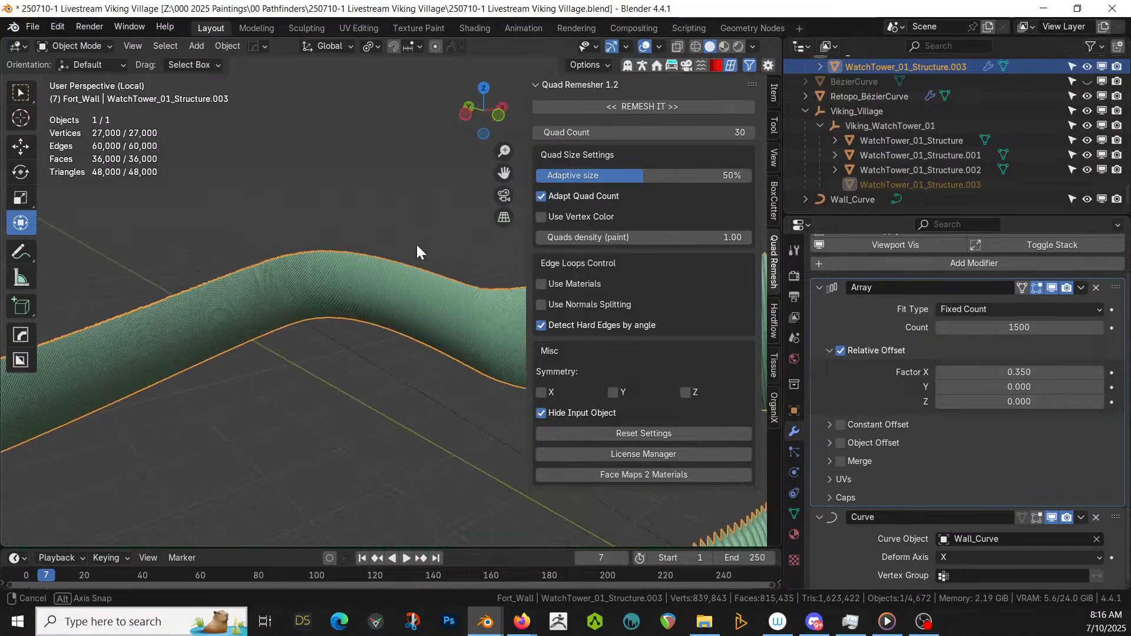
pyautogui.press('KP_Divide')
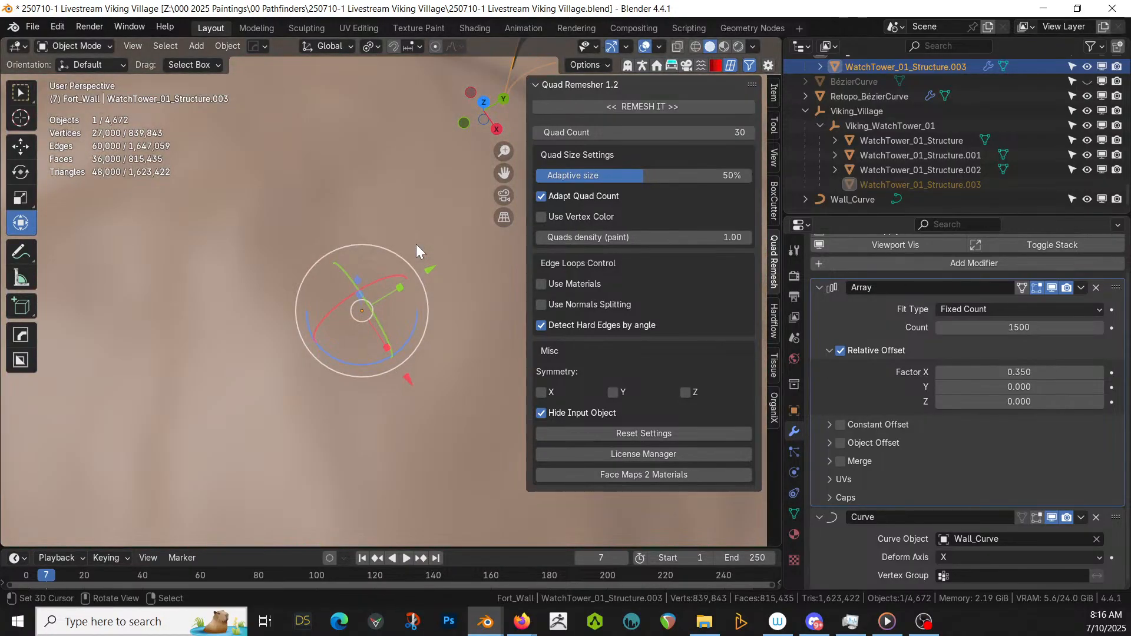
pyautogui.moveTo(418, 246); pyautogui.dragTo(154, 297, button='middle')
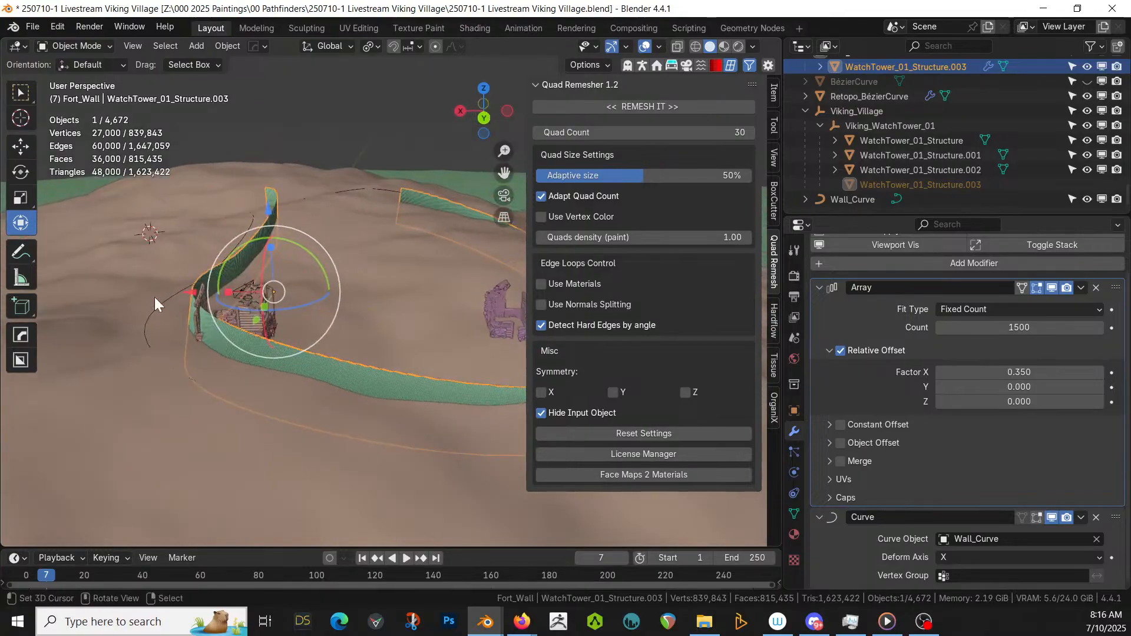
# - Try deleting the Wall_Curve object and undo the deletion
pyautogui.click(152, 307)
pyautogui.press('x')
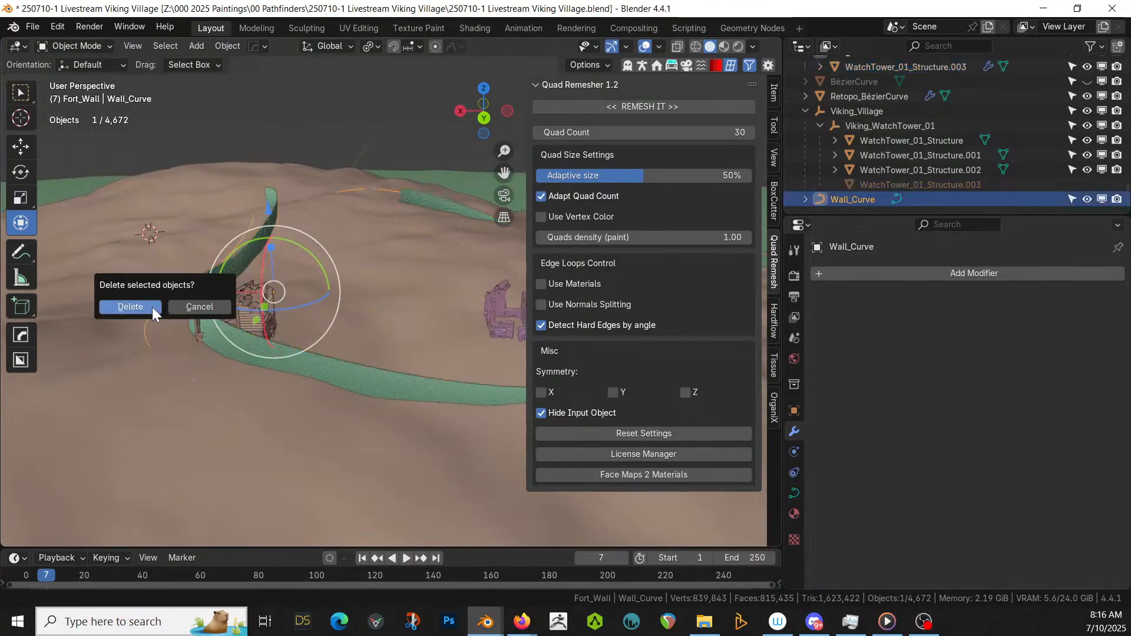
pyautogui.press('Return')
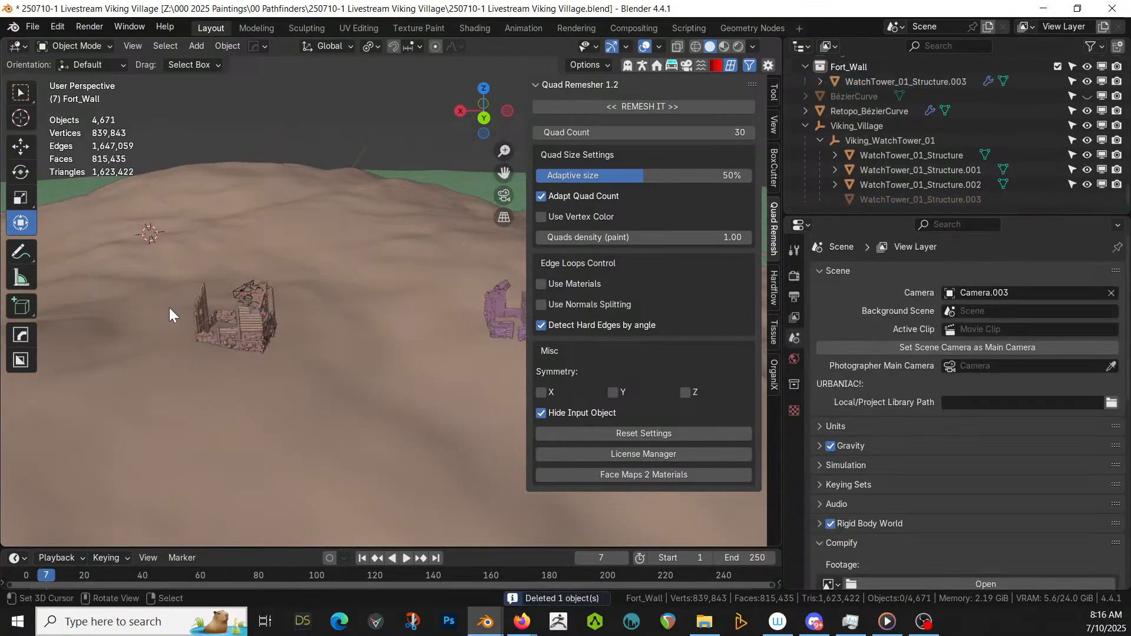
pyautogui.hotkey('ctrl', 'z')
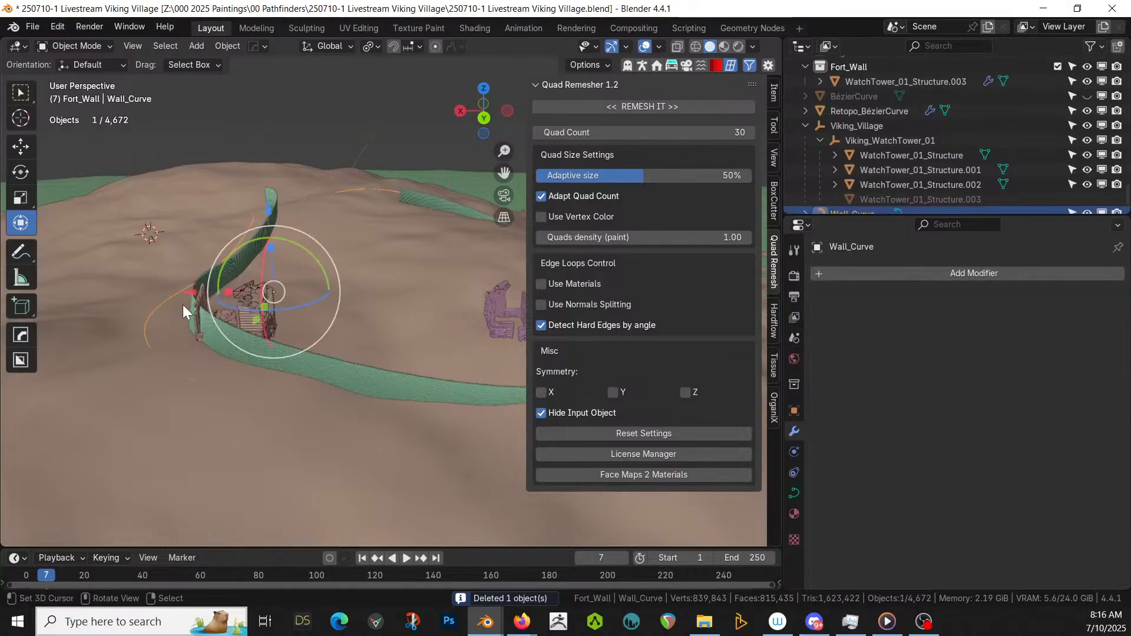
# - Enter Edit Mode on Wall_Curve, switch to the Transform tool, and select all its control points without deleting them
pyautogui.press('Tab')
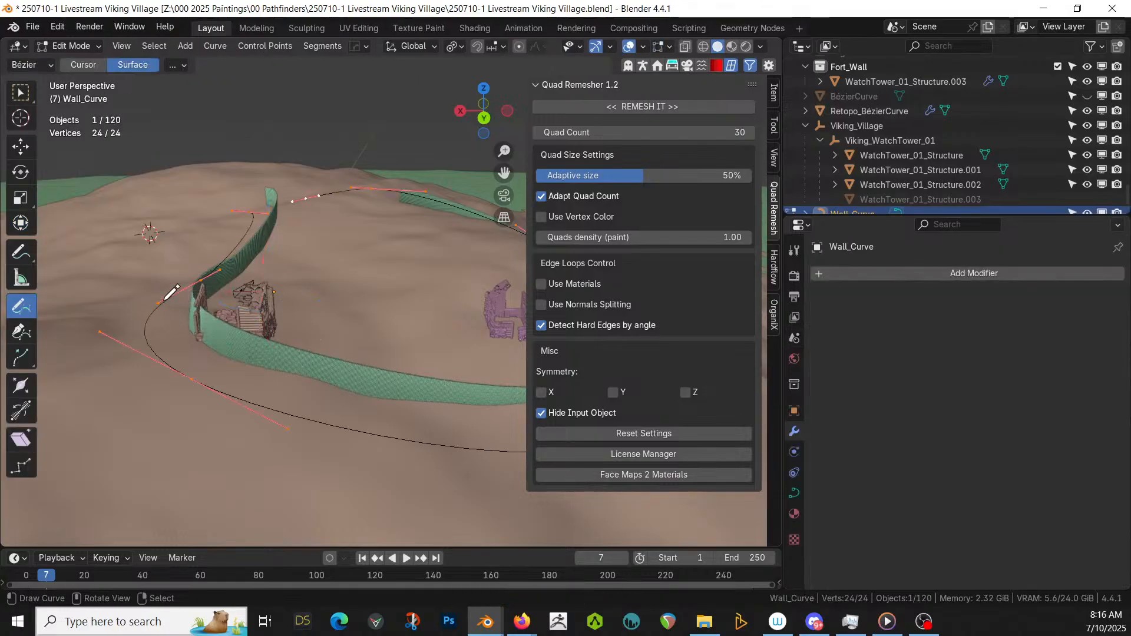
pyautogui.click(20, 223)
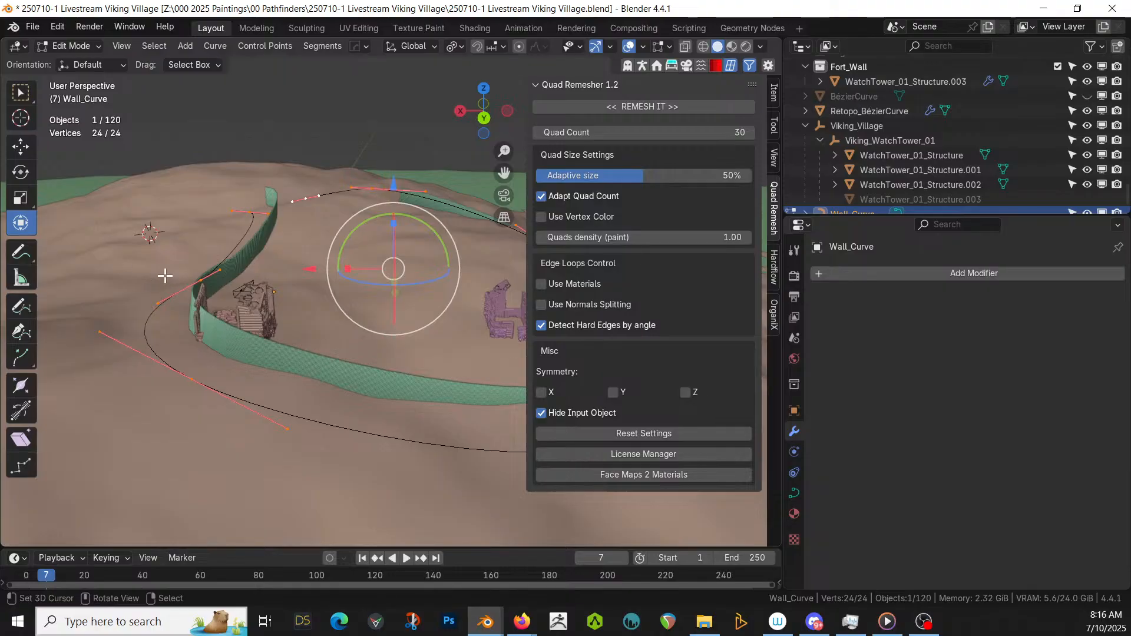
pyautogui.click(199, 279)
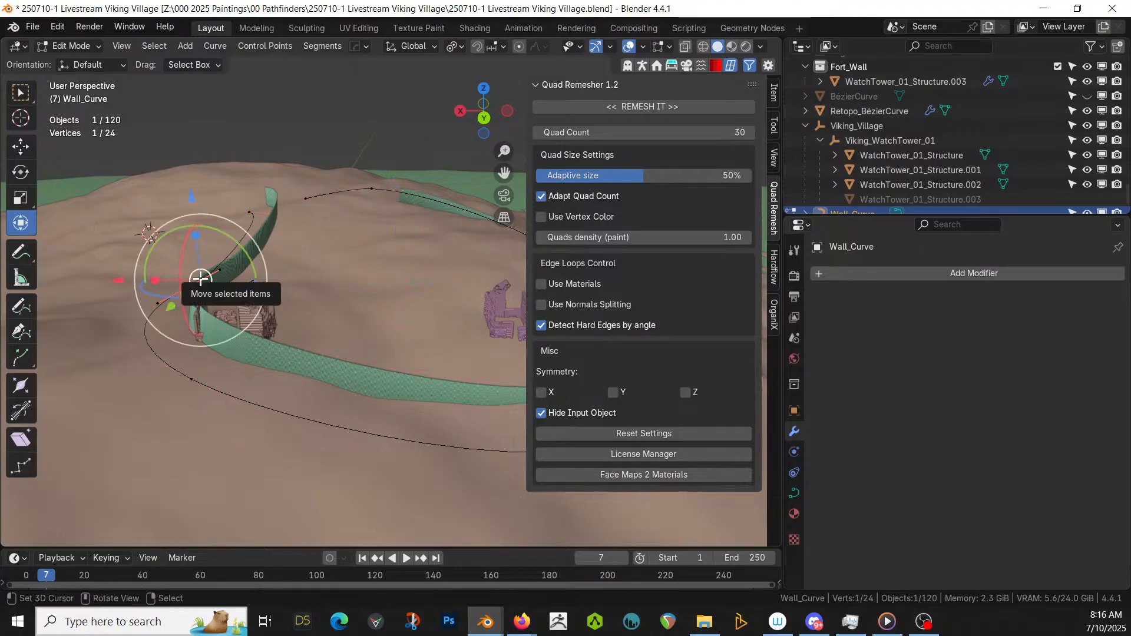
pyautogui.press('a')
pyautogui.press('x')
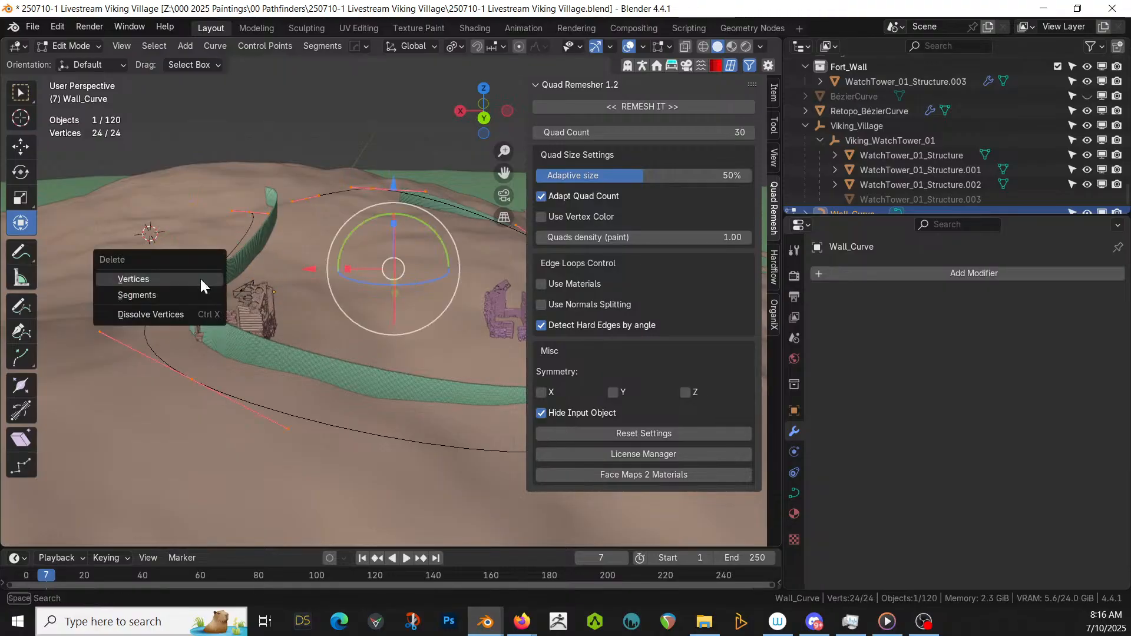
pyautogui.press('Escape')
pyautogui.moveTo(200, 277); pyautogui.dragTo(157, 330, button='middle')
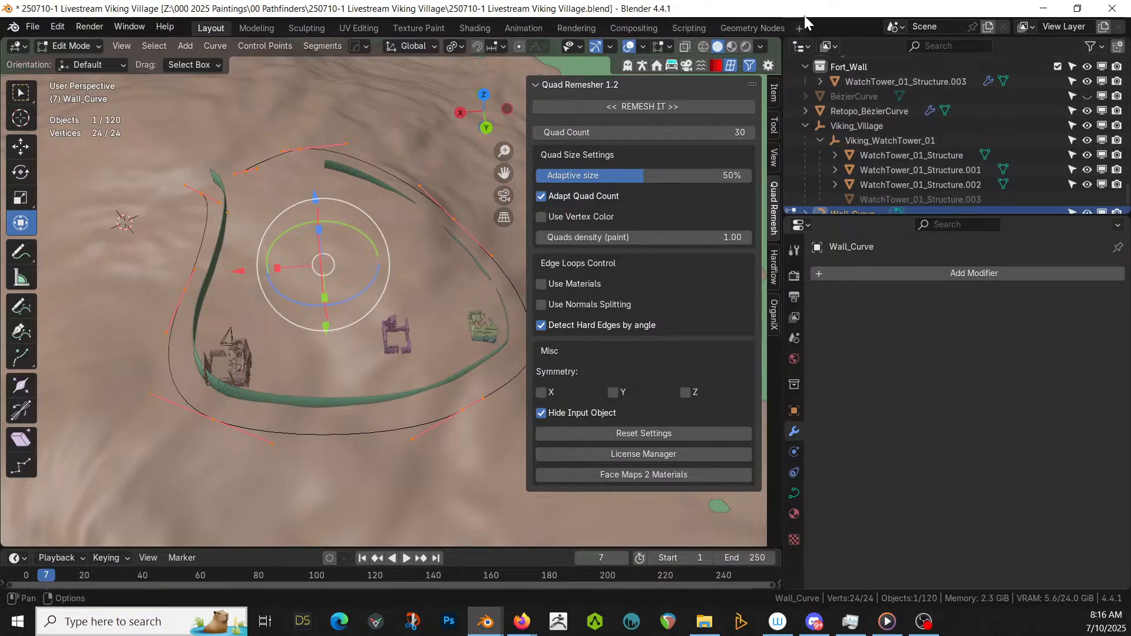
# - Select the arrayed log wall WatchTower_01_Structure.003 while Wall_Curve stays in Edit Mode
pyautogui.scroll(-1, 877, 153)
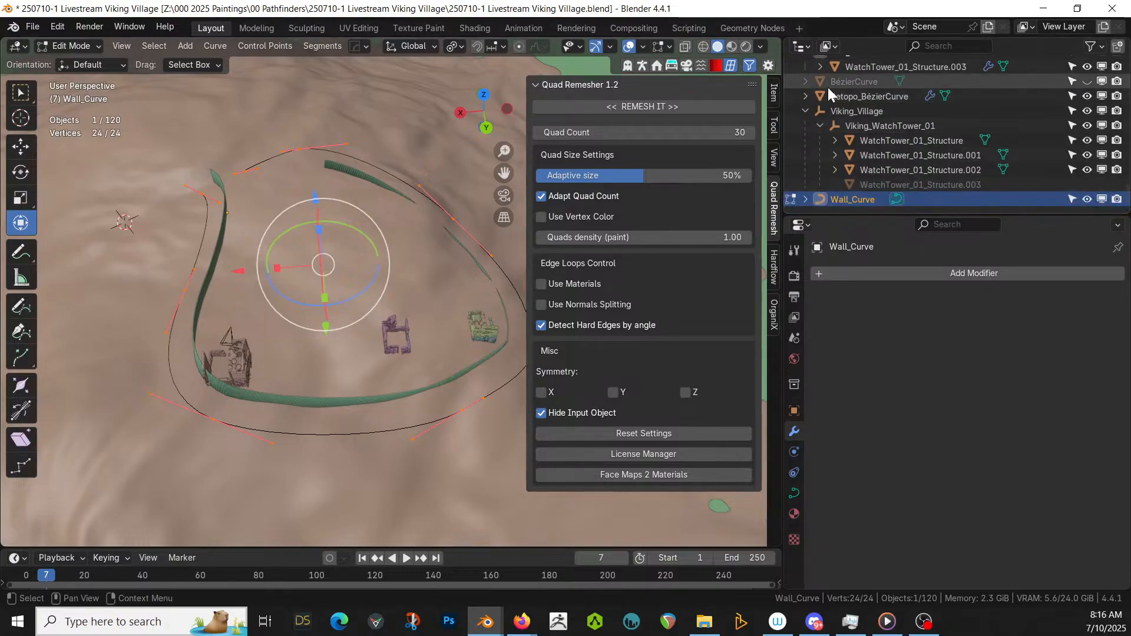
pyautogui.click(854, 70)
pyautogui.scroll(-3, 423, 172)
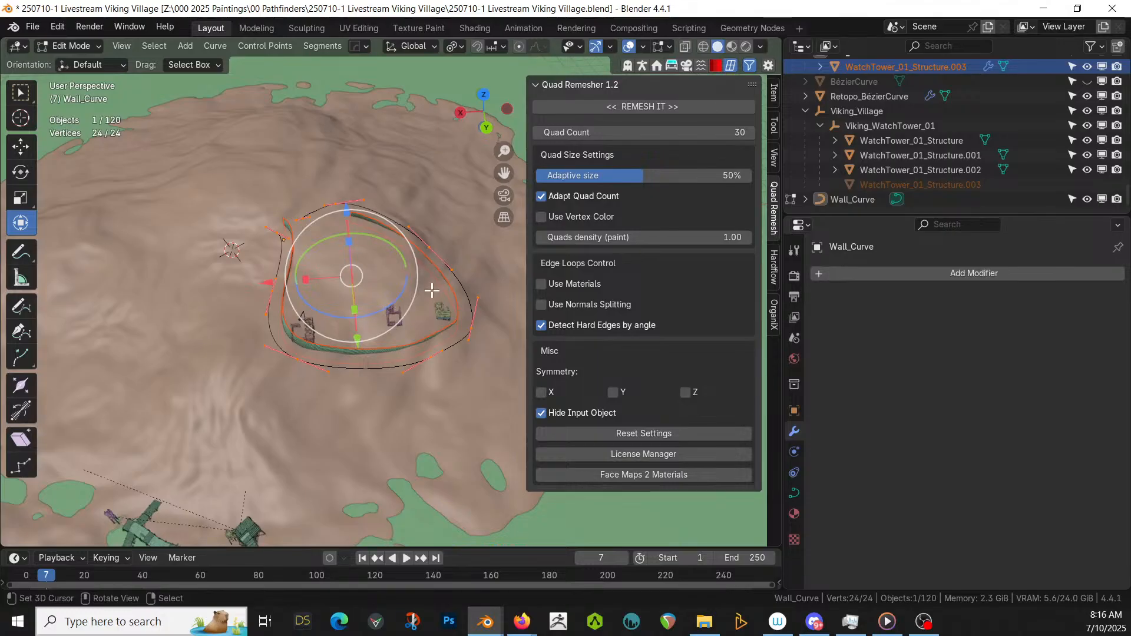
# - Tilt all Wall_Curve control points freehand, and reset their mean tilt to 0°
pyautogui.hotkey('ctrl', 't')
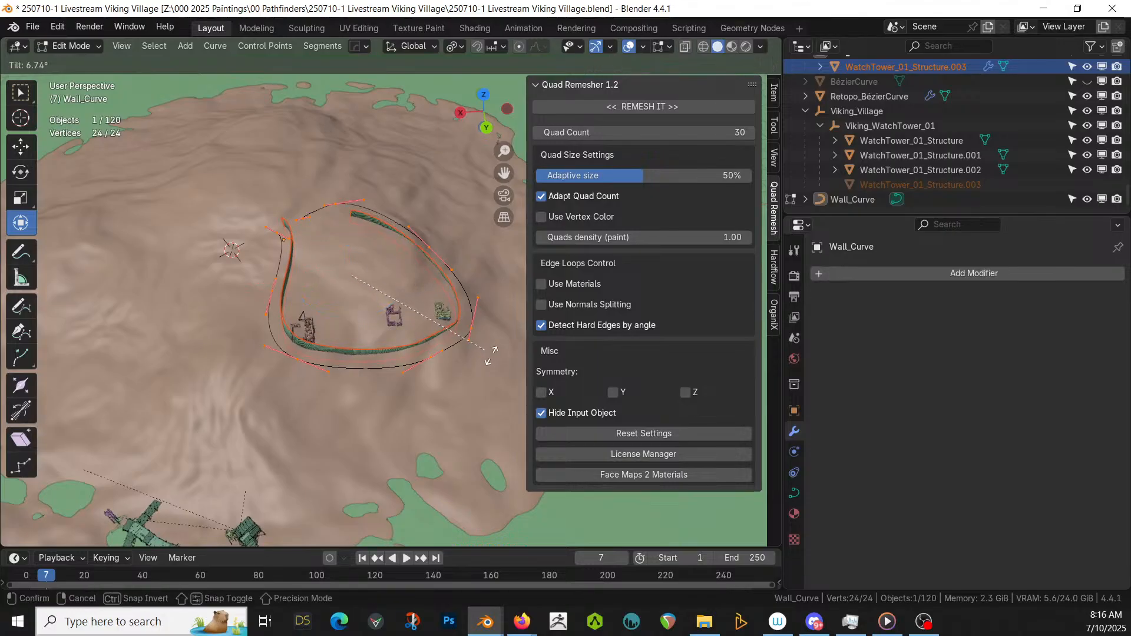
pyautogui.click(389, 289)
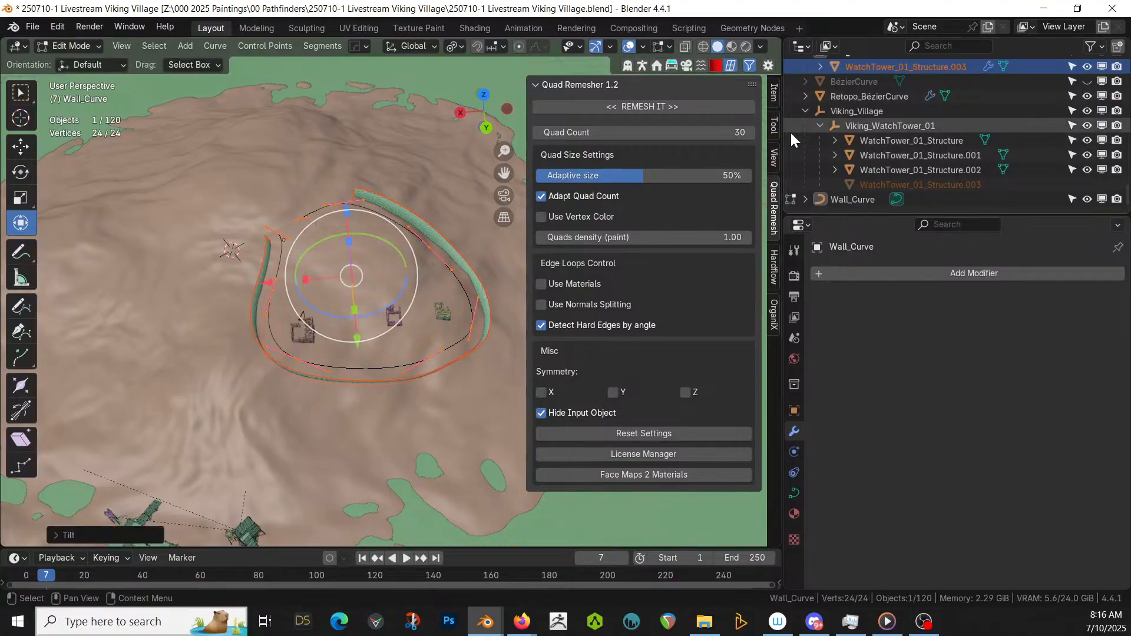
pyautogui.click(772, 94)
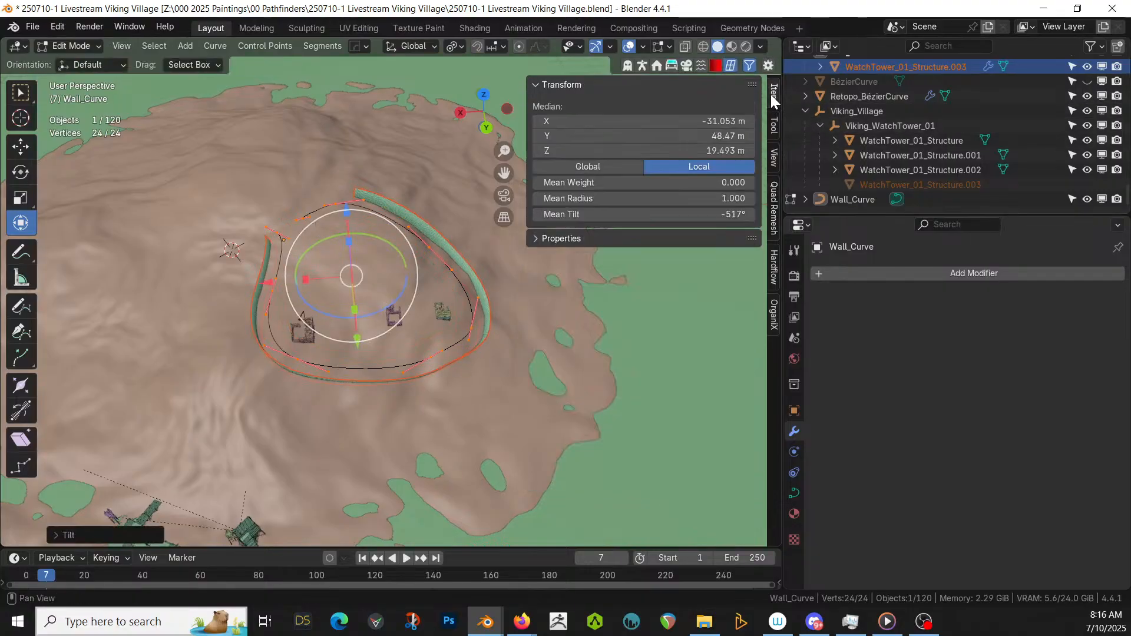
pyautogui.click(707, 207)
pyautogui.press('Return')
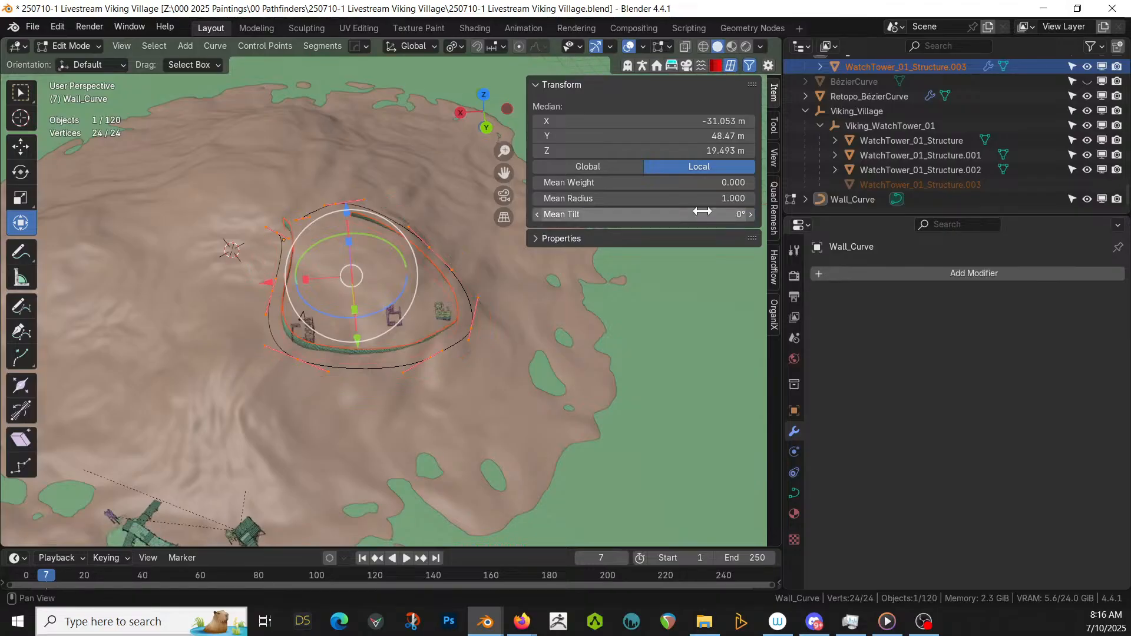
# - Set the mean tilt of all Wall_Curve control points to 14.3° and their mean radius to 1
pyautogui.scroll(5, 417, 232)
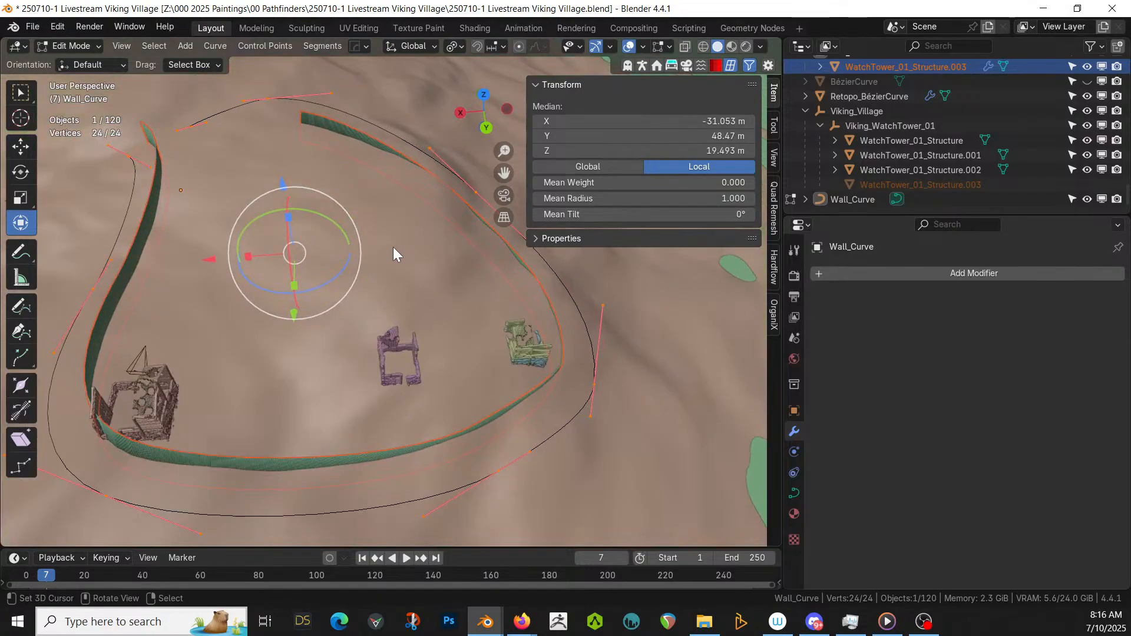
pyautogui.moveTo(393, 246); pyautogui.dragTo(222, 179, button='middle')
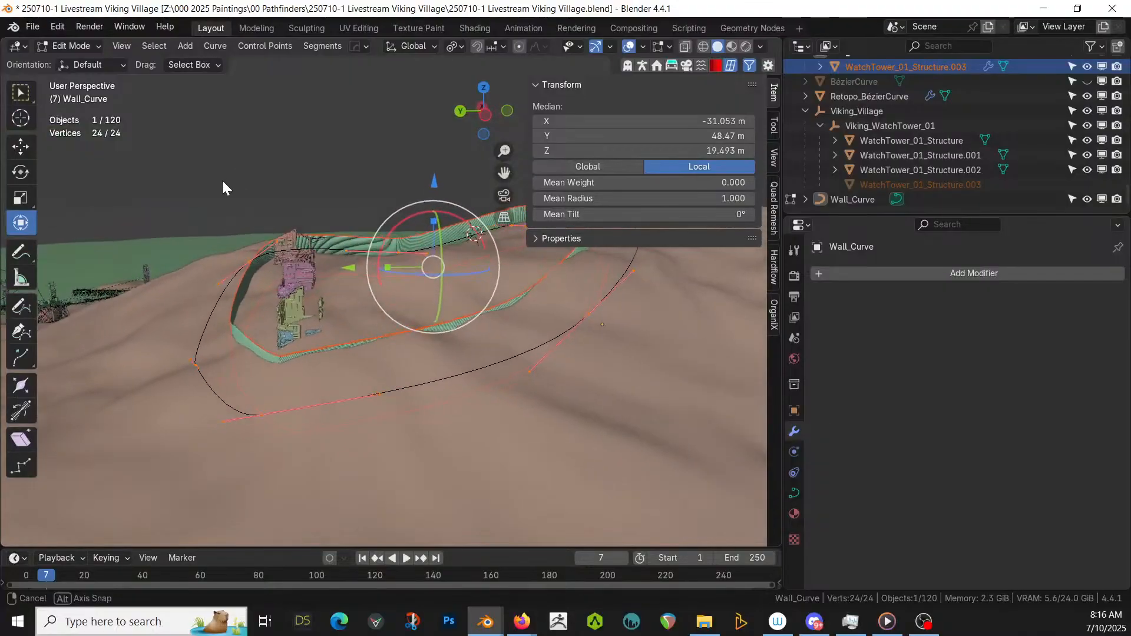
pyautogui.moveTo(642, 214); pyautogui.dragTo(619, 198)
pyautogui.moveTo(485, 233)
pyautogui.mouseDown(button='middle')
pyautogui.moveTo(485, 179)
pyautogui.moveTo(483, 245)
pyautogui.mouseUp(button='middle')
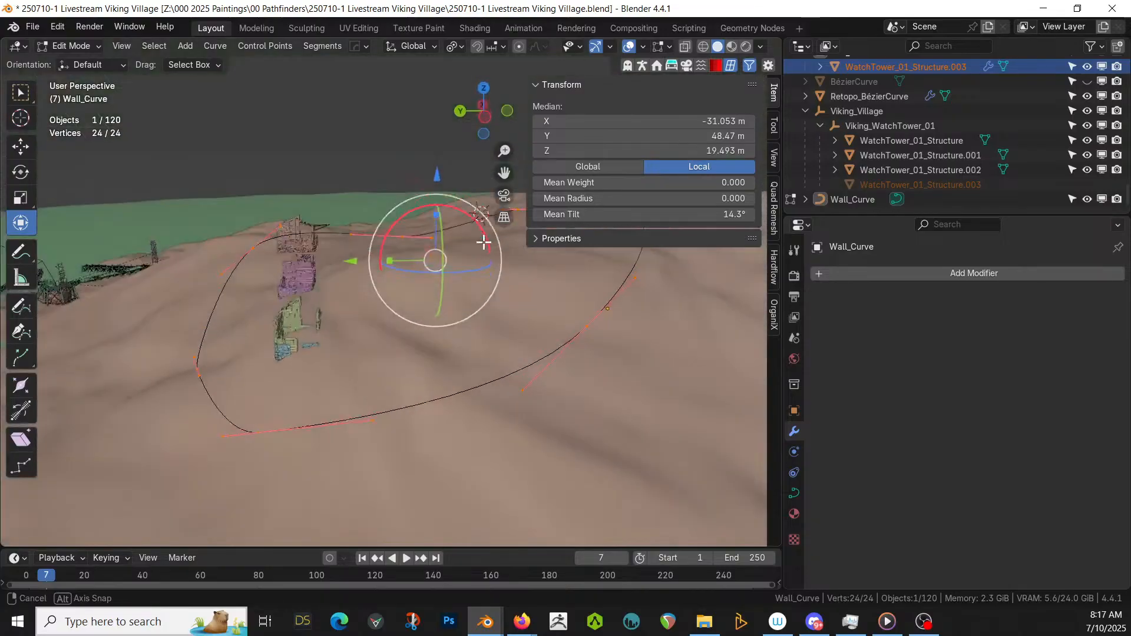
pyautogui.click(620, 198)
pyautogui.press('Return')
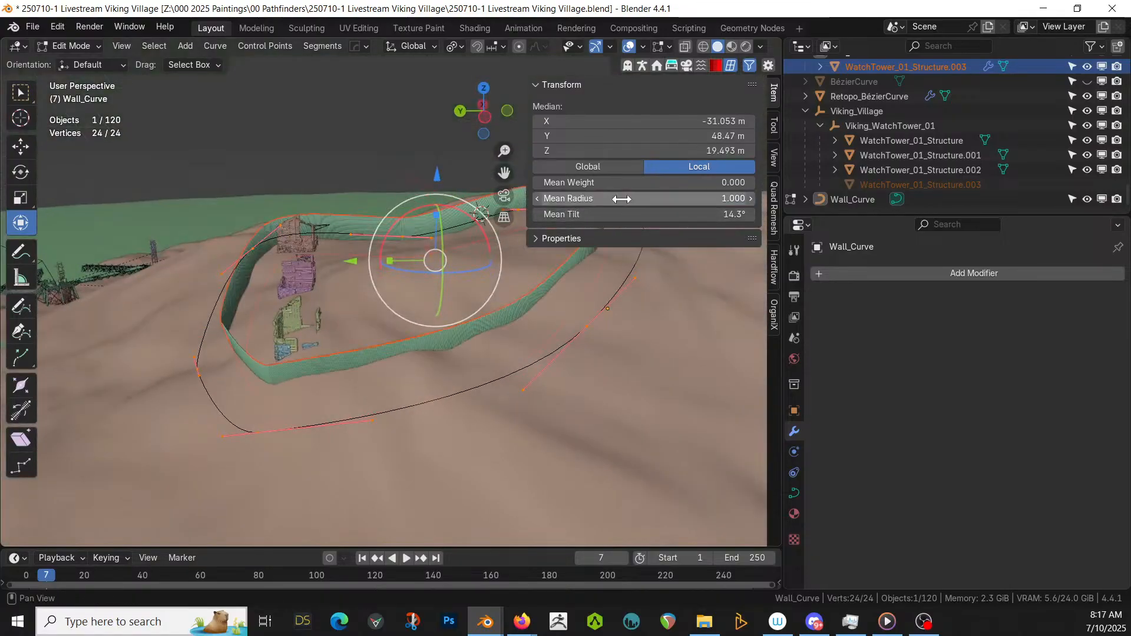
# - Move the single Wall_Curve corner control point beside the largest ruined building slightly outward
pyautogui.moveTo(512, 229); pyautogui.dragTo(501, 281, button='middle')
pyautogui.scroll(-2, 501, 281)
pyautogui.keyDown('shift'); pyautogui.moveTo(417, 283); pyautogui.dragTo(418, 240, button='middle'); pyautogui.keyUp('shift')
pyautogui.press('KP_7')
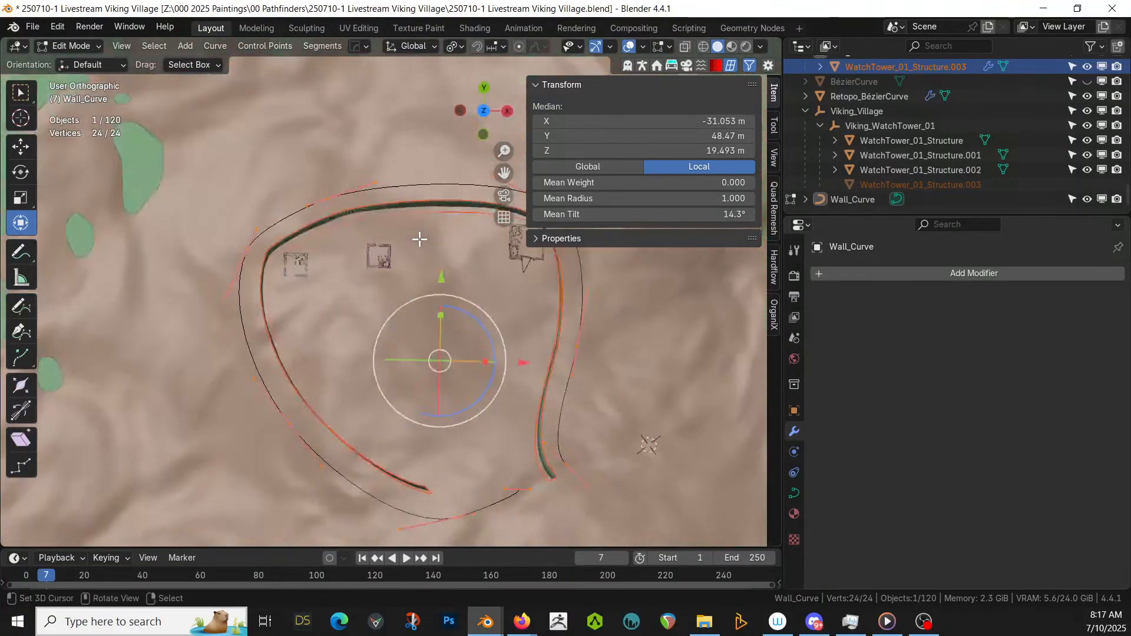
pyautogui.keyDown('shift'); pyautogui.moveTo(507, 326); pyautogui.dragTo(435, 373, button='middle'); pyautogui.keyUp('shift')
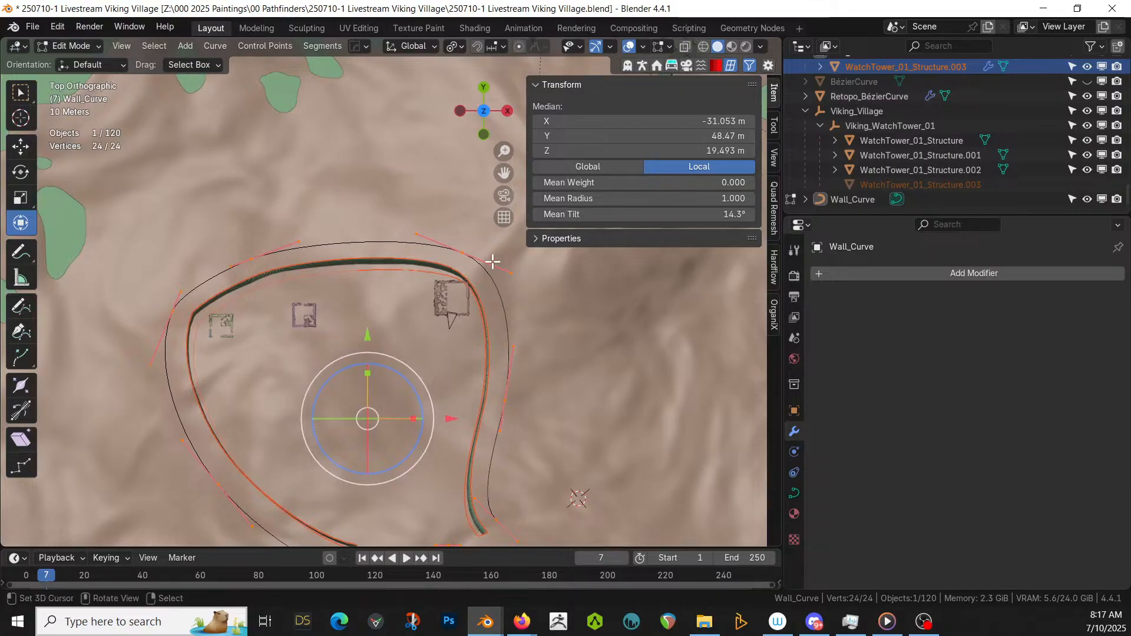
pyautogui.moveTo(467, 252); pyautogui.dragTo(492, 246)
pyautogui.moveTo(253, 291); pyautogui.dragTo(275, 232, button='middle')
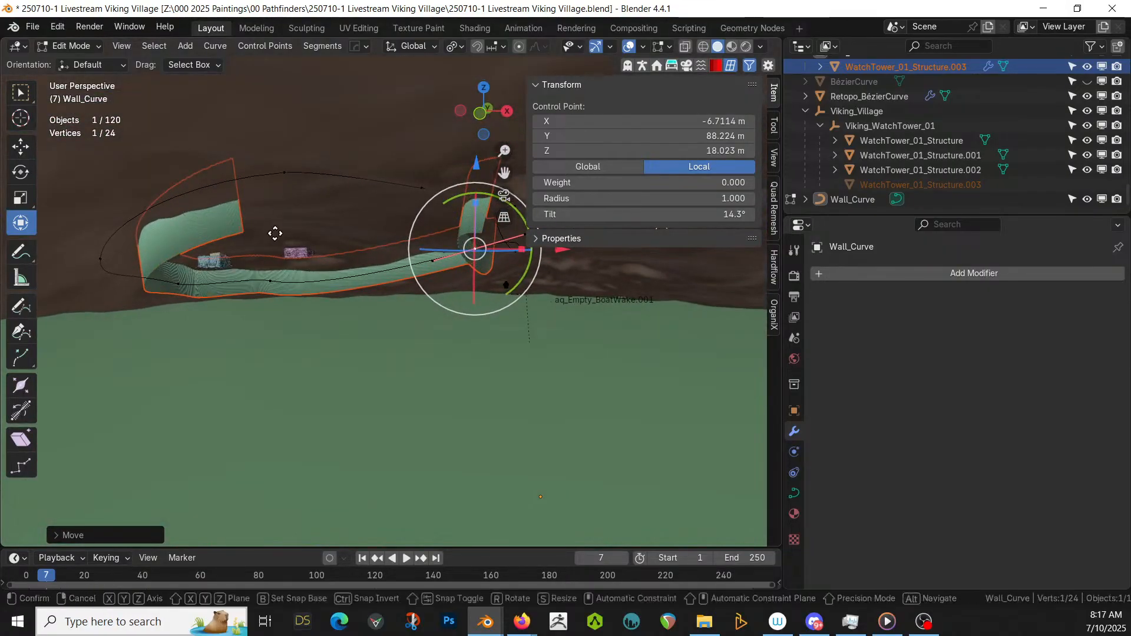
# - Select all Wall_Curve control points and raise them about 1.9 m along Z
pyautogui.press('g')
pyautogui.press('z')
pyautogui.rightClick(277, 225)
pyautogui.press('a')
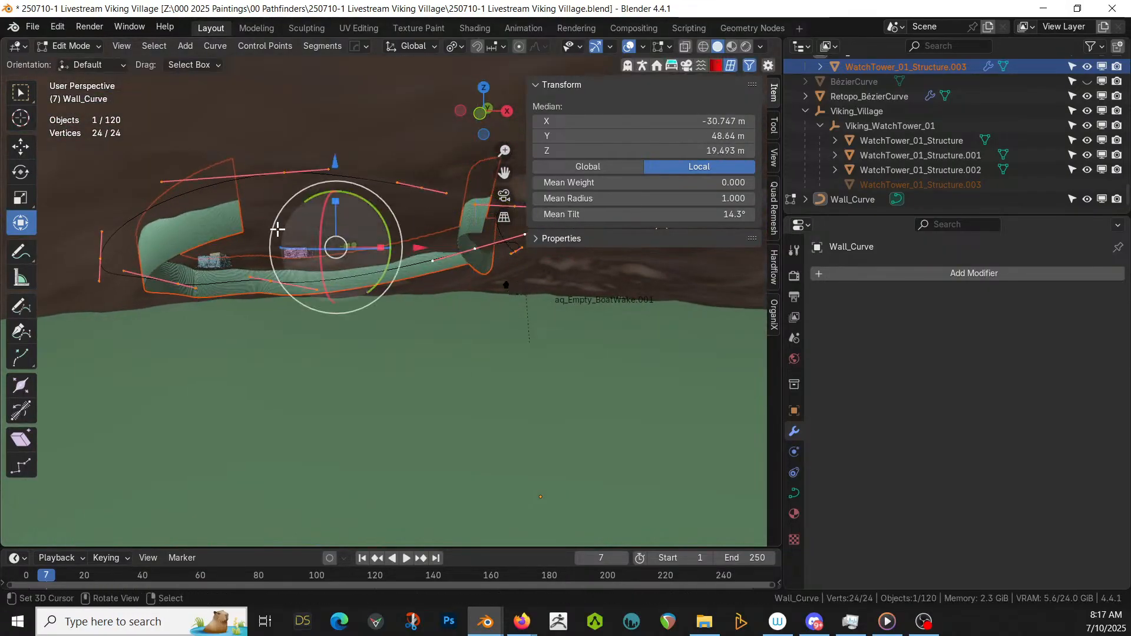
pyautogui.press('g')
pyautogui.press('z')
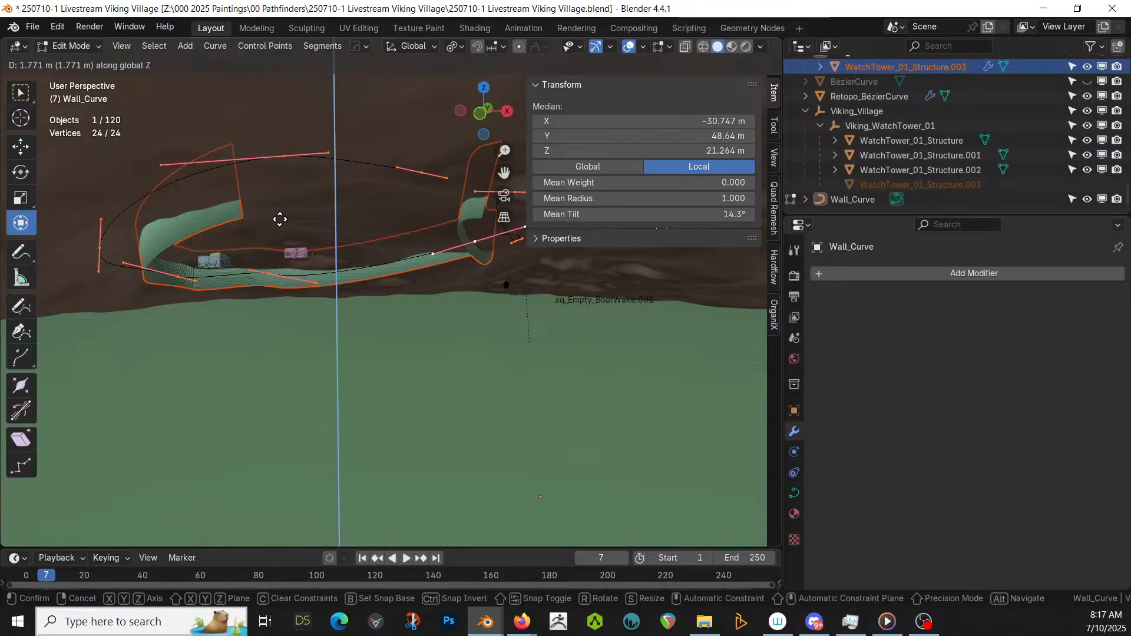
pyautogui.click(280, 219)
# - Raise all Wall_Curve control points another 2.1 m or so along Z to lift the log wall's base
pyautogui.moveTo(279, 219); pyautogui.dragTo(116, 309, button='middle')
pyautogui.press('g')
pyautogui.press('z')
pyautogui.click(185, 233)
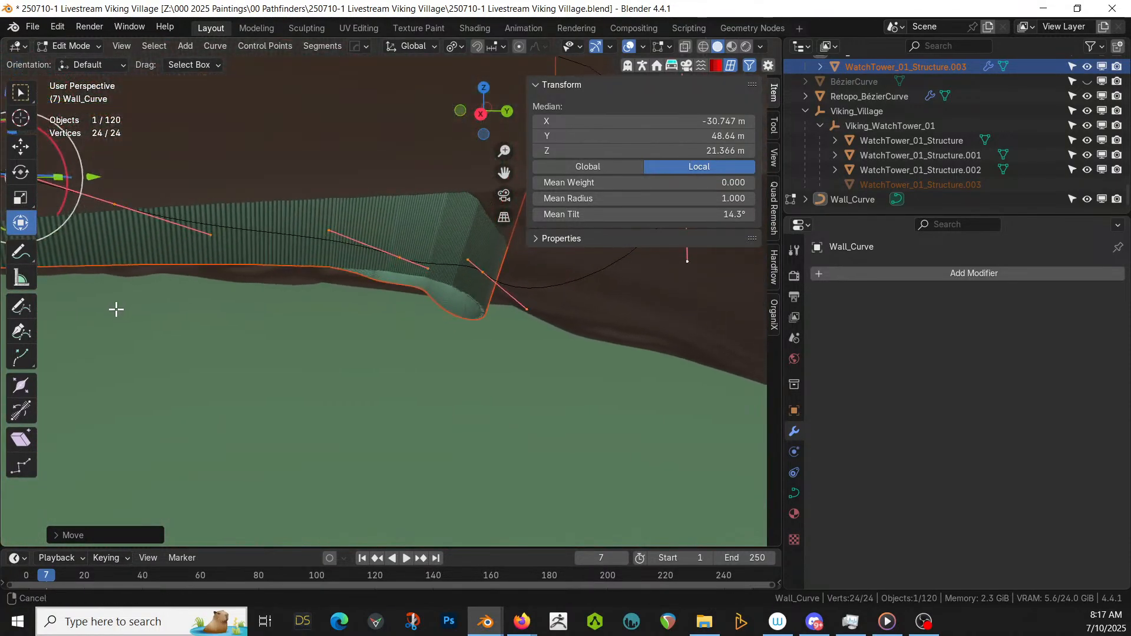
pyautogui.press('g')
pyautogui.press('z')
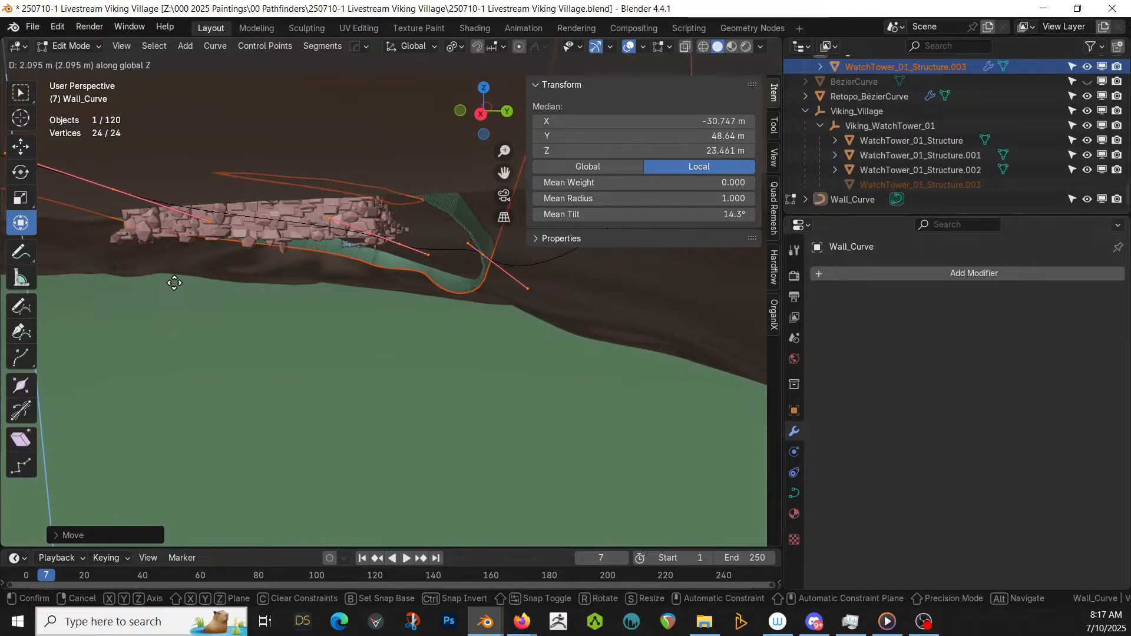
pyautogui.click(174, 283)
# - Leave Edit Mode, select the arrayed log wall, and try Array relative offset Factor X at 0.4 before setting it to 0.38
pyautogui.moveTo(174, 283); pyautogui.dragTo(198, 321, button='middle')
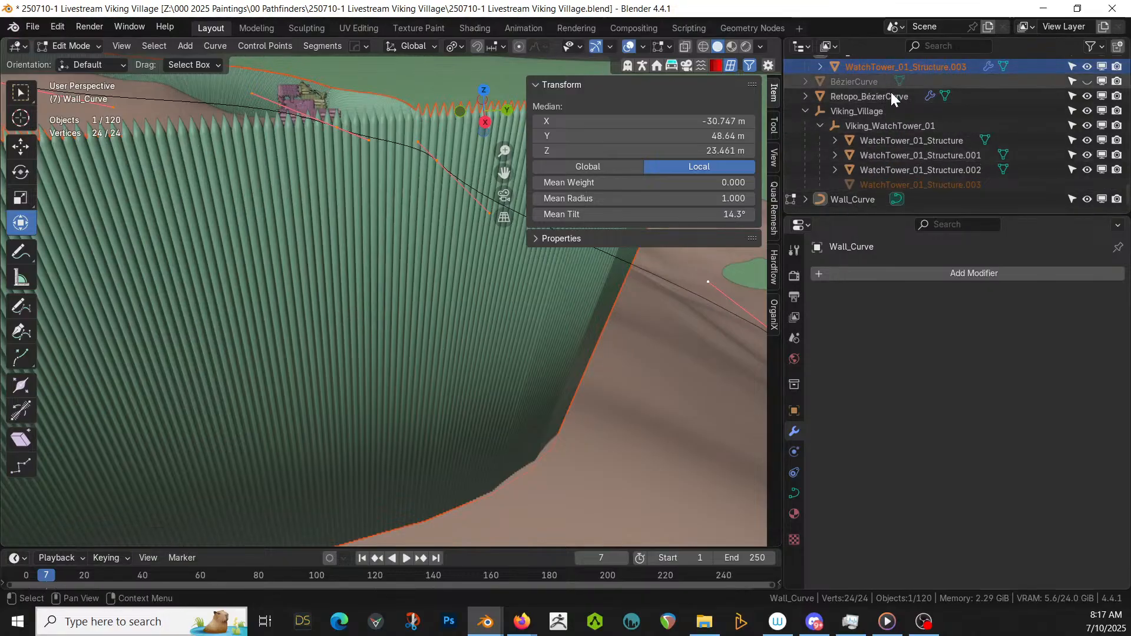
pyautogui.press('Tab')
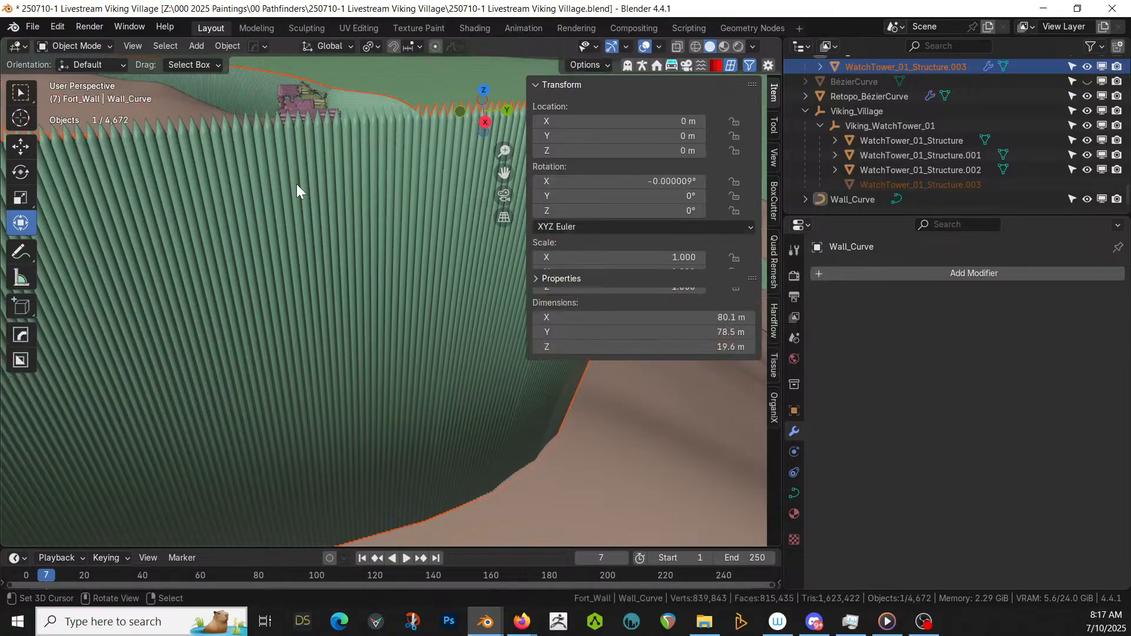
pyautogui.click(296, 184)
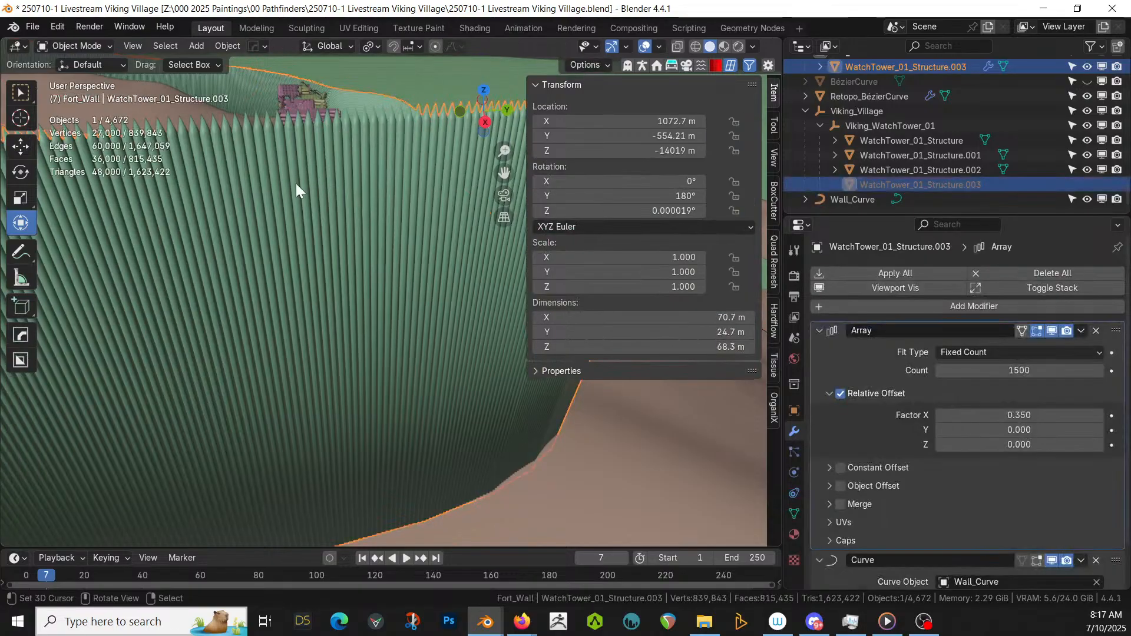
pyautogui.click(1019, 415)
pyautogui.write('.4')
pyautogui.press('Return')
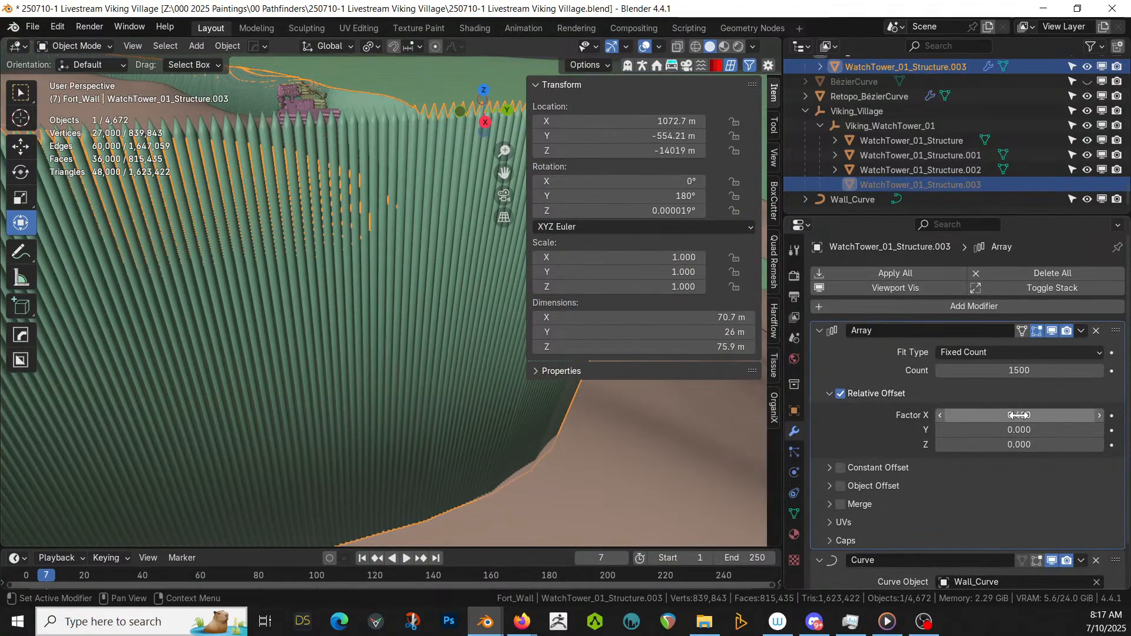
pyautogui.click(1018, 416)
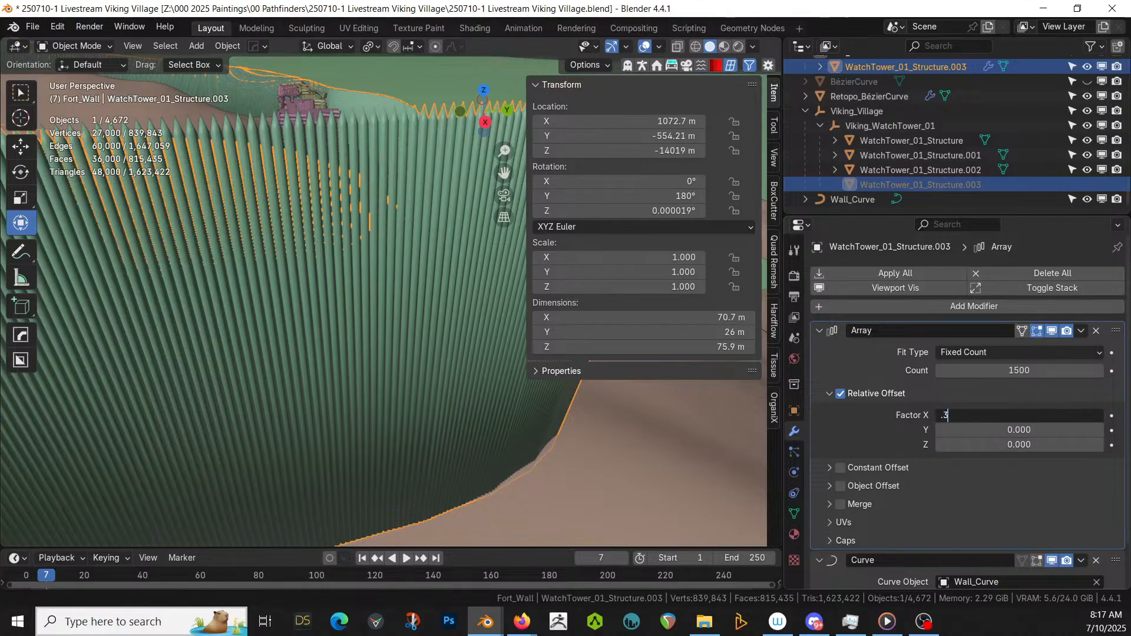
pyautogui.write('.3')
pyautogui.press('Return')
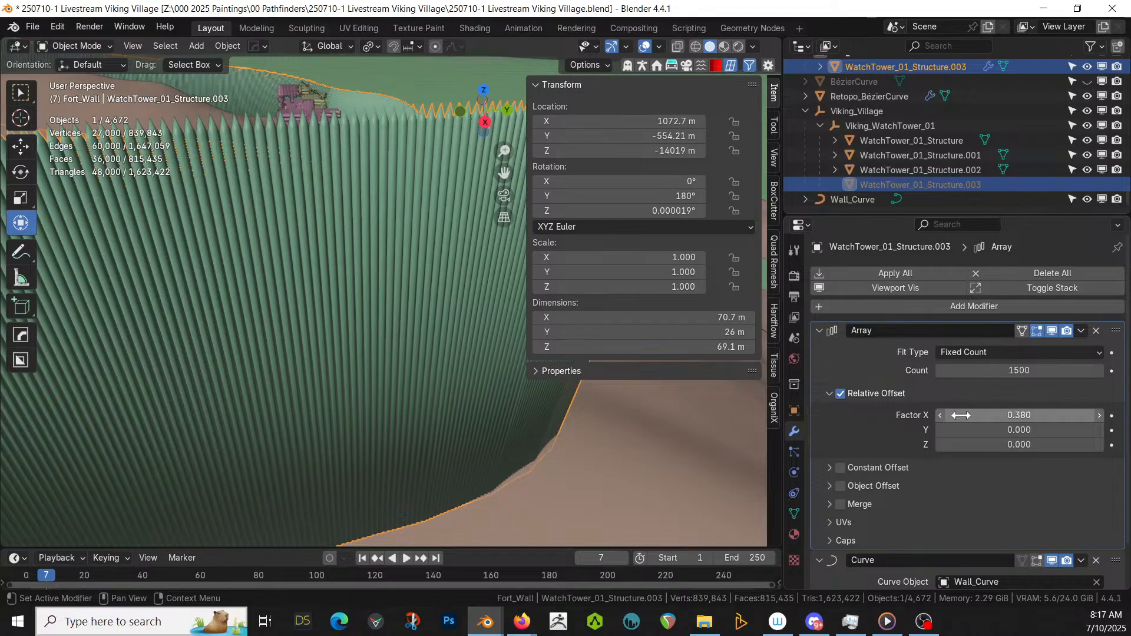
# - Preview the whole log wall on the terrain in Rendered shading
pyautogui.scroll(-5, 278, 317)
pyautogui.moveTo(241, 288)
pyautogui.mouseDown(button='middle')
pyautogui.moveTo(190, 292)
pyautogui.moveTo(177, 275)
pyautogui.moveTo(197, 312)
pyautogui.mouseUp(button='middle')
pyautogui.press('z')
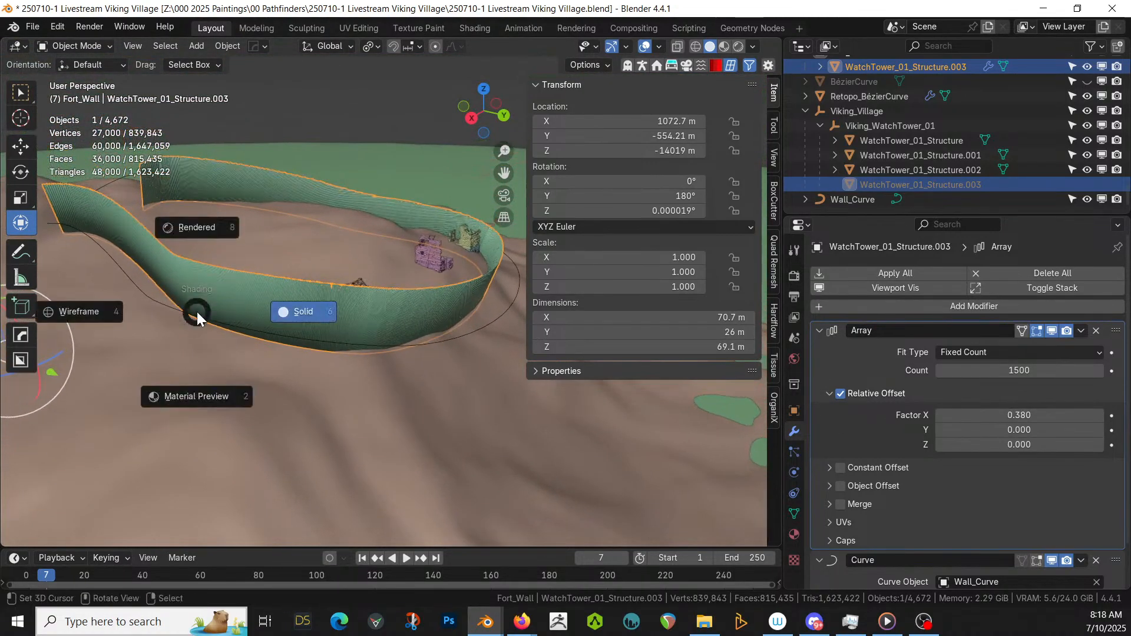
pyautogui.press('8')
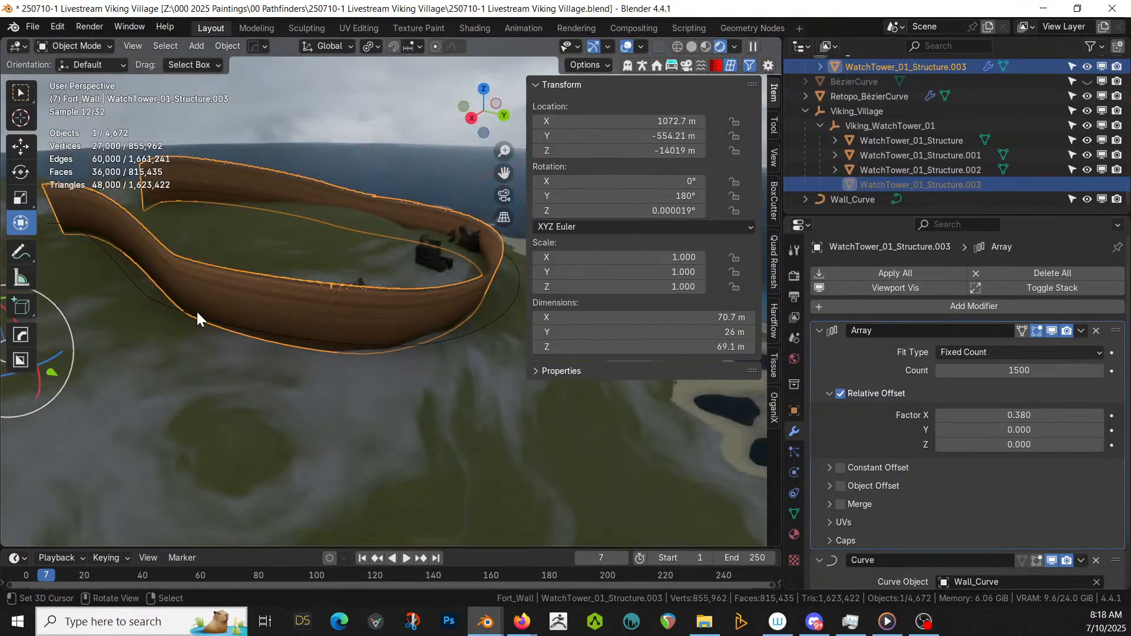
pyautogui.moveTo(196, 312); pyautogui.dragTo(358, 302, button='middle')
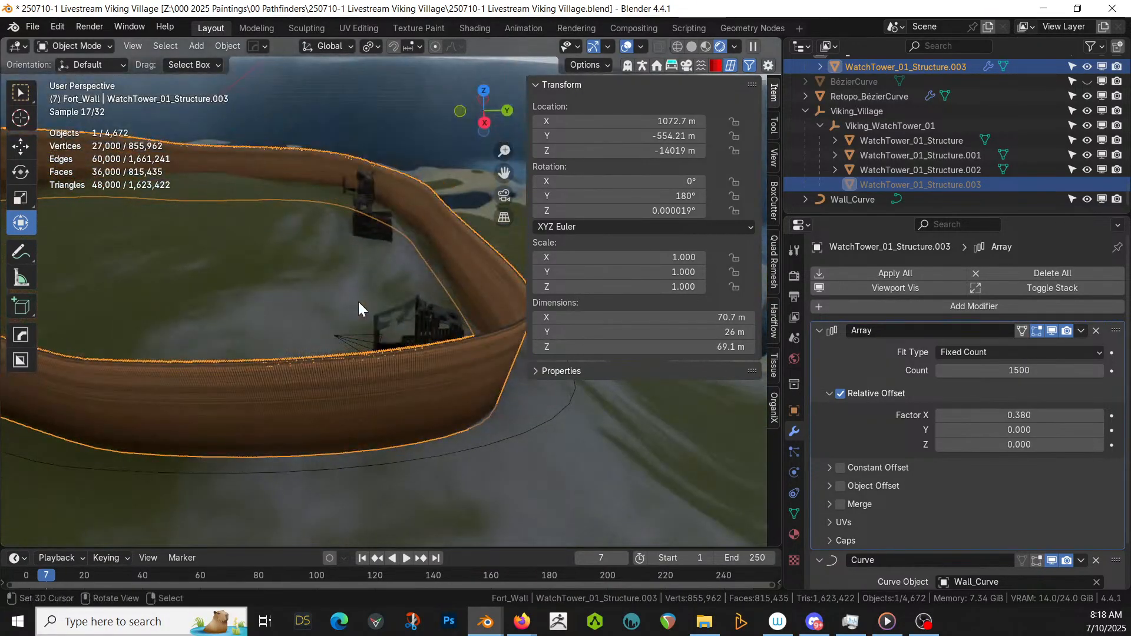
pyautogui.scroll(-2, 359, 302)
# - Delete the arrayed log wall and Wall_Curve, and return the viewport to Solid shading
pyautogui.press('x')
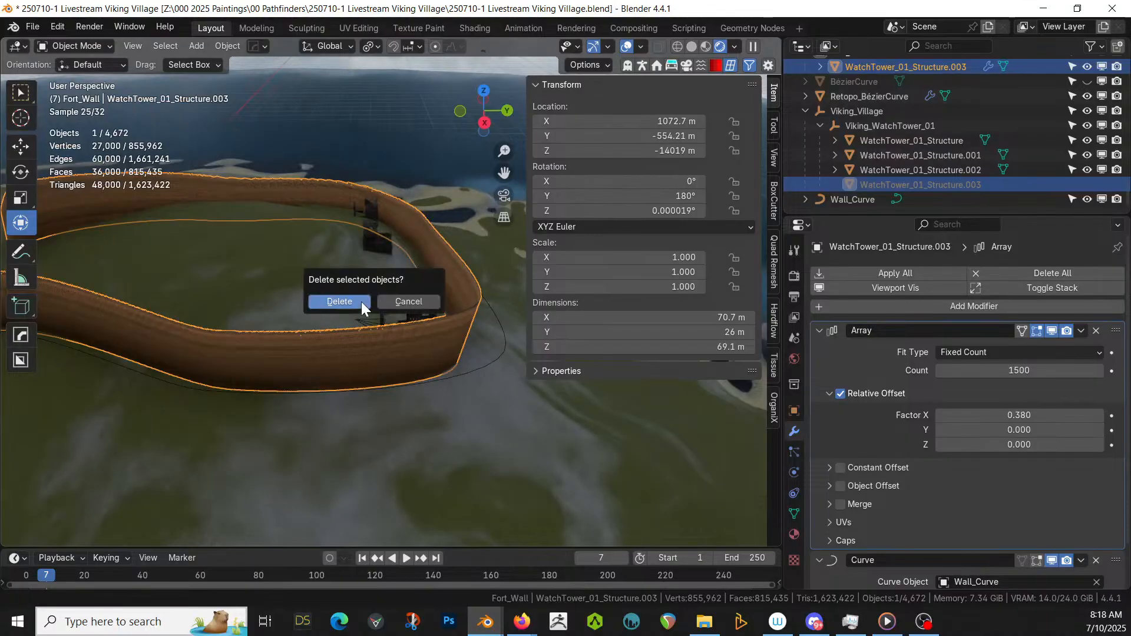
pyautogui.click(362, 301)
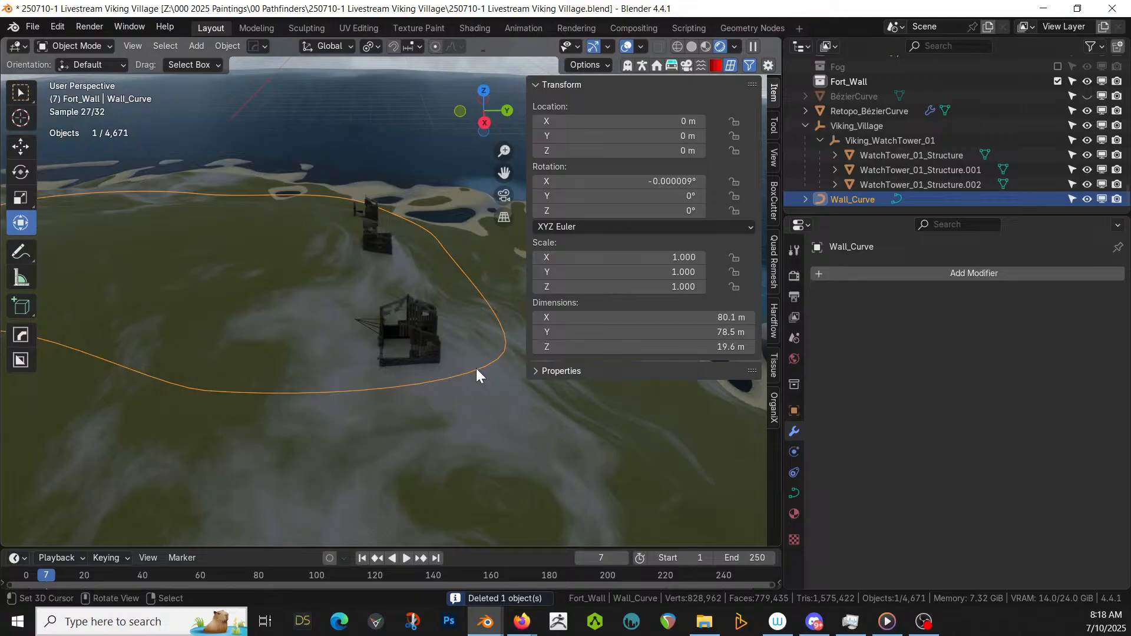
pyautogui.press('Delete')
pyautogui.press('z')
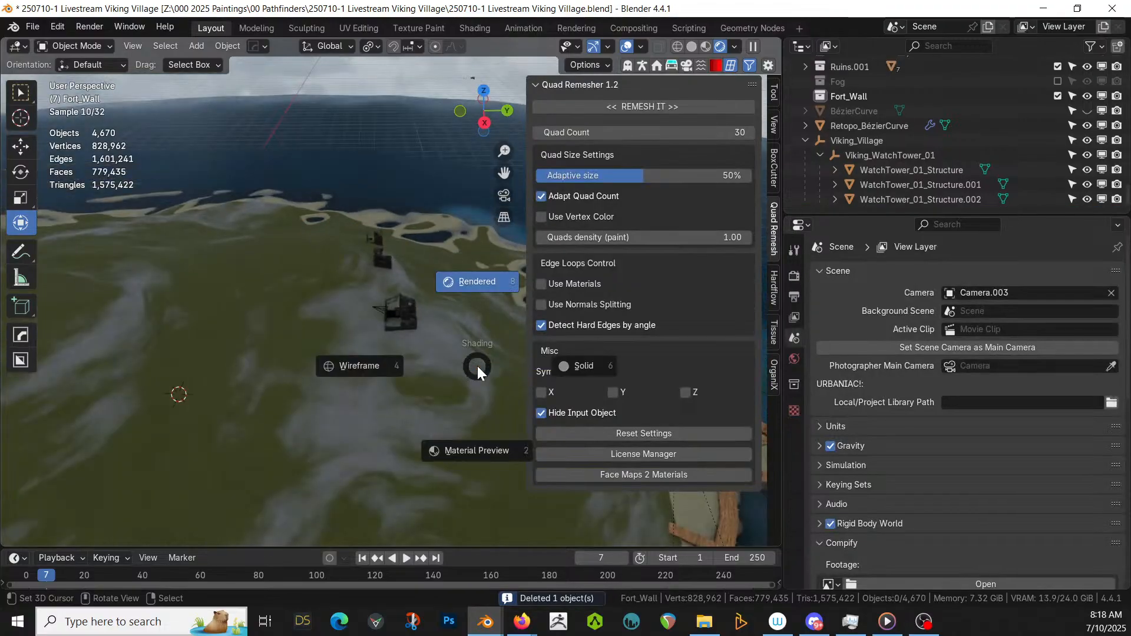
pyautogui.press('6')
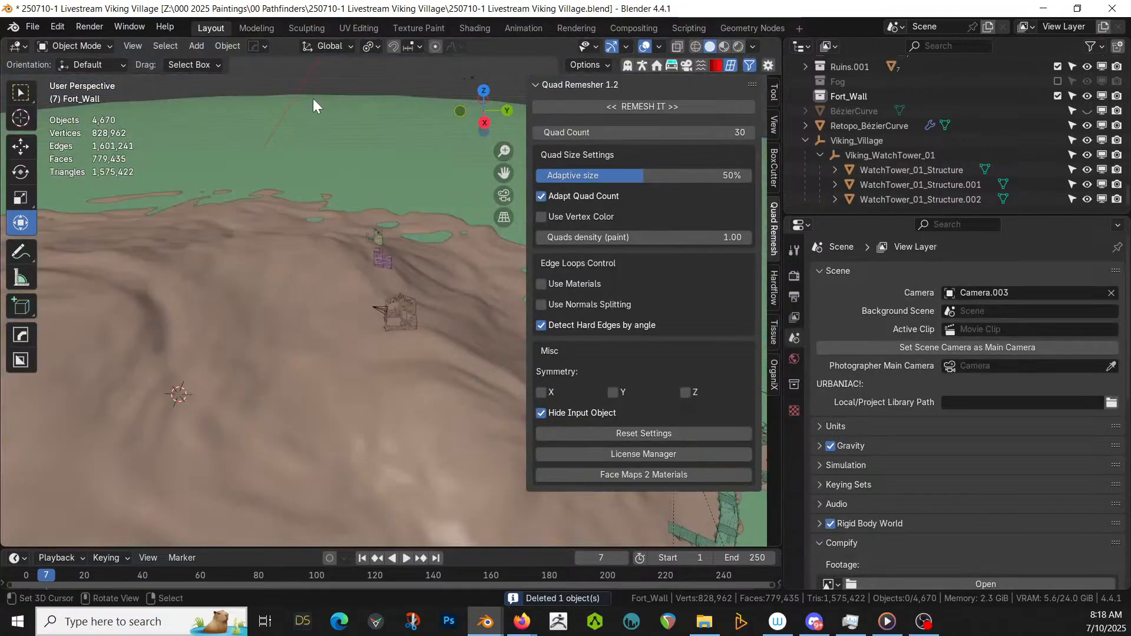
pyautogui.moveTo(313, 106); pyautogui.dragTo(331, 212, button='middle')
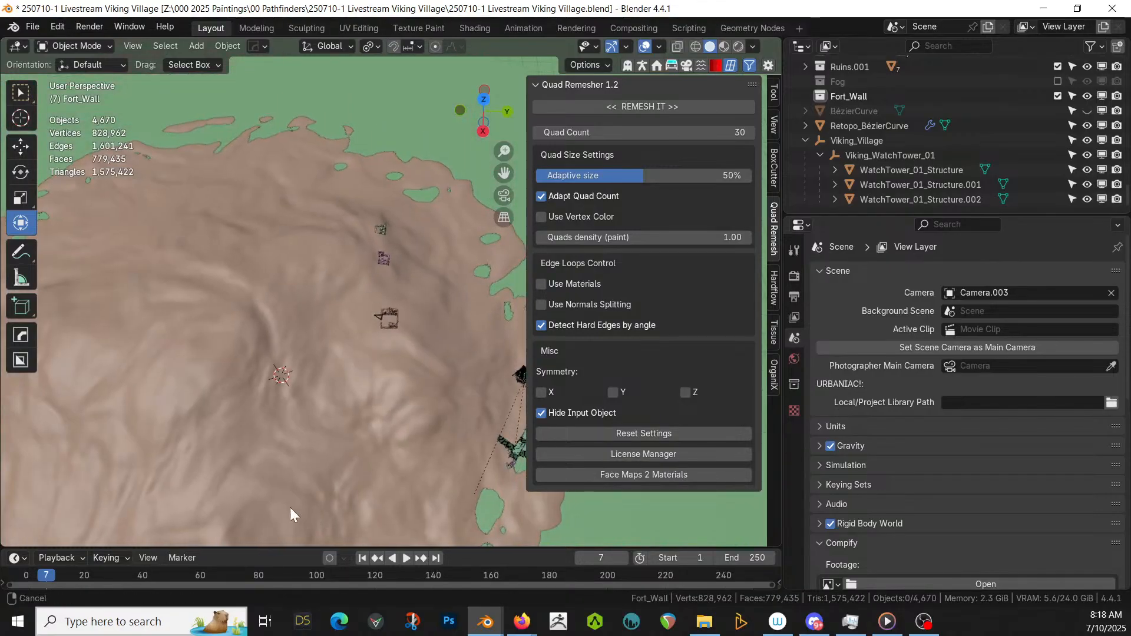
pyautogui.moveTo(290, 507); pyautogui.dragTo(234, 502, button='middle')
pyautogui.scroll(2, 237, 501)
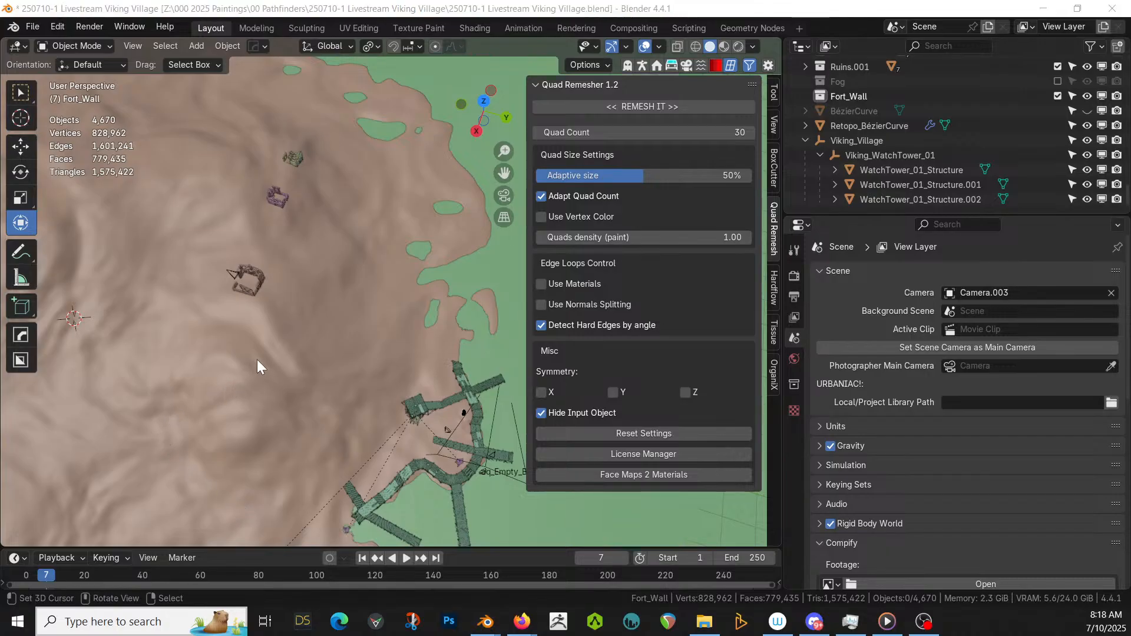
# - Switch to the Blender window with the Viking Village asset file and select the large longhouse's roof slats
pyautogui.hotkey('alt', 'Tab')
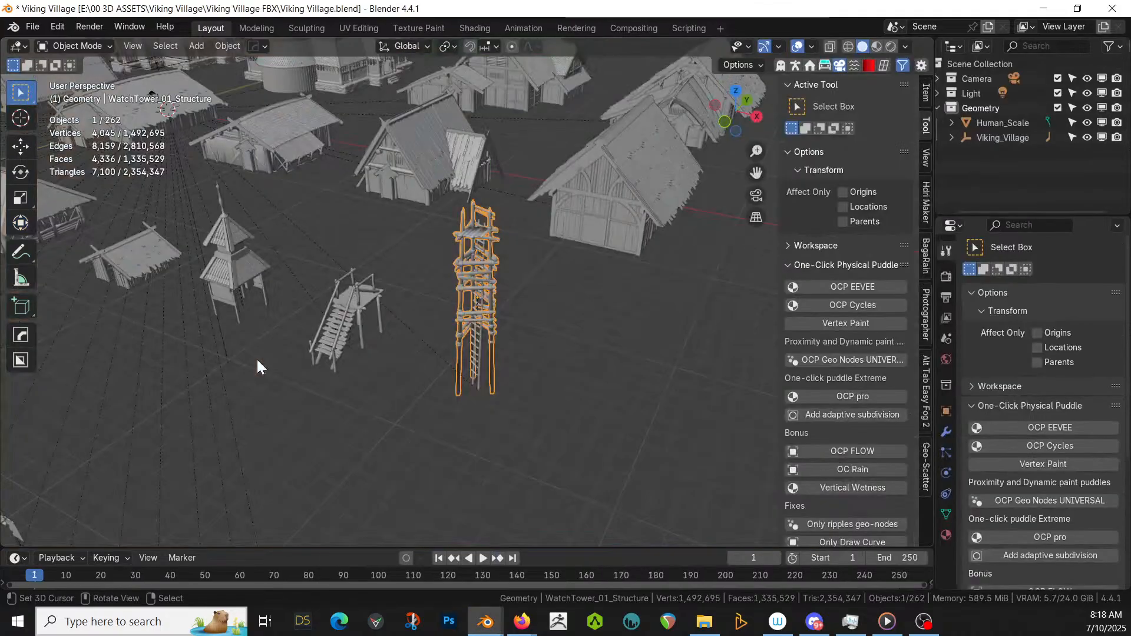
pyautogui.keyDown('shift'); pyautogui.moveTo(420, 314); pyautogui.dragTo(448, 449, button='middle'); pyautogui.keyUp('shift')
pyautogui.scroll(-3, 450, 448)
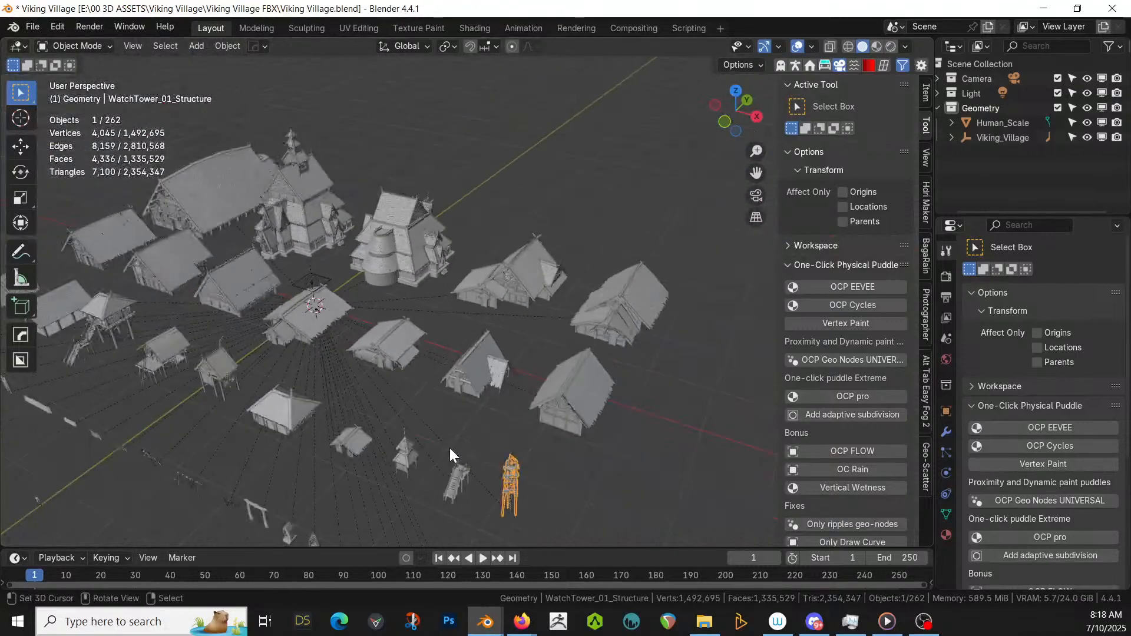
pyautogui.keyDown('shift'); pyautogui.moveTo(412, 352); pyautogui.dragTo(483, 389, button='middle'); pyautogui.keyUp('shift')
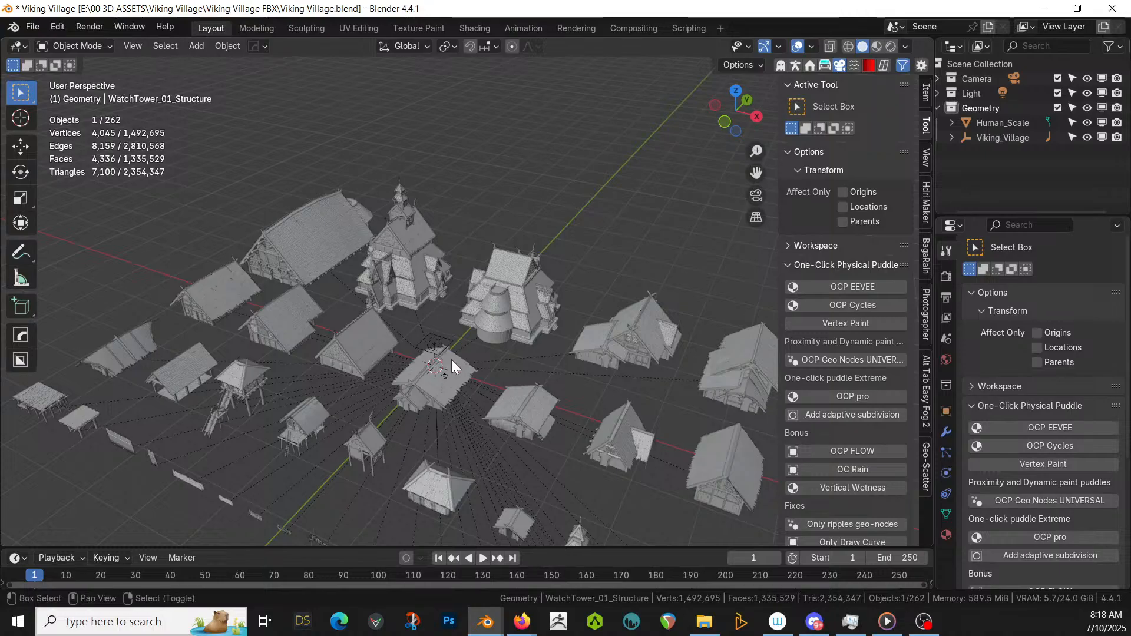
pyautogui.keyDown('shift'); pyautogui.moveTo(451, 359); pyautogui.dragTo(436, 325, button='middle'); pyautogui.keyUp('shift')
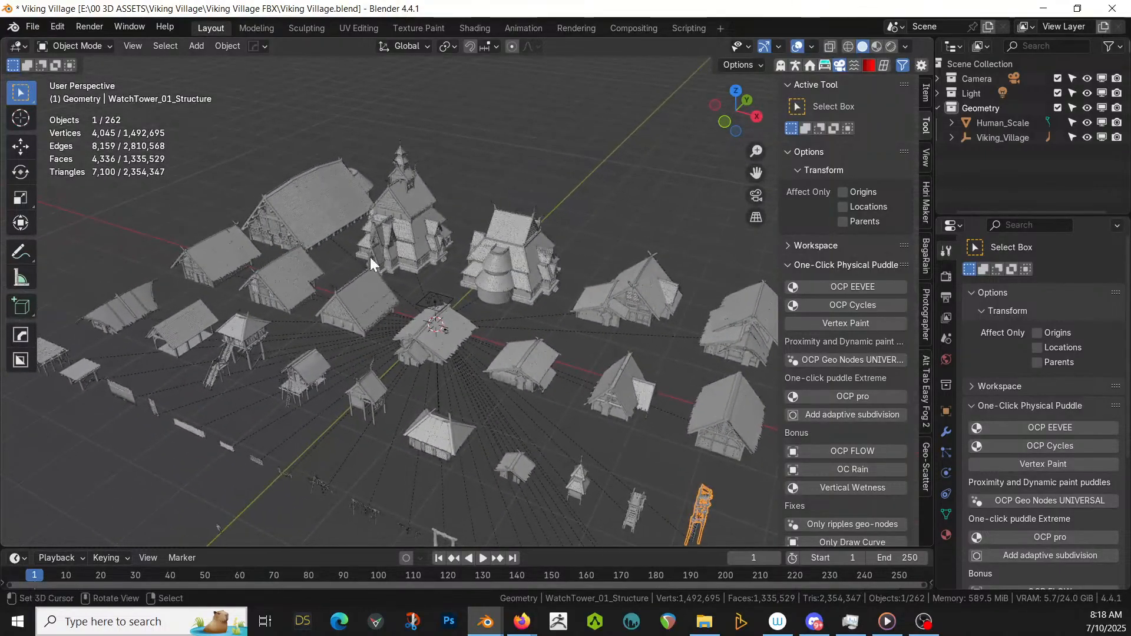
pyautogui.click(317, 189)
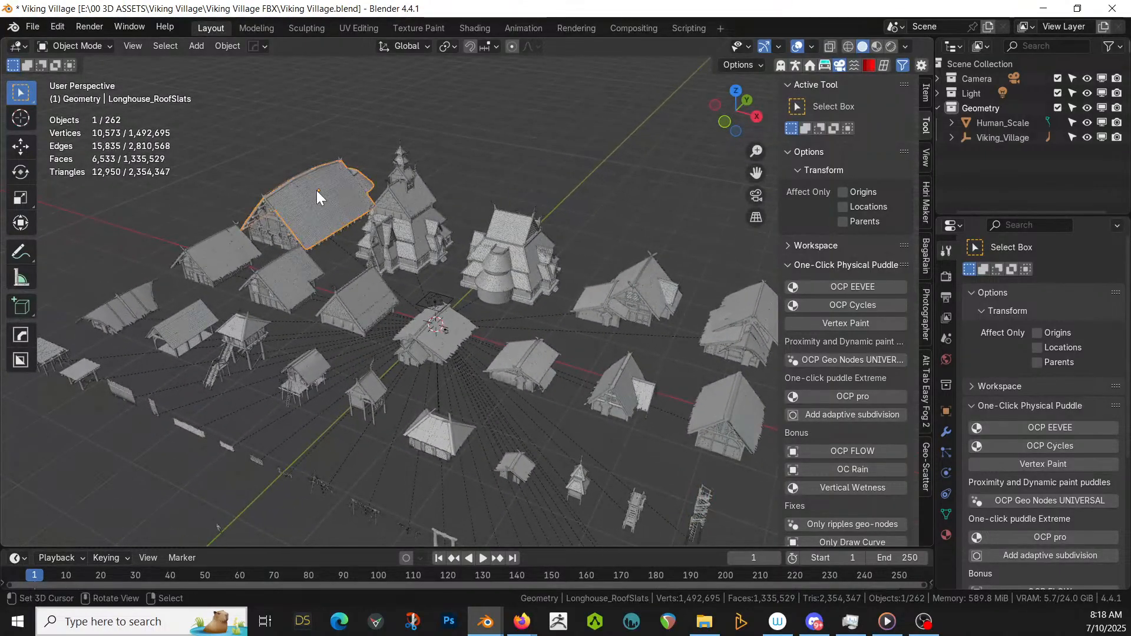
# - Select the whole Viking_Longhouse hierarchy in the asset file and copy its objects
pyautogui.press('KP_Decimal')
pyautogui.press('KP_Decimal')
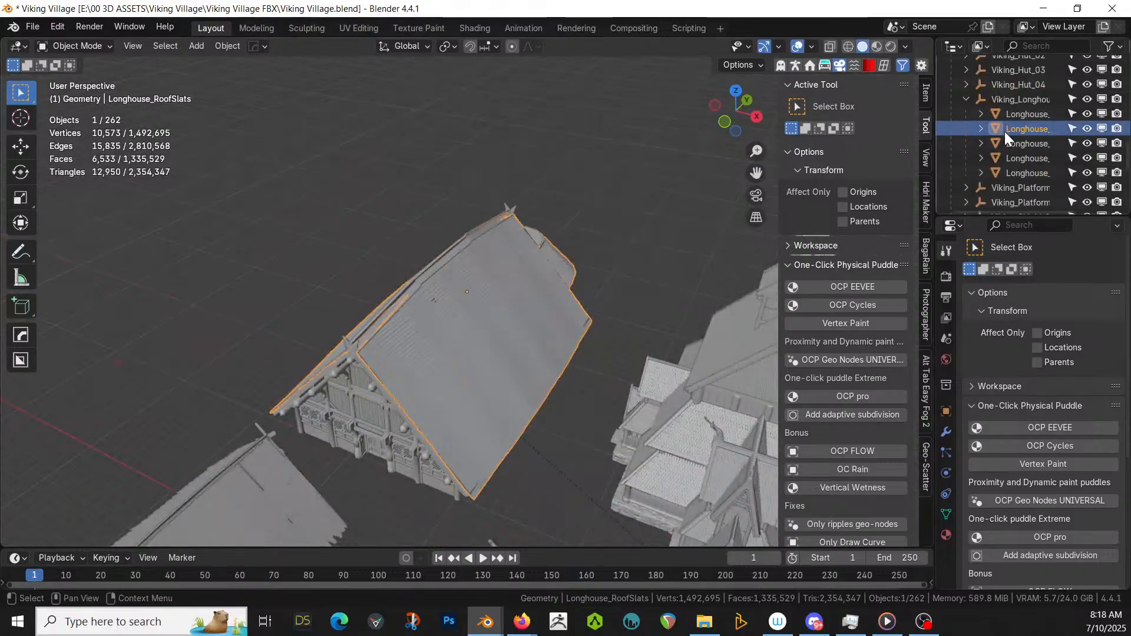
pyautogui.rightClick(991, 96)
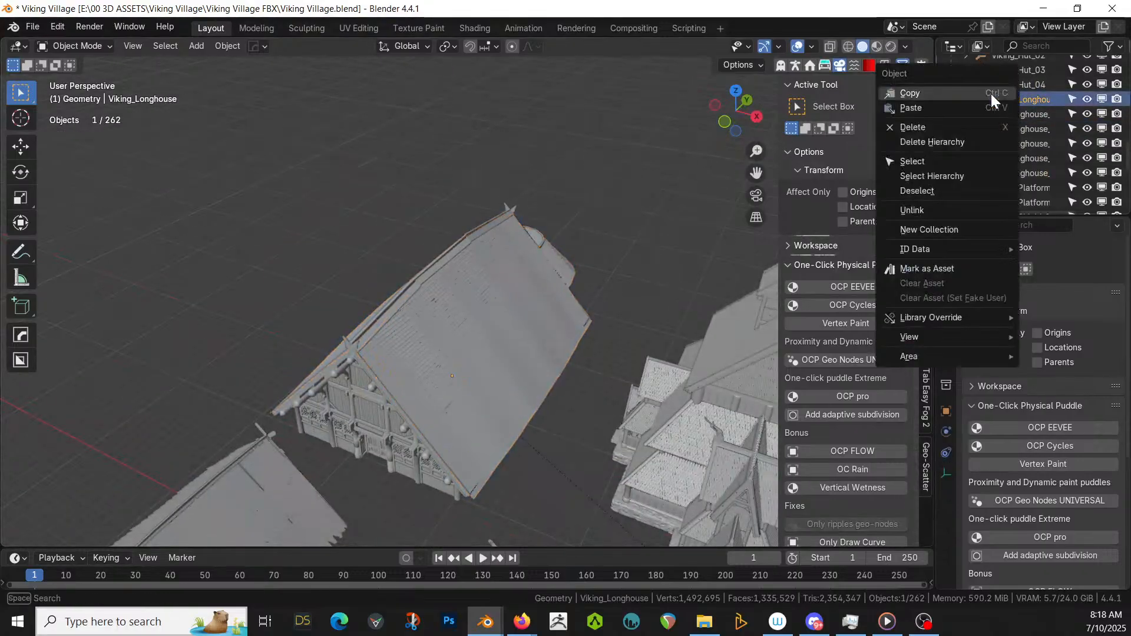
pyautogui.click(942, 176)
pyautogui.hotkey('ctrl', 'c')
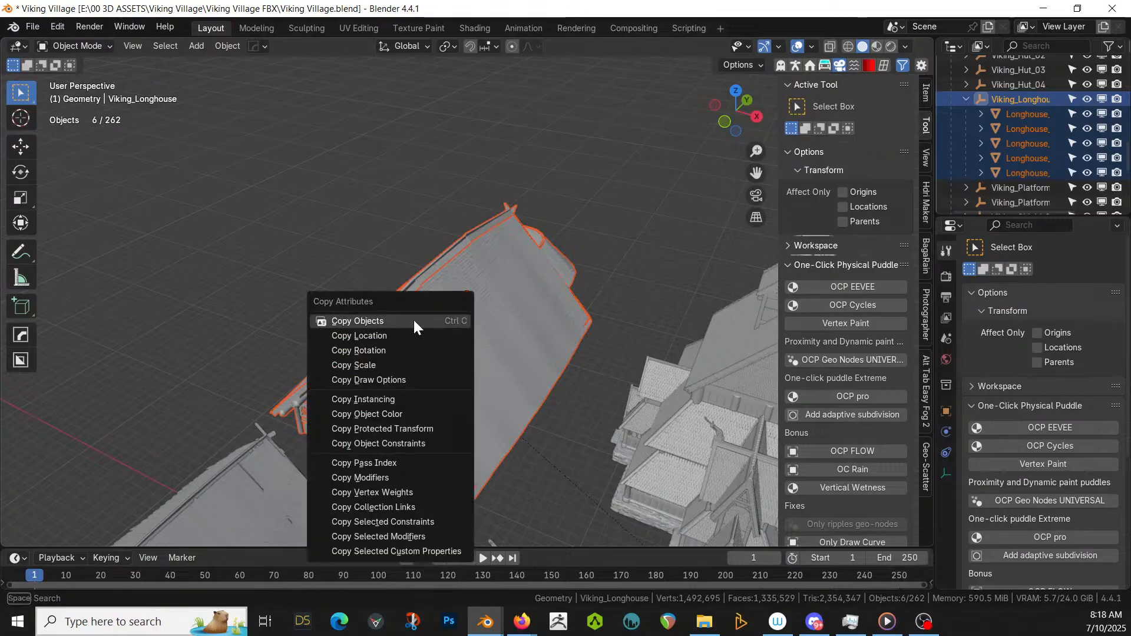
pyautogui.click(413, 320)
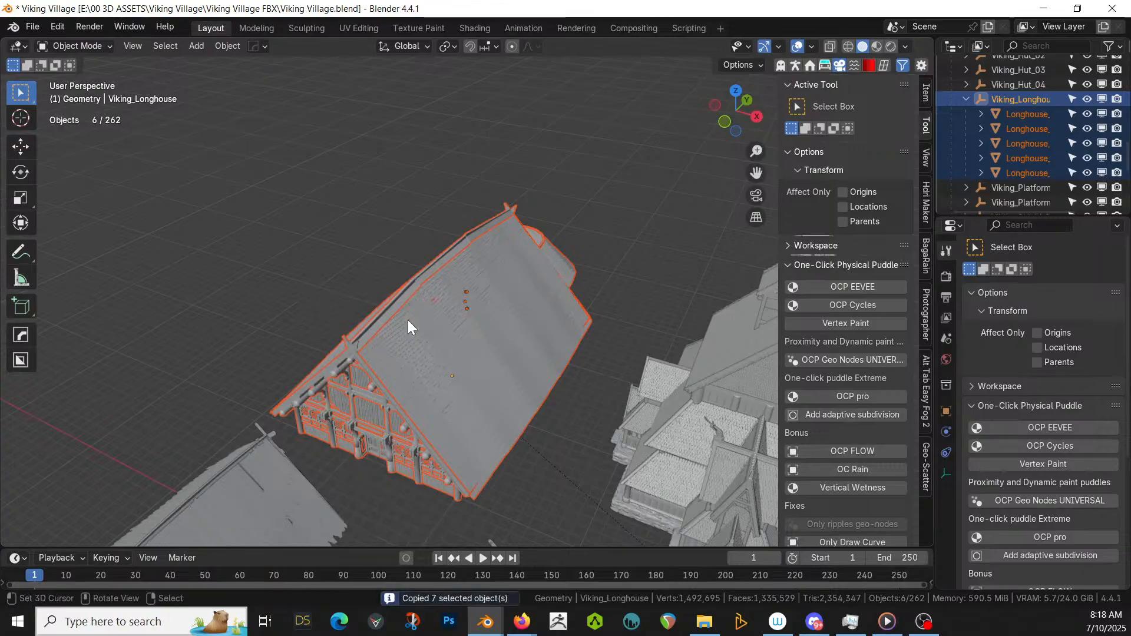
# - Switch to the Livestream Viking Village Blender window and paste the longhouse into the Fort_Wall collection
pyautogui.hotkey('alt', 'Tab')
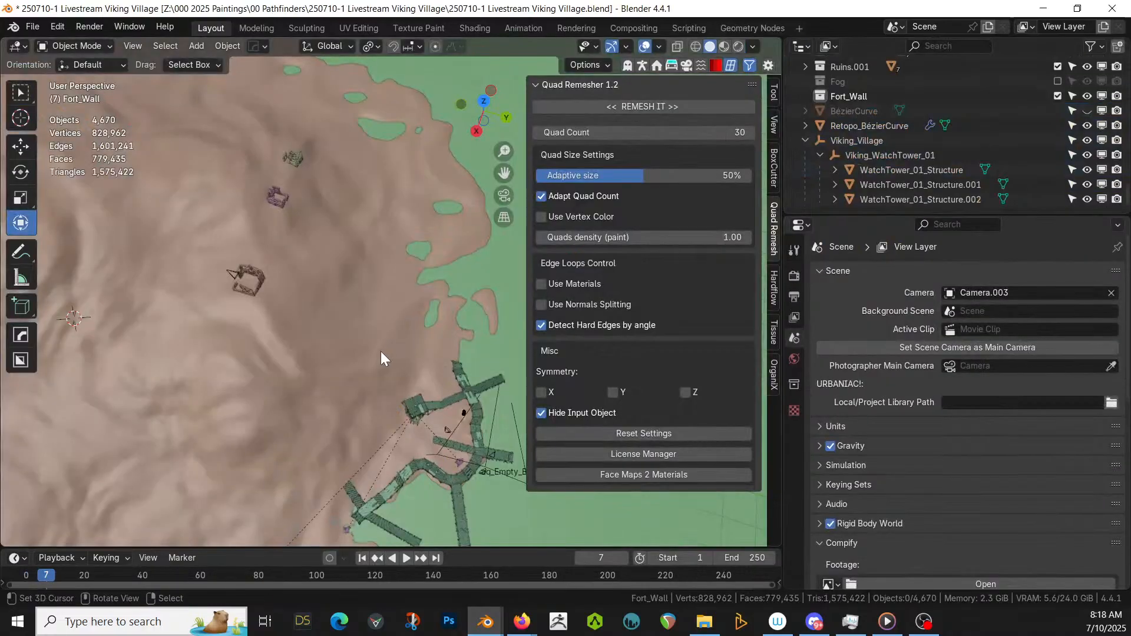
pyautogui.click(866, 97)
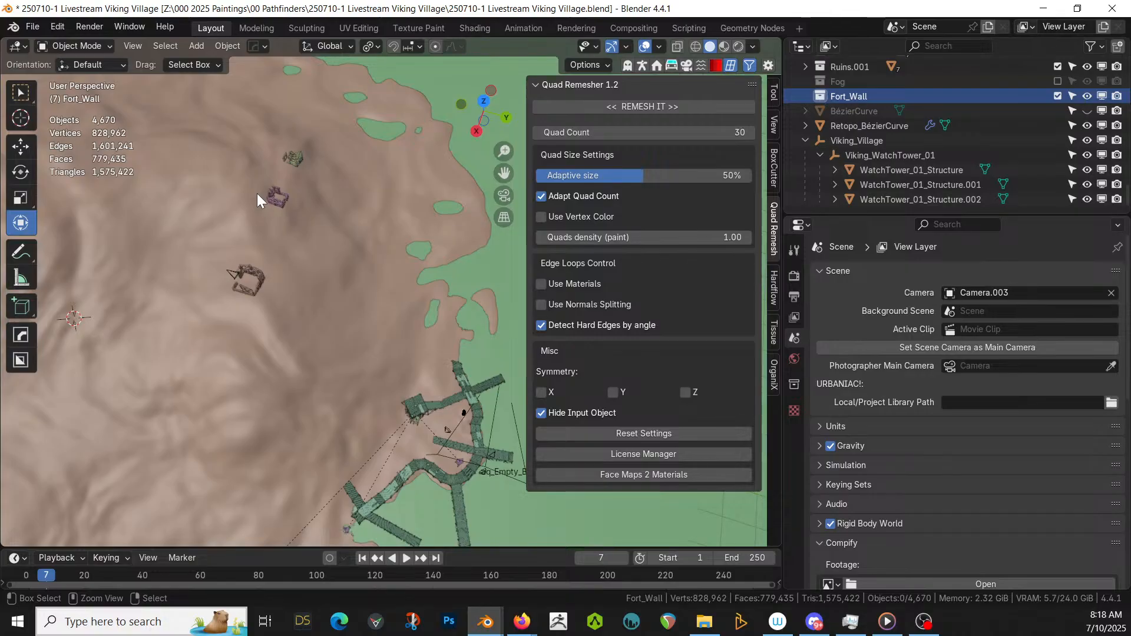
pyautogui.hotkey('ctrl', 'v')
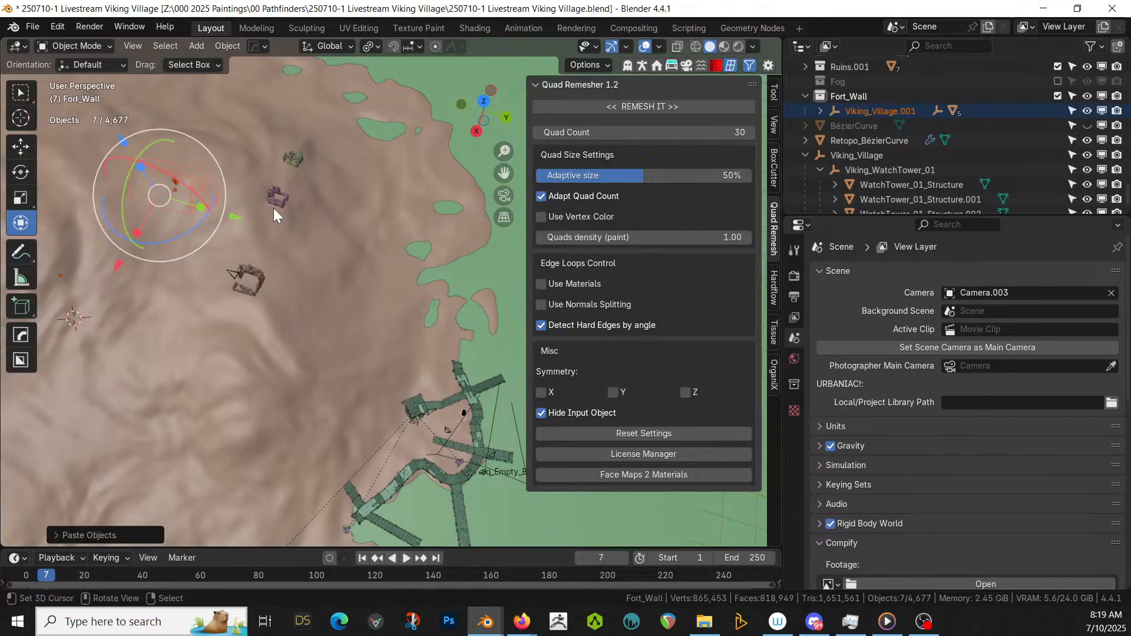
pyautogui.keyDown('shift'); pyautogui.moveTo(270, 214); pyautogui.dragTo(334, 219, button='middle'); pyautogui.keyUp('shift')
pyautogui.press('g')
pyautogui.rightClick(329, 254)
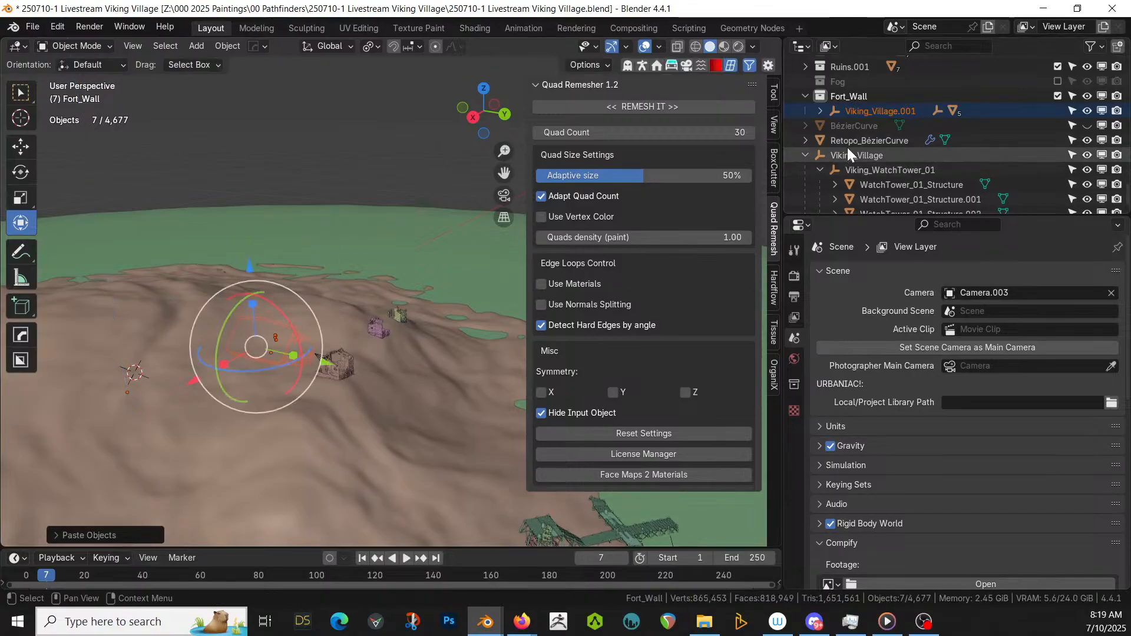
# - Select the pasted longhouse's parent empty Viking_Village.001 and raise it along Z to about 24.73 m
pyautogui.click(838, 112)
pyautogui.press('g')
pyautogui.press('z')
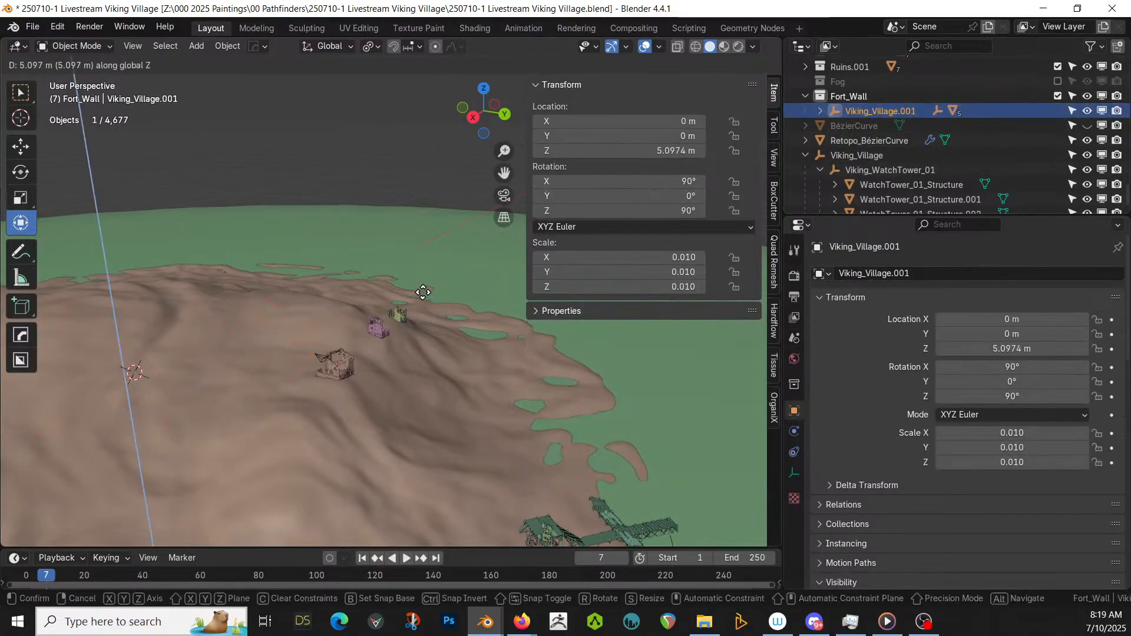
pyautogui.click(408, 245)
pyautogui.press('KP_Decimal')
pyautogui.moveTo(300, 256); pyautogui.dragTo(213, 286, button='middle')
pyautogui.keyDown('shift'); pyautogui.moveTo(277, 270); pyautogui.dragTo(155, 62, button='middle'); pyautogui.keyUp('shift')
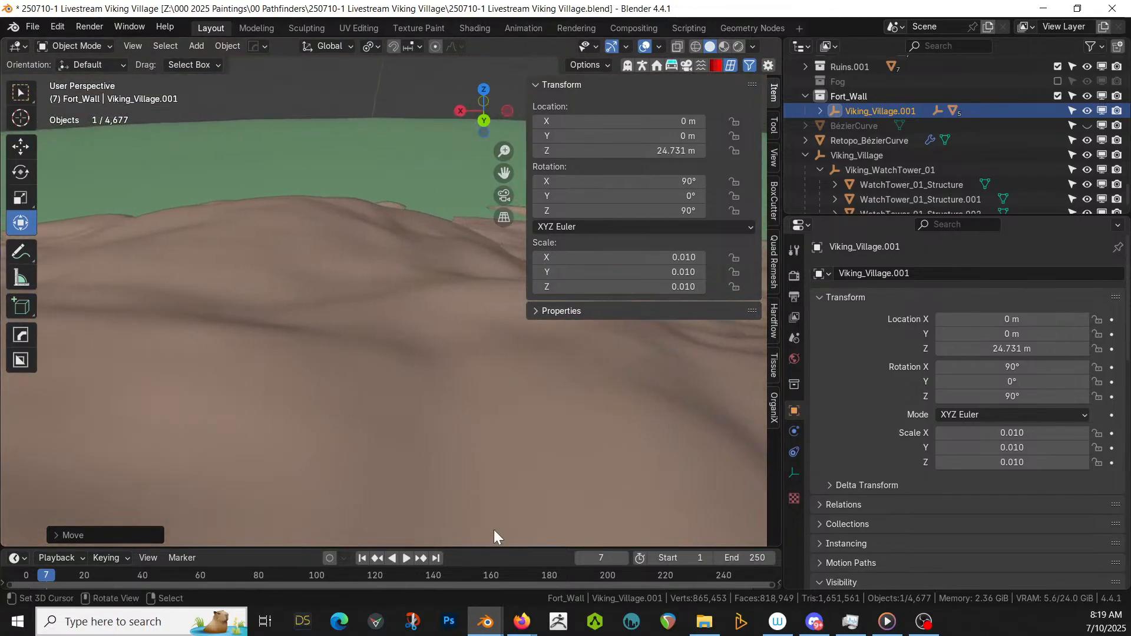
pyautogui.scroll(-5, 400, 321)
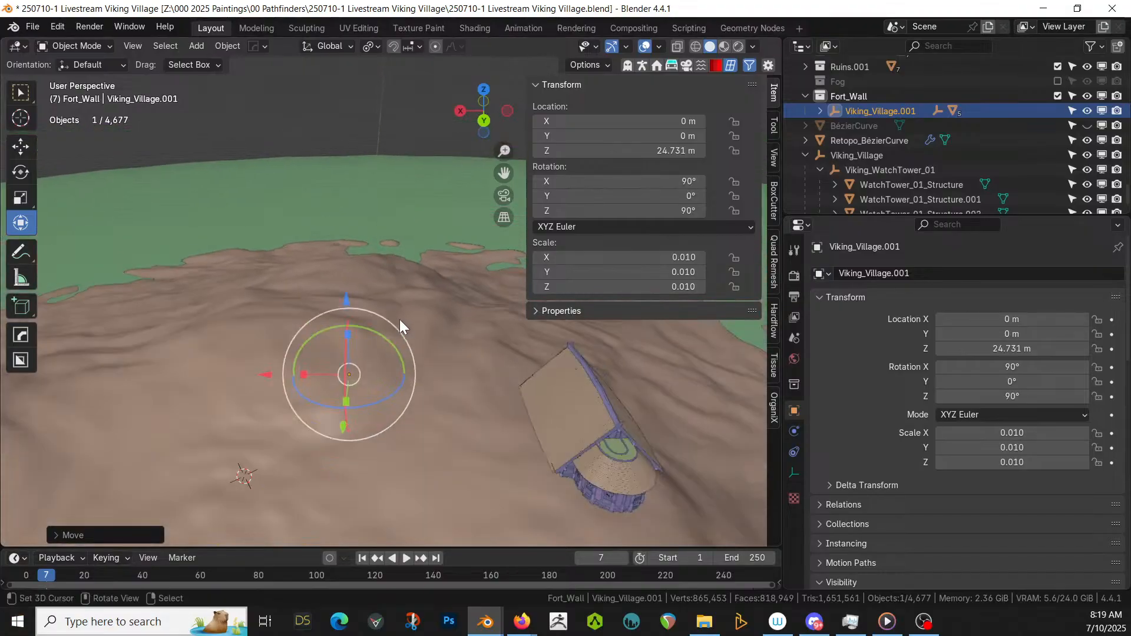
pyautogui.moveTo(400, 319); pyautogui.dragTo(115, 365, button='middle')
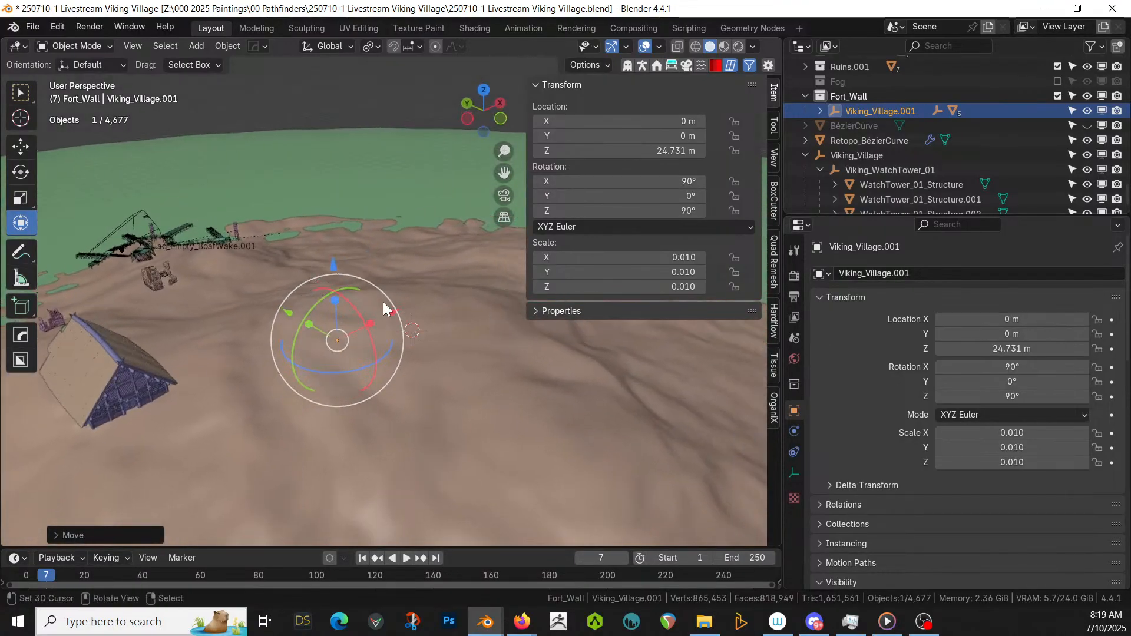
# - Move the longhouse's parent empty across the terrain to about X 61.37 m and Y -40.45 m
pyautogui.moveTo(383, 301); pyautogui.dragTo(475, 293)
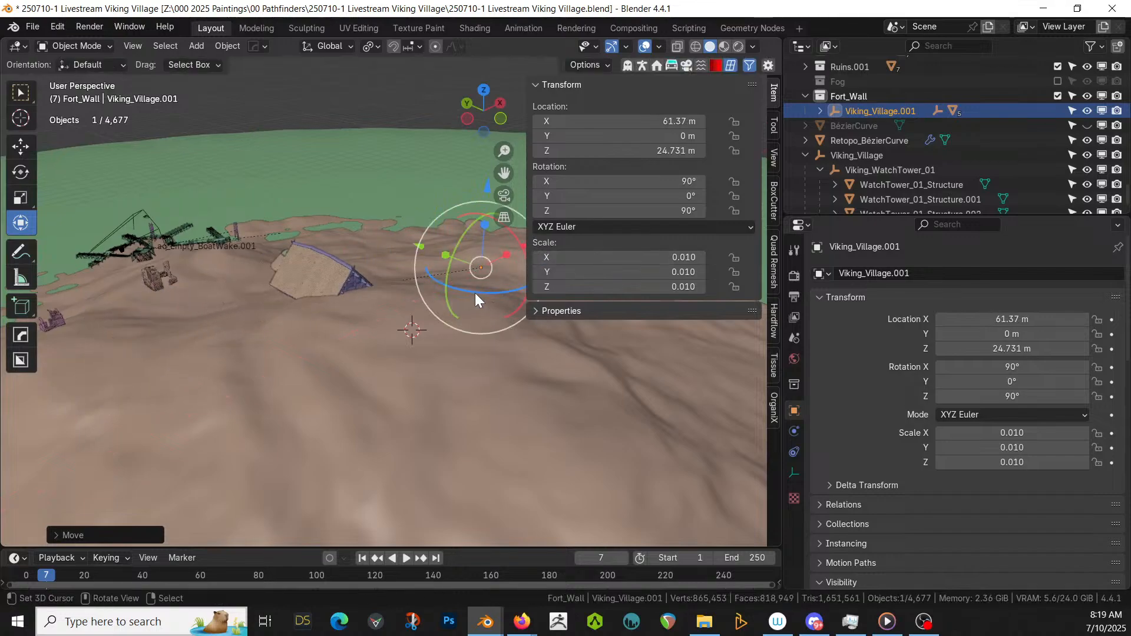
pyautogui.press('g')
pyautogui.press('y')
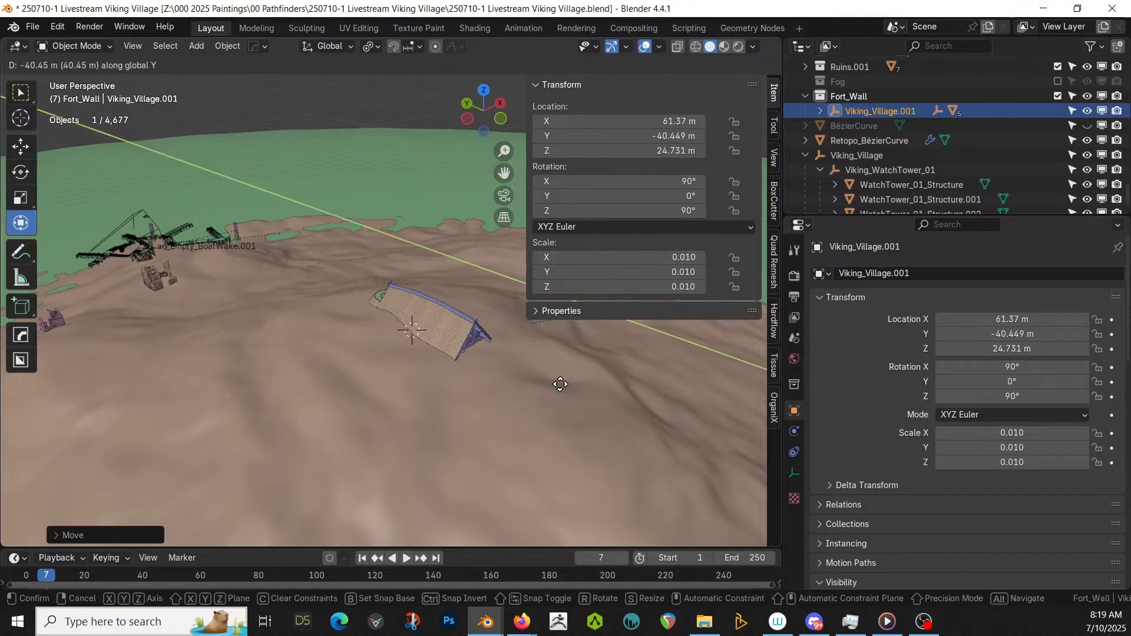
pyautogui.click(560, 384)
pyautogui.press('KP_Decimal')
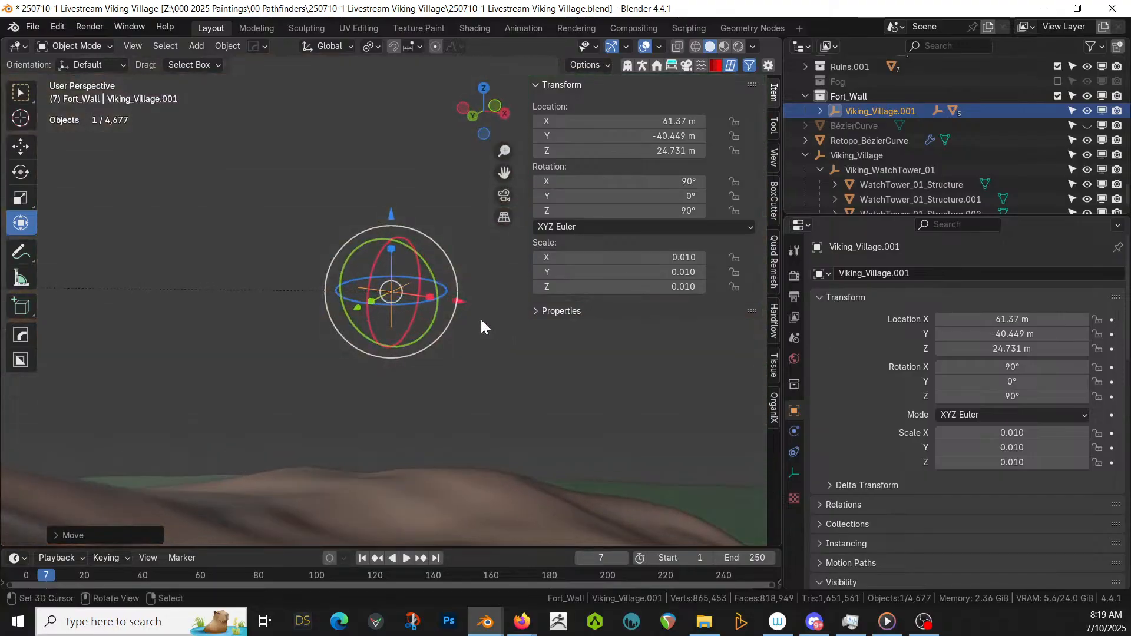
pyautogui.moveTo(465, 328); pyautogui.dragTo(343, 347, button='middle')
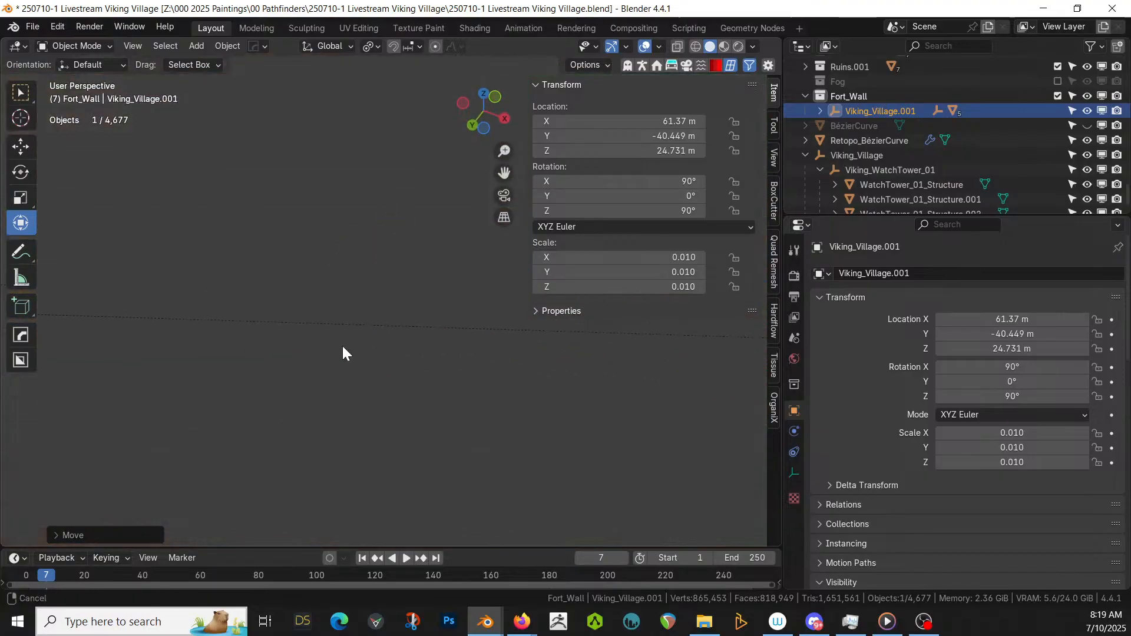
pyautogui.press('KP_Decimal')
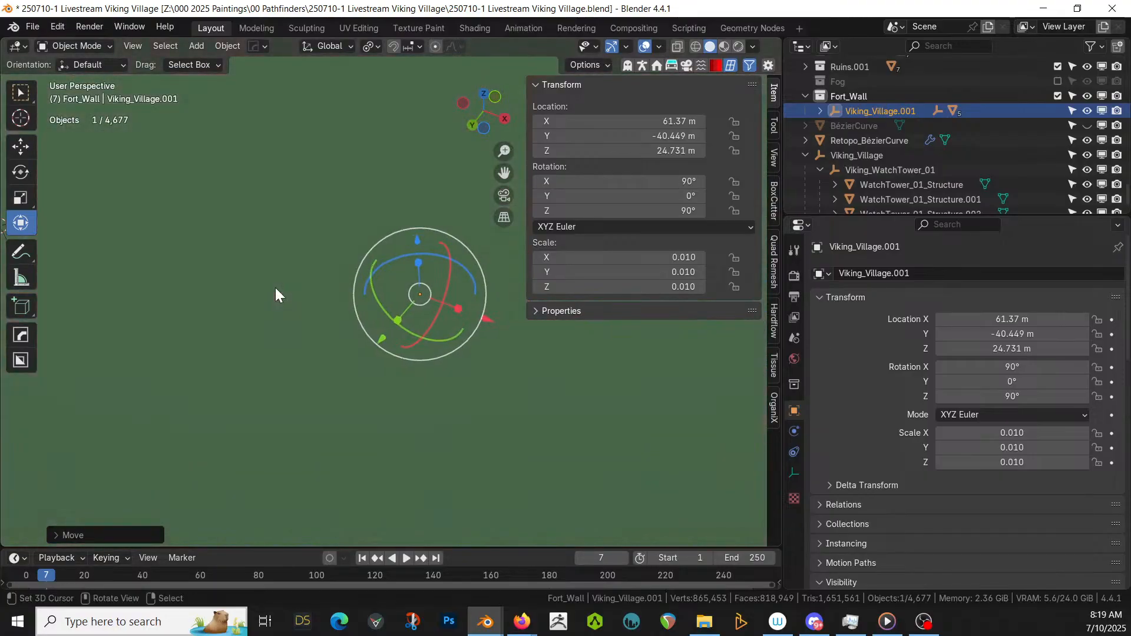
# - Exclude the Water collection from the view layer and inspect the longhouse's base from beneath the terrain
pyautogui.scroll(3, 269, 293)
pyautogui.moveTo(905, 82); pyautogui.dragTo(940, 75, button='middle')
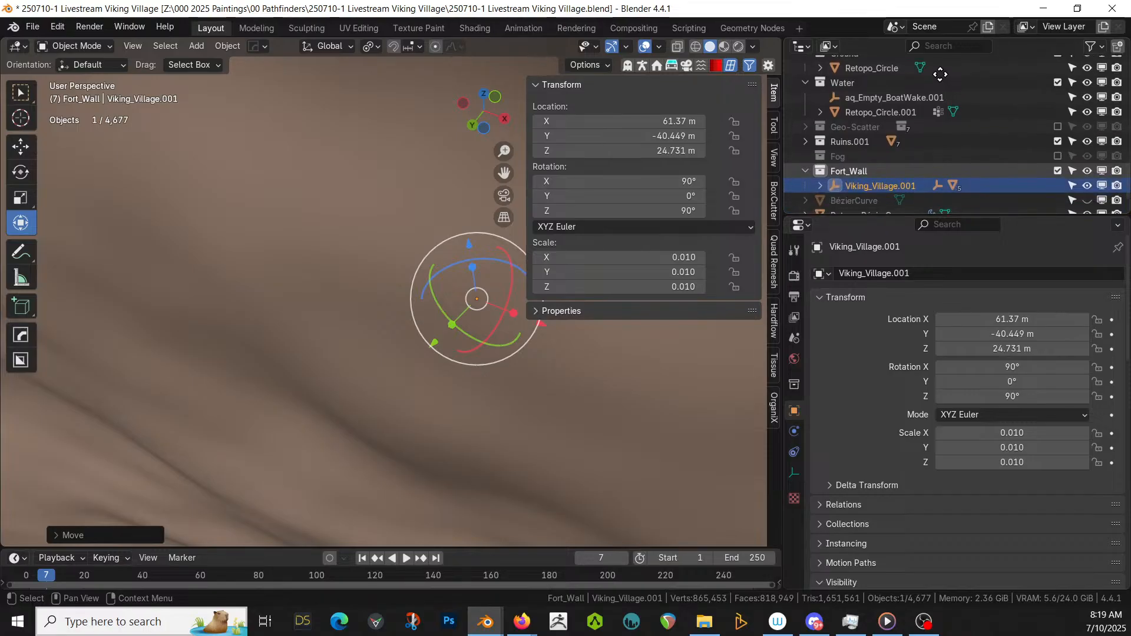
pyautogui.click(1057, 82)
pyautogui.moveTo(483, 246); pyautogui.dragTo(317, 322, button='middle')
pyautogui.click(239, 239)
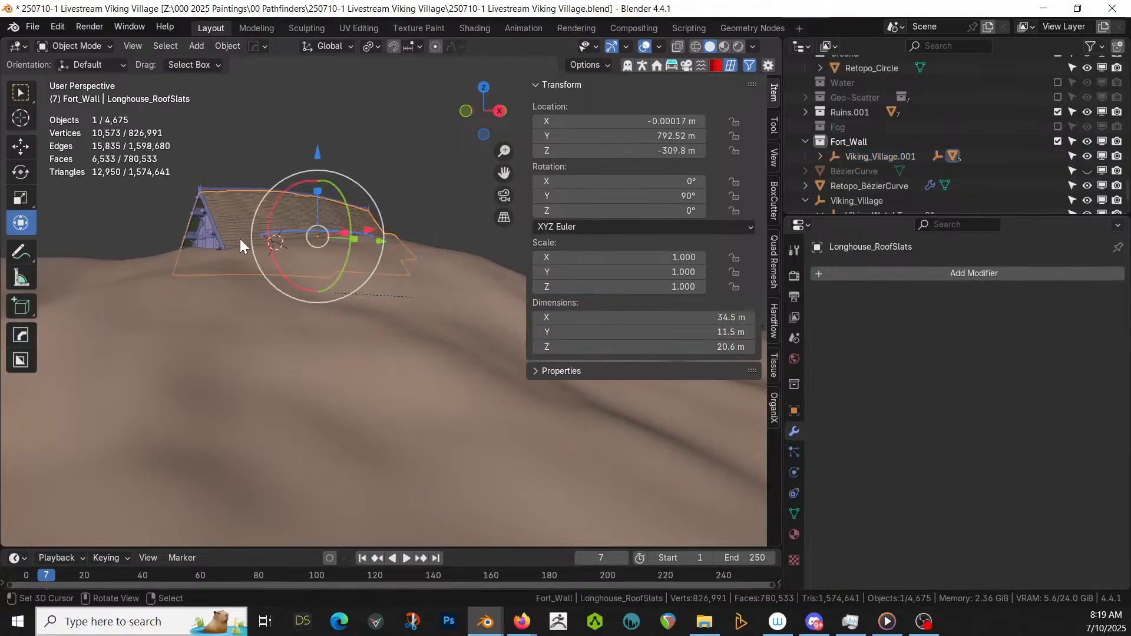
pyautogui.moveTo(239, 238); pyautogui.dragTo(285, 184, button='middle')
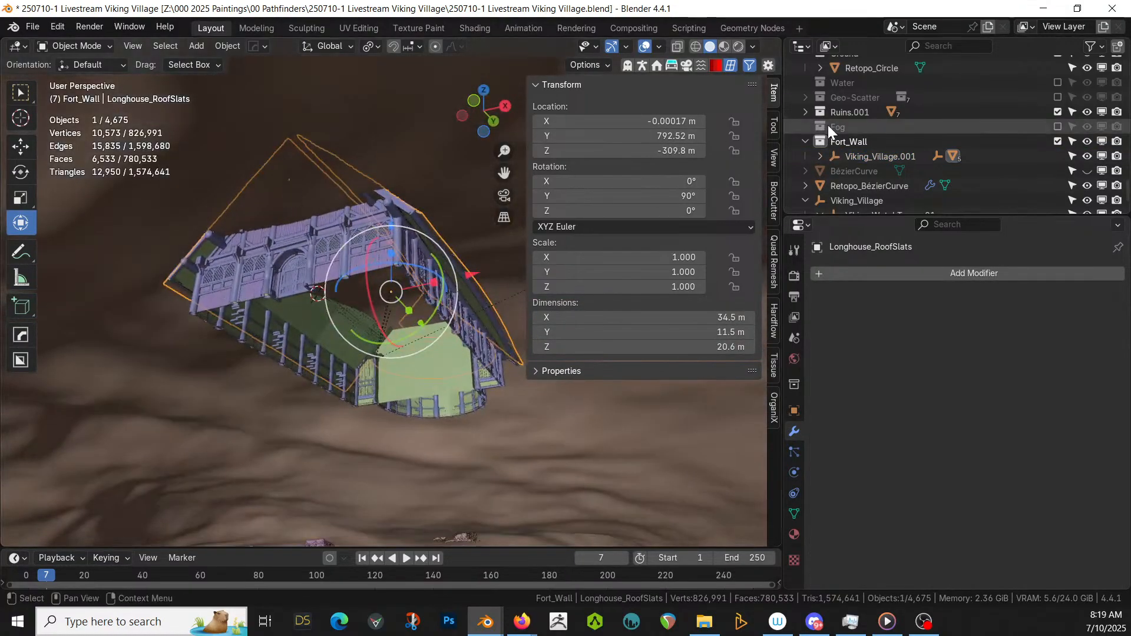
# - Select the Viking_Village.001 hierarchy and raise the longhouse along Z to about 29.81 m
pyautogui.click(867, 154)
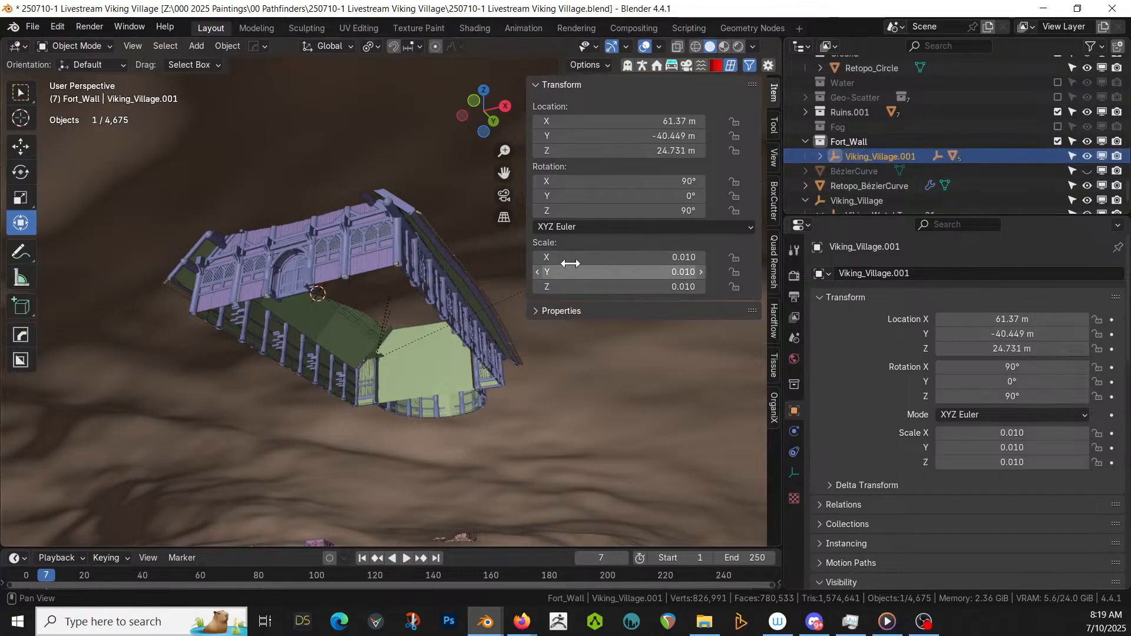
pyautogui.rightClick(825, 170)
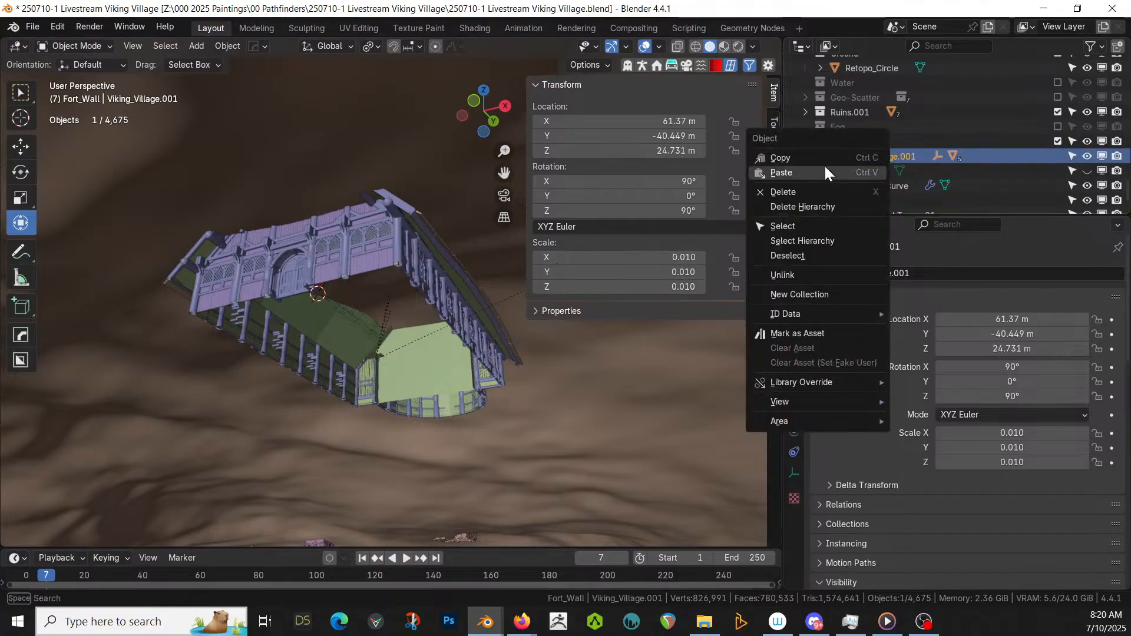
pyautogui.click(813, 241)
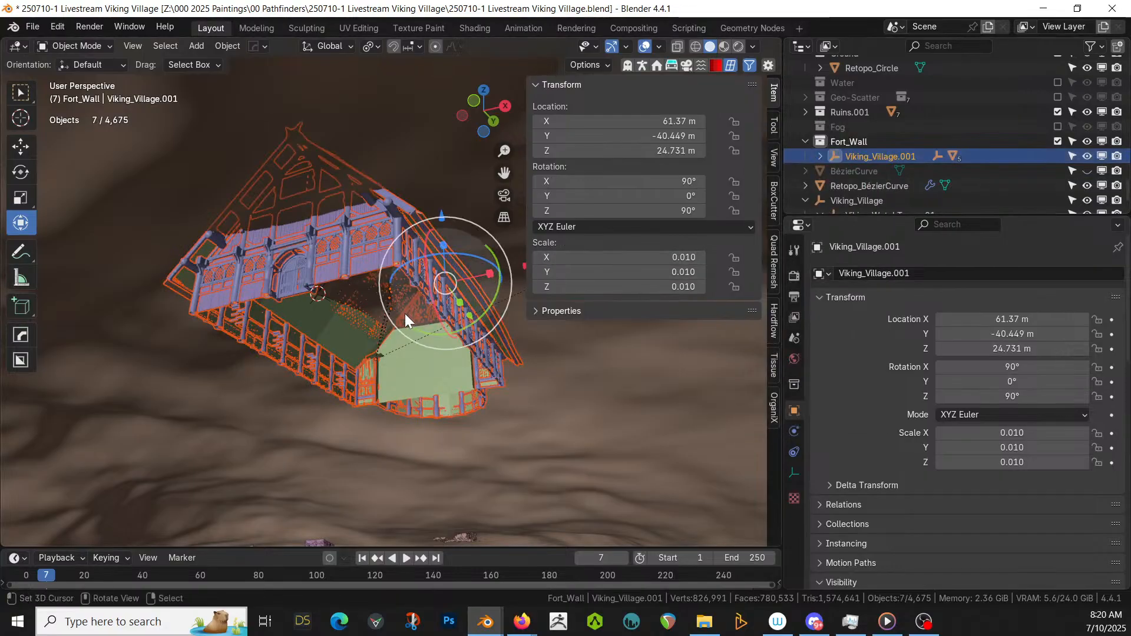
pyautogui.press('g')
pyautogui.press('z')
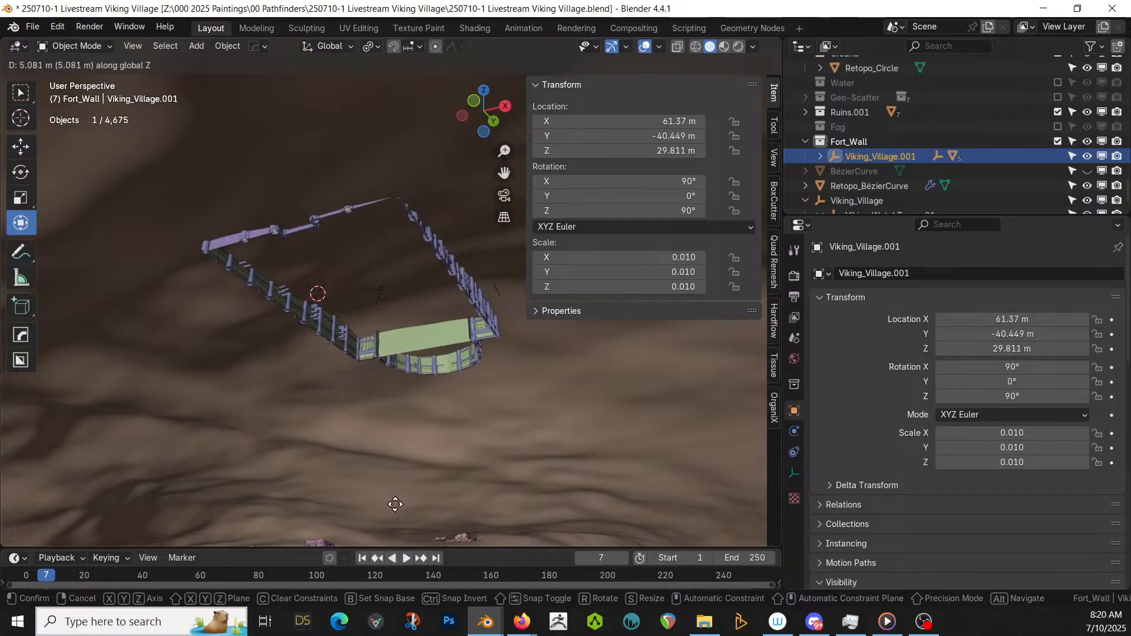
pyautogui.click(392, 495)
pyautogui.moveTo(444, 405); pyautogui.dragTo(454, 461, button='middle')
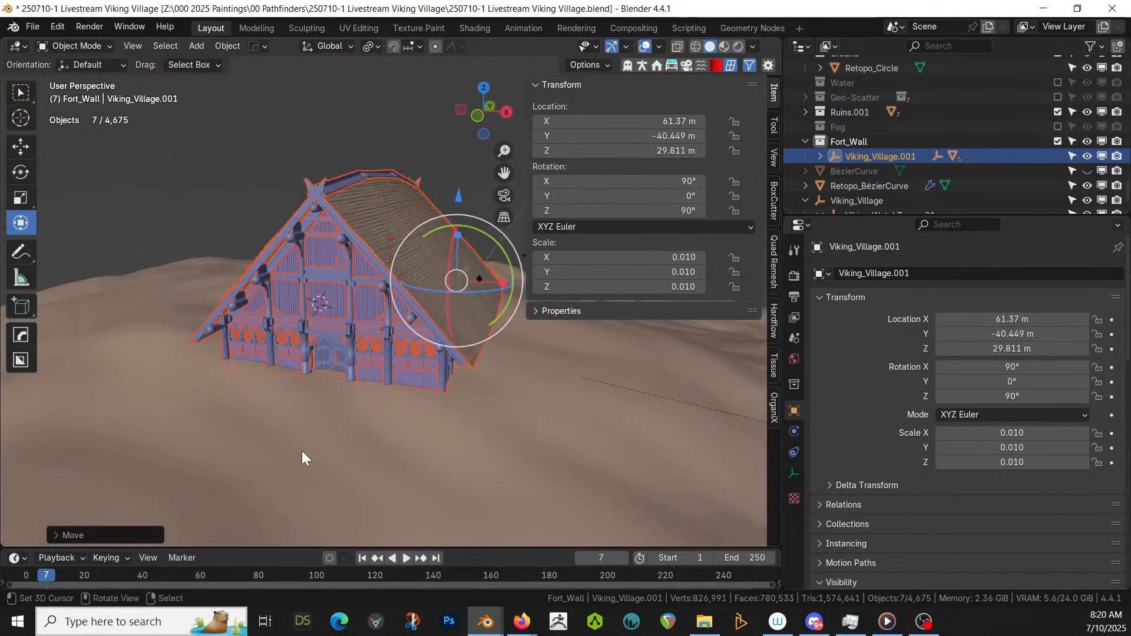
# - Fine-tune the longhouse's height above the terrain, raising its parent along Z to about 29.91 m
pyautogui.scroll(5, 301, 451)
pyautogui.moveTo(307, 426); pyautogui.dragTo(320, 393, button='middle')
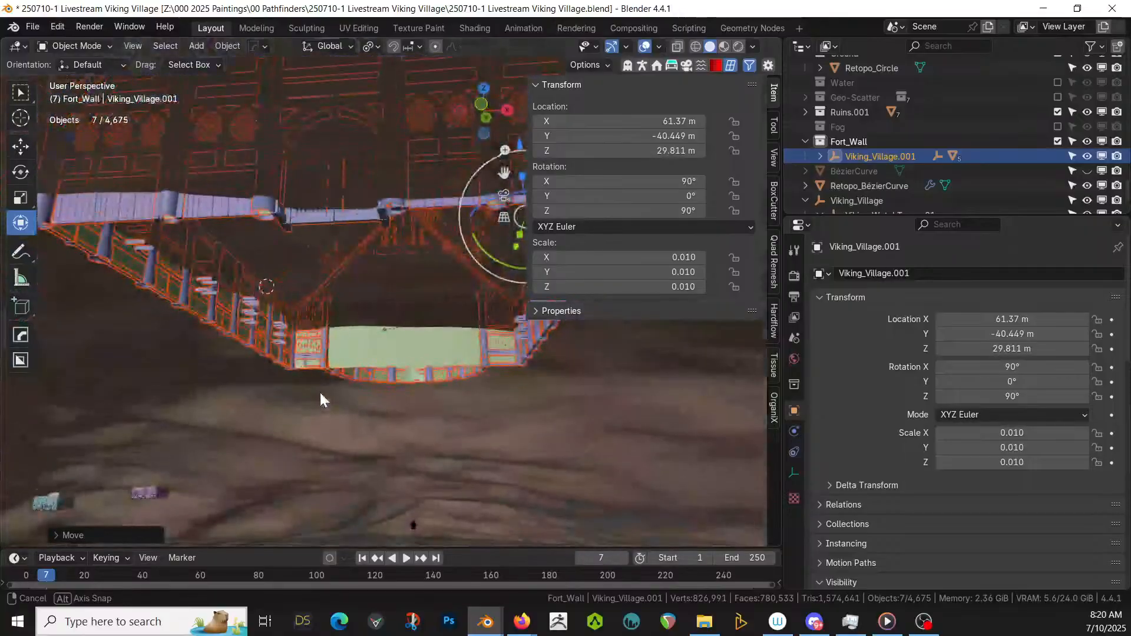
pyautogui.click(366, 348)
pyautogui.press('g')
pyautogui.press('z')
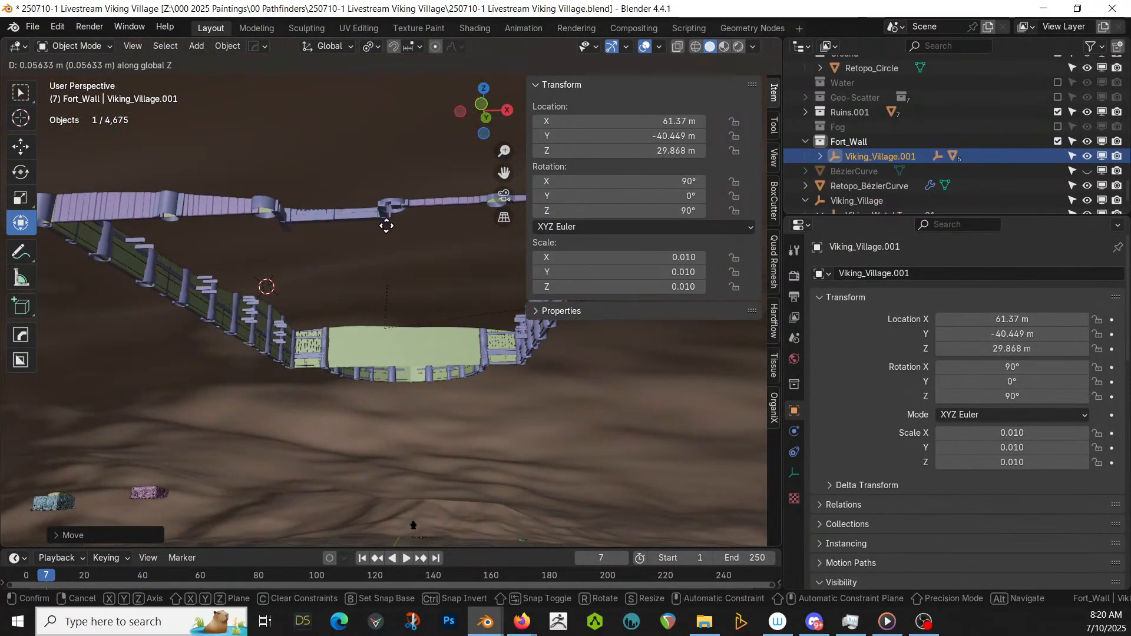
pyautogui.click(402, 146)
pyautogui.moveTo(402, 147); pyautogui.dragTo(339, 284, button='middle')
pyautogui.scroll(-4, 290, 300)
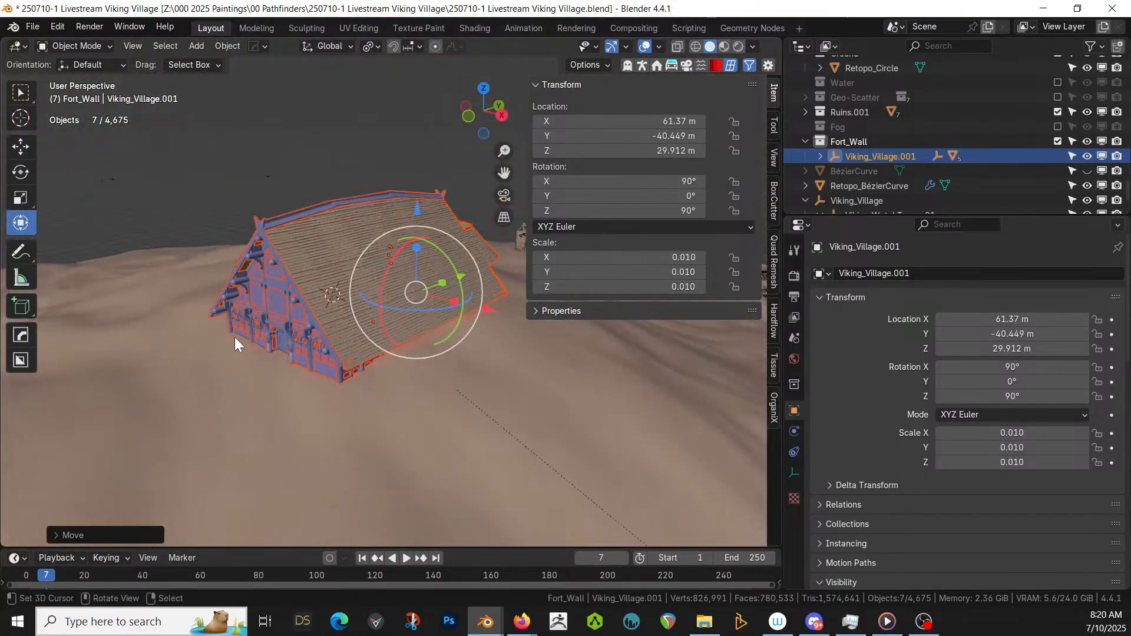
# - Enter Edit Mode on the Retopo_Circle terrain and circle-select the mesh around the longhouse's footprint from top view
pyautogui.click(194, 306)
pyautogui.press('Tab')
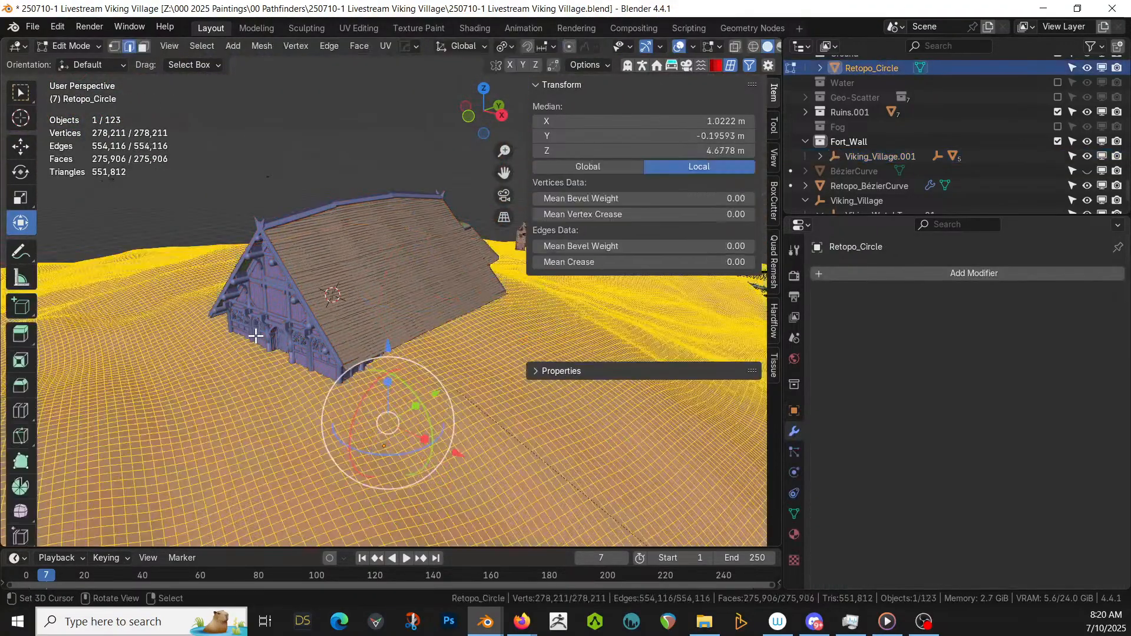
pyautogui.moveTo(257, 337); pyautogui.dragTo(263, 382, button='middle')
pyautogui.rightClick(357, 315)
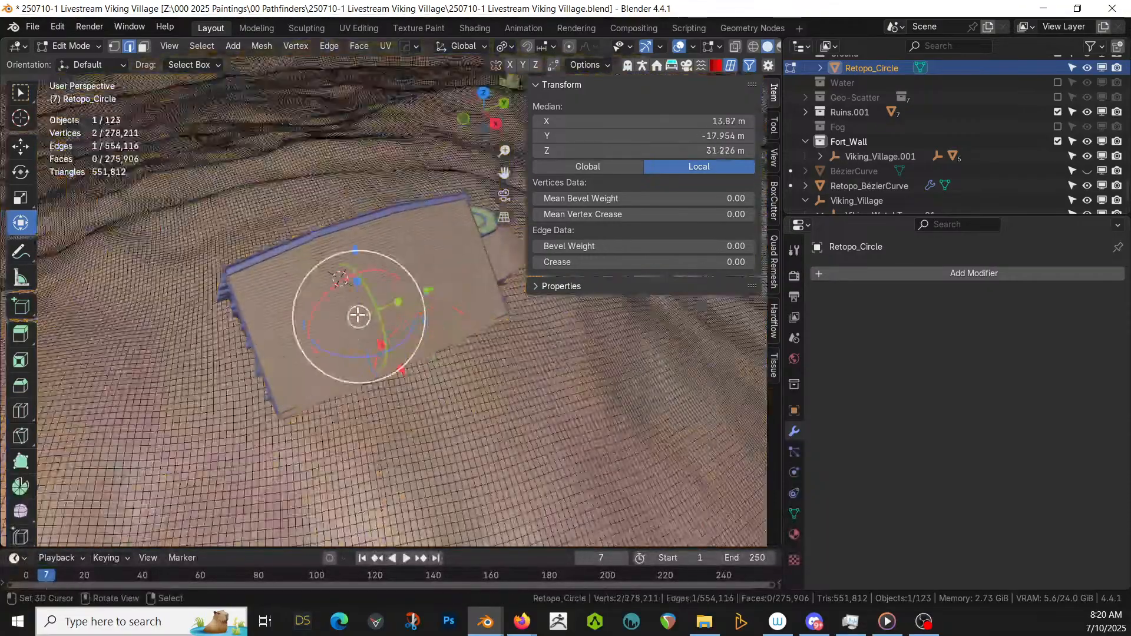
pyautogui.press('KP_7')
pyautogui.press('KP_Decimal')
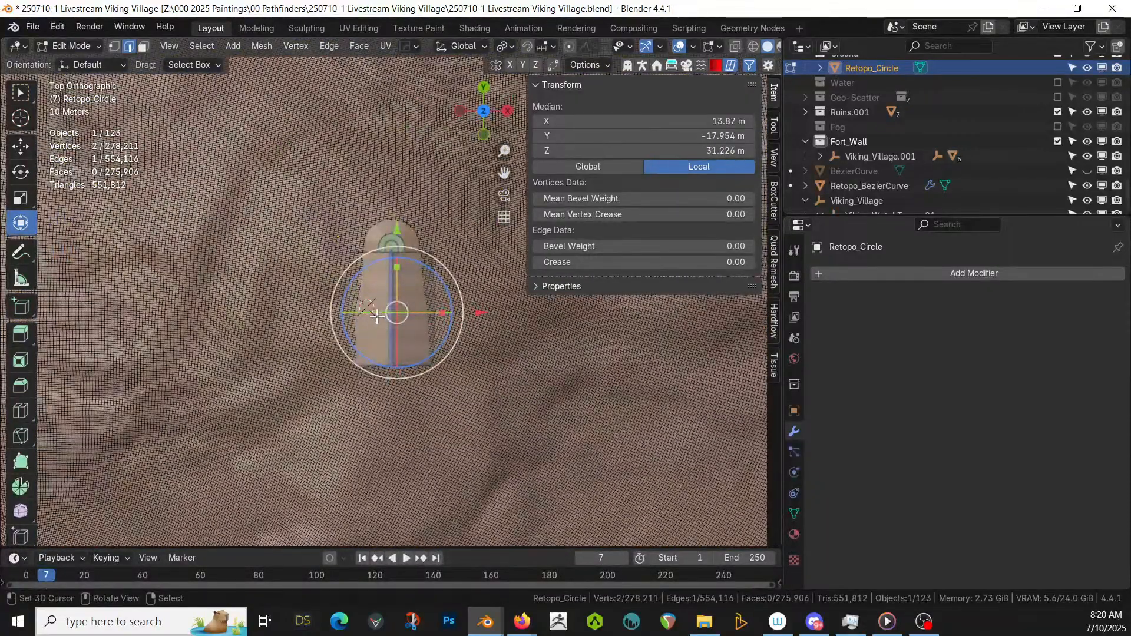
pyautogui.press('c')
pyautogui.moveTo(363, 307)
pyautogui.mouseDown()
pyautogui.moveTo(376, 253)
pyautogui.moveTo(389, 248)
pyautogui.moveTo(409, 338)
pyautogui.moveTo(389, 347)
pyautogui.moveTo(377, 330)
pyautogui.moveTo(384, 314)
pyautogui.mouseUp()
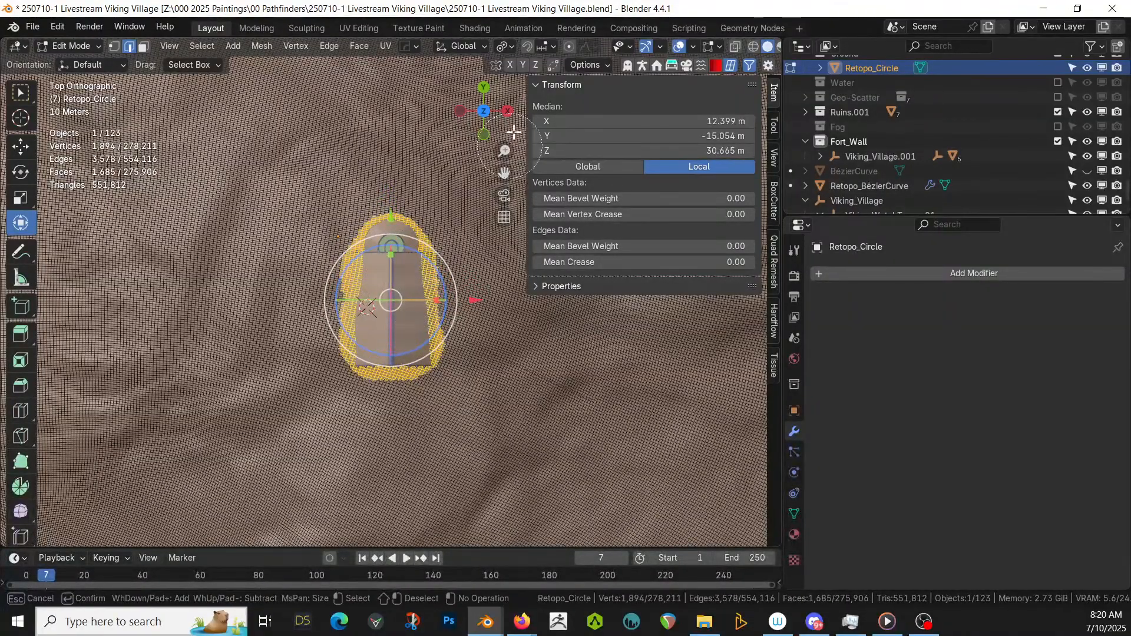
pyautogui.press('Escape')
# - Enable proportional editing limited to connected geometry and flatten the selected terrain around the longhouse by scaling it to 0 along Z
pyautogui.click(570, 47)
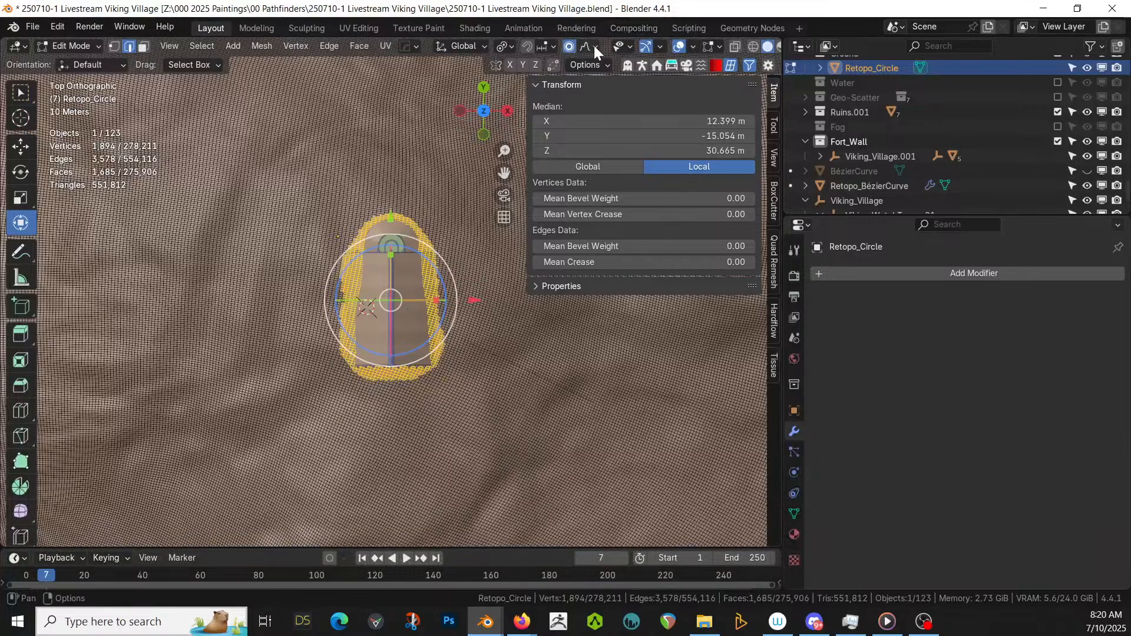
pyautogui.click(595, 47)
pyautogui.click(575, 112)
pyautogui.moveTo(460, 229); pyautogui.dragTo(425, 290, button='middle')
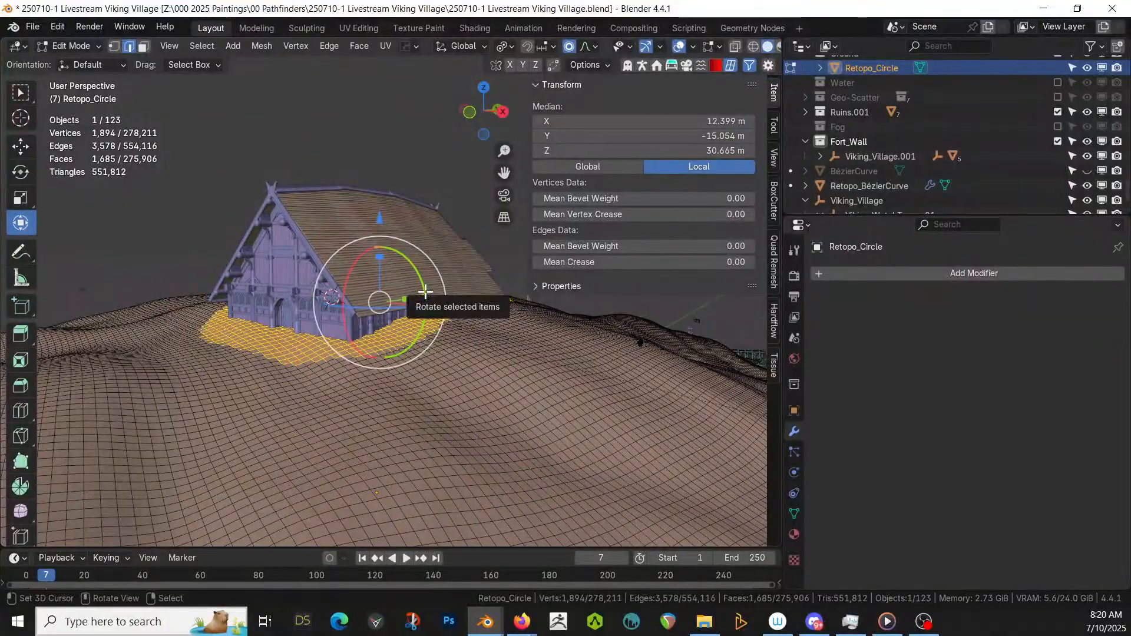
pyautogui.moveTo(425, 289); pyautogui.dragTo(426, 292)
pyautogui.press('s')
pyautogui.press('z')
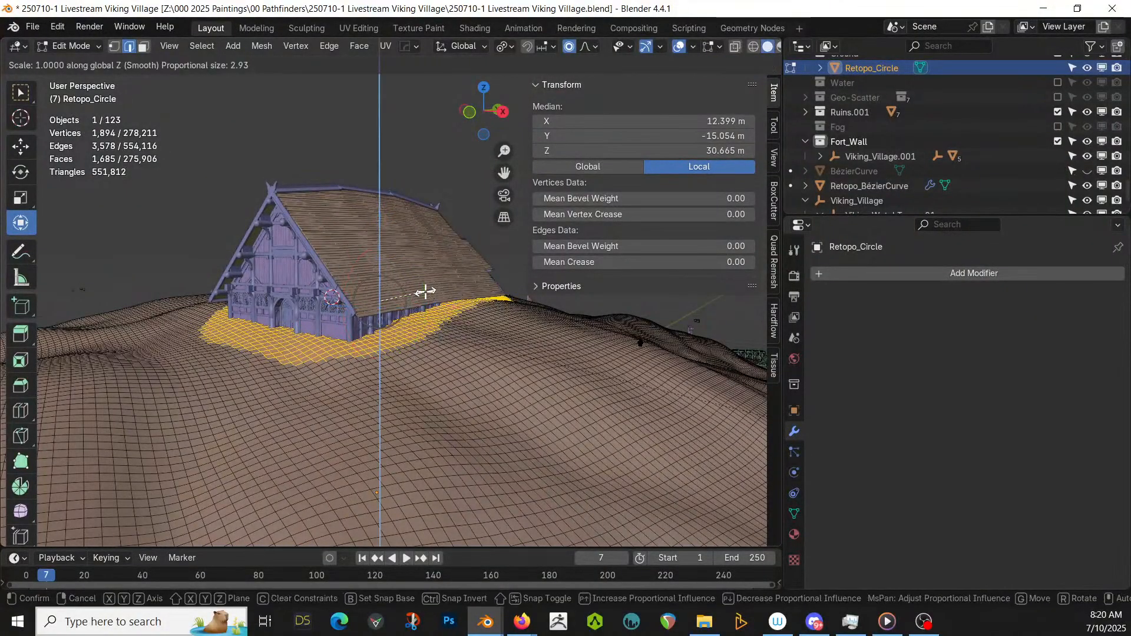
pyautogui.press('0')
pyautogui.press('Return')
# - Lower the flattened ground about 1.58 m along Z with a proportional size of 8, and return to Object Mode
pyautogui.press('g')
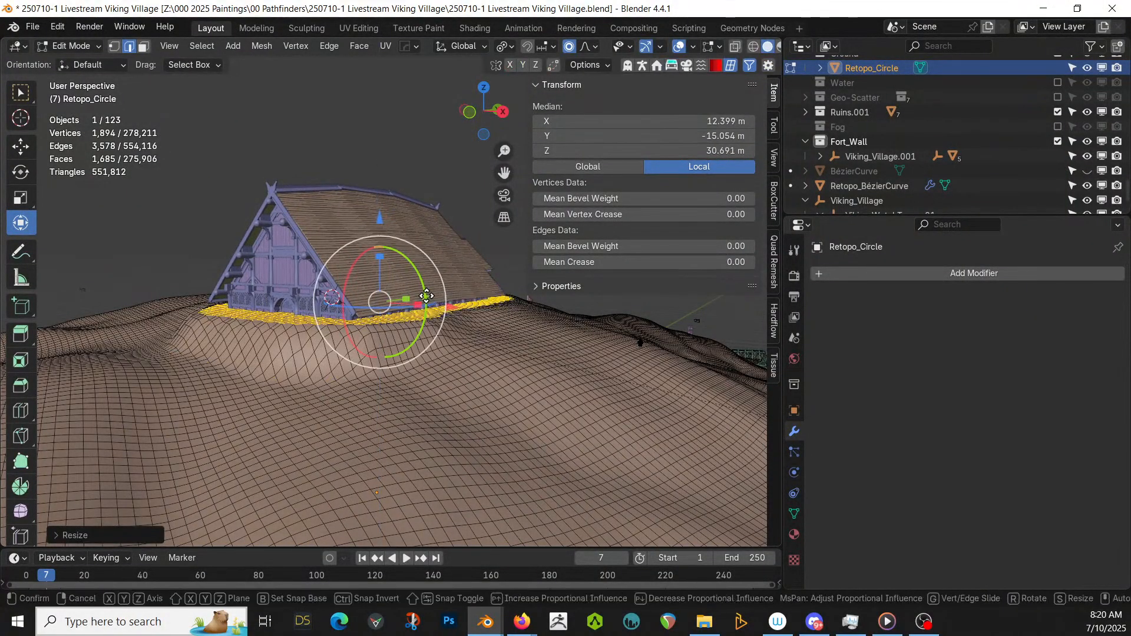
pyautogui.press('z')
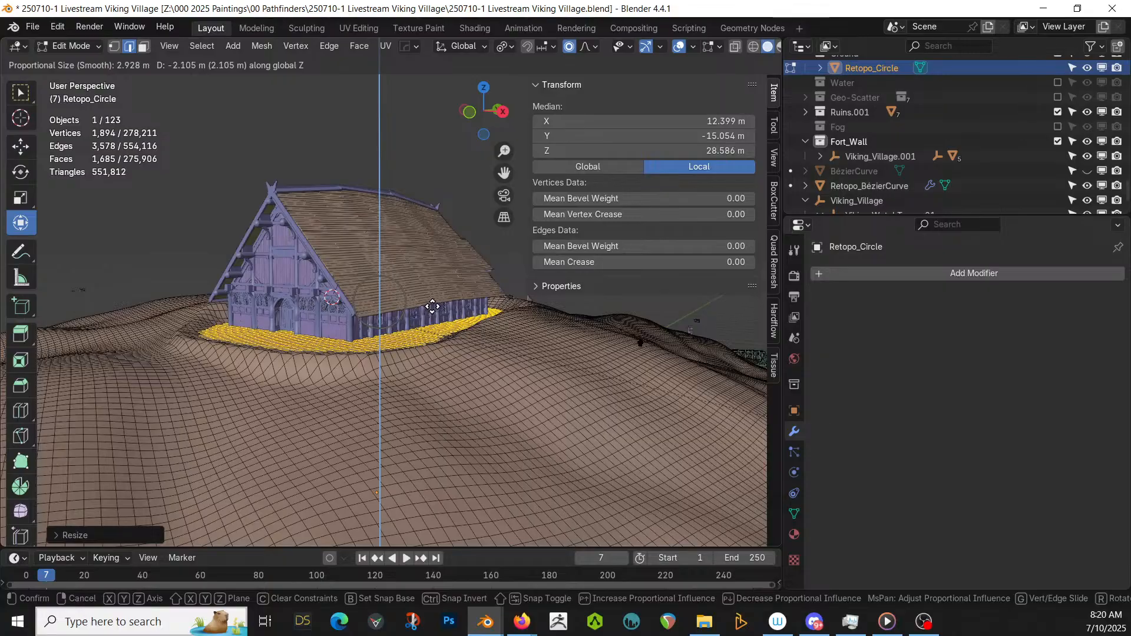
pyautogui.click(355, 297)
pyautogui.scroll(6, 323, 298)
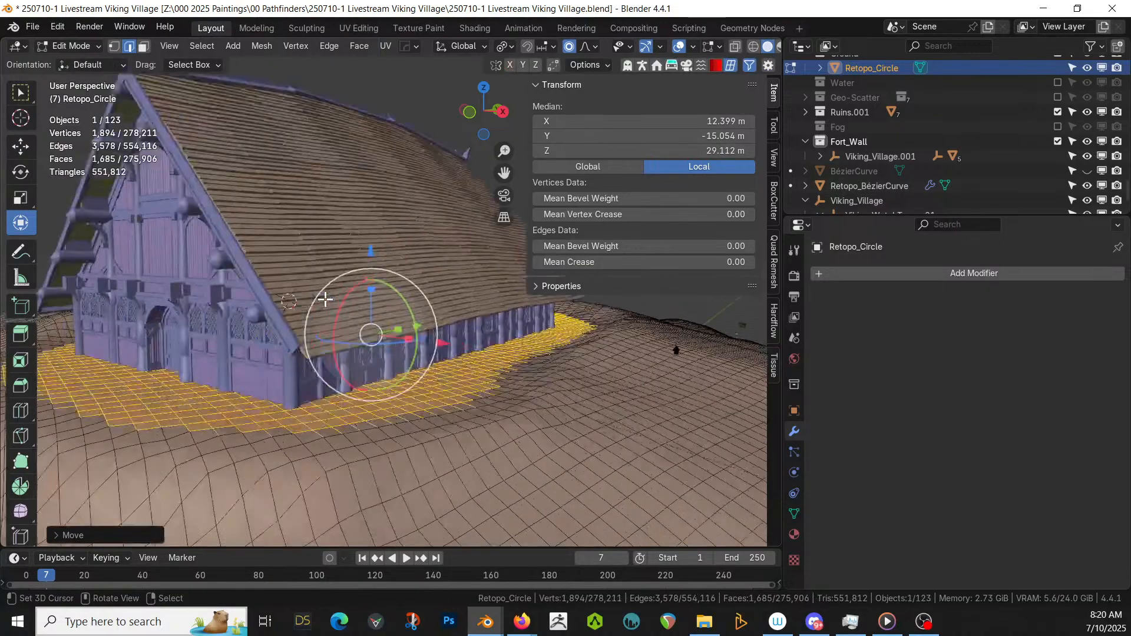
pyautogui.moveTo(324, 299); pyautogui.dragTo(358, 308, button='middle')
pyautogui.click(55, 536)
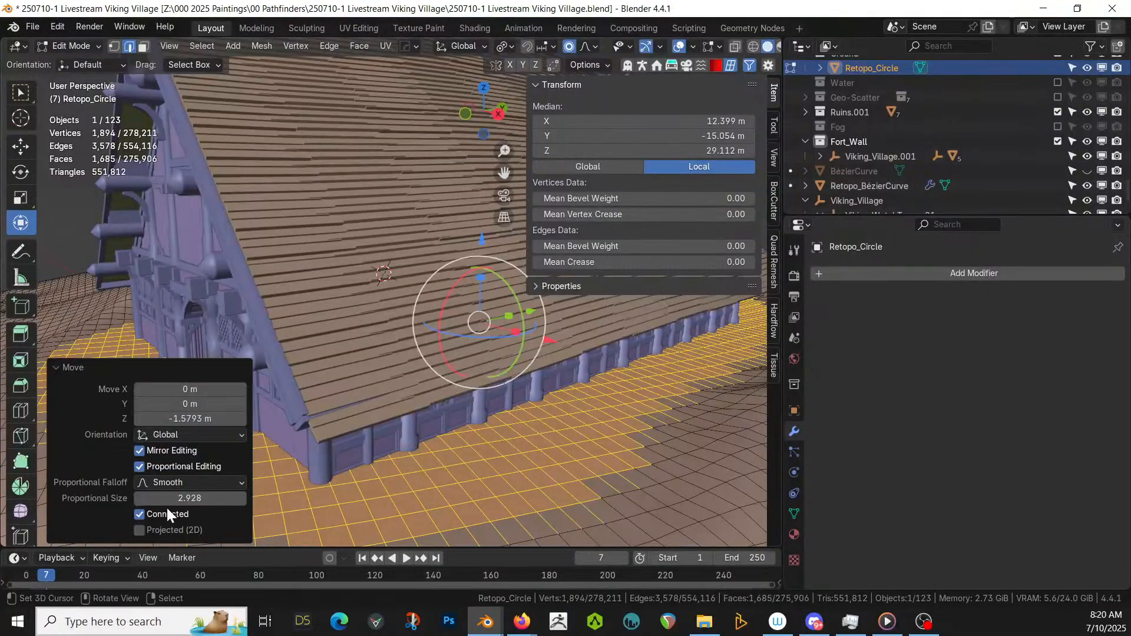
pyautogui.click(170, 501)
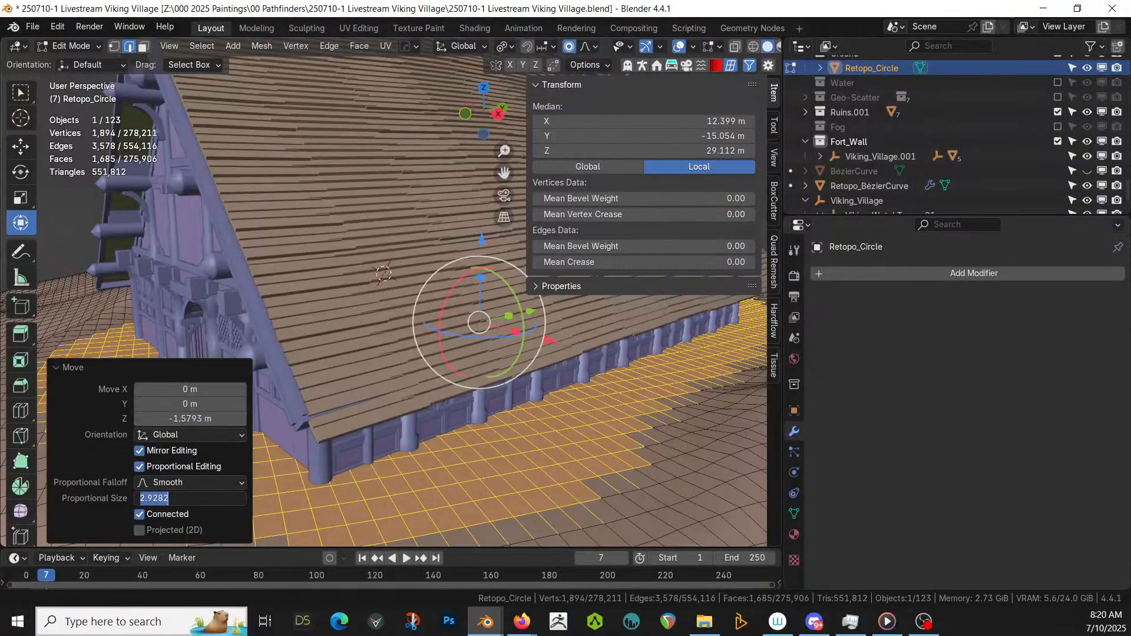
pyautogui.write('8')
pyautogui.press('Return')
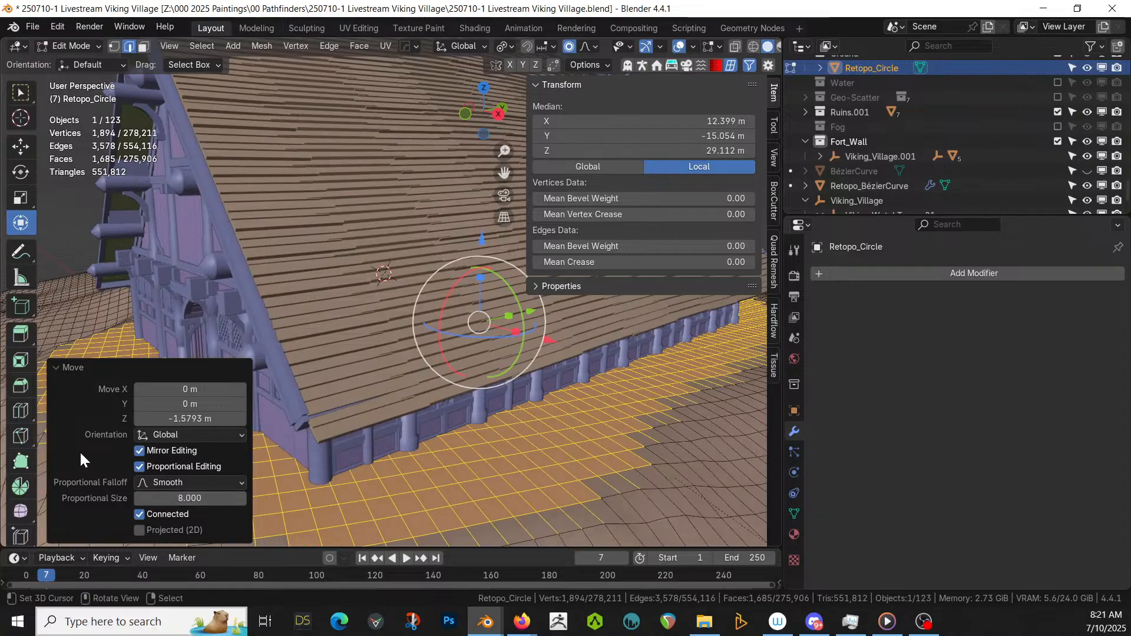
pyautogui.moveTo(348, 424); pyautogui.dragTo(367, 406, button='middle')
pyautogui.press('Tab')
# - Select Longhouse_WallsPlanks and replace its VikingPlanks_02.002 material with Wood.002
pyautogui.click(339, 272)
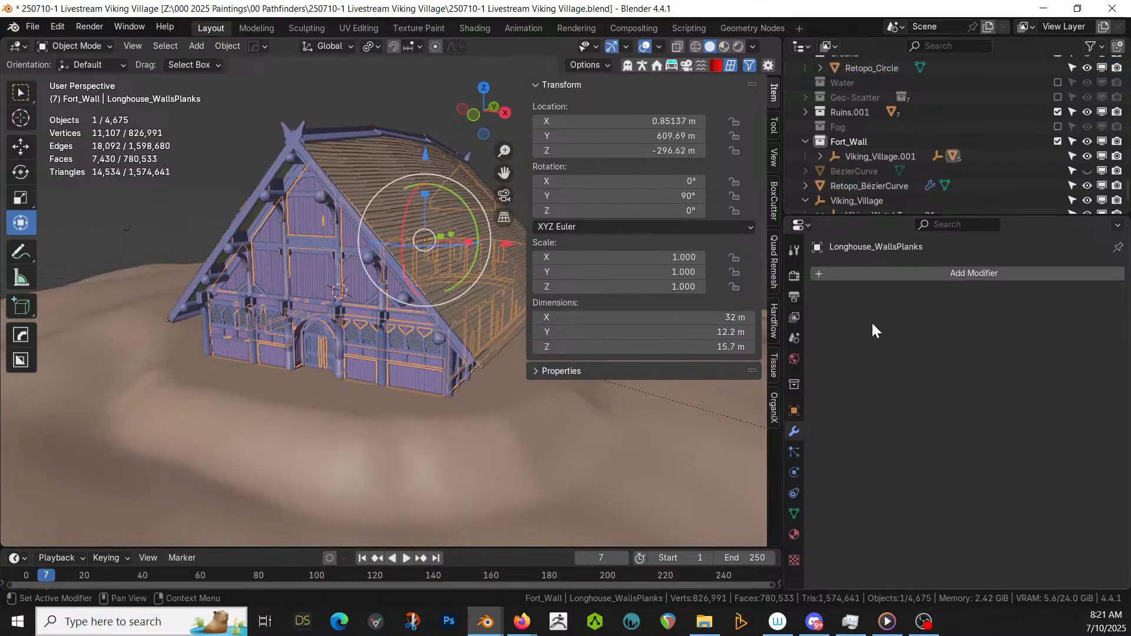
pyautogui.click(794, 534)
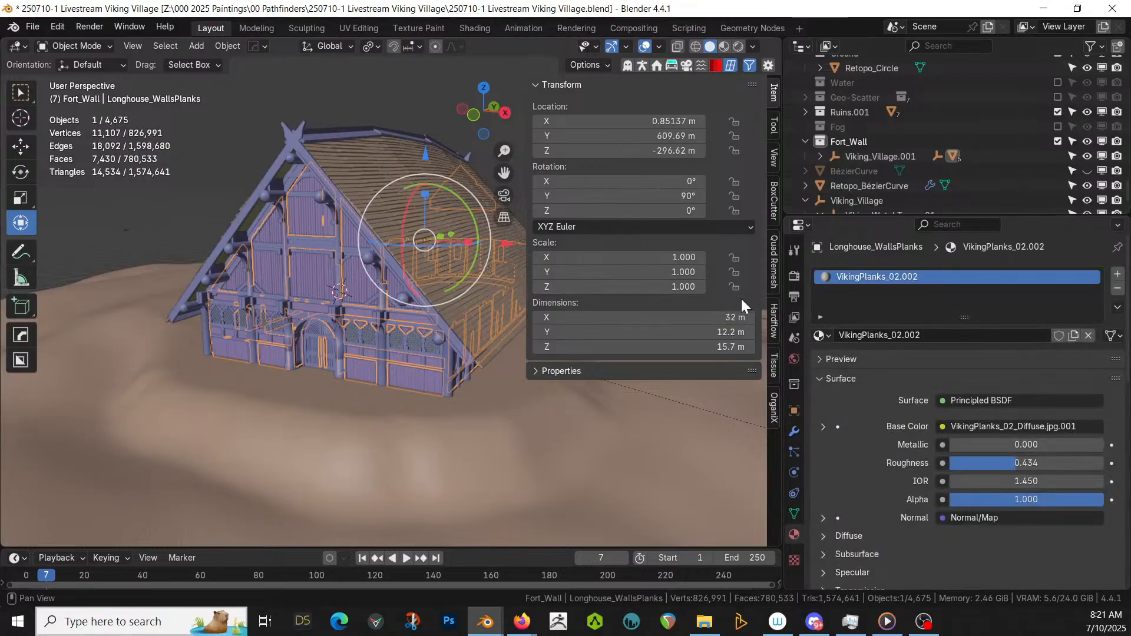
pyautogui.click(824, 335)
pyautogui.write('wood')
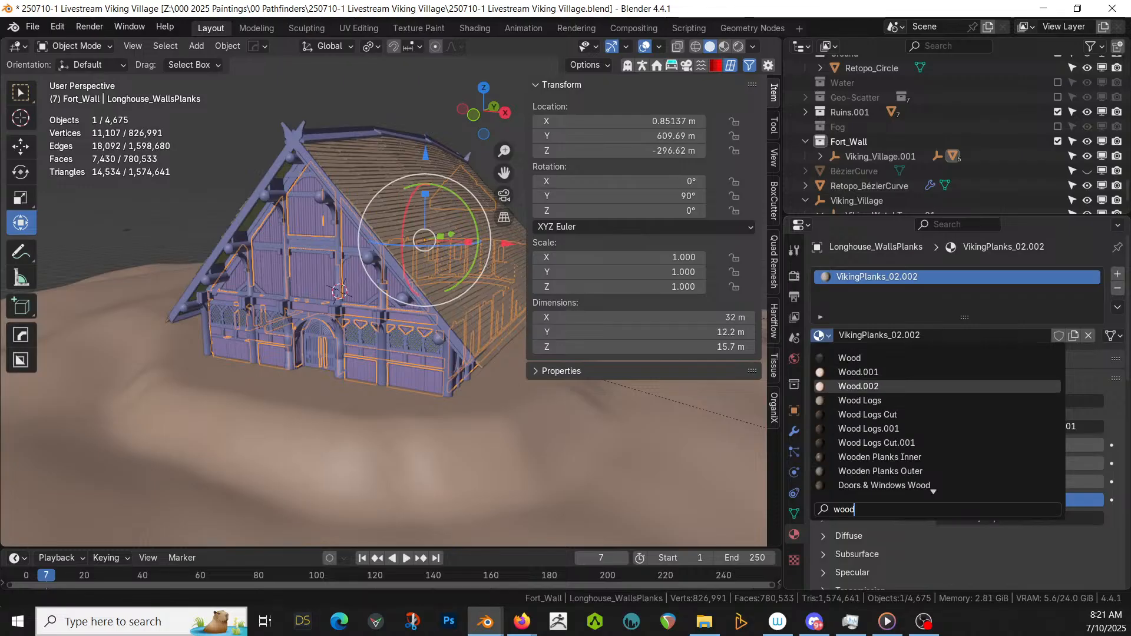
pyautogui.click(864, 385)
# - Show the viewport in Rendered shading and examine the wood material on the longhouse's front wall planks
pyautogui.press('z')
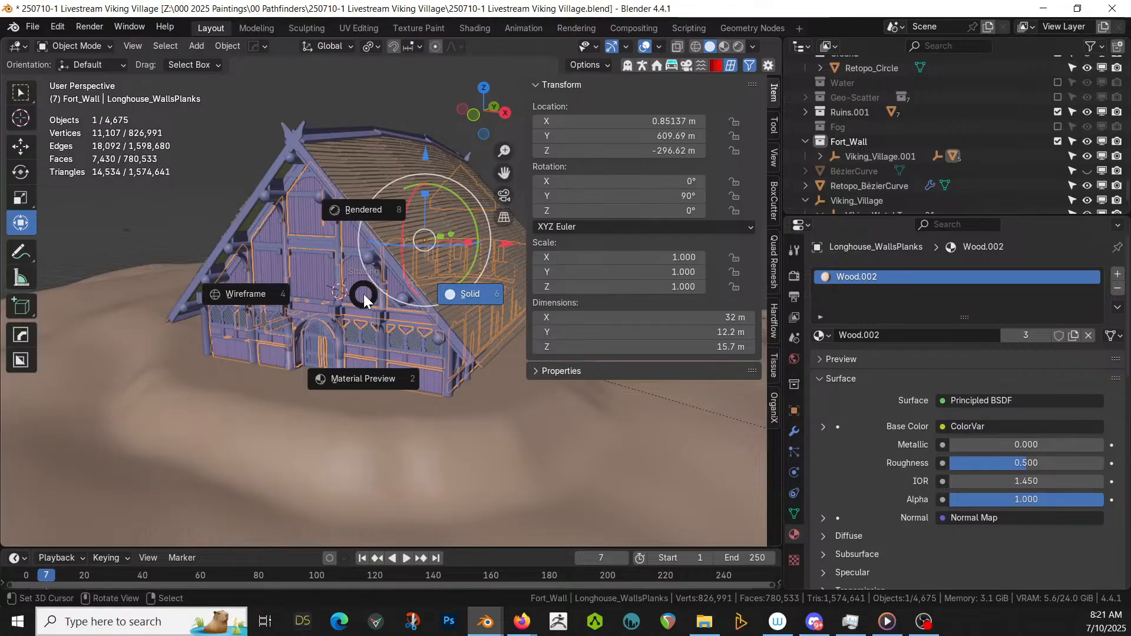
pyautogui.press('8')
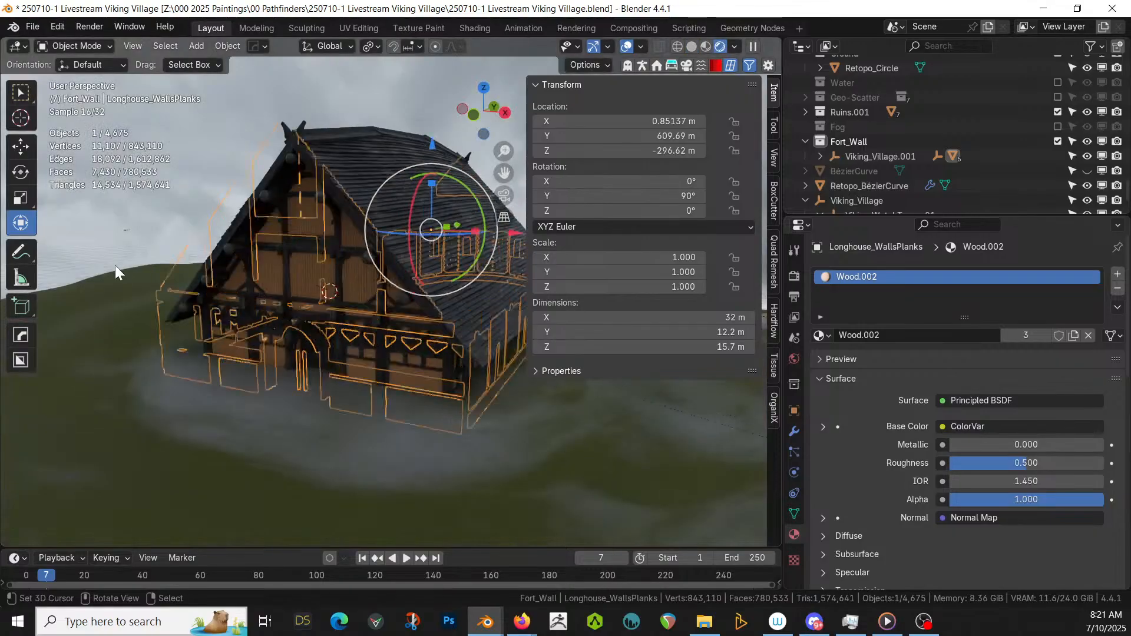
pyautogui.scroll(6, 230, 287)
pyautogui.scroll(-5, 231, 285)
pyautogui.scroll(8, 238, 285)
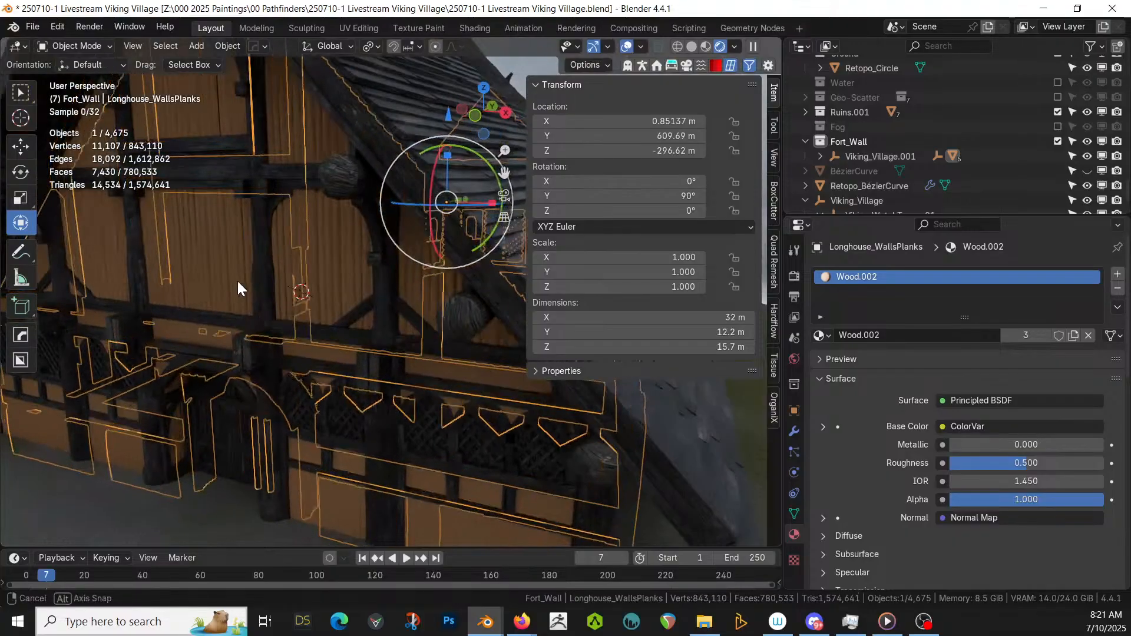
pyautogui.scroll(-3, 246, 285)
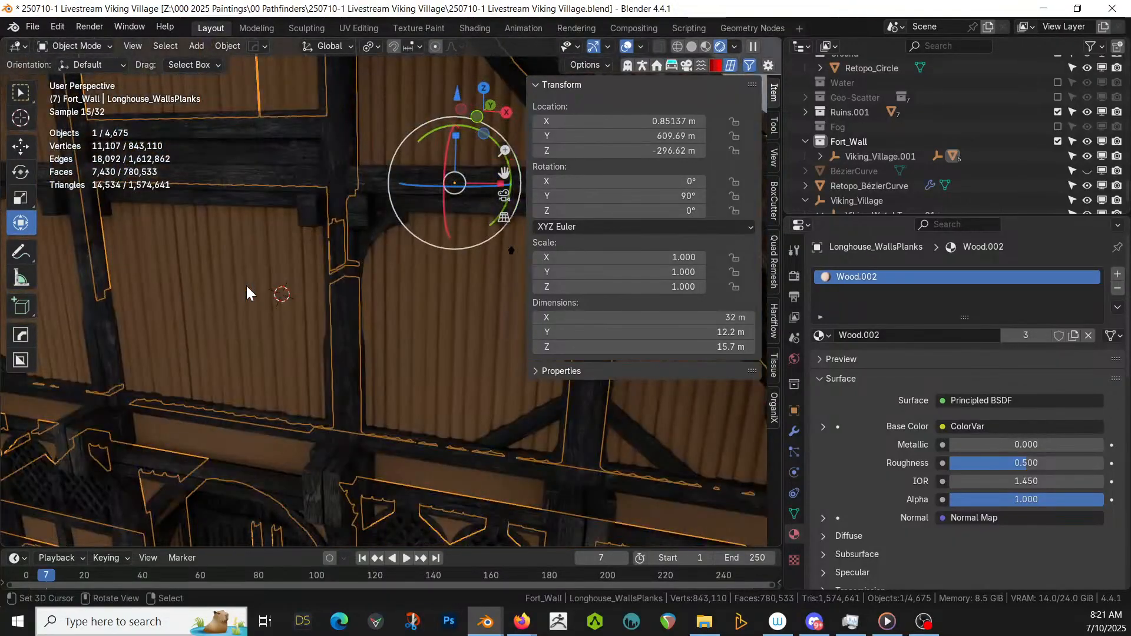
# - Unwrap the whole wall planks mesh with Smart UV Project and check the wood grain in the render
pyautogui.press('Tab')
pyautogui.press('u')
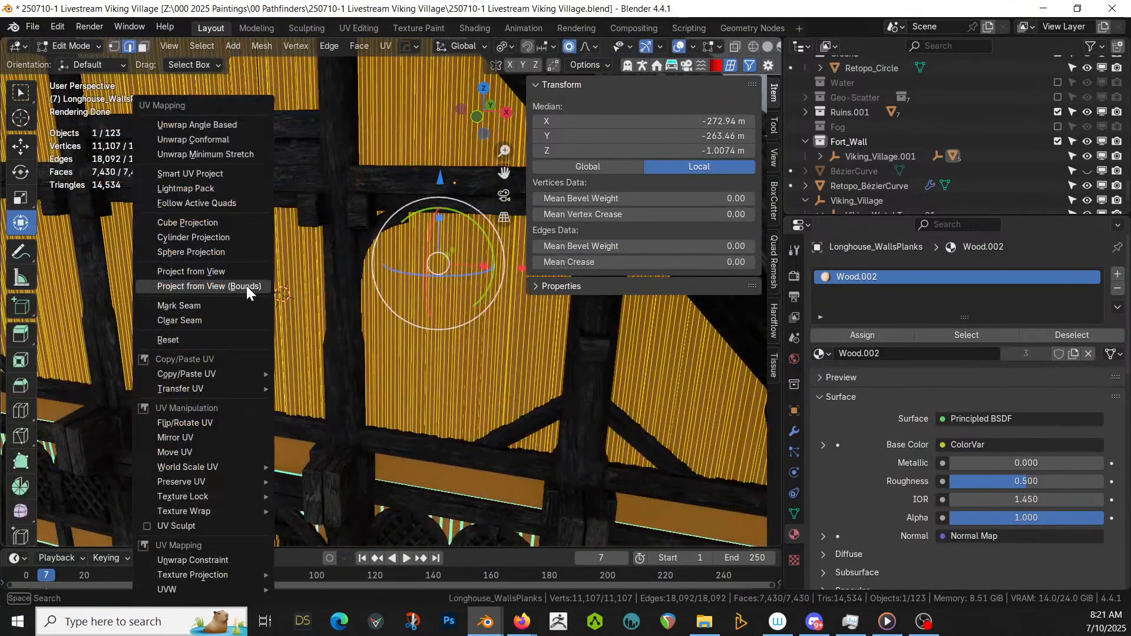
pyautogui.click(238, 172)
pyautogui.click(227, 310)
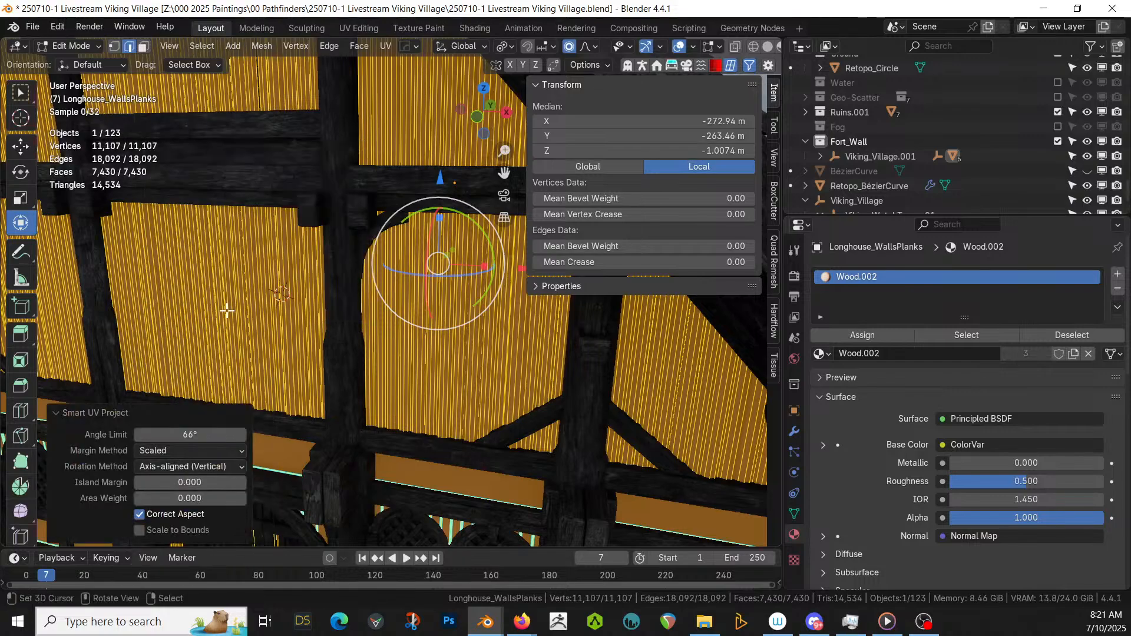
pyautogui.press('Tab')
pyautogui.scroll(1, 228, 310)
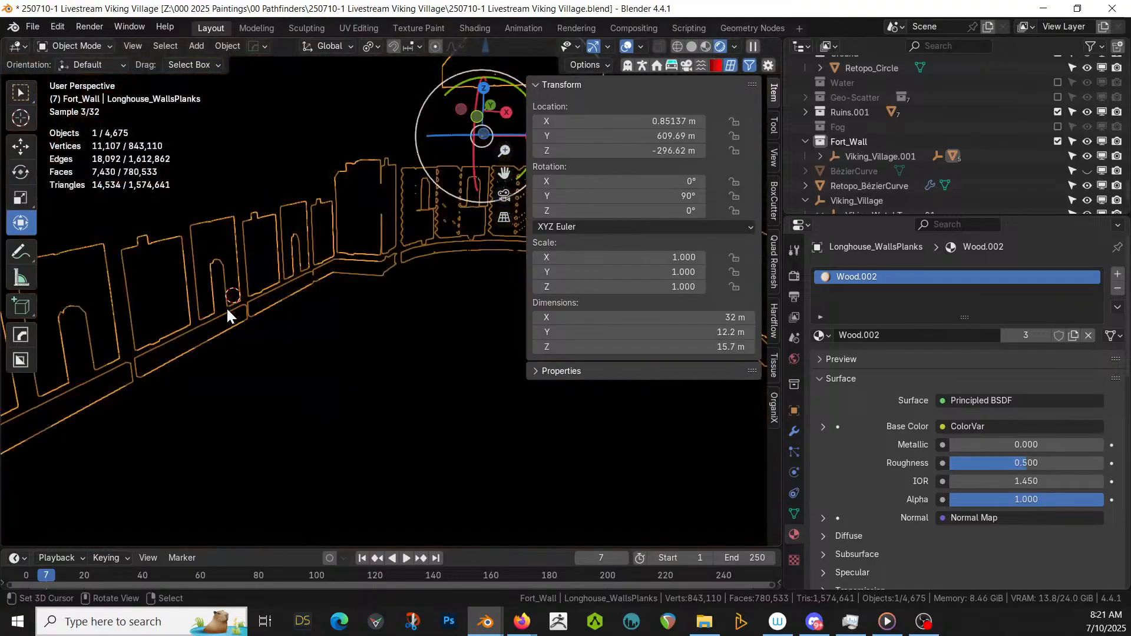
pyautogui.scroll(-1, 227, 309)
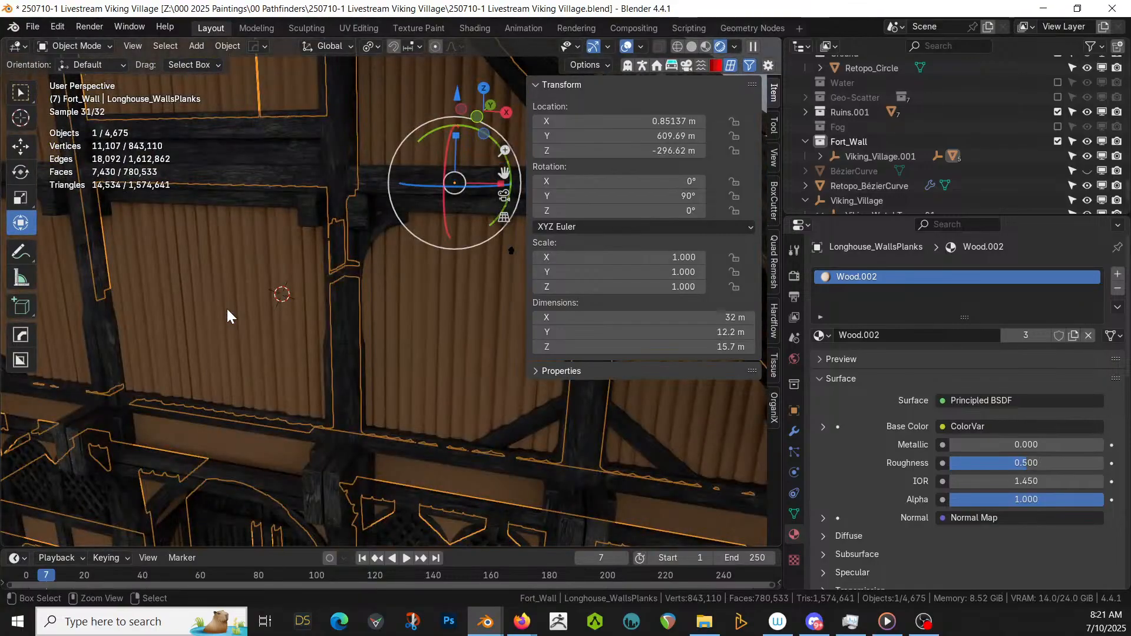
pyautogui.scroll(-7, 228, 310)
pyautogui.press('Tab')
pyautogui.scroll(-4, 277, 310)
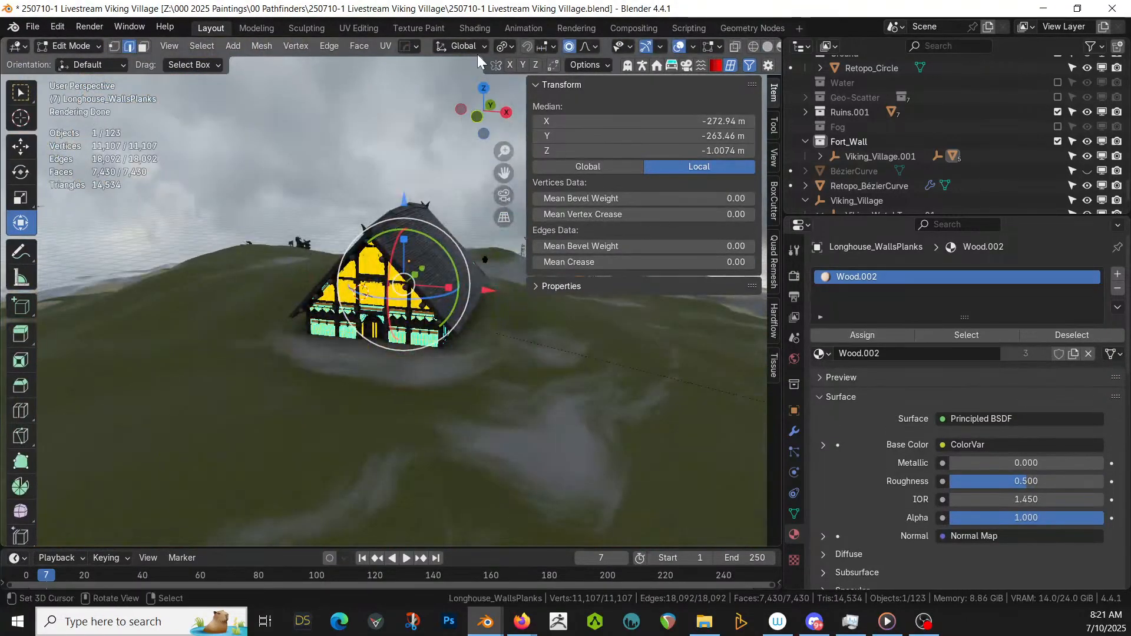
pyautogui.click(821, 353)
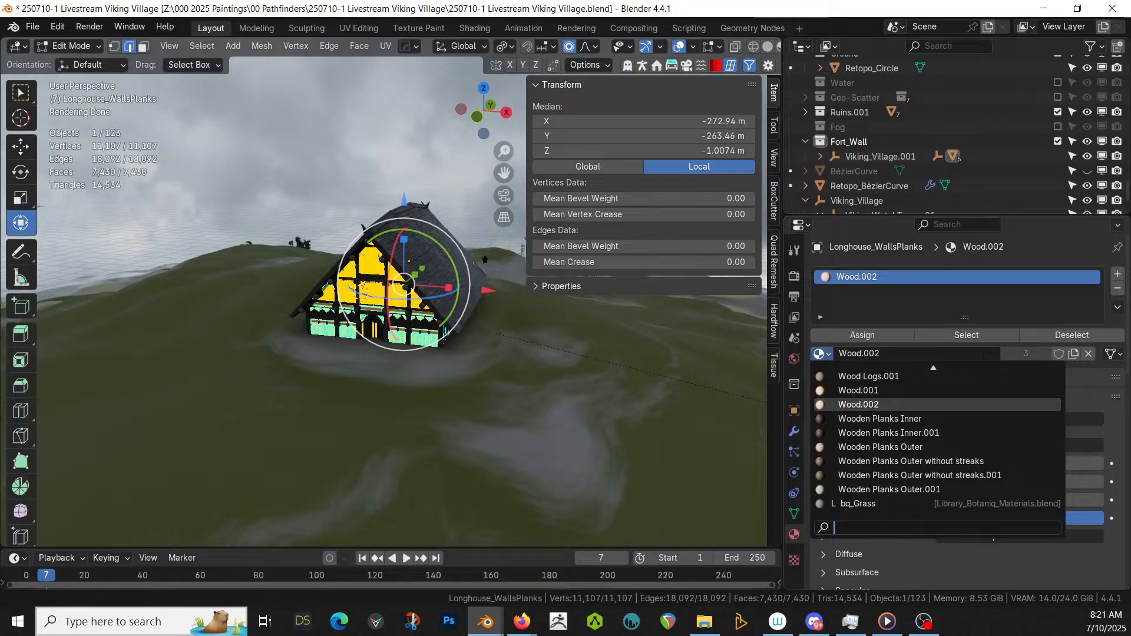
pyautogui.press('Tab')
# - Select the watchtower structure by the pier and rename its Wood.002 material to "Viking Wood" followed by the person's first name
pyautogui.moveTo(277, 296); pyautogui.dragTo(376, 430, button='middle')
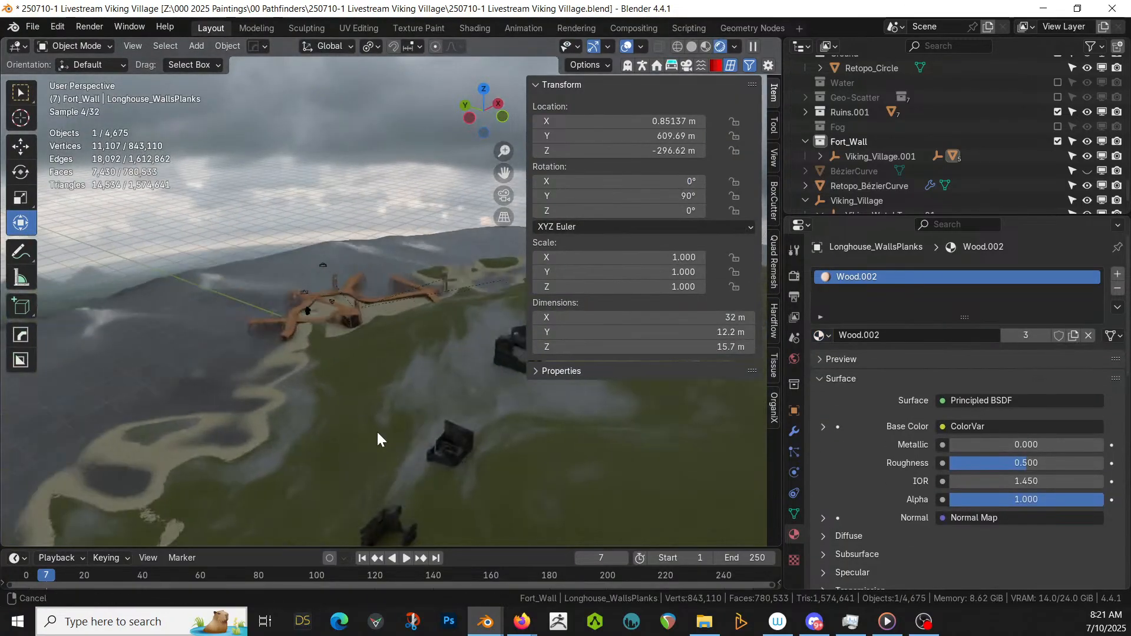
pyautogui.click(446, 278)
pyautogui.press('KP_Decimal')
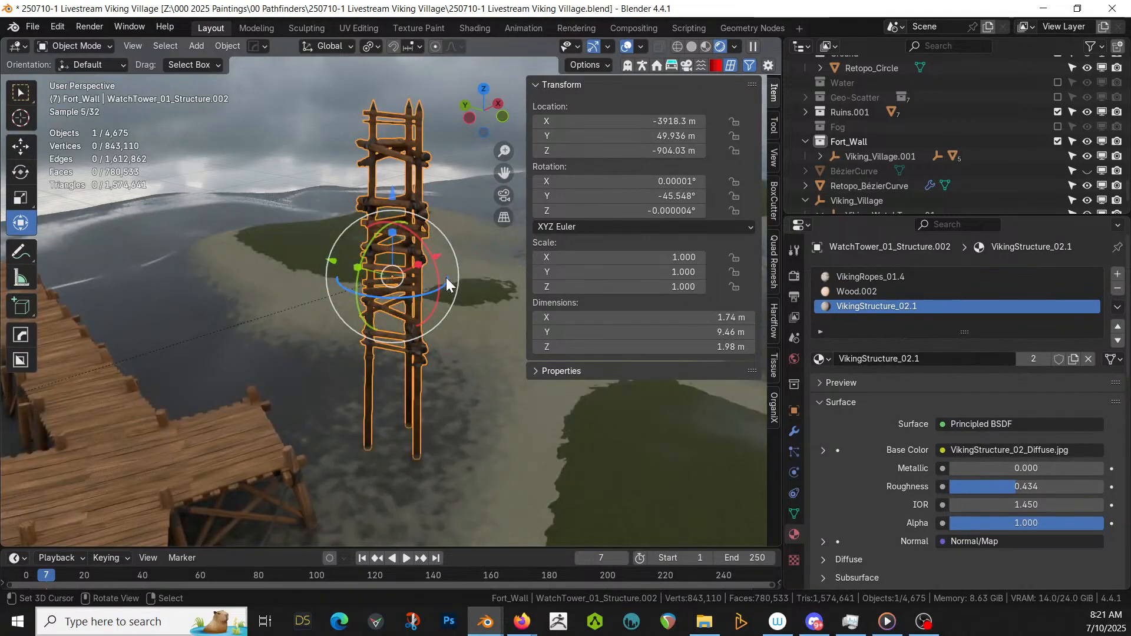
pyautogui.scroll(5, 407, 304)
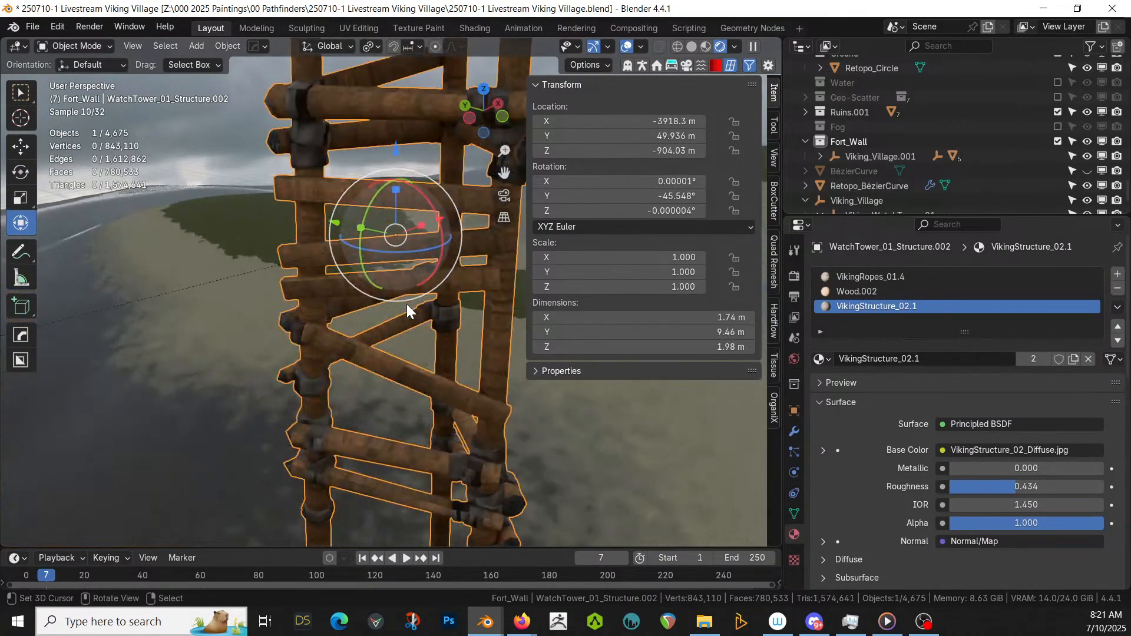
pyautogui.click(874, 292)
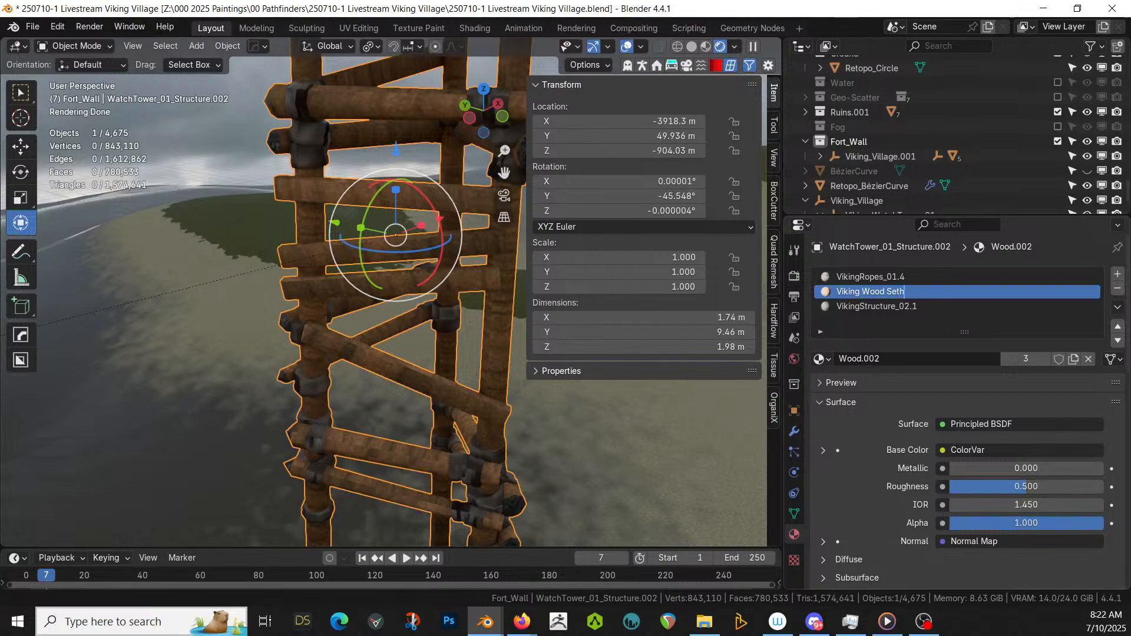
pyautogui.press('Return')
# - Select the longhouse's wall planks again and examine their wood texture up close from the front
pyautogui.scroll(-7, 241, 223)
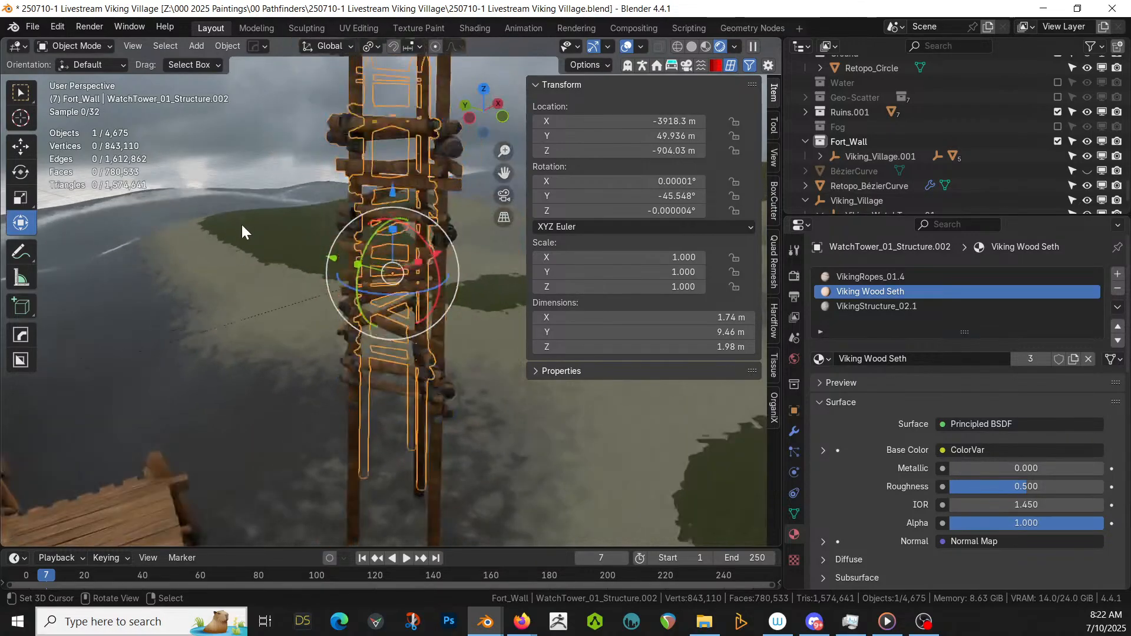
pyautogui.keyDown('shift'); pyautogui.moveTo(243, 225); pyautogui.dragTo(474, 200, button='middle'); pyautogui.keyUp('shift')
pyautogui.scroll(-8, 397, 241)
pyautogui.keyDown('shift'); pyautogui.moveTo(397, 242); pyautogui.dragTo(349, 332, button='middle'); pyautogui.keyUp('shift')
pyautogui.click(291, 359)
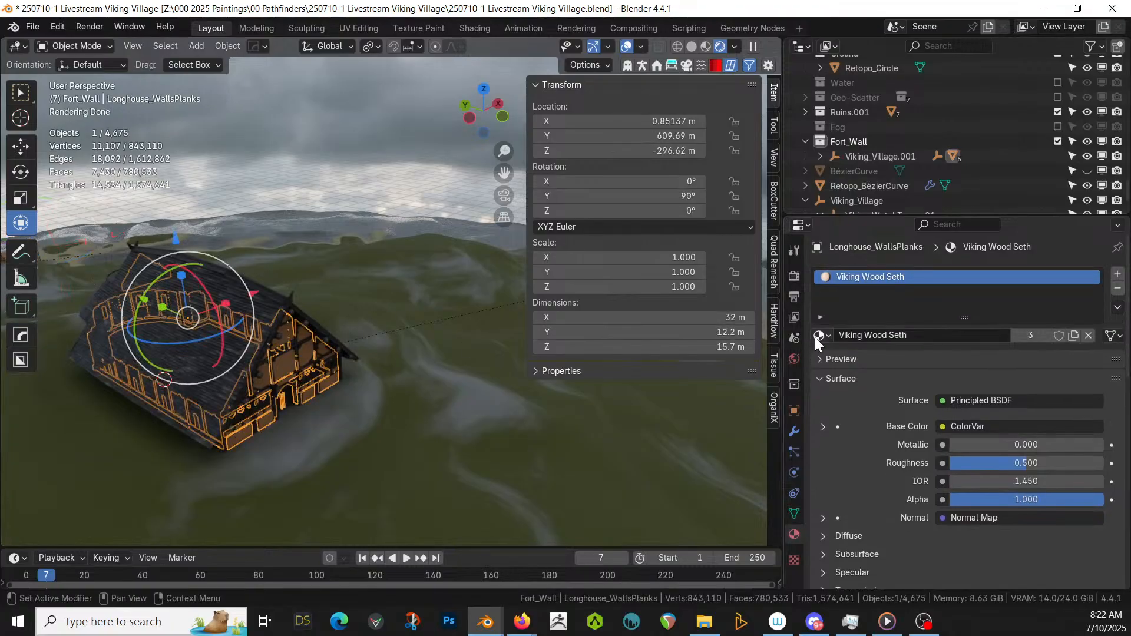
pyautogui.scroll(6, 398, 320)
pyautogui.scroll(-6, 454, 304)
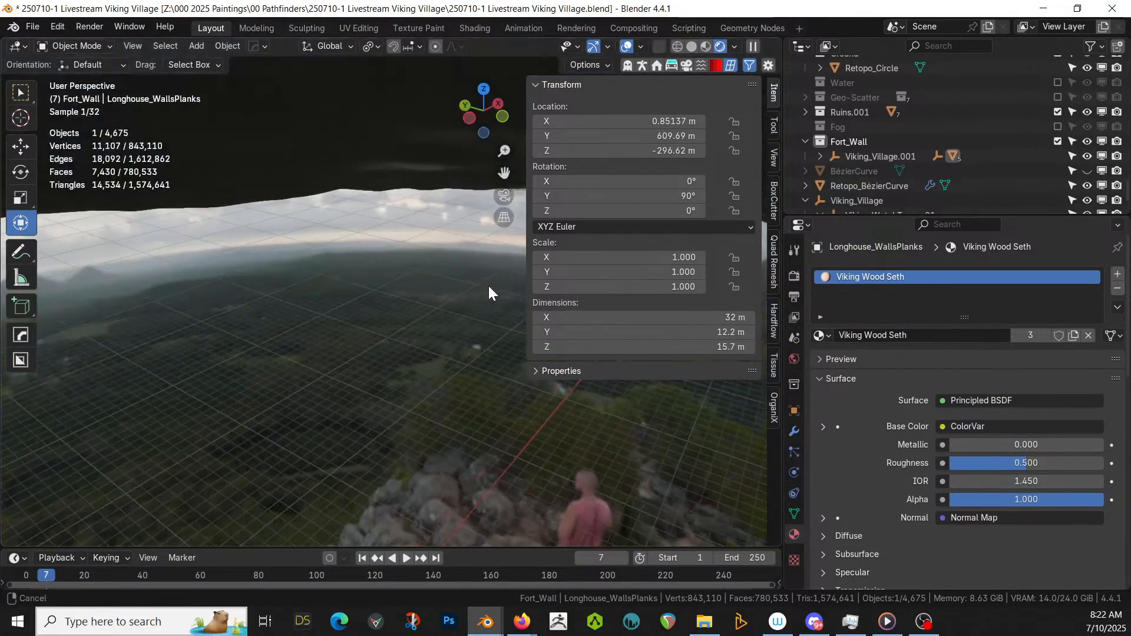
pyautogui.press('KP_1')
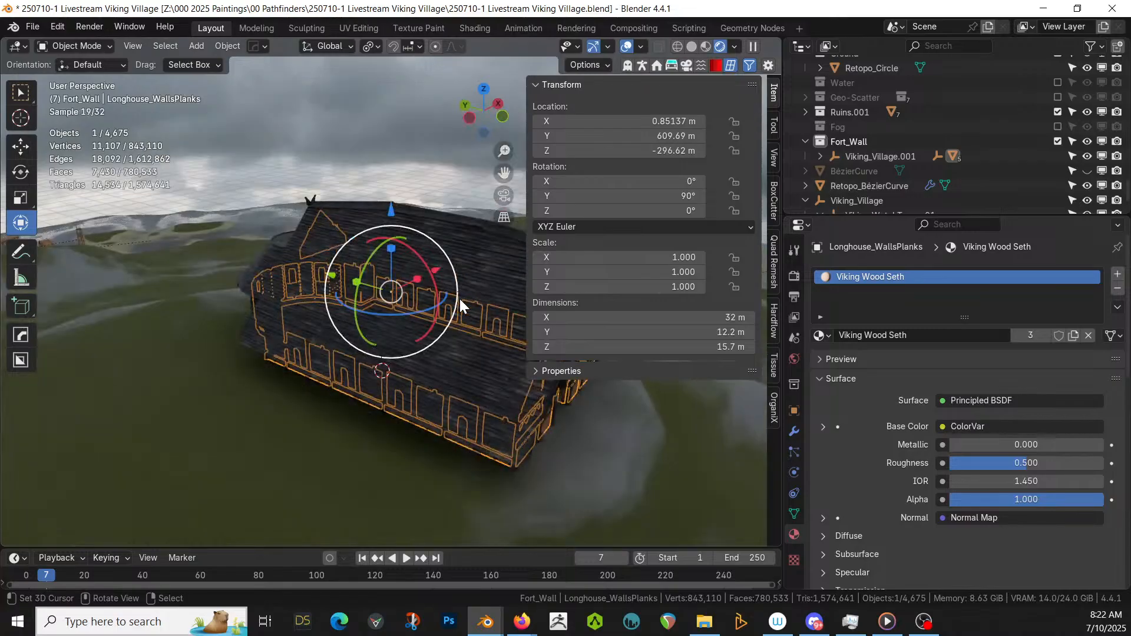
pyautogui.scroll(5, 347, 270)
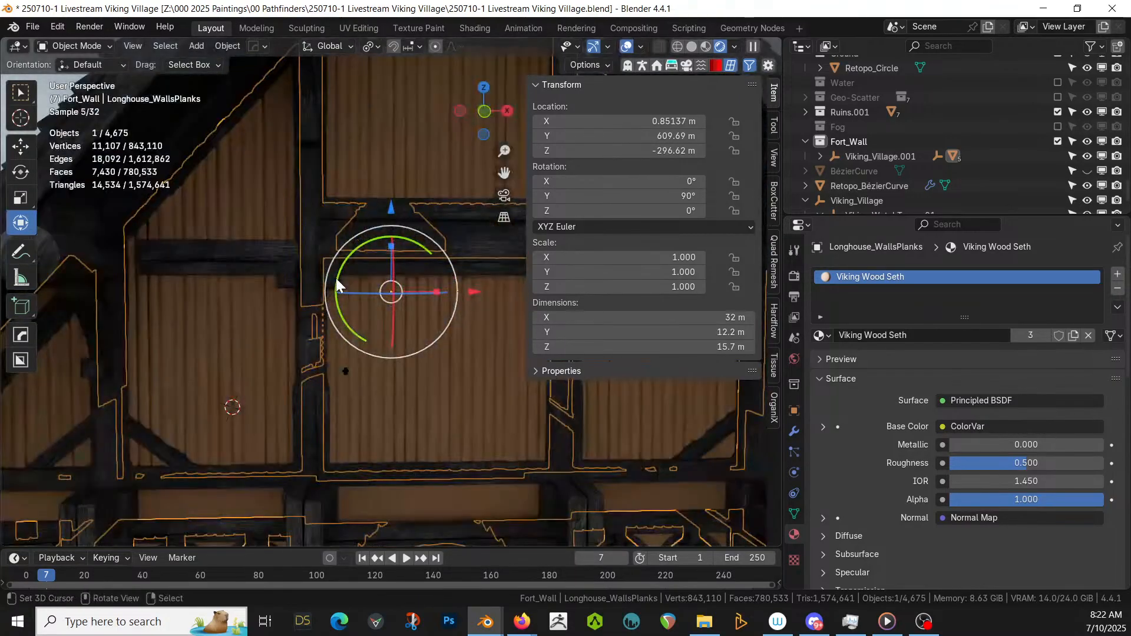
# - Unwrap the whole wall planks mesh with Cube Projection at a cube size of 3 and check the wood grain in the render
pyautogui.press('Tab')
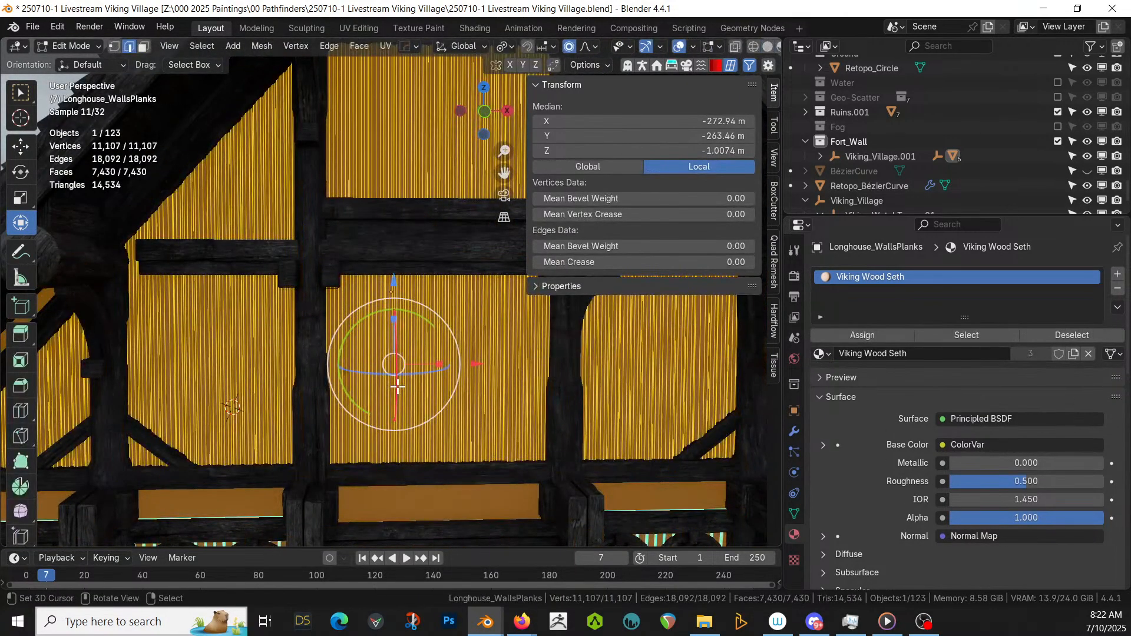
pyautogui.press('u')
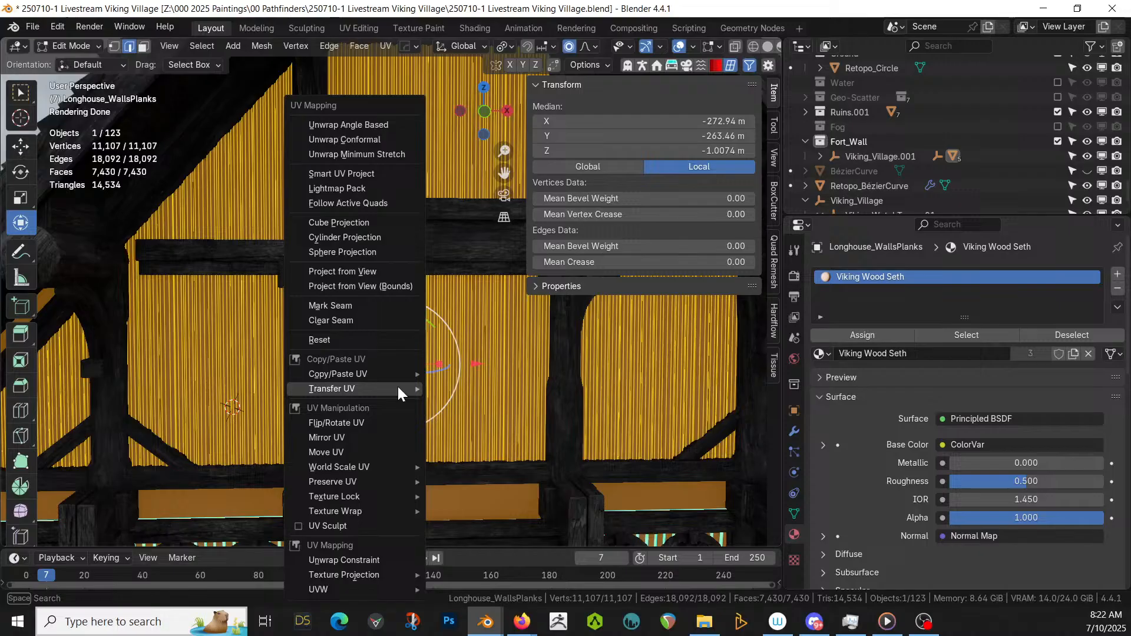
pyautogui.click(368, 224)
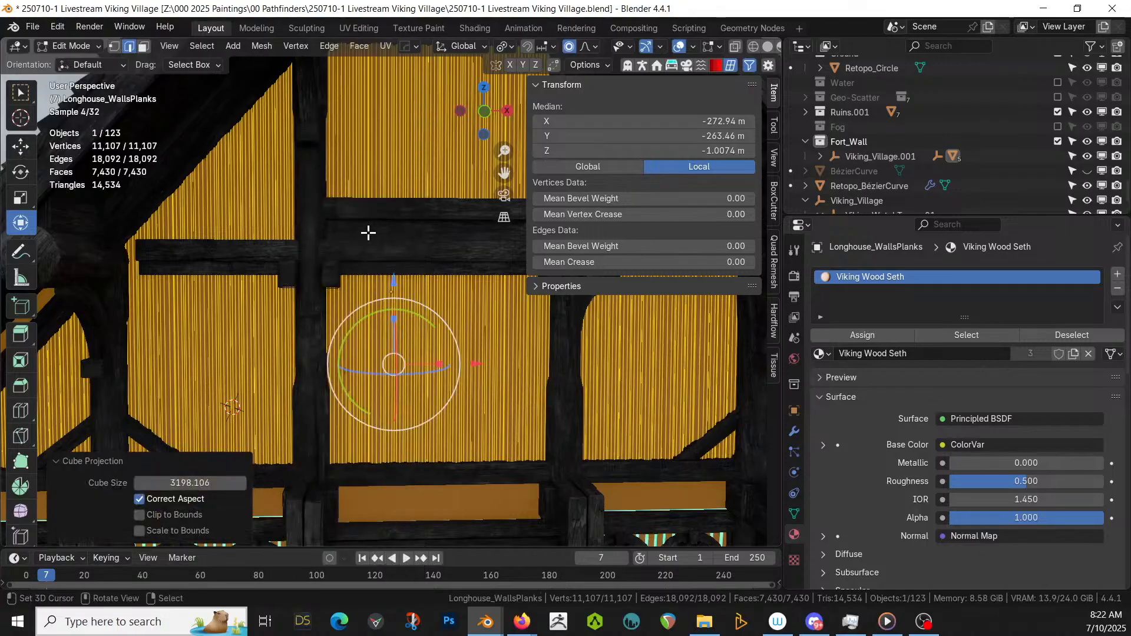
pyautogui.click(185, 483)
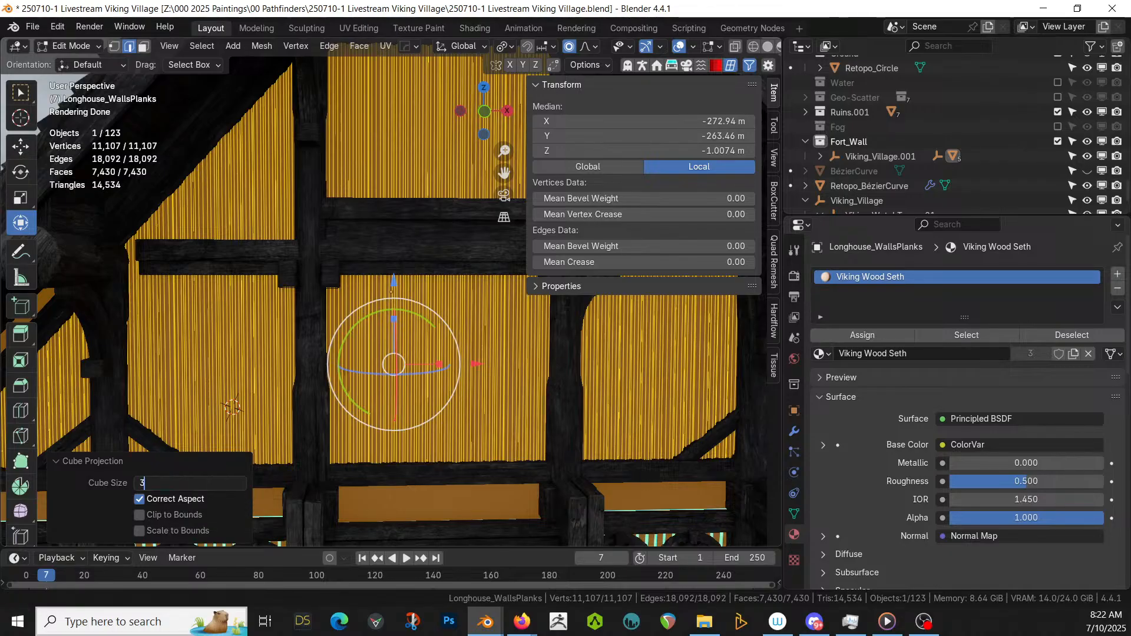
pyautogui.write('3')
pyautogui.press('Return')
pyautogui.press('Tab')
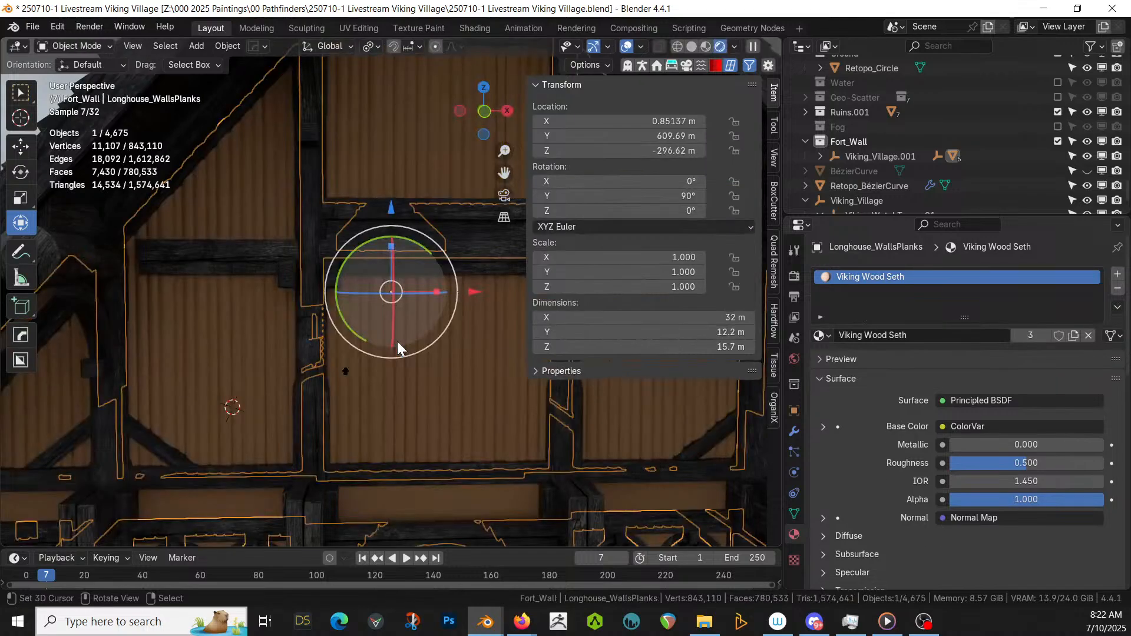
pyautogui.scroll(-3, 397, 341)
pyautogui.scroll(5, 399, 334)
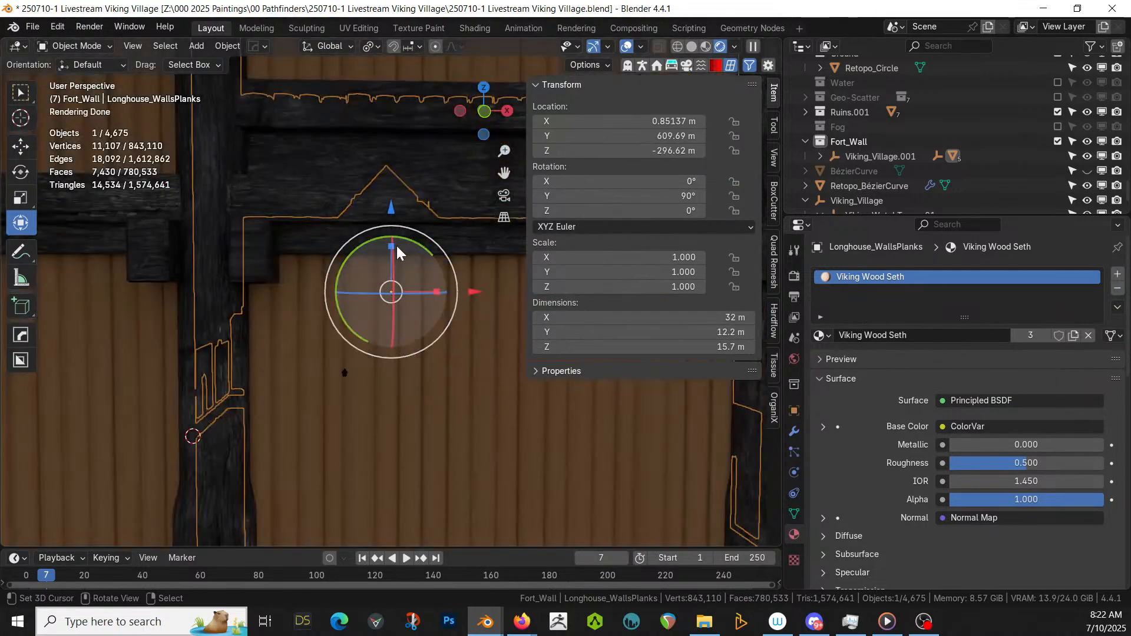
# - Open the UV Editing workspace, locate the wall planks object in the outliner and put it in Object Mode
pyautogui.click(358, 27)
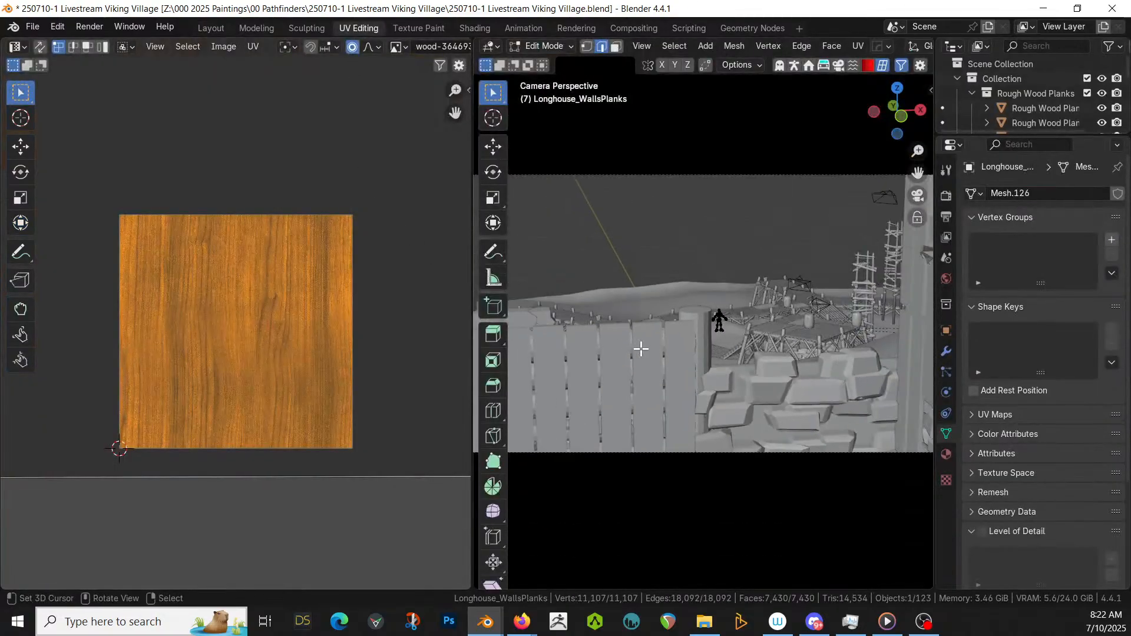
pyautogui.press('KP_Decimal')
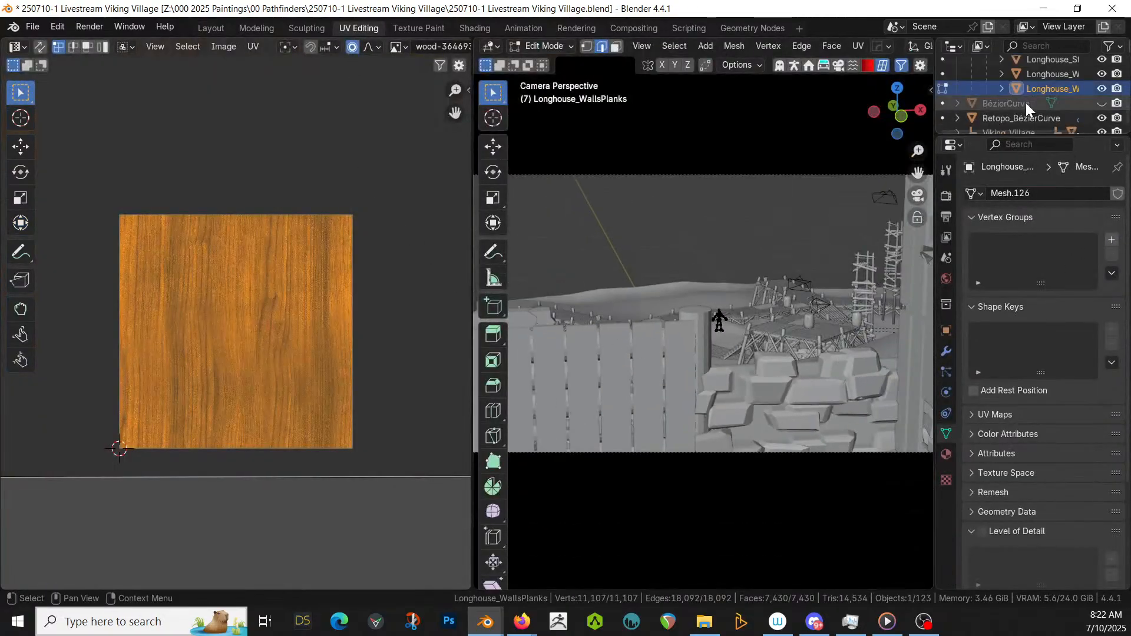
pyautogui.press('Tab')
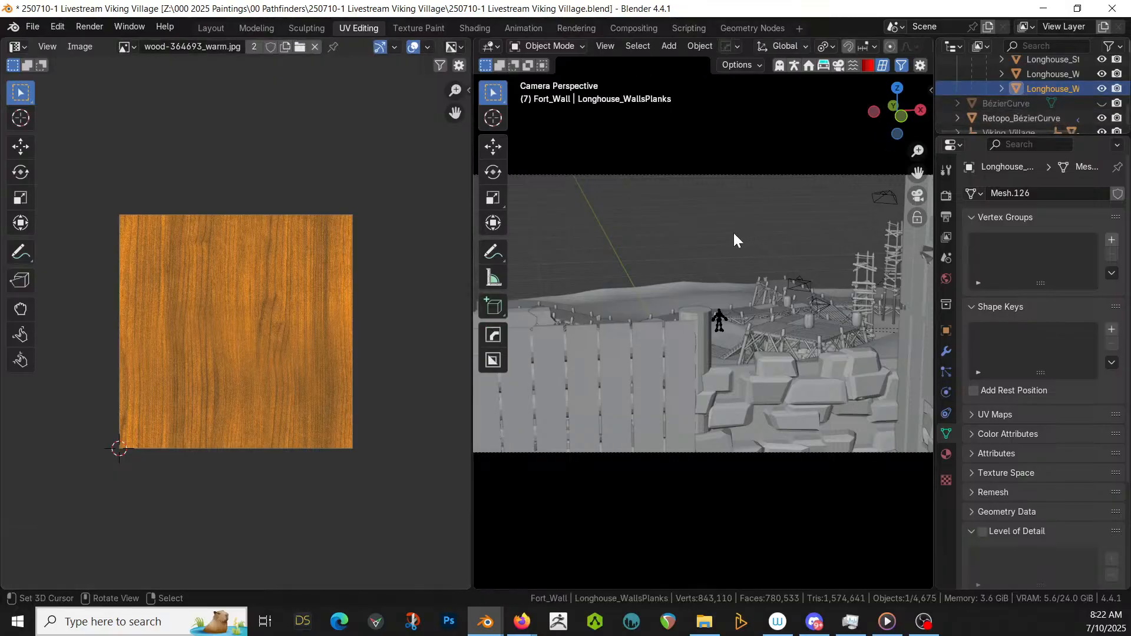
pyautogui.scroll(-15, 332, 346)
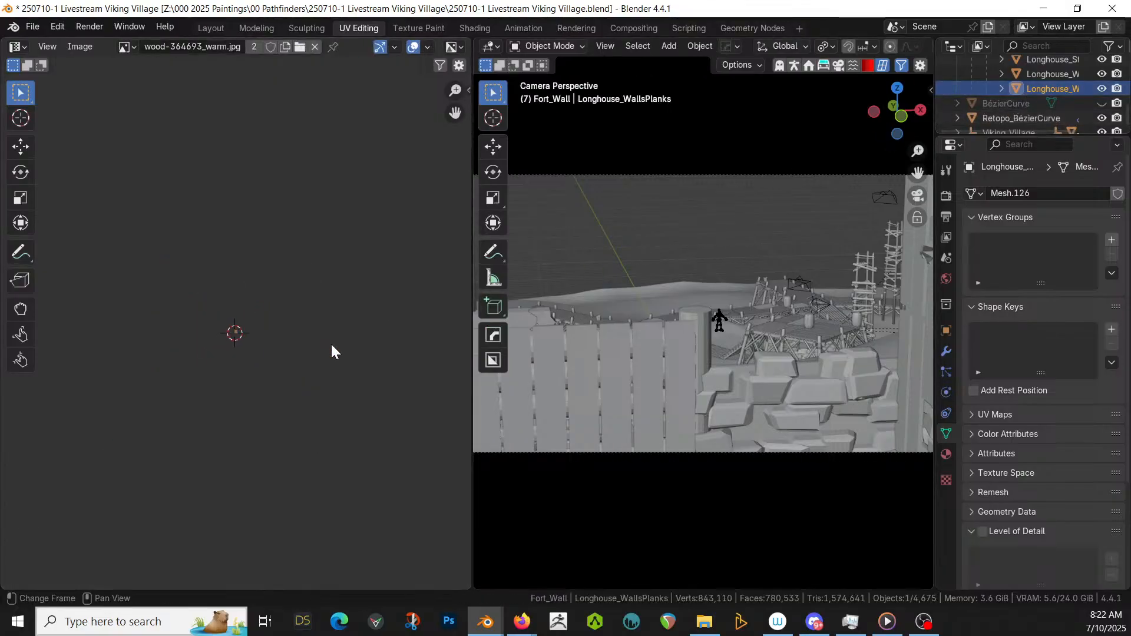
pyautogui.scroll(12, 331, 341)
pyautogui.scroll(-12, 331, 344)
pyautogui.scroll(-3, 330, 347)
pyautogui.scroll(5, 329, 353)
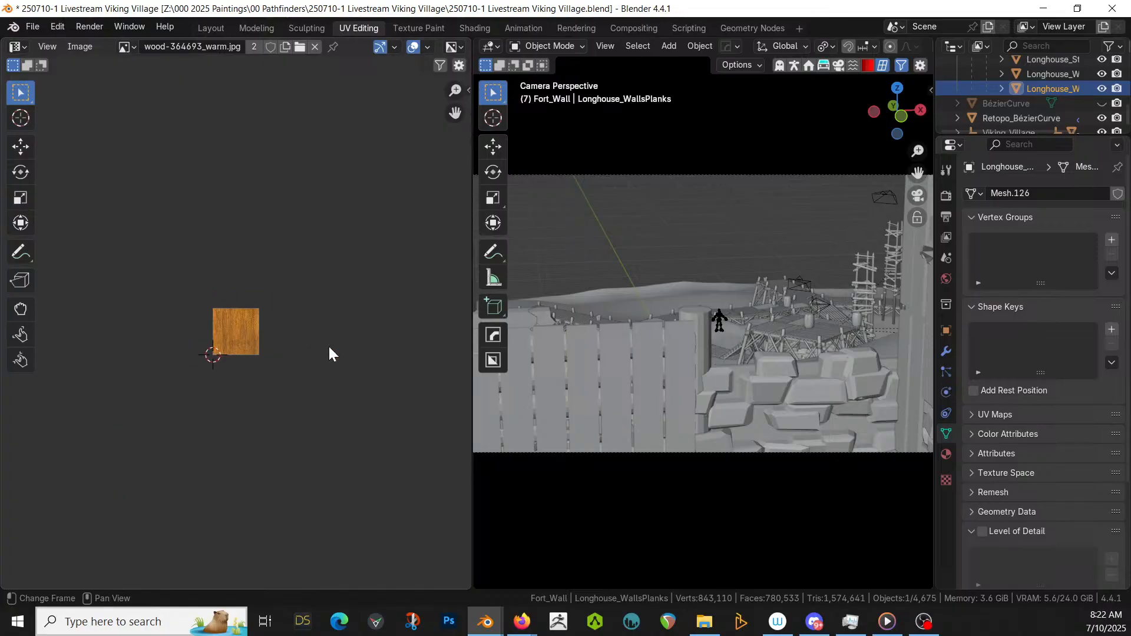
# - Isolate the longhouse's wall planks in local view and display their UVs over the wood texture in Edit Mode
pyautogui.press('KP_Decimal')
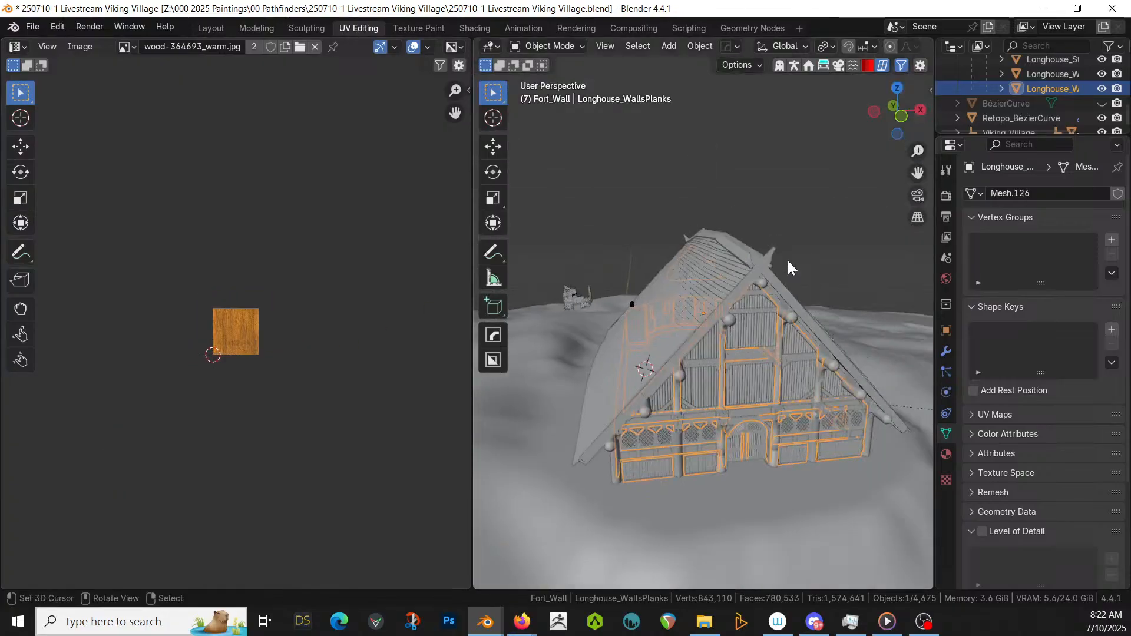
pyautogui.press('KP_Divide')
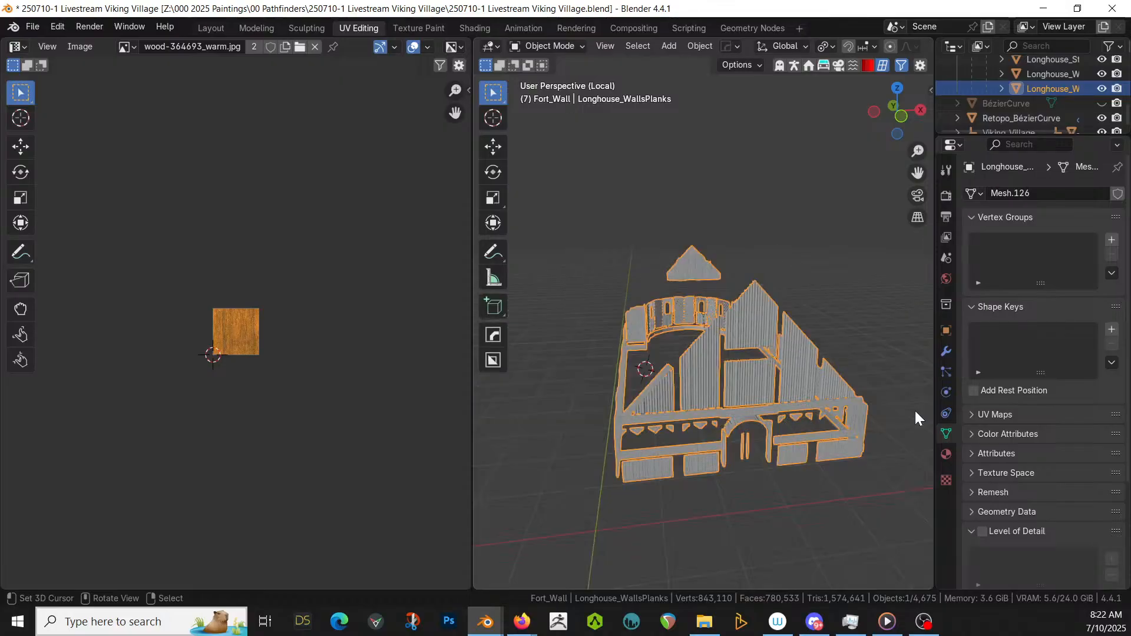
pyautogui.press('Tab')
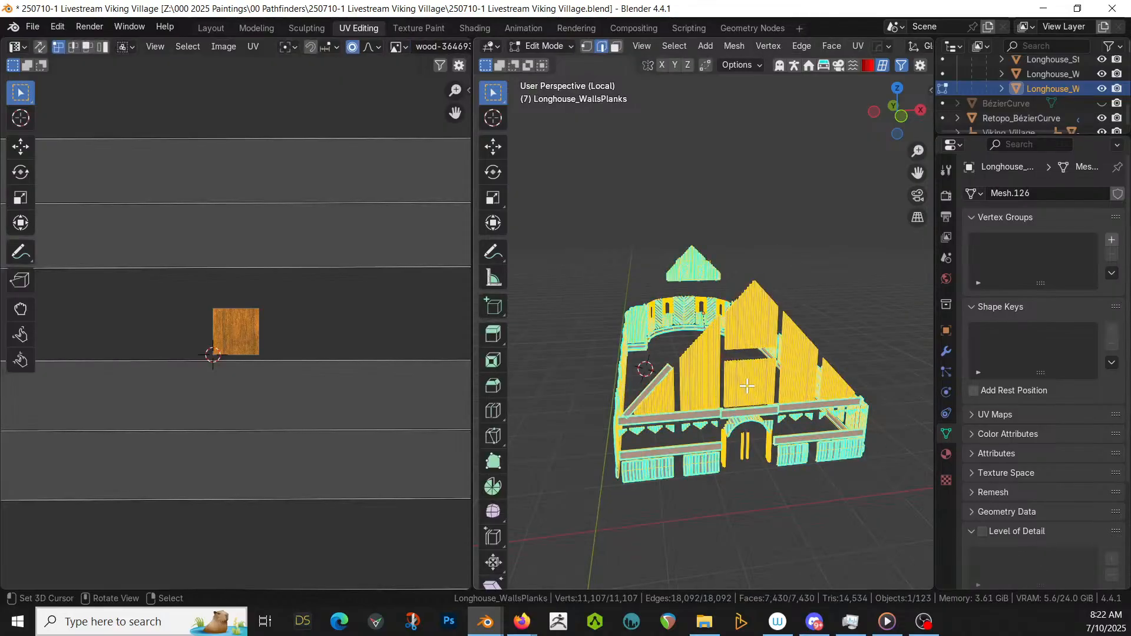
pyautogui.scroll(-7, 400, 392)
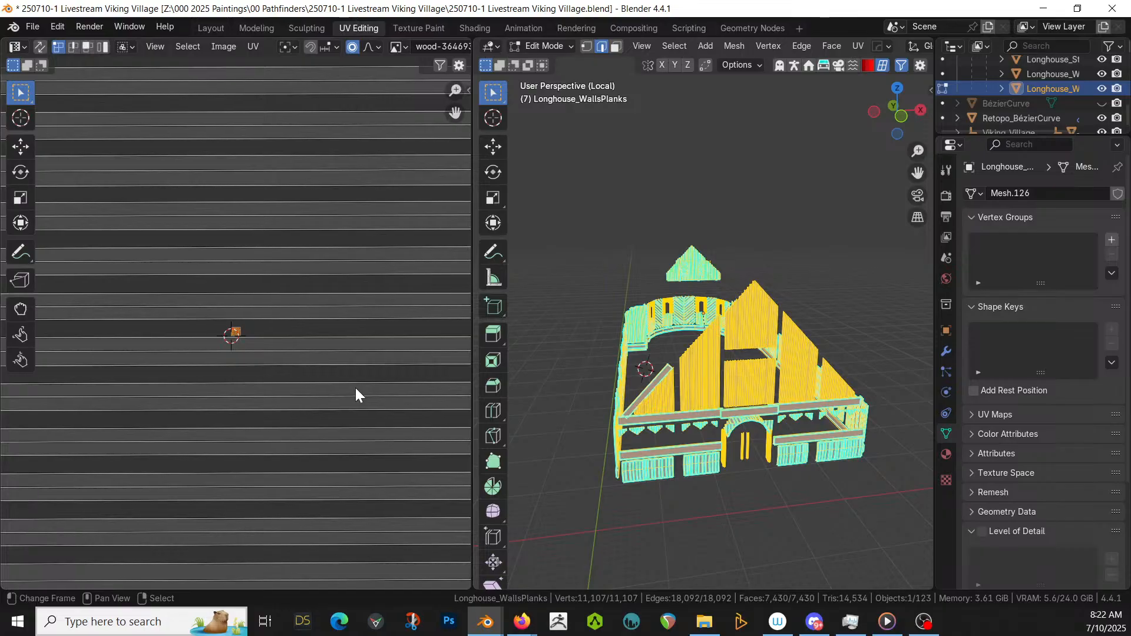
pyautogui.press('Tab')
pyautogui.press('Tab')
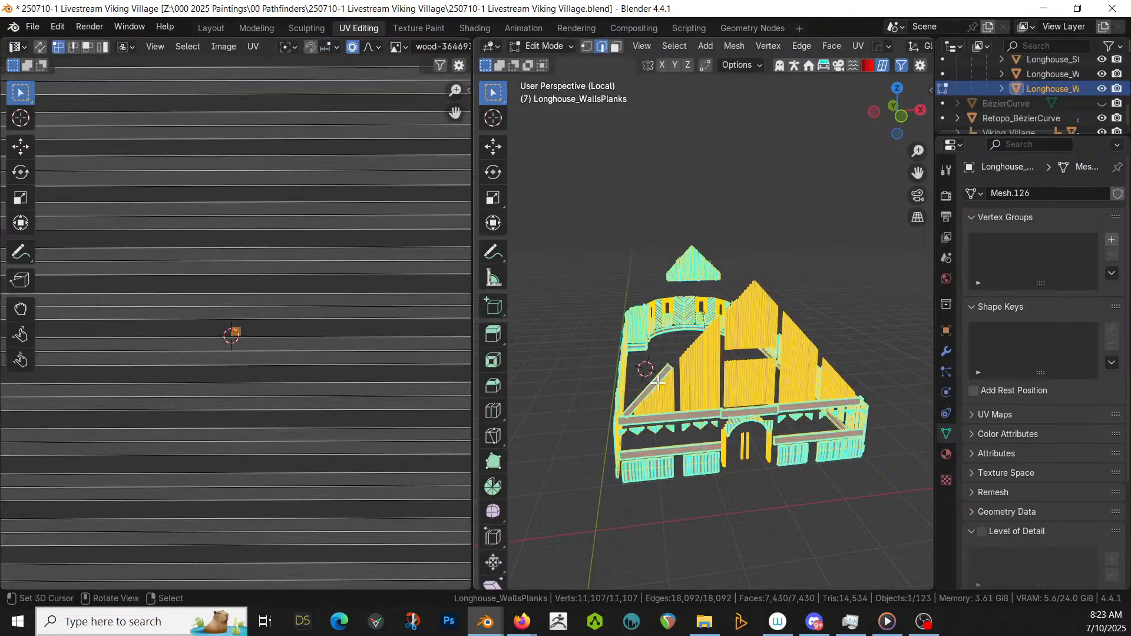
# - Select all UVs of the wall planks and scale them down until the layout is only a few times larger than the wood texture
pyautogui.press('a')
pyautogui.press('s')
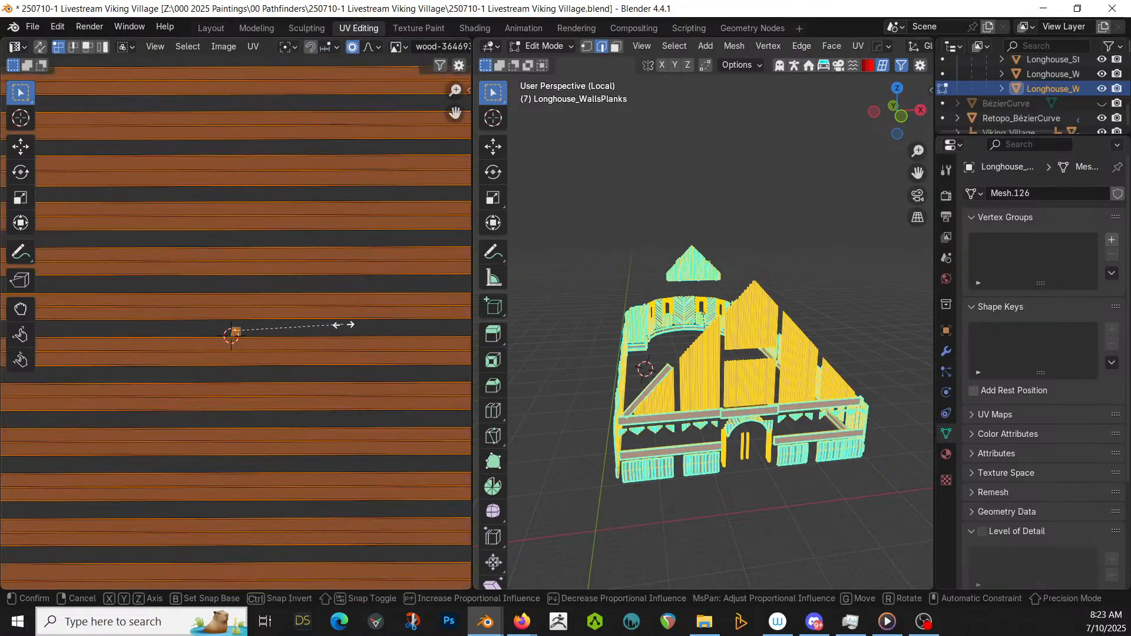
pyautogui.click(343, 323)
pyautogui.hotkey('ctrl', 'z')
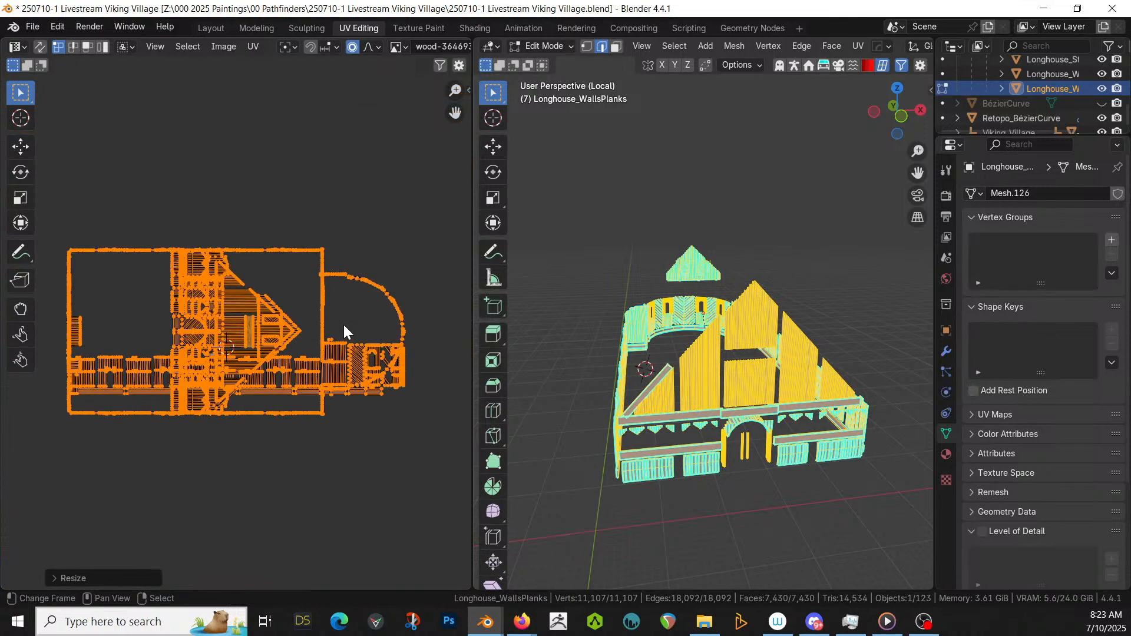
pyautogui.press('s')
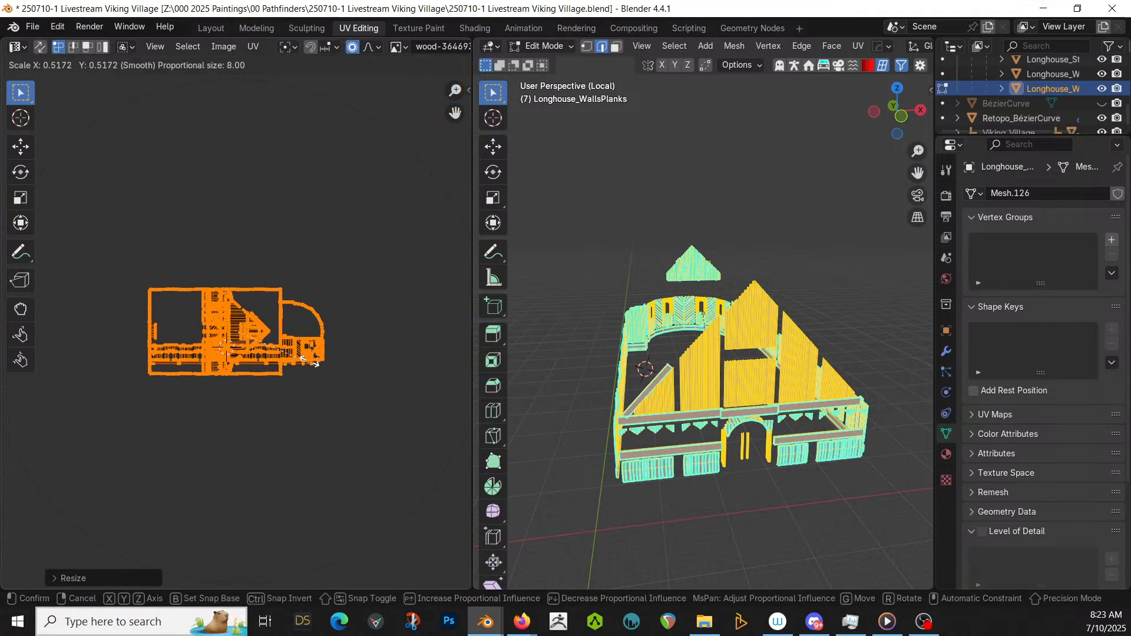
pyautogui.click(305, 358)
pyautogui.scroll(7, 296, 352)
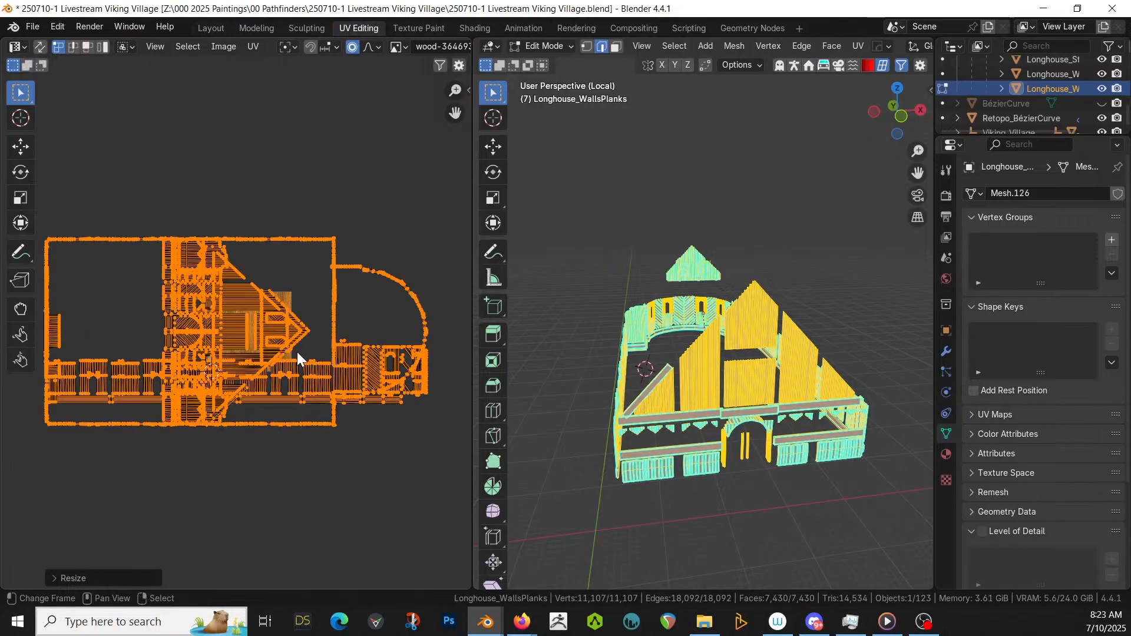
pyautogui.press('s')
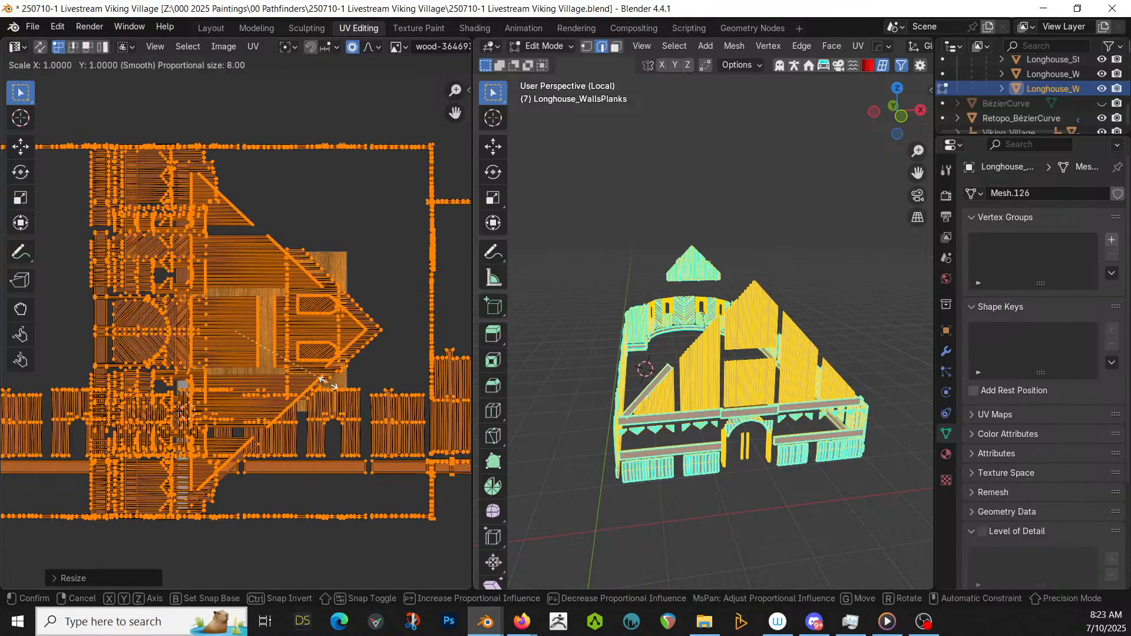
pyautogui.click(356, 396)
pyautogui.press('Tab')
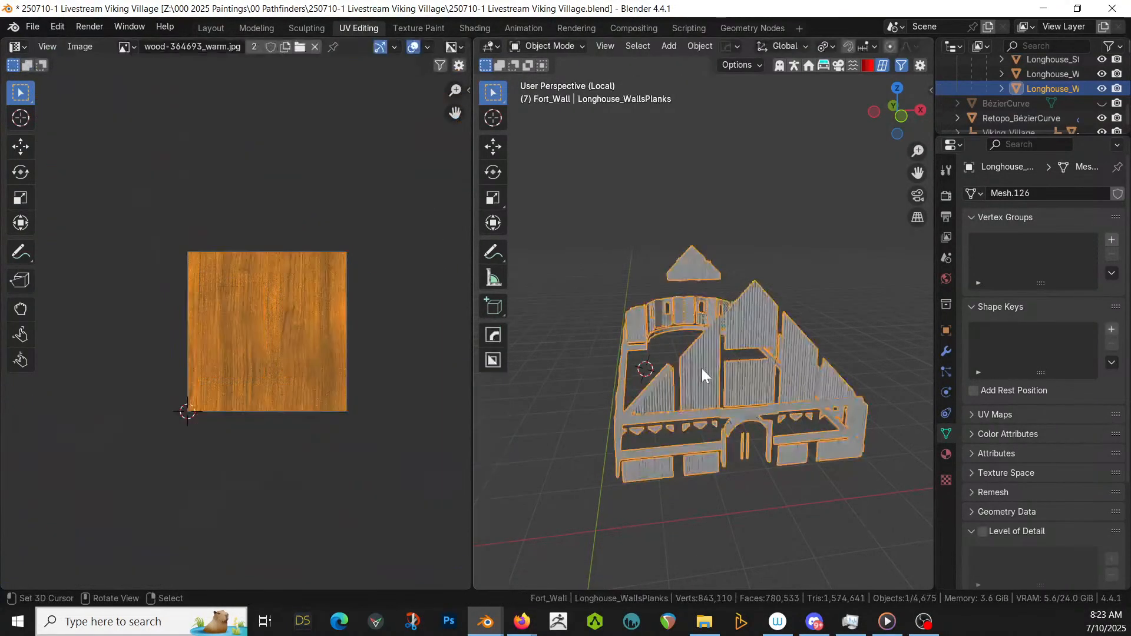
# - Show the isolated wall planks in Rendered shading and examine the wood grain on the front, side and rear walls
pyautogui.press('z')
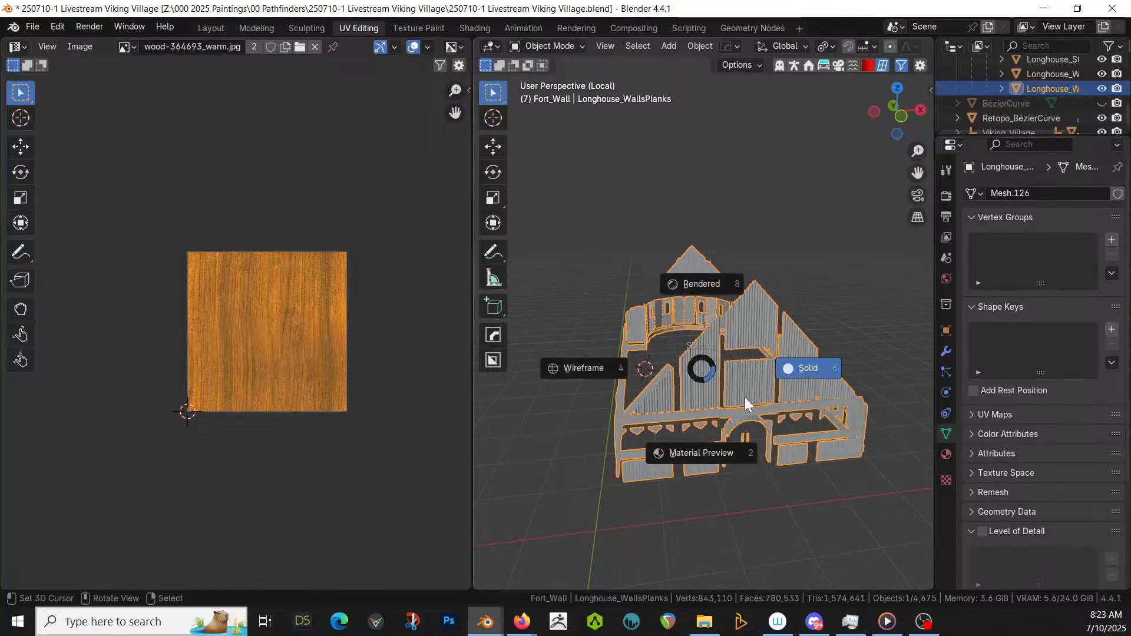
pyautogui.click(709, 286)
pyautogui.scroll(10, 776, 368)
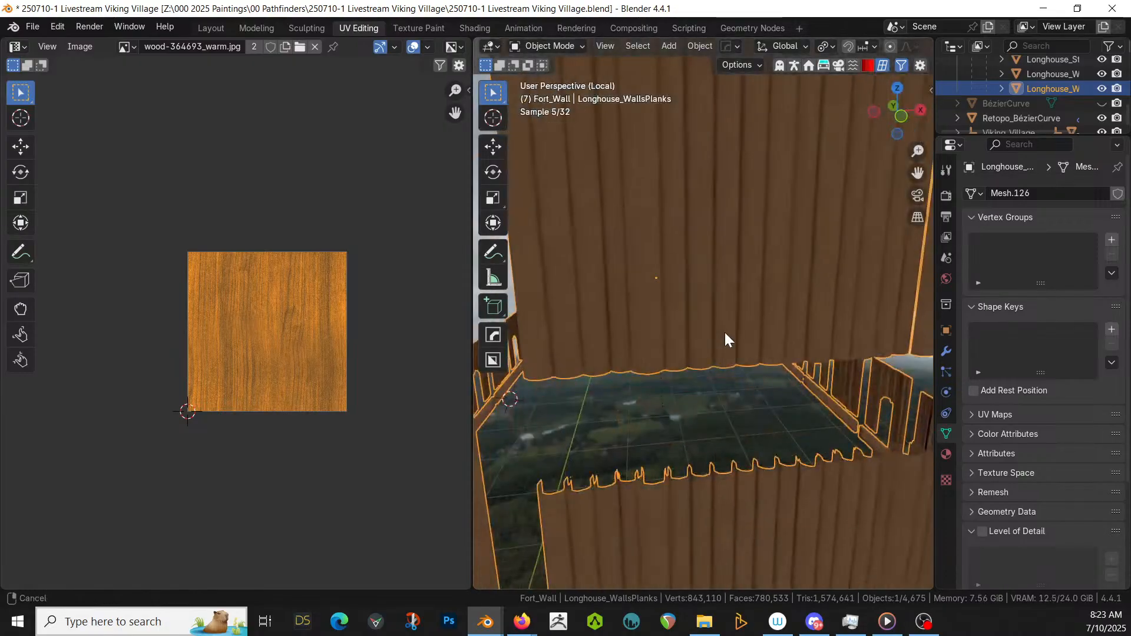
pyautogui.moveTo(725, 332); pyautogui.dragTo(706, 388, button='middle')
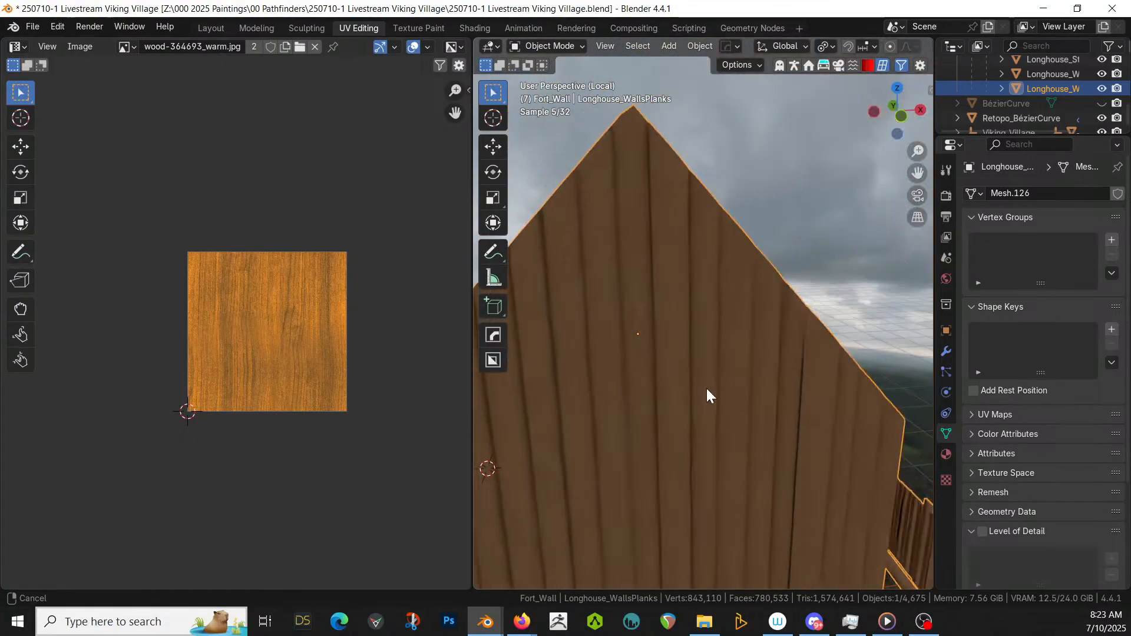
pyautogui.scroll(-8, 673, 376)
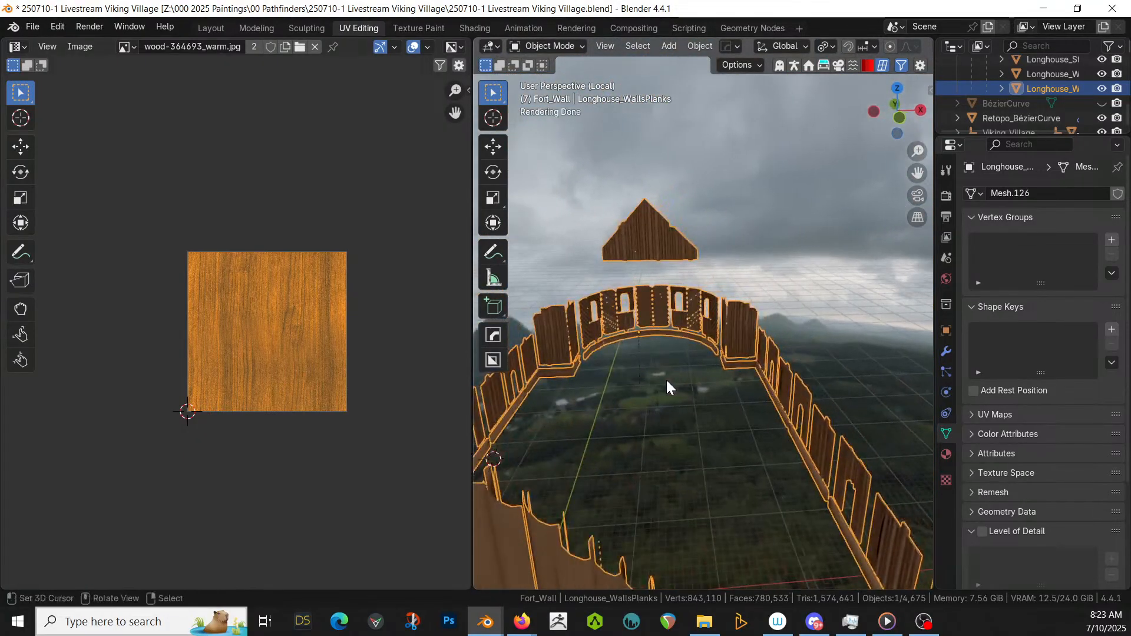
pyautogui.moveTo(667, 382)
pyautogui.mouseDown(button='middle')
pyautogui.moveTo(575, 374)
pyautogui.moveTo(561, 355)
pyautogui.moveTo(675, 397)
pyautogui.moveTo(663, 389)
pyautogui.mouseUp(button='middle')
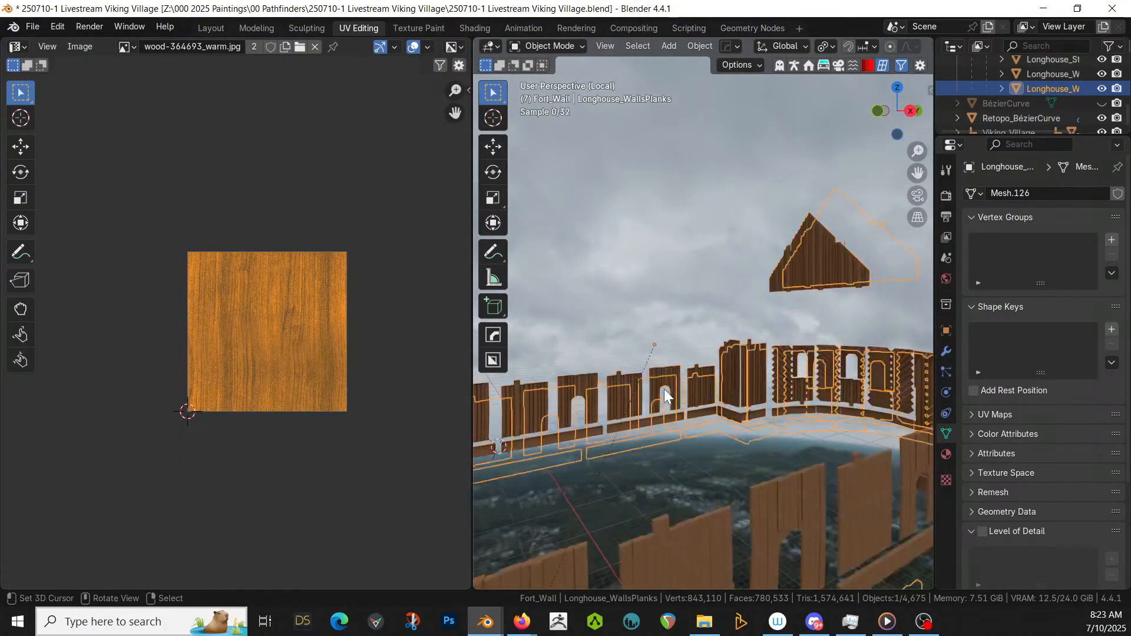
pyautogui.scroll(3, 678, 400)
pyautogui.scroll(-5, 695, 414)
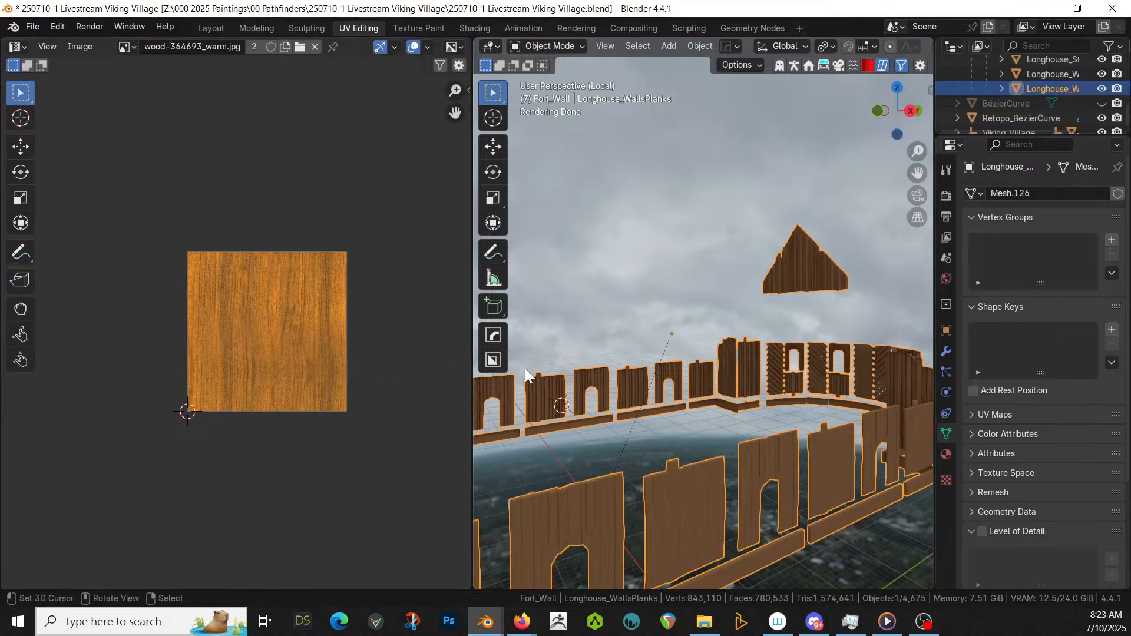
# - Rotate all the wall planks' UVs by 90° and scale them up until a few planks span the wood texture
pyautogui.press('Tab')
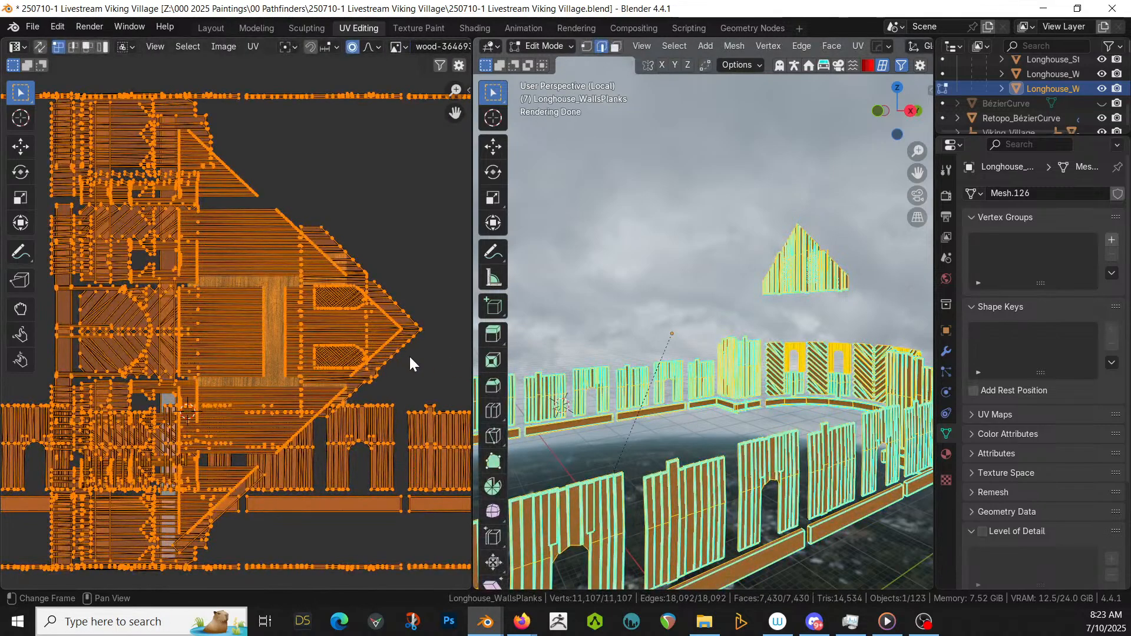
pyautogui.write('r90')
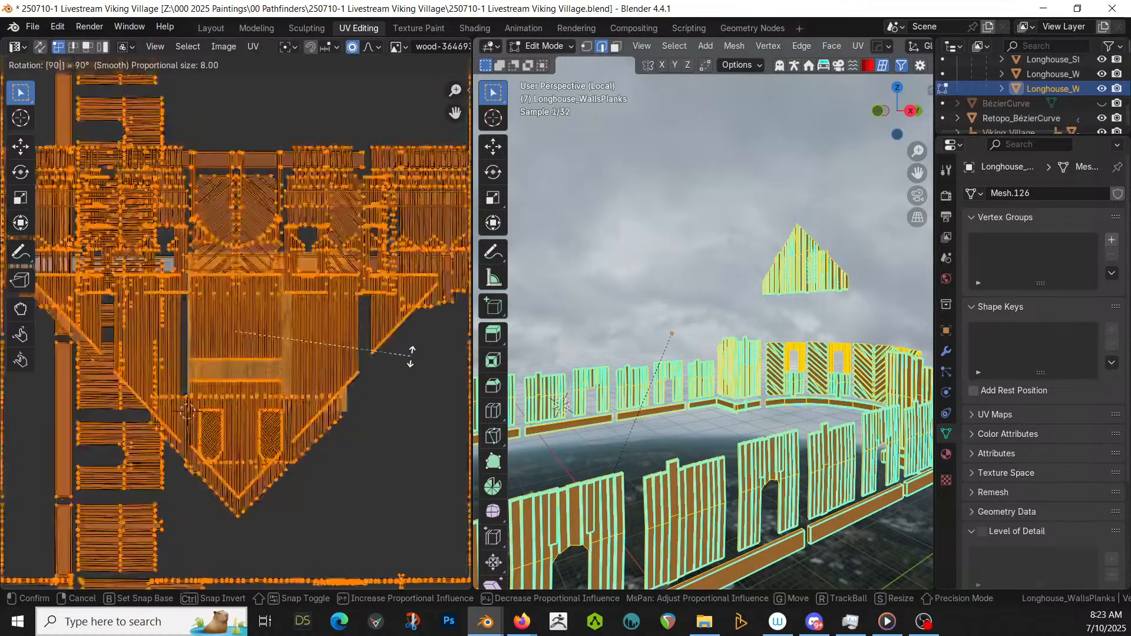
pyautogui.press('Return')
pyautogui.press('s')
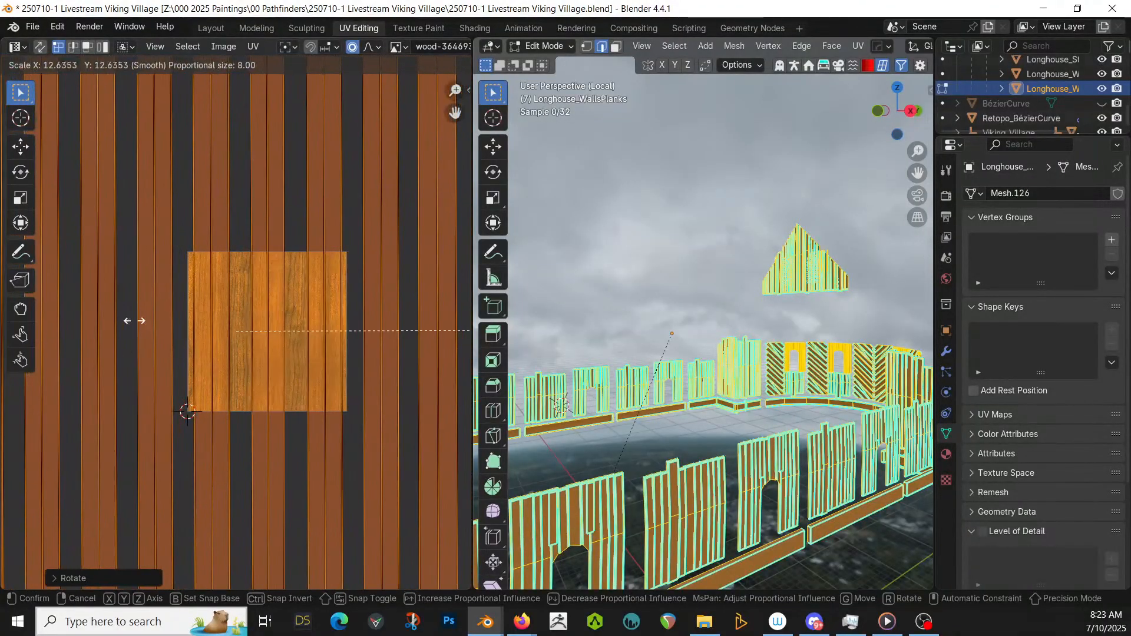
pyautogui.click(229, 202)
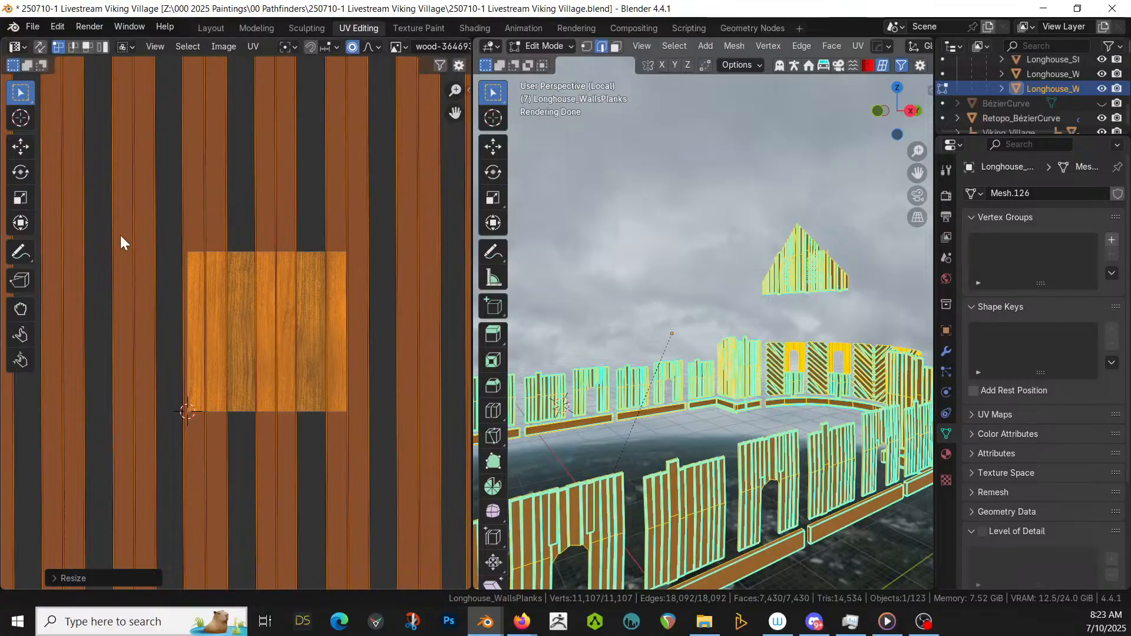
# - Return from the isolated planks to the full scene and show the UV maps of the wall planks mesh
pyautogui.press('Tab')
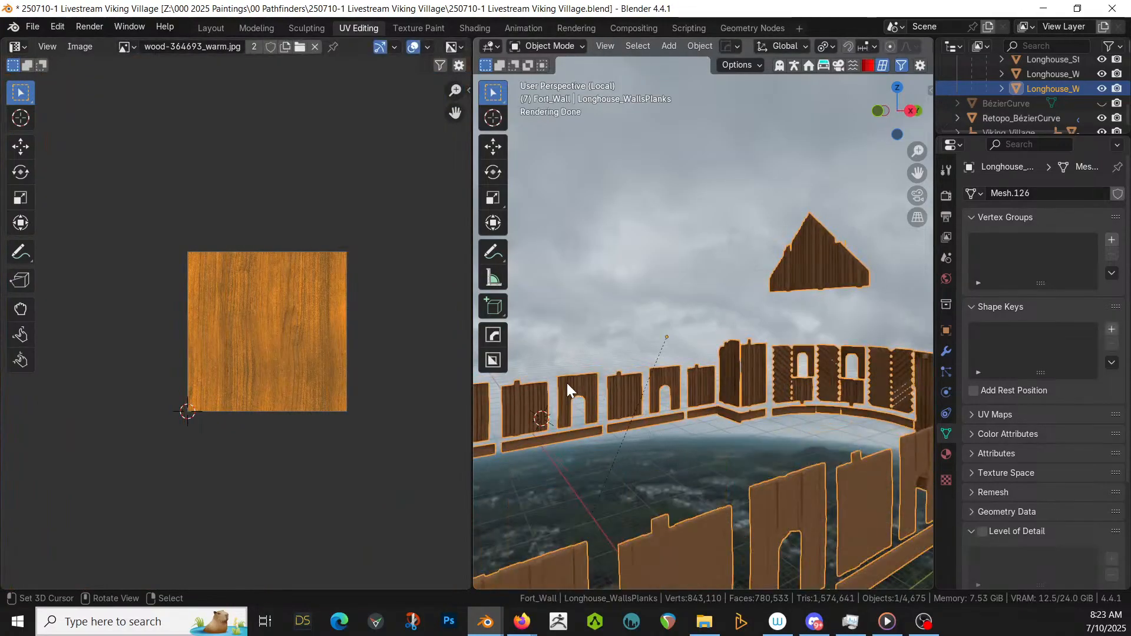
pyautogui.press('KP_Divide')
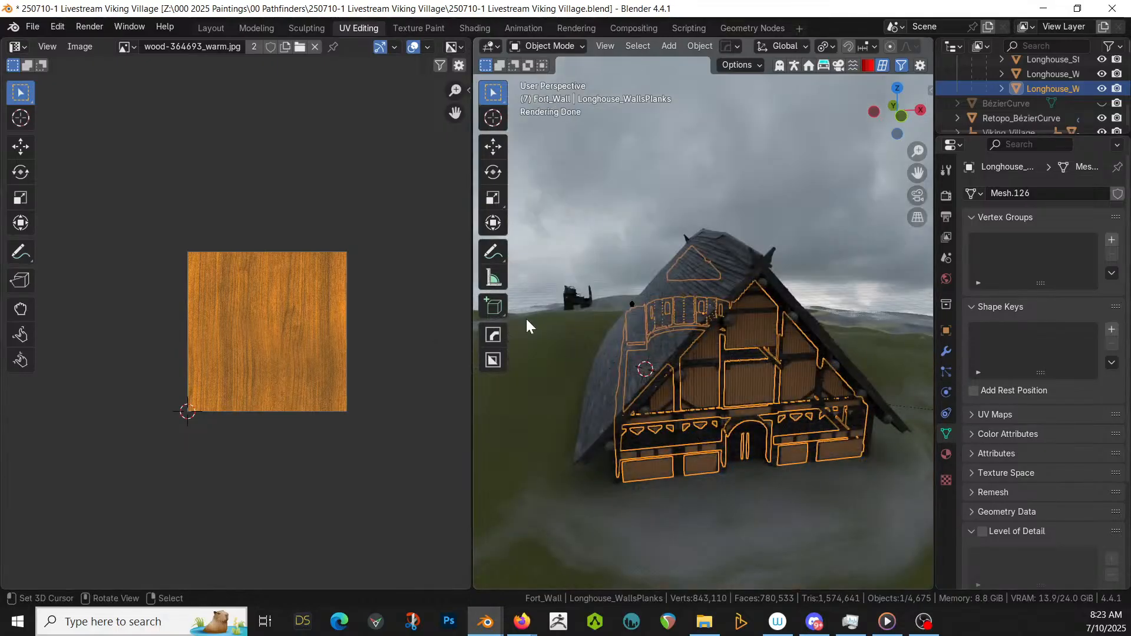
pyautogui.click(971, 416)
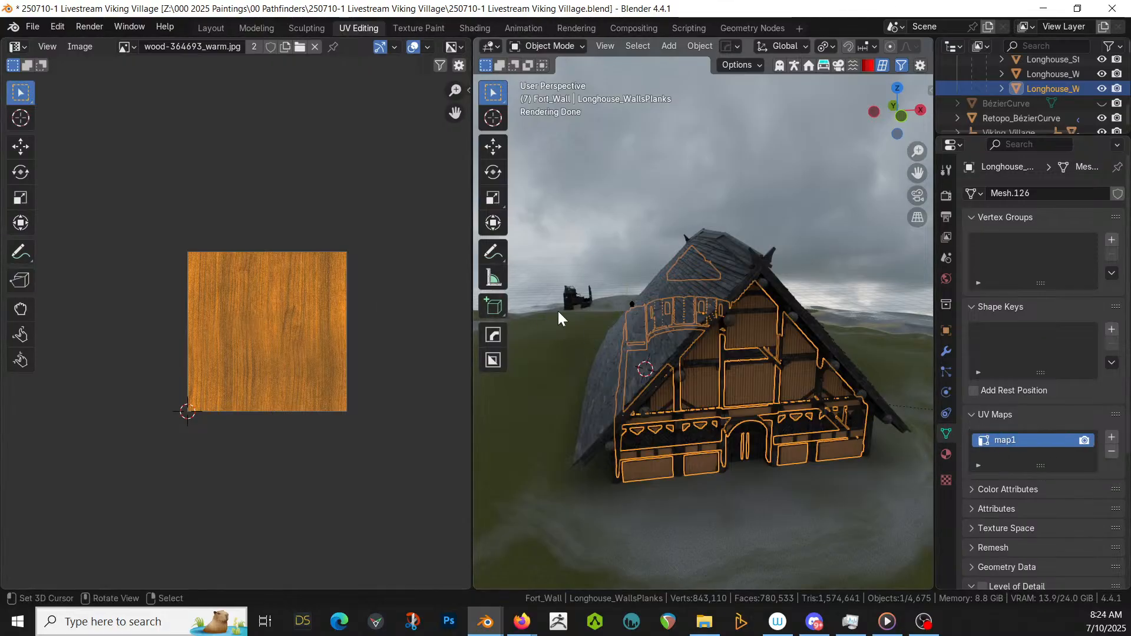
# - Check the UV map name used on the distant watchtower and rename the wall planks' UV map as UVW
pyautogui.scroll(-8, 564, 335)
pyautogui.moveTo(563, 335); pyautogui.dragTo(706, 416, button='middle')
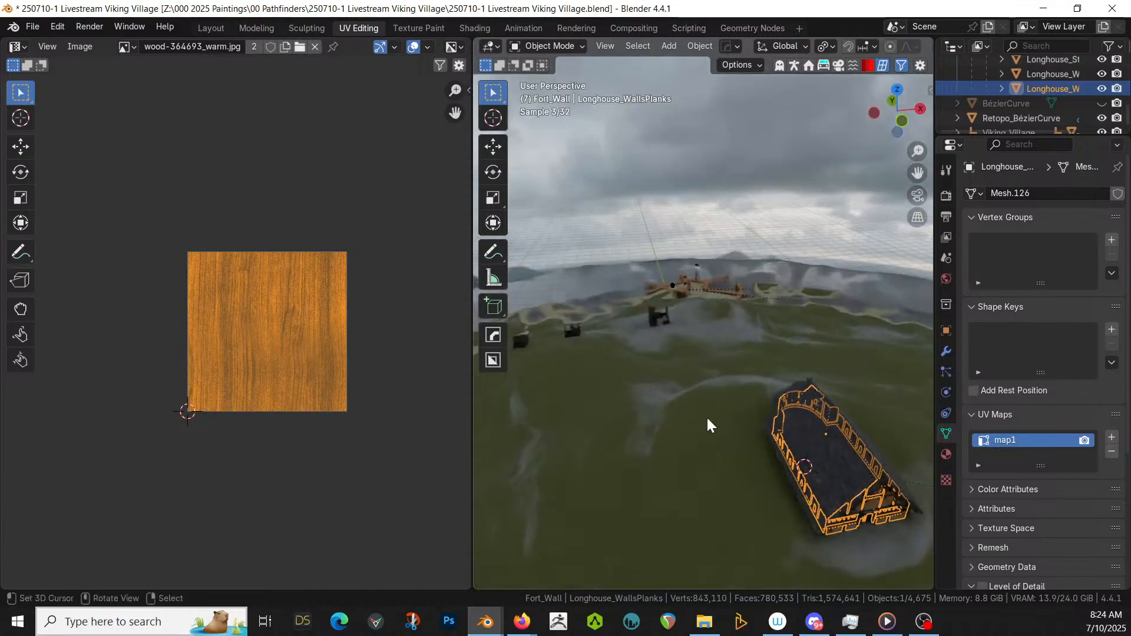
pyautogui.click(752, 288)
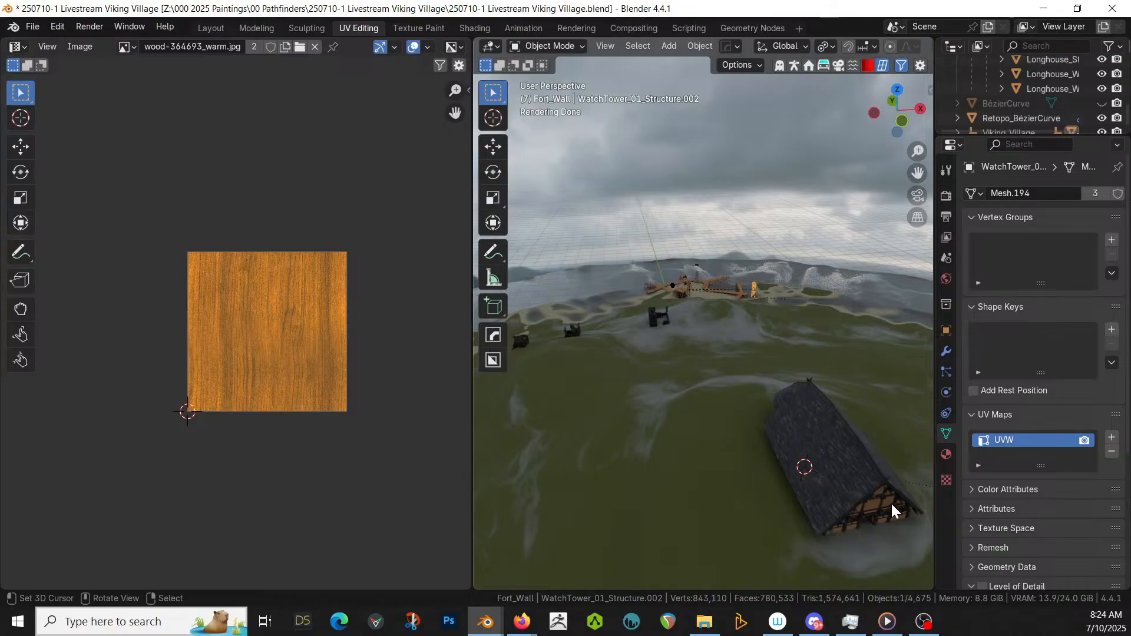
pyautogui.click(871, 502)
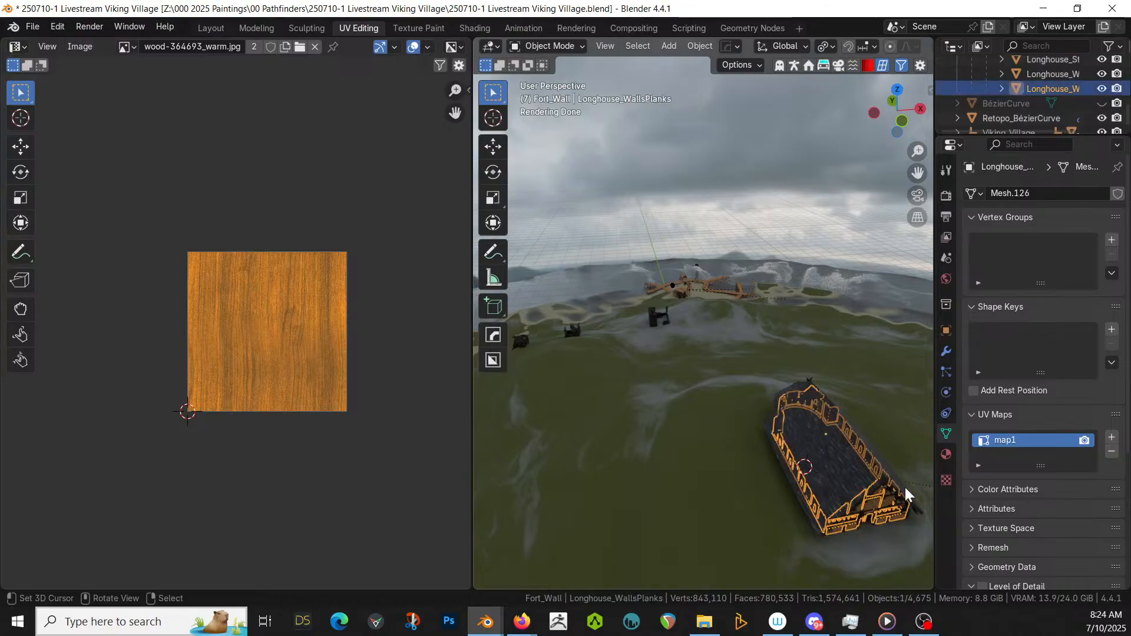
pyautogui.doubleClick(1011, 443)
pyautogui.write('UV')
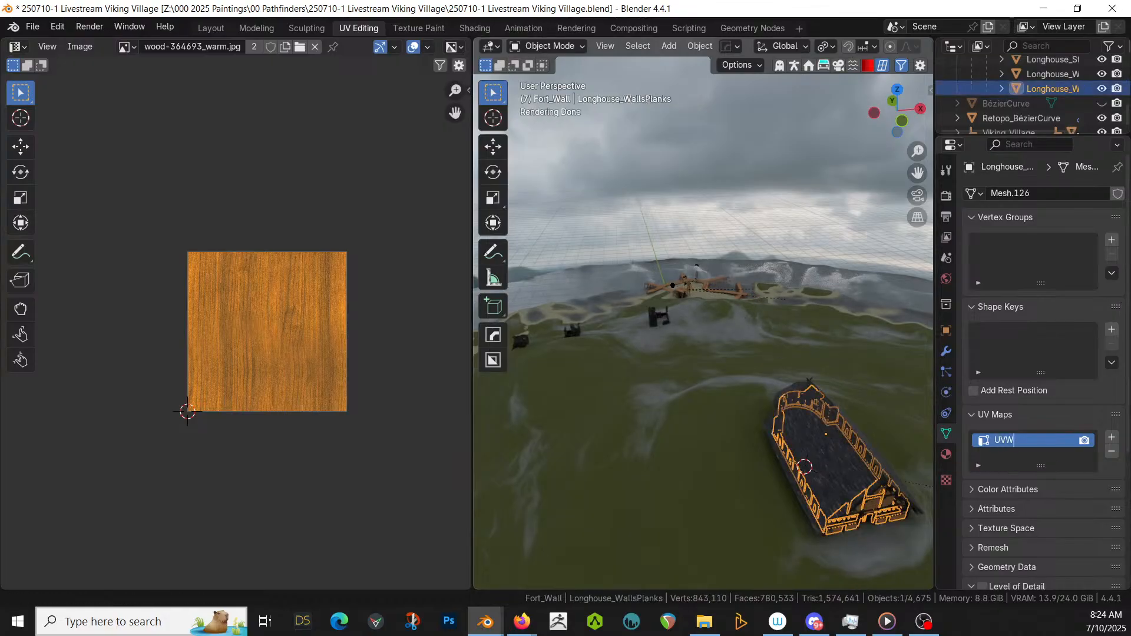
pyautogui.write('W')
pyautogui.press('Return')
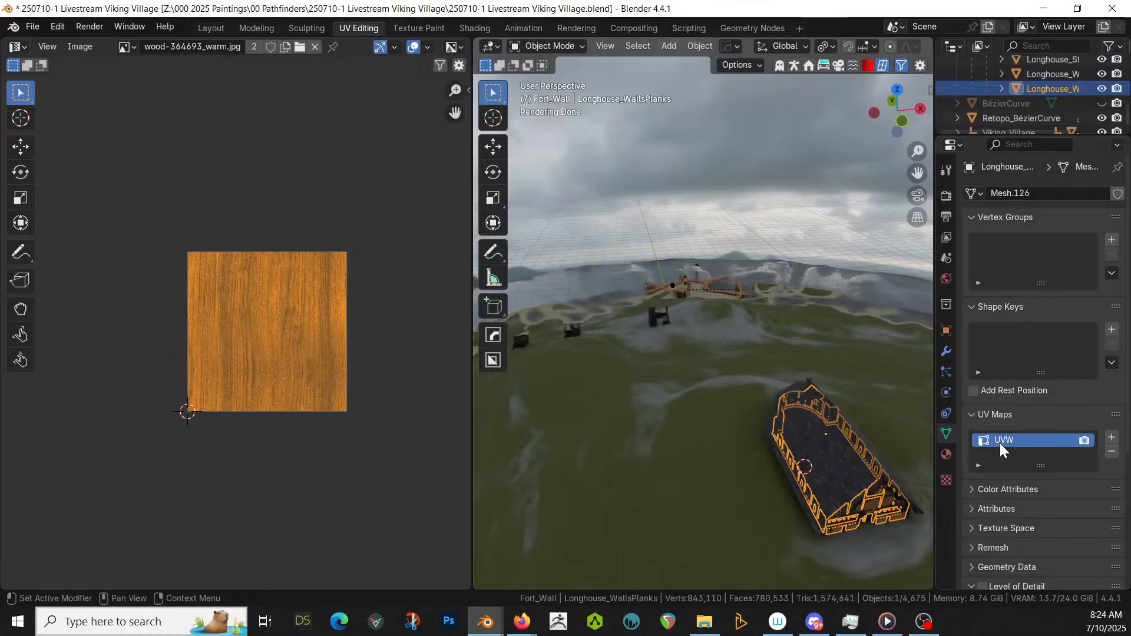
# - Scale all the wall planks' UVs up until only about two plank strips span the wood texture
pyautogui.press('KP_Decimal')
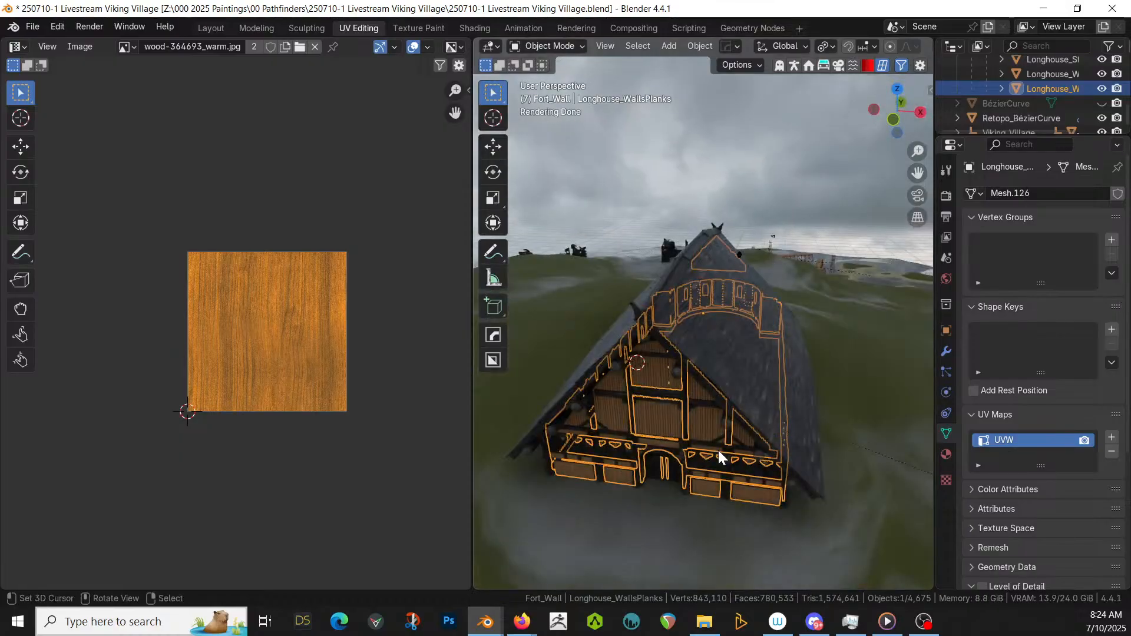
pyautogui.moveTo(719, 450); pyautogui.dragTo(747, 434, button='middle')
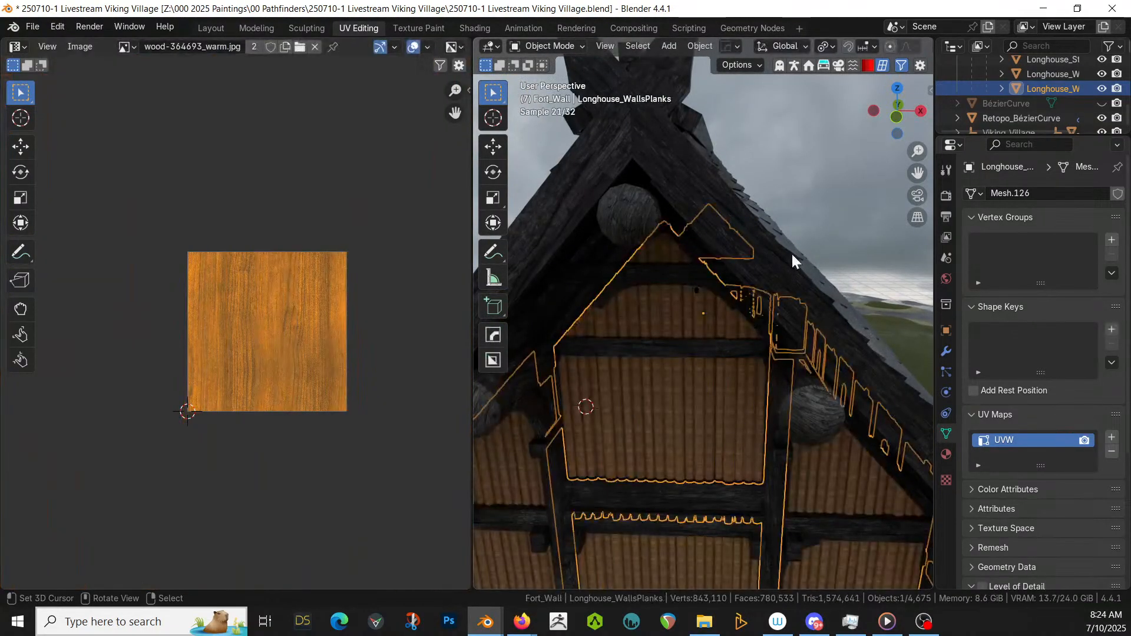
pyautogui.click(814, 207)
pyautogui.scroll(-8, 755, 317)
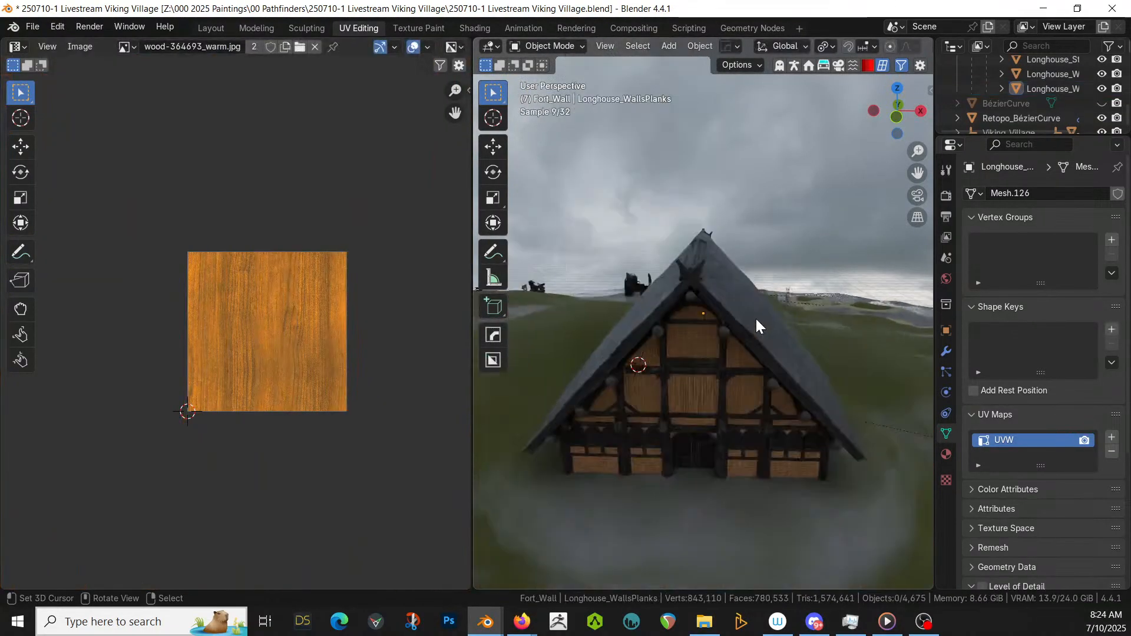
pyautogui.scroll(10, 754, 301)
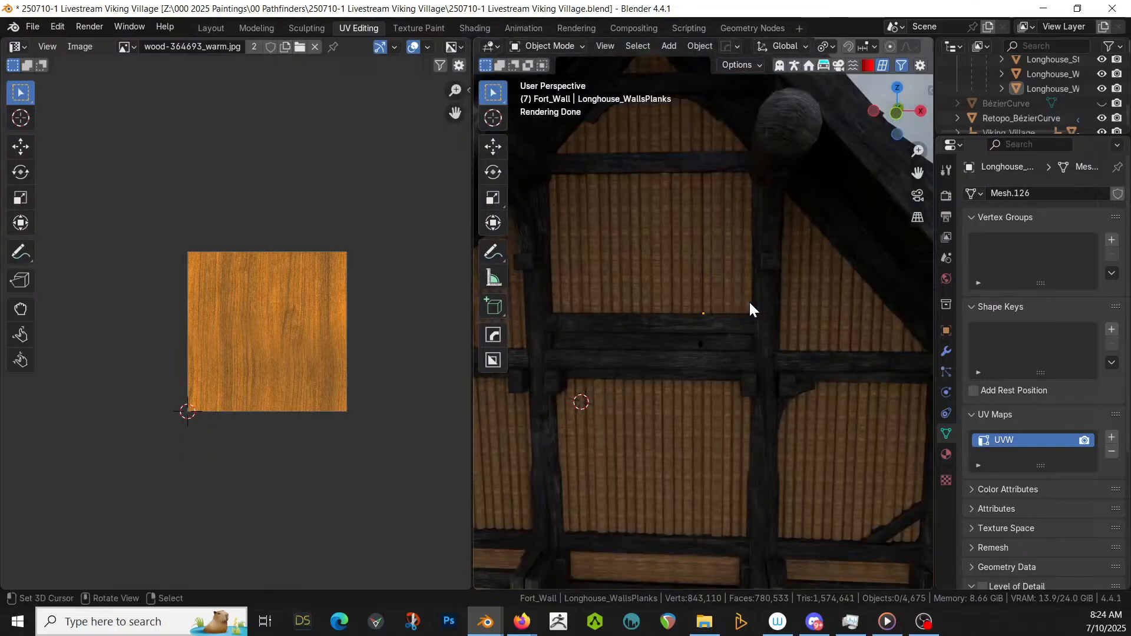
pyautogui.click(646, 269)
pyautogui.press('Tab')
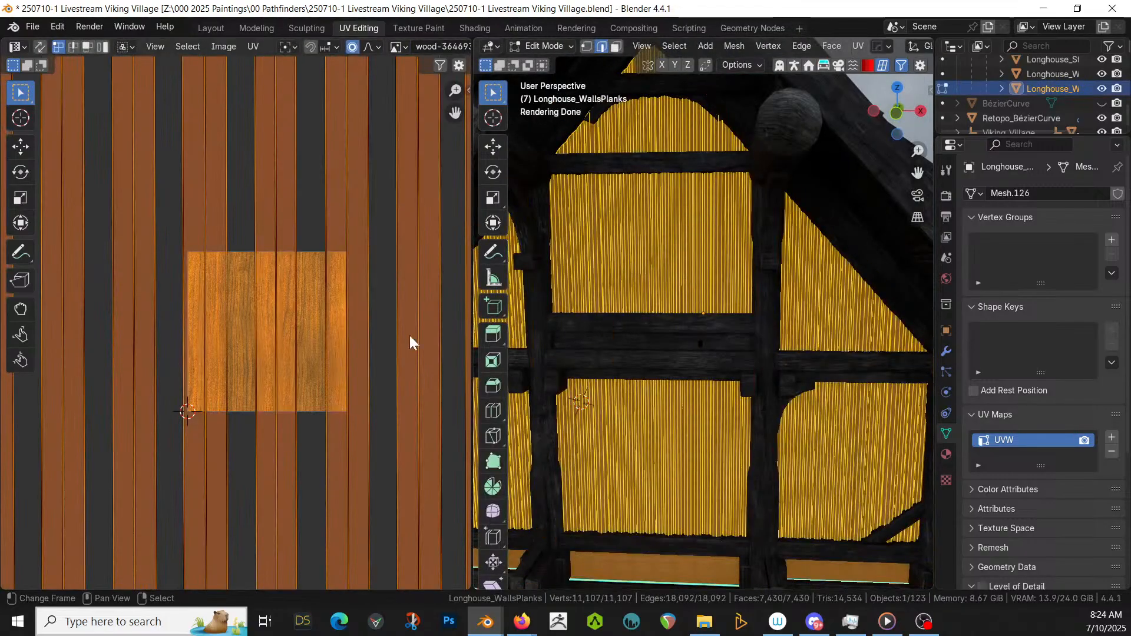
pyautogui.press('s')
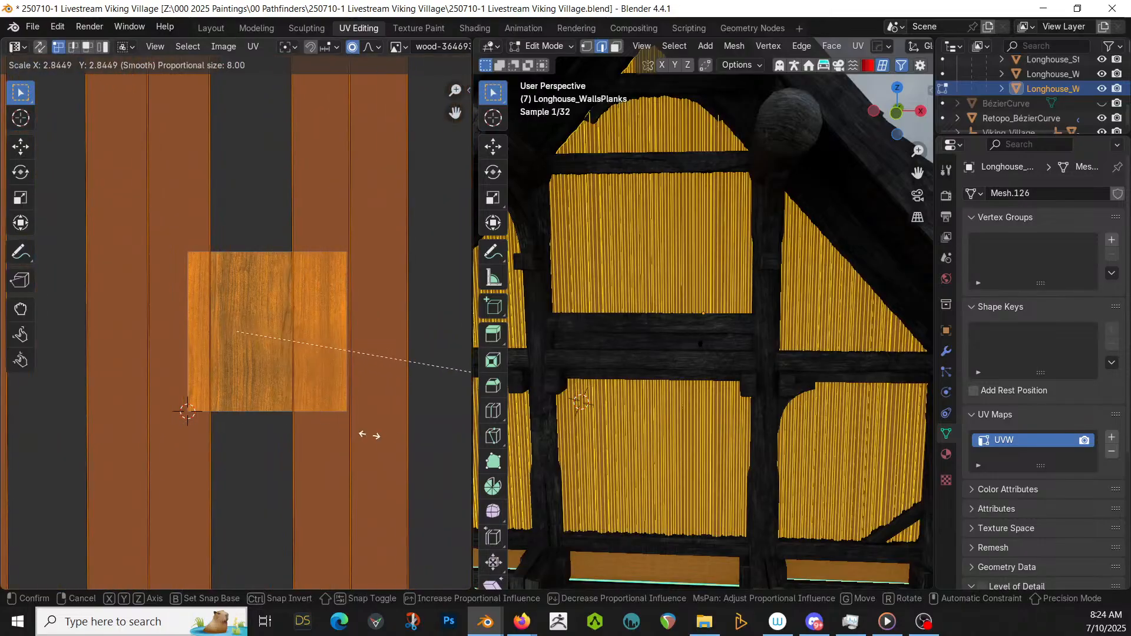
pyautogui.click(111, 440)
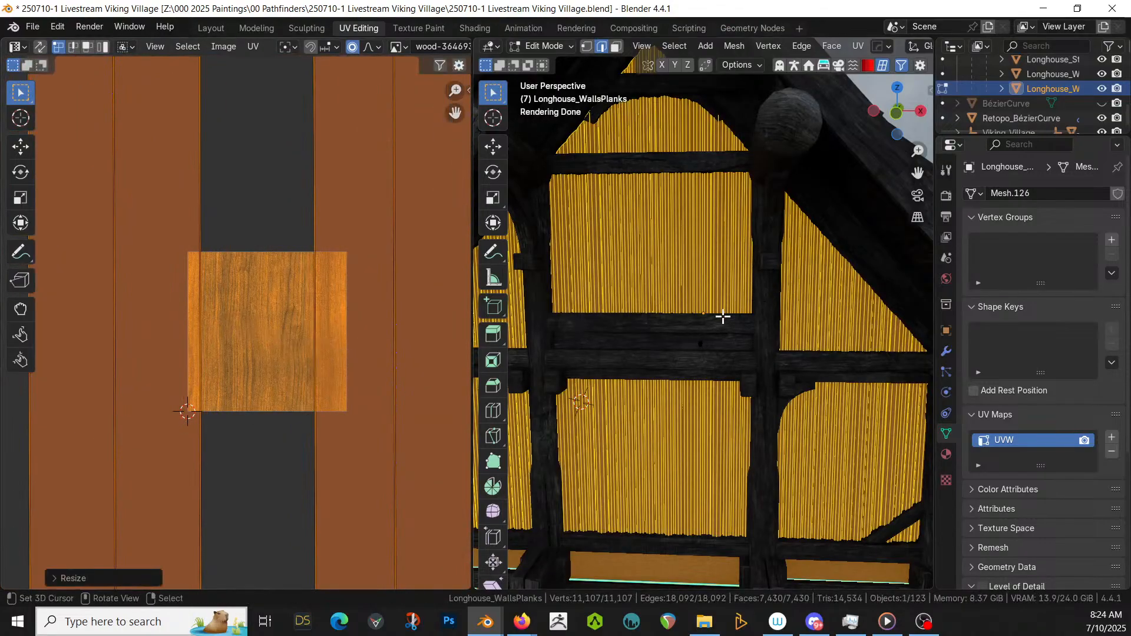
# - Rotate all the wall planks' UVs by 90° twice, checking the wood grain on the front wall after each rotation
pyautogui.press('Tab')
pyautogui.press('Tab')
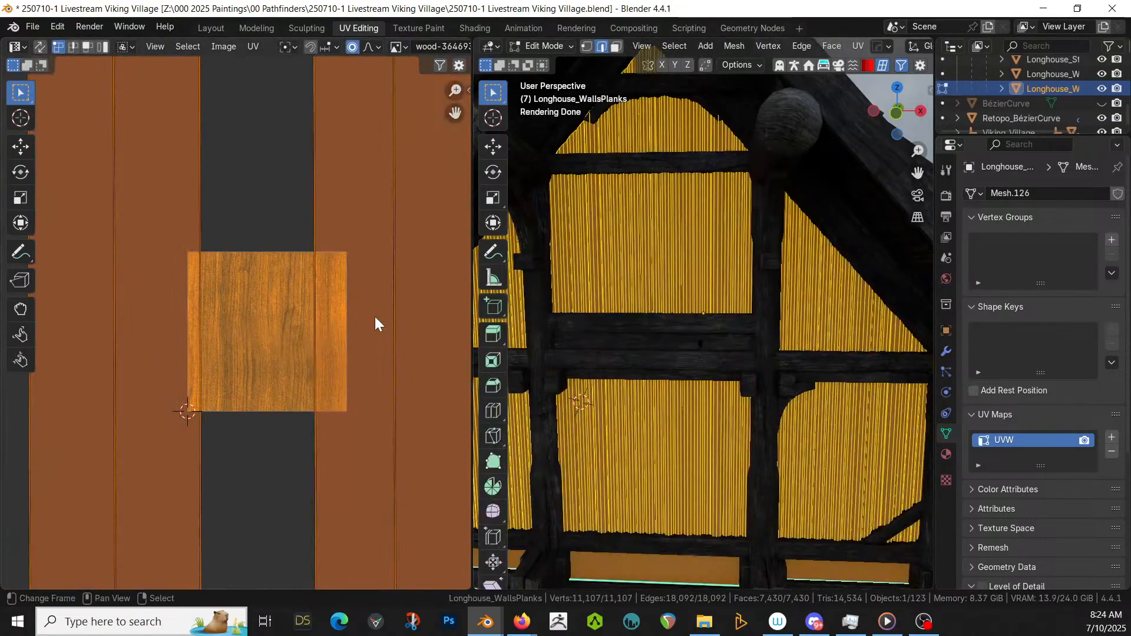
pyautogui.write('r90')
pyautogui.press('Return')
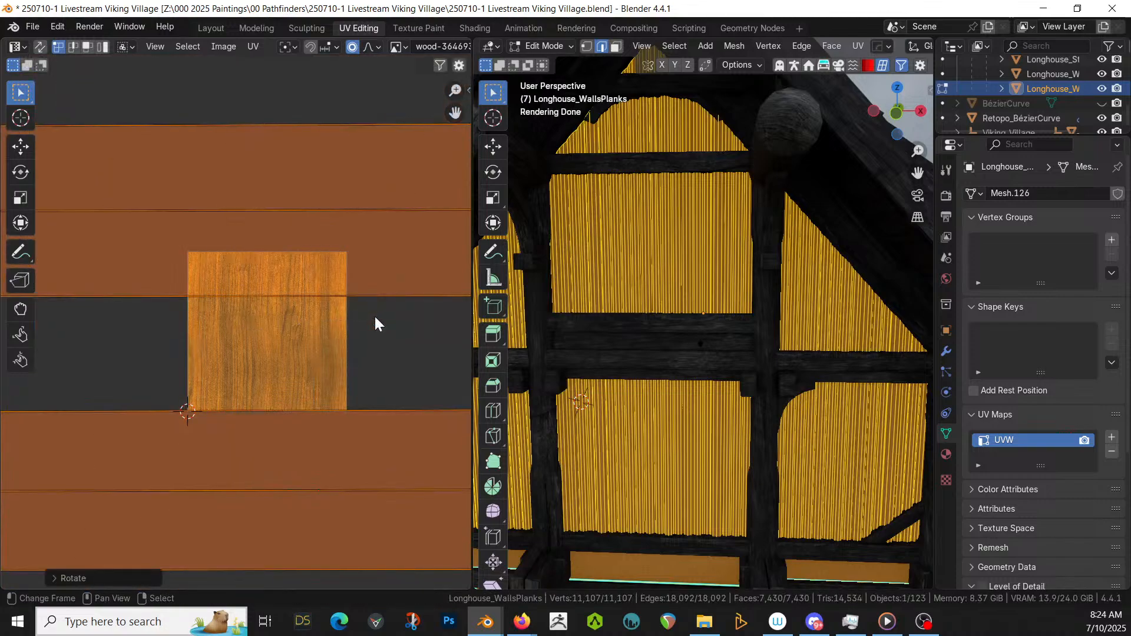
pyautogui.press('Tab')
pyautogui.press('Tab')
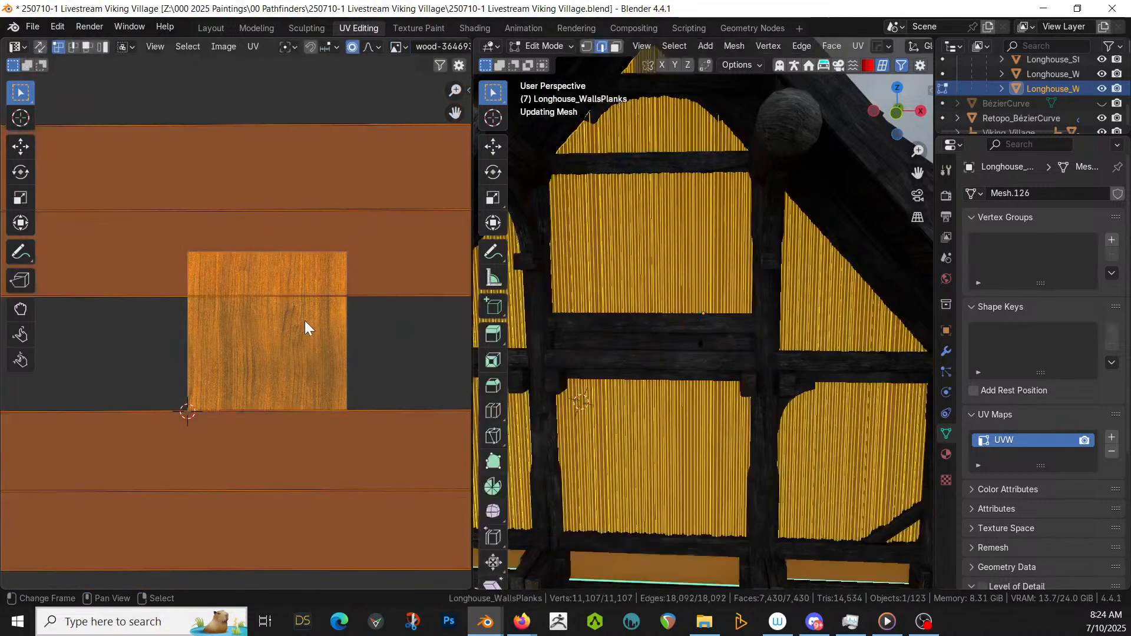
pyautogui.write('r90')
pyautogui.press('Return')
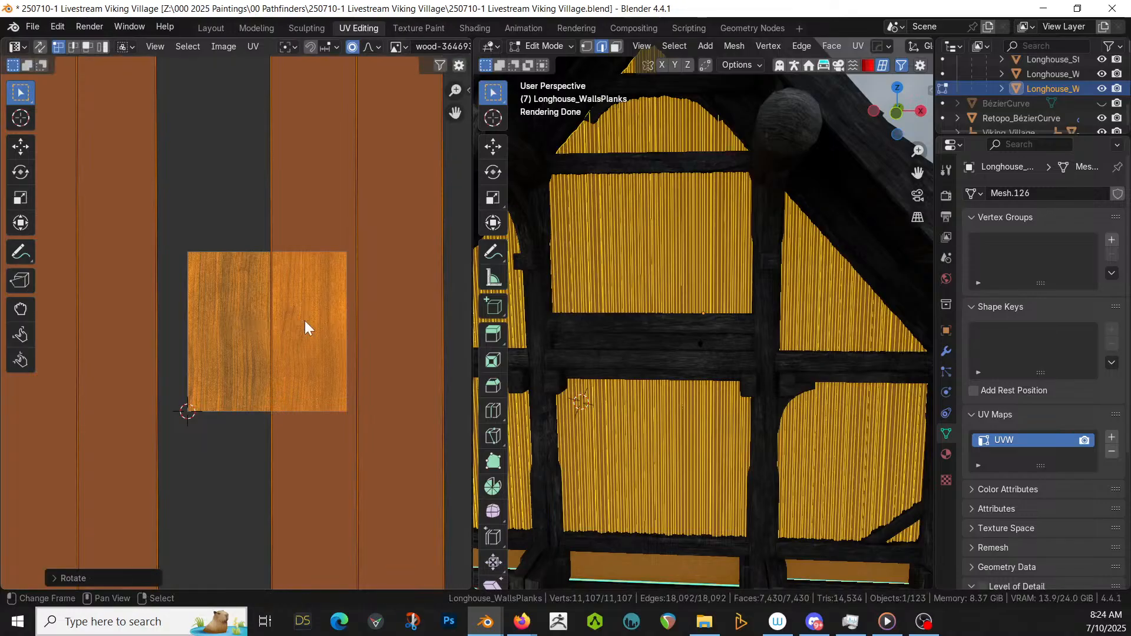
pyautogui.press('Tab')
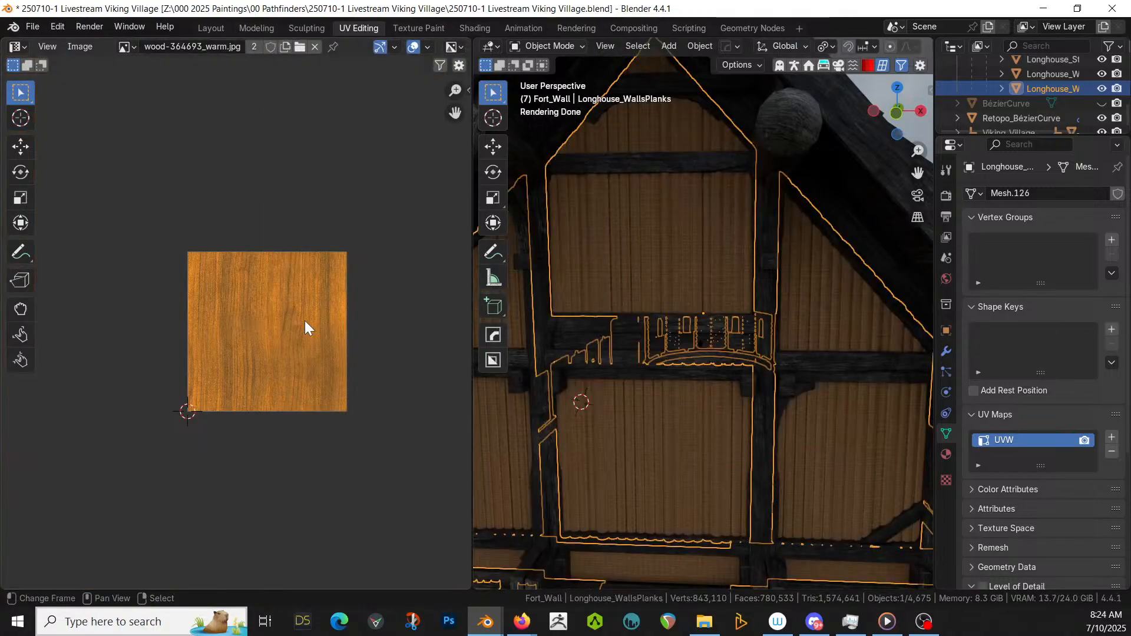
pyautogui.scroll(-5, 656, 317)
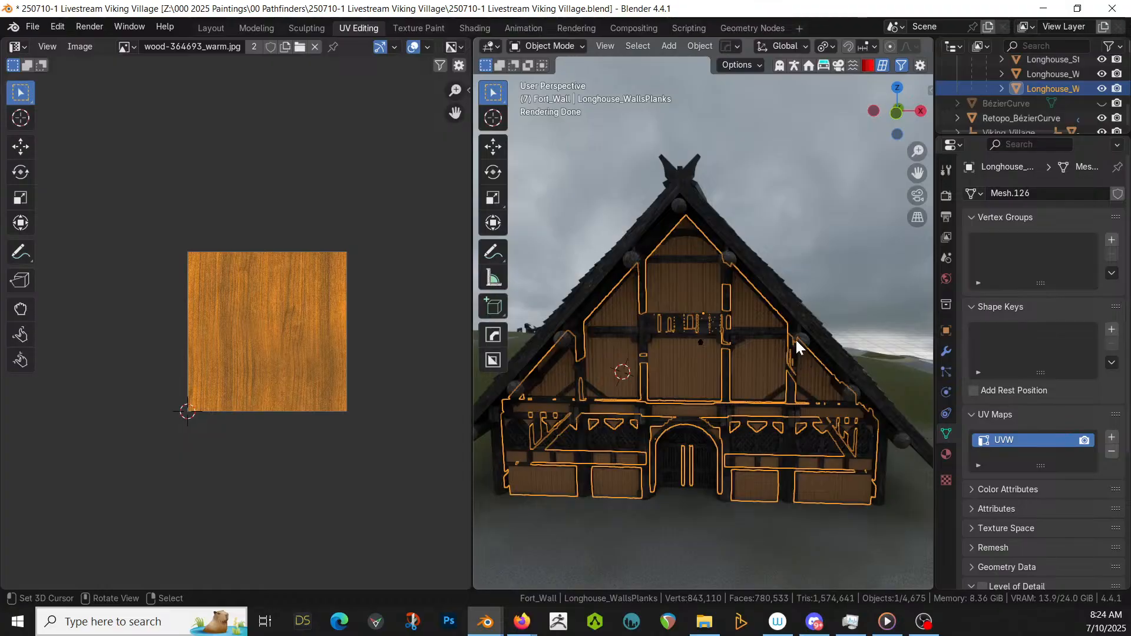
# - Assign the VikingPlanks_02.1 material to the longhouse wall planks and examine it on the front gable
pyautogui.click(945, 453)
pyautogui.click(972, 255)
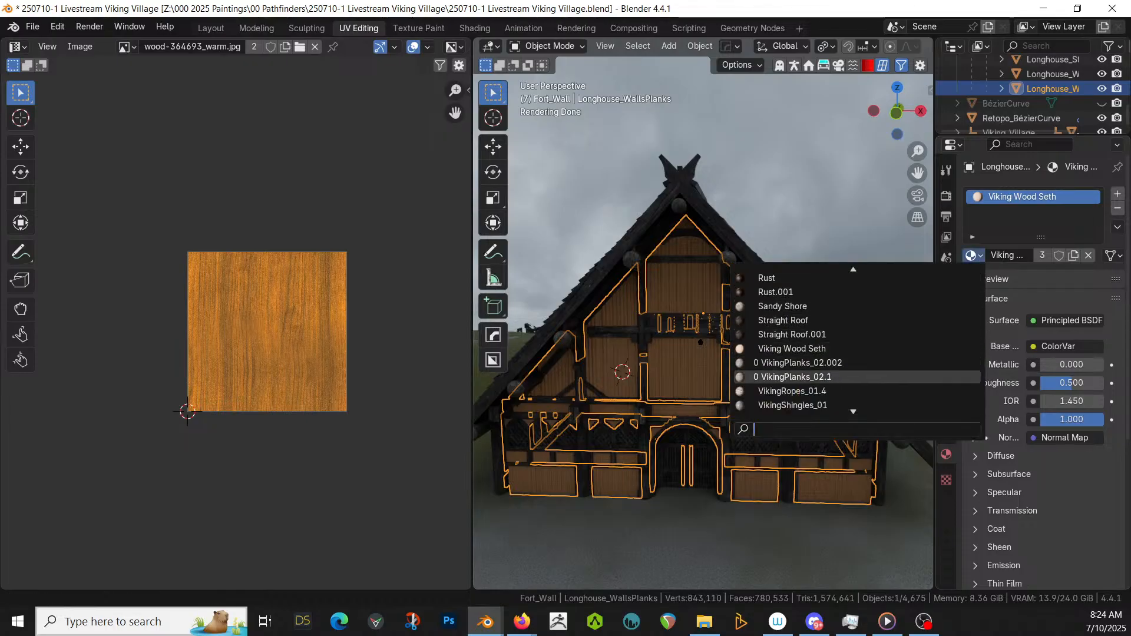
pyautogui.click(808, 376)
pyautogui.scroll(6, 727, 374)
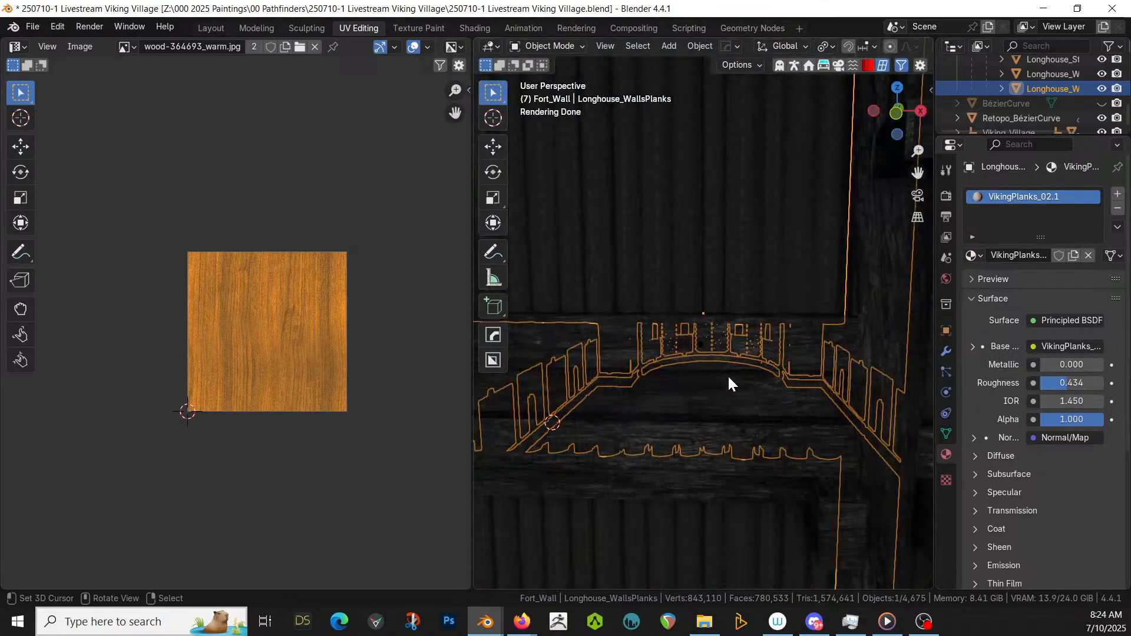
pyautogui.scroll(-5, 730, 380)
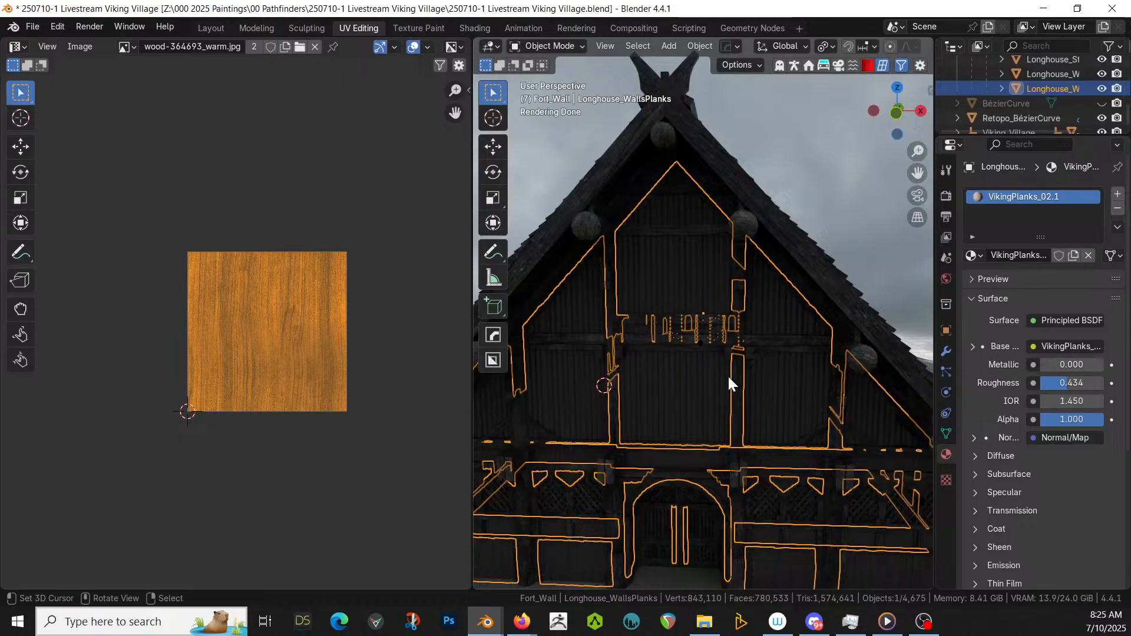
pyautogui.scroll(-2, 726, 375)
pyautogui.moveTo(726, 374); pyautogui.dragTo(653, 242, button='middle')
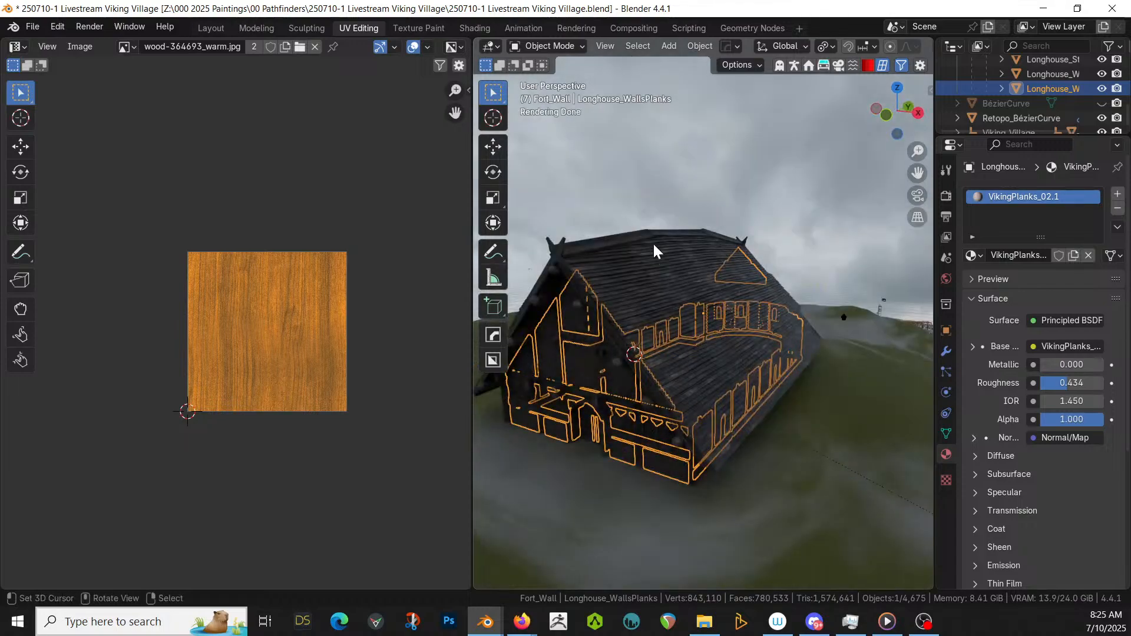
# - Assign the Wood.001 material to the longhouse roof slats and examine it around the roof
pyautogui.click(660, 154)
pyautogui.moveTo(660, 154); pyautogui.dragTo(670, 227, button='middle')
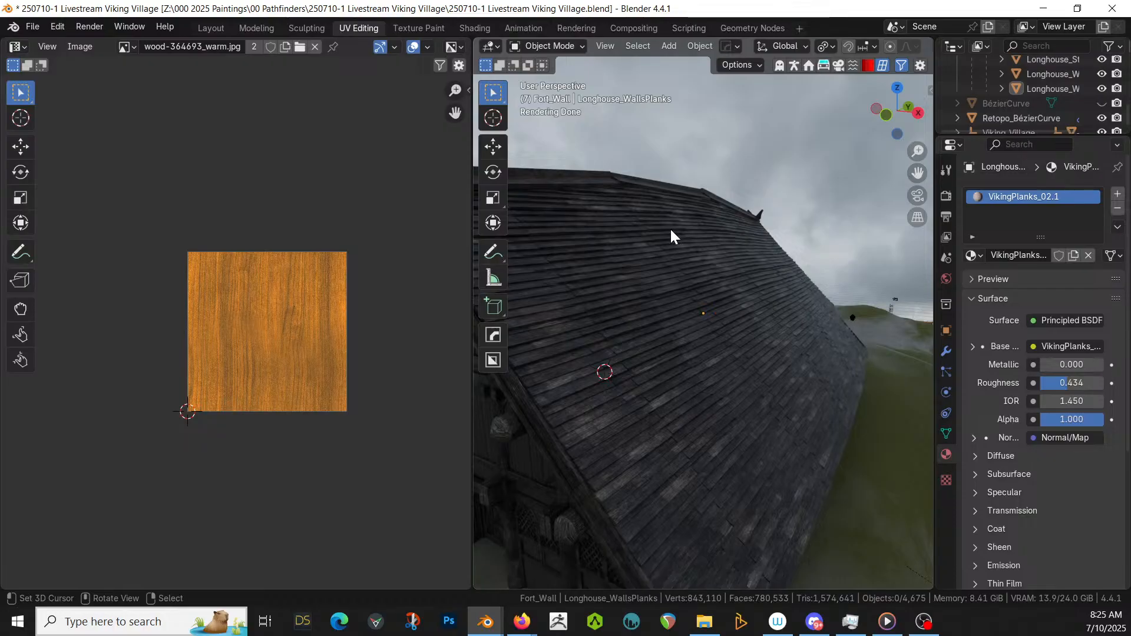
pyautogui.click(565, 273)
pyautogui.click(979, 255)
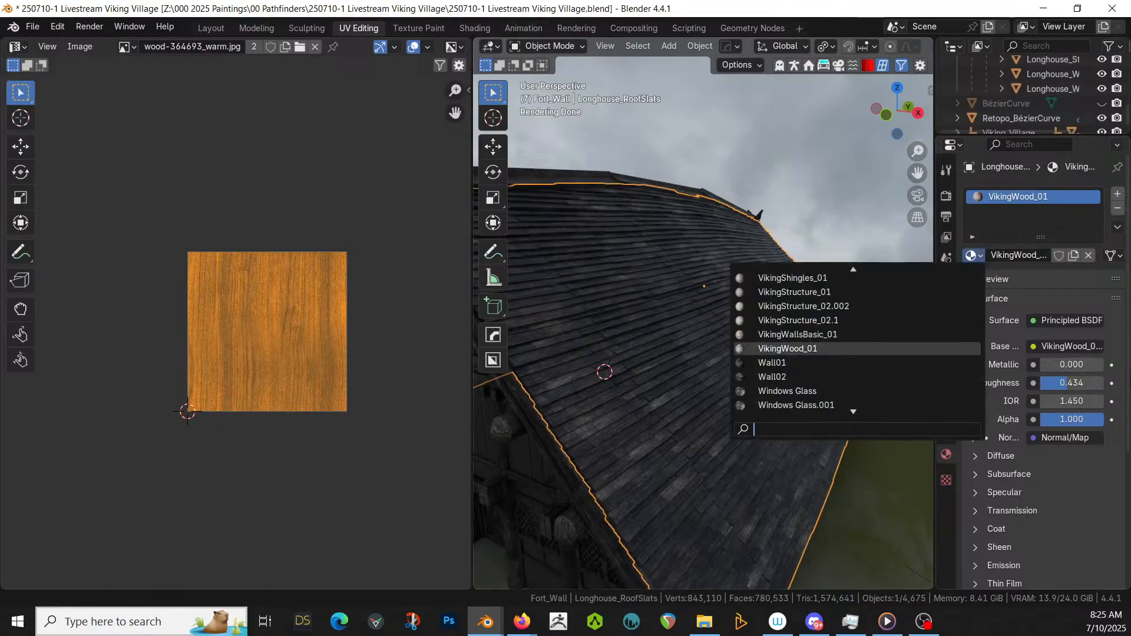
pyautogui.write('woo')
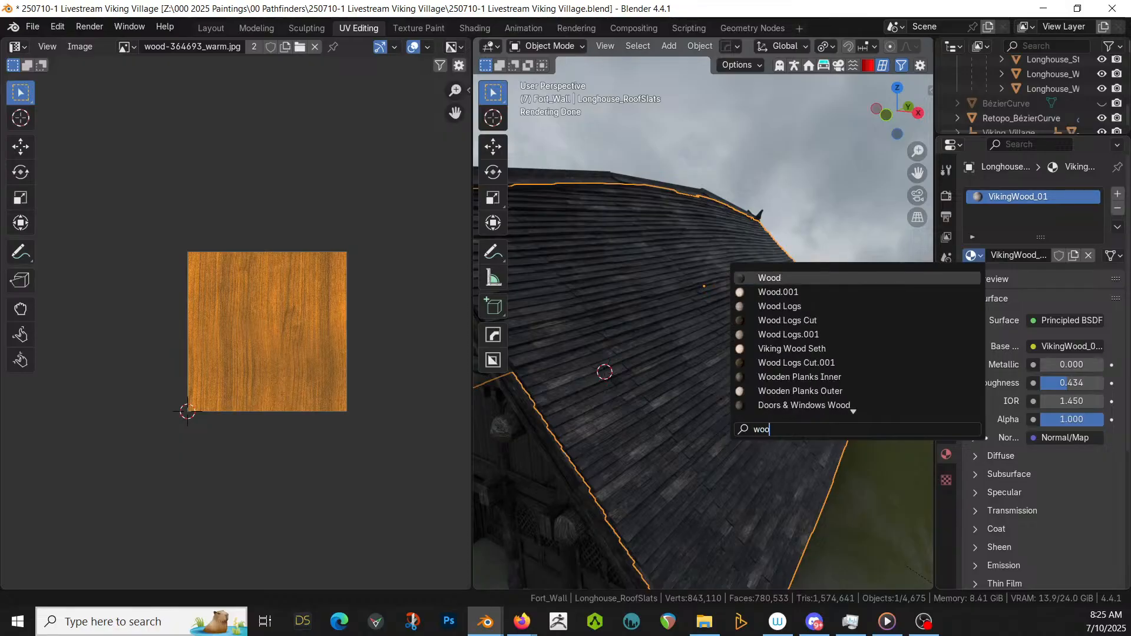
pyautogui.press('Down')
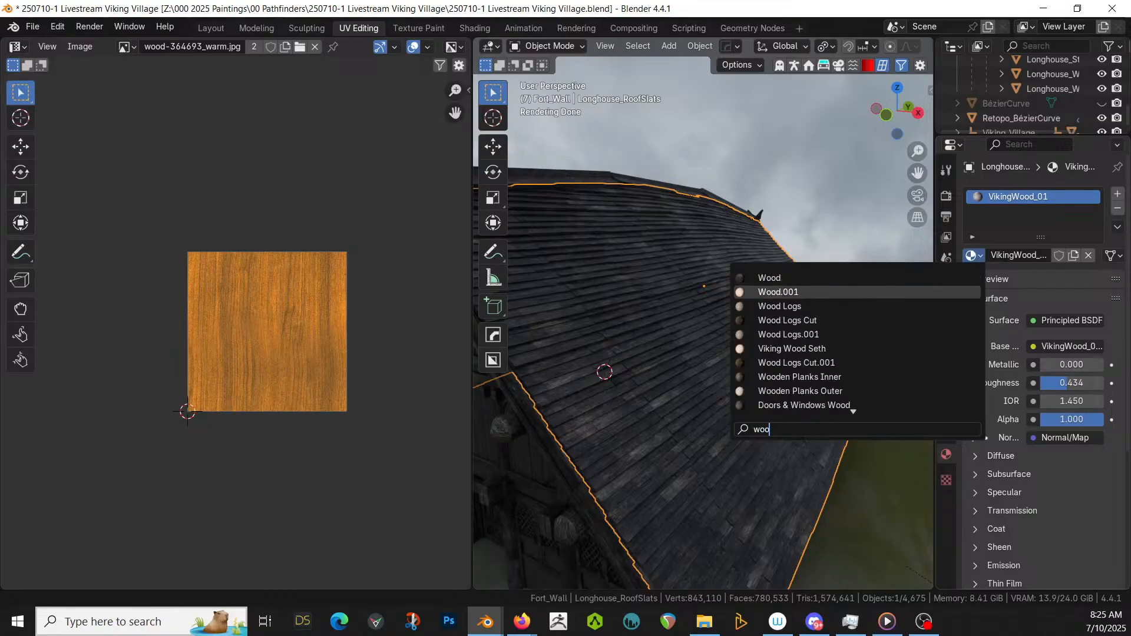
pyautogui.click(788, 293)
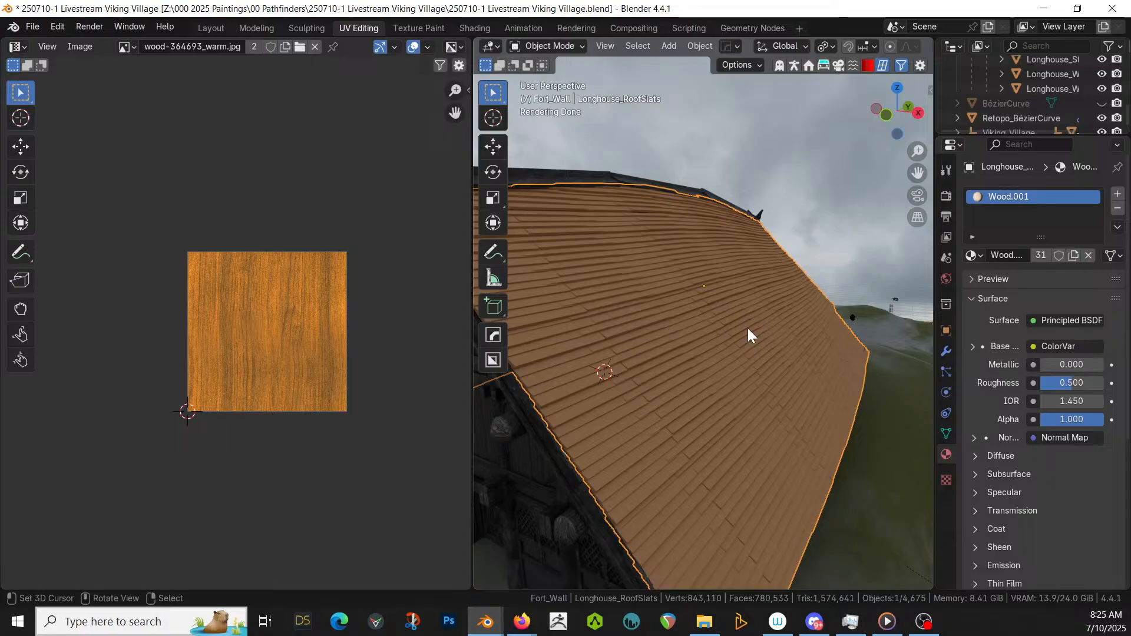
pyautogui.moveTo(747, 327); pyautogui.dragTo(694, 368, button='middle')
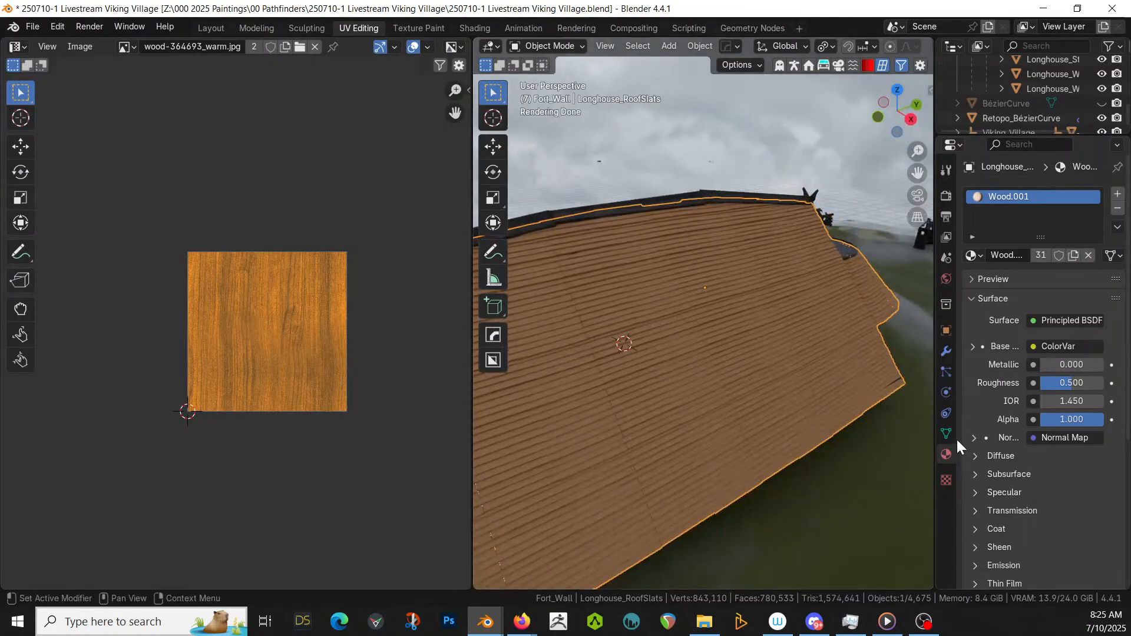
pyautogui.moveTo(774, 412); pyautogui.dragTo(600, 430, button='middle')
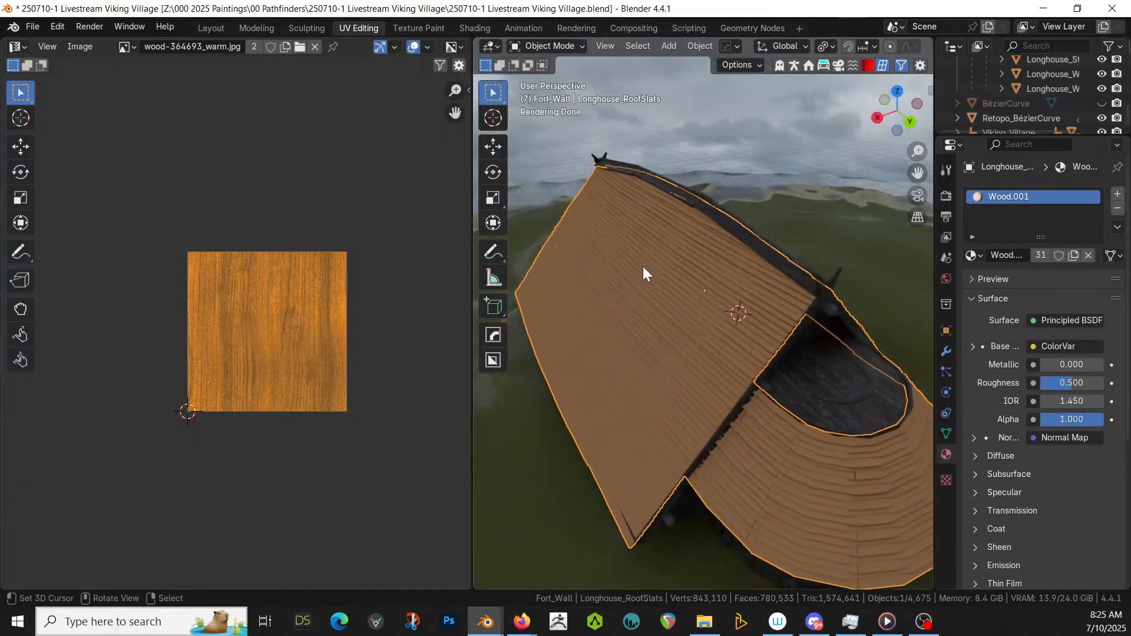
# - Inspect the materials assigned to the shore terrain and the distant fort for comparison with the longhouse roof
pyautogui.scroll(-5, 679, 331)
pyautogui.moveTo(682, 329); pyautogui.dragTo(727, 380, button='middle')
pyautogui.scroll(-5, 627, 354)
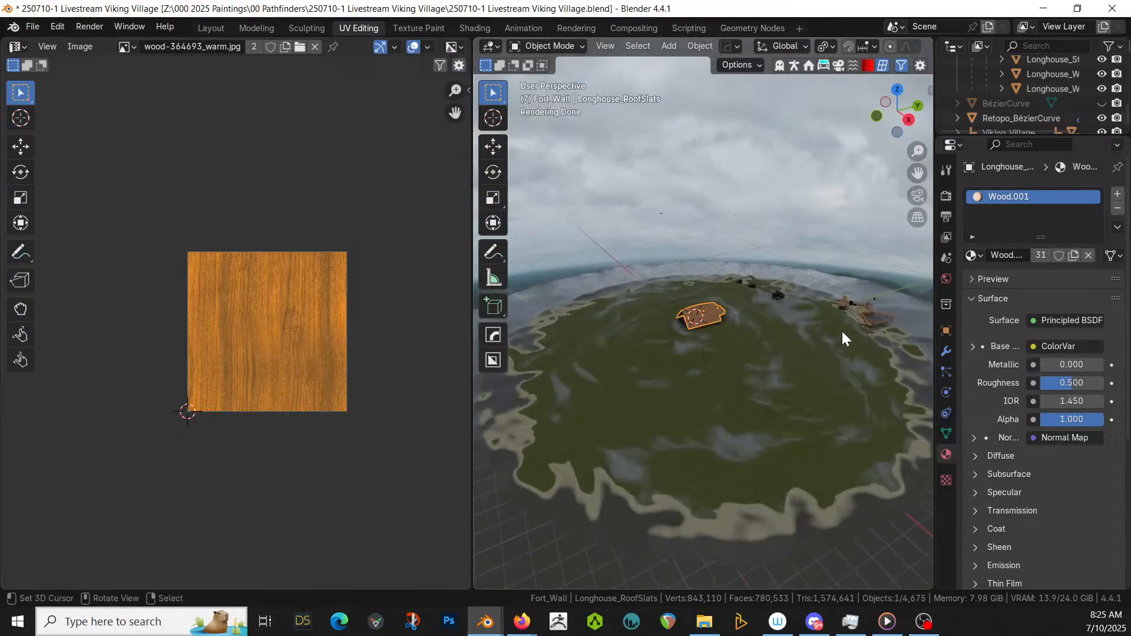
pyautogui.click(871, 321)
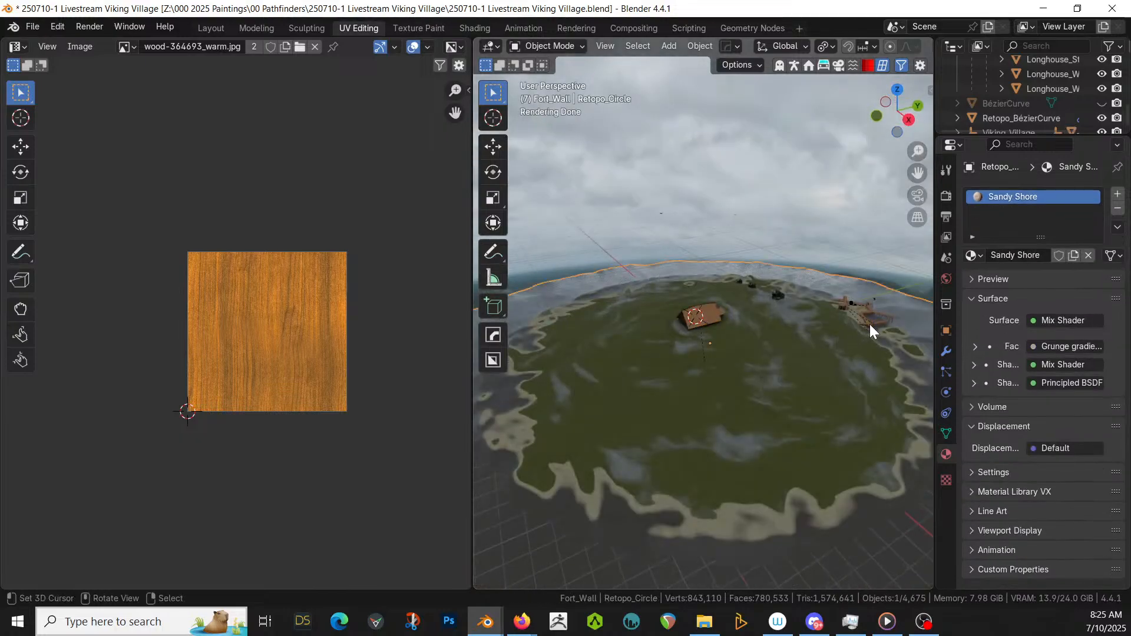
pyautogui.click(869, 323)
pyautogui.click(868, 323)
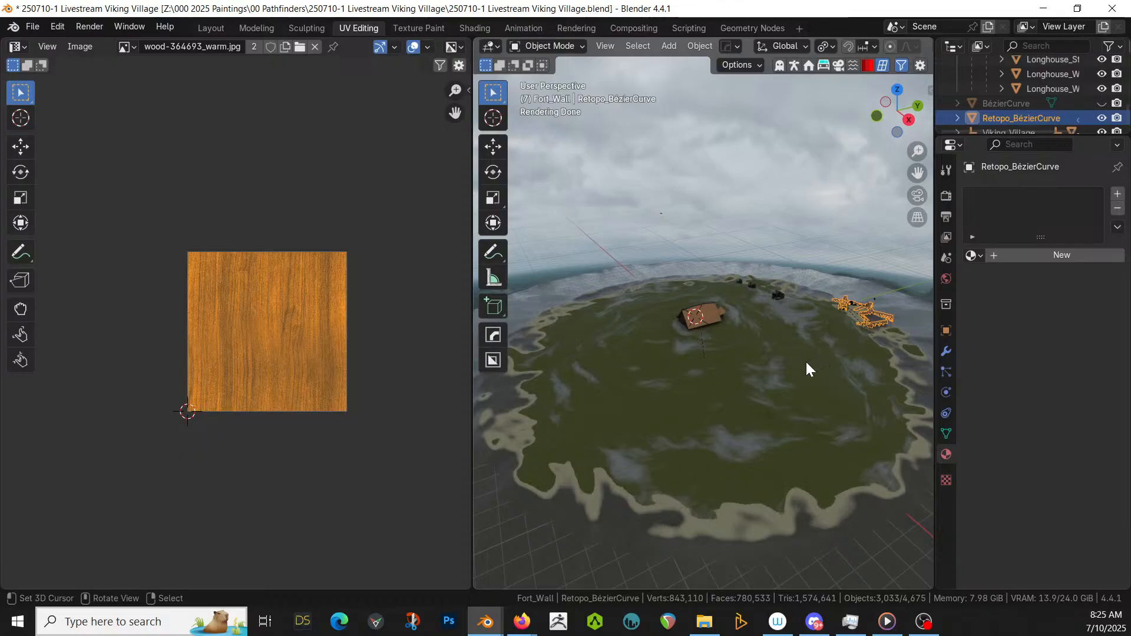
pyautogui.scroll(1, 807, 374)
pyautogui.scroll(2, 742, 351)
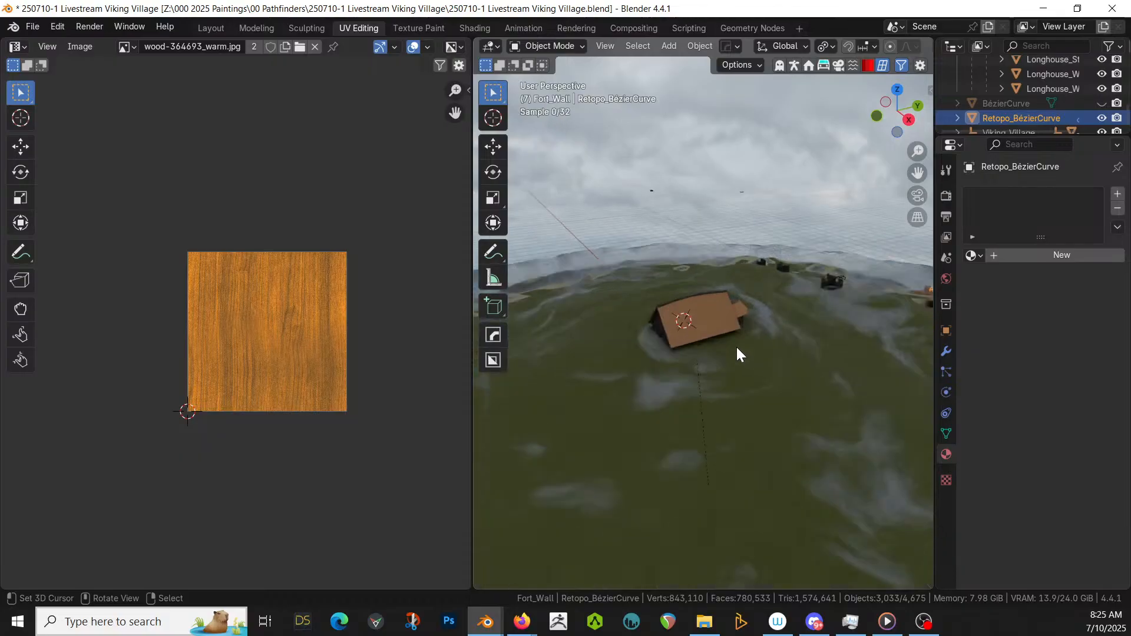
# - Make a single-user copy of the longhouse roof slats' Wood.001 material and rename it Wood Roof
pyautogui.click(710, 320)
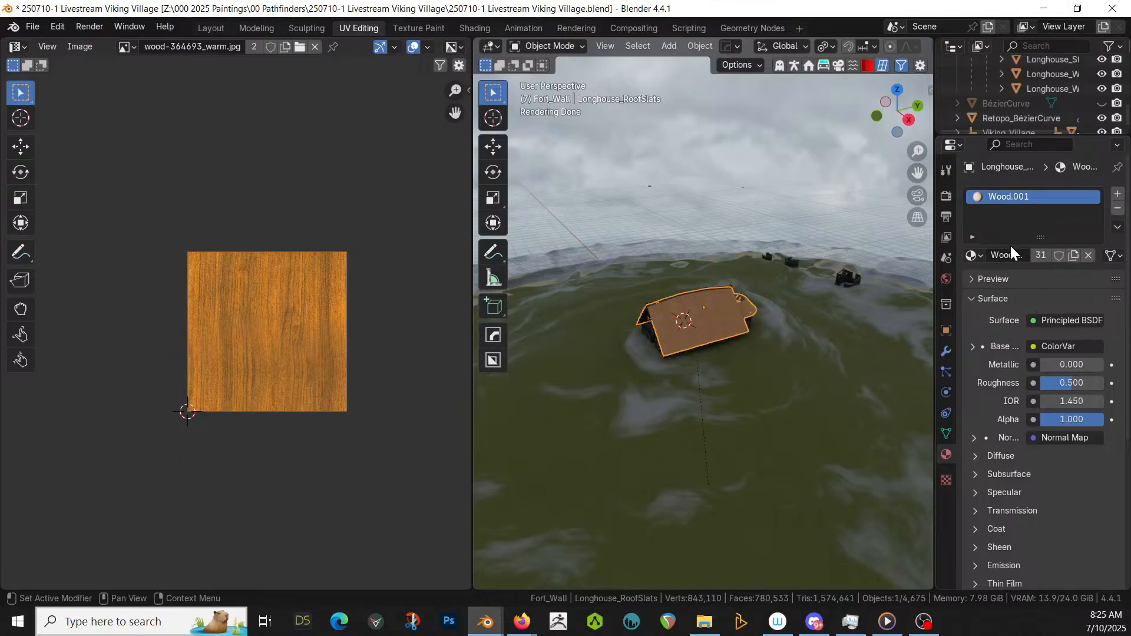
pyautogui.click(1041, 255)
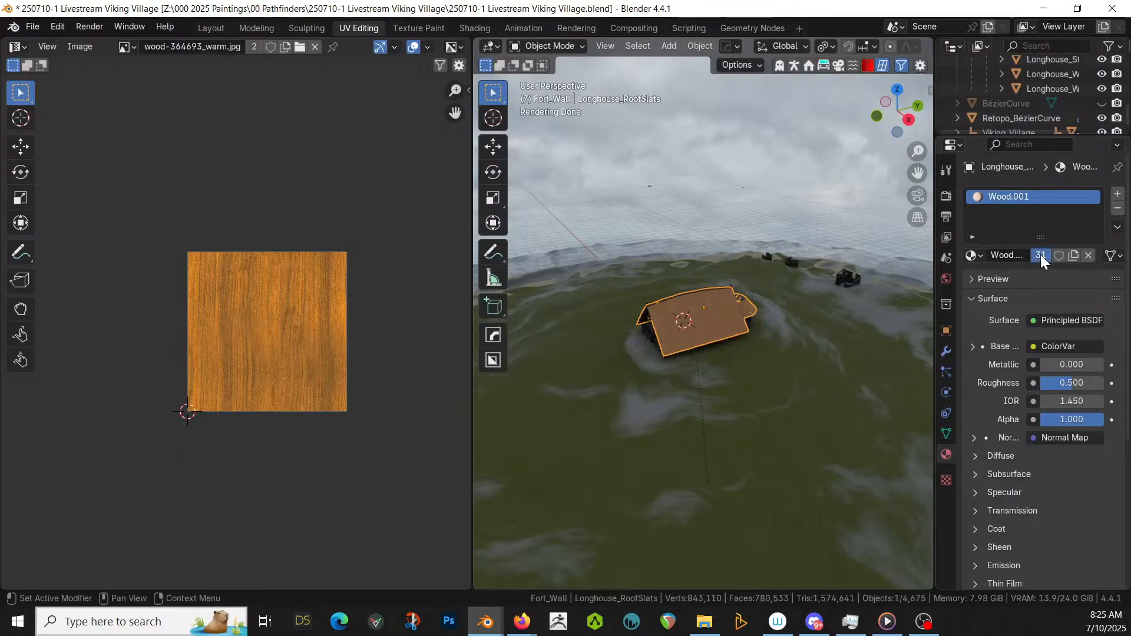
pyautogui.doubleClick(1010, 255)
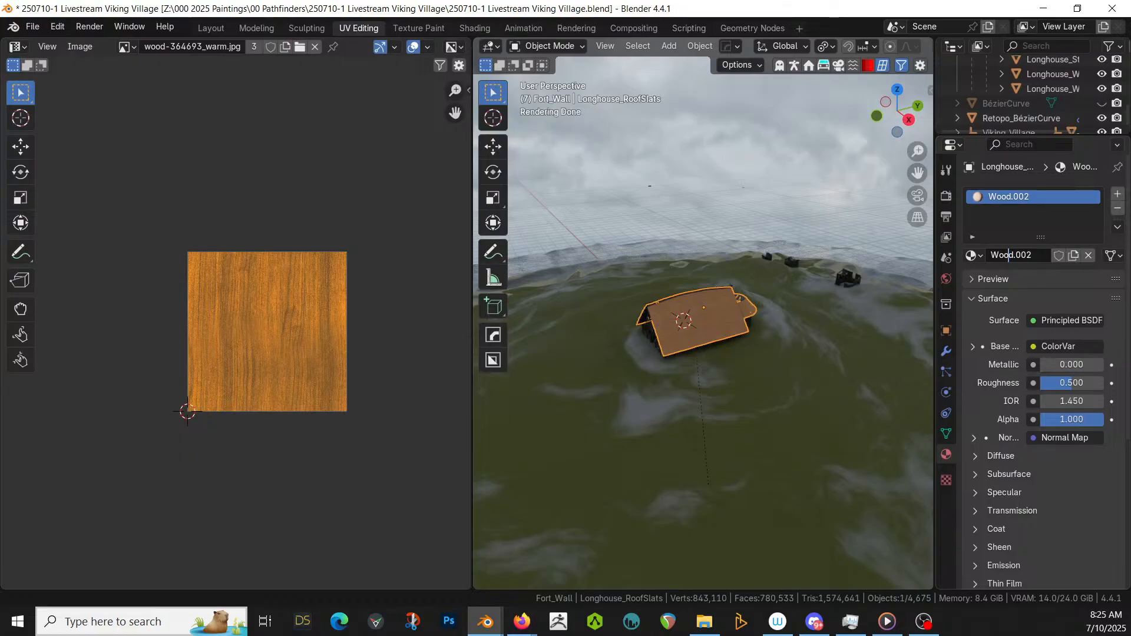
pyautogui.press('End')
pyautogui.press('BackSpace')
pyautogui.press('BackSpace')
pyautogui.write('Roof')
pyautogui.press('Return')
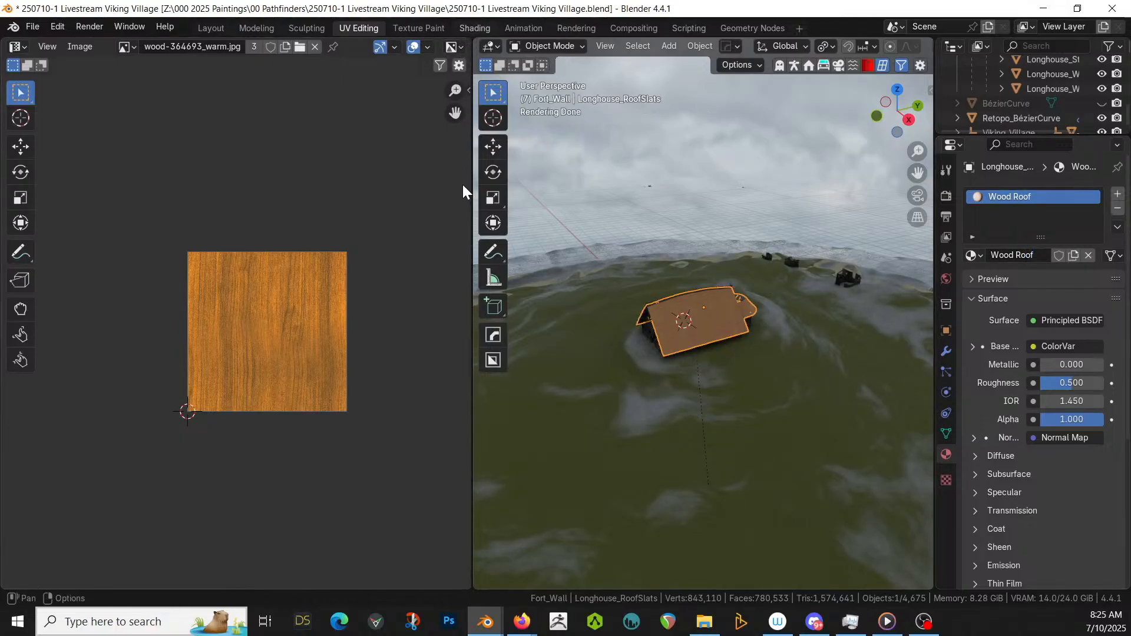
# - Open the Wood Roof material's nodes in the Shading workspace and add a UV Map node above the existing UVMap group node
pyautogui.click(474, 29)
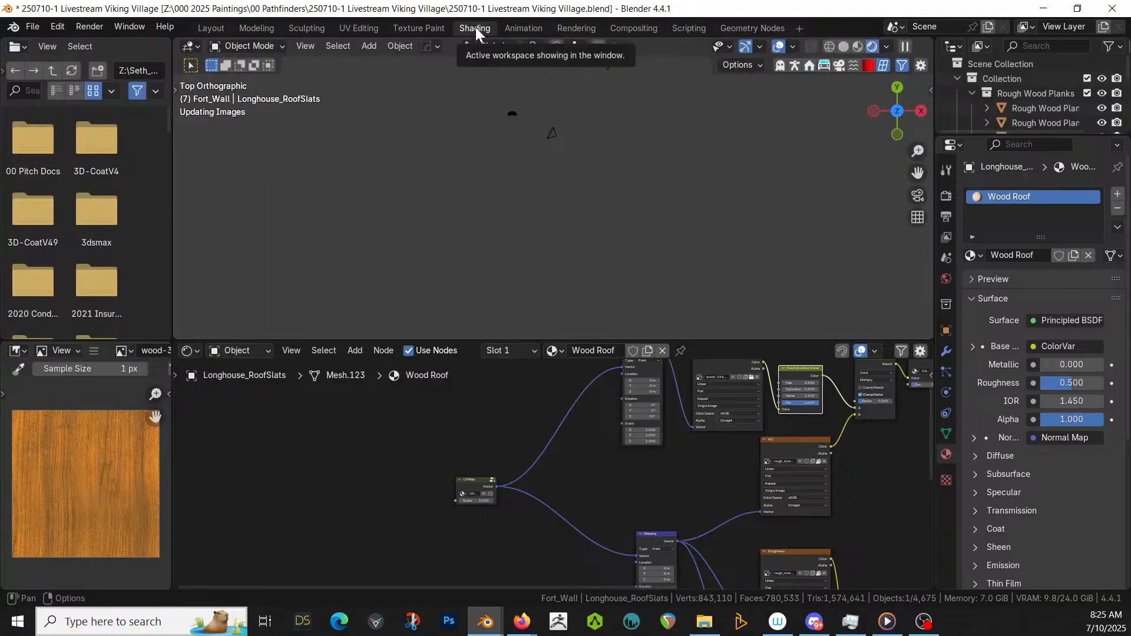
pyautogui.scroll(2, 560, 483)
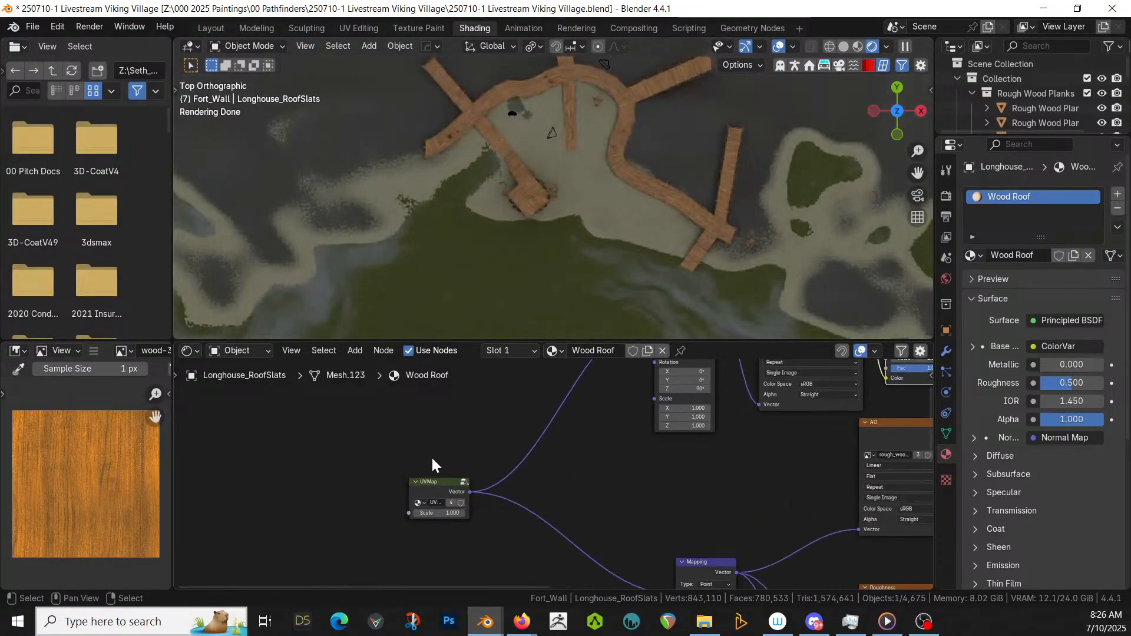
pyautogui.moveTo(430, 455); pyautogui.dragTo(481, 470, button='middle')
pyautogui.hotkey('shift', 'a')
pyautogui.click(372, 404)
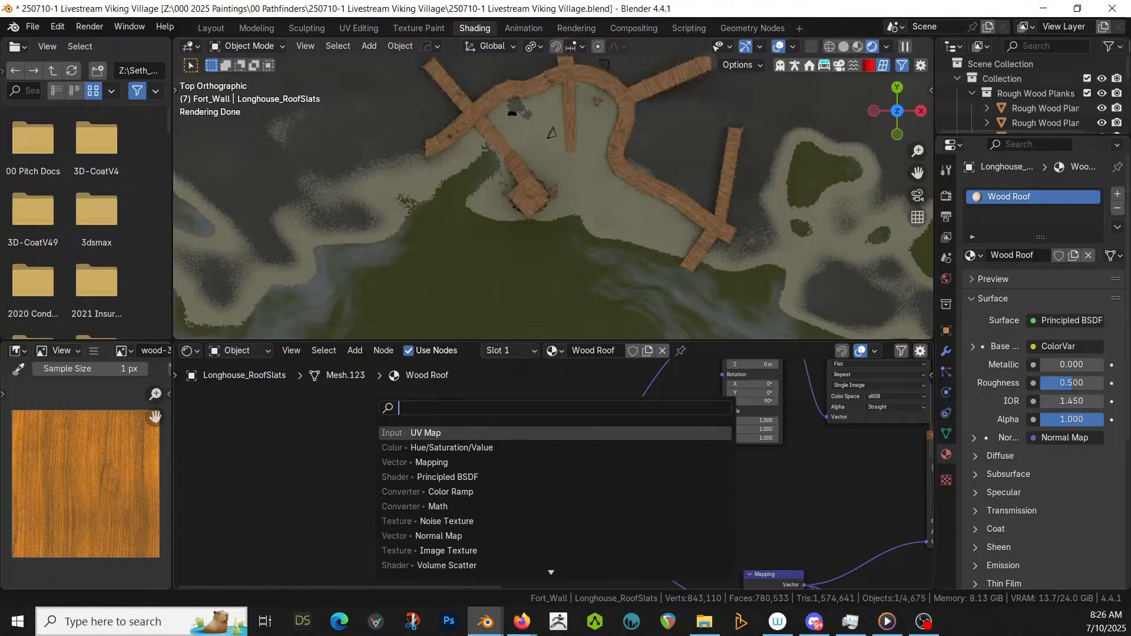
pyautogui.press('Return')
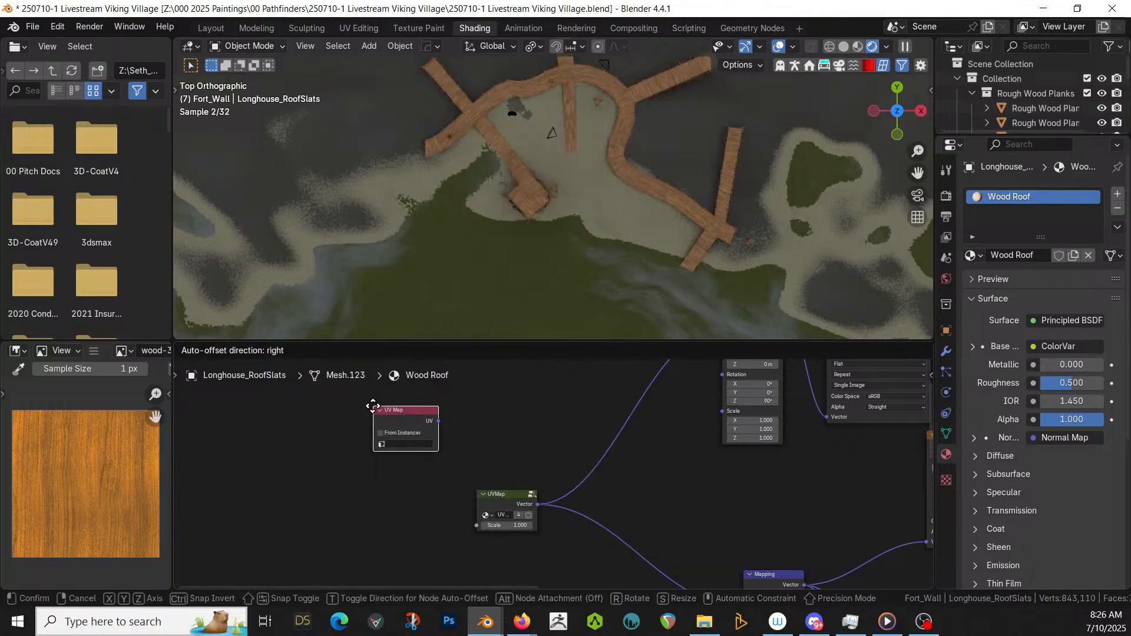
pyautogui.click(462, 439)
# - Check the UV map names on the longhouse roof meshes and set the new UV Map node to map1
pyautogui.scroll(-2, 592, 277)
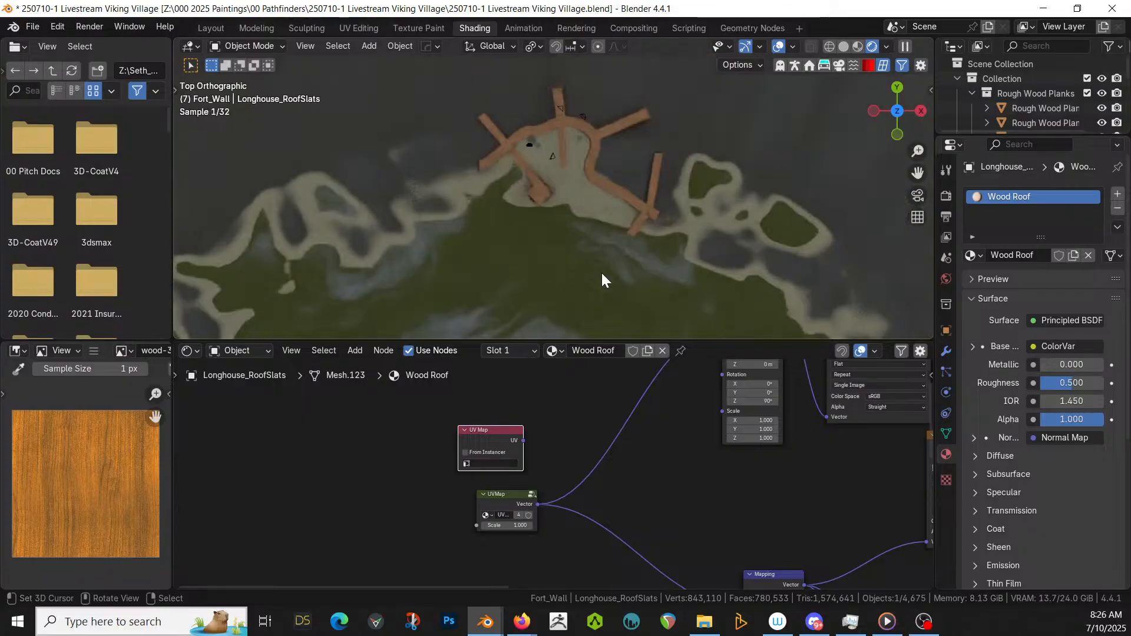
pyautogui.keyDown('ctrl'); pyautogui.moveTo(594, 207); pyautogui.dragTo(515, 57, button='middle'); pyautogui.keyUp('ctrl')
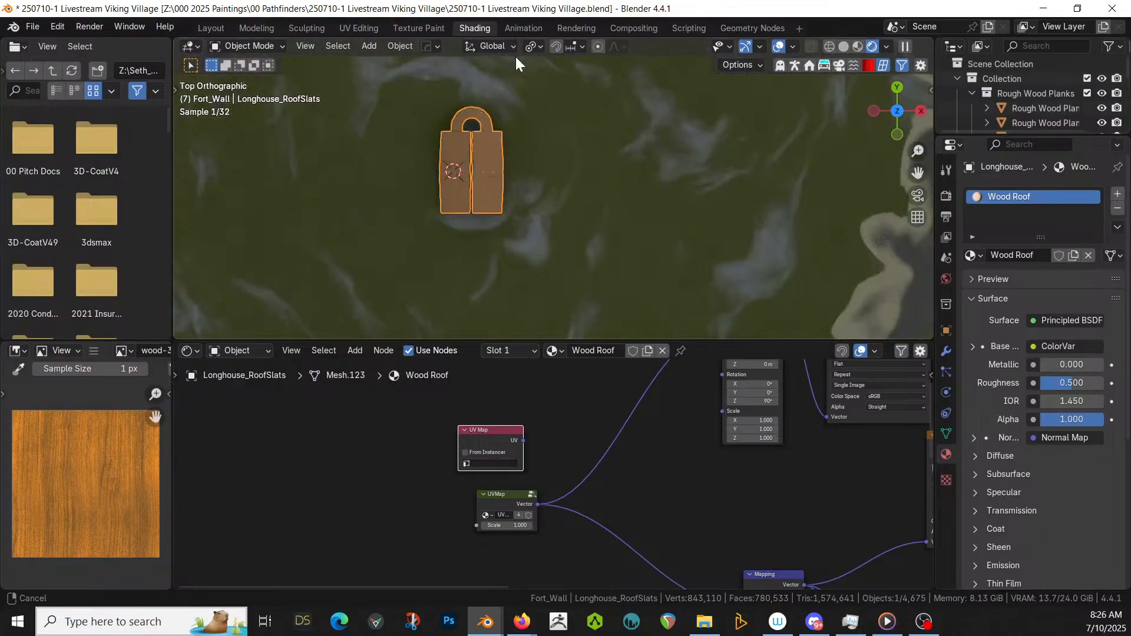
pyautogui.click(484, 168)
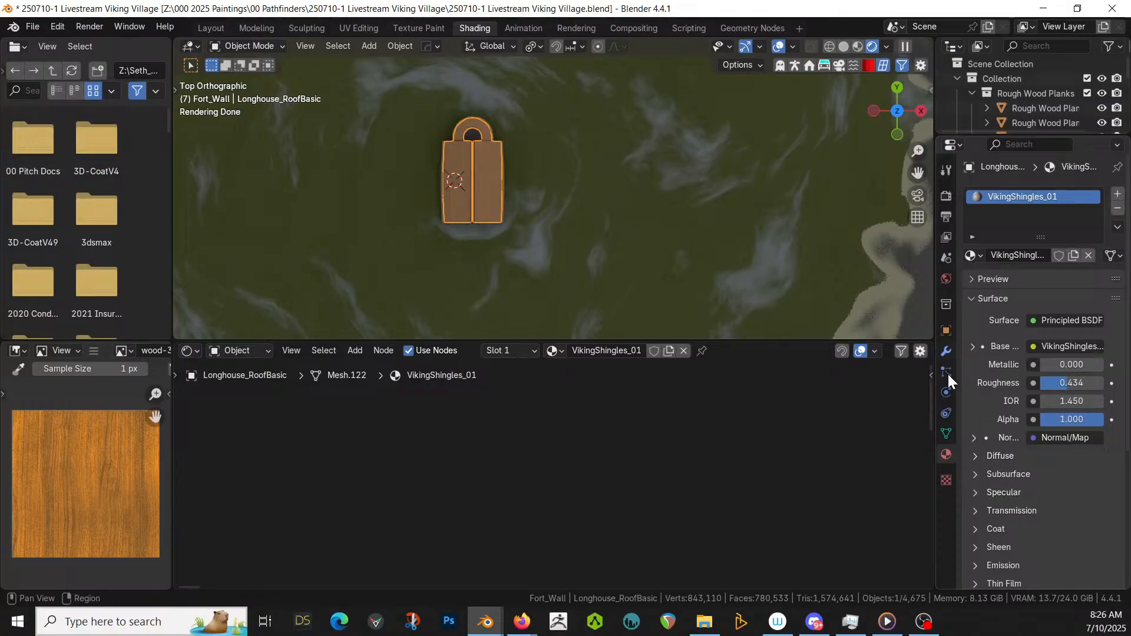
pyautogui.click(946, 433)
pyautogui.click(974, 414)
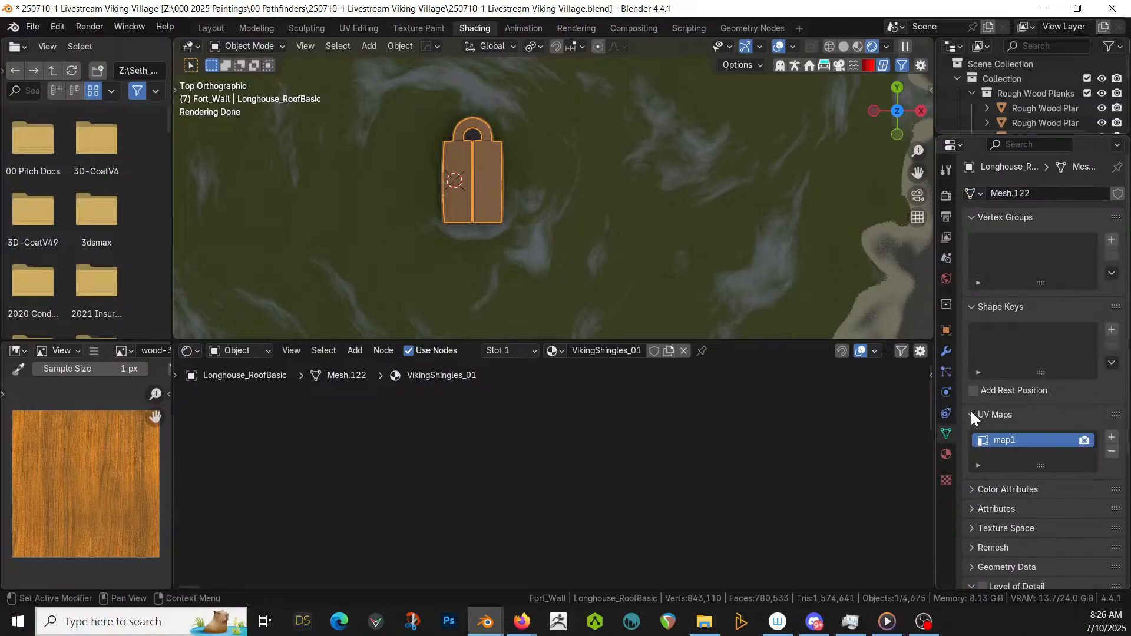
pyautogui.click(487, 193)
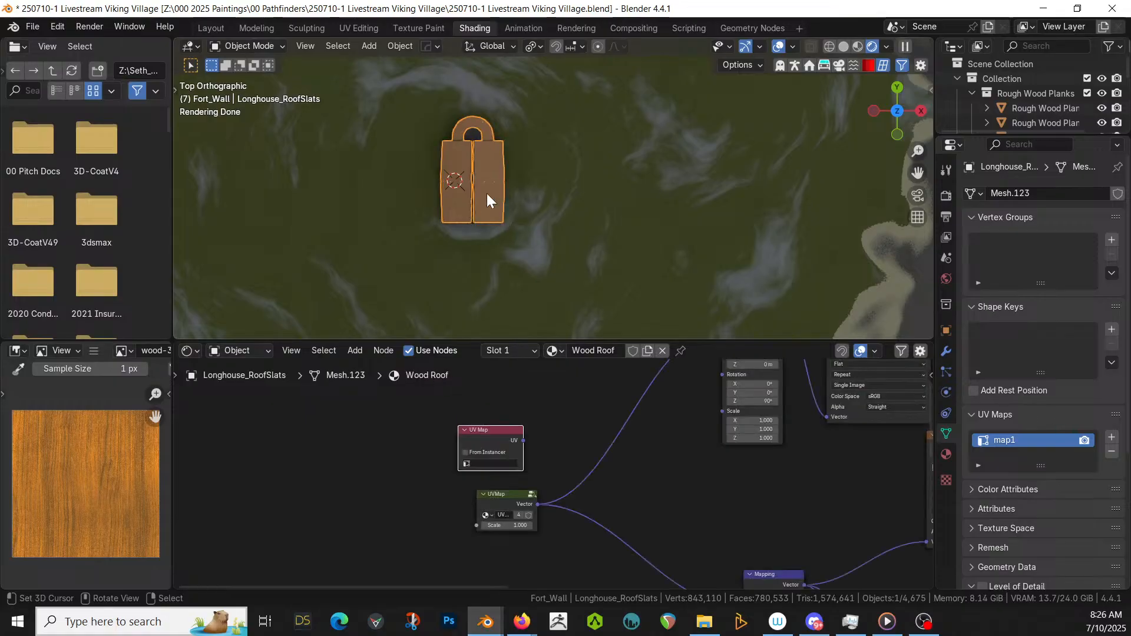
pyautogui.click(481, 462)
pyautogui.click(463, 479)
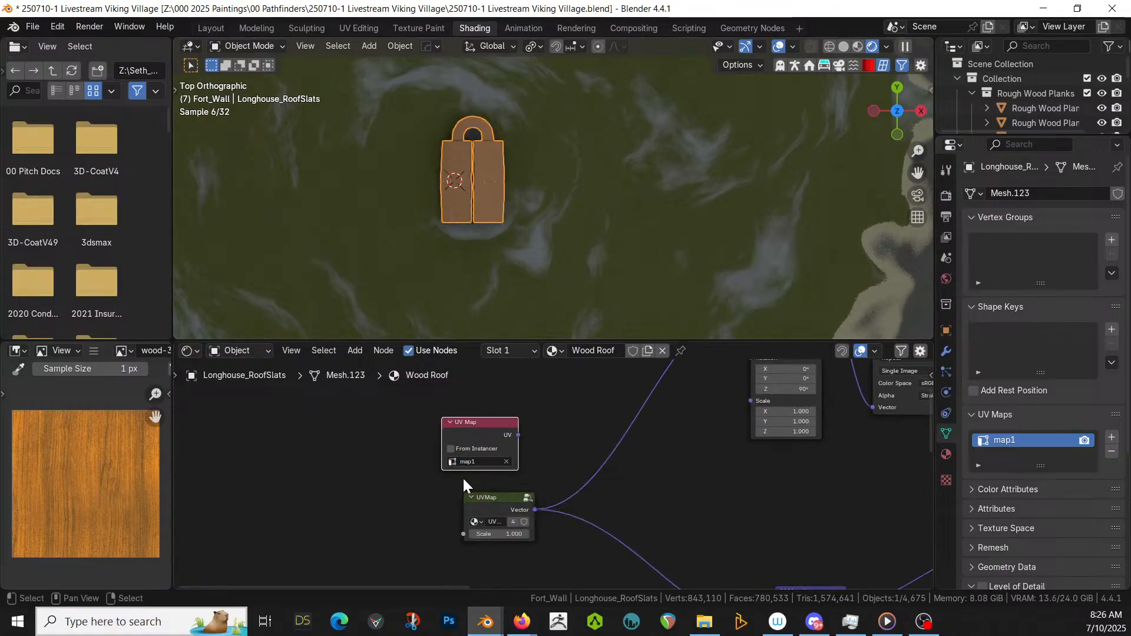
# - Move the UVMap group node's outgoing links to the new UV Map node and examine the wood grain on the roof slats
pyautogui.keyDown('ctrl'); pyautogui.moveTo(535, 510); pyautogui.dragTo(518, 435); pyautogui.keyUp('ctrl')
pyautogui.press('KP_Decimal')
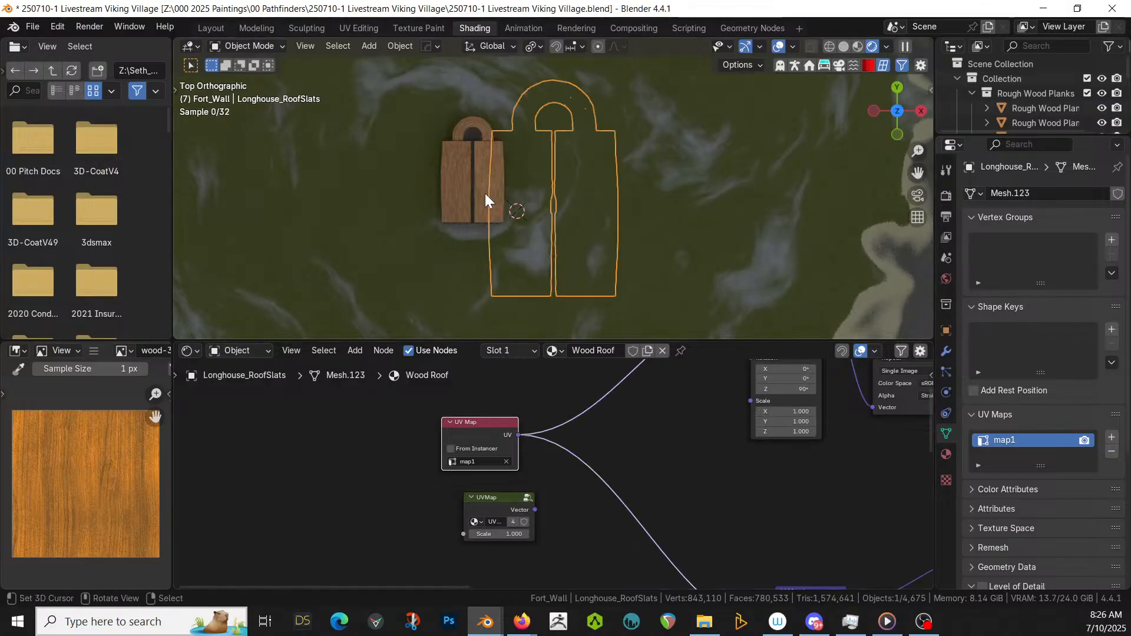
pyautogui.moveTo(522, 243); pyautogui.dragTo(374, 177, button='middle')
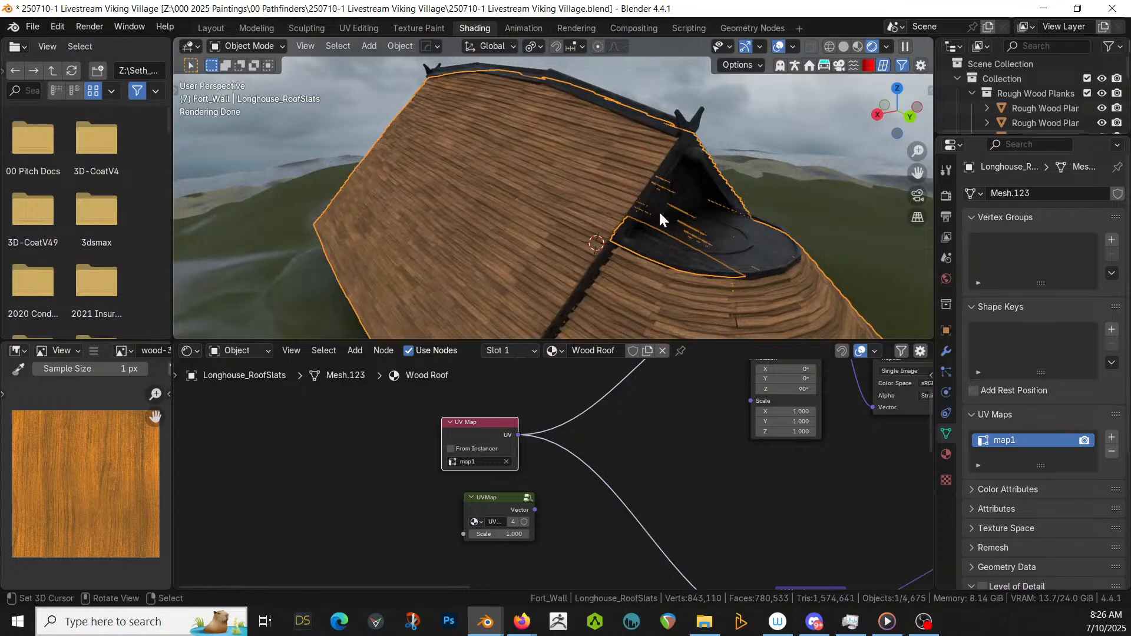
# - Select the longhouse's basic walls mesh and show its material settings
pyautogui.click(765, 249)
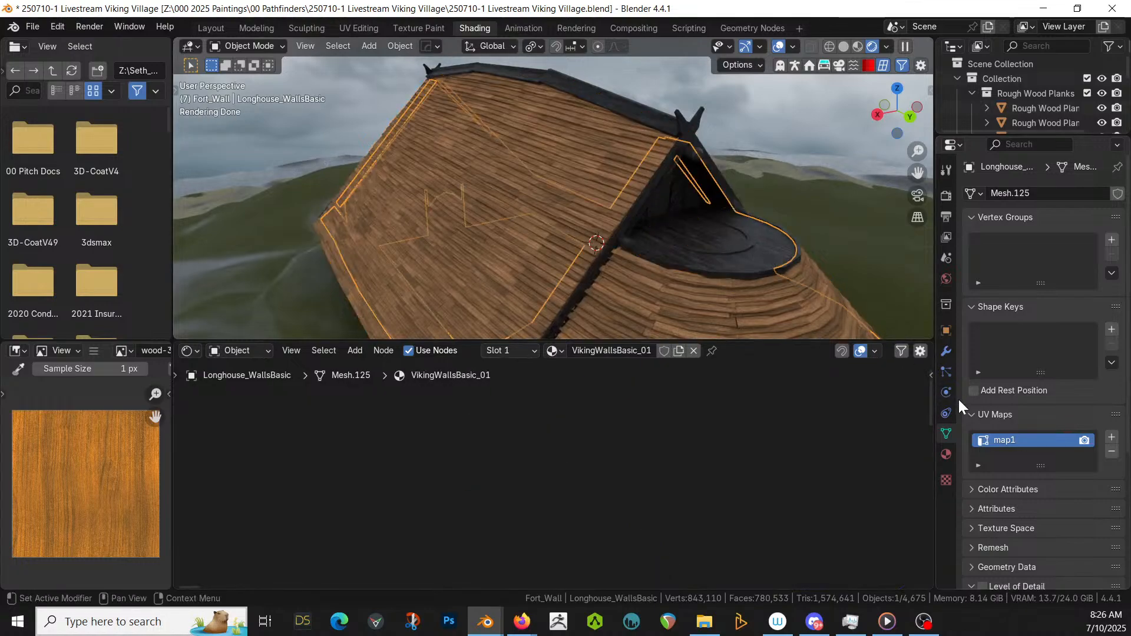
pyautogui.click(946, 454)
pyautogui.click(975, 254)
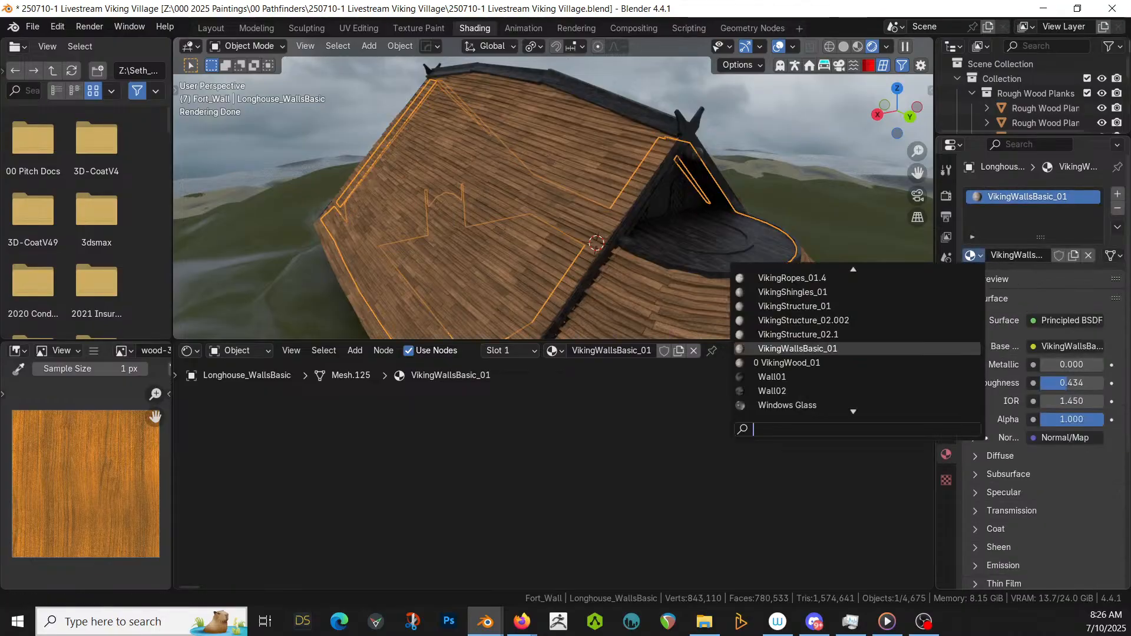
pyautogui.write('S')
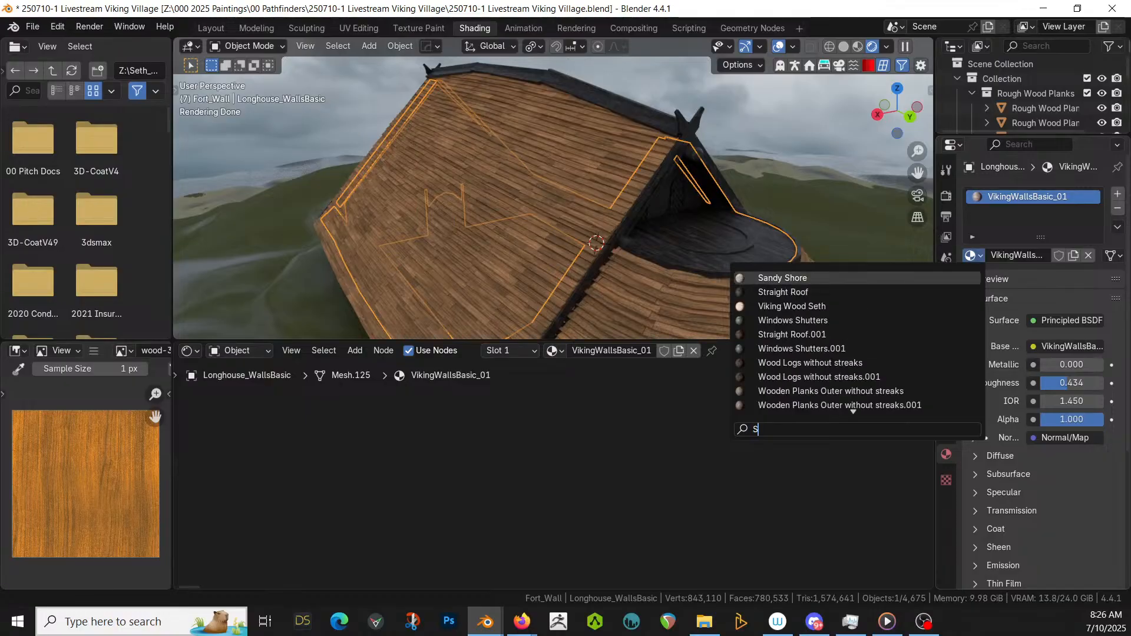
pyautogui.press('BackSpace')
pyautogui.write('Roo')
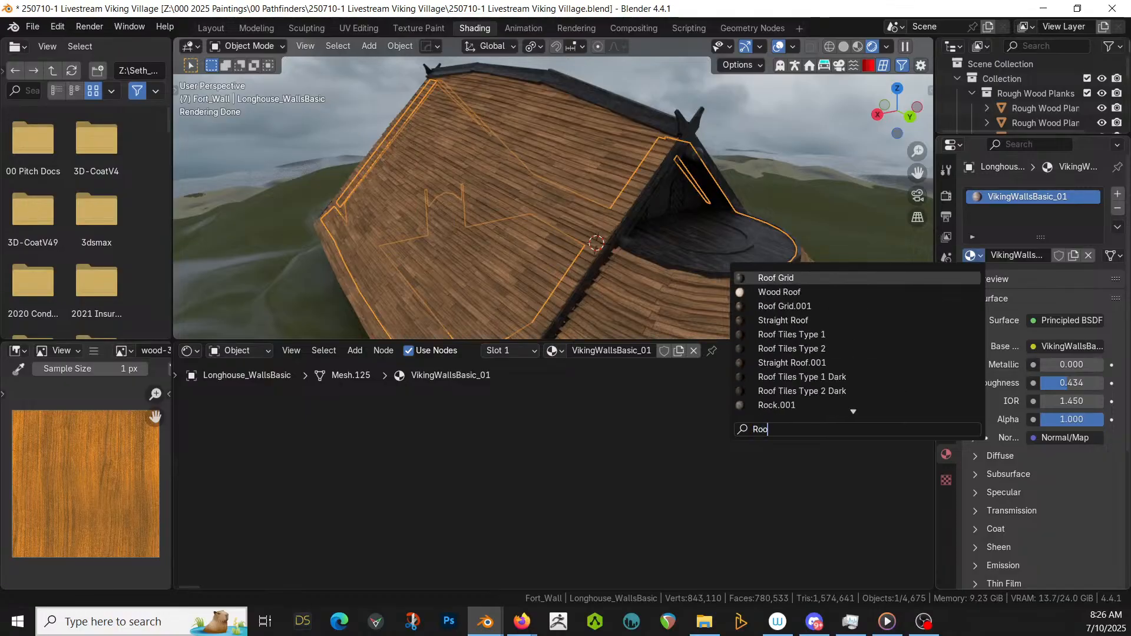
pyautogui.write('f')
pyautogui.press('BackSpace')
pyautogui.press('BackSpace')
pyautogui.press('BackSpace')
pyautogui.press('BackSpace')
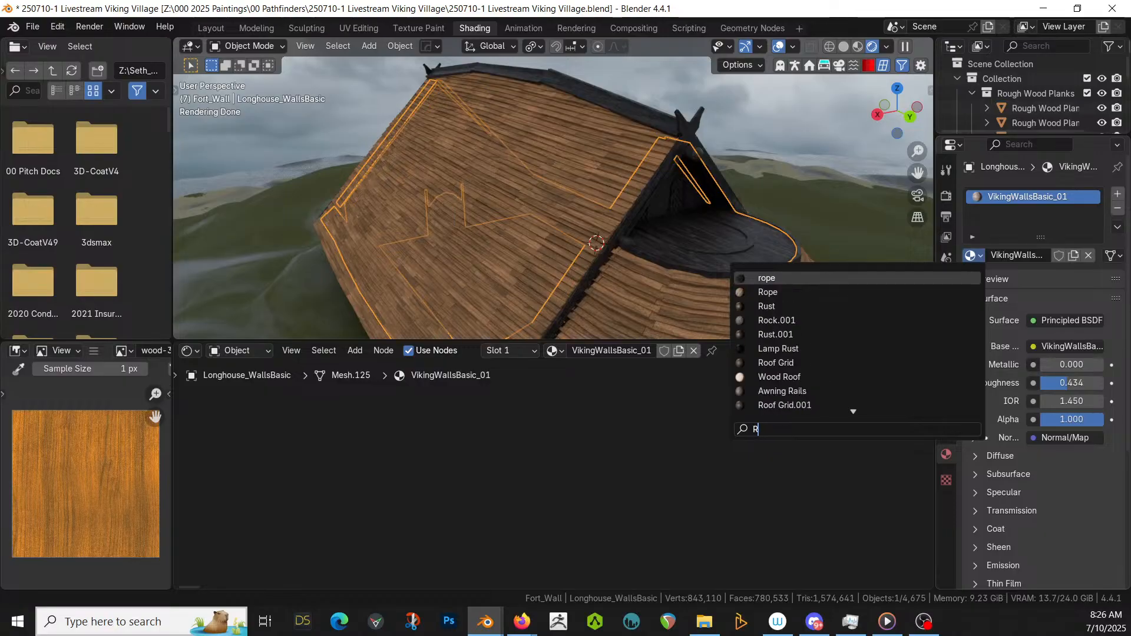
pyautogui.click(521, 161)
# - Assign the Wood Roof material to the longhouse's basic walls and examine the result around the building
pyautogui.click(742, 240)
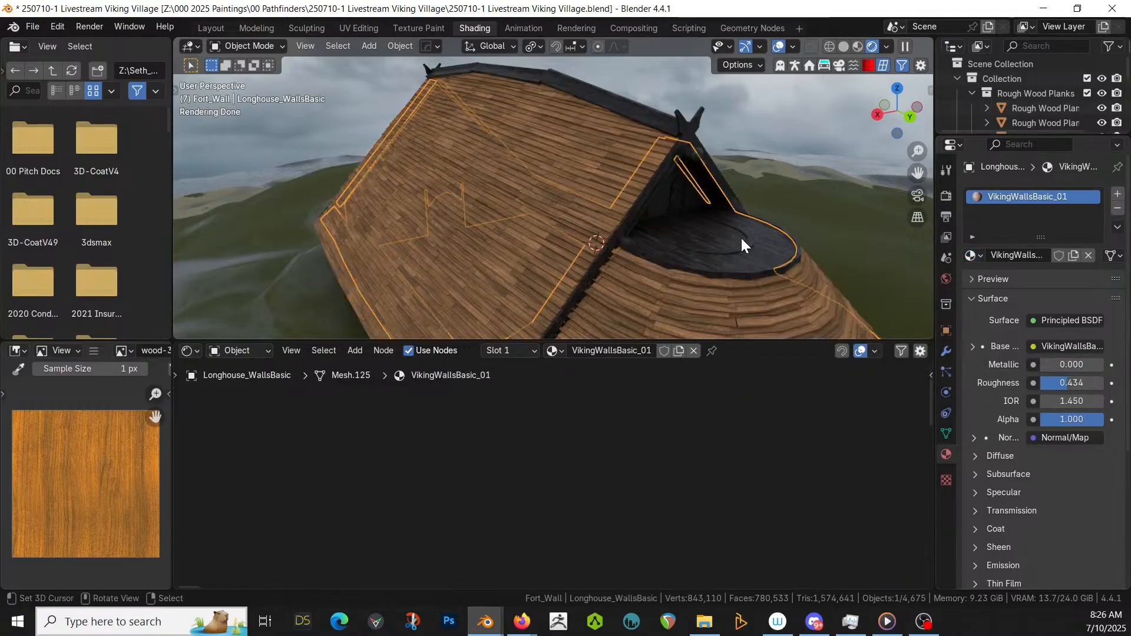
pyautogui.click(970, 255)
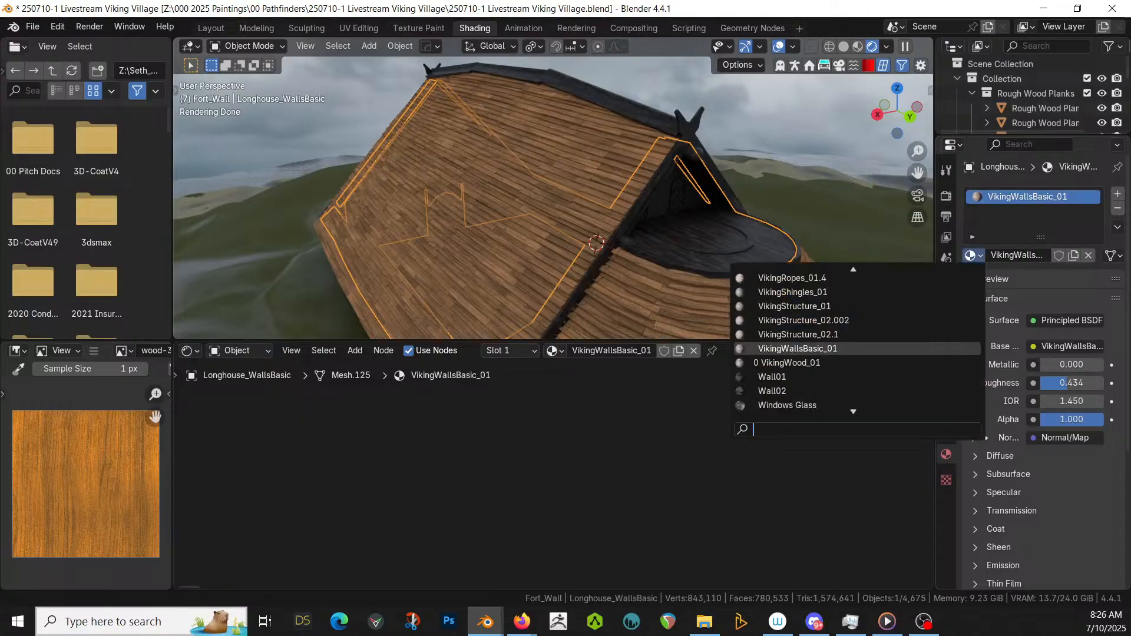
pyautogui.write('Woo')
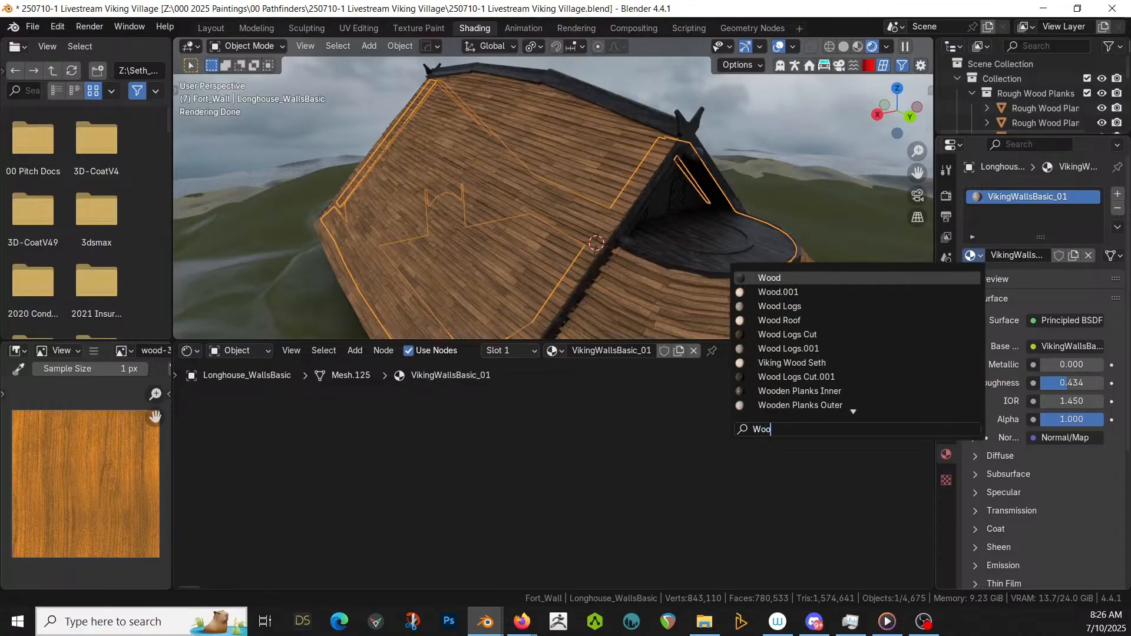
pyautogui.press('Down')
pyautogui.press('Down')
pyautogui.press('Down')
pyautogui.click(798, 321)
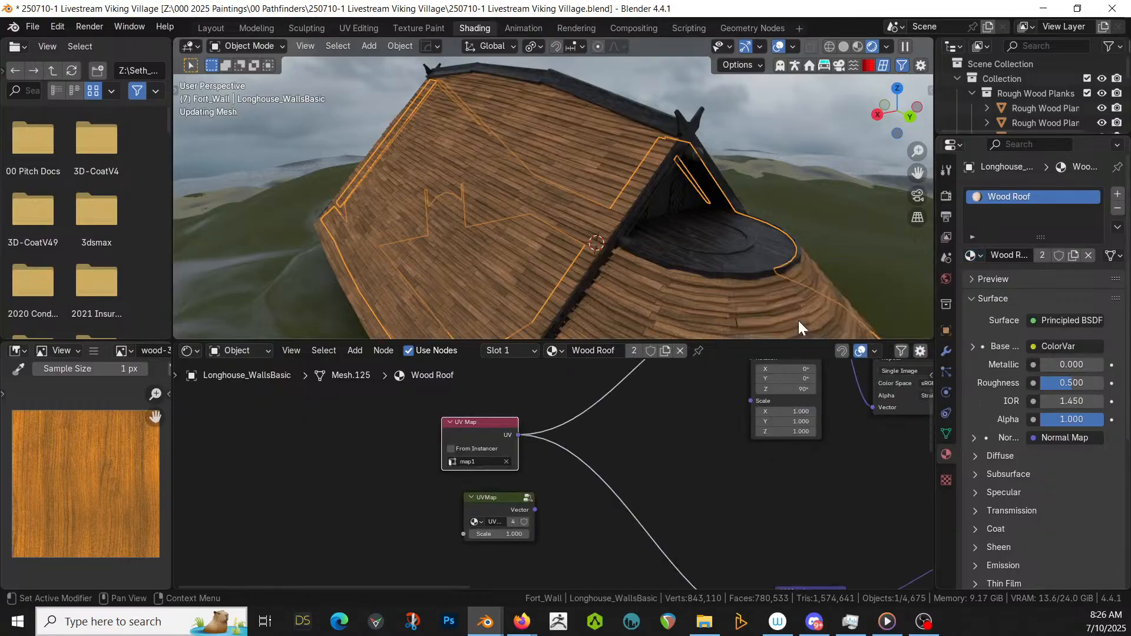
pyautogui.moveTo(739, 253); pyautogui.dragTo(614, 253, button='middle')
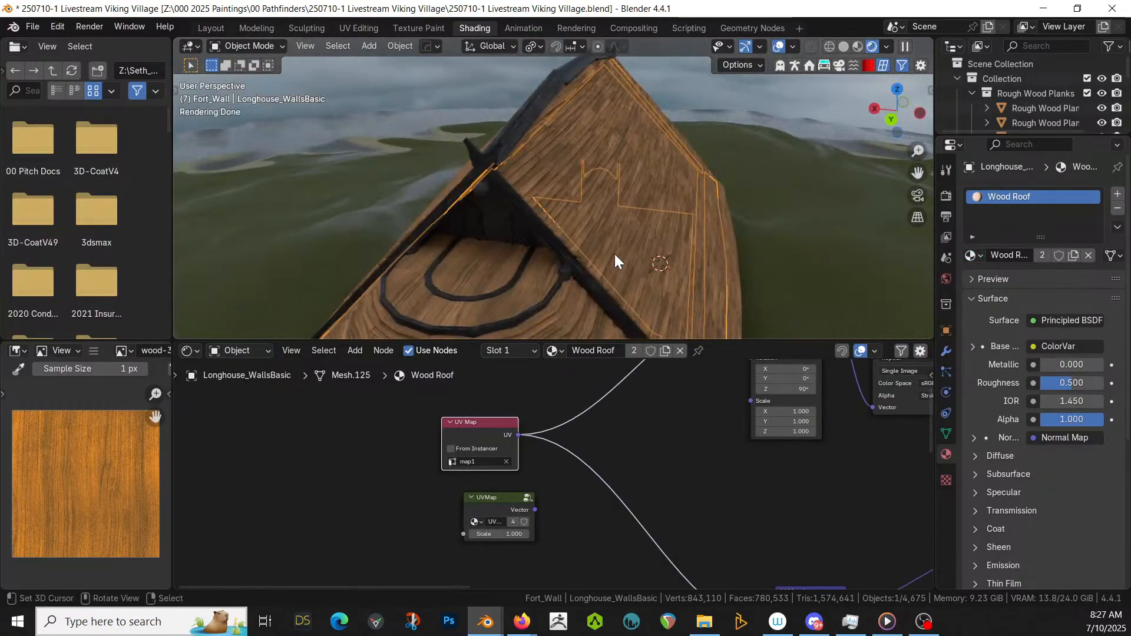
pyautogui.scroll(-6, 623, 249)
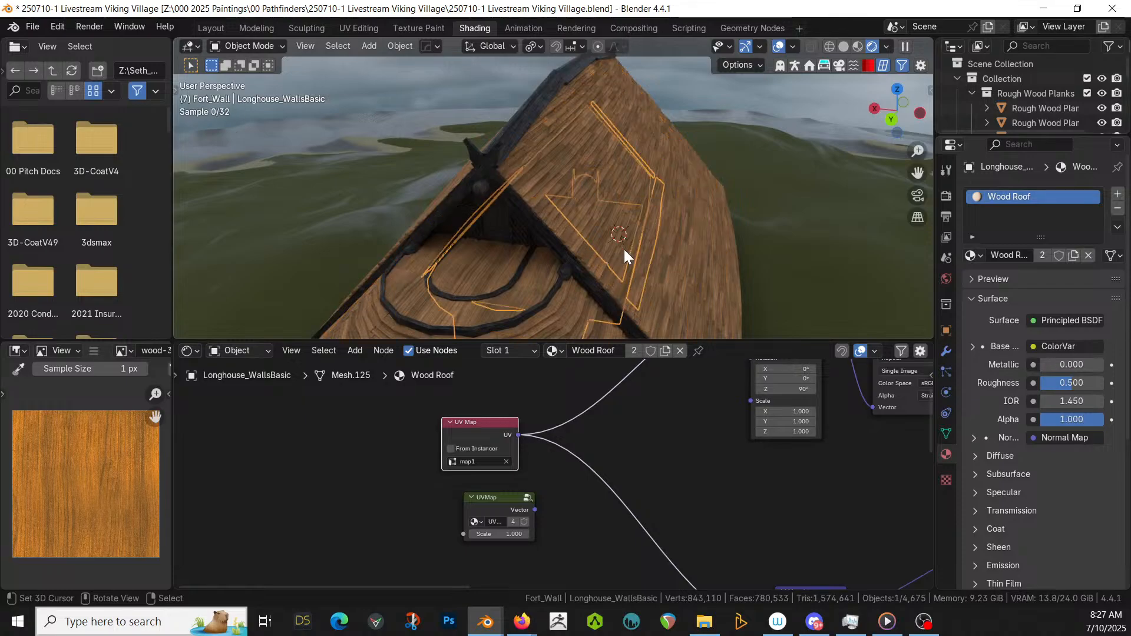
pyautogui.moveTo(616, 220); pyautogui.dragTo(525, 271, button='middle')
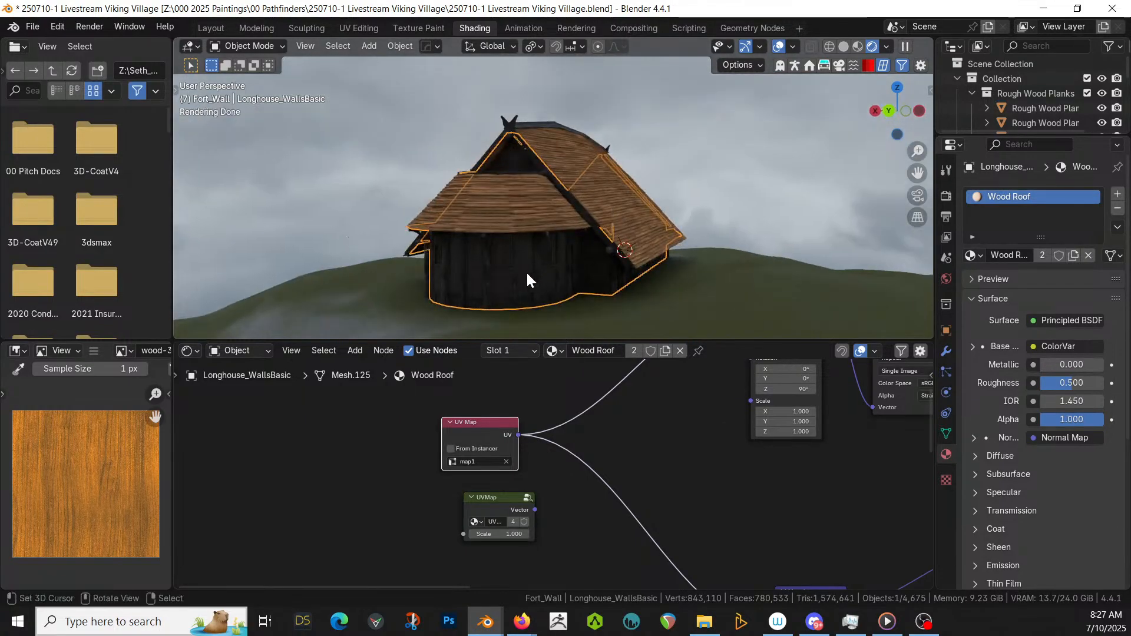
# - Rename the longhouse wall planks' UV map to map1
pyautogui.click(526, 271)
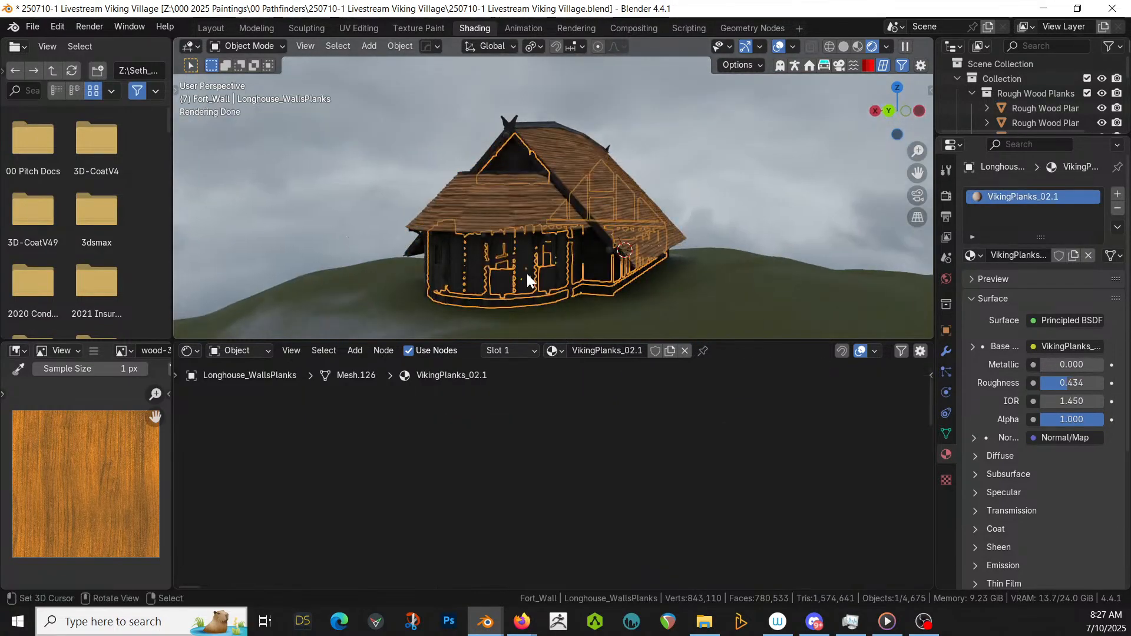
pyautogui.click(946, 434)
pyautogui.doubleClick(1008, 441)
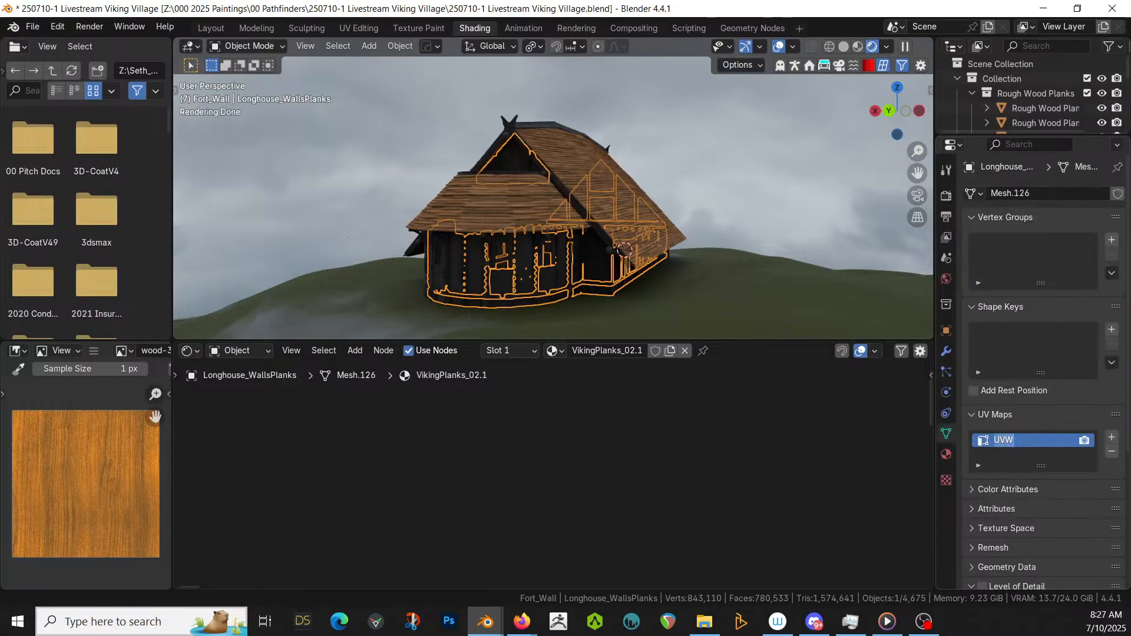
pyautogui.write('Ma')
pyautogui.press('BackSpace')
pyautogui.press('BackSpace')
pyautogui.write('map1')
pyautogui.press('Return')
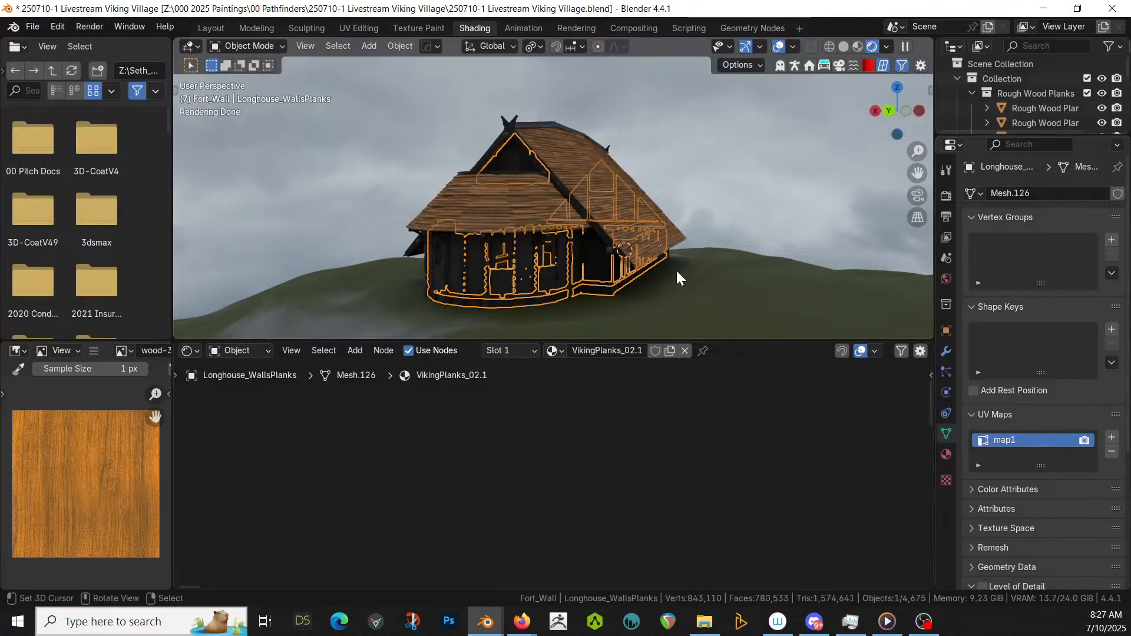
# - Assign the Roof Grid material to the longhouse's wall planks
pyautogui.click(511, 268)
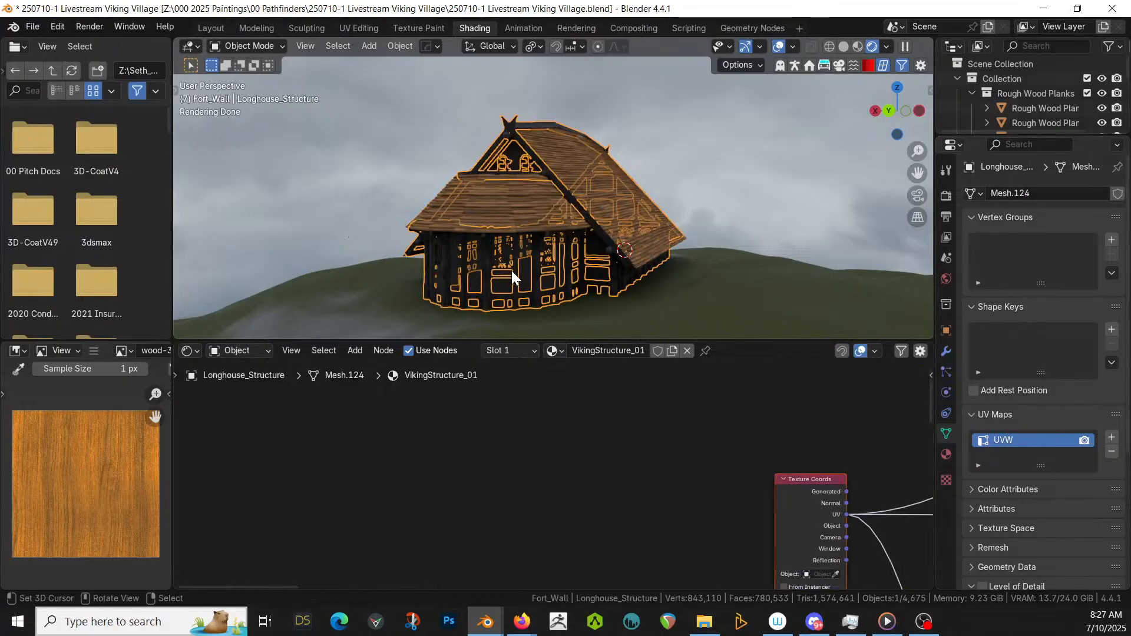
pyautogui.click(498, 265)
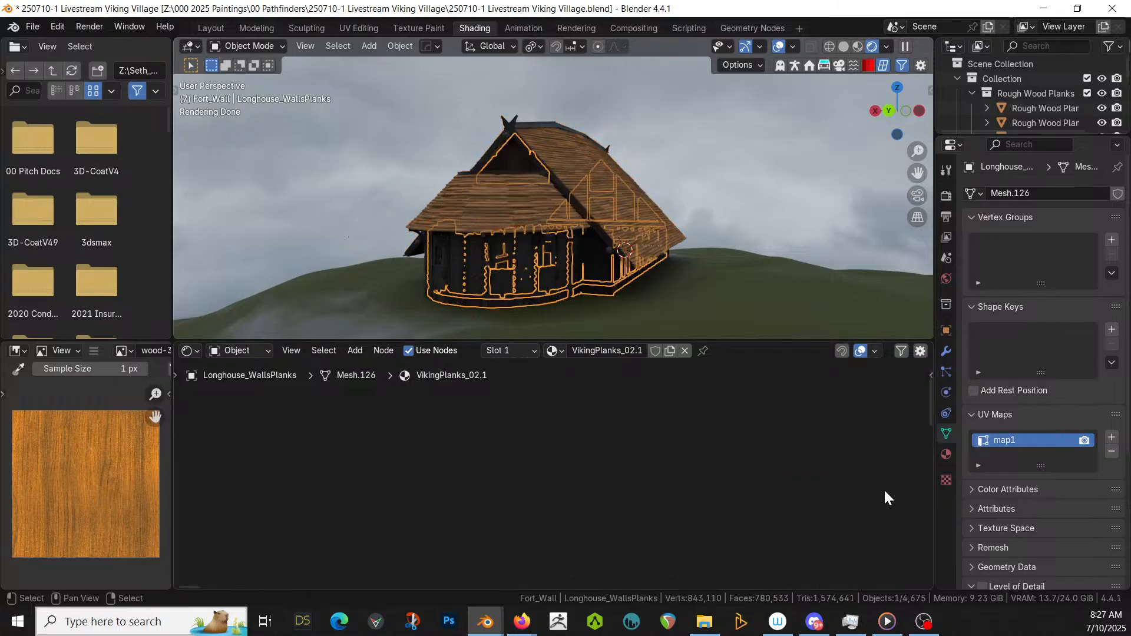
pyautogui.click(946, 454)
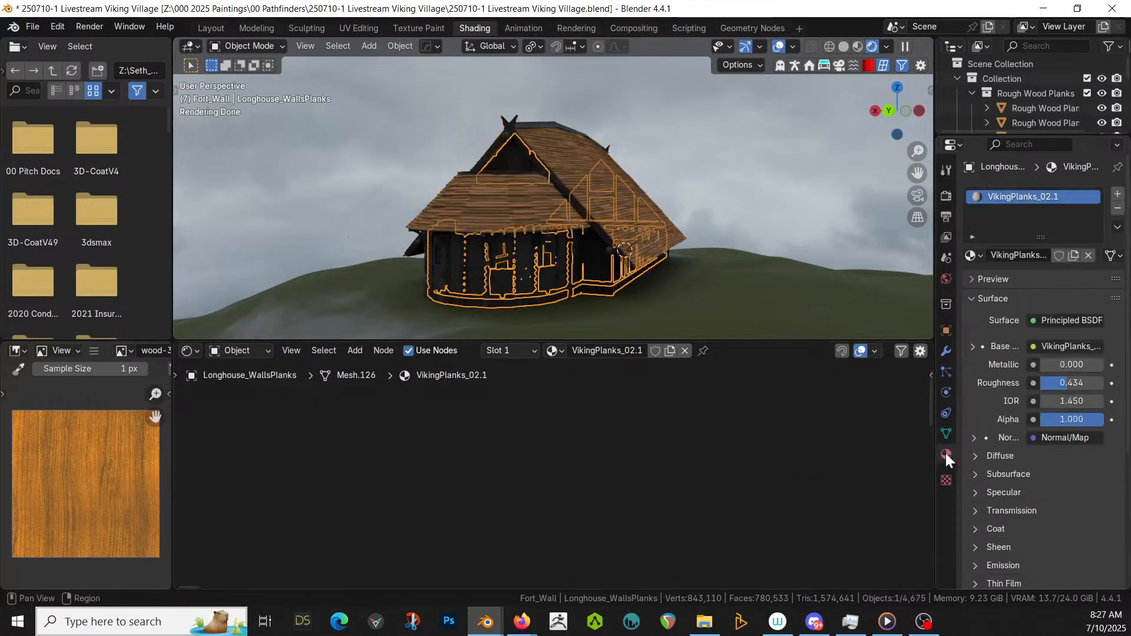
pyautogui.click(977, 254)
pyautogui.write('roof')
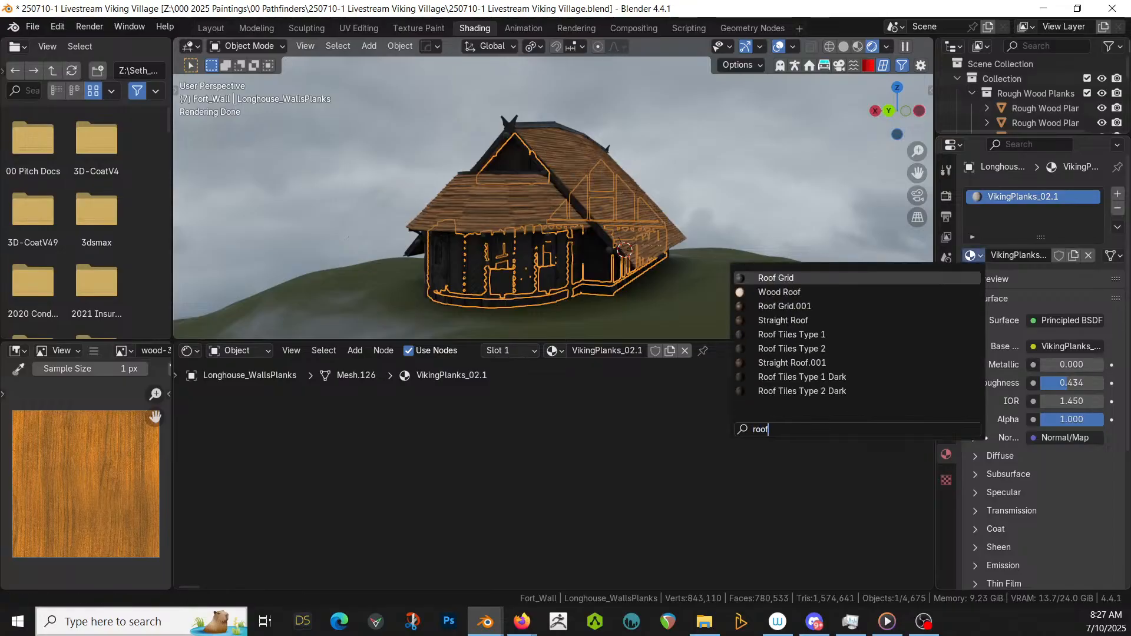
pyautogui.press('Return')
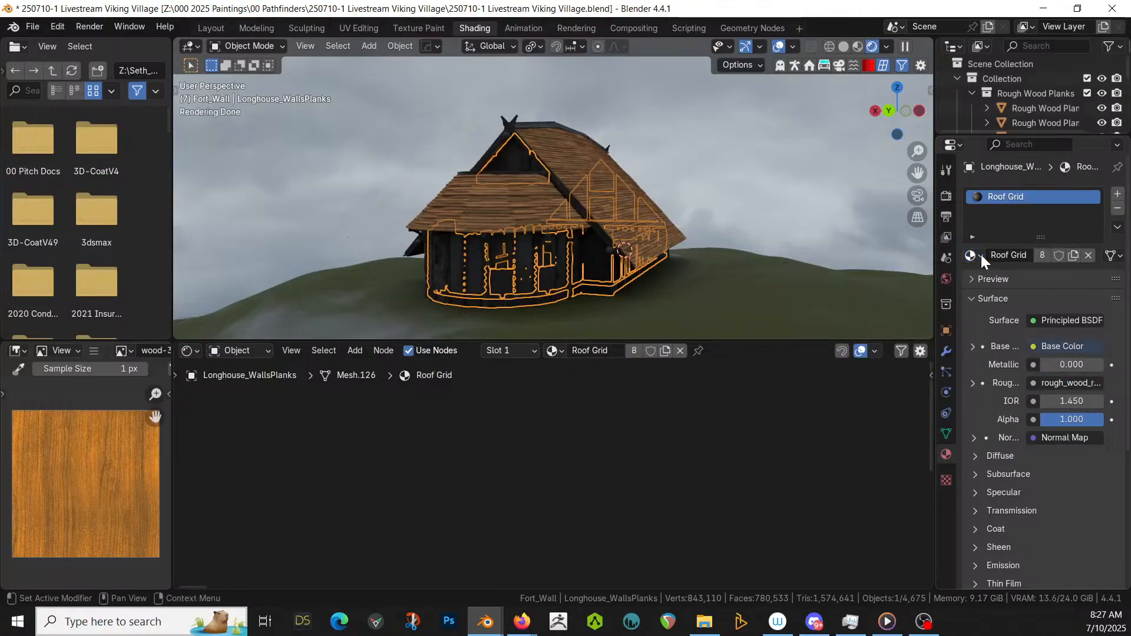
# - Assign the Wood Roof material to the longhouse's wall planks and examine the wood grain on the walls
pyautogui.click(977, 257)
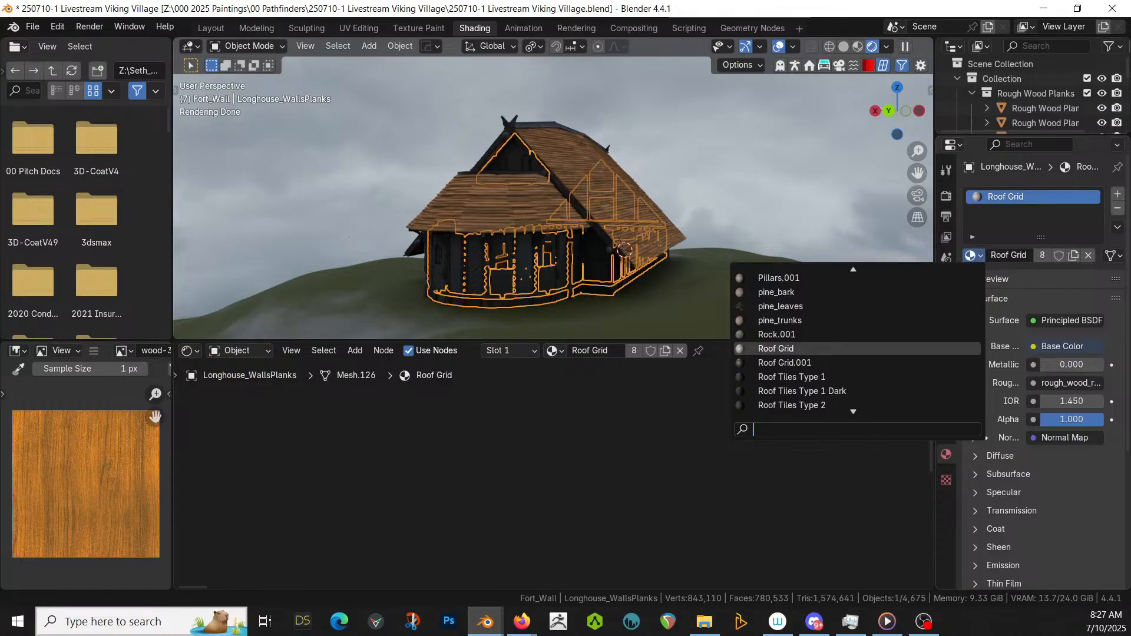
pyautogui.write('roof')
pyautogui.press('Down')
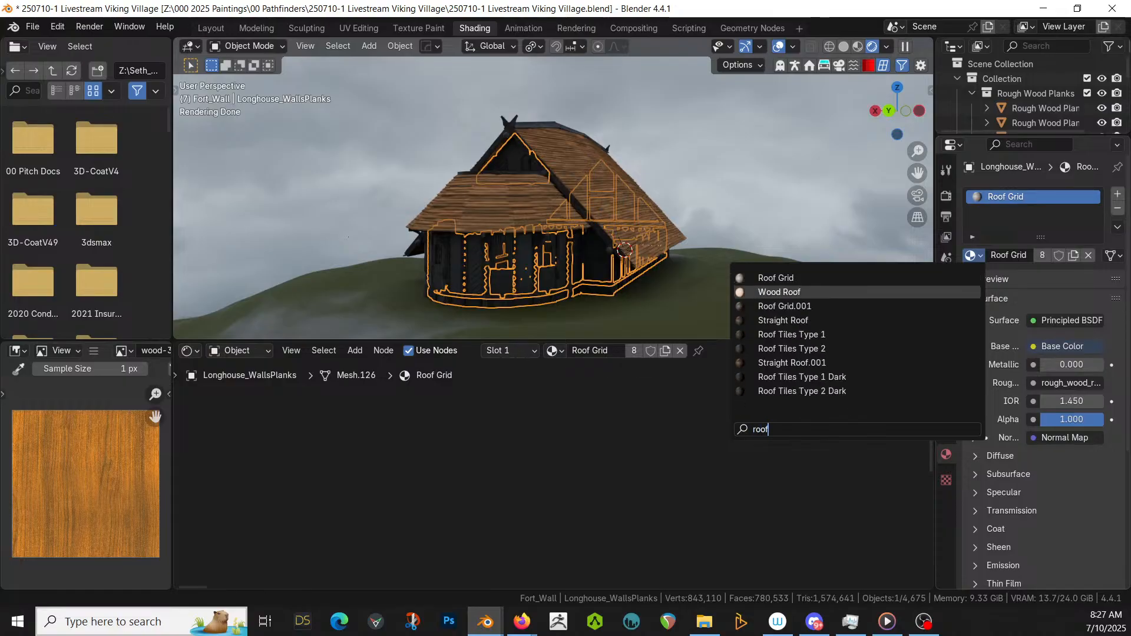
pyautogui.press('Return')
pyautogui.scroll(5, 509, 217)
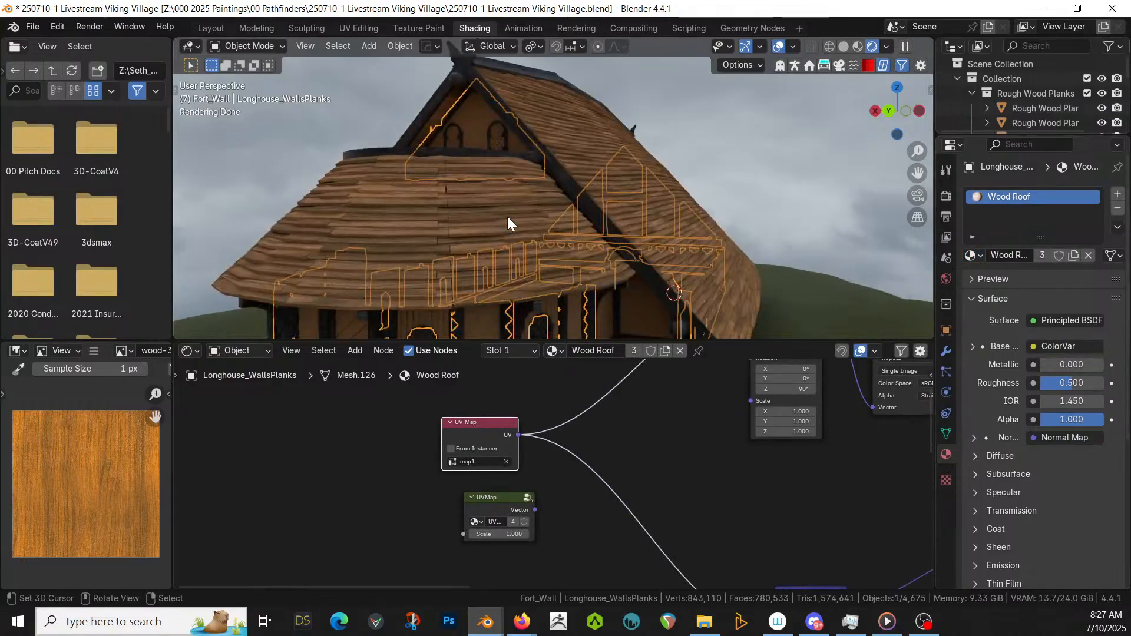
pyautogui.scroll(-5, 507, 221)
pyautogui.scroll(6, 531, 200)
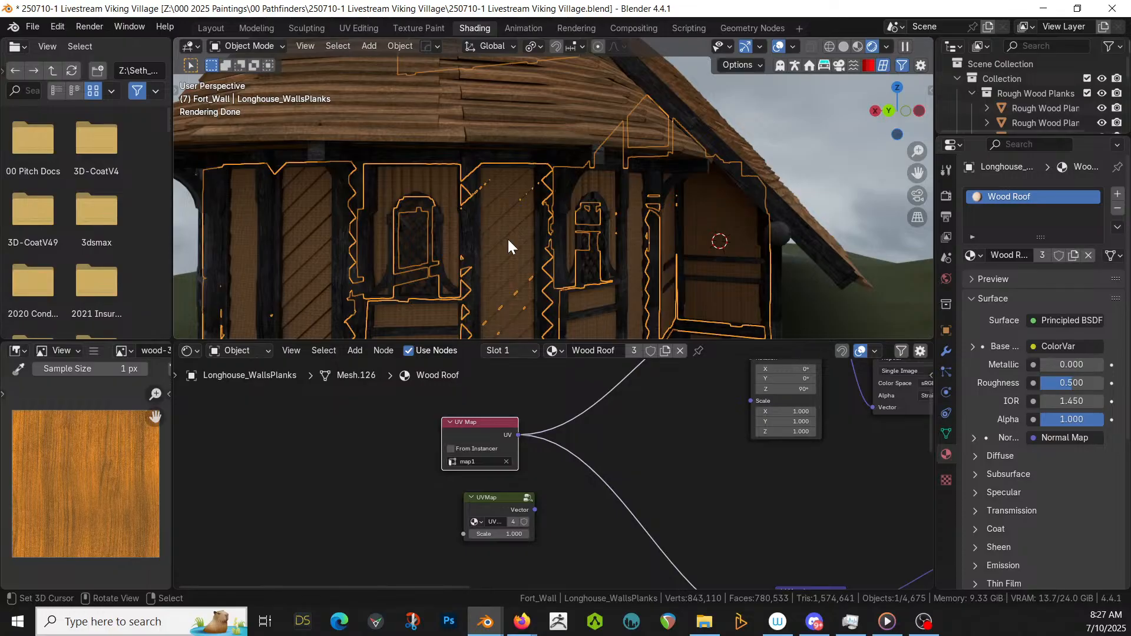
# - Unwrap the whole wall planks mesh with Cube Projection, return to Object Mode and deselect it
pyautogui.press('Tab')
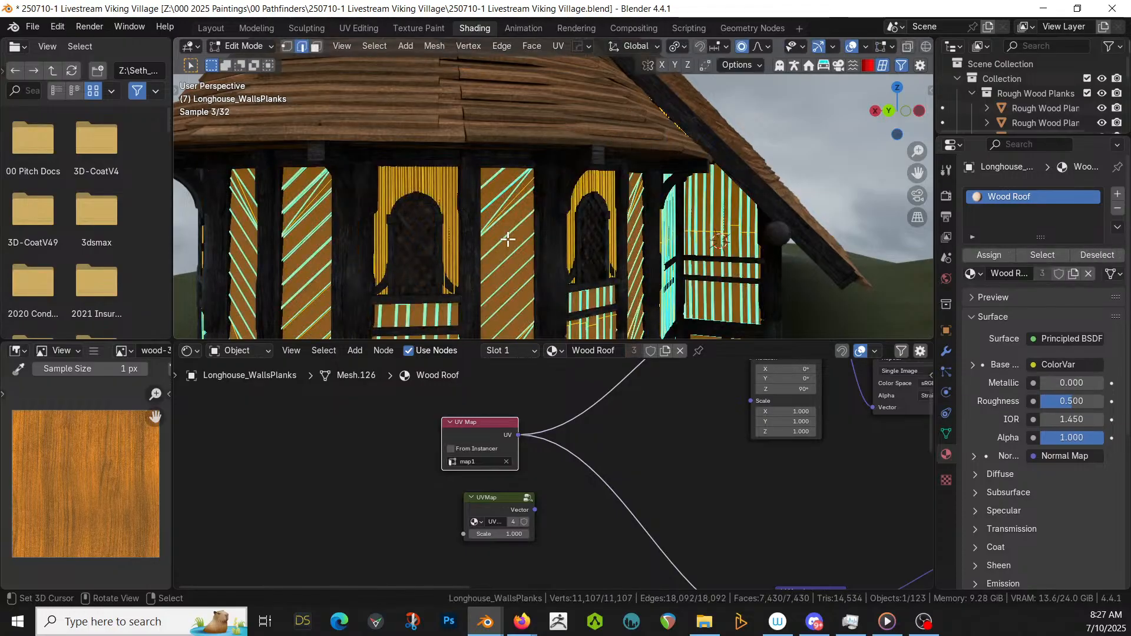
pyautogui.press('u')
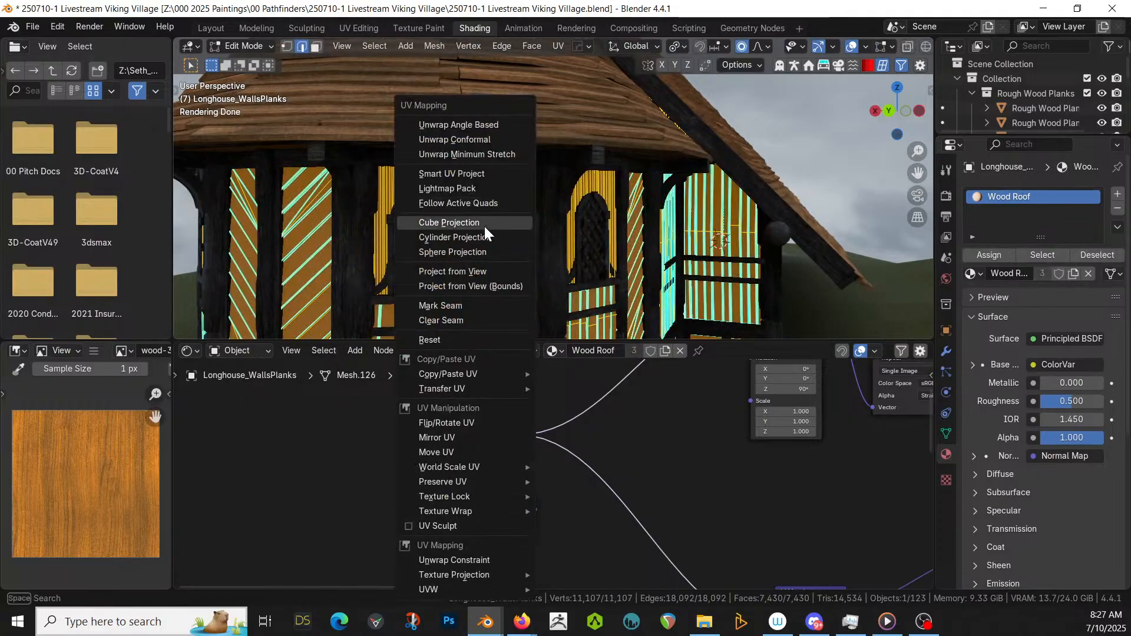
pyautogui.click(484, 226)
pyautogui.scroll(-2, 426, 330)
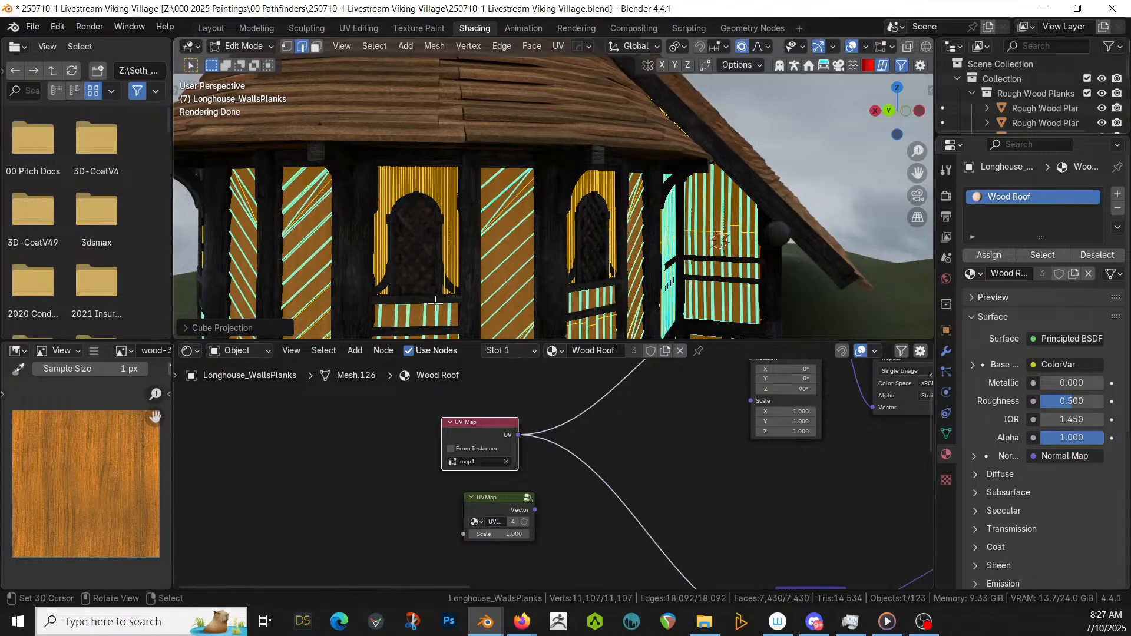
pyautogui.press('Tab')
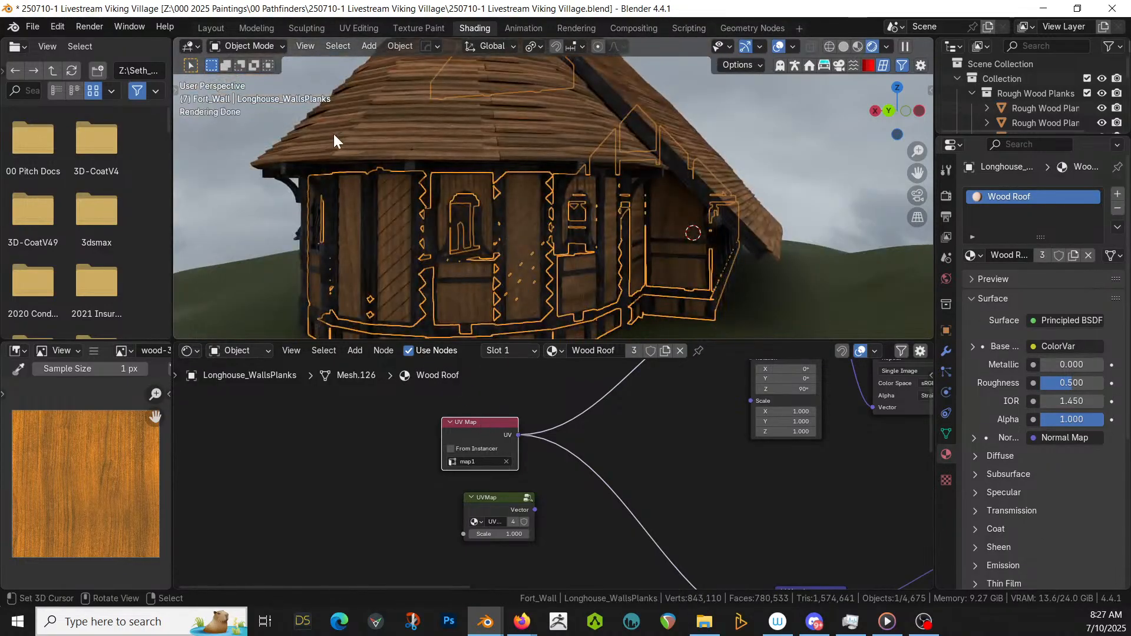
pyautogui.click(273, 111)
# - Replace the VikingStructure_01 material on the longhouse's timber structure with Wood Roof
pyautogui.moveTo(274, 110); pyautogui.dragTo(422, 136, button='middle')
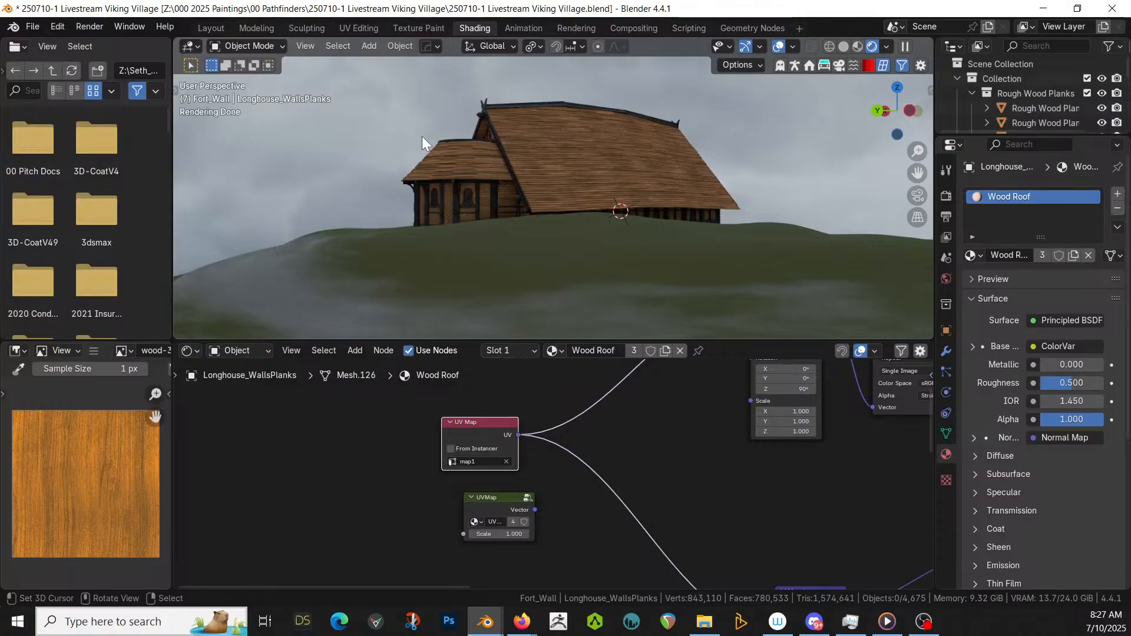
pyautogui.scroll(4, 400, 139)
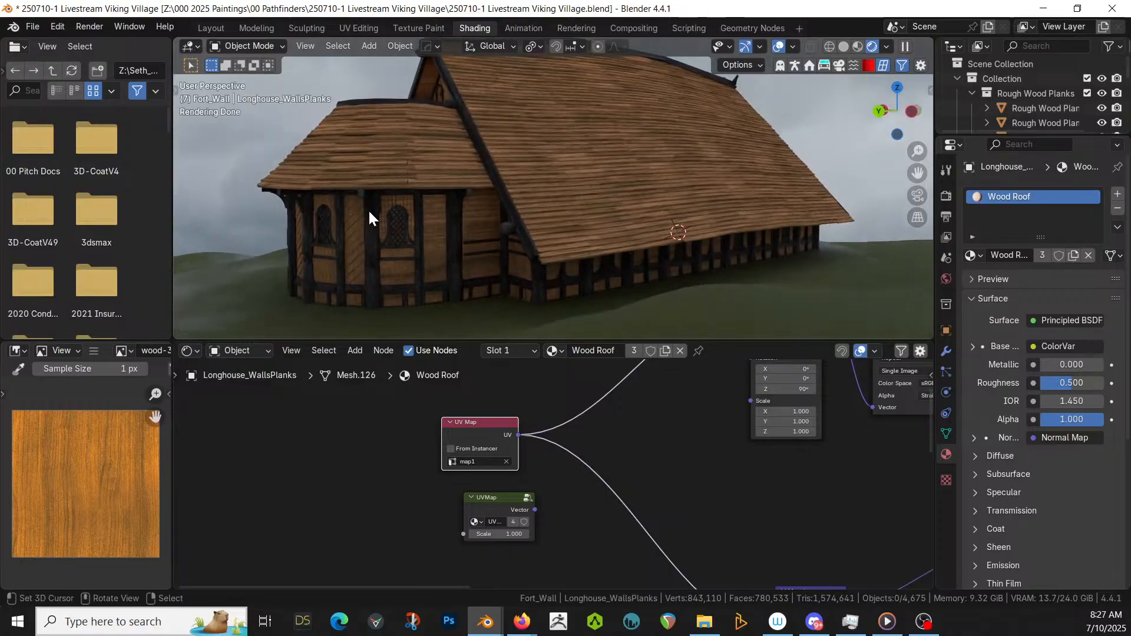
pyautogui.click(369, 209)
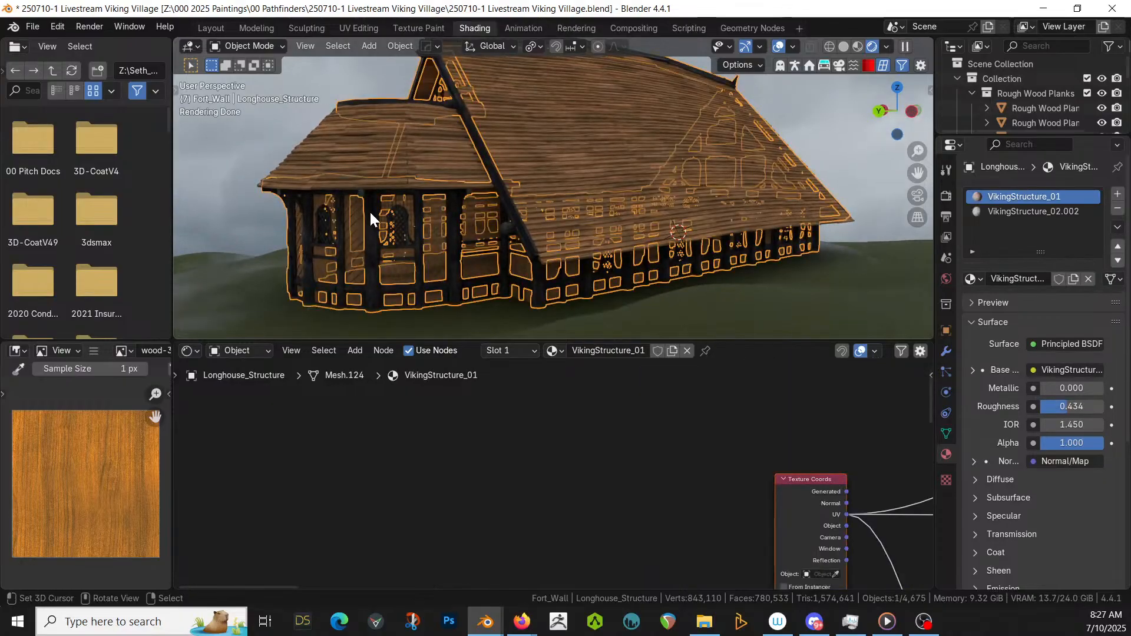
pyautogui.click(973, 278)
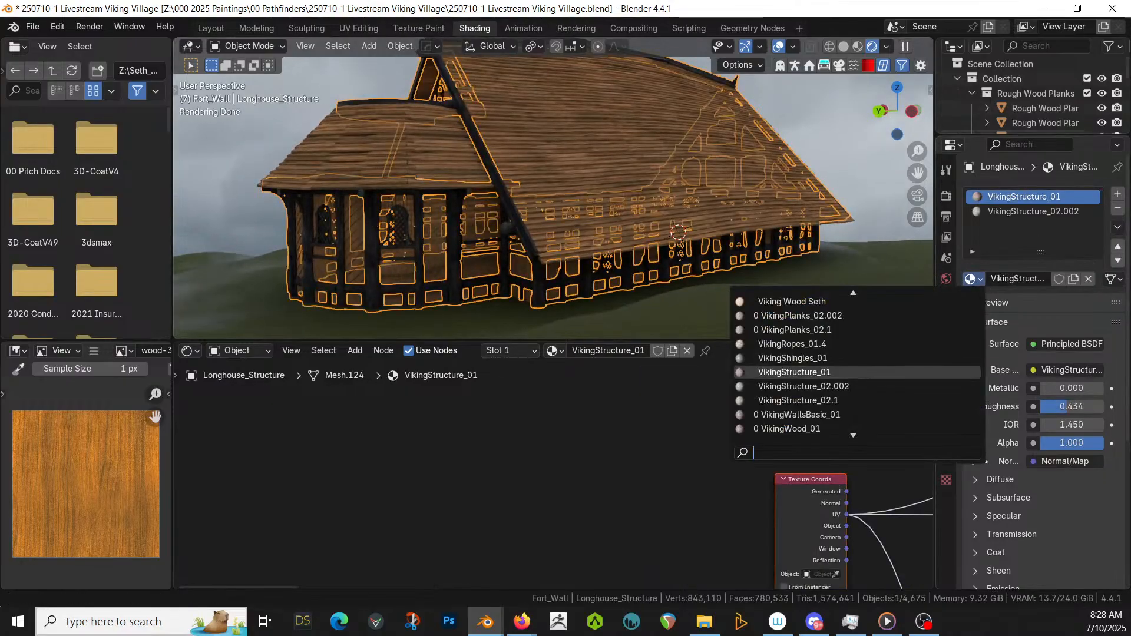
pyautogui.write('wood')
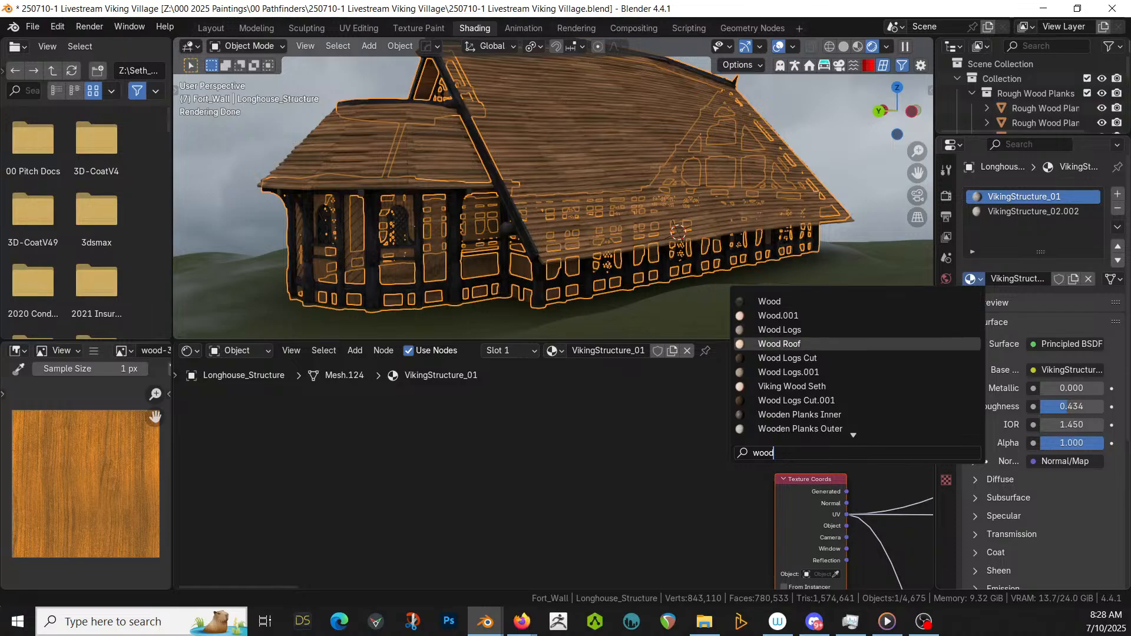
pyautogui.press('Return')
pyautogui.scroll(3, 514, 251)
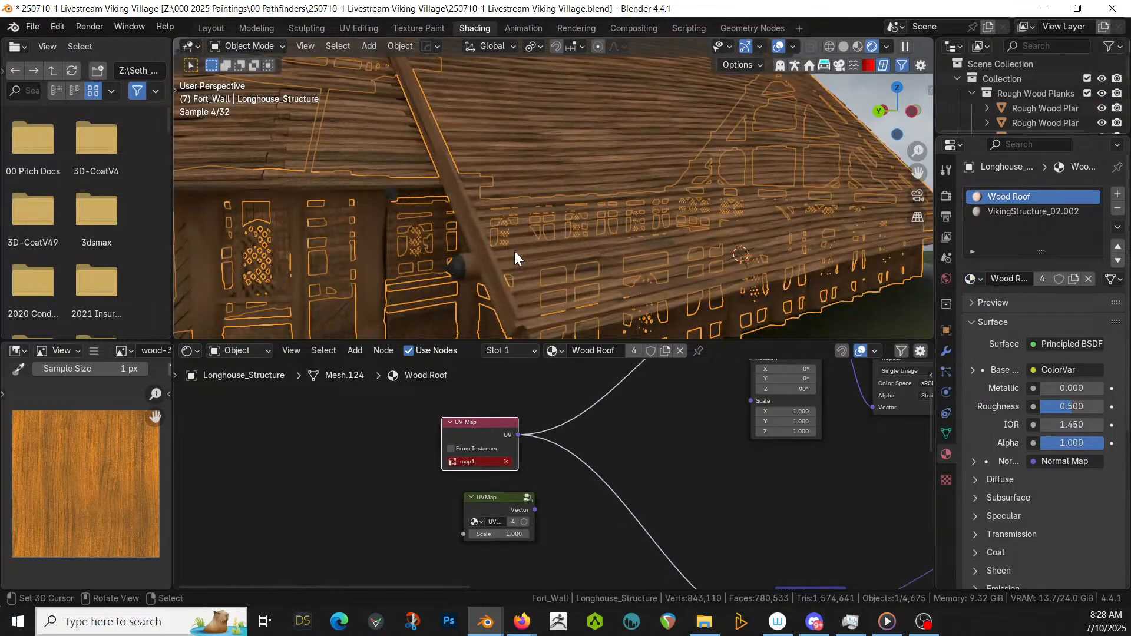
pyautogui.scroll(-3, 515, 250)
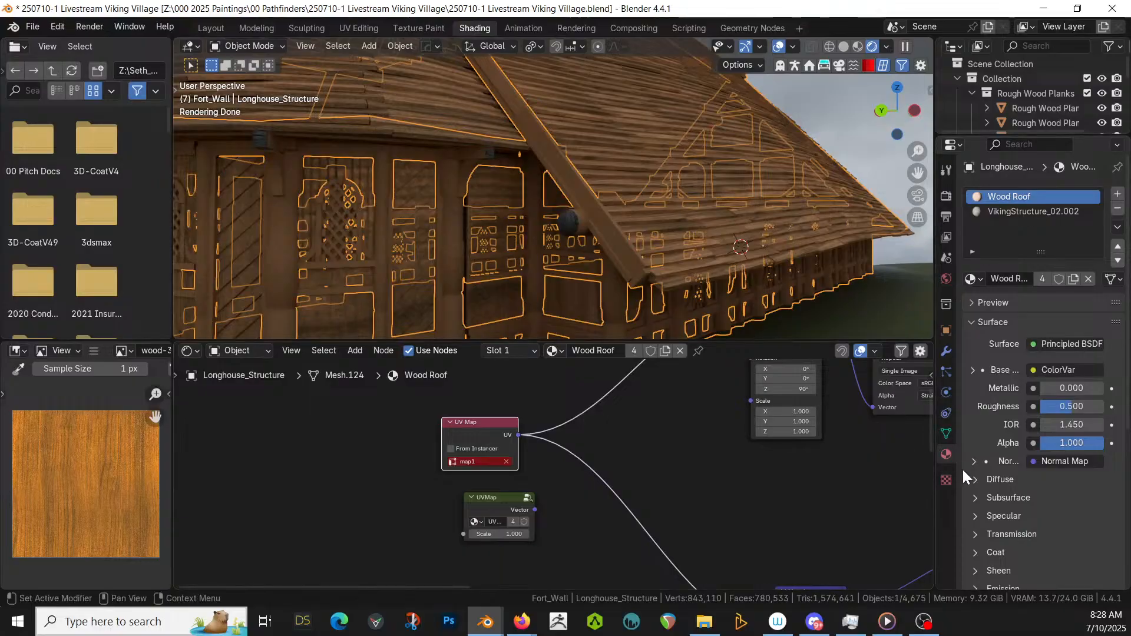
# - Rename the longhouse structure's UV map to map1 and examine the wood texture around the building
pyautogui.click(946, 432)
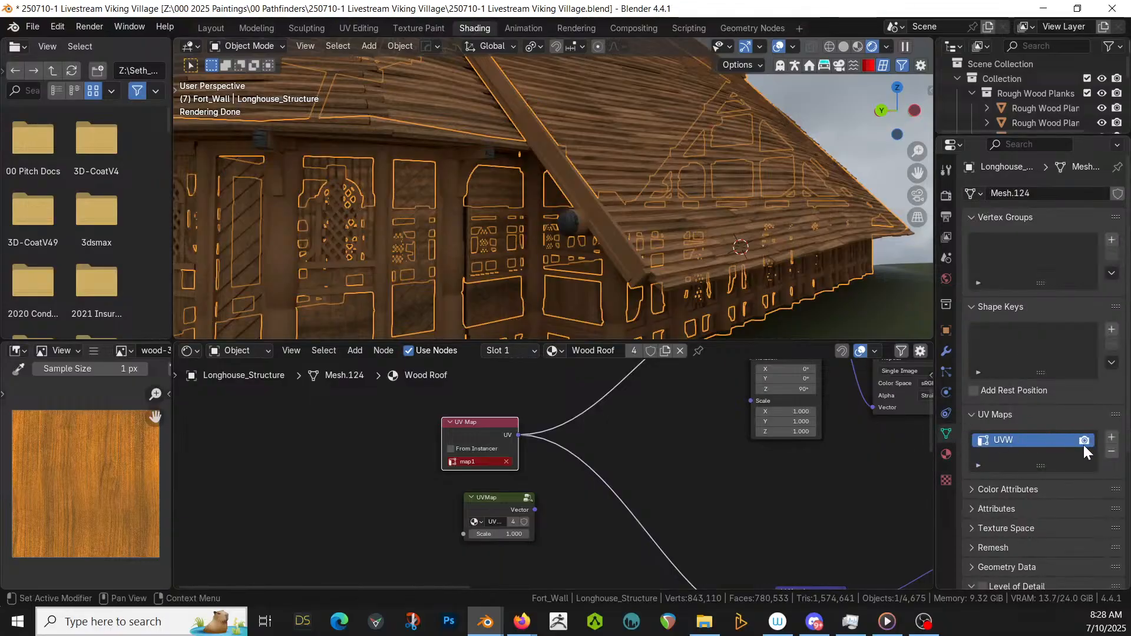
pyautogui.doubleClick(1001, 440)
pyautogui.write('ma')
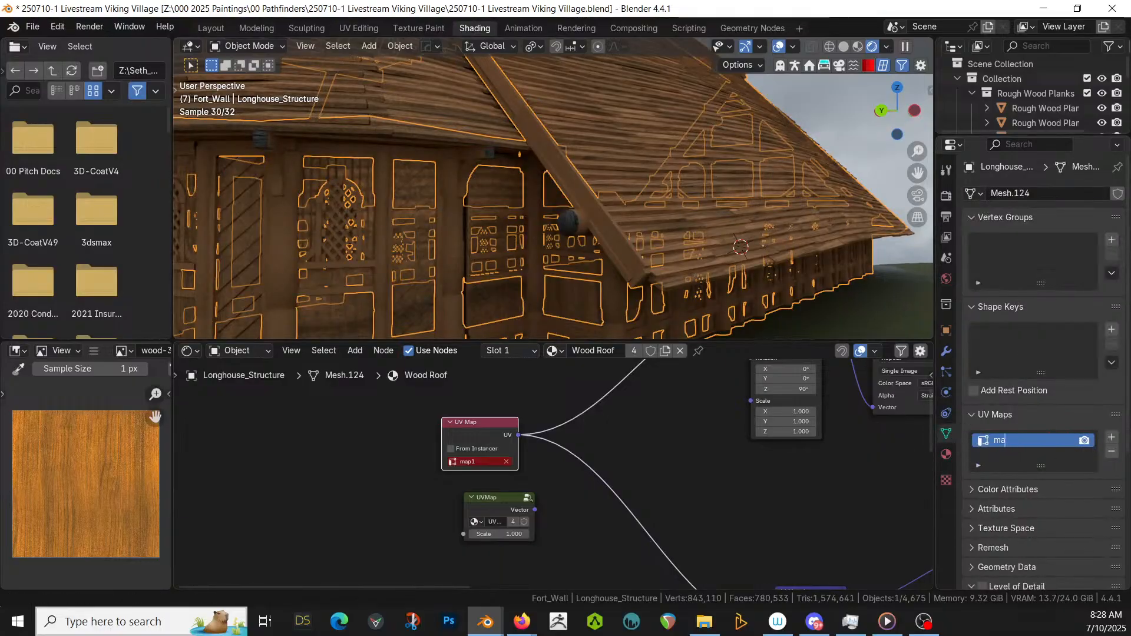
pyautogui.write('p1')
pyautogui.press('Return')
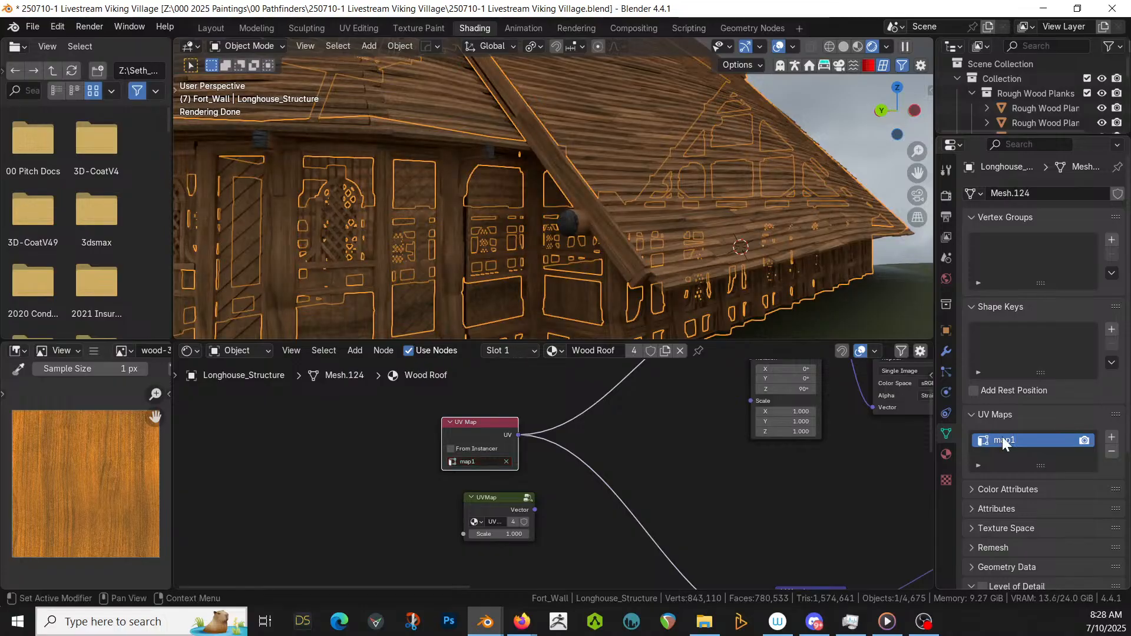
pyautogui.scroll(-3, 650, 293)
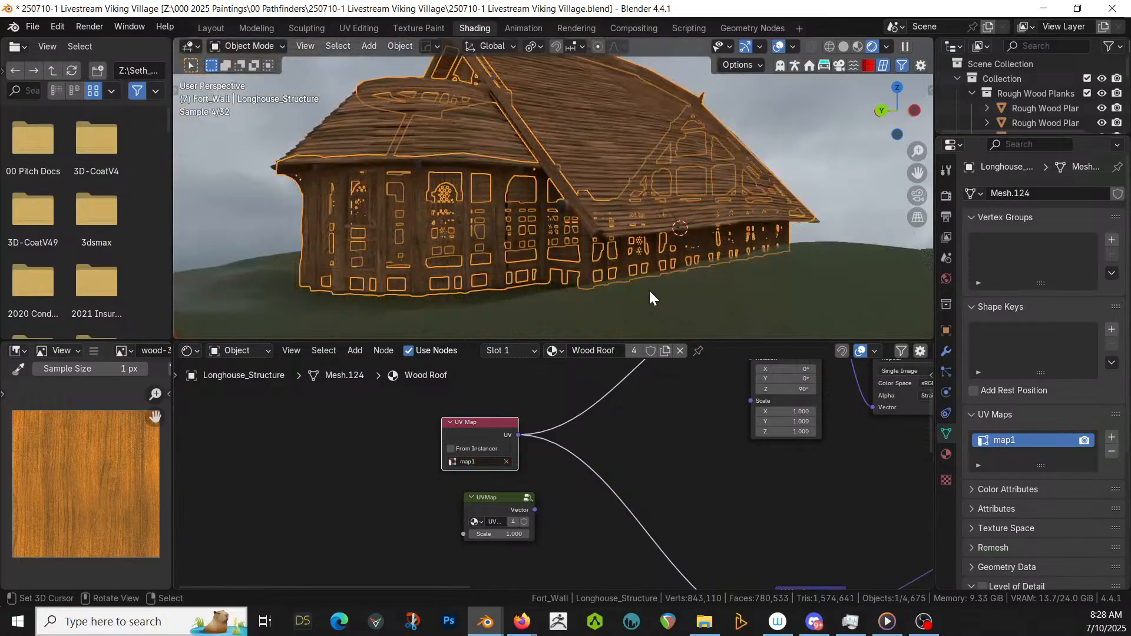
pyautogui.click(263, 189)
pyautogui.moveTo(310, 207); pyautogui.dragTo(580, 229, button='middle')
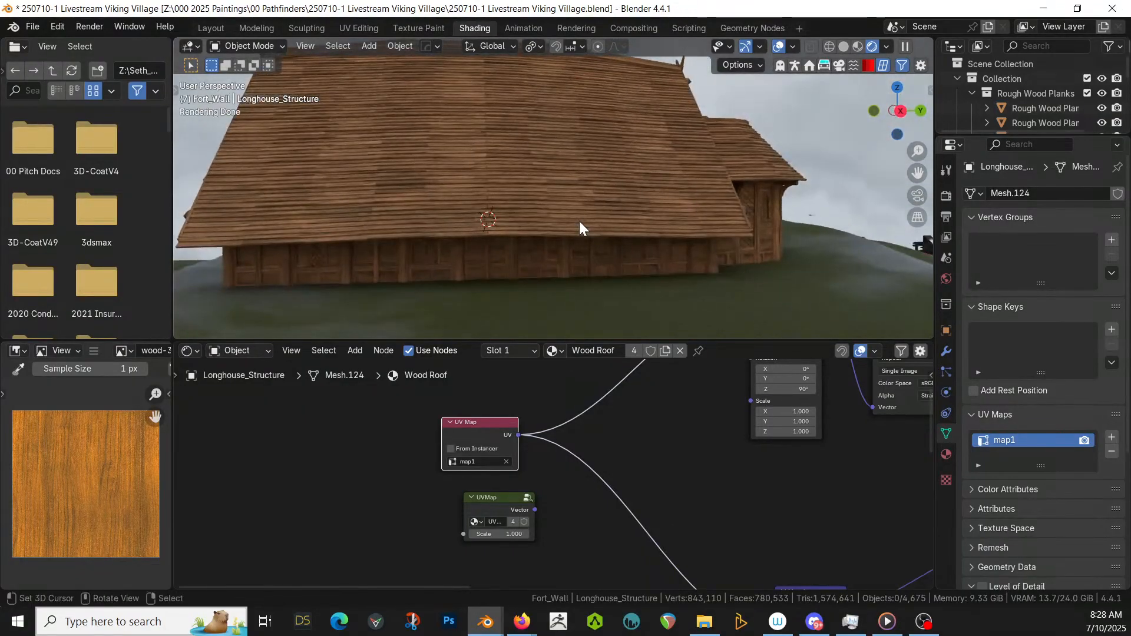
# - Examine the longhouse's walls and roof, the surrounding hill, and the ruined houses standing on its slope
pyautogui.scroll(2, 578, 224)
pyautogui.scroll(1, 581, 224)
pyautogui.moveTo(584, 217); pyautogui.dragTo(599, 136, button='middle')
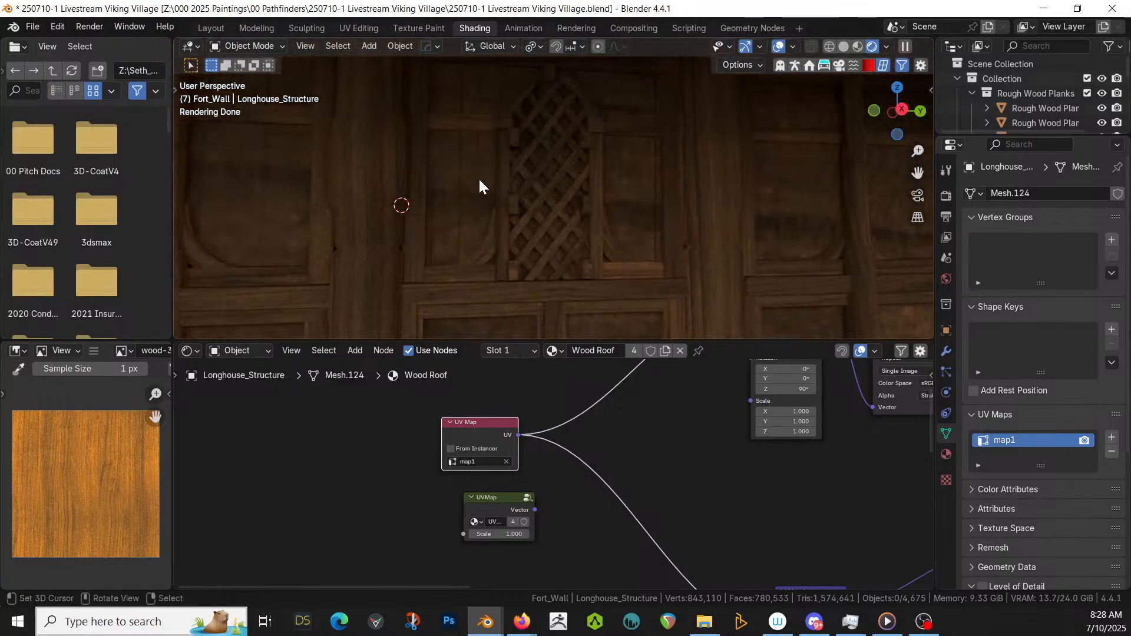
pyautogui.moveTo(565, 196); pyautogui.dragTo(546, 204, button='middle')
pyautogui.scroll(-8, 546, 204)
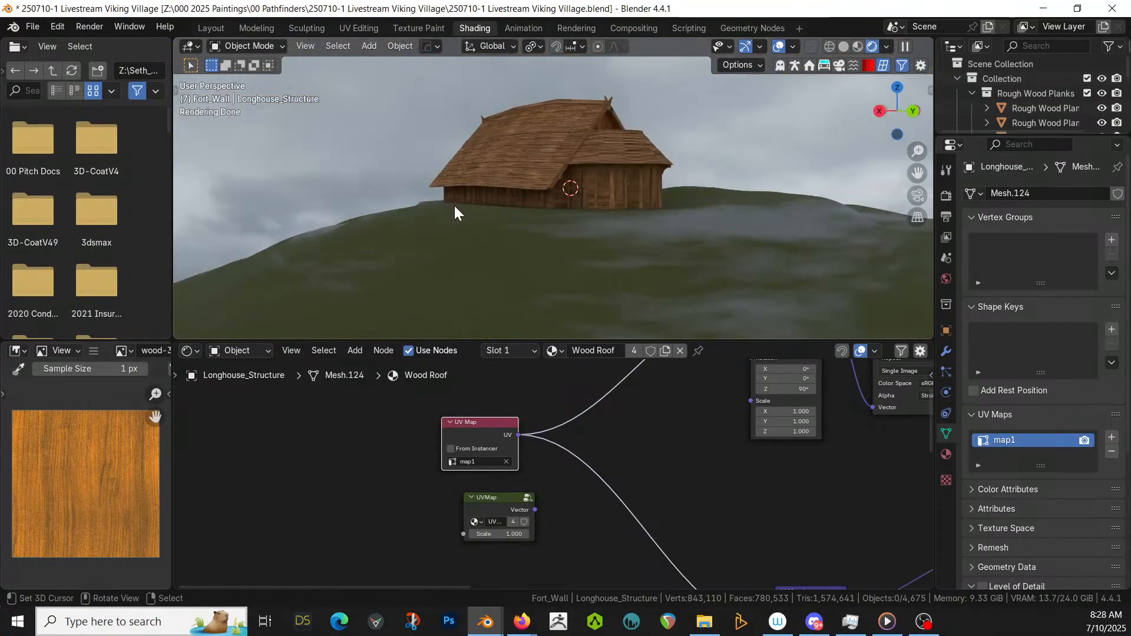
pyautogui.scroll(-3, 645, 179)
pyautogui.moveTo(647, 180); pyautogui.dragTo(532, 175, button='middle')
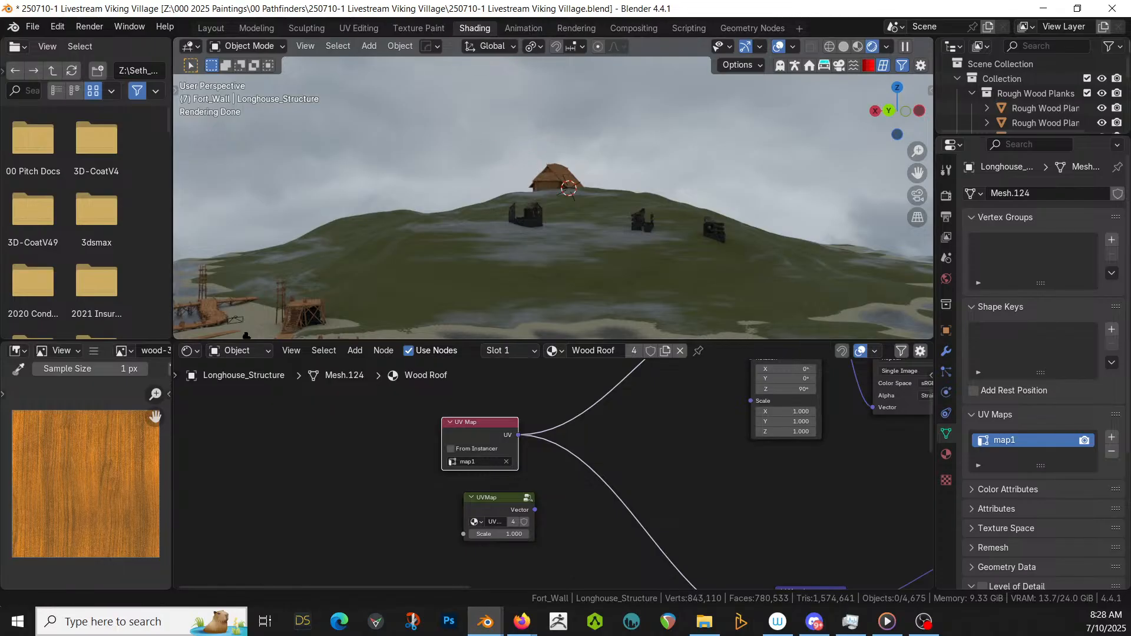
pyautogui.moveTo(578, 207); pyautogui.dragTo(499, 164, button='middle')
pyautogui.moveTo(497, 163); pyautogui.dragTo(467, 161, button='middle')
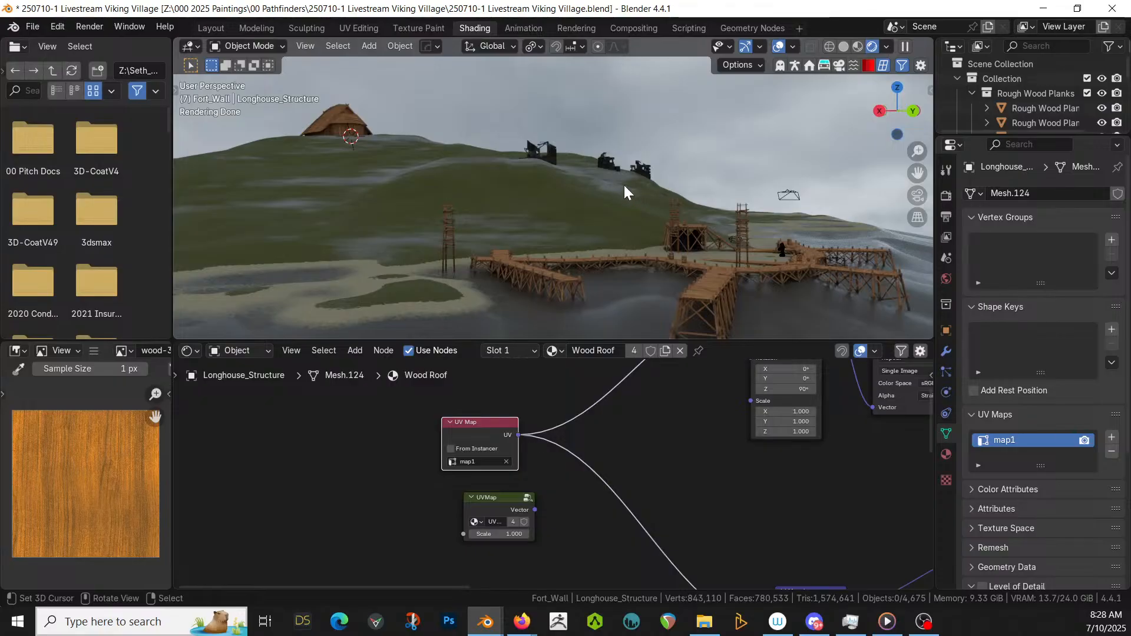
pyautogui.scroll(5, 583, 226)
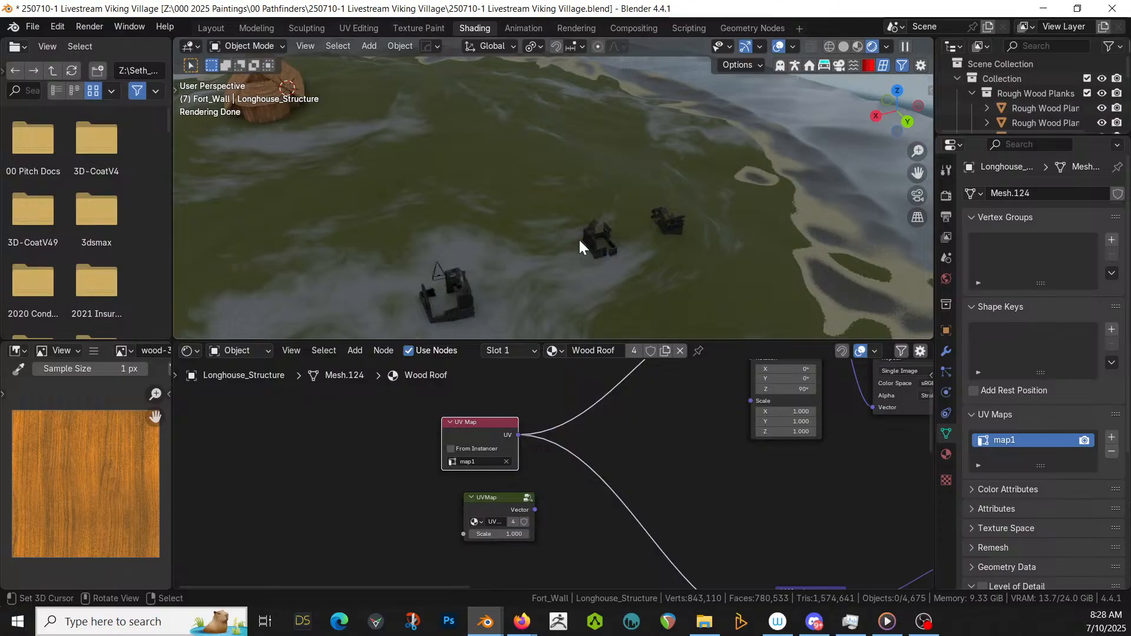
pyautogui.scroll(2, 579, 241)
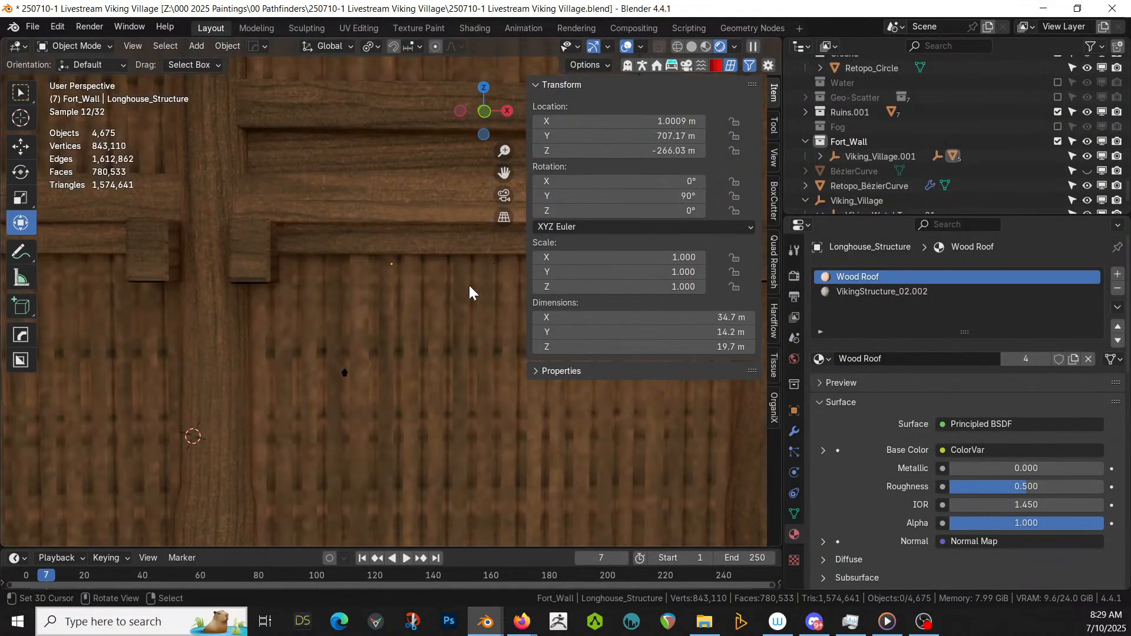
# - Select the ruined wooden house on the hillside above the docks and frame it for close work
pyautogui.scroll(-5, 433, 312)
pyautogui.moveTo(432, 312); pyautogui.dragTo(468, 474, button='middle')
pyautogui.scroll(-4, 425, 341)
pyautogui.keyDown('shift'); pyautogui.moveTo(383, 418); pyautogui.dragTo(385, 298, button='middle'); pyautogui.keyUp('shift')
pyautogui.click(396, 297)
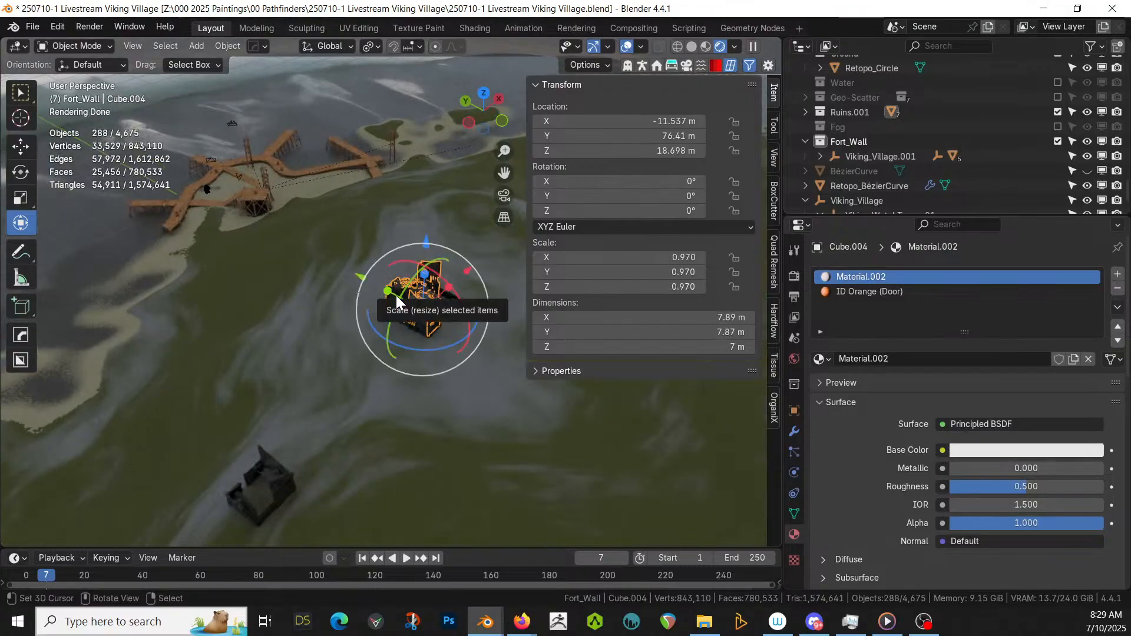
pyautogui.press('KP_Decimal')
pyautogui.moveTo(285, 292); pyautogui.dragTo(302, 279, button='middle')
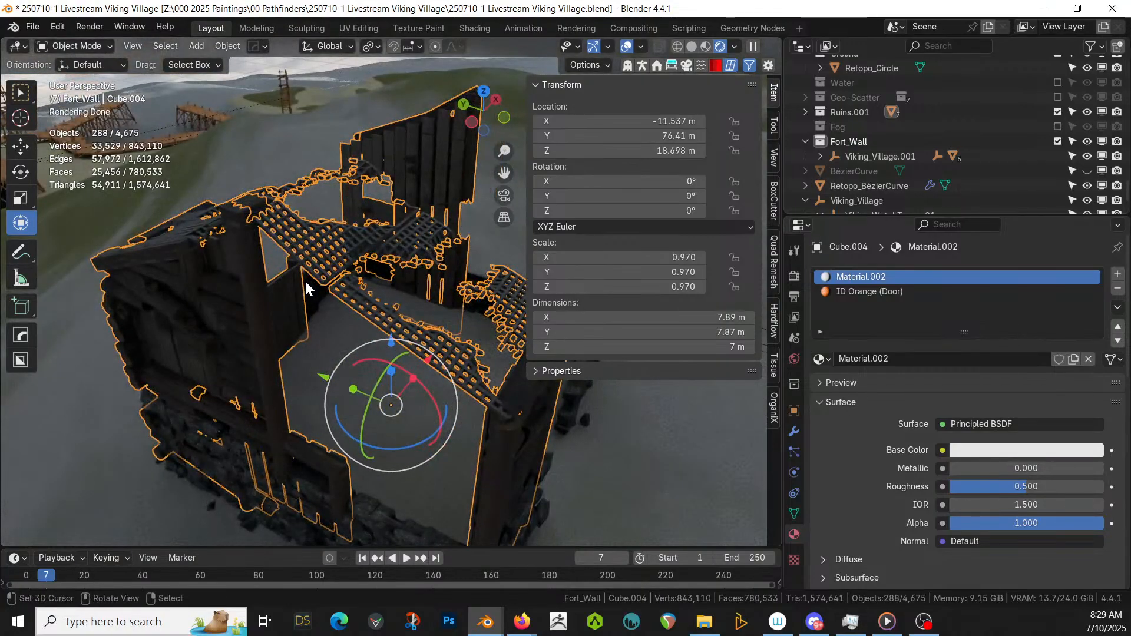
pyautogui.press('Delete')
pyautogui.moveTo(305, 280); pyautogui.dragTo(220, 342, button='middle')
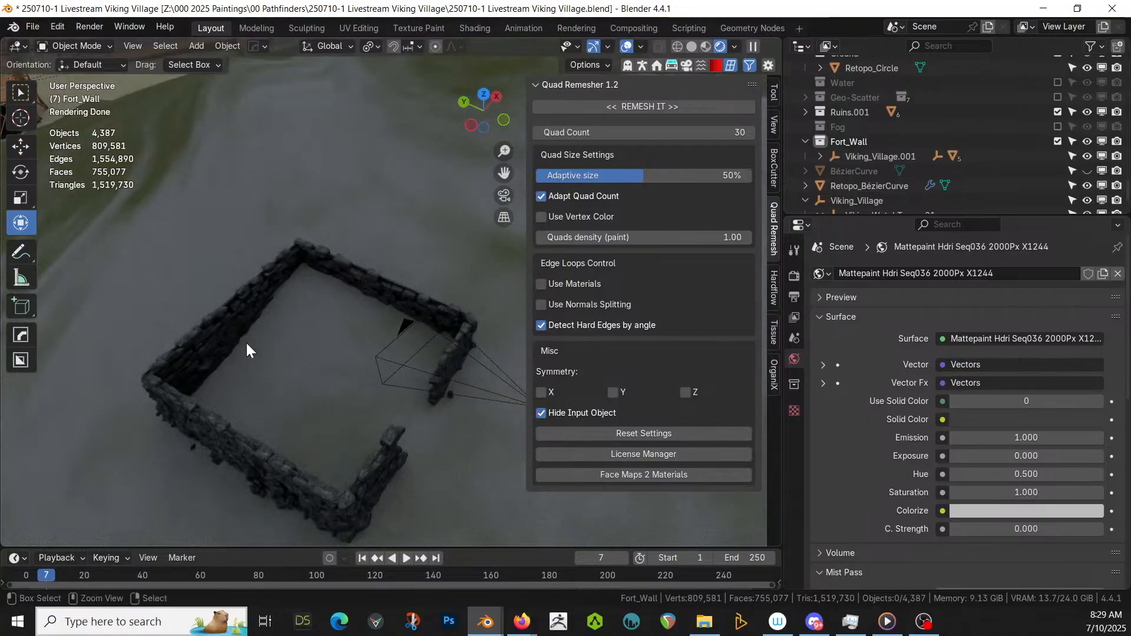
pyautogui.hotkey('ctrl', 'z')
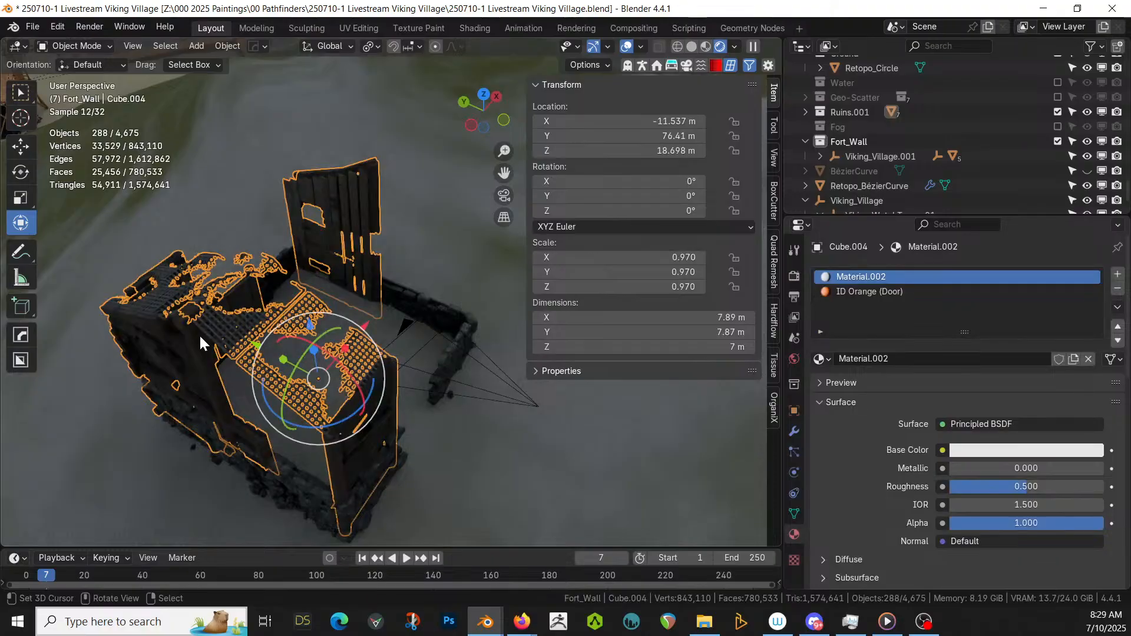
pyautogui.hotkey('ctrl', 'z')
pyautogui.hotkey('ctrl', 'shift', 'z')
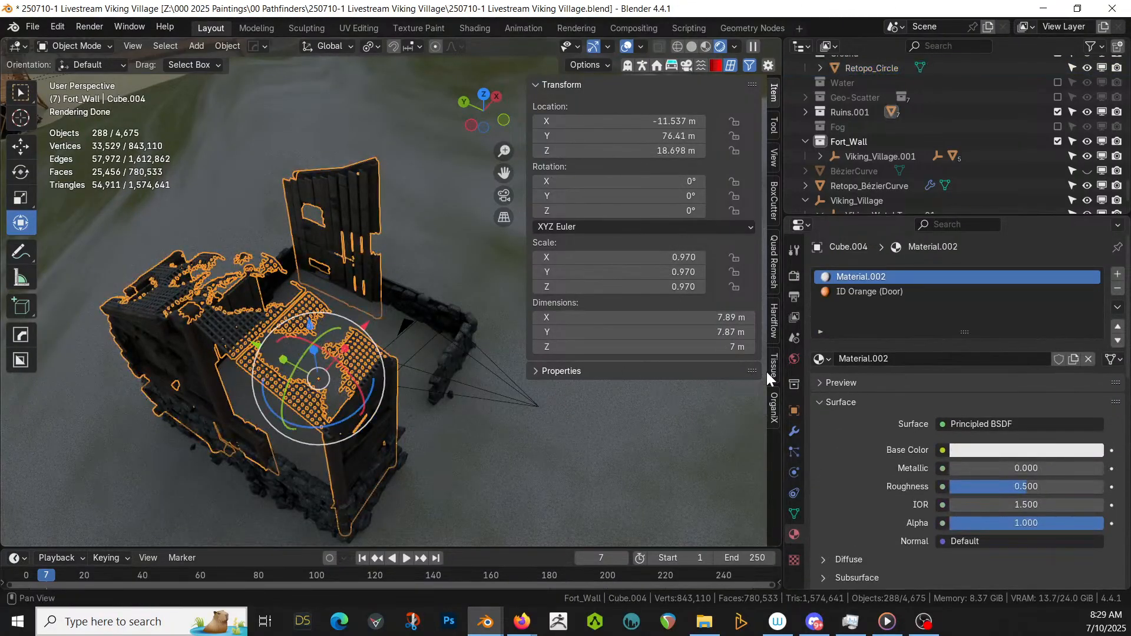
# - Enable Original Geometry in the selected house's _HouseCraft_ modifier and delete the house object, leaving the stone walls
pyautogui.click(794, 431)
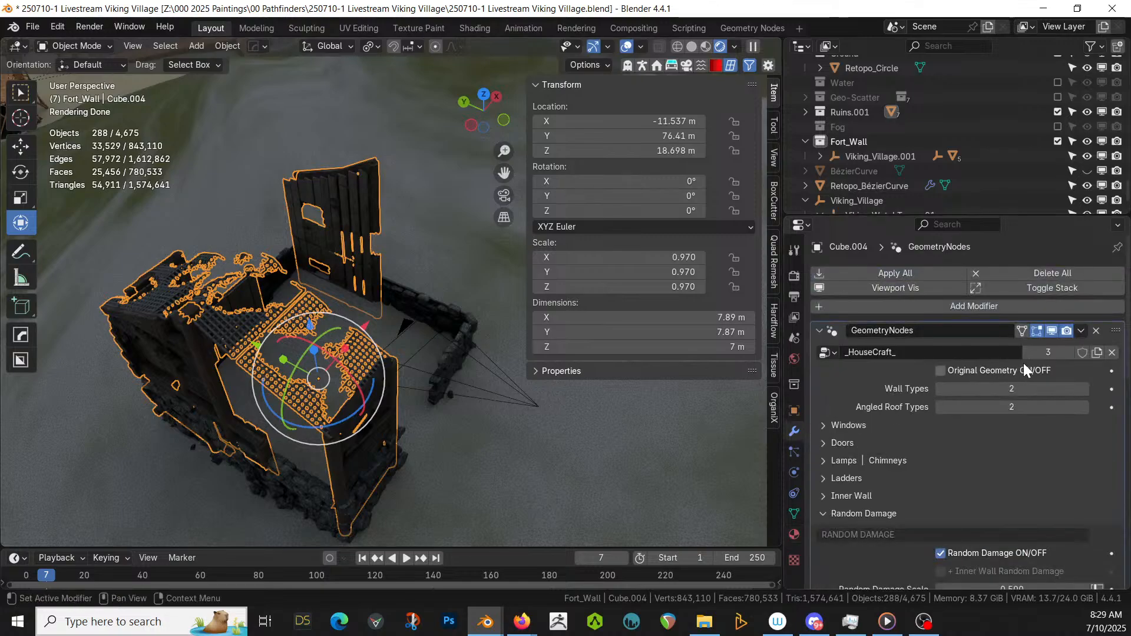
pyautogui.click(942, 366)
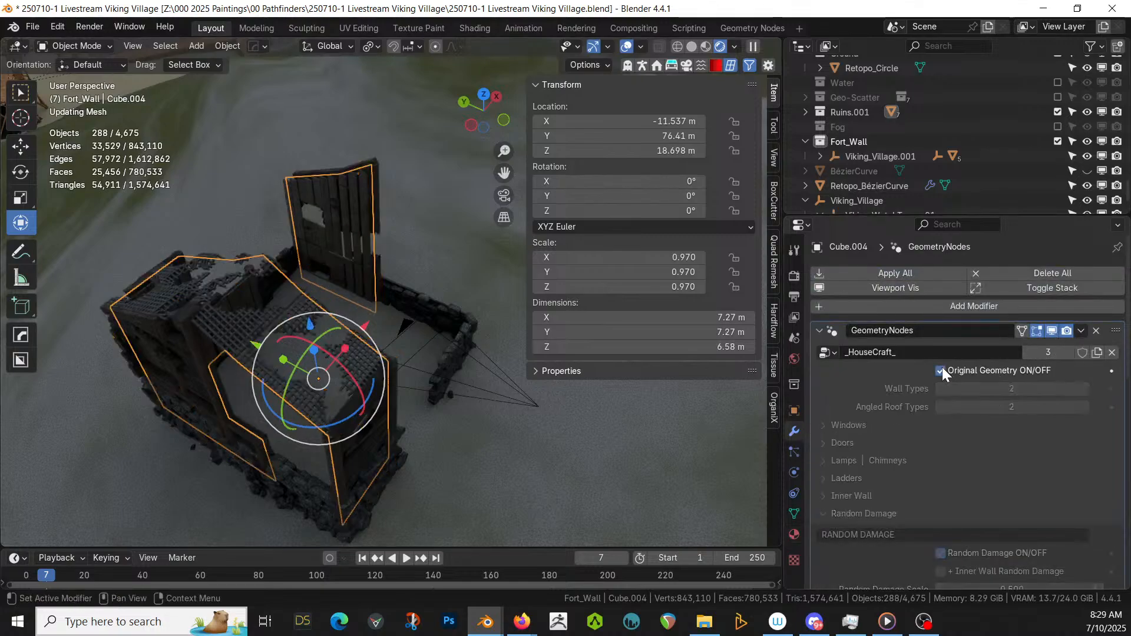
pyautogui.moveTo(428, 374); pyautogui.dragTo(397, 352, button='middle')
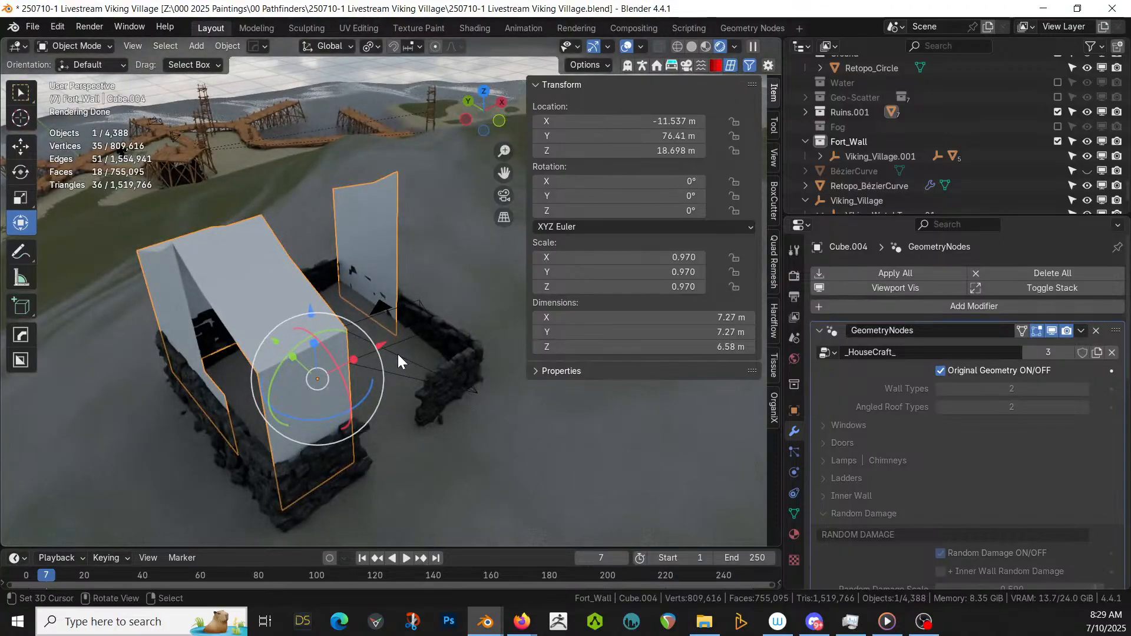
pyautogui.click(260, 271)
pyautogui.click(234, 266)
pyautogui.press('x')
pyautogui.press('Return')
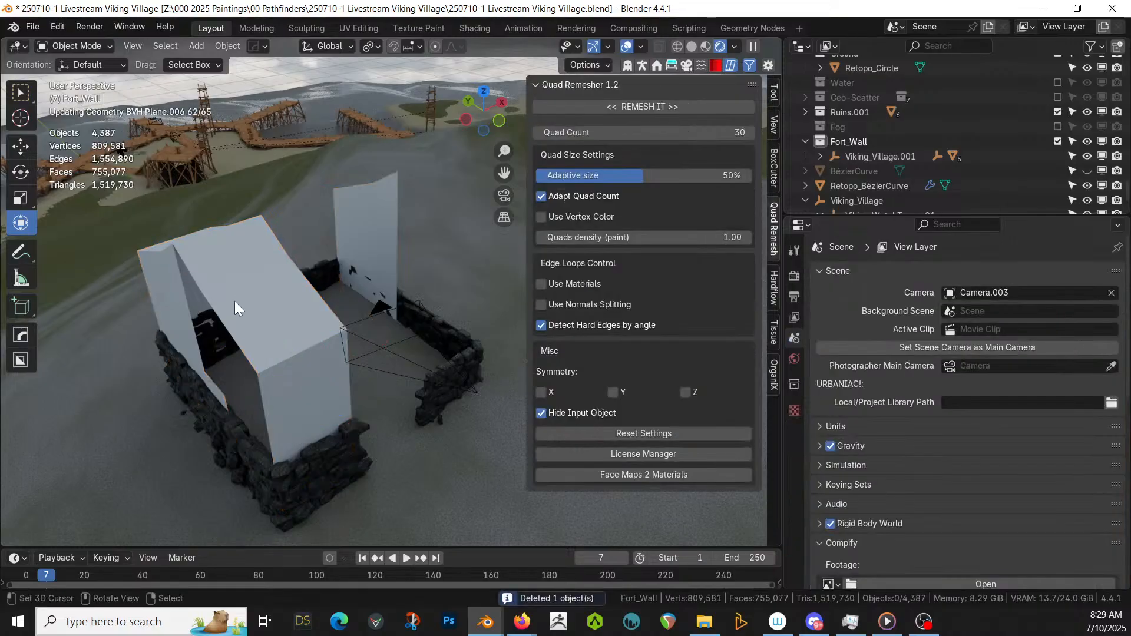
# - Disable the stone wall's Ruin Gen modifier in the viewport and isolate the wall mesh in Edit Mode
pyautogui.click(189, 335)
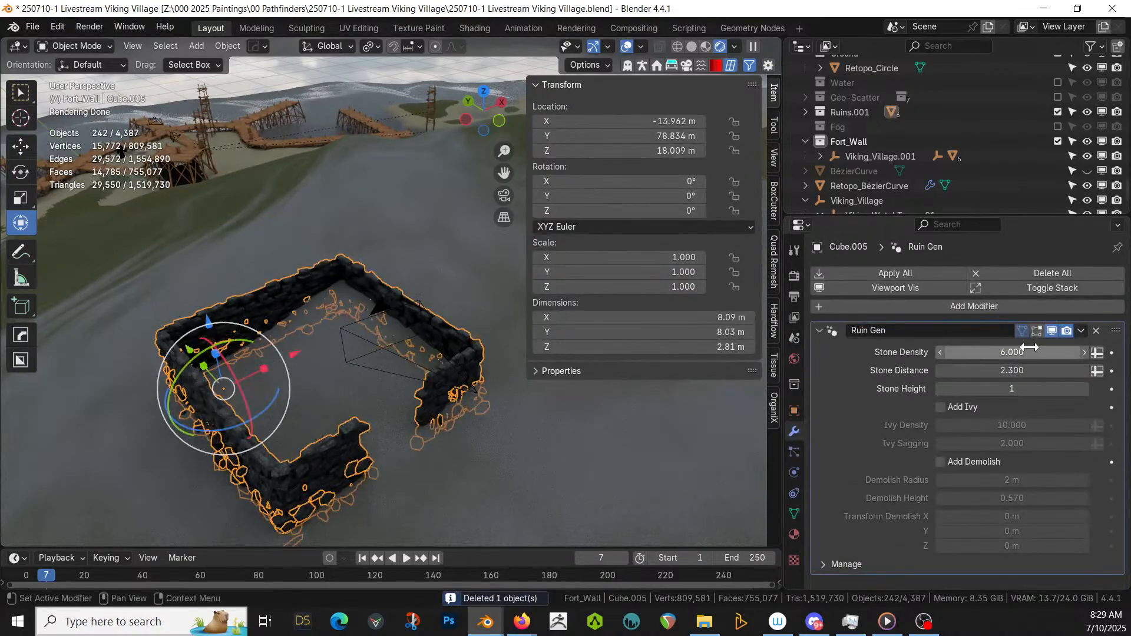
pyautogui.click(1052, 331)
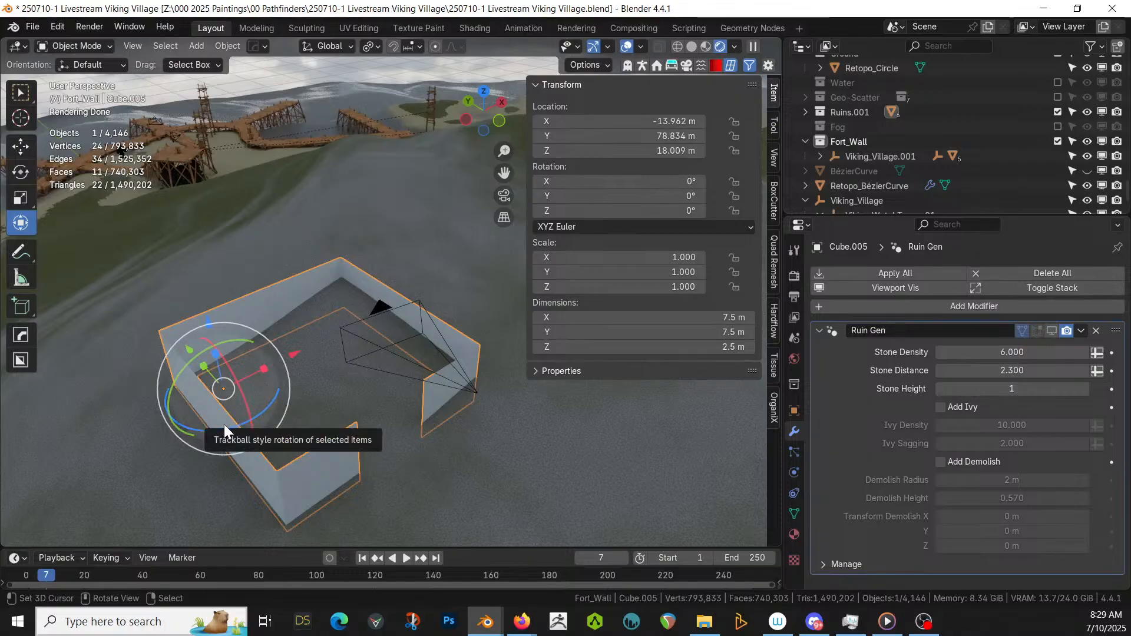
pyautogui.press('Tab')
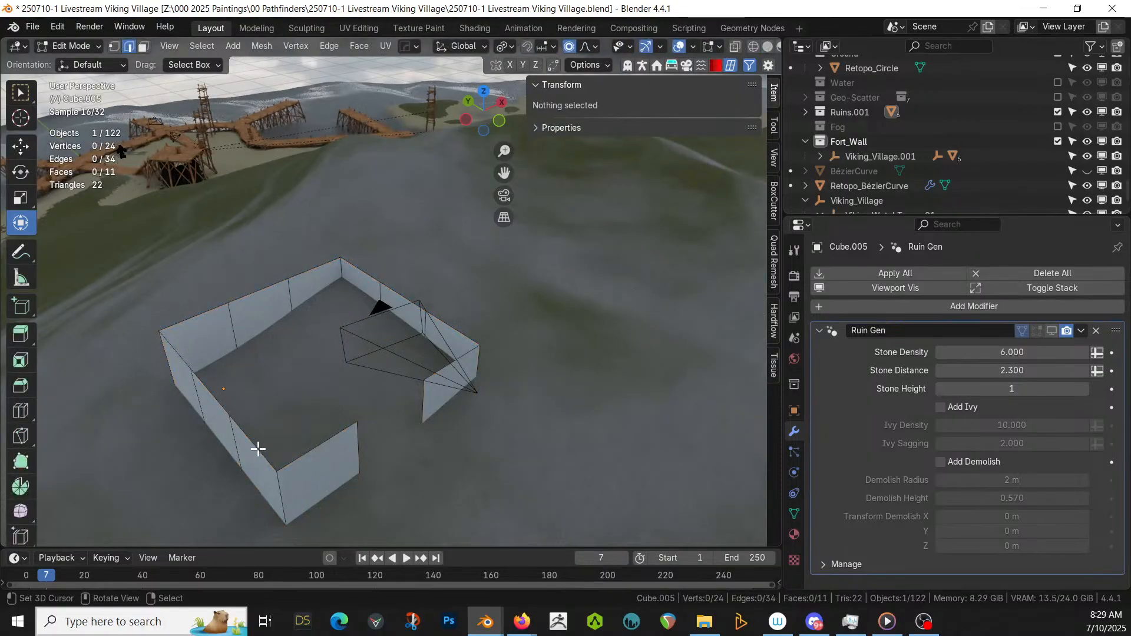
pyautogui.click(258, 448)
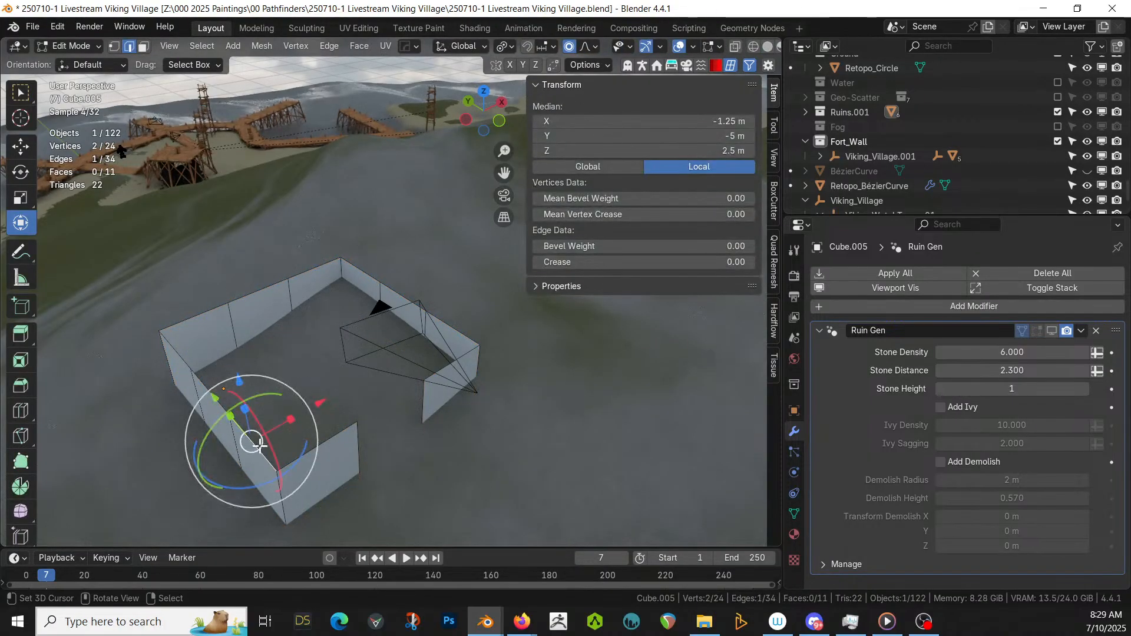
pyautogui.keyDown('ctrl'); pyautogui.click(180, 351); pyautogui.keyUp('ctrl')
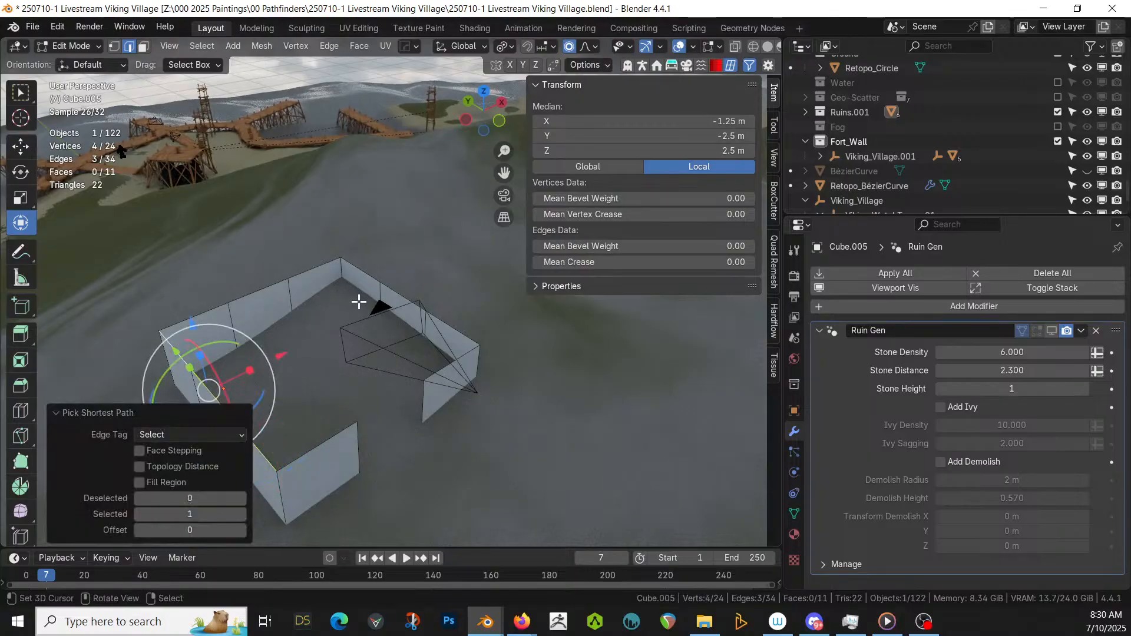
pyautogui.press('KP_Divide')
pyautogui.moveTo(372, 307); pyautogui.dragTo(154, 335, button='middle')
# - Duplicate the three faces of each of the two opposite unbroken walls in place and separate them into their own object
pyautogui.press('3')
pyautogui.keyDown('alt'); pyautogui.click(192, 323); pyautogui.keyUp('alt')
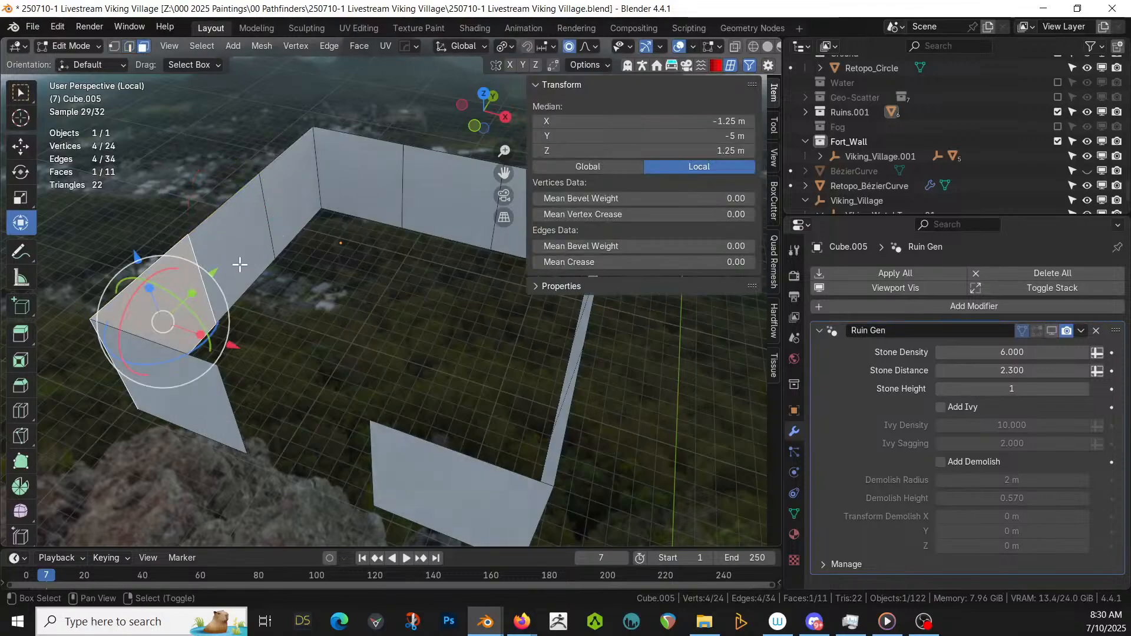
pyautogui.moveTo(321, 224); pyautogui.dragTo(442, 255, button='middle')
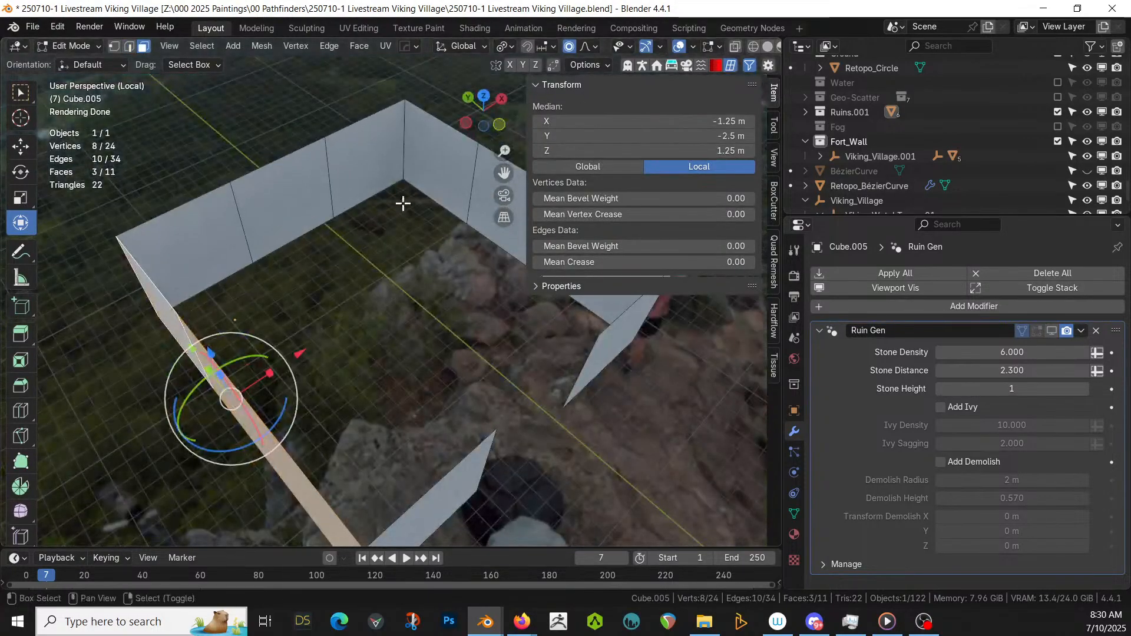
pyautogui.keyDown('shift'); pyautogui.click(449, 190); pyautogui.keyUp('shift')
pyautogui.moveTo(450, 190); pyautogui.dragTo(387, 213, button='middle')
pyautogui.keyDown('shift'); pyautogui.click(425, 238); pyautogui.keyUp('shift')
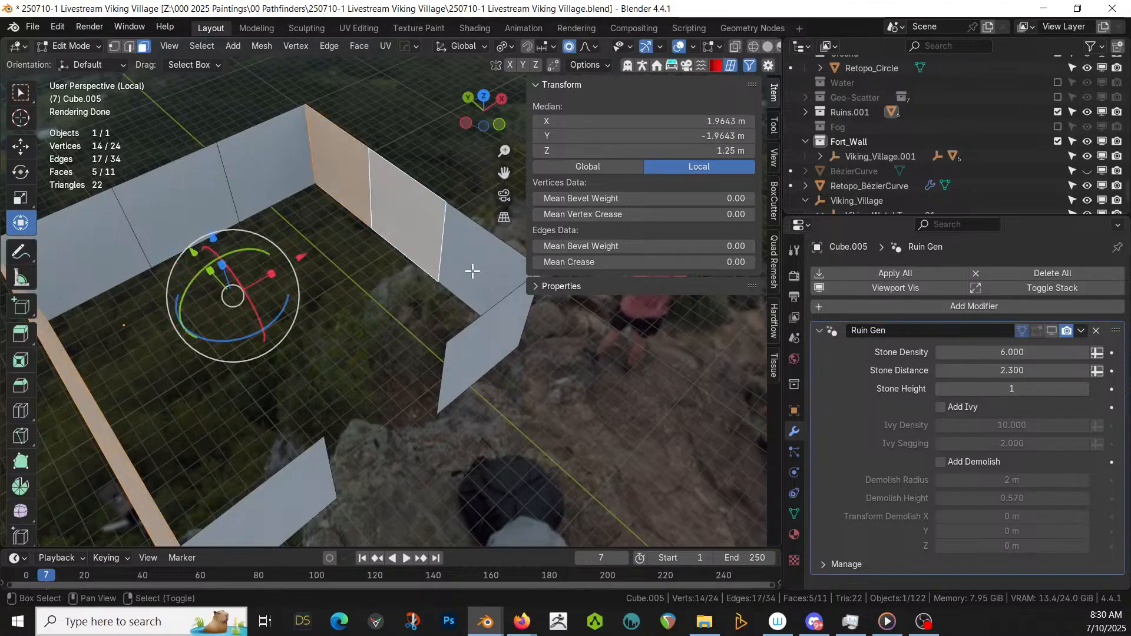
pyautogui.keyDown('shift'); pyautogui.click(486, 279); pyautogui.keyUp('shift')
pyautogui.hotkey('shift', 'd')
pyautogui.rightClick(486, 279)
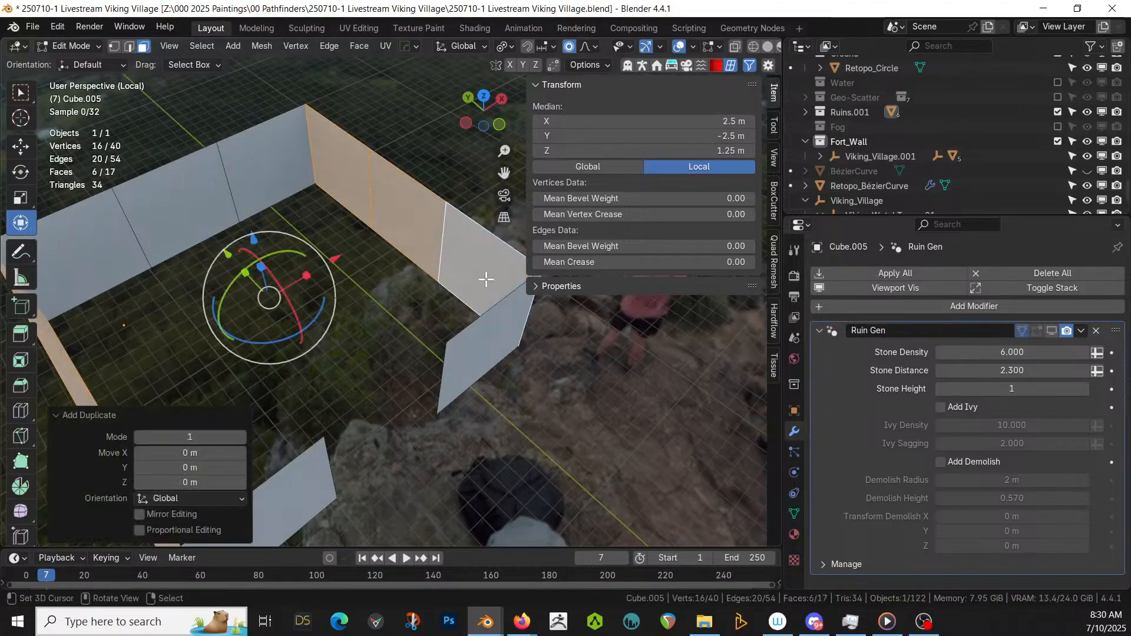
pyautogui.press('p')
pyautogui.click(485, 278)
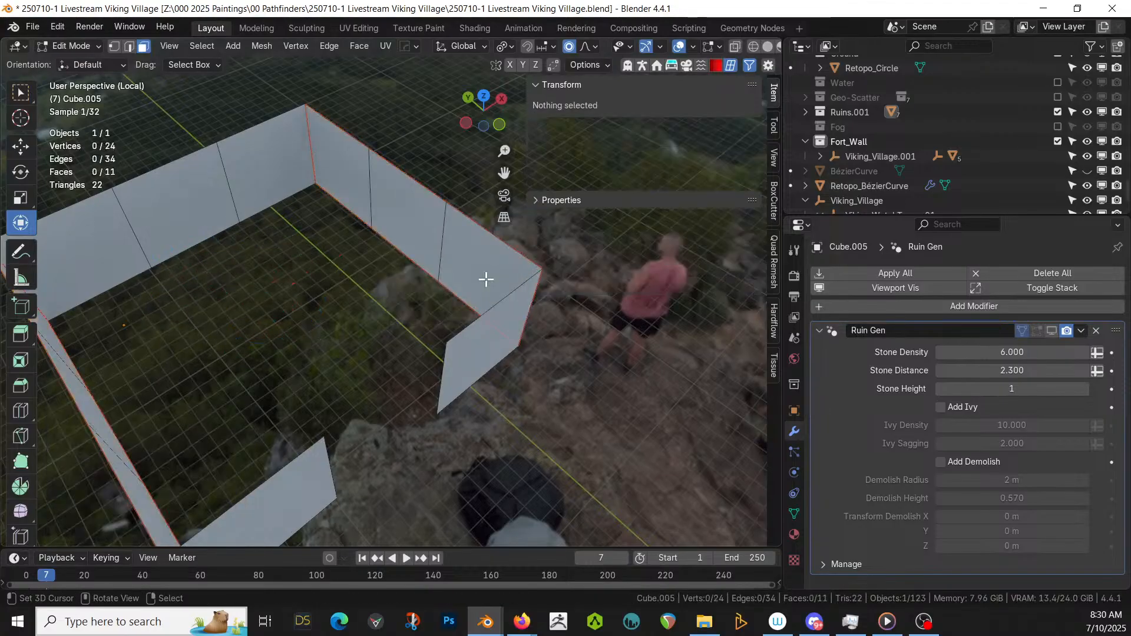
# - Select all faces of the separated wall object in Edit Mode and bridge their edge loops into a block
pyautogui.press('Tab')
pyautogui.click(424, 237)
pyautogui.press('Tab')
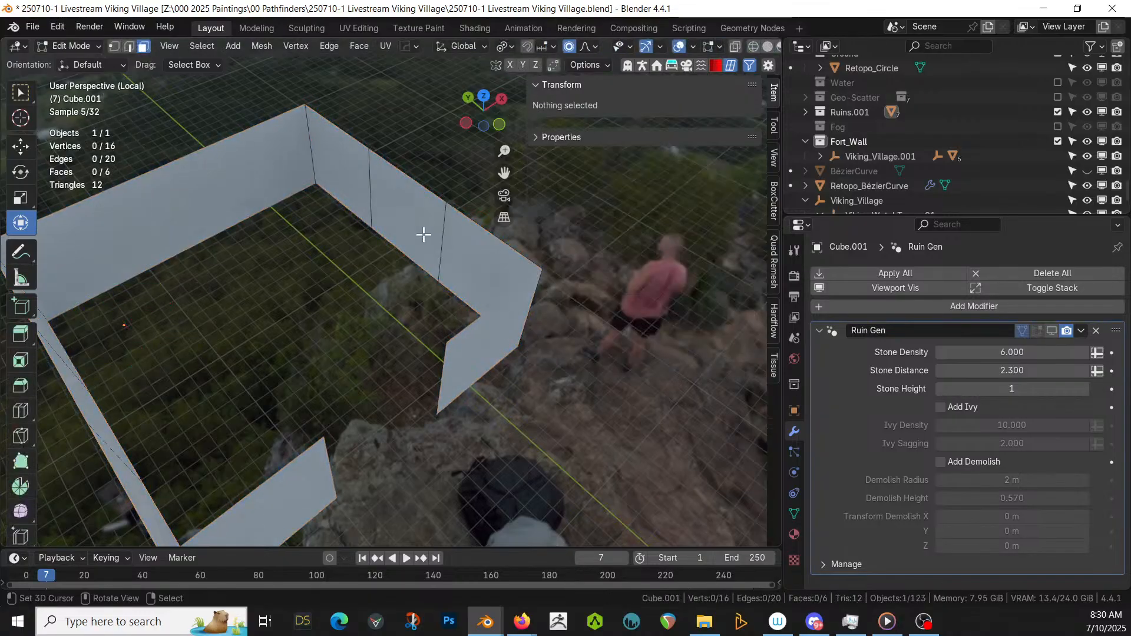
pyautogui.hotkey('ctrl', 'e')
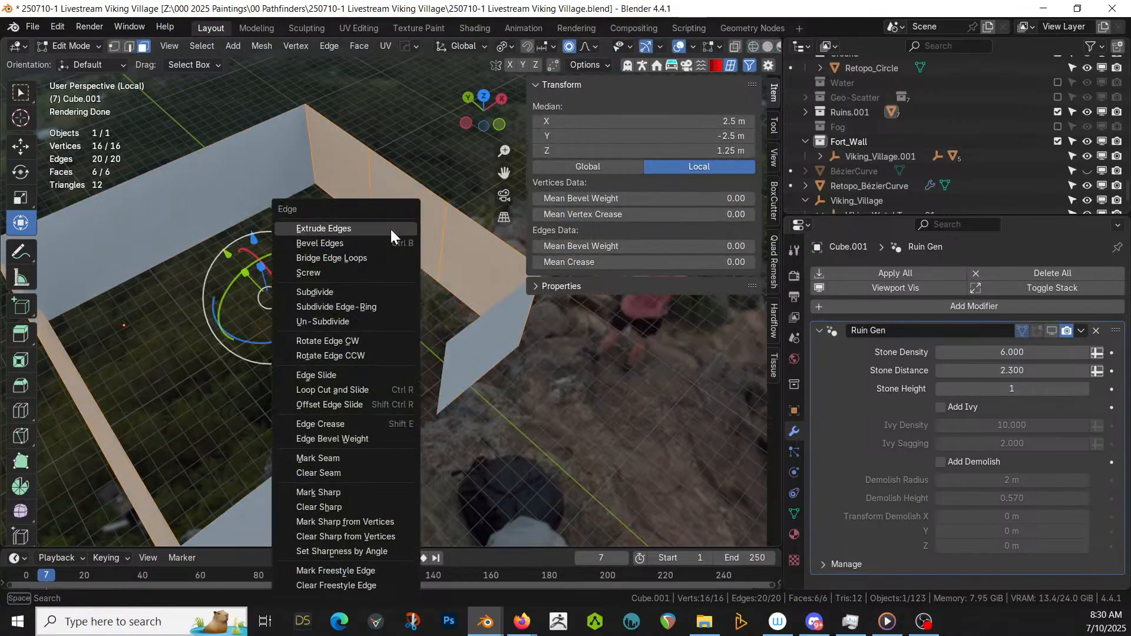
pyautogui.click(348, 257)
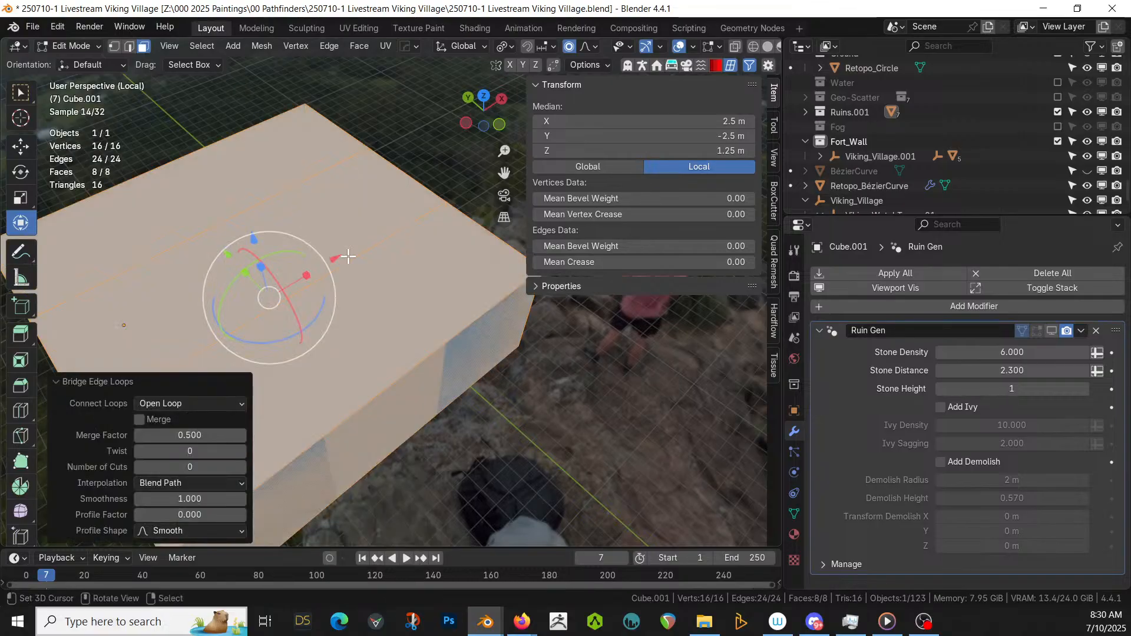
# - Scale the bridged block uniformly to 0.967 and remove its Ruin Gen modifier
pyautogui.scroll(-3, 348, 256)
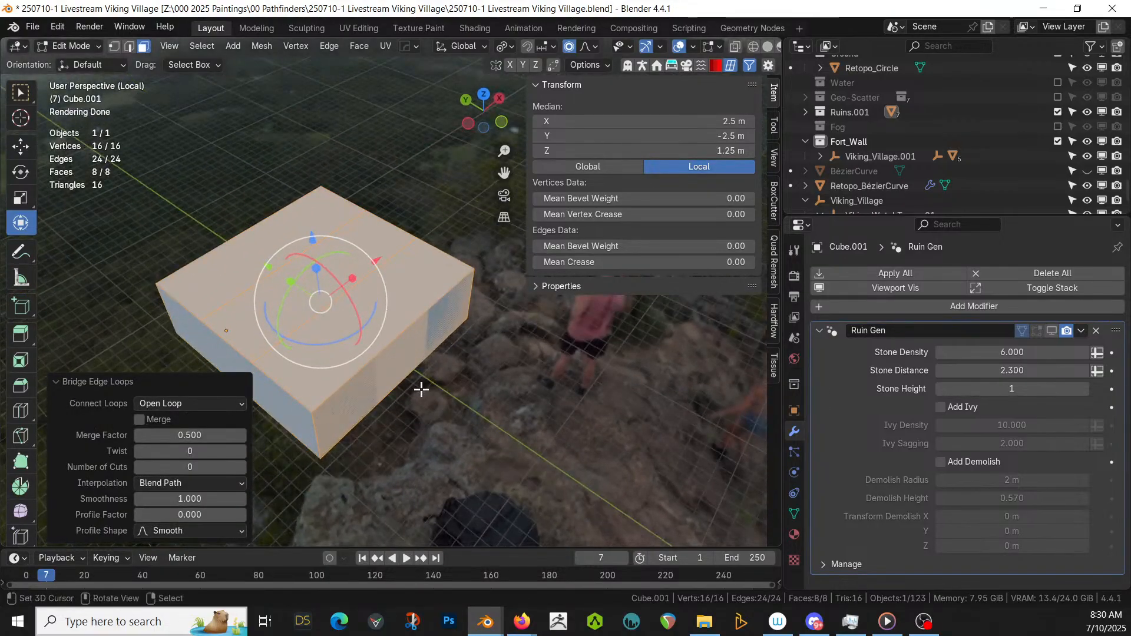
pyautogui.press('s')
pyautogui.rightClick(419, 389)
pyautogui.press('s')
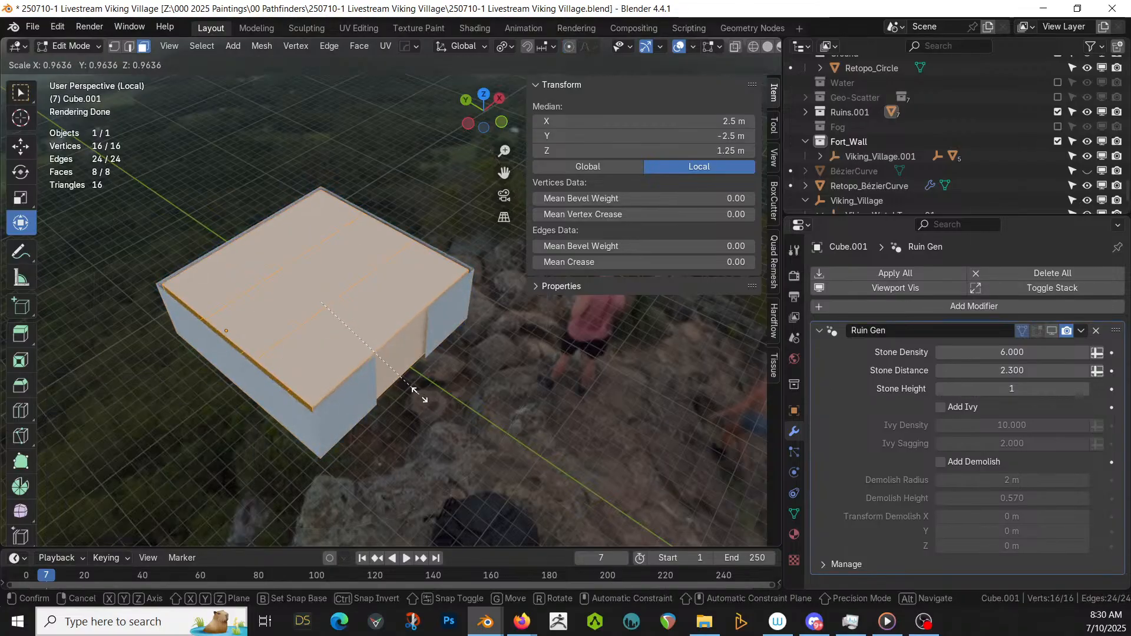
pyautogui.click(418, 393)
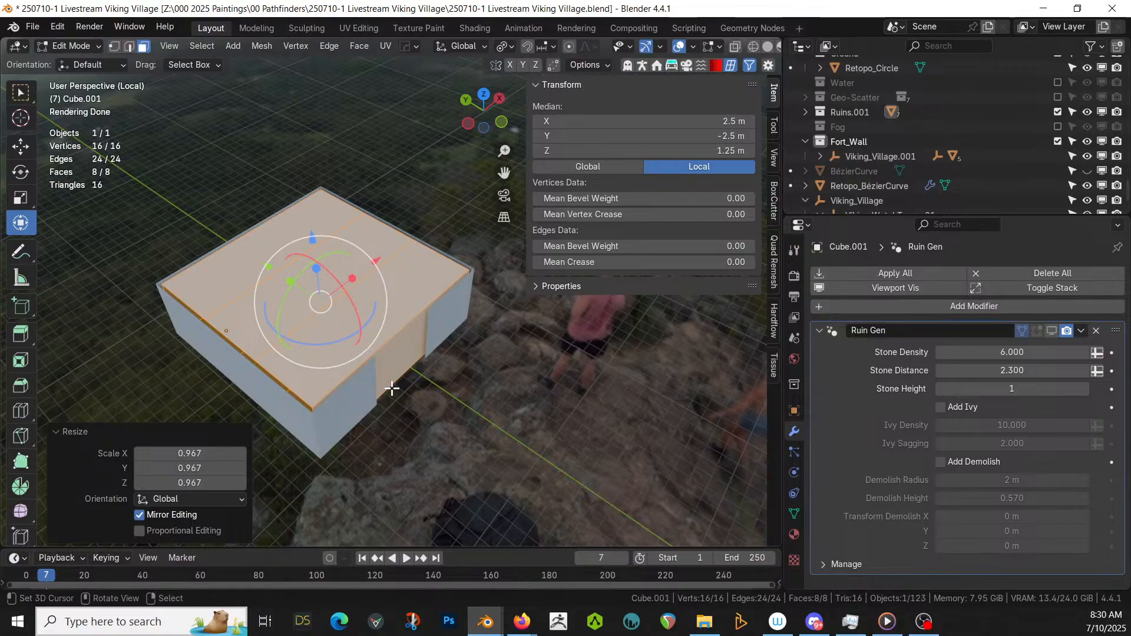
pyautogui.press('KP_Divide')
pyautogui.press('KP_Divide')
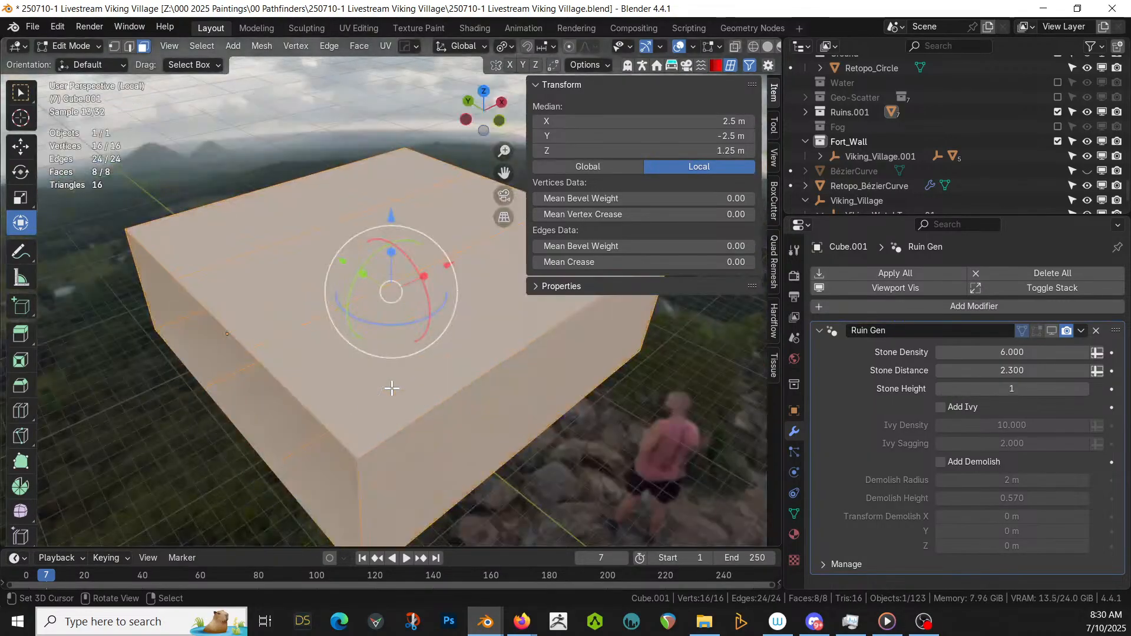
pyautogui.click(1094, 331)
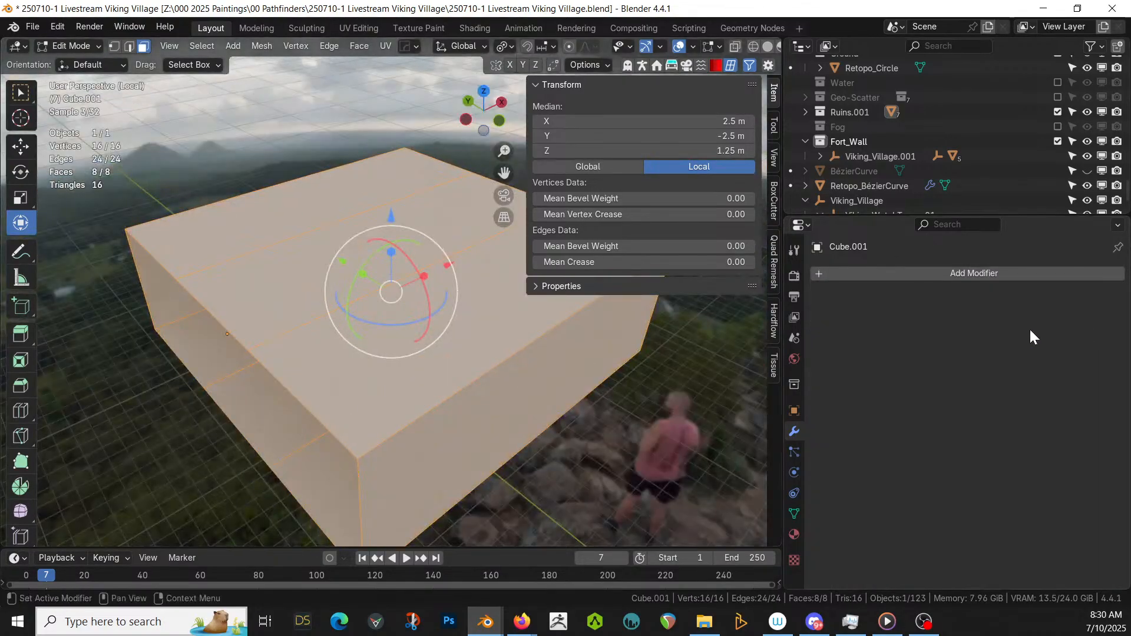
# - Add two evenly spaced loop cuts across the block, running crosswise to the existing divisions on its upper face
pyautogui.click(485, 372)
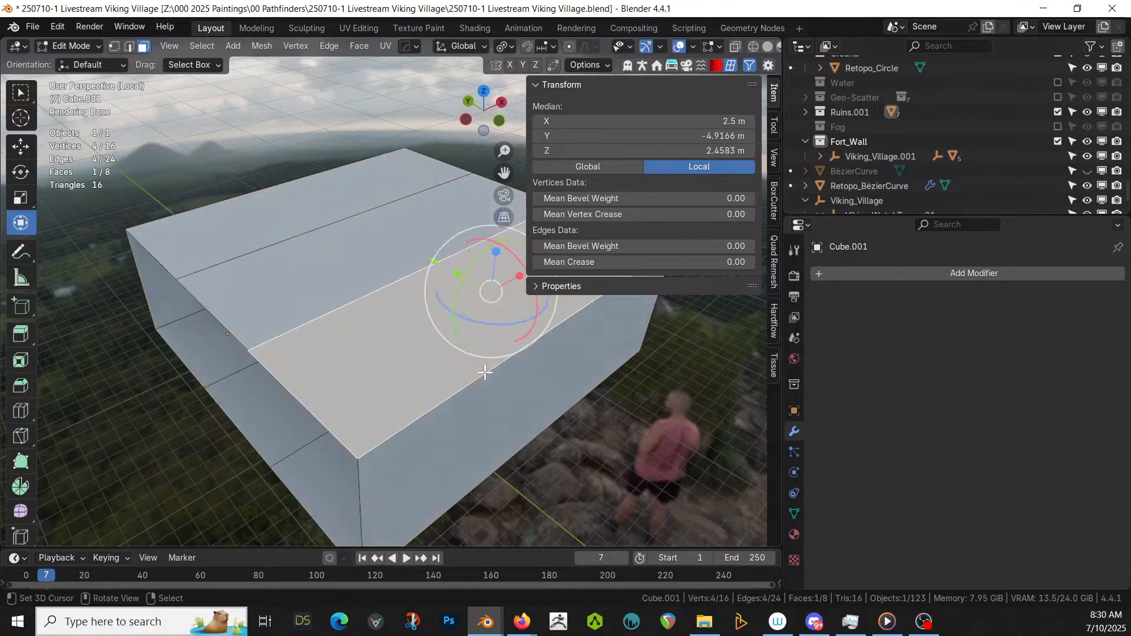
pyautogui.press('2')
pyautogui.click(485, 372)
pyautogui.hotkey('ctrl', 'r')
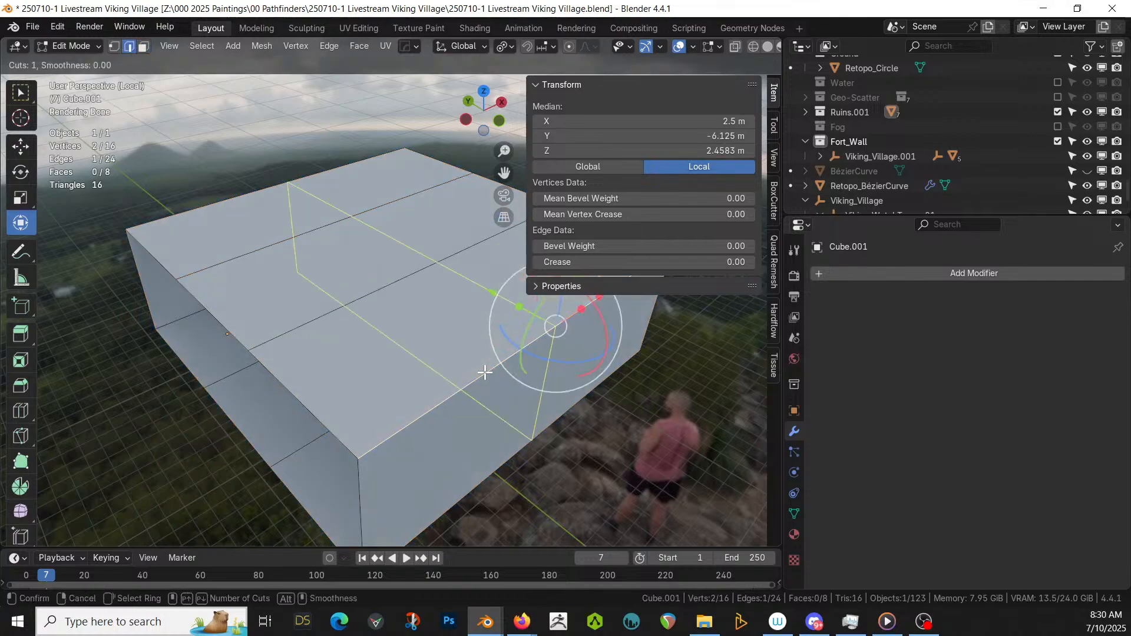
pyautogui.scroll(1, 485, 372)
pyautogui.click(485, 372)
pyautogui.rightClick(485, 372)
# - Select the three lower and three upper boundary edges of one open end and bridge them to close the wall
pyautogui.moveTo(484, 373); pyautogui.dragTo(434, 363, button='middle')
pyautogui.rightClick(401, 480)
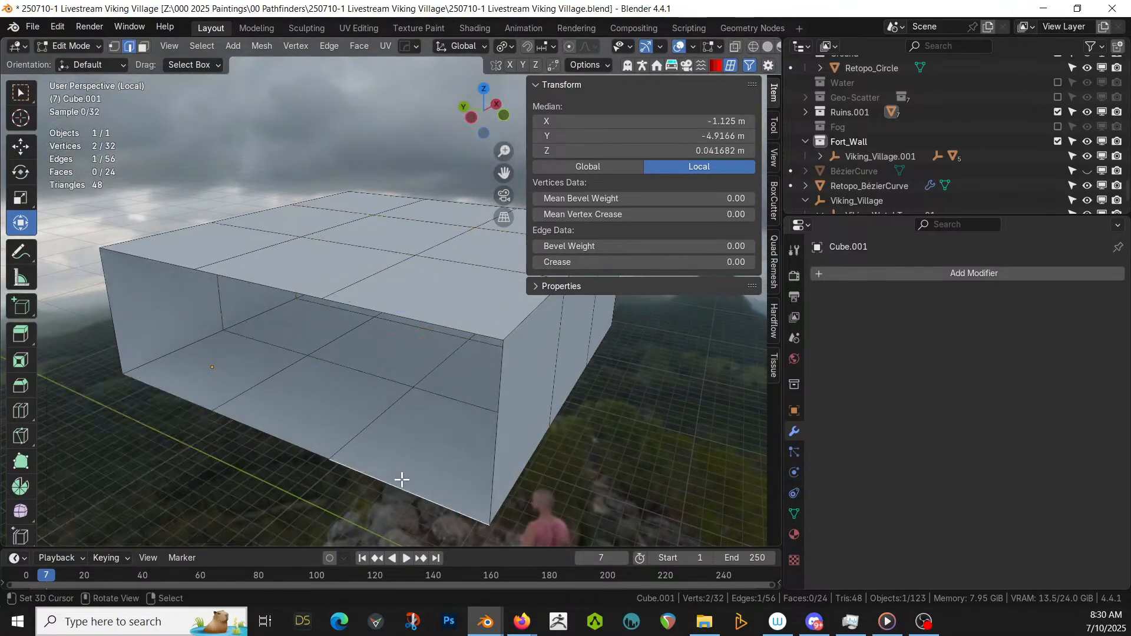
pyautogui.keyDown('shift'); pyautogui.rightClick(267, 429); pyautogui.keyUp('shift')
pyautogui.keyDown('shift'); pyautogui.rightClick(187, 388); pyautogui.keyUp('shift')
pyautogui.keyDown('shift'); pyautogui.rightClick(157, 261); pyautogui.keyUp('shift')
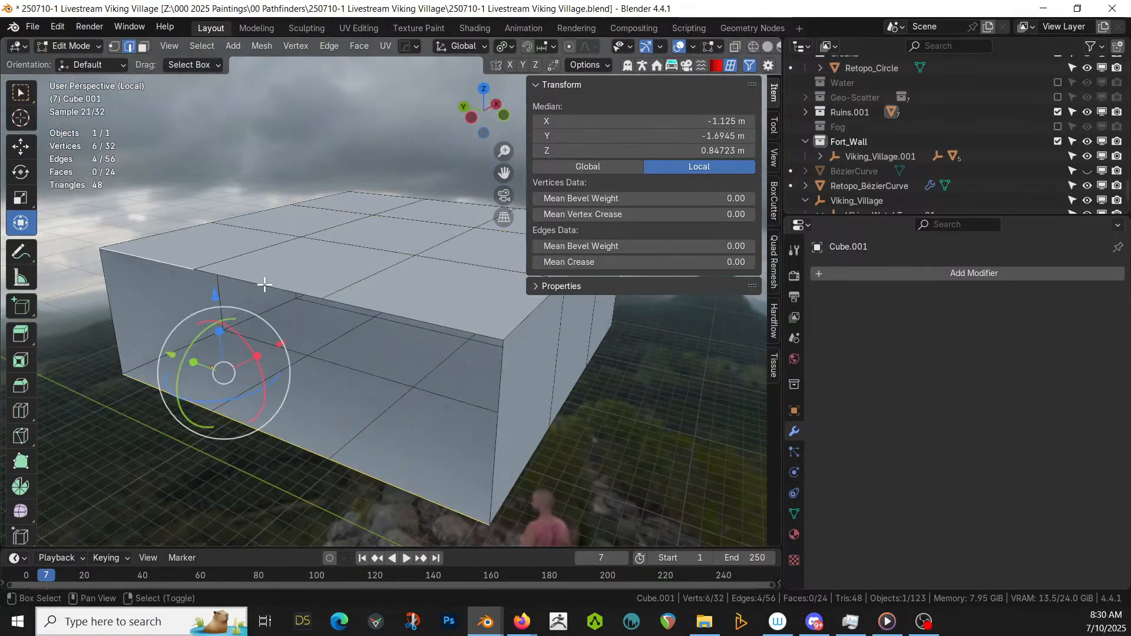
pyautogui.keyDown('shift'); pyautogui.rightClick(259, 284); pyautogui.keyUp('shift')
pyautogui.keyDown('shift'); pyautogui.rightClick(369, 308); pyautogui.keyUp('shift')
pyautogui.hotkey('ctrl', 'e')
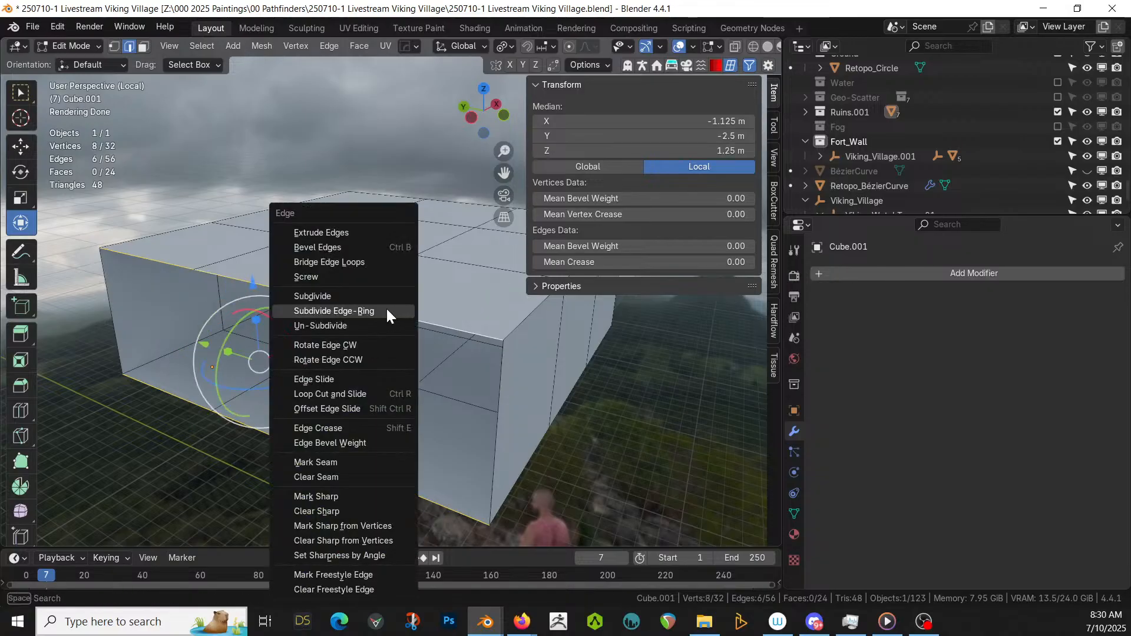
pyautogui.click(334, 262)
# - Close the block's opposite open end by bridging its three lower and three upper boundary edges
pyautogui.moveTo(334, 259); pyautogui.dragTo(260, 425, button='middle')
pyautogui.click(366, 473)
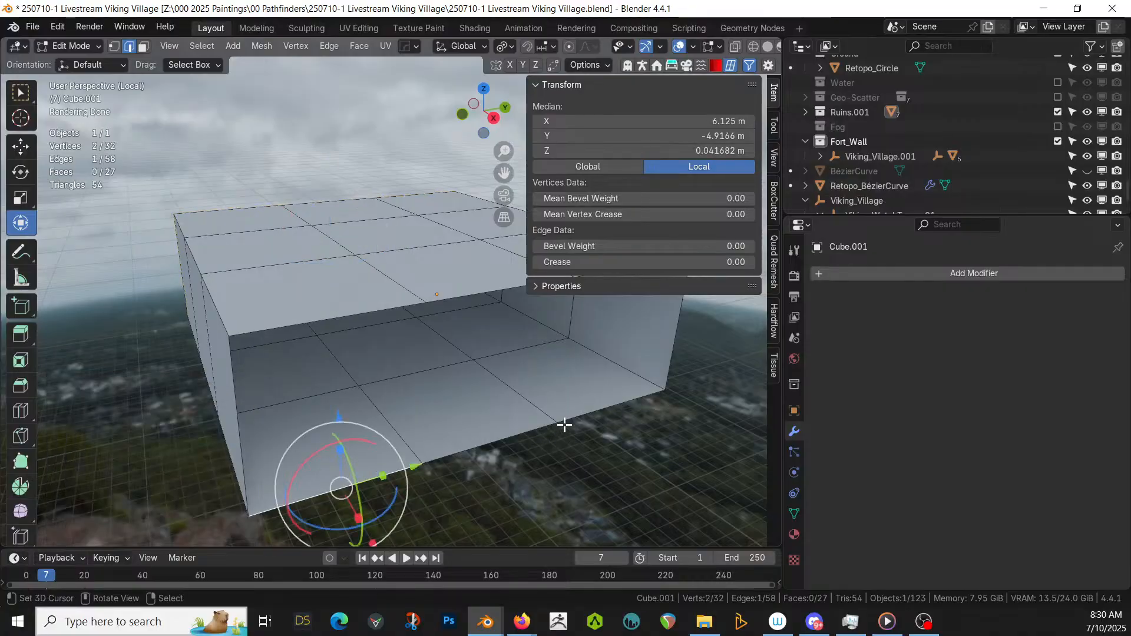
pyautogui.keyDown('ctrl'); pyautogui.click(575, 414); pyautogui.keyUp('ctrl')
pyautogui.keyDown('shift'); pyautogui.click(348, 312); pyautogui.keyUp('shift')
pyautogui.moveTo(349, 313); pyautogui.dragTo(448, 315, button='middle')
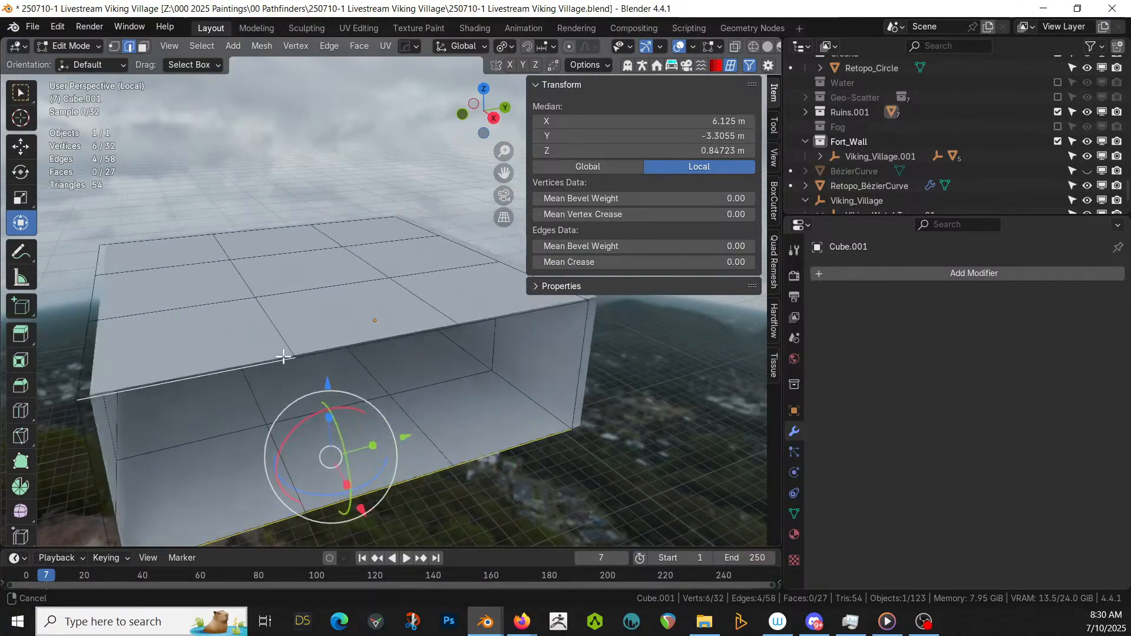
pyautogui.keyDown('ctrl'); pyautogui.click(511, 318); pyautogui.keyUp('ctrl')
pyautogui.hotkey('ctrl', 'e')
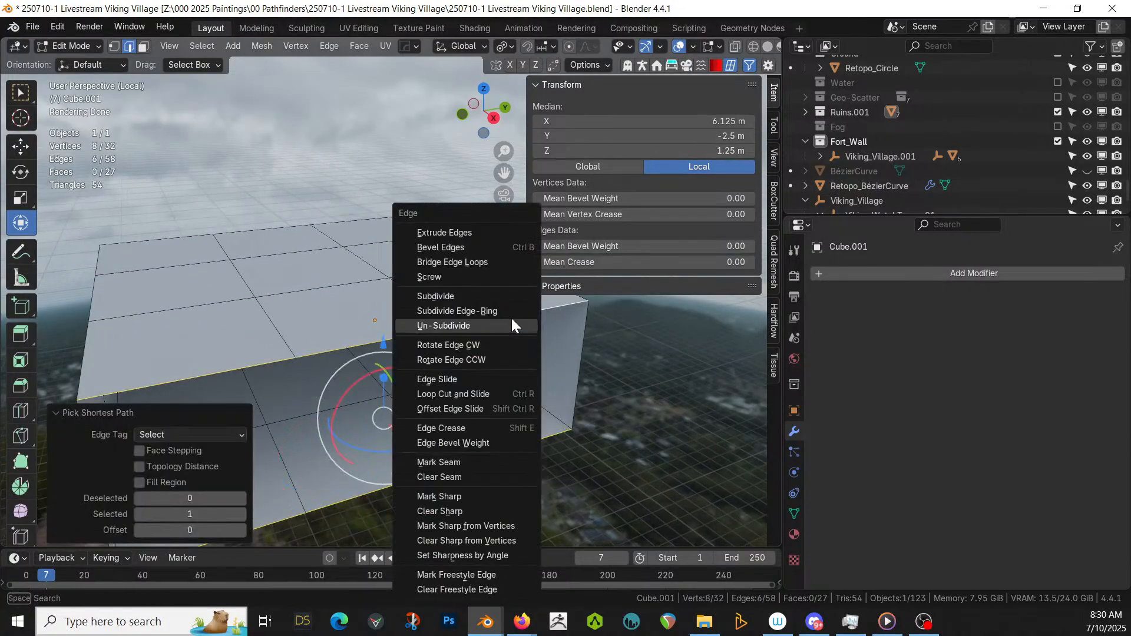
pyautogui.click(477, 263)
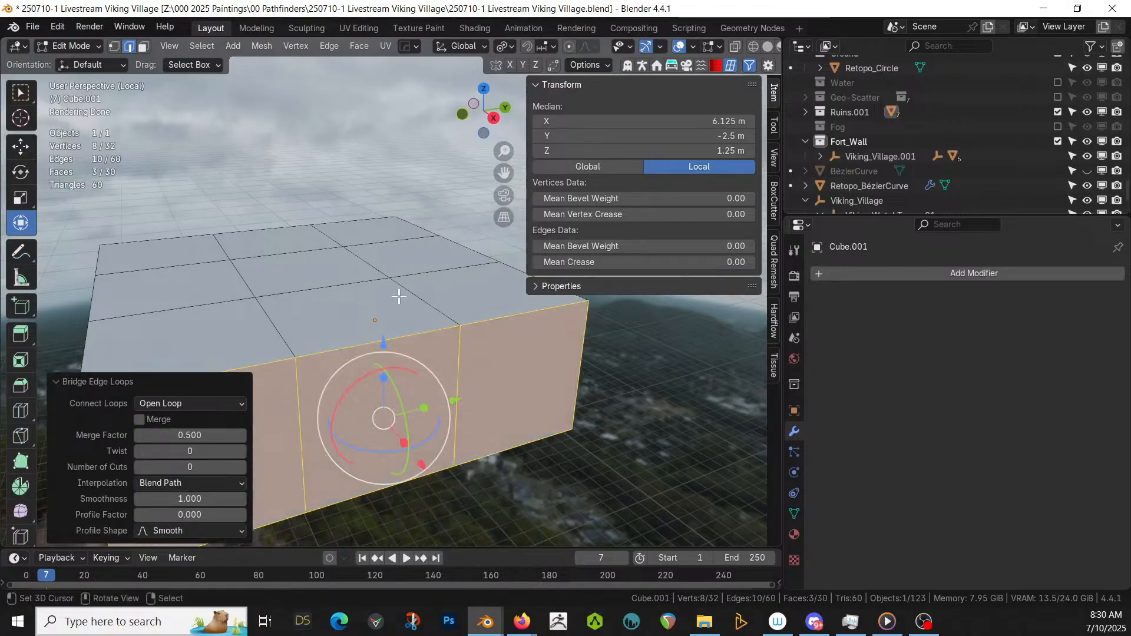
# - Select all coplanar faces on the top of the block and extrude them upward 2.5 m
pyautogui.scroll(-3, 329, 301)
pyautogui.press('3')
pyautogui.click(329, 302)
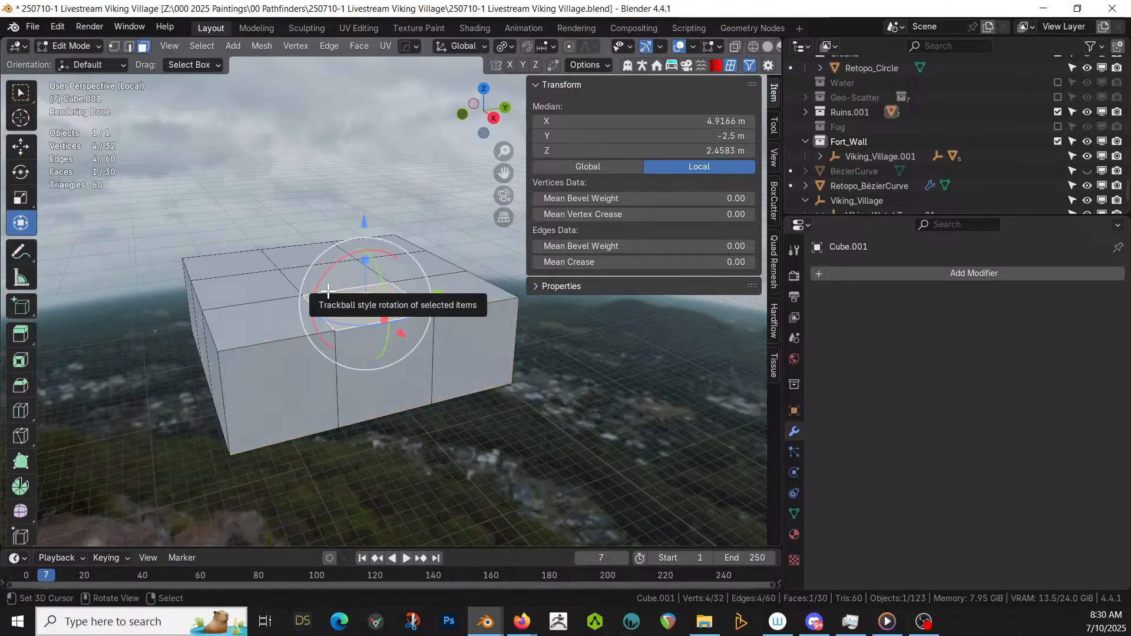
pyautogui.hotkey('shift', 'g')
pyautogui.click(295, 369)
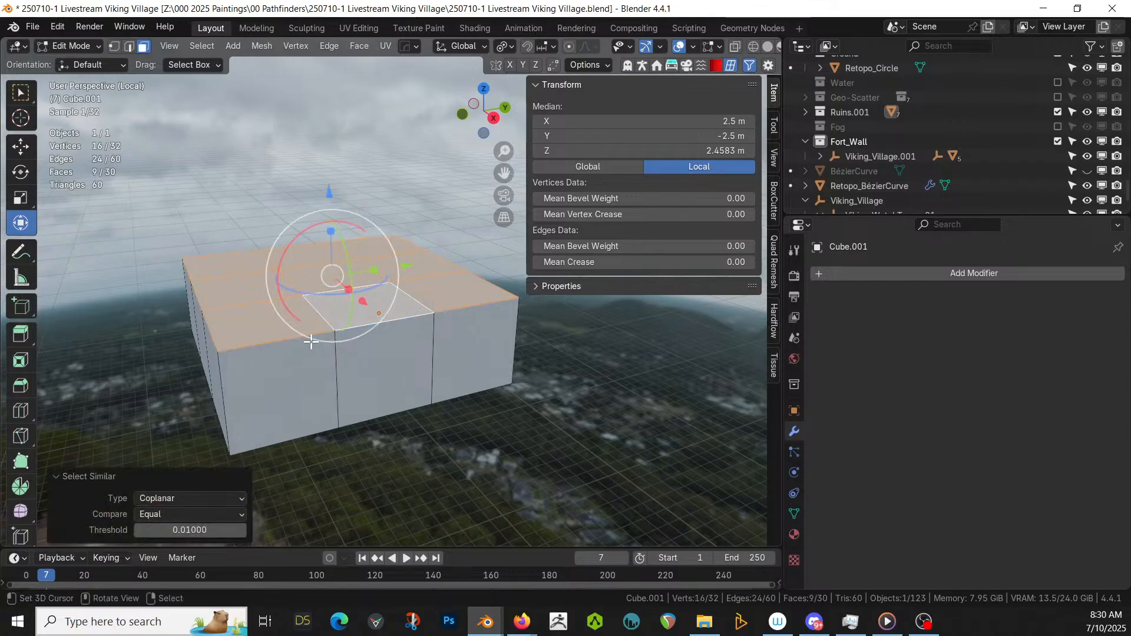
pyautogui.press('e')
pyautogui.click(325, 336)
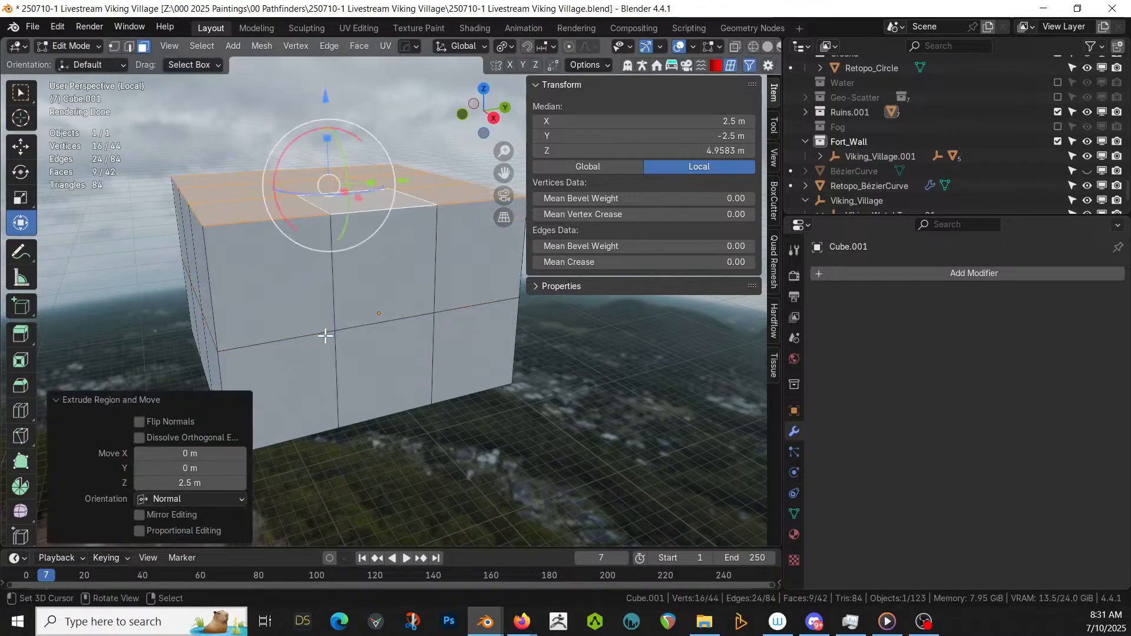
# - Return to Object Mode, leave local view, and add a Geometry Nodes modifier using the _HouseCraft_ node group to the block
pyautogui.press('Tab')
pyautogui.press('KP_Divide')
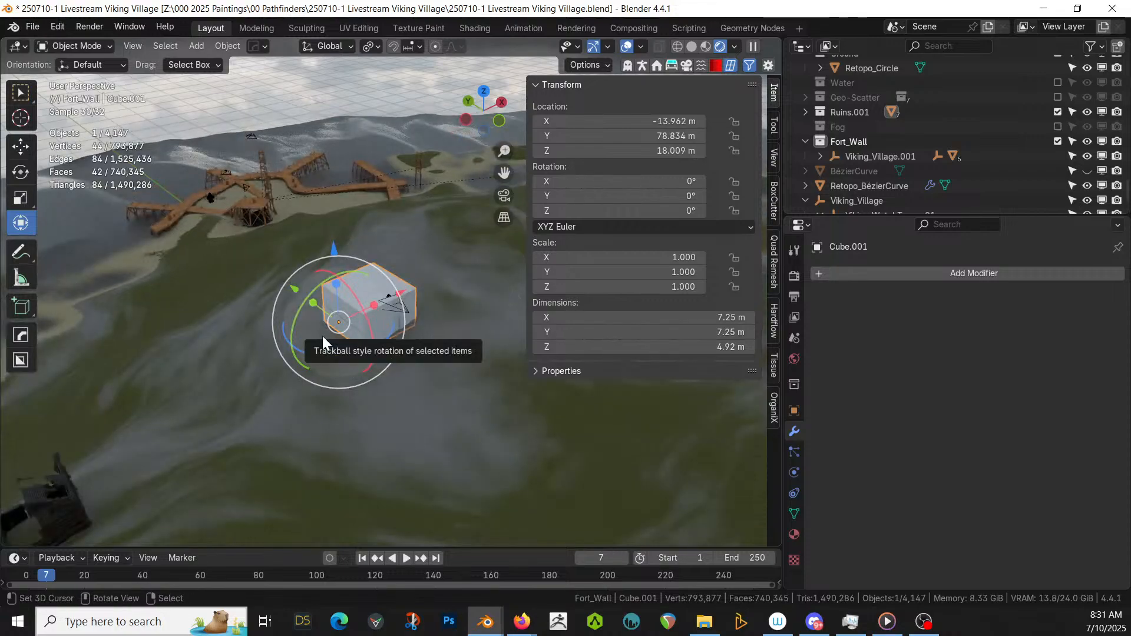
pyautogui.moveTo(323, 336); pyautogui.dragTo(280, 379, button='middle')
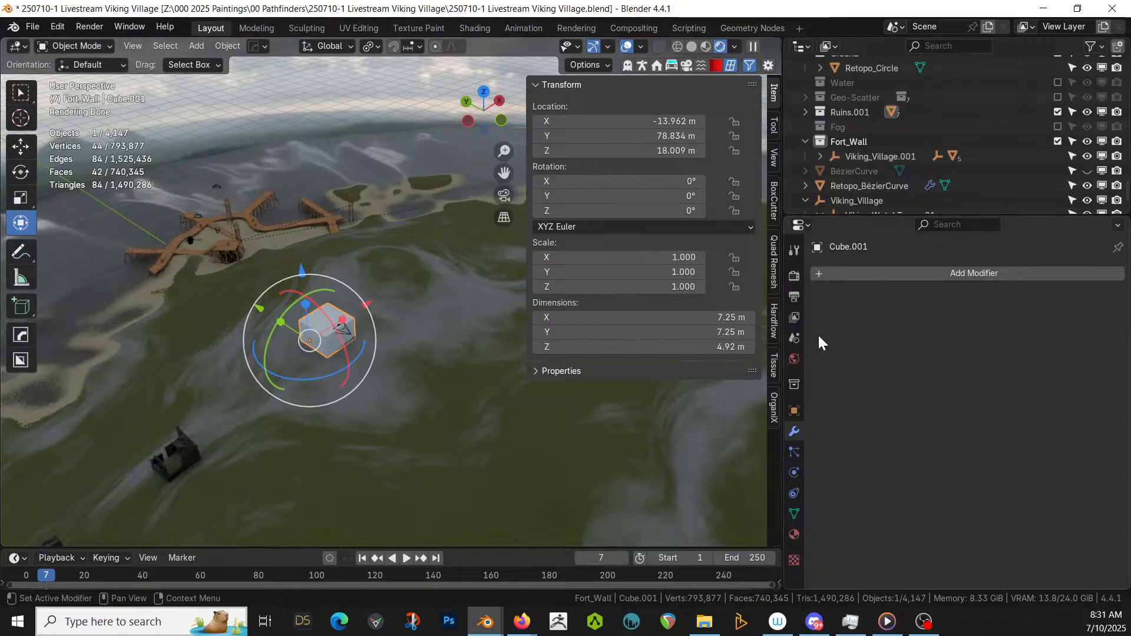
pyautogui.click(815, 275)
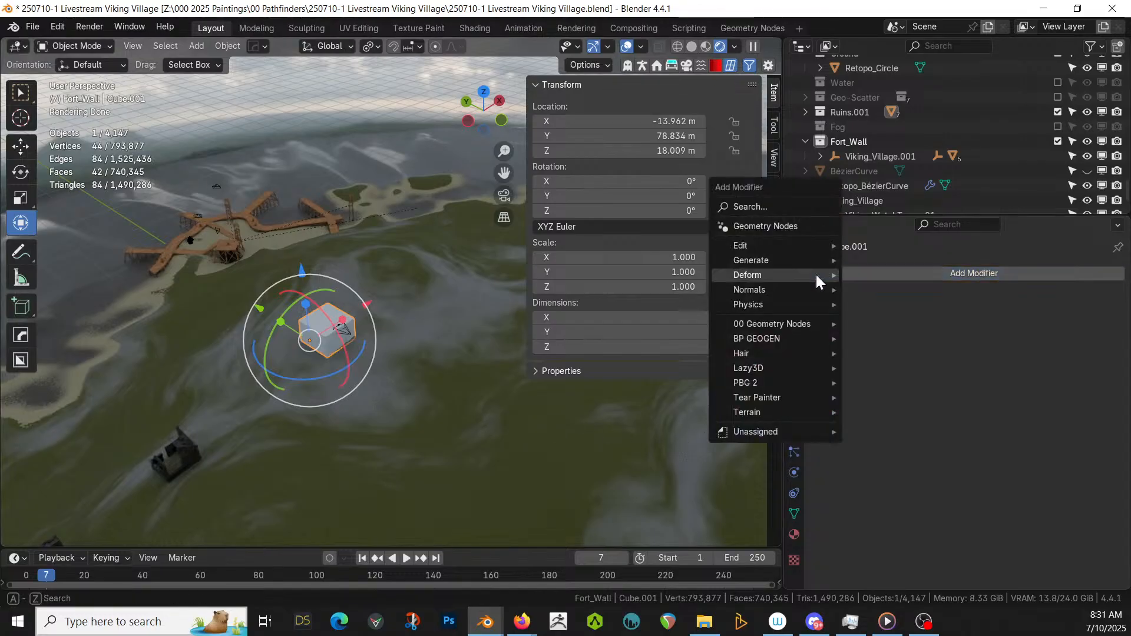
pyautogui.click(762, 225)
pyautogui.click(828, 351)
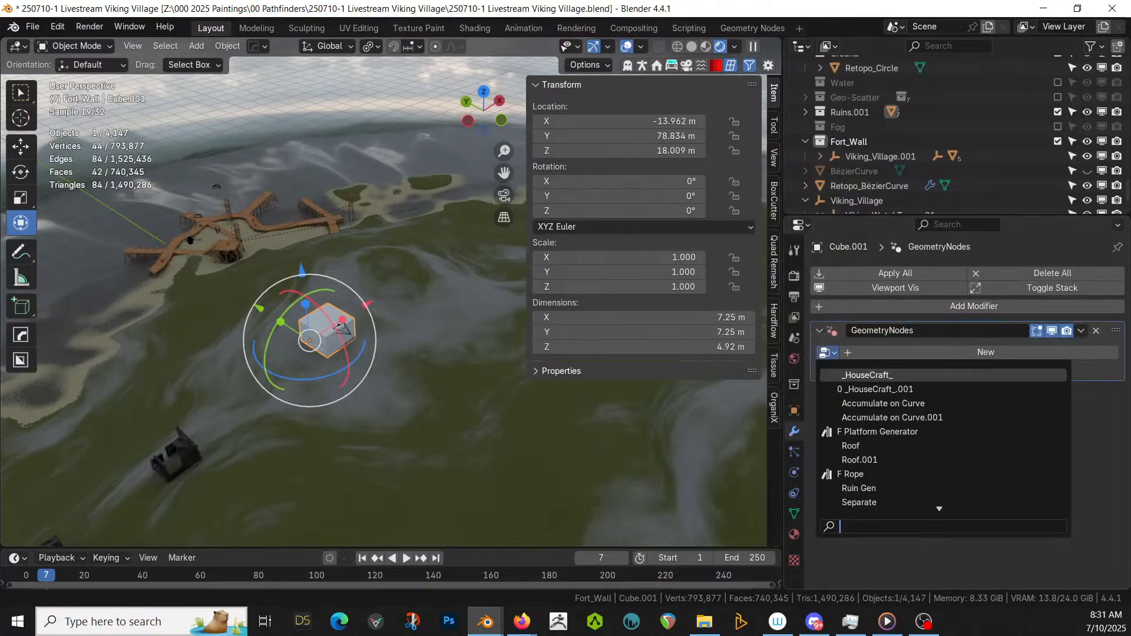
pyautogui.write('hOU')
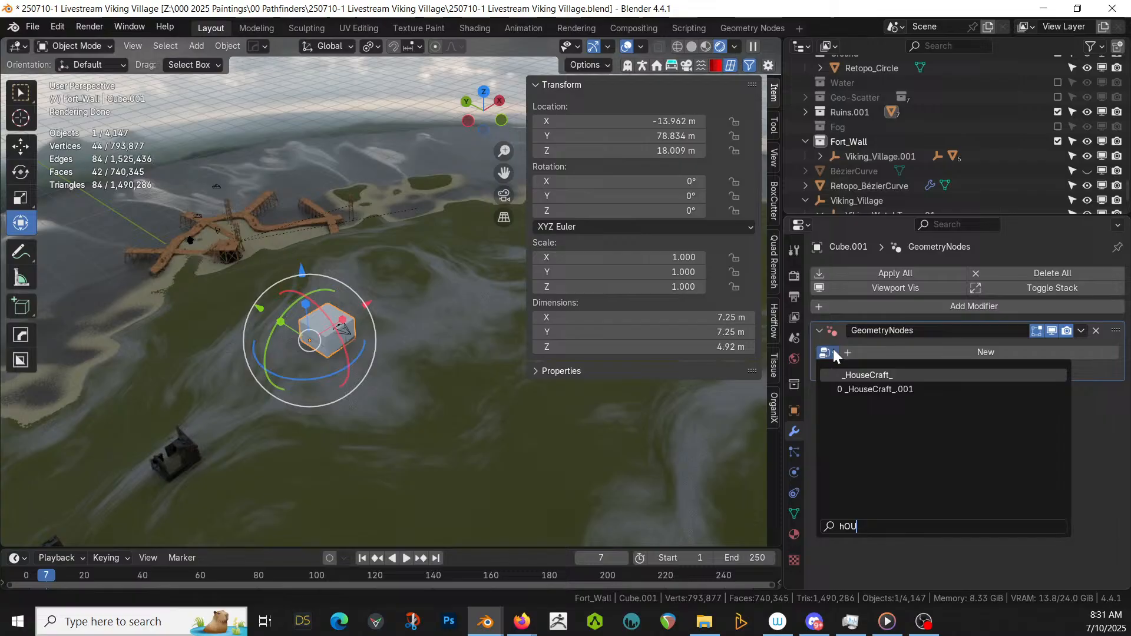
pyautogui.press('Return')
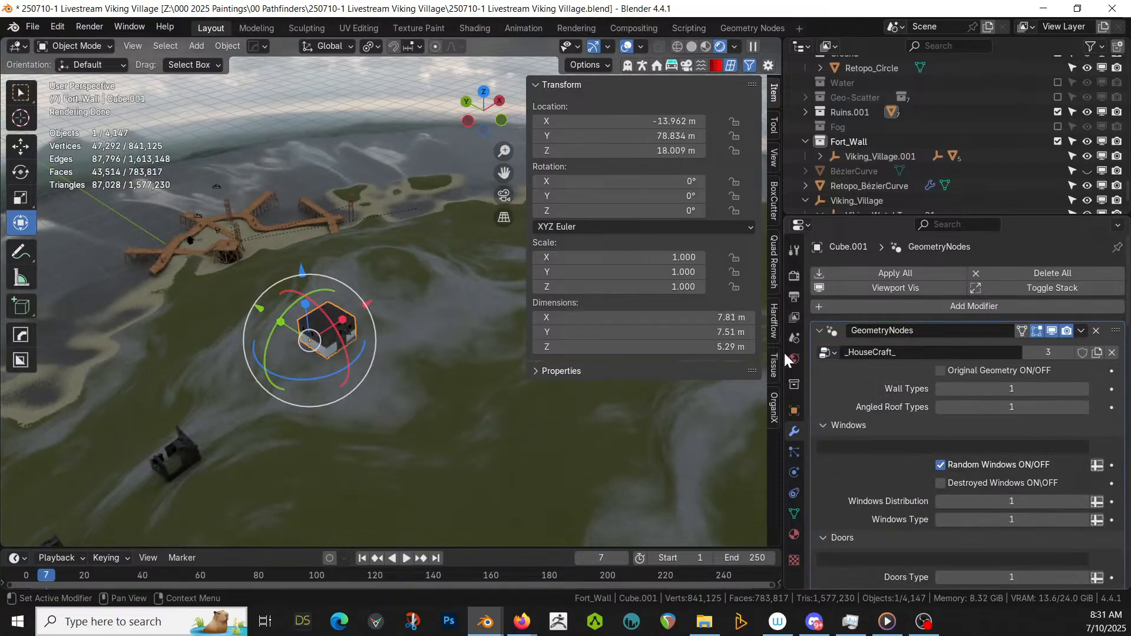
# - Examine the generated house up close and review the HouseCraft settings for chimneys, ladders, damage, trash and ivy
pyautogui.scroll(10, 425, 362)
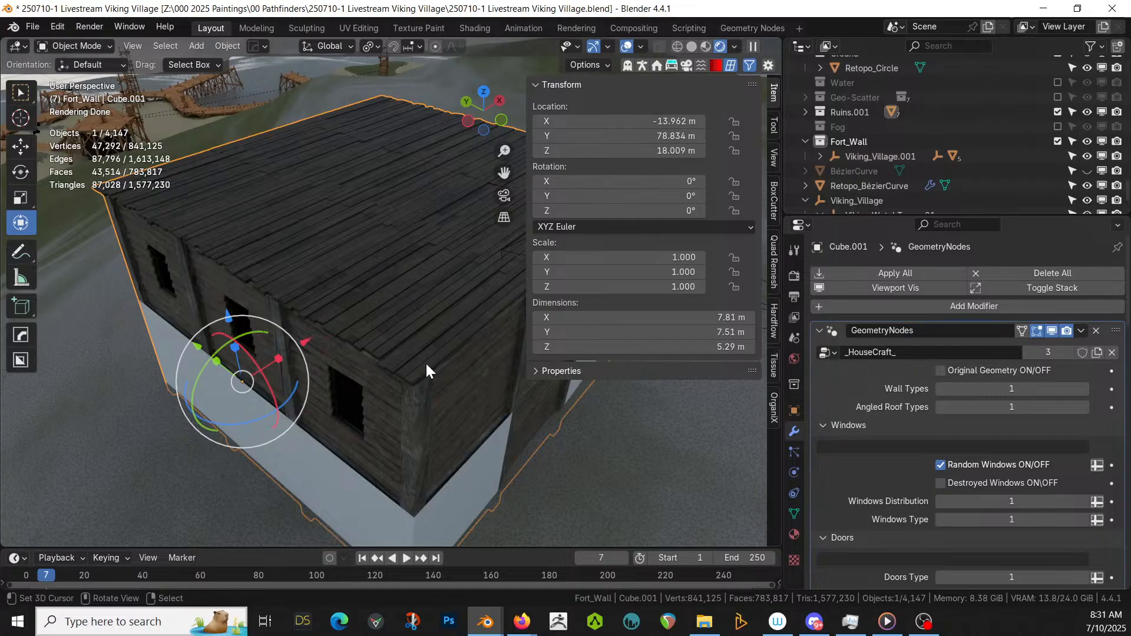
pyautogui.scroll(-8, 980, 492)
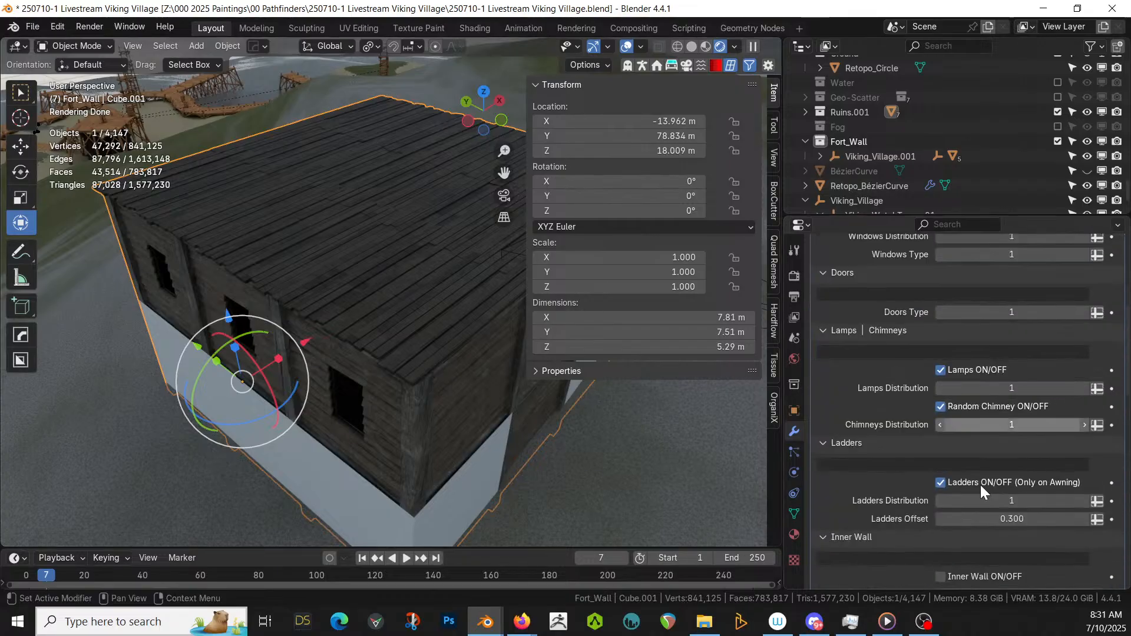
pyautogui.scroll(-6, 966, 491)
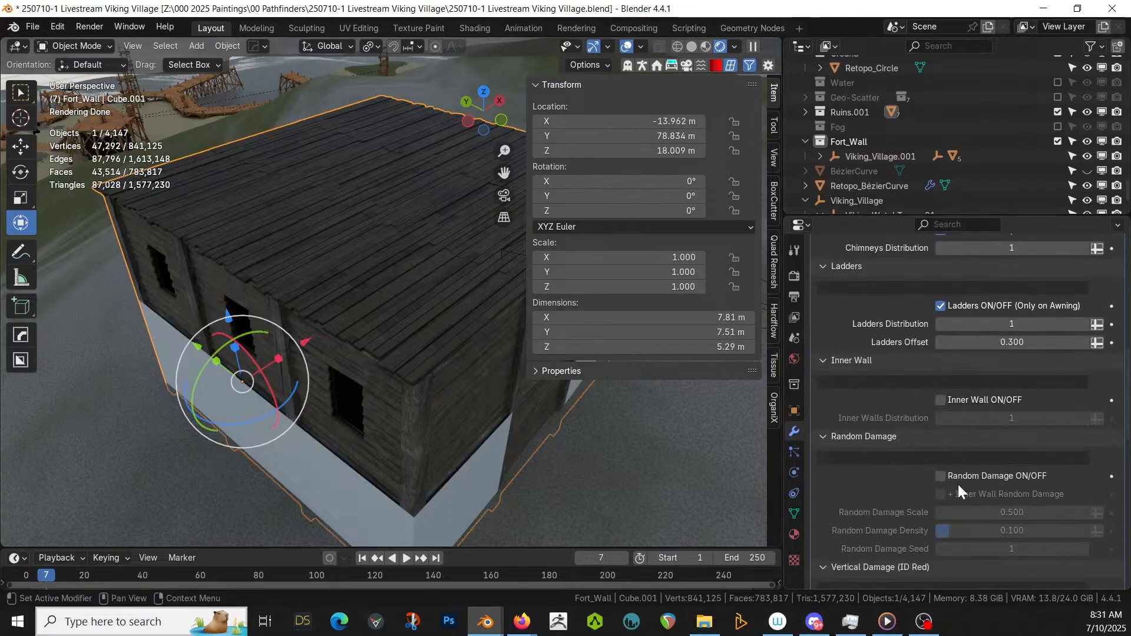
pyautogui.scroll(-8, 954, 494)
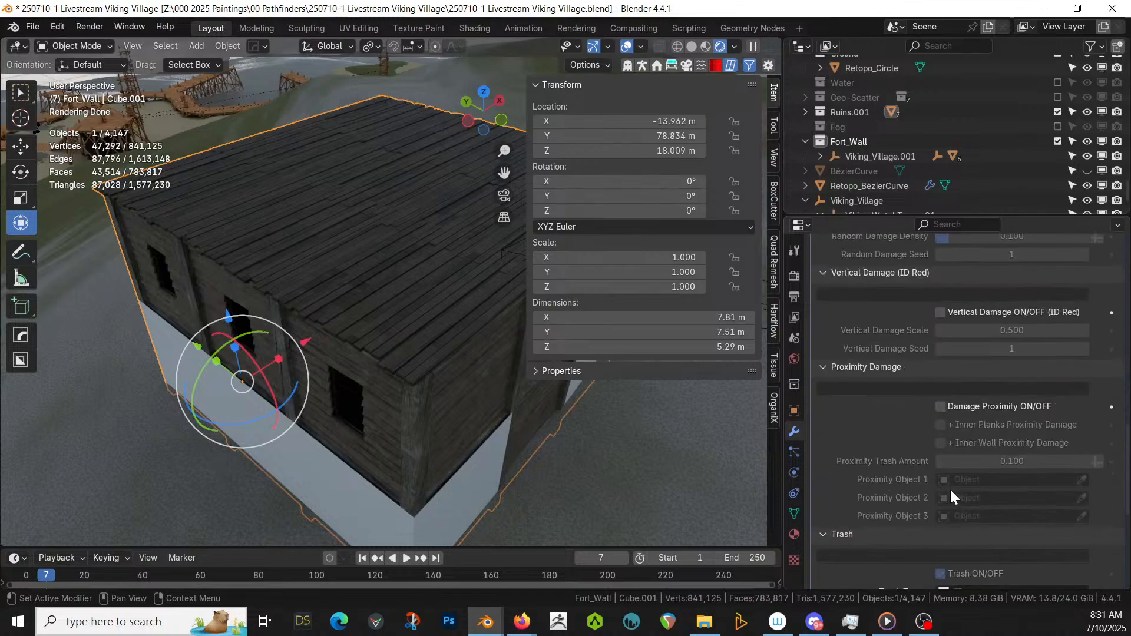
pyautogui.scroll(-7, 952, 497)
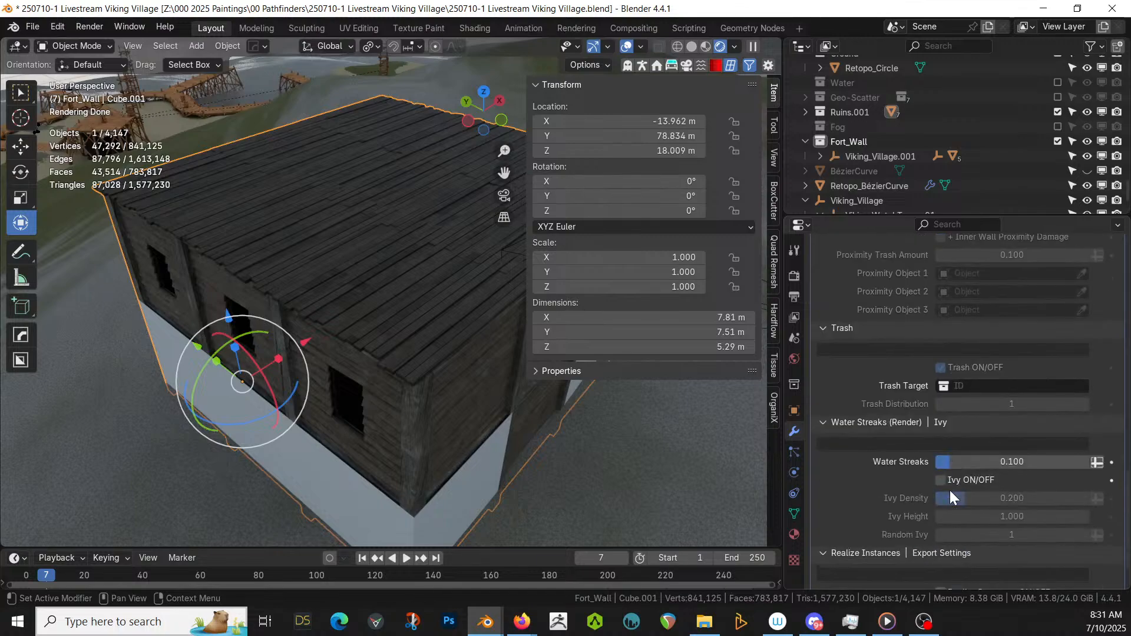
pyautogui.click(421, 332)
pyautogui.click(409, 334)
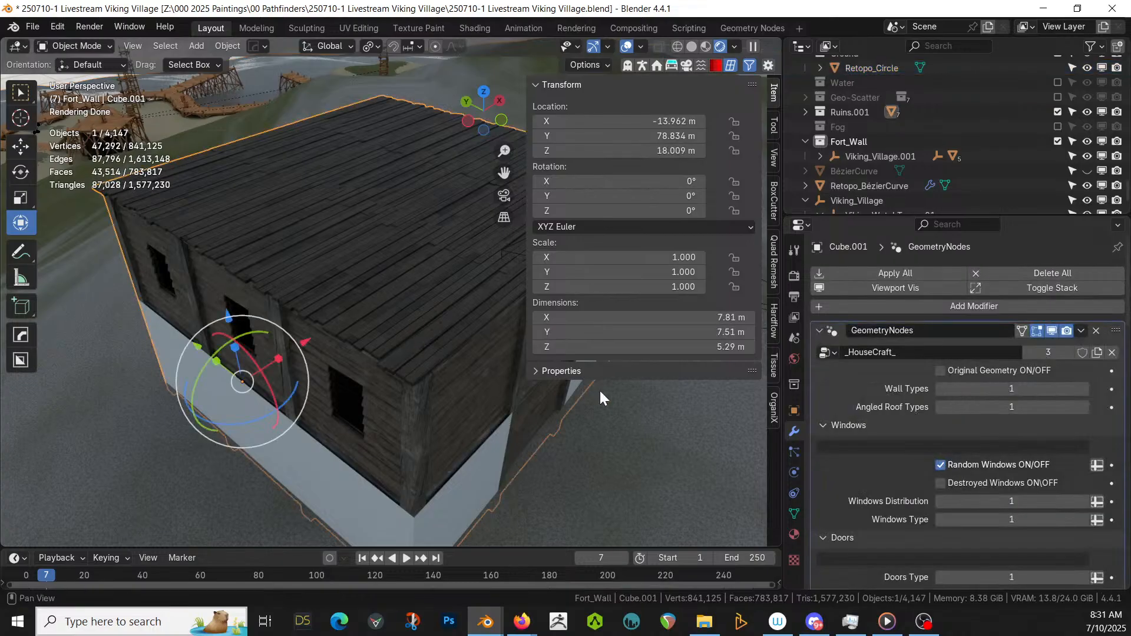
# - Turn off Random Windows and Lamps in the house's HouseCraft modifier
pyautogui.scroll(-2, 988, 500)
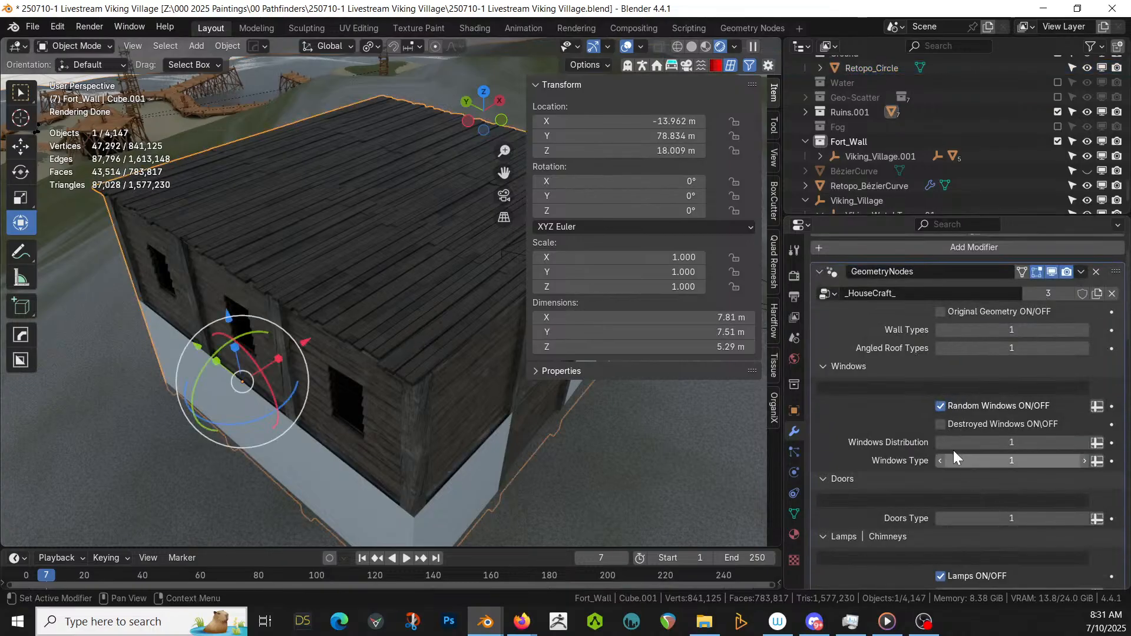
pyautogui.click(940, 406)
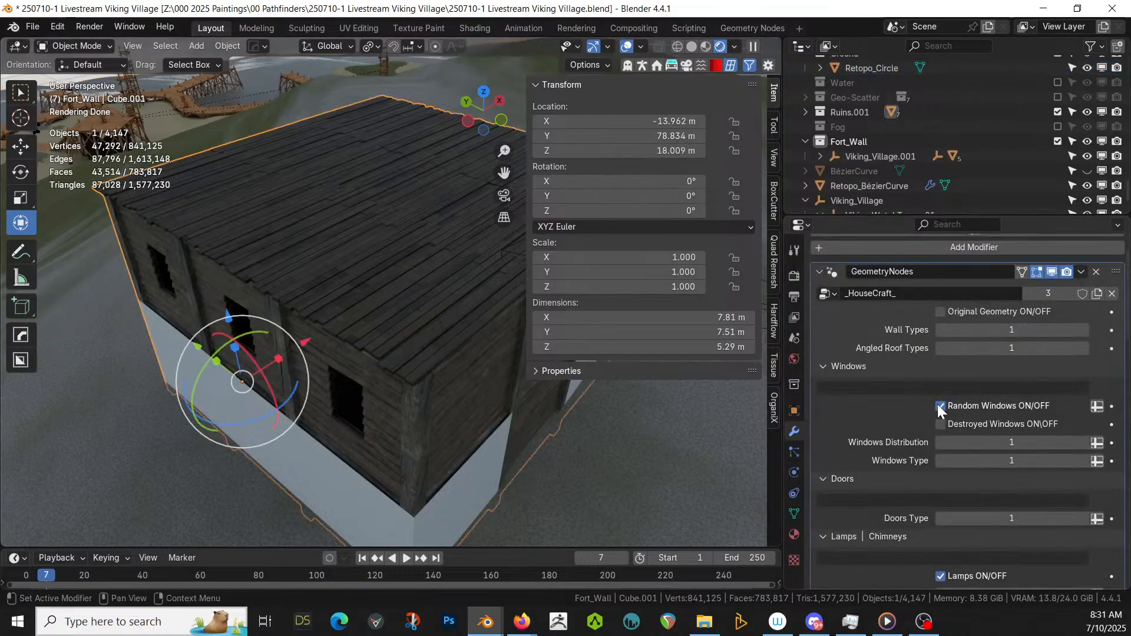
pyautogui.click(941, 578)
# - Set the HouseCraft modifier's Water Streaks to 0
pyautogui.scroll(-4, 972, 483)
pyautogui.scroll(-10, 986, 453)
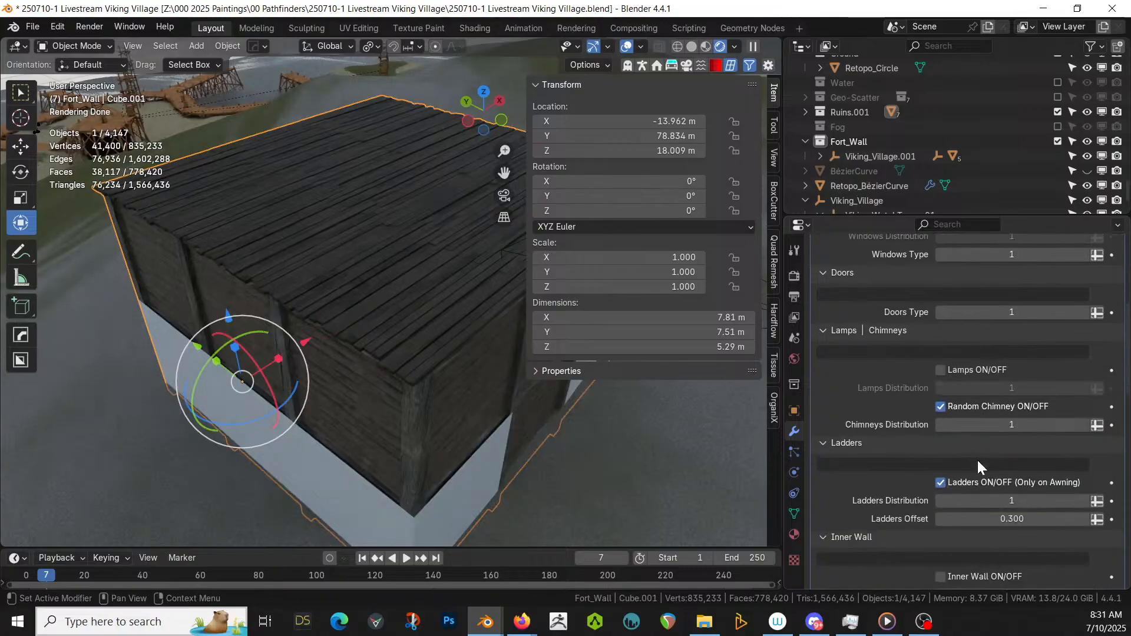
pyautogui.scroll(-6, 969, 481)
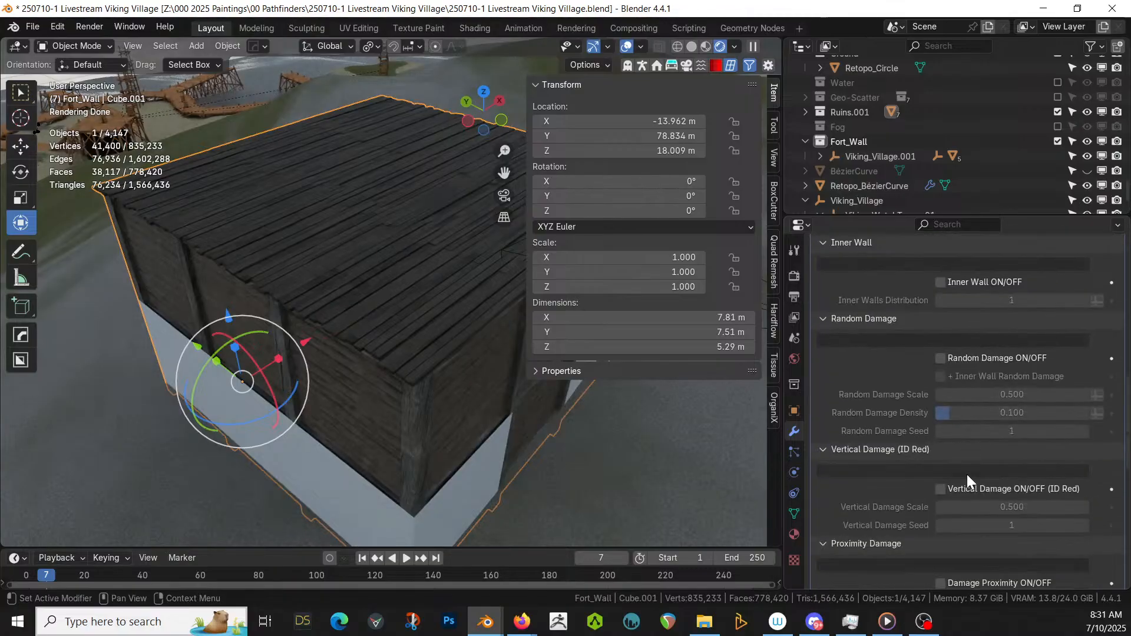
pyautogui.scroll(-12, 969, 481)
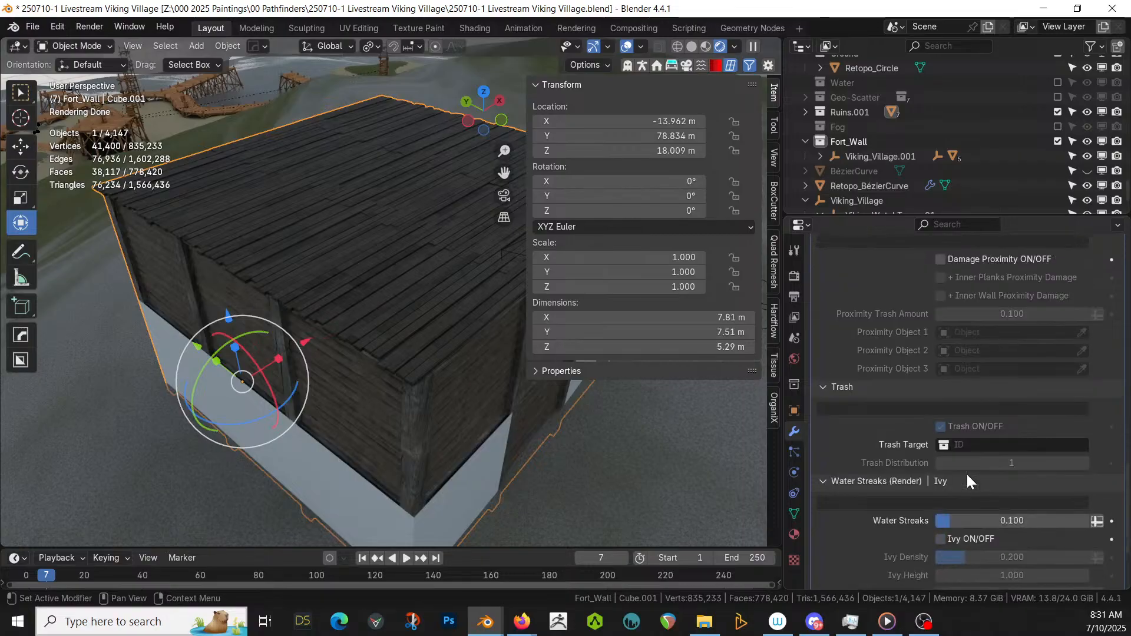
pyautogui.moveTo(955, 414); pyautogui.dragTo(936, 412)
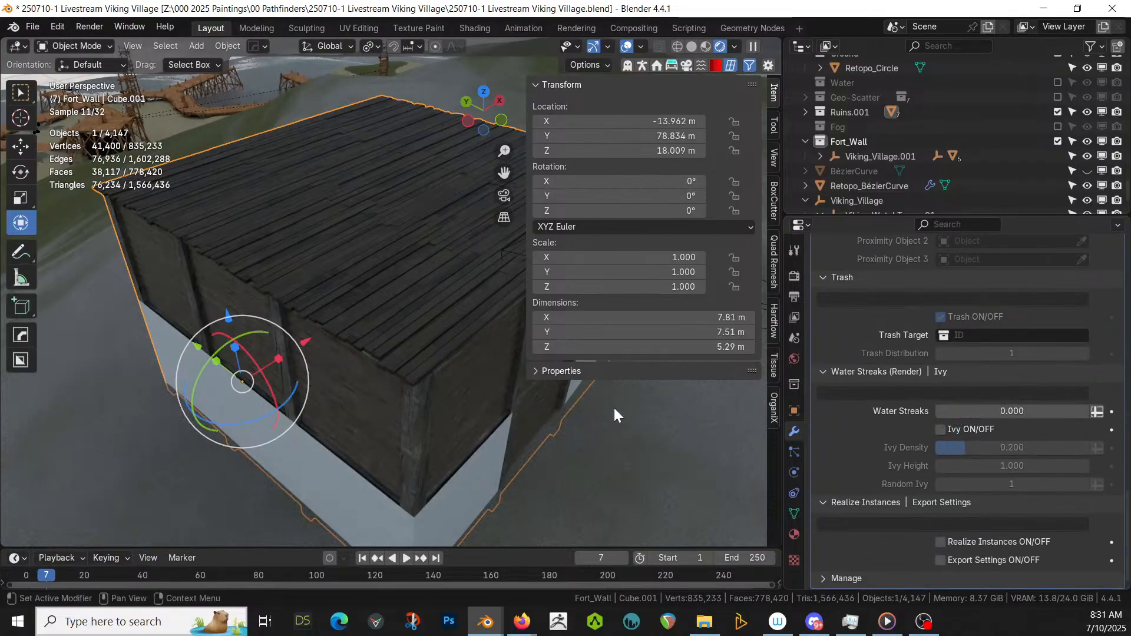
# - Turn on Original Geometry in the HouseCraft modifier and put the house block into Edit Mode
pyautogui.moveTo(450, 354); pyautogui.dragTo(284, 382, button='middle')
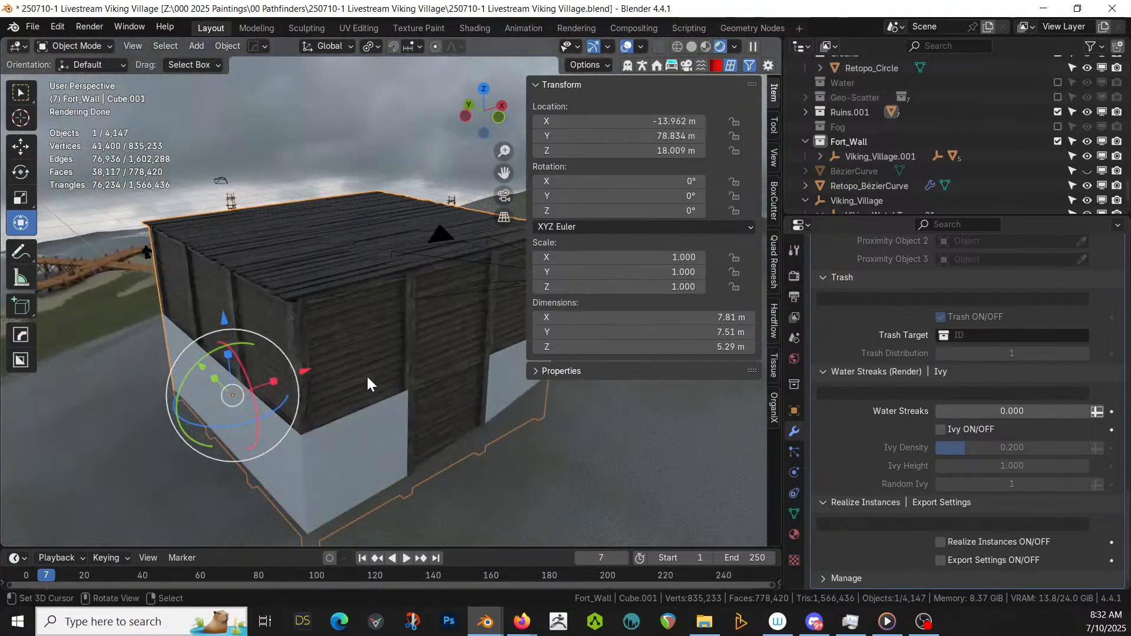
pyautogui.press('Tab')
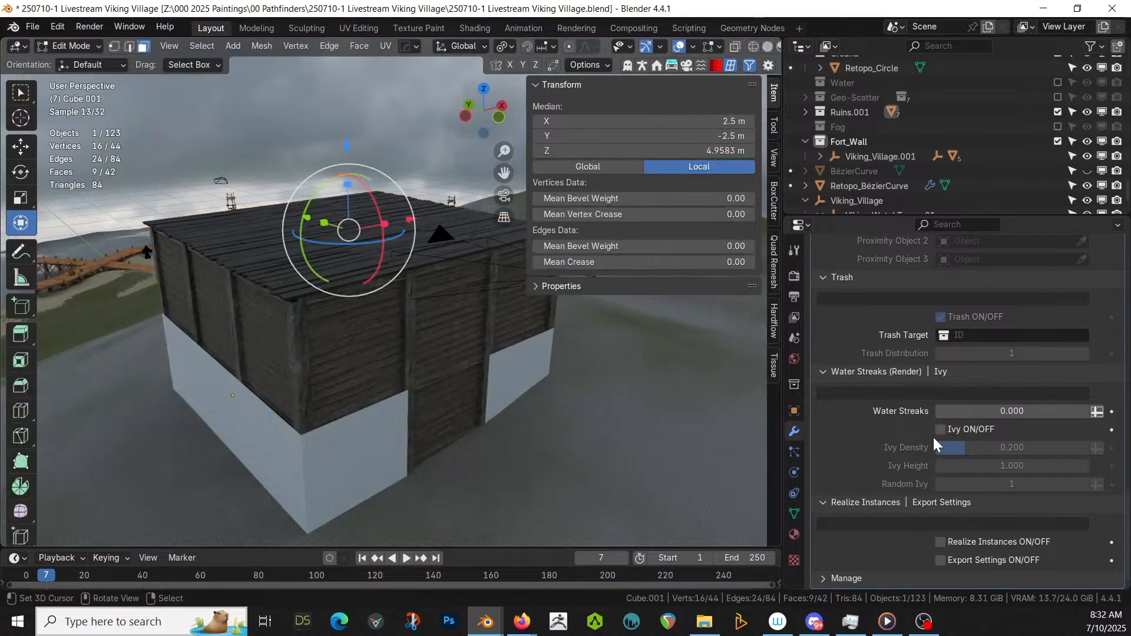
pyautogui.press('Tab')
pyautogui.scroll(15, 939, 423)
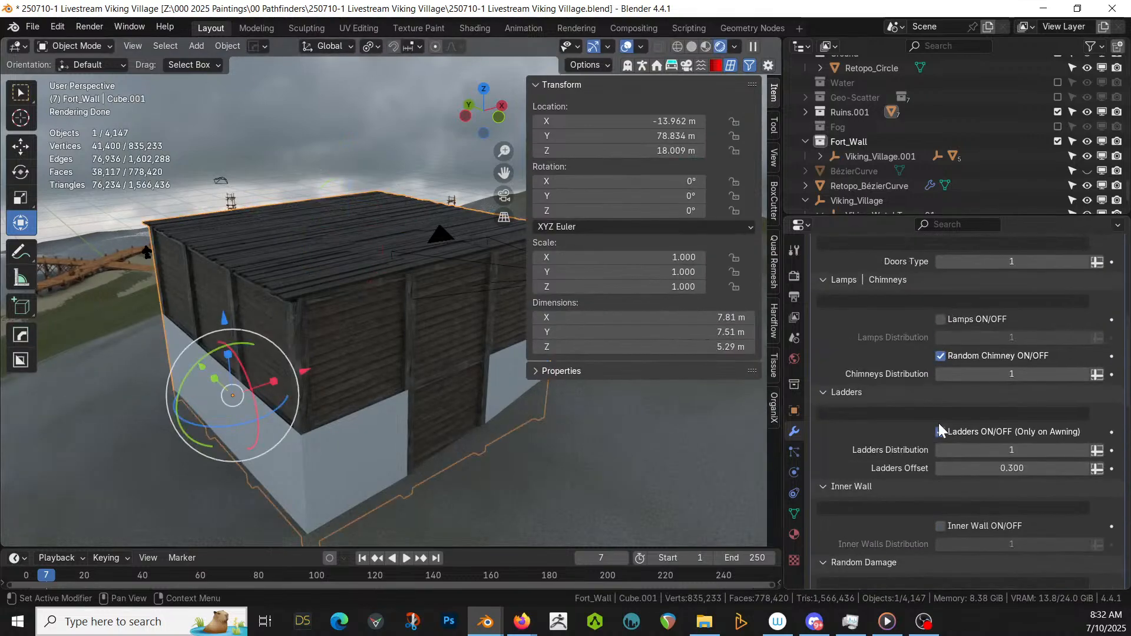
pyautogui.scroll(10, 939, 423)
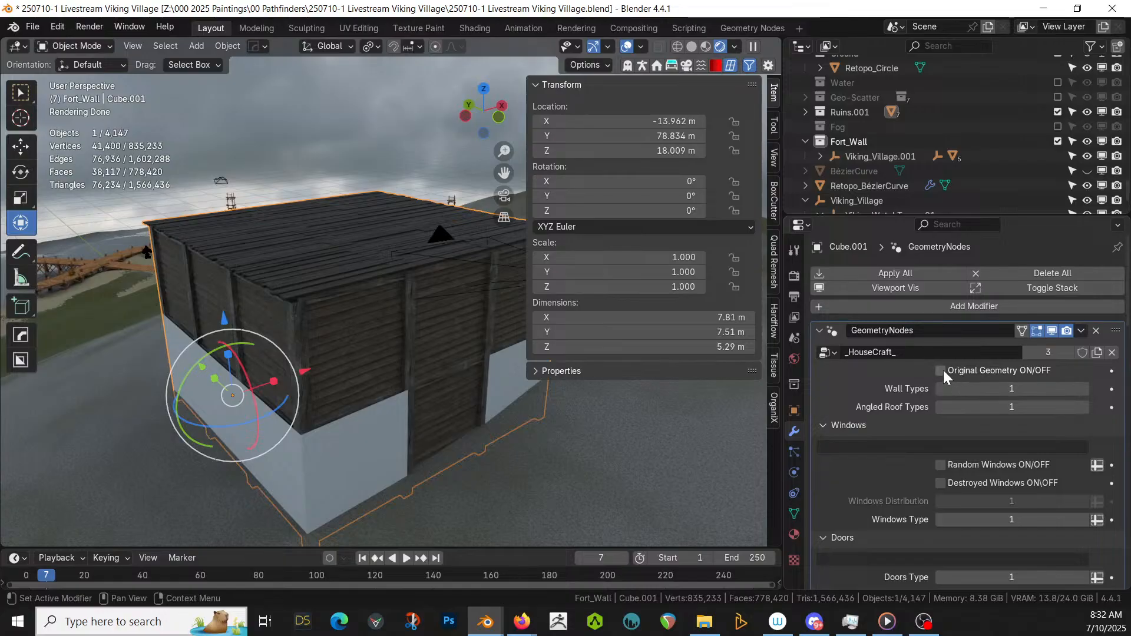
pyautogui.click(942, 371)
pyautogui.press('Tab')
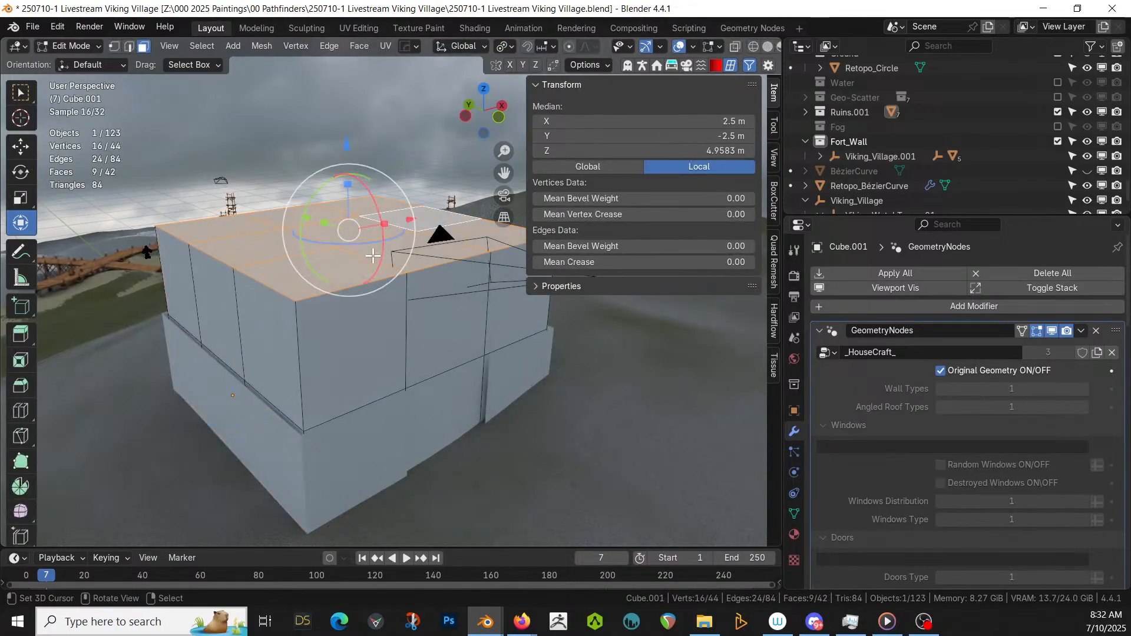
# - Add a centred loop cut lengthwise through the house block, running across the roof between the two gable walls
pyautogui.moveTo(372, 256); pyautogui.dragTo(351, 305, button='middle')
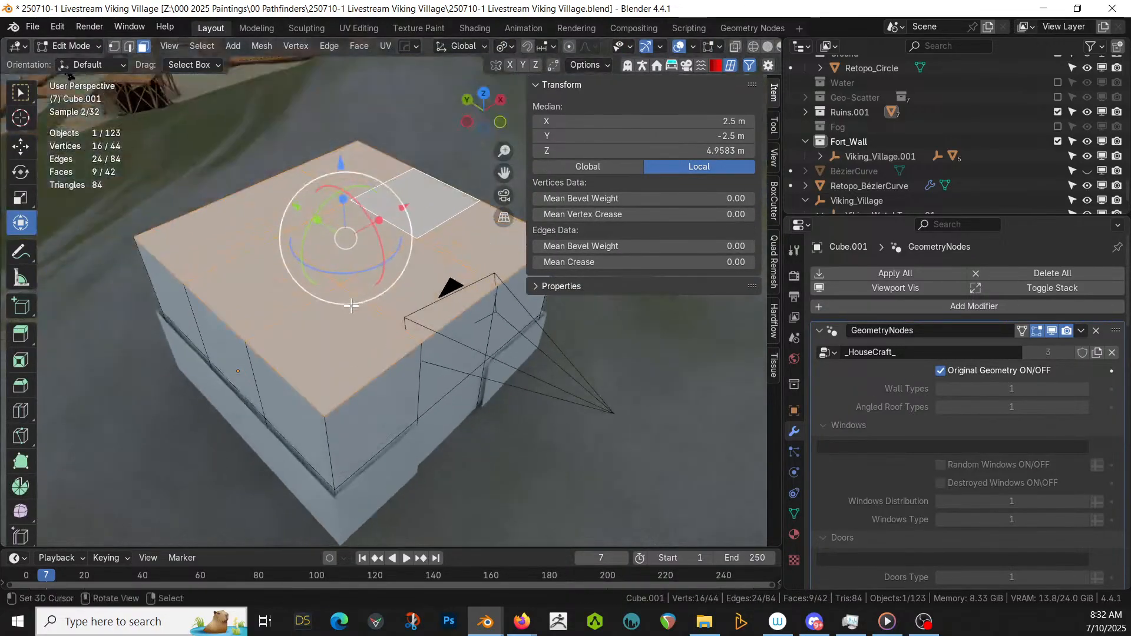
pyautogui.click(218, 314)
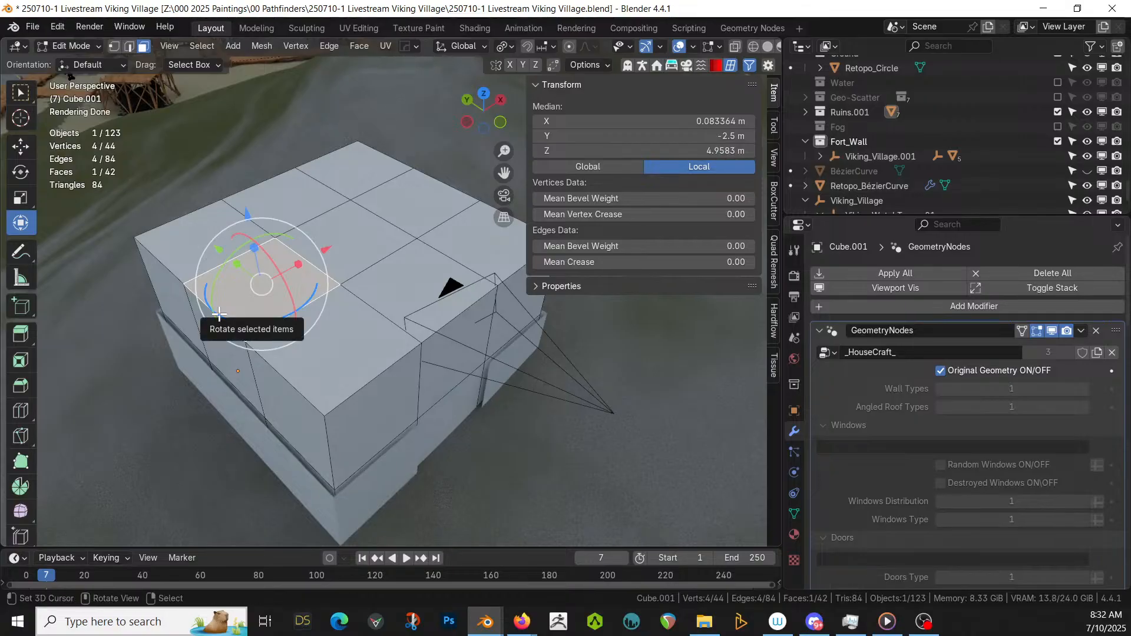
pyautogui.press('2')
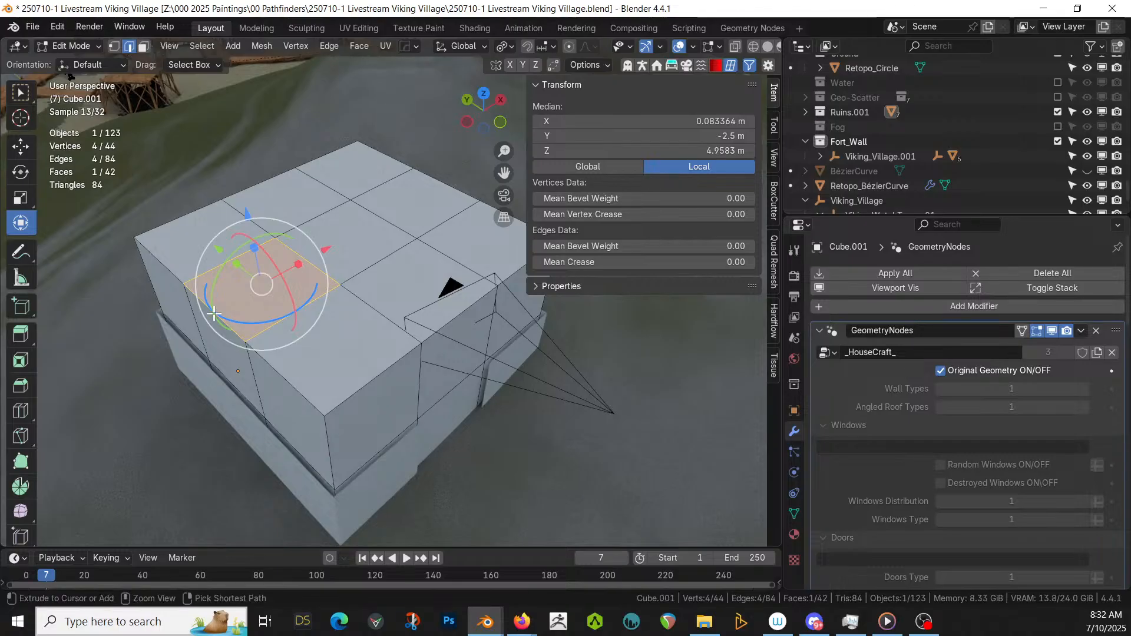
pyautogui.hotkey('ctrl', 'r')
pyautogui.click(213, 313)
pyautogui.rightClick(214, 313)
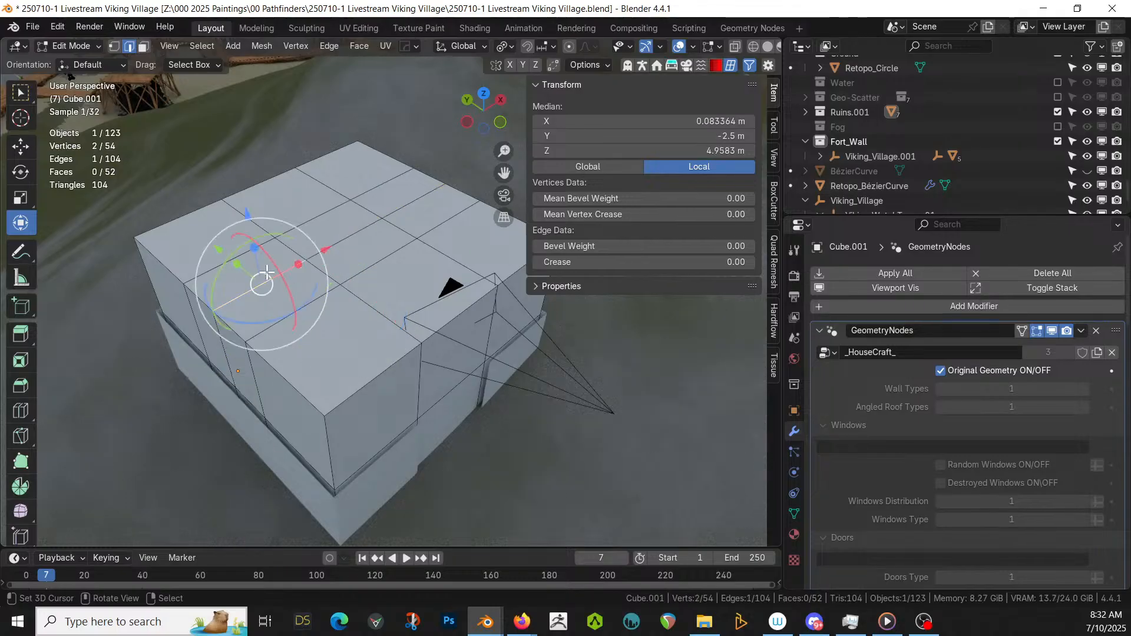
# - Raise the three centre roof edges about 1.69 m along Z with Smooth proportional editing at size 2.75 m to form a ridge
pyautogui.keyDown('ctrl'); pyautogui.click(391, 210); pyautogui.keyUp('ctrl')
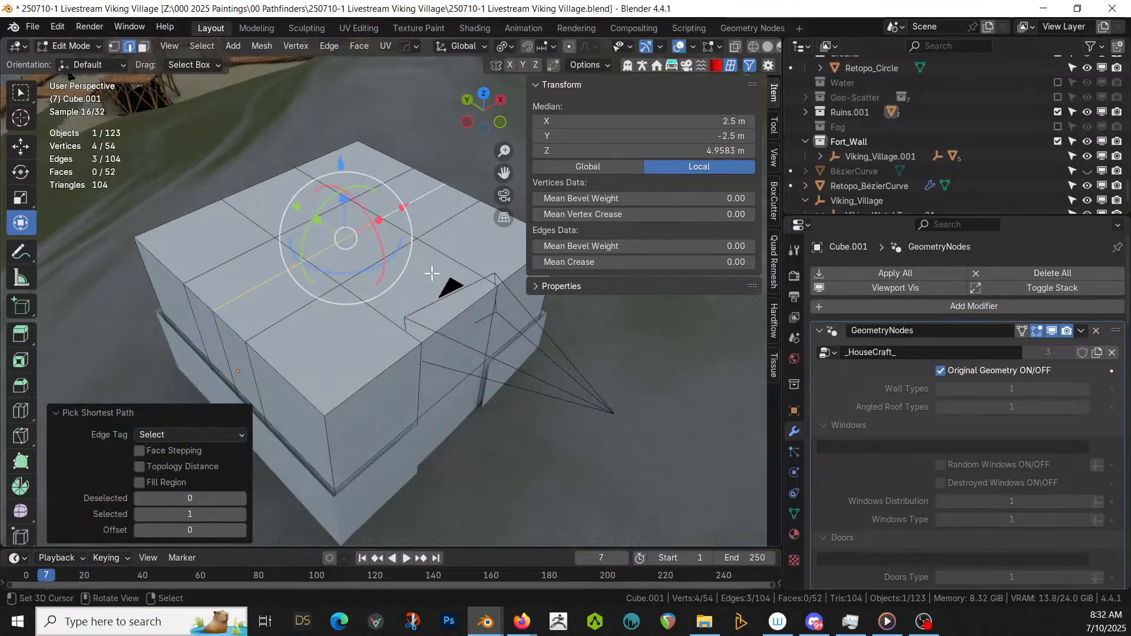
pyautogui.press('o')
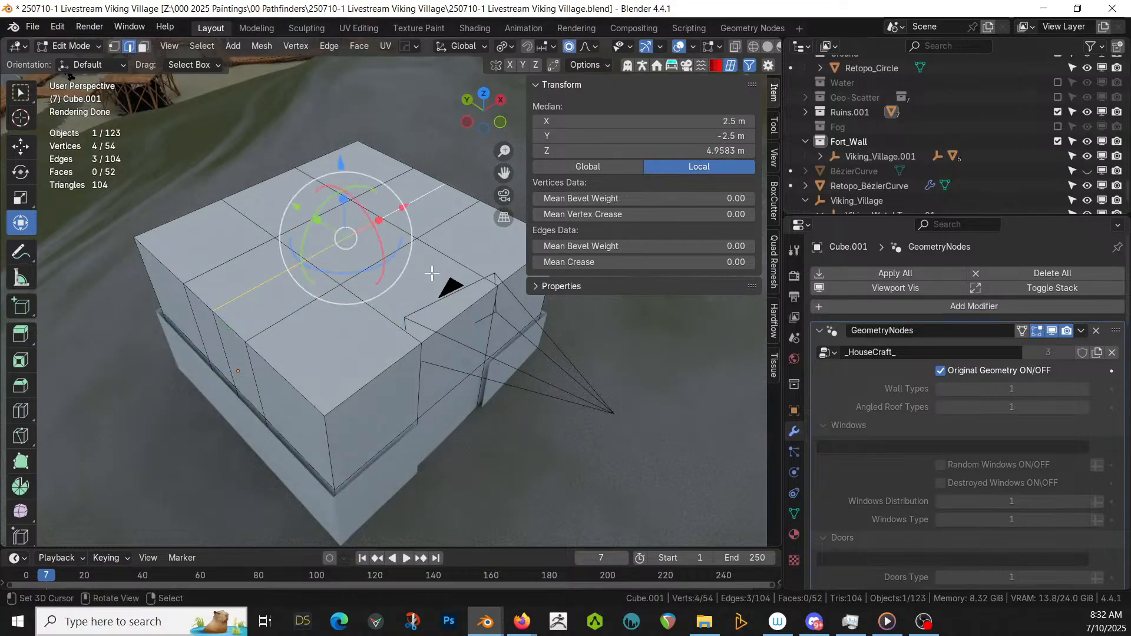
pyautogui.click(594, 45)
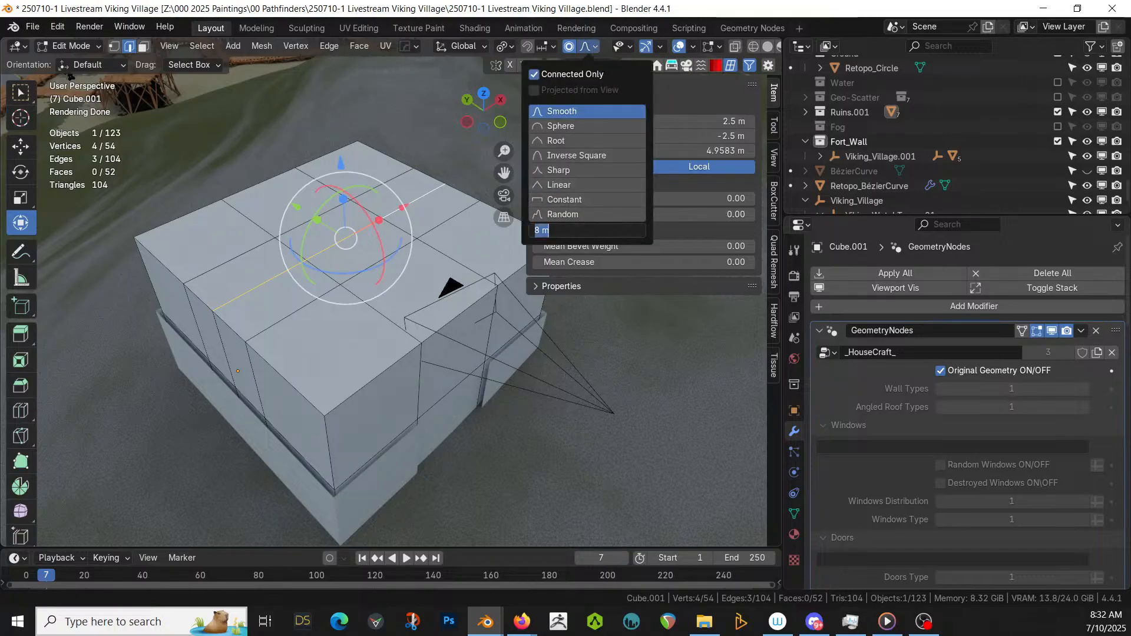
pyautogui.press('Return')
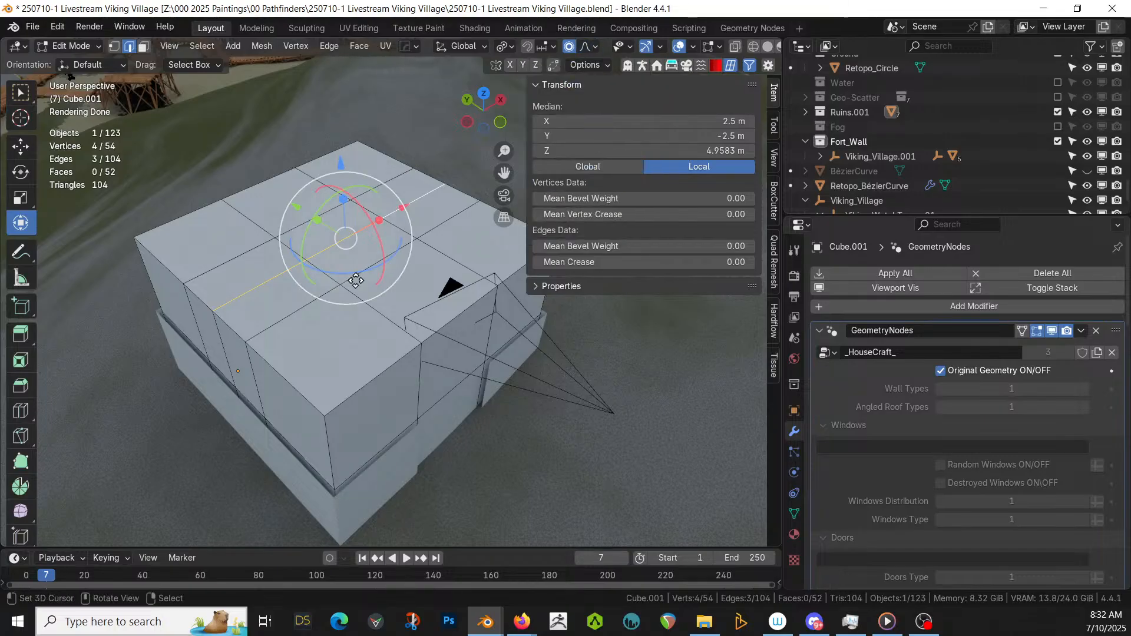
pyautogui.press('g')
pyautogui.press('z')
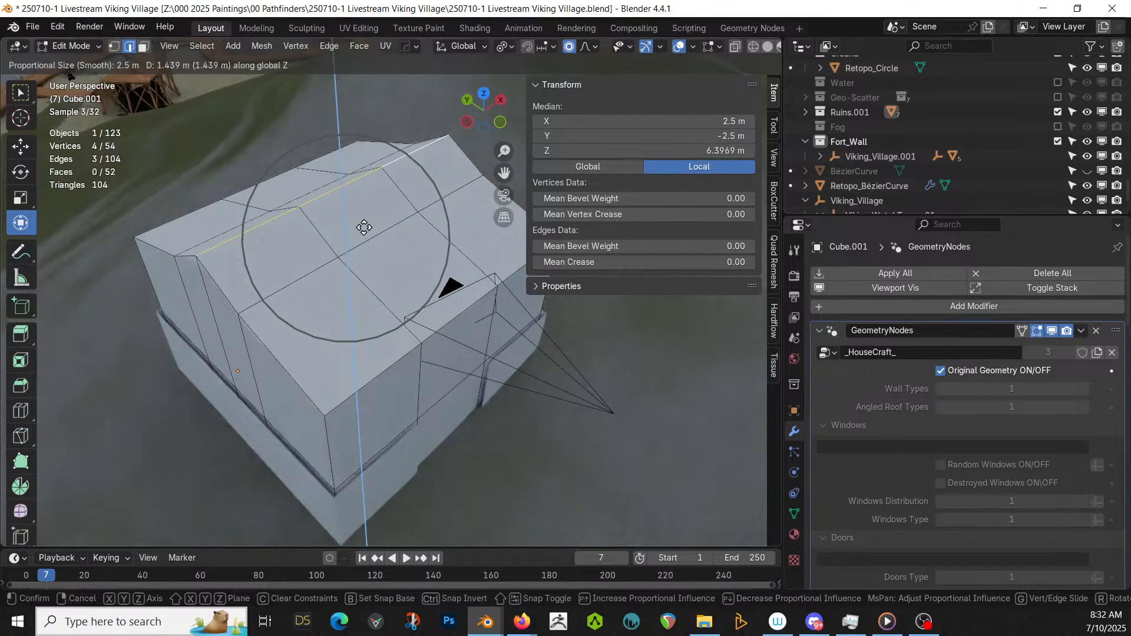
pyautogui.scroll(-1, 364, 228)
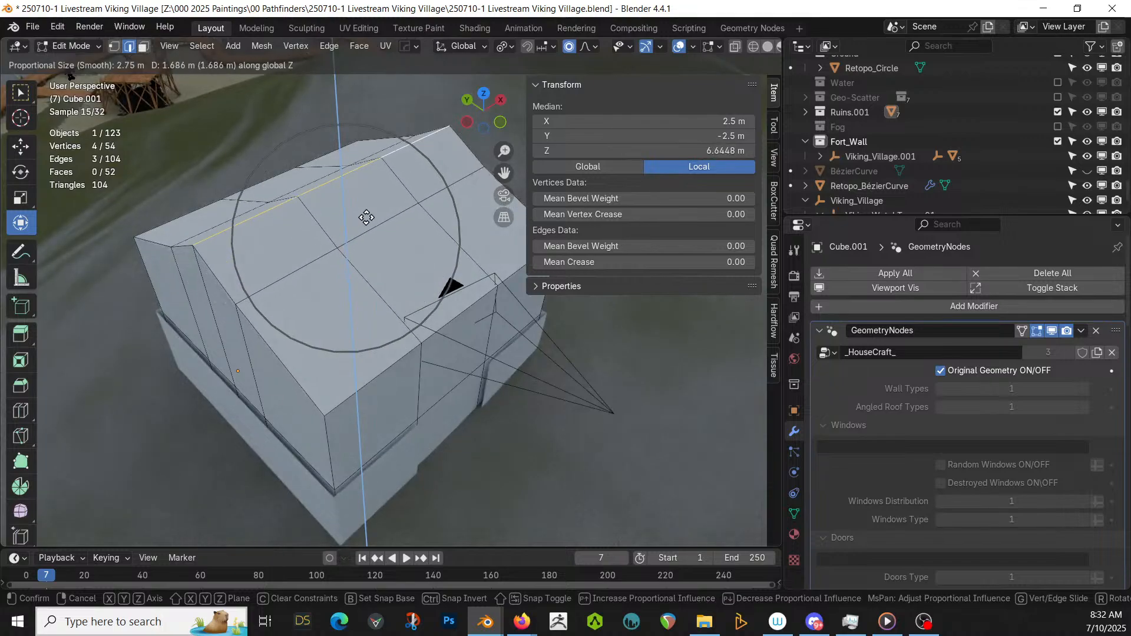
pyautogui.click(366, 218)
# - Select the middle upper panel of the front wall and give the house a new default material plus a second material slot
pyautogui.moveTo(366, 219); pyautogui.dragTo(363, 242, button='middle')
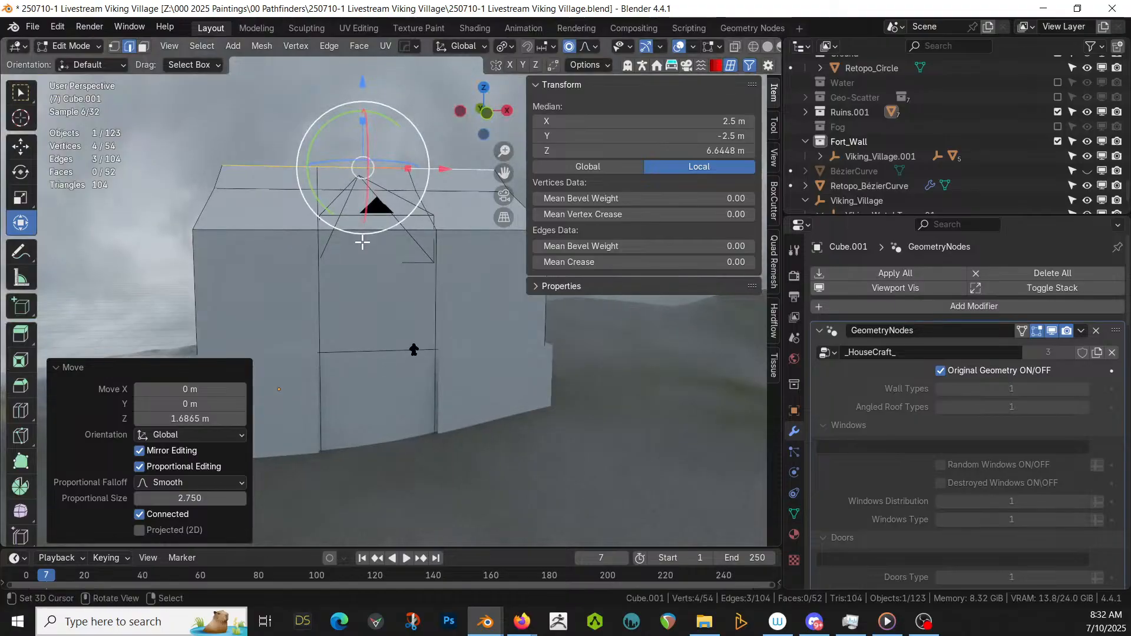
pyautogui.press('3')
pyautogui.click(375, 278)
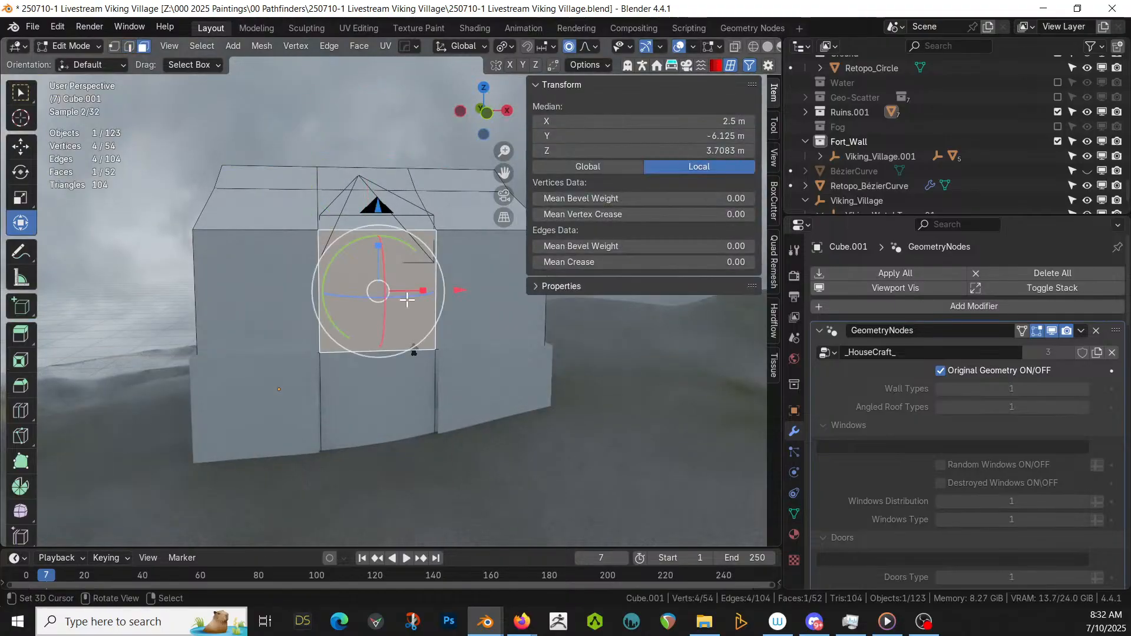
pyautogui.click(795, 532)
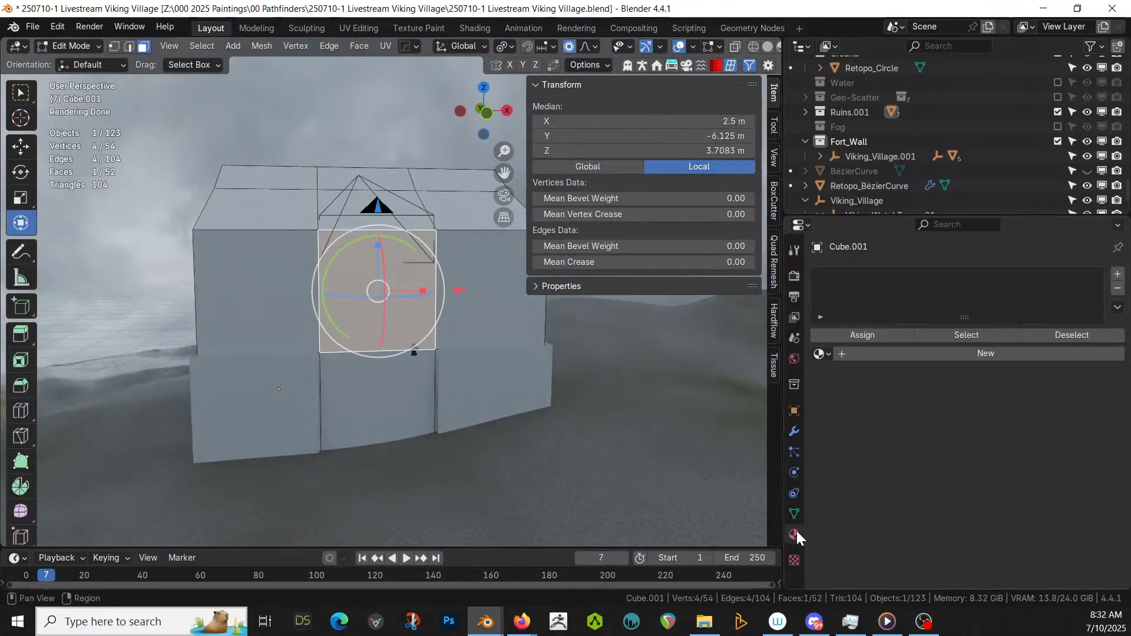
pyautogui.click(979, 355)
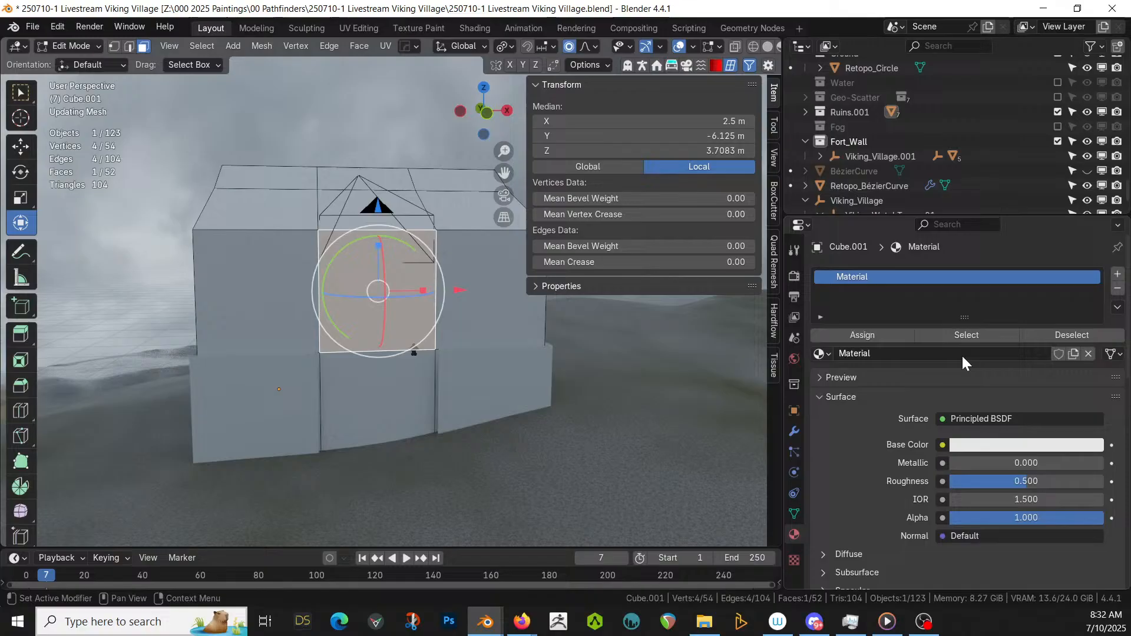
pyautogui.click(1115, 274)
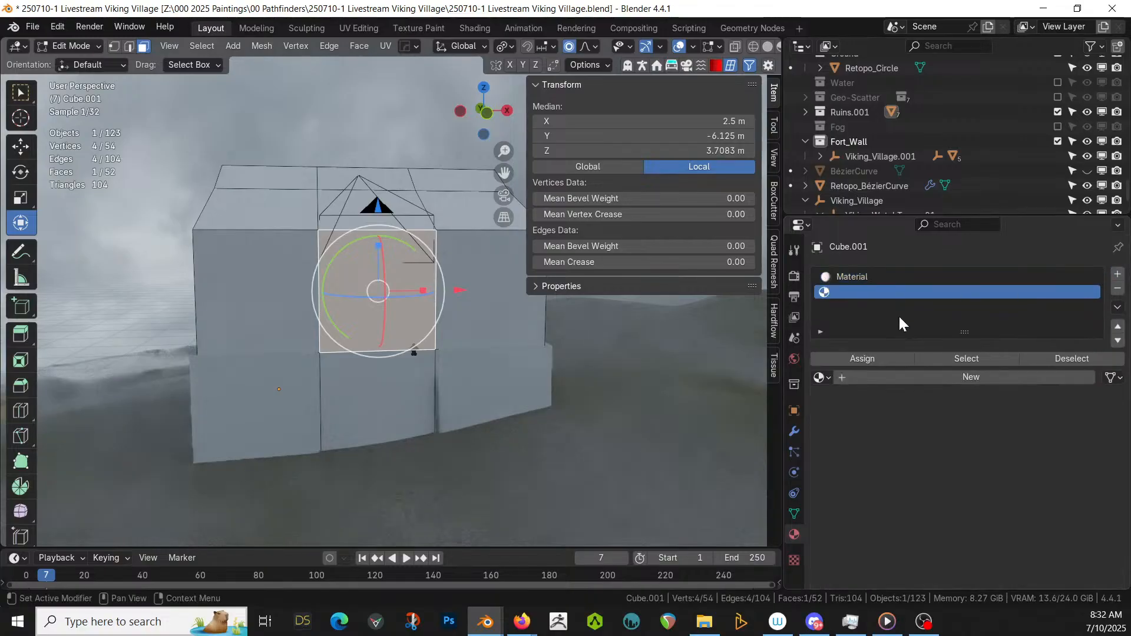
# - Fill the second slot with ID Orange (Door).001, apply it to the selected panel and return to Object Mode
pyautogui.click(821, 377)
pyautogui.write('id')
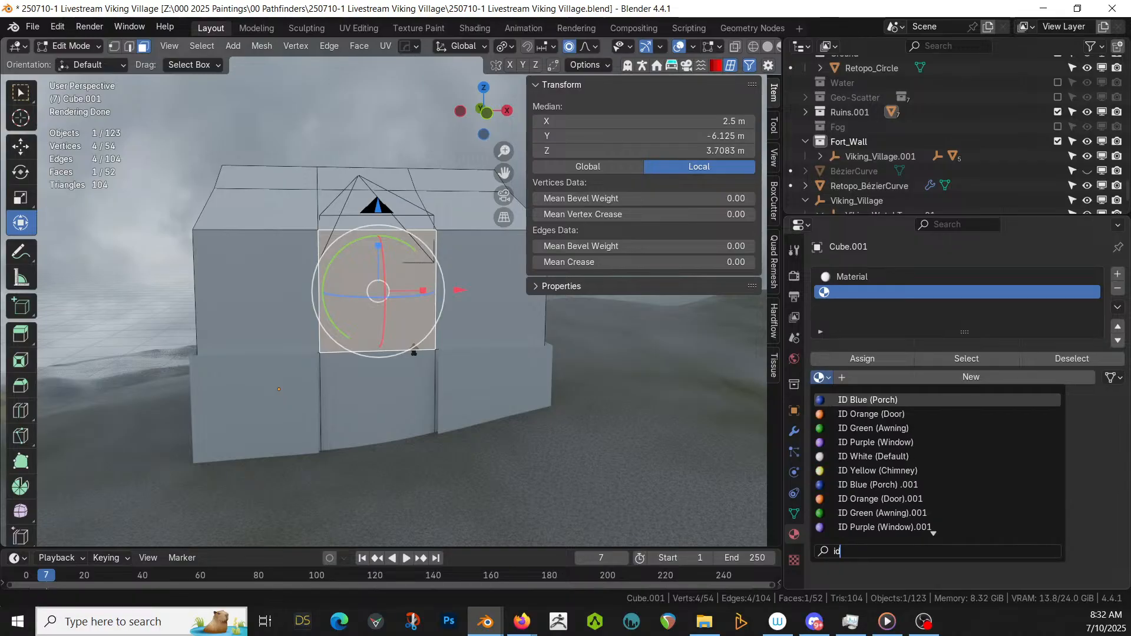
pyautogui.click(893, 498)
pyautogui.press('Tab')
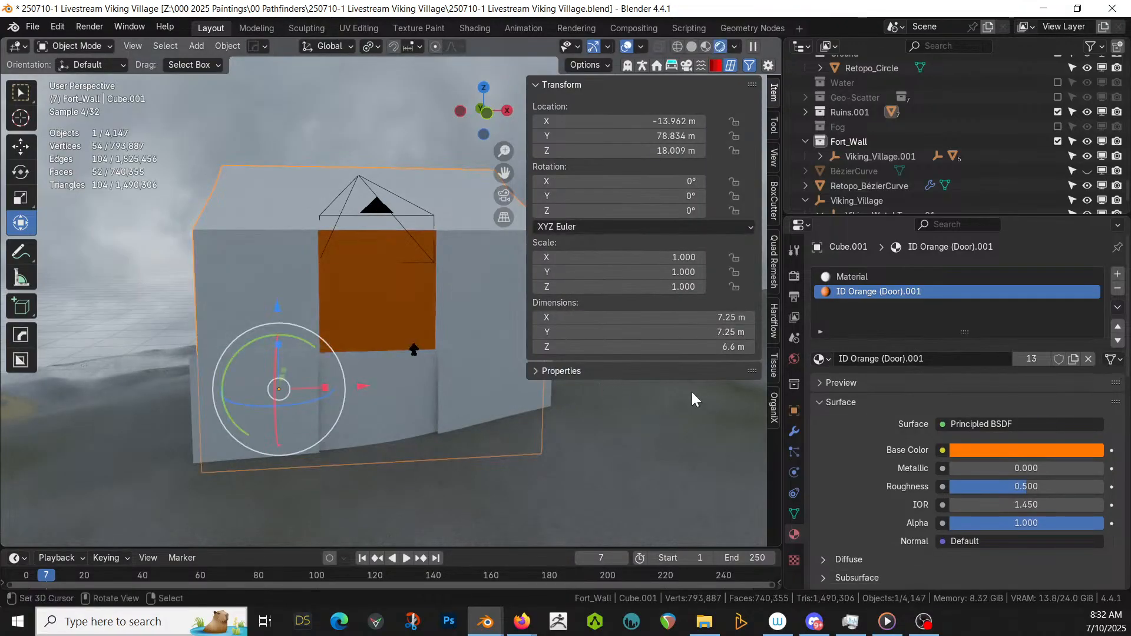
# - Turn off Original Geometry in the HouseCraft modifier and swap the door panel's material for ID Orange (Door)
pyautogui.click(794, 431)
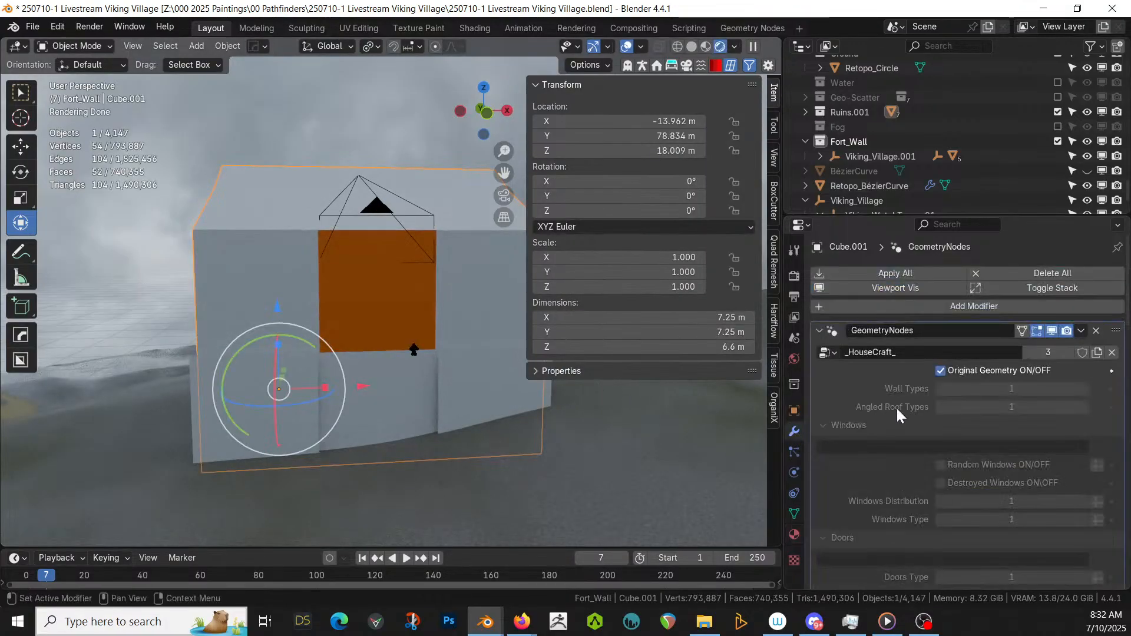
pyautogui.click(942, 370)
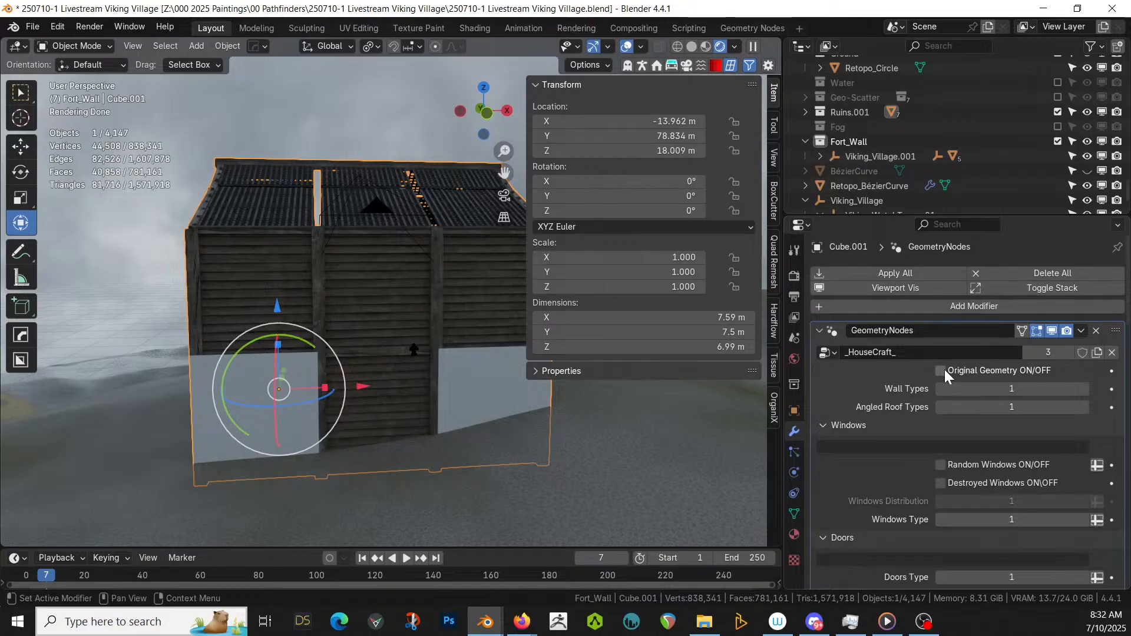
pyautogui.press('Tab')
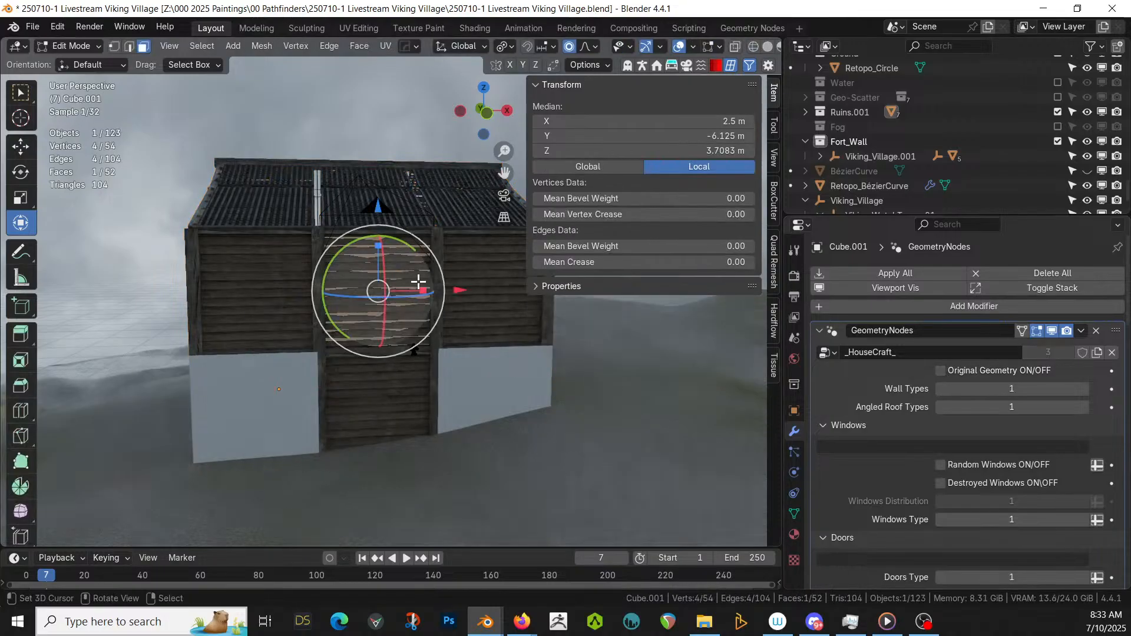
pyautogui.click(792, 531)
pyautogui.click(828, 380)
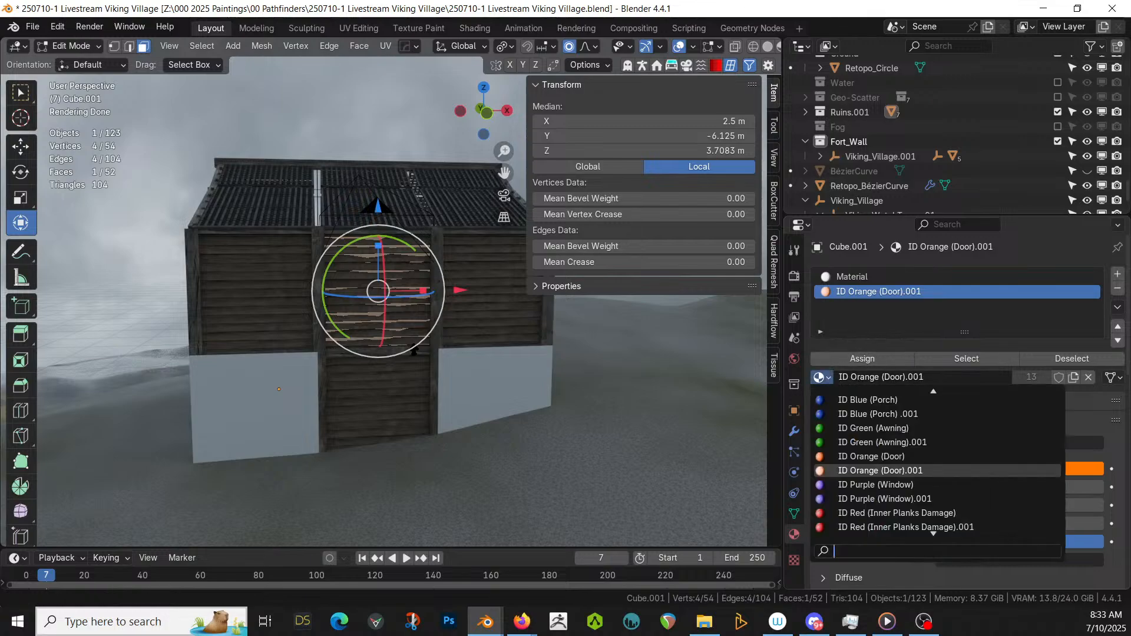
pyautogui.click(889, 457)
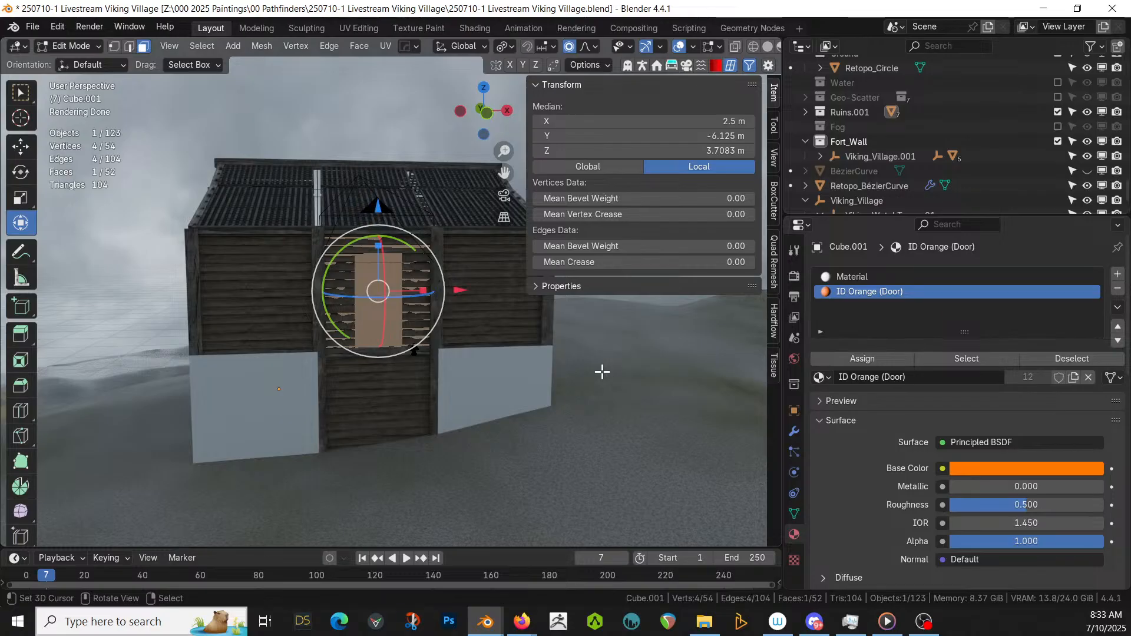
# - Examine the generated doorway and roof in Object Mode, isolating the house in local view
pyautogui.moveTo(462, 351); pyautogui.dragTo(497, 369, button='middle')
pyautogui.scroll(4, 462, 348)
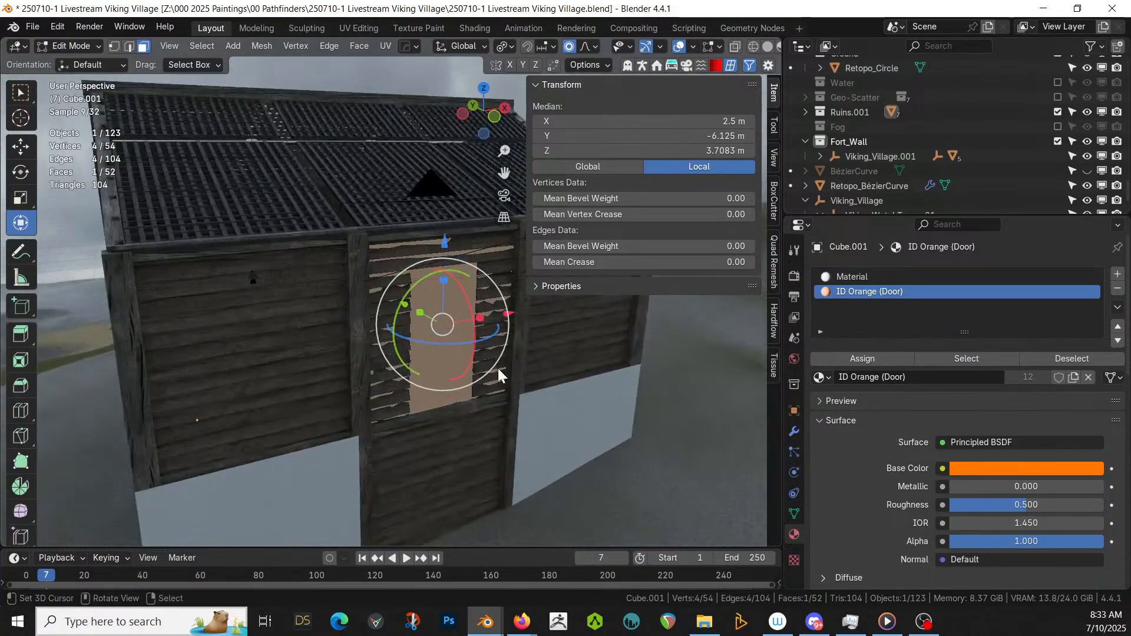
pyautogui.press('Tab')
pyautogui.scroll(-4, 436, 385)
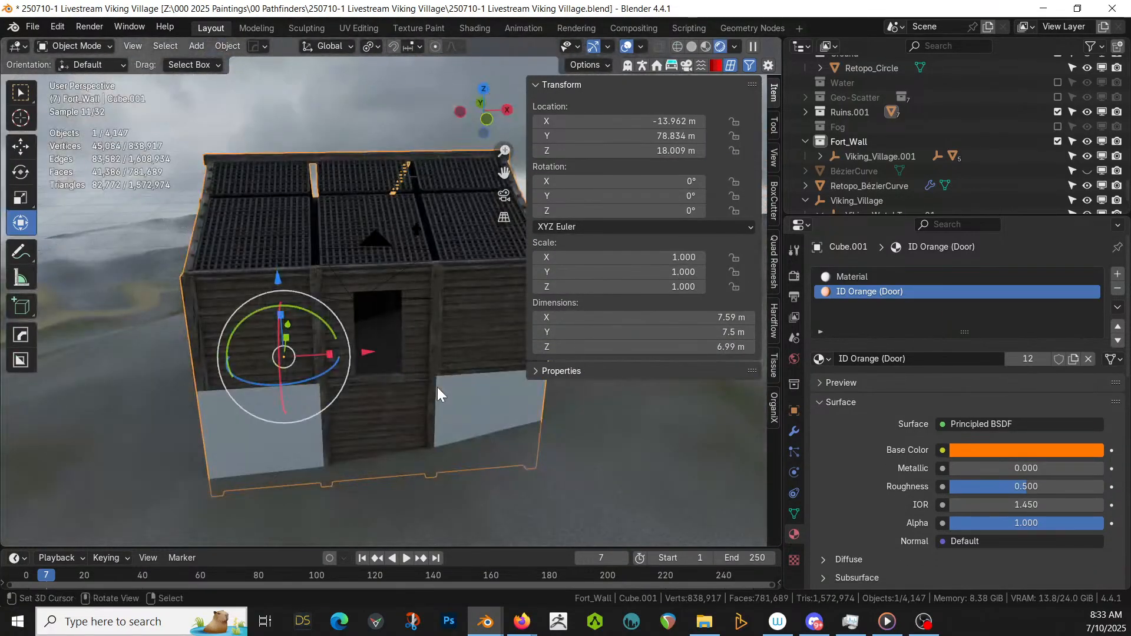
pyautogui.moveTo(437, 386); pyautogui.dragTo(257, 378, button='middle')
pyautogui.press('KP_Divide')
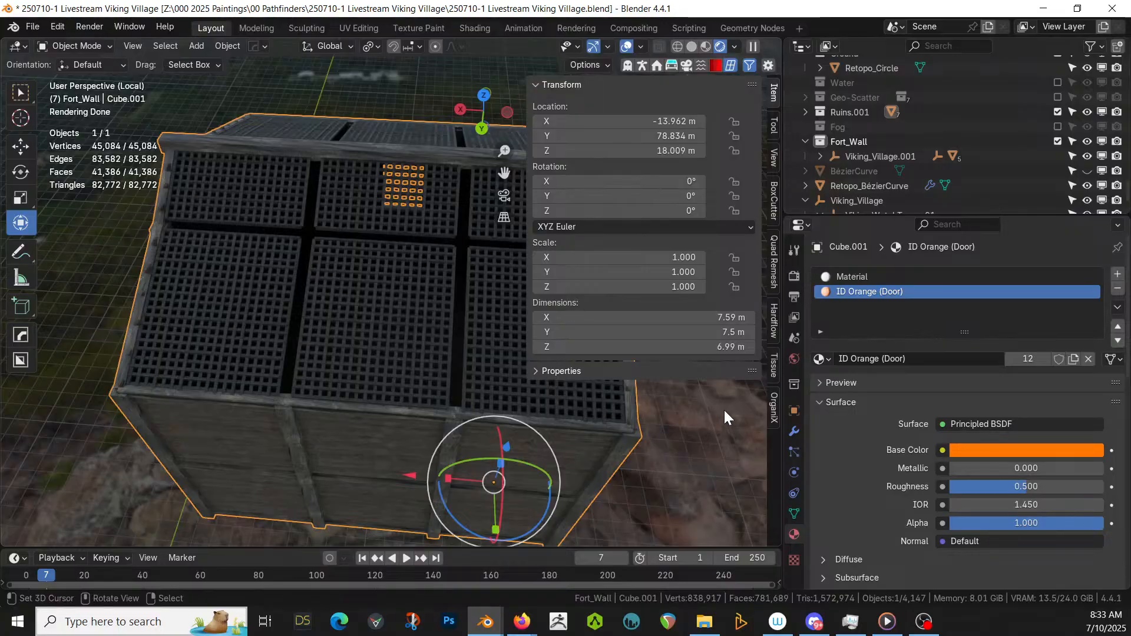
# - Turn on Original Geometry in the HouseCraft modifier, inspect the isolated block and return to the full scene
pyautogui.click(792, 431)
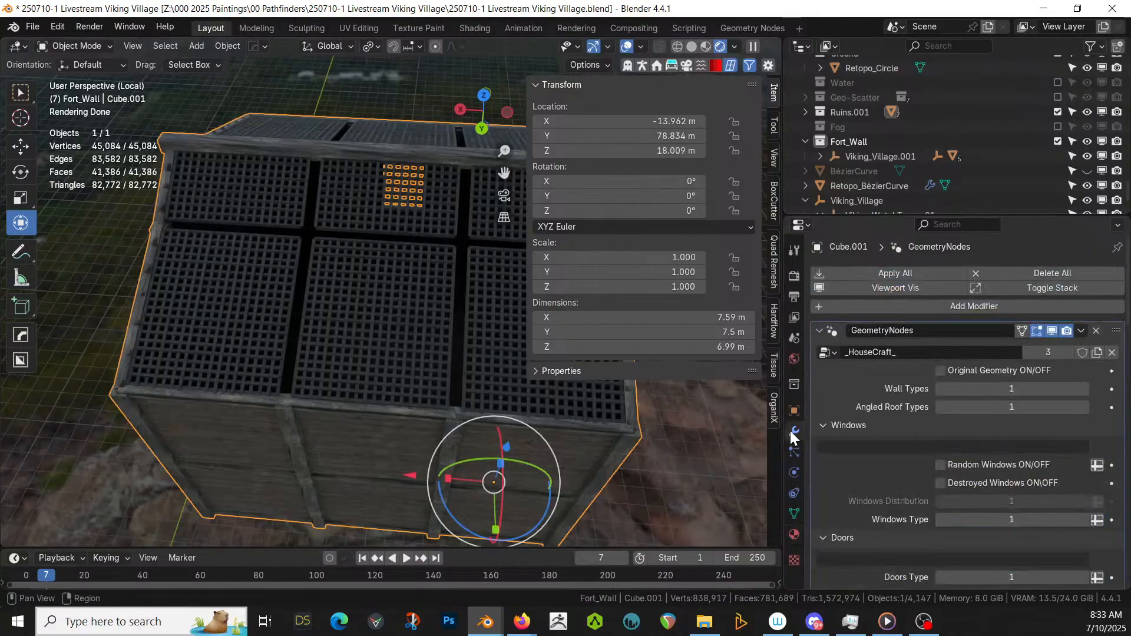
pyautogui.click(941, 370)
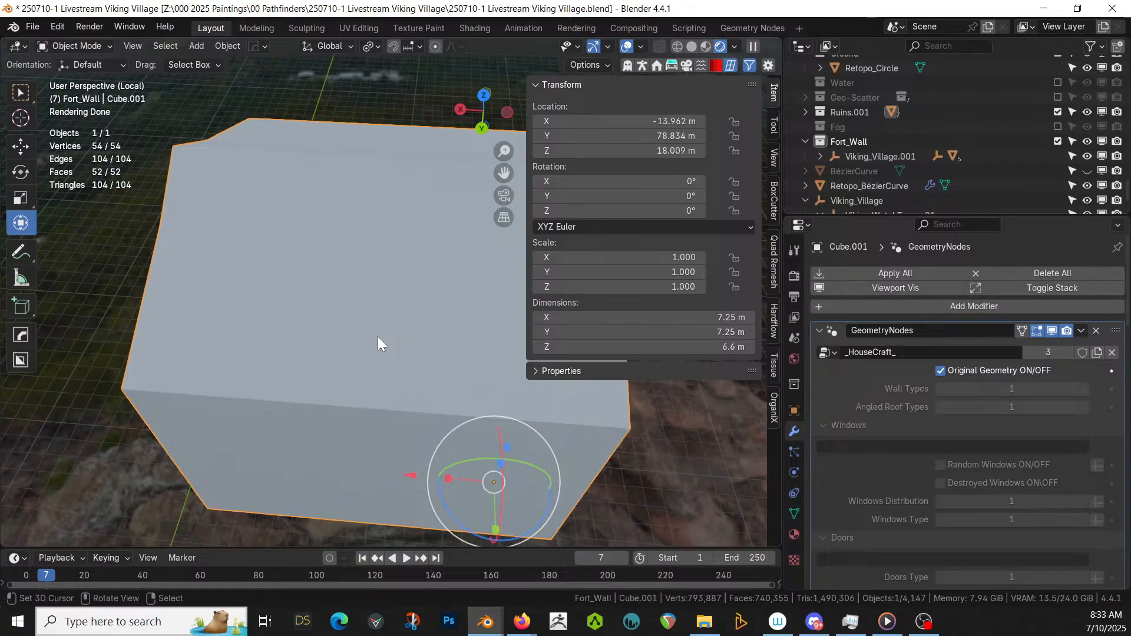
pyautogui.hotkey('shift', 'q')
pyautogui.click(257, 347)
pyautogui.moveTo(290, 347); pyautogui.dragTo(649, 189, button='middle')
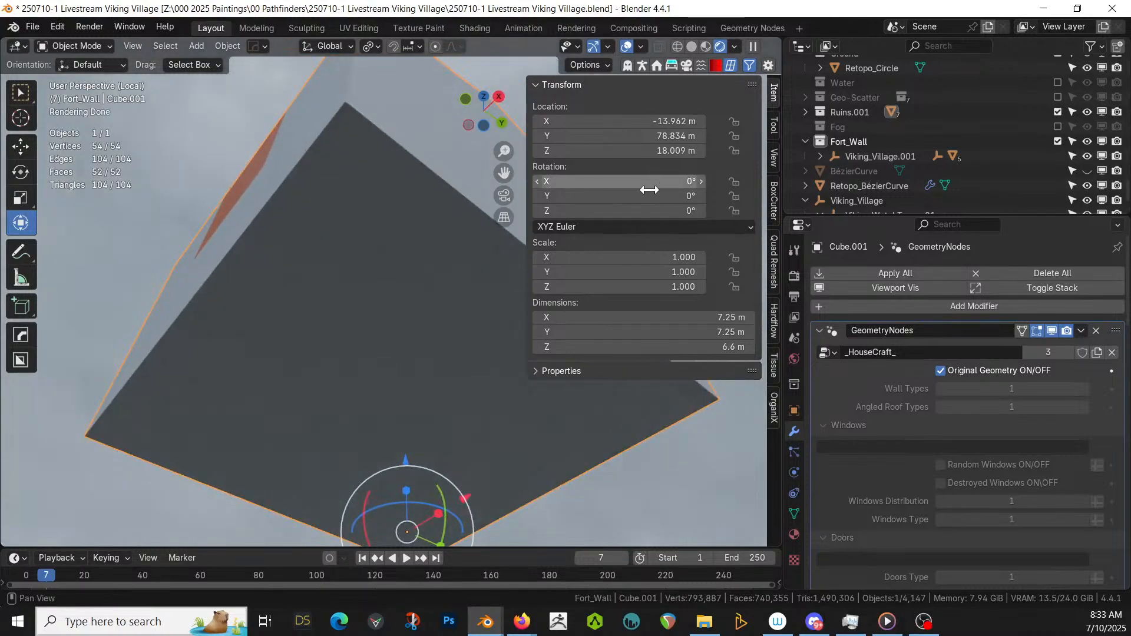
pyautogui.moveTo(496, 308); pyautogui.dragTo(646, 401, button='middle')
pyautogui.press('KP_Divide')
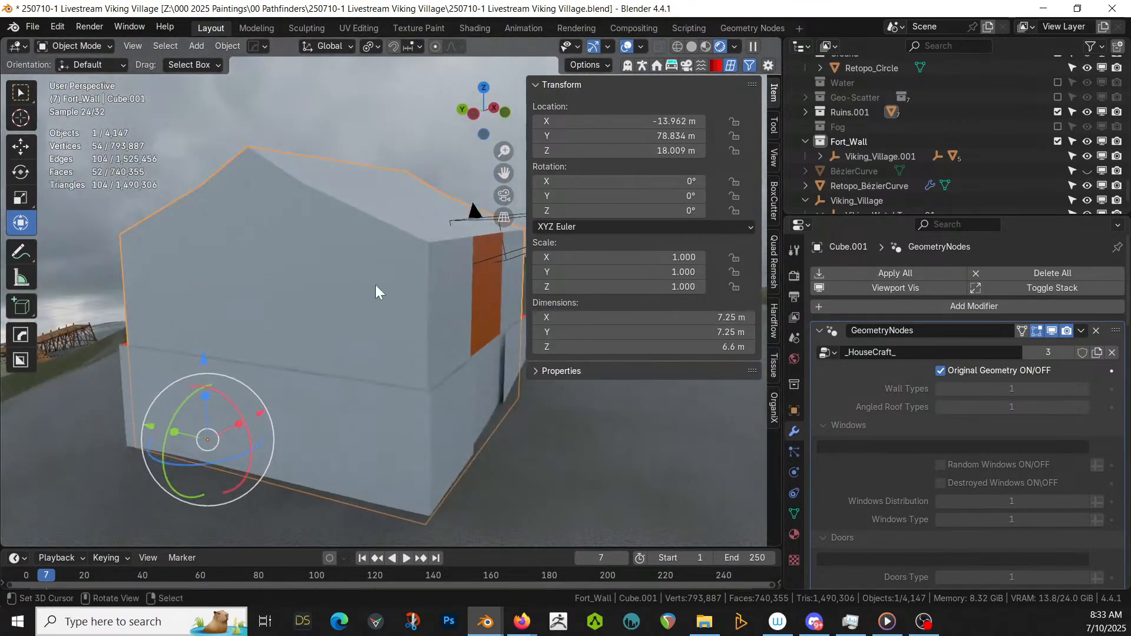
# - In Edit Mode, extend the face selection from the door panel to outer panels of both gable walls and all three rear wall panels
pyautogui.press('Tab')
pyautogui.moveTo(399, 308); pyautogui.dragTo(393, 324, button='middle')
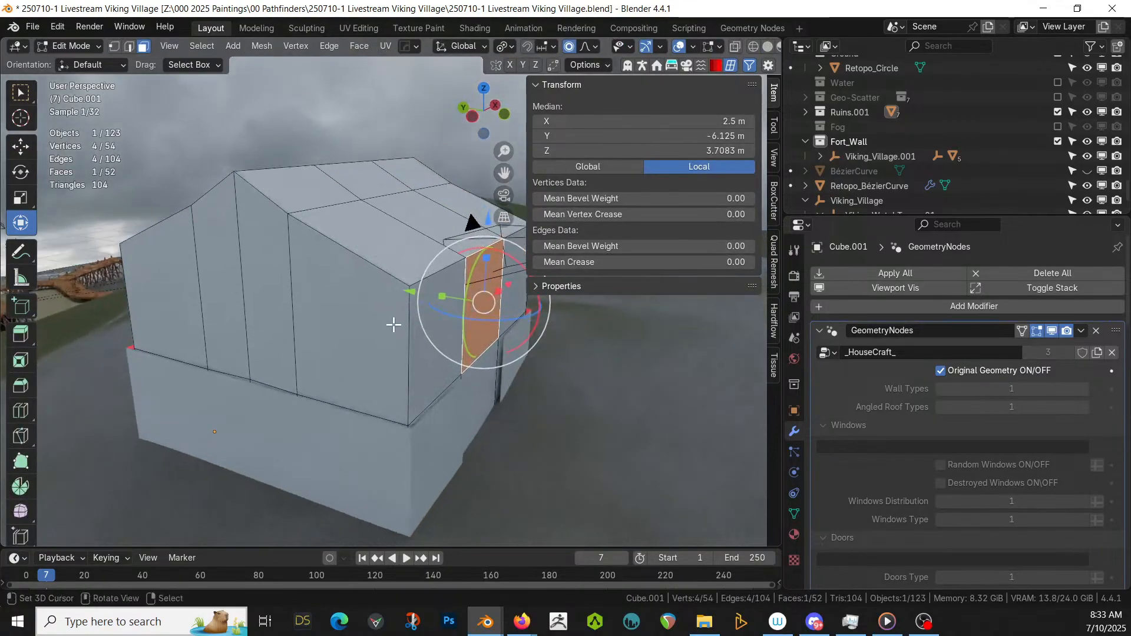
pyautogui.keyDown('shift'); pyautogui.click(318, 322); pyautogui.keyUp('shift')
pyautogui.moveTo(316, 321); pyautogui.dragTo(265, 290, button='middle')
pyautogui.keyDown('shift'); pyautogui.click(313, 281); pyautogui.keyUp('shift')
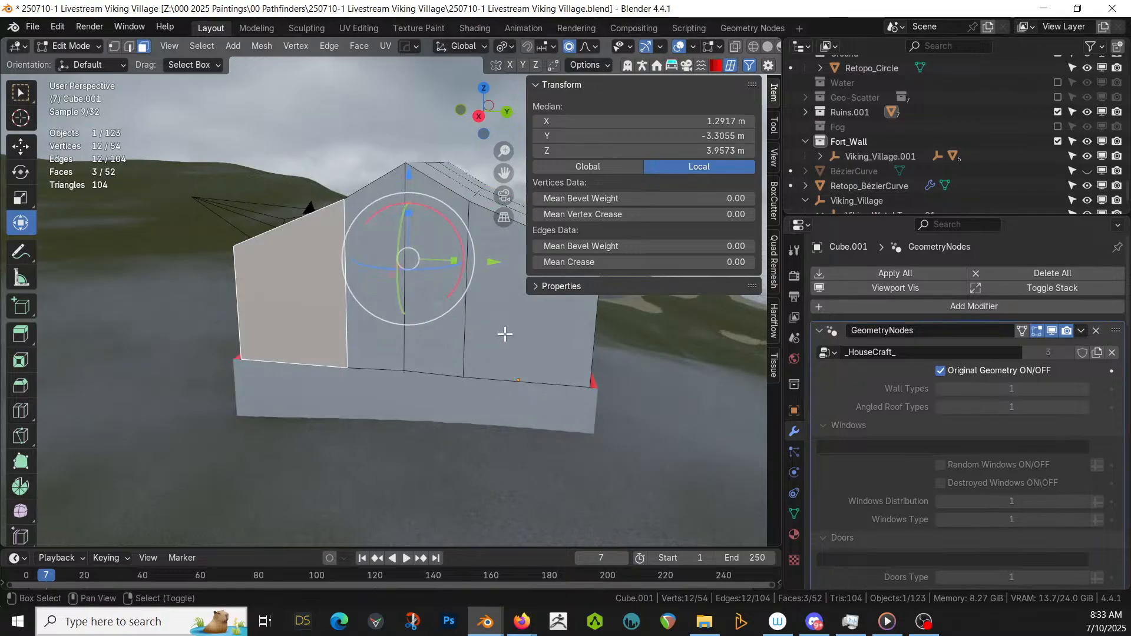
pyautogui.keyDown('shift'); pyautogui.click(505, 334); pyautogui.keyUp('shift')
pyautogui.moveTo(505, 334); pyautogui.dragTo(413, 340, button='middle')
pyautogui.keyDown('shift'); pyautogui.click(423, 331); pyautogui.keyUp('shift')
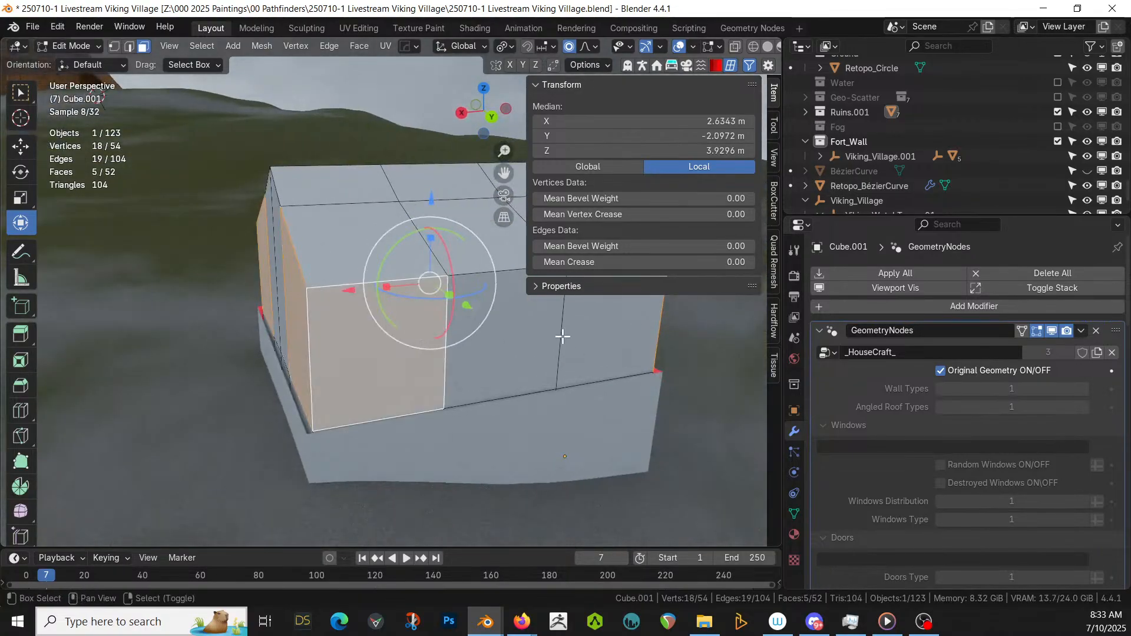
pyautogui.keyDown('shift'); pyautogui.click(568, 337); pyautogui.keyUp('shift')
pyautogui.keyDown('shift'); pyautogui.click(518, 335); pyautogui.keyUp('shift')
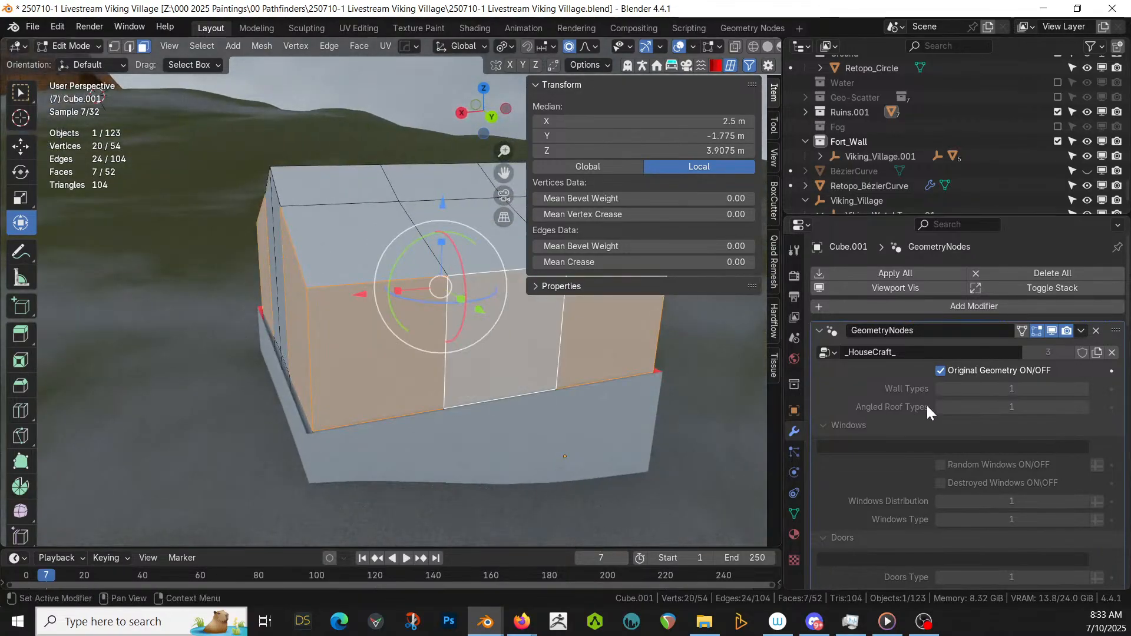
# - Add a material slot, assign it to the selected wall panels and set its material to ID Purple (Window)
pyautogui.click(794, 534)
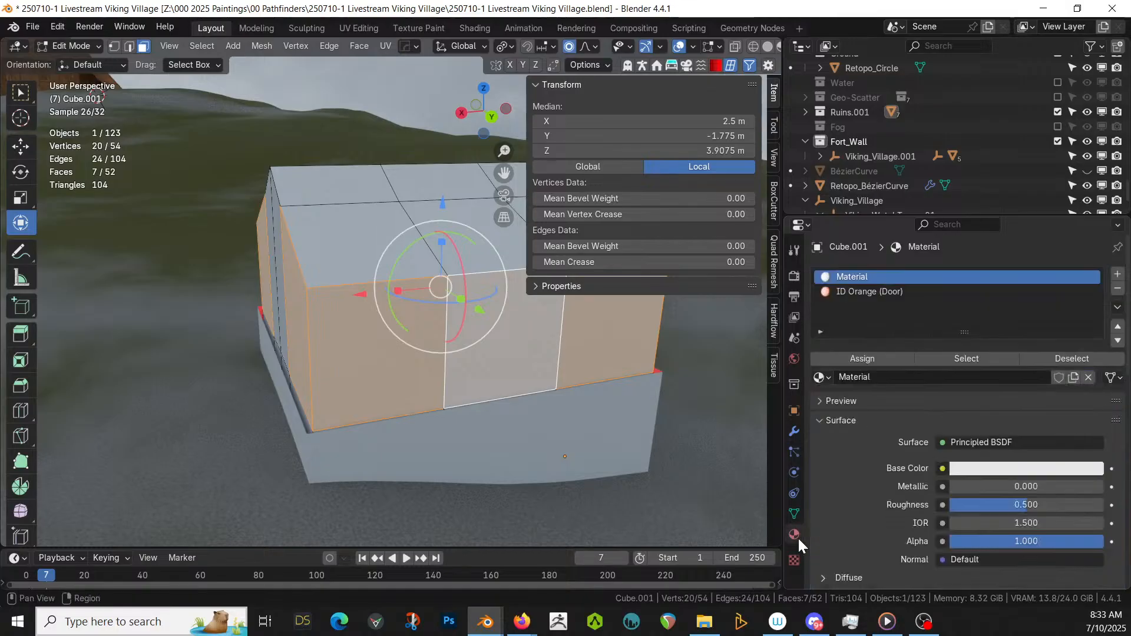
pyautogui.click(1117, 275)
pyautogui.click(853, 357)
pyautogui.click(821, 378)
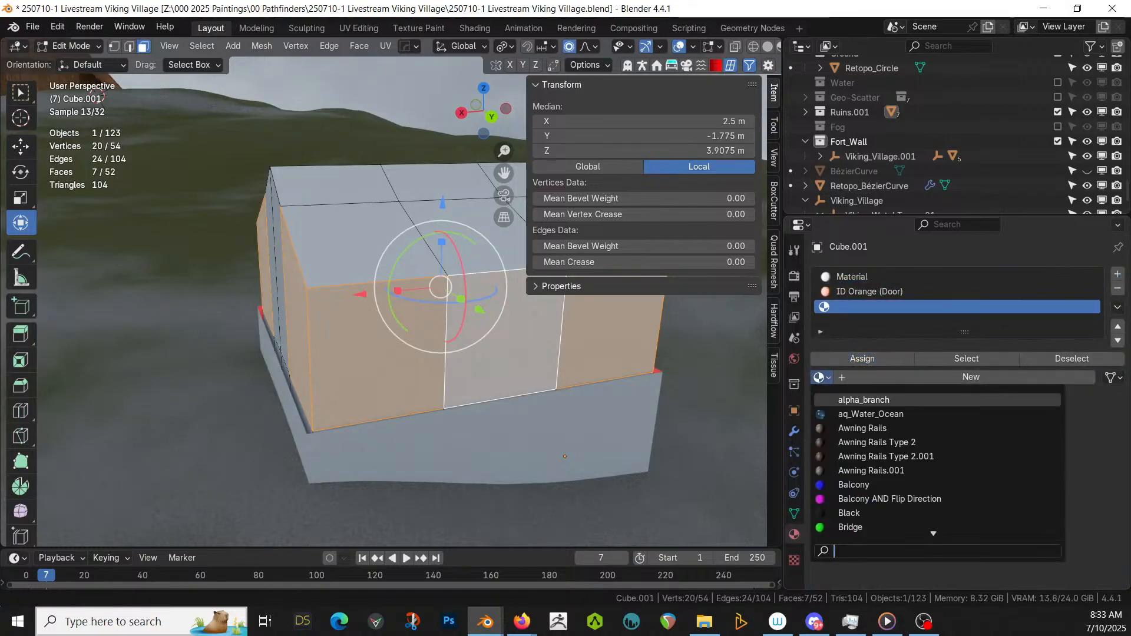
pyautogui.write('WIN')
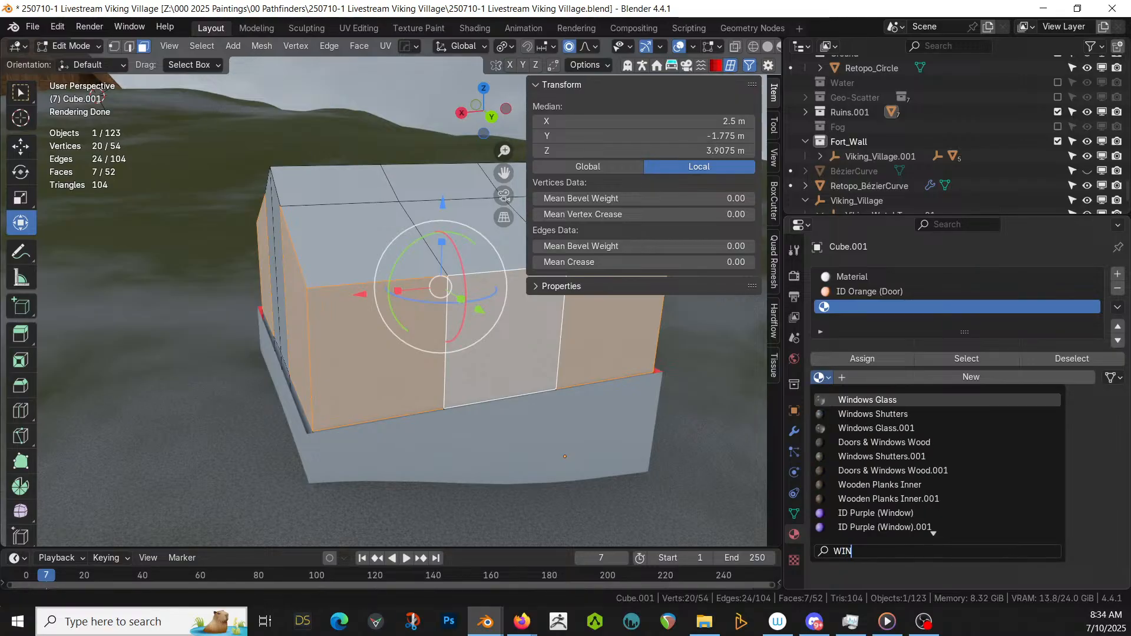
pyautogui.click(889, 512)
# - Turn off Original Geometry in the HouseCraft modifier and examine the generated windows on the rear and gable walls
pyautogui.click(795, 430)
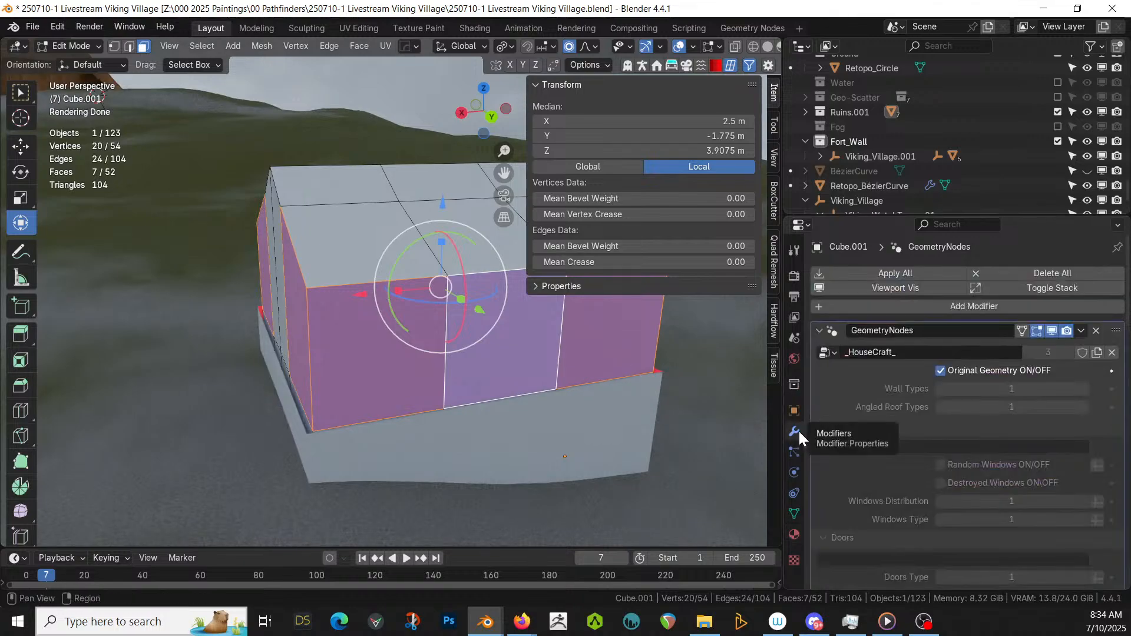
pyautogui.click(940, 370)
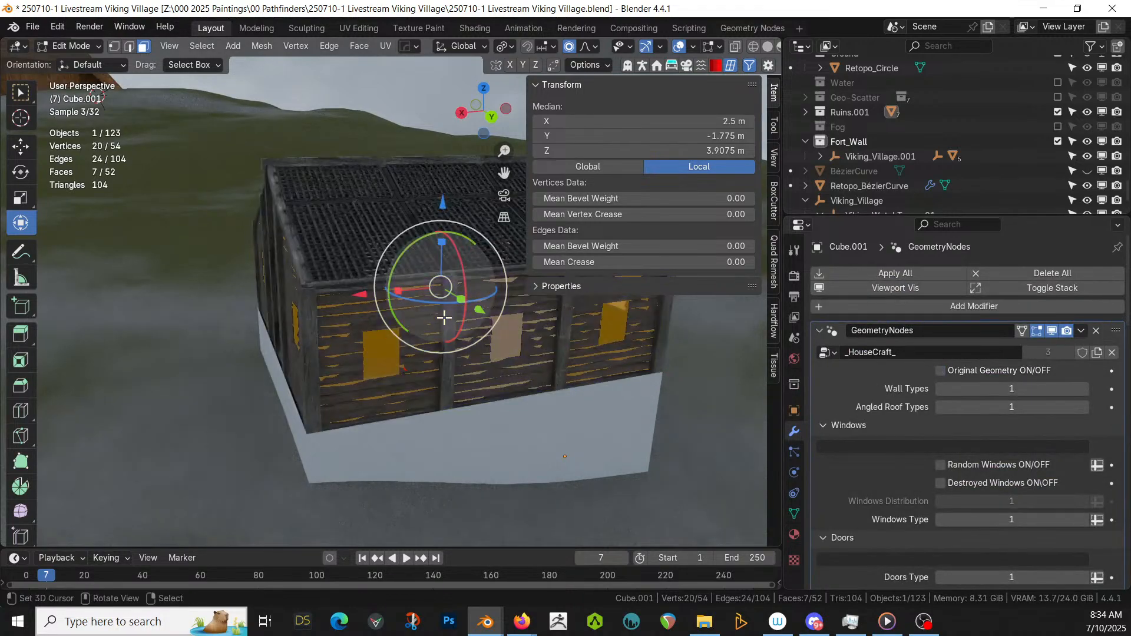
pyautogui.moveTo(452, 324); pyautogui.dragTo(468, 340, button='middle')
pyautogui.click(133, 310)
pyautogui.scroll(-2, 251, 326)
pyautogui.moveTo(254, 325); pyautogui.dragTo(177, 275, button='middle')
# - Return to Object Mode, select the foundation block Cube.005 and enable its Ruin Gen modifier in the viewport
pyautogui.click(391, 346)
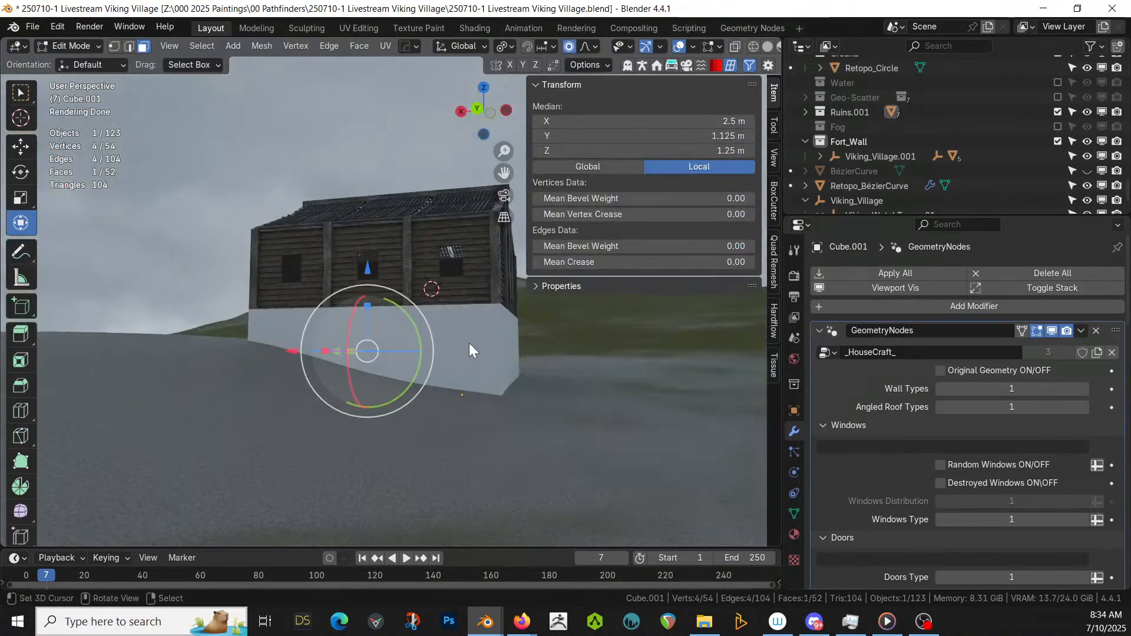
pyautogui.press('Tab')
pyautogui.click(469, 343)
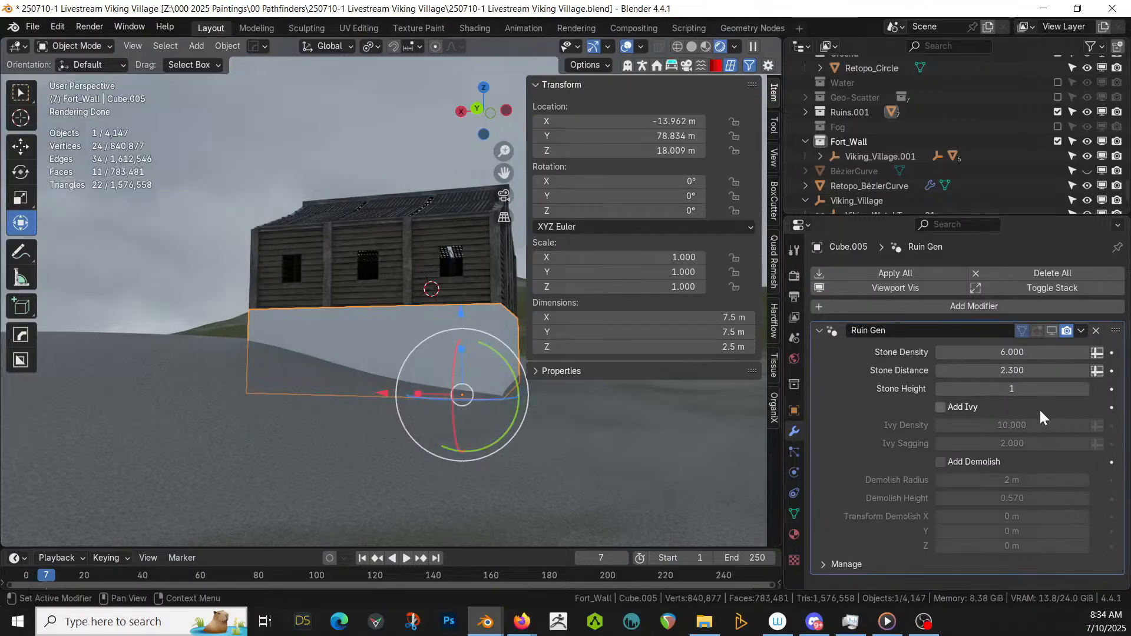
pyautogui.click(1051, 331)
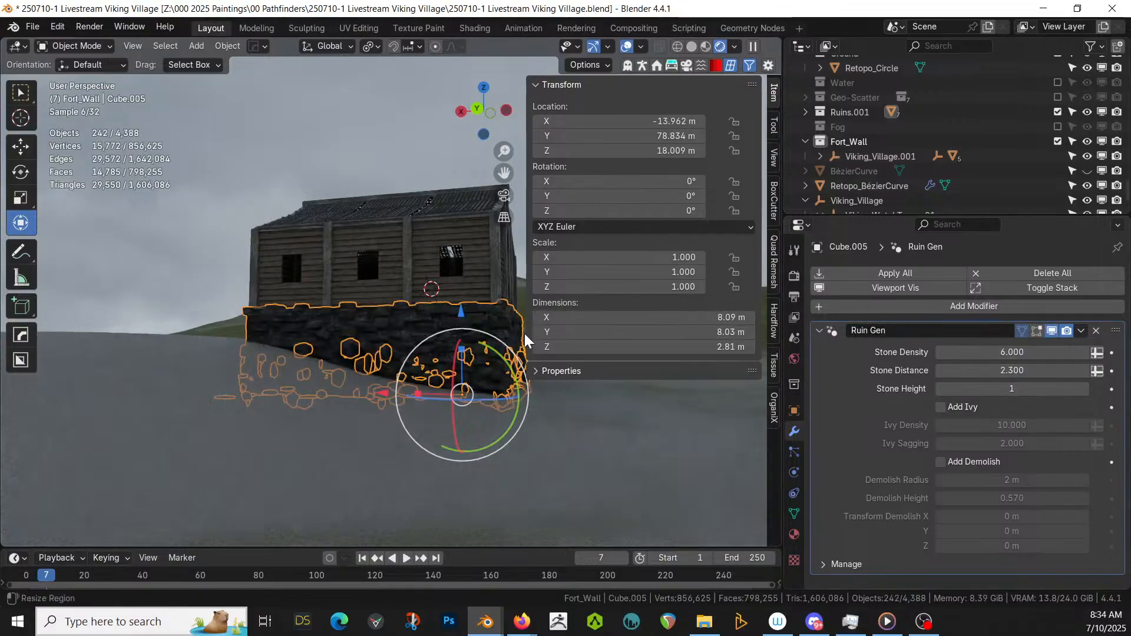
# - Select the wooden house and set both Wall Types and Angled Roof Types to 2 in its HouseCraft modifier
pyautogui.moveTo(494, 362); pyautogui.dragTo(477, 381, button='middle')
pyautogui.click(423, 234)
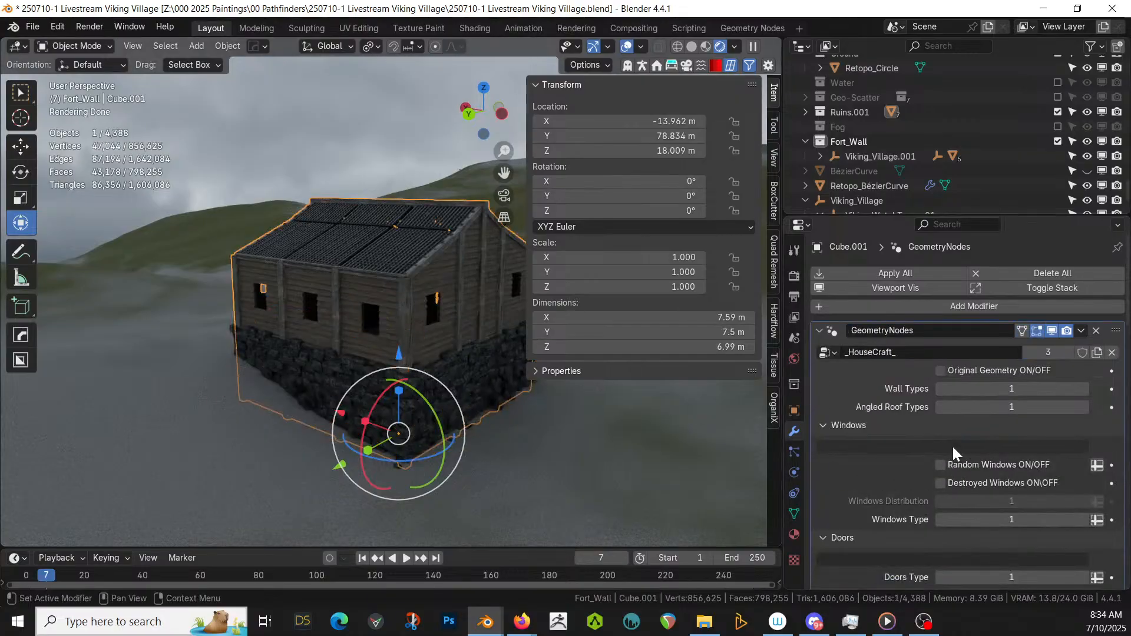
pyautogui.click(1083, 389)
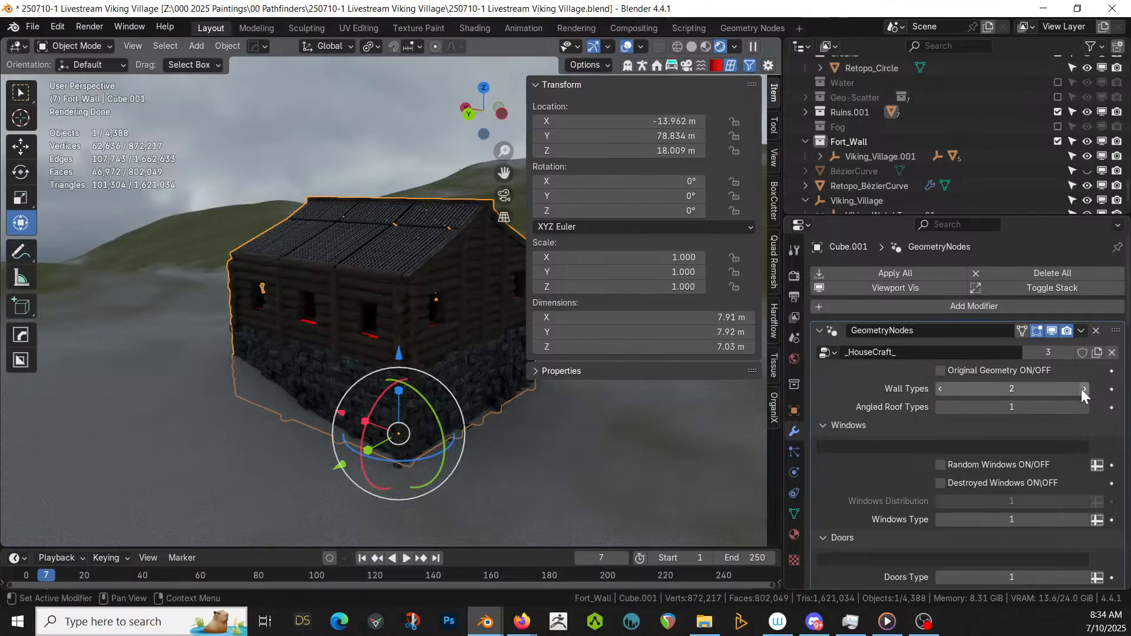
pyautogui.click(1083, 407)
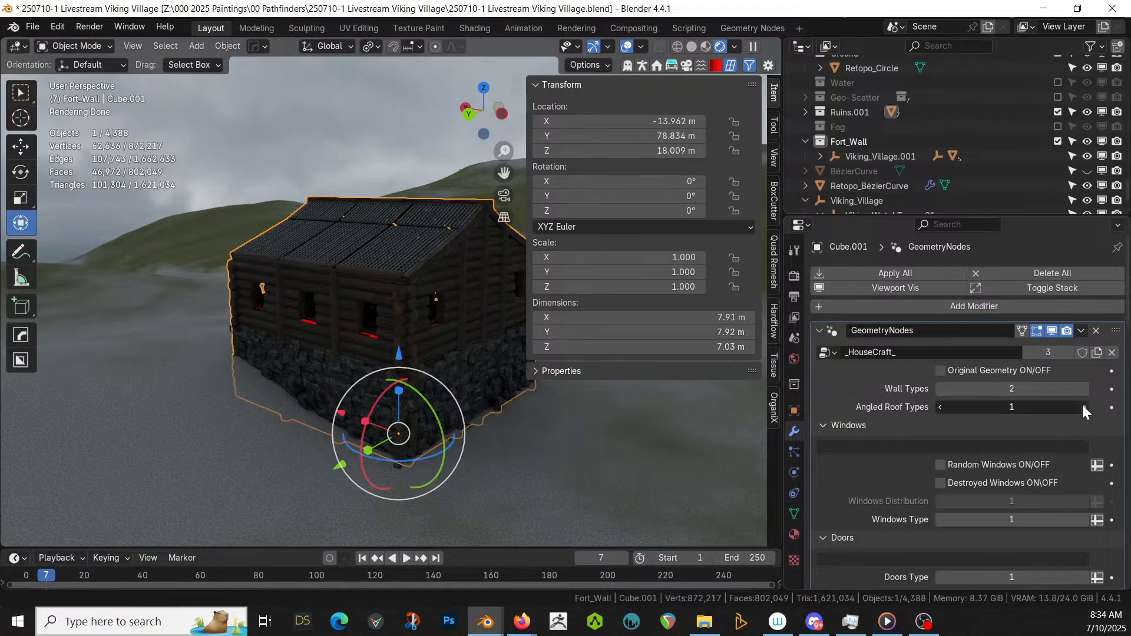
pyautogui.scroll(5, 480, 290)
pyautogui.moveTo(480, 284); pyautogui.dragTo(460, 354, button='middle')
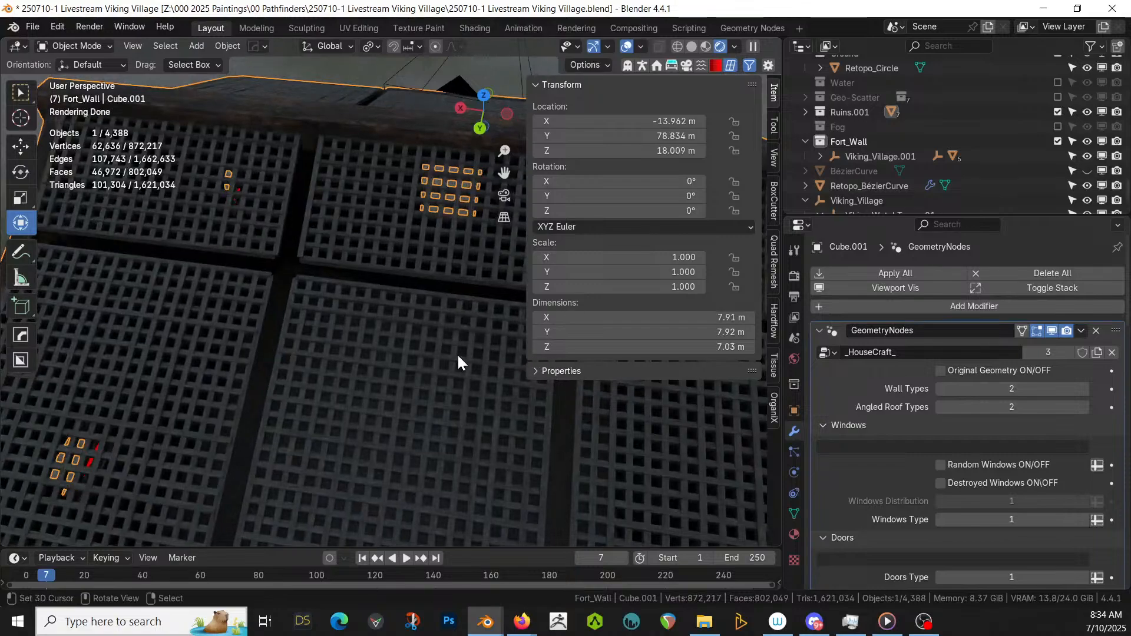
# - With Original Geometry temporarily turned on, merge all of the house mesh's vertices by distance in Edit Mode
pyautogui.click(945, 369)
pyautogui.press('Tab')
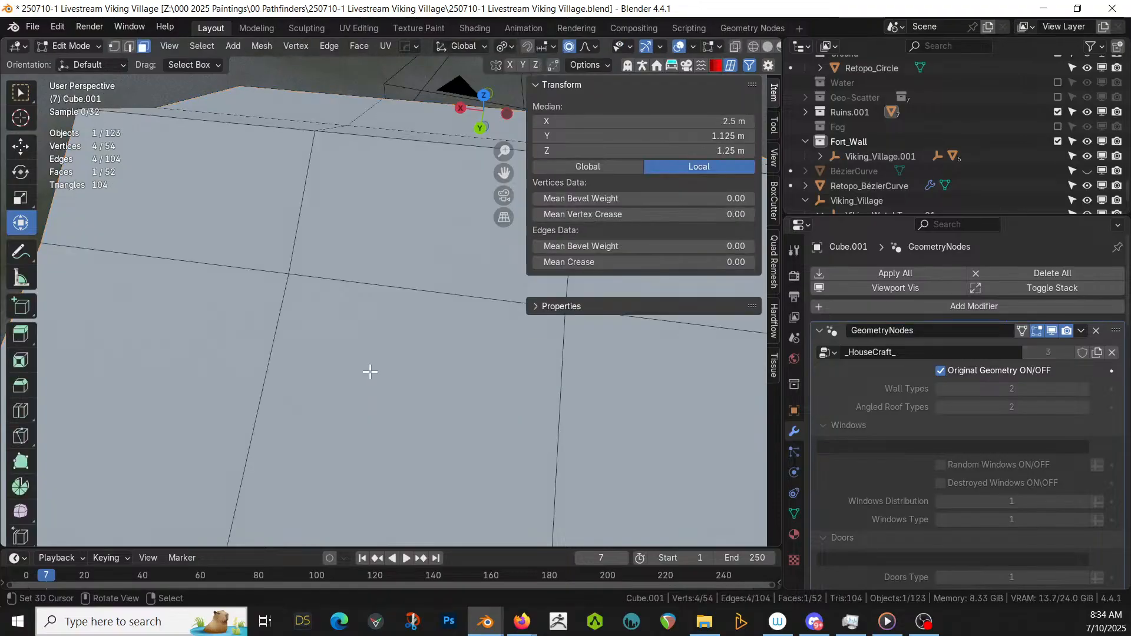
pyautogui.press('a')
pyautogui.press('m')
pyautogui.click(310, 372)
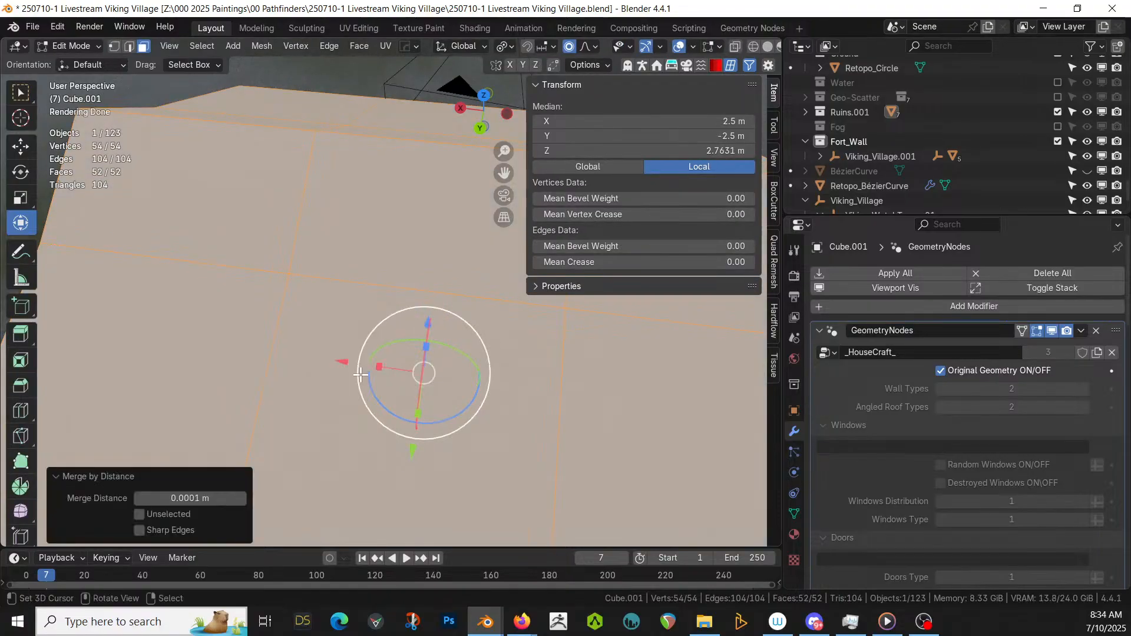
pyautogui.press('Tab')
pyautogui.scroll(-4, 360, 375)
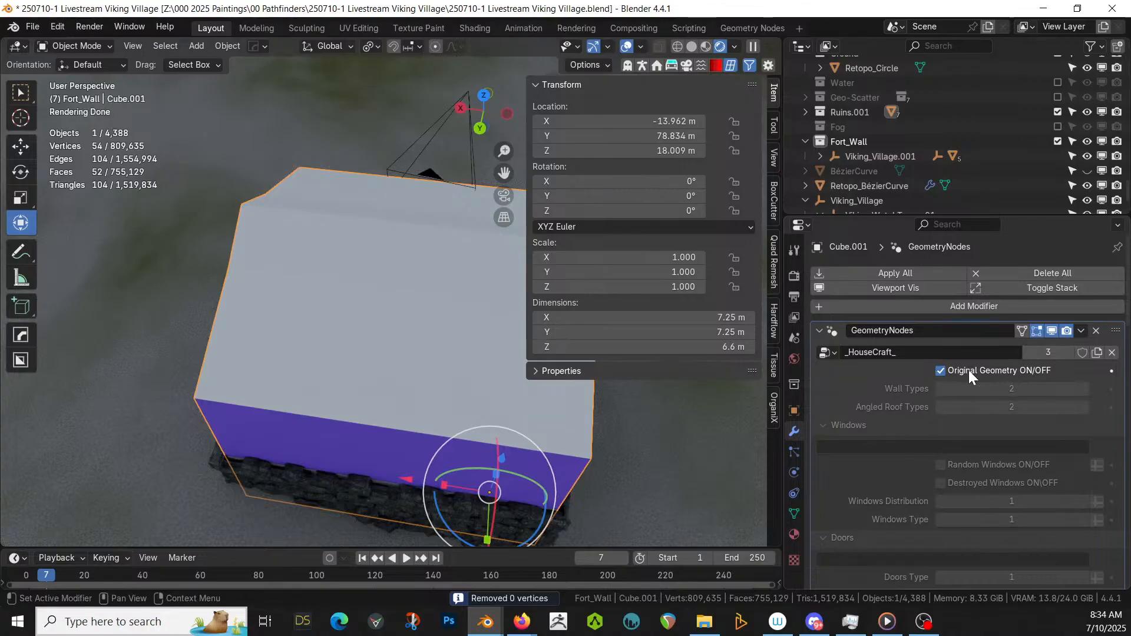
pyautogui.click(945, 369)
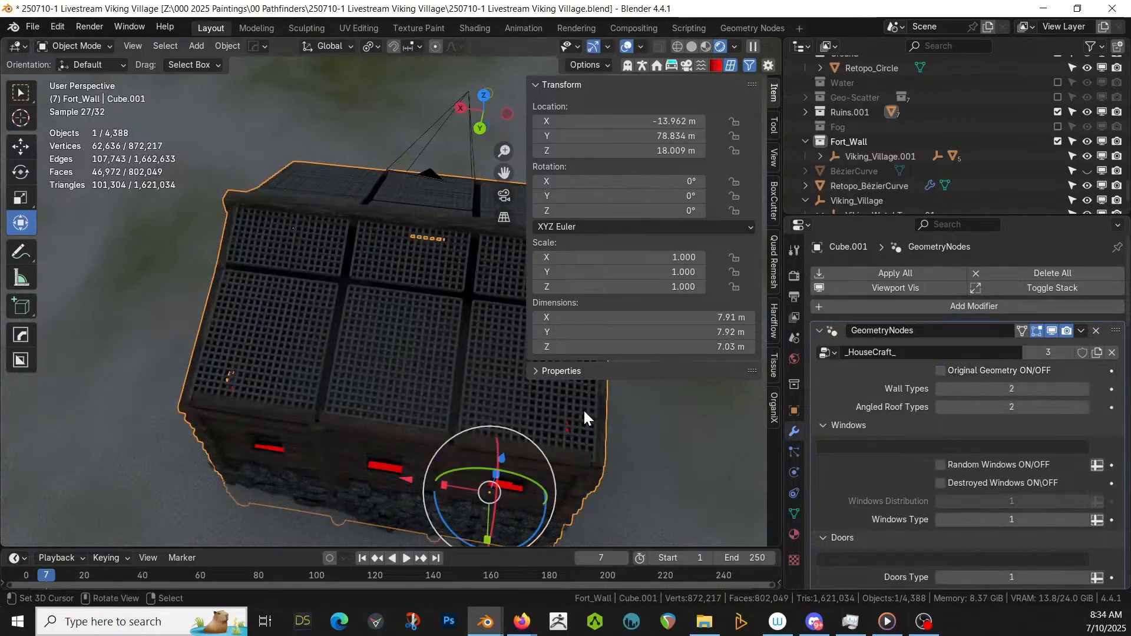
# - Switch the viewport to Solid shading
pyautogui.moveTo(583, 408); pyautogui.dragTo(242, 401, button='middle')
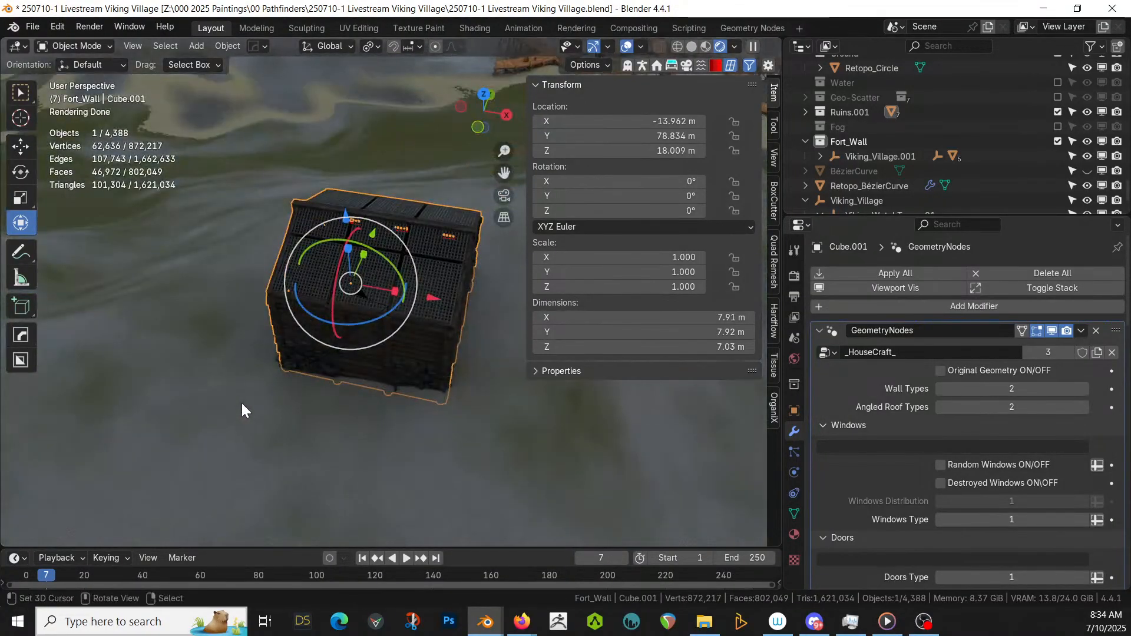
pyautogui.scroll(-6, 278, 249)
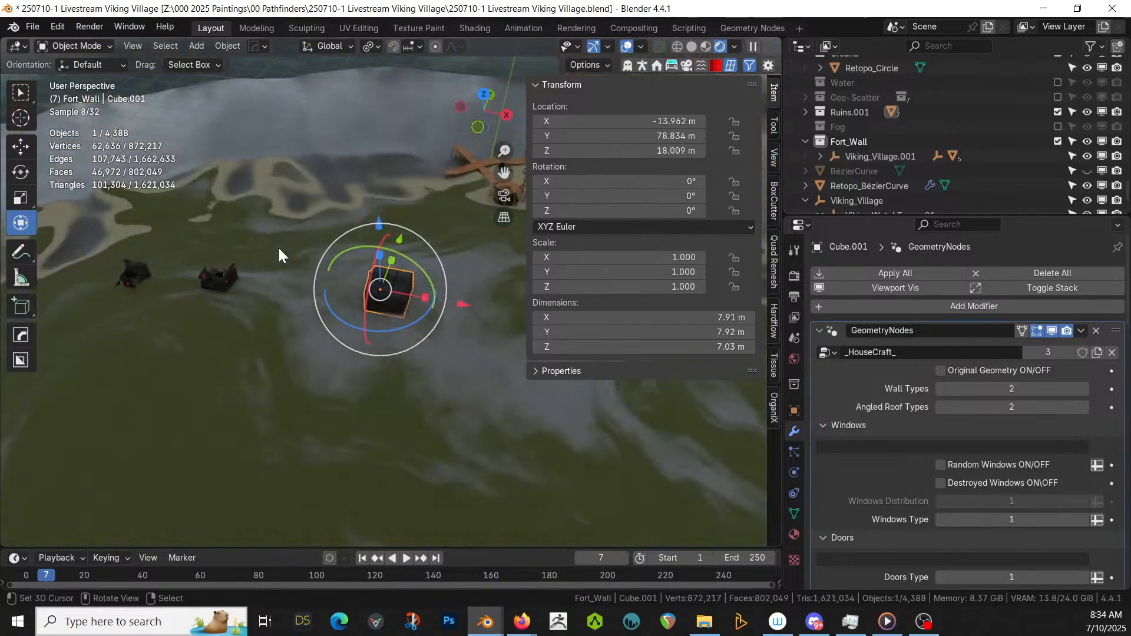
pyautogui.moveTo(292, 262); pyautogui.dragTo(445, 288, button='middle')
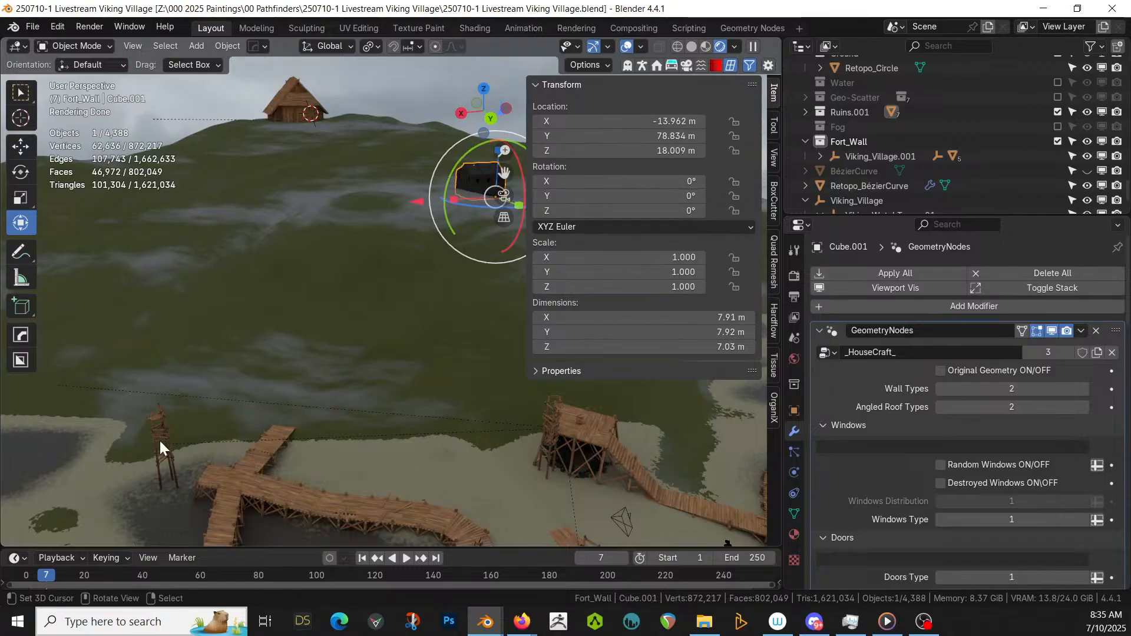
pyautogui.press('z')
pyautogui.press('6')
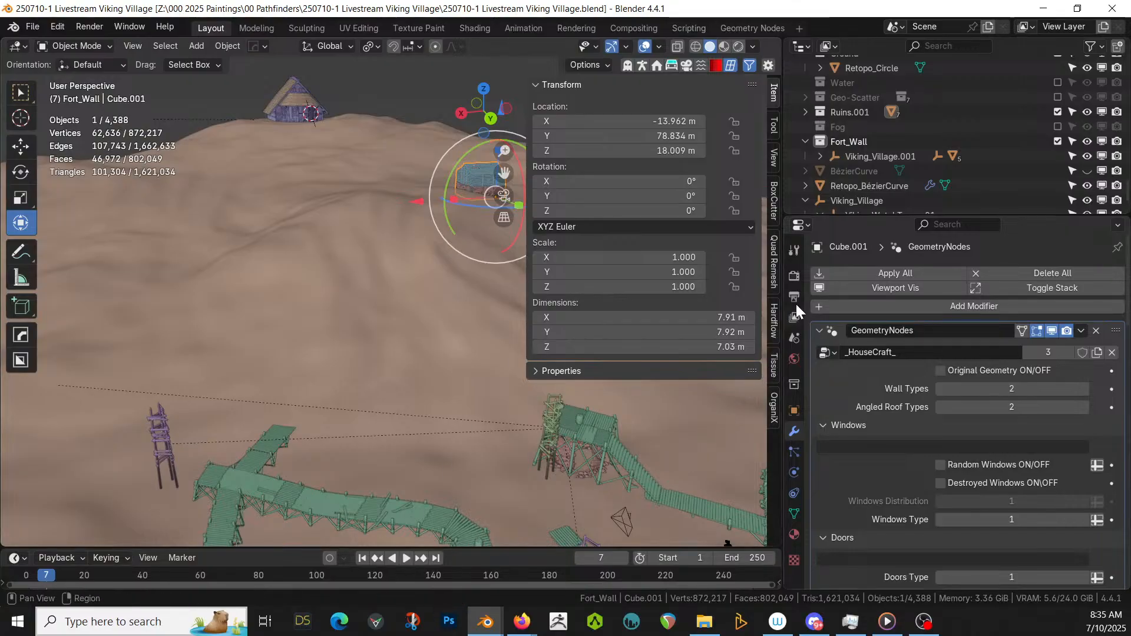
# - Open the terrain's Geo-Scatter system list in a widened sidebar and include the Geo-Scatter collection in the view layer
pyautogui.scroll(-3, 768, 247)
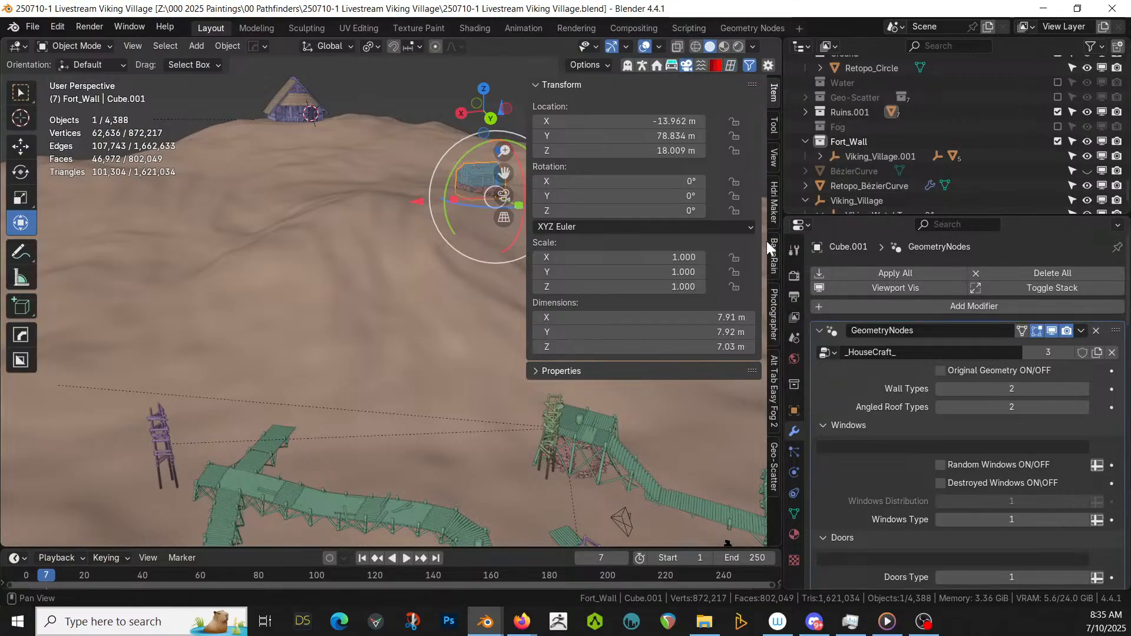
pyautogui.click(774, 468)
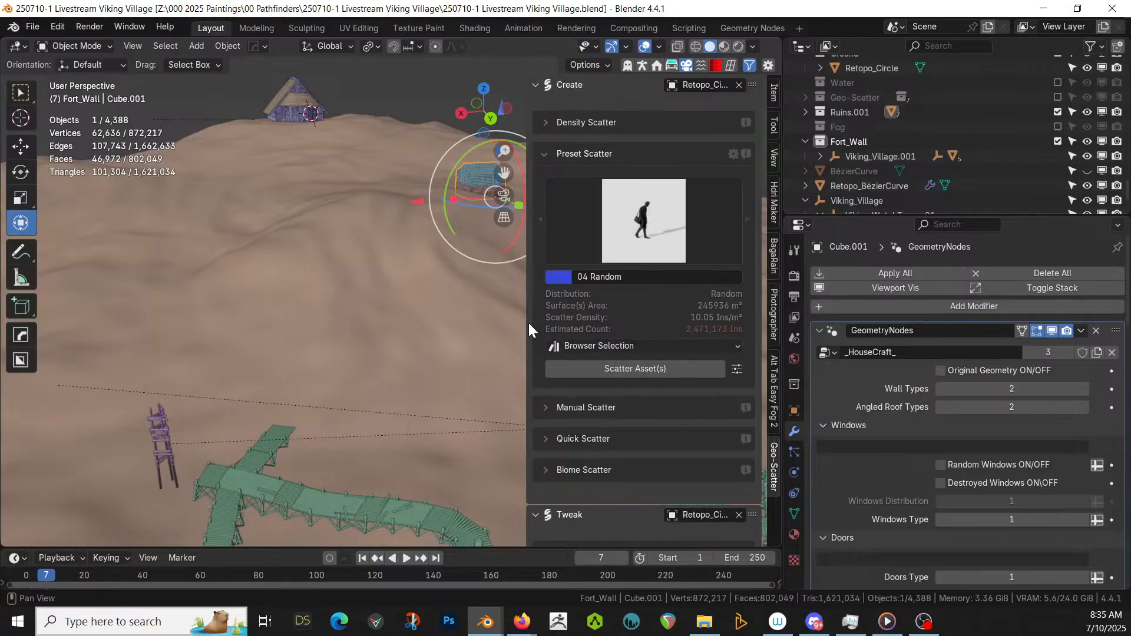
pyautogui.moveTo(526, 319); pyautogui.dragTo(345, 314)
pyautogui.scroll(-6, 593, 382)
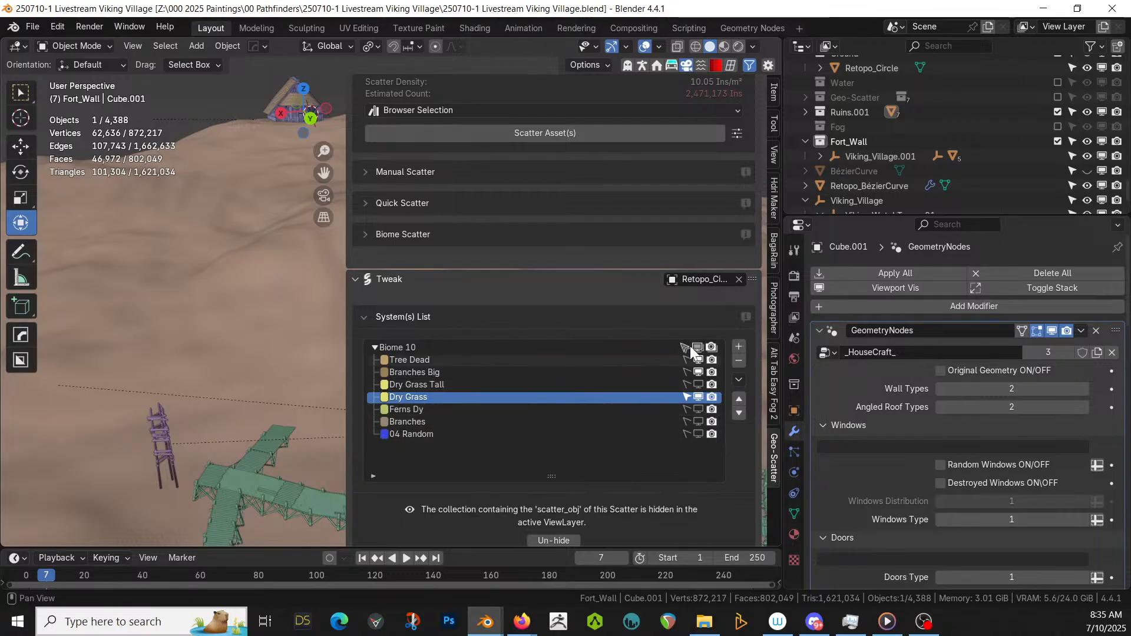
pyautogui.click(1057, 97)
pyautogui.scroll(-1, 438, 202)
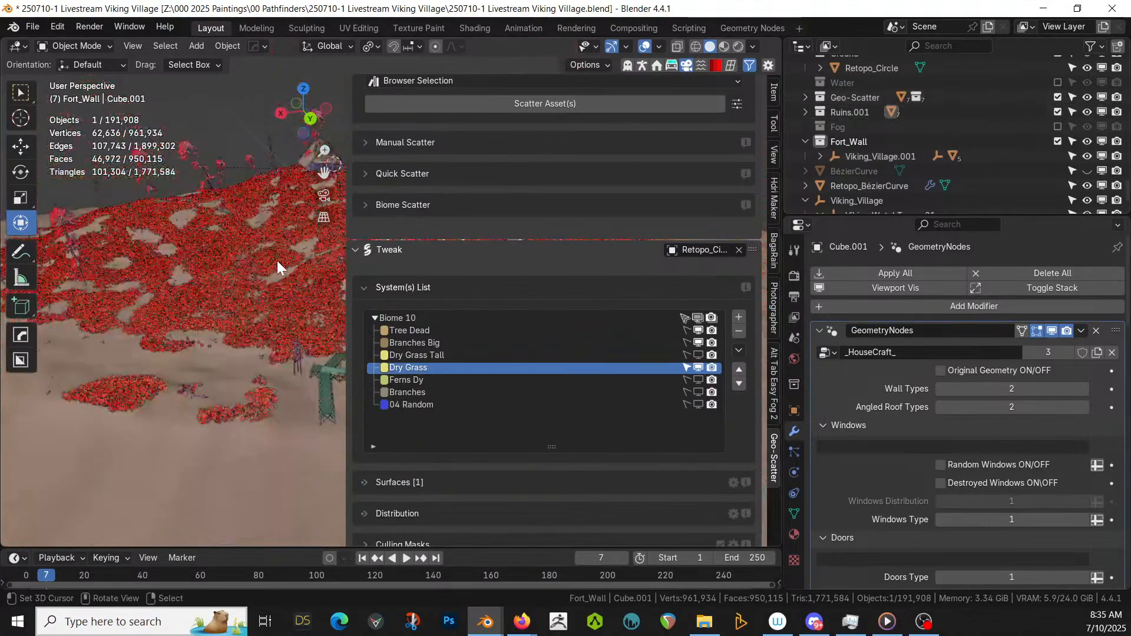
# - Enlarge the 3D viewport by narrowing the Outliner and Properties editors
pyautogui.moveTo(276, 260); pyautogui.dragTo(315, 259, button='middle')
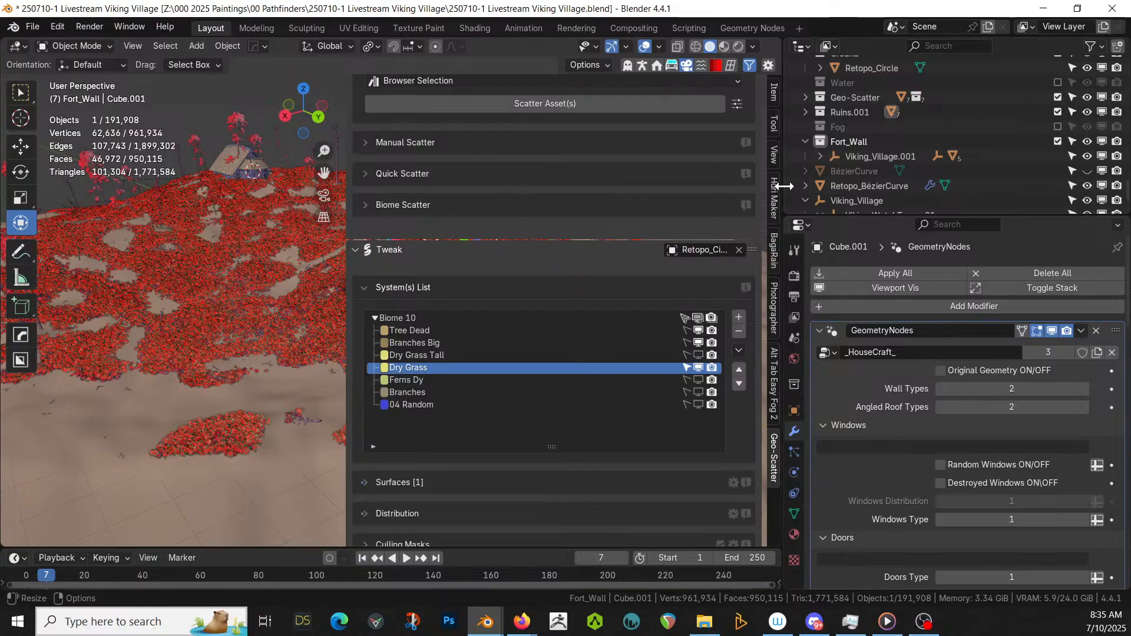
pyautogui.moveTo(784, 186); pyautogui.dragTo(966, 188)
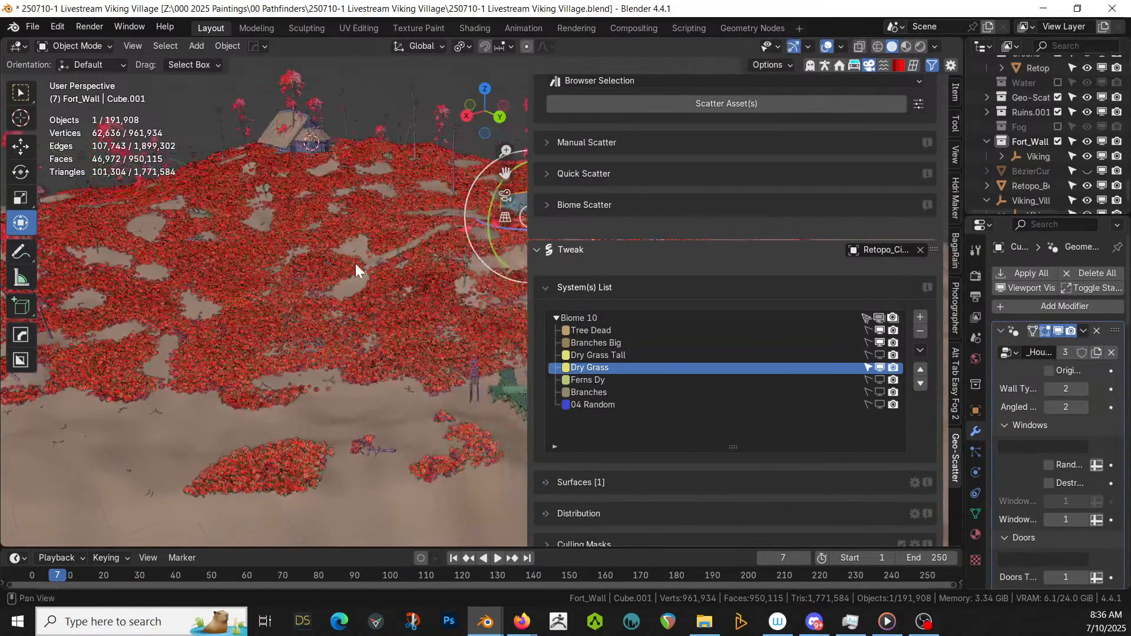
pyautogui.keyDown('shift'); pyautogui.moveTo(355, 264); pyautogui.dragTo(365, 384, button='middle'); pyautogui.keyUp('shift')
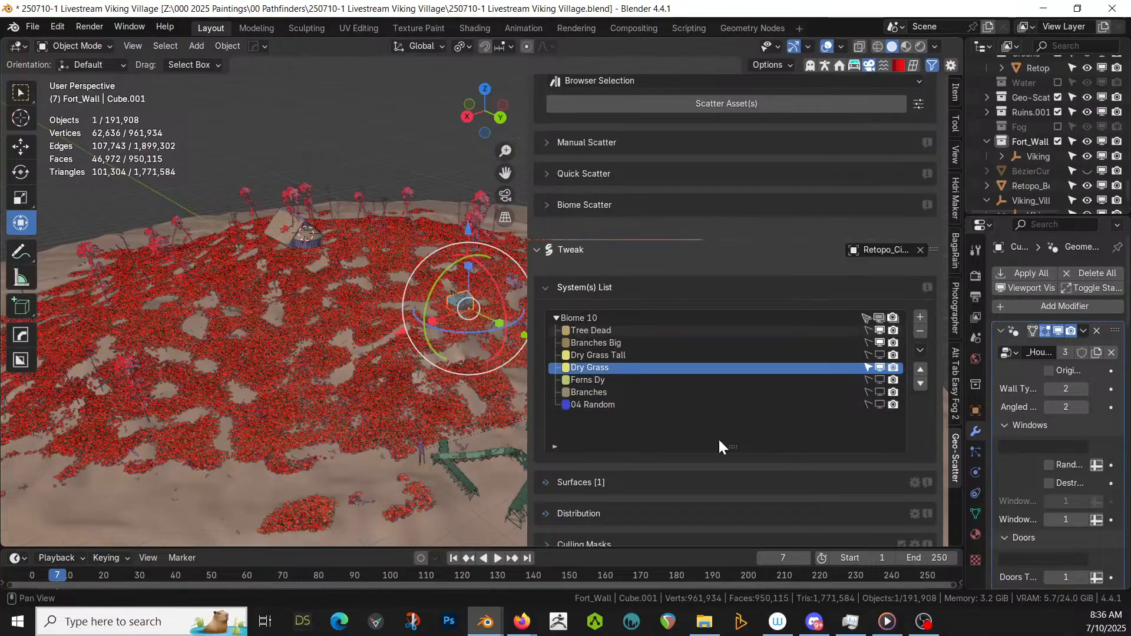
# - Select the Tree Dead scatter system and expand its Proximity settings for Object Repel 1
pyautogui.keyDown('ctrl'); pyautogui.scroll(3, 753, 440); pyautogui.keyUp('ctrl')
pyautogui.scroll(-5, 777, 466)
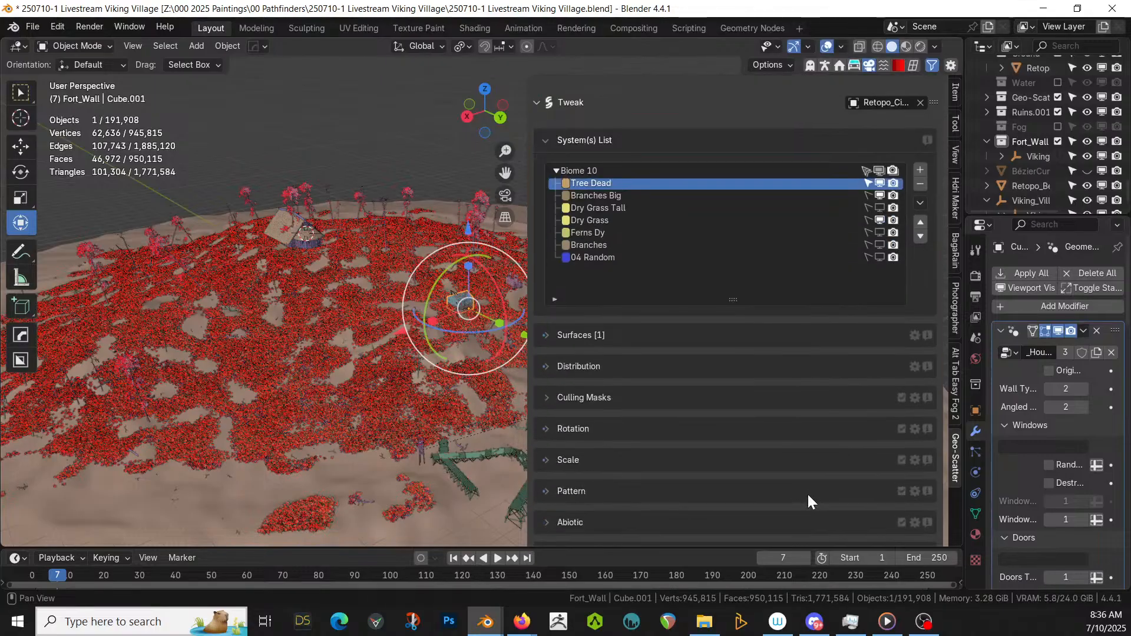
pyautogui.scroll(-8, 808, 495)
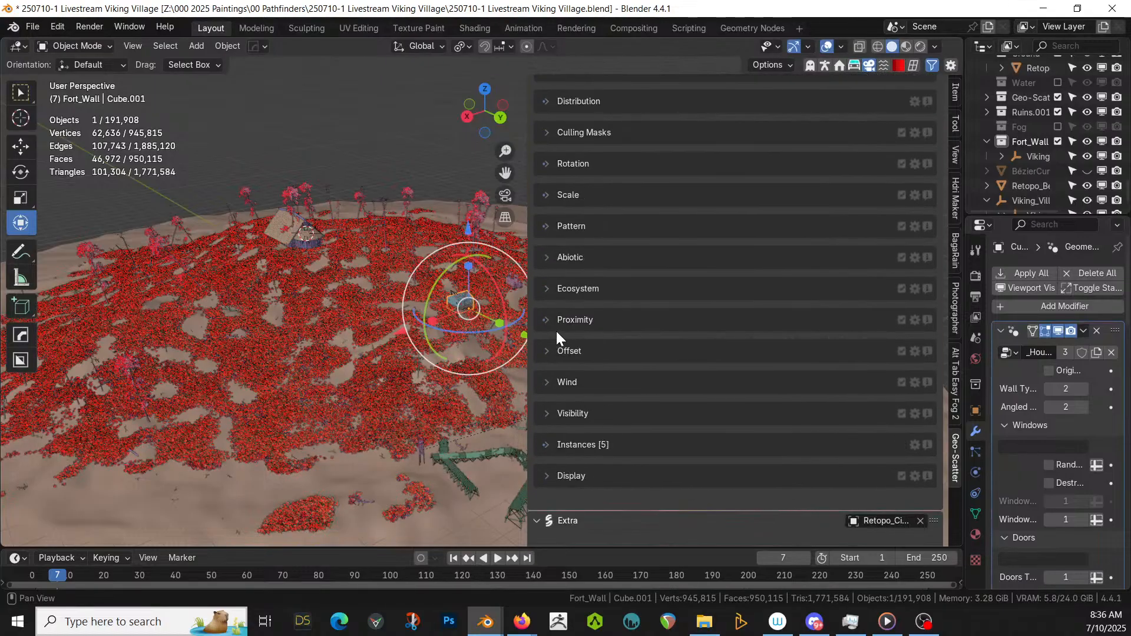
pyautogui.click(547, 318)
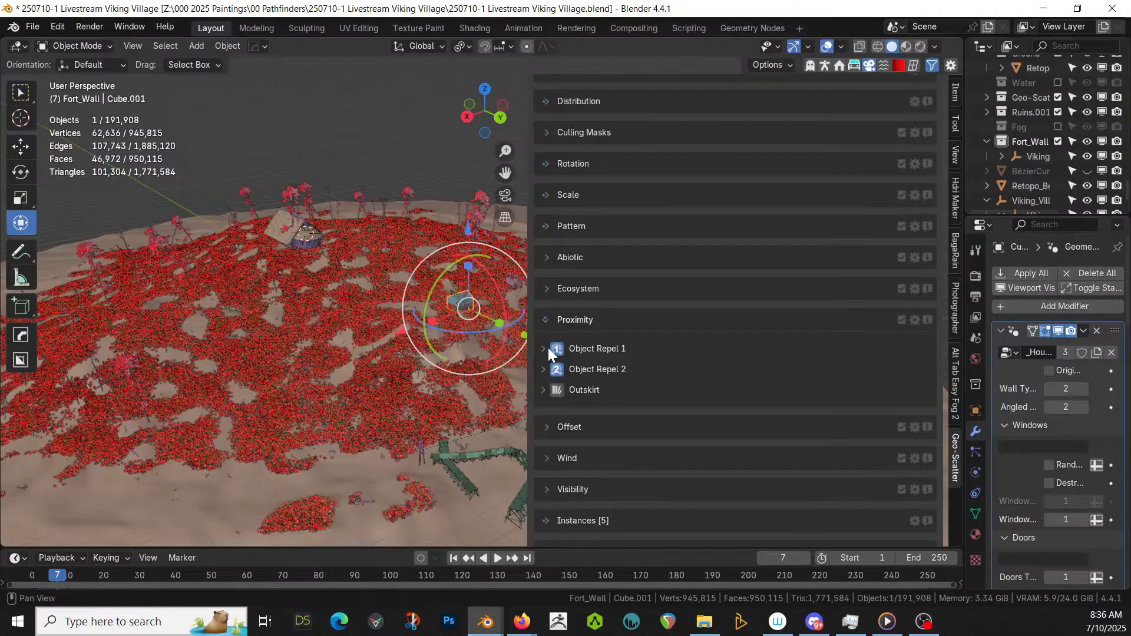
pyautogui.click(546, 348)
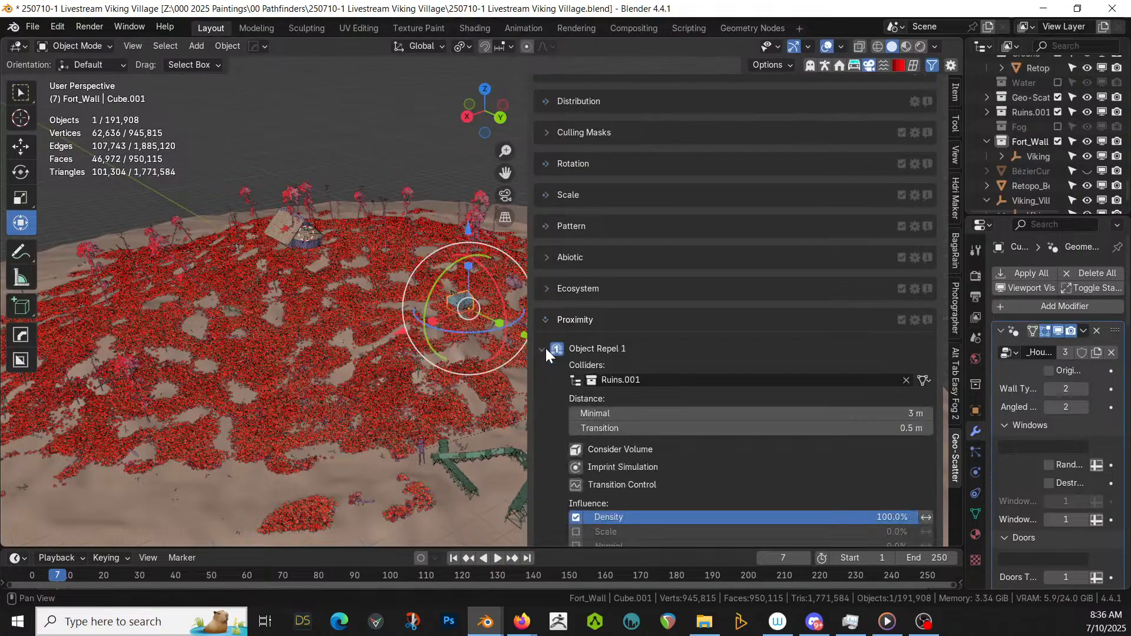
# - Set the Tree Dead system's Object Repel 1 colliders to the Fort_Wall collection
pyautogui.click(594, 379)
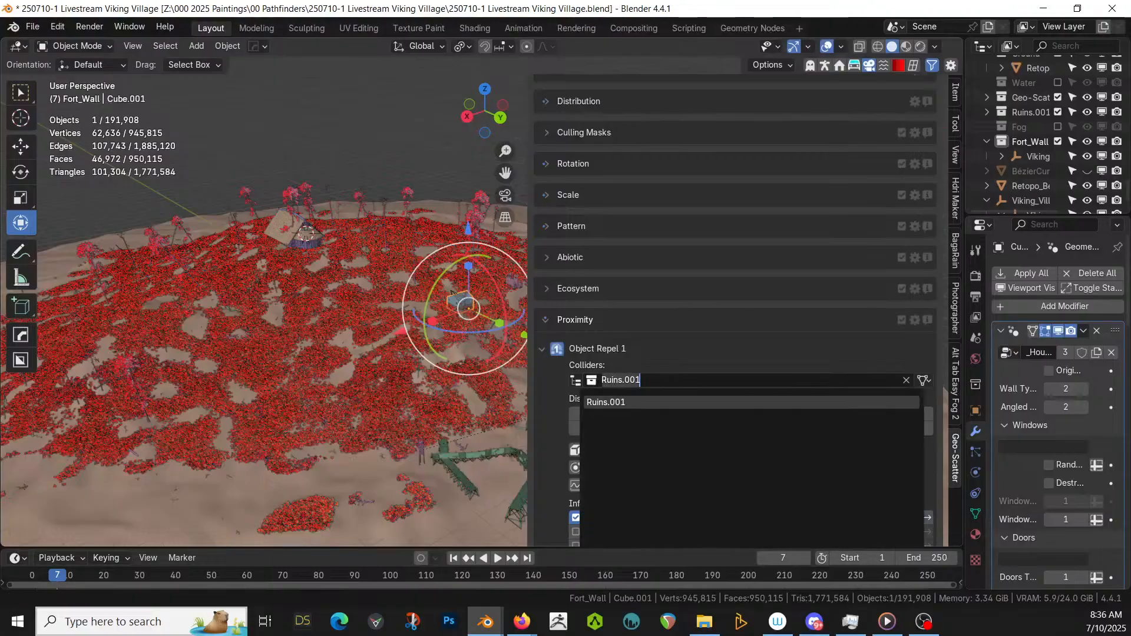
pyautogui.write('fOR')
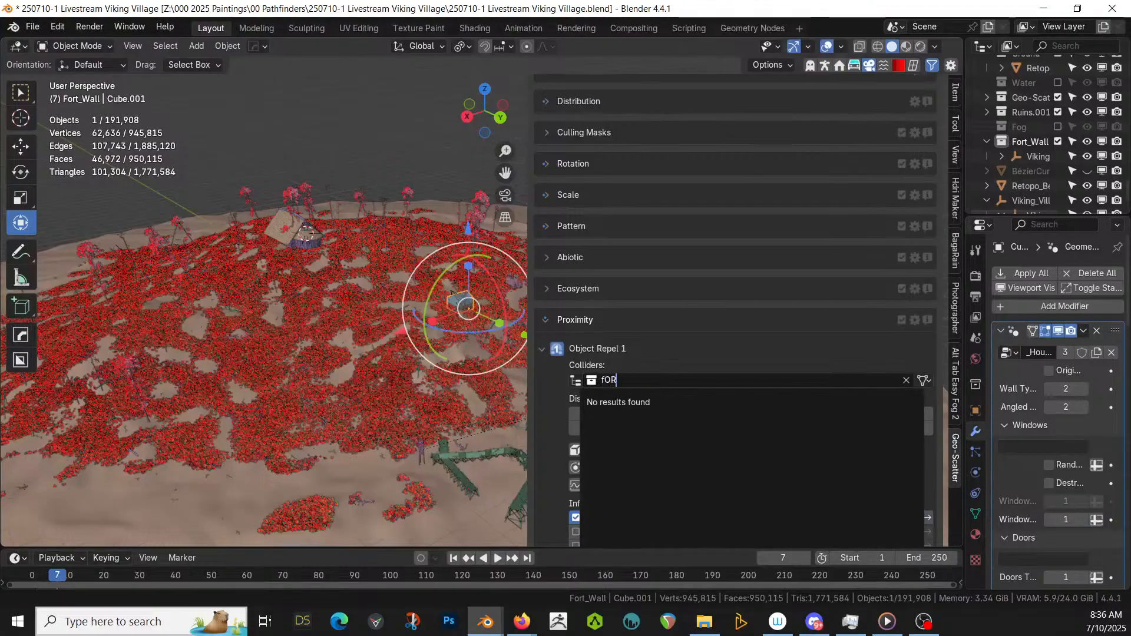
pyautogui.press('BackSpace')
pyautogui.press('BackSpace')
pyautogui.press('BackSpace')
pyautogui.write('F')
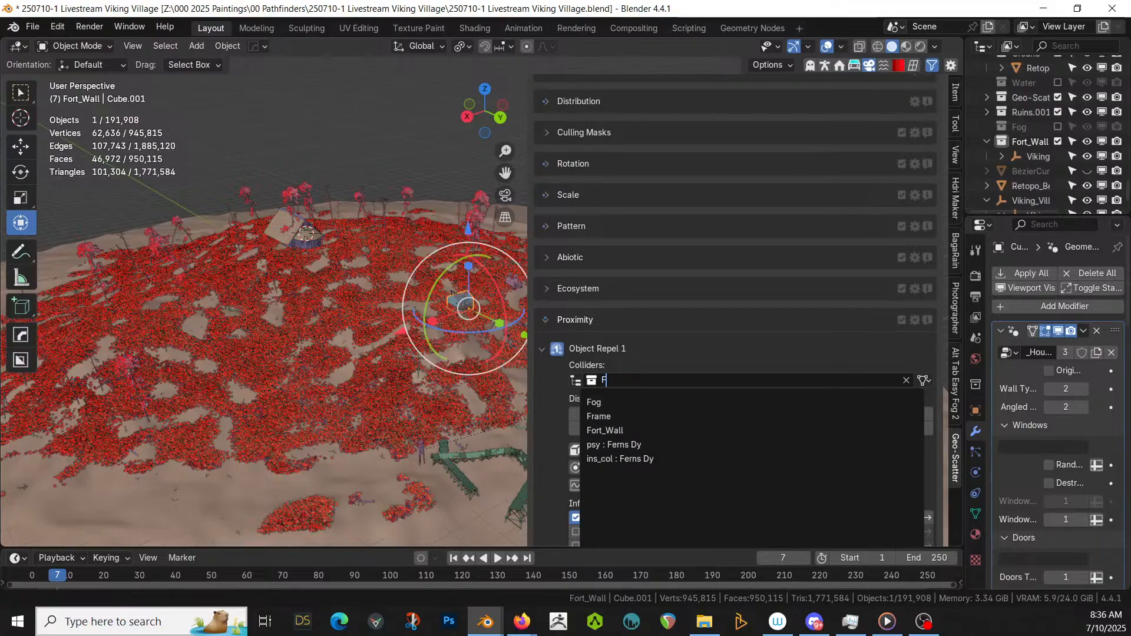
pyautogui.write('or')
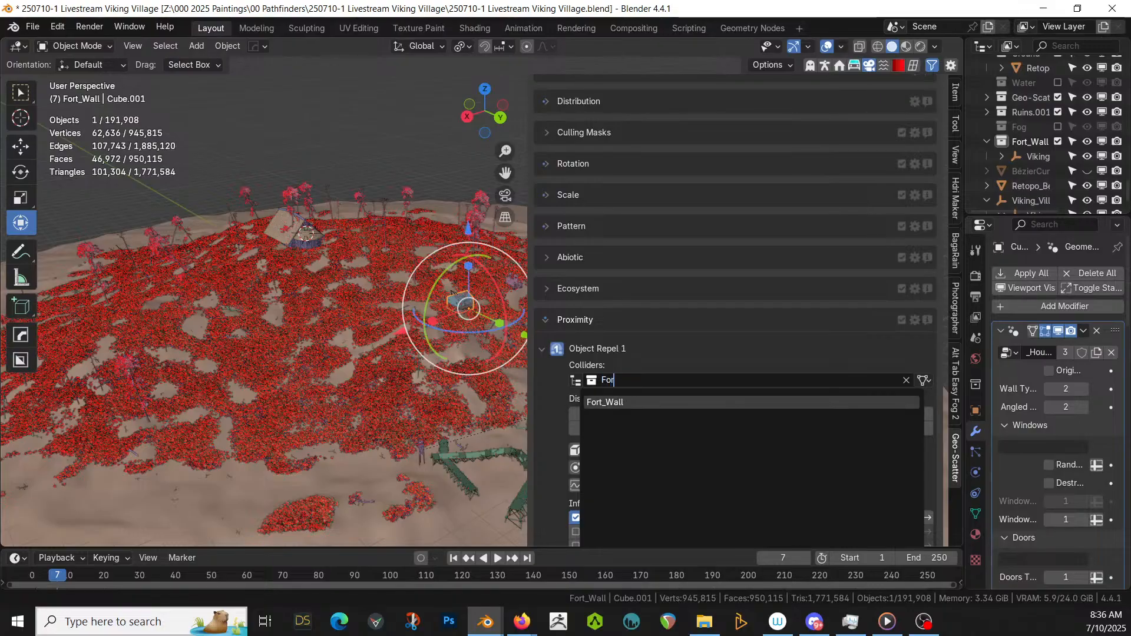
pyautogui.click(591, 402)
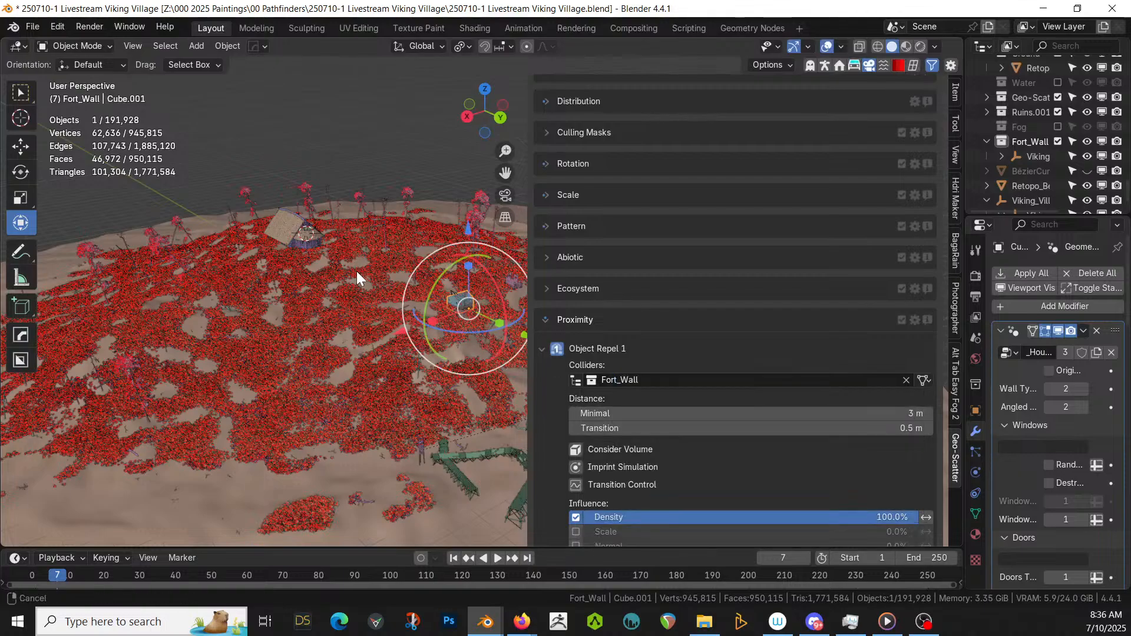
# - Select the wooden building with the blue-grey walls on the hillside and move it to the Fort_Wall collection
pyautogui.keyDown('shift'); pyautogui.moveTo(356, 271); pyautogui.dragTo(224, 302, button='middle'); pyautogui.keyUp('shift')
pyautogui.scroll(4, 347, 325)
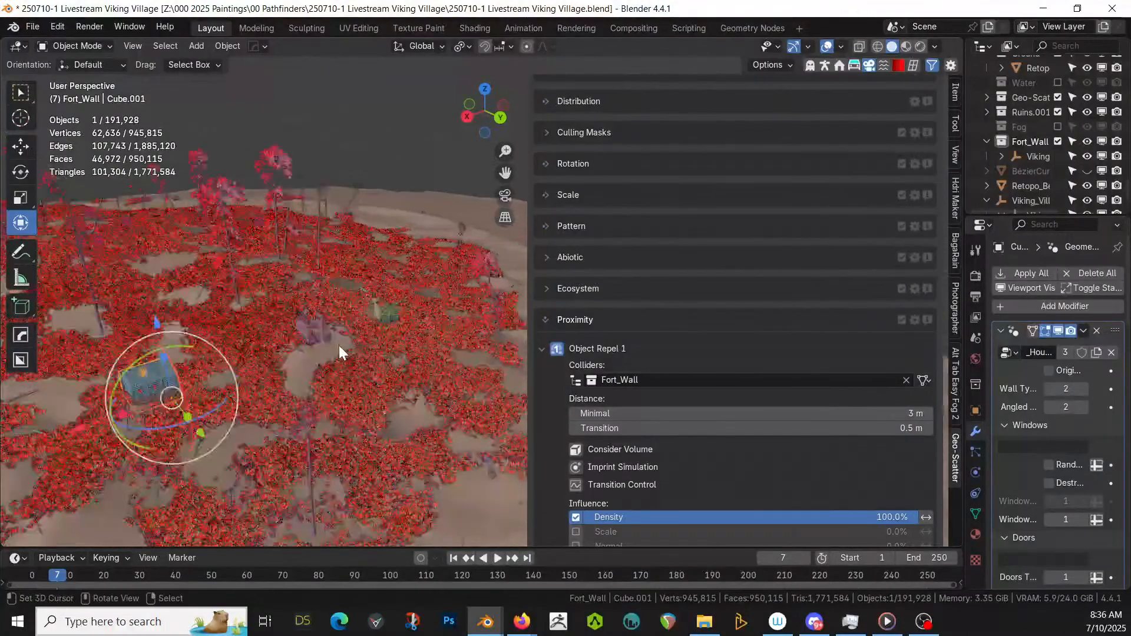
pyautogui.click(156, 372)
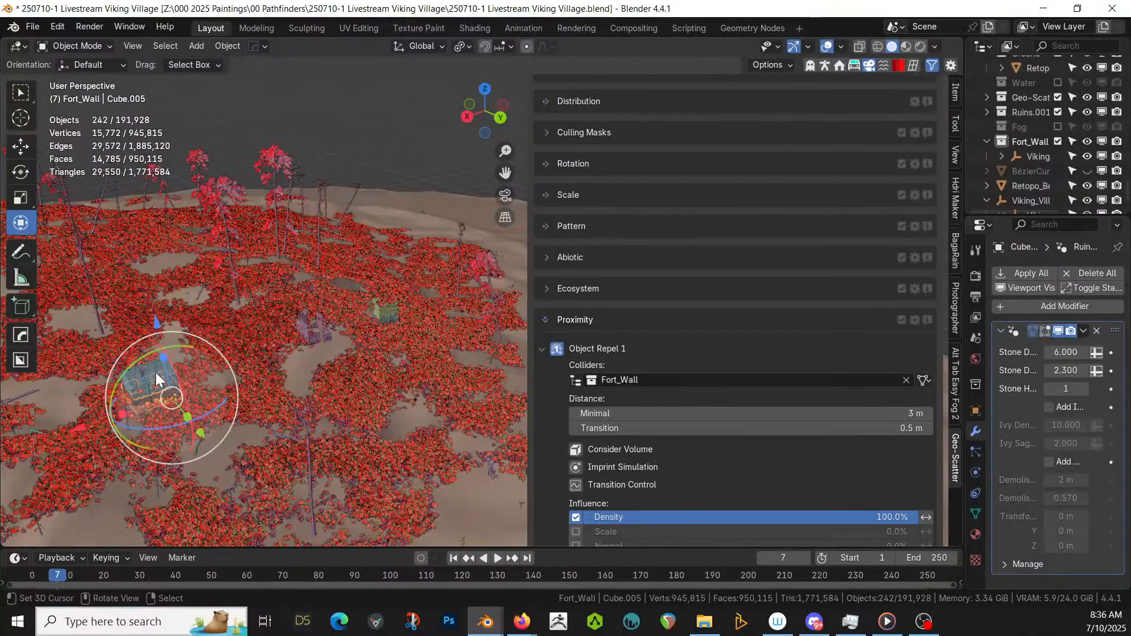
pyautogui.click(154, 372)
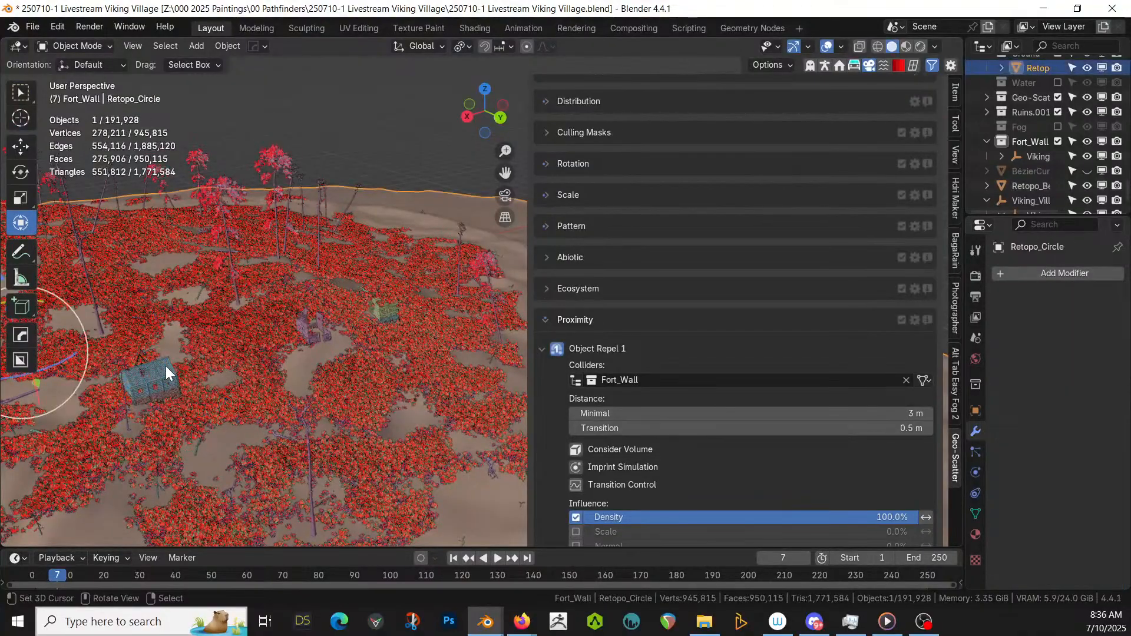
pyautogui.click(166, 367)
pyautogui.press('m')
pyautogui.moveTo(166, 365)
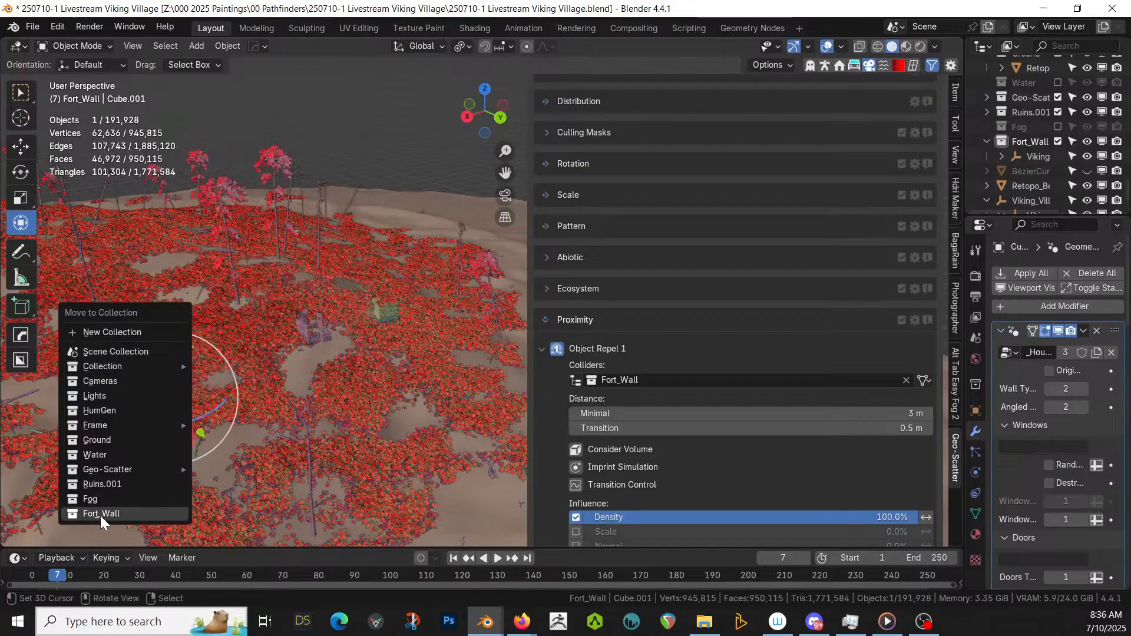
pyautogui.press('Return')
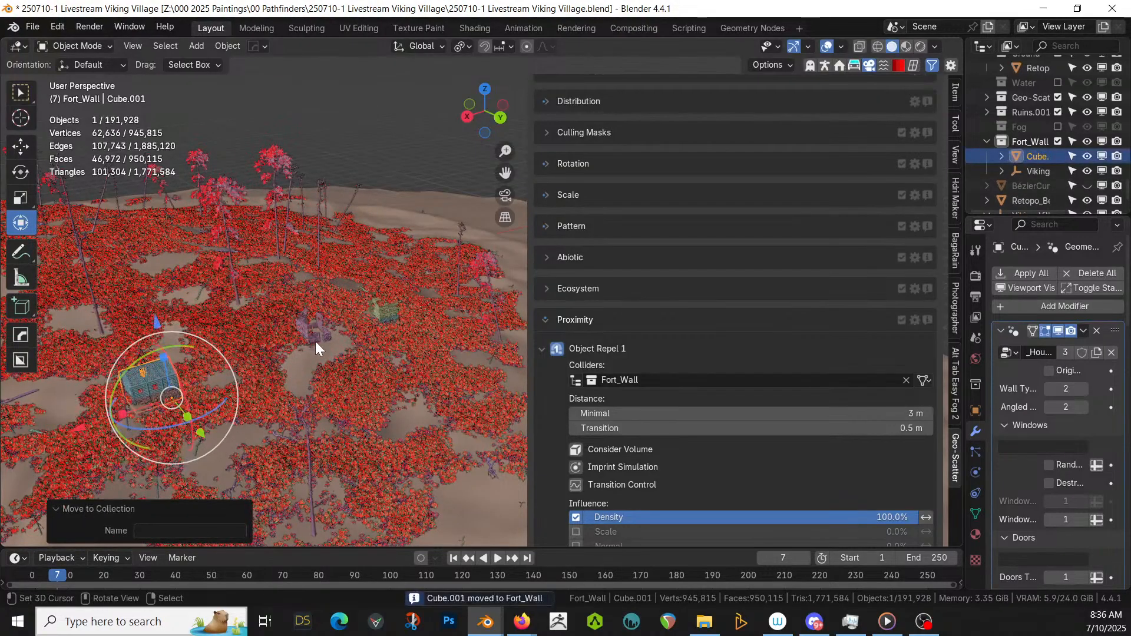
# - Move the two other small houses on the hillside together into the Fort_Wall collection
pyautogui.click(318, 336)
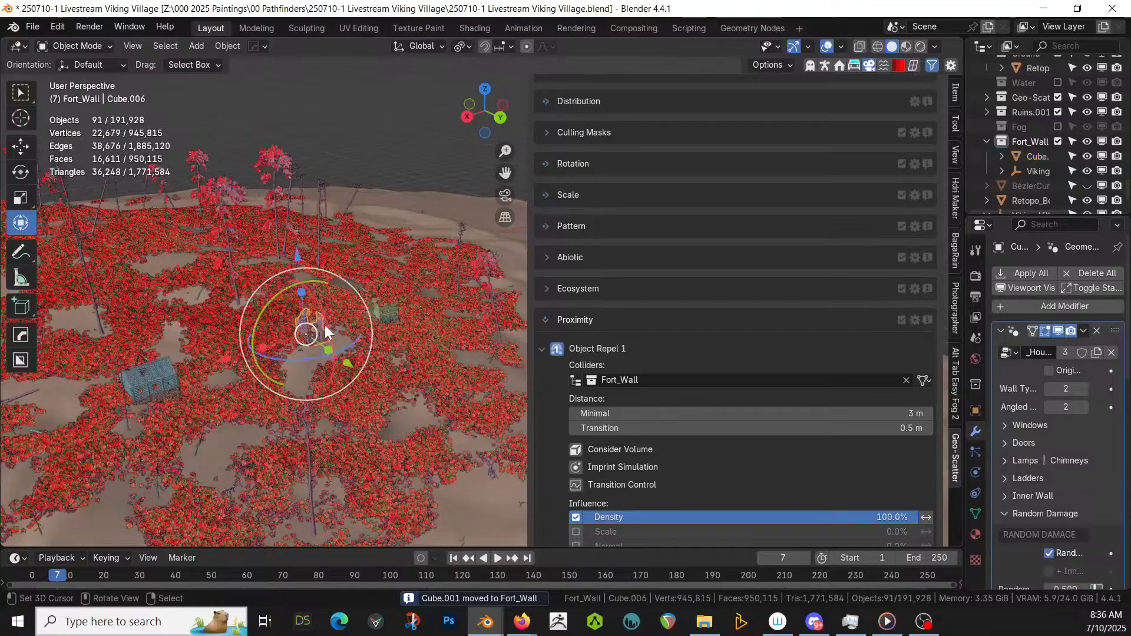
pyautogui.keyDown('shift'); pyautogui.click(378, 307); pyautogui.keyUp('shift')
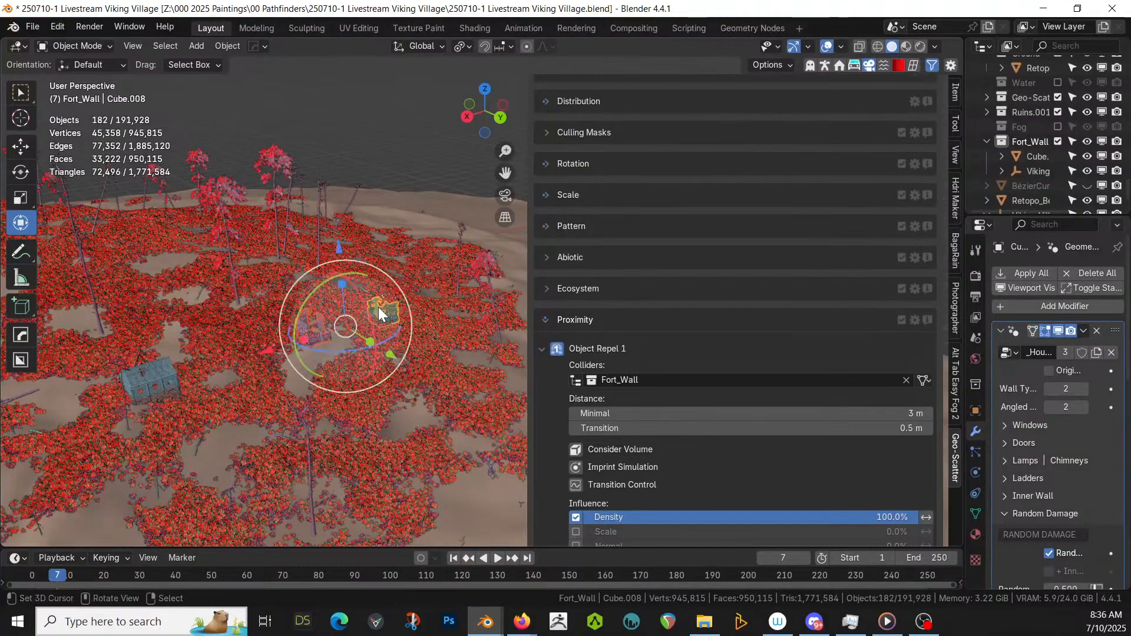
pyautogui.press('m')
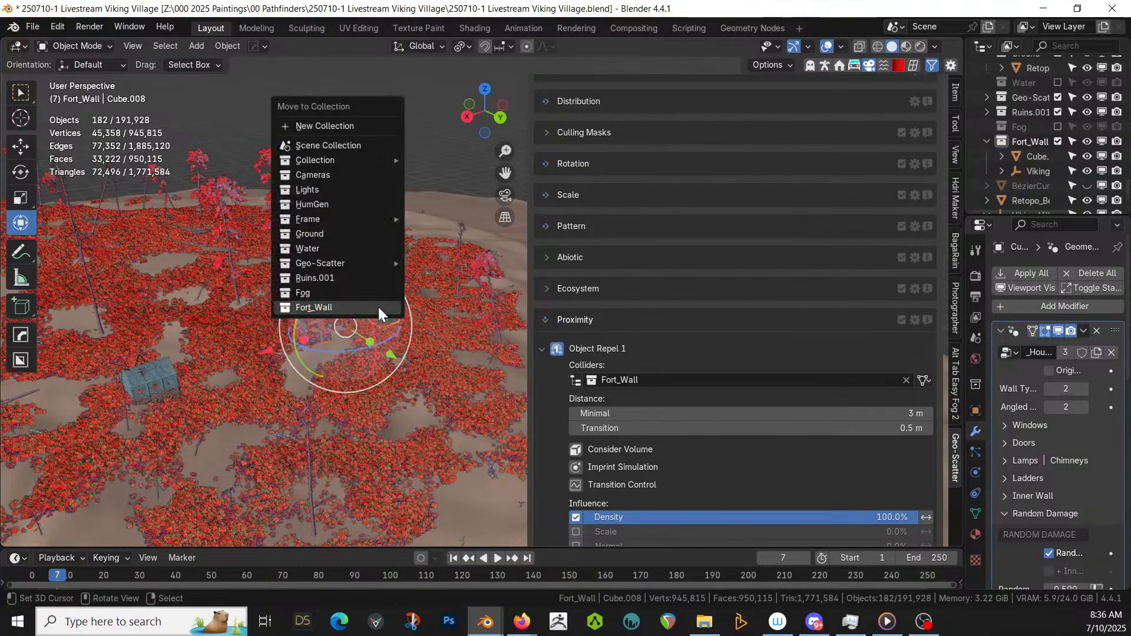
pyautogui.click(378, 307)
pyautogui.moveTo(318, 330); pyautogui.dragTo(252, 353, button='middle')
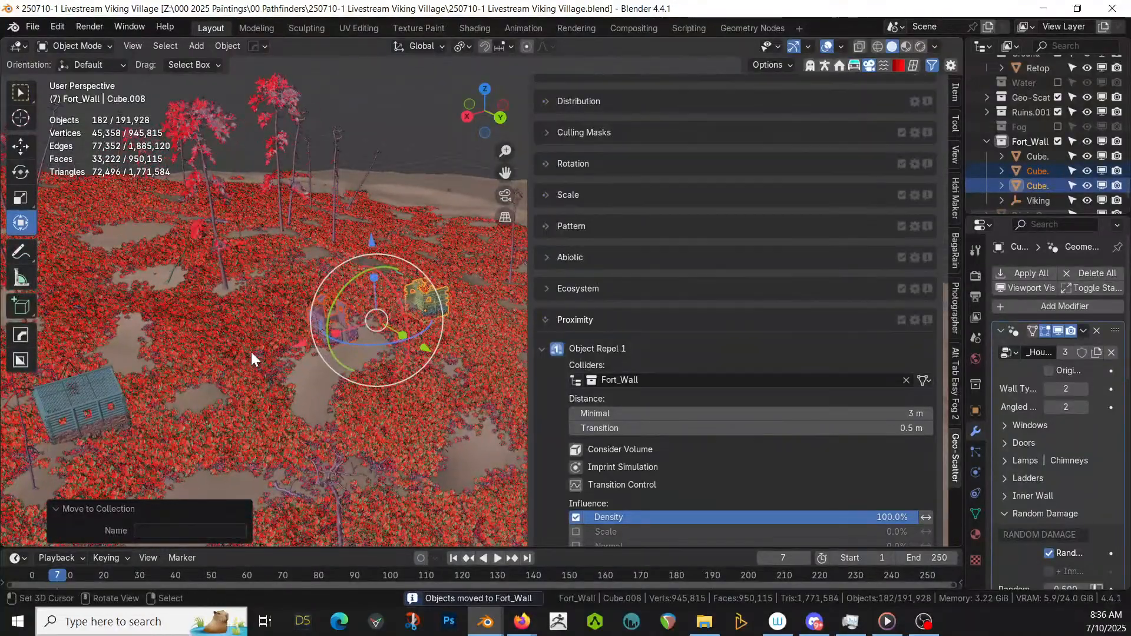
pyautogui.scroll(-10, 229, 359)
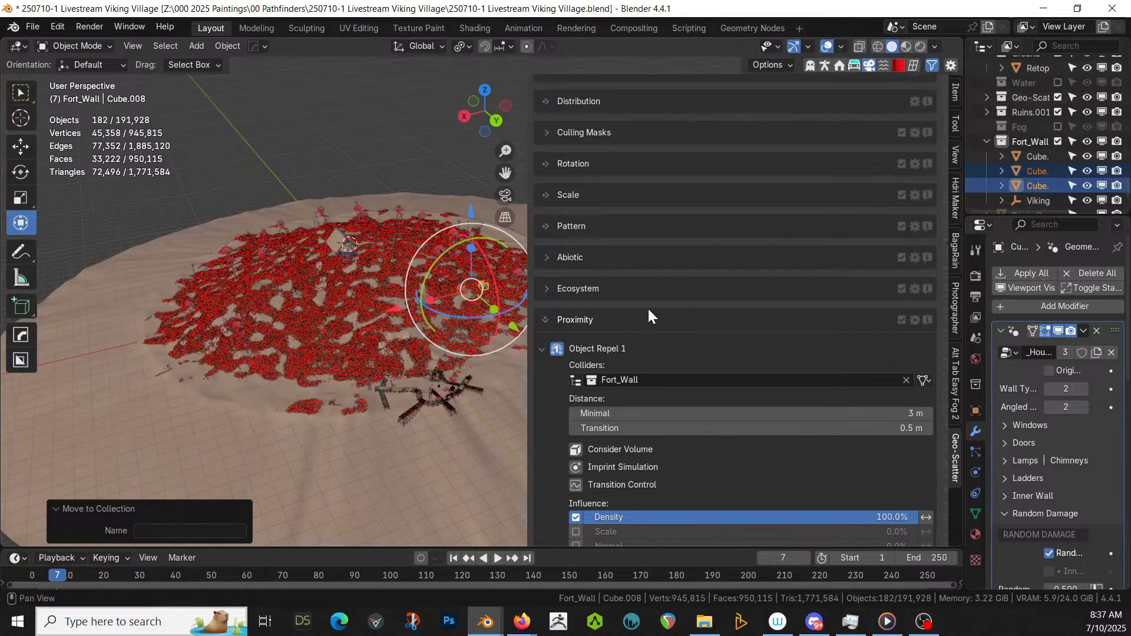
pyautogui.moveTo(348, 316); pyautogui.dragTo(373, 288, button='middle')
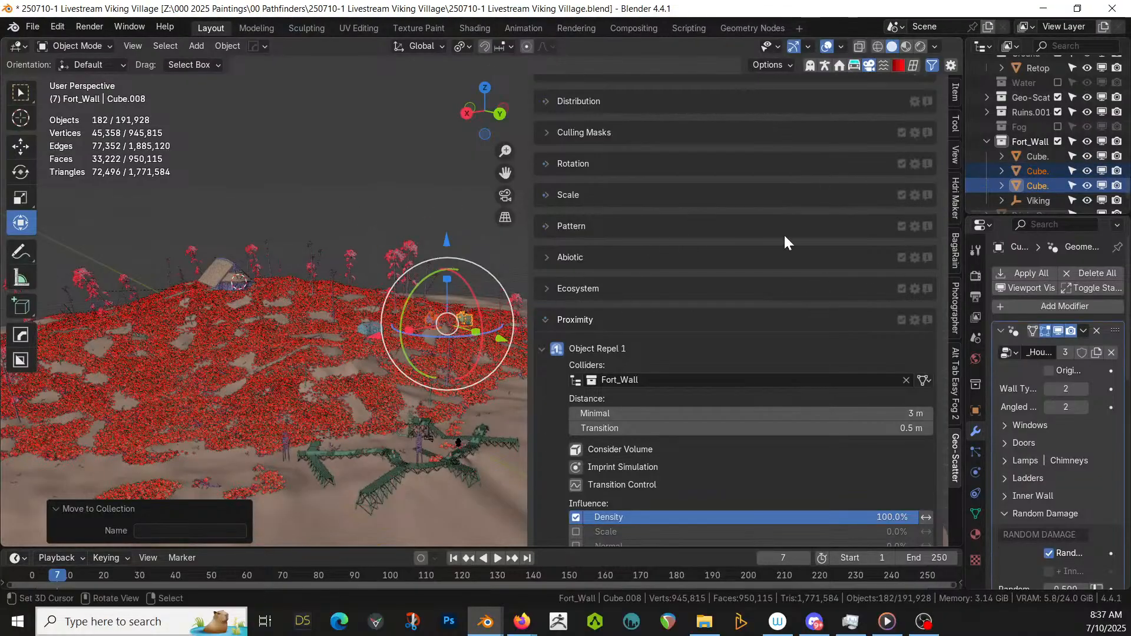
# - Exclude the Geo-Scatter collection from the view layer and add Biome 08 to the terrain with Biome Scatter
pyautogui.click(1058, 97)
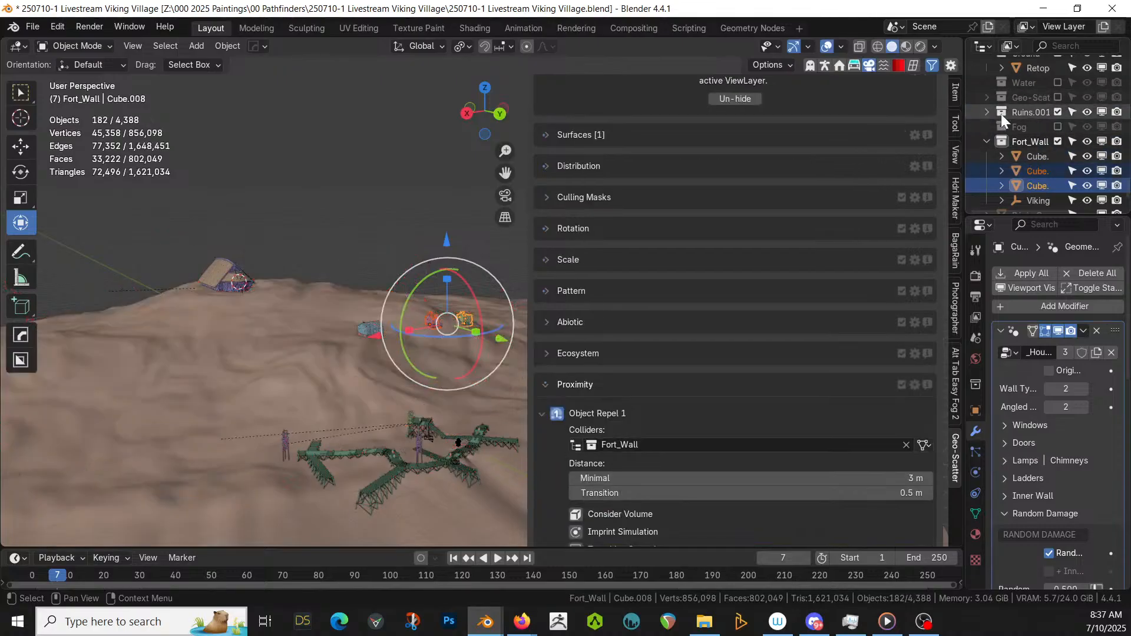
pyautogui.scroll(5, 751, 249)
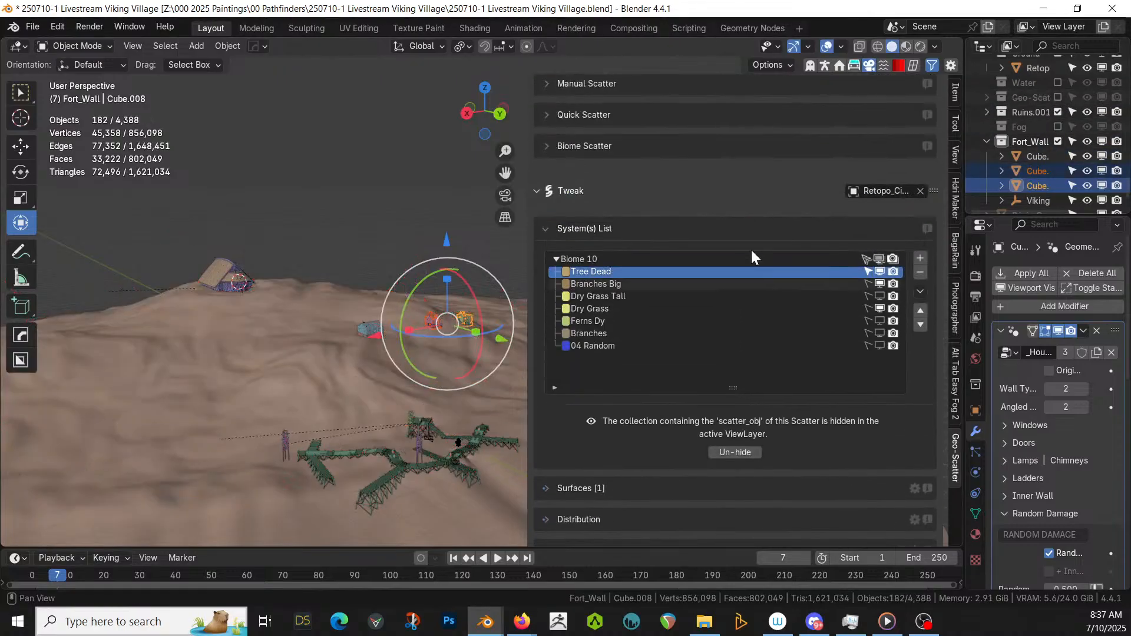
pyautogui.scroll(3, 751, 249)
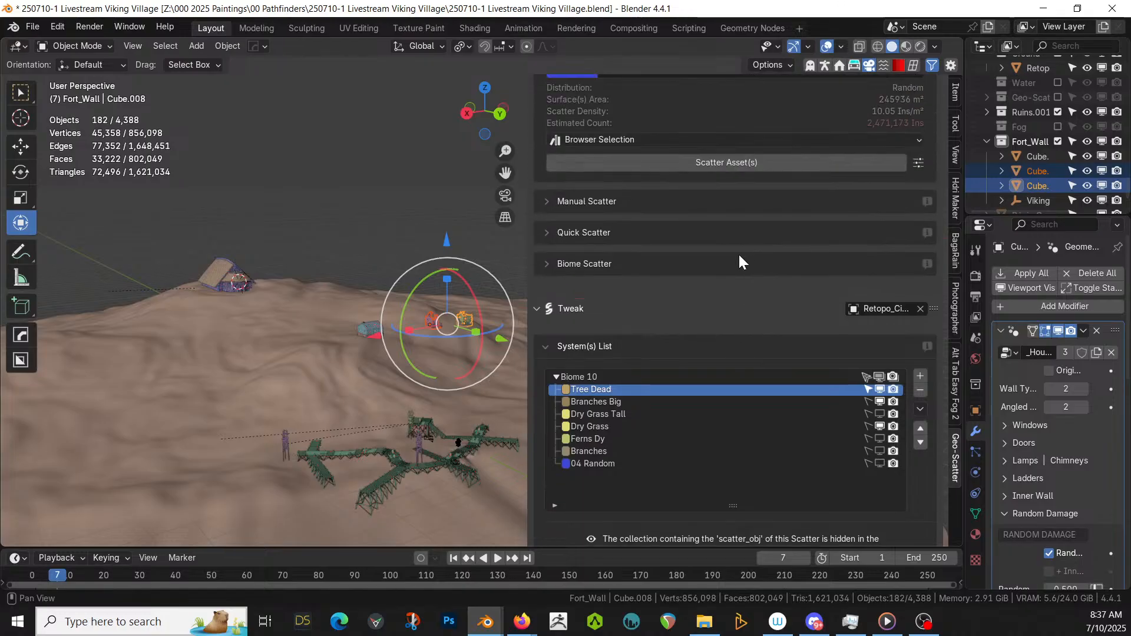
pyautogui.click(546, 264)
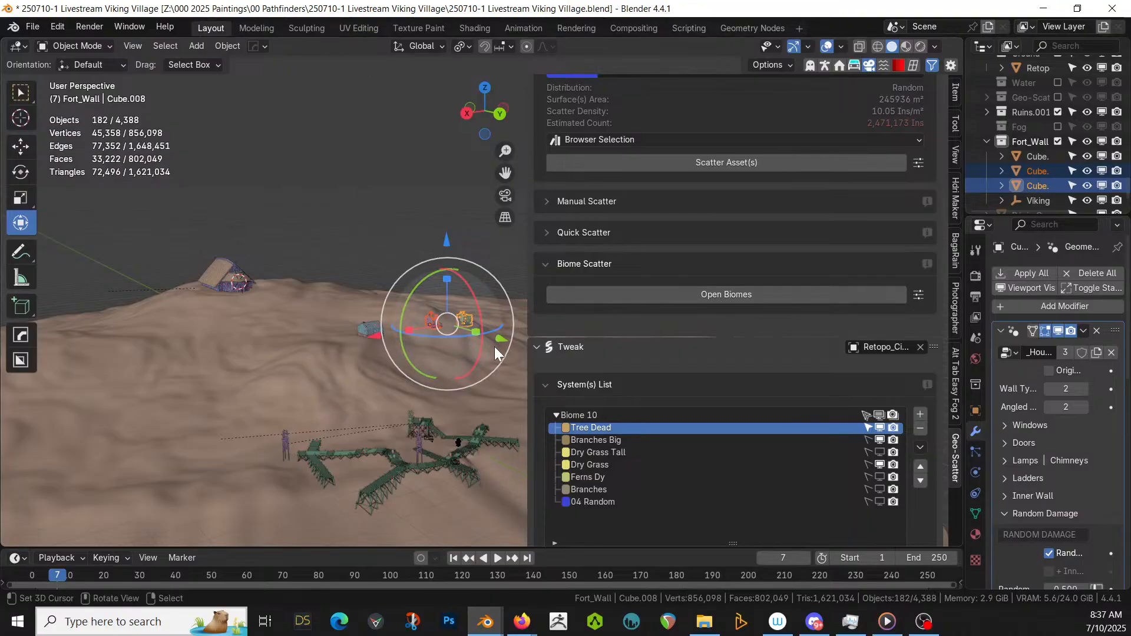
pyautogui.moveTo(492, 631)
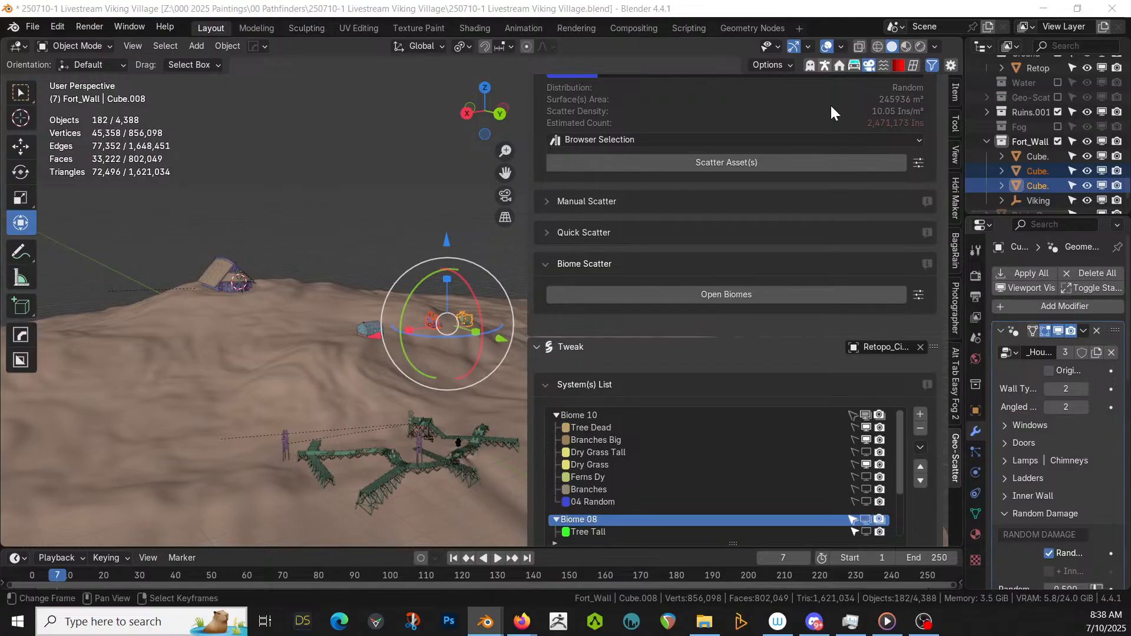
# - Regroup Biome 08's Tree Tall, Tree Small and Ferns systems under Biome 10, and delete the rest of Biome 08
pyautogui.scroll(-4, 805, 451)
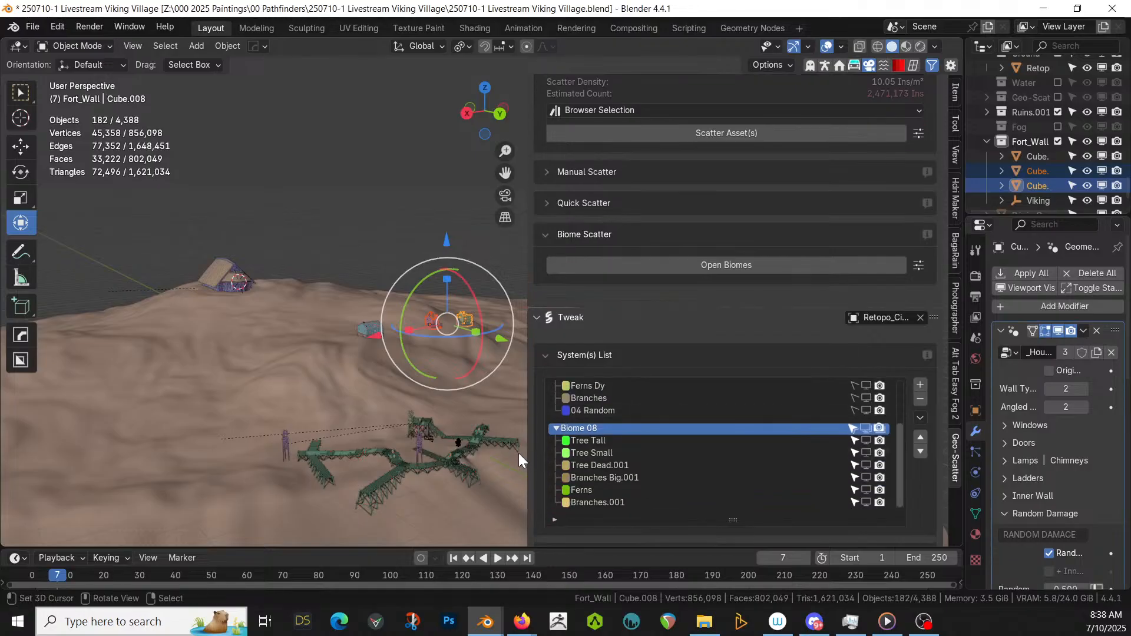
pyautogui.click(613, 441)
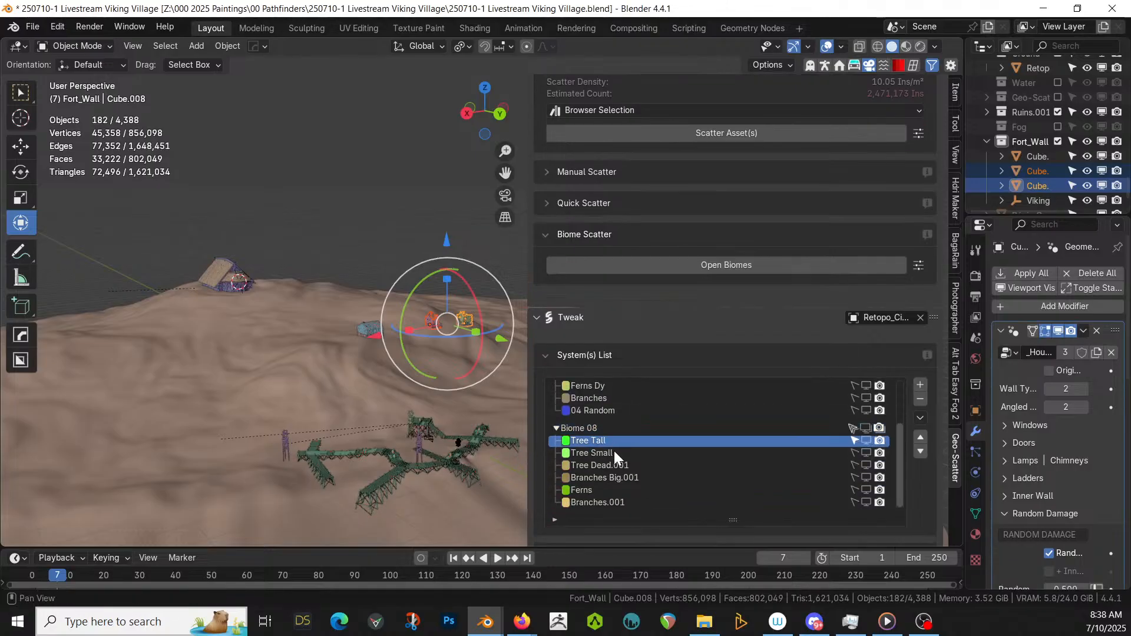
pyautogui.doubleClick(614, 452)
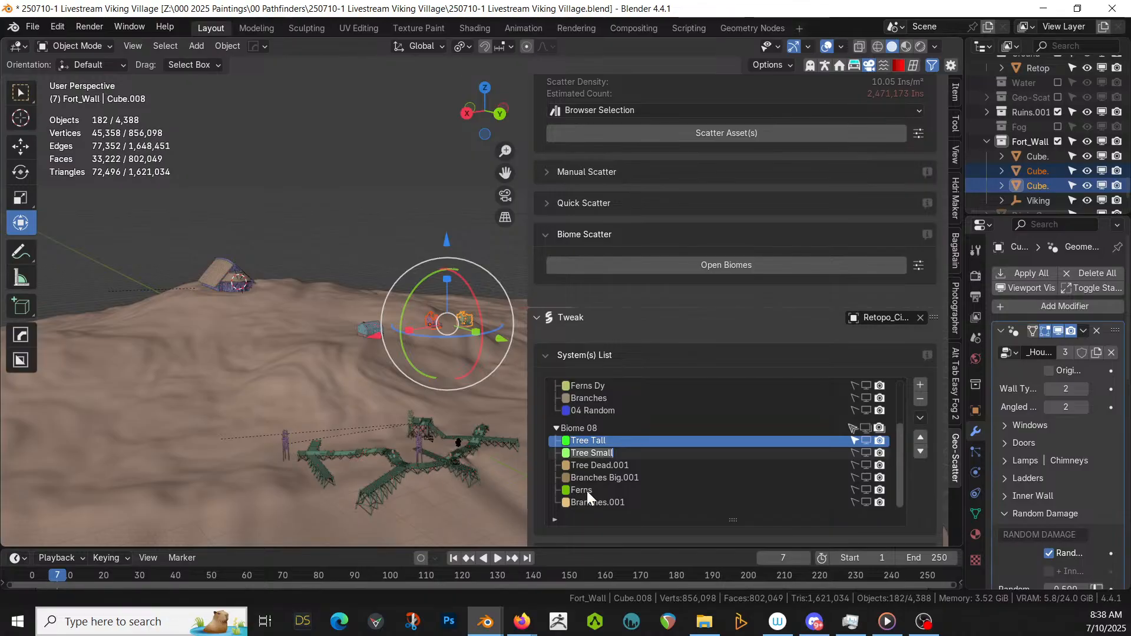
pyautogui.press('Return')
pyautogui.click(592, 451)
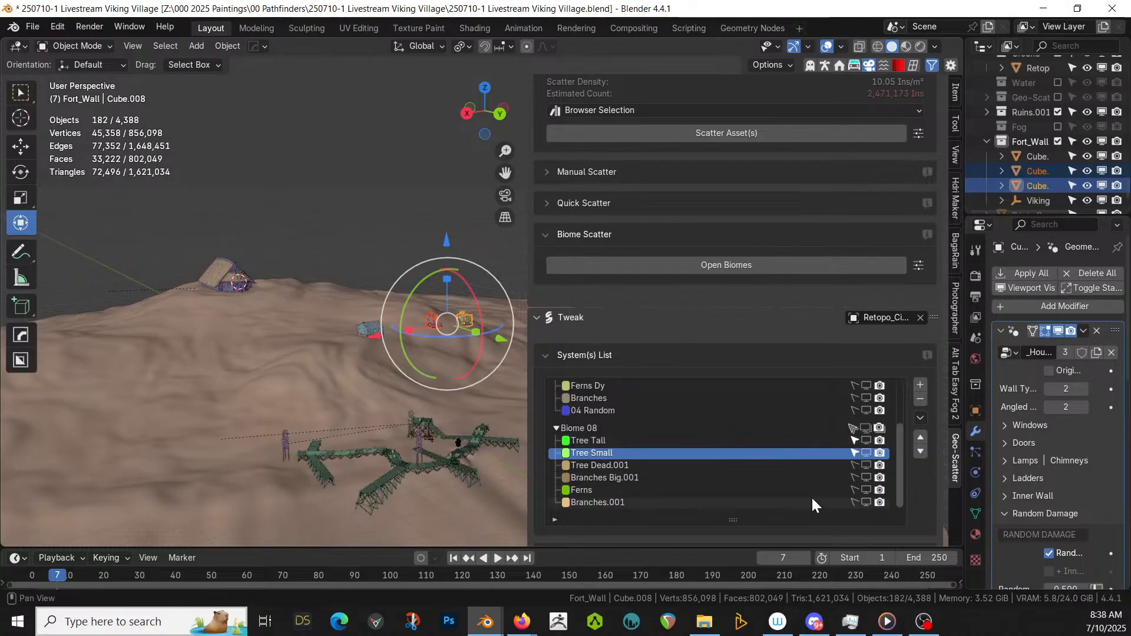
pyautogui.click(854, 490)
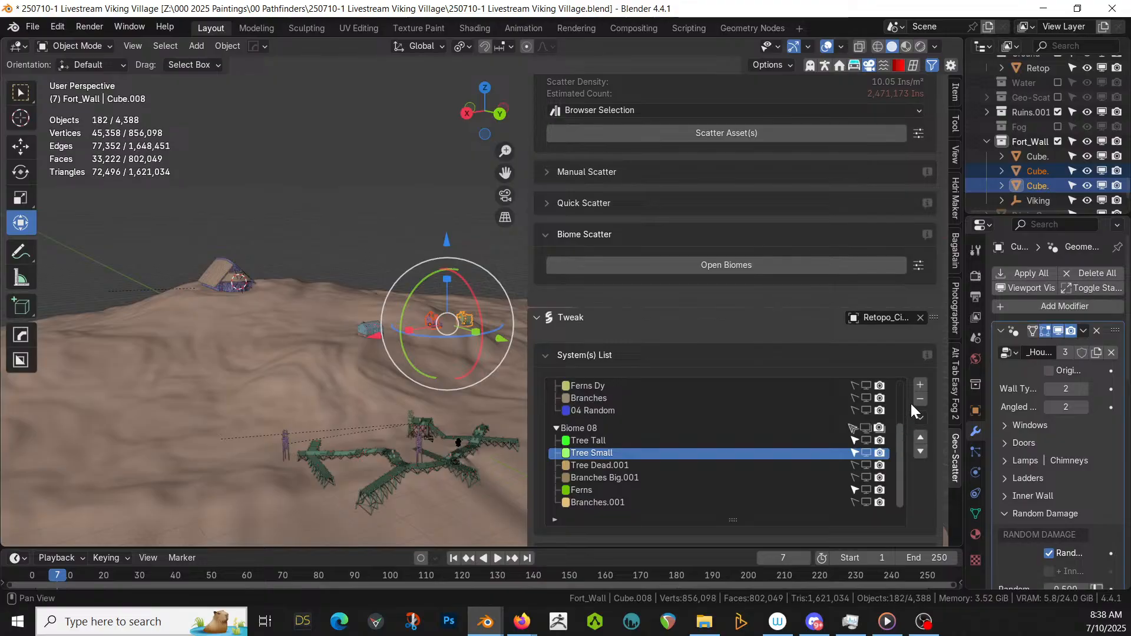
pyautogui.click(920, 418)
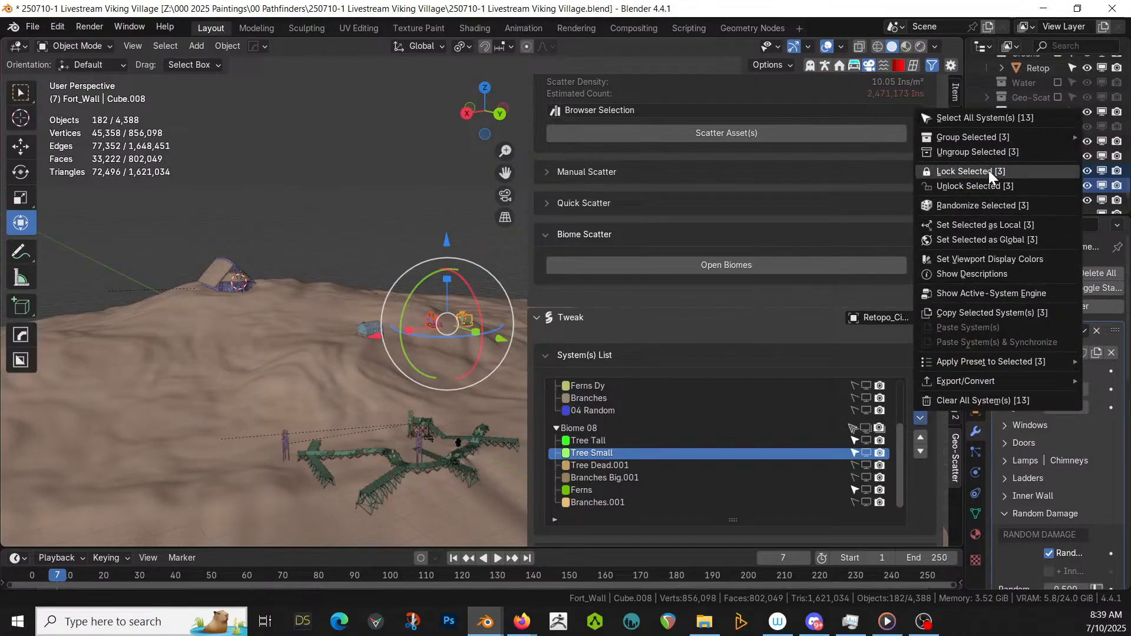
pyautogui.moveTo(993, 136)
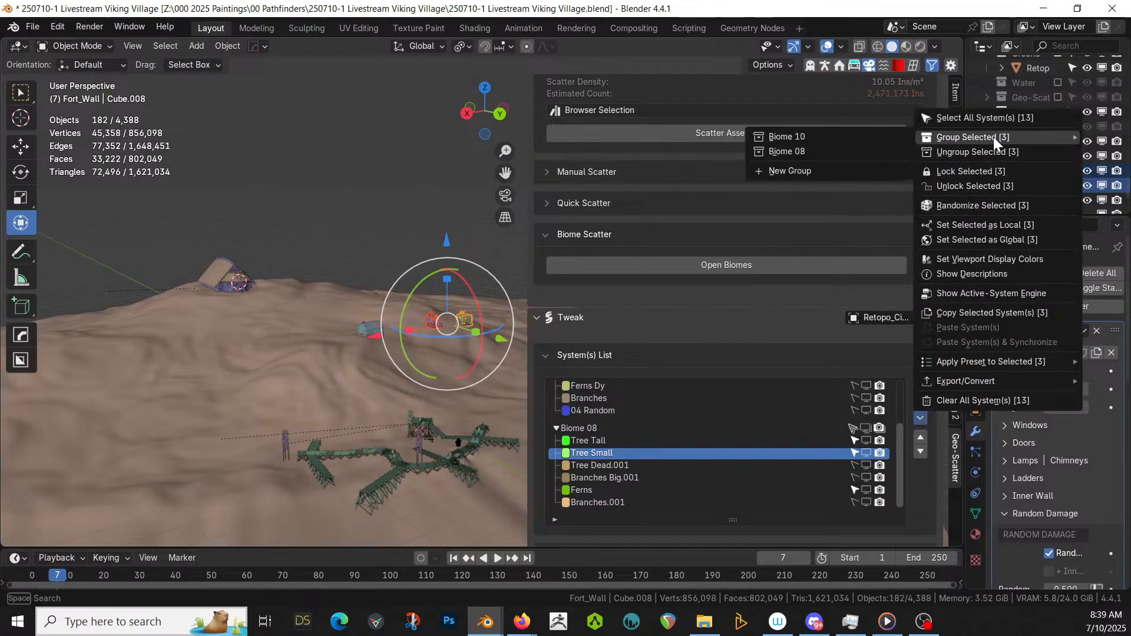
pyautogui.click(784, 136)
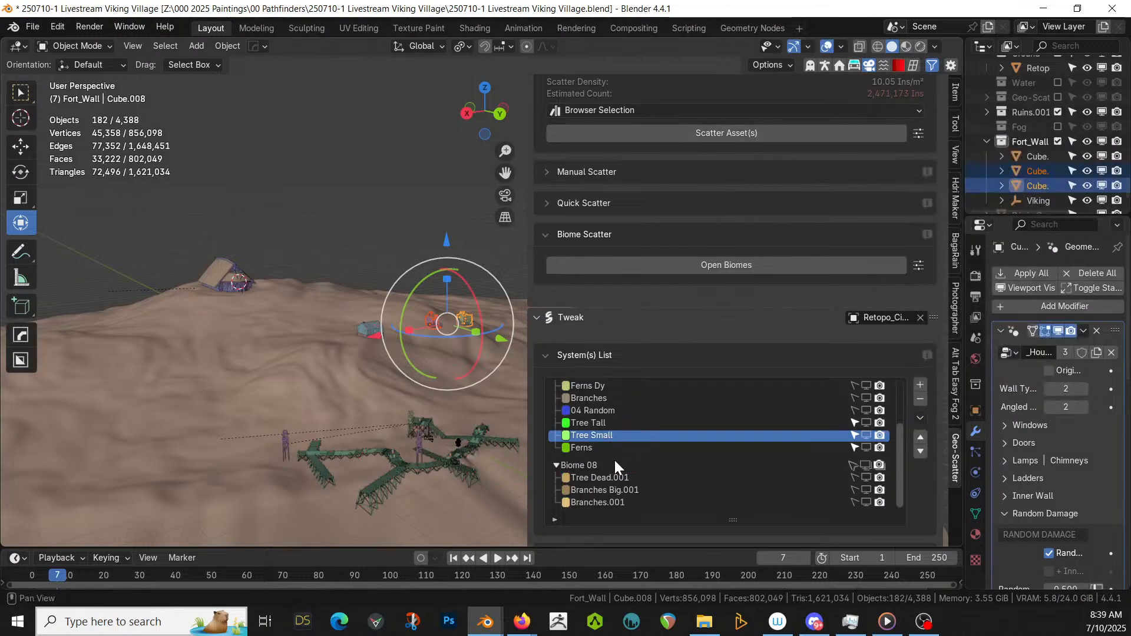
pyautogui.click(593, 466)
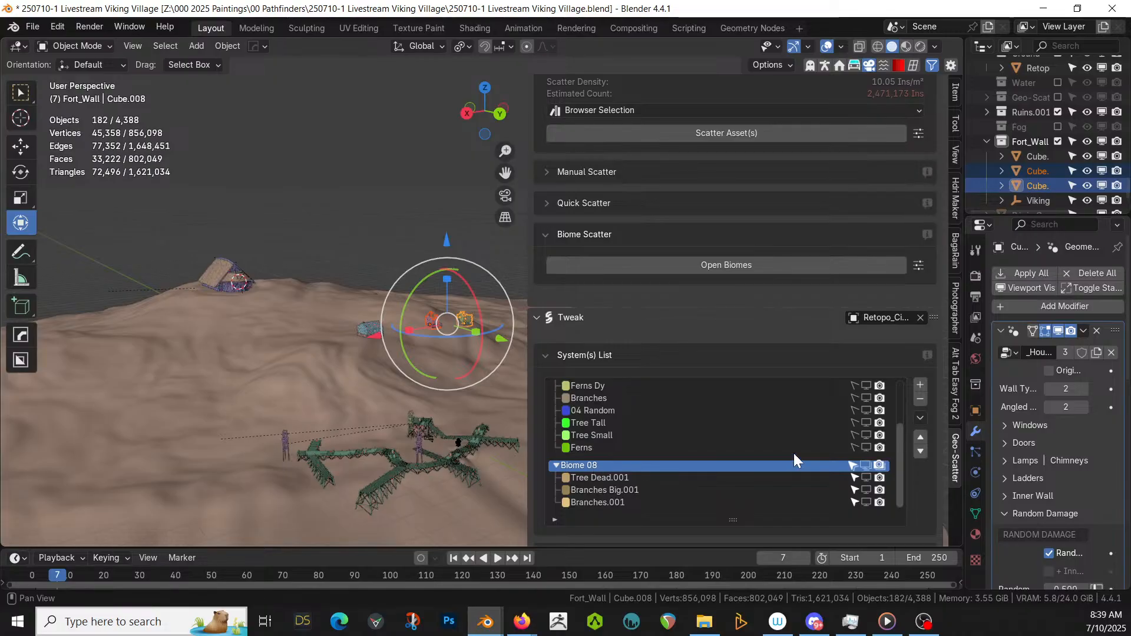
pyautogui.click(916, 400)
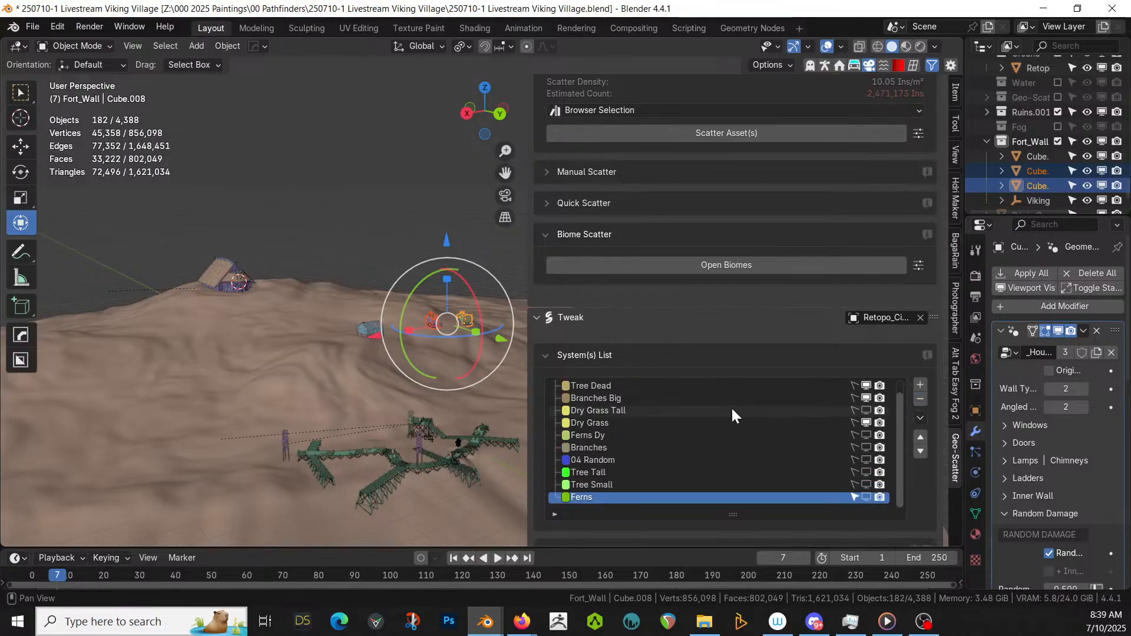
# - Enable Object Repel 1 on the Tree Tall system with the Fort_Wall collection as collider and a minimal distance of 5 m
pyautogui.click(612, 473)
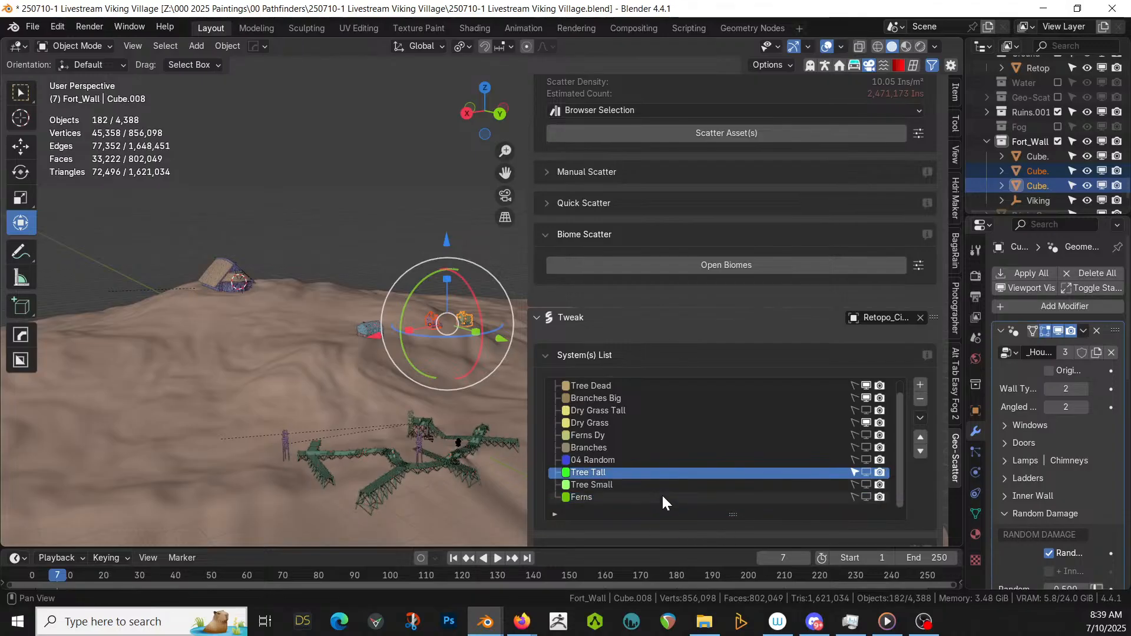
pyautogui.scroll(-10, 667, 533)
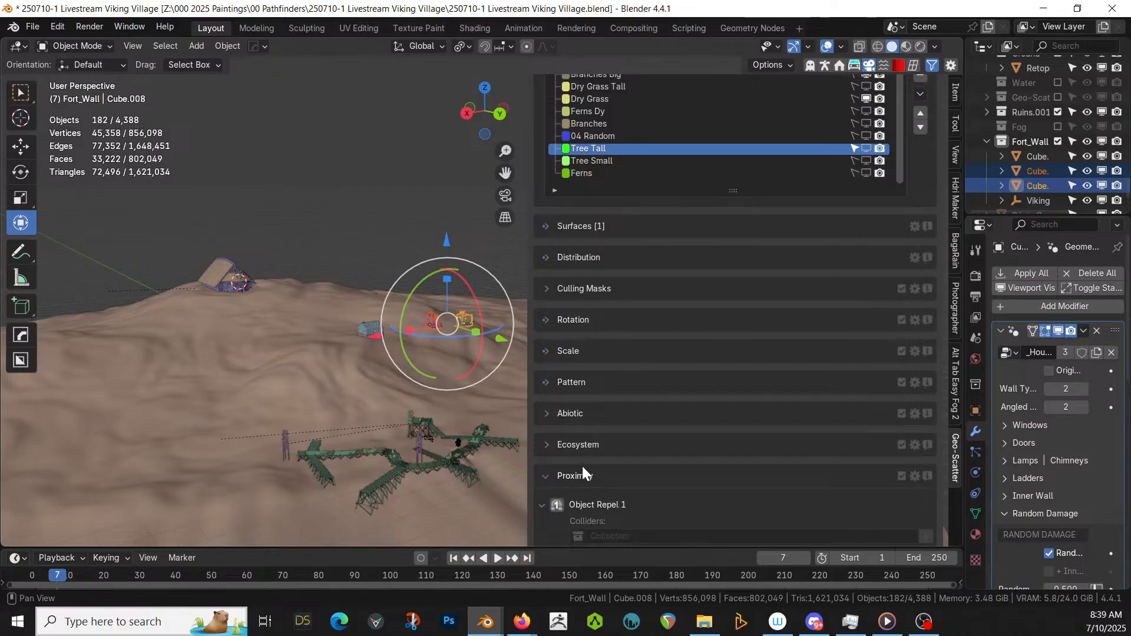
pyautogui.scroll(-4, 589, 489)
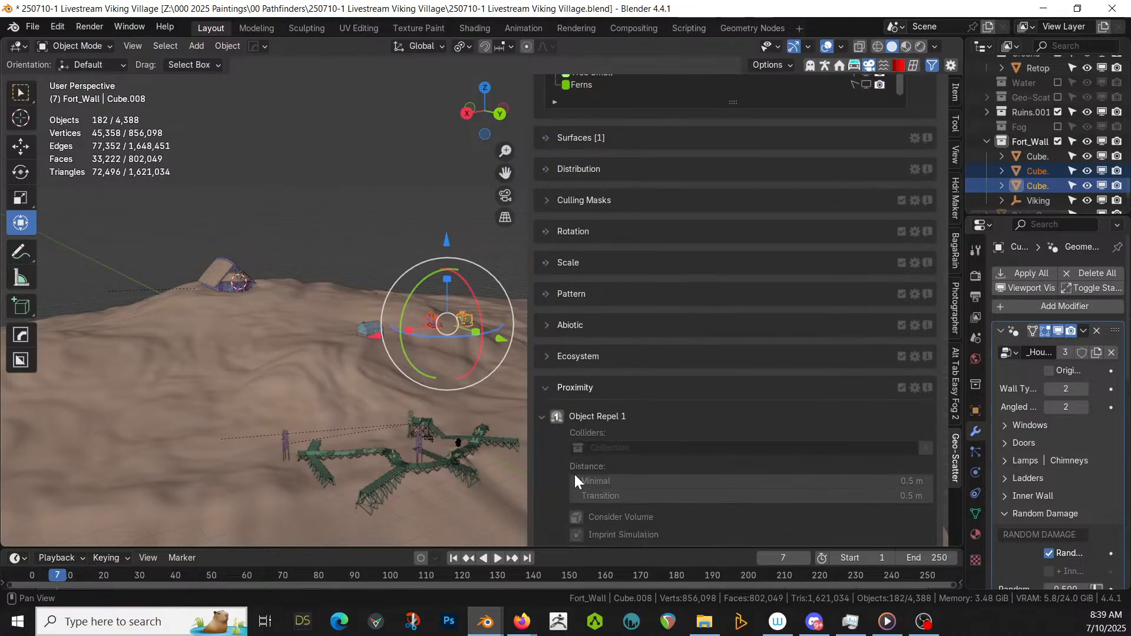
pyautogui.click(557, 417)
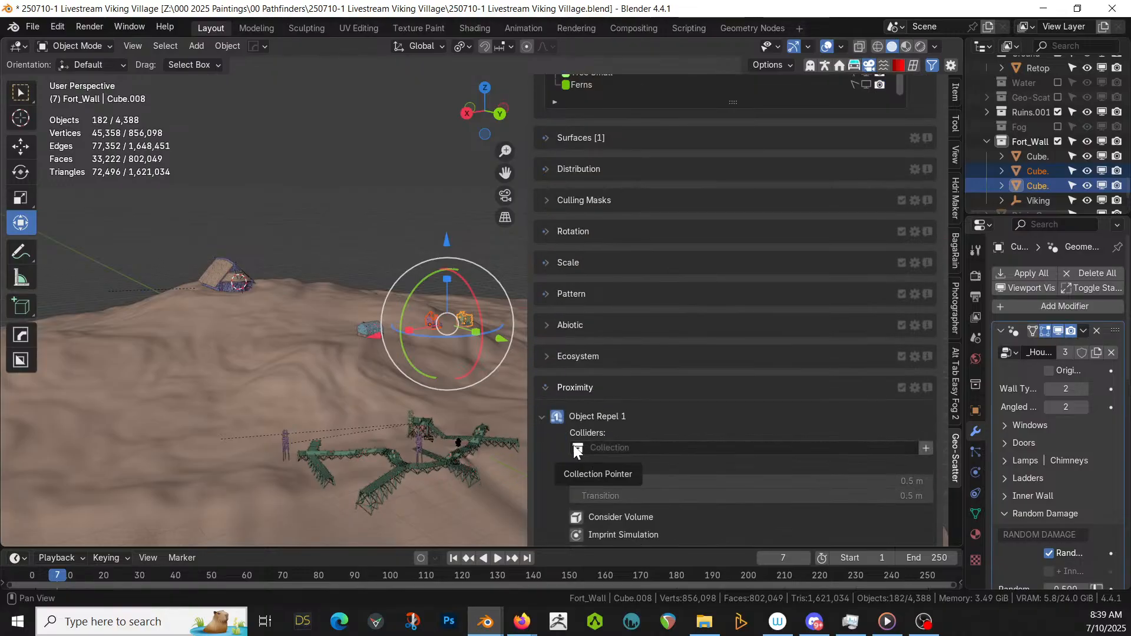
pyautogui.click(577, 449)
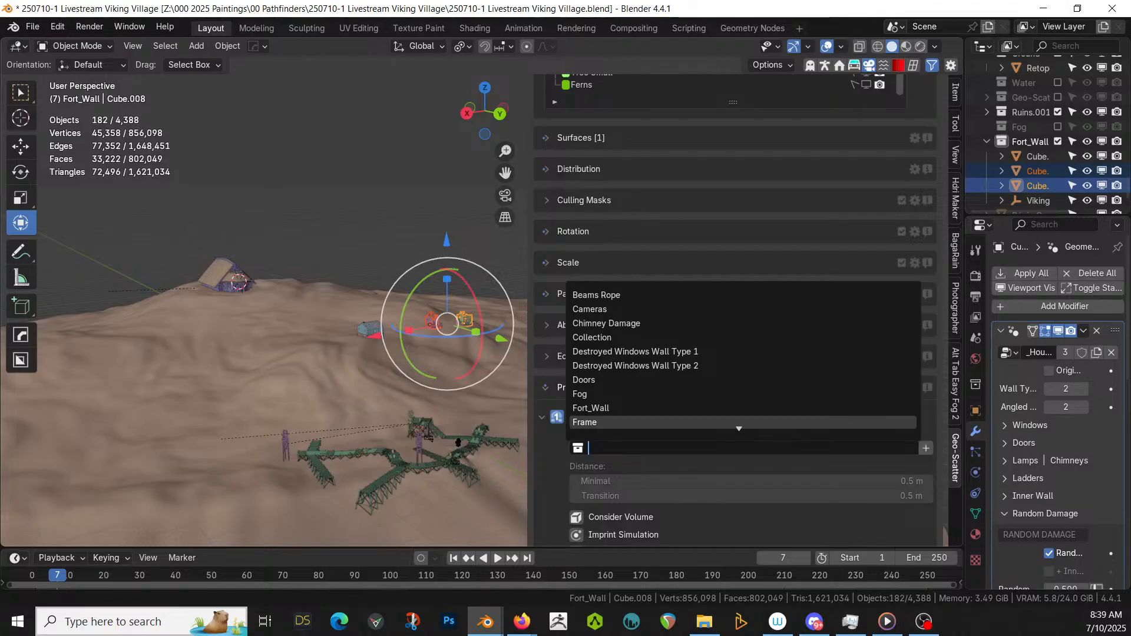
pyautogui.click(603, 408)
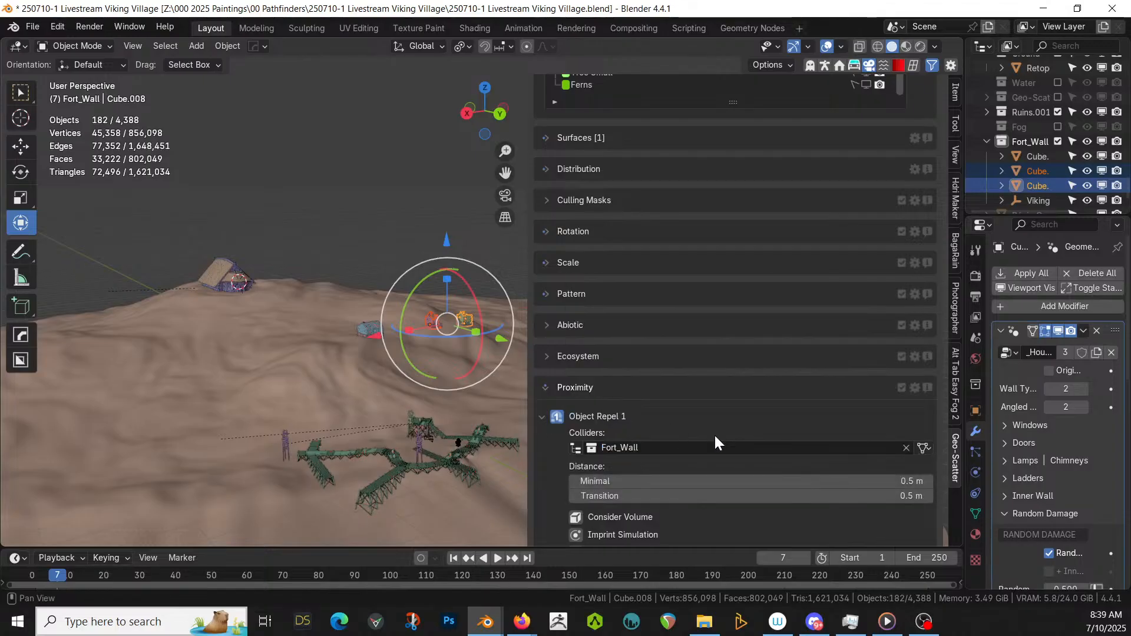
pyautogui.click(595, 481)
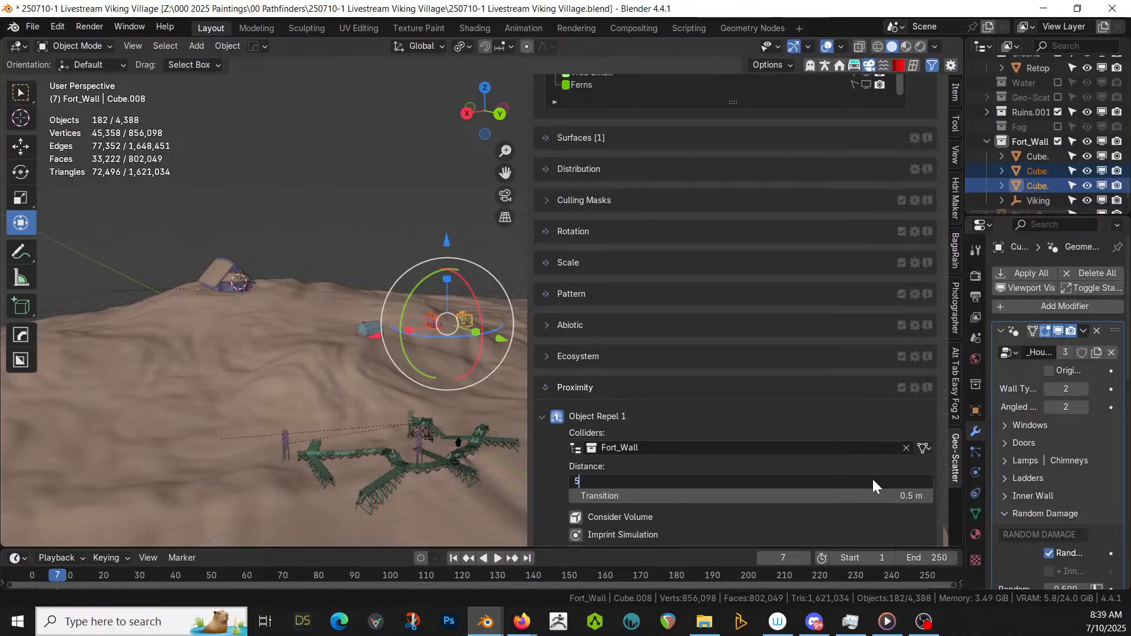
pyautogui.press('Return')
# - Enable Object Repel 2 on Tree Tall with the Water collection as collider and a minimal distance of 3 m
pyautogui.scroll(-6, 540, 477)
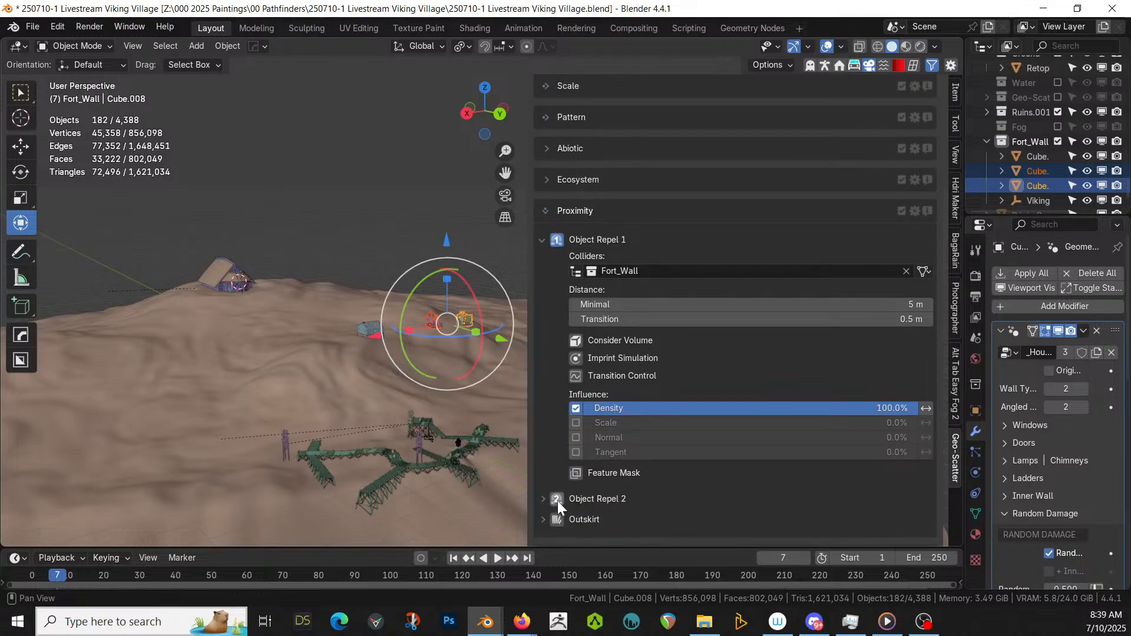
pyautogui.click(557, 501)
pyautogui.click(543, 499)
pyautogui.click(583, 529)
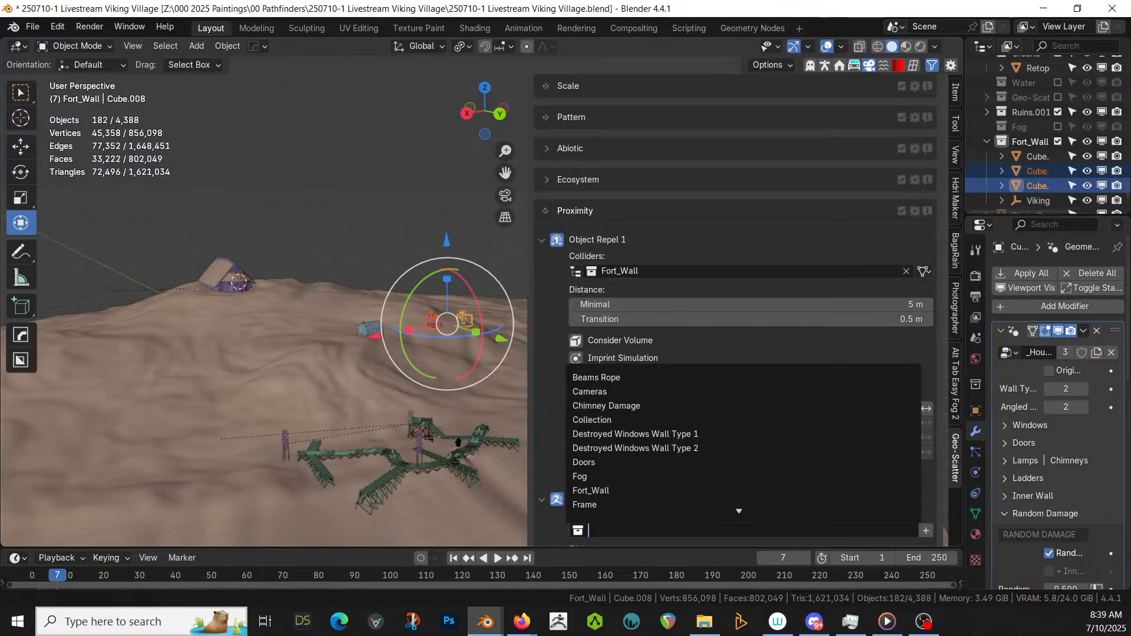
pyautogui.write('Wa')
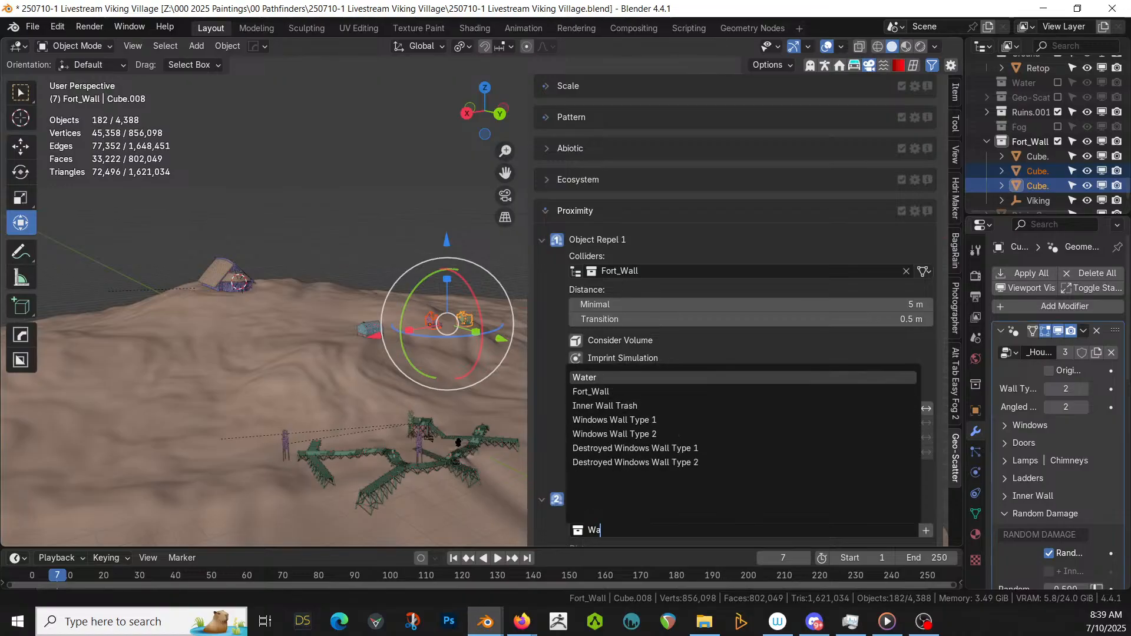
pyautogui.press('Return')
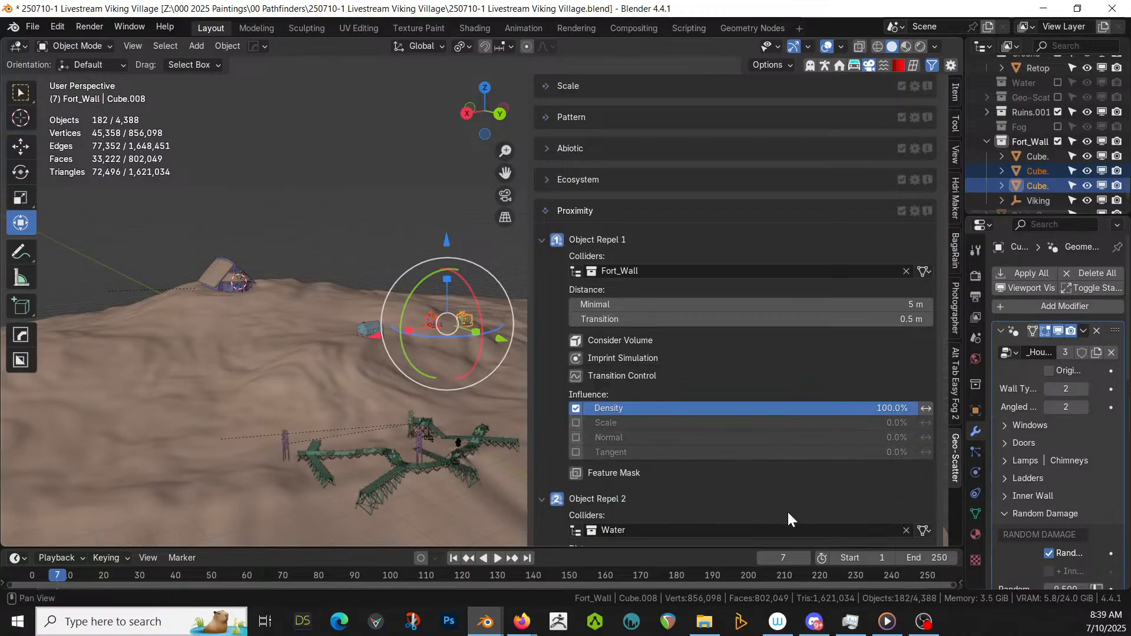
pyautogui.scroll(-3, 787, 510)
pyautogui.click(709, 476)
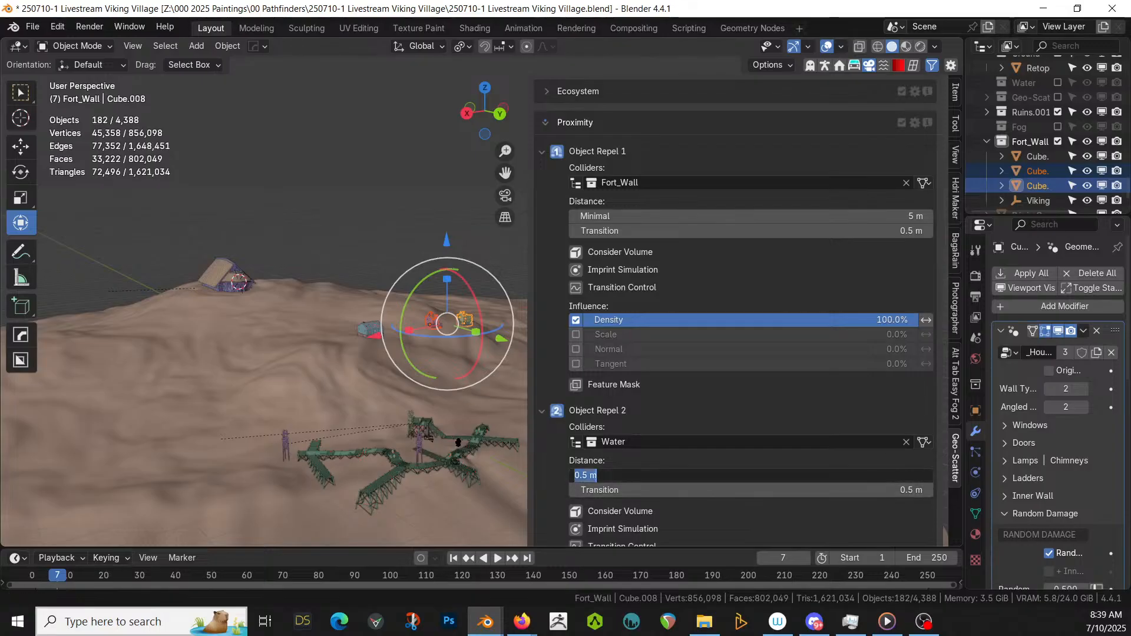
pyautogui.write('3')
pyautogui.press('Return')
# - Show only Tree Tall in the viewport and include the Geo-Scatter and Water collections in the view layer
pyautogui.scroll(5, 754, 353)
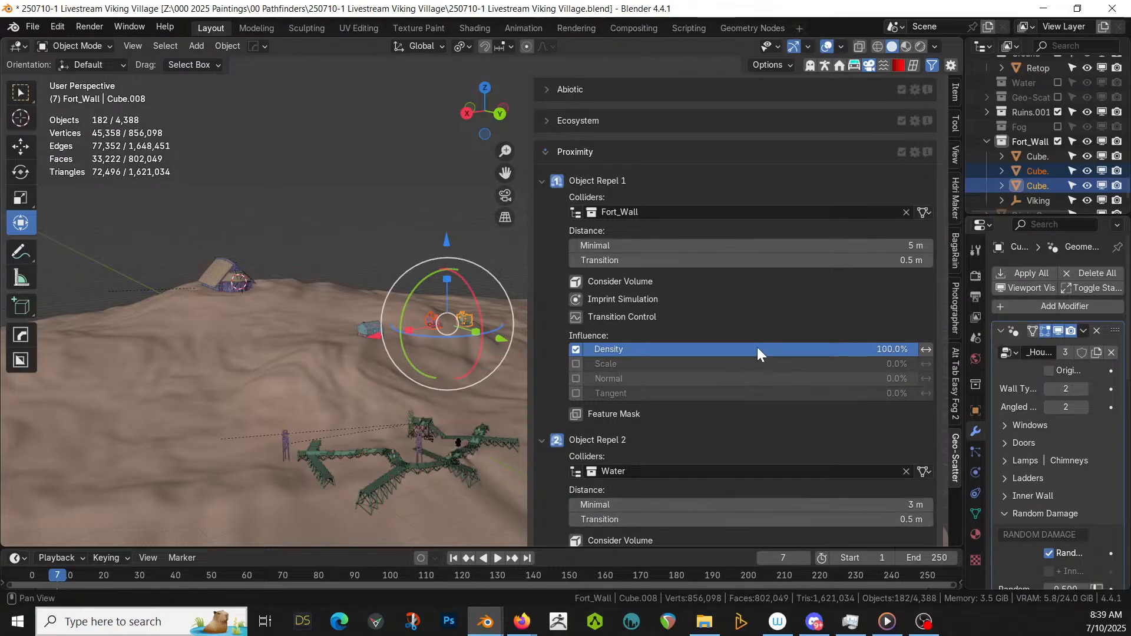
pyautogui.scroll(12, 765, 331)
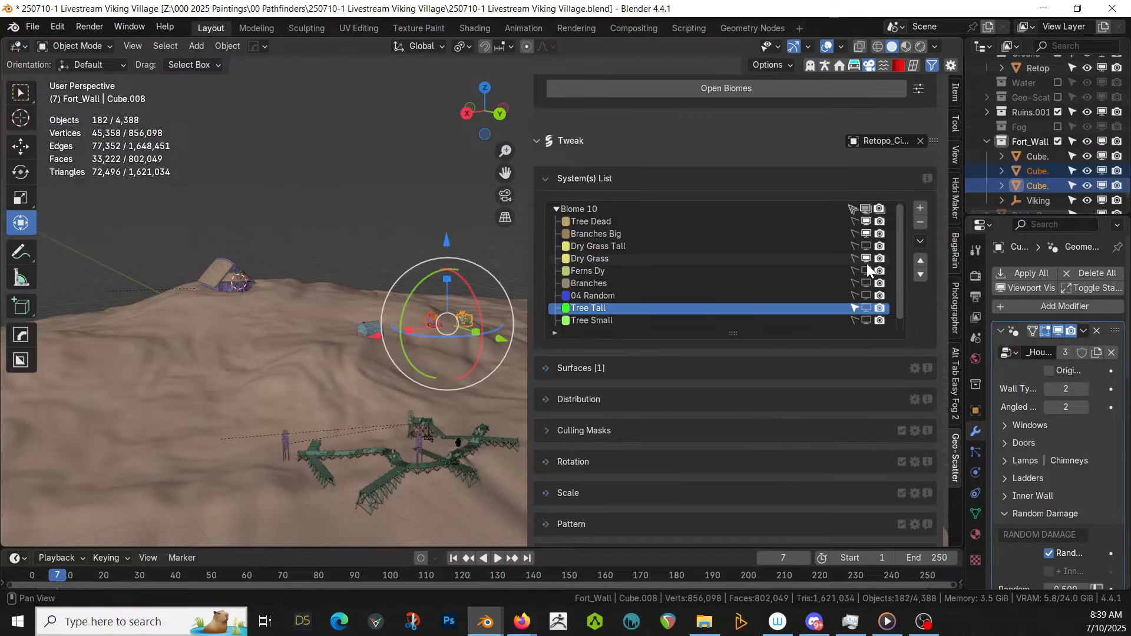
pyautogui.click(865, 308)
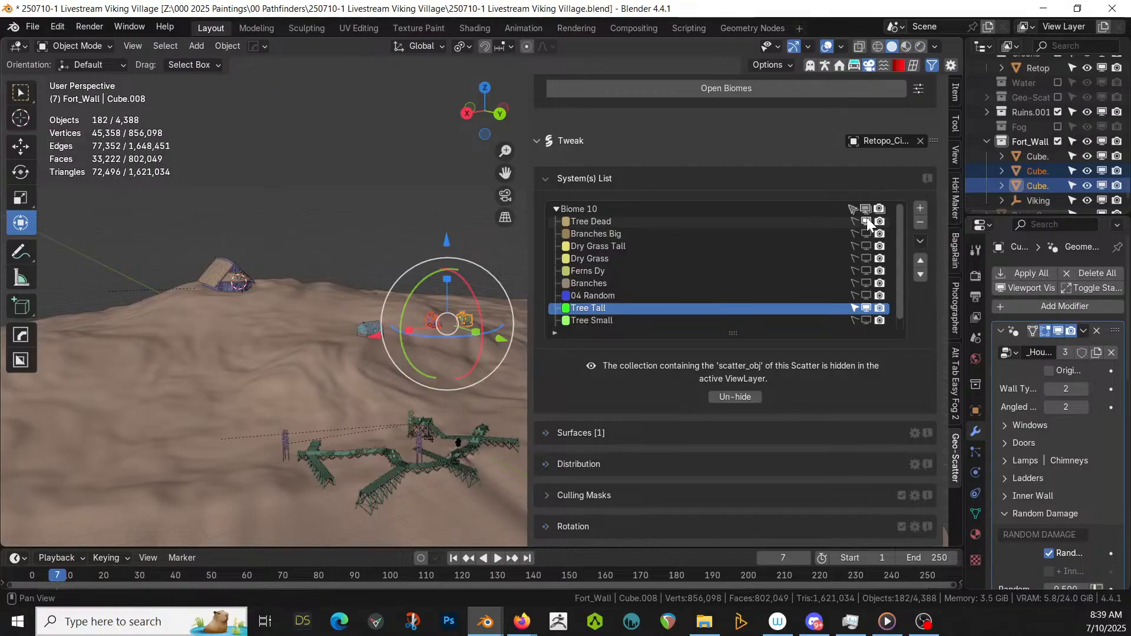
pyautogui.click(1058, 98)
pyautogui.moveTo(451, 244); pyautogui.dragTo(386, 323, button='middle')
pyautogui.scroll(2, 401, 292)
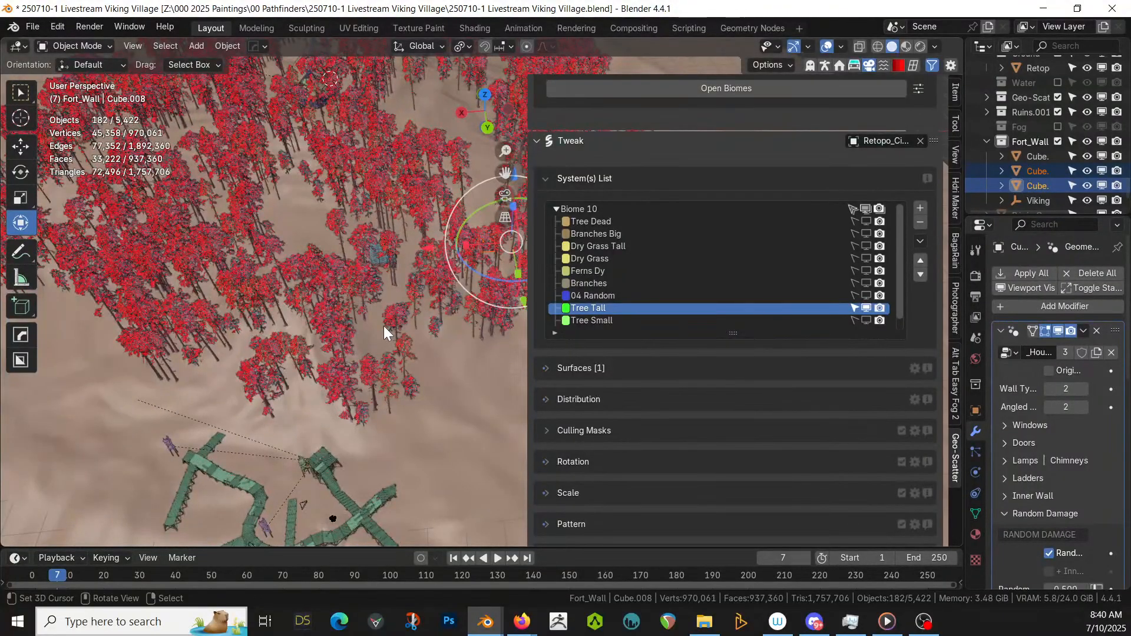
pyautogui.moveTo(344, 367); pyautogui.dragTo(524, 355, button='middle')
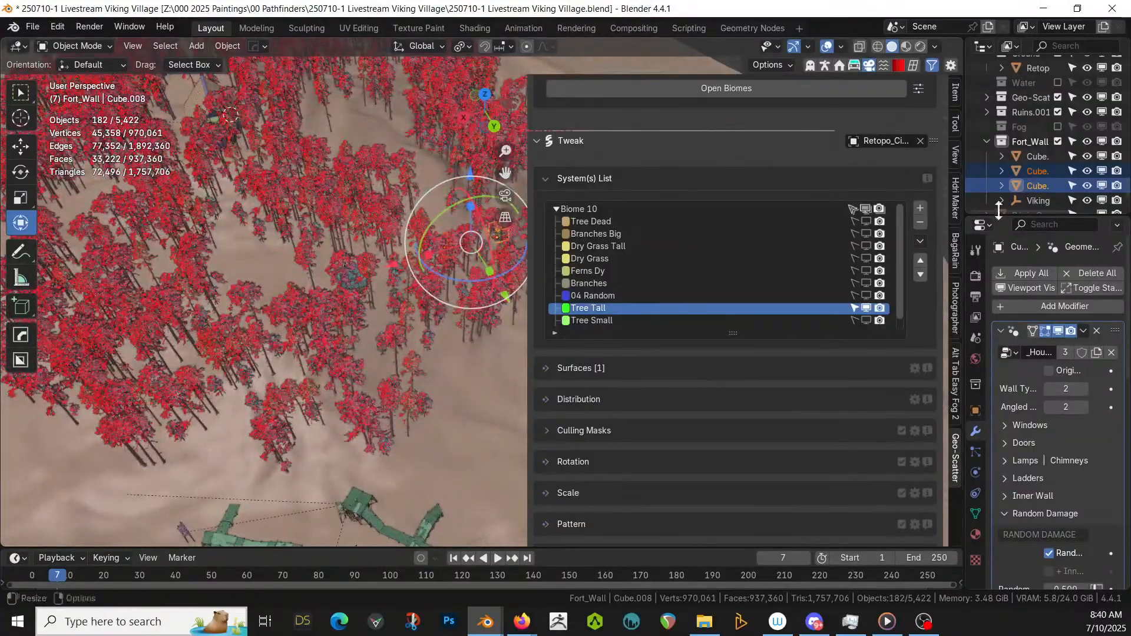
pyautogui.click(1058, 83)
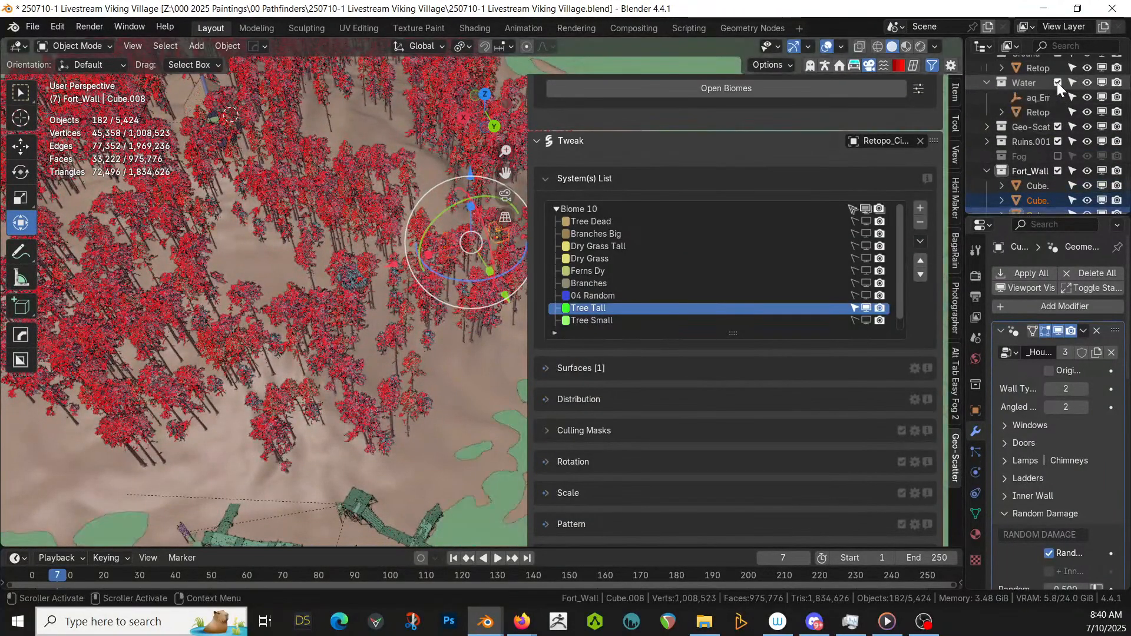
pyautogui.moveTo(353, 319)
pyautogui.mouseDown(button='middle')
pyautogui.moveTo(342, 355)
pyautogui.moveTo(315, 286)
pyautogui.moveTo(366, 316)
pyautogui.mouseUp(button='middle')
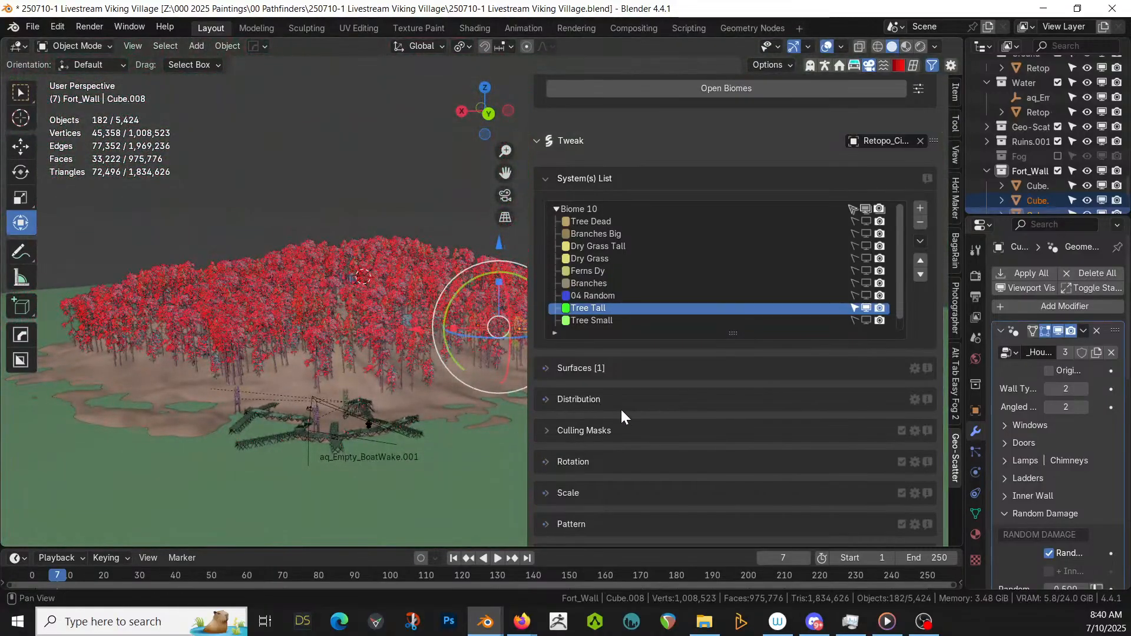
# - Set the minimal distance of Tree Tall's Water repel to 4 m
pyautogui.scroll(-8, 689, 437)
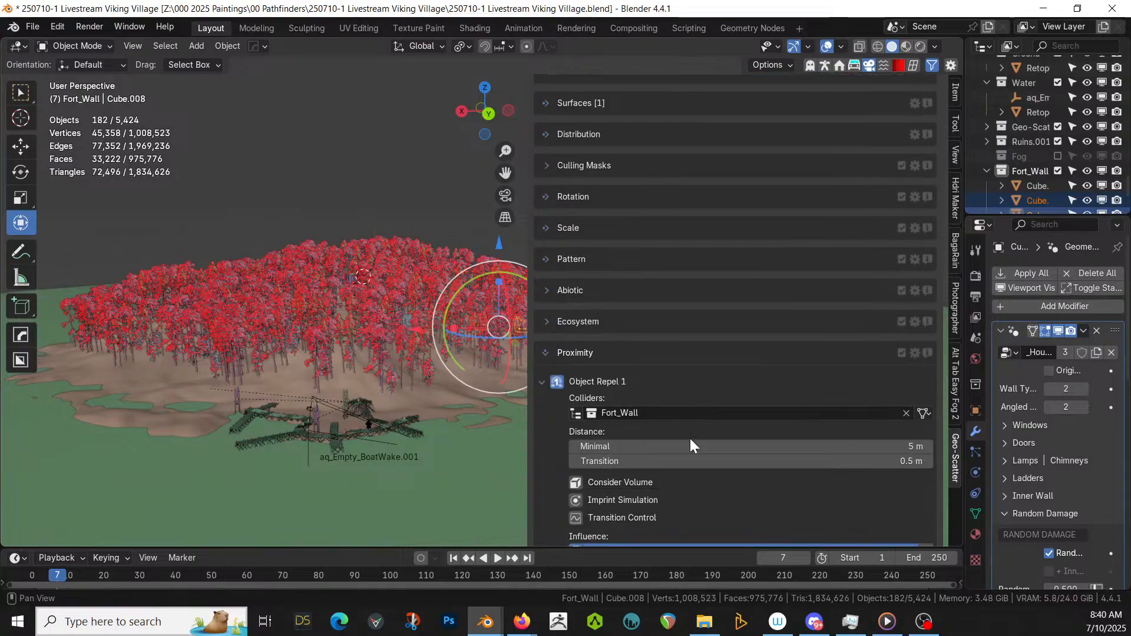
pyautogui.scroll(-9, 689, 437)
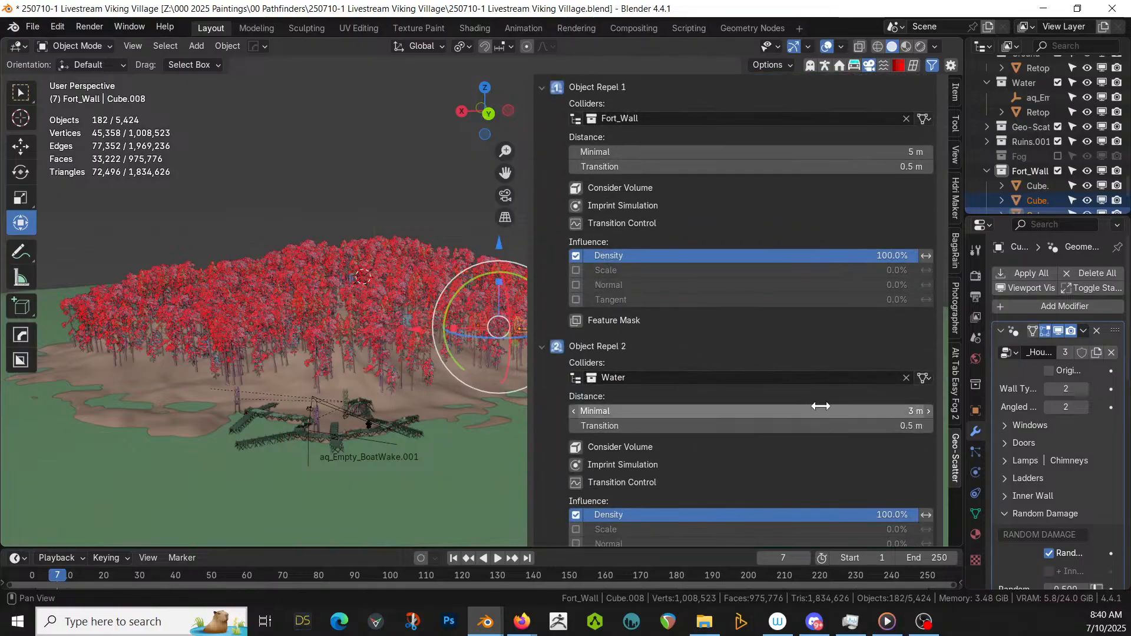
pyautogui.click(821, 405)
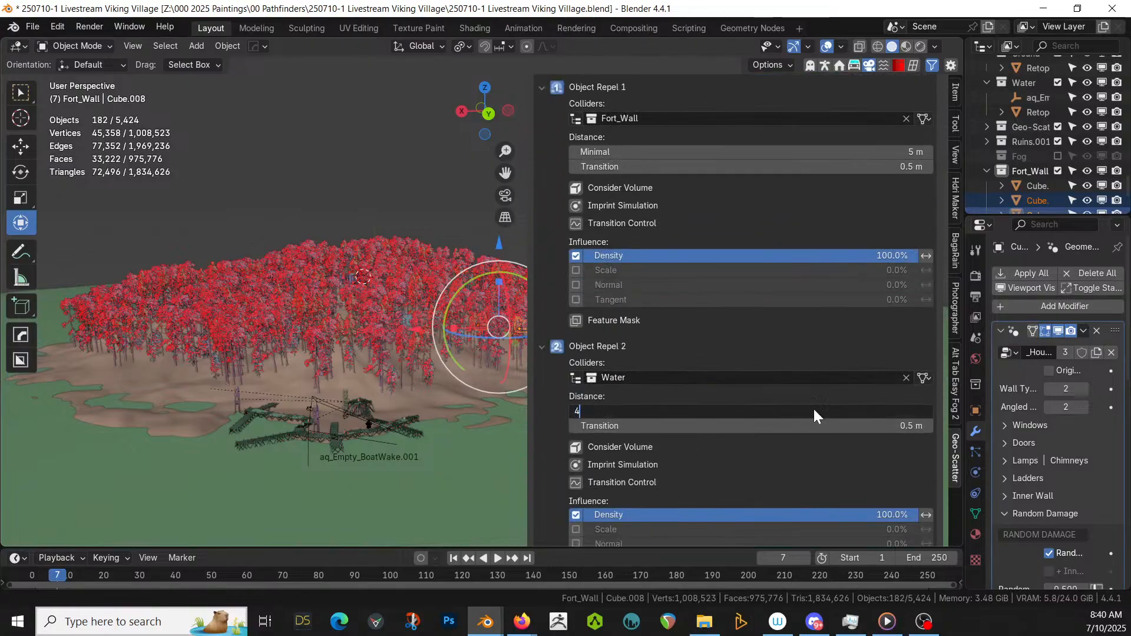
pyautogui.press('Return')
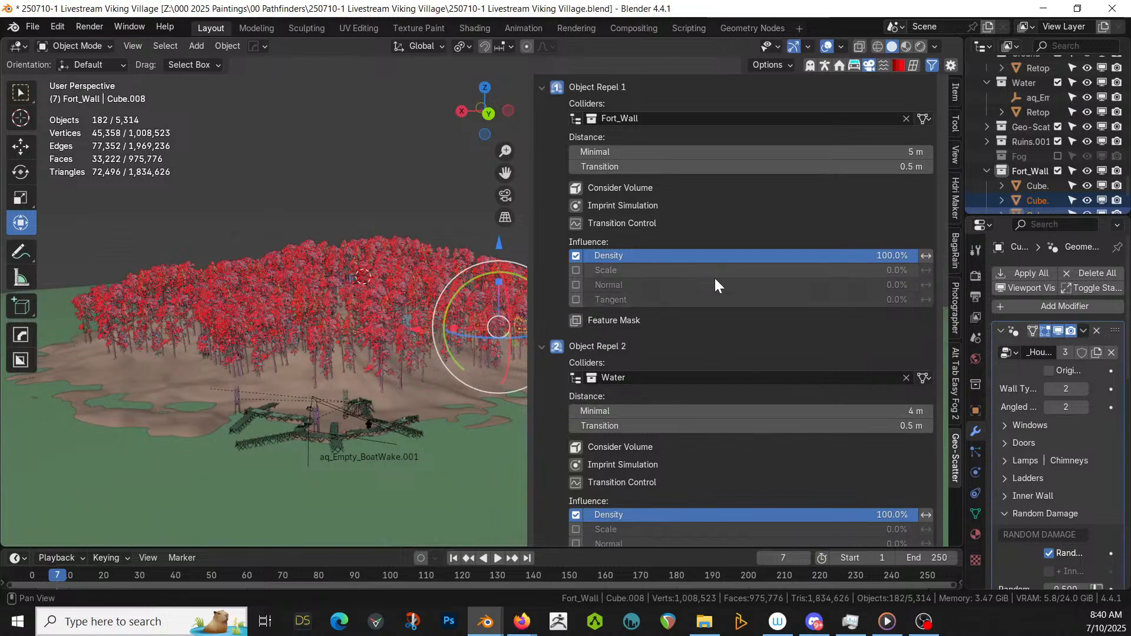
# - Exclude the Geo-Scatter collection from the view layer and switch the viewport display from Tree Tall to Tree Small
pyautogui.scroll(15, 744, 327)
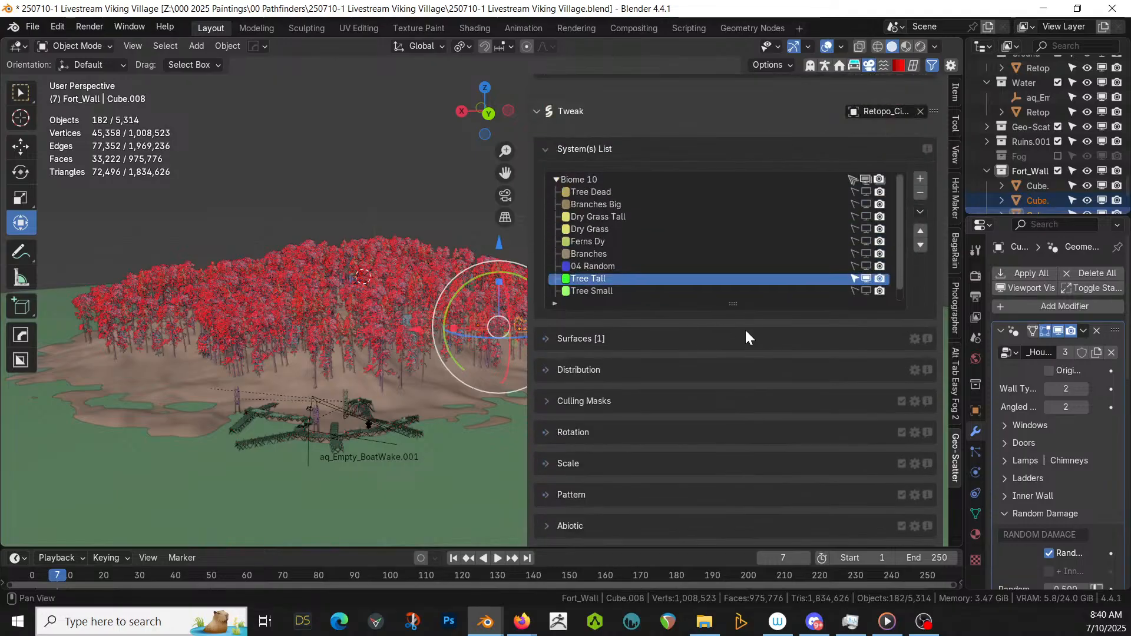
pyautogui.click(1057, 127)
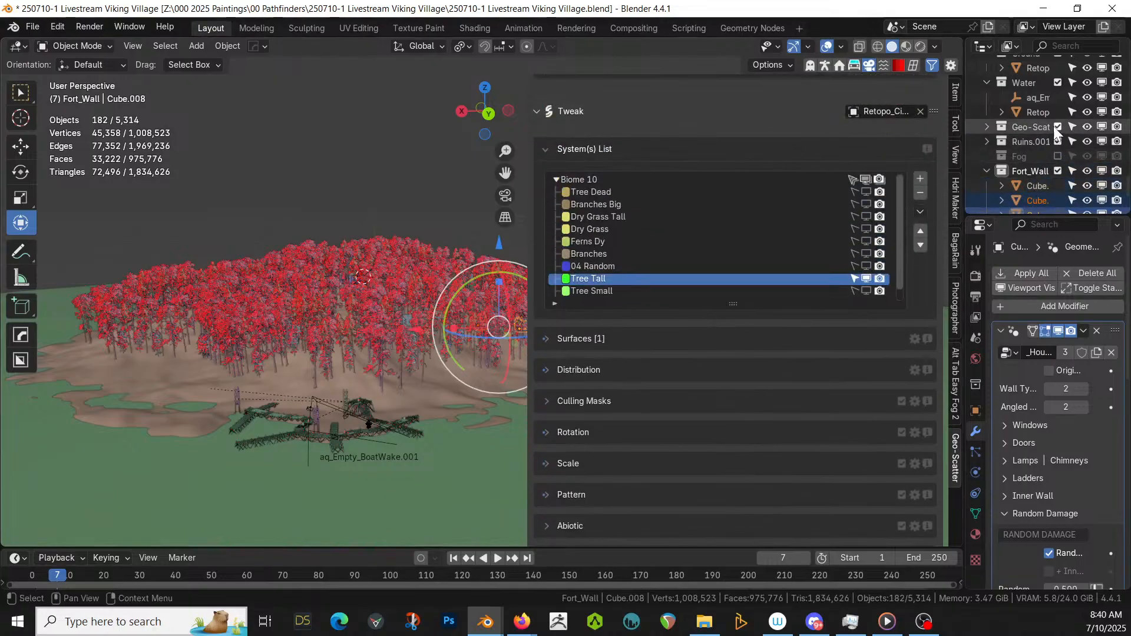
pyautogui.click(866, 278)
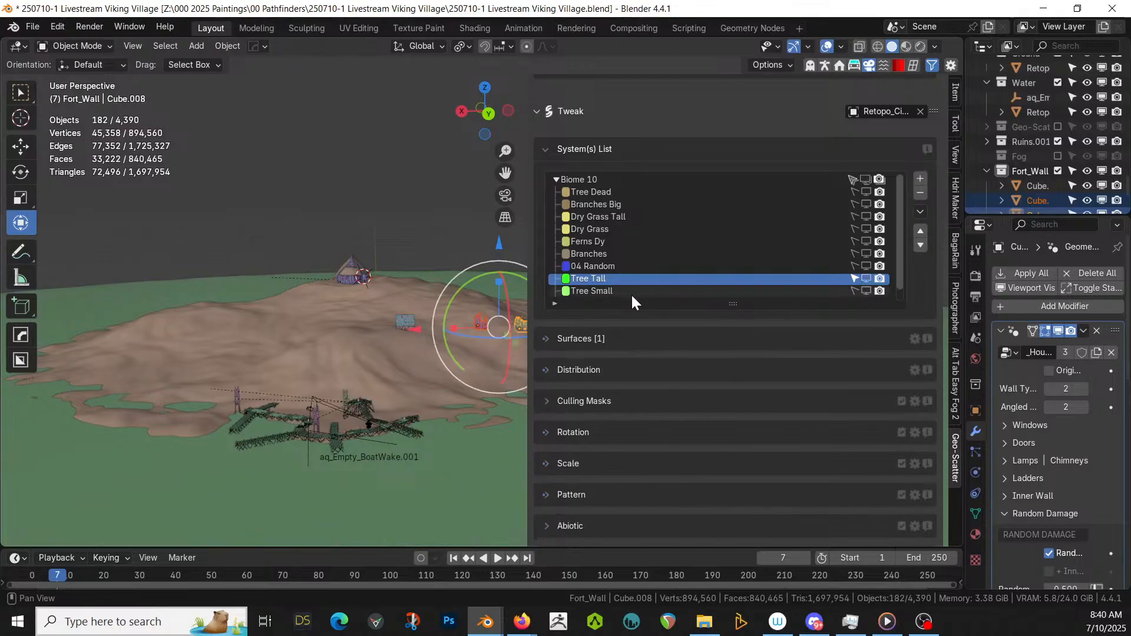
pyautogui.click(606, 292)
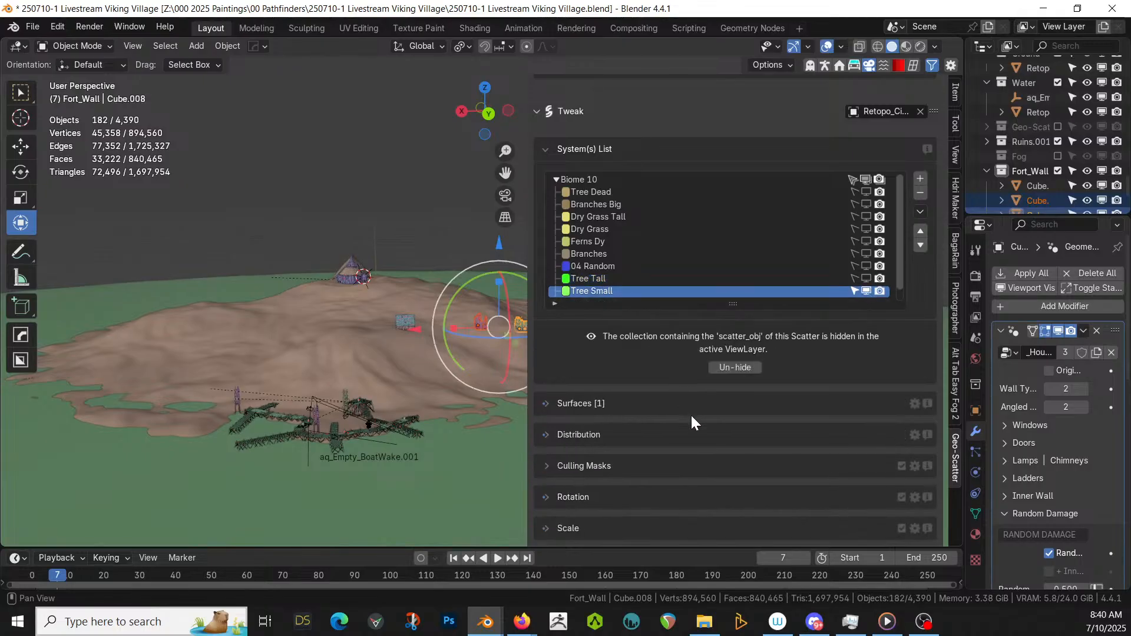
# - Enable Object Repel 1 on Tree Small with the Fort_Wall collection as collider and a minimal distance of 5 m
pyautogui.scroll(-10, 691, 422)
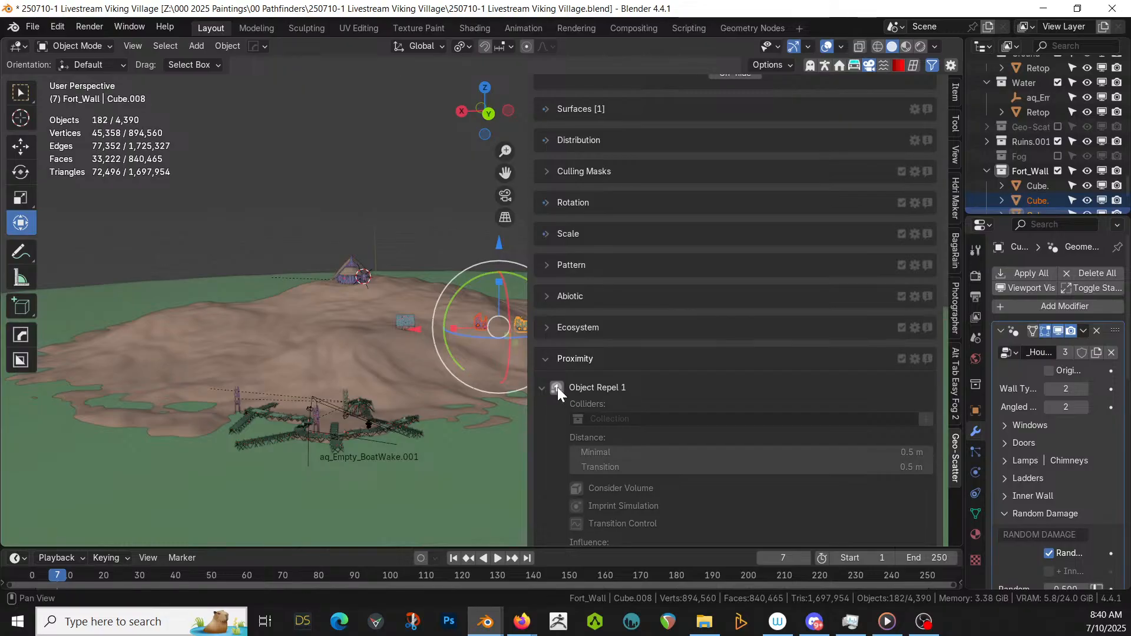
pyautogui.click(557, 387)
pyautogui.click(572, 417)
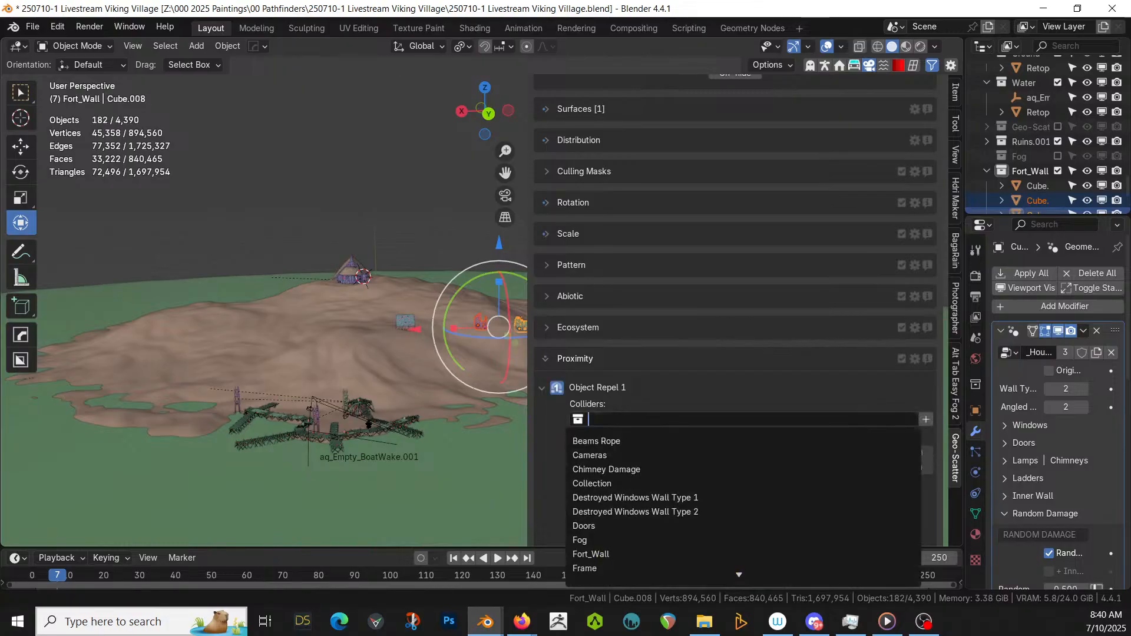
pyautogui.write('Fo')
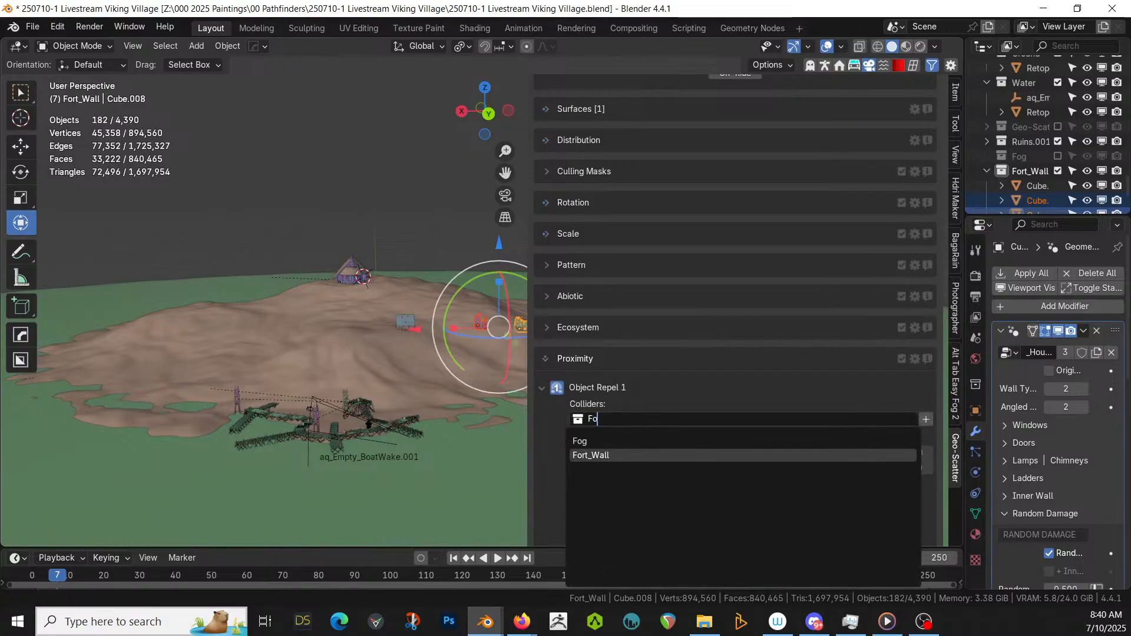
pyautogui.click(588, 455)
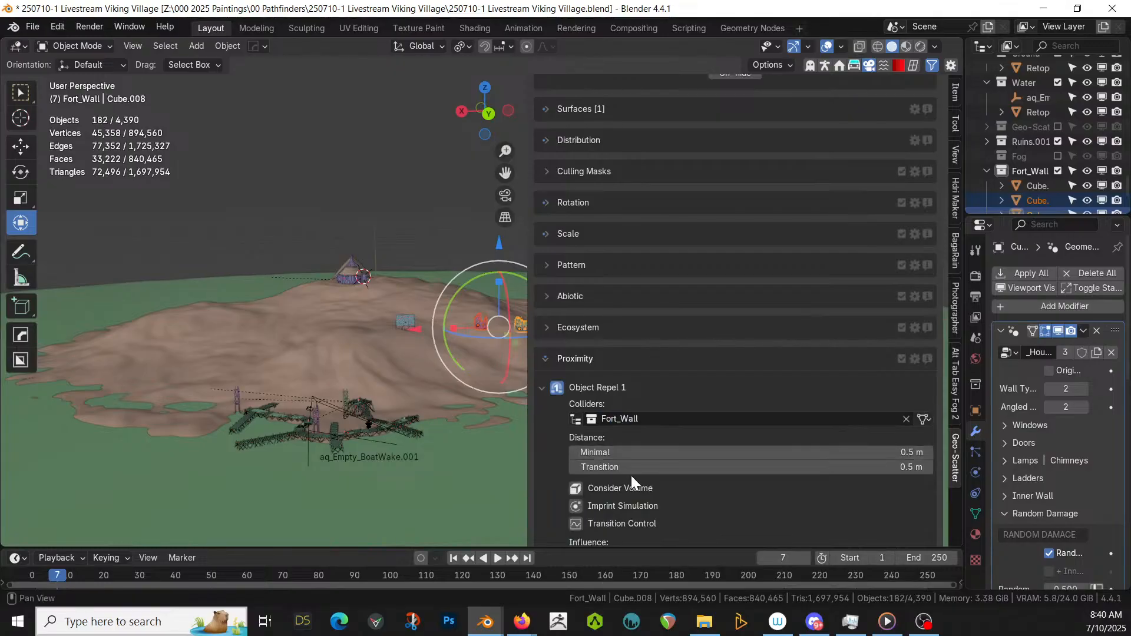
pyautogui.scroll(-3, 631, 475)
pyautogui.click(716, 397)
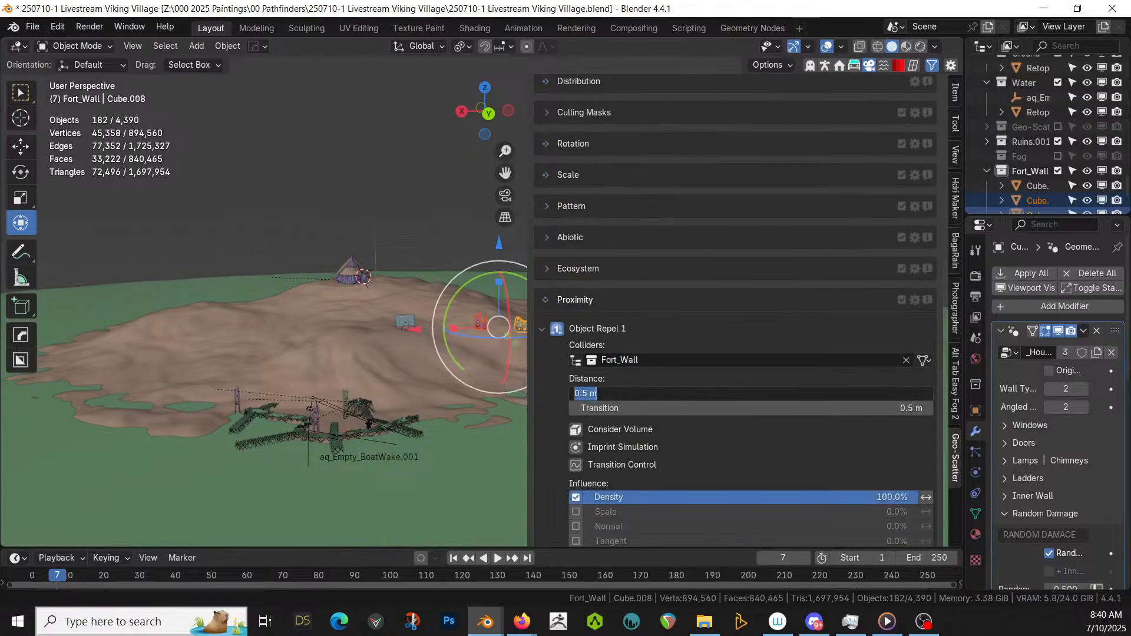
pyautogui.write('5')
pyautogui.press('Return')
# - Enable Object Repel 2 on Tree Small with the Water collection as collider and a minimal distance of 4 m
pyautogui.scroll(-10, 624, 457)
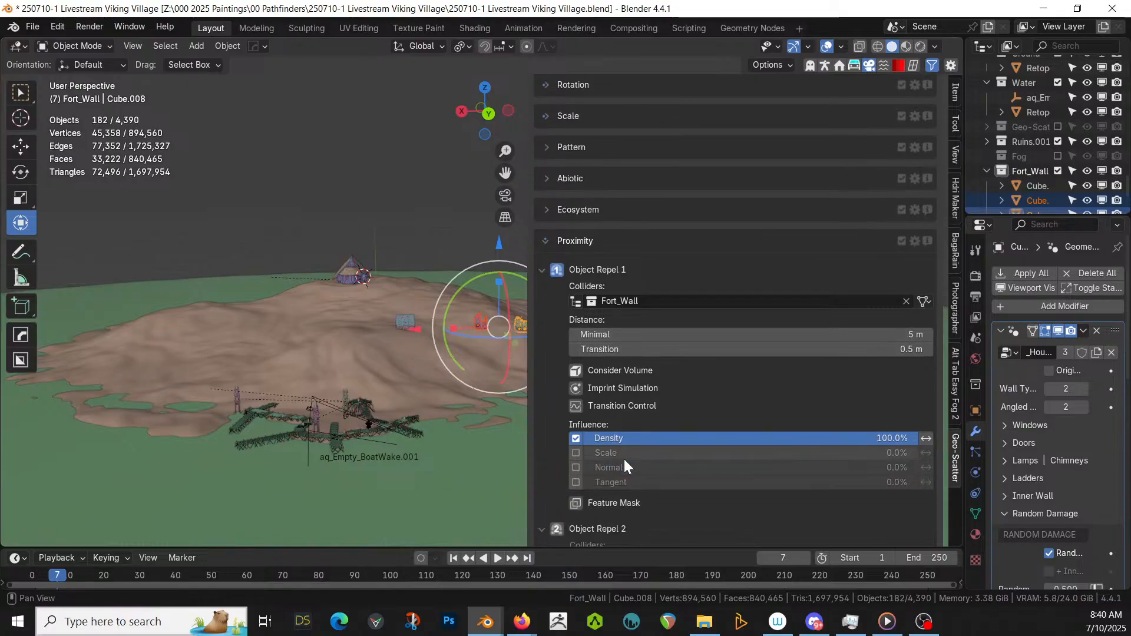
pyautogui.click(556, 380)
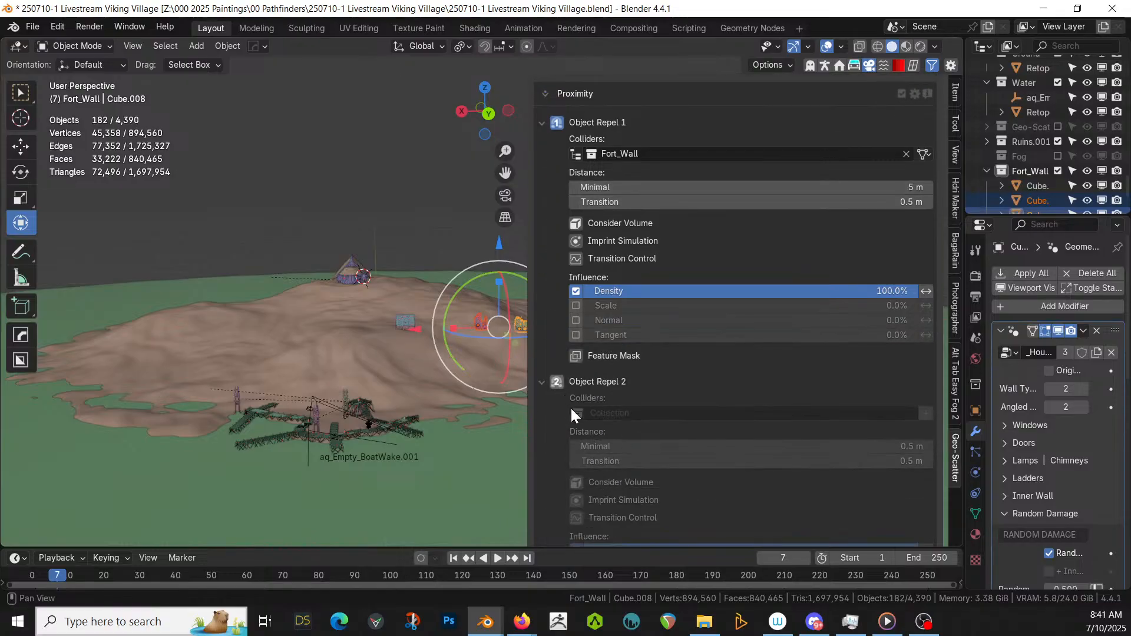
pyautogui.click(574, 411)
pyautogui.write('Wa')
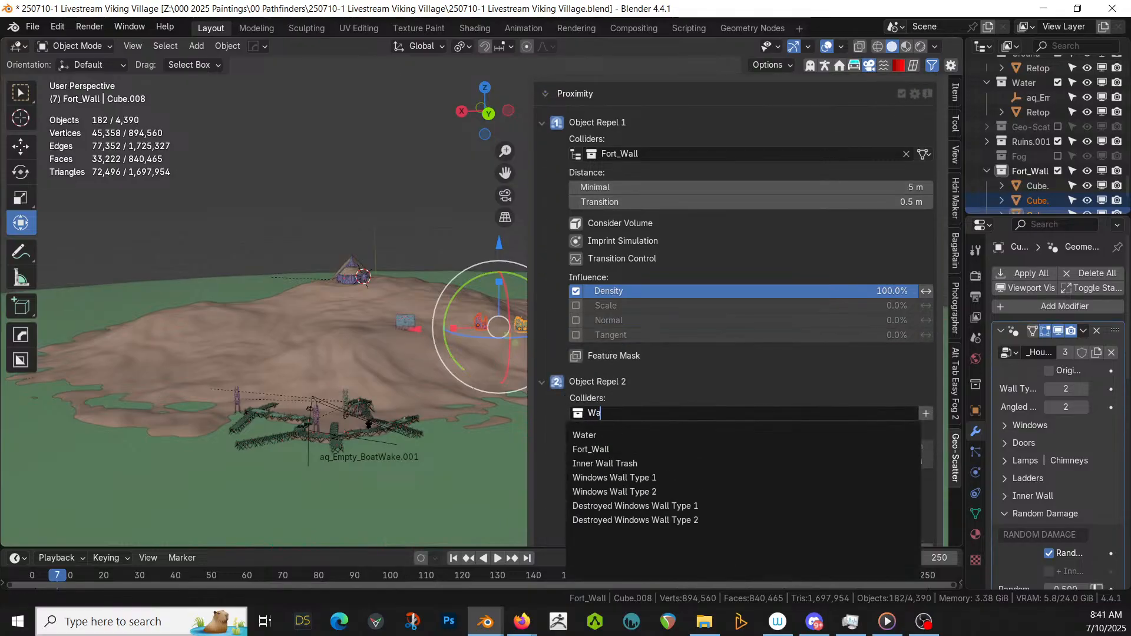
pyautogui.click(584, 435)
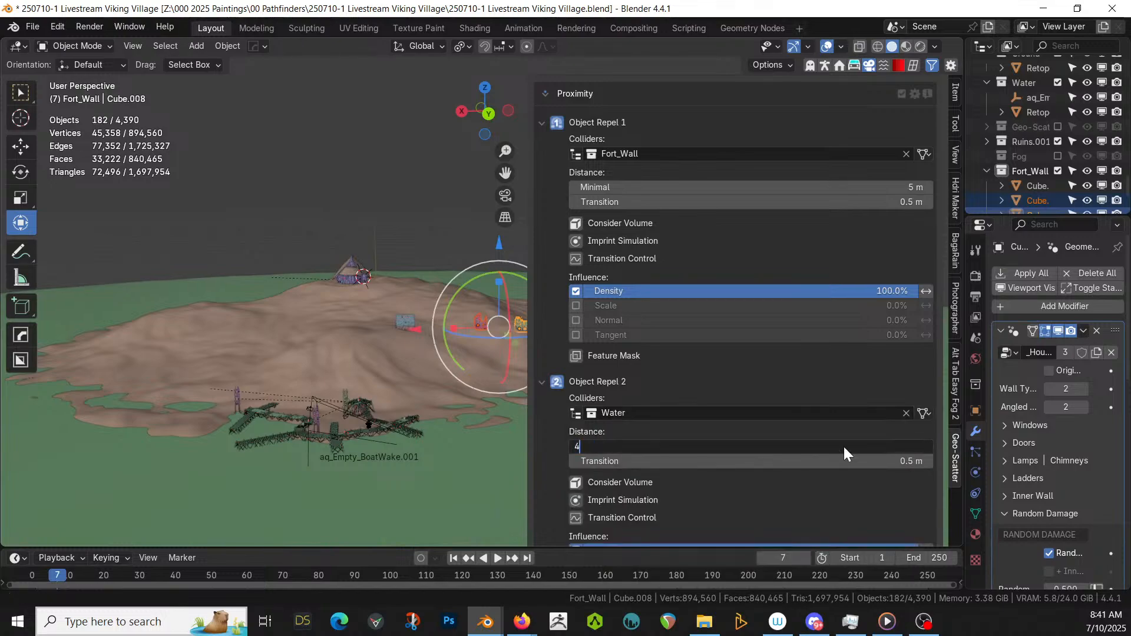
pyautogui.press('Return')
pyautogui.scroll(5, 818, 418)
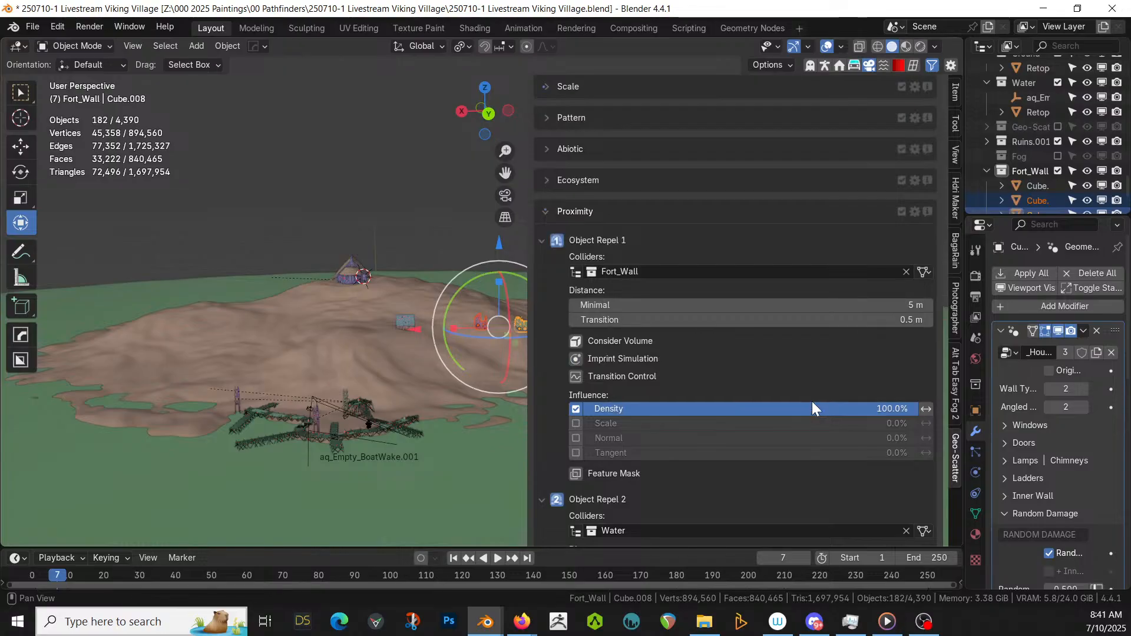
pyautogui.scroll(10, 811, 401)
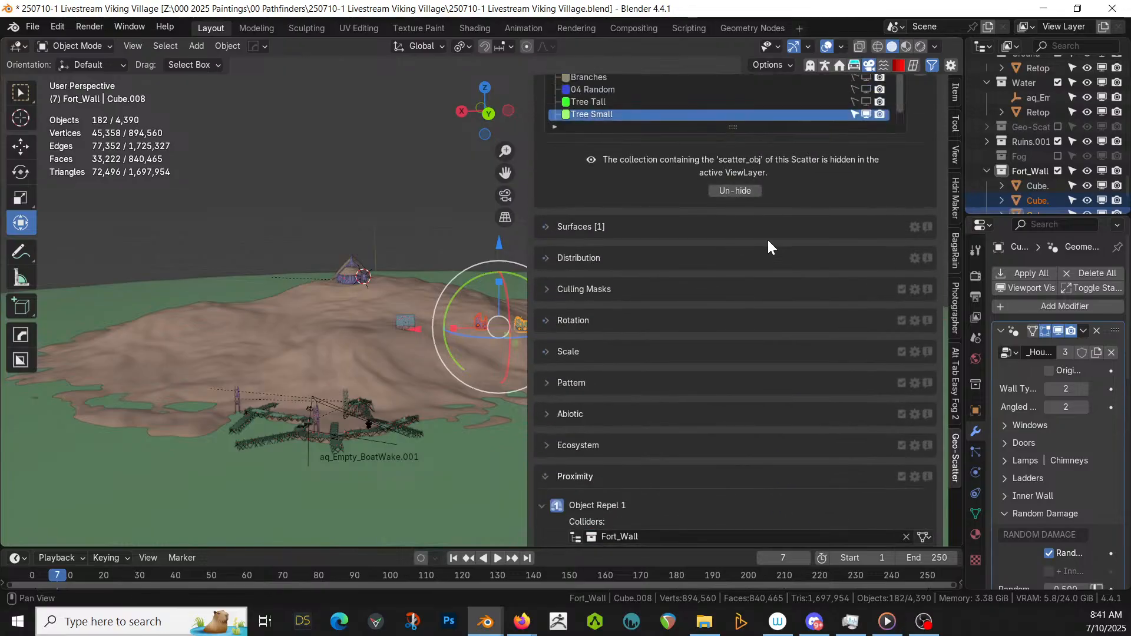
# - Include the Geo-Scatter collection in the view layer and display Tree Tall together with Tree Small to examine their spacing around the buildings
pyautogui.click(1057, 126)
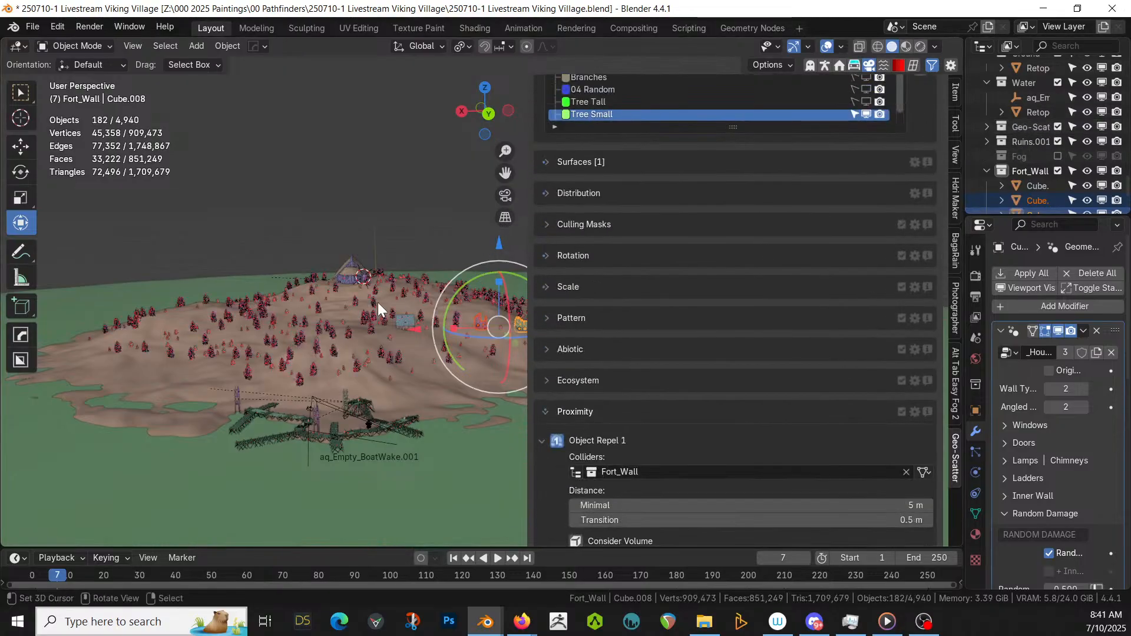
pyautogui.moveTo(374, 302); pyautogui.dragTo(409, 278, button='middle')
pyautogui.scroll(5, 387, 362)
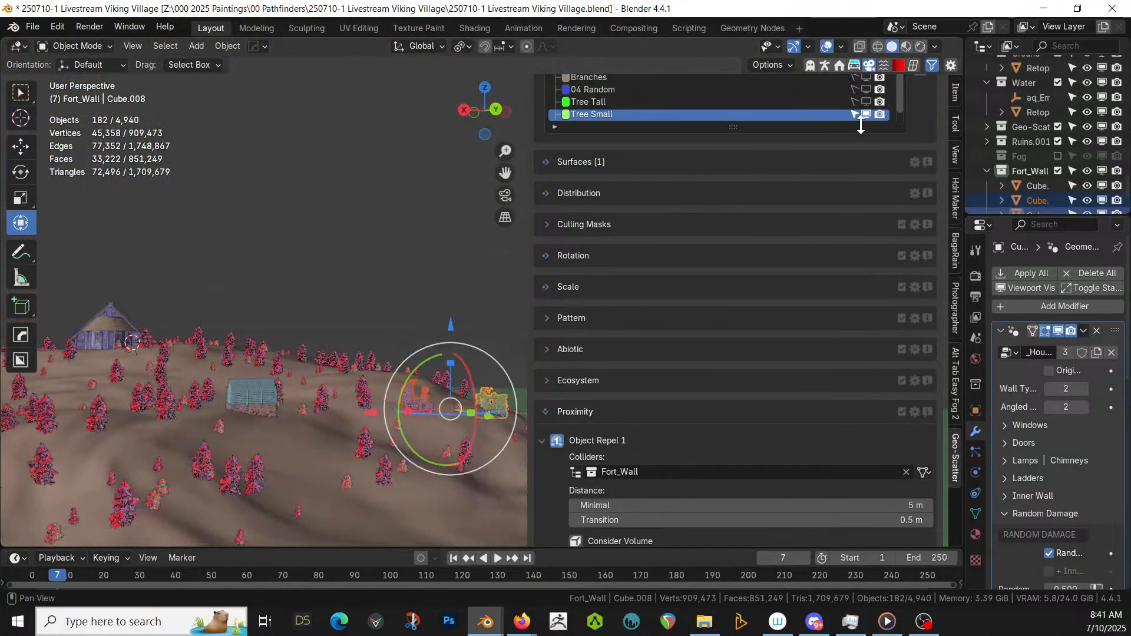
pyautogui.click(866, 103)
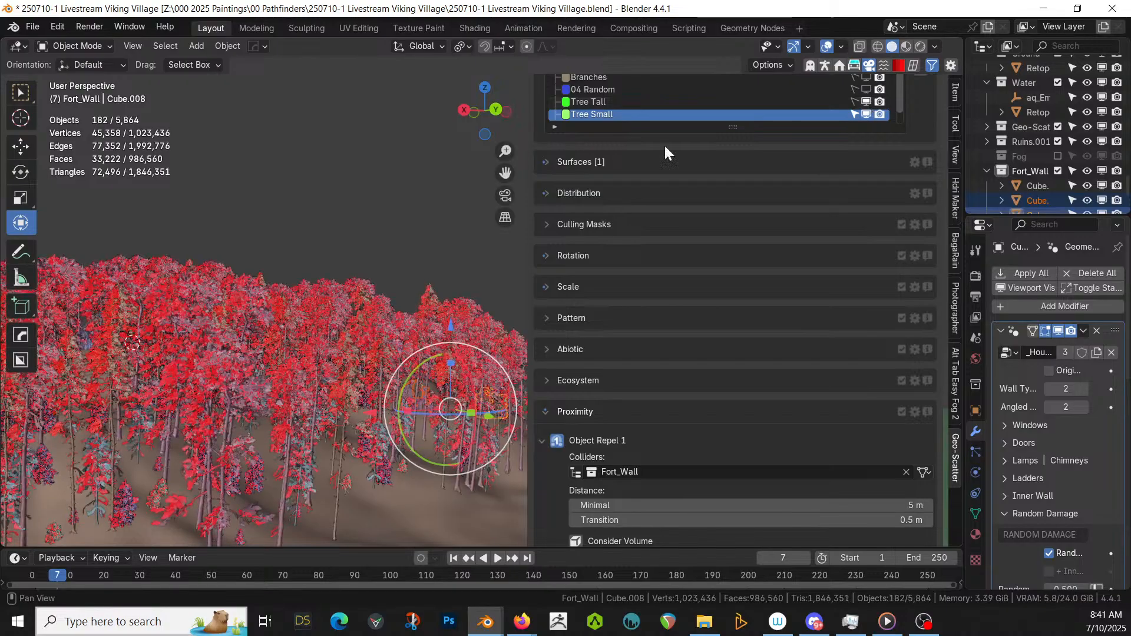
pyautogui.moveTo(416, 366); pyautogui.dragTo(377, 354, button='middle')
pyautogui.scroll(4, 677, 241)
pyautogui.scroll(-3, 661, 383)
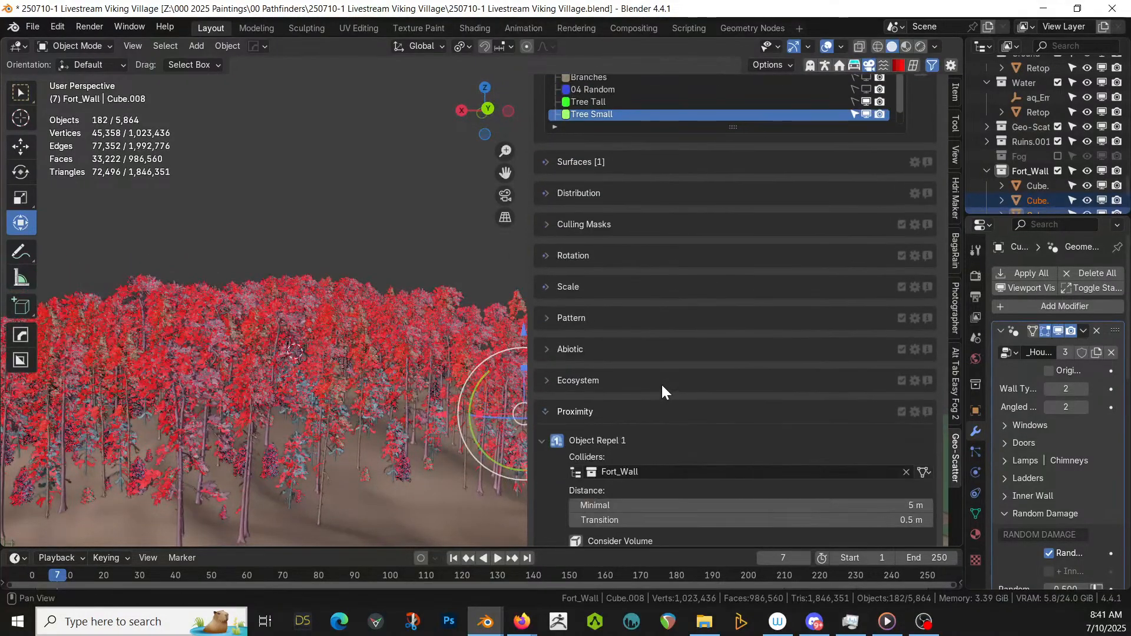
# - Hide Tree Small and Tree Tall in the viewport
pyautogui.scroll(-3, 661, 383)
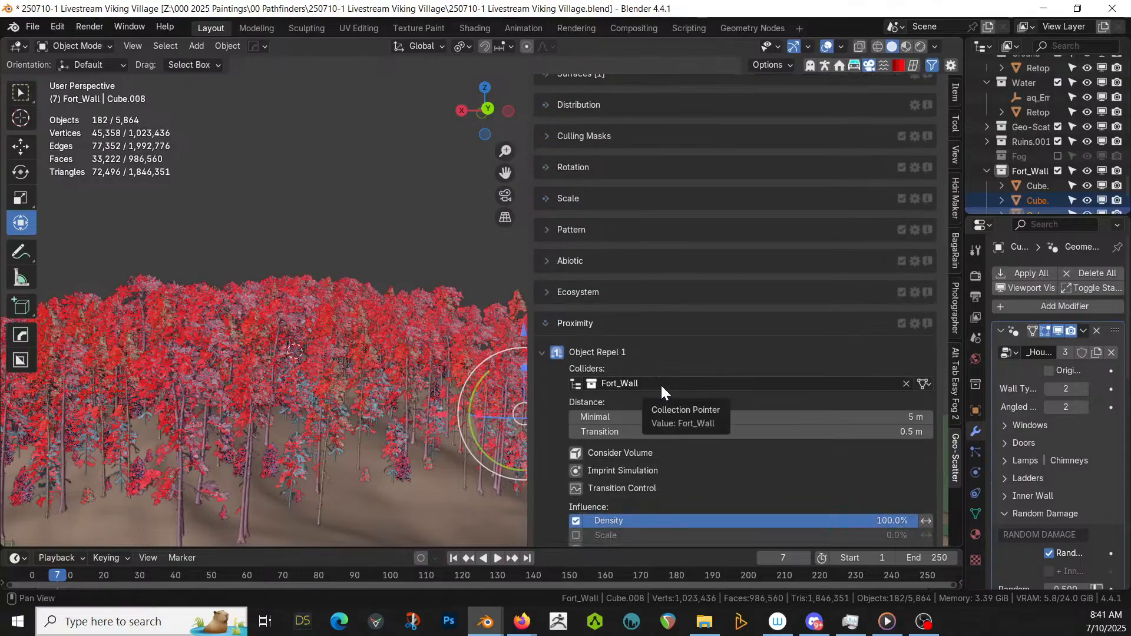
pyautogui.scroll(5, 626, 283)
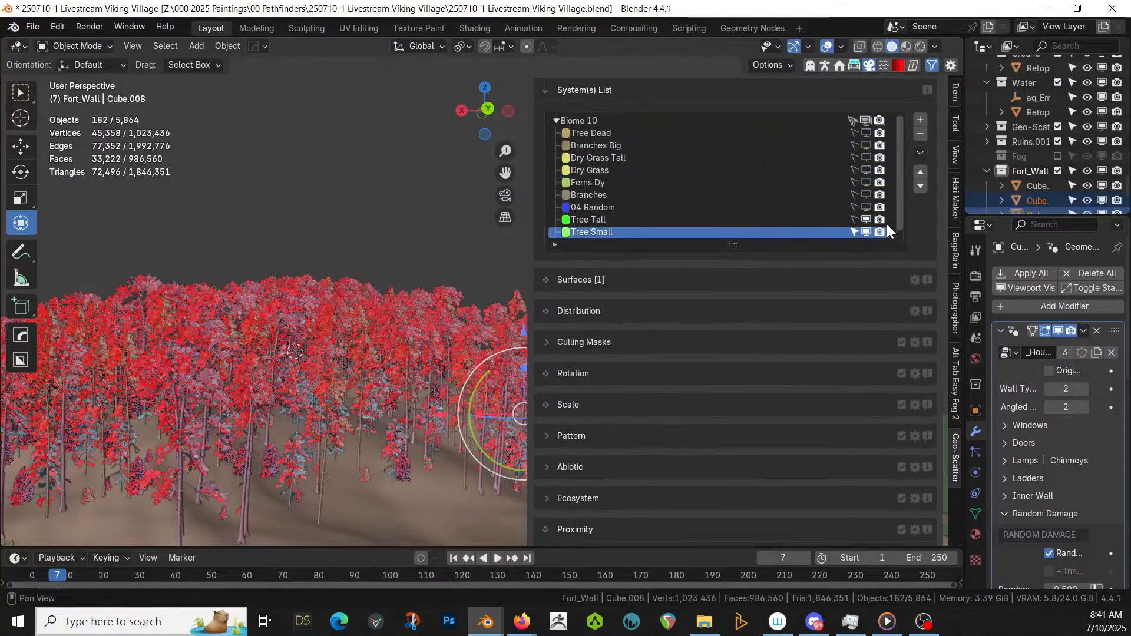
pyautogui.click(867, 231)
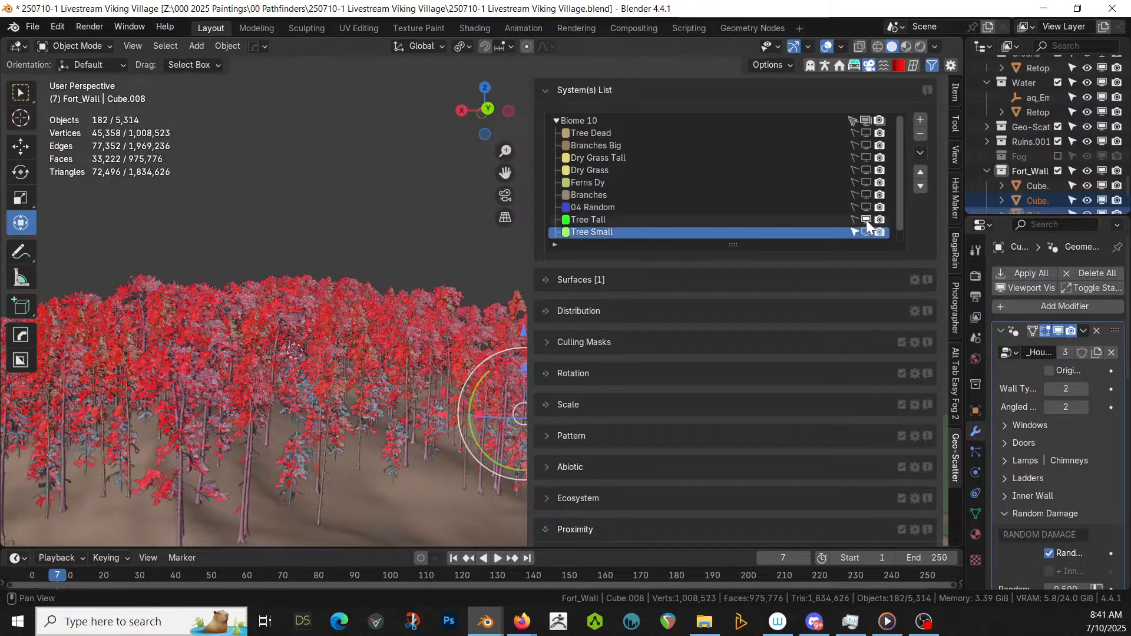
pyautogui.click(867, 221)
# - Enable Object Repel 1 on the Ferns scatter with the Fort_Wall collection as collider and a minimal distance of 2 m
pyautogui.moveTo(899, 218); pyautogui.dragTo(899, 237)
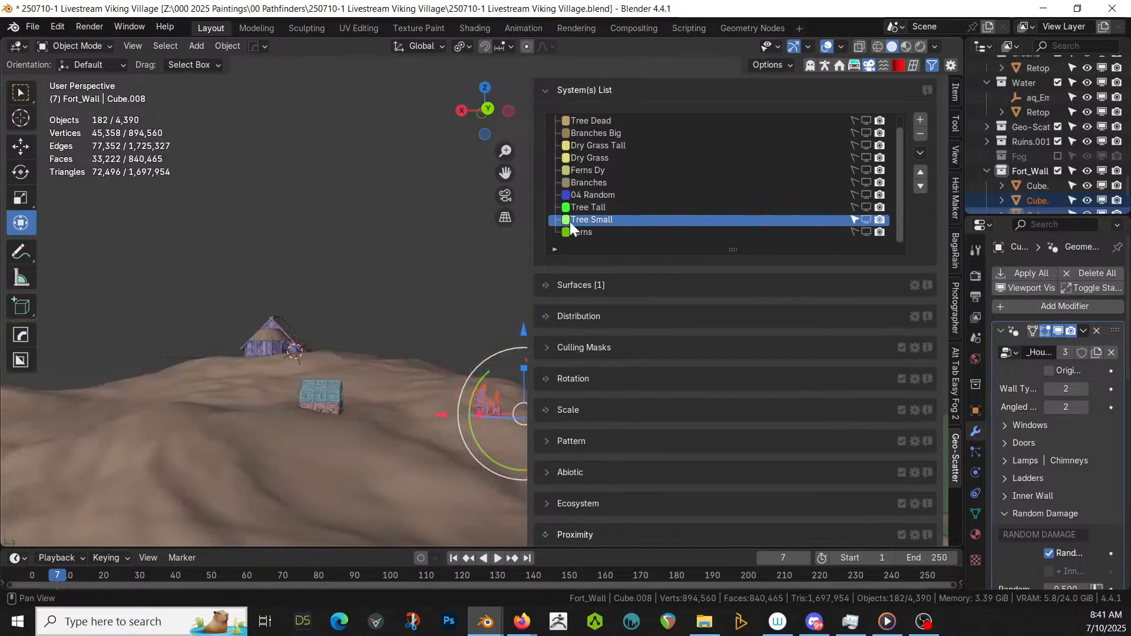
pyautogui.click(590, 233)
pyautogui.scroll(-3, 687, 433)
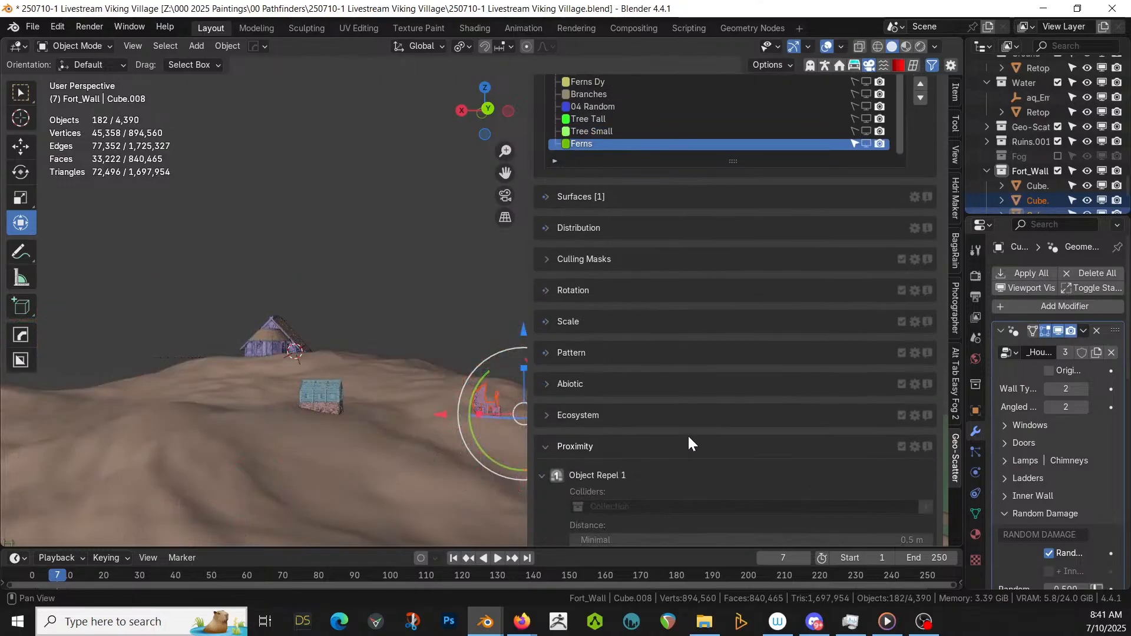
pyautogui.scroll(-4, 687, 433)
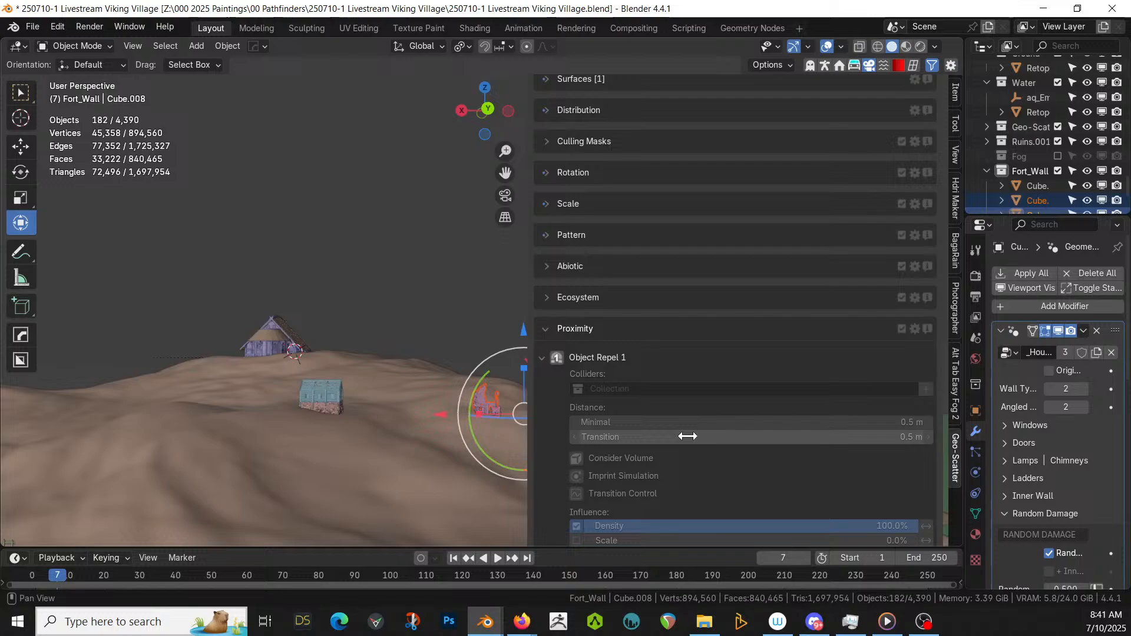
pyautogui.click(557, 358)
pyautogui.click(588, 388)
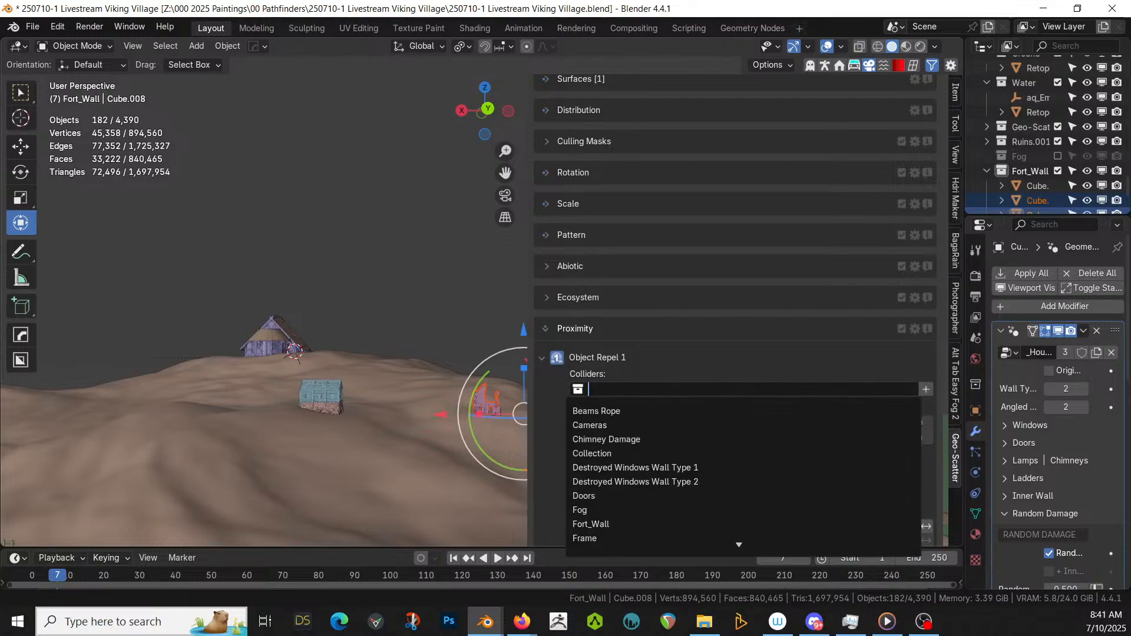
pyautogui.write('For')
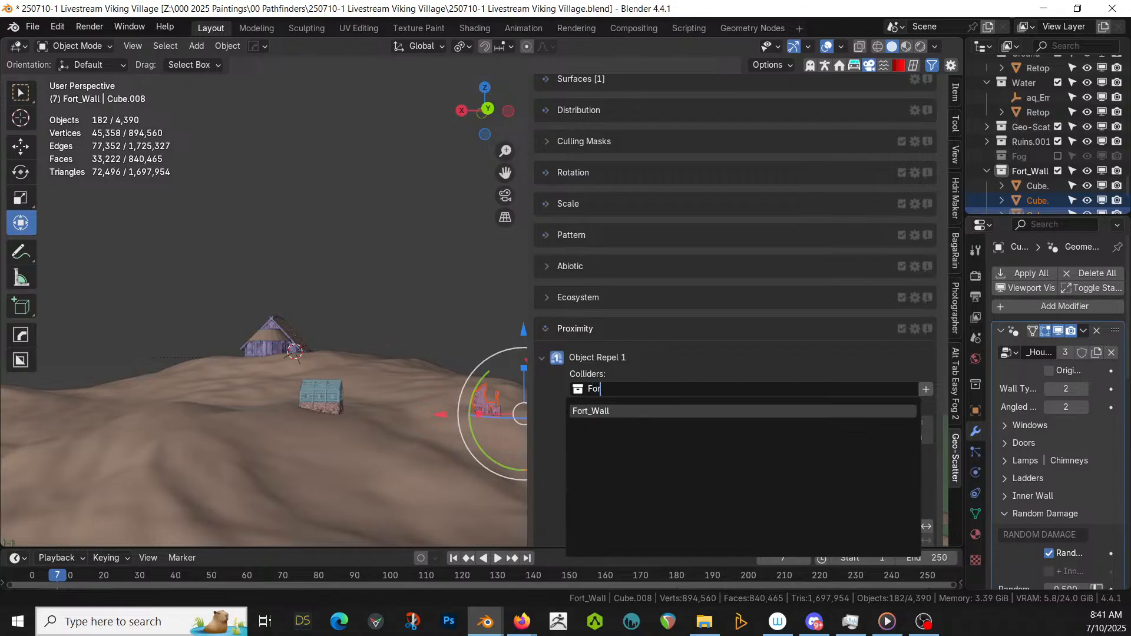
pyautogui.click(581, 411)
pyautogui.doubleClick(624, 422)
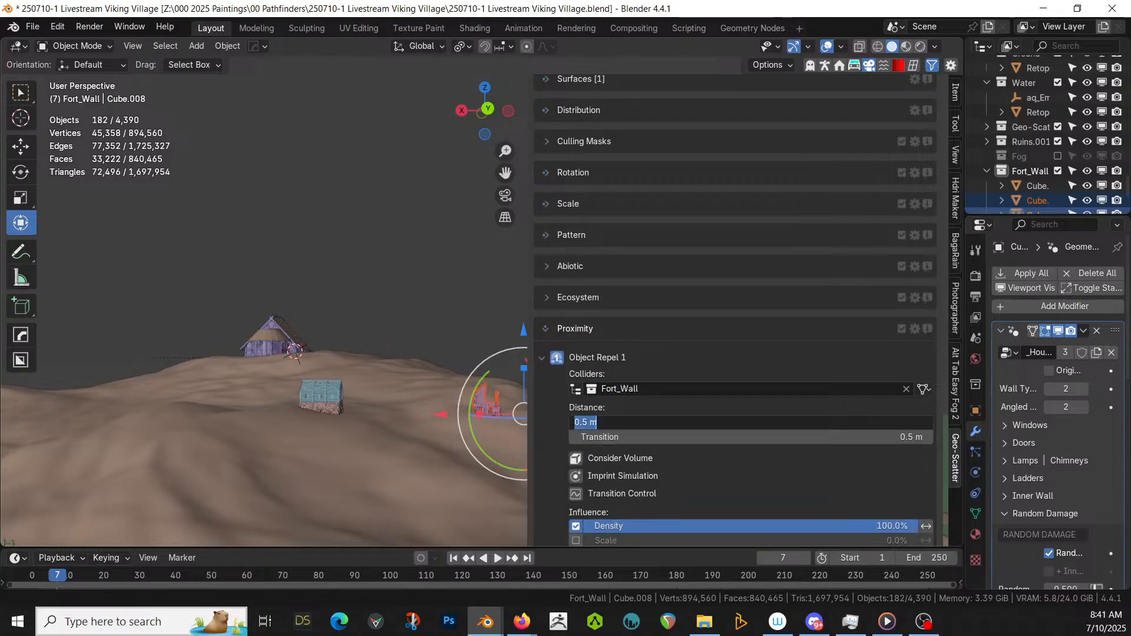
pyautogui.write('2')
pyautogui.press('Return')
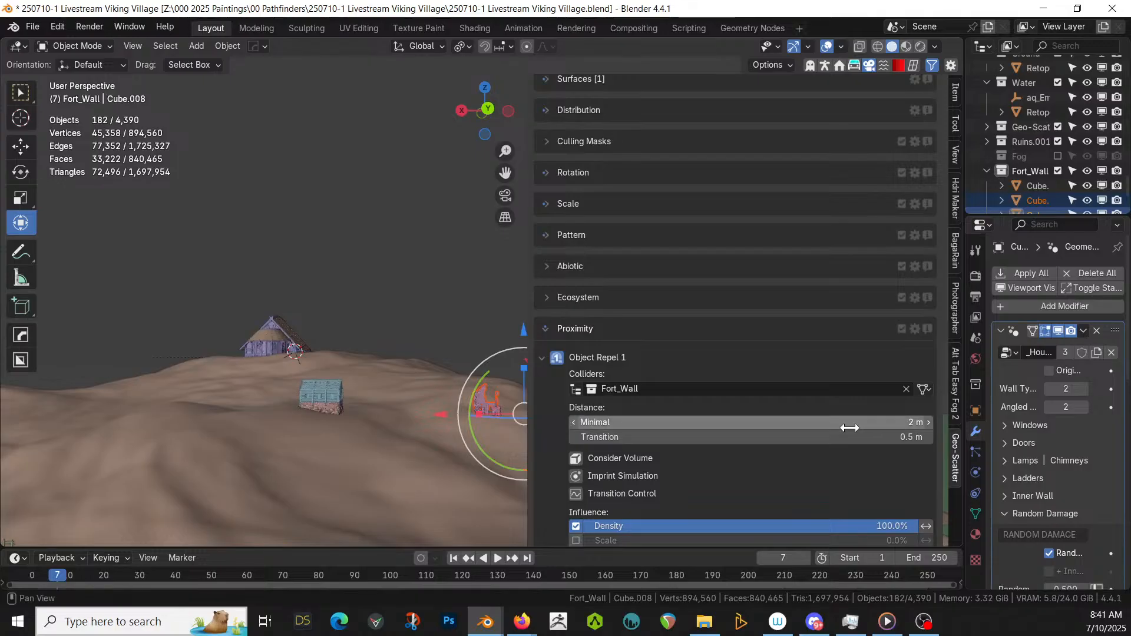
# - Enable Object Repel 2 on Ferns with the Water collection as collider and a minimal distance of 1.5 m
pyautogui.scroll(-5, 773, 461)
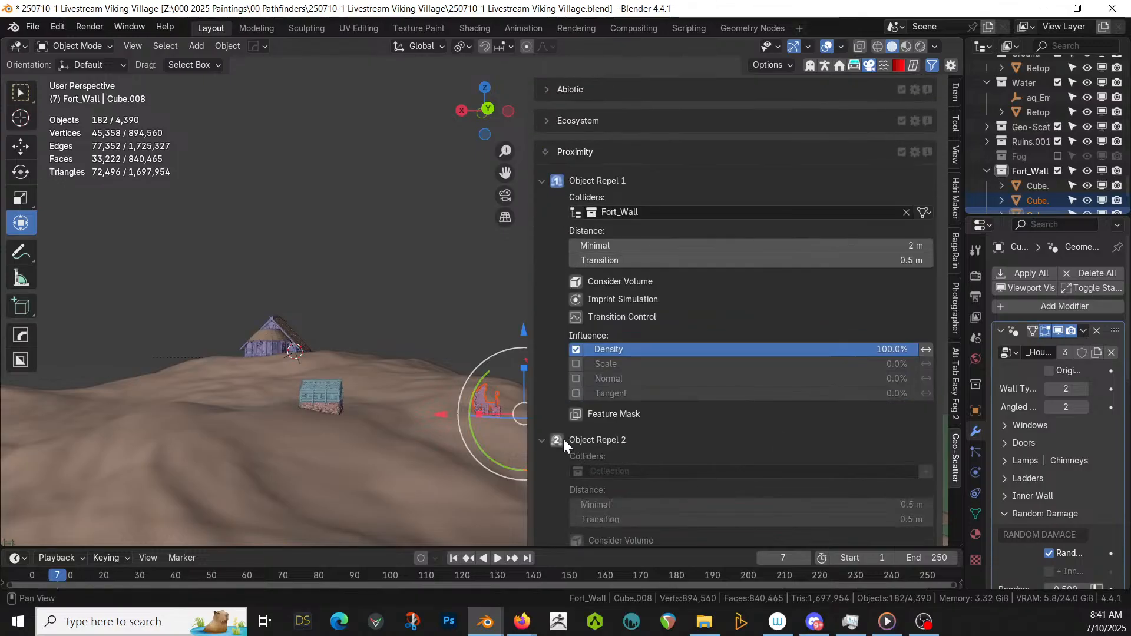
pyautogui.click(557, 441)
pyautogui.click(576, 470)
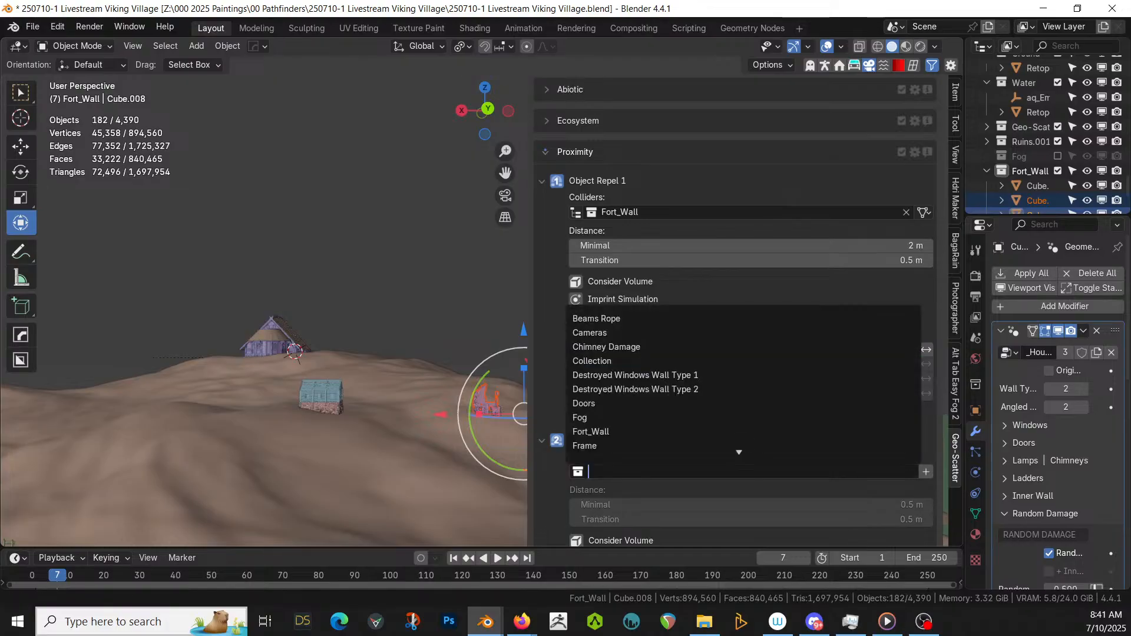
pyautogui.write('Wa')
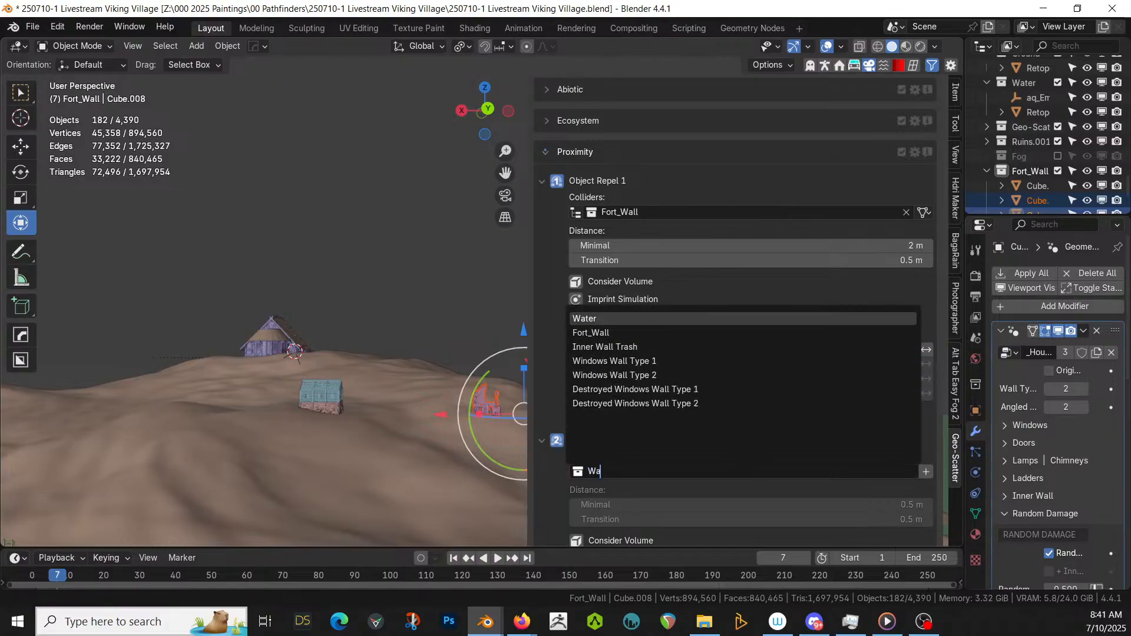
pyautogui.click(597, 320)
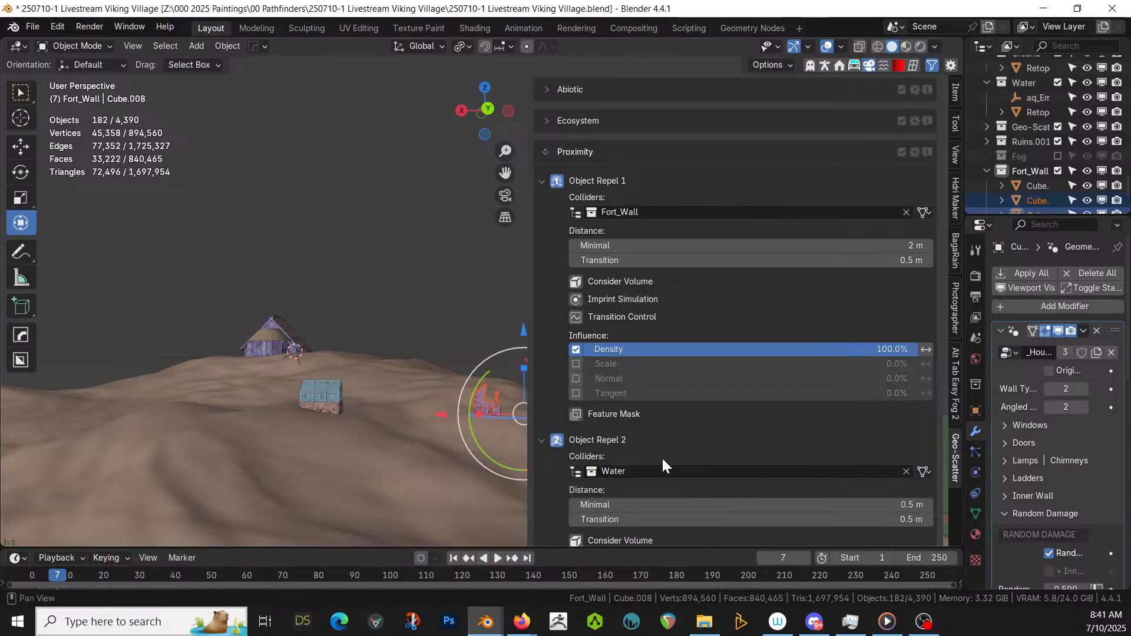
pyautogui.click(683, 501)
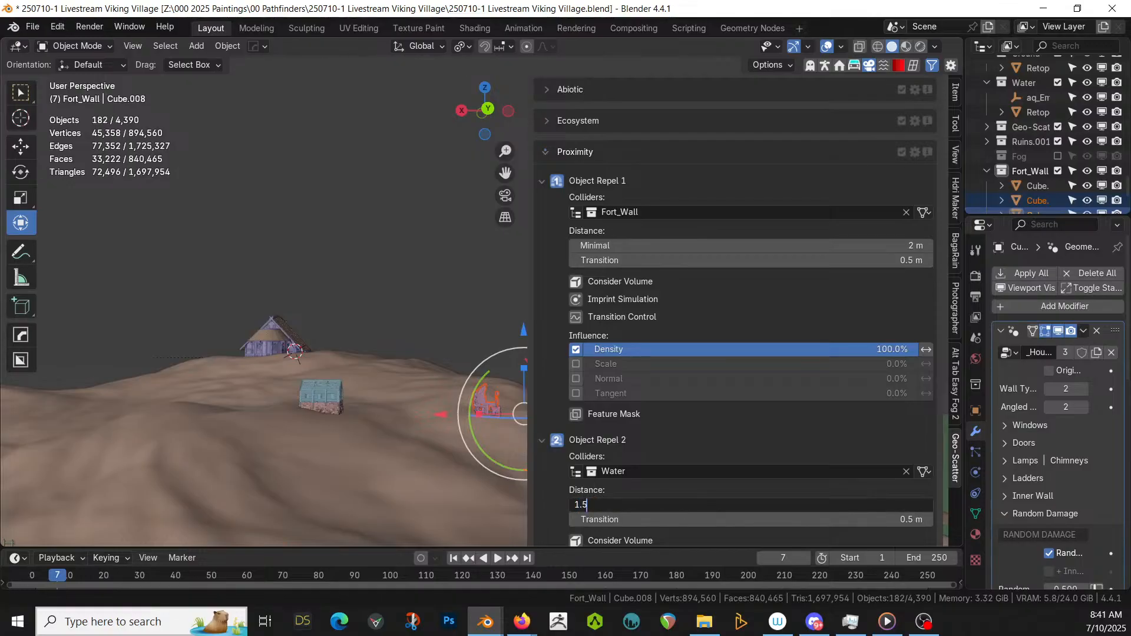
pyautogui.write('1.5')
pyautogui.press('Return')
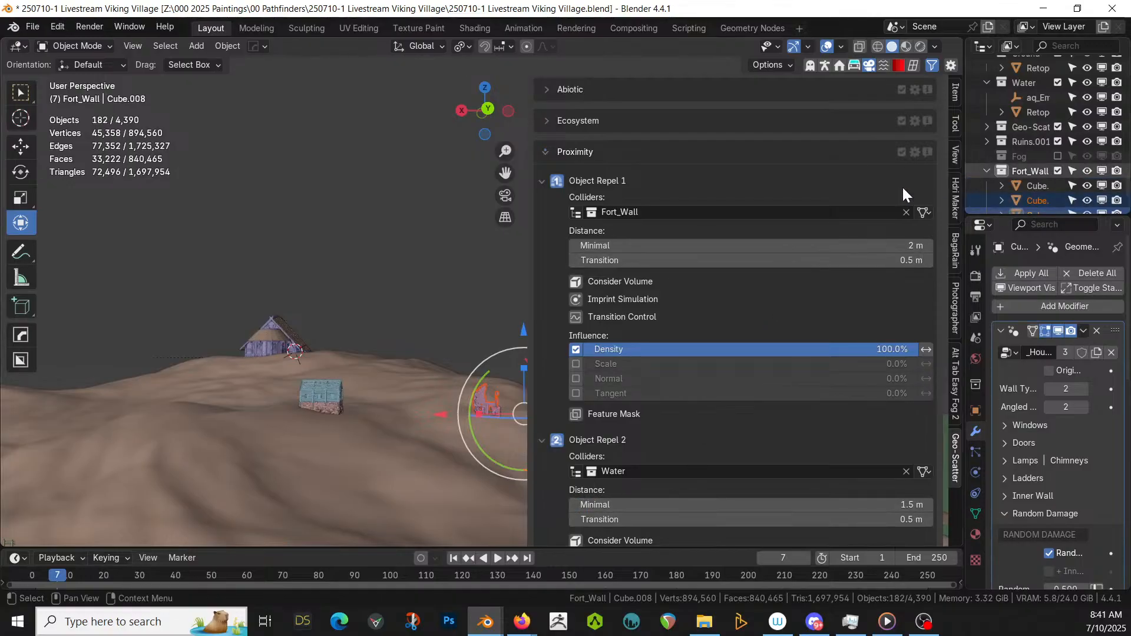
# - Show Ferns in the viewport and examine their clearance around the buildings and along the shoreline
pyautogui.scroll(11, 821, 217)
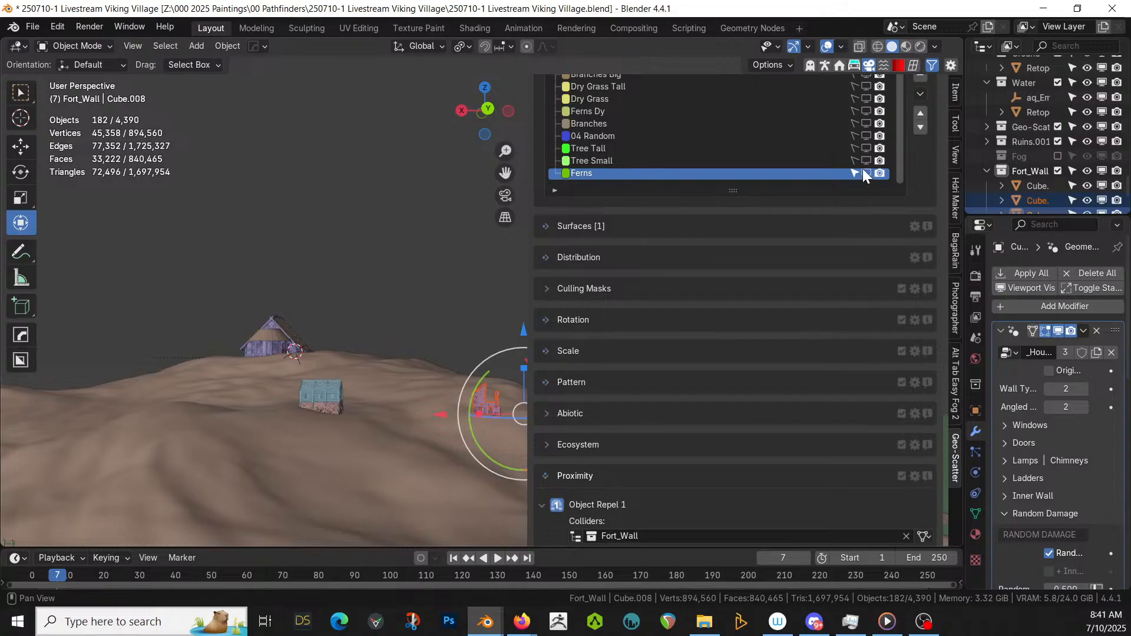
pyautogui.click(862, 169)
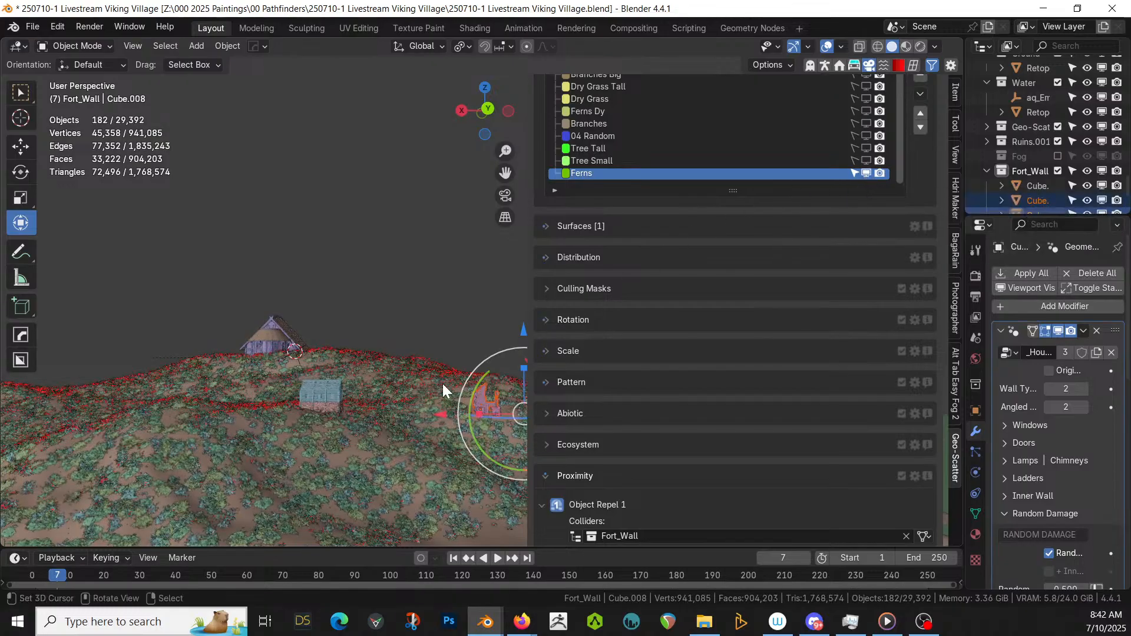
pyautogui.moveTo(443, 383); pyautogui.dragTo(377, 454, button='middle')
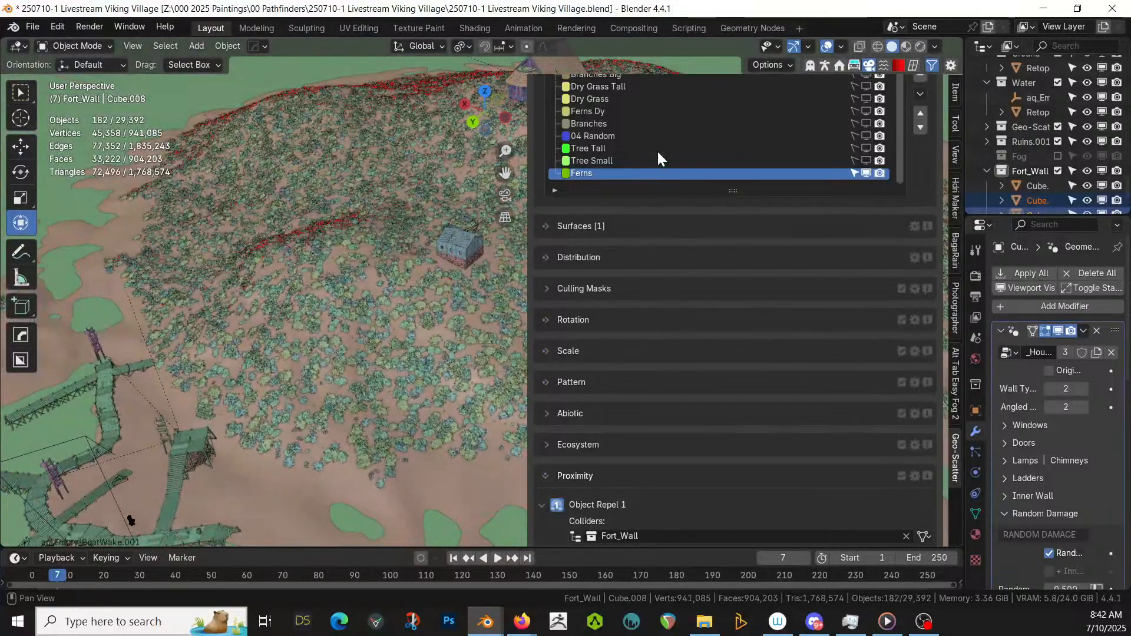
pyautogui.click(867, 110)
pyautogui.moveTo(381, 354); pyautogui.dragTo(479, 236, button='middle')
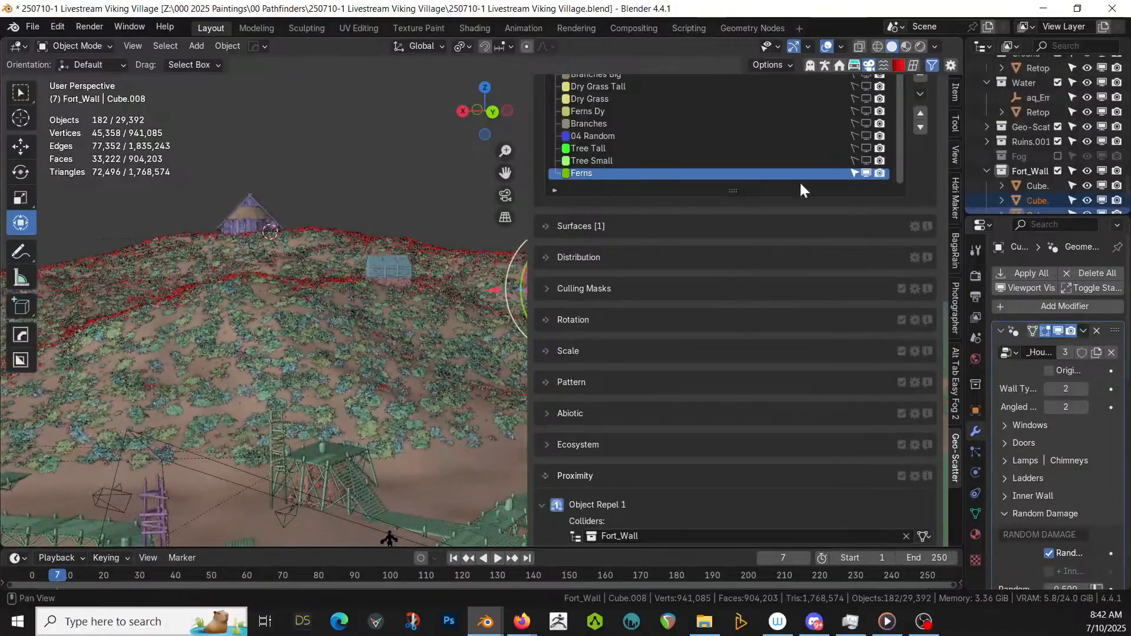
# - Exclude the Geo-Scatter collection from the view layer and enter Edit Mode on the Retopo_Circle terrain mesh
pyautogui.click(1057, 126)
pyautogui.moveTo(294, 295); pyautogui.dragTo(380, 524, button='middle')
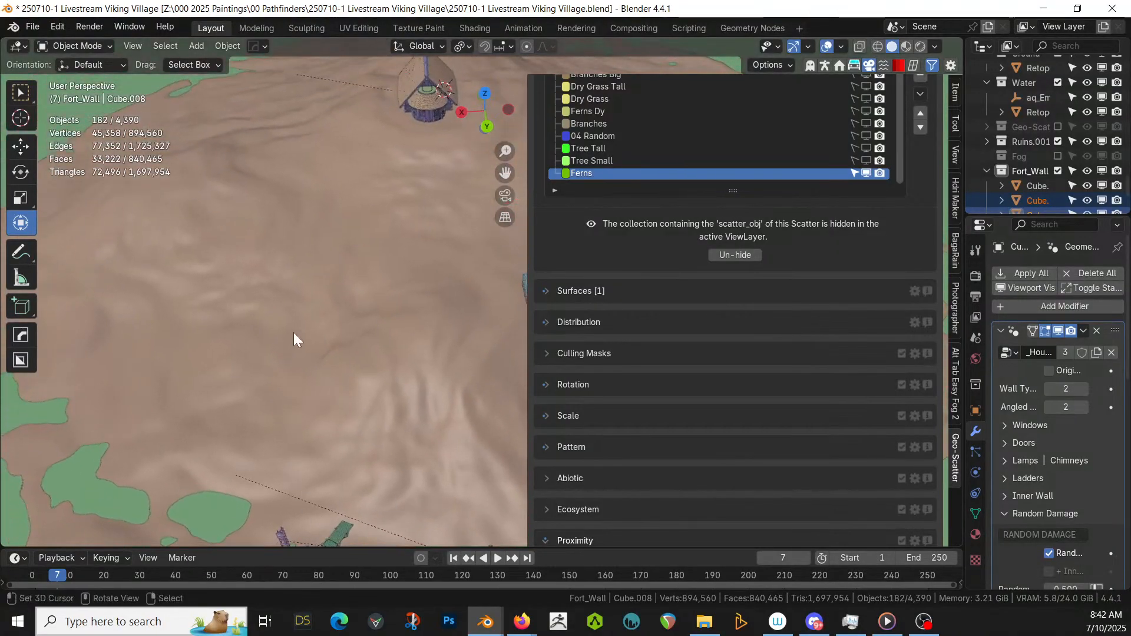
pyautogui.press('KP_7')
pyautogui.scroll(-3, 407, 253)
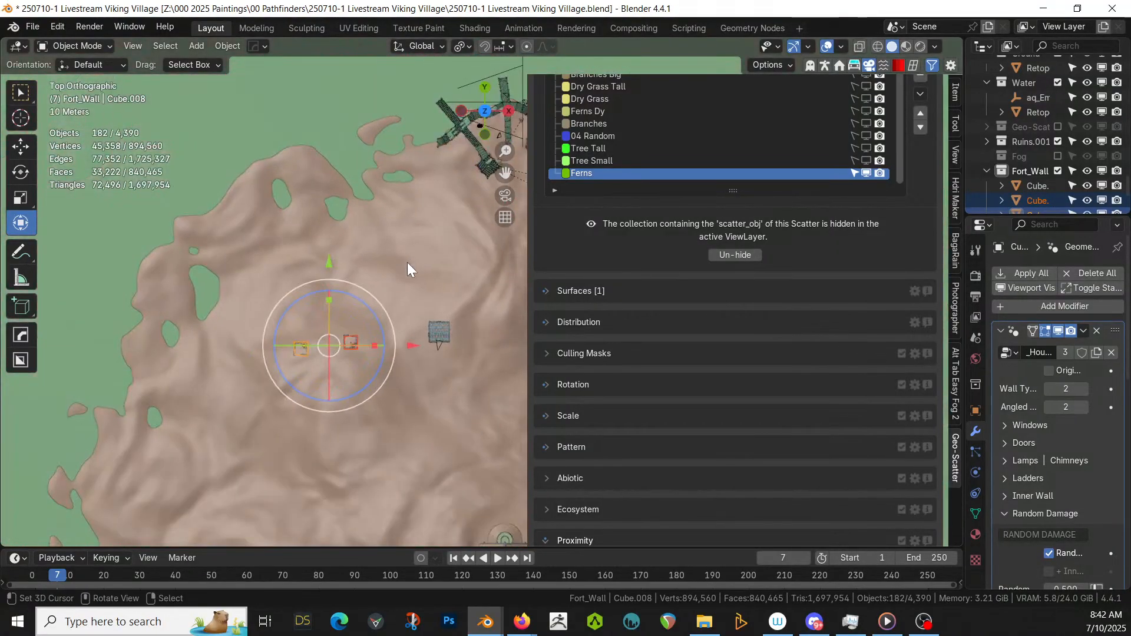
pyautogui.keyDown('shift'); pyautogui.moveTo(407, 262); pyautogui.dragTo(276, 292, button='middle'); pyautogui.keyUp('shift')
pyautogui.moveTo(390, 299); pyautogui.dragTo(25, 291, button='middle')
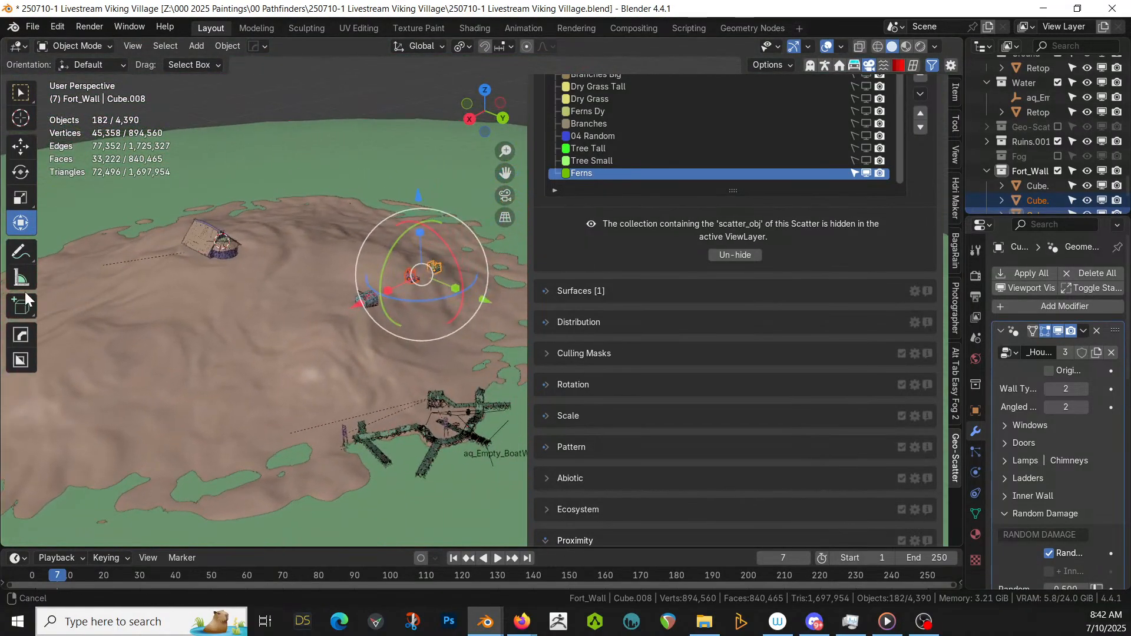
pyautogui.click(277, 326)
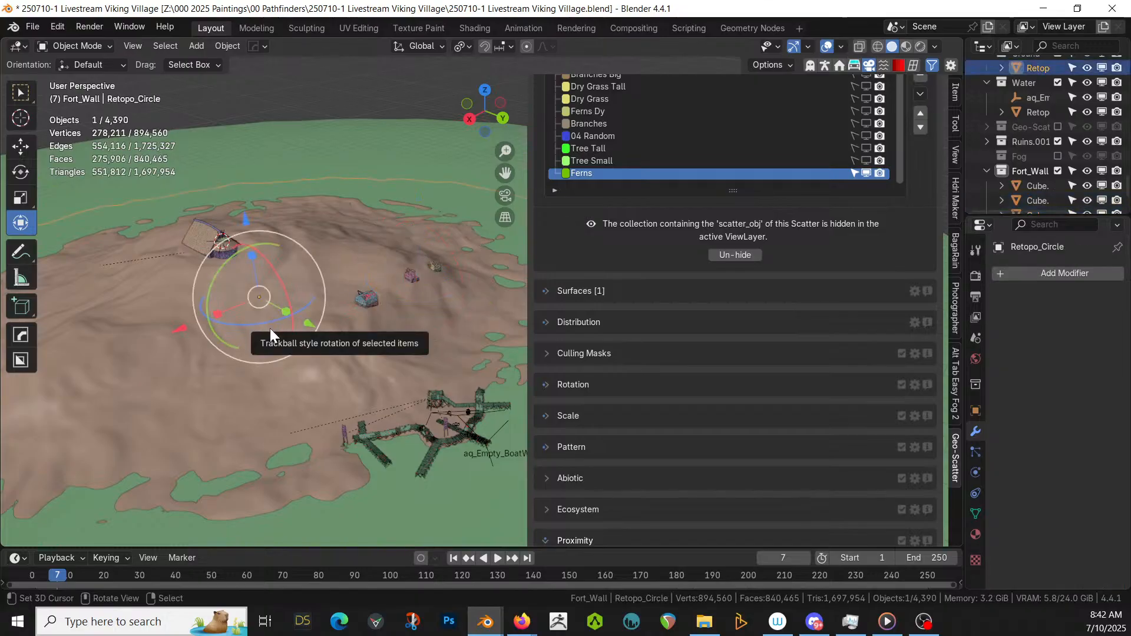
pyautogui.press('Tab')
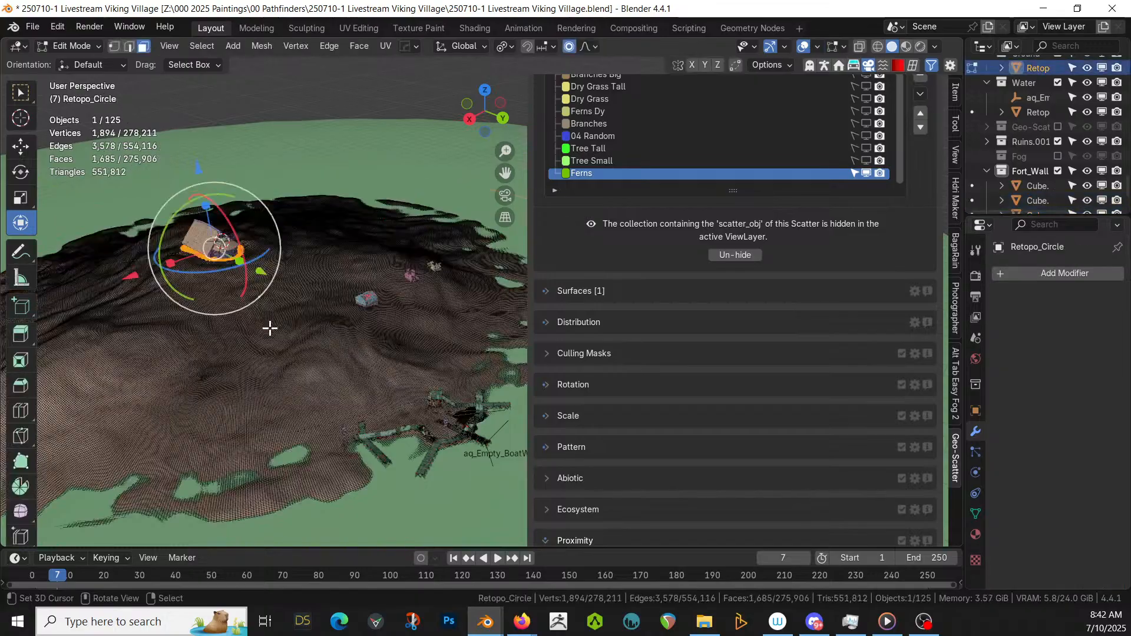
# - Circle-select a winding strip of terrain faces on Retopo_Circle from the longhouse to the dock, using an enlarged brush
pyautogui.click(282, 291)
pyautogui.press('c')
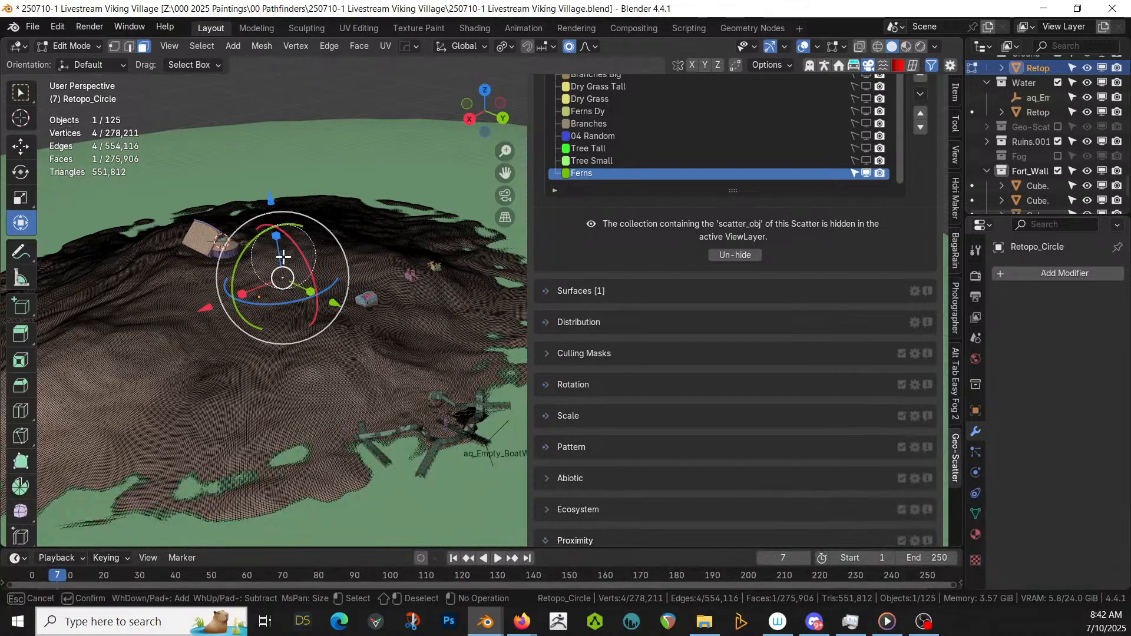
pyautogui.rightClick(324, 275)
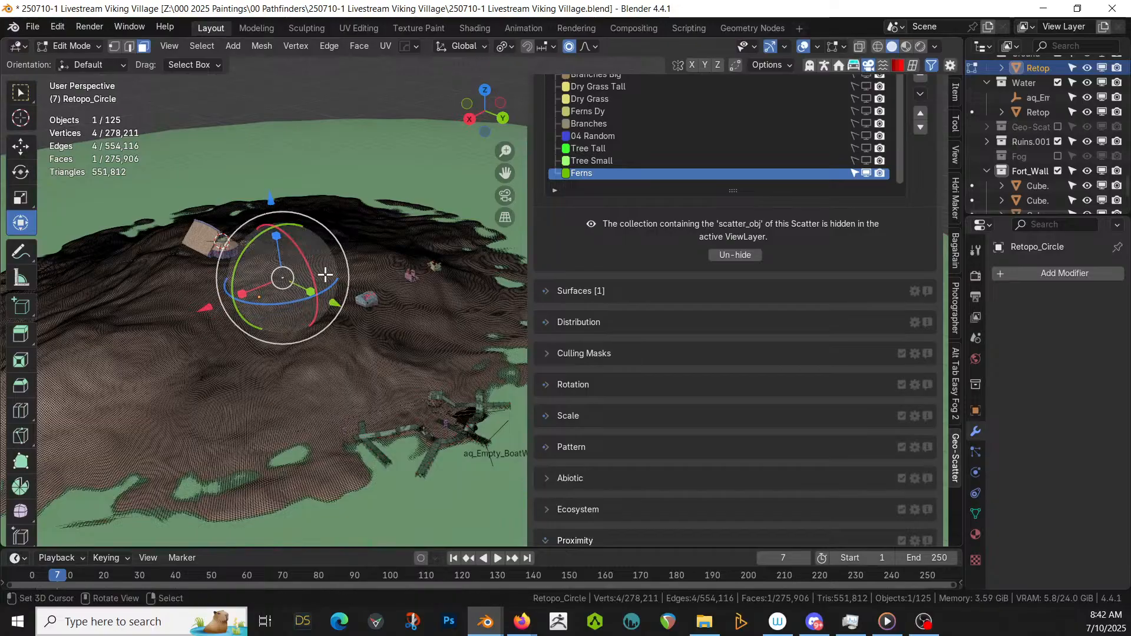
pyautogui.press('c')
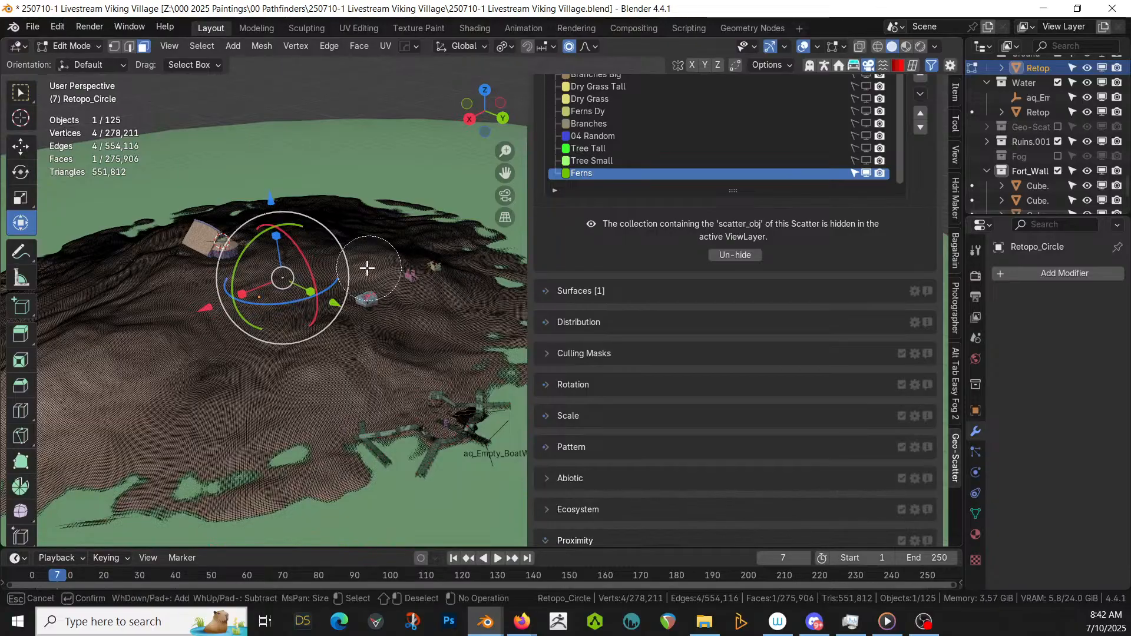
pyautogui.scroll(5, 365, 268)
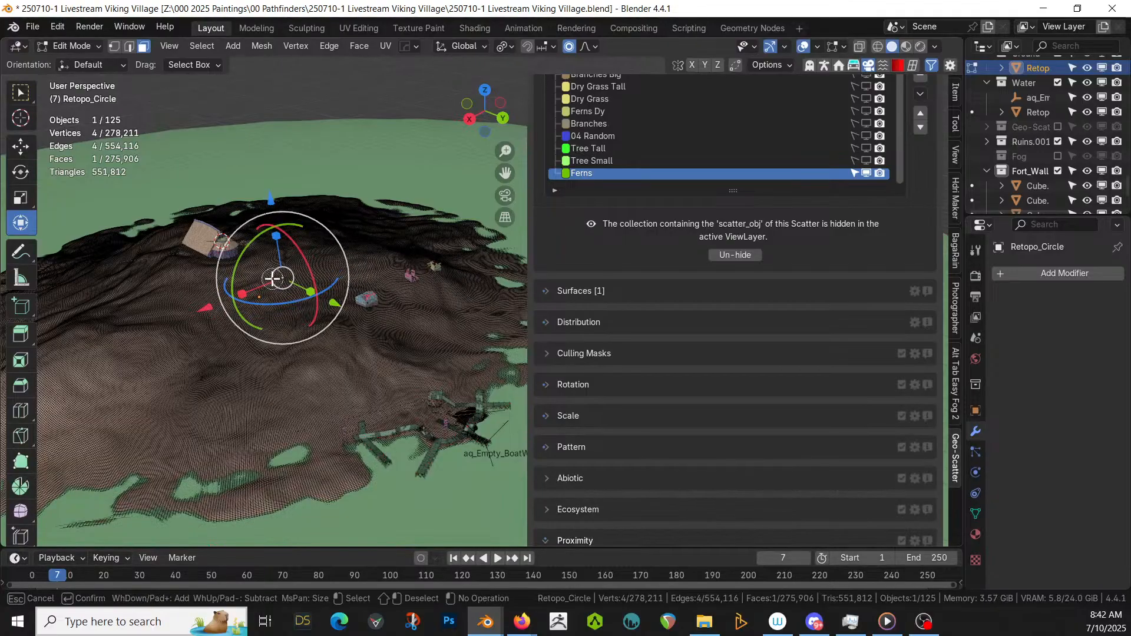
pyautogui.moveTo(278, 245)
pyautogui.mouseDown()
pyautogui.moveTo(285, 306)
pyautogui.moveTo(262, 383)
pyautogui.moveTo(282, 412)
pyautogui.moveTo(443, 409)
pyautogui.mouseUp()
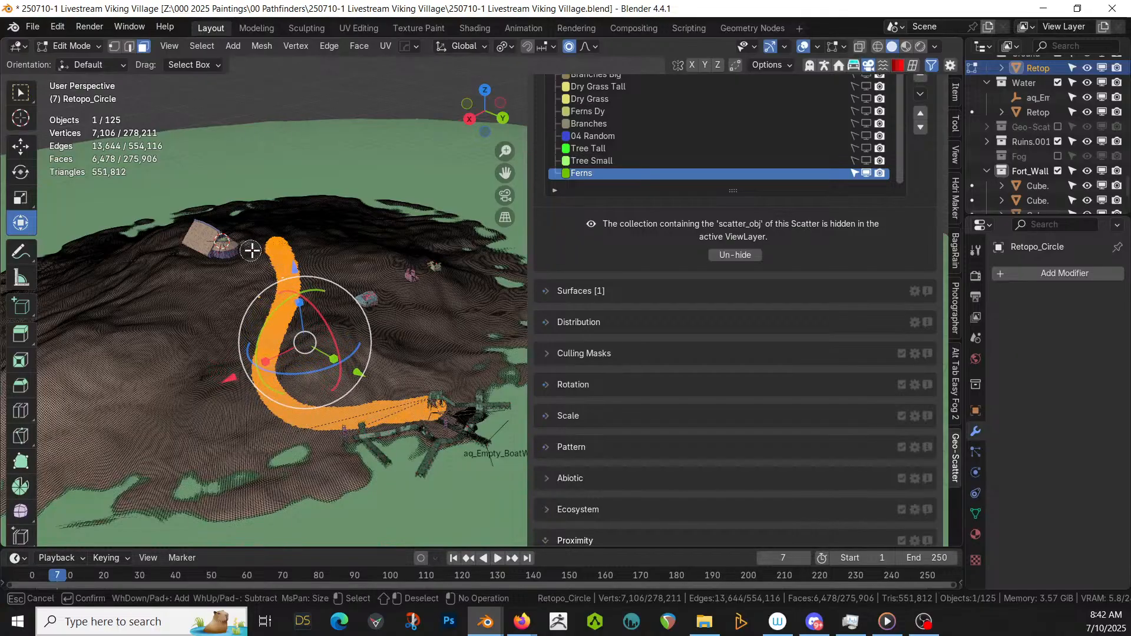
pyautogui.moveTo(252, 250)
pyautogui.mouseDown()
pyautogui.moveTo(262, 276)
pyautogui.moveTo(255, 242)
pyautogui.mouseUp()
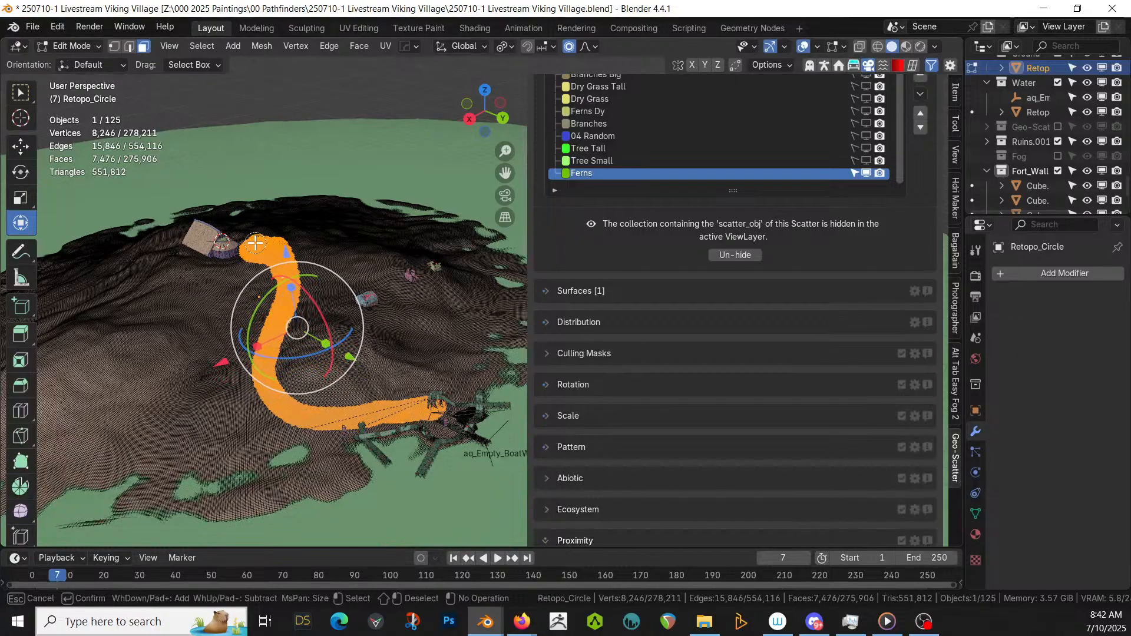
pyautogui.rightClick(255, 242)
# - Frame the selected road strip in top view and grow the face selection by one step
pyautogui.press('KP_7')
pyautogui.scroll(5, 277, 283)
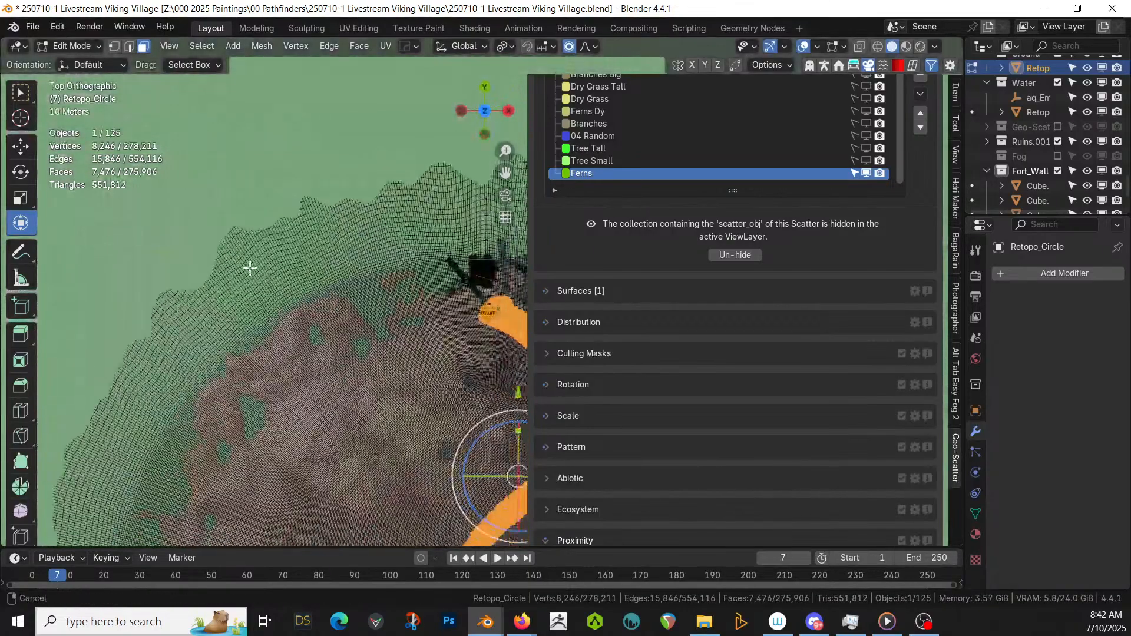
pyautogui.press('KP_Decimal')
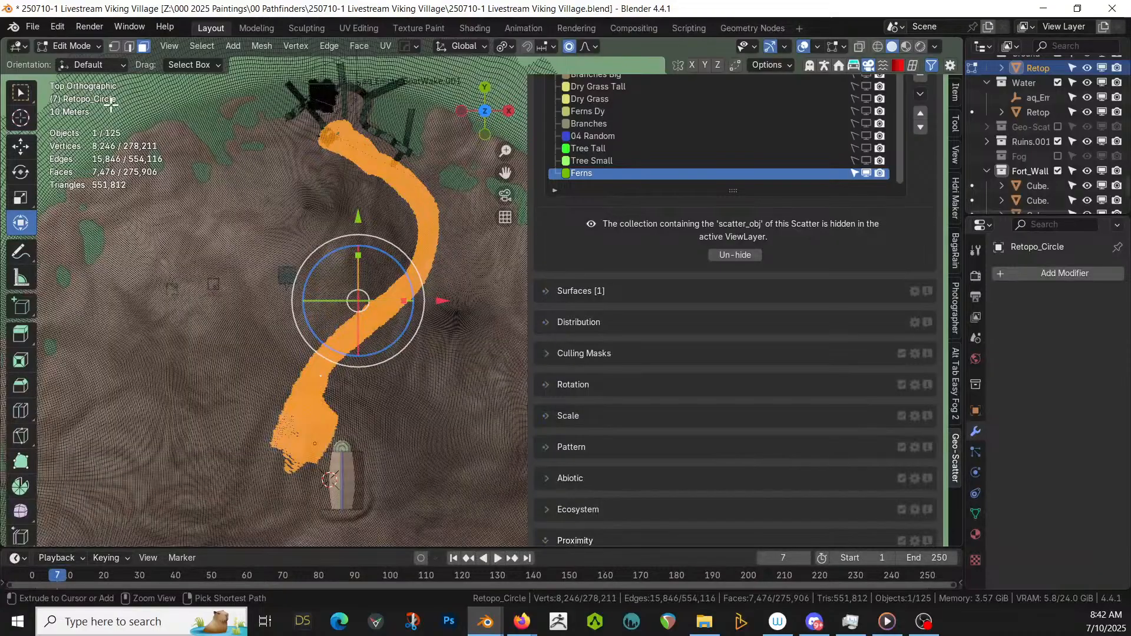
pyautogui.press('ctrl+KP_Add')
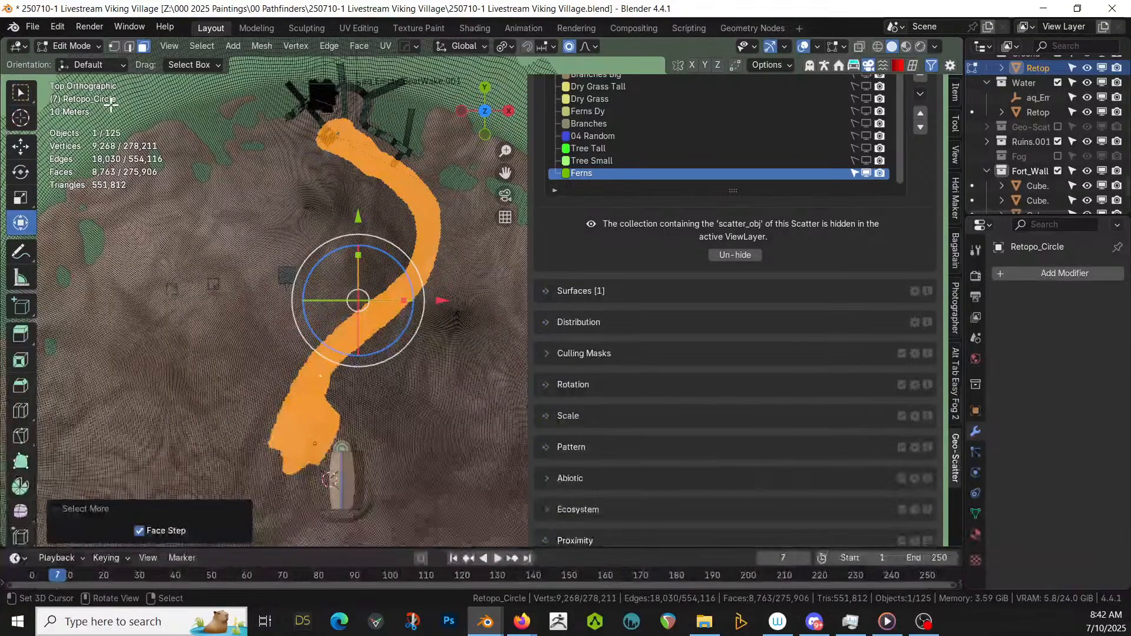
# - Create a vertex group named Road on the terrain mesh and assign the selected strip with weight 1.000
pyautogui.click(977, 510)
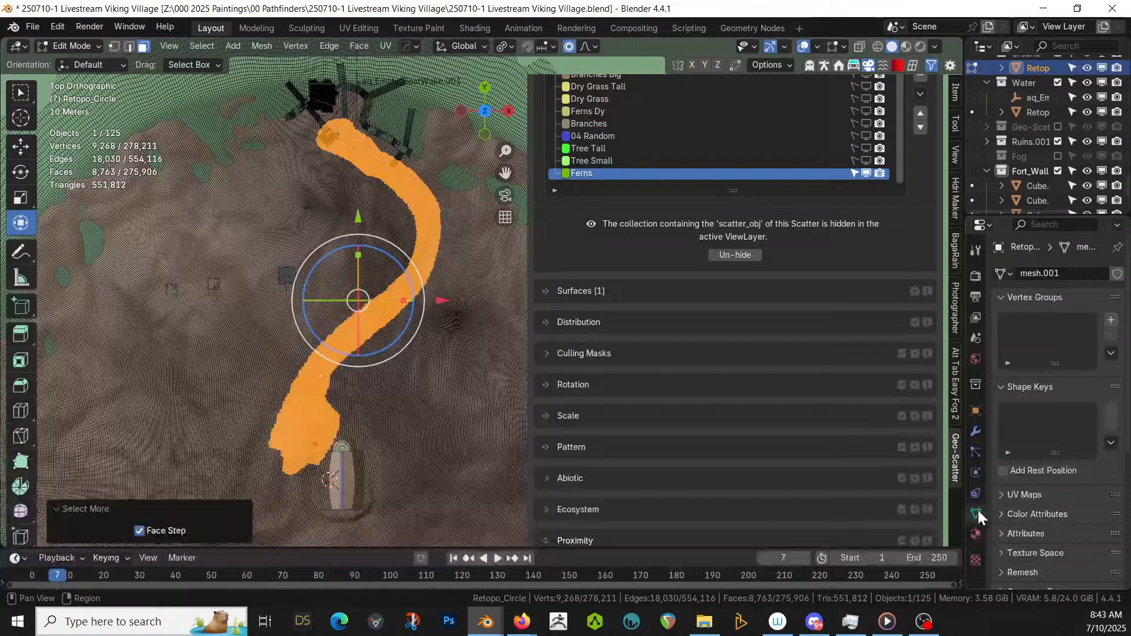
pyautogui.click(1111, 320)
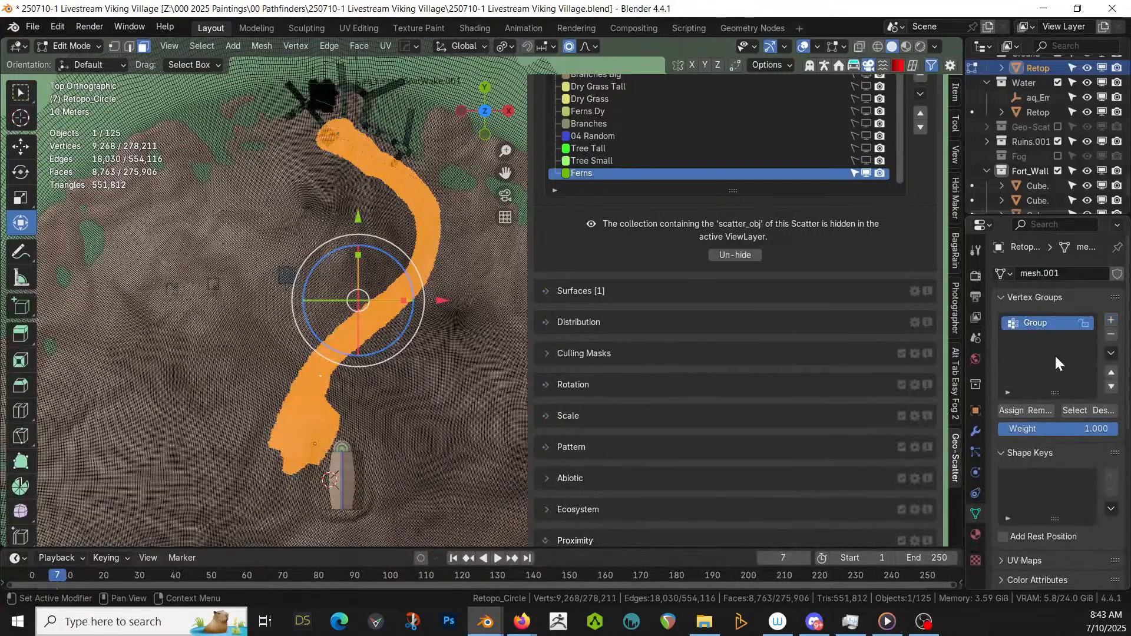
pyautogui.click(1013, 409)
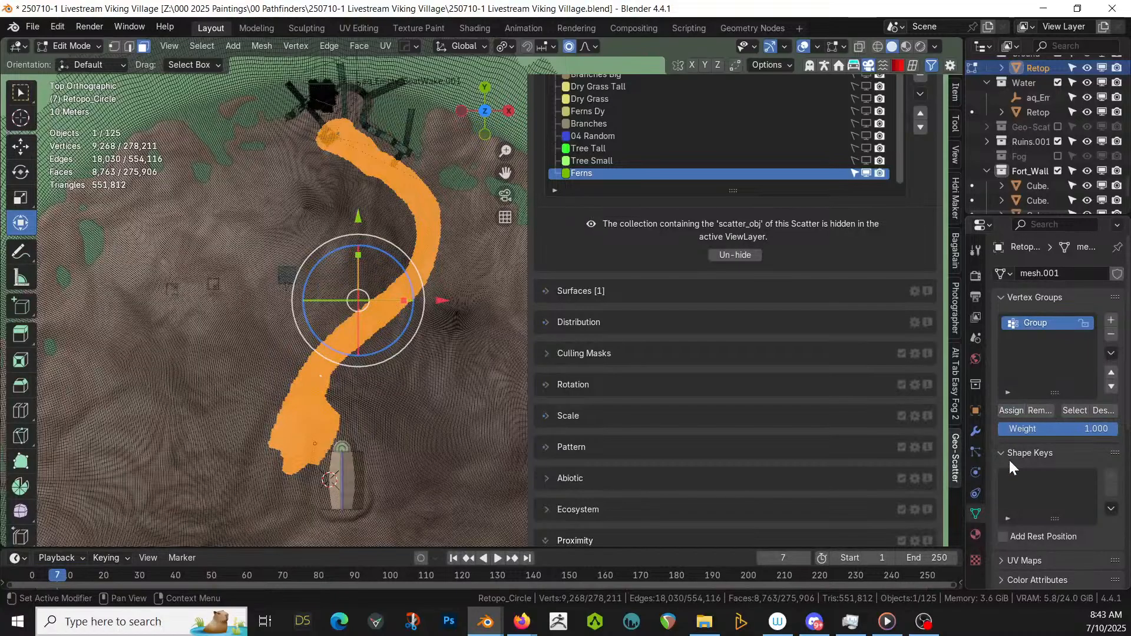
pyautogui.doubleClick(1037, 322)
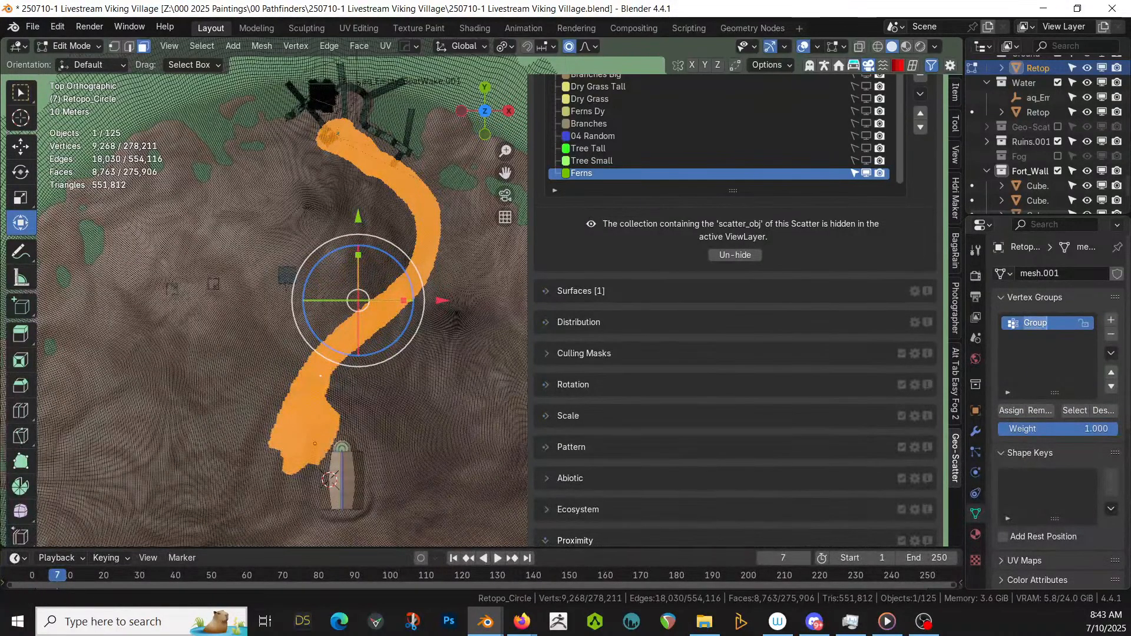
pyautogui.write('Road')
pyautogui.press('Return')
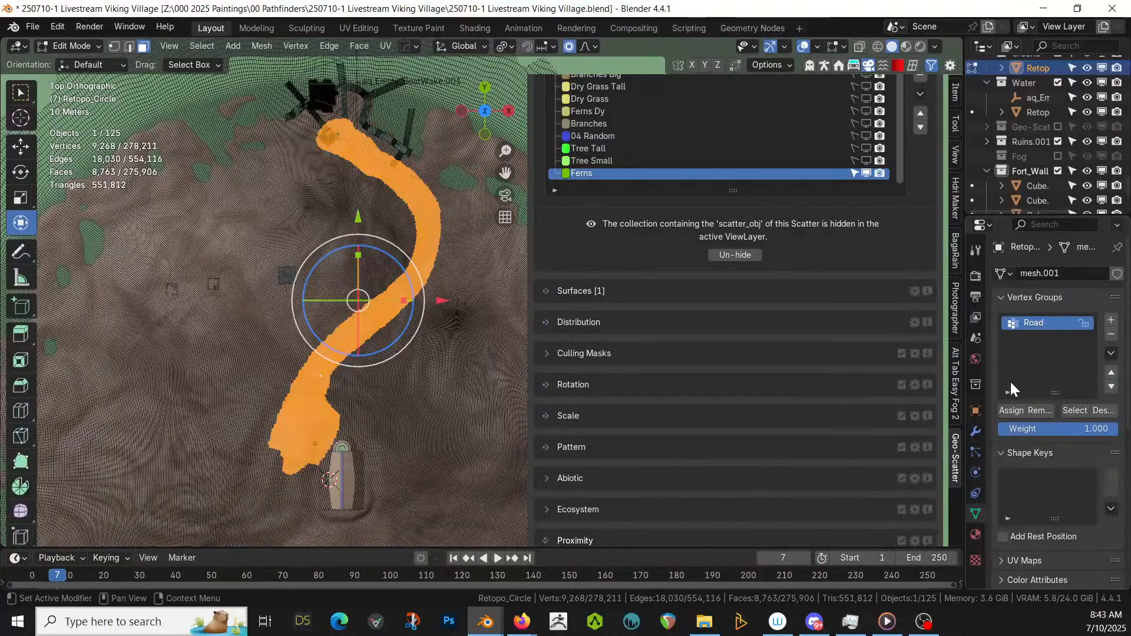
pyautogui.click(1010, 408)
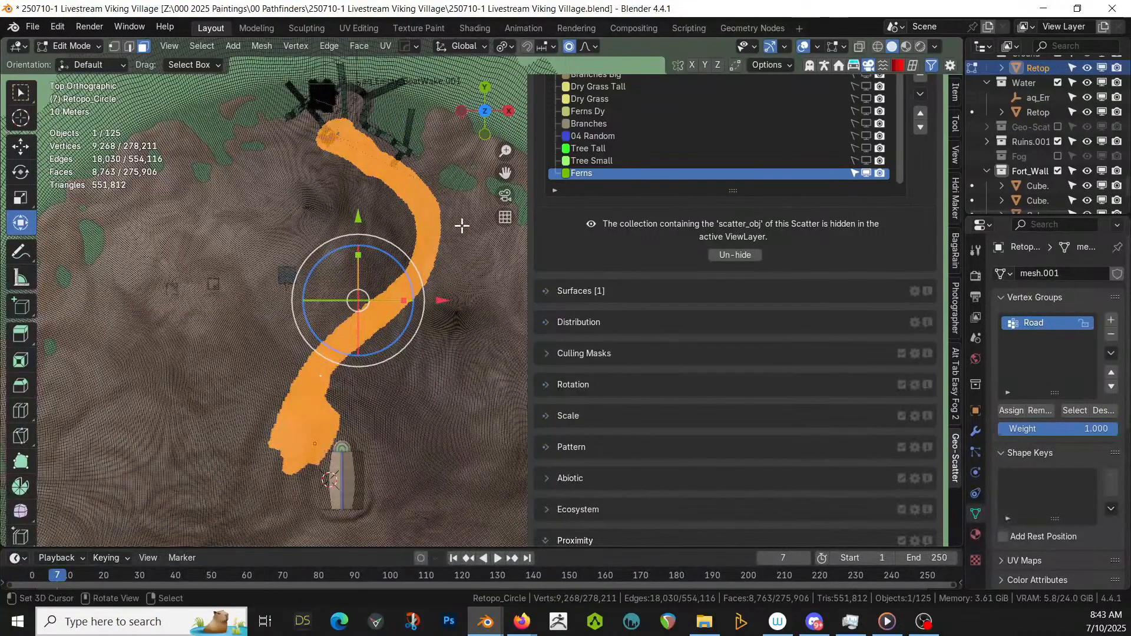
# - Return the terrain to Object Mode and enlarge the Geo-Scatter system list to show all Biome 10 scatters
pyautogui.moveTo(462, 225); pyautogui.dragTo(386, 219, button='middle')
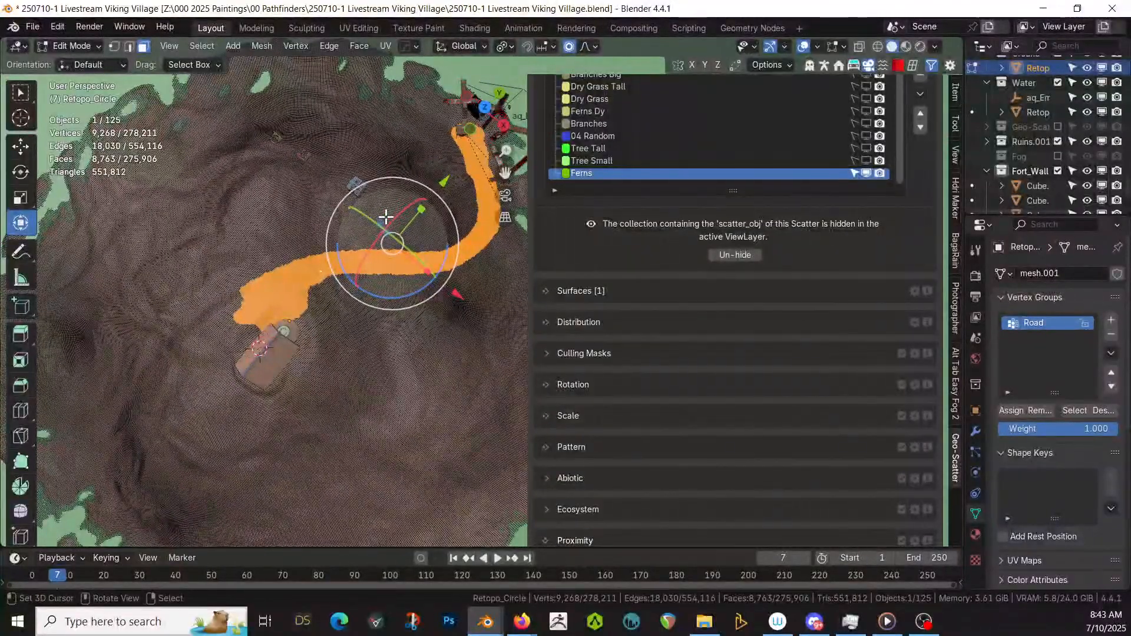
pyautogui.press('Tab')
pyautogui.keyDown('shift'); pyautogui.moveTo(409, 234); pyautogui.dragTo(370, 332, button='middle'); pyautogui.keyUp('shift')
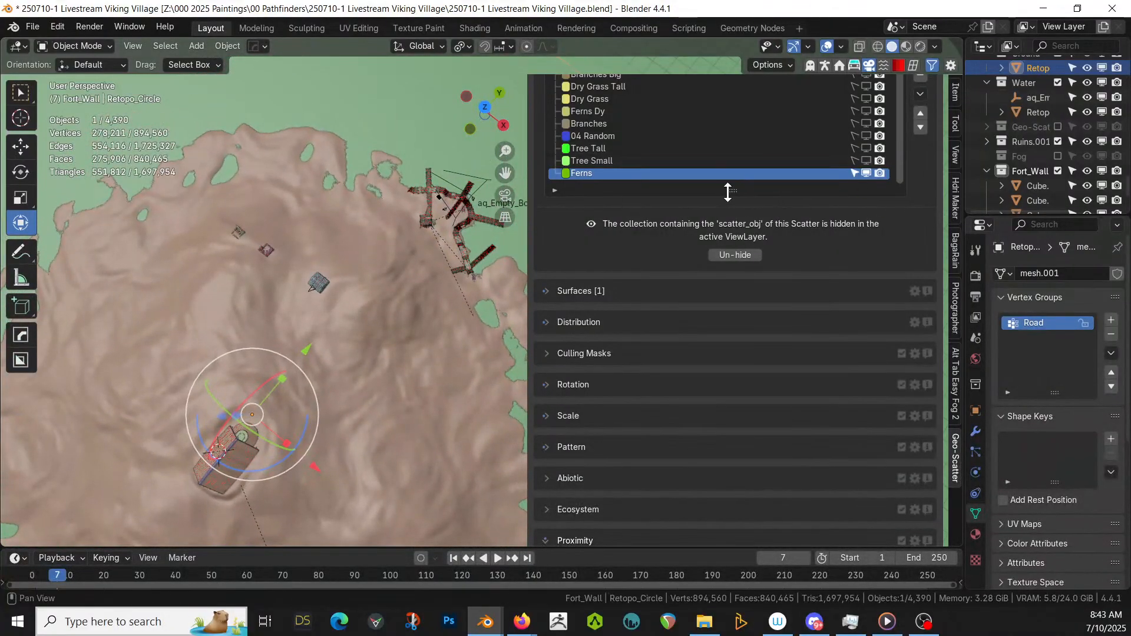
pyautogui.moveTo(730, 195); pyautogui.dragTo(689, 392)
pyautogui.scroll(5, 826, 280)
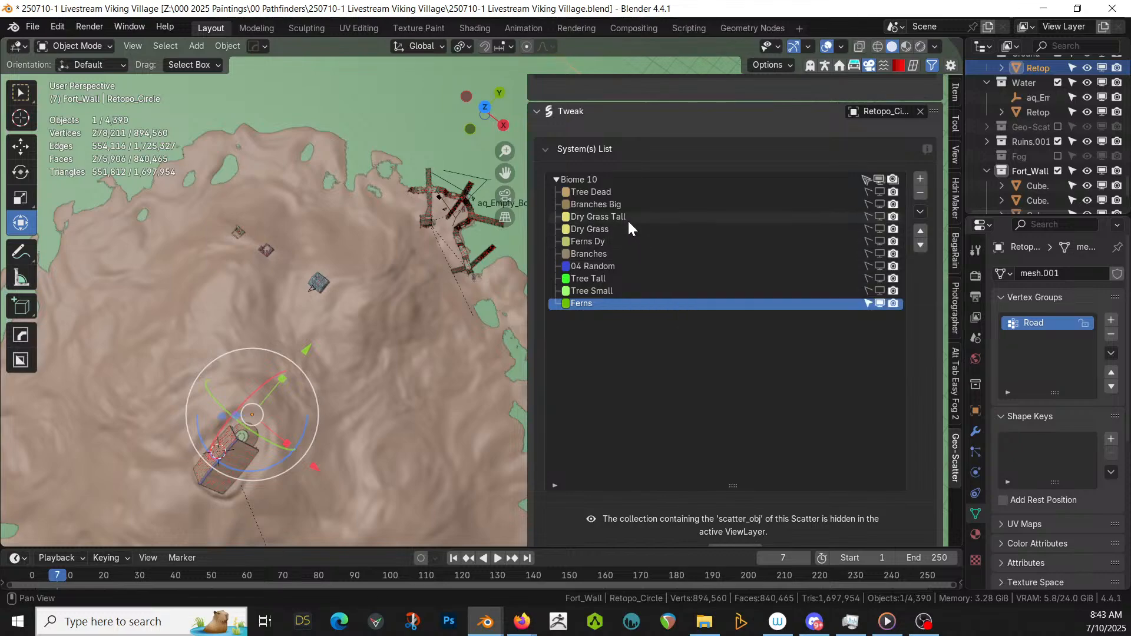
# - Enable the Vertex-Group culling mask on the Tree Dead scatter and set it to Road
pyautogui.click(602, 193)
pyautogui.scroll(-3, 699, 483)
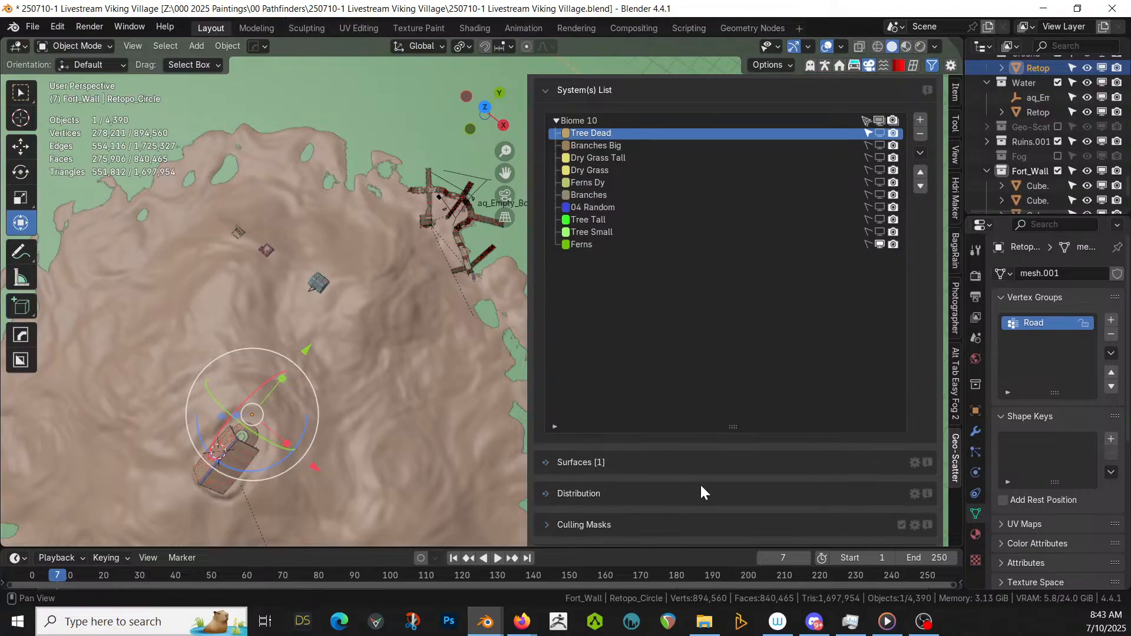
pyautogui.scroll(-3, 701, 492)
pyautogui.click(589, 440)
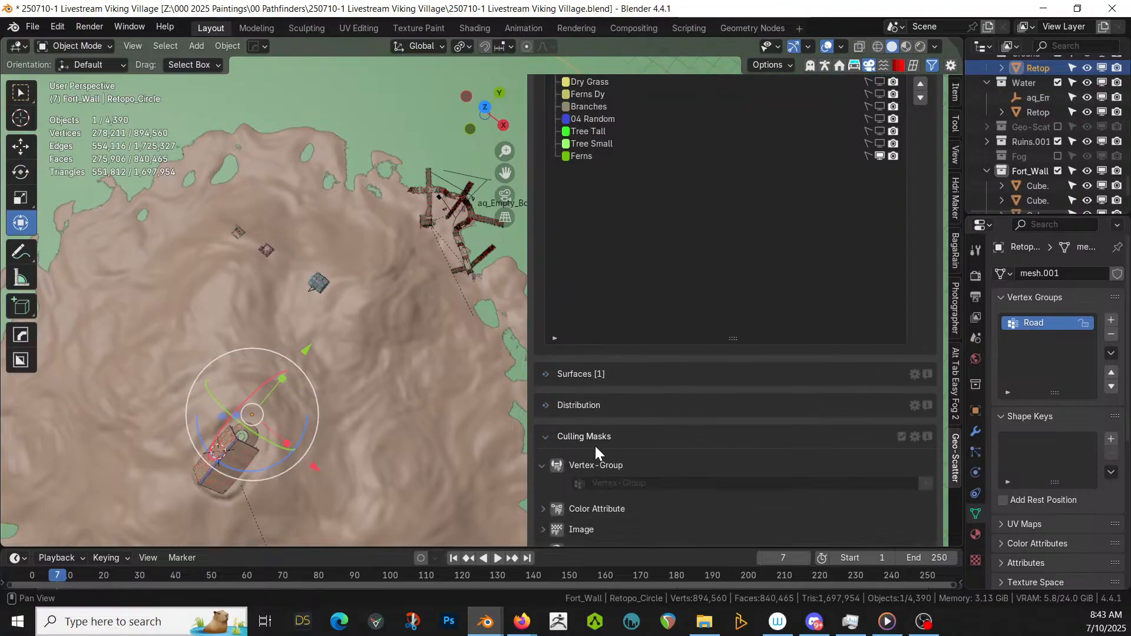
pyautogui.click(560, 467)
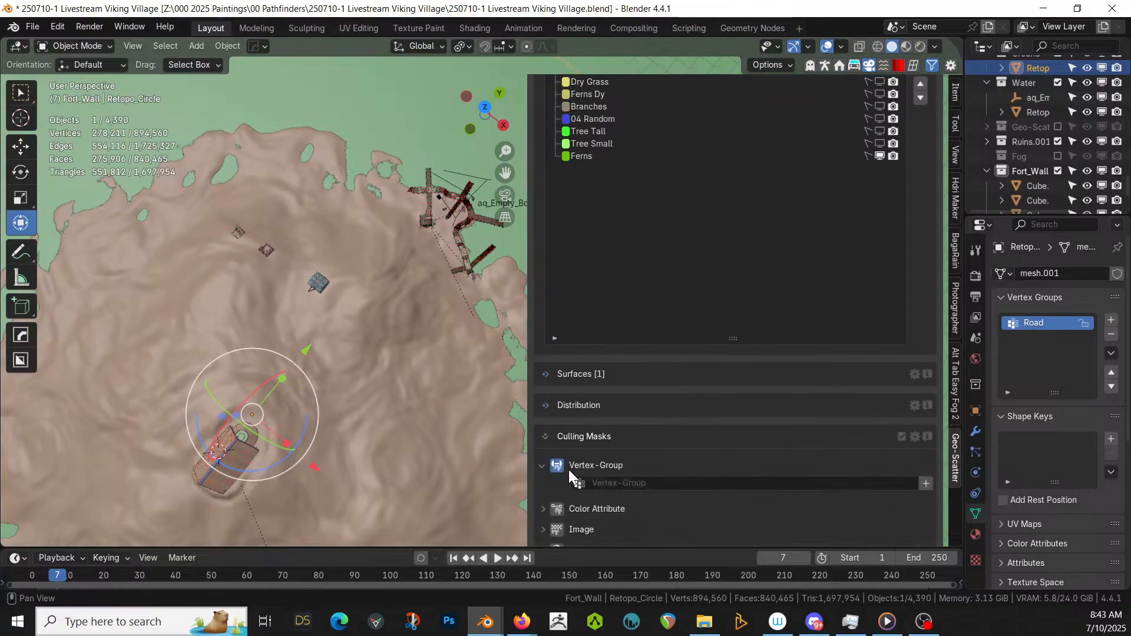
pyautogui.click(580, 483)
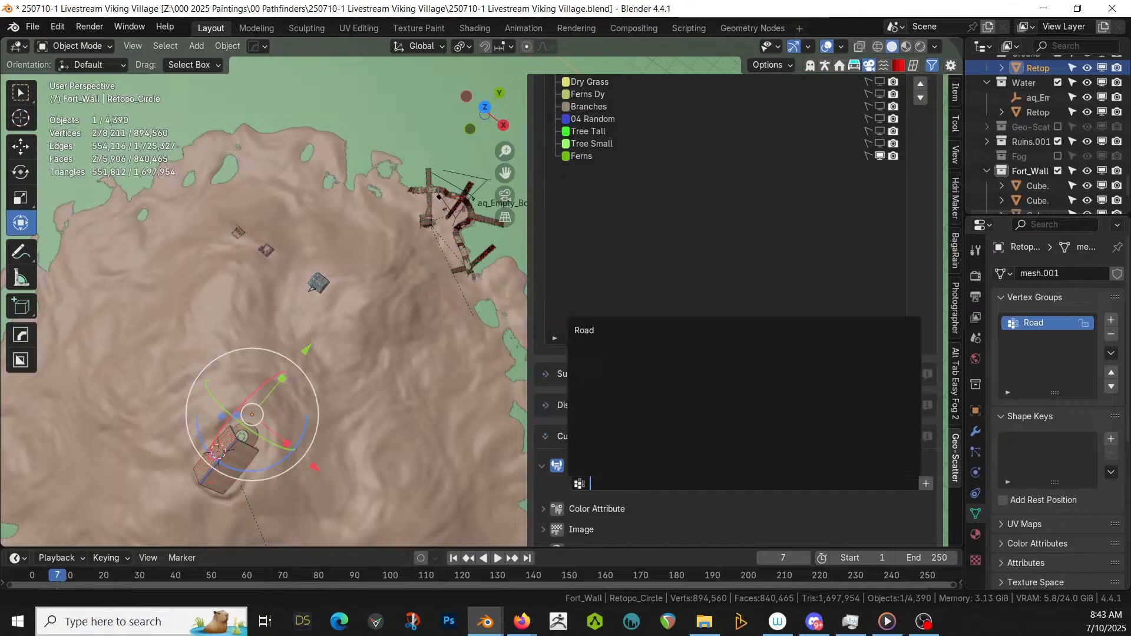
pyautogui.click(599, 328)
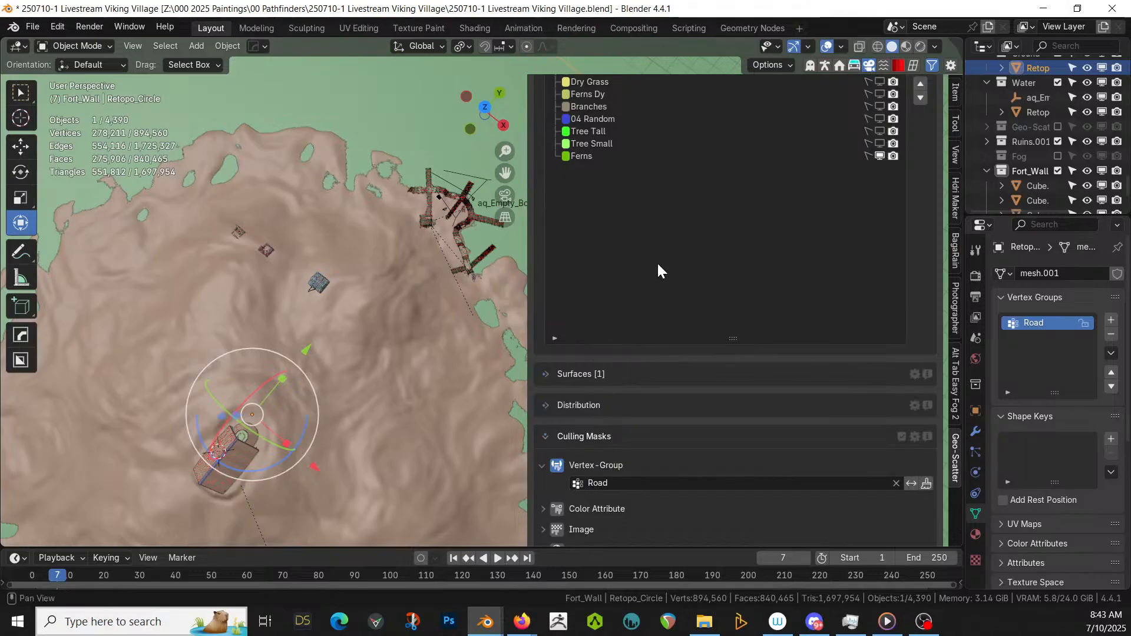
# - Enable the Vertex-Group culling mask on the Branches Big scatter and set it to Road
pyautogui.scroll(3, 682, 277)
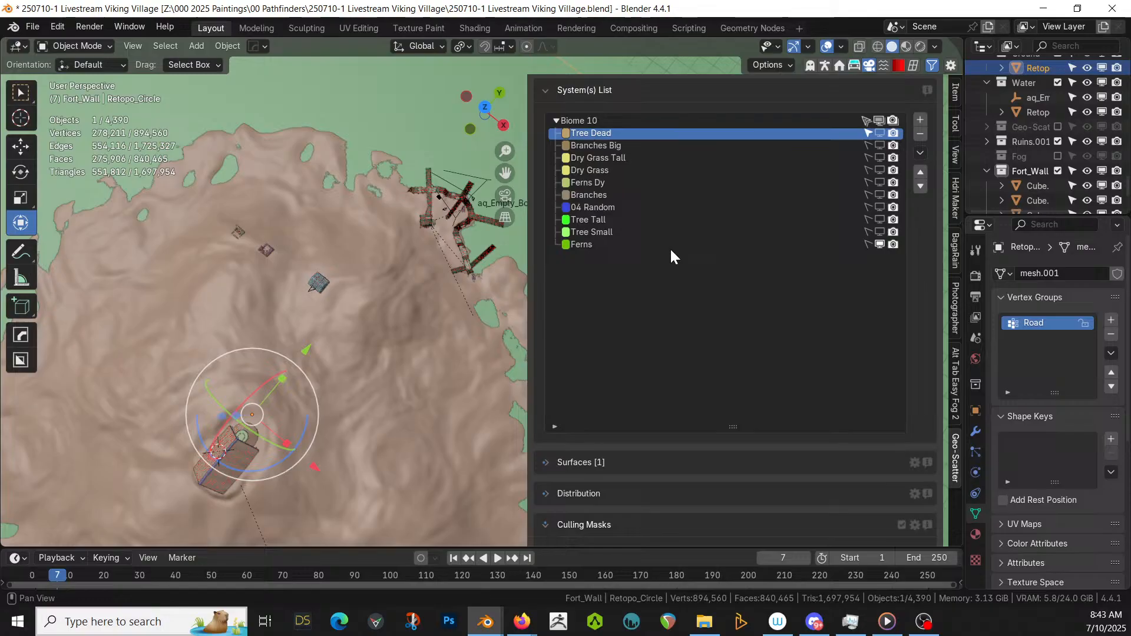
pyautogui.click(608, 146)
pyautogui.scroll(-3, 657, 331)
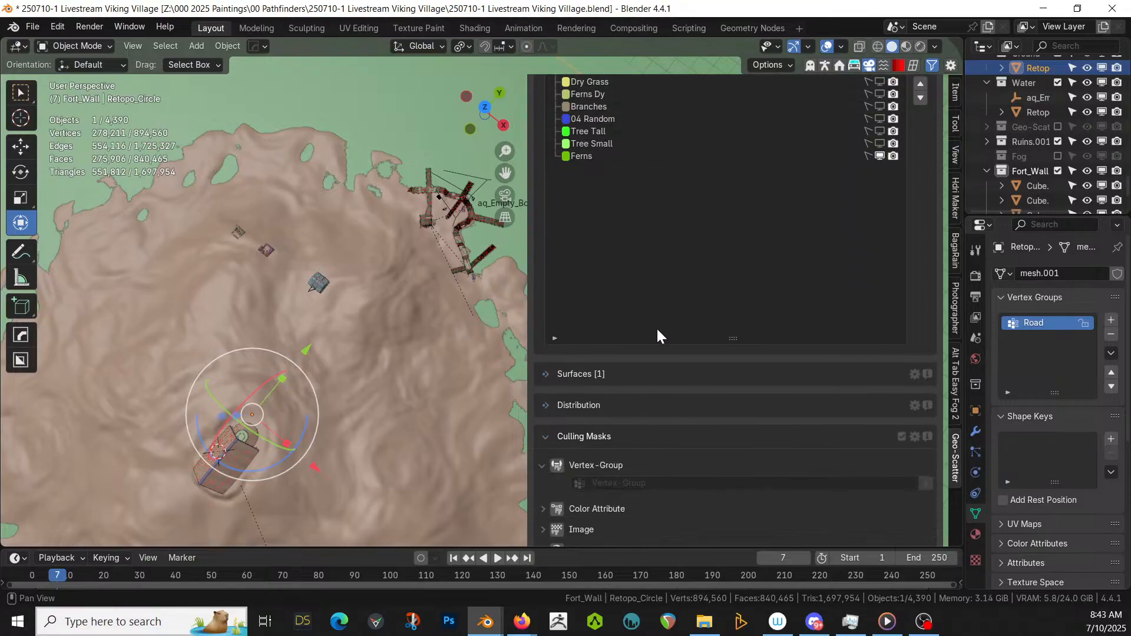
pyautogui.click(557, 466)
pyautogui.click(579, 482)
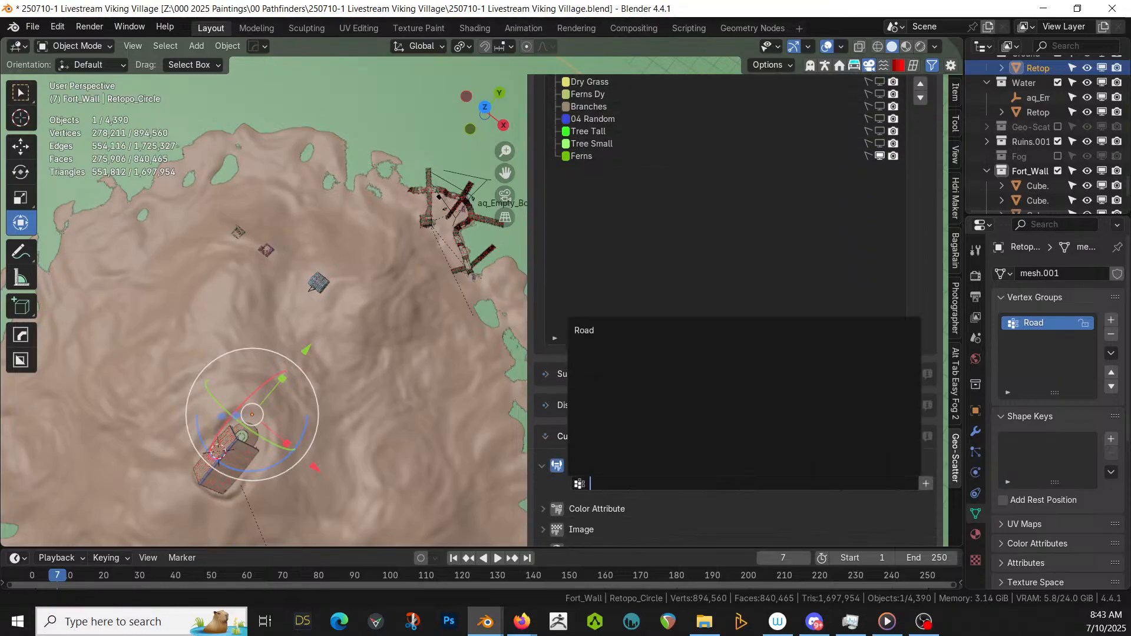
pyautogui.click(591, 330)
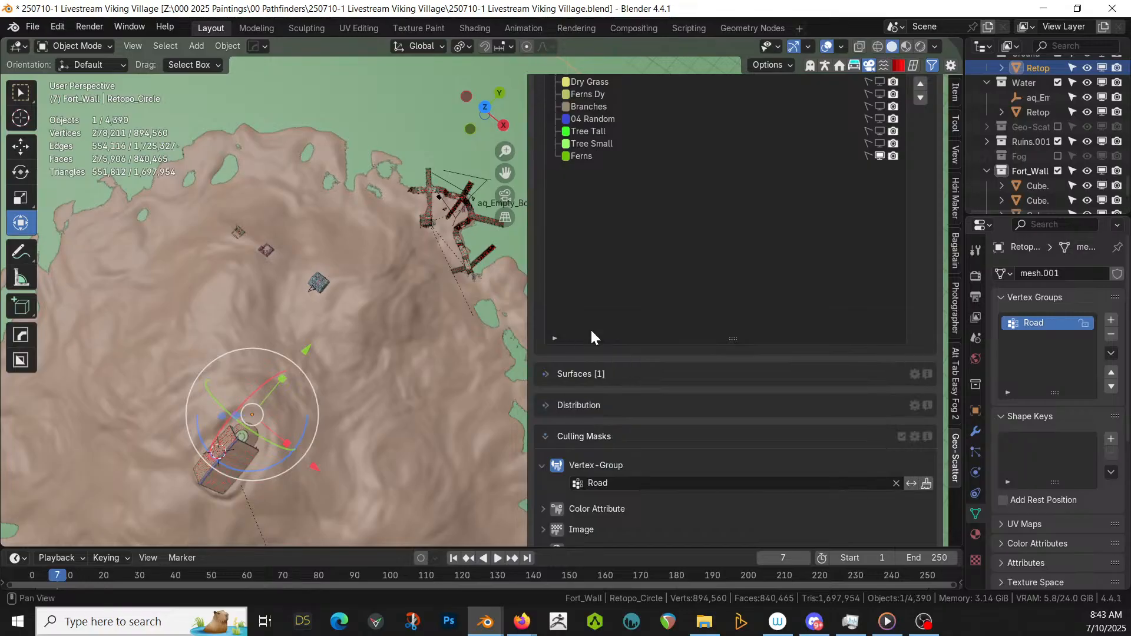
# - Enable the Vertex-Group culling mask on the Tree Tall scatter and set it to Road
pyautogui.scroll(3, 639, 295)
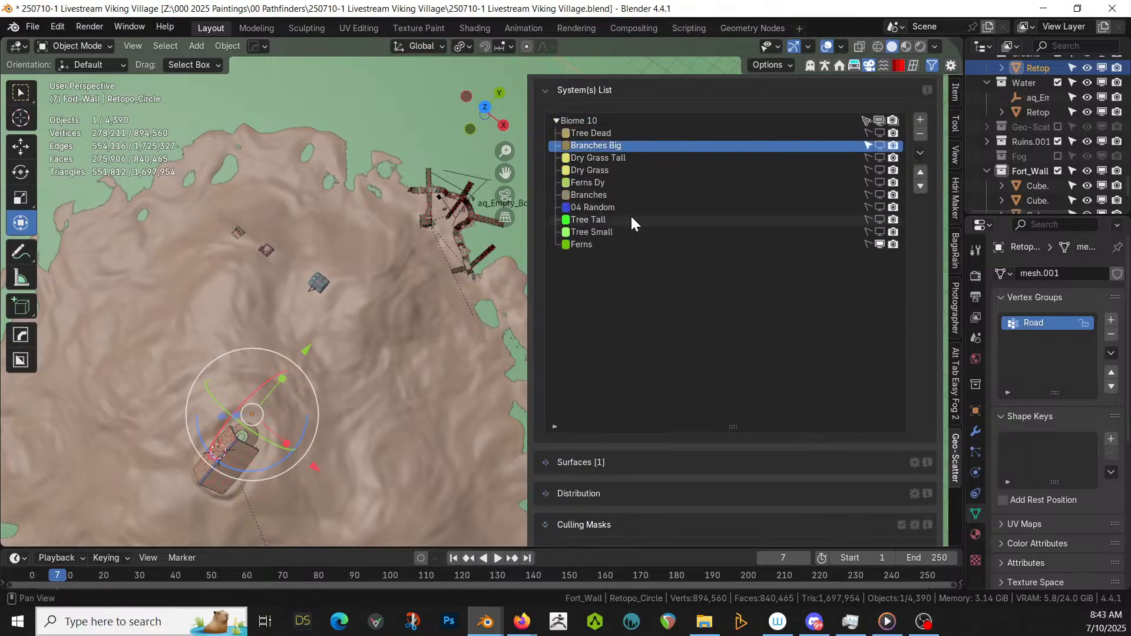
pyautogui.click(599, 230)
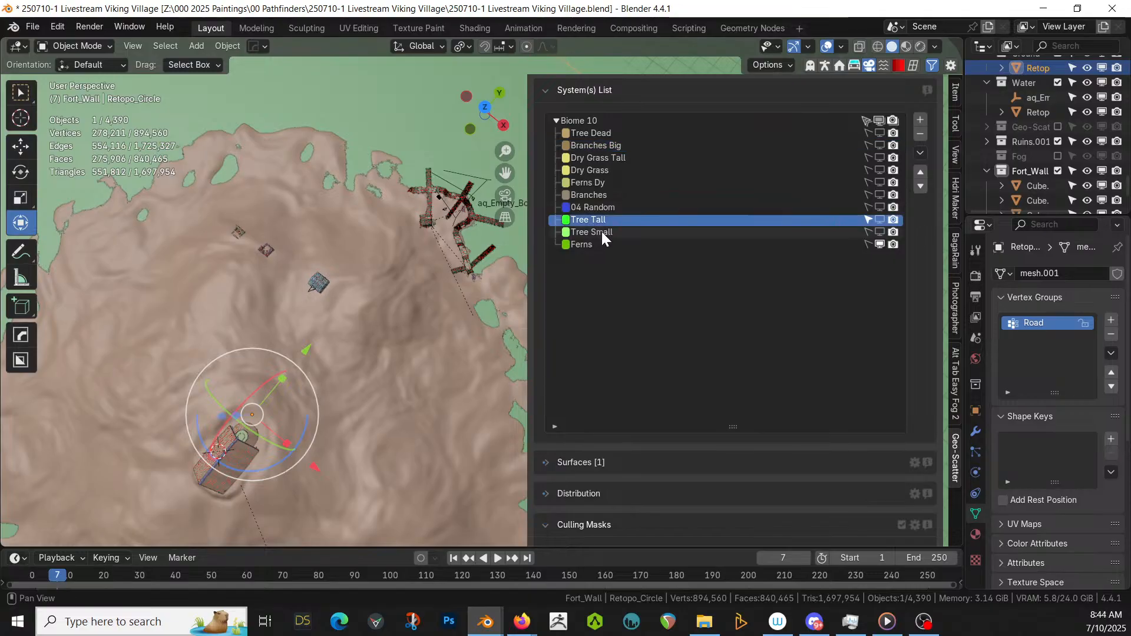
pyautogui.scroll(-5, 638, 335)
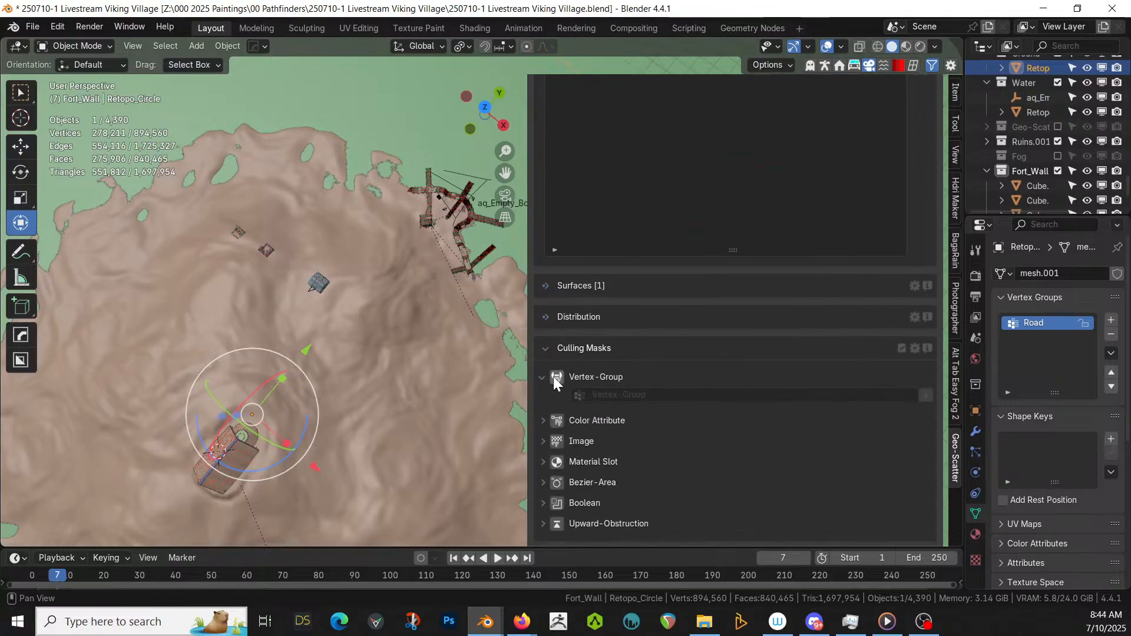
pyautogui.click(554, 377)
pyautogui.click(578, 395)
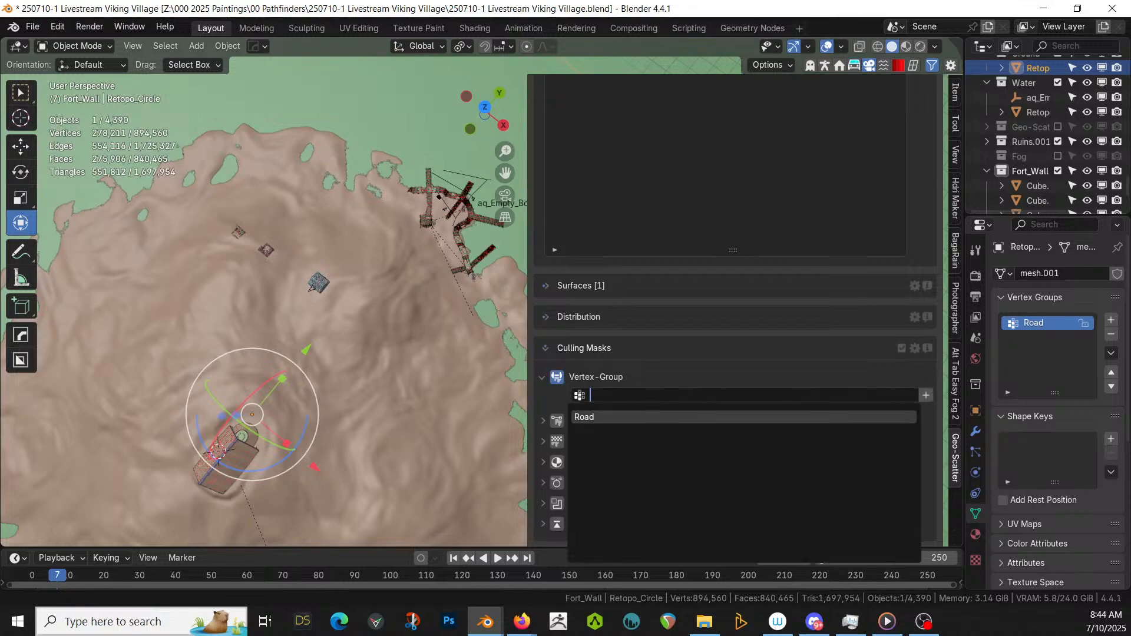
pyautogui.press('Return')
# - Enable the Vertex-Group culling mask on the Tree Small scatter and set it to Road
pyautogui.scroll(5, 632, 212)
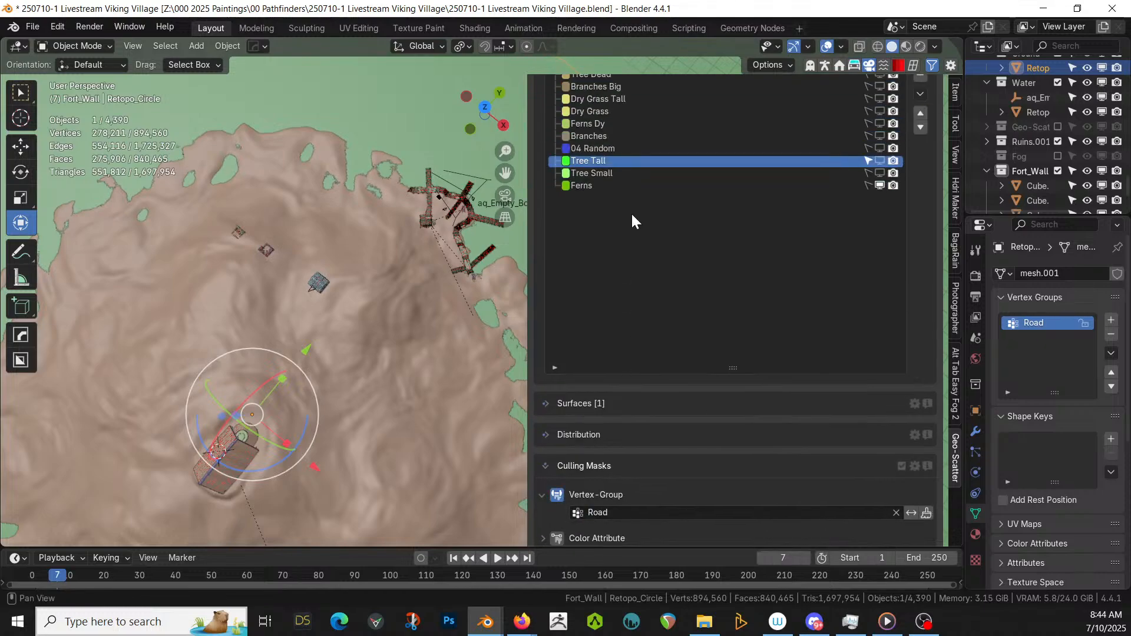
pyautogui.click(596, 174)
pyautogui.scroll(-1, 598, 359)
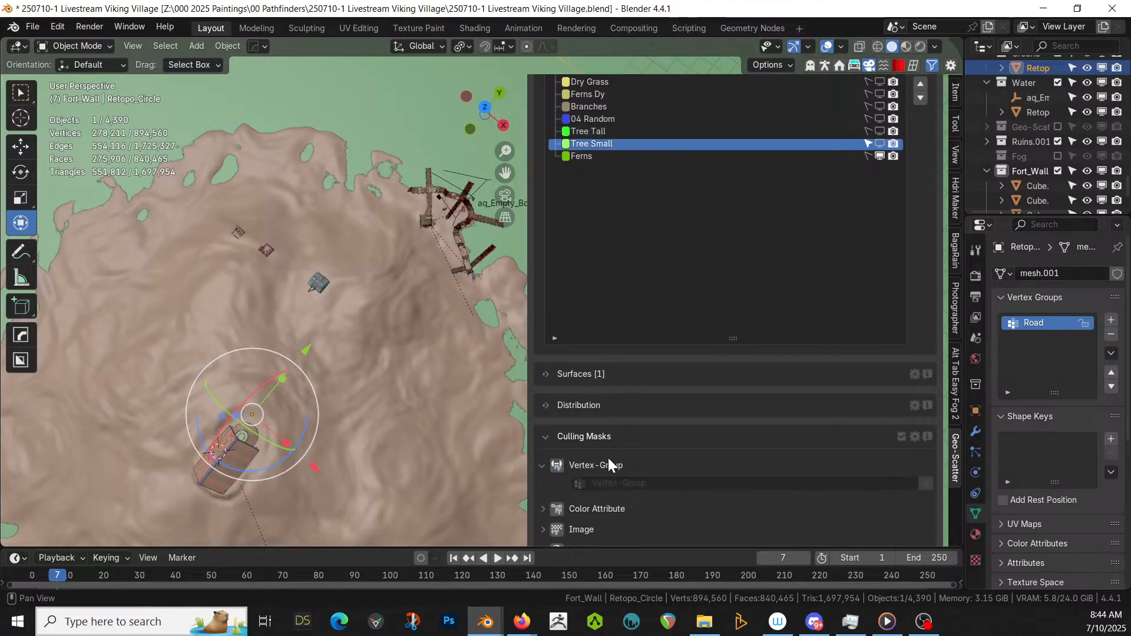
pyautogui.click(580, 482)
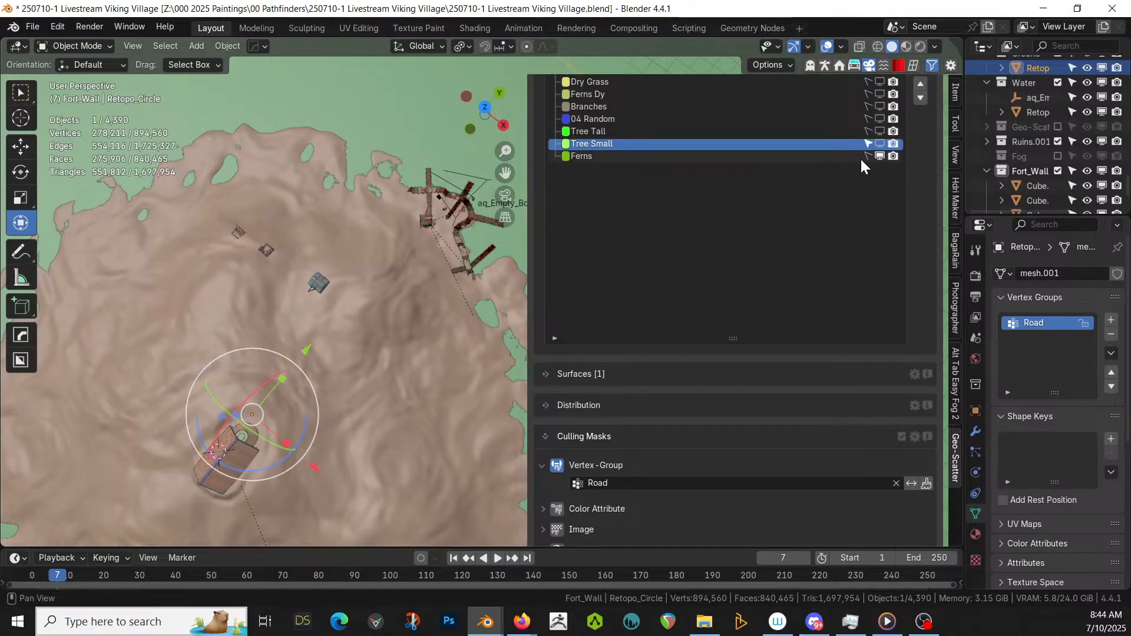
pyautogui.scroll(3, 768, 223)
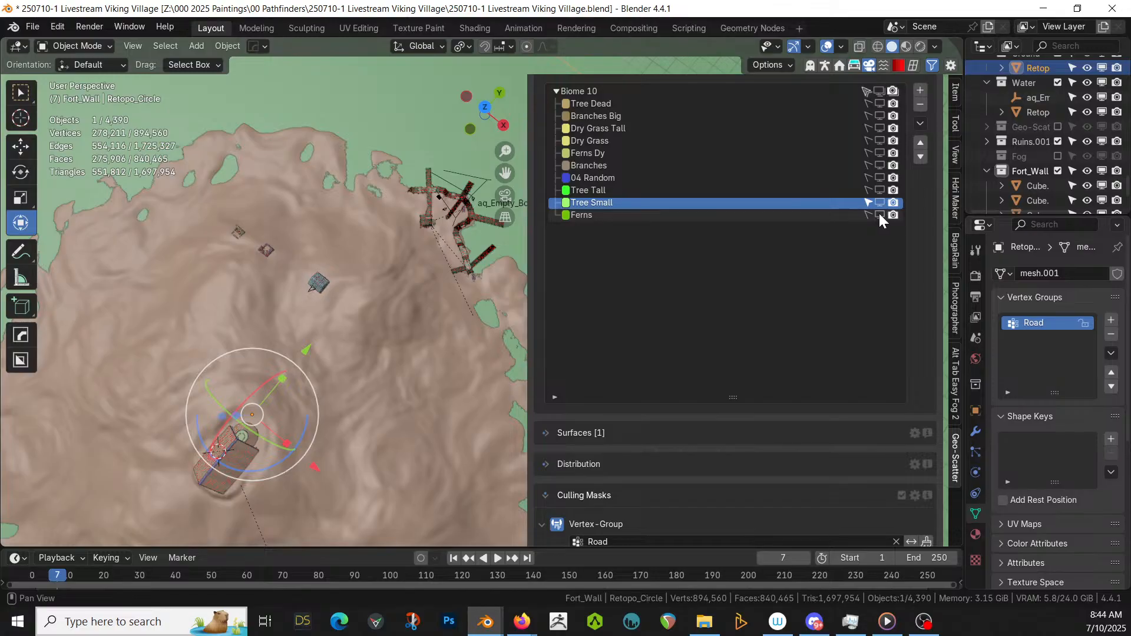
# - Enable the Vertex-Group culling mask on the Ferns scatter and set it to Road
pyautogui.keyDown('ctrl'); pyautogui.scroll(-1, 643, 331); pyautogui.keyUp('ctrl')
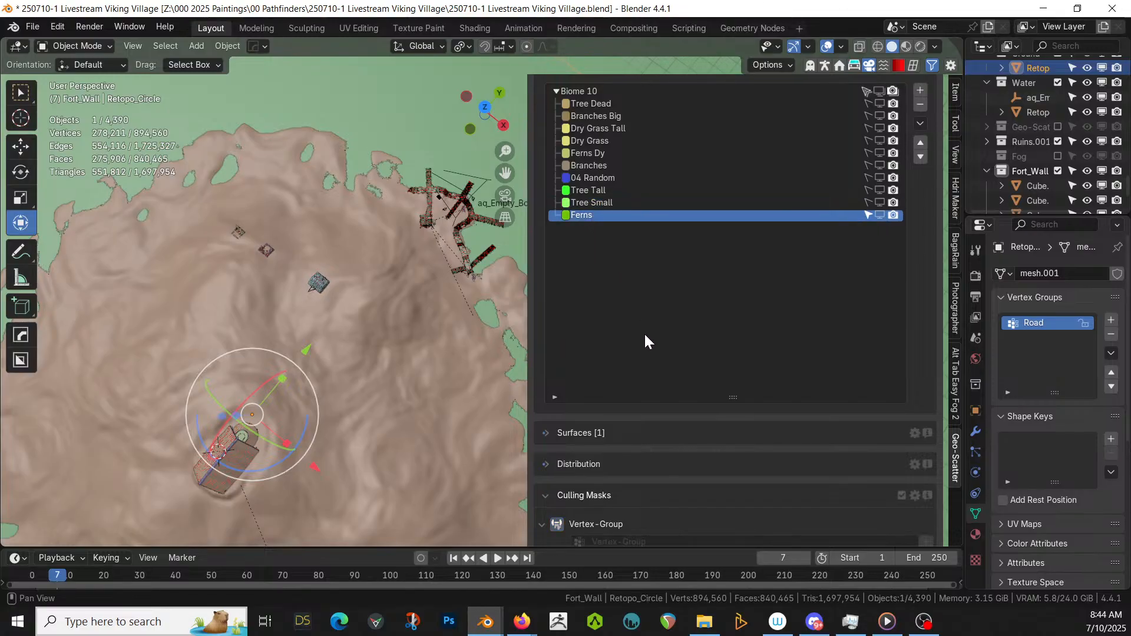
pyautogui.scroll(-3, 647, 336)
pyautogui.click(556, 465)
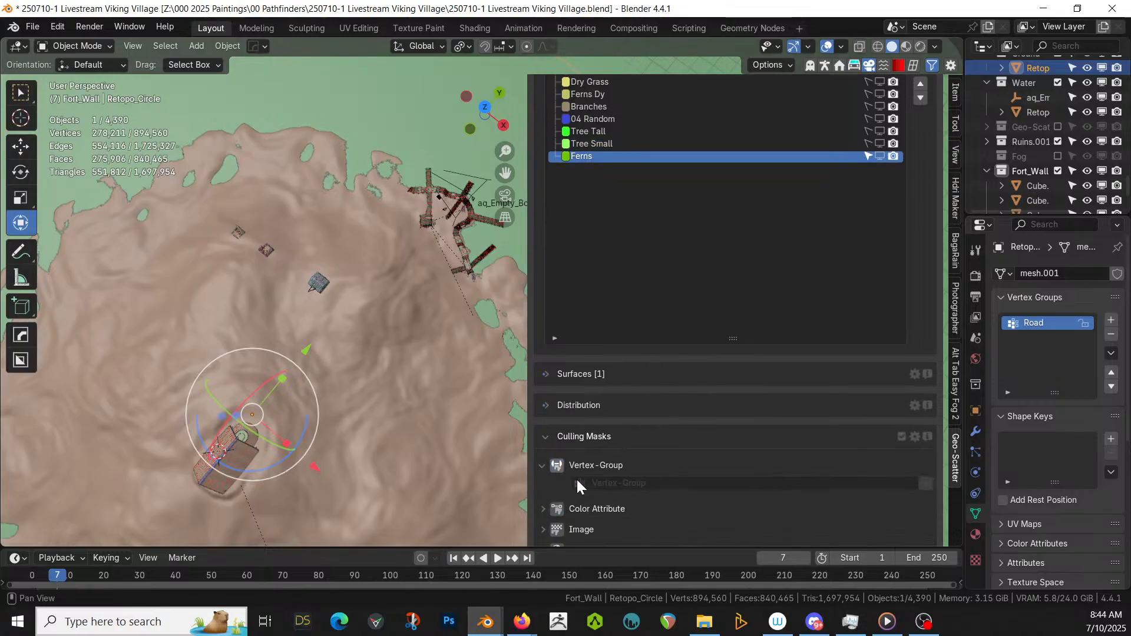
pyautogui.click(577, 481)
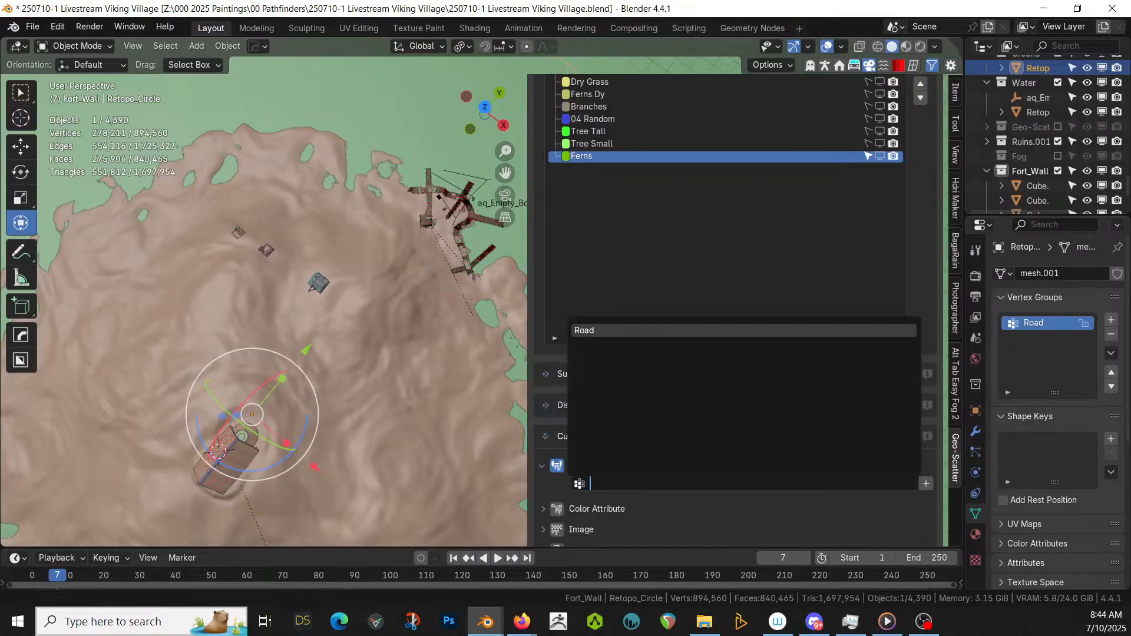
pyautogui.click(588, 334)
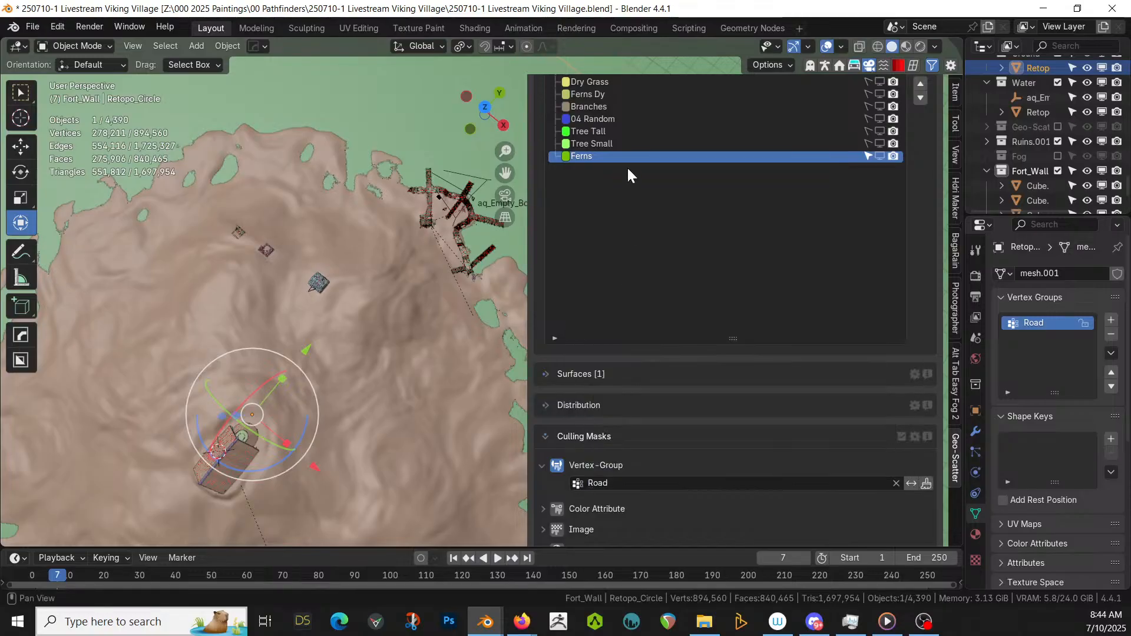
# - Enable the Vertex-Group culling mask on the Ferns Dy scatter and set it to Road
pyautogui.click(591, 94)
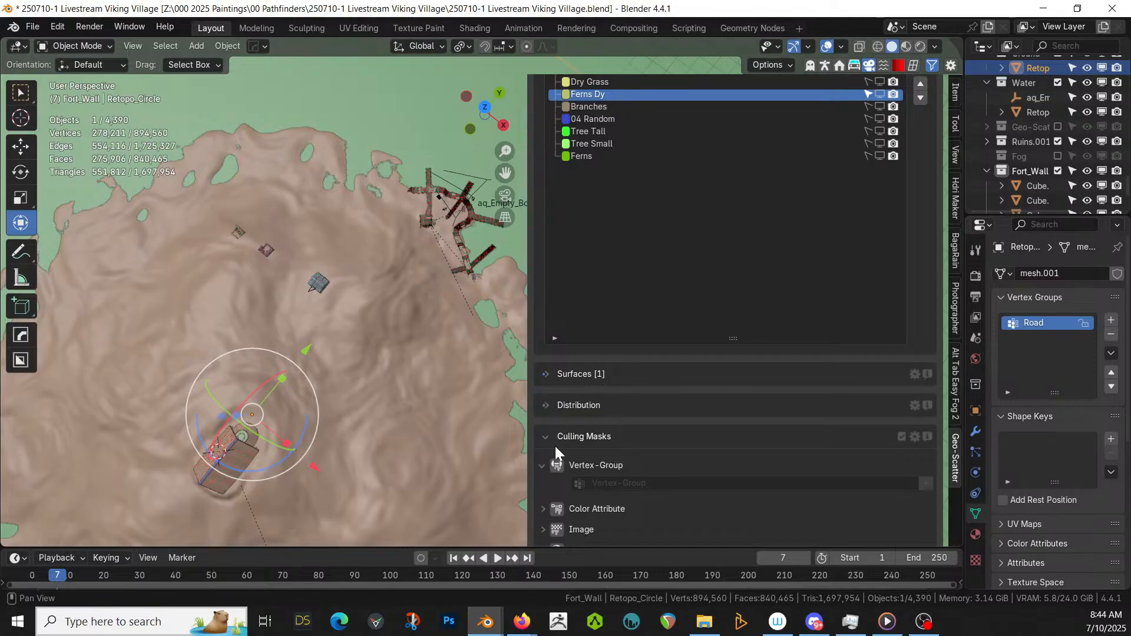
pyautogui.click(561, 470)
pyautogui.click(577, 485)
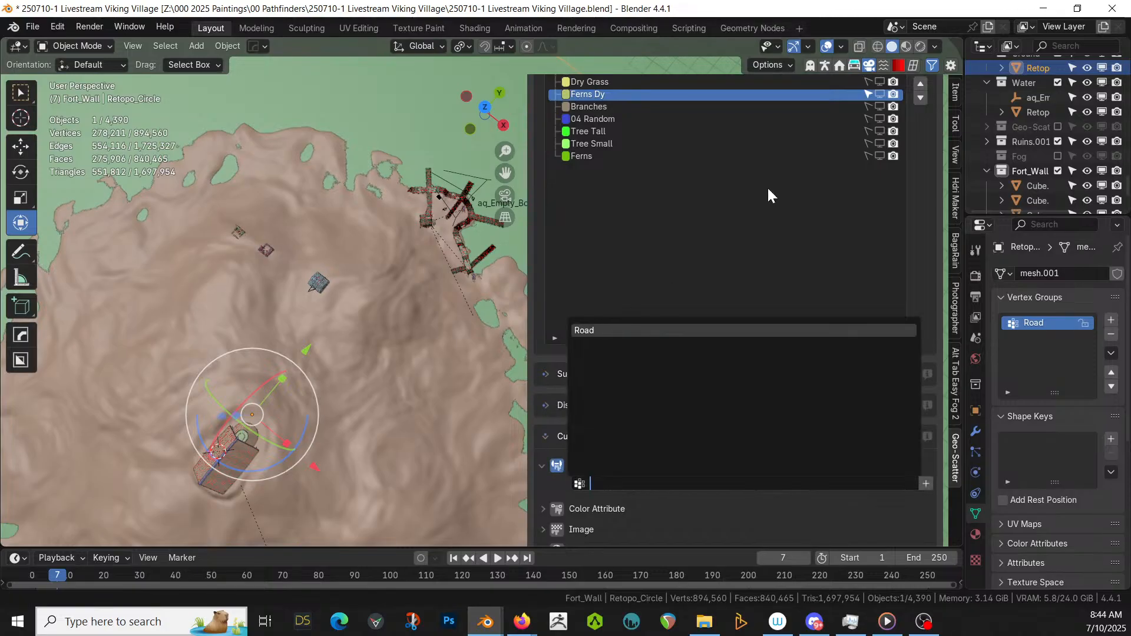
pyautogui.press('Return')
# - Show the Tree Dead, Branches Big, Tree Tall and Tree Small scatters in the viewport
pyautogui.scroll(5, 802, 177)
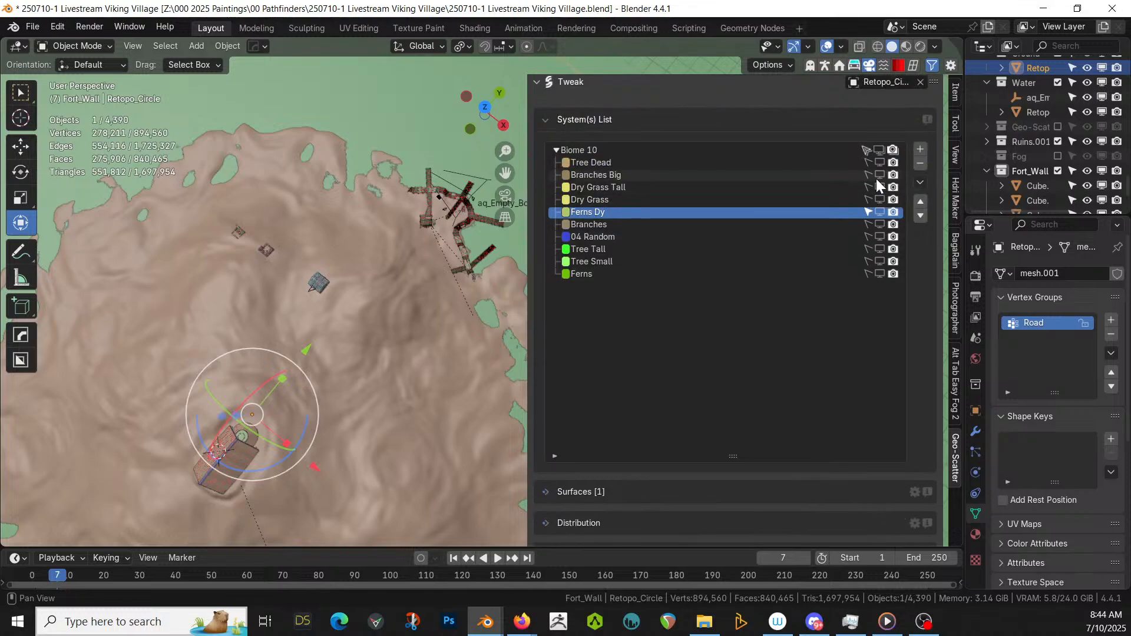
pyautogui.click(879, 162)
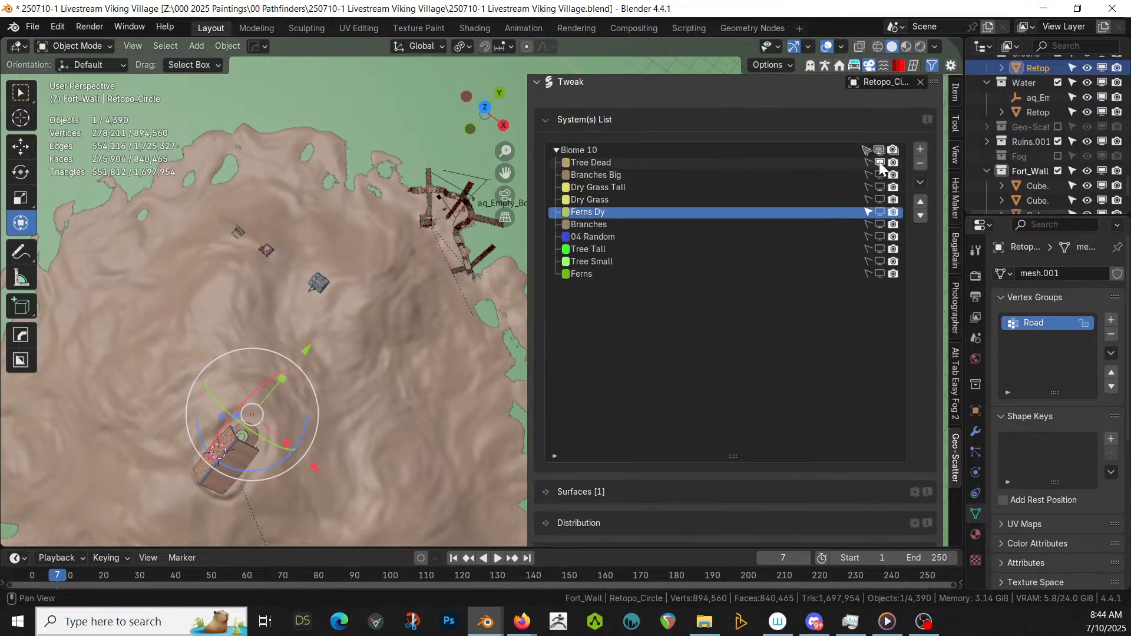
pyautogui.click(878, 176)
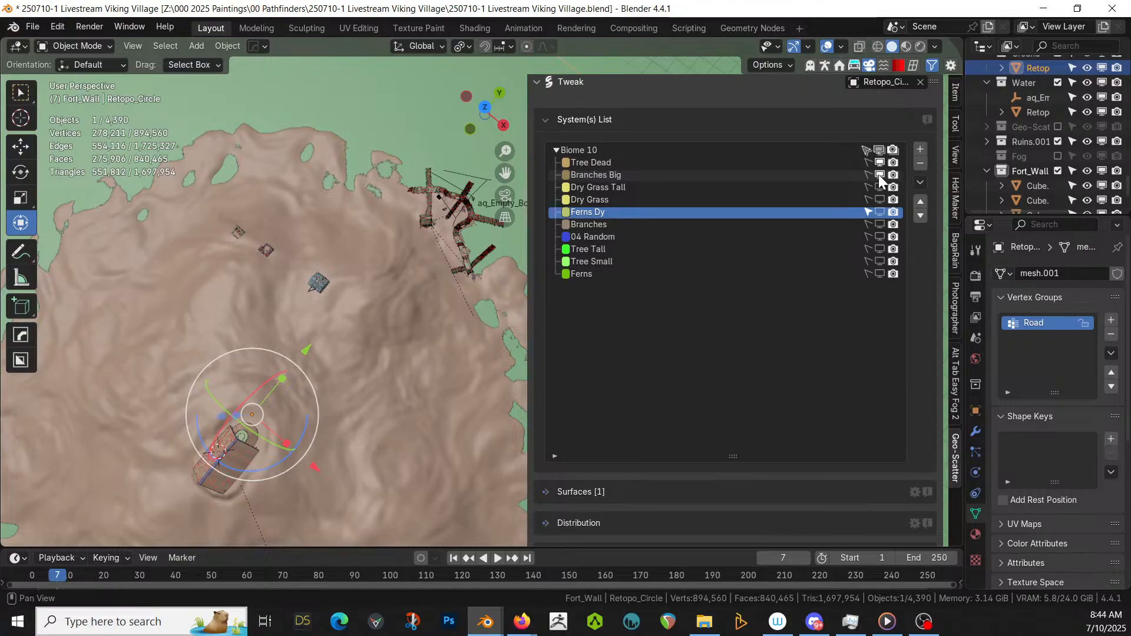
pyautogui.click(879, 250)
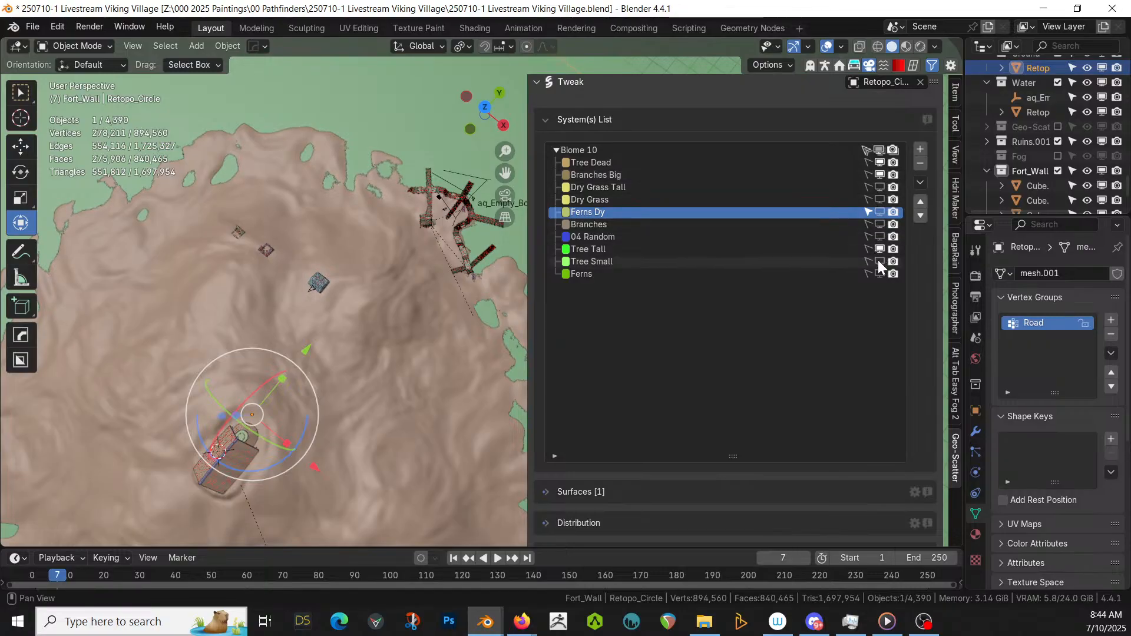
pyautogui.click(878, 261)
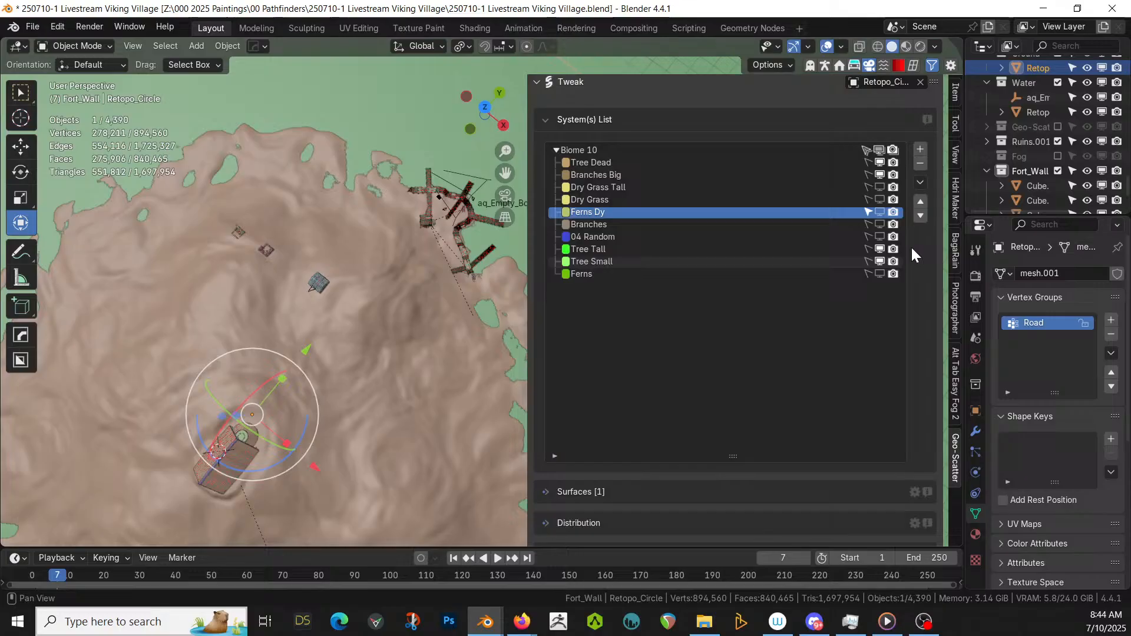
# - Enable the Geo-Scatter collection in the view layer, view the forest close up, and save the file
pyautogui.click(1058, 127)
pyautogui.moveTo(464, 331); pyautogui.dragTo(960, 352, button='middle')
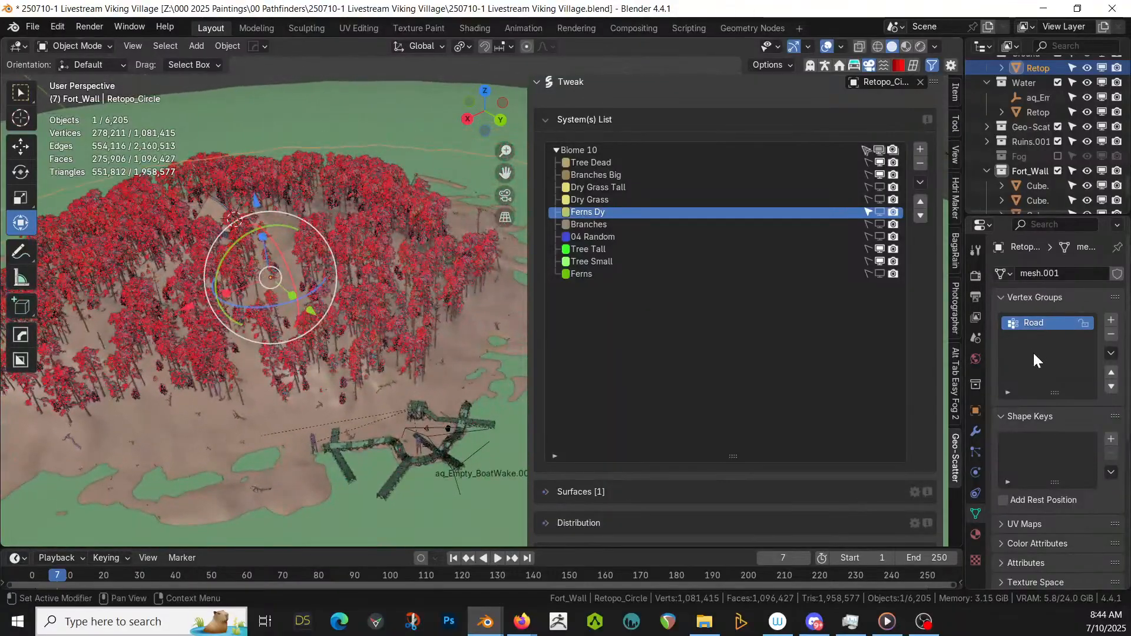
pyautogui.scroll(3, 437, 333)
pyautogui.keyDown('shift'); pyautogui.moveTo(422, 300); pyautogui.dragTo(497, 236, button='middle'); pyautogui.keyUp('shift')
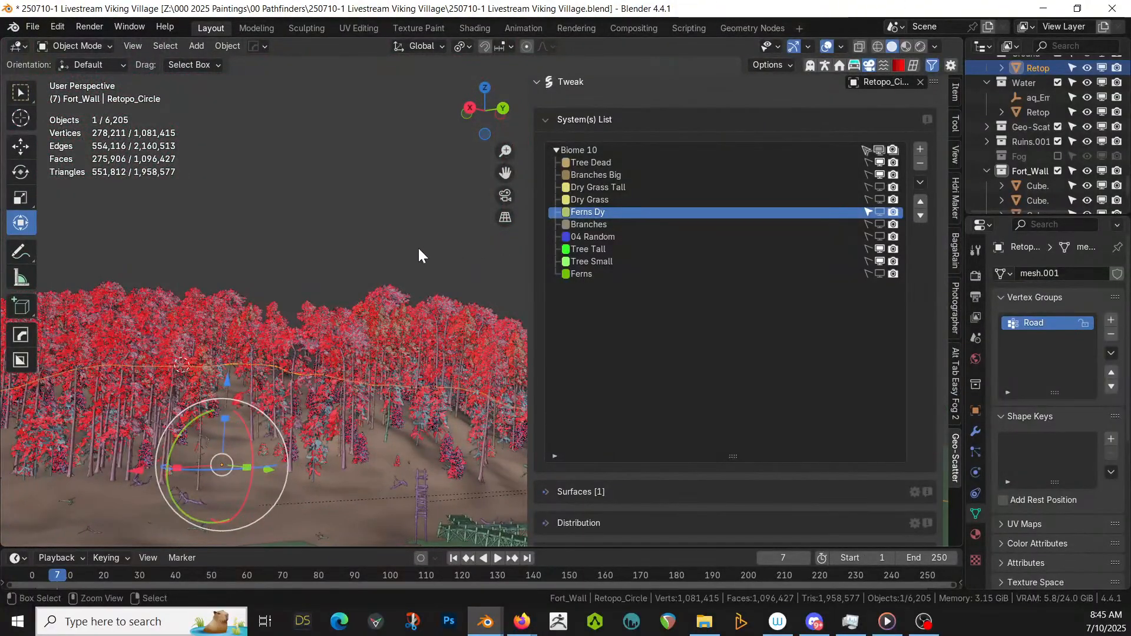
pyautogui.hotkey('ctrl', 's')
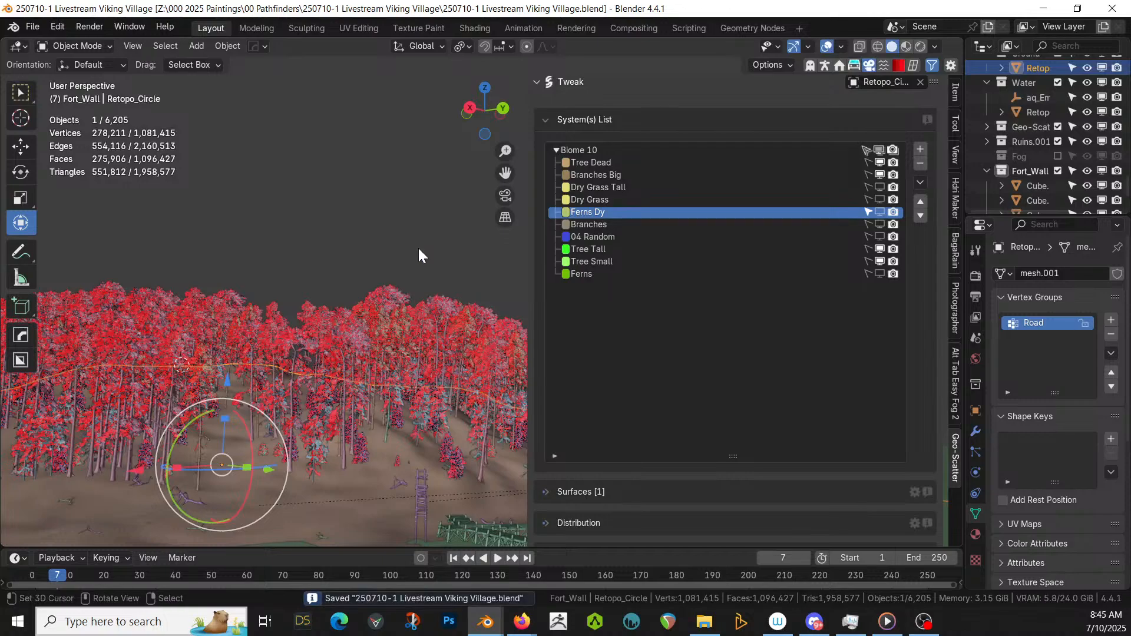
# - Show the Ferns and Ferns Dy scatters in the viewport to check the path's ground cover
pyautogui.click(878, 273)
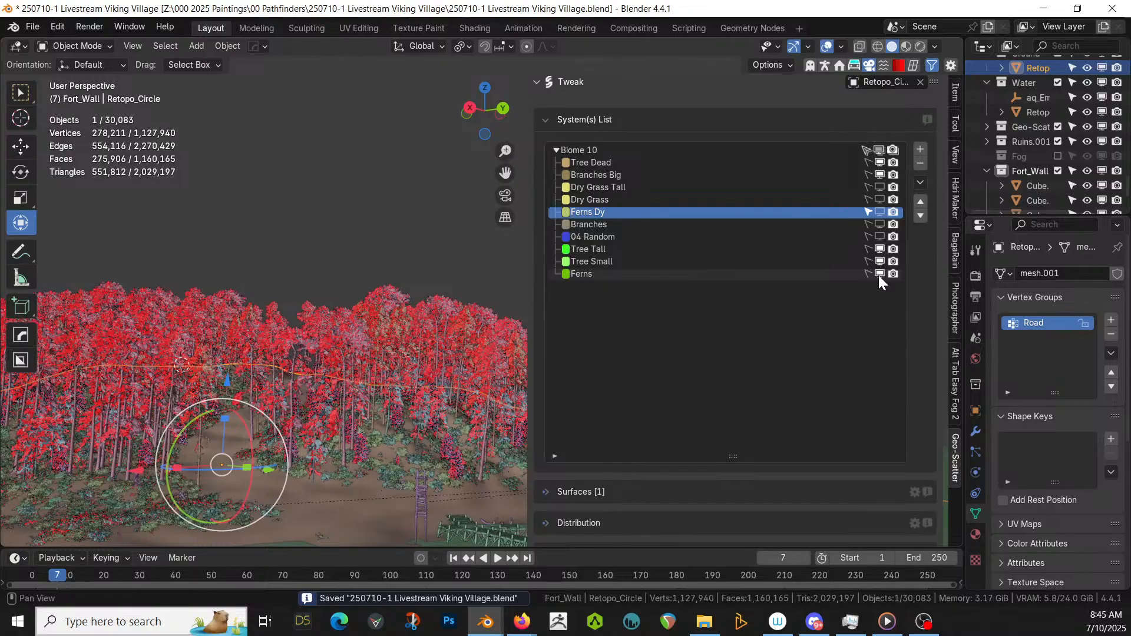
pyautogui.click(880, 212)
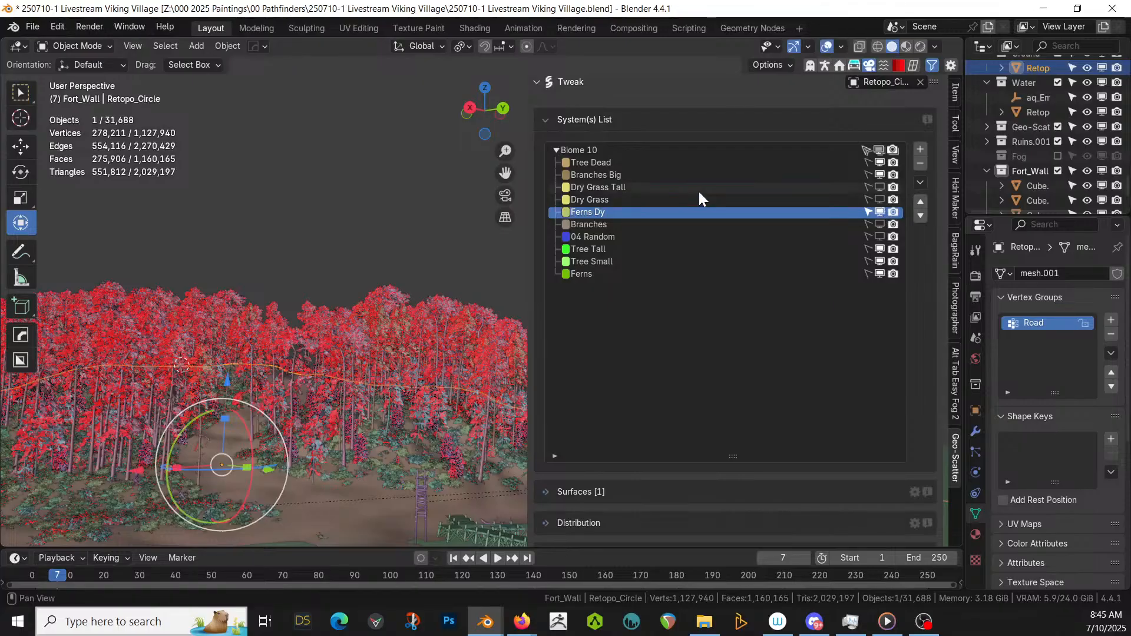
pyautogui.moveTo(438, 309); pyautogui.dragTo(453, 348, button='middle')
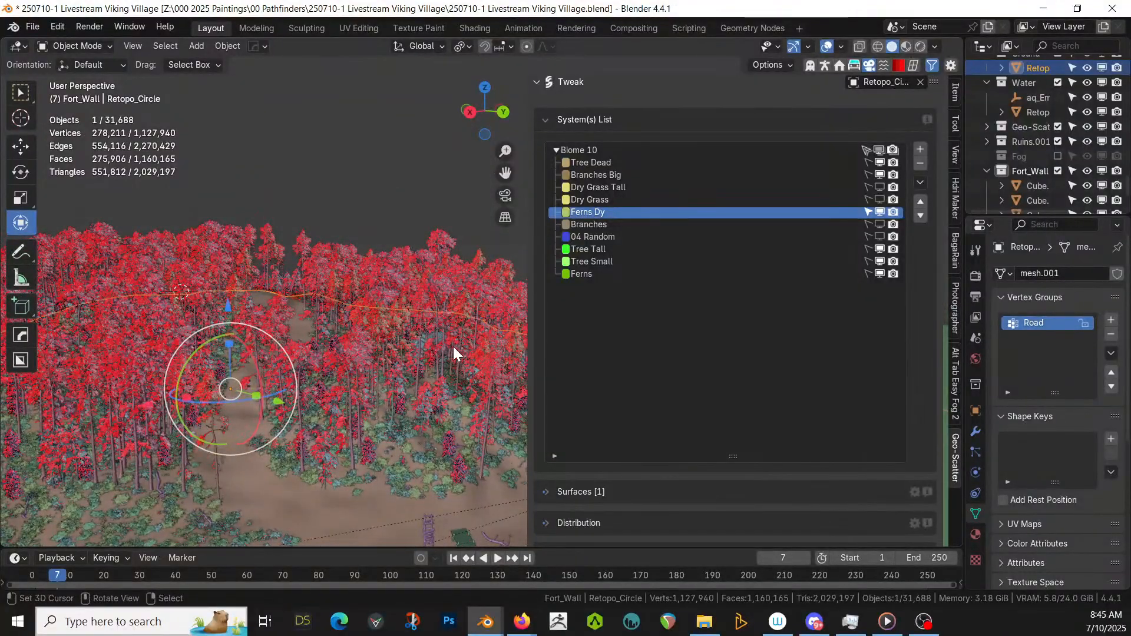
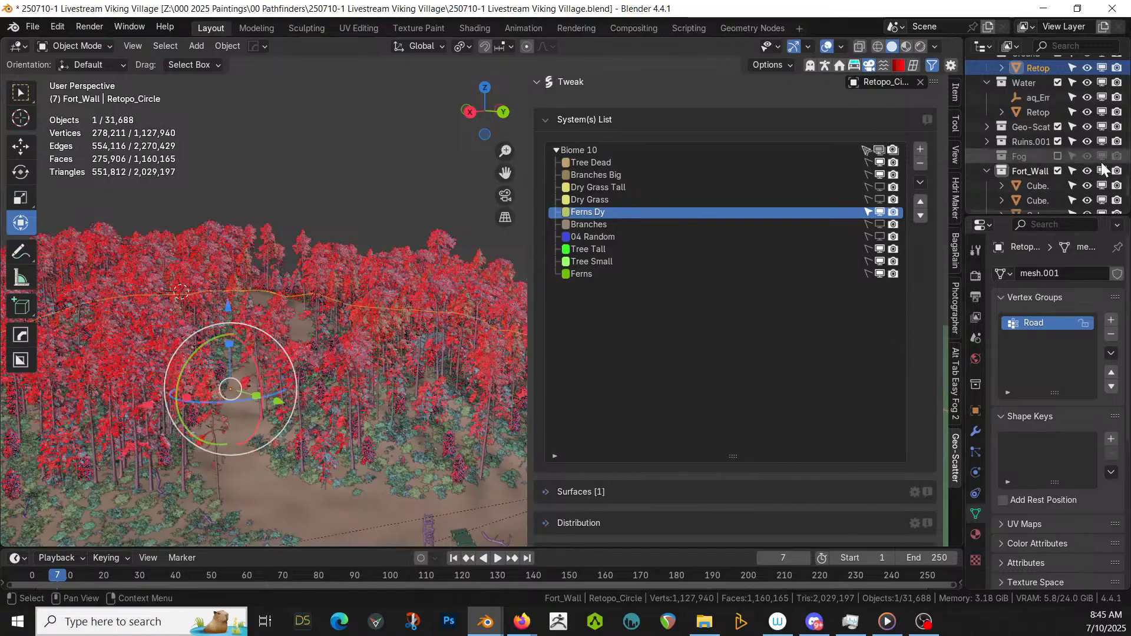
# - Temporarily exclude the Geo-Scatter collection to get a view over the bare path, and re-enable it
pyautogui.click(1056, 127)
pyautogui.moveTo(369, 349); pyautogui.dragTo(344, 405, button='middle')
pyautogui.scroll(2, 344, 404)
pyautogui.scroll(1, 345, 405)
pyautogui.scroll(-2, 351, 406)
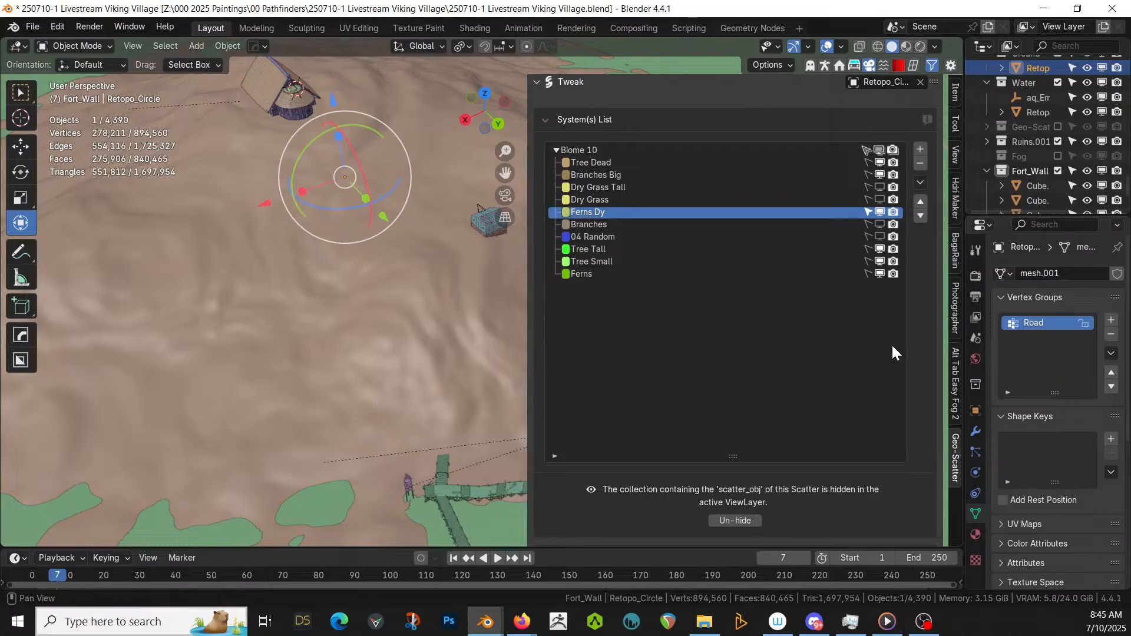
pyautogui.click(1058, 126)
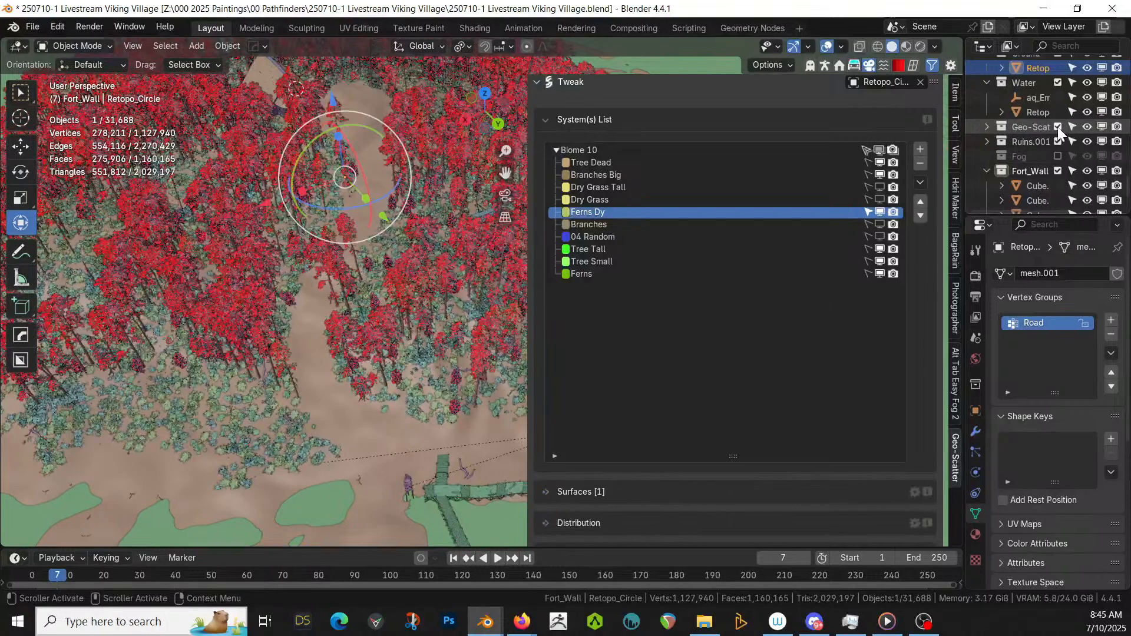
# - Hide the Tree Small, Tree Tall, Tree Dead, Branches Big and Ferns Dy scatters in the viewport, leaving only Ferns shown
pyautogui.click(880, 260)
pyautogui.click(880, 249)
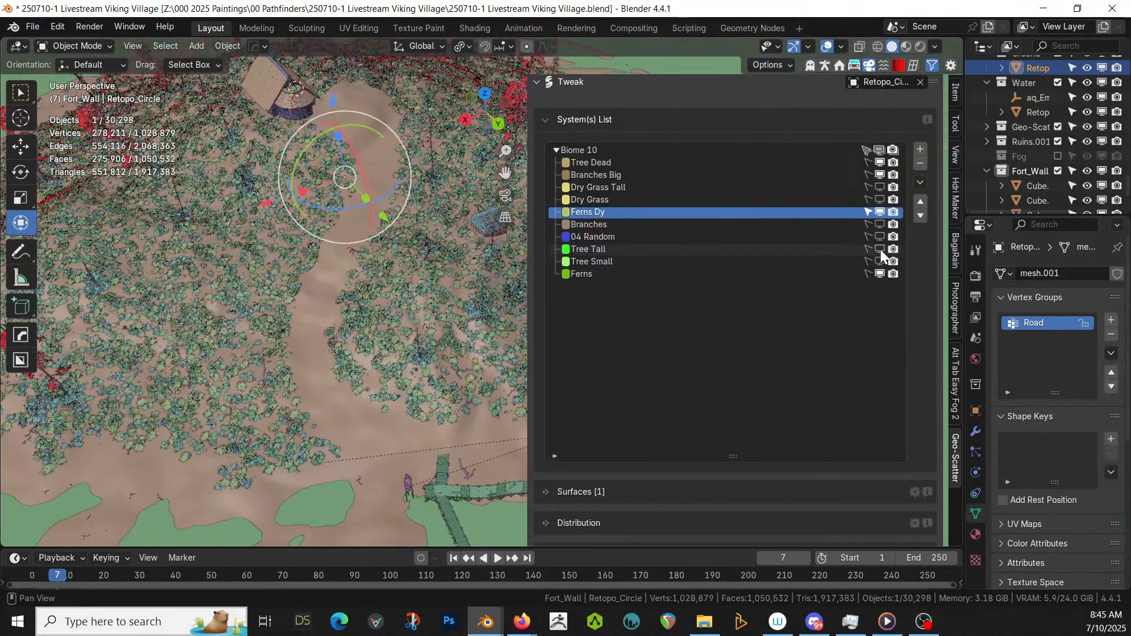
pyautogui.click(876, 185)
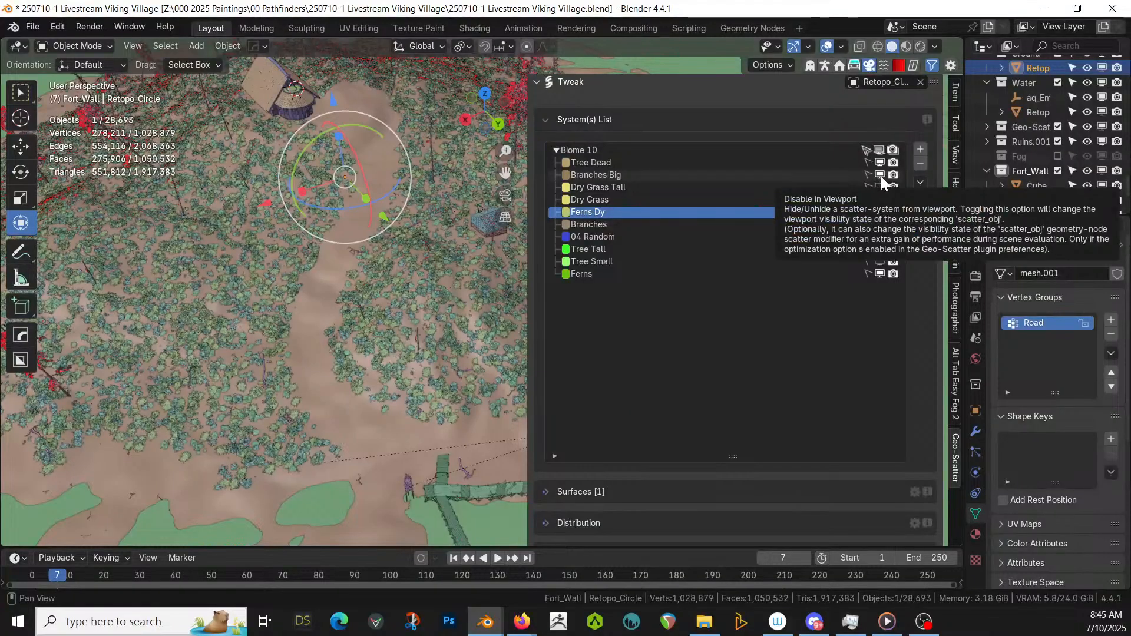
pyautogui.click(881, 176)
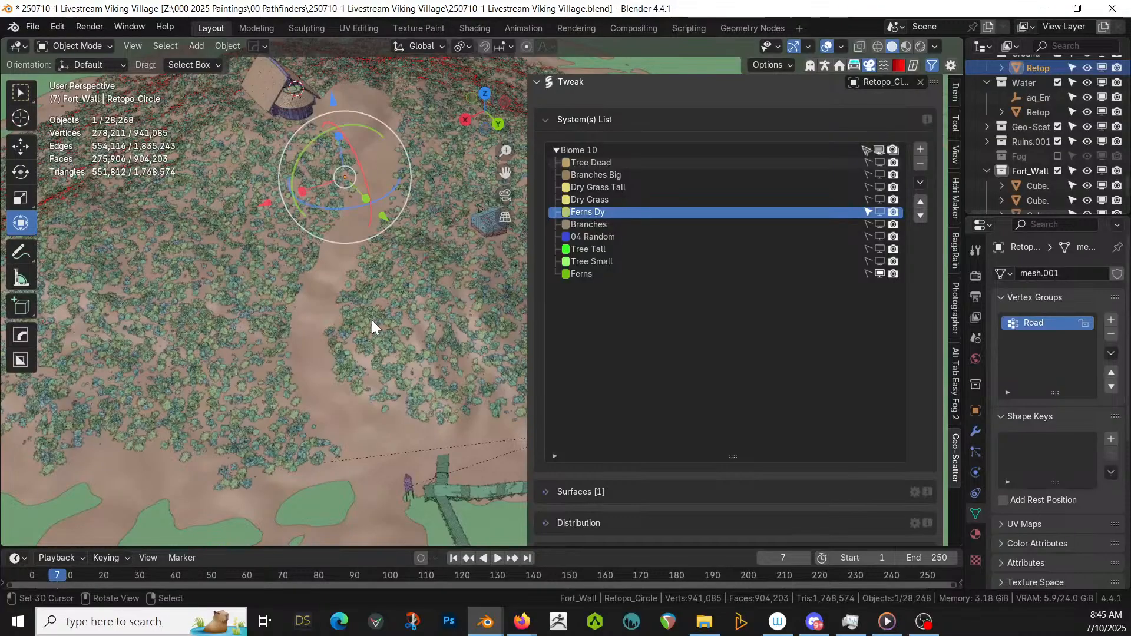
# - Switch to the top orthographic view and snap the 3D cursor to the world origin
pyautogui.press('KP_7')
pyautogui.keyDown('shift'); pyautogui.moveTo(373, 323); pyautogui.dragTo(235, 186, button='middle'); pyautogui.keyUp('shift')
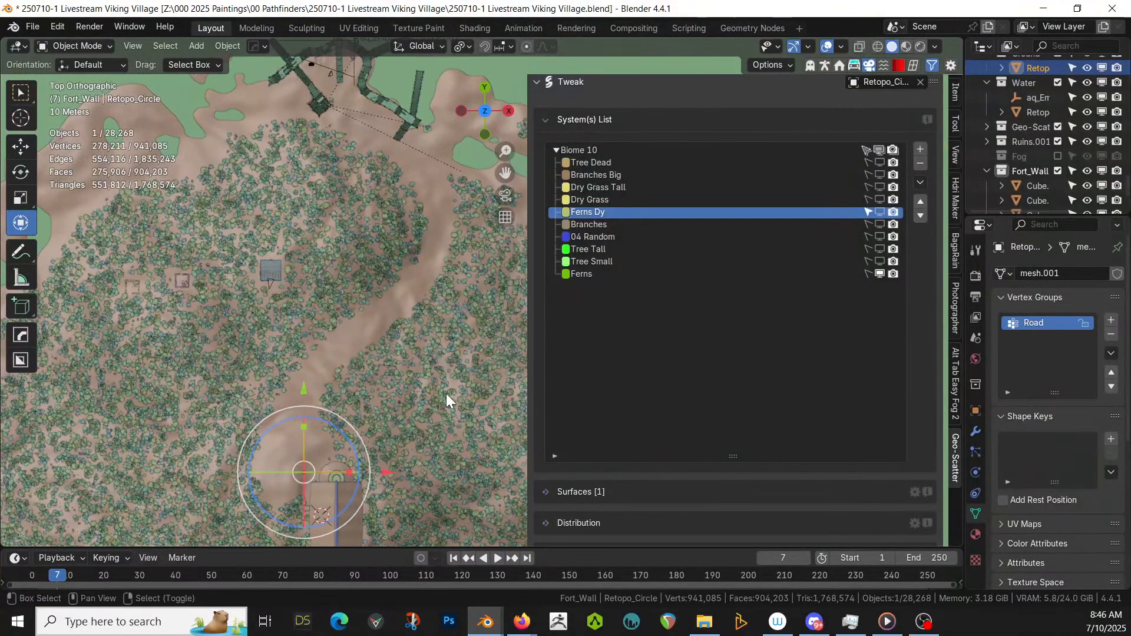
pyautogui.hotkey('shift', 's')
pyautogui.press('1')
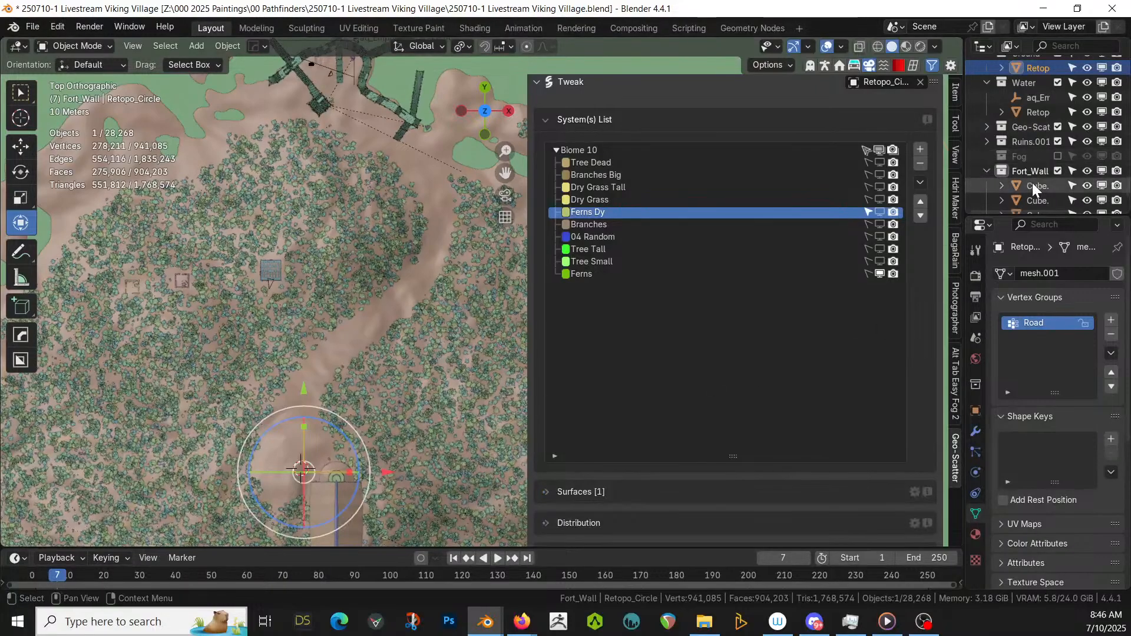
# - Enlarge the Outliner and the viewport area, collapse the first Collection, and make Scene Collection the active collection
pyautogui.scroll(-3, 1034, 187)
pyautogui.scroll(-3, 400, 355)
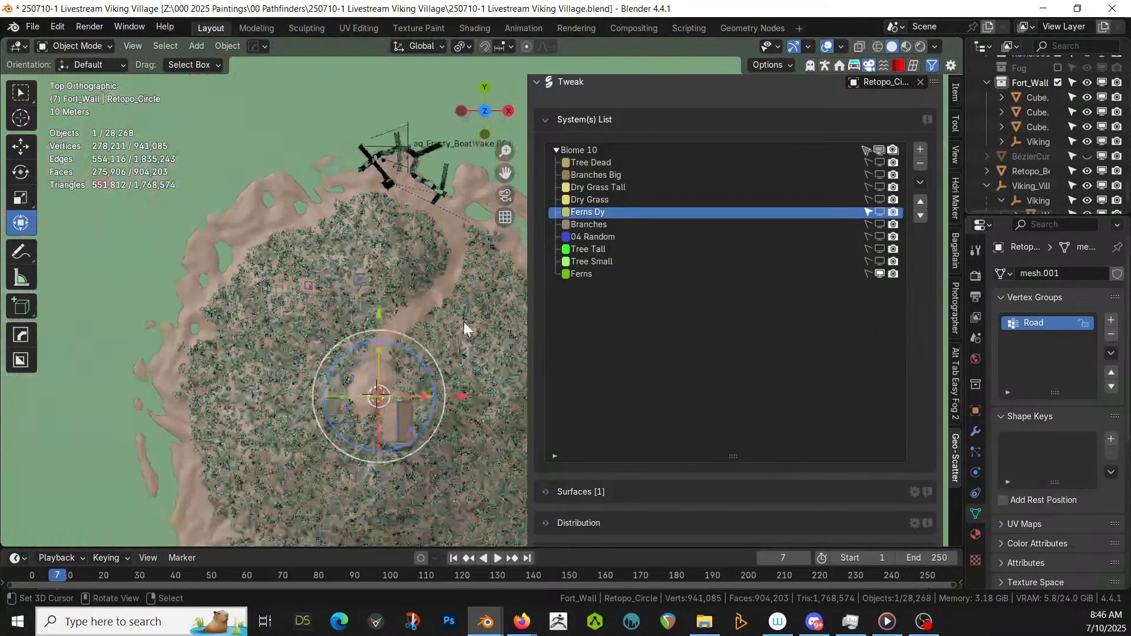
pyautogui.scroll(-5, 1022, 130)
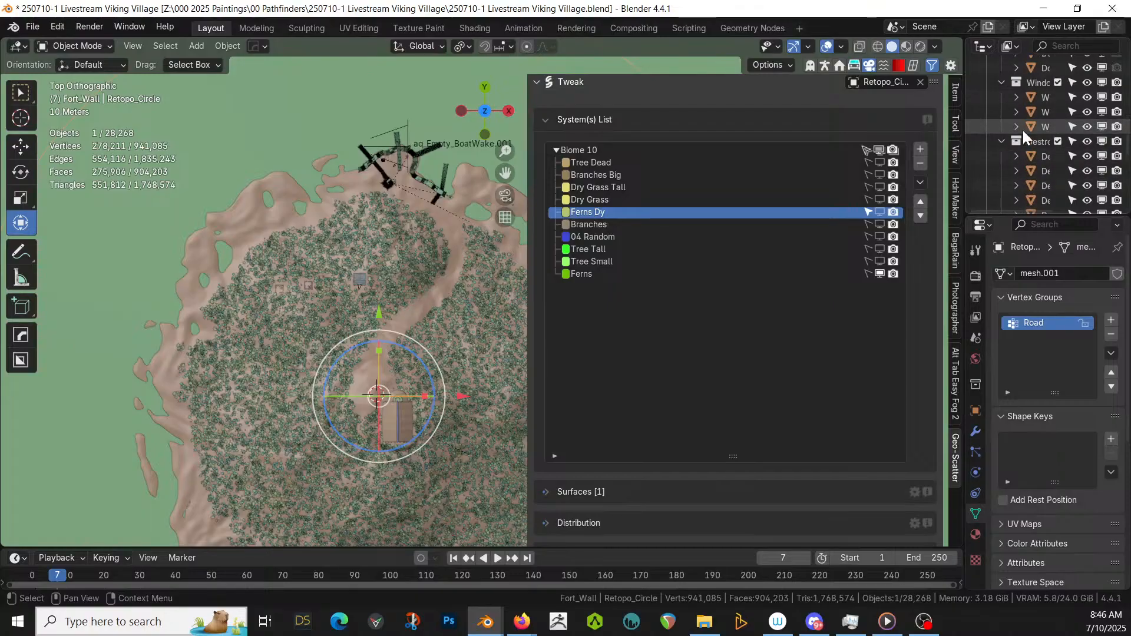
pyautogui.scroll(-4, 1022, 130)
pyautogui.moveTo(963, 146); pyautogui.dragTo(813, 154)
pyautogui.scroll(-5, 952, 140)
pyautogui.scroll(15, 953, 140)
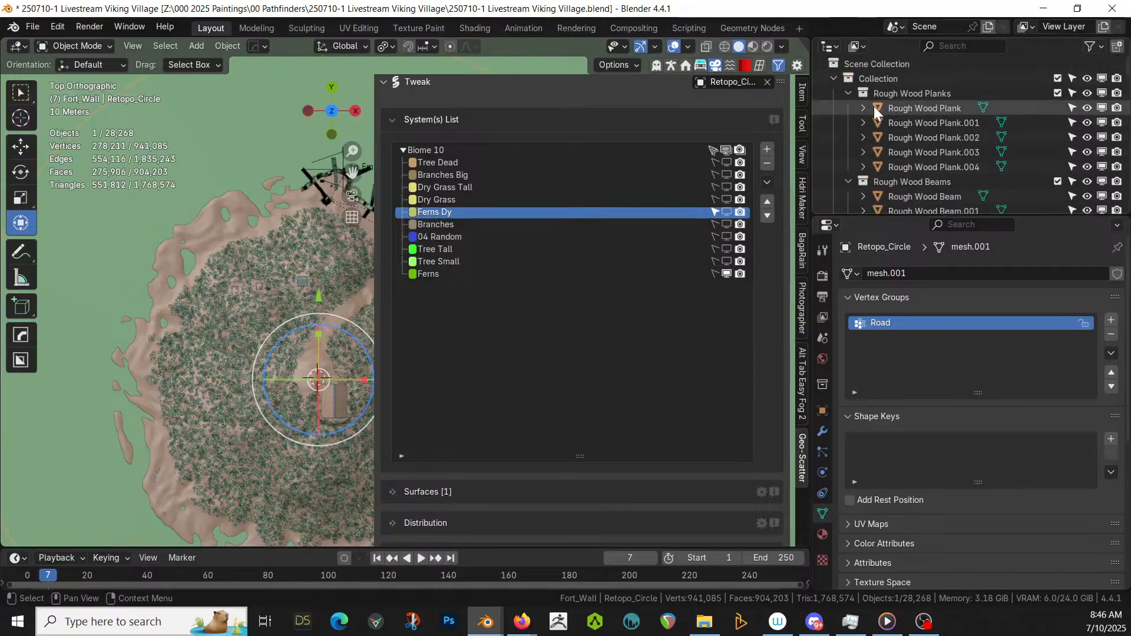
pyautogui.click(834, 77)
pyautogui.click(862, 64)
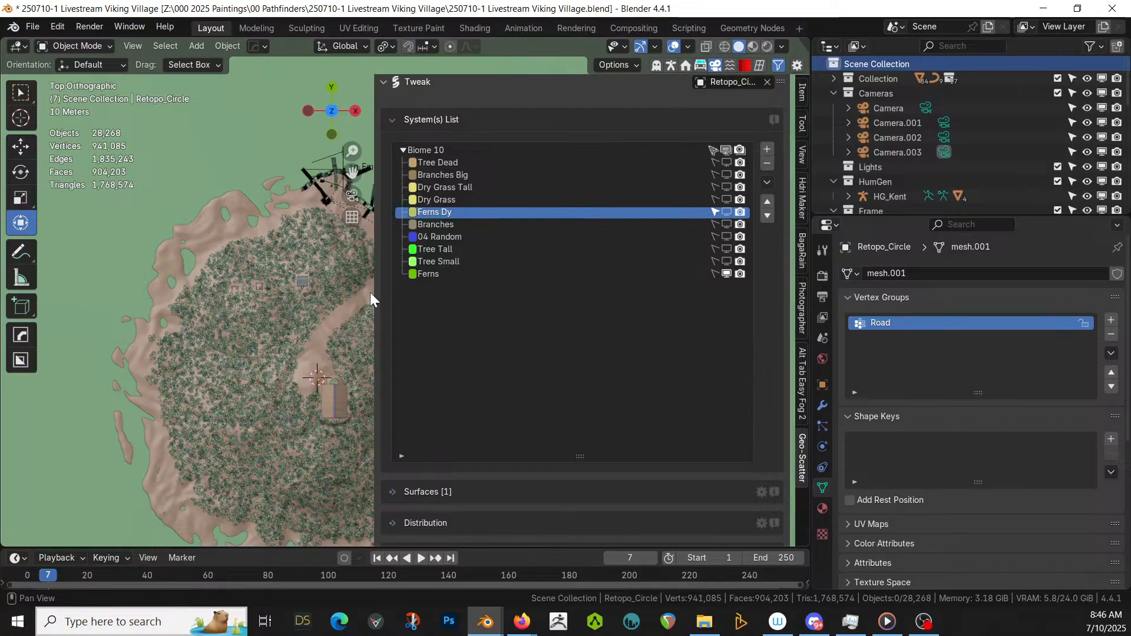
pyautogui.moveTo(372, 292); pyautogui.dragTo(587, 324)
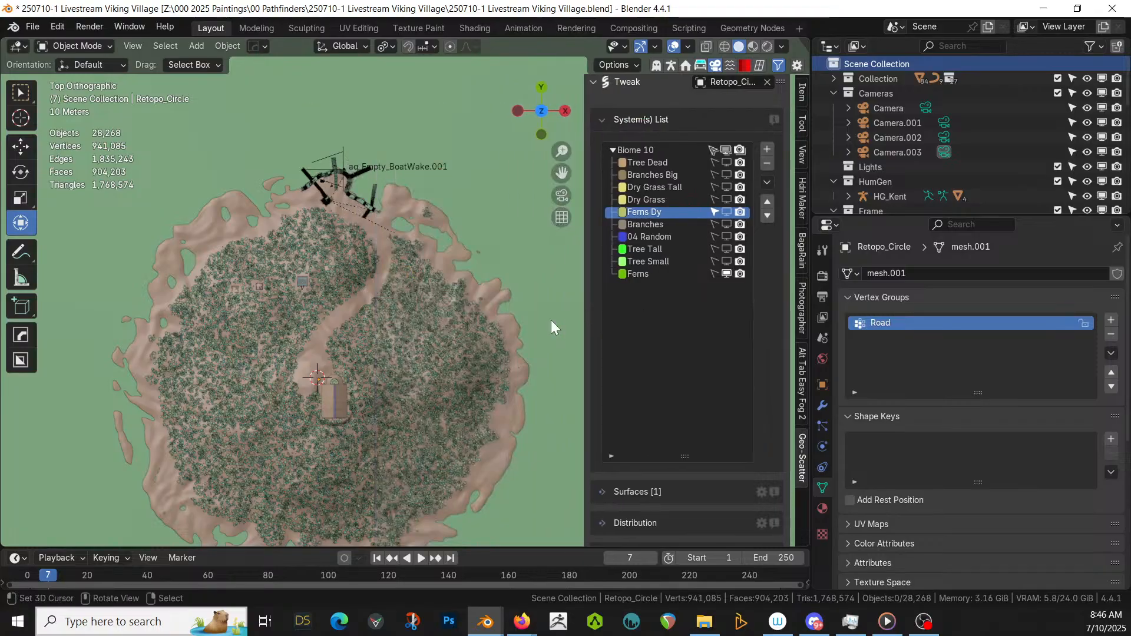
# - Add a Bézier curve at the world origin and delete all its vertices in Edit Mode
pyautogui.hotkey('shift', 'a')
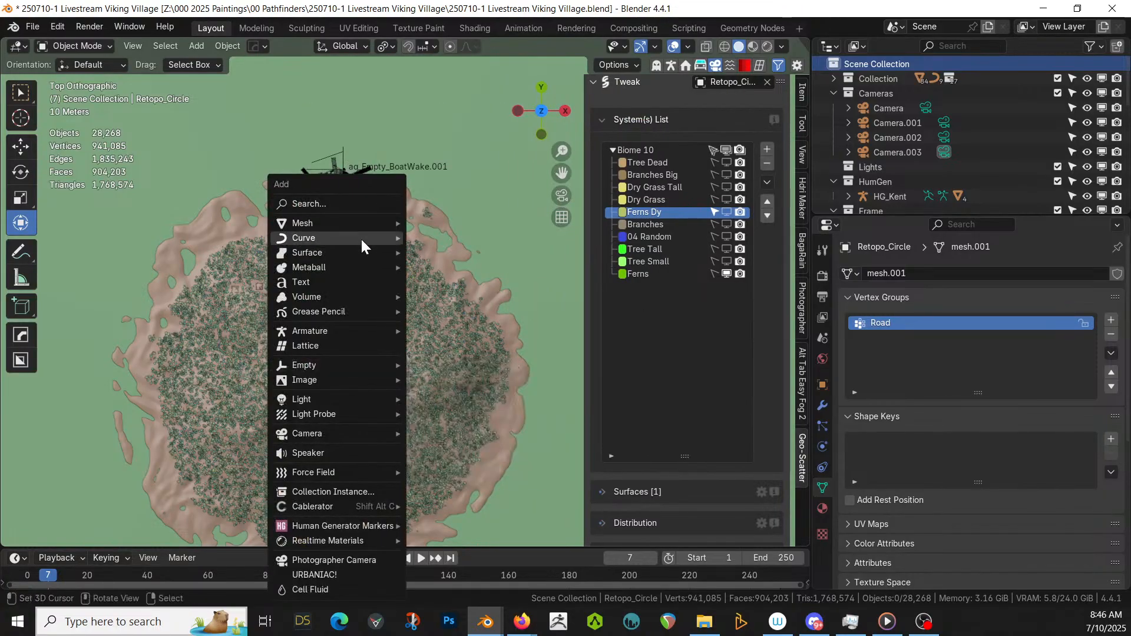
pyautogui.moveTo(362, 237)
pyautogui.click(439, 236)
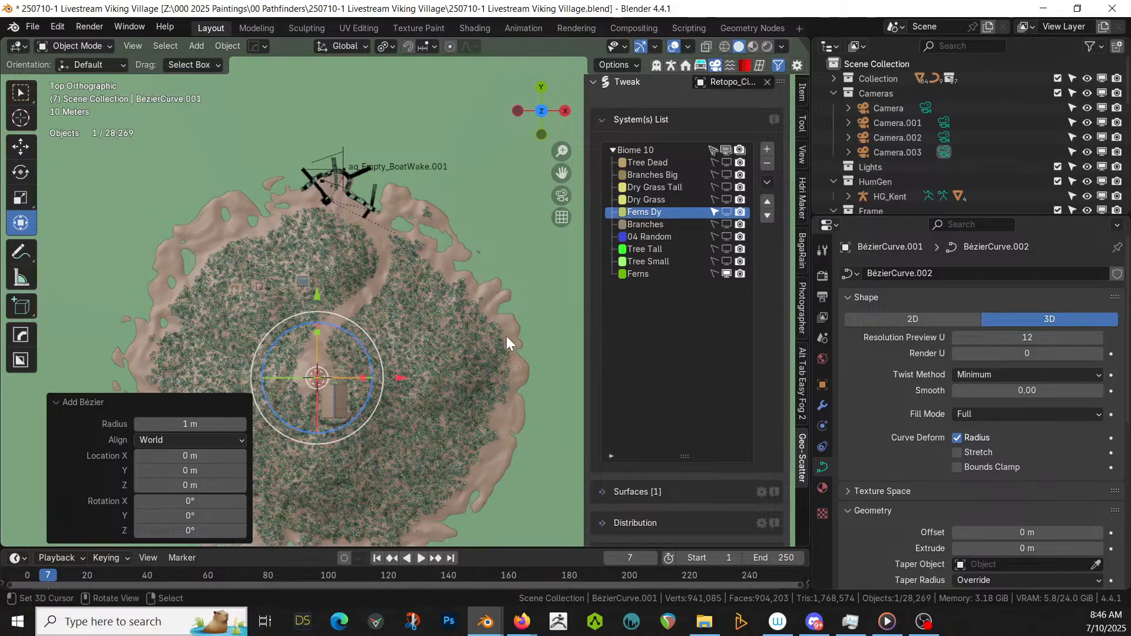
pyautogui.press('Tab')
pyautogui.press('x')
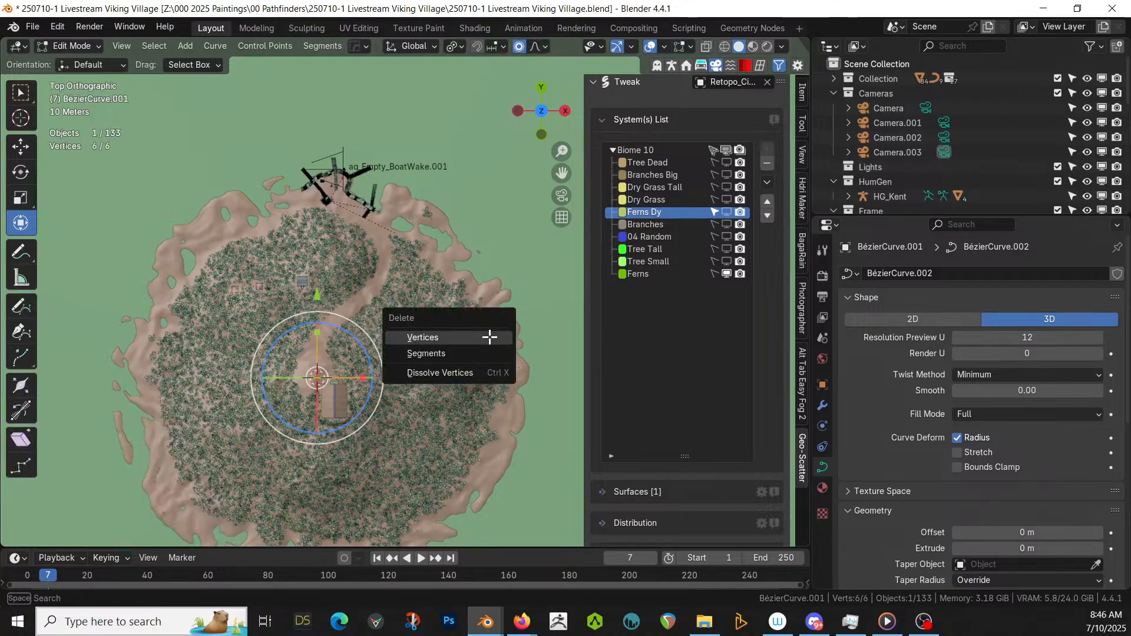
pyautogui.click(492, 336)
# - Draw a freehand Bézier curve with surface depth along the bare dirt path from the hilltop hut to the dock
pyautogui.click(823, 276)
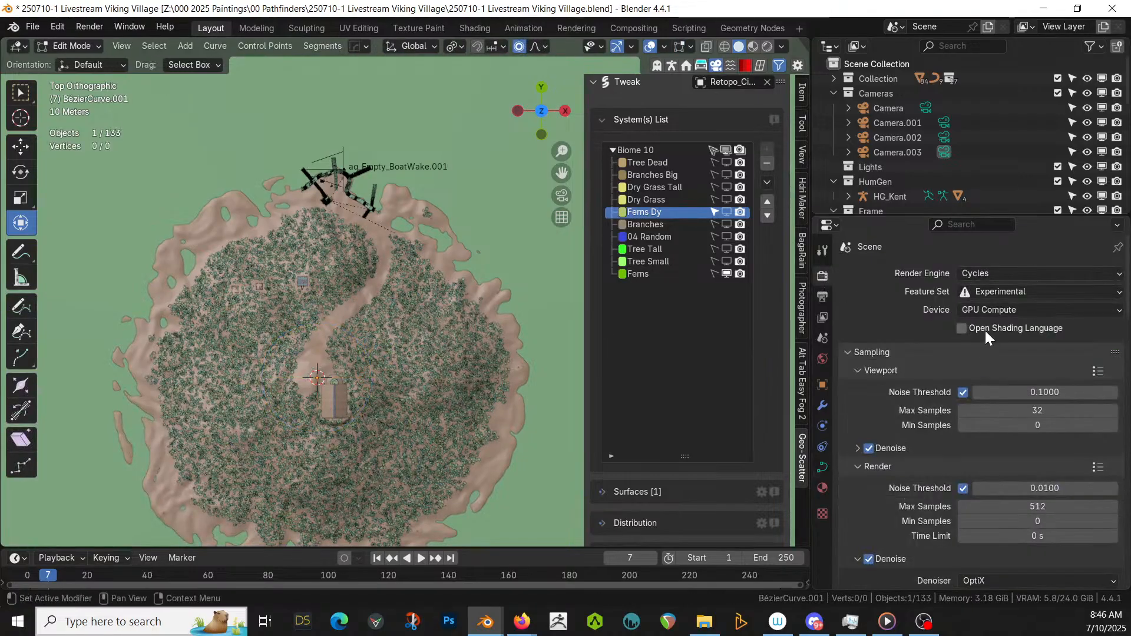
pyautogui.click(822, 250)
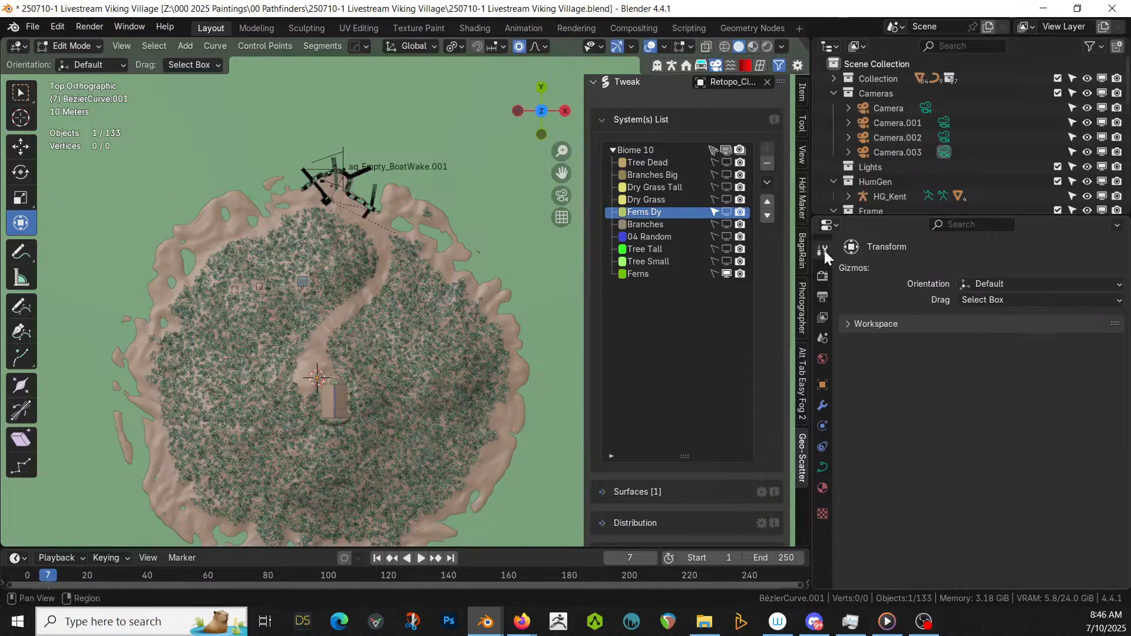
pyautogui.click(21, 306)
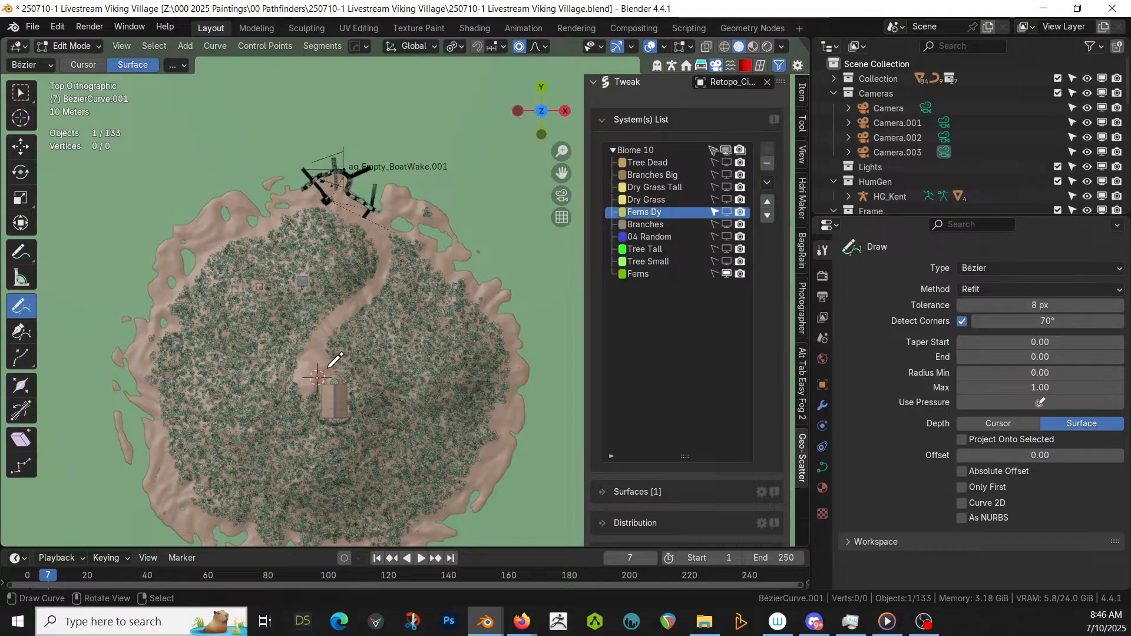
pyautogui.moveTo(326, 368)
pyautogui.mouseDown()
pyautogui.moveTo(331, 328)
pyautogui.moveTo(388, 268)
pyautogui.mouseUp()
pyautogui.moveTo(385, 229)
pyautogui.mouseDown()
pyautogui.moveTo(377, 212)
pyautogui.moveTo(386, 208)
pyautogui.mouseUp()
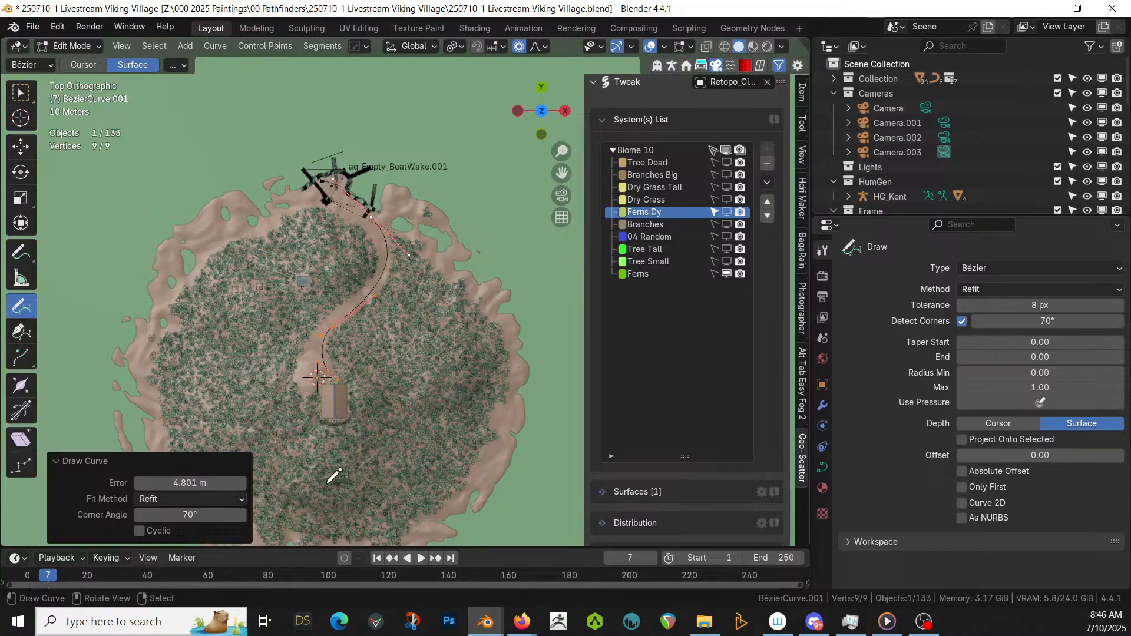
# - Switch to the Transform tool and set the path curve's geometry Extrude to 0.75 m
pyautogui.moveTo(467, 412); pyautogui.dragTo(180, 230, button='middle')
pyautogui.scroll(5, 396, 333)
pyautogui.keyDown('shift'); pyautogui.moveTo(284, 284); pyautogui.dragTo(109, 228, button='middle'); pyautogui.keyUp('shift')
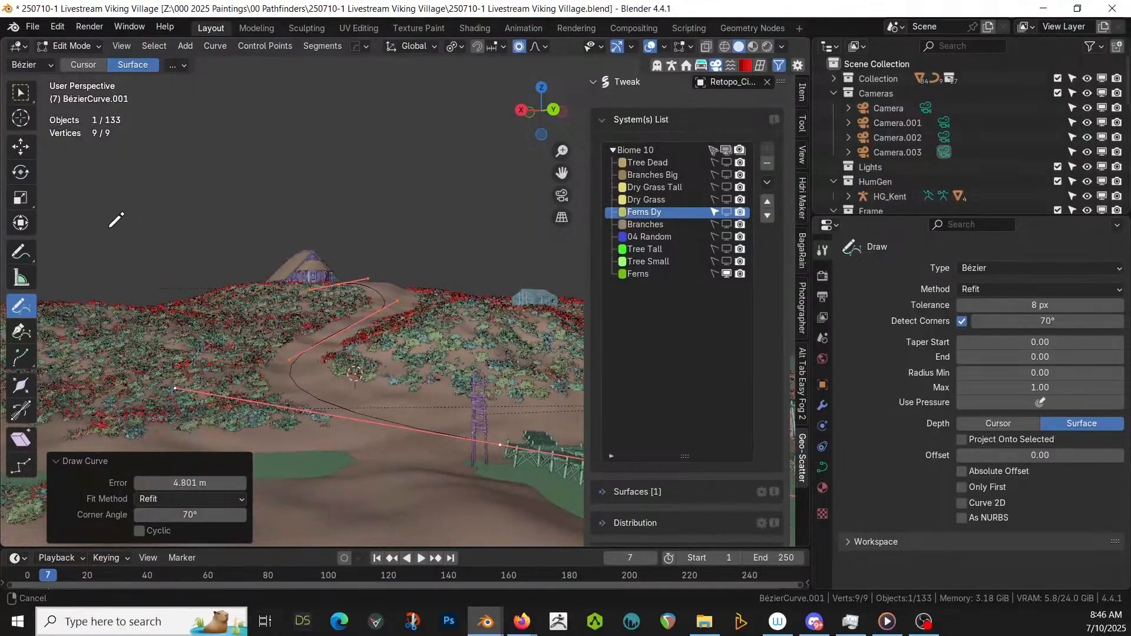
pyautogui.click(25, 224)
pyautogui.moveTo(393, 366); pyautogui.dragTo(387, 399, button='middle')
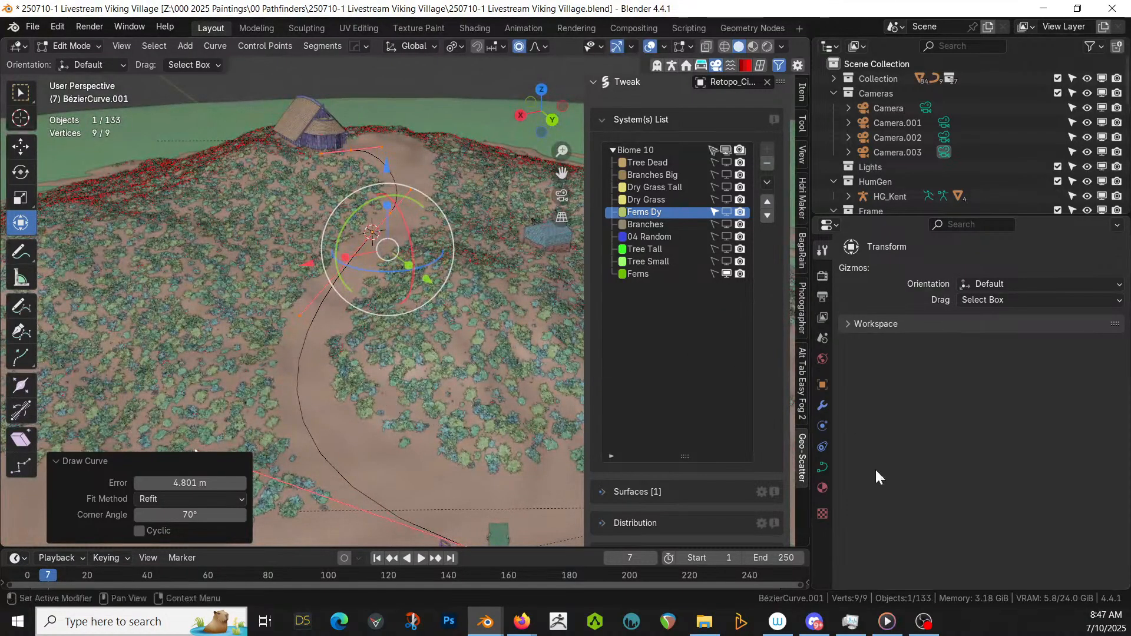
pyautogui.click(826, 466)
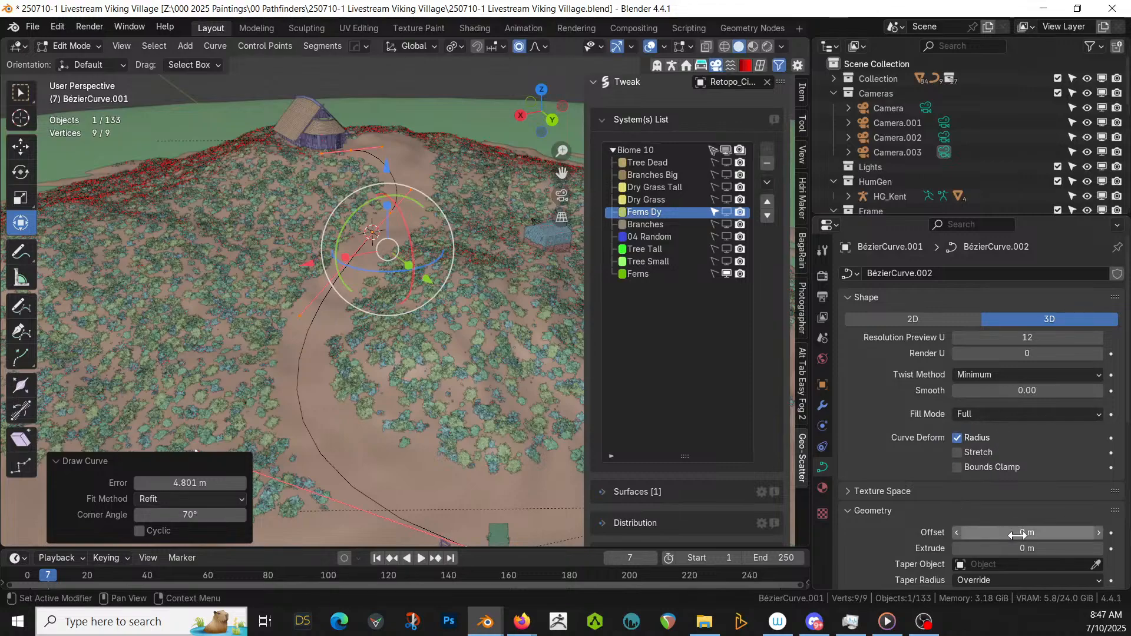
pyautogui.click(1001, 549)
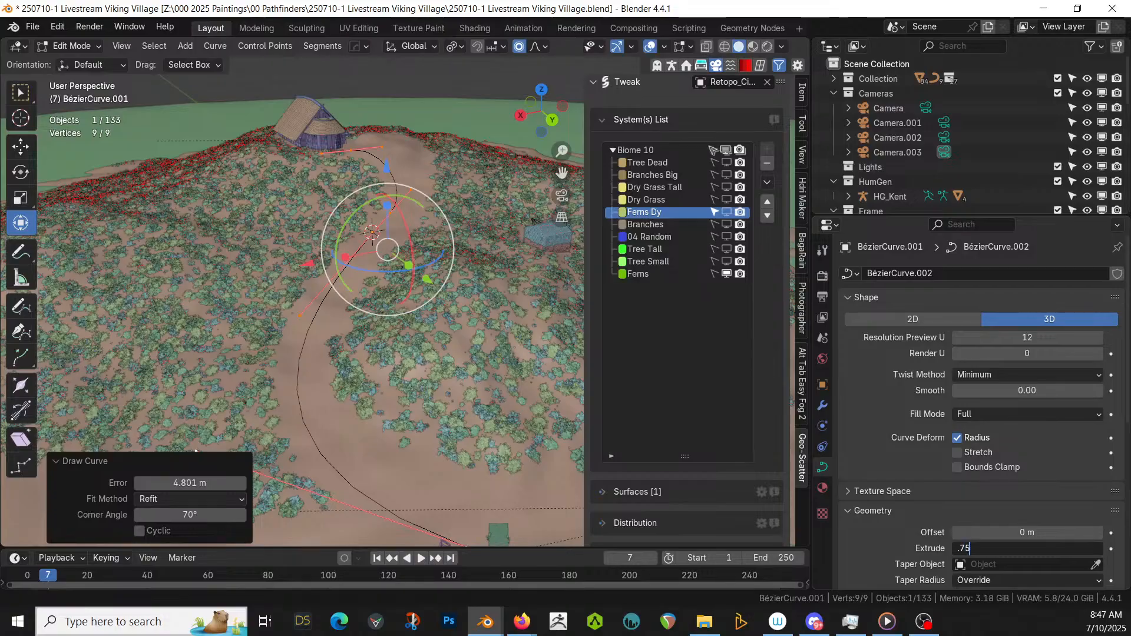
pyautogui.write('.75')
pyautogui.press('Return')
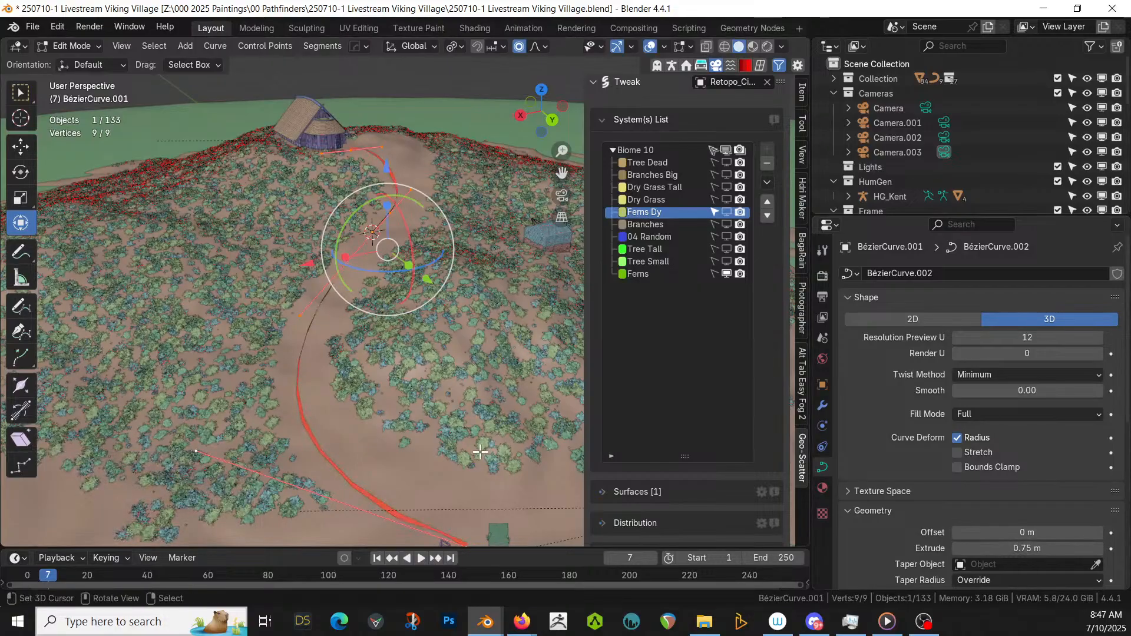
# - Tilt all points of the path curve, first by 90°, and adjust the tilt angle to 100°
pyautogui.hotkey('ctrl', 't')
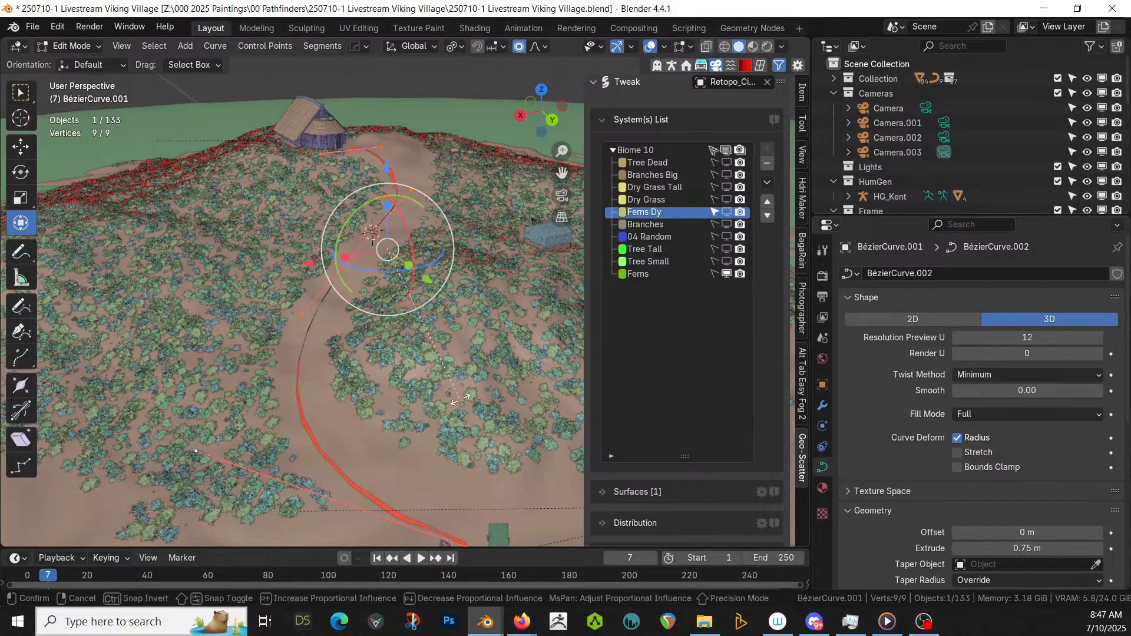
pyautogui.write('90')
pyautogui.press('Return')
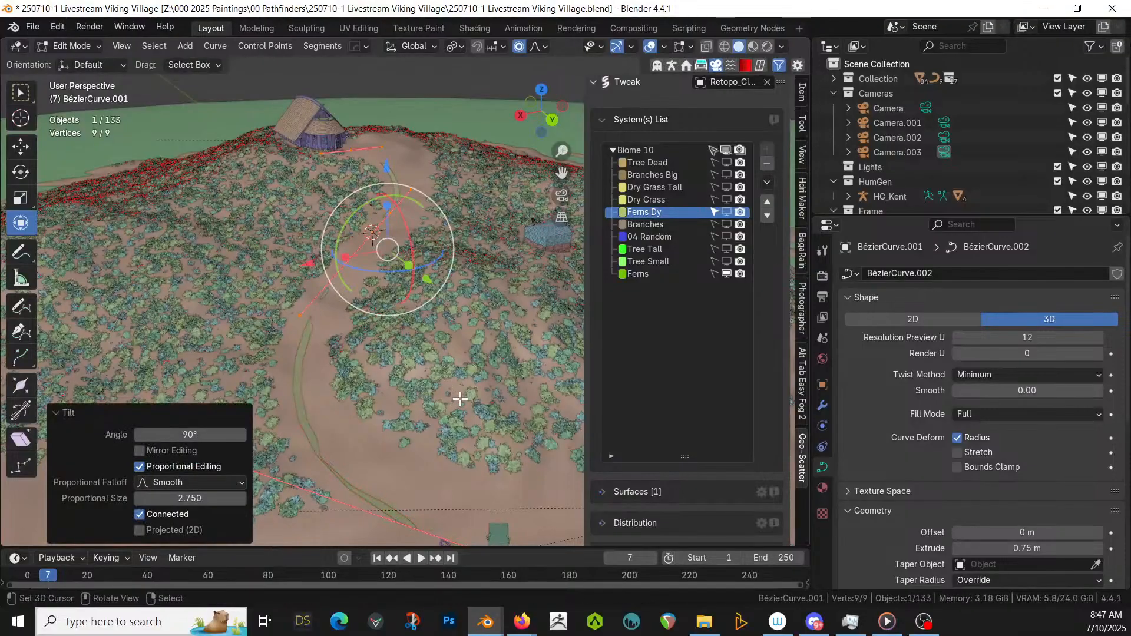
pyautogui.moveTo(411, 369); pyautogui.dragTo(423, 269, button='middle')
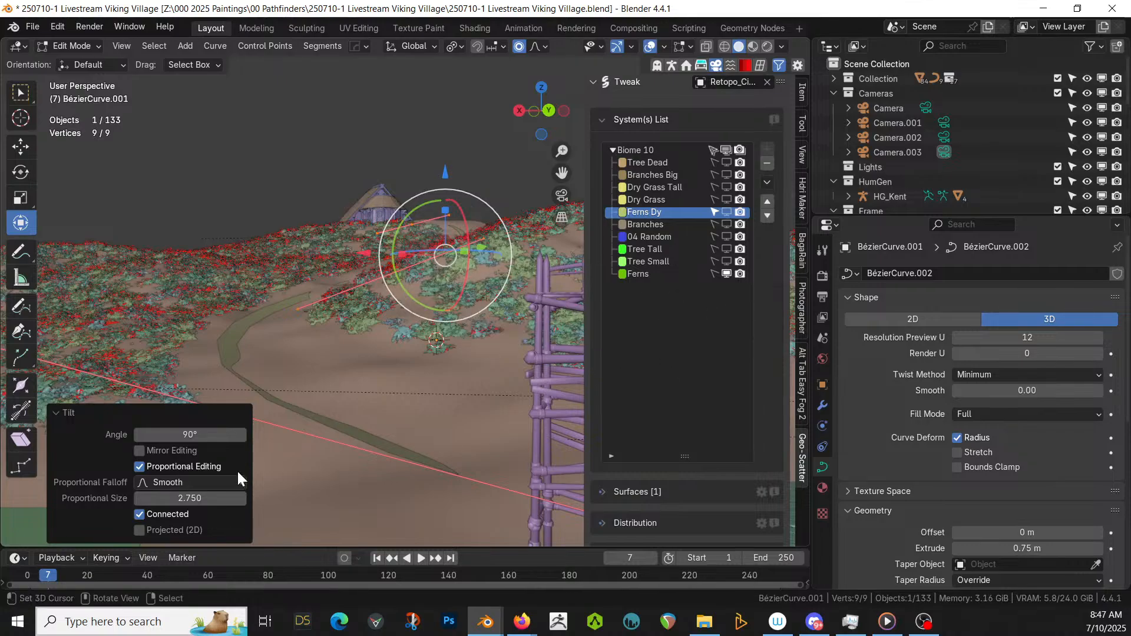
pyautogui.moveTo(194, 434); pyautogui.dragTo(204, 434)
pyautogui.moveTo(269, 410); pyautogui.dragTo(462, 437, button='middle')
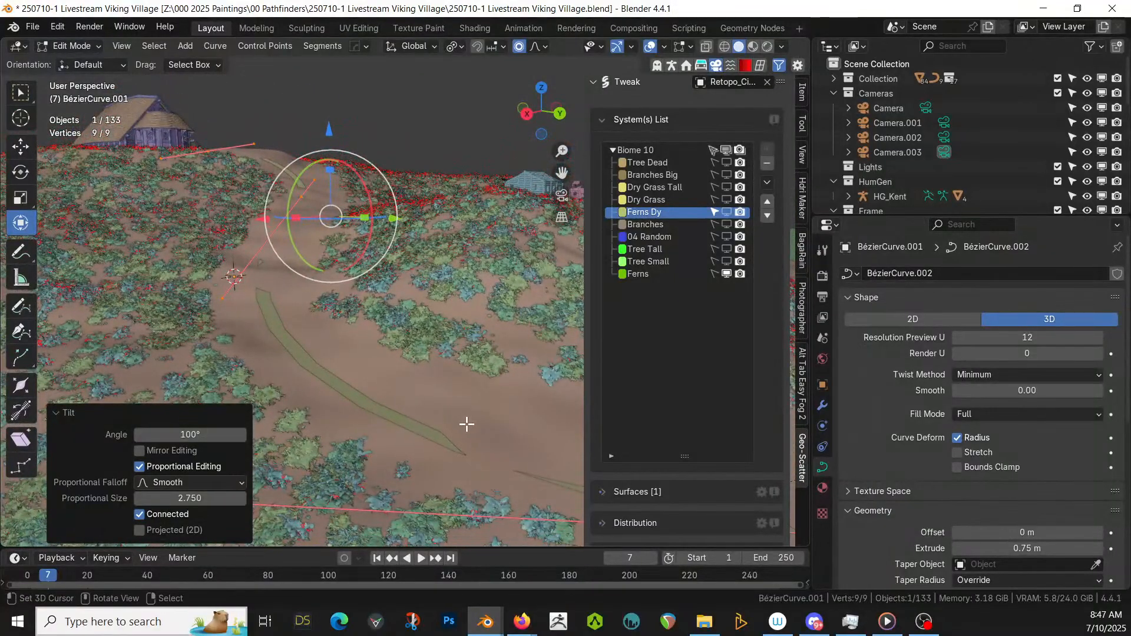
# - Return to Object Mode and raise the path curve about 0.28 m along the global Z axis
pyautogui.press('Tab')
pyautogui.press('g')
pyautogui.press('z')
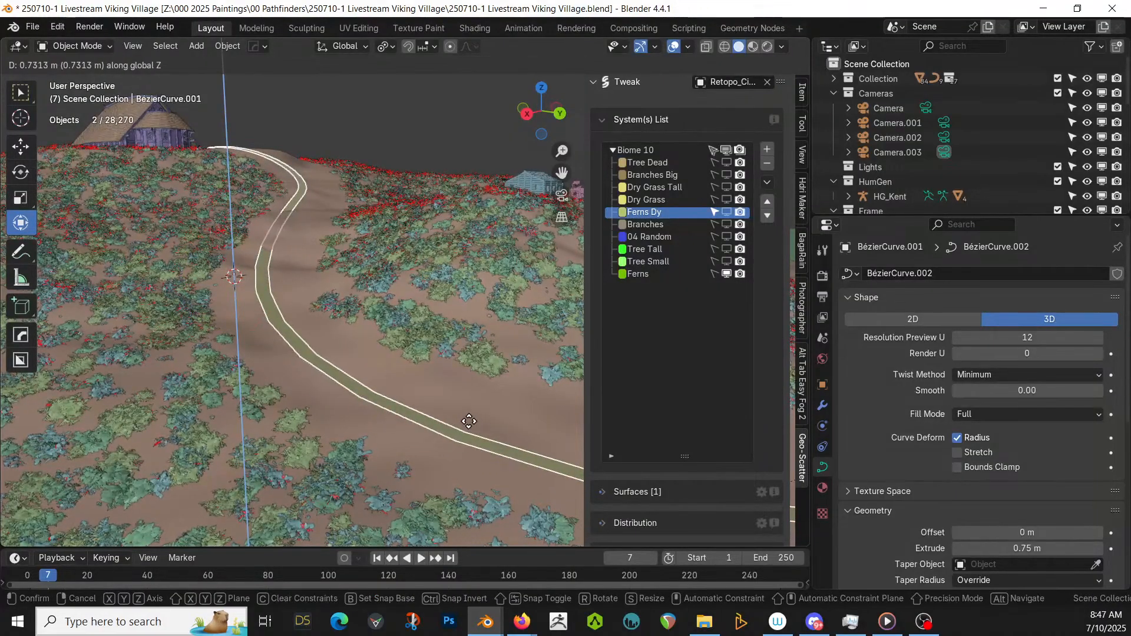
pyautogui.click(469, 424)
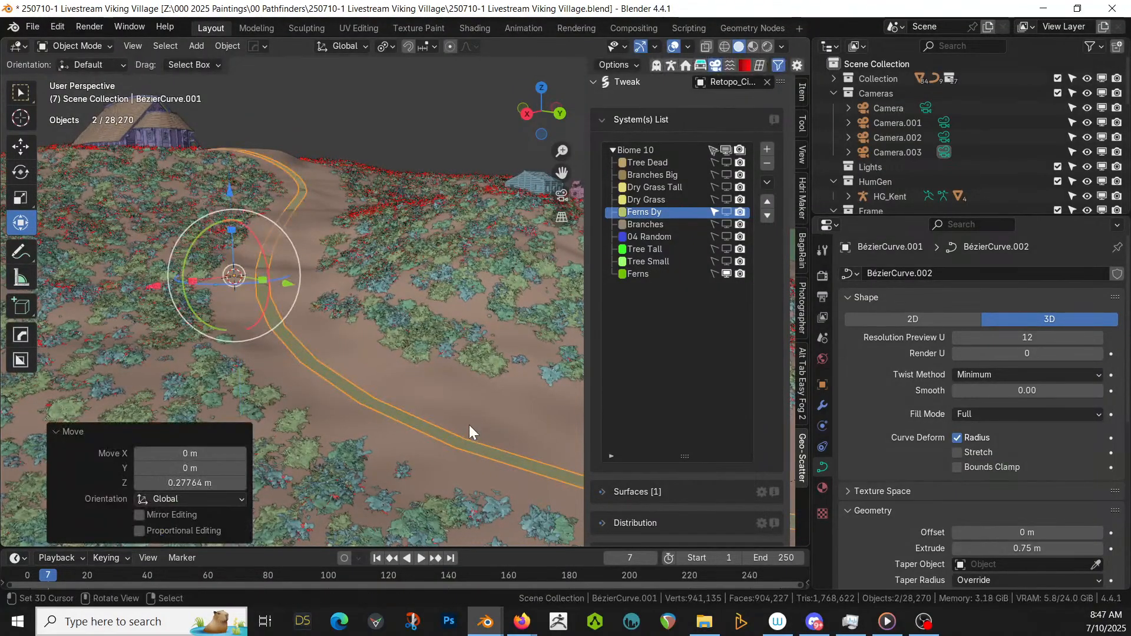
pyautogui.moveTo(469, 425); pyautogui.dragTo(365, 422, button='middle')
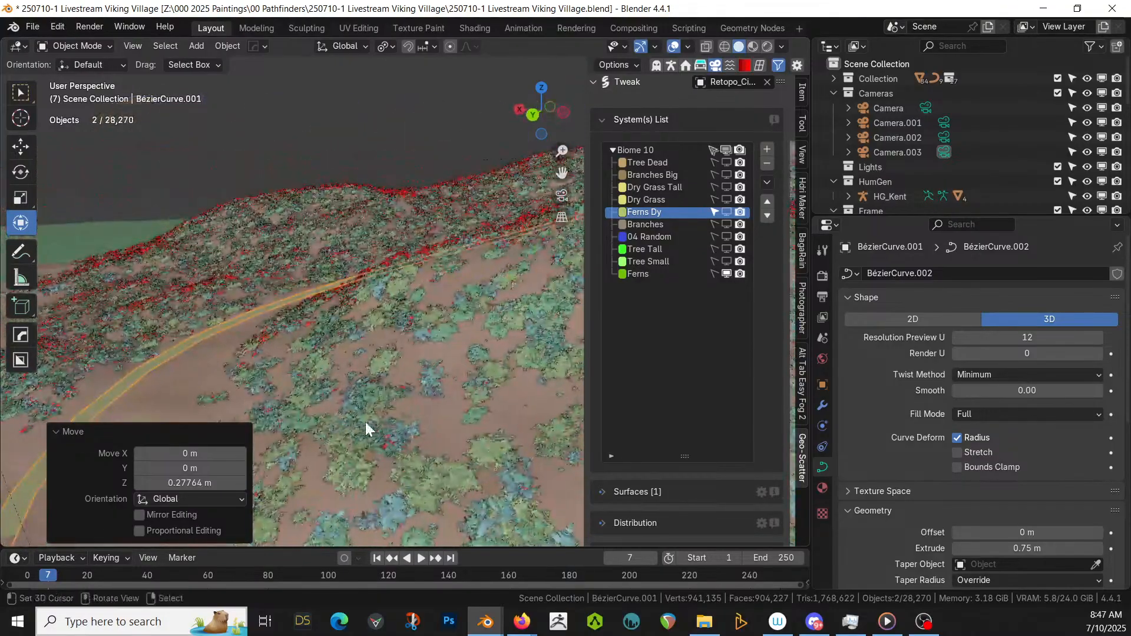
# - Isolate the path curve in local view, convert it to a mesh, and leave local view
pyautogui.press('KP_Divide')
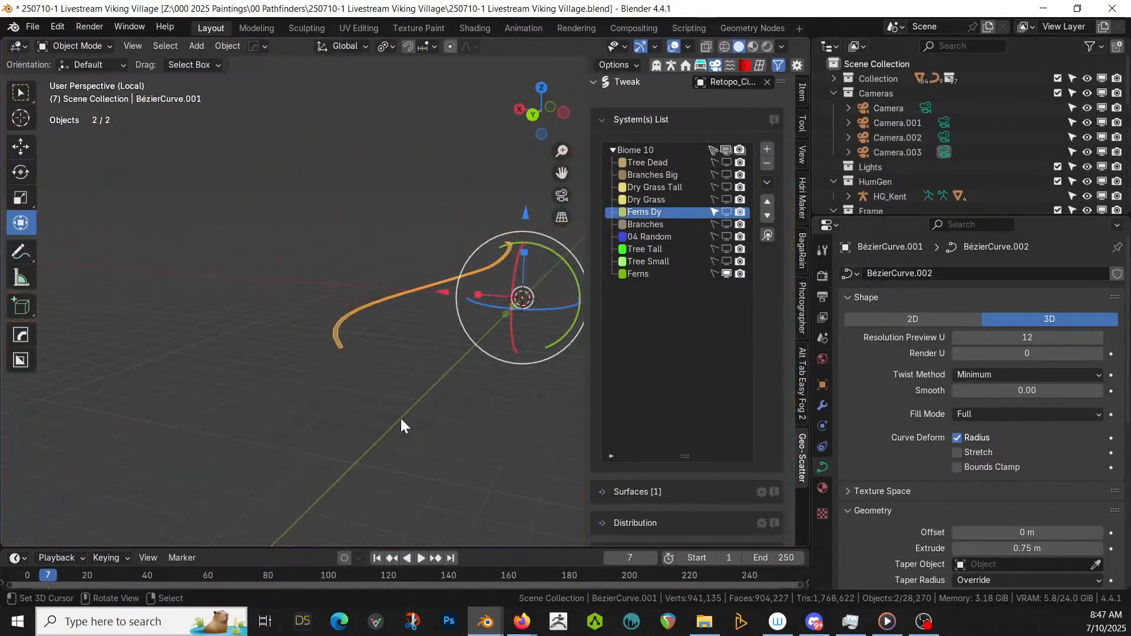
pyautogui.click(227, 46)
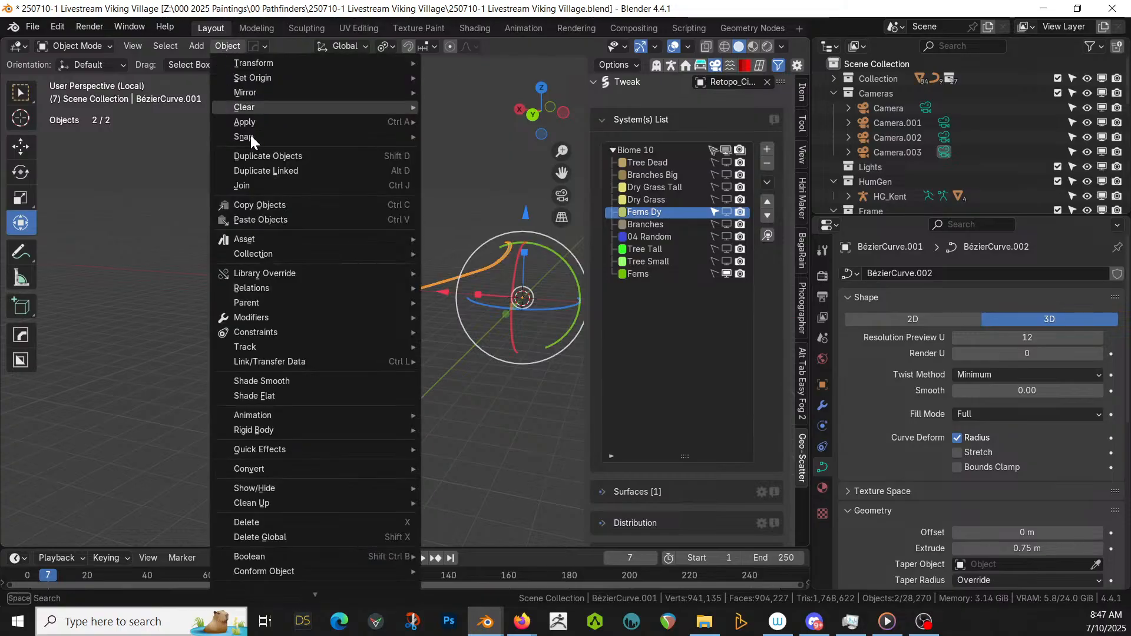
pyautogui.moveTo(270, 466)
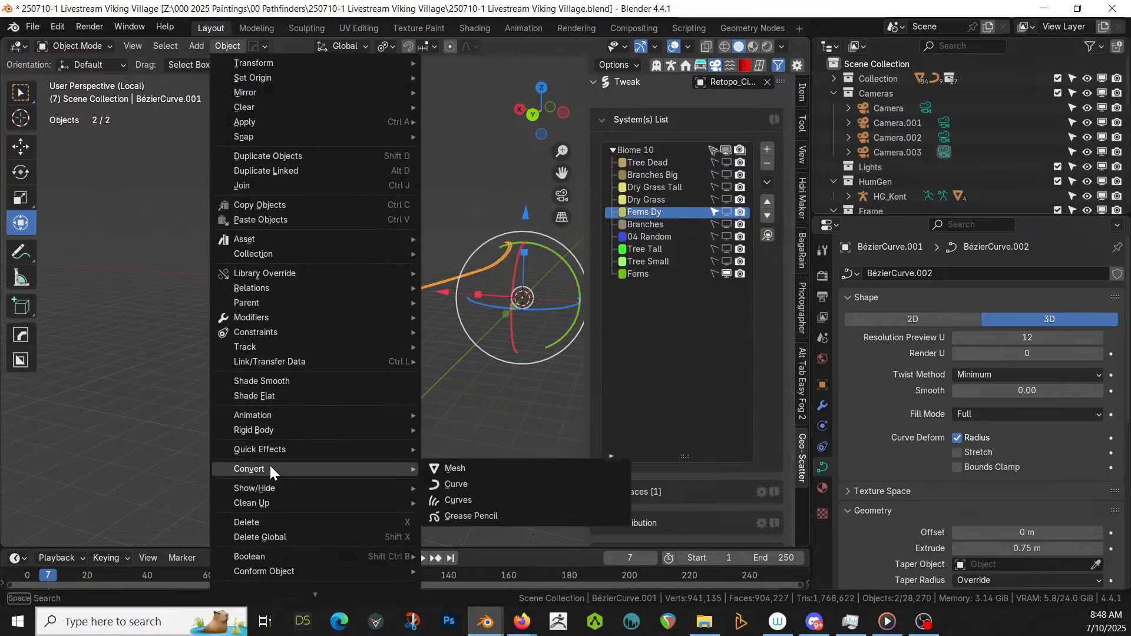
pyautogui.click(450, 469)
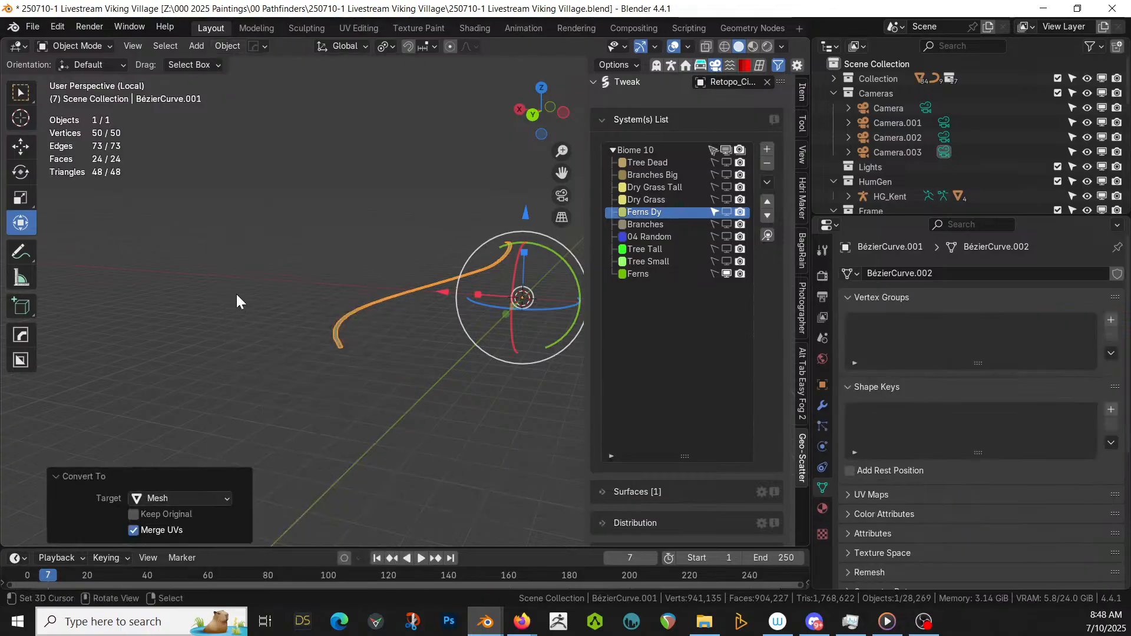
pyautogui.press('KP_Divide')
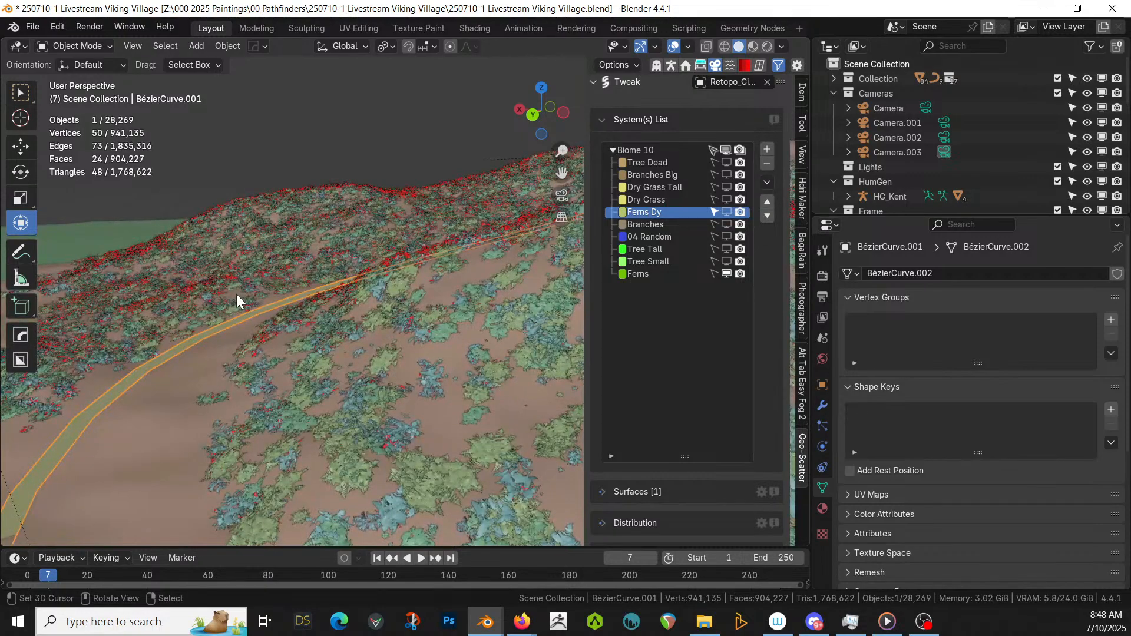
# - Isolate the path mesh in top-view Edit Mode and add three evenly spaced loop cuts across a long segment just past the lower bend
pyautogui.press('KP_Divide')
pyautogui.scroll(3, 240, 293)
pyautogui.press('Tab')
pyautogui.moveTo(327, 311); pyautogui.dragTo(209, 432, button='middle')
pyautogui.press('KP_7')
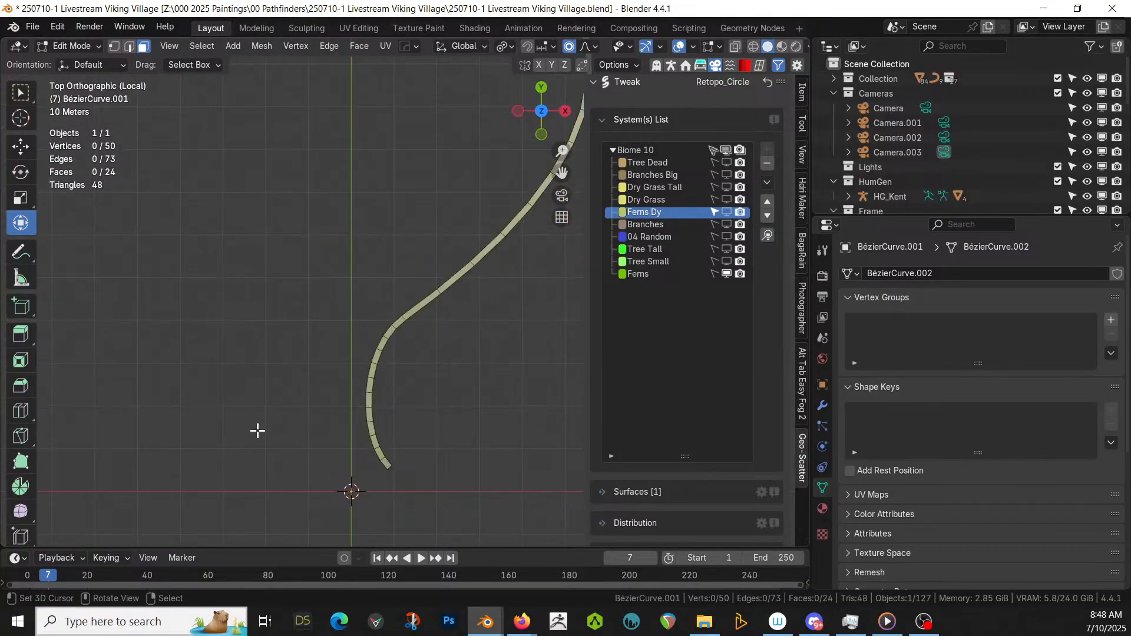
pyautogui.scroll(3, 318, 389)
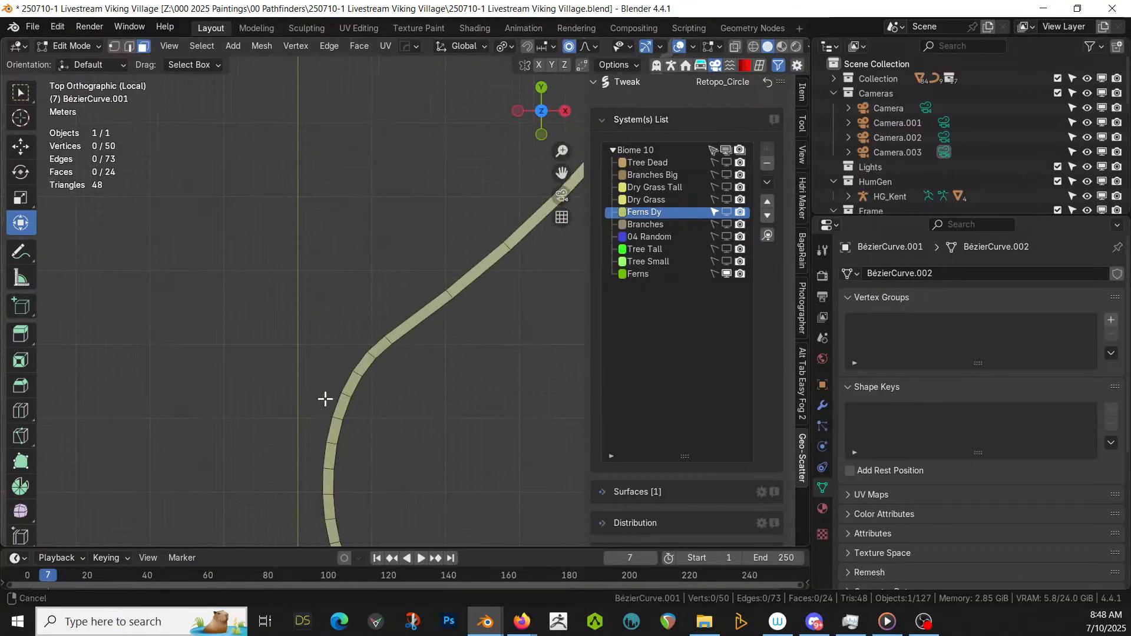
pyautogui.click(340, 347)
pyautogui.hotkey('ctrl', 'r')
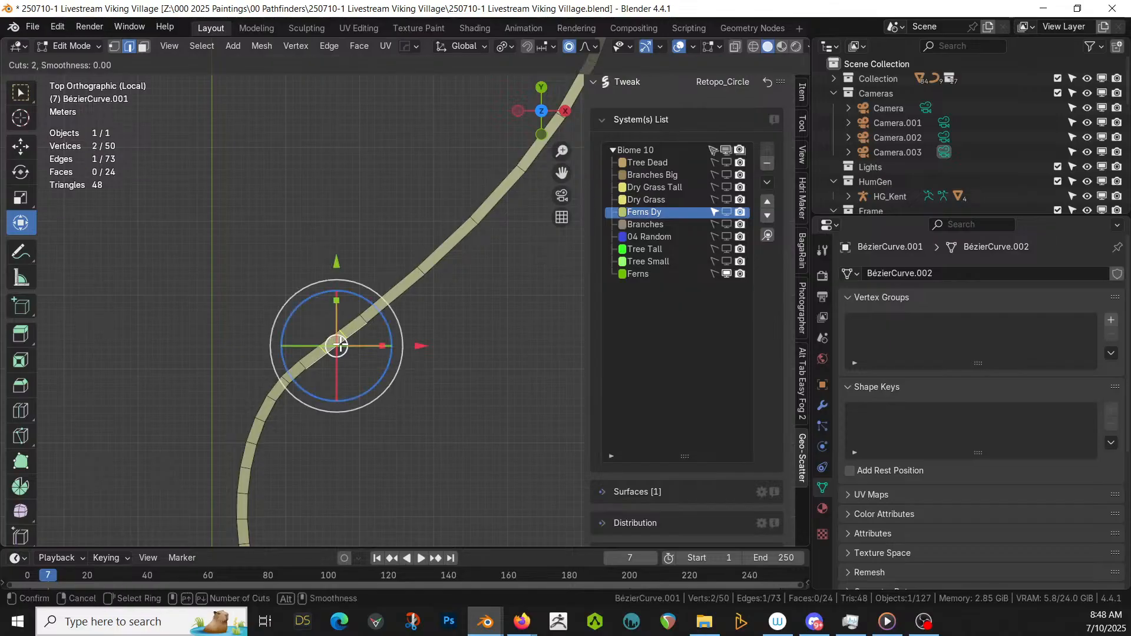
pyautogui.click(340, 346)
pyautogui.rightClick(340, 344)
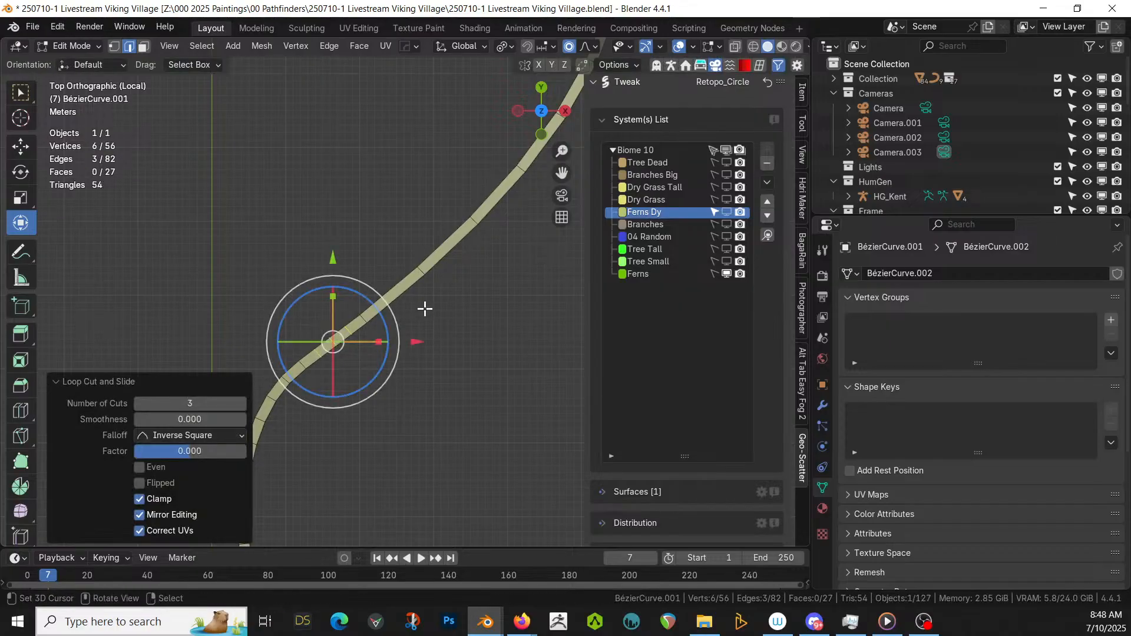
# - Add three evenly spaced loop cuts to each of the next two long segments up the diagonal part of the path strip
pyautogui.rightClick(399, 295)
pyautogui.hotkey('ctrl', 'r')
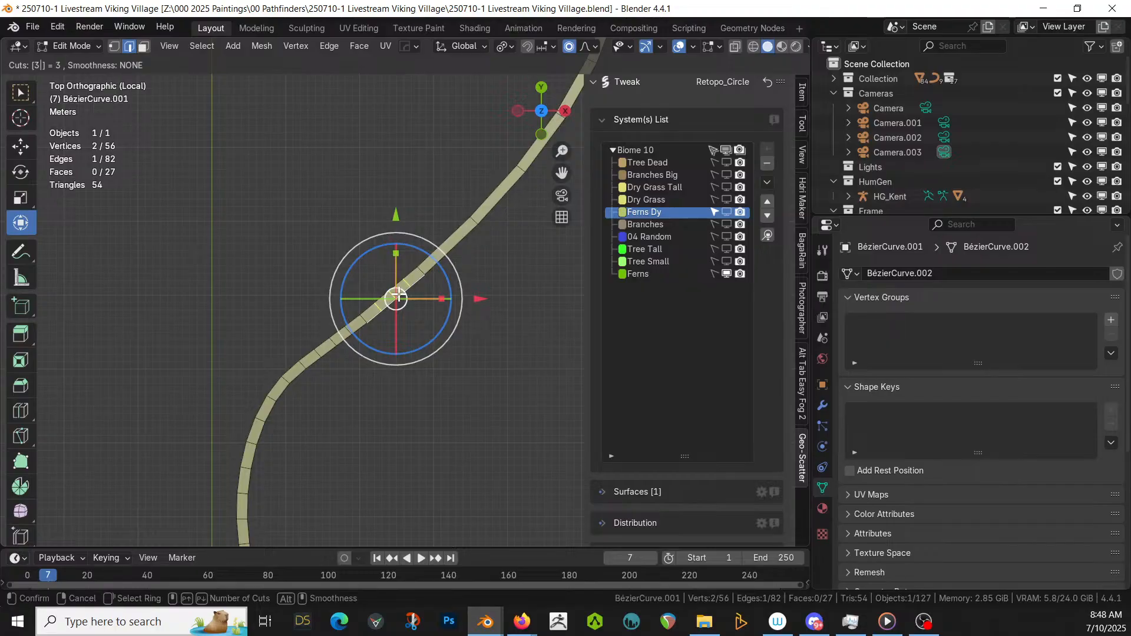
pyautogui.click(398, 295)
pyautogui.rightClick(436, 261)
pyautogui.rightClick(451, 245)
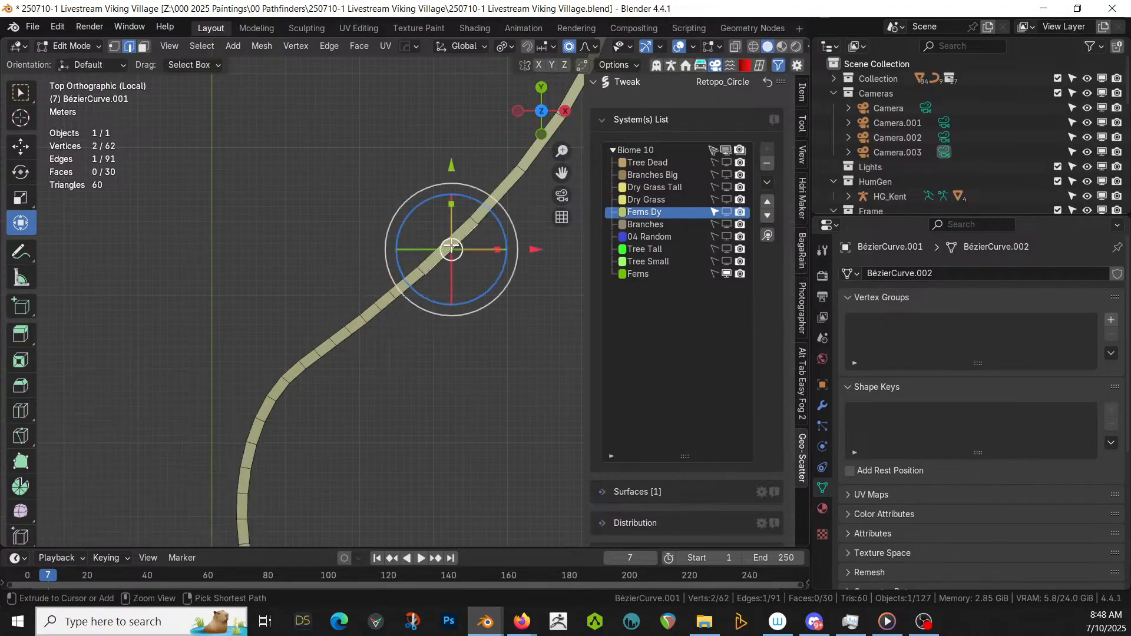
pyautogui.hotkey('ctrl', 'r')
pyautogui.press('3')
pyautogui.click(452, 246)
pyautogui.rightClick(469, 278)
# - Subdivide two more path segments toward the upper bend with three unslid loop cuts each
pyautogui.keyDown('shift'); pyautogui.moveTo(470, 280); pyautogui.dragTo(384, 427, button='middle'); pyautogui.keyUp('shift')
pyautogui.rightClick(420, 341)
pyautogui.hotkey('ctrl', 'r')
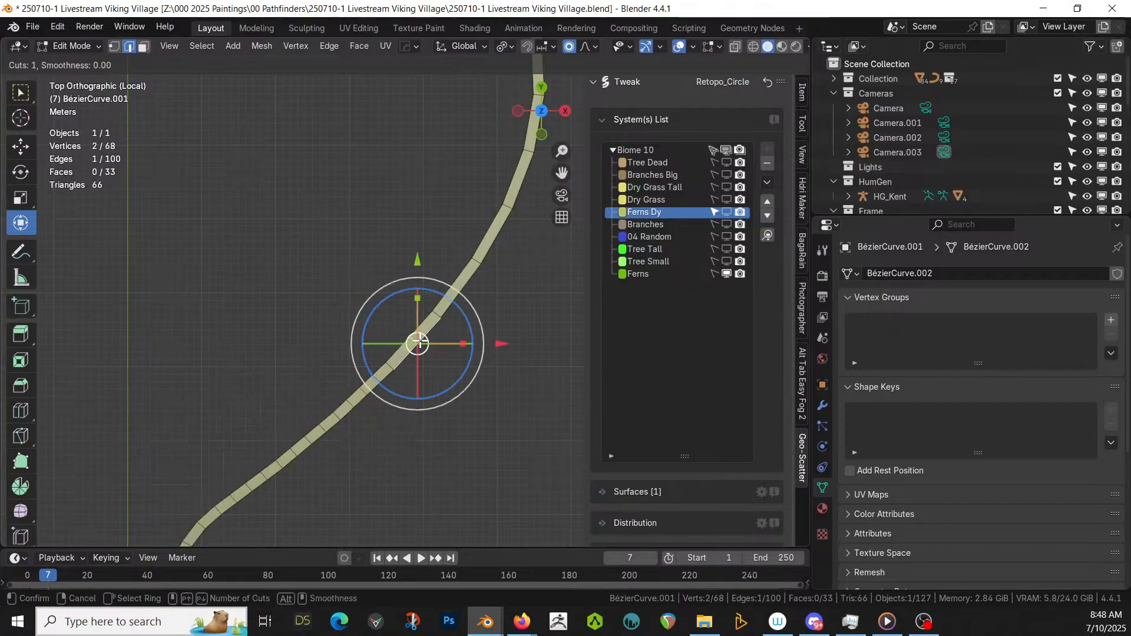
pyautogui.click(418, 342)
pyautogui.rightClick(418, 341)
pyautogui.rightClick(452, 299)
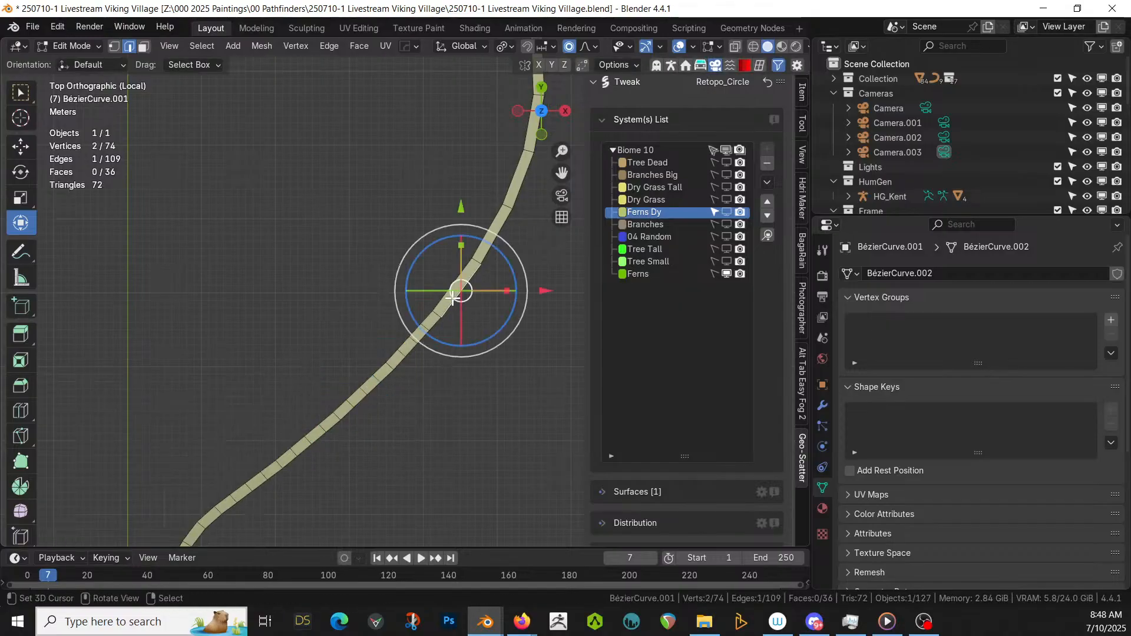
pyautogui.hotkey('ctrl', 'r')
pyautogui.scroll(2, 453, 298)
pyautogui.click(452, 298)
pyautogui.rightClick(472, 326)
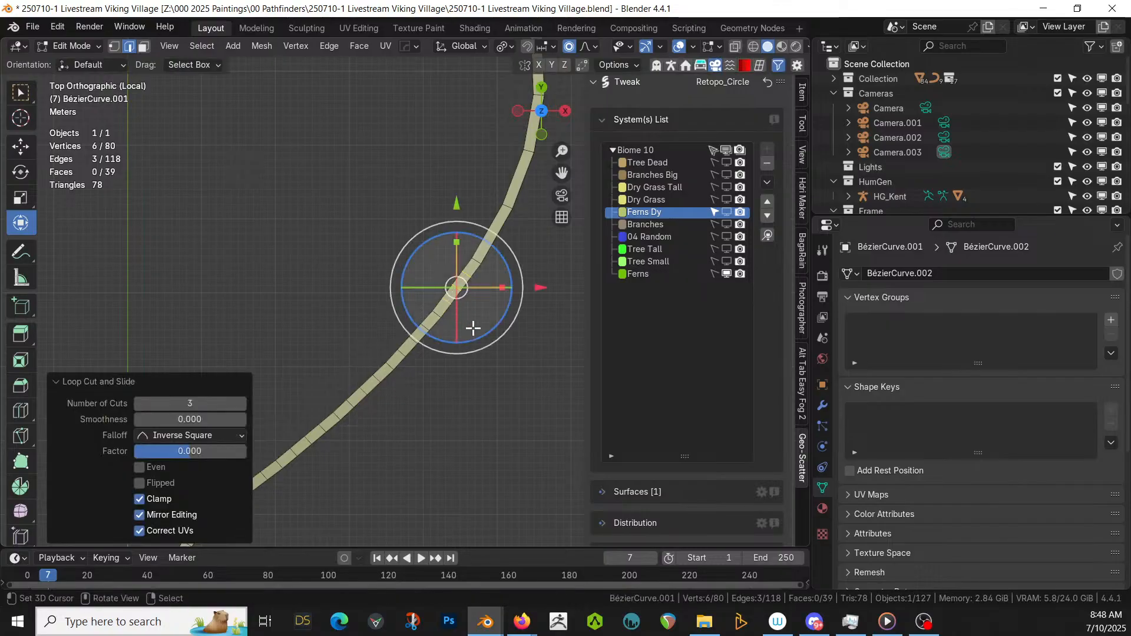
# - Add three centred loop cuts to each of the three successive segments leading into the path's upper bend
pyautogui.keyDown('shift'); pyautogui.moveTo(481, 351); pyautogui.dragTo(445, 487, button='middle'); pyautogui.keyUp('shift')
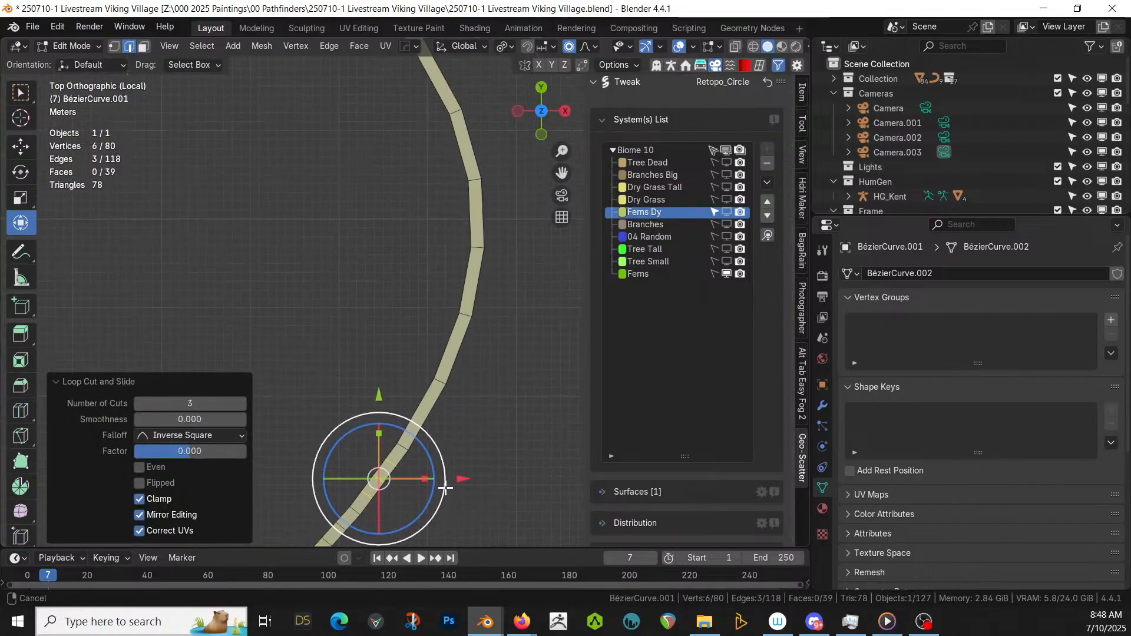
pyautogui.click(428, 420)
pyautogui.hotkey('ctrl', 'r')
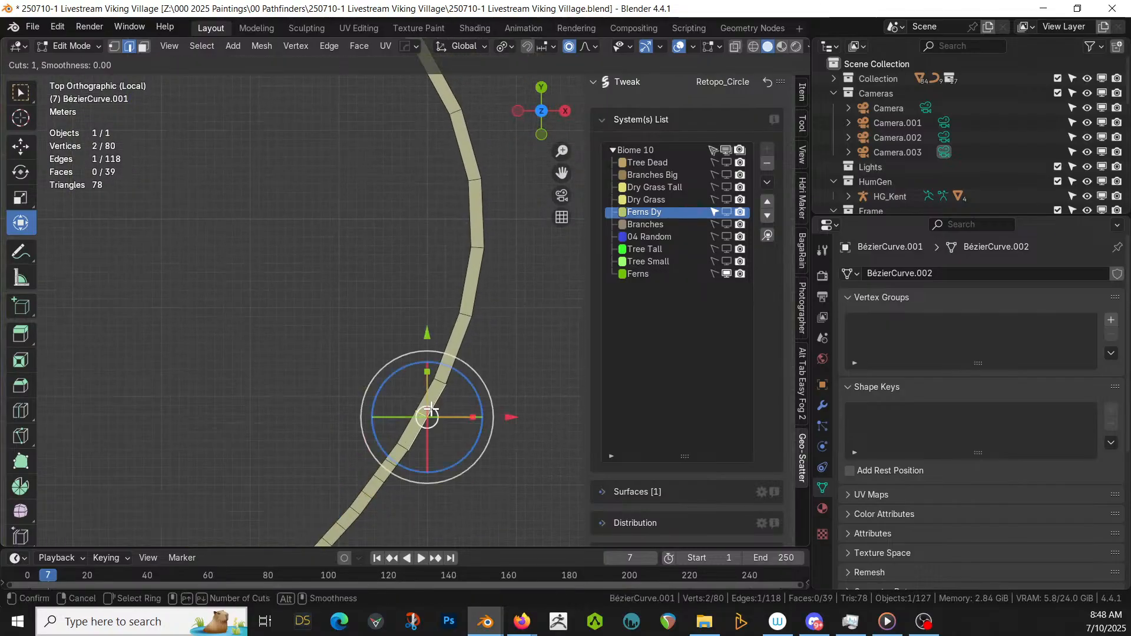
pyautogui.press('Return')
pyautogui.rightClick(429, 414)
pyautogui.click(458, 350)
pyautogui.hotkey('ctrl', 'r')
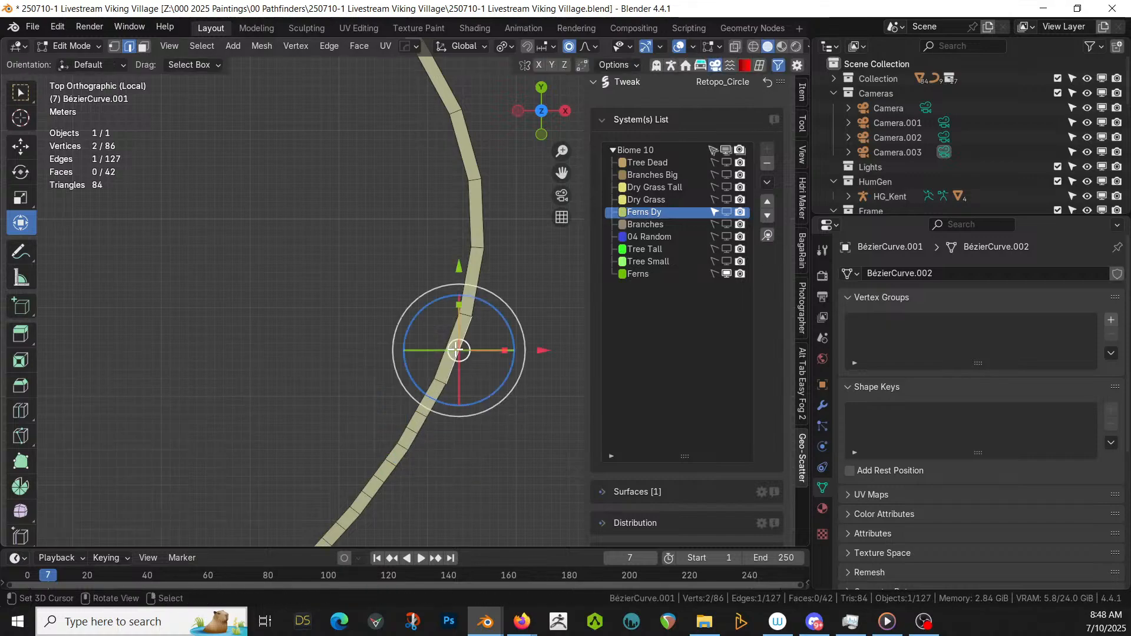
pyautogui.press('3')
pyautogui.click(456, 349)
pyautogui.rightClick(456, 349)
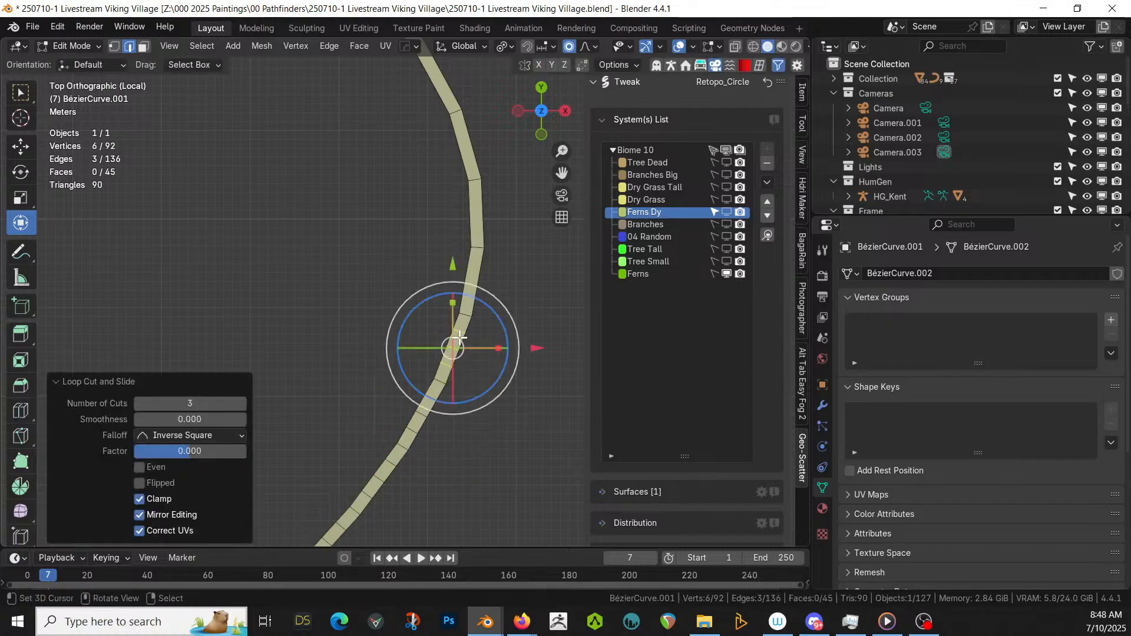
pyautogui.rightClick(479, 284)
pyautogui.hotkey('ctrl', 'r')
pyautogui.click(478, 282)
pyautogui.rightClick(479, 283)
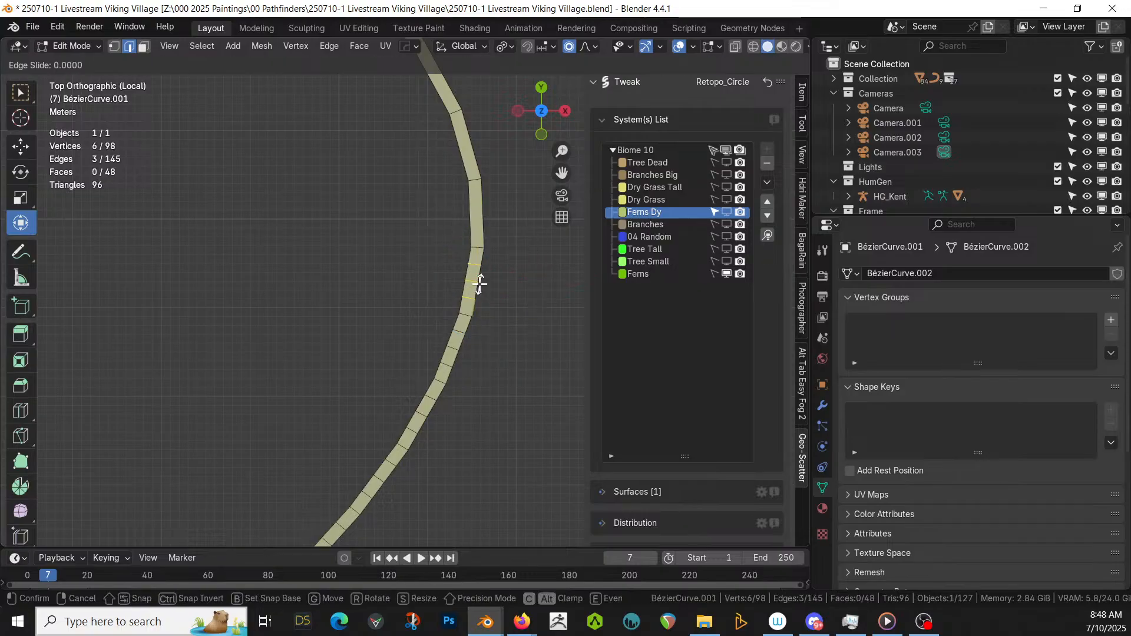
# - Add three centred loop cuts to each of the next two path segments through and just past the upper bend
pyautogui.keyDown('shift'); pyautogui.moveTo(480, 271); pyautogui.dragTo(467, 404, button='middle'); pyautogui.keyUp('shift')
pyautogui.rightClick(467, 345)
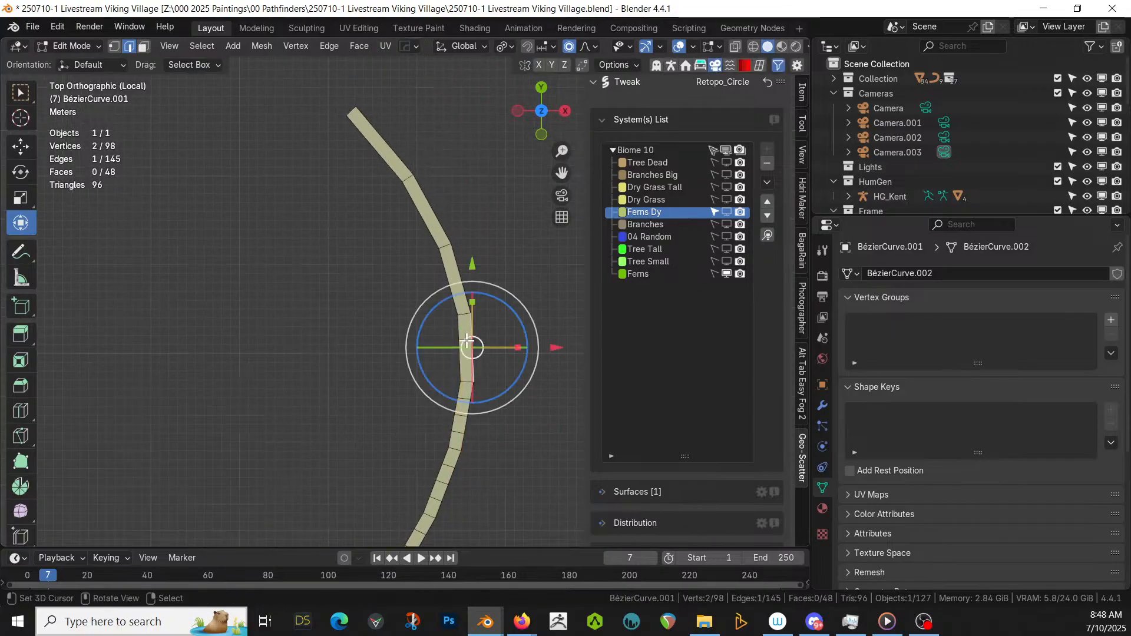
pyautogui.hotkey('ctrl', 'r')
pyautogui.press('3')
pyautogui.click(468, 345)
pyautogui.rightClick(468, 344)
pyautogui.rightClick(463, 282)
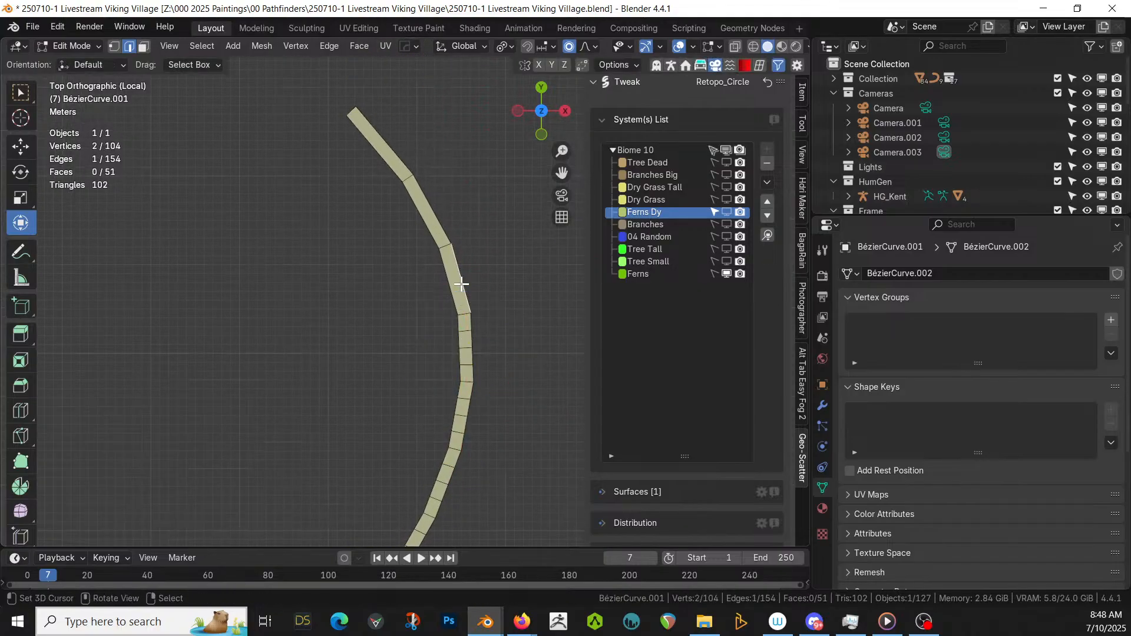
pyautogui.hotkey('ctrl', 'r')
pyautogui.press('3')
pyautogui.click(460, 273)
pyautogui.rightClick(460, 270)
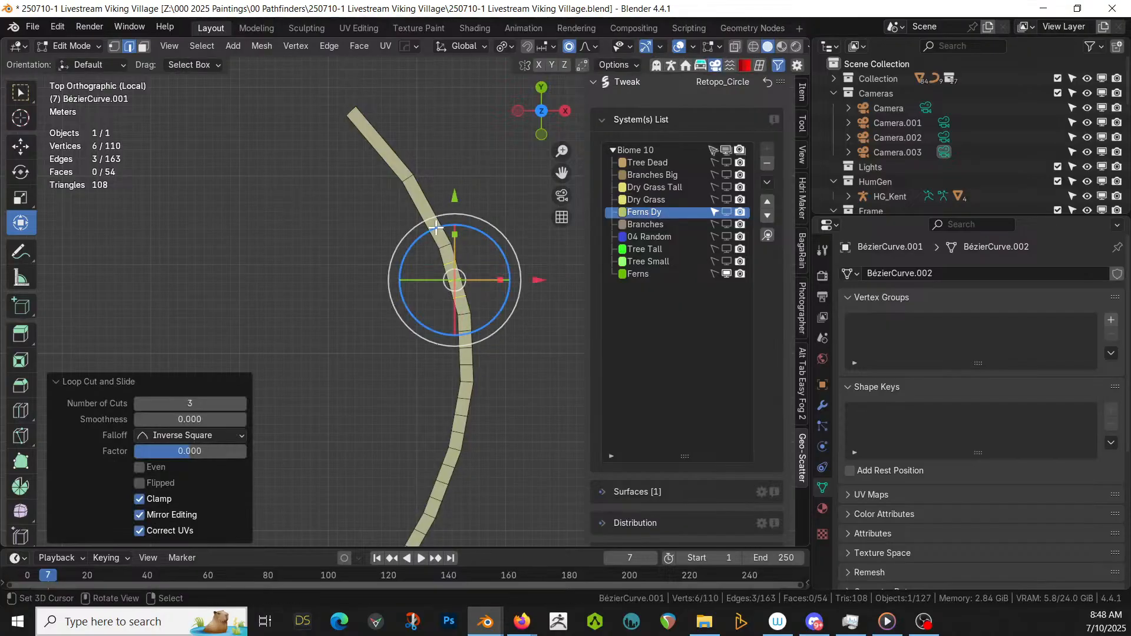
# - Add four centred loop cuts to each of the last two segments at the upper end of the path strip
pyautogui.rightClick(436, 225)
pyautogui.hotkey('ctrl', 'r')
pyautogui.click(436, 226)
pyautogui.rightClick(436, 226)
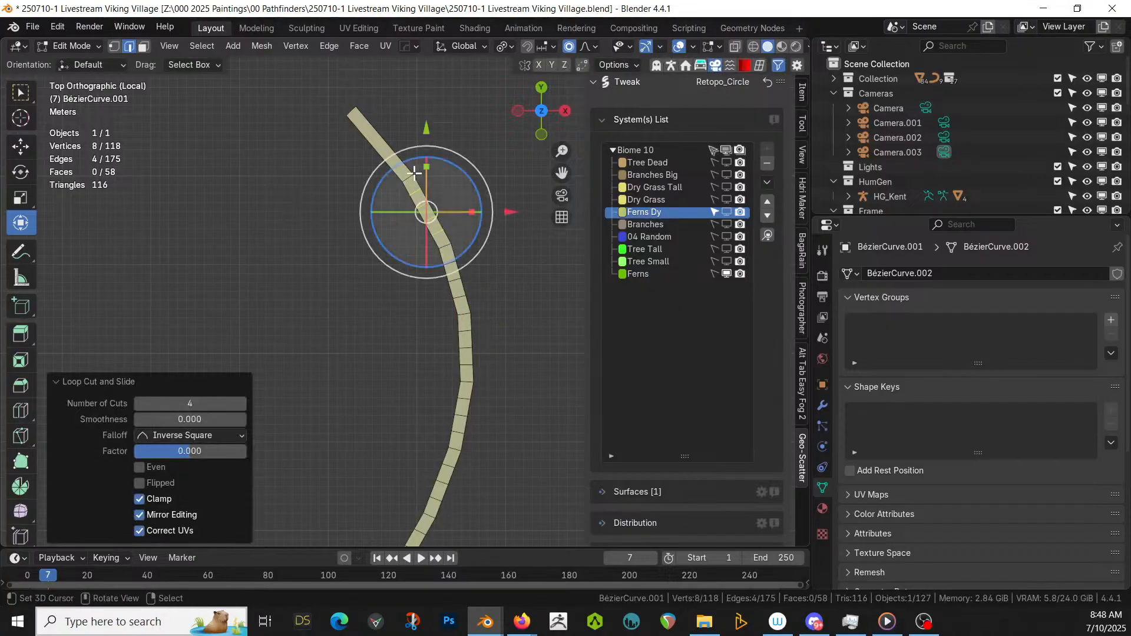
pyautogui.rightClick(389, 156)
pyautogui.click(389, 157)
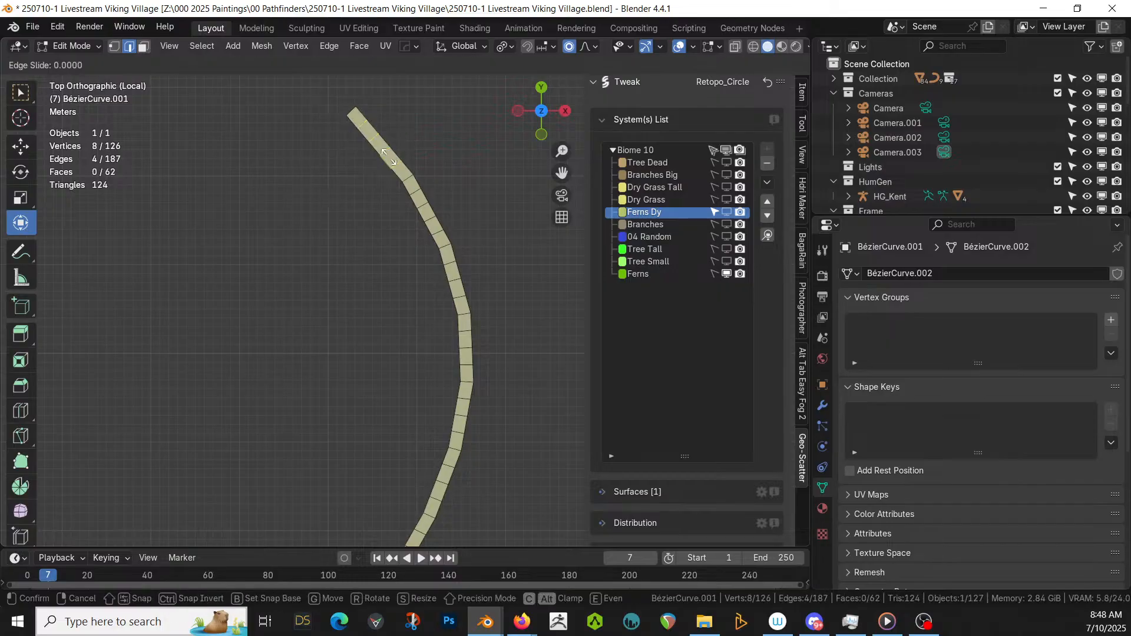
pyautogui.rightClick(487, 384)
# - Select all the cross edges along the path strip and level them by scaling to 0 along global Z
pyautogui.moveTo(488, 384); pyautogui.dragTo(373, 235, button='middle')
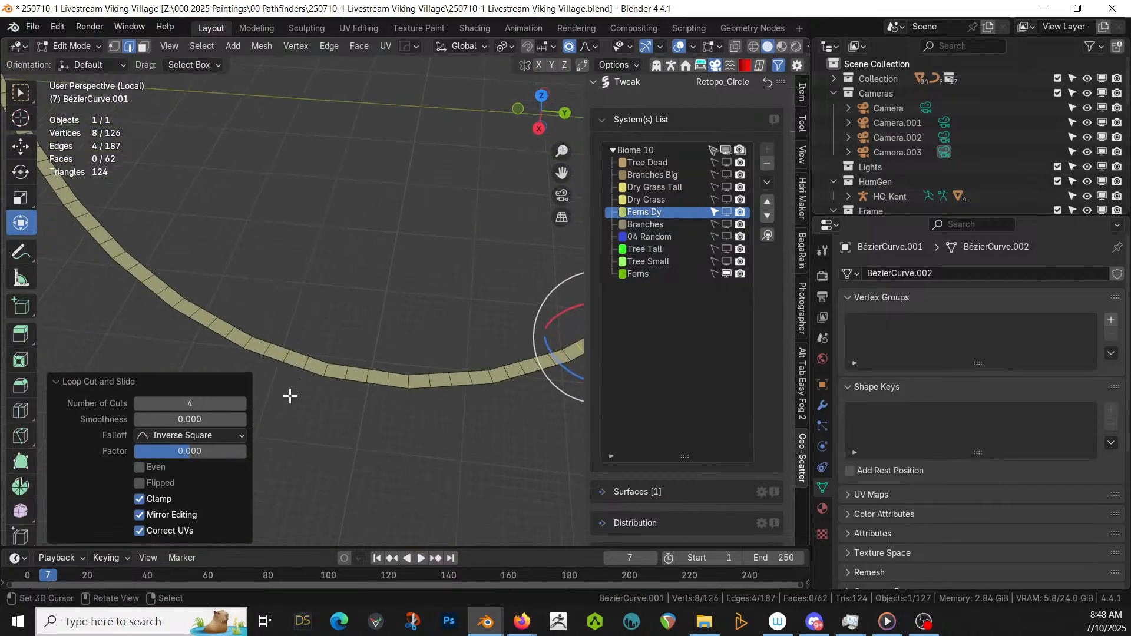
pyautogui.keyDown('alt'); pyautogui.click(296, 362); pyautogui.keyUp('alt')
pyautogui.keyDown('alt'); pyautogui.keyDown('shift'); pyautogui.rightClick(294, 356); pyautogui.keyUp('shift'); pyautogui.keyUp('alt')
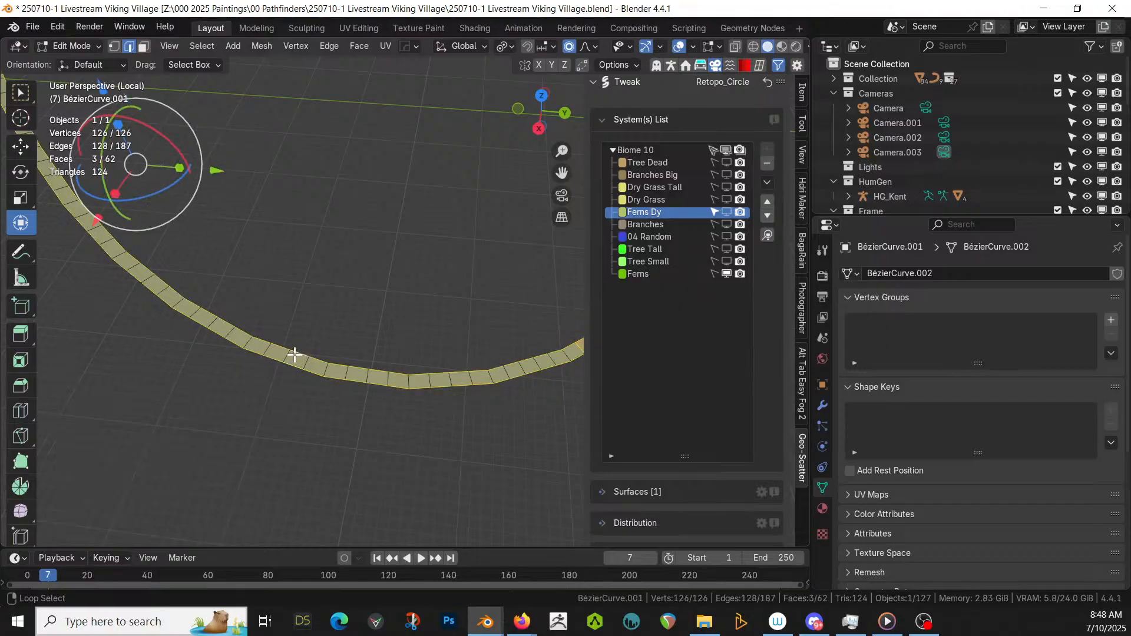
pyautogui.hotkey('ctrl', 'i')
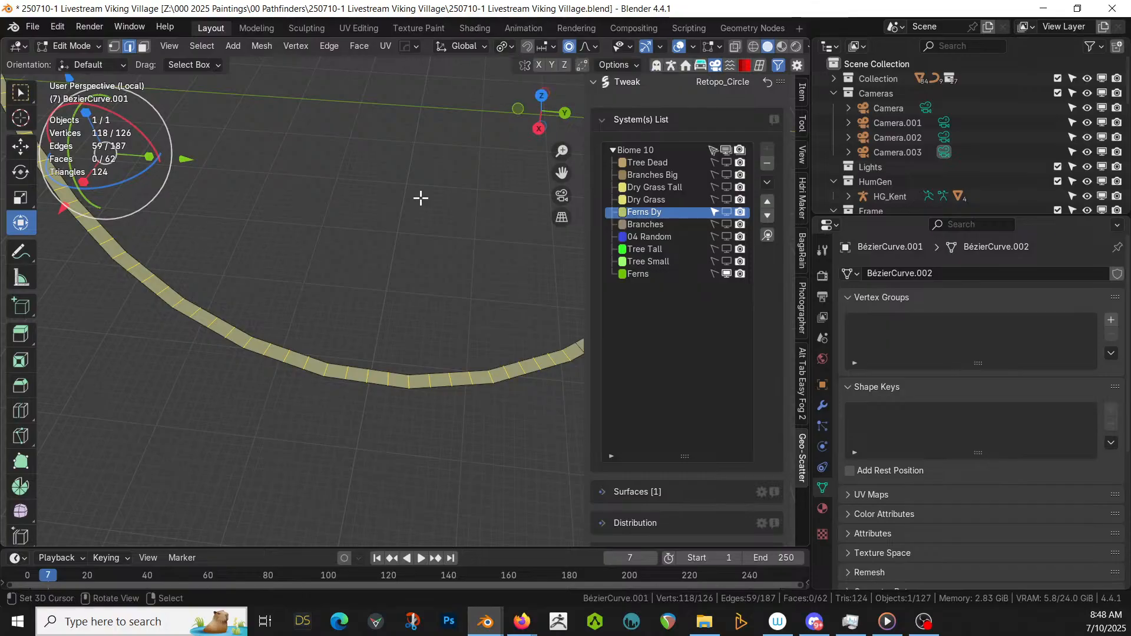
pyautogui.press('s')
pyautogui.press('z')
pyautogui.press('0')
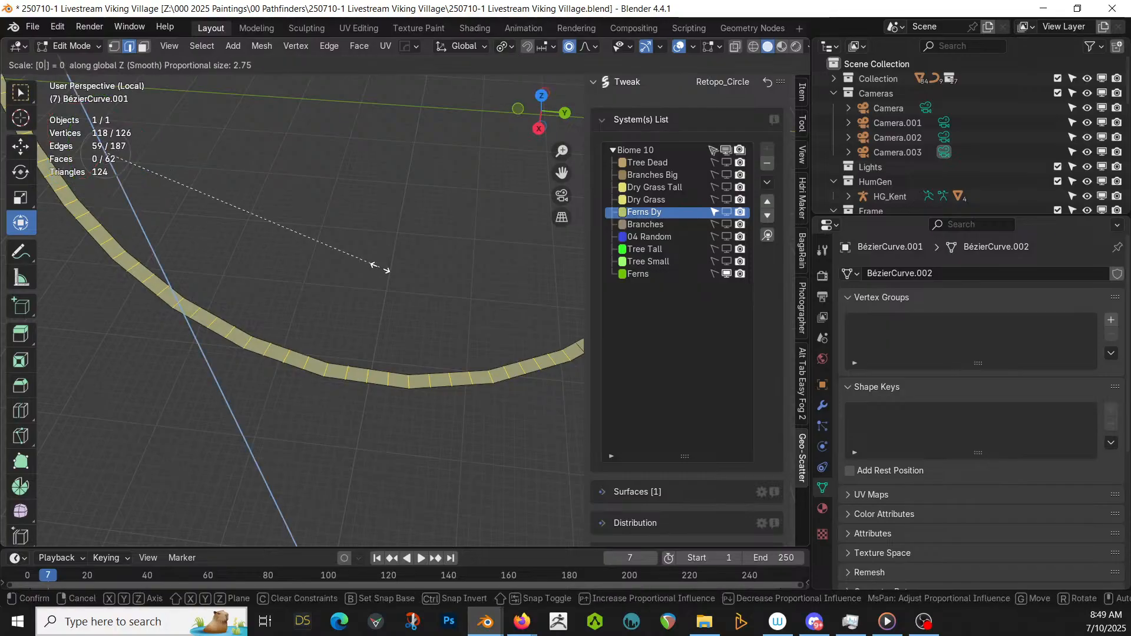
pyautogui.press('Return')
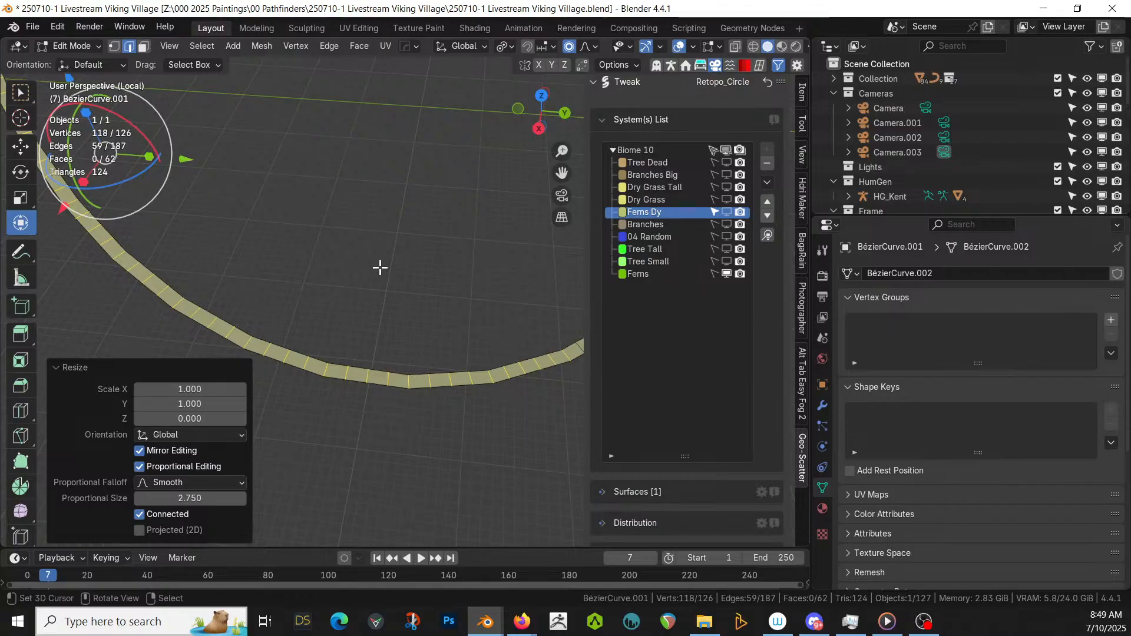
# - Bring the whole scene back from the isolated path view and return to Object Mode
pyautogui.press('KP_Divide')
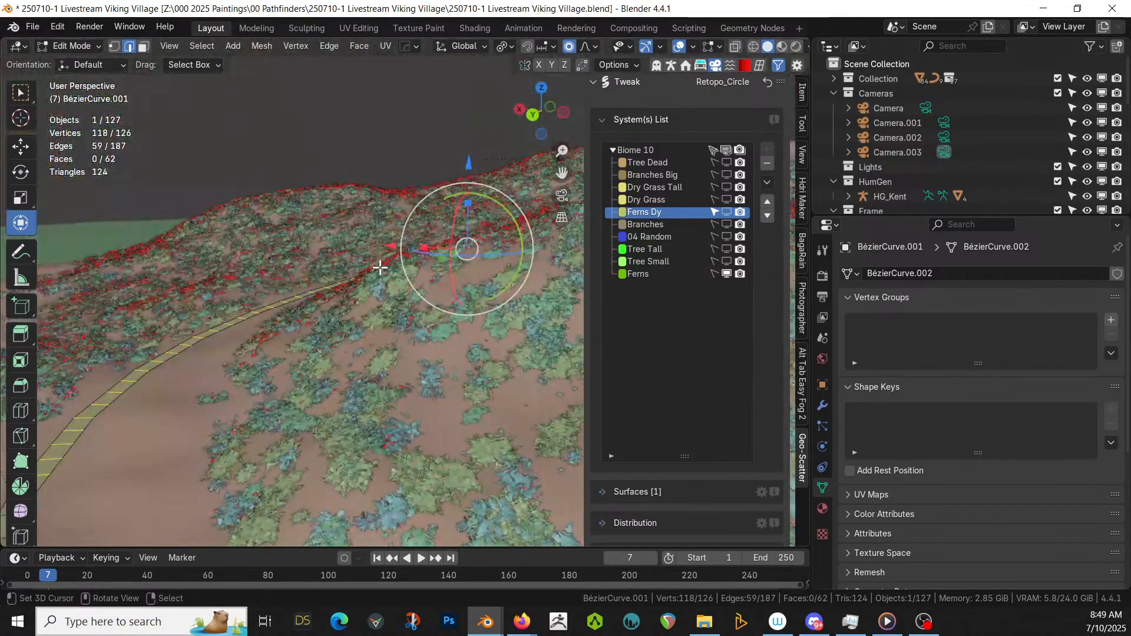
pyautogui.moveTo(381, 272); pyautogui.dragTo(323, 370, button='middle')
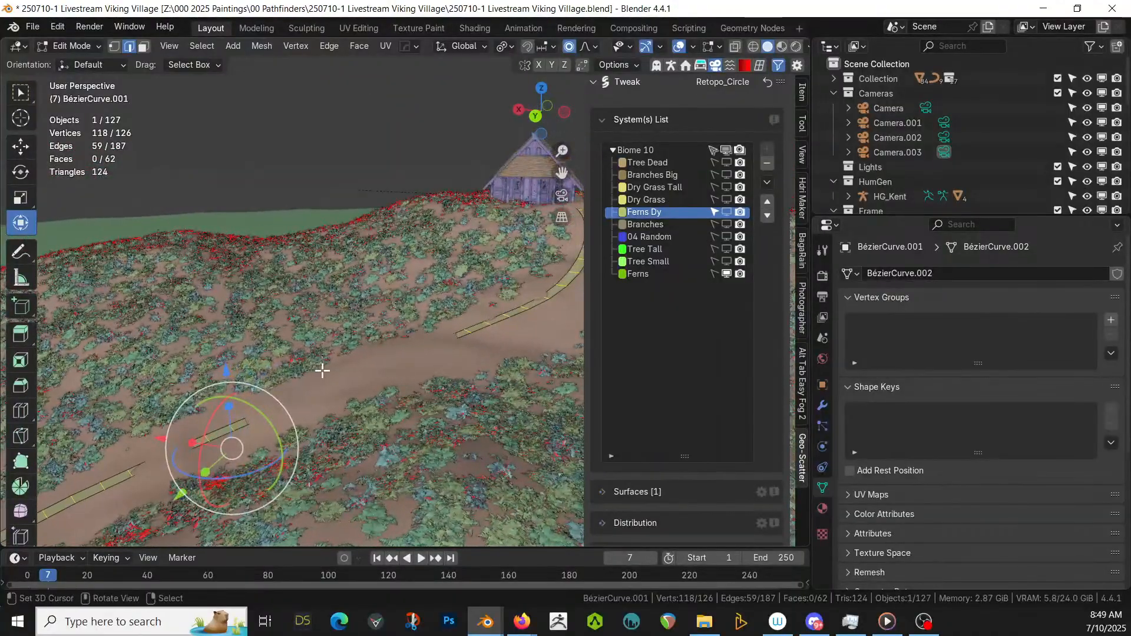
pyautogui.press('Tab')
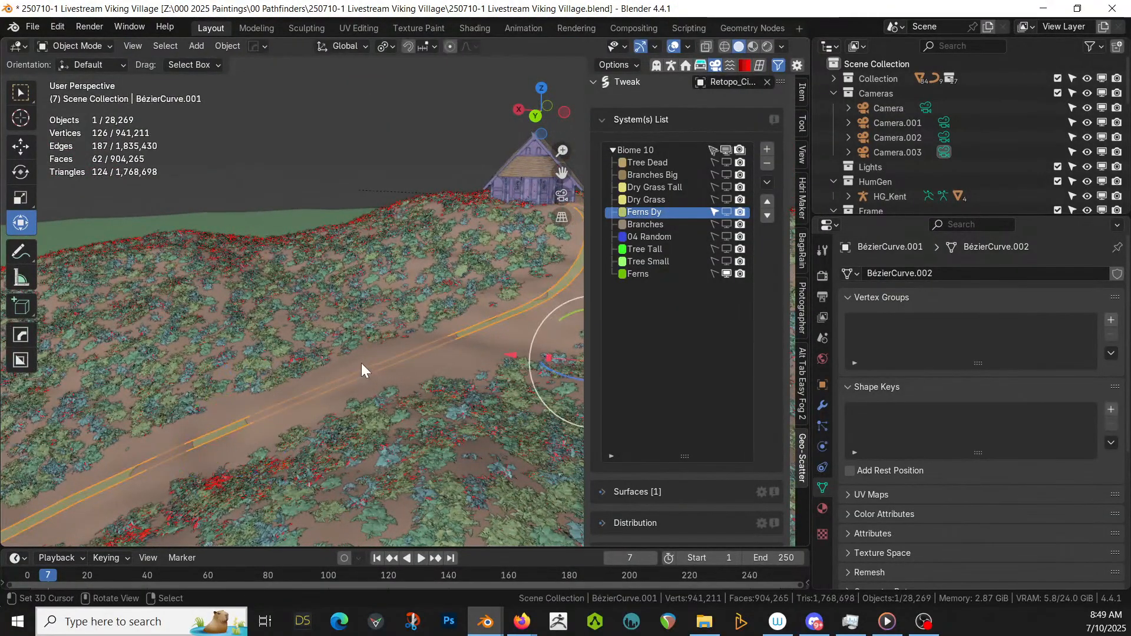
# - Select the Retopo_Circle ground mesh and exclude the Geo-Scatter collection from the view layer
pyautogui.click(364, 358)
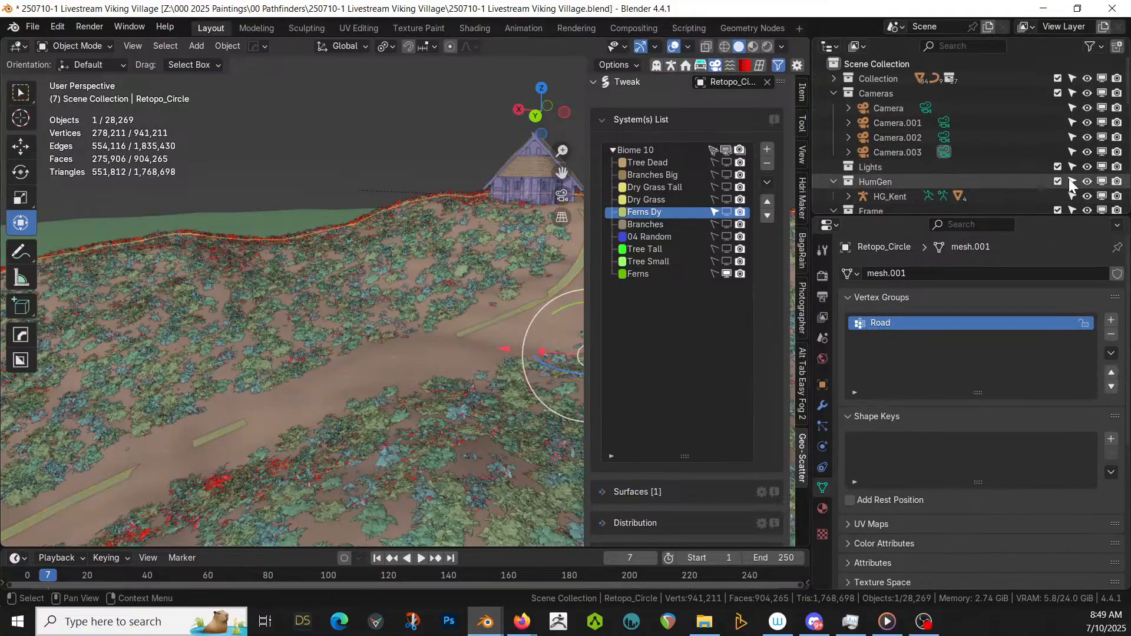
pyautogui.scroll(-5, 1067, 179)
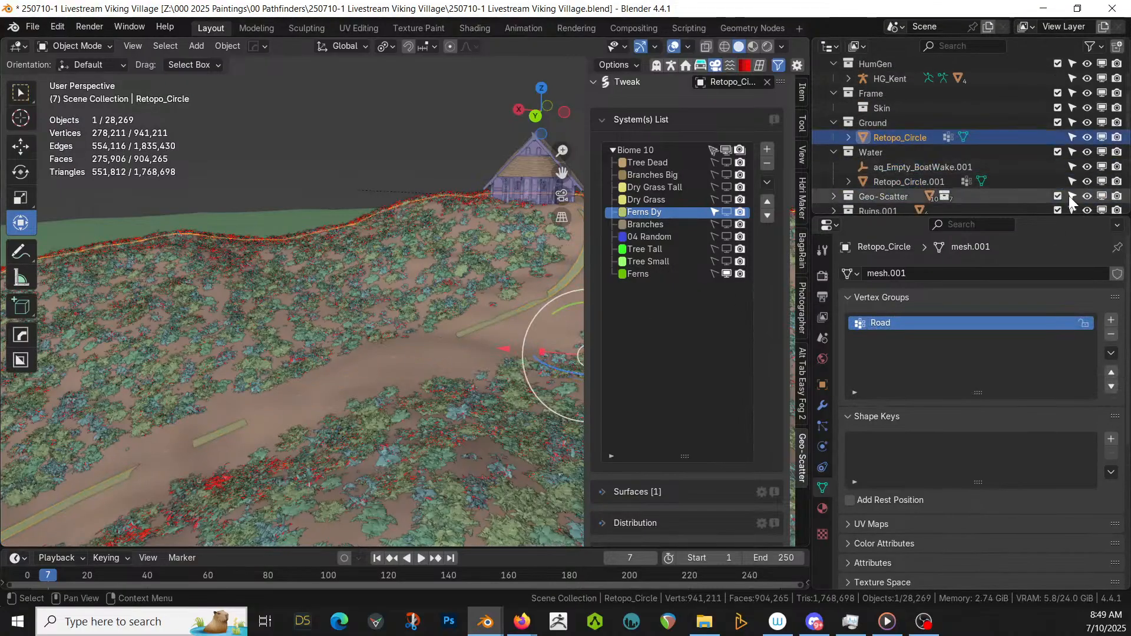
pyautogui.click(1058, 196)
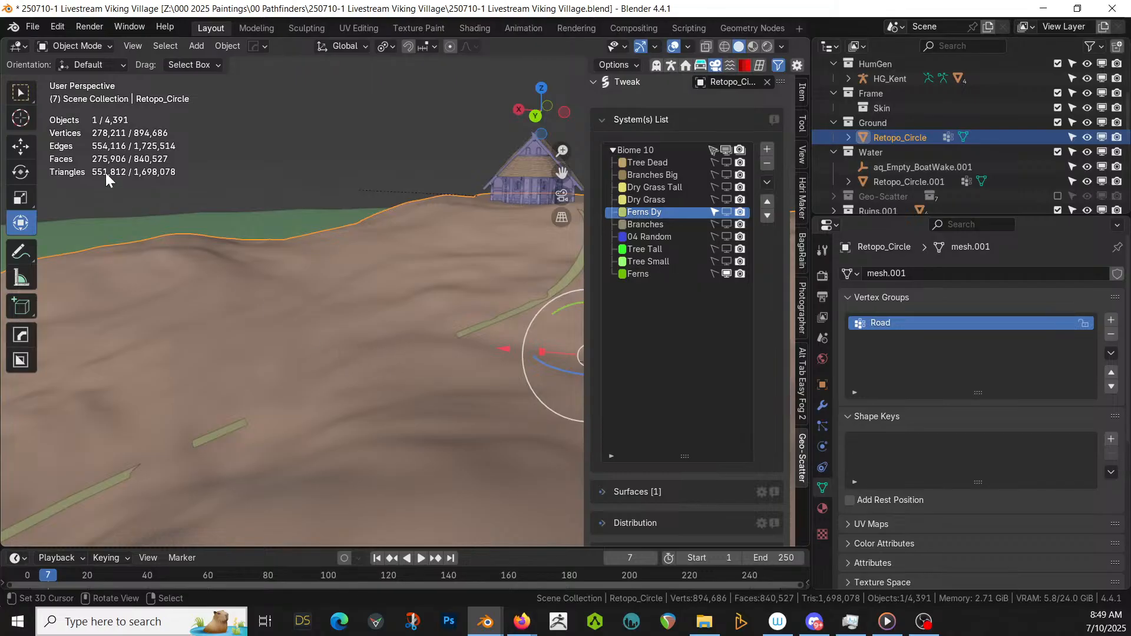
# - Sculpt the ground with the Elastic Grab brush, pulling the terrain down where it covers the path strip up to the house
pyautogui.click(86, 44)
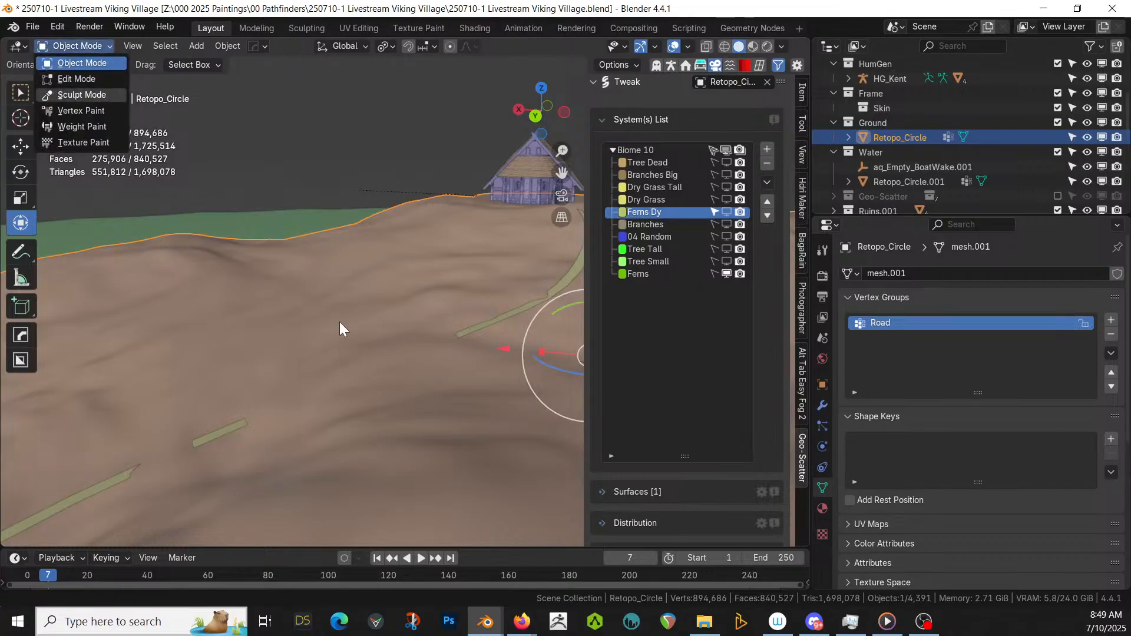
pyautogui.press('s')
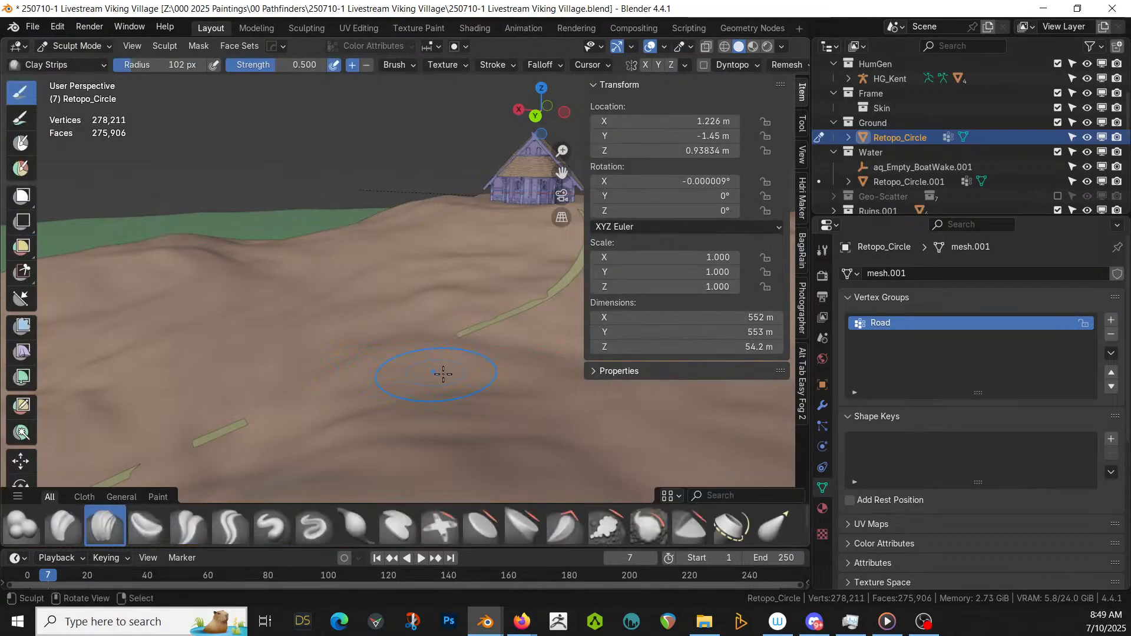
pyautogui.click(769, 530)
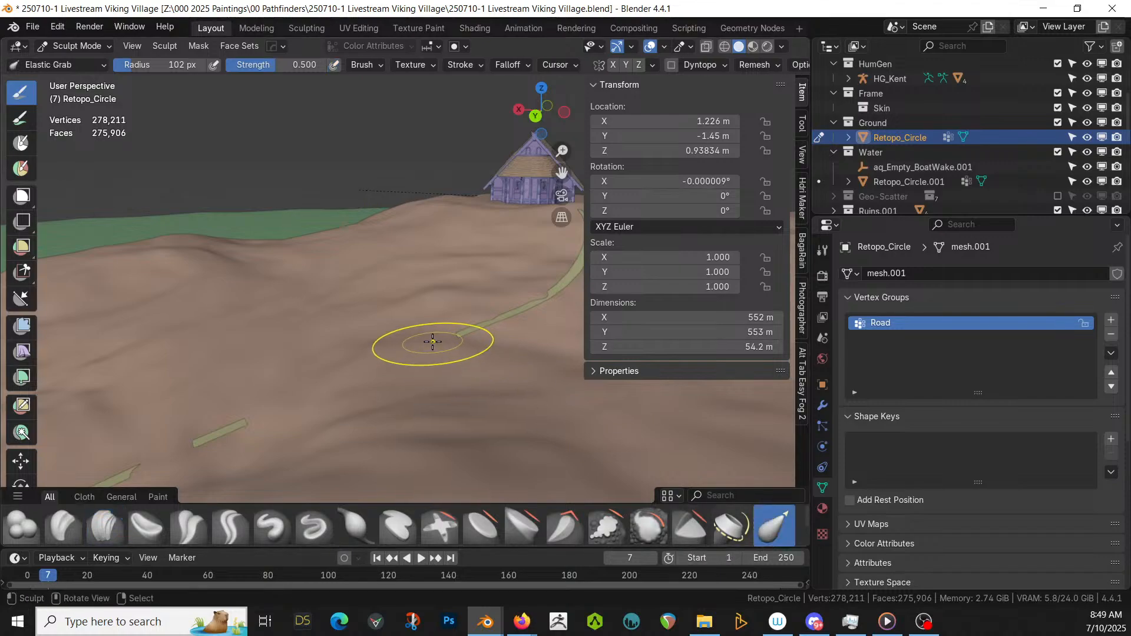
pyautogui.moveTo(433, 341)
pyautogui.mouseDown()
pyautogui.moveTo(430, 371)
pyautogui.moveTo(339, 379)
pyautogui.moveTo(345, 406)
pyautogui.moveTo(298, 391)
pyautogui.moveTo(278, 419)
pyautogui.mouseUp()
pyautogui.moveTo(278, 420)
pyautogui.keyDown('shift'); pyautogui.mouseDown(button='middle')
pyautogui.moveTo(330, 393)
pyautogui.moveTo(360, 414)
pyautogui.moveTo(353, 423)
pyautogui.mouseUp(button='middle'); pyautogui.keyUp('shift')
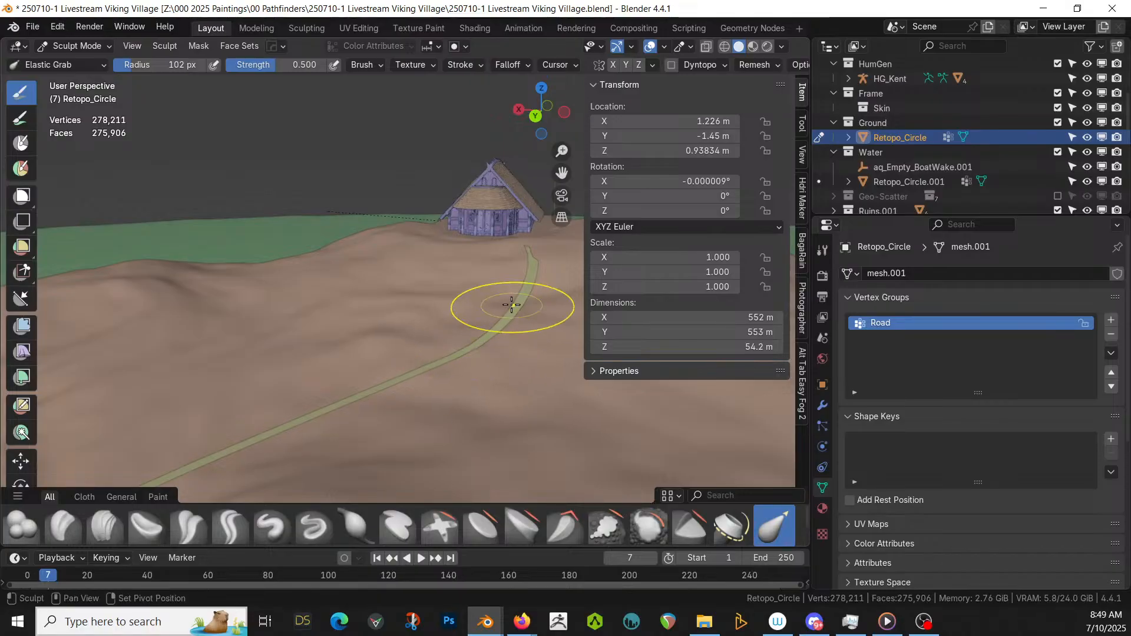
pyautogui.keyDown('shift'); pyautogui.moveTo(511, 304); pyautogui.dragTo(432, 408, button='middle'); pyautogui.keyUp('shift')
pyautogui.keyDown('shift'); pyautogui.moveTo(492, 303); pyautogui.dragTo(502, 305, button='middle'); pyautogui.keyUp('shift')
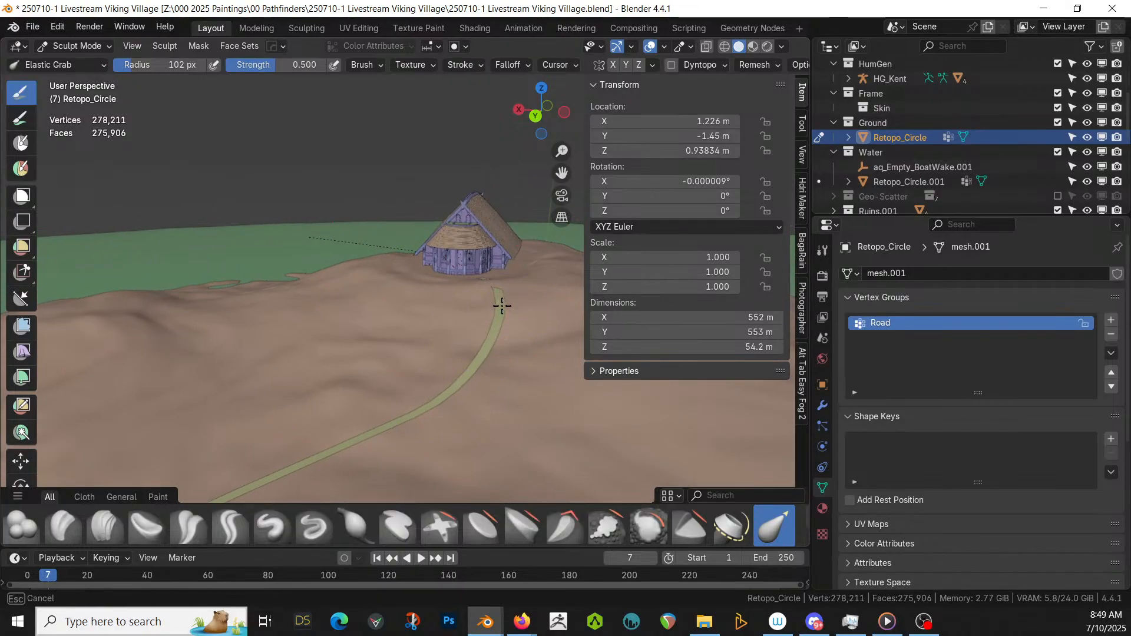
pyautogui.moveTo(502, 306); pyautogui.dragTo(501, 323)
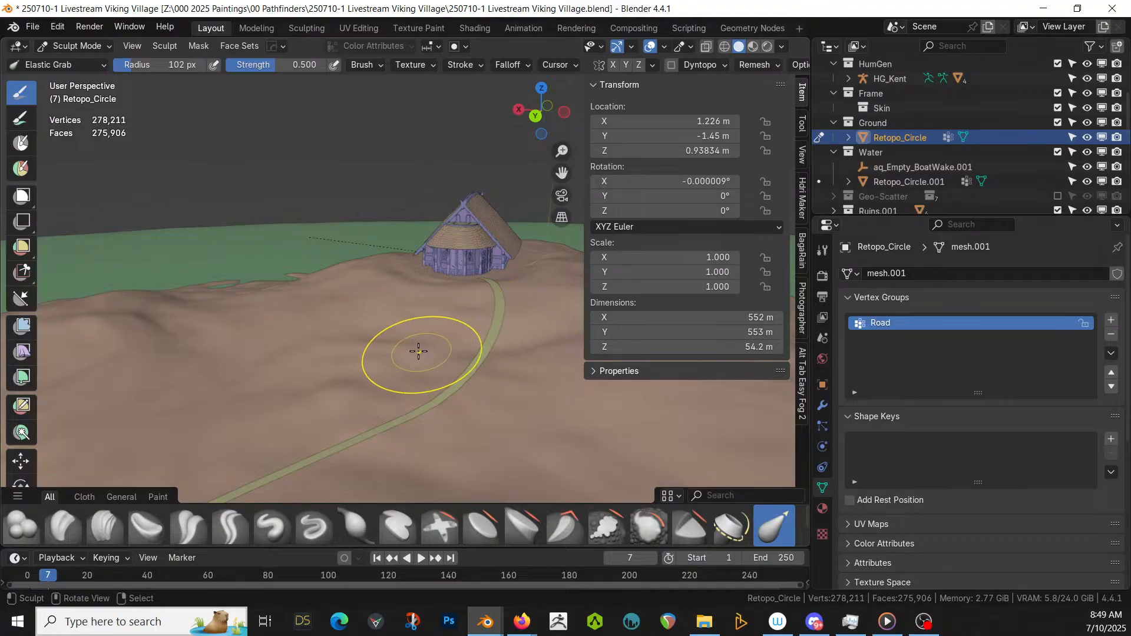
# - Leave Sculpt Mode on the terrain and return to Object Mode
pyautogui.keyDown('shift'); pyautogui.moveTo(419, 351); pyautogui.dragTo(524, 257, button='middle'); pyautogui.keyUp('shift')
pyautogui.moveTo(348, 468)
pyautogui.keyDown('shift'); pyautogui.mouseDown(button='middle')
pyautogui.moveTo(387, 328)
pyautogui.moveTo(601, 158)
pyautogui.moveTo(489, 157)
pyautogui.moveTo(459, 194)
pyautogui.moveTo(409, 168)
pyautogui.mouseUp(button='middle'); pyautogui.keyUp('shift')
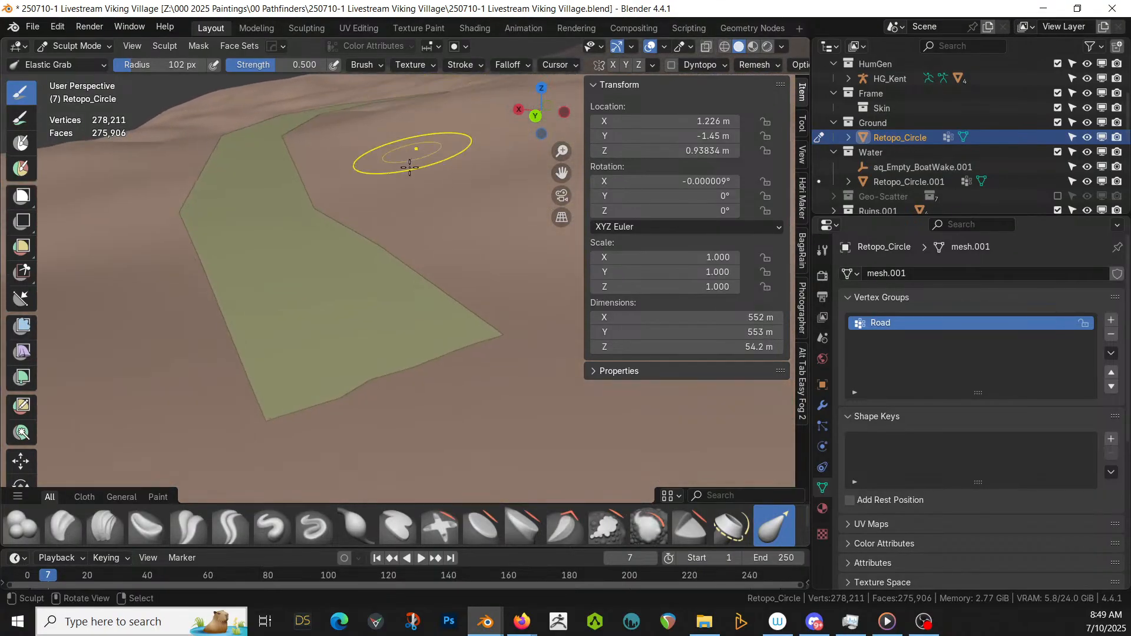
pyautogui.click(94, 49)
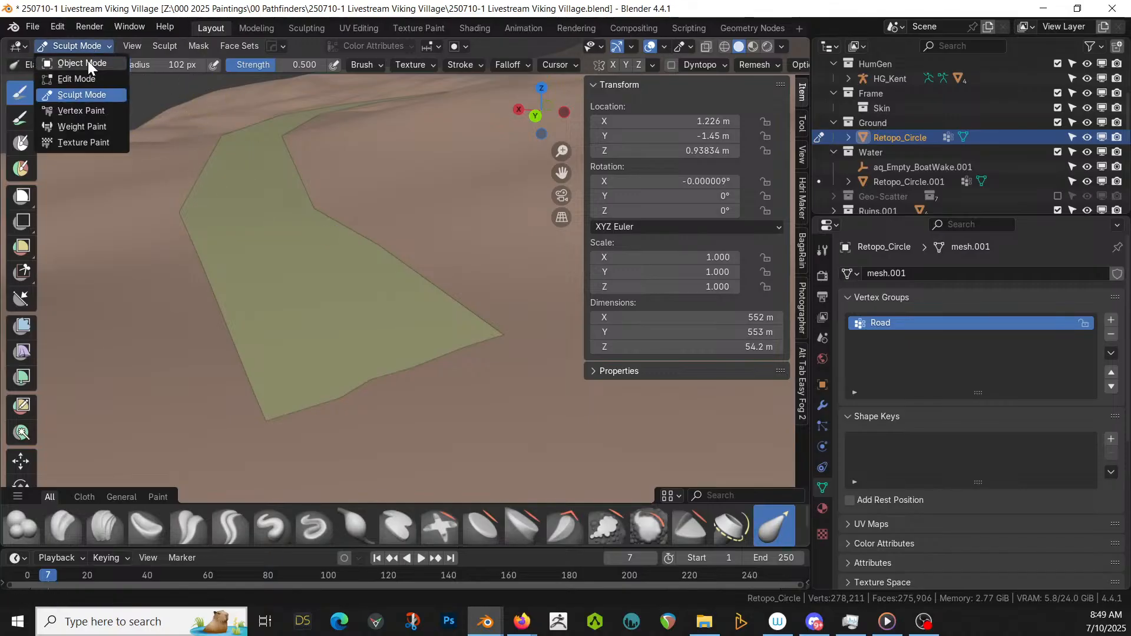
pyautogui.click(88, 63)
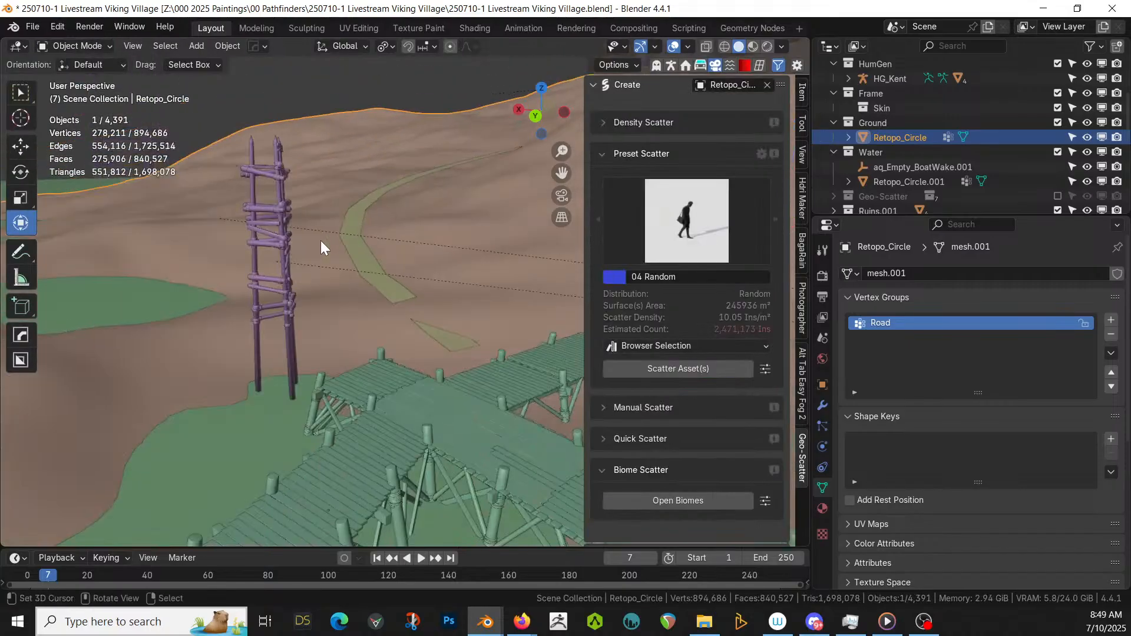
# - Copy the modifiers from the wooden dock to the flat road strip leading up to the house
pyautogui.scroll(-7, 324, 236)
pyautogui.moveTo(327, 233); pyautogui.dragTo(312, 281, button='middle')
pyautogui.scroll(5, 313, 280)
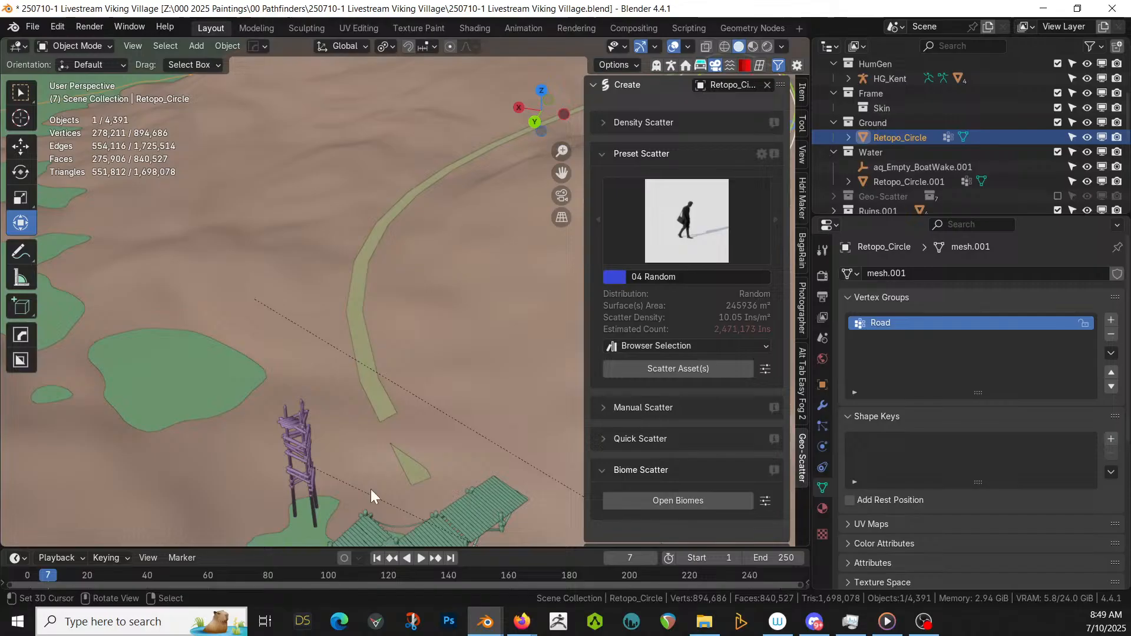
pyautogui.click(384, 410)
pyautogui.keyDown('shift'); pyautogui.click(469, 514); pyautogui.keyUp('shift')
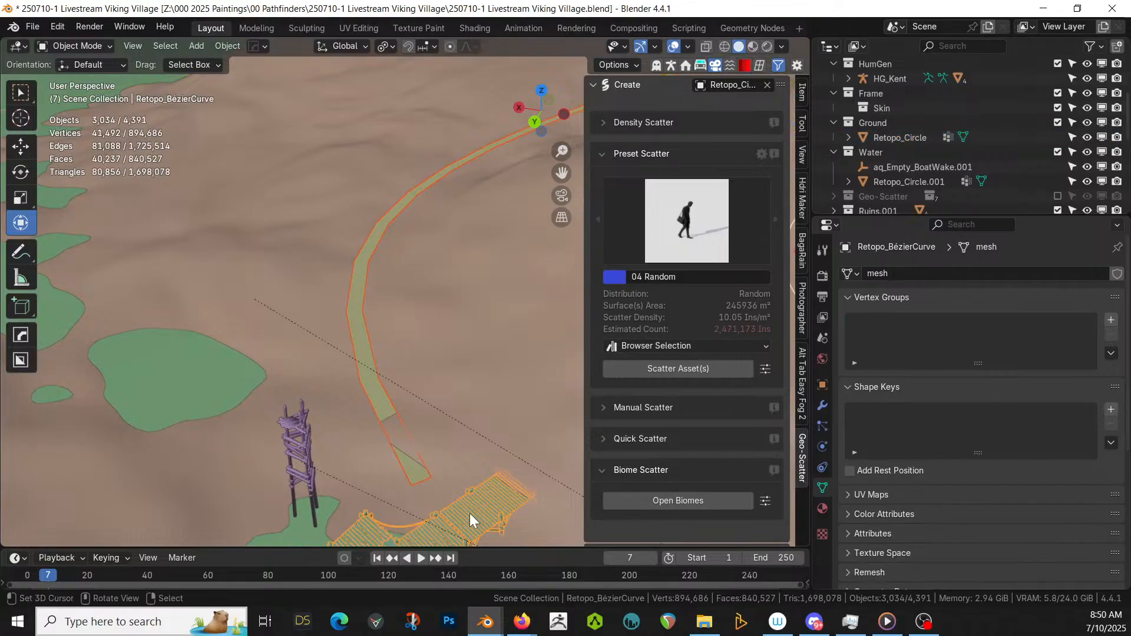
pyautogui.hotkey('ctrl', 'l')
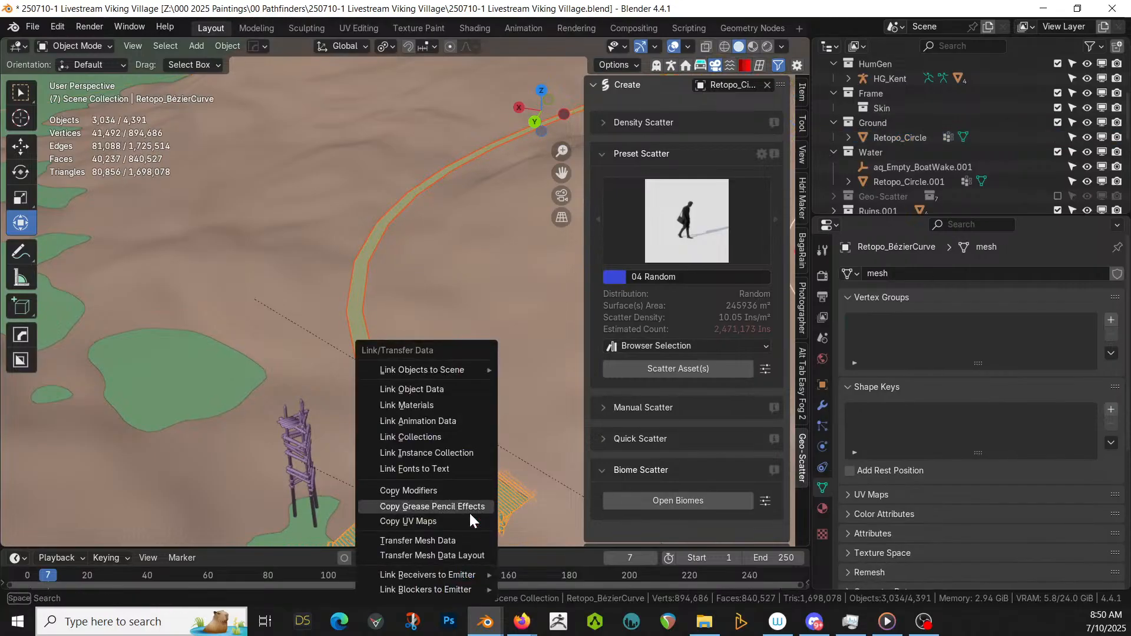
pyautogui.click(437, 490)
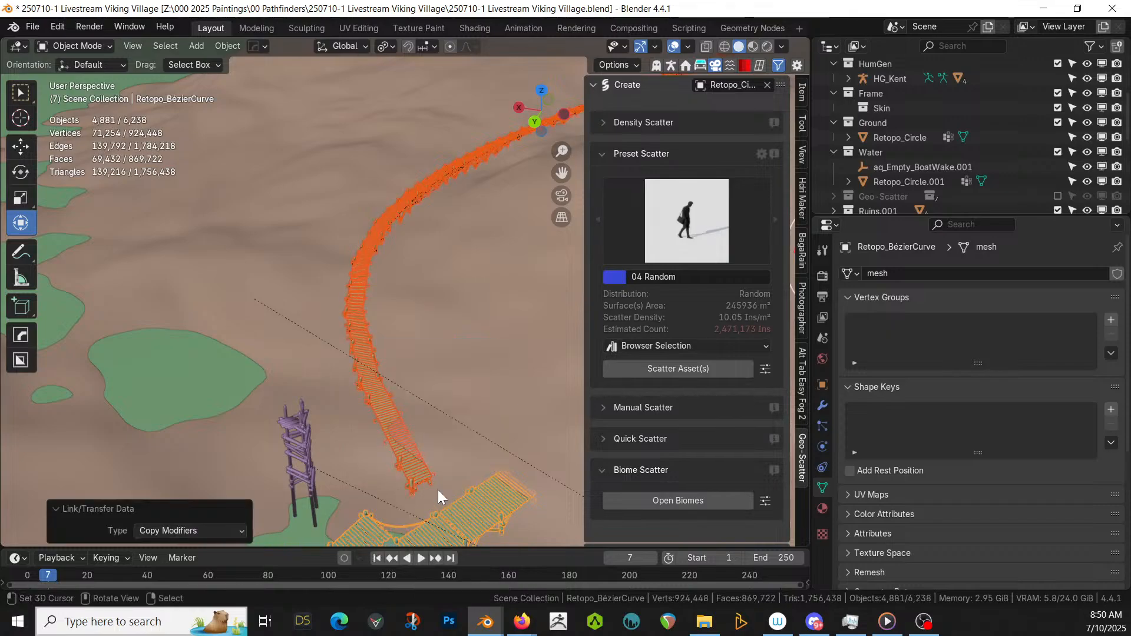
# - Select the plank walkway along the road and expand the Pillars settings of its Platform Generator modifier
pyautogui.moveTo(406, 453); pyautogui.dragTo(373, 420, button='middle')
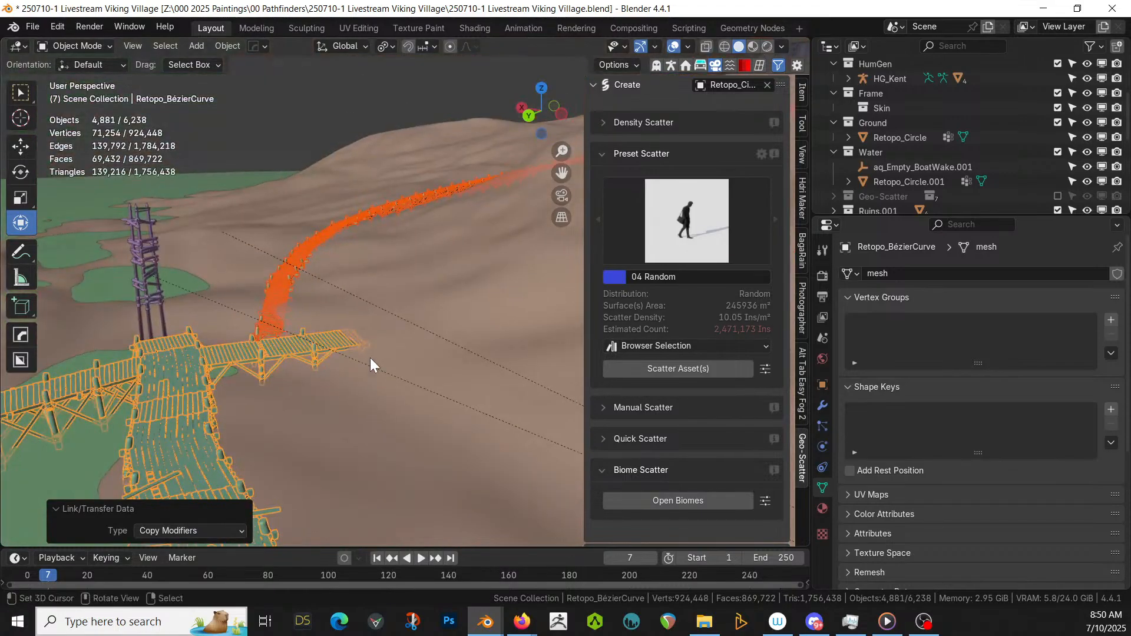
pyautogui.keyDown('shift'); pyautogui.moveTo(370, 357); pyautogui.dragTo(501, 435, button='middle'); pyautogui.keyUp('shift')
pyautogui.scroll(4, 381, 418)
pyautogui.keyDown('shift'); pyautogui.moveTo(398, 473); pyautogui.dragTo(316, 423, button='middle'); pyautogui.keyUp('shift')
pyautogui.scroll(2, 316, 422)
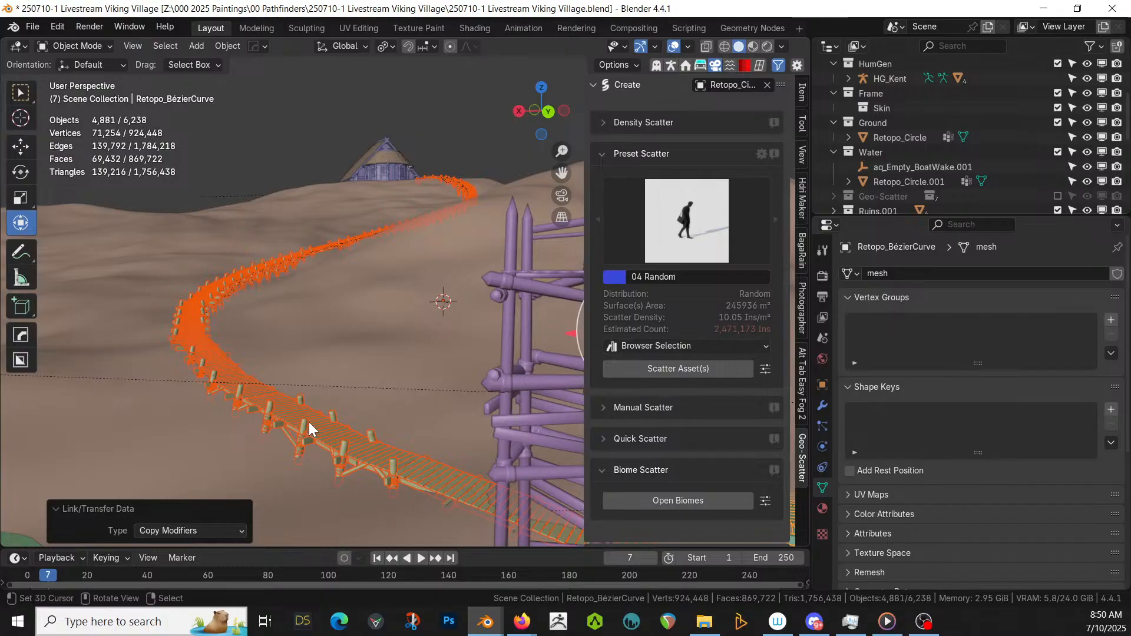
pyautogui.click(271, 401)
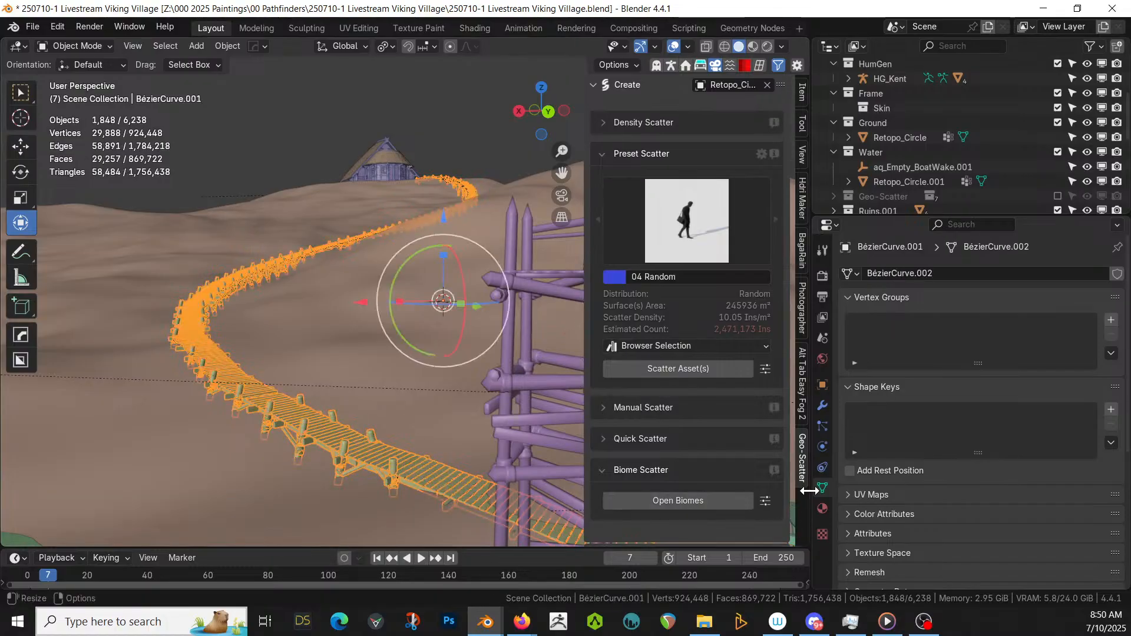
pyautogui.click(822, 405)
pyautogui.scroll(-5, 981, 430)
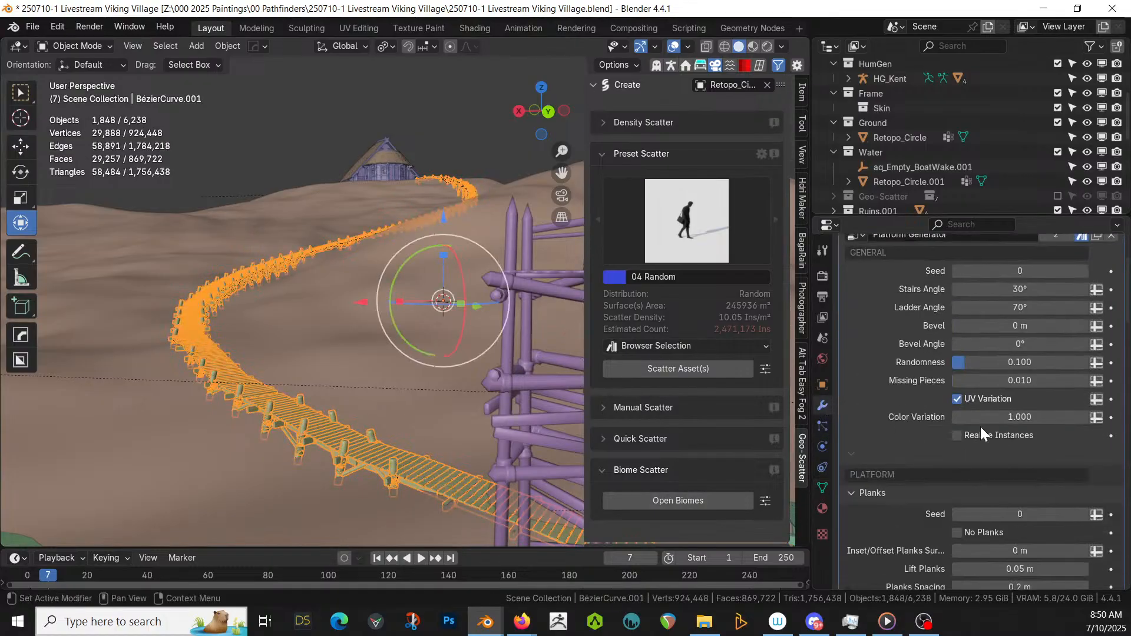
pyautogui.scroll(-5, 981, 428)
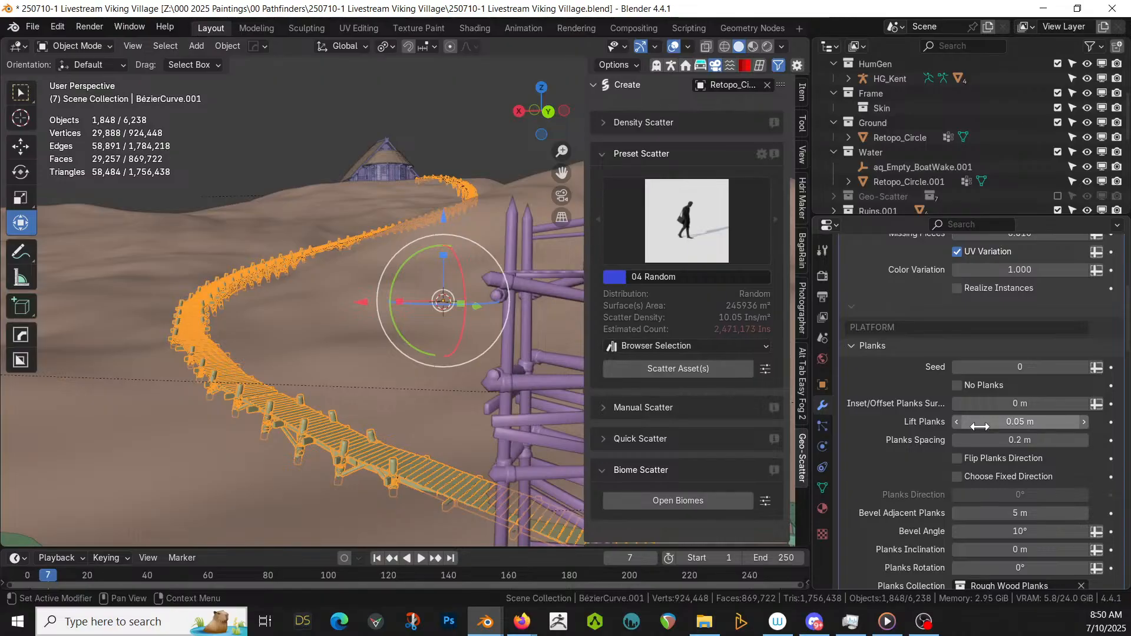
pyautogui.scroll(-1, 1002, 449)
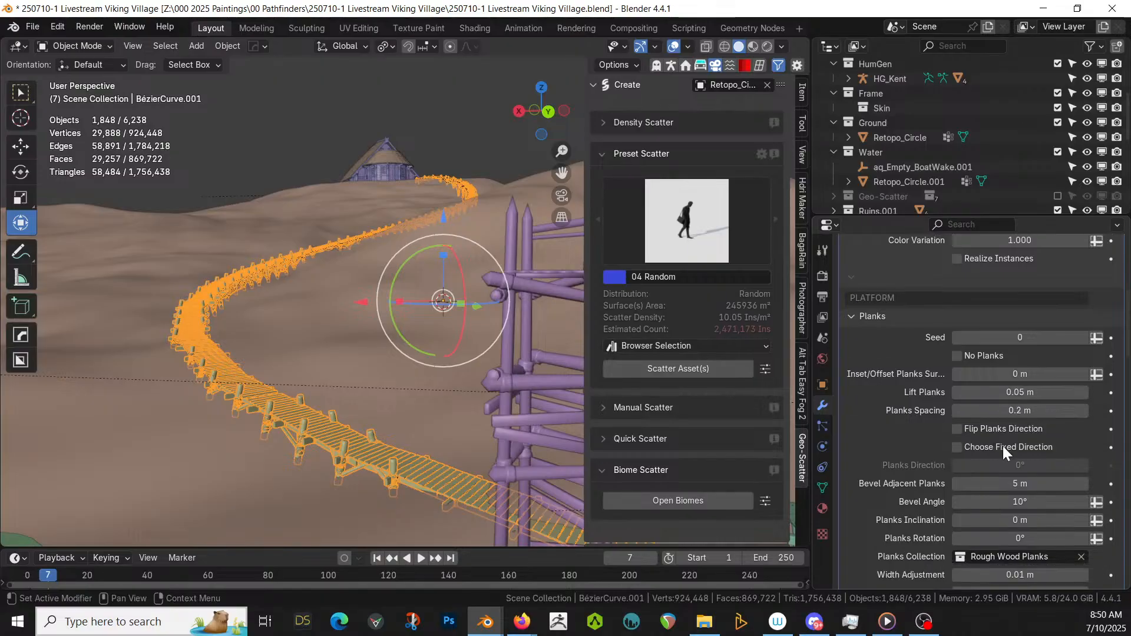
pyautogui.scroll(-20, 1002, 446)
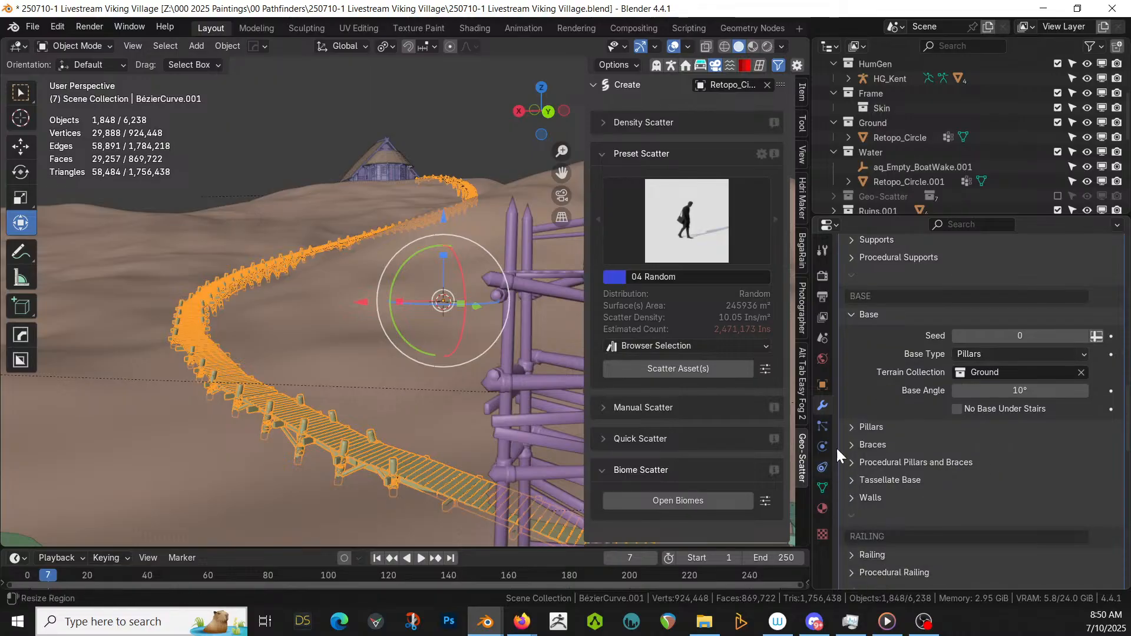
pyautogui.click(855, 426)
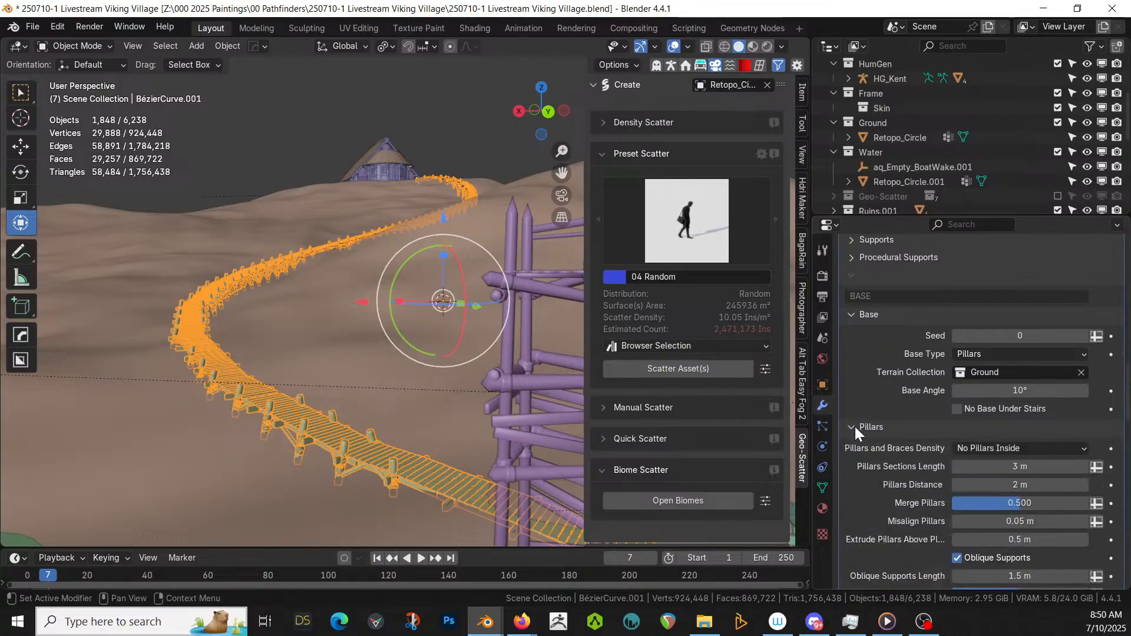
# - Try a Pillars Distance of 5 m on the walkway
pyautogui.click(996, 482)
pyautogui.write('5')
pyautogui.press('Return')
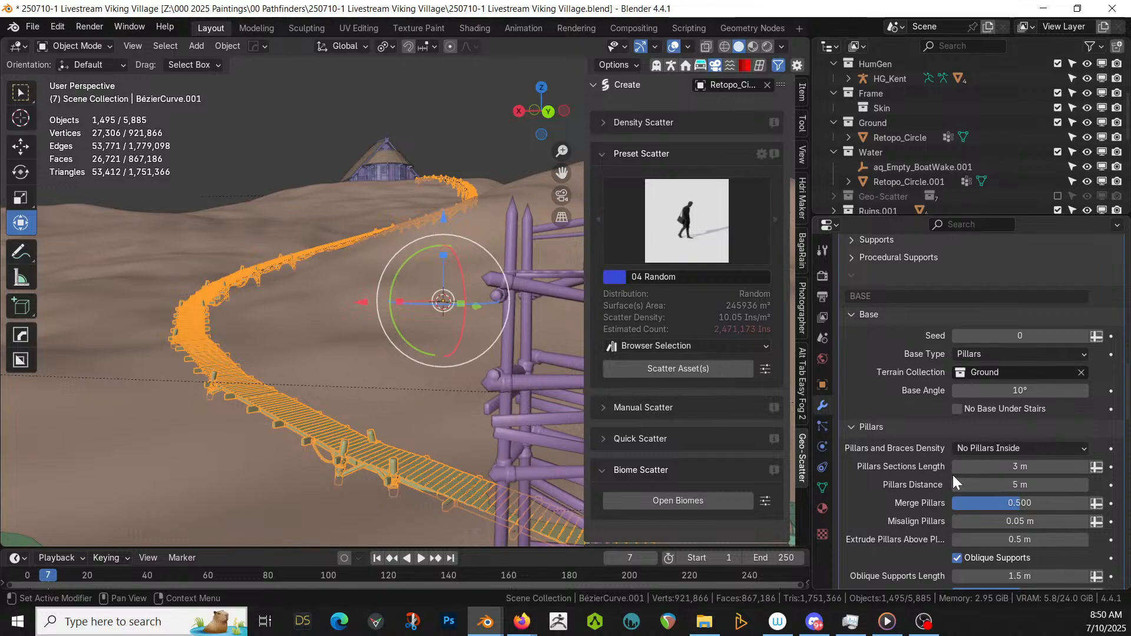
# - Set the walkway's Pillars Distance to 4 m
pyautogui.moveTo(447, 367); pyautogui.dragTo(344, 382, button='middle')
pyautogui.click(981, 485)
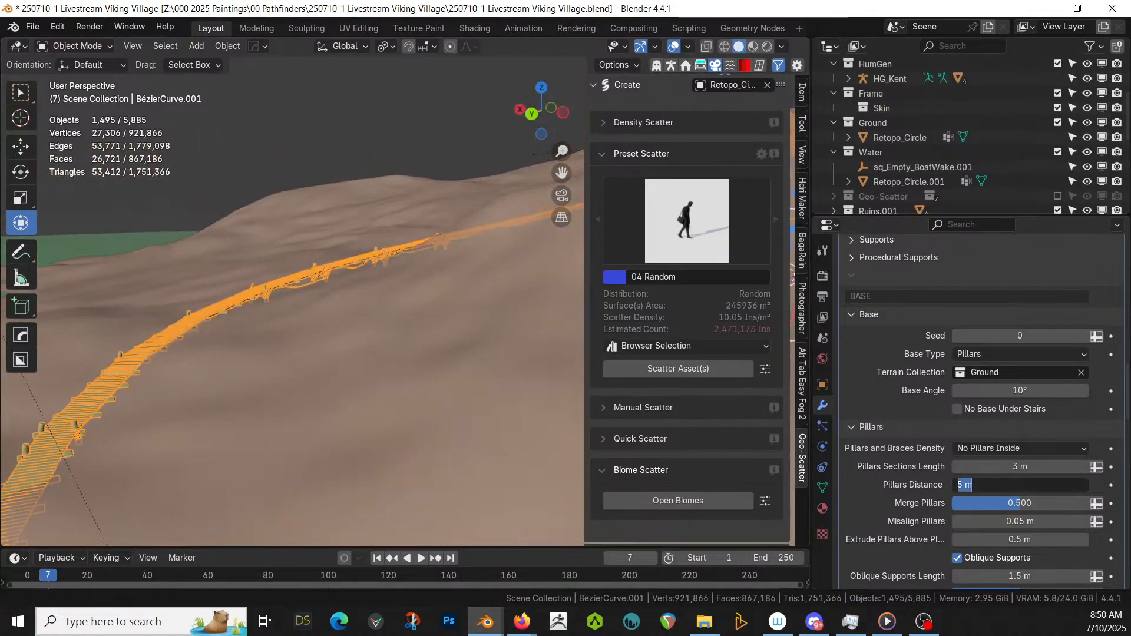
pyautogui.write('4')
pyautogui.press('Return')
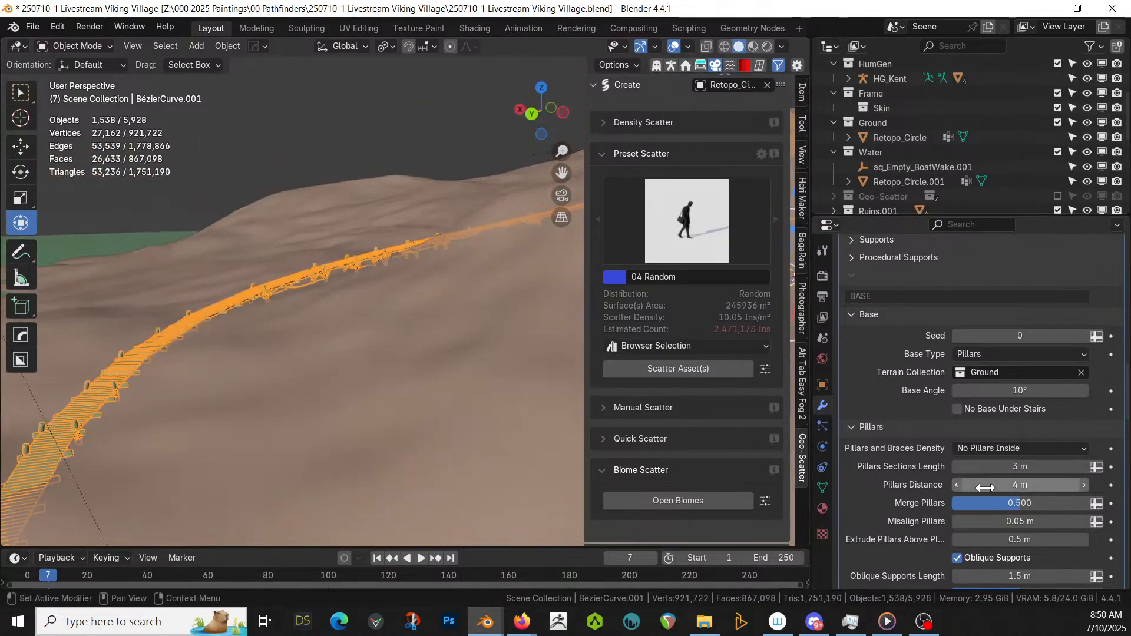
# - Sculpt the terrain down with the Elastic Grab brush where it covers the walkway planks near the dock, and return to Object Mode
pyautogui.moveTo(373, 323); pyautogui.dragTo(323, 352, button='middle')
pyautogui.scroll(3, 352, 341)
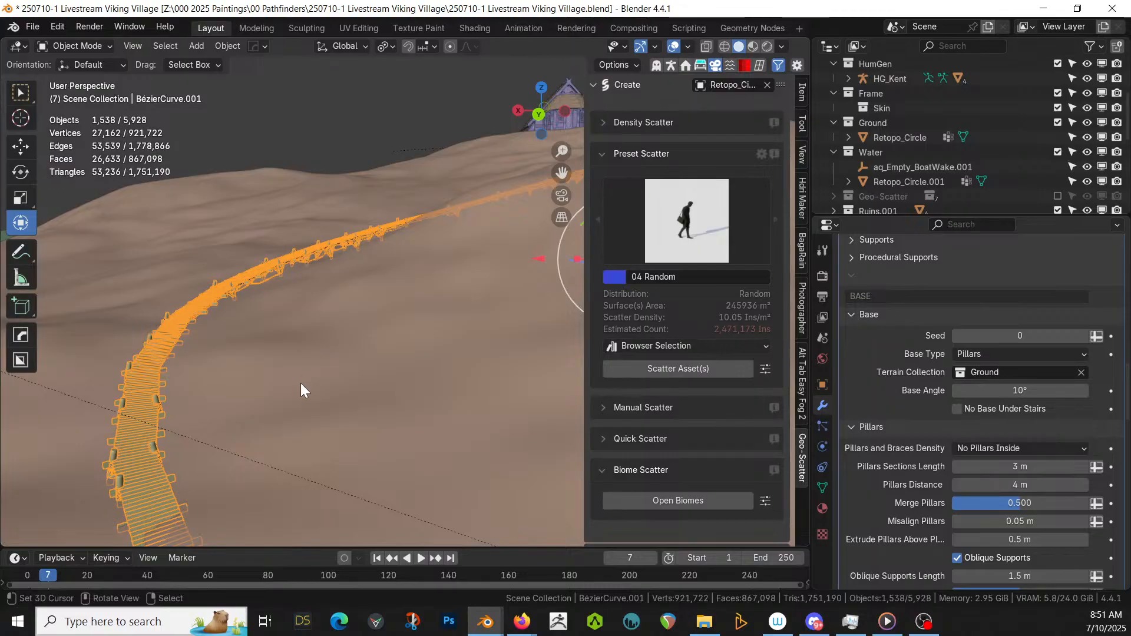
pyautogui.keyDown('shift'); pyautogui.moveTo(294, 394); pyautogui.dragTo(314, 337, button='middle'); pyautogui.keyUp('shift')
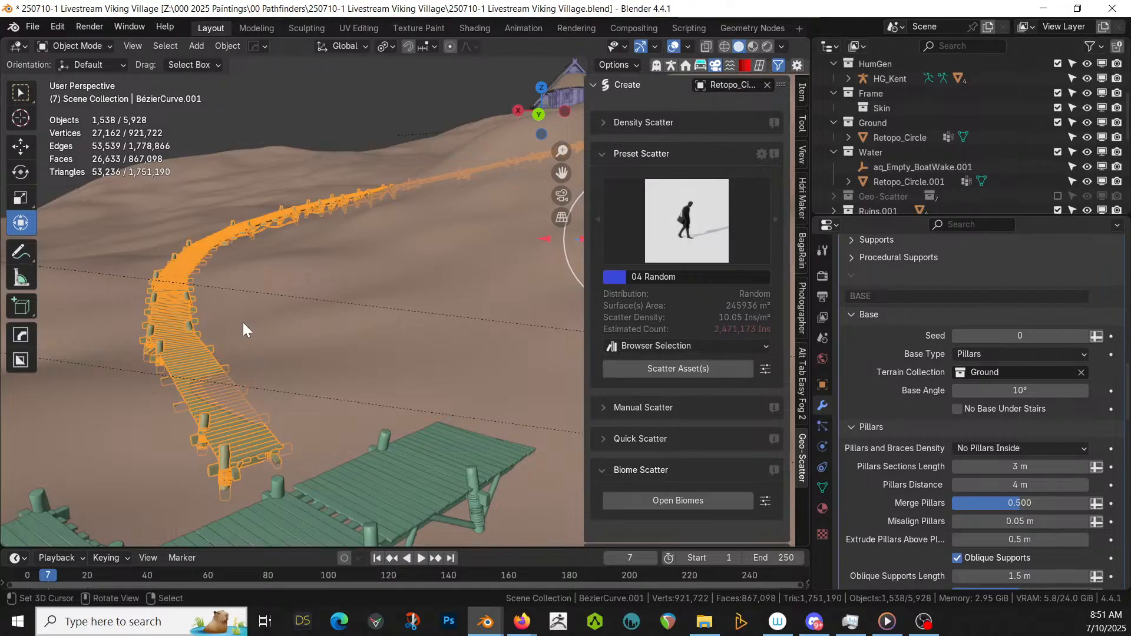
pyautogui.click(182, 344)
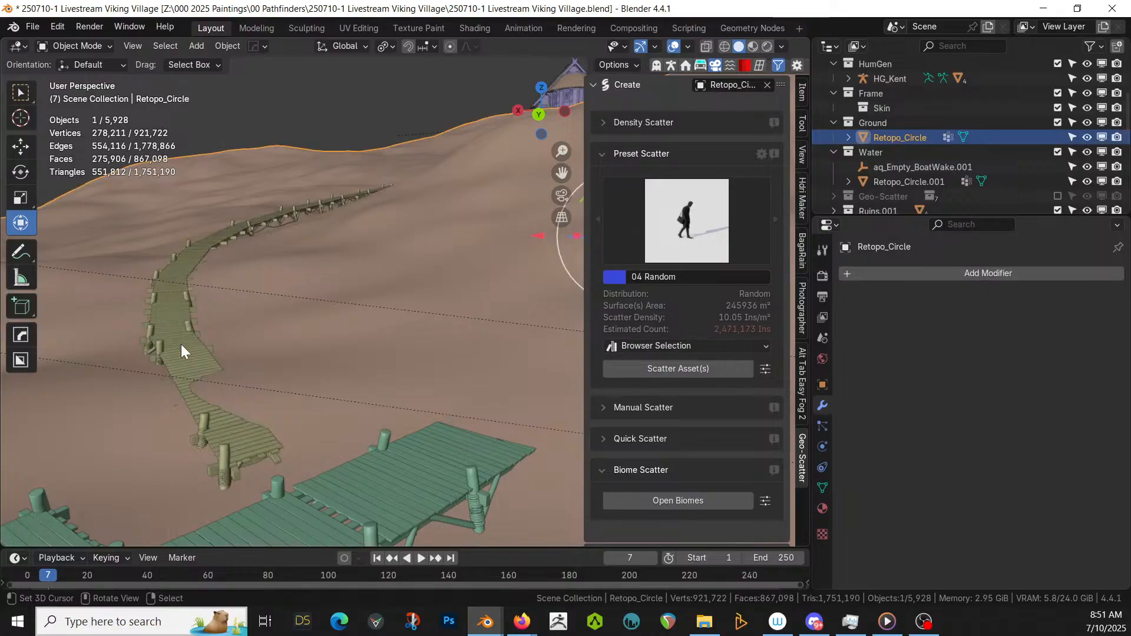
pyautogui.click(181, 344)
pyautogui.click(198, 203)
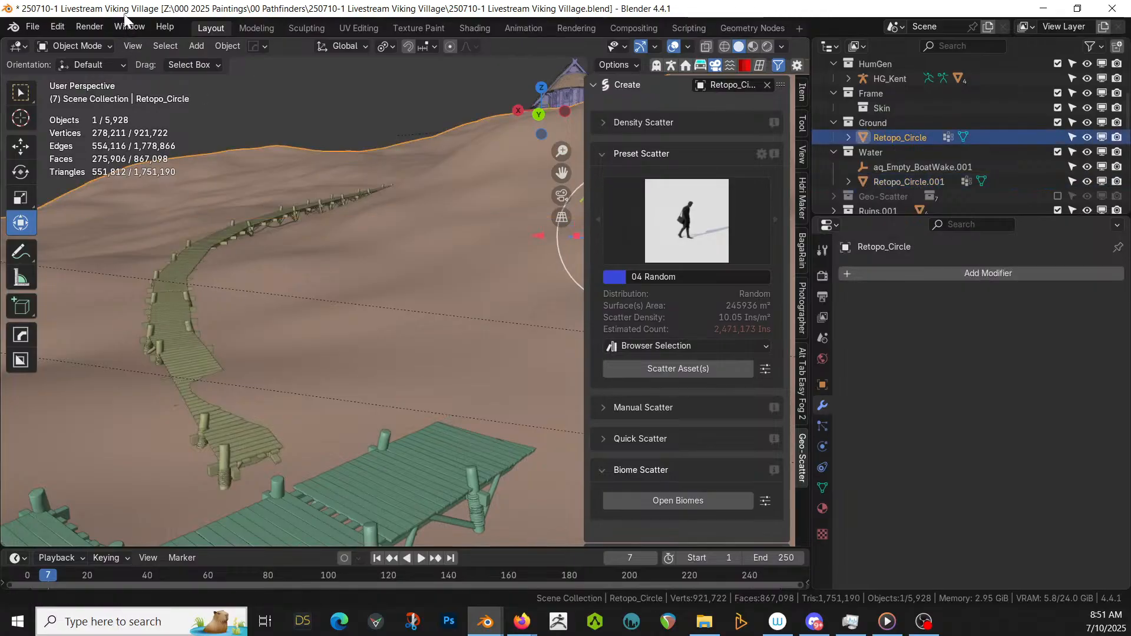
pyautogui.click(95, 47)
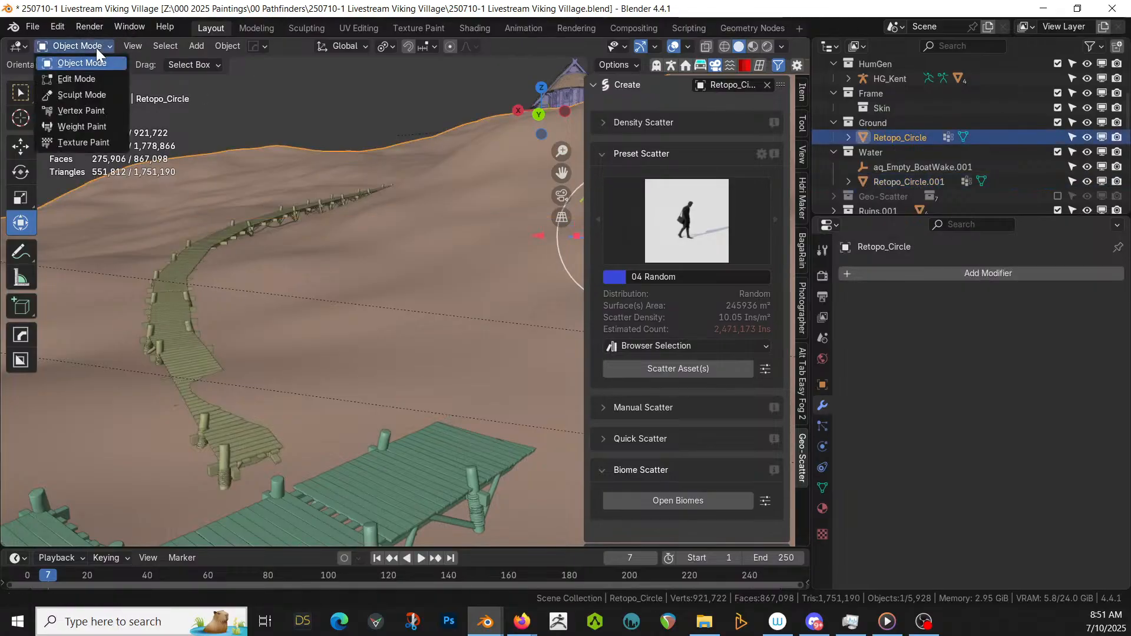
pyautogui.click(102, 94)
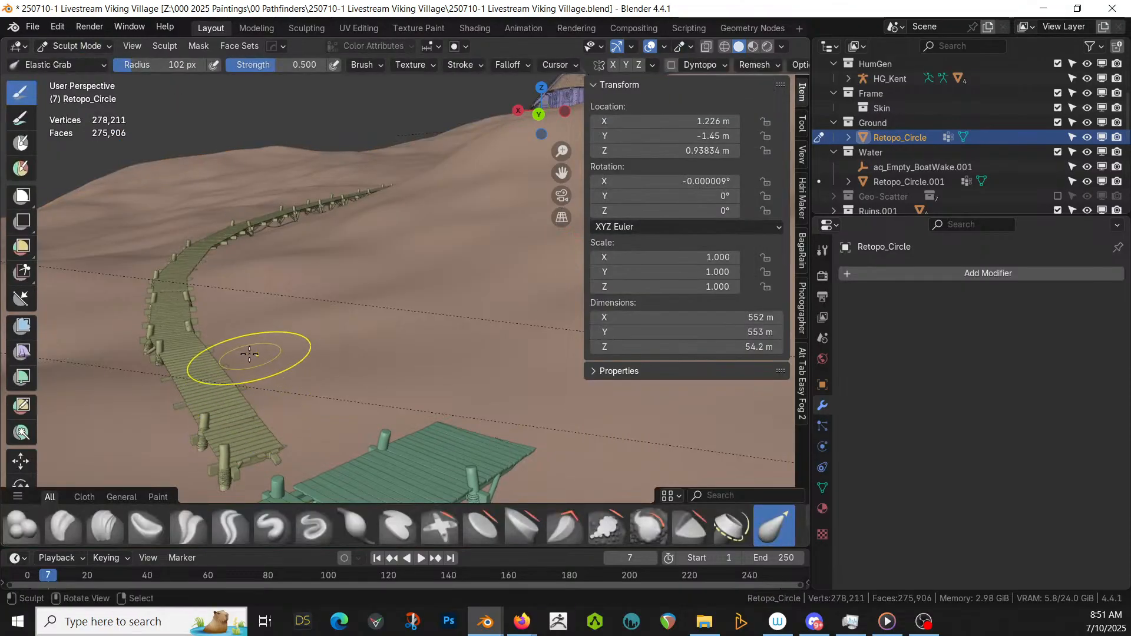
pyautogui.click(88, 47)
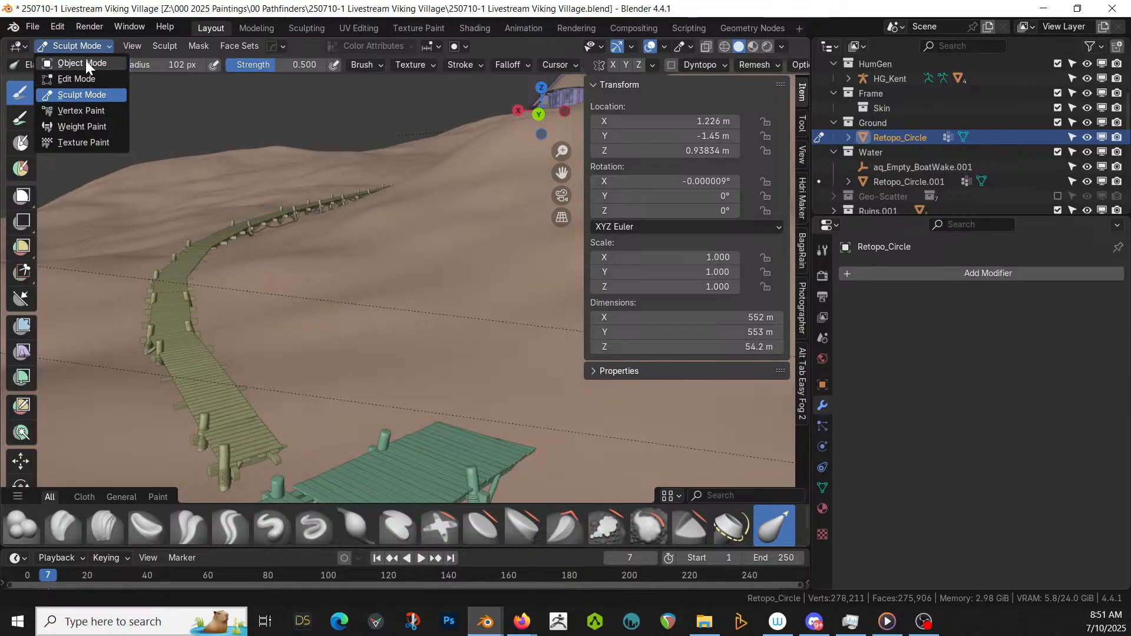
pyautogui.click(86, 62)
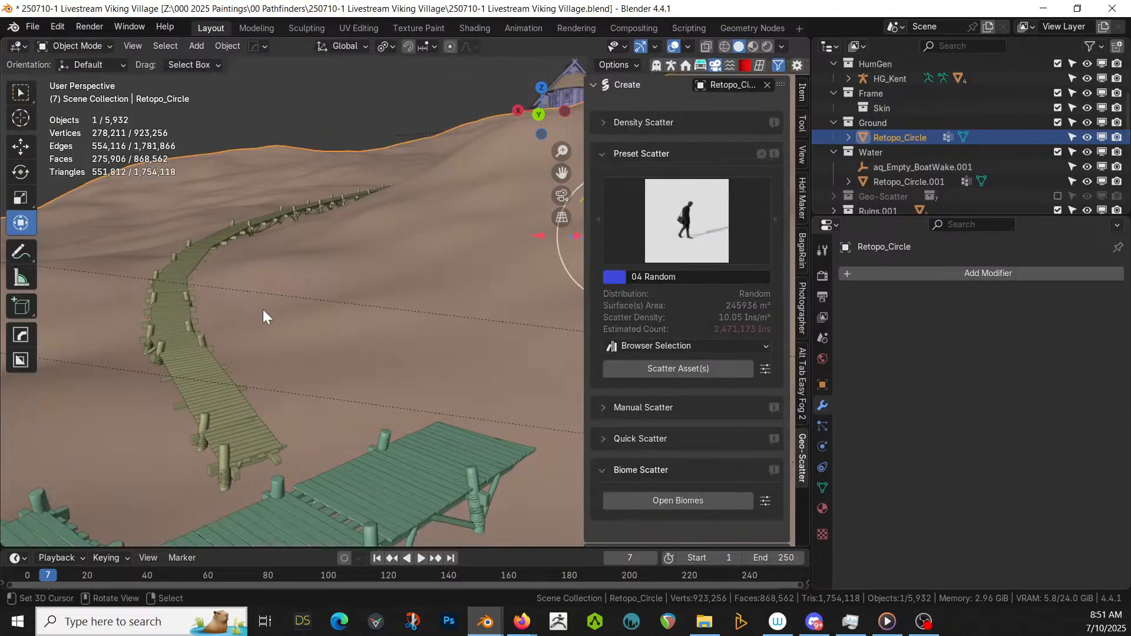
# - Switch the viewport shading to Rendered and inspect the walkway from another angle
pyautogui.press('z')
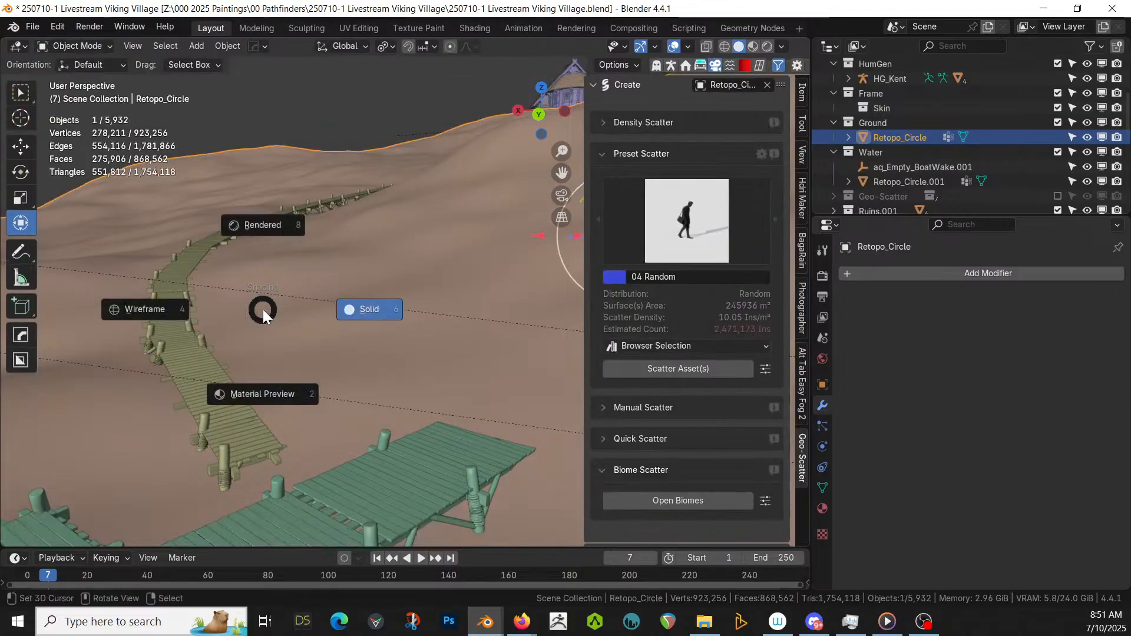
pyautogui.click(261, 225)
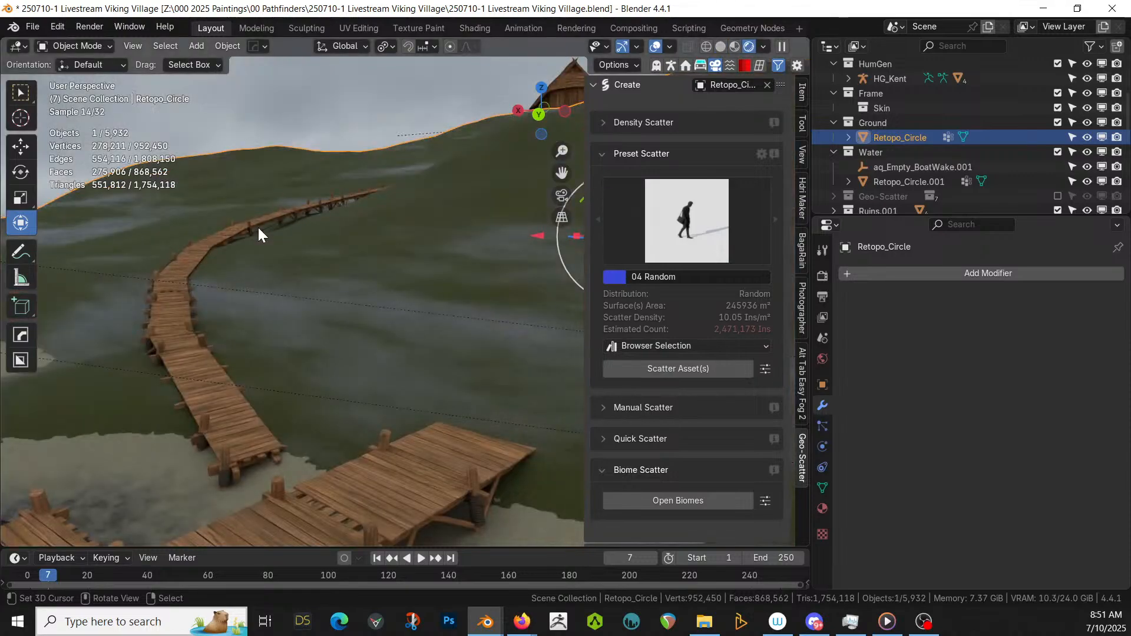
pyautogui.moveTo(259, 234); pyautogui.dragTo(354, 242, button='middle')
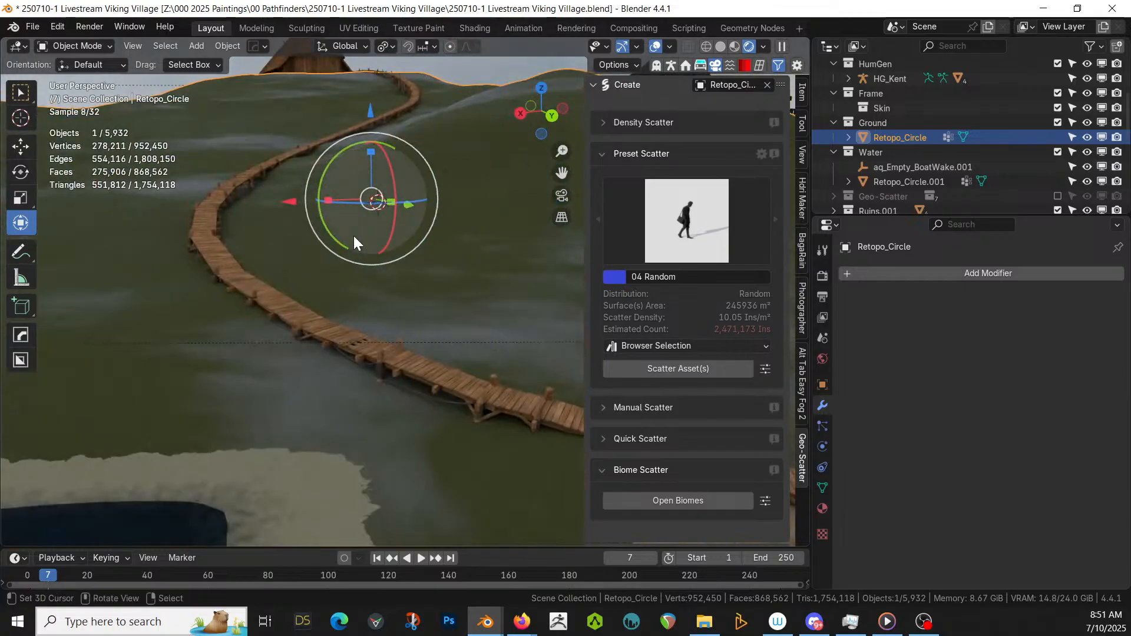
# - Set the Hanging Ropes Density to 0 in the walkway's Platform Generator modifier and collapse the Hanging Ropes settings
pyautogui.click(298, 311)
pyautogui.scroll(-10, 960, 501)
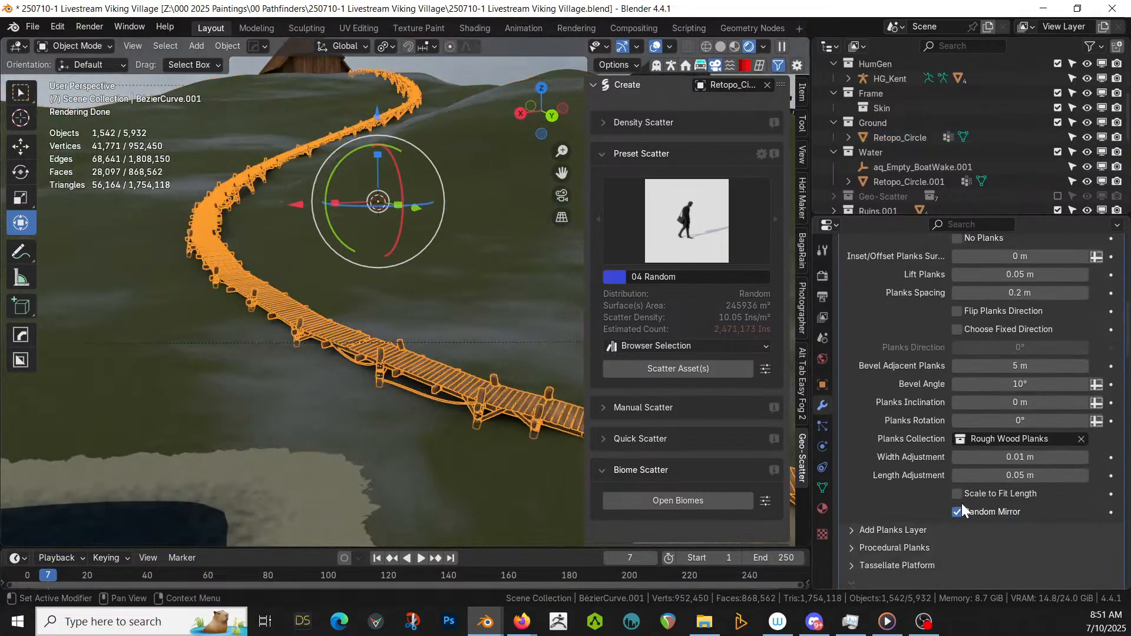
pyautogui.scroll(-20, 961, 503)
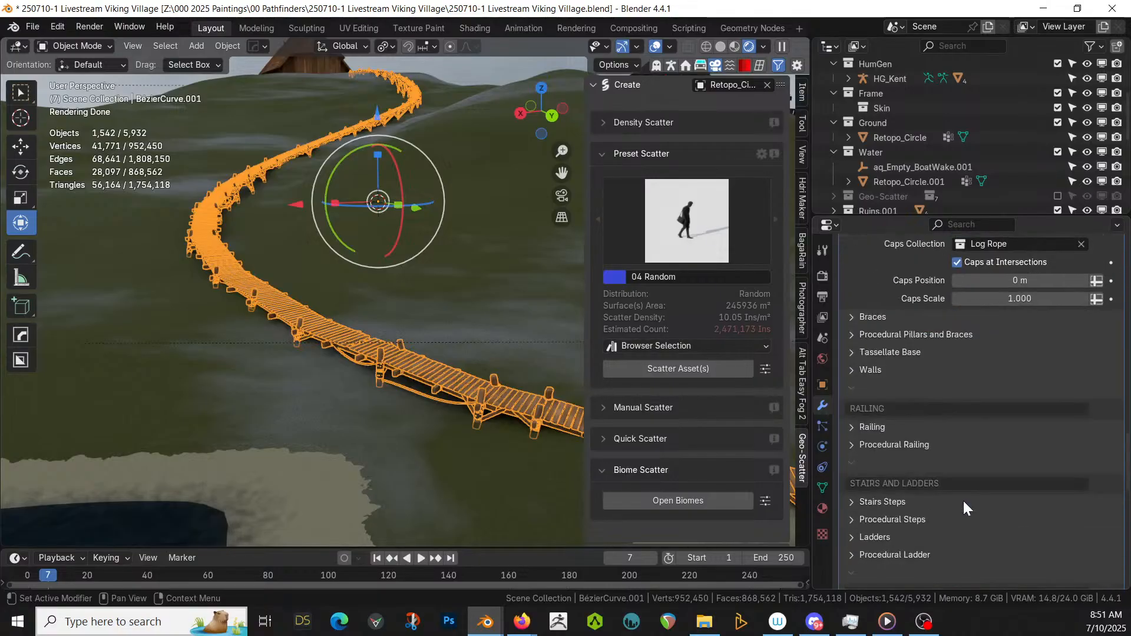
pyautogui.scroll(-15, 963, 500)
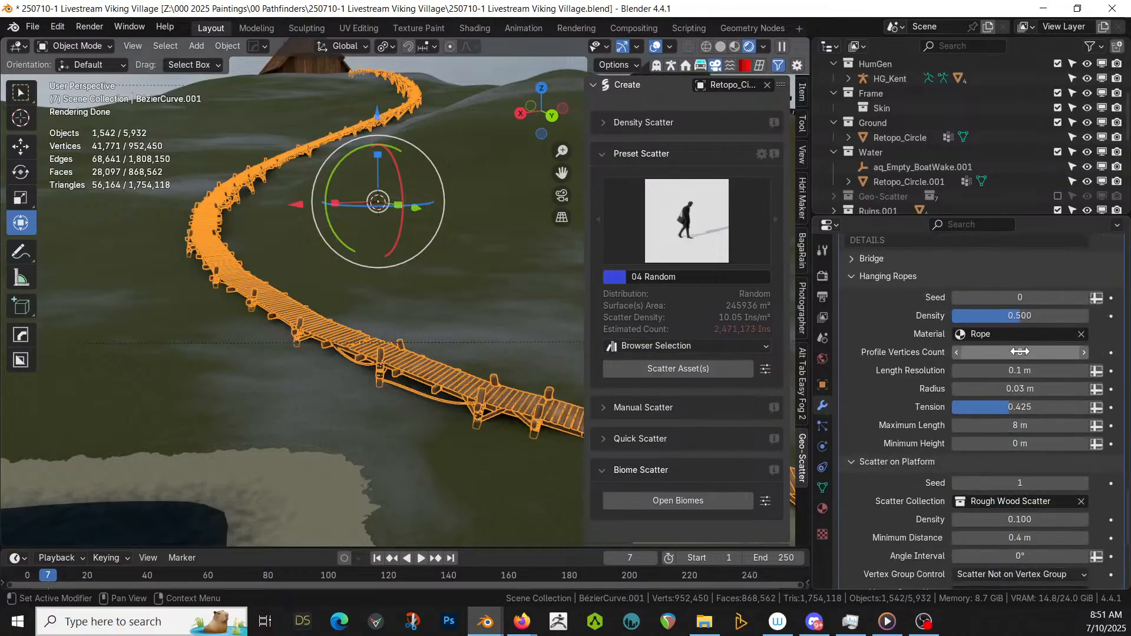
pyautogui.click(1019, 316)
pyautogui.write('0')
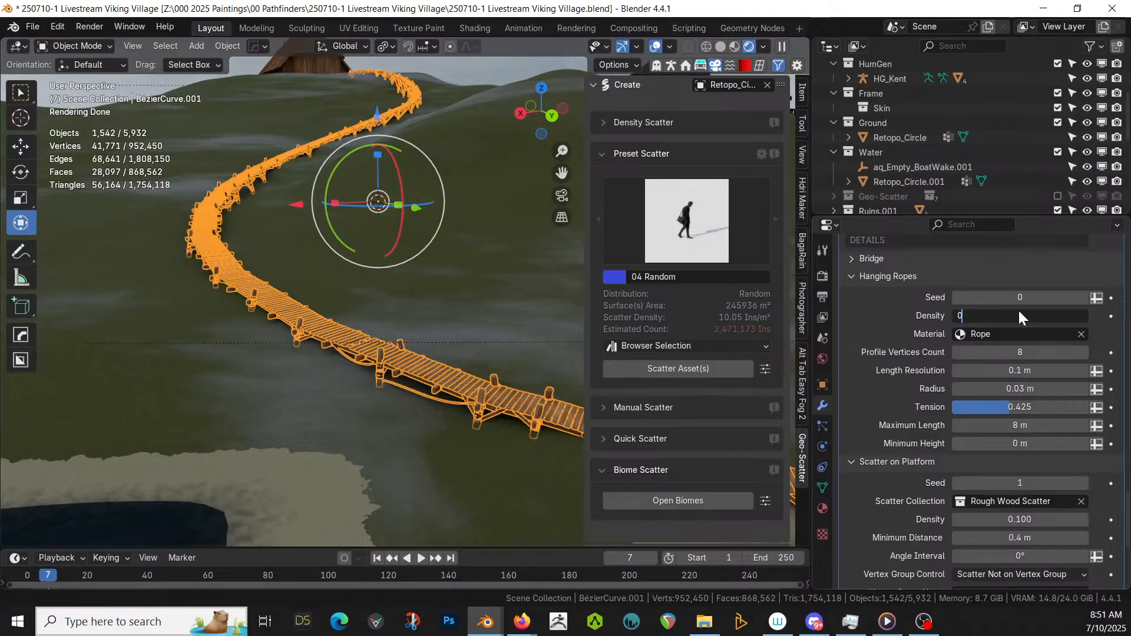
pyautogui.press('Return')
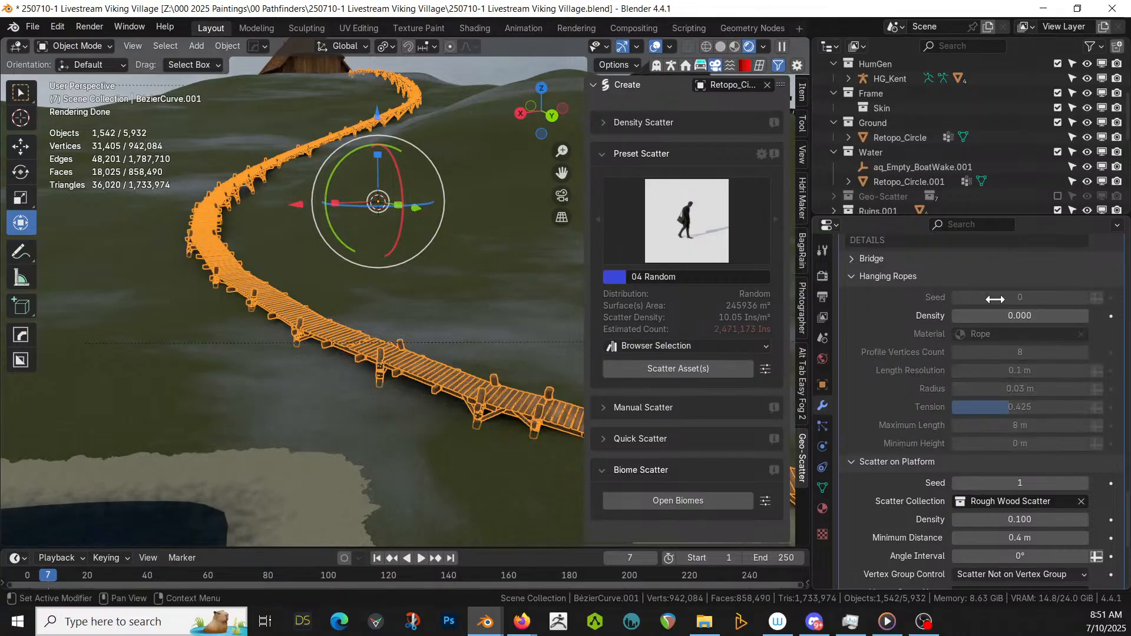
pyautogui.click(853, 275)
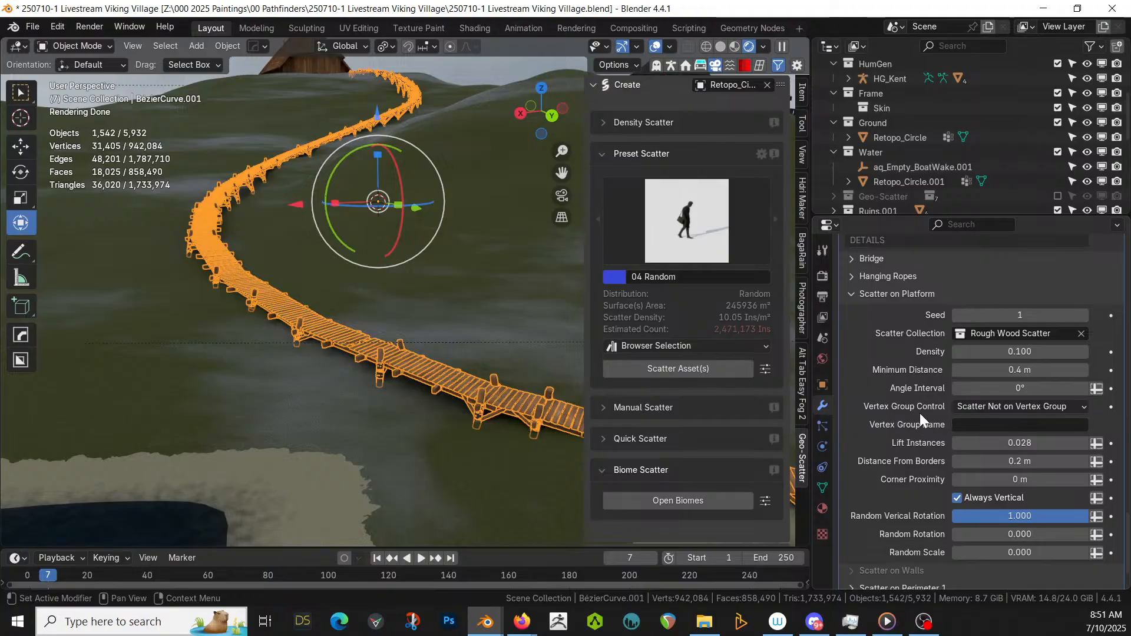
# - Set the walkway's Scatter on Platform Density to 0 and switch the viewport shading to Solid
pyautogui.click(1001, 351)
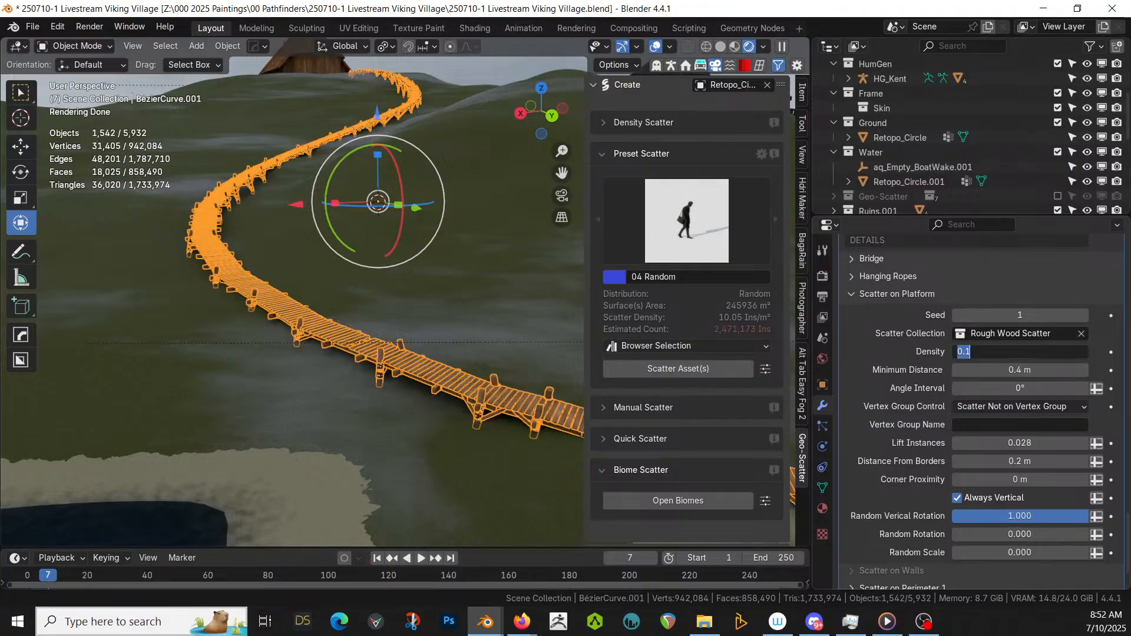
pyautogui.write('0')
pyautogui.press('Return')
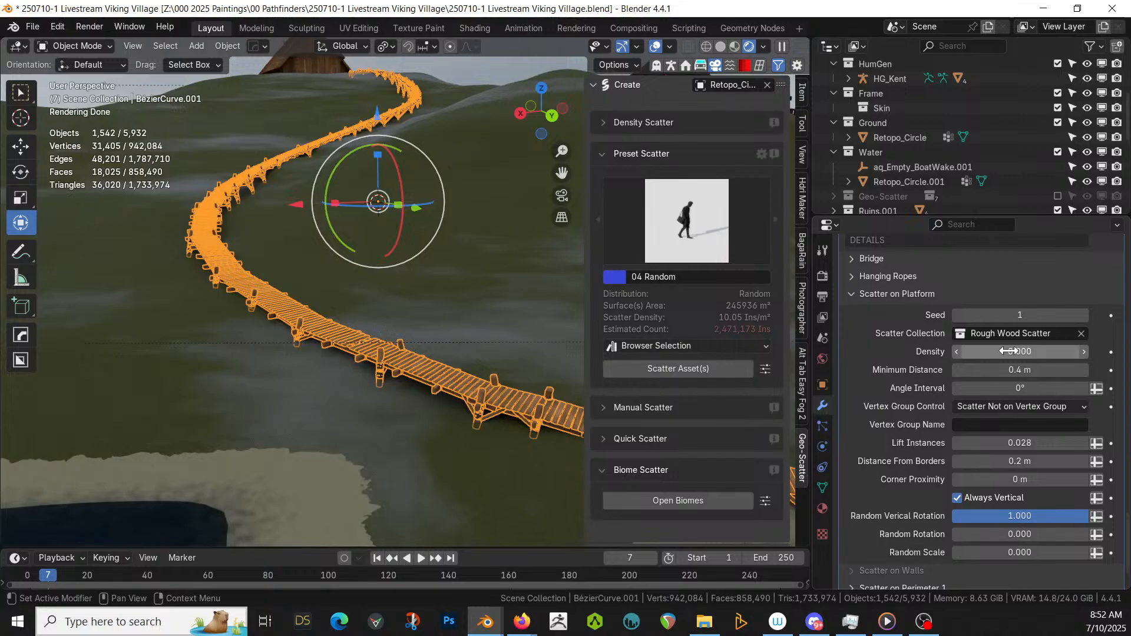
pyautogui.press('g')
pyautogui.moveTo(348, 334); pyautogui.dragTo(348, 349, button='middle')
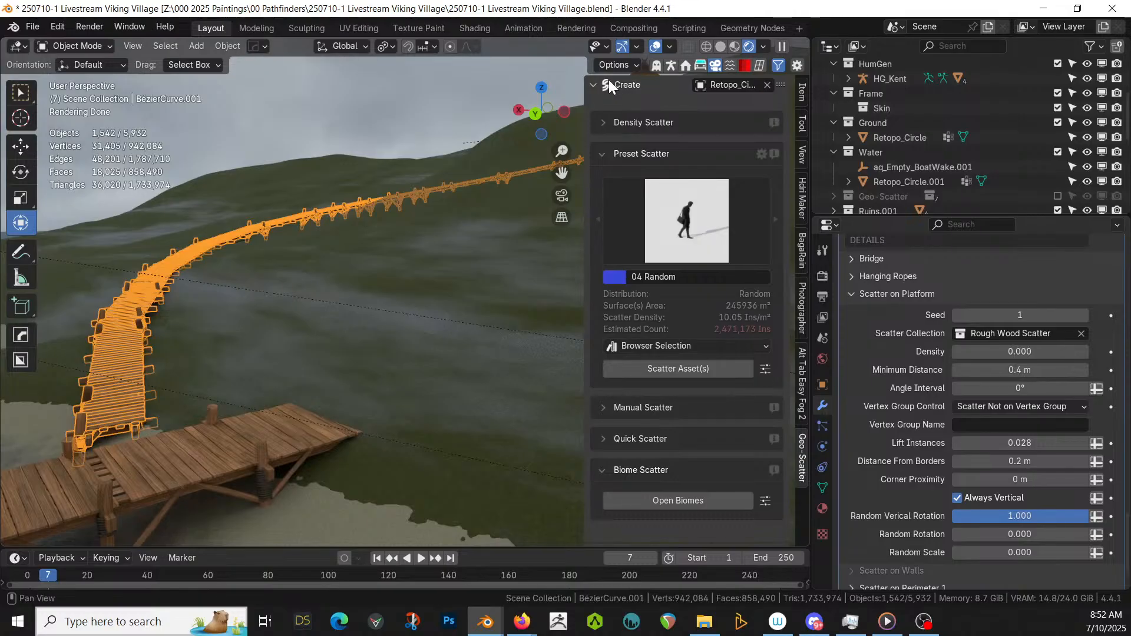
pyautogui.press('z')
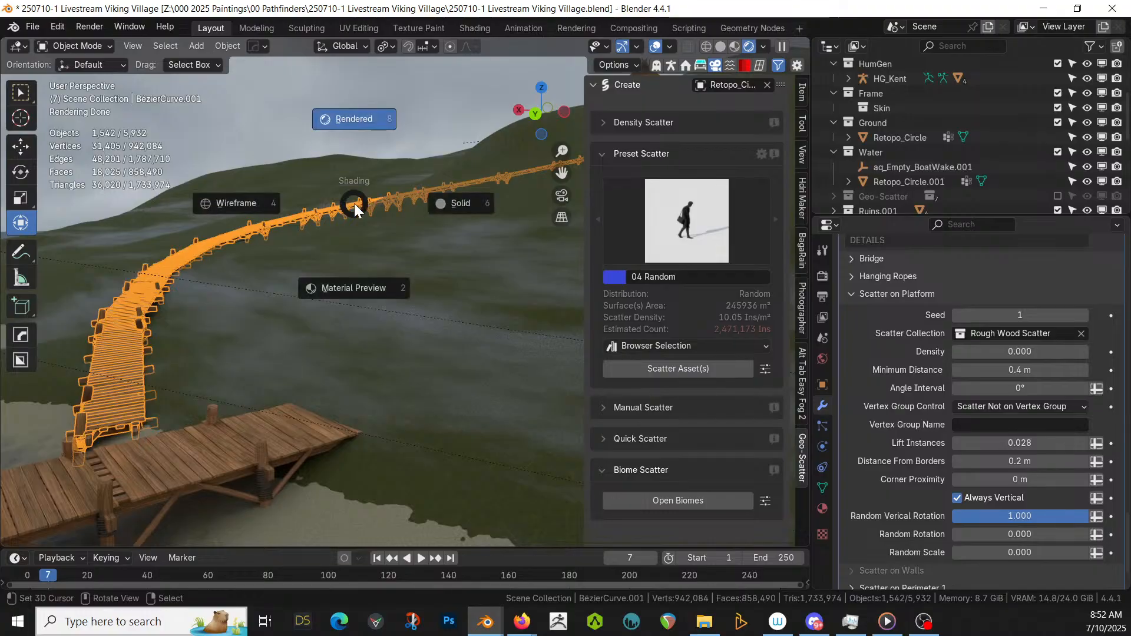
pyautogui.press('6')
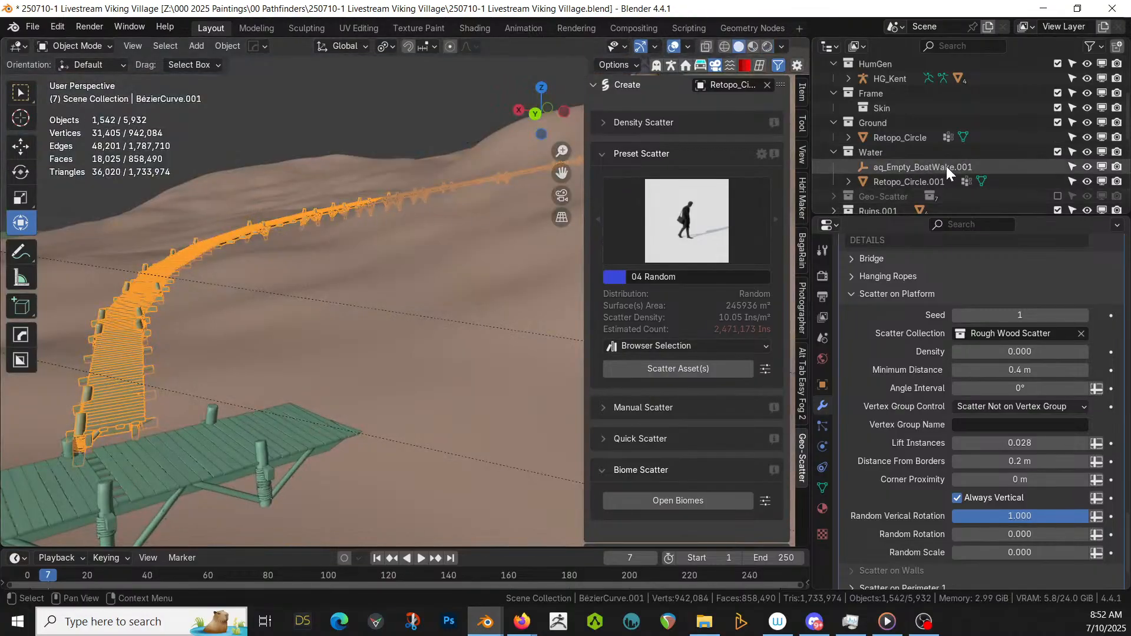
# - Enable the Geo-Scatter collection, examine the plants around the walkway, and save the file
pyautogui.click(1058, 197)
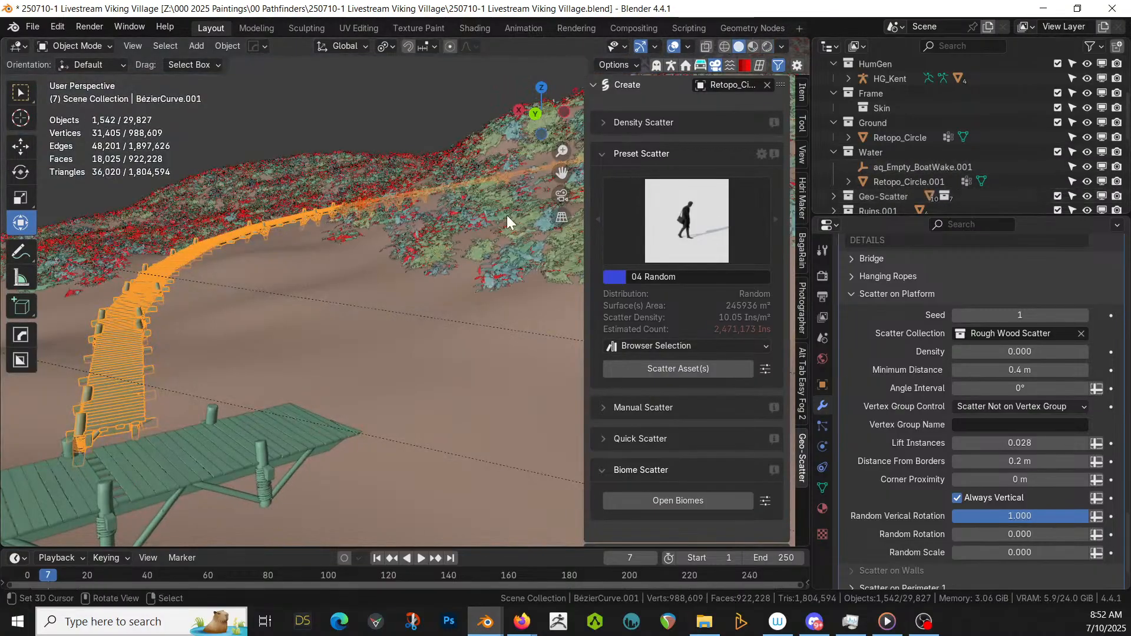
pyautogui.moveTo(507, 214); pyautogui.dragTo(385, 306, button='middle')
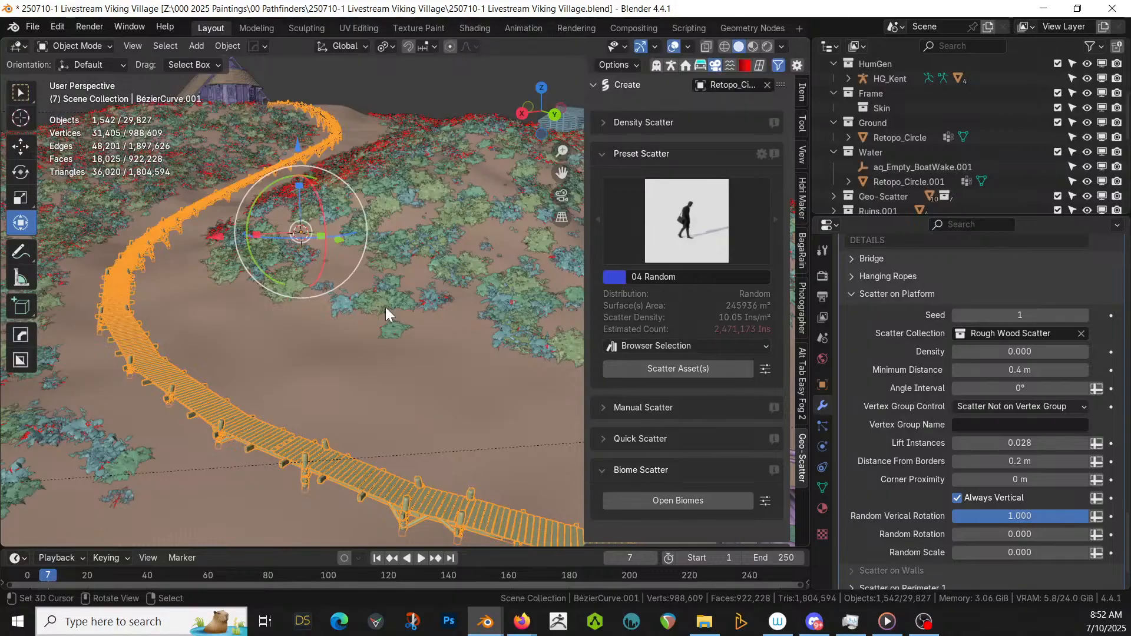
pyautogui.moveTo(316, 356); pyautogui.dragTo(266, 338, button='middle')
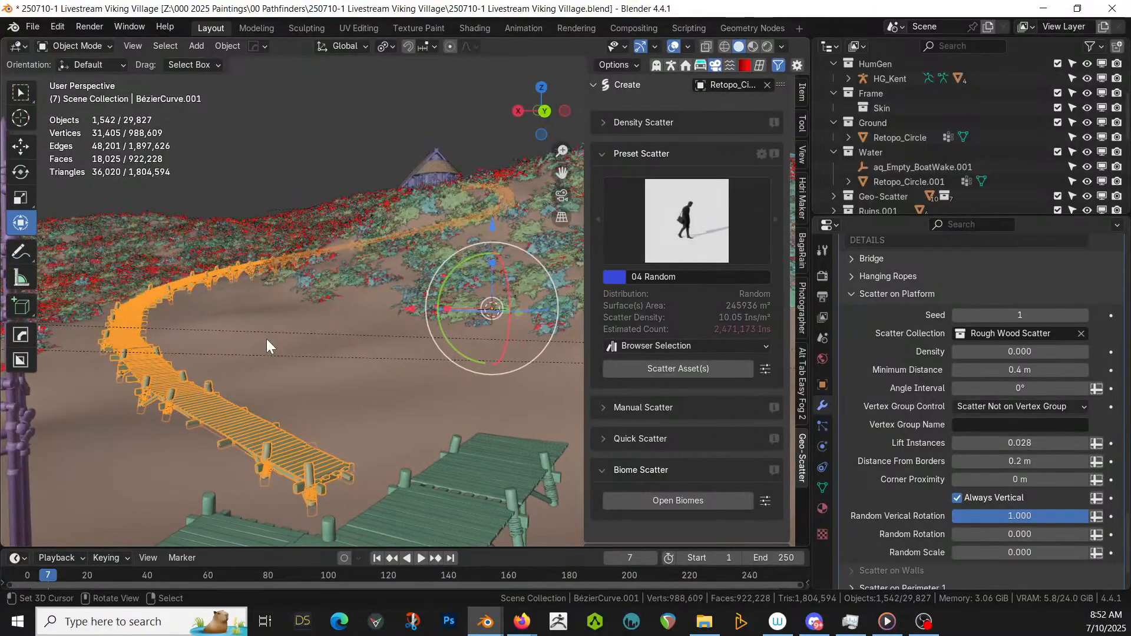
pyautogui.hotkey('ctrl', 's')
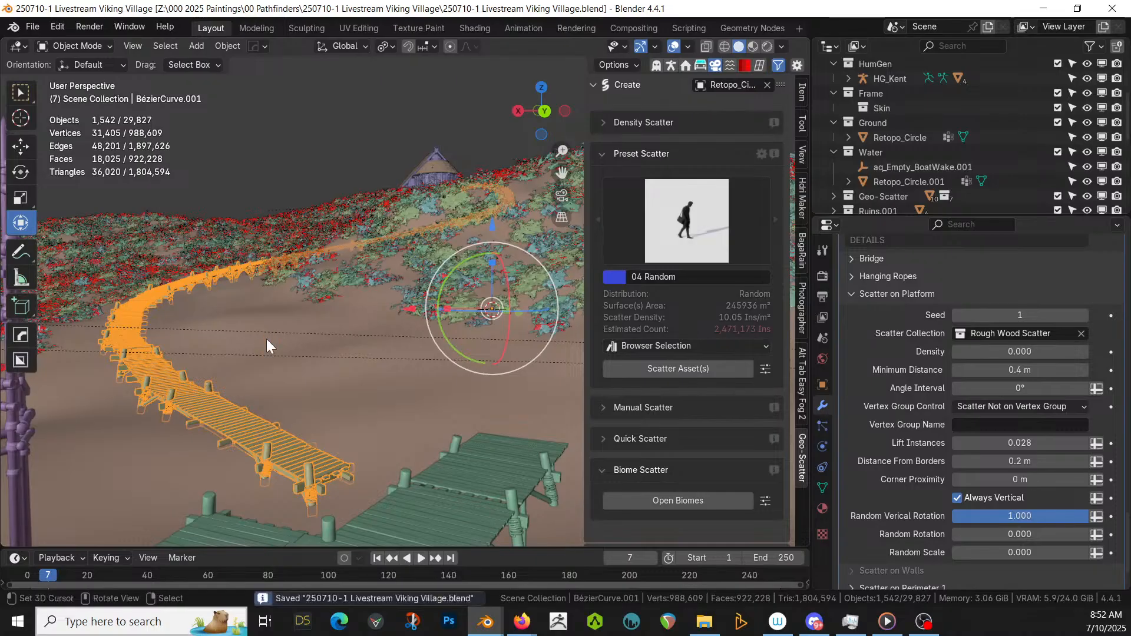
# - Select the shoreline dock object and disable the viewport display of its Platform Generator modifier
pyautogui.moveTo(266, 338); pyautogui.dragTo(225, 250, button='middle')
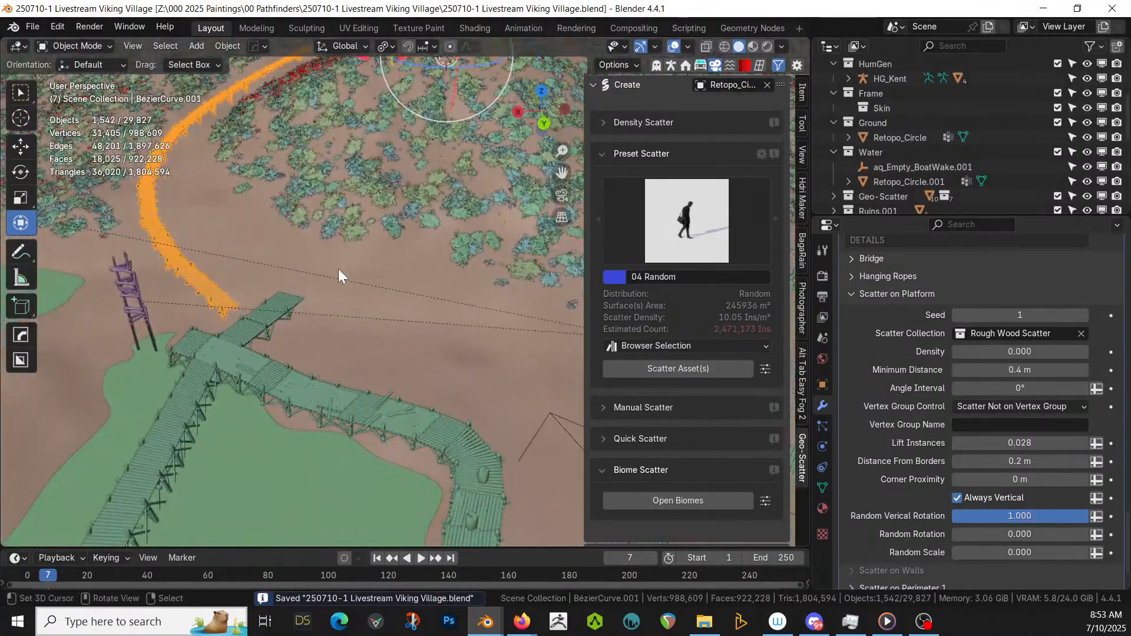
pyautogui.moveTo(338, 268); pyautogui.dragTo(208, 245, button='middle')
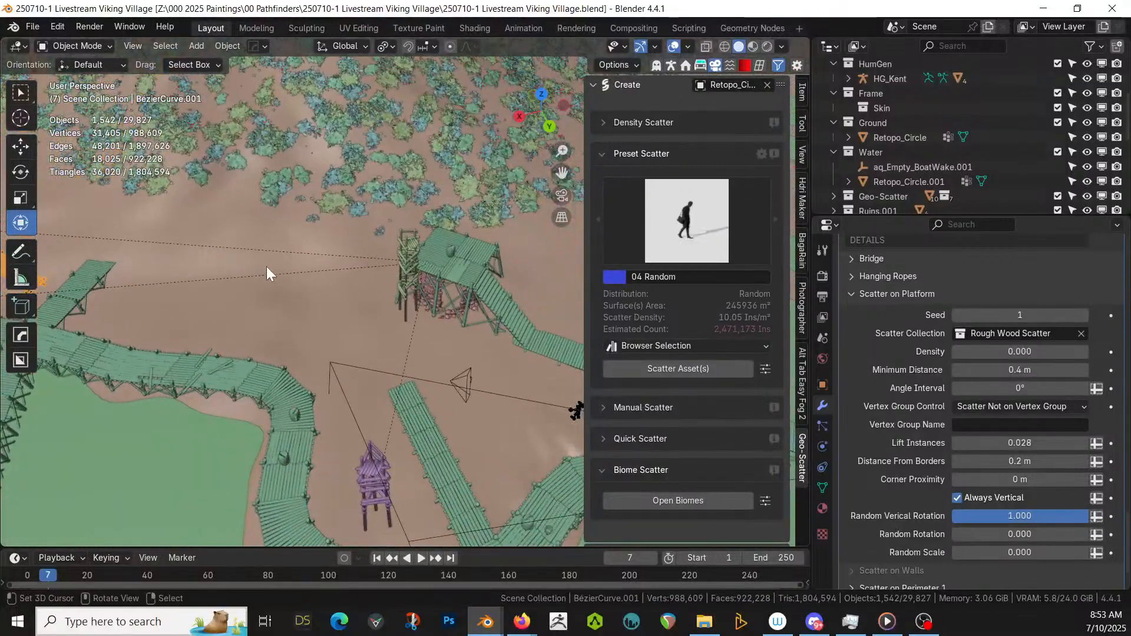
pyautogui.keyDown('shift'); pyautogui.moveTo(312, 292); pyautogui.dragTo(238, 302, button='middle'); pyautogui.keyUp('shift')
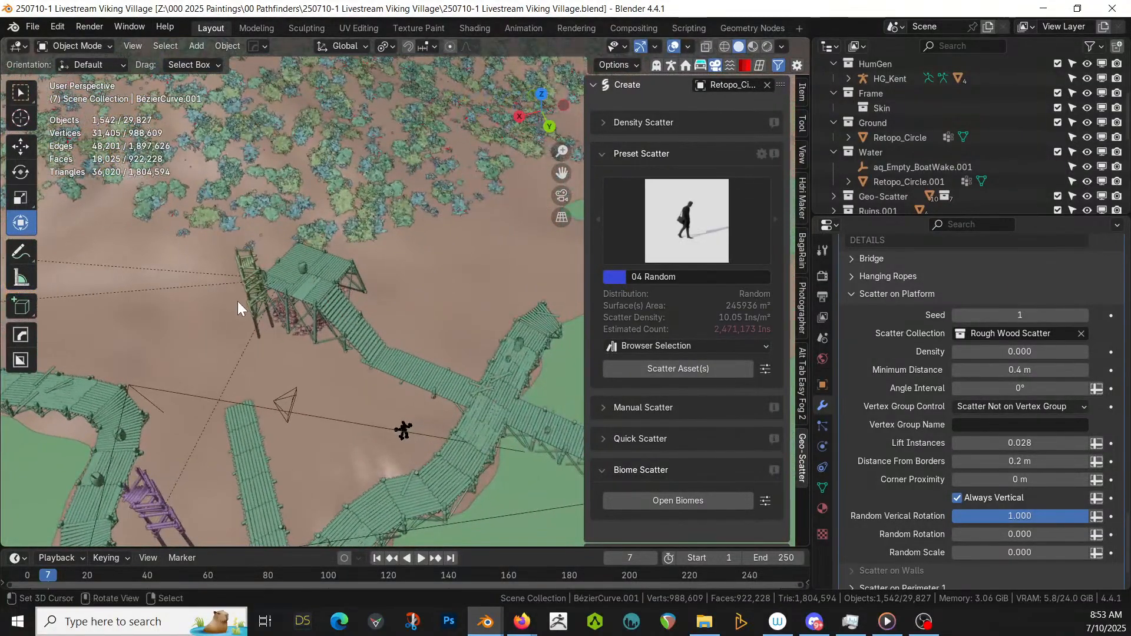
pyautogui.click(305, 283)
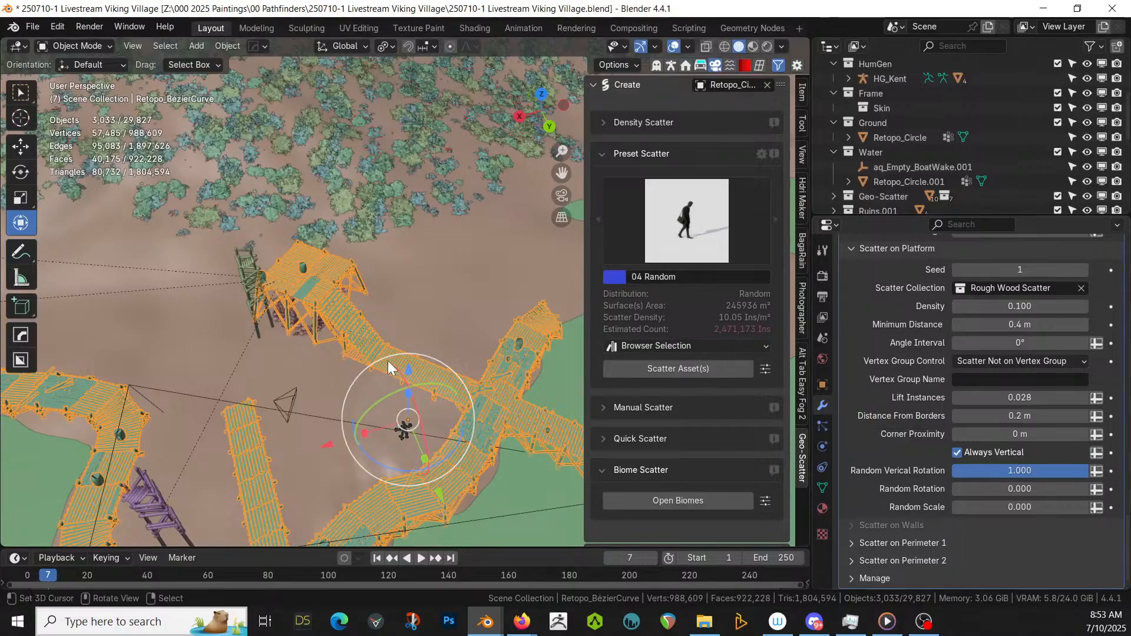
pyautogui.moveTo(388, 360); pyautogui.dragTo(322, 351, button='middle')
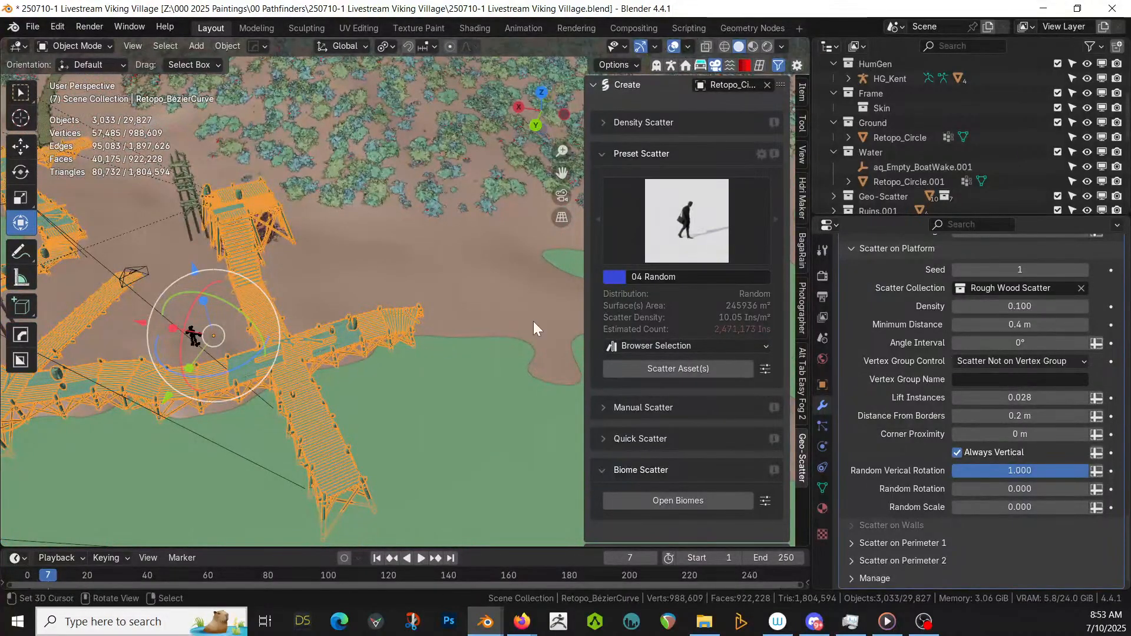
pyautogui.scroll(10, 903, 380)
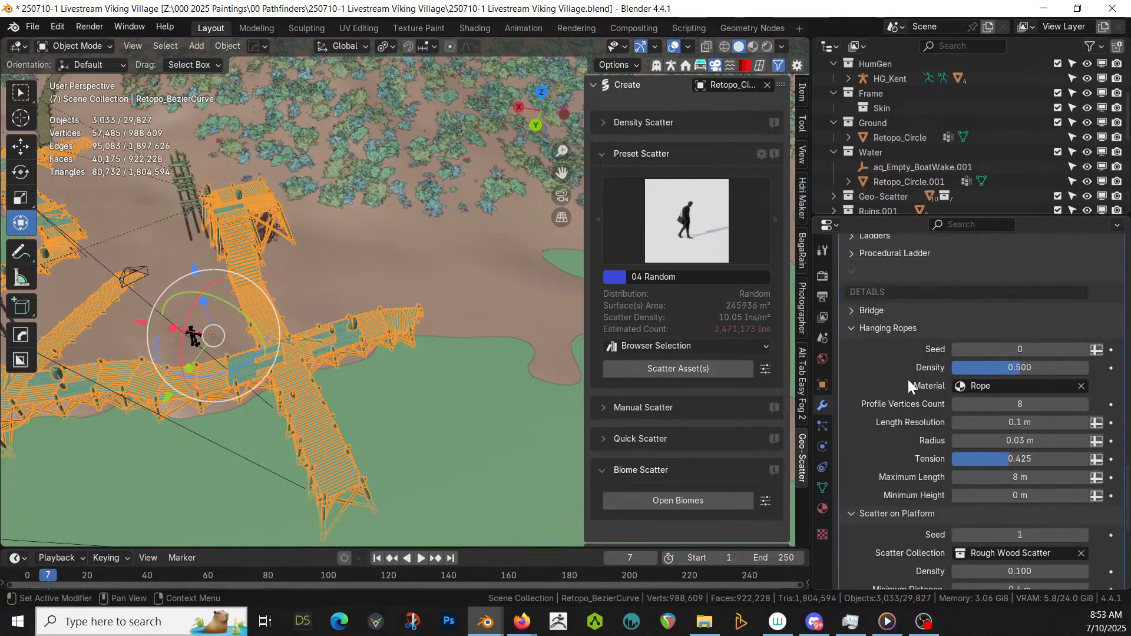
pyautogui.scroll(15, 918, 374)
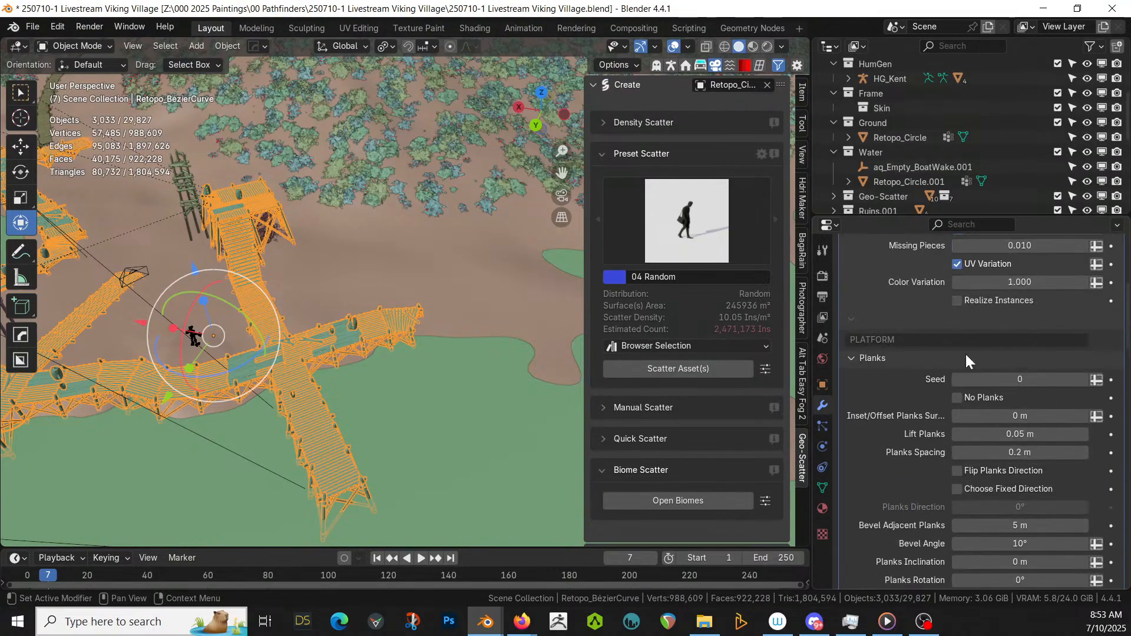
pyautogui.scroll(10, 974, 341)
pyautogui.click(1051, 330)
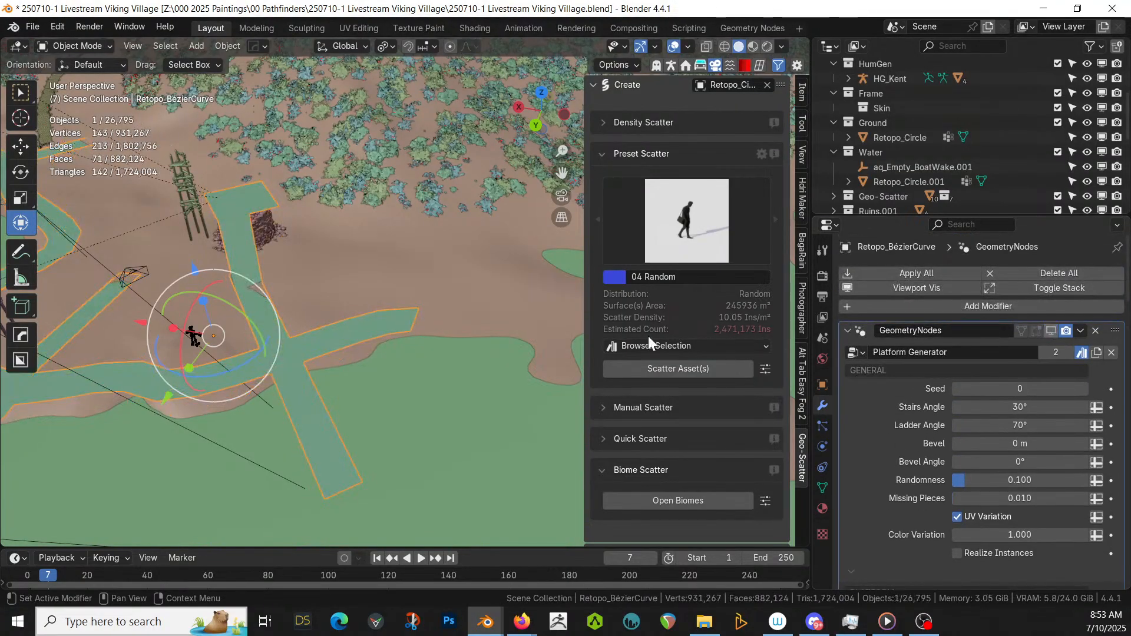
# - Show the whole dock in the top orthographic view and exclude the Geo-Scatter collection from the view layer
pyautogui.scroll(-3, 377, 369)
pyautogui.press('KP_7')
pyautogui.scroll(-3, 372, 372)
pyautogui.keyDown('shift'); pyautogui.moveTo(372, 373); pyautogui.dragTo(249, 495, button='middle'); pyautogui.keyUp('shift')
pyautogui.scroll(2, 314, 386)
pyautogui.keyDown('shift'); pyautogui.moveTo(319, 380); pyautogui.dragTo(223, 426, button='middle'); pyautogui.keyUp('shift')
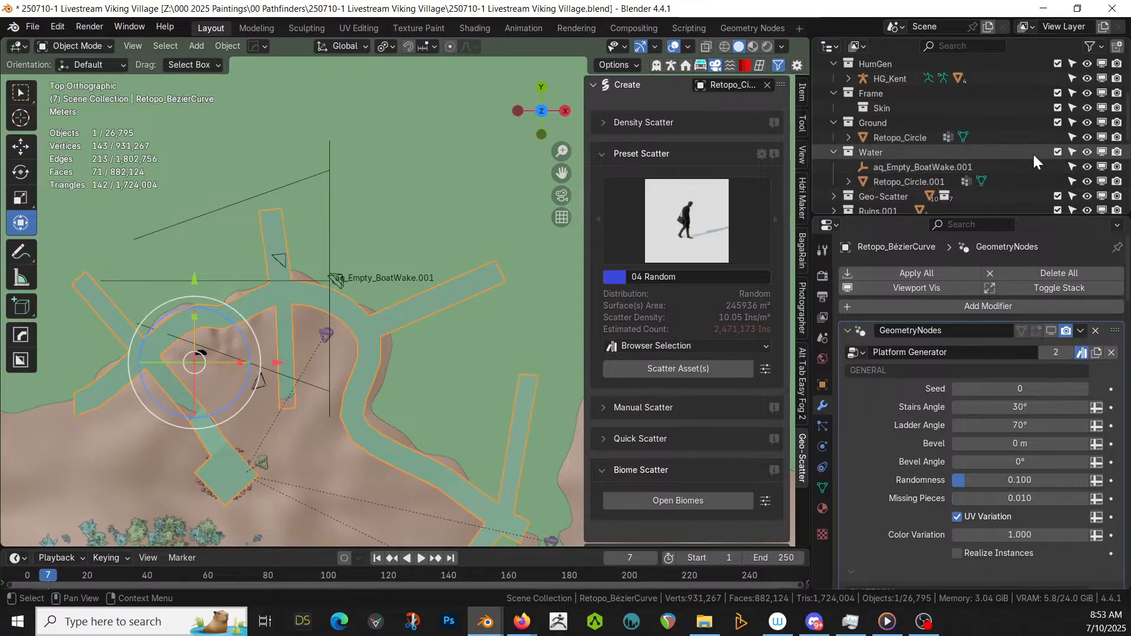
pyautogui.click(1057, 195)
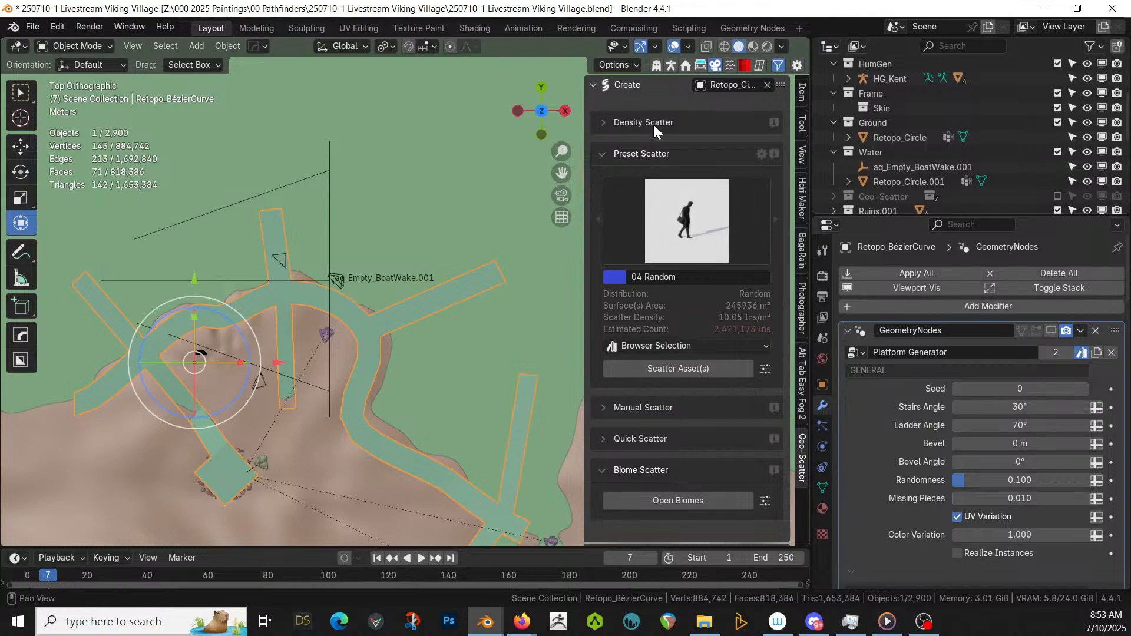
# - Open the Procedural Crowds Pro settings and choose Follow curve as the crowd type
pyautogui.click(671, 64)
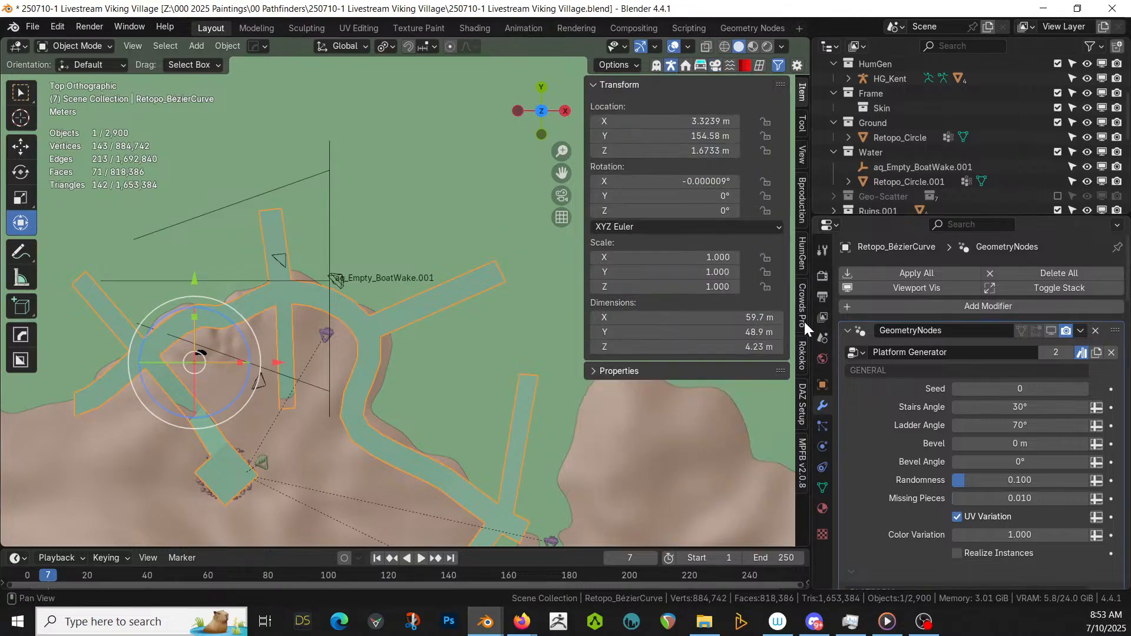
pyautogui.click(804, 217)
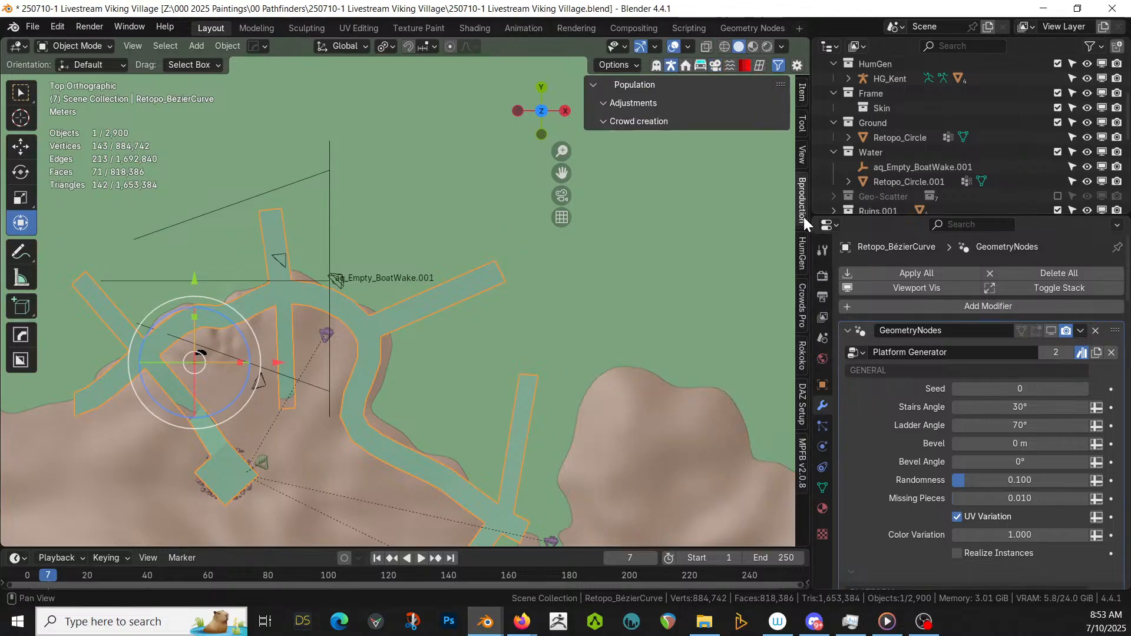
pyautogui.click(801, 302)
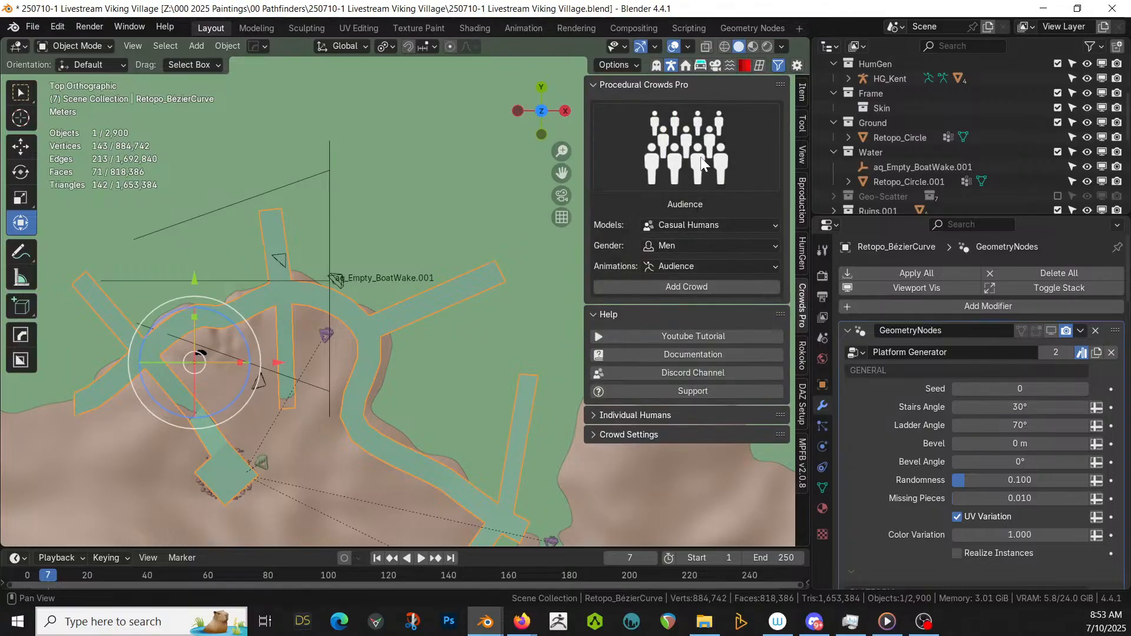
pyautogui.click(701, 159)
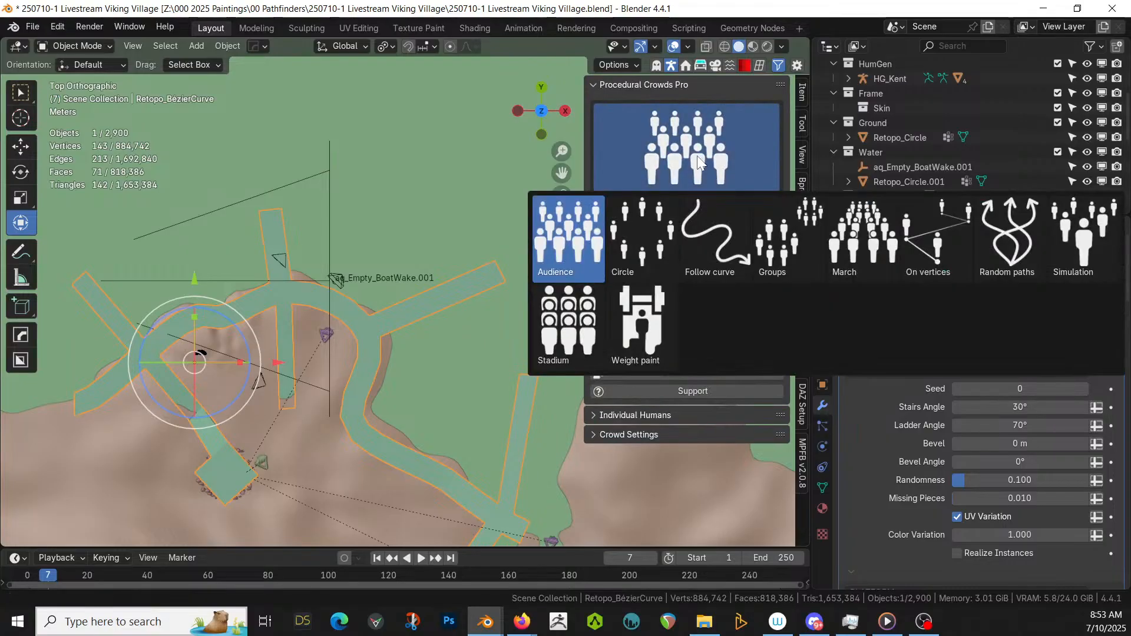
pyautogui.click(712, 239)
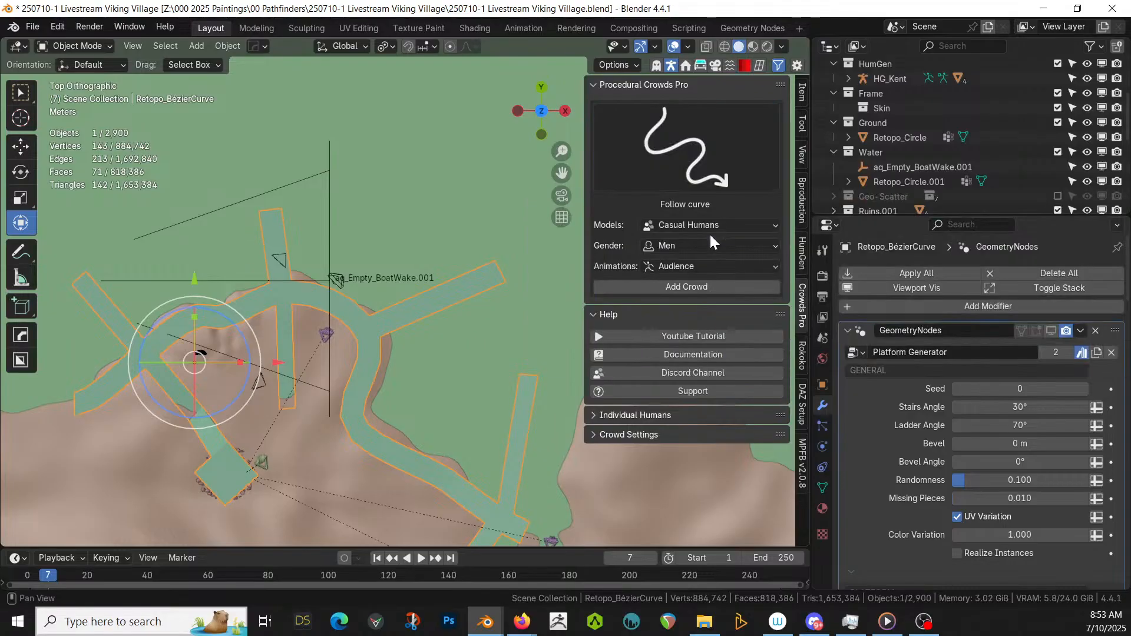
# - Set the crowd's Gender to Mix and Animations to Idle, and try to add the crowd
pyautogui.click(690, 246)
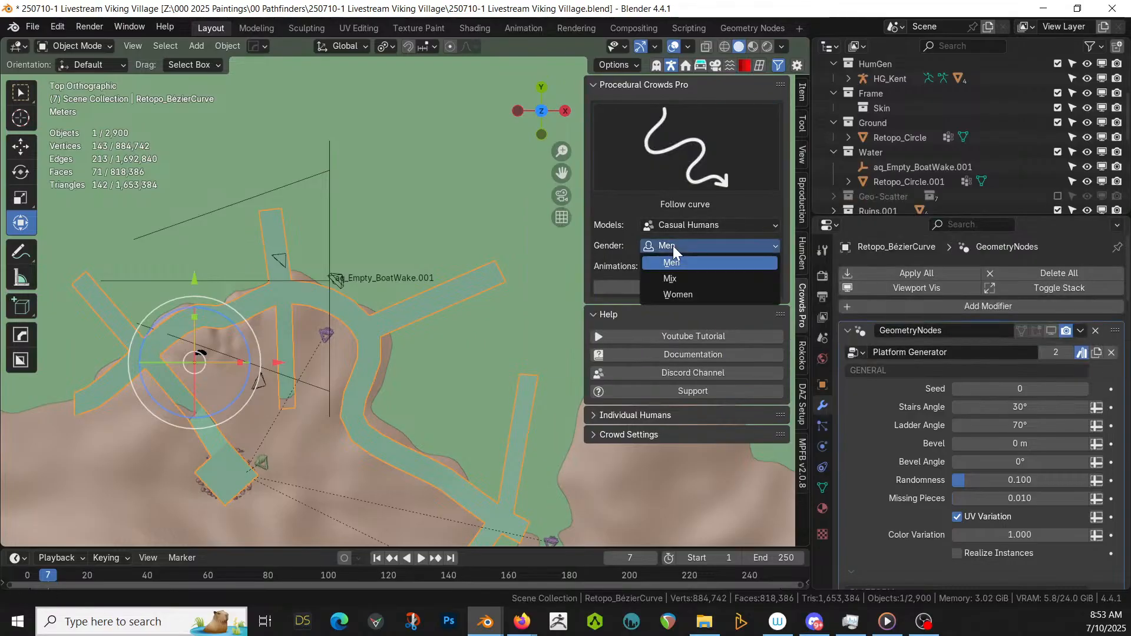
pyautogui.click(674, 277)
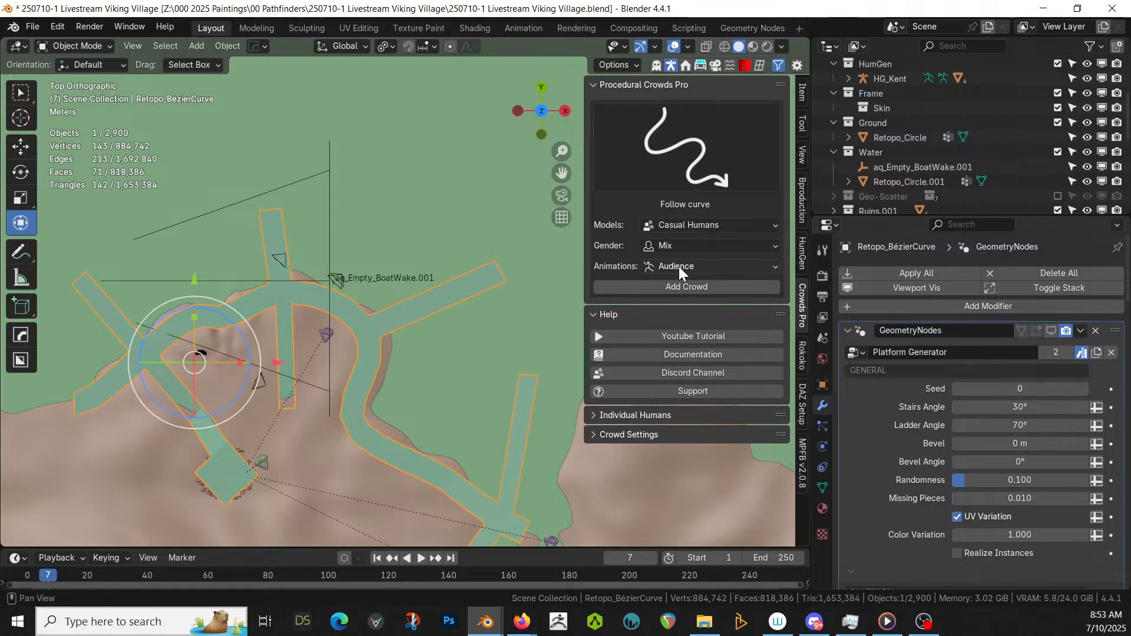
pyautogui.click(678, 266)
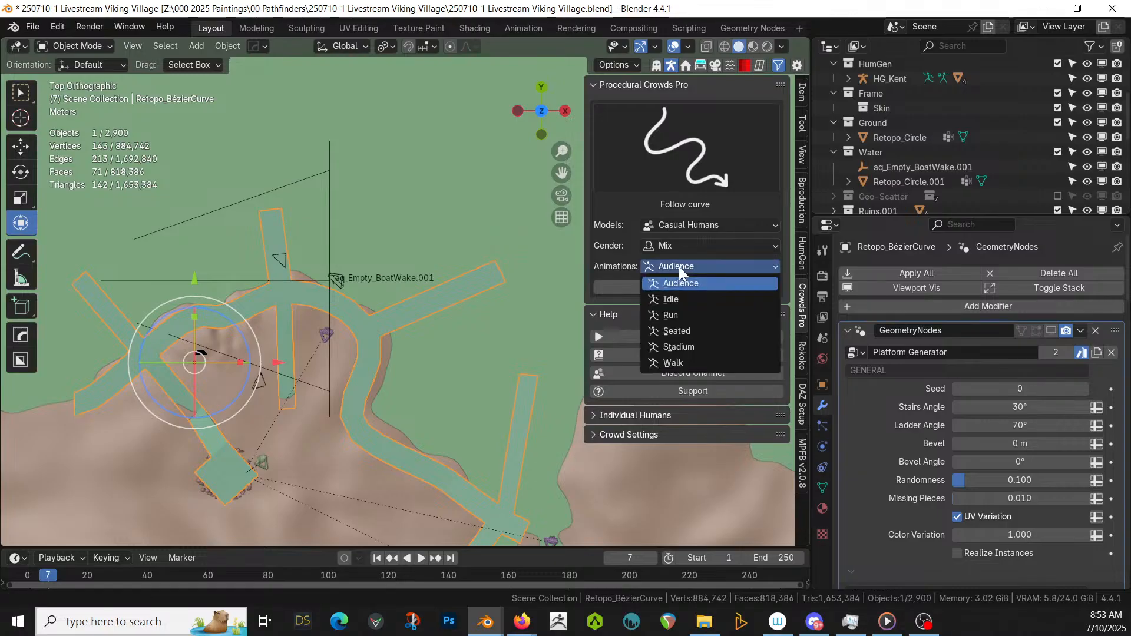
pyautogui.click(678, 300)
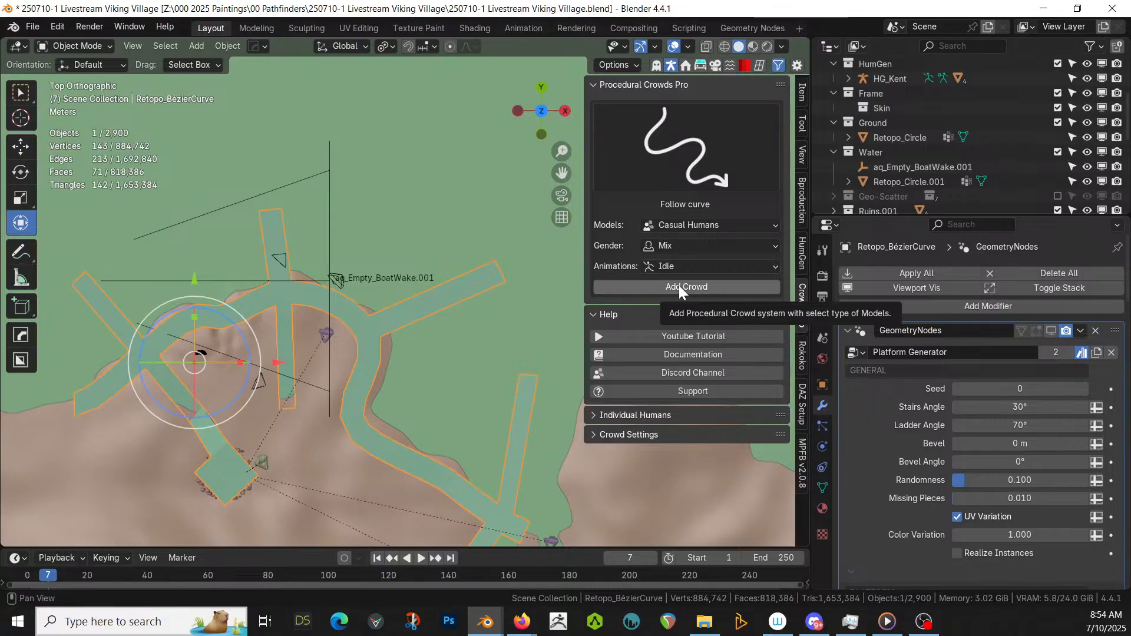
pyautogui.click(679, 285)
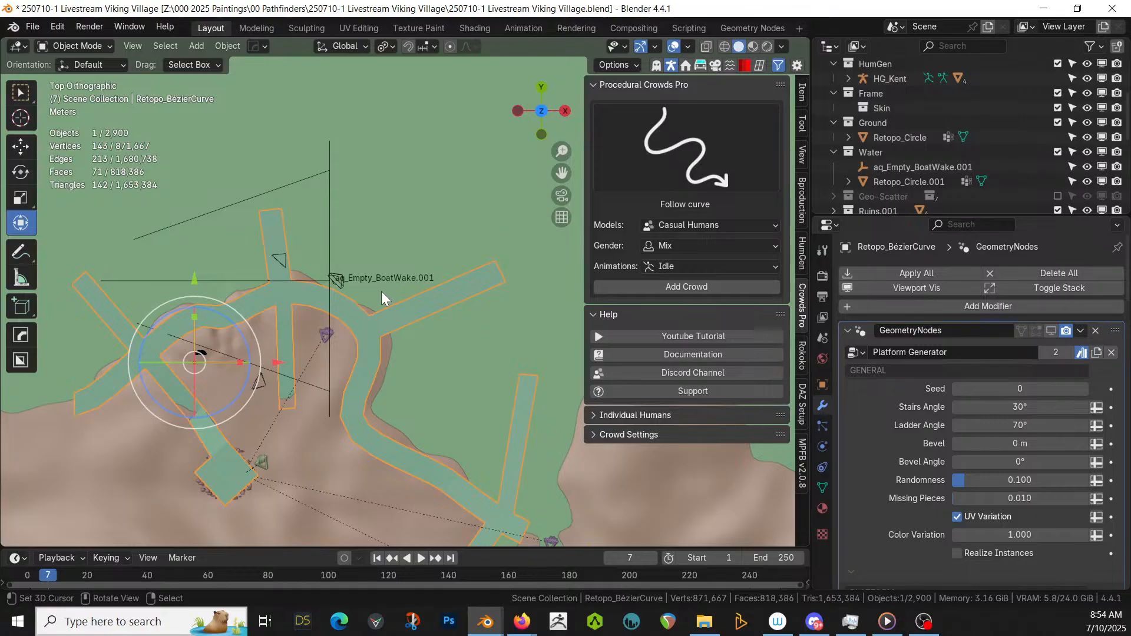
# - Add a Bézier curve and delete its default control points in Edit Mode
pyautogui.hotkey('shift', 'a')
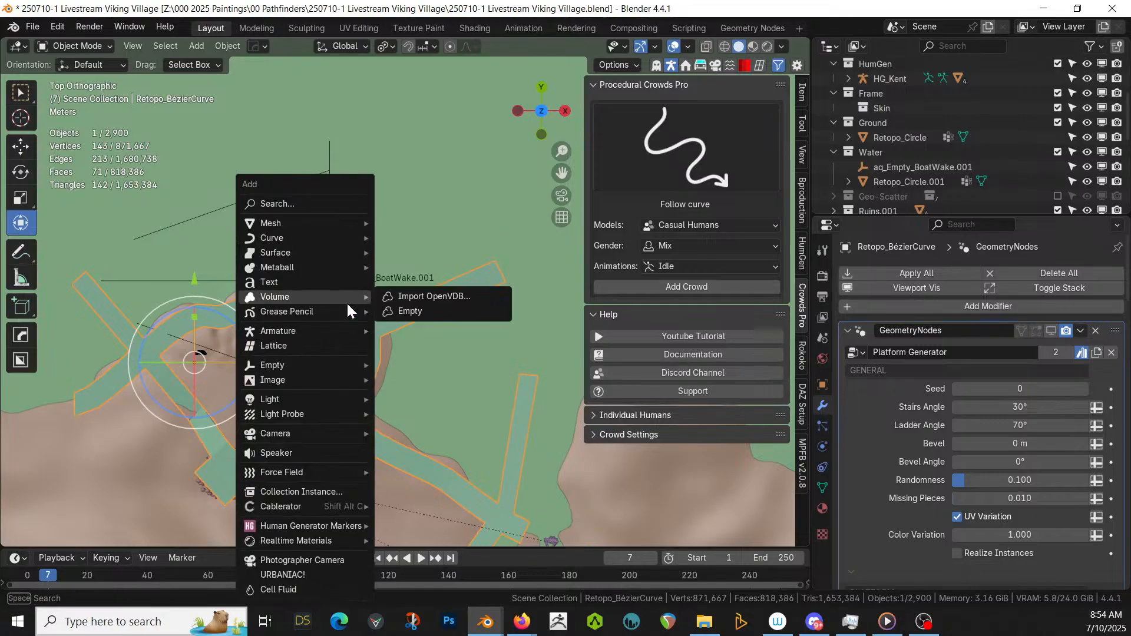
pyautogui.moveTo(312, 235)
pyautogui.click(407, 239)
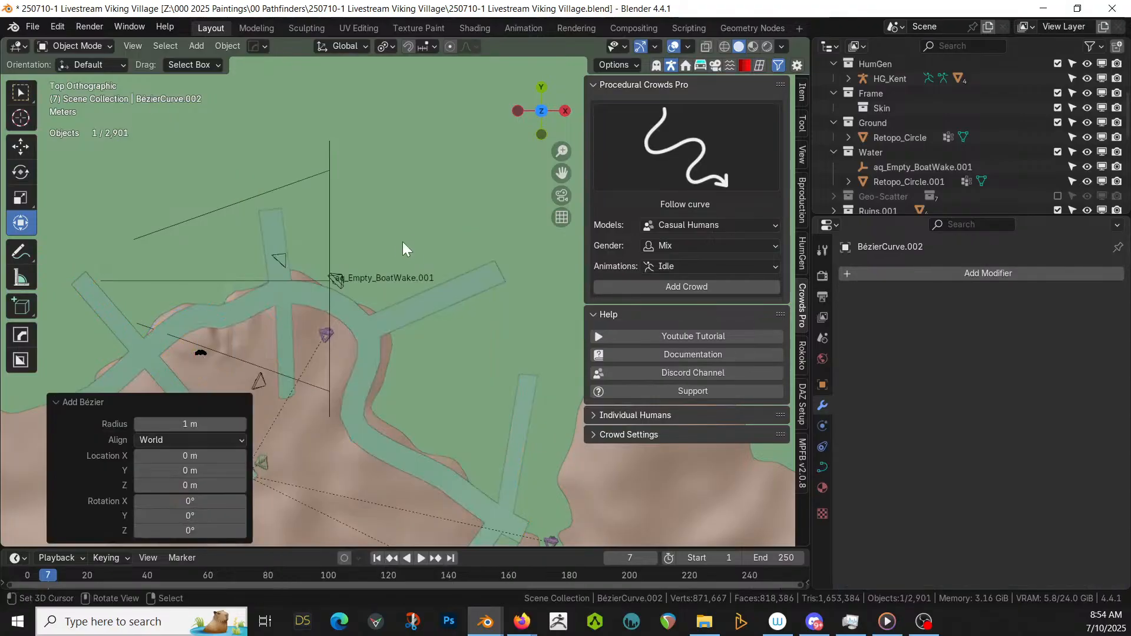
pyautogui.press('Tab')
pyautogui.press('x')
pyautogui.click(314, 288)
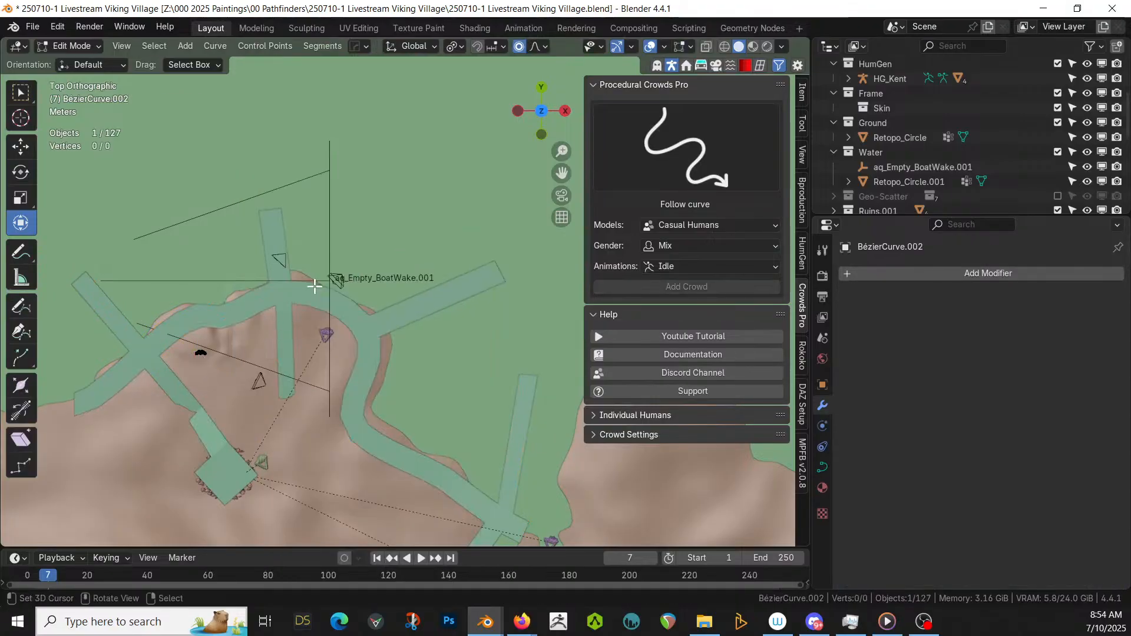
# - Draw a freehand curve along the middle of the main shoreline dock and add the Follow curve crowd to it in Object Mode
pyautogui.click(24, 305)
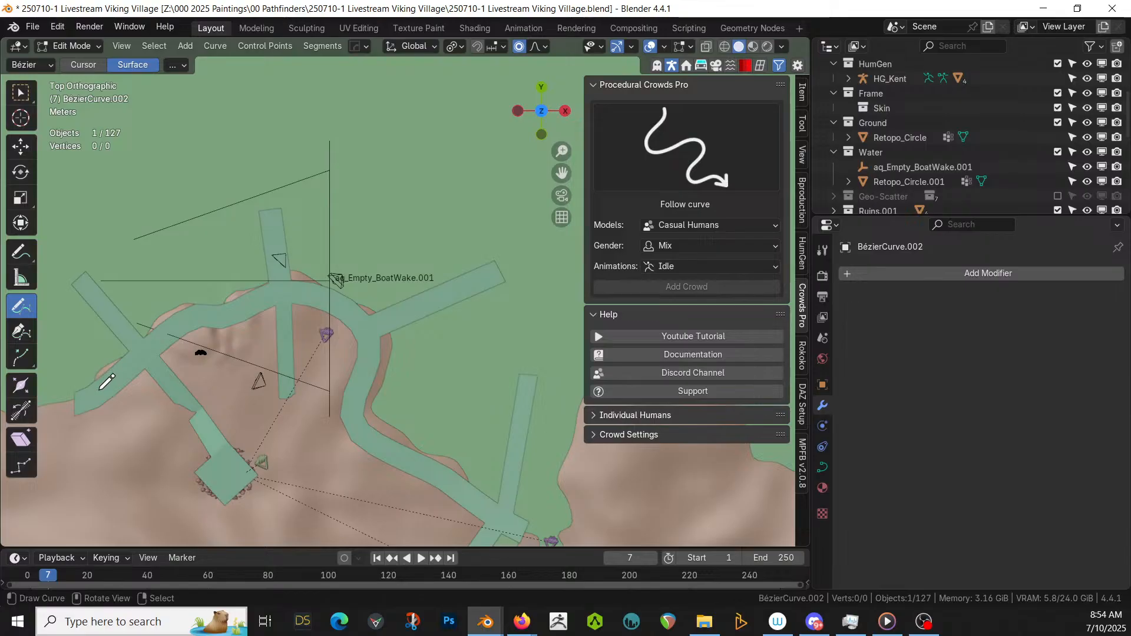
pyautogui.moveTo(99, 390); pyautogui.dragTo(152, 347)
pyautogui.moveTo(201, 317)
pyautogui.mouseDown()
pyautogui.moveTo(278, 295)
pyautogui.moveTo(343, 310)
pyautogui.moveTo(366, 353)
pyautogui.moveTo(353, 415)
pyautogui.moveTo(506, 519)
pyautogui.moveTo(492, 533)
pyautogui.mouseUp()
pyautogui.press('Tab')
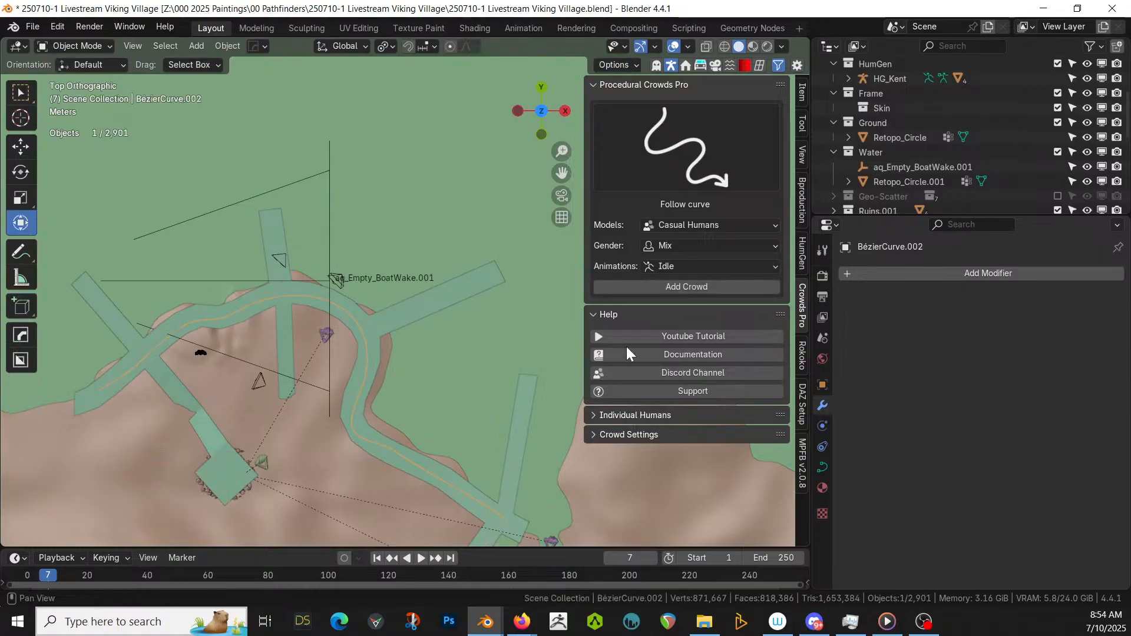
pyautogui.click(676, 288)
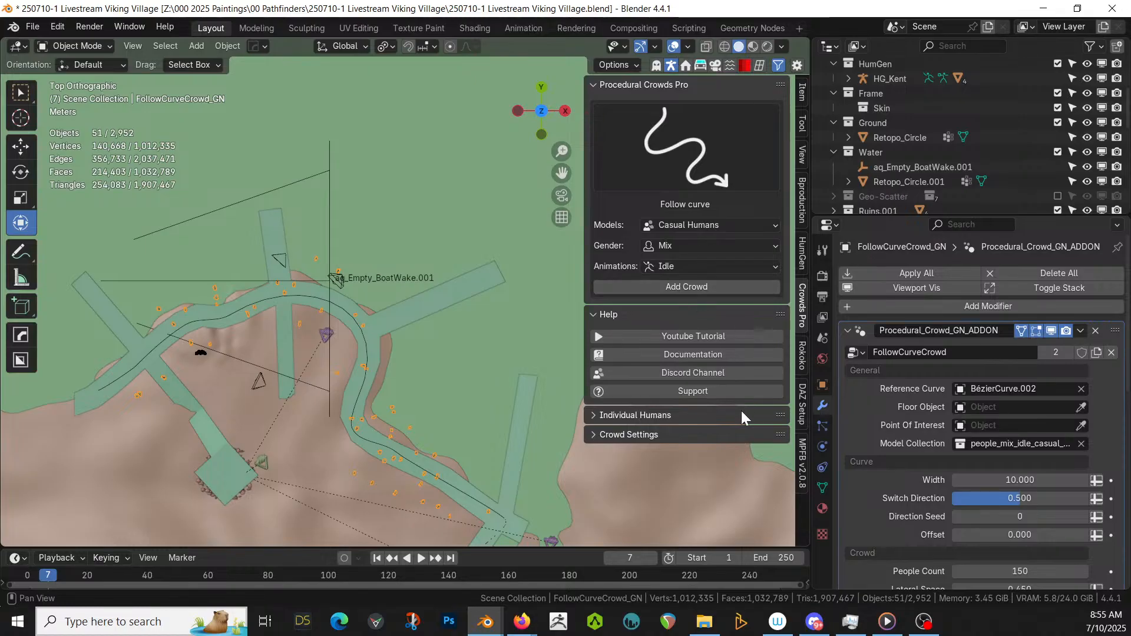
# - Set the curve Width of the crowd on the shoreline dock to 2 in the Crowd Settings
pyautogui.moveTo(560, 408); pyautogui.dragTo(484, 333, button='middle')
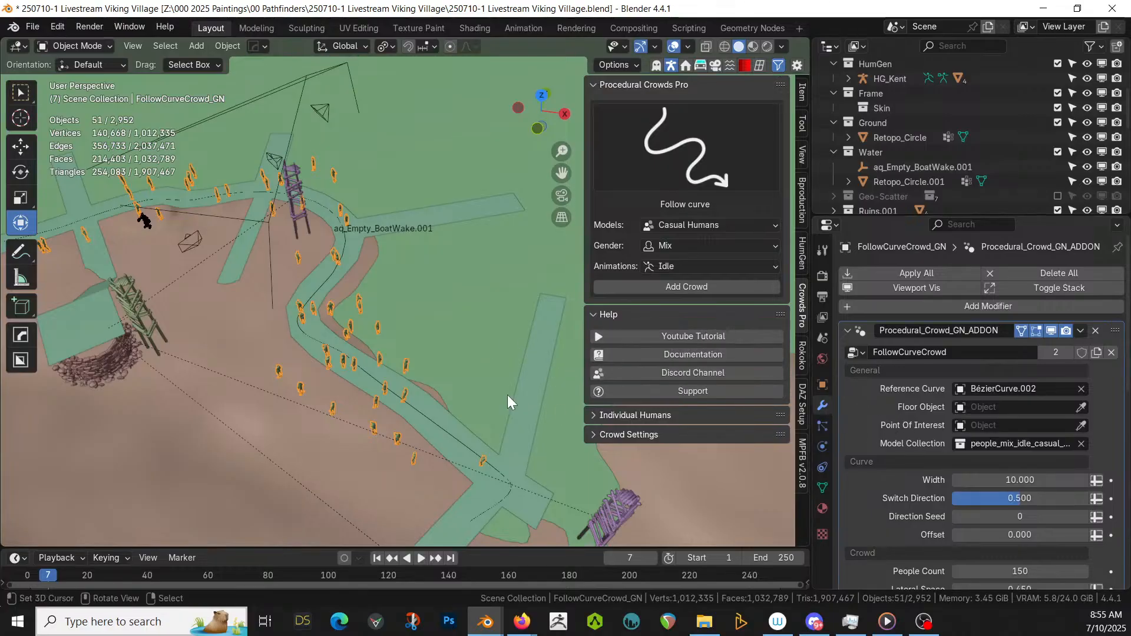
pyautogui.moveTo(507, 395); pyautogui.dragTo(479, 350, button='middle')
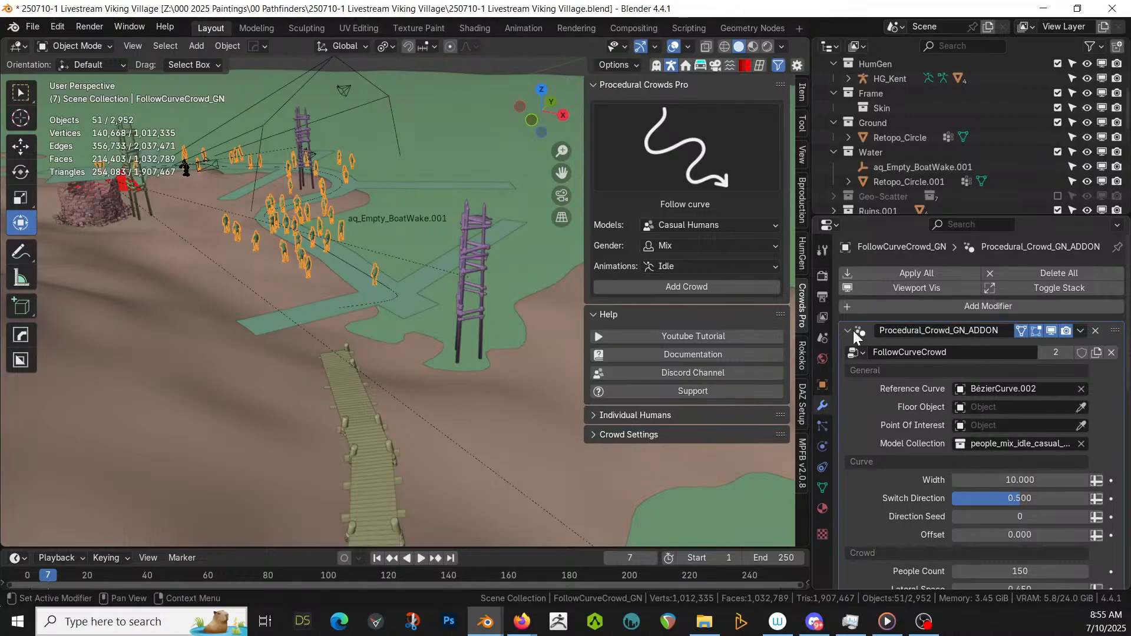
pyautogui.click(592, 434)
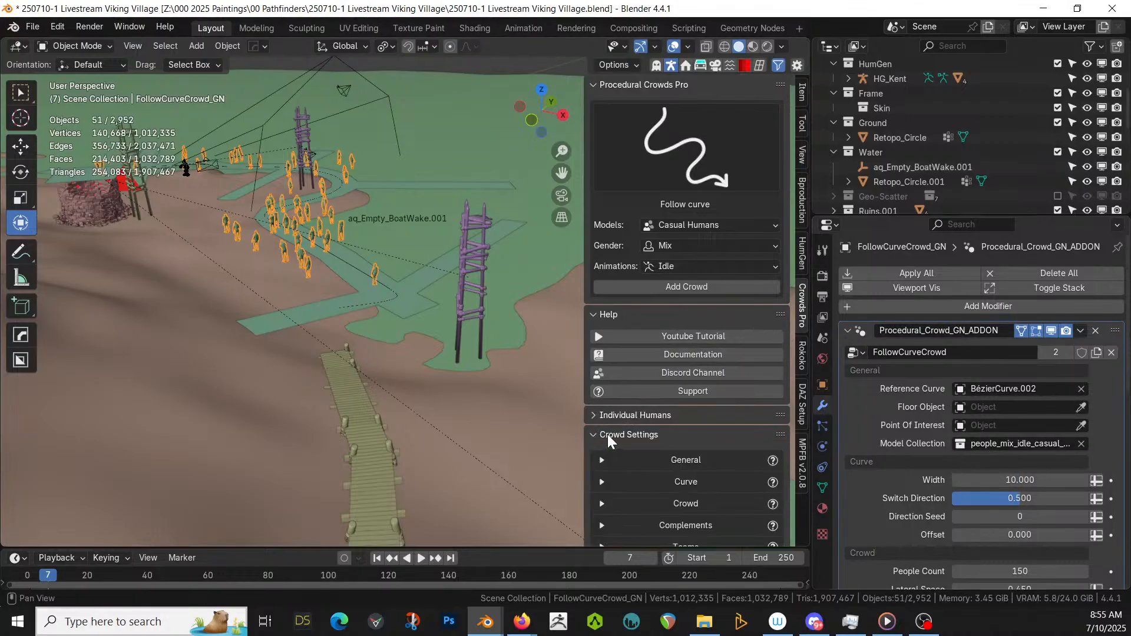
pyautogui.scroll(-3, 607, 434)
pyautogui.click(603, 418)
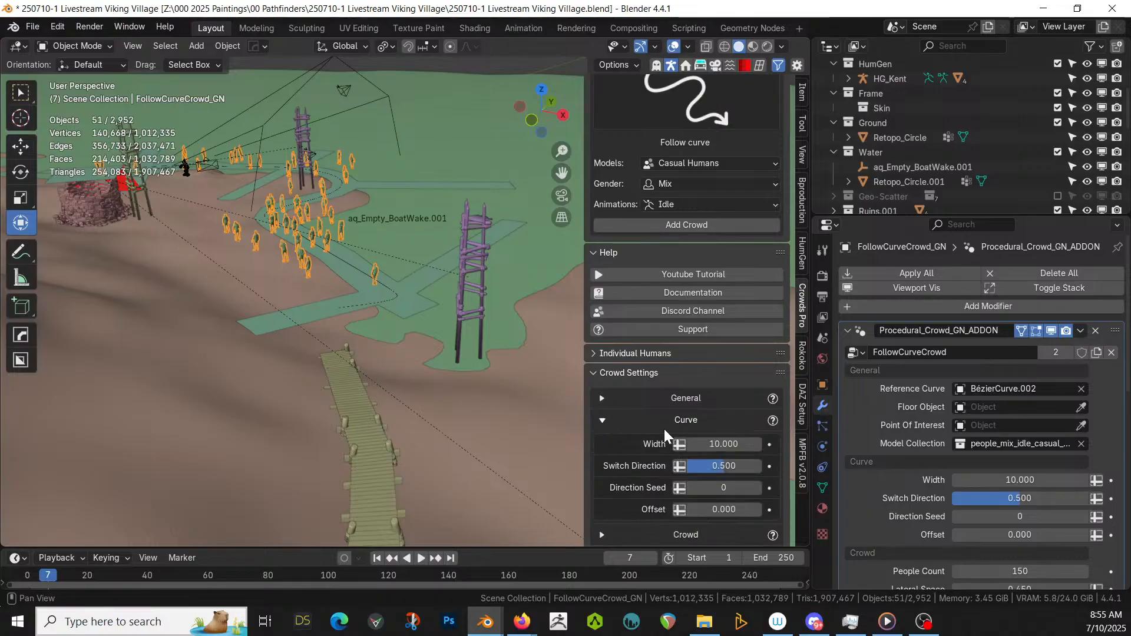
pyautogui.click(710, 447)
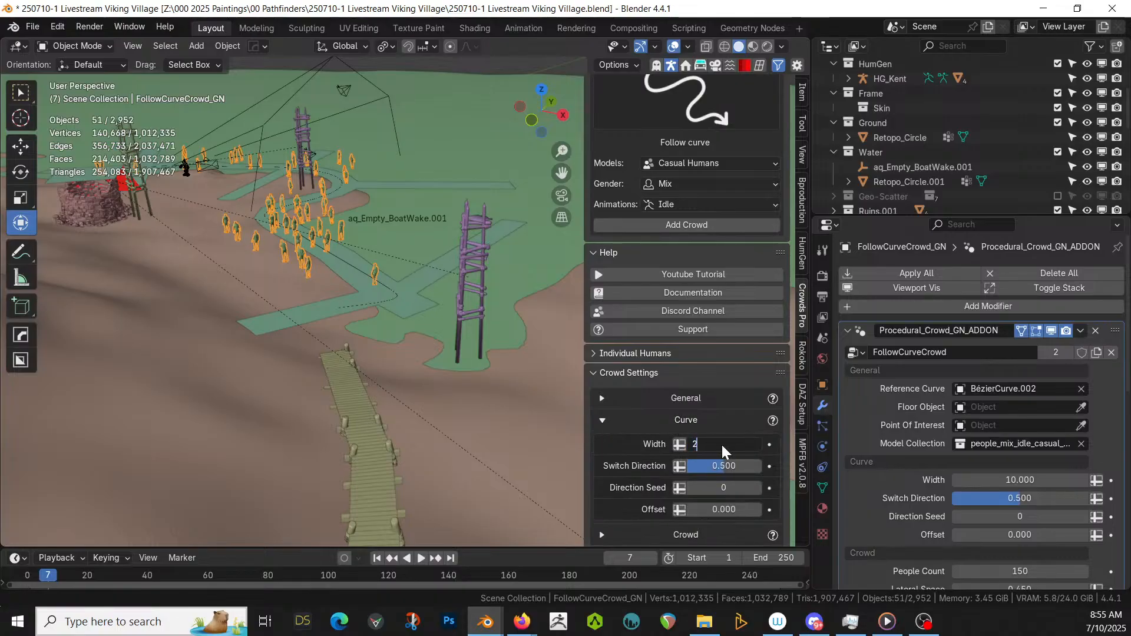
pyautogui.press('Return')
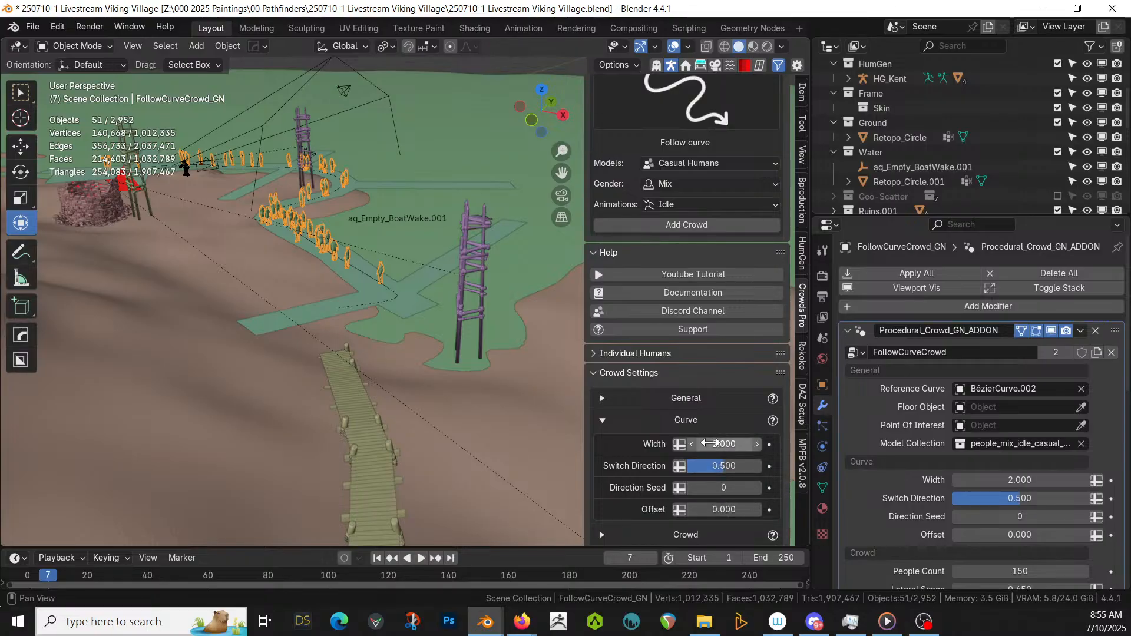
# - Set the dock crowd's People Count to 50
pyautogui.click(598, 398)
pyautogui.scroll(-1, 683, 483)
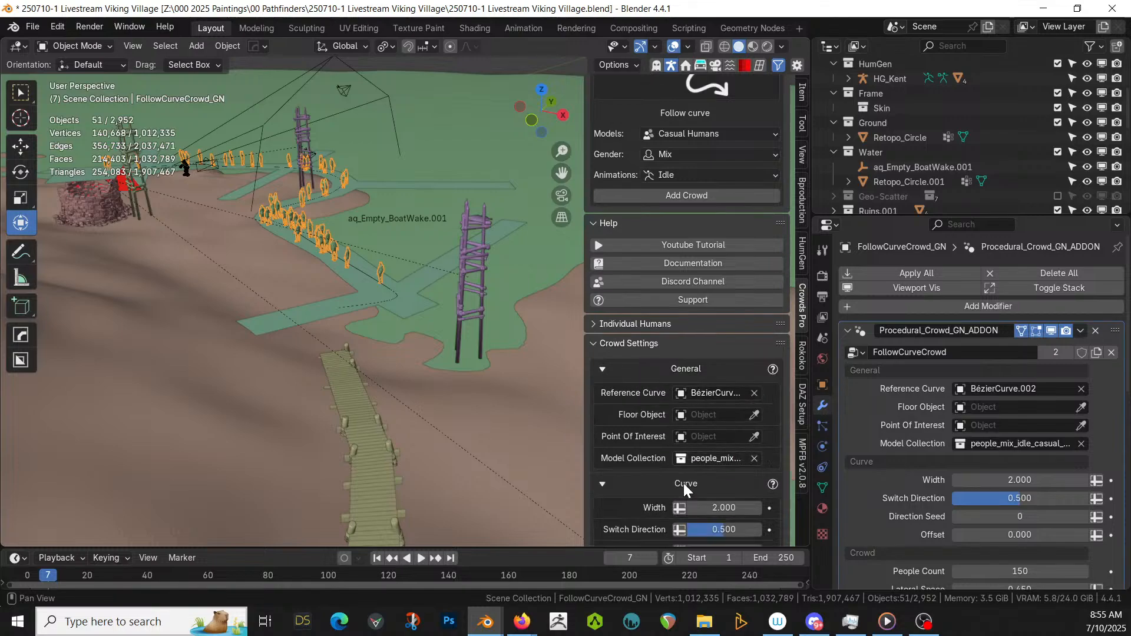
pyautogui.scroll(-5, 683, 483)
pyautogui.click(602, 451)
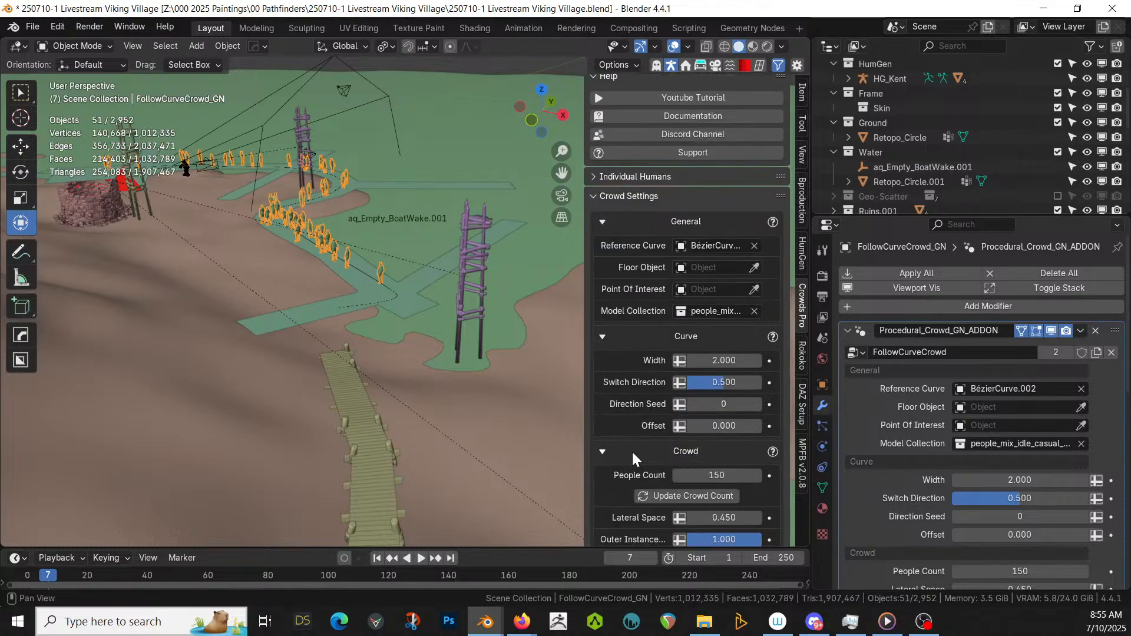
pyautogui.doubleClick(717, 475)
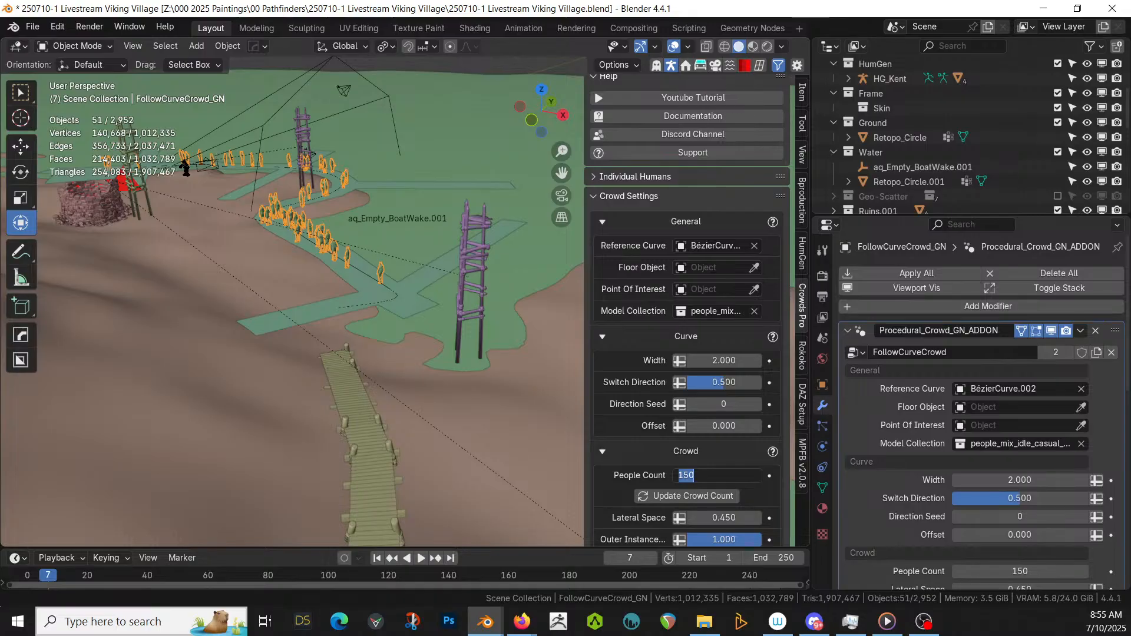
pyautogui.write('50')
pyautogui.press('Return')
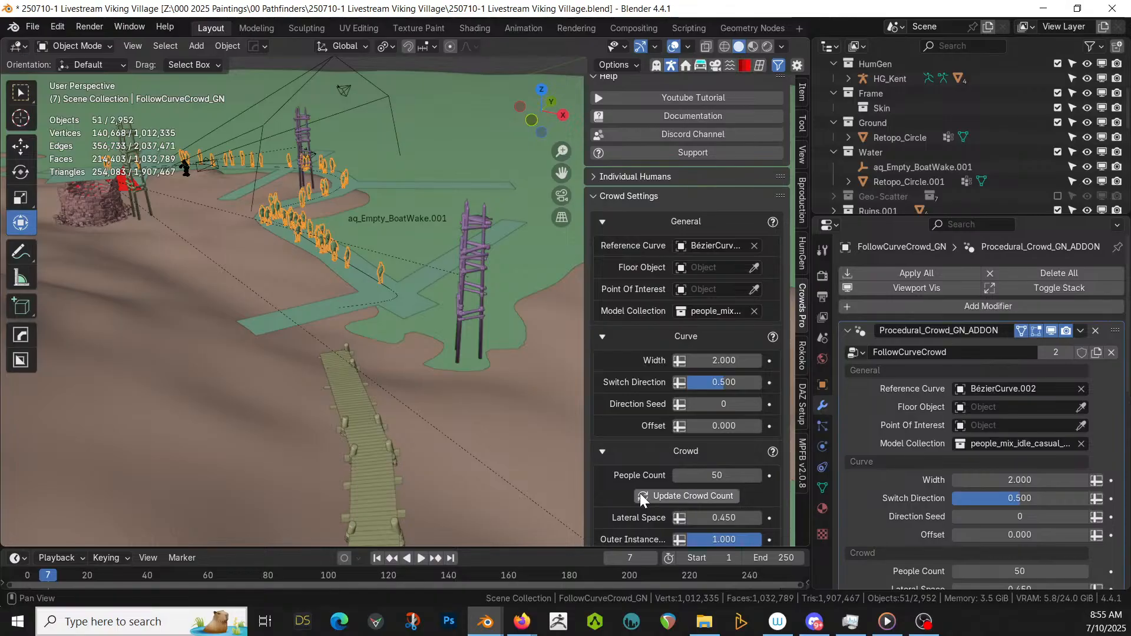
# - Set the dock crowd's People Count to 25 and update the crowd count
pyautogui.moveTo(447, 390); pyautogui.dragTo(419, 398, button='middle')
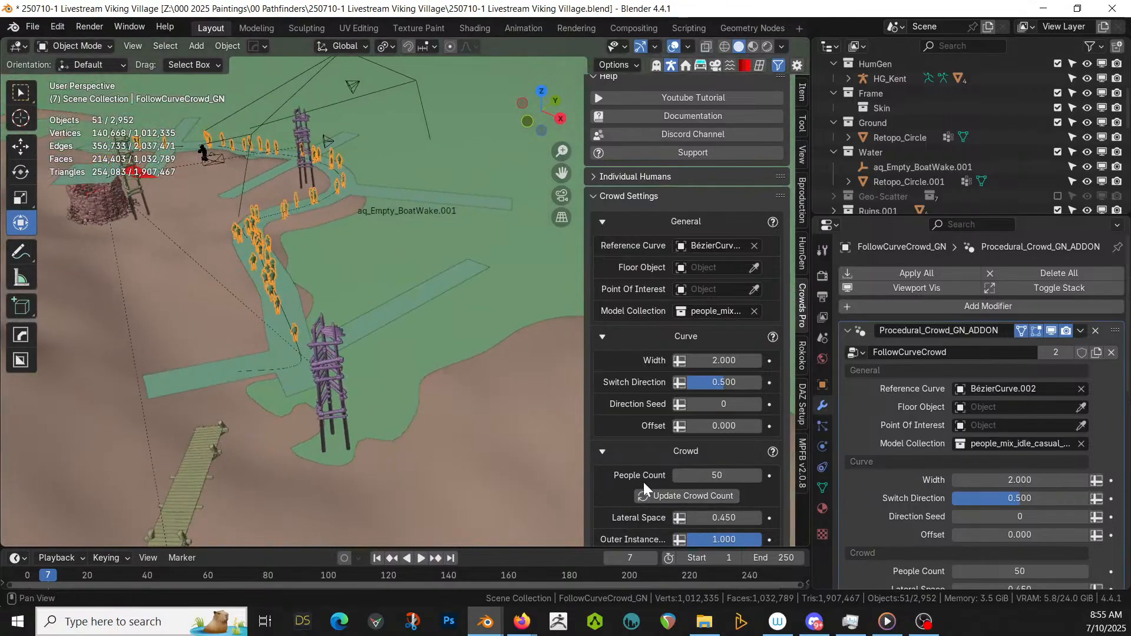
pyautogui.moveTo(400, 317); pyautogui.dragTo(448, 355, button='middle')
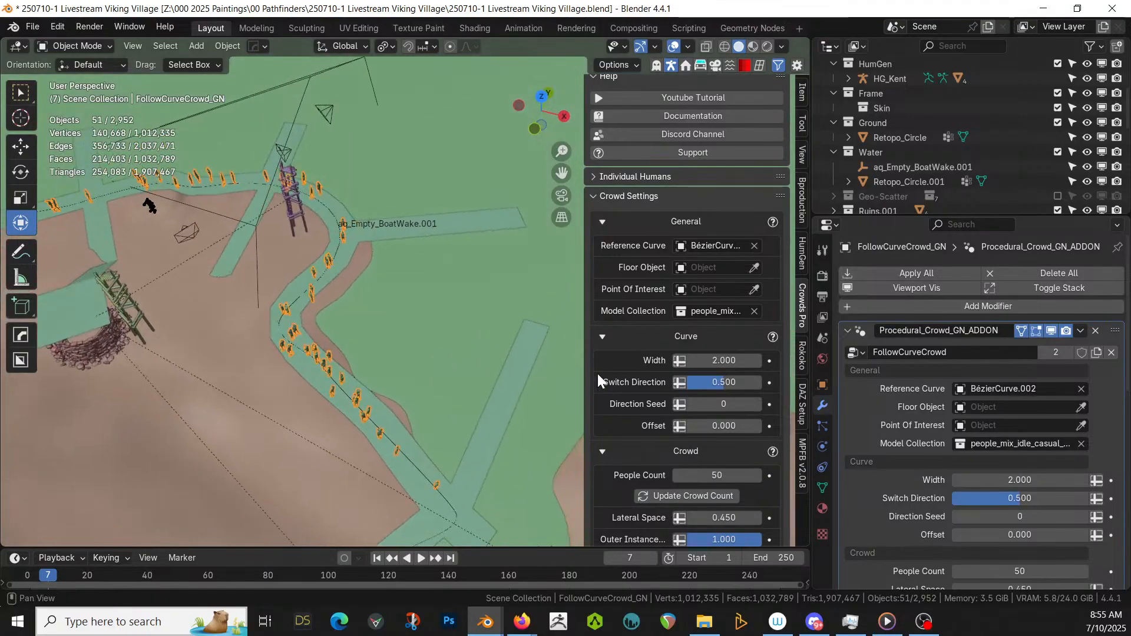
pyautogui.click(716, 475)
pyautogui.press('Return')
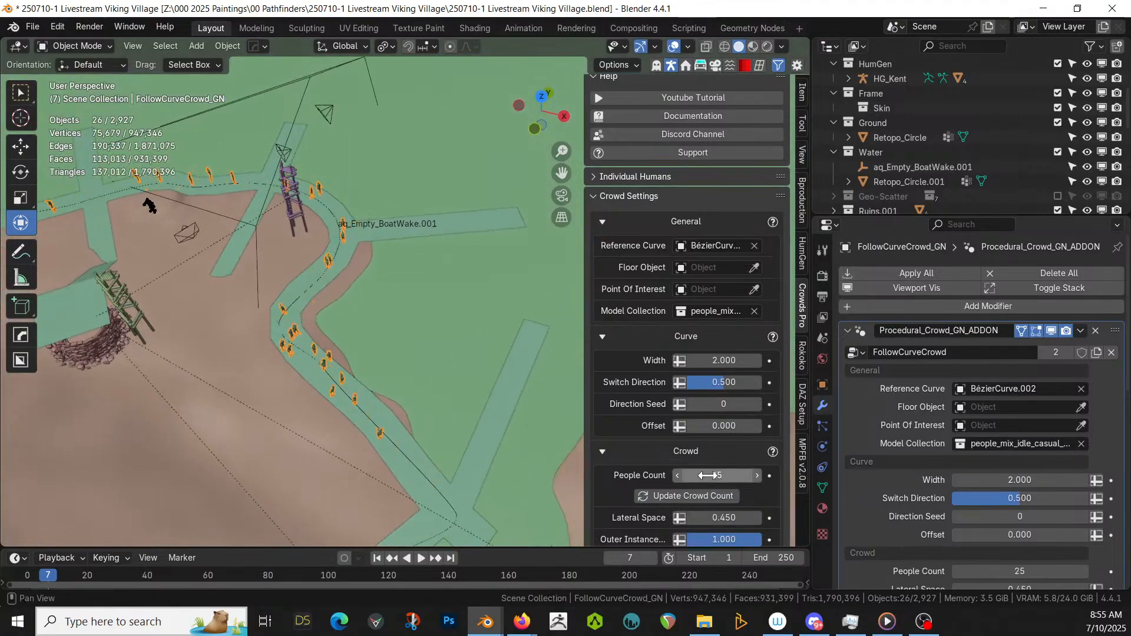
pyautogui.click(692, 496)
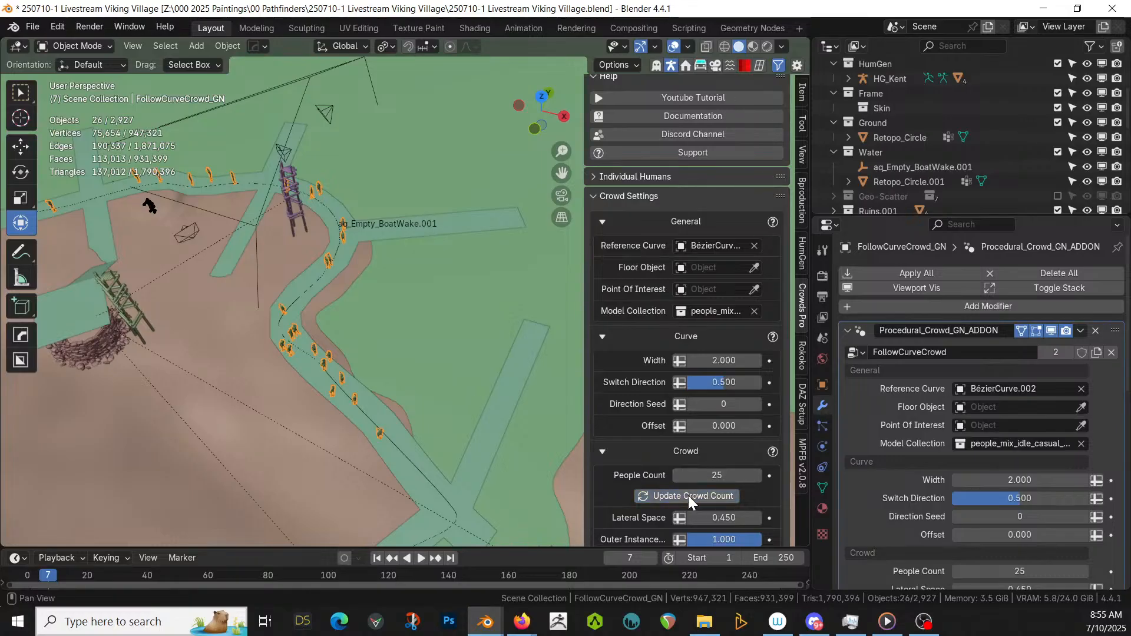
# - Examine the people on the dock up close and review the crowd's remaining settings, including Complements, Teams, Realize Instances and Advanced
pyautogui.moveTo(407, 338); pyautogui.dragTo(451, 437, button='middle')
pyautogui.scroll(2, 358, 295)
pyautogui.scroll(2, 451, 437)
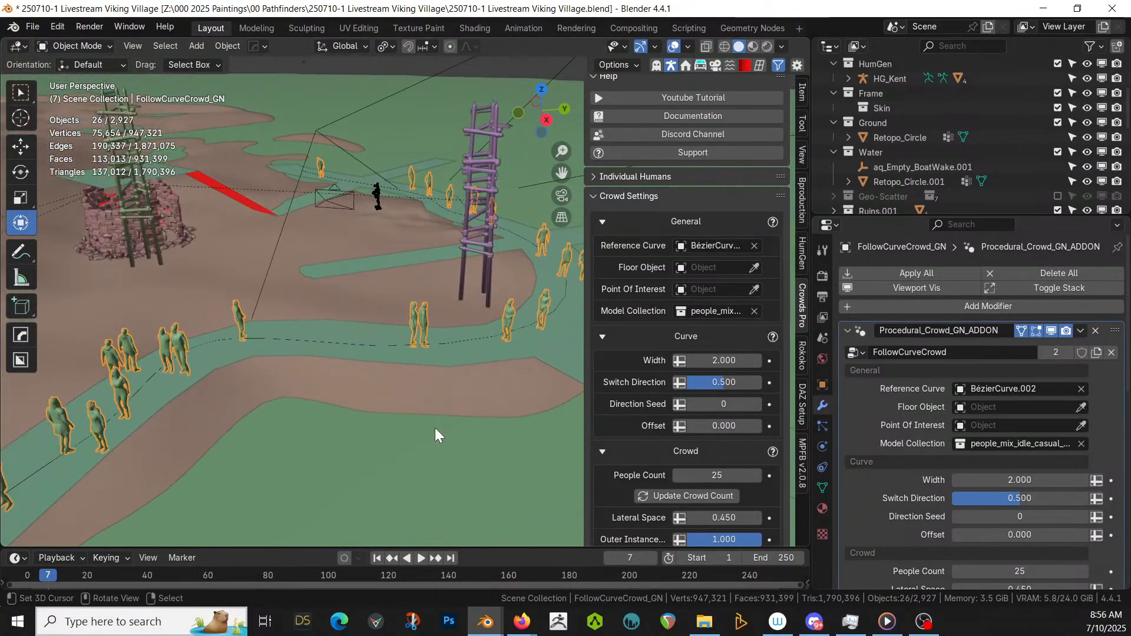
pyautogui.scroll(-3, 695, 463)
pyautogui.scroll(-2, 705, 466)
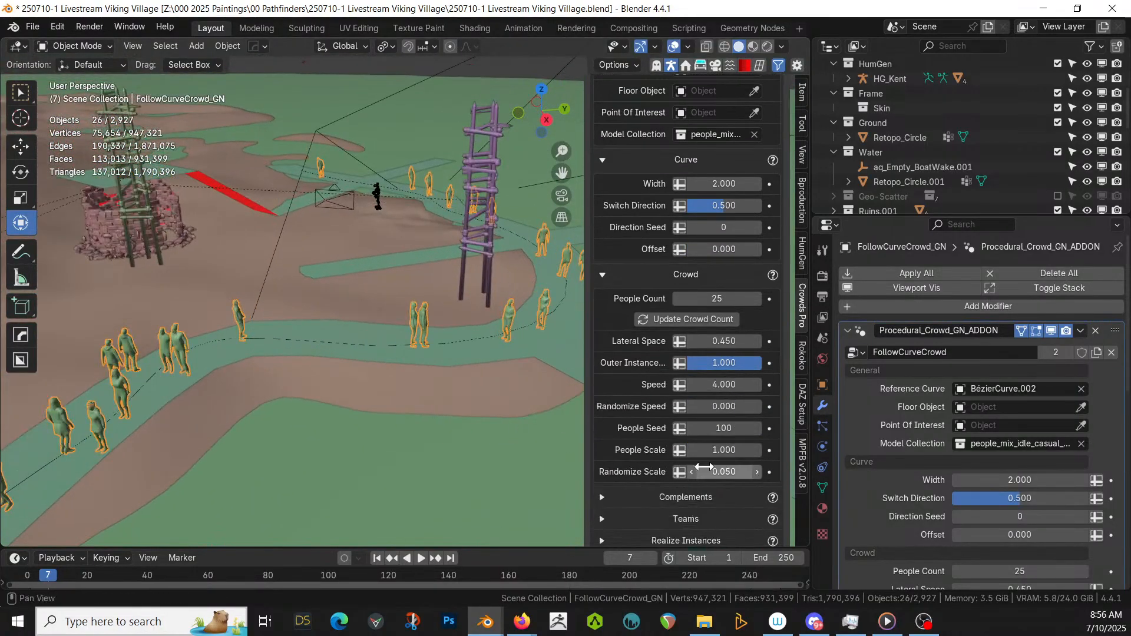
pyautogui.scroll(-2, 705, 470)
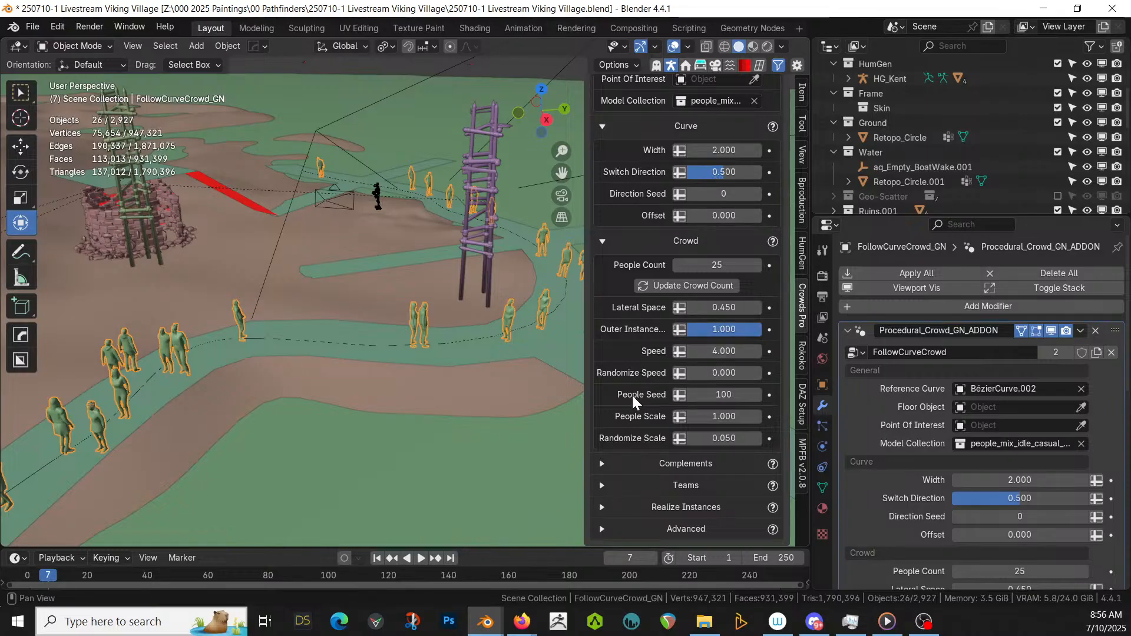
pyautogui.scroll(-2, 907, 466)
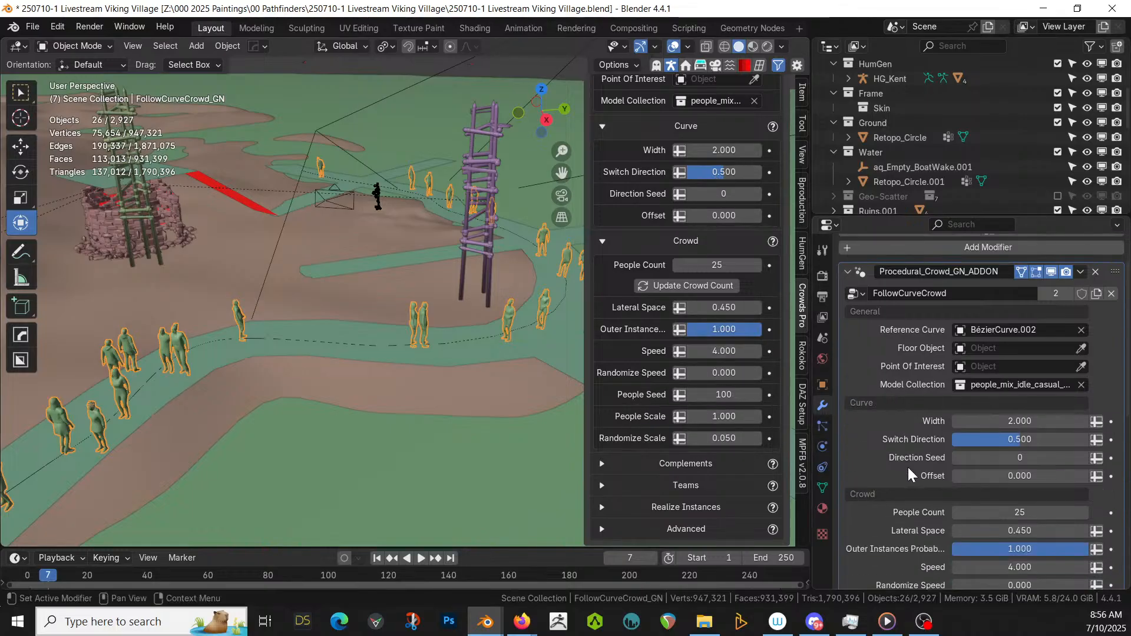
pyautogui.scroll(-3, 908, 469)
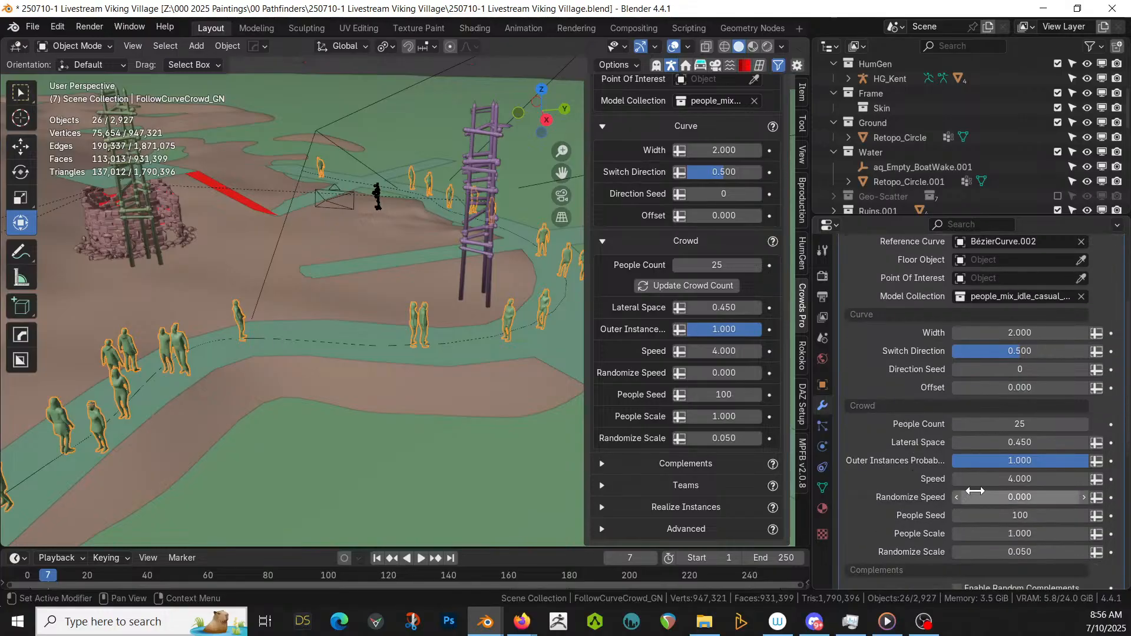
pyautogui.scroll(-2, 907, 495)
pyautogui.scroll(-3, 985, 508)
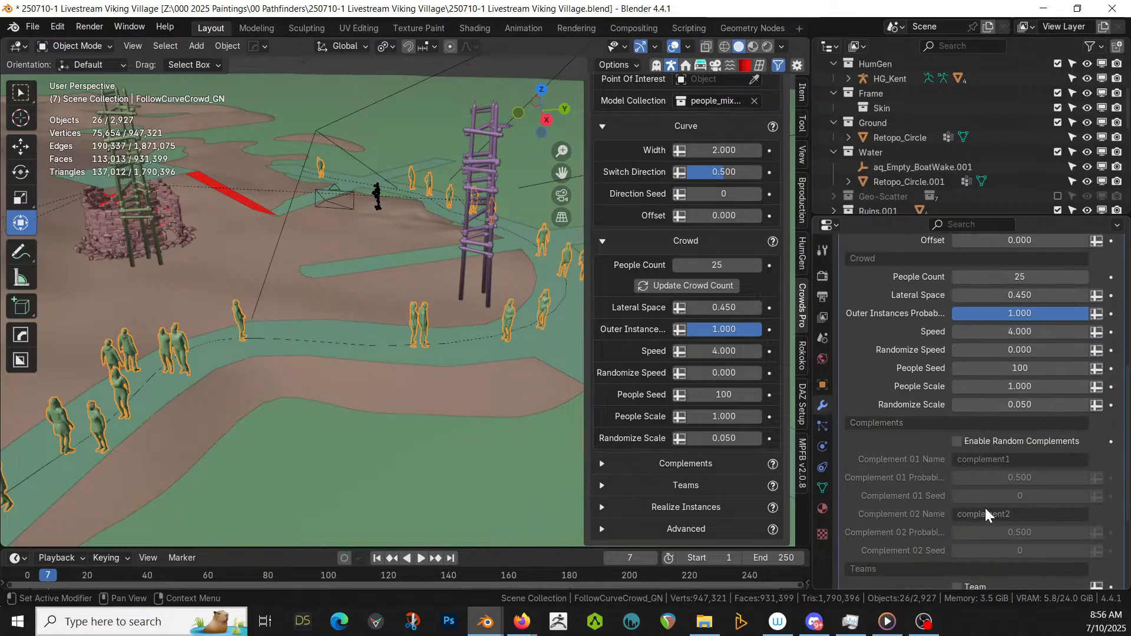
pyautogui.scroll(-5, 989, 513)
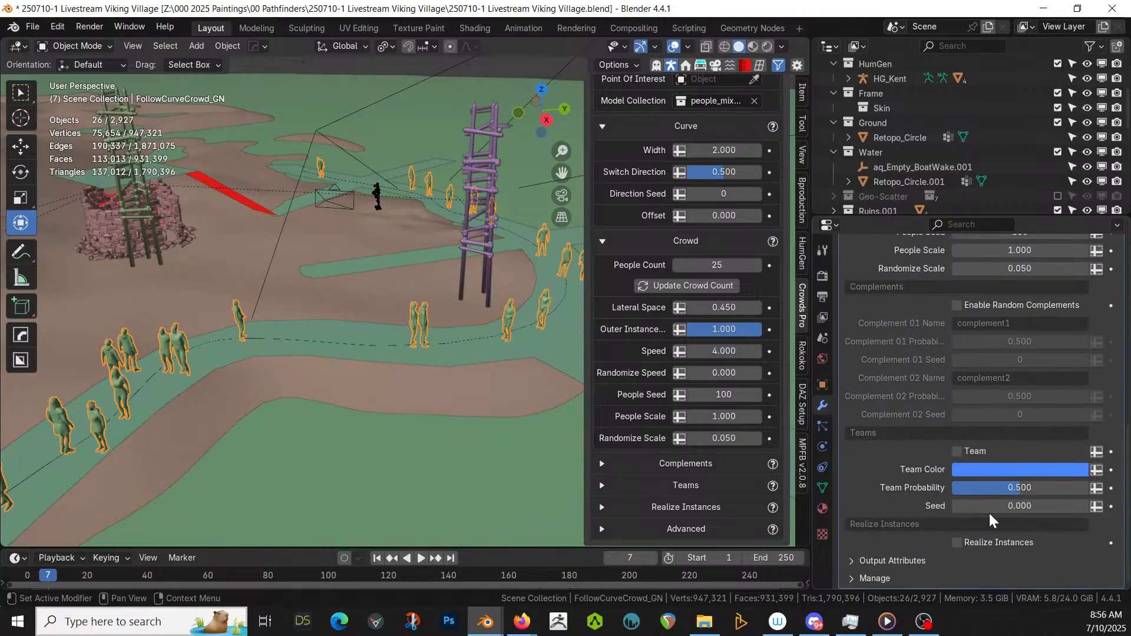
pyautogui.click(602, 529)
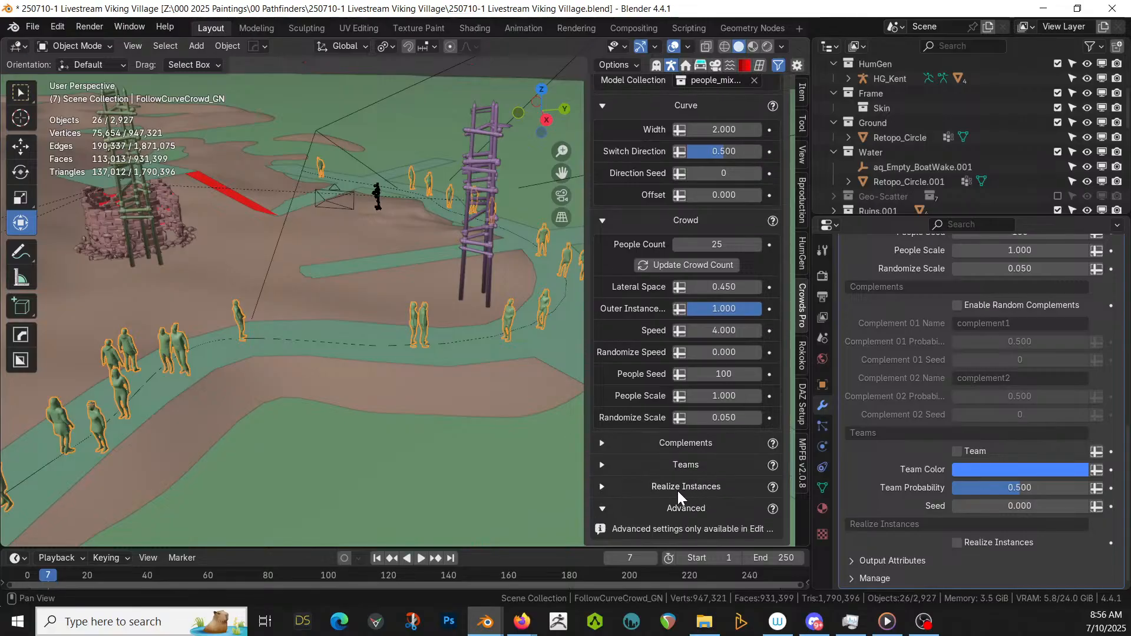
# - Play back the animation briefly to check how the crowd moves along the dock curve
pyautogui.moveTo(404, 431); pyautogui.dragTo(339, 452, button='middle')
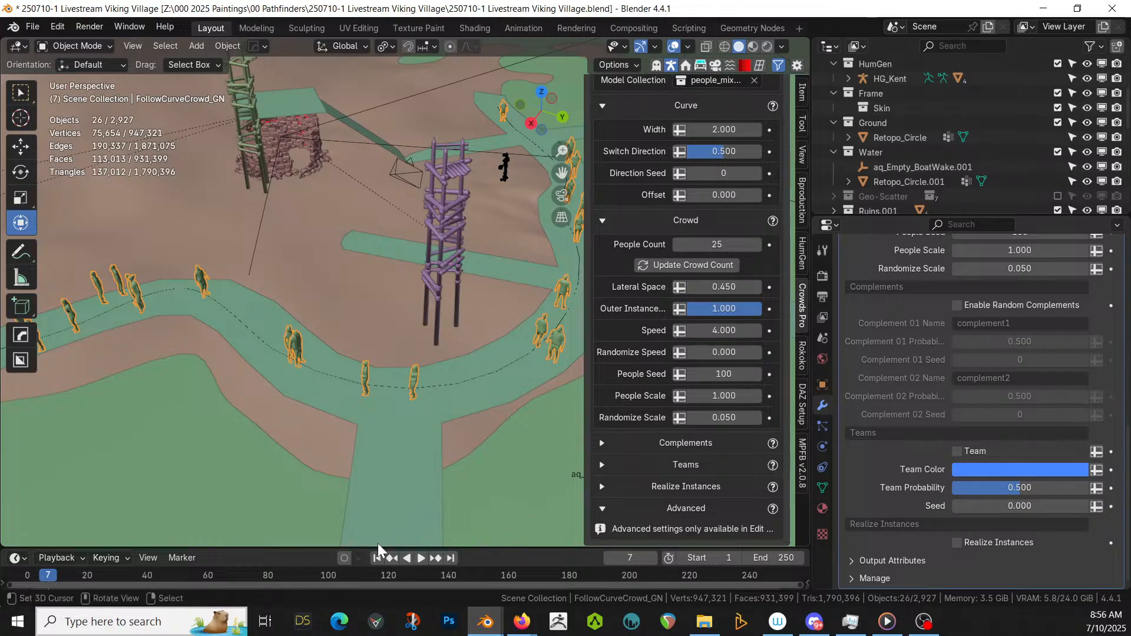
pyautogui.click(418, 558)
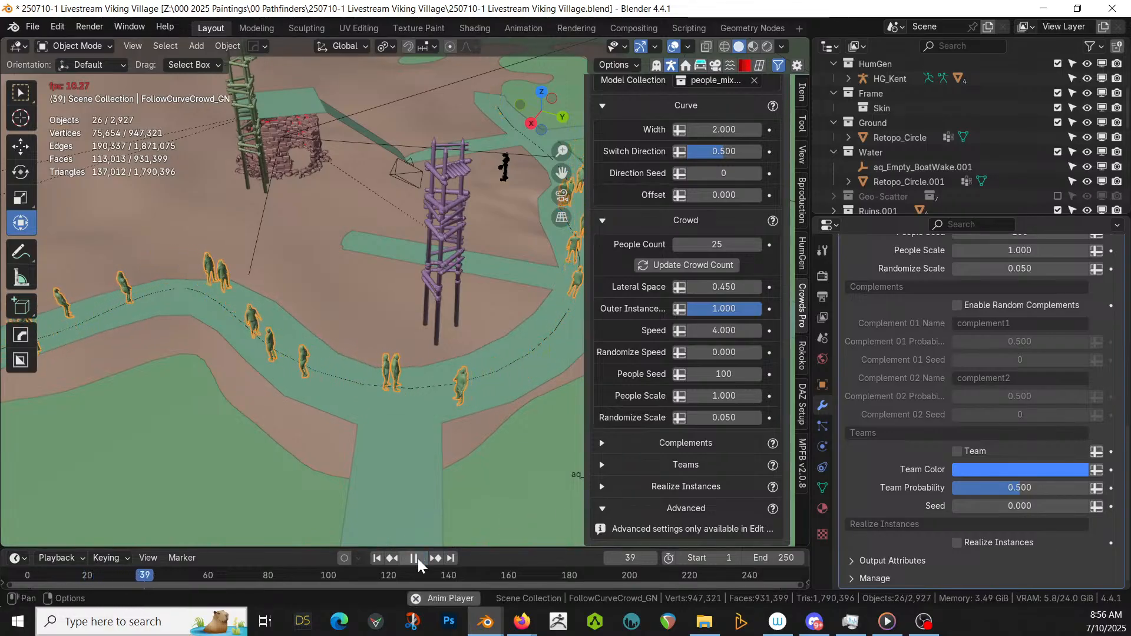
pyautogui.click(418, 559)
pyautogui.moveTo(384, 457); pyautogui.dragTo(387, 413, button='middle')
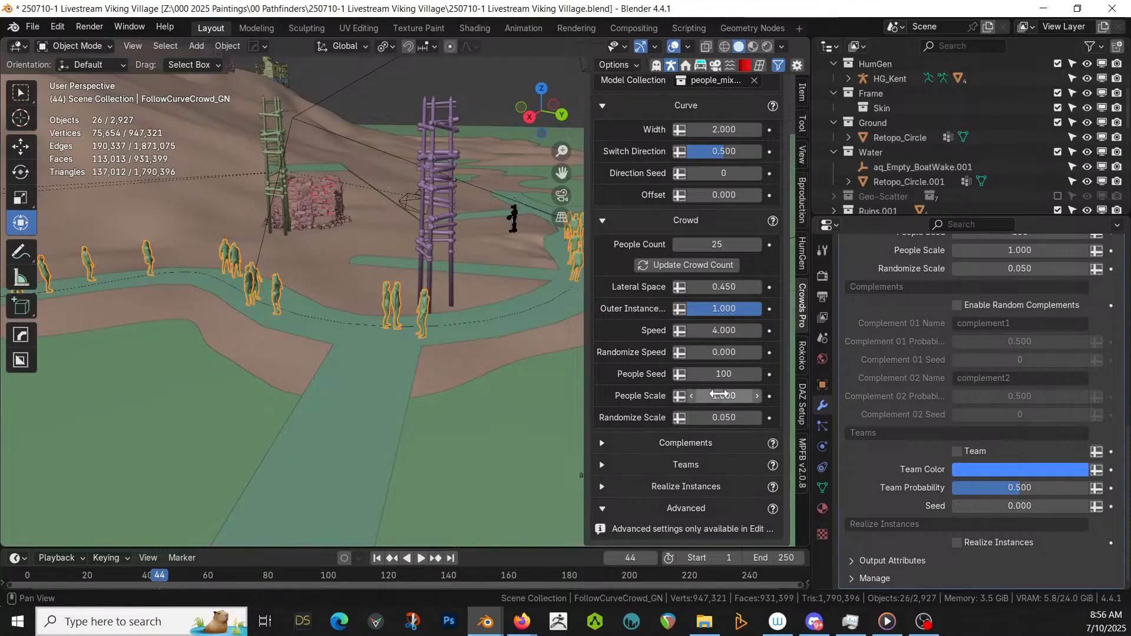
# - Assign the shoreline dock mesh as the crowd's Floor Object by sampling it in the scene
pyautogui.scroll(10, 717, 393)
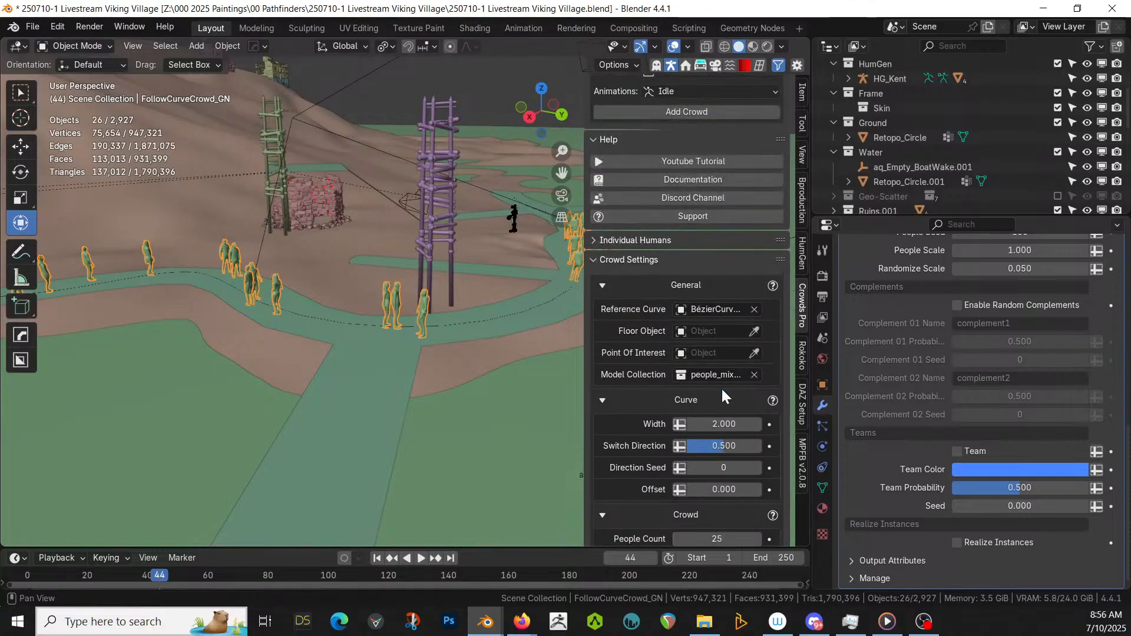
pyautogui.click(754, 331)
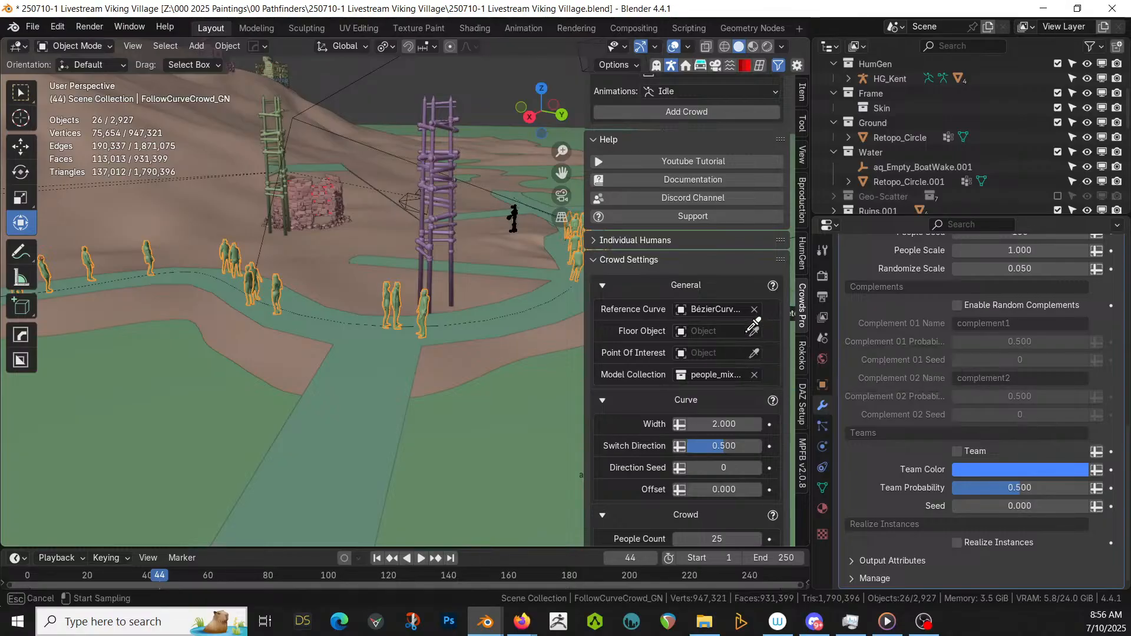
pyautogui.click(349, 372)
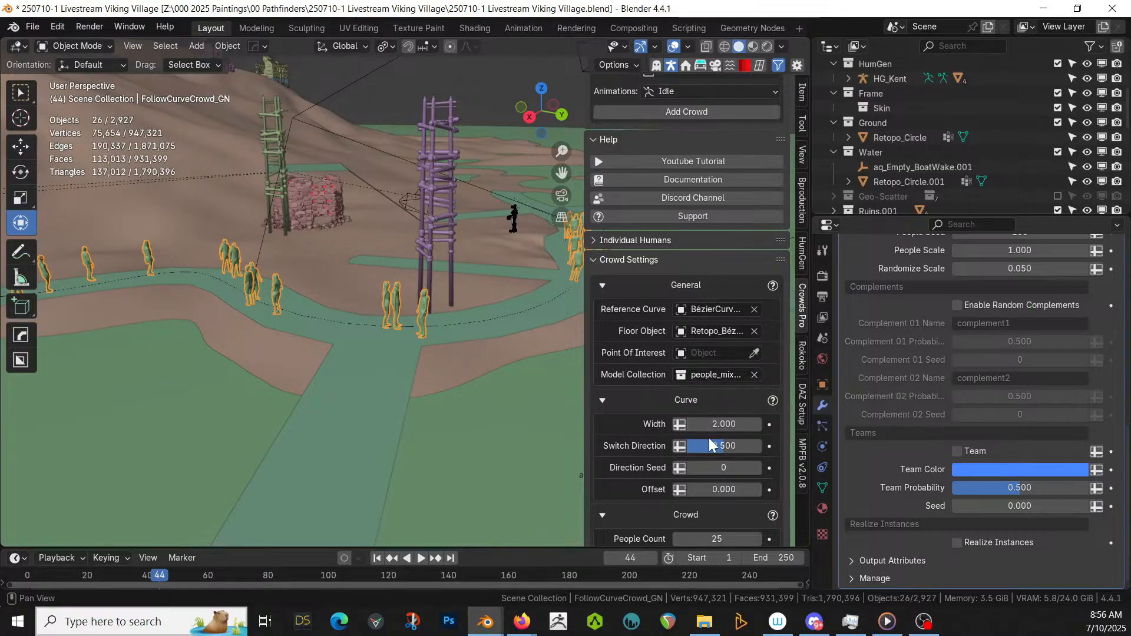
# - Check the Realize Instances option and inspect the crowd along the dock from several angles, then collapse the Crowd Settings
pyautogui.scroll(-6, 708, 400)
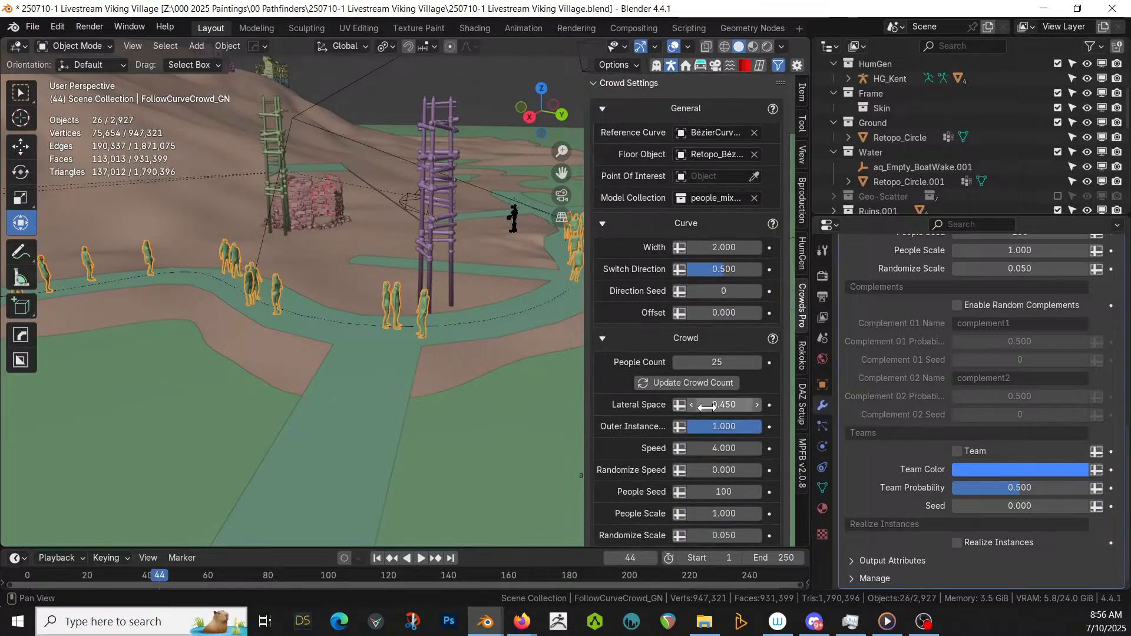
pyautogui.scroll(-4, 708, 407)
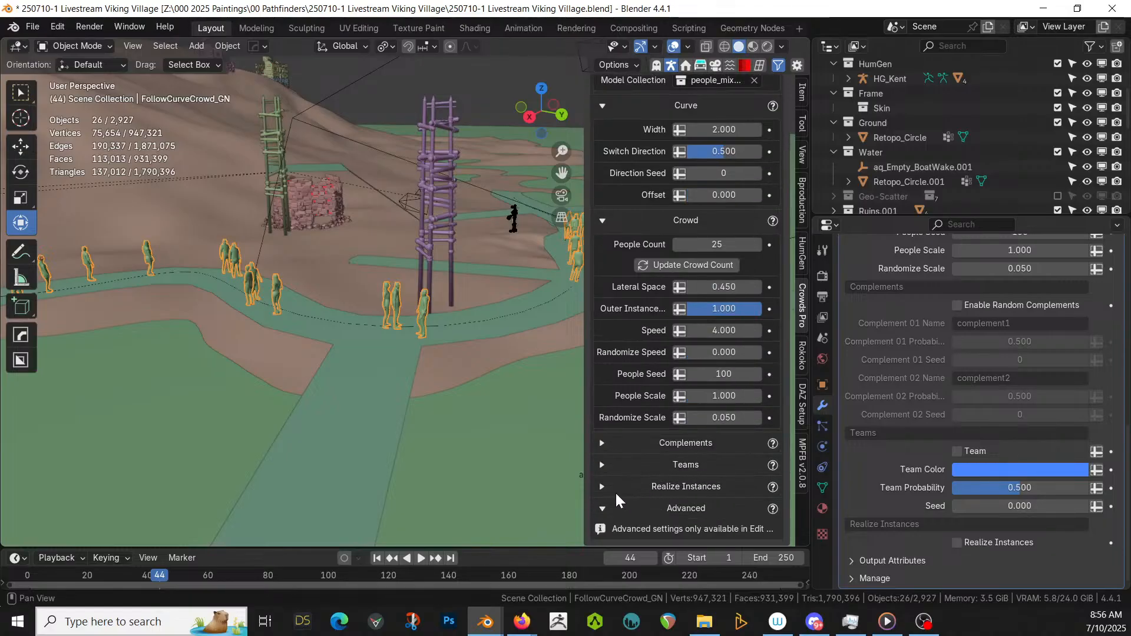
pyautogui.click(600, 487)
pyautogui.scroll(-3, 394, 375)
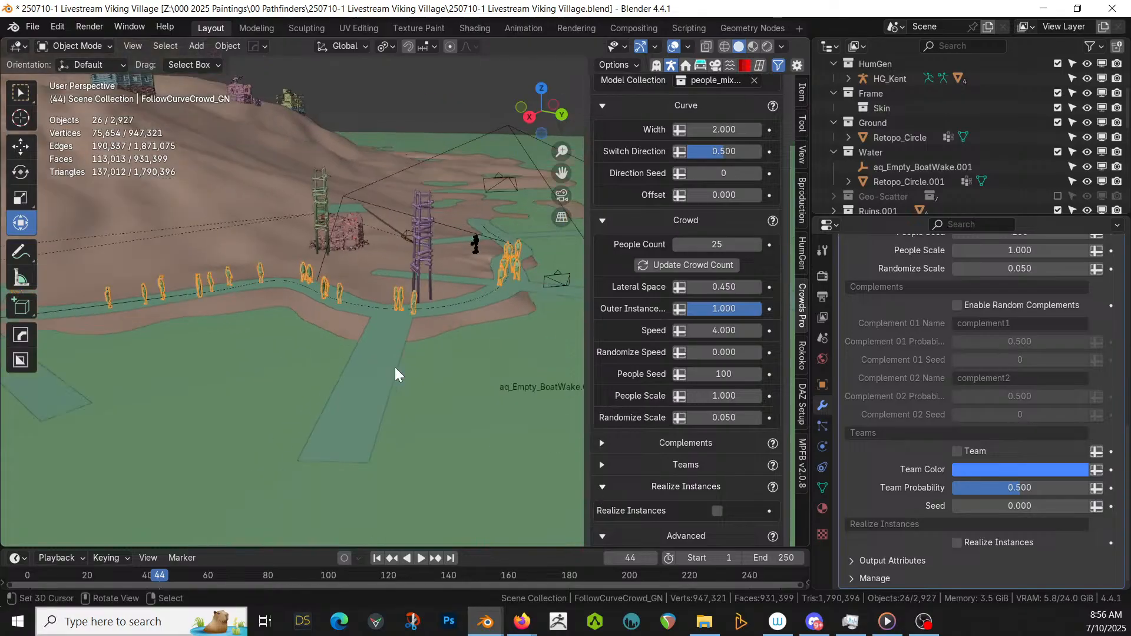
pyautogui.moveTo(396, 374); pyautogui.dragTo(286, 375, button='middle')
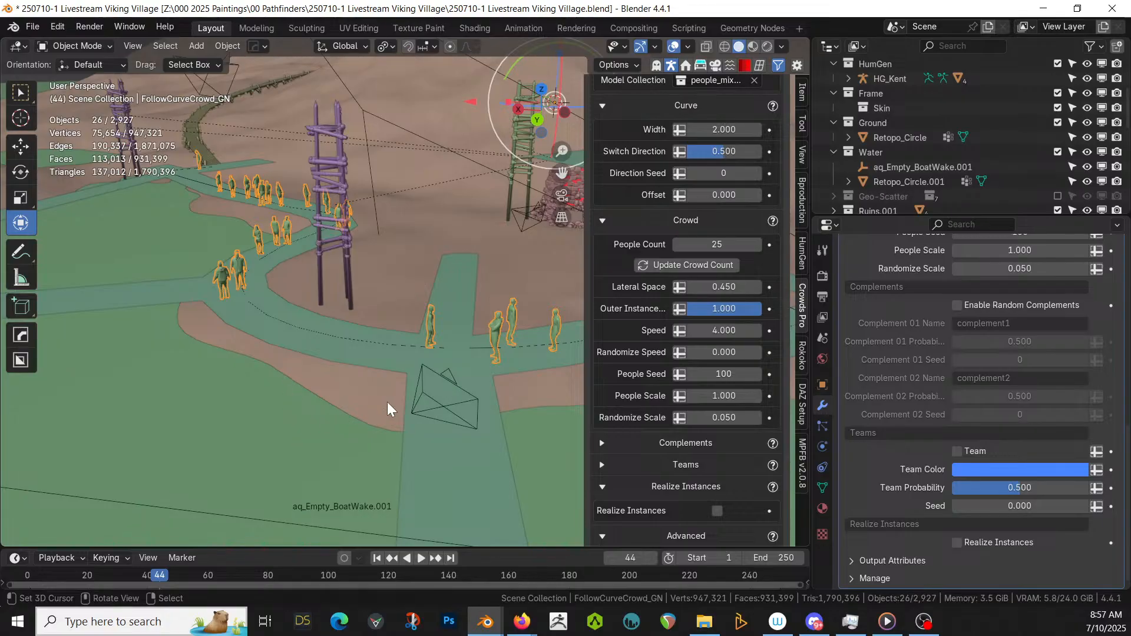
pyautogui.moveTo(423, 370); pyautogui.dragTo(459, 348, button='middle')
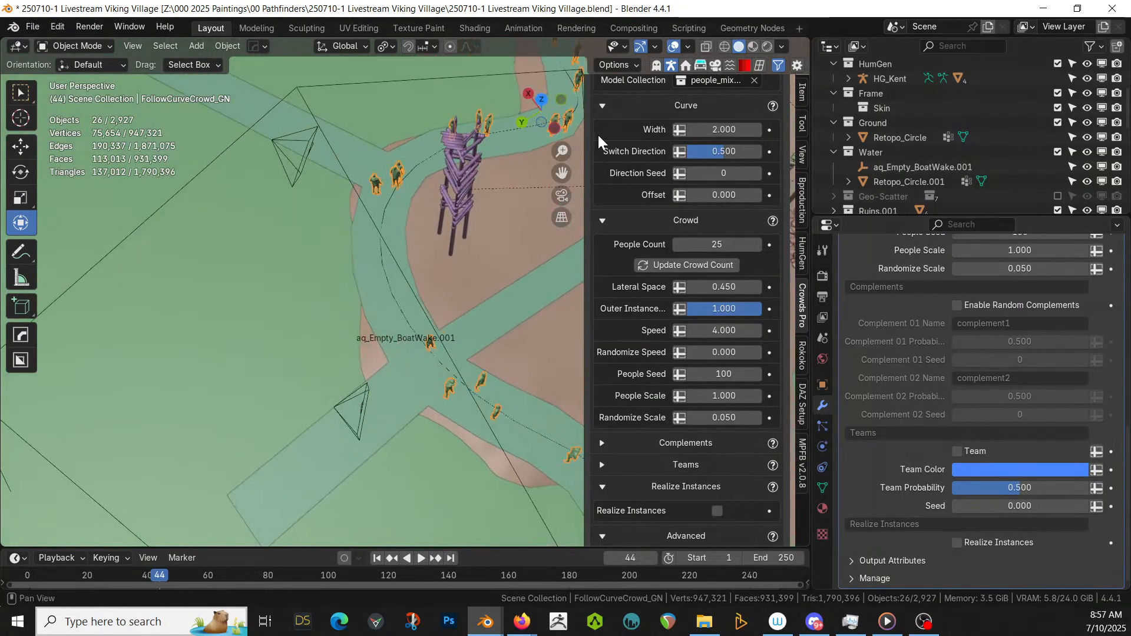
pyautogui.scroll(12, 647, 289)
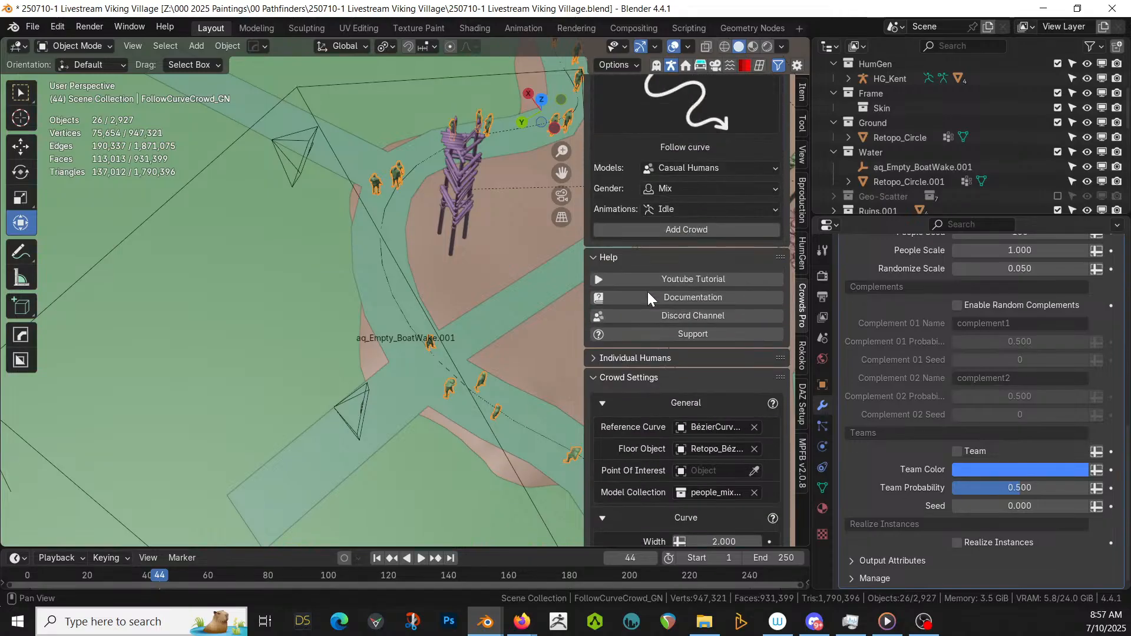
pyautogui.click(593, 377)
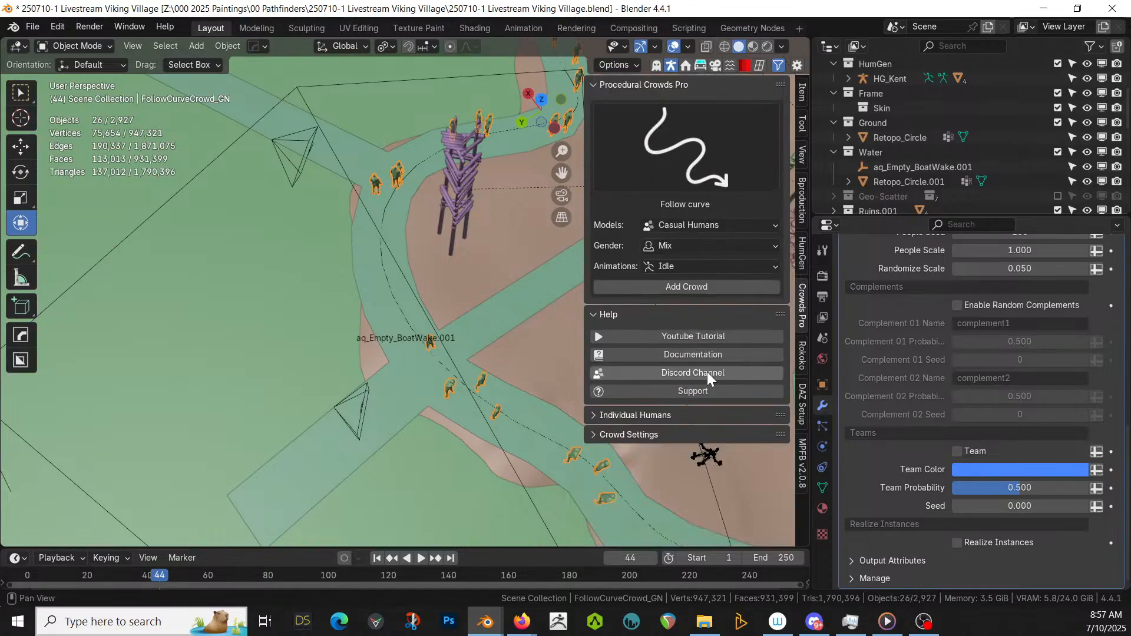
# - Place the 3D cursor on the pier and add the casual man Andrew in high quality as an individual human
pyautogui.click(592, 414)
pyautogui.scroll(-4, 663, 433)
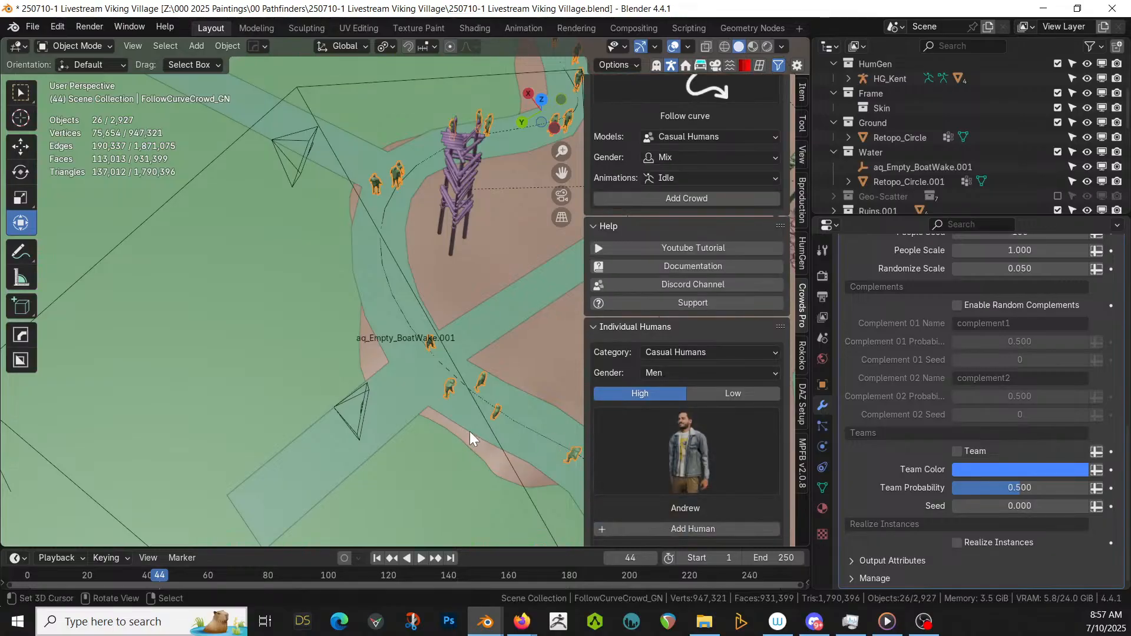
pyautogui.scroll(6, 482, 405)
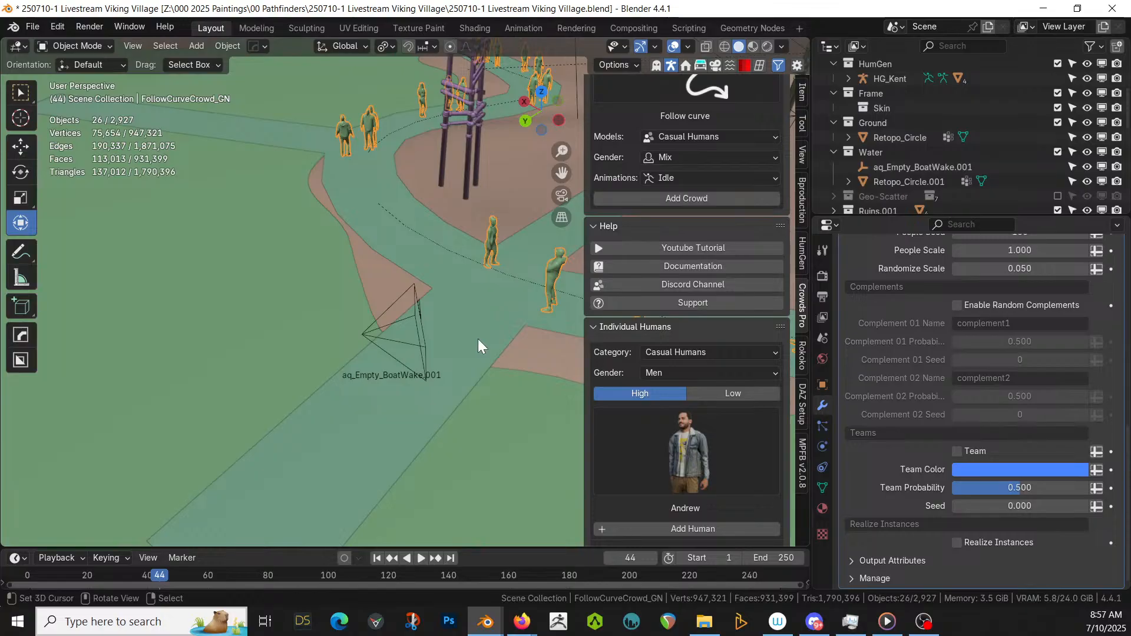
pyautogui.keyDown('shift'); pyautogui.rightClick(465, 321); pyautogui.keyUp('shift')
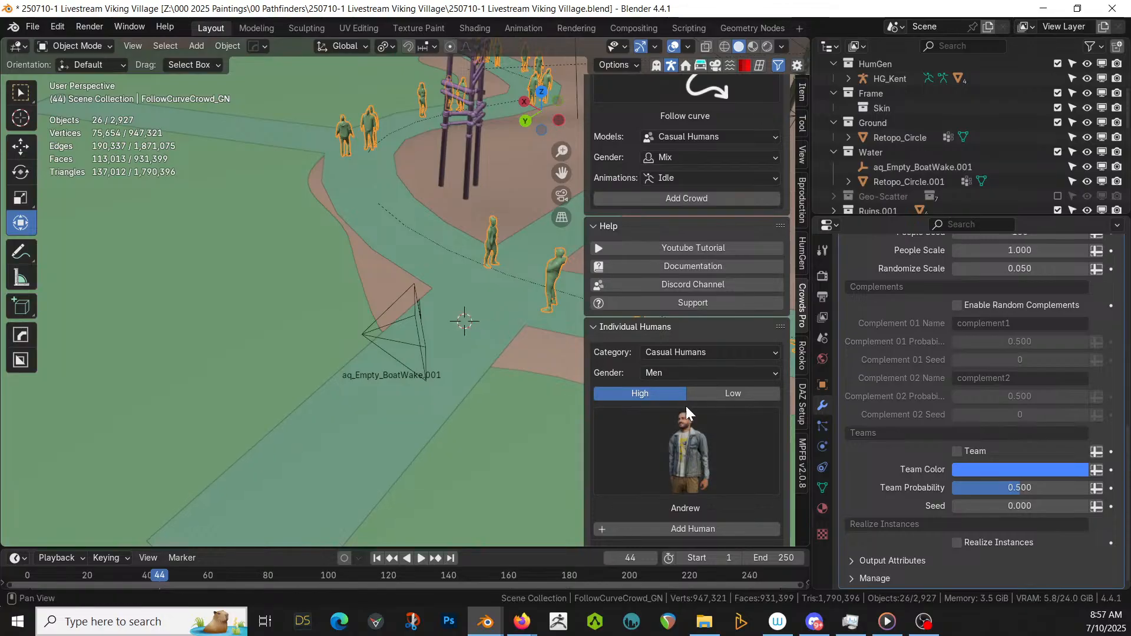
pyautogui.click(665, 438)
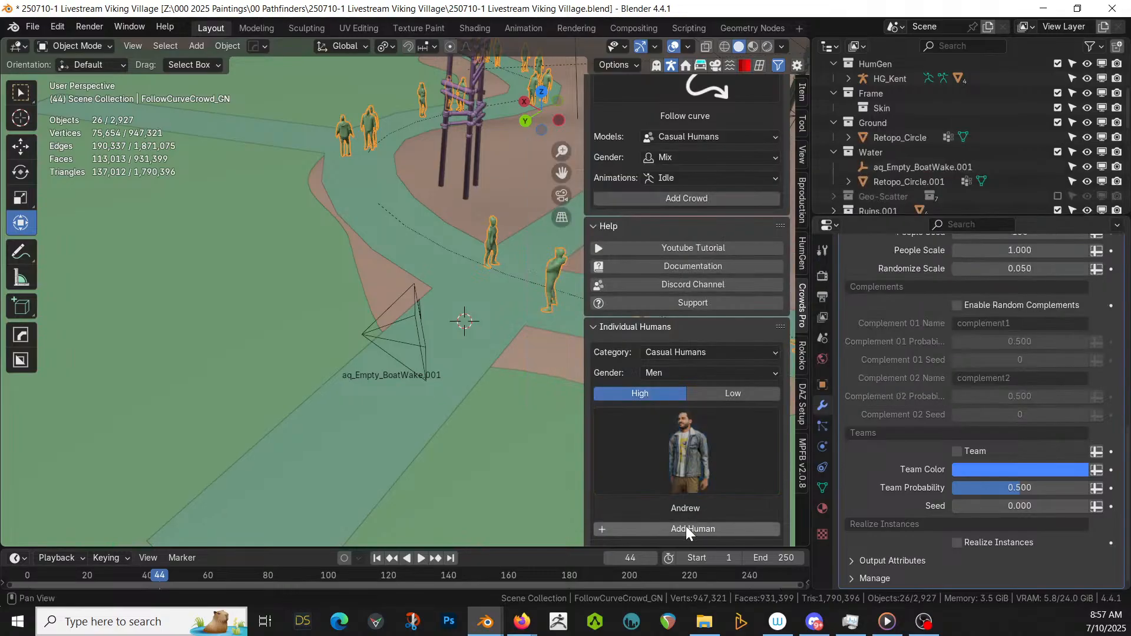
pyautogui.click(687, 528)
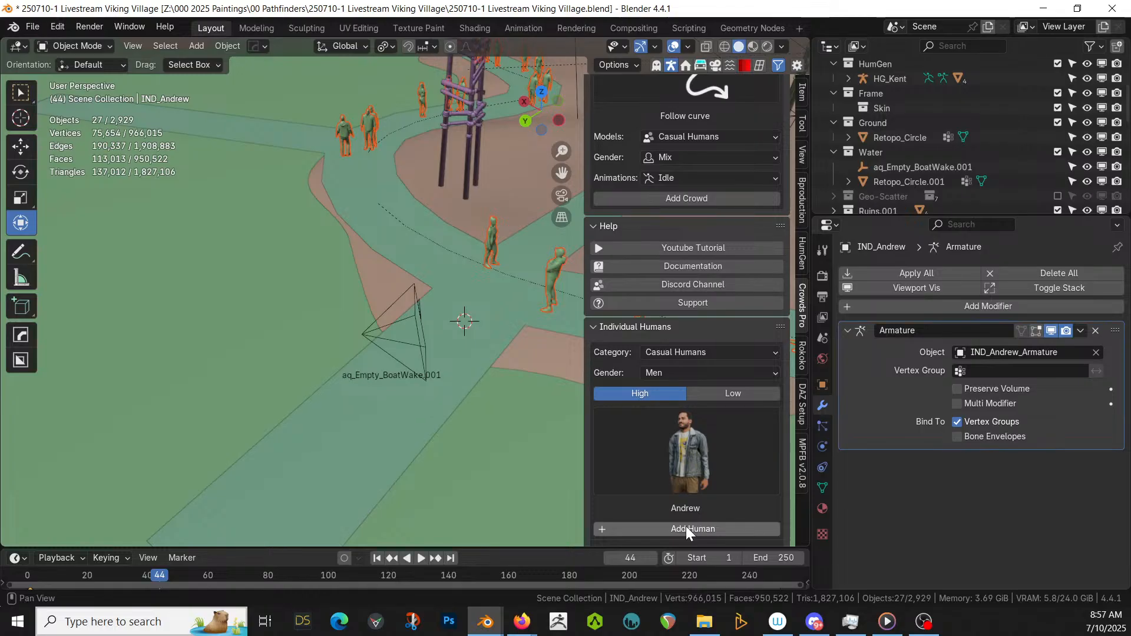
# - Move Andrew's armature in top view onto the shoreline pier, to about X 14.46 m, Y 167.95 m
pyautogui.moveTo(561, 502); pyautogui.dragTo(490, 450, button='middle')
pyautogui.press('KP_7')
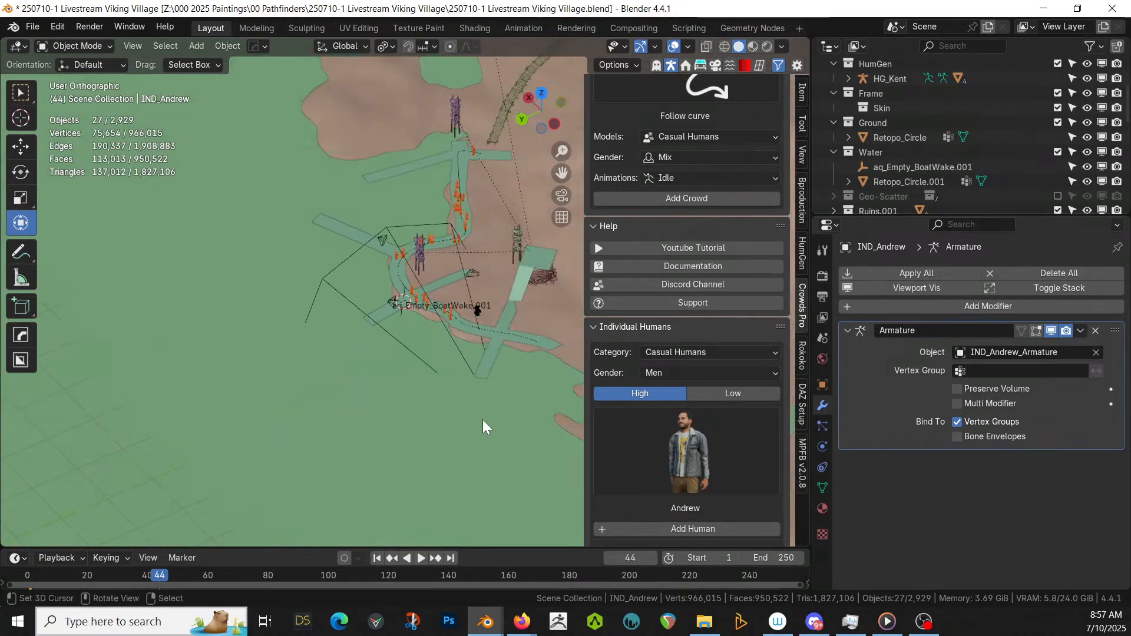
pyautogui.scroll(-10, 946, 159)
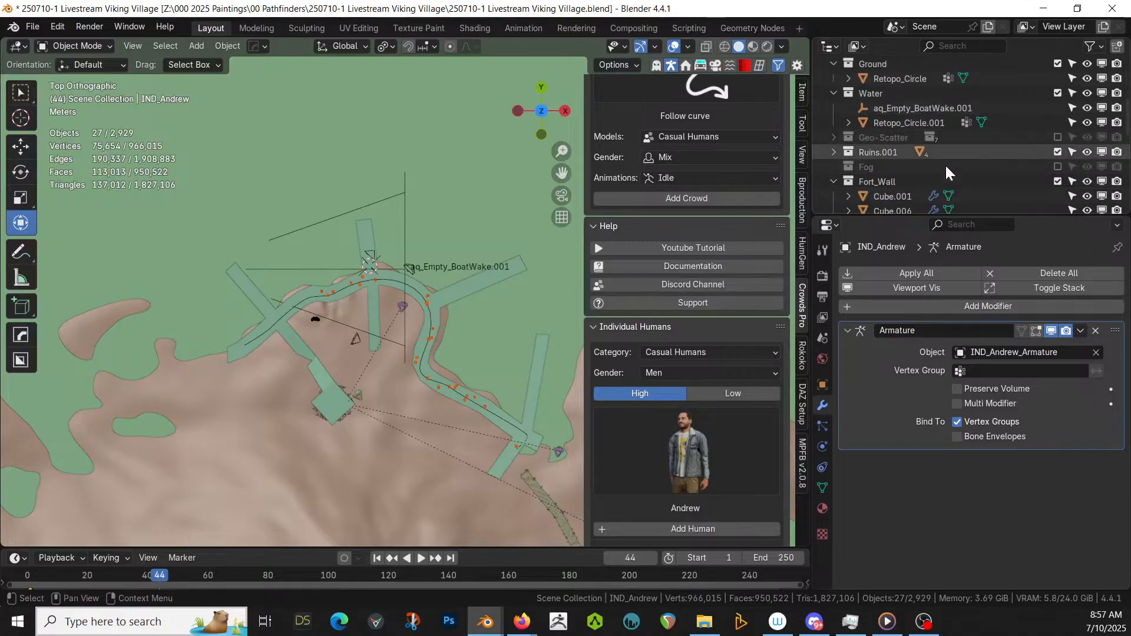
pyautogui.click(927, 165)
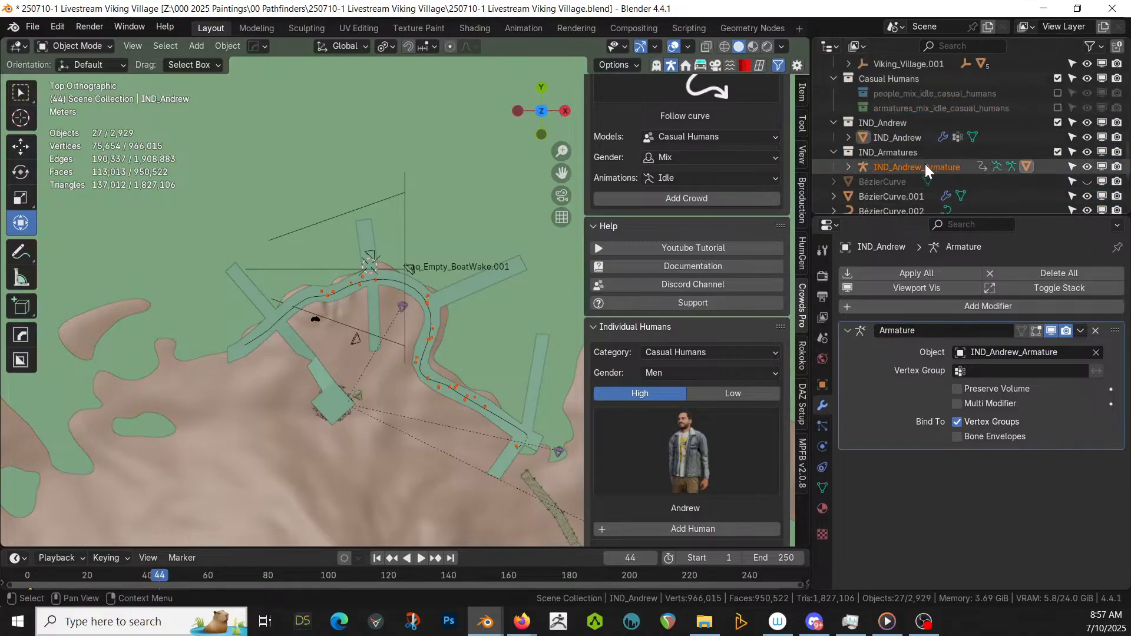
pyautogui.scroll(-1, 497, 223)
pyautogui.scroll(-5, 403, 264)
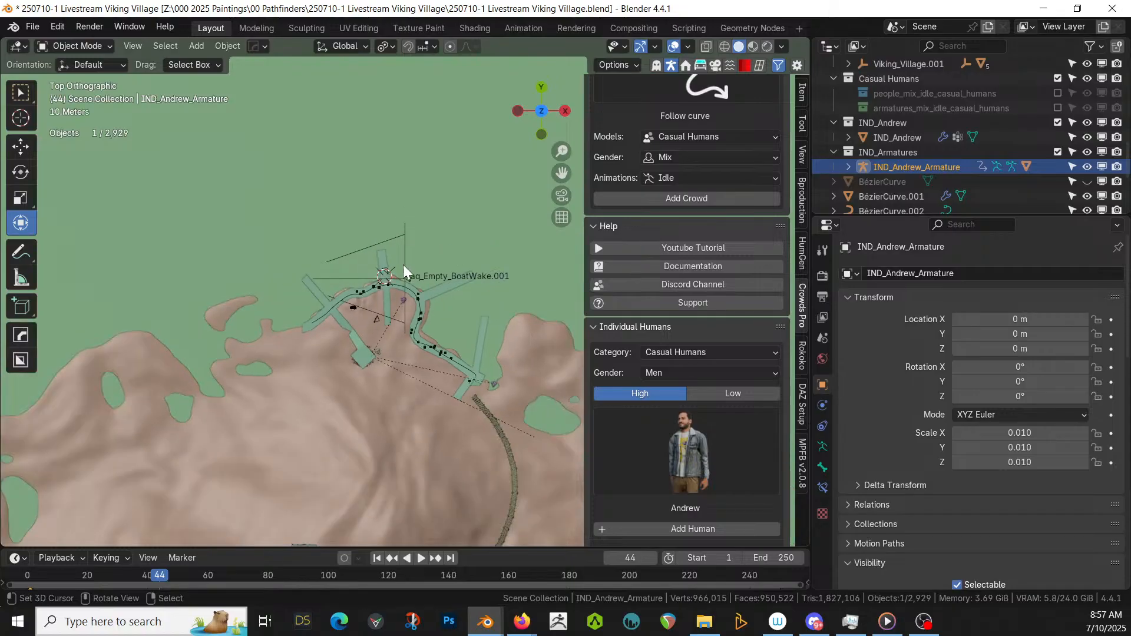
pyautogui.press('g')
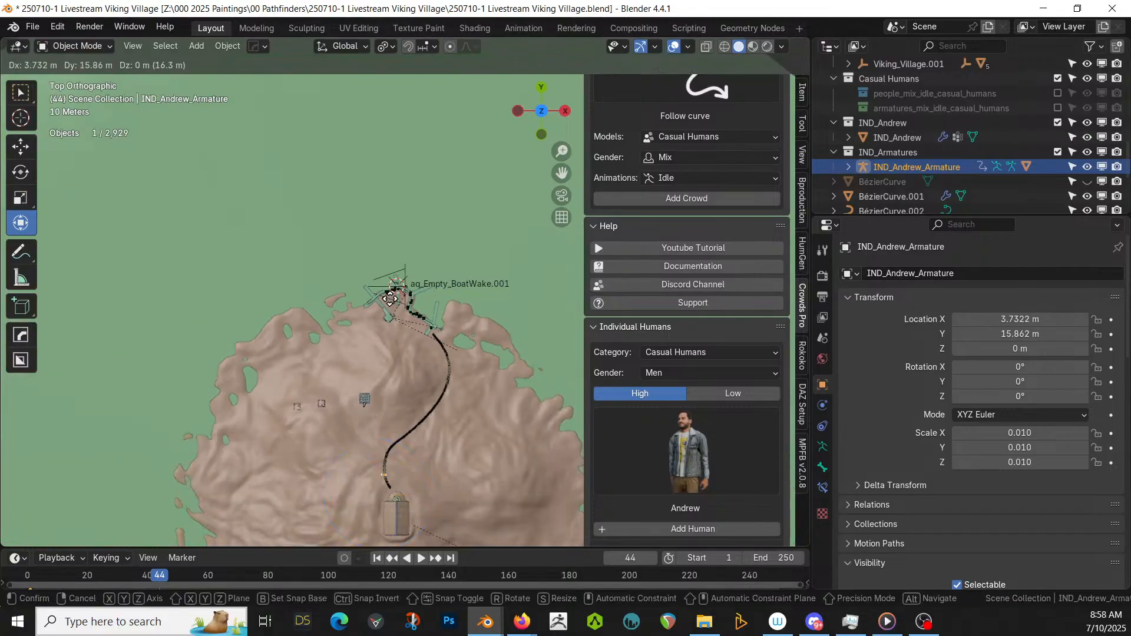
pyautogui.click(404, 111)
pyautogui.press('KP_Decimal')
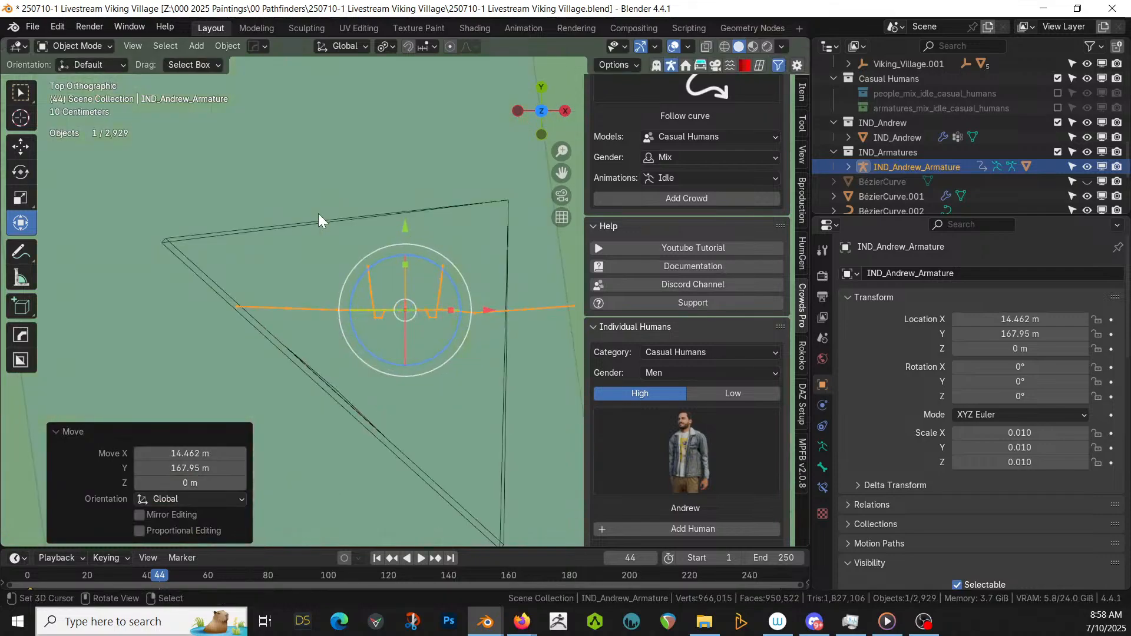
# - Raise Andrew's armature vertically to about Z 2.18 m so his feet rest on the pier surface
pyautogui.moveTo(318, 214); pyautogui.dragTo(436, 165, button='middle')
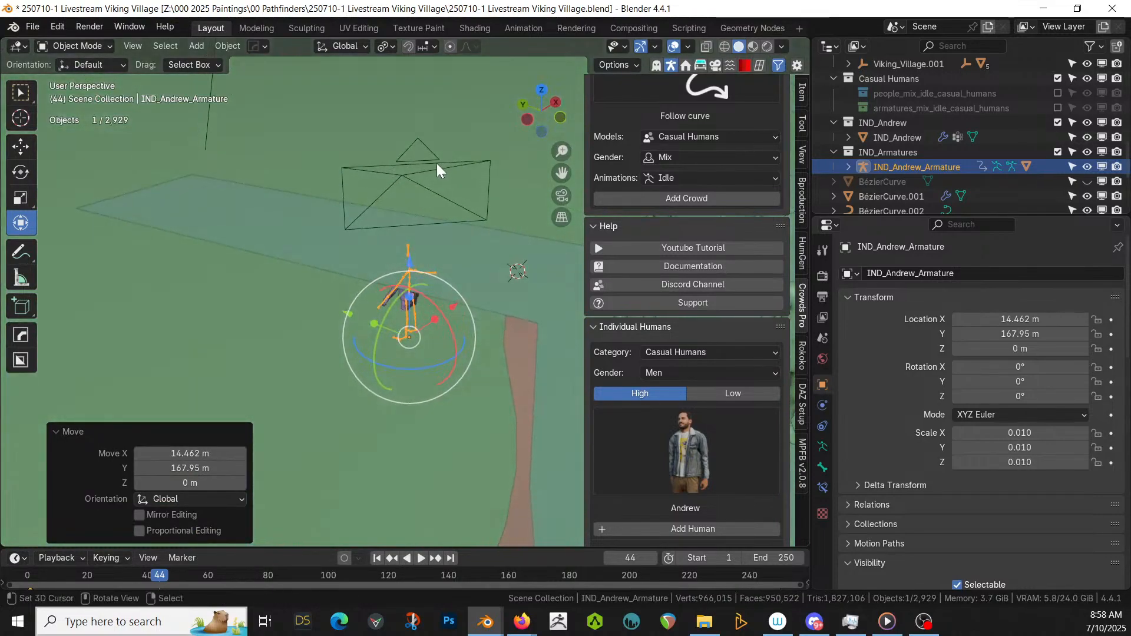
pyautogui.press('g')
pyautogui.press('z')
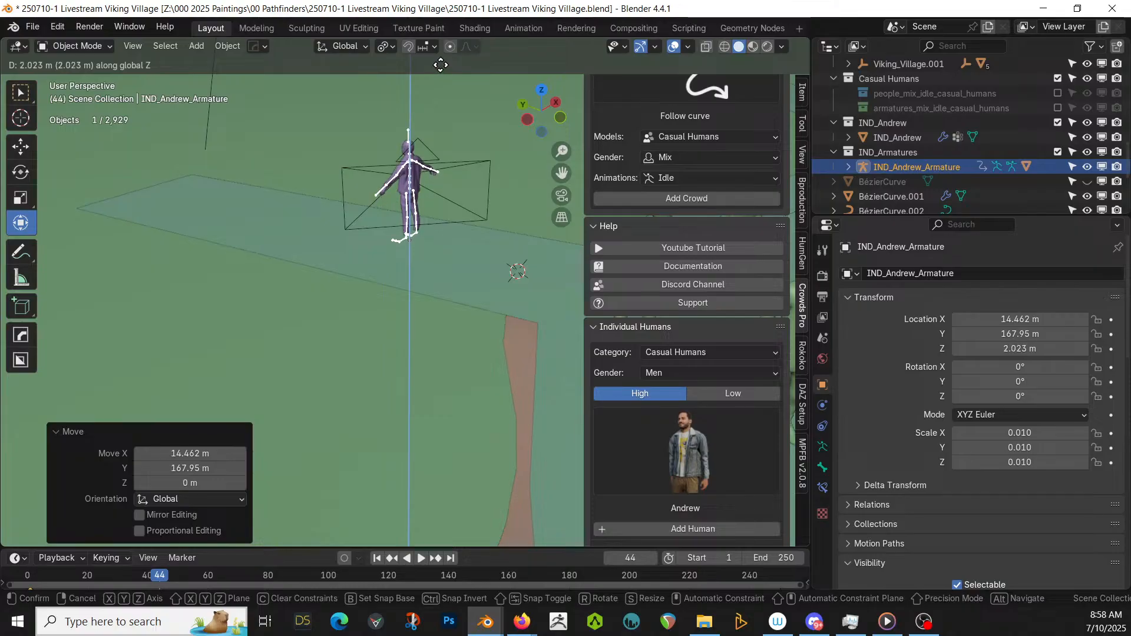
pyautogui.click(414, 90)
pyautogui.scroll(5, 403, 112)
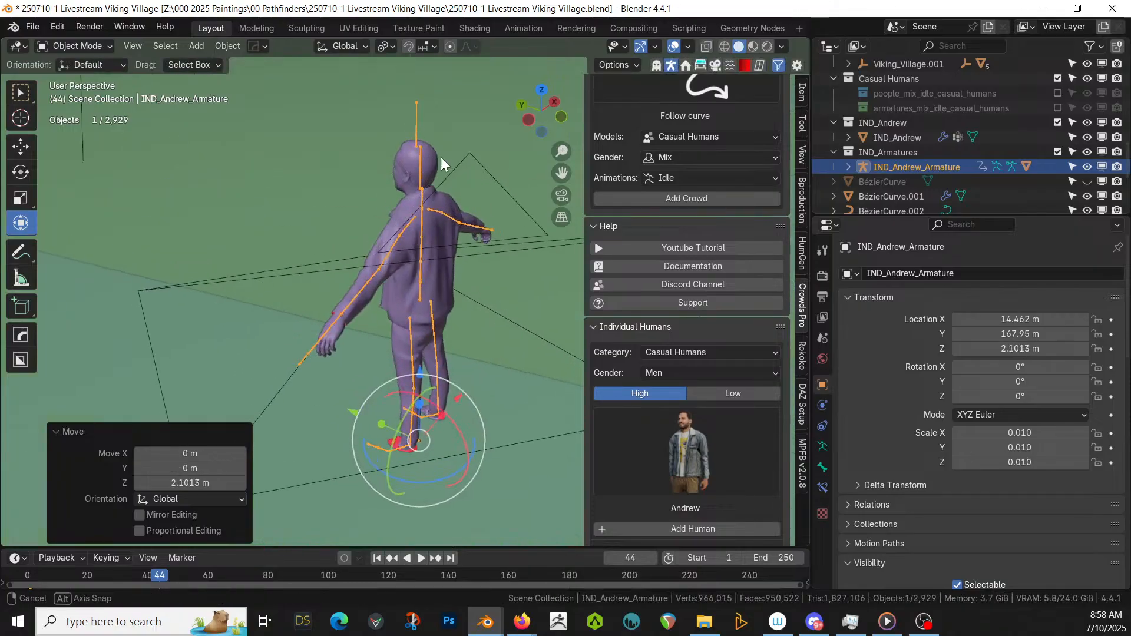
pyautogui.moveTo(441, 157); pyautogui.dragTo(455, 291, button='middle')
pyautogui.press('g')
pyautogui.press('z')
pyautogui.click(463, 194)
# - Turn off the face orientation overlay and assign the action _DFS_Idle_Man_01_2 to Andrew's armature
pyautogui.press('q')
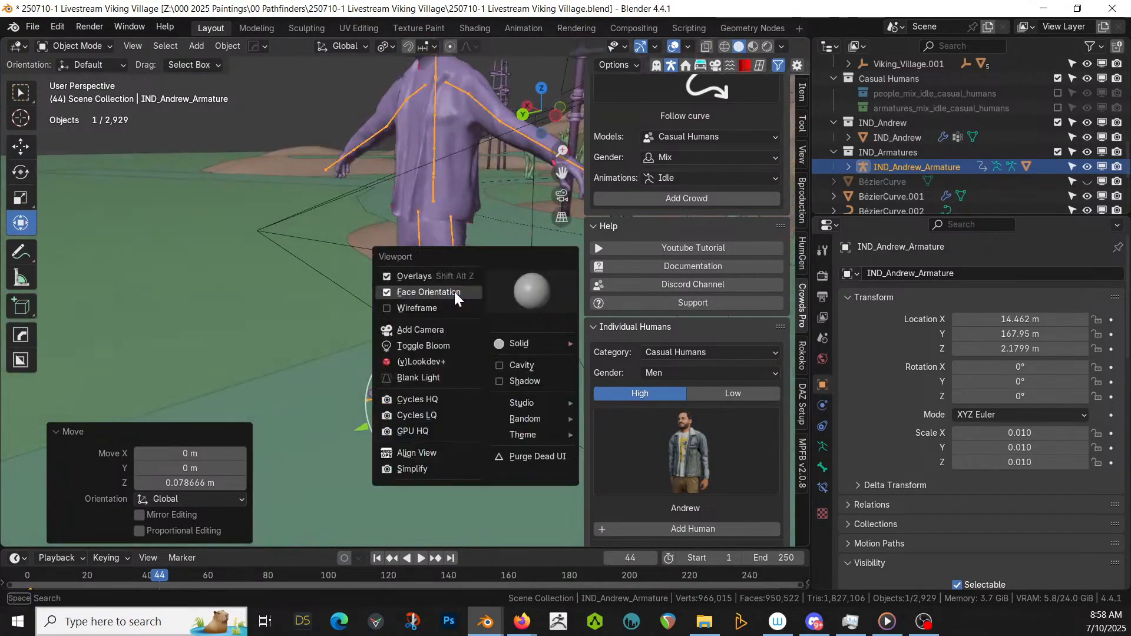
pyautogui.click(418, 295)
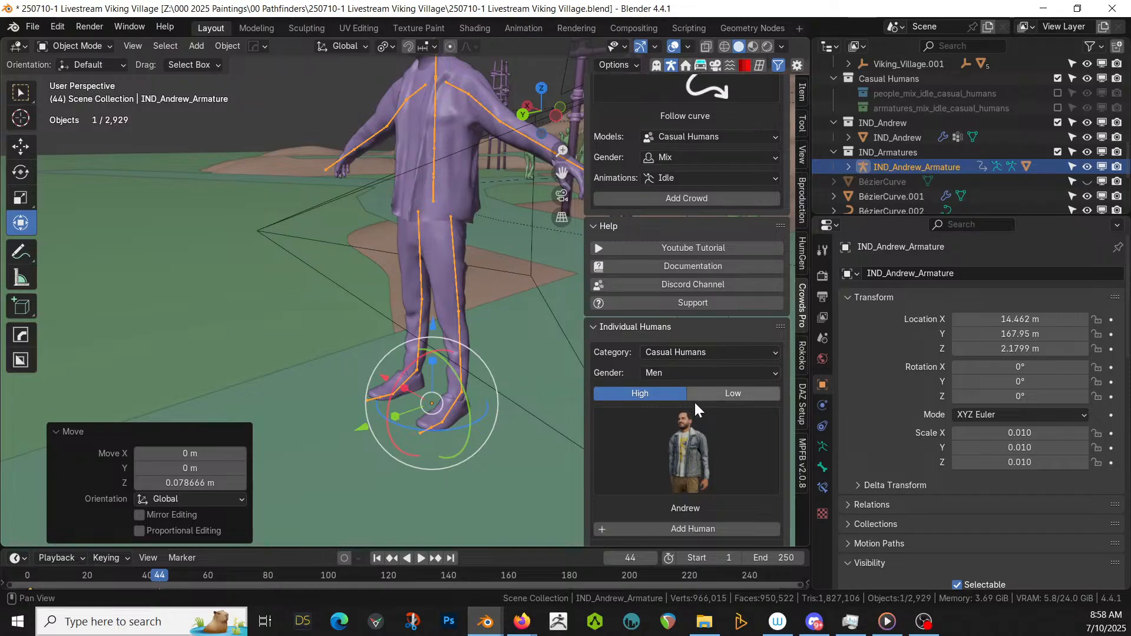
pyautogui.scroll(-3, 500, 378)
pyautogui.scroll(-5, 654, 390)
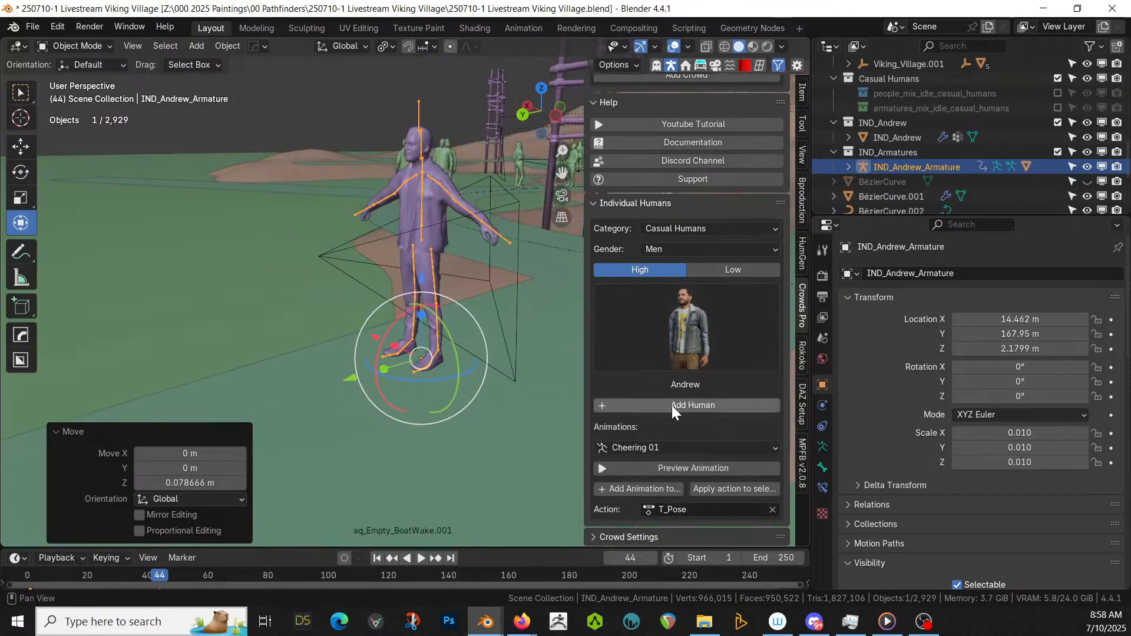
pyautogui.click(687, 511)
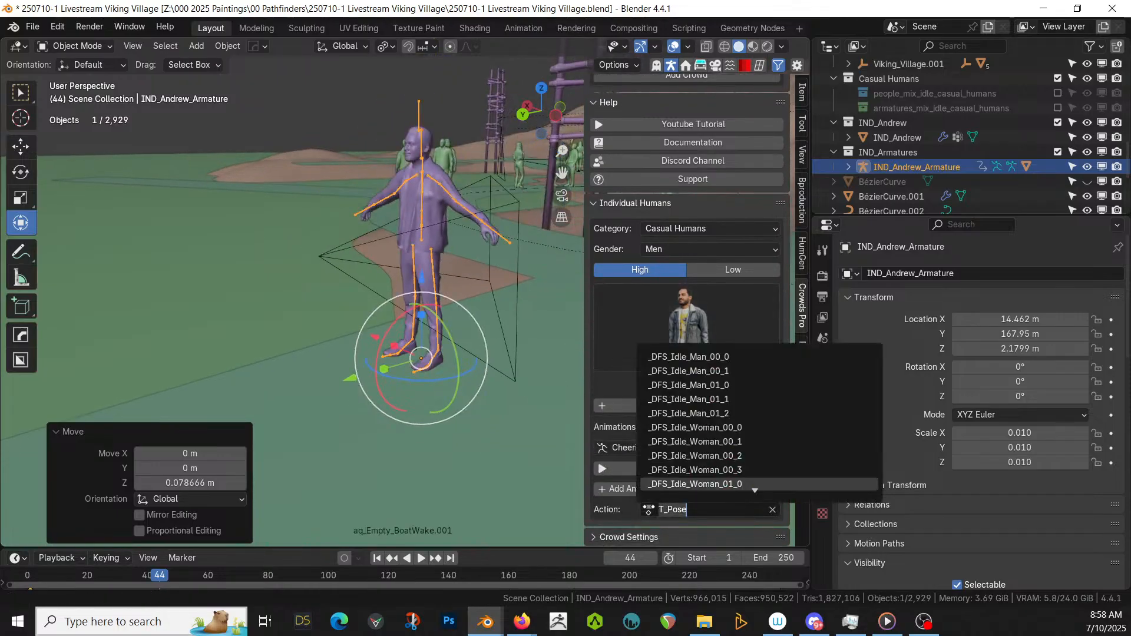
pyautogui.click(688, 413)
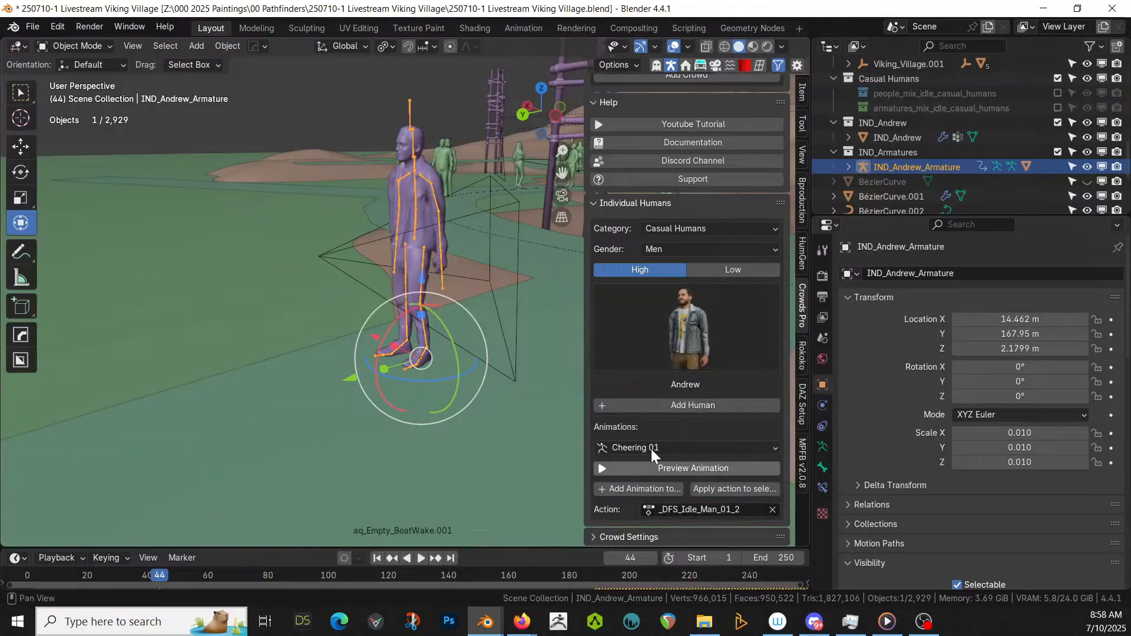
# - Switch the individual humans to women, choose Claire, place the 3D cursor on the pier beside Andrew and add her
pyautogui.moveTo(530, 400); pyautogui.dragTo(340, 358, button='middle')
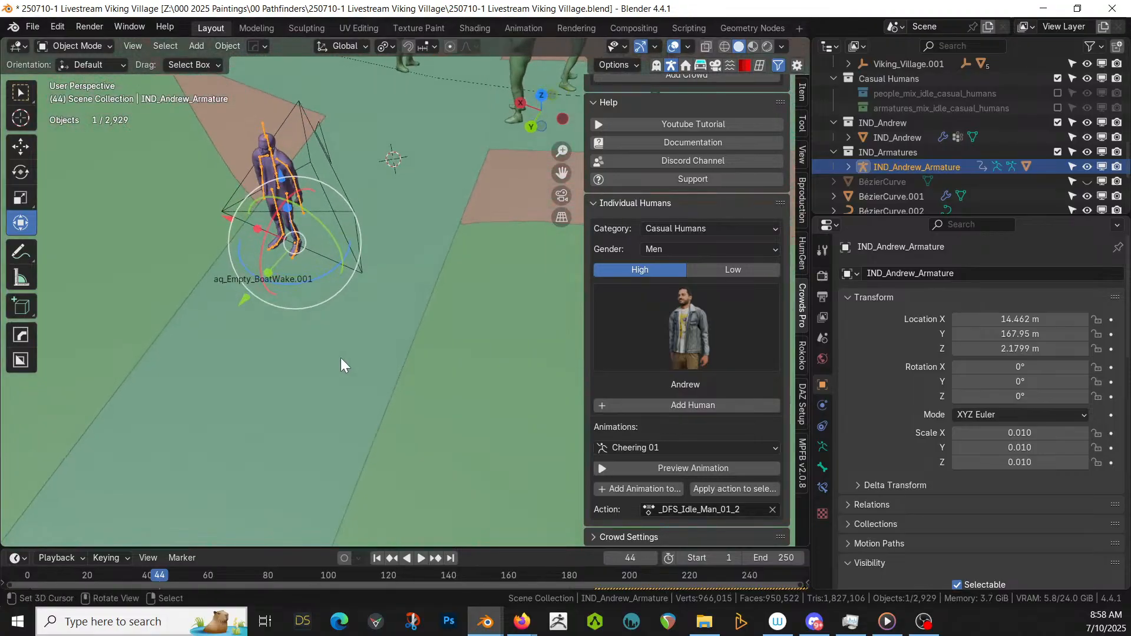
pyautogui.click(692, 249)
pyautogui.click(704, 285)
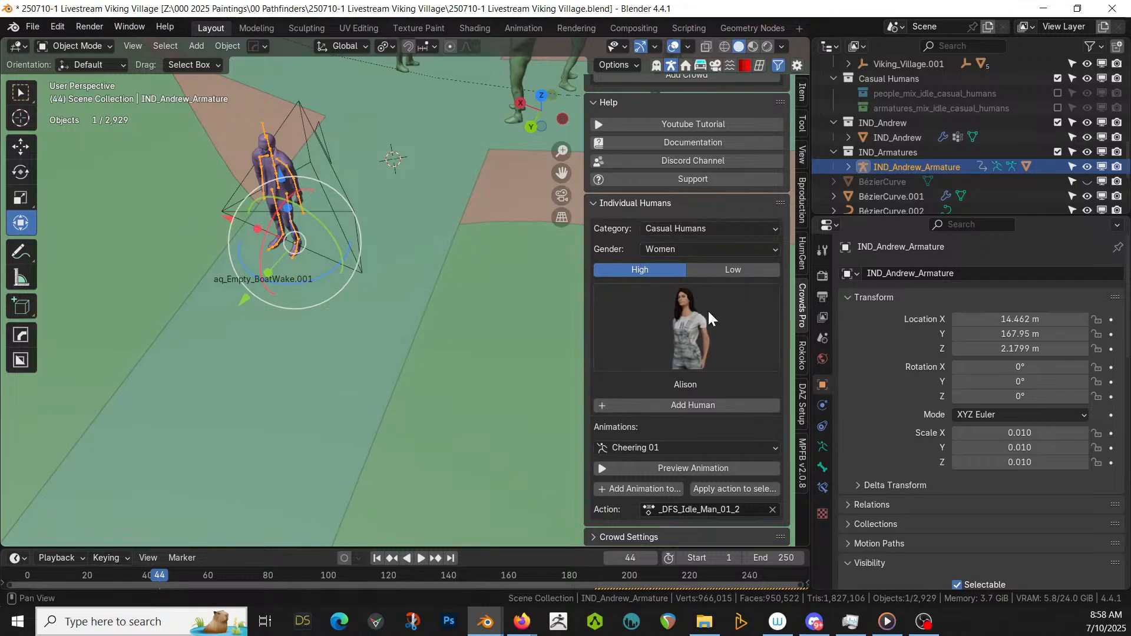
pyautogui.click(706, 323)
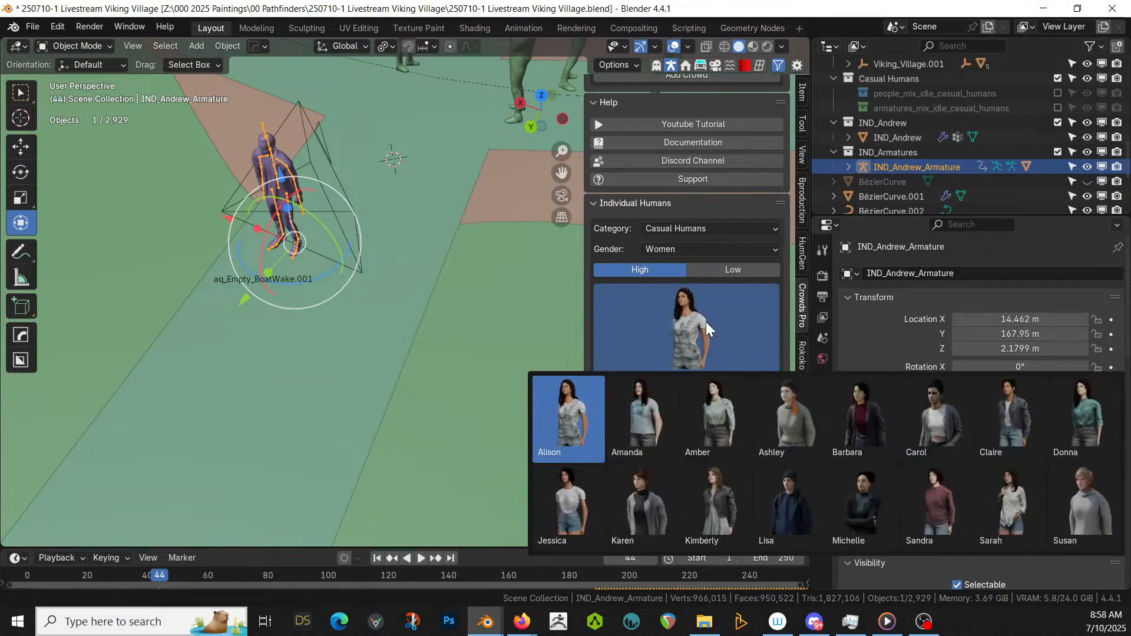
pyautogui.click(1016, 412)
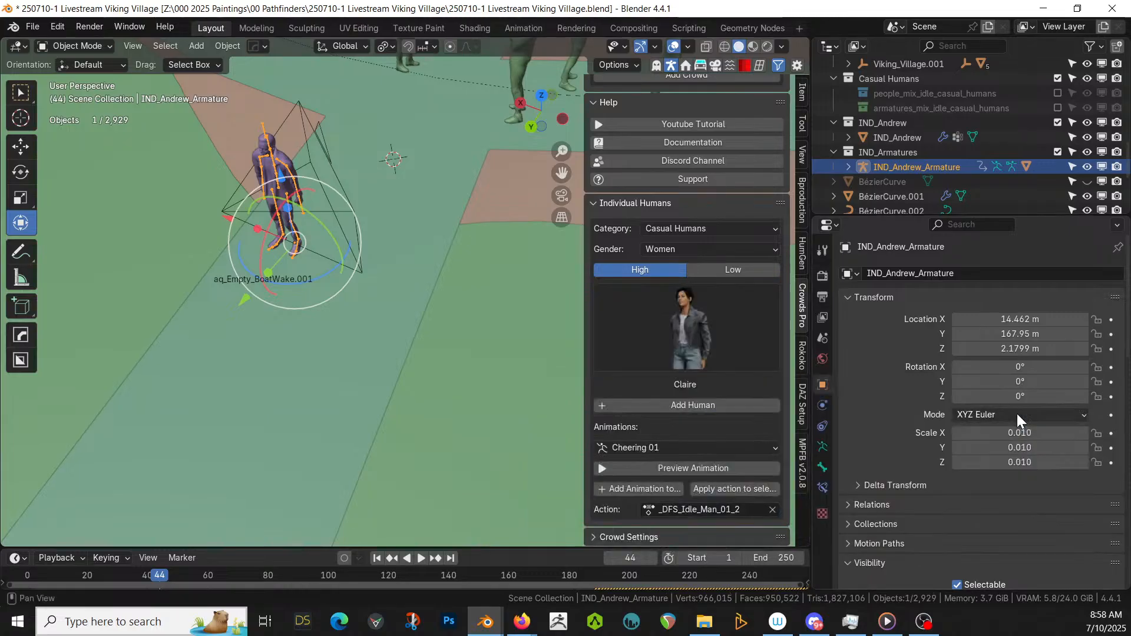
pyautogui.click(377, 302)
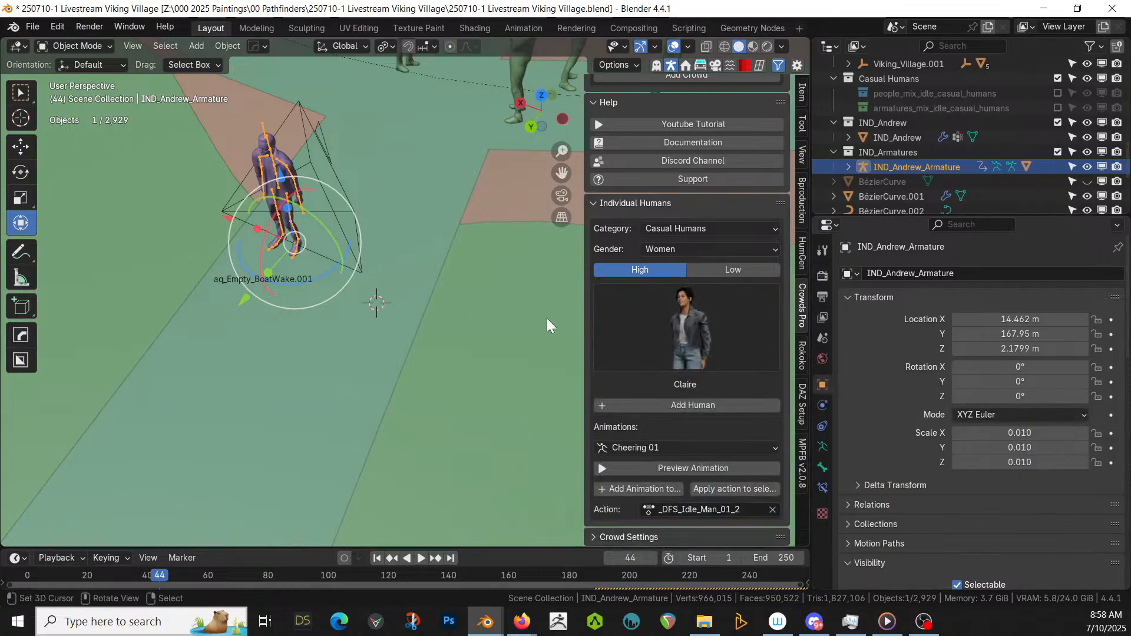
pyautogui.click(691, 405)
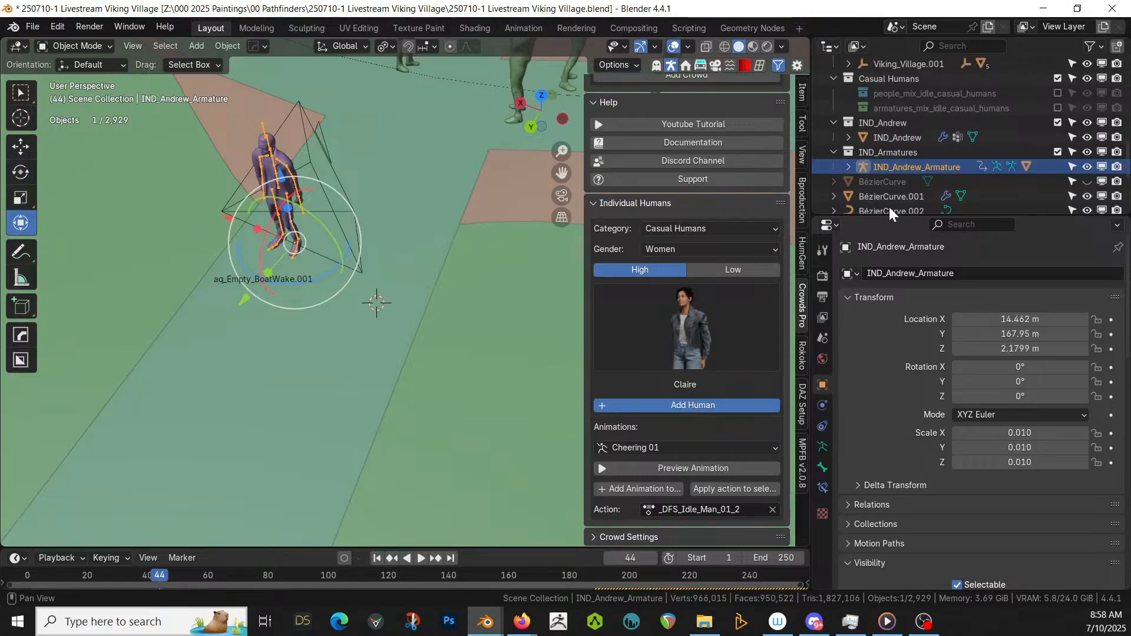
# - Move Claire's armature in top view to the pier near Andrew, to about X 12.34 m, Y 169.94 m
pyautogui.click(907, 182)
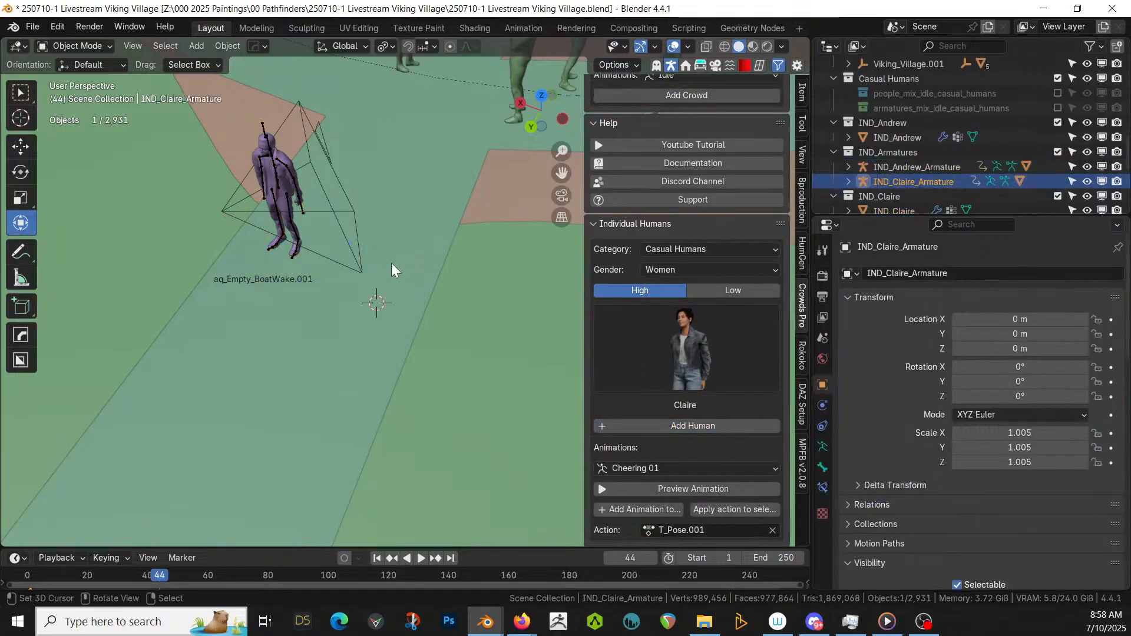
pyautogui.press('KP_7')
pyautogui.scroll(-6, 396, 264)
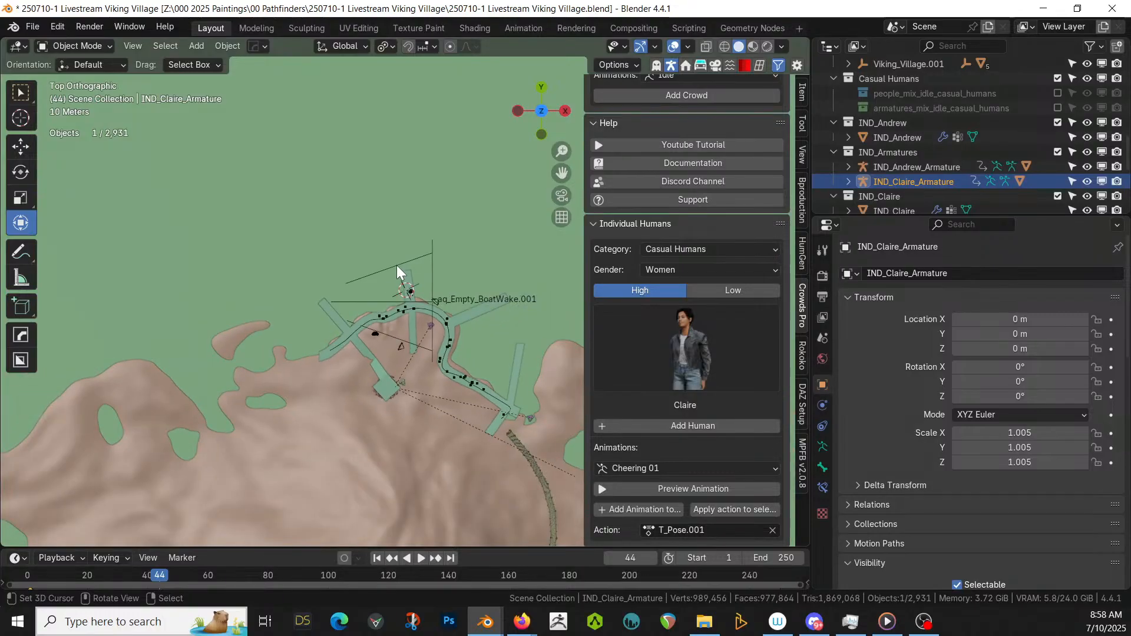
pyautogui.press('g')
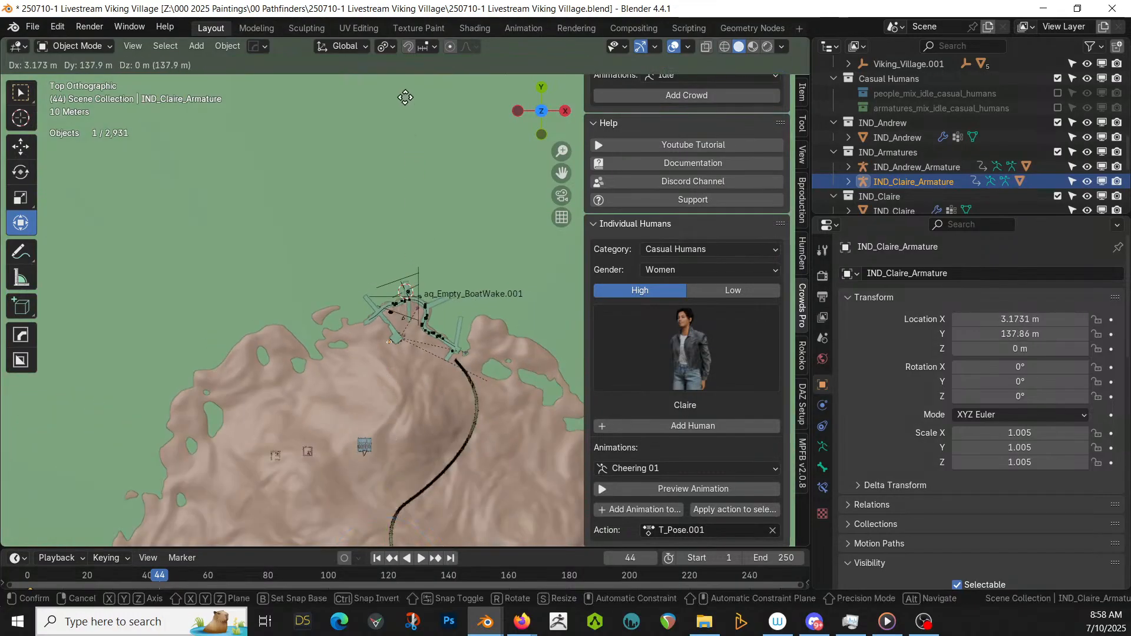
pyautogui.click(420, 50)
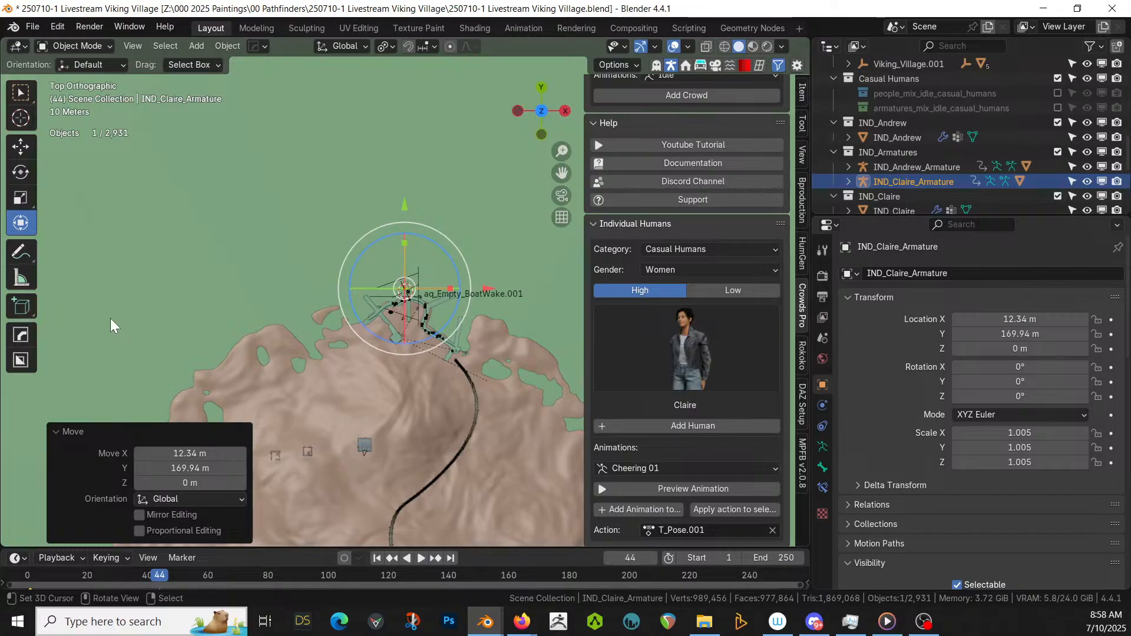
# - Raise Claire's armature vertically by about 2.17 m to the level of the pier surface
pyautogui.scroll(5, 111, 320)
pyautogui.moveTo(112, 322); pyautogui.dragTo(208, 248, button='middle')
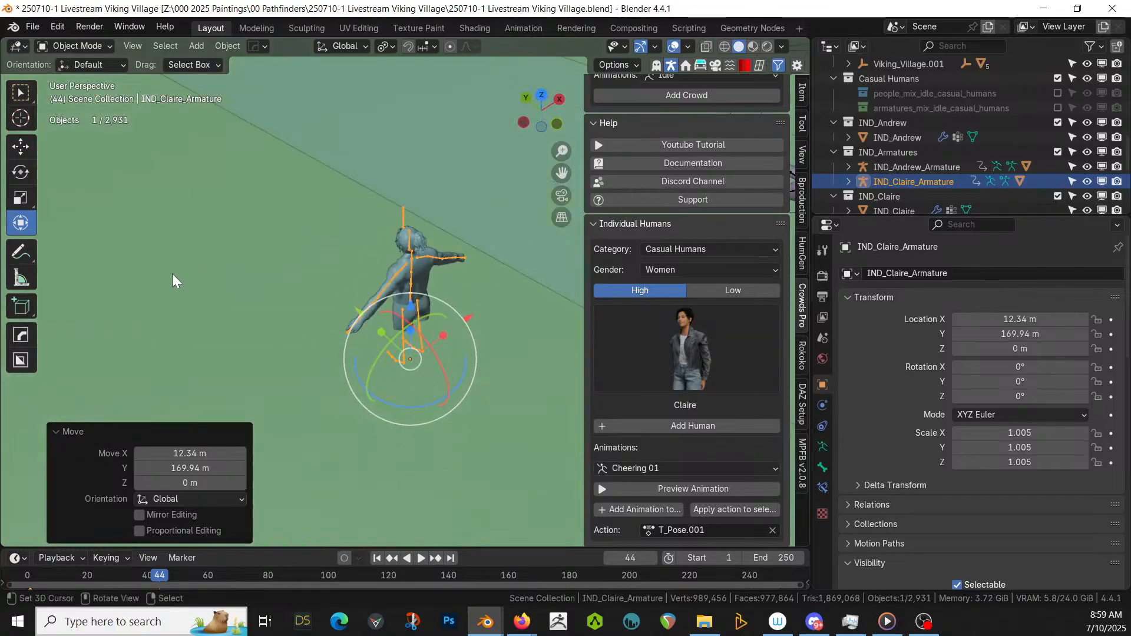
pyautogui.press('g')
pyautogui.press('z')
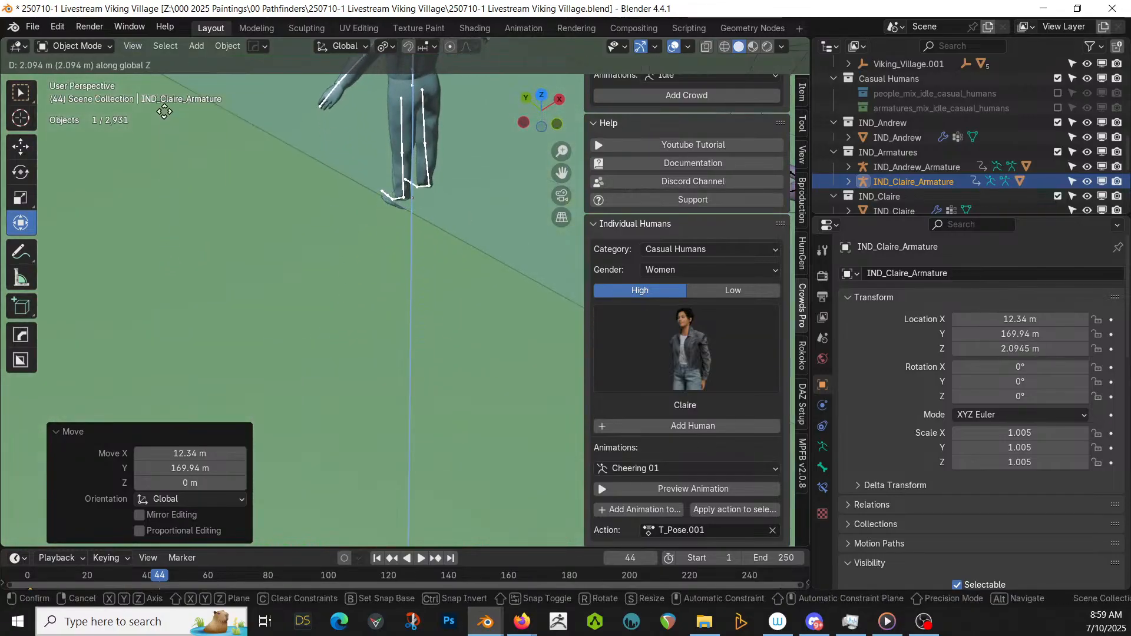
pyautogui.click(171, 102)
# - Enable viewport display of the pier's Platform Generator modifier and inspect both figures against the wooden planks
pyautogui.scroll(-2, 234, 214)
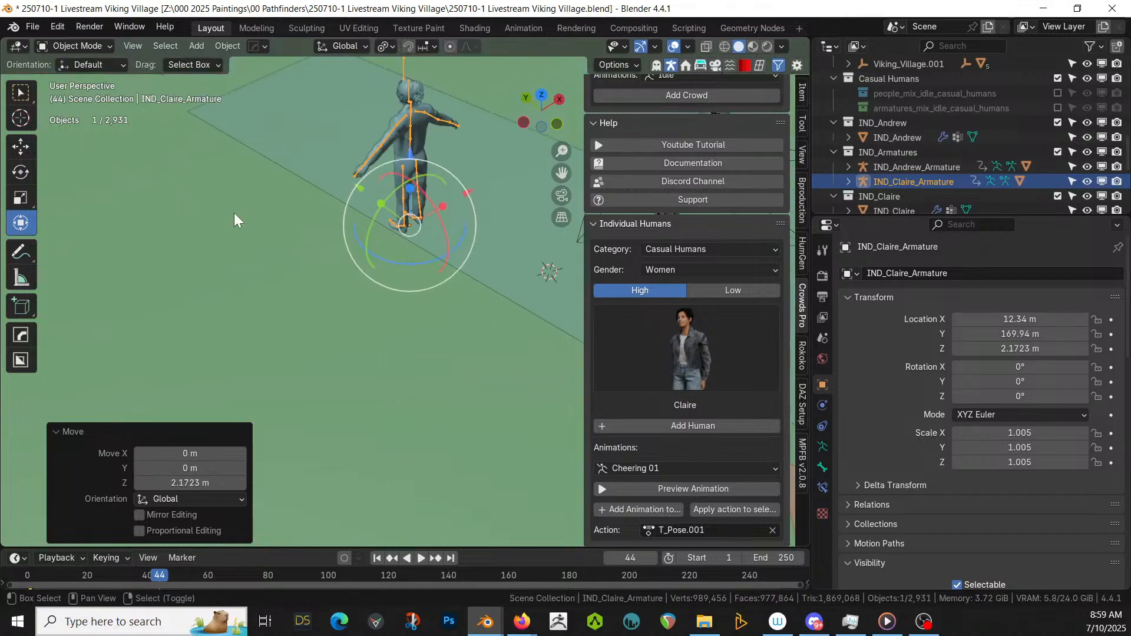
pyautogui.moveTo(235, 213); pyautogui.dragTo(303, 218, button='middle')
pyautogui.click(377, 192)
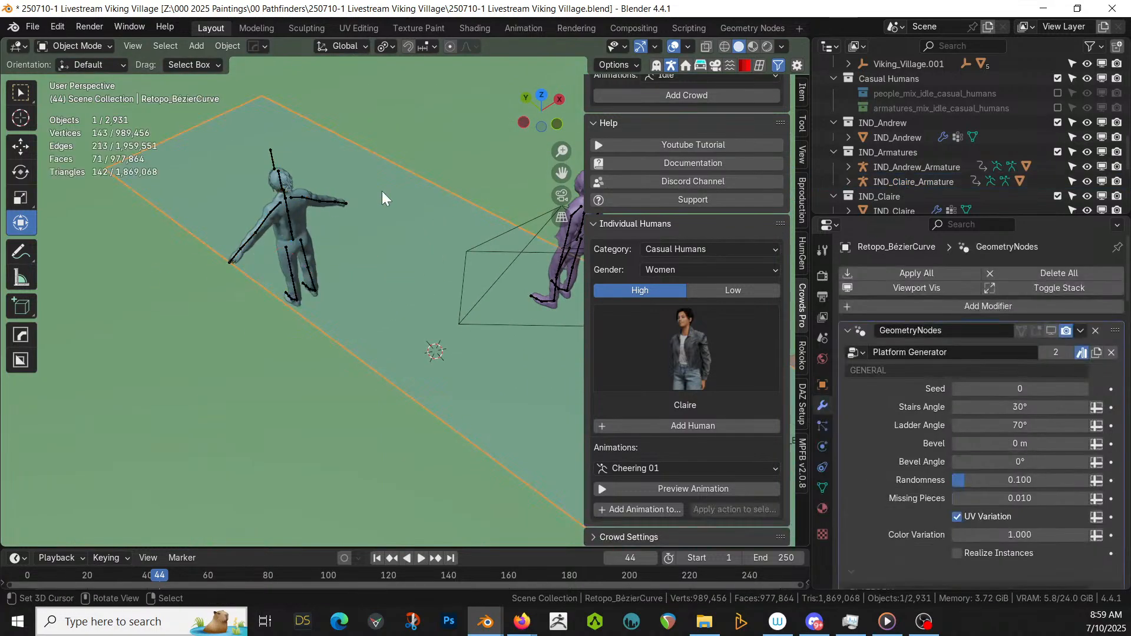
pyautogui.click(1050, 331)
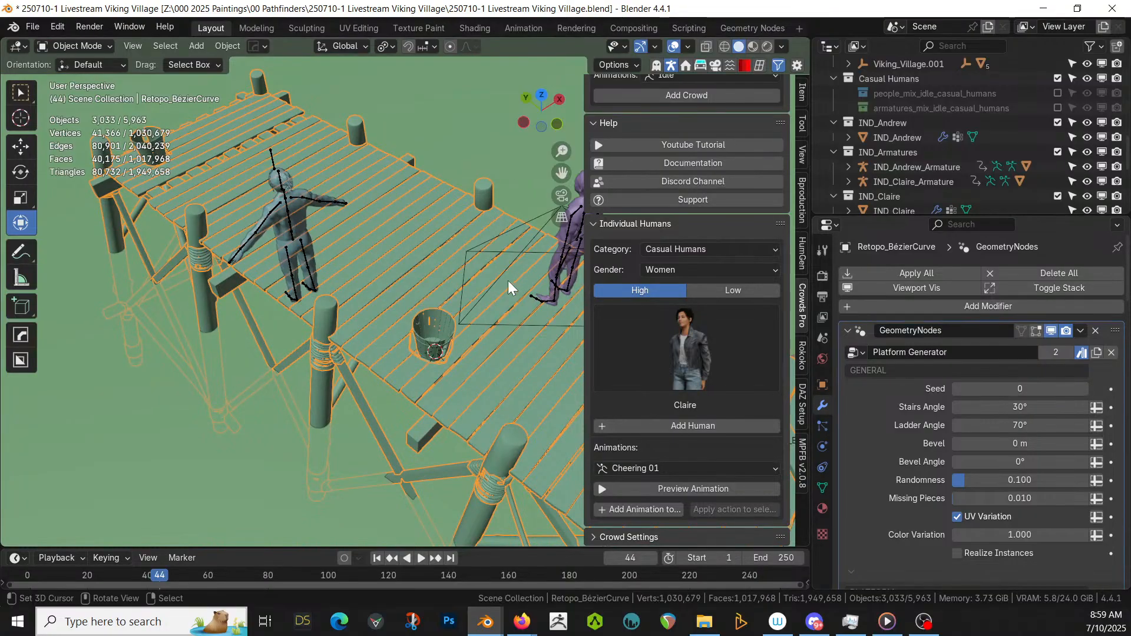
pyautogui.moveTo(508, 281); pyautogui.dragTo(242, 270, button='middle')
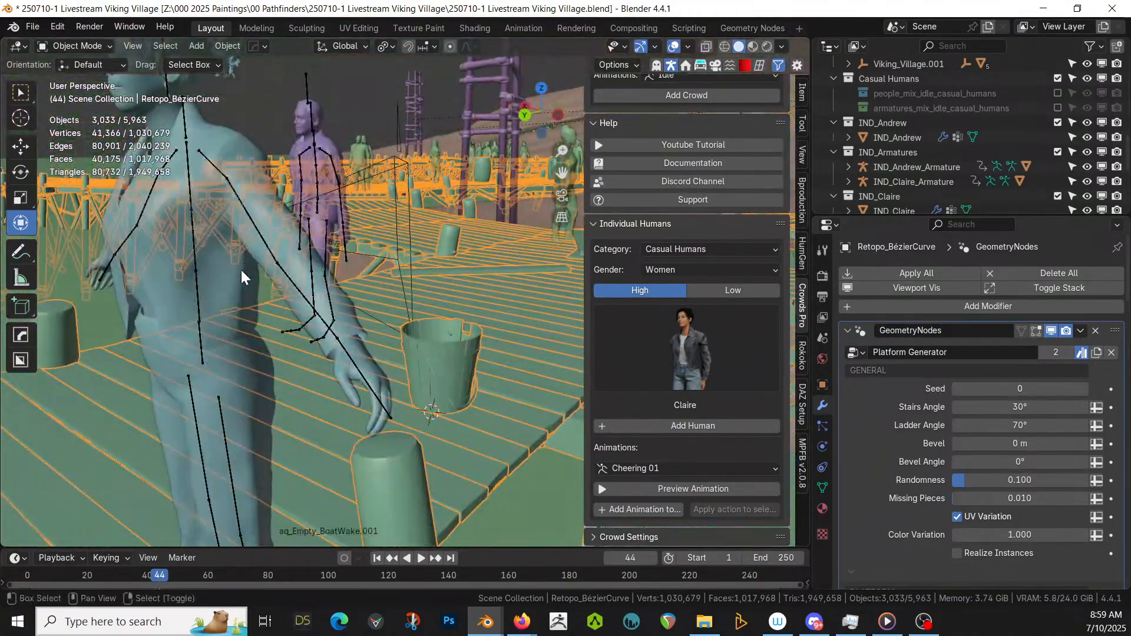
# - Select the crowd's reference curve BézierCurve.002, check it in isolation, and raise it along Z by about 0.066 m
pyautogui.scroll(-5, 241, 270)
pyautogui.click(341, 176)
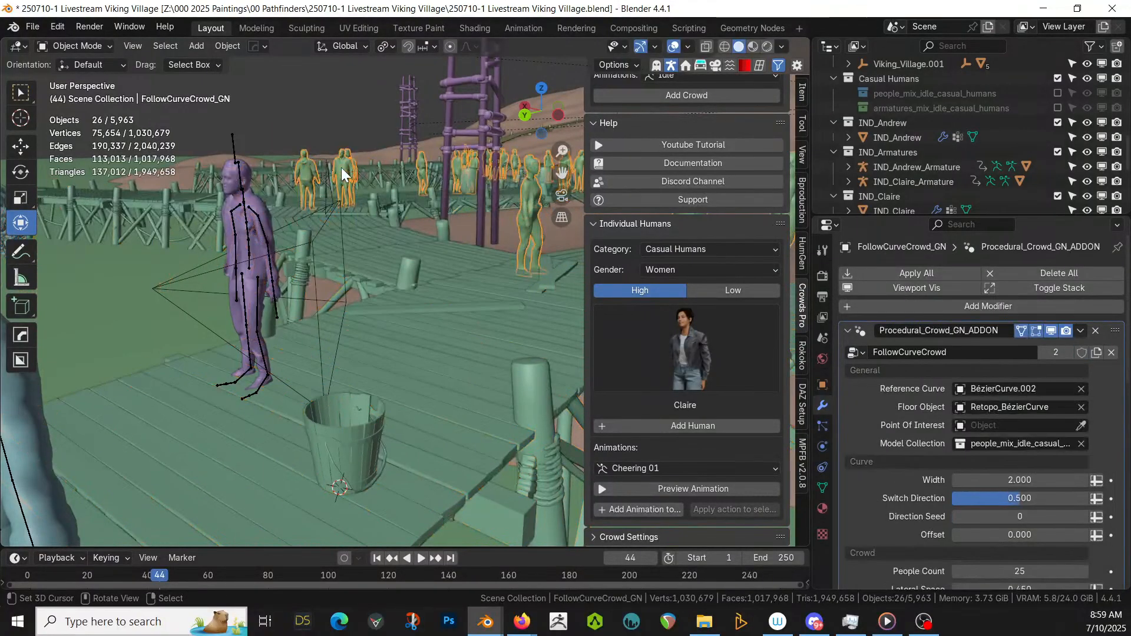
pyautogui.moveTo(409, 289); pyautogui.dragTo(254, 383, button='middle')
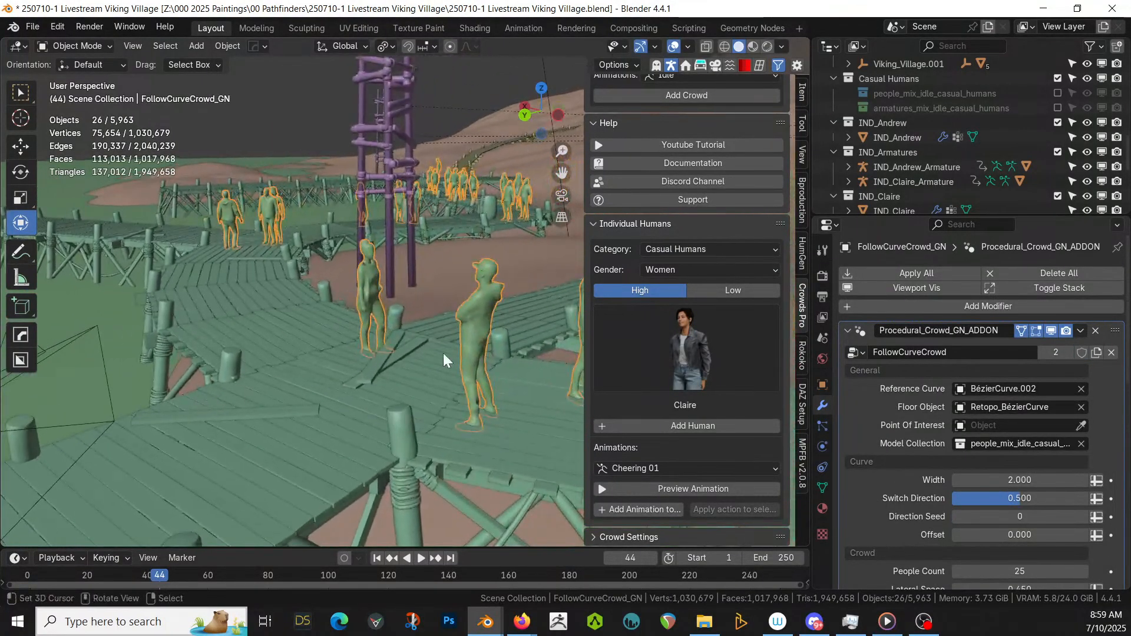
pyautogui.scroll(-4, 936, 174)
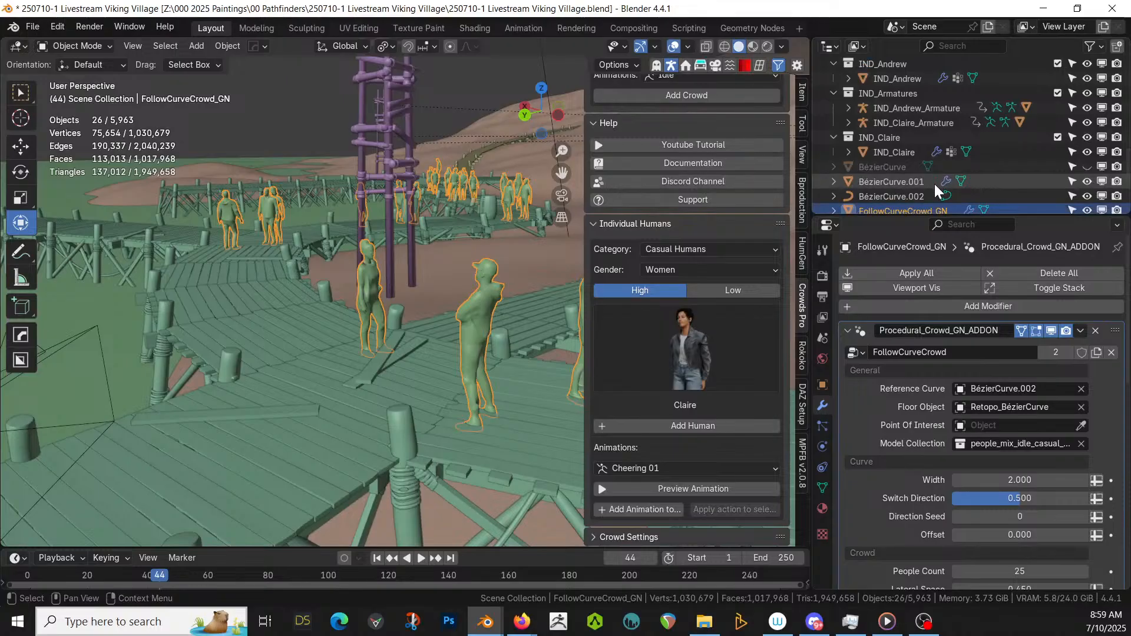
pyautogui.scroll(-2, 934, 184)
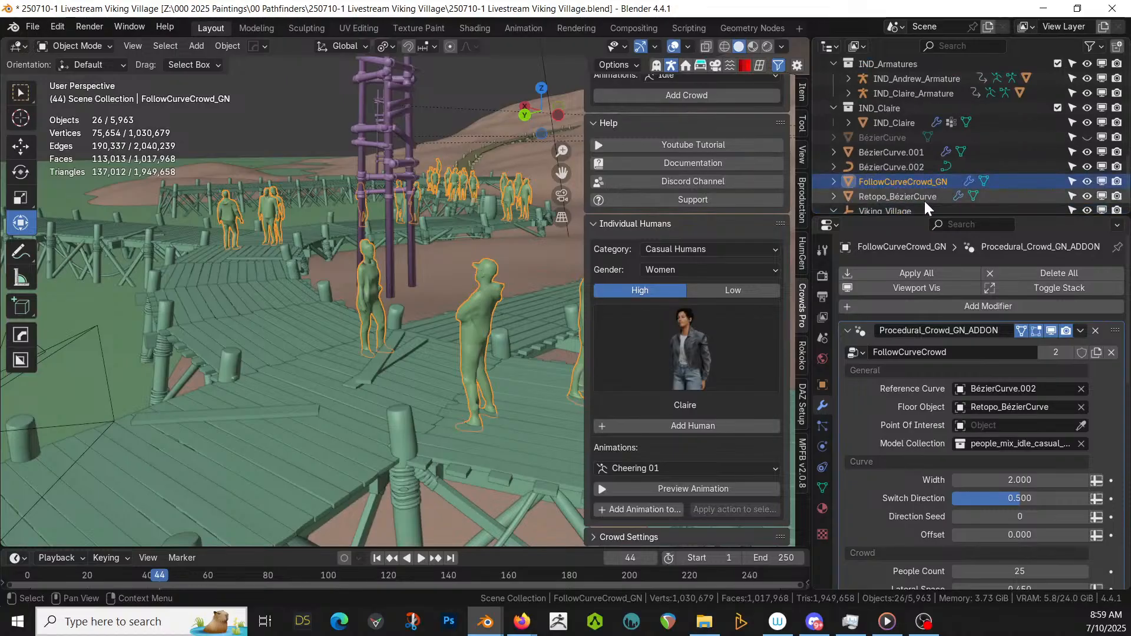
pyautogui.click(903, 165)
pyautogui.press('KP_Divide')
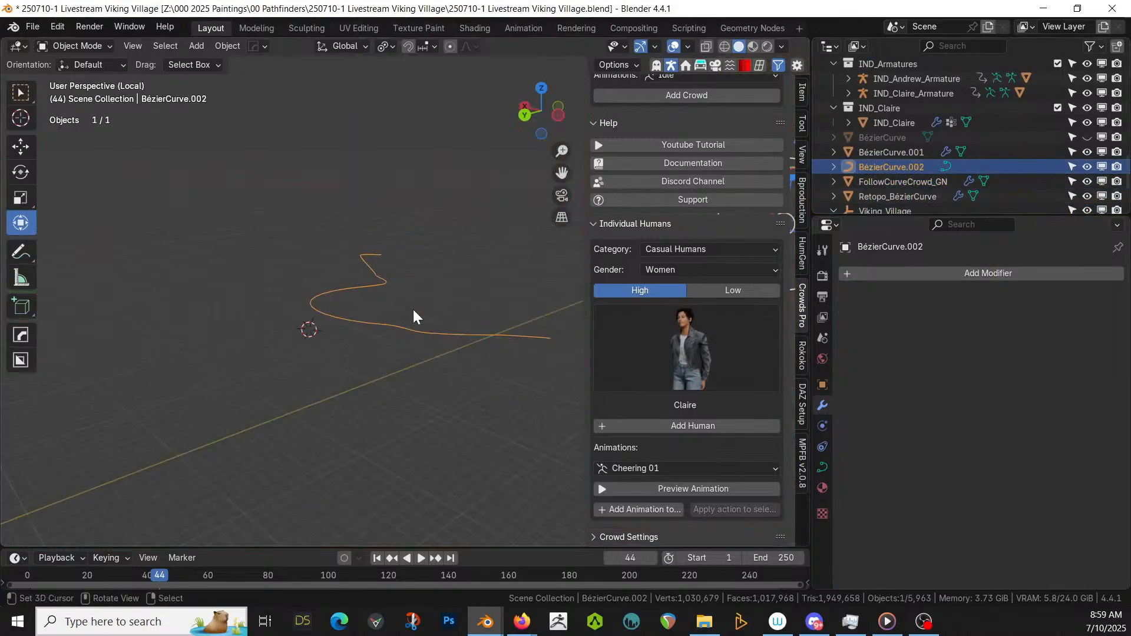
pyautogui.press('KP_Divide')
pyautogui.press('g')
pyautogui.press('z')
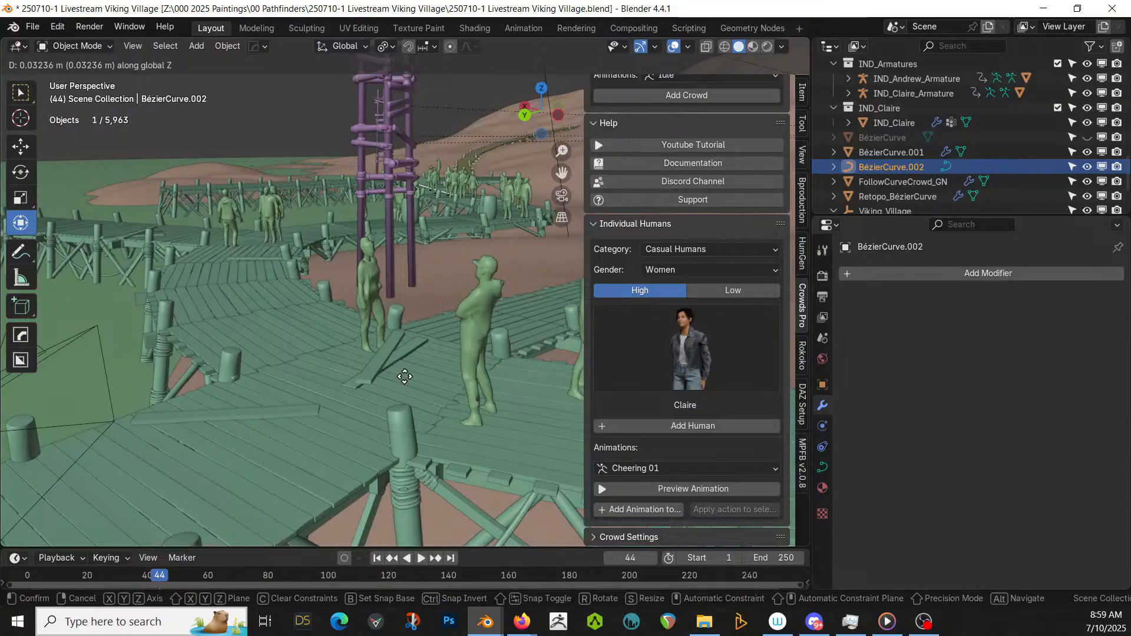
pyautogui.click(405, 375)
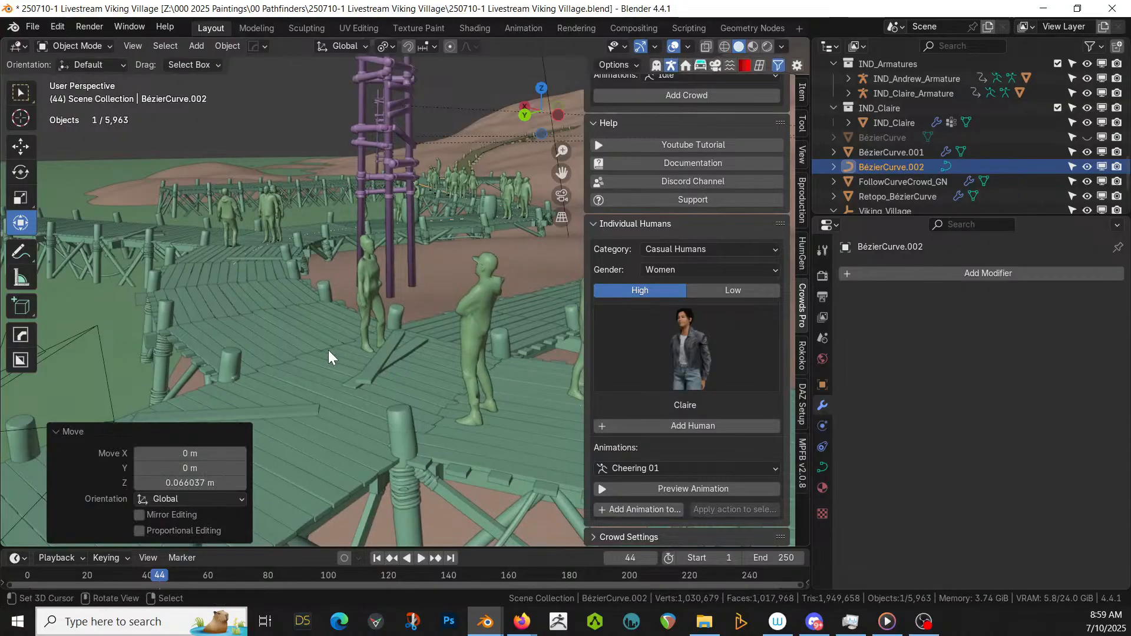
# - Add the Walking Standard animation to Claire's armature using the existing armature, and assign HQ_Walking_Standard as its action
pyautogui.moveTo(327, 350)
pyautogui.mouseDown(button='middle')
pyautogui.moveTo(374, 334)
pyautogui.moveTo(342, 351)
pyautogui.mouseUp(button='middle')
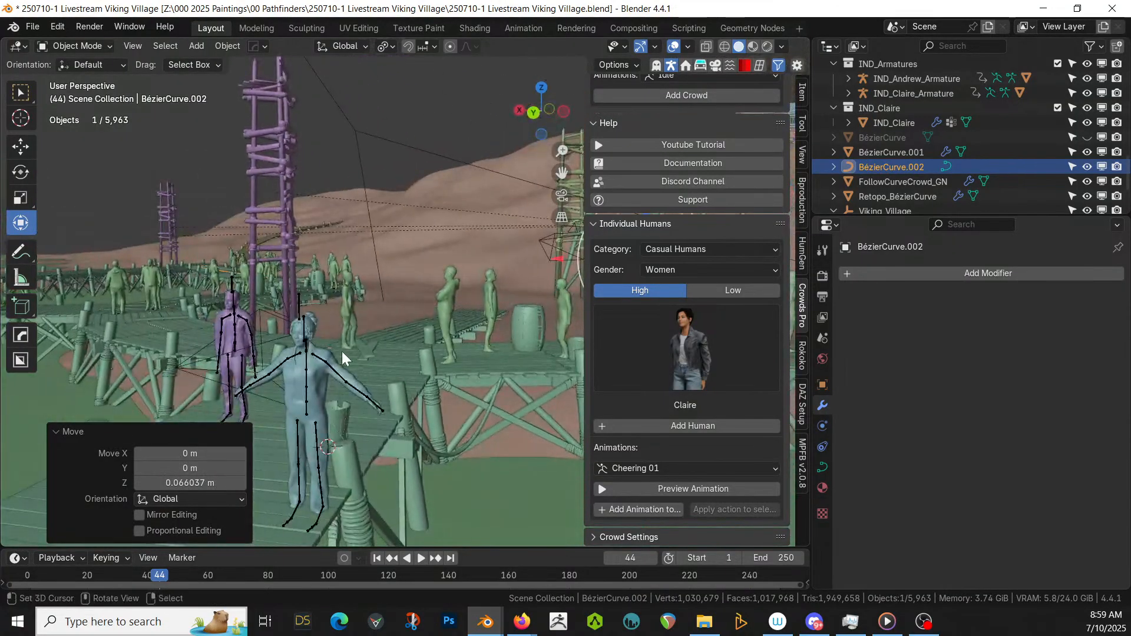
pyautogui.click(306, 350)
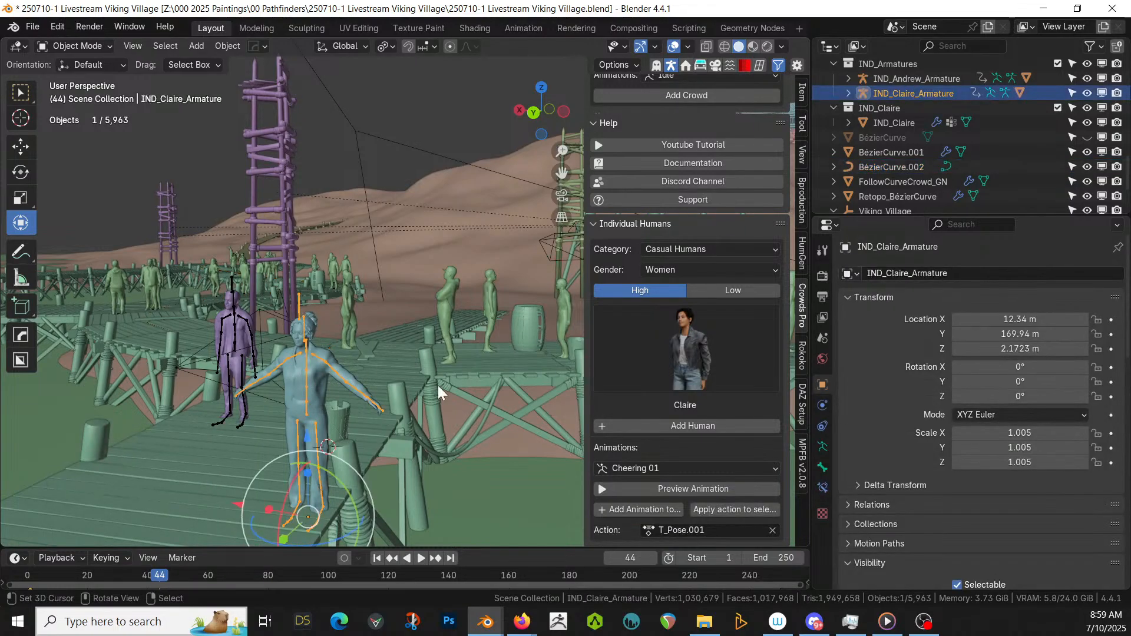
pyautogui.scroll(-1, 695, 453)
pyautogui.click(701, 509)
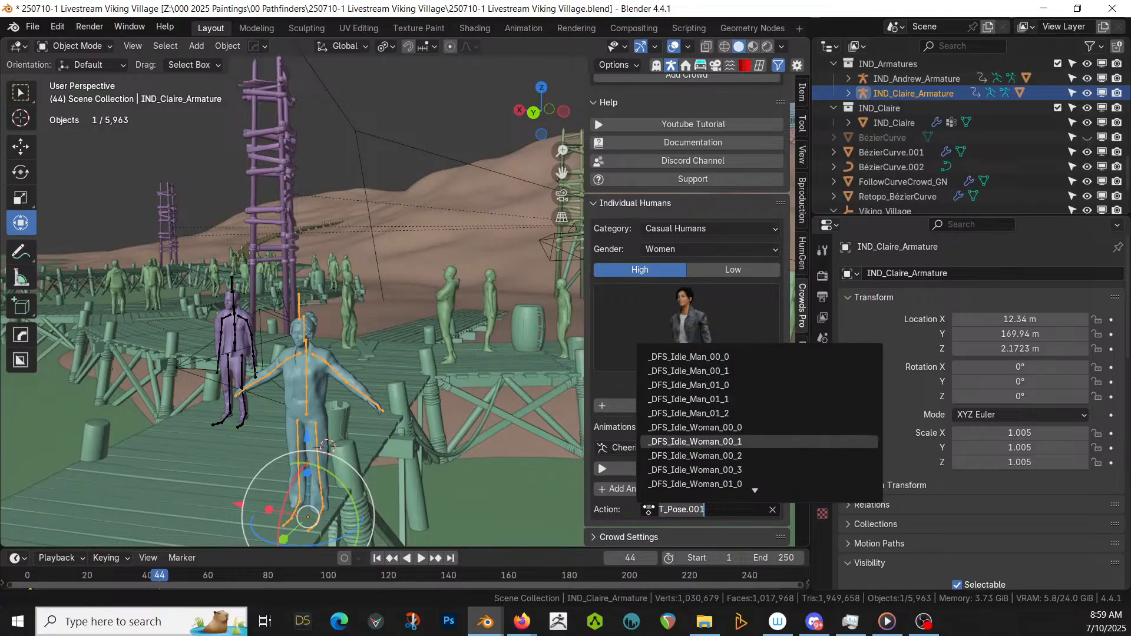
pyautogui.press('Escape')
pyautogui.click(639, 446)
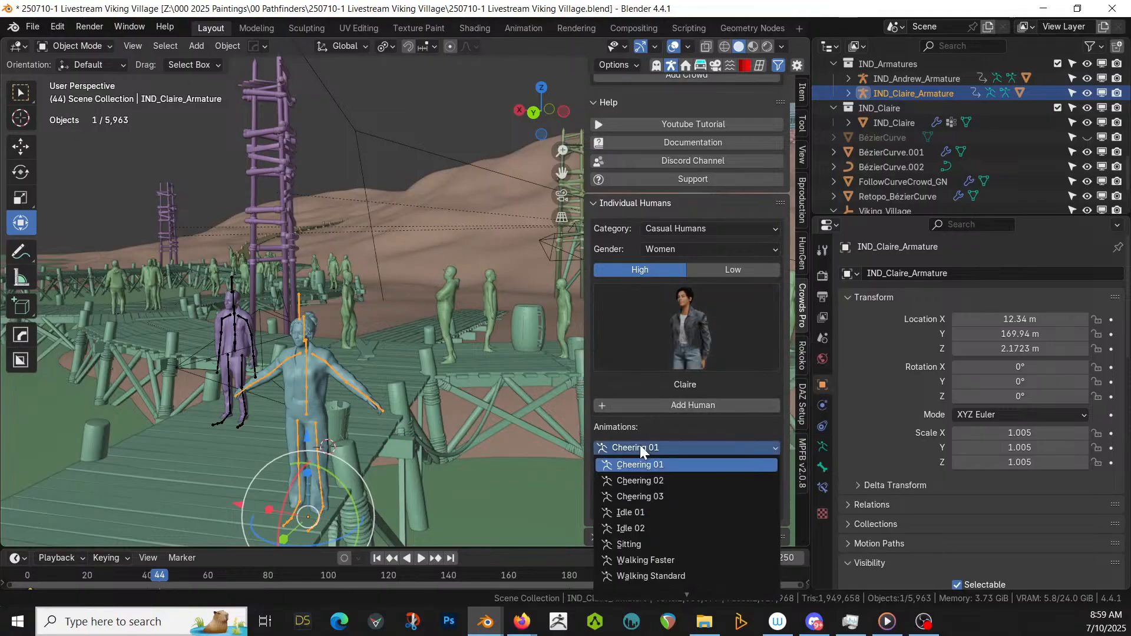
pyautogui.click(644, 573)
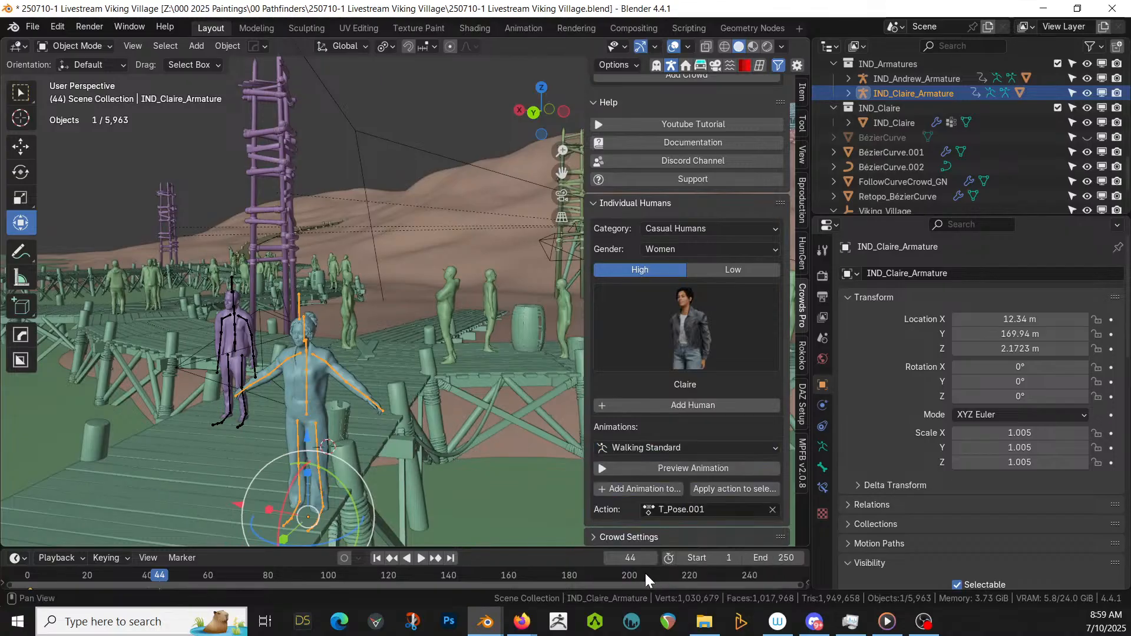
pyautogui.click(664, 491)
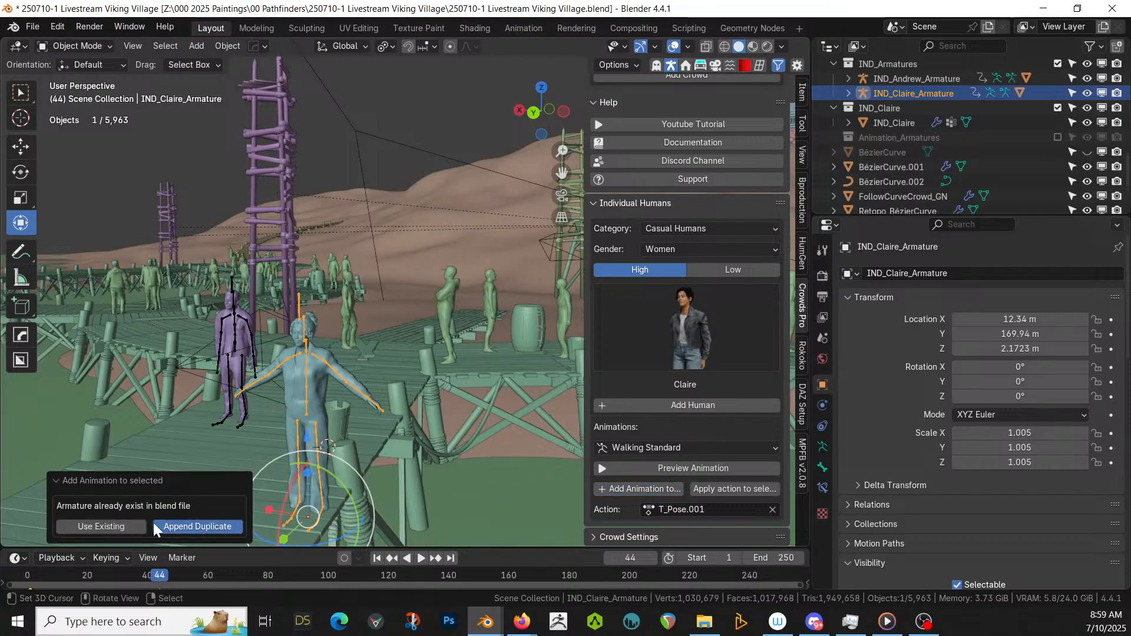
pyautogui.click(119, 525)
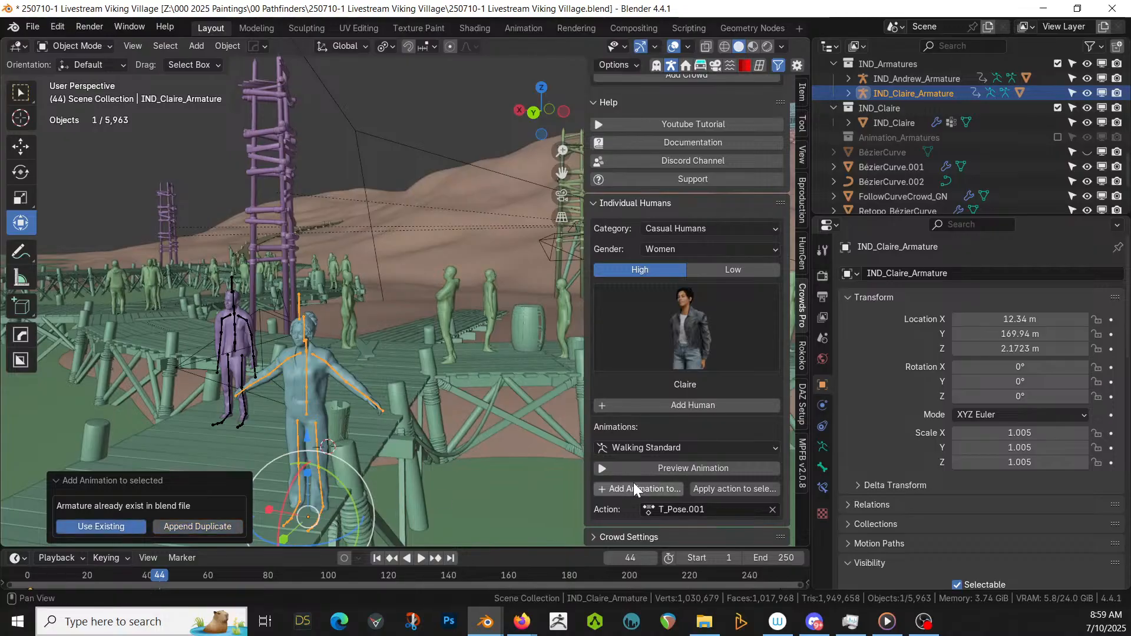
pyautogui.click(681, 508)
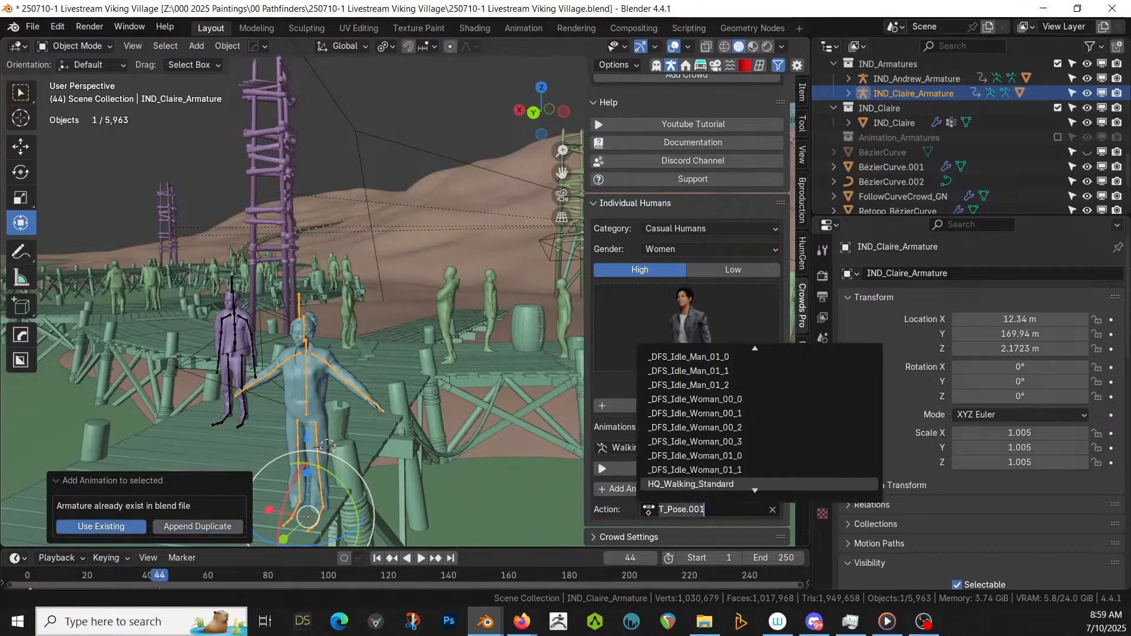
pyautogui.click(725, 481)
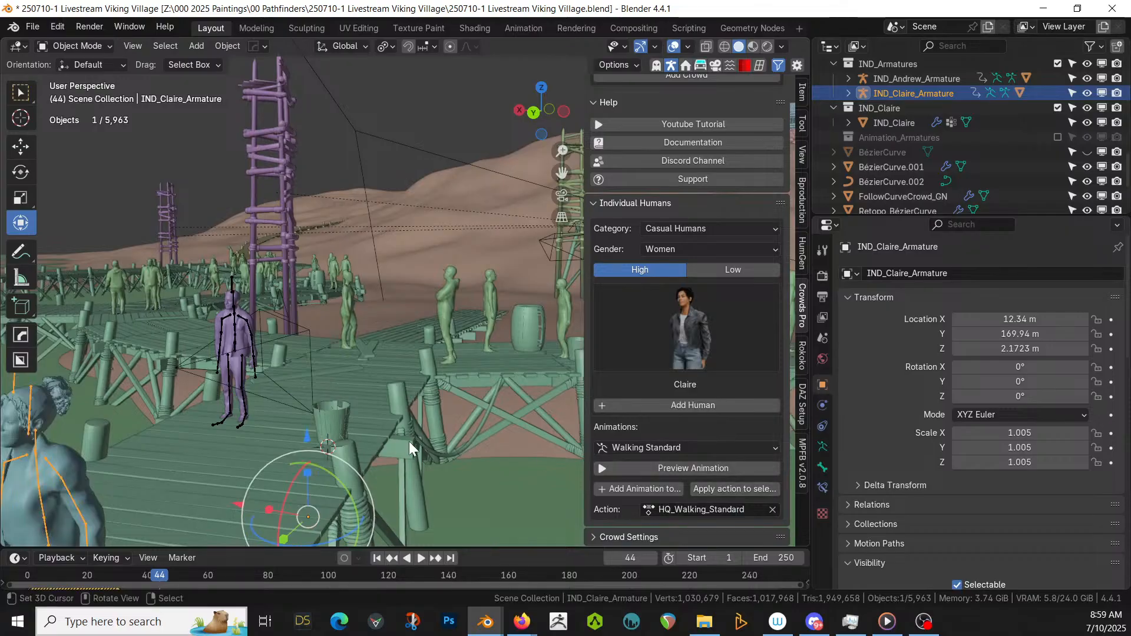
# - Move Claire's armature in top view to about X 13.7 m, Y 163.55 m on the pier and save the file
pyautogui.moveTo(408, 440); pyautogui.dragTo(289, 488, button='middle')
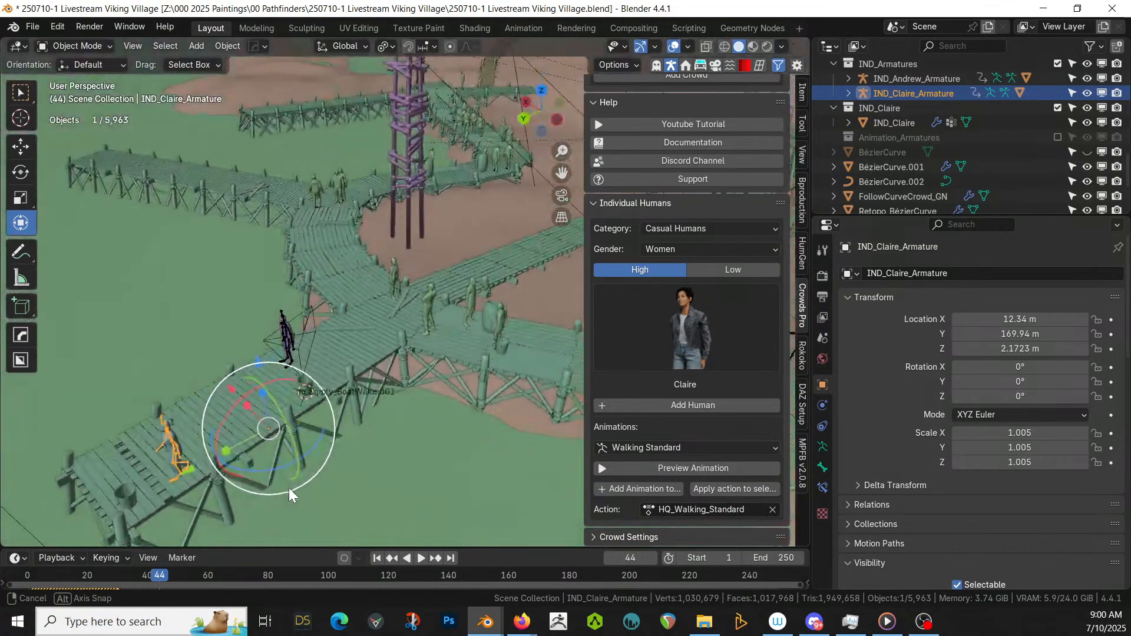
pyautogui.press('KP_7')
pyautogui.press('g')
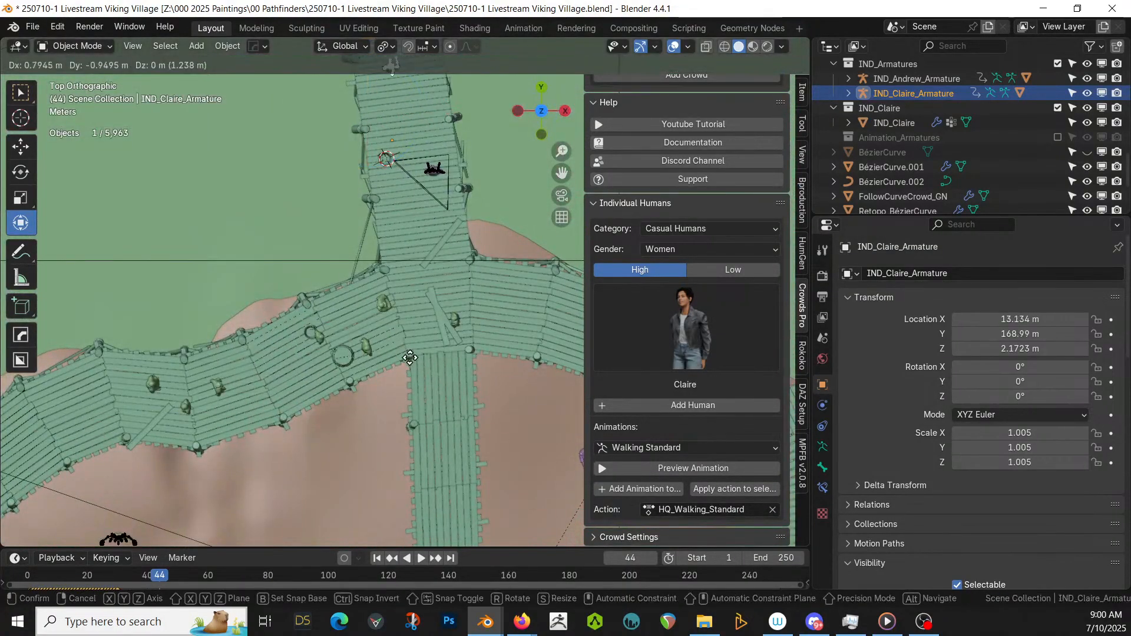
pyautogui.click(425, 518)
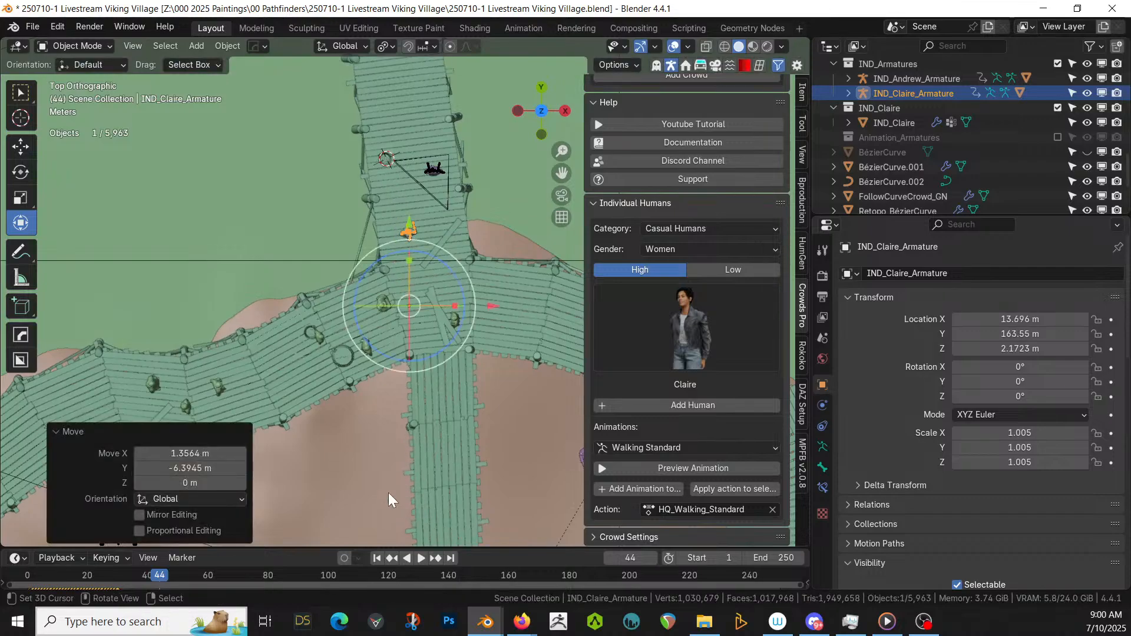
pyautogui.moveTo(387, 493); pyautogui.dragTo(538, 305, button='middle')
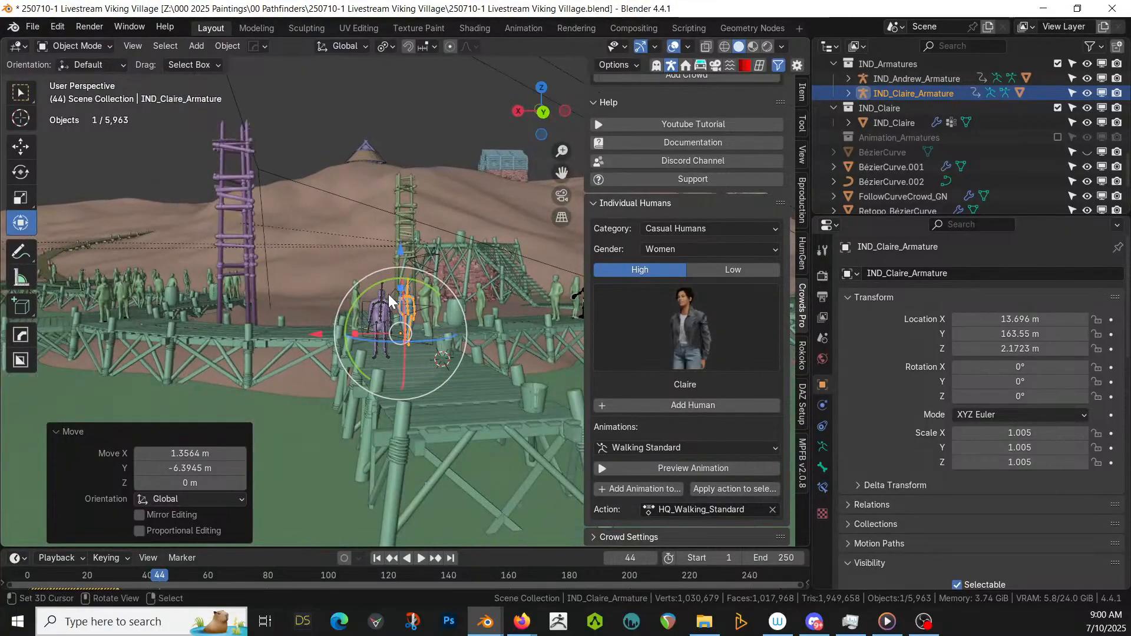
pyautogui.moveTo(388, 295); pyautogui.dragTo(453, 353, button='middle')
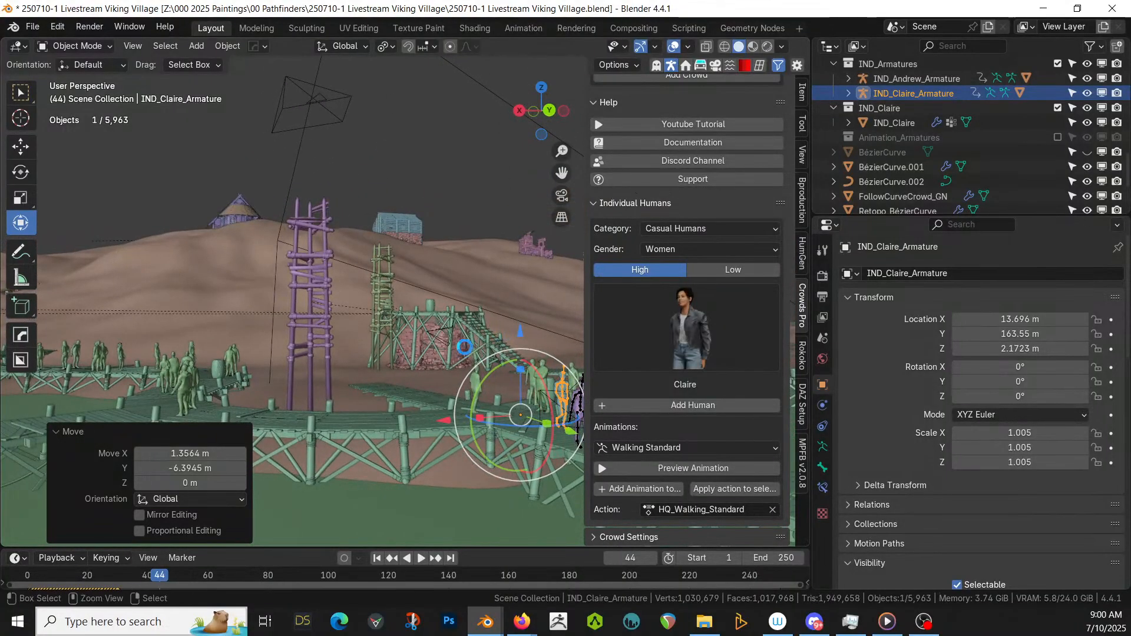
pyautogui.hotkey('ctrl', 's')
# - Place the 3D cursor on the raised platform above the shore, choose Michelle as the individual human and add her
pyautogui.moveTo(464, 343); pyautogui.dragTo(471, 128, button='middle')
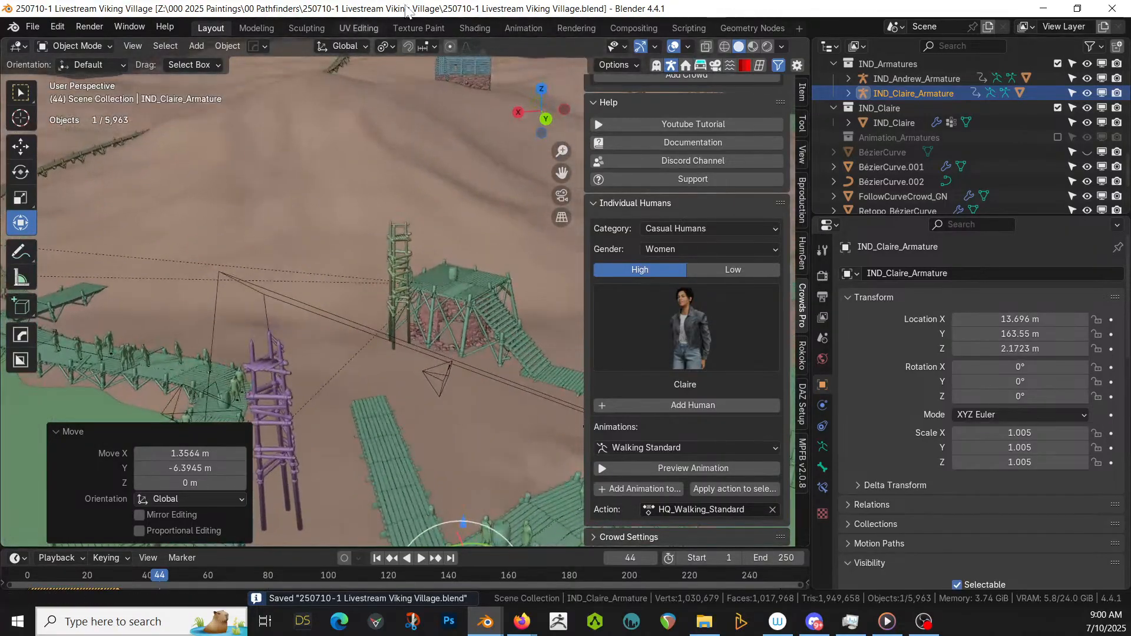
pyautogui.keyDown('shift'); pyautogui.click(460, 282); pyautogui.keyUp('shift')
pyautogui.click(662, 324)
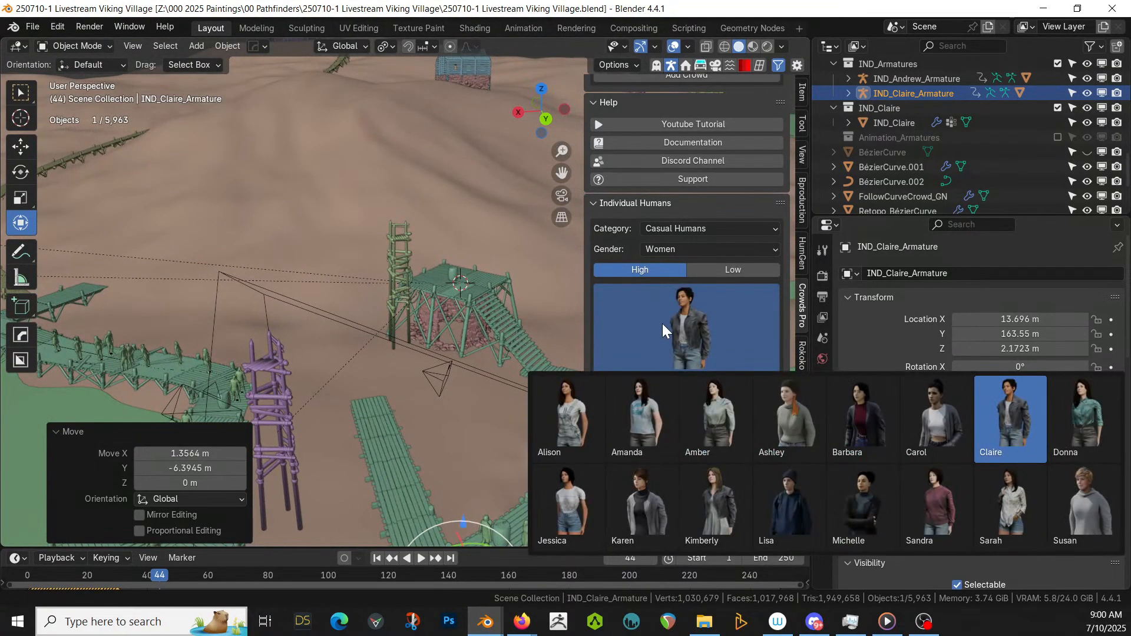
pyautogui.click(875, 507)
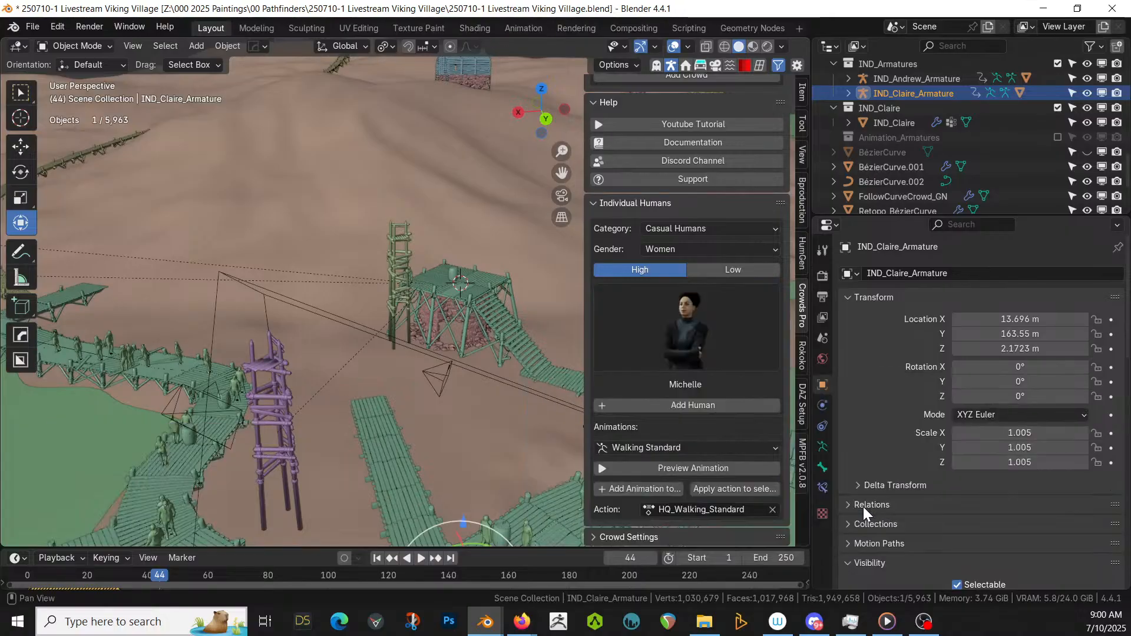
pyautogui.click(688, 405)
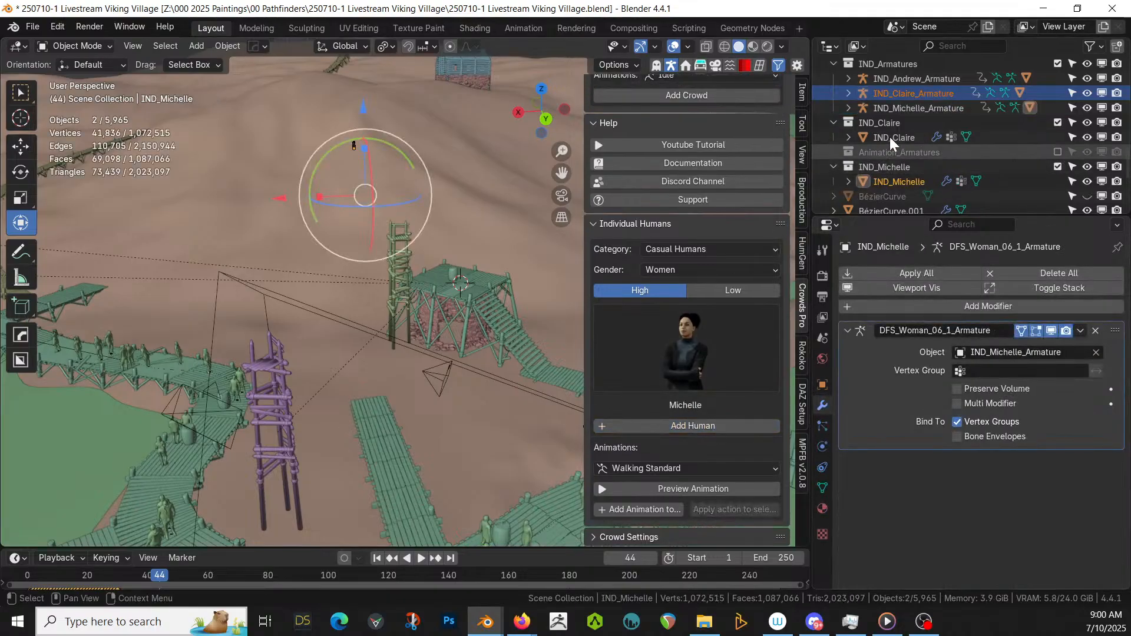
# - Move Michelle's armature in top view to the raised platform, to about X 7.96 m, Y 140.07 m
pyautogui.click(904, 110)
pyautogui.press('KP_7')
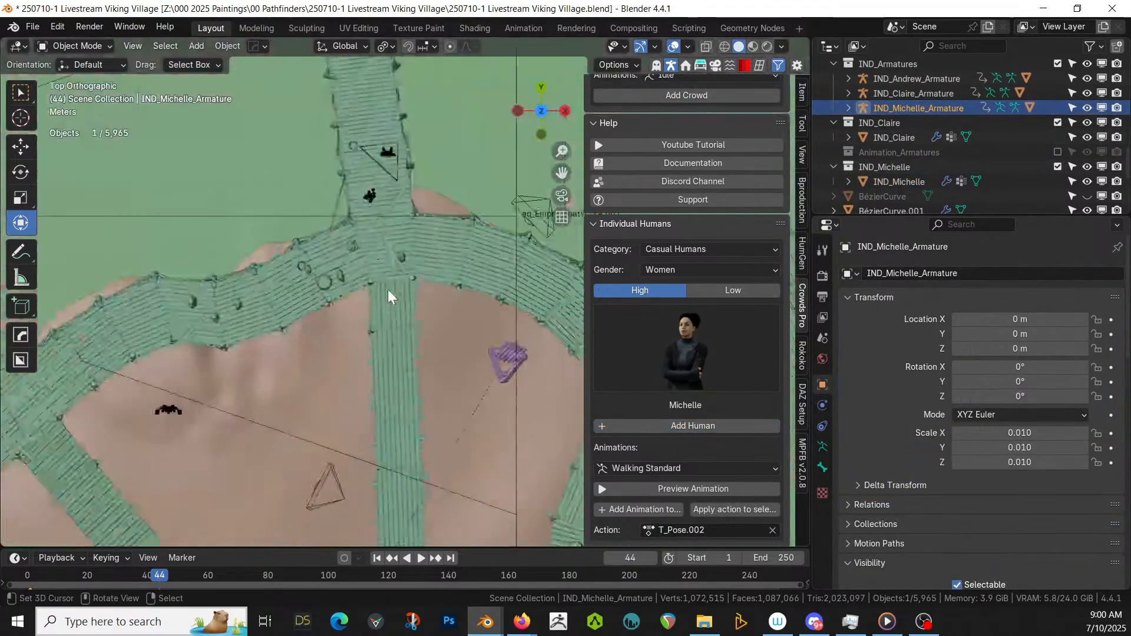
pyautogui.scroll(-4, 387, 289)
pyautogui.scroll(-3, 383, 383)
pyautogui.press('g')
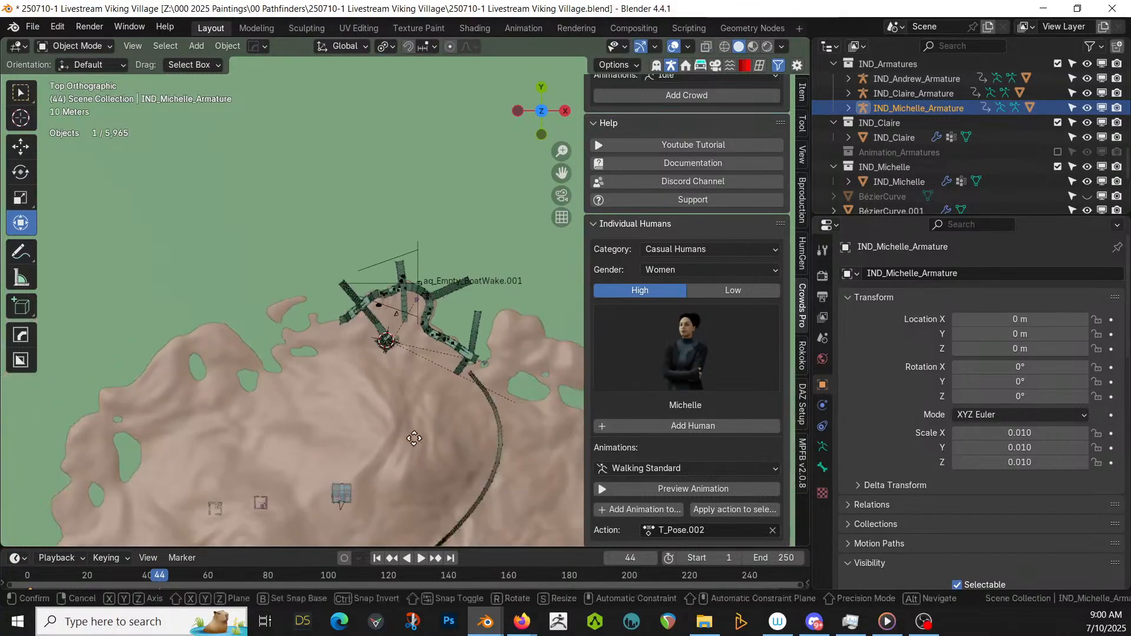
pyautogui.click(431, 106)
pyautogui.scroll(4, 412, 247)
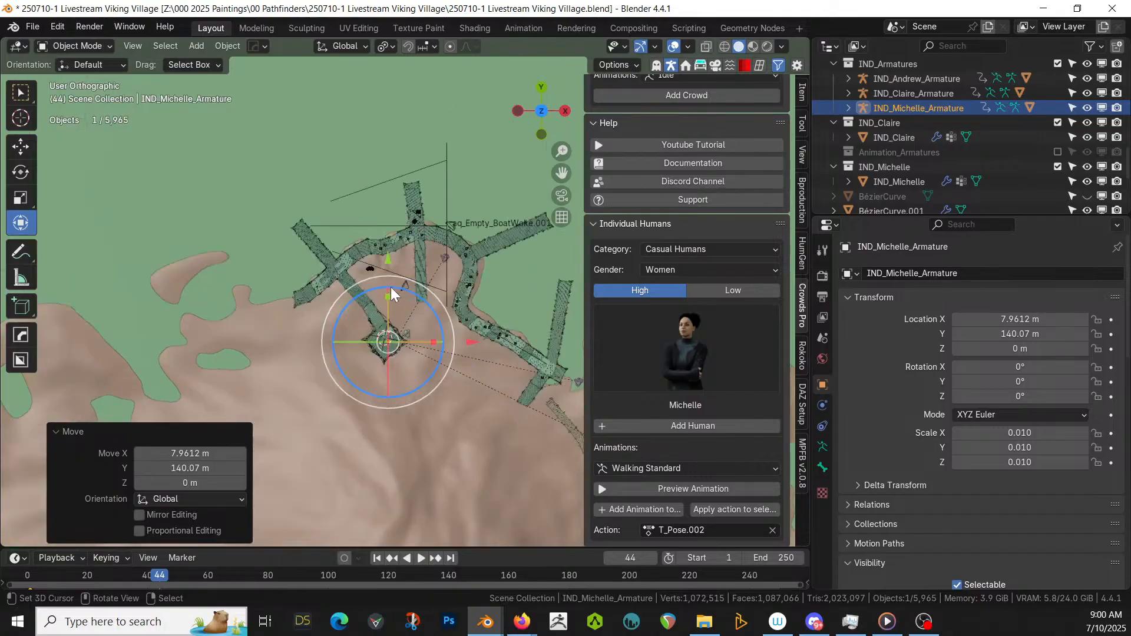
# - Raise Michelle's armature vertically to the platform's plank surface, at about Z 5.72 m
pyautogui.press('KP_Decimal')
pyautogui.moveTo(391, 287); pyautogui.dragTo(259, 341, button='middle')
pyautogui.scroll(-4, 256, 192)
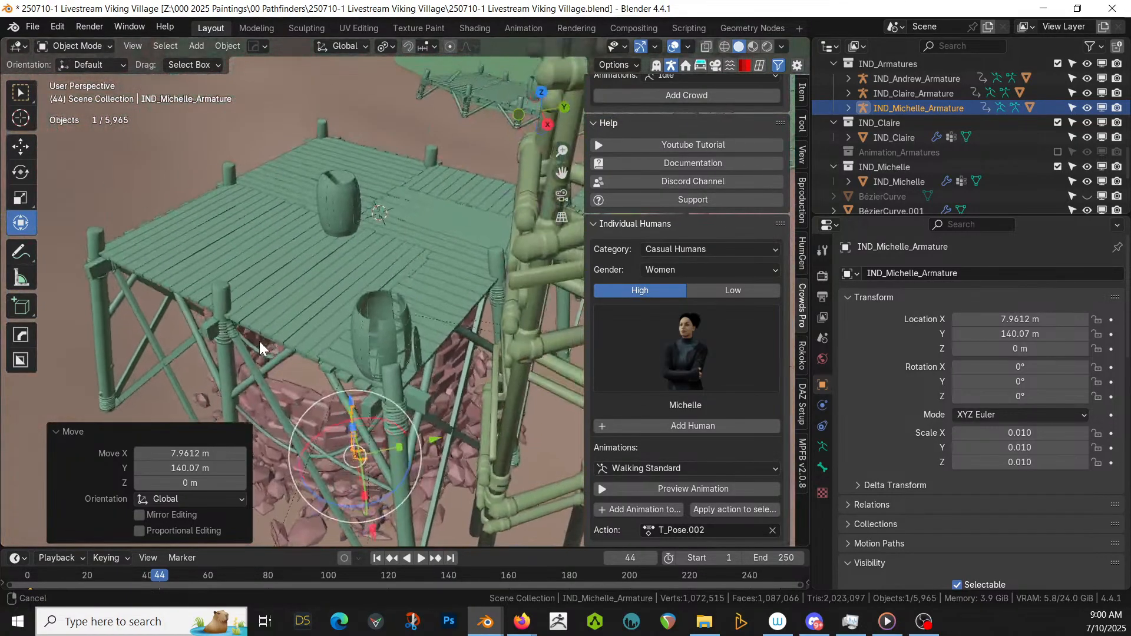
pyautogui.press('g')
pyautogui.press('z')
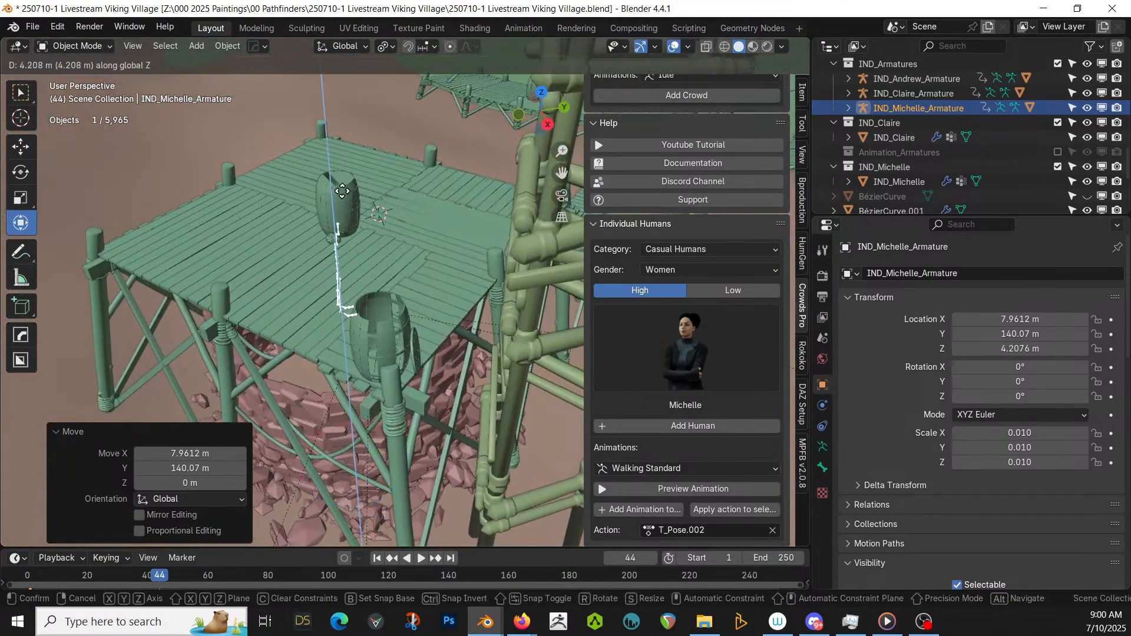
pyautogui.click(348, 132)
pyautogui.scroll(4, 334, 154)
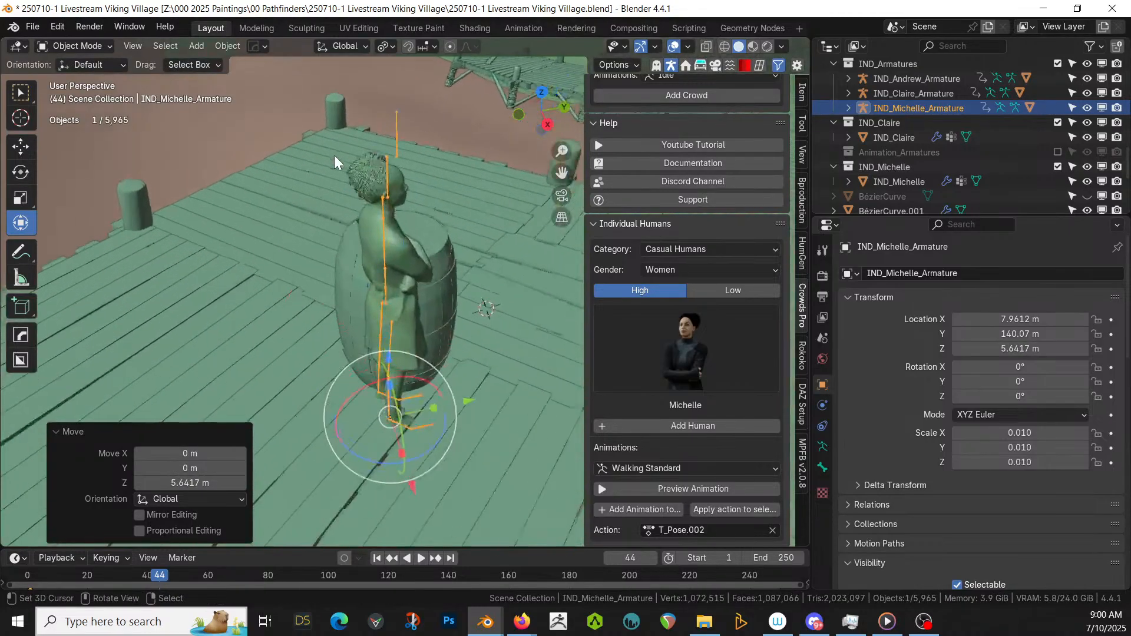
pyautogui.moveTo(334, 158); pyautogui.dragTo(280, 135, button='middle')
pyautogui.press('g')
pyautogui.press('z')
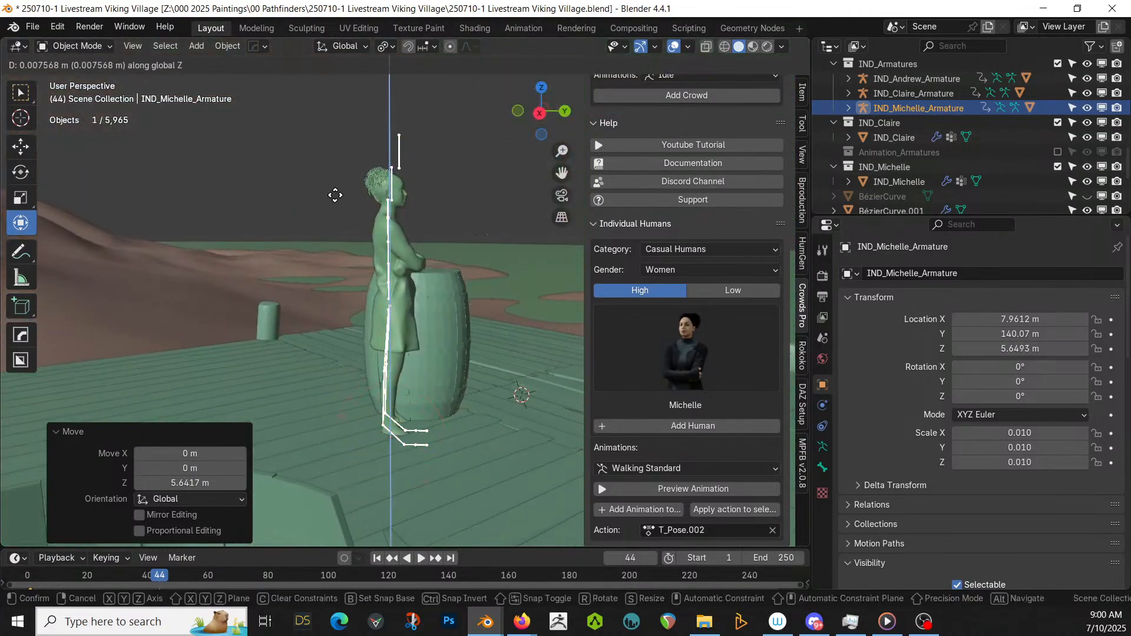
pyautogui.click(335, 189)
# - Move Michelle's armature in top view away from the barrel to about X 7.77 m, Y 141.97 m
pyautogui.moveTo(335, 189); pyautogui.dragTo(340, 292, button='middle')
pyautogui.press('KP_7')
pyautogui.press('g')
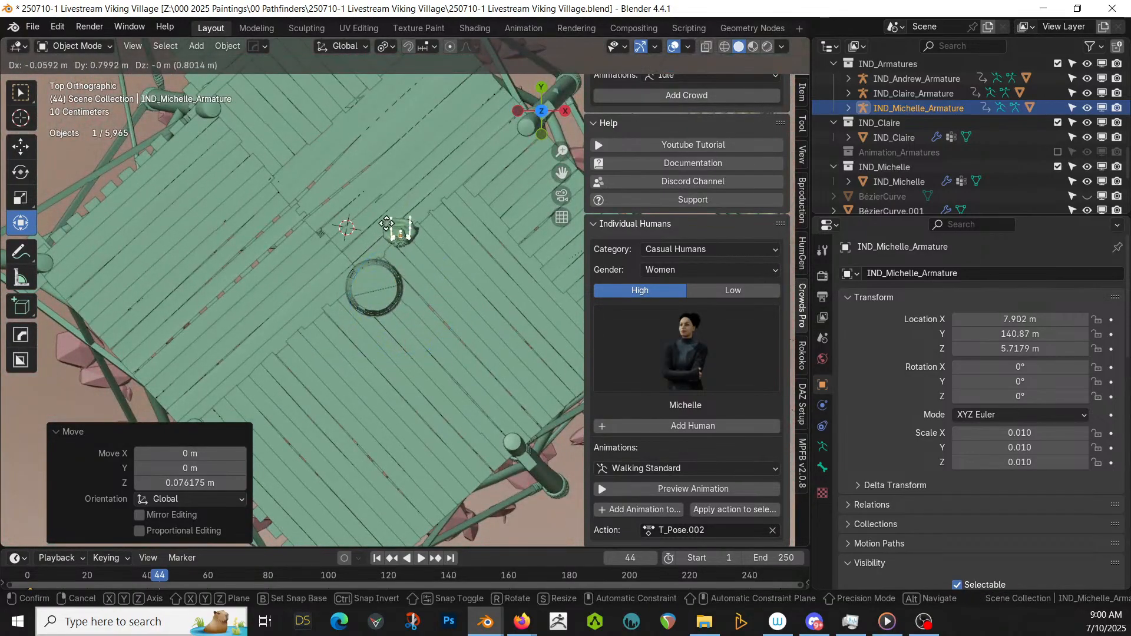
pyautogui.click(385, 158)
# - Rotate Michelle's armature about the Z axis by about 27.8° and view her on the platform
pyautogui.moveTo(385, 158); pyautogui.dragTo(708, 86, button='middle')
pyautogui.press('r')
pyautogui.press('z')
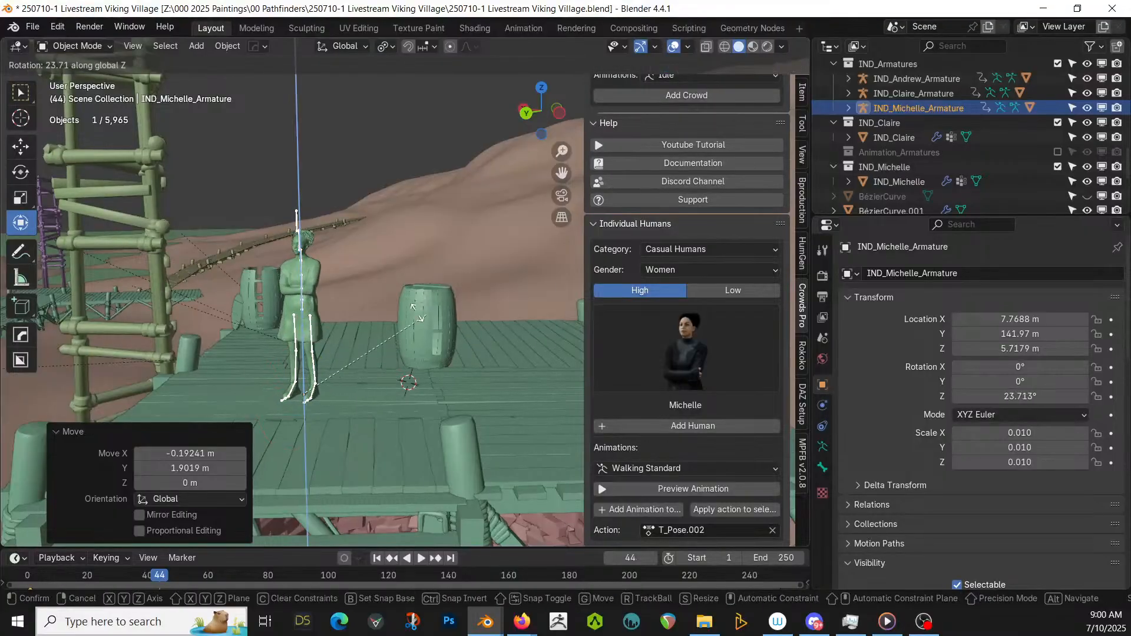
pyautogui.click(415, 315)
pyautogui.moveTo(405, 318); pyautogui.dragTo(411, 357, button='middle')
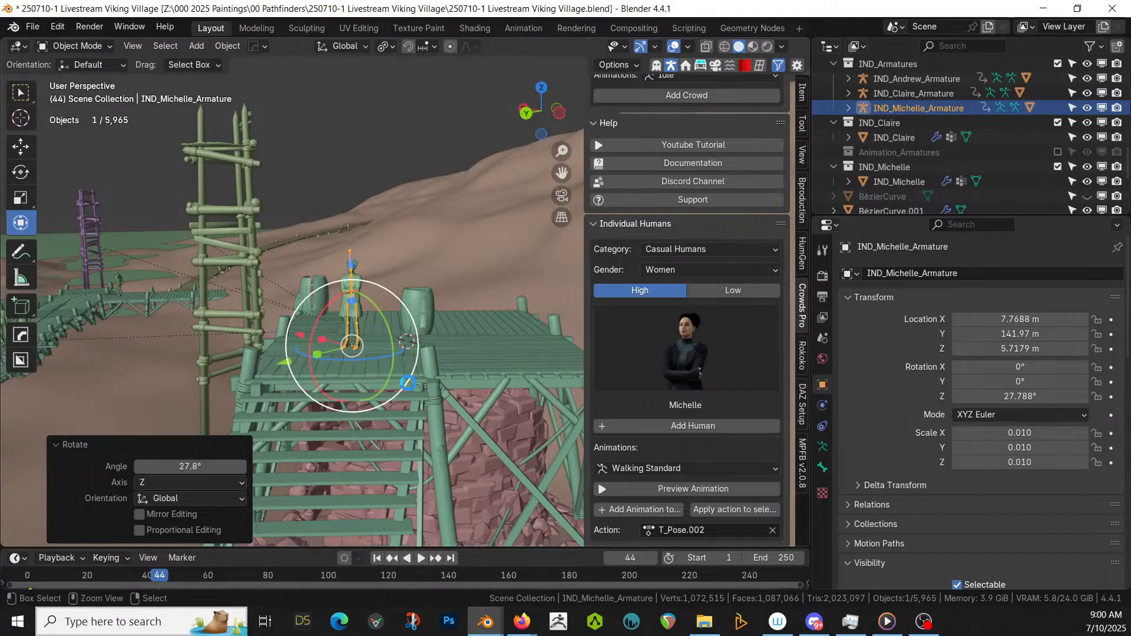
# - Save the Viking village file and view Michelle's position on the raised platform
pyautogui.hotkey('ctrl', 's')
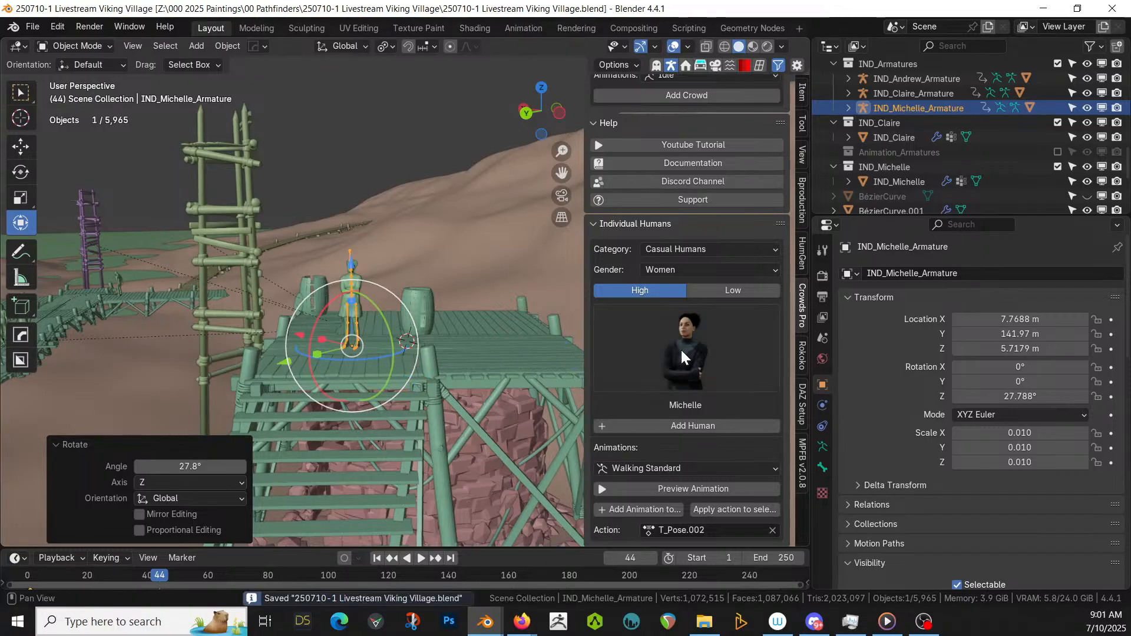
pyautogui.click(680, 350)
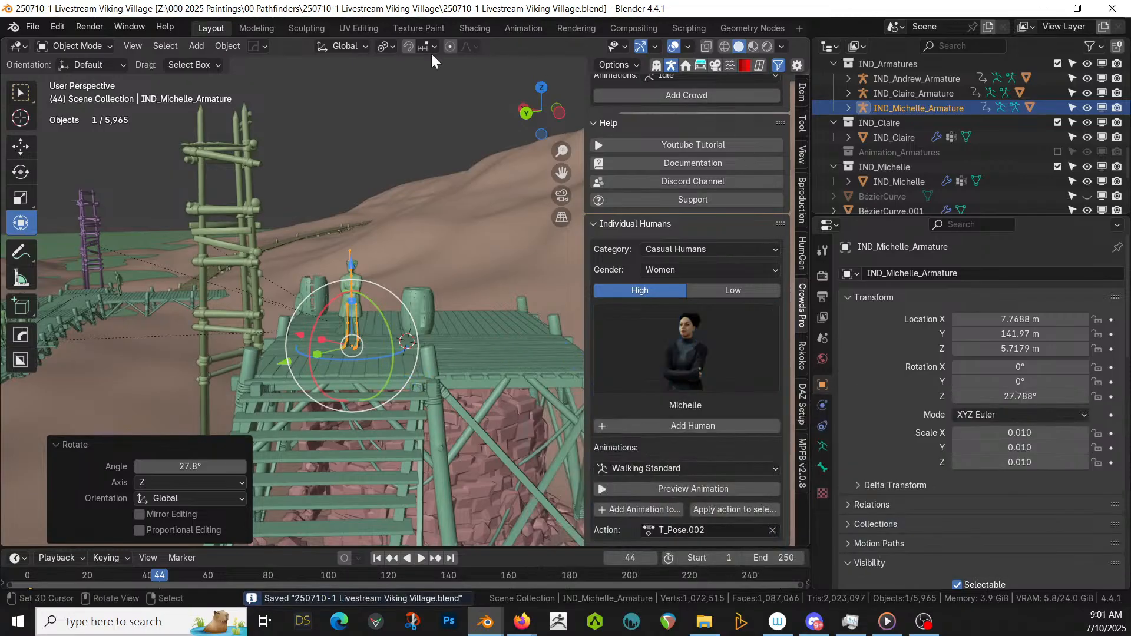
pyautogui.moveTo(323, 276); pyautogui.dragTo(359, 279, button='middle')
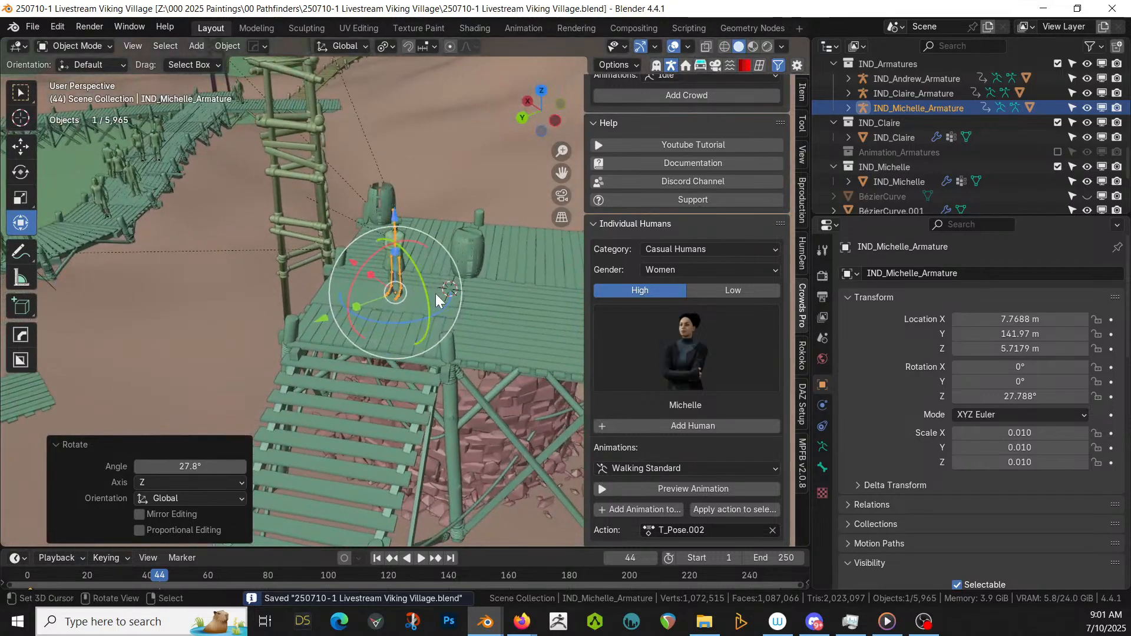
# - Examine the Bproduction add-on's Population settings, including its Adjustments and Crowd creation sections
pyautogui.click(801, 215)
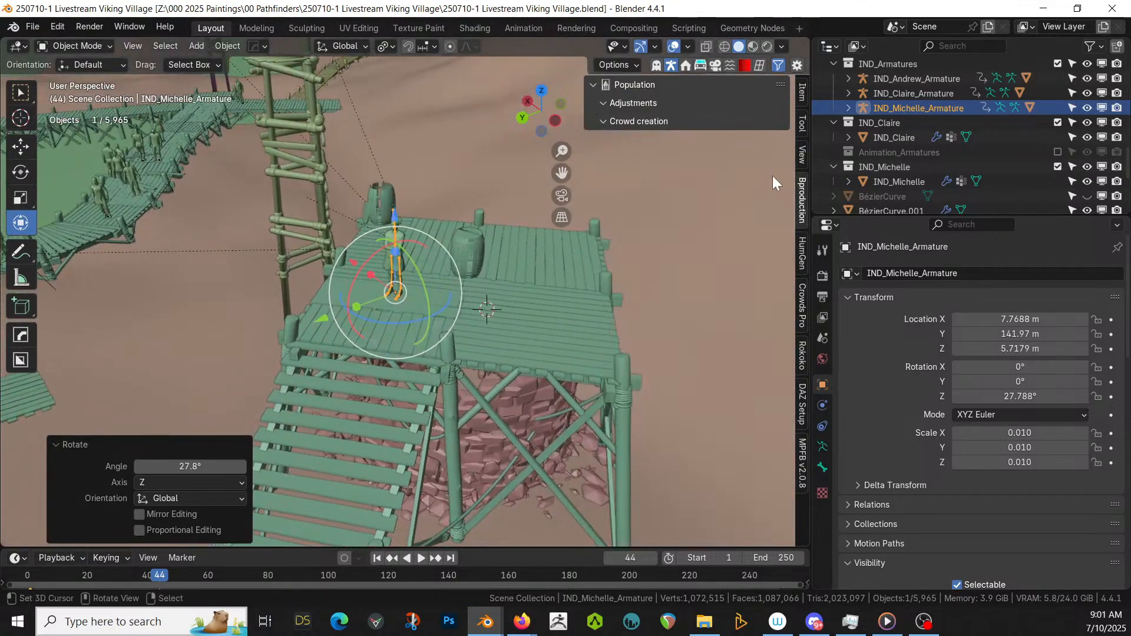
pyautogui.click(592, 85)
pyautogui.click(591, 86)
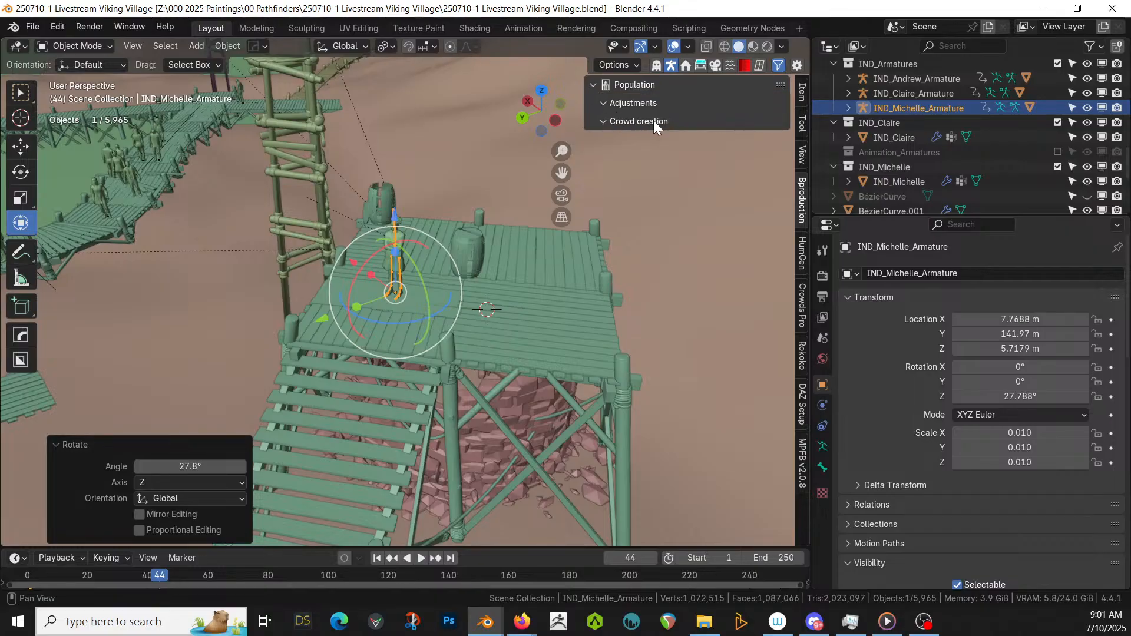
pyautogui.click(626, 87)
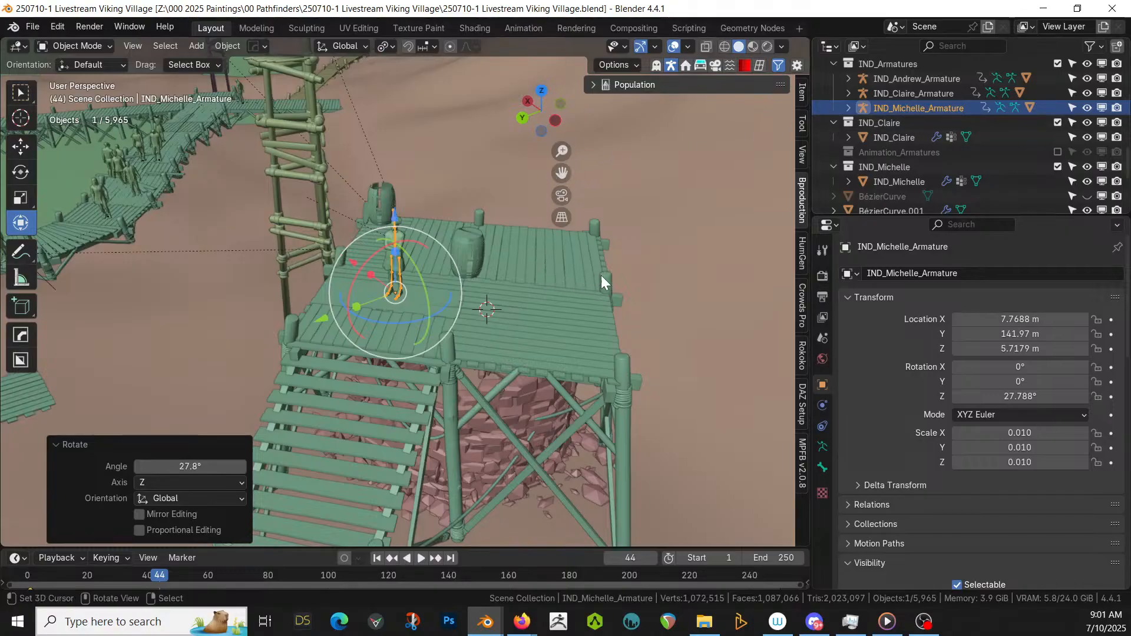
pyautogui.click(591, 84)
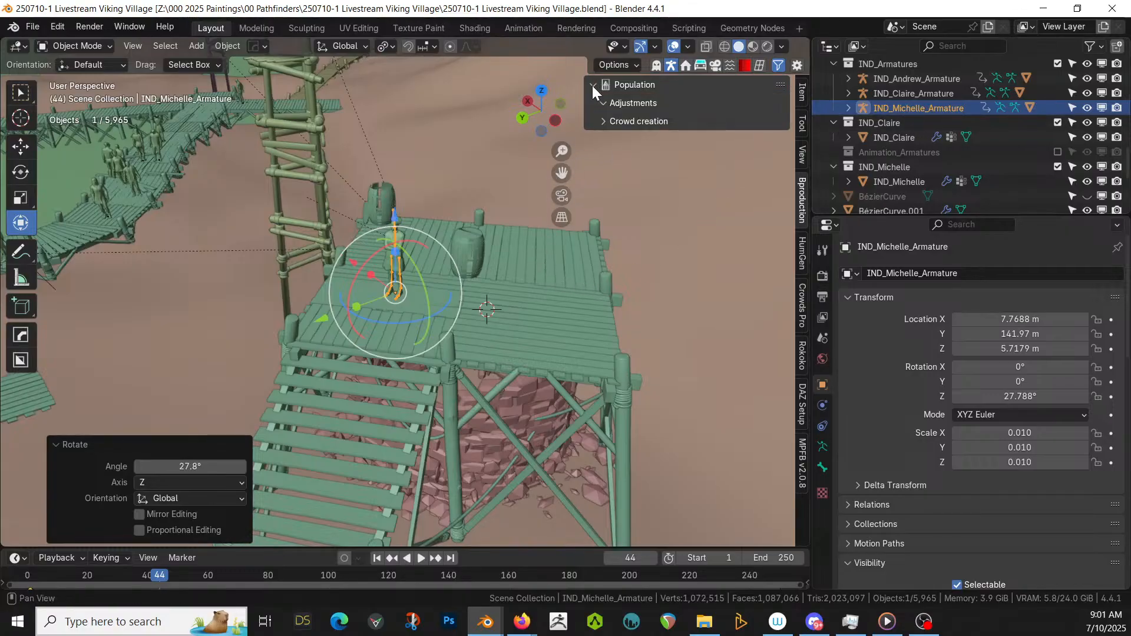
pyautogui.click(592, 86)
pyautogui.click(606, 83)
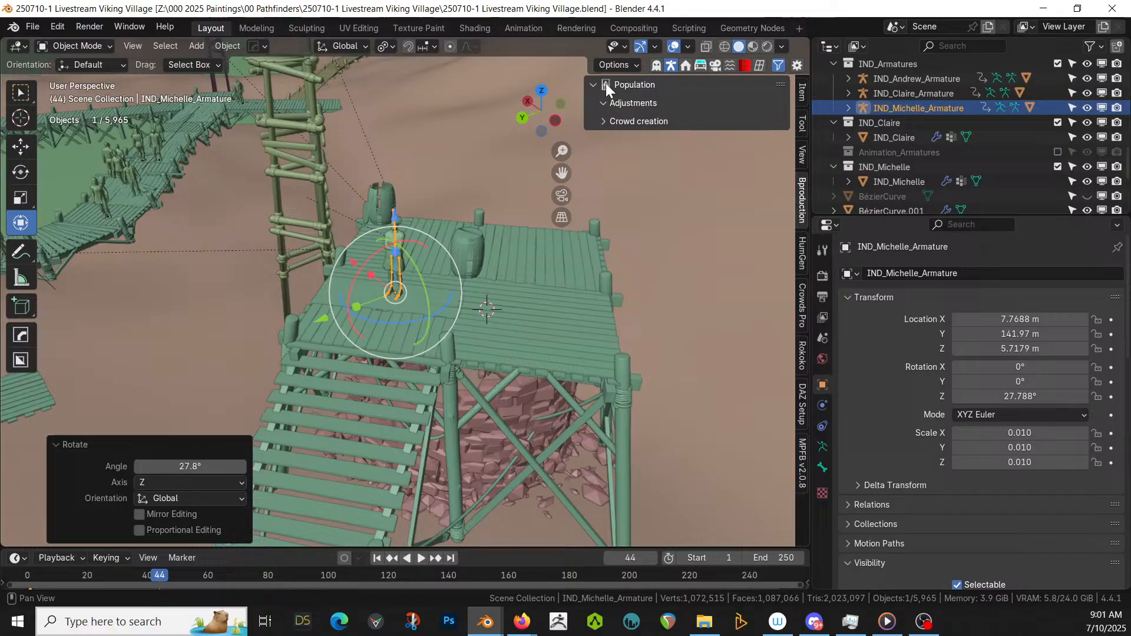
pyautogui.click(601, 122)
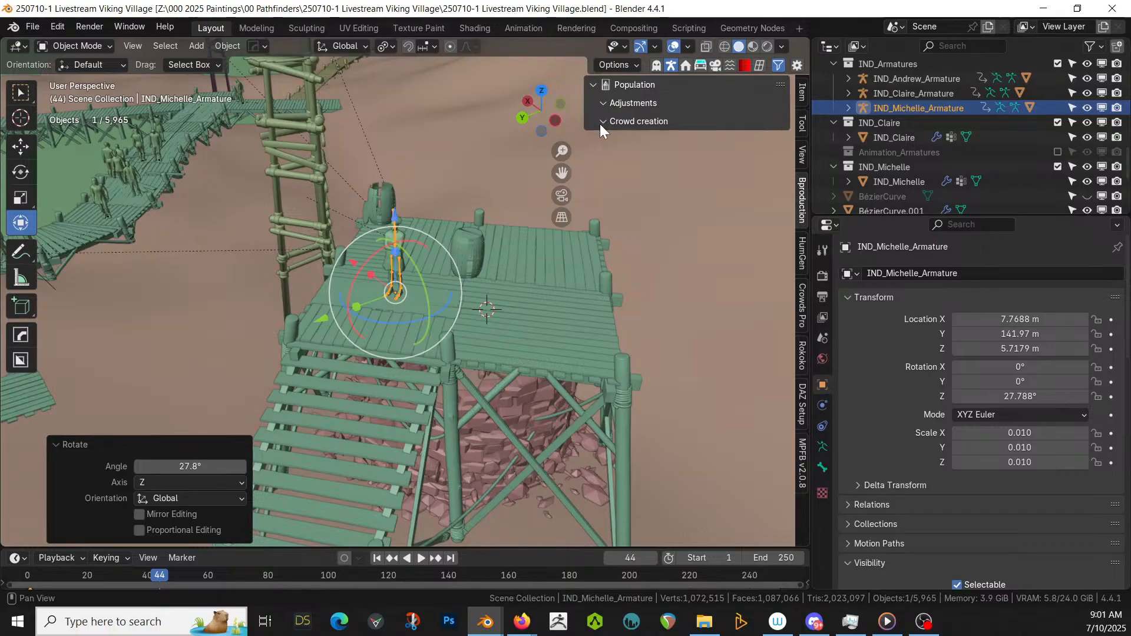
pyautogui.click(801, 245)
pyautogui.click(802, 305)
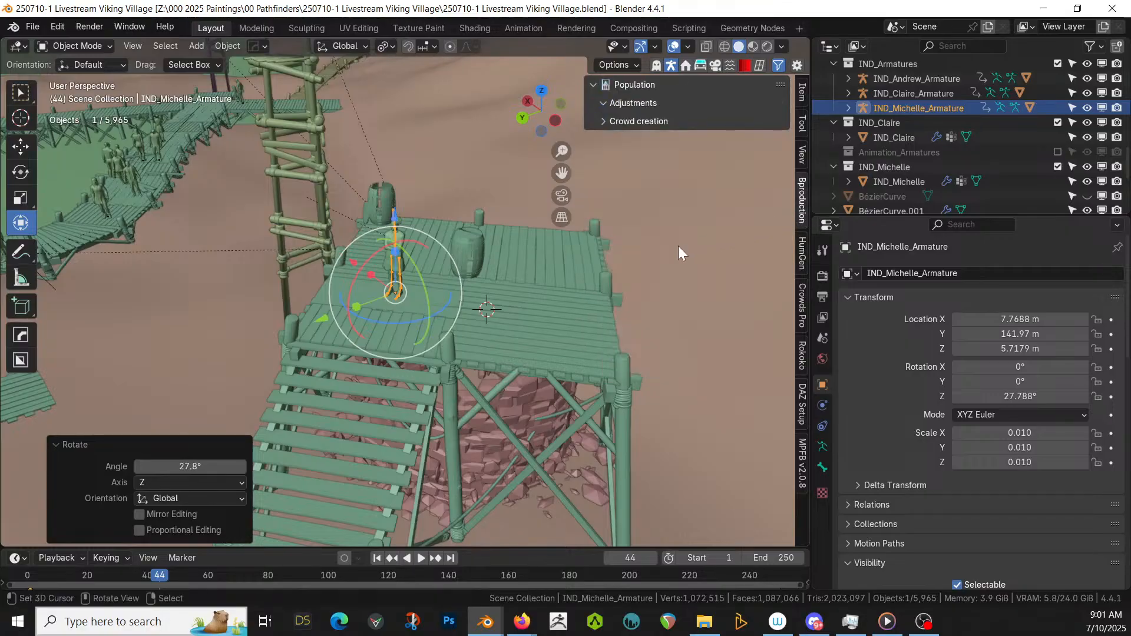
pyautogui.keyDown('shift'); pyautogui.moveTo(677, 246); pyautogui.dragTo(628, 345, button='middle'); pyautogui.keyUp('shift')
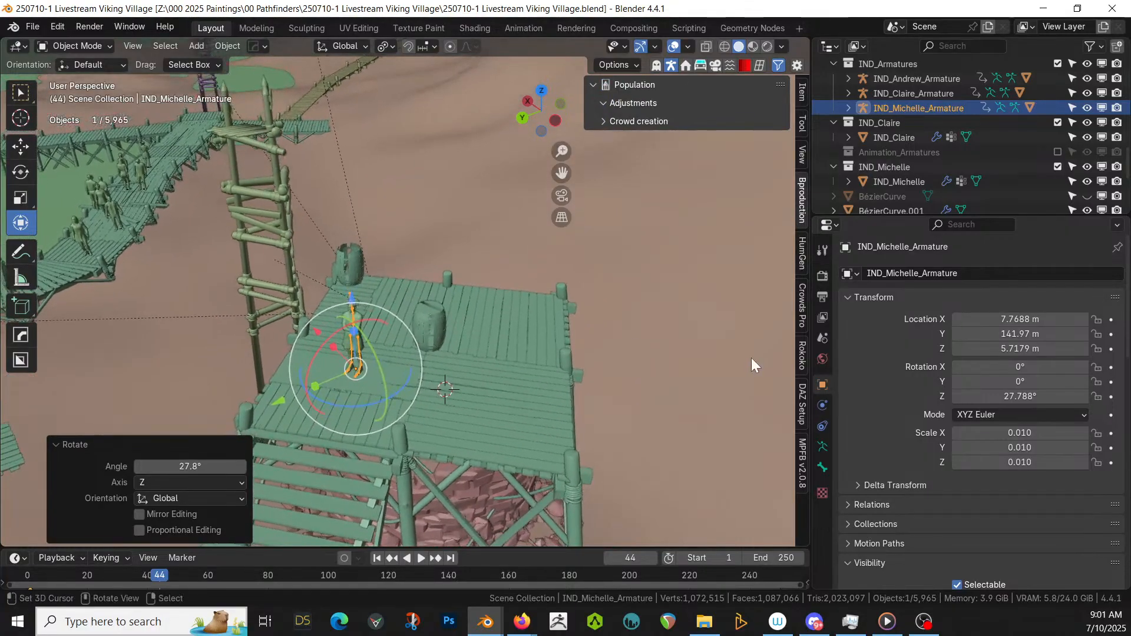
pyautogui.click(642, 121)
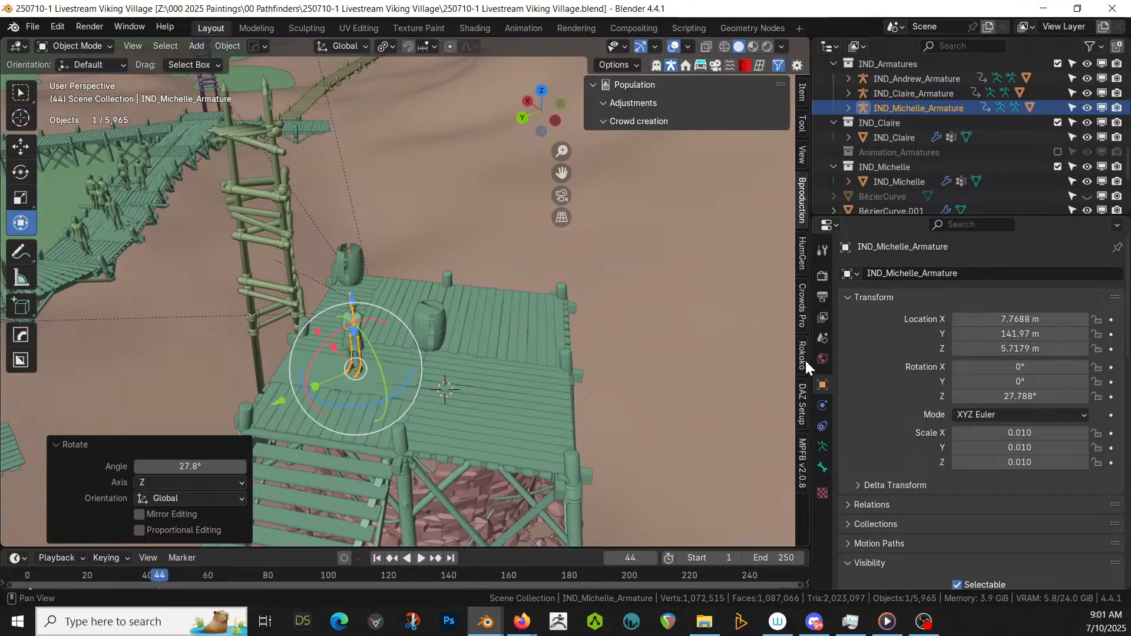
# - Choose Ashley from the women's casual humans in Crowds Pro's individual human library
pyautogui.click(804, 314)
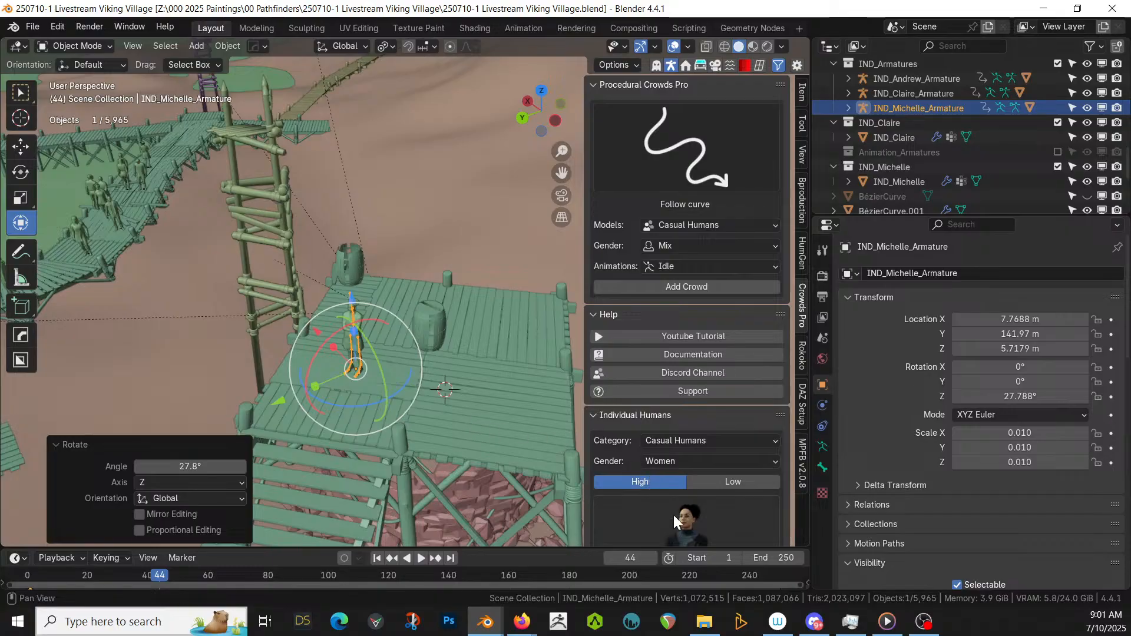
pyautogui.scroll(-5, 674, 513)
pyautogui.click(689, 425)
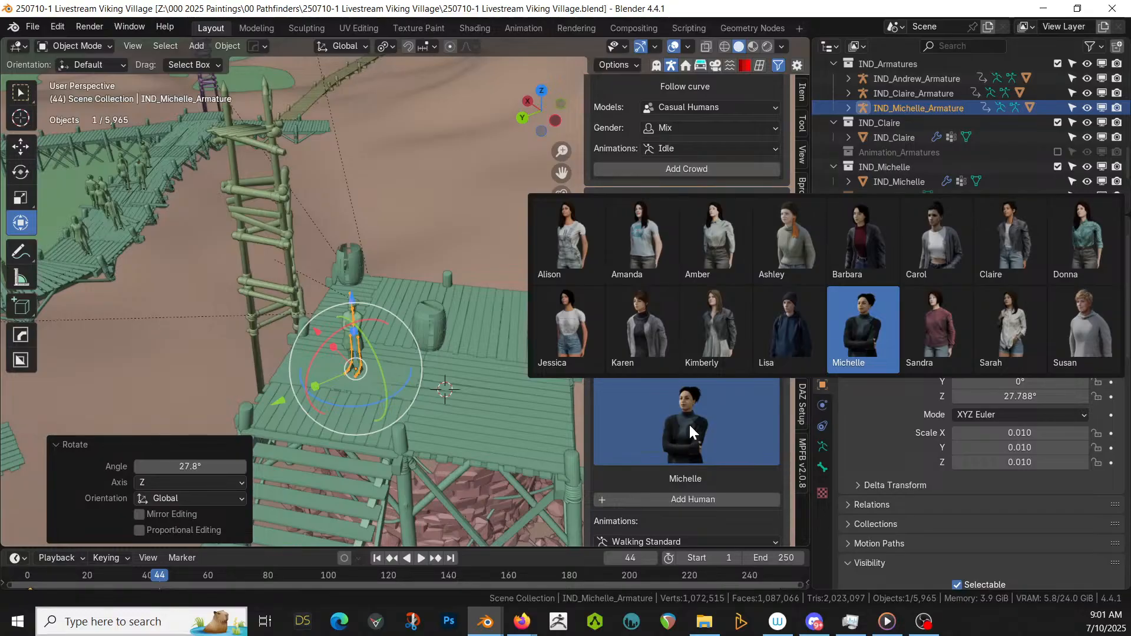
pyautogui.click(794, 247)
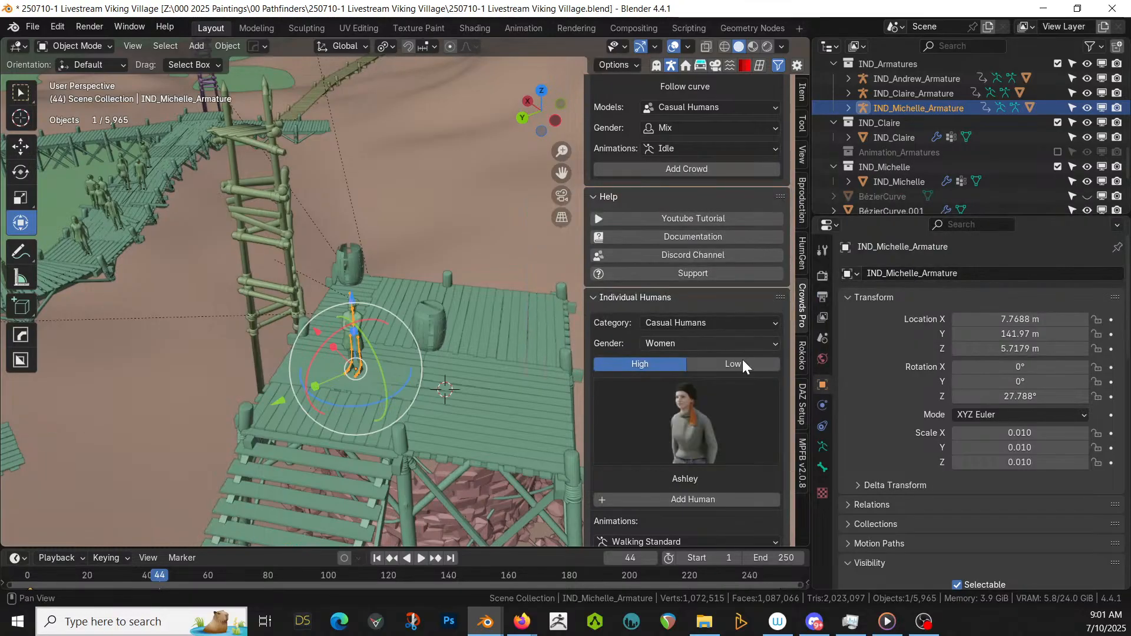
# - Assign the action _DFS_Idle_Woman_00_1 to Michelle's armature
pyautogui.scroll(-4, 672, 489)
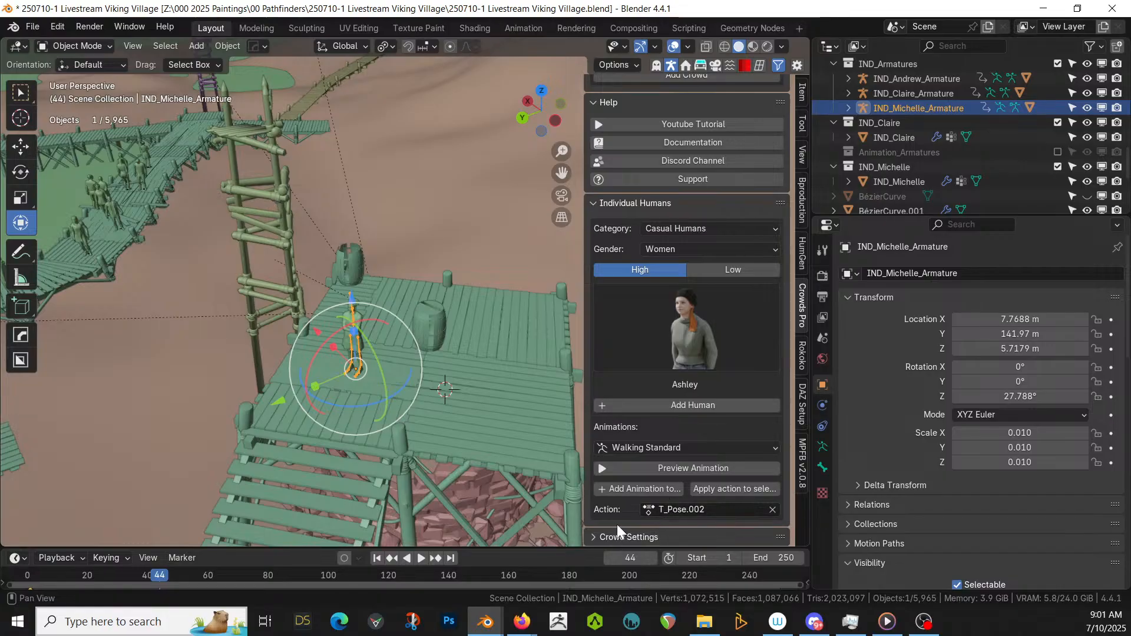
pyautogui.click(660, 511)
pyautogui.click(690, 366)
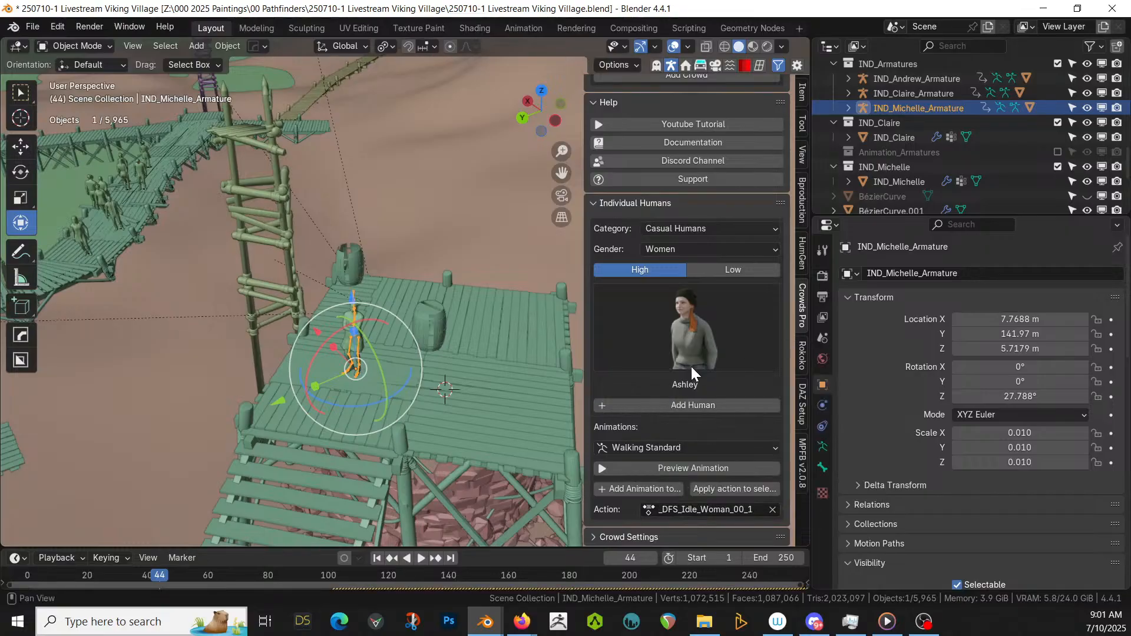
# - Add Ashley to the scene and move her armature in top view to the raised platform, at about X 5.58 m, Y 140.22 m
pyautogui.click(662, 406)
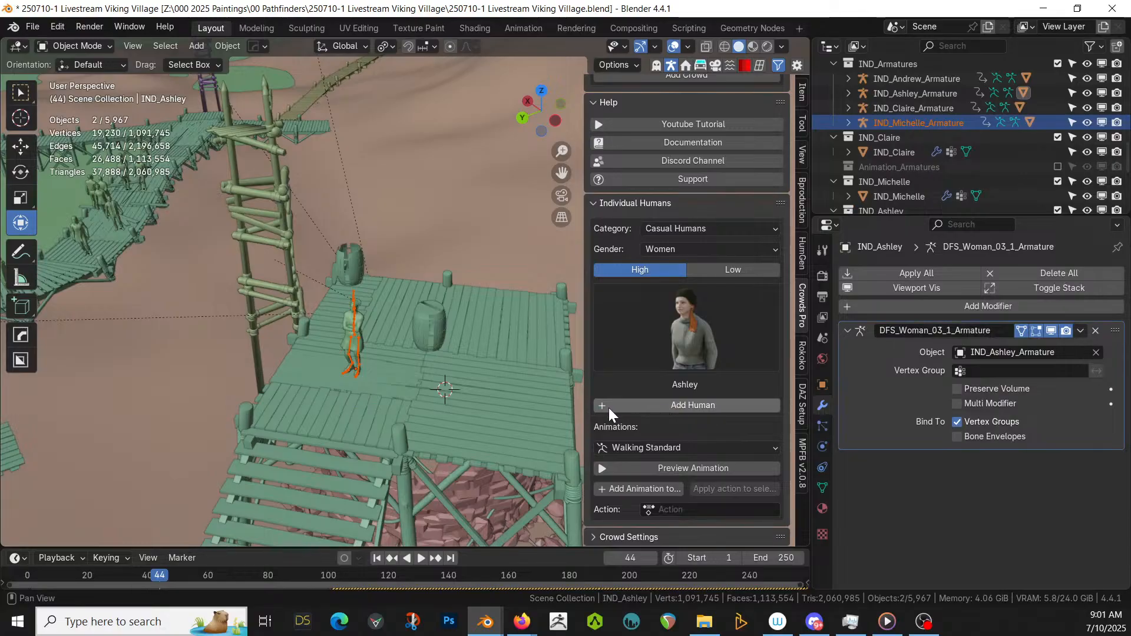
pyautogui.press('KP_7')
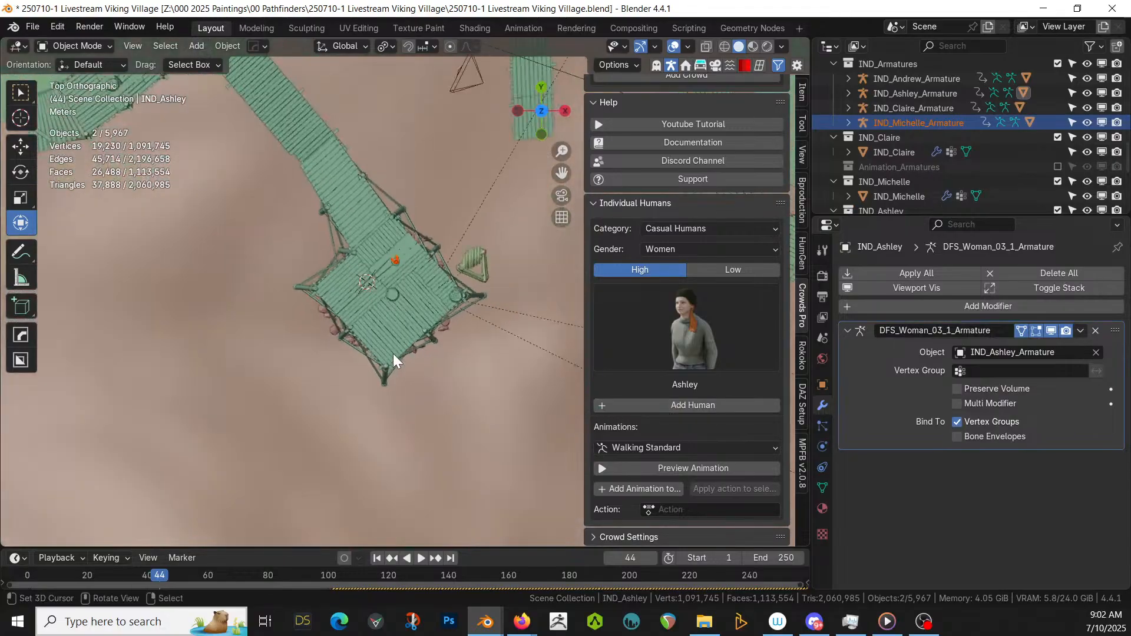
pyautogui.scroll(-6, 394, 354)
pyautogui.press('g')
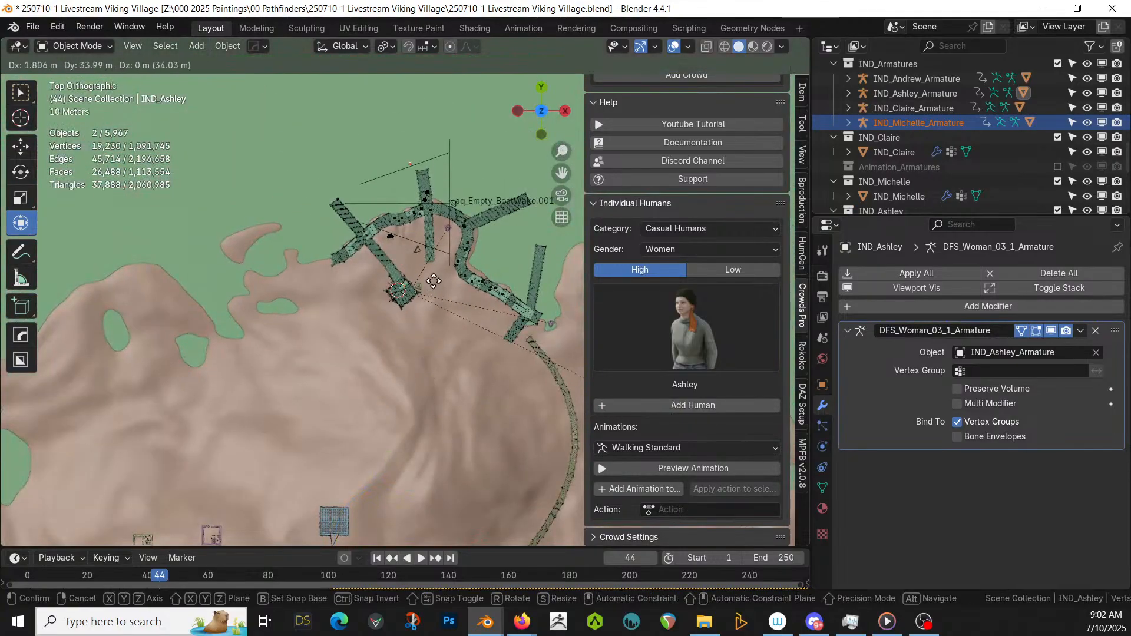
pyautogui.press('Escape')
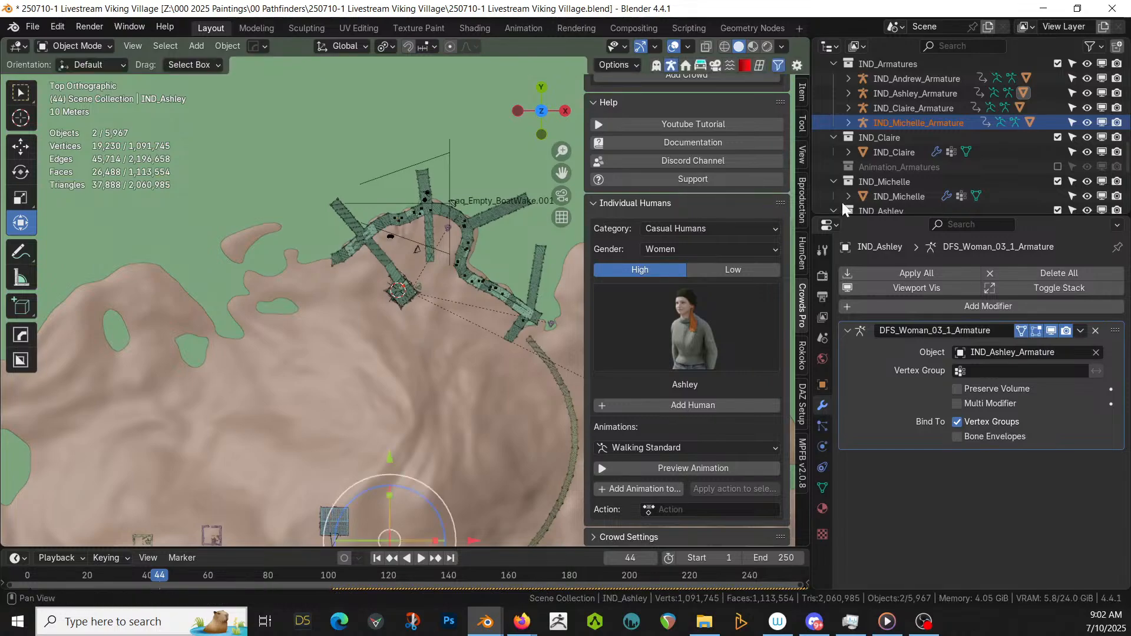
pyautogui.click(916, 95)
pyautogui.press('g')
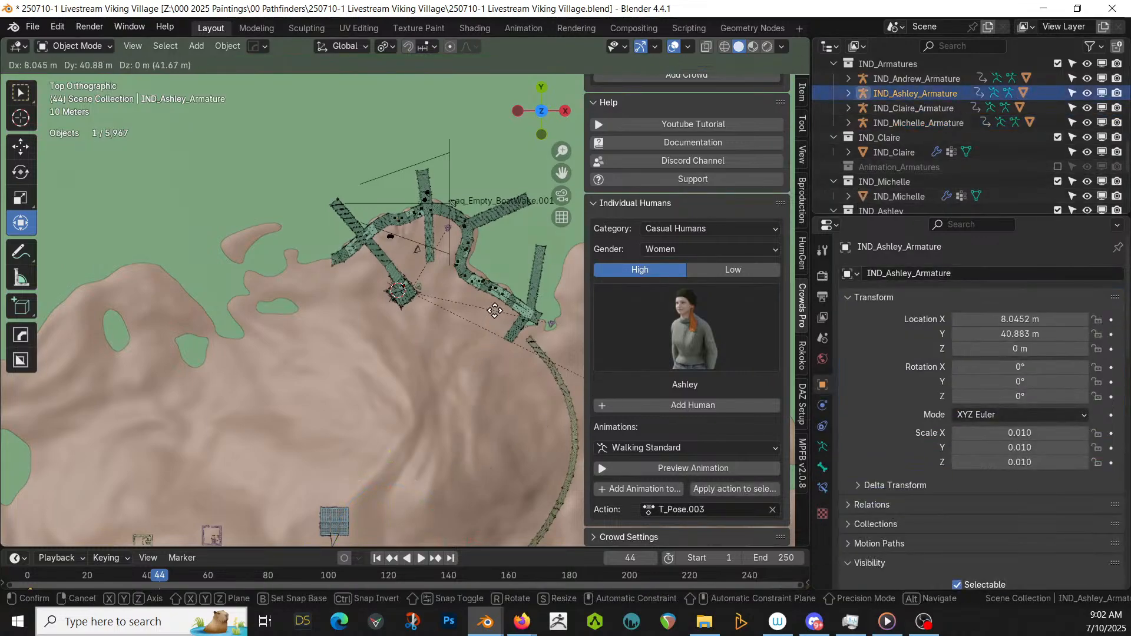
pyautogui.click(483, 474)
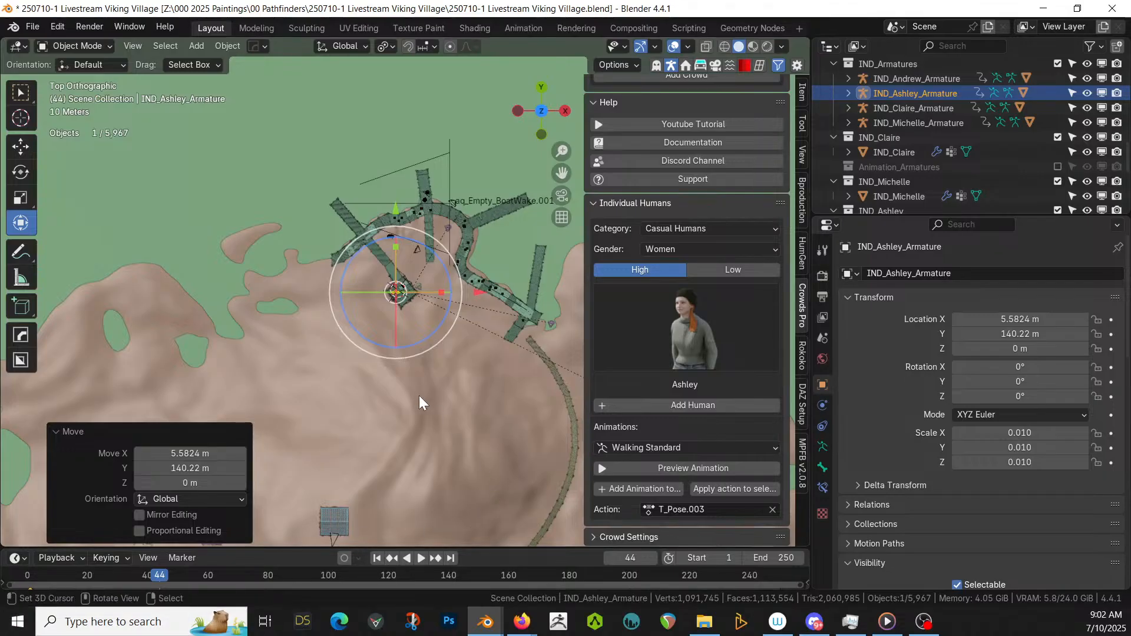
# - Raise Ashley's armature vertically to the platform's plank surface, at about Z 5.72 m
pyautogui.moveTo(419, 395); pyautogui.dragTo(458, 522, button='middle')
pyautogui.scroll(4, 460, 344)
pyautogui.scroll(-4, 489, 295)
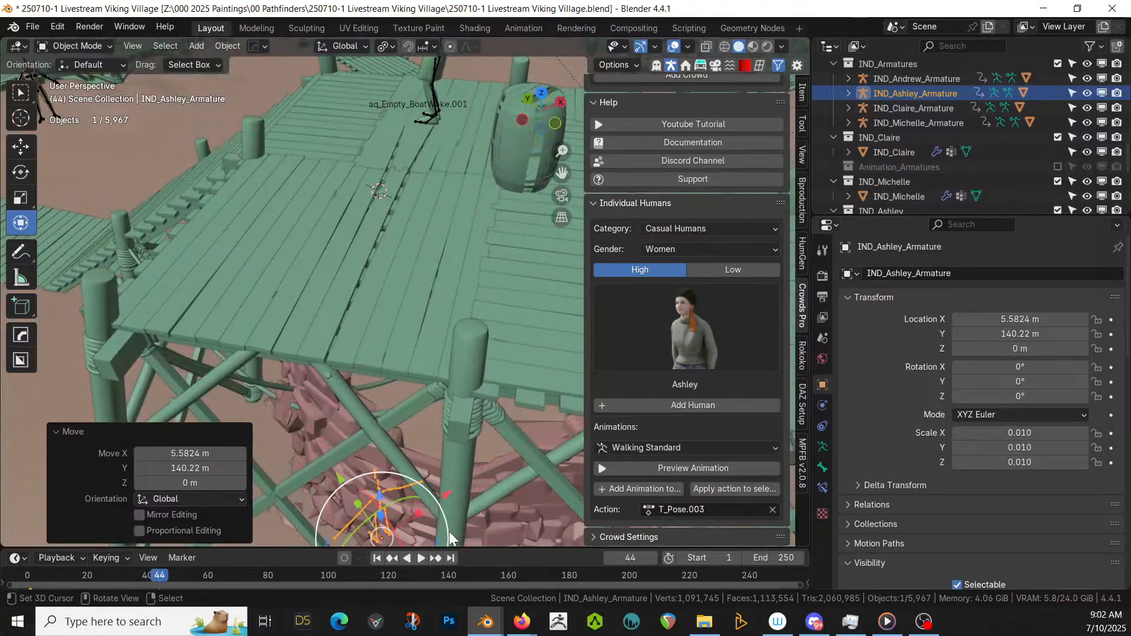
pyautogui.press('g')
pyautogui.press('z')
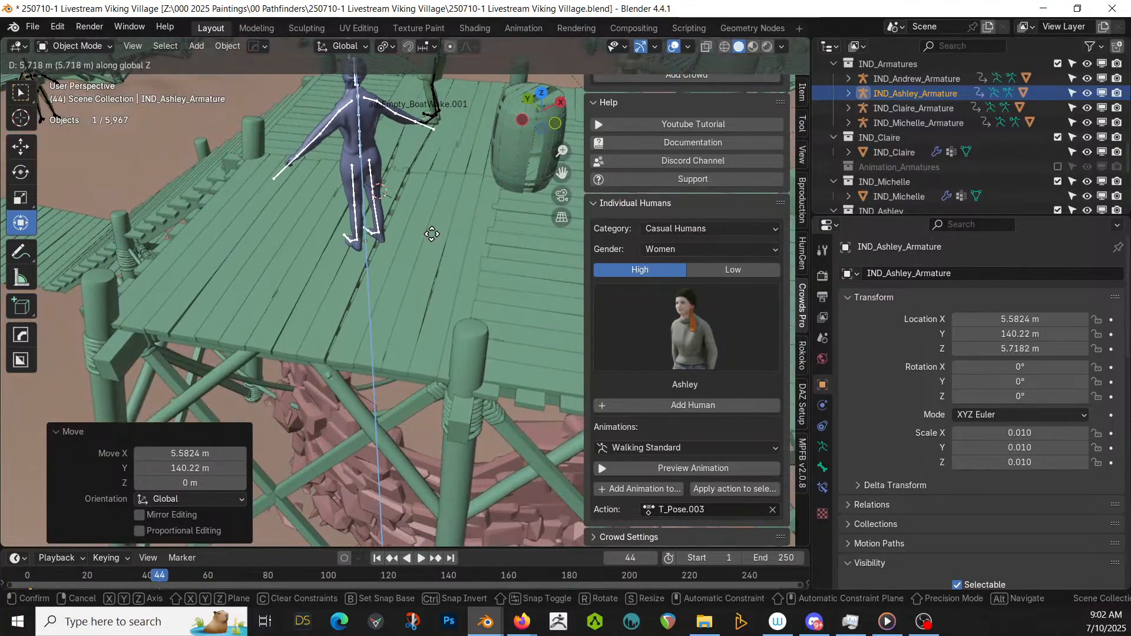
pyautogui.click(433, 236)
# - Assign the action _DFS_Idle_Man_01_2 to Ashley's armature
pyautogui.moveTo(405, 295); pyautogui.dragTo(514, 347, button='middle')
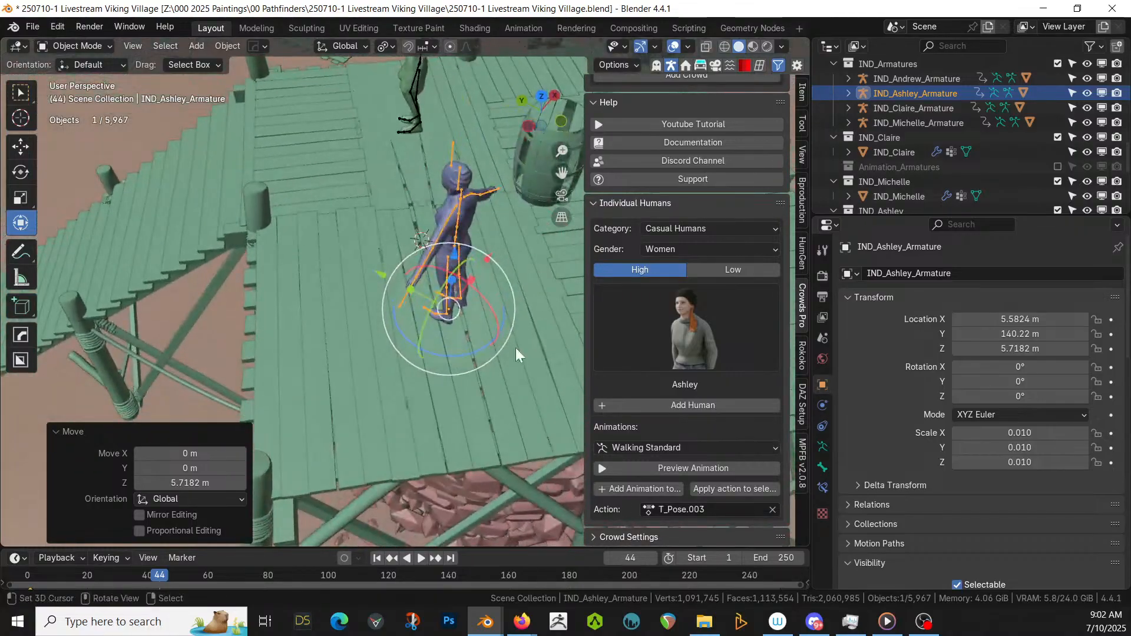
pyautogui.click(673, 510)
pyautogui.press('Up')
pyautogui.press('Up')
pyautogui.press('Up')
pyautogui.press('Up')
pyautogui.press('Up')
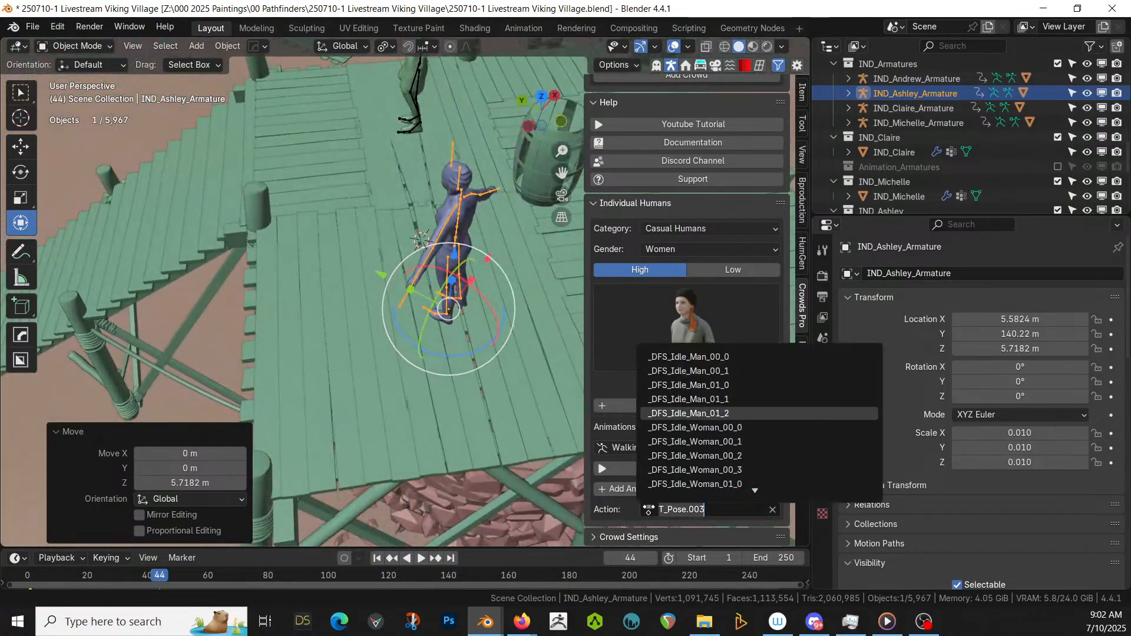
pyautogui.click(708, 414)
# - Rotate Ashley's armature about the Z axis by about 33.6°
pyautogui.moveTo(483, 342); pyautogui.dragTo(316, 403, button='middle')
pyautogui.press('r')
pyautogui.press('z')
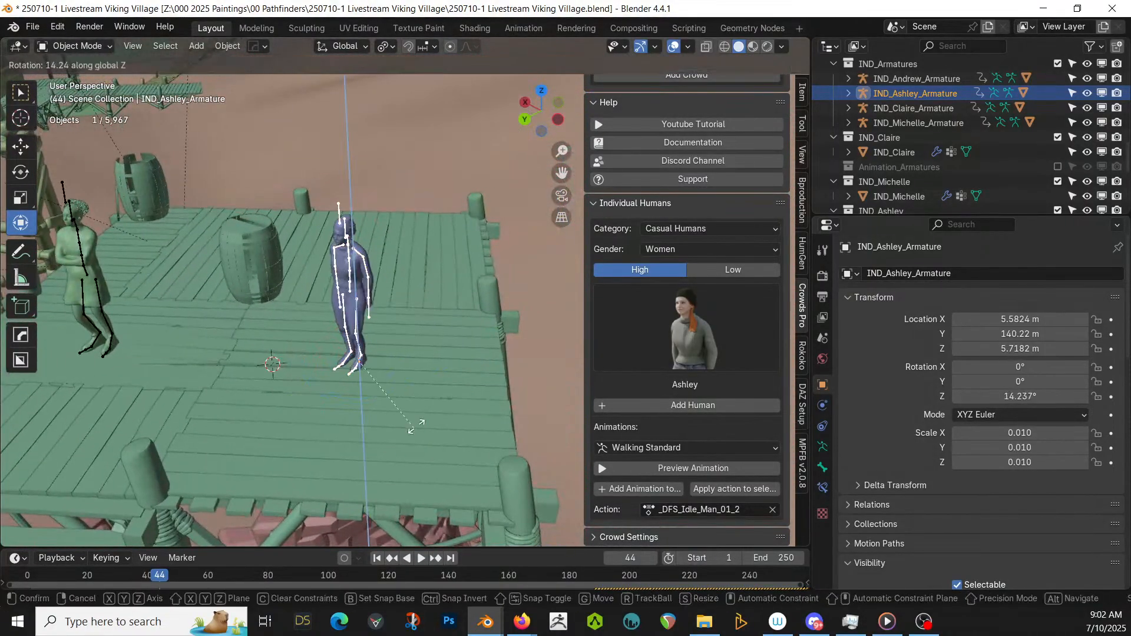
pyautogui.click(429, 406)
pyautogui.scroll(-1, 398, 425)
pyautogui.scroll(-2, 395, 427)
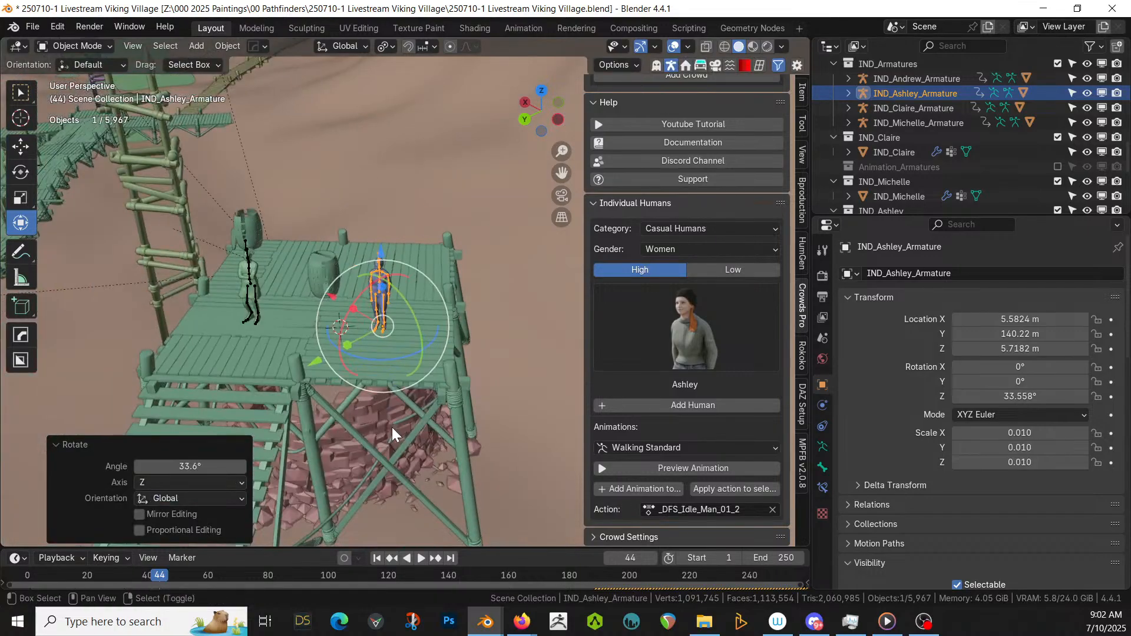
pyautogui.keyDown('shift'); pyautogui.moveTo(391, 427); pyautogui.dragTo(451, 530, button='middle'); pyautogui.keyUp('shift')
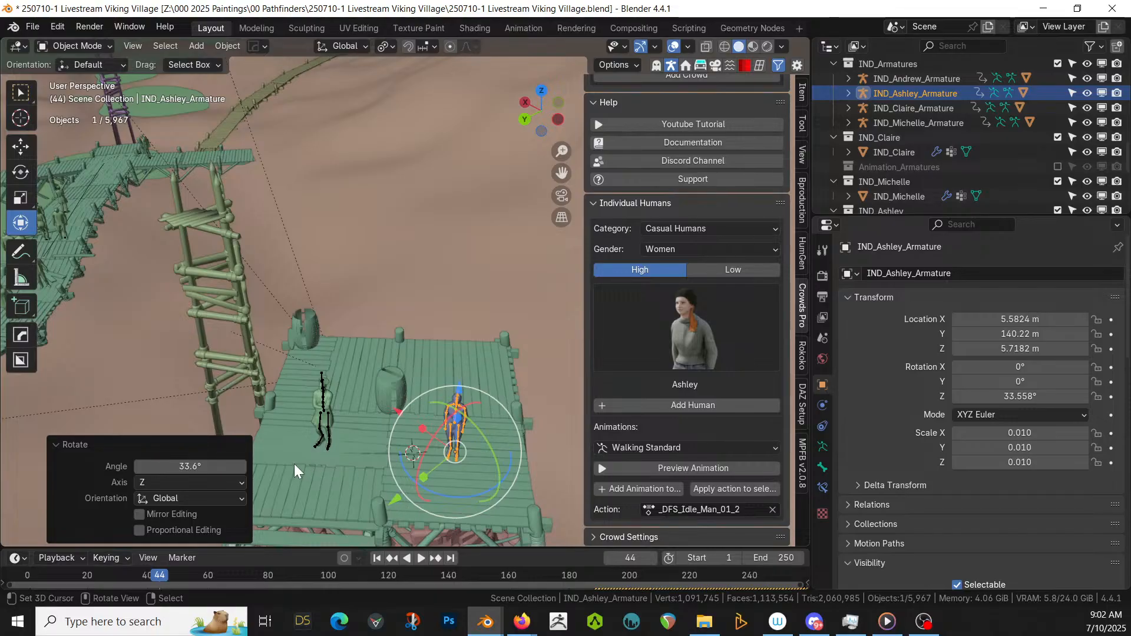
# - Save the file and place the 3D cursor on the small upper deck of the ladder tower beside the platform
pyautogui.moveTo(295, 464); pyautogui.dragTo(306, 319, button='middle')
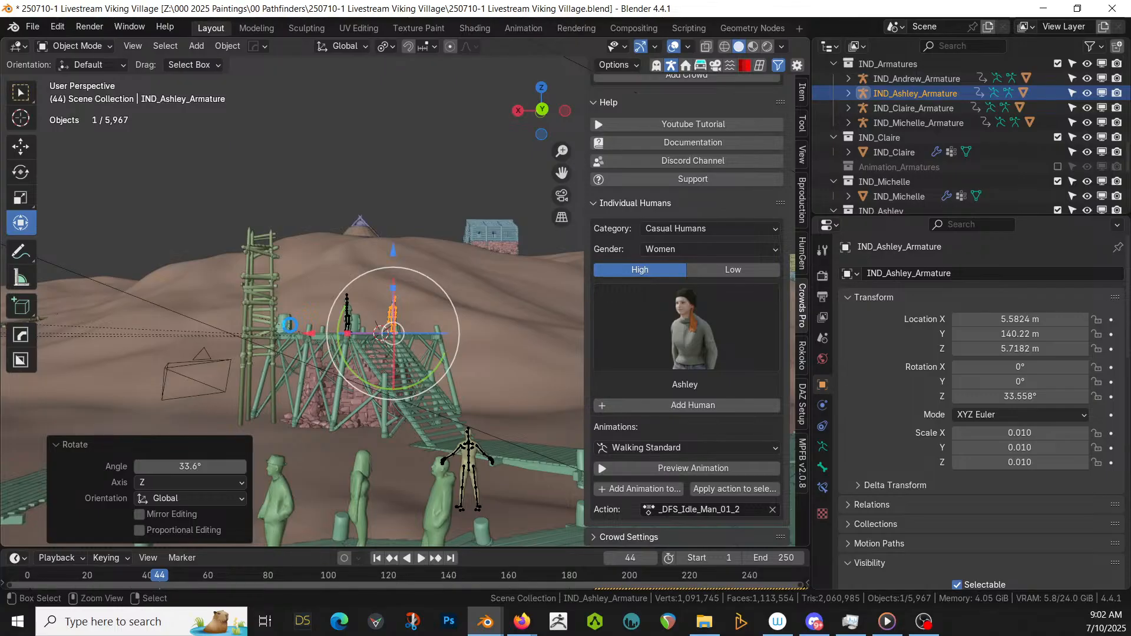
pyautogui.moveTo(310, 315); pyautogui.dragTo(365, 429, button='middle')
pyautogui.scroll(3, 327, 377)
pyautogui.keyDown('shift'); pyautogui.moveTo(330, 380); pyautogui.dragTo(387, 442, button='middle'); pyautogui.keyUp('shift')
pyautogui.click(321, 402)
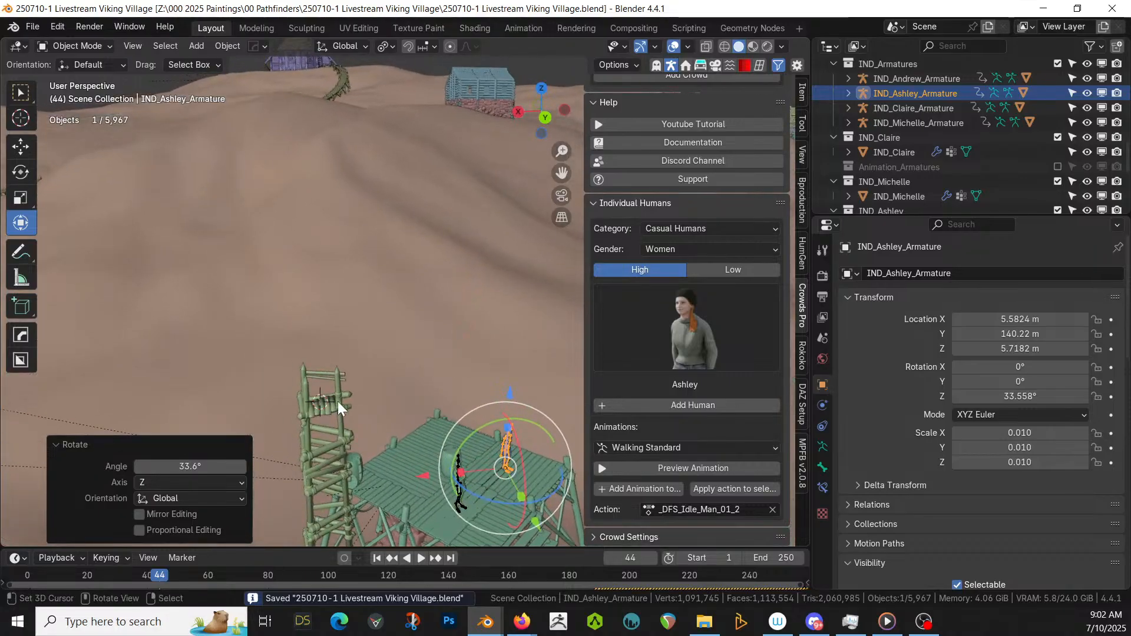
# - Switch the individual human's gender to Men and choose Thomas from the casual humans
pyautogui.click(673, 247)
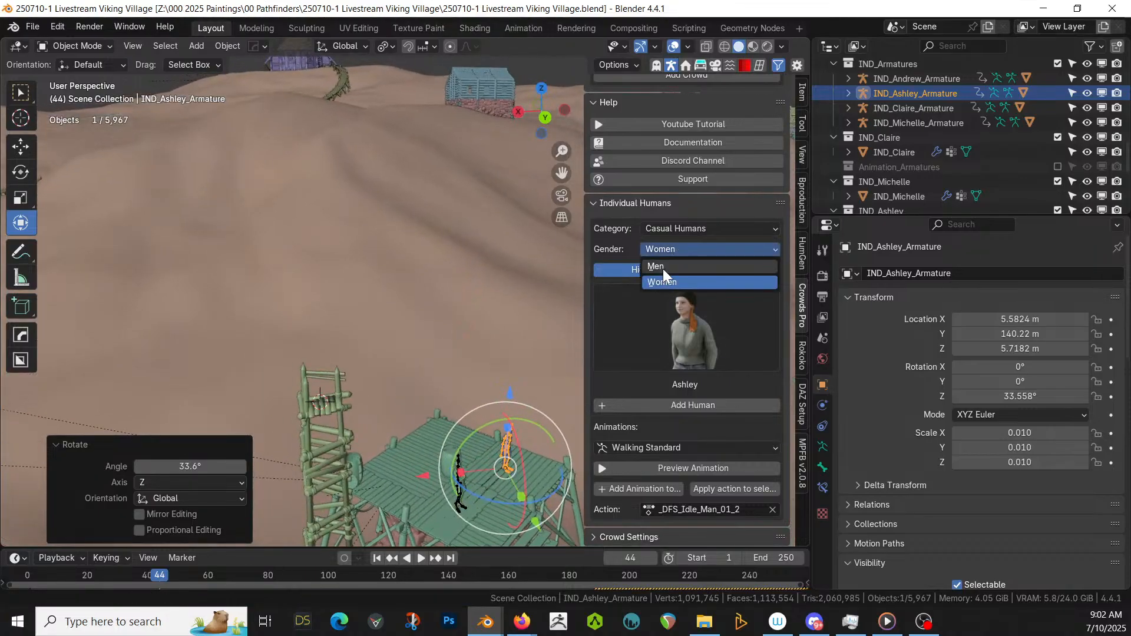
pyautogui.click(663, 267)
pyautogui.click(674, 323)
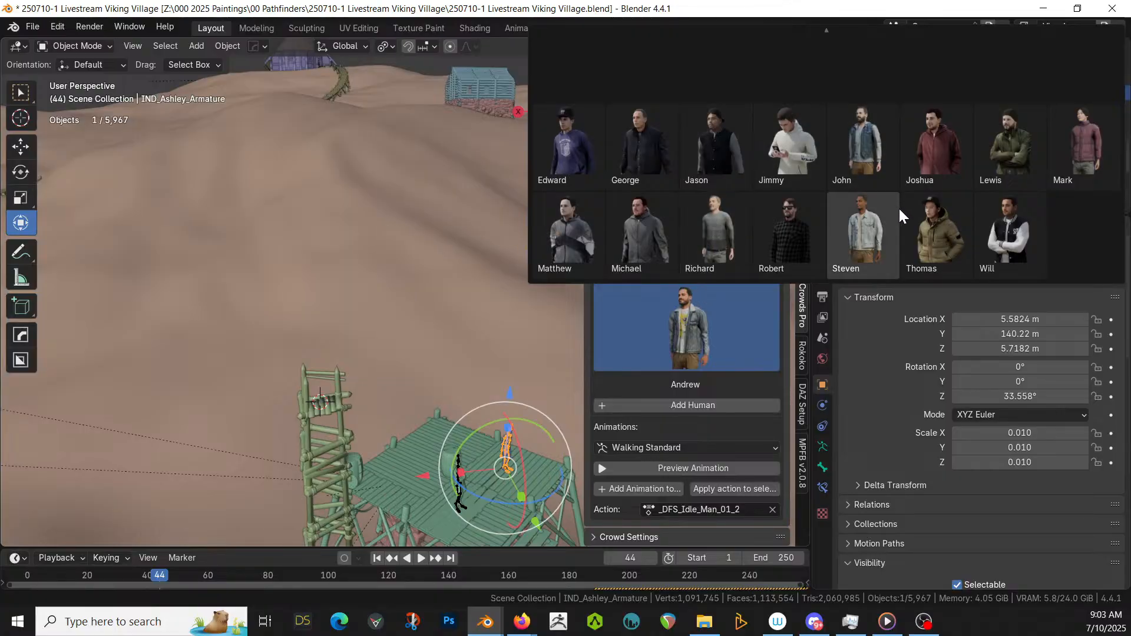
pyautogui.click(941, 254)
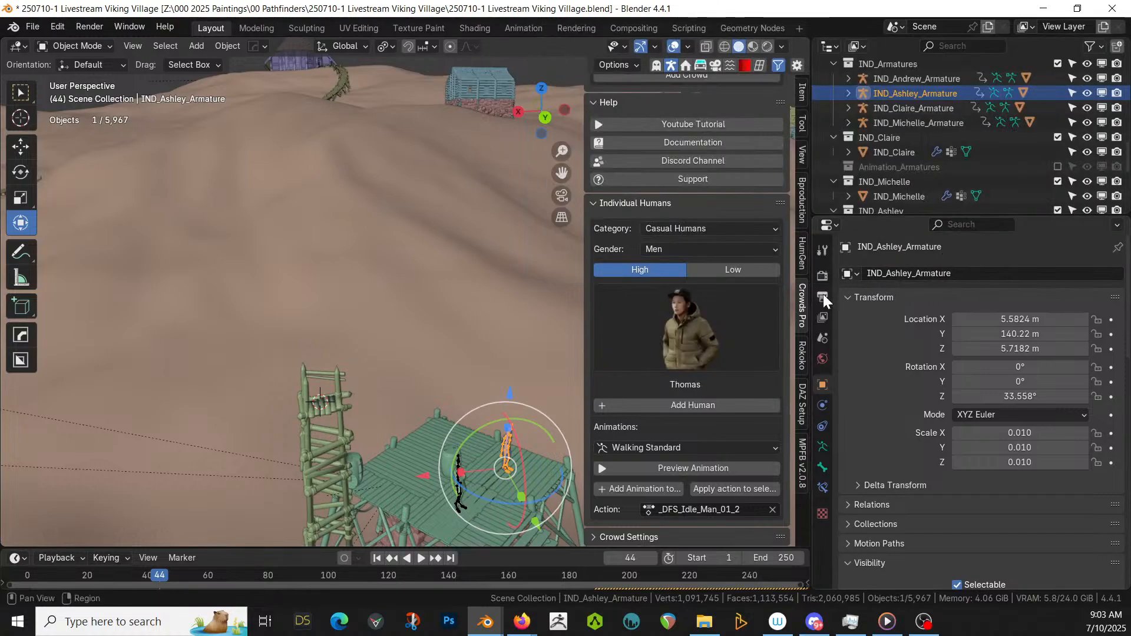
# - Add the Thomas human and move its armature in the top view to the ladder tower, about X 11.68 m, Y 141.4 m
pyautogui.click(678, 404)
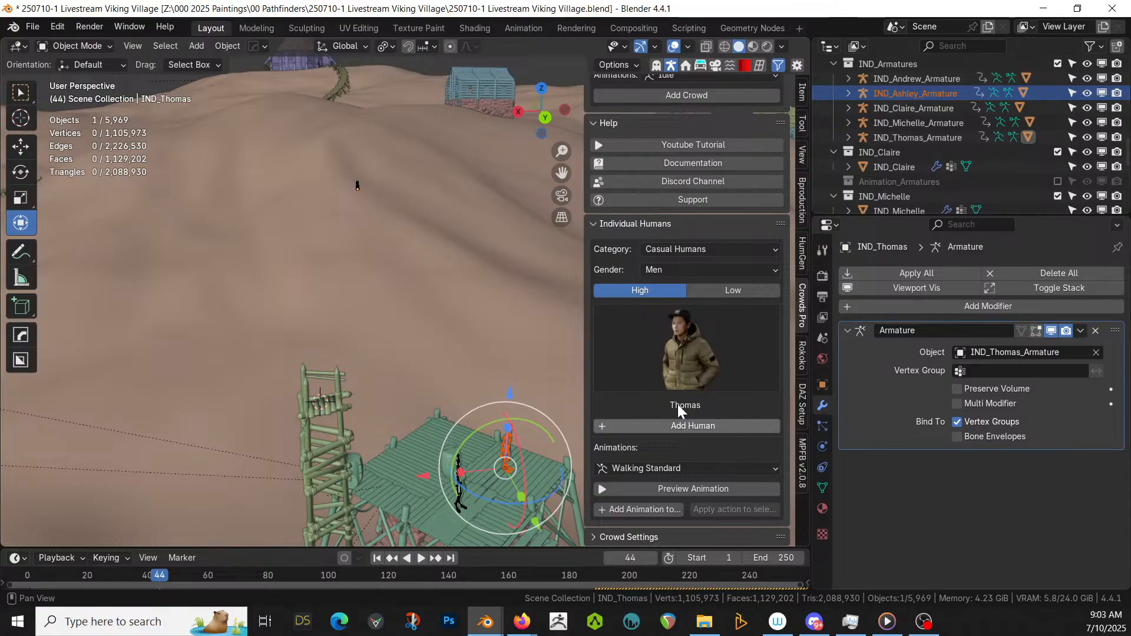
pyautogui.moveTo(443, 410); pyautogui.dragTo(440, 440, button='middle')
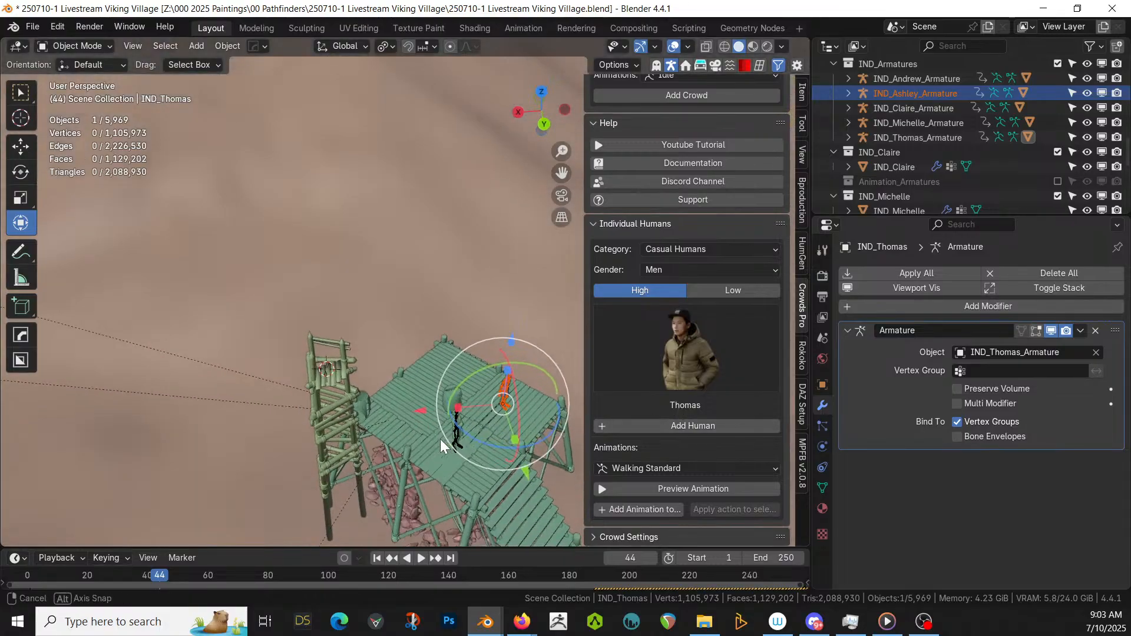
pyautogui.press('KP_7')
pyautogui.scroll(-13, 456, 431)
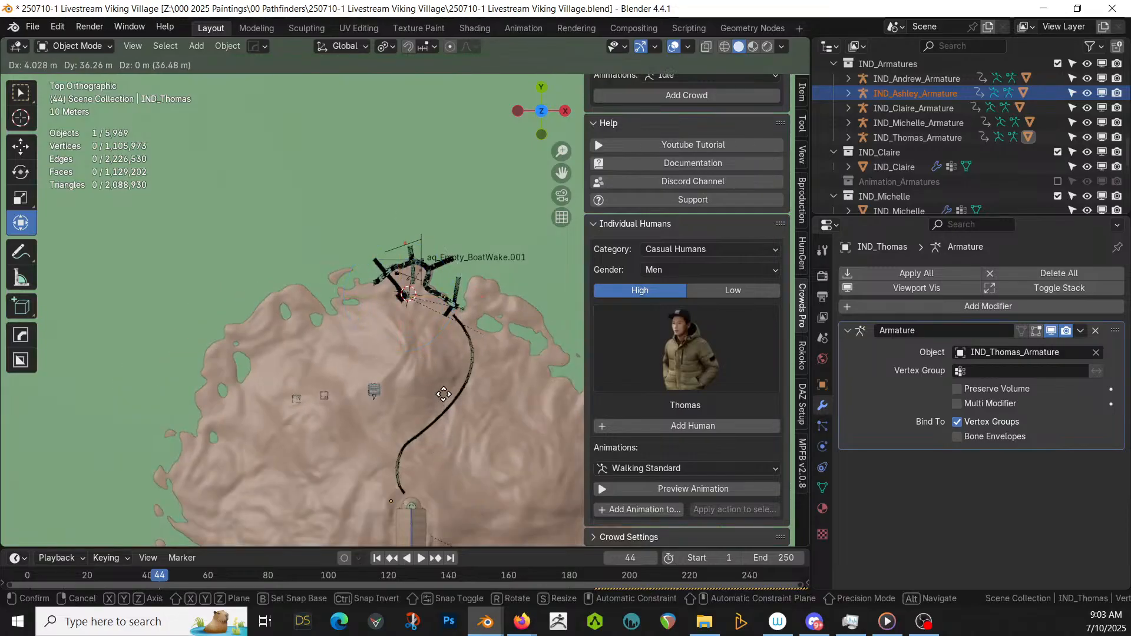
pyautogui.click(908, 138)
pyautogui.press('g')
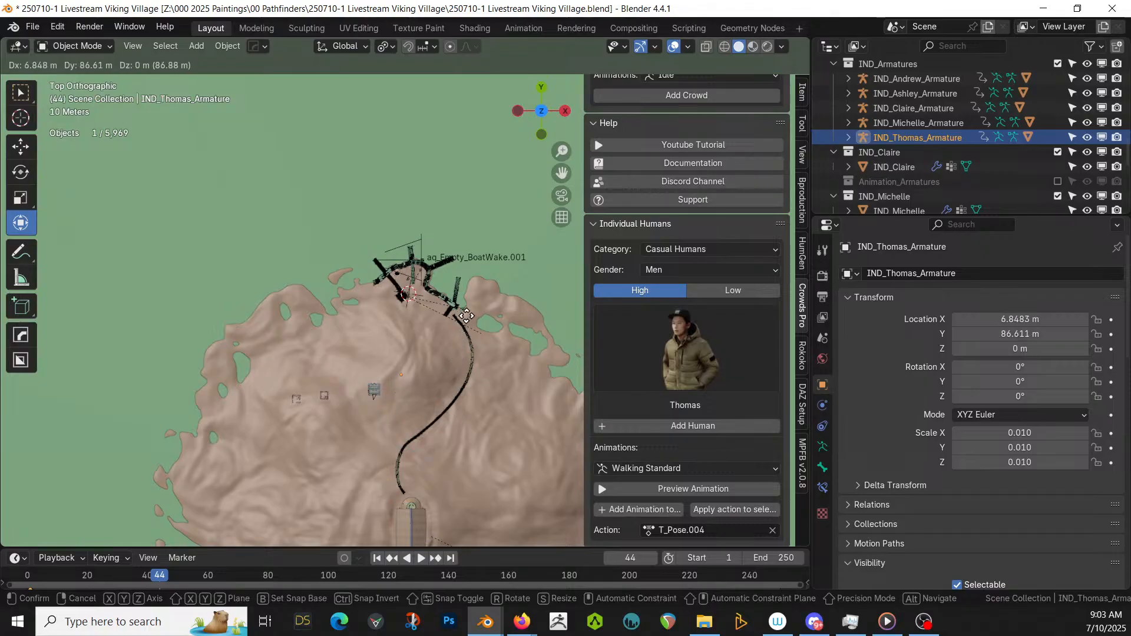
pyautogui.click(474, 241)
# - Raise Thomas's armature about 9.67 m along Z to the ladder tower's upper deck
pyautogui.scroll(8, 414, 296)
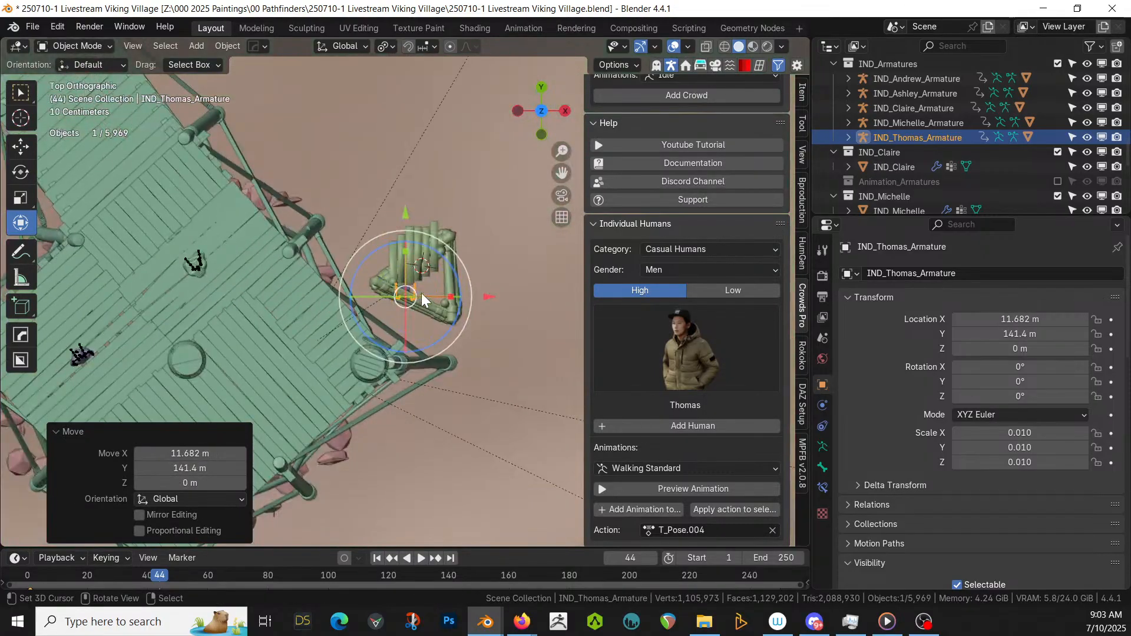
pyautogui.moveTo(421, 292); pyautogui.dragTo(445, 526, button='middle')
pyautogui.scroll(-3, 444, 526)
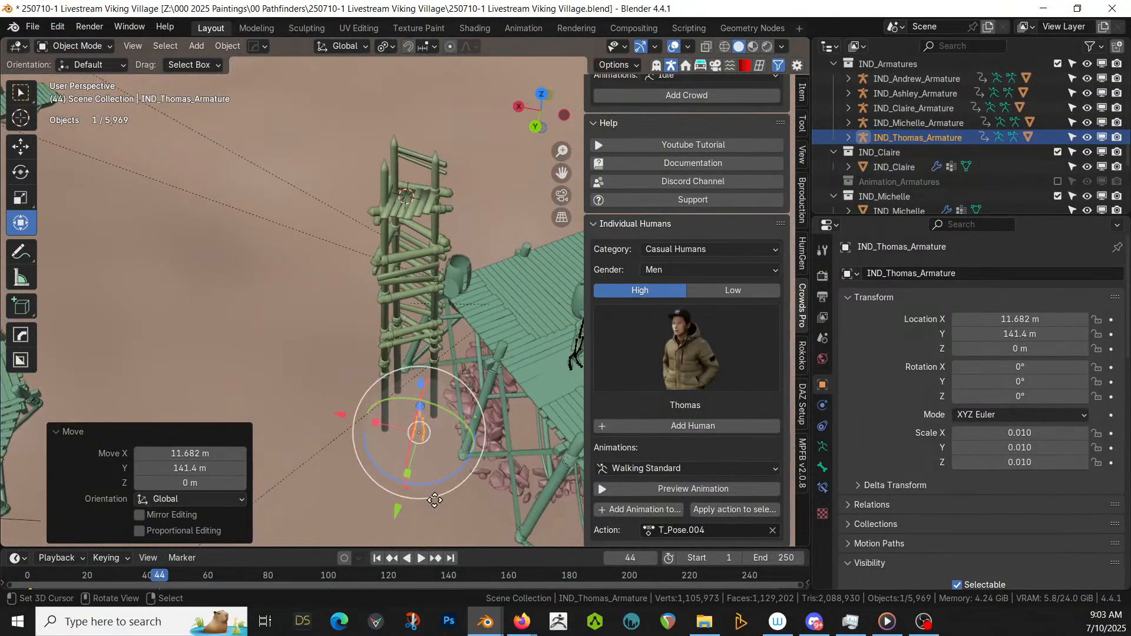
pyautogui.press('g')
pyautogui.press('z')
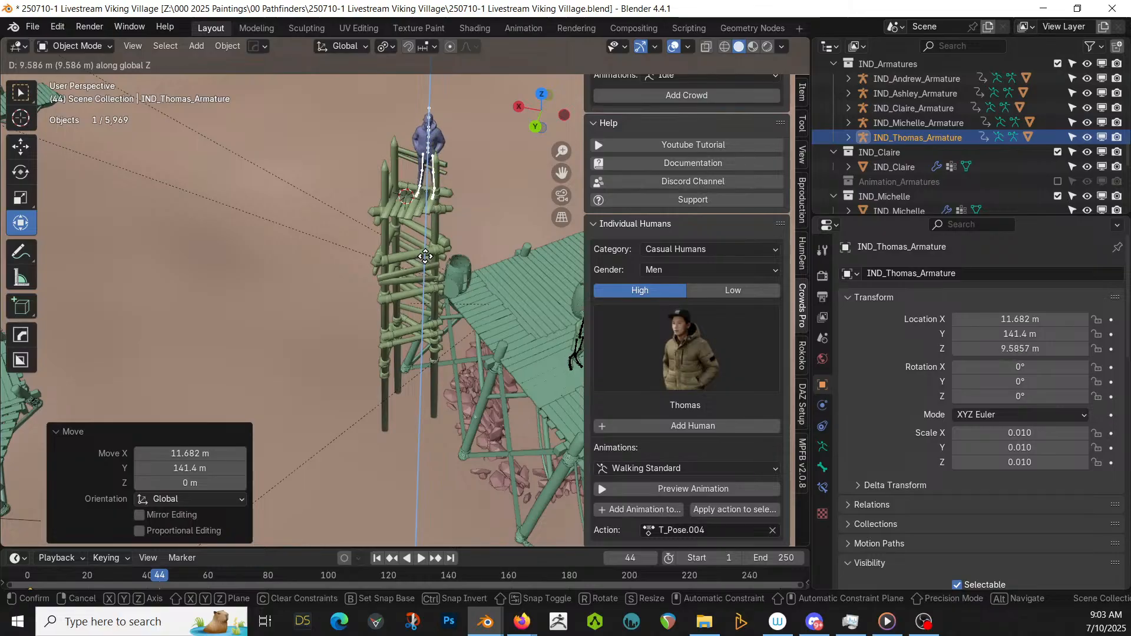
pyautogui.click(425, 254)
# - Shift Thomas's armature onto the deck planks at about X 11.83 m, Y 142.08 m and fine-tune its height to about 9.79 m
pyautogui.scroll(5, 426, 254)
pyautogui.moveTo(453, 280); pyautogui.dragTo(445, 315, button='middle')
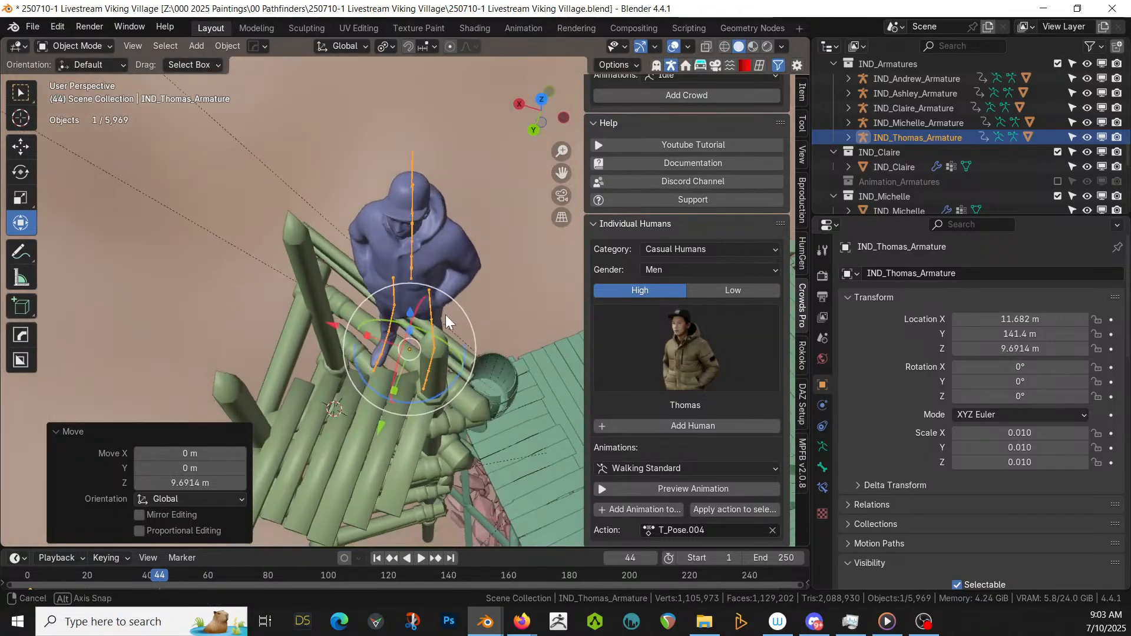
pyautogui.press('KP_7')
pyautogui.press('g')
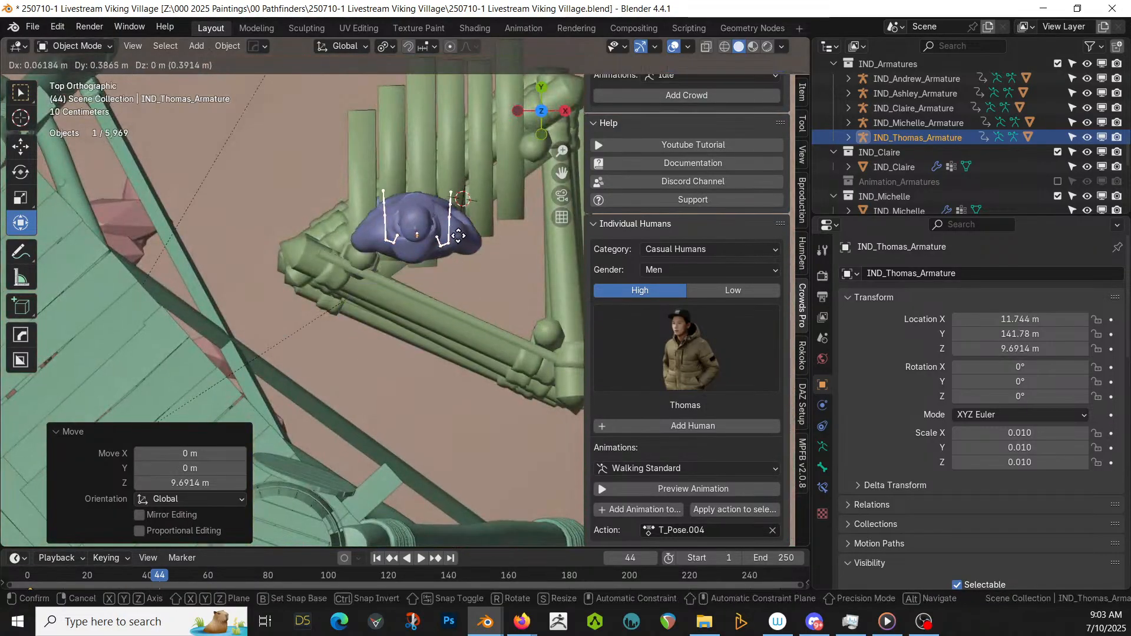
pyautogui.click(475, 192)
pyautogui.moveTo(476, 195); pyautogui.dragTo(652, 245, button='middle')
pyautogui.scroll(2, 433, 351)
pyautogui.keyDown('shift'); pyautogui.moveTo(457, 366); pyautogui.dragTo(305, 308, button='middle'); pyautogui.keyUp('shift')
pyautogui.press('g')
pyautogui.press('z')
pyautogui.click(486, 254)
# - Rotate Thomas's armature about the Z axis by about 33.7° and save the file
pyautogui.press('r')
pyautogui.press('z')
pyautogui.click(424, 358)
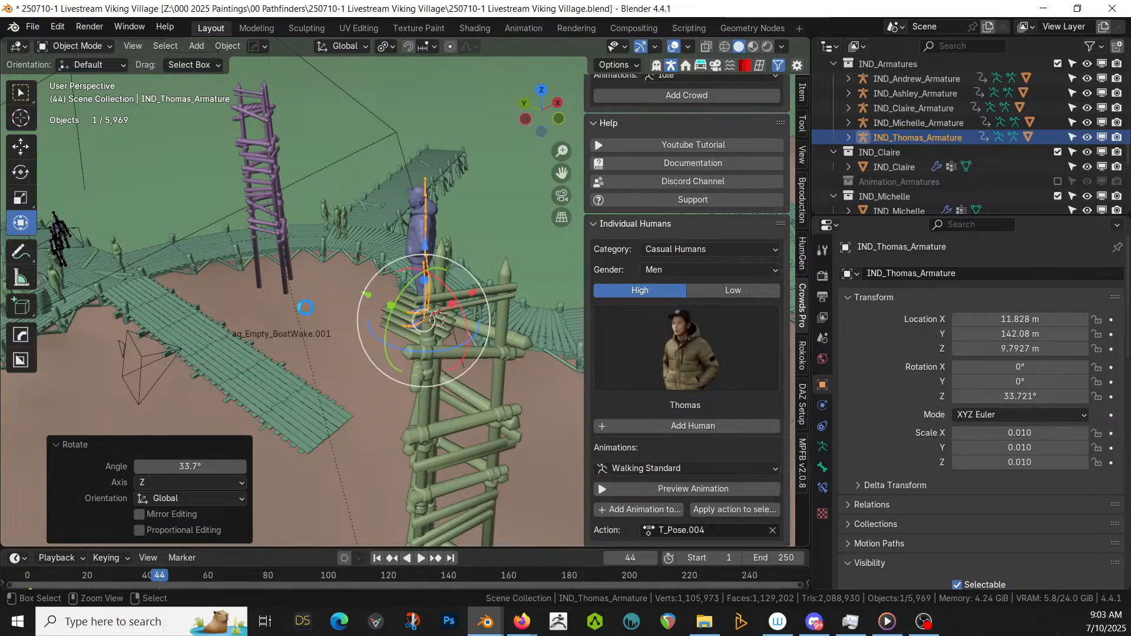
pyautogui.hotkey('ctrl', 's')
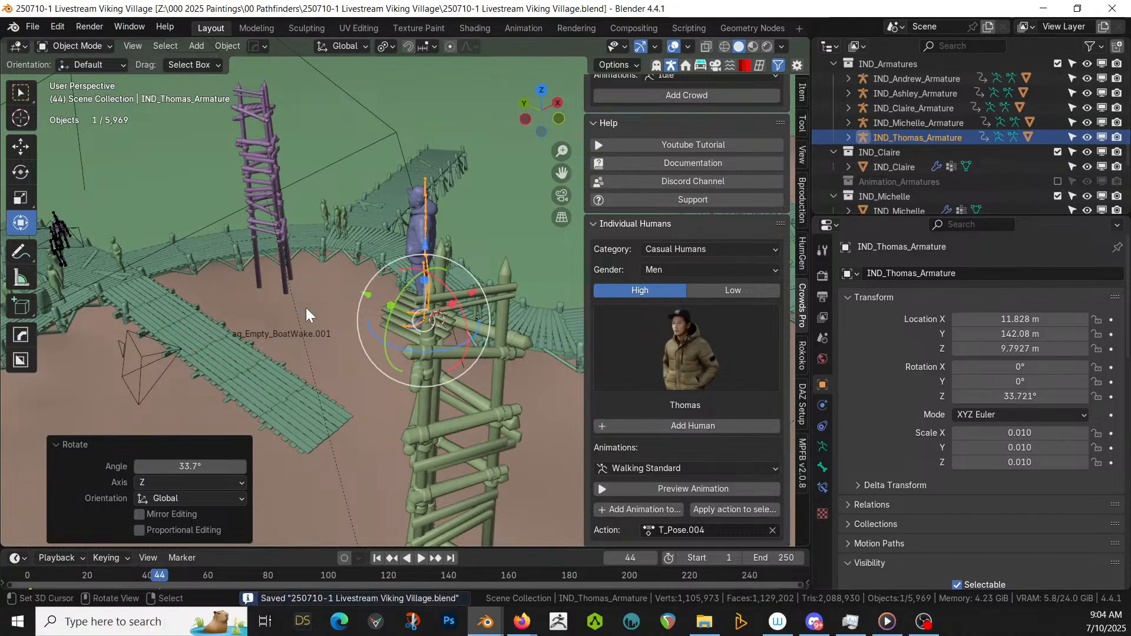
# - Examine the placed figures on the dock, raised platform and ladder tower from several angles
pyautogui.moveTo(288, 309); pyautogui.dragTo(443, 287, button='middle')
pyautogui.scroll(-3, 294, 295)
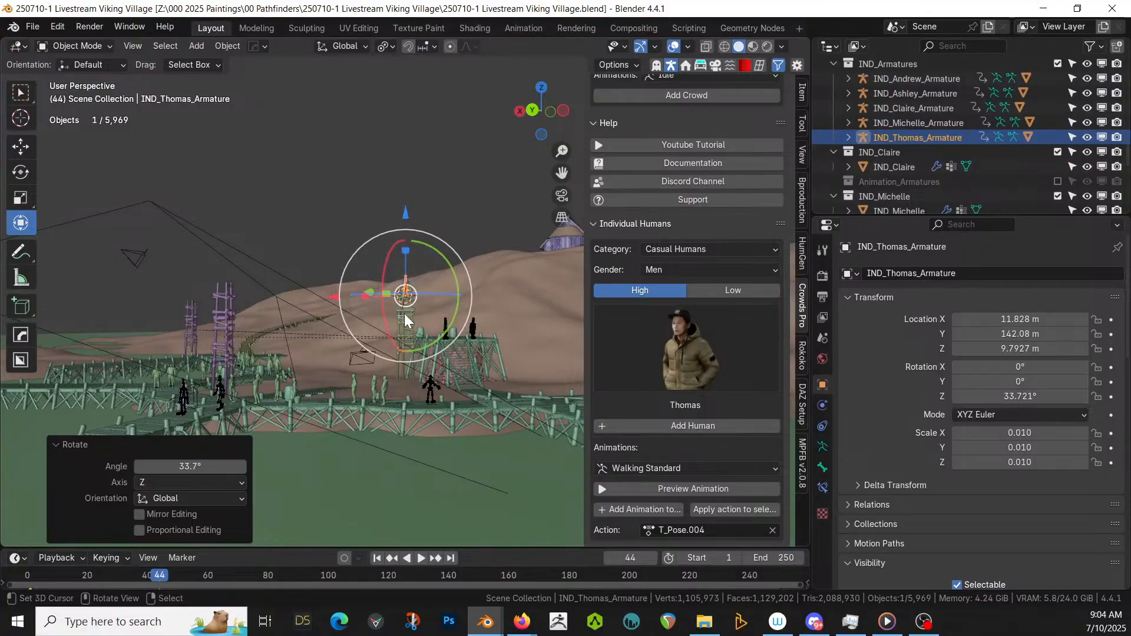
pyautogui.moveTo(339, 235); pyautogui.dragTo(339, 199, button='middle')
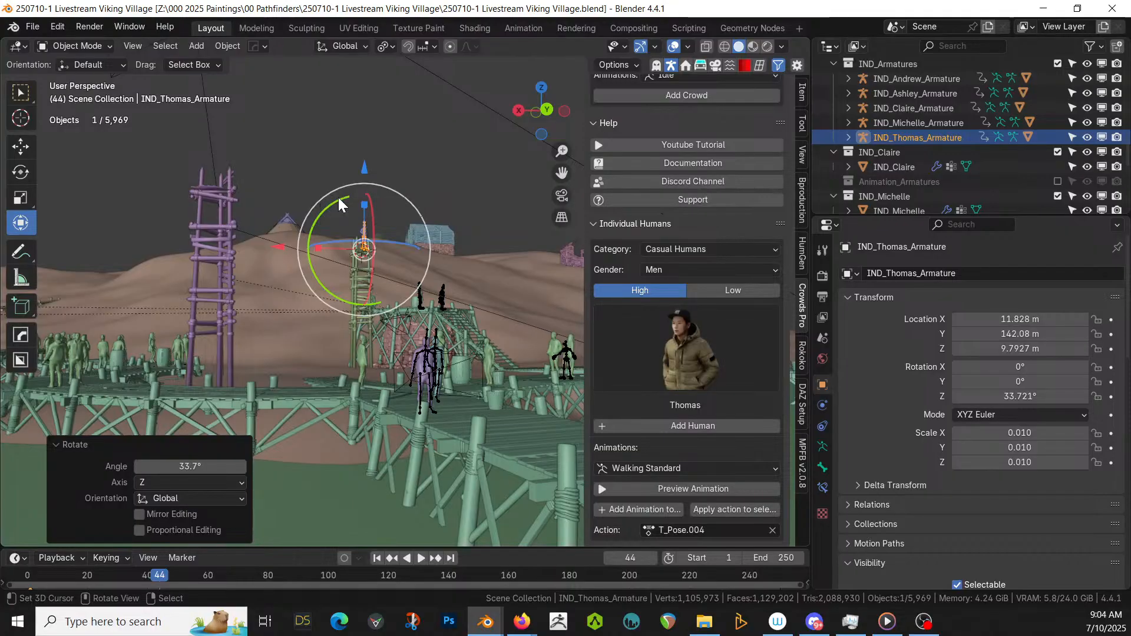
pyautogui.moveTo(367, 289); pyautogui.dragTo(341, 348, button='middle')
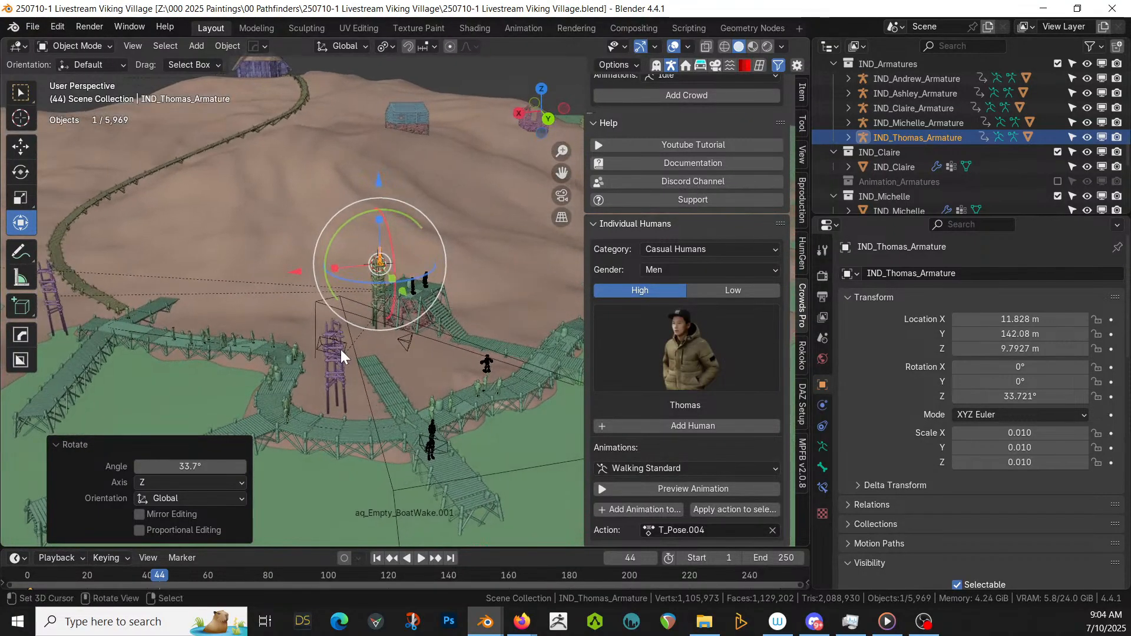
pyautogui.moveTo(312, 308); pyautogui.dragTo(350, 263, button='middle')
# - Add a new Bézier curve in the top view and delete all of its default control points
pyautogui.press('KP_7')
pyautogui.click(386, 251)
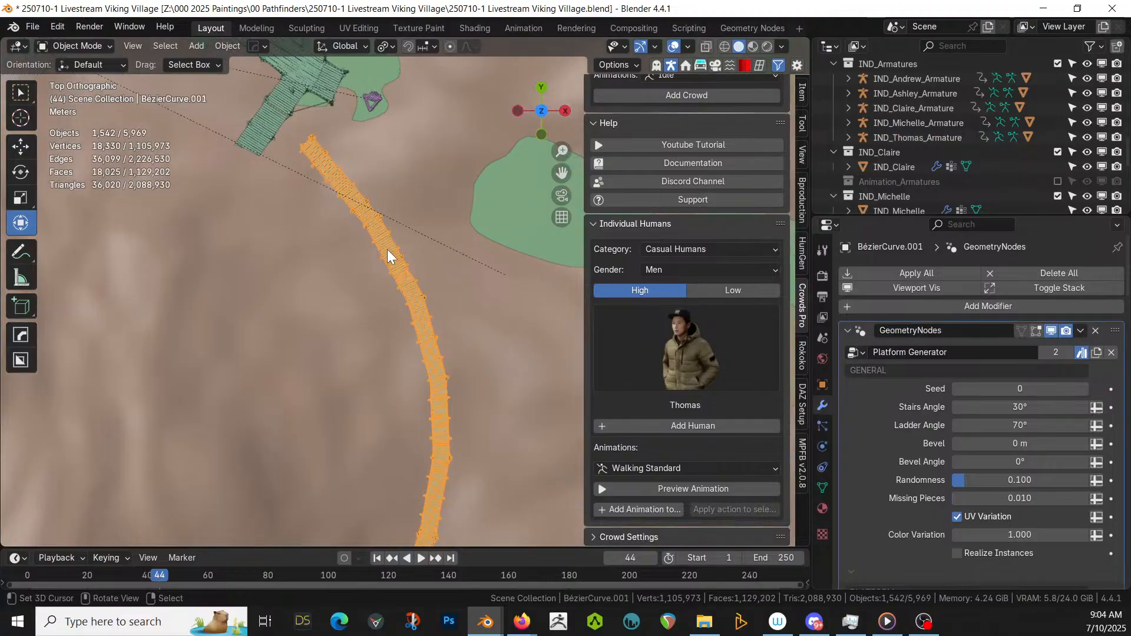
pyautogui.scroll(-4, 433, 198)
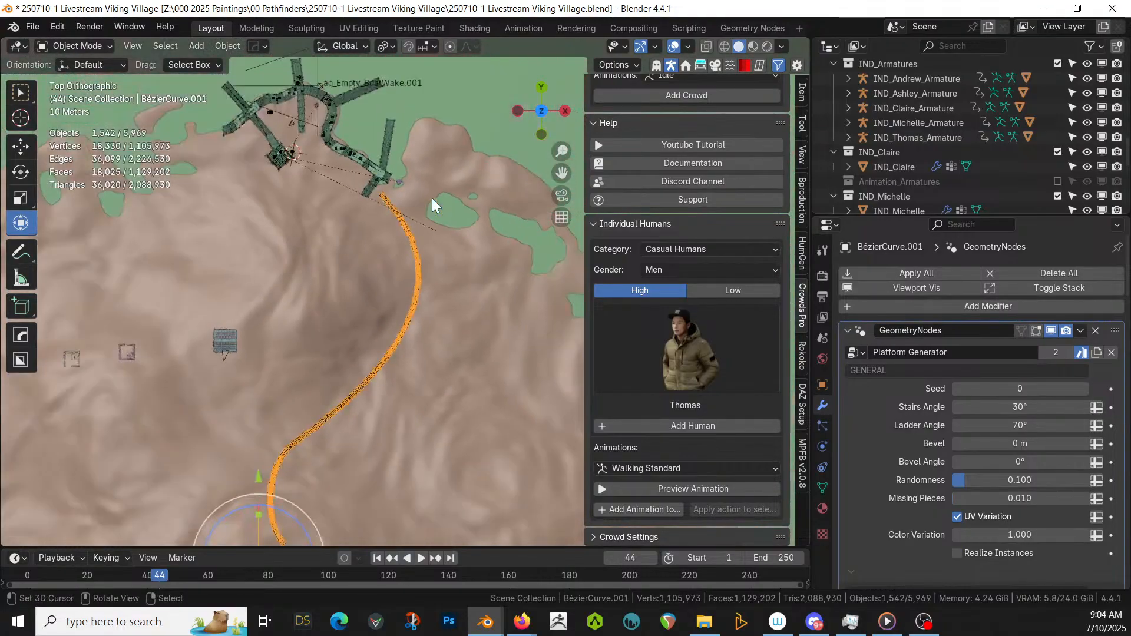
pyautogui.scroll(8, 432, 197)
pyautogui.keyDown('shift'); pyautogui.moveTo(440, 196); pyautogui.dragTo(436, 45, button='middle'); pyautogui.keyUp('shift')
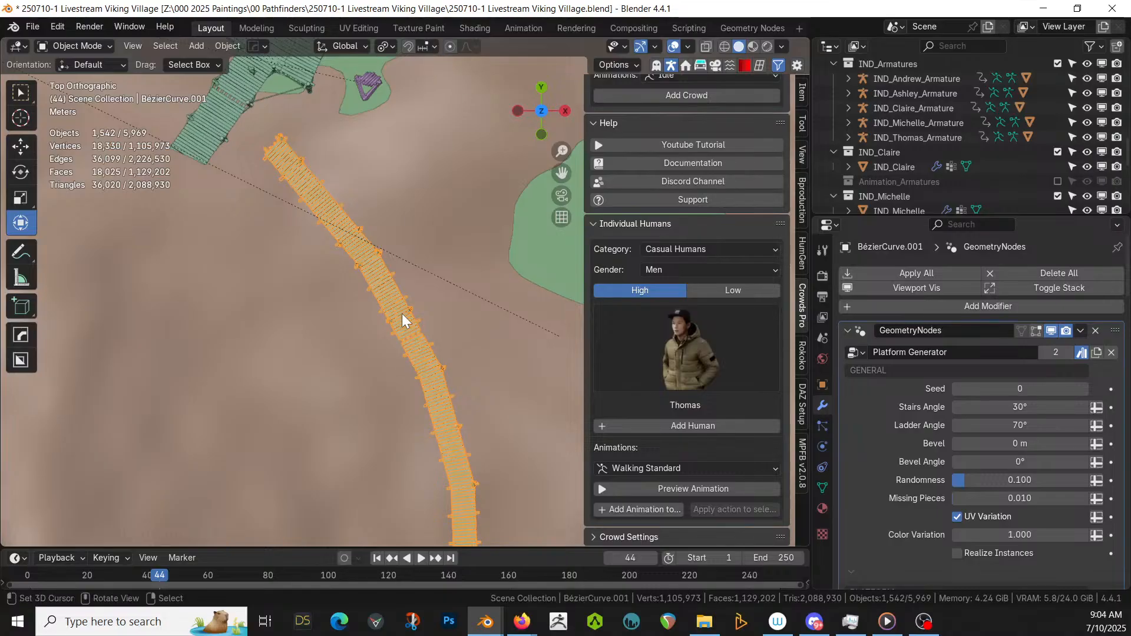
pyautogui.hotkey('shift', 'a')
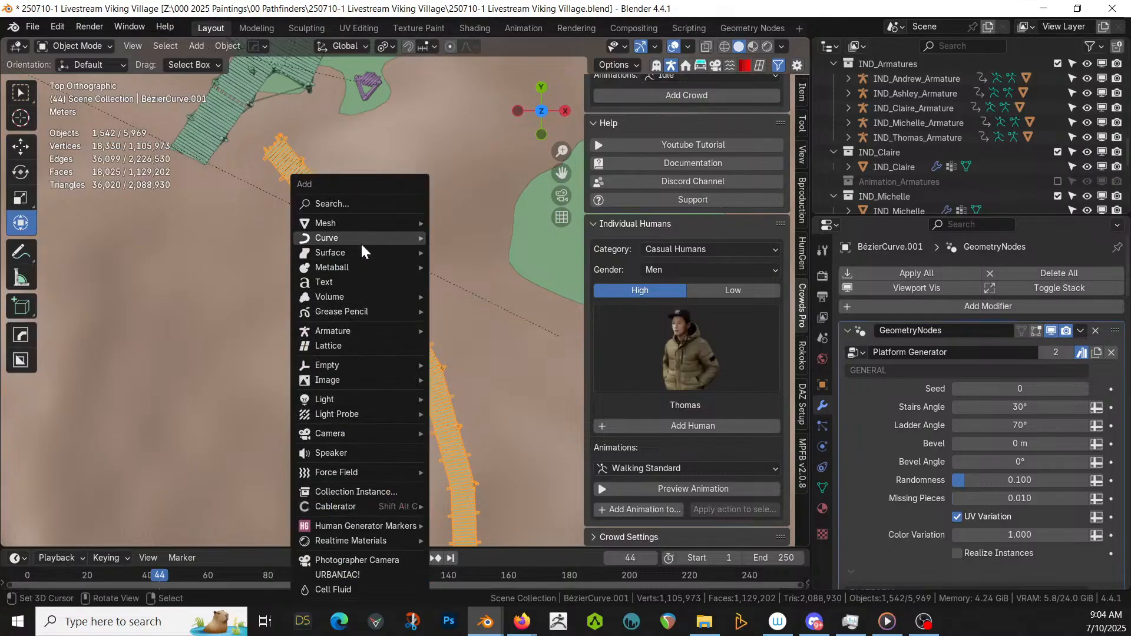
pyautogui.moveTo(423, 239)
pyautogui.click(475, 239)
pyautogui.press('Tab')
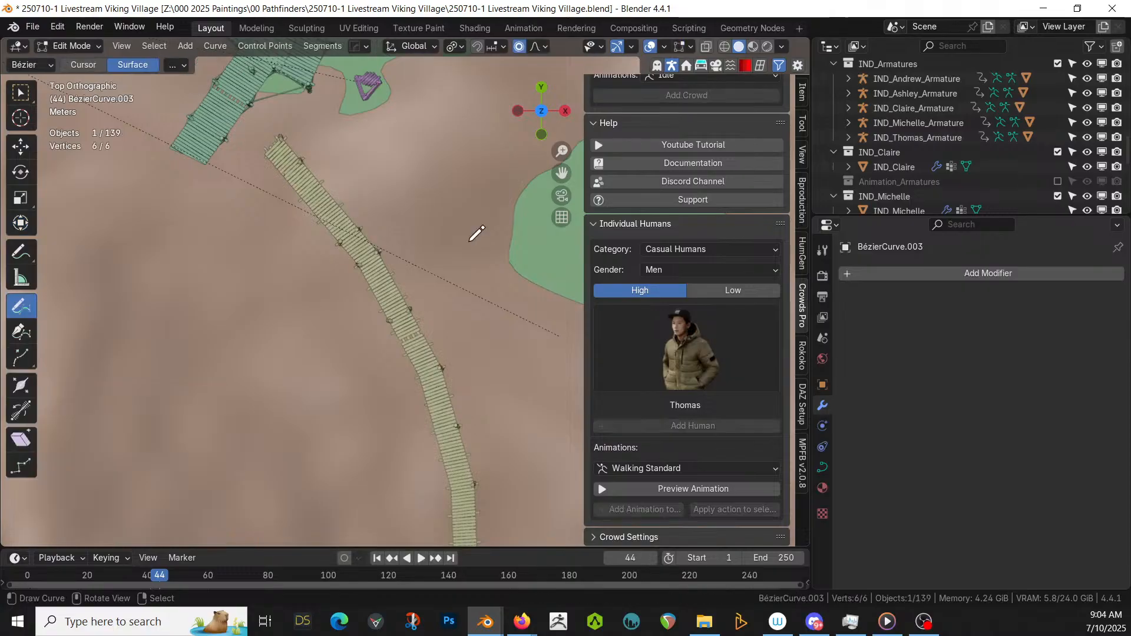
pyautogui.press('x')
pyautogui.click(467, 239)
# - Draw the curve freehand along the hillside walkway's planks near its dock end, and return to Object Mode
pyautogui.moveTo(332, 220); pyautogui.dragTo(370, 262)
pyautogui.moveTo(404, 306); pyautogui.dragTo(413, 318)
pyautogui.moveTo(424, 321); pyautogui.dragTo(354, 285, button='middle')
pyautogui.press('Tab')
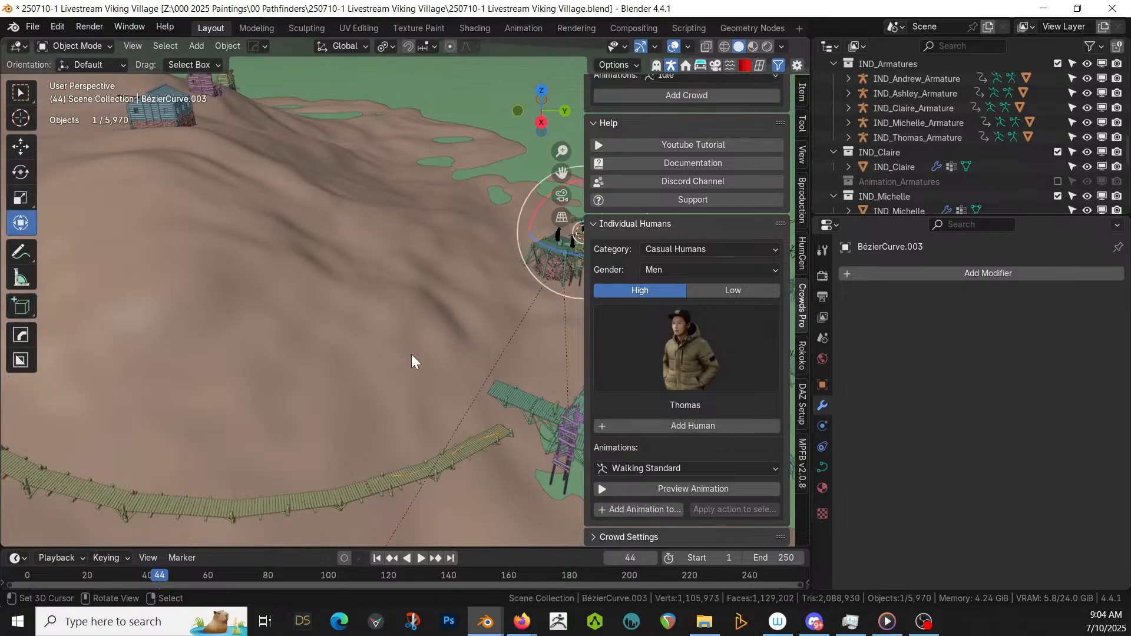
# - Add a curve-following crowd of mixed casual humans with the Walk animation to the walkway curve
pyautogui.keyDown('shift'); pyautogui.moveTo(412, 354); pyautogui.dragTo(250, 306, button='middle'); pyautogui.keyUp('shift')
pyautogui.scroll(5, 645, 256)
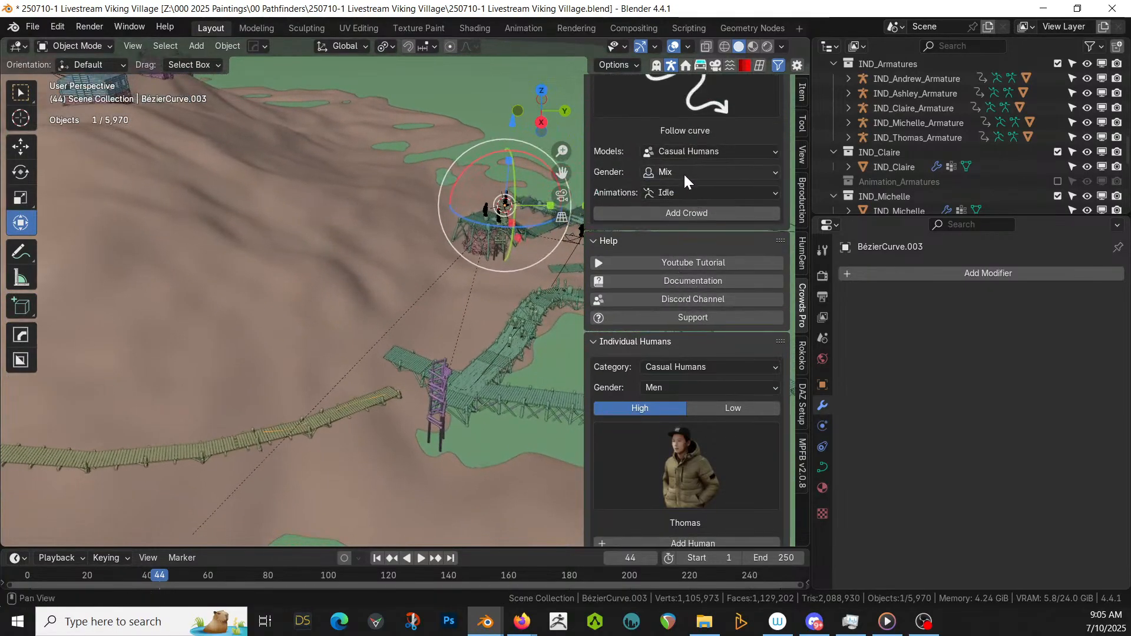
pyautogui.click(681, 192)
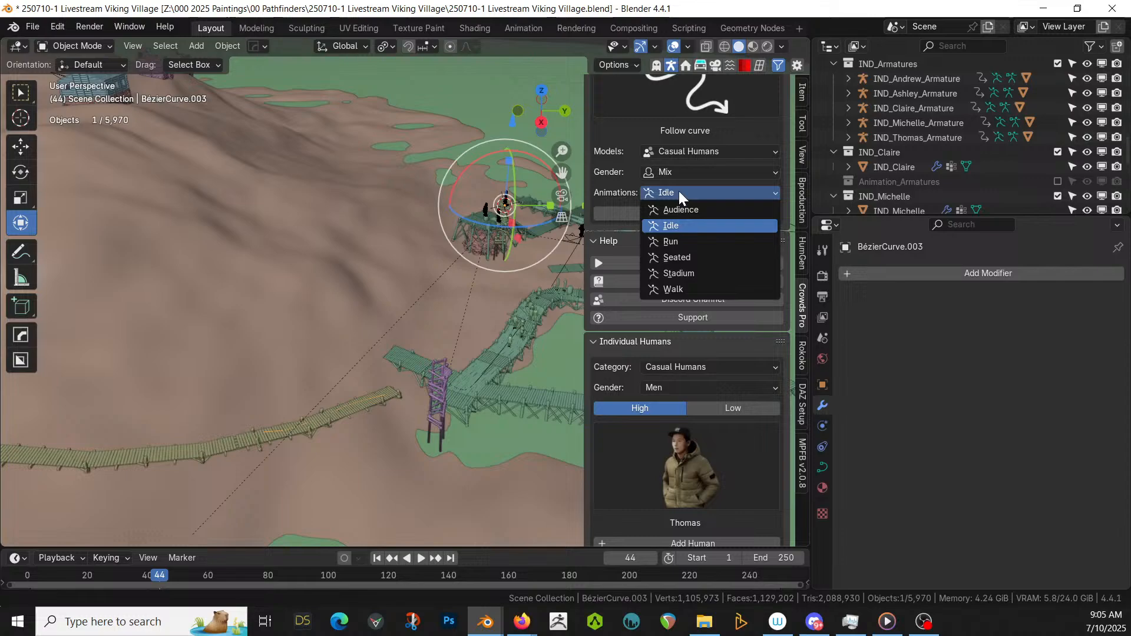
pyautogui.click(687, 288)
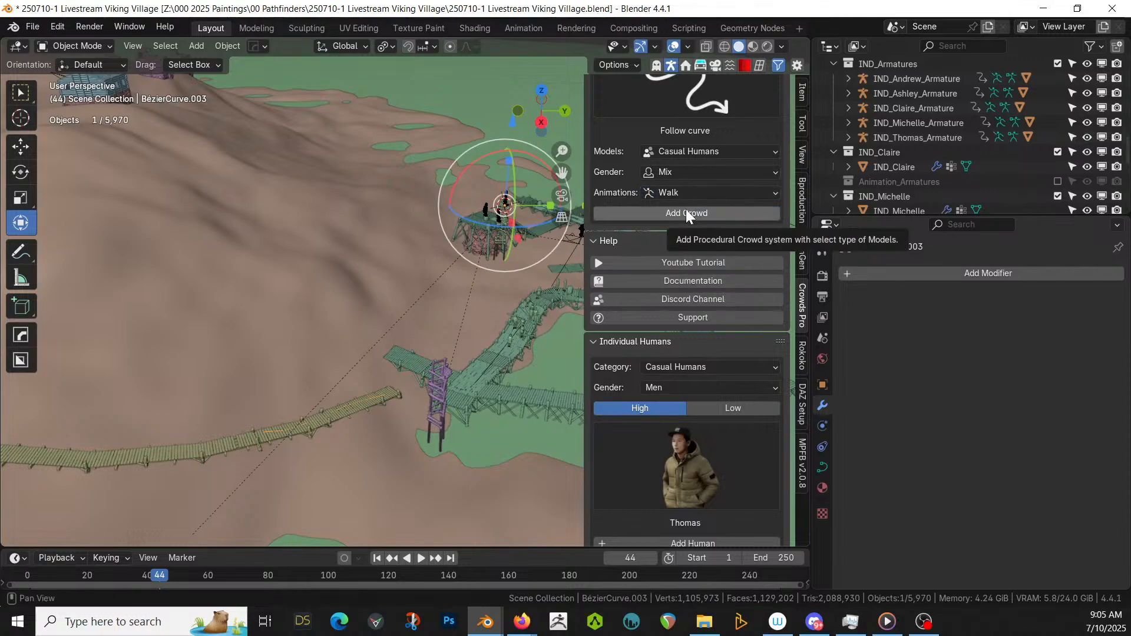
pyautogui.click(687, 211)
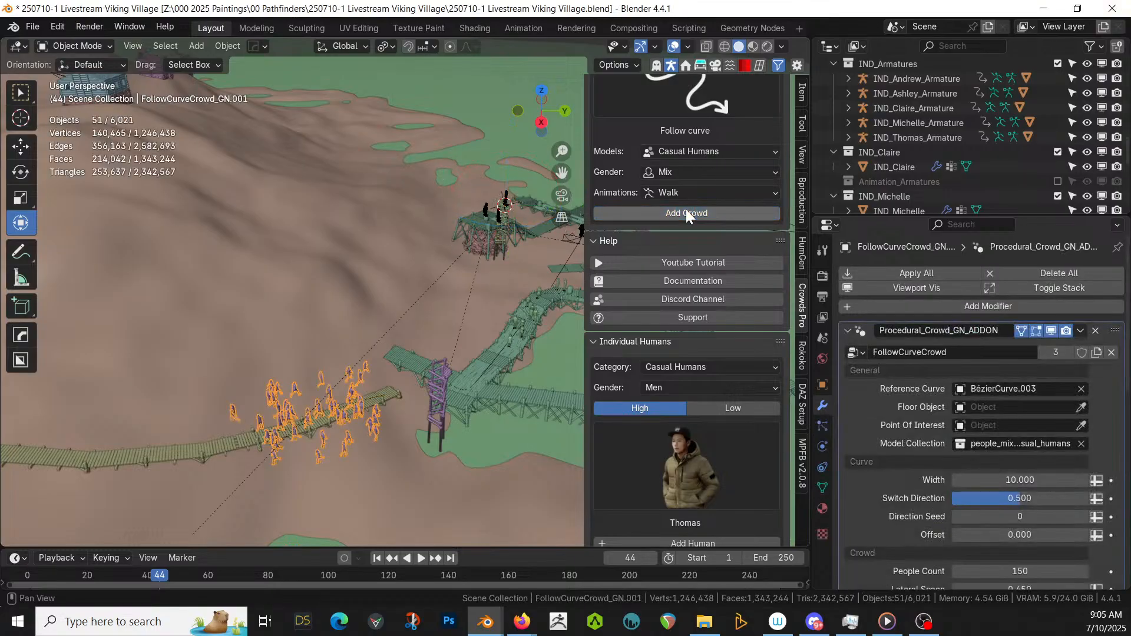
# - Set the walkway crowd's people count to 10 and its curve width to 1.5
pyautogui.scroll(-5, 659, 388)
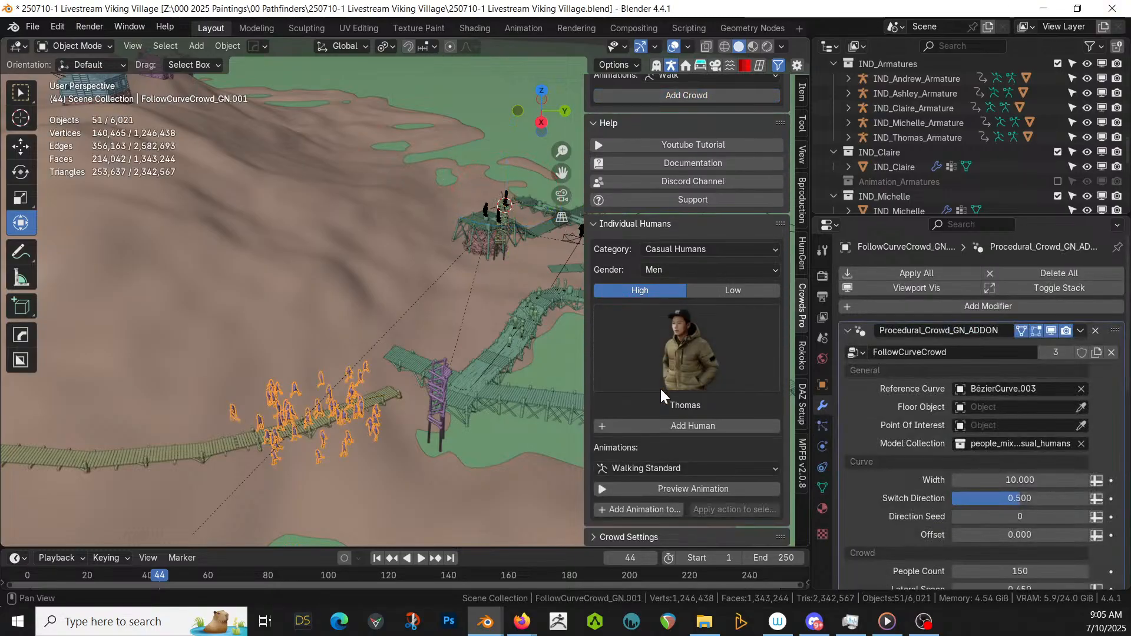
pyautogui.click(593, 536)
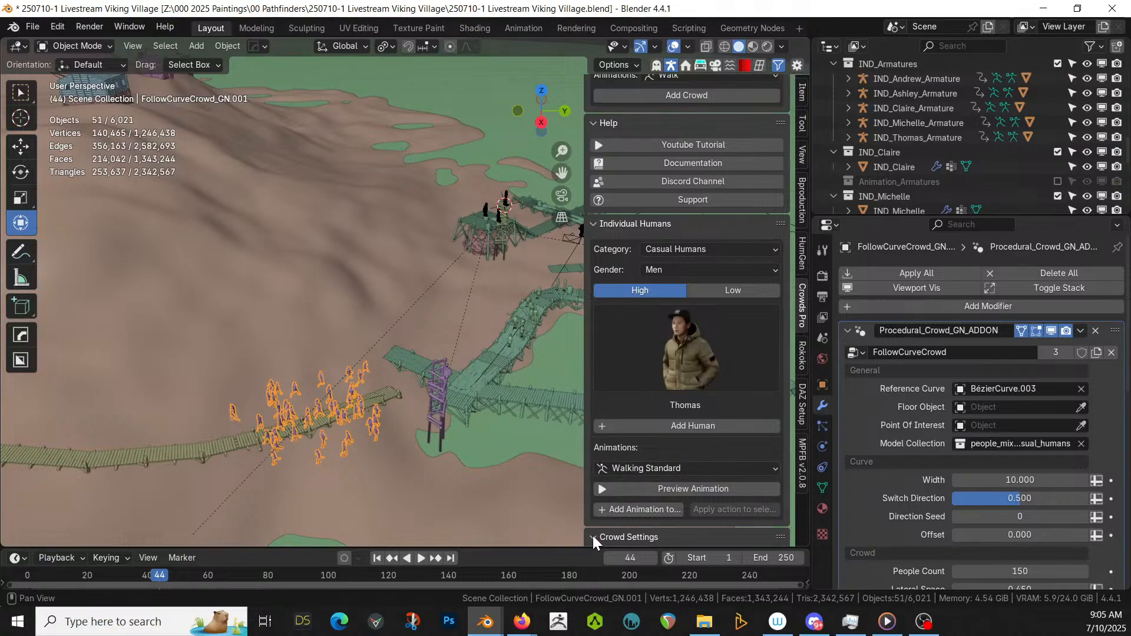
pyautogui.scroll(-13, 693, 482)
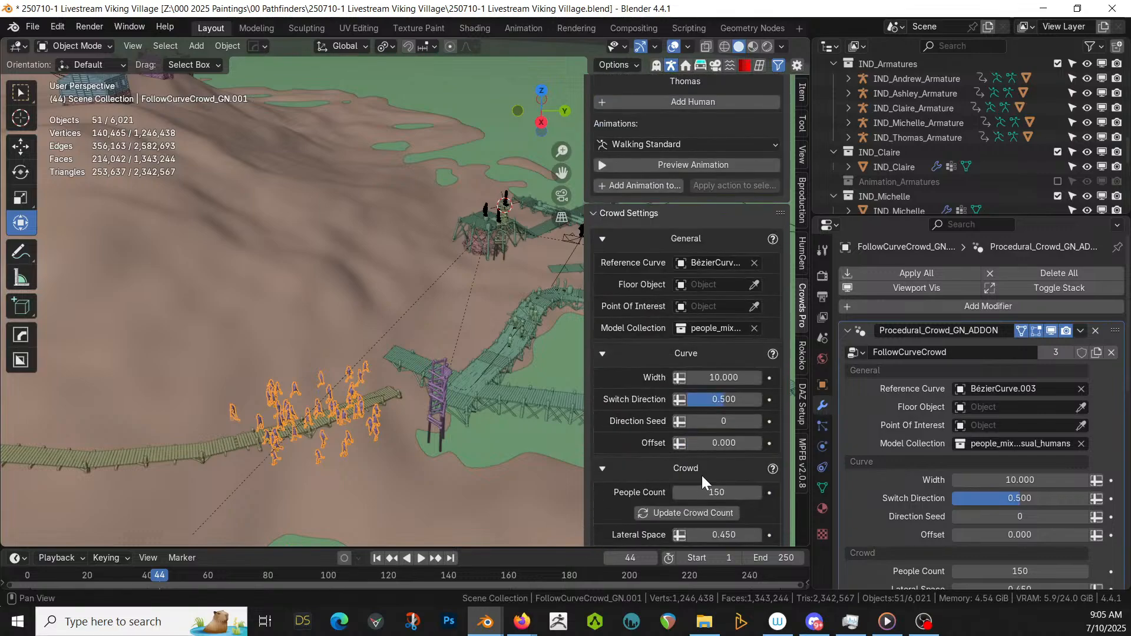
pyautogui.click(718, 492)
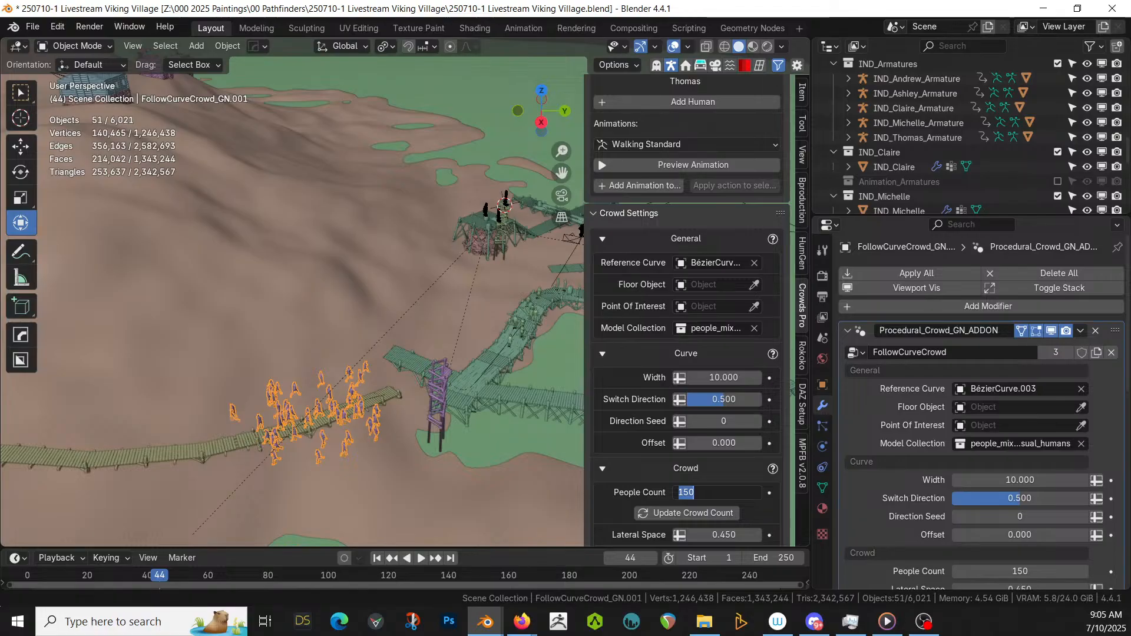
pyautogui.write('10')
pyautogui.press('Return')
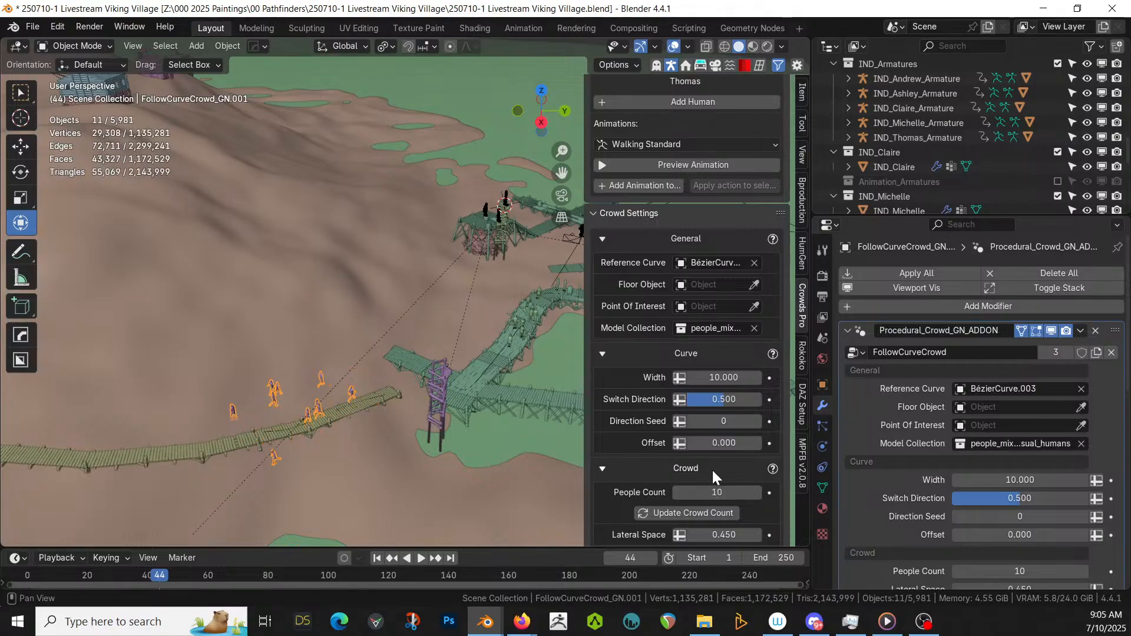
pyautogui.click(722, 378)
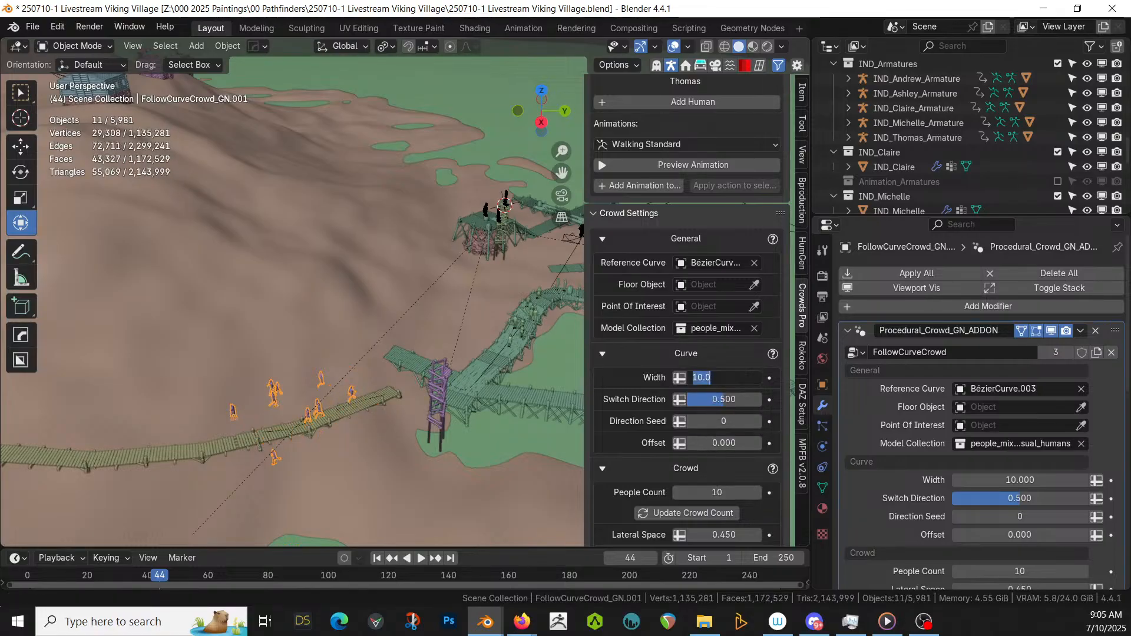
pyautogui.write('1.5')
pyautogui.press('Return')
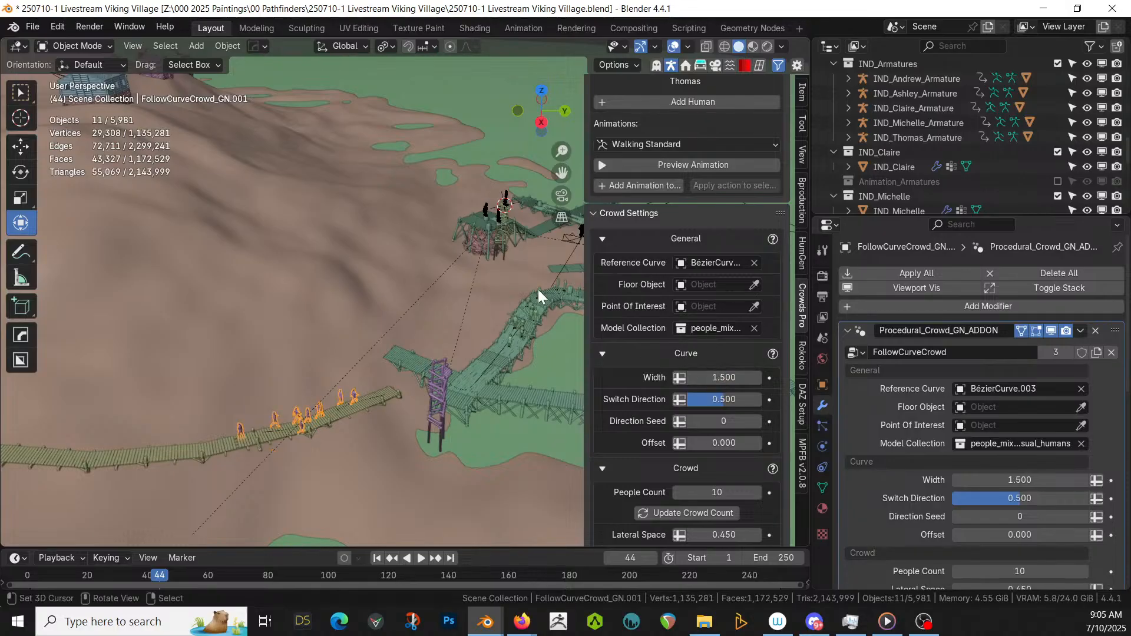
# - Set the walkway crowd's curve width to 1 while checking the people's placement from the top view
pyautogui.scroll(4, 394, 407)
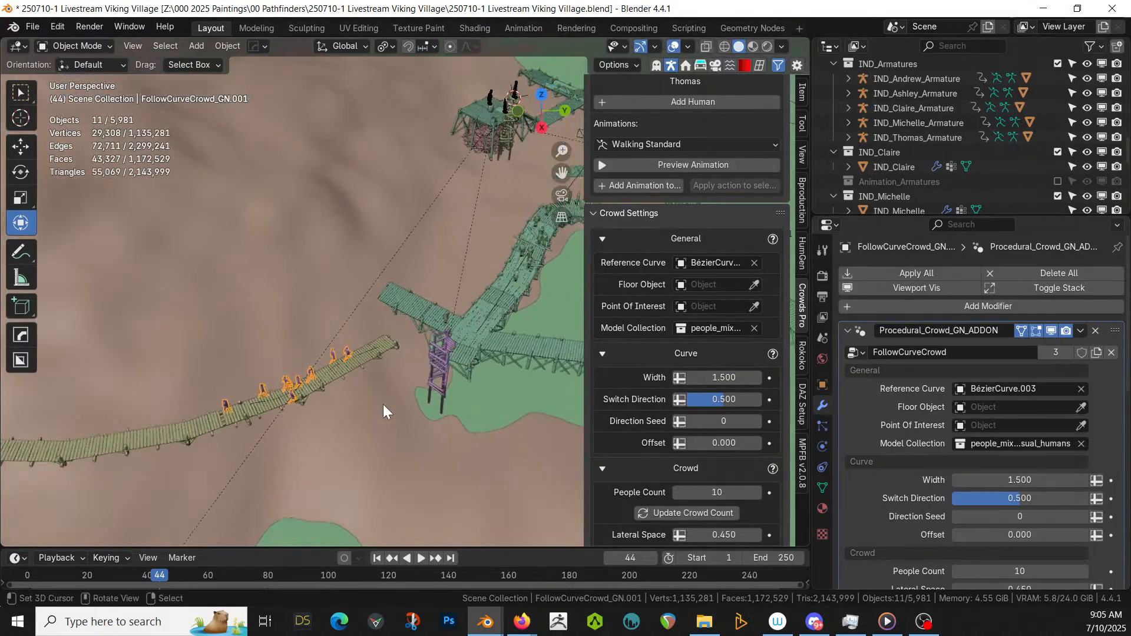
pyautogui.press('KP_7')
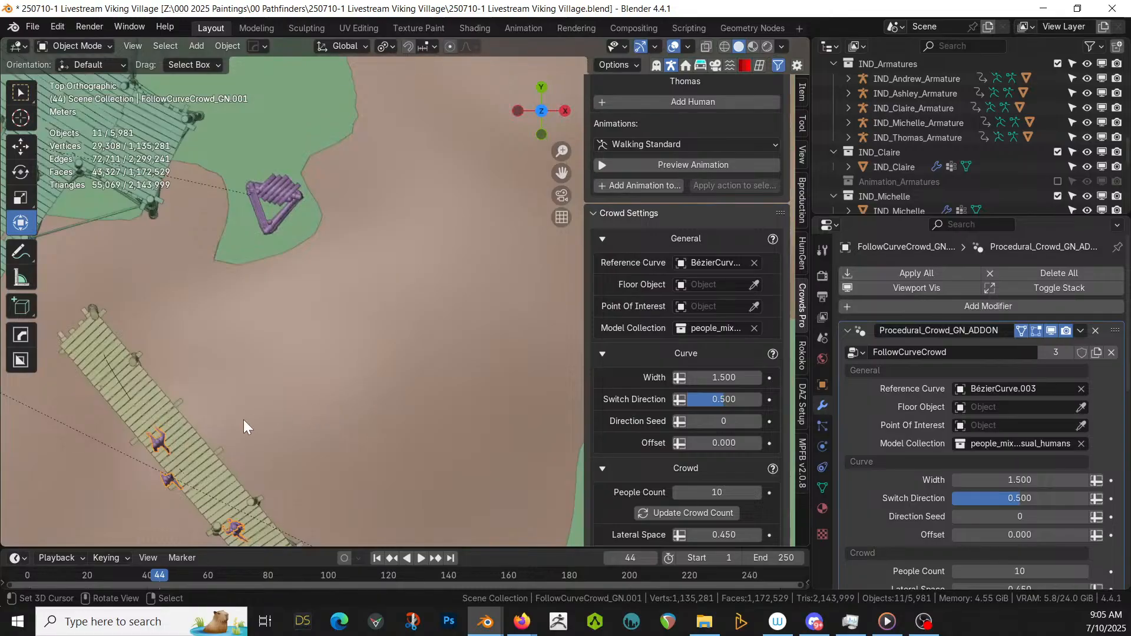
pyautogui.keyDown('shift'); pyautogui.moveTo(254, 407); pyautogui.dragTo(263, 240, button='middle'); pyautogui.keyUp('shift')
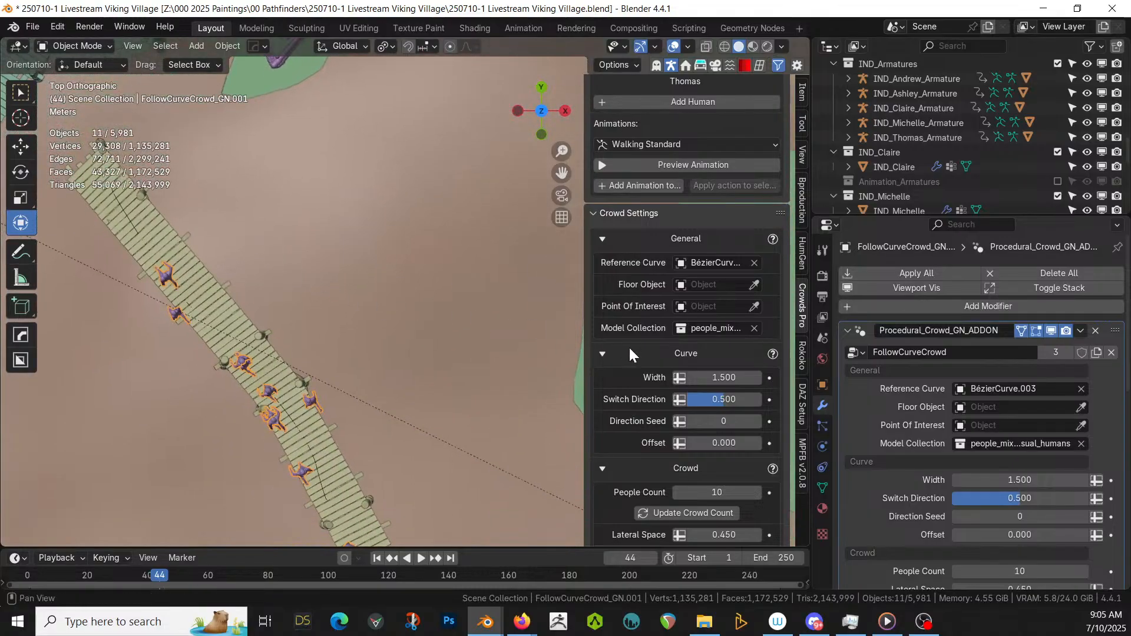
pyautogui.click(723, 377)
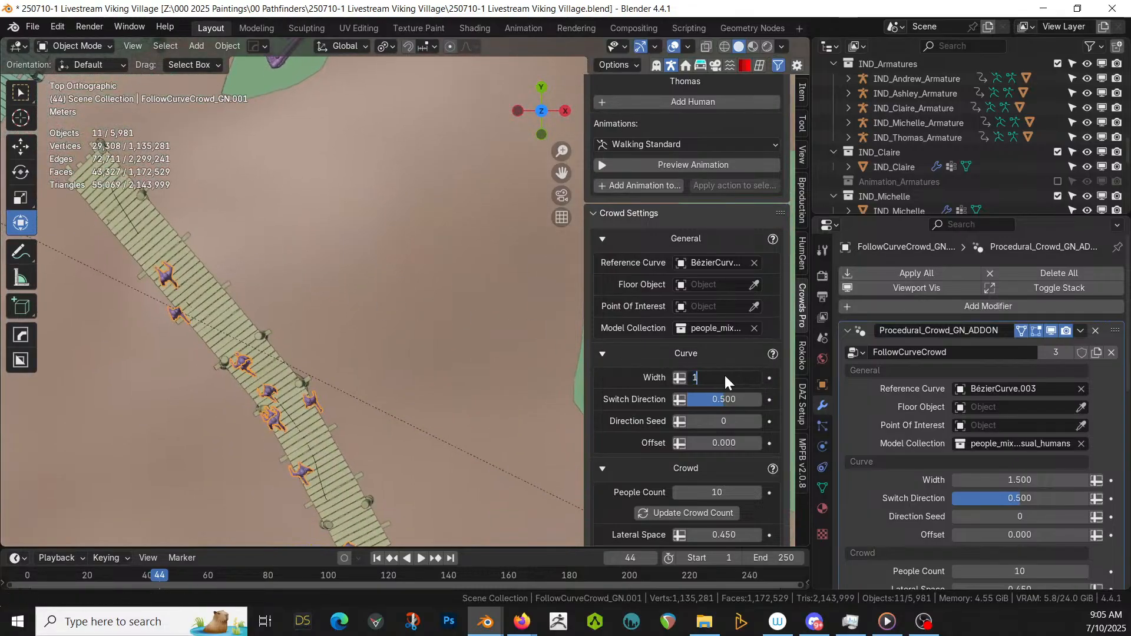
pyautogui.press('Return')
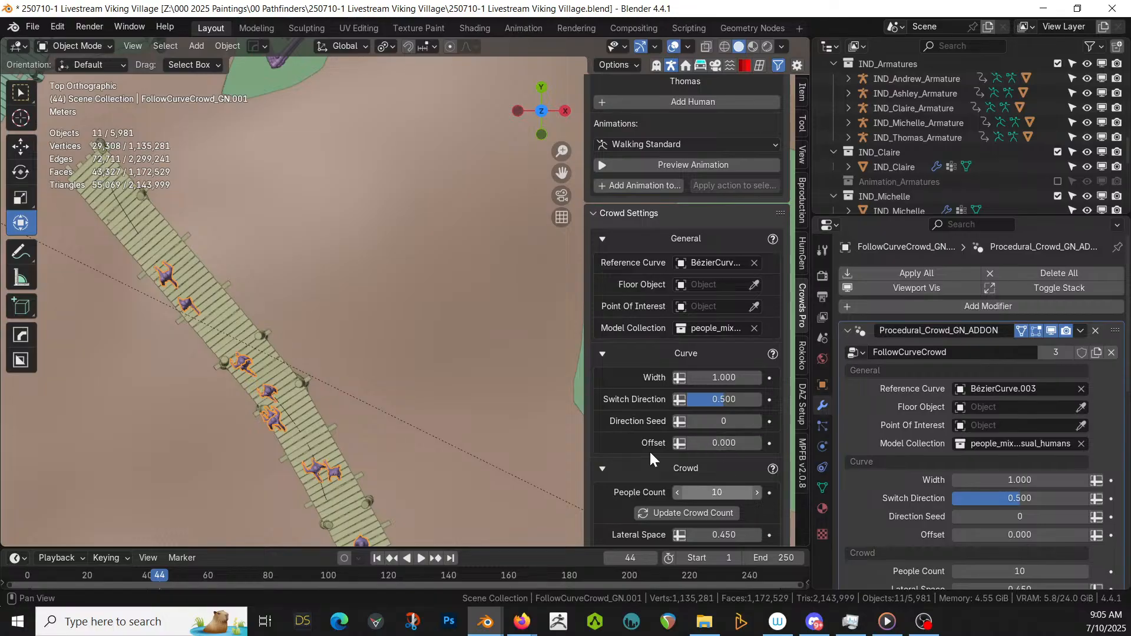
# - Assign the hillside walkway, BézierCurve.001, as the walkway crowd's floor object
pyautogui.moveTo(336, 272); pyautogui.dragTo(770, 499, button='middle')
pyautogui.scroll(6, 338, 398)
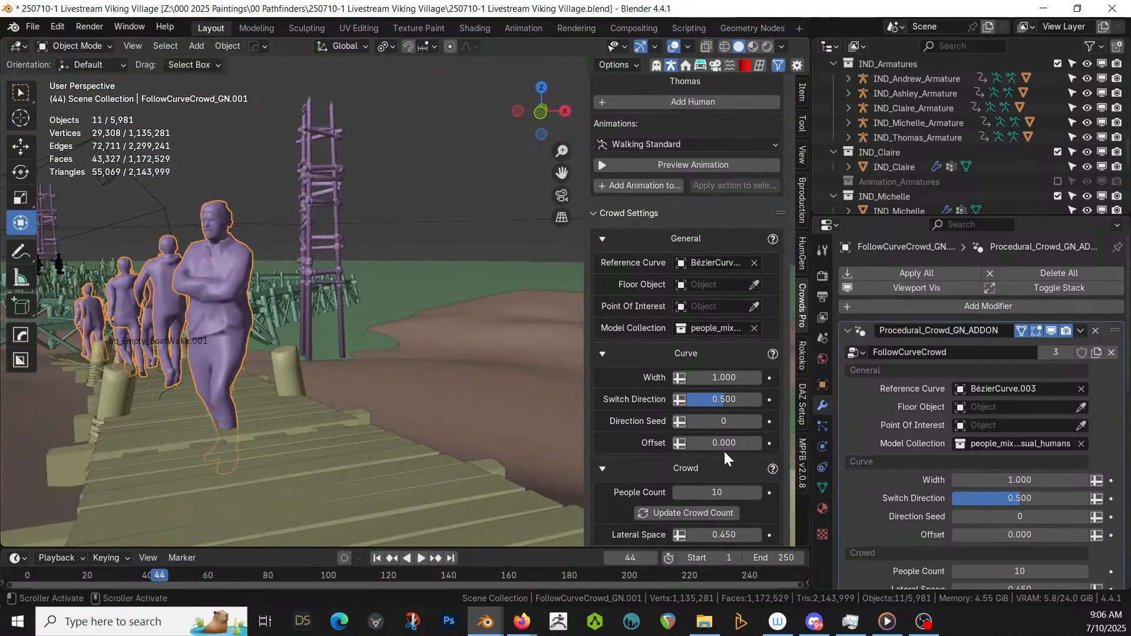
pyautogui.scroll(-10, 724, 449)
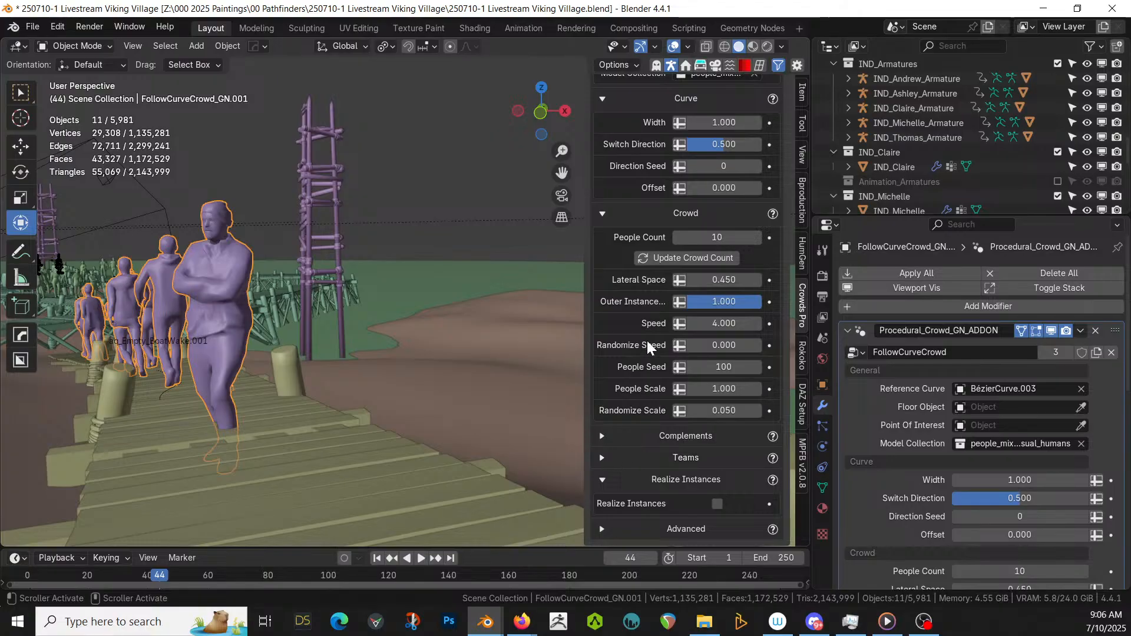
pyautogui.scroll(8, 647, 342)
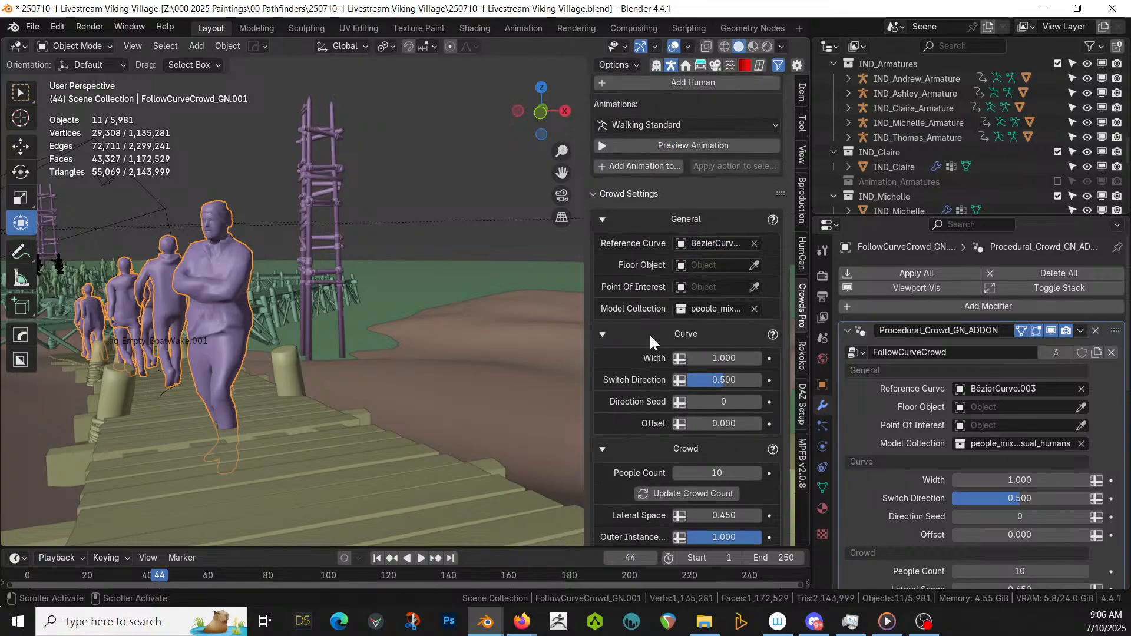
pyautogui.click(754, 266)
pyautogui.click(340, 437)
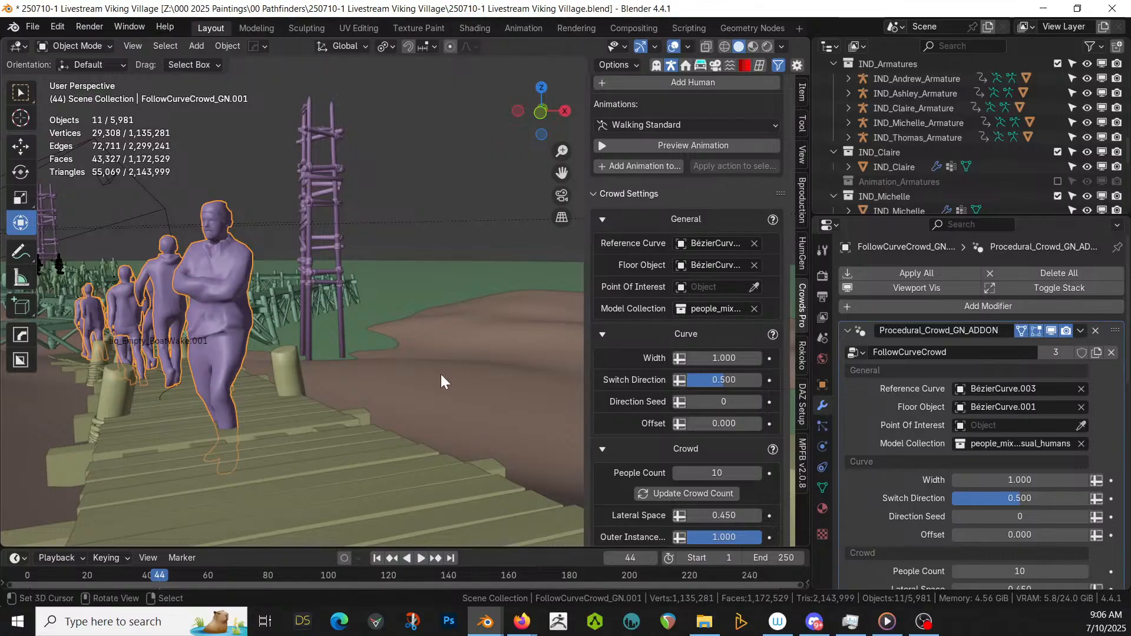
# - Assign the distant watchtower structure as the walkway crowd's point of interest
pyautogui.moveTo(442, 375); pyautogui.dragTo(452, 240, button='middle')
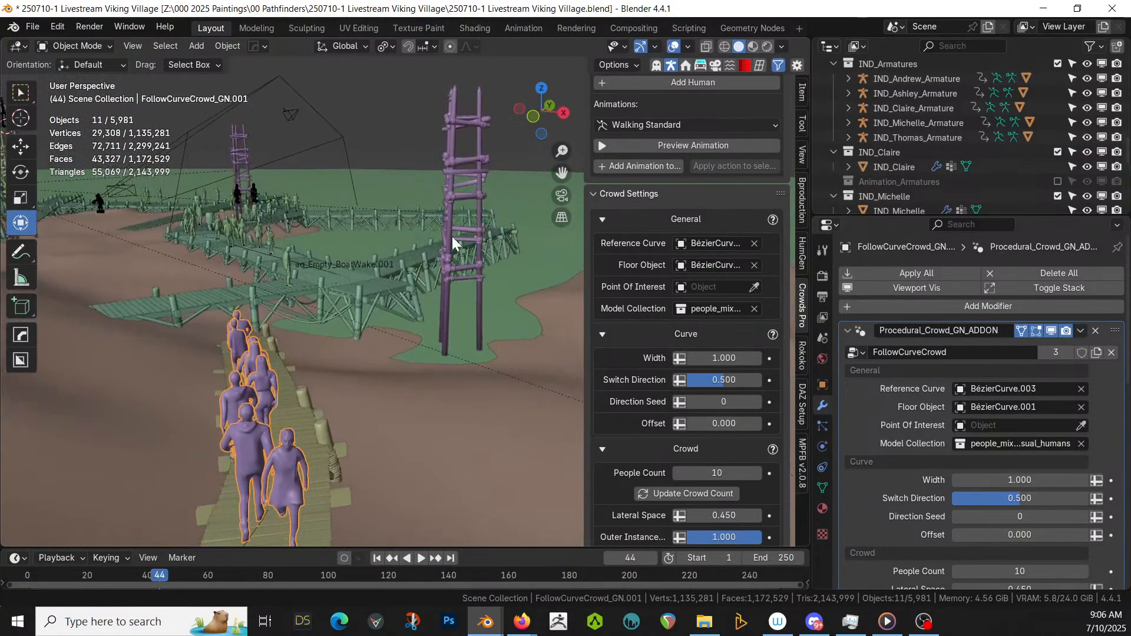
pyautogui.click(754, 287)
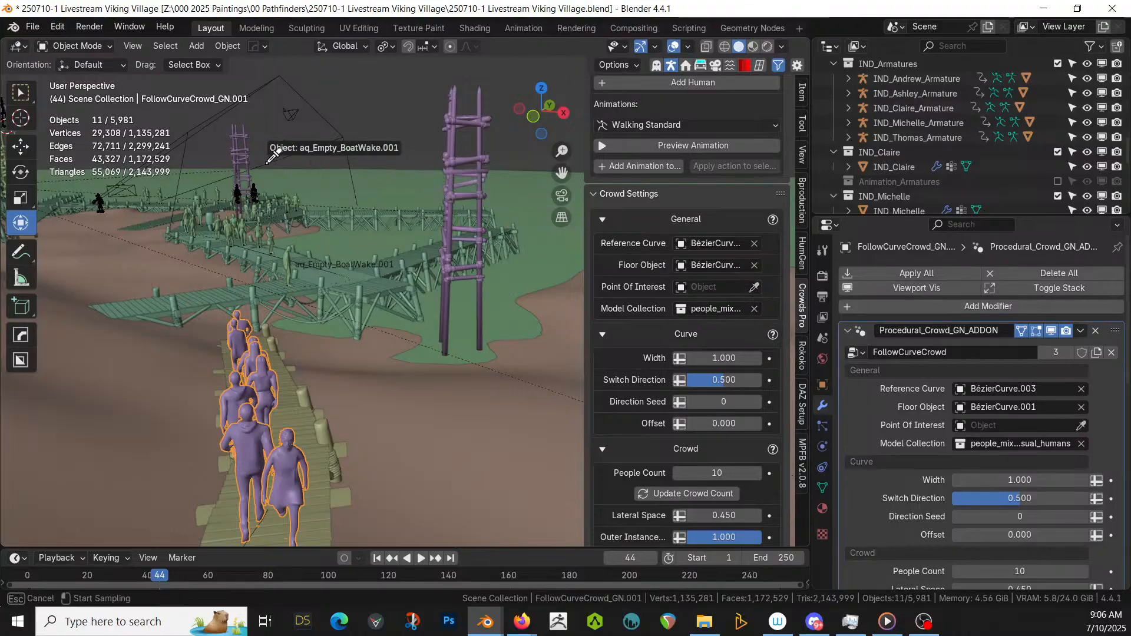
pyautogui.click(234, 149)
# - Raise the walkway crowd's guide curve, BézierCurve.003, by about 0.03 m along the global Z axis
pyautogui.moveTo(308, 215)
pyautogui.mouseDown(button='middle')
pyautogui.moveTo(377, 236)
pyautogui.moveTo(338, 271)
pyautogui.moveTo(569, 314)
pyautogui.moveTo(409, 266)
pyautogui.moveTo(386, 227)
pyautogui.moveTo(315, 182)
pyautogui.moveTo(328, 207)
pyautogui.mouseUp(button='middle')
pyautogui.scroll(4, 411, 277)
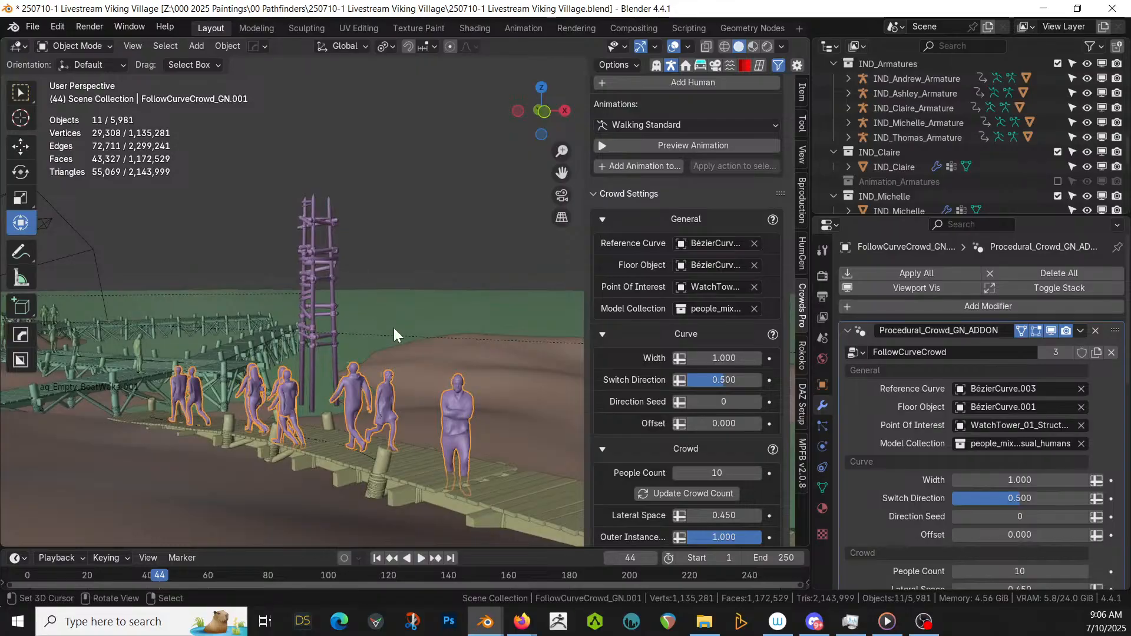
pyautogui.scroll(3, 393, 328)
pyautogui.keyDown('ctrl'); pyautogui.moveTo(393, 328); pyautogui.dragTo(314, 155, button='middle'); pyautogui.keyUp('ctrl')
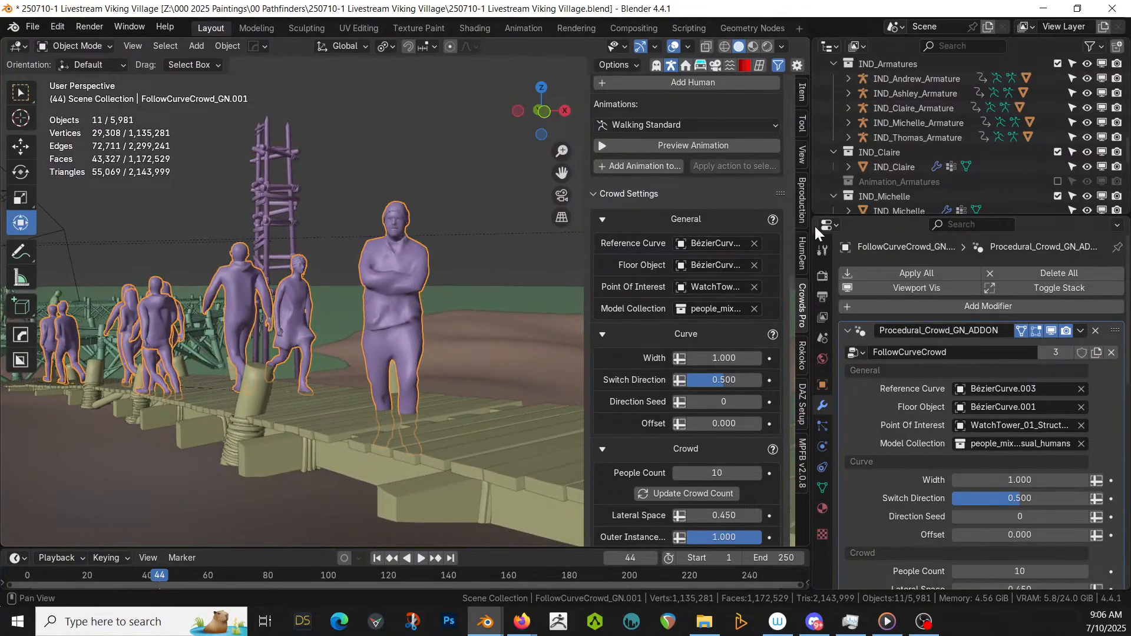
pyautogui.scroll(-10, 893, 181)
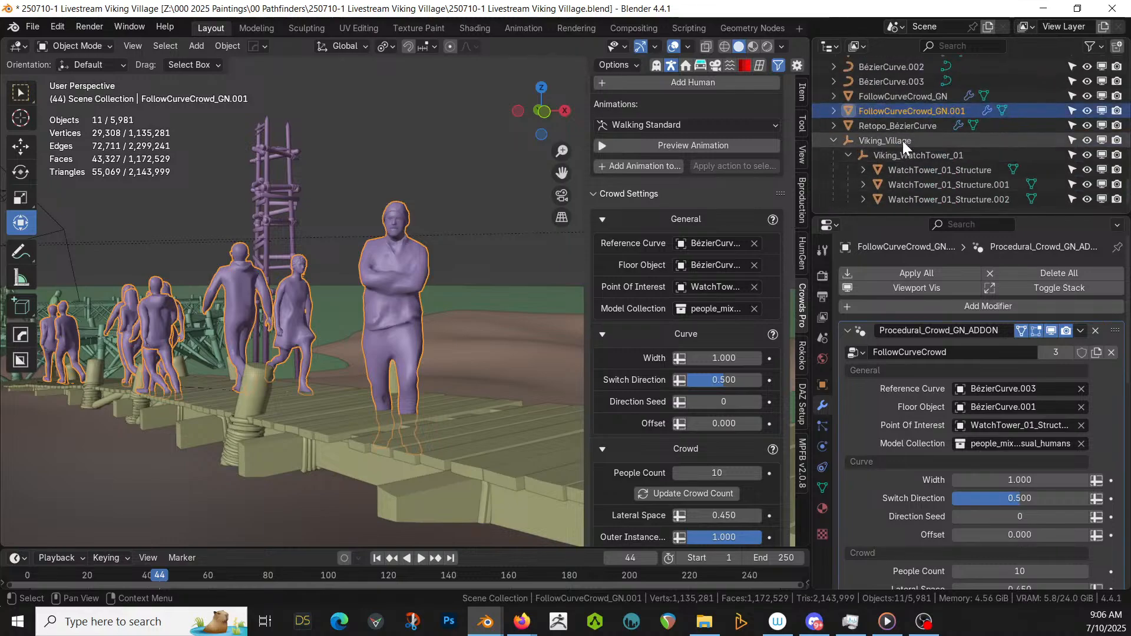
pyautogui.click(887, 82)
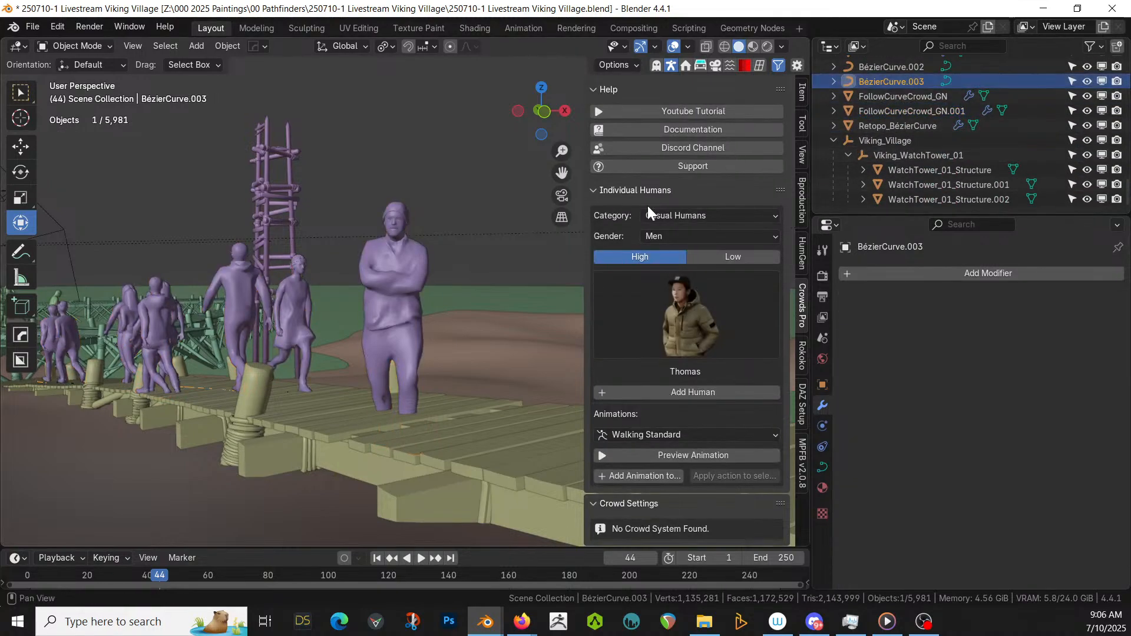
pyautogui.press('g')
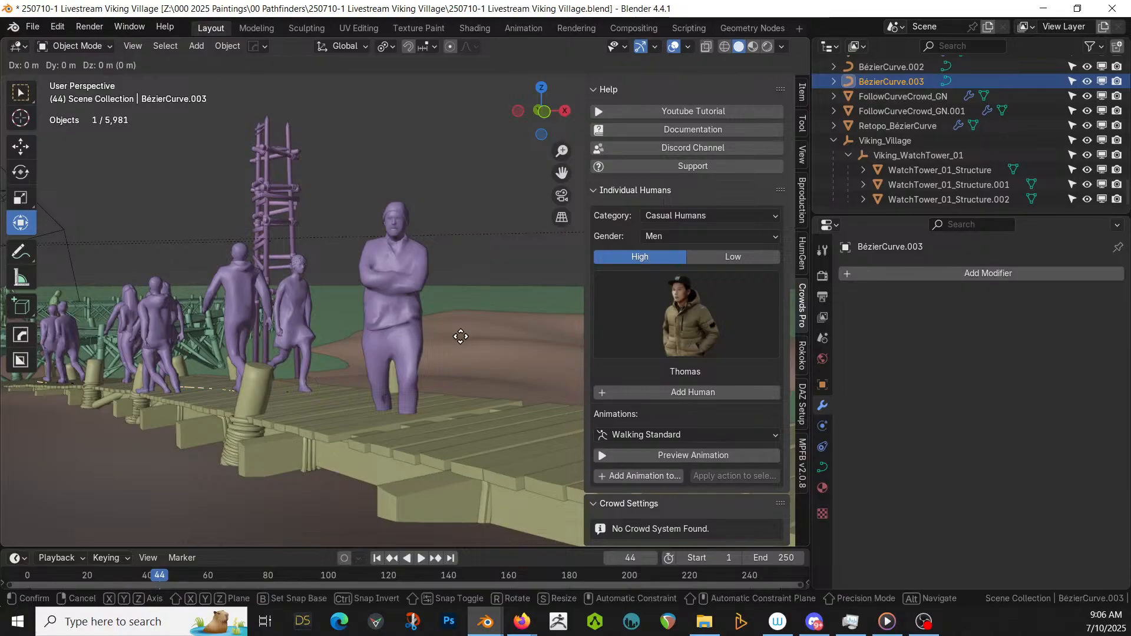
pyautogui.press('z')
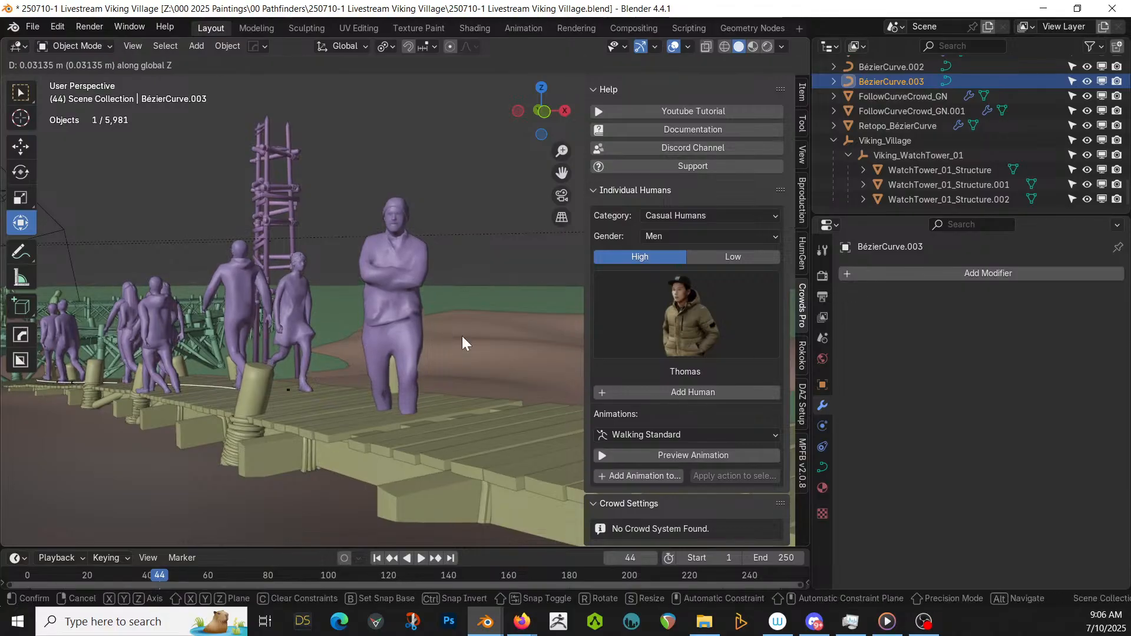
pyautogui.click(463, 336)
# - Examine the walkway crowd's foot contact with the planks and its look among the docks in rendered shading
pyautogui.moveTo(465, 344); pyautogui.dragTo(570, 319, button='middle')
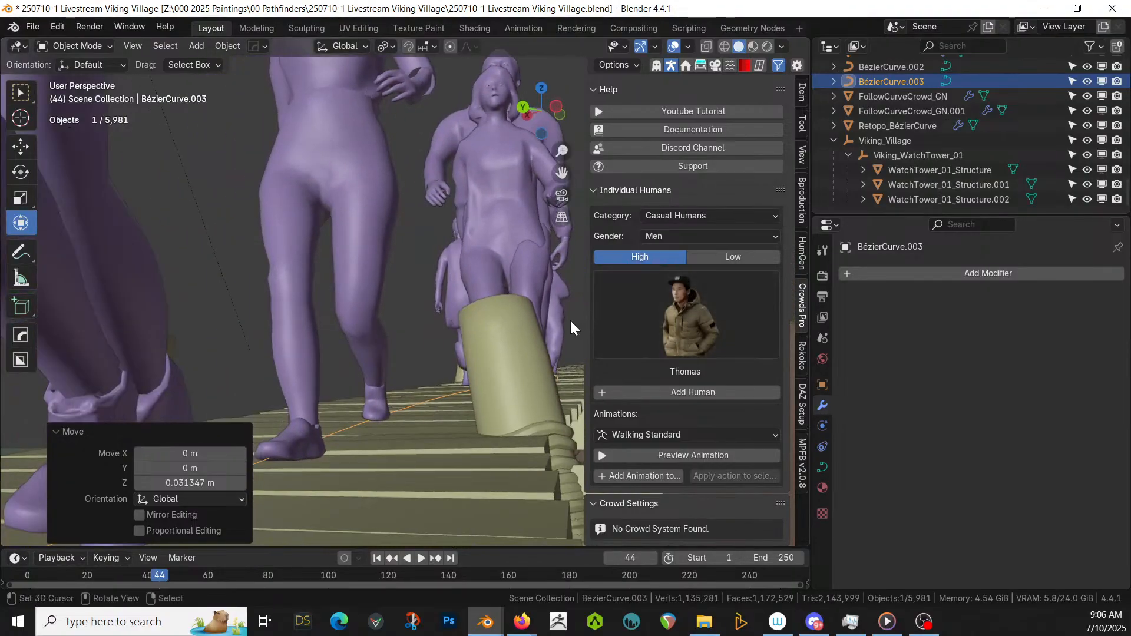
pyautogui.scroll(-6, 569, 321)
pyautogui.press('z')
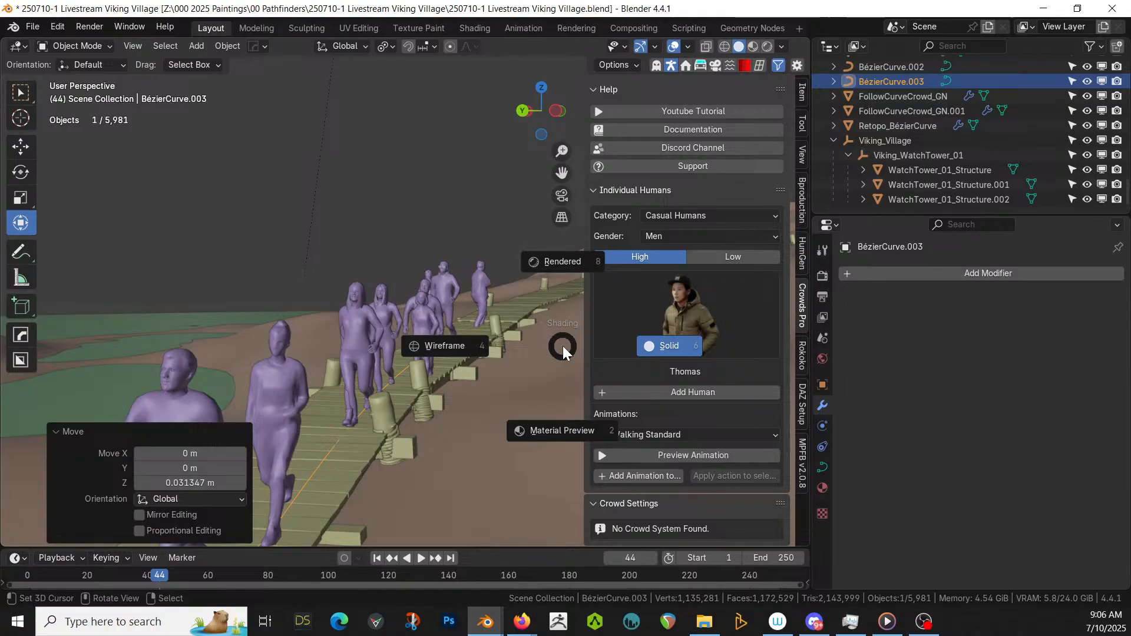
pyautogui.press('8')
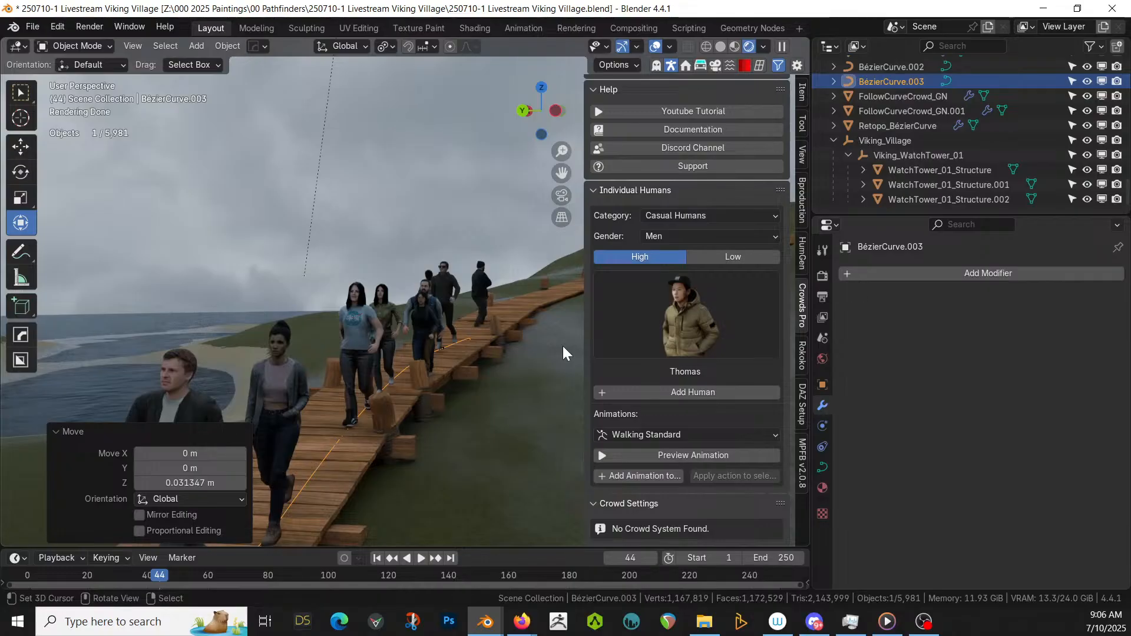
pyautogui.scroll(-3, 421, 289)
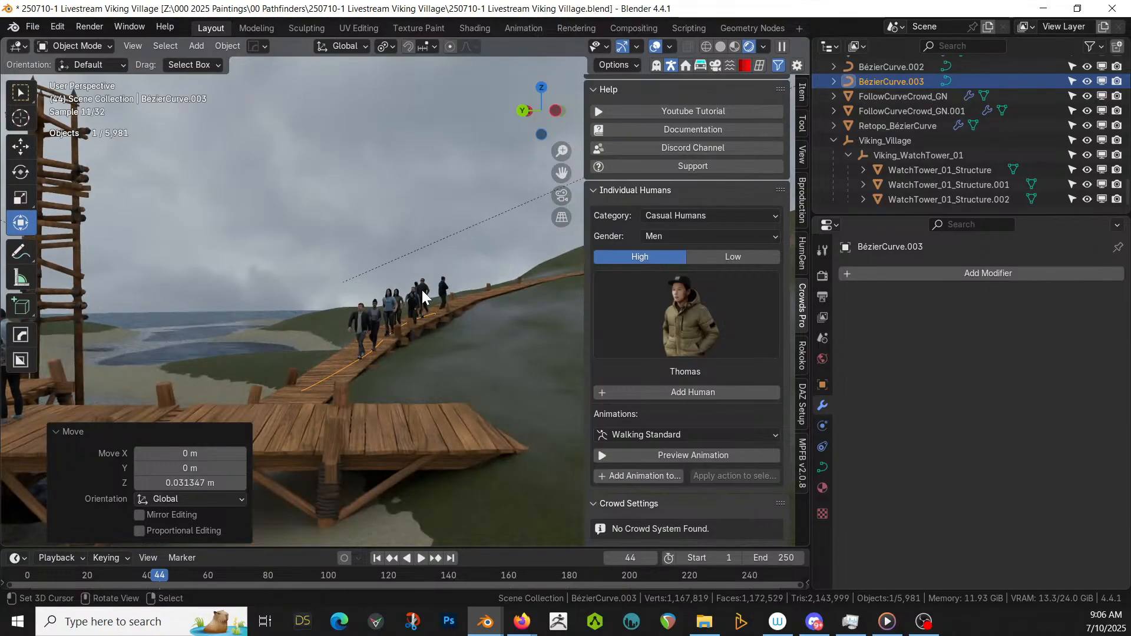
pyautogui.moveTo(422, 290); pyautogui.dragTo(98, 275, button='middle')
pyautogui.scroll(-8, 246, 279)
pyautogui.scroll(-1, 213, 279)
pyautogui.scroll(-3, 214, 278)
# - Switch to the scene camera view in solid shading and fit the whole camera frame in the viewport
pyautogui.press('KP_0')
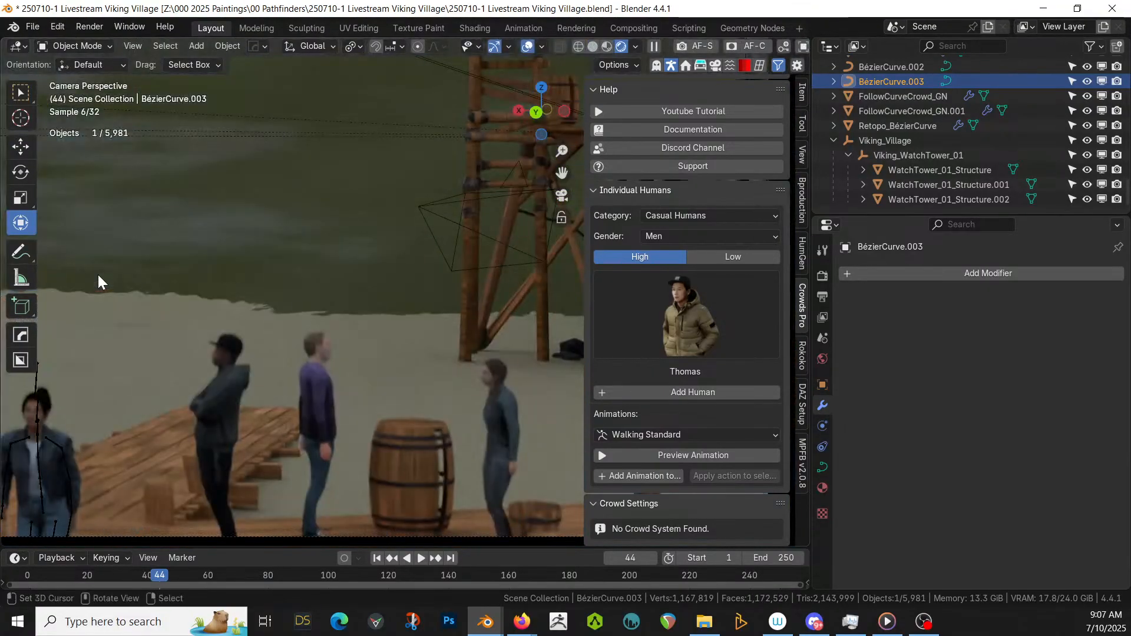
pyautogui.press('z')
pyautogui.press('6')
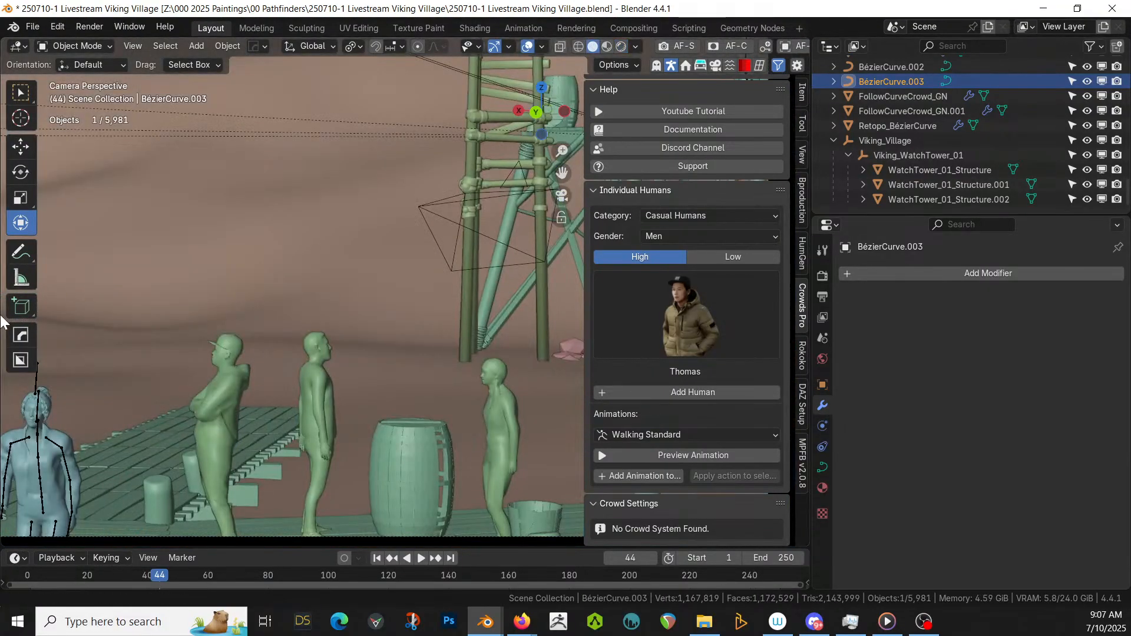
pyautogui.press('Home')
# - Fly Camera.003 backward, slightly up and sideways to frame a wide shot of the dock, watchtowers and hilltop building
pyautogui.hotkey('shift', '`')
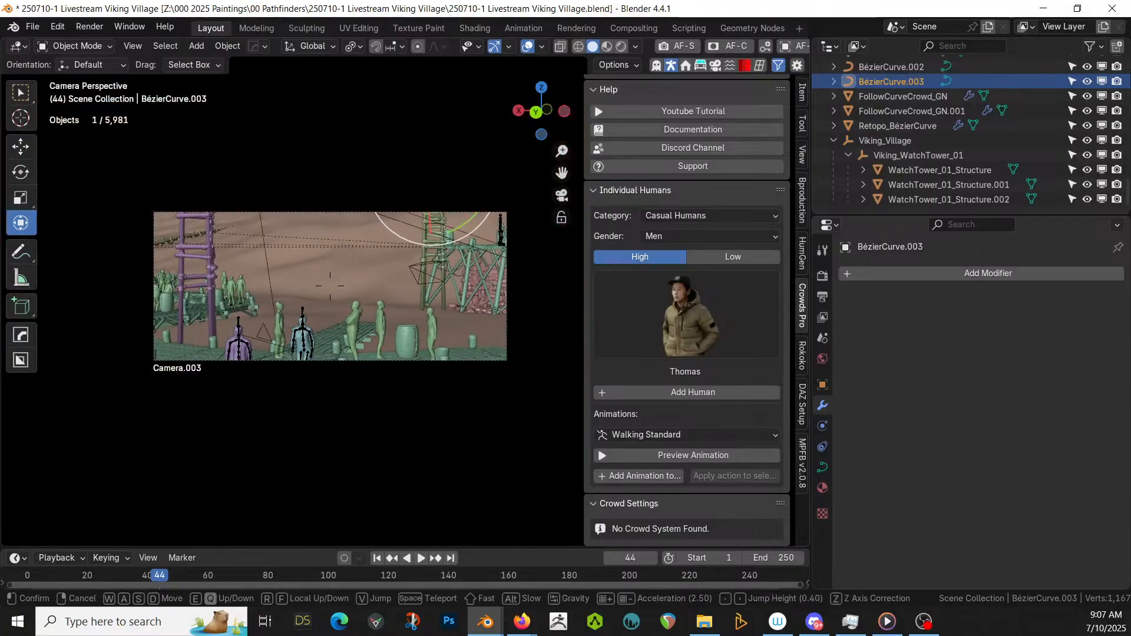
pyautogui.press('q')
pyautogui.press('s')
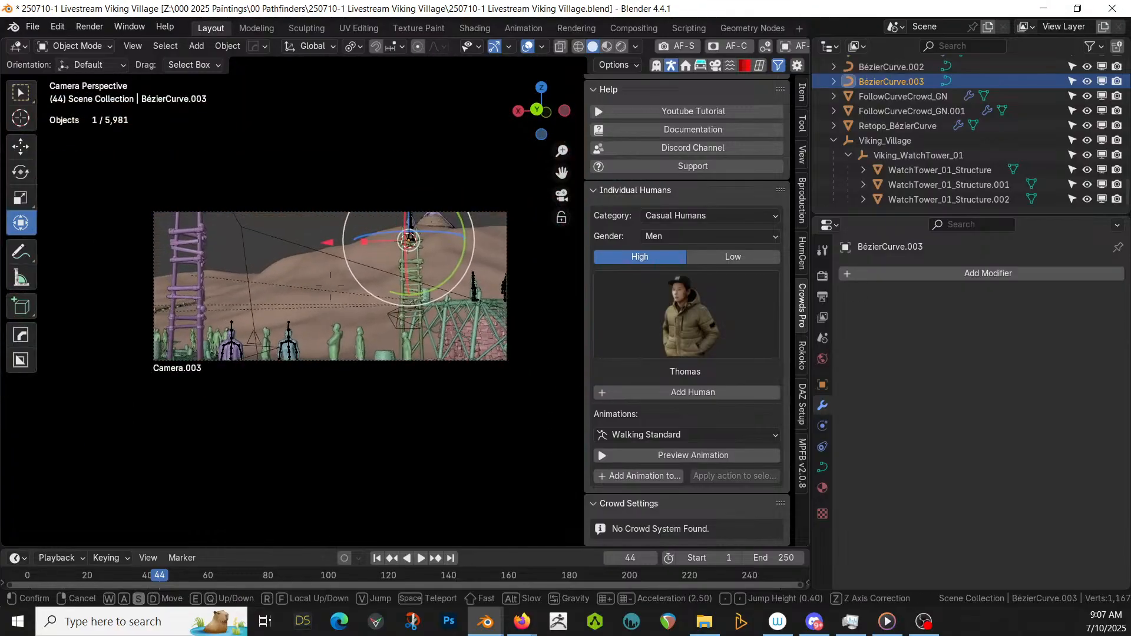
pyautogui.press('s')
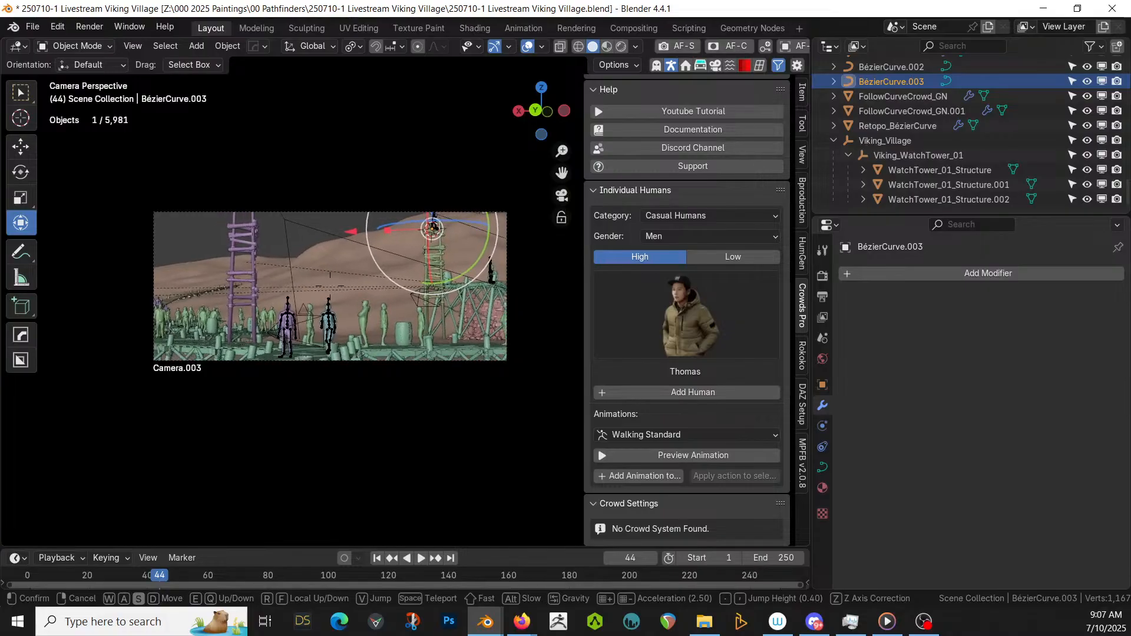
pyautogui.press('s')
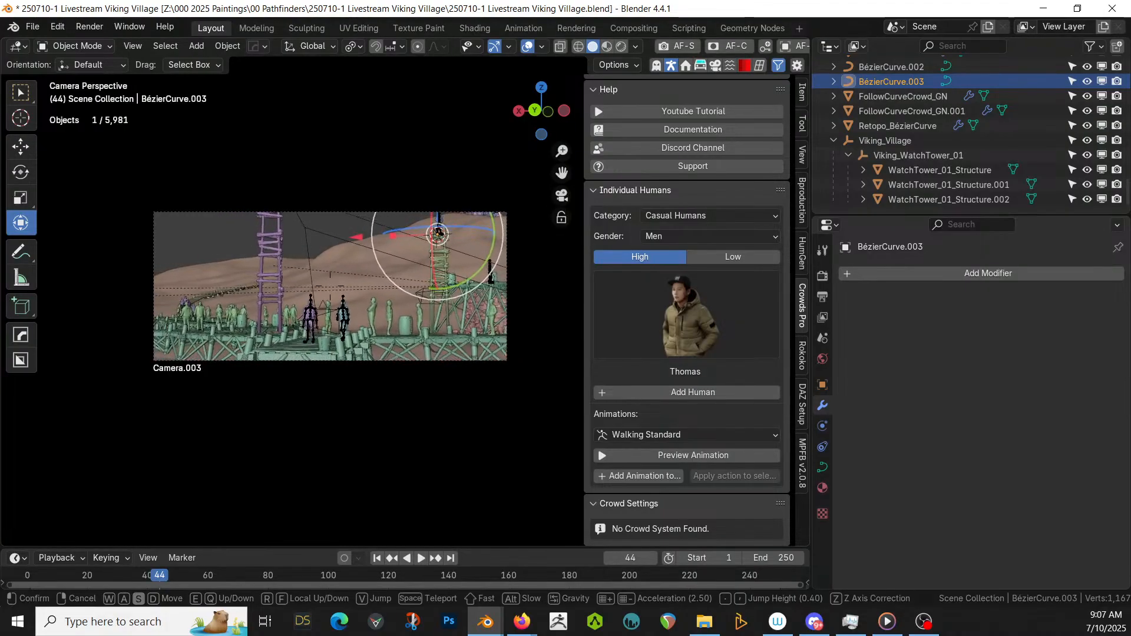
pyautogui.press('s')
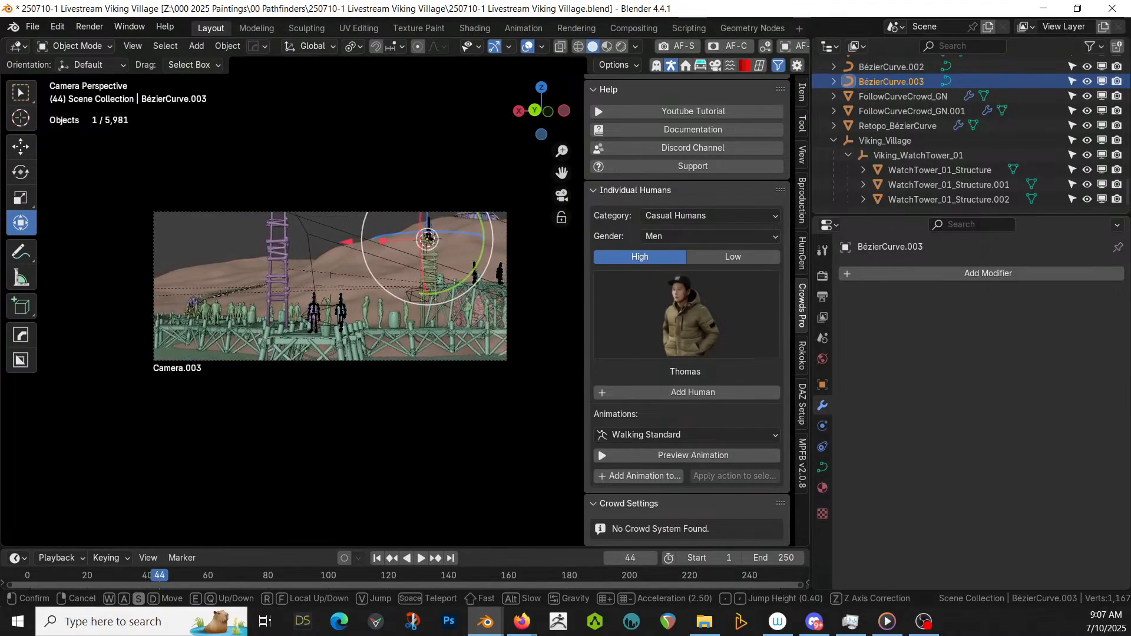
pyautogui.press('s')
pyautogui.press('e')
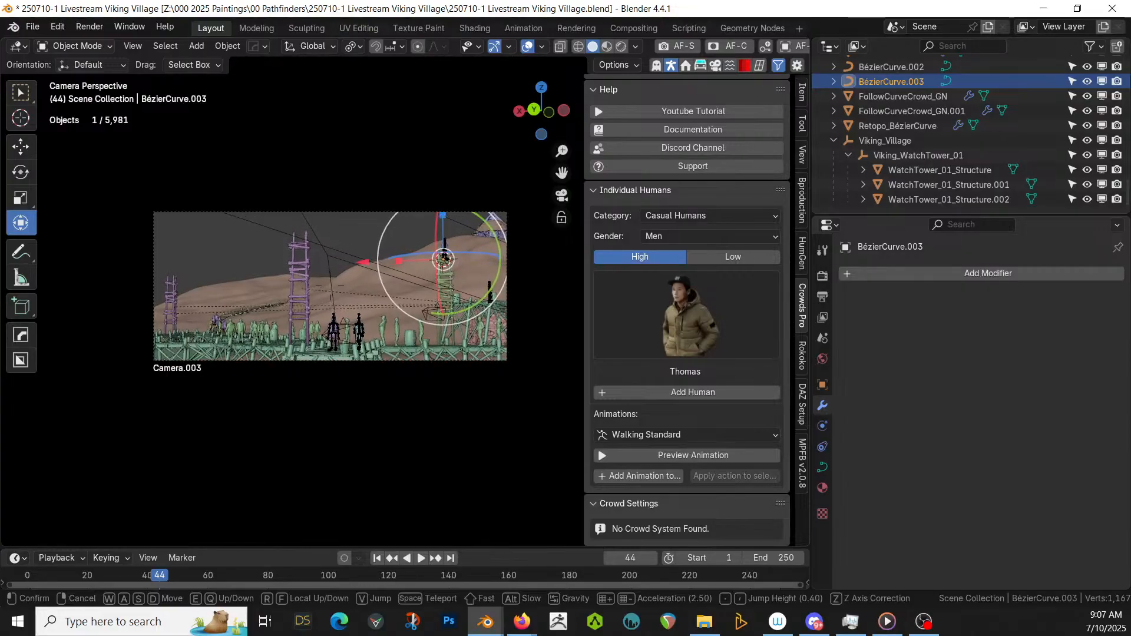
pyautogui.press('d')
pyautogui.press('s')
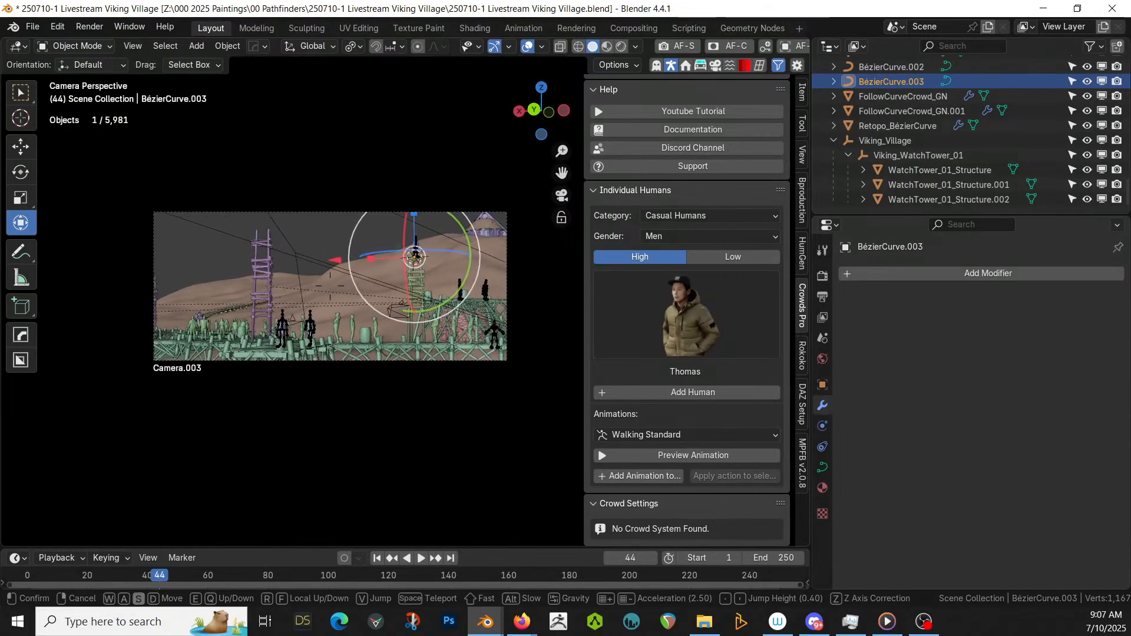
pyautogui.press('s')
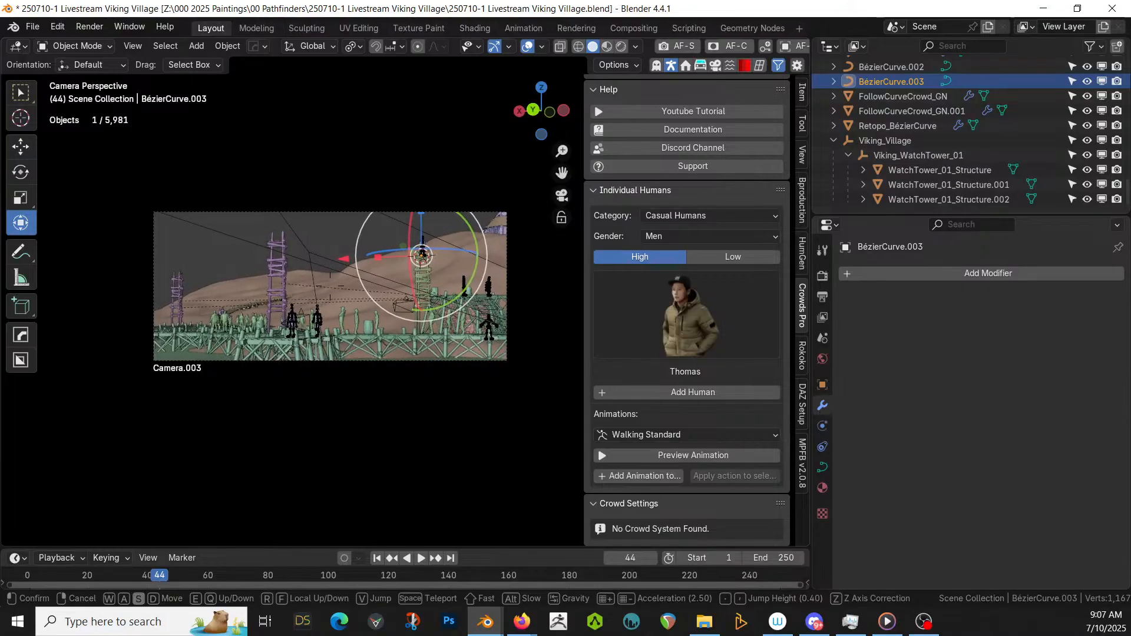
pyautogui.press('s')
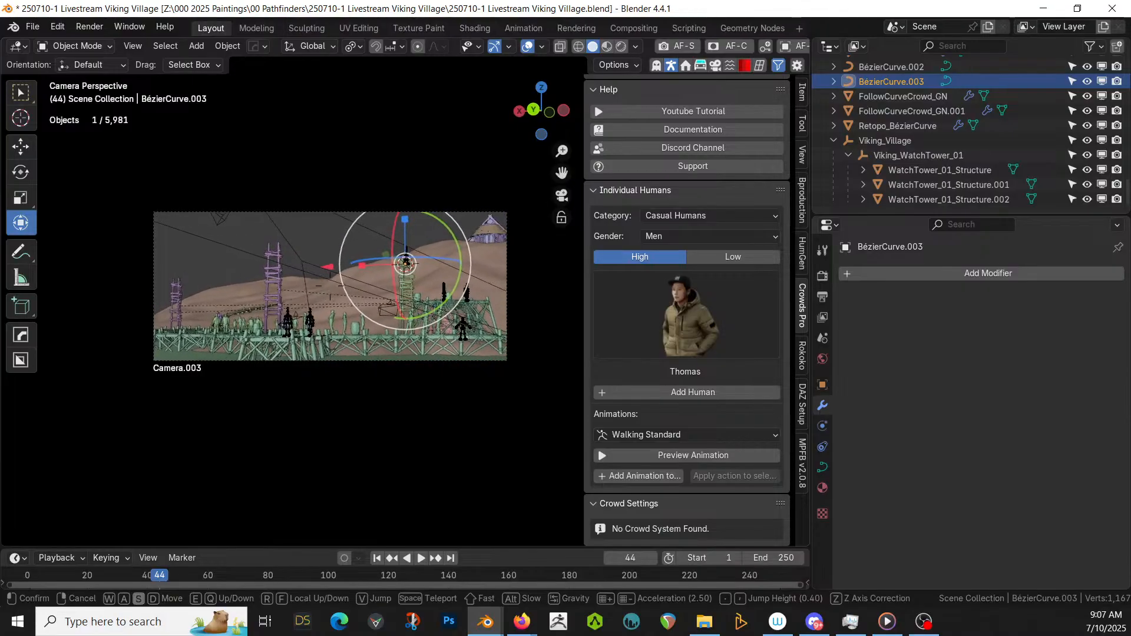
pyautogui.press('s')
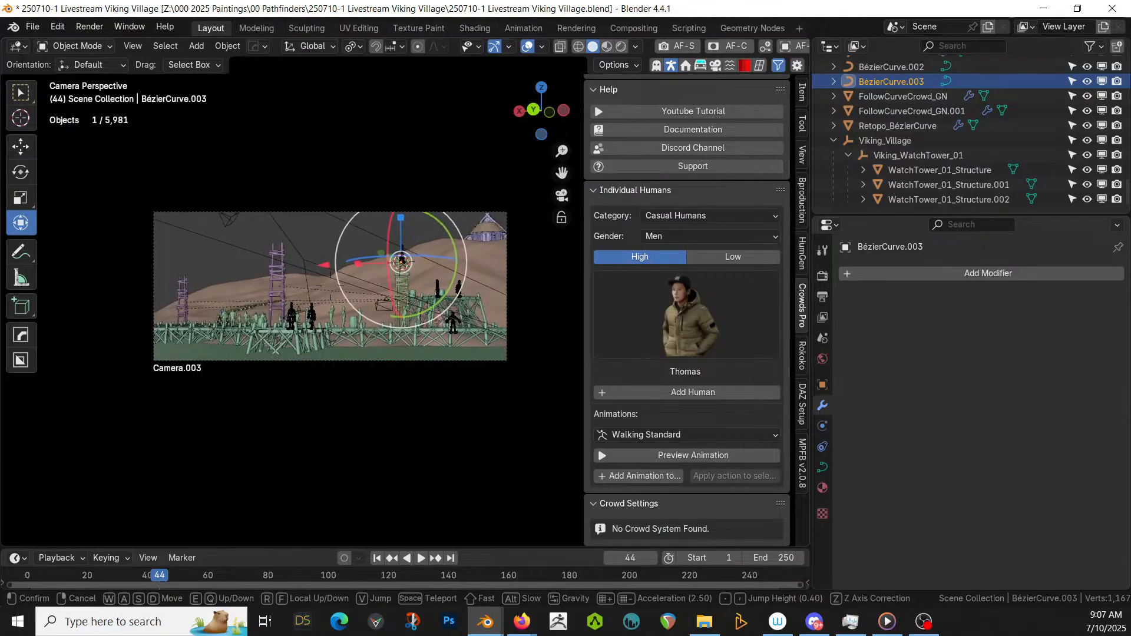
pyautogui.click(313, 253)
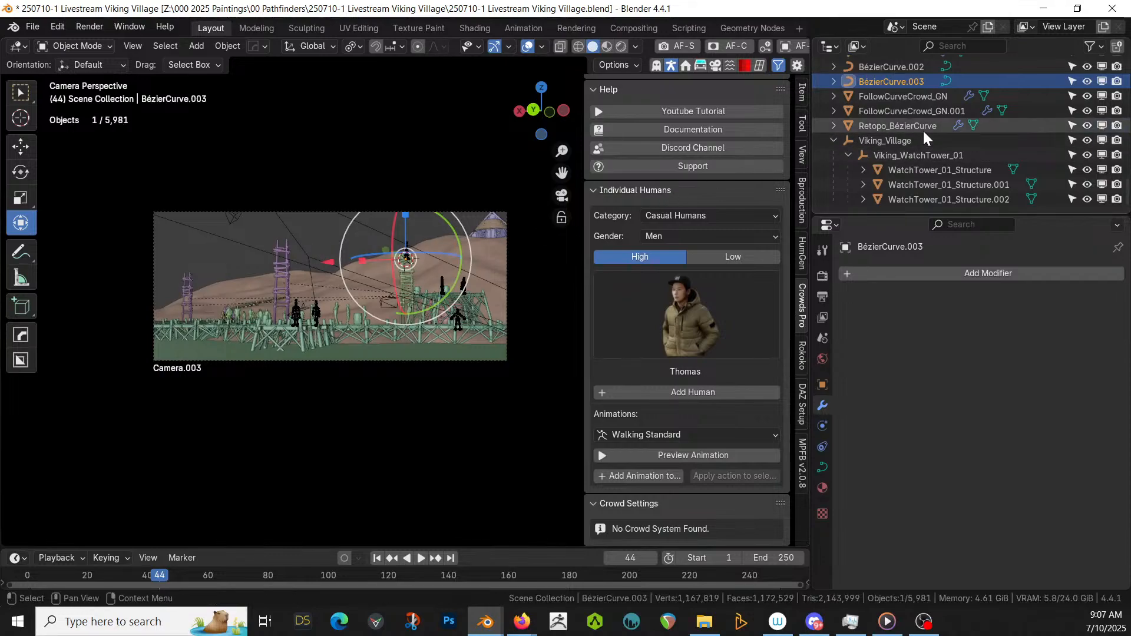
# - Enable the Geo-Scatter collection to bring back the hillside vegetation, and preview the camera view in rendered shading
pyautogui.scroll(-10, 924, 134)
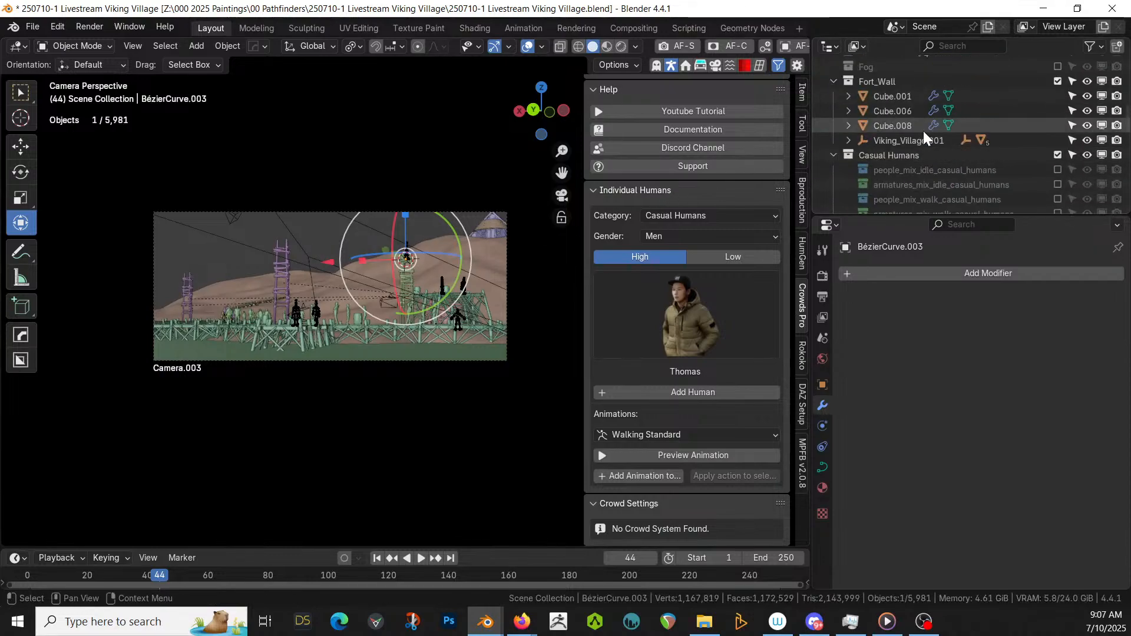
pyautogui.scroll(5, 866, 115)
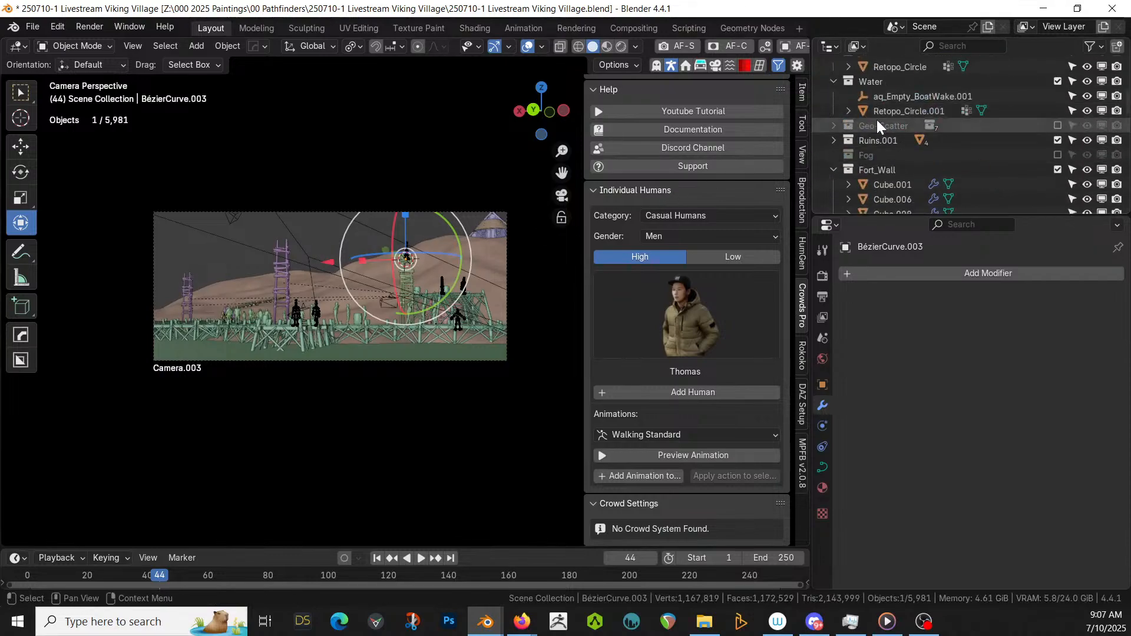
pyautogui.click(1058, 126)
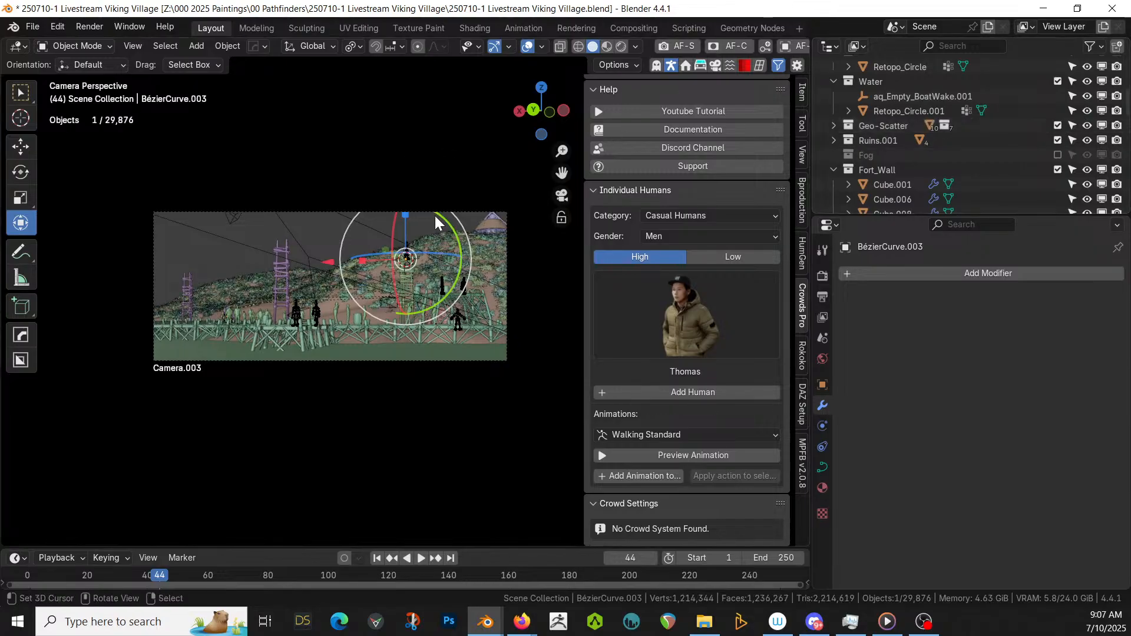
pyautogui.scroll(3, 400, 240)
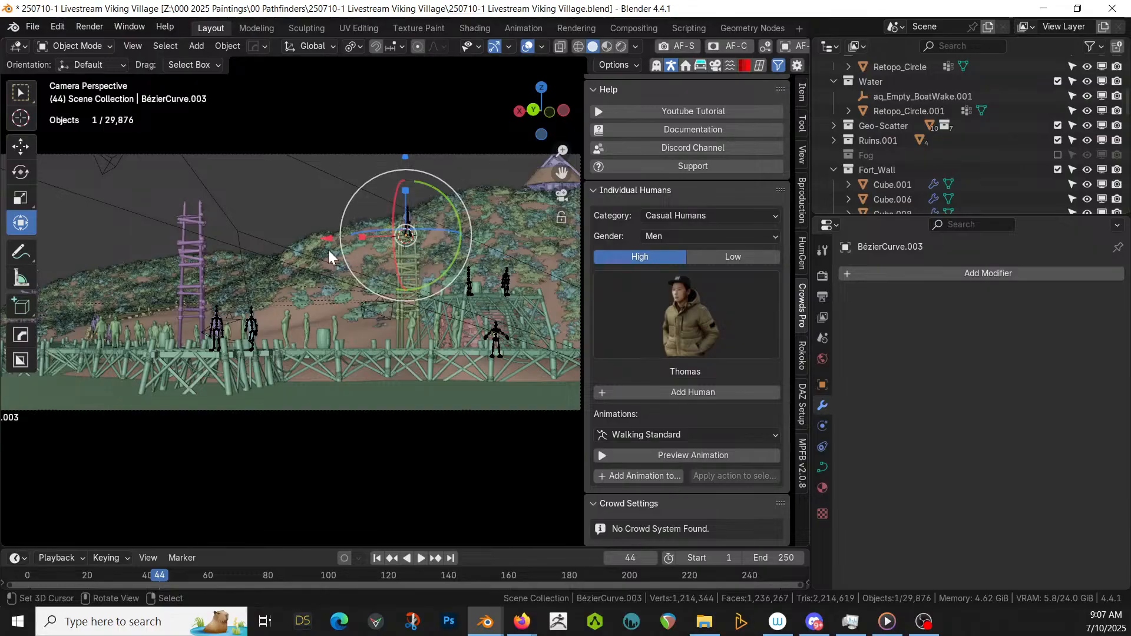
pyautogui.press('z')
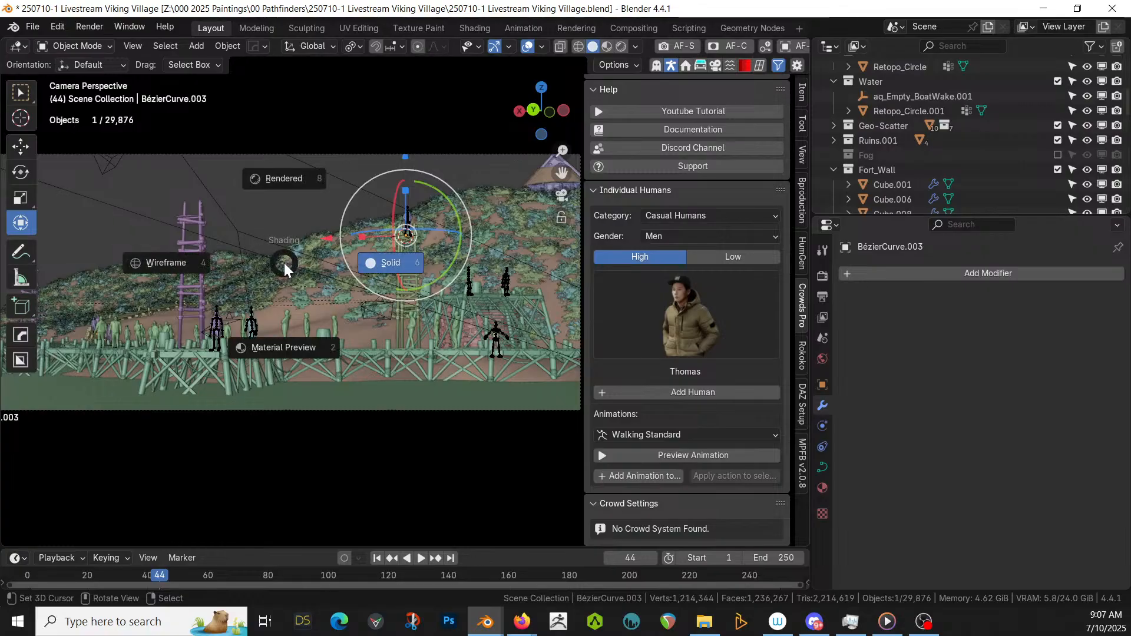
pyautogui.press('8')
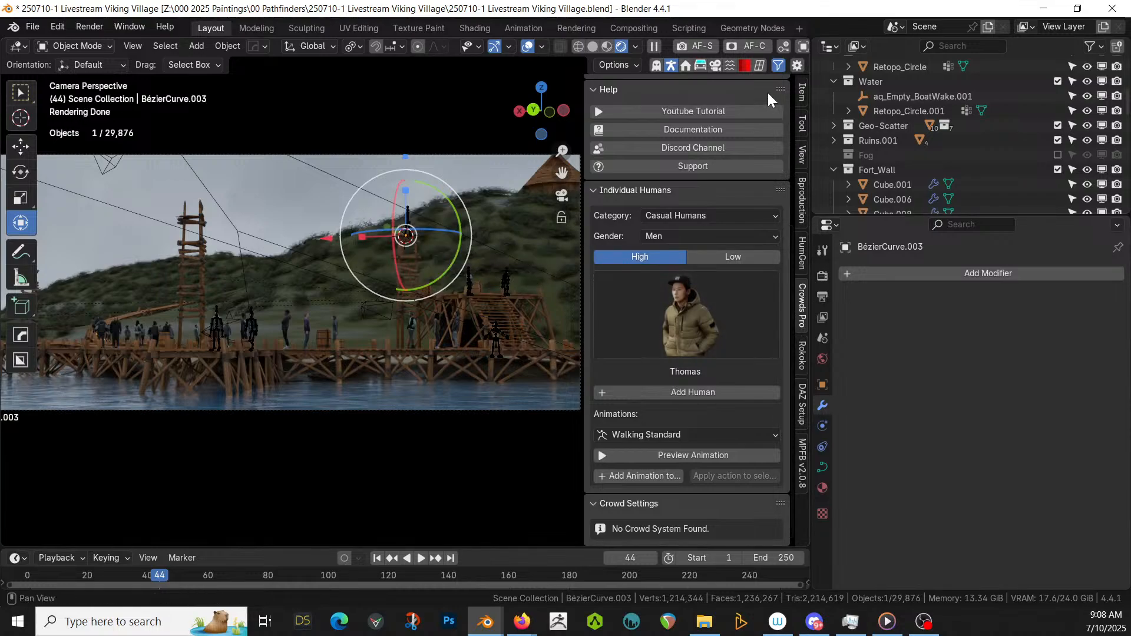
# - Start an HDRi Maker background import and browse the HDRI Images bookmark to the mattePaint_hdri_seq070_2000px jpg folder
pyautogui.click(716, 65)
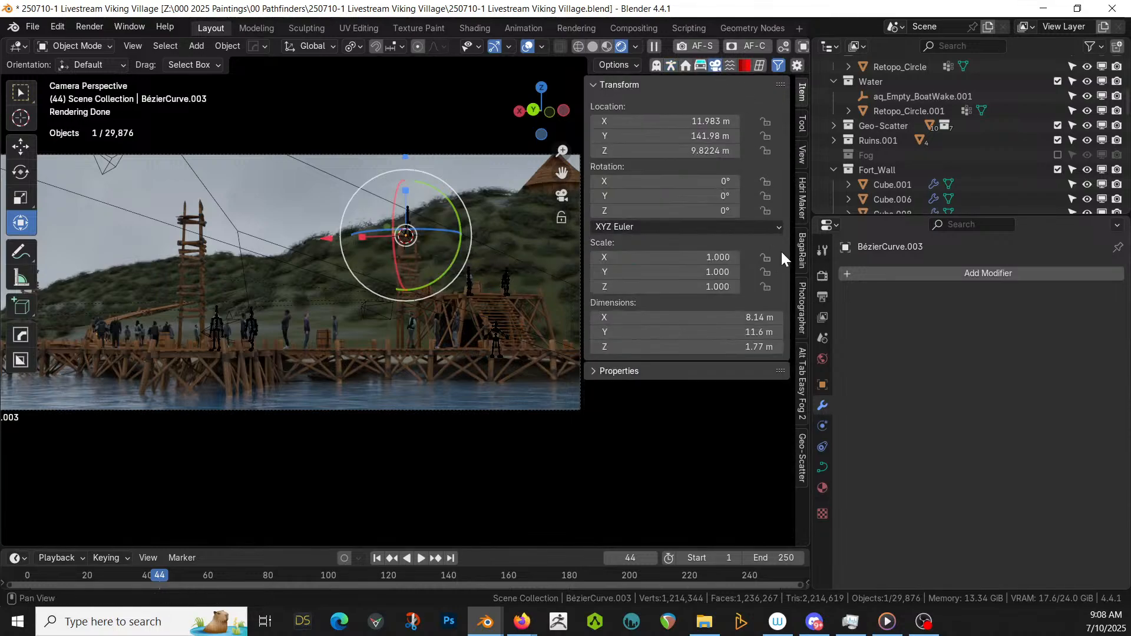
pyautogui.click(803, 203)
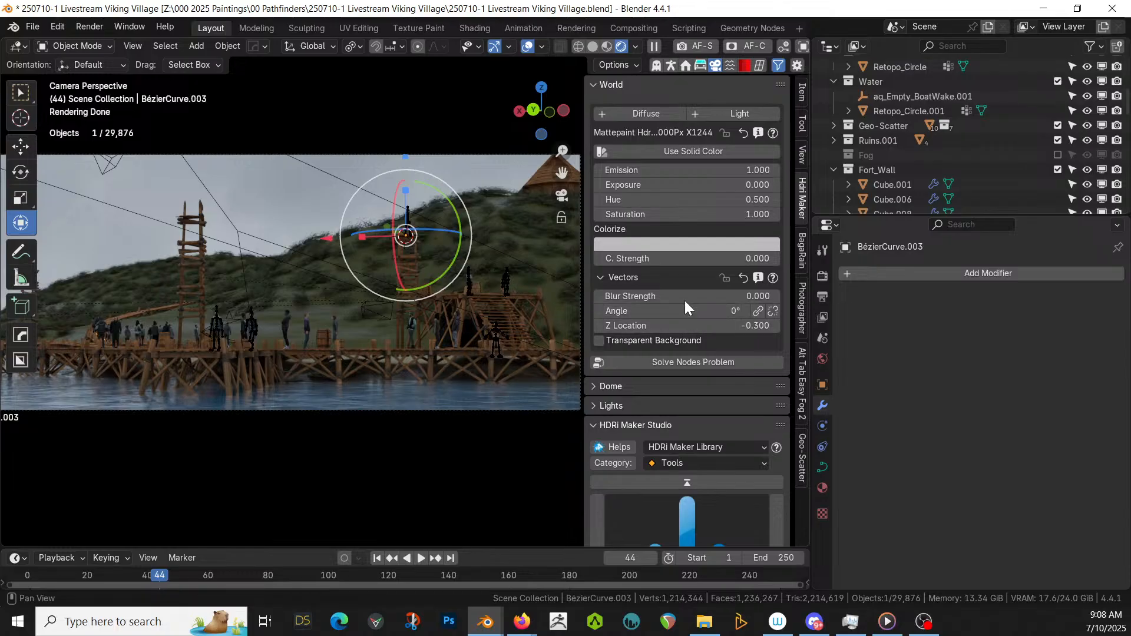
pyautogui.scroll(-8, 672, 330)
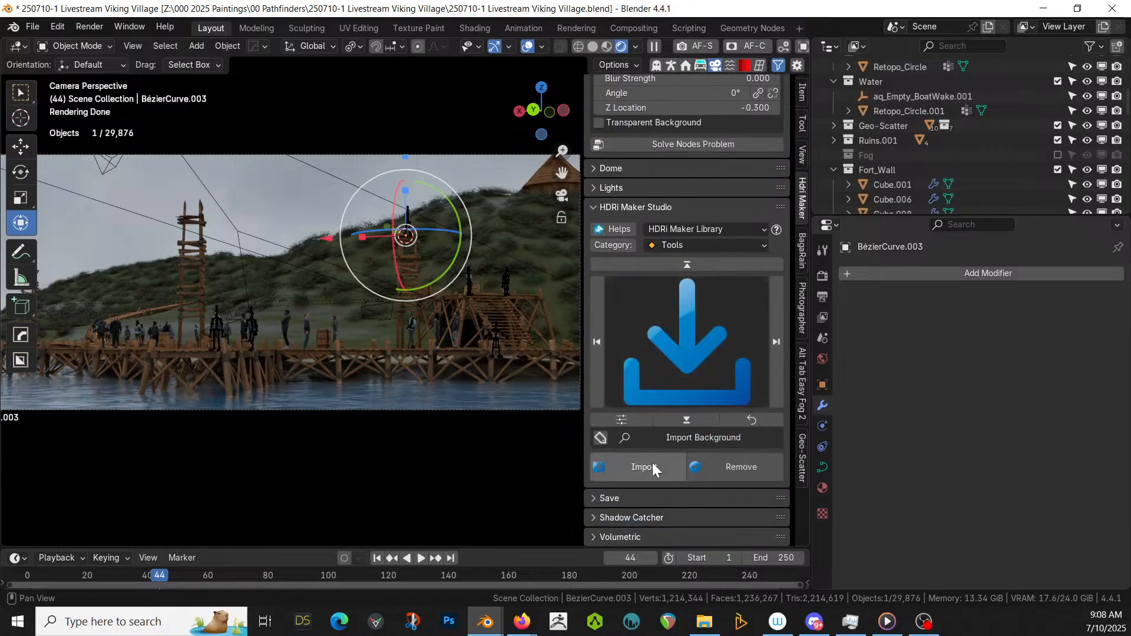
pyautogui.click(652, 466)
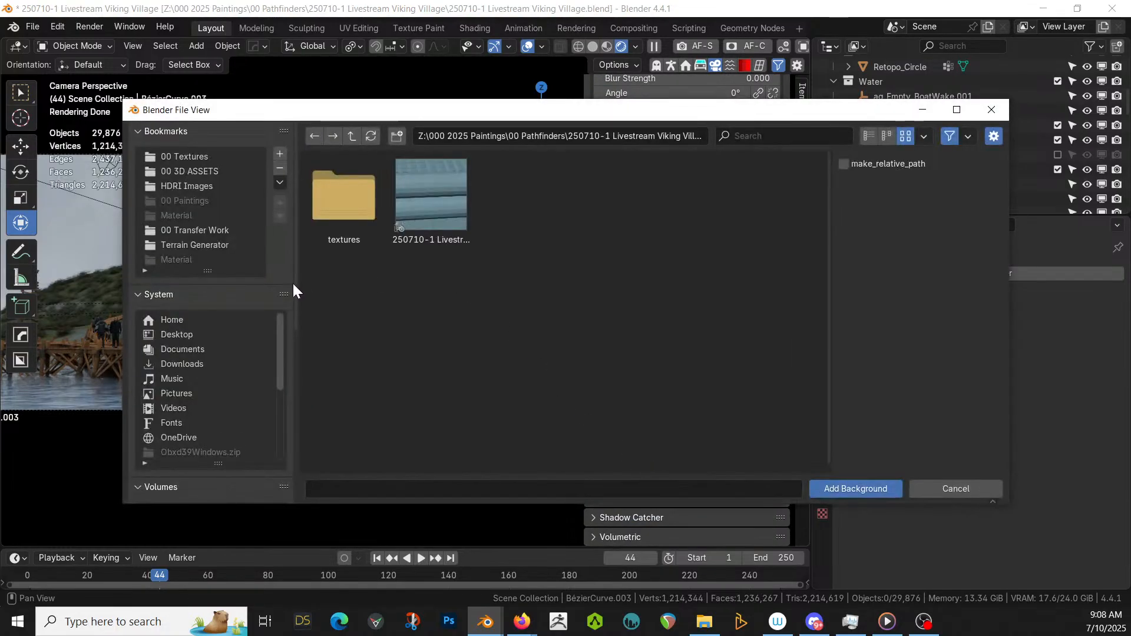
pyautogui.click(191, 185)
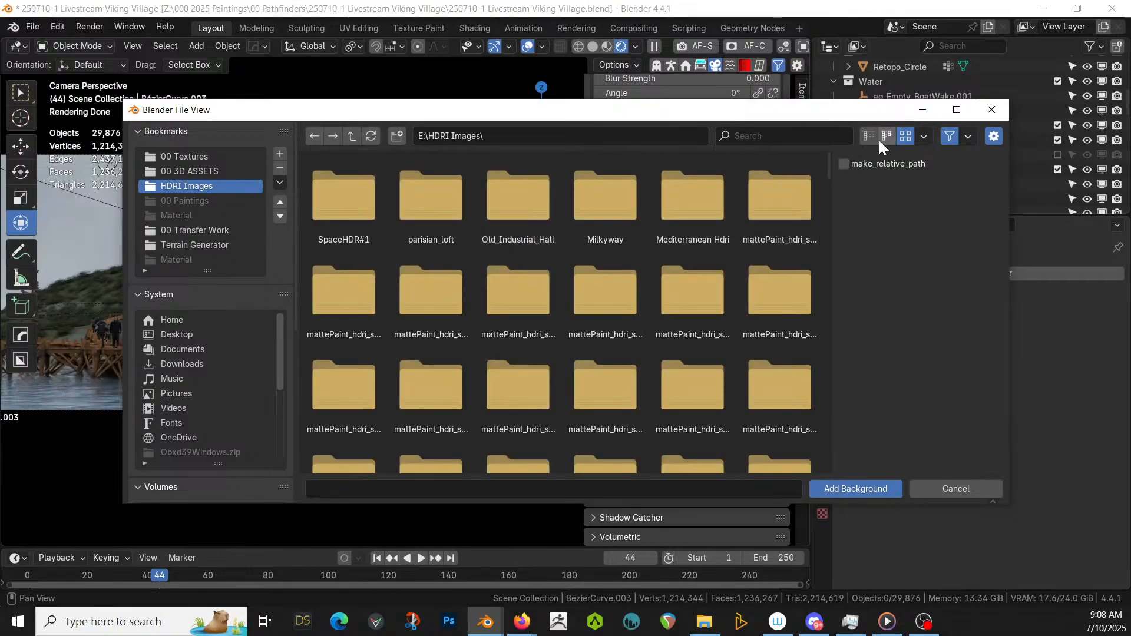
pyautogui.click(868, 136)
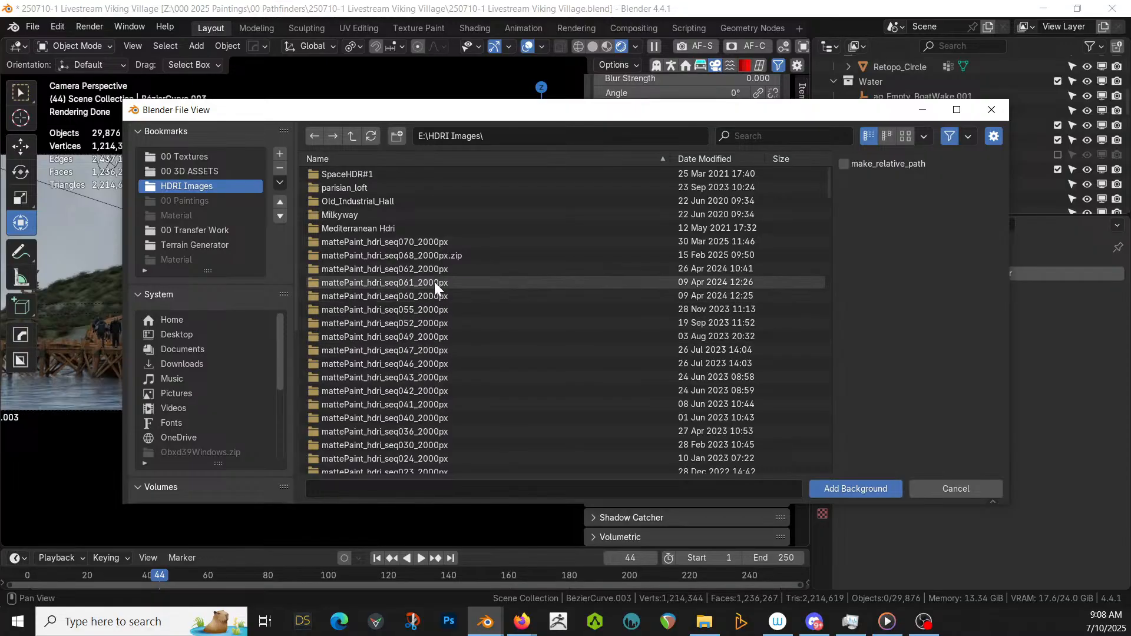
pyautogui.click(430, 242)
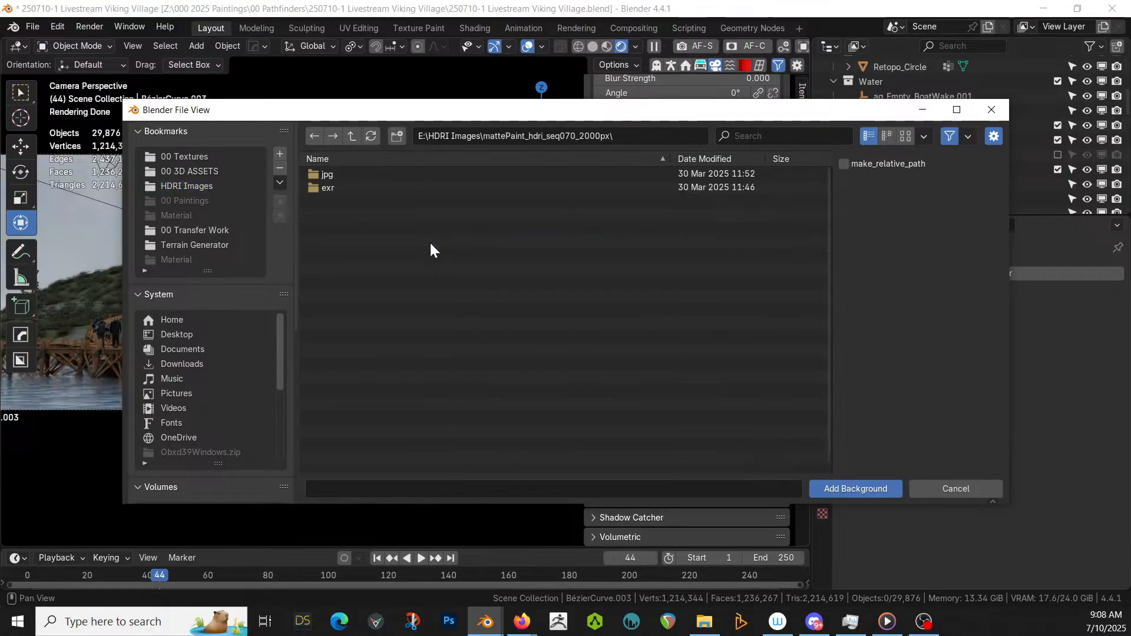
pyautogui.click(331, 174)
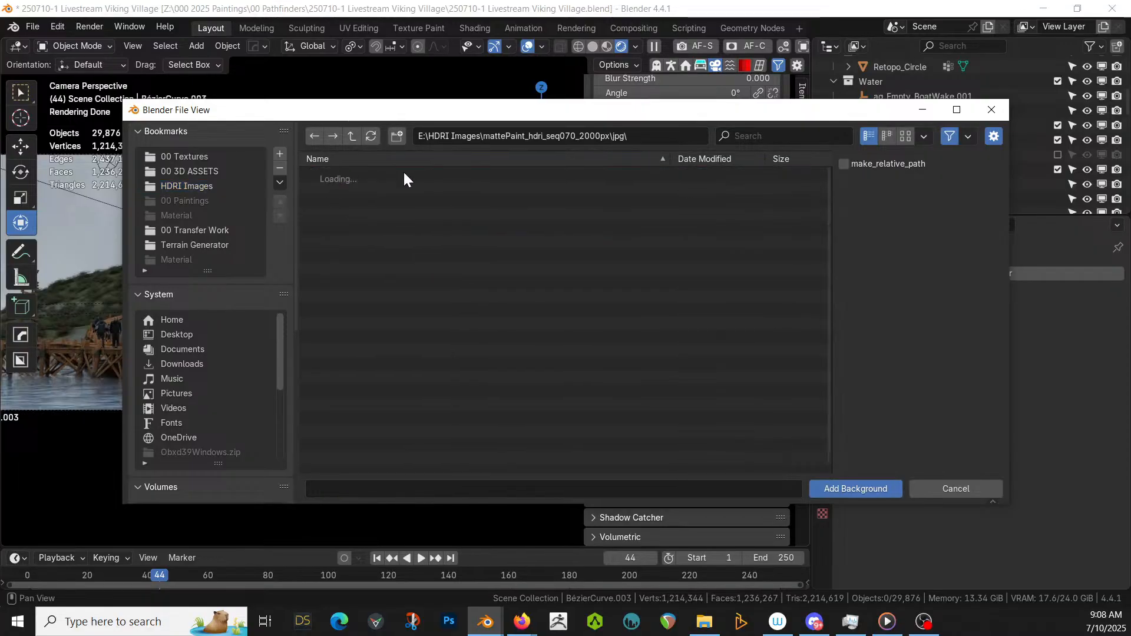
# - Browse the sky thumbnails and pick the cloudy daytime preview mattePaint_hdri_seq070_2000px_x2170.jpg
pyautogui.click(905, 134)
pyautogui.scroll(-1, 689, 321)
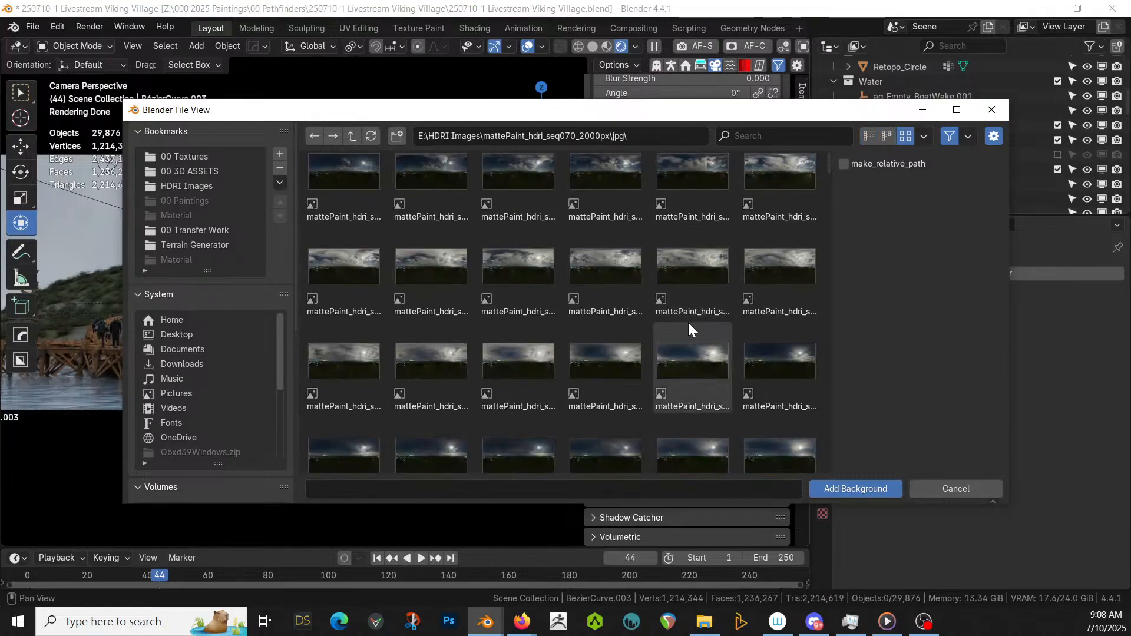
pyautogui.scroll(-5, 688, 323)
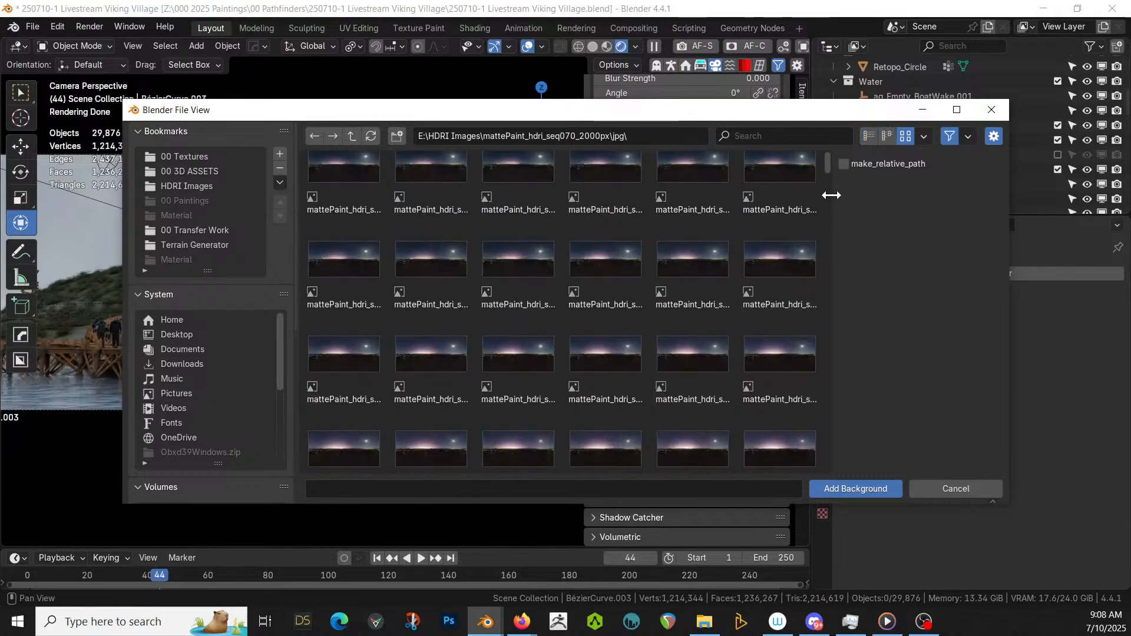
pyautogui.moveTo(829, 159); pyautogui.dragTo(823, 263)
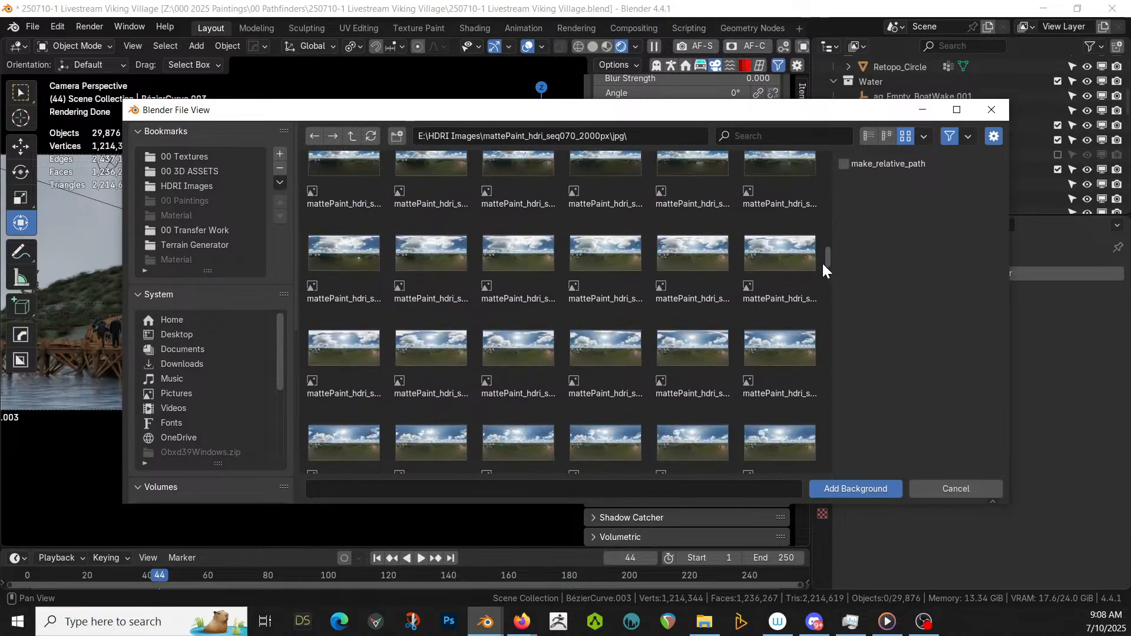
pyautogui.click(620, 250)
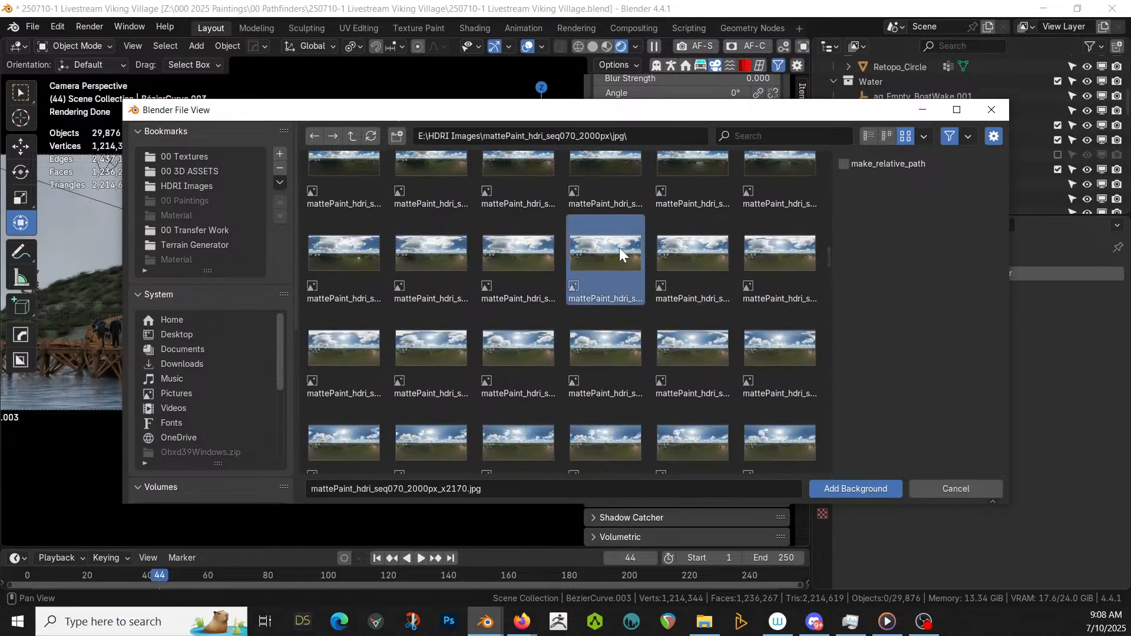
# - Find the matching 2170 file in the exr folder and load mattePaint_hdri_seq070_2000px_x2170.exr as the world background
pyautogui.click(869, 136)
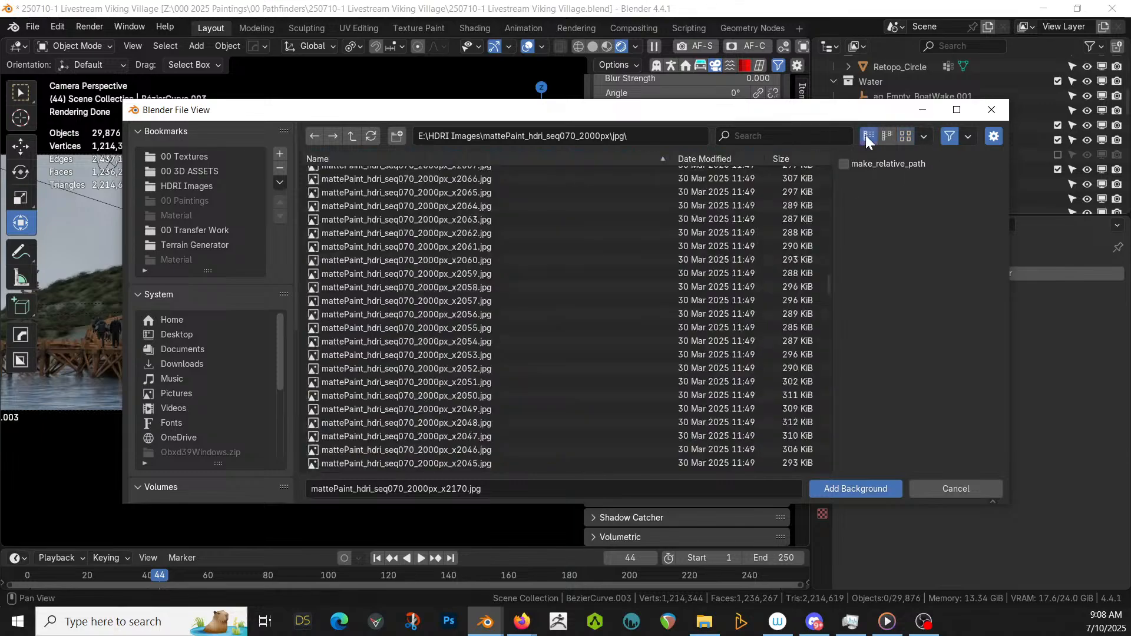
pyautogui.click(349, 136)
pyautogui.click(332, 184)
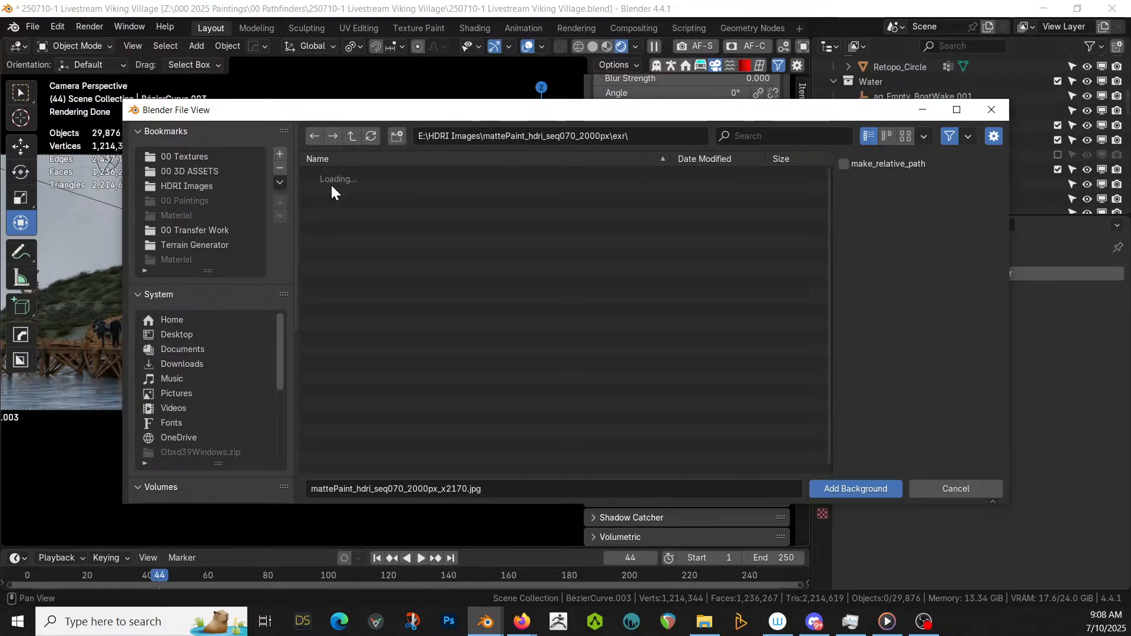
pyautogui.click(769, 136)
pyautogui.write('2170')
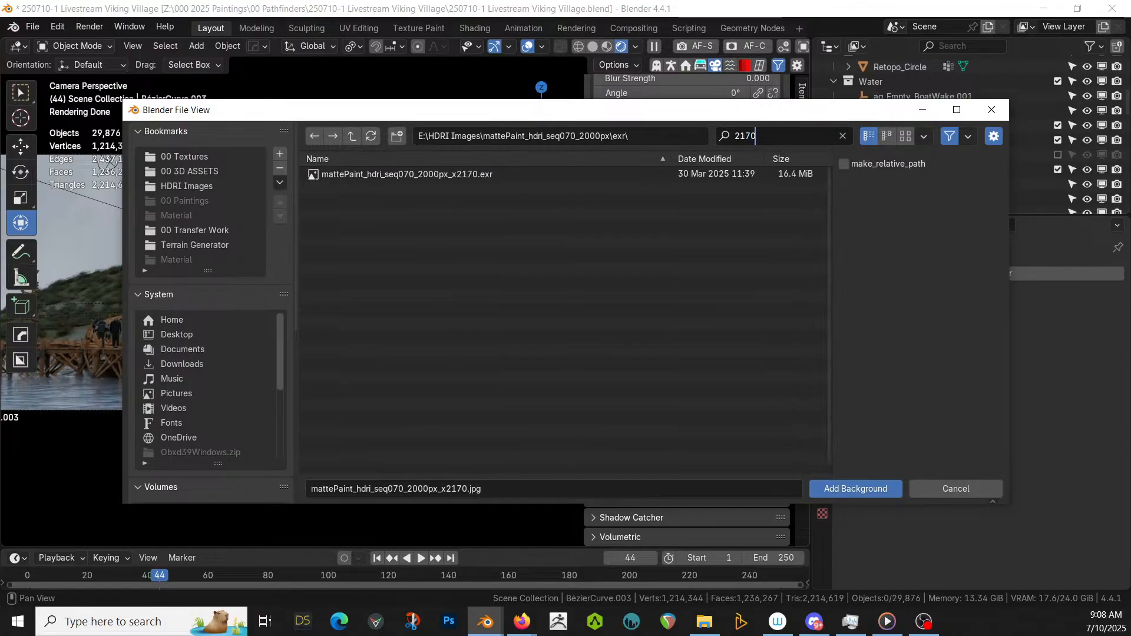
pyautogui.doubleClick(438, 174)
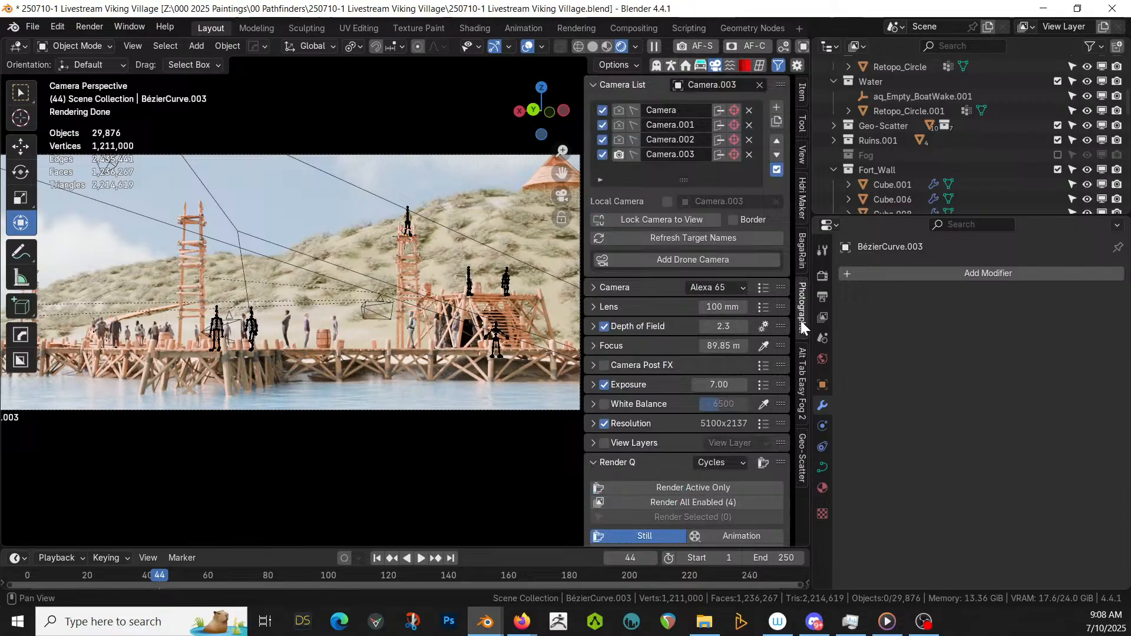
# - Set the exposure of Camera.003 to 8.5
pyautogui.click(719, 385)
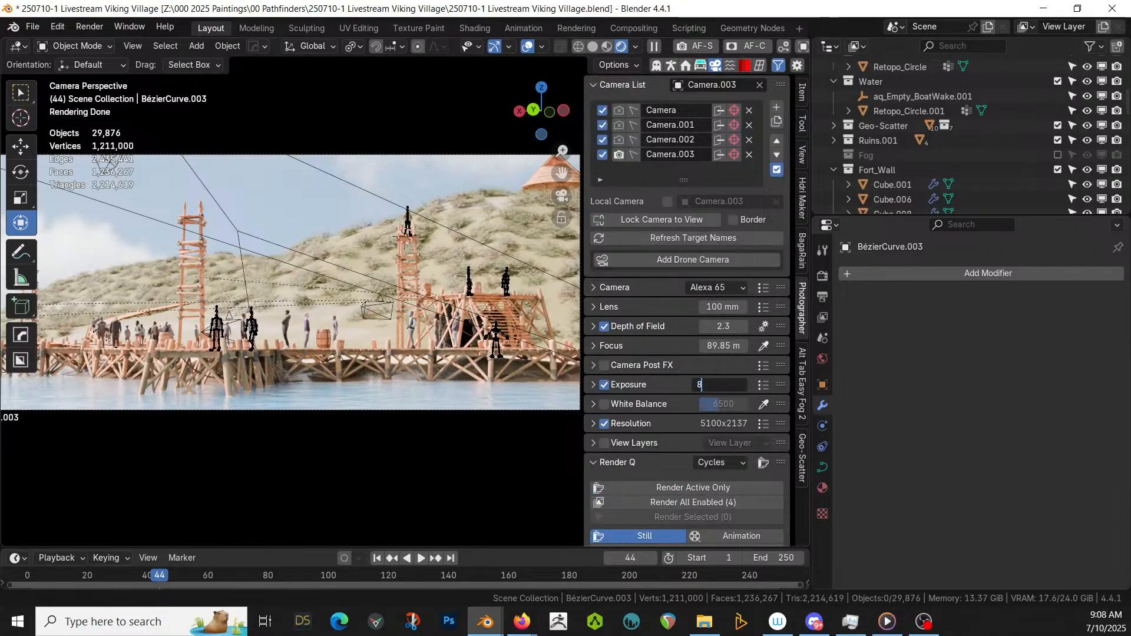
pyautogui.write('8')
pyautogui.press('Return')
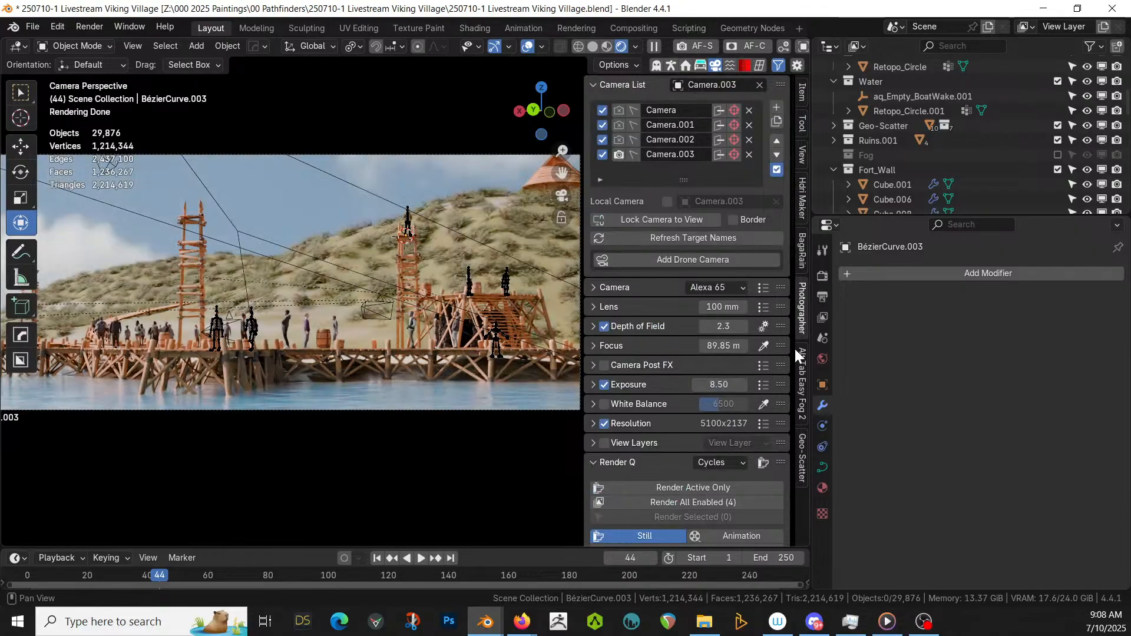
# - Enable the Fog collection and set the exposure of Camera.003 to 9
pyautogui.click(1058, 155)
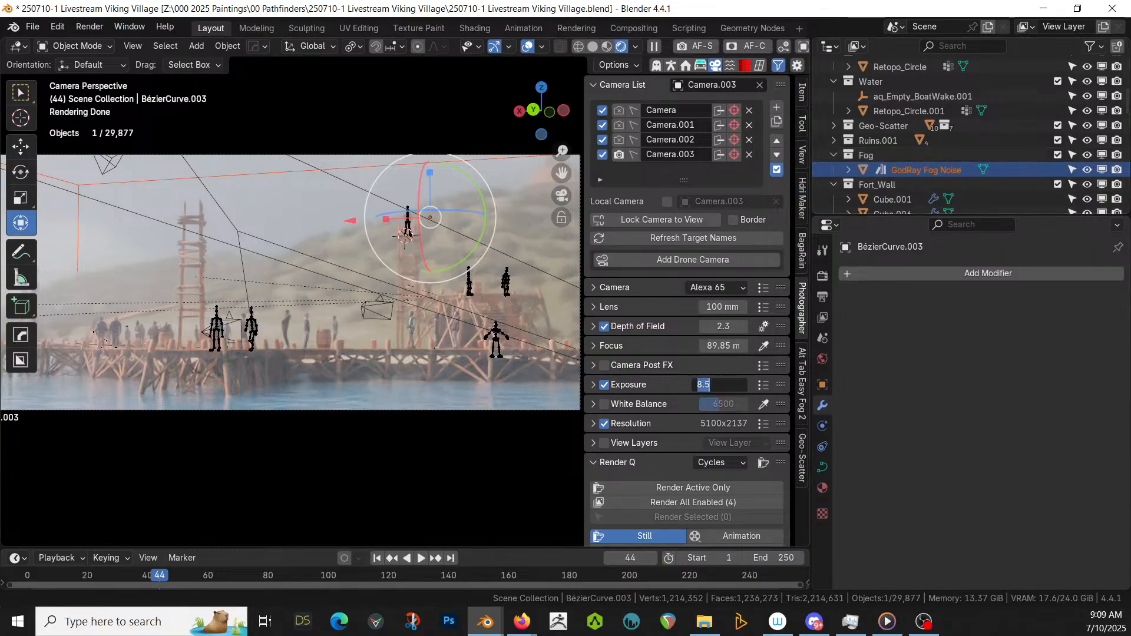
pyautogui.write('8')
pyautogui.press('Return')
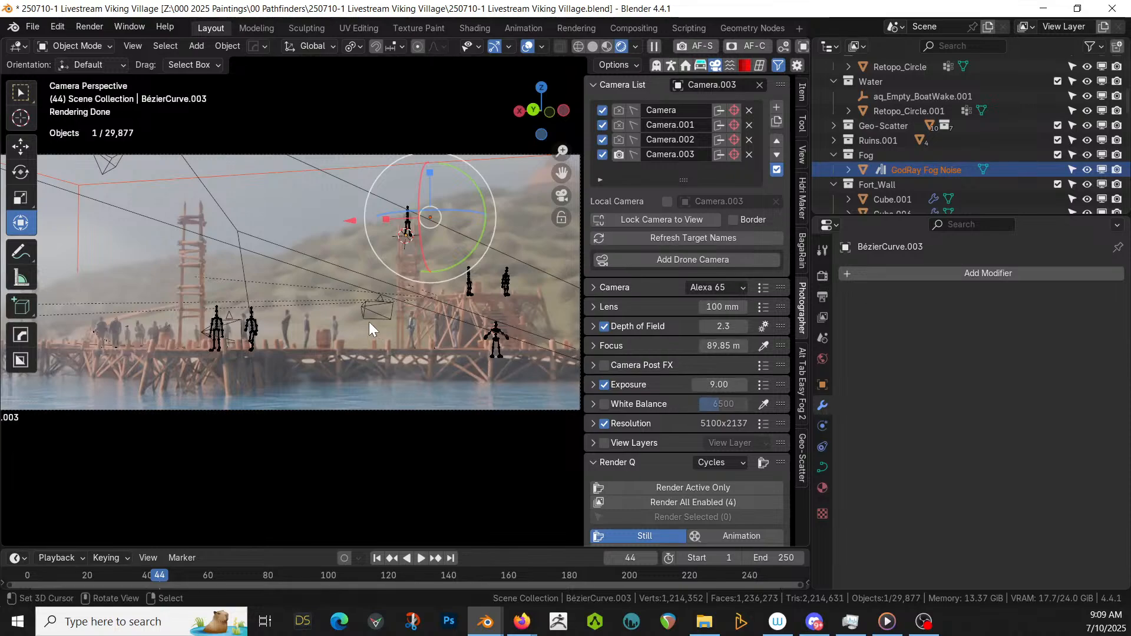
# - Widen the lens of Camera.003 to a 35 mm focal length
pyautogui.scroll(-3, 368, 322)
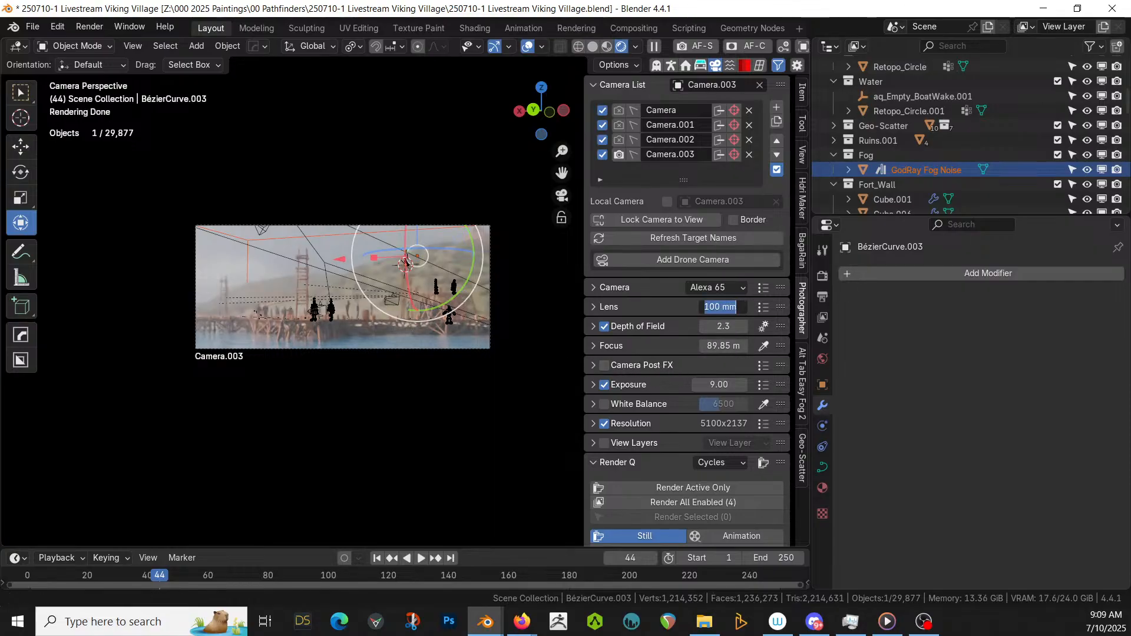
pyautogui.write('45')
pyautogui.press('Return')
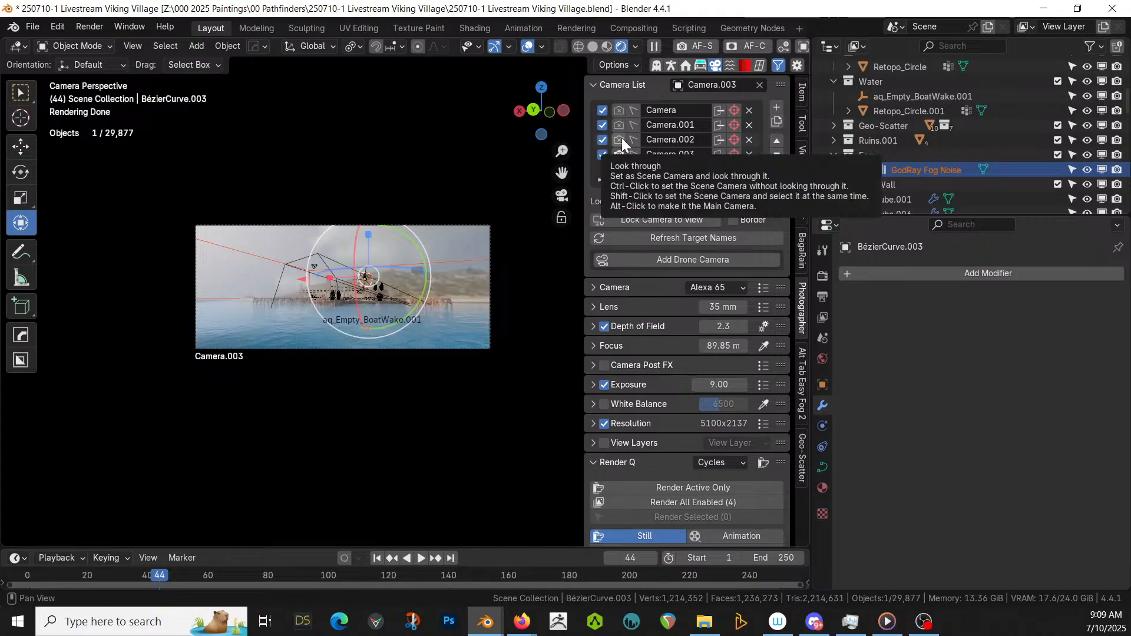
# - Delete Camera.002, Camera.001 and Camera so that only Camera.003 is left, and select the Cameras collection
pyautogui.click(750, 139)
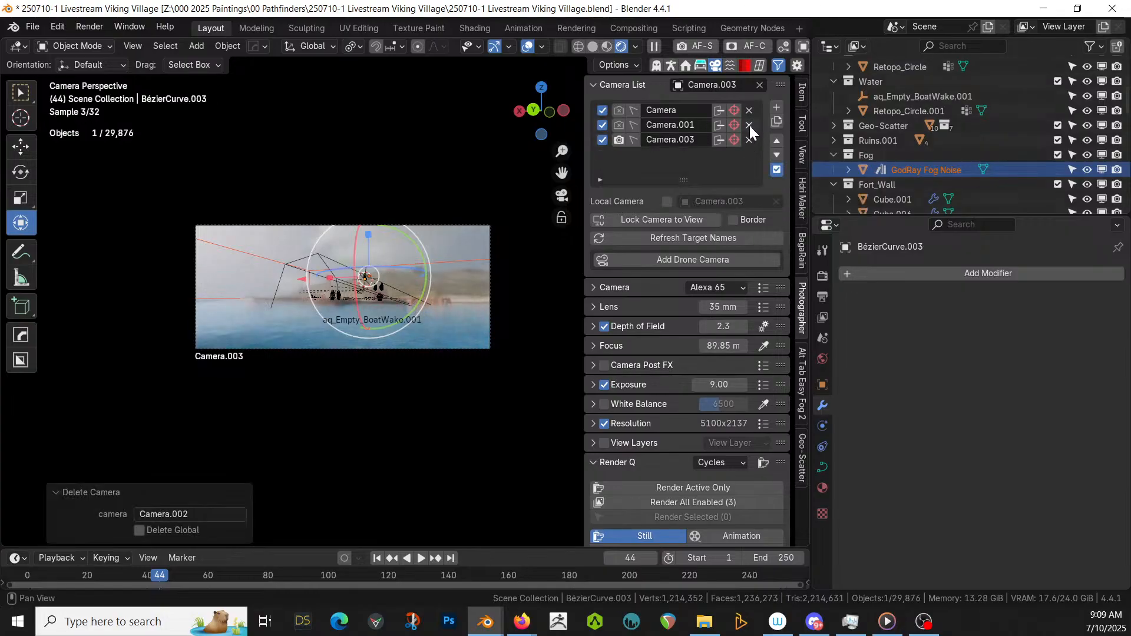
pyautogui.click(750, 123)
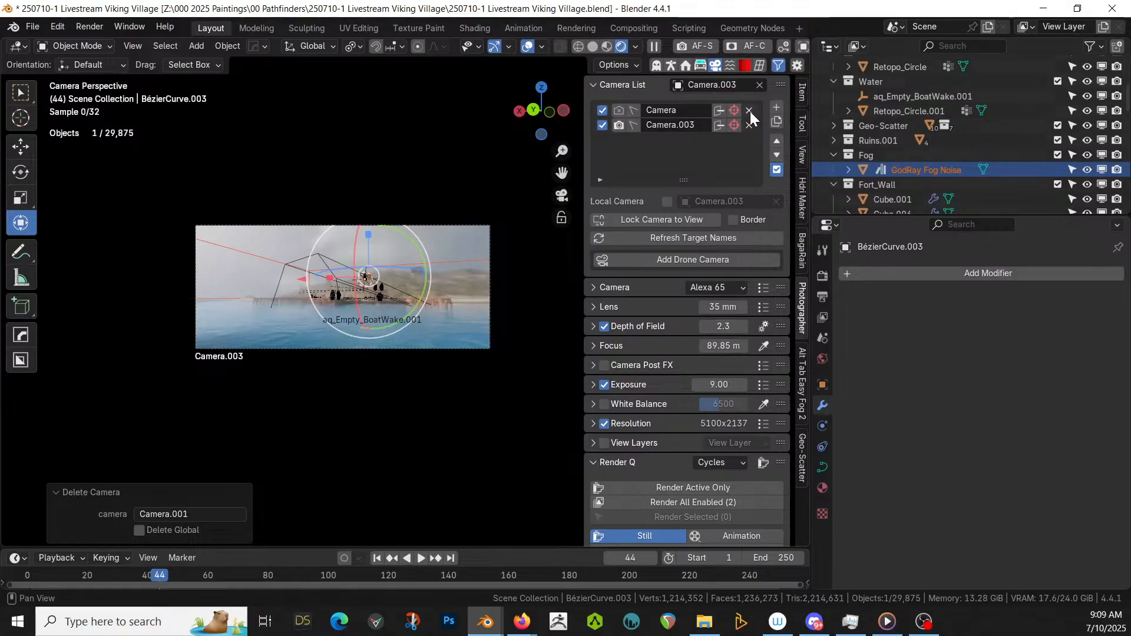
pyautogui.click(749, 111)
pyautogui.scroll(5, 954, 102)
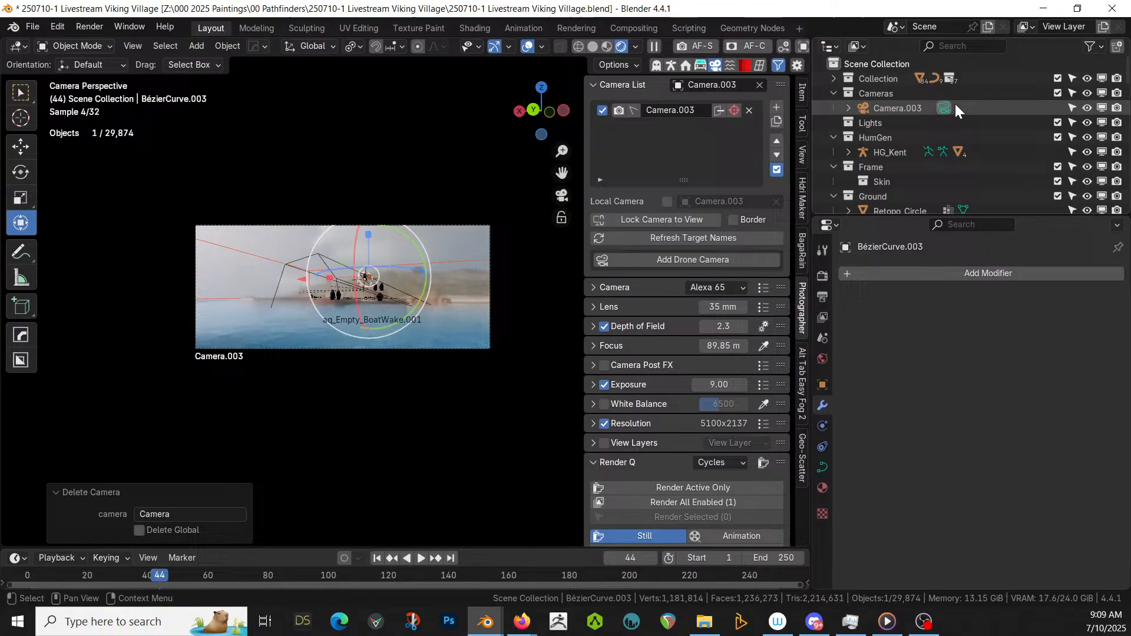
pyautogui.click(870, 93)
# - Switch the viewport to solid shading and fly Camera.003 forward and sideways, closer to the village docks
pyautogui.press('z')
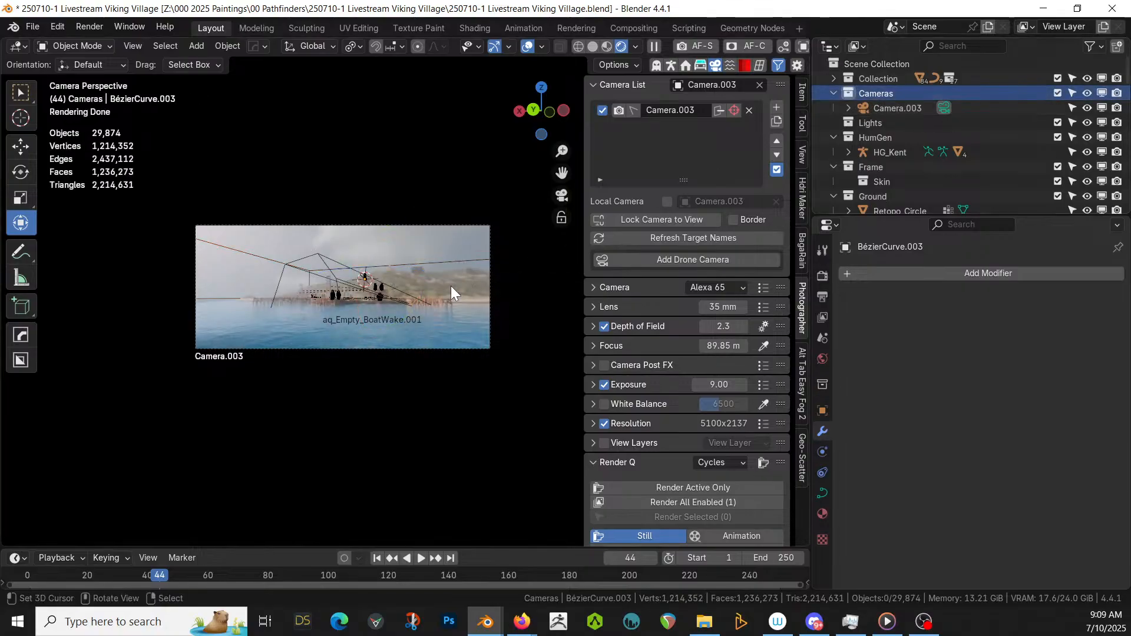
pyautogui.press('z')
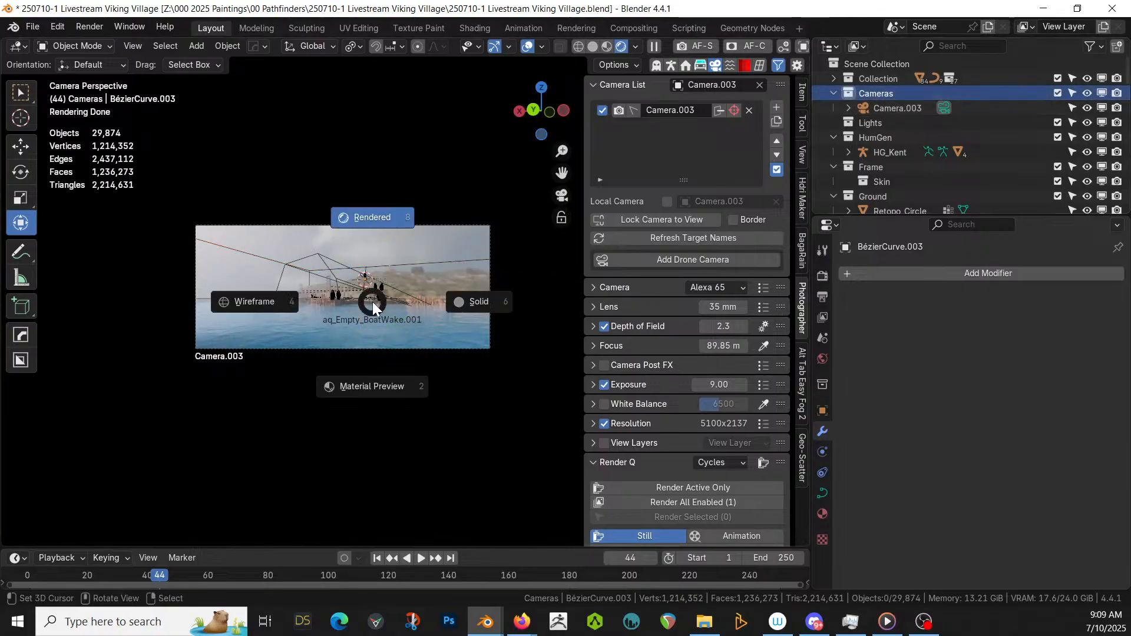
pyautogui.press('6')
pyautogui.hotkey('shift', '`')
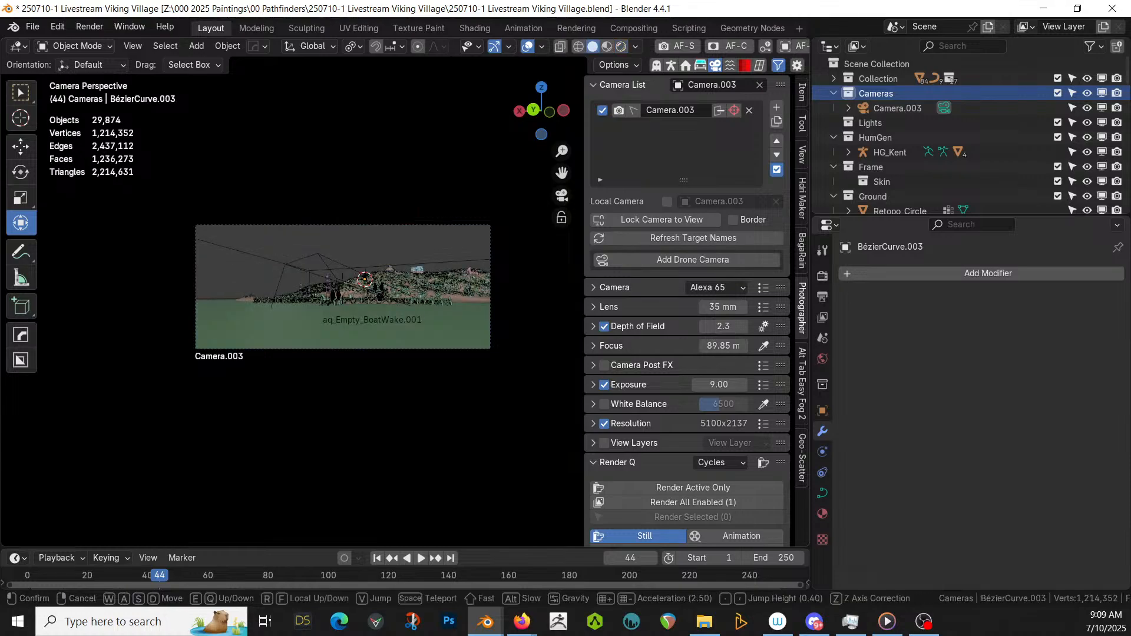
pyautogui.press('d')
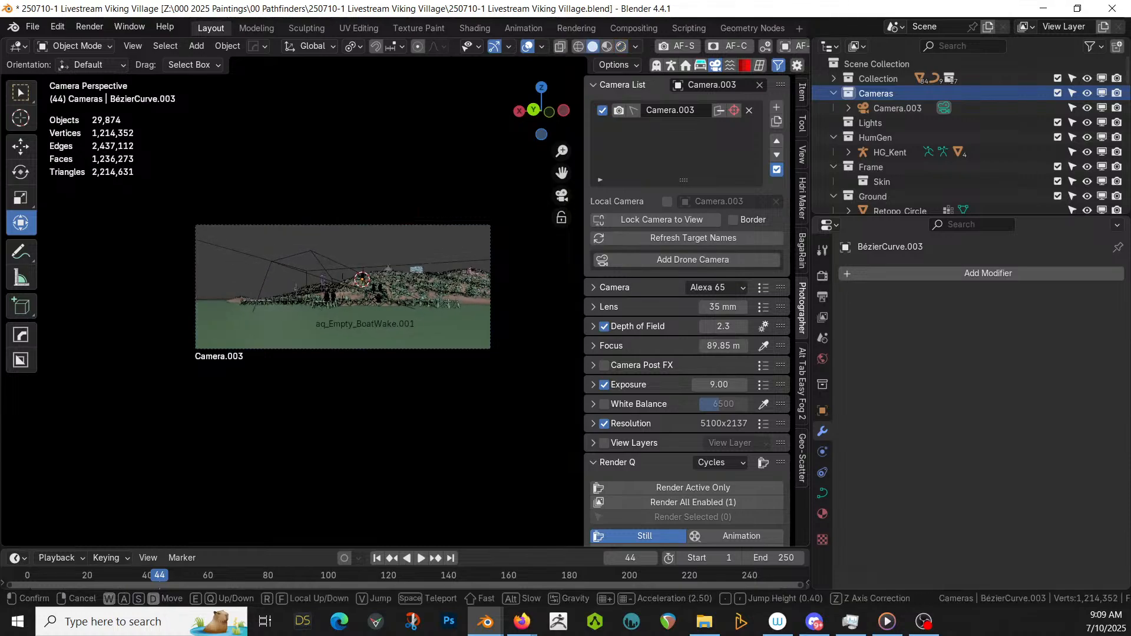
pyautogui.press('w')
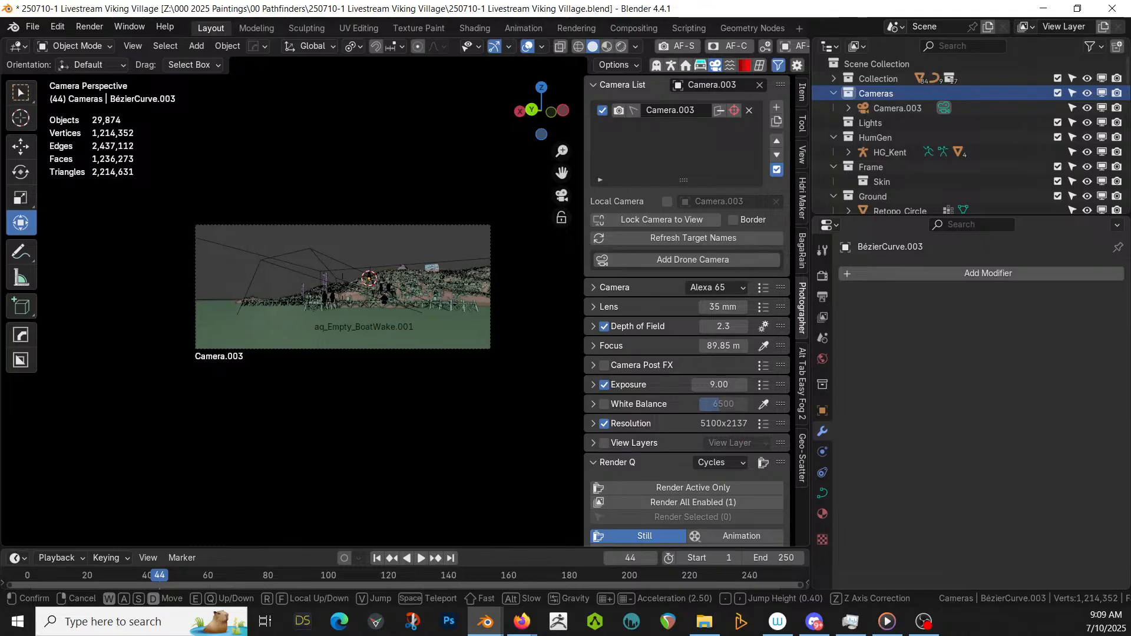
pyautogui.press('w')
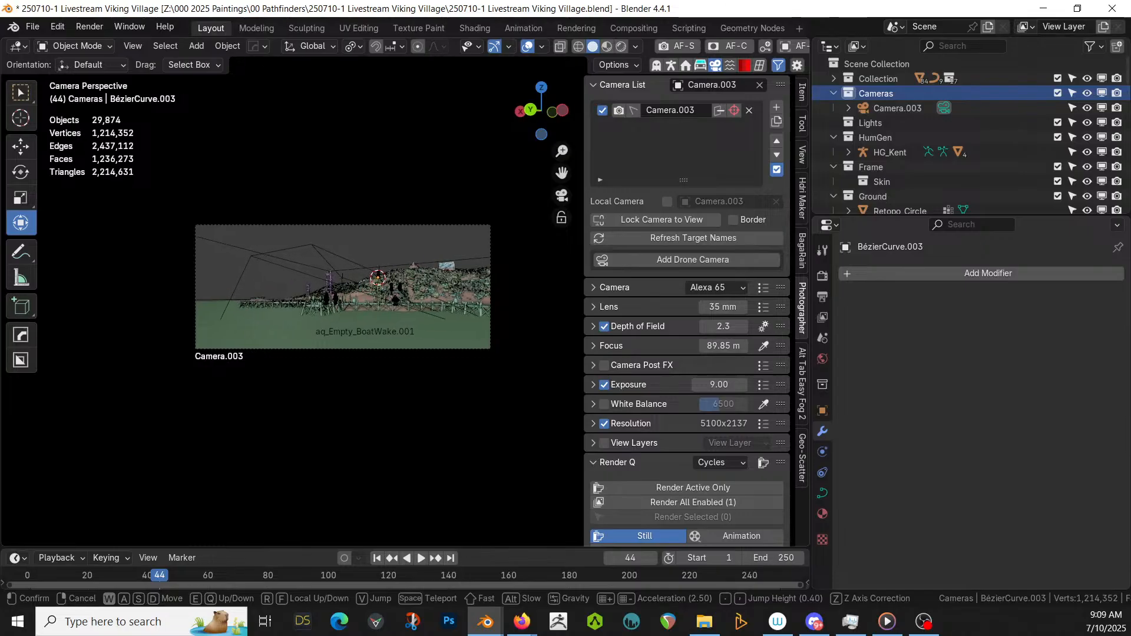
pyautogui.press('w')
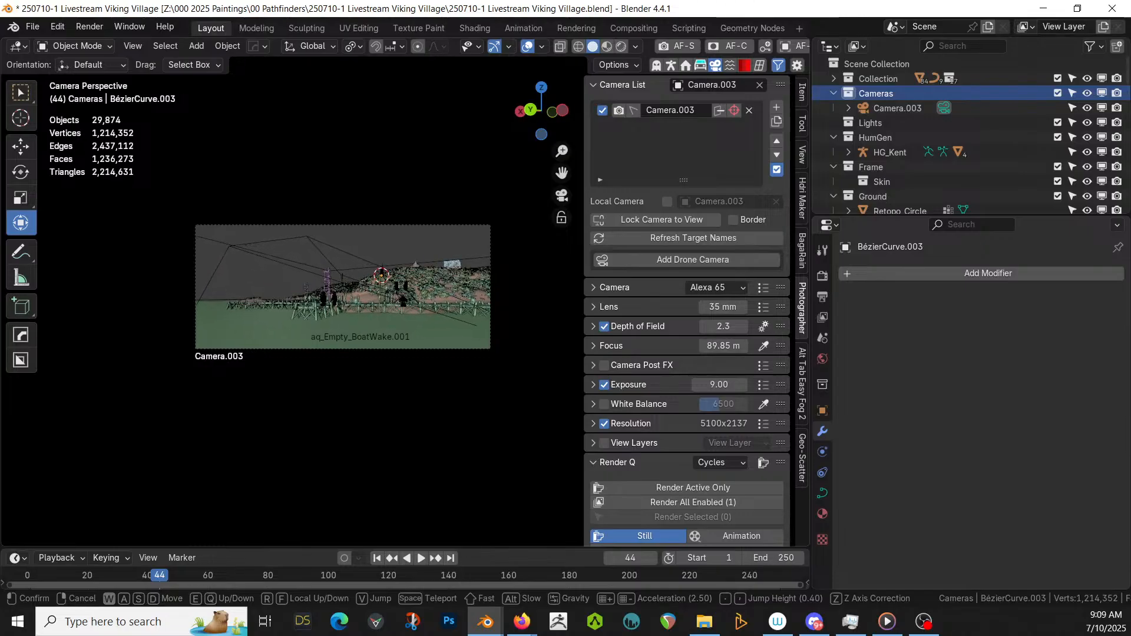
pyautogui.click(405, 292)
# - Set the lens of Camera.003 to a 50 mm focal length
pyautogui.doubleClick(705, 307)
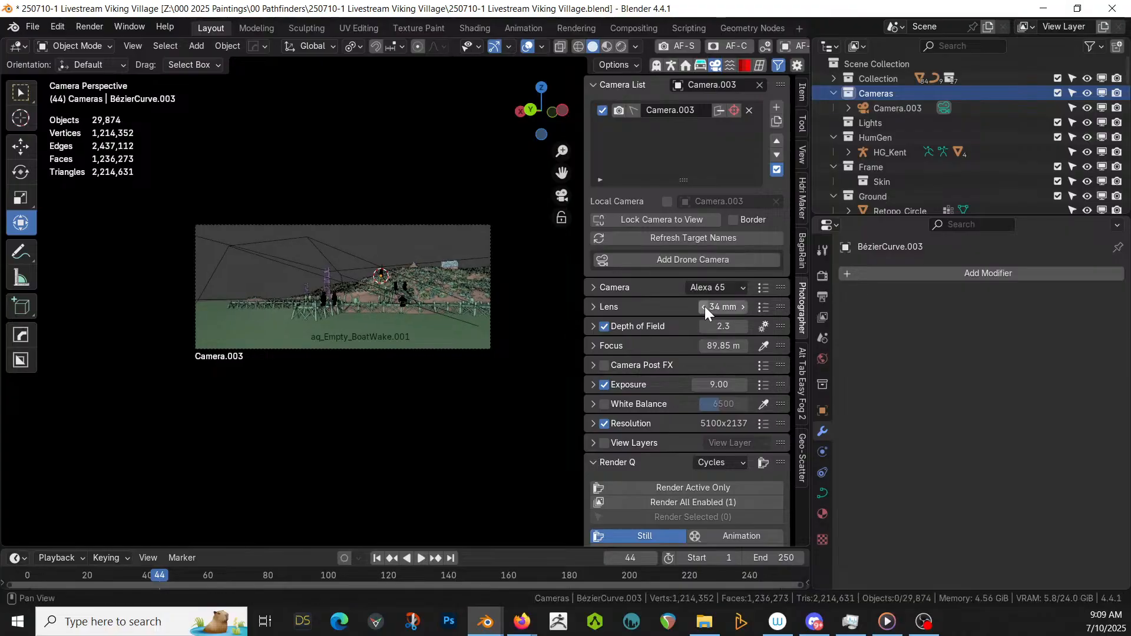
pyautogui.write('50')
pyautogui.press('Return')
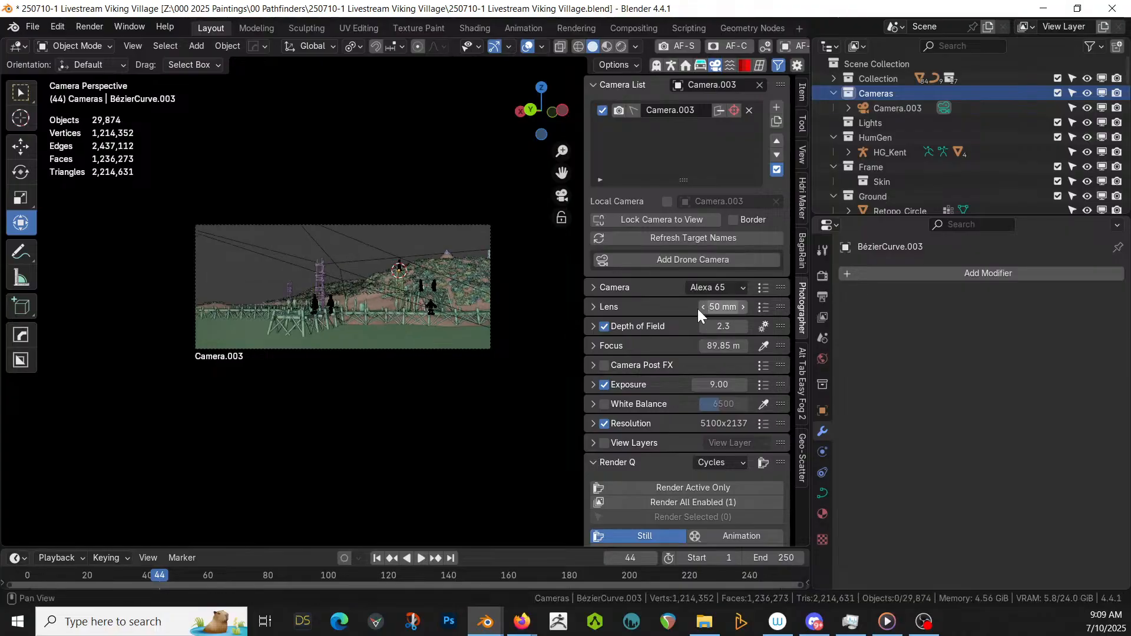
# - Fly Camera.003 to the right and adjust its height so the docks and hillside fill the frame
pyautogui.hotkey('shift', '`')
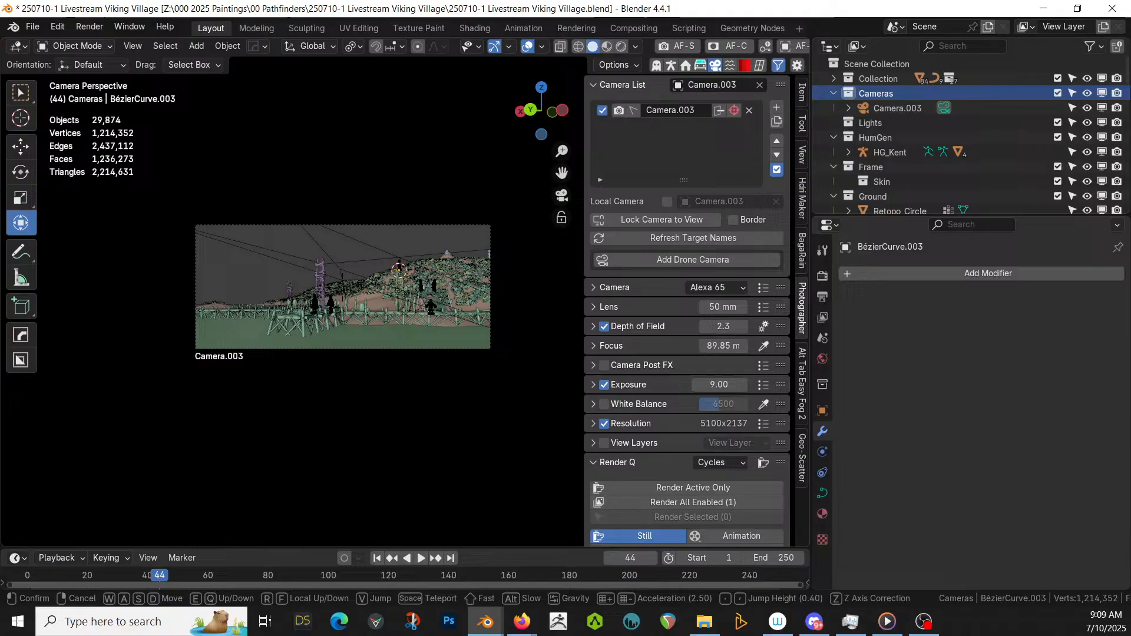
pyautogui.press('d')
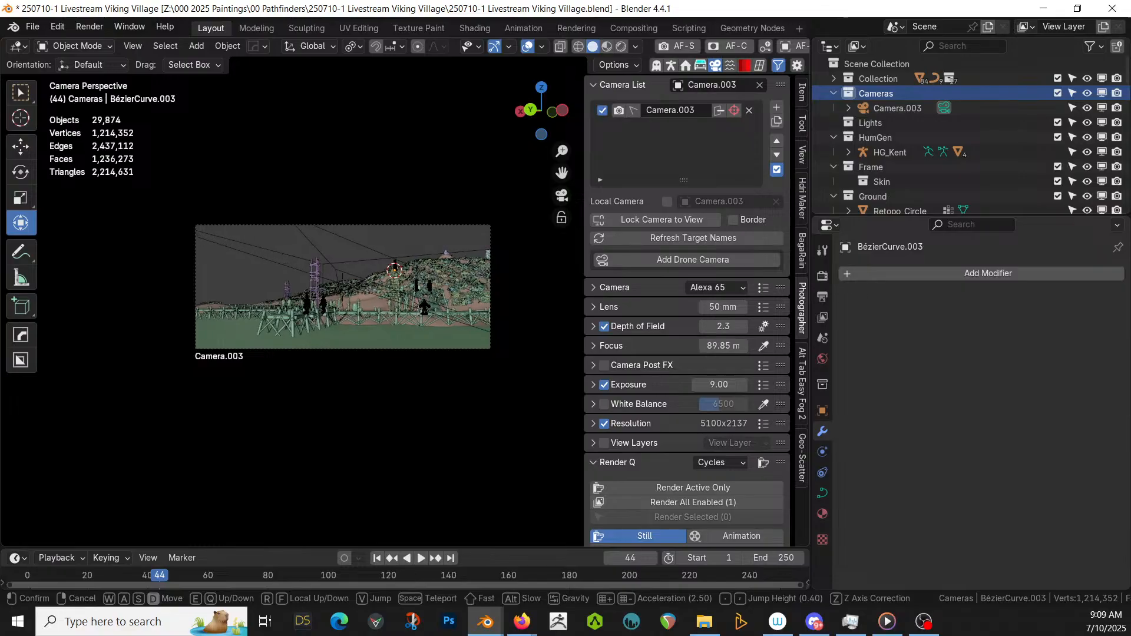
pyautogui.press('w')
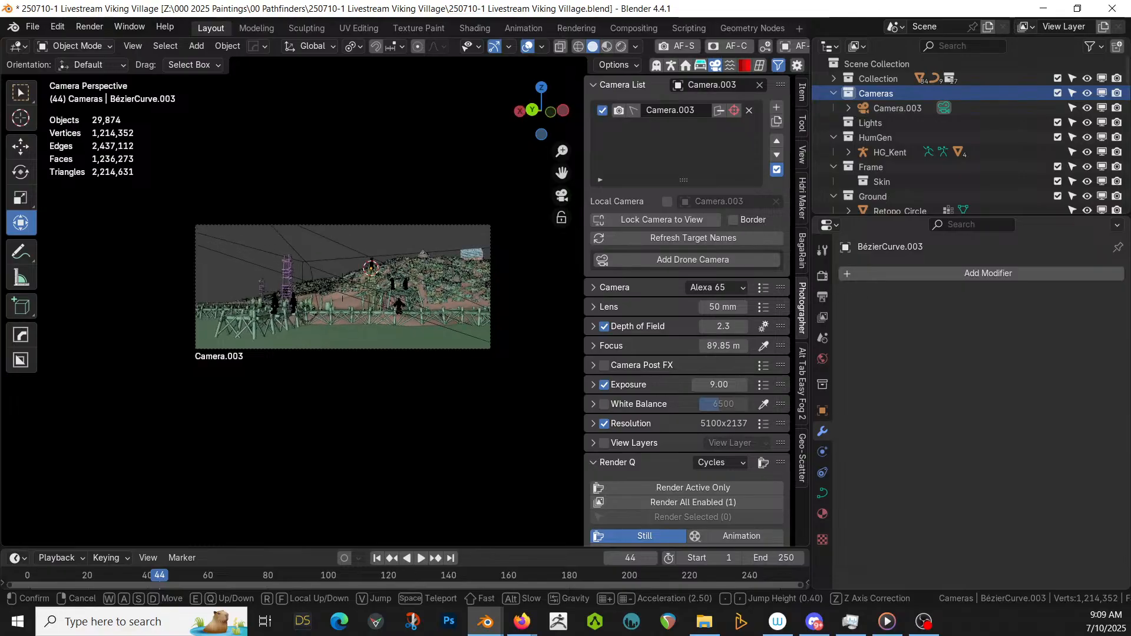
pyautogui.press('w')
pyautogui.press('w')
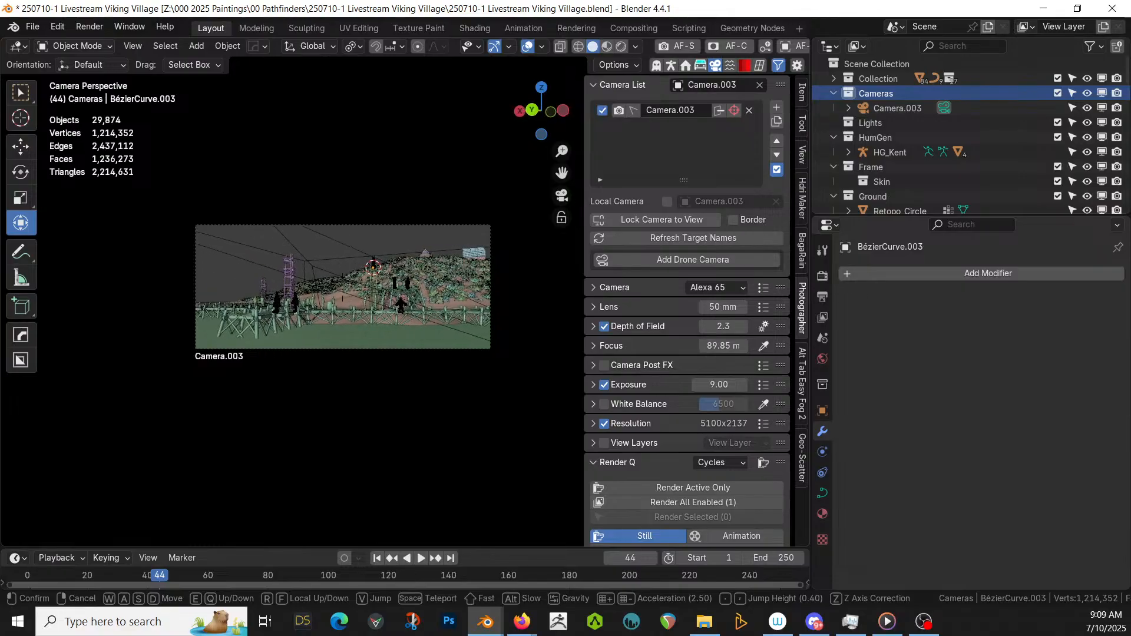
pyautogui.press('w')
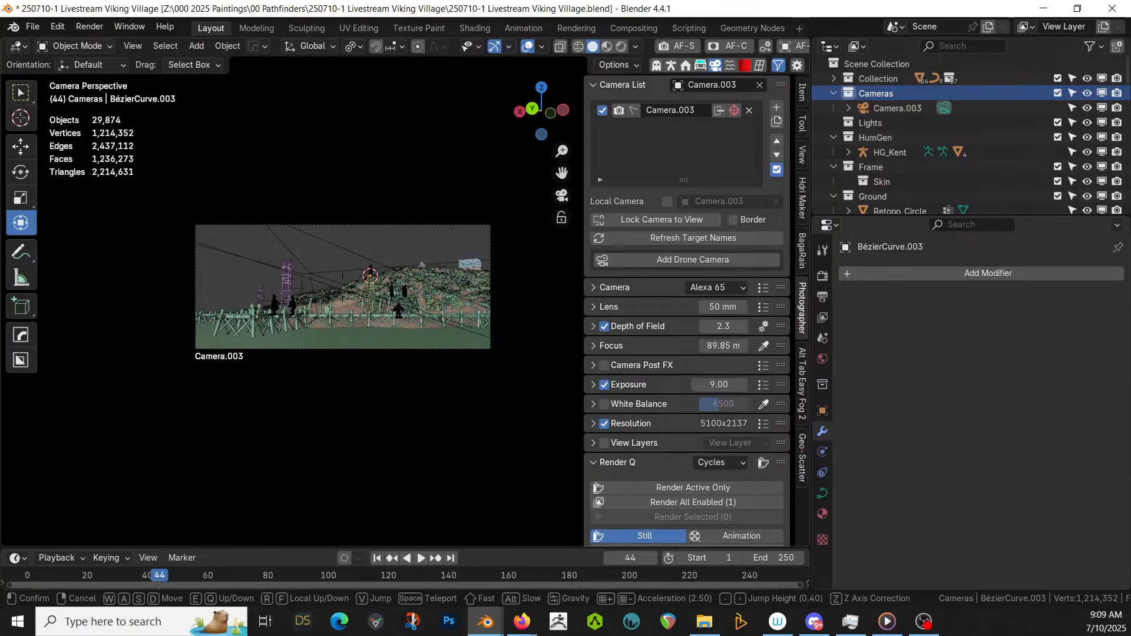
pyautogui.click(441, 280)
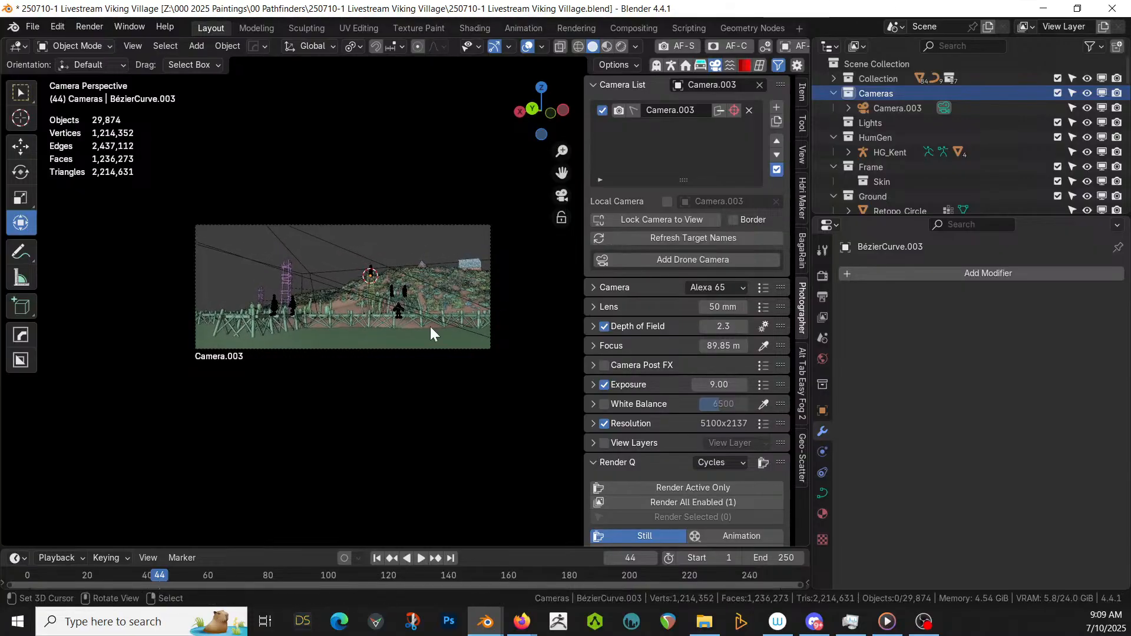
# - Exclude the HumGen collection from the view layer to remove the oversized human in front of the dock stairs
pyautogui.scroll(4, 346, 345)
pyautogui.scroll(4, 341, 346)
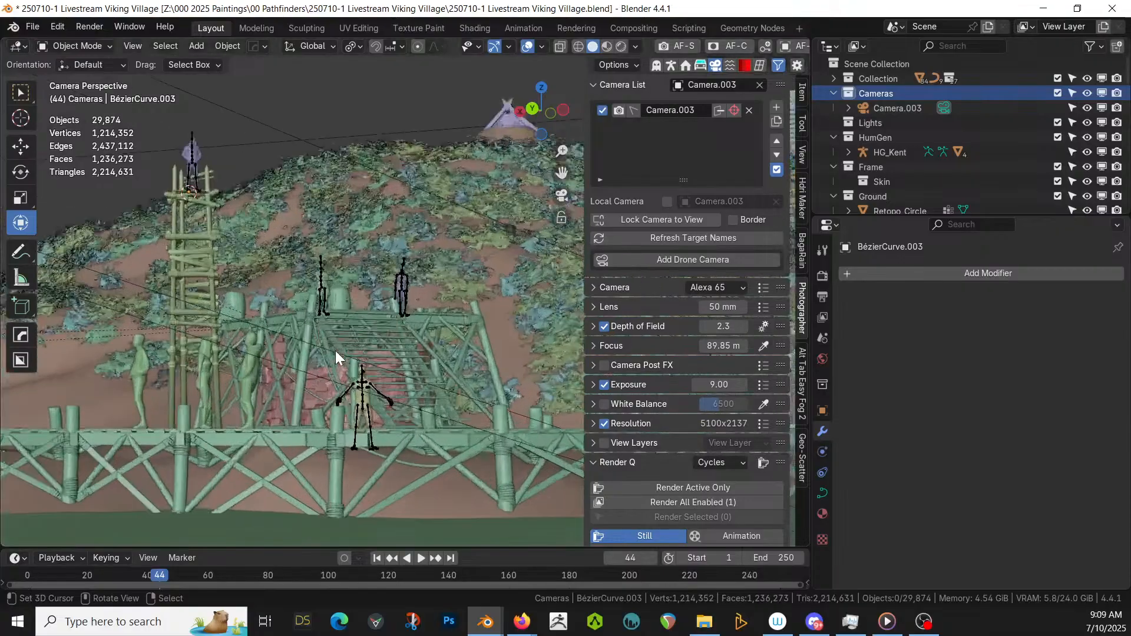
pyautogui.click(1058, 137)
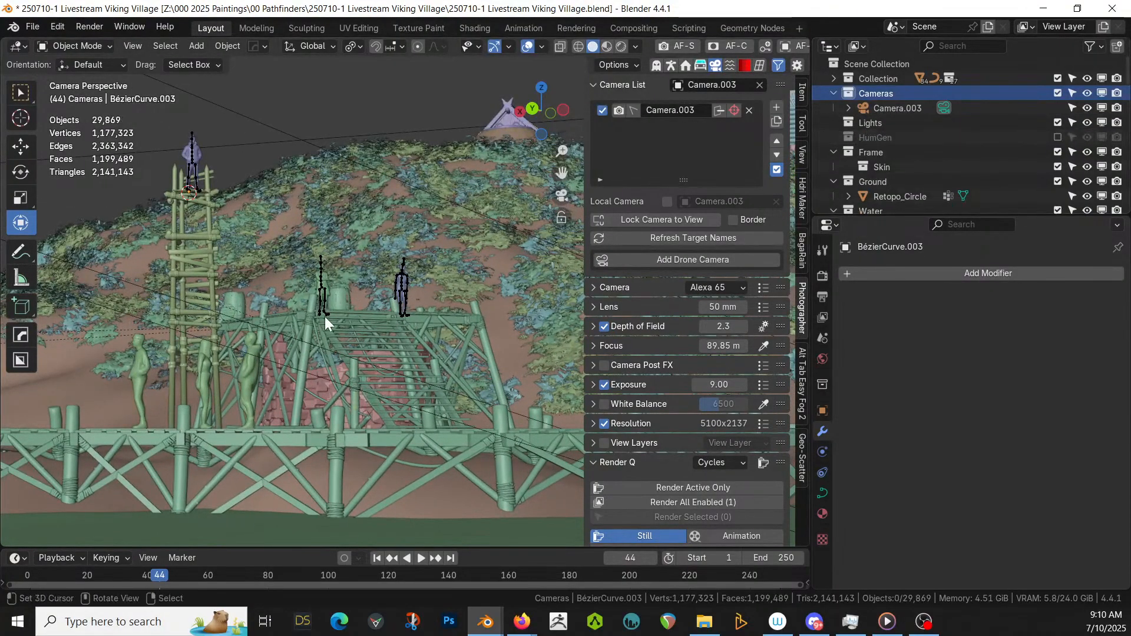
pyautogui.scroll(-6, 323, 319)
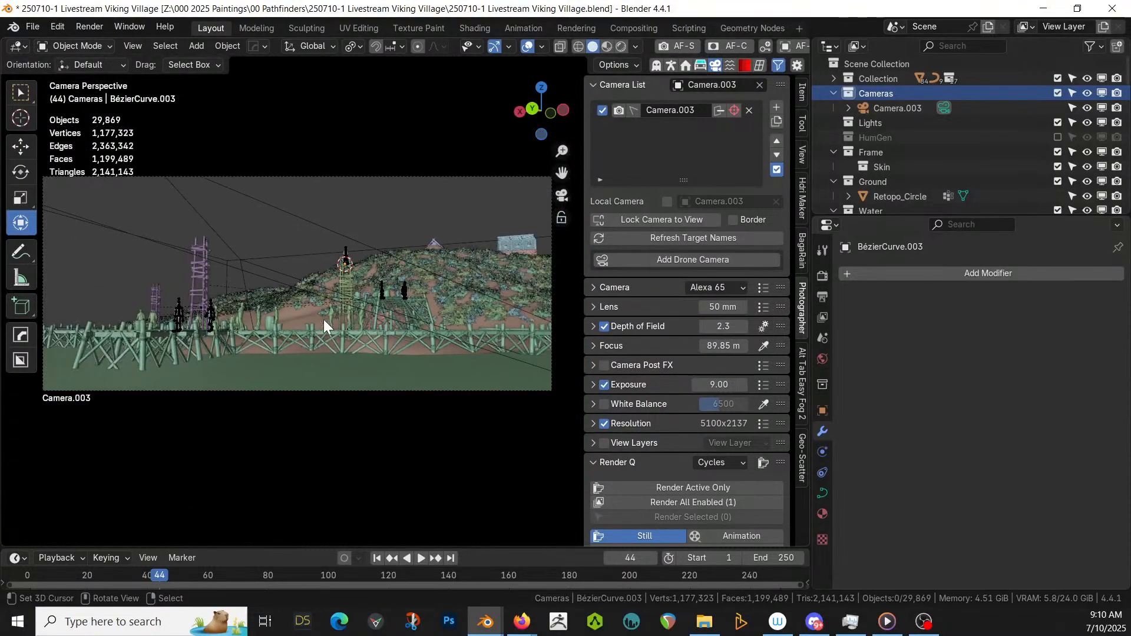
# - Fly Camera.003 sideways along the docks to try other angles, settling on a frontal framing with the watchtowers and hillside
pyautogui.moveTo(321, 319); pyautogui.dragTo(256, 327, button='middle')
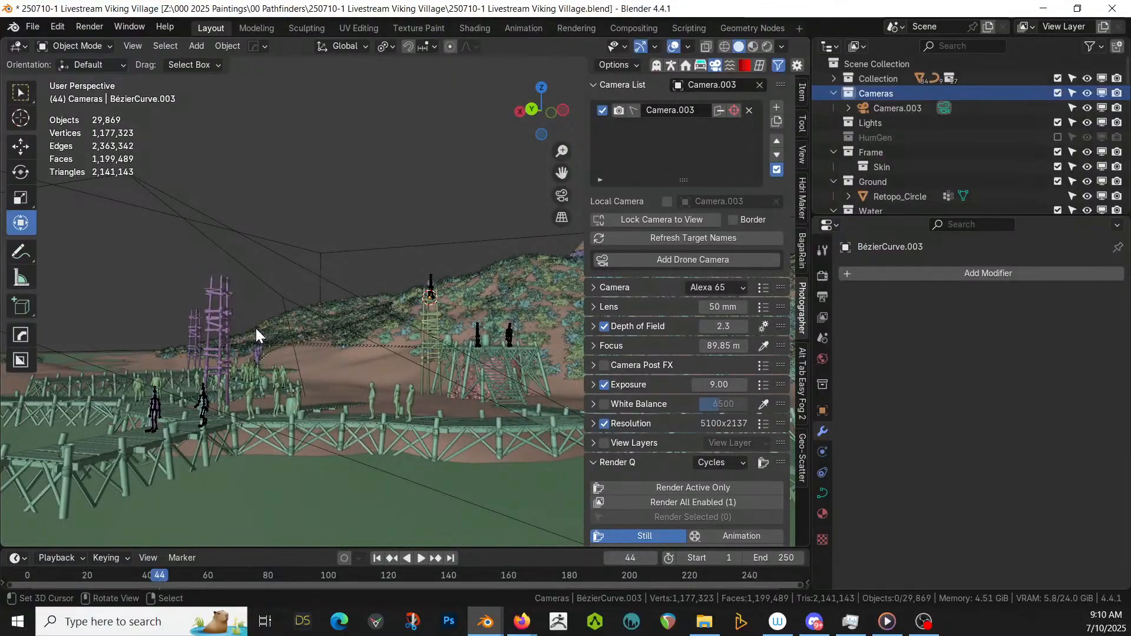
pyautogui.press('KP_0')
pyautogui.moveTo(188, 343); pyautogui.dragTo(123, 345, button='middle')
pyautogui.hotkey('shift', '`')
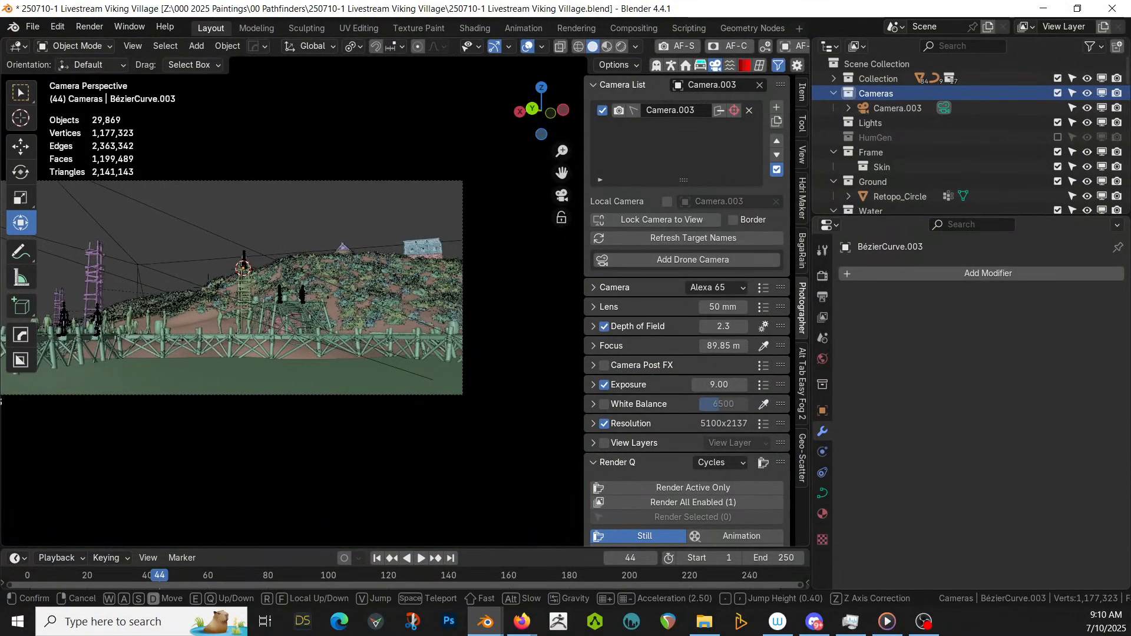
pyautogui.press('d')
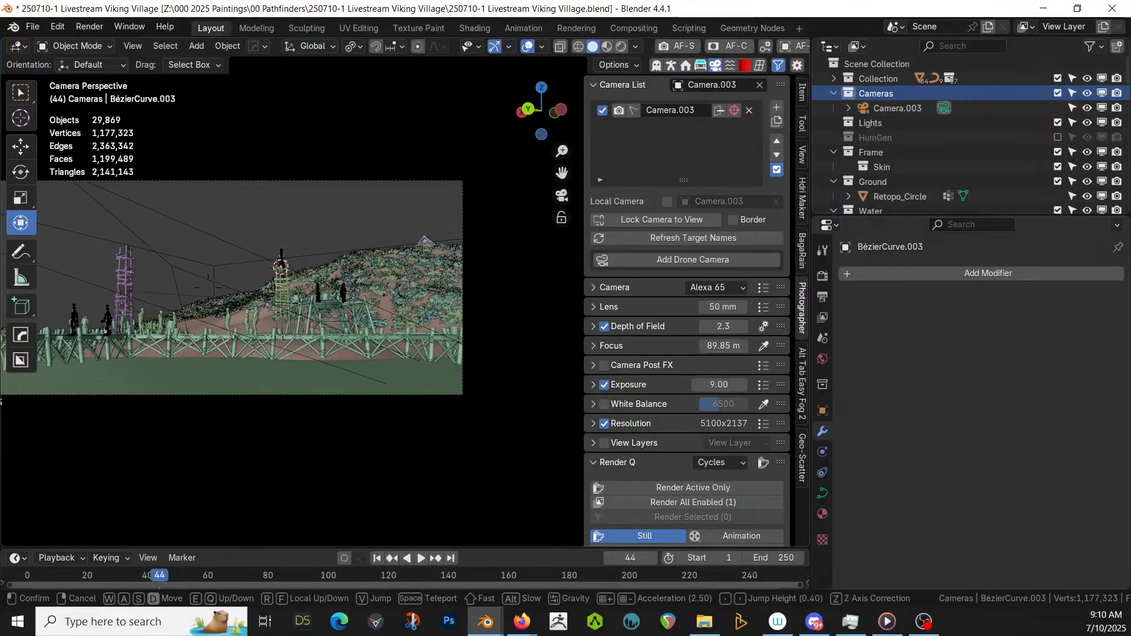
pyautogui.press('d')
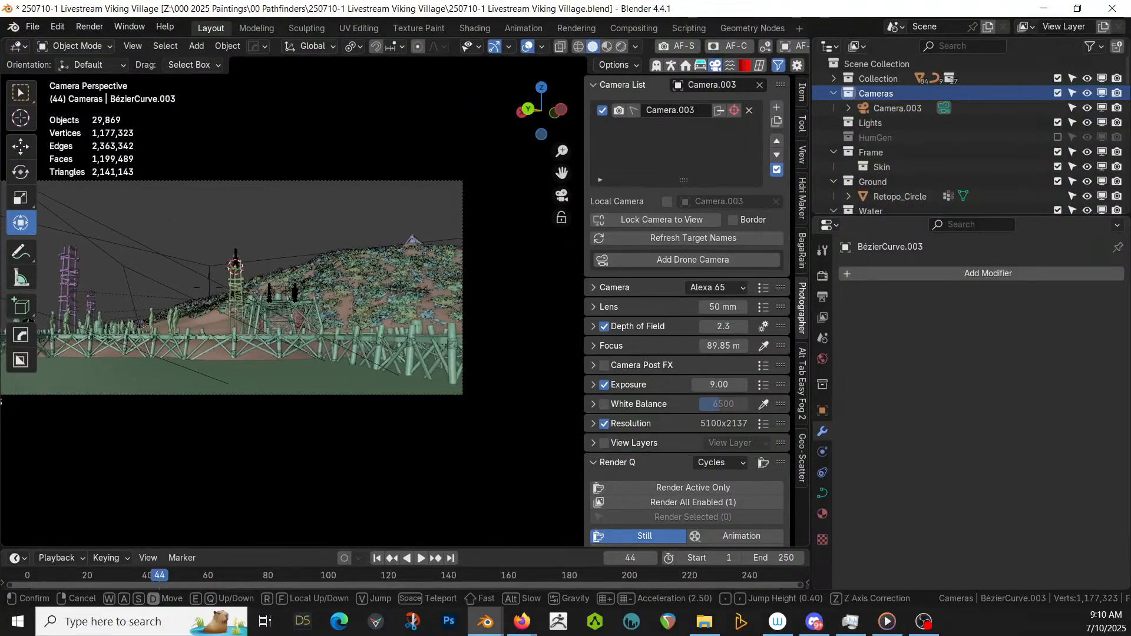
pyautogui.press('d')
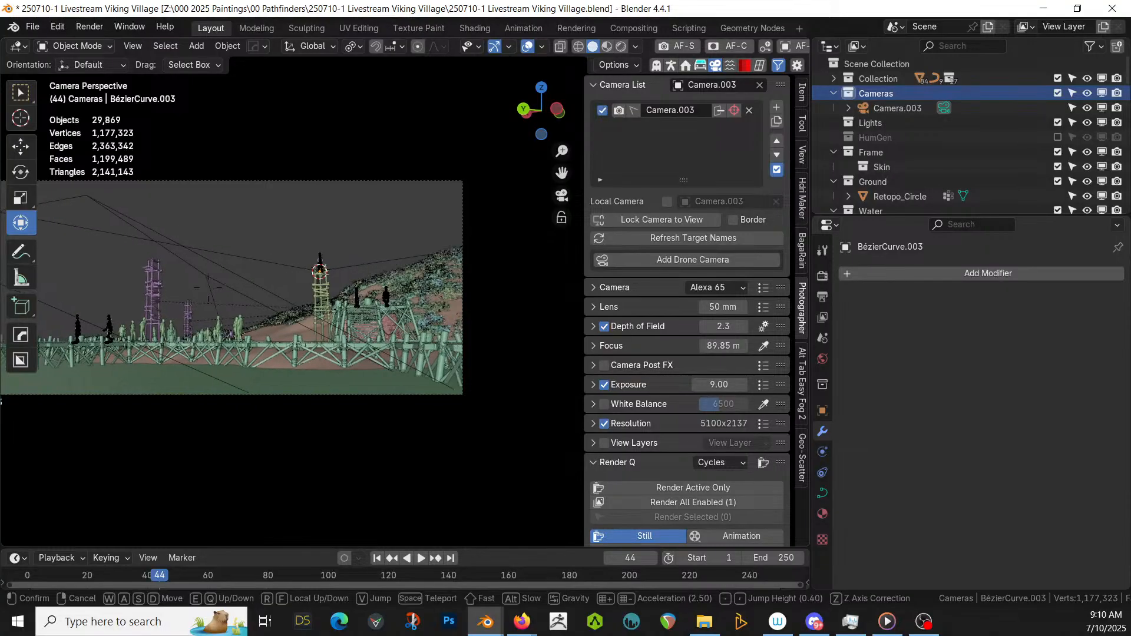
pyautogui.press('d')
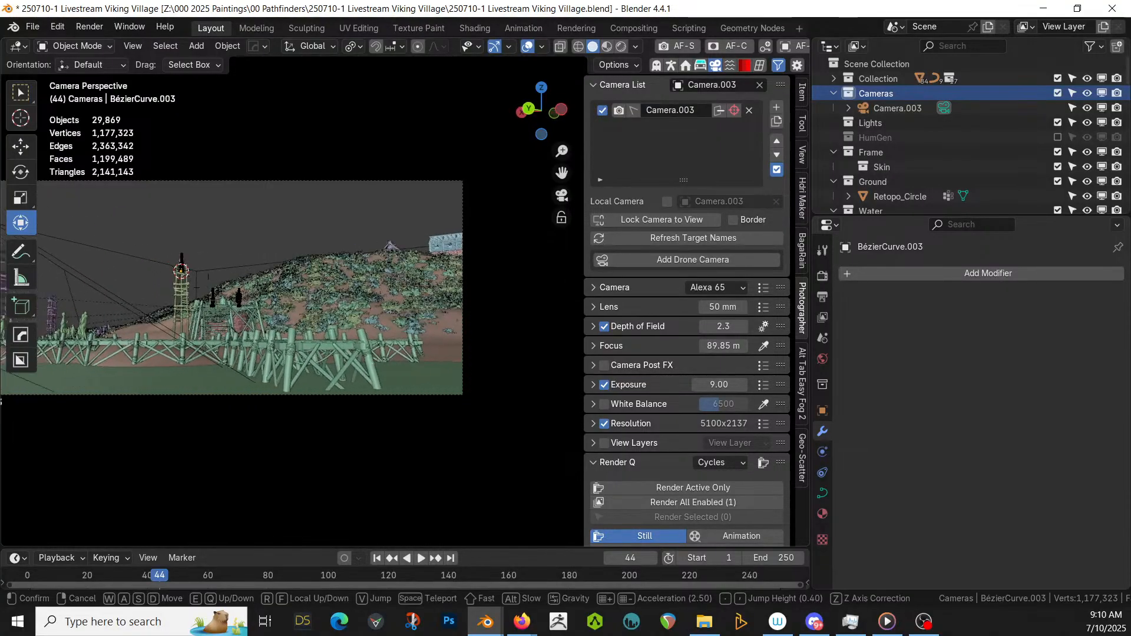
pyautogui.click(123, 345)
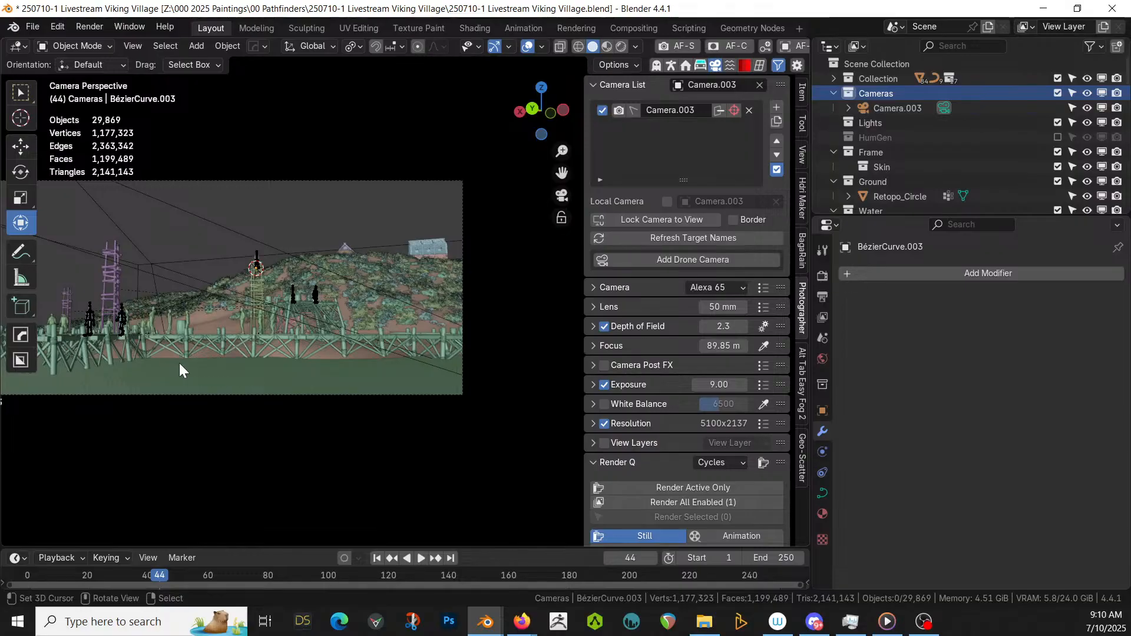
# - Switch the viewport to rendered shading and examine the docks, figures and hillside up close through Camera.003
pyautogui.press('z')
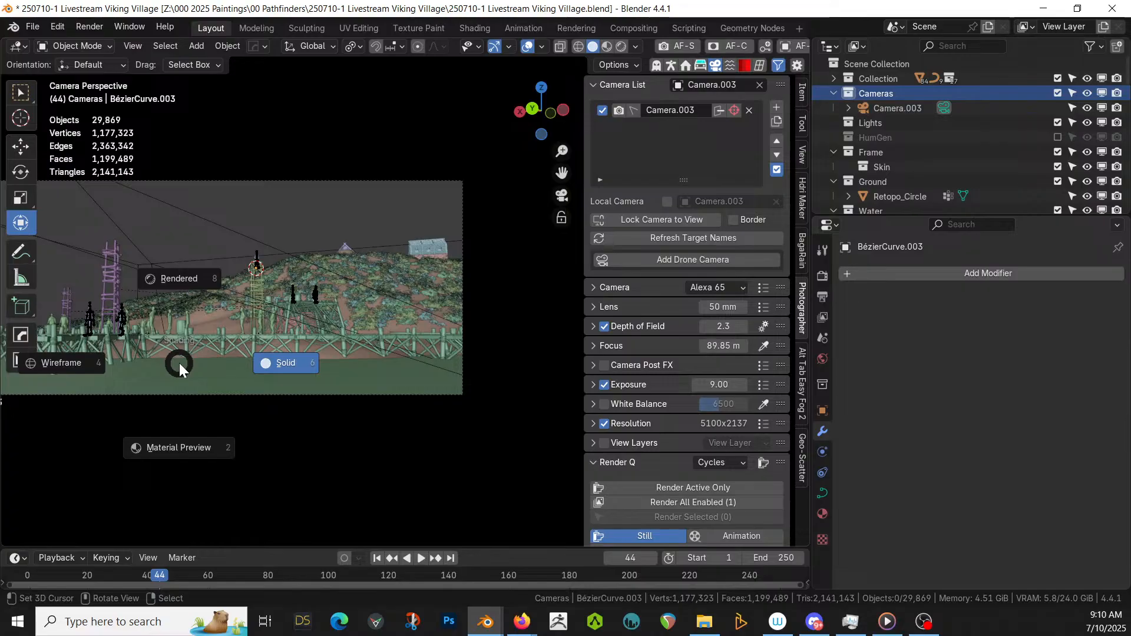
pyautogui.press('8')
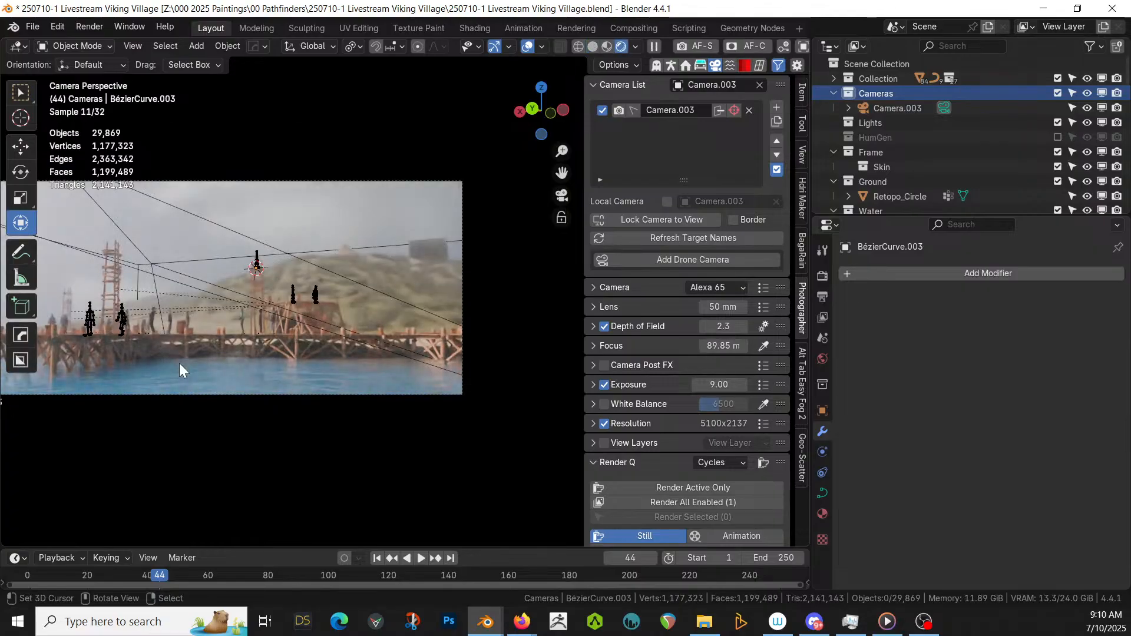
pyautogui.scroll(7, 282, 355)
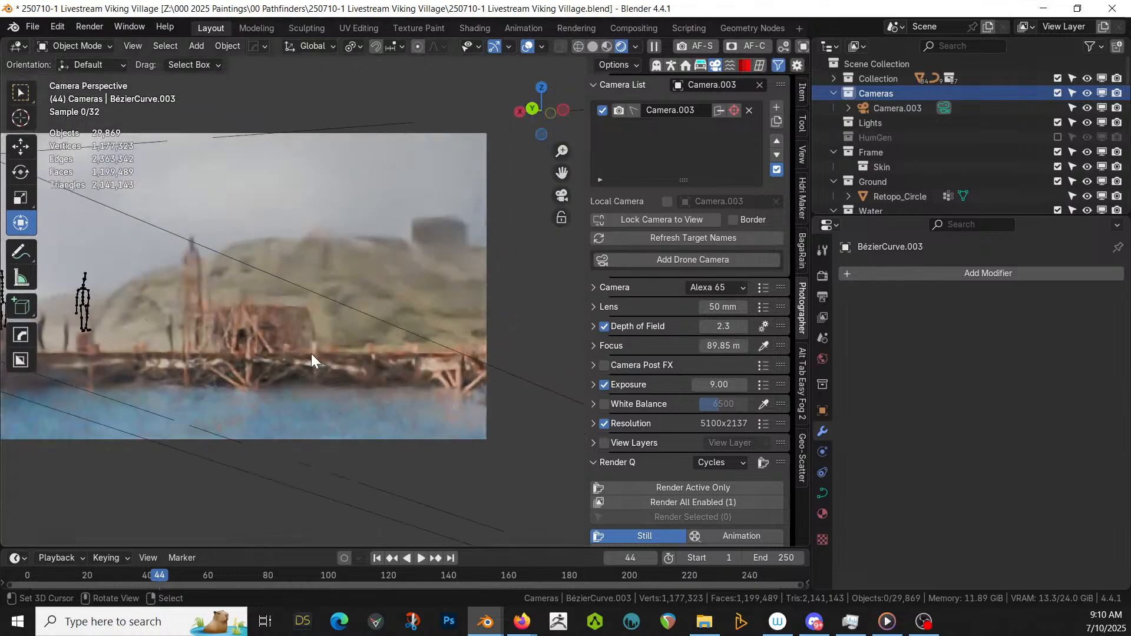
pyautogui.scroll(3, 311, 354)
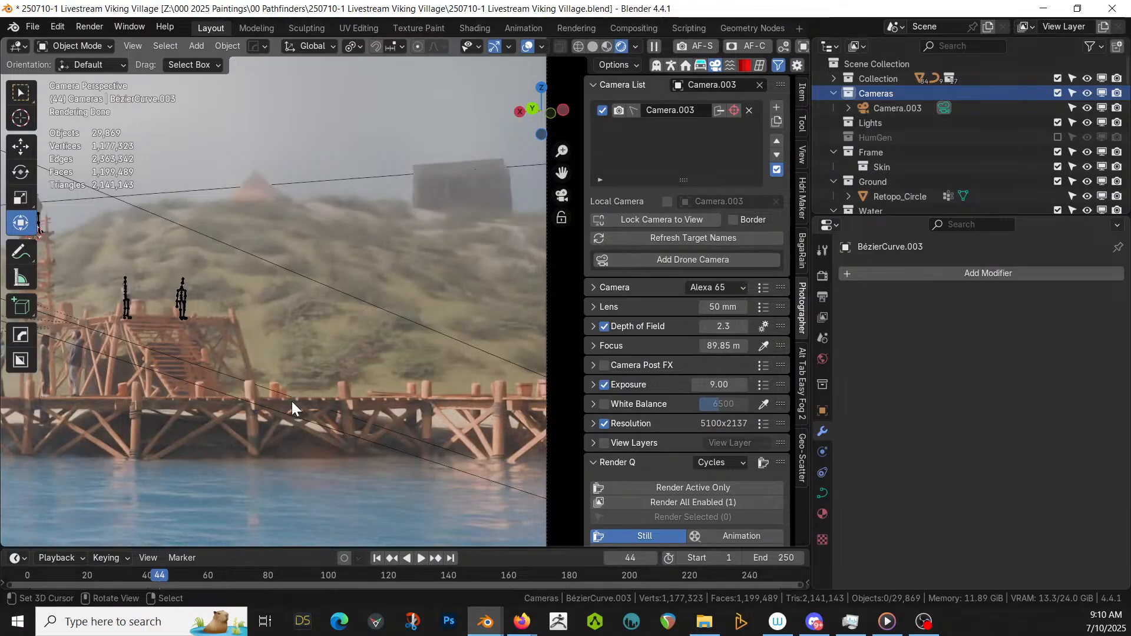
pyautogui.scroll(-1, 382, 388)
pyautogui.keyDown('shift'); pyautogui.moveTo(438, 400); pyautogui.dragTo(694, 405, button='middle'); pyautogui.keyUp('shift')
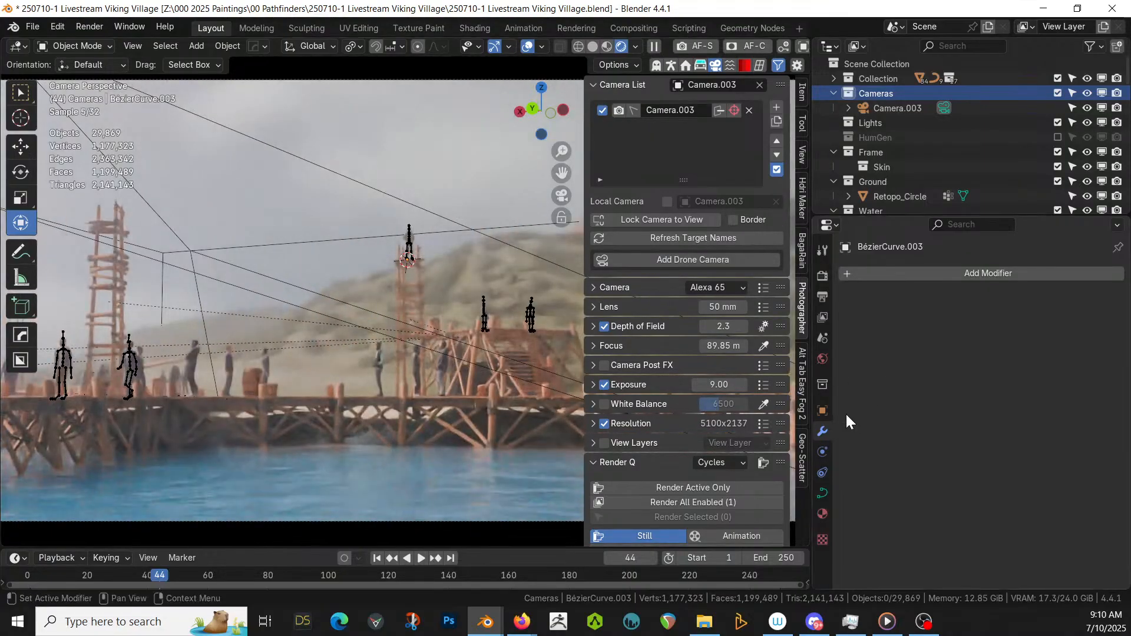
# - Show the Tree Tall, Tree Small and Tree Dead scatter systems of Biome 10 in the viewport using Geo-Scatter
pyautogui.click(803, 444)
pyautogui.scroll(-5, 714, 451)
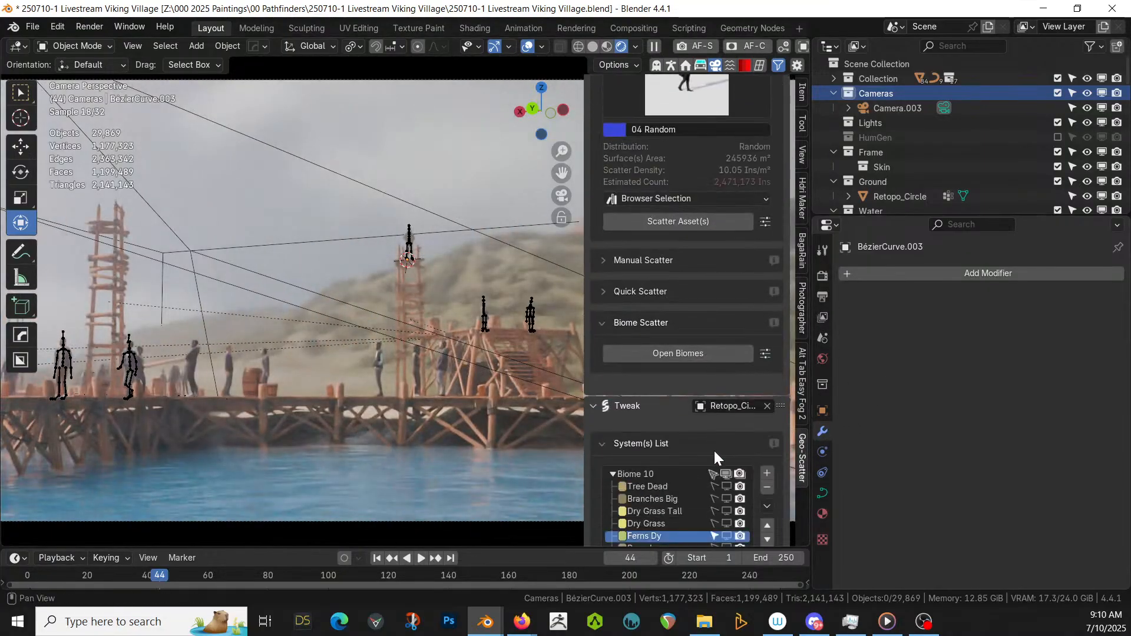
pyautogui.scroll(-5, 714, 451)
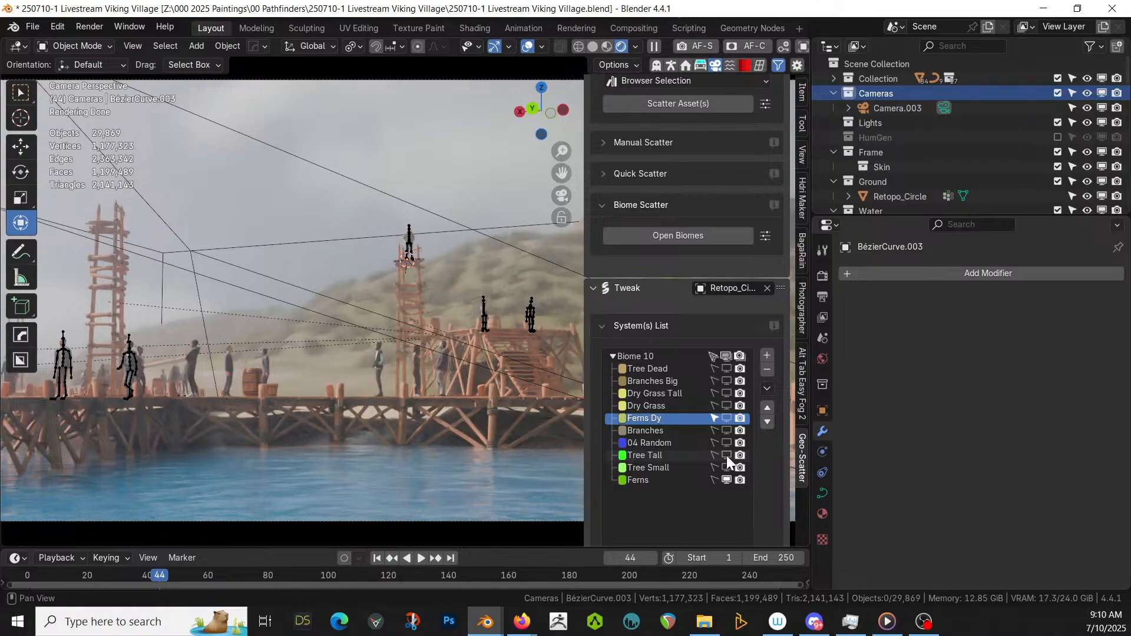
pyautogui.click(727, 455)
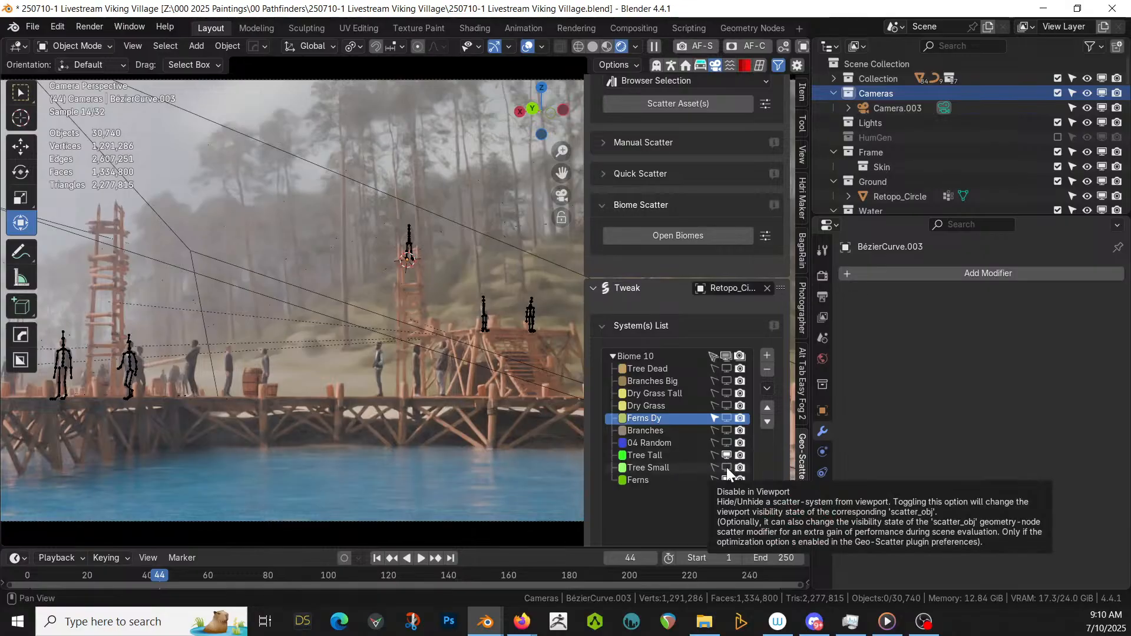
pyautogui.click(727, 468)
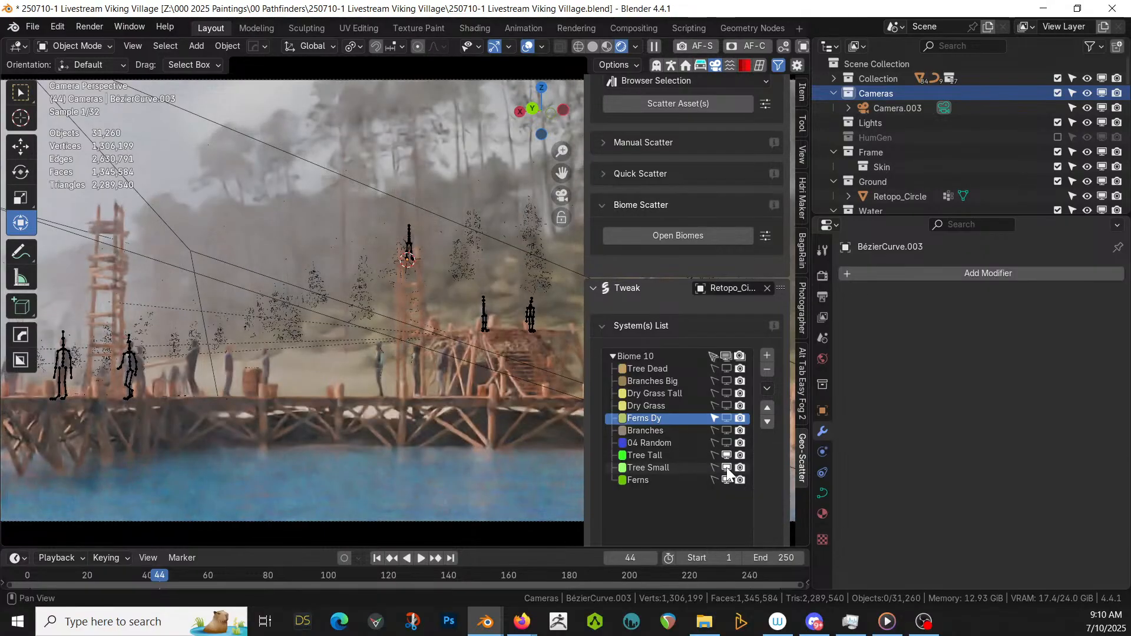
pyautogui.click(727, 368)
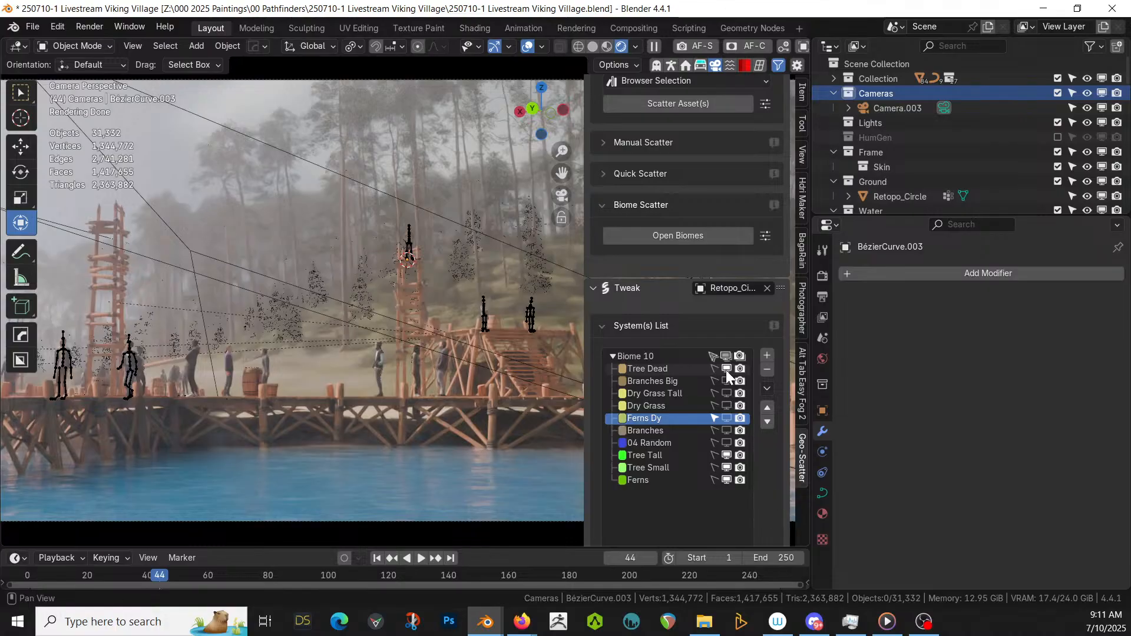
# - Pull back to see the whole Camera.003 framing of the docks and hillside, and switch the viewport to solid shading
pyautogui.scroll(-2, 322, 417)
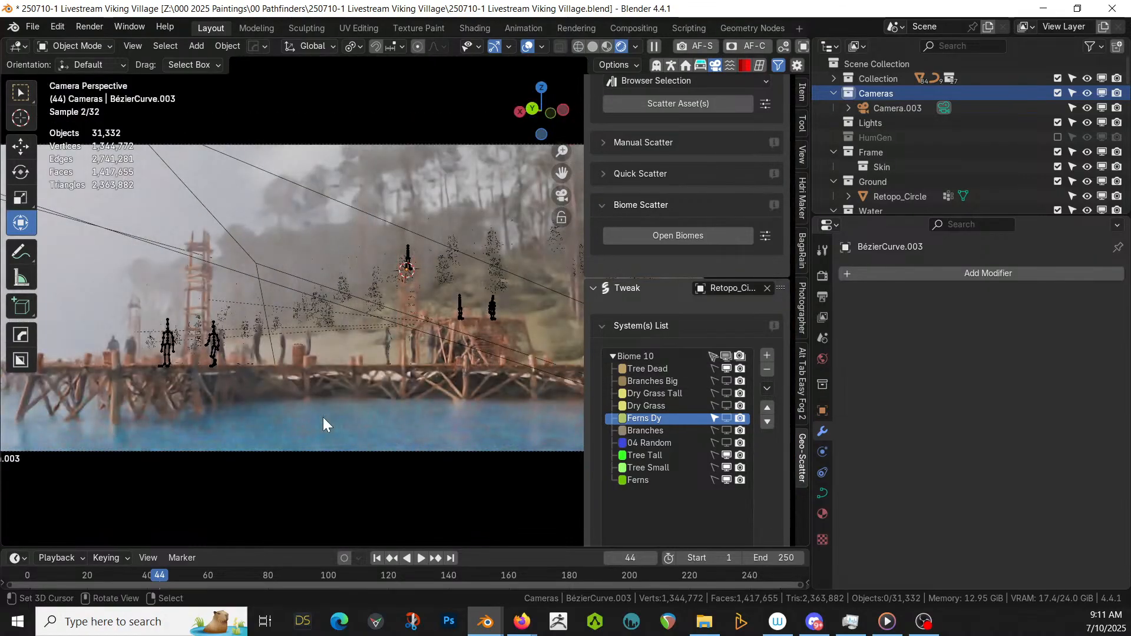
pyautogui.scroll(-1, 323, 417)
pyautogui.scroll(-1, 322, 417)
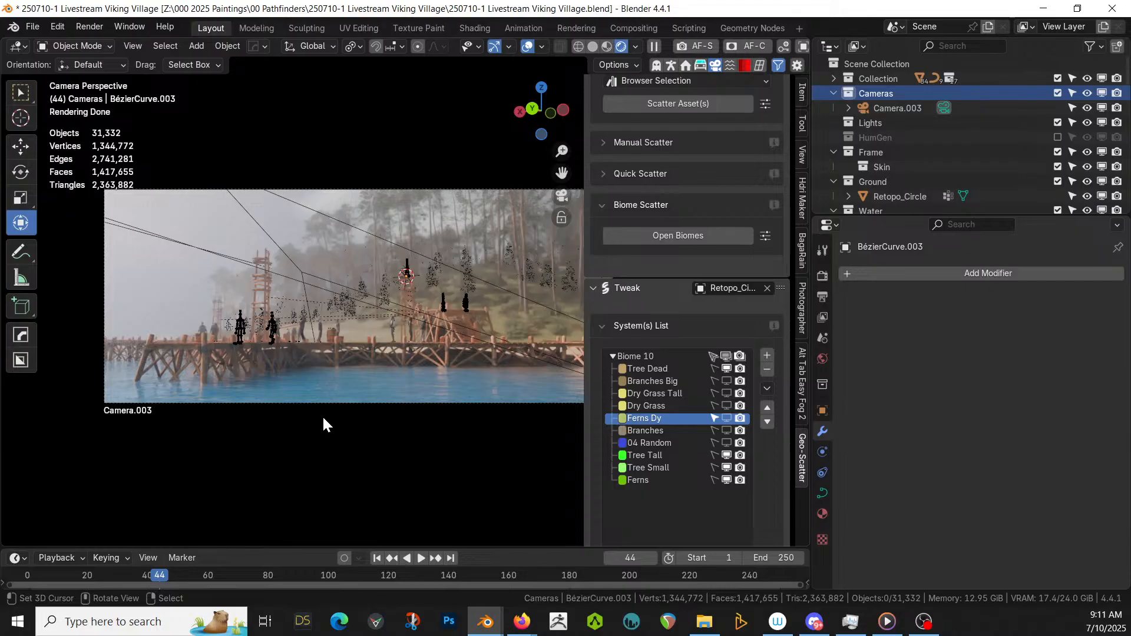
pyautogui.press('z')
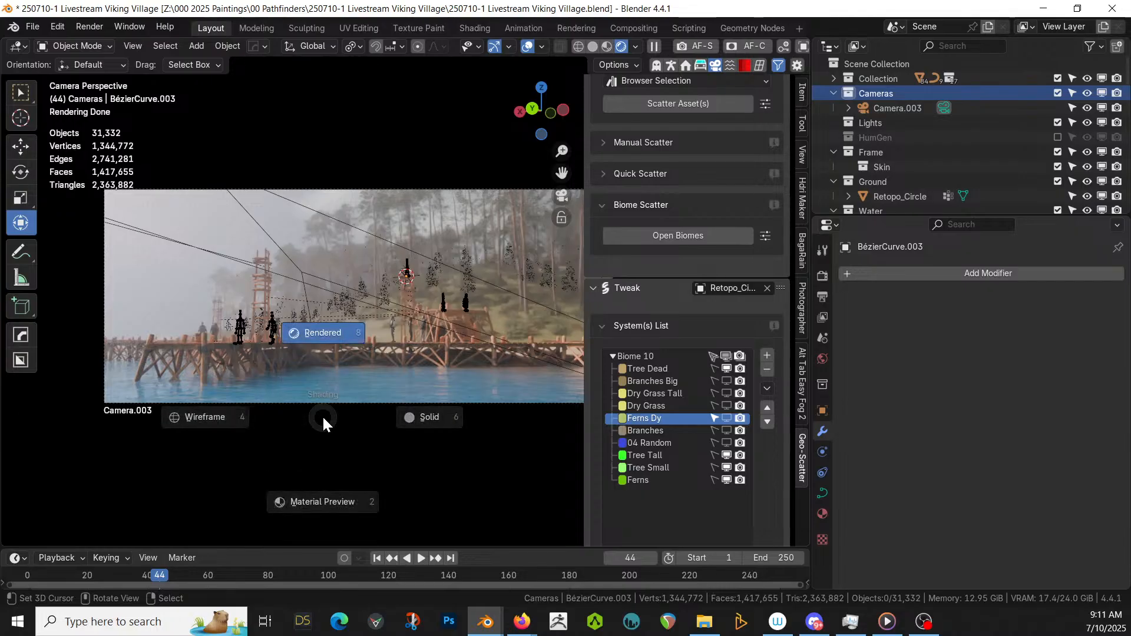
pyautogui.press('6')
# - Leave the camera view and inspect the thatched house, its clearing and the winding path through the scattered trees from above
pyautogui.moveTo(336, 354)
pyautogui.mouseDown(button='middle')
pyautogui.moveTo(397, 283)
pyautogui.moveTo(400, 299)
pyautogui.moveTo(227, 334)
pyautogui.moveTo(309, 379)
pyautogui.mouseUp(button='middle')
pyautogui.scroll(-5, 400, 294)
pyautogui.scroll(4, 311, 379)
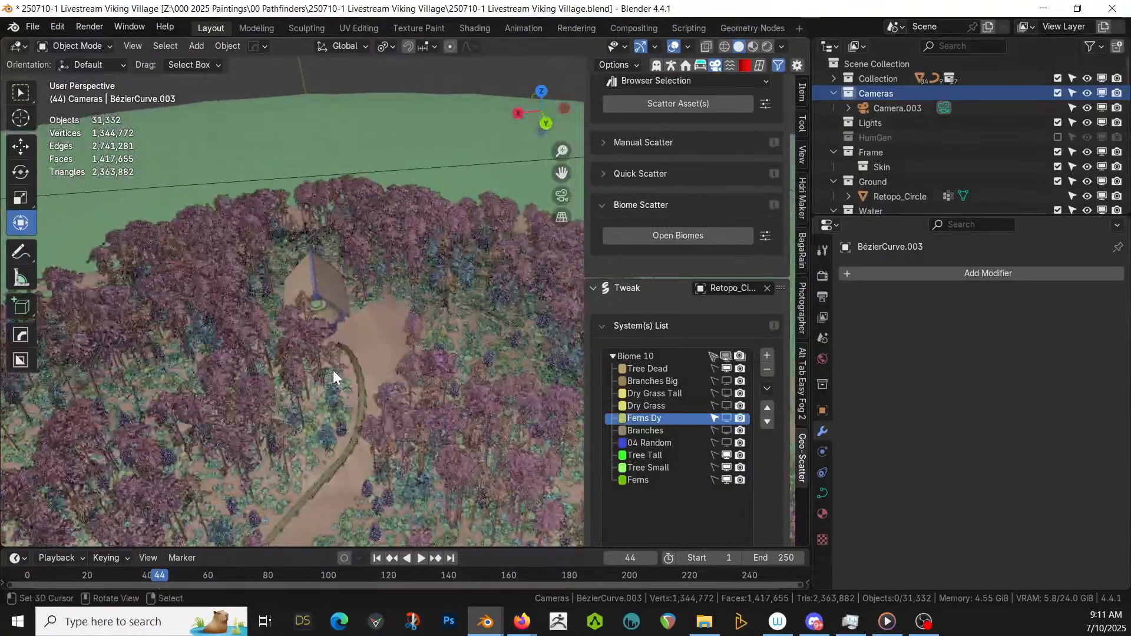
pyautogui.scroll(4, 330, 366)
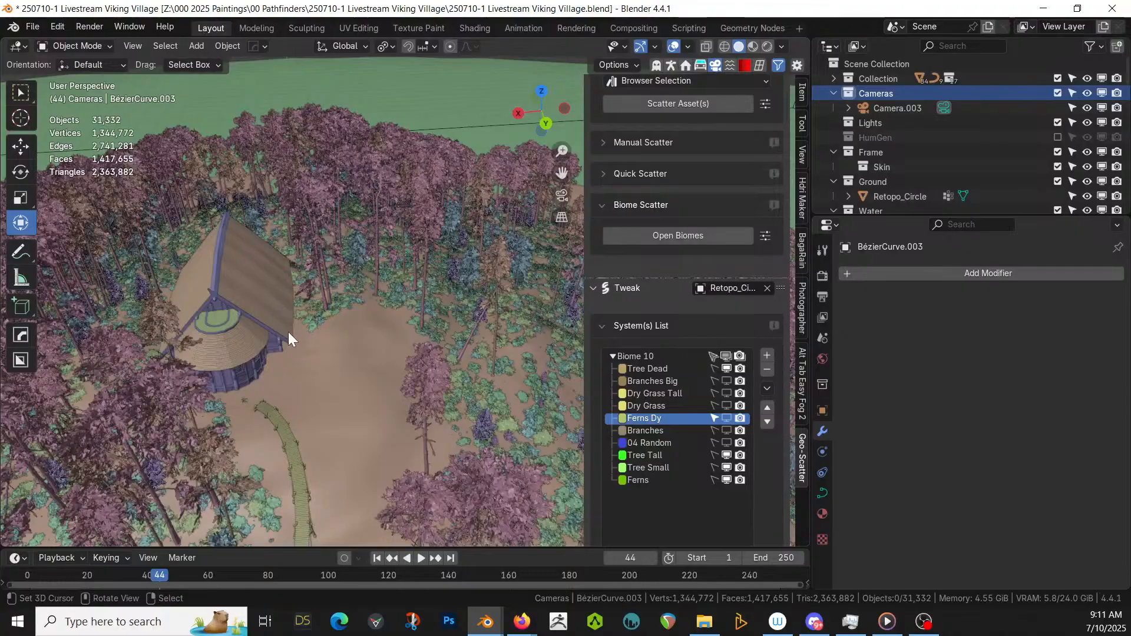
pyautogui.scroll(-8, 326, 404)
pyautogui.keyDown('shift'); pyautogui.moveTo(357, 404); pyautogui.dragTo(423, 301, button='middle'); pyautogui.keyUp('shift')
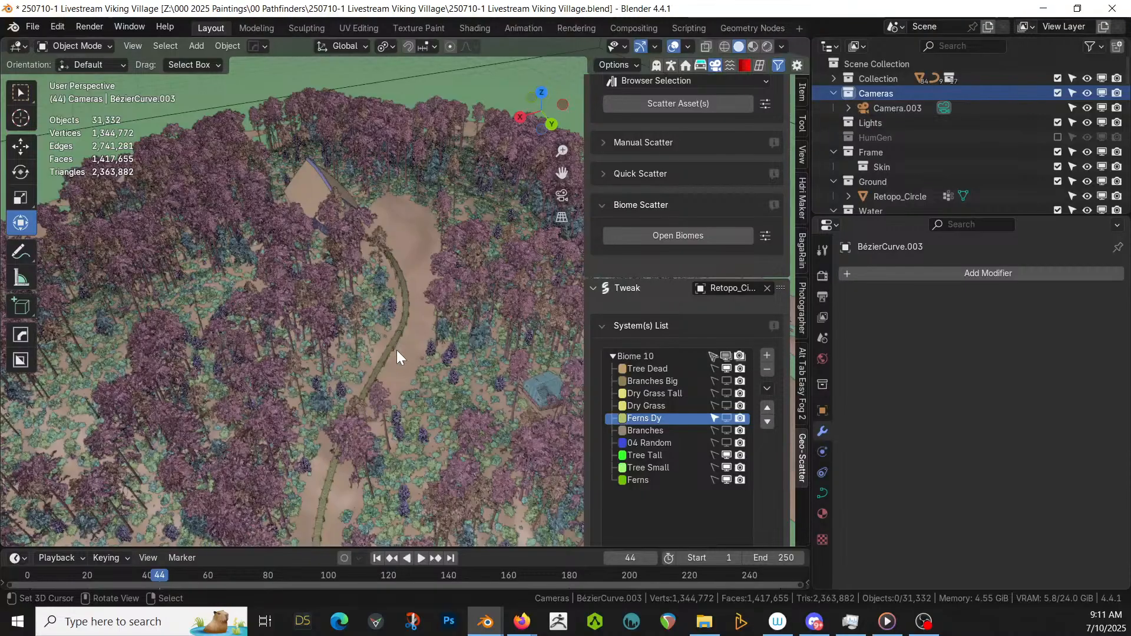
pyautogui.scroll(8, 410, 374)
pyautogui.moveTo(411, 374); pyautogui.dragTo(429, 297, button='middle')
pyautogui.scroll(-3, 415, 342)
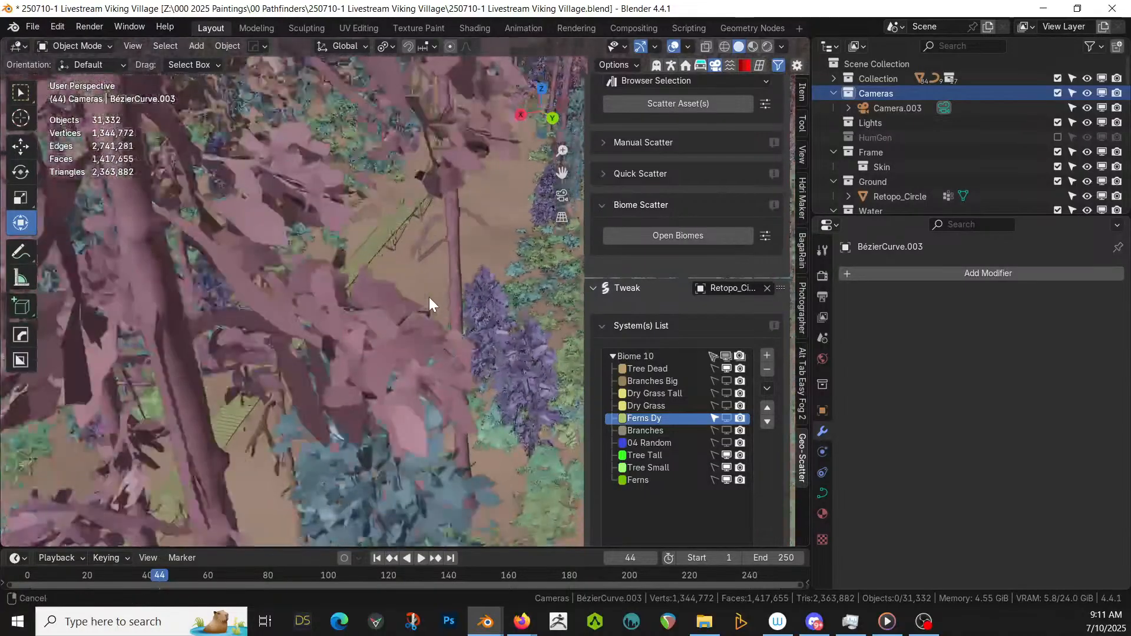
# - Examine the bare shoreline between the docks and the forest edge, including the ground around the raised stair platform
pyautogui.scroll(-8, 428, 294)
pyautogui.keyDown('shift'); pyautogui.moveTo(402, 332); pyautogui.dragTo(314, 256, button='middle'); pyautogui.keyUp('shift')
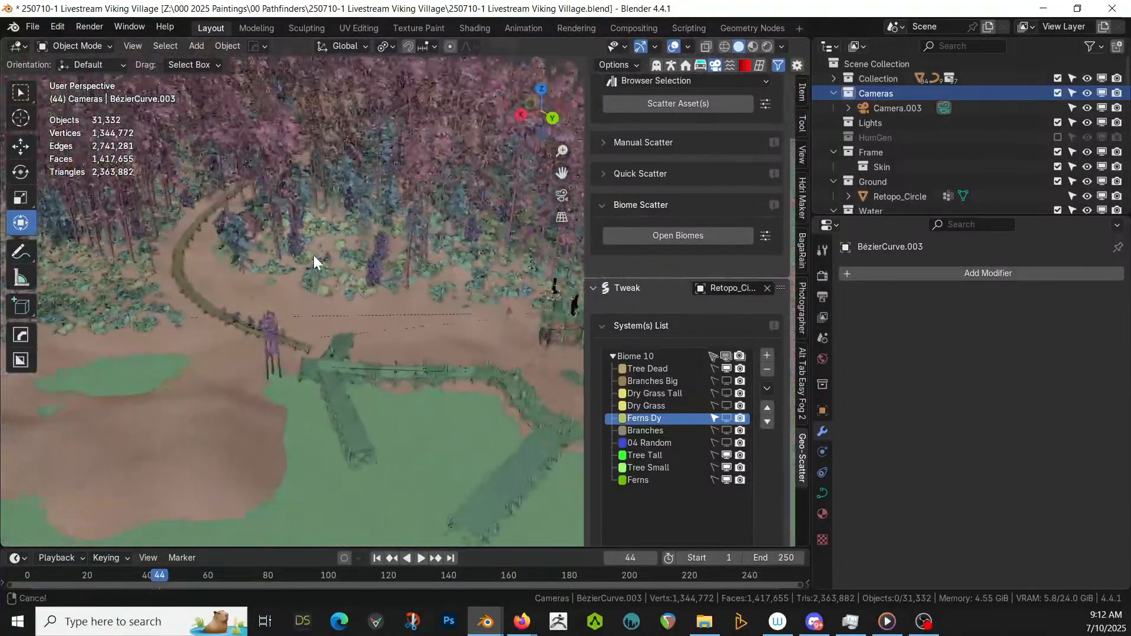
pyautogui.scroll(6, 393, 357)
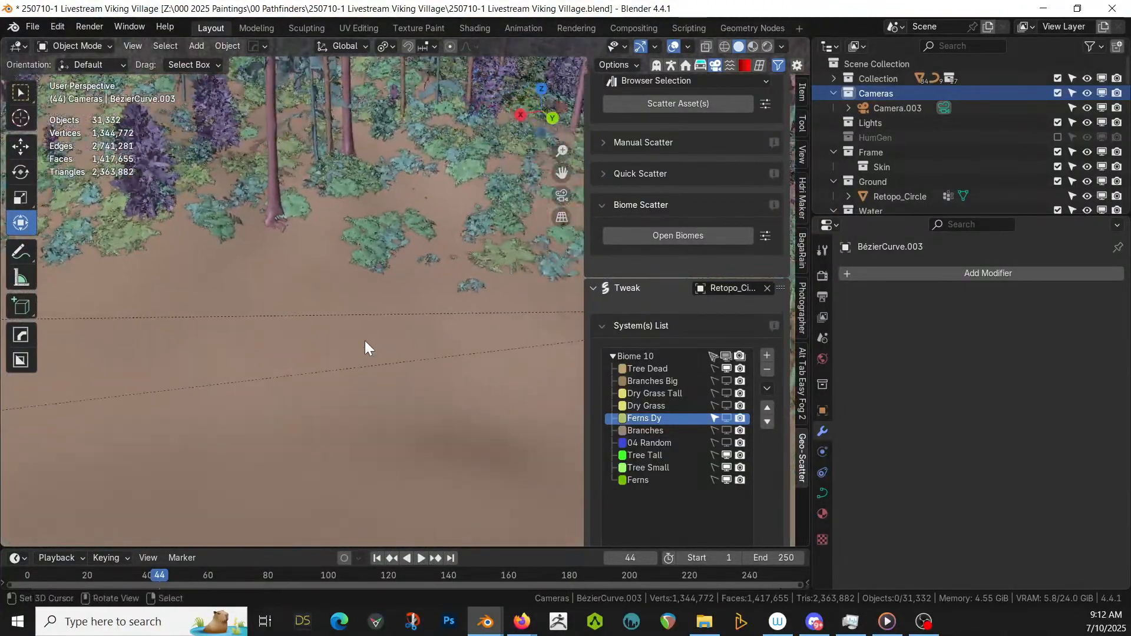
pyautogui.scroll(-6, 365, 341)
pyautogui.moveTo(363, 342); pyautogui.dragTo(363, 402, button='middle')
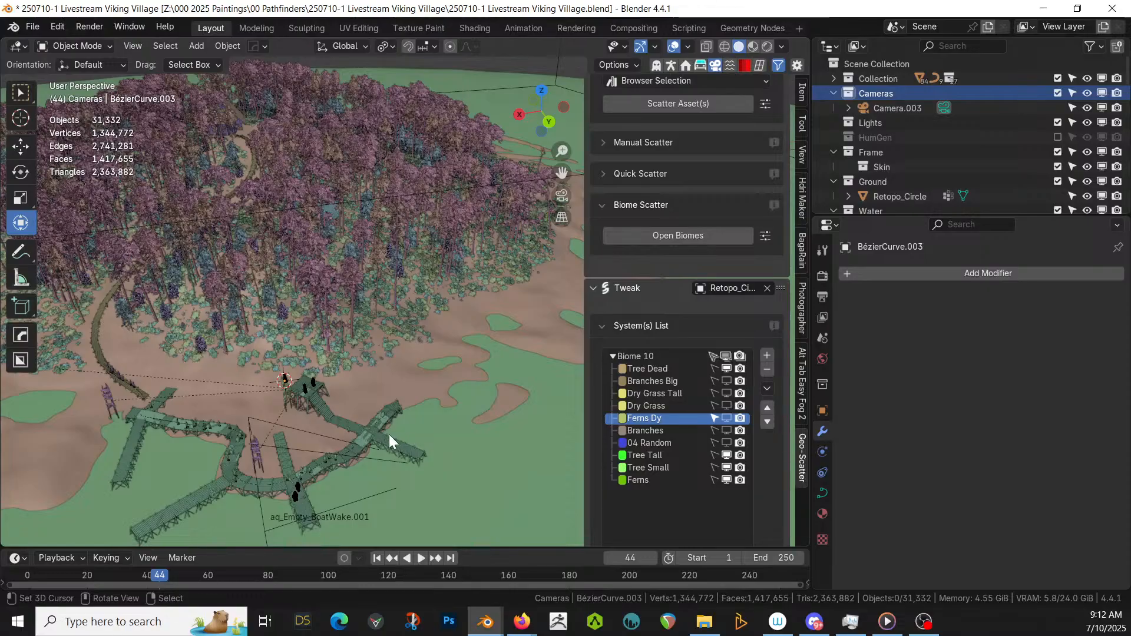
pyautogui.scroll(2, 389, 434)
pyautogui.scroll(2, 380, 437)
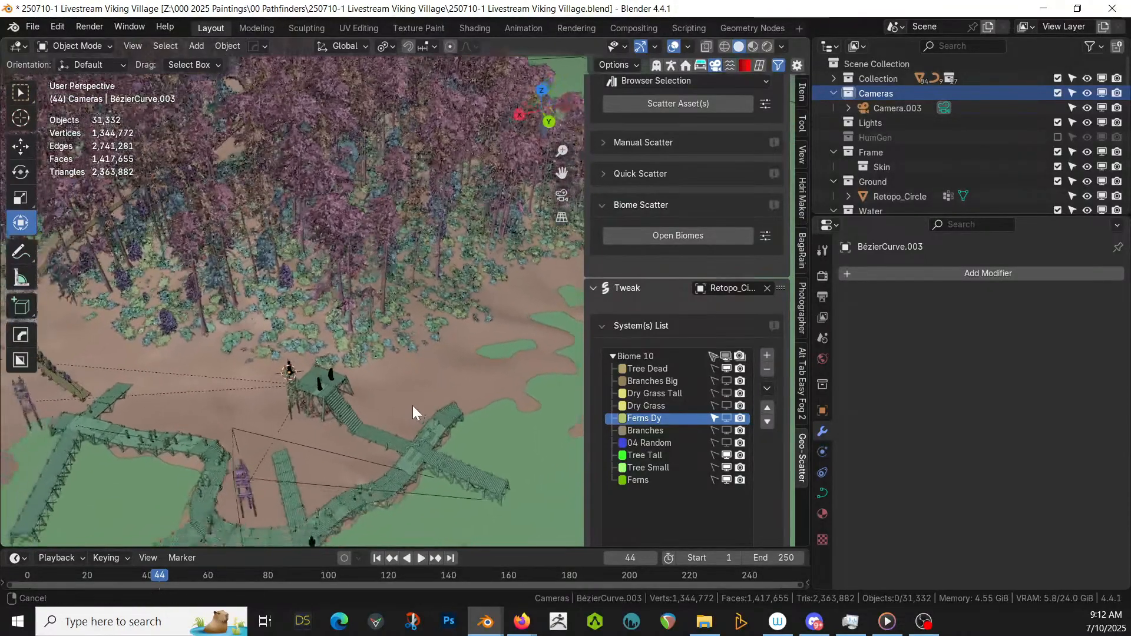
pyautogui.scroll(1, 388, 415)
pyautogui.scroll(3, 388, 413)
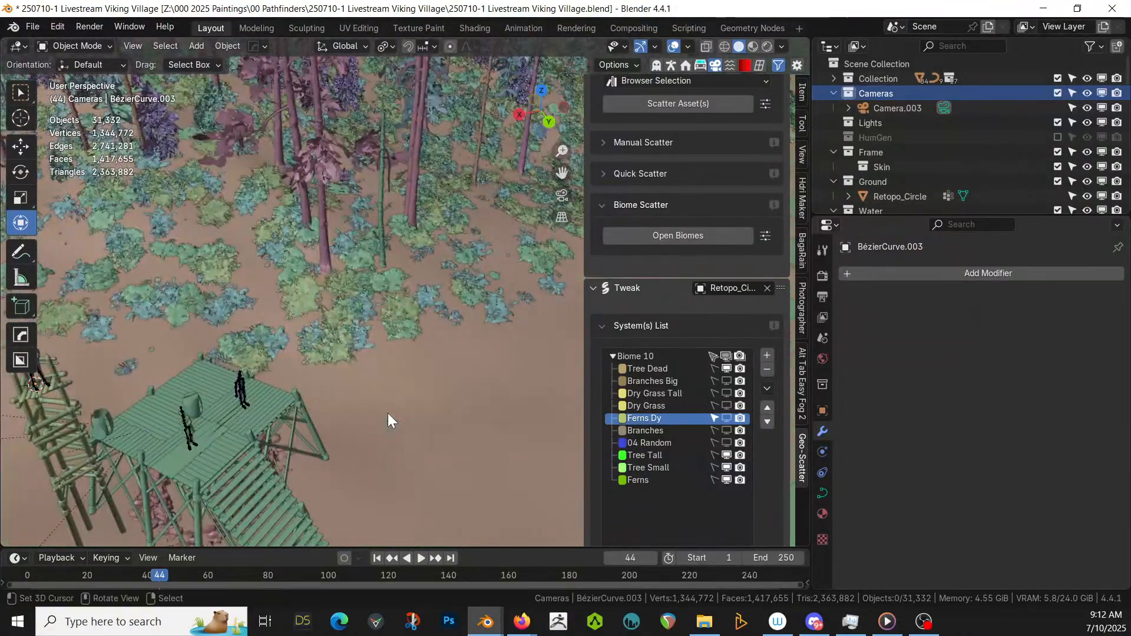
pyautogui.scroll(-5, 388, 412)
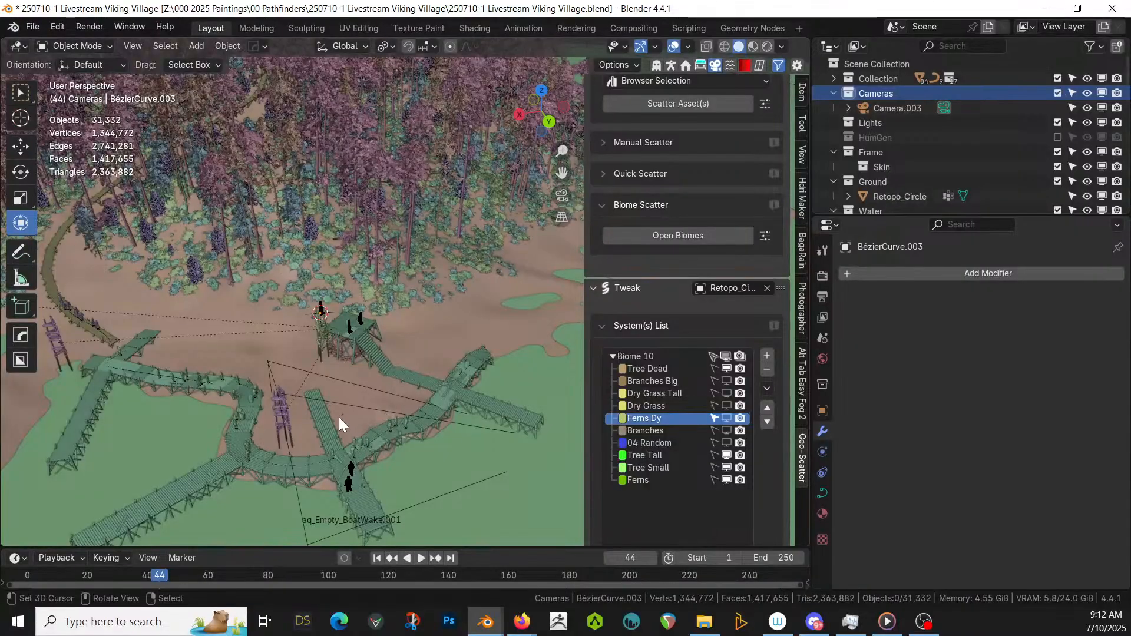
# - Save the Viking village file and return to the Camera.003 view
pyautogui.hotkey('ctrl', 's')
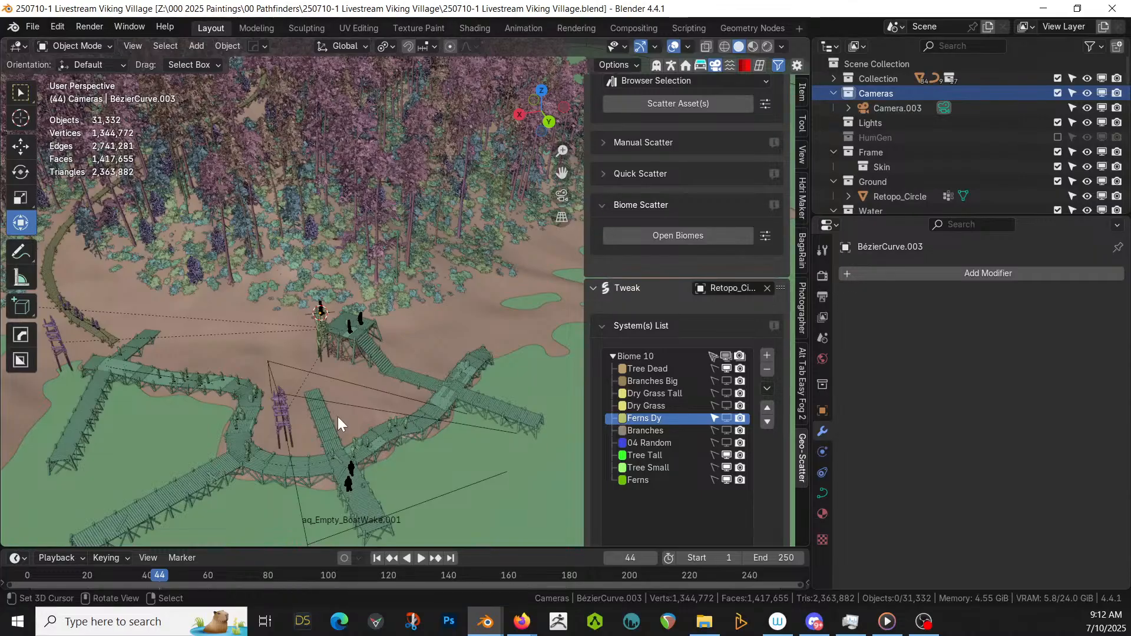
pyautogui.press('KP_0')
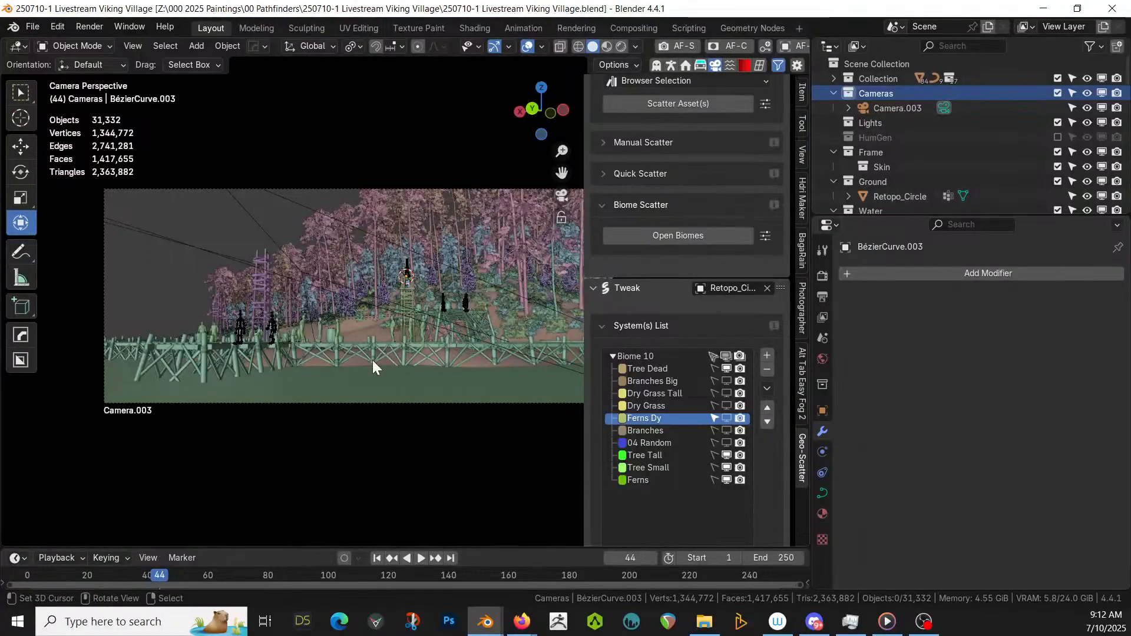